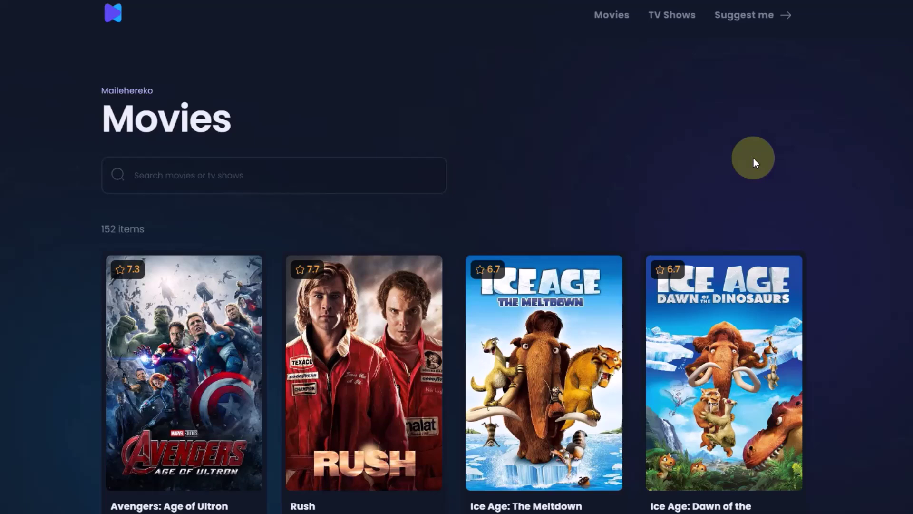
# Look through the Movies catalogue's posters, ratings and titles, and return to the start of the list.
pyautogui.scroll(-15, 754, 158)
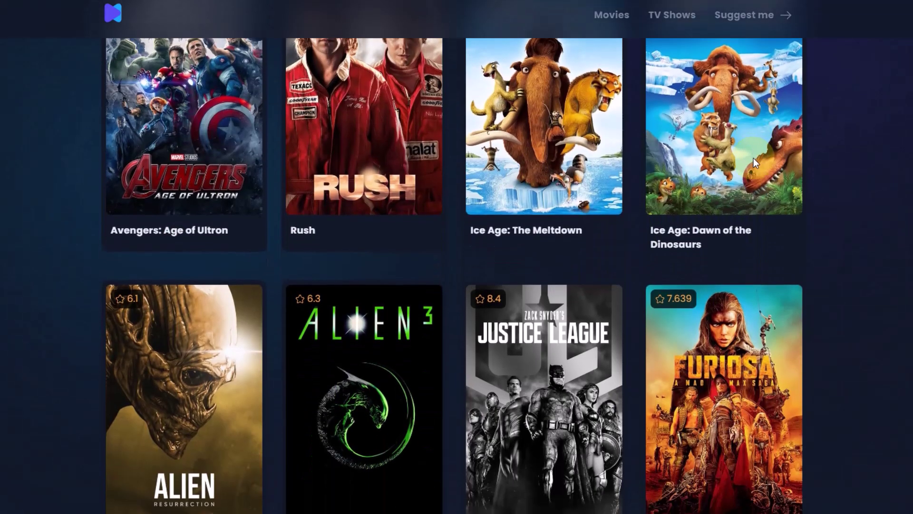
pyautogui.scroll(-20, 755, 163)
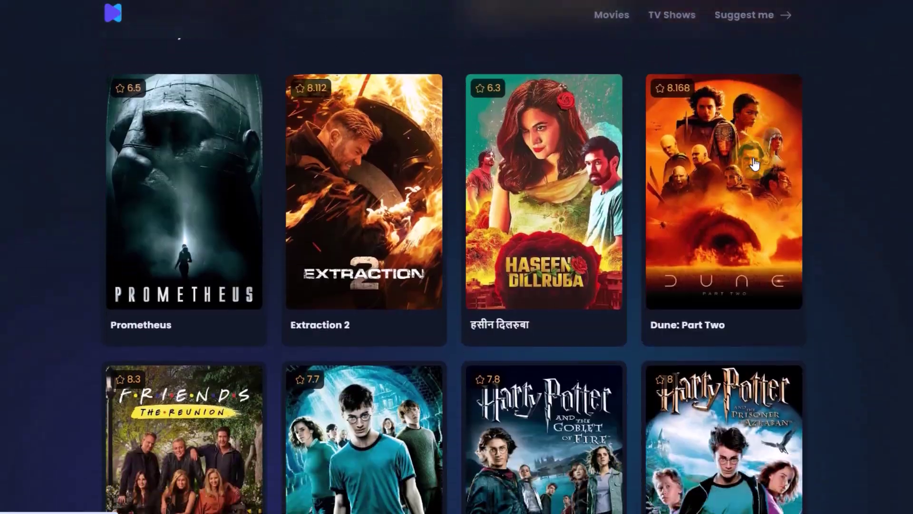
pyautogui.scroll(-20, 754, 164)
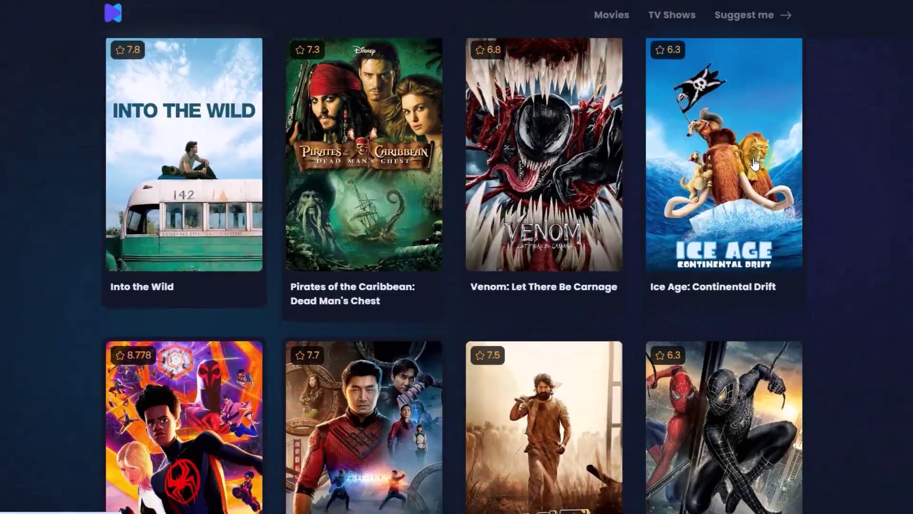
pyautogui.scroll(-20, 754, 163)
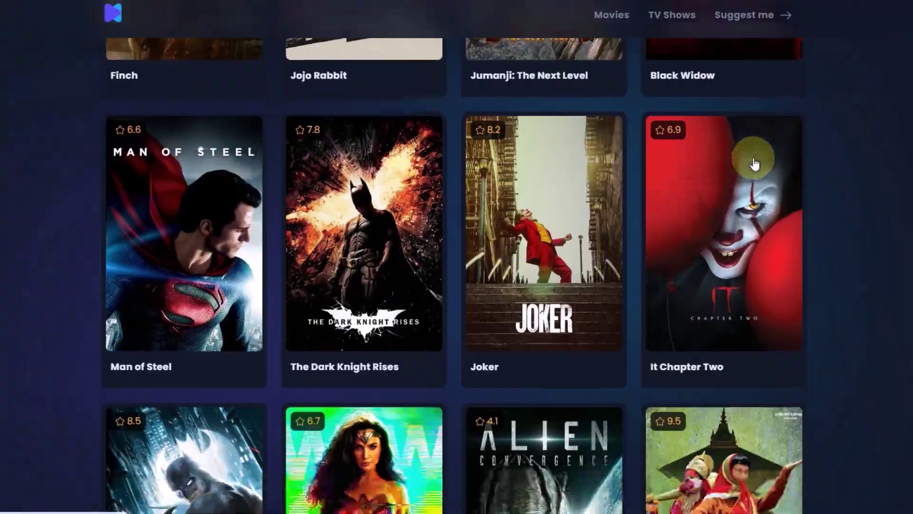
pyautogui.scroll(-20, 754, 164)
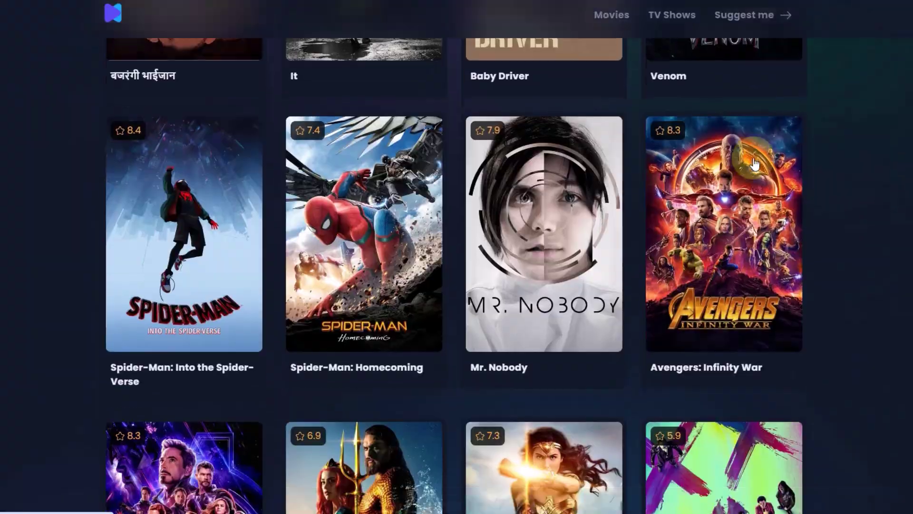
pyautogui.scroll(-8, 755, 164)
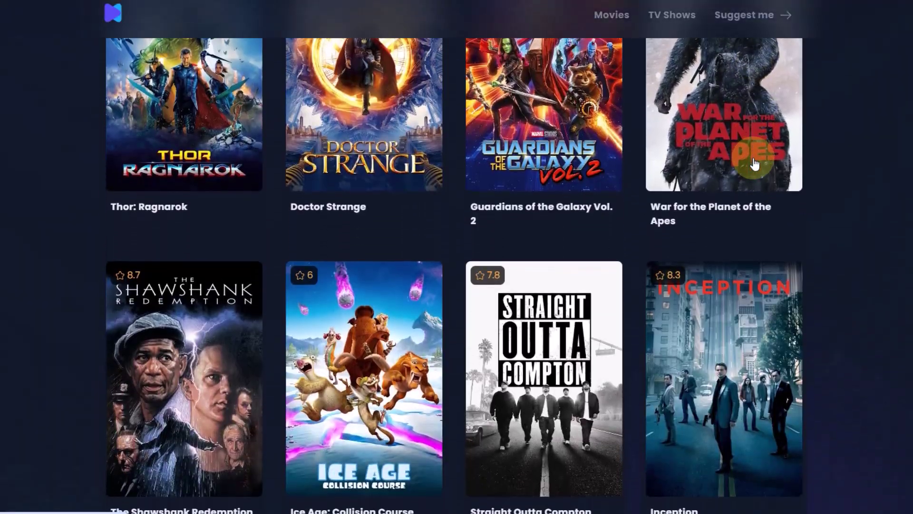
pyautogui.scroll(10, 755, 164)
pyautogui.scroll(20, 754, 163)
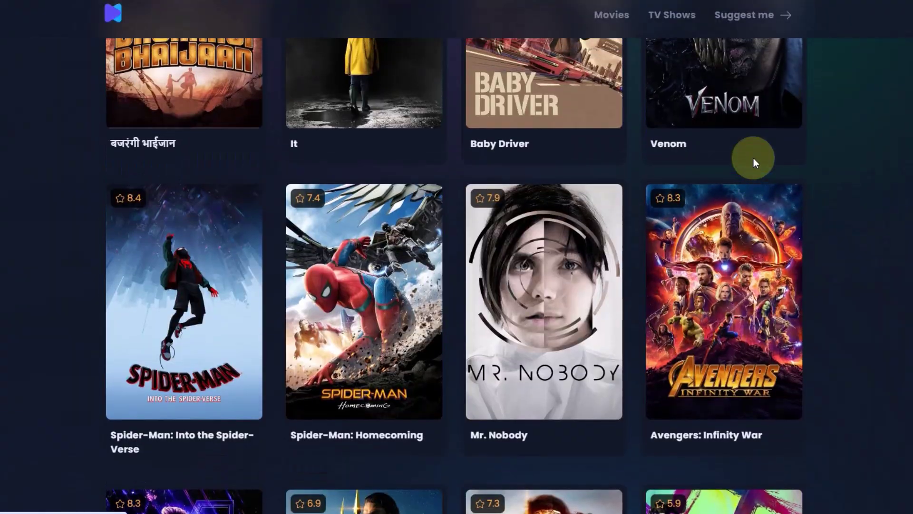
pyautogui.scroll(20, 754, 163)
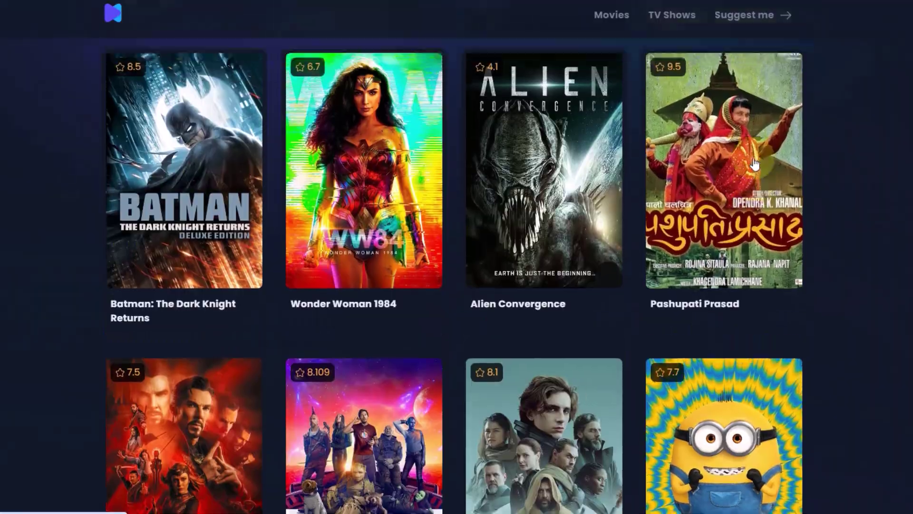
pyautogui.click(754, 163)
pyautogui.scroll(20, 754, 163)
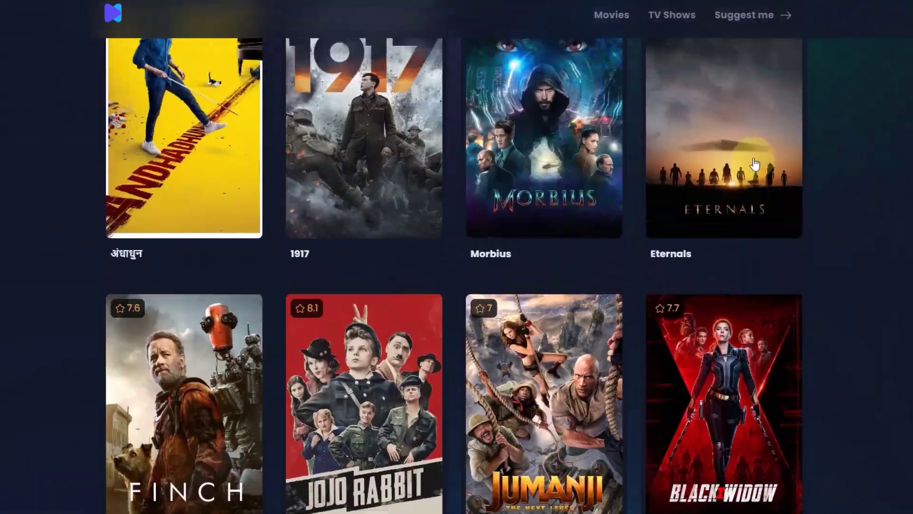
pyautogui.scroll(1, 754, 163)
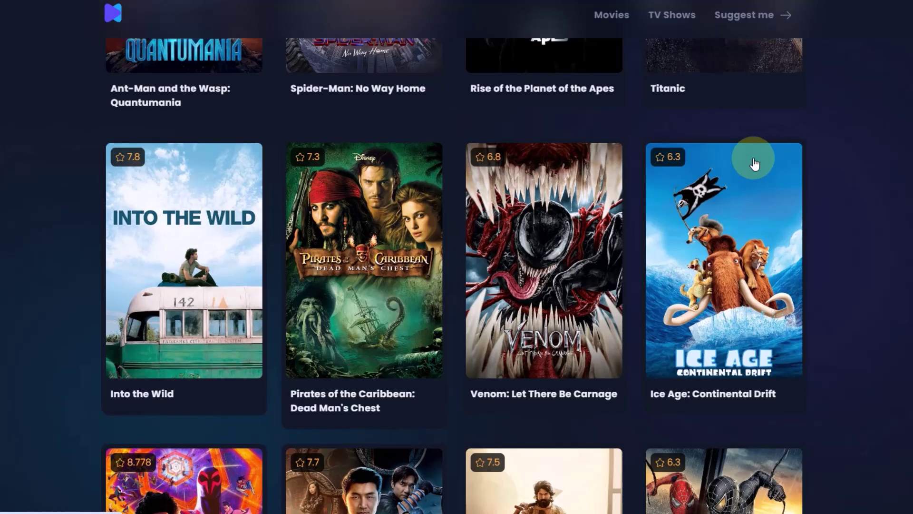
pyautogui.scroll(20, 754, 163)
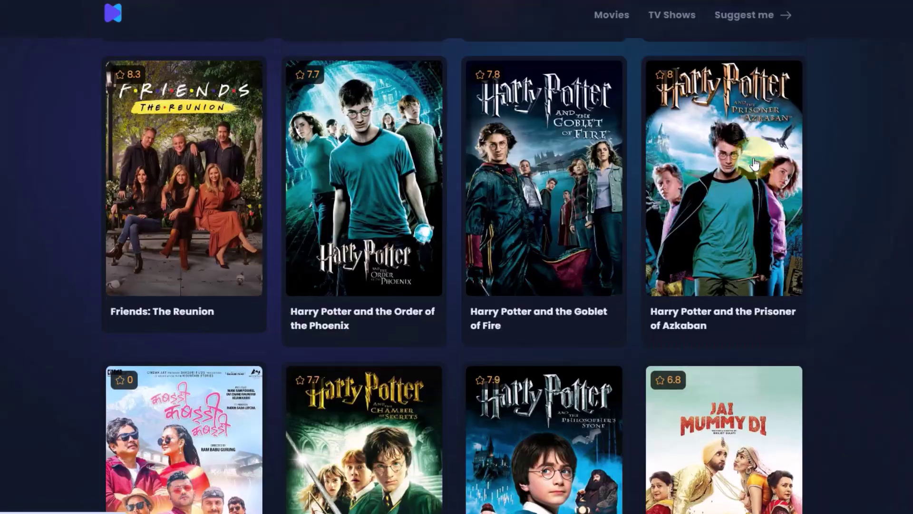
pyautogui.scroll(15, 755, 162)
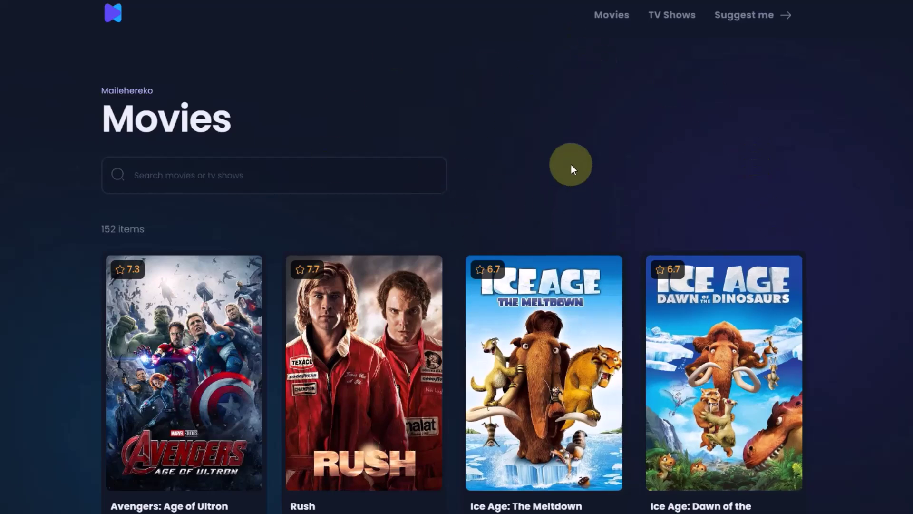
pyautogui.scroll(-12, 570, 164)
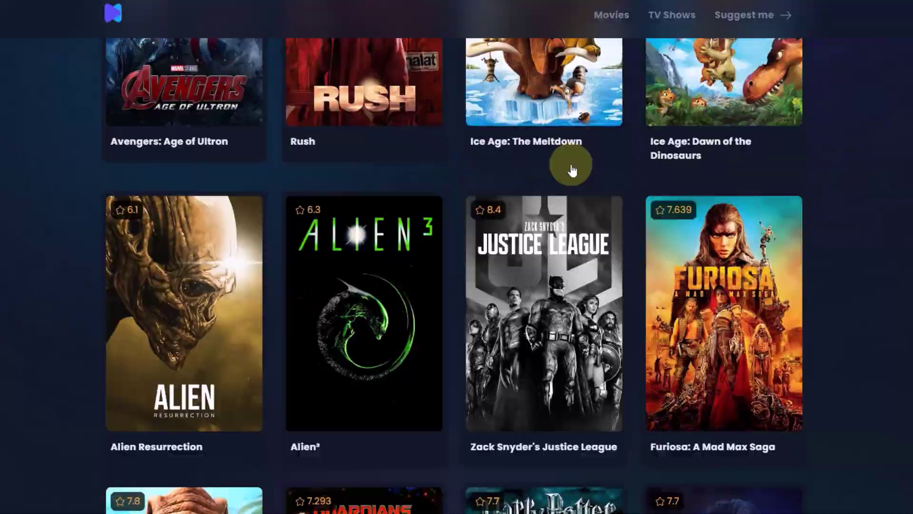
pyautogui.scroll(12, 571, 164)
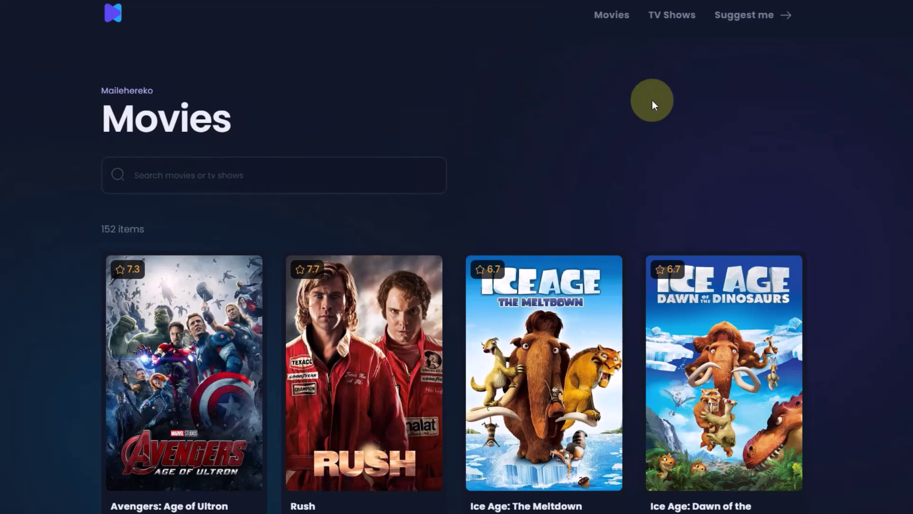
# Reload the Movies page, try the movie search with "mov", and clear the query.
pyautogui.click(614, 21)
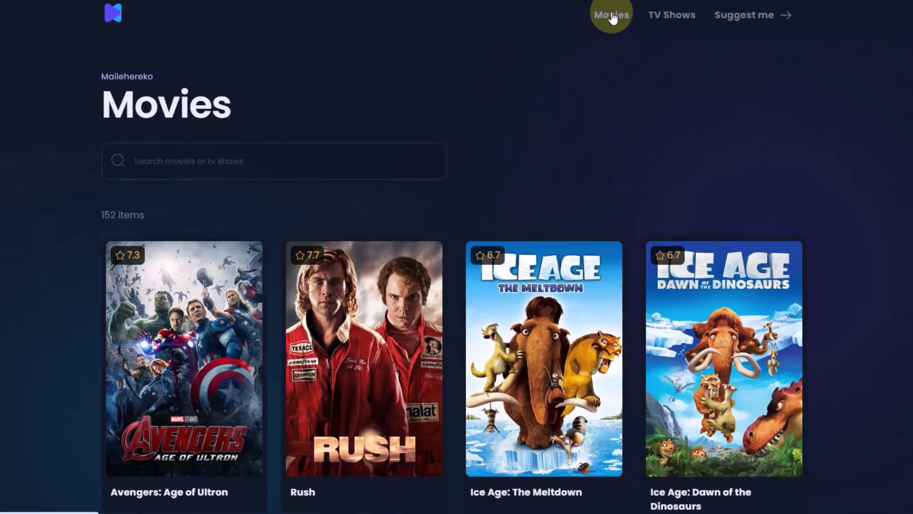
pyautogui.click(612, 17)
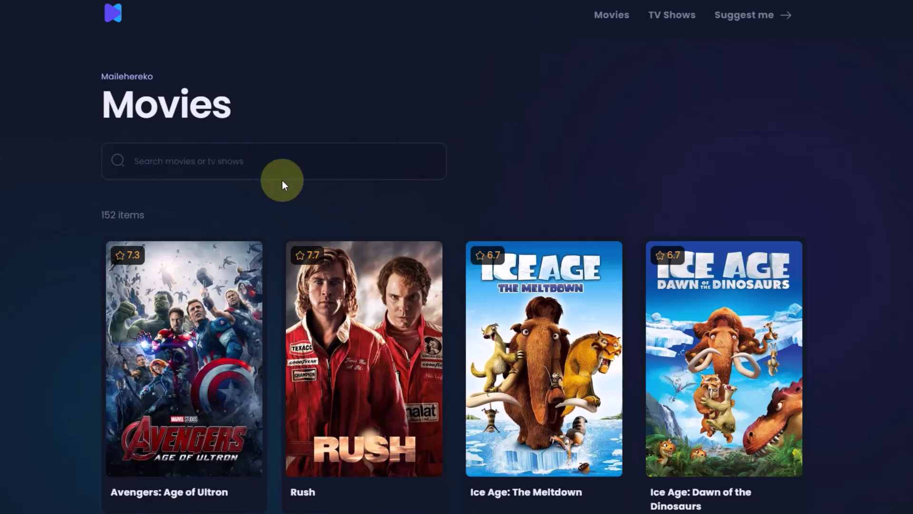
pyautogui.click(265, 167)
pyautogui.write('mov')
pyautogui.press('BackSpace')
pyautogui.press('BackSpace')
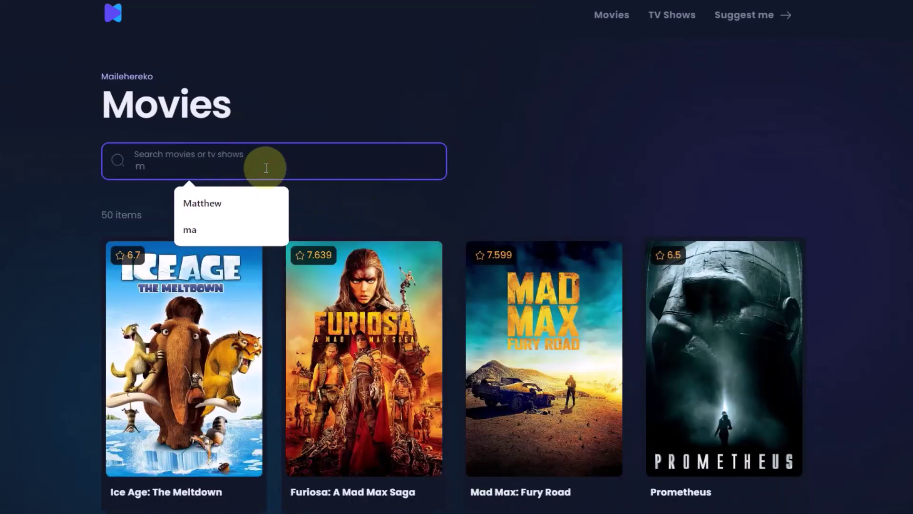
pyautogui.press('BackSpace')
pyautogui.click(512, 129)
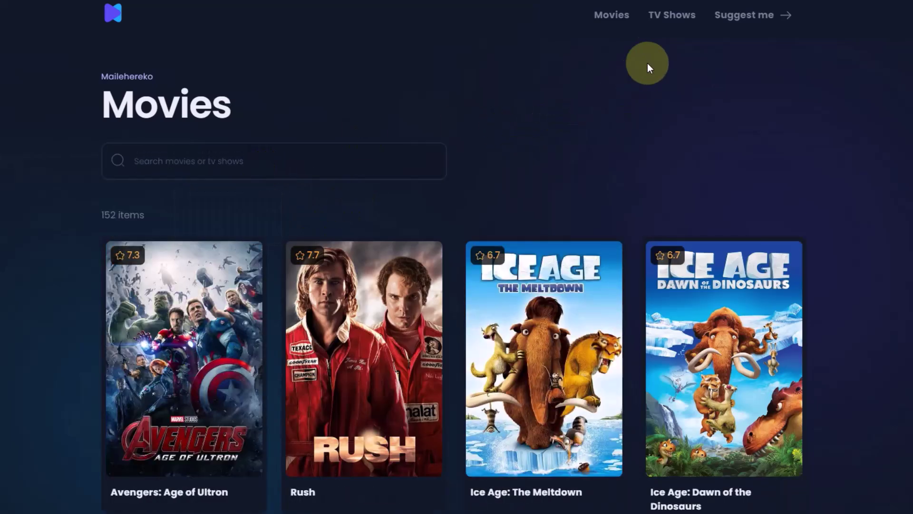
# Look through the TV Shows catalogue down to its footer and back, and open the Suggest me page.
pyautogui.click(669, 18)
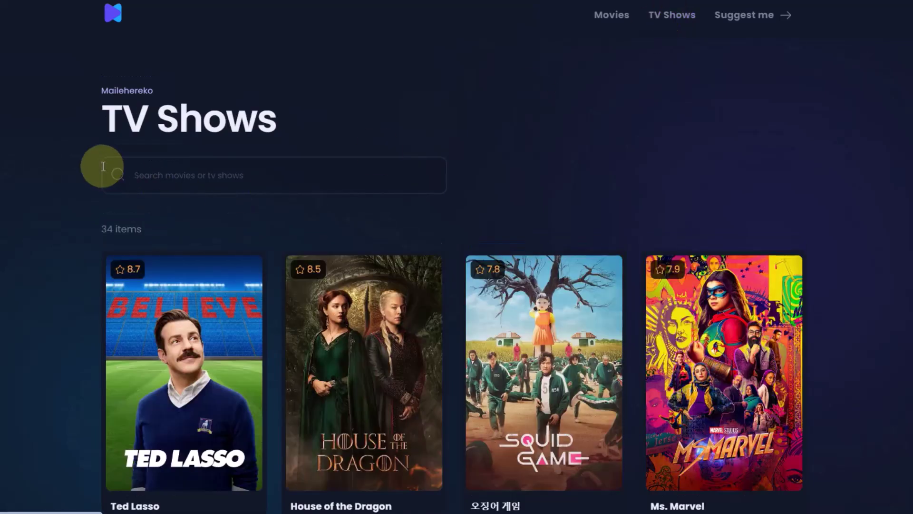
pyautogui.scroll(-20, 492, 292)
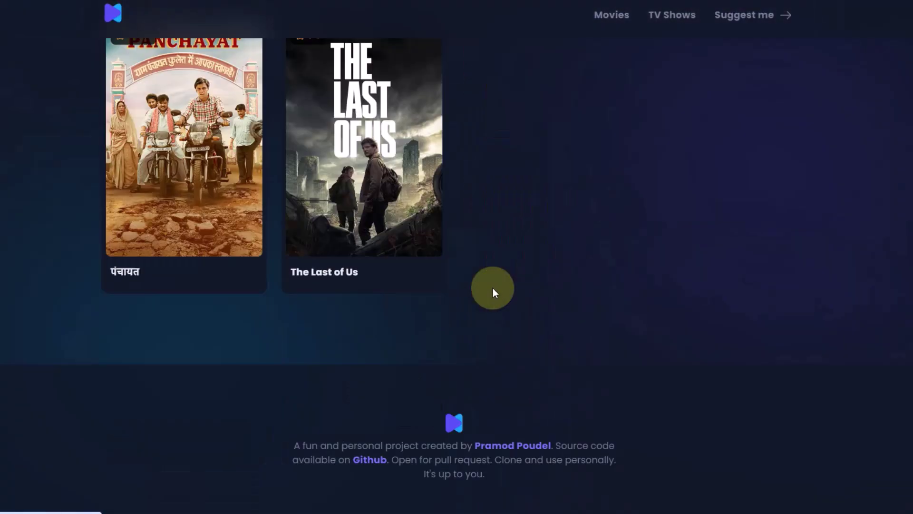
pyautogui.scroll(7, 493, 287)
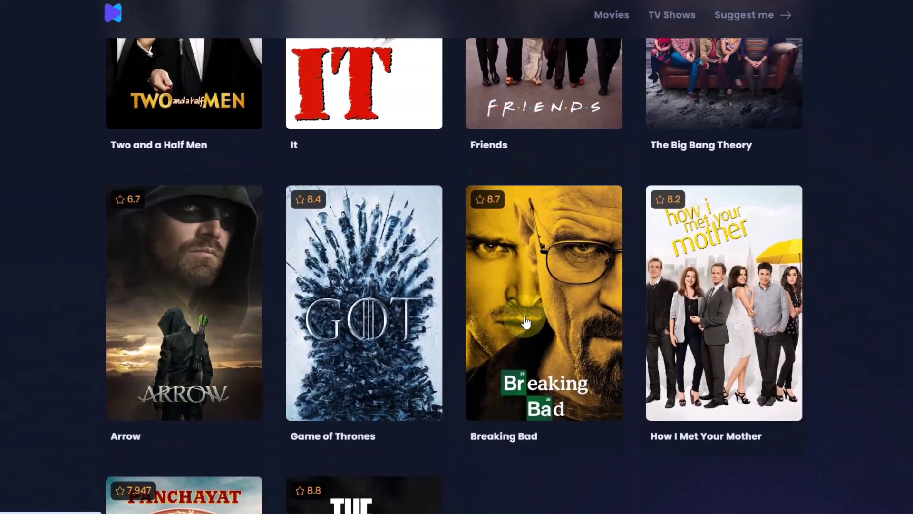
pyautogui.scroll(20, 526, 323)
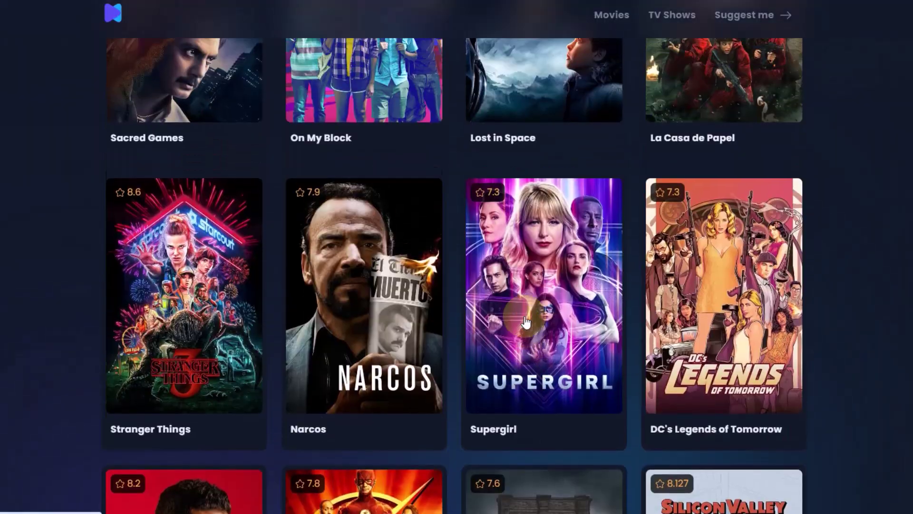
pyautogui.scroll(12, 526, 323)
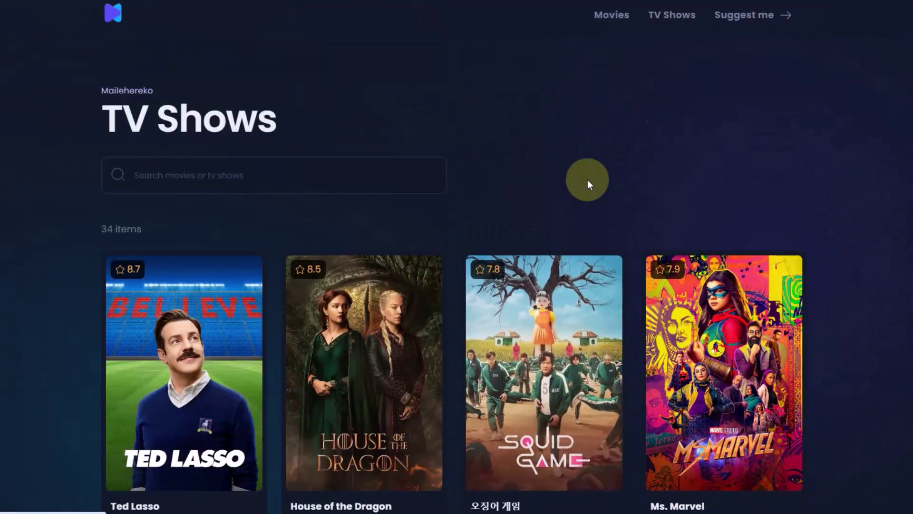
pyautogui.click(744, 15)
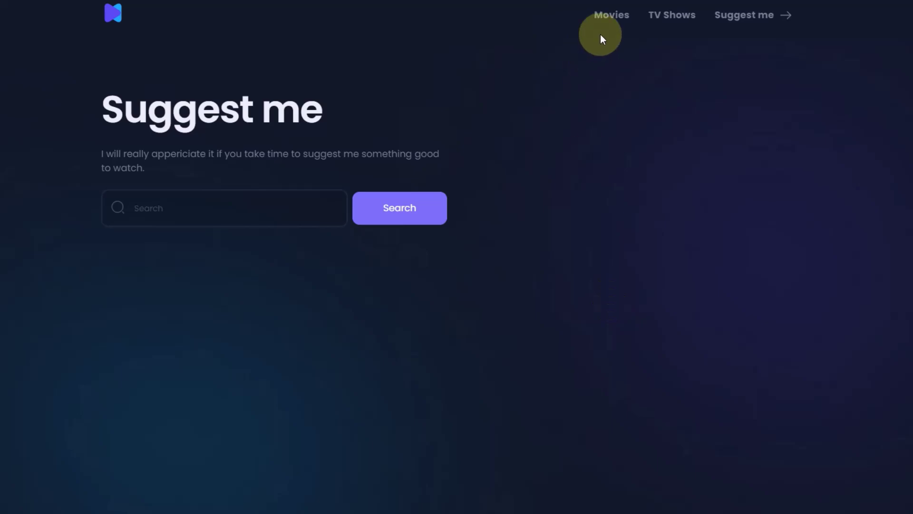
# Return to the Movies page and look through the catalogue down to the footer credits.
pyautogui.click(614, 17)
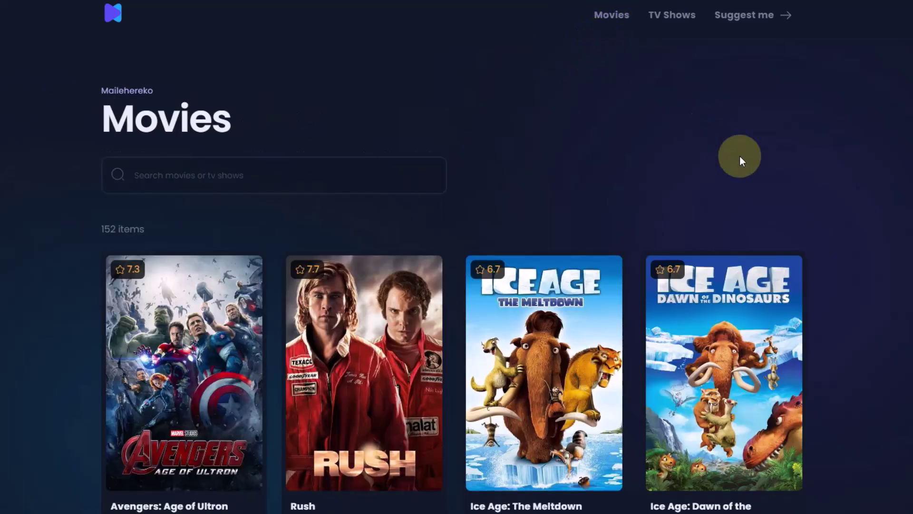
pyautogui.scroll(-20, 740, 160)
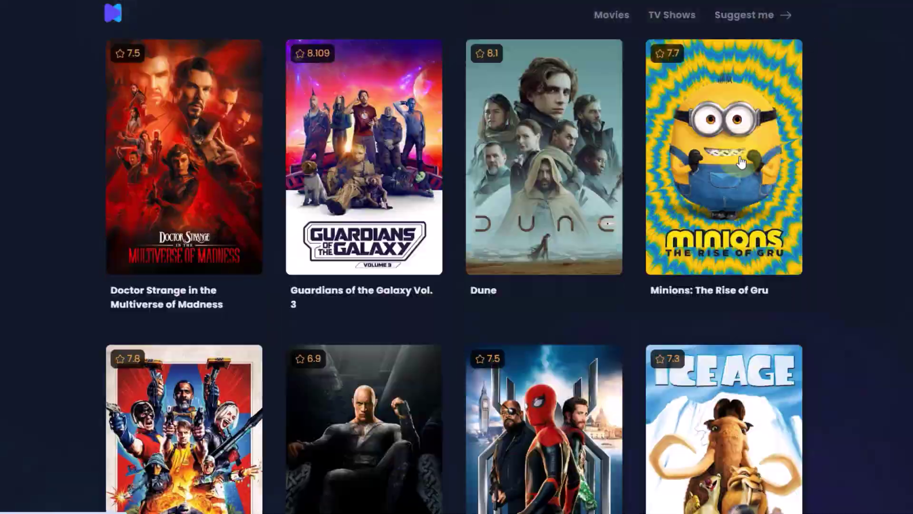
pyautogui.scroll(-20, 741, 162)
pyautogui.scroll(-3, 741, 163)
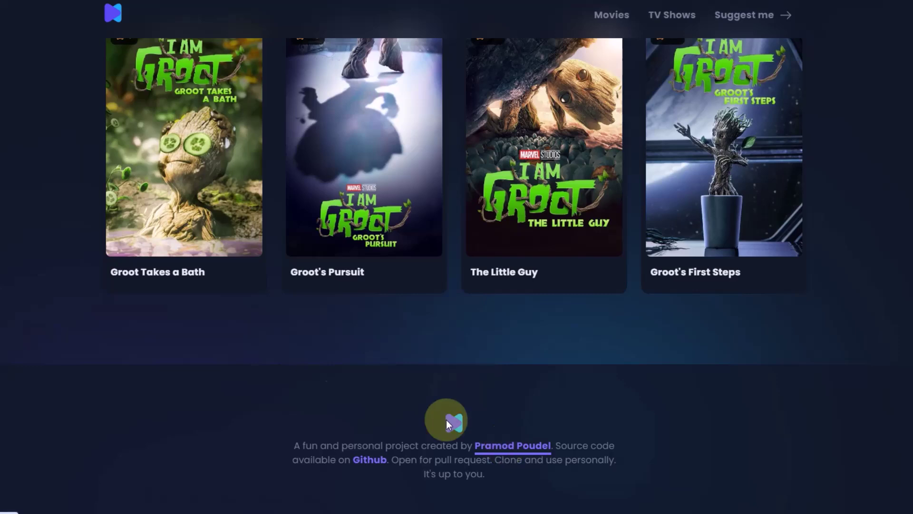
# Open the project creator's portfolio site from the footer credit and look over its introduction and portrait.
pyautogui.click(517, 446)
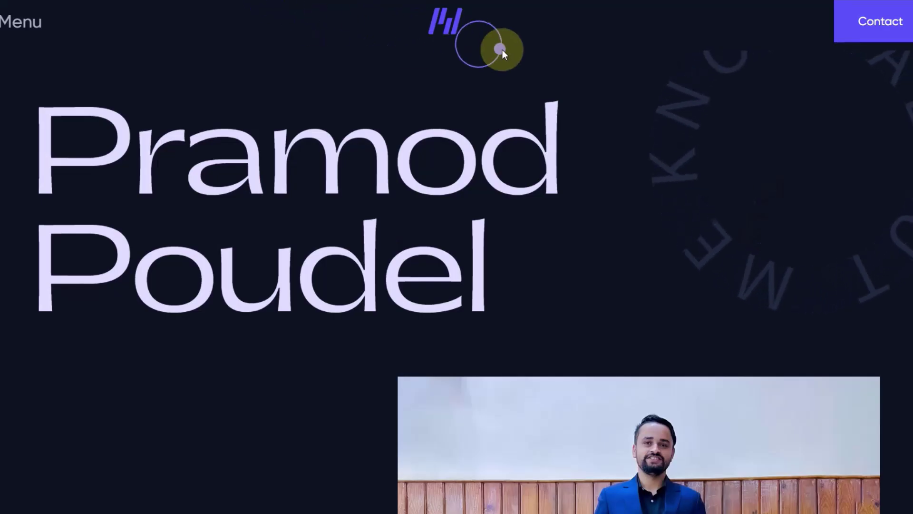
pyautogui.scroll(-5, 503, 50)
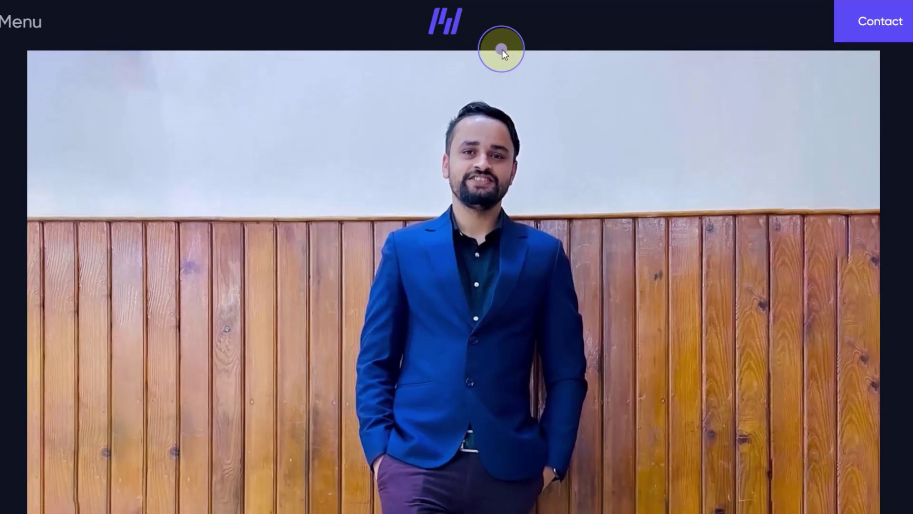
pyautogui.scroll(5, 502, 49)
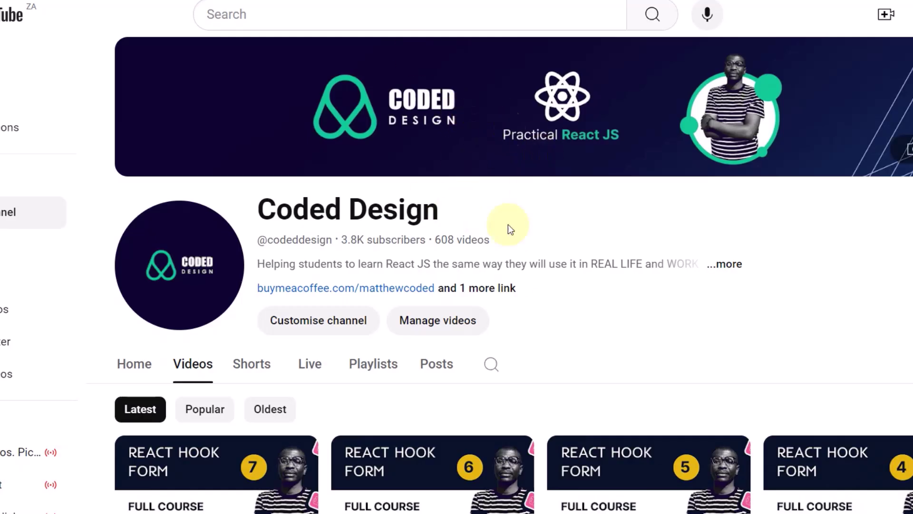
# Look through the video list of the Coded Design YouTube channel, down to the Shadcn UI tutorials.
pyautogui.scroll(-10, 517, 273)
pyautogui.scroll(-17, 518, 273)
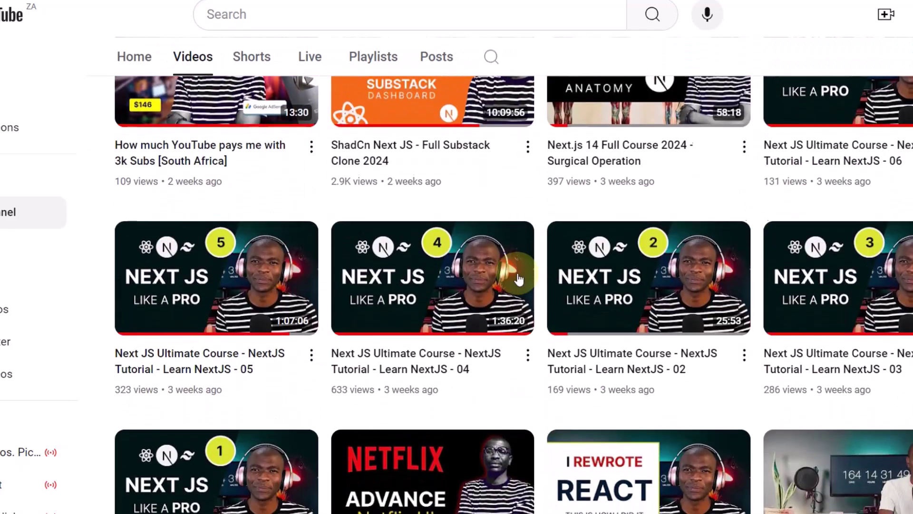
pyautogui.scroll(-3, 518, 273)
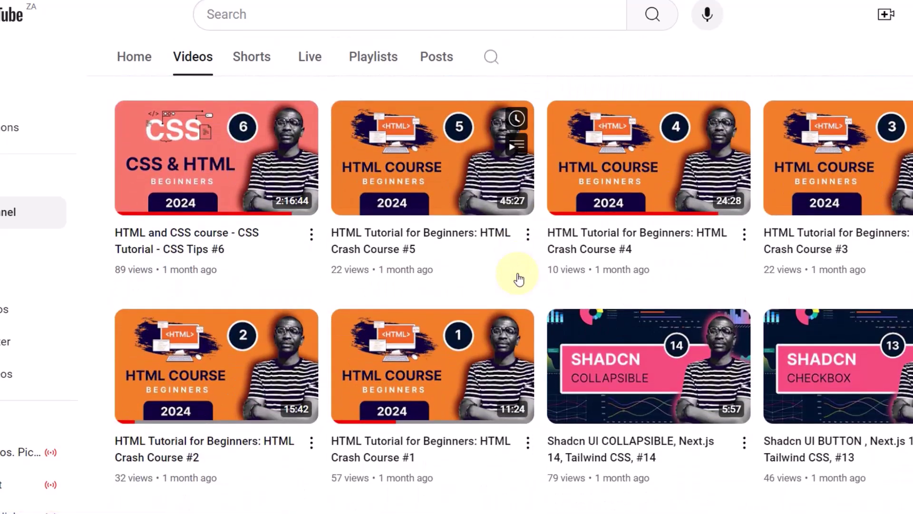
pyautogui.scroll(-6, 517, 273)
pyautogui.moveTo(519, 279)
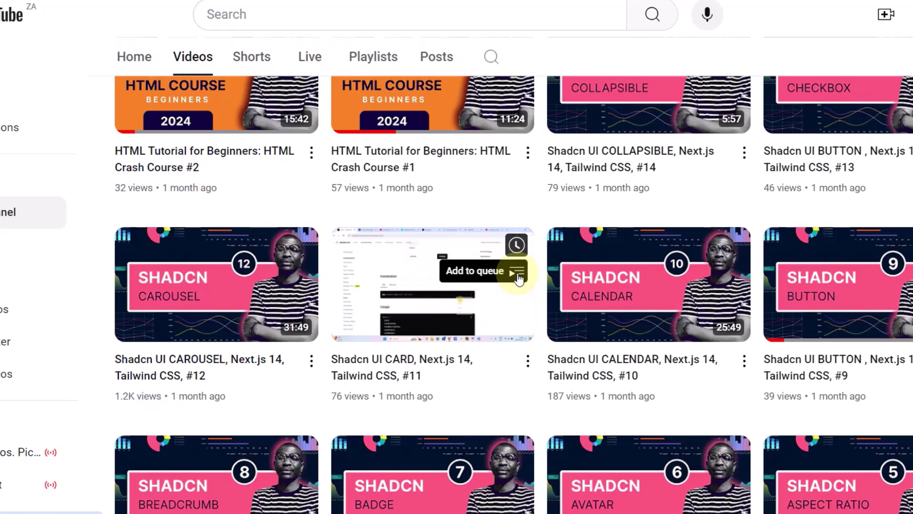
pyautogui.scroll(6, 398, 123)
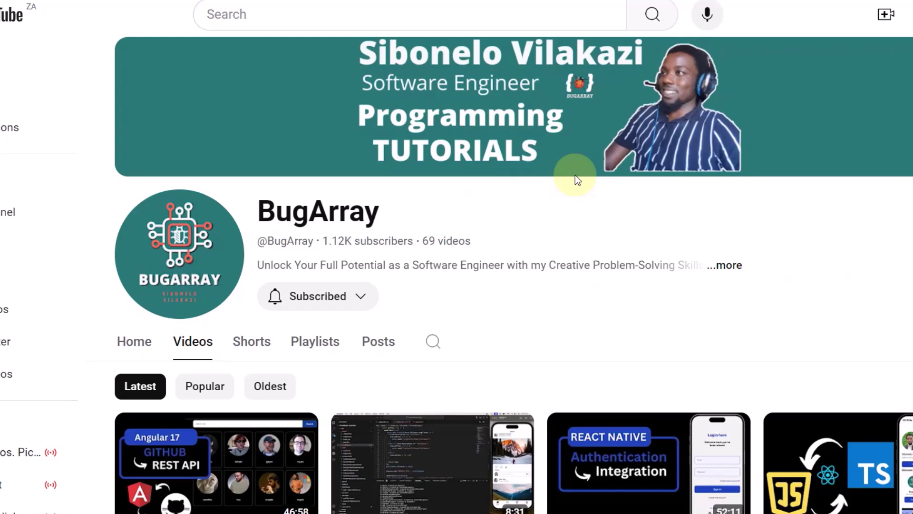
# Look through the BugArray YouTube channel's video list down to the Angular and Firebase tutorials and return upward.
pyautogui.scroll(-9, 575, 175)
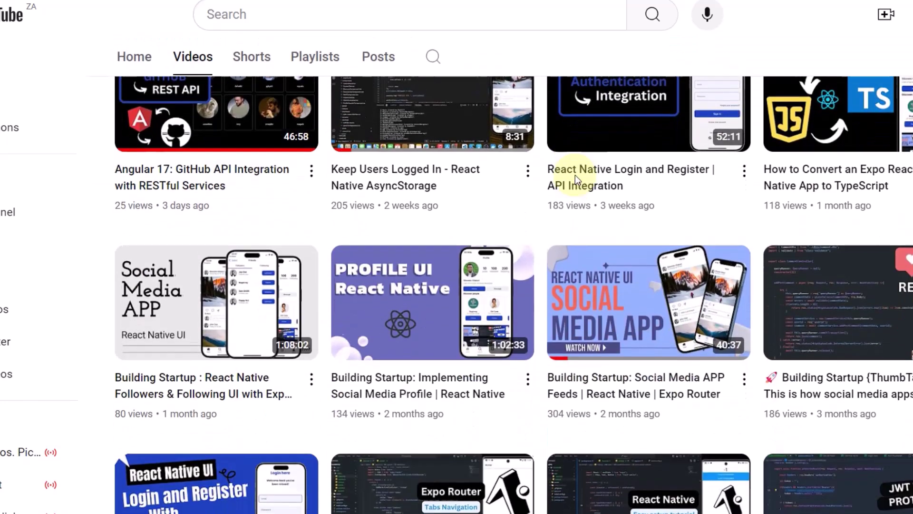
pyautogui.scroll(-12, 575, 175)
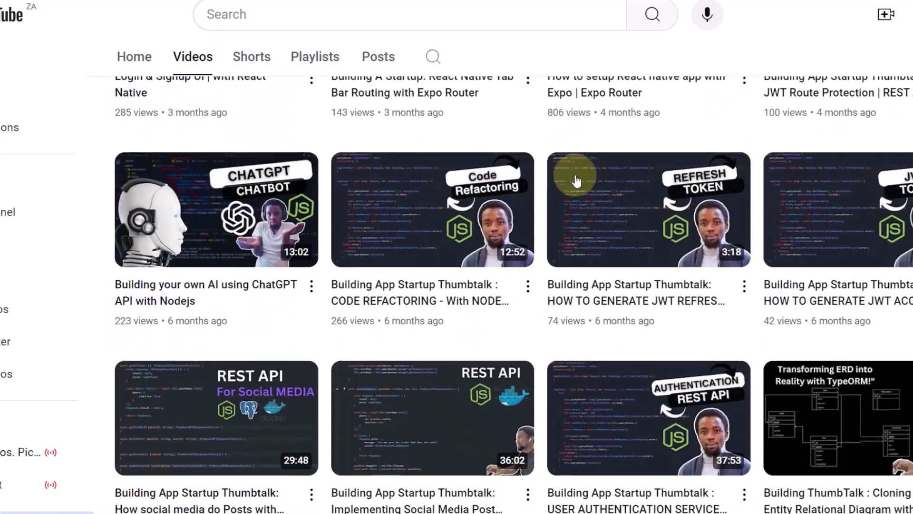
pyautogui.scroll(-1, 576, 180)
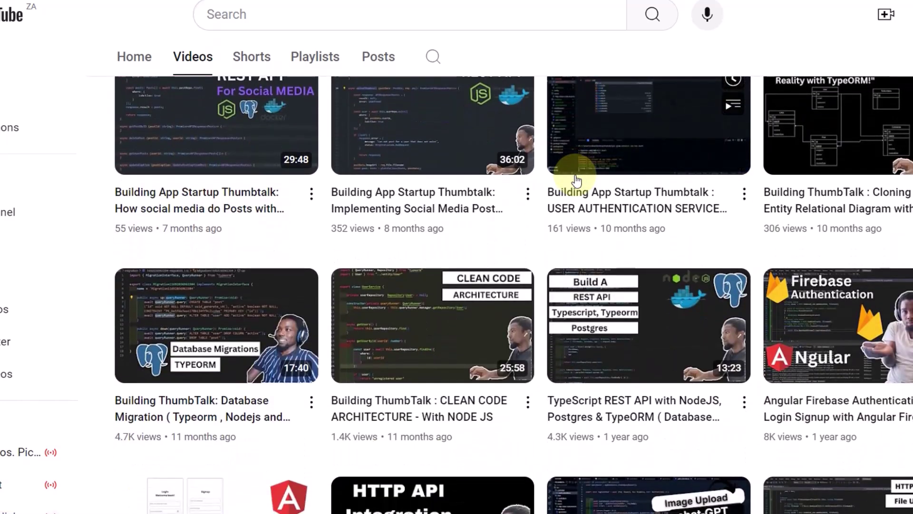
pyautogui.scroll(15, 576, 180)
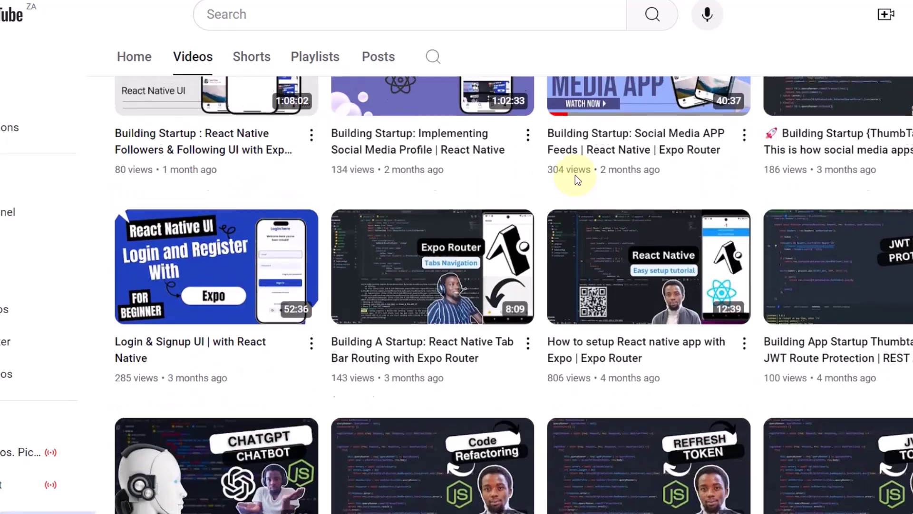
pyautogui.scroll(5, 576, 178)
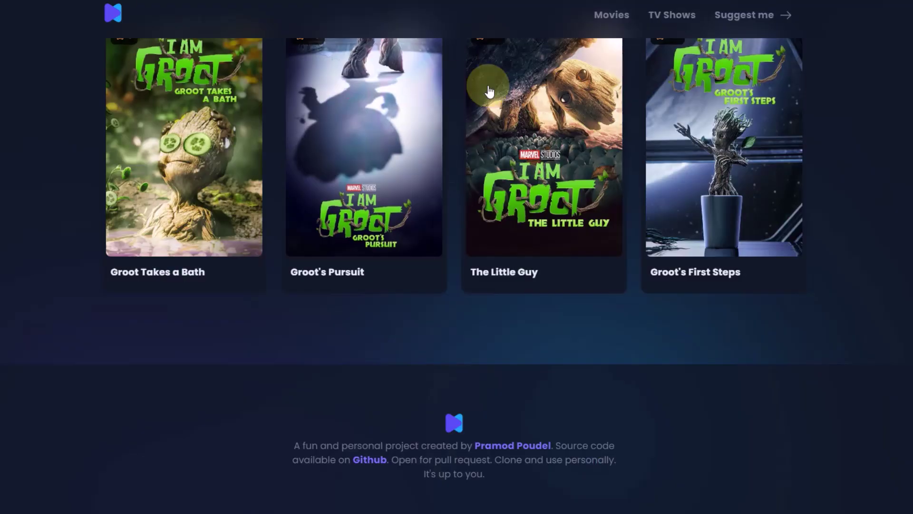
# Look back up through the Mailehereko site's movie catalogue from its footer, and revisit the BugArray channel's video list.
pyautogui.scroll(15, 401, 225)
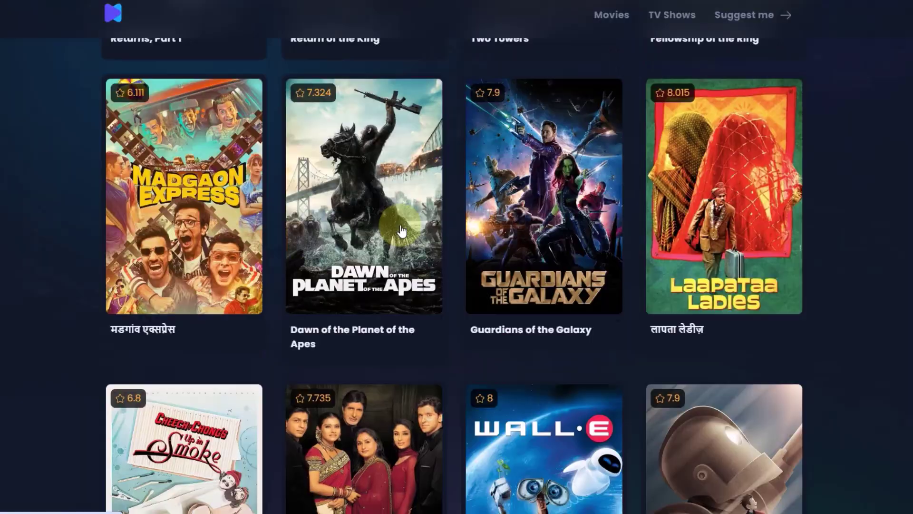
pyautogui.scroll(10, 401, 224)
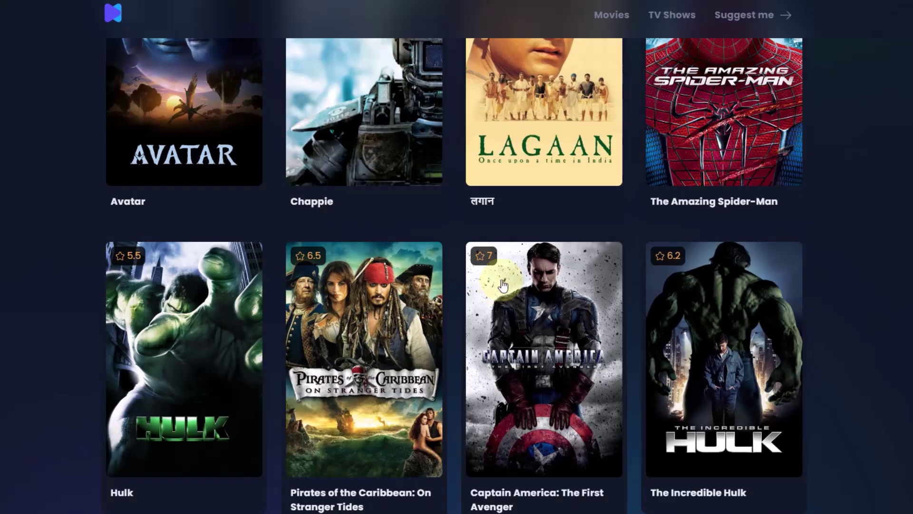
pyautogui.scroll(20, 502, 285)
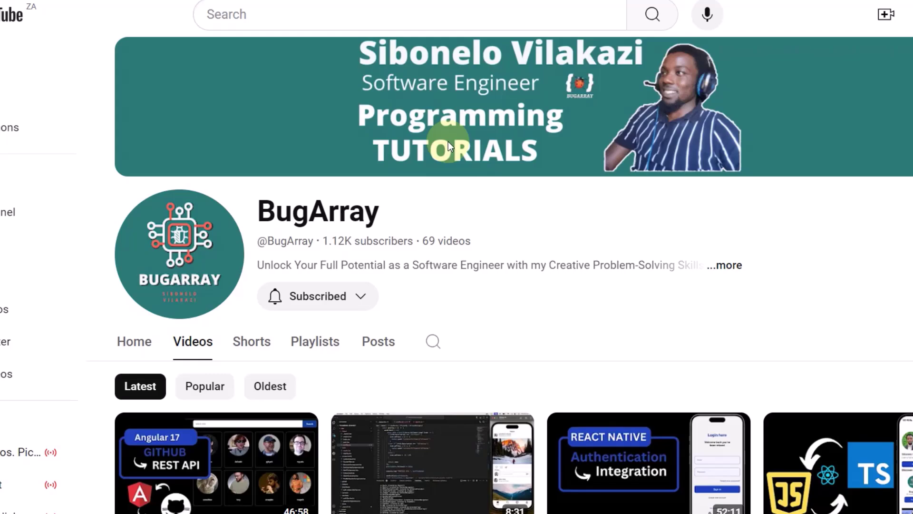
pyautogui.scroll(-10, 448, 148)
pyautogui.scroll(15, 530, 179)
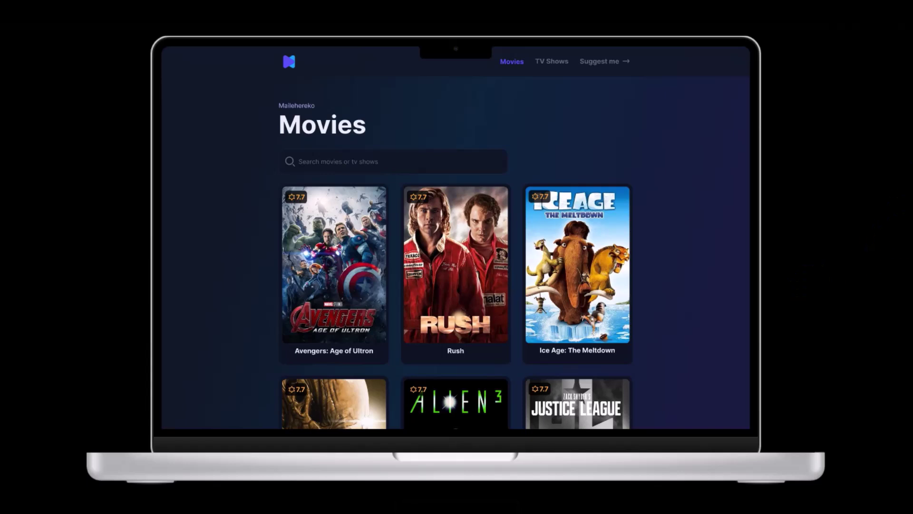
# Switch to the MovieUI prototype in Figma and look down the poster rows of its Movies page.
pyautogui.scroll(-3, 489, 280)
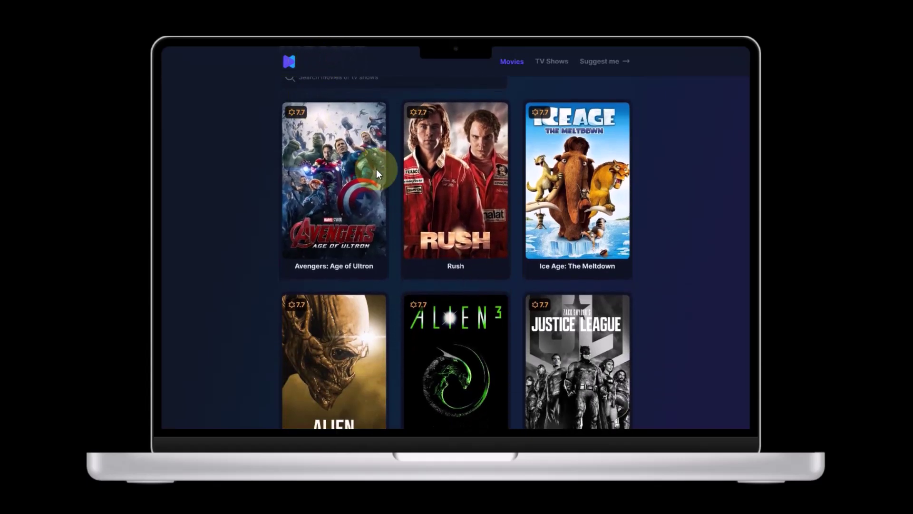
pyautogui.scroll(-2, 377, 195)
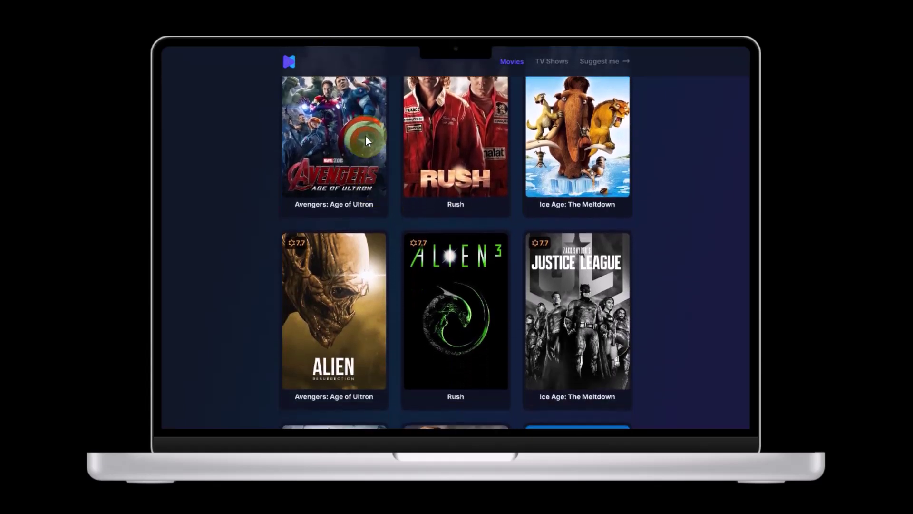
pyautogui.scroll(-2, 366, 136)
pyautogui.scroll(-2, 367, 136)
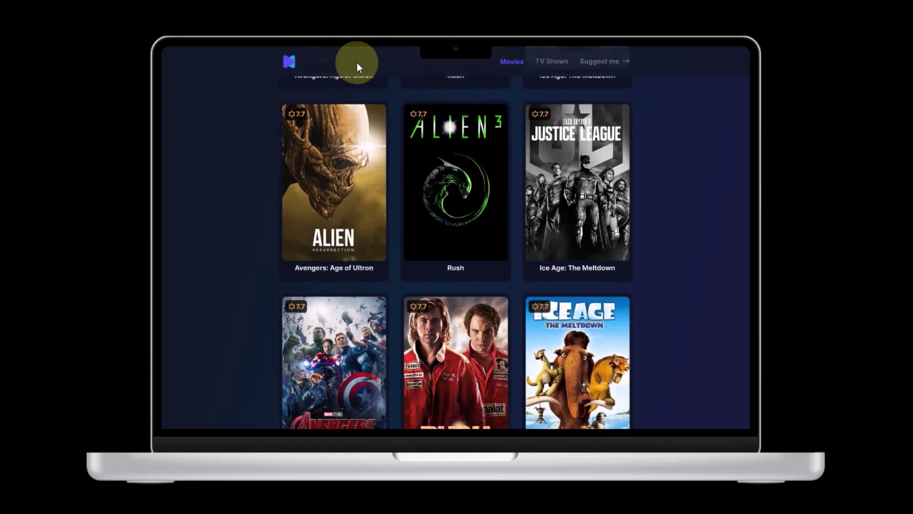
pyautogui.scroll(-2, 680, 206)
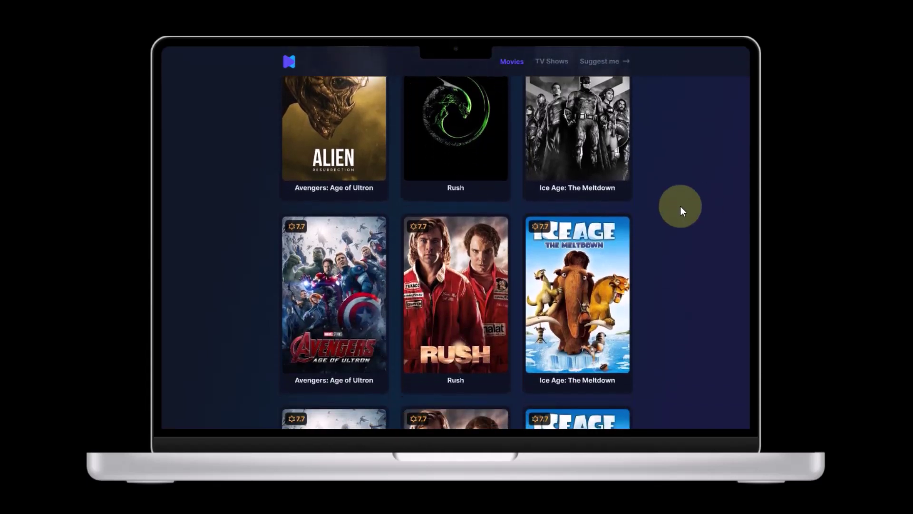
pyautogui.scroll(-1, 680, 206)
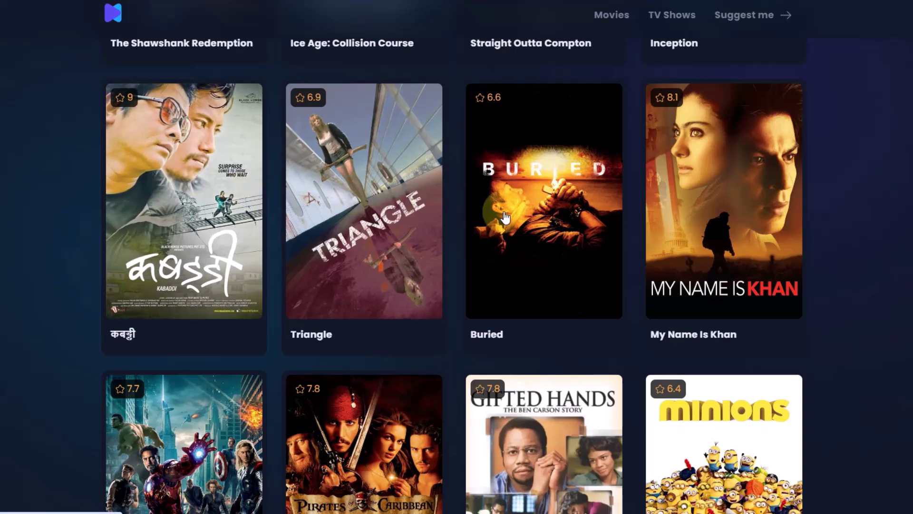
# Compare the live Mailehereko movie catalogue with the poster grid on the MovieUI prototype's Movies page.
pyautogui.scroll(-2, 505, 214)
pyautogui.scroll(-1, 505, 214)
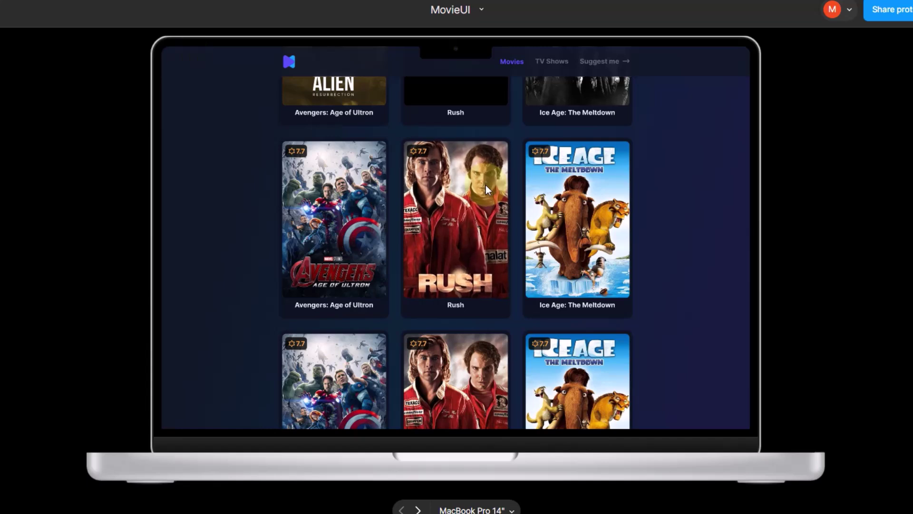
pyautogui.scroll(-1, 640, 242)
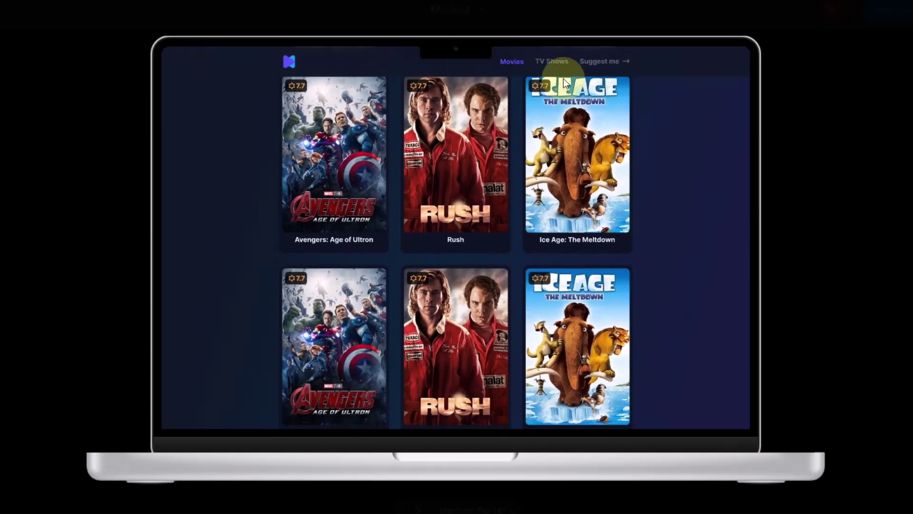
pyautogui.scroll(-1, 569, 222)
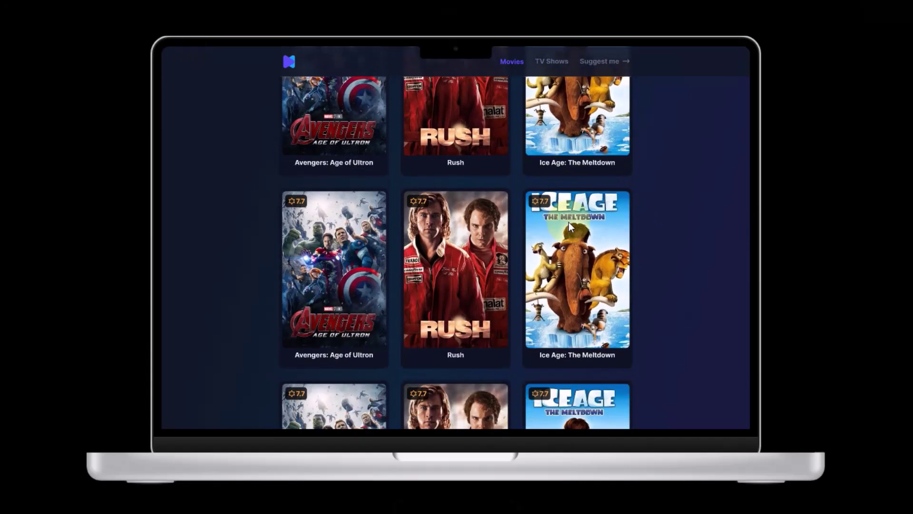
pyautogui.scroll(-4, 569, 222)
pyautogui.scroll(-2, 569, 222)
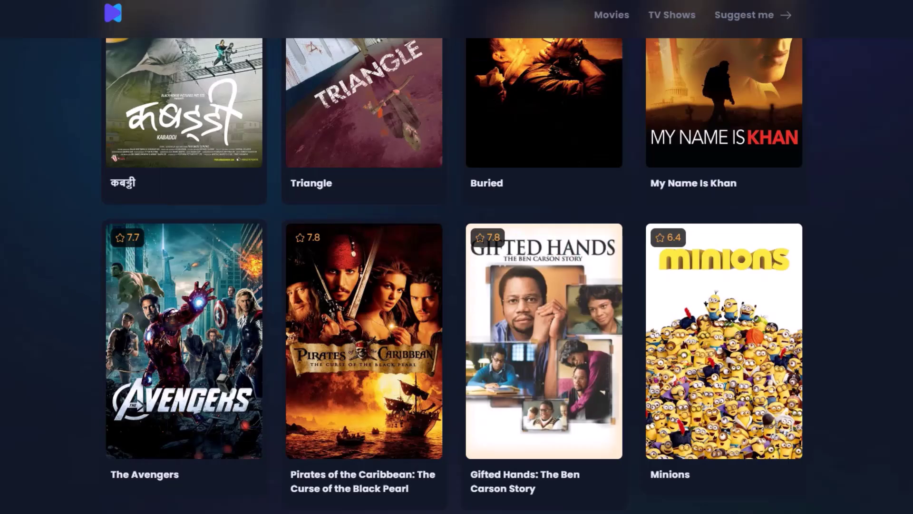
# Look through the live catalogue and the prototype's Movies page down to the footer, and open the prototype's TV Shows page.
pyautogui.scroll(-20, 548, 404)
pyautogui.scroll(-10, 549, 404)
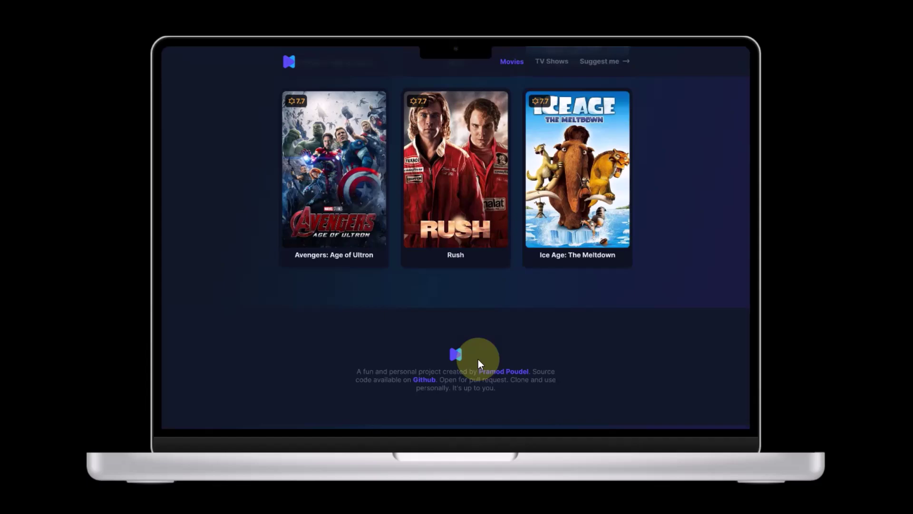
pyautogui.scroll(-8, 478, 361)
pyautogui.scroll(-2, 478, 358)
pyautogui.scroll(10, 478, 359)
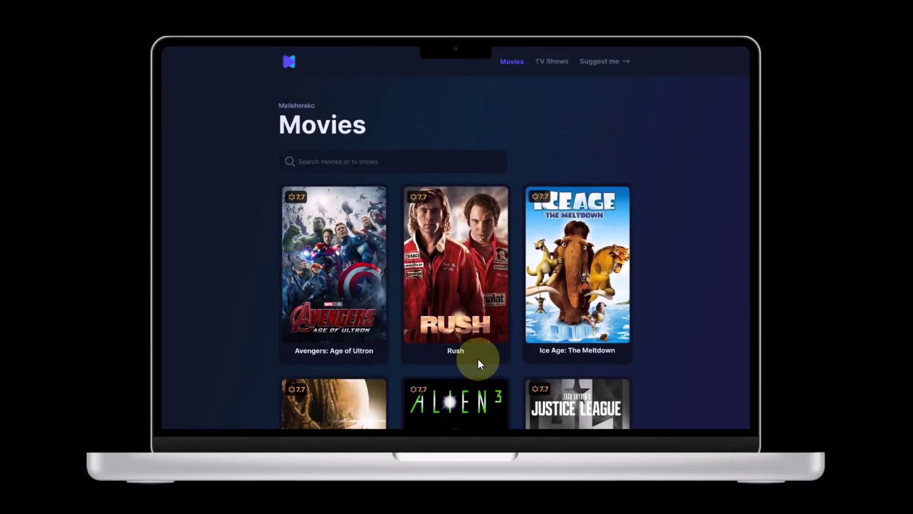
pyautogui.click(551, 67)
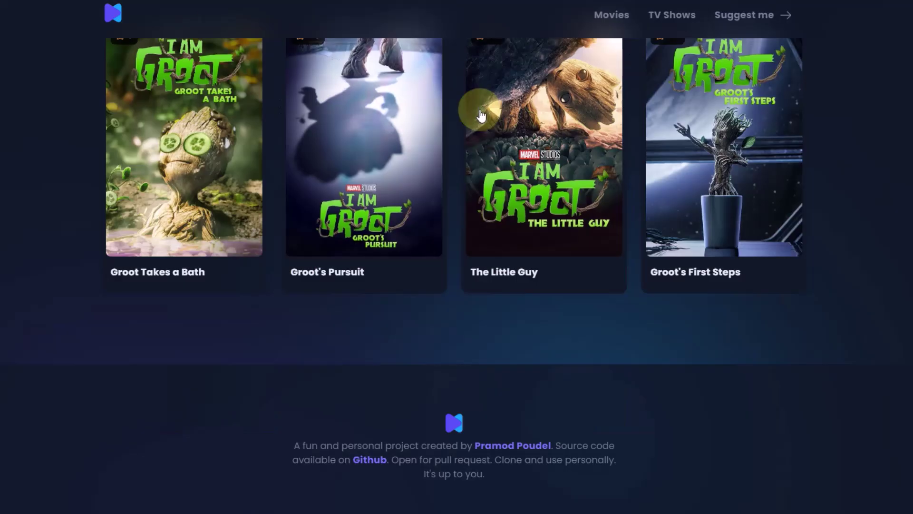
# Look back up through the live site's movie catalogue from the footer and open its TV Shows and Suggest me pages.
pyautogui.scroll(20, 481, 115)
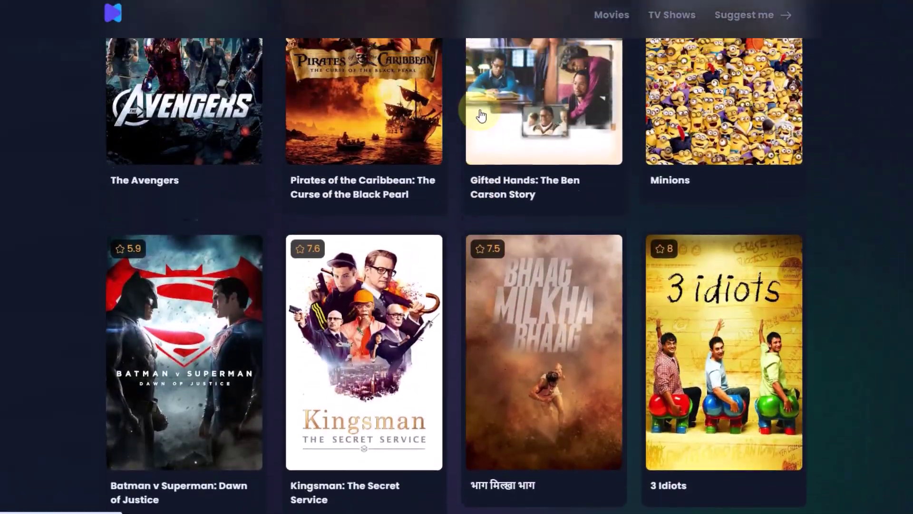
pyautogui.scroll(20, 480, 115)
pyautogui.scroll(15, 481, 115)
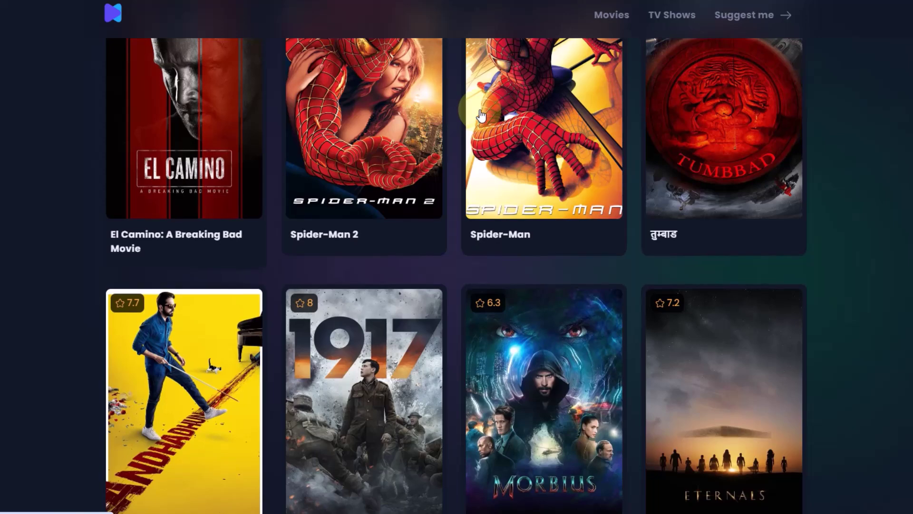
pyautogui.scroll(10, 481, 116)
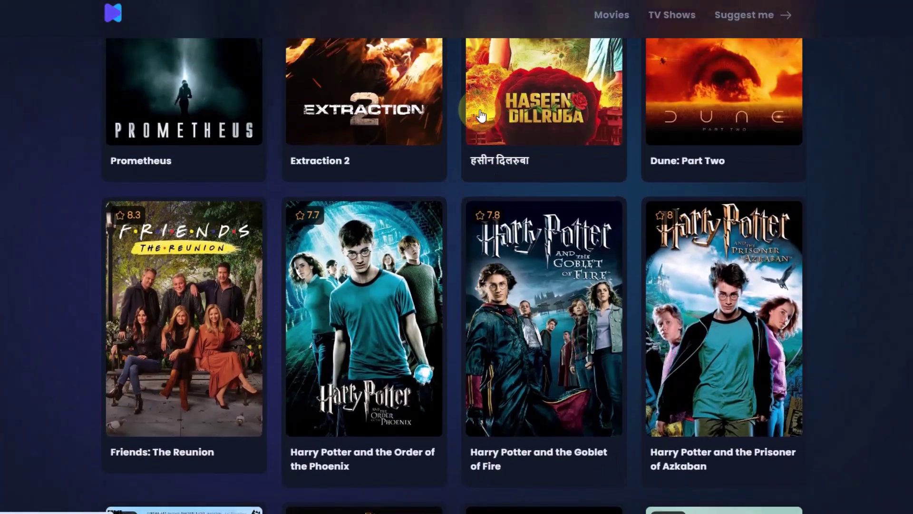
pyautogui.scroll(2, 481, 115)
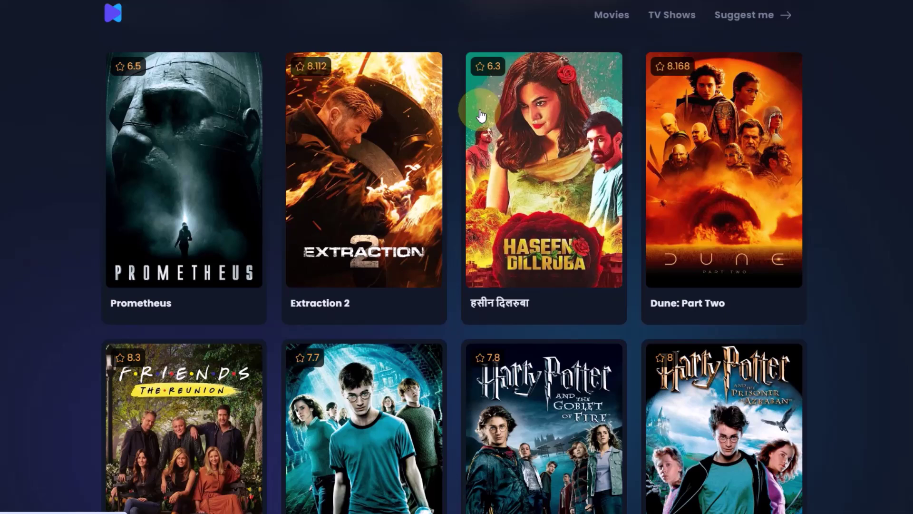
pyautogui.scroll(10, 481, 115)
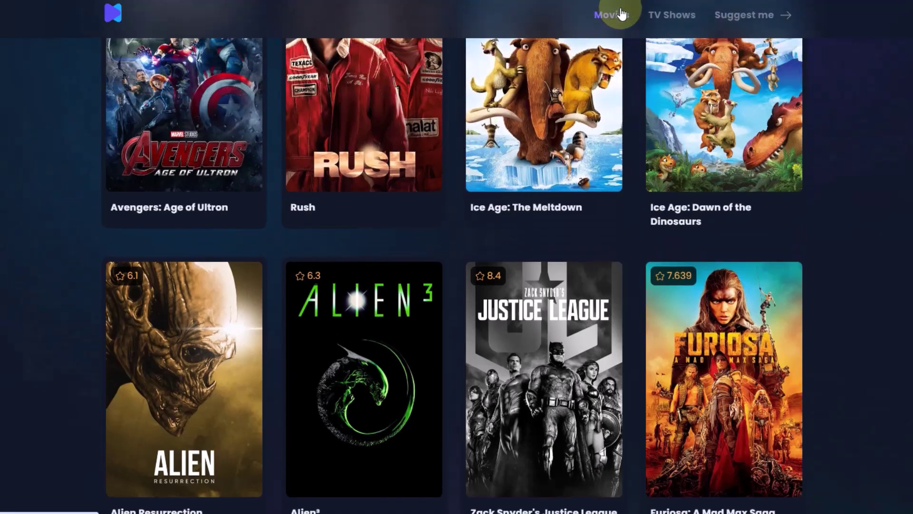
pyautogui.click(671, 18)
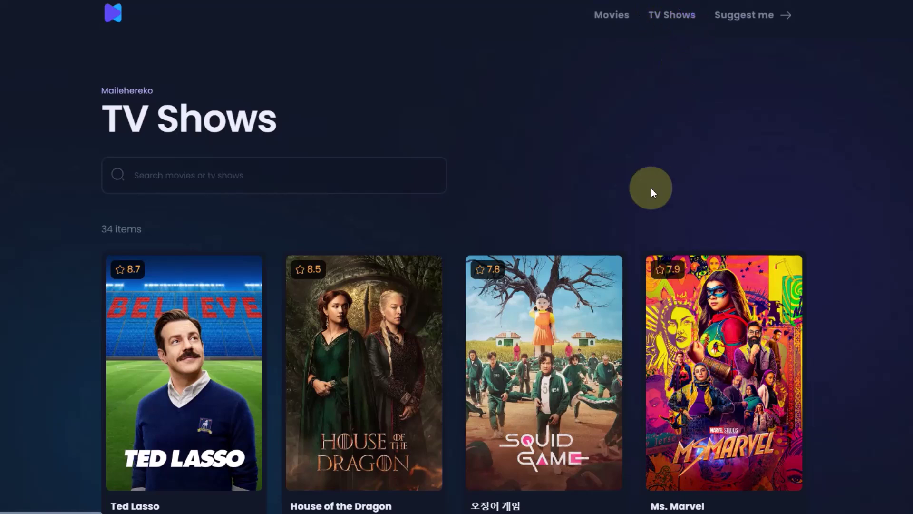
pyautogui.click(731, 19)
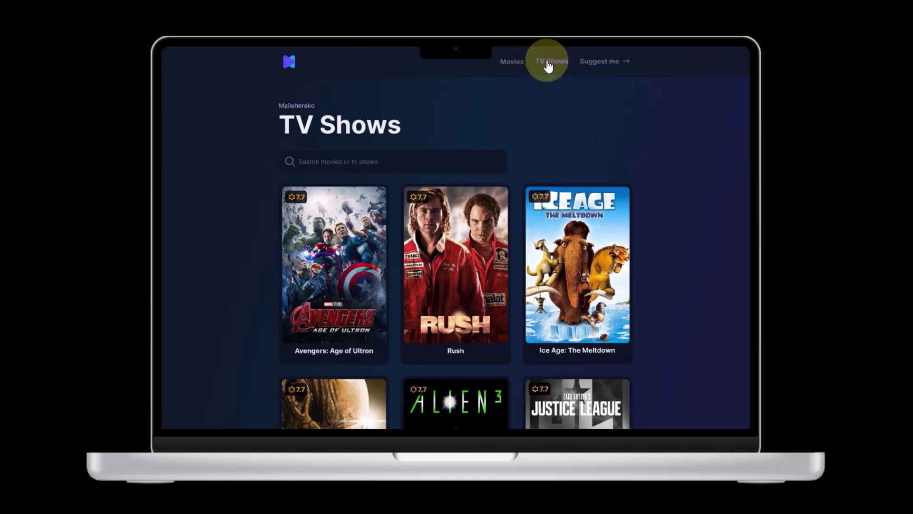
# Test the prototype's navigation to the Suggest me and Movies pages, and leave the preview for the MovieUI design file.
pyautogui.click(601, 57)
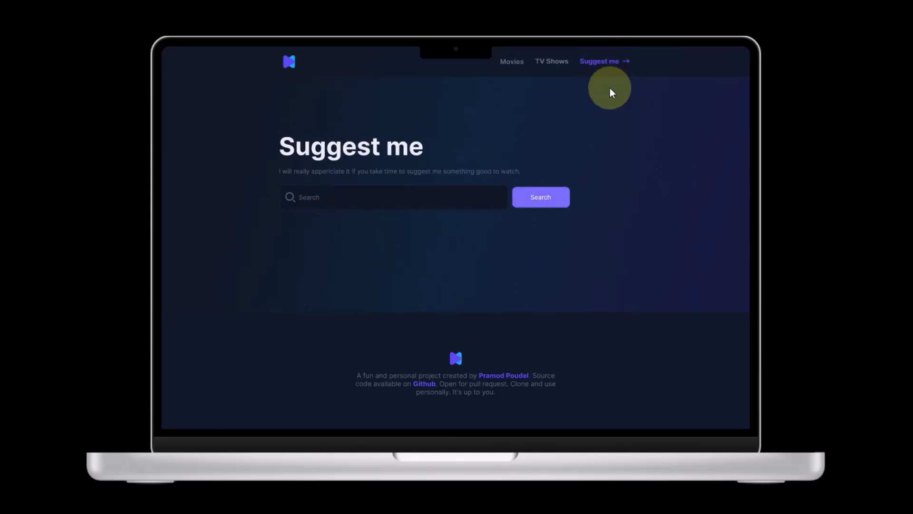
pyautogui.click(510, 62)
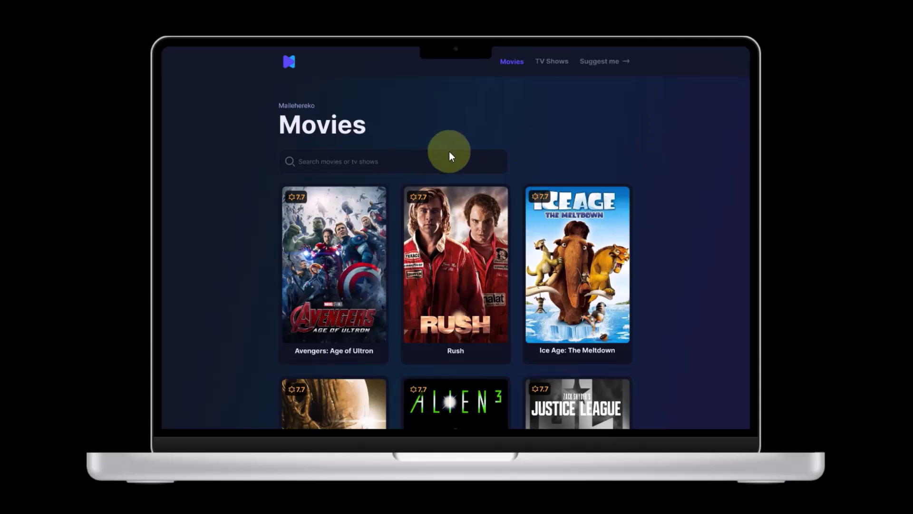
pyautogui.press('Escape')
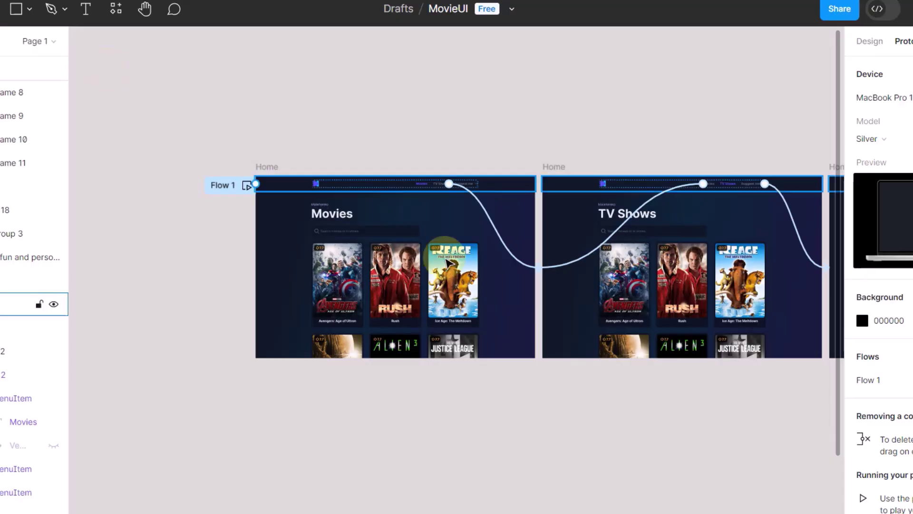
# Examine the linked page frames and the Components frame, including the navigation menu variants and their prototype connections.
pyautogui.hscroll(10, 447, 262)
pyautogui.hscroll(4, 446, 260)
pyautogui.hscroll(-6, 444, 259)
pyautogui.scroll(-4, 444, 260)
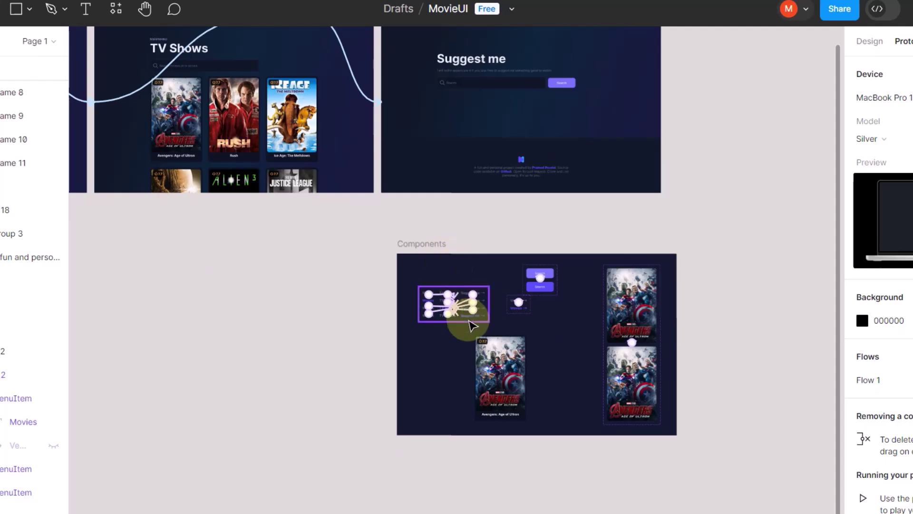
pyautogui.scroll(6, 472, 326)
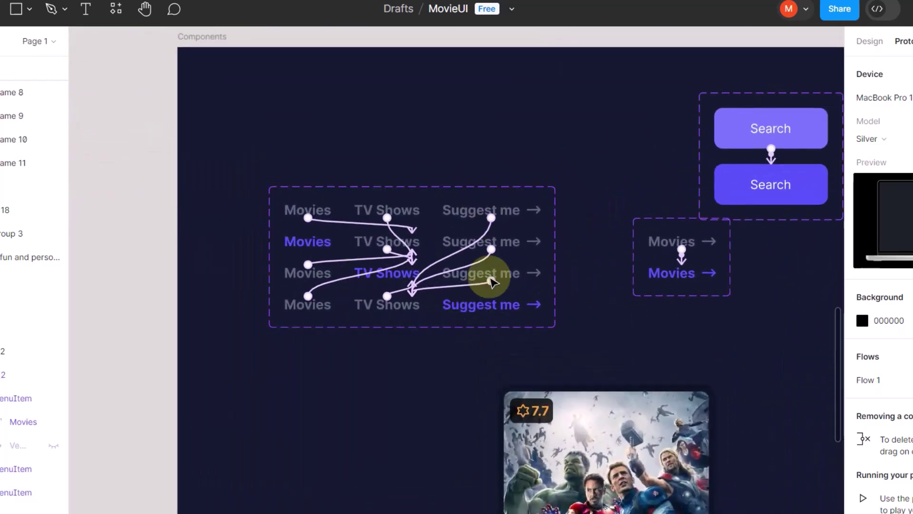
pyautogui.scroll(-1, 437, 296)
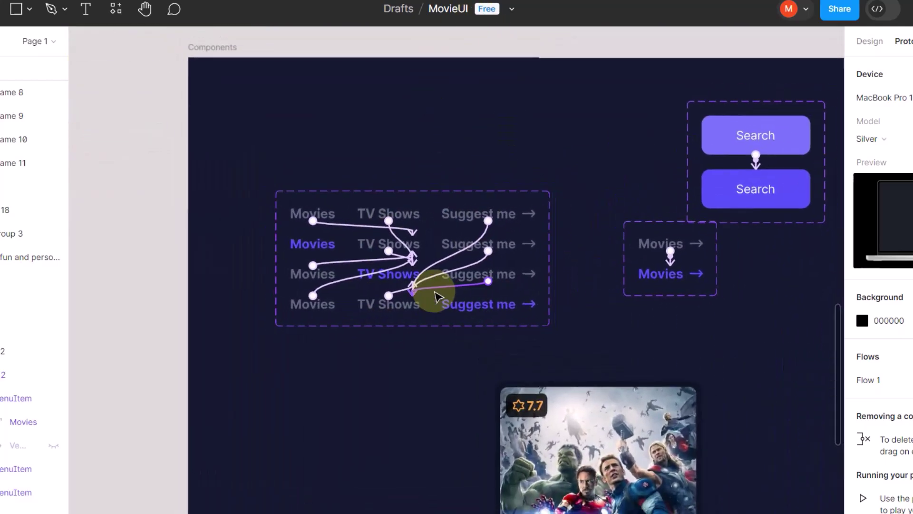
pyautogui.scroll(-3, 437, 296)
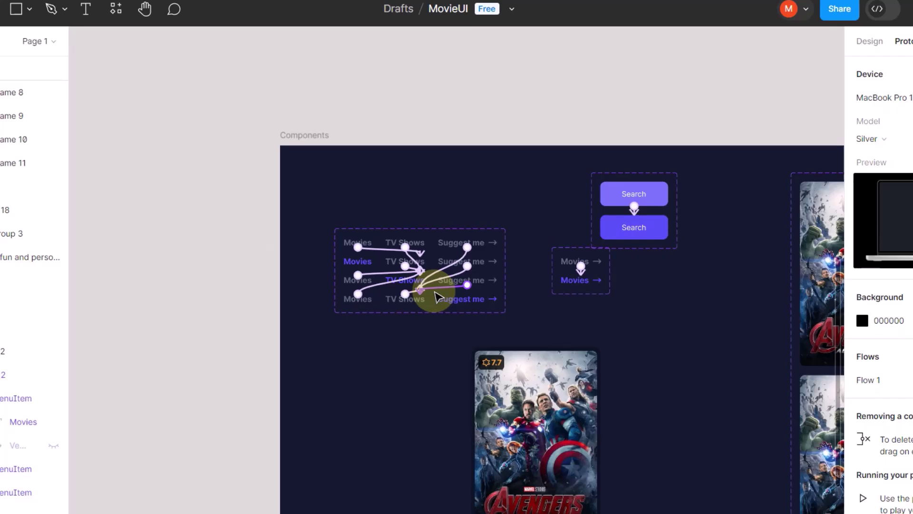
# Look over the search button, link and poster card variants in the Components frame, and the linked Movies and TV Shows page frames.
pyautogui.scroll(5, 436, 296)
pyautogui.scroll(-5, 437, 296)
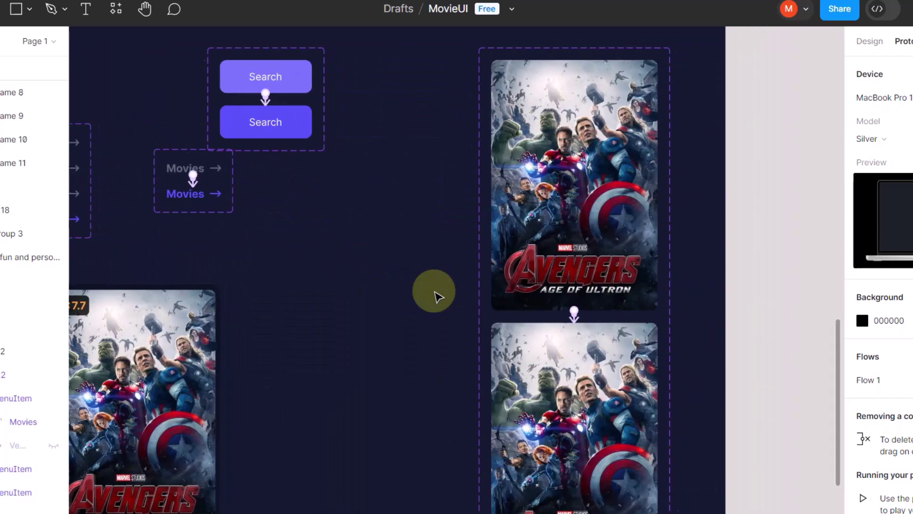
pyautogui.scroll(4, 438, 297)
pyautogui.hscroll(-10, 438, 298)
pyautogui.hscroll(3, 437, 297)
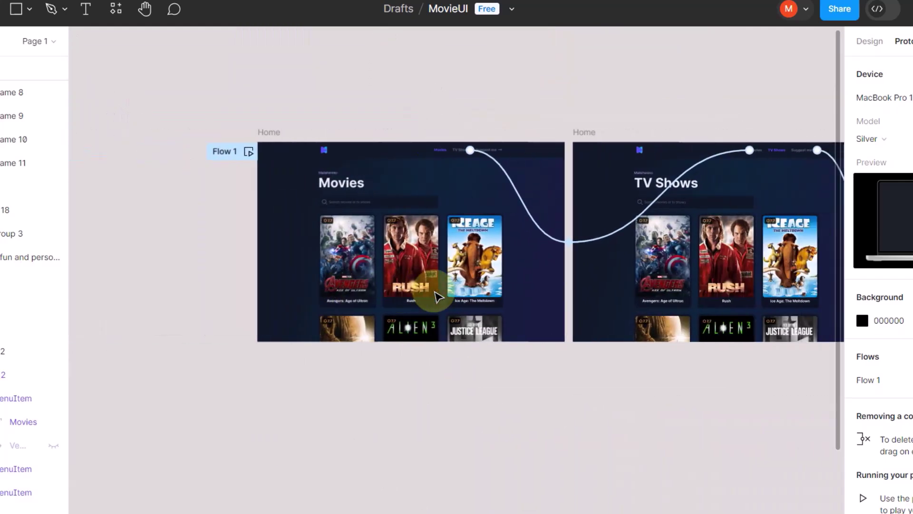
pyautogui.click(438, 297)
pyautogui.click(495, 87)
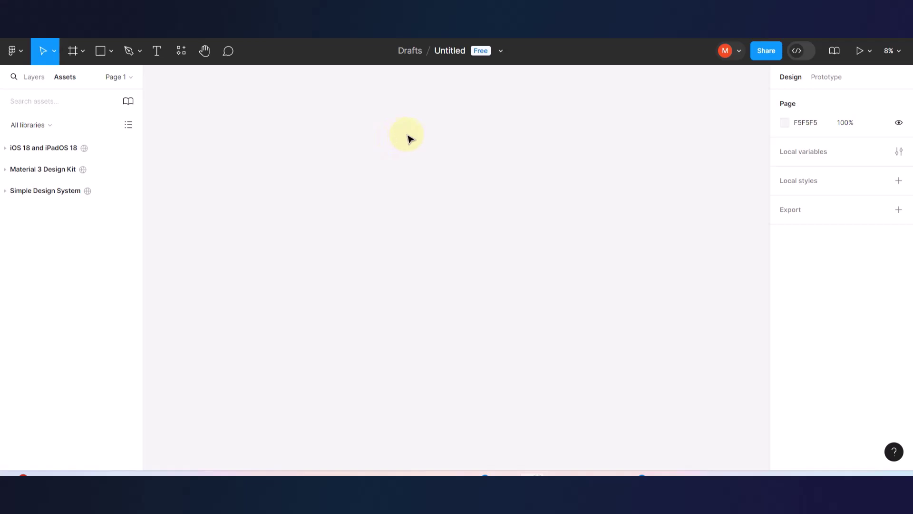
# Rename the untitled design file as MovieUI.
pyautogui.click(447, 51)
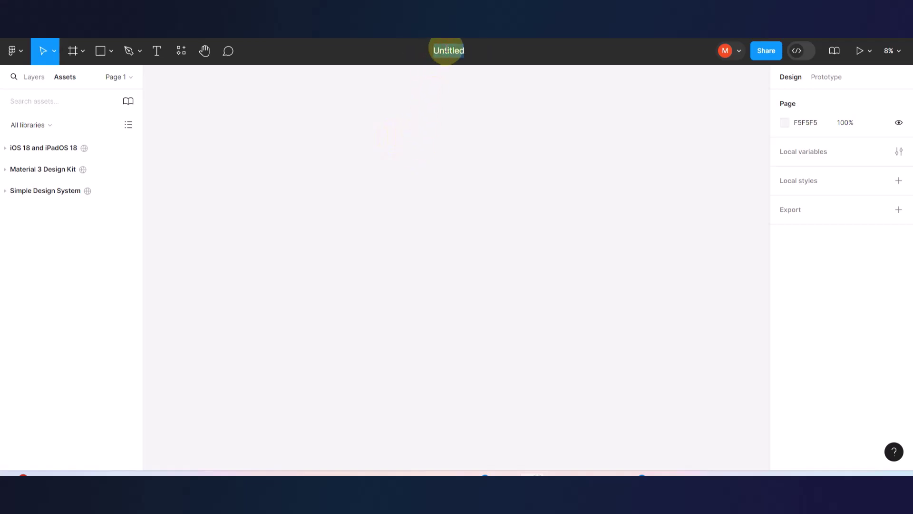
pyautogui.write('M')
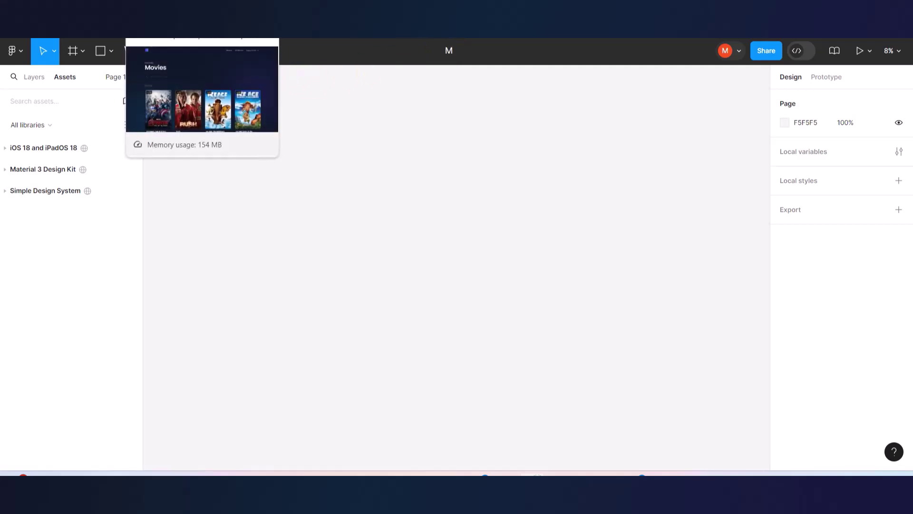
pyautogui.write('ovie')
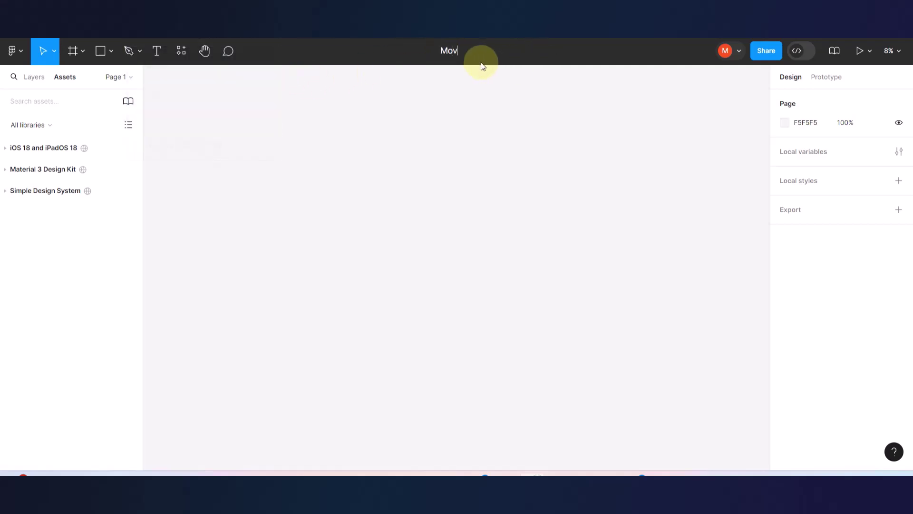
pyautogui.write('UI')
pyautogui.click(445, 156)
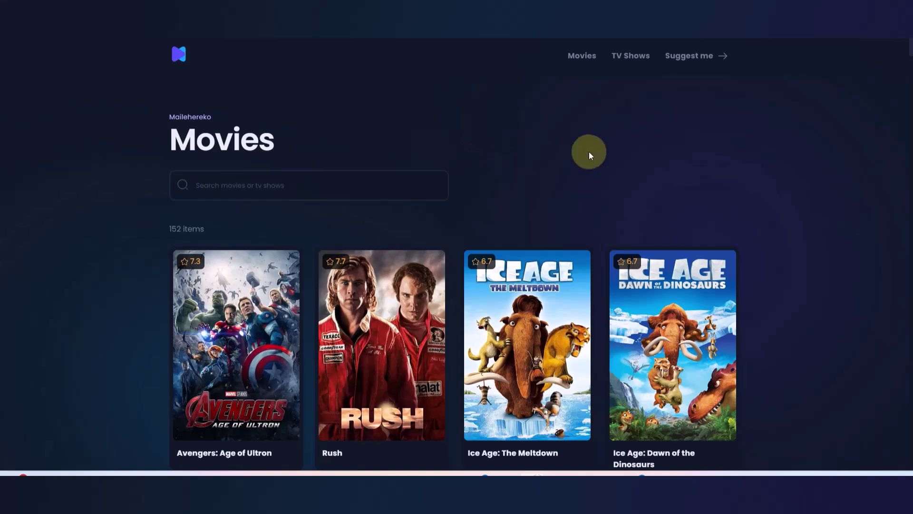
# Glance through the live movie catalogue, and search Google in a new browser tab for "atomic design system".
pyautogui.scroll(-12, 589, 152)
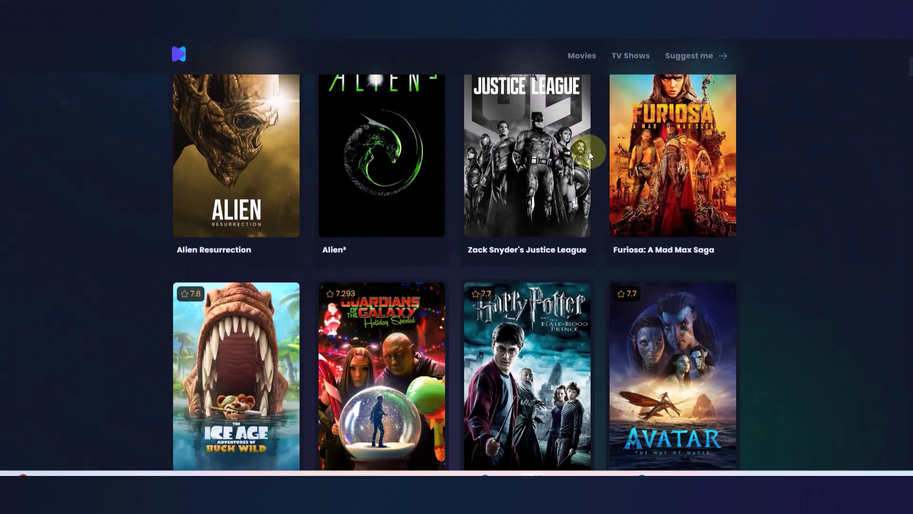
pyautogui.hotkey('ctrl', 't')
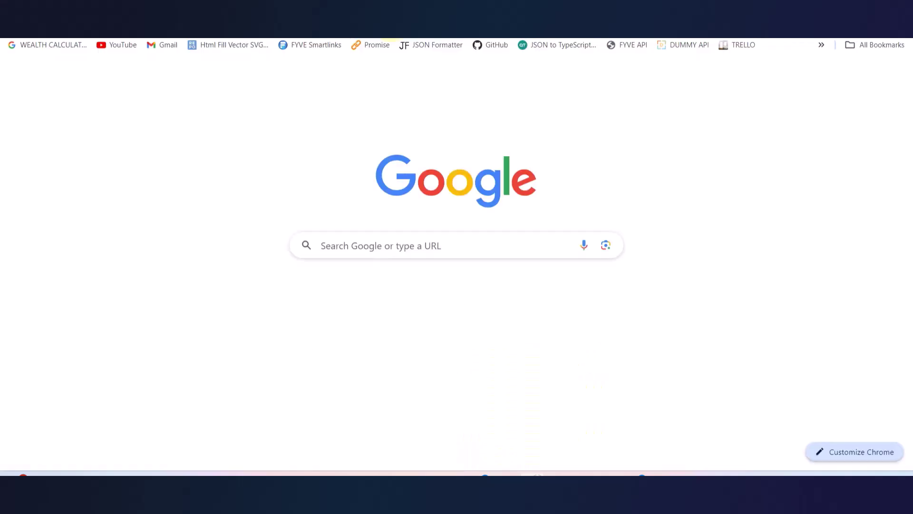
pyautogui.click(343, 248)
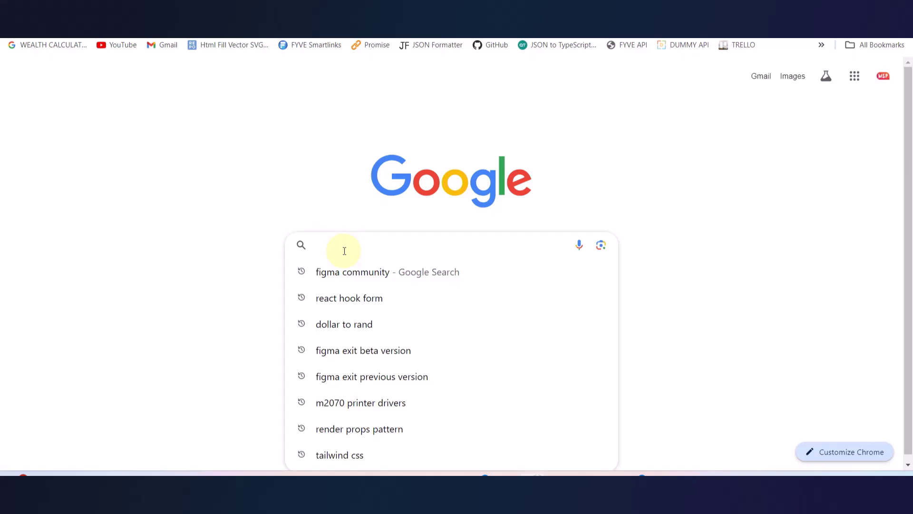
pyautogui.write('atomic design')
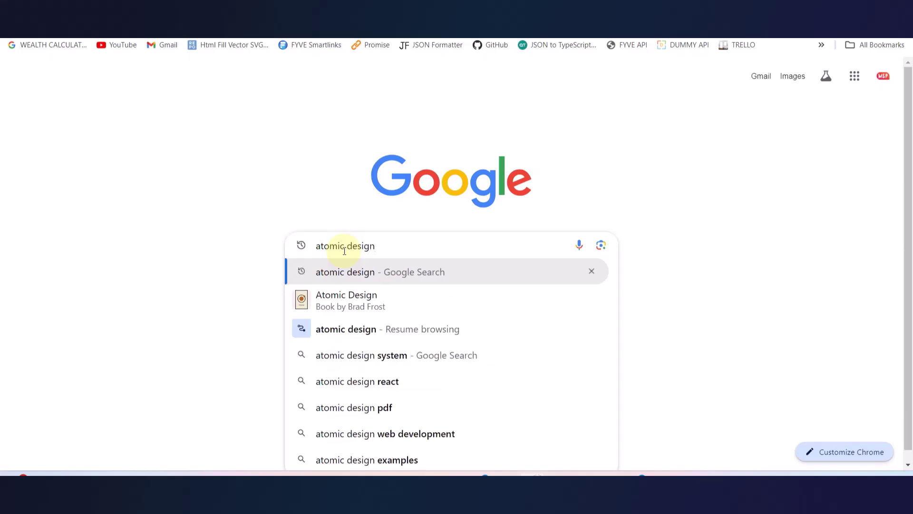
pyautogui.click(372, 362)
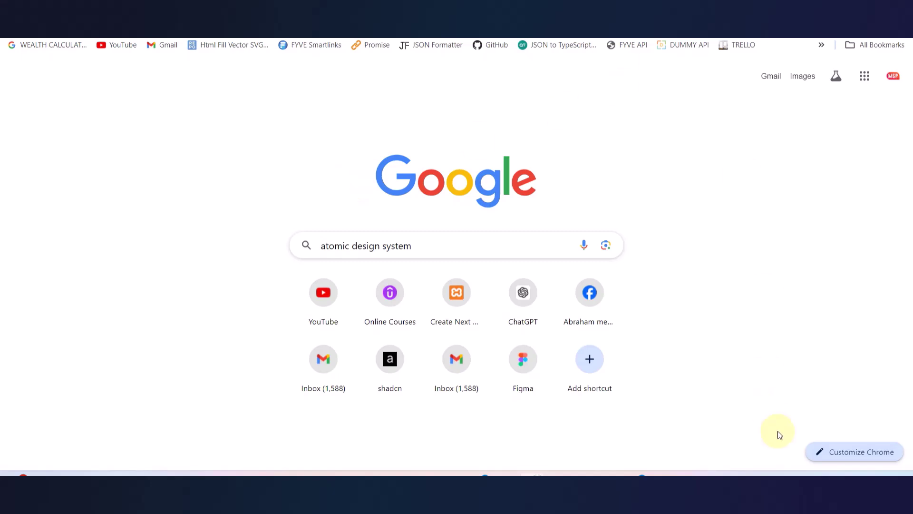
# Check the Wi-Fi settings, and try replacing the word "system" in the Google query.
pyautogui.press('super+a')
pyautogui.click(750, 258)
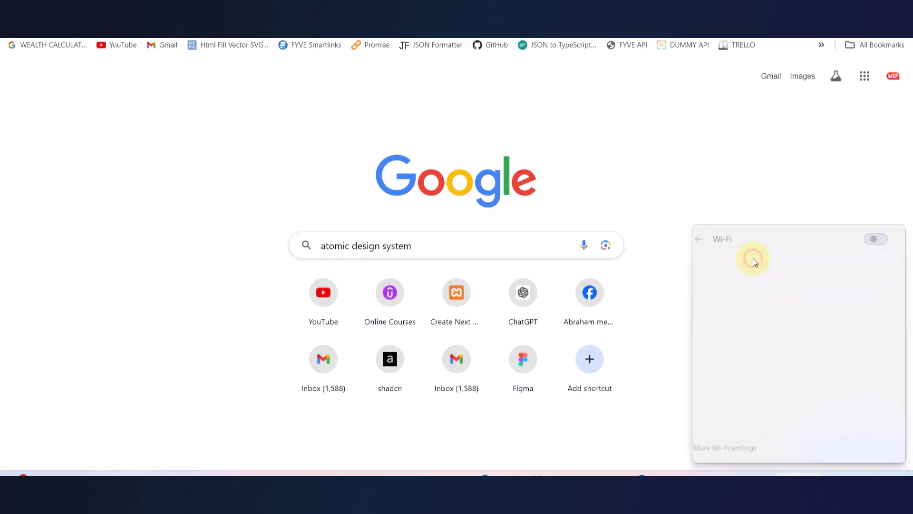
pyautogui.click(445, 250)
pyautogui.moveTo(445, 250); pyautogui.dragTo(384, 262)
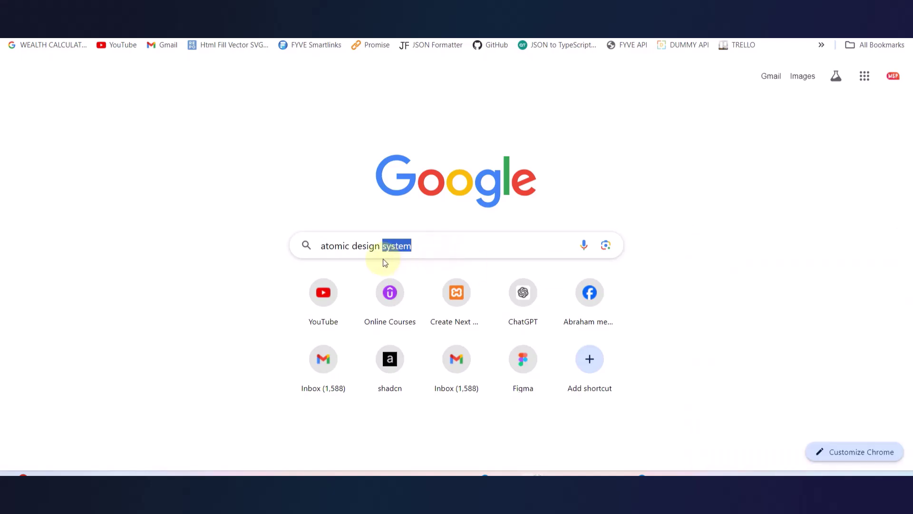
pyautogui.press('BackSpace')
pyautogui.write('prin')
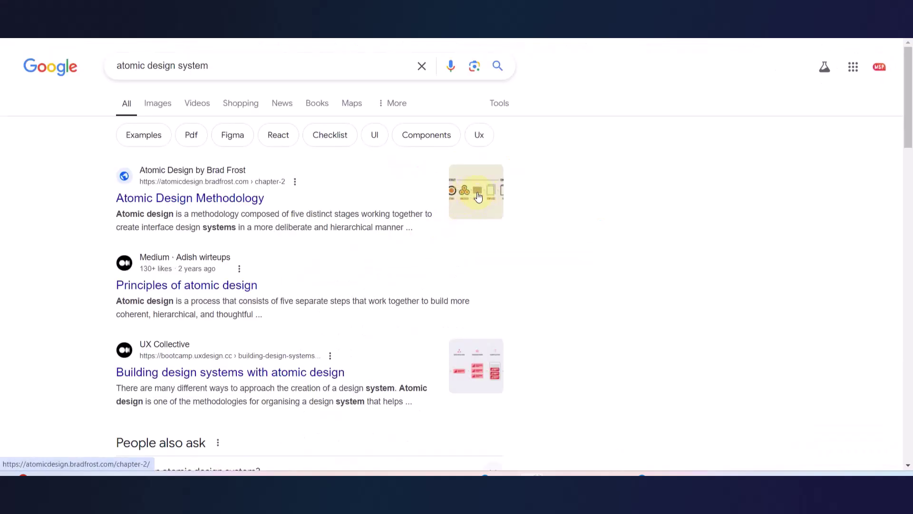
# Open the UX Collective article "Grouping components in atomic design systems" from the image results.
pyautogui.click(166, 107)
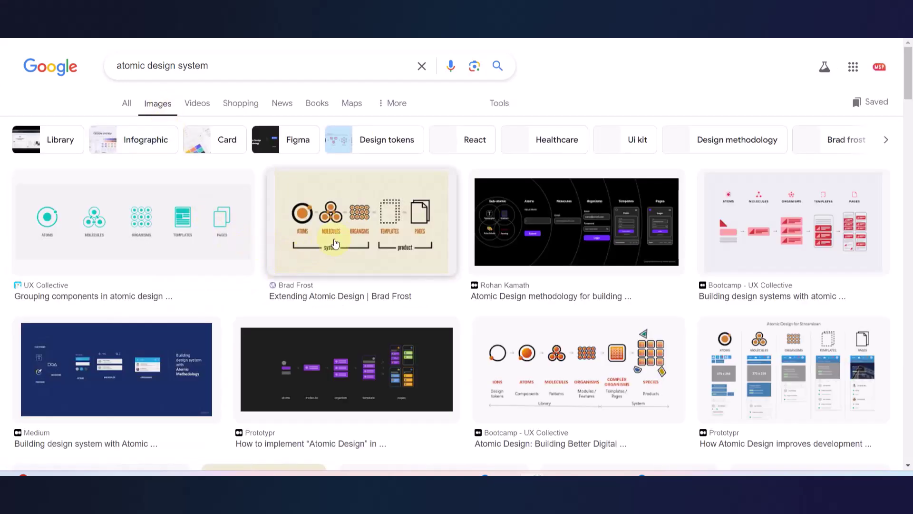
pyautogui.click(197, 216)
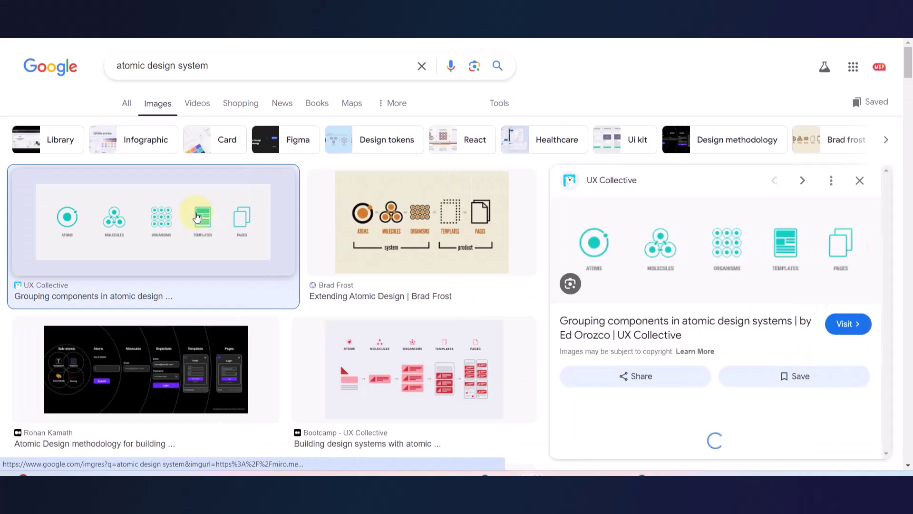
pyautogui.click(658, 241)
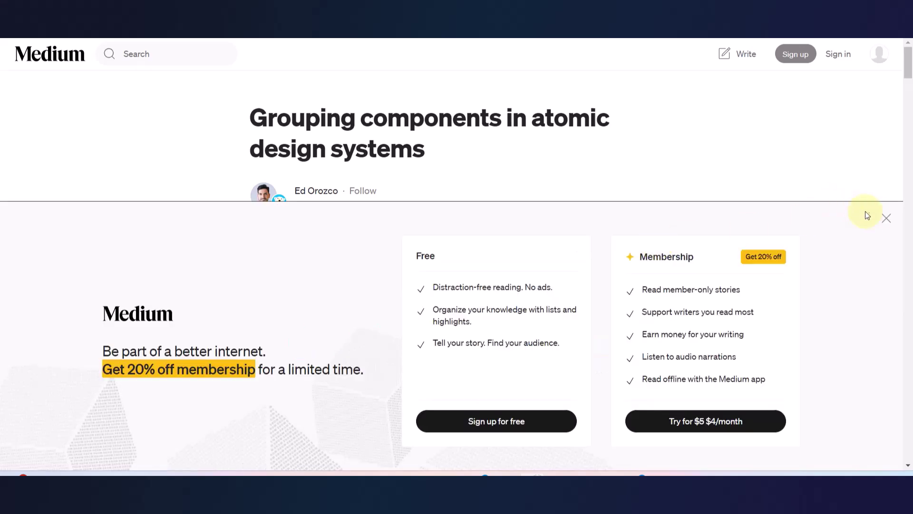
# Dismiss the Medium membership offer and enlarge the article's Atomic Design Taxonomy diagram.
pyautogui.click(886, 217)
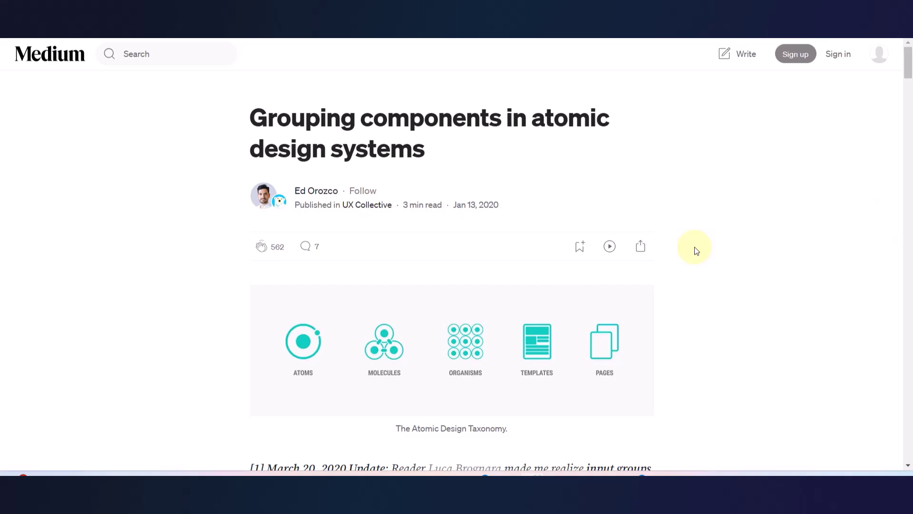
pyautogui.scroll(-3, 694, 247)
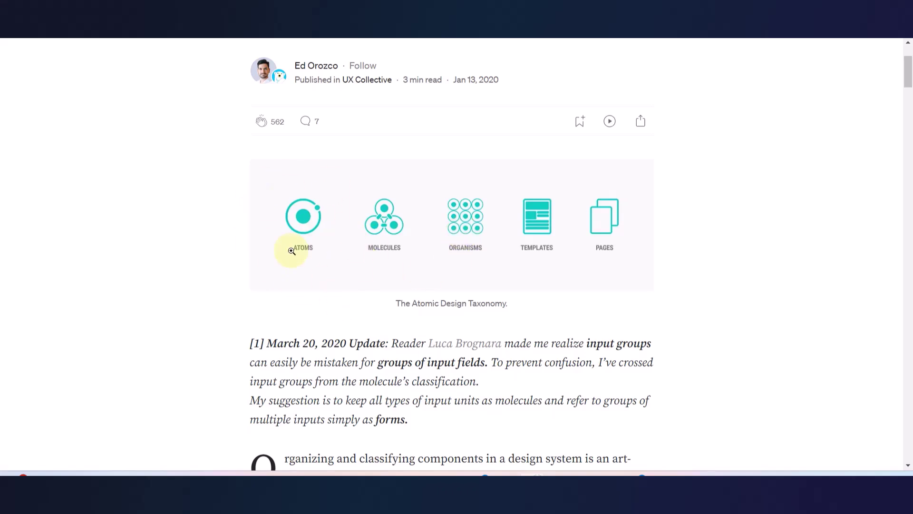
pyautogui.click(378, 227)
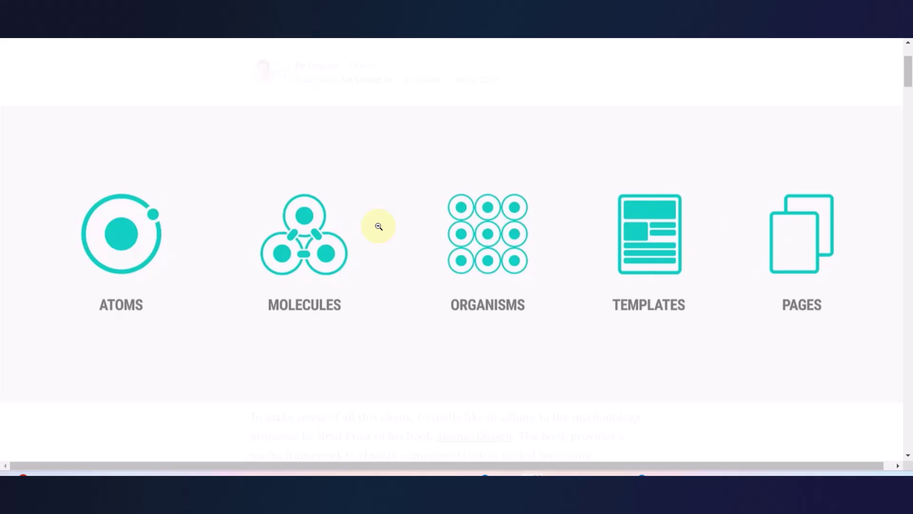
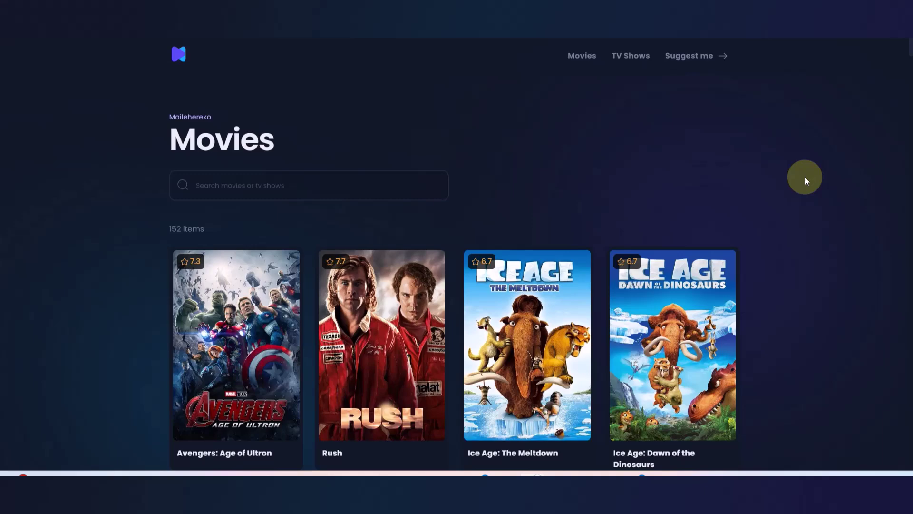
# Browse the live site's movie catalogue, visit its TV Shows and Suggest me pages, and return to Movies.
pyautogui.scroll(-15, 804, 177)
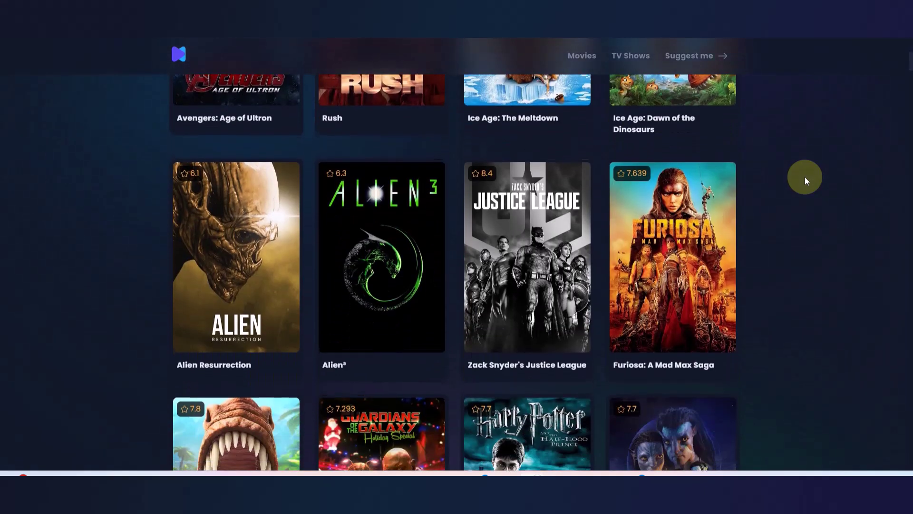
pyautogui.scroll(-2, 805, 177)
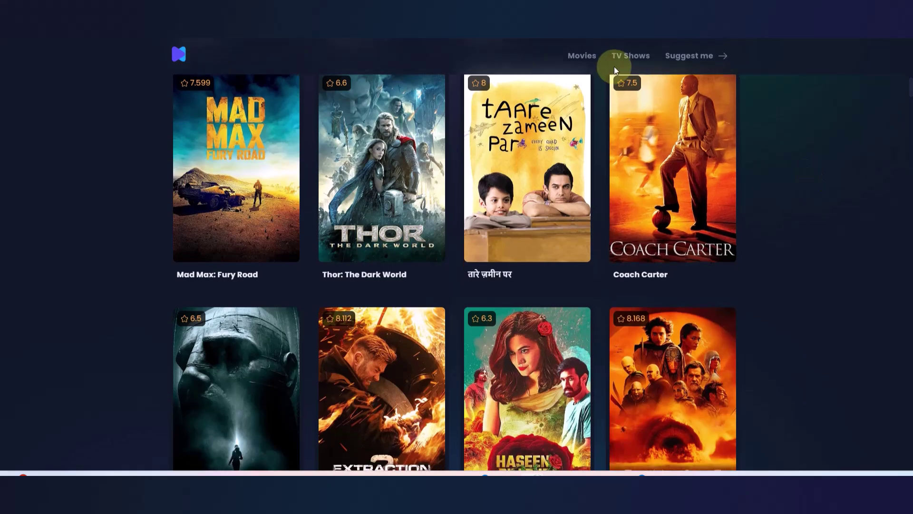
pyautogui.click(629, 59)
pyautogui.click(675, 58)
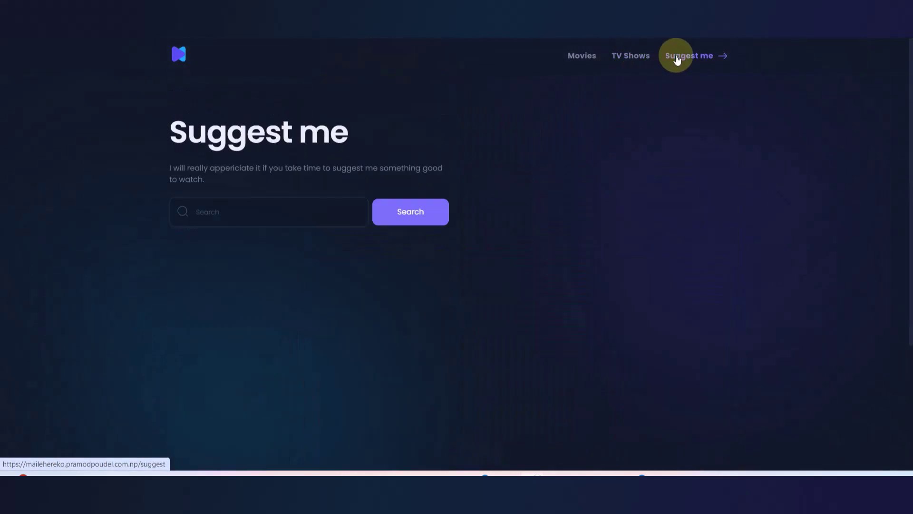
pyautogui.click(623, 65)
pyautogui.click(578, 60)
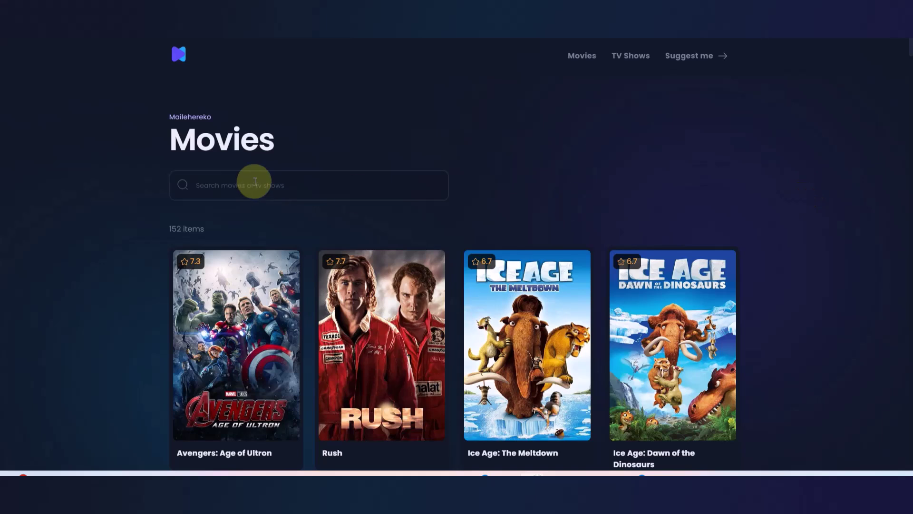
# Examine the live Movies page's heading, search field, item count, movie cards and navigation links as building blocks.
pyautogui.moveTo(265, 138); pyautogui.dragTo(157, 144)
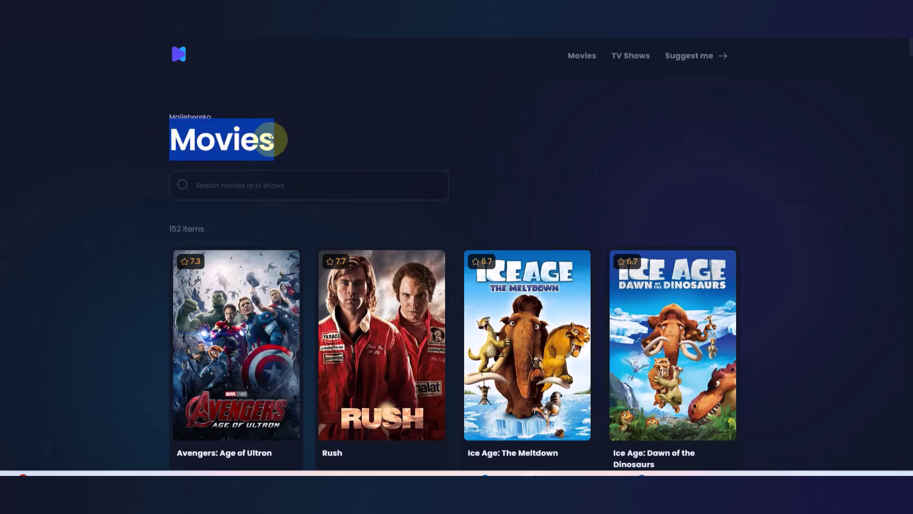
pyautogui.click(376, 107)
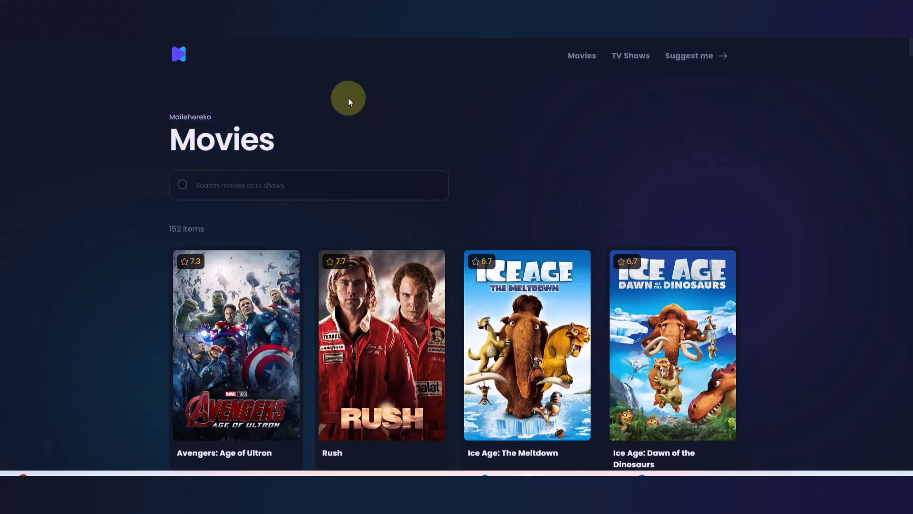
pyautogui.click(288, 185)
pyautogui.moveTo(209, 233); pyautogui.dragTo(149, 231)
pyautogui.click(213, 113)
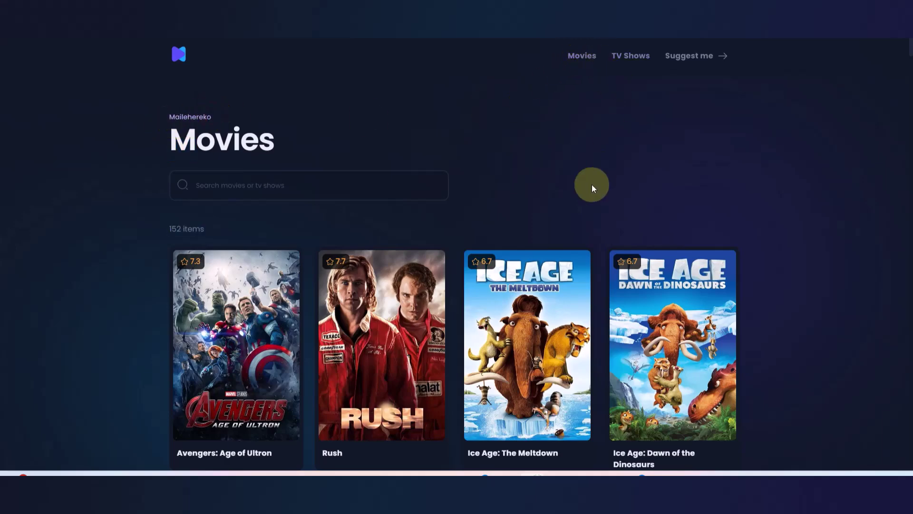
pyautogui.scroll(-12, 591, 186)
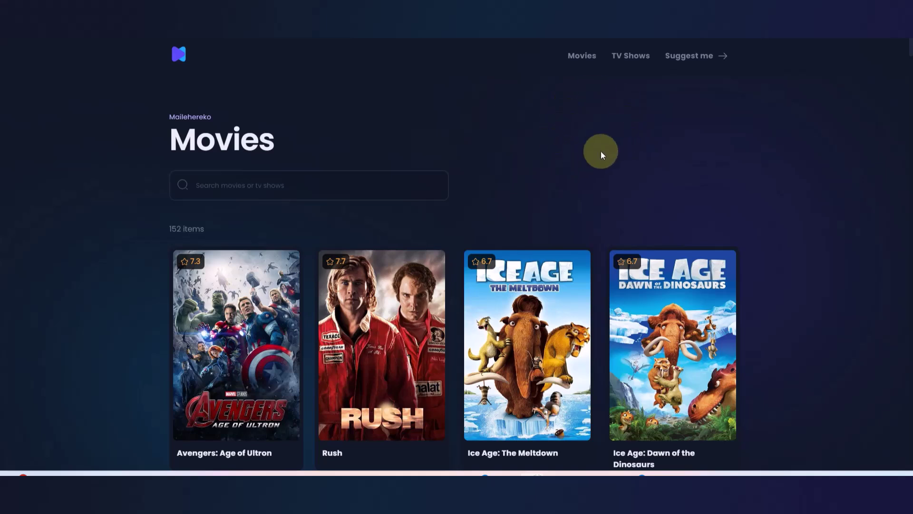
pyautogui.click(592, 54)
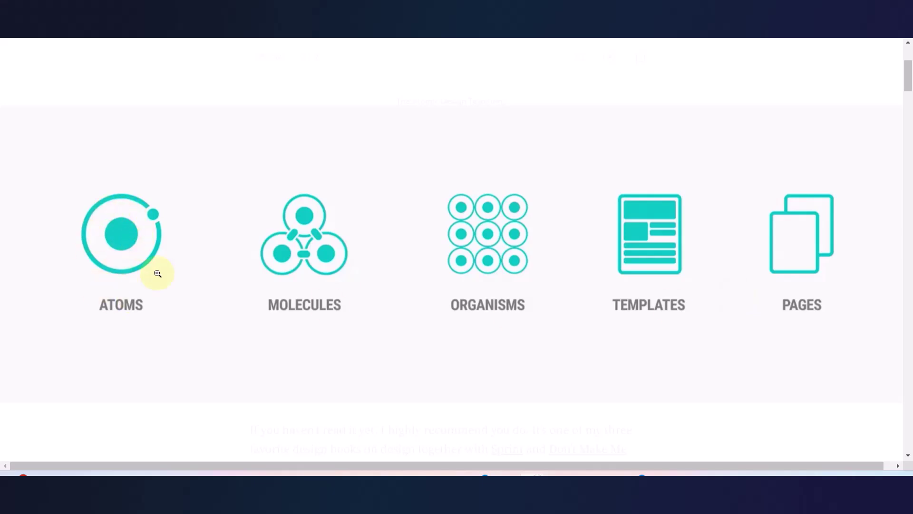
# Compare the atoms in the enlarged atomic design diagram with the elements of the live Movies page.
pyautogui.click(110, 238)
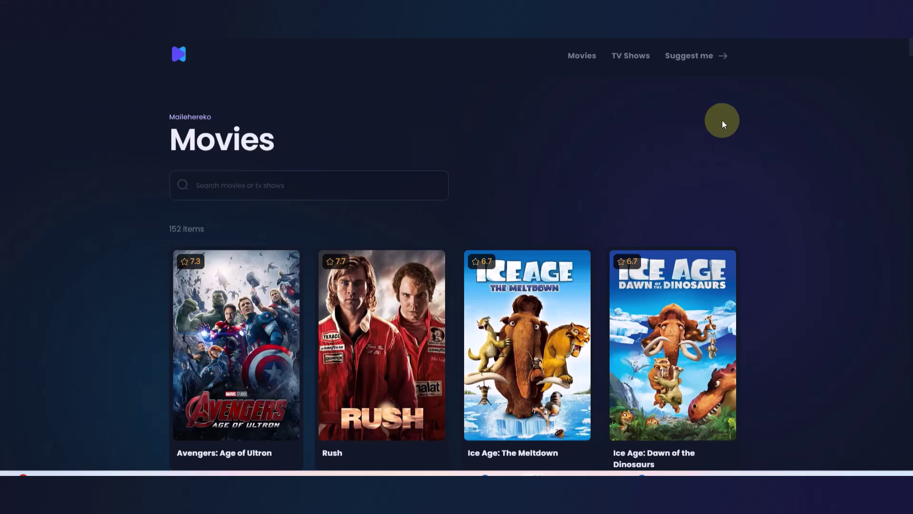
pyautogui.scroll(-18, 722, 125)
pyautogui.scroll(20, 722, 122)
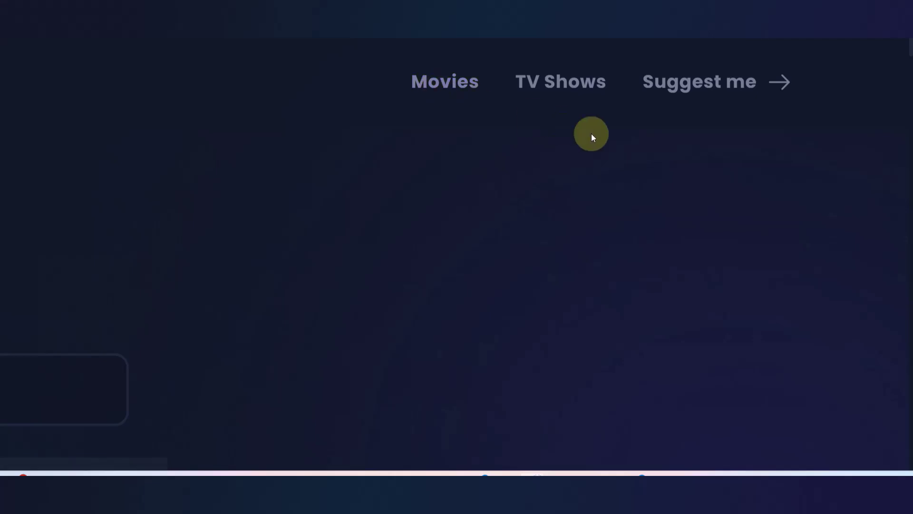
# Capture a screenshot of the live Movies page with its navigation, search field and first row of movie cards.
pyautogui.hotkey('ctrl', '-')
pyautogui.hotkey('ctrl', '-')
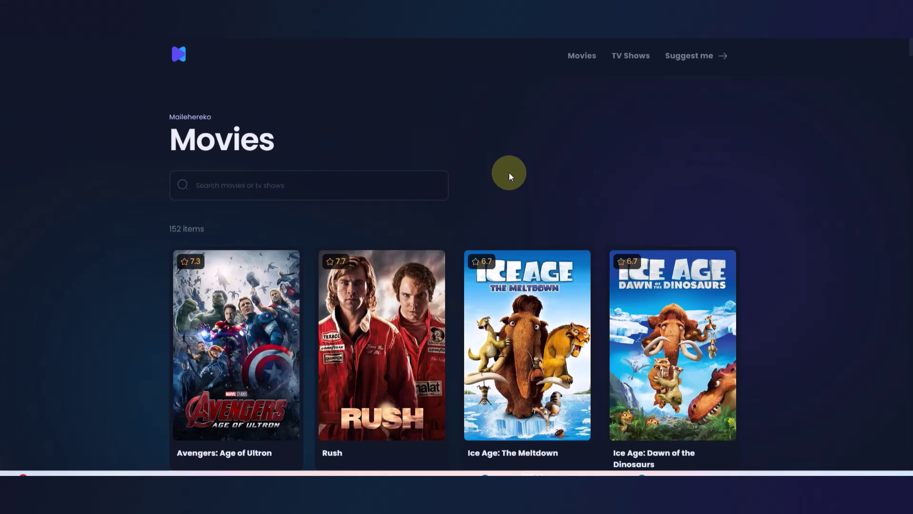
pyautogui.press('super+shift+s')
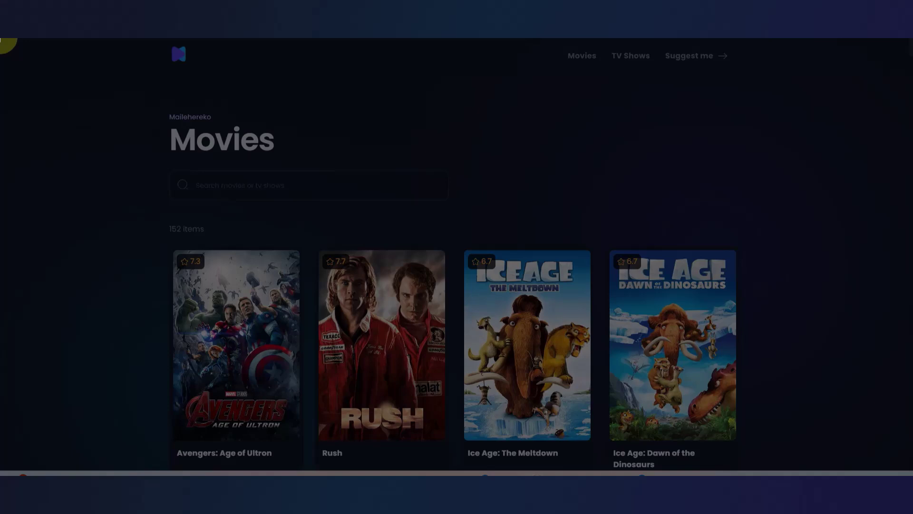
pyautogui.moveTo(9, 44); pyautogui.dragTo(910, 470)
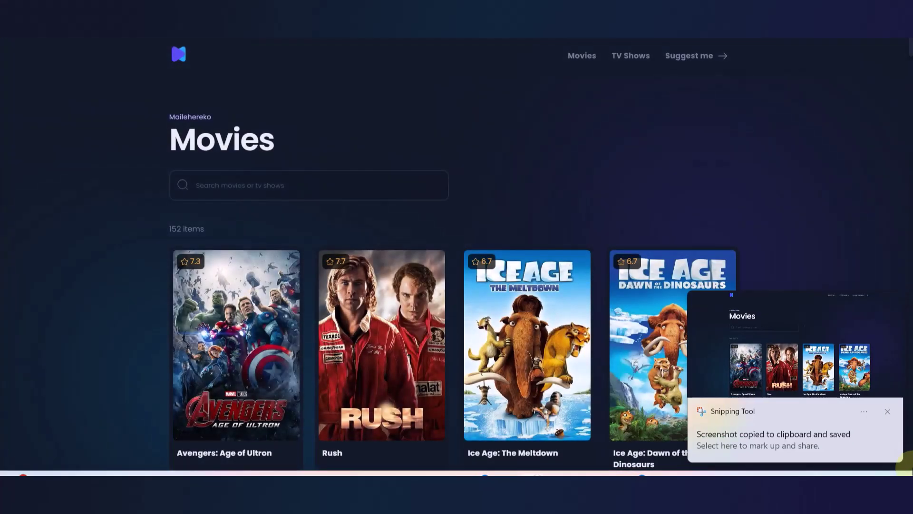
pyautogui.click(833, 374)
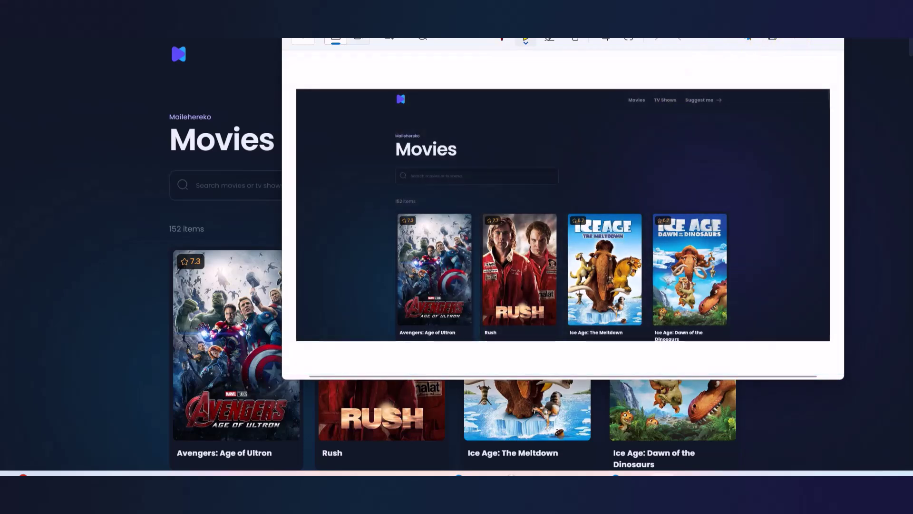
pyautogui.hotkey('alt', 'F4')
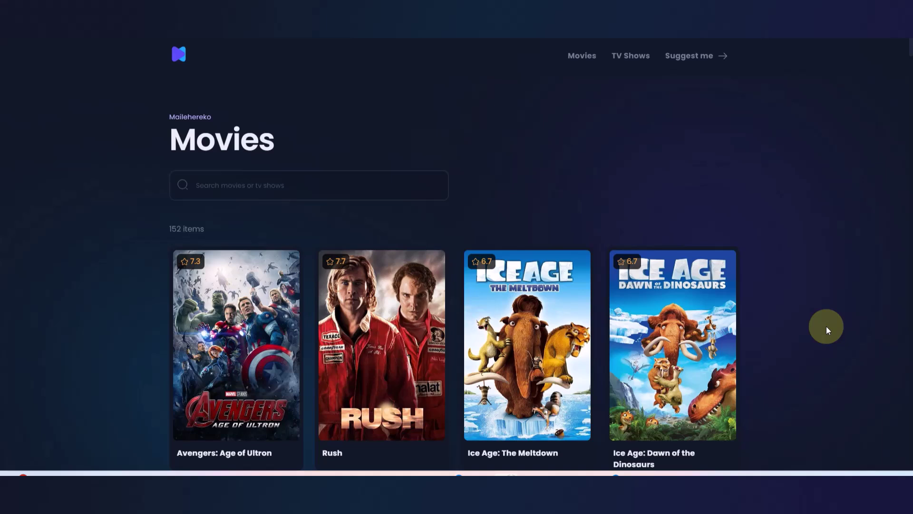
# Switch to the MovieUI file in Figma, paste the Movies page screenshot and move it lower on the canvas.
pyautogui.hotkey('alt', 'Tab')
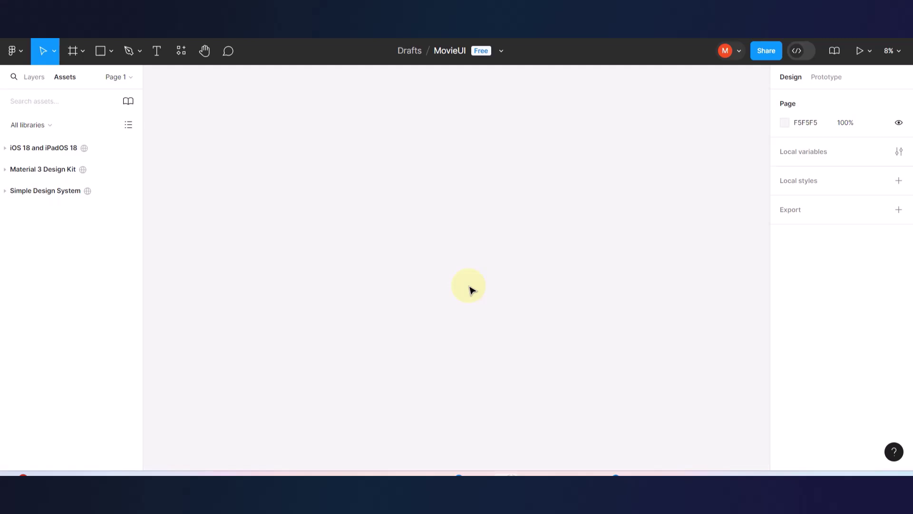
pyautogui.hotkey('ctrl', 'v')
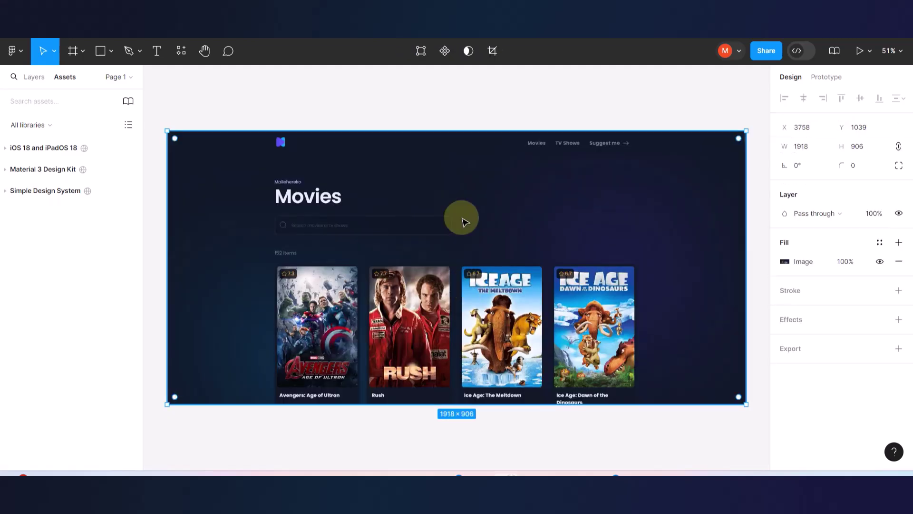
pyautogui.click(445, 126)
pyautogui.scroll(-5, 495, 171)
pyautogui.click(495, 171)
pyautogui.moveTo(485, 214); pyautogui.dragTo(476, 349)
pyautogui.click(489, 196)
pyautogui.click(477, 300)
pyautogui.click(490, 229)
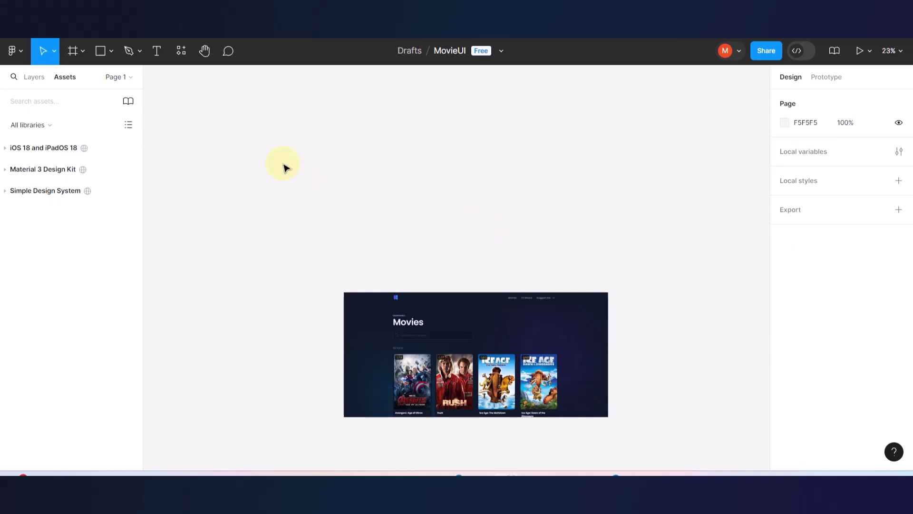
# Add a 1440 × 1024 frame using the Desktop preset beside the Movies screenshot.
pyautogui.click(75, 50)
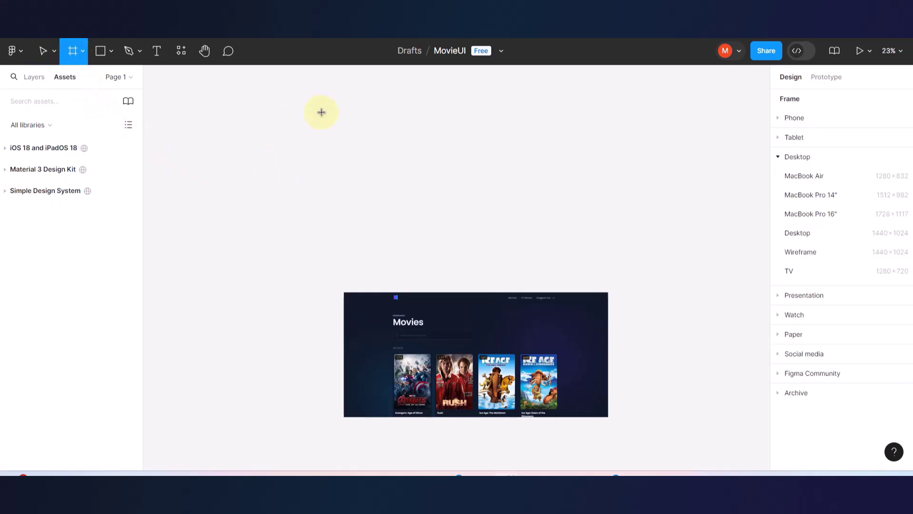
pyautogui.click(779, 157)
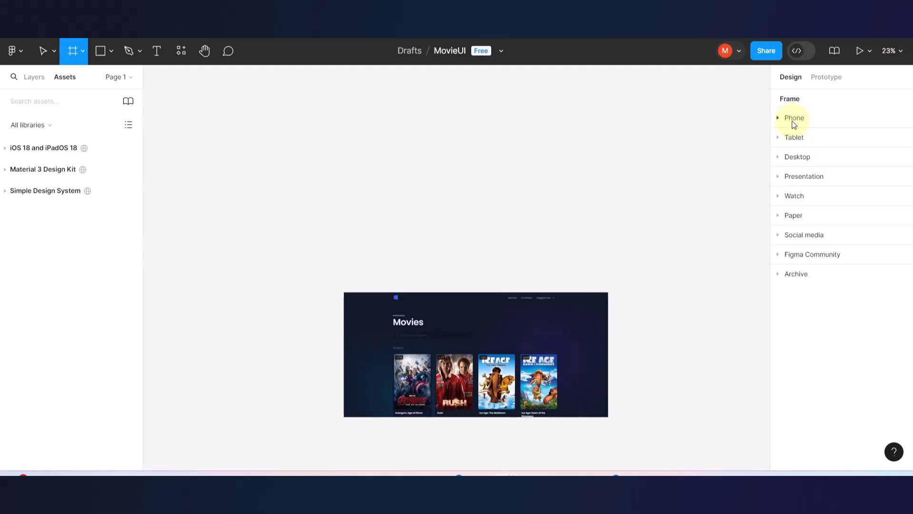
pyautogui.click(783, 158)
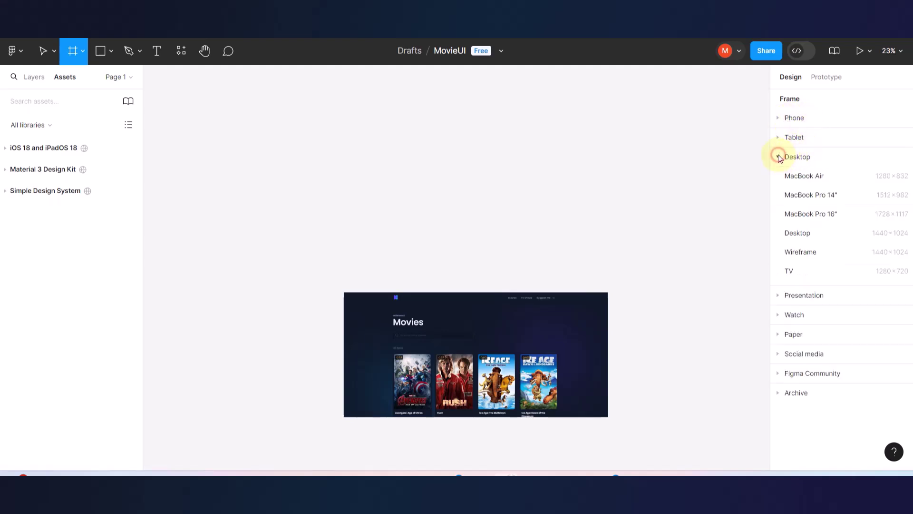
pyautogui.click(796, 235)
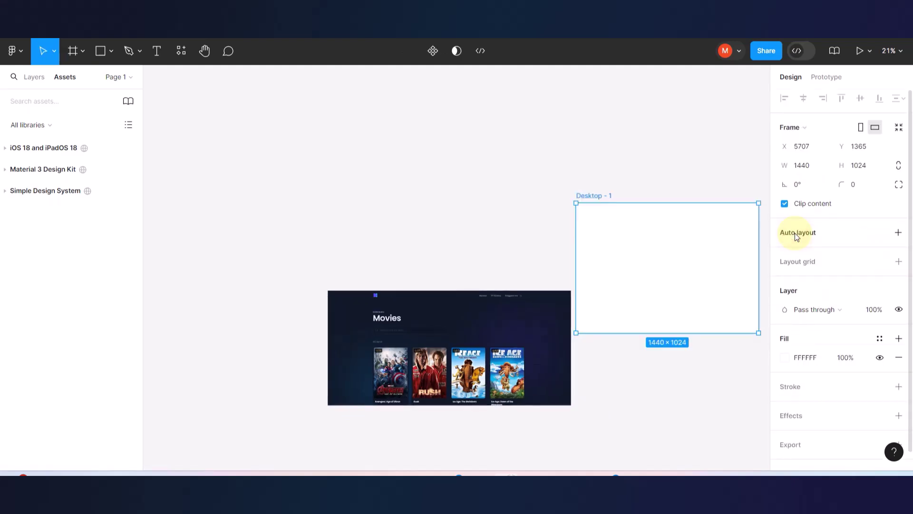
pyautogui.hscroll(5, 542, 249)
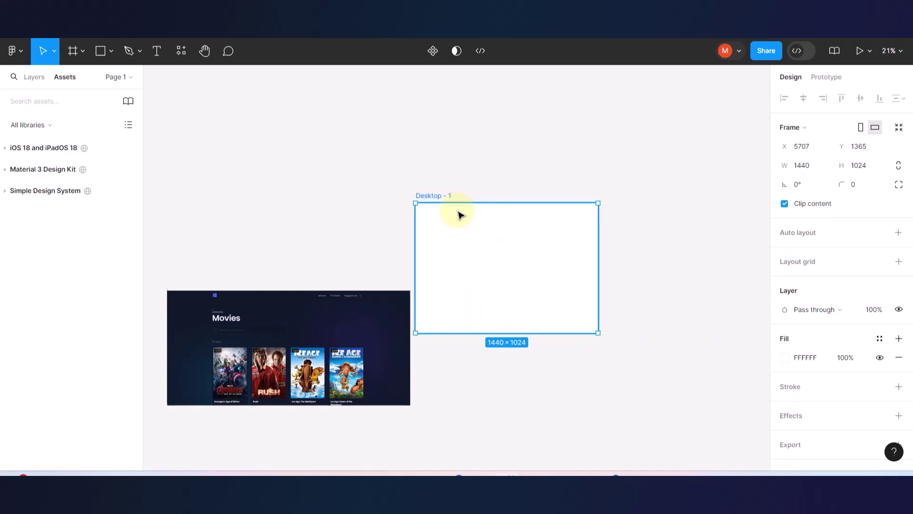
pyautogui.scroll(-2, 460, 214)
pyautogui.click(357, 181)
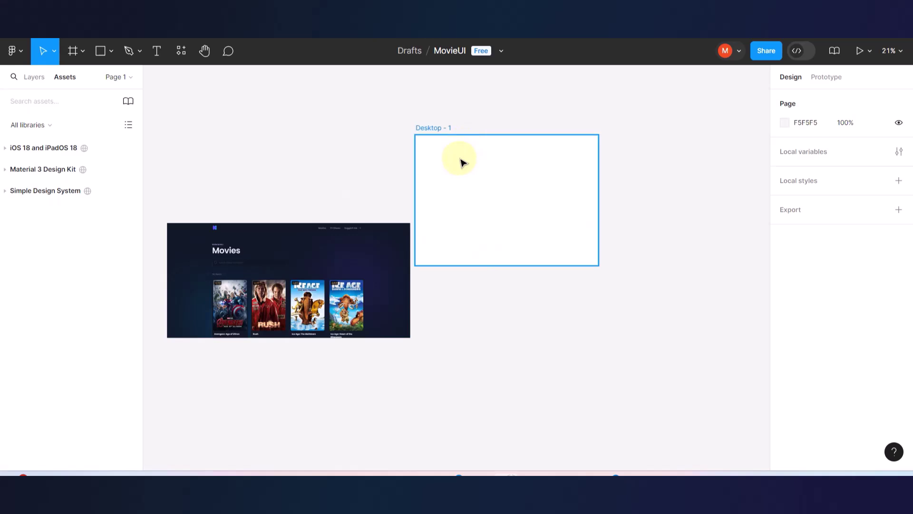
# Darken the page background to DEDADA so the white Desktop frame stands out.
pyautogui.scroll(5, 468, 155)
pyautogui.scroll(3, 402, 129)
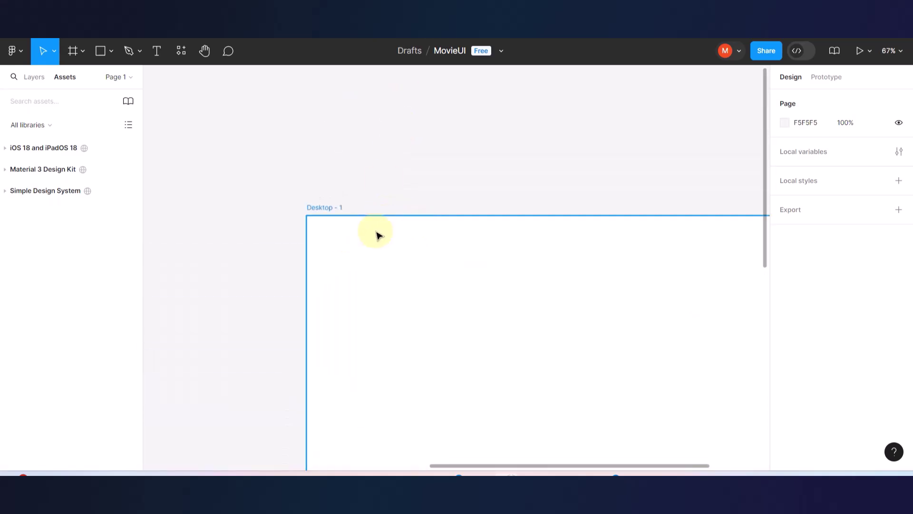
pyautogui.scroll(-3, 355, 261)
pyautogui.click(332, 174)
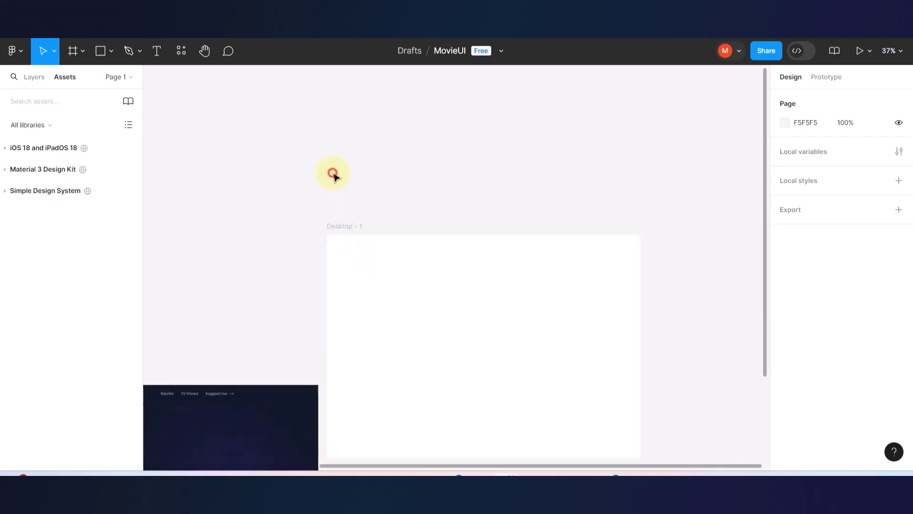
pyautogui.click(785, 122)
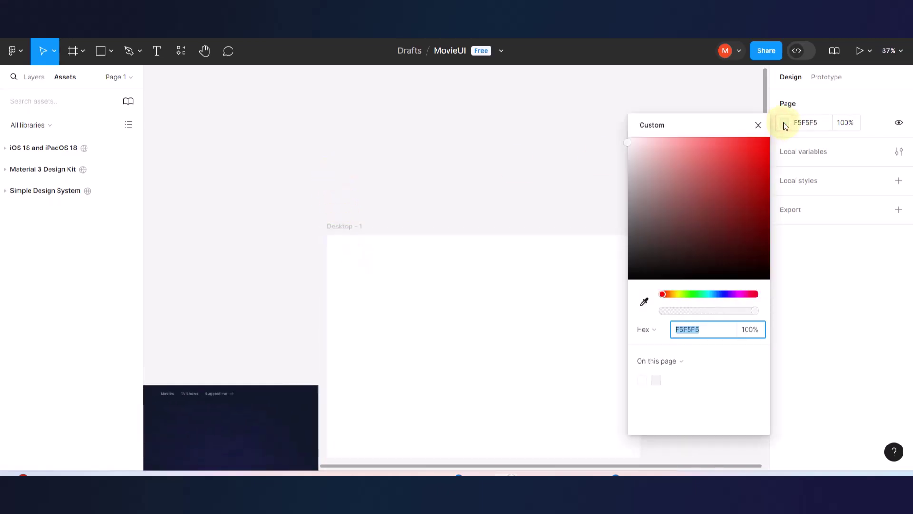
pyautogui.moveTo(631, 146); pyautogui.dragTo(630, 158)
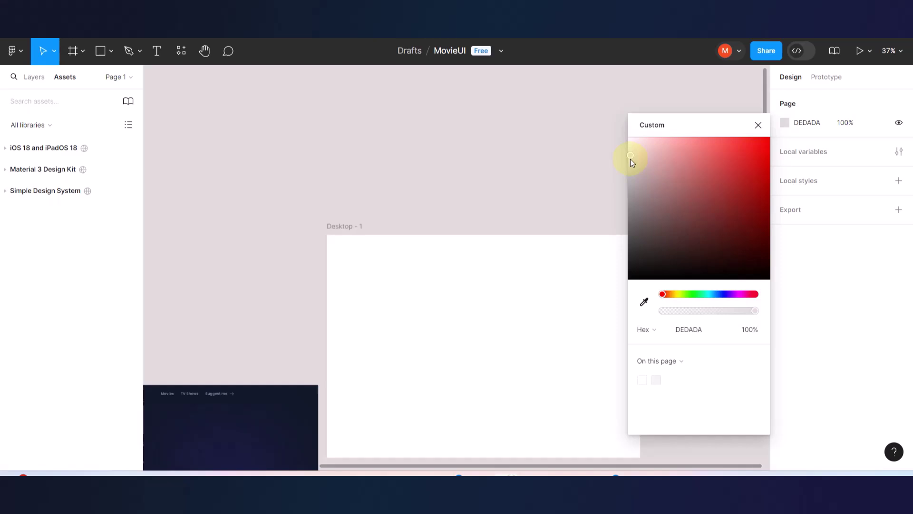
pyautogui.scroll(-4, 401, 234)
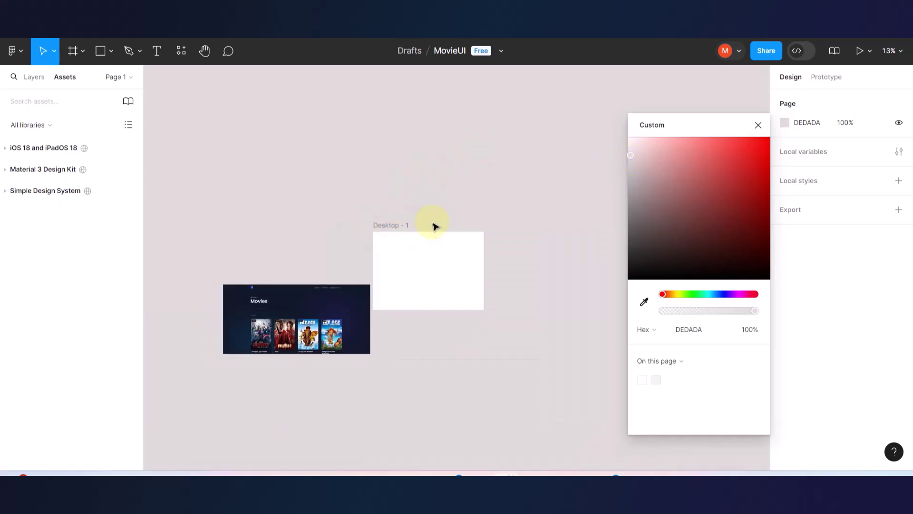
pyautogui.scroll(2, 413, 298)
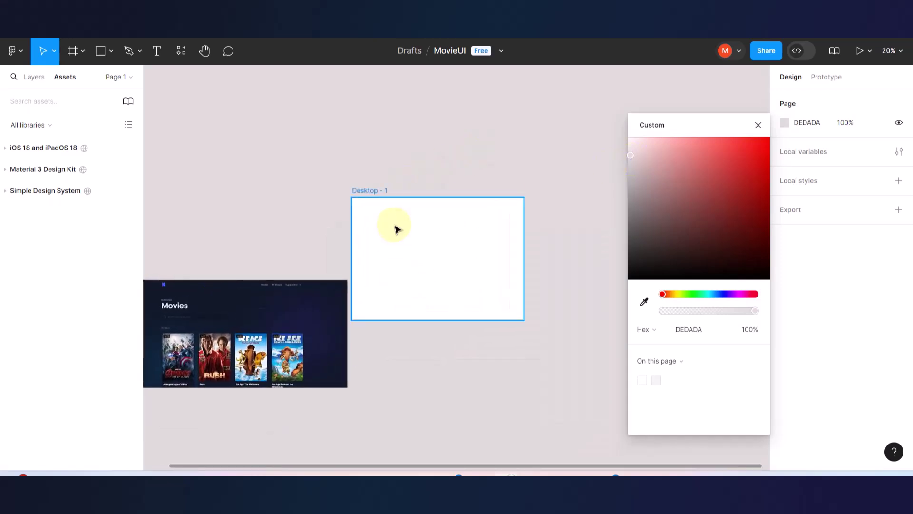
pyautogui.click(448, 158)
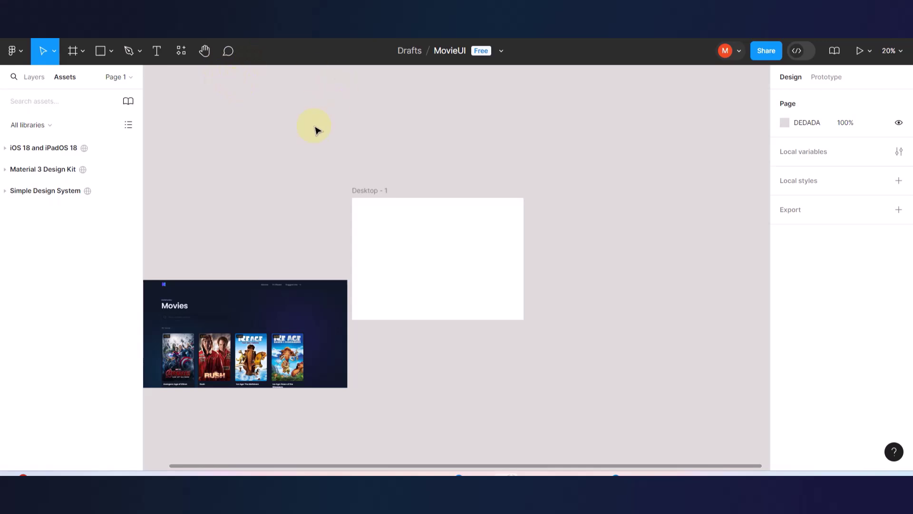
# Switch to Figma's new beta UI and draw a trial frame about 1399 × 1684 beside the Desktop - 1 frame.
pyautogui.click(895, 452)
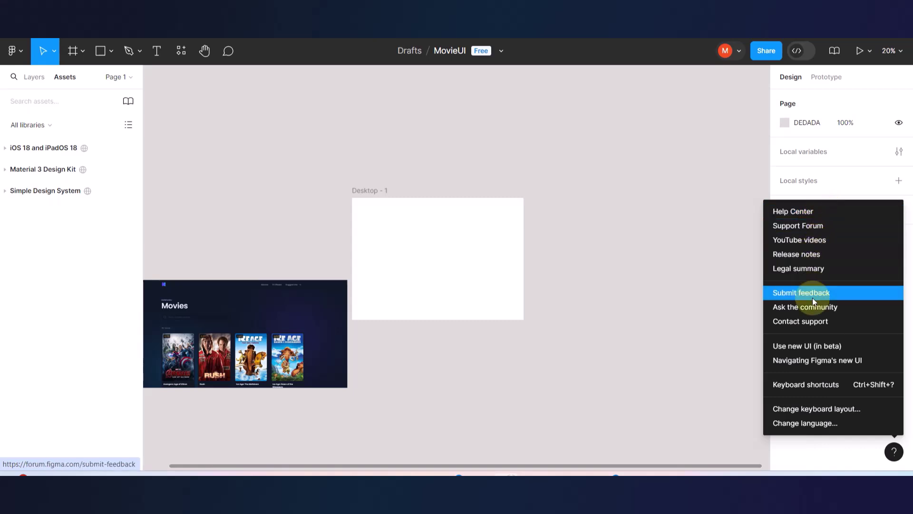
pyautogui.click(800, 347)
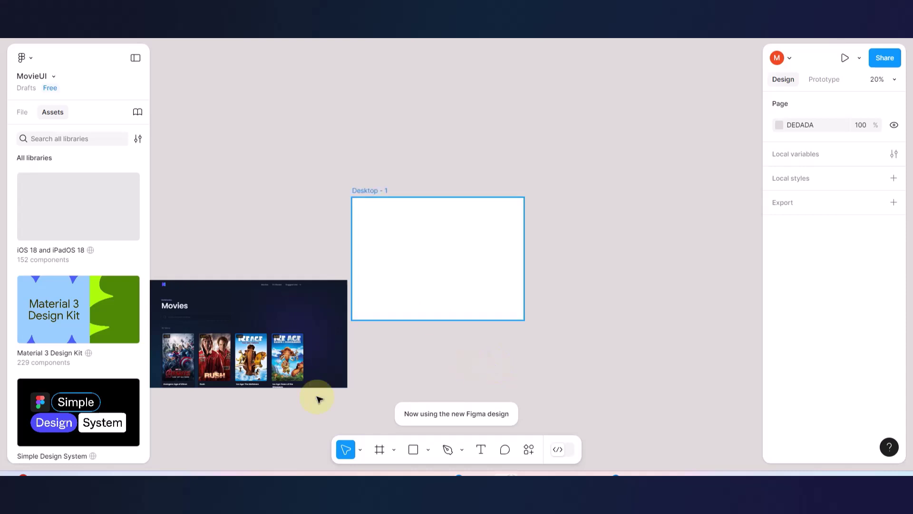
pyautogui.scroll(-5, 463, 326)
pyautogui.scroll(-2, 550, 273)
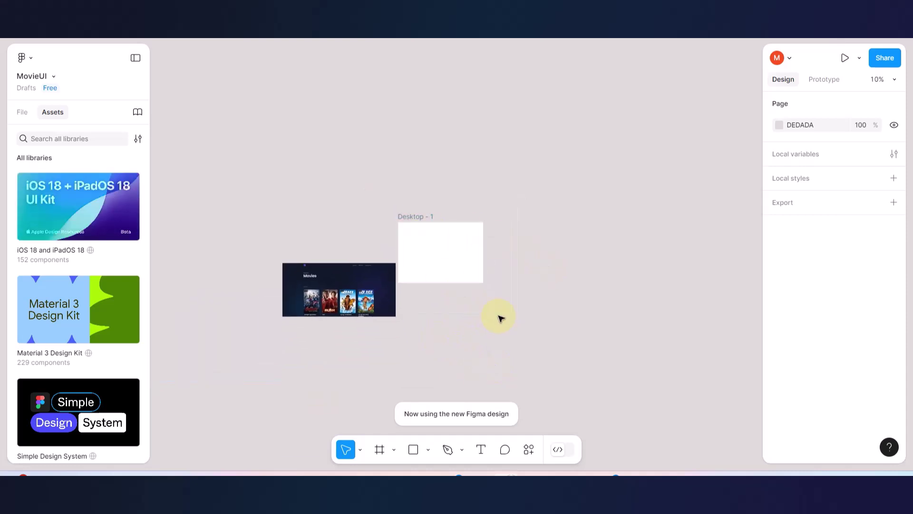
pyautogui.click(379, 450)
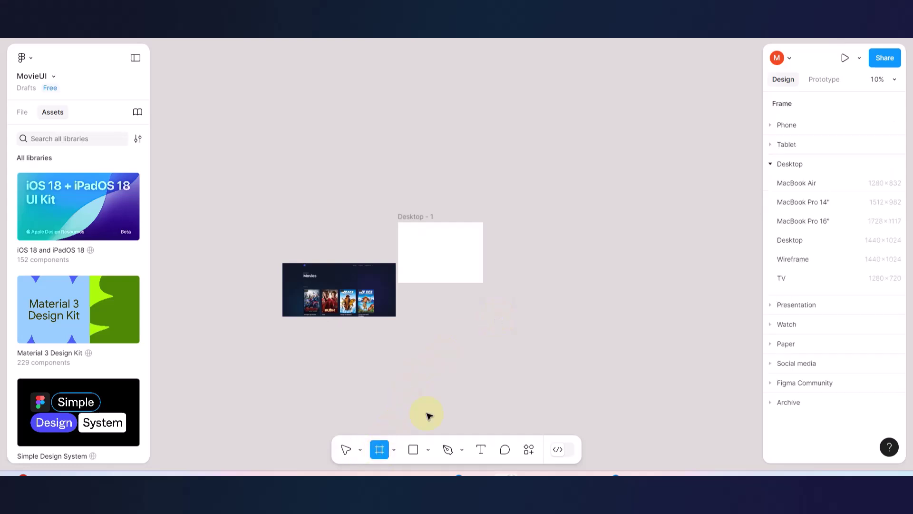
pyautogui.moveTo(530, 222); pyautogui.dragTo(613, 321)
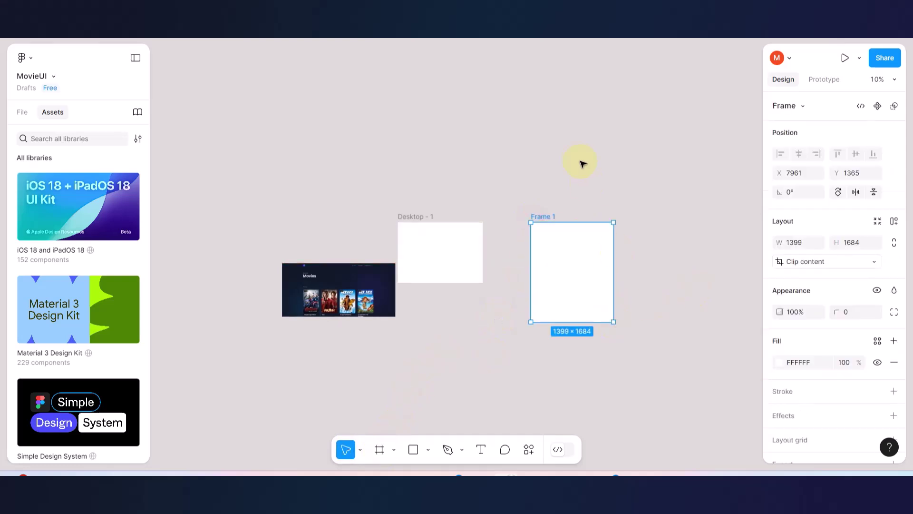
pyautogui.click(586, 176)
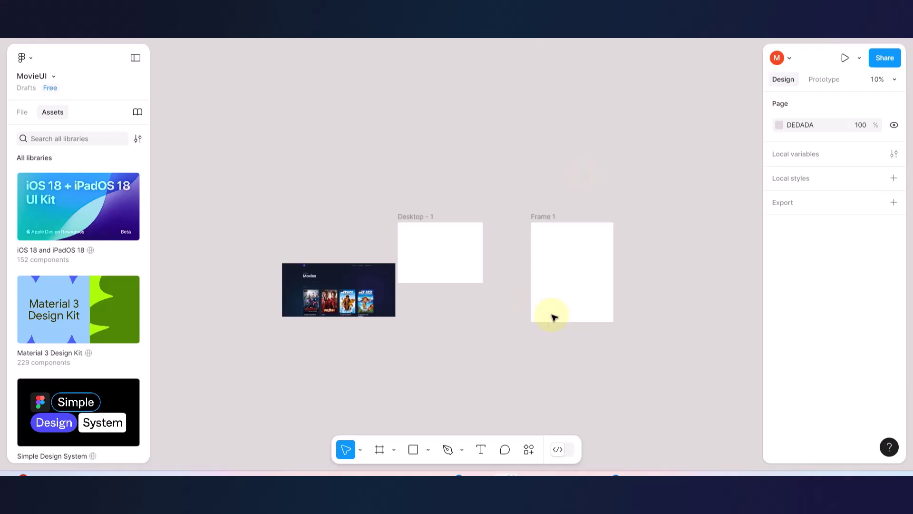
# Delete the trial frame and return to the previous Figma UI.
pyautogui.click(547, 219)
pyautogui.press('Delete')
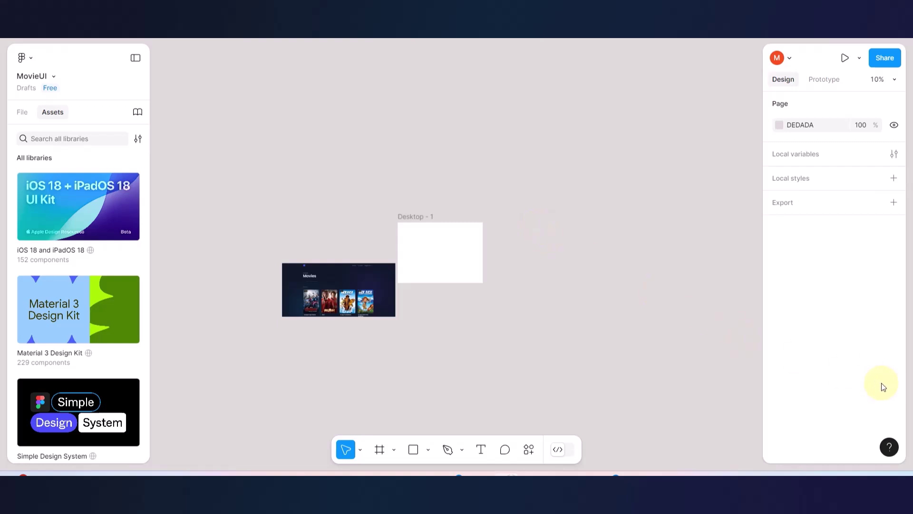
pyautogui.click(890, 449)
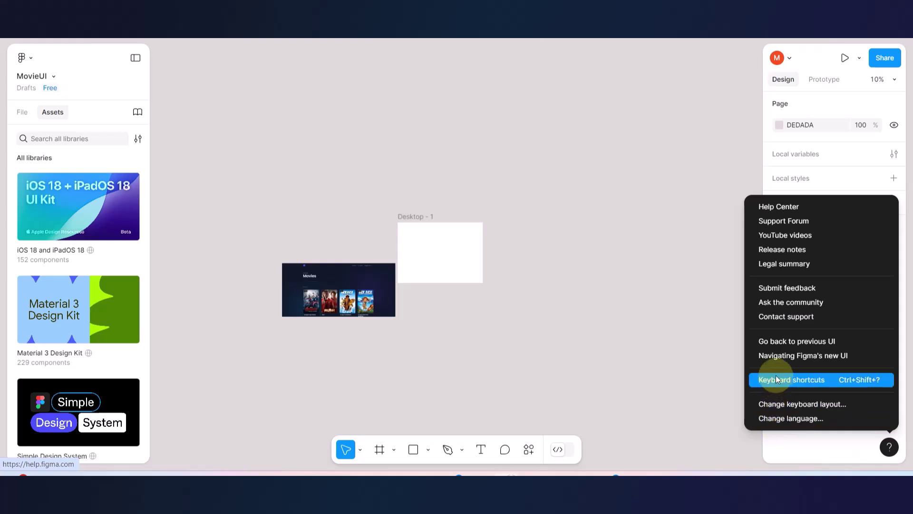
pyautogui.click(793, 341)
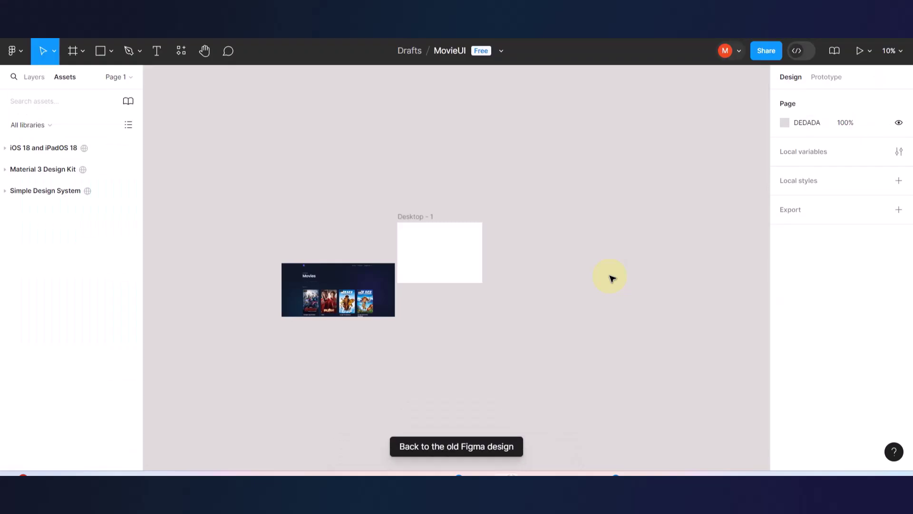
# Move the Movies screenshot beneath the Desktop - 1 frame, to about X 5364, Y 2535.
pyautogui.scroll(3, 427, 322)
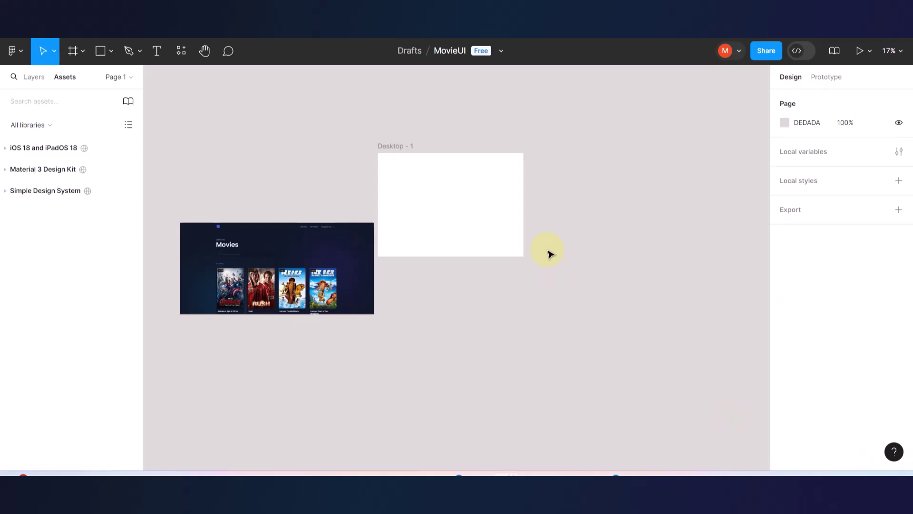
pyautogui.click(271, 248)
pyautogui.moveTo(271, 253); pyautogui.dragTo(459, 296)
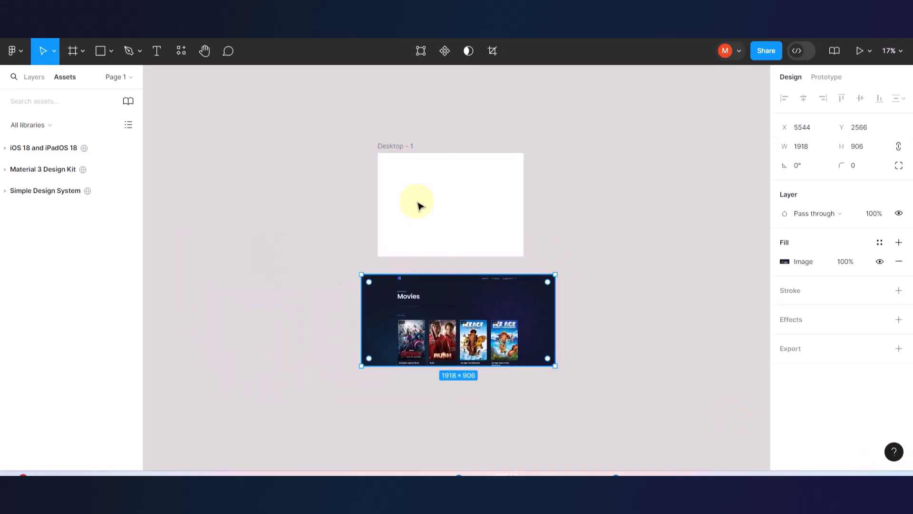
pyautogui.click(396, 146)
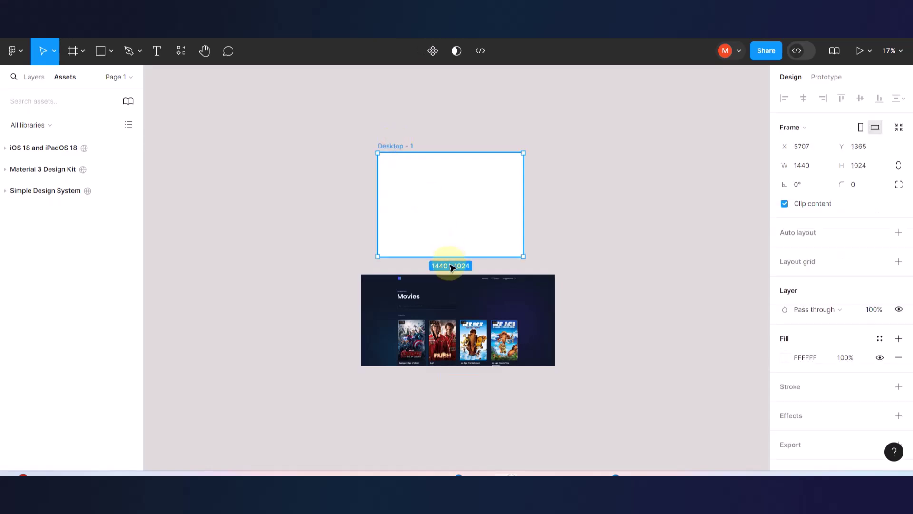
pyautogui.scroll(3, 449, 265)
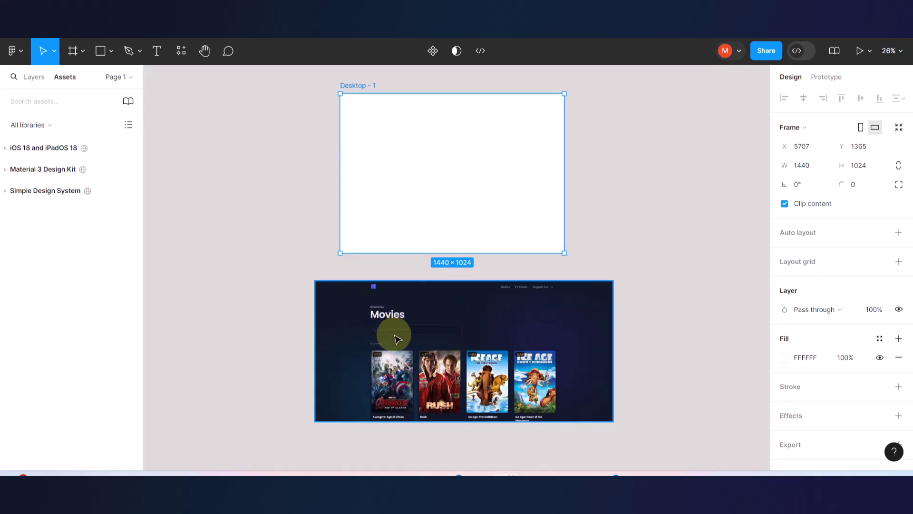
pyautogui.moveTo(452, 337); pyautogui.dragTo(425, 332)
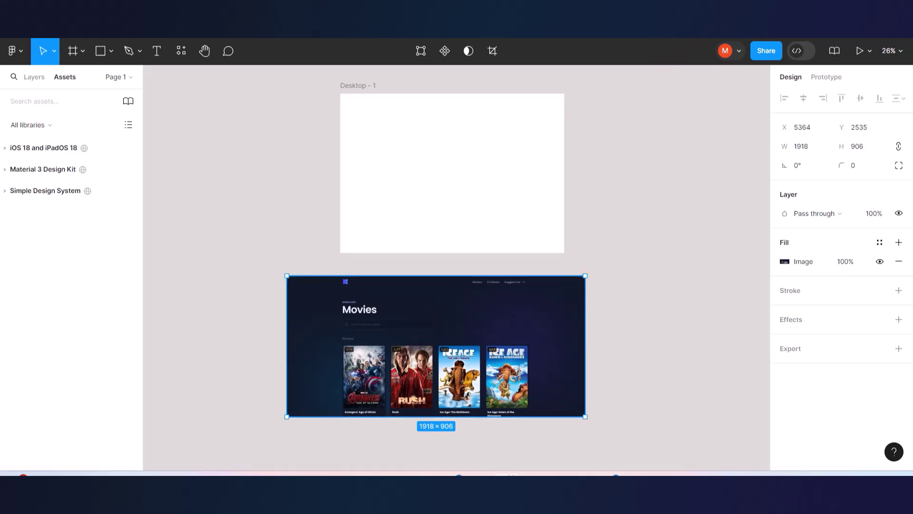
pyautogui.click(265, 56)
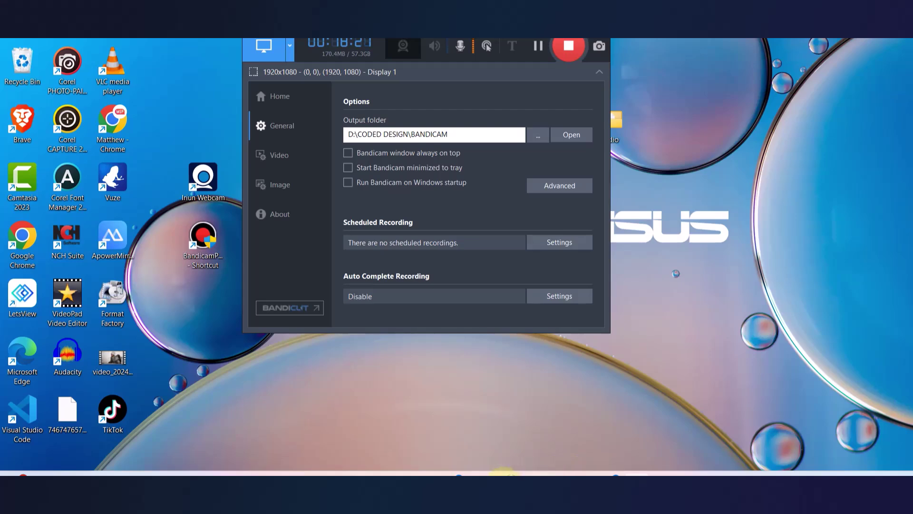
pyautogui.click(506, 473)
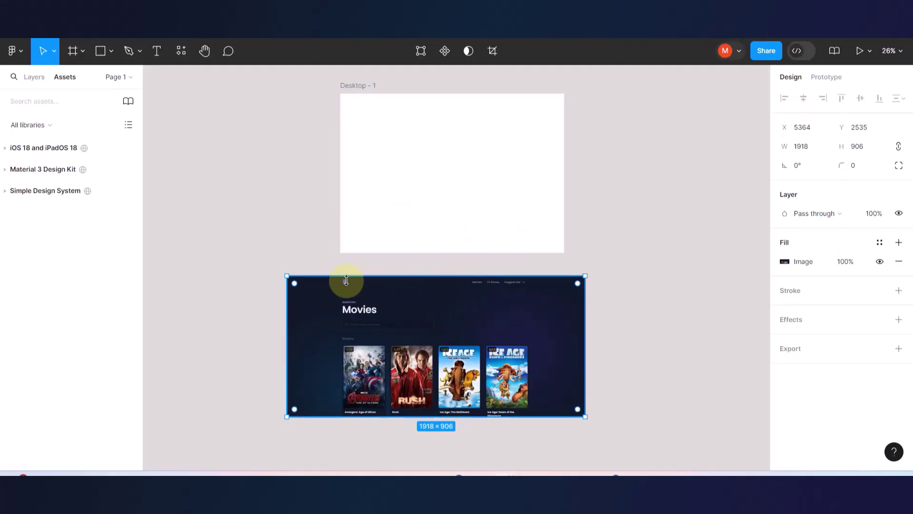
# Move the Movies screenshot to about X 5402, Y 2462 and widen the Desktop - 1 frame on both sides to its 1918 width.
pyautogui.moveTo(402, 299); pyautogui.dragTo(408, 288)
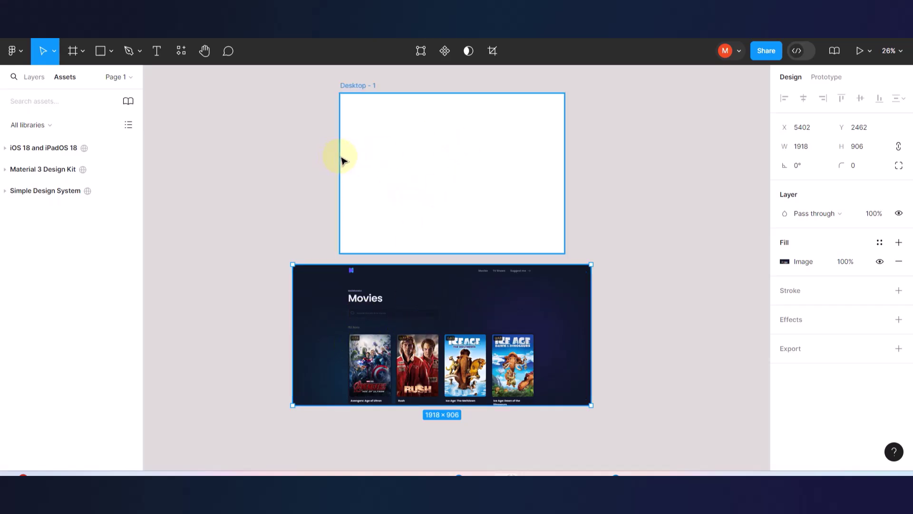
pyautogui.click(312, 150)
pyautogui.click(353, 86)
pyautogui.moveTo(341, 116); pyautogui.dragTo(294, 126)
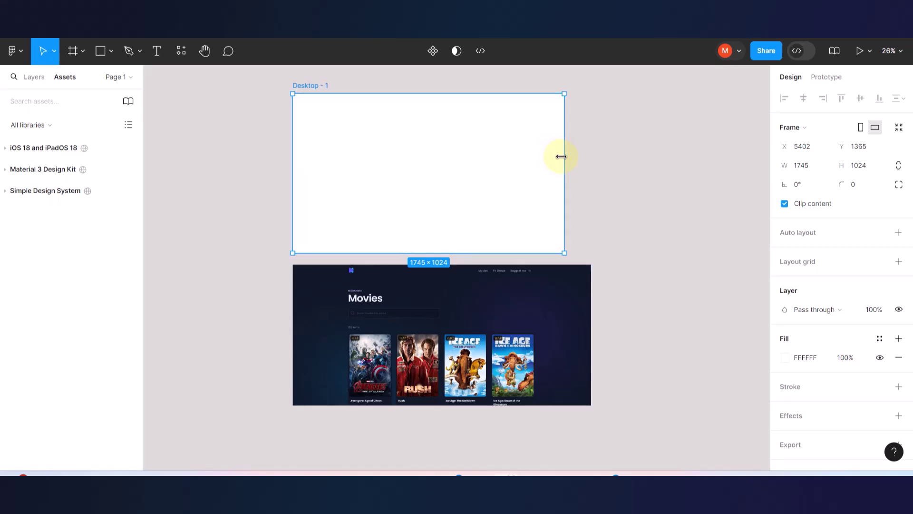
pyautogui.moveTo(561, 156); pyautogui.dragTo(591, 156)
pyautogui.click(644, 207)
# Switch to the browser to review the live Movies page and its poster grid, and return to the Figma file.
pyautogui.scroll(3, 480, 126)
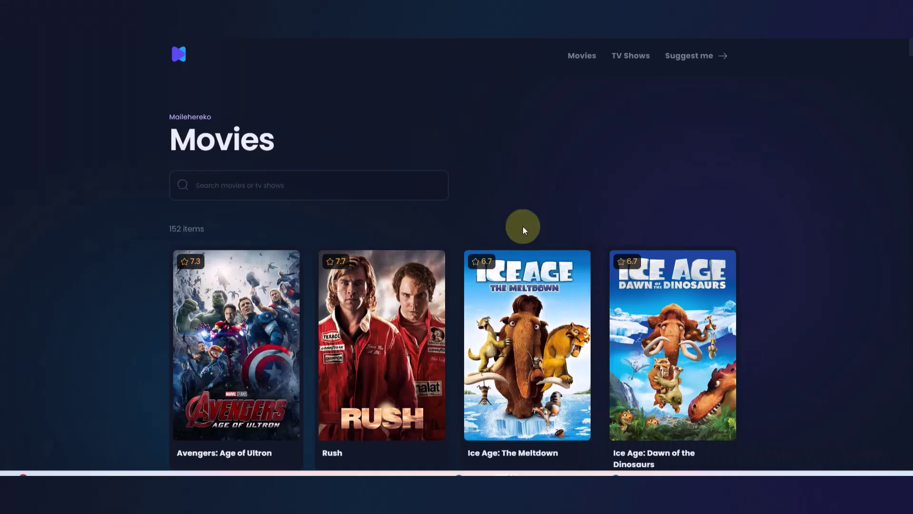
pyautogui.scroll(-20, 523, 226)
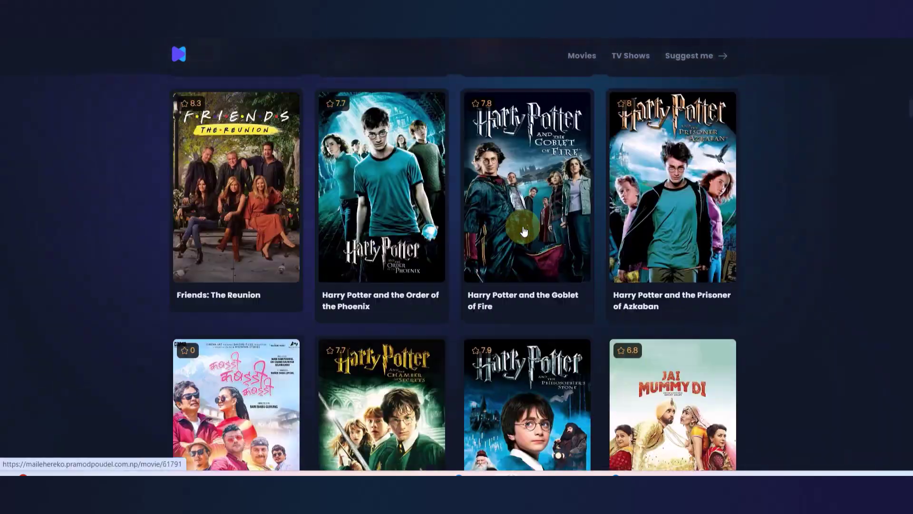
pyautogui.scroll(20, 523, 227)
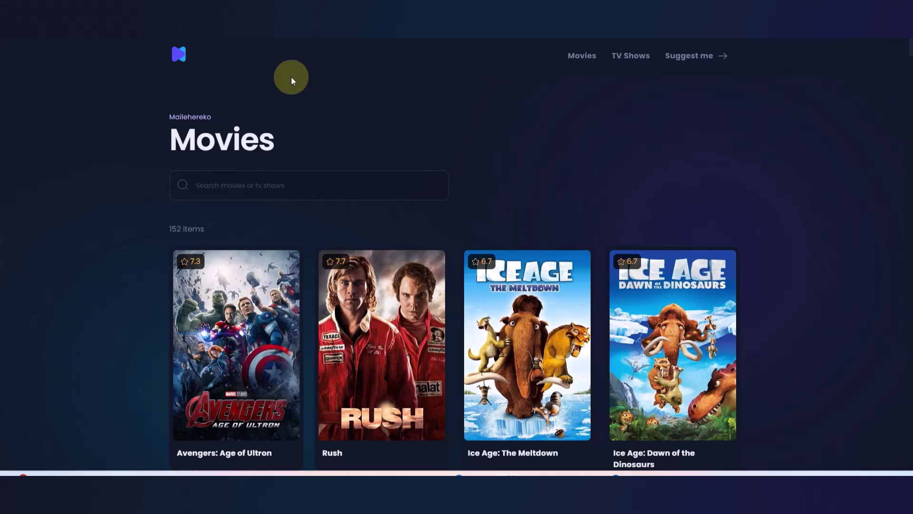
pyautogui.hotkey('alt', 'Tab')
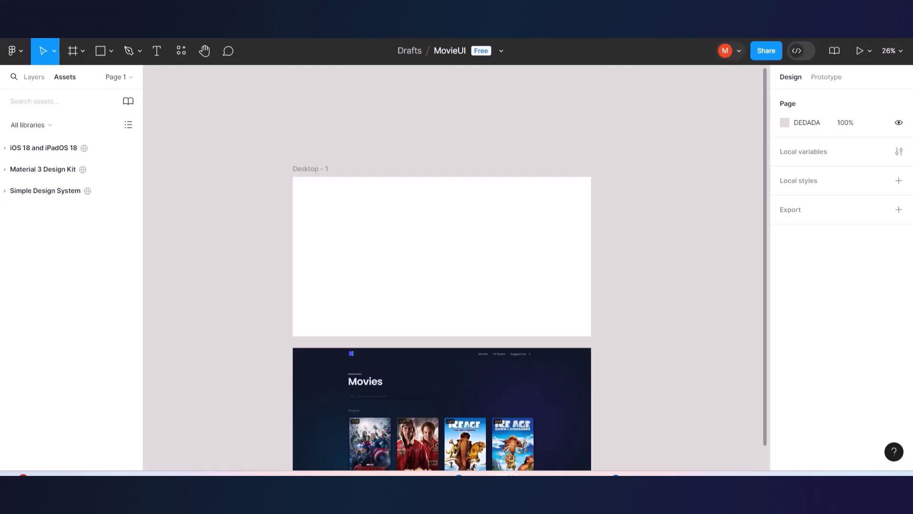
# Rename the Desktop - 1 frame as Home.
pyautogui.scroll(-3, 499, 216)
pyautogui.scroll(3, 501, 306)
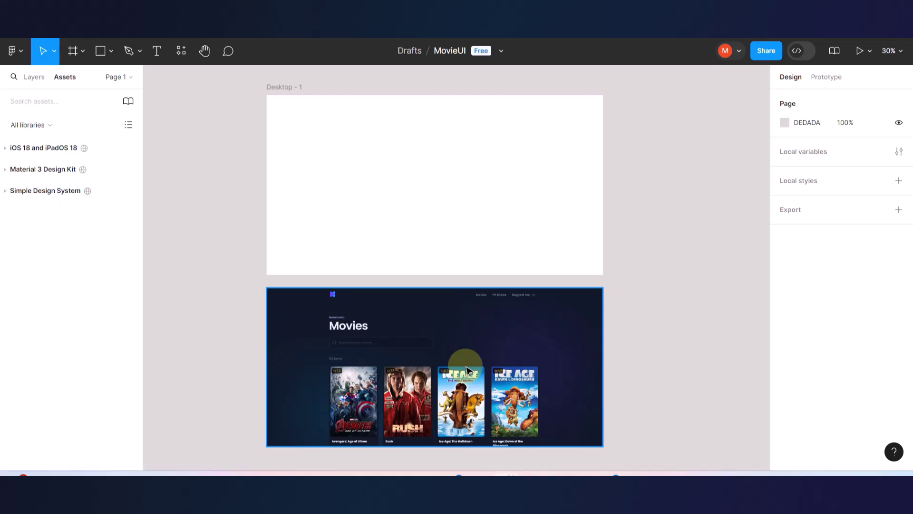
pyautogui.scroll(3, 467, 369)
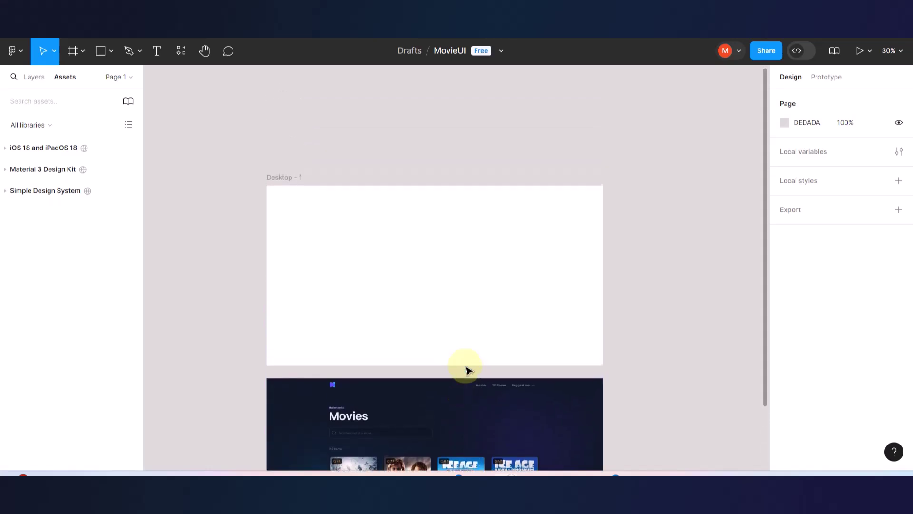
pyautogui.click(281, 175)
pyautogui.doubleClick(282, 174)
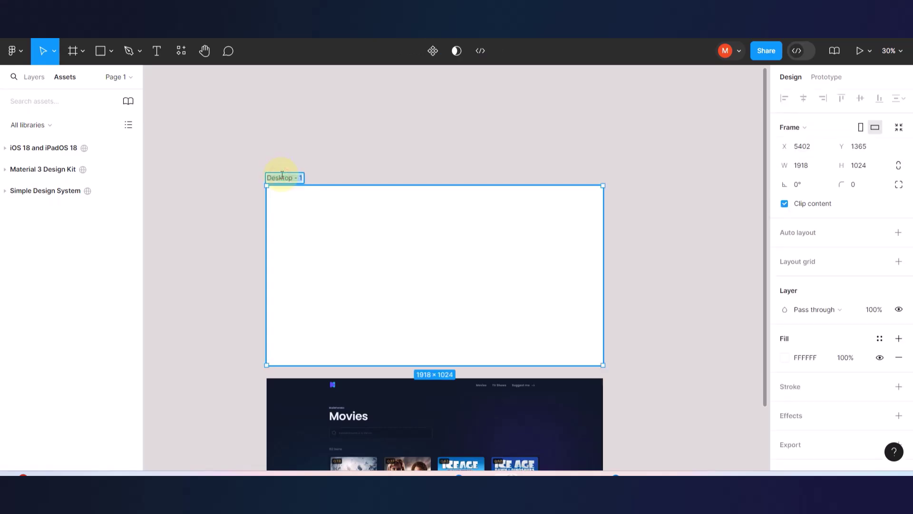
pyautogui.write('Home')
pyautogui.click(350, 163)
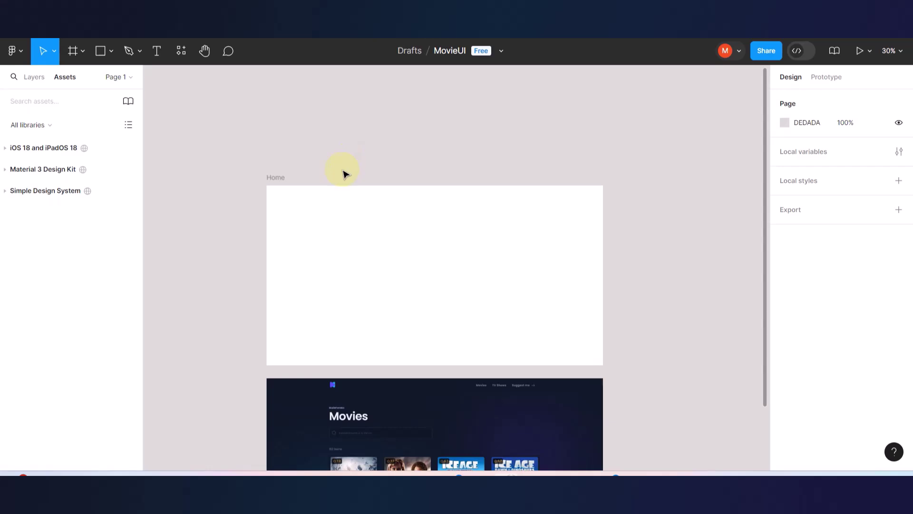
# Give the Home frame a linear gradient fill, sampling its 0% stop colour 121829 from the upper-left corner of the Movies screenshot.
pyautogui.click(277, 179)
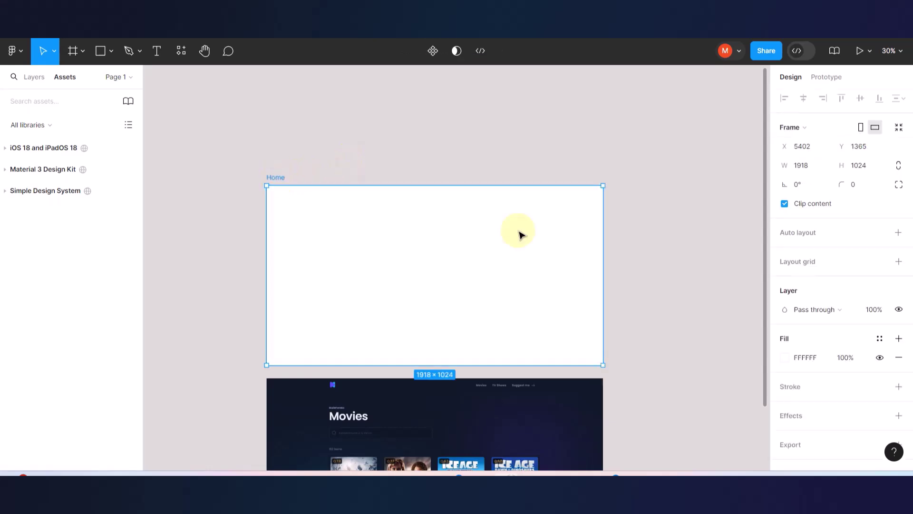
pyautogui.scroll(-5, 598, 250)
pyautogui.scroll(2, 599, 250)
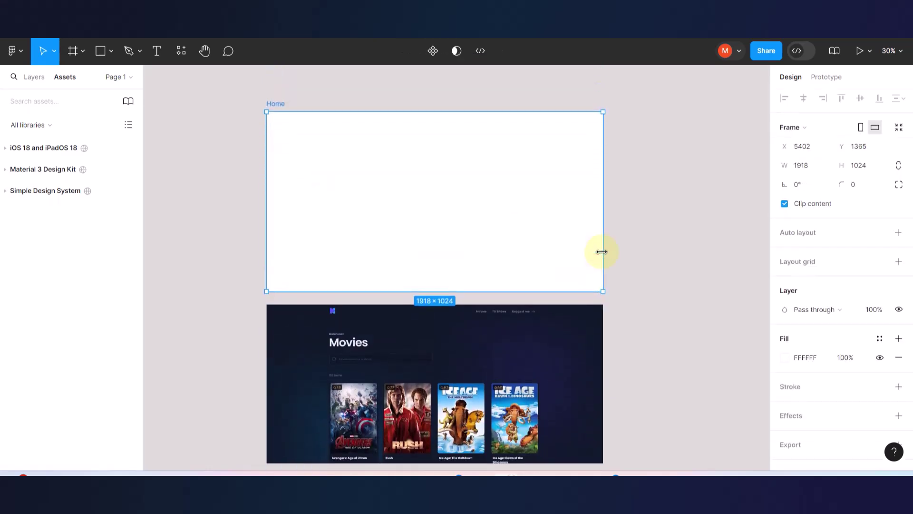
pyautogui.click(785, 360)
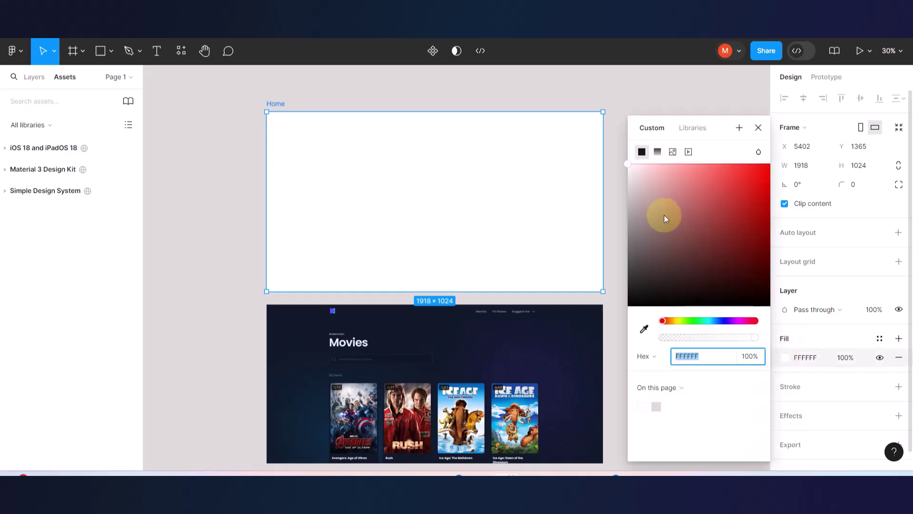
pyautogui.click(658, 152)
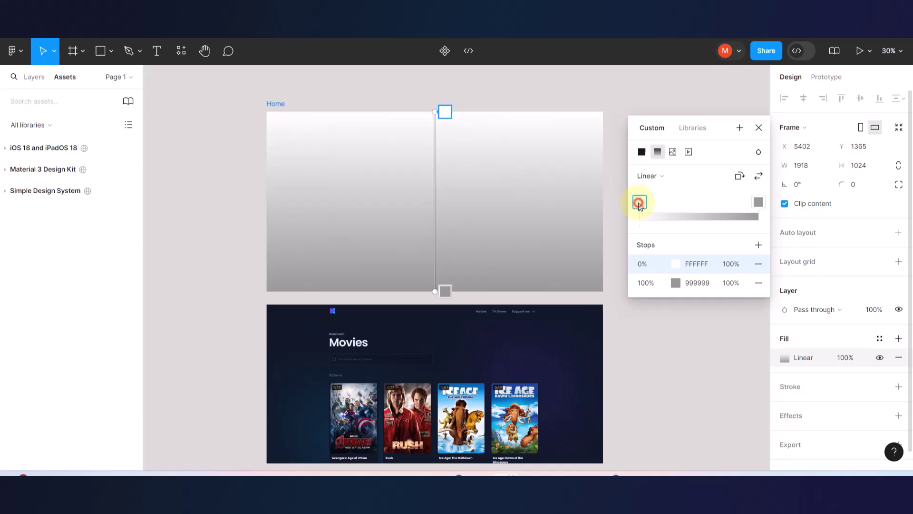
pyautogui.click(676, 264)
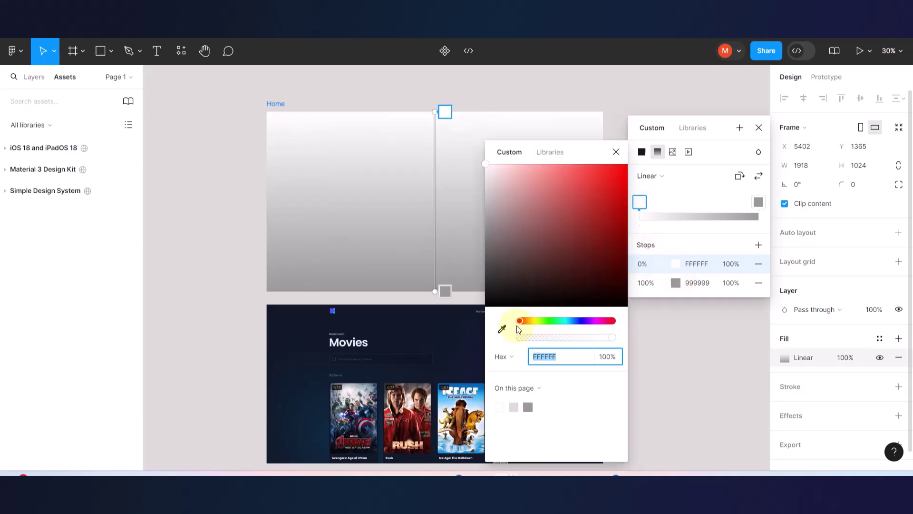
pyautogui.click(501, 332)
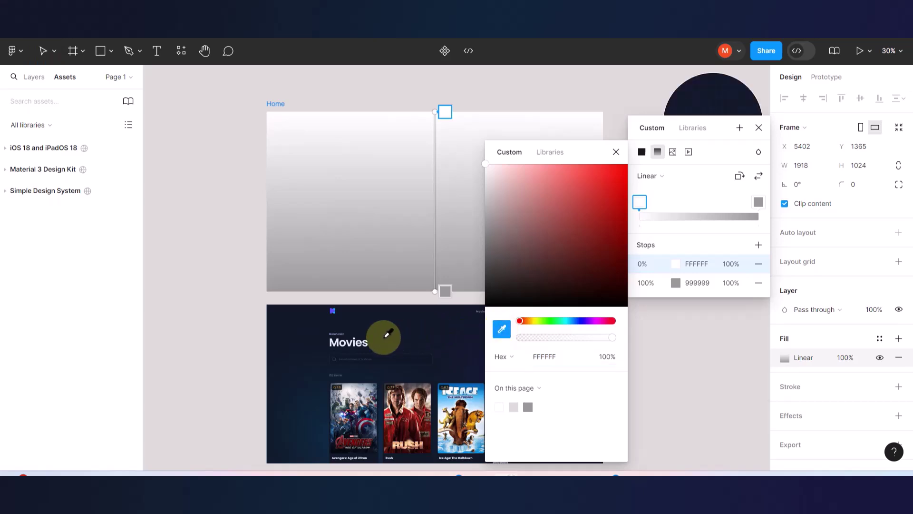
pyautogui.click(273, 308)
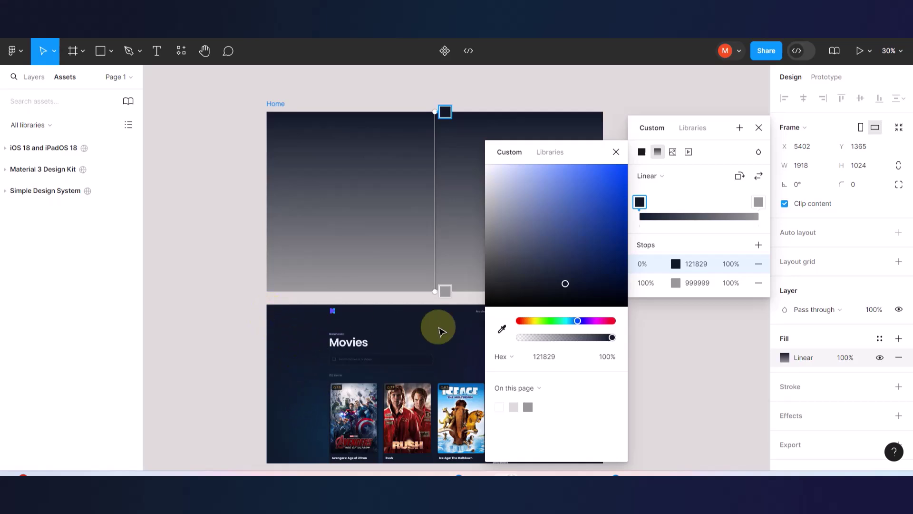
# Set the gradient's 100% stop to 191A40, sampled from the purple background just above the last Ice Age poster.
pyautogui.hscroll(5, 393, 347)
pyautogui.scroll(-5, 395, 350)
pyautogui.scroll(2, 395, 350)
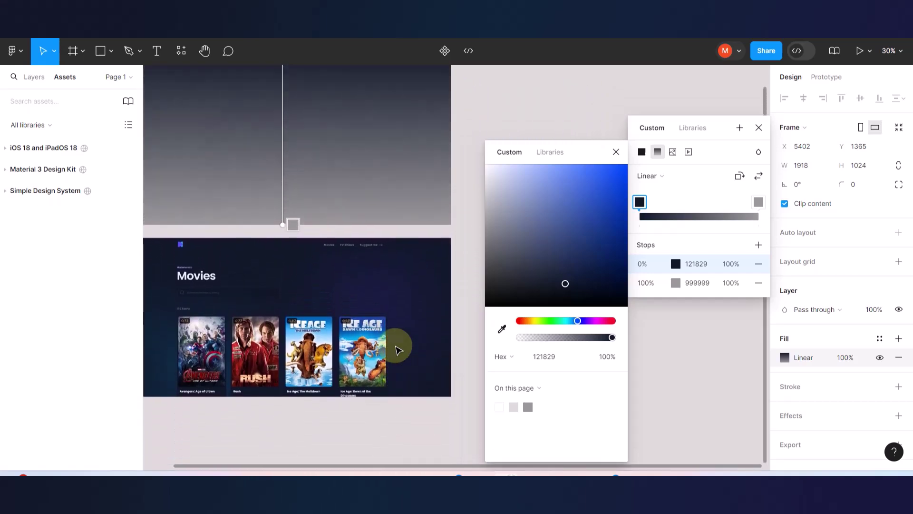
pyautogui.scroll(1, 397, 351)
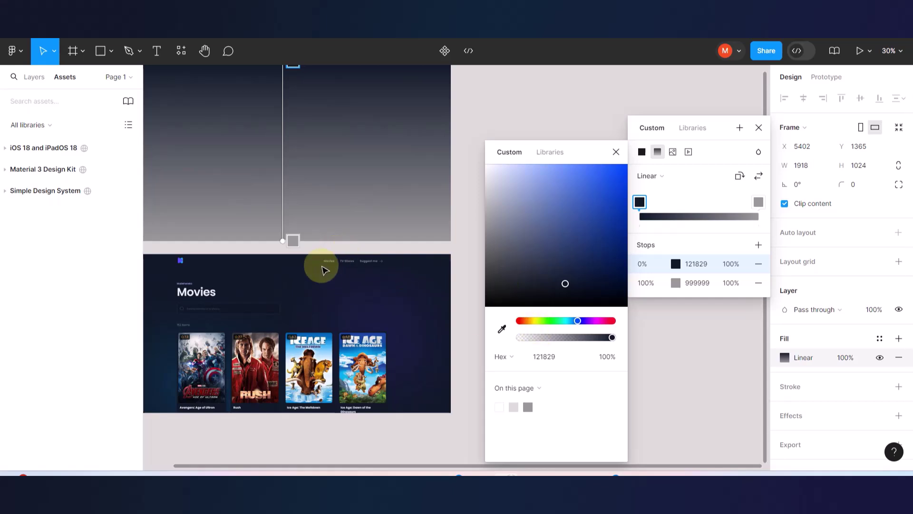
pyautogui.click(293, 241)
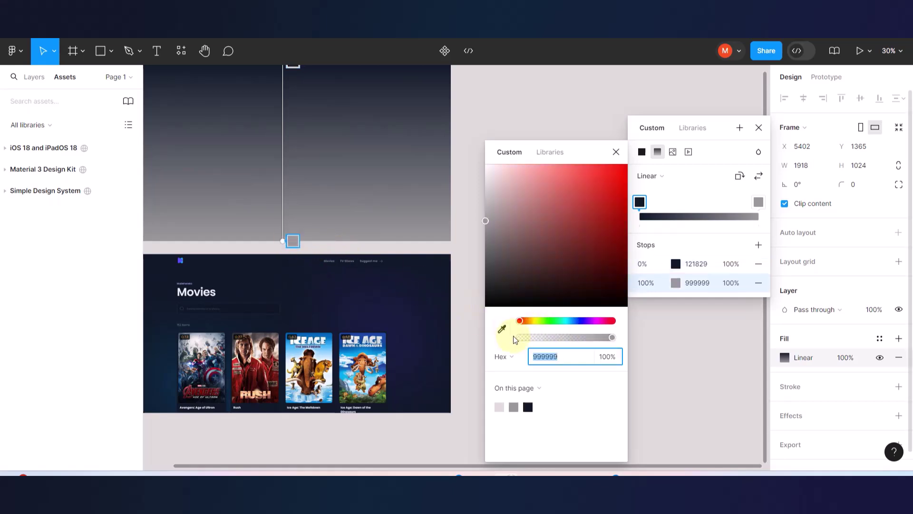
pyautogui.click(502, 329)
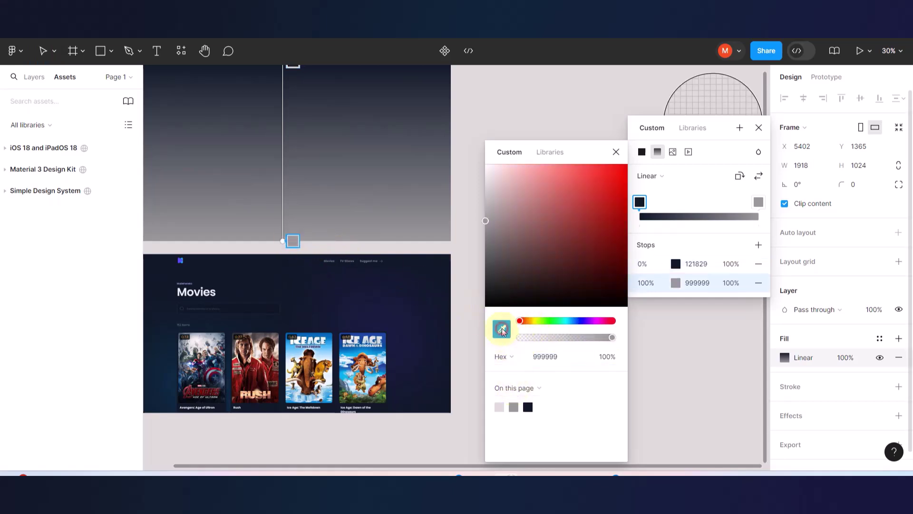
pyautogui.click(371, 327)
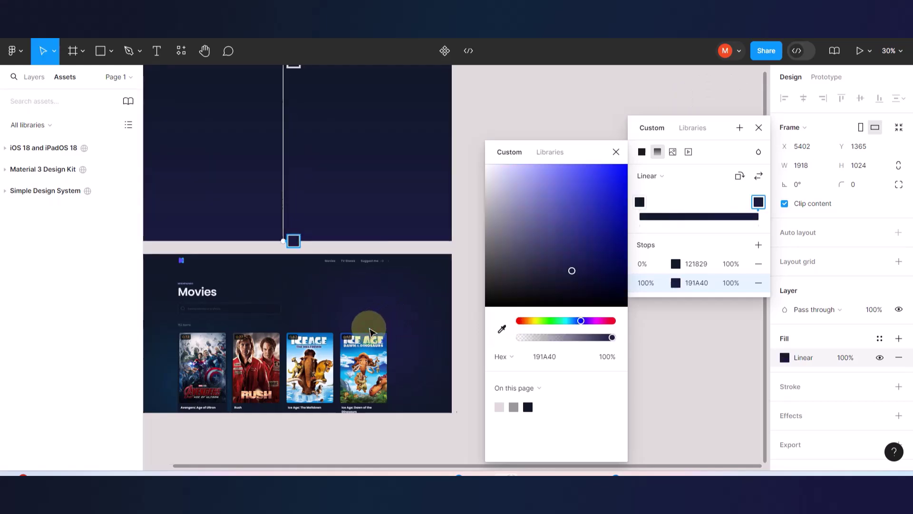
# Add a middle gradient stop at 47% in 0F243C, sampled from the background beside the Avengers poster, and close the colour picker.
pyautogui.hscroll(-5, 370, 328)
pyautogui.scroll(-1, 367, 323)
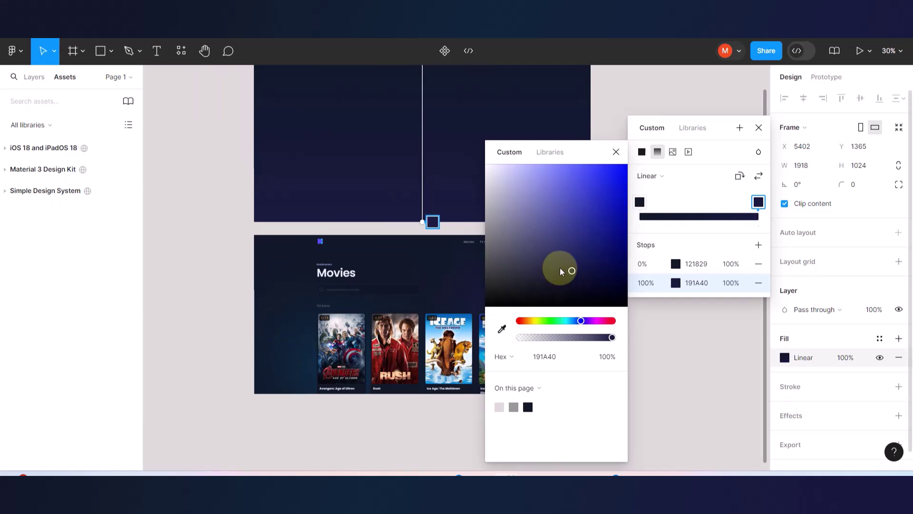
pyautogui.scroll(1, 357, 268)
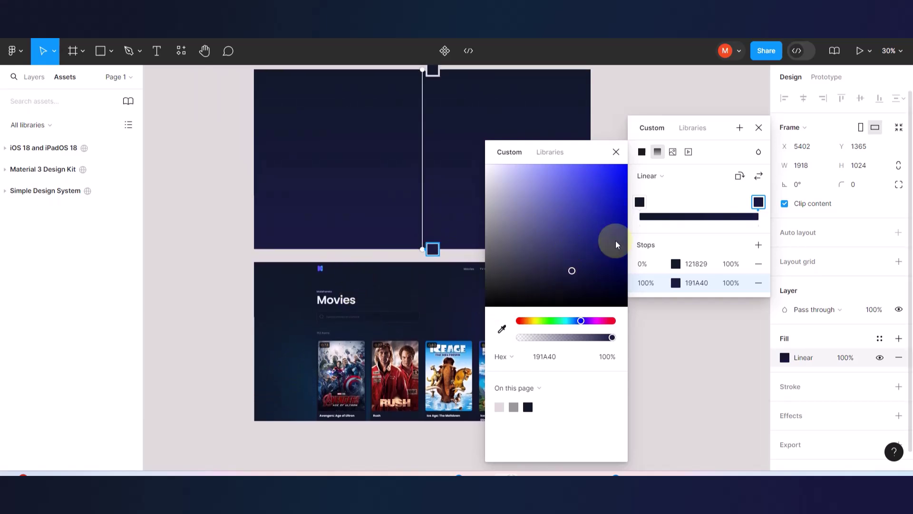
pyautogui.click(696, 215)
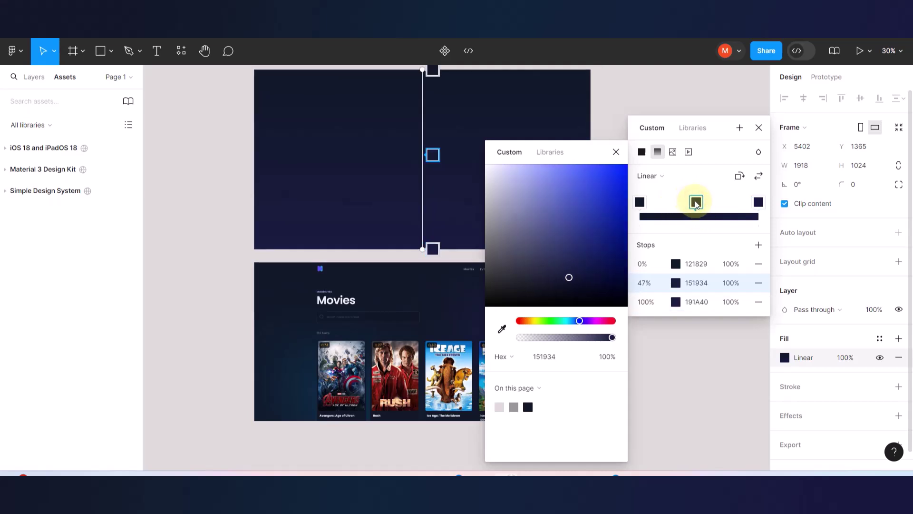
pyautogui.click(502, 328)
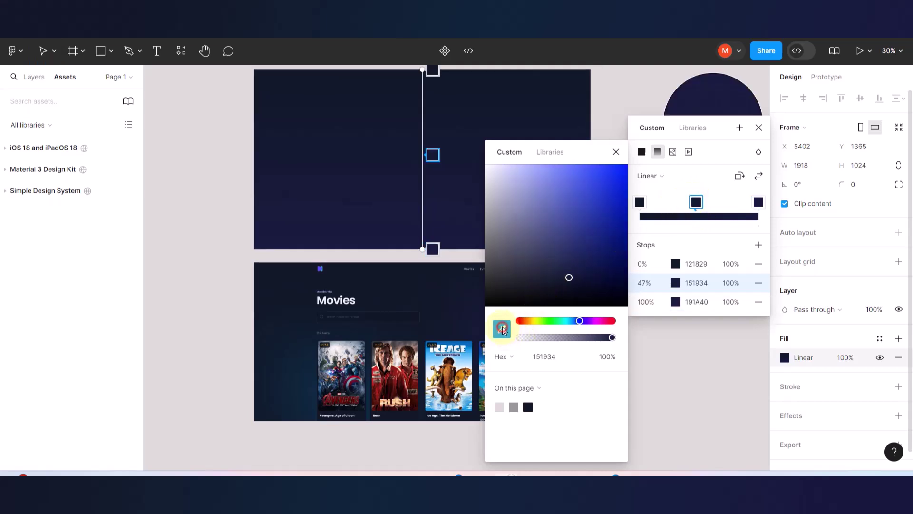
pyautogui.click(312, 367)
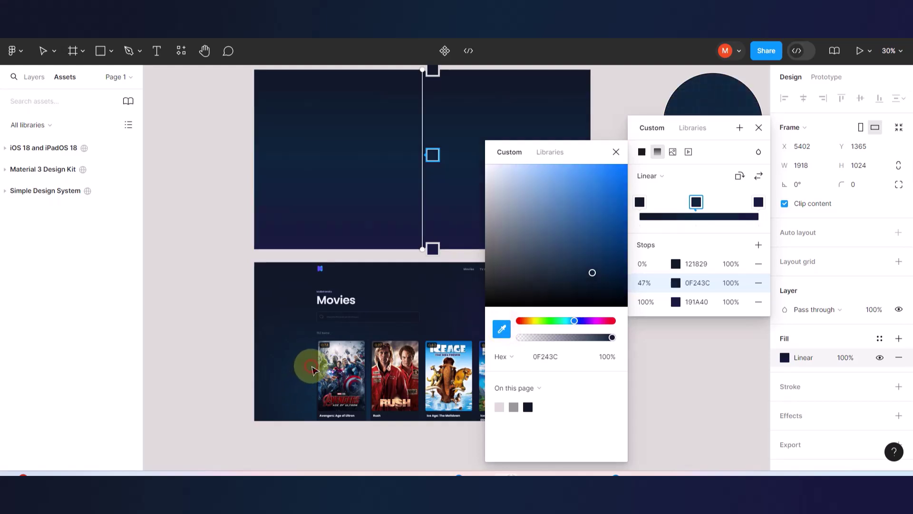
pyautogui.scroll(2, 350, 238)
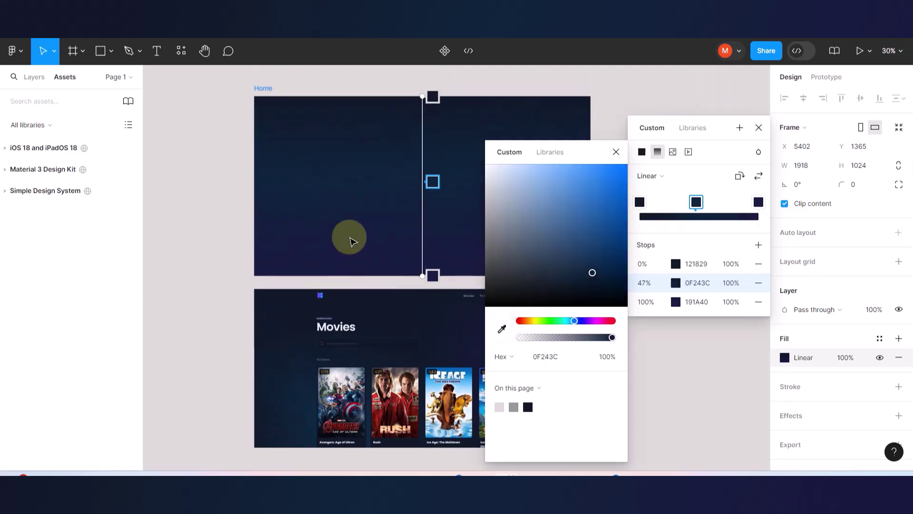
pyautogui.hscroll(4, 351, 238)
pyautogui.hscroll(1, 351, 238)
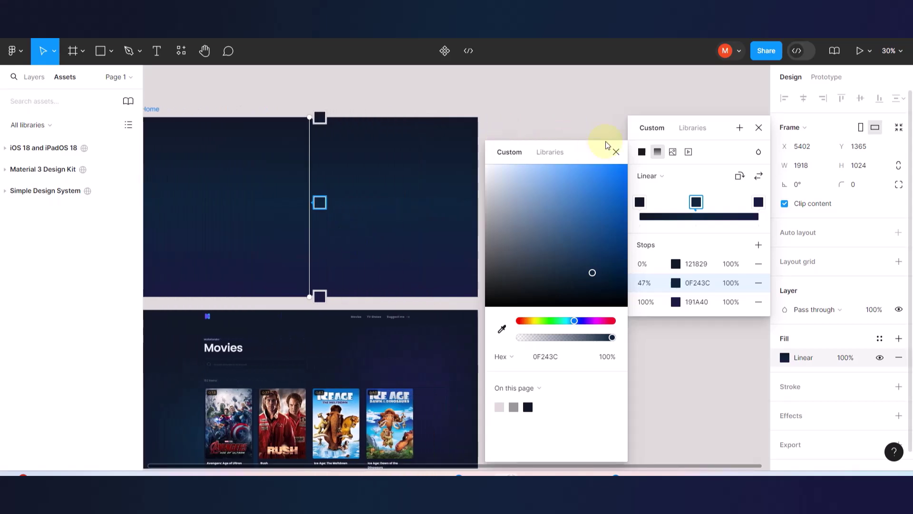
pyautogui.click(602, 100)
# Angle the Home frame's linear gradient diagonally from the upper left edge to the lower right edge, with the 121829 stop at 14%.
pyautogui.hscroll(-5, 453, 228)
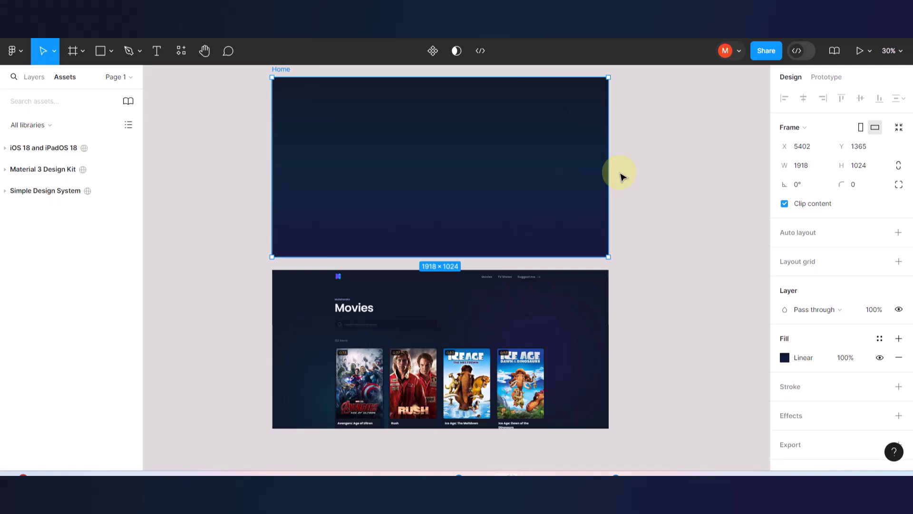
pyautogui.scroll(3, 621, 174)
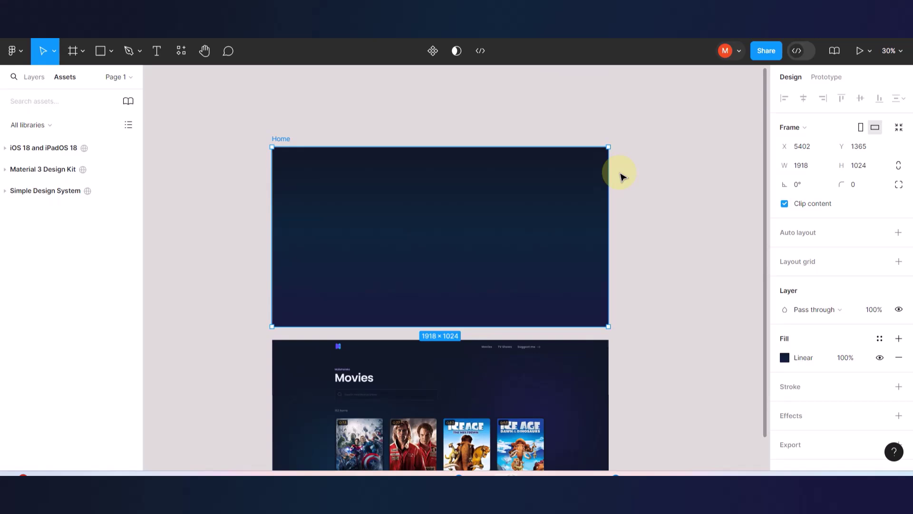
pyautogui.scroll(-2, 622, 177)
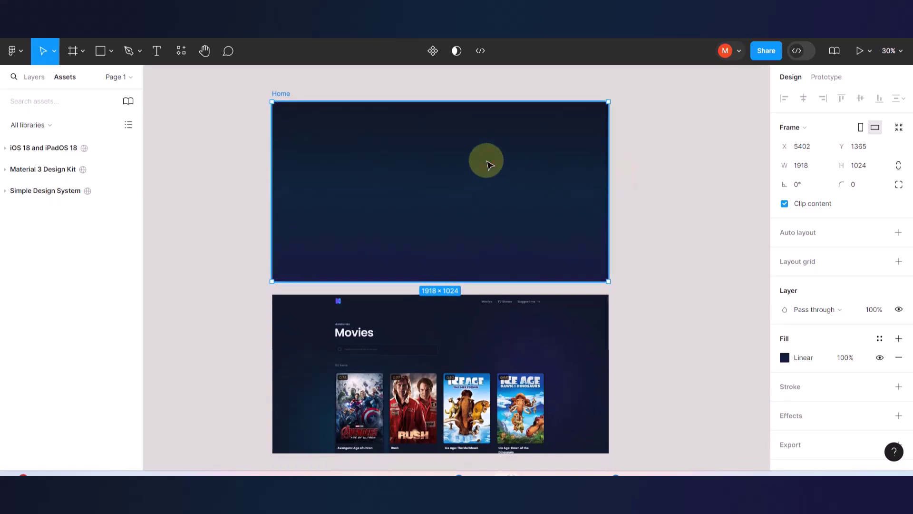
pyautogui.click(785, 358)
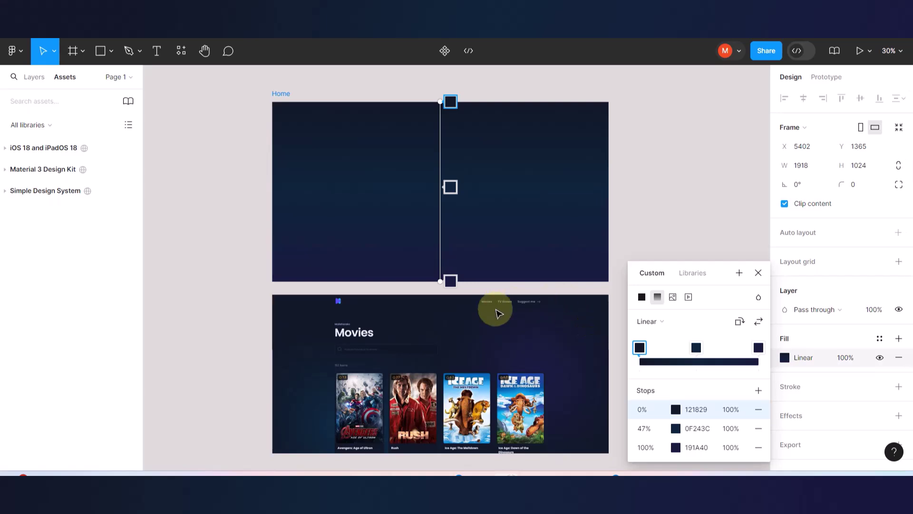
pyautogui.scroll(-2, 498, 312)
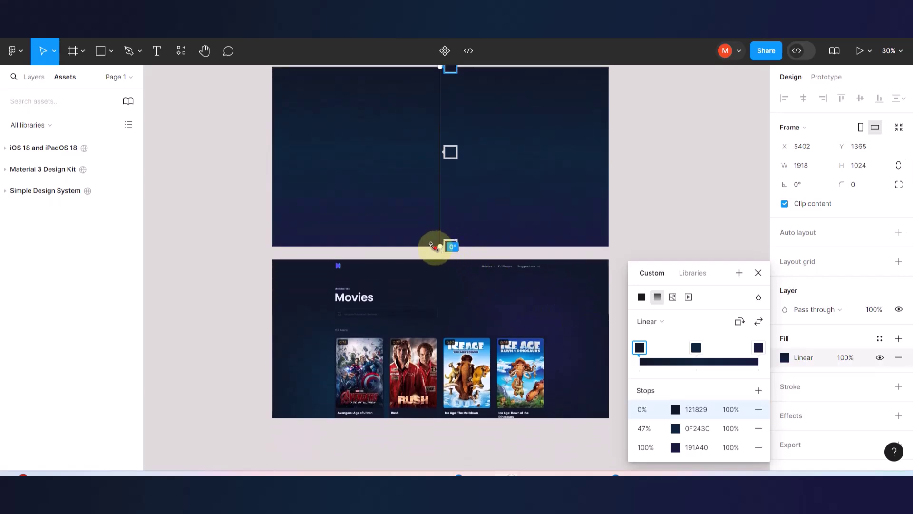
pyautogui.moveTo(434, 244); pyautogui.dragTo(492, 178)
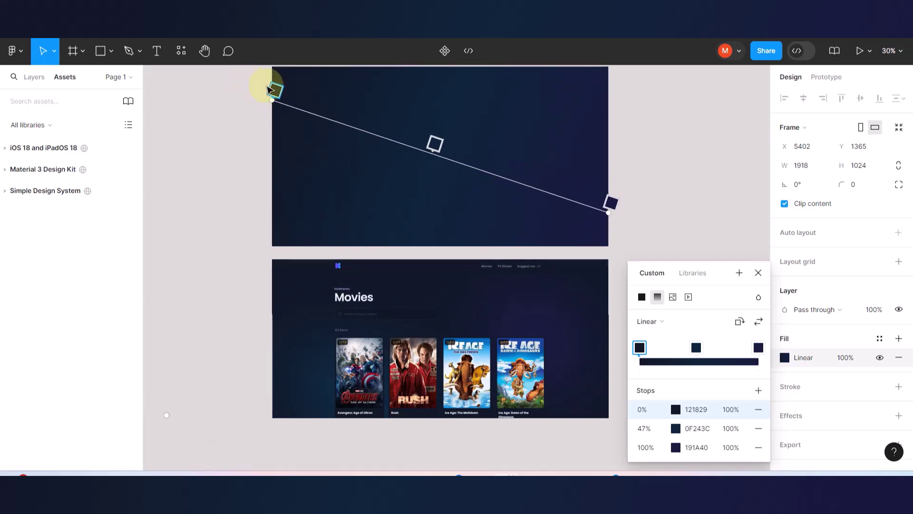
pyautogui.moveTo(274, 87); pyautogui.dragTo(323, 106)
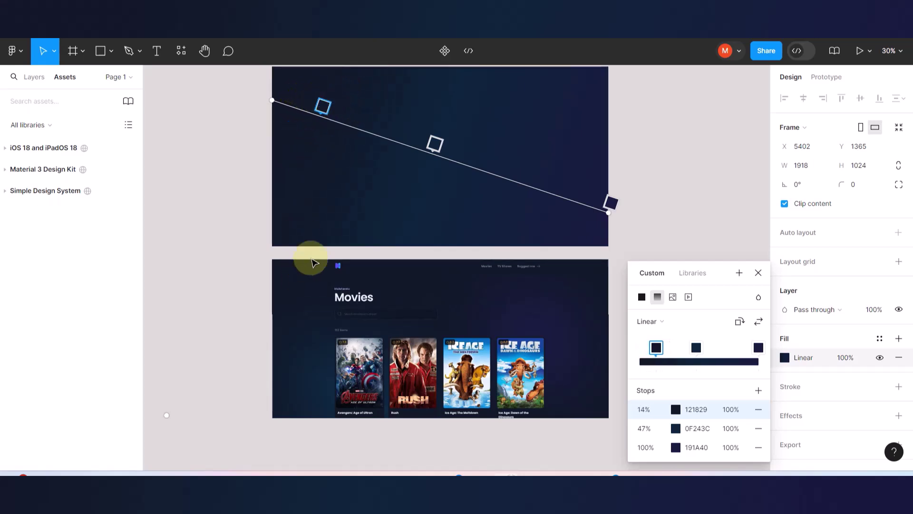
pyautogui.click(610, 203)
pyautogui.click(680, 188)
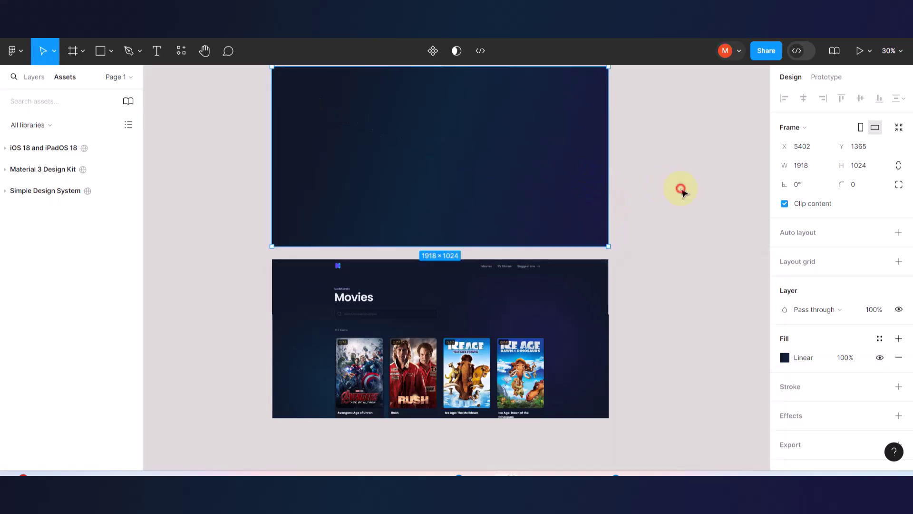
# Compare the Home frame's gradient background with the Movies screenshot below it.
pyautogui.scroll(3, 598, 210)
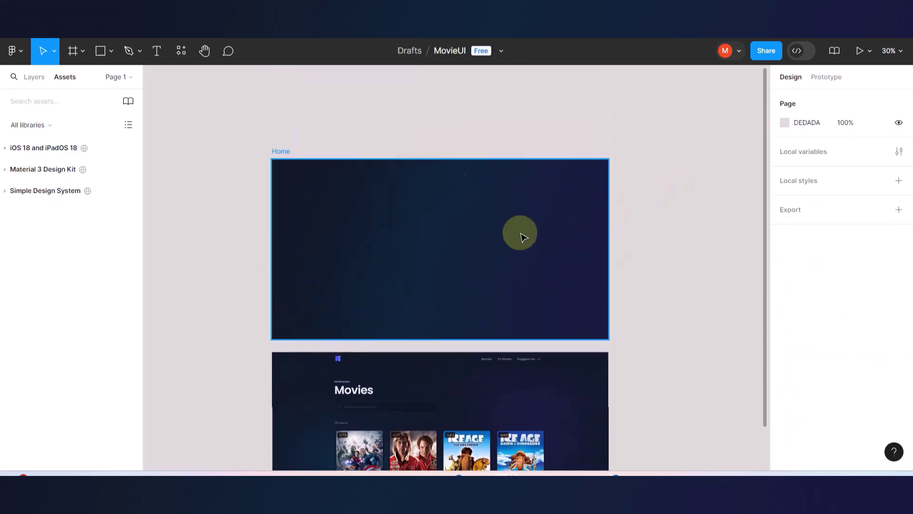
pyautogui.scroll(4, 435, 284)
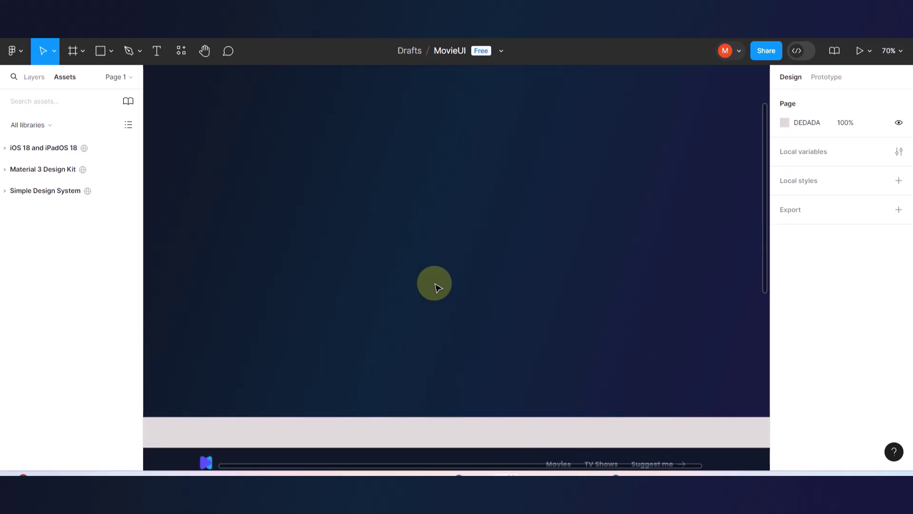
pyautogui.scroll(-4, 435, 284)
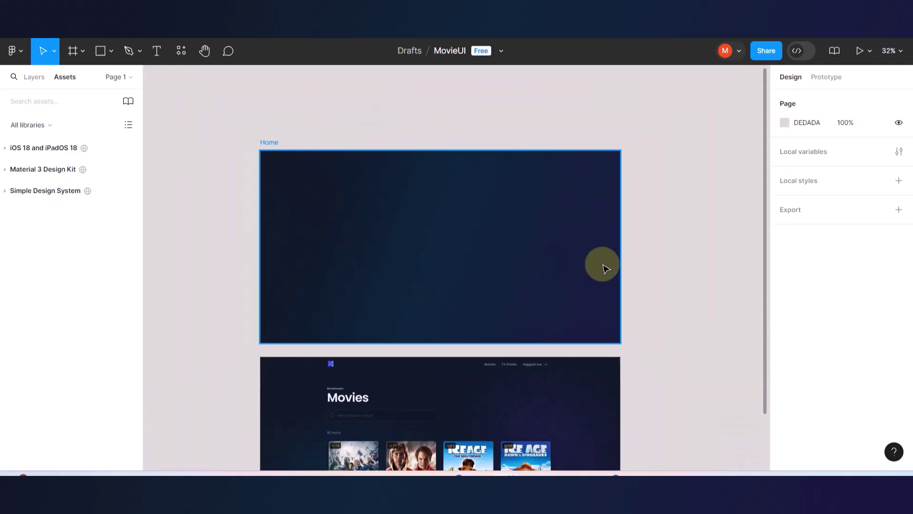
pyautogui.scroll(-3, 603, 268)
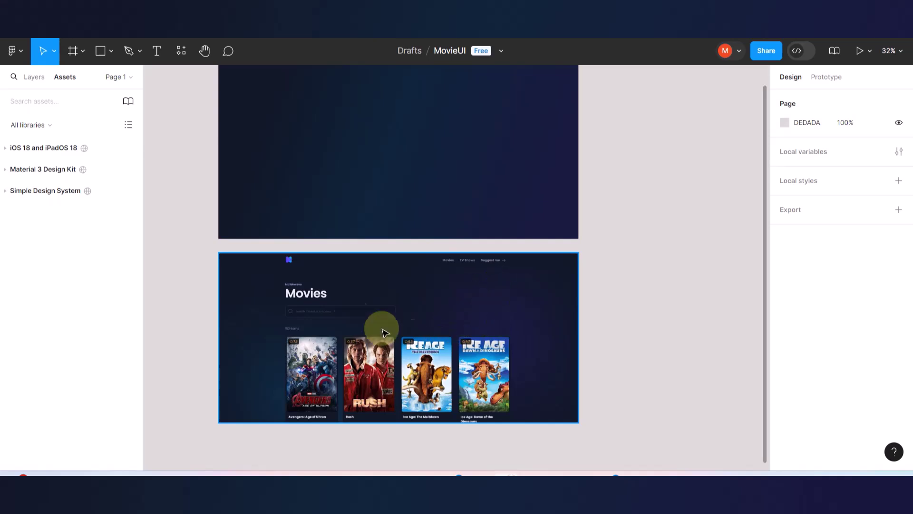
pyautogui.hscroll(-3, 569, 316)
pyautogui.scroll(2, 570, 319)
pyautogui.hscroll(2, 571, 319)
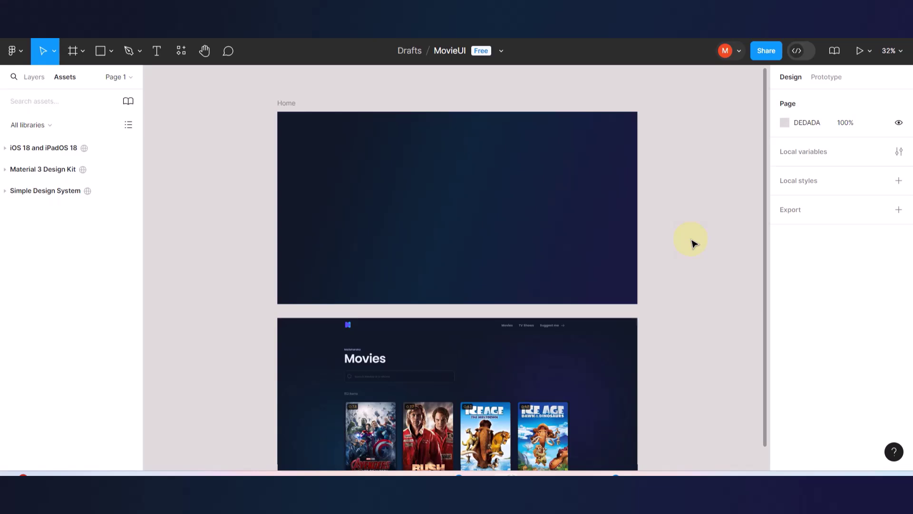
pyautogui.hscroll(5, 692, 244)
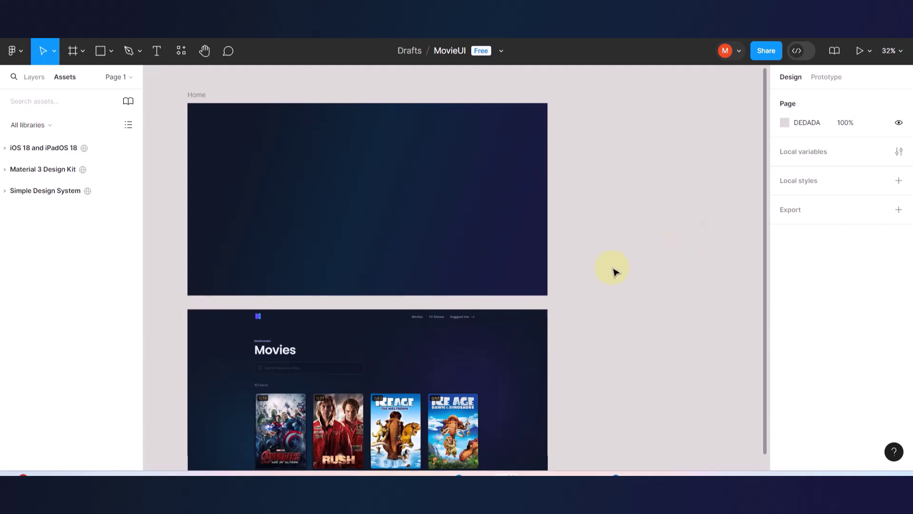
pyautogui.scroll(-3, 456, 308)
pyautogui.hscroll(-5, 457, 308)
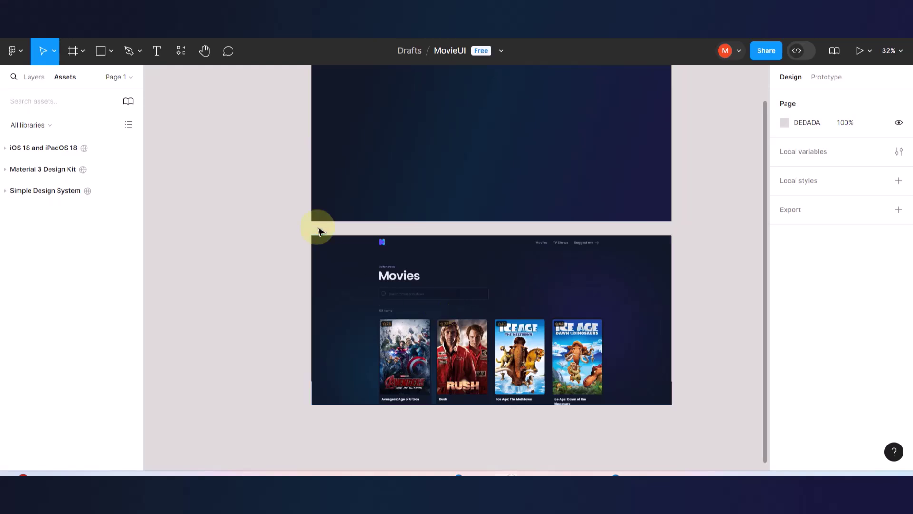
# Draw a 95 × 95 square on the empty canvas beside the Home frame and Movies screenshot.
pyautogui.scroll(5, 322, 235)
pyautogui.hscroll(5, 344, 263)
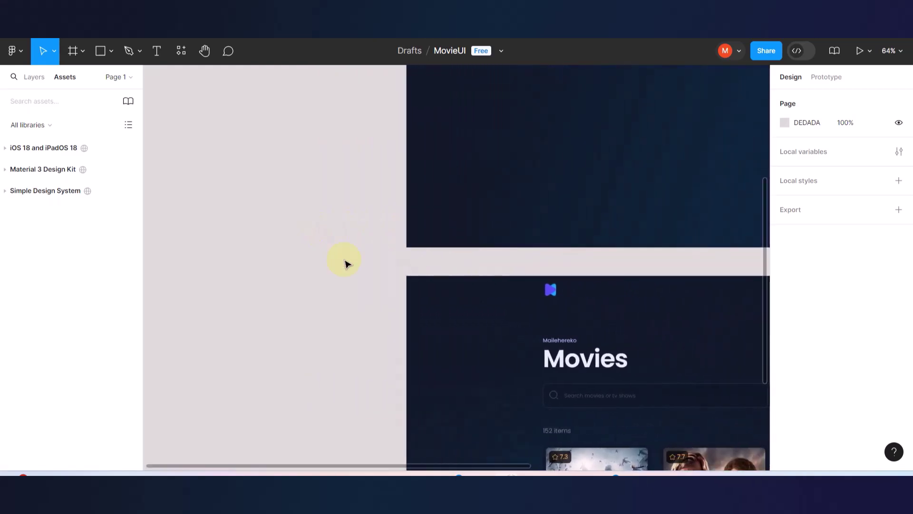
pyautogui.scroll(2, 357, 311)
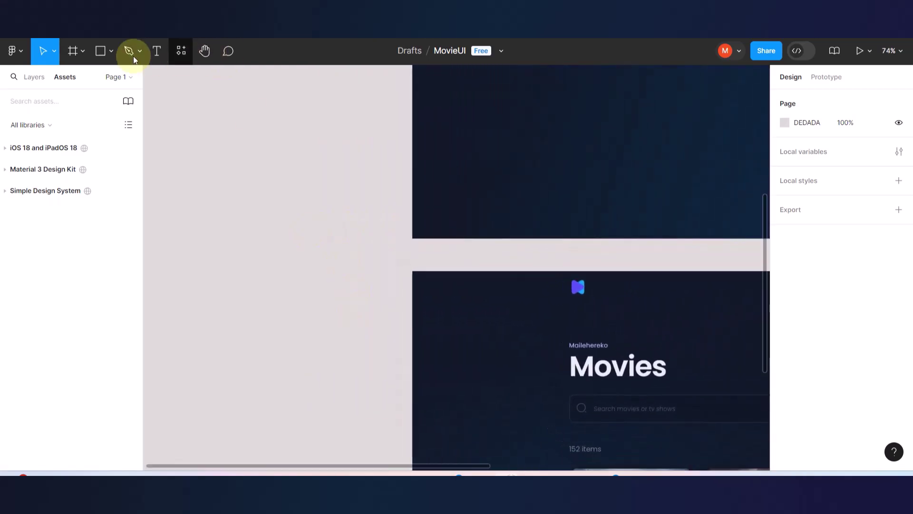
pyautogui.click(100, 51)
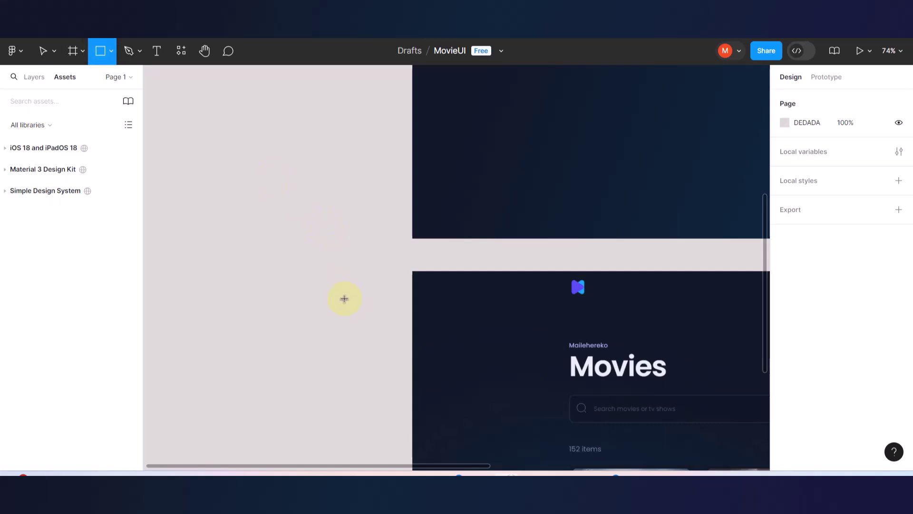
pyautogui.moveTo(269, 247)
pyautogui.mouseDown()
pyautogui.moveTo(349, 327)
pyautogui.moveTo(250, 211)
pyautogui.mouseUp()
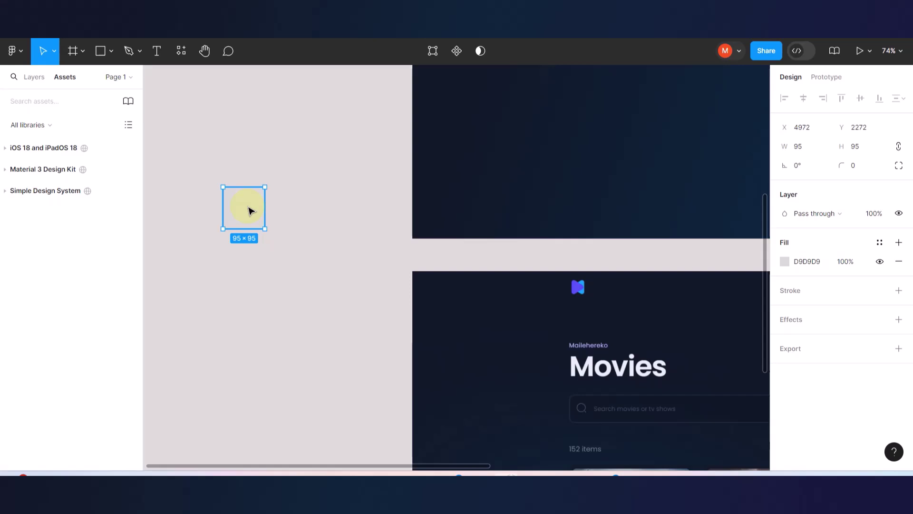
pyautogui.scroll(-3, 328, 223)
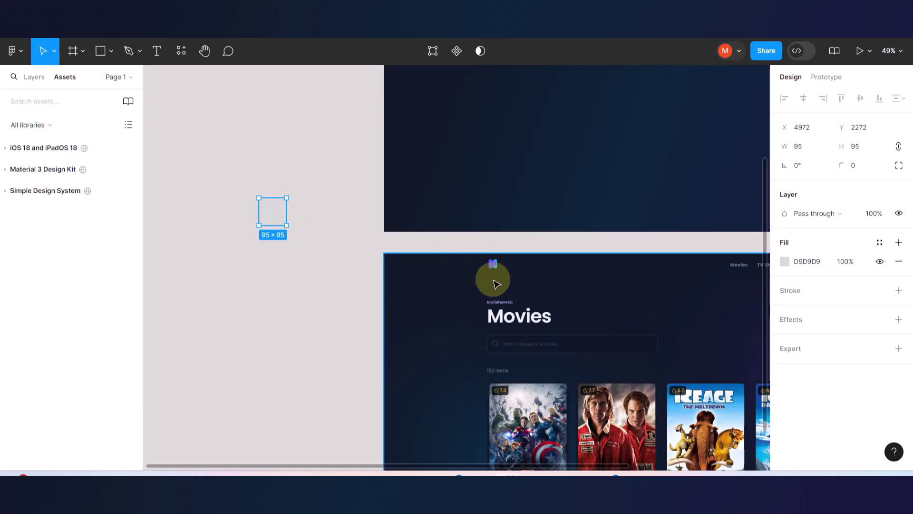
pyautogui.scroll(3, 492, 284)
pyautogui.scroll(-3, 495, 276)
pyautogui.scroll(4, 470, 287)
pyautogui.scroll(-1, 470, 287)
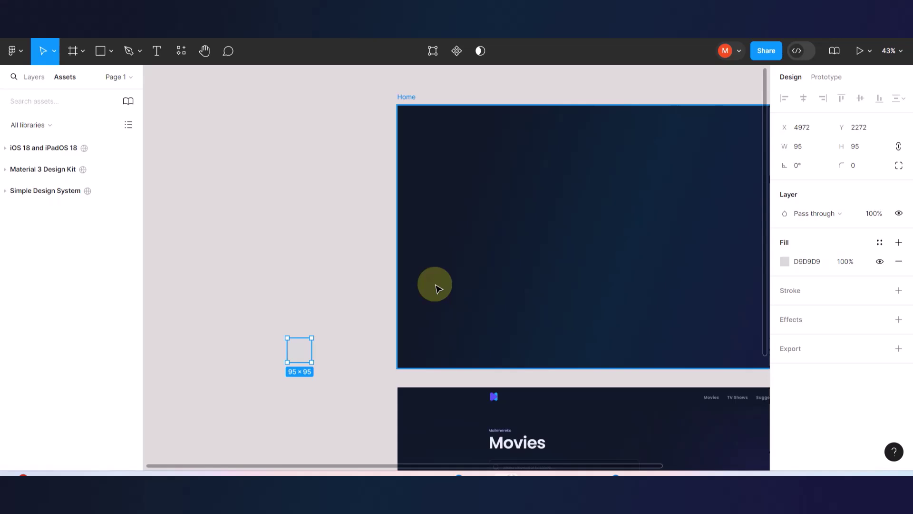
pyautogui.scroll(5, 337, 356)
pyautogui.scroll(-3, 313, 333)
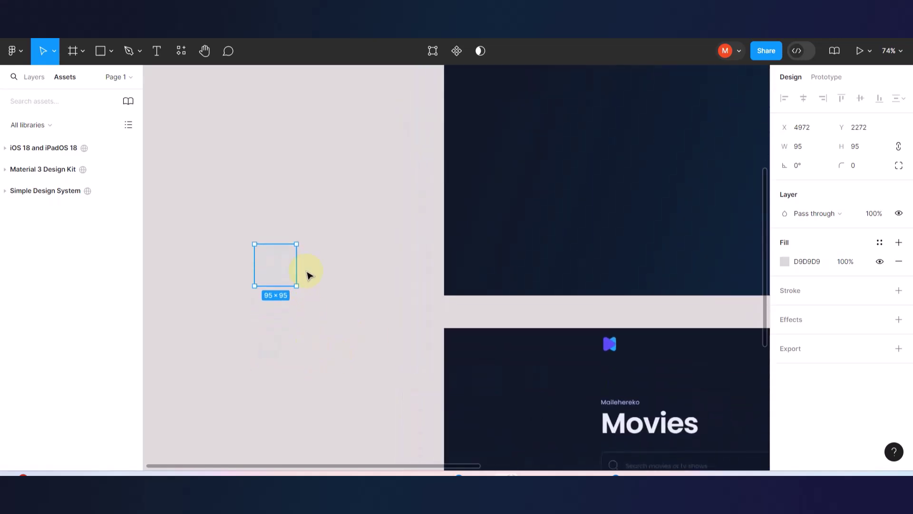
pyautogui.scroll(3, 310, 275)
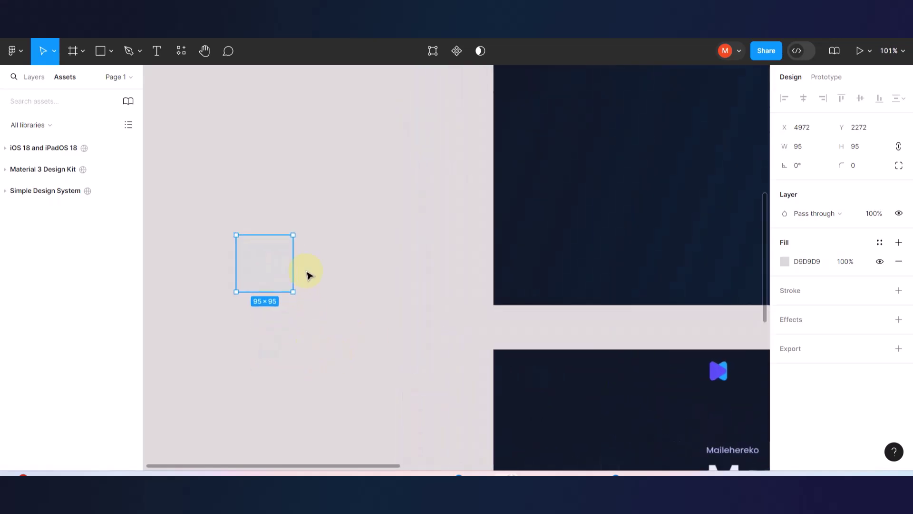
pyautogui.scroll(-2, 308, 275)
pyautogui.hscroll(-1, 309, 275)
pyautogui.scroll(-4, 308, 274)
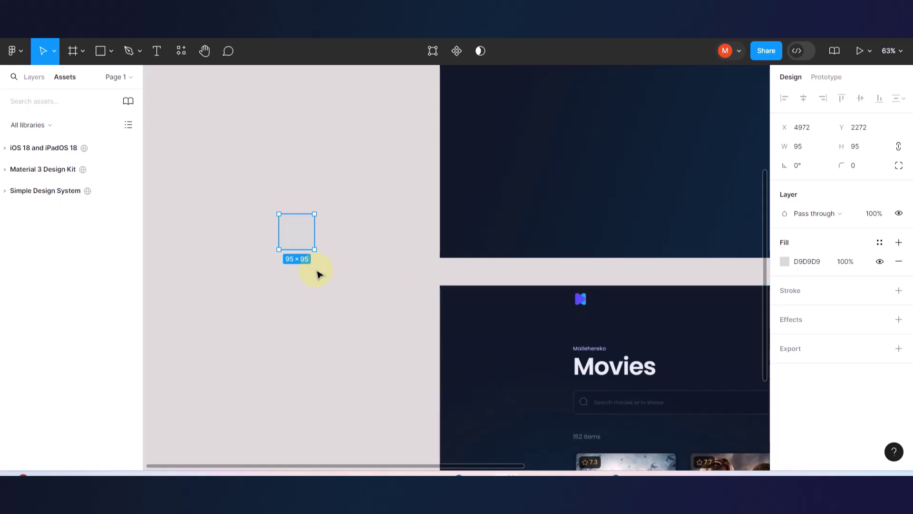
# Move the square beside the logo on the Movies screenshot and fill it with 5A4AF4 sampled from the logo's purple shape.
pyautogui.moveTo(302, 228); pyautogui.dragTo(339, 255)
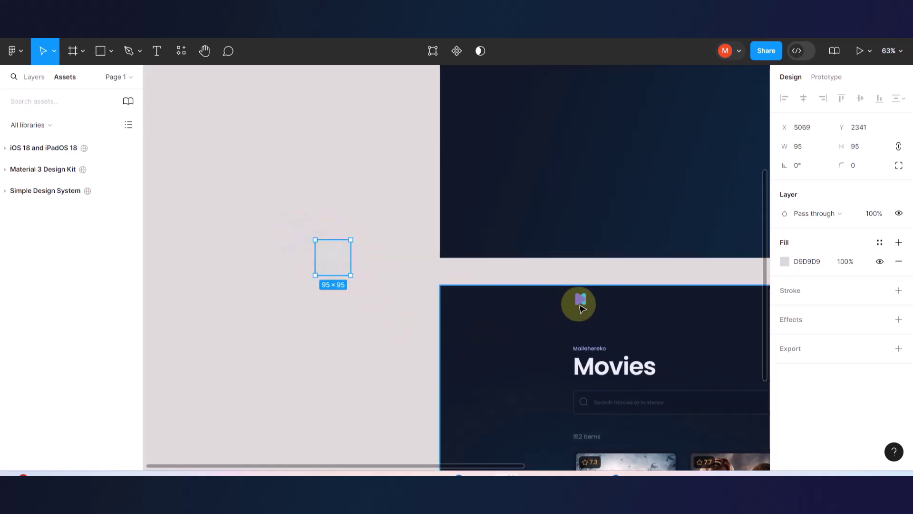
pyautogui.moveTo(336, 260); pyautogui.dragTo(521, 312)
pyautogui.scroll(10, 571, 320)
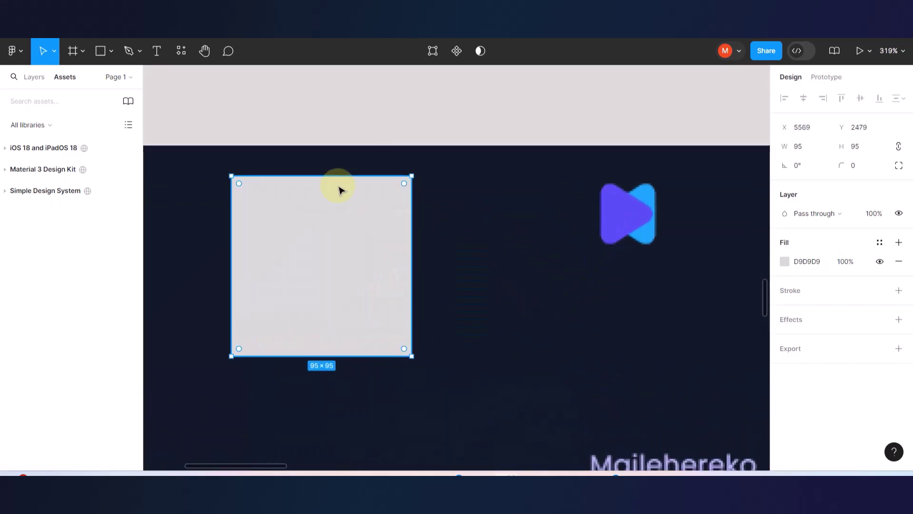
pyautogui.click(784, 261)
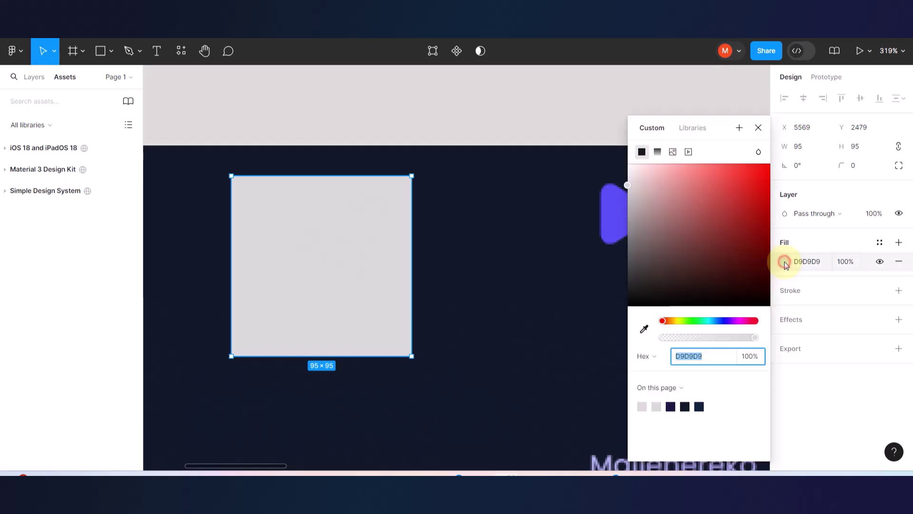
pyautogui.click(645, 328)
pyautogui.click(616, 222)
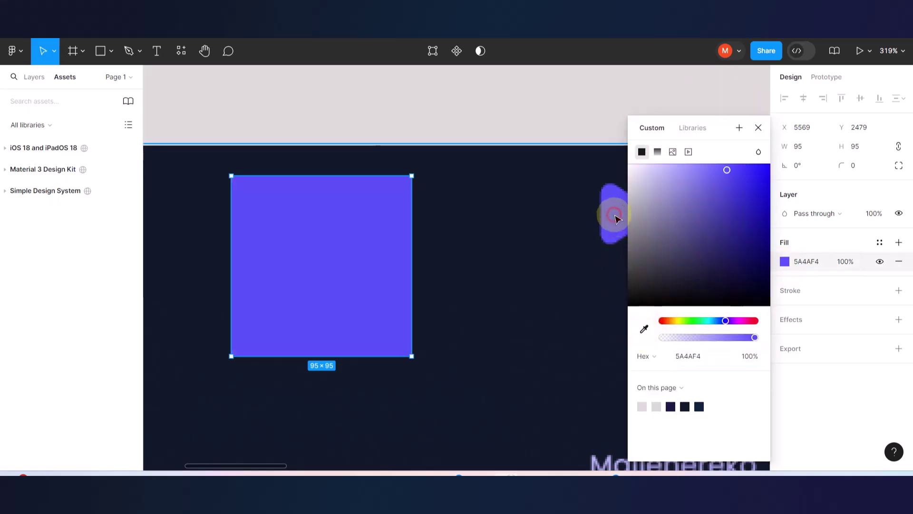
# Duplicate the purple square below the logo and fill the copy with 1EA5FC sampled from the logo's blue shape.
pyautogui.hscroll(3, 205, 254)
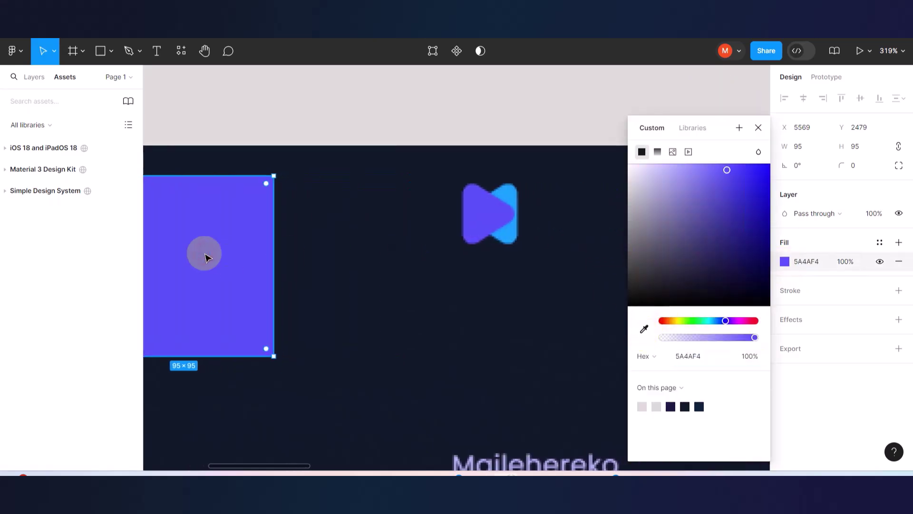
pyautogui.click(352, 253)
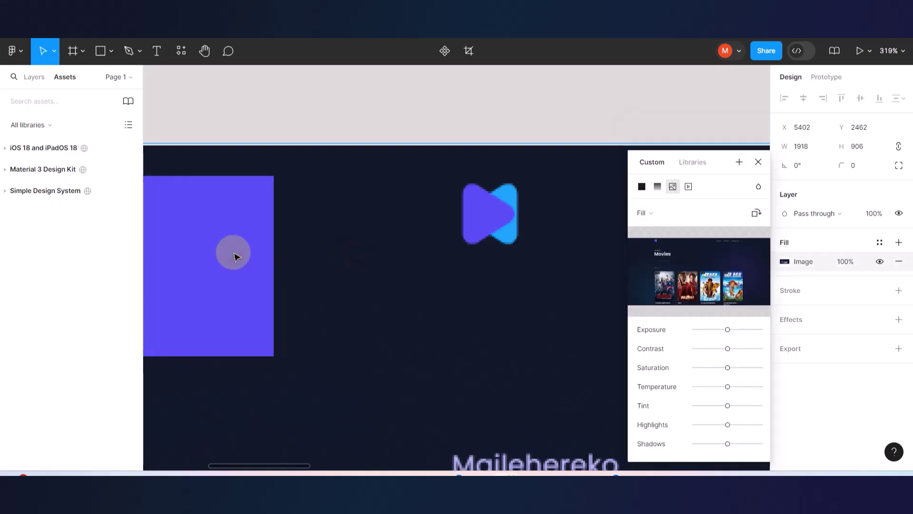
pyautogui.click(758, 161)
pyautogui.click(240, 246)
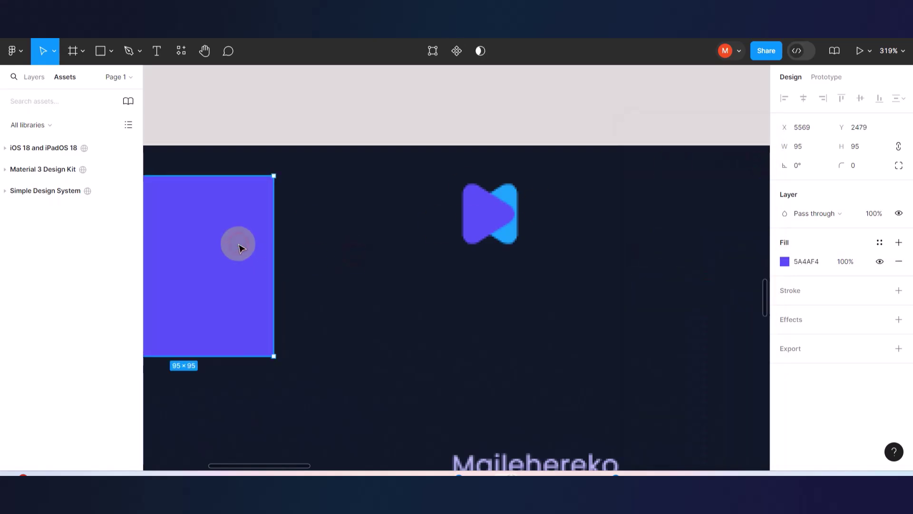
pyautogui.moveTo(238, 245); pyautogui.dragTo(441, 306)
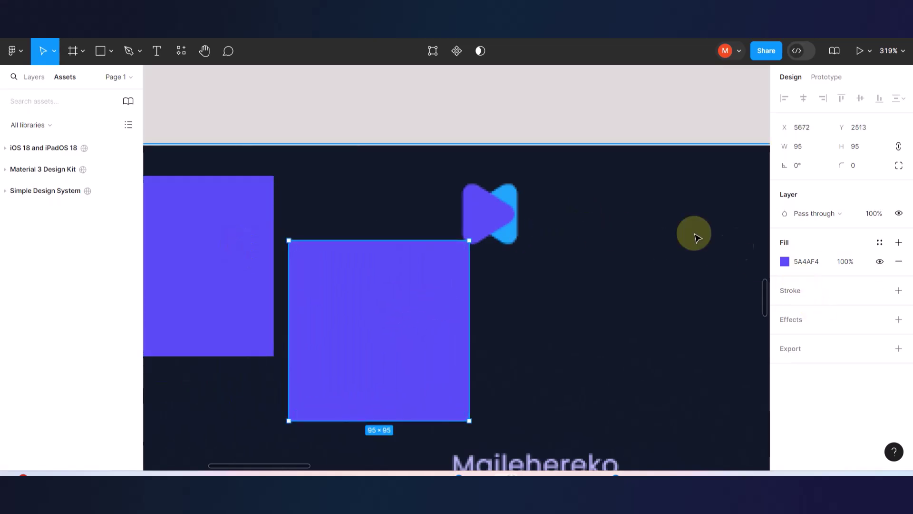
pyautogui.click(786, 261)
pyautogui.click(645, 329)
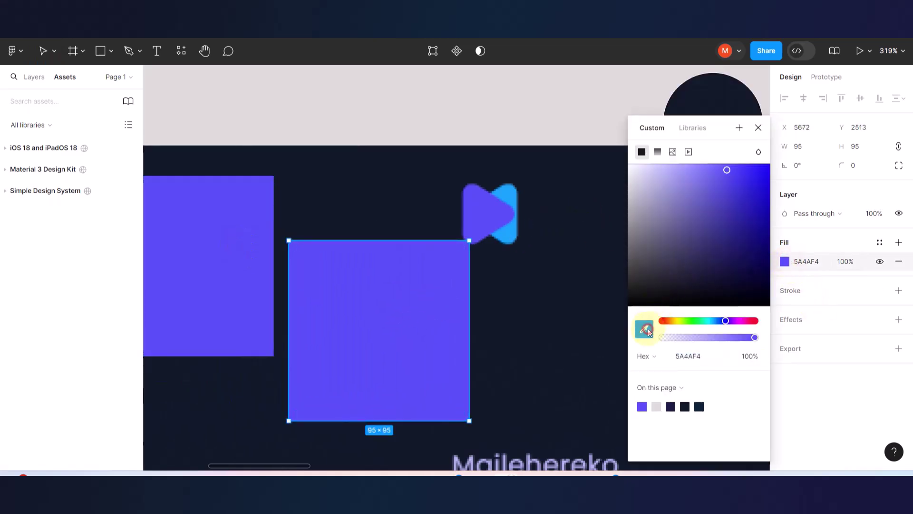
pyautogui.click(509, 198)
# Place the purple and blue squares side by side just left of the Movies screenshot and duplicate the blue one directly below.
pyautogui.scroll(-10, 510, 200)
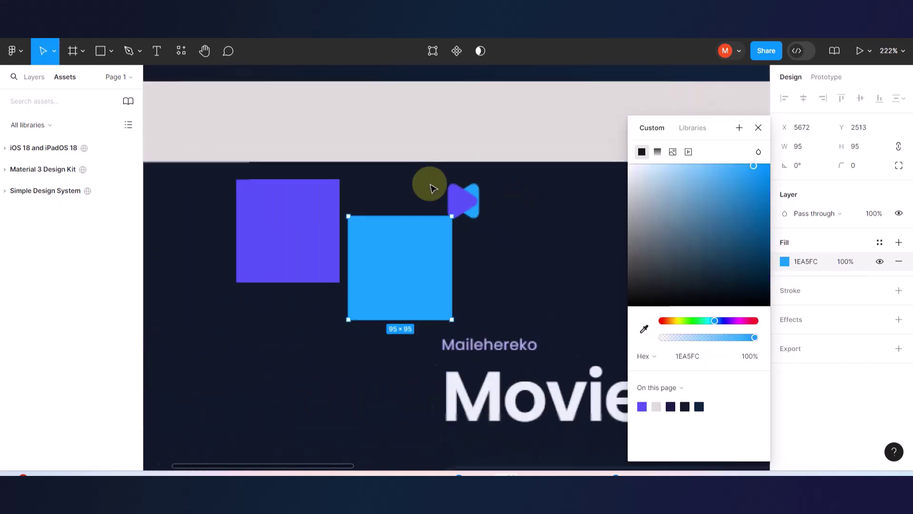
pyautogui.moveTo(373, 198); pyautogui.dragTo(204, 221)
pyautogui.moveTo(417, 225); pyautogui.dragTo(249, 284)
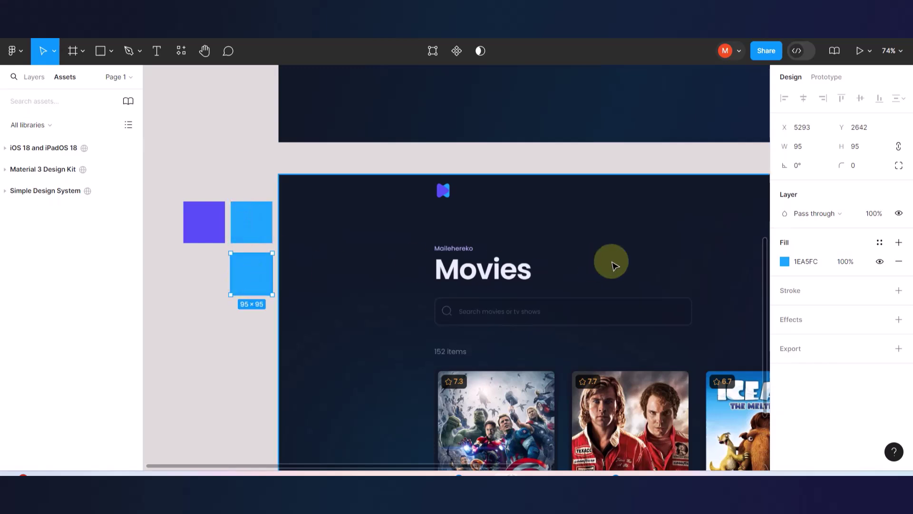
# Fill the square below the blue one with 121829 sampled from the dark background at the Movies screenshot's upper-left corner.
pyautogui.click(785, 261)
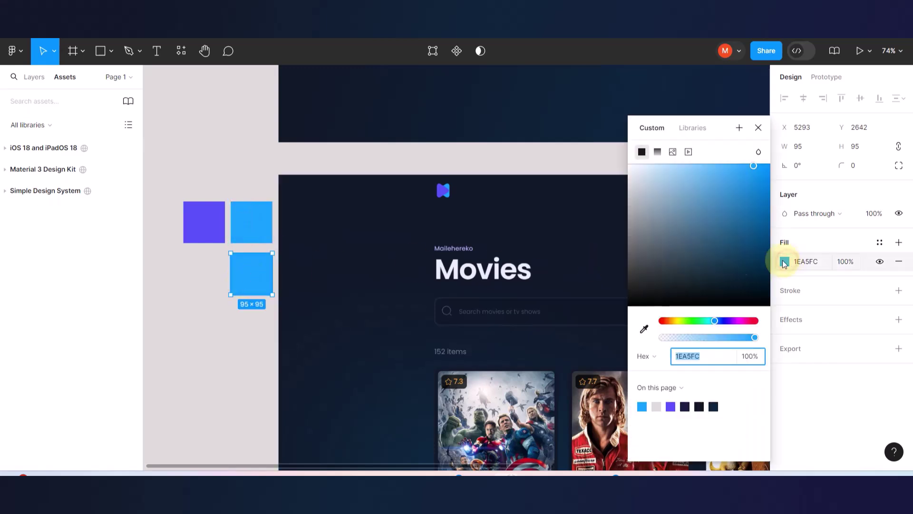
pyautogui.click(644, 329)
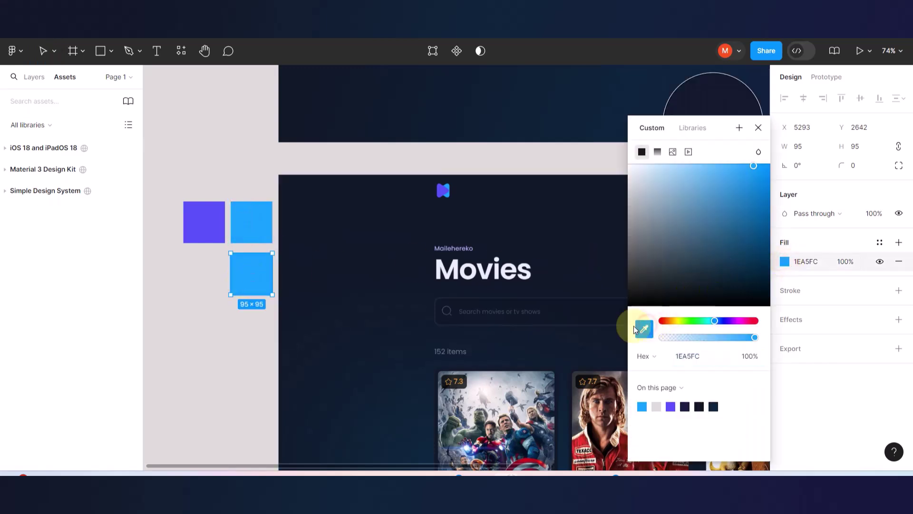
pyautogui.click(292, 179)
pyautogui.click(237, 190)
pyautogui.scroll(-1, 338, 224)
pyautogui.scroll(-3, 339, 221)
pyautogui.scroll(5, 285, 255)
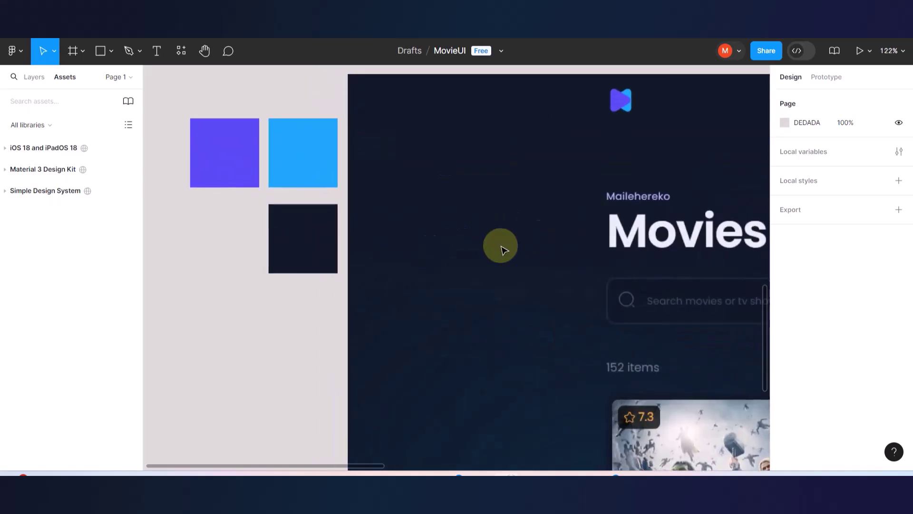
# Duplicate the dark square beside itself, below the purple one, and fill the copy with EBEEF5 sampled from the Movies heading.
pyautogui.click(305, 242)
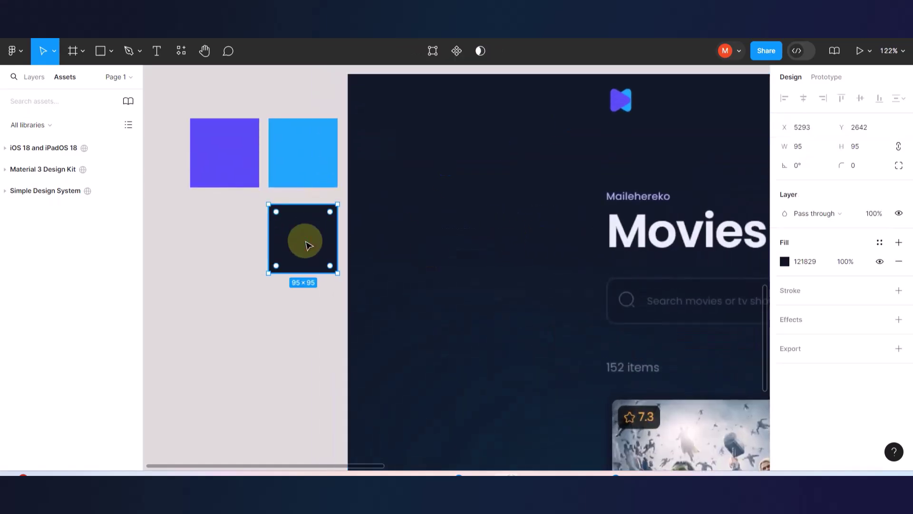
pyautogui.moveTo(306, 244); pyautogui.dragTo(223, 247)
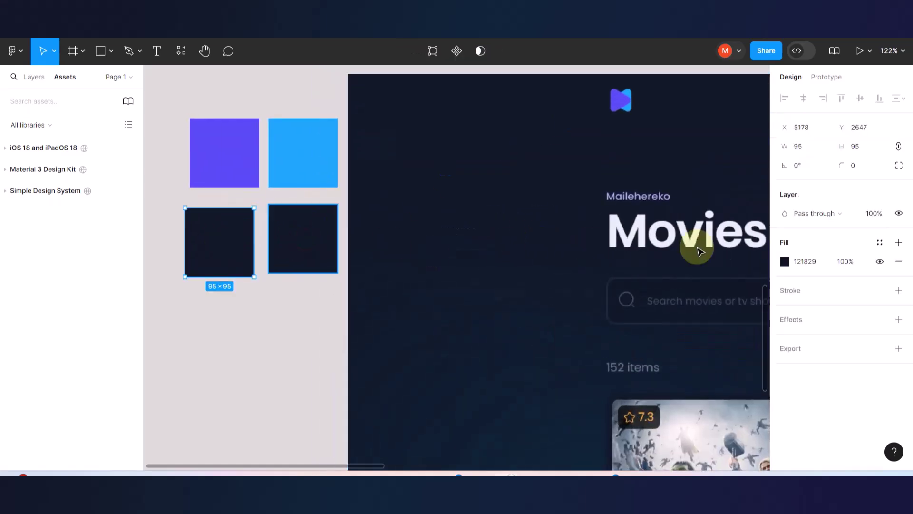
pyautogui.click(785, 262)
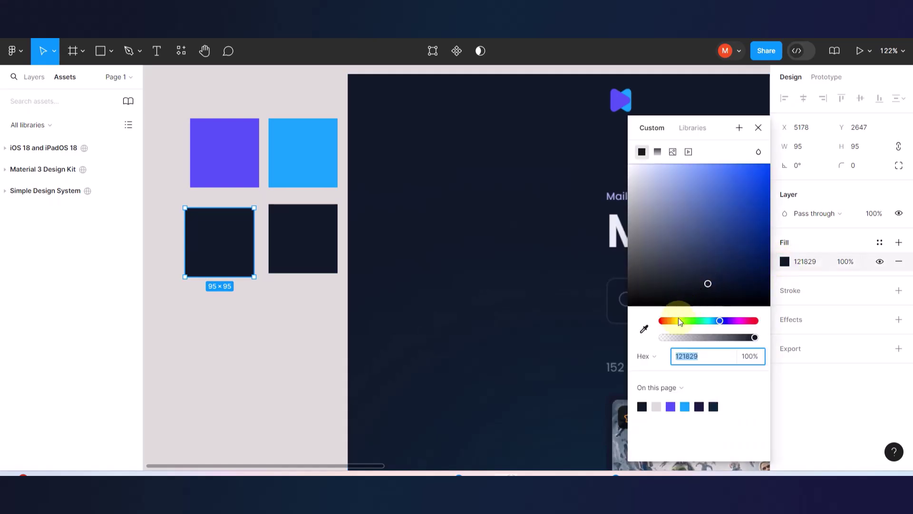
pyautogui.click(644, 329)
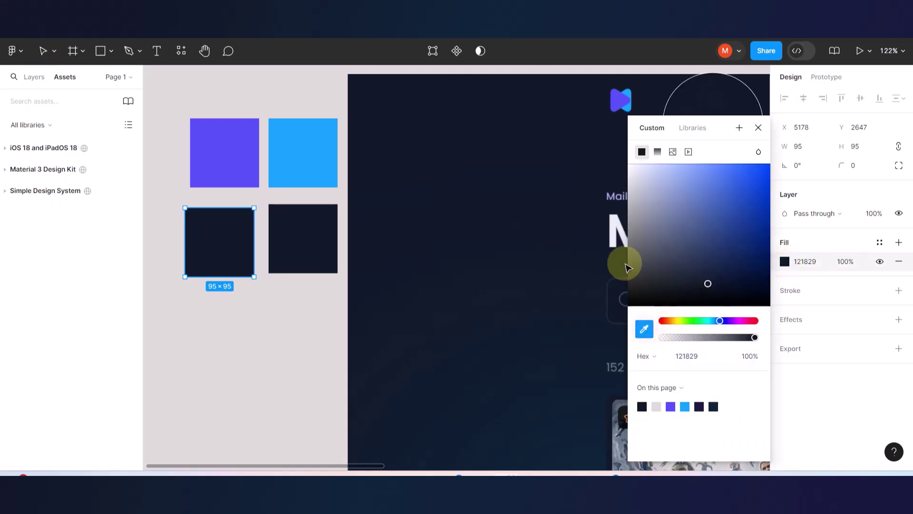
pyautogui.click(615, 220)
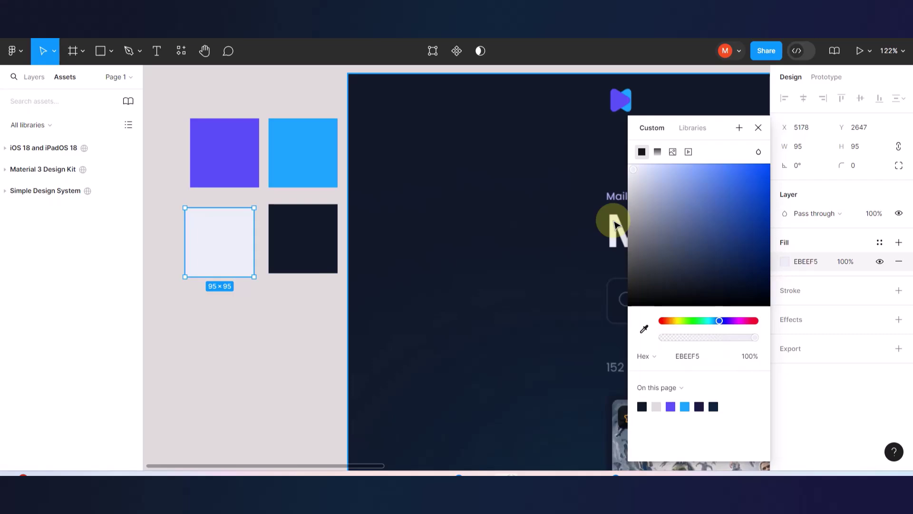
# Resample the light square's fill from inside the letter M of the Movies heading as EBEEF5.
pyautogui.scroll(10, 614, 224)
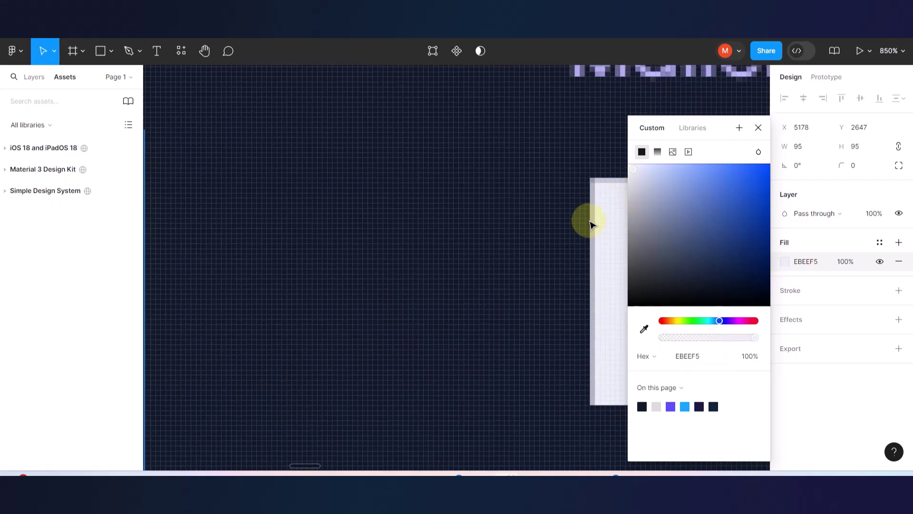
pyautogui.hscroll(5, 595, 214)
pyautogui.click(632, 167)
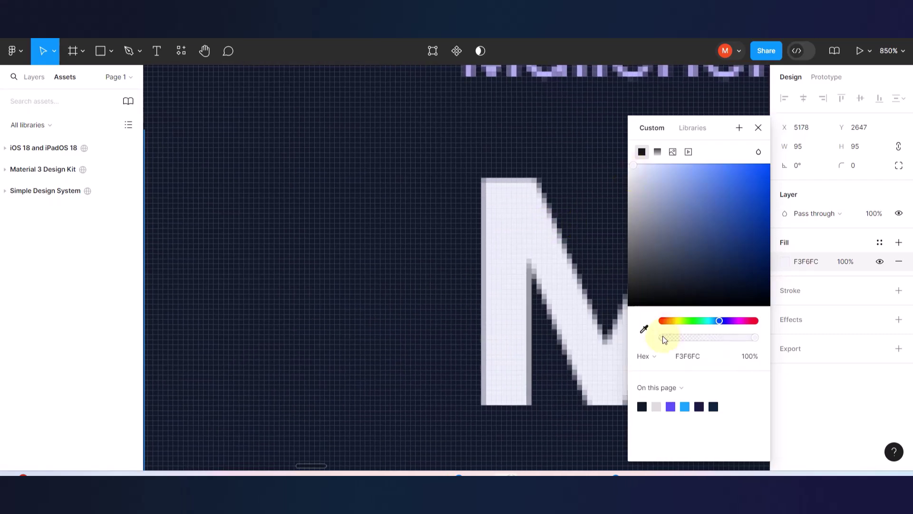
pyautogui.click(644, 328)
pyautogui.click(544, 257)
pyautogui.scroll(-6, 519, 274)
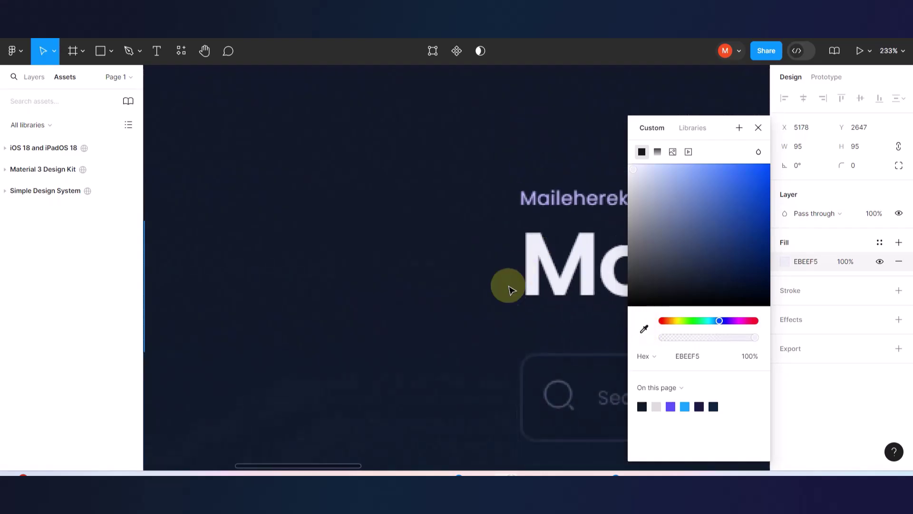
pyautogui.scroll(-4, 495, 271)
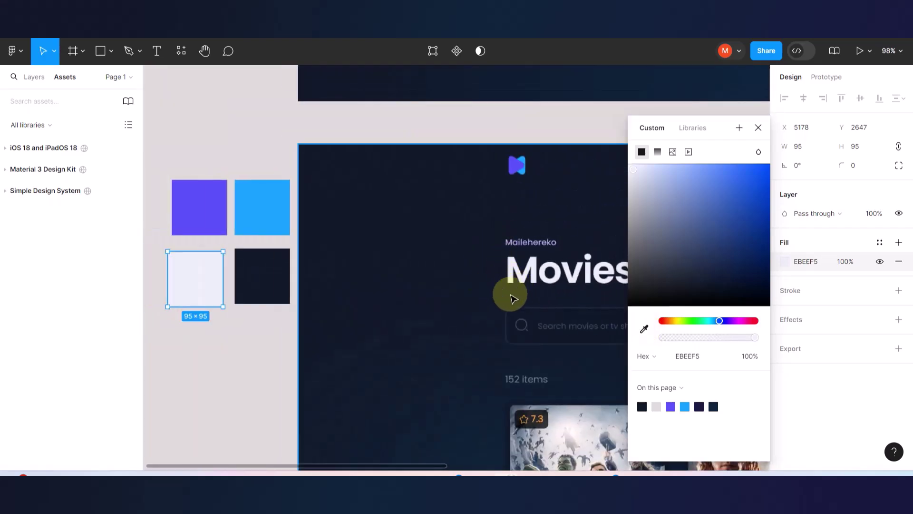
pyautogui.scroll(-2, 475, 293)
pyautogui.hscroll(2, 475, 293)
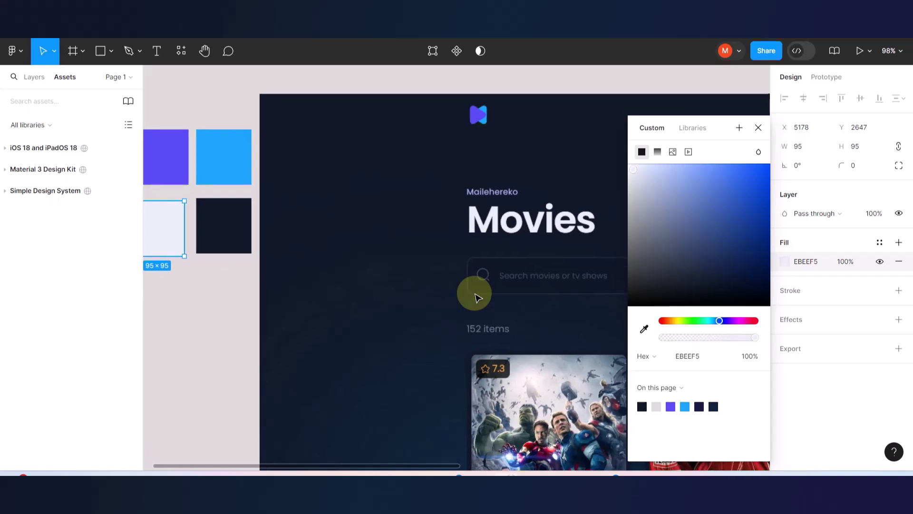
pyautogui.hscroll(-2, 419, 247)
pyautogui.click(291, 311)
# Duplicate the light square below the dark one and fill the copy with B2ADED sampled from the Mailehereko label.
pyautogui.click(245, 216)
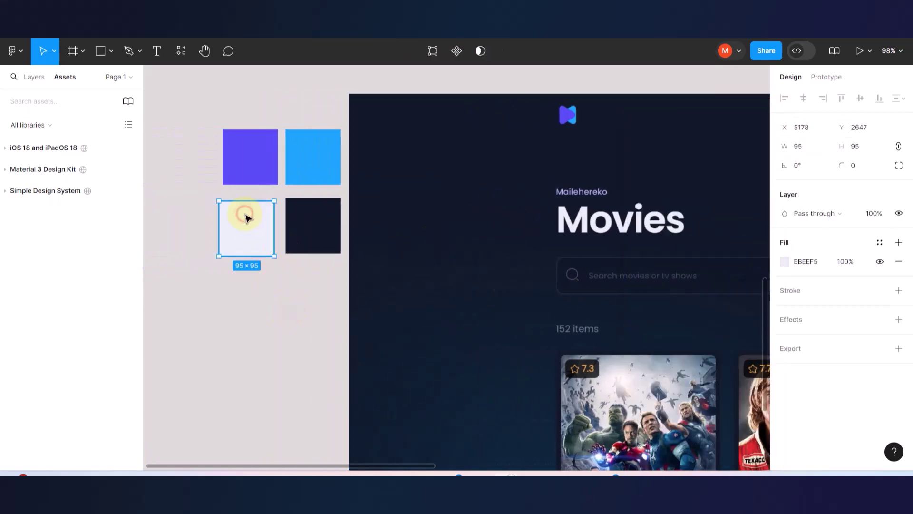
pyautogui.moveTo(245, 217); pyautogui.dragTo(309, 282)
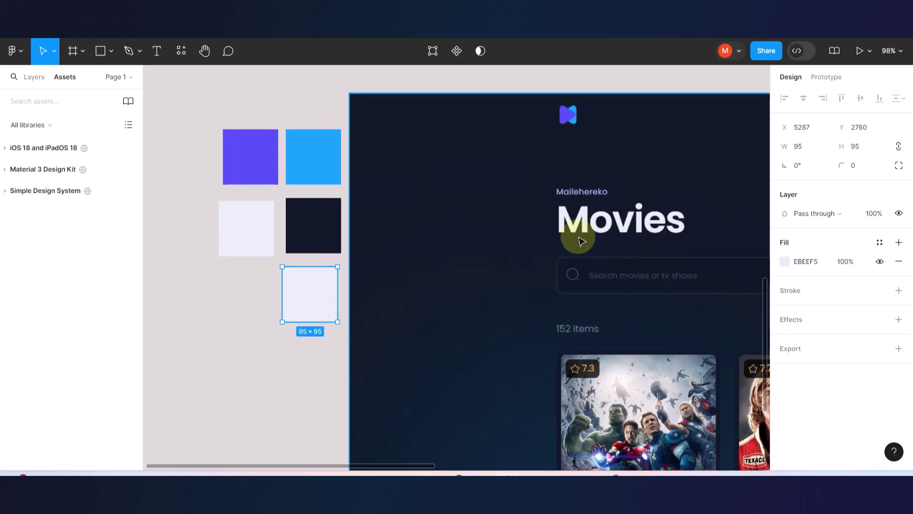
pyautogui.scroll(6, 582, 207)
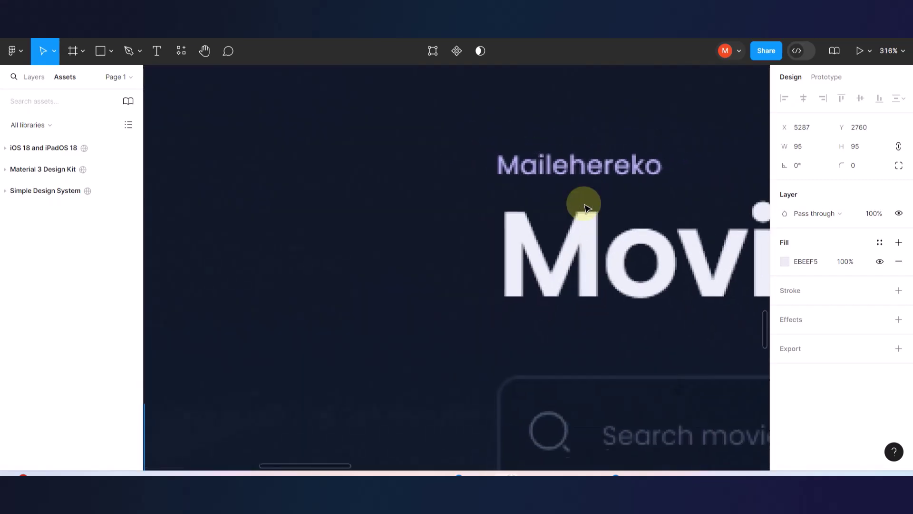
pyautogui.scroll(4, 638, 172)
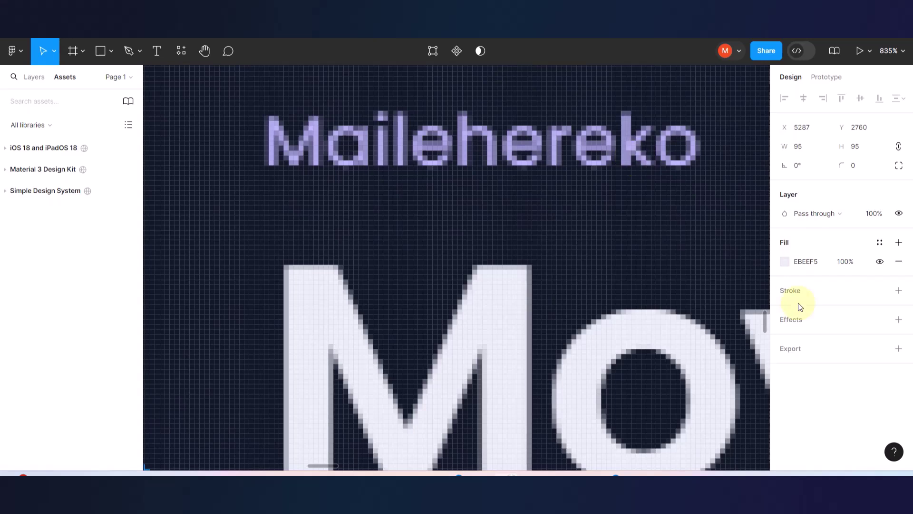
pyautogui.click(785, 261)
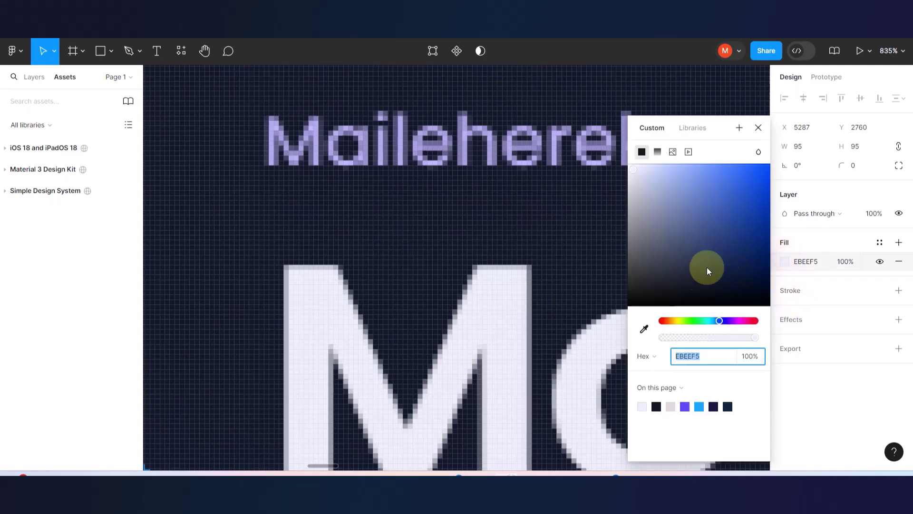
pyautogui.click(644, 328)
pyautogui.scroll(5, 559, 143)
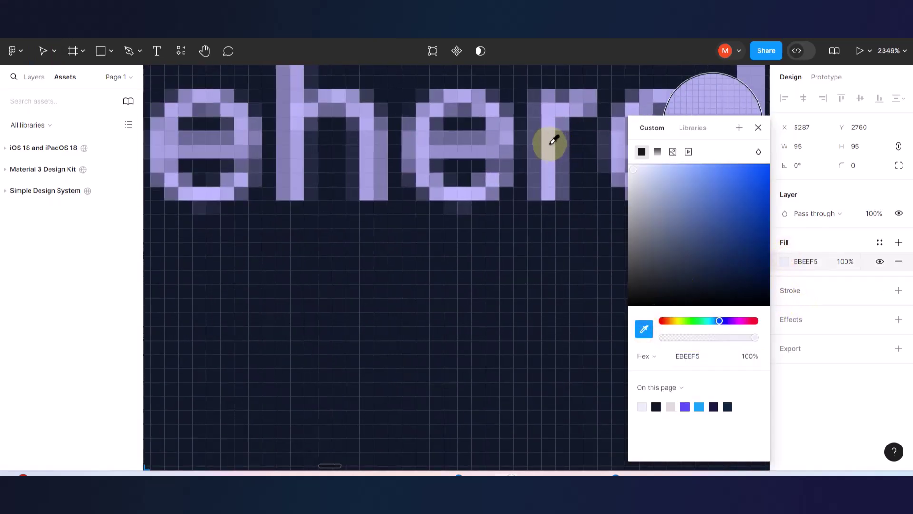
pyautogui.click(550, 142)
pyautogui.scroll(-15, 530, 191)
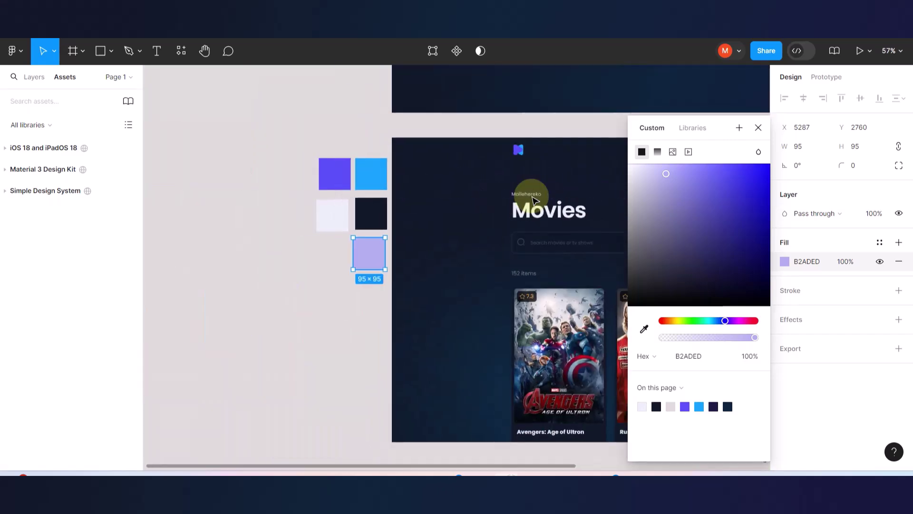
pyautogui.click(383, 271)
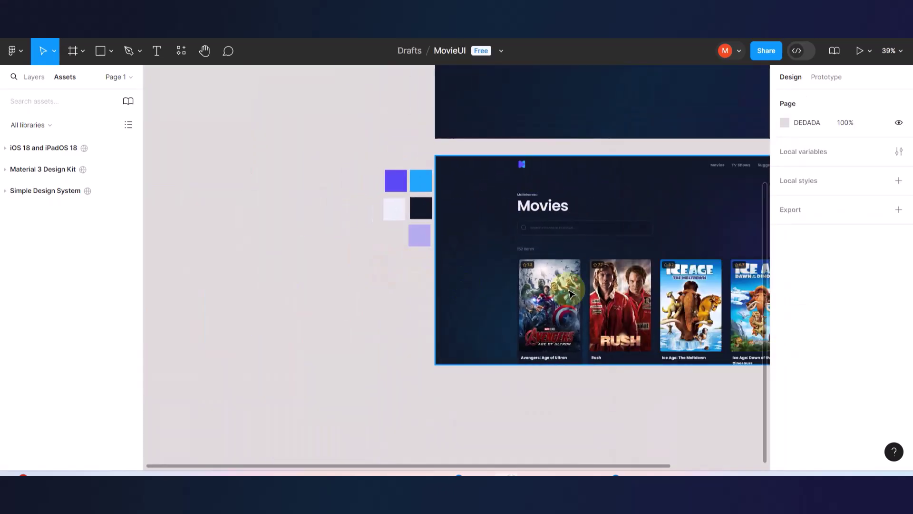
# Duplicate the lavender square directly below and fill the copy with 20283E sampled around the search box's lower border.
pyautogui.hscroll(2, 571, 294)
pyautogui.hscroll(1, 571, 293)
pyautogui.scroll(5, 397, 251)
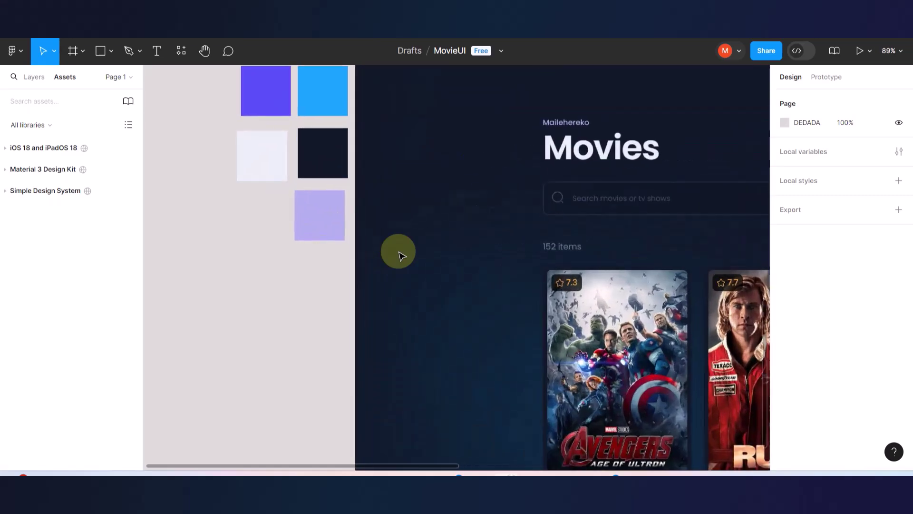
pyautogui.click(313, 220)
pyautogui.keyDown('alt'); pyautogui.moveTo(312, 220); pyautogui.dragTo(312, 279); pyautogui.keyUp('alt')
pyautogui.scroll(3, 600, 238)
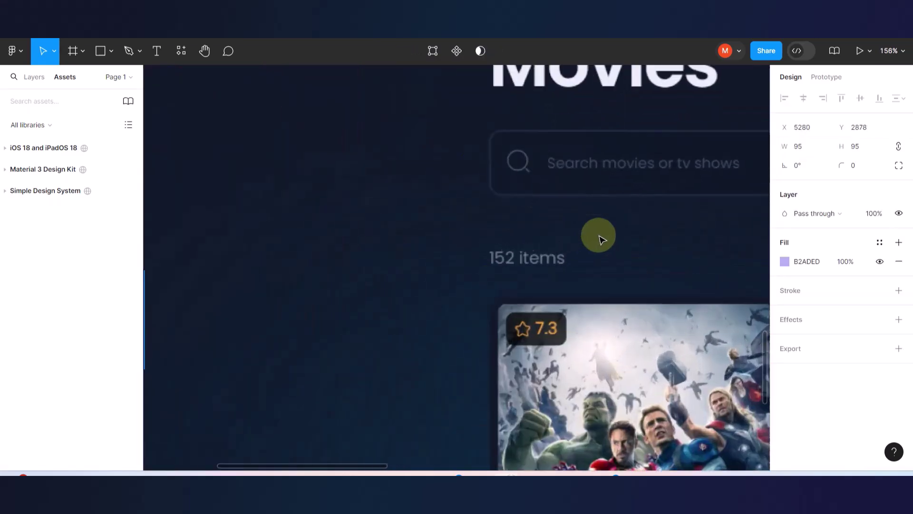
pyautogui.scroll(3, 524, 169)
pyautogui.scroll(6, 528, 196)
pyautogui.scroll(2, 529, 197)
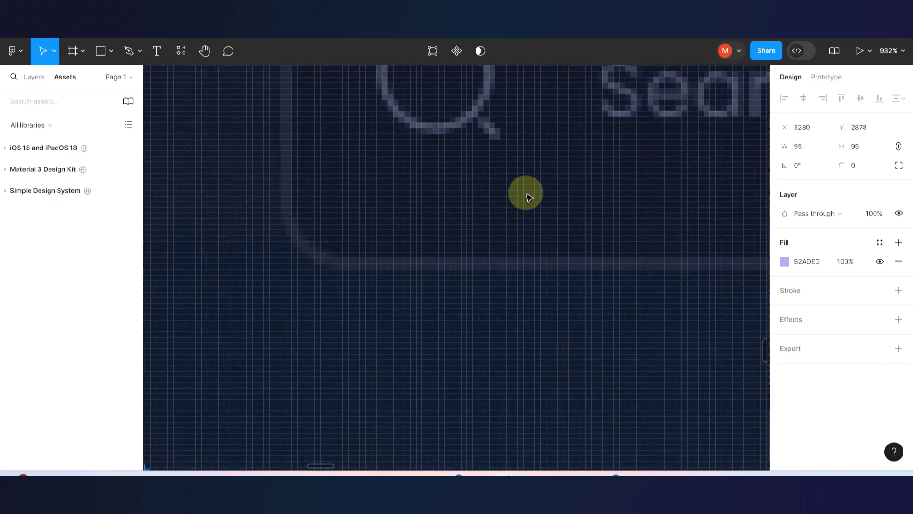
pyautogui.click(783, 262)
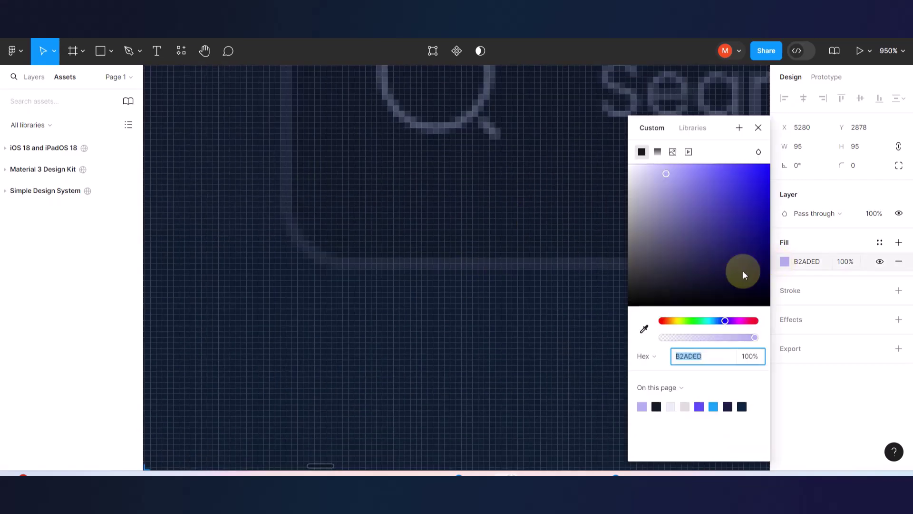
pyautogui.click(644, 329)
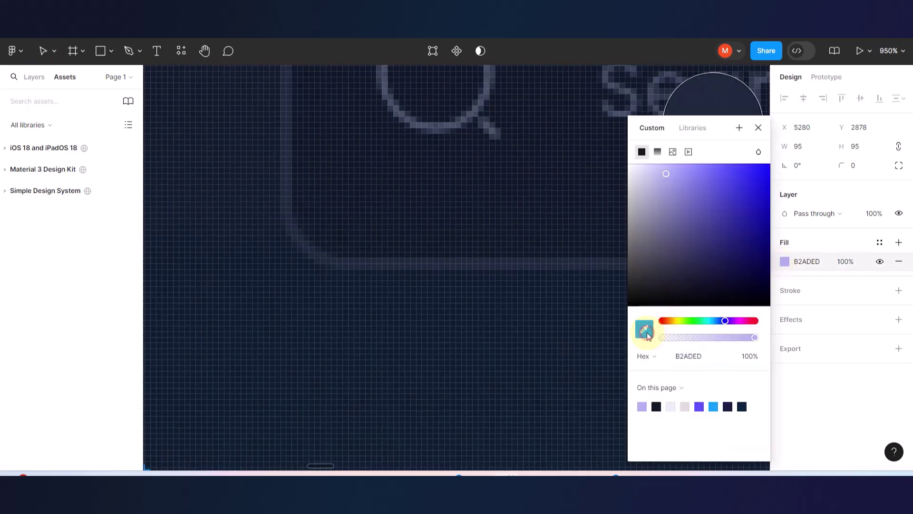
pyautogui.click(539, 270)
pyautogui.scroll(-10, 526, 312)
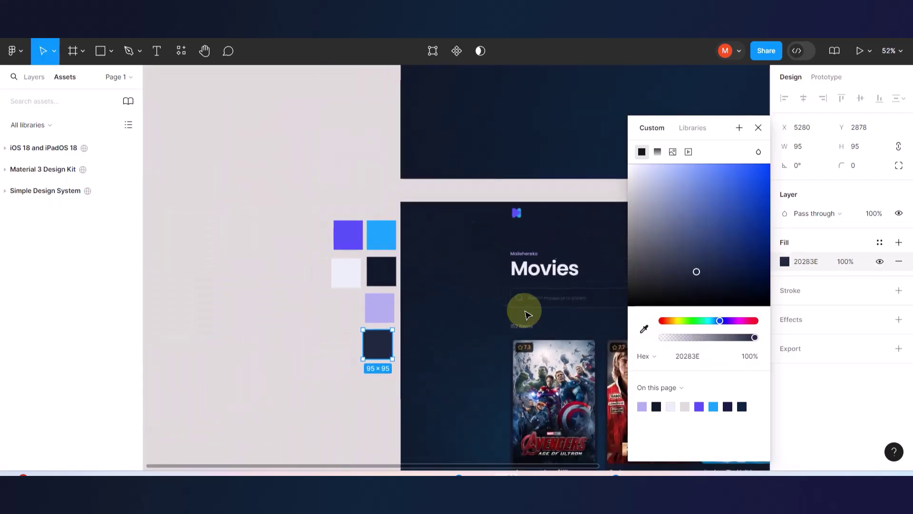
pyautogui.click(302, 343)
# Duplicate the 20283E square to its upper left and fill the copy with 6A7389 sampled from the "152 items" text.
pyautogui.scroll(3, 413, 370)
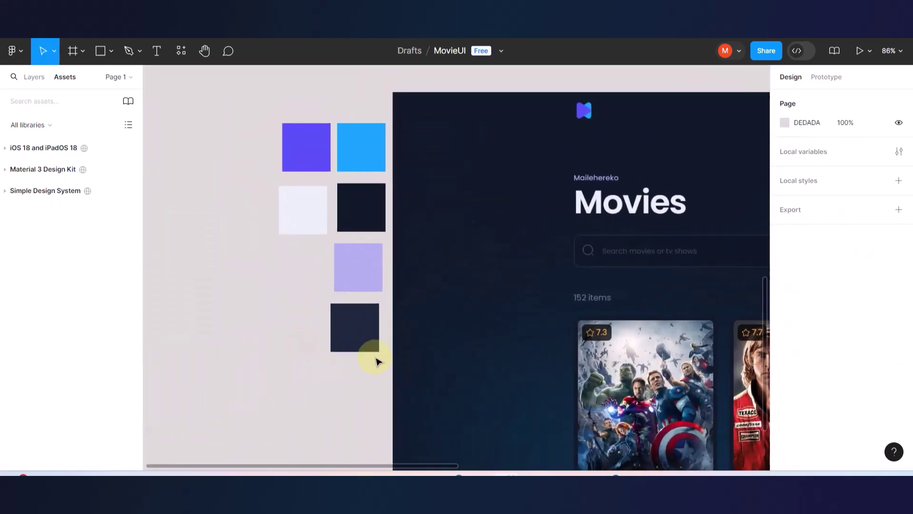
pyautogui.click(365, 328)
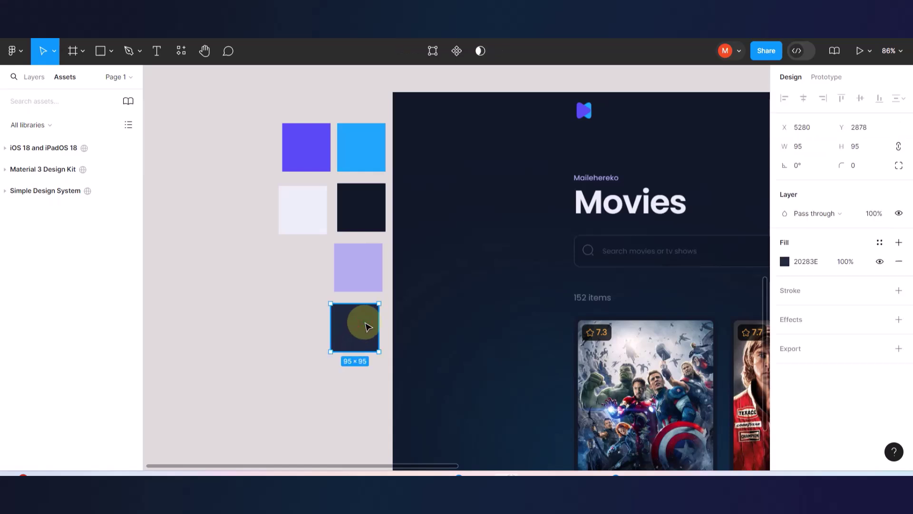
pyautogui.moveTo(365, 327); pyautogui.dragTo(298, 302)
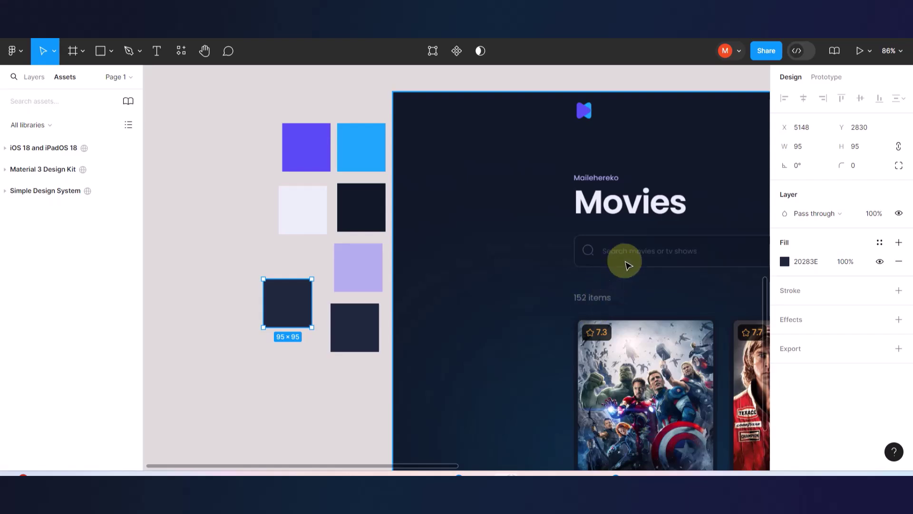
pyautogui.scroll(10, 627, 258)
pyautogui.scroll(-5, 632, 259)
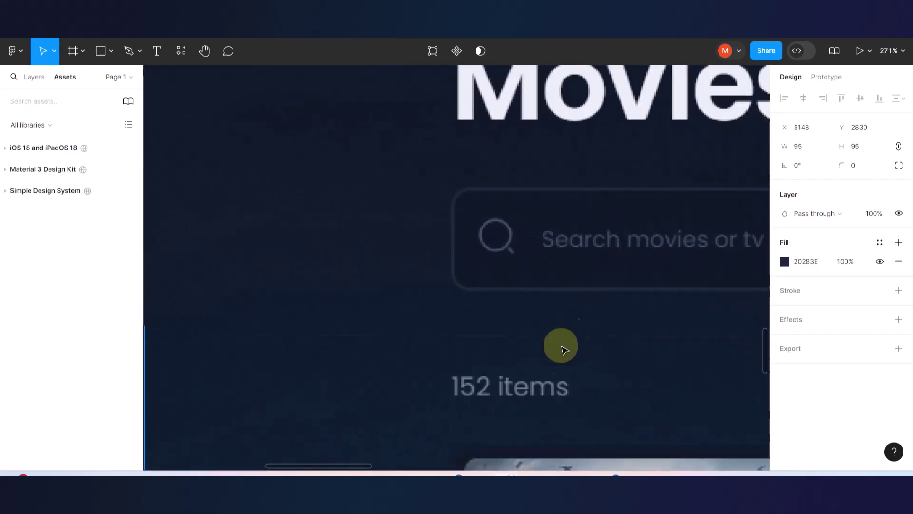
pyautogui.scroll(8, 505, 406)
pyautogui.scroll(4, 505, 406)
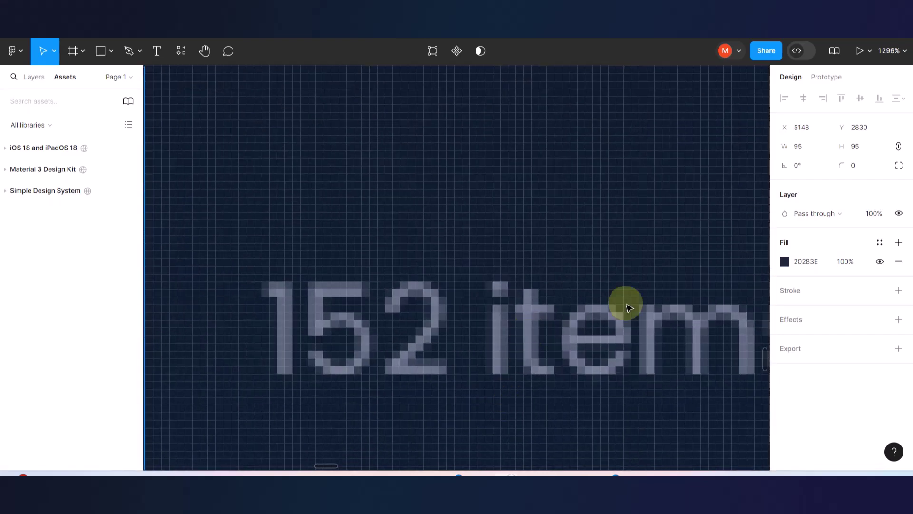
pyautogui.click(785, 261)
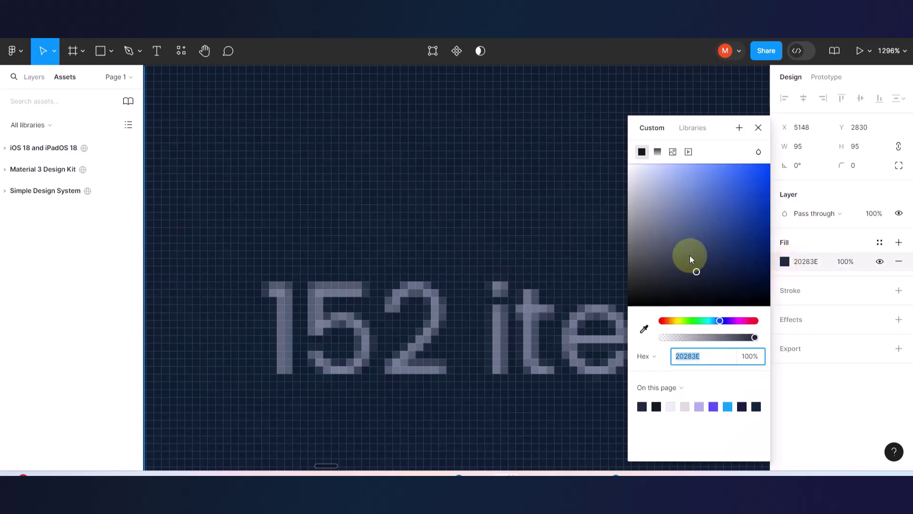
pyautogui.click(645, 329)
pyautogui.click(497, 330)
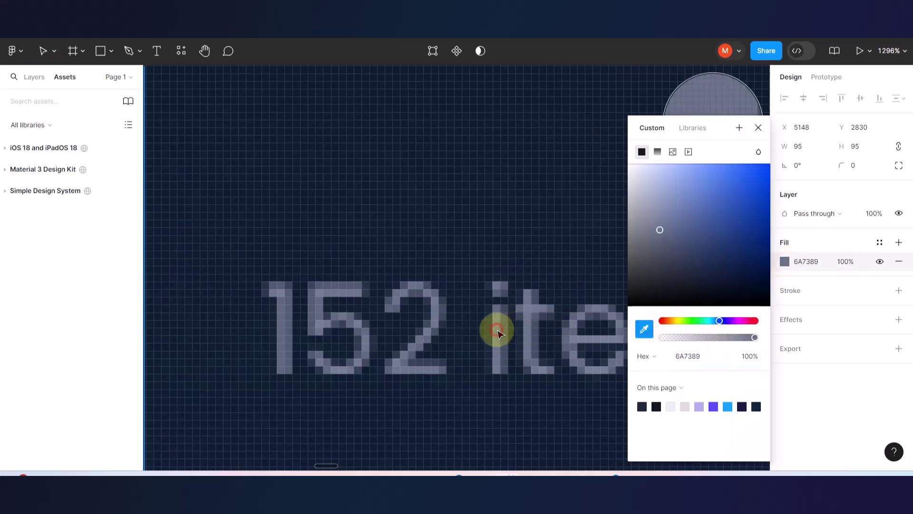
pyautogui.scroll(-15, 481, 251)
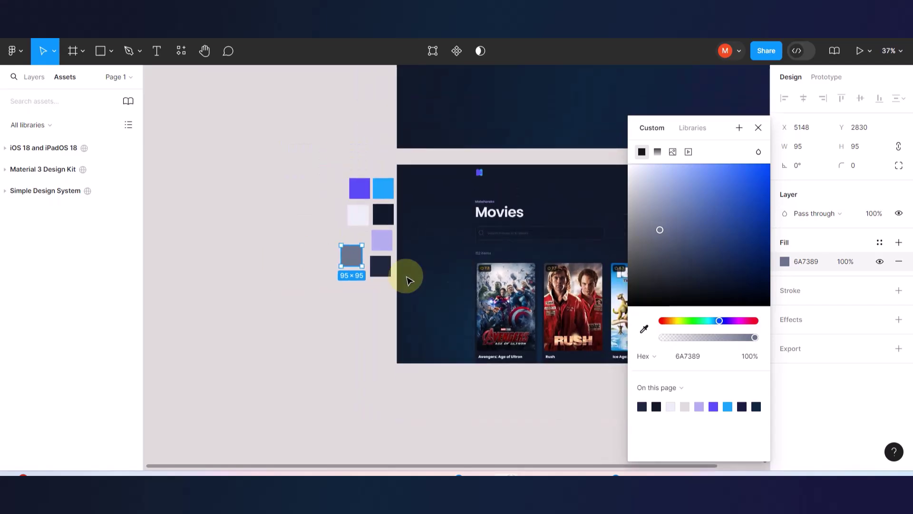
# Look through the Mailehereko Movies page in the browser, from the header and poster grid down to the footer.
pyautogui.hscroll(5, 408, 279)
pyautogui.scroll(-2, 316, 309)
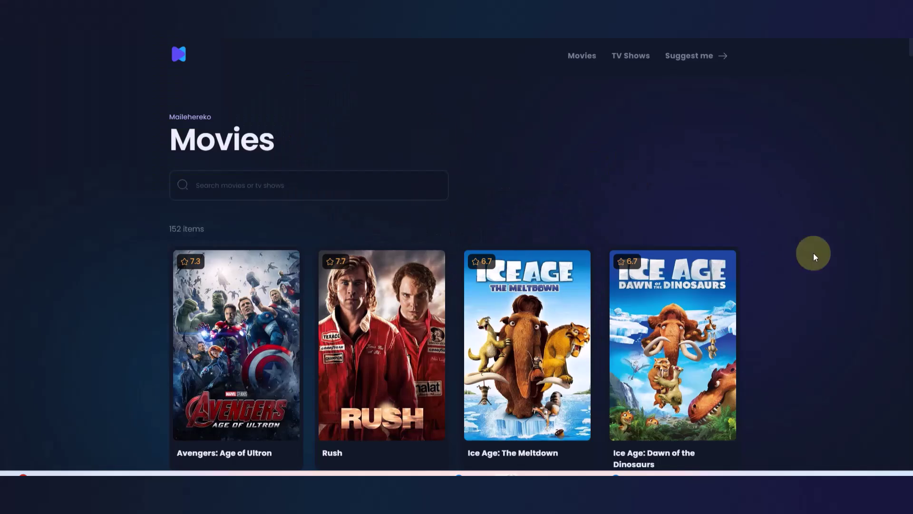
pyautogui.scroll(-10, 814, 253)
pyautogui.scroll(-20, 813, 253)
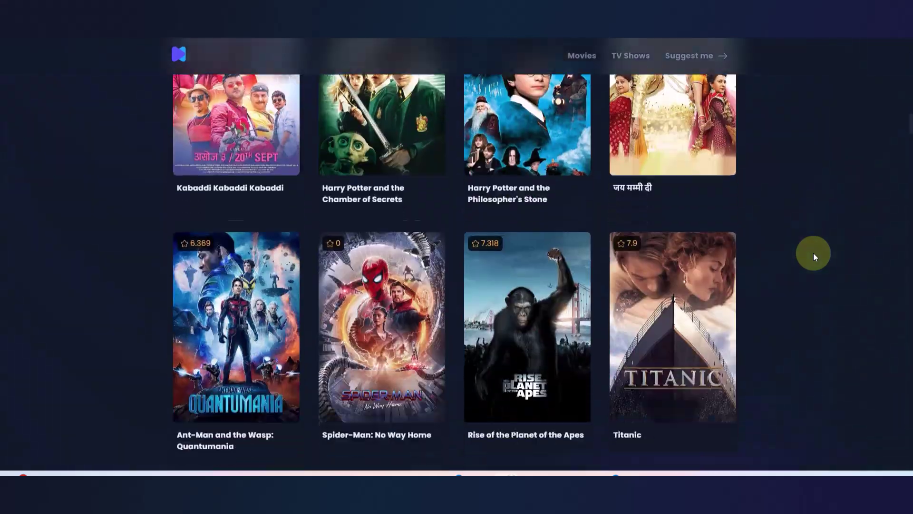
pyautogui.scroll(-10, 813, 252)
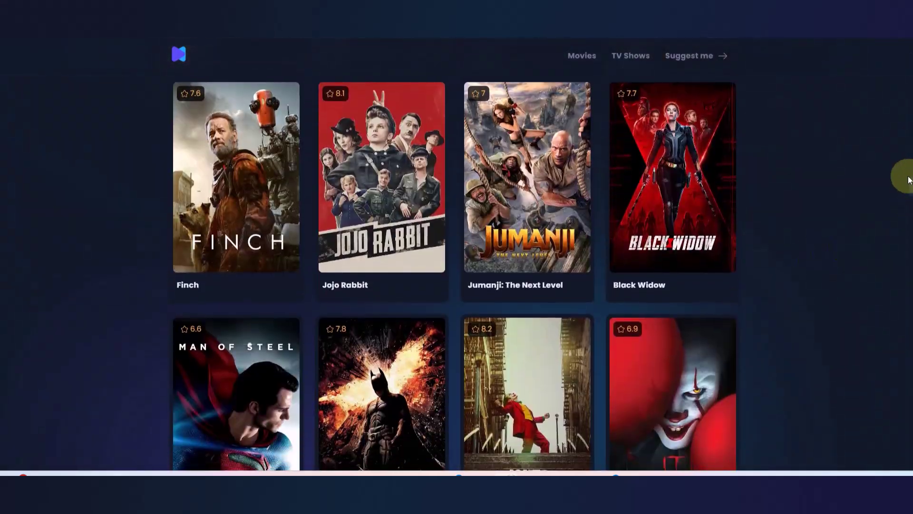
pyautogui.scroll(-5, 910, 302)
pyautogui.scroll(-15, 909, 302)
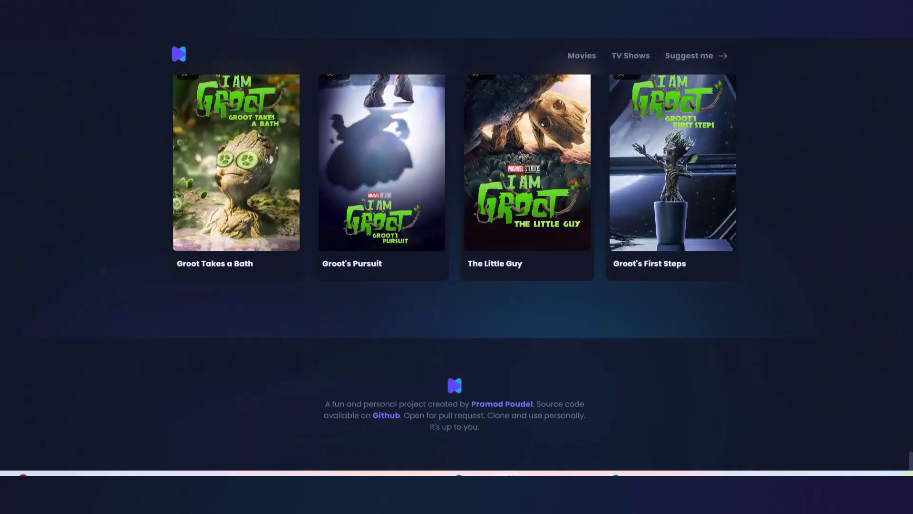
pyautogui.moveTo(909, 460)
pyautogui.mouseDown()
pyautogui.moveTo(891, 204)
pyautogui.moveTo(898, 37)
pyautogui.mouseUp()
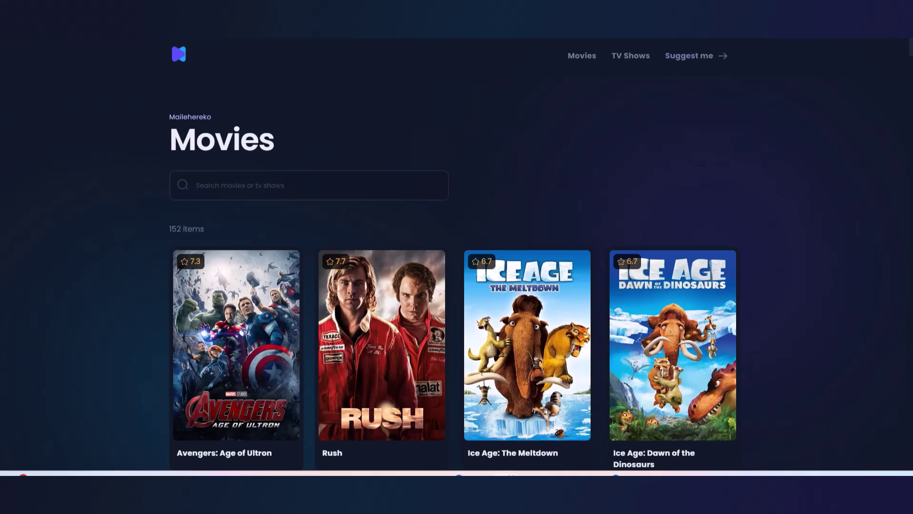
# Back in Figma, select all seven colour swatches, stretch them to 98 high and shift them slightly away from the Movies screenshot.
pyautogui.hotkey('ctrl', 'Tab')
pyautogui.moveTo(220, 173); pyautogui.dragTo(279, 321)
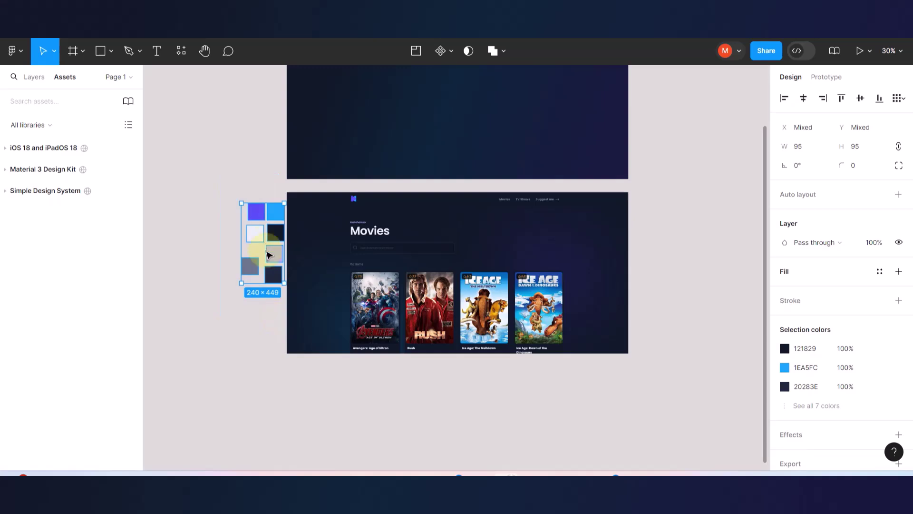
pyautogui.moveTo(254, 203); pyautogui.dragTo(250, 202)
pyautogui.scroll(5, 320, 267)
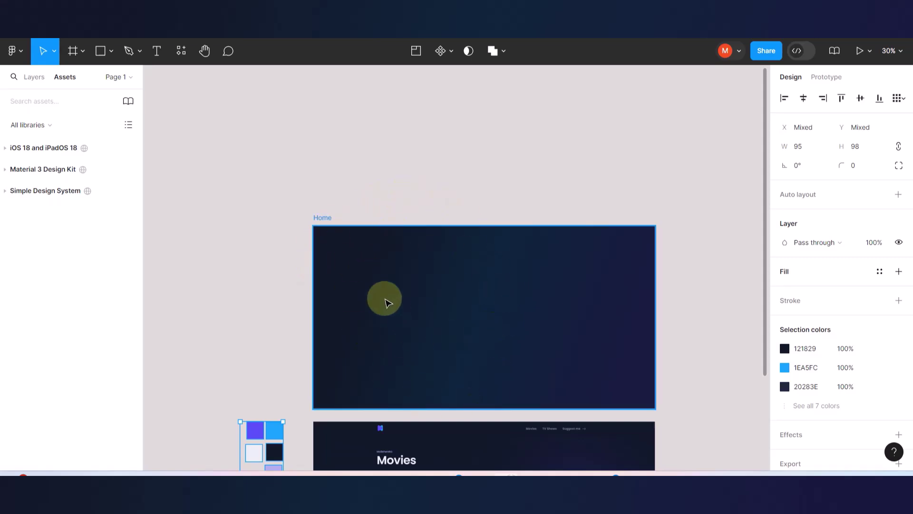
# Compare the header and poster cards of the live Mailehereko Movies page with the Home frame and swatches in Figma.
pyautogui.scroll(-3, 386, 301)
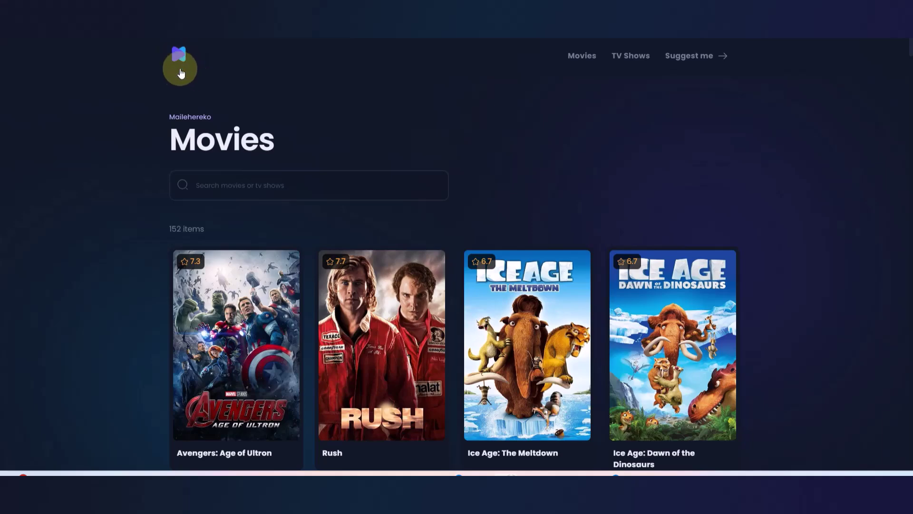
pyautogui.scroll(-4, 434, 198)
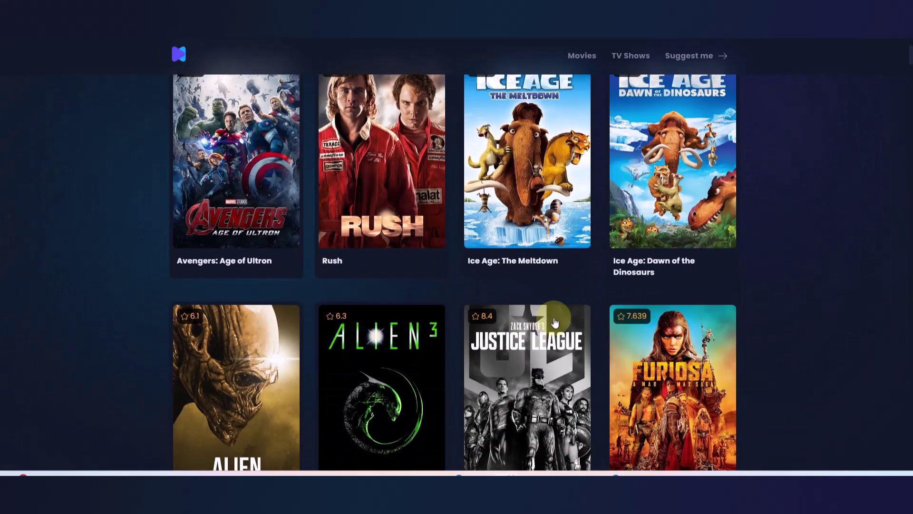
pyautogui.scroll(-5, 552, 323)
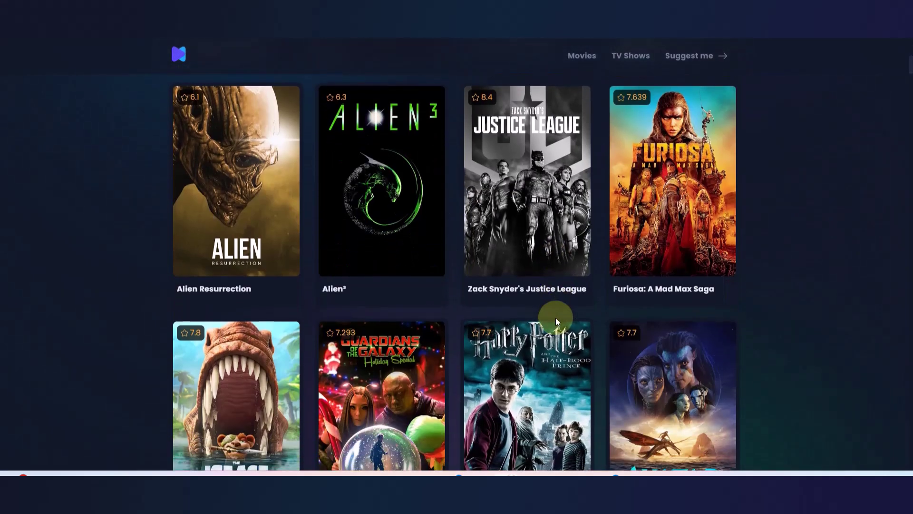
pyautogui.scroll(10, 556, 322)
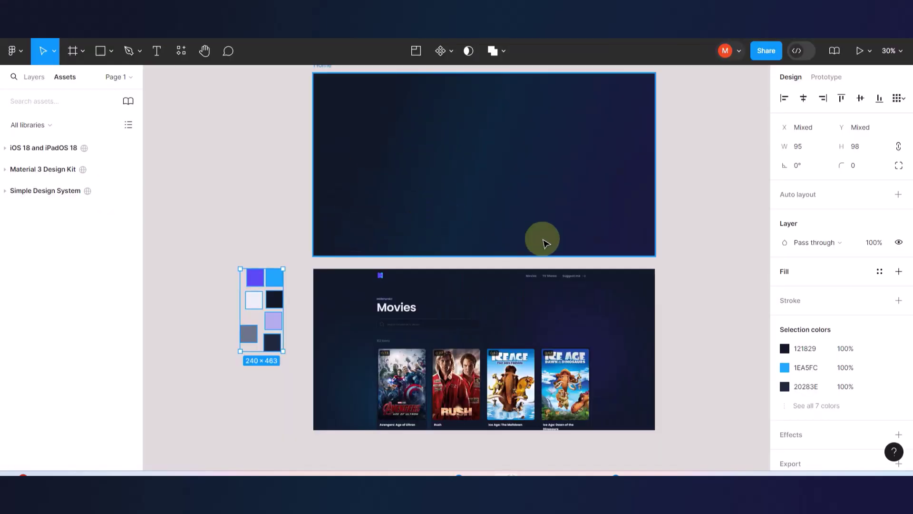
pyautogui.scroll(-2, 544, 239)
pyautogui.scroll(2, 334, 284)
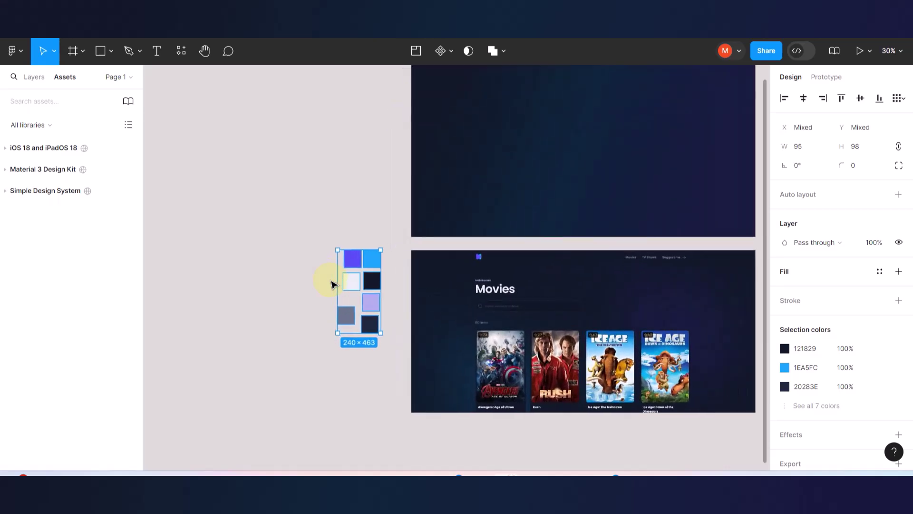
pyautogui.click(322, 225)
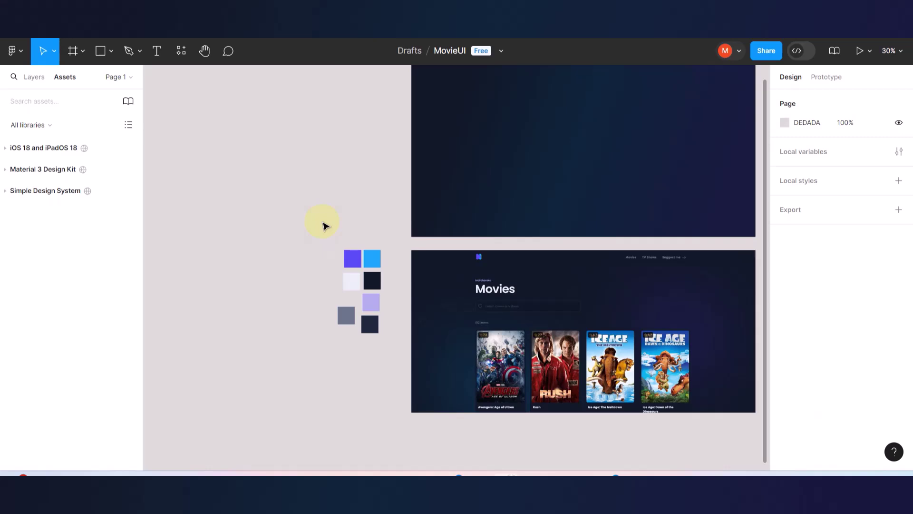
pyautogui.scroll(-5, 323, 225)
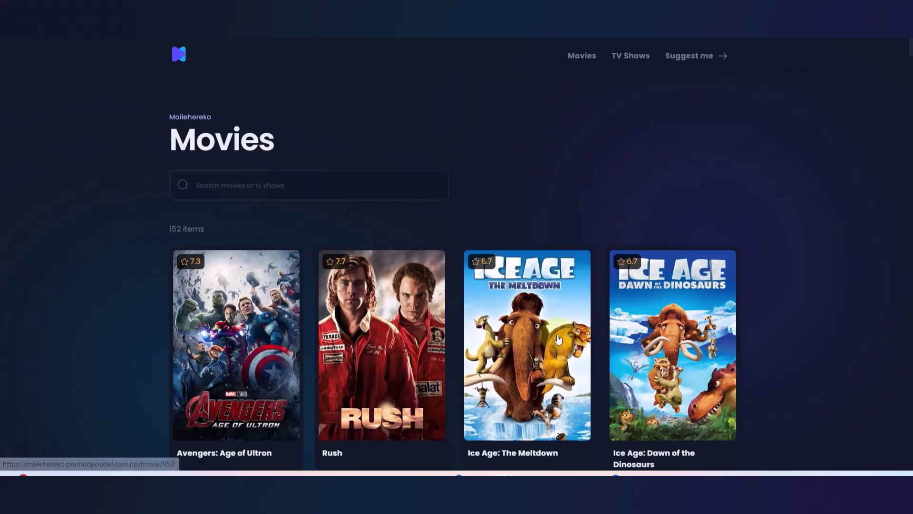
pyautogui.scroll(-10, 558, 339)
pyautogui.scroll(-5, 558, 339)
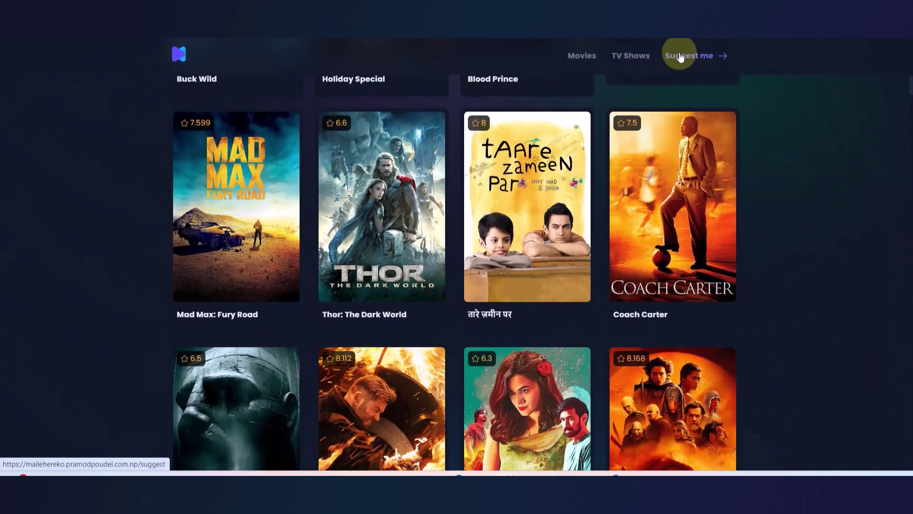
pyautogui.scroll(-5, 715, 280)
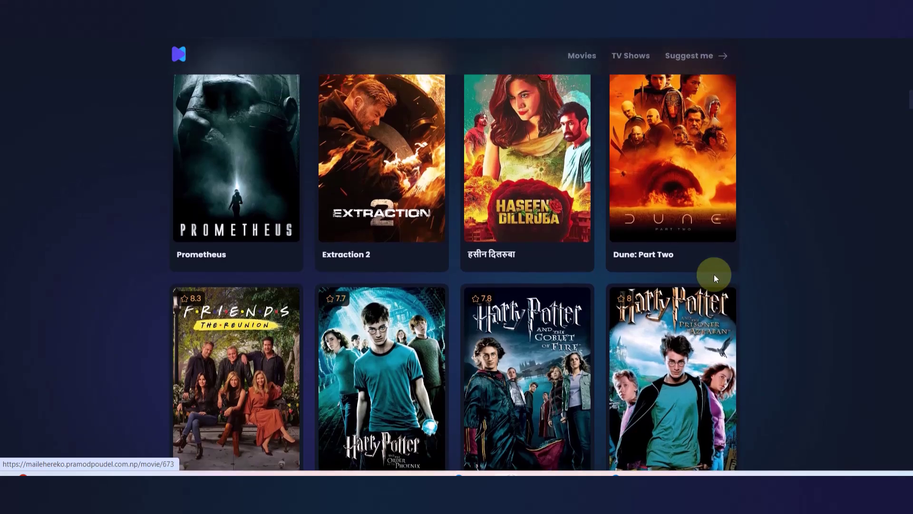
pyautogui.scroll(20, 714, 280)
pyautogui.hotkey('alt', 'Tab')
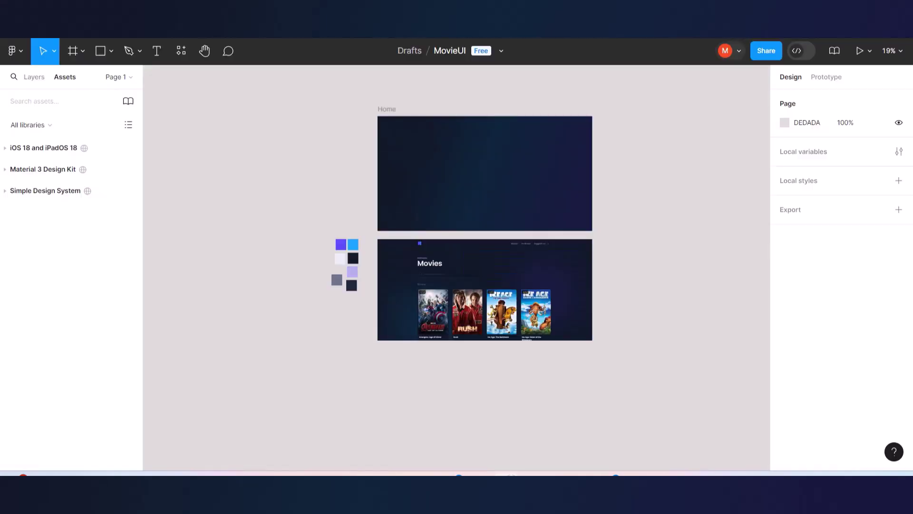
# Move all seven colour swatches together up and to the left, well clear of the Movies screenshot.
pyautogui.scroll(3, 289, 252)
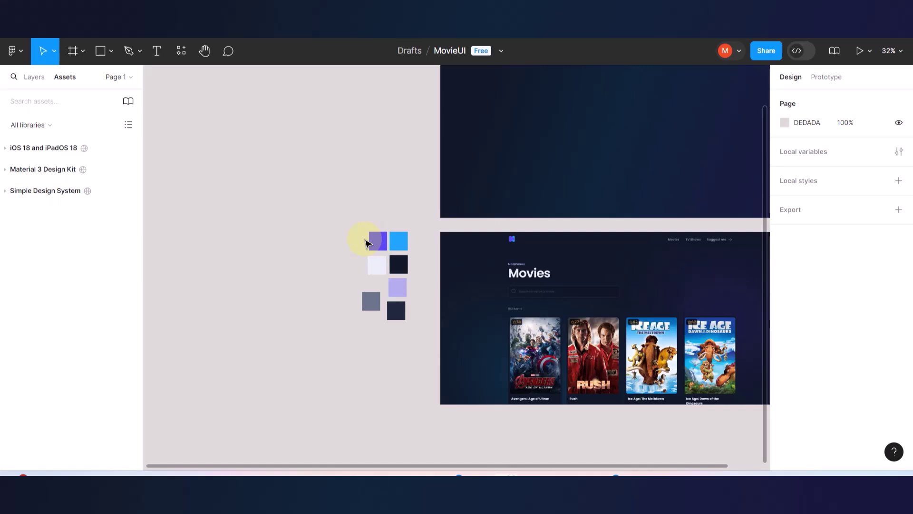
pyautogui.scroll(-5, 414, 239)
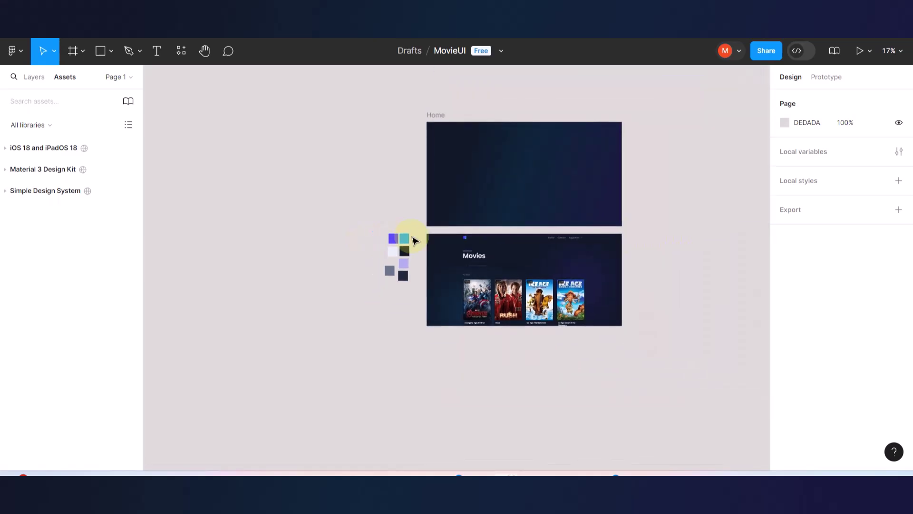
pyautogui.scroll(3, 362, 235)
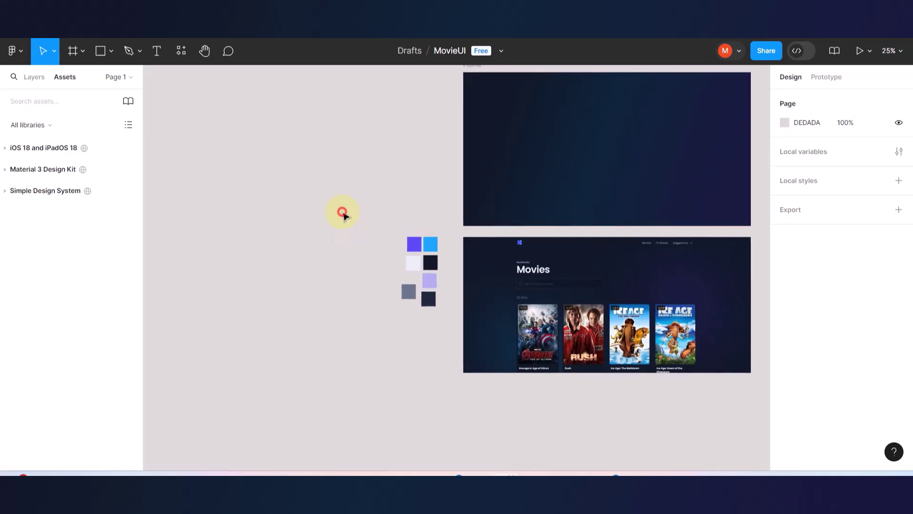
pyautogui.moveTo(342, 212); pyautogui.dragTo(461, 337)
pyautogui.moveTo(434, 250); pyautogui.dragTo(342, 181)
pyautogui.click(292, 166)
# Move the purple and bright blue squares together to the left, apart from the other five swatches.
pyautogui.scroll(5, 270, 154)
pyautogui.moveTo(291, 129); pyautogui.dragTo(518, 214)
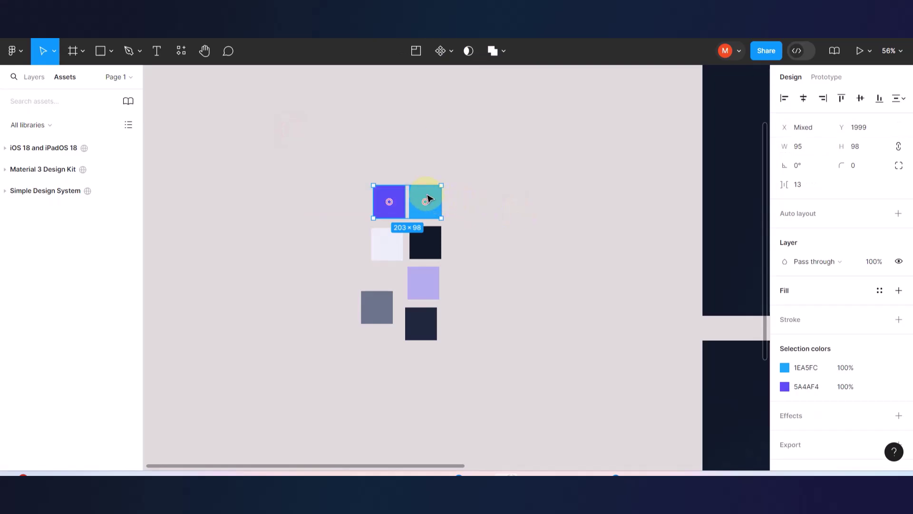
pyautogui.moveTo(427, 197); pyautogui.dragTo(300, 192)
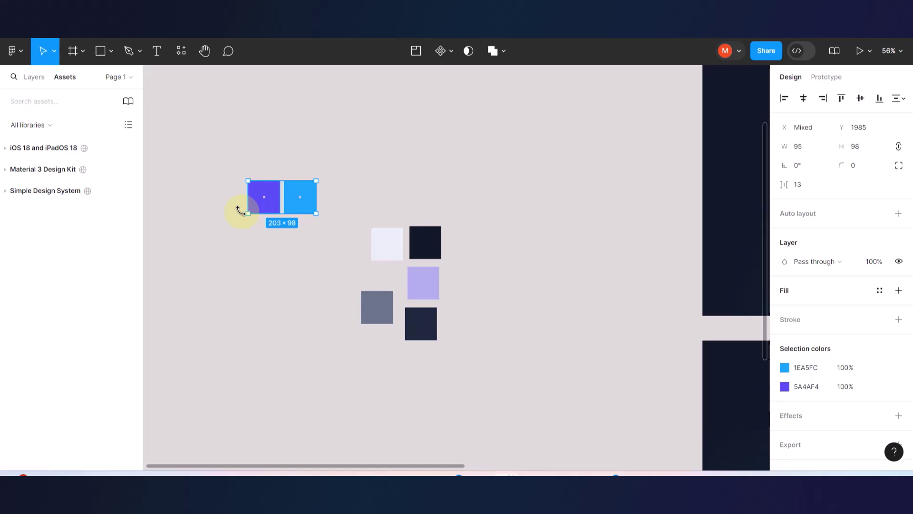
pyautogui.click(423, 143)
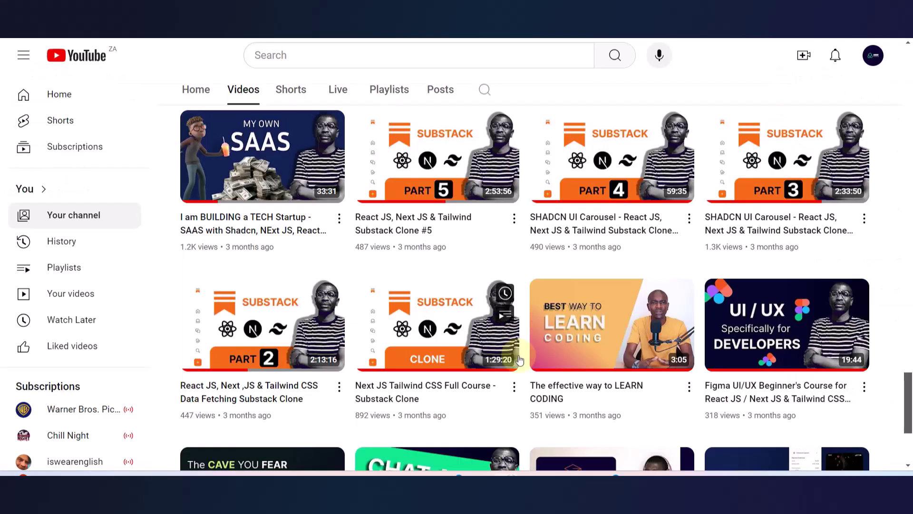
pyautogui.scroll(-3, 515, 358)
pyautogui.scroll(-5, 519, 360)
pyautogui.scroll(2, 519, 360)
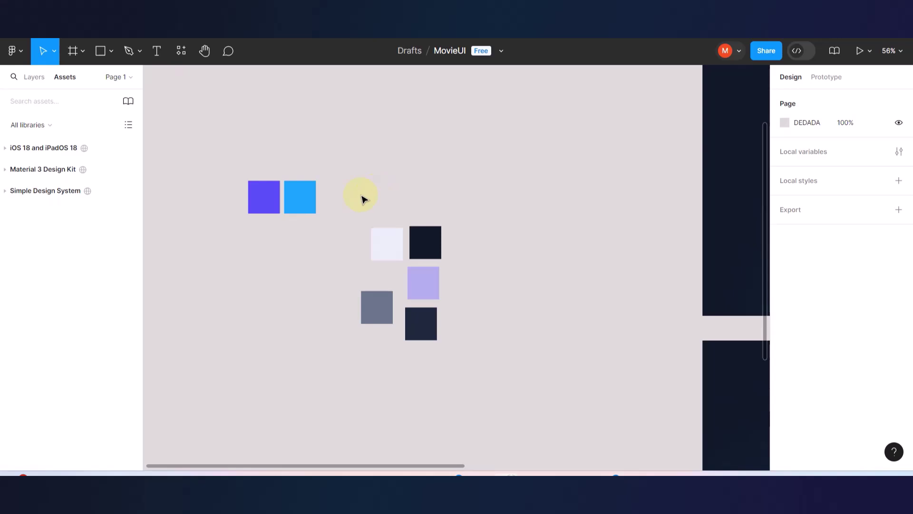
pyautogui.scroll(-5, 414, 245)
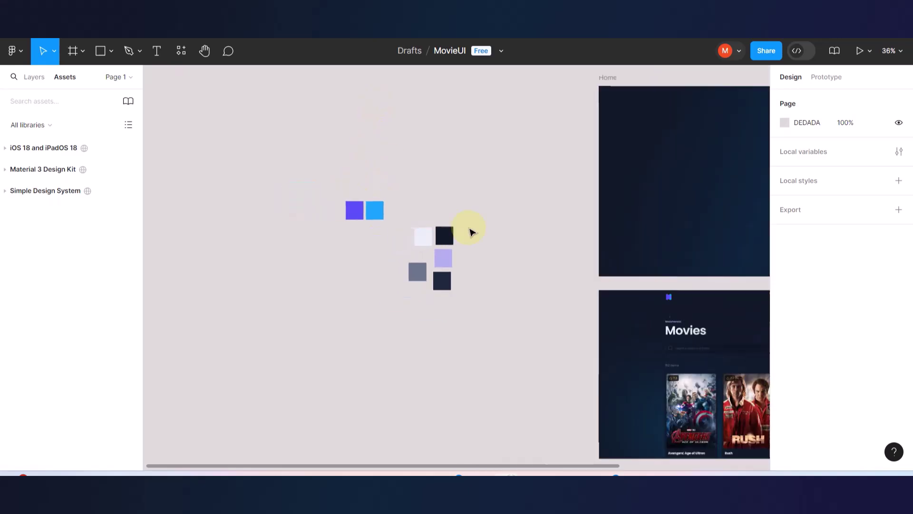
pyautogui.scroll(4, 561, 342)
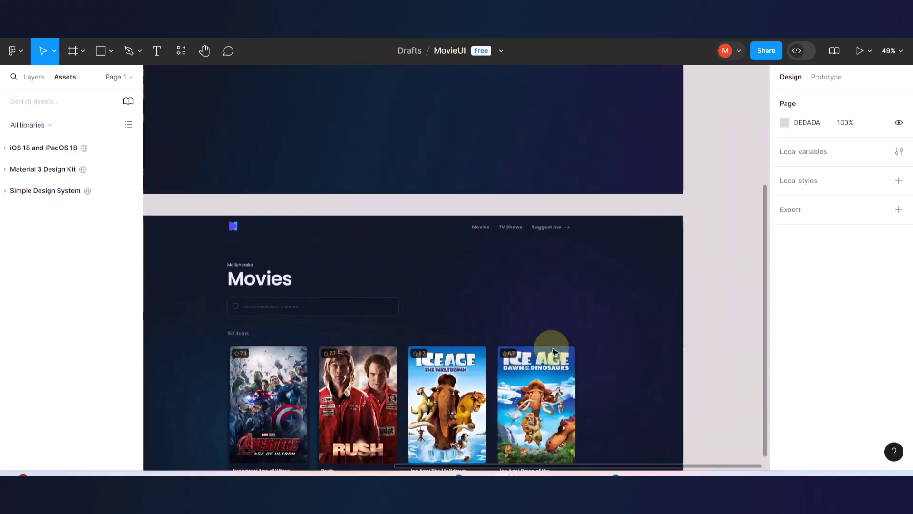
pyautogui.hscroll(-10, 546, 297)
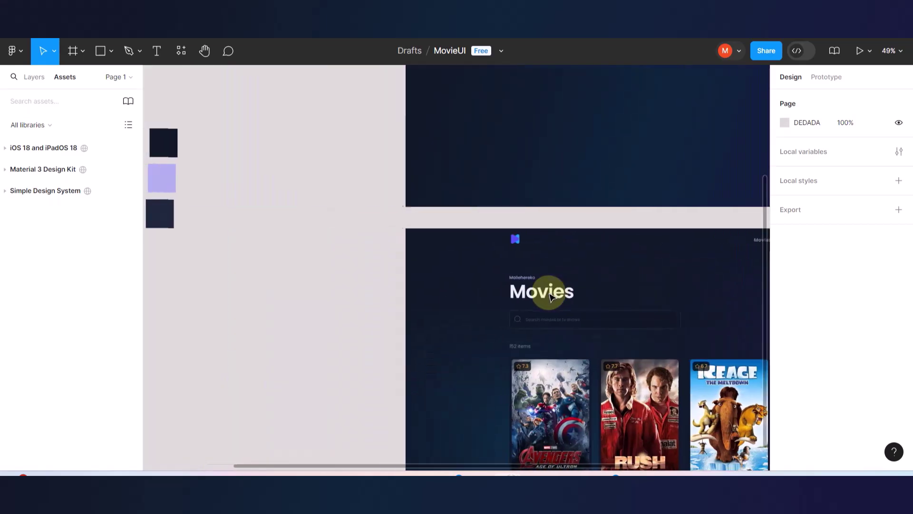
pyautogui.scroll(5, 456, 243)
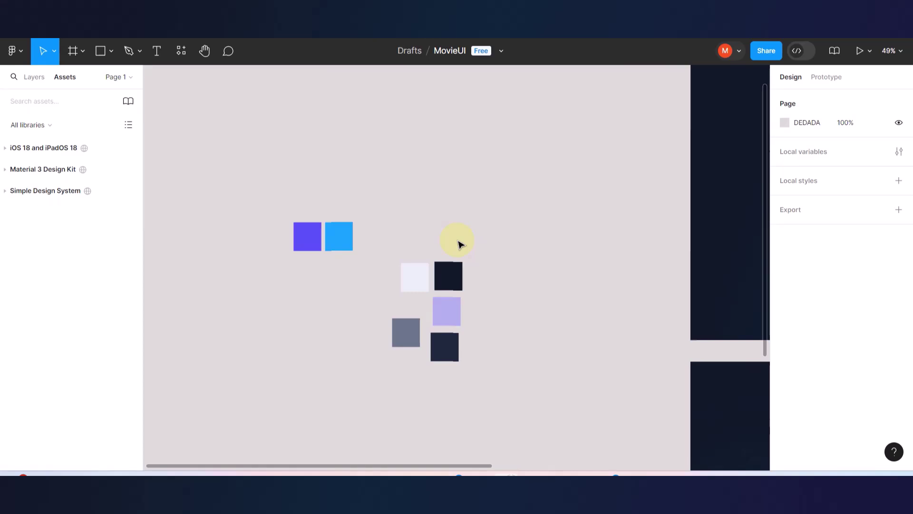
# Create a colour style named Color/Primary from the purple square's 5A4AF4 fill.
pyautogui.scroll(3, 326, 261)
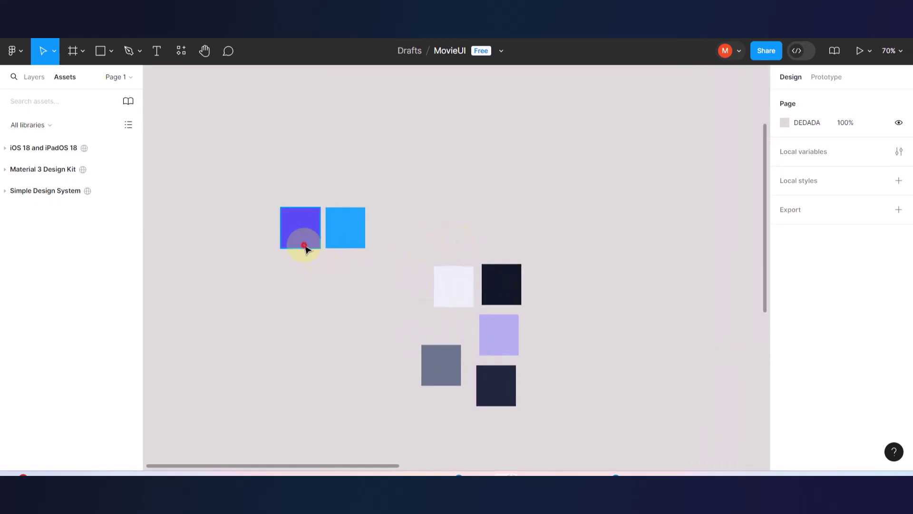
pyautogui.click(304, 245)
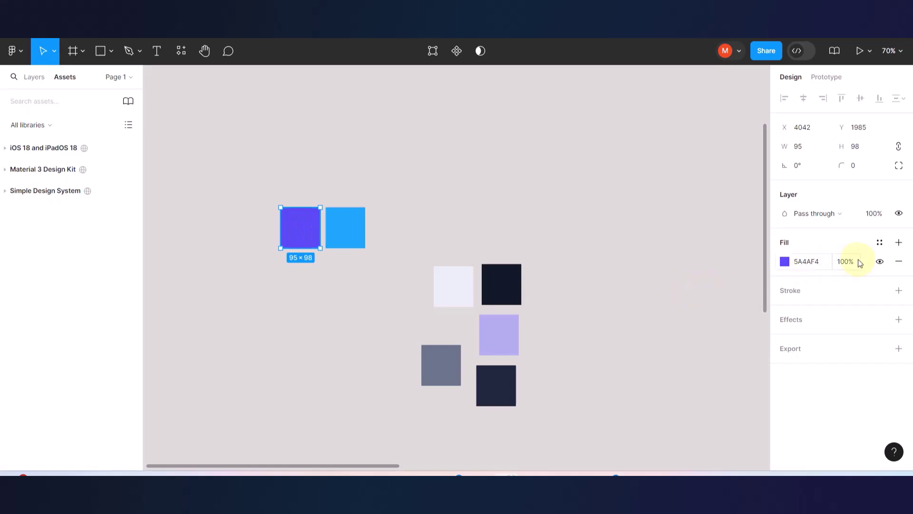
pyautogui.click(880, 244)
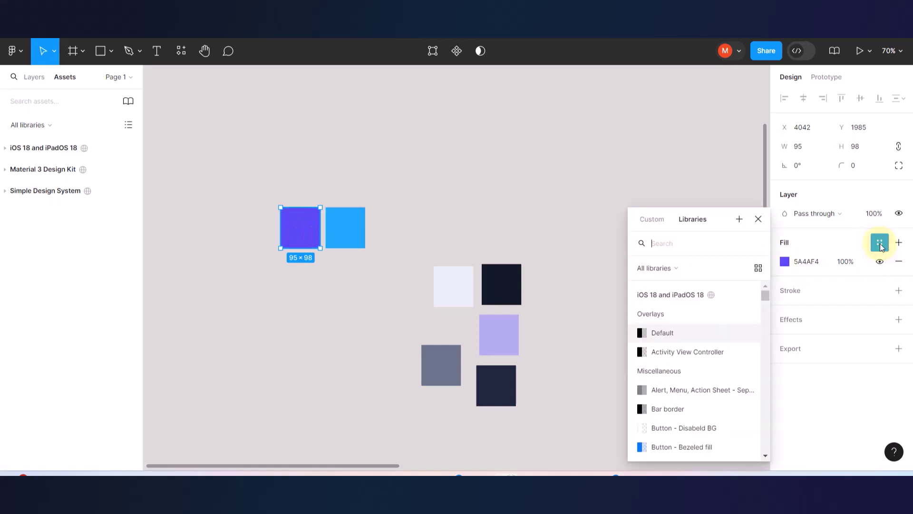
pyautogui.click(741, 222)
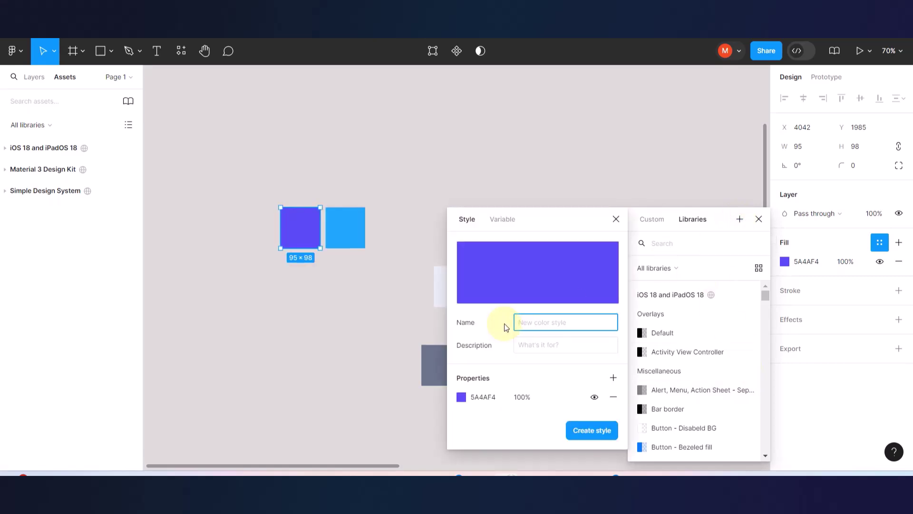
pyautogui.write('Primar')
pyautogui.press('BackSpace')
pyautogui.press('BackSpace')
pyautogui.press('BackSpace')
pyautogui.press('BackSpace')
pyautogui.write('Color/Primary')
pyautogui.click(587, 434)
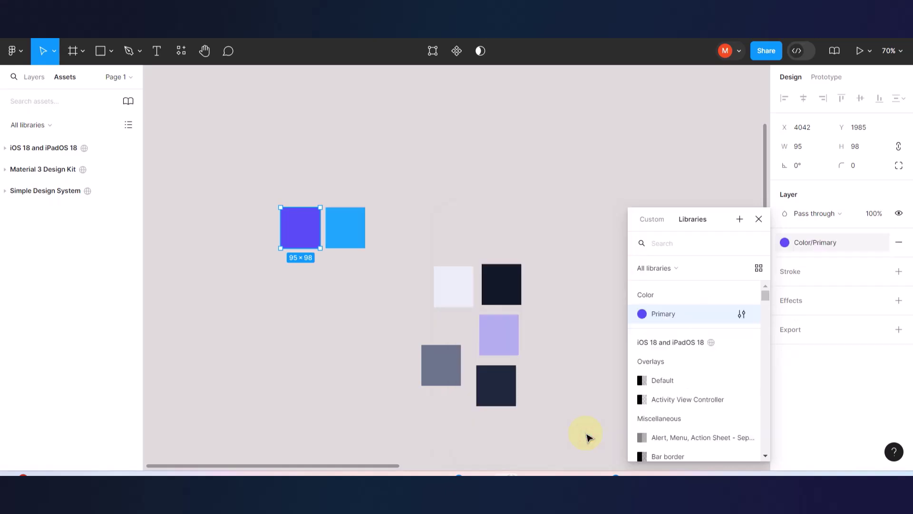
pyautogui.click(343, 214)
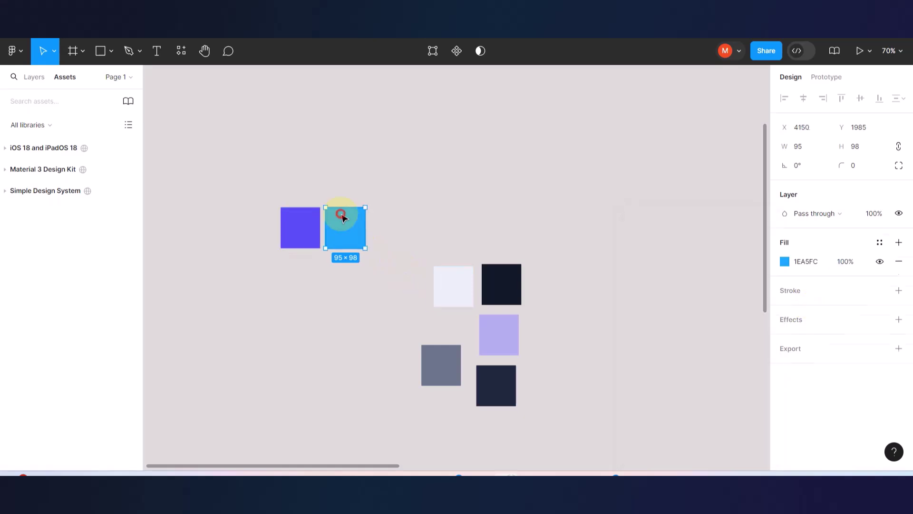
pyautogui.click(880, 243)
pyautogui.click(740, 222)
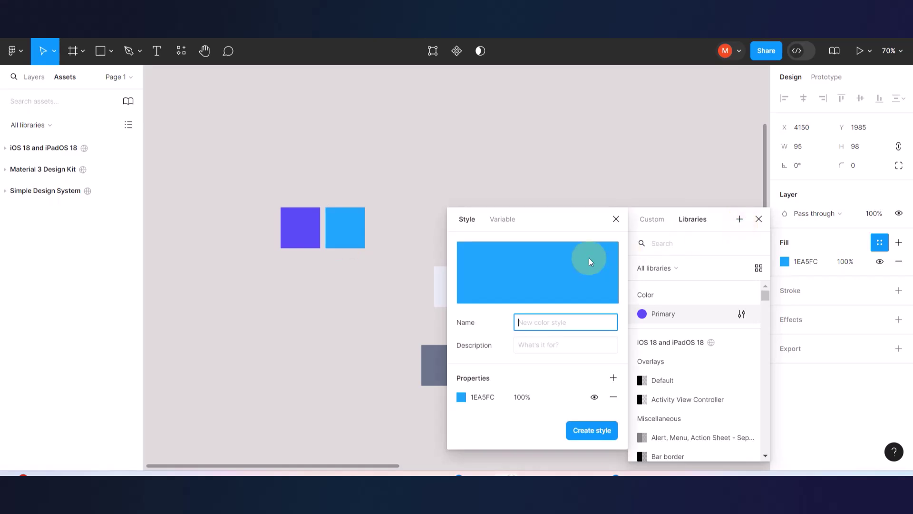
pyautogui.write('C')
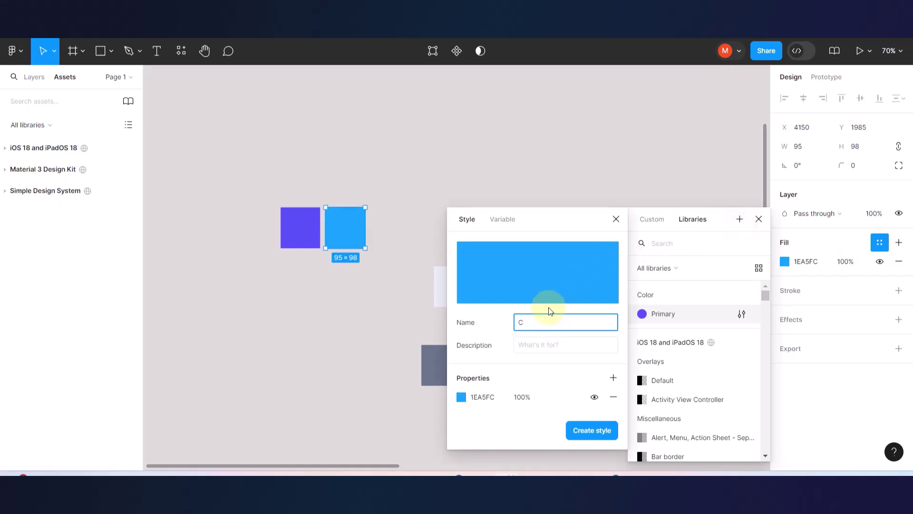
pyautogui.write('olor/')
pyautogui.click(616, 218)
pyautogui.click(299, 227)
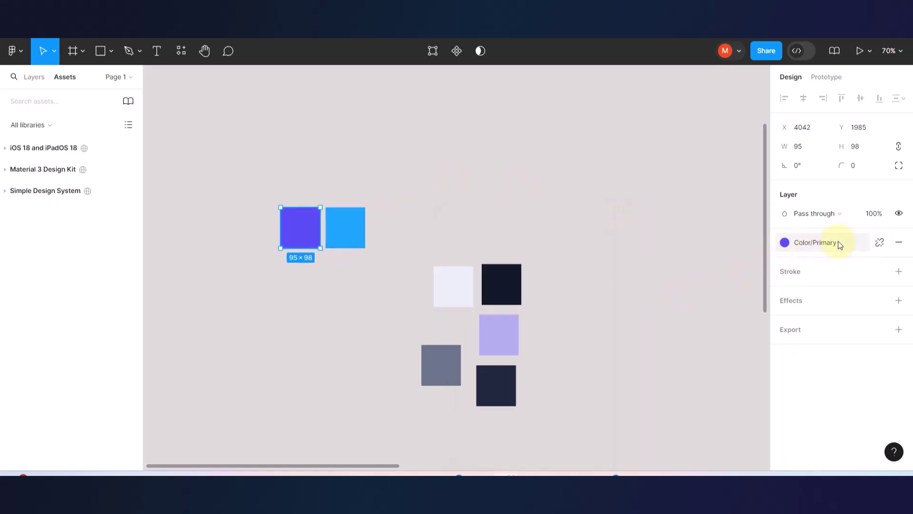
pyautogui.click(523, 233)
# Try to create a colour style named Color/Secondary from the bright blue square's 1EA5FC fill.
pyautogui.click(360, 225)
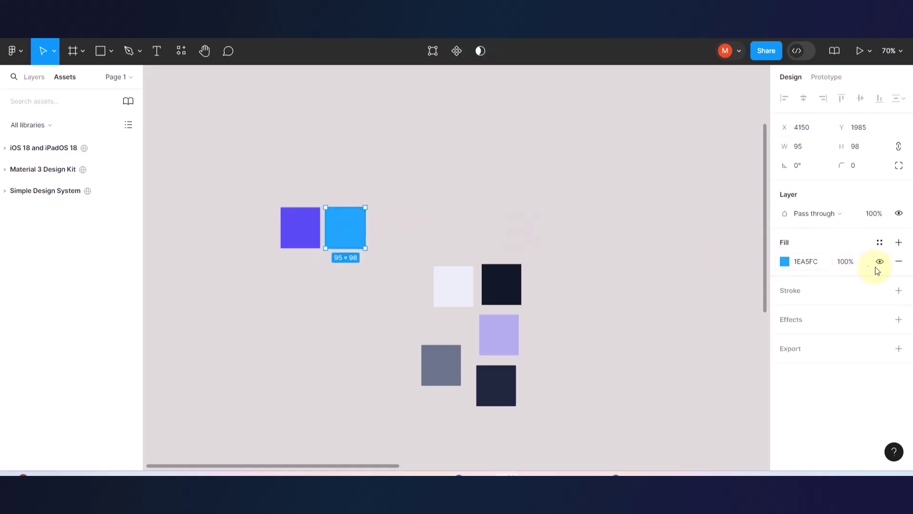
pyautogui.click(880, 242)
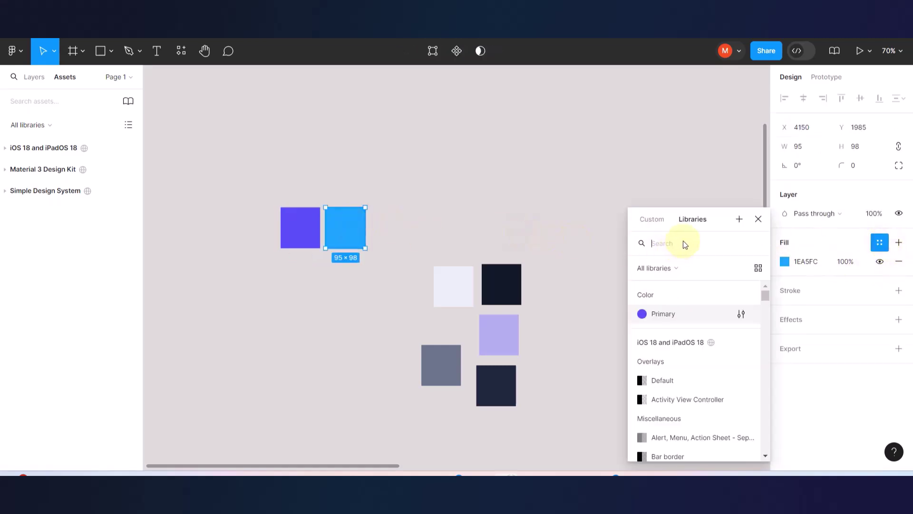
pyautogui.click(739, 219)
pyautogui.write('Color/')
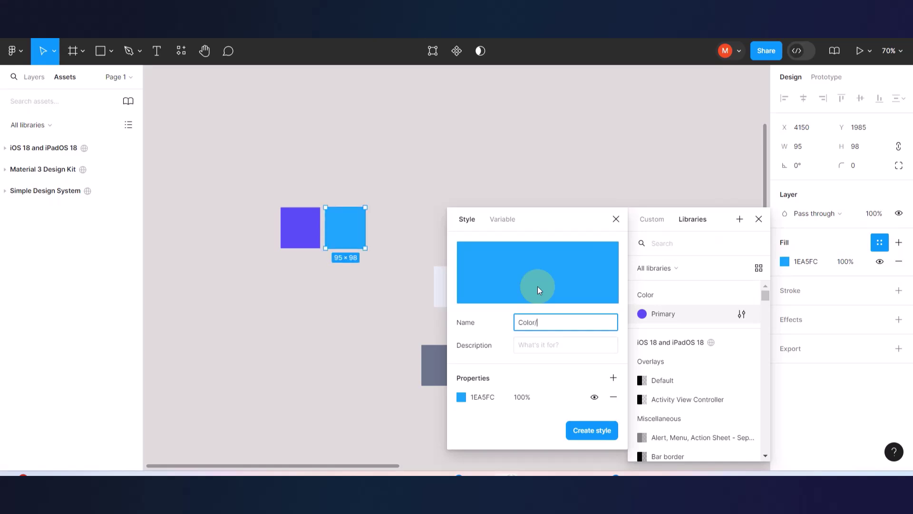
pyautogui.write('Secondary')
pyautogui.click(387, 288)
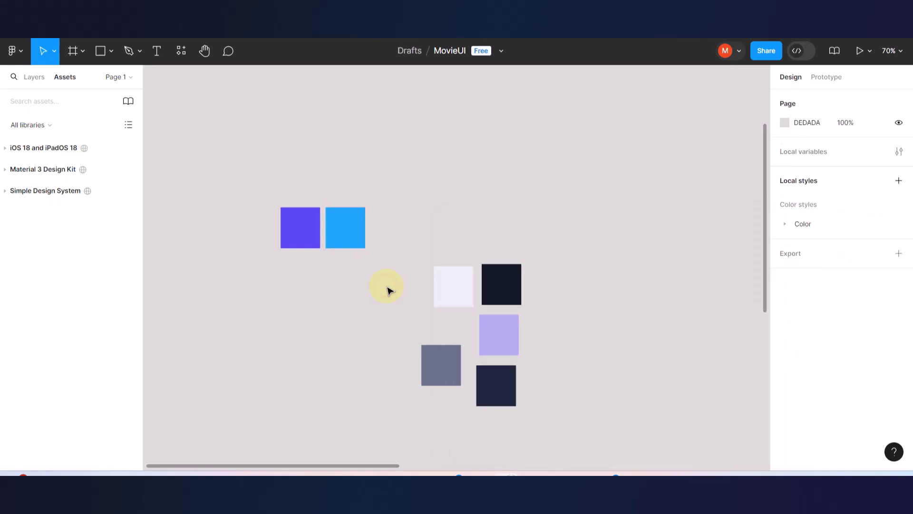
# Move the darkest square up beside the bright blue one, continuing the row started by the purple and blue squares.
pyautogui.scroll(-10, 432, 268)
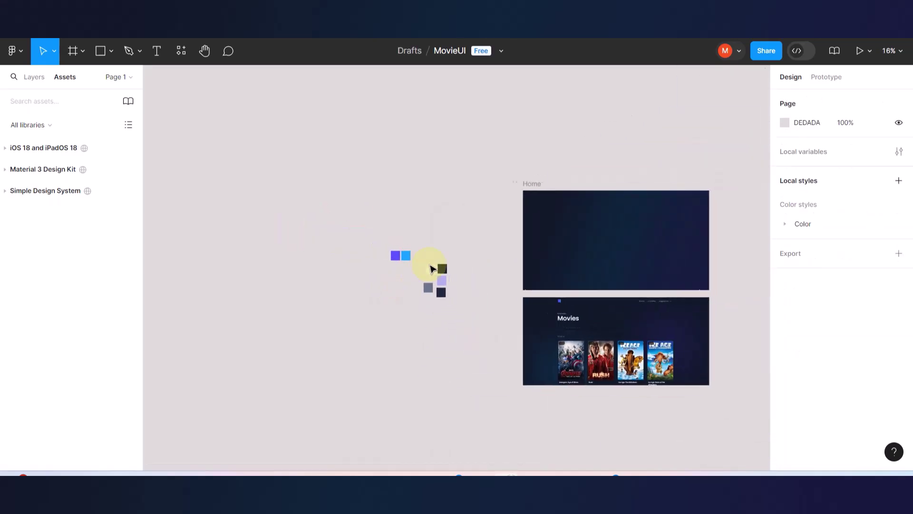
pyautogui.hscroll(5, 432, 269)
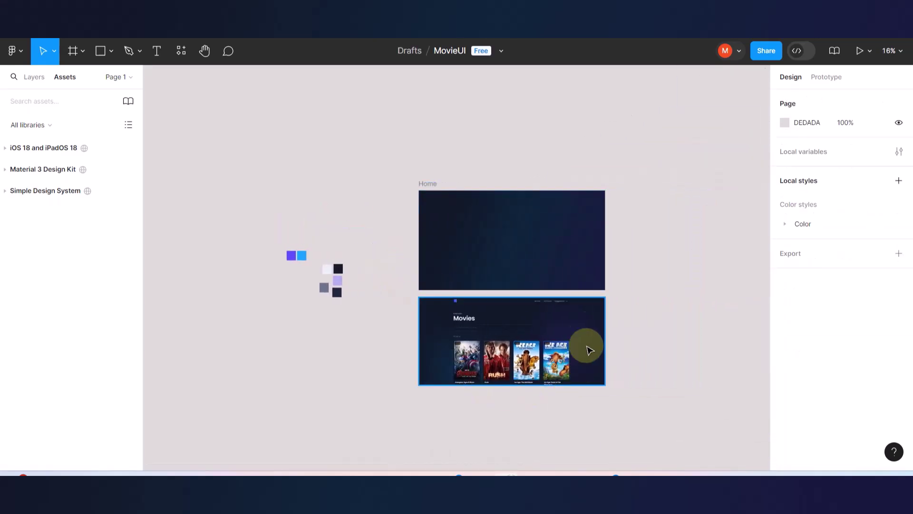
pyautogui.scroll(3, 452, 320)
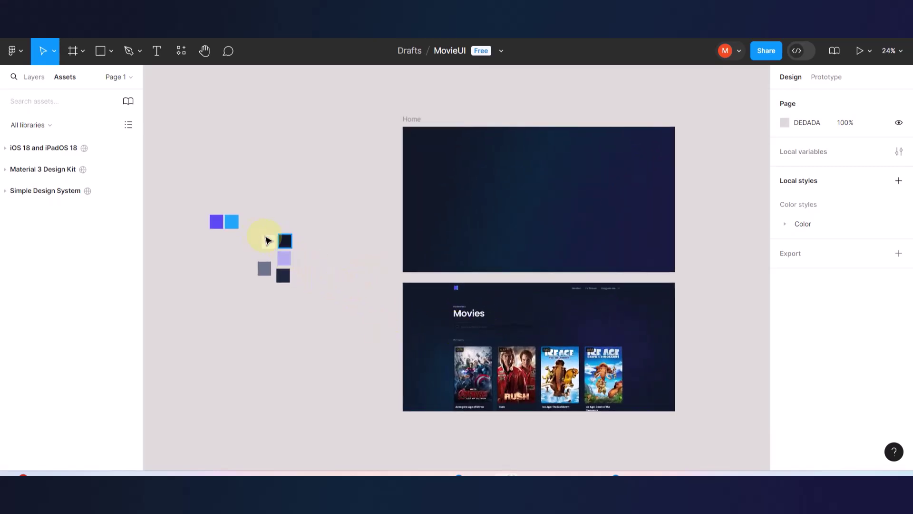
pyautogui.scroll(4, 267, 239)
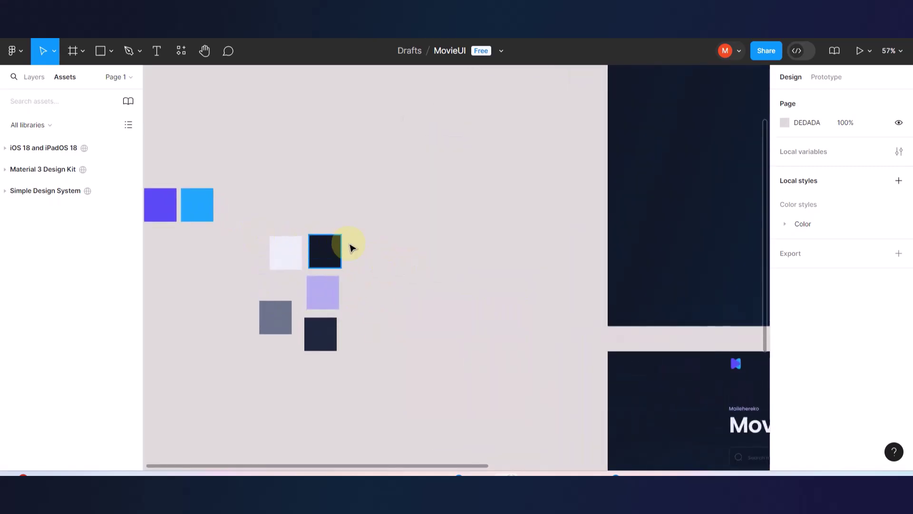
pyautogui.hscroll(-7, 350, 247)
pyautogui.scroll(3, 350, 247)
pyautogui.moveTo(458, 310); pyautogui.dragTo(387, 271)
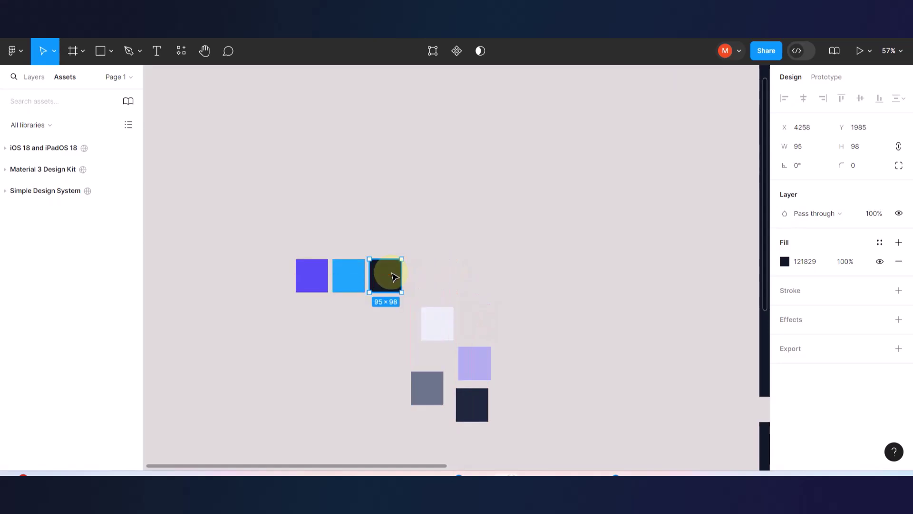
pyautogui.click(458, 263)
# Search the libraries for Colors/Tertiary, try the M3/key-colors/tertiary style on the darkest square, and restore its 121829 fill.
pyautogui.click(399, 270)
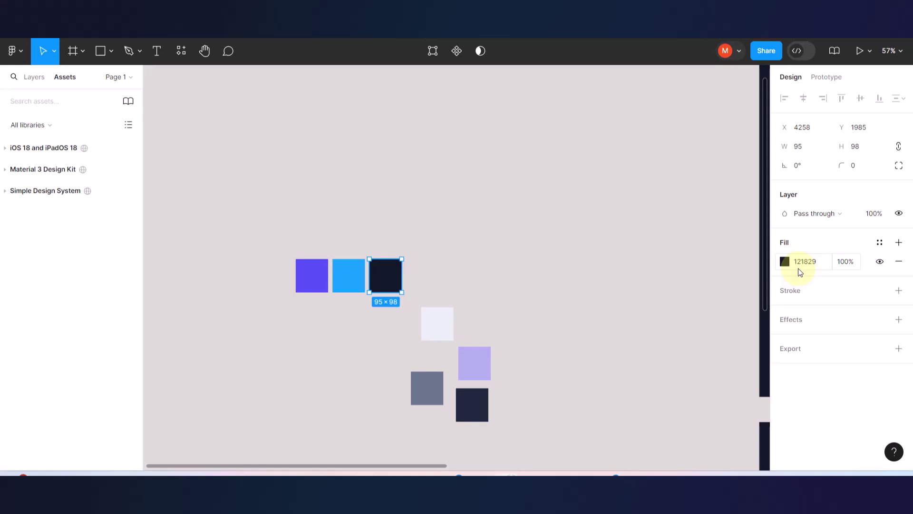
pyautogui.click(879, 242)
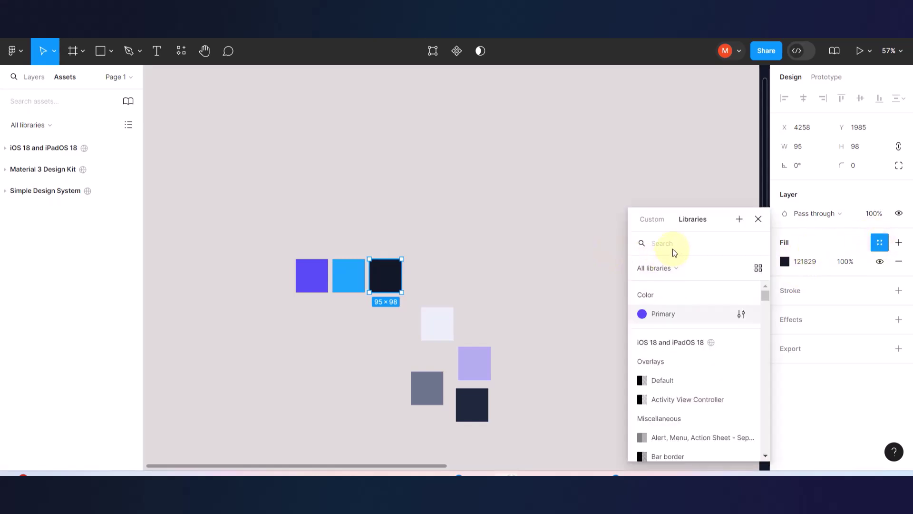
pyautogui.write('Colors')
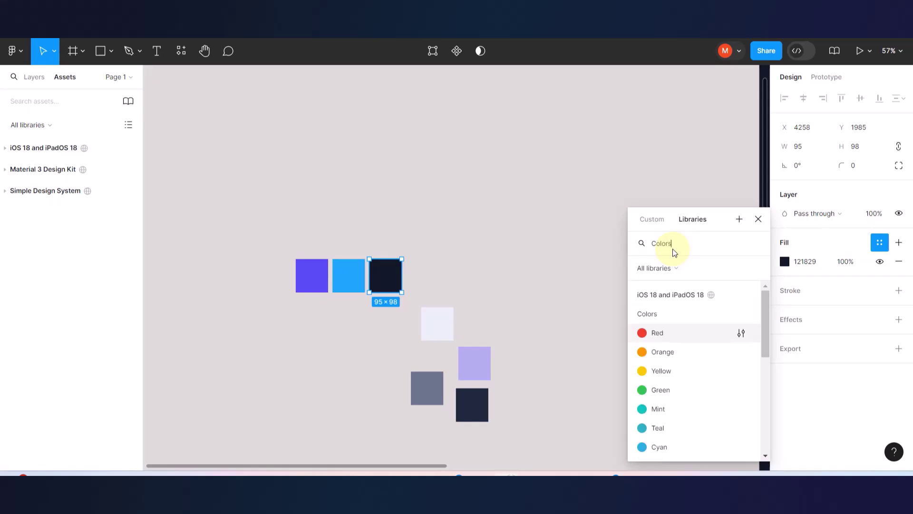
pyautogui.write('/tertiary')
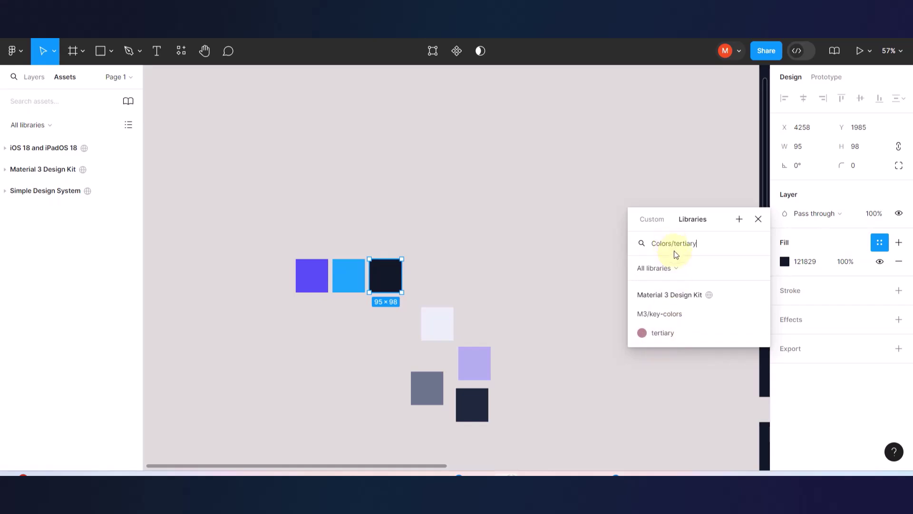
pyautogui.click(677, 247)
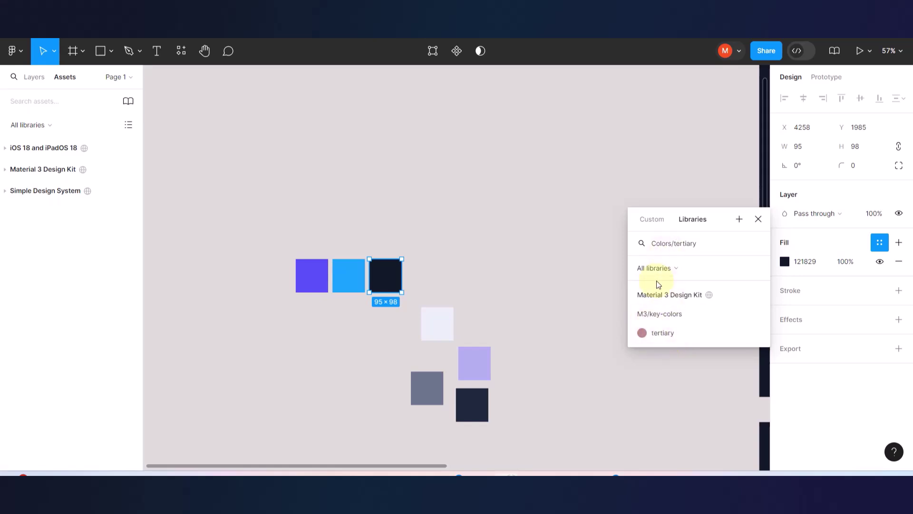
pyautogui.press('BackSpace')
pyautogui.write('T')
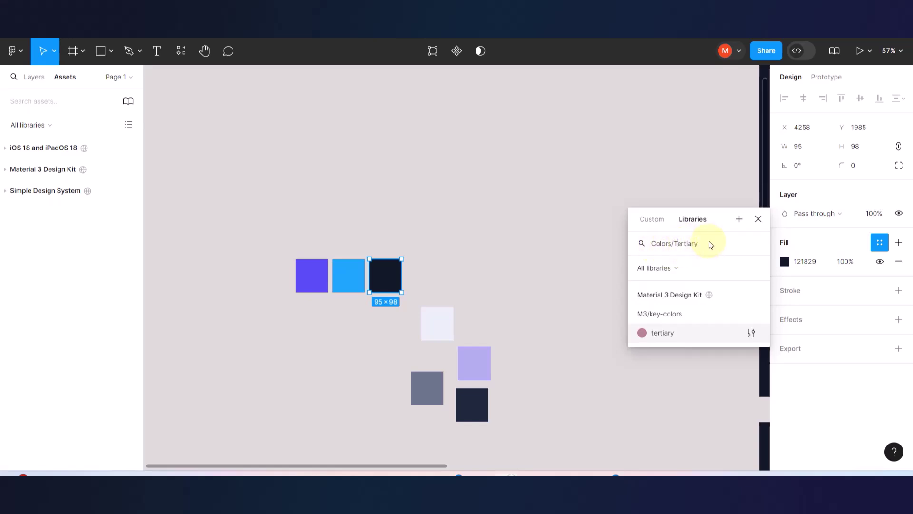
pyautogui.press('Escape')
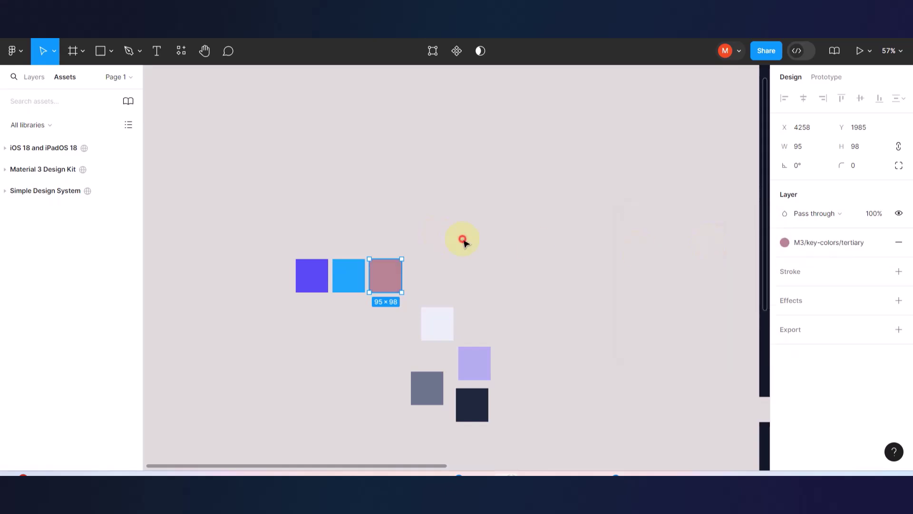
pyautogui.click(433, 266)
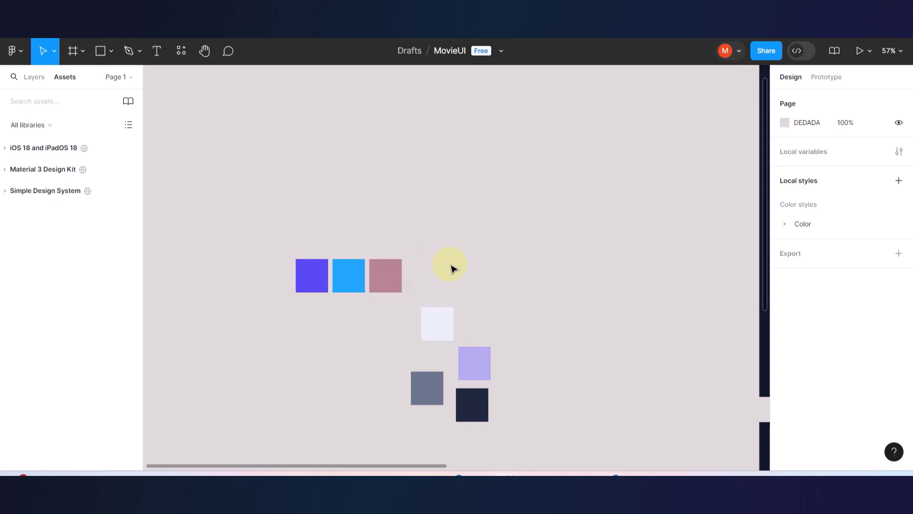
pyautogui.press('Tab')
pyautogui.hotkey('ctrl', 'alt', 'v')
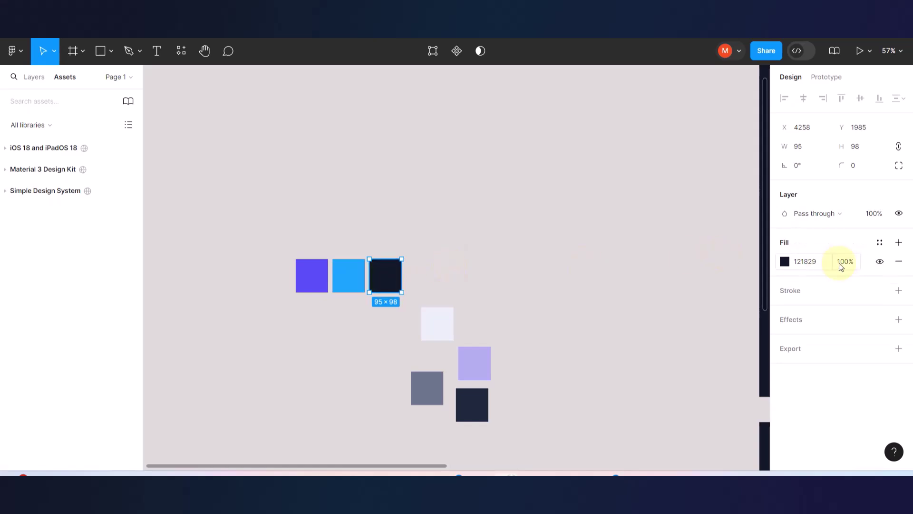
# Search the colour libraries for Colors/AppTertiary for the darkest square's fill, and dismiss the search and the browser notification.
pyautogui.click(880, 242)
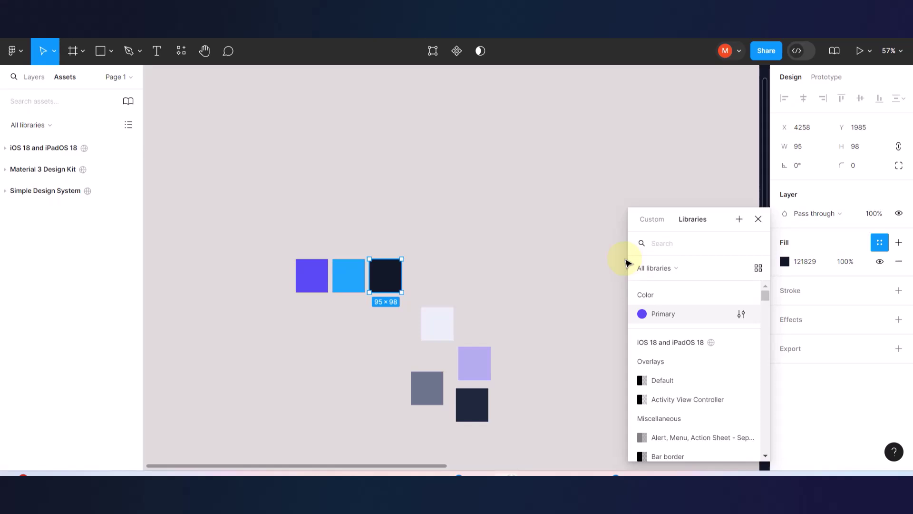
pyautogui.write('c')
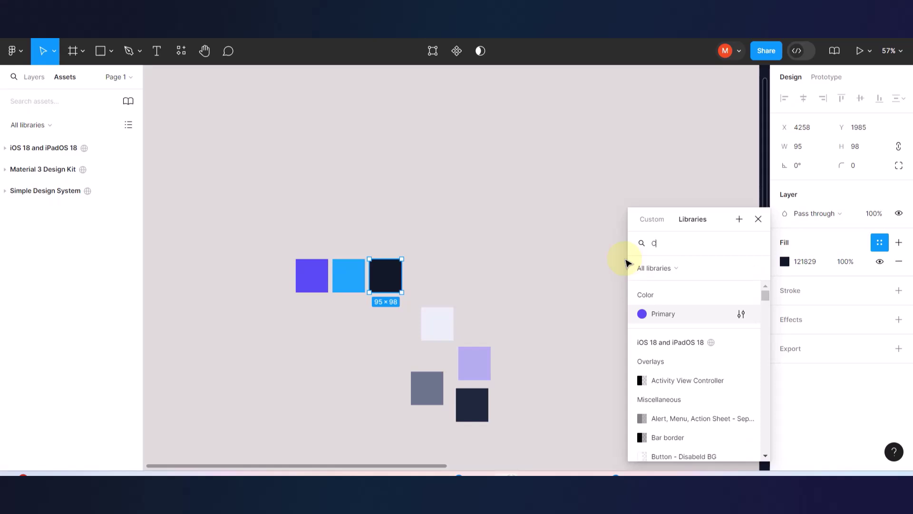
pyautogui.write('olor')
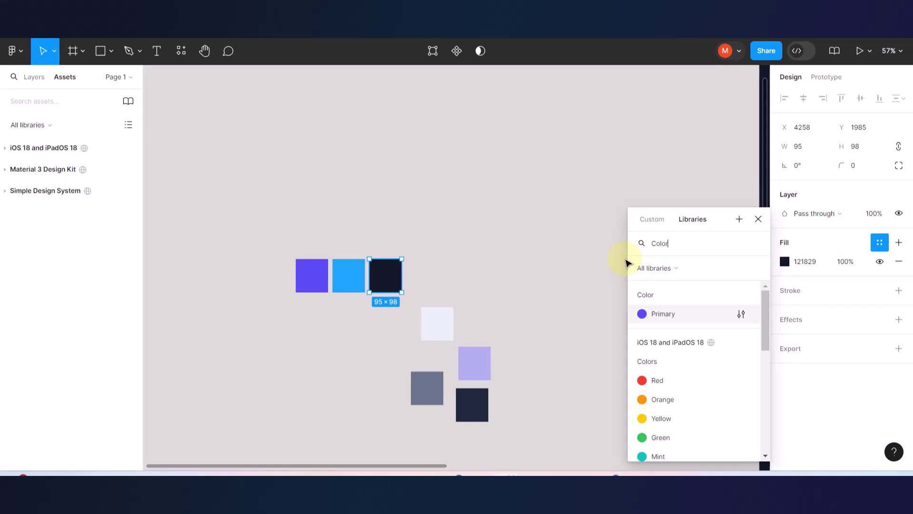
pyautogui.write('s/')
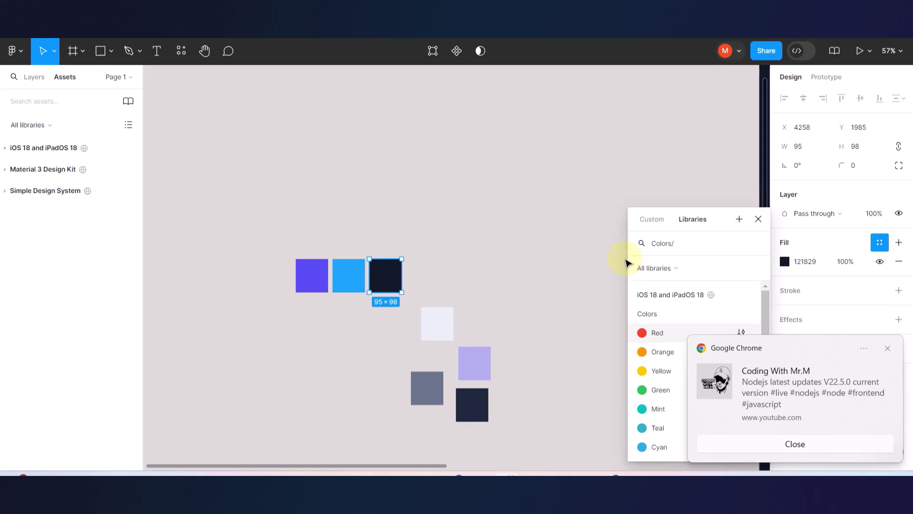
pyautogui.write('Ap')
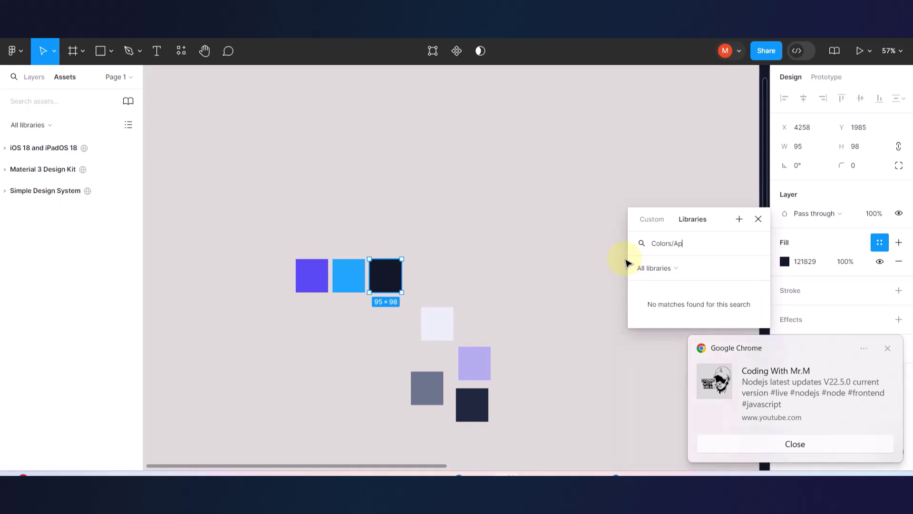
pyautogui.write('pTertiary')
pyautogui.click(524, 262)
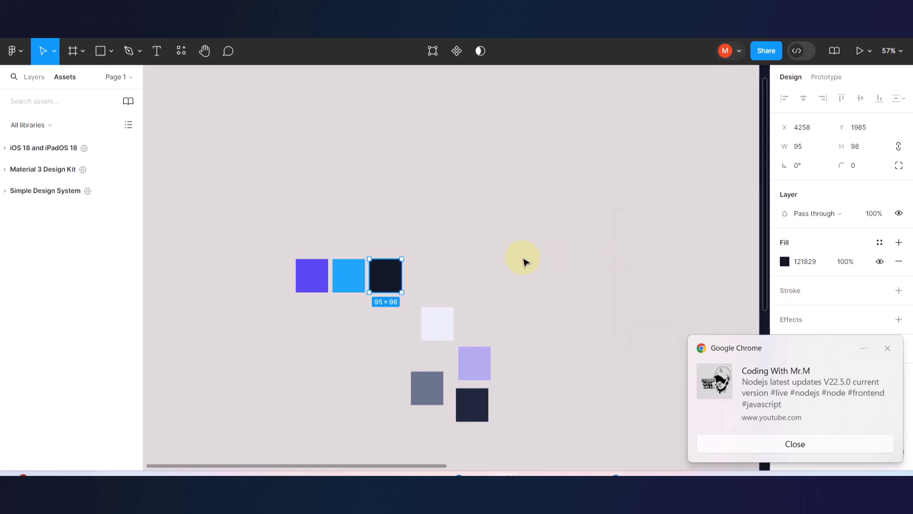
pyautogui.click(526, 263)
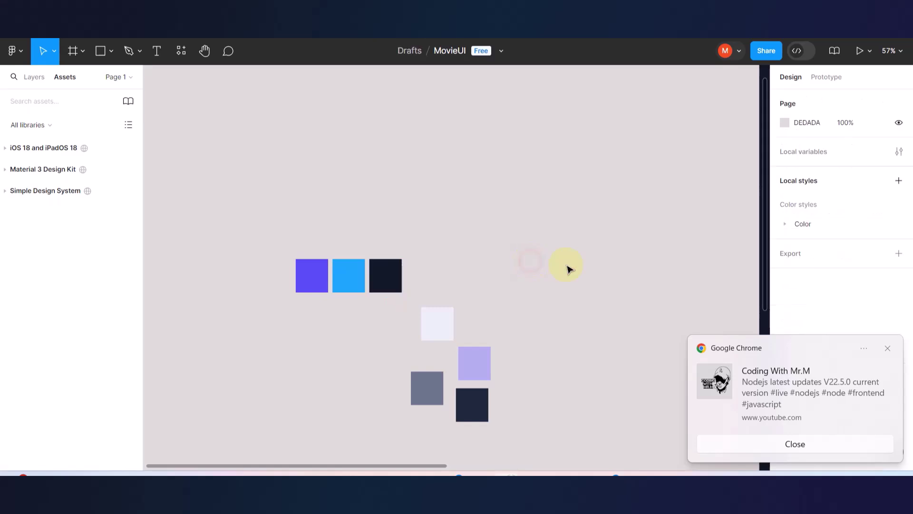
pyautogui.click(887, 349)
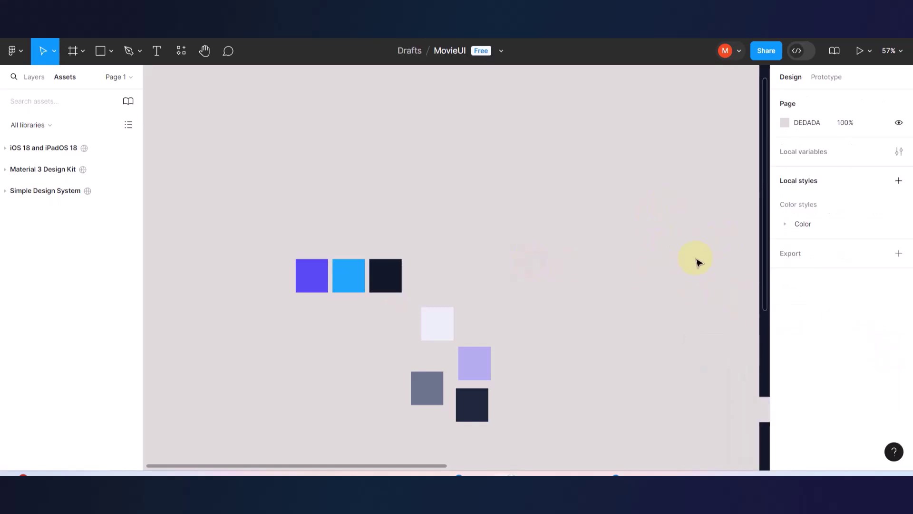
# Check the bright blue square's fill for a linked style and examine which styles the local Color group contains.
pyautogui.click(354, 284)
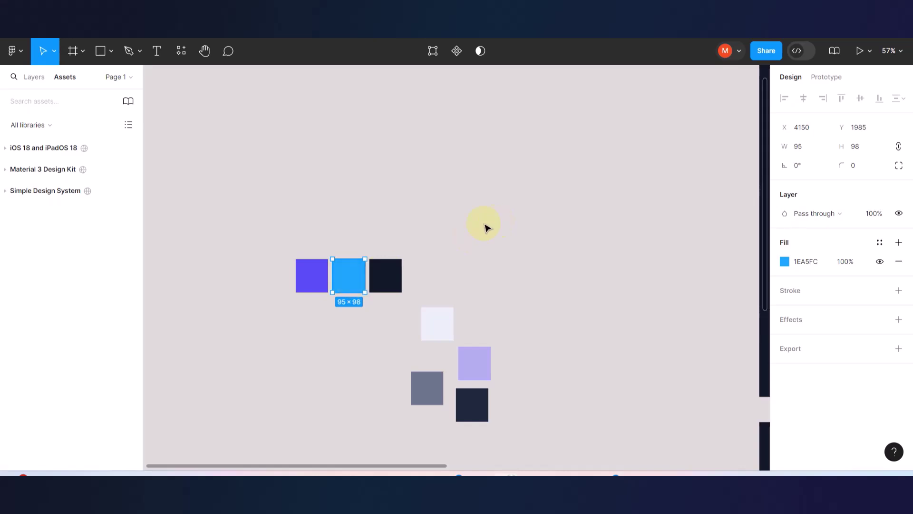
pyautogui.click(512, 241)
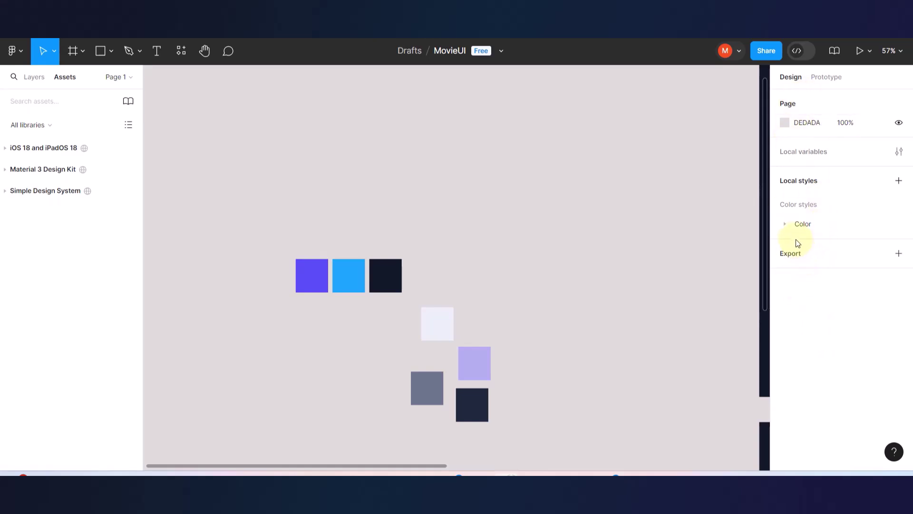
pyautogui.click(785, 223)
pyautogui.click(785, 224)
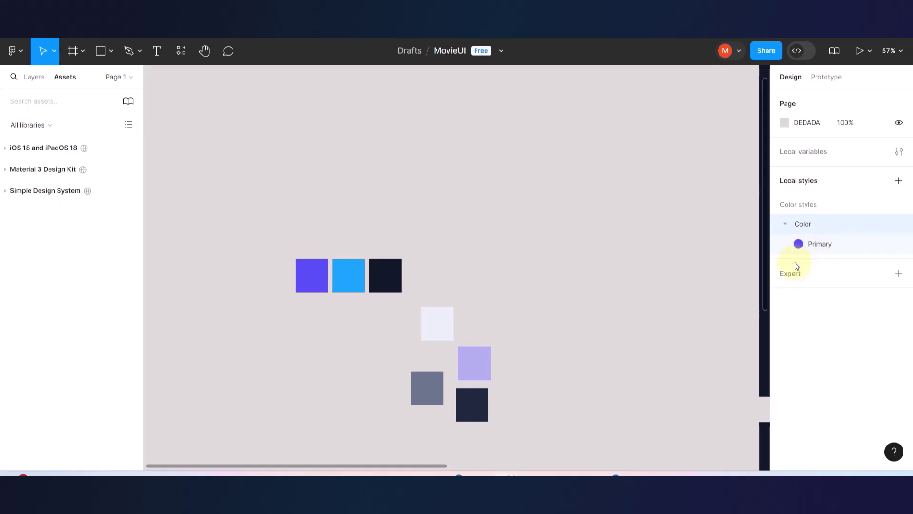
pyautogui.click(651, 203)
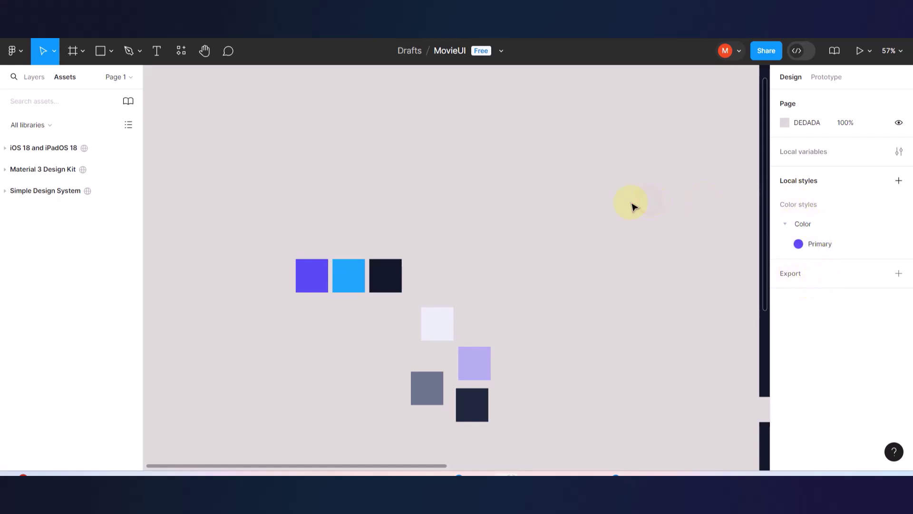
pyautogui.click(789, 224)
pyautogui.click(785, 223)
pyautogui.click(824, 207)
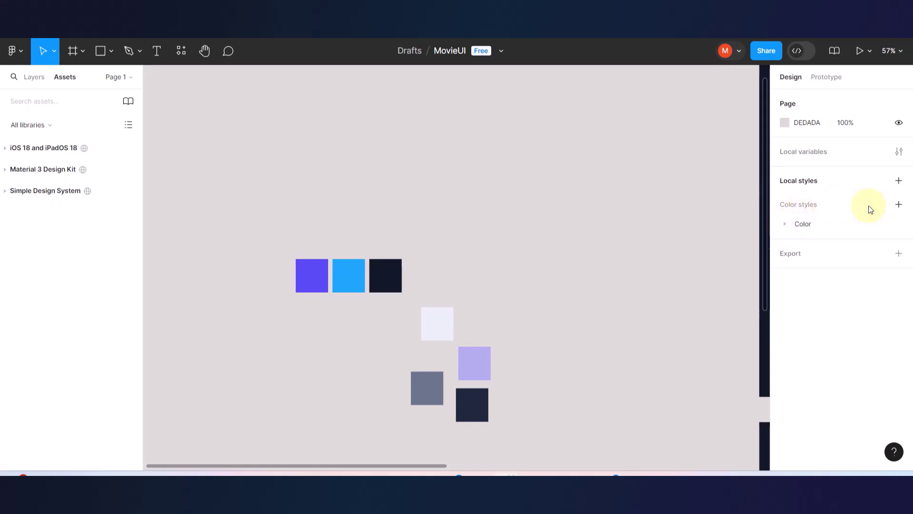
pyautogui.click(786, 223)
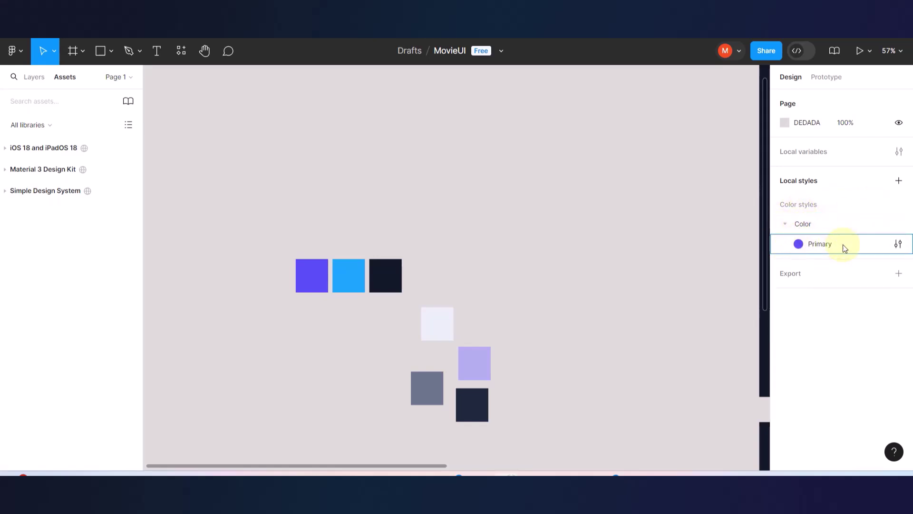
pyautogui.click(898, 243)
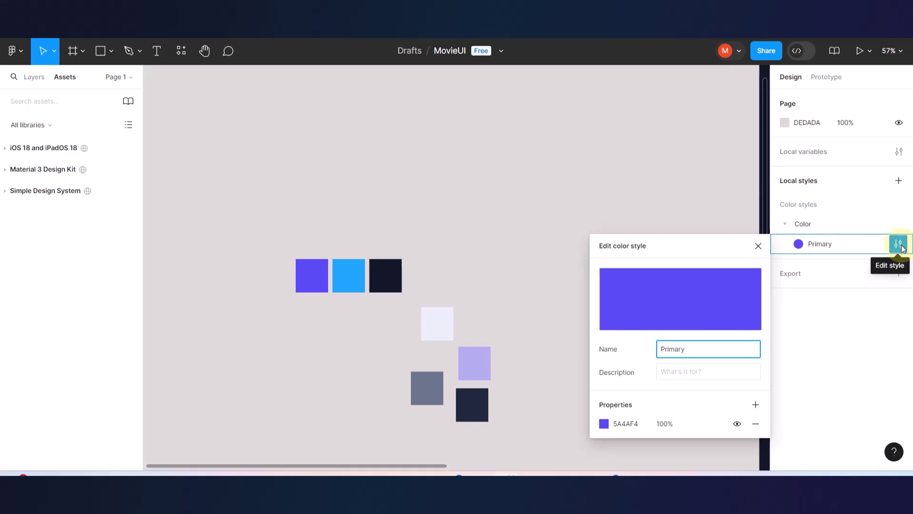
pyautogui.moveTo(689, 348); pyautogui.dragTo(616, 358)
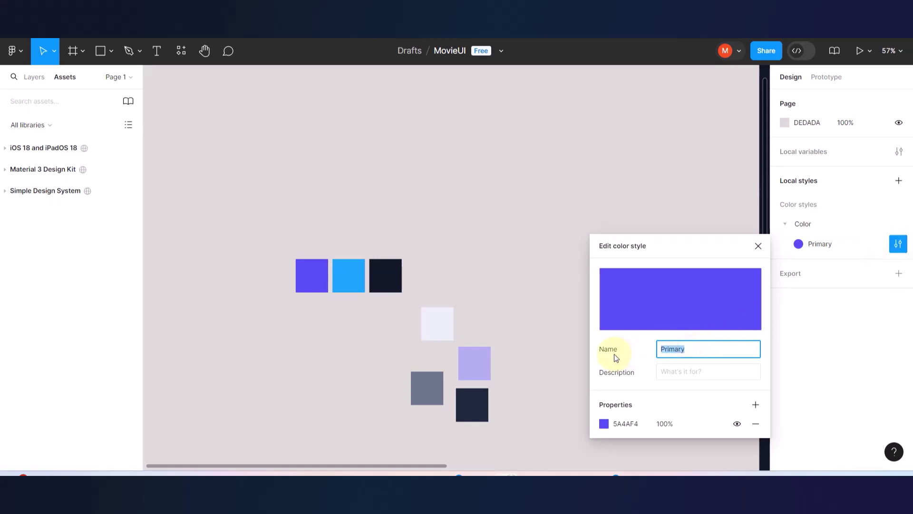
pyautogui.press('BackSpace')
pyautogui.click(758, 245)
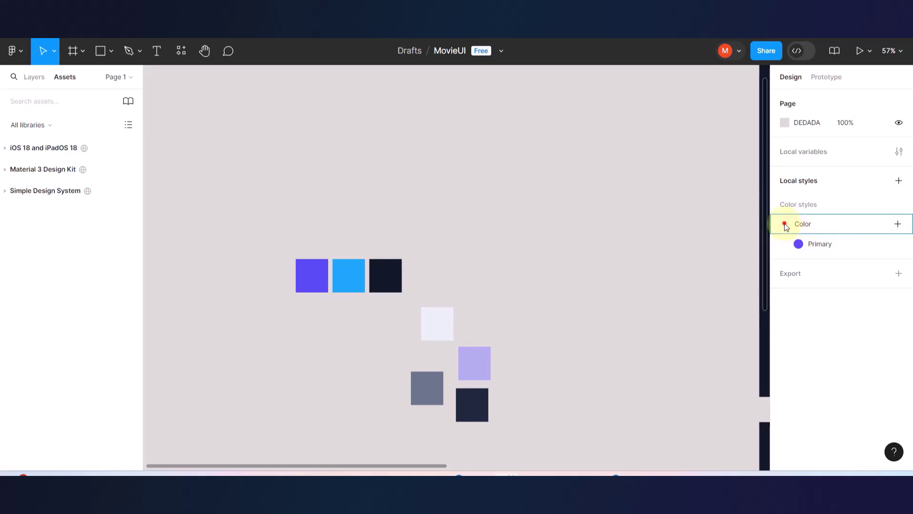
# Check the purple square's linked fill style and delete the Primary colour style from the local Color group.
pyautogui.click(317, 271)
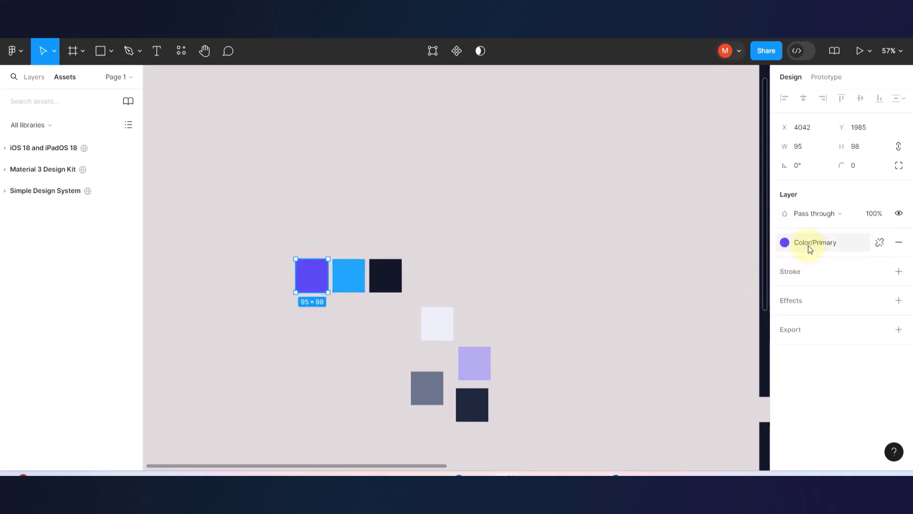
pyautogui.press('Escape')
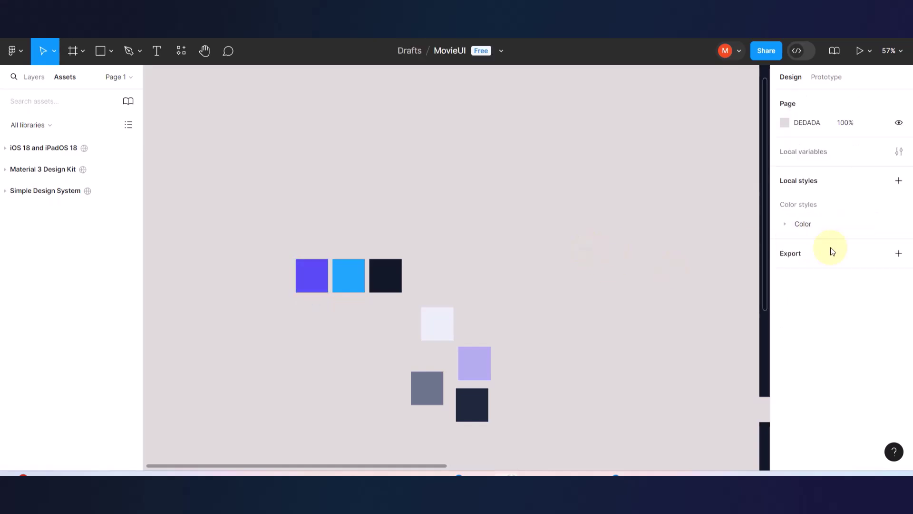
pyautogui.click(785, 225)
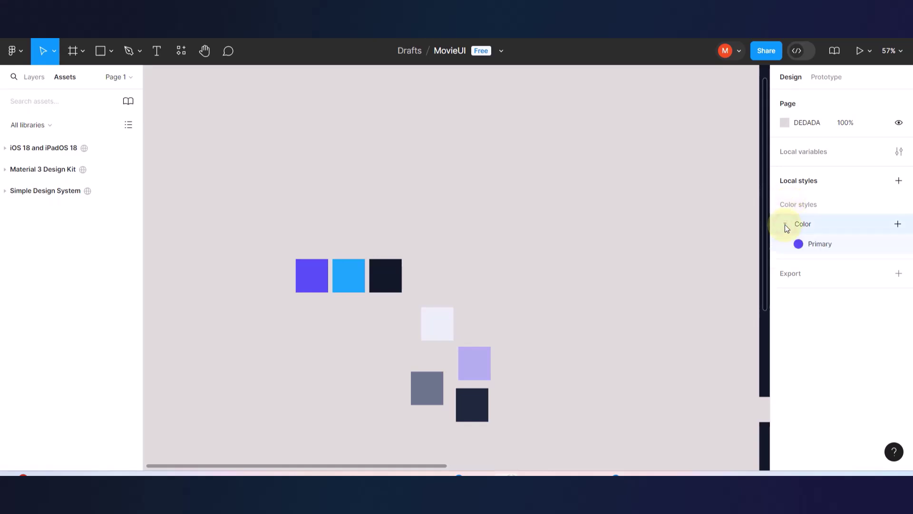
pyautogui.rightClick(848, 248)
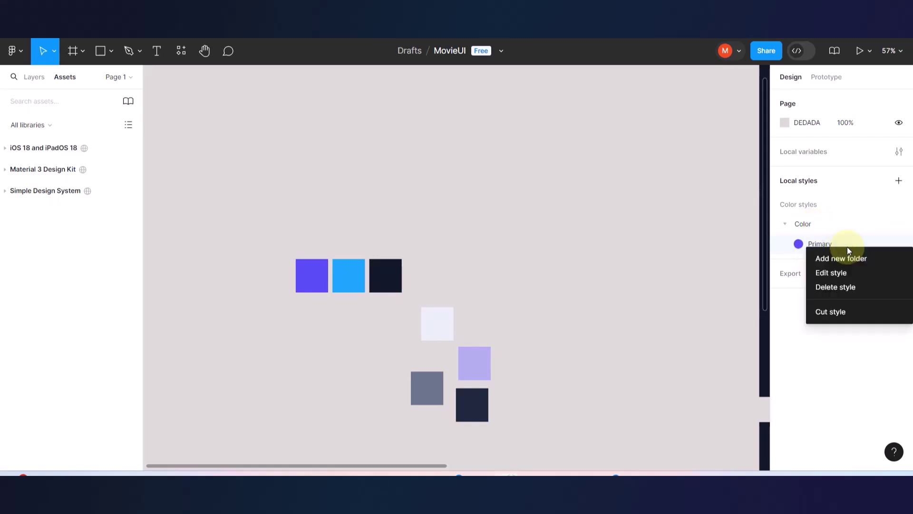
pyautogui.click(836, 287)
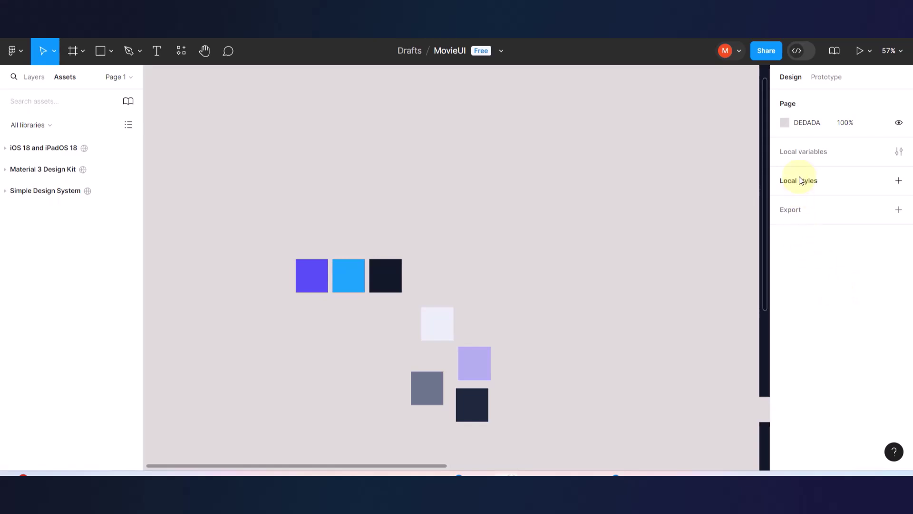
# Search the colour libraries for AppTertiary for the darkest square's fill, and dismiss the search.
pyautogui.scroll(-5, 536, 242)
pyautogui.hscroll(5, 590, 247)
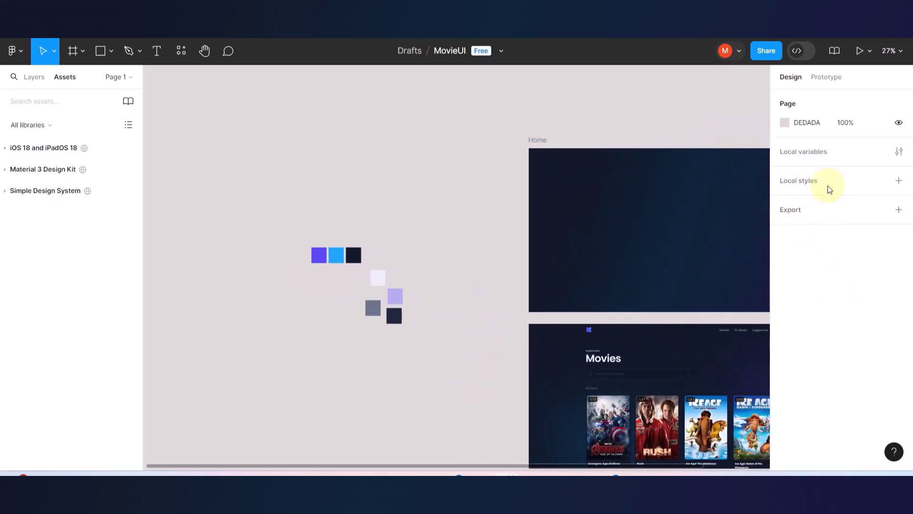
pyautogui.click(361, 253)
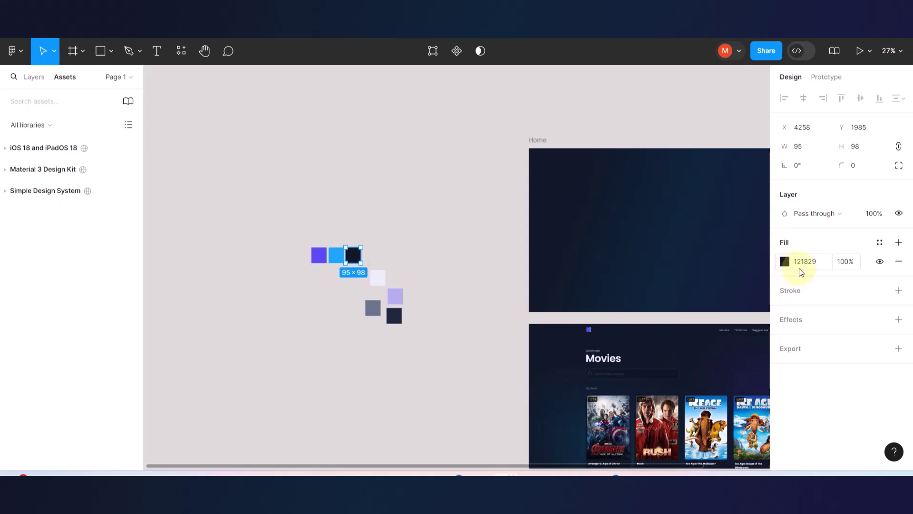
pyautogui.click(880, 244)
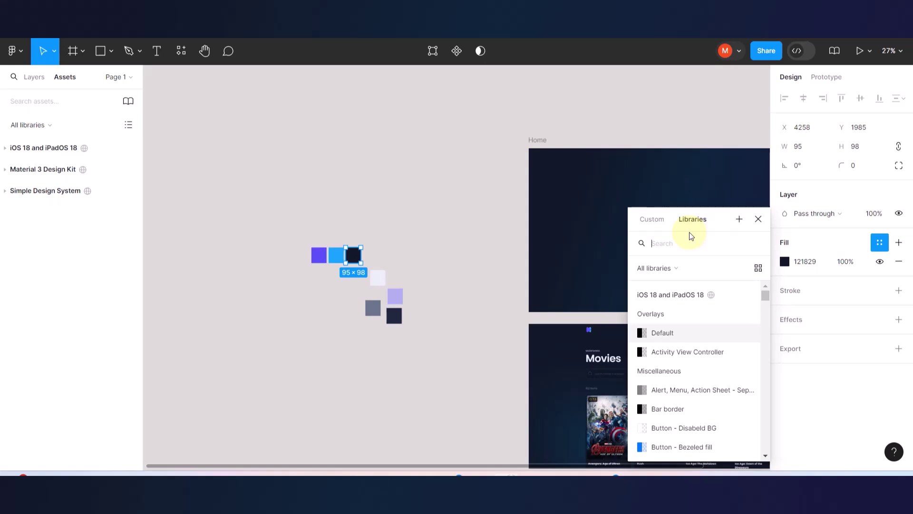
pyautogui.write('AppTertiary')
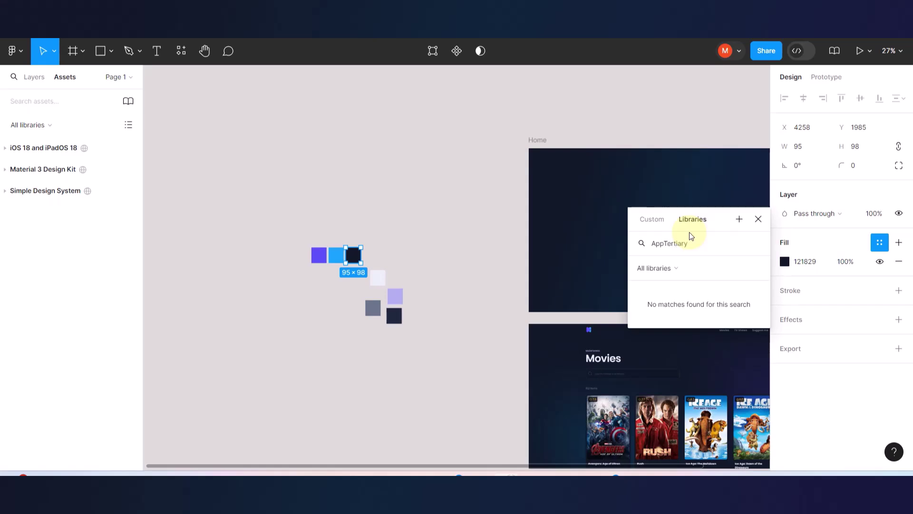
pyautogui.press('Escape')
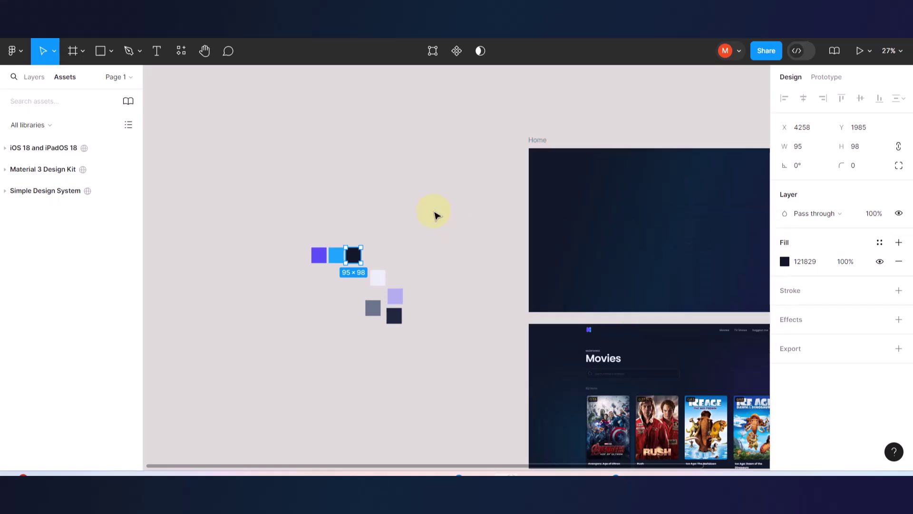
# Examine the darkest square's fill in the style libraries and the custom colour picker, leaving it unchanged.
pyautogui.click(377, 250)
pyautogui.click(355, 254)
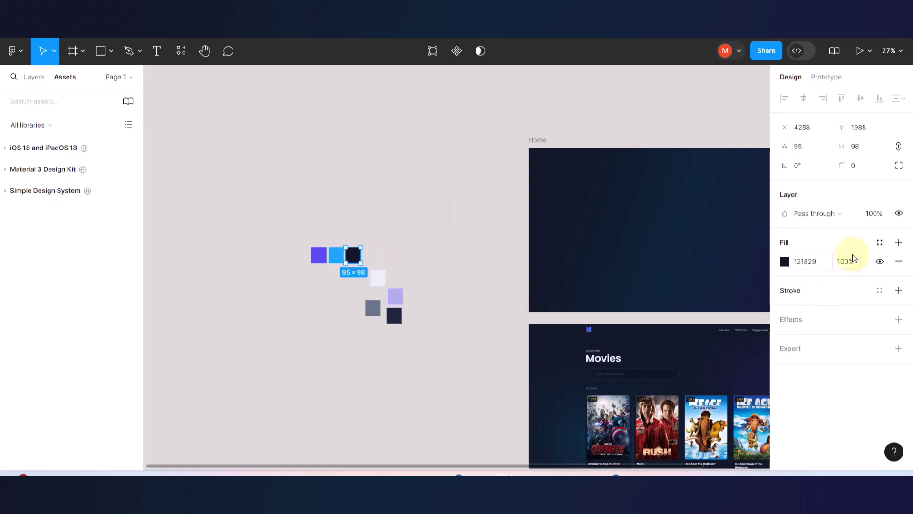
pyautogui.click(880, 241)
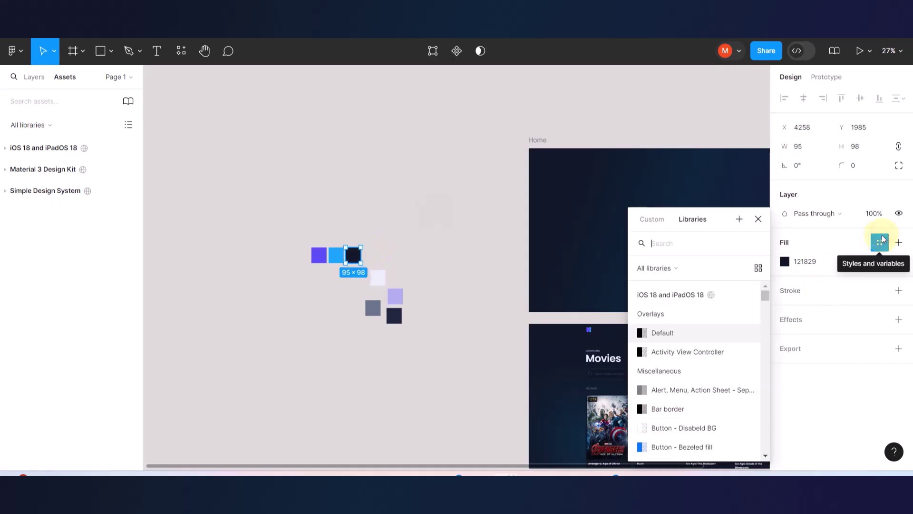
pyautogui.click(652, 219)
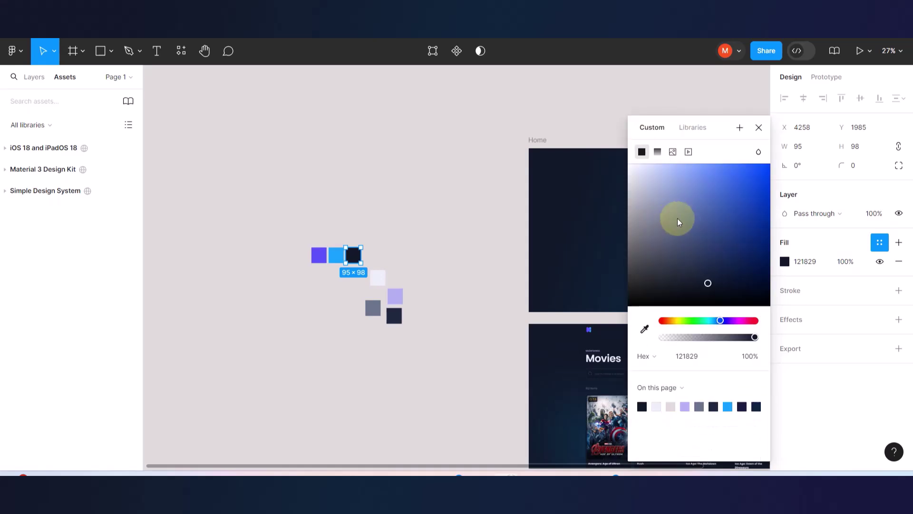
pyautogui.click(759, 127)
pyautogui.click(408, 214)
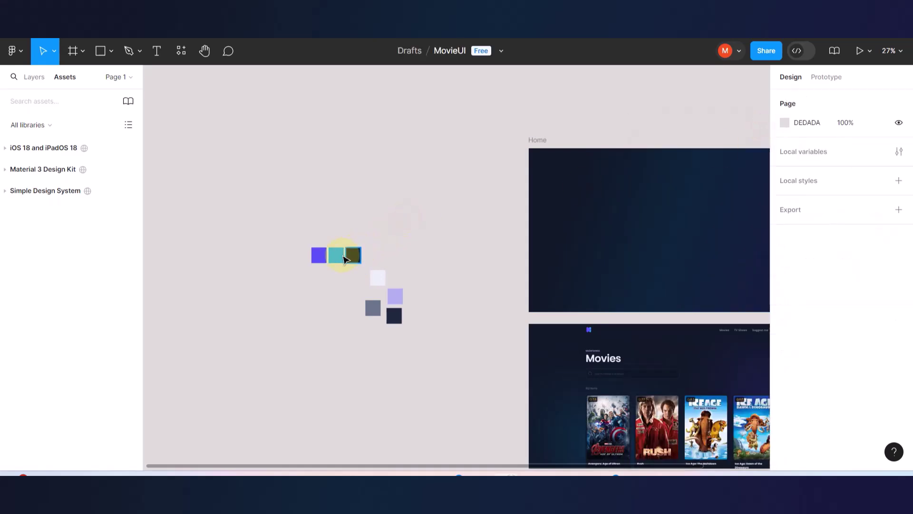
pyautogui.click(341, 259)
pyautogui.click(331, 210)
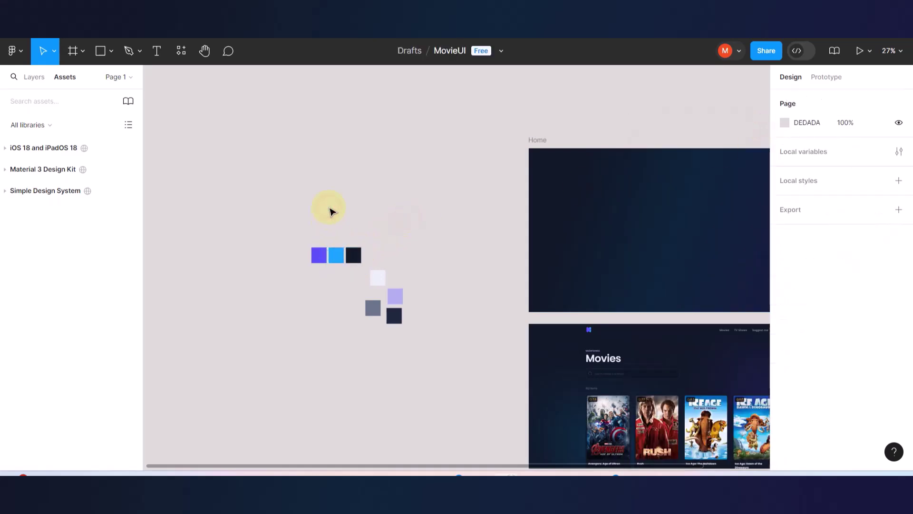
# Draw a test rectangle about 402 × 445 beside the Home frame and search the library colour styles for primary for its fill.
pyautogui.click(100, 50)
pyautogui.moveTo(413, 176)
pyautogui.mouseDown()
pyautogui.moveTo(469, 221)
pyautogui.moveTo(478, 247)
pyautogui.mouseUp()
pyautogui.click(881, 243)
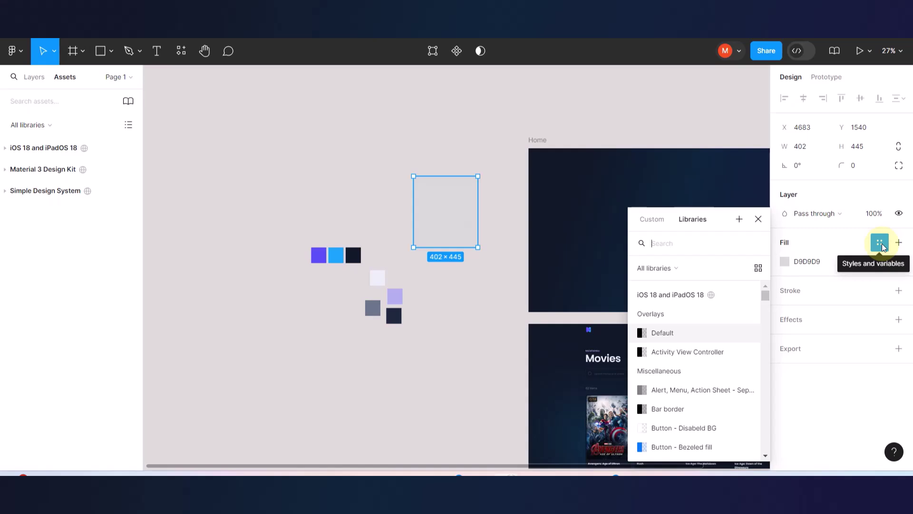
pyautogui.write('primar')
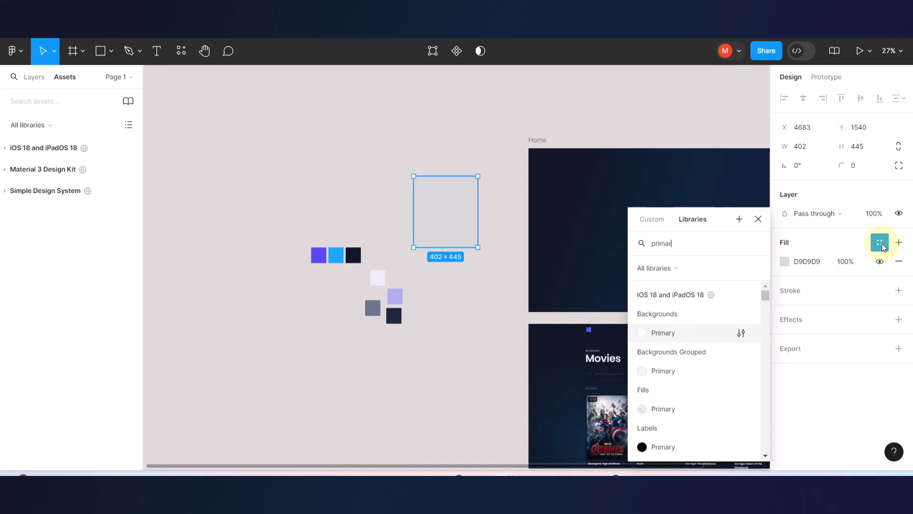
pyautogui.write('y')
pyautogui.scroll(-3, 661, 355)
pyautogui.scroll(-1, 661, 355)
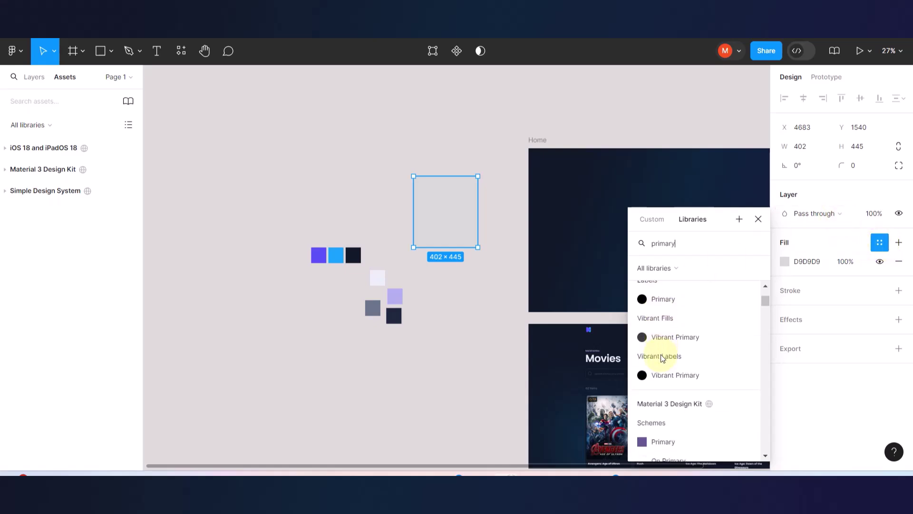
pyautogui.scroll(-2, 661, 378)
pyautogui.scroll(-6, 660, 379)
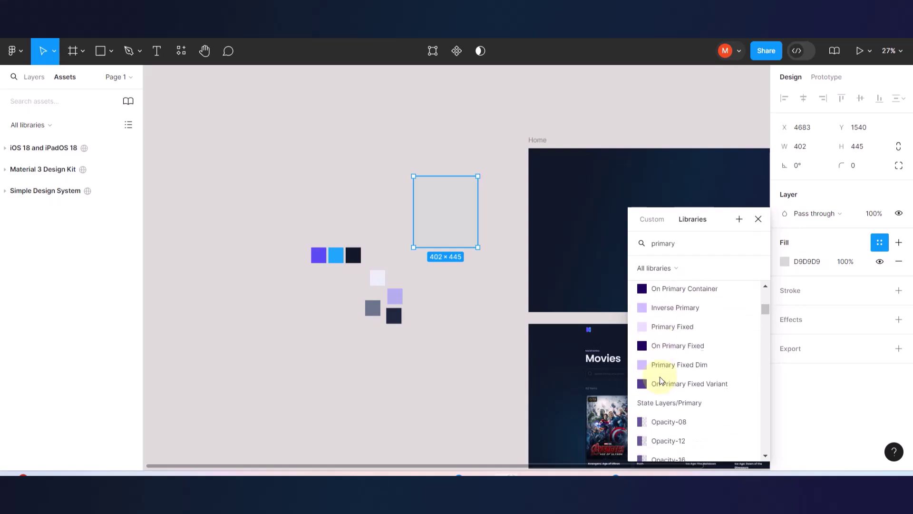
pyautogui.scroll(-3, 660, 377)
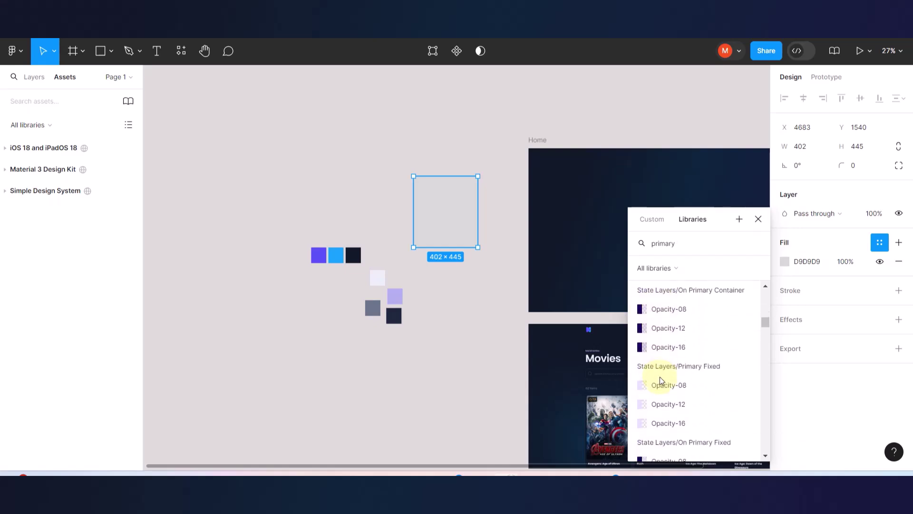
pyautogui.scroll(8, 660, 376)
pyautogui.scroll(3, 659, 377)
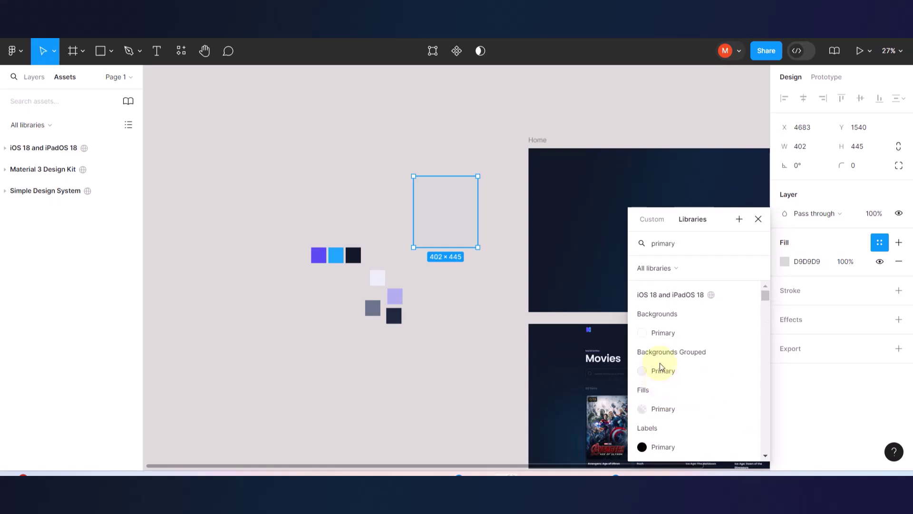
# Search the libraries for App for the test rectangle's fill, and delete the rectangle.
pyautogui.doubleClick(681, 243)
pyautogui.press('BackSpace')
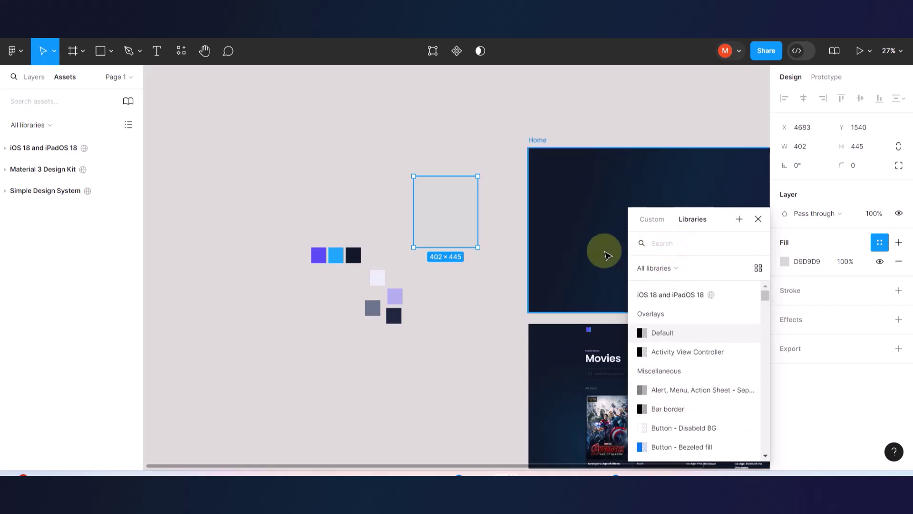
pyautogui.write('App')
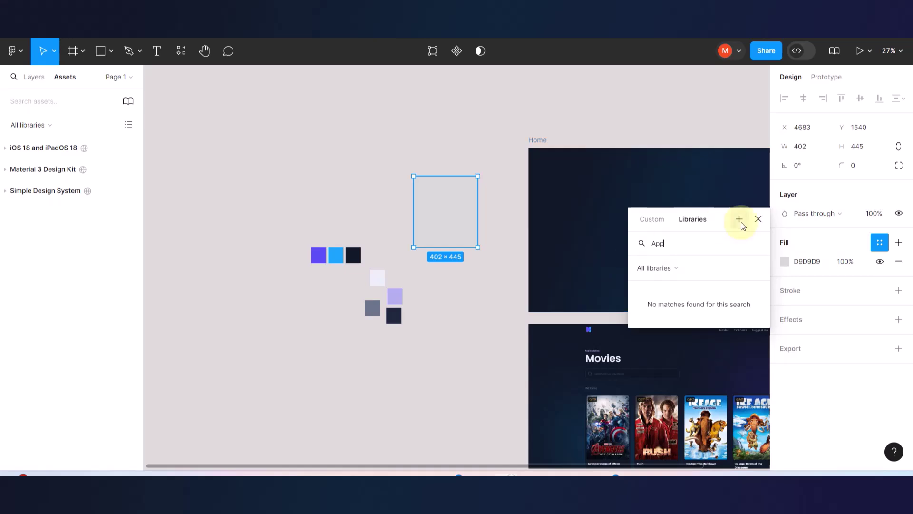
pyautogui.click(758, 220)
pyautogui.click(474, 306)
pyautogui.click(465, 238)
pyautogui.press('Delete')
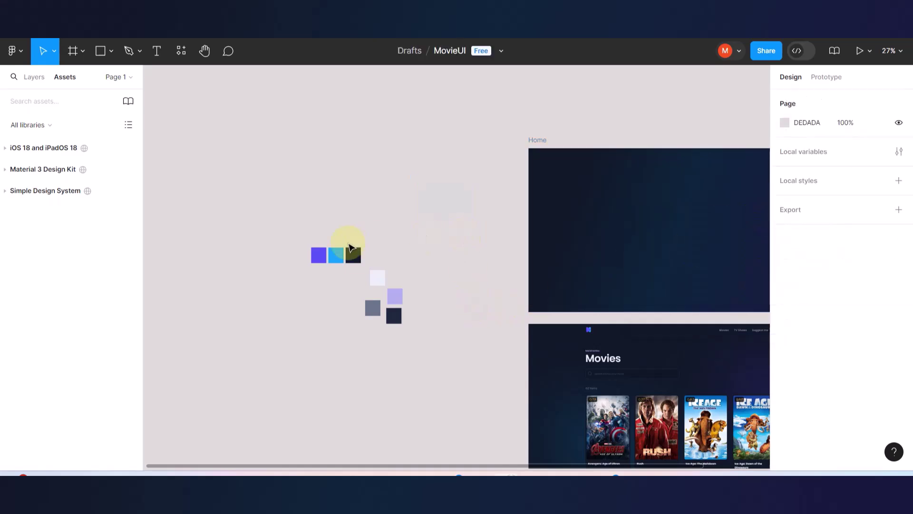
# Create a colour style named AppPrimary from the purple square's 5A4AF4 fill.
pyautogui.click(319, 254)
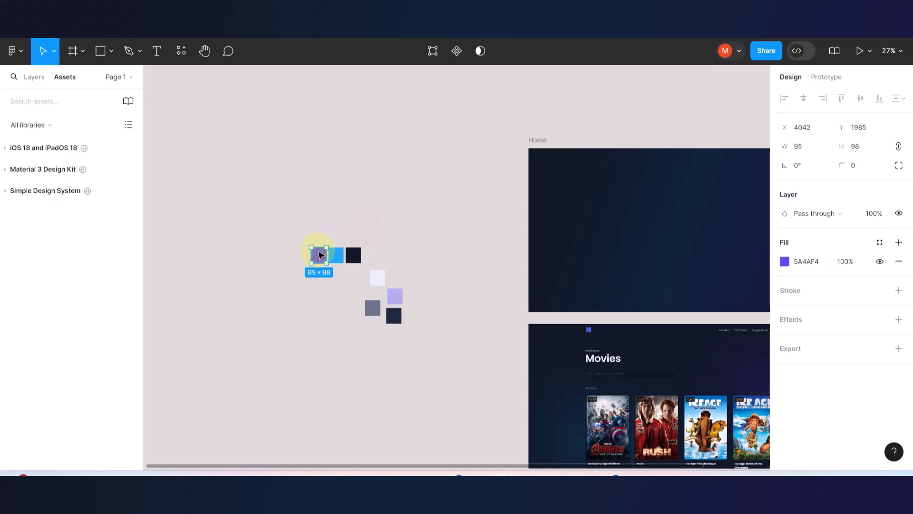
pyautogui.click(880, 243)
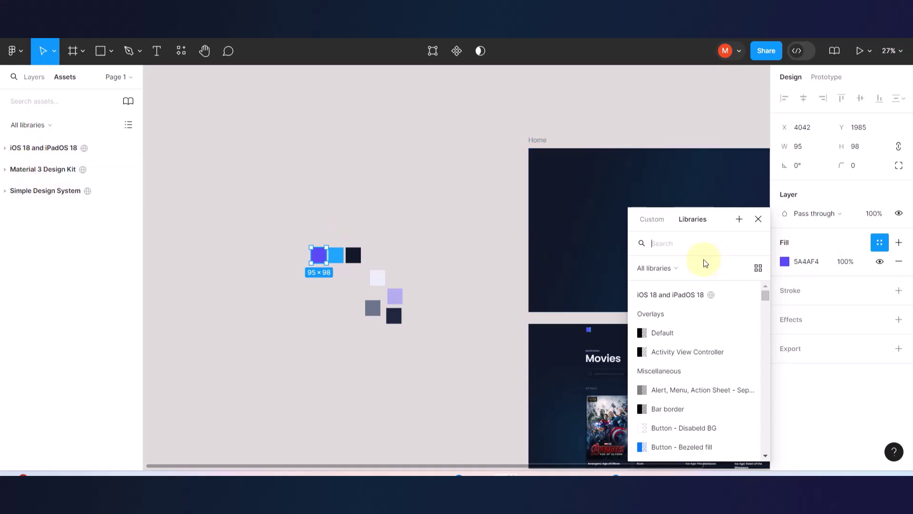
pyautogui.write('A')
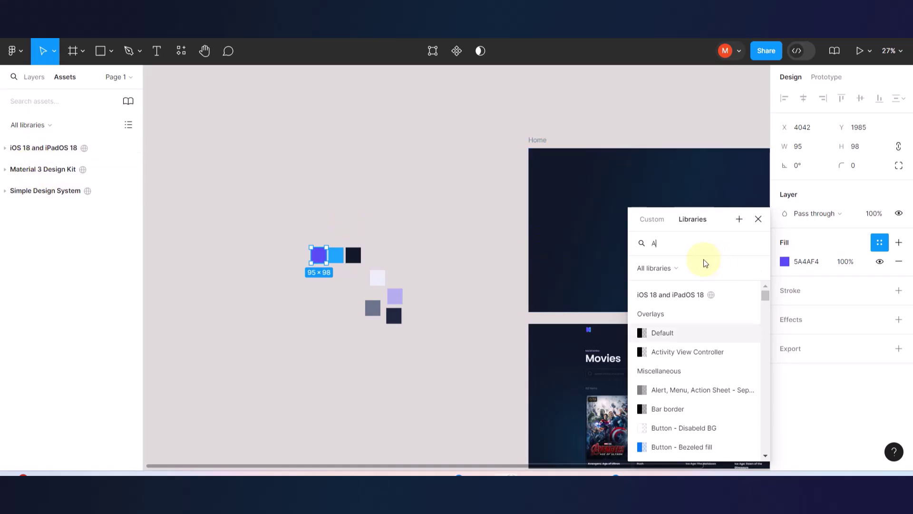
pyautogui.click(739, 219)
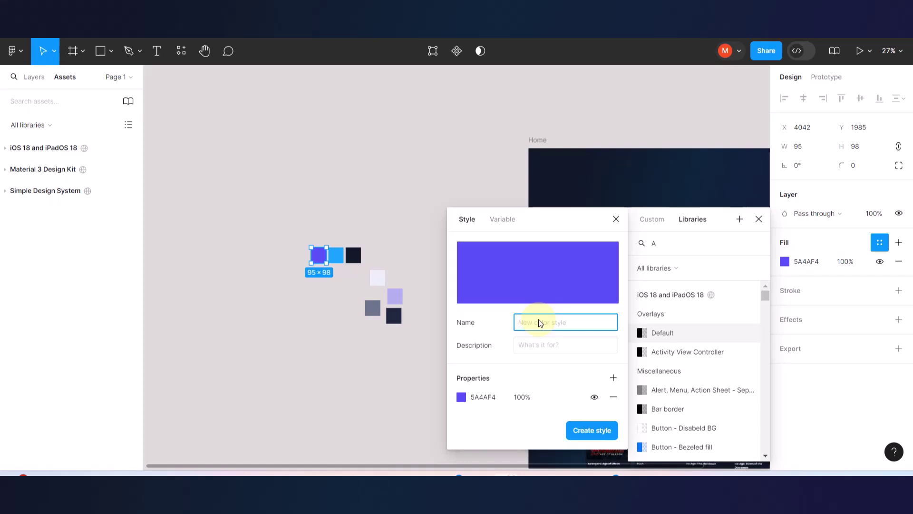
pyautogui.write('AppPrimary')
pyautogui.click(585, 431)
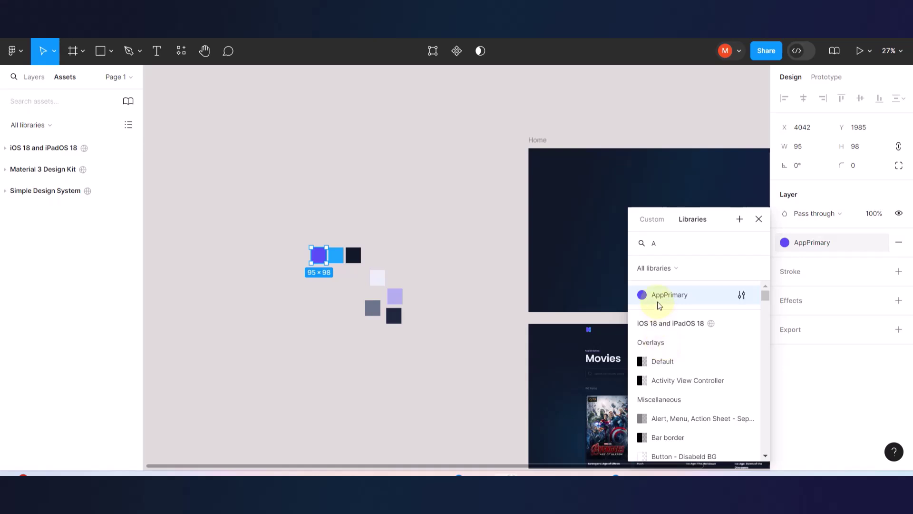
pyautogui.moveTo(801, 243)
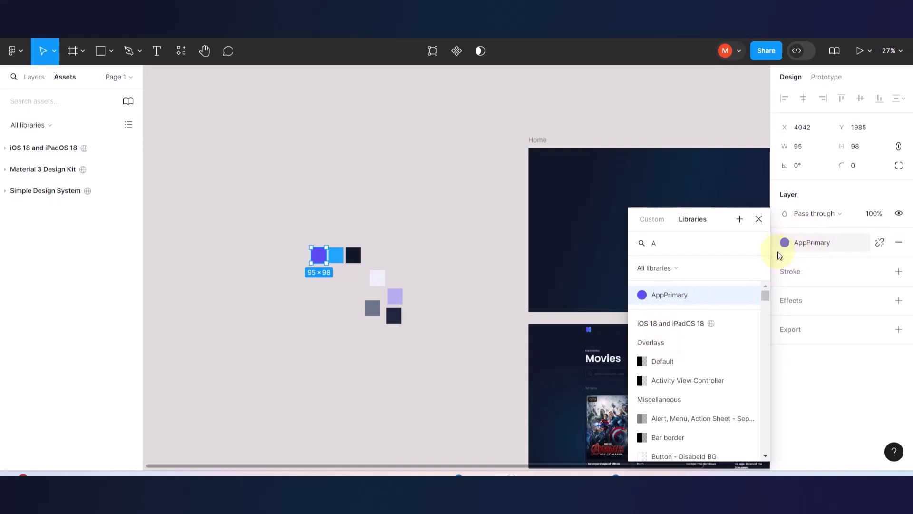
pyautogui.click(428, 181)
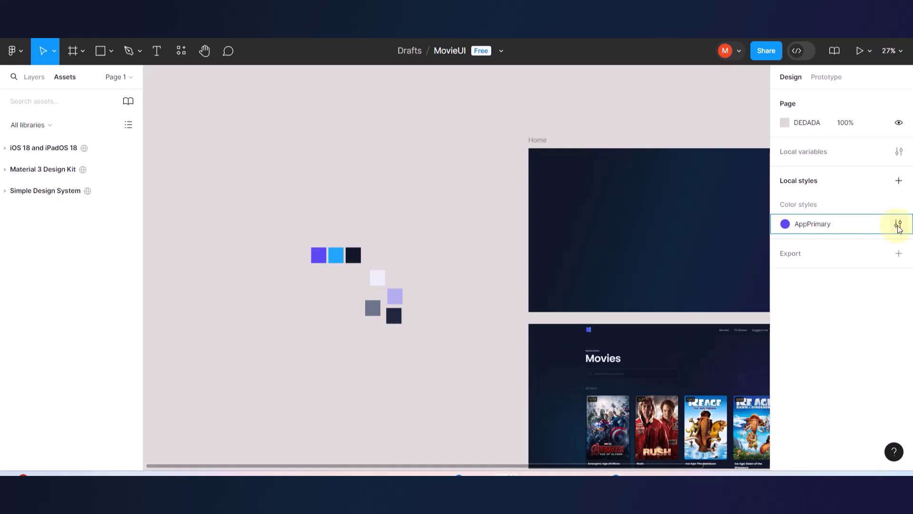
# Delete the AppPrimary colour style and recreate it as App/AppPrimary from the purple square's 5A4AF4 fill.
pyautogui.rightClick(880, 225)
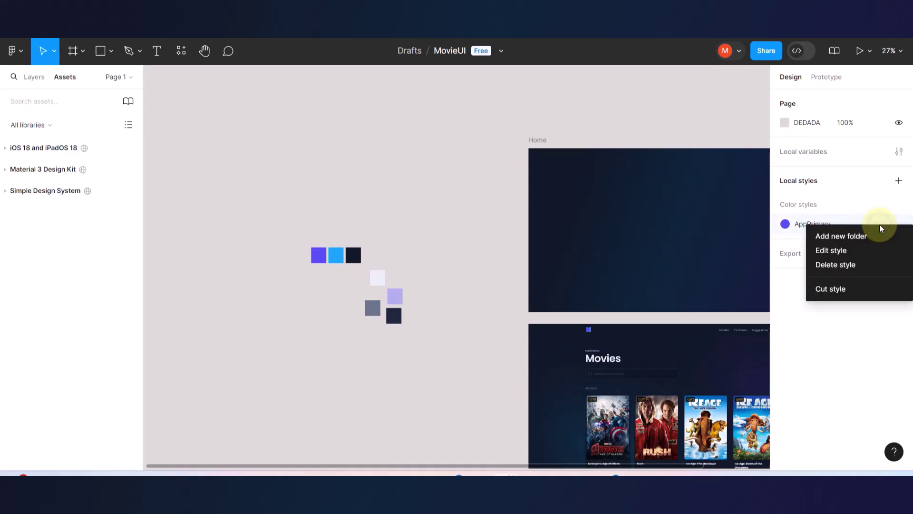
pyautogui.click(836, 264)
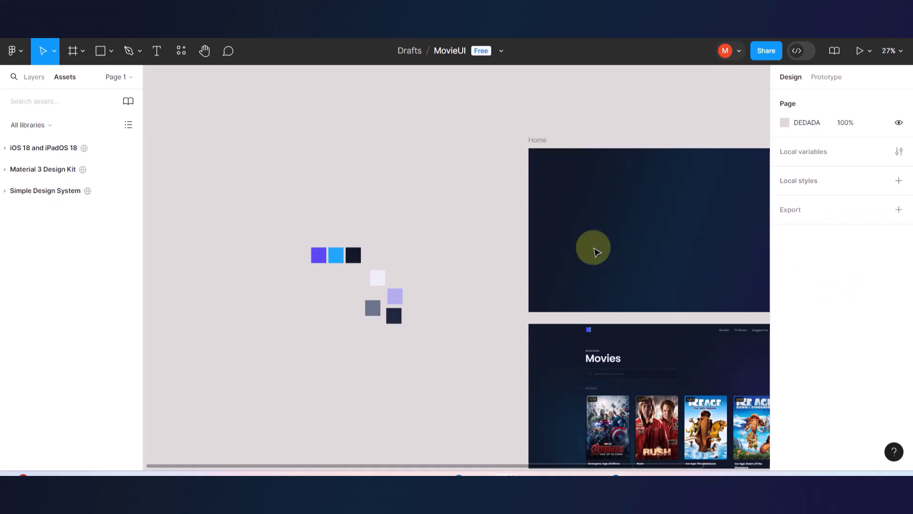
pyautogui.click(318, 263)
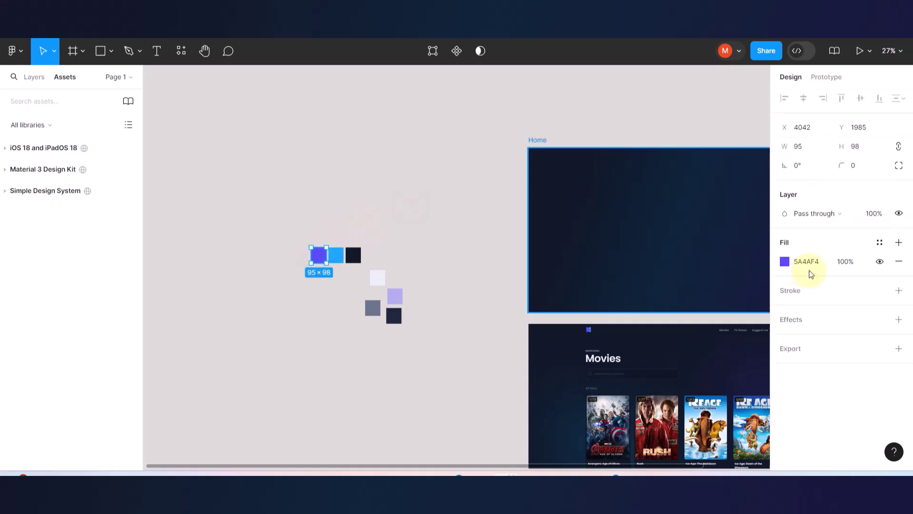
pyautogui.click(880, 242)
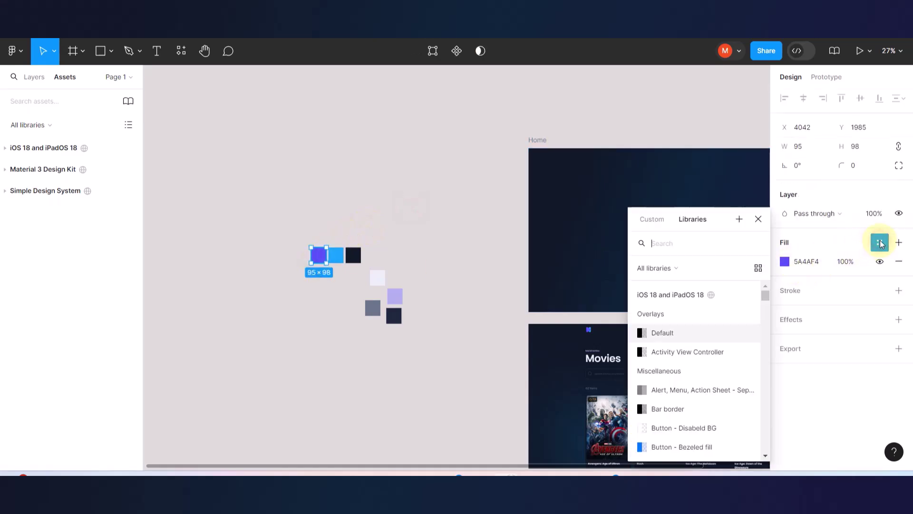
pyautogui.click(739, 219)
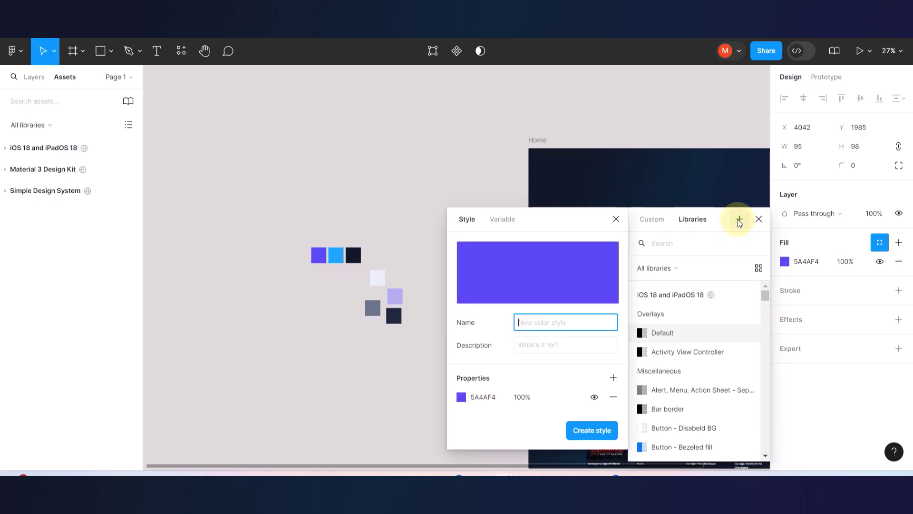
pyautogui.write('App')
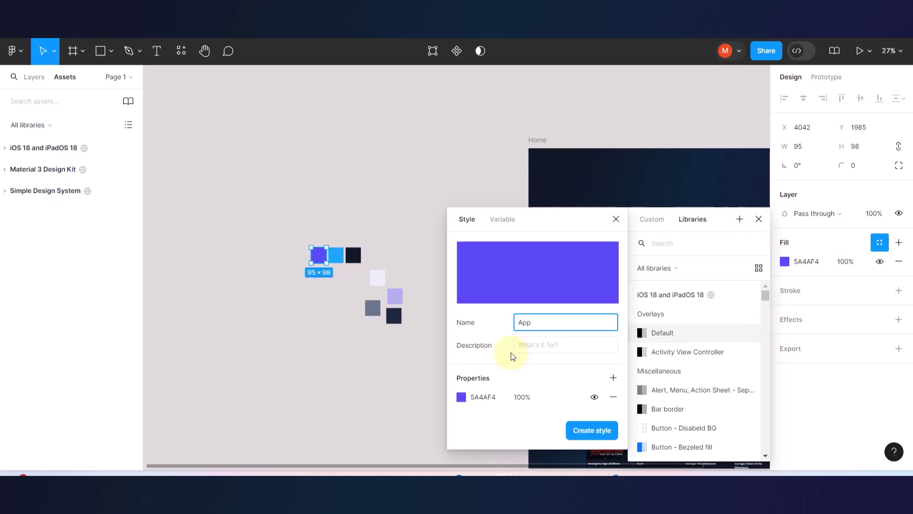
pyautogui.write('/AppPrimary')
pyautogui.moveTo(534, 322); pyautogui.dragTo(517, 323)
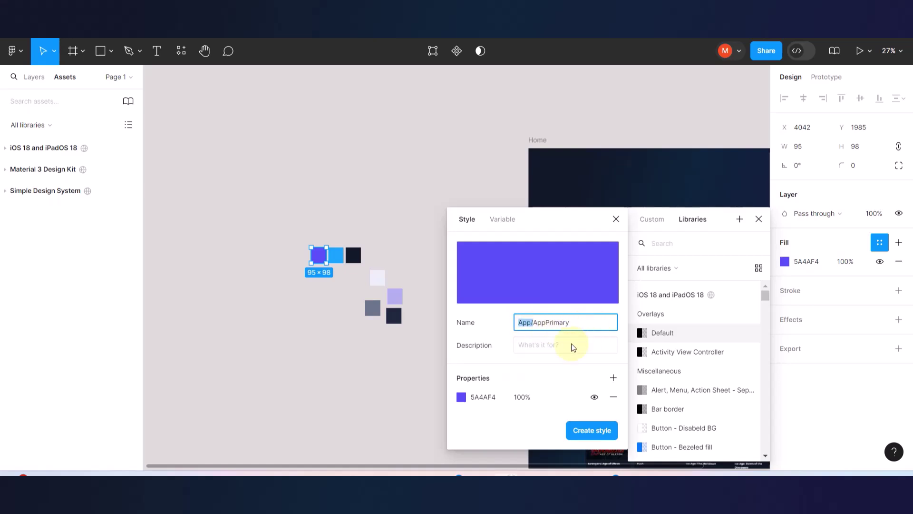
pyautogui.click(592, 430)
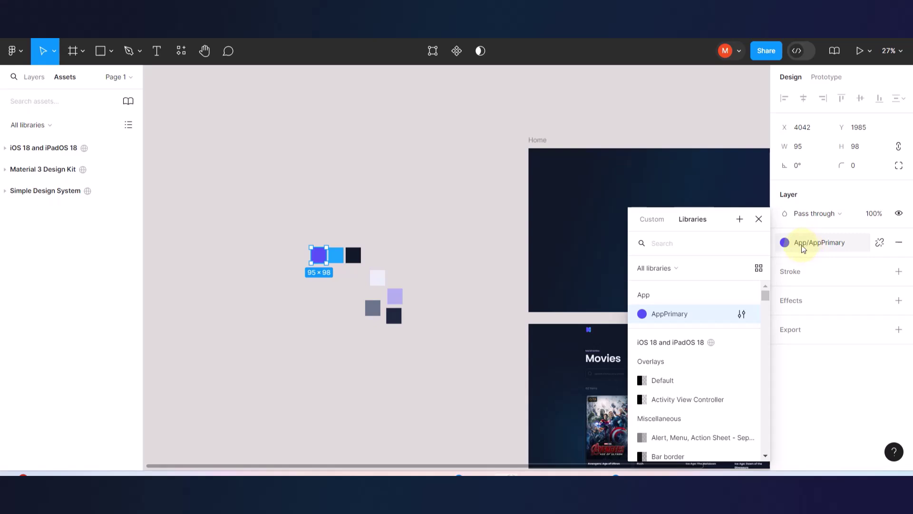
# Examine the App folder in the local colour styles, collapsing and expanding it to check how its styles are grouped.
pyautogui.click(388, 195)
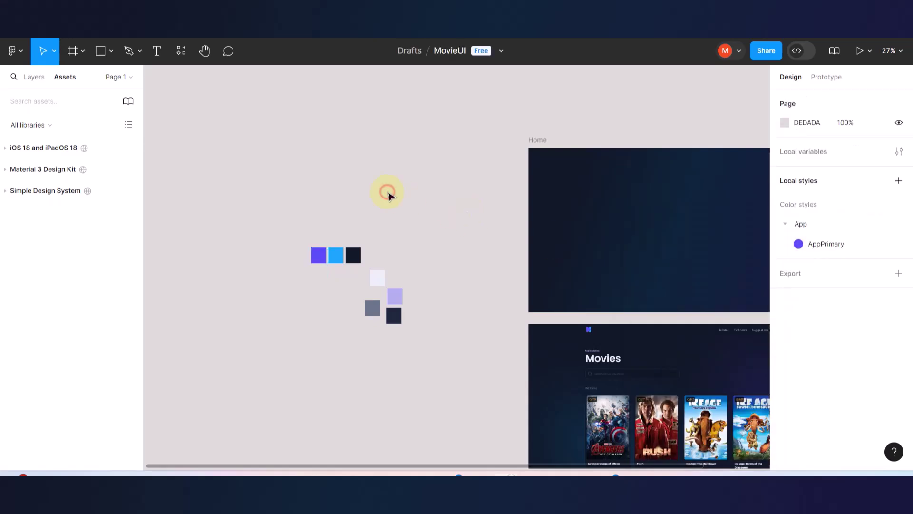
pyautogui.click(786, 224)
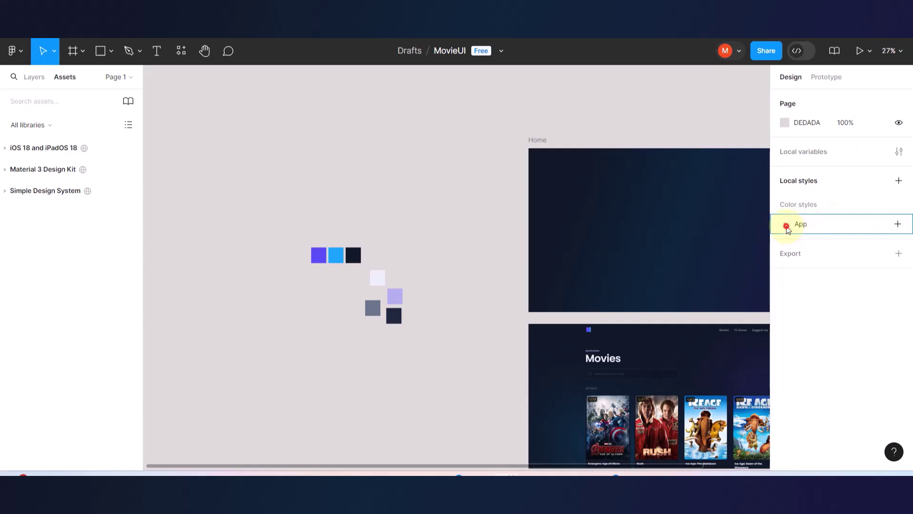
pyautogui.click(785, 225)
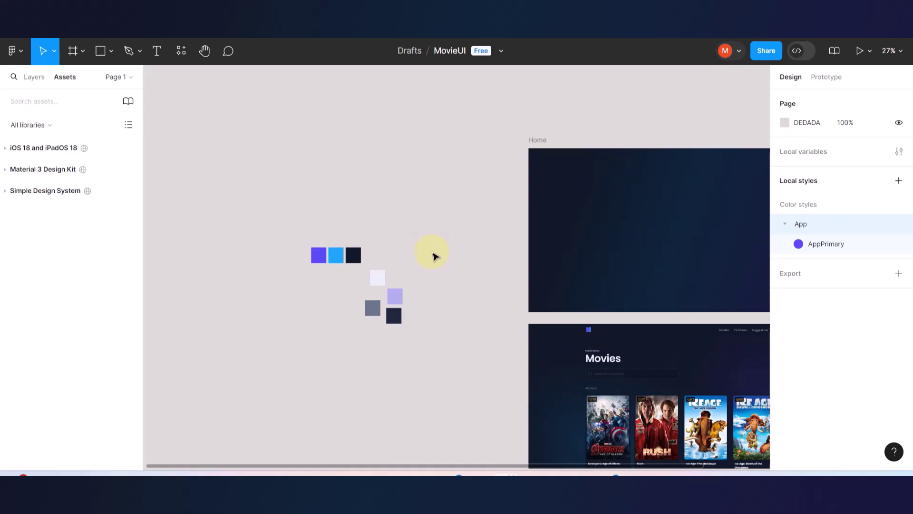
pyautogui.scroll(-3, 433, 256)
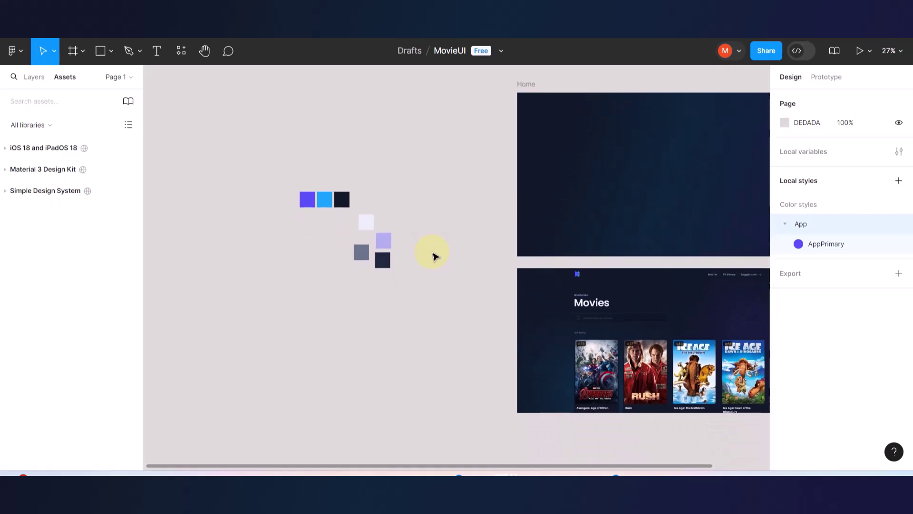
pyautogui.click(451, 234)
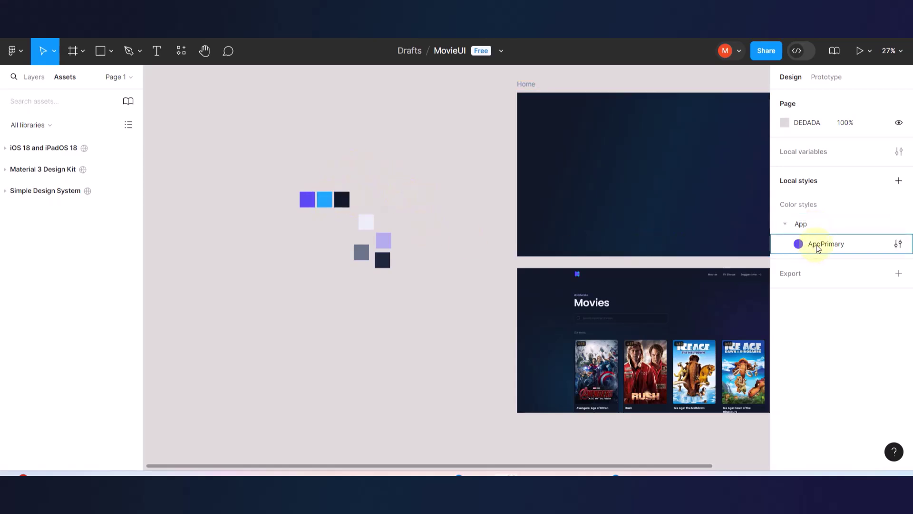
pyautogui.click(788, 223)
pyautogui.click(786, 224)
pyautogui.click(785, 224)
# Create a colour style named App/AppSecondary from the blue square's 1EA5FC fill.
pyautogui.scroll(5, 328, 214)
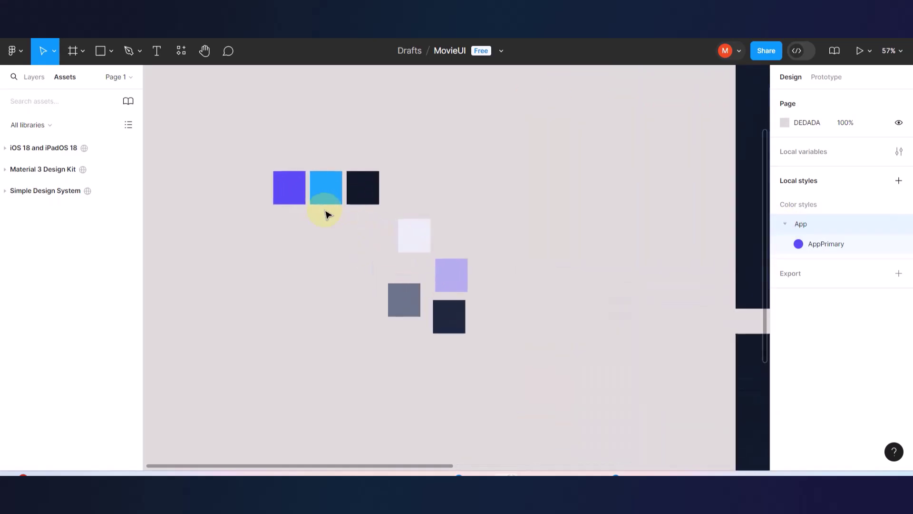
pyautogui.click(327, 188)
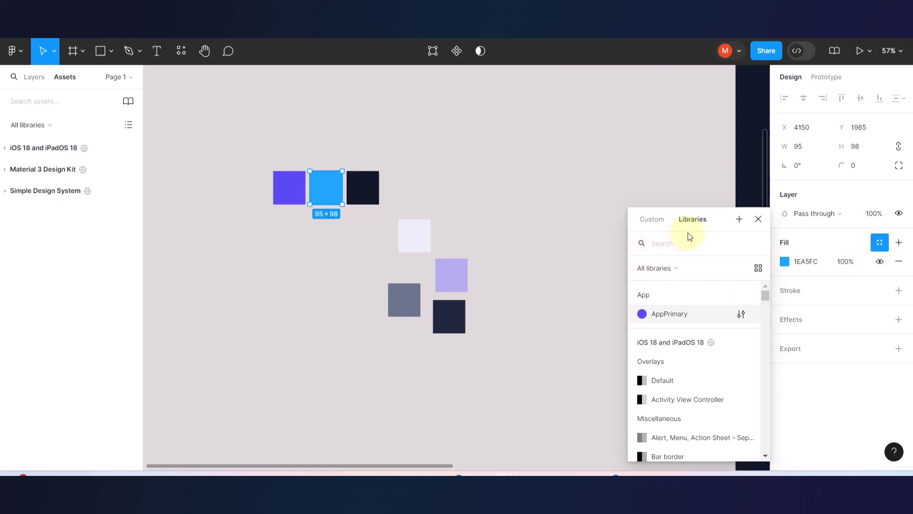
pyautogui.click(734, 219)
pyautogui.write('App/')
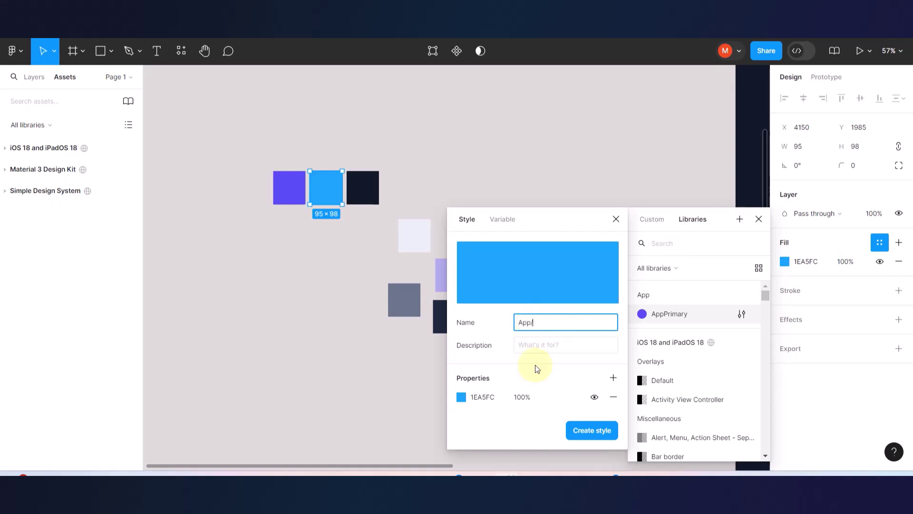
pyautogui.write('AppSecondary')
pyautogui.click(591, 429)
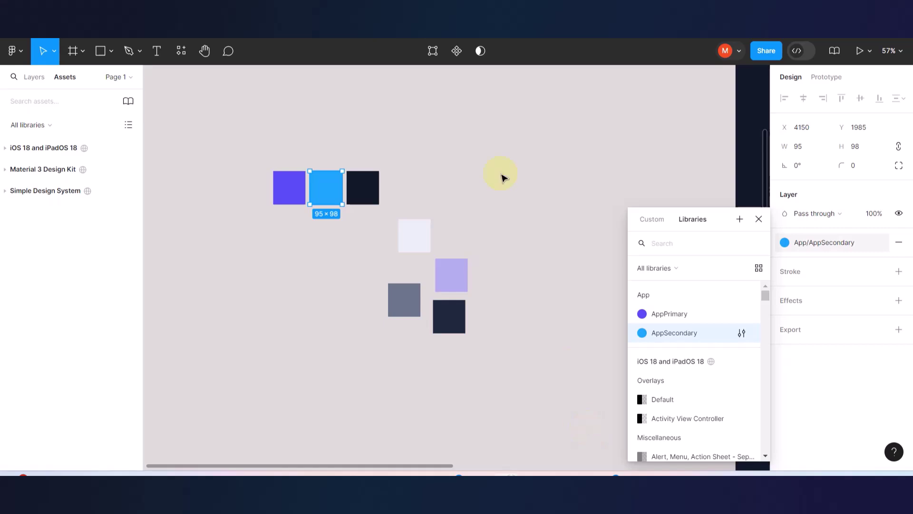
pyautogui.click(502, 178)
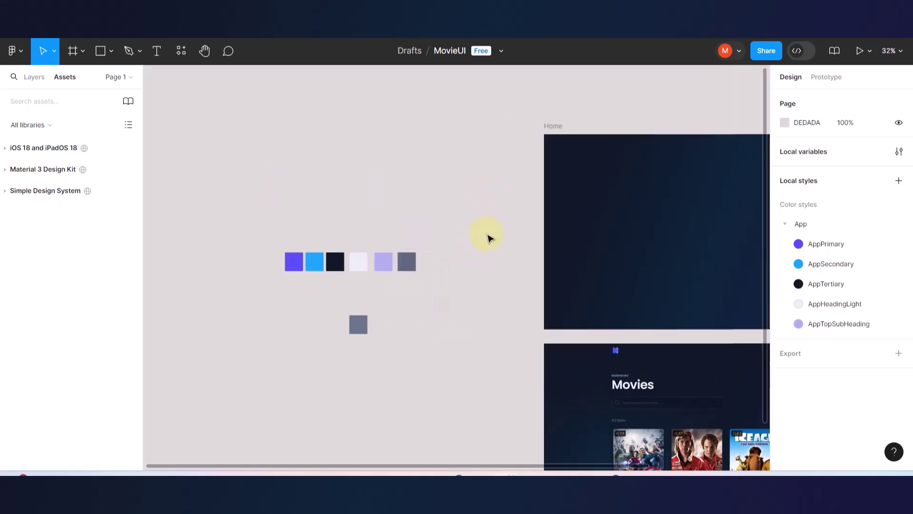
# Delete the separate App/AppGray square below the row of six colour swatches.
pyautogui.scroll(-2, 433, 340)
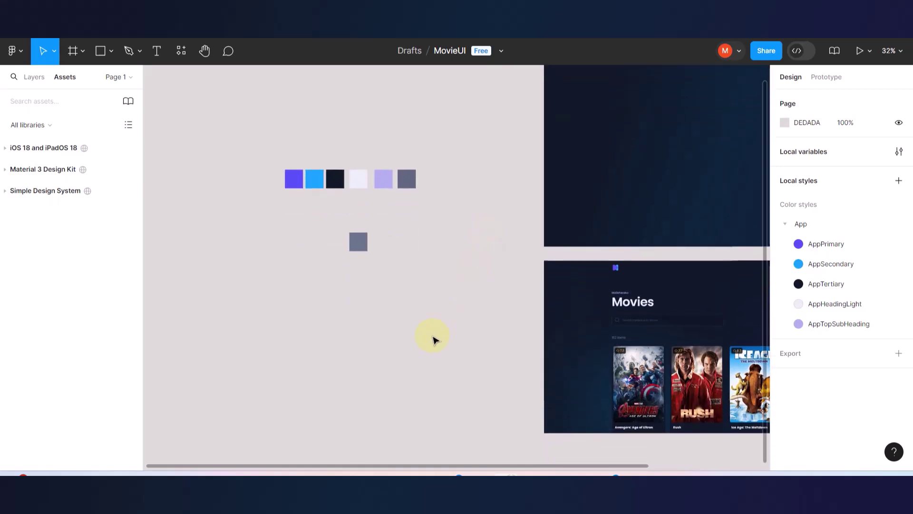
pyautogui.scroll(3, 383, 291)
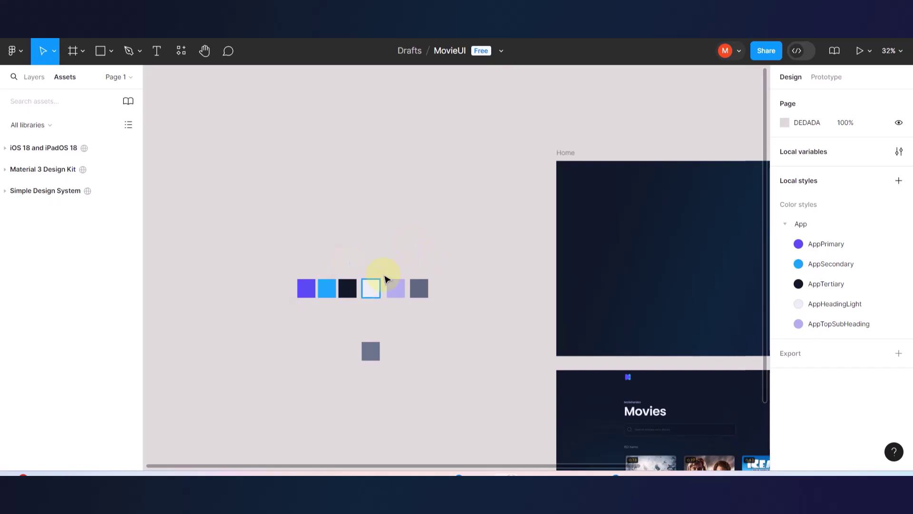
pyautogui.moveTo(430, 265); pyautogui.dragTo(302, 302)
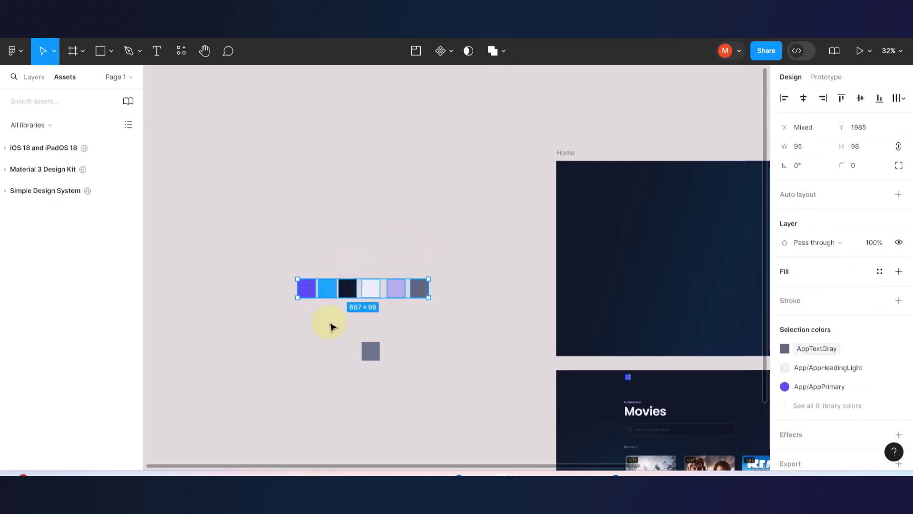
pyautogui.scroll(-1, 434, 332)
pyautogui.click(431, 341)
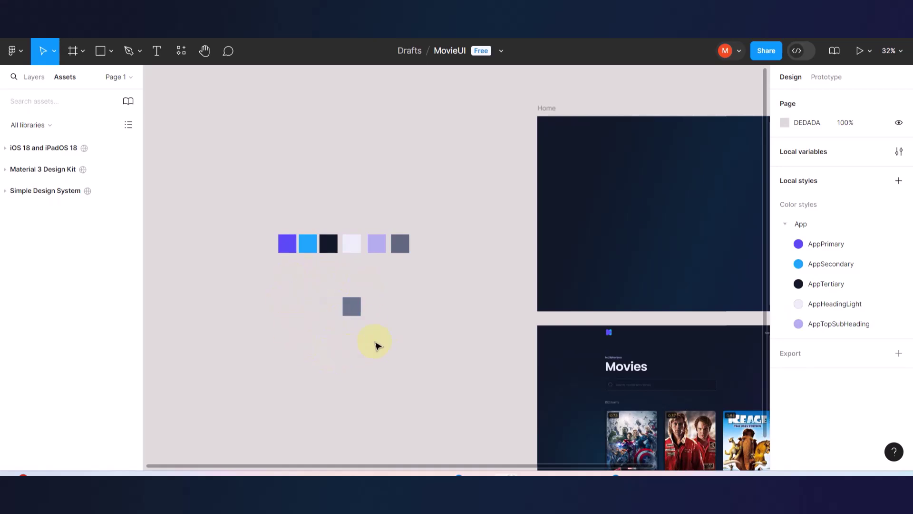
pyautogui.click(354, 310)
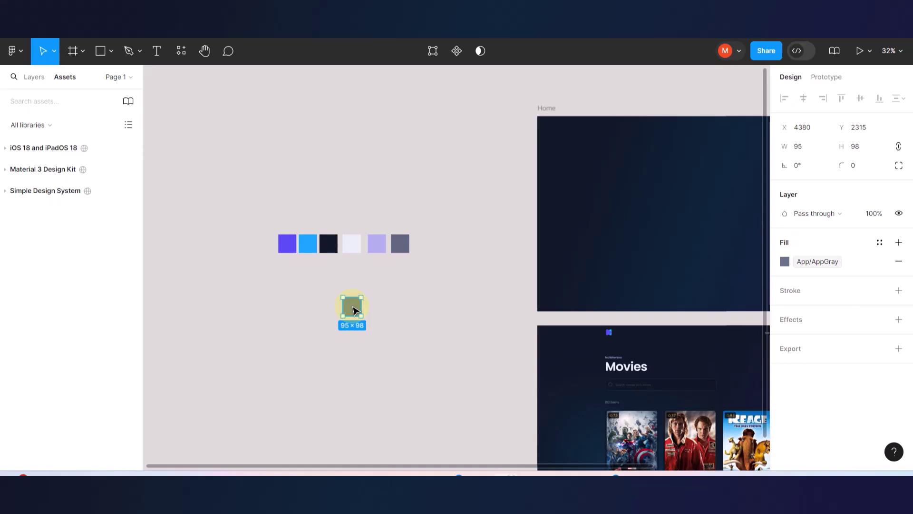
pyautogui.press('Delete')
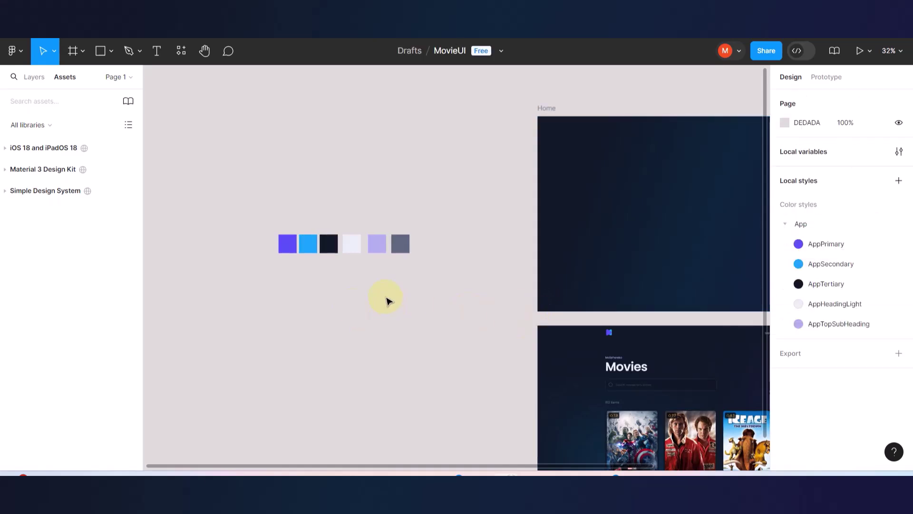
# Move the row of six colour swatches down beside the Movies screenshot, to about Y 2561.
pyautogui.scroll(-3, 401, 295)
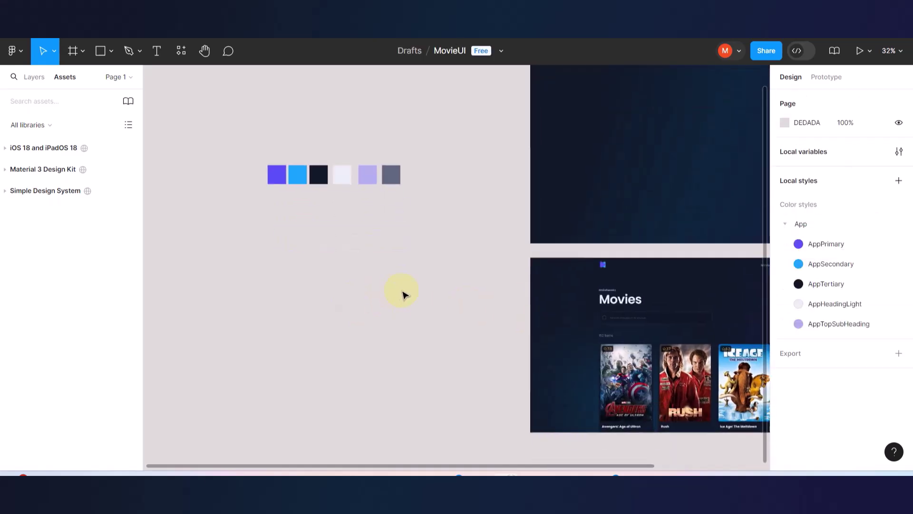
pyautogui.moveTo(435, 208); pyautogui.dragTo(417, 220)
pyautogui.moveTo(364, 230); pyautogui.dragTo(255, 159)
pyautogui.moveTo(306, 177); pyautogui.dragTo(353, 293)
pyautogui.scroll(5, 445, 362)
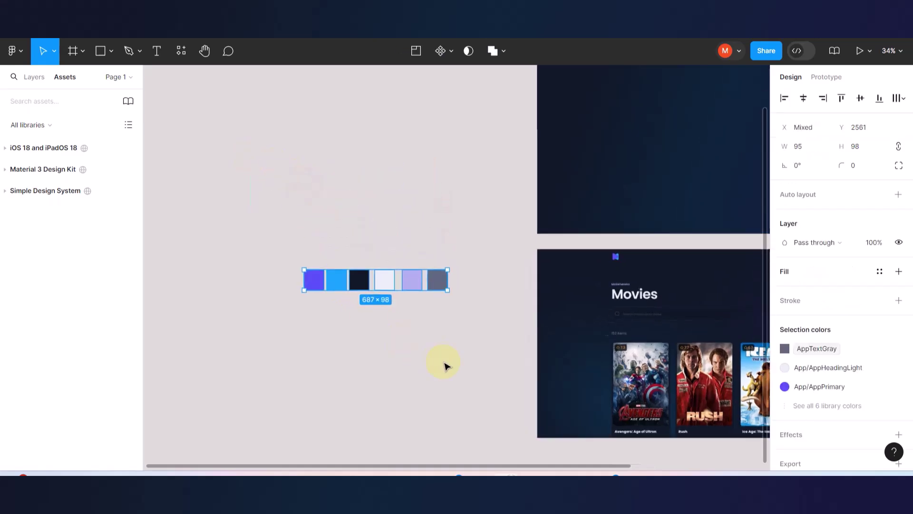
pyautogui.click(481, 311)
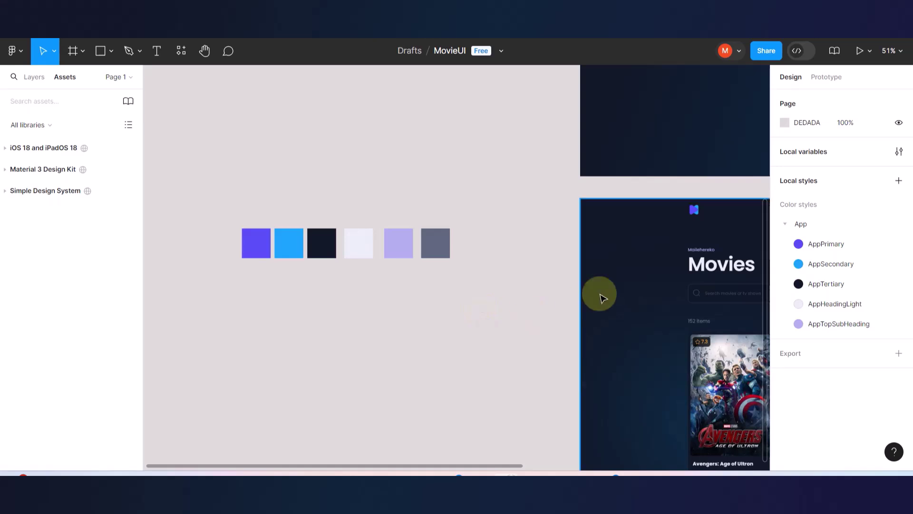
# Check which App colour style is applied to each of the first four squares in the swatch row, from purple to near-white.
pyautogui.click(255, 239)
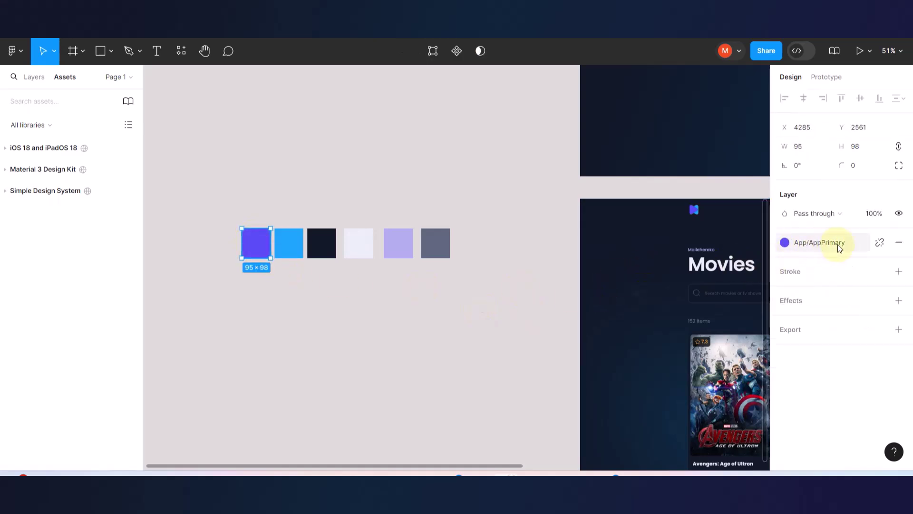
pyautogui.click(293, 252)
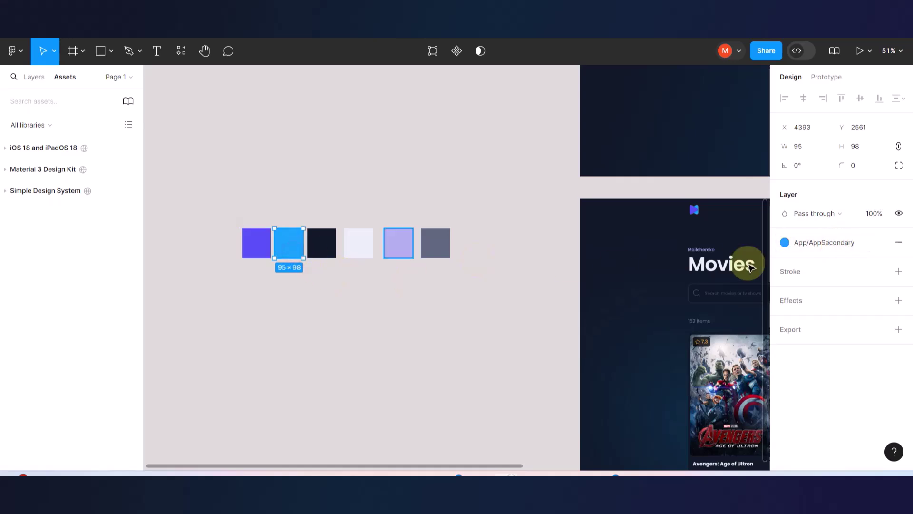
pyautogui.click(324, 245)
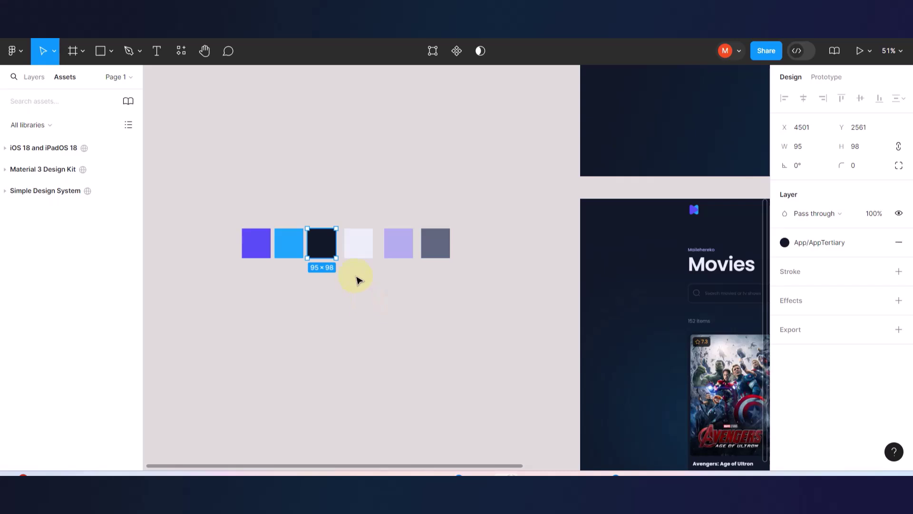
pyautogui.click(359, 251)
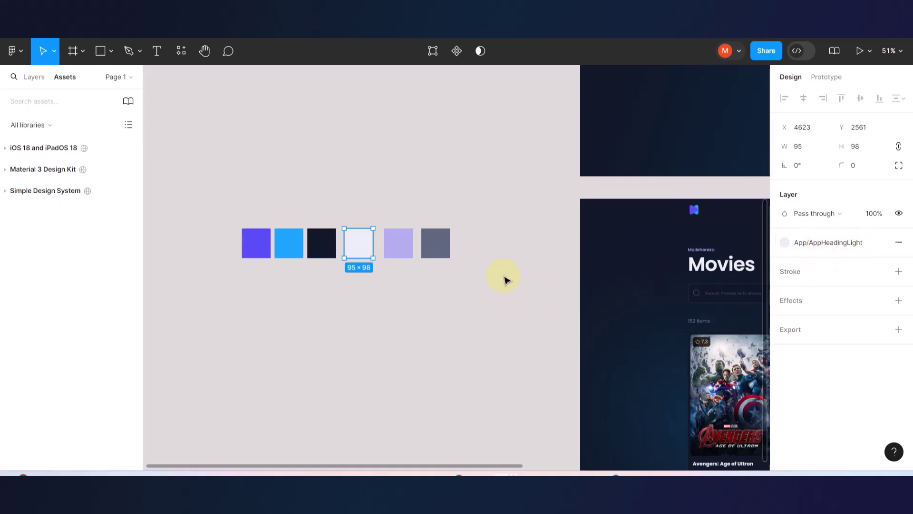
# Examine the Movies heading and the movie card titles in the screenshot up close, comparing their text colour with the AppHeadingLight swatch.
pyautogui.hscroll(3, 504, 279)
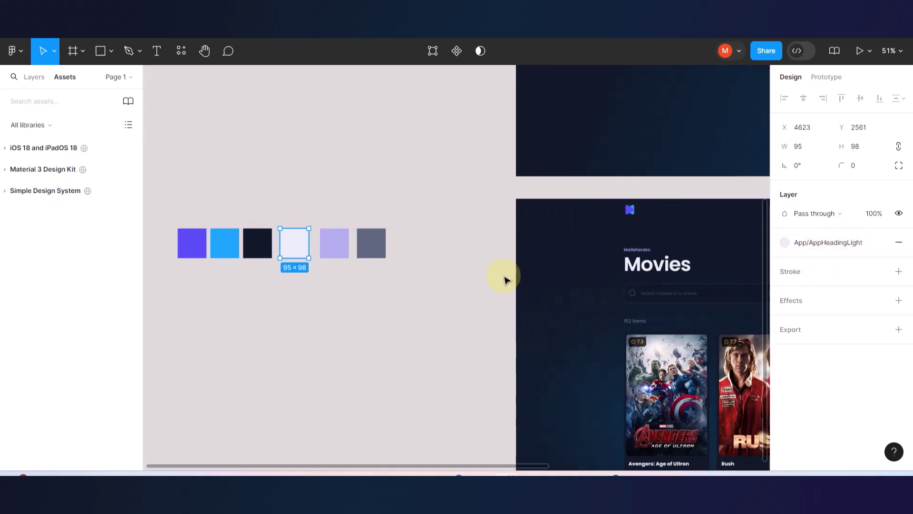
pyautogui.scroll(-2, 506, 280)
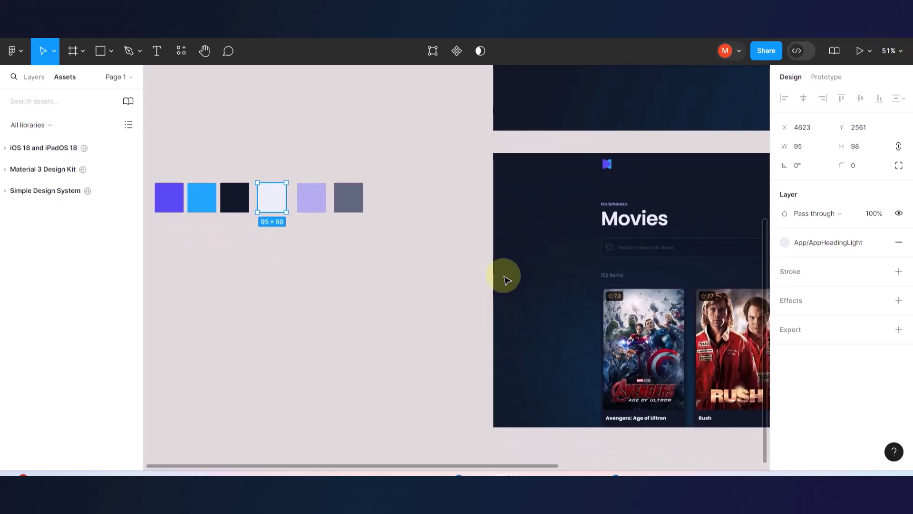
pyautogui.scroll(-3, 505, 279)
pyautogui.hscroll(3, 505, 278)
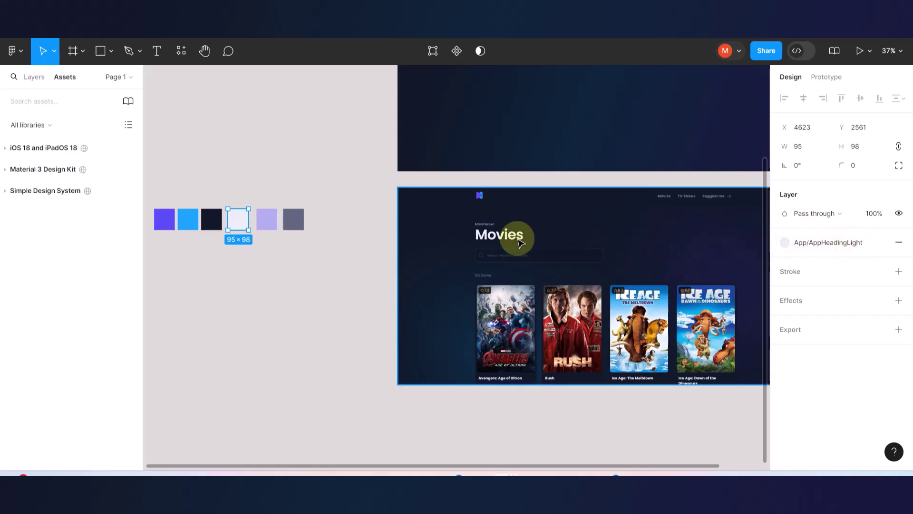
pyautogui.scroll(5, 501, 335)
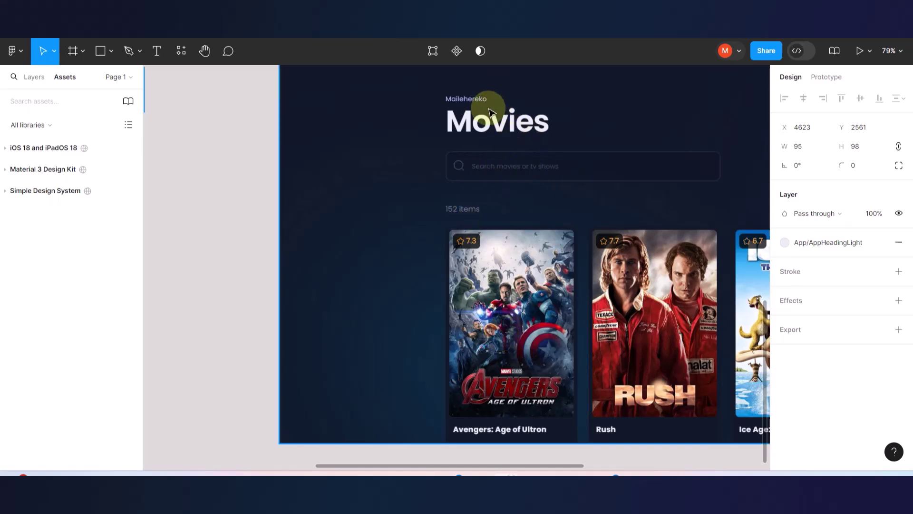
pyautogui.scroll(-3, 523, 262)
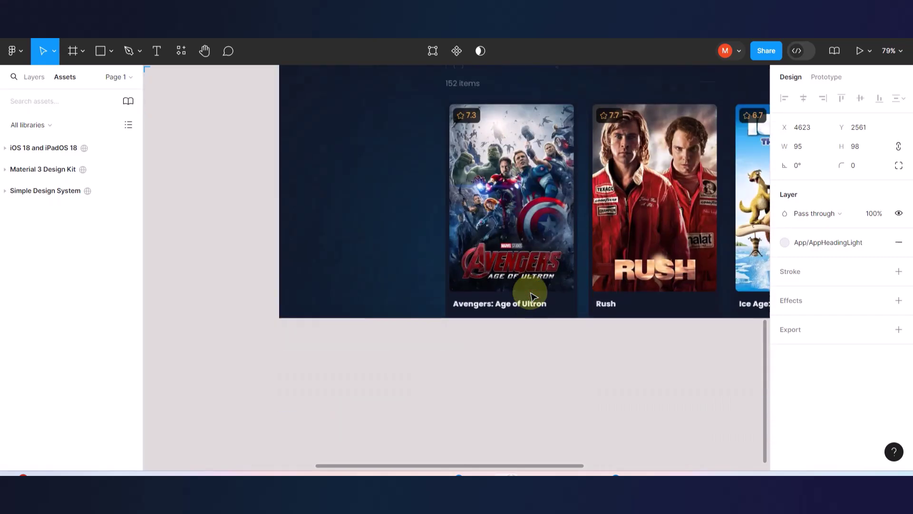
pyautogui.scroll(5, 526, 316)
pyautogui.scroll(5, 526, 316)
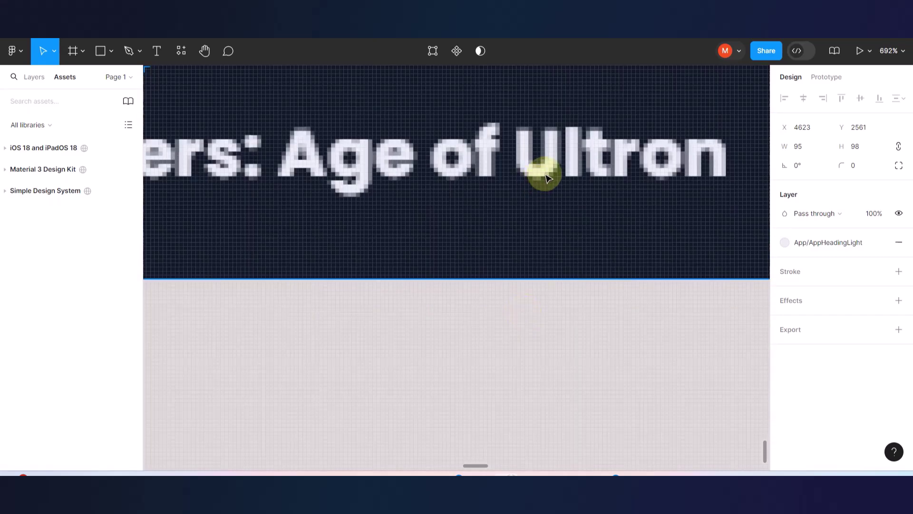
pyautogui.scroll(-1, 570, 223)
pyautogui.scroll(-5, 578, 232)
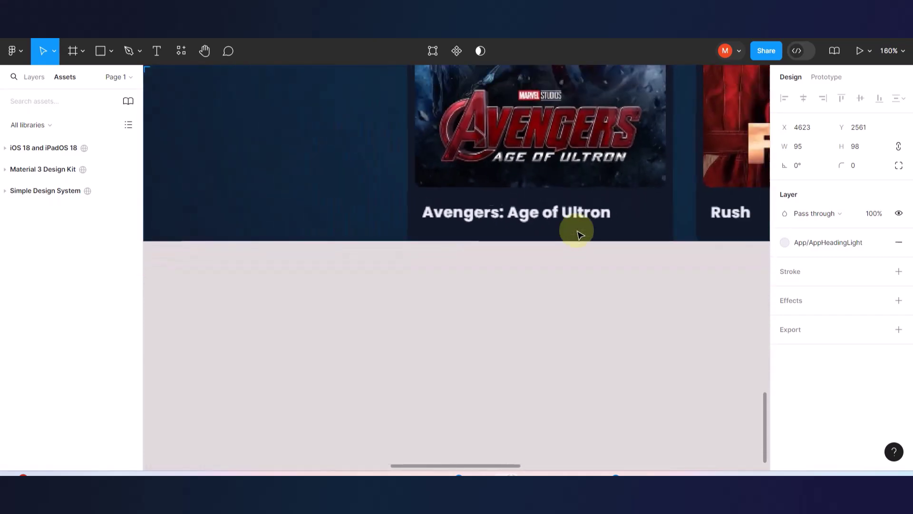
pyautogui.scroll(1, 560, 231)
pyautogui.scroll(2, 561, 231)
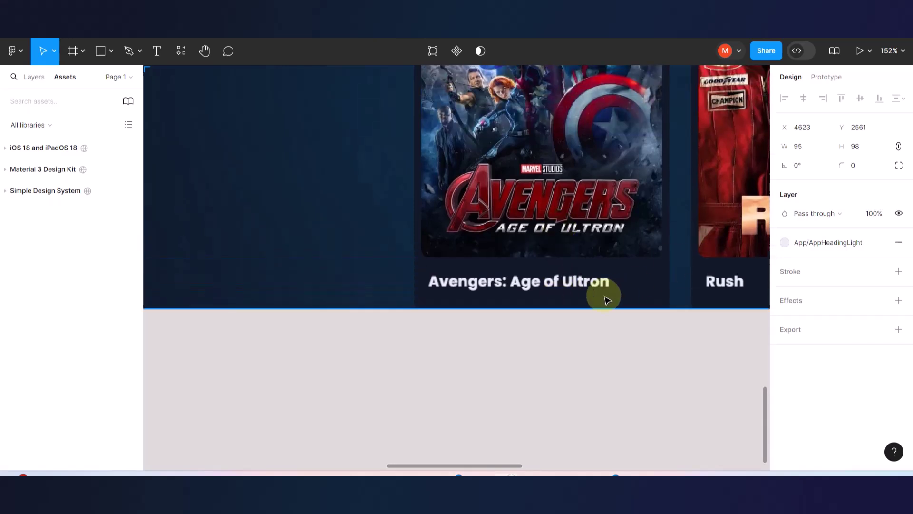
pyautogui.scroll(-3, 609, 295)
pyautogui.scroll(-3, 552, 285)
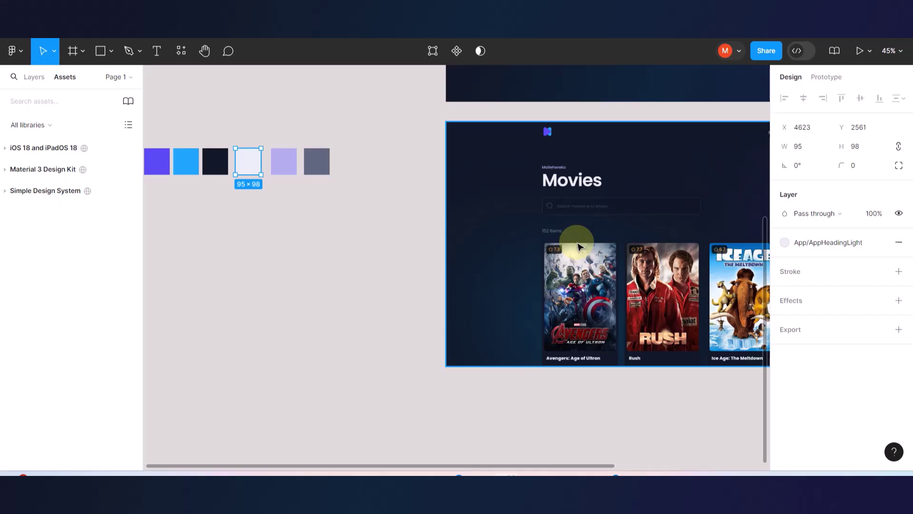
pyautogui.hscroll(3, 579, 246)
pyautogui.scroll(-2, 580, 245)
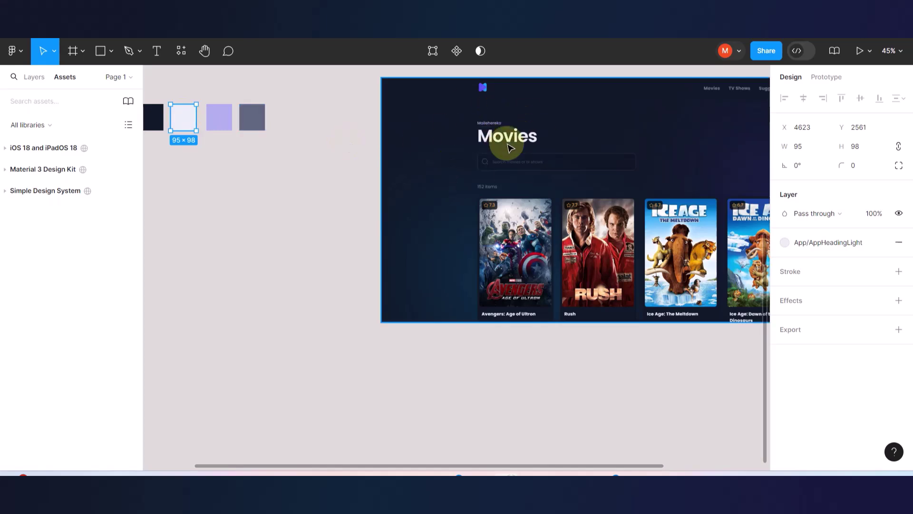
pyautogui.hscroll(5, 507, 145)
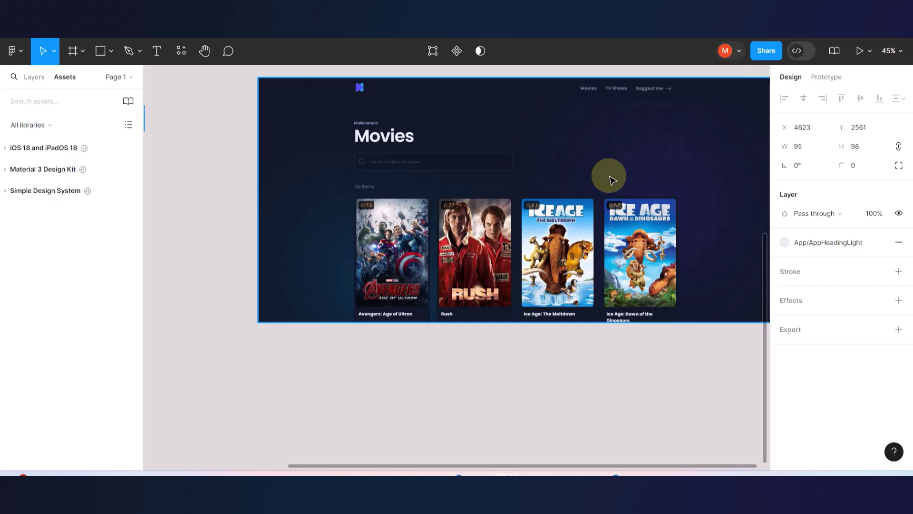
pyautogui.hscroll(-3, 612, 179)
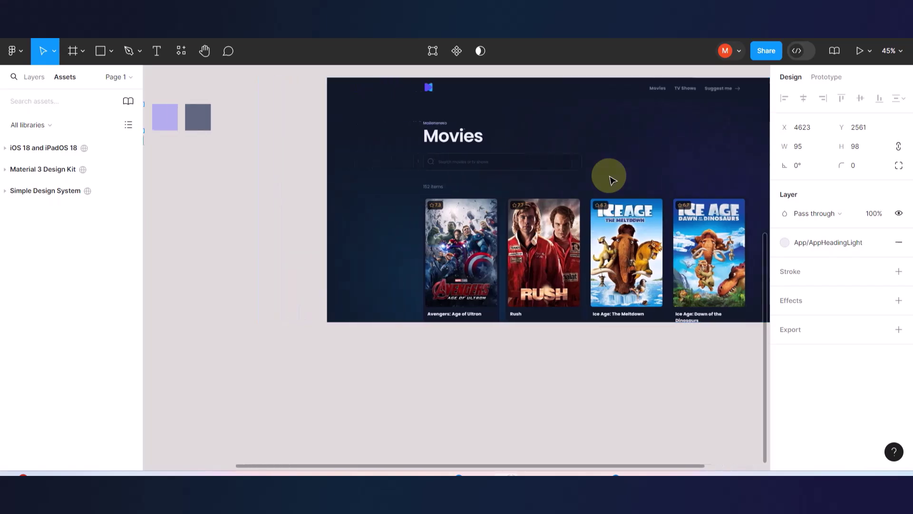
pyautogui.hscroll(-3, 613, 180)
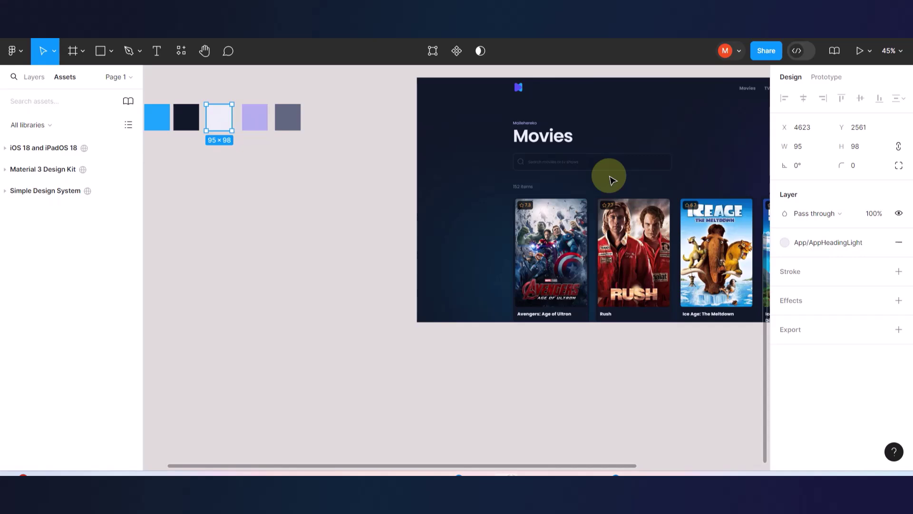
# Check the lavender square's colour style and compare it with the small Mailehereko text above the Movies heading.
pyautogui.click(256, 119)
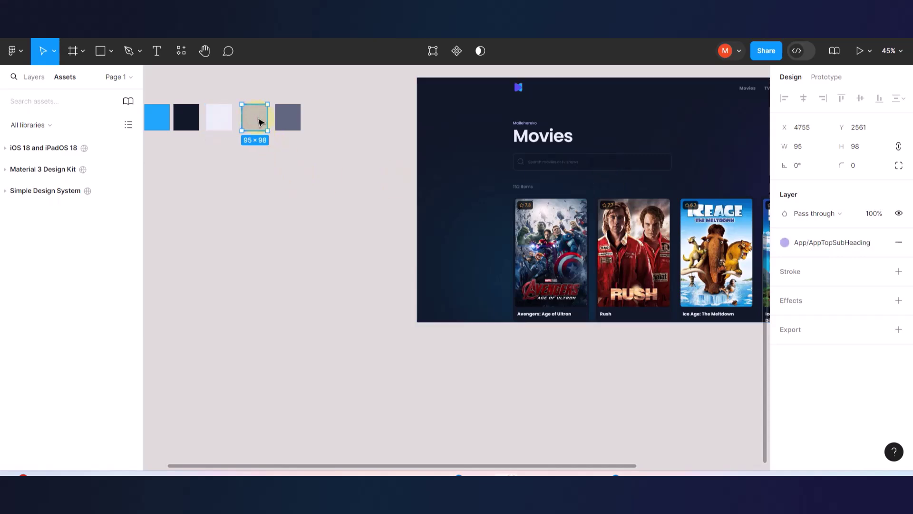
pyautogui.scroll(10, 535, 126)
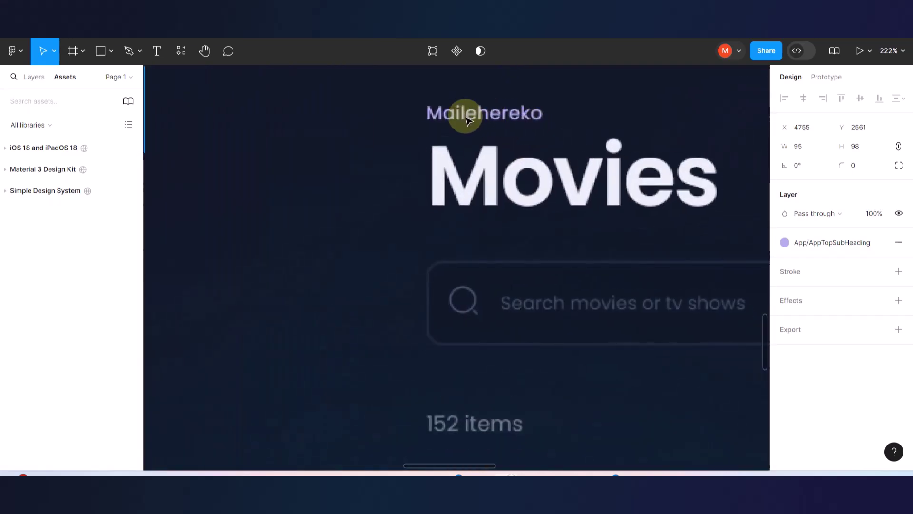
pyautogui.scroll(-5, 508, 137)
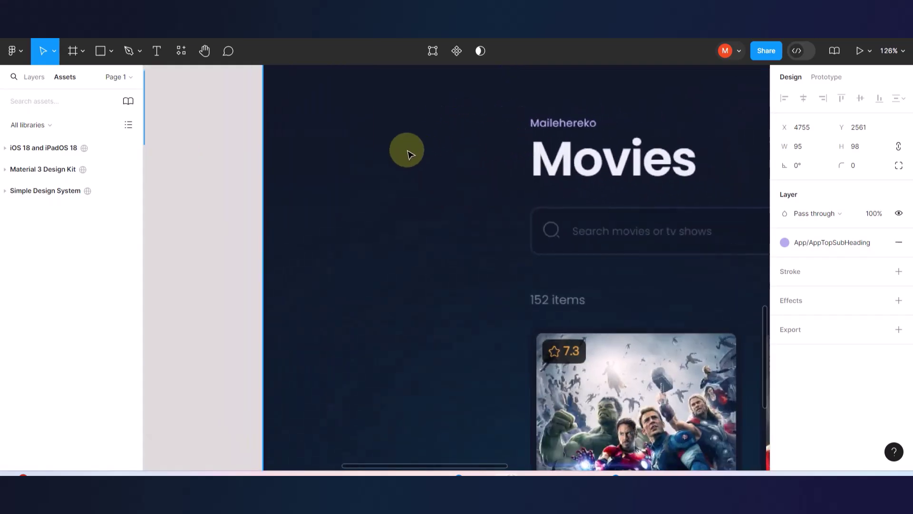
# Examine the Movies reference's subheading and item-count text against the lavender and gray swatches.
pyautogui.scroll(-4, 423, 209)
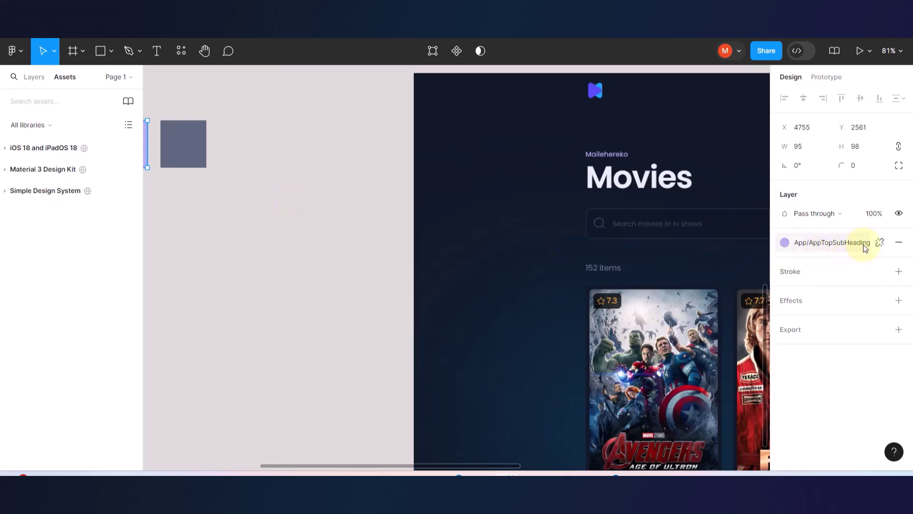
pyautogui.scroll(6, 609, 171)
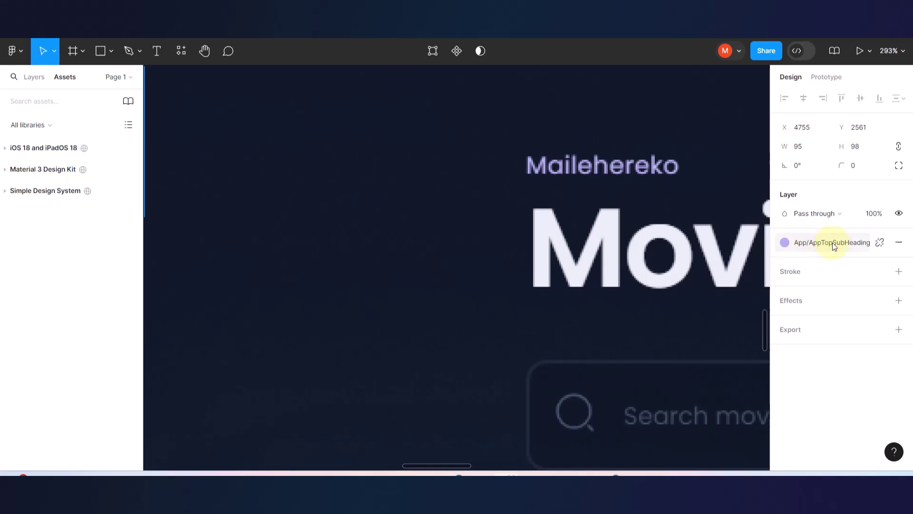
pyautogui.scroll(-5, 594, 281)
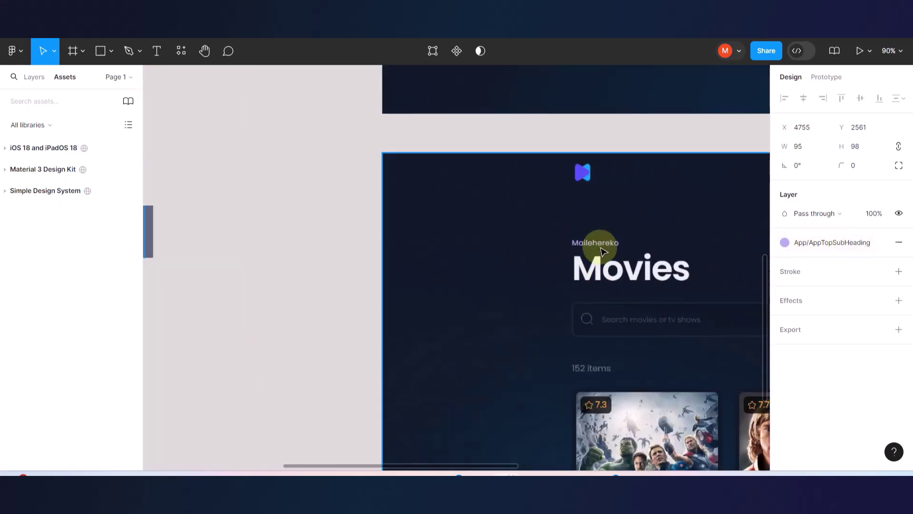
pyautogui.scroll(-5, 602, 250)
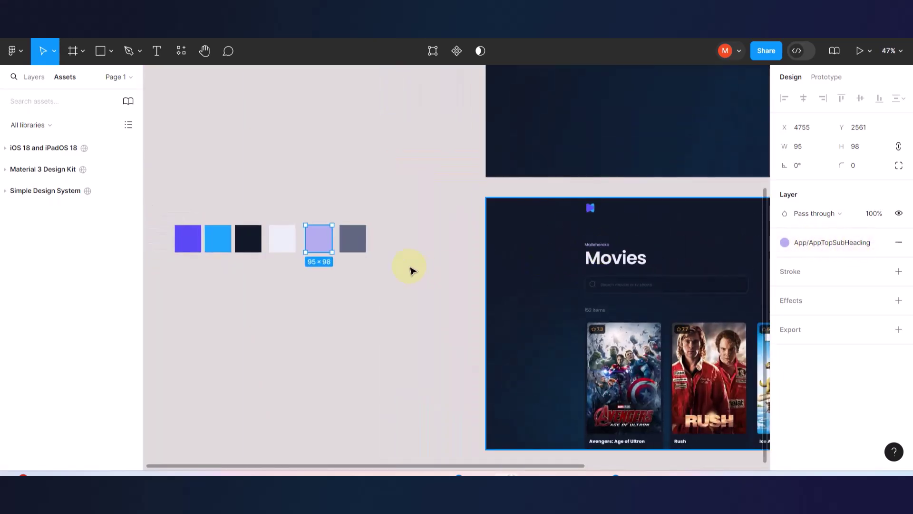
pyautogui.click(349, 234)
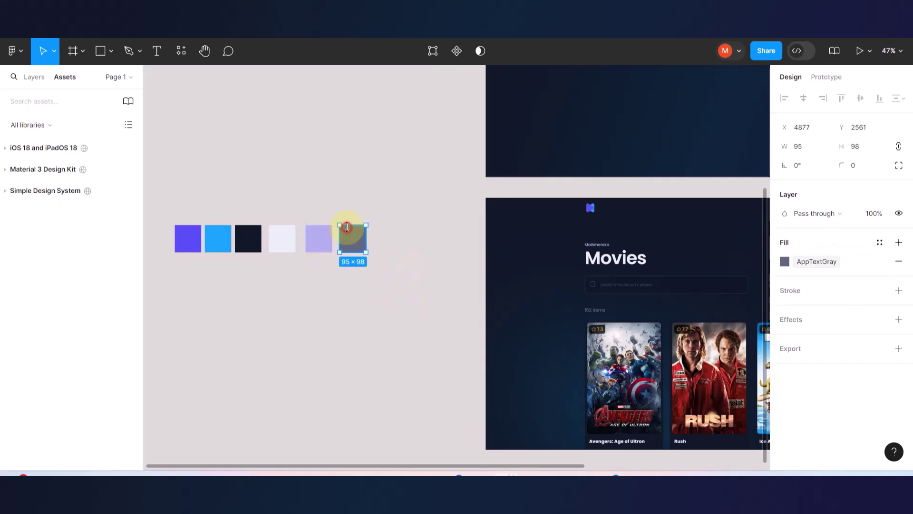
pyautogui.scroll(5, 620, 312)
pyautogui.scroll(5, 620, 311)
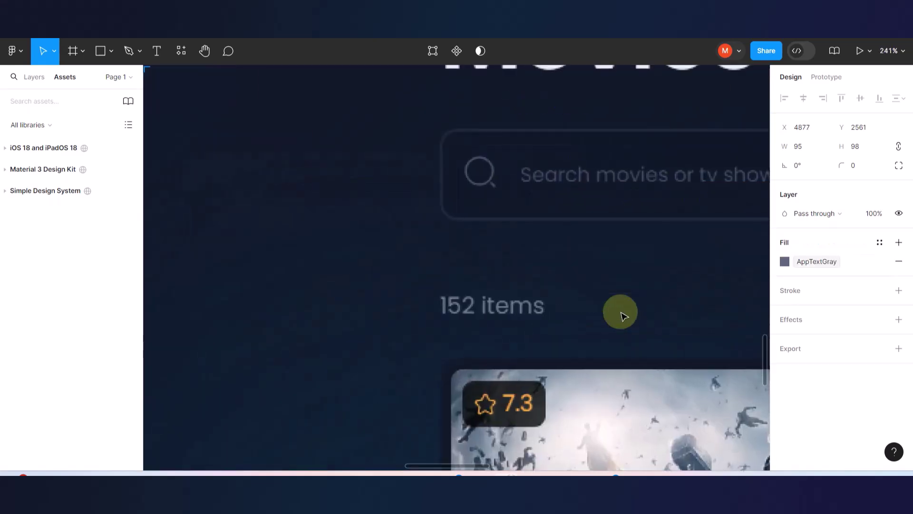
pyautogui.scroll(-1, 621, 312)
pyautogui.scroll(-8, 621, 311)
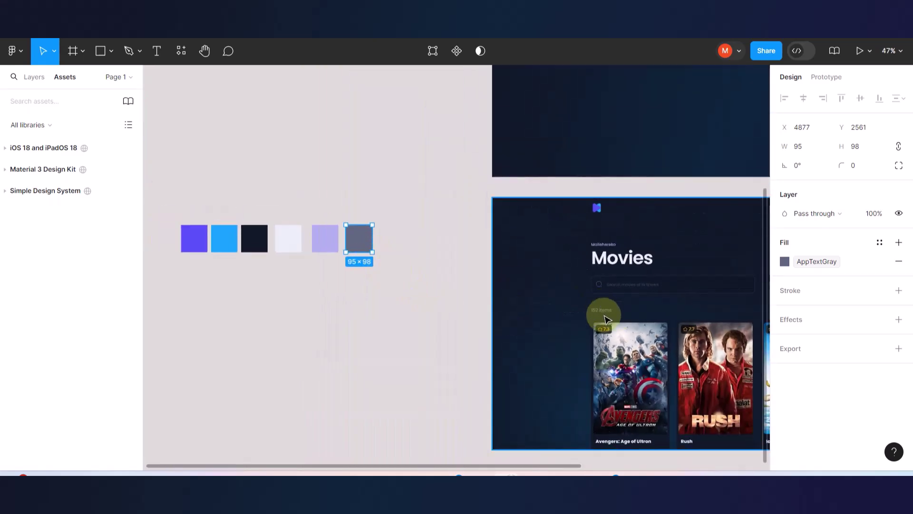
# Compare the AppTextGray swatch with the "152 items" text by placing it beside the text, and return it to the swatch row.
pyautogui.moveTo(361, 239); pyautogui.dragTo(439, 293)
pyautogui.moveTo(500, 307); pyautogui.dragTo(593, 309)
pyautogui.scroll(6, 595, 312)
pyautogui.scroll(8, 601, 319)
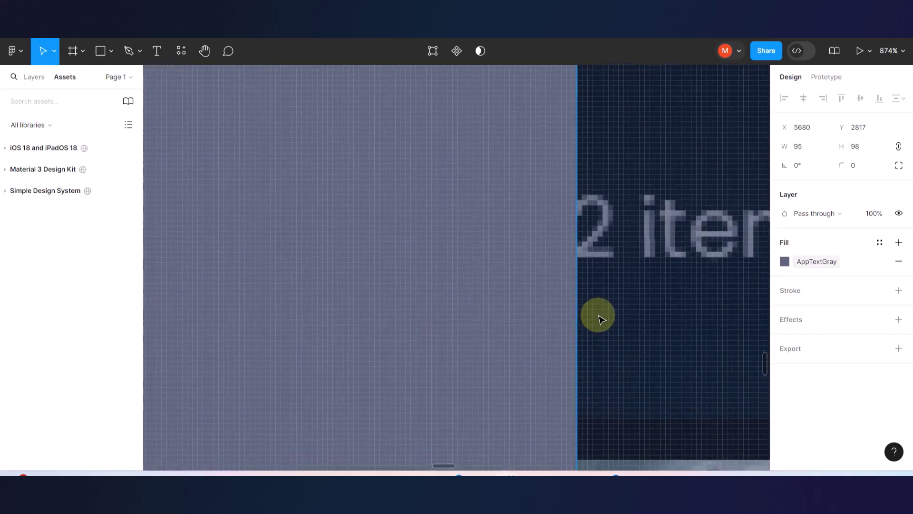
pyautogui.moveTo(554, 260); pyautogui.dragTo(542, 265)
pyautogui.scroll(-8, 543, 264)
pyautogui.scroll(-2, 541, 262)
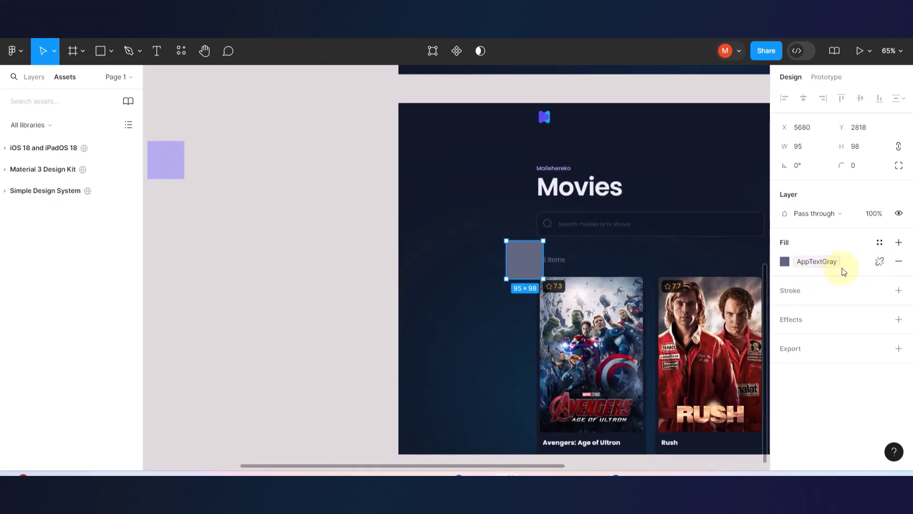
pyautogui.moveTo(525, 261); pyautogui.dragTo(196, 158)
# Examine the item count, navigation links and search field in the Movies reference against the existing color swatches.
pyautogui.scroll(-3, 376, 257)
pyautogui.scroll(-3, 376, 257)
pyautogui.scroll(5, 475, 185)
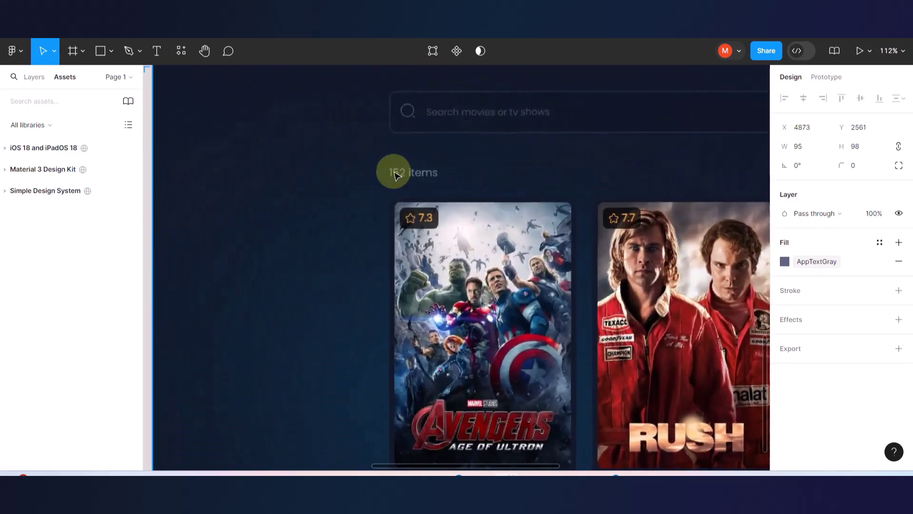
pyautogui.scroll(-5, 411, 183)
pyautogui.scroll(3, 699, 153)
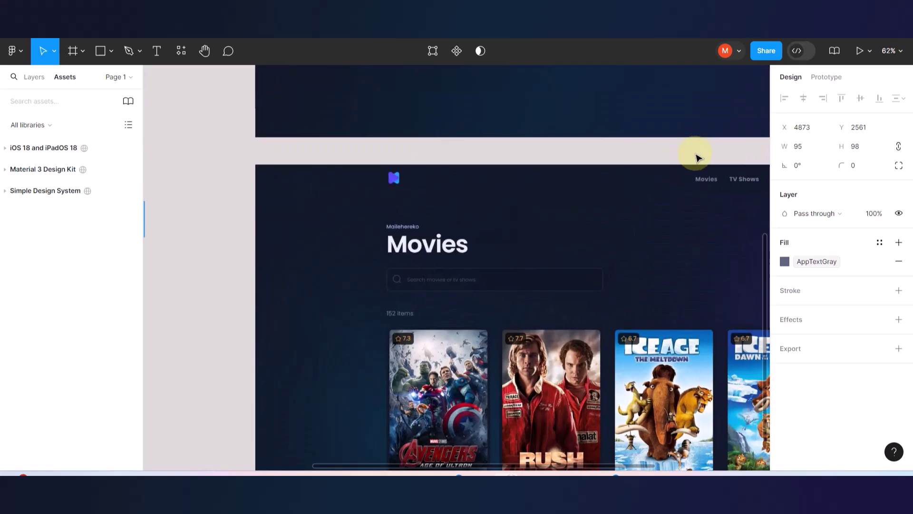
pyautogui.scroll(1, 663, 180)
pyautogui.scroll(5, 663, 181)
pyautogui.scroll(-4, 738, 189)
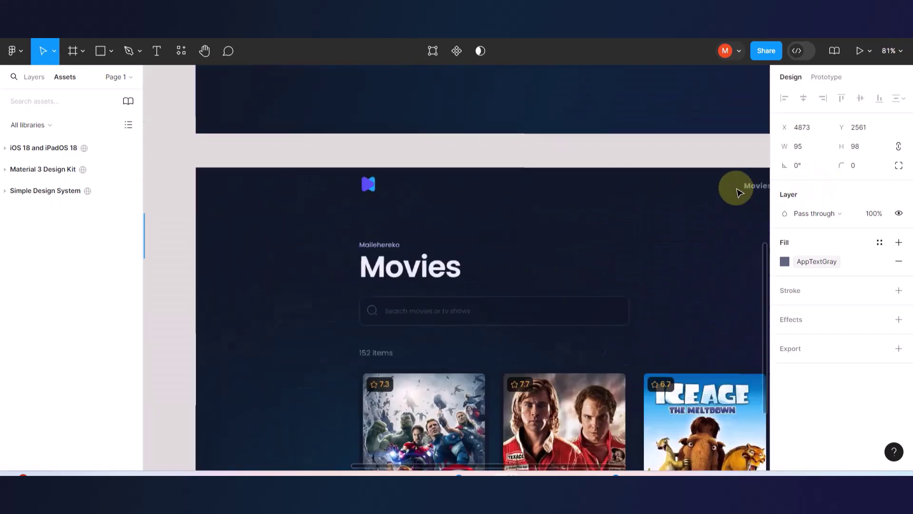
pyautogui.scroll(-3, 520, 240)
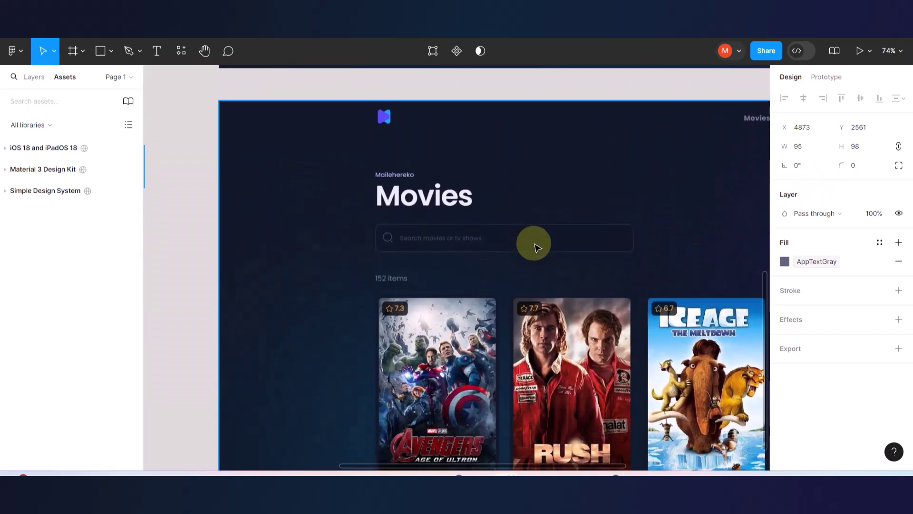
pyautogui.scroll(-4, 532, 245)
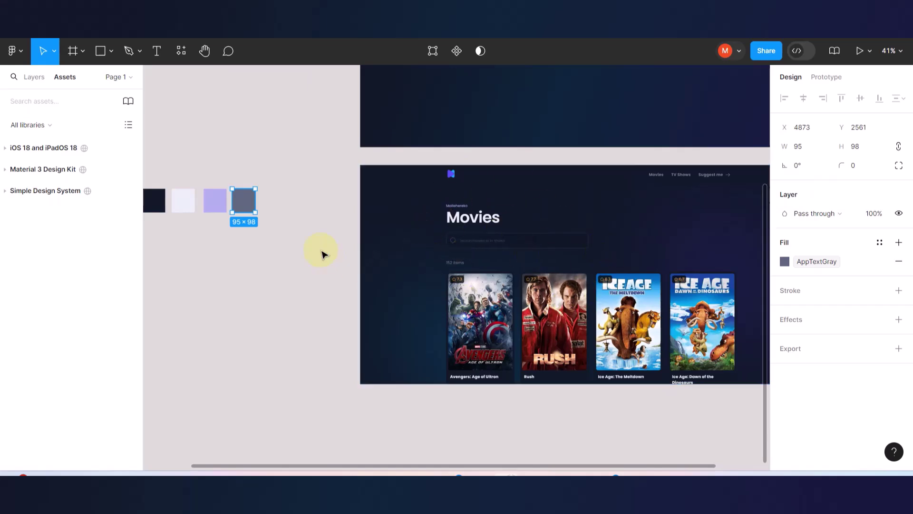
pyautogui.hscroll(-5, 333, 251)
pyautogui.click(454, 228)
pyautogui.click(412, 196)
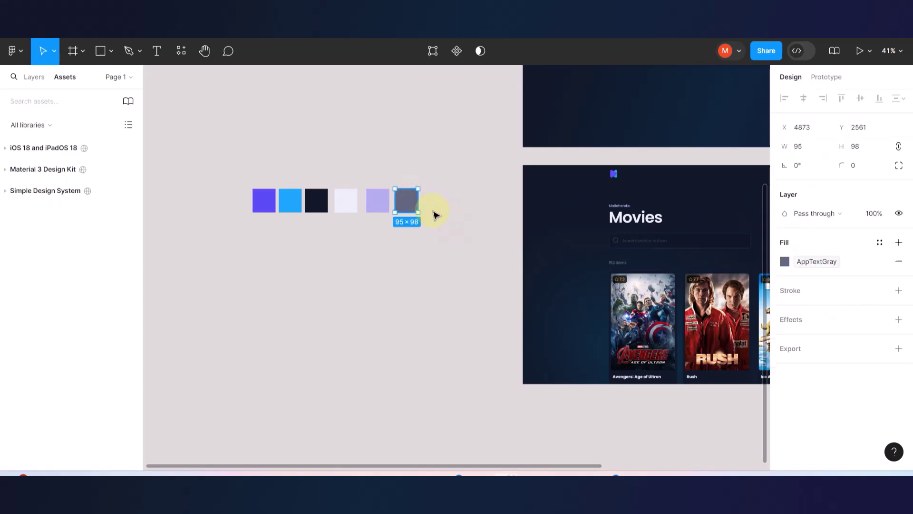
pyautogui.hscroll(5, 435, 215)
pyautogui.click(328, 218)
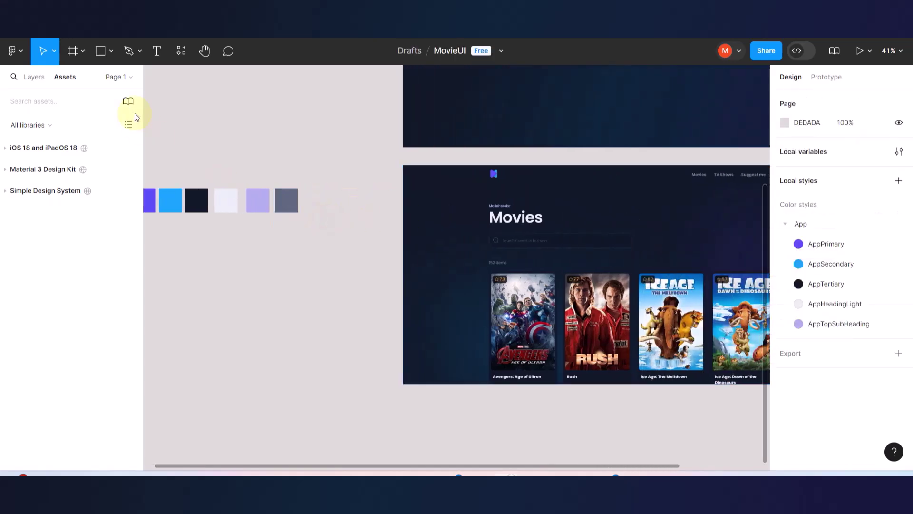
# Draw a 95 × 98 rectangle the size of the gray swatch and place it at the end of the swatch row.
pyautogui.click(105, 52)
pyautogui.scroll(5, 321, 198)
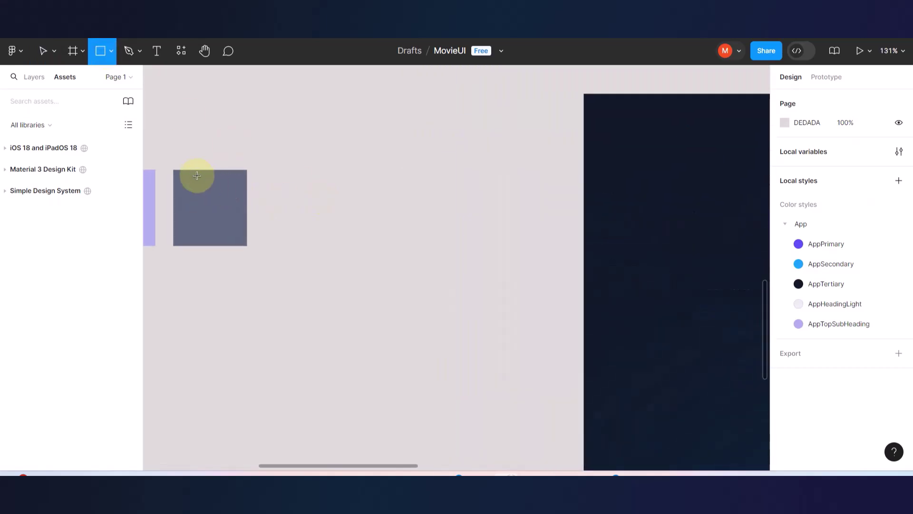
pyautogui.moveTo(177, 171); pyautogui.dragTo(247, 246)
pyautogui.moveTo(230, 210); pyautogui.dragTo(306, 211)
pyautogui.scroll(-3, 307, 211)
pyautogui.scroll(-4, 307, 212)
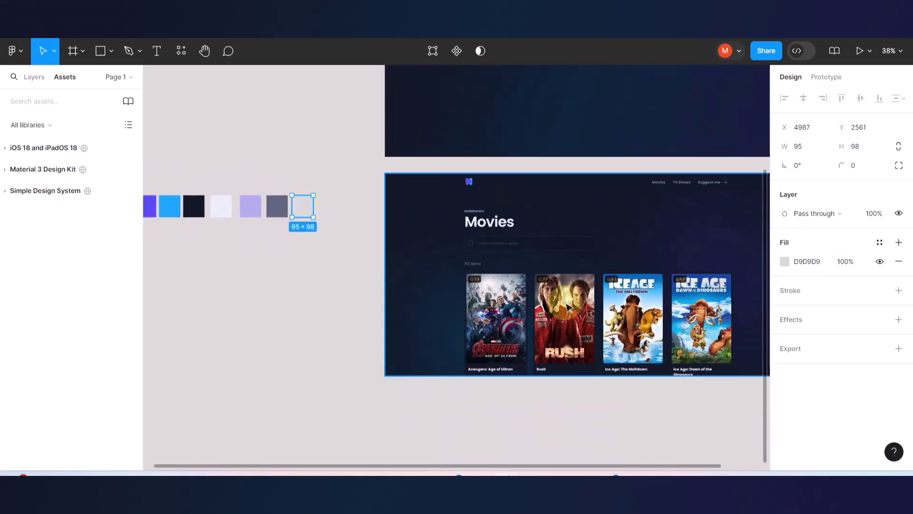
# Fill the new swatch with 20283E sampled from the search field's border in the Movies reference.
pyautogui.click(785, 261)
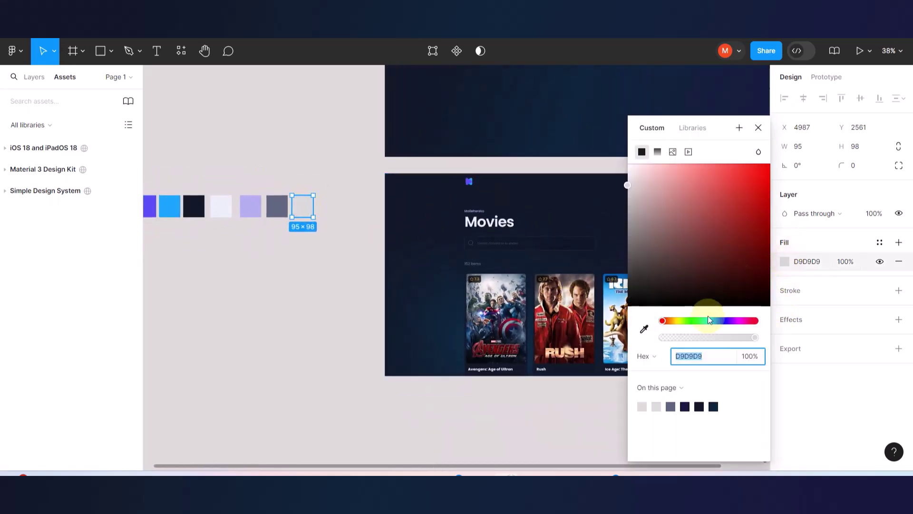
pyautogui.click(644, 329)
pyautogui.scroll(8, 528, 247)
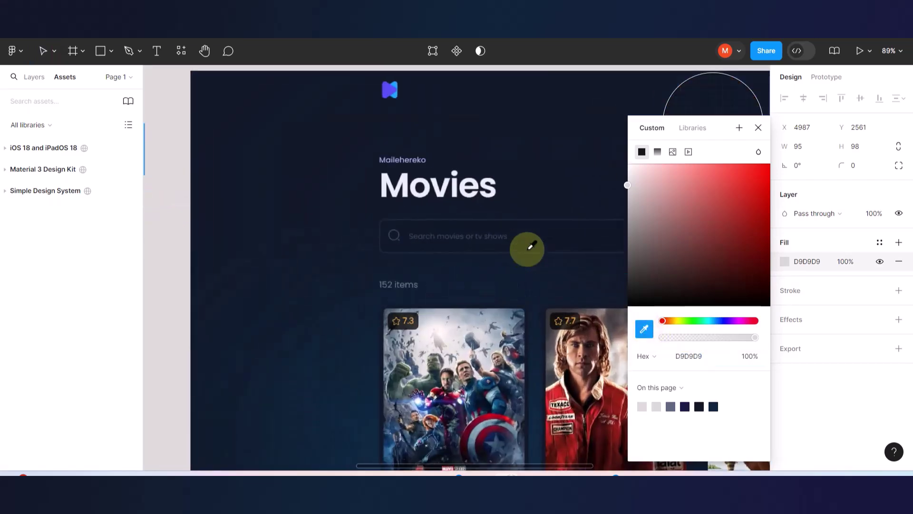
pyautogui.scroll(5, 302, 190)
pyautogui.scroll(3, 305, 187)
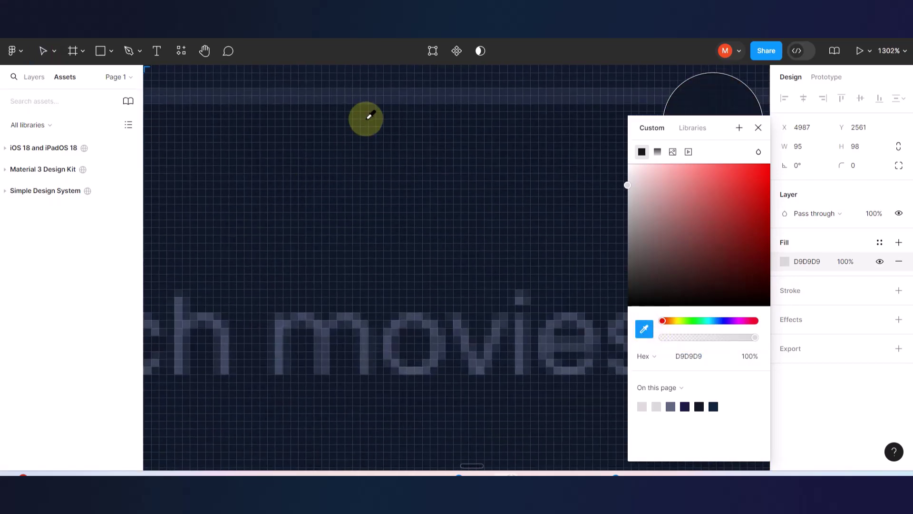
pyautogui.click(366, 91)
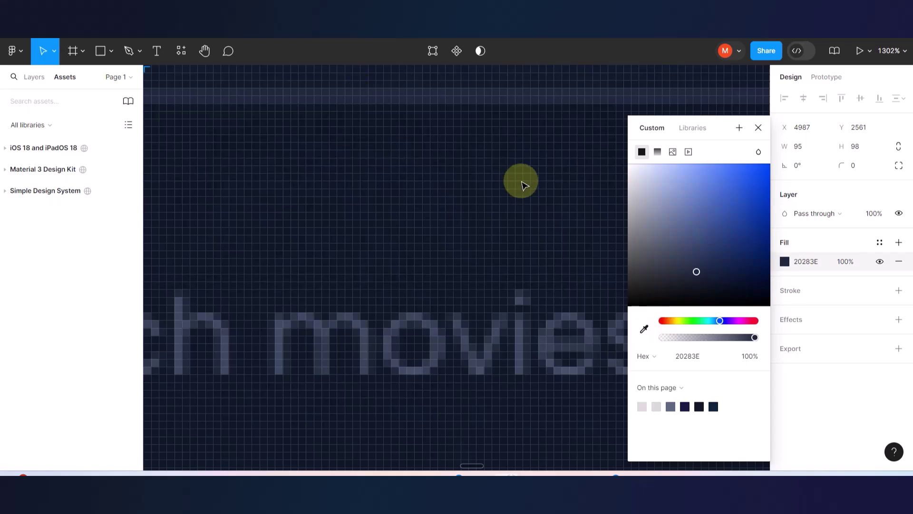
pyautogui.scroll(-14, 524, 183)
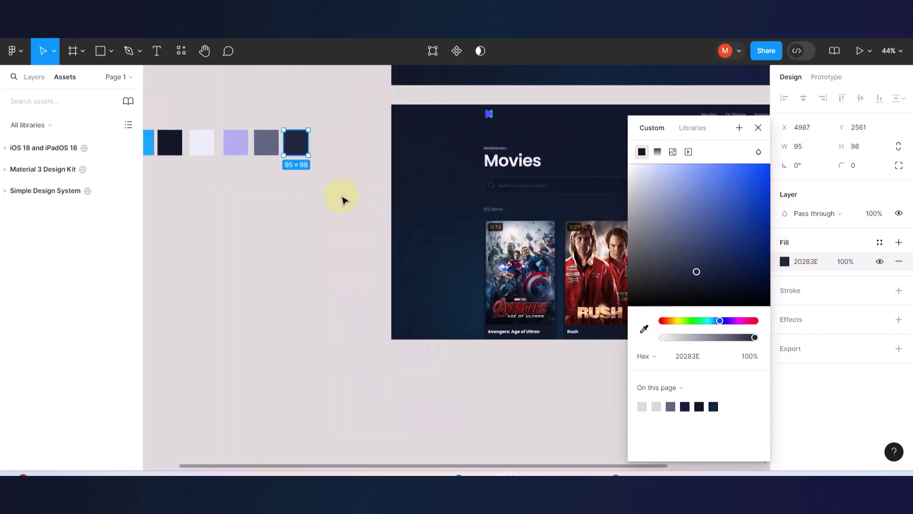
pyautogui.hscroll(-3, 345, 198)
pyautogui.scroll(4, 409, 141)
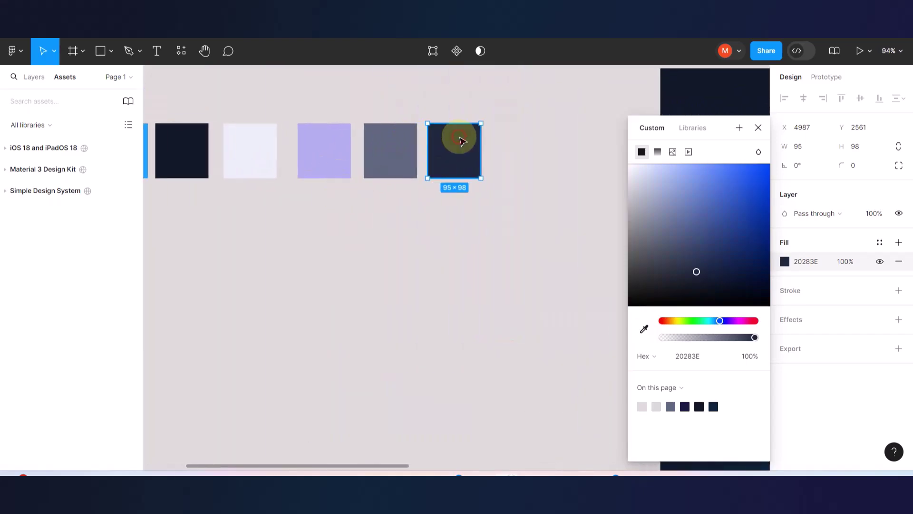
pyautogui.click(530, 139)
# Create a color variable named App/AppMutedGray from the 20283E swatch's fill.
pyautogui.click(438, 148)
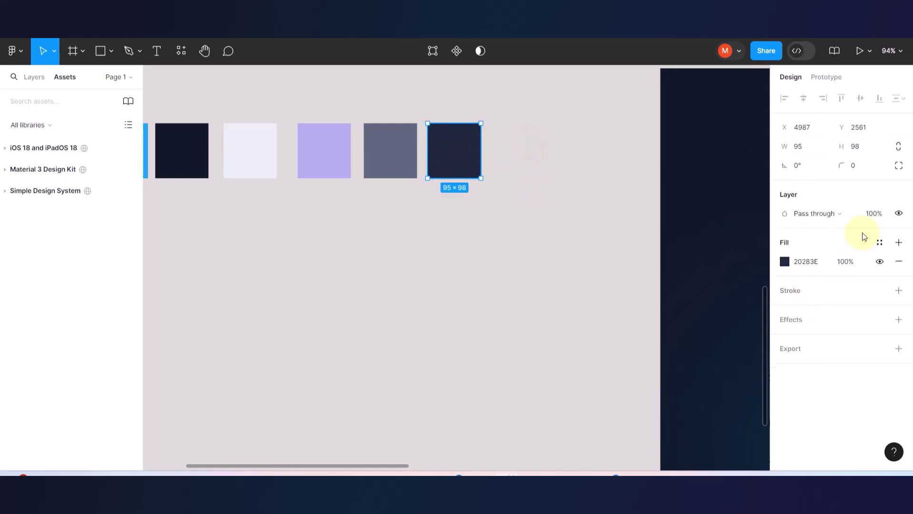
pyautogui.click(898, 242)
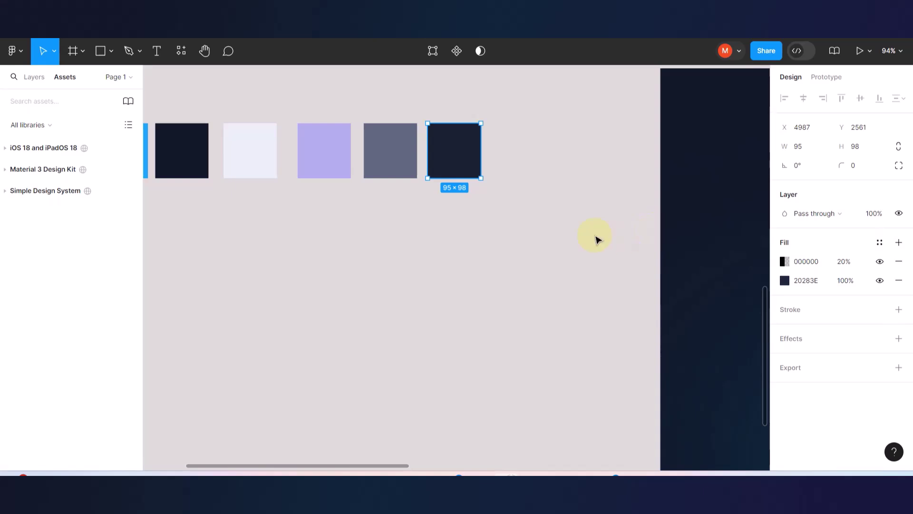
pyautogui.hotkey('ctrl', 'z')
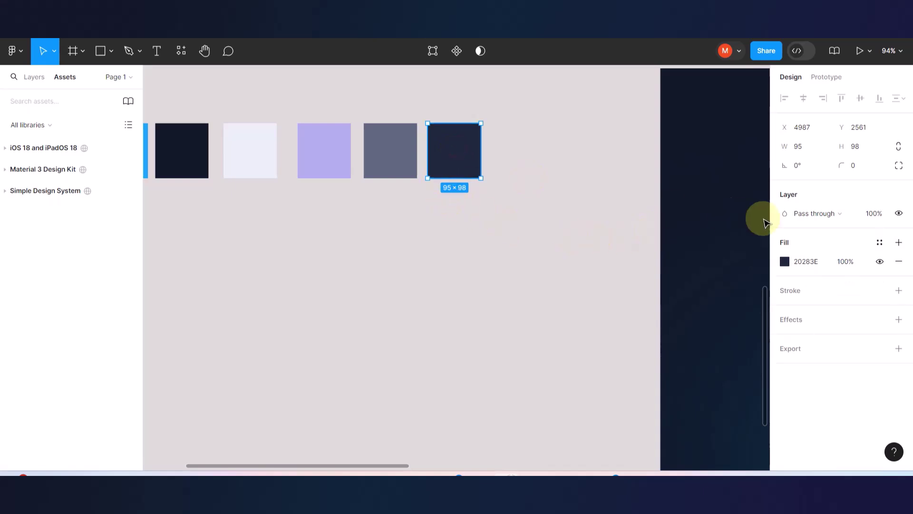
pyautogui.click(879, 243)
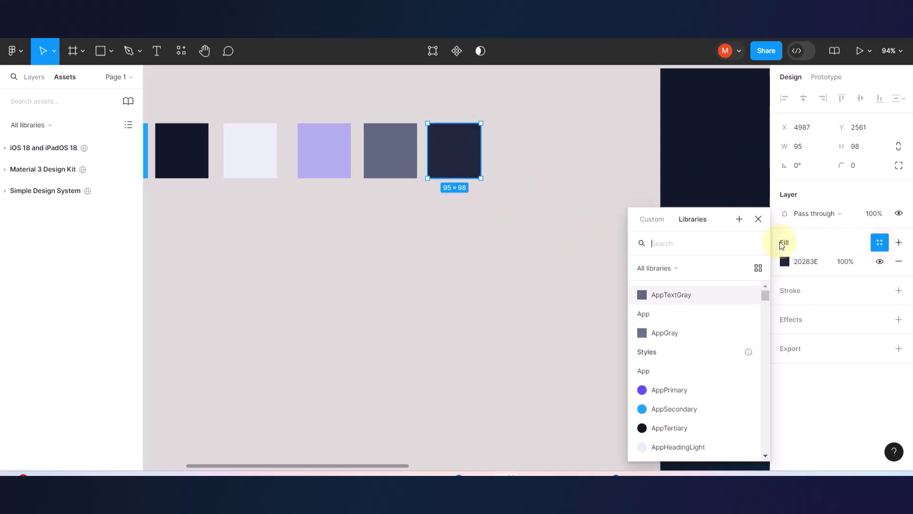
pyautogui.click(740, 219)
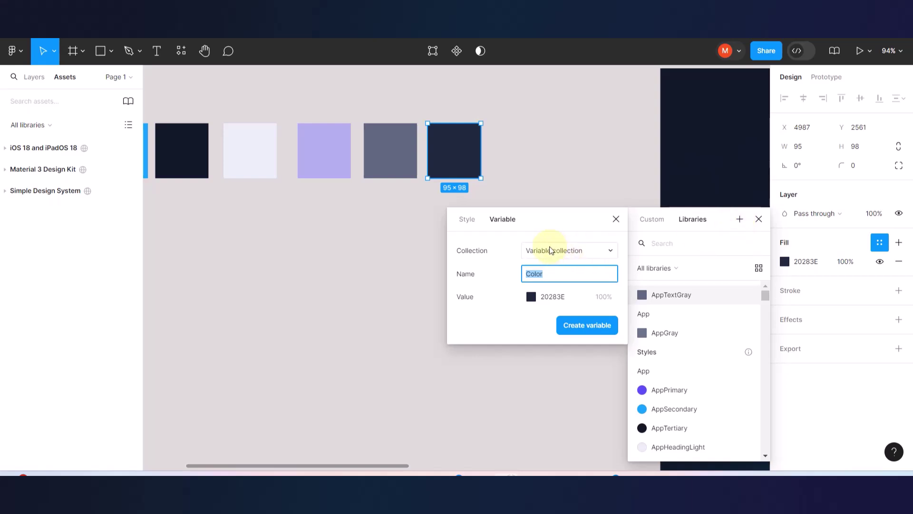
pyautogui.write('App?')
pyautogui.press('BackSpace')
pyautogui.write('/')
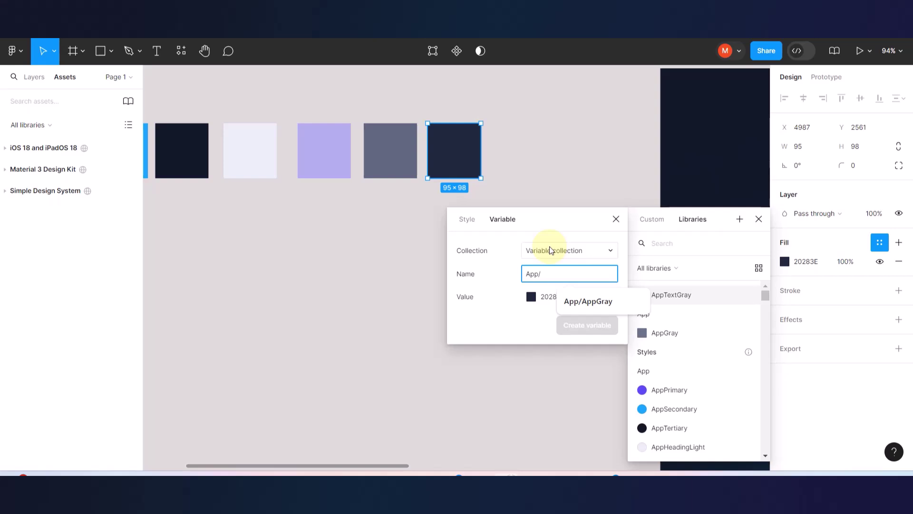
pyautogui.write('AppM')
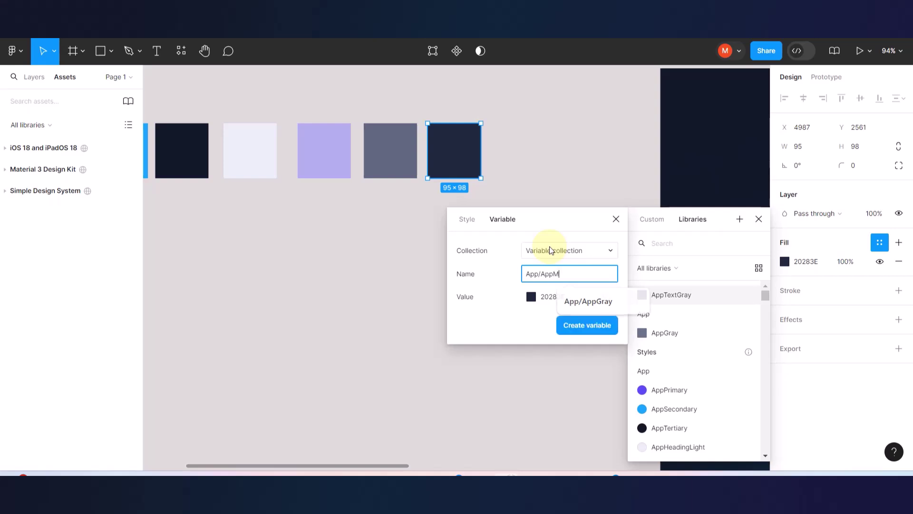
pyautogui.write('utedGray')
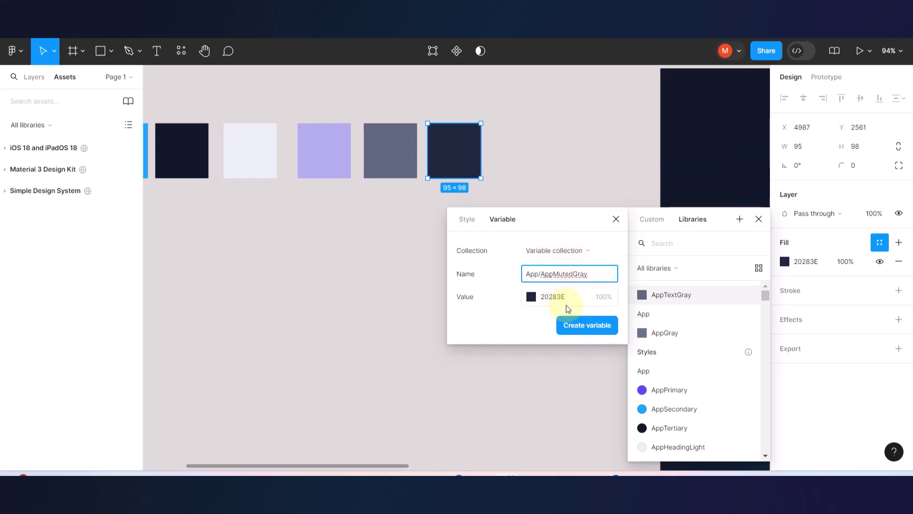
pyautogui.click(577, 326)
pyautogui.click(441, 298)
# Move all the color swatches up beside the Home frame and wrap them in an auto layout frame.
pyautogui.scroll(-5, 446, 298)
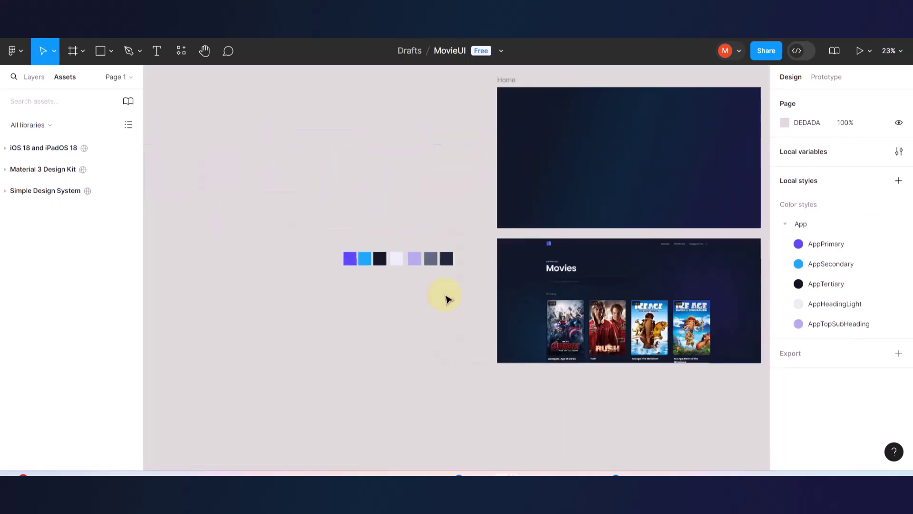
pyautogui.moveTo(466, 247); pyautogui.dragTo(306, 275)
pyautogui.moveTo(357, 262); pyautogui.dragTo(262, 158)
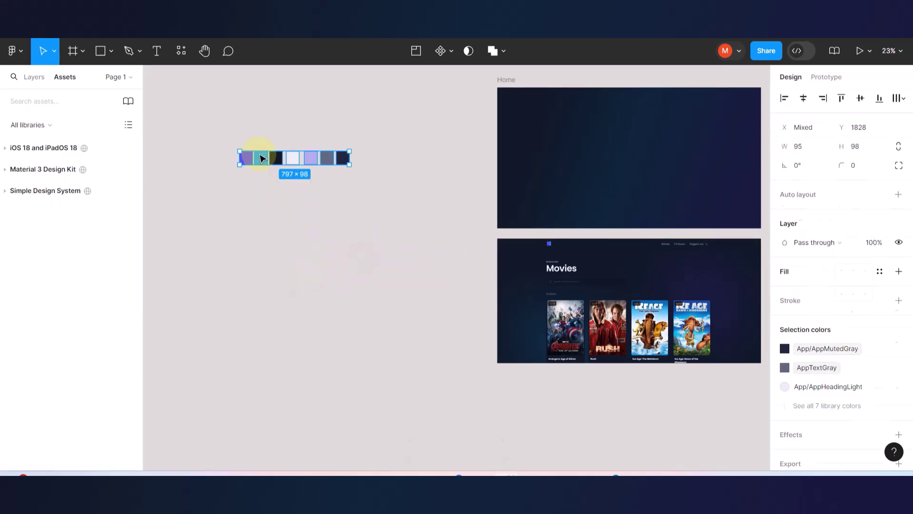
pyautogui.hotkey('shift', 'a')
pyautogui.click(374, 183)
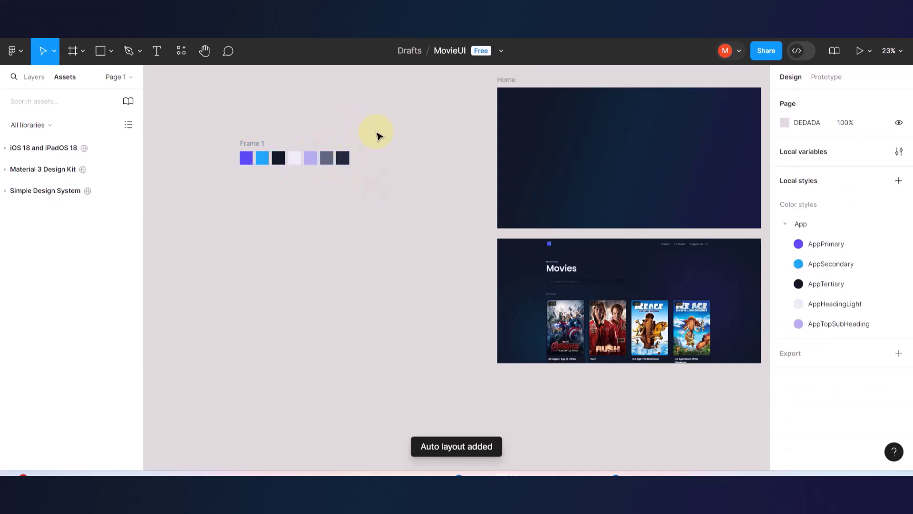
# Move the color swatch frame up and farther away from the Home frame.
pyautogui.moveTo(381, 129); pyautogui.dragTo(238, 187)
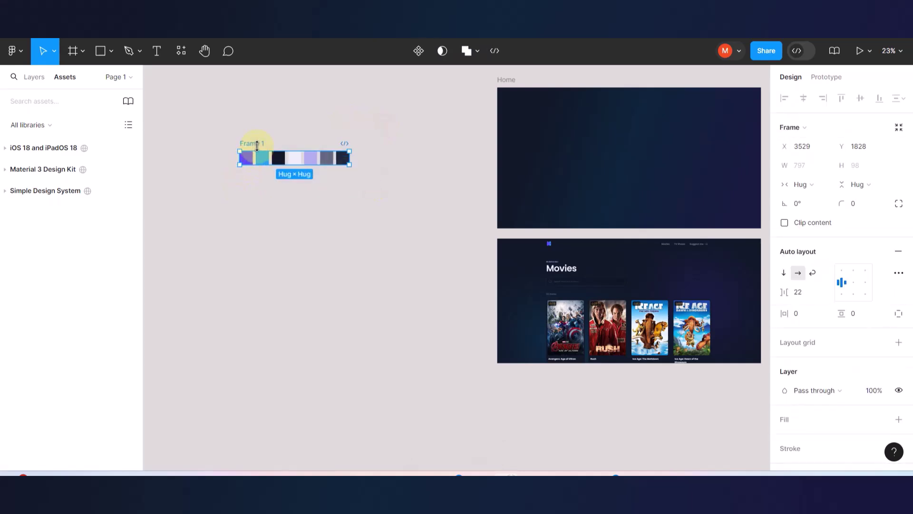
pyautogui.moveTo(261, 145); pyautogui.dragTo(200, 90)
pyautogui.click(285, 157)
pyautogui.scroll(-5, 304, 175)
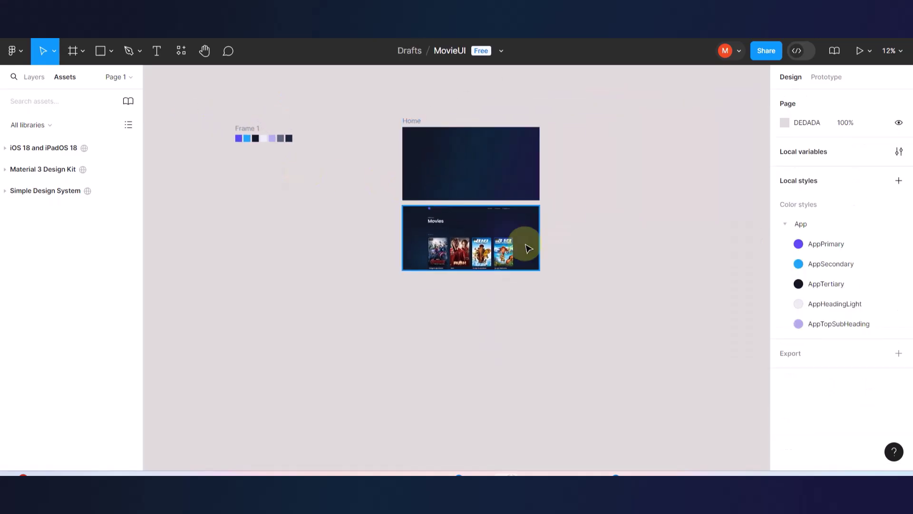
# Lock the Movies reference image layer and check on the canvas that it can no longer be selected.
pyautogui.scroll(3, 494, 166)
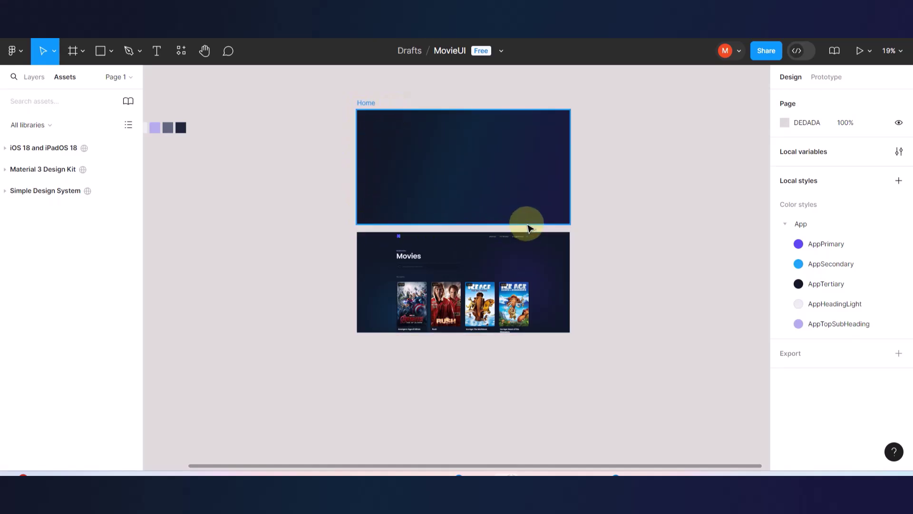
pyautogui.scroll(3, 507, 252)
pyautogui.scroll(4, 507, 254)
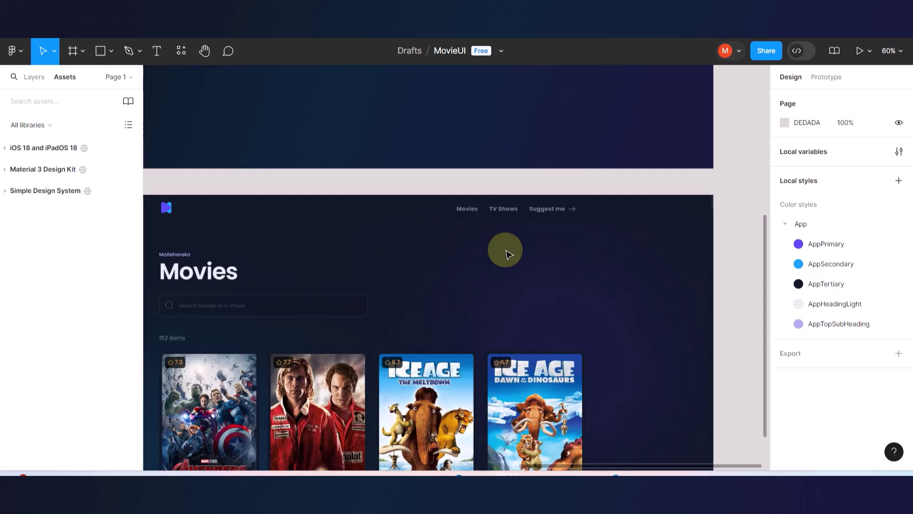
pyautogui.scroll(-4, 507, 253)
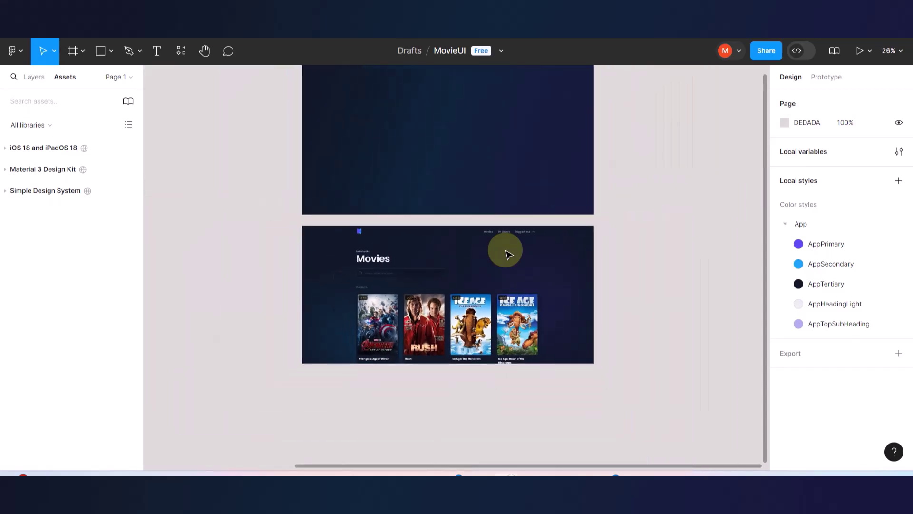
pyautogui.click(550, 255)
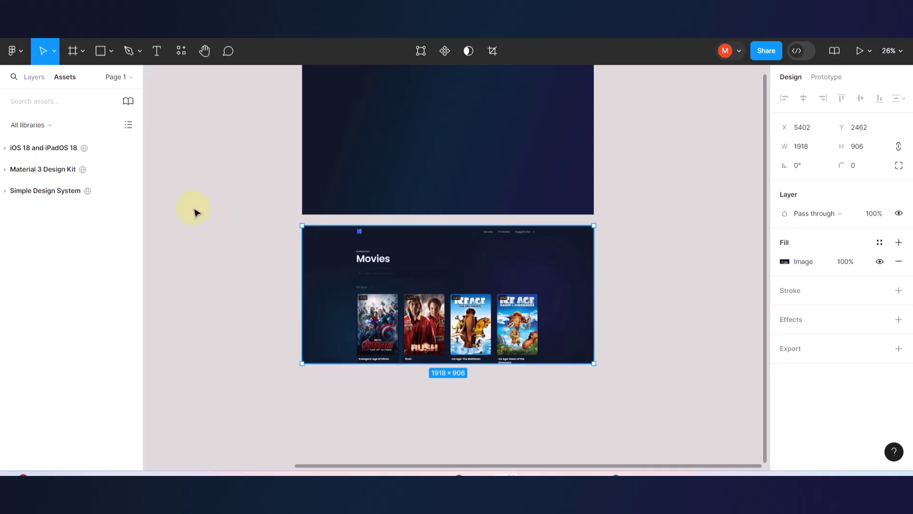
pyautogui.click(34, 78)
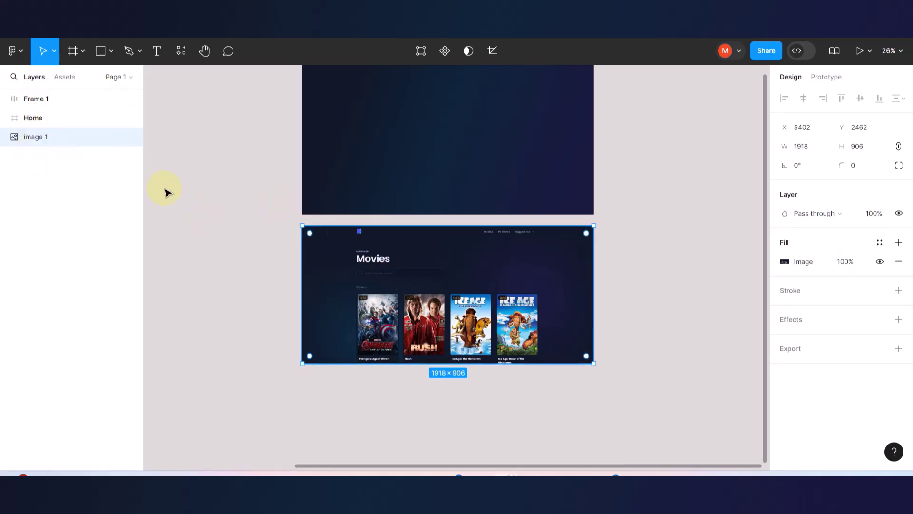
pyautogui.click(120, 139)
pyautogui.moveTo(284, 251); pyautogui.dragTo(511, 233)
pyautogui.scroll(3, 415, 224)
pyautogui.click(464, 327)
pyautogui.click(369, 290)
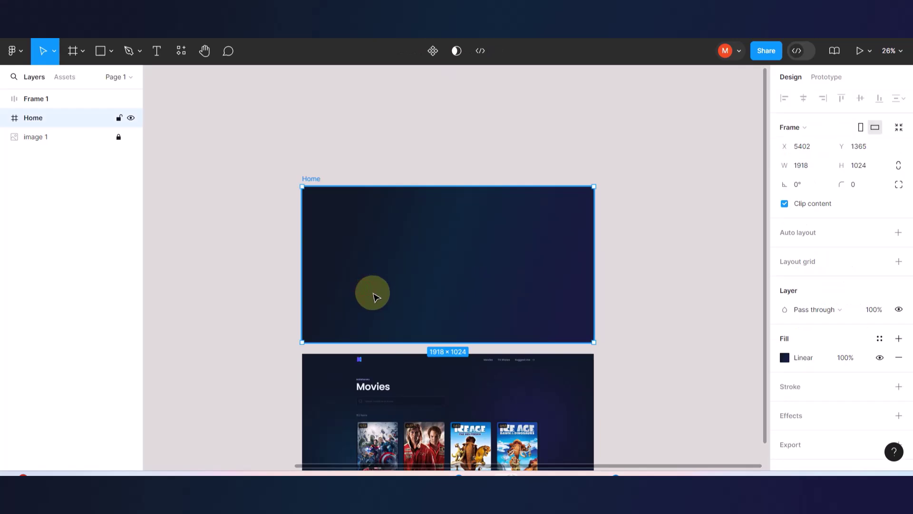
pyautogui.click(228, 271)
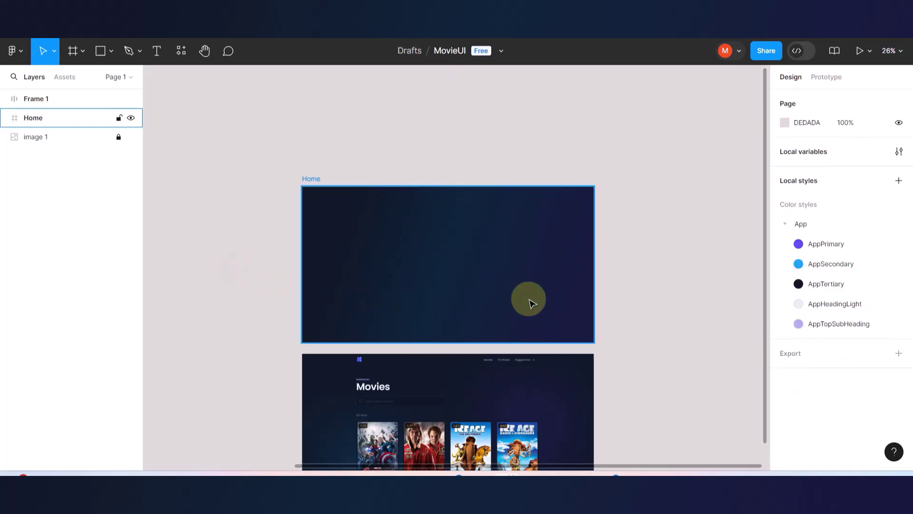
# Add a text layer reading "Movie" and place it directly under the Movies navigation label in the reference image.
pyautogui.scroll(-3, 530, 300)
pyautogui.hotkey('alt', 'Tab')
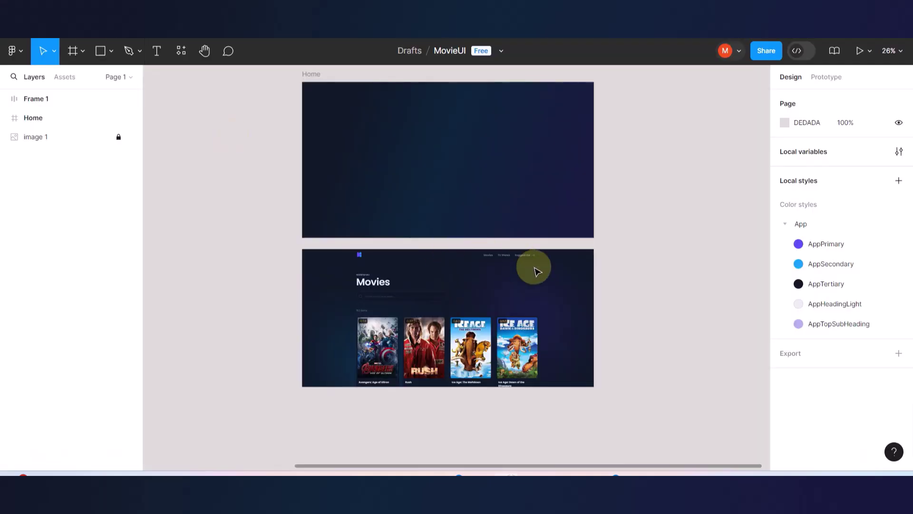
pyautogui.scroll(5, 512, 271)
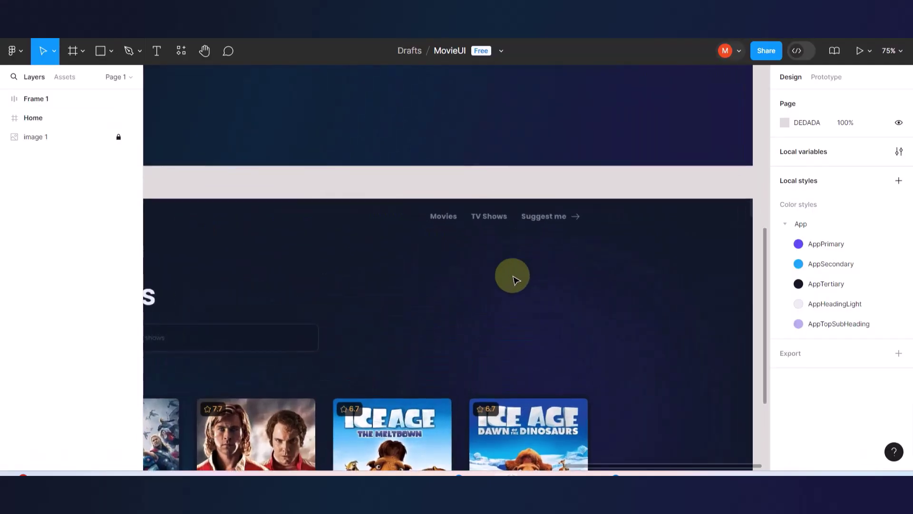
pyautogui.scroll(3, 512, 275)
pyautogui.scroll(5, 367, 187)
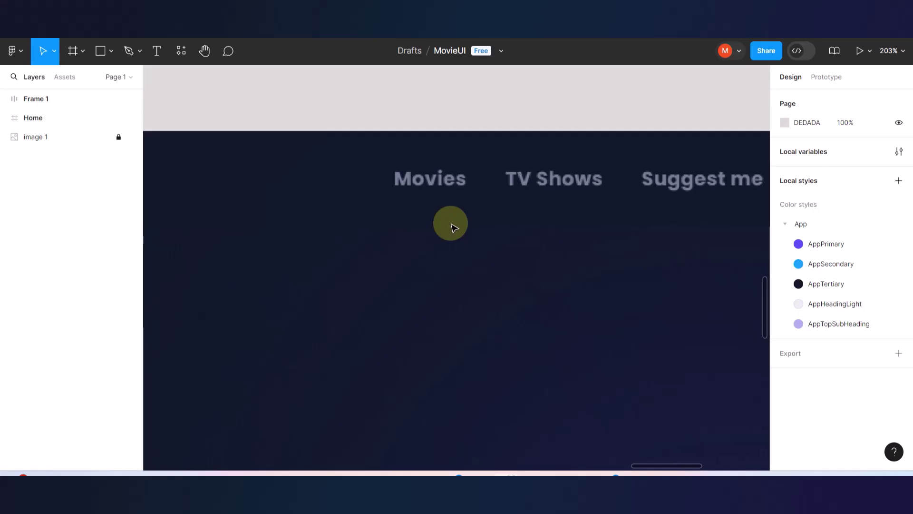
pyautogui.click(156, 51)
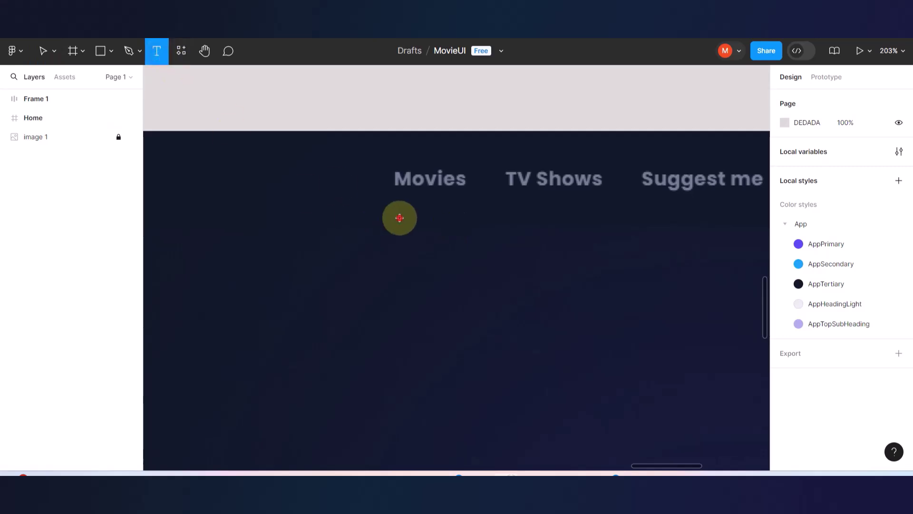
pyautogui.click(400, 218)
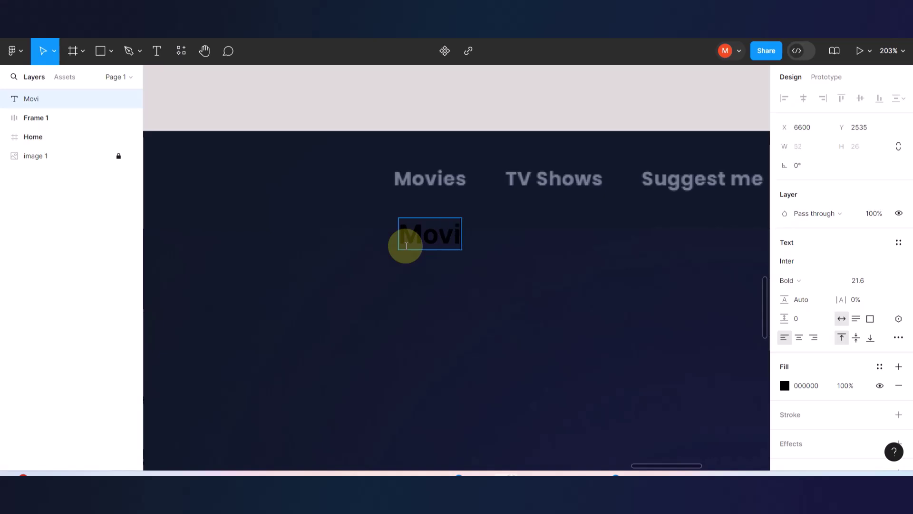
pyautogui.press('Escape')
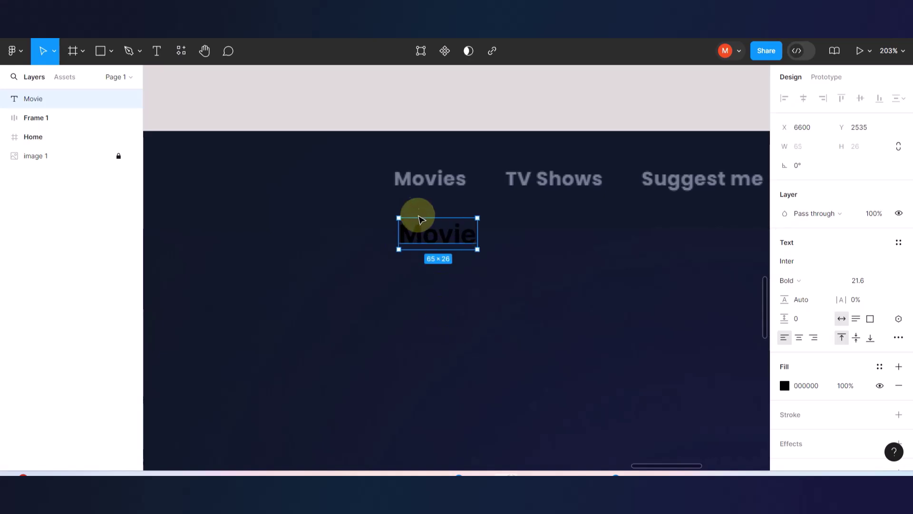
pyautogui.scroll(3, 418, 219)
pyautogui.moveTo(444, 243); pyautogui.dragTo(437, 210)
pyautogui.hotkey('ctrl', 'b')
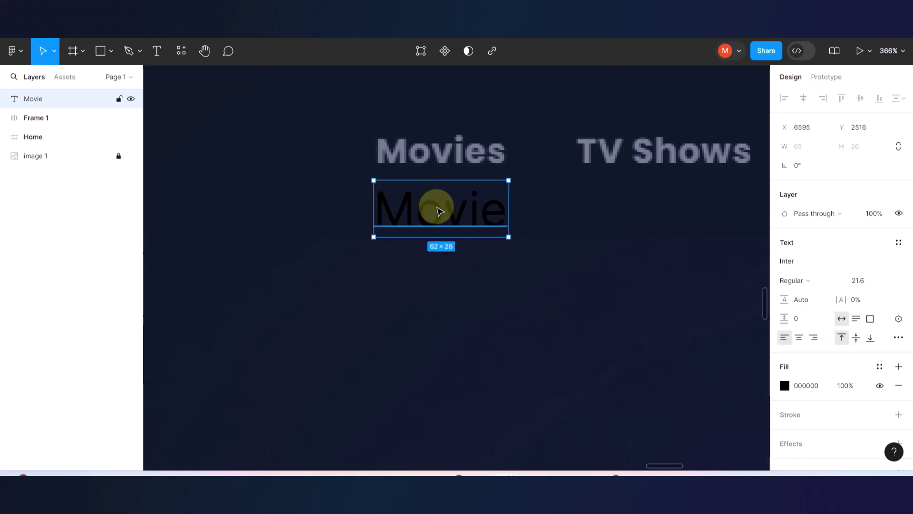
pyautogui.hotkey('ctrl', 'b')
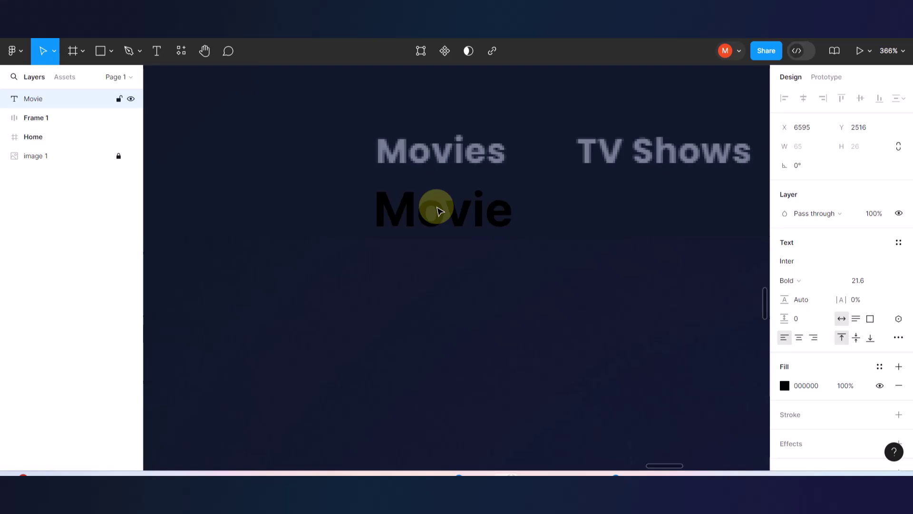
pyautogui.scroll(3, 439, 211)
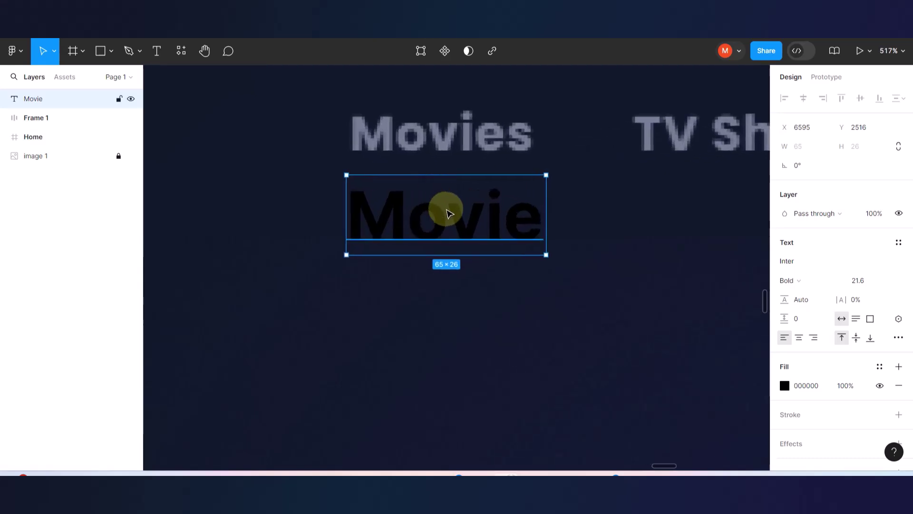
pyautogui.press('k')
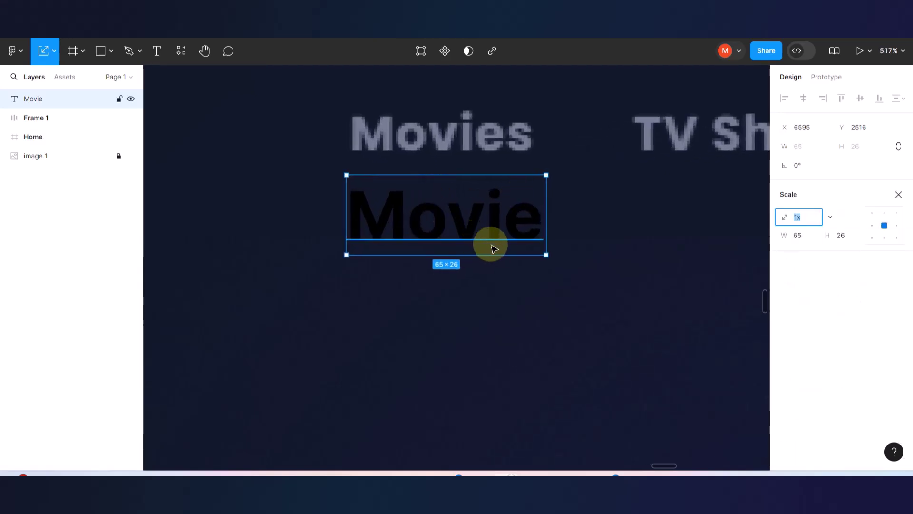
pyautogui.hotkey('ctrl', 'b')
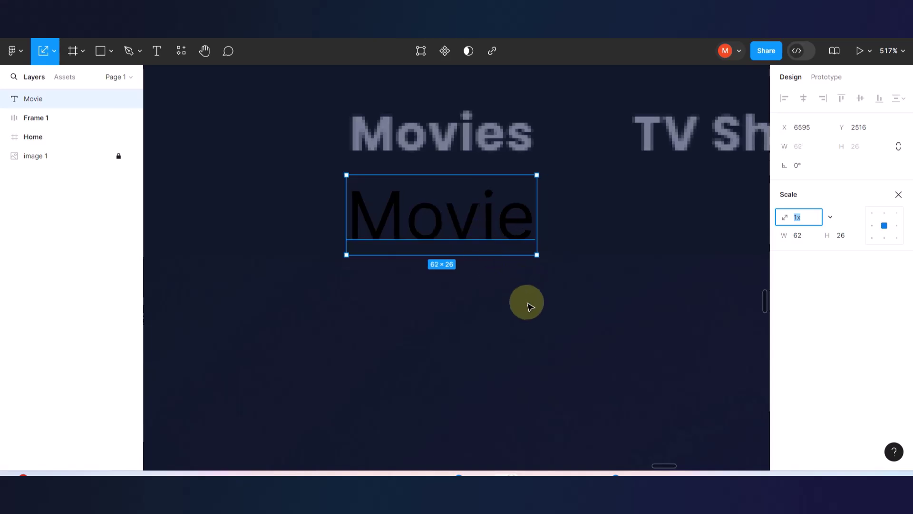
pyautogui.hotkey('ctrl', 'b')
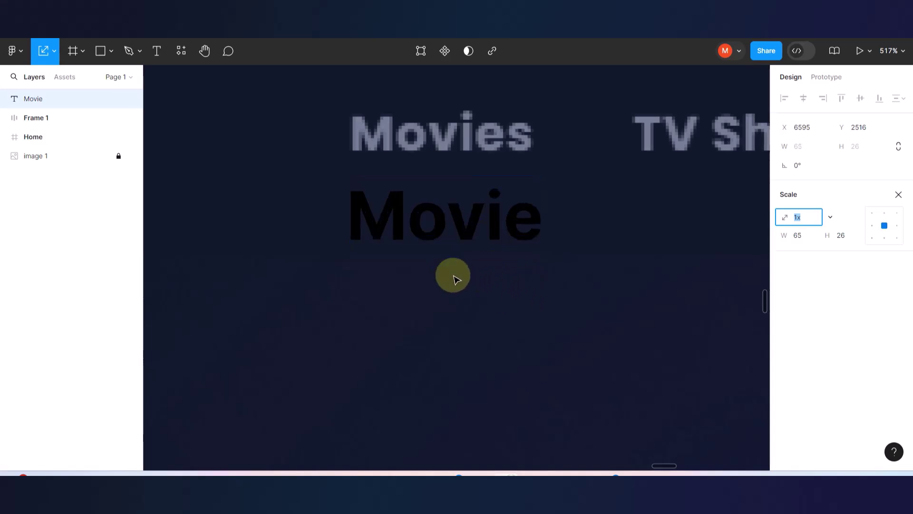
# Try to enlarge the Movie text with the Scale tool from its side edge and undo it.
pyautogui.click(504, 326)
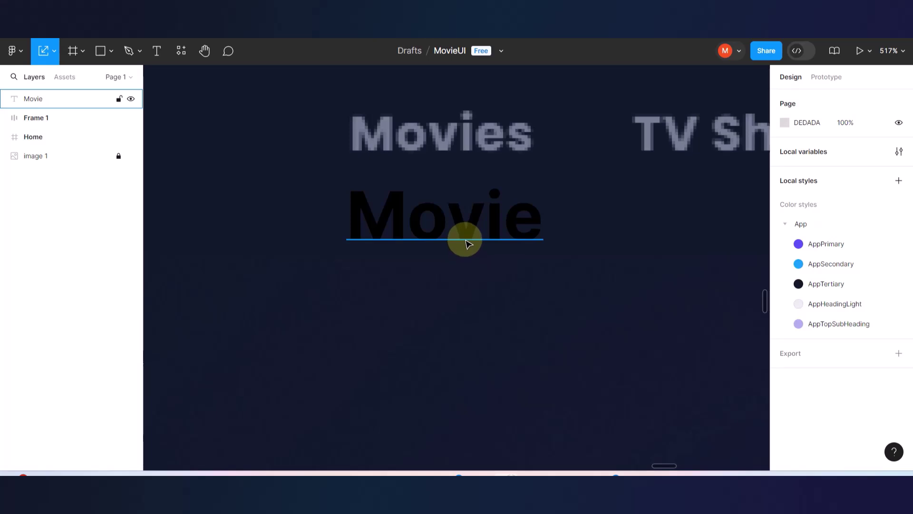
pyautogui.click(465, 240)
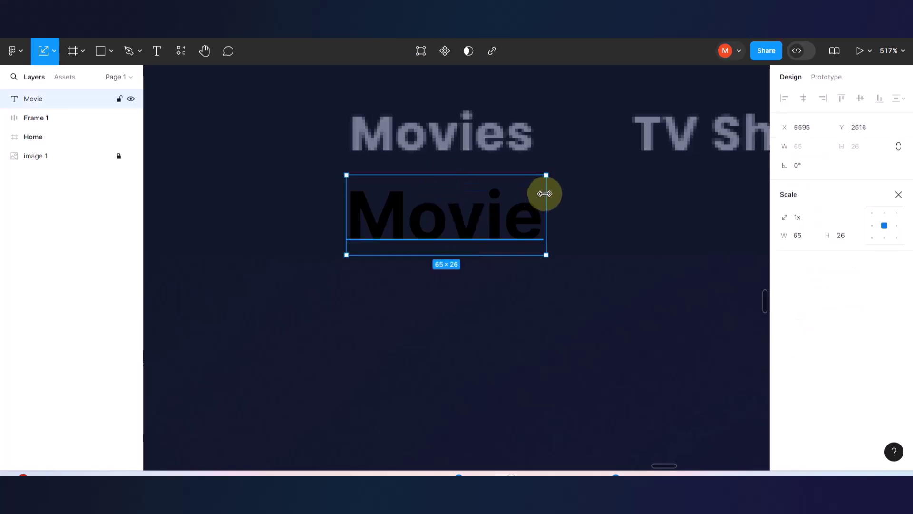
pyautogui.moveTo(546, 195); pyautogui.dragTo(697, 198)
pyautogui.hotkey('ctrl', 'z')
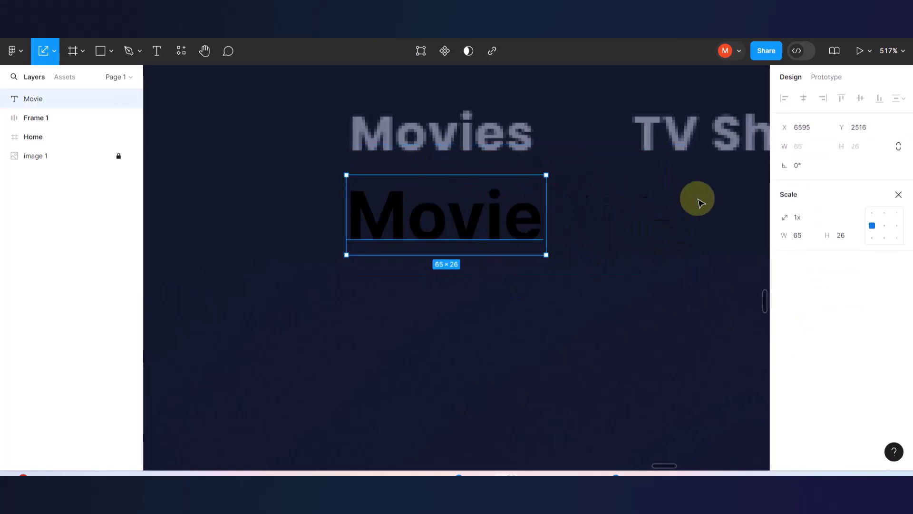
pyautogui.press('v')
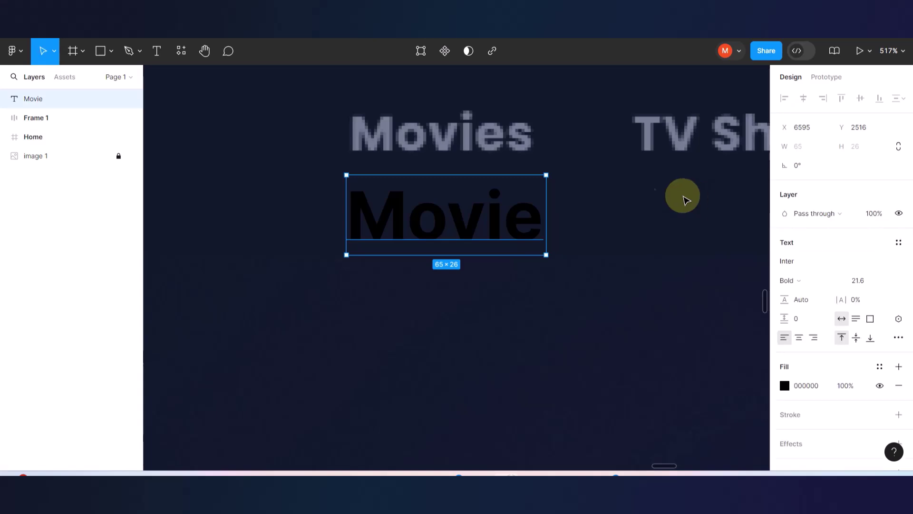
# Widen the Movie text box to 66 without scaling its lettering.
pyautogui.moveTo(552, 208)
pyautogui.mouseDown()
pyautogui.moveTo(705, 212)
pyautogui.moveTo(542, 220)
pyautogui.moveTo(559, 226)
pyautogui.moveTo(550, 225)
pyautogui.mouseUp()
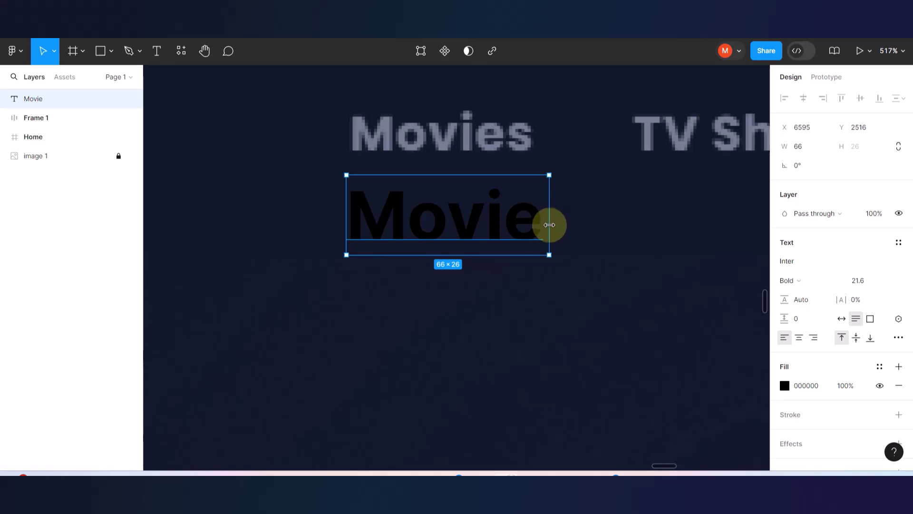
pyautogui.click(526, 287)
pyautogui.click(519, 234)
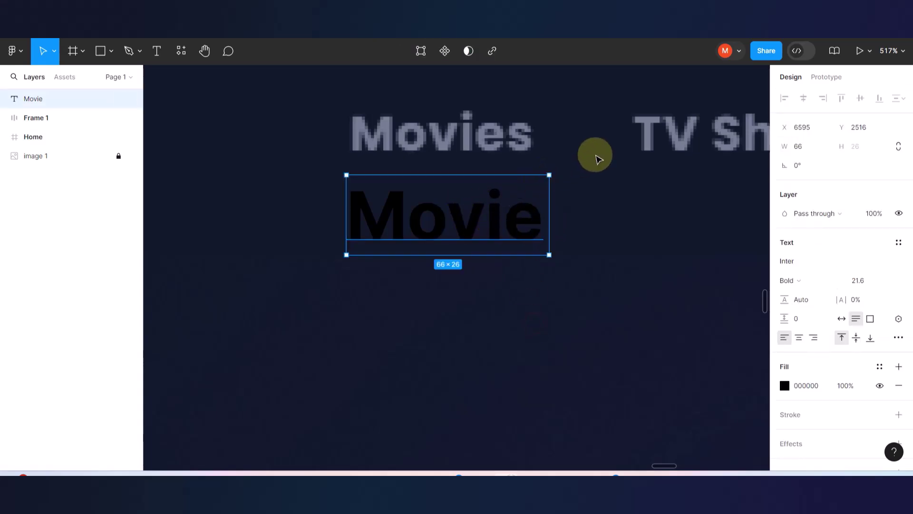
# Scale the Movie text down to 53 × 21 and place it over the reference's Movies navigation label.
pyautogui.click(55, 53)
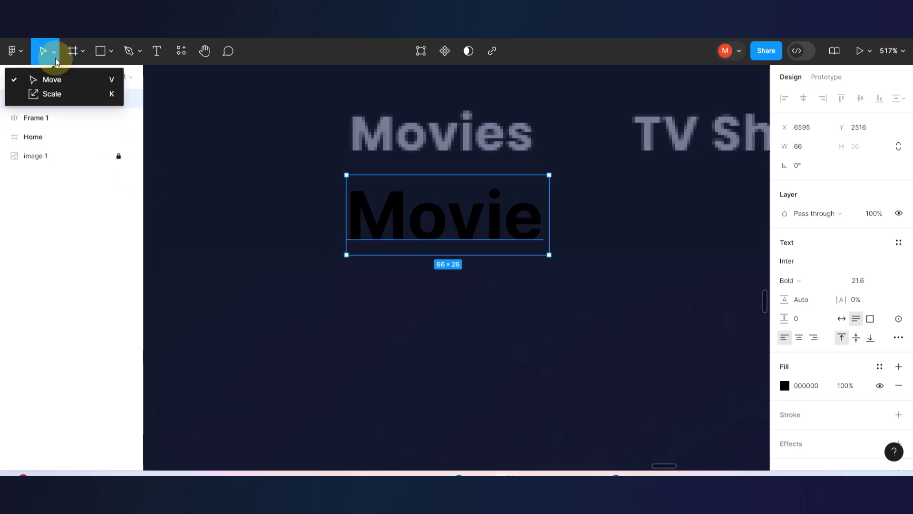
pyautogui.click(110, 93)
pyautogui.moveTo(550, 177); pyautogui.dragTo(453, 135)
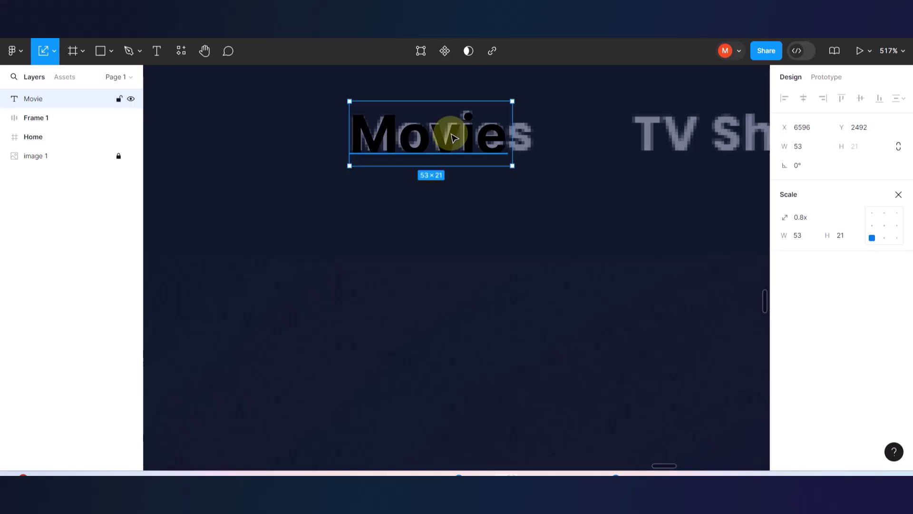
# Change the overlaid navigation text to read "Movies".
pyautogui.doubleClick(498, 135)
pyautogui.click(502, 135)
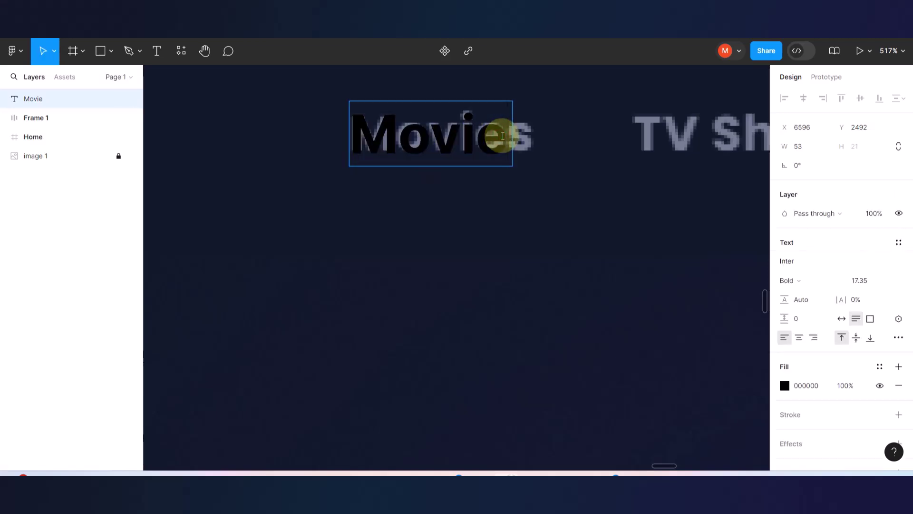
pyautogui.write('s')
pyautogui.press('Escape')
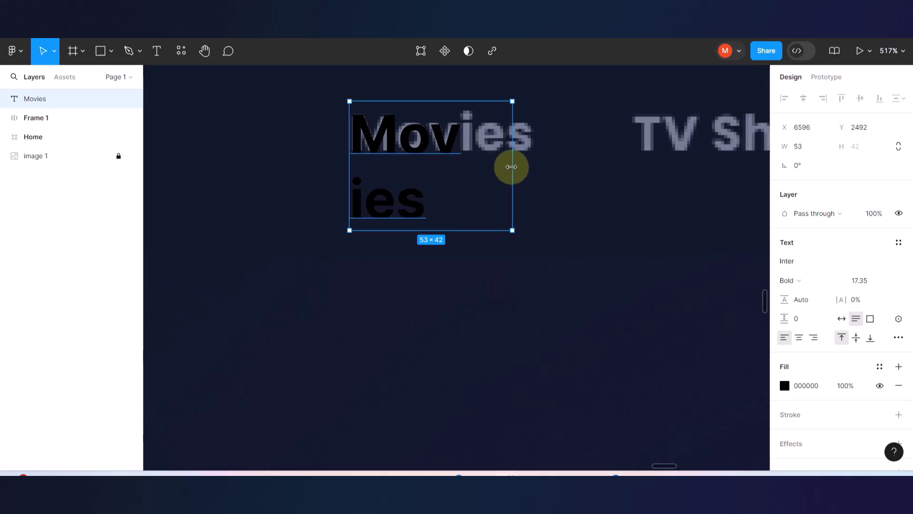
# Widen the Movies text box to 63 so the word fits on one line, and keep it selected.
pyautogui.moveTo(520, 163); pyautogui.dragTo(537, 159)
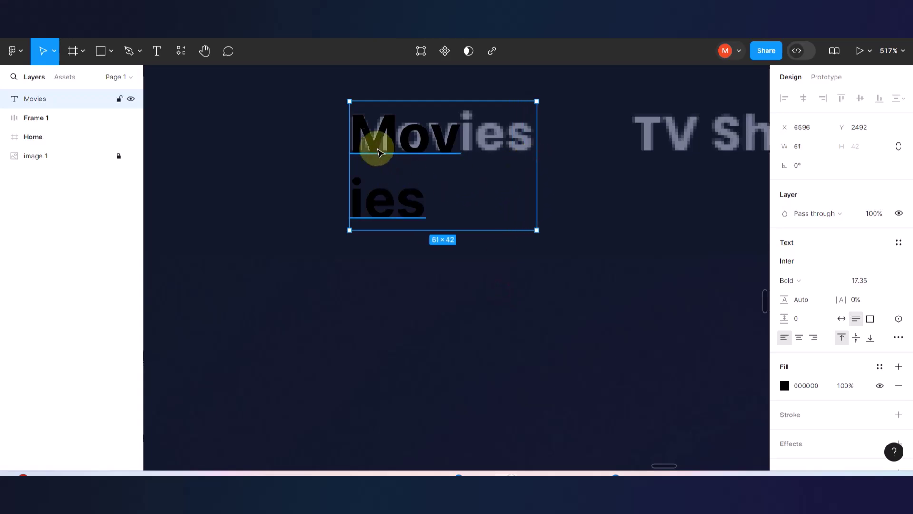
pyautogui.click(55, 52)
pyautogui.click(46, 79)
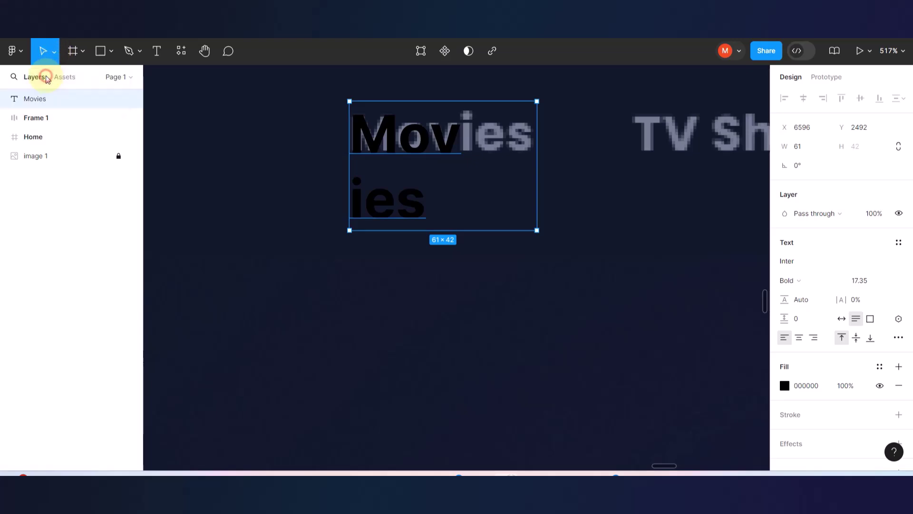
pyautogui.moveTo(541, 168)
pyautogui.mouseDown()
pyautogui.moveTo(575, 165)
pyautogui.moveTo(543, 166)
pyautogui.mouseUp()
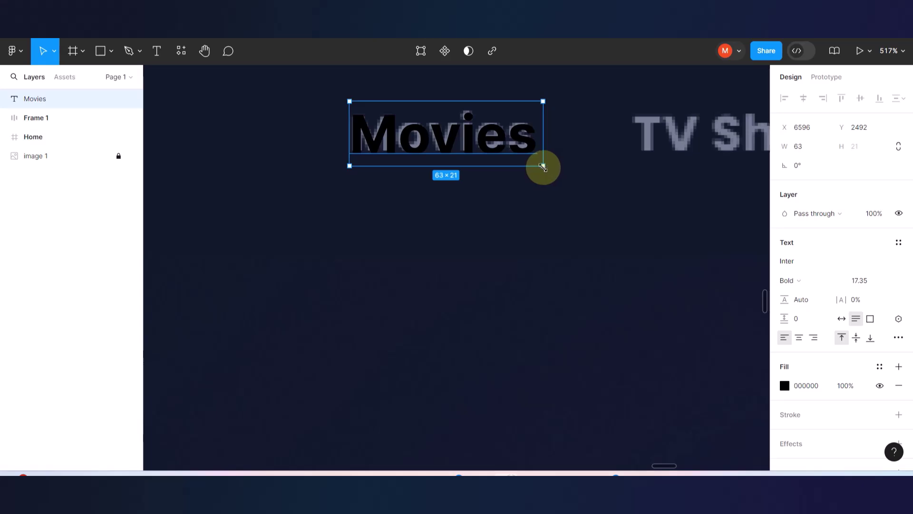
pyautogui.click(538, 216)
pyautogui.click(466, 135)
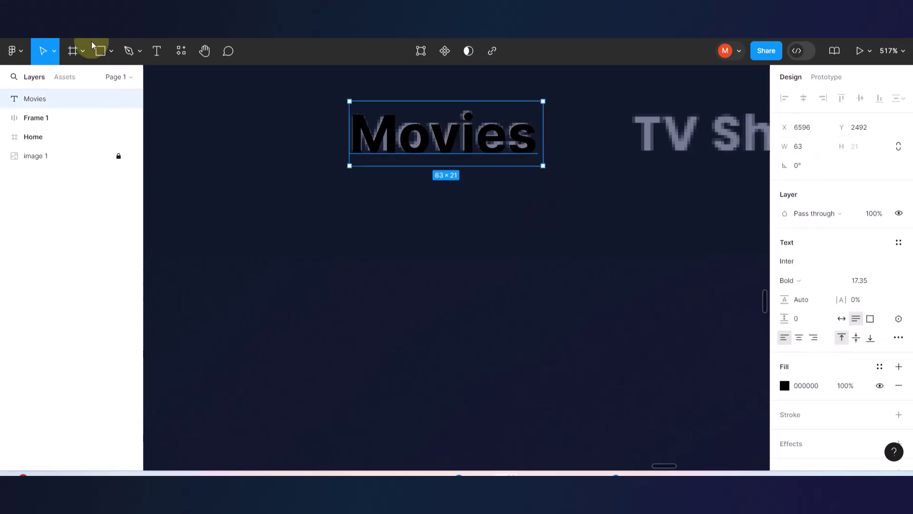
# Try enlarging the Movies text to 117 × 39 with the Scale tool, and undo the enlargement.
pyautogui.click(54, 51)
pyautogui.click(53, 93)
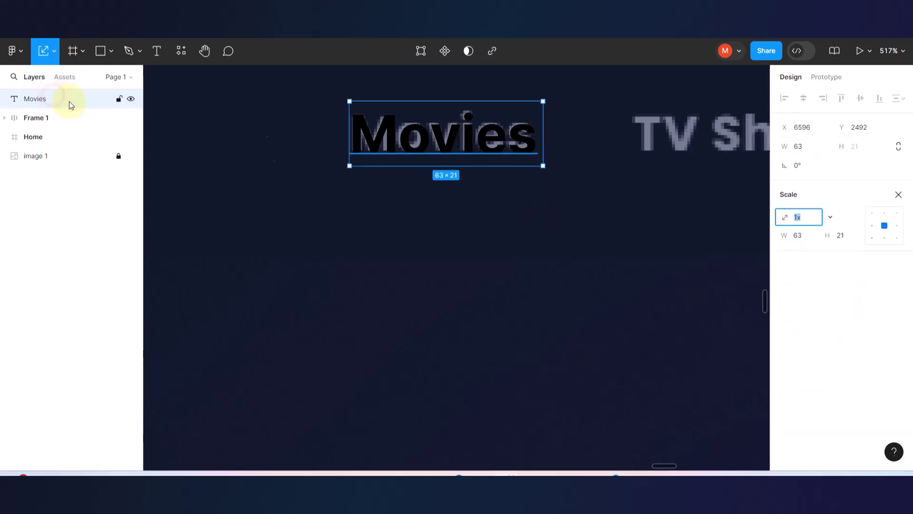
pyautogui.moveTo(543, 164); pyautogui.dragTo(671, 219)
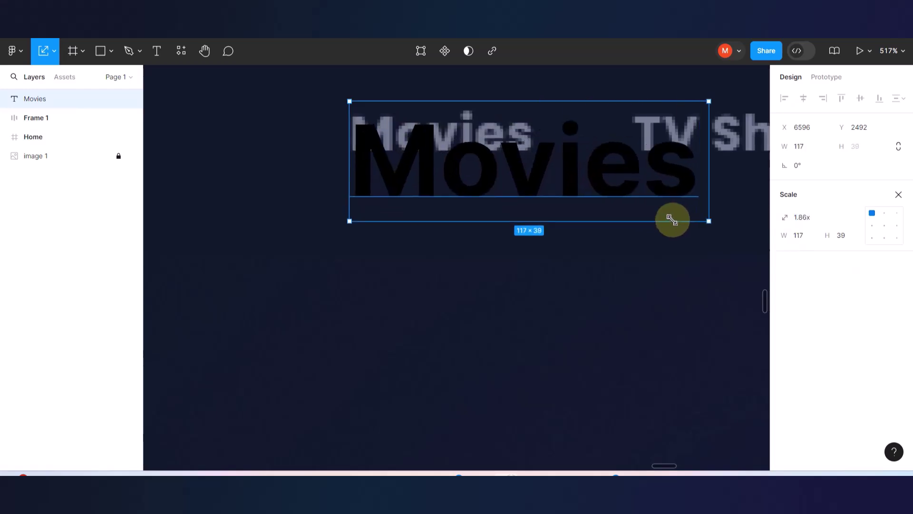
pyautogui.hotkey('ctrl', 'z')
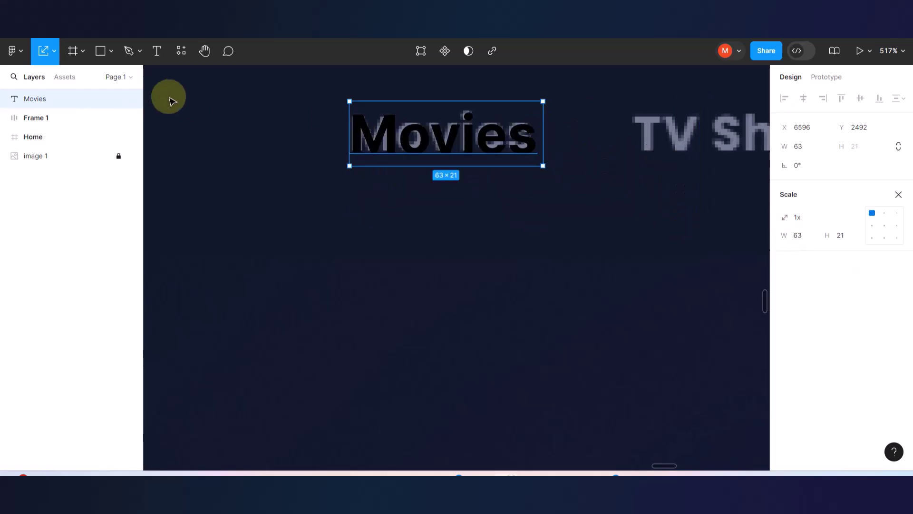
# Return to the Move tool, try widening the Movies text box to 106, and undo the widening.
pyautogui.click(54, 56)
pyautogui.click(49, 76)
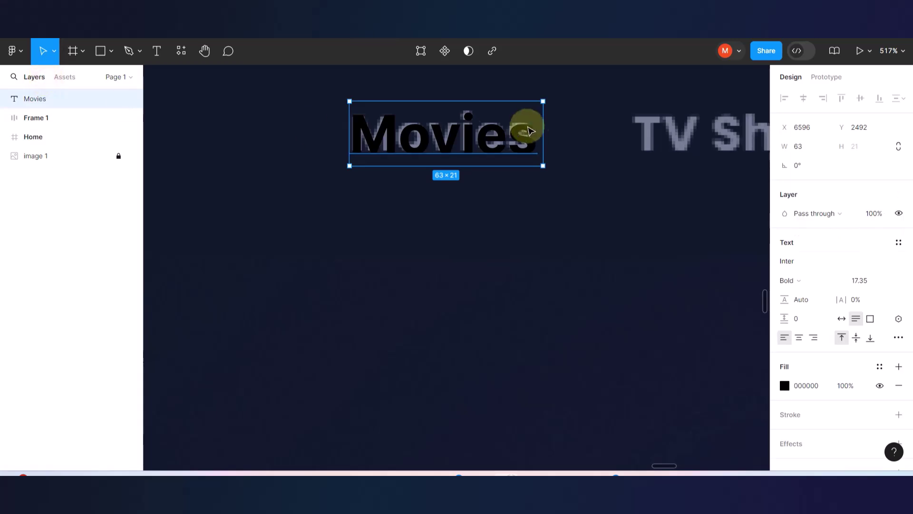
pyautogui.moveTo(548, 126); pyautogui.dragTo(676, 129)
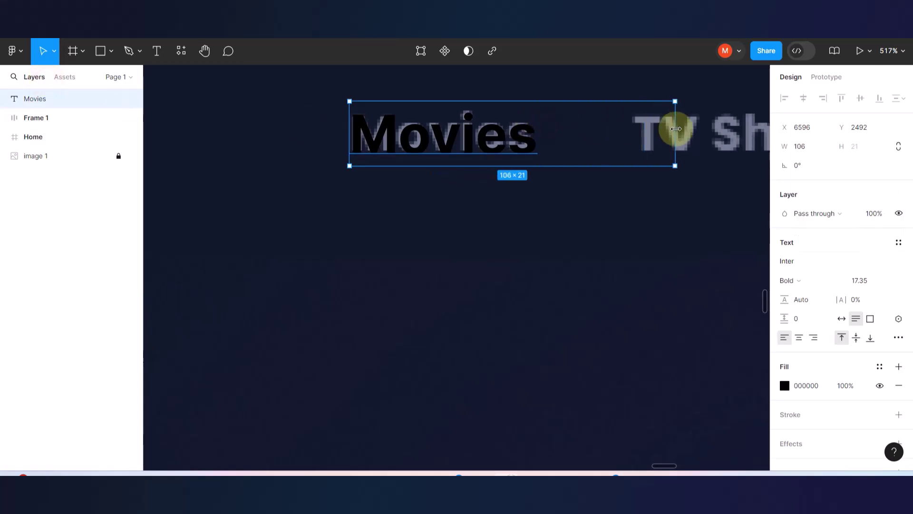
pyautogui.hotkey('ctrl', 'z')
# Move the Movies text directly below the reference's Movies label, left-aligned with it at X 6596, Y 2510.
pyautogui.scroll(-2, 592, 173)
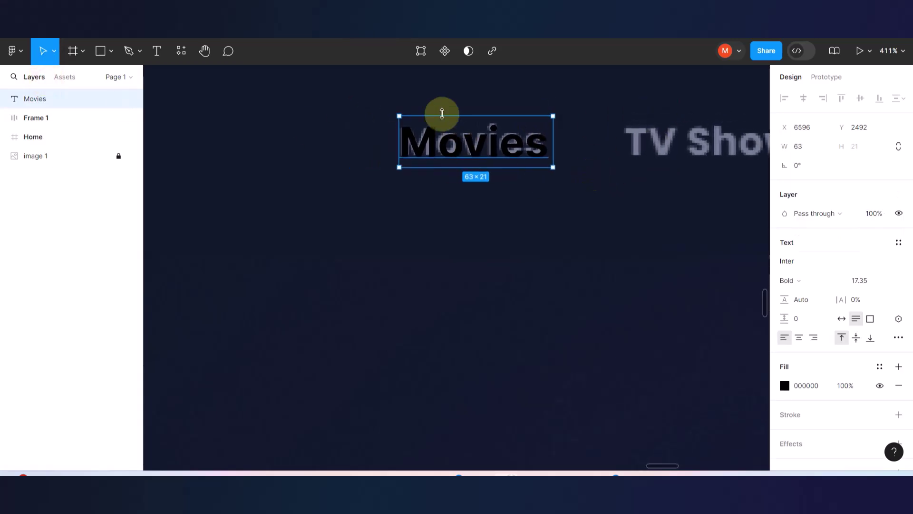
pyautogui.scroll(5, 442, 113)
pyautogui.moveTo(413, 177); pyautogui.dragTo(412, 179)
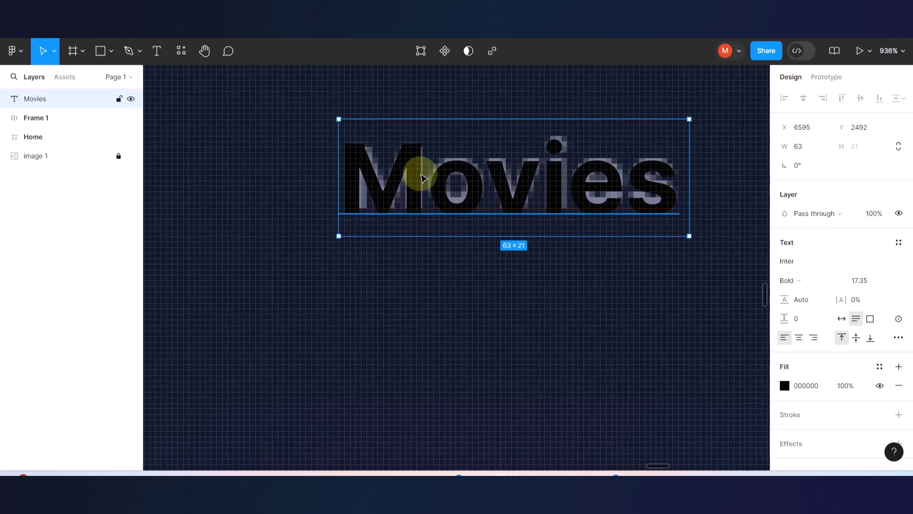
pyautogui.scroll(-5, 400, 187)
pyautogui.moveTo(412, 196); pyautogui.dragTo(413, 228)
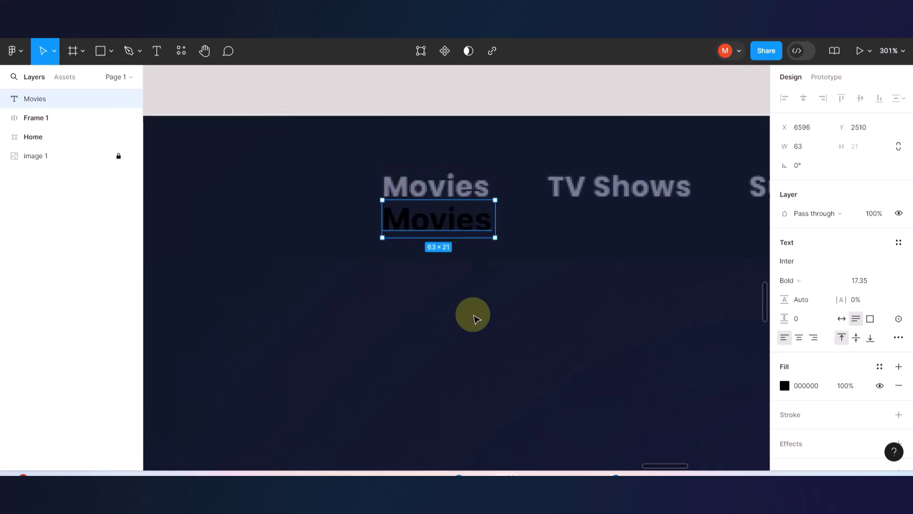
# Apply the AppHeadingLight color style to the Movies text's fill.
pyautogui.scroll(3, 476, 243)
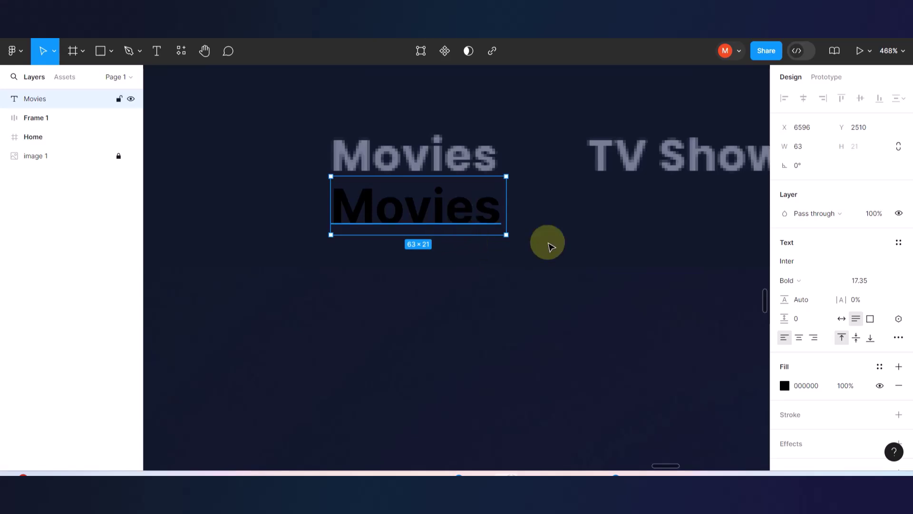
pyautogui.click(880, 367)
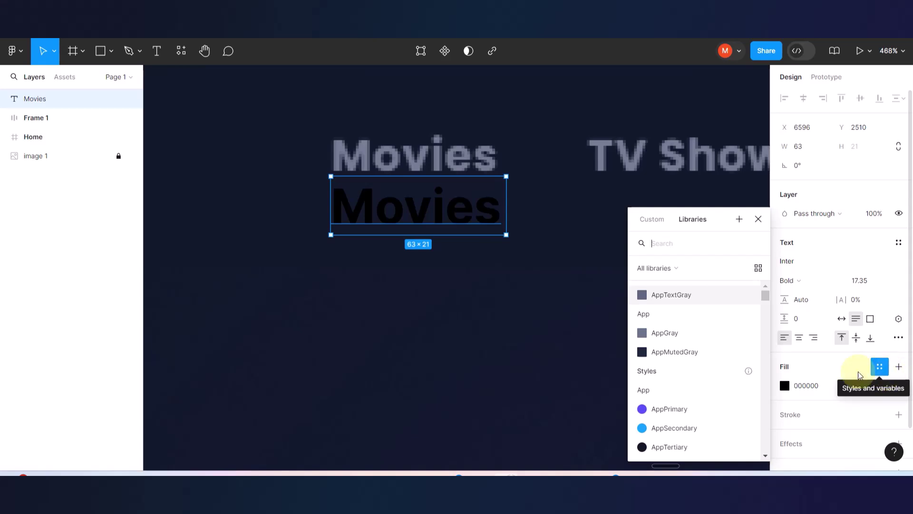
pyautogui.scroll(-3, 709, 352)
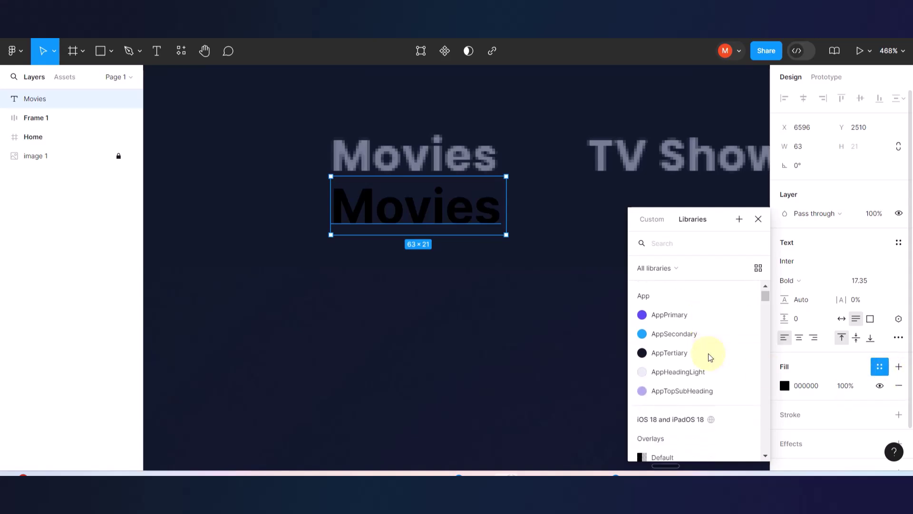
pyautogui.scroll(-1, 708, 353)
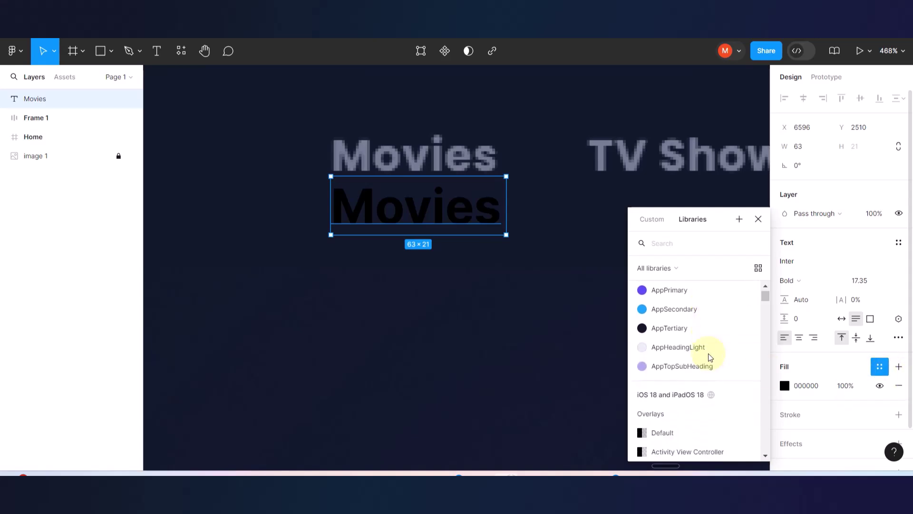
pyautogui.click(681, 352)
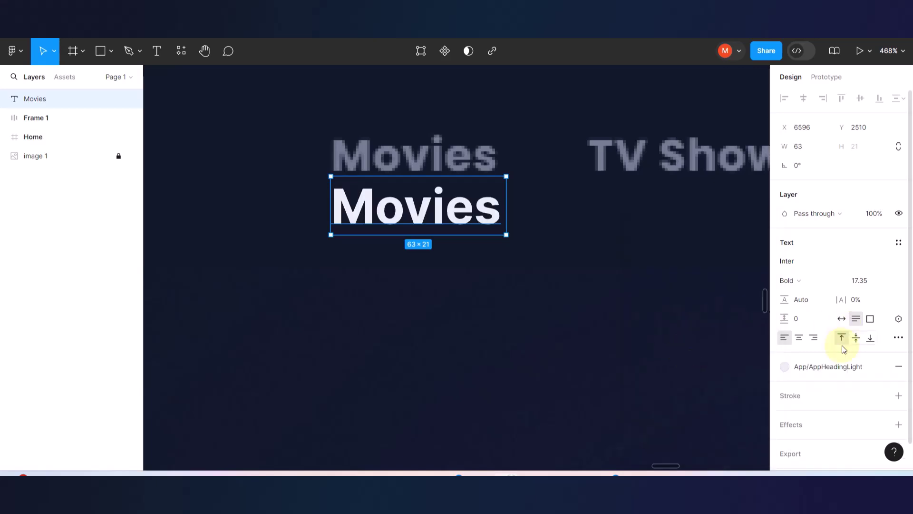
# Search the color libraries for the app text color and set the Movies text's fill to AppTextGray.
pyautogui.click(787, 369)
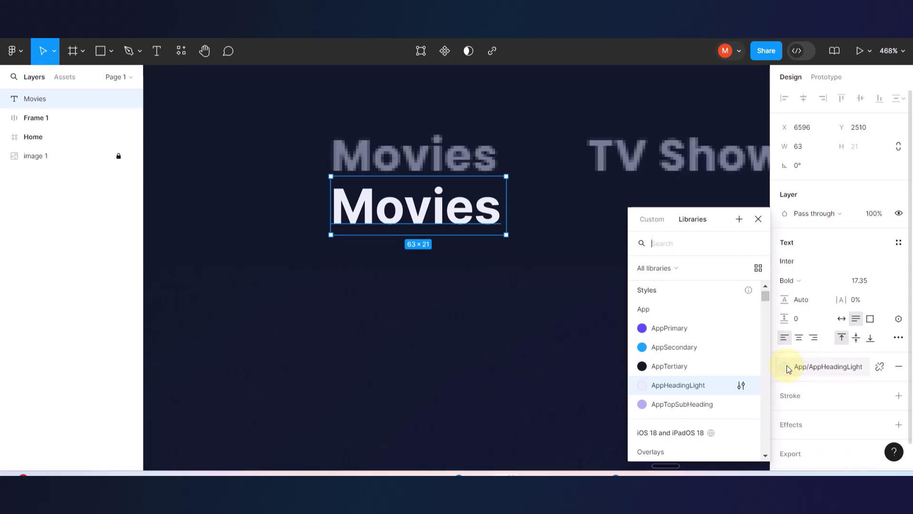
pyautogui.scroll(-1, 698, 332)
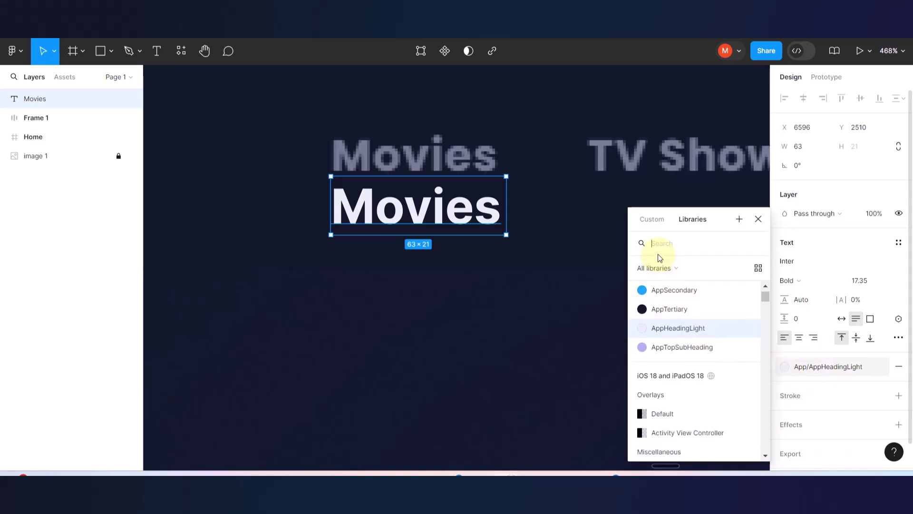
pyautogui.write('text')
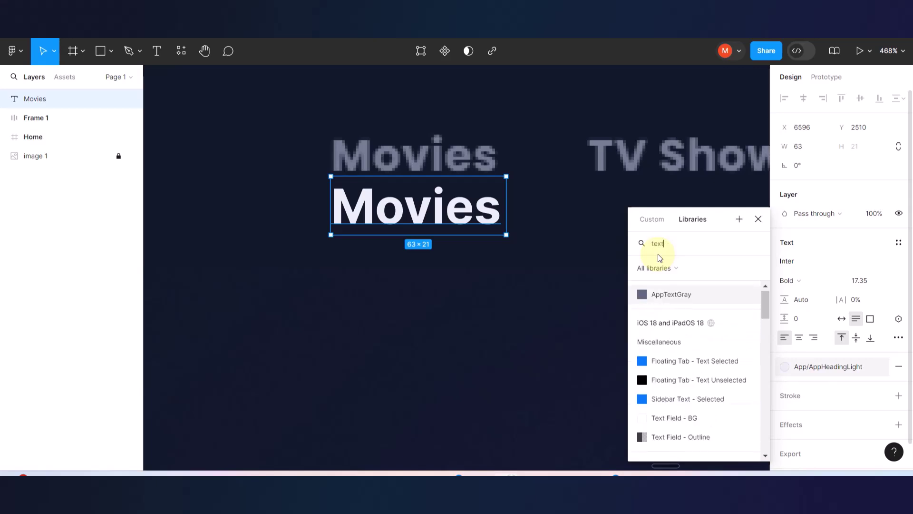
pyautogui.press('BackSpace')
pyautogui.press('BackSpace')
pyautogui.press('BackSpace')
pyautogui.press('BackSpace')
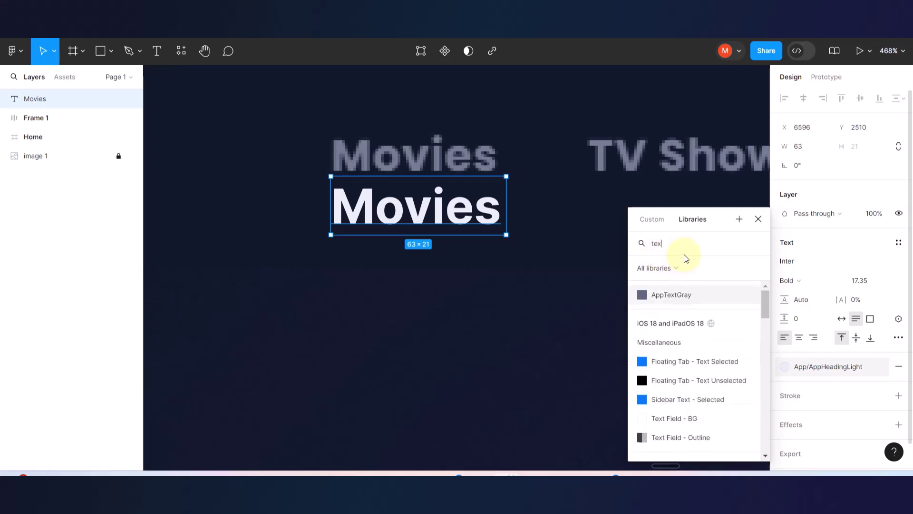
pyautogui.write('Appte')
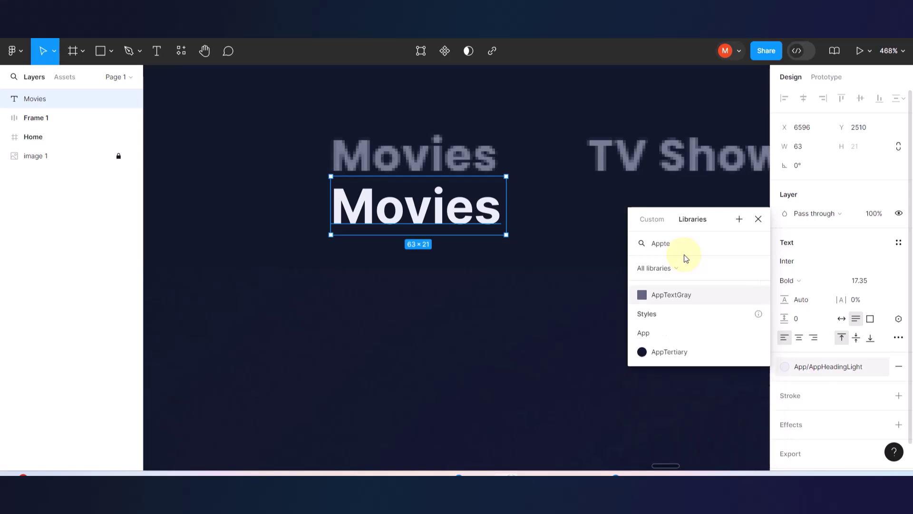
pyautogui.click(664, 295)
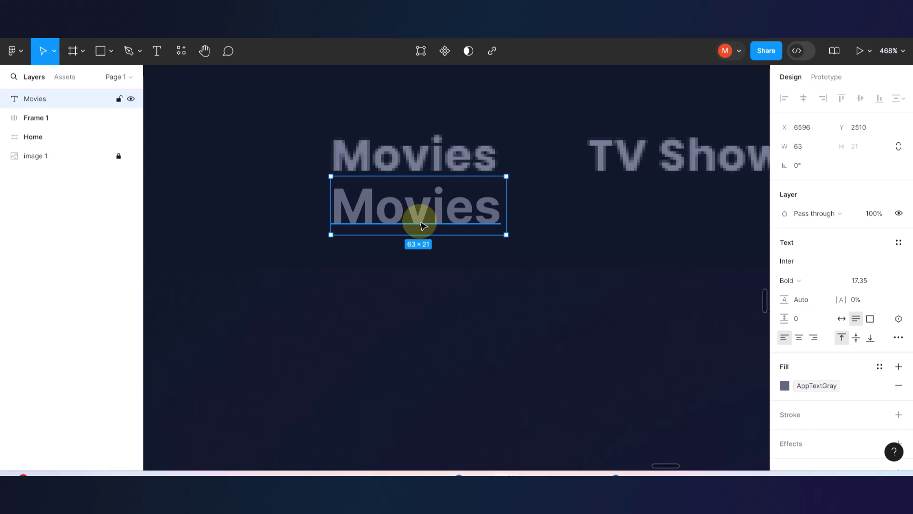
# Lower the top edge of the Movies text box to make it 18 high, and deselect it.
pyautogui.scroll(3, 393, 160)
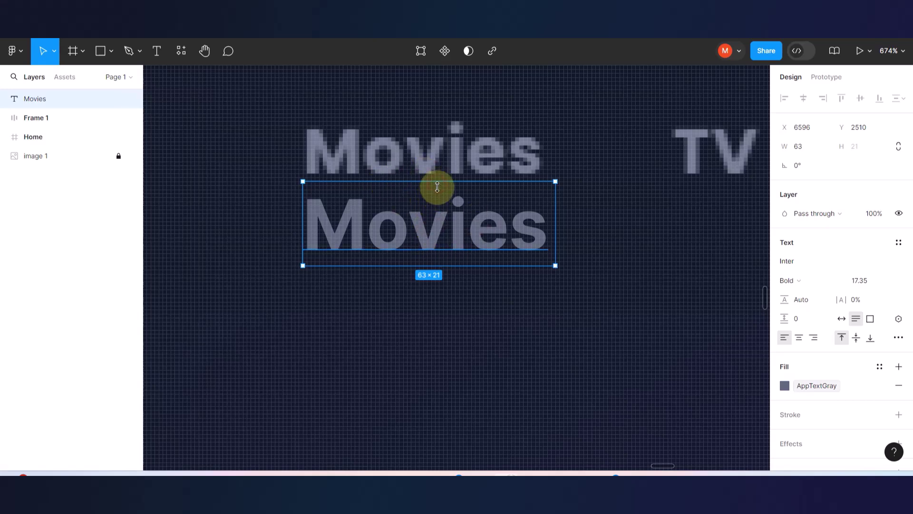
pyautogui.moveTo(437, 185); pyautogui.dragTo(437, 190)
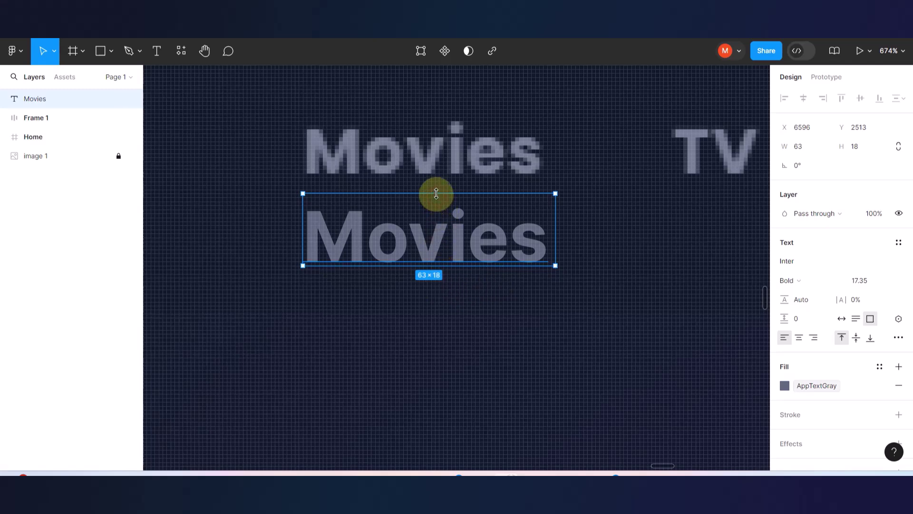
pyautogui.scroll(-8, 473, 214)
pyautogui.click(500, 284)
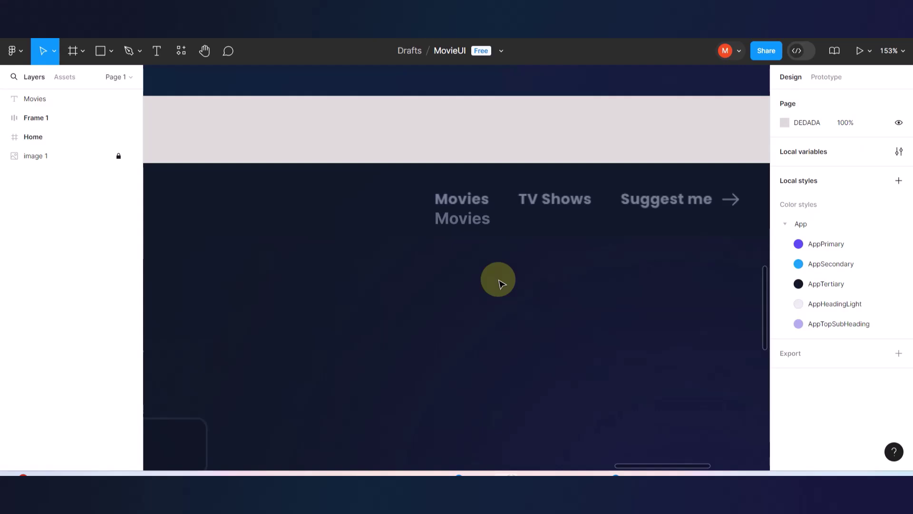
pyautogui.click(476, 223)
pyautogui.moveTo(476, 223); pyautogui.dragTo(544, 259)
pyautogui.press('Delete')
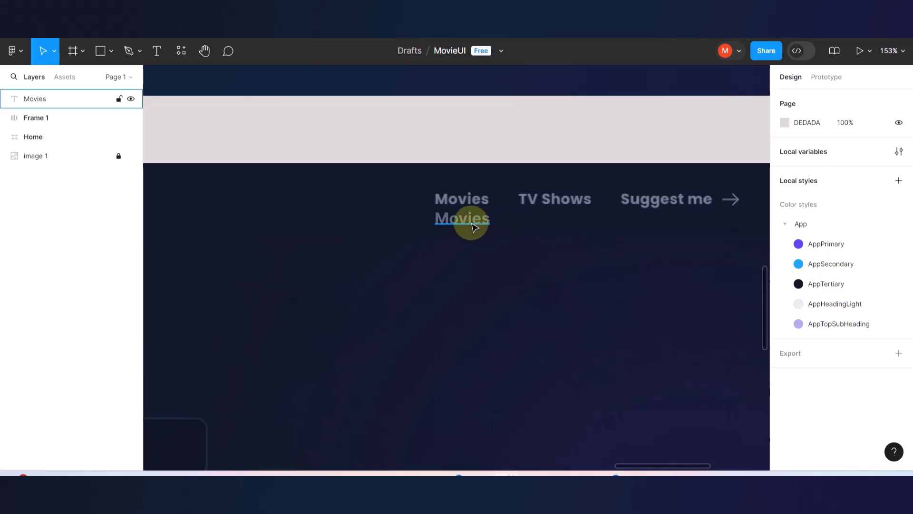
# Move the Movies text beneath the reference's Suggest me label, at X 6806, Y 2516.
pyautogui.moveTo(474, 227); pyautogui.dragTo(673, 230)
pyautogui.hscroll(4, 551, 228)
pyautogui.scroll(5, 519, 220)
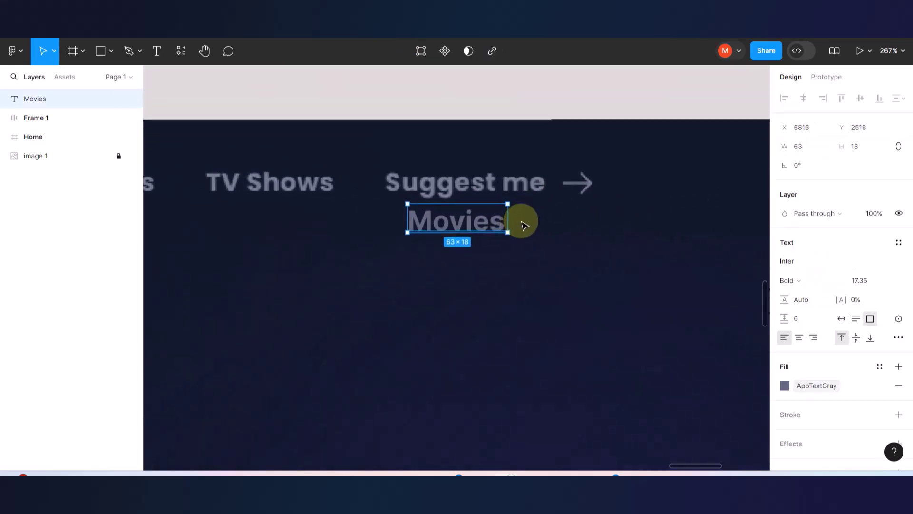
pyautogui.moveTo(452, 217); pyautogui.dragTo(448, 223)
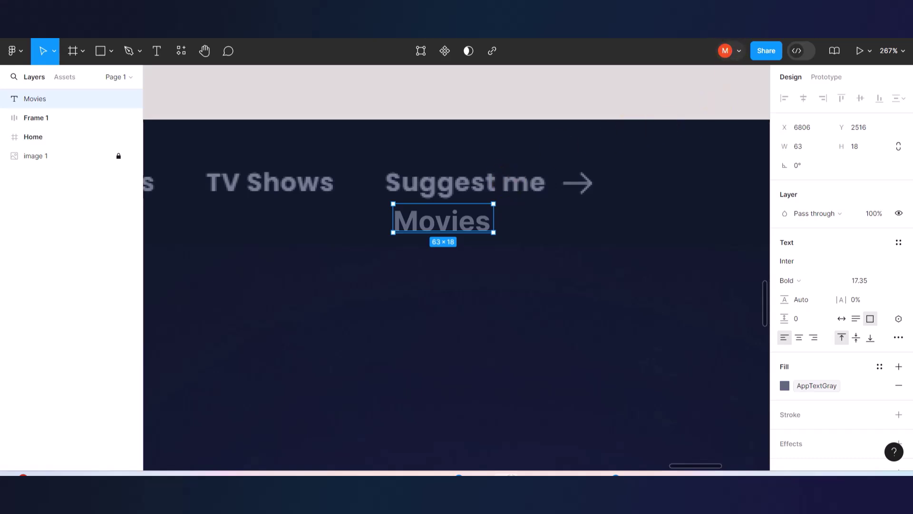
# Switch to Chrome, open the bookmarked SVG Repo page, and search its vectors for arrow icons.
pyautogui.hotkey('alt', 'Tab')
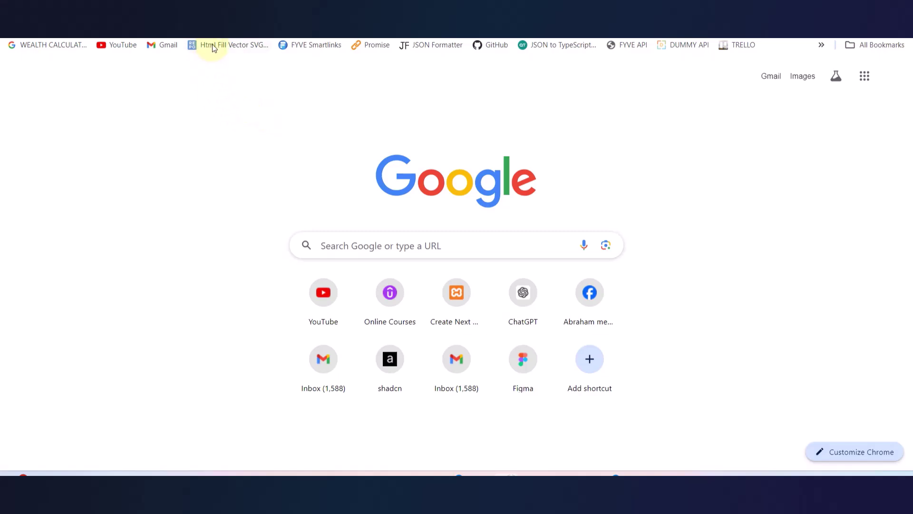
pyautogui.click(214, 46)
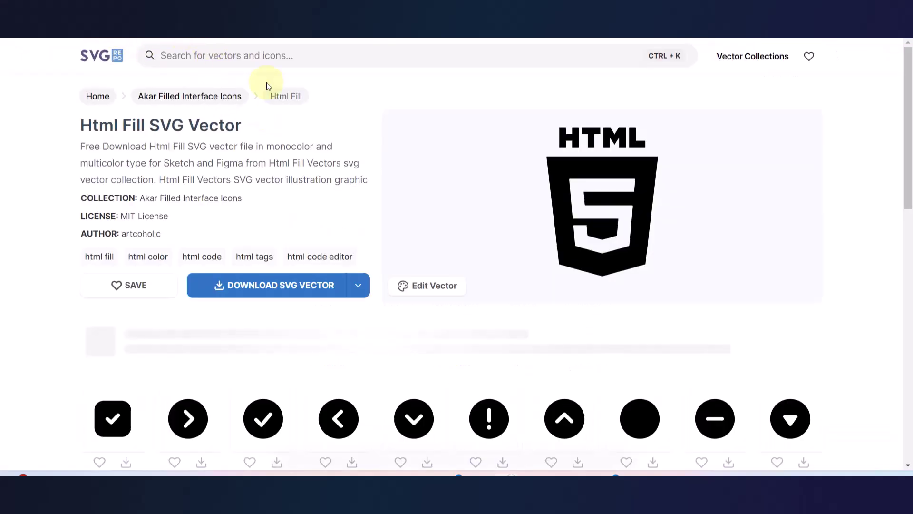
pyautogui.click(295, 53)
pyautogui.write('a')
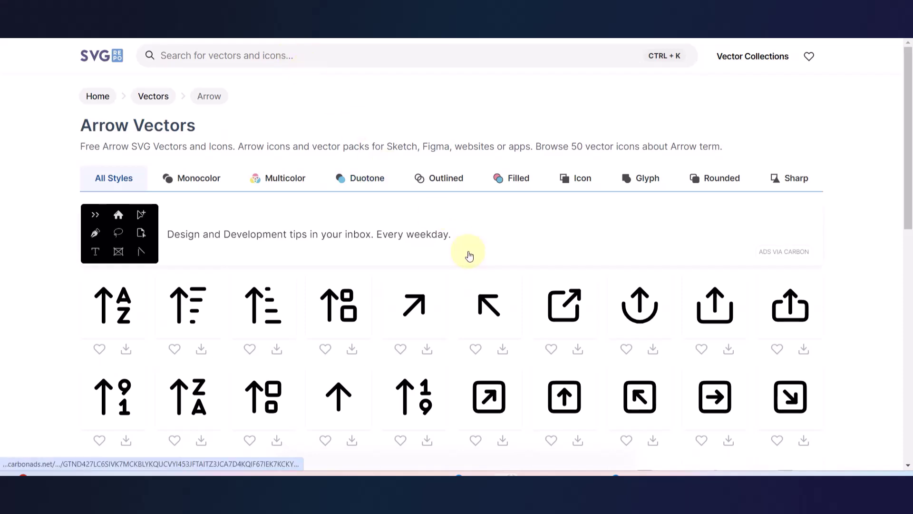
# Browse the arrow vectors and open the long thin right-pointing arrow, Arrow Narrow Right.
pyautogui.scroll(-3, 469, 255)
pyautogui.scroll(-2, 469, 255)
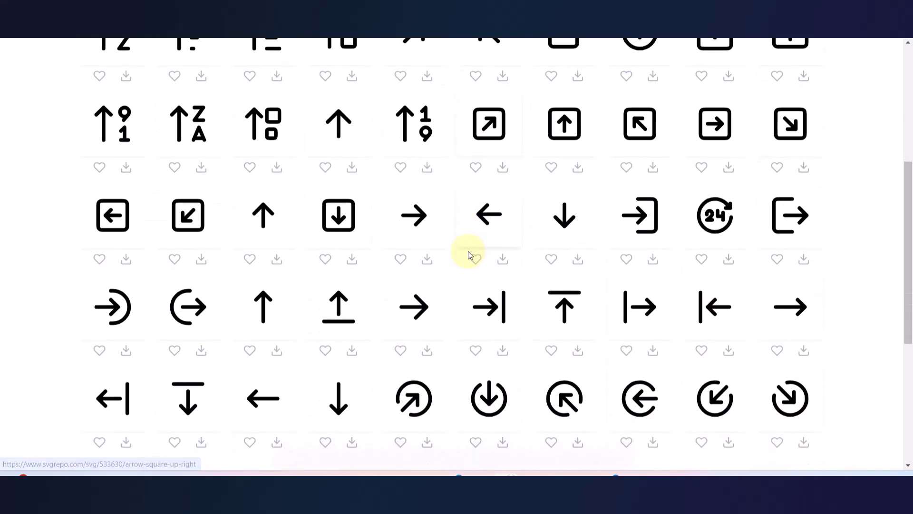
pyautogui.scroll(-2, 470, 256)
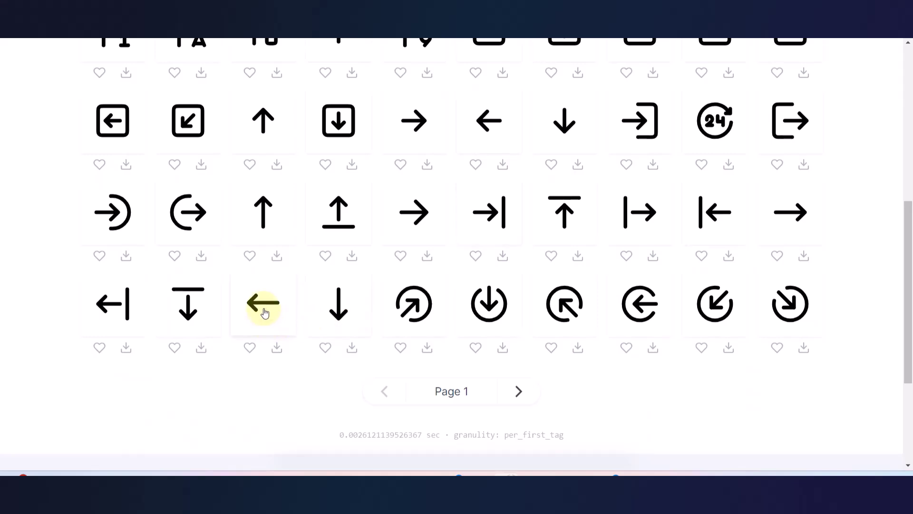
pyautogui.click(785, 212)
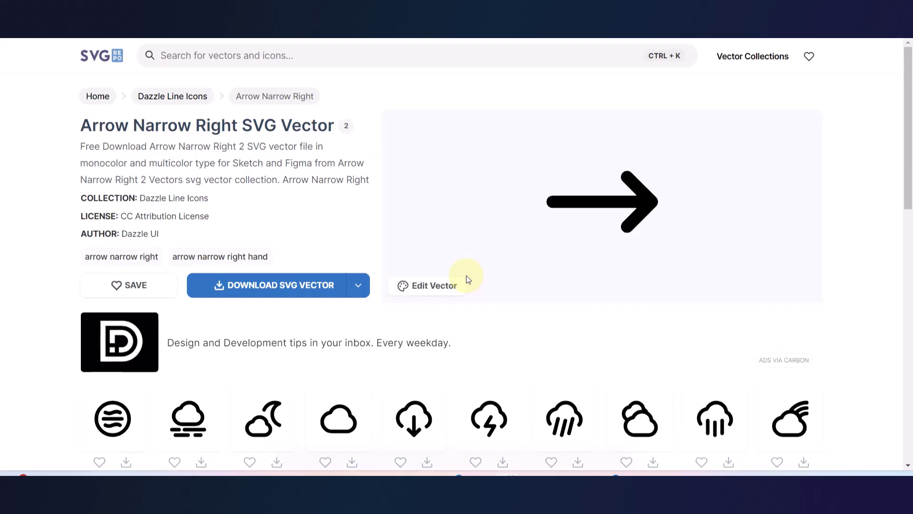
# Look over the Arrow Narrow Right page, open its vector editor to view the options, and close the editor.
pyautogui.scroll(-4, 466, 279)
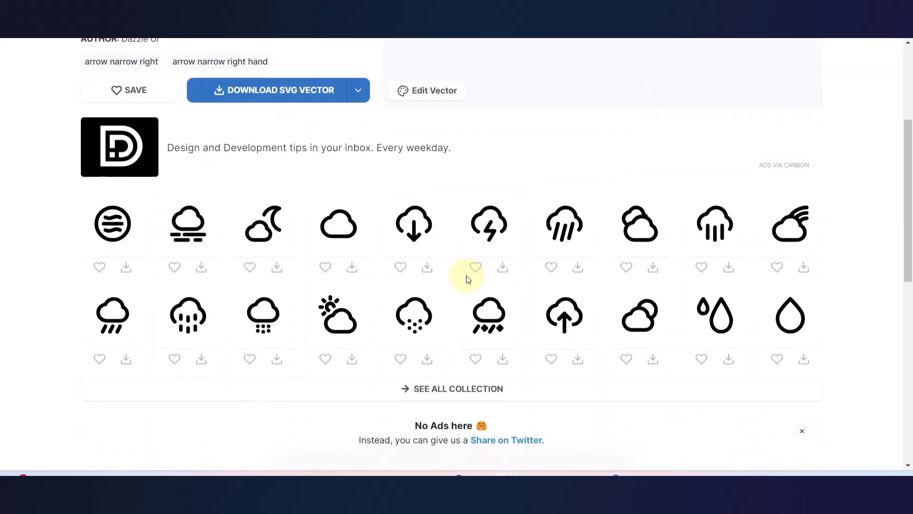
pyautogui.scroll(1, 466, 279)
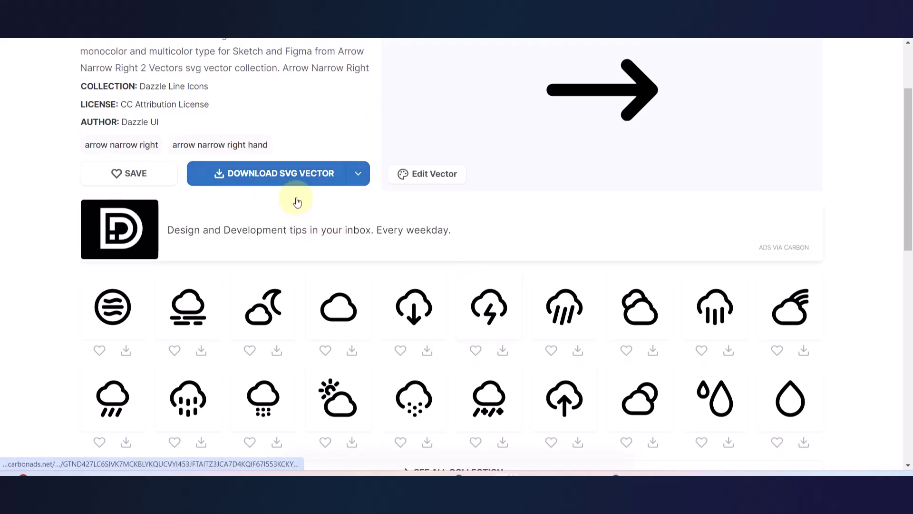
pyautogui.click(413, 174)
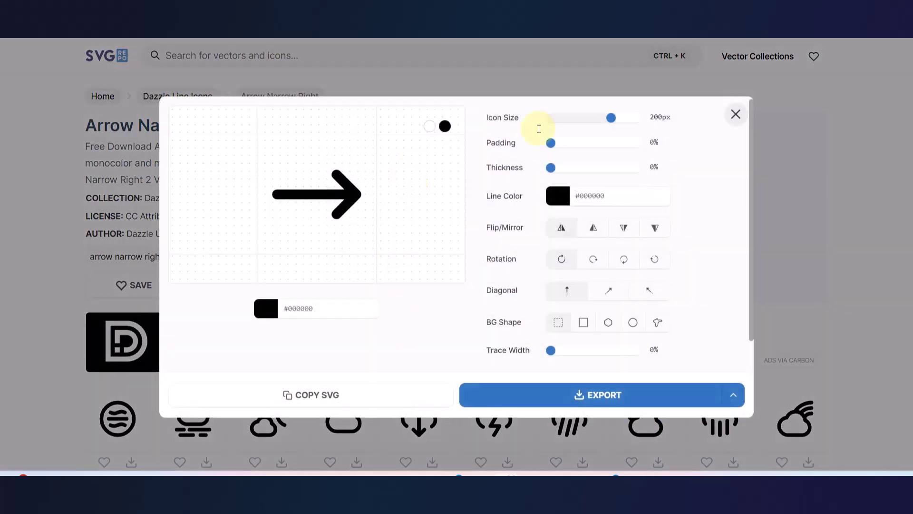
pyautogui.click(736, 114)
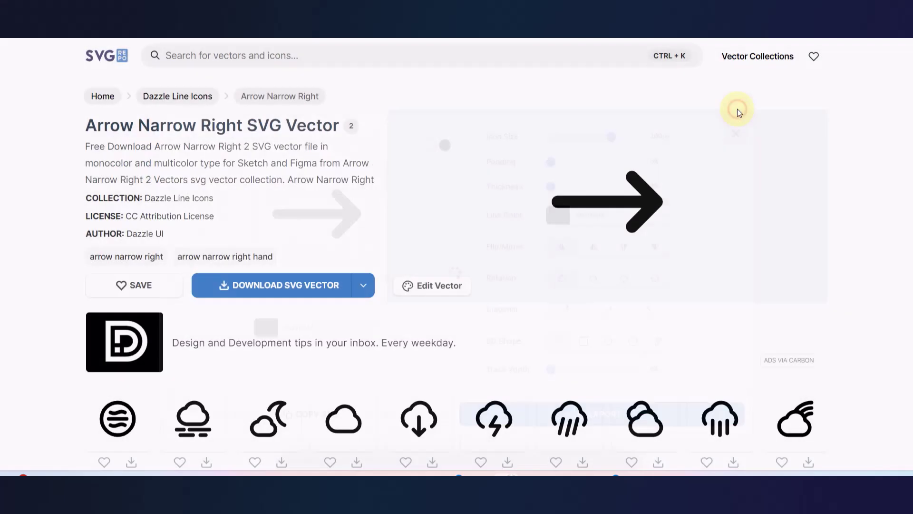
# Copy the Arrow Narrow Right SVG from its vector editor, switch to Figma, and paste it beneath the Movies text.
pyautogui.click(423, 291)
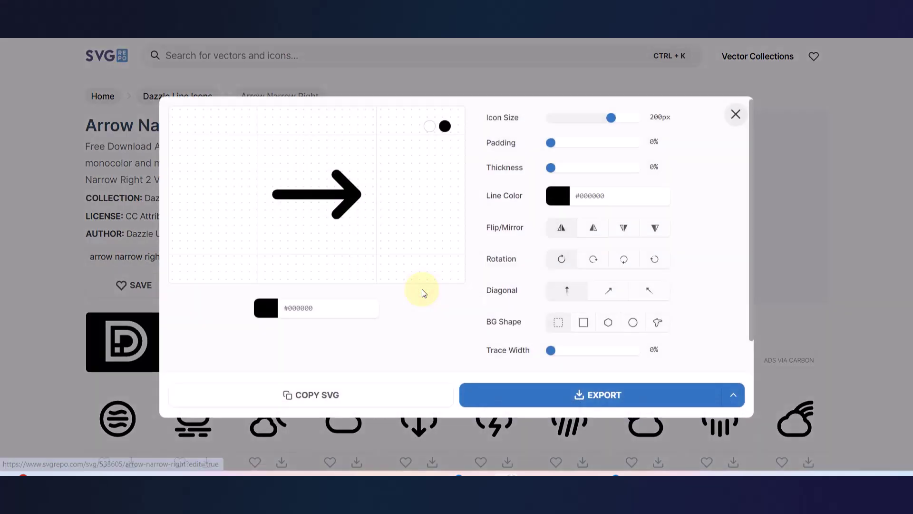
pyautogui.click(312, 399)
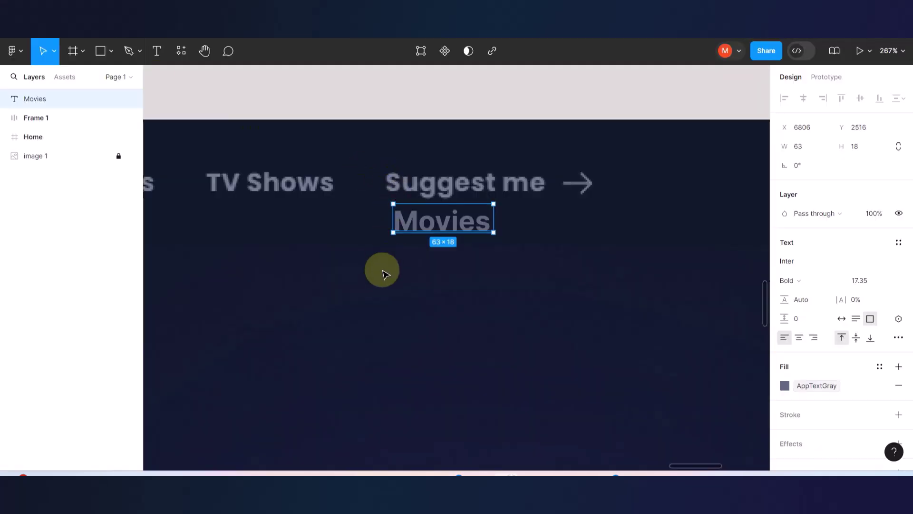
pyautogui.click(384, 278)
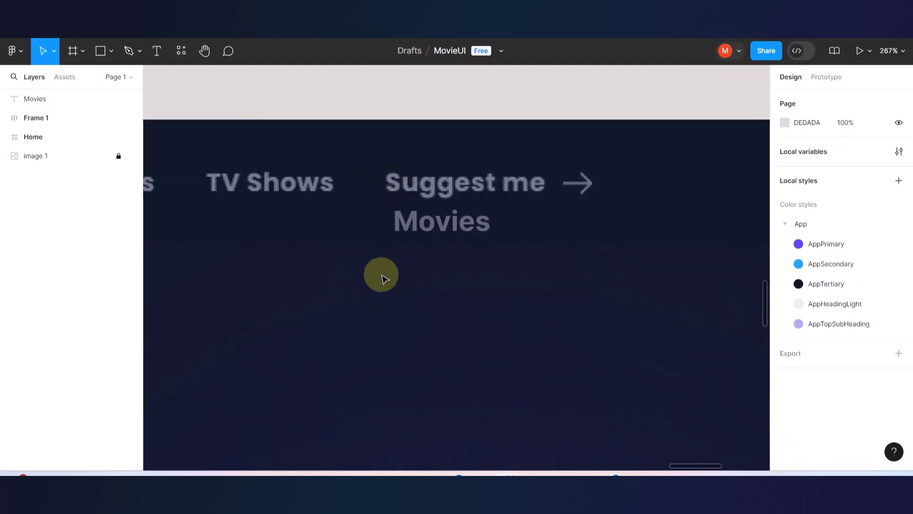
pyautogui.hotkey('ctrl', 'v')
pyautogui.scroll(5, 504, 254)
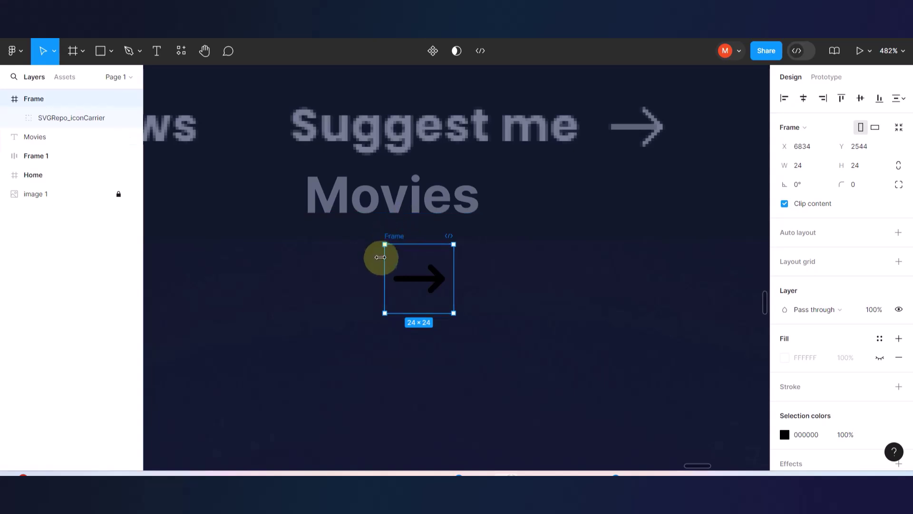
# Take the arrow vector out of its frame, delete the empty frame, and place the arrow beside the Movies text at X 6876, Y 2525.
pyautogui.doubleClick(429, 280)
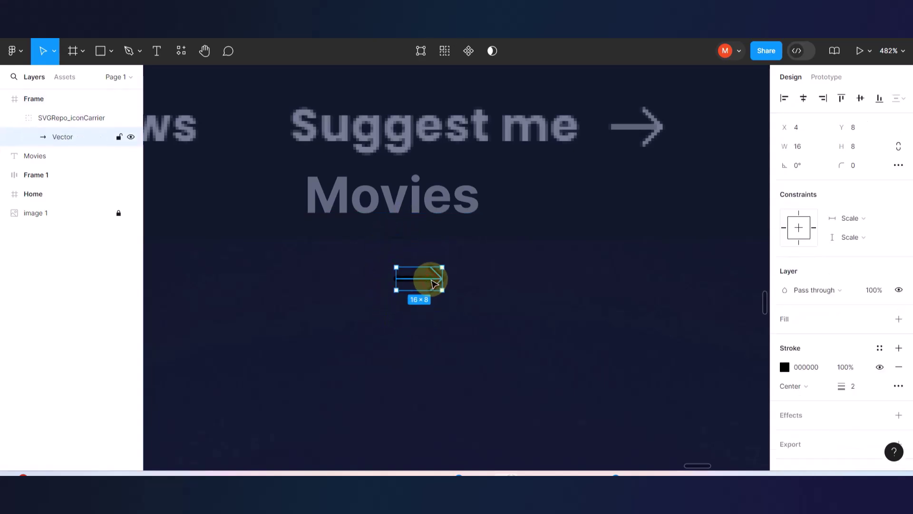
pyautogui.moveTo(426, 283); pyautogui.dragTo(513, 267)
pyautogui.click(428, 275)
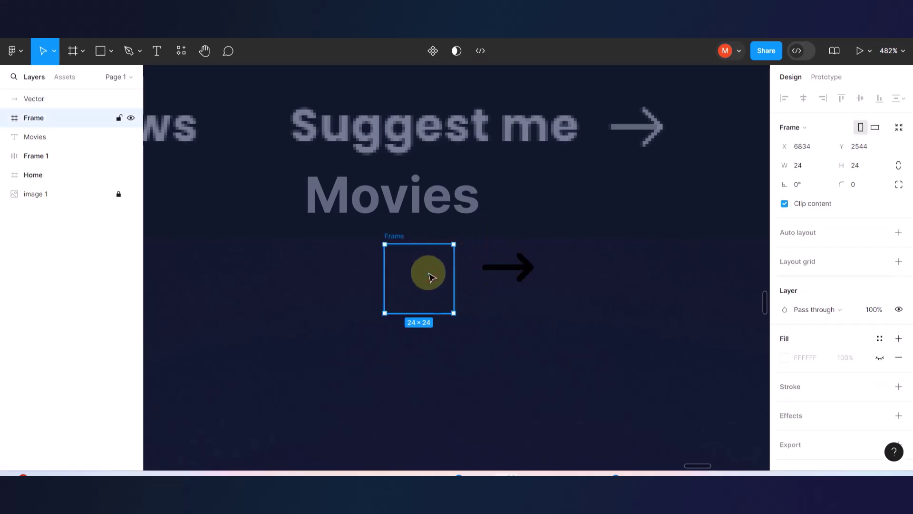
pyautogui.press('Delete')
pyautogui.moveTo(506, 269); pyautogui.dragTo(528, 206)
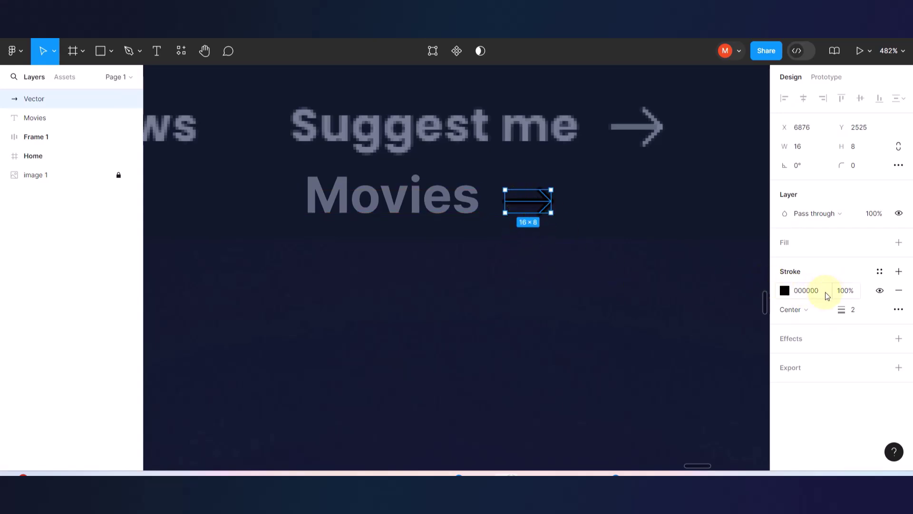
# Apply AppTextGray to the arrow's stroke and align the arrow with the Movies text on their vertical centers.
pyautogui.click(879, 272)
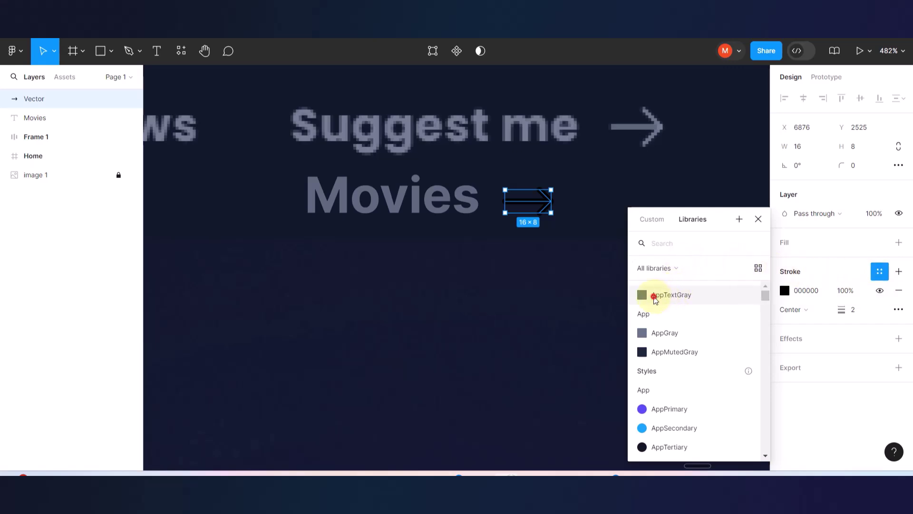
pyautogui.click(655, 295)
pyautogui.click(475, 207)
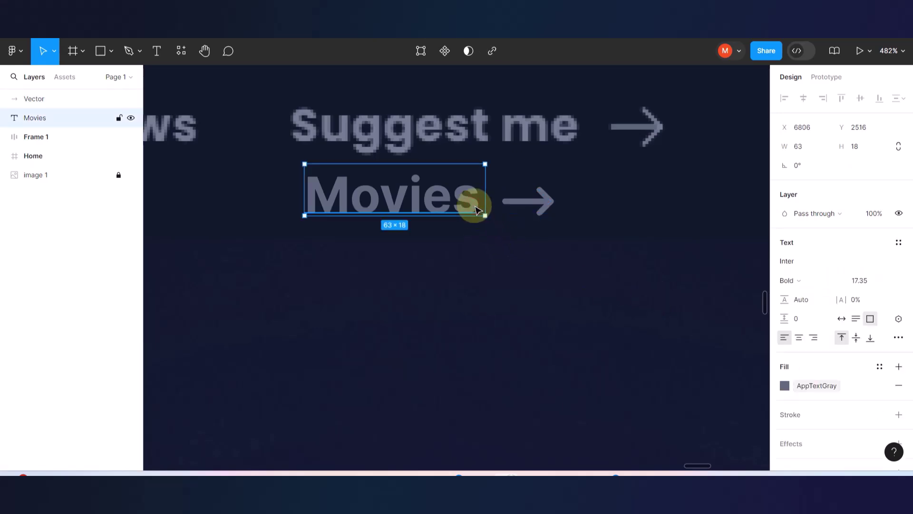
pyautogui.keyDown('shift'); pyautogui.click(520, 207); pyautogui.keyUp('shift')
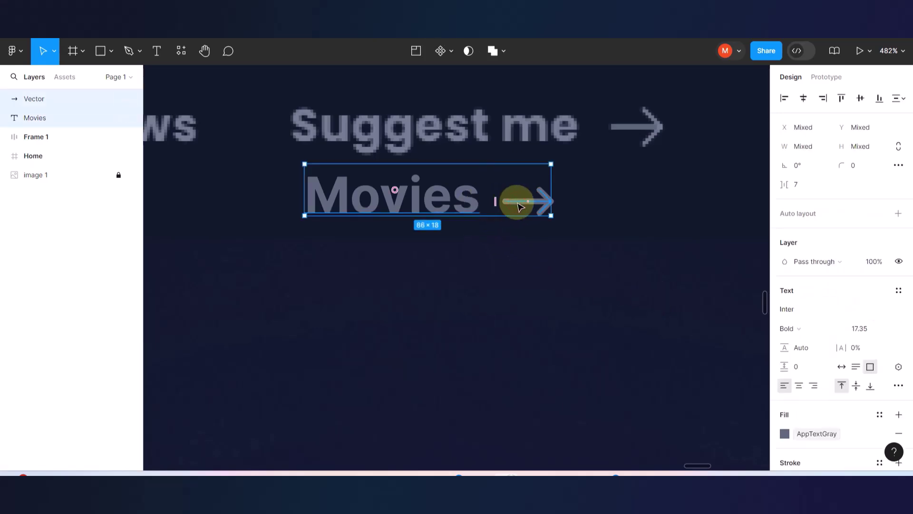
pyautogui.click(860, 98)
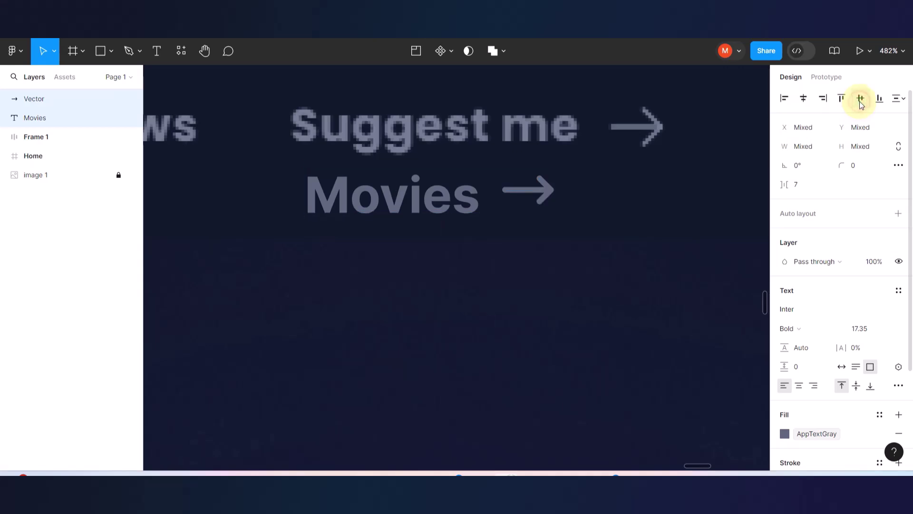
pyautogui.click(615, 305)
# Try AppGray as the arrow's stroke color and compare it with the Movies text and the reference arrow.
pyautogui.click(537, 186)
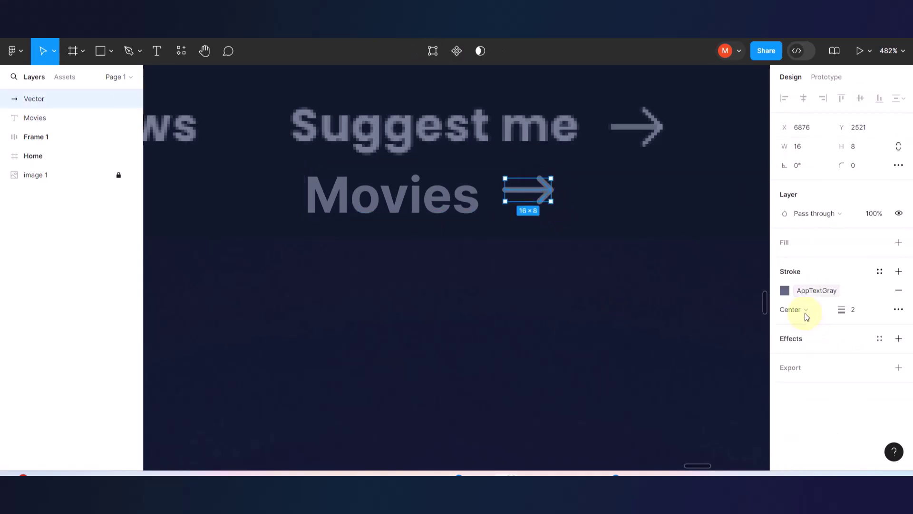
pyautogui.click(880, 270)
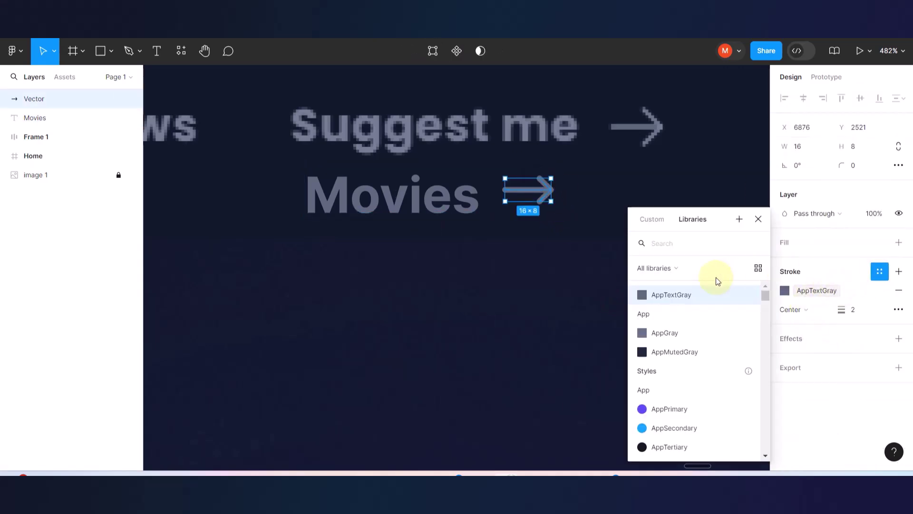
pyautogui.click(658, 332)
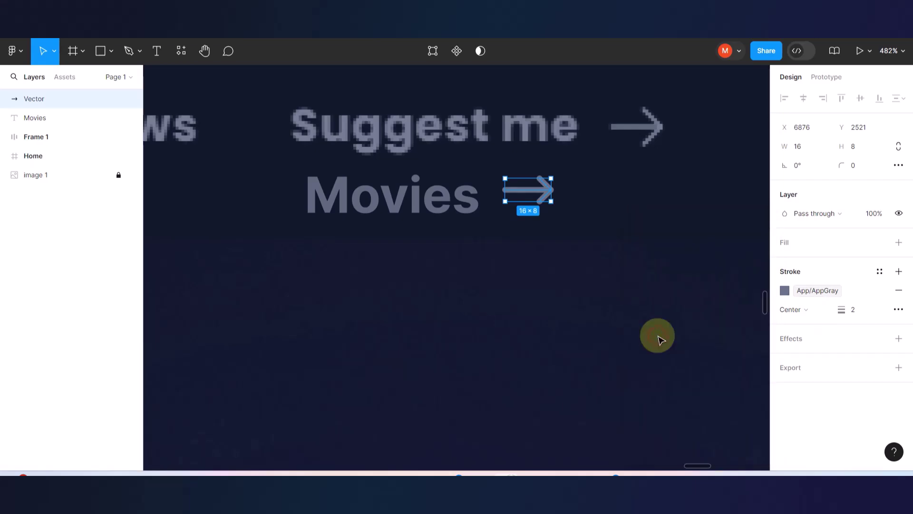
pyautogui.click(512, 293)
pyautogui.scroll(4, 515, 204)
pyautogui.scroll(-5, 520, 202)
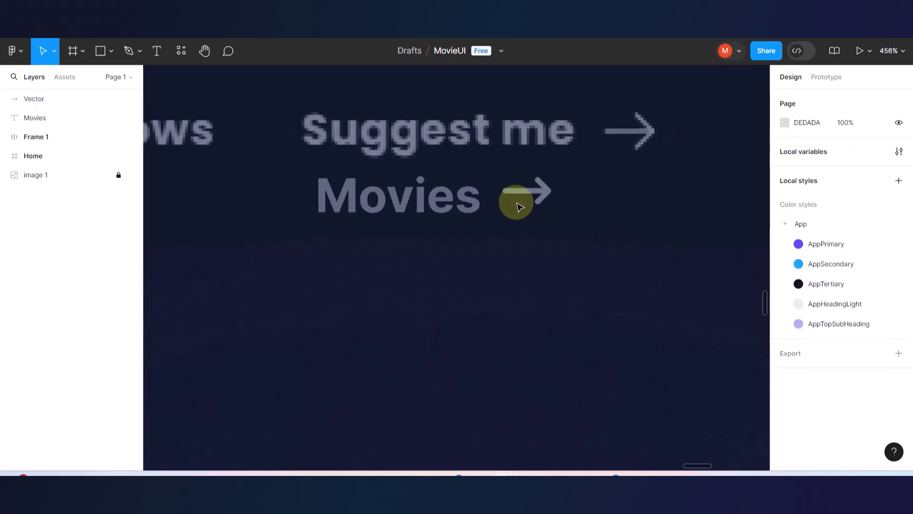
pyautogui.click(545, 185)
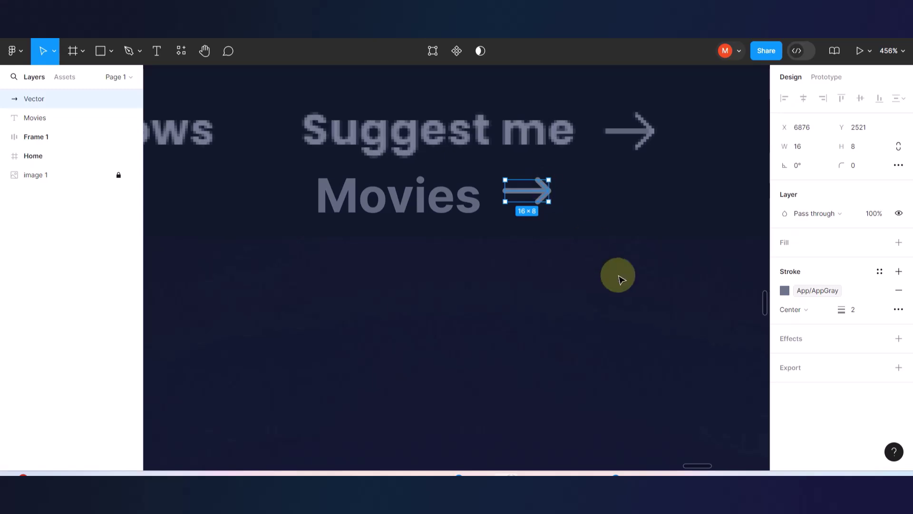
pyautogui.scroll(-4, 619, 277)
pyautogui.scroll(-1, 618, 275)
pyautogui.scroll(1, 595, 277)
pyautogui.scroll(5, 572, 273)
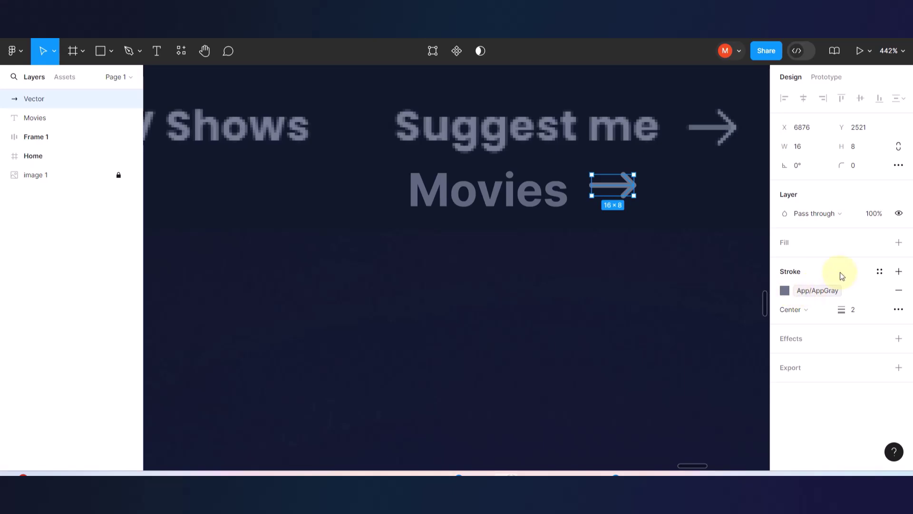
# Return the arrow's stroke color to AppTextGray.
pyautogui.click(880, 272)
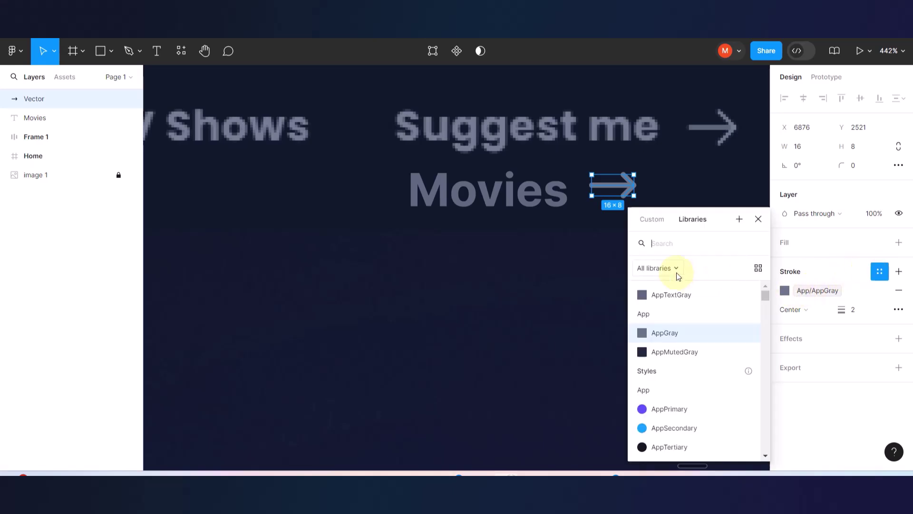
pyautogui.click(672, 297)
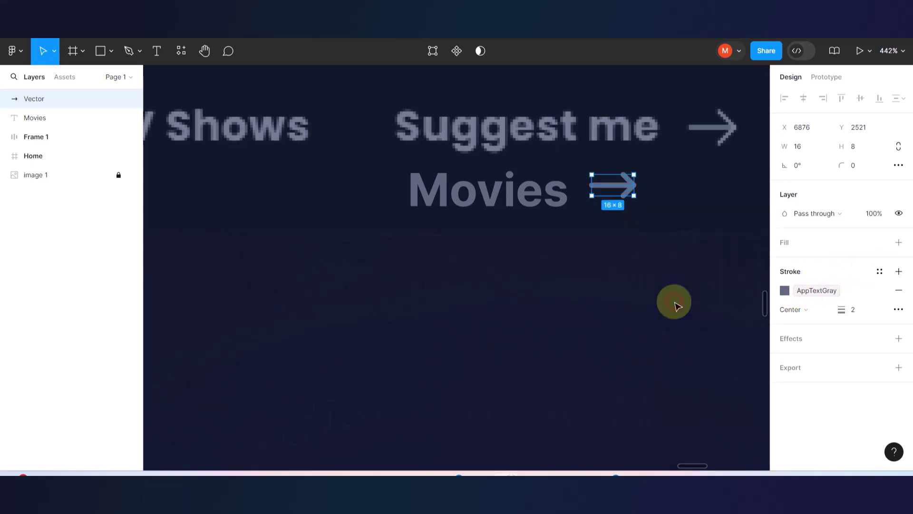
pyautogui.click(575, 276)
pyautogui.click(627, 184)
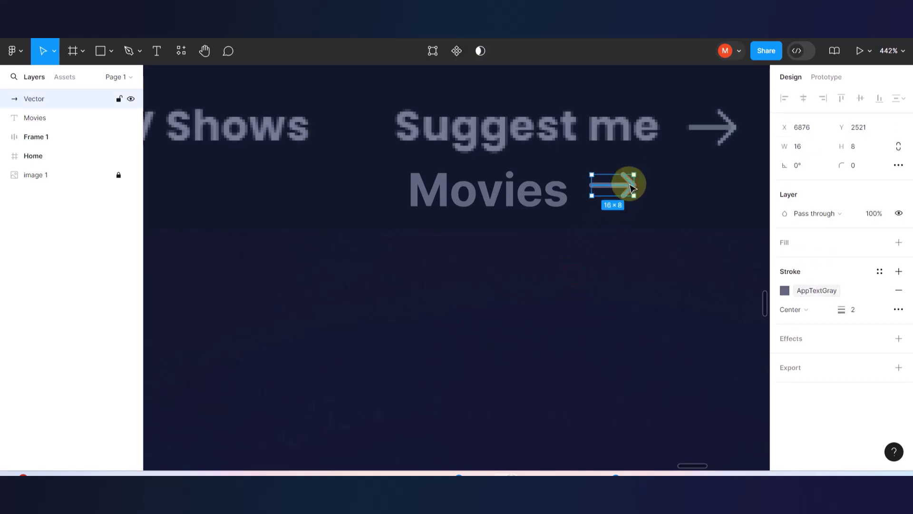
pyautogui.keyDown('shift'); pyautogui.click(531, 197); pyautogui.keyUp('shift')
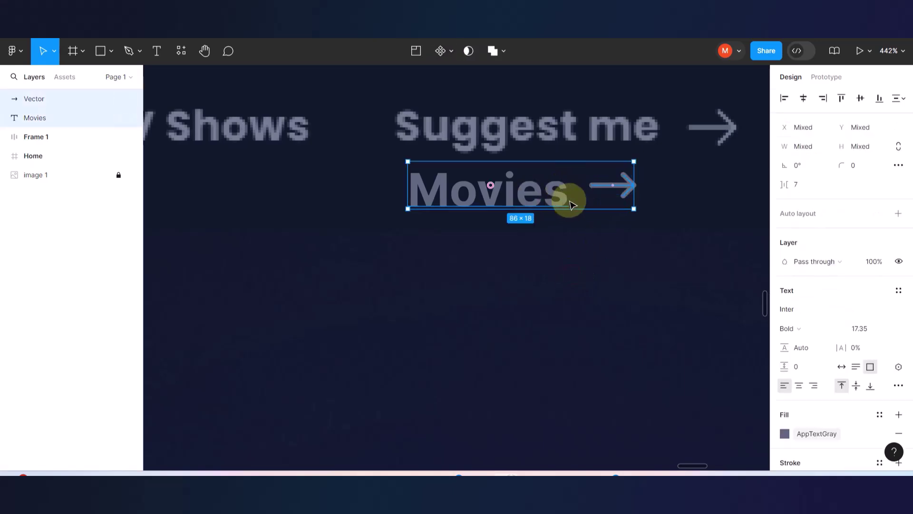
pyautogui.click(542, 270)
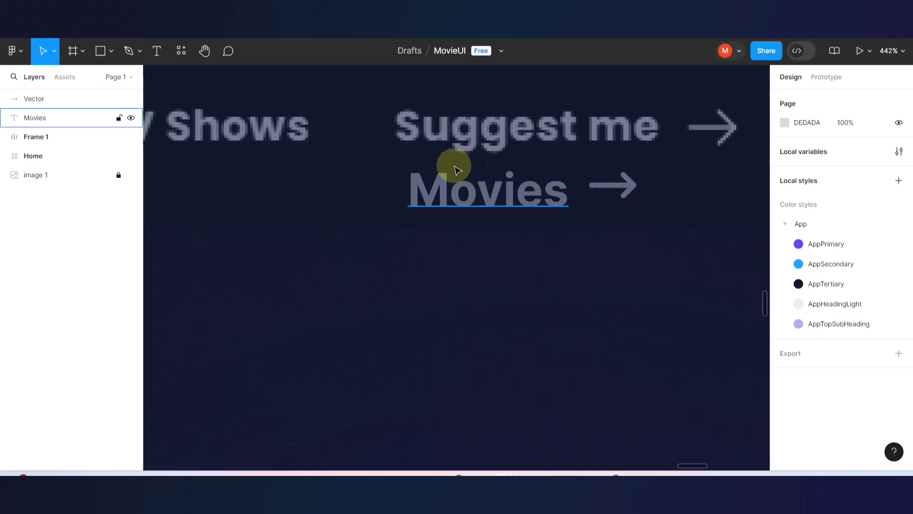
pyautogui.scroll(-4, 434, 218)
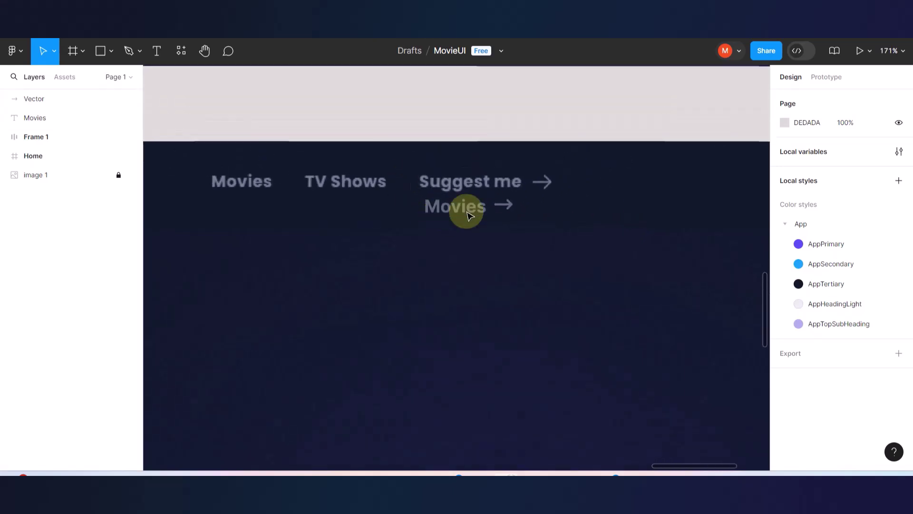
pyautogui.scroll(3, 461, 202)
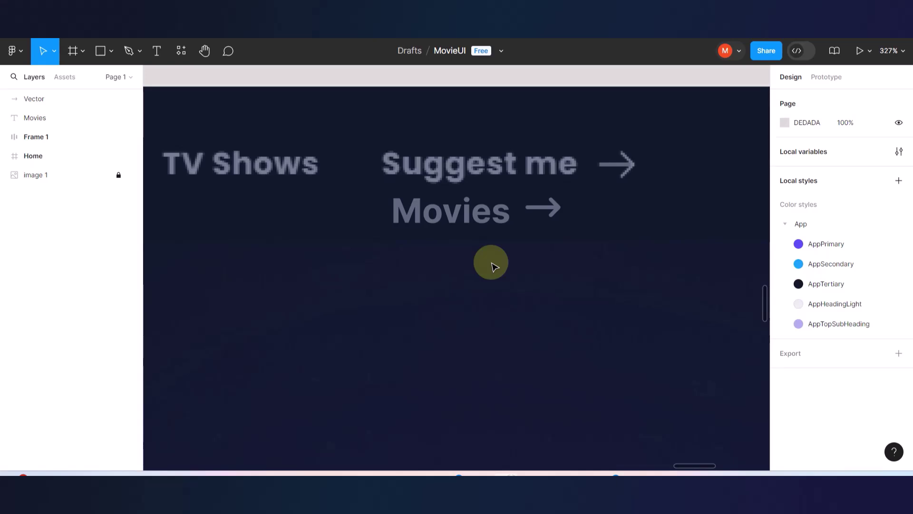
# Wrap the arrow and Movies text in a horizontal auto layout and set its content alignment to center.
pyautogui.click(548, 210)
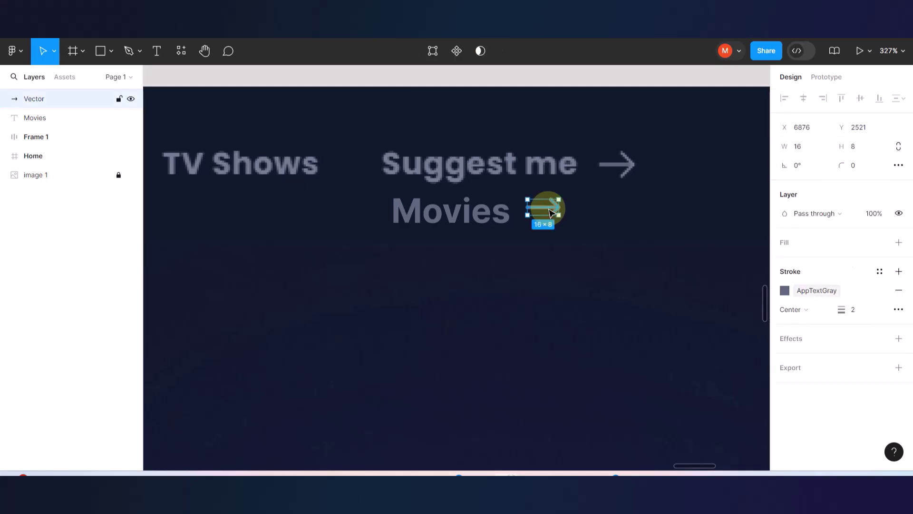
pyautogui.keyDown('shift'); pyautogui.click(498, 218); pyautogui.keyUp('shift')
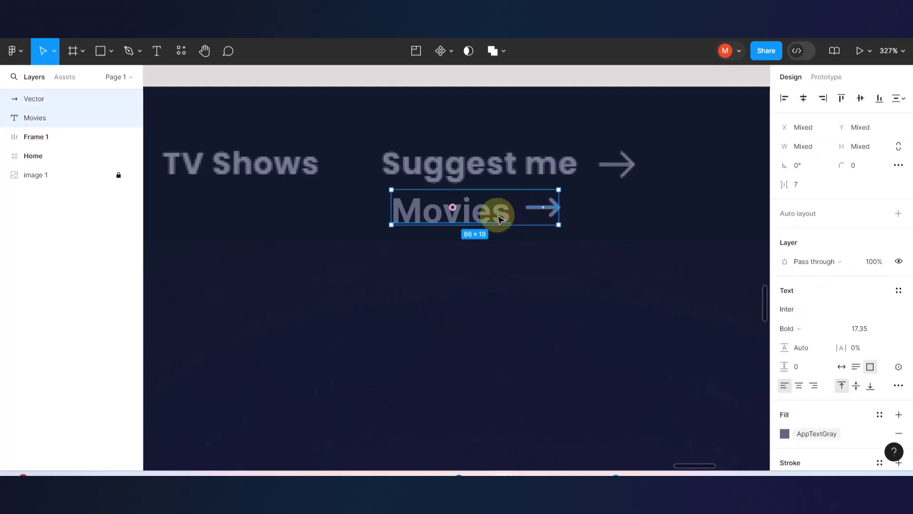
pyautogui.rightClick(499, 217)
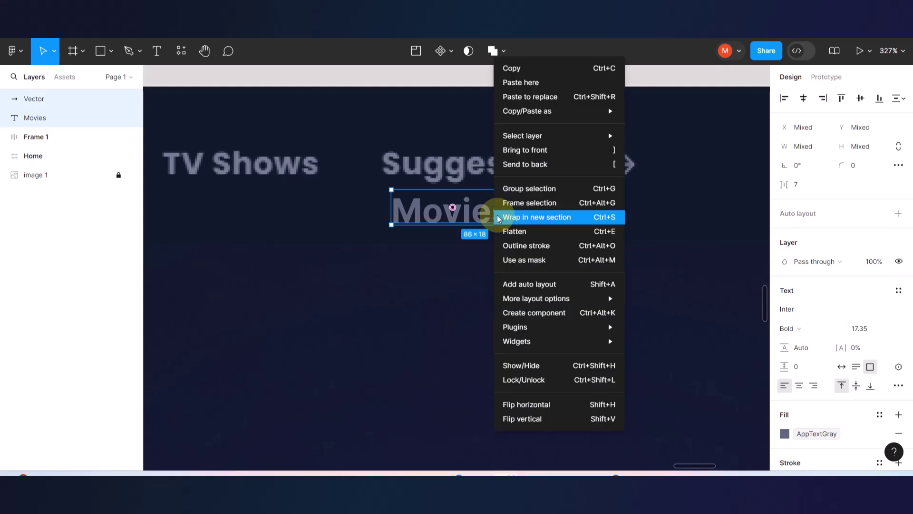
pyautogui.click(526, 285)
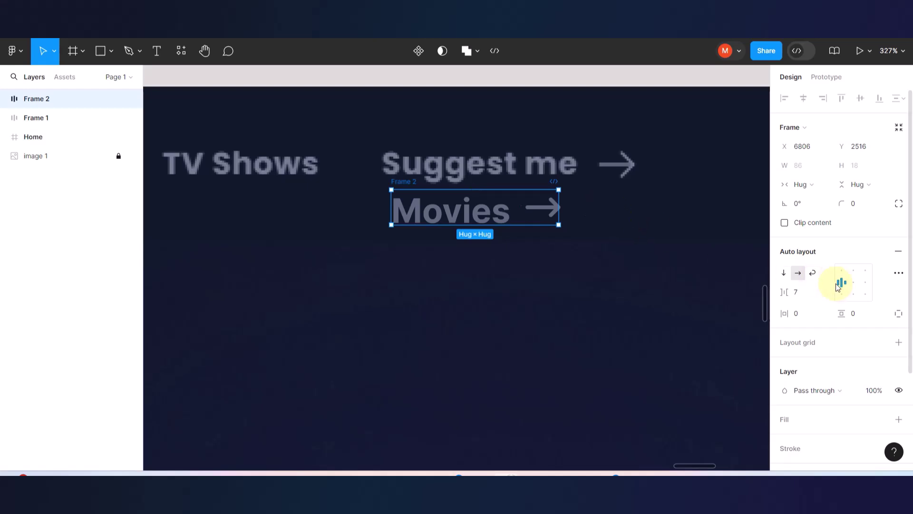
pyautogui.click(858, 286)
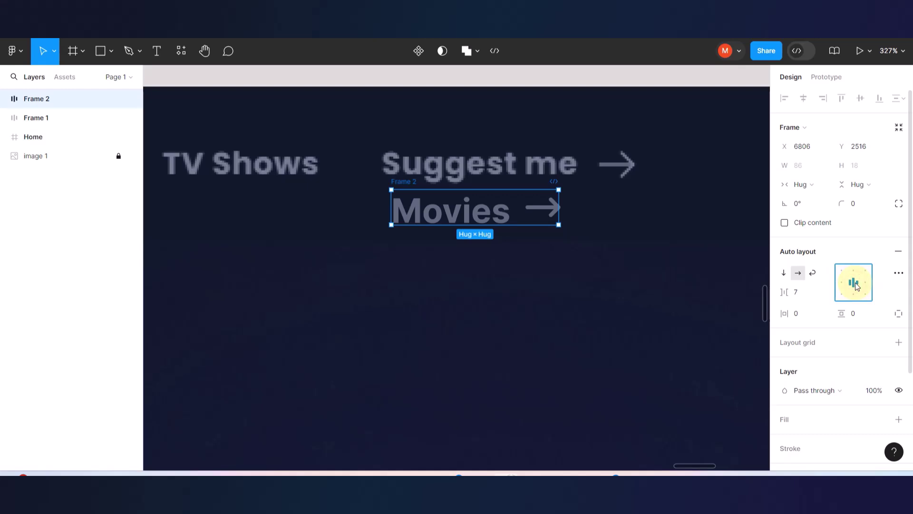
pyautogui.scroll(5, 504, 208)
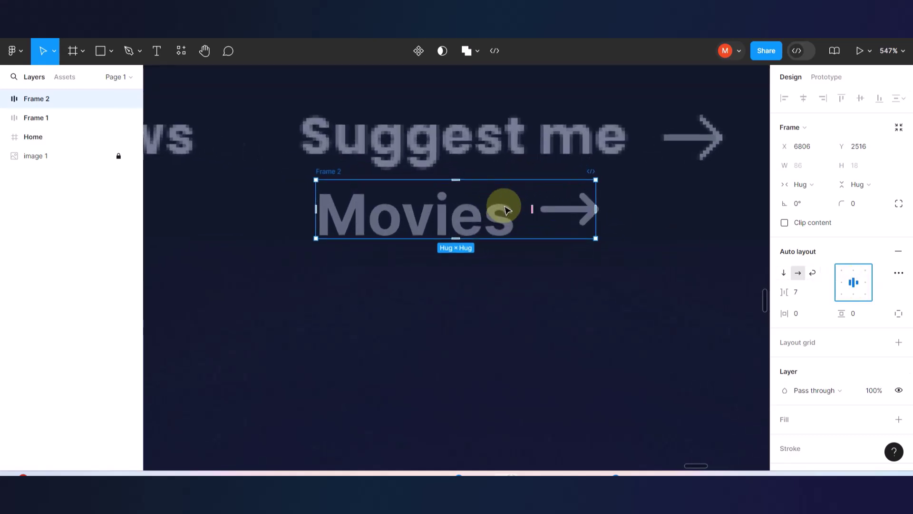
pyautogui.click(575, 328)
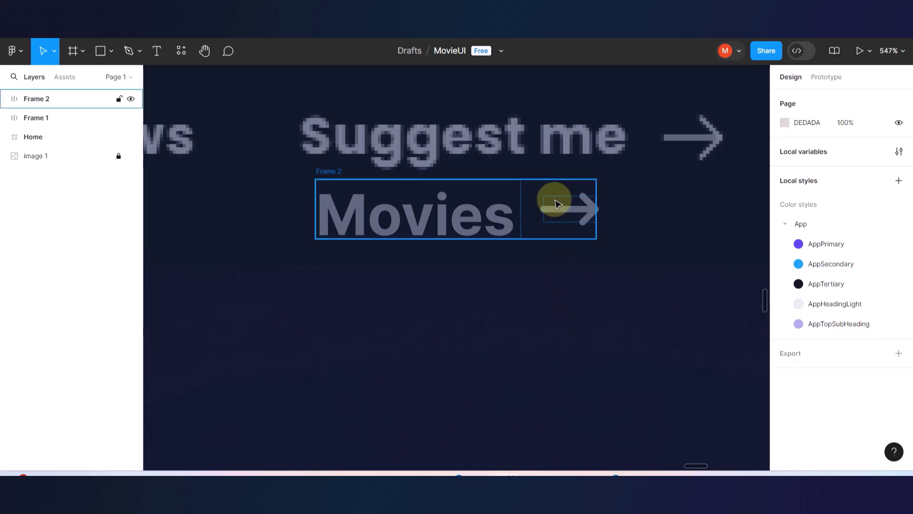
# Increase the height of the Movies text box inside the arrow's auto layout frame to 22.
pyautogui.doubleClick(454, 212)
pyautogui.press('Escape')
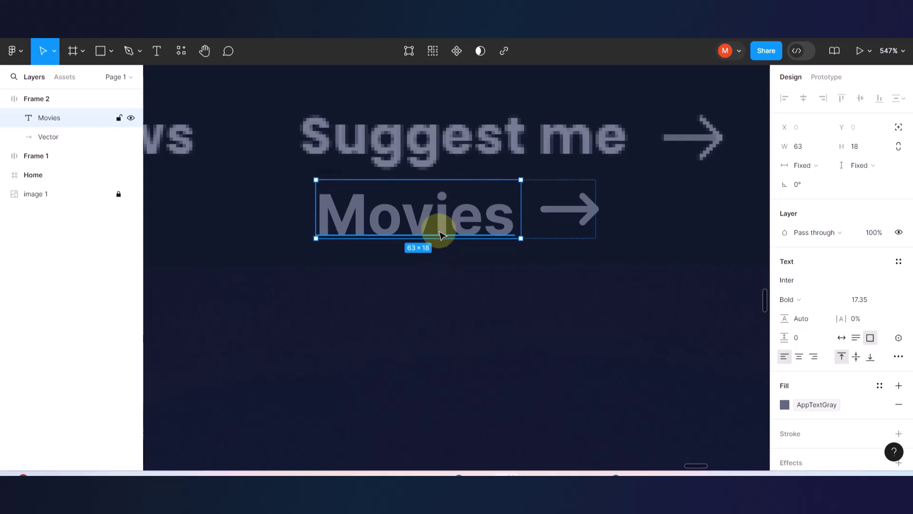
pyautogui.moveTo(438, 239); pyautogui.dragTo(439, 252)
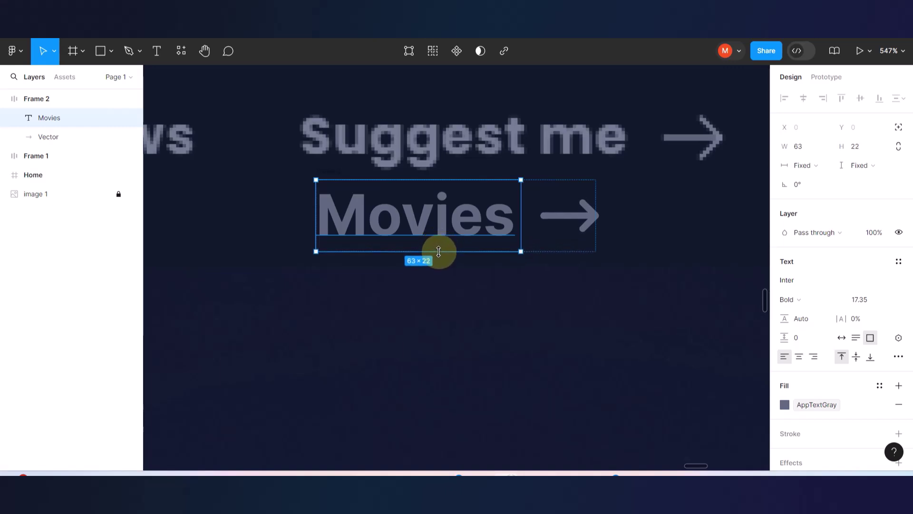
pyautogui.click(504, 329)
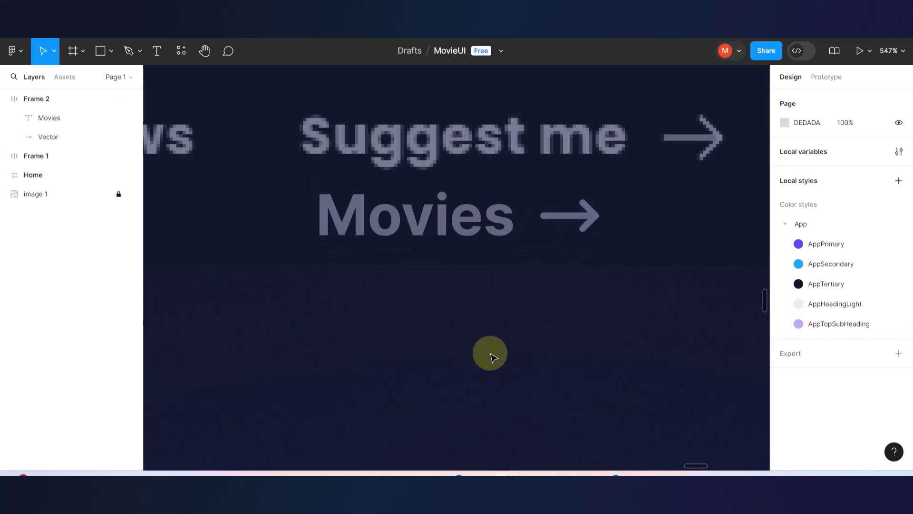
pyautogui.scroll(-4, 491, 355)
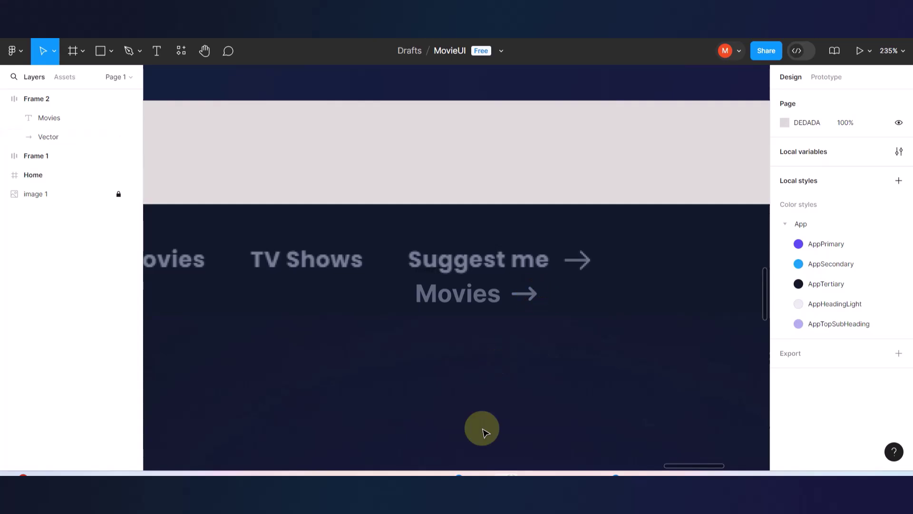
# Increase the height of the Movies text box inside the arrow's auto layout frame to 23.
pyautogui.scroll(6, 469, 336)
pyautogui.click(468, 217)
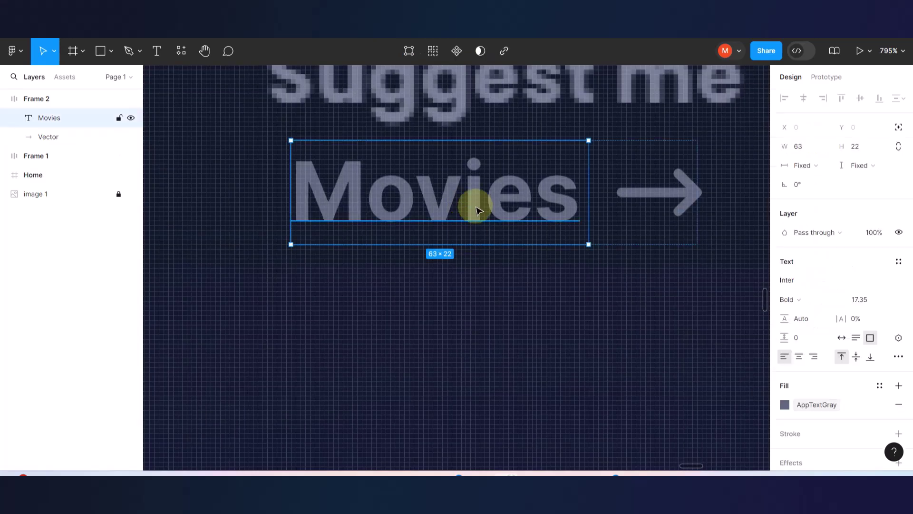
pyautogui.doubleClick(474, 205)
pyautogui.click(476, 197)
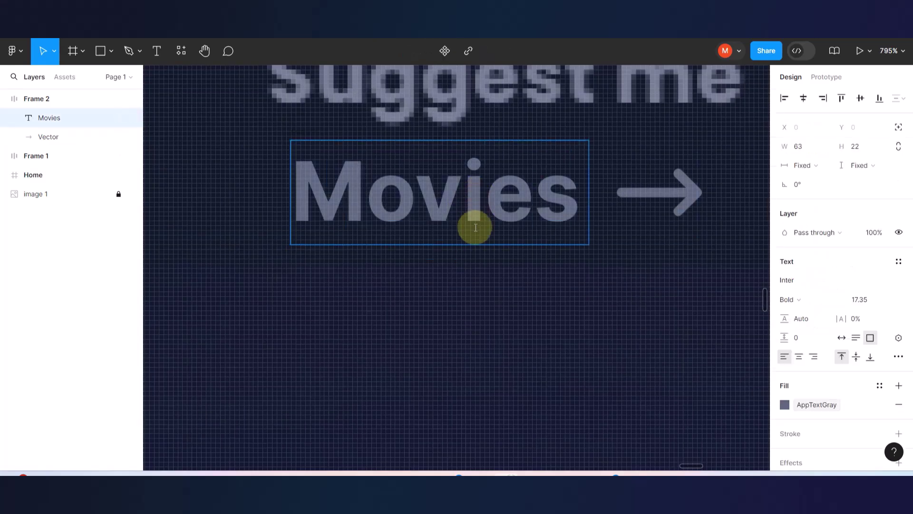
pyautogui.press('Escape')
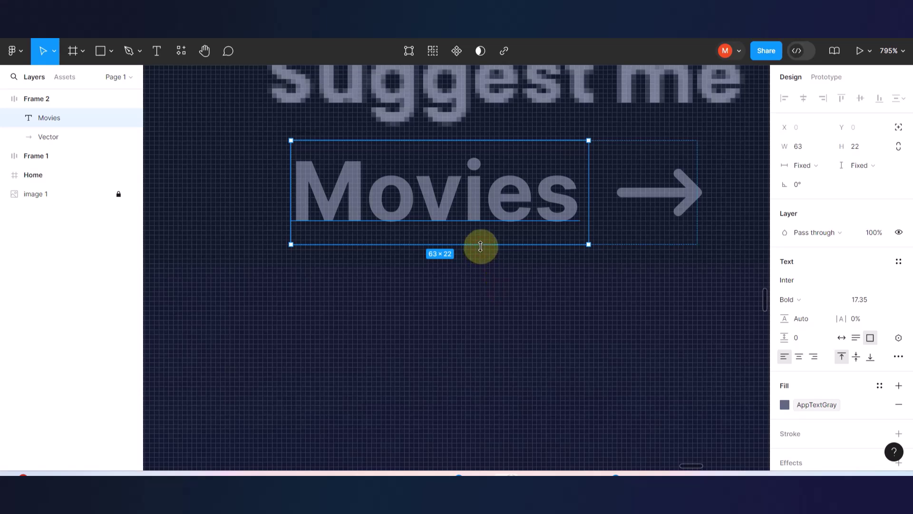
pyautogui.moveTo(480, 249); pyautogui.dragTo(480, 251)
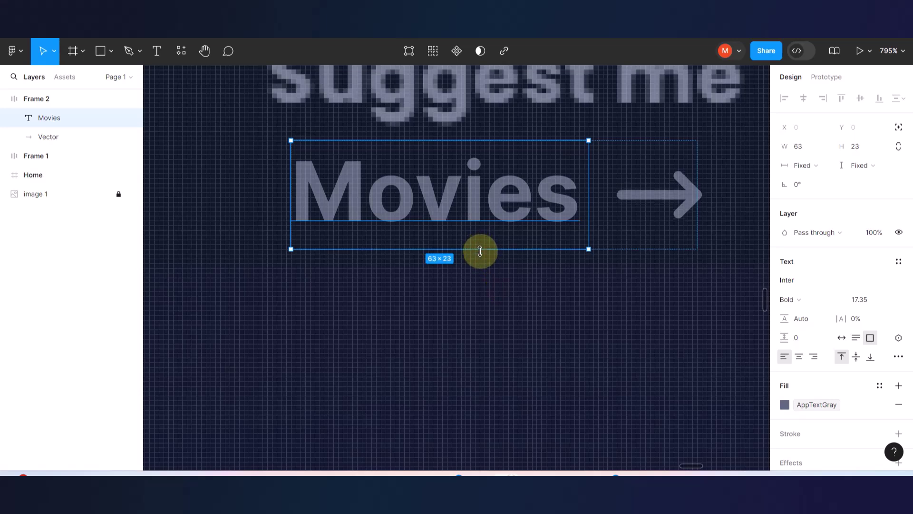
pyautogui.click(489, 297)
pyautogui.scroll(-5, 476, 319)
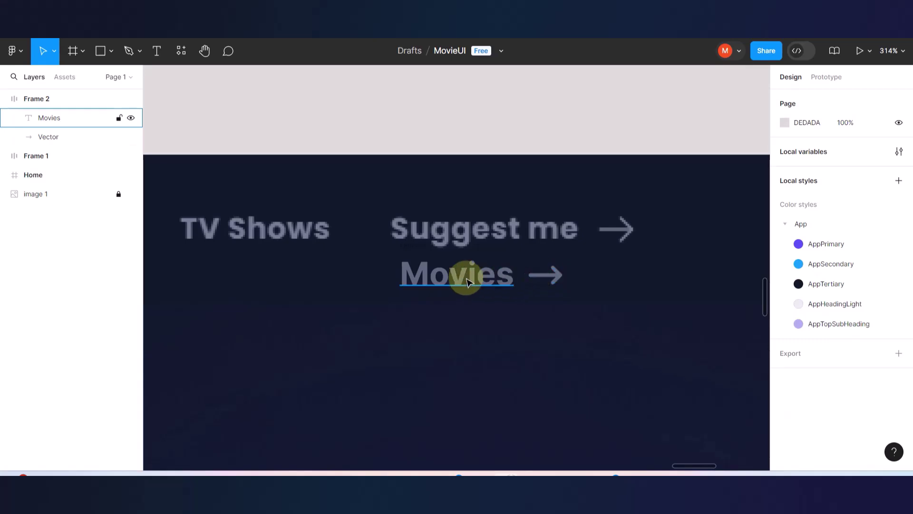
# Set the auto layout spacing between the Movies text and the arrow to 9, comparing it with the reference Suggest me item.
pyautogui.click(460, 280)
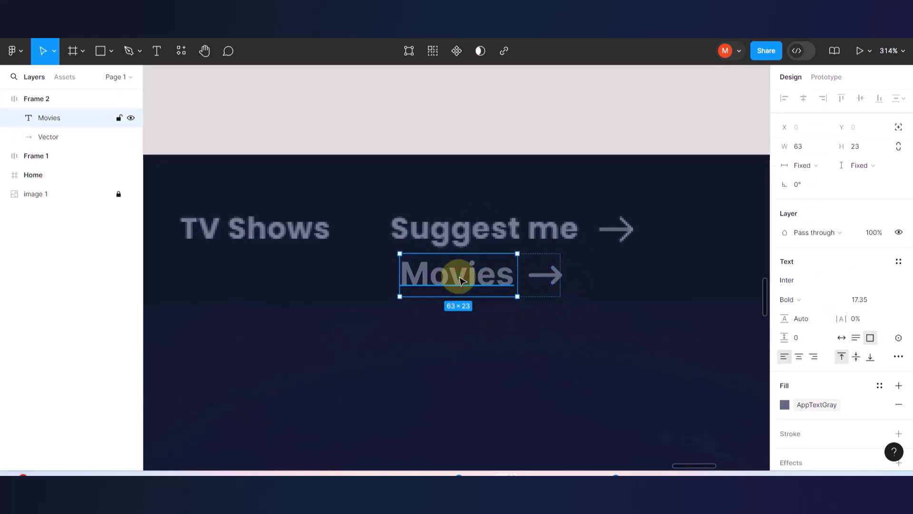
pyautogui.click(416, 246)
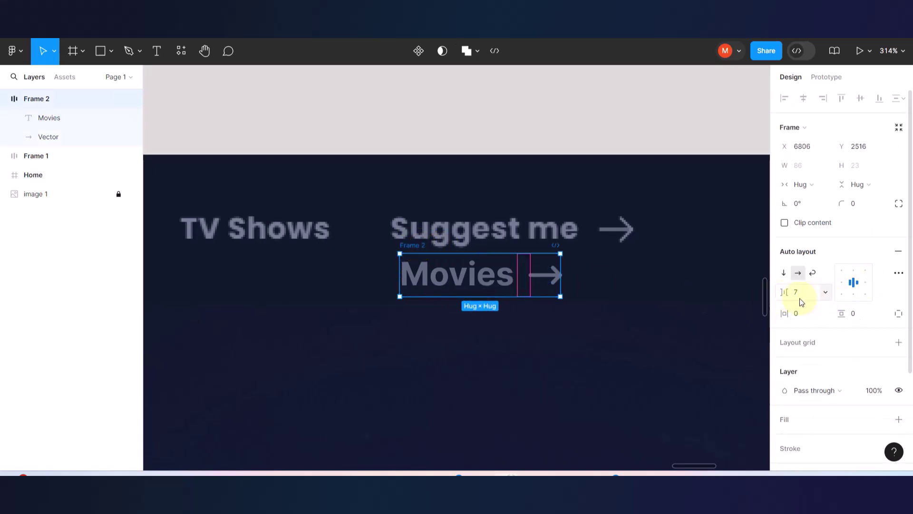
pyautogui.moveTo(784, 296); pyautogui.dragTo(787, 296)
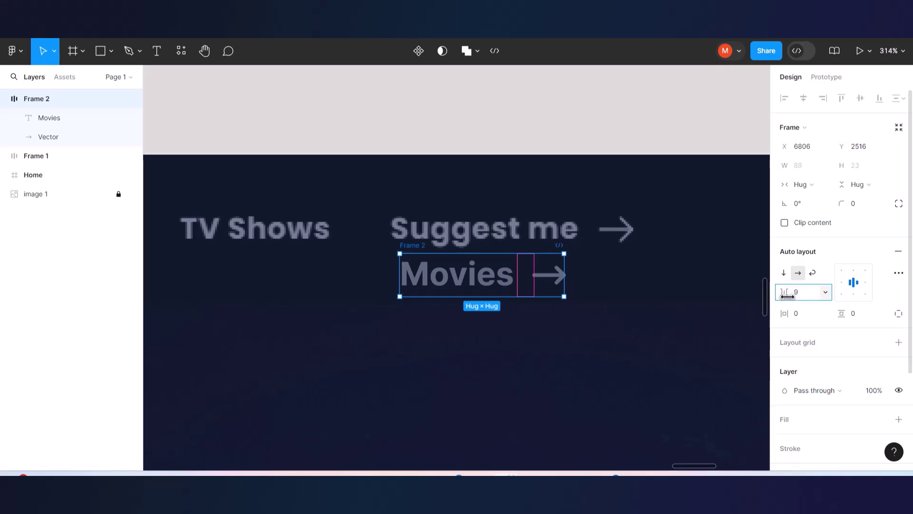
pyautogui.moveTo(461, 272); pyautogui.dragTo(523, 233)
pyautogui.click(790, 292)
pyautogui.moveTo(499, 227); pyautogui.dragTo(444, 287)
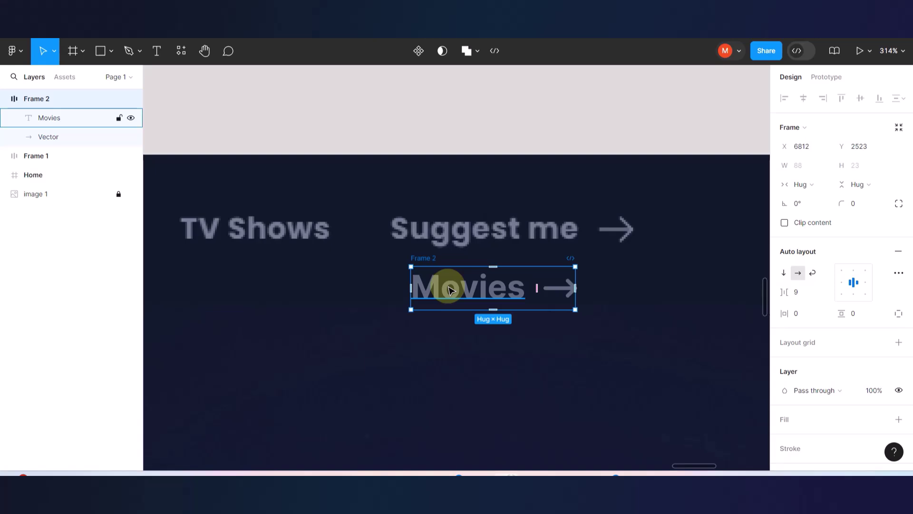
# Move the Movies and arrow frame further below the reference Suggest me item and convert it into a component.
pyautogui.moveTo(447, 286); pyautogui.dragTo(425, 349)
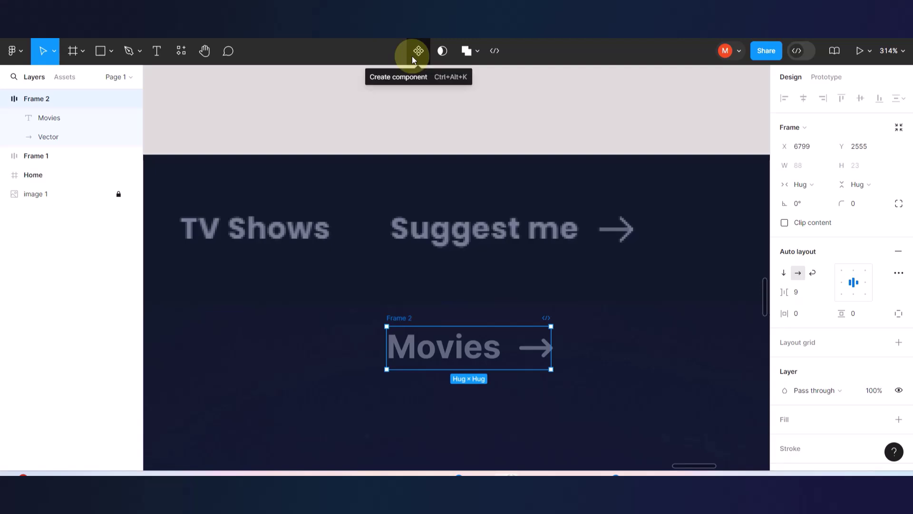
pyautogui.moveTo(472, 352); pyautogui.dragTo(452, 338)
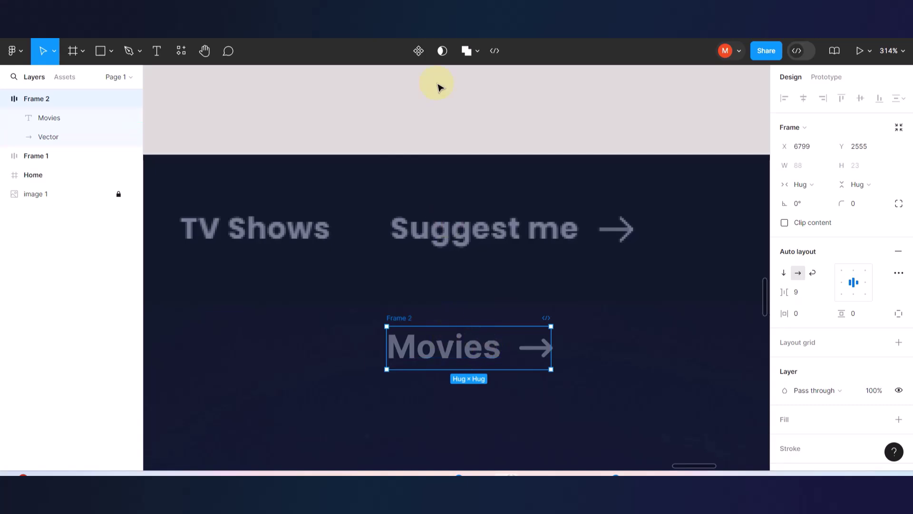
pyautogui.click(419, 54)
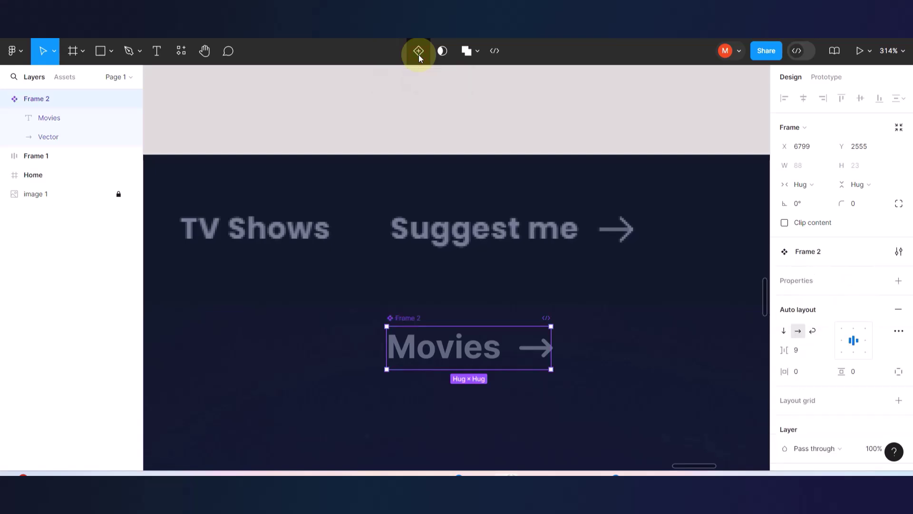
pyautogui.moveTo(421, 355); pyautogui.dragTo(431, 336)
# Examine the new component beneath the reference navigation and in relation to the whole page.
pyautogui.scroll(-4, 431, 337)
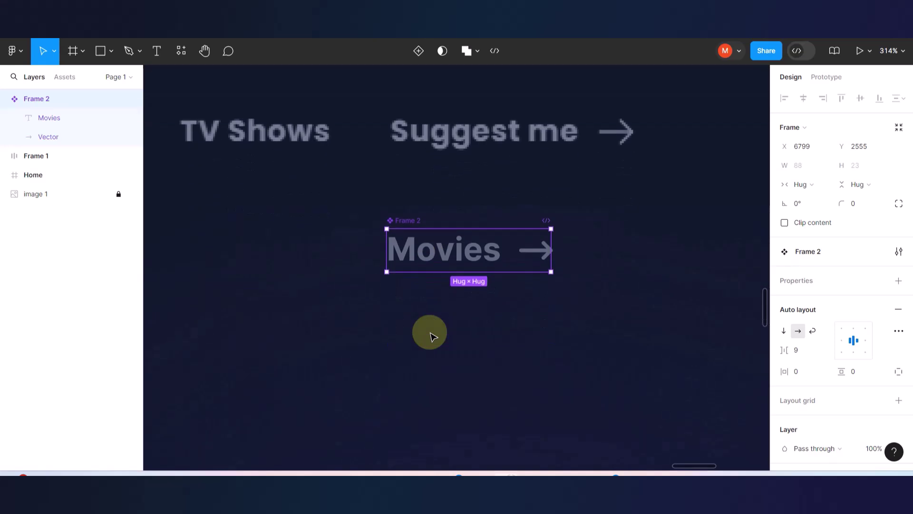
pyautogui.scroll(-3, 431, 337)
pyautogui.scroll(-3, 431, 336)
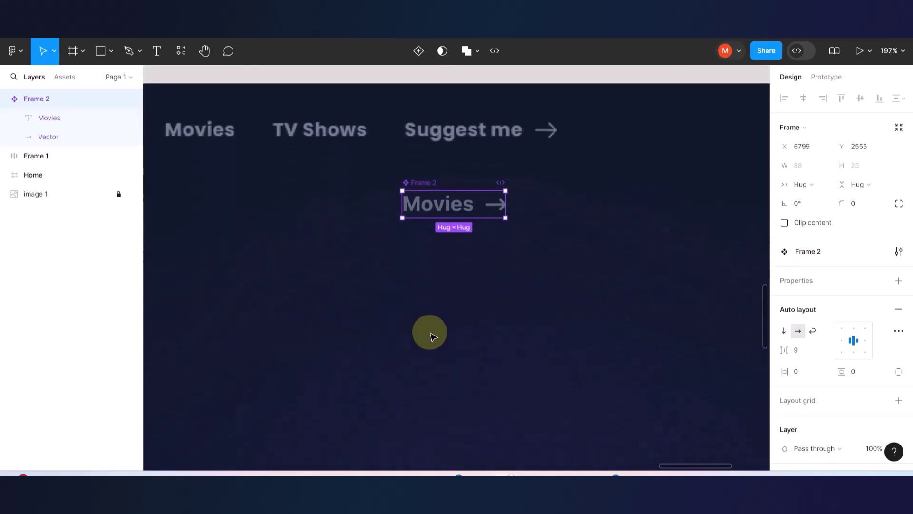
pyautogui.scroll(1, 429, 336)
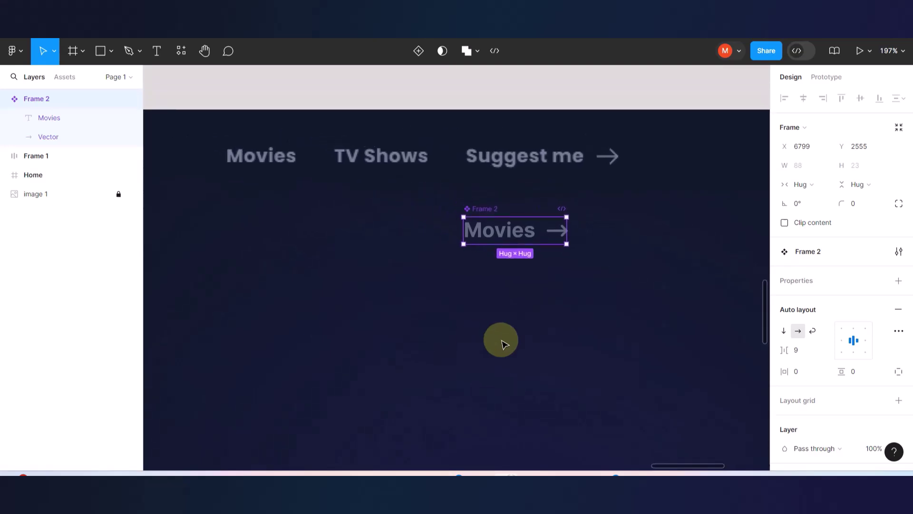
pyautogui.scroll(-3, 504, 342)
pyautogui.scroll(-5, 503, 342)
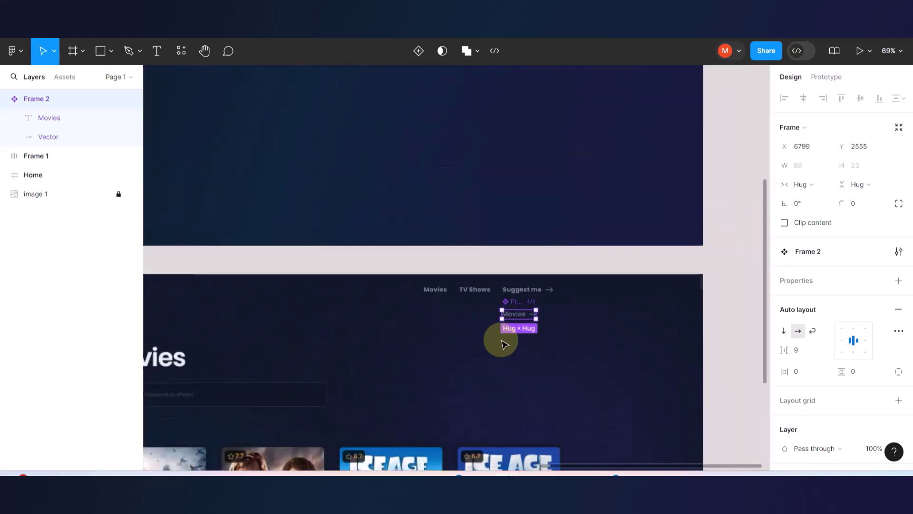
pyautogui.scroll(-2, 504, 342)
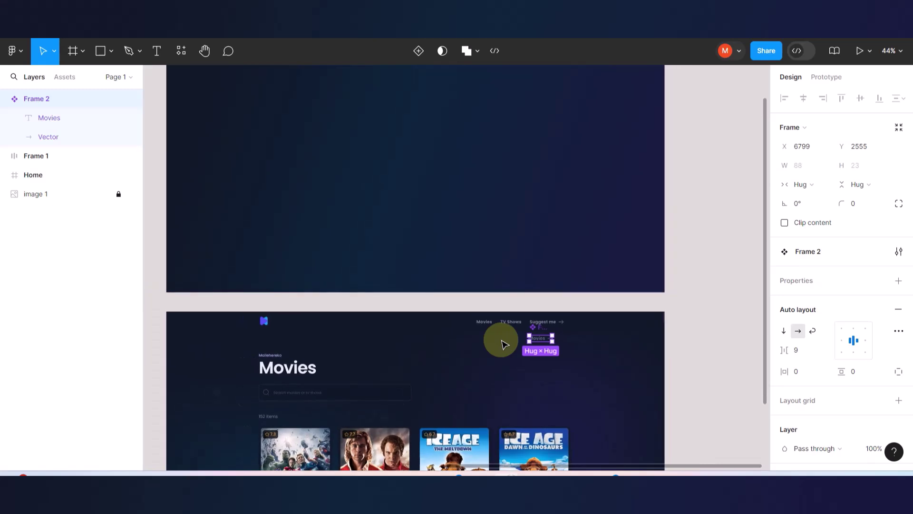
pyautogui.scroll(4, 502, 339)
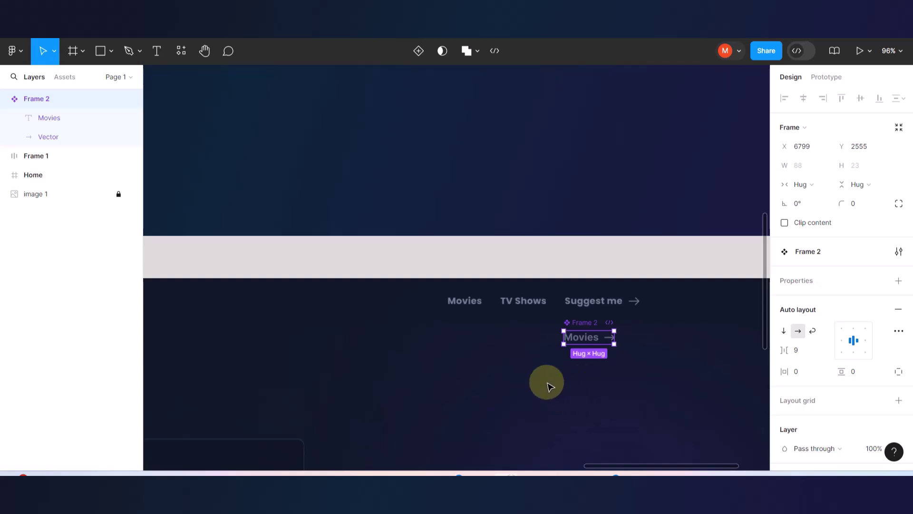
# Rename the Movies and arrow component as MenuItem.
pyautogui.click(532, 377)
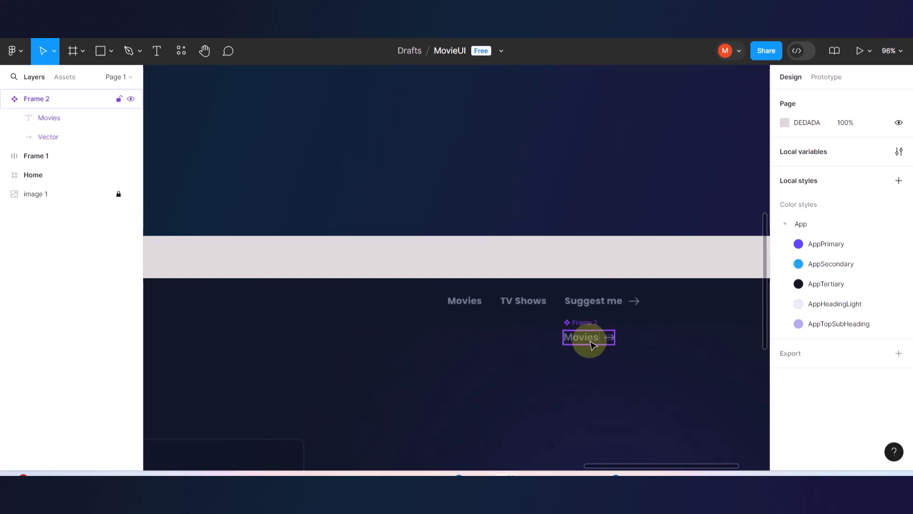
pyautogui.scroll(5, 591, 343)
pyautogui.doubleClick(566, 316)
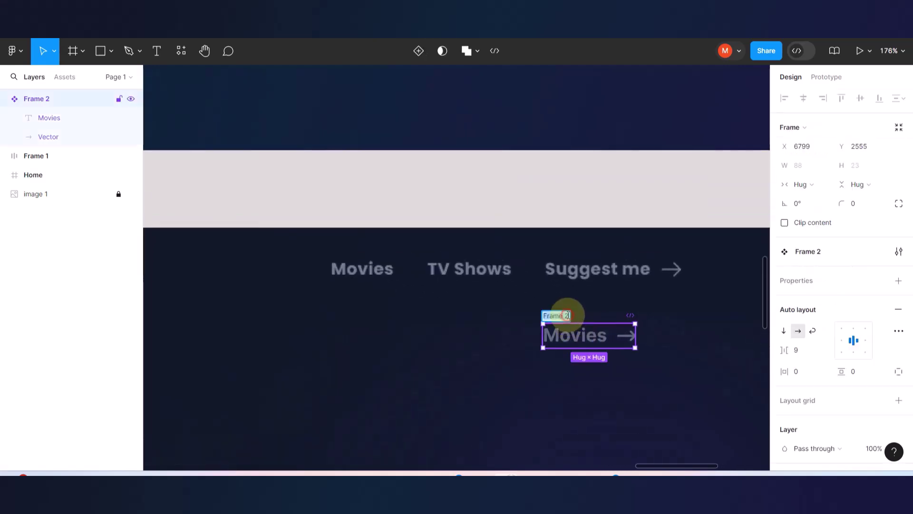
pyautogui.write('MenuItem')
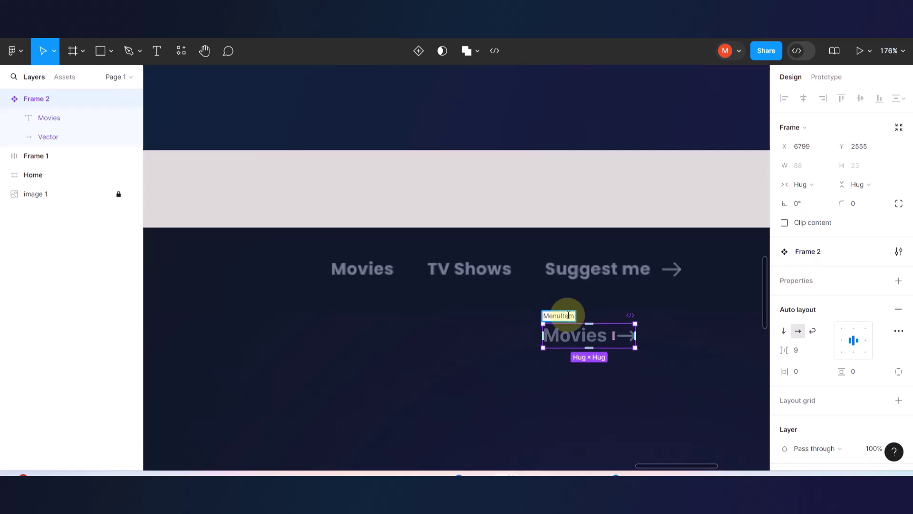
pyautogui.click(479, 360)
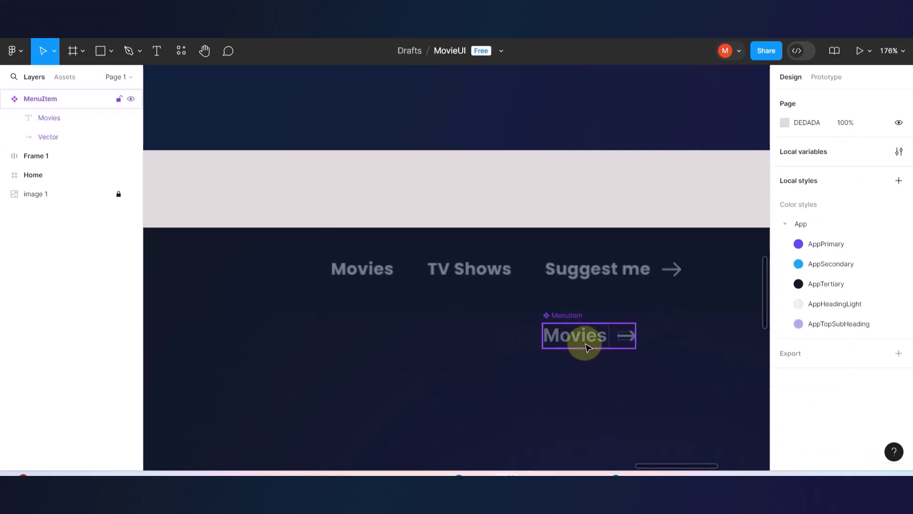
# Place an instance of the local MenuItem component in the upper middle of the Home frame.
pyautogui.click(66, 77)
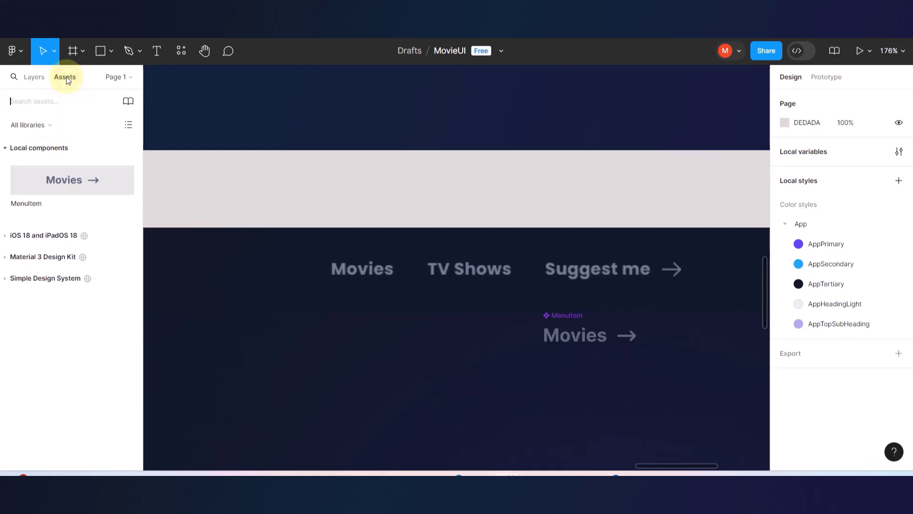
pyautogui.scroll(-10, 315, 228)
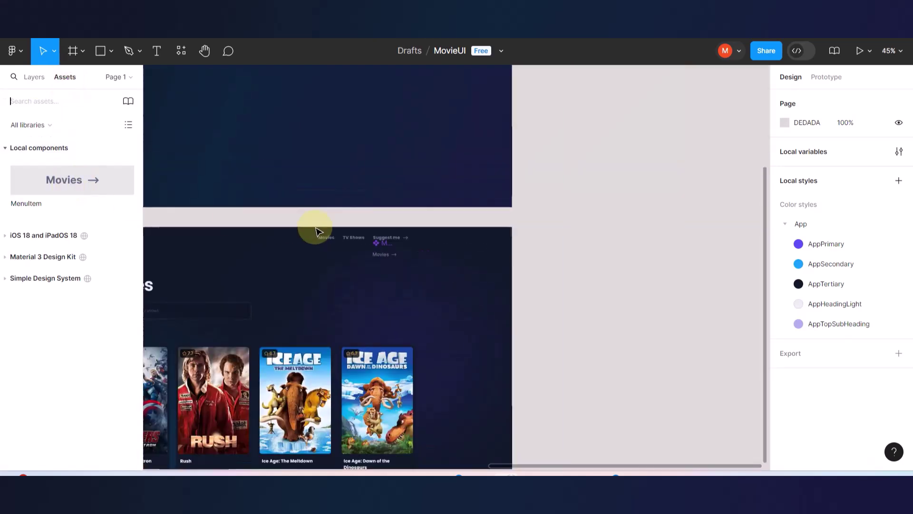
pyautogui.scroll(-4, 316, 228)
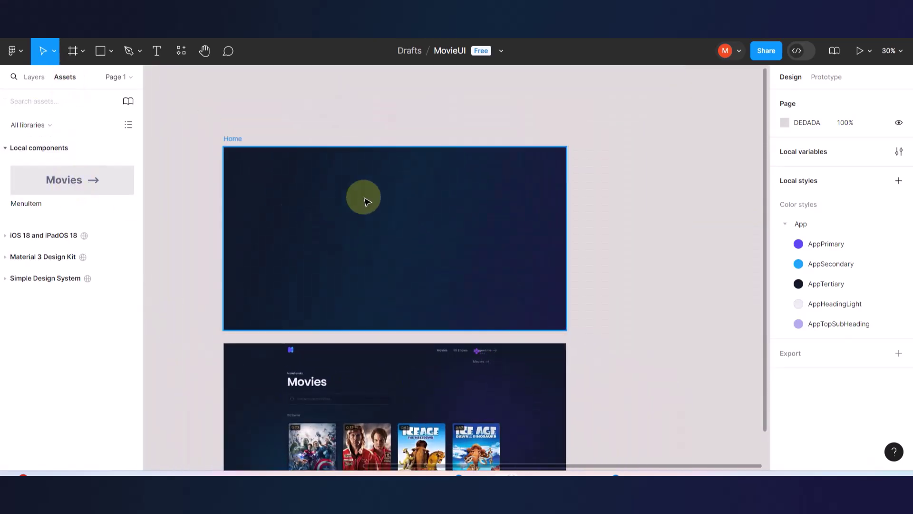
pyautogui.moveTo(75, 188); pyautogui.dragTo(352, 210)
pyautogui.click(673, 292)
pyautogui.scroll(5, 326, 219)
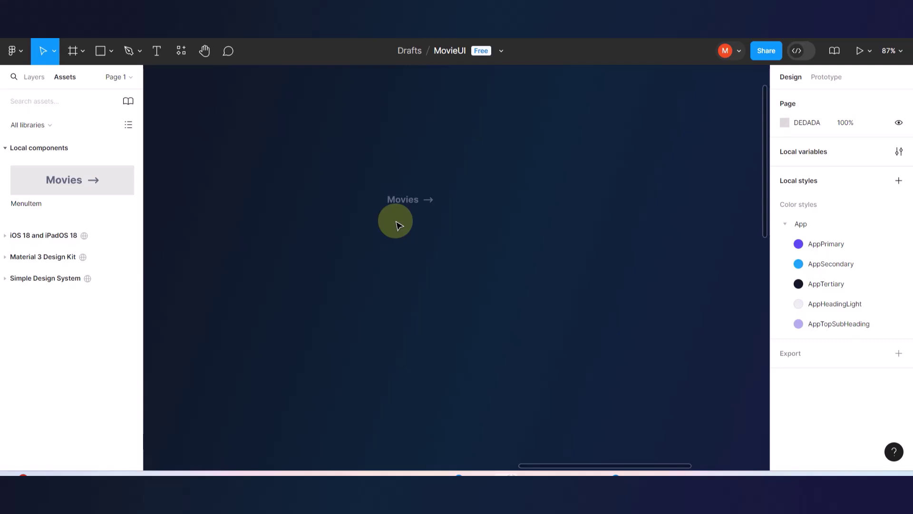
# Make two copies of the MenuItem instance inside the Home frame, placing them to the right of the original.
pyautogui.scroll(-5, 399, 224)
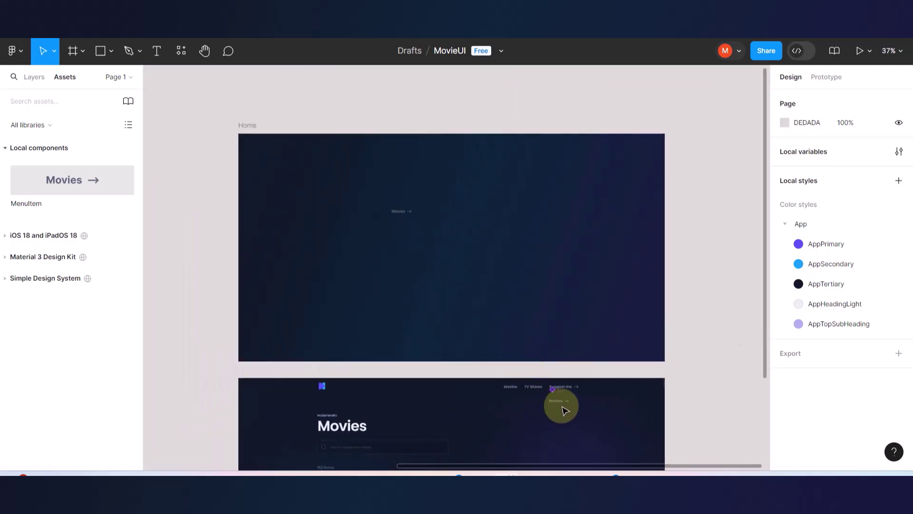
pyautogui.scroll(1, 561, 404)
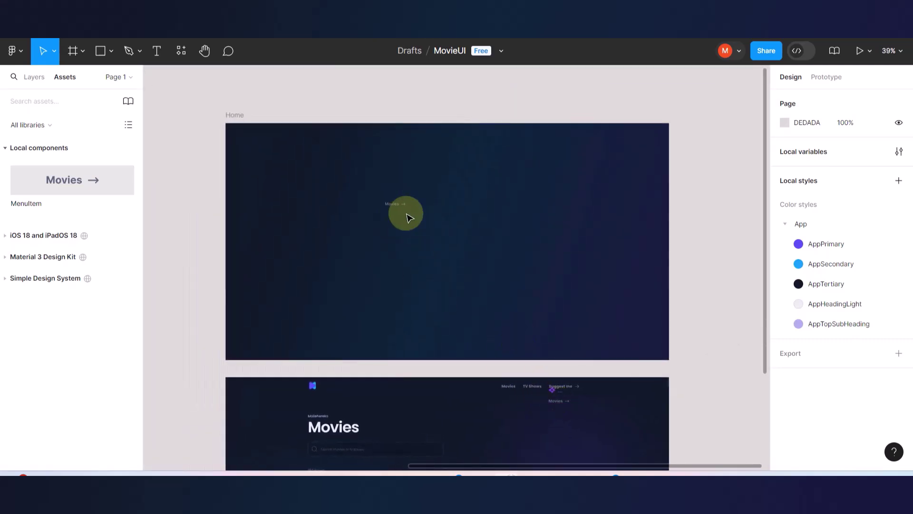
pyautogui.click(399, 206)
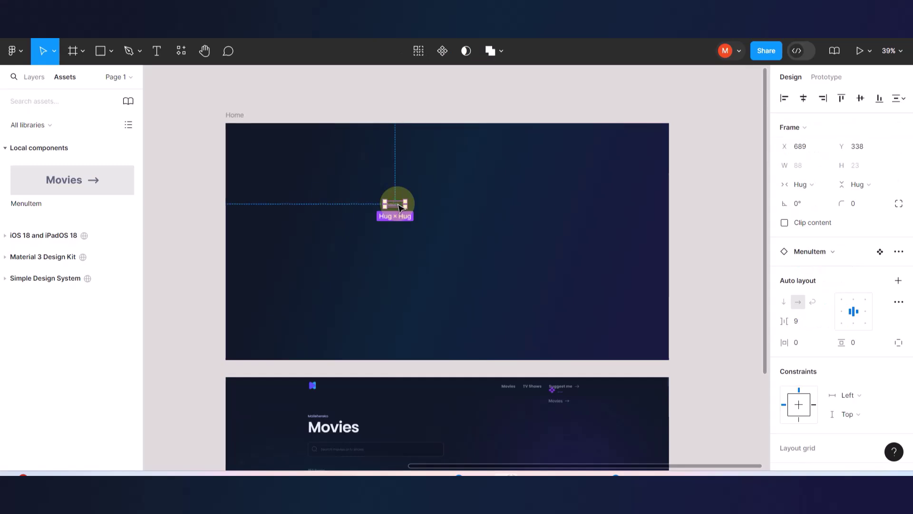
pyautogui.moveTo(398, 206); pyautogui.dragTo(481, 187)
pyautogui.moveTo(389, 217); pyautogui.dragTo(494, 203)
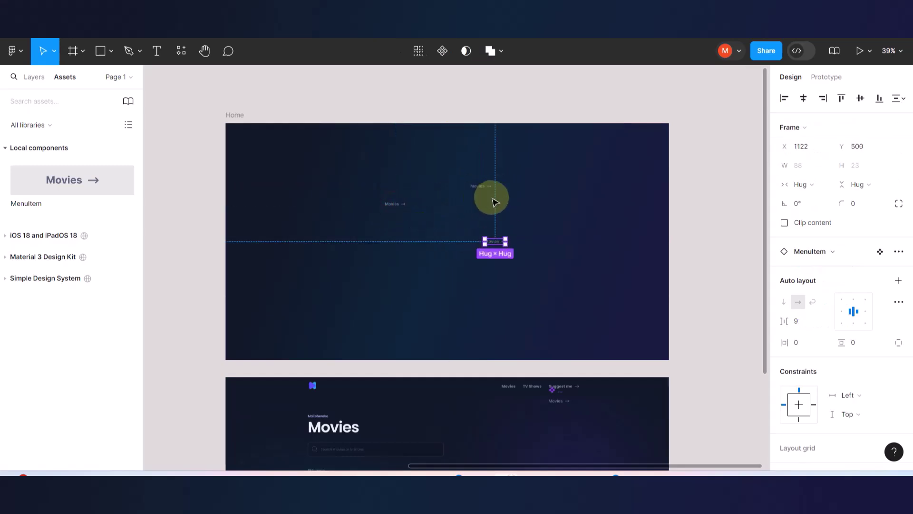
pyautogui.click(689, 248)
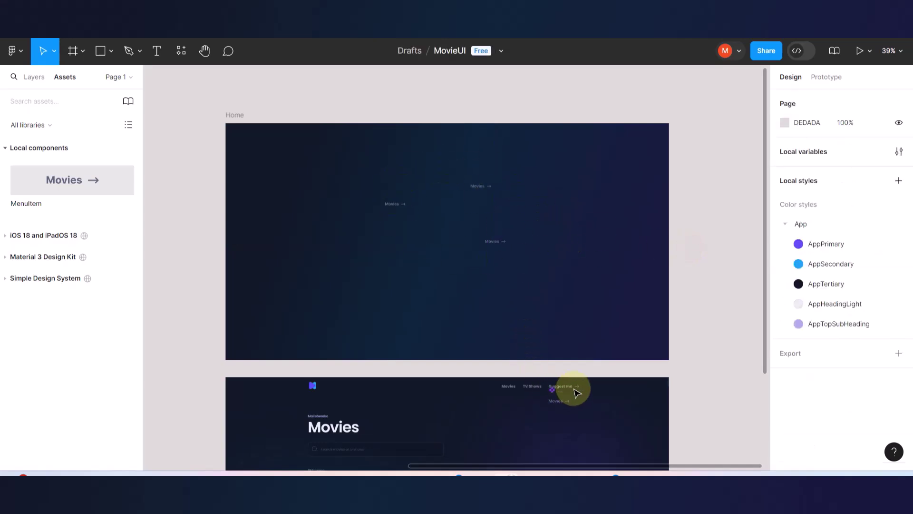
# Compare the MenuItem instances in the Home frame with the main component and the reference navigation.
pyautogui.scroll(8, 573, 387)
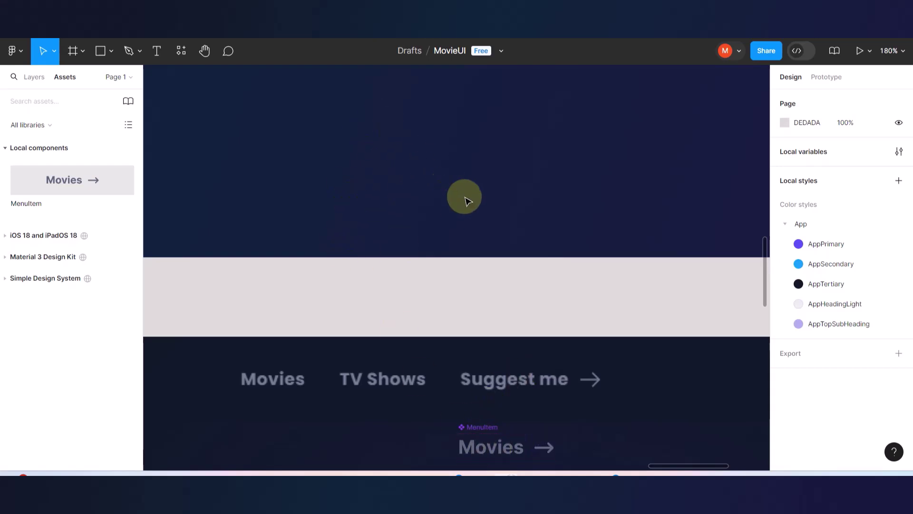
pyautogui.scroll(-5, 456, 190)
pyautogui.scroll(4, 503, 250)
pyautogui.hscroll(-3, 504, 249)
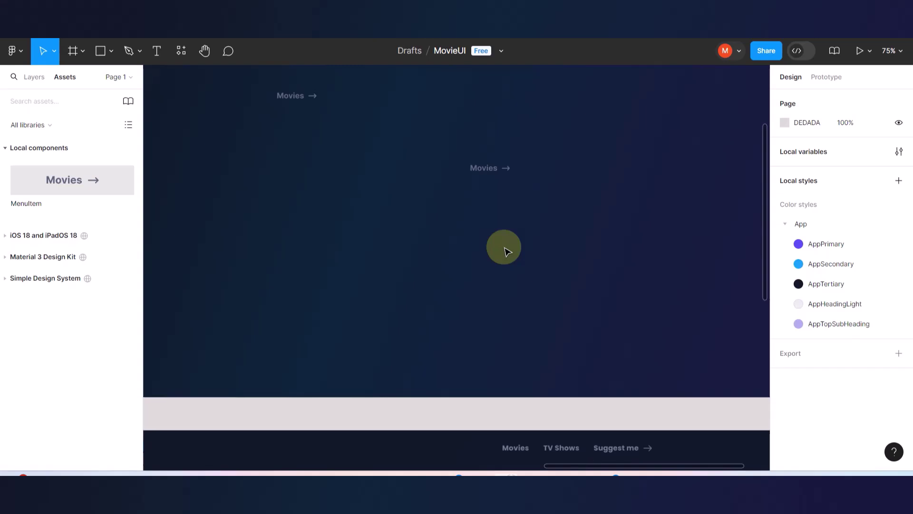
pyautogui.scroll(3, 504, 246)
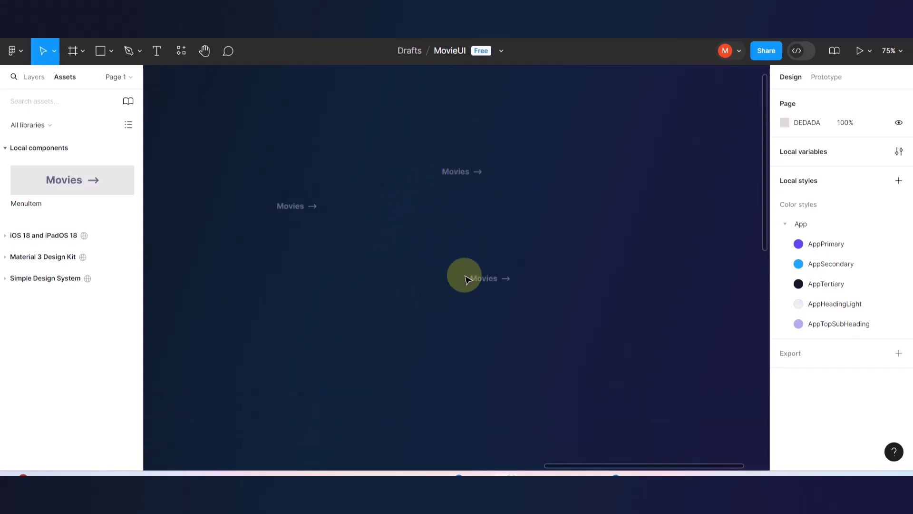
pyautogui.scroll(-2, 493, 283)
pyautogui.scroll(-5, 523, 333)
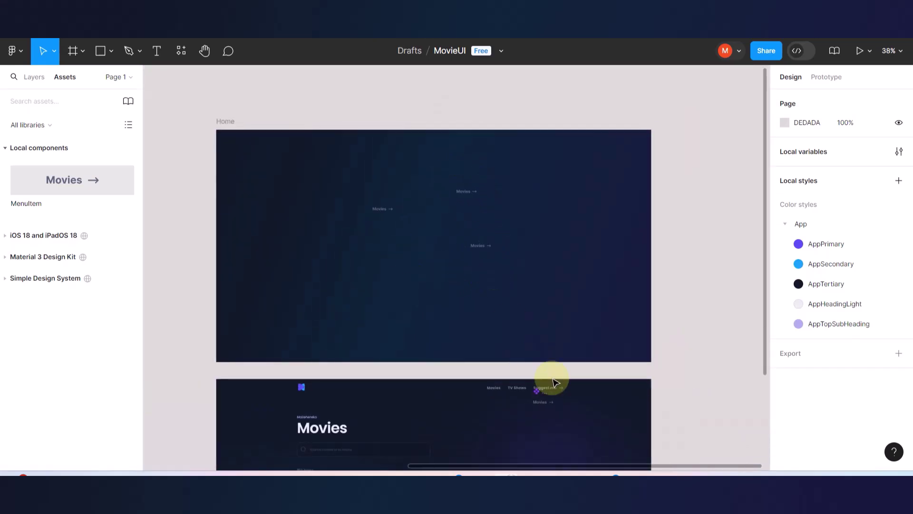
# Apply the AppPrimary color style to the Movies text in the main MenuItem component.
pyautogui.scroll(5, 555, 419)
pyautogui.scroll(3, 554, 419)
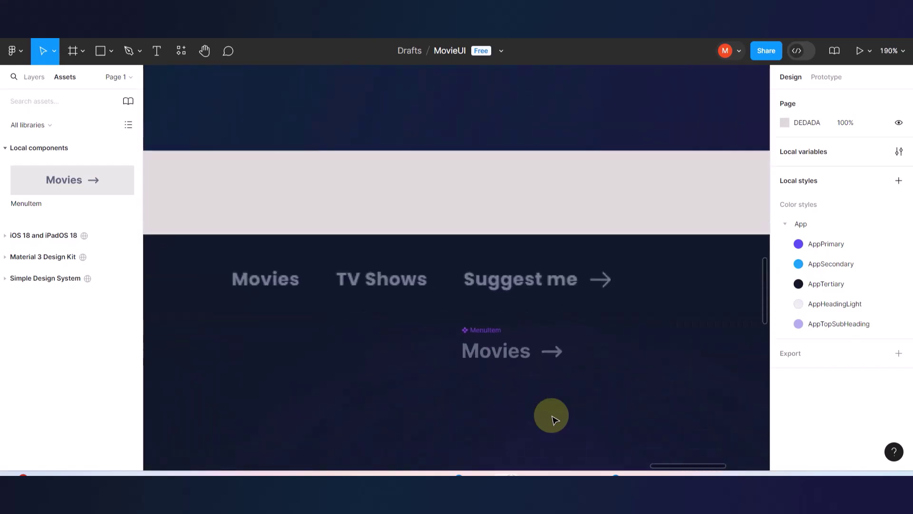
pyautogui.click(514, 352)
pyautogui.doubleClick(513, 352)
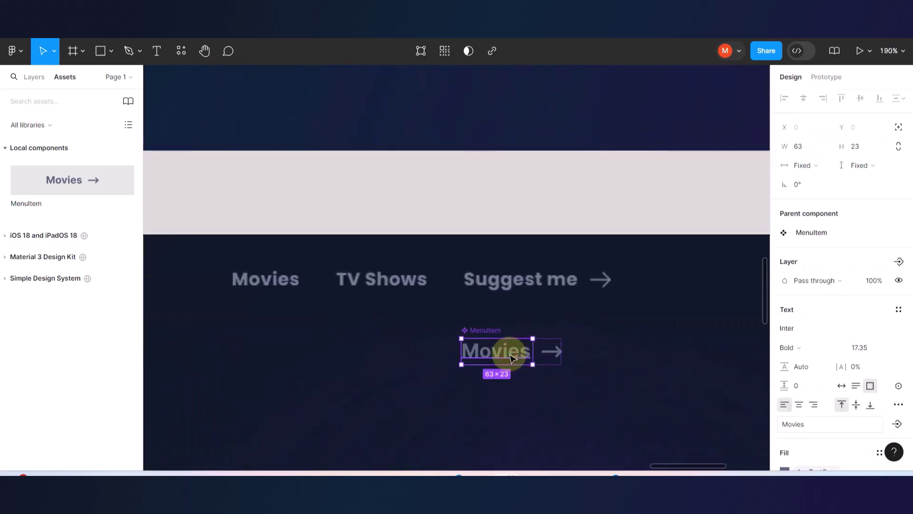
pyautogui.scroll(-3, 804, 362)
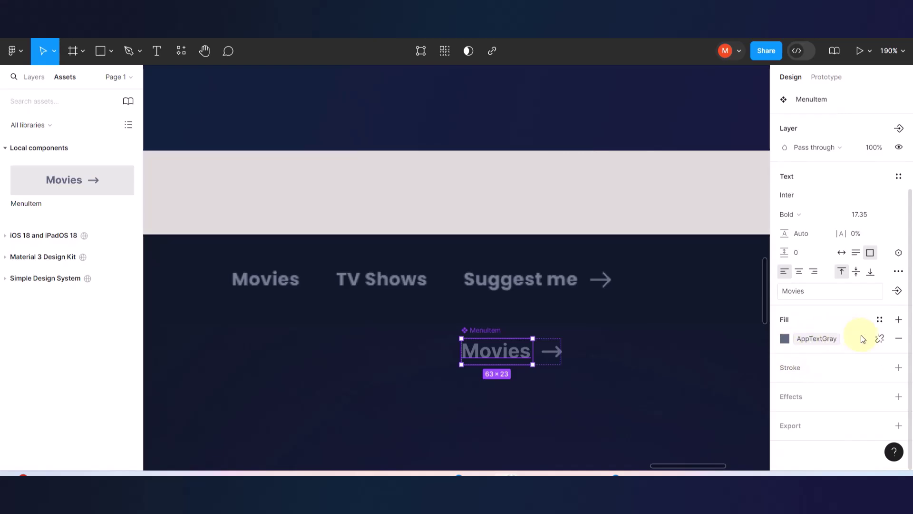
pyautogui.click(880, 320)
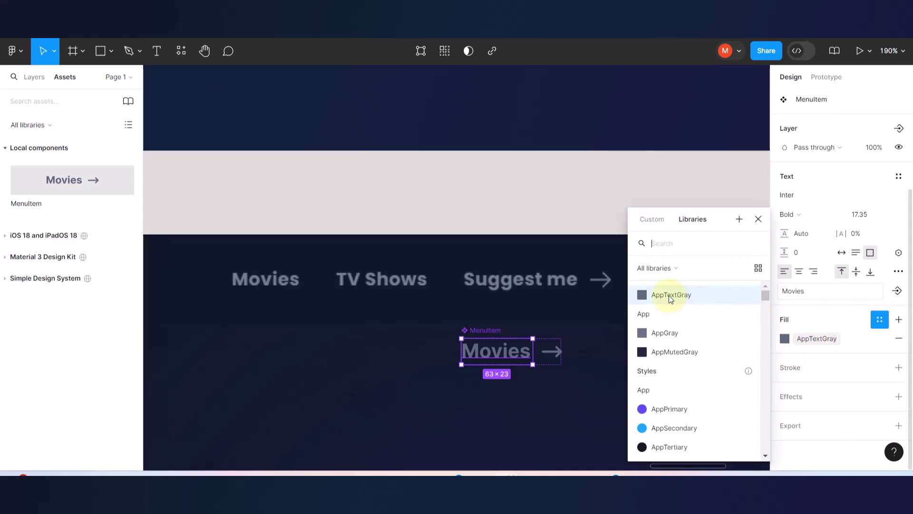
pyautogui.click(644, 409)
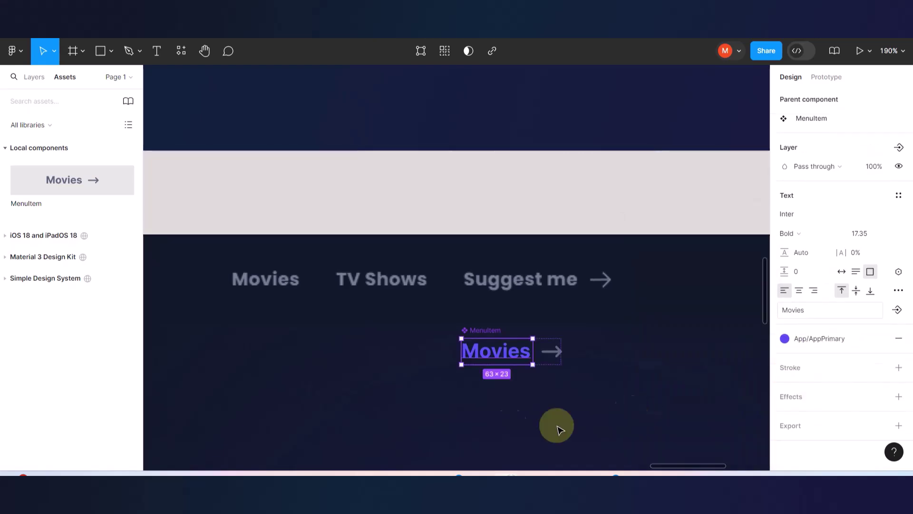
pyautogui.click(498, 423)
# Check the text color of the three MenuItem instances in the Home frame against the main component.
pyautogui.scroll(-5, 584, 396)
pyautogui.scroll(3, 475, 263)
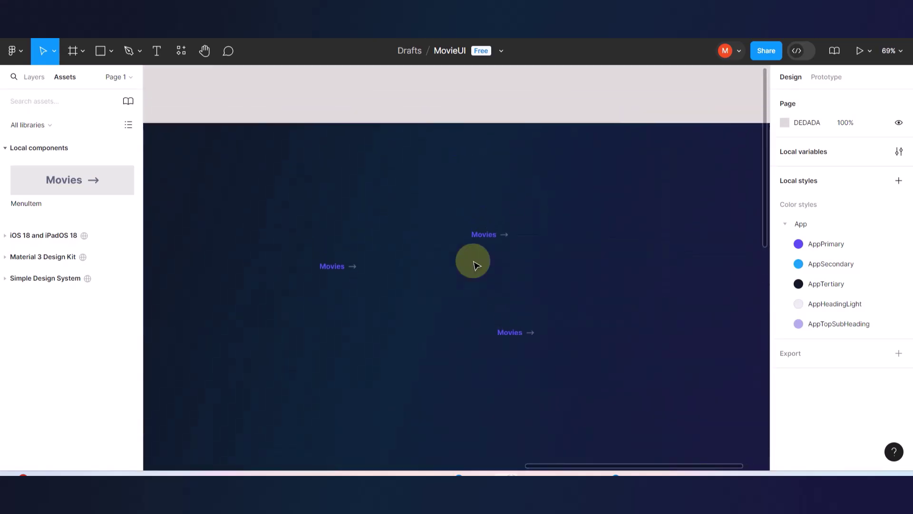
pyautogui.scroll(2, 370, 285)
pyautogui.scroll(4, 359, 297)
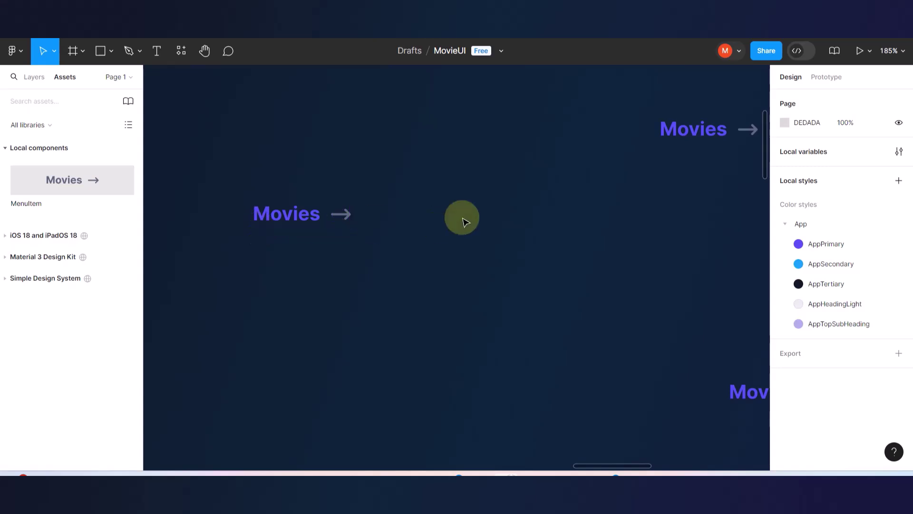
pyautogui.scroll(-10, 463, 214)
pyautogui.scroll(-3, 467, 231)
pyautogui.scroll(-1, 472, 275)
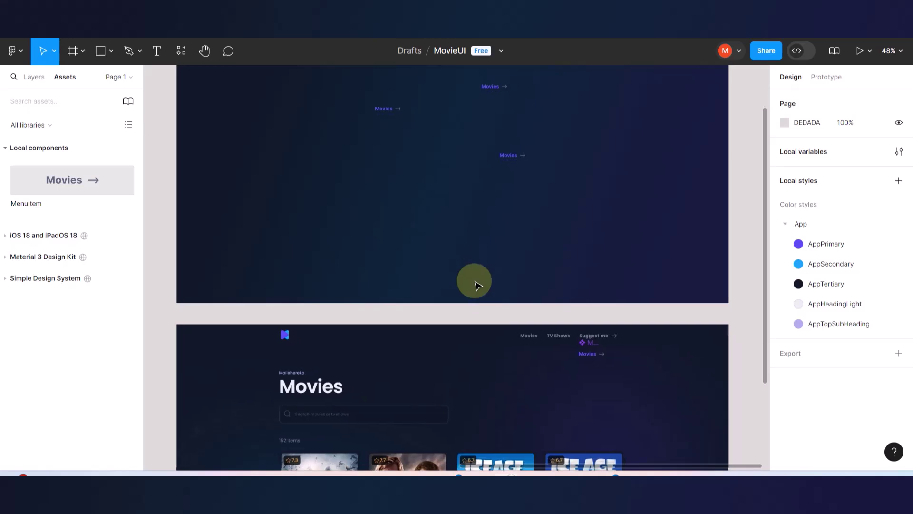
# Undo the AppPrimary color change on the MenuItem component's text.
pyautogui.hotkey('ctrl', 'z')
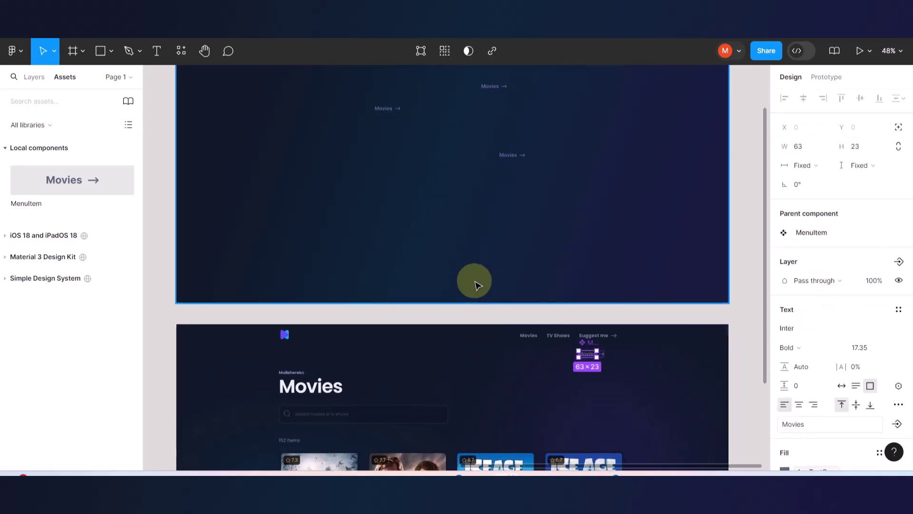
pyautogui.scroll(5, 497, 126)
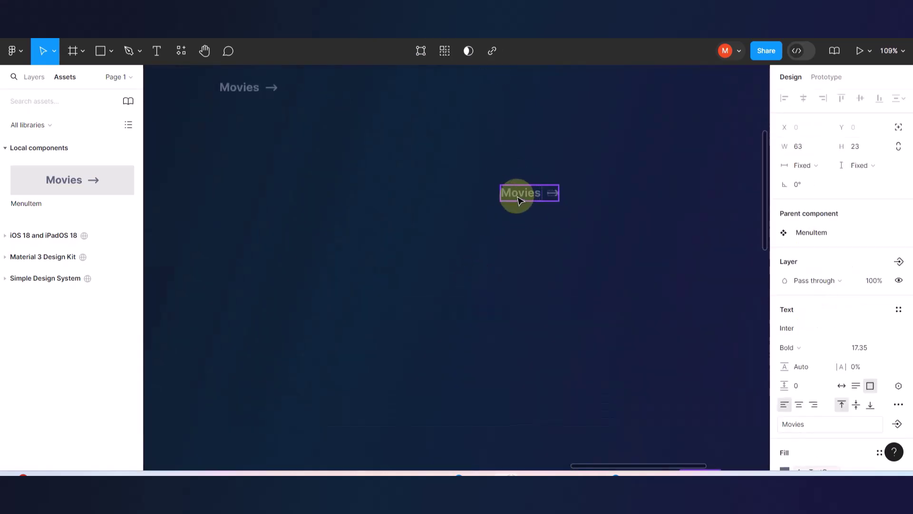
pyautogui.scroll(-4, 504, 220)
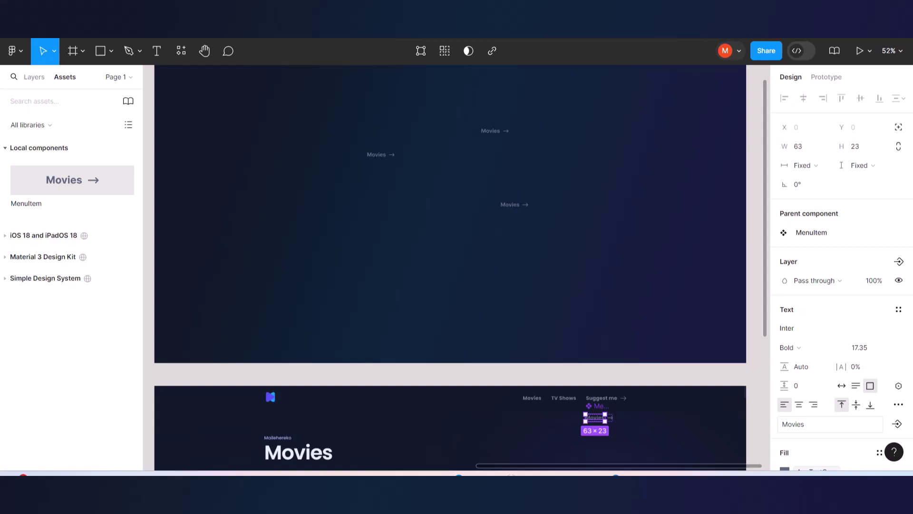
# Compare the main MenuItem component's text and arrow with the Movies, TV Shows and Suggest me items in the reference navigation.
pyautogui.scroll(-3, 581, 316)
pyautogui.scroll(4, 587, 322)
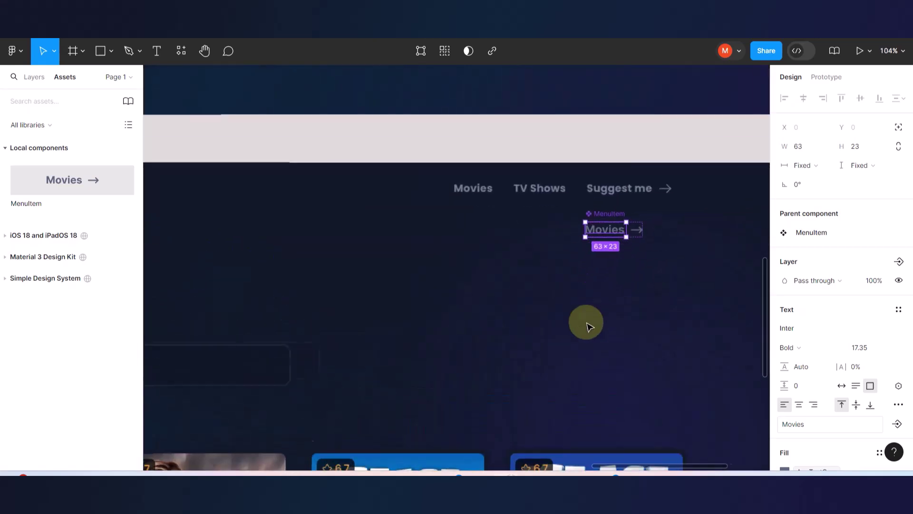
pyautogui.scroll(2, 642, 219)
pyautogui.scroll(4, 639, 272)
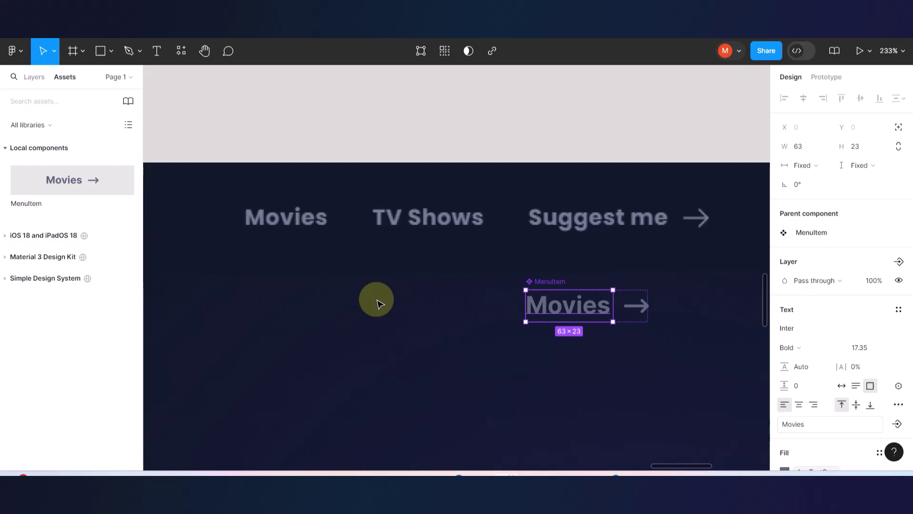
pyautogui.hscroll(2, 490, 316)
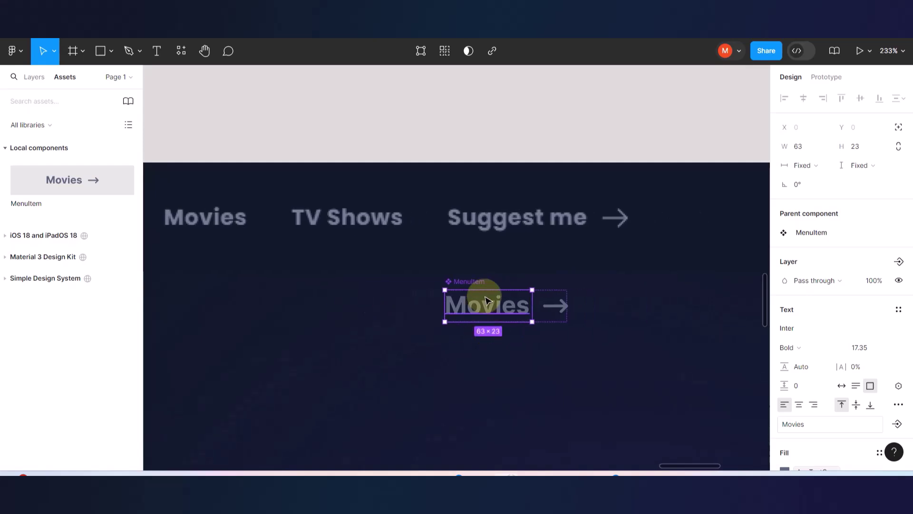
pyautogui.scroll(3, 489, 302)
pyautogui.scroll(-1, 490, 309)
pyautogui.hscroll(1, 490, 309)
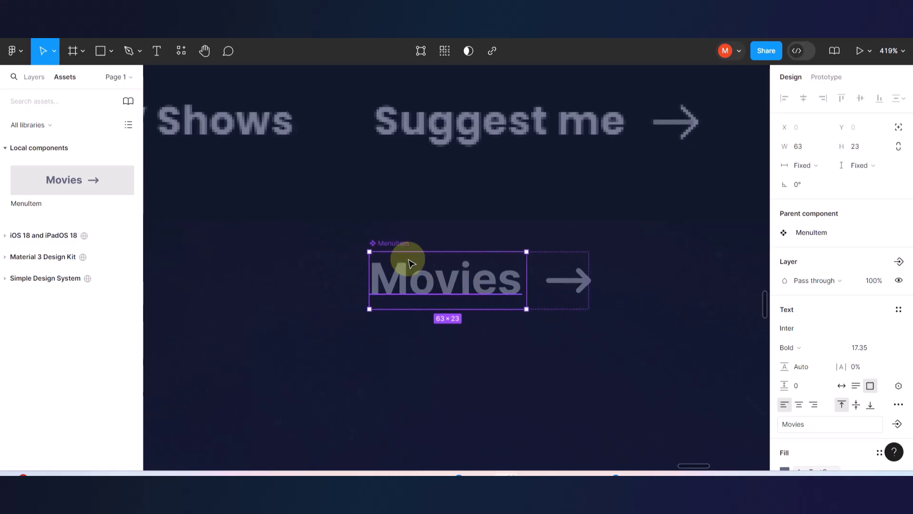
pyautogui.click(526, 412)
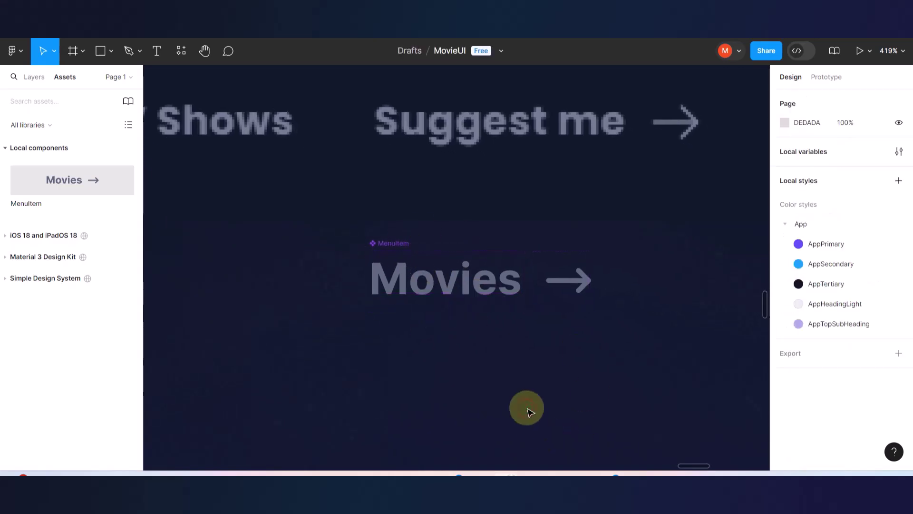
# Try adding a second variant to the MenuItem component, and undo the addition.
pyautogui.click(466, 278)
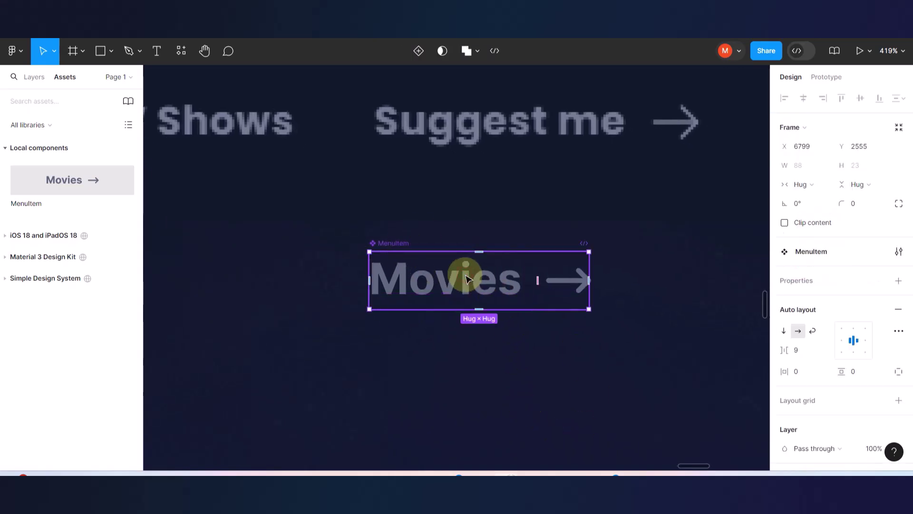
pyautogui.click(419, 52)
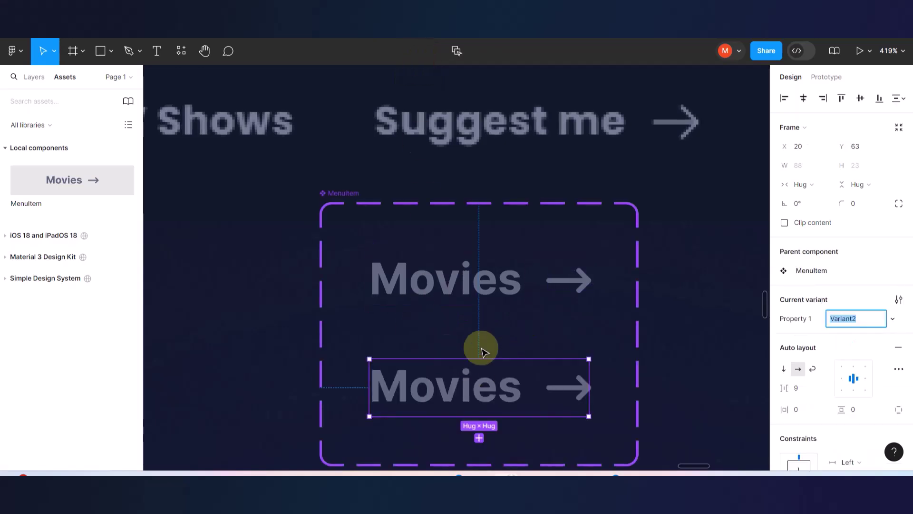
pyautogui.scroll(-5, 424, 352)
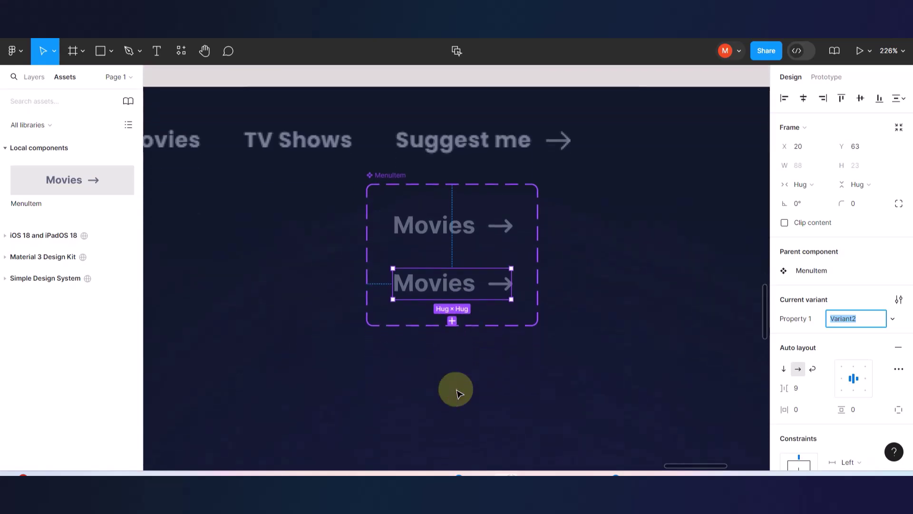
pyautogui.scroll(3, 459, 292)
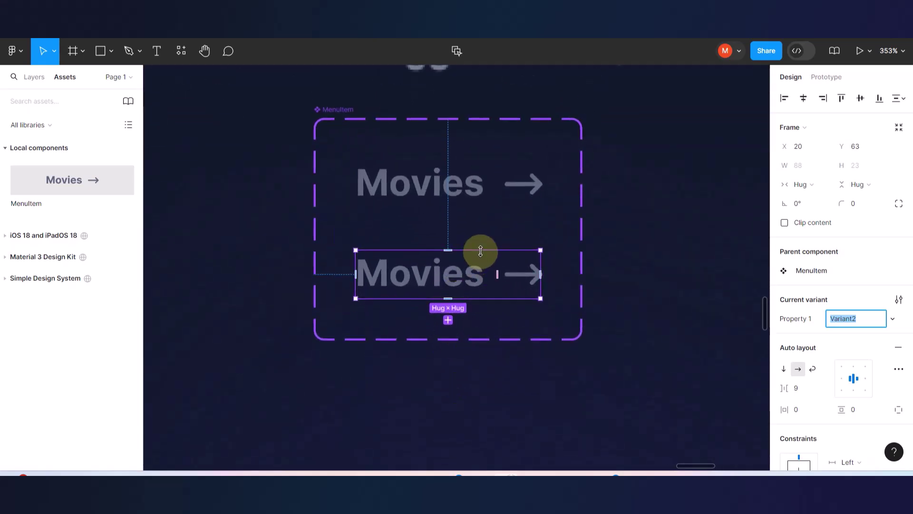
pyautogui.hotkey('ctrl', 'z')
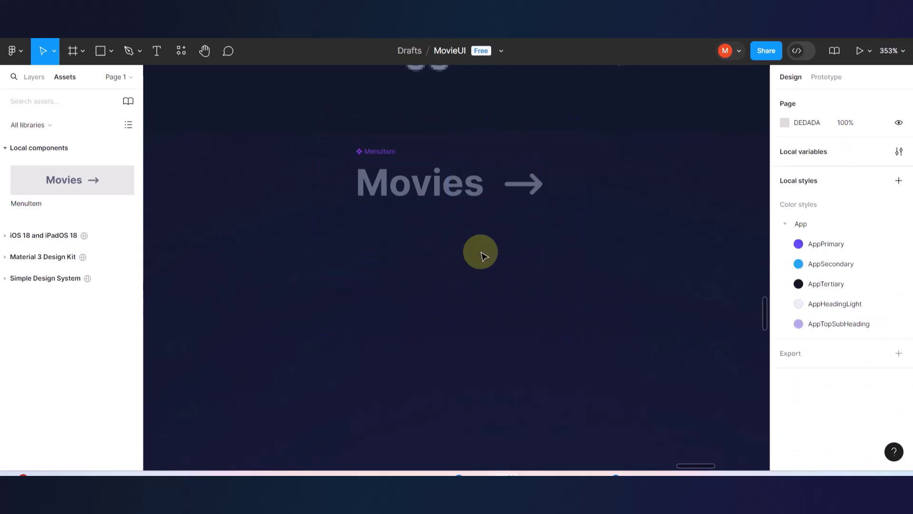
# Examine the arrow in the main MenuItem component, its Home frame instances and the reference Suggest me item.
pyautogui.click(446, 185)
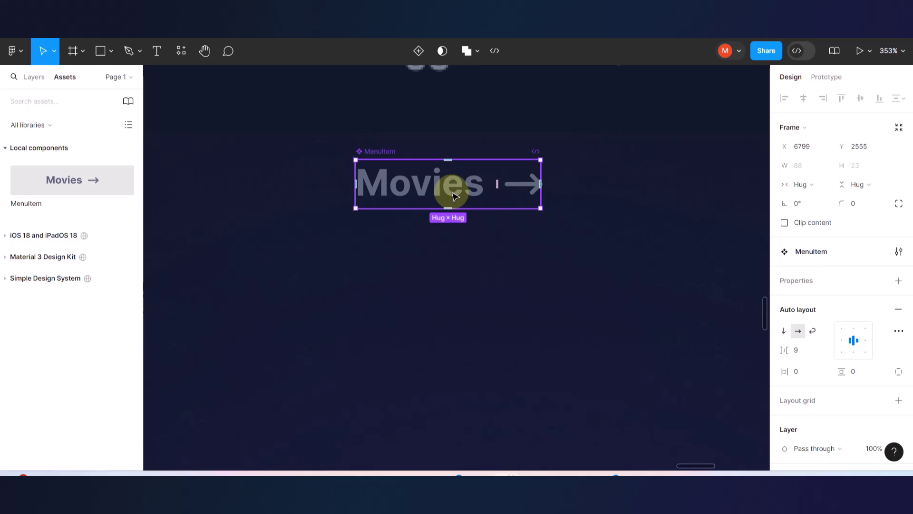
pyautogui.scroll(2, 454, 195)
pyautogui.scroll(-4, 454, 195)
pyautogui.scroll(10, 454, 195)
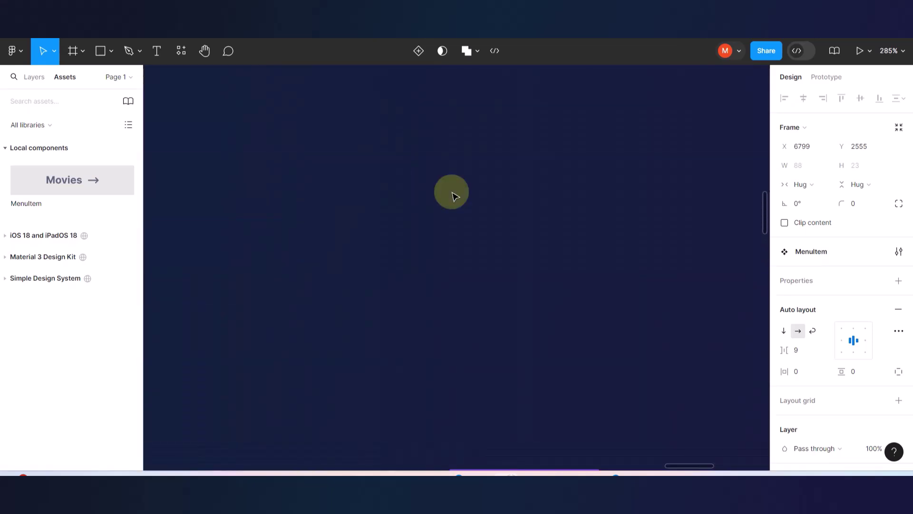
pyautogui.scroll(-8, 465, 275)
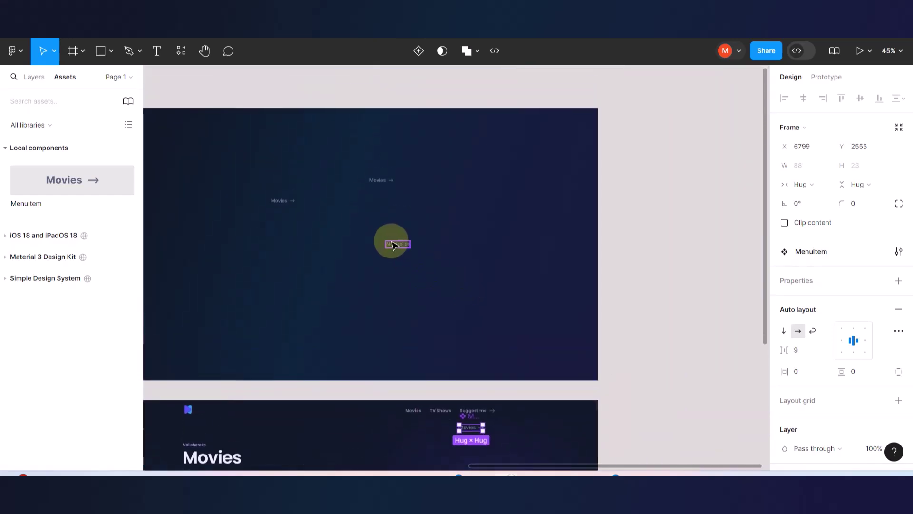
pyautogui.scroll(5, 393, 244)
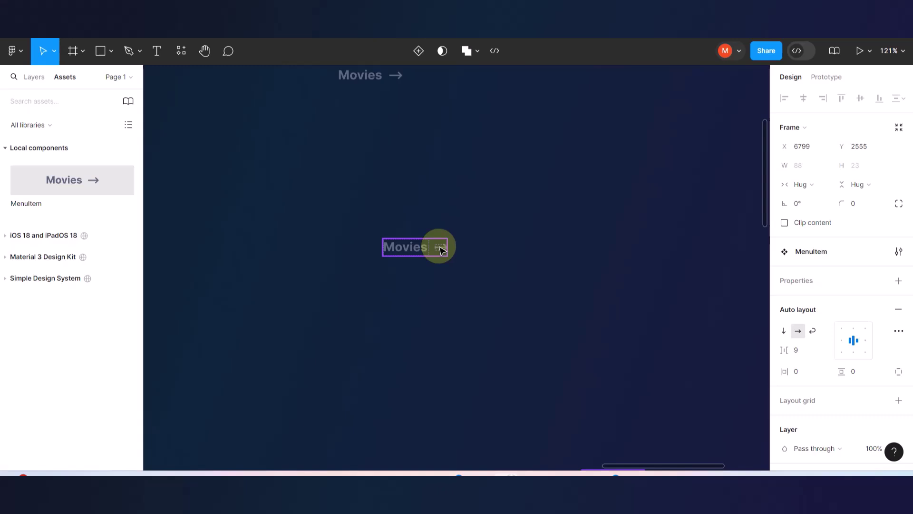
pyautogui.scroll(3, 439, 249)
pyautogui.scroll(-5, 439, 249)
pyautogui.scroll(10, 534, 409)
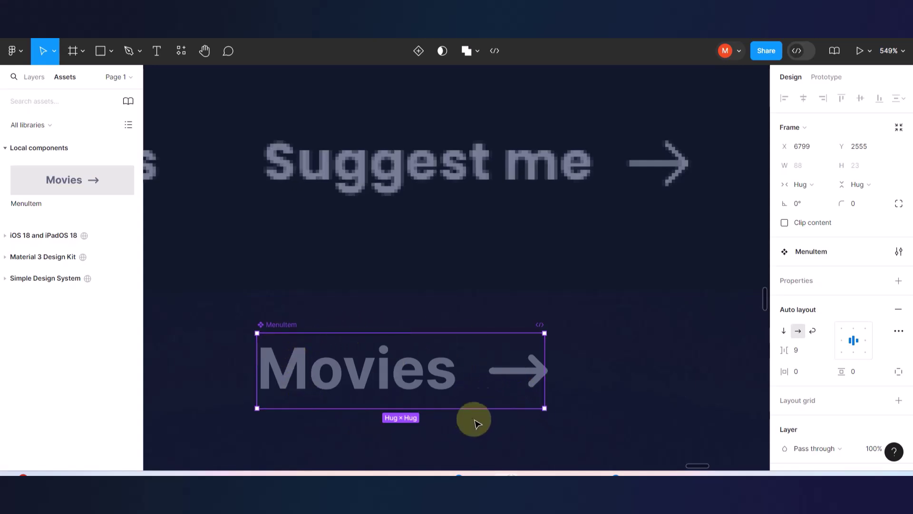
# Create a visibility property named ShowArrow with the value True for the arrow in the main MenuItem component.
pyautogui.doubleClick(515, 375)
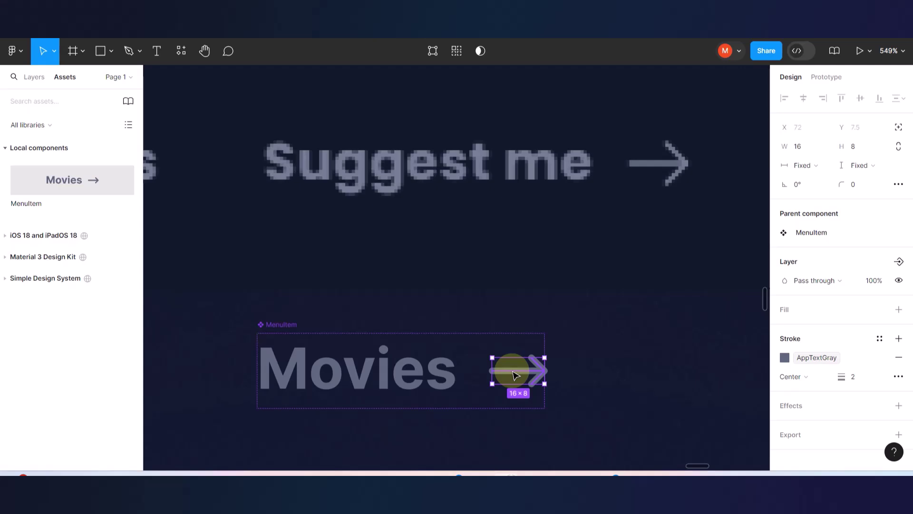
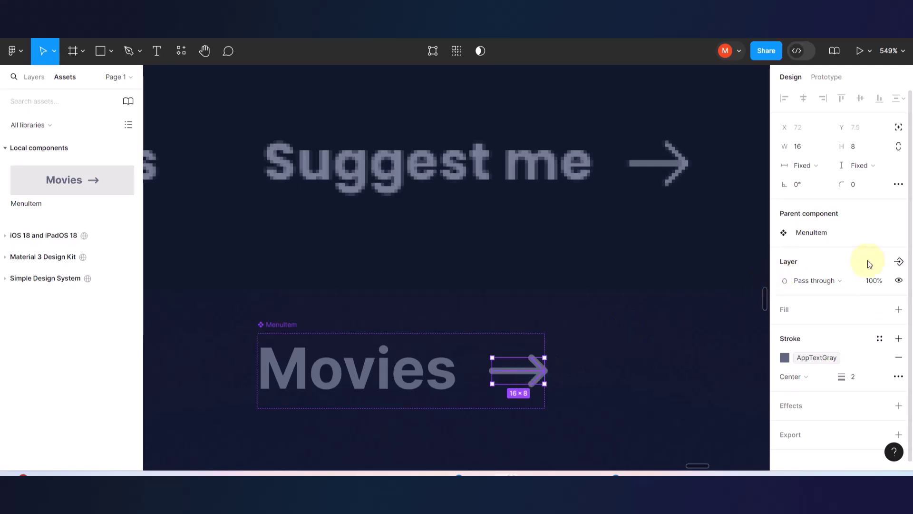
pyautogui.click(899, 262)
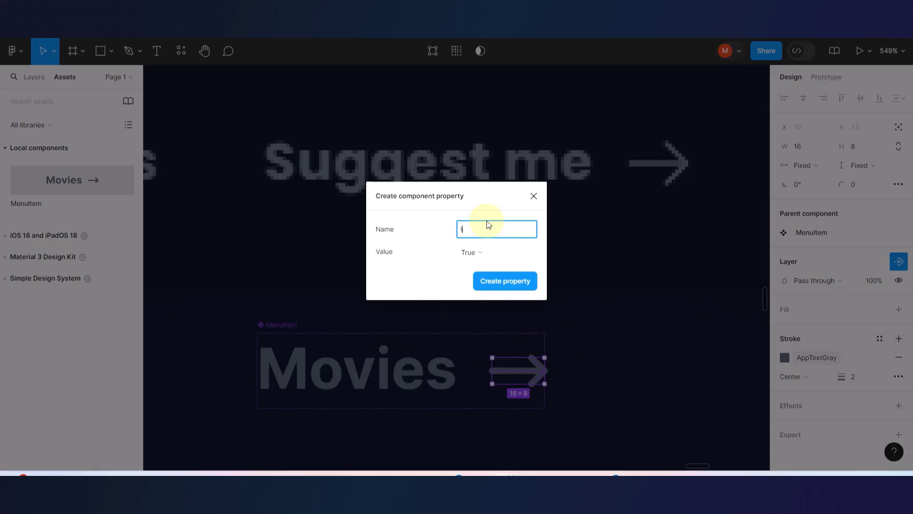
pyautogui.press('BackSpace')
pyautogui.write('S')
pyautogui.rightClick(491, 231)
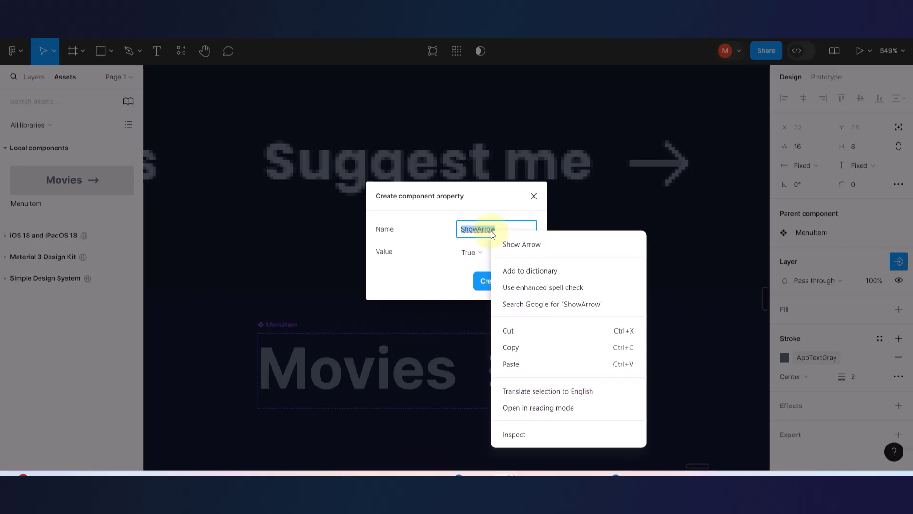
pyautogui.click(480, 230)
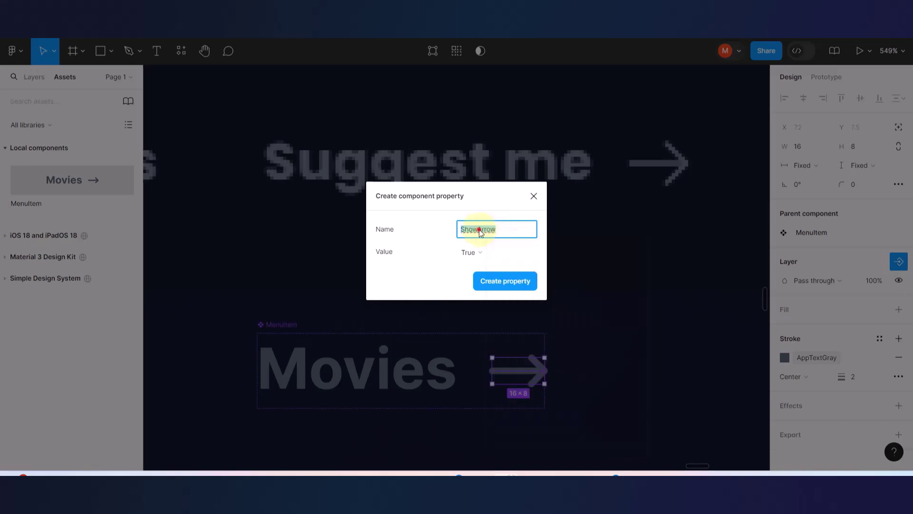
pyautogui.click(498, 281)
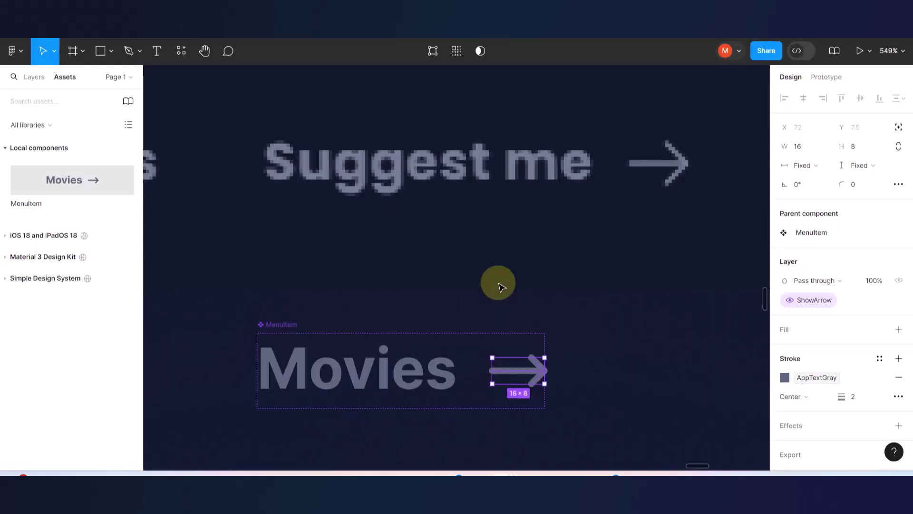
pyautogui.click(597, 341)
# Turn off ShowArrow for the lowest MenuItem instance in the Home frame.
pyautogui.scroll(-10, 548, 348)
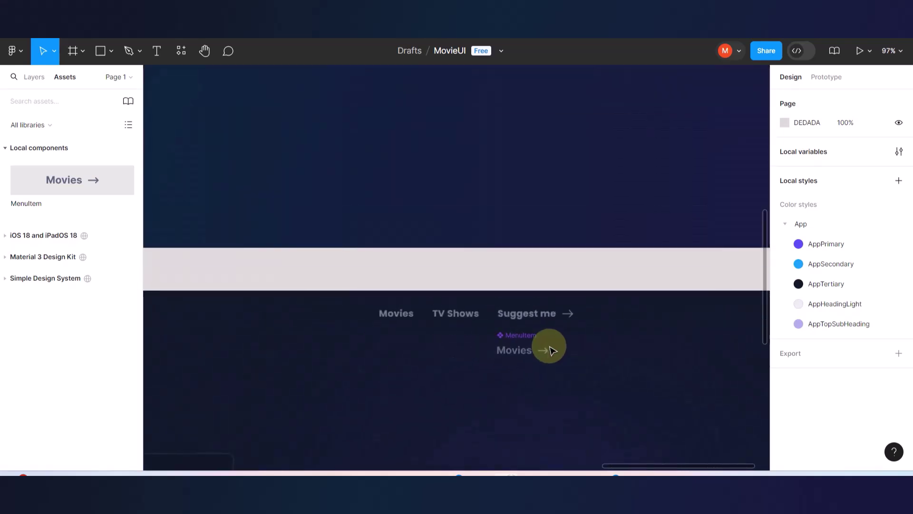
pyautogui.scroll(-5, 521, 373)
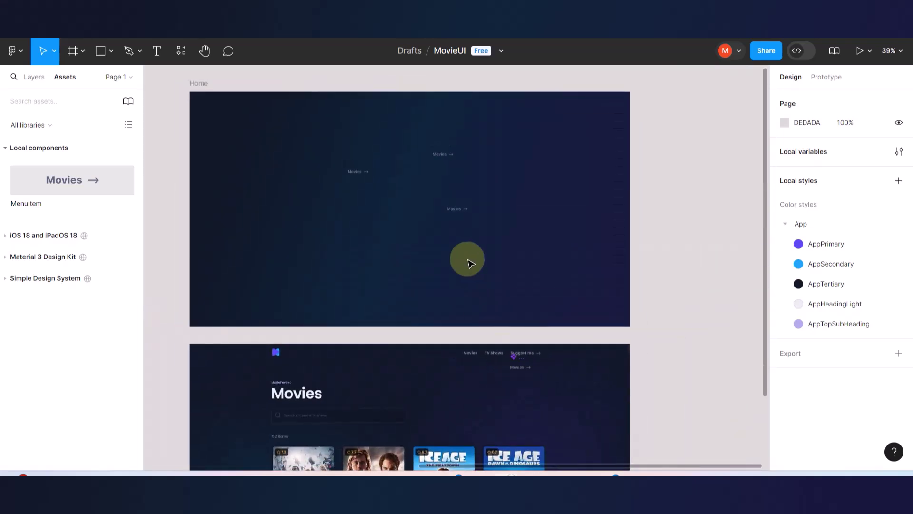
pyautogui.scroll(3, 466, 261)
pyautogui.scroll(5, 462, 351)
pyautogui.scroll(7, 462, 351)
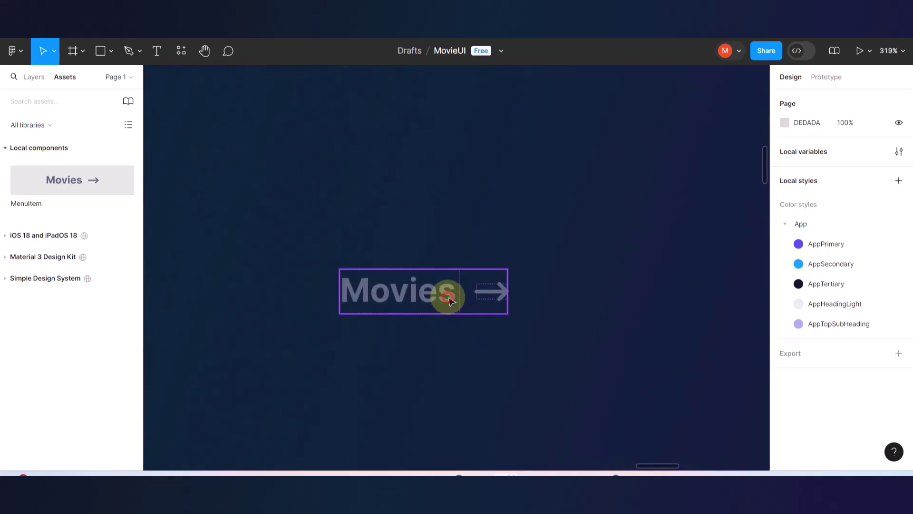
pyautogui.click(450, 299)
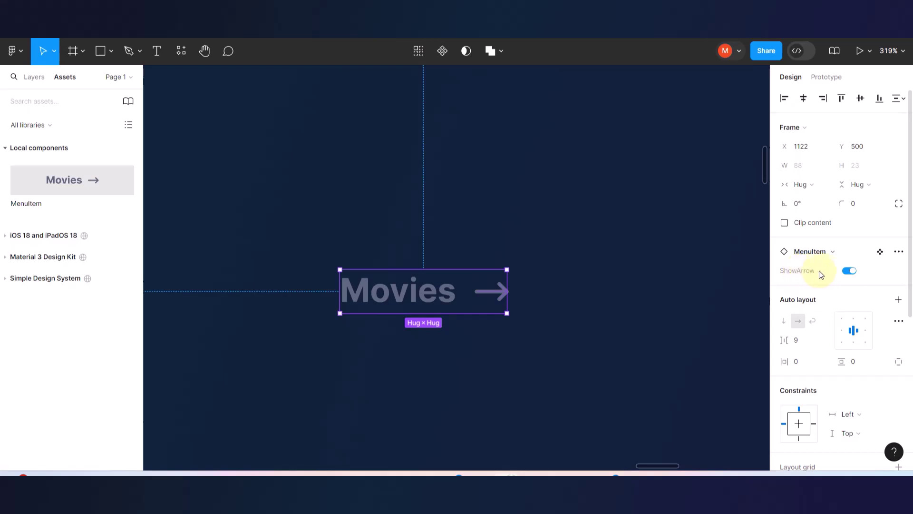
pyautogui.click(849, 271)
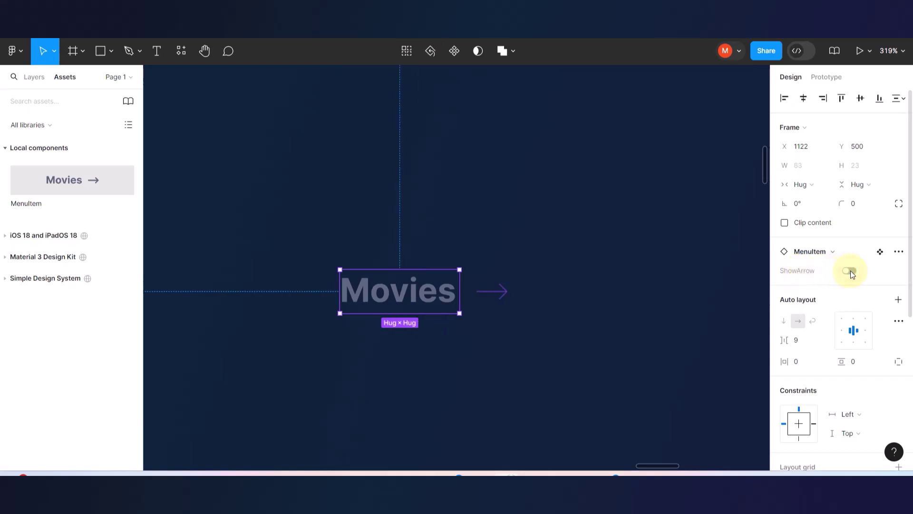
pyautogui.scroll(-5, 580, 292)
pyautogui.click(569, 346)
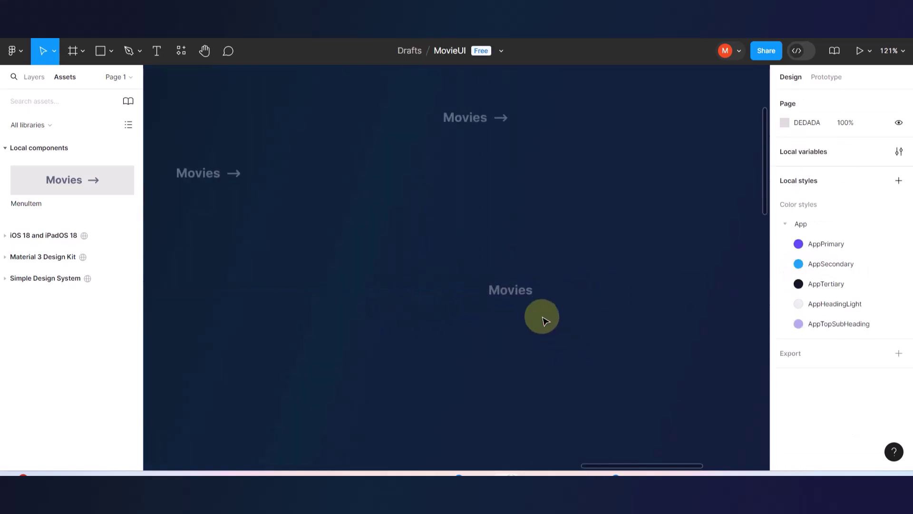
# Arrange the three MenuItem instances in a horizontal row in the Home frame, with the arrowless one in the middle.
pyautogui.moveTo(520, 292); pyautogui.dragTo(353, 181)
pyautogui.moveTo(457, 120); pyautogui.dragTo(398, 187)
pyautogui.moveTo(204, 174); pyautogui.dragTo(276, 183)
pyautogui.scroll(-5, 421, 241)
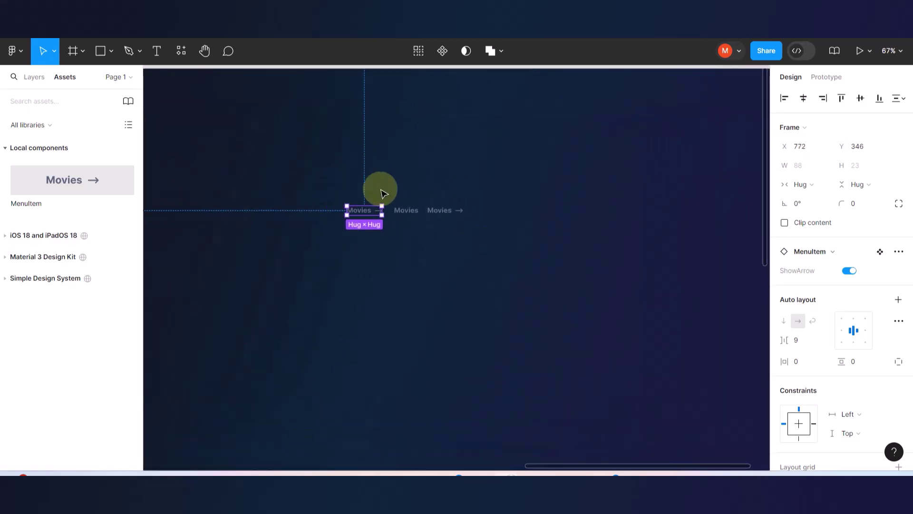
pyautogui.scroll(5, 387, 214)
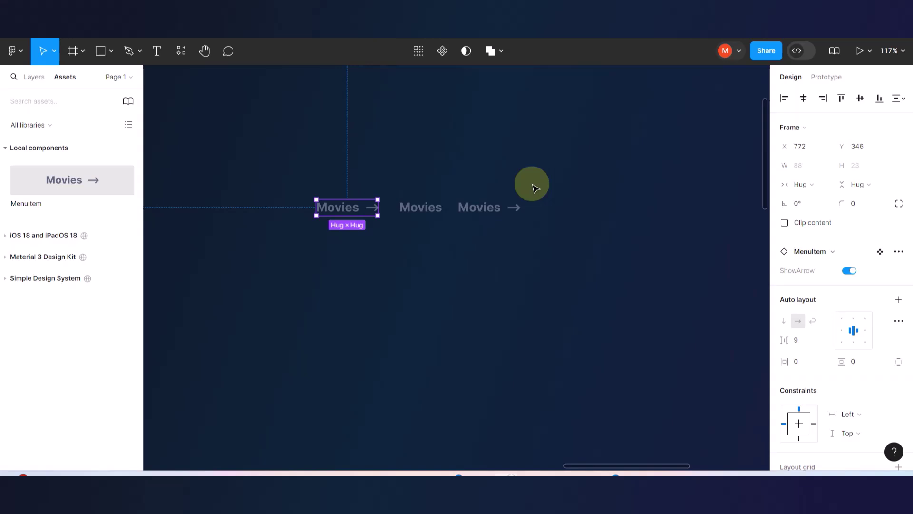
pyautogui.click(475, 266)
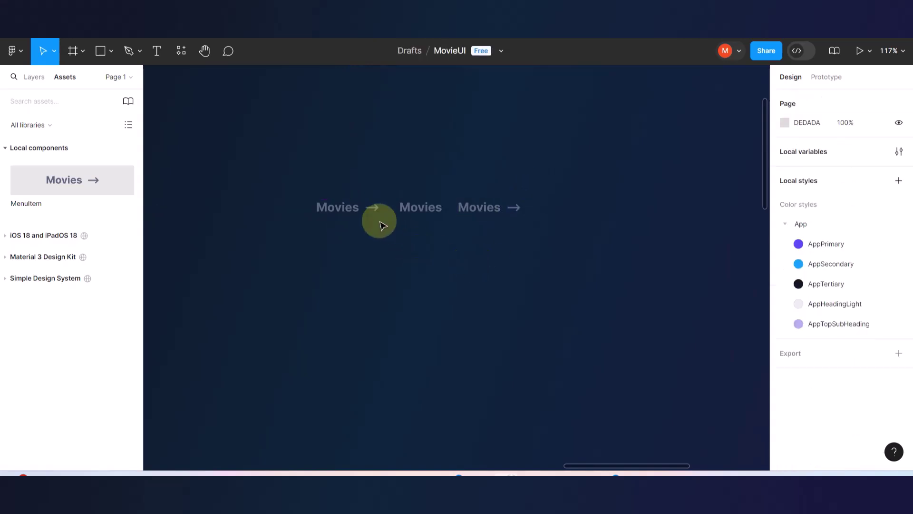
# Turn off ShowArrow for the first MenuItem instance in the row.
pyautogui.click(347, 206)
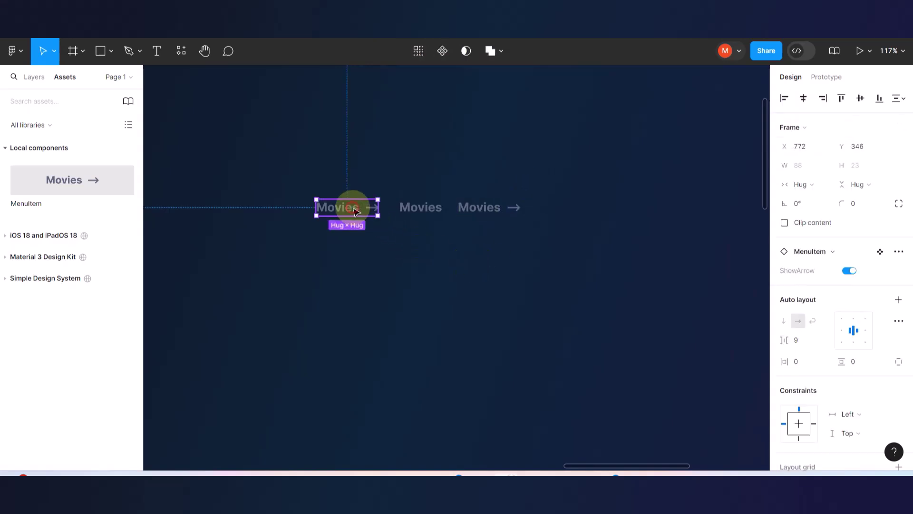
pyautogui.click(850, 270)
pyautogui.click(583, 287)
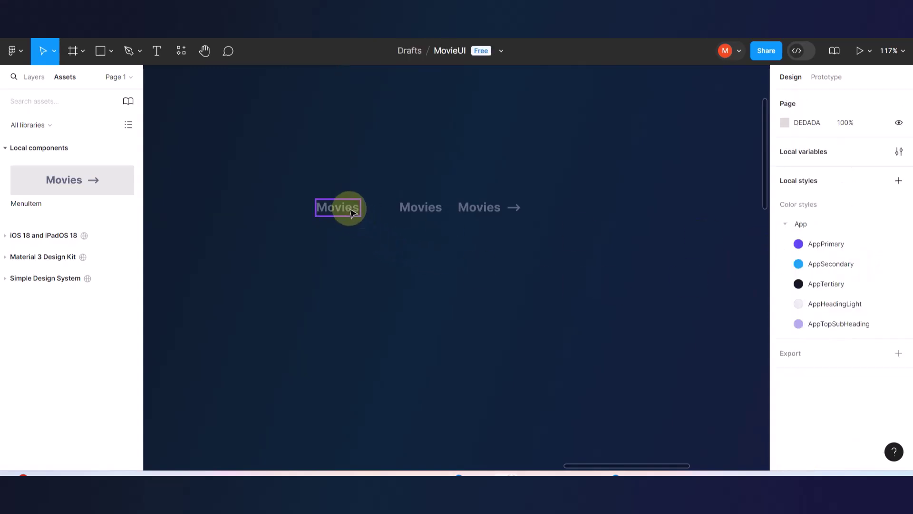
# Replace the middle MenuItem instance's text with "Coded Design".
pyautogui.click(413, 212)
pyautogui.doubleClick(413, 215)
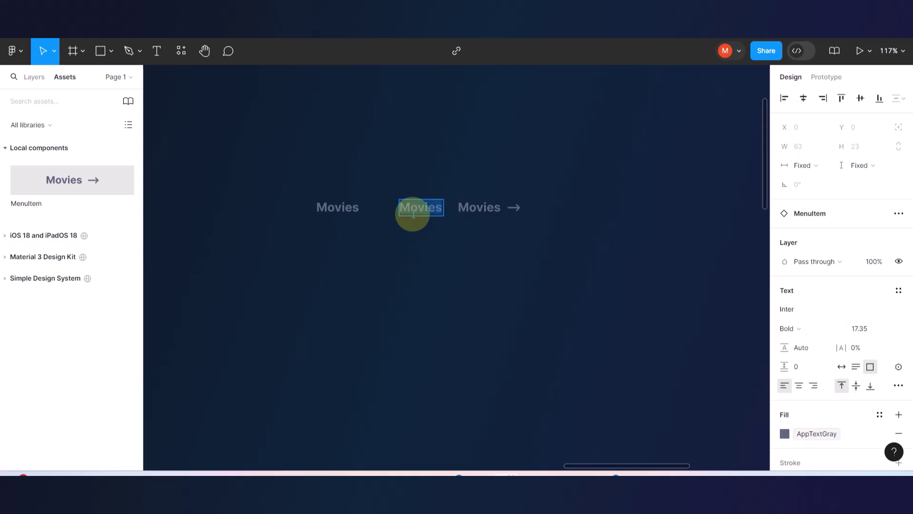
pyautogui.write('Coded')
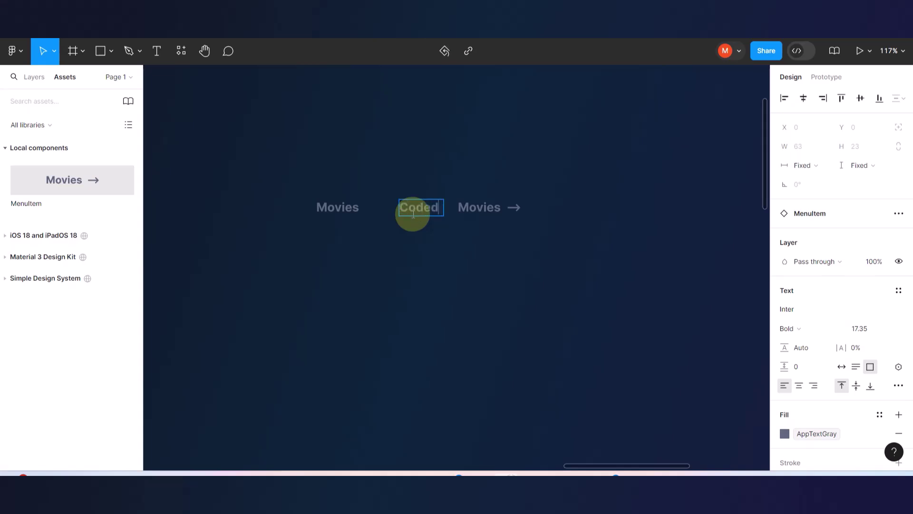
pyautogui.write(' Design')
# Move the third MenuItem instance away from the middle one and widen the middle instance to 113.
pyautogui.moveTo(483, 206); pyautogui.dragTo(453, 206)
pyautogui.click(442, 207)
pyautogui.doubleClick(452, 206)
pyautogui.press('Escape')
pyautogui.doubleClick(457, 209)
pyautogui.scroll(5, 457, 209)
pyautogui.doubleClick(466, 207)
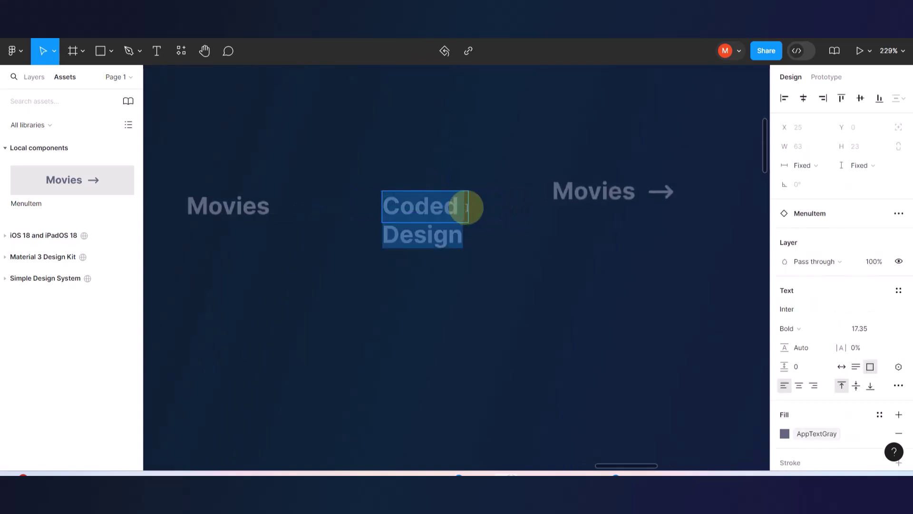
pyautogui.press('Escape')
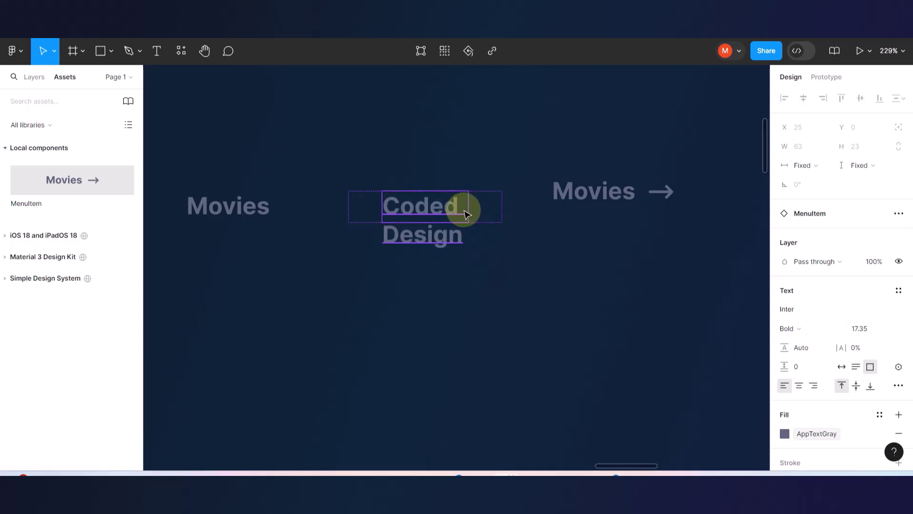
# Replace the middle MenuItem instance's text with "Mewe".
pyautogui.doubleClick(449, 245)
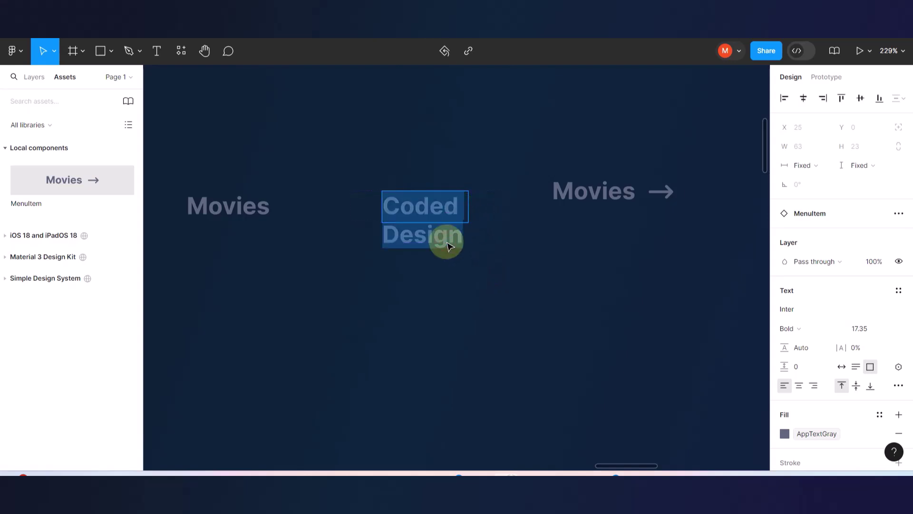
pyautogui.write('Mewewe')
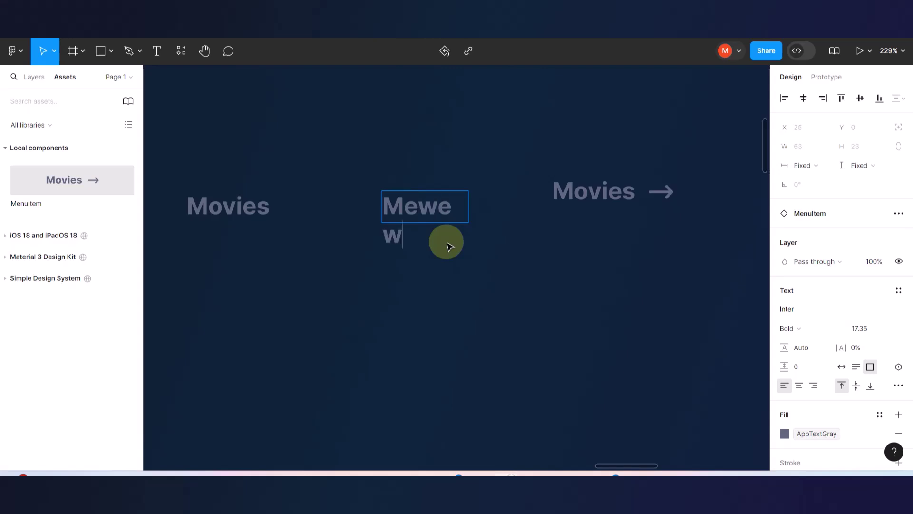
pyautogui.press('BackSpace')
pyautogui.press('BackSpace')
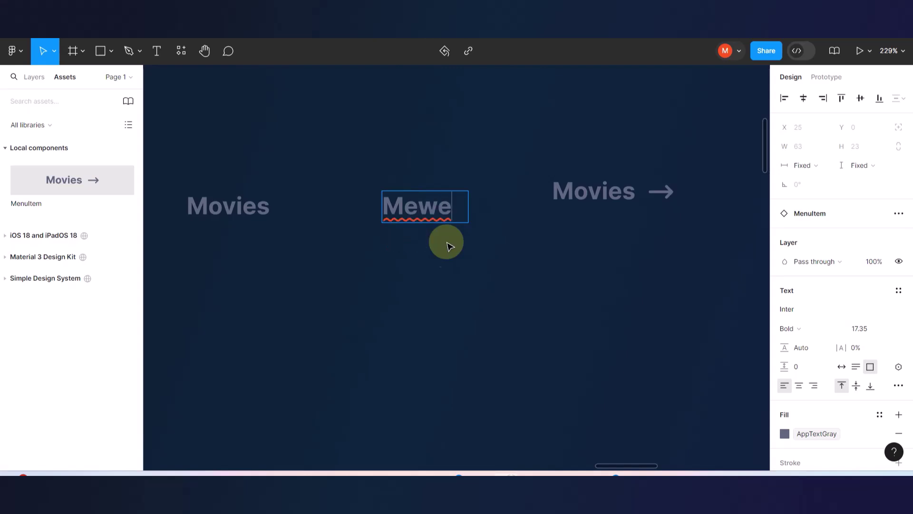
pyautogui.click(452, 286)
# Turn on ShowArrow for the Mewe instance in the Home frame.
pyautogui.scroll(-5, 444, 208)
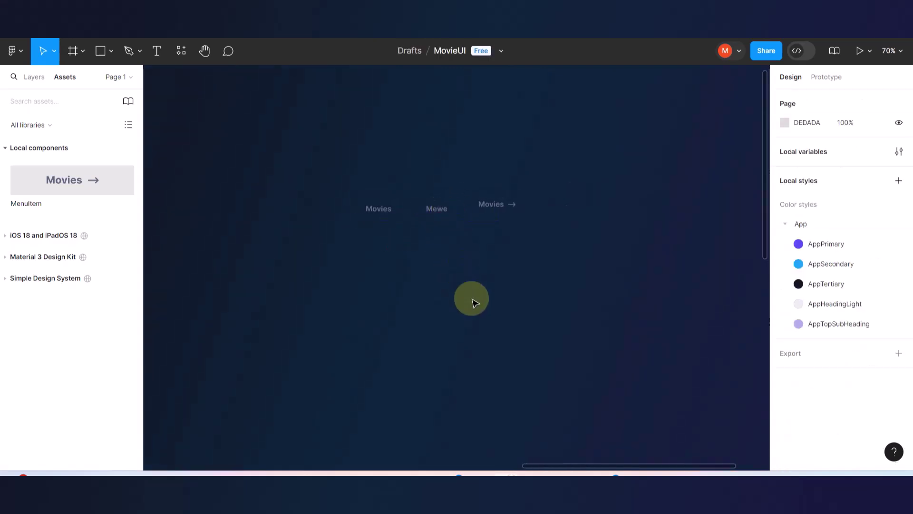
pyautogui.scroll(-5, 473, 271)
pyautogui.scroll(4, 472, 238)
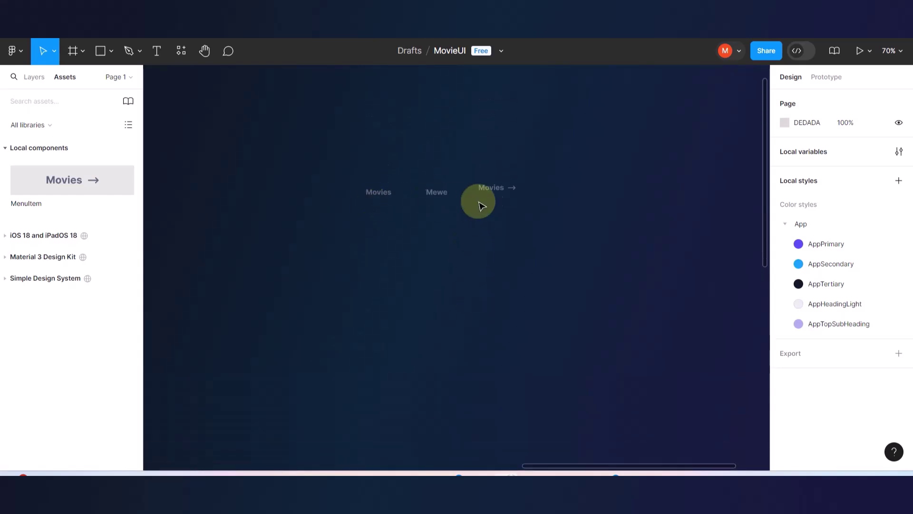
pyautogui.scroll(4, 442, 197)
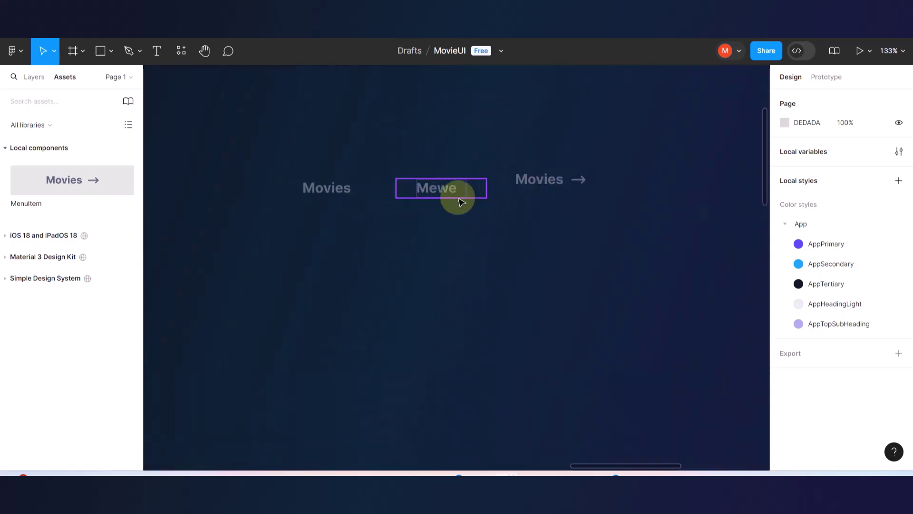
pyautogui.scroll(-10, 444, 209)
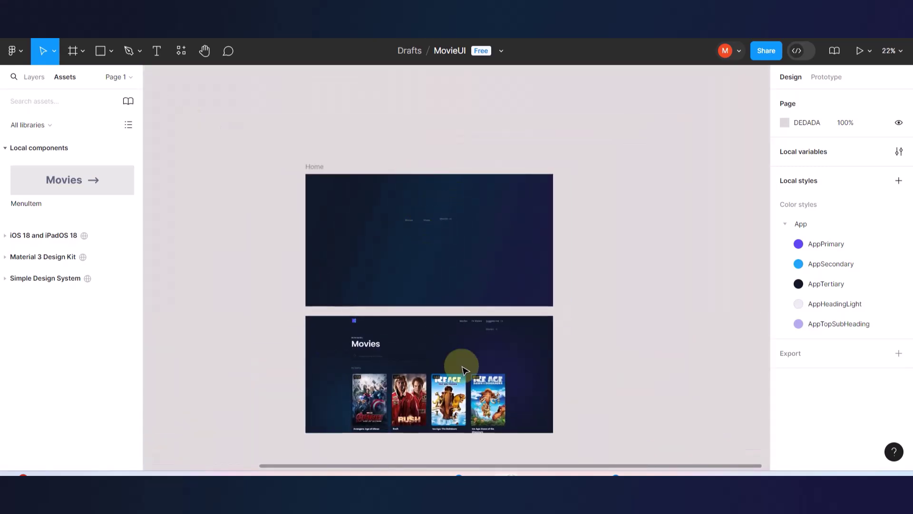
pyautogui.scroll(4, 418, 261)
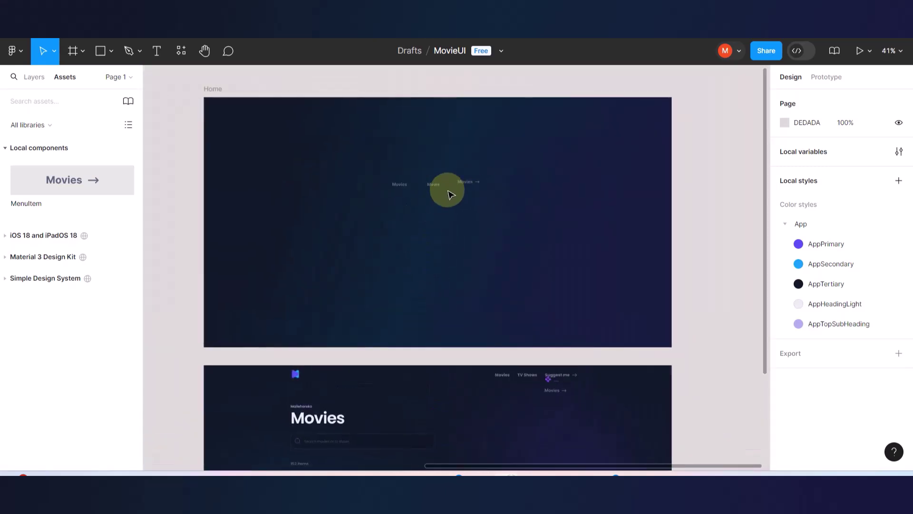
pyautogui.scroll(5, 466, 186)
pyautogui.click(387, 187)
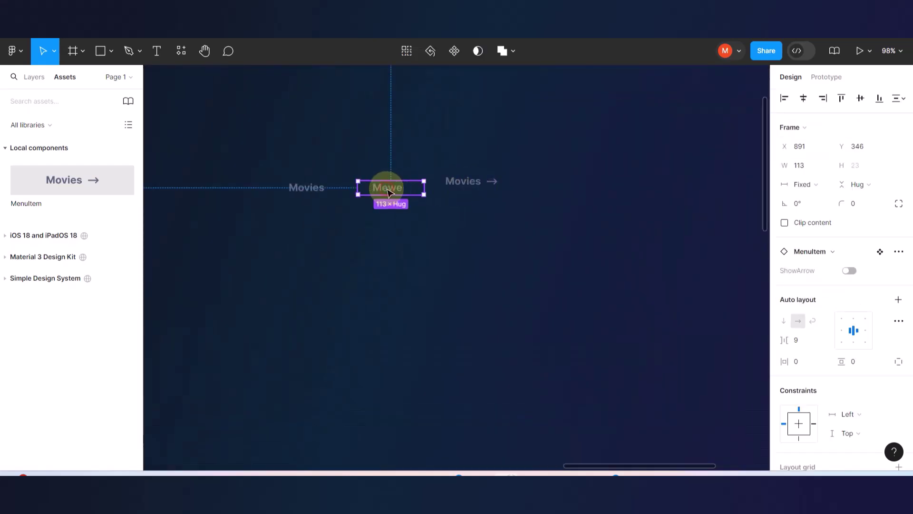
pyautogui.click(844, 270)
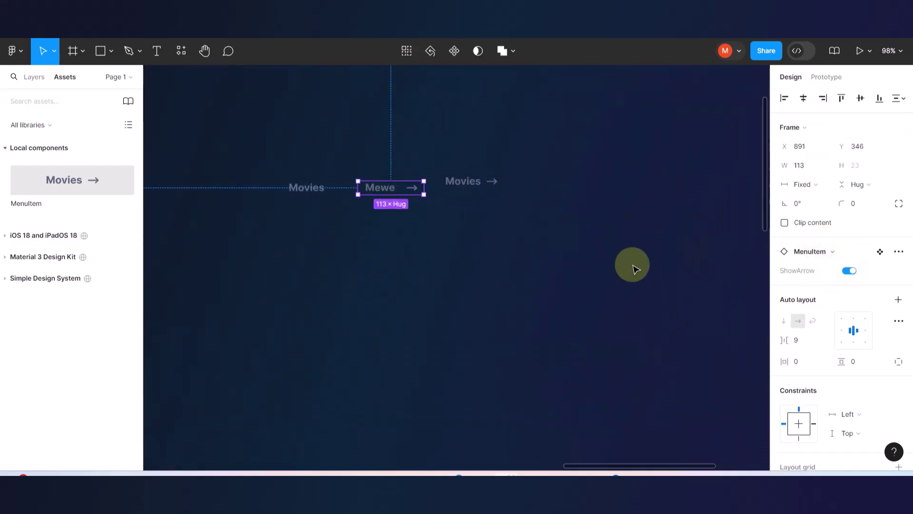
pyautogui.click(636, 267)
# Compare the three MenuItem instances in the Home frame with the navigation in the reference screenshot.
pyautogui.scroll(2, 468, 246)
pyautogui.scroll(-5, 521, 224)
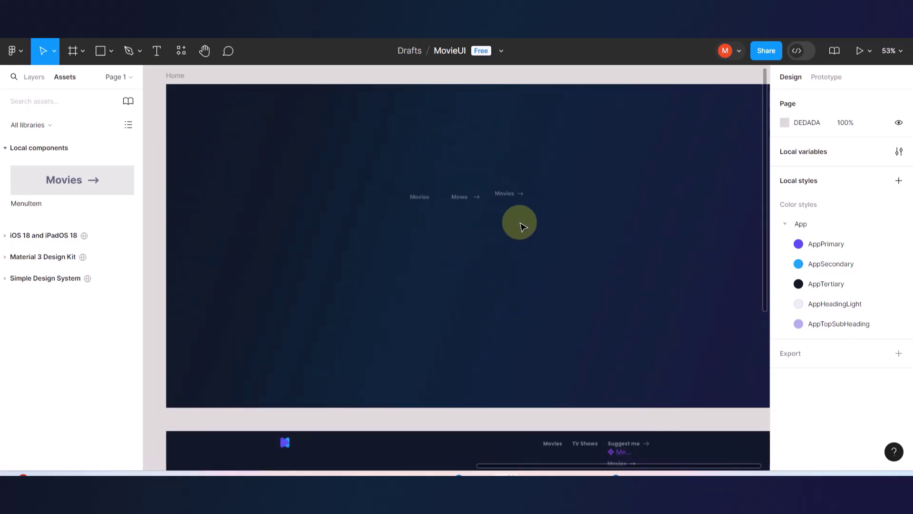
pyautogui.scroll(-3, 516, 247)
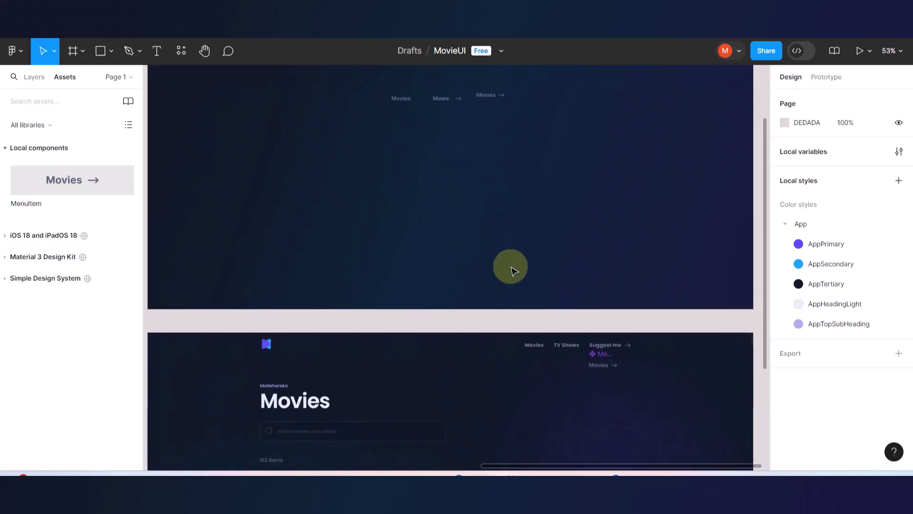
pyautogui.scroll(-3, 540, 351)
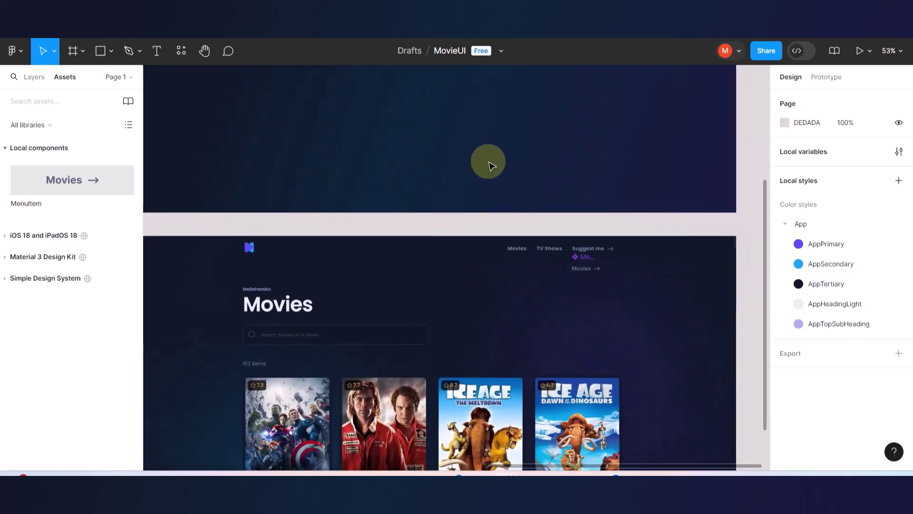
pyautogui.scroll(3, 491, 165)
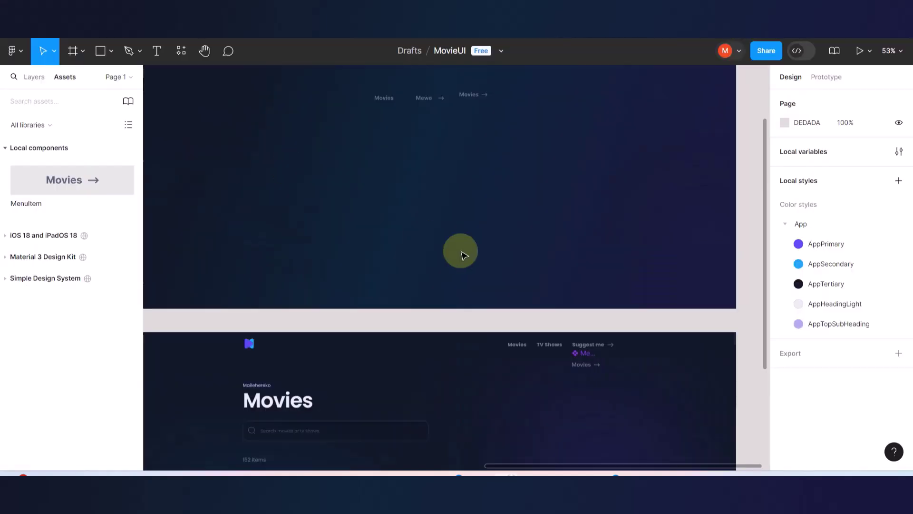
pyautogui.scroll(-3, 465, 250)
pyautogui.scroll(-3, 532, 408)
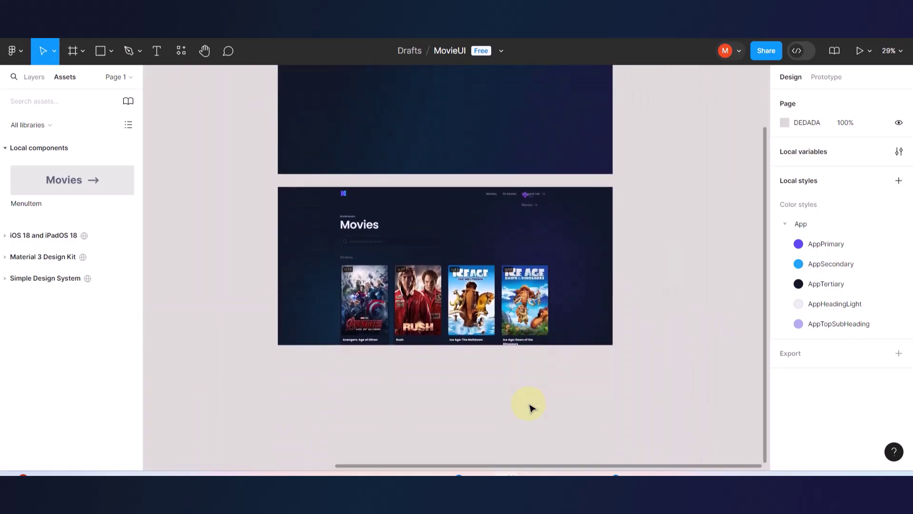
# Try inserting an extra "m" into the Movies text of the main MenuItem component to test its fixed-width text box.
pyautogui.scroll(5, 534, 200)
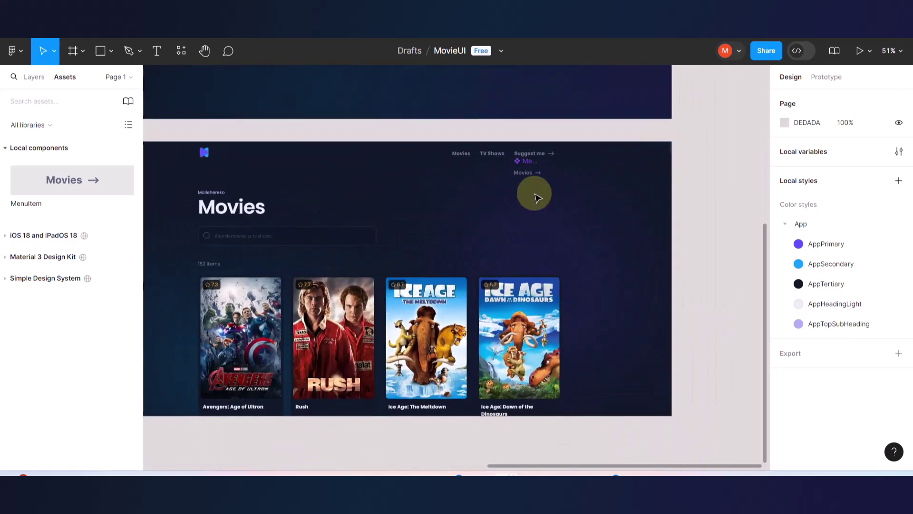
pyautogui.scroll(6, 535, 195)
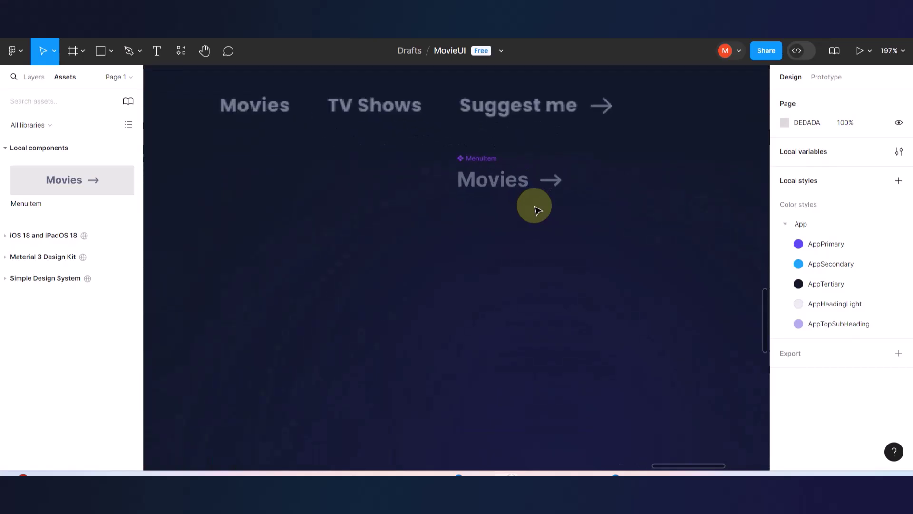
pyautogui.scroll(2, 482, 180)
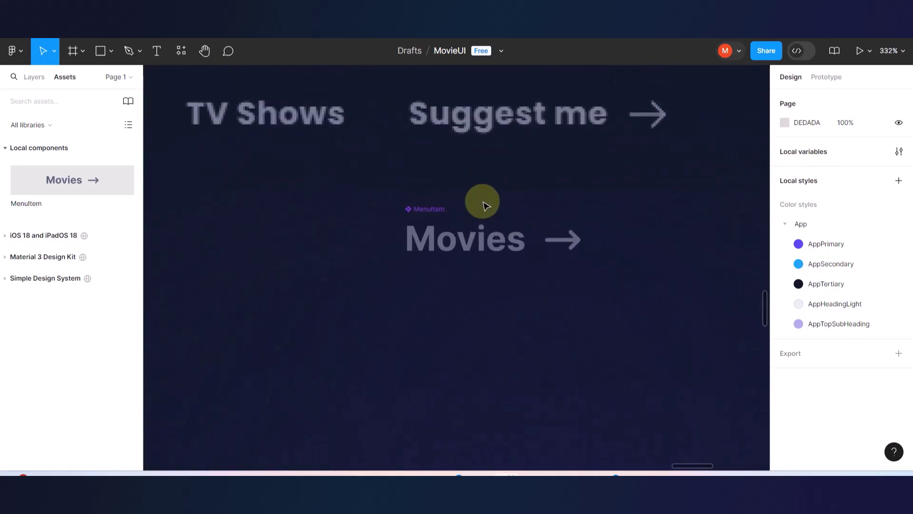
pyautogui.doubleClick(481, 248)
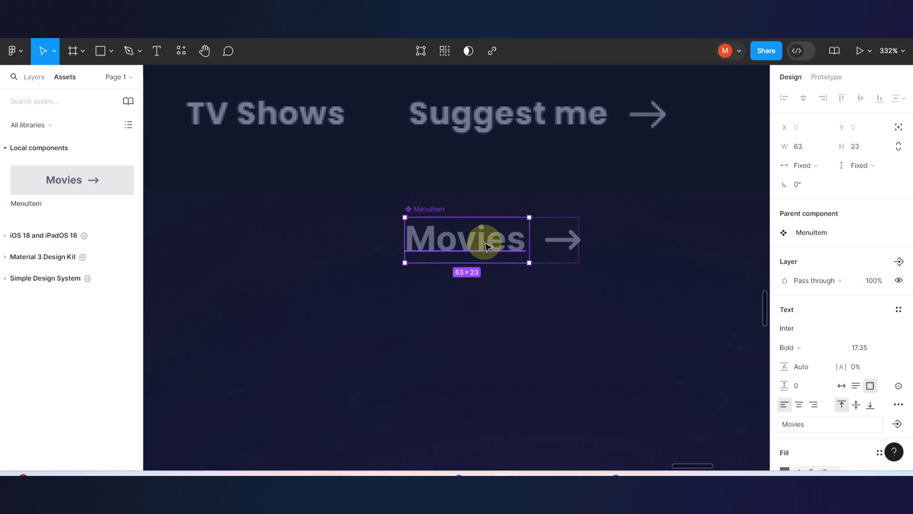
pyautogui.doubleClick(485, 244)
pyautogui.click(486, 242)
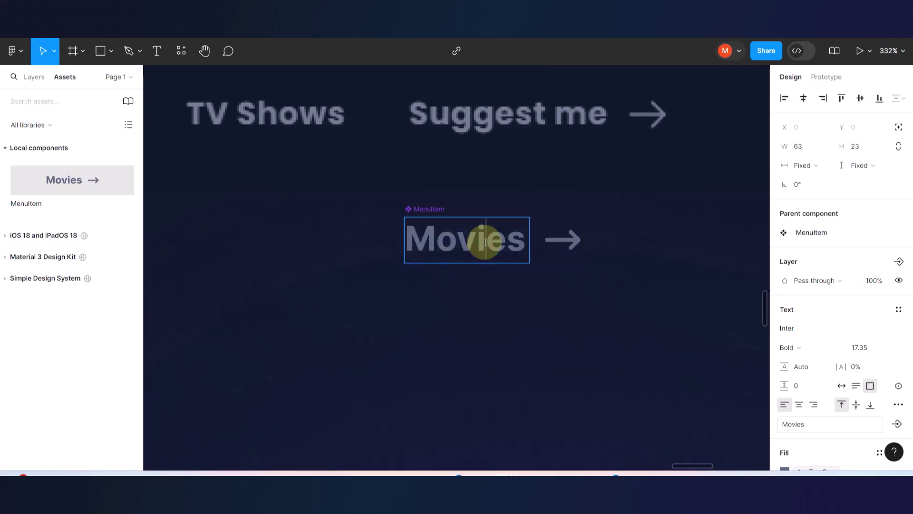
pyautogui.write('m')
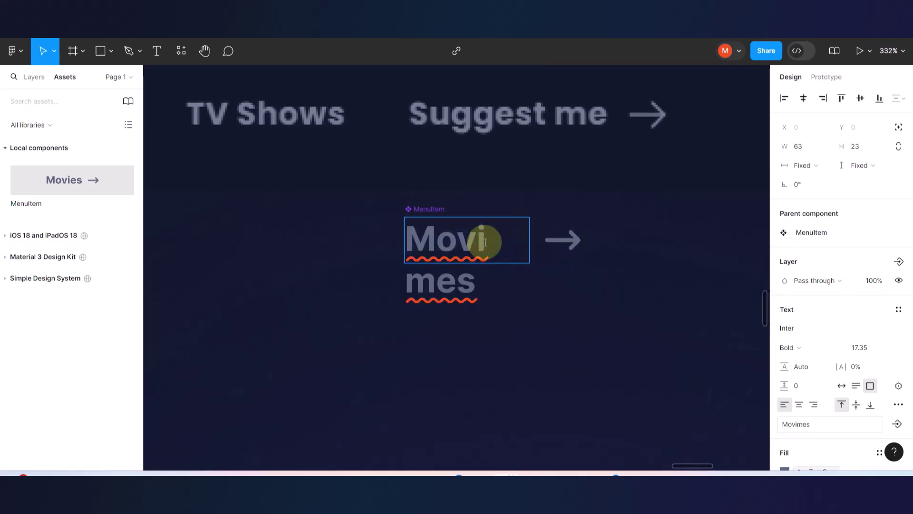
pyautogui.press('BackSpace')
pyautogui.press('Escape')
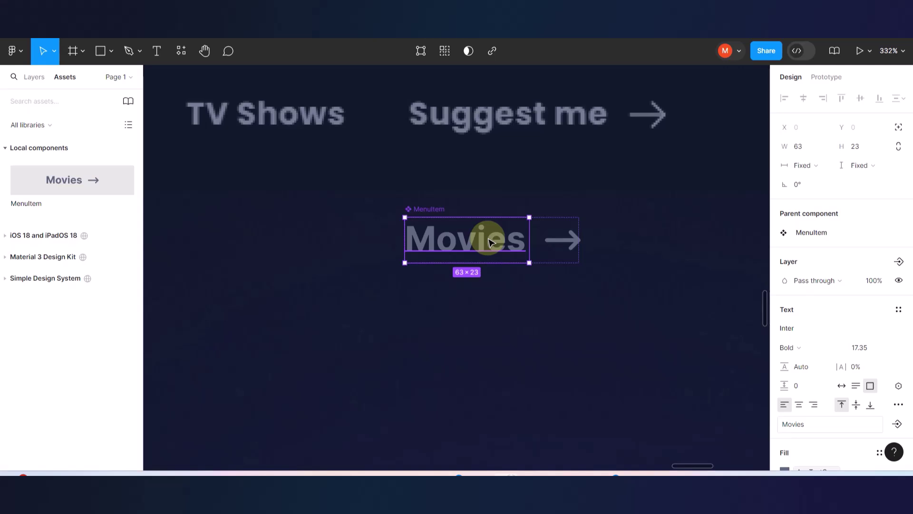
pyautogui.doubleClick(511, 241)
pyautogui.click(515, 251)
pyautogui.press('Escape')
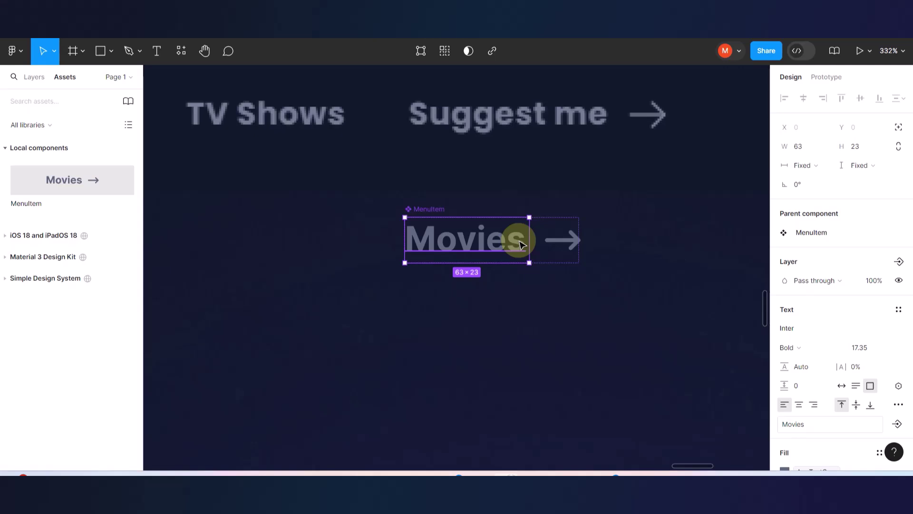
# Wrap the main MenuItem component's Movies text in its own auto layout and recheck its text editing.
pyautogui.scroll(-3, 791, 269)
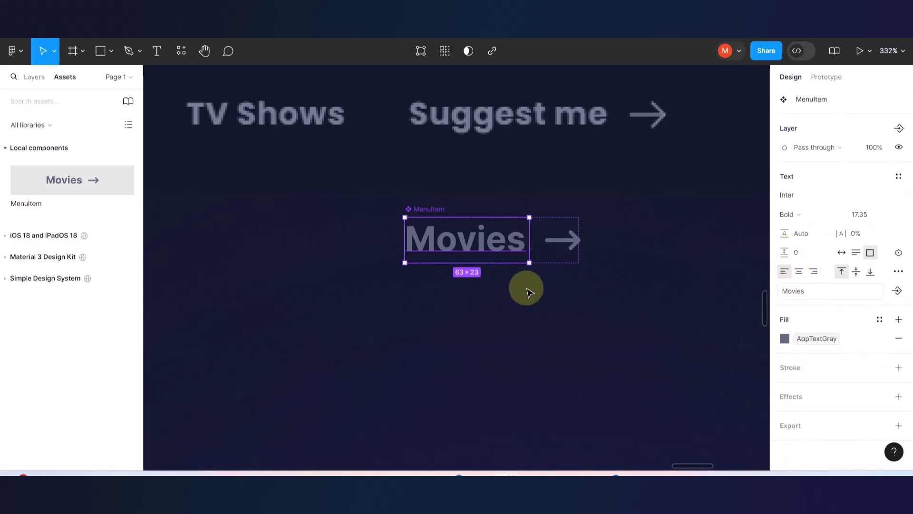
pyautogui.hotkey('shift', 'a')
pyautogui.click(510, 239)
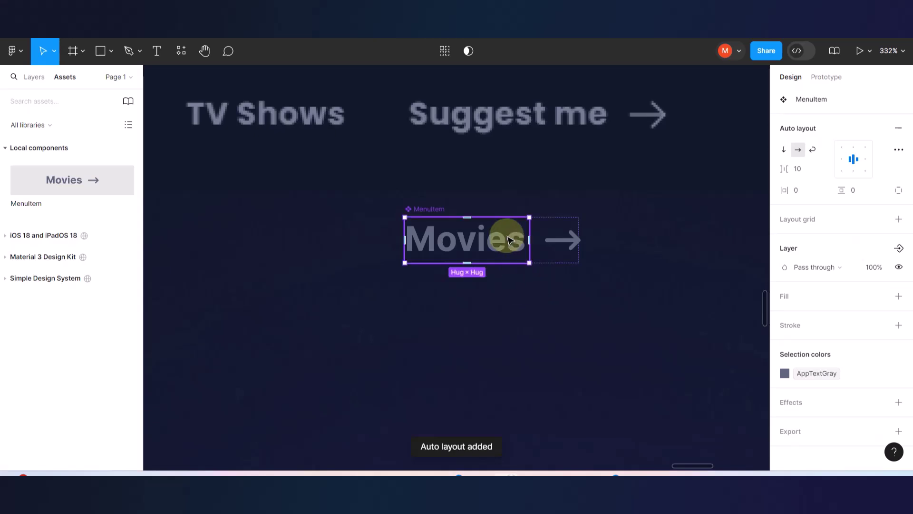
pyautogui.click(510, 239)
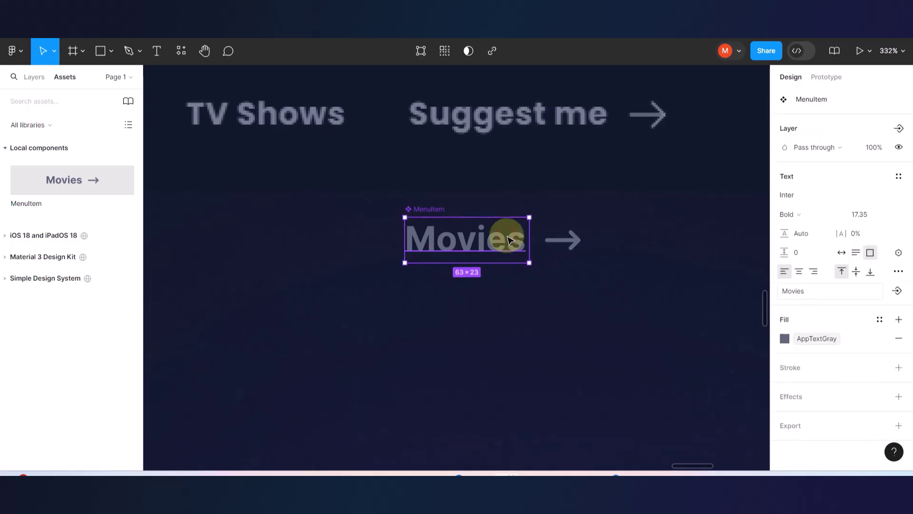
pyautogui.doubleClick(507, 239)
pyautogui.click(506, 239)
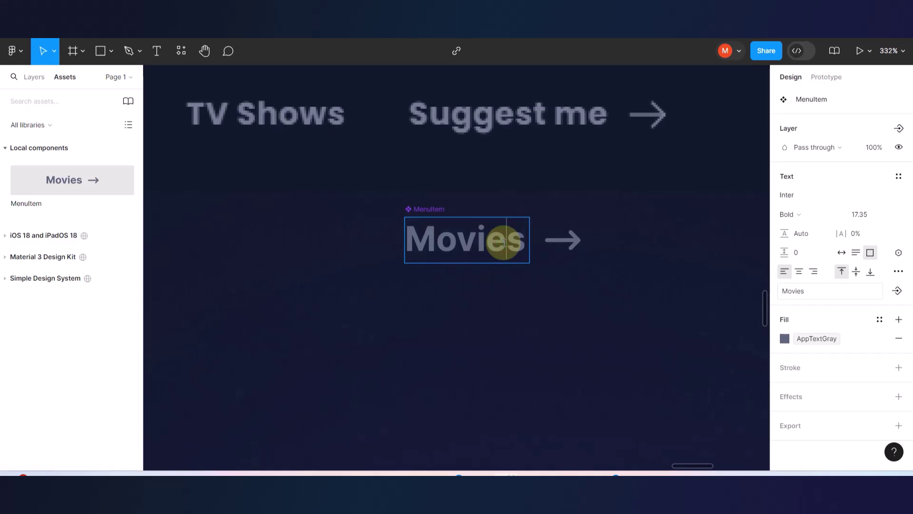
pyautogui.write('m')
pyautogui.press('BackSpace')
pyautogui.scroll(-3, 510, 271)
pyautogui.press('Escape')
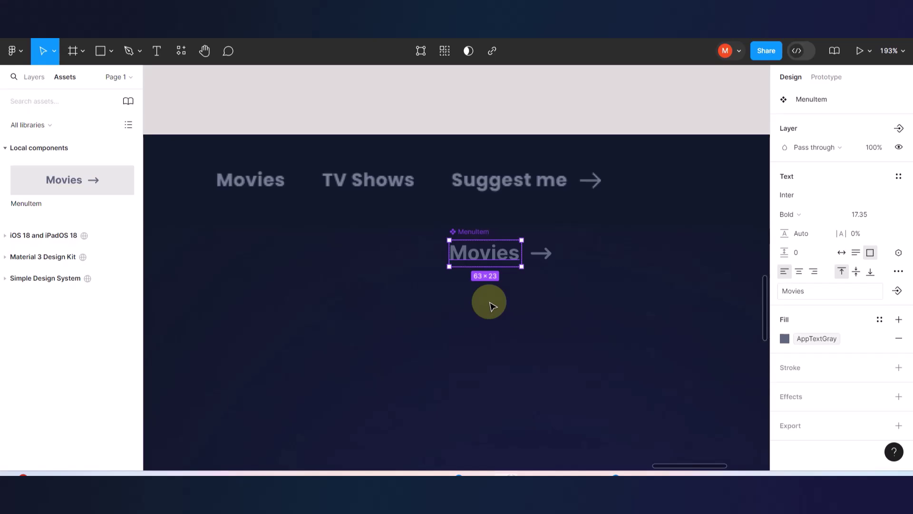
# Add a separate "Movies" text to the left of the MenuItem component and apply the AppTextGray fill style.
pyautogui.click(442, 304)
pyautogui.hscroll(-2, 442, 304)
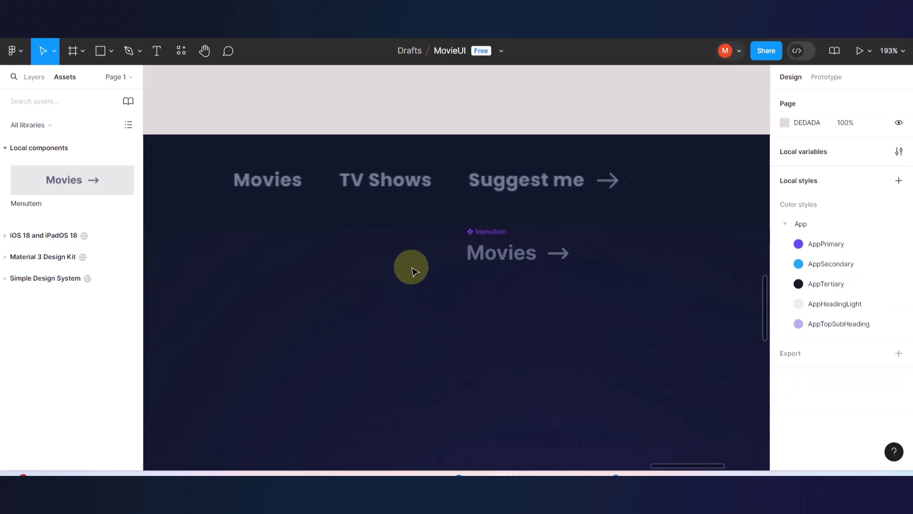
pyautogui.scroll(3, 442, 304)
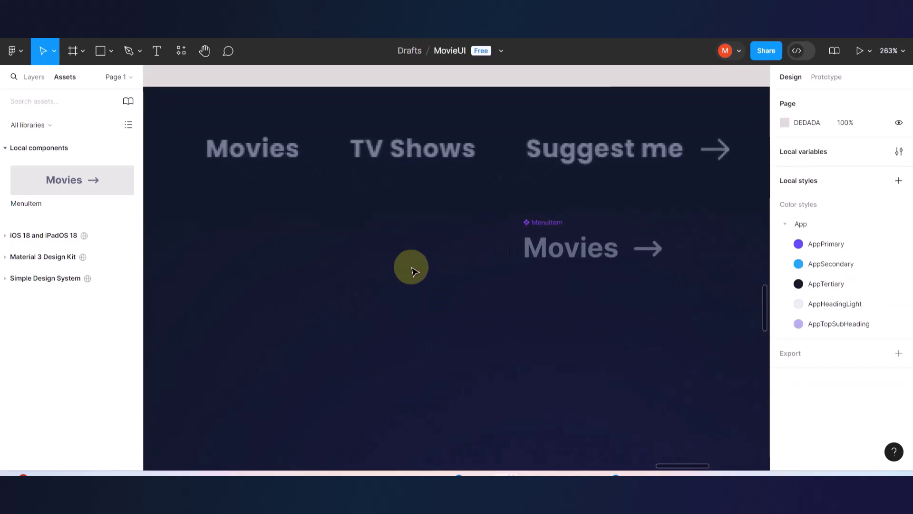
pyautogui.click(157, 51)
pyautogui.click(362, 272)
pyautogui.write('Movies')
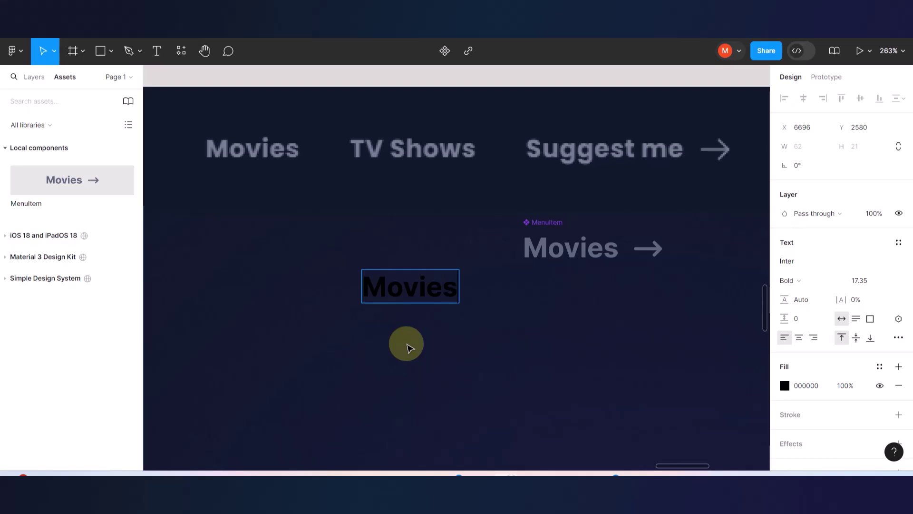
pyautogui.press('Escape')
pyautogui.moveTo(432, 291); pyautogui.dragTo(326, 285)
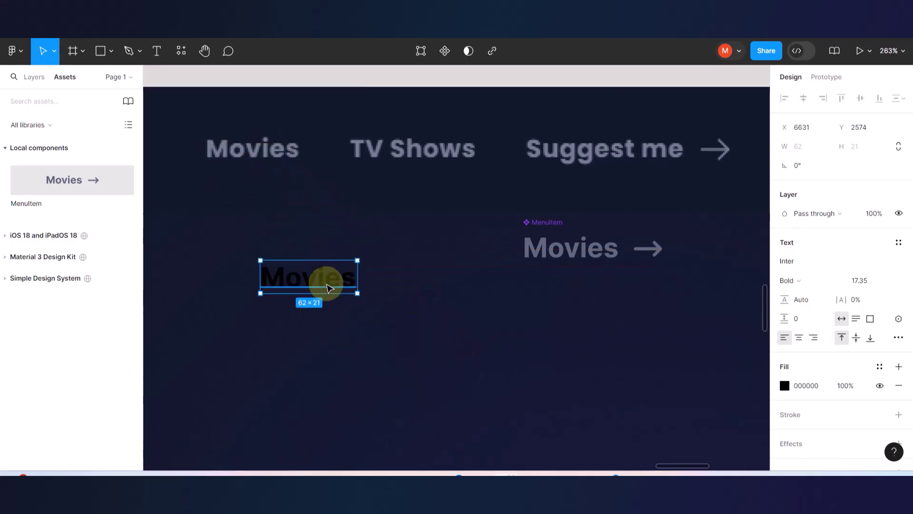
pyautogui.click(879, 368)
pyautogui.click(674, 293)
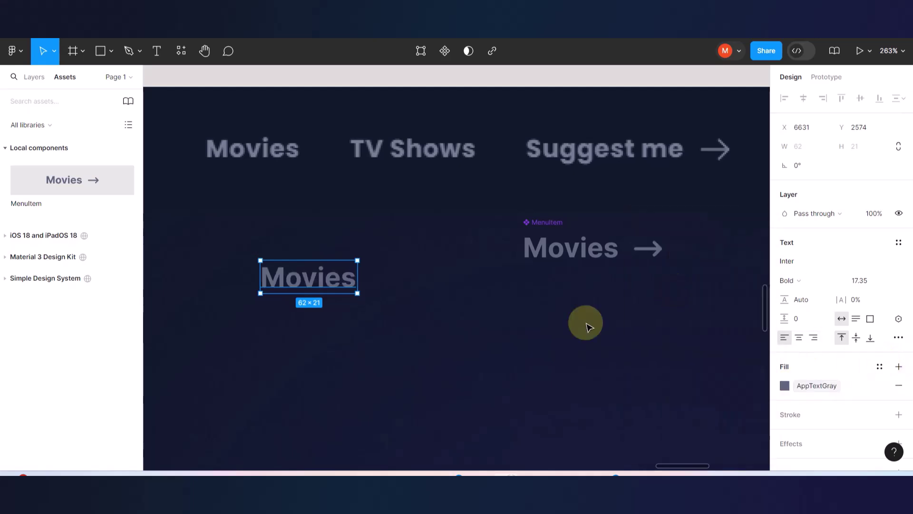
pyautogui.click(385, 338)
# Try adding extra letters after the M in the new Movies text to test its automatic width.
pyautogui.click(291, 282)
pyautogui.doubleClick(290, 280)
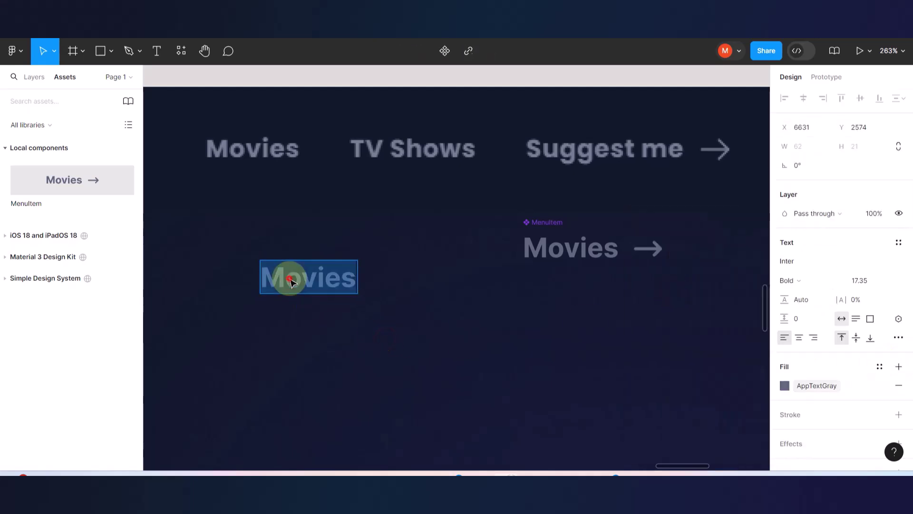
pyautogui.click(286, 279)
pyautogui.write('mm')
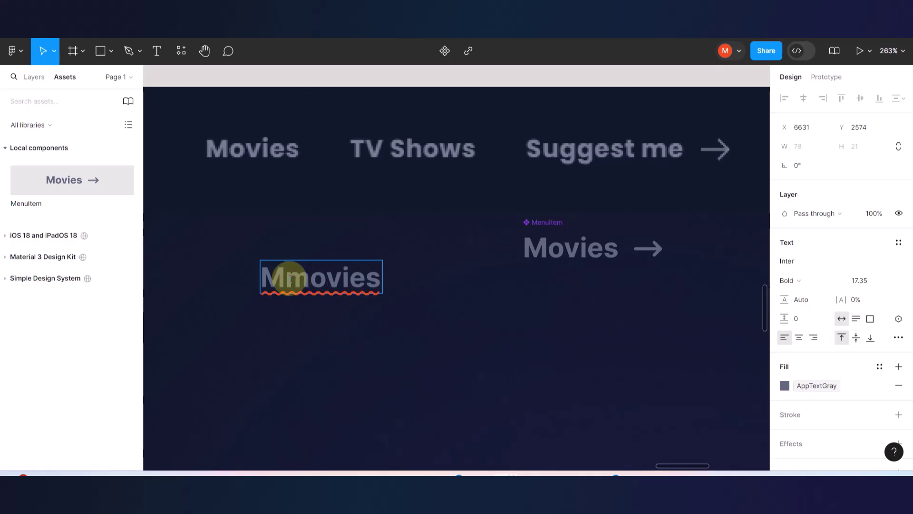
pyautogui.press('BackSpace')
pyautogui.press('BackSpace')
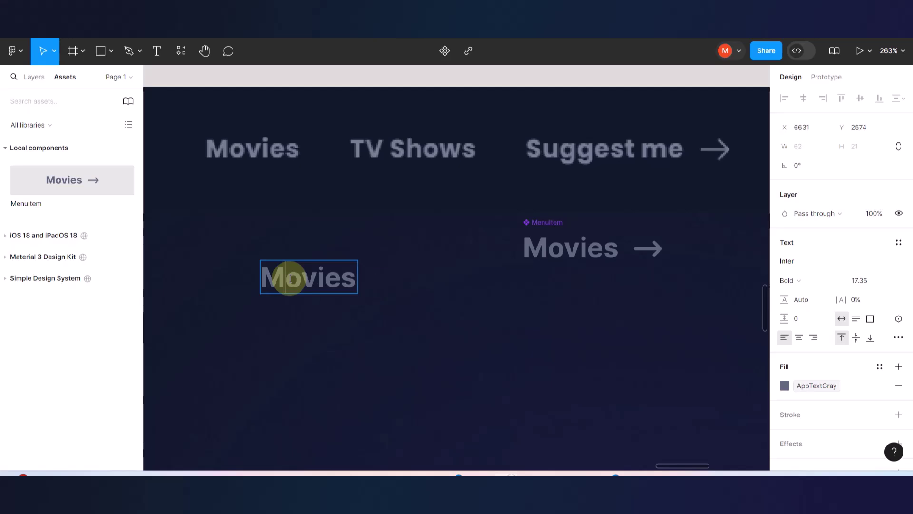
pyautogui.press('Escape')
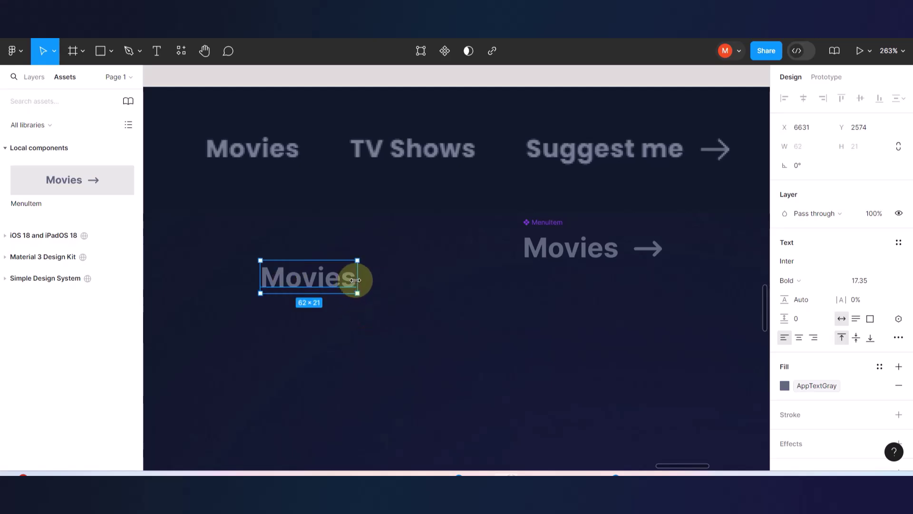
# Place a copy of the MenuItem component's arrow just to the right of the new Movies text.
pyautogui.click(639, 246)
pyautogui.click(644, 251)
pyautogui.moveTo(644, 251); pyautogui.dragTo(632, 291)
pyautogui.moveTo(690, 243); pyautogui.dragTo(385, 288)
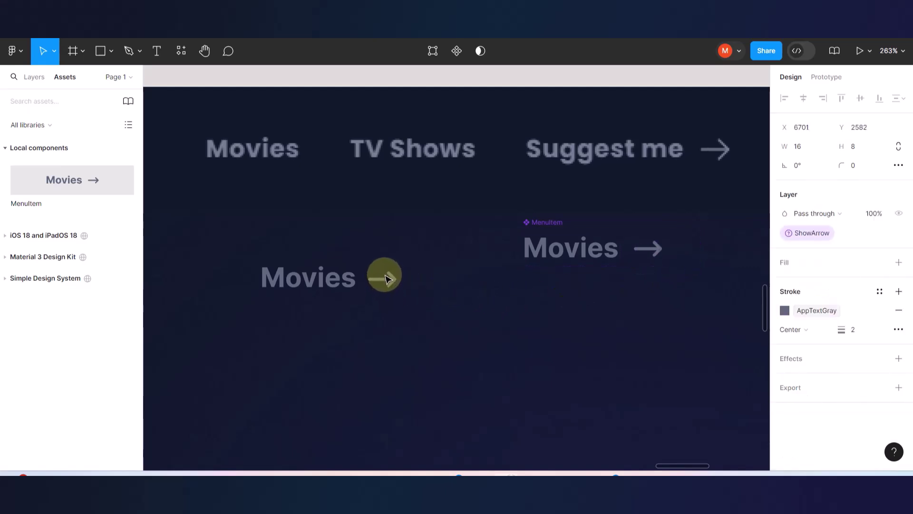
pyautogui.click(359, 313)
# Try inserting "nmmmmm" into the new Movies text beside the loose arrow, and undo the insertion.
pyautogui.scroll(1, 294, 295)
pyautogui.scroll(3, 293, 294)
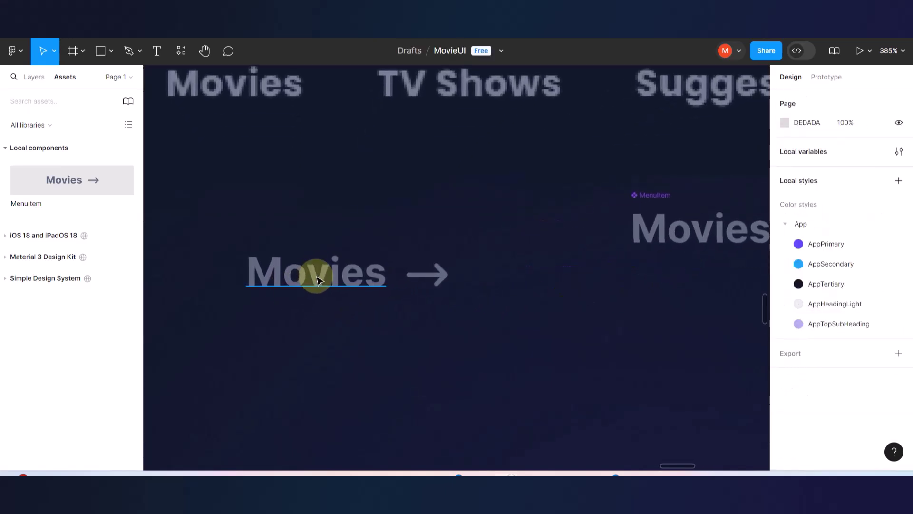
pyautogui.click(317, 280)
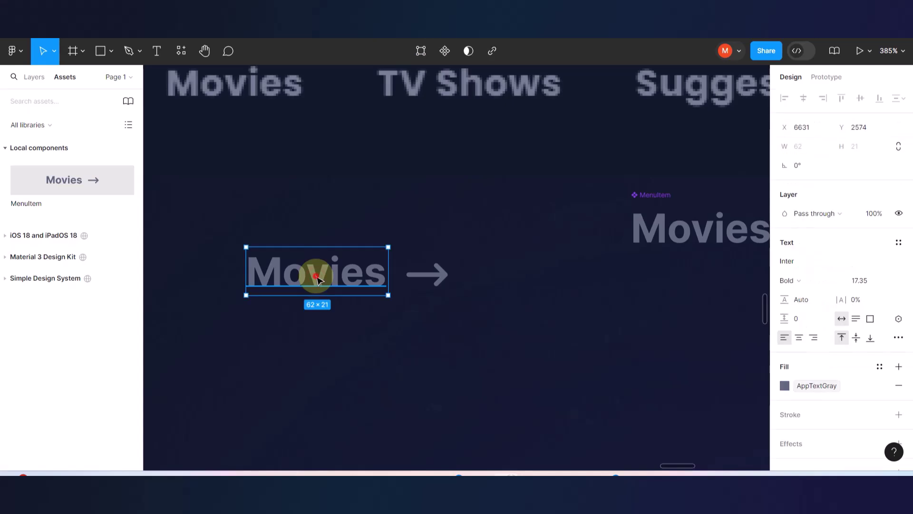
pyautogui.doubleClick(317, 280)
pyautogui.click(317, 278)
pyautogui.write('nmm')
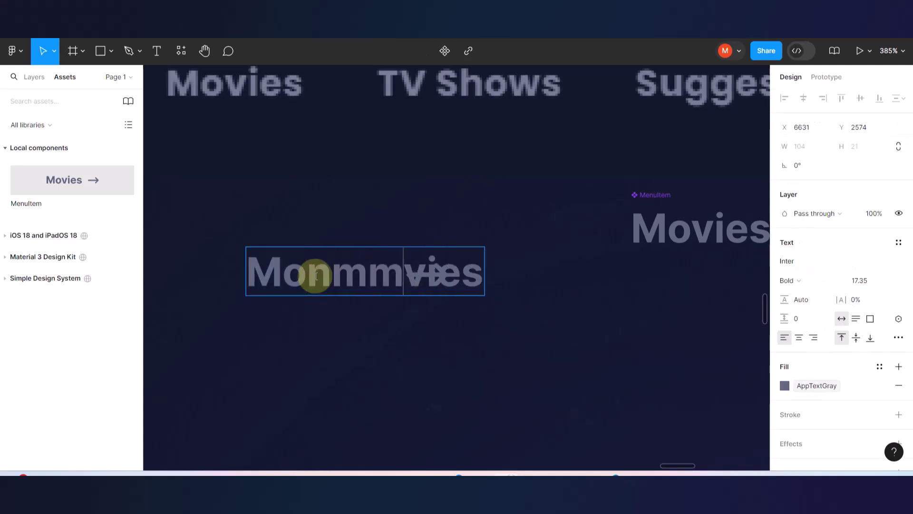
pyautogui.write('mmm')
pyautogui.hotkey('ctrl', 'z')
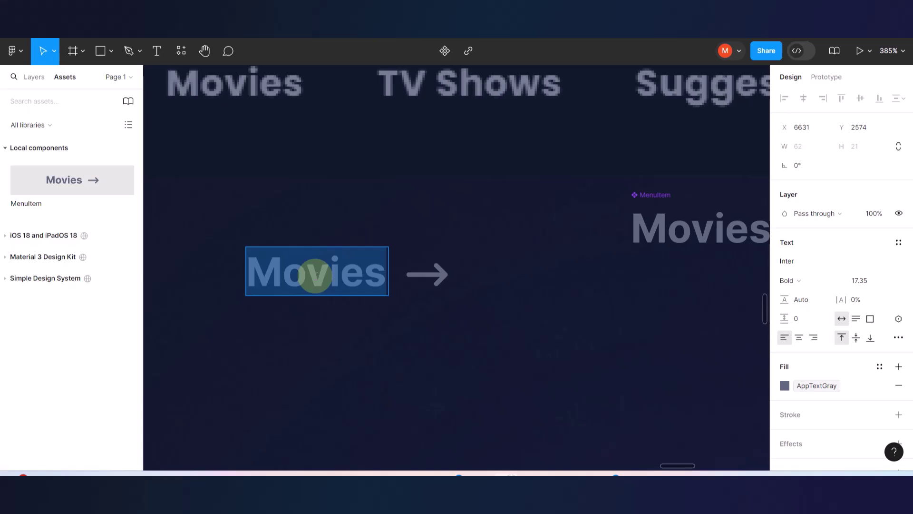
pyautogui.press('Escape')
# Wrap the new Movies text and its arrow together in a horizontal auto layout with centered alignment.
pyautogui.click(435, 279)
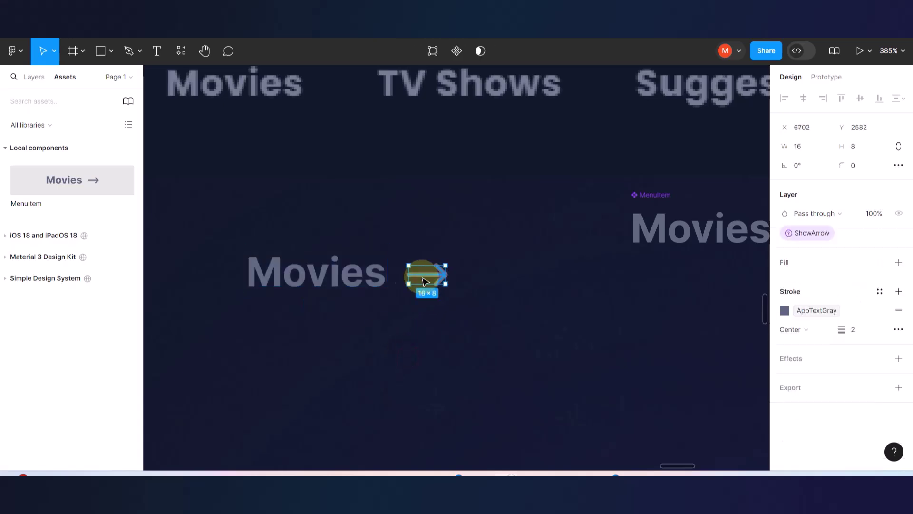
pyautogui.keyDown('shift'); pyautogui.click(385, 280); pyautogui.keyUp('shift')
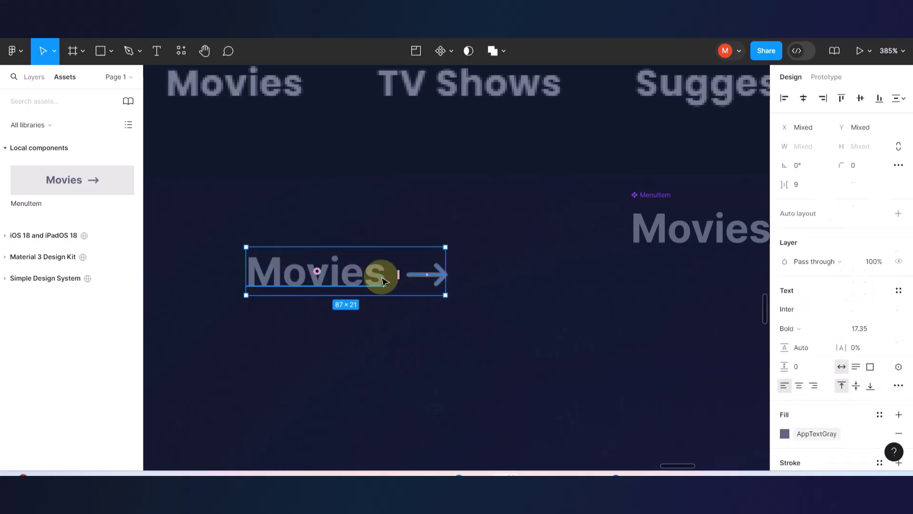
pyautogui.hotkey('shift', 'a')
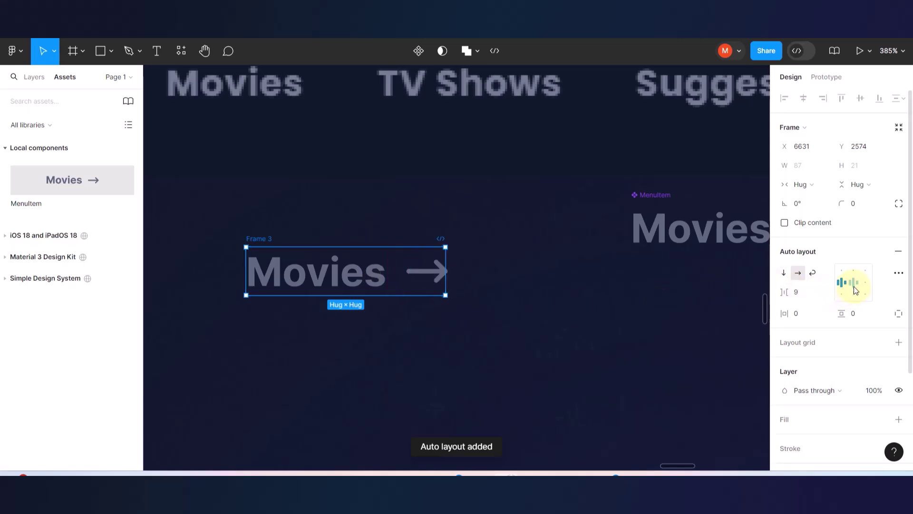
pyautogui.click(853, 283)
pyautogui.click(617, 300)
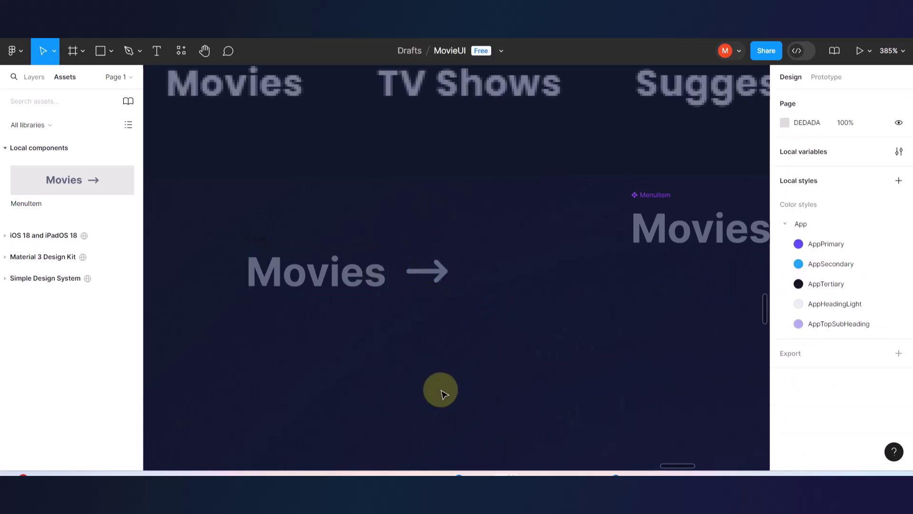
# Test the new auto layout by inserting extra letters before the s in Movies, and undo the insertion.
pyautogui.doubleClick(361, 270)
pyautogui.click(363, 271)
pyautogui.write('mmnn')
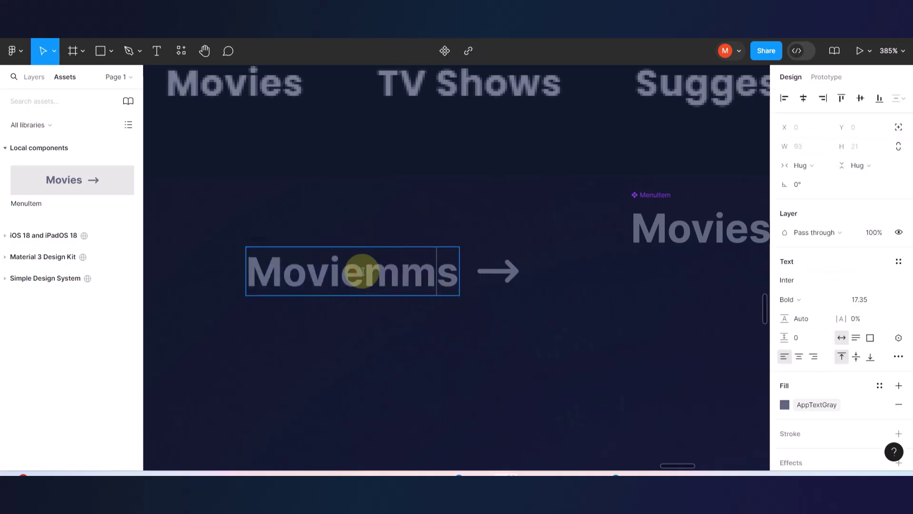
pyautogui.hotkey('ctrl', 'z')
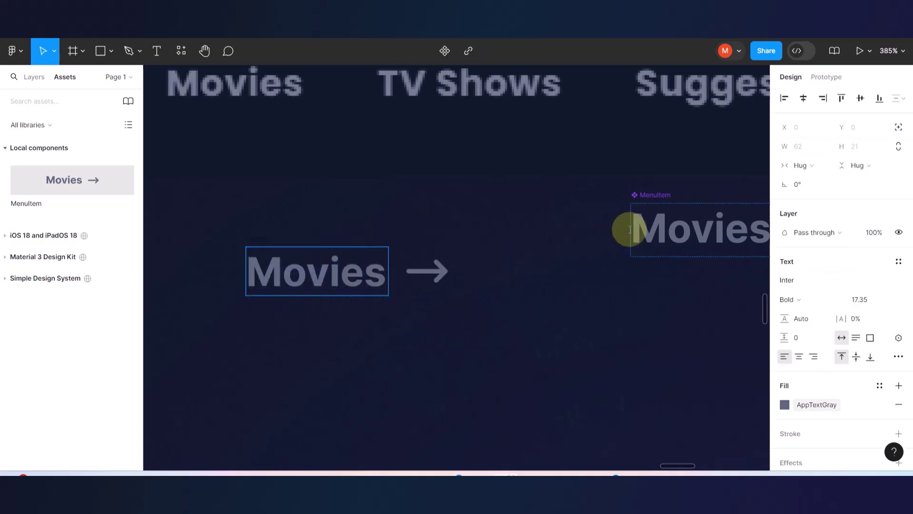
pyautogui.click(464, 314)
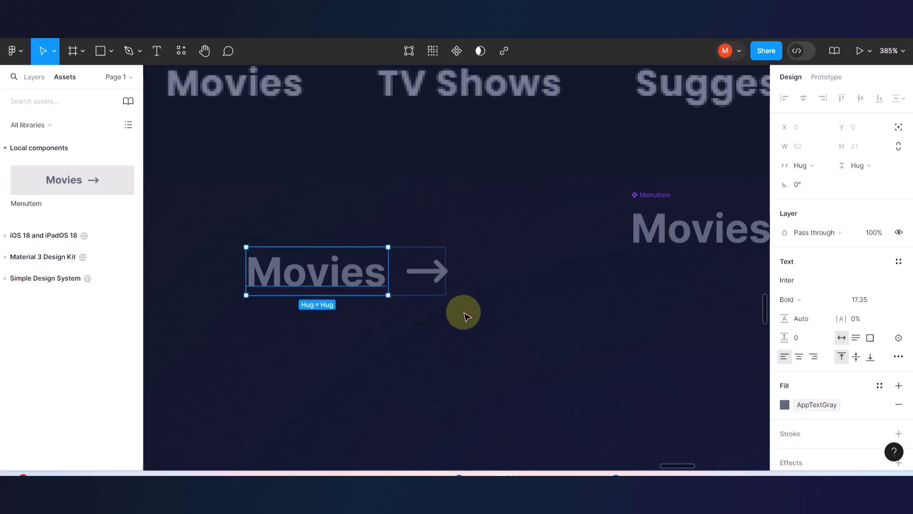
pyautogui.scroll(-3, 465, 316)
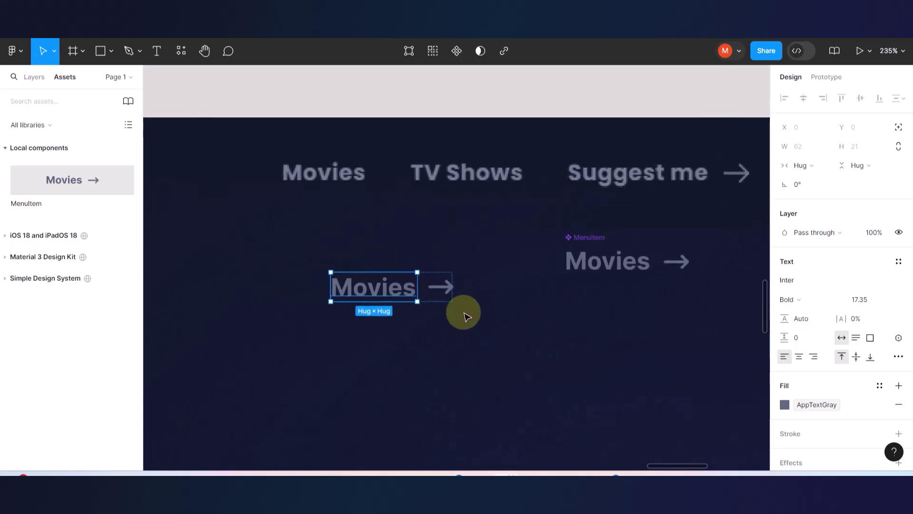
# Stretch the Movies text box inside the auto layout frame to a height of 23.
pyautogui.scroll(2, 464, 316)
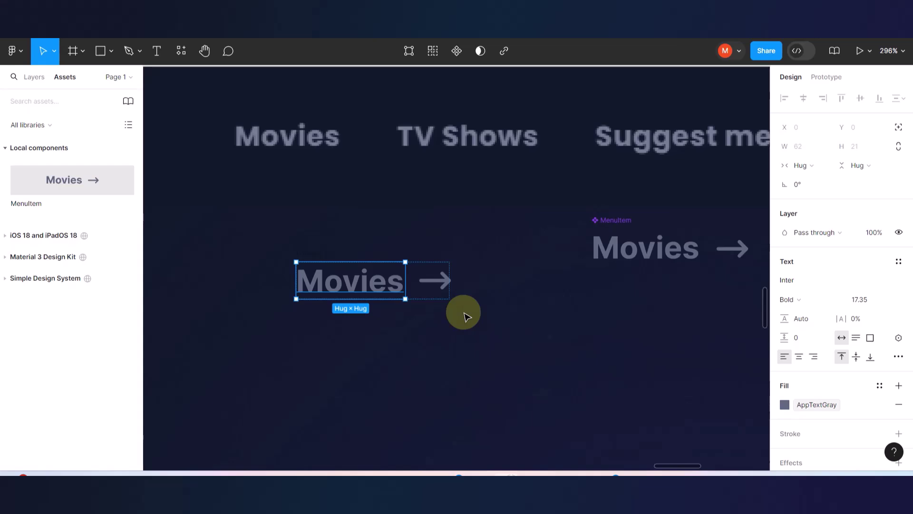
pyautogui.click(401, 319)
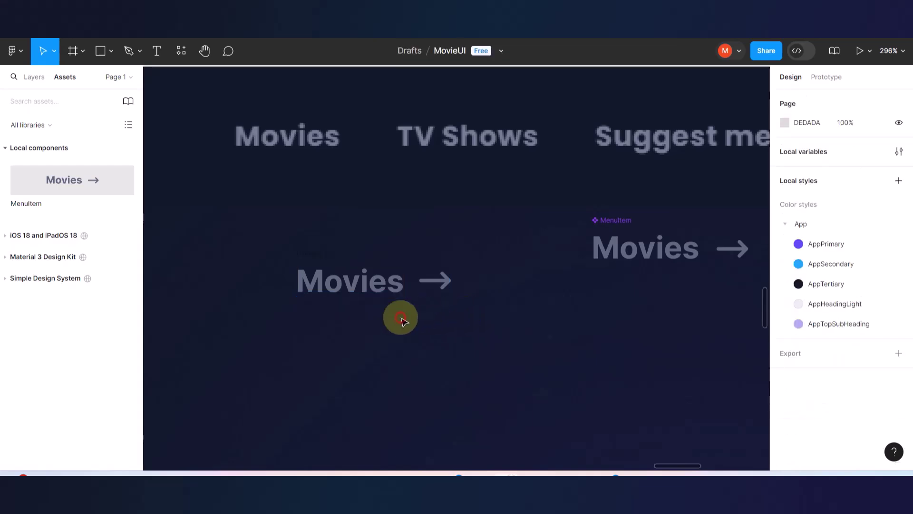
pyautogui.scroll(3, 387, 310)
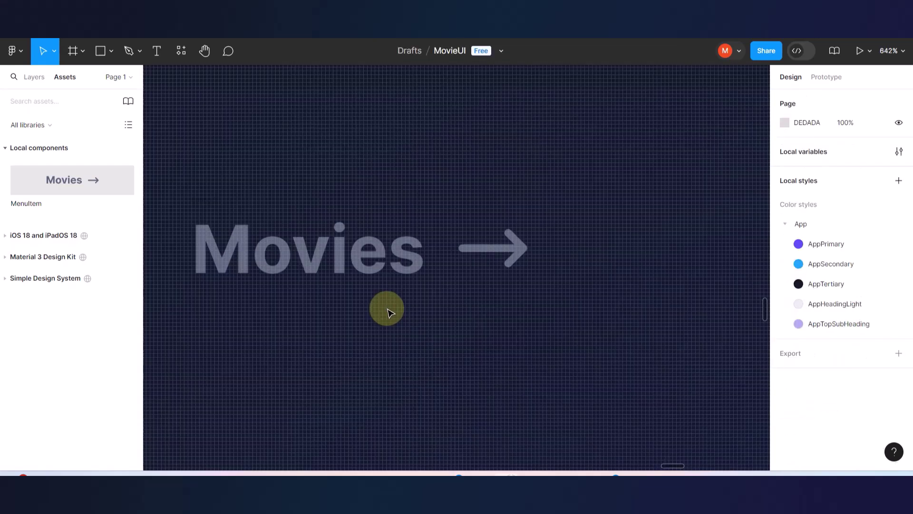
pyautogui.doubleClick(397, 275)
pyautogui.press('Escape')
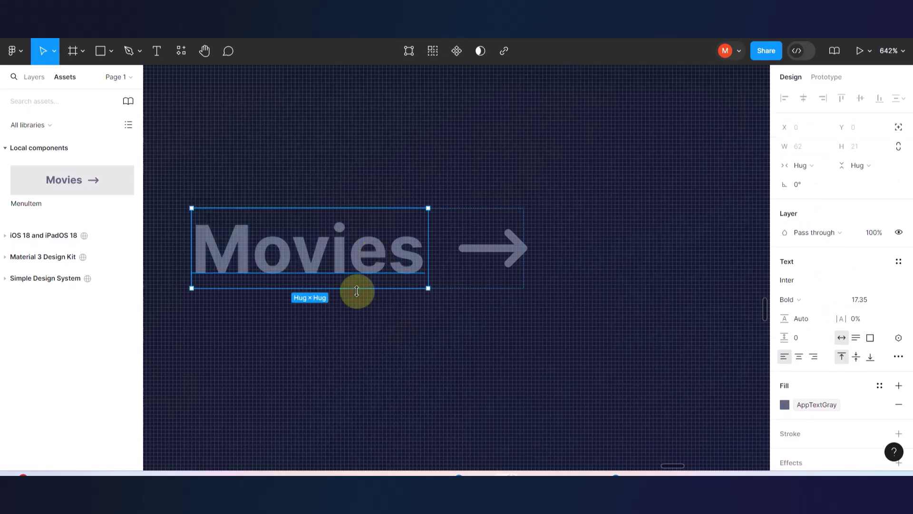
pyautogui.moveTo(357, 288); pyautogui.dragTo(356, 295)
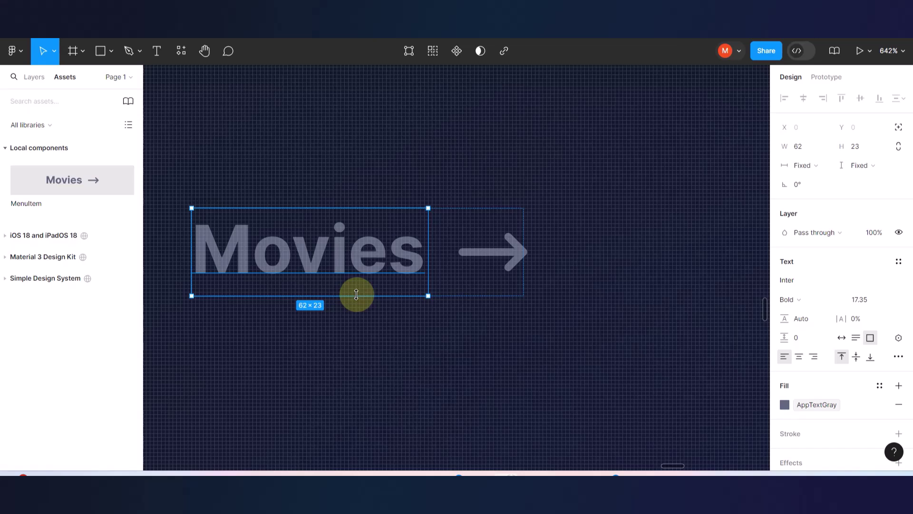
pyautogui.click(434, 322)
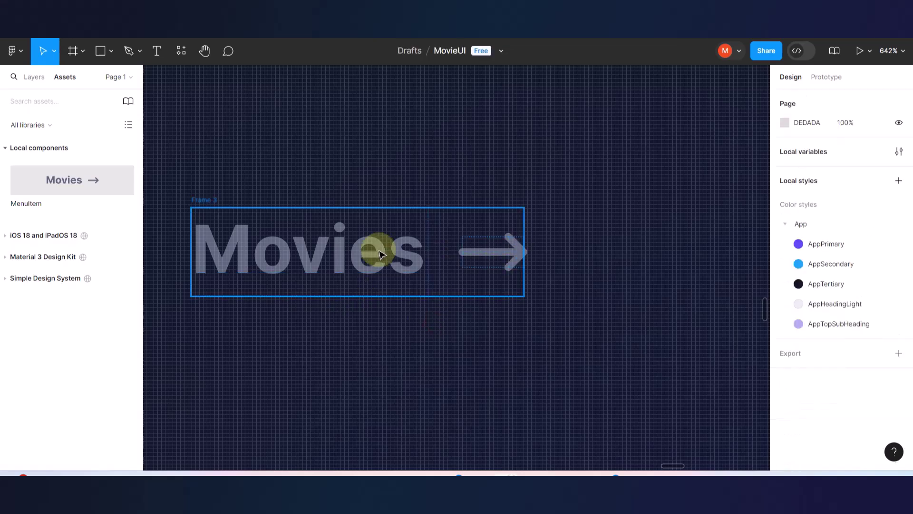
# Rename the auto layout frame holding the new Movies text and arrow as MenuItem.
pyautogui.scroll(-5, 476, 328)
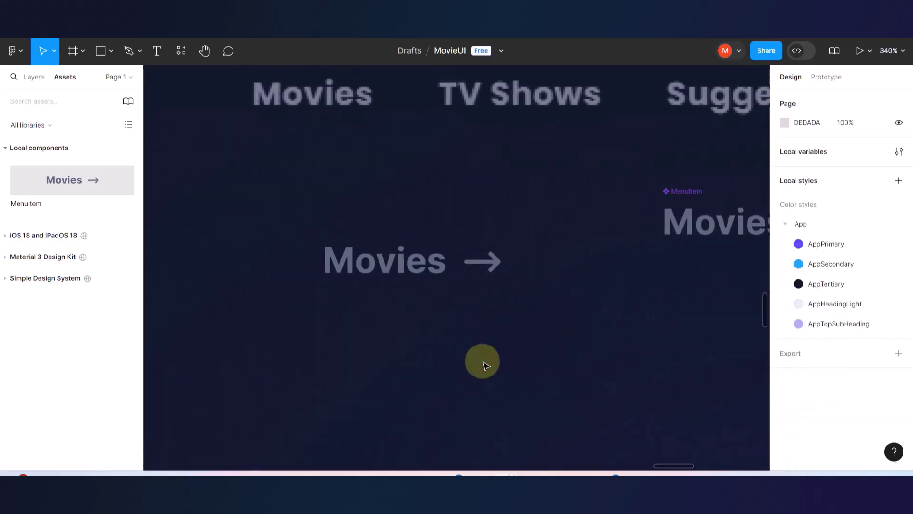
pyautogui.click(339, 233)
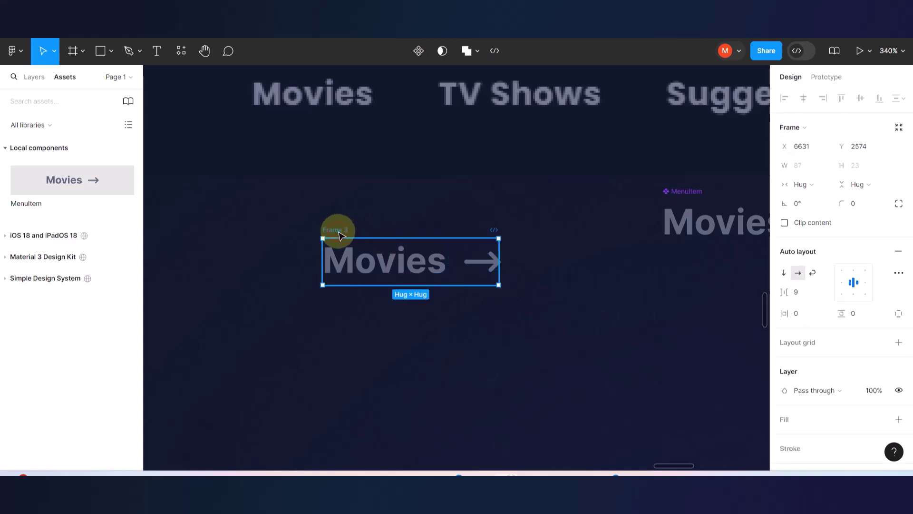
pyautogui.doubleClick(338, 231)
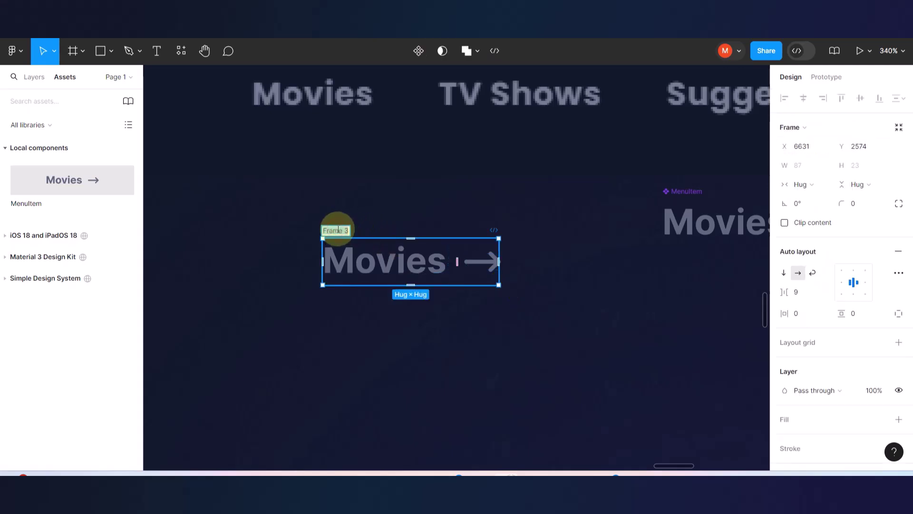
pyautogui.write('MenuItem')
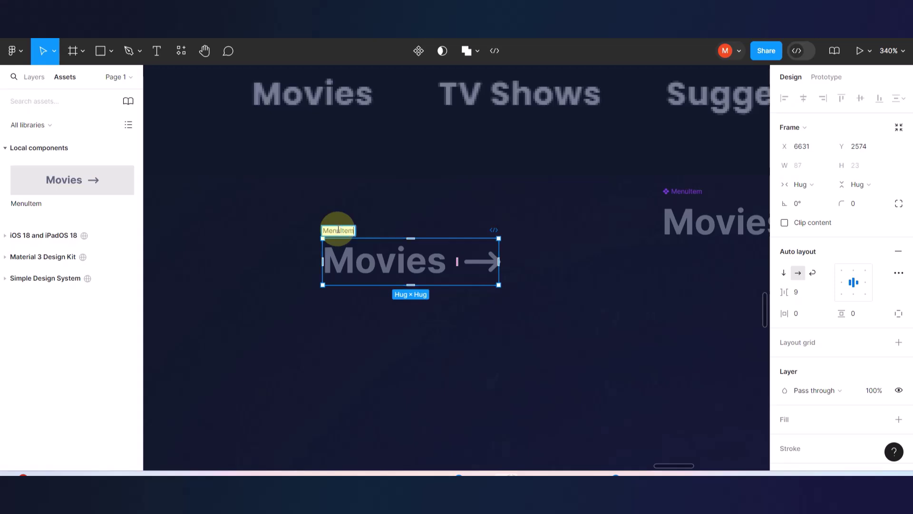
pyautogui.click(361, 329)
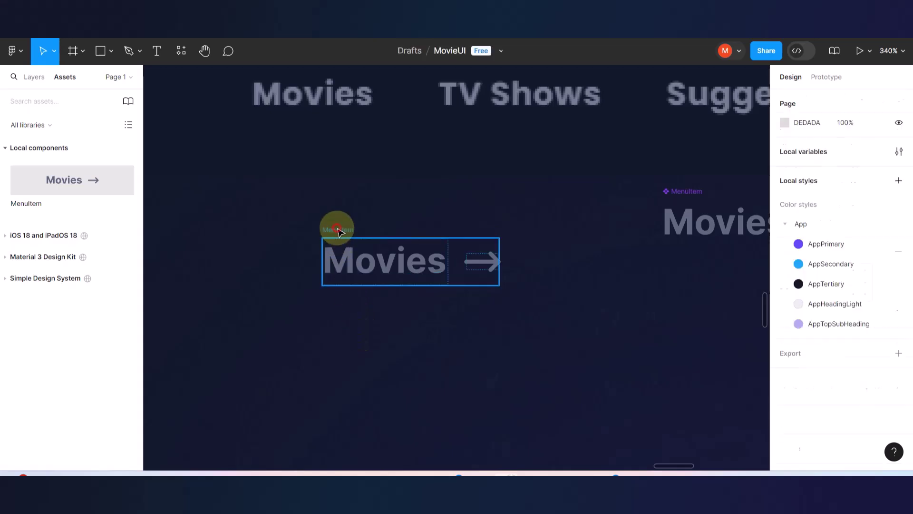
# Turn the new MenuItem frame into a component, test its text by inserting "m" before the s, and remove the letter.
pyautogui.click(338, 231)
pyautogui.click(418, 50)
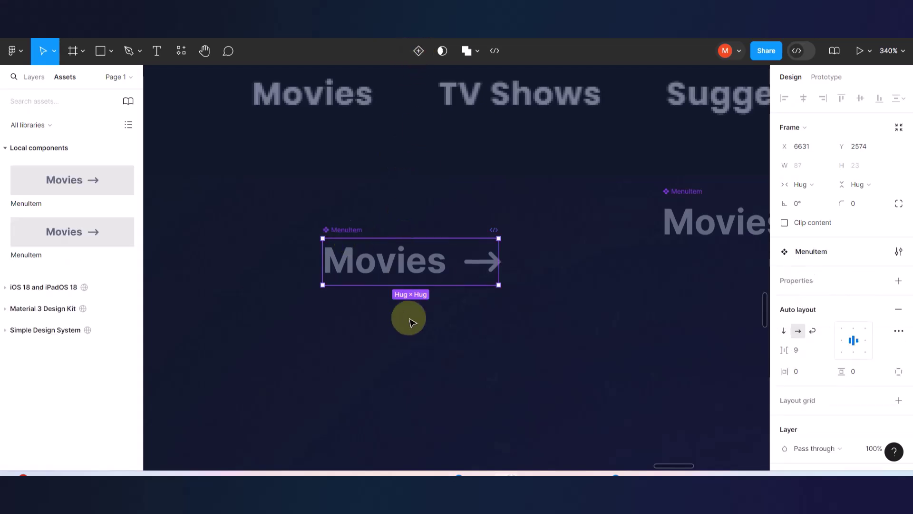
pyautogui.hscroll(4, 410, 323)
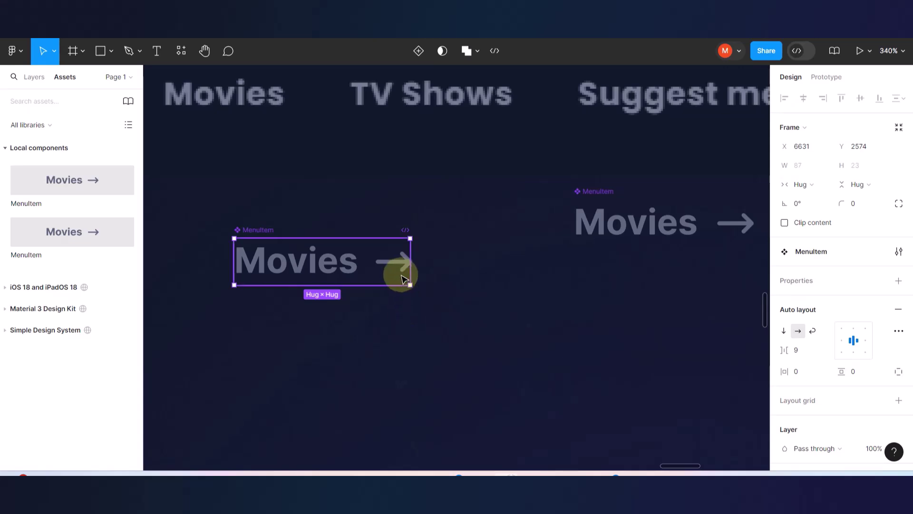
pyautogui.doubleClick(339, 277)
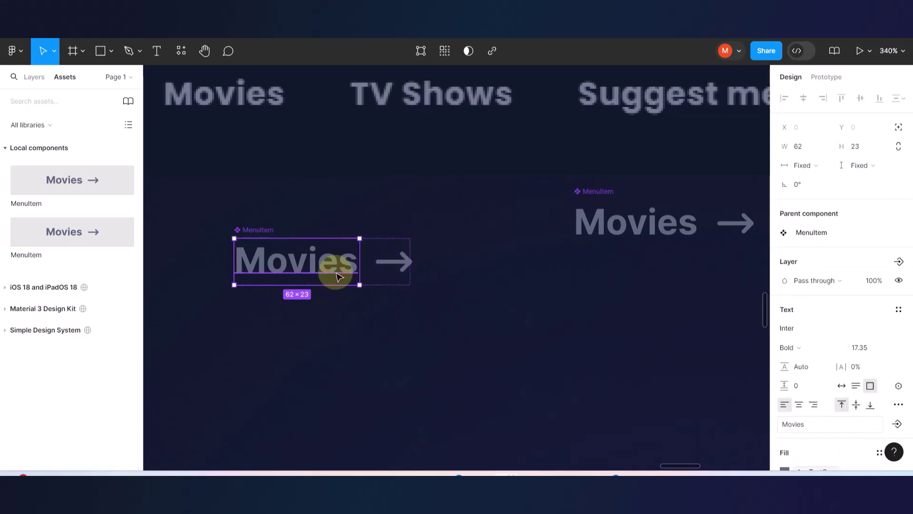
pyautogui.doubleClick(336, 264)
pyautogui.click(336, 264)
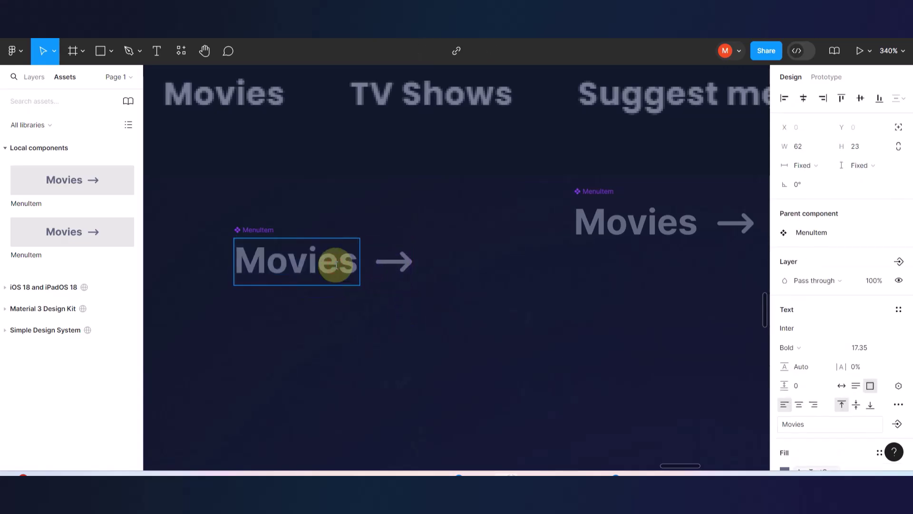
pyautogui.write('m')
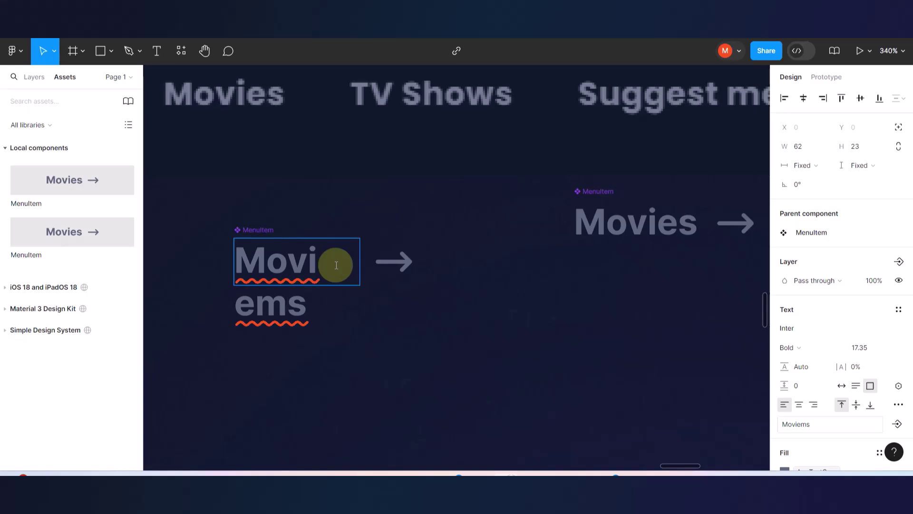
pyautogui.press('BackSpace')
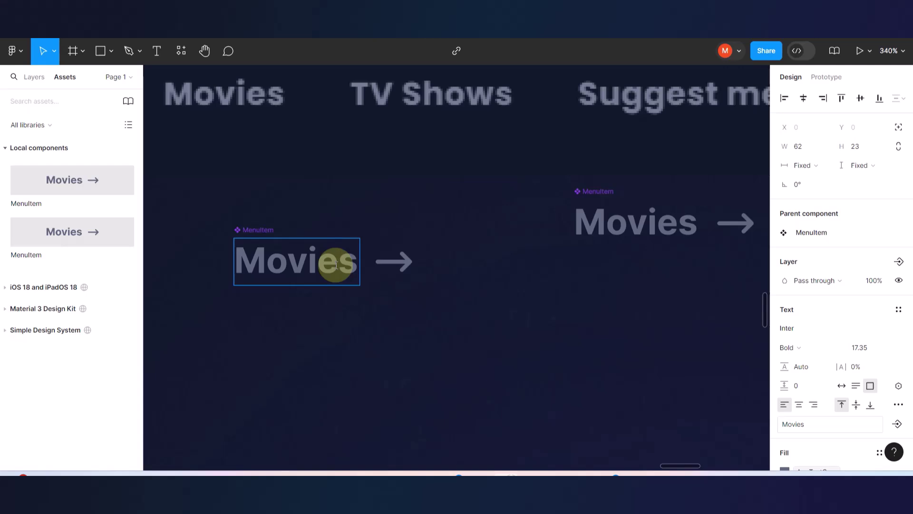
# Leave the text editing and undo the conversion of the new MenuItem frame into a component.
pyautogui.doubleClick(336, 265)
pyautogui.press('Escape')
pyautogui.press('Escape')
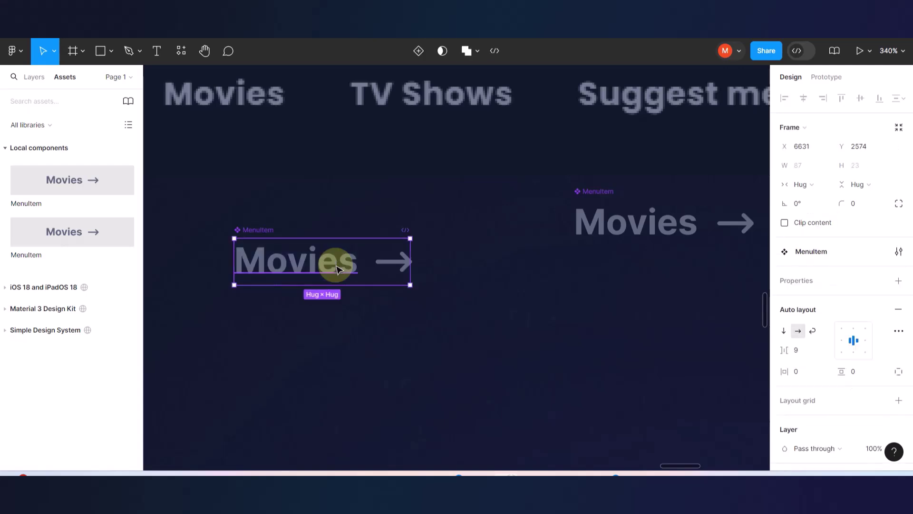
pyautogui.hotkey('ctrl', 'z')
pyautogui.click(412, 301)
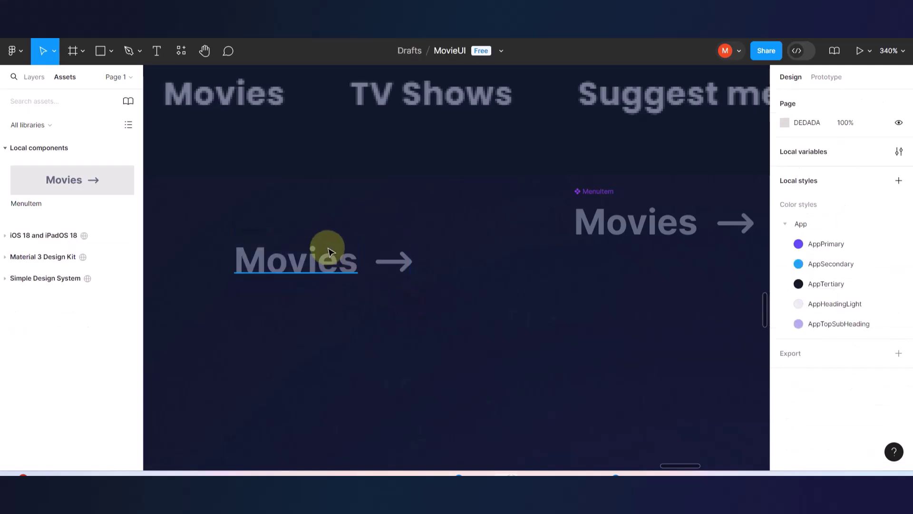
# Wrap the new Movies text in its own nested auto layout frame and widen that frame to 67.
pyautogui.doubleClick(326, 248)
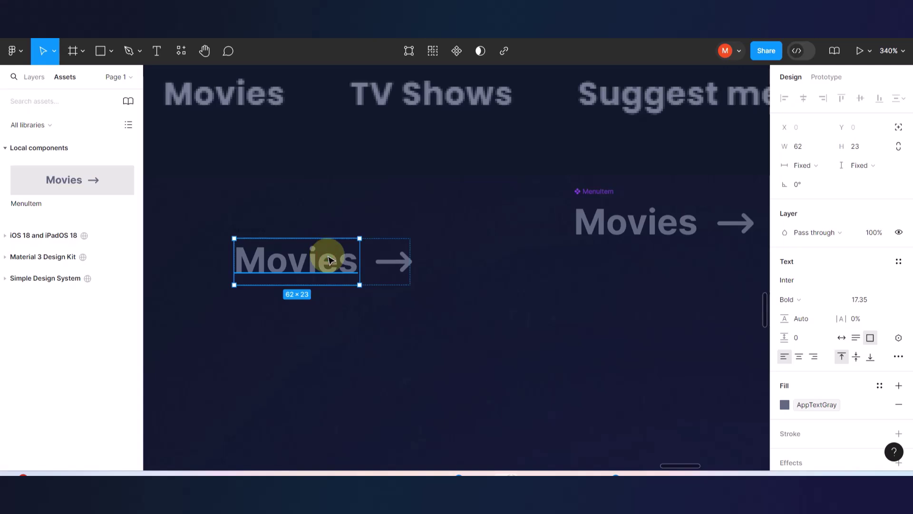
pyautogui.click(390, 342)
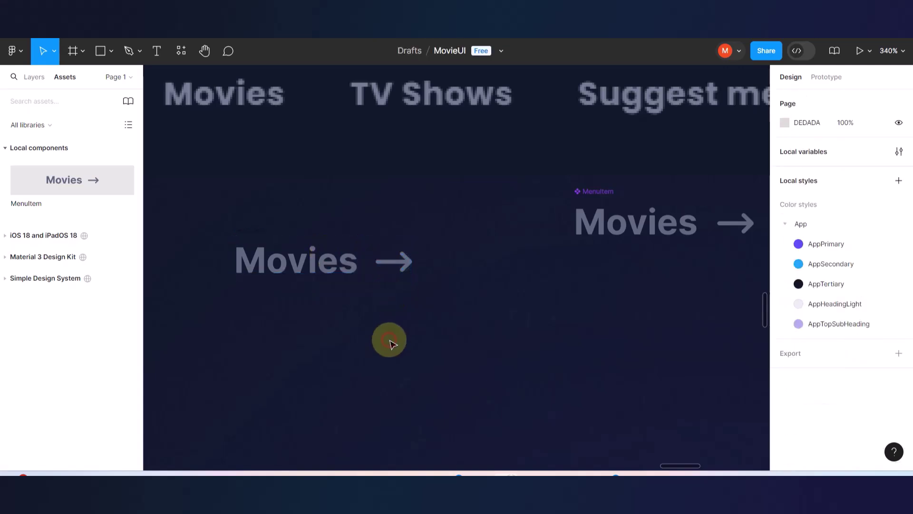
pyautogui.click(331, 272)
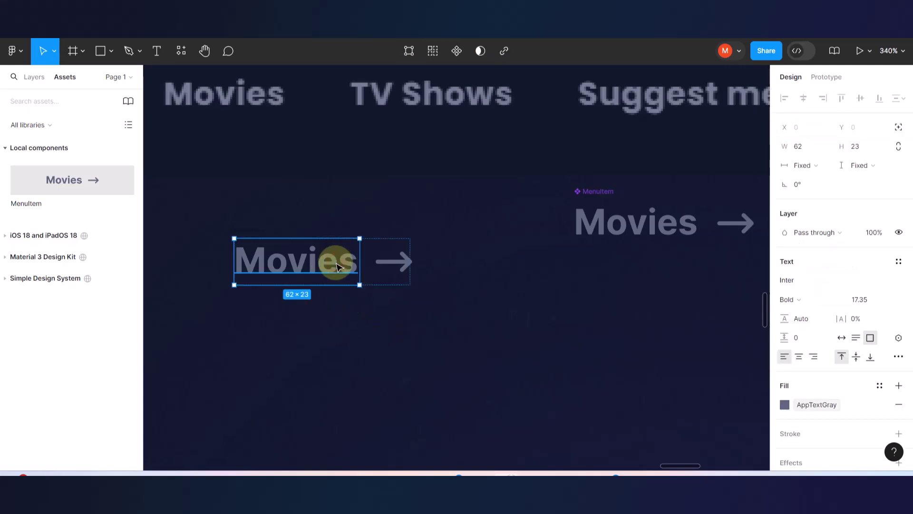
pyautogui.doubleClick(337, 265)
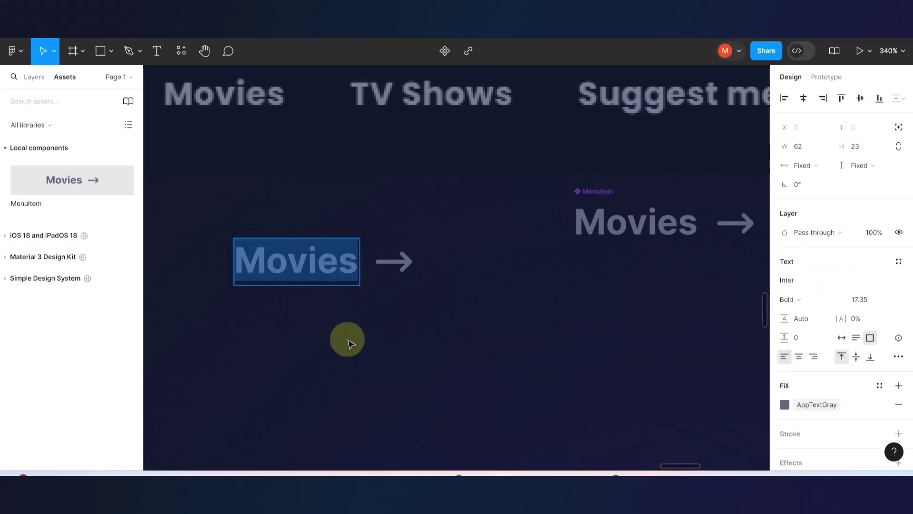
pyautogui.press('Escape')
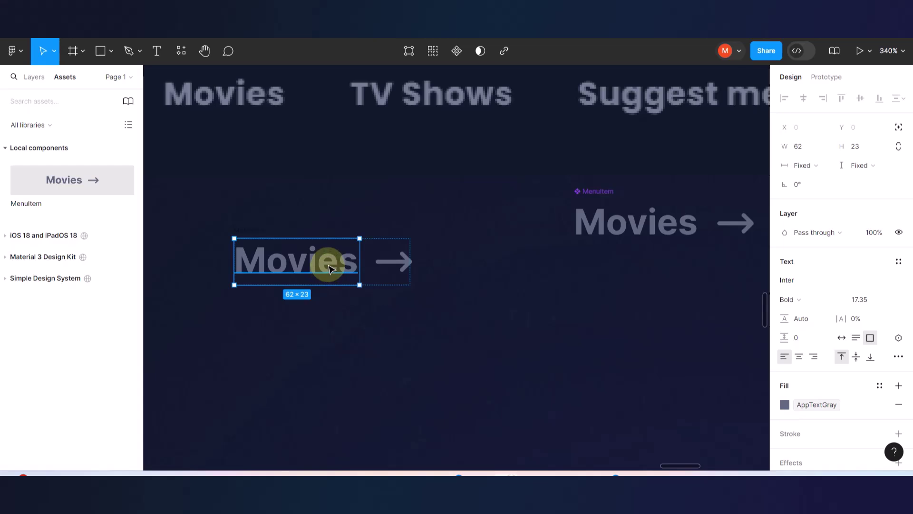
pyautogui.hotkey('shift', 'a')
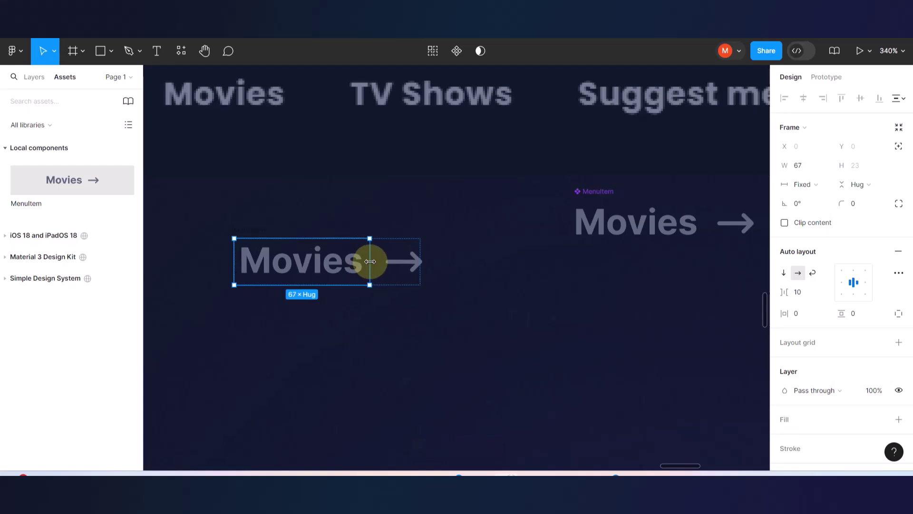
# Test the nested auto layout by inserting "nn" before the s in Movies, and delete the extra letters.
pyautogui.doubleClick(349, 262)
pyautogui.click(349, 263)
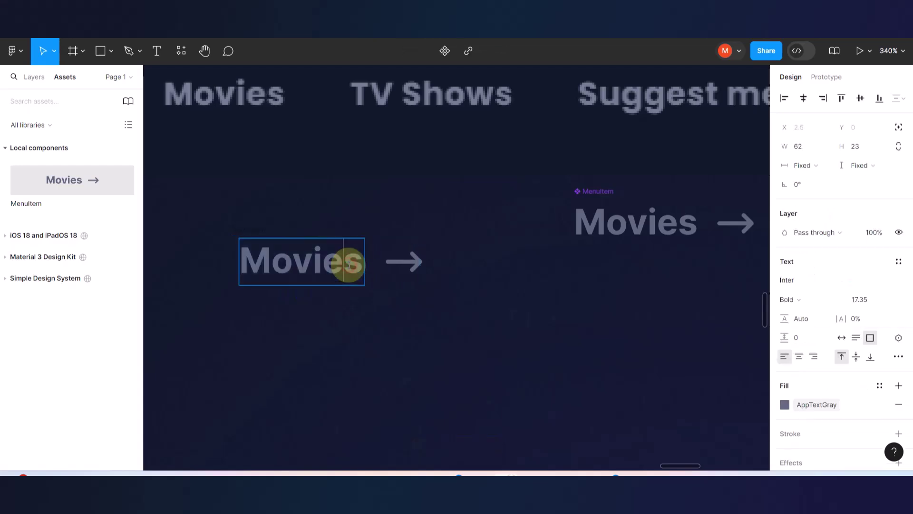
pyautogui.write('nn')
pyautogui.press('BackSpace')
pyautogui.press('BackSpace')
pyautogui.doubleClick(348, 263)
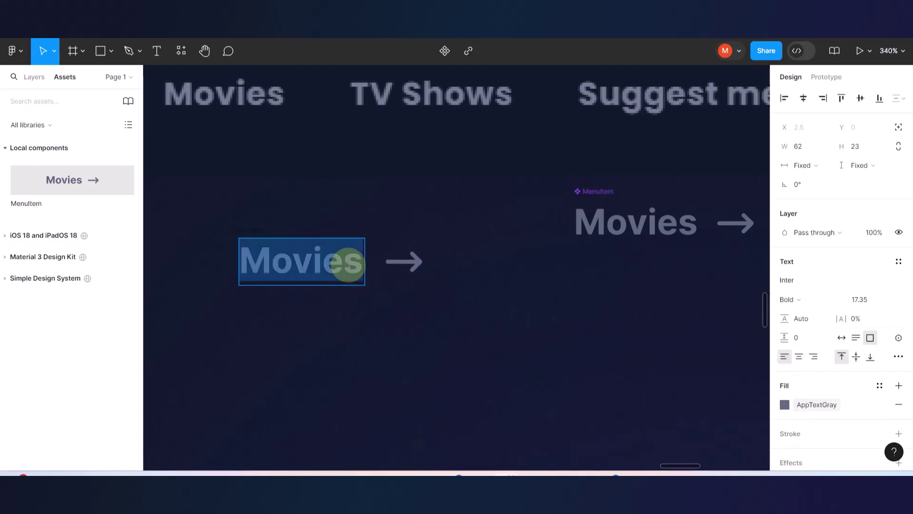
pyautogui.press('Escape')
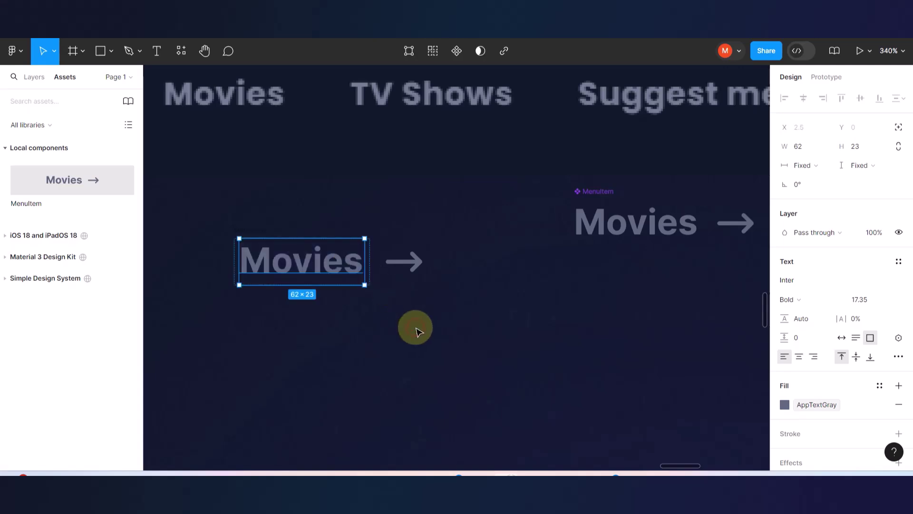
# Try widening the nested frame around Movies further and inserting "n" before the s, and undo both changes.
pyautogui.click(387, 330)
pyautogui.click(371, 268)
pyautogui.moveTo(368, 265); pyautogui.dragTo(466, 261)
pyautogui.click(388, 260)
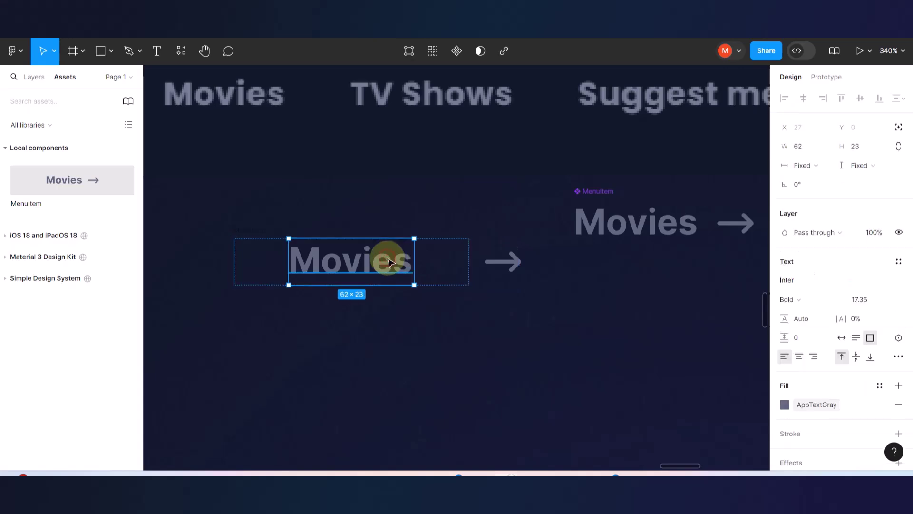
pyautogui.doubleClick(388, 260)
pyautogui.click(388, 260)
pyautogui.write('n')
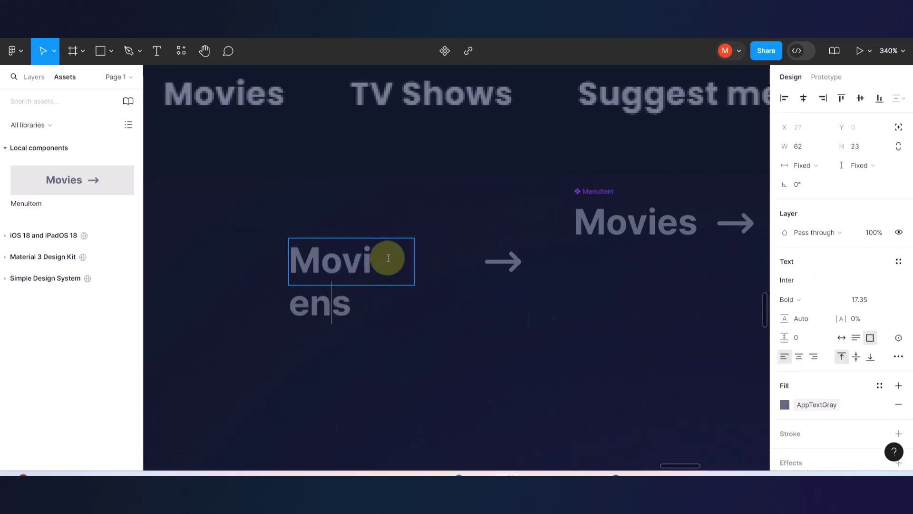
pyautogui.hotkey('ctrl', 'z')
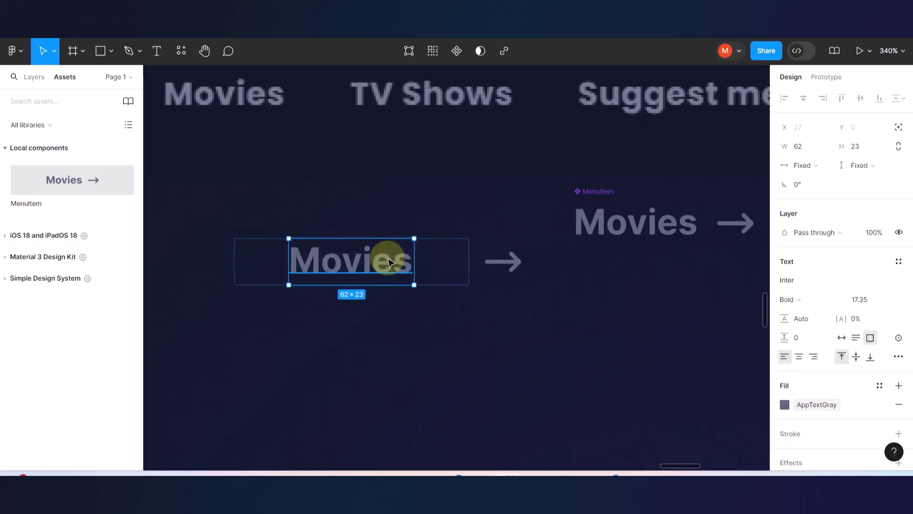
pyautogui.hotkey('ctrl', 'z')
# Try entering "nnnnnnn" in the Movies text of the nested frame, and undo the entry.
pyautogui.click(373, 306)
pyautogui.doubleClick(350, 265)
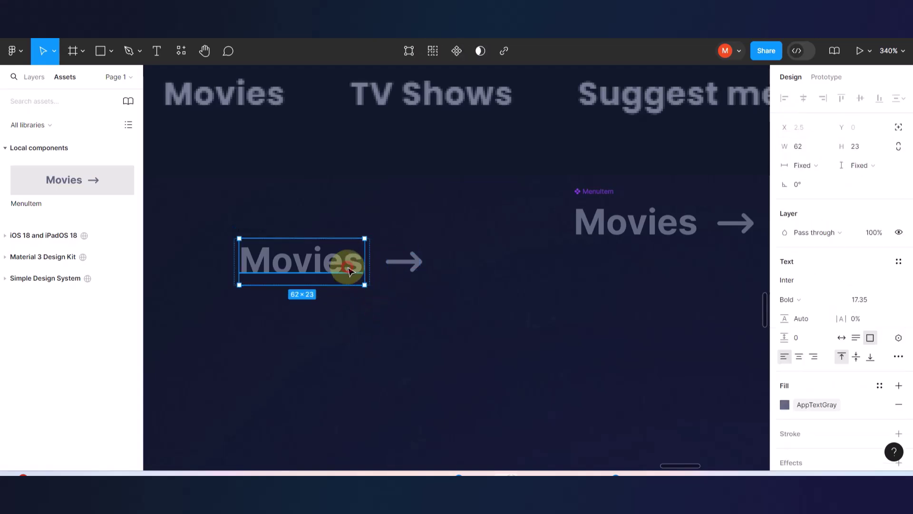
pyautogui.doubleClick(347, 265)
pyautogui.write('nnnnnnn')
pyautogui.hotkey('ctrl', 'z')
pyautogui.press('Escape')
pyautogui.click(345, 330)
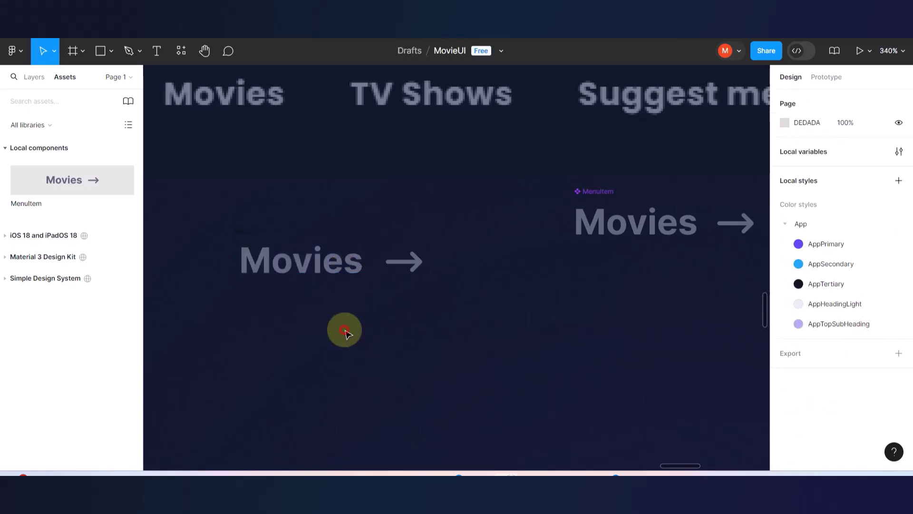
pyautogui.click(349, 260)
pyautogui.press('Escape')
pyautogui.click(350, 261)
pyautogui.press('Escape')
pyautogui.click(350, 298)
pyautogui.press('Return')
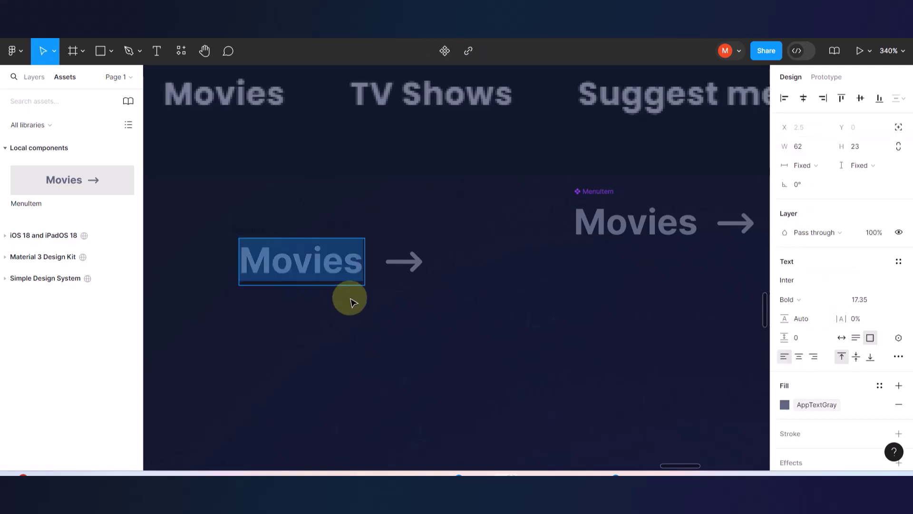
pyautogui.press('Escape')
pyautogui.click(369, 353)
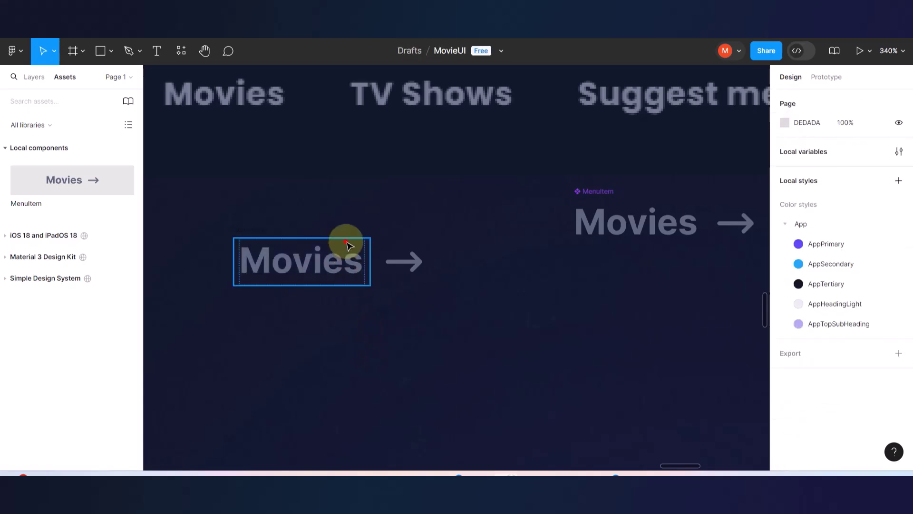
# Set the nested auto layout frame around the Movies text to hug its contents.
pyautogui.click(346, 248)
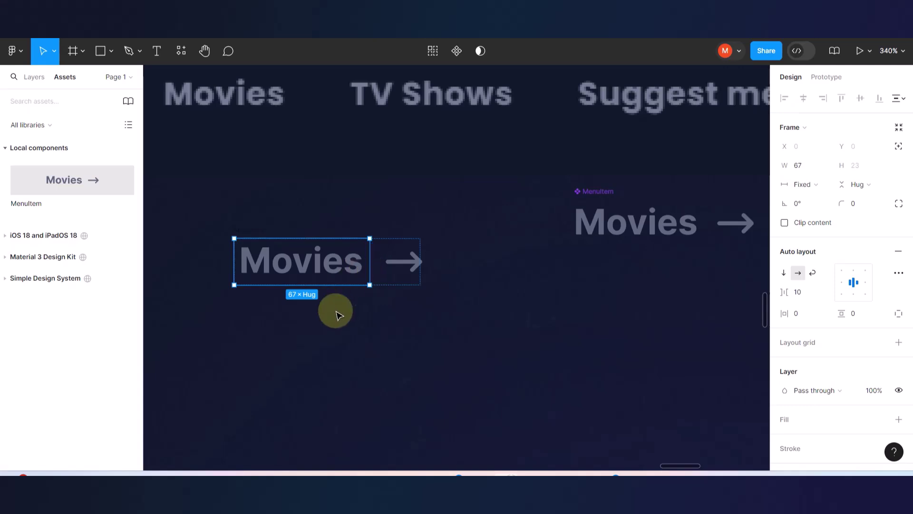
pyautogui.press('Return')
pyautogui.press('Return')
pyautogui.press('Escape')
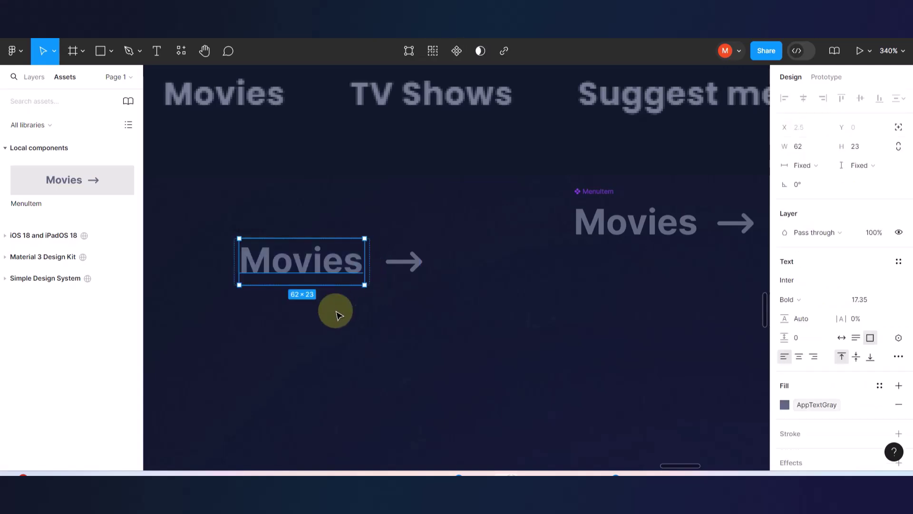
pyautogui.press('Escape')
pyautogui.hotkey('ctrl', 'alt', 'shift', 'r')
pyautogui.click(341, 308)
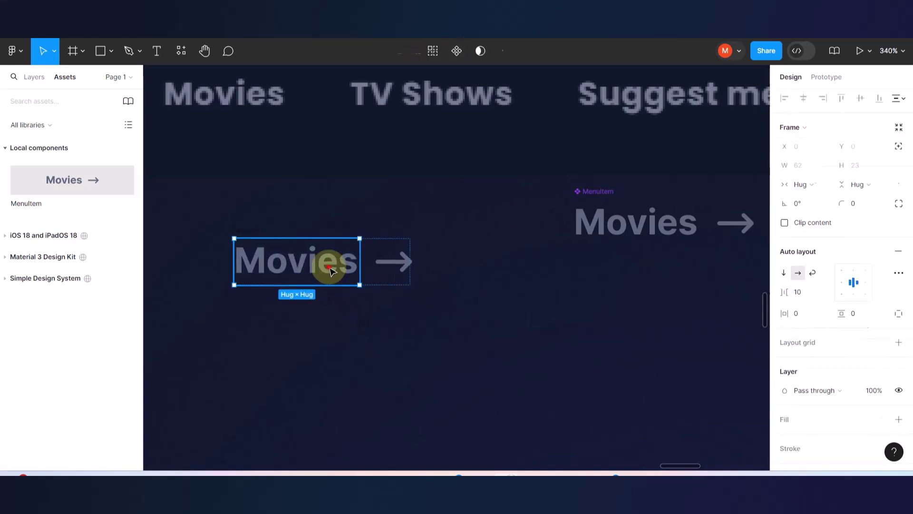
# Test the hugging nested frame by inserting "n" before the s in Movies, and remove the extra letter.
pyautogui.doubleClick(326, 264)
pyautogui.doubleClick(328, 266)
pyautogui.click(330, 267)
pyautogui.write('n')
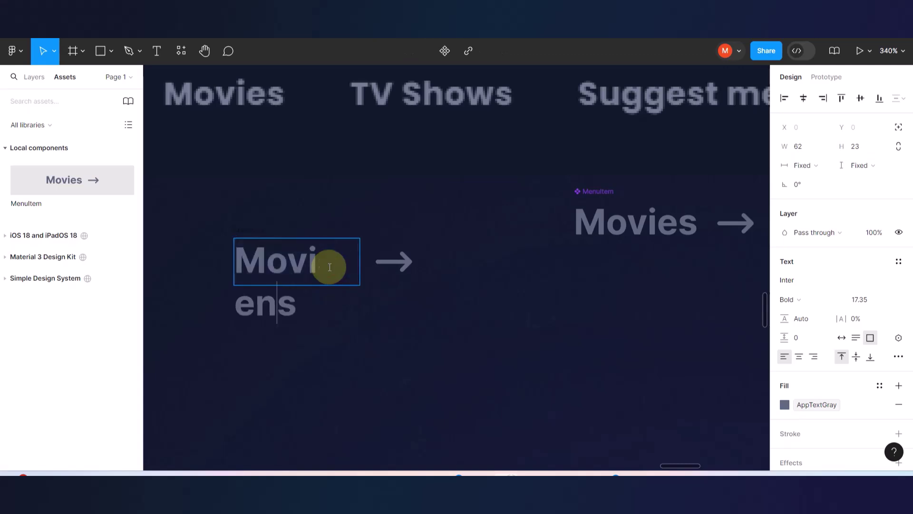
pyautogui.press('BackSpace')
pyautogui.press('Escape')
pyautogui.press('Escape')
pyautogui.hotkey('ctrl', 'z')
pyautogui.press('Return')
pyautogui.press('Escape')
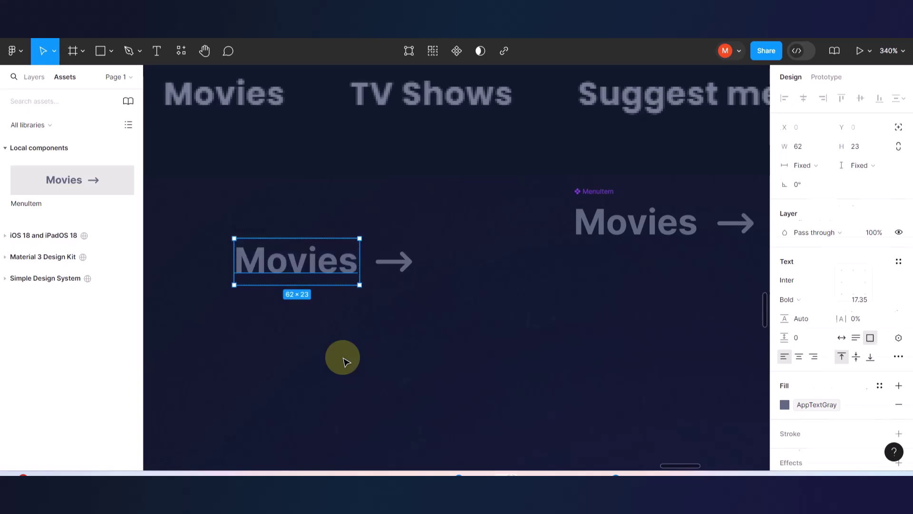
# Remove the nested auto layout frame from around the Movies text, leaving the text directly in the MenuItem frame.
pyautogui.press('Escape')
pyautogui.hotkey('ctrl', 'z')
pyautogui.press('Return')
pyautogui.press('Return')
pyautogui.press('Escape')
pyautogui.press('Escape')
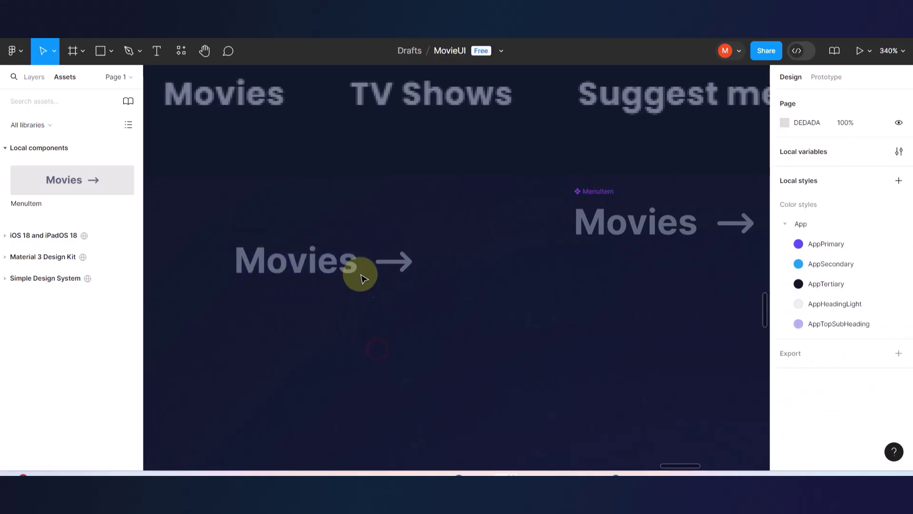
# Try adding "n" at the end of the Movies text, and delete the extra letter.
pyautogui.doubleClick(349, 261)
pyautogui.doubleClick(354, 261)
pyautogui.click(354, 261)
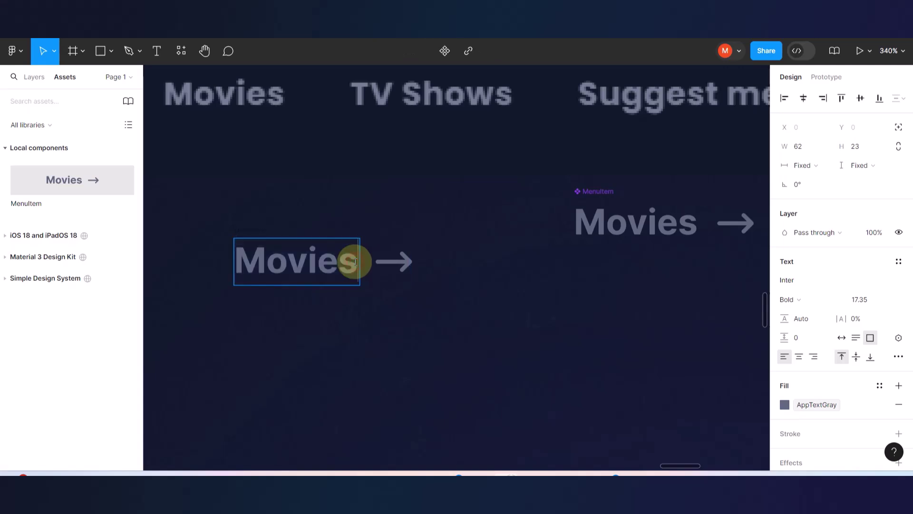
pyautogui.write('n')
pyautogui.press('BackSpace')
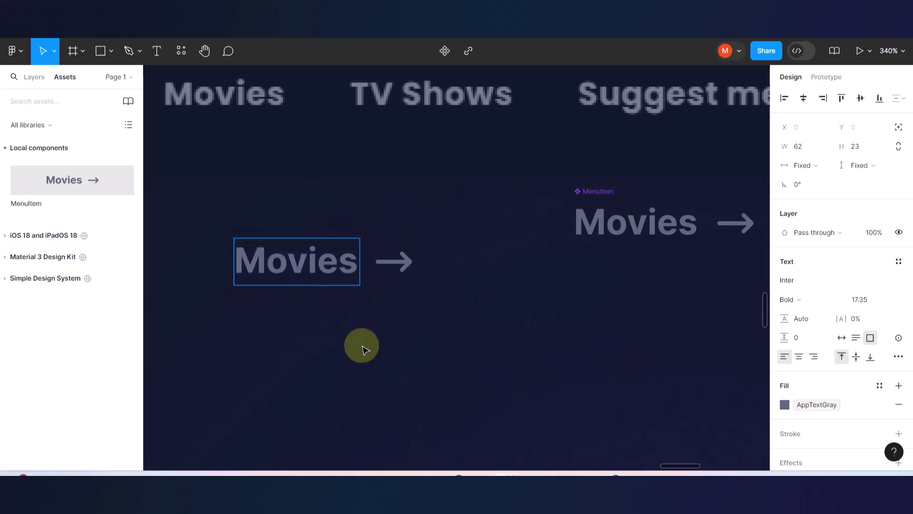
pyautogui.click(363, 347)
# Set the Movies text's horizontal resizing to Hug contents.
pyautogui.click(262, 252)
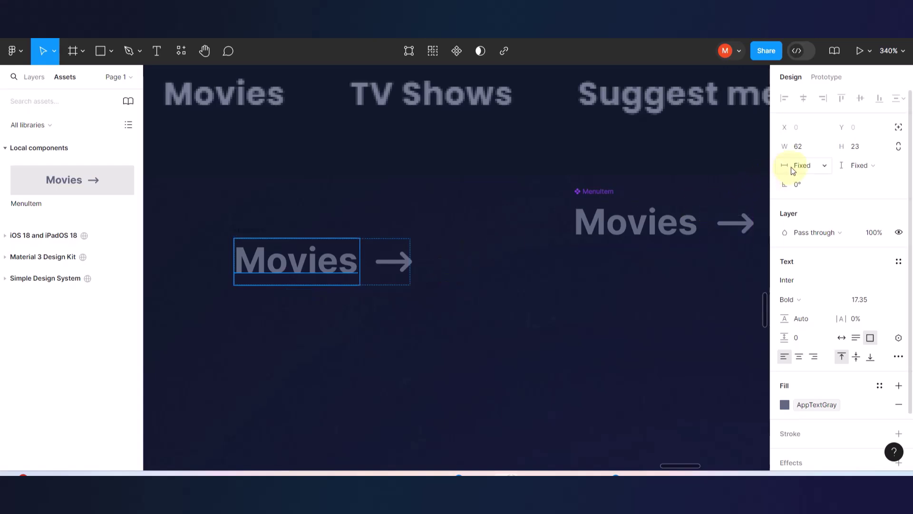
pyautogui.click(825, 169)
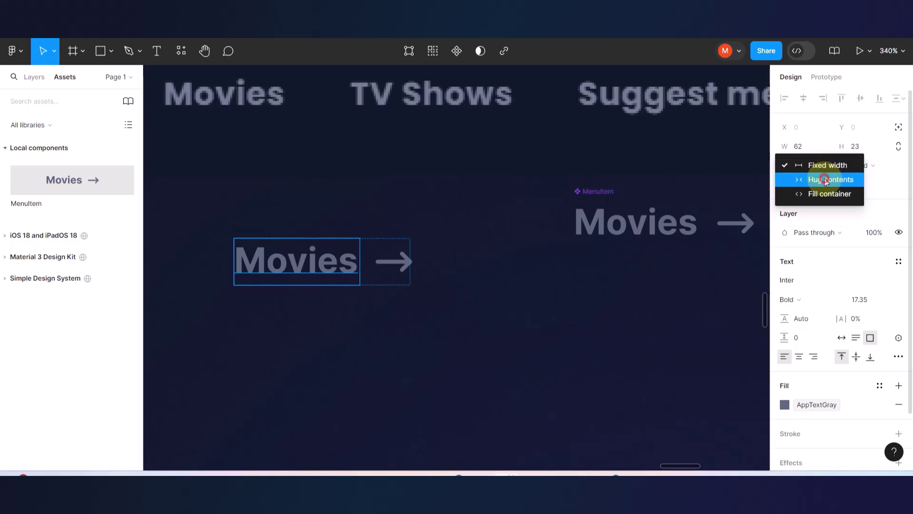
pyautogui.click(826, 181)
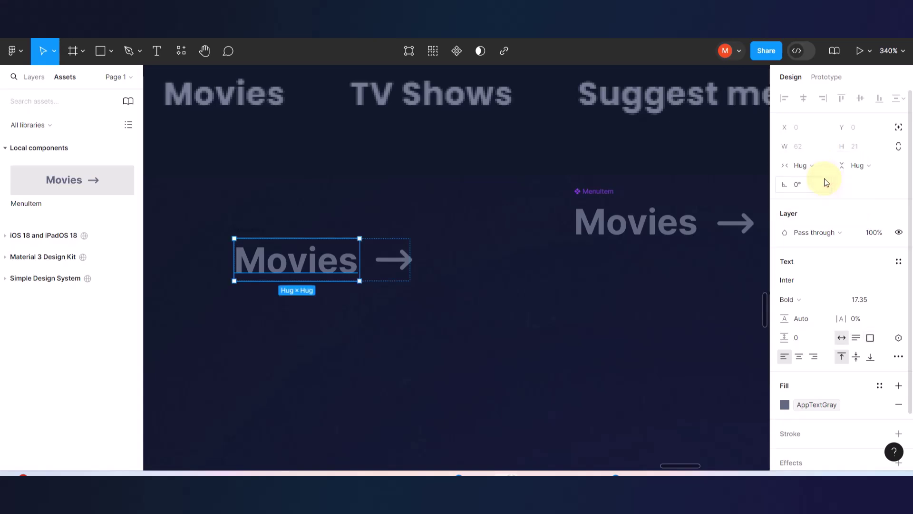
# Test the resizing text by inserting "m" before the s in Movies, and delete the extra letter.
pyautogui.doubleClick(333, 259)
pyautogui.click(334, 260)
pyautogui.write('m')
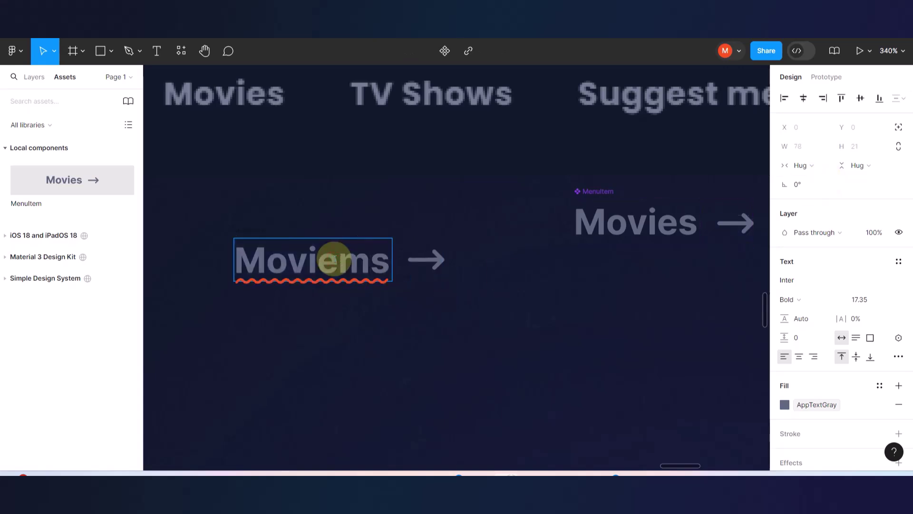
pyautogui.press('BackSpace')
pyautogui.press('Escape')
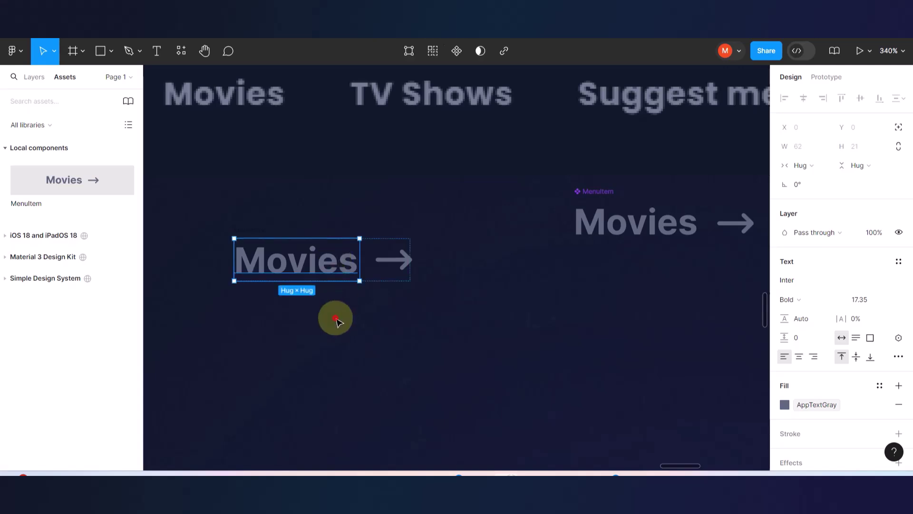
pyautogui.doubleClick(351, 266)
pyautogui.click(346, 266)
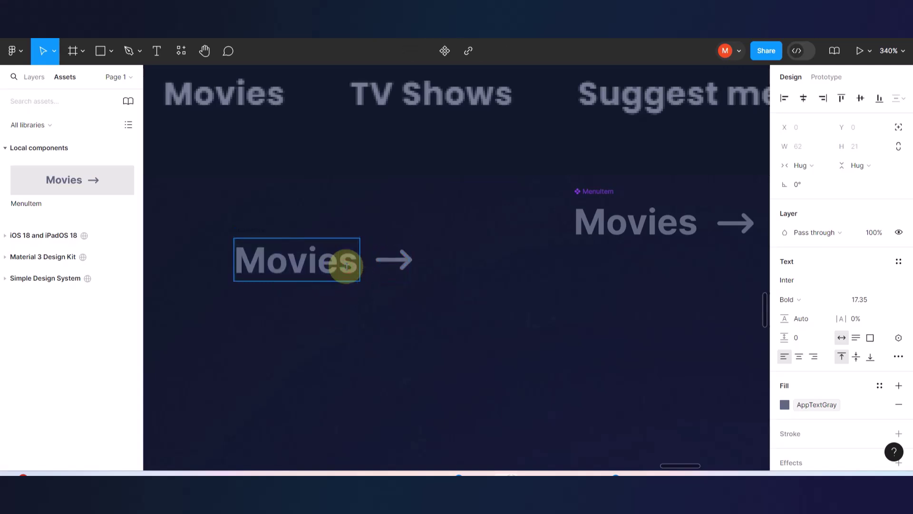
pyautogui.press('Escape')
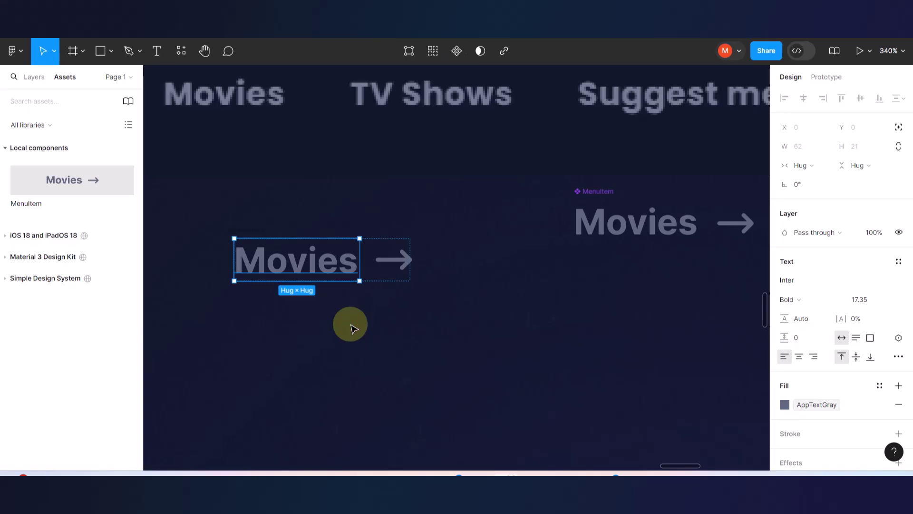
pyautogui.click(352, 328)
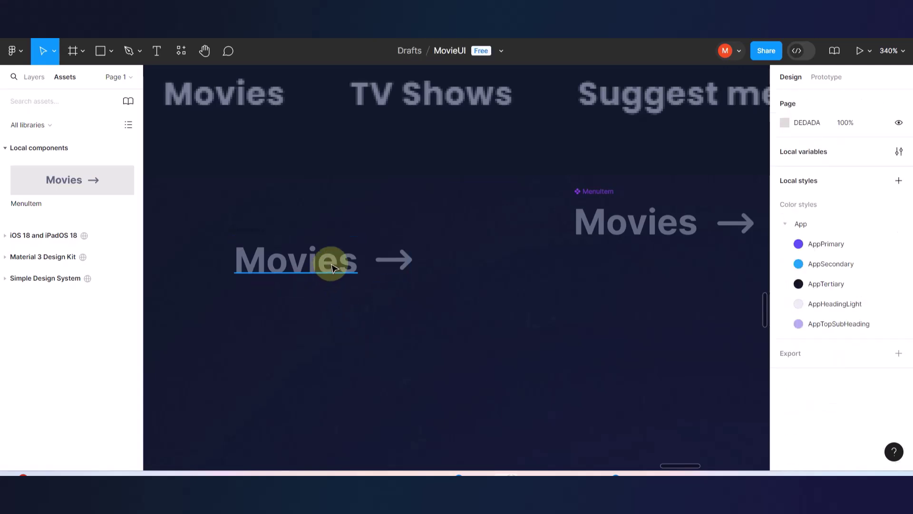
# Turn the rebuilt MenuItem frame with the Movies text and arrow into a component.
pyautogui.click(251, 230)
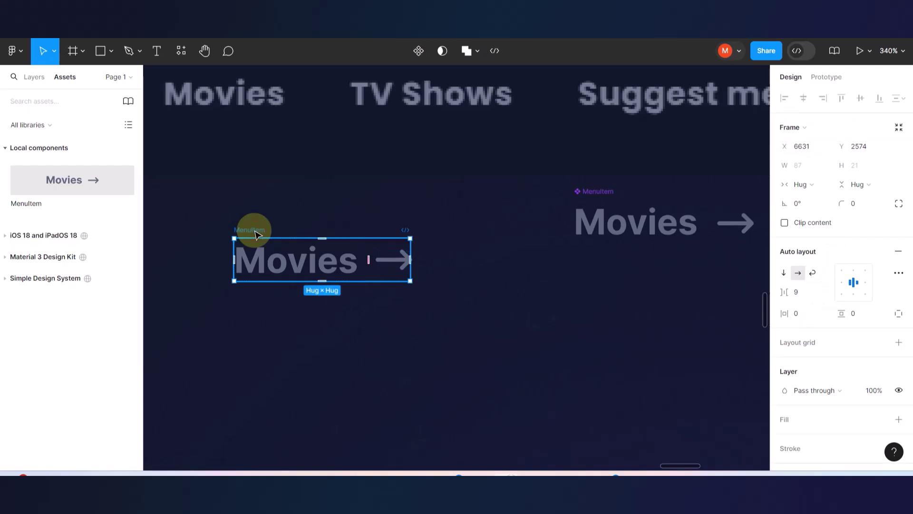
pyautogui.click(419, 51)
# Test the new MenuItem component by inserting "mn" before the s in Movies, and delete both letters.
pyautogui.doubleClick(336, 260)
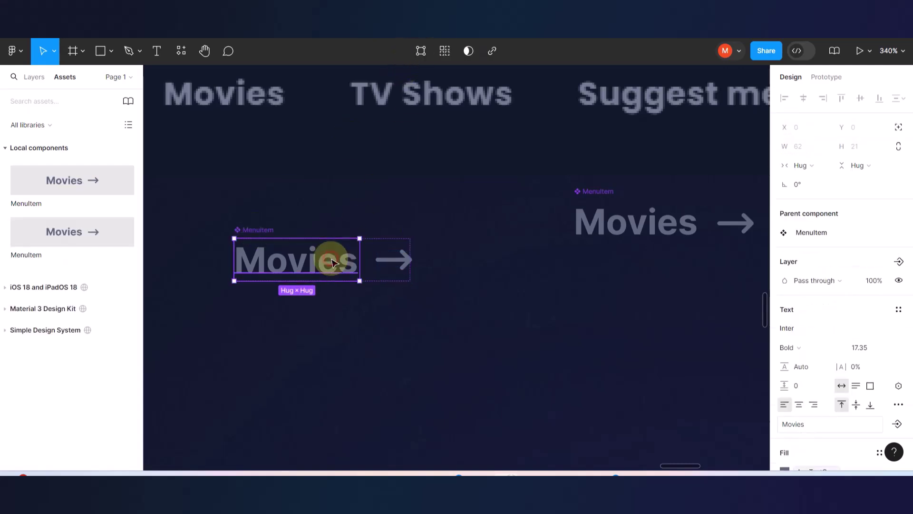
pyautogui.doubleClick(339, 262)
pyautogui.click(339, 261)
pyautogui.write('mn')
pyautogui.press('BackSpace')
pyautogui.press('BackSpace')
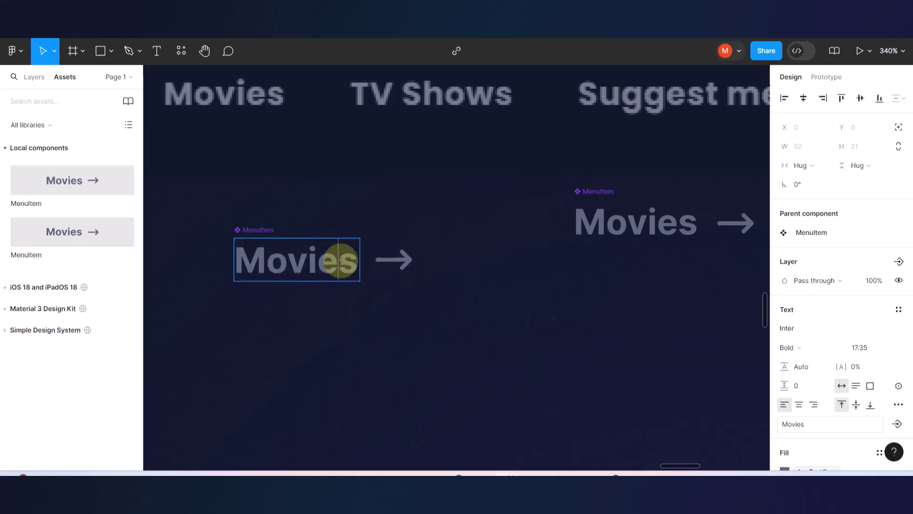
pyautogui.click(356, 333)
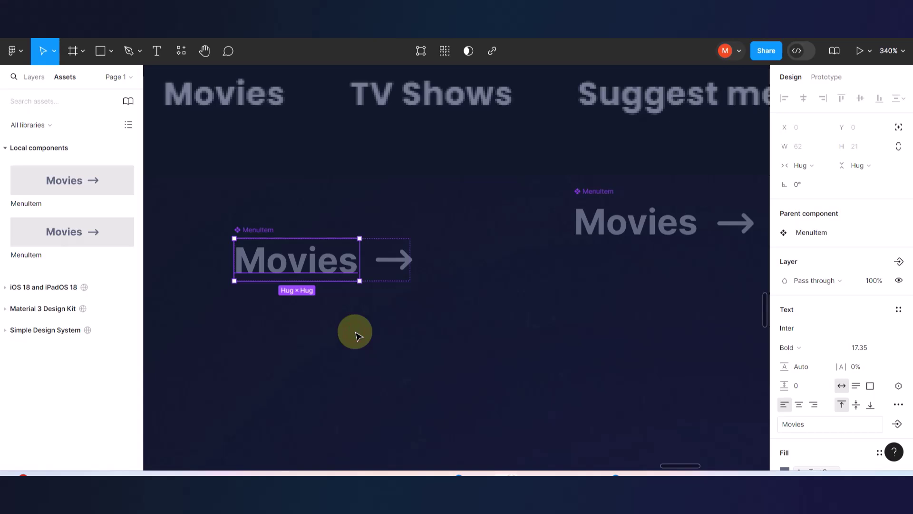
pyautogui.click(357, 333)
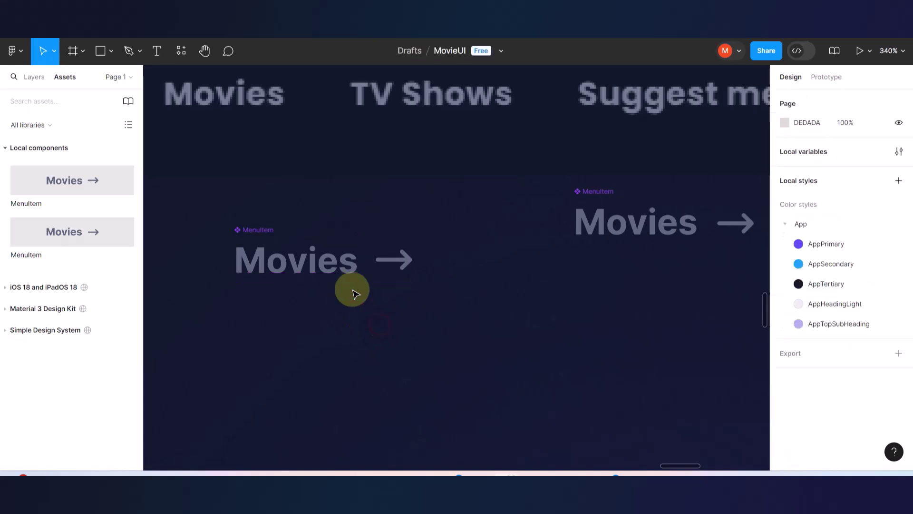
# Delete the old MenuItem component that has the ShowArrow property, keeping the rebuilt one.
pyautogui.click(259, 233)
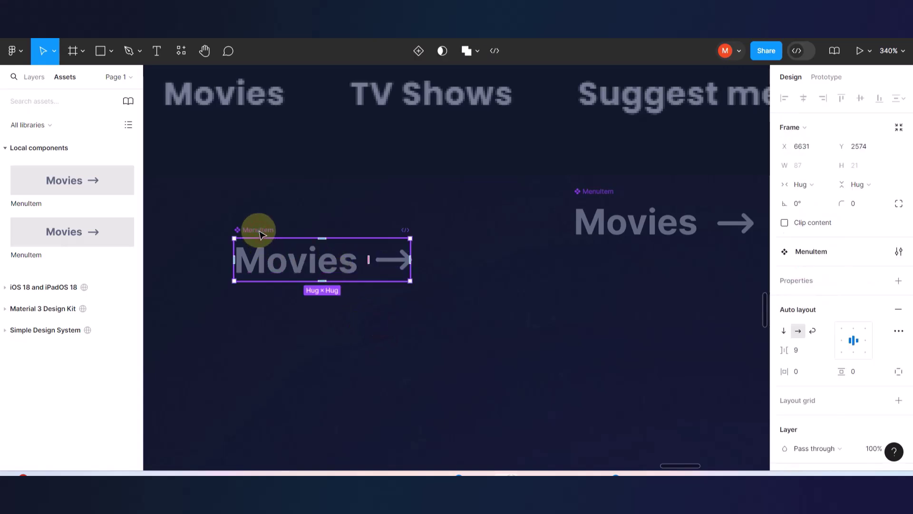
pyautogui.scroll(-5, 305, 292)
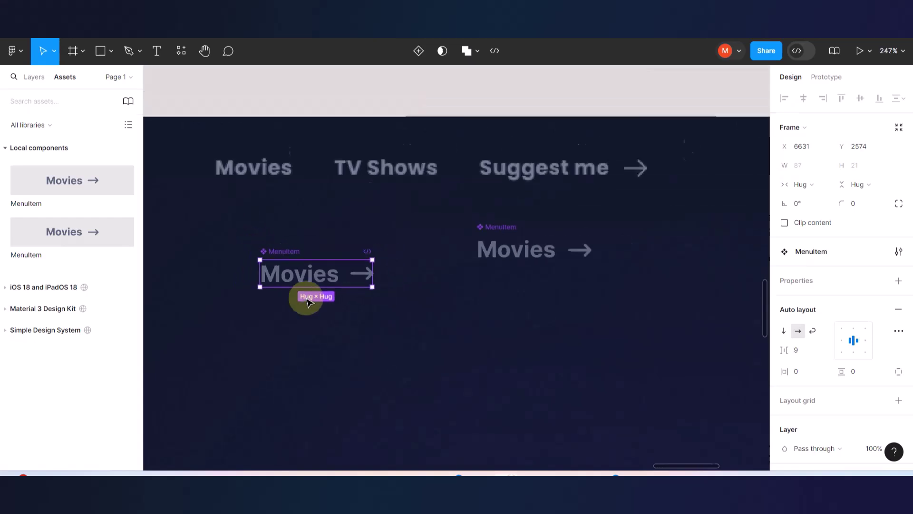
pyautogui.click(430, 257)
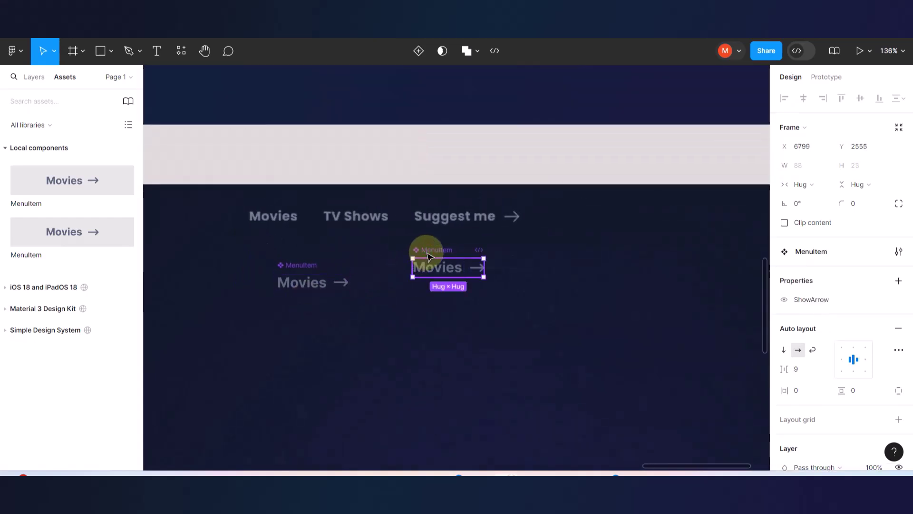
pyautogui.press('Delete')
# Delete the three old menu item instances from the empty design frame above the reference screenshot.
pyautogui.scroll(-4, 424, 252)
pyautogui.scroll(5, 424, 252)
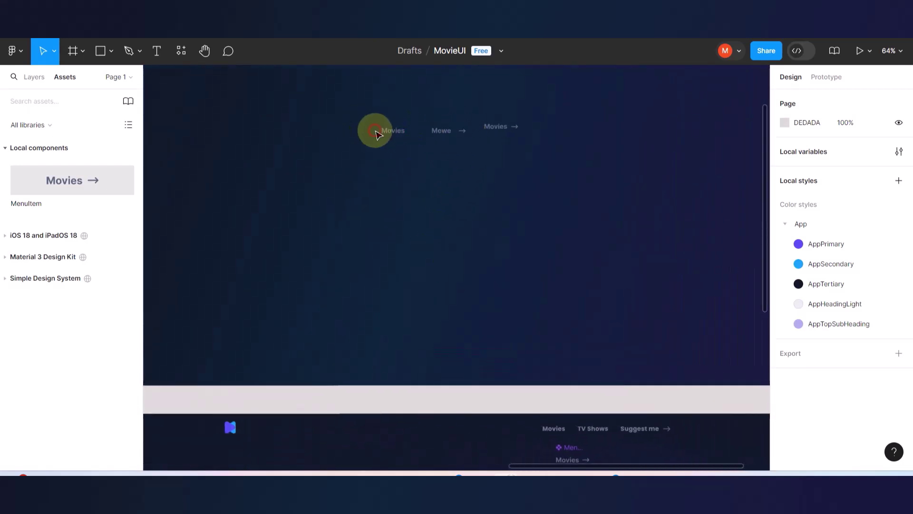
pyautogui.click(381, 130)
pyautogui.press('Delete')
pyautogui.click(436, 131)
pyautogui.press('Delete')
pyautogui.click(494, 128)
pyautogui.press('Delete')
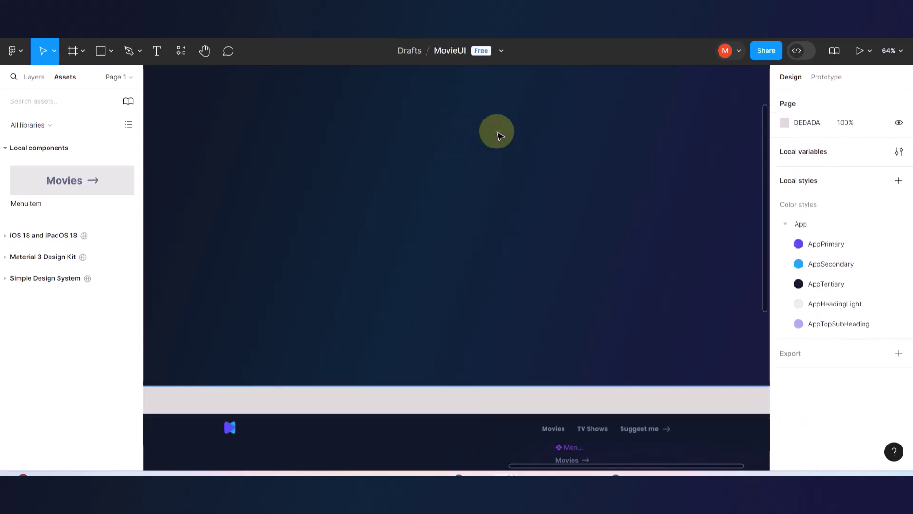
# Create a visibility property named ShowArrow with value True for the arrow in the rebuilt MenuItem component.
pyautogui.scroll(-5, 468, 231)
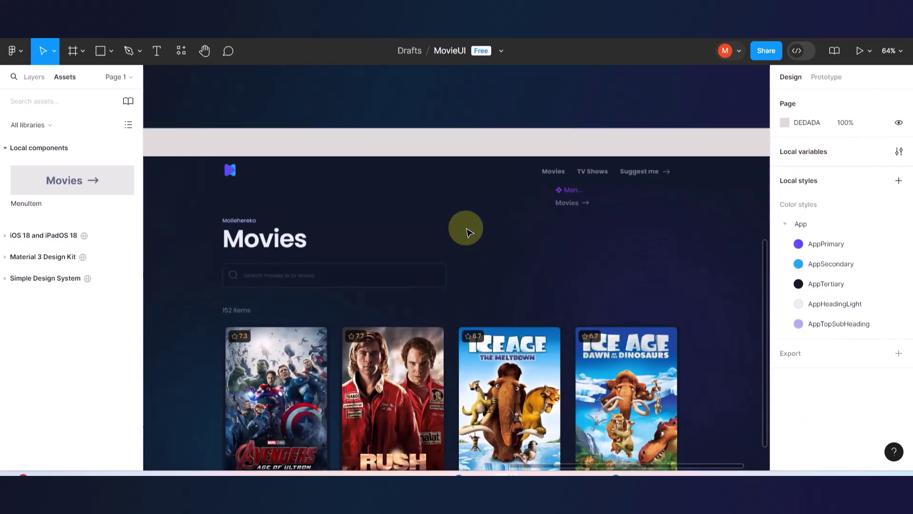
pyautogui.hscroll(5, 466, 229)
pyautogui.hscroll(-3, 443, 237)
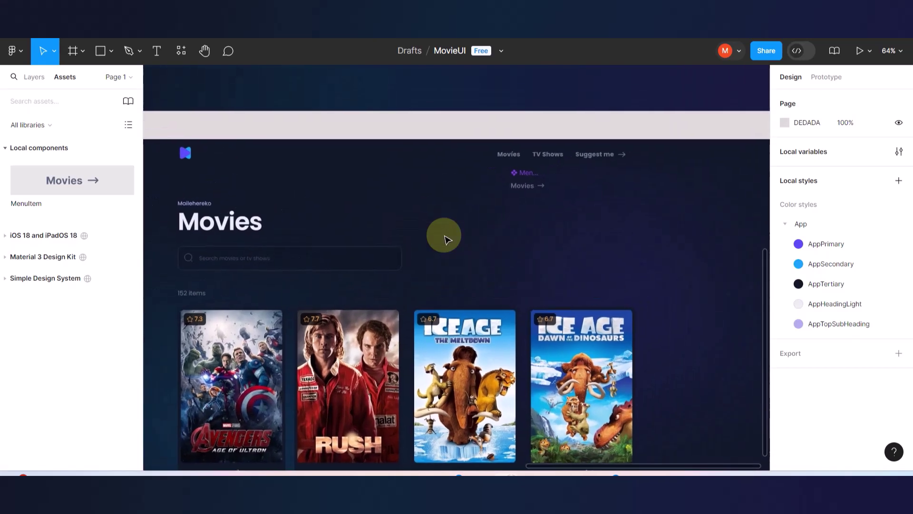
pyautogui.scroll(8, 530, 204)
pyautogui.scroll(5, 564, 180)
pyautogui.click(432, 170)
pyautogui.click(498, 169)
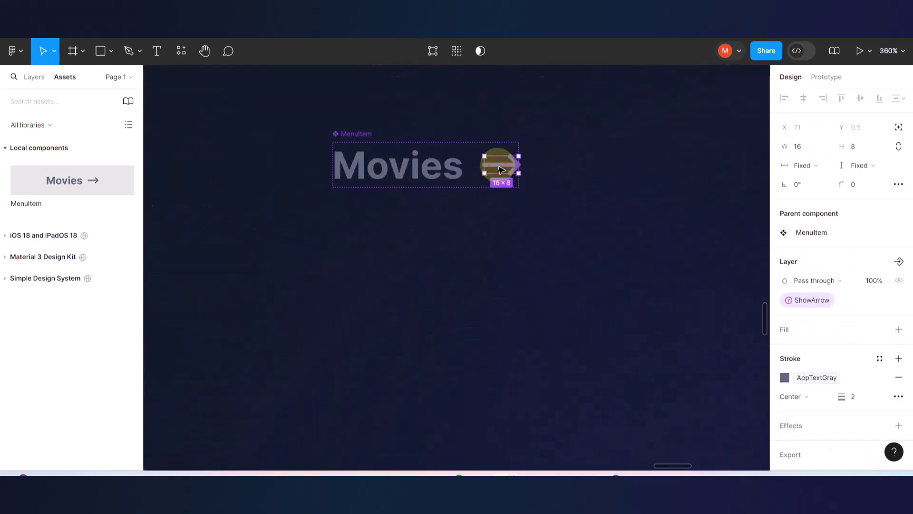
pyautogui.click(900, 262)
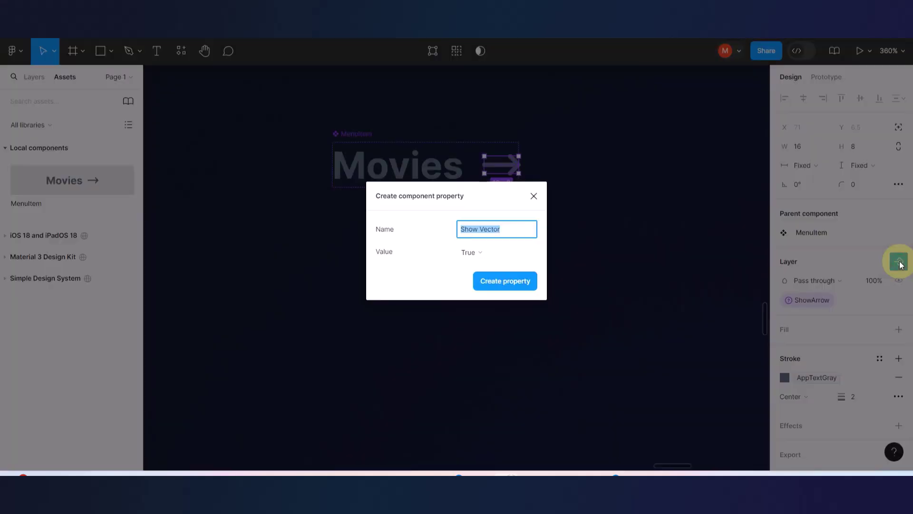
pyautogui.write('Sh')
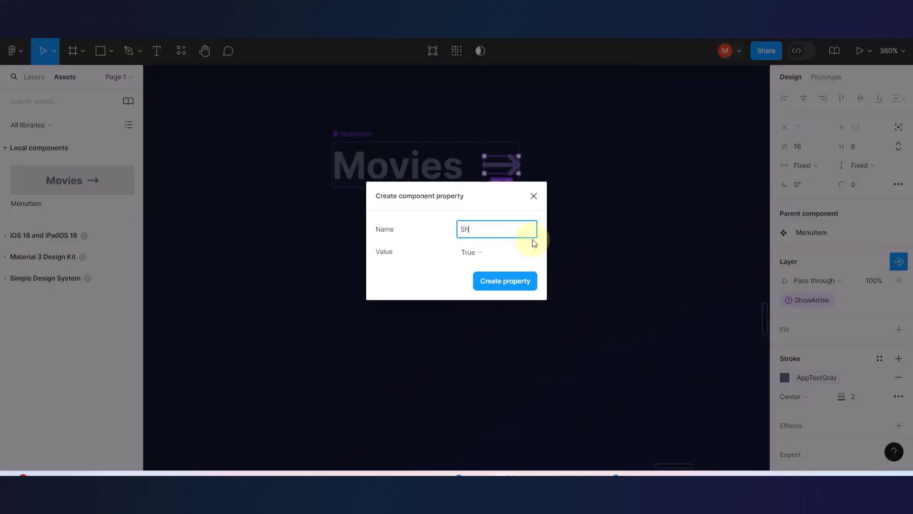
pyautogui.write('owArrow')
pyautogui.click(508, 281)
pyautogui.click(444, 308)
# Place a MenuItem instance in the design frame above the reference screenshot and turn off its ShowArrow property.
pyautogui.scroll(-10, 535, 275)
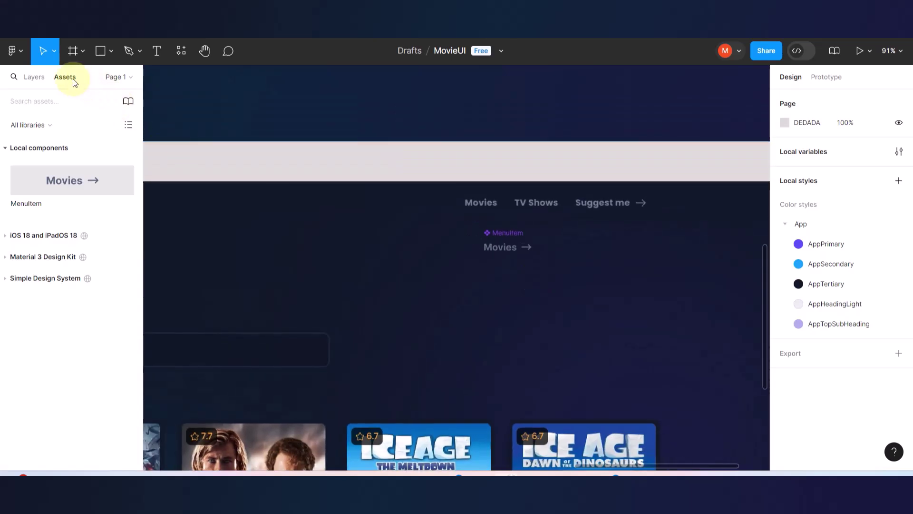
pyautogui.moveTo(66, 185); pyautogui.dragTo(430, 104)
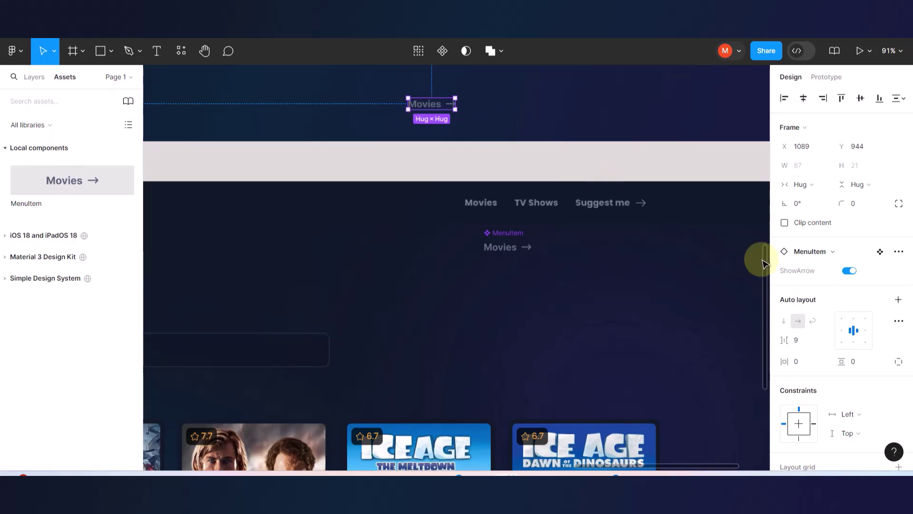
pyautogui.click(848, 271)
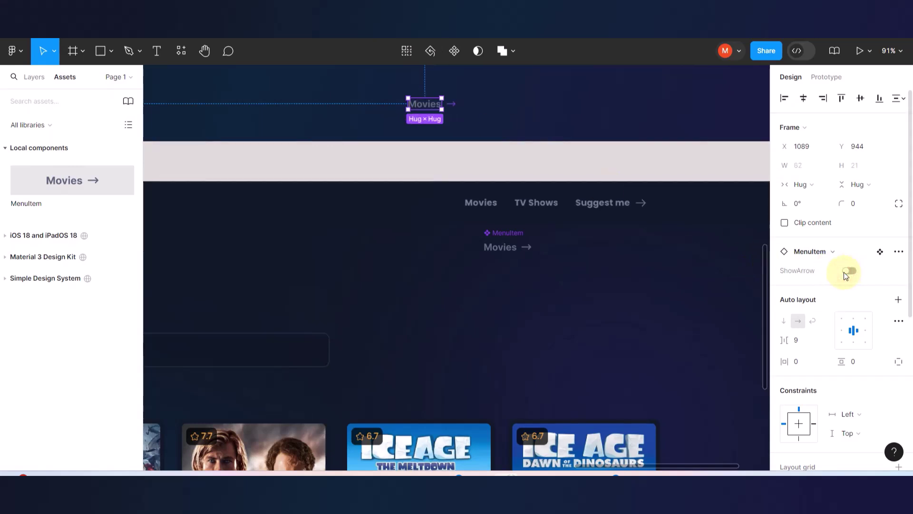
pyautogui.click(584, 104)
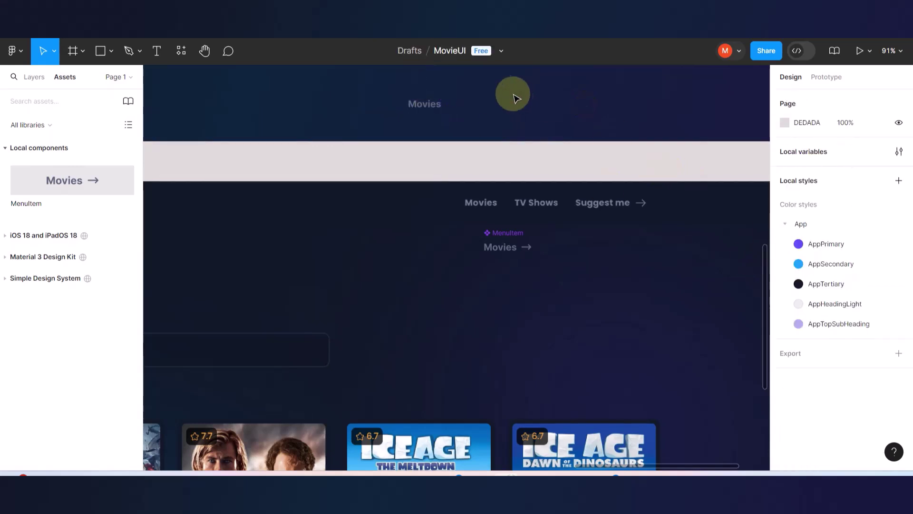
# Replace the label text of the MenuItem instance in the design frame with "TV showss".
pyautogui.click(428, 113)
pyautogui.click(426, 113)
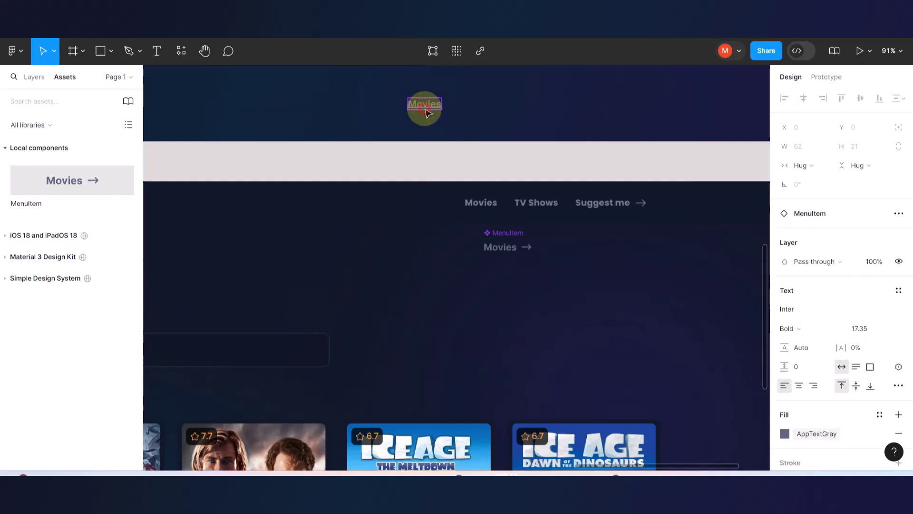
pyautogui.doubleClick(427, 107)
pyautogui.scroll(10, 428, 102)
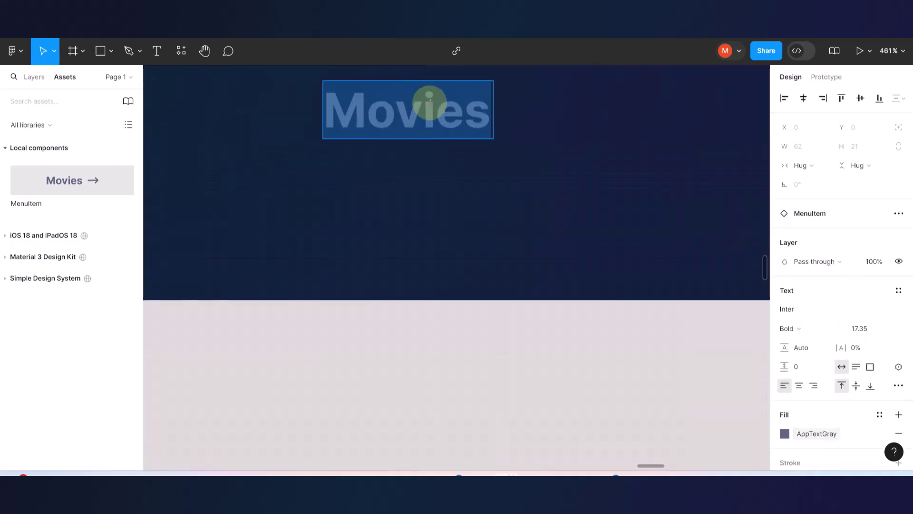
pyautogui.click(422, 107)
pyautogui.doubleClick(430, 101)
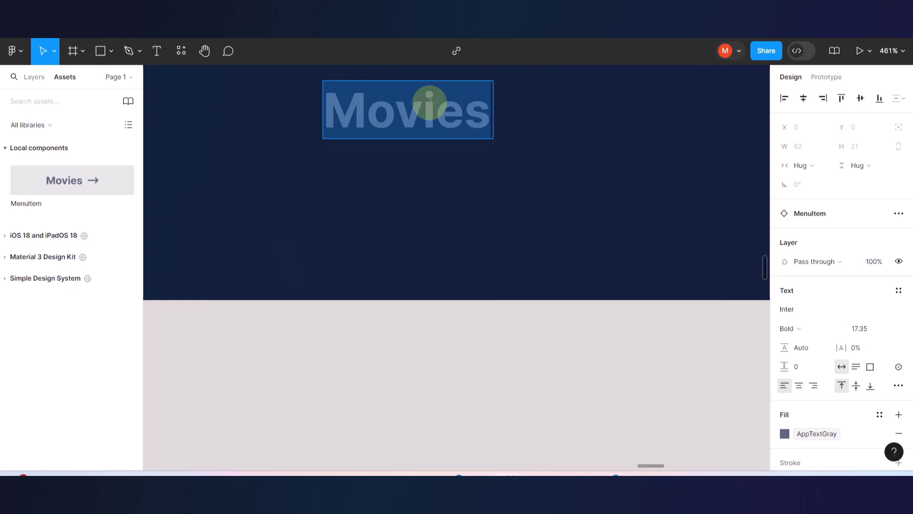
pyautogui.write('TV showss')
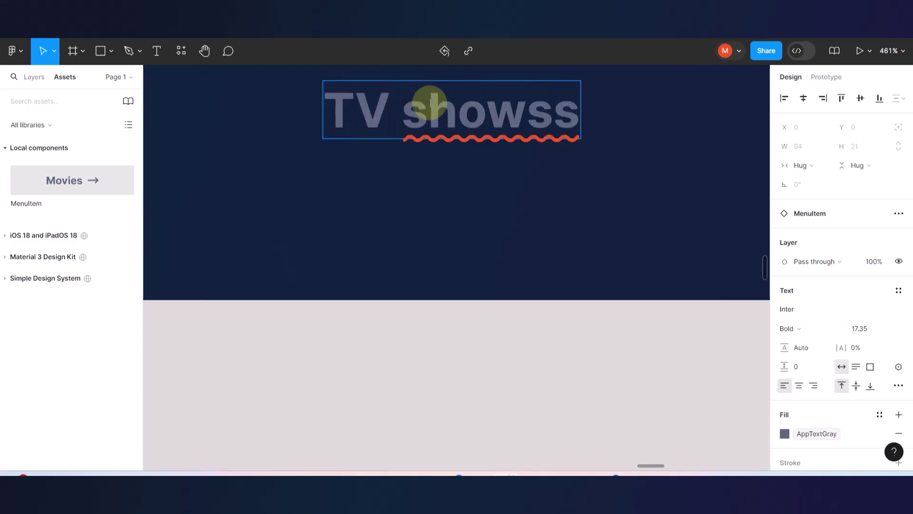
pyautogui.press('Escape')
pyautogui.scroll(-5, 432, 239)
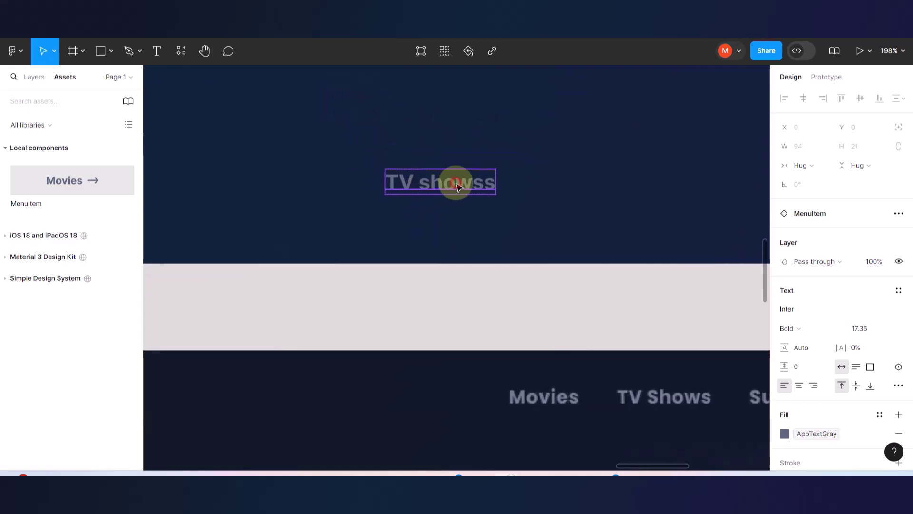
pyautogui.click(565, 187)
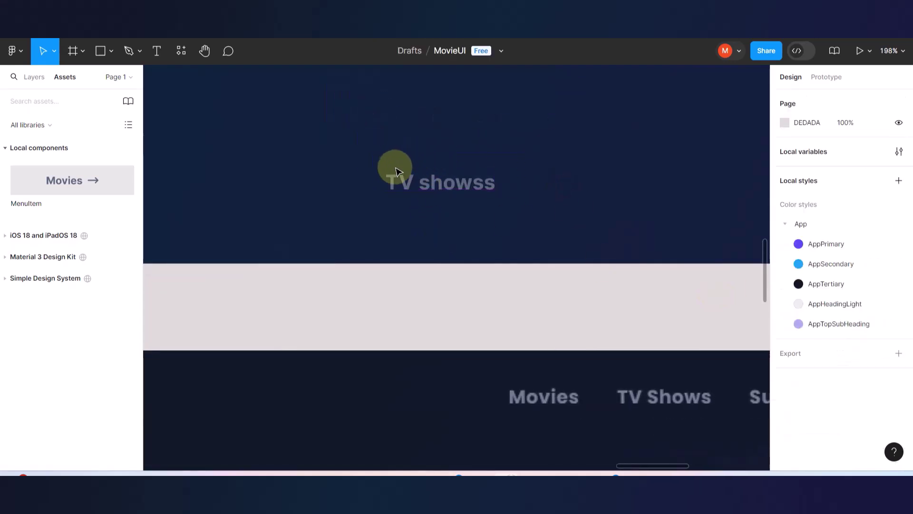
# Turn on the ShowArrow property of the TV showss menu item instance.
pyautogui.click(392, 179)
pyautogui.click(849, 271)
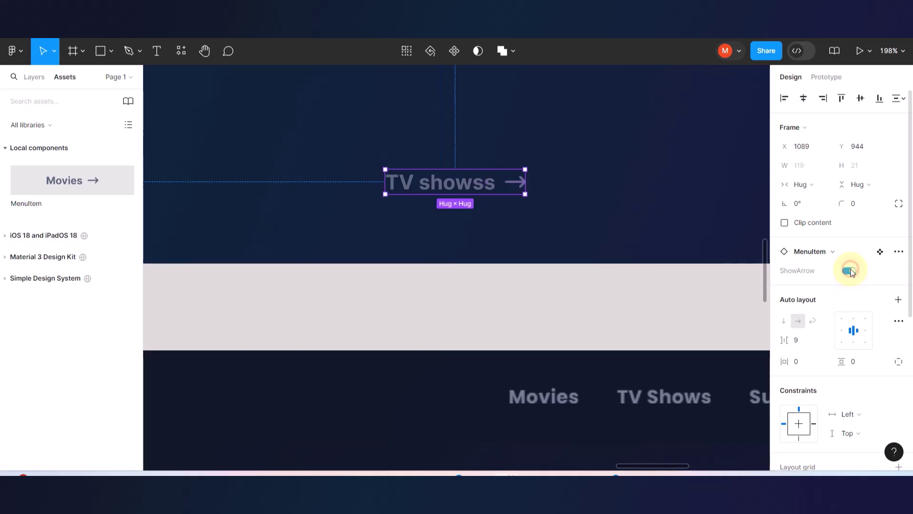
pyautogui.click(538, 252)
pyautogui.click(474, 196)
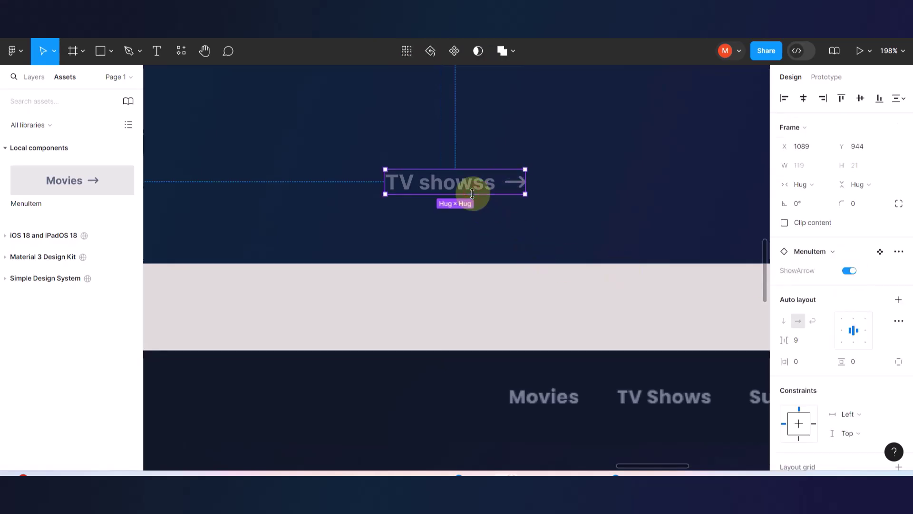
# Add a second variant to the main MenuItem component on the reference screenshot.
pyautogui.scroll(-5, 449, 260)
pyautogui.hscroll(5, 441, 280)
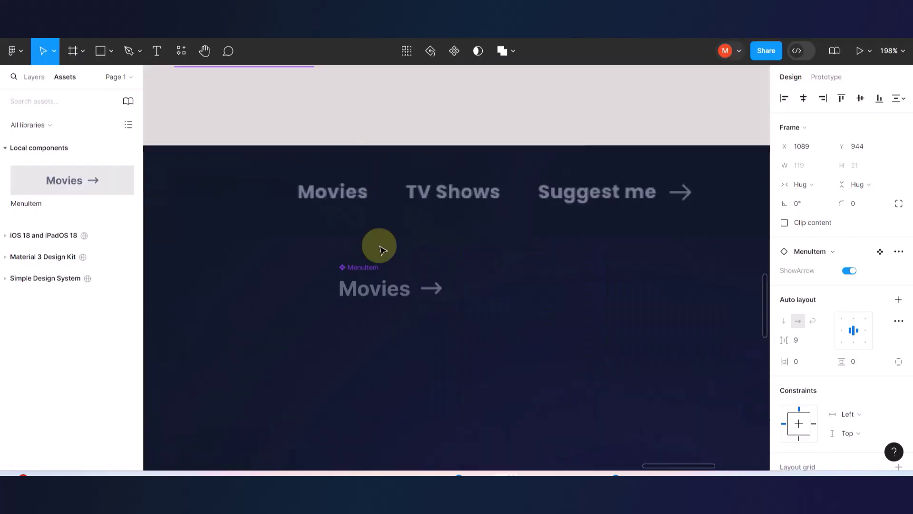
pyautogui.click(374, 286)
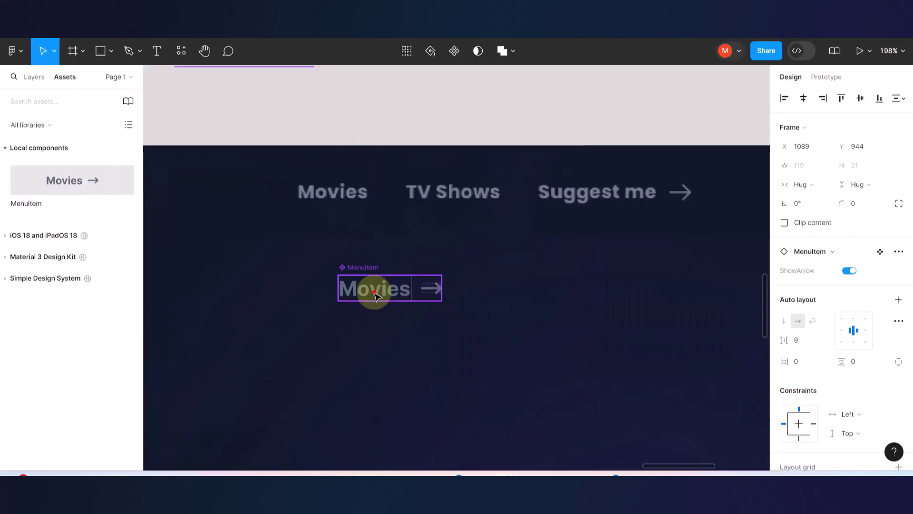
pyautogui.scroll(-3, 374, 294)
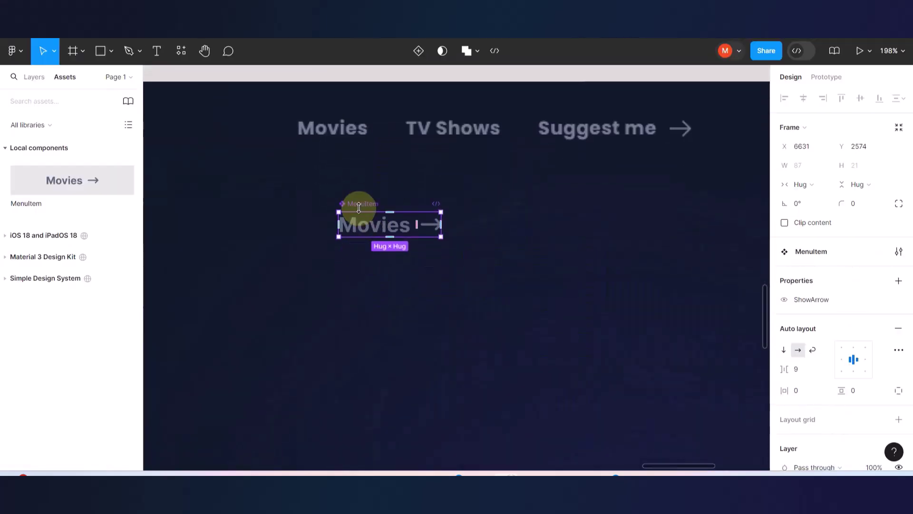
pyautogui.click(359, 322)
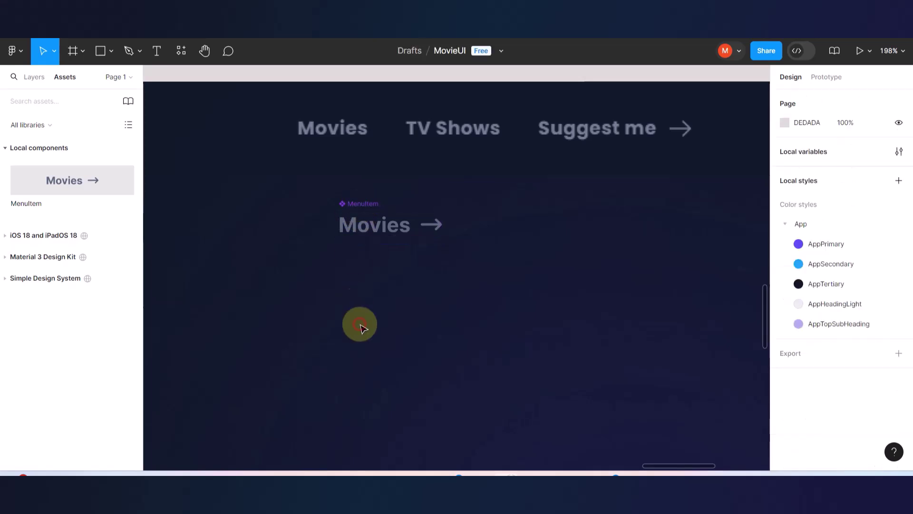
pyautogui.click(358, 210)
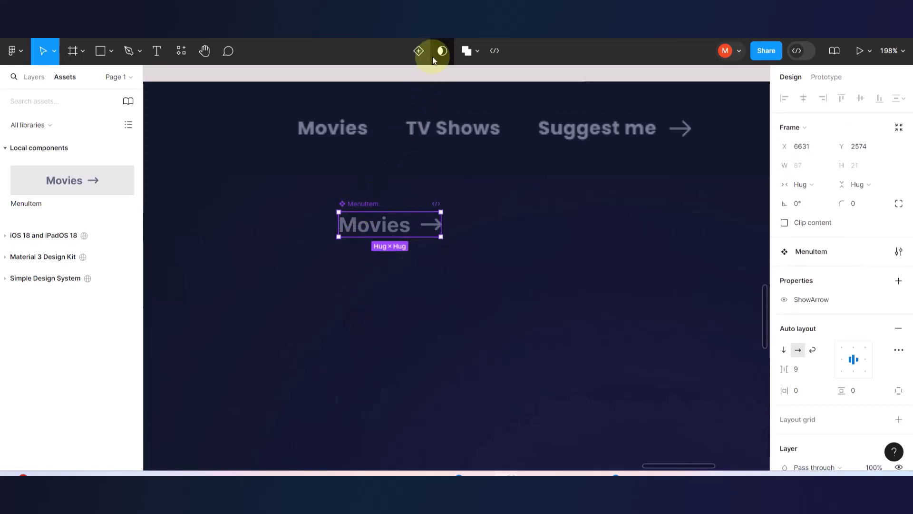
pyautogui.click(418, 52)
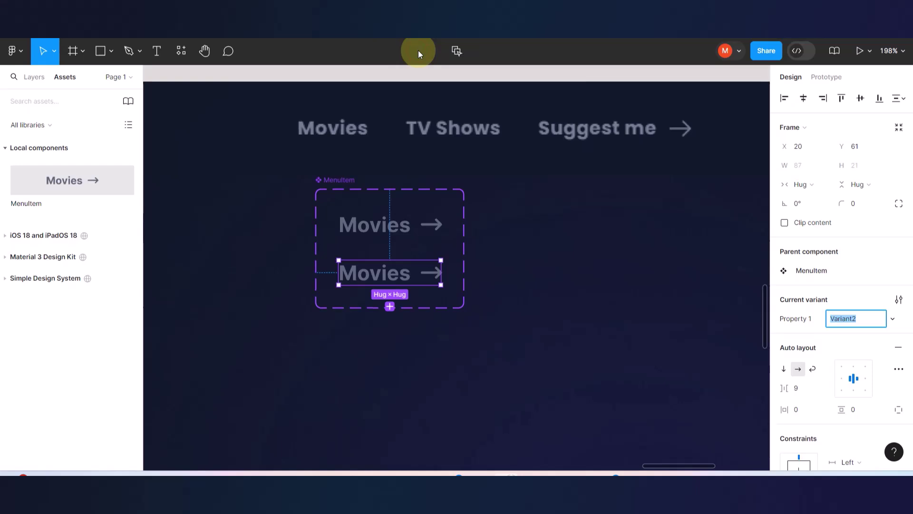
pyautogui.scroll(5, 379, 279)
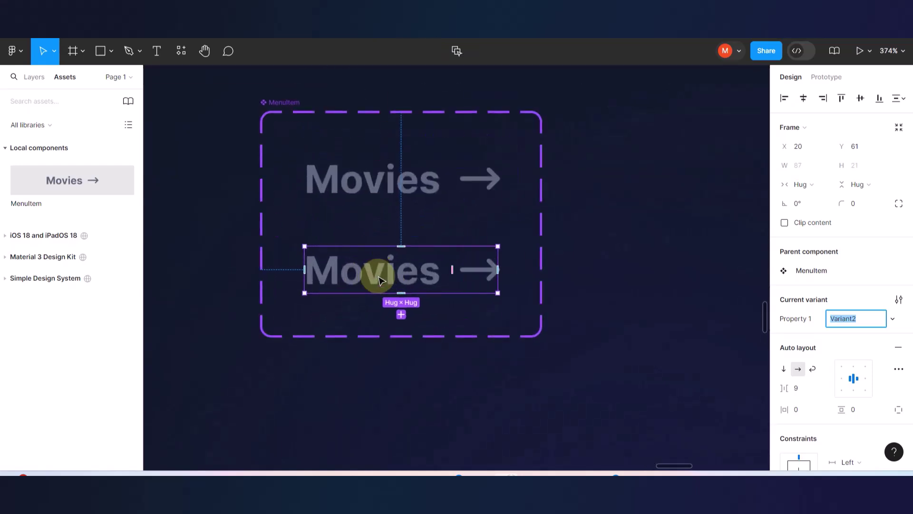
pyautogui.click(616, 248)
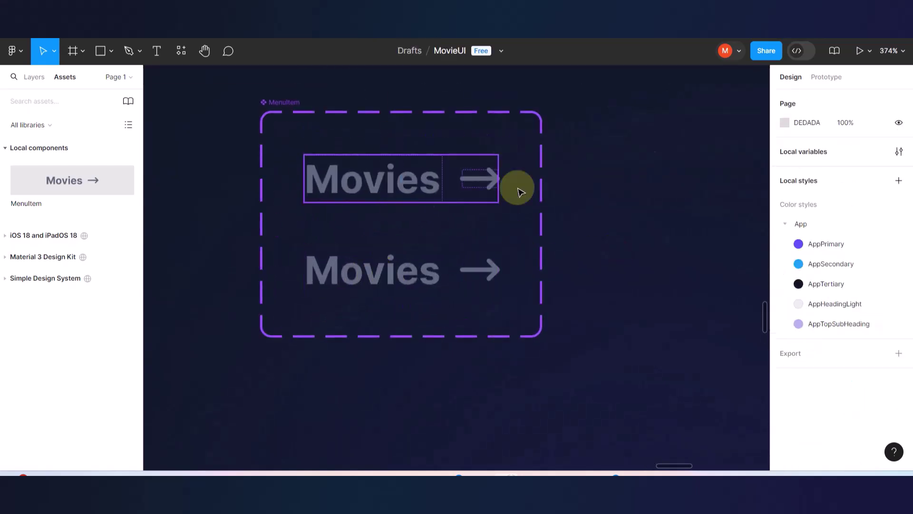
# Connect the default MenuItem variant to Variant2 with a While hovering interaction that changes to Variant2.
pyautogui.click(828, 77)
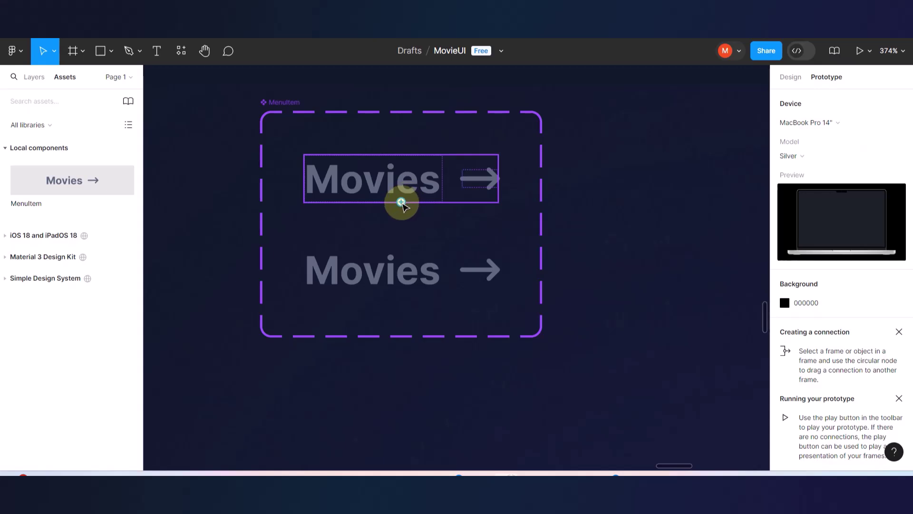
pyautogui.click(401, 204)
pyautogui.moveTo(401, 201); pyautogui.dragTo(402, 256)
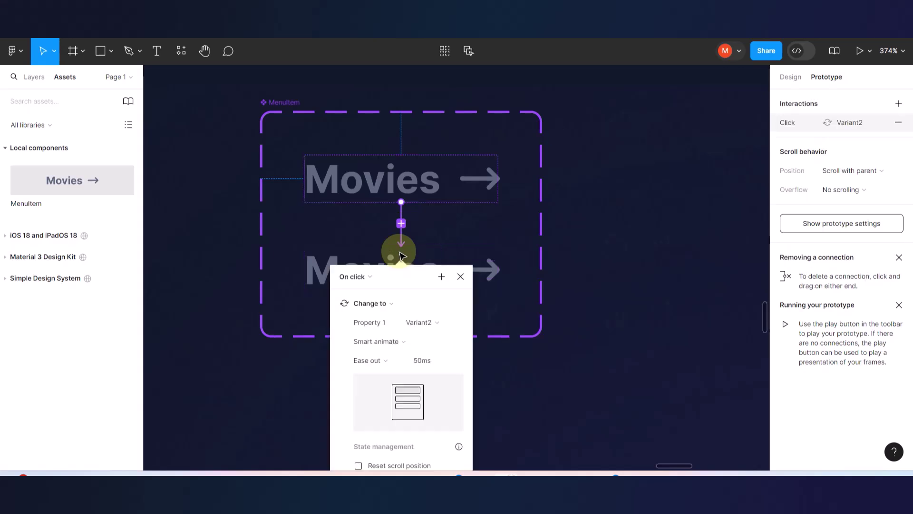
pyautogui.click(370, 279)
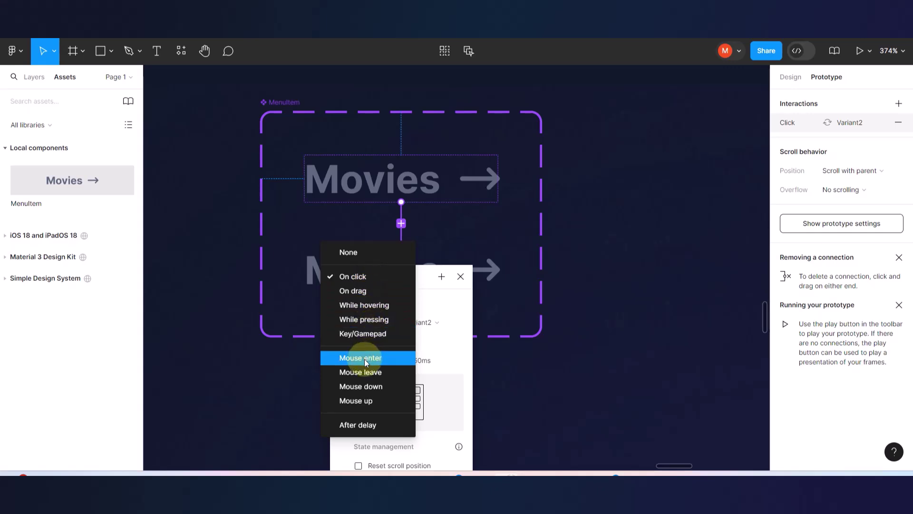
pyautogui.click(373, 306)
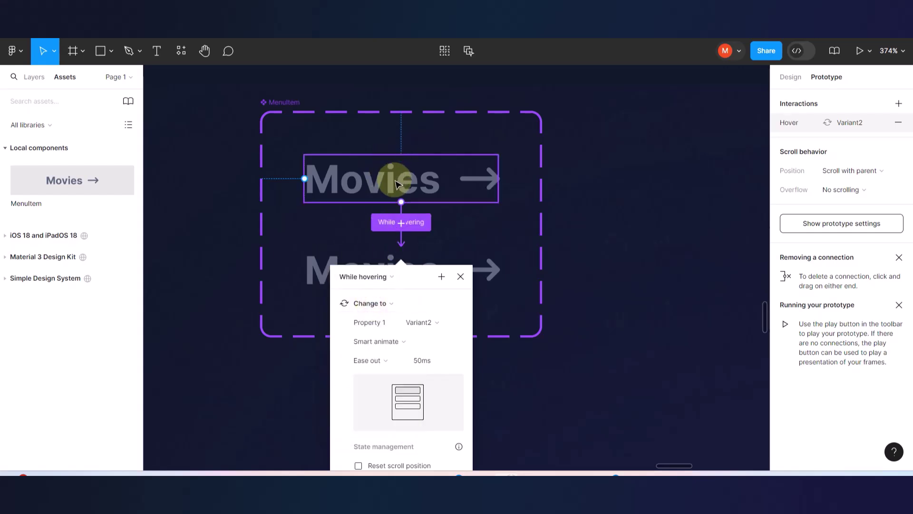
pyautogui.moveTo(406, 240); pyautogui.dragTo(392, 265)
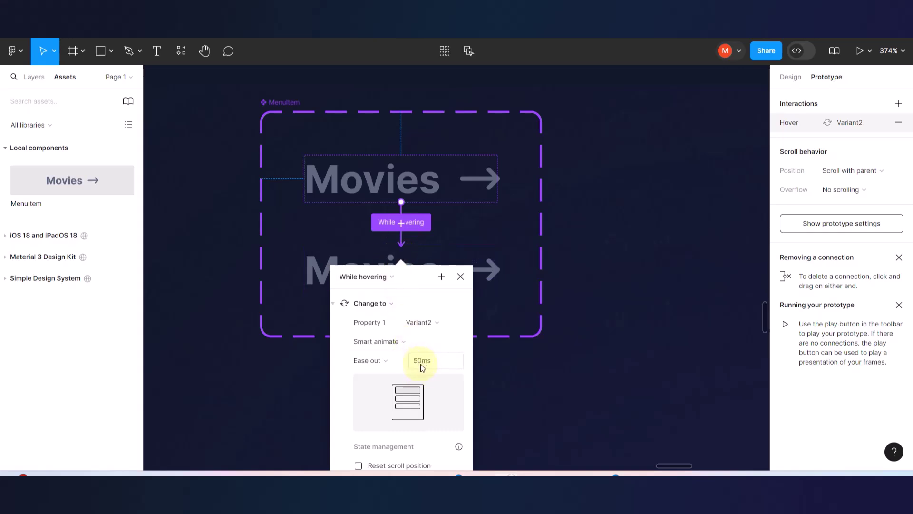
pyautogui.click(549, 384)
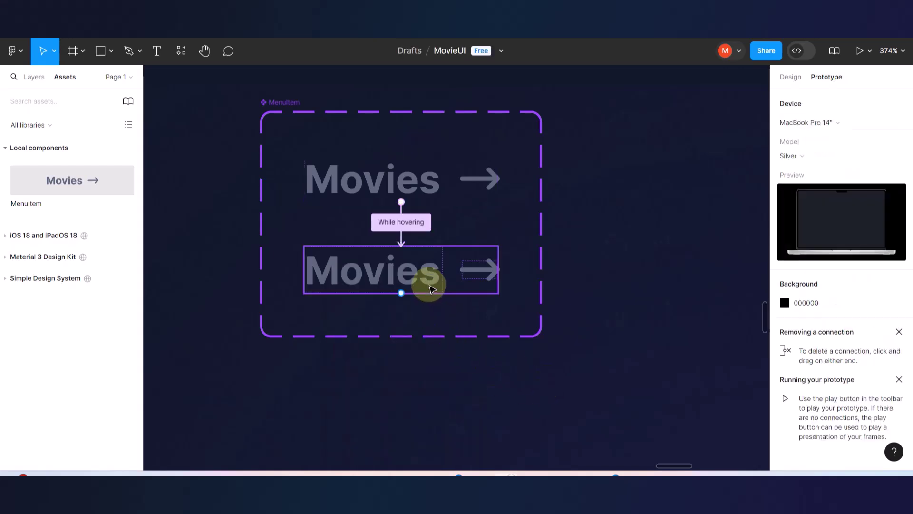
# Recolor the text and arrow of the second MenuItem variant with the AppPrimary color style.
pyautogui.click(424, 284)
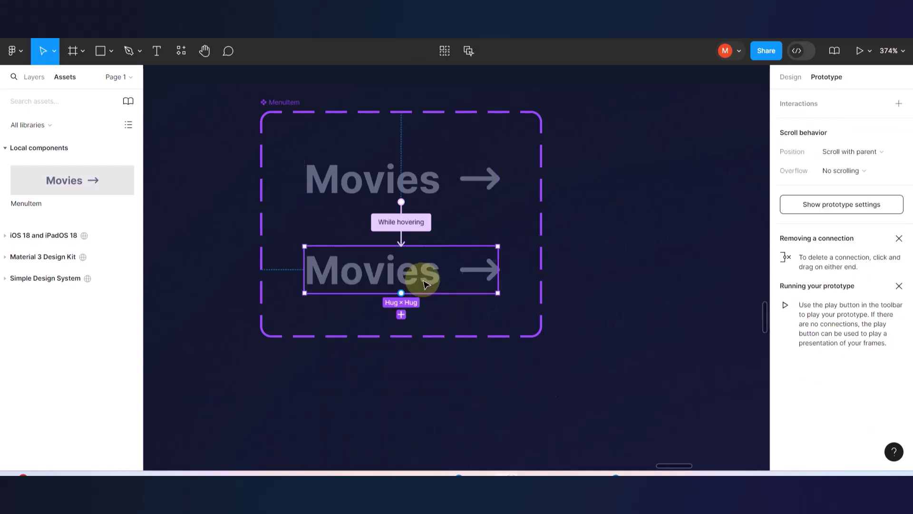
pyautogui.click(789, 77)
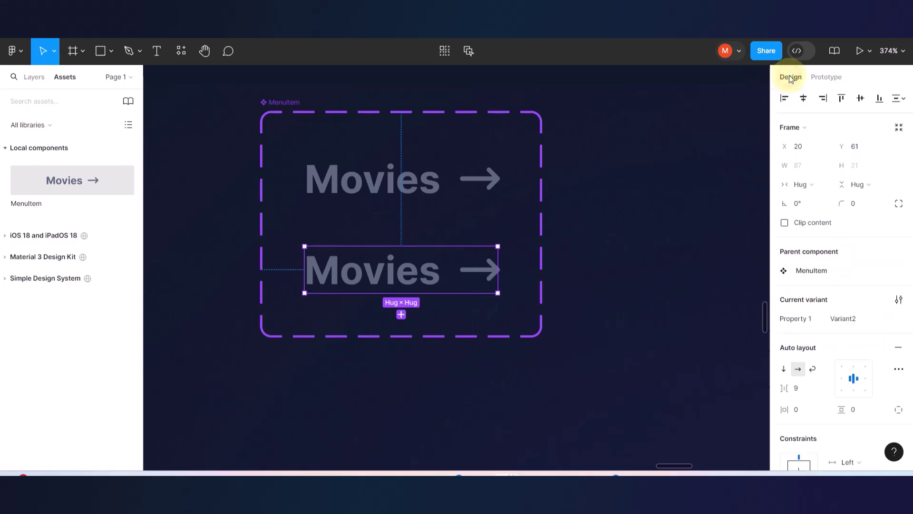
pyautogui.scroll(-6, 836, 326)
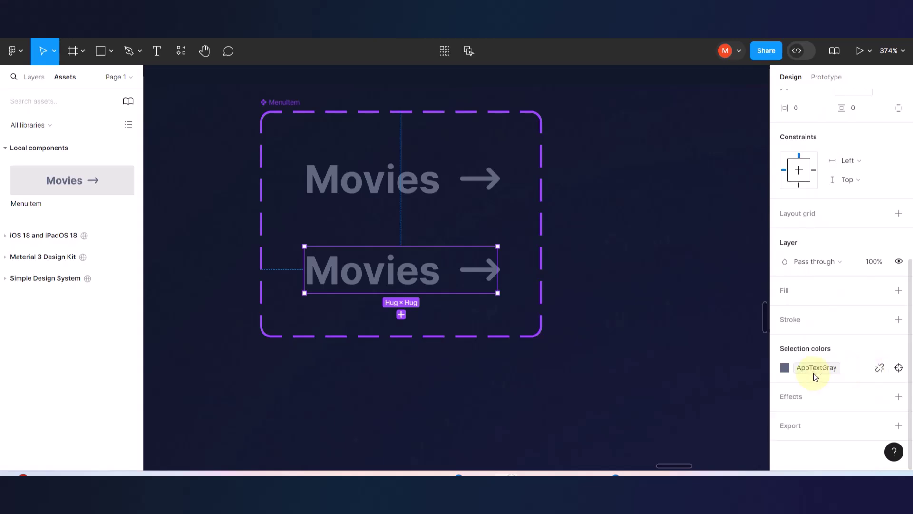
pyautogui.click(785, 369)
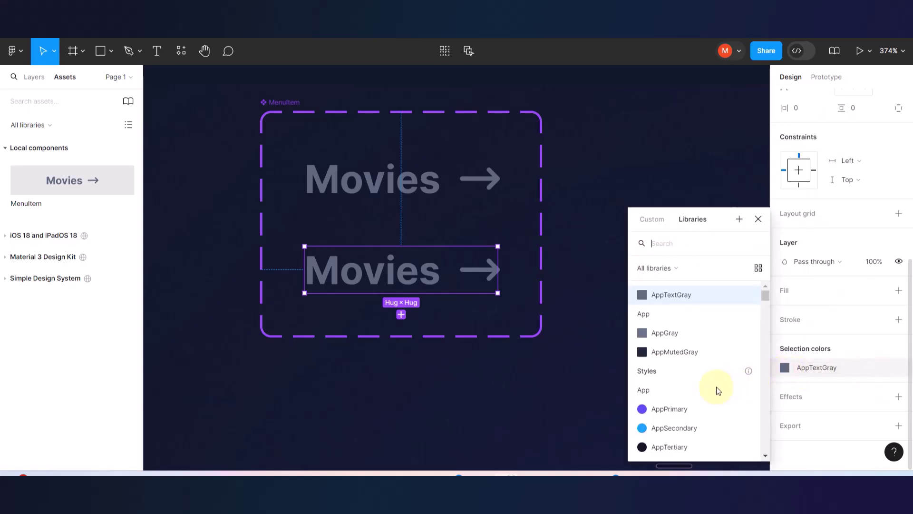
pyautogui.click(653, 409)
pyautogui.click(573, 400)
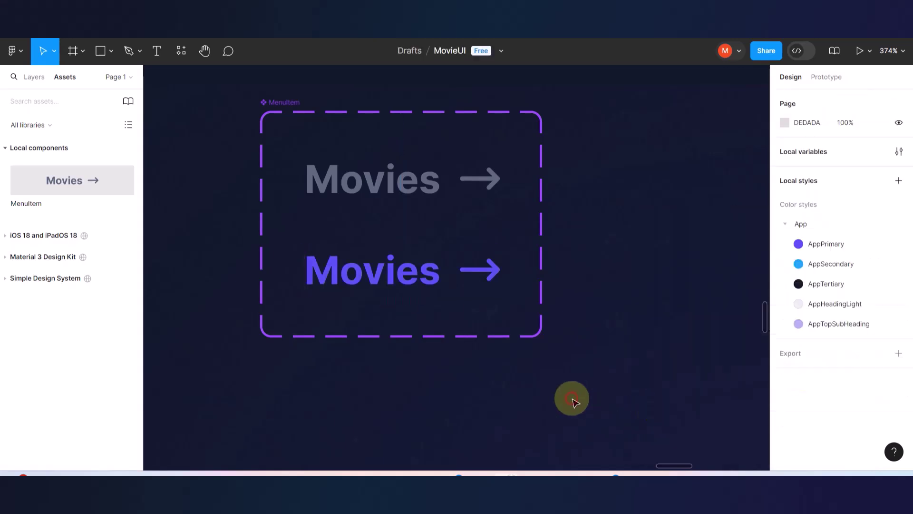
# Center the TV showss menu item instance horizontally and vertically within the Home frame.
pyautogui.scroll(-3, 486, 292)
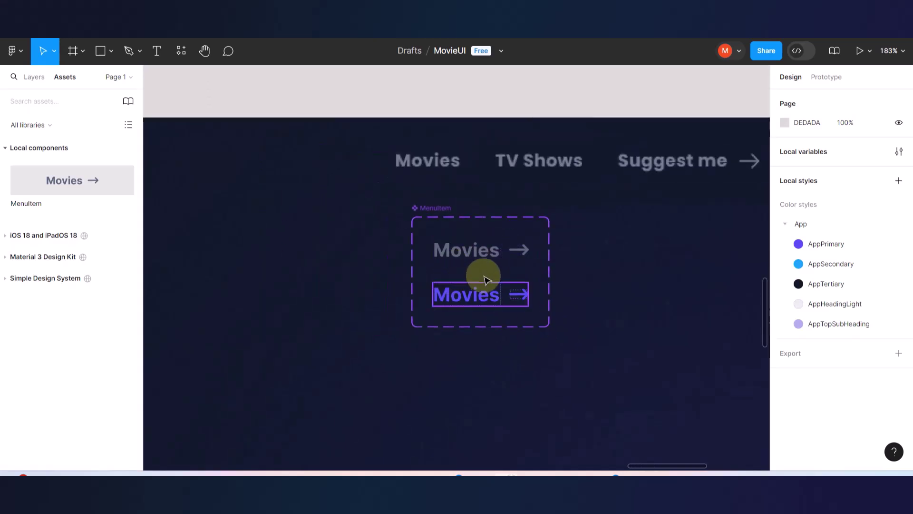
pyautogui.scroll(-3, 485, 281)
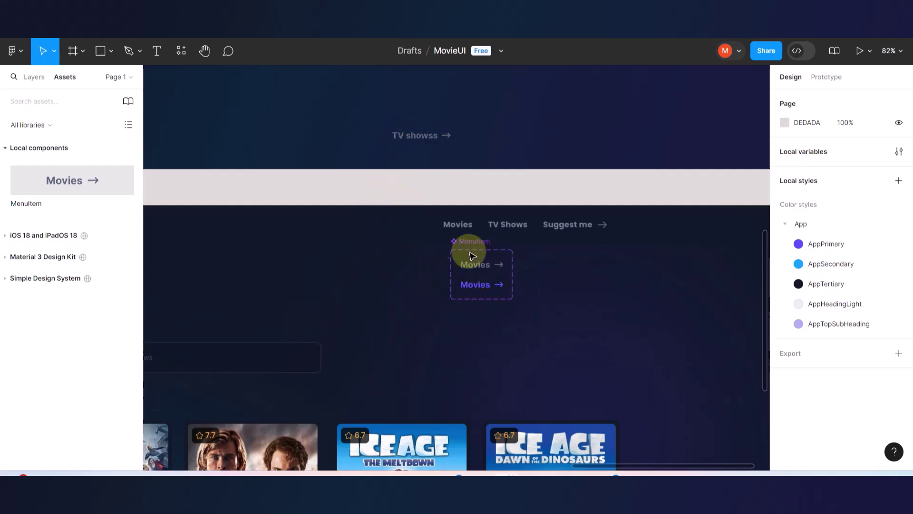
pyautogui.scroll(3, 387, 153)
pyautogui.hscroll(-1, 387, 152)
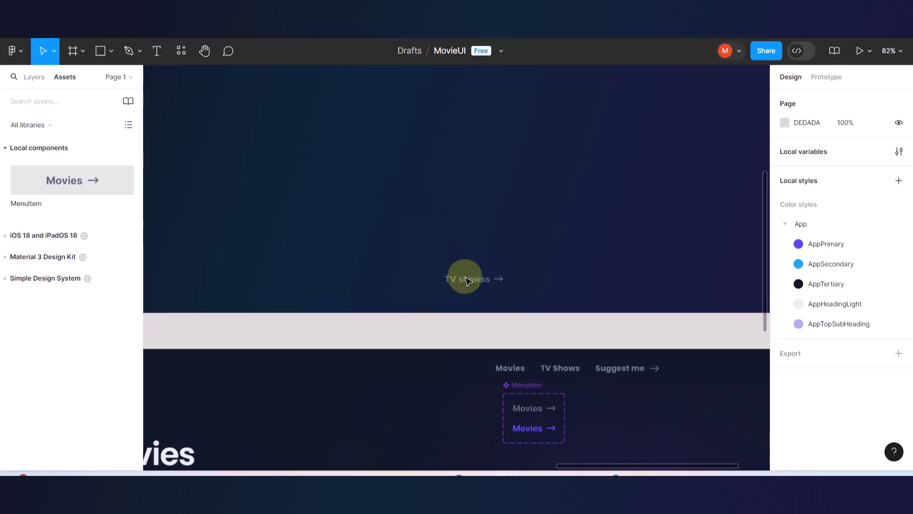
pyautogui.moveTo(464, 275); pyautogui.dragTo(416, 126)
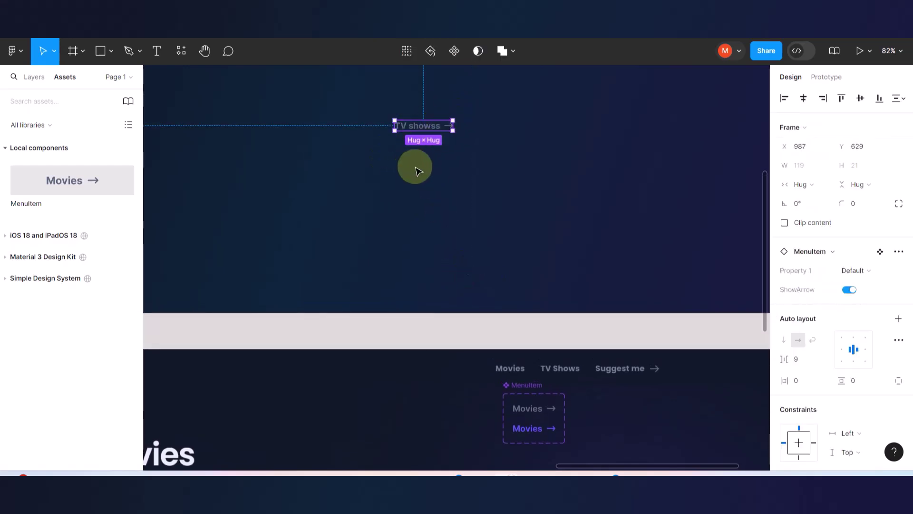
pyautogui.scroll(-5, 482, 206)
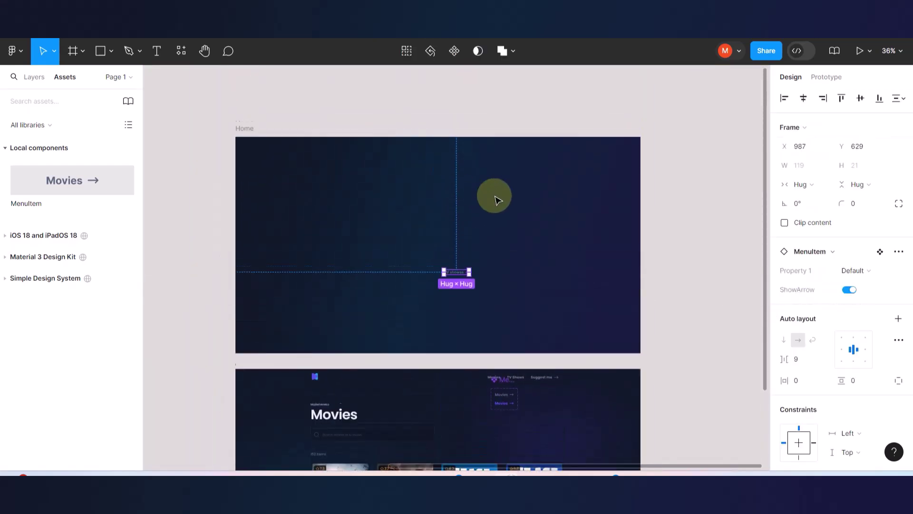
pyautogui.moveTo(468, 278); pyautogui.dragTo(430, 266)
pyautogui.click(803, 98)
pyautogui.click(860, 98)
pyautogui.click(589, 125)
# Run the Home frame as a prototype and test the hover effect on the TV showss menu item.
pyautogui.click(244, 130)
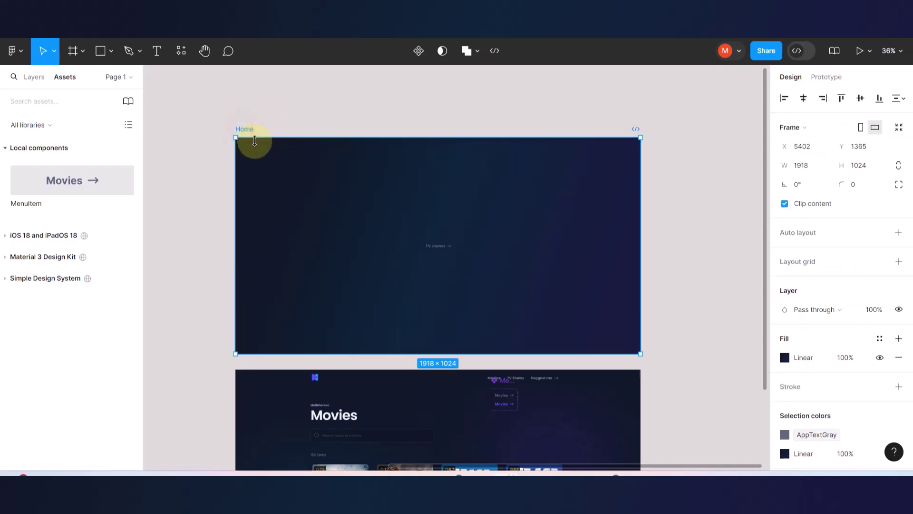
pyautogui.click(860, 51)
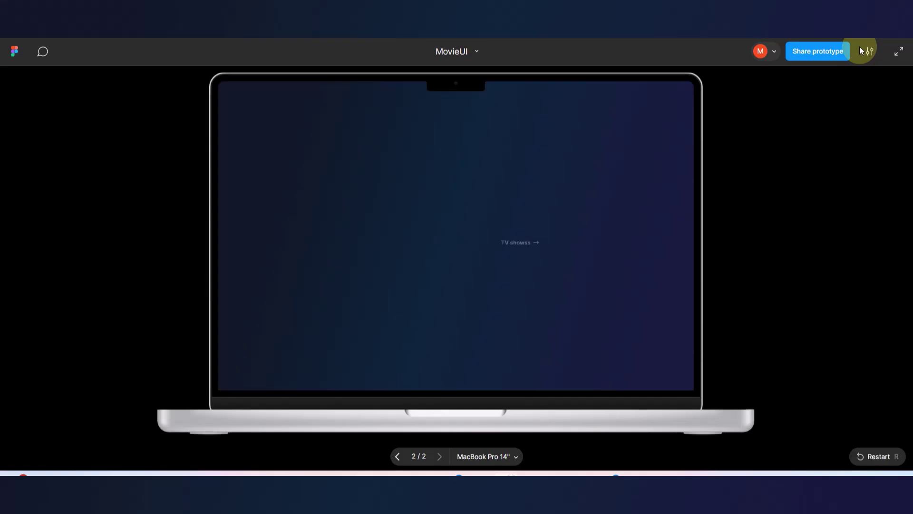
pyautogui.moveTo(684, 155)
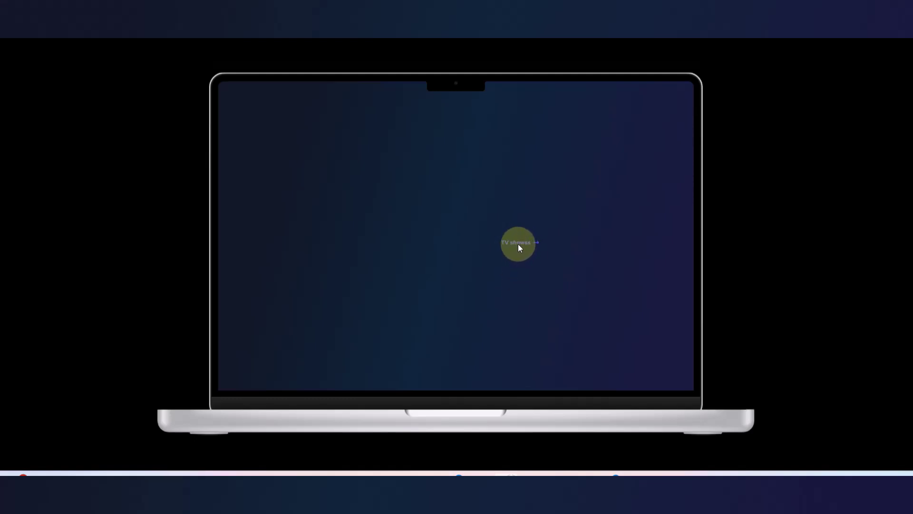
# Place a copy of the TV showss menu item beside the original at about X 1070, Y 506, with ShowArrow turned off.
pyautogui.moveTo(172, 74)
pyautogui.press('Escape')
pyautogui.scroll(-3, 453, 328)
pyautogui.scroll(2, 451, 261)
pyautogui.scroll(5, 444, 195)
pyautogui.click(434, 179)
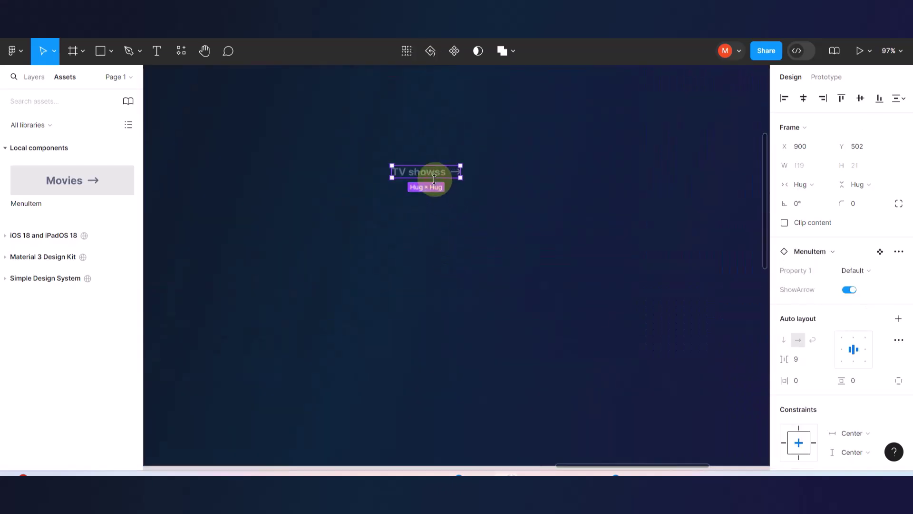
pyautogui.moveTo(434, 179); pyautogui.dragTo(535, 179)
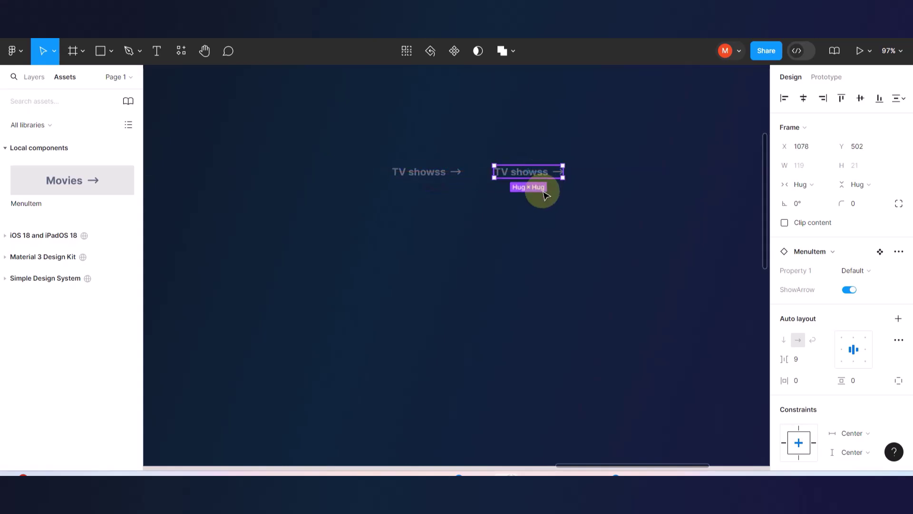
pyautogui.click(850, 290)
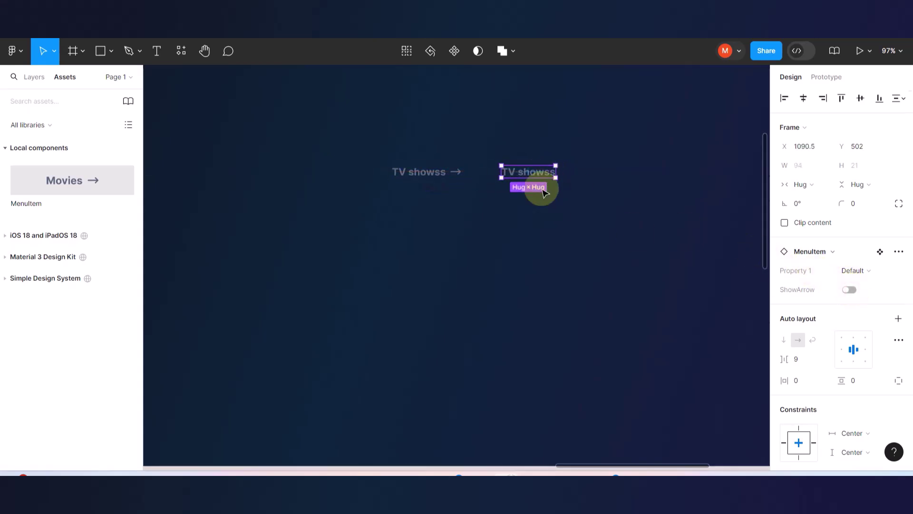
pyautogui.moveTo(534, 172); pyautogui.dragTo(531, 174)
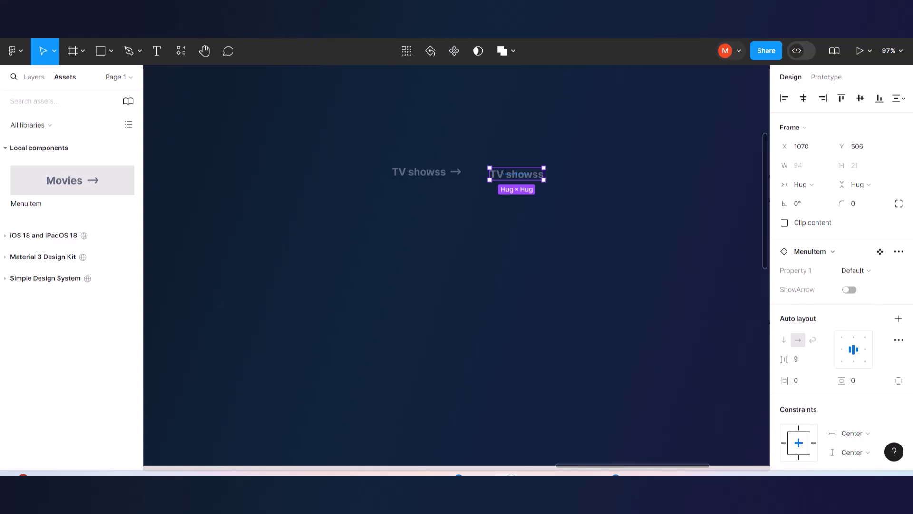
# Run the Home frame as a prototype and check both TV showss menu items, with and without the arrow.
pyautogui.hotkey('ctrl', 'alt', 'Return')
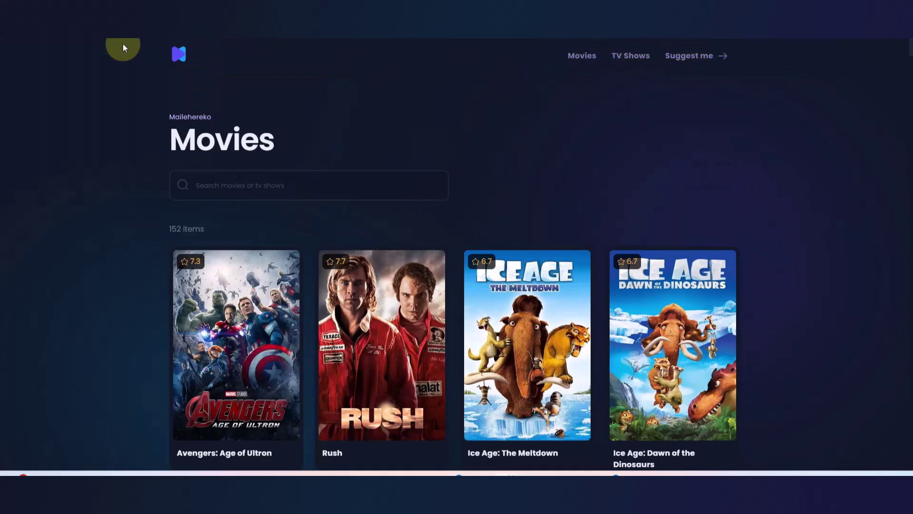
pyautogui.hotkey('ctrl', 'shift', 'Tab')
pyautogui.hotkey('ctrl', 'Tab')
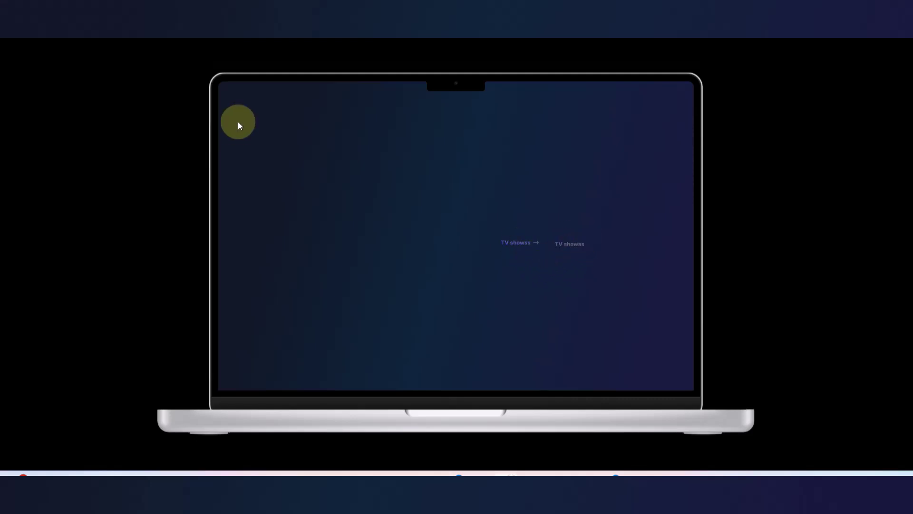
pyautogui.hotkey('ctrl', 'shift', 'Tab')
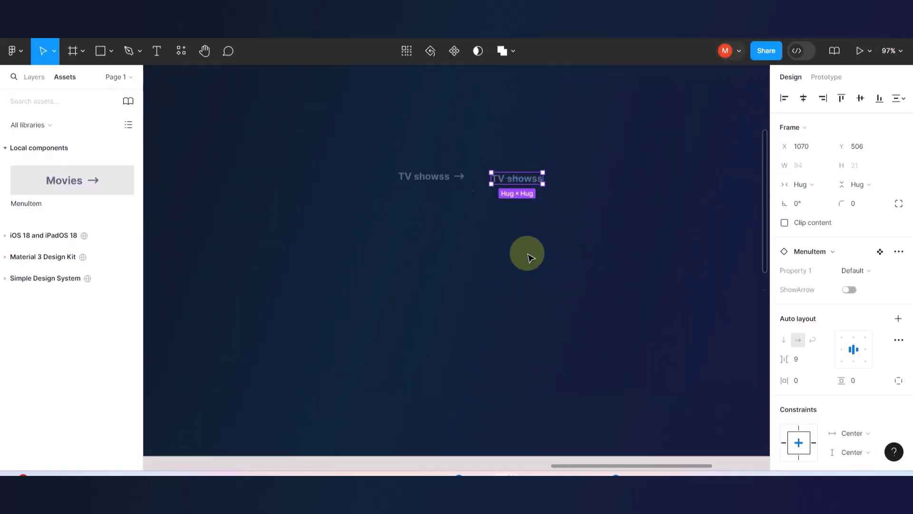
# Move both TV showss menu items to the upper part of the Home frame, the arrowless one to about X 976, Y 212.
pyautogui.scroll(-5, 528, 253)
pyautogui.scroll(3, 573, 212)
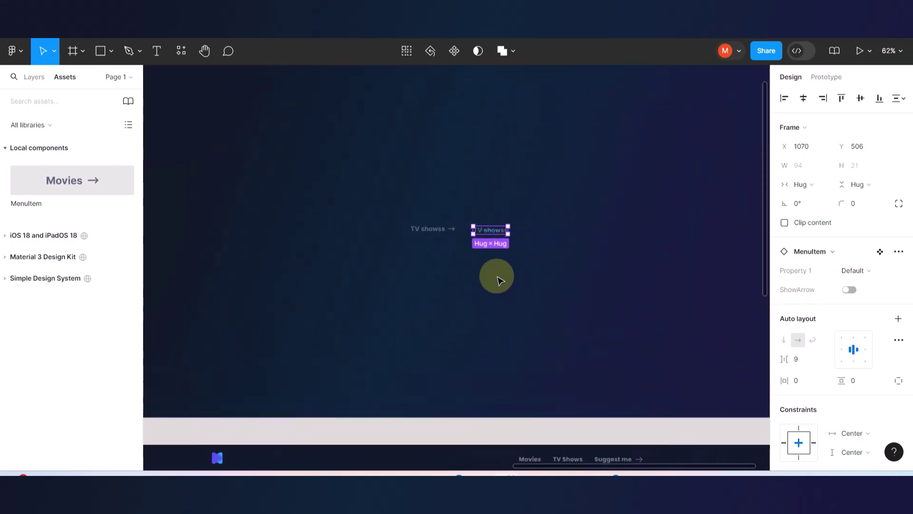
pyautogui.scroll(-3, 500, 280)
pyautogui.scroll(2, 528, 244)
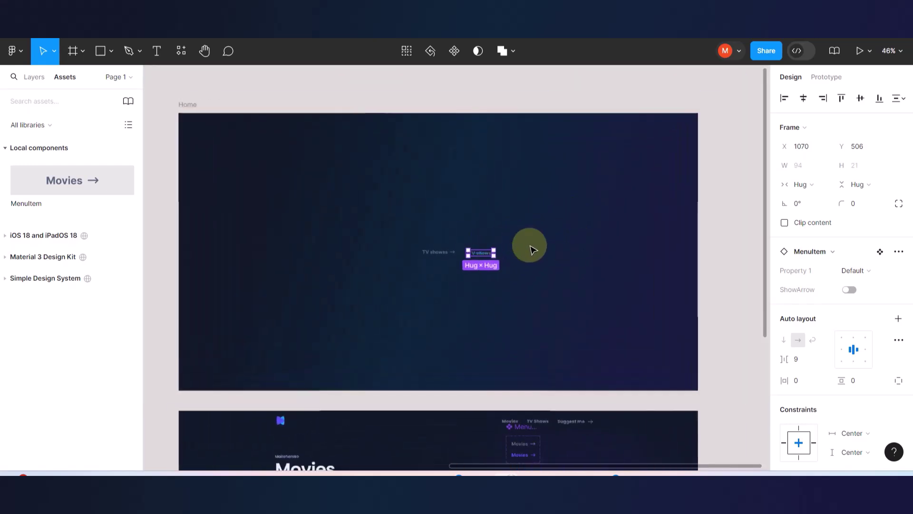
pyautogui.moveTo(443, 255); pyautogui.dragTo(497, 172)
pyautogui.moveTo(488, 260); pyautogui.dragTo(463, 180)
pyautogui.scroll(6, 528, 414)
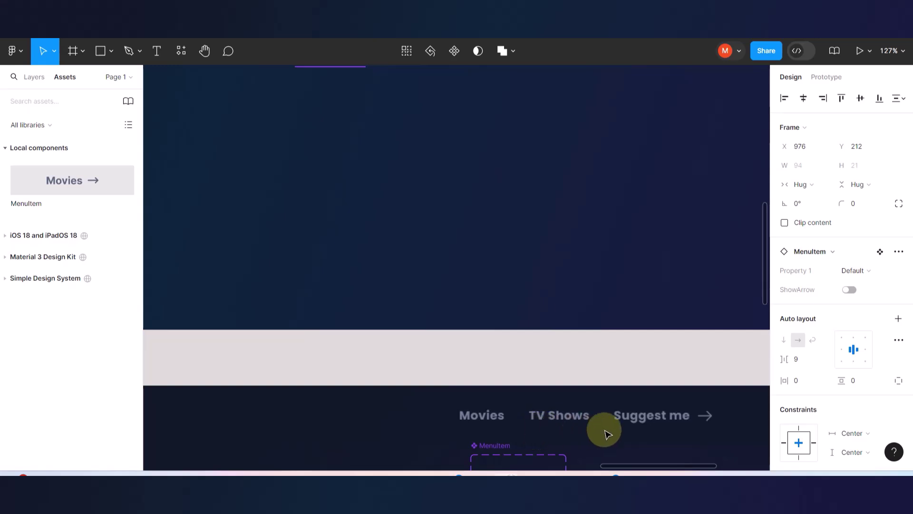
# Correct the label of the menu item with the arrow on the Home frame to "TV Shows".
pyautogui.scroll(5, 608, 431)
pyautogui.scroll(2, 520, 151)
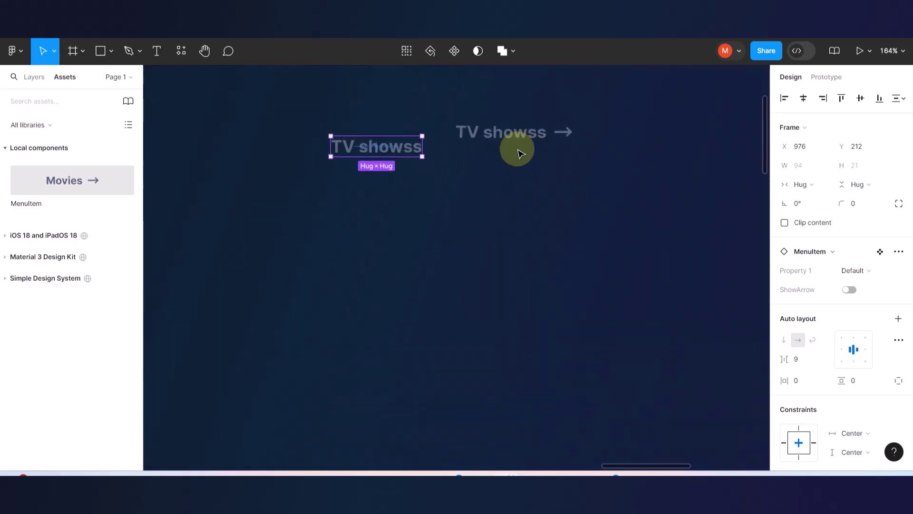
pyautogui.click(528, 135)
pyautogui.doubleClick(529, 137)
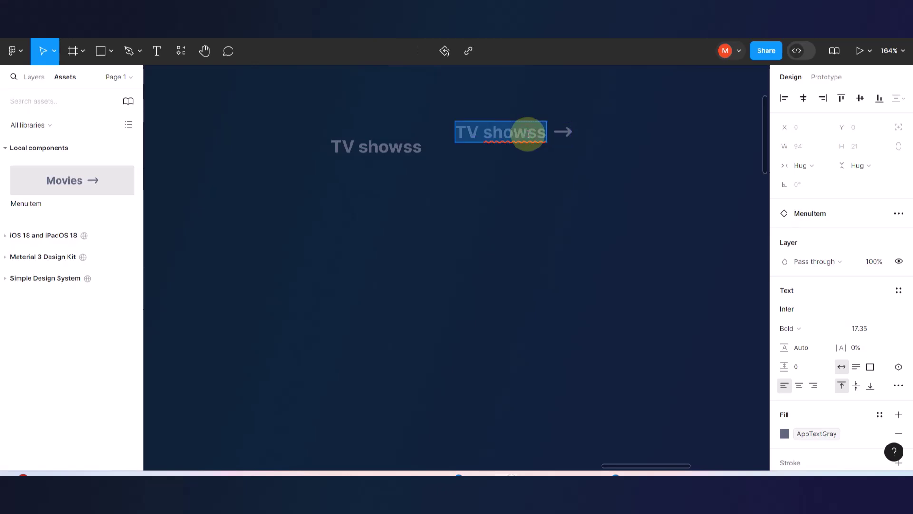
pyautogui.click(490, 134)
pyautogui.press('BackSpace')
pyautogui.write('S')
pyautogui.click(527, 135)
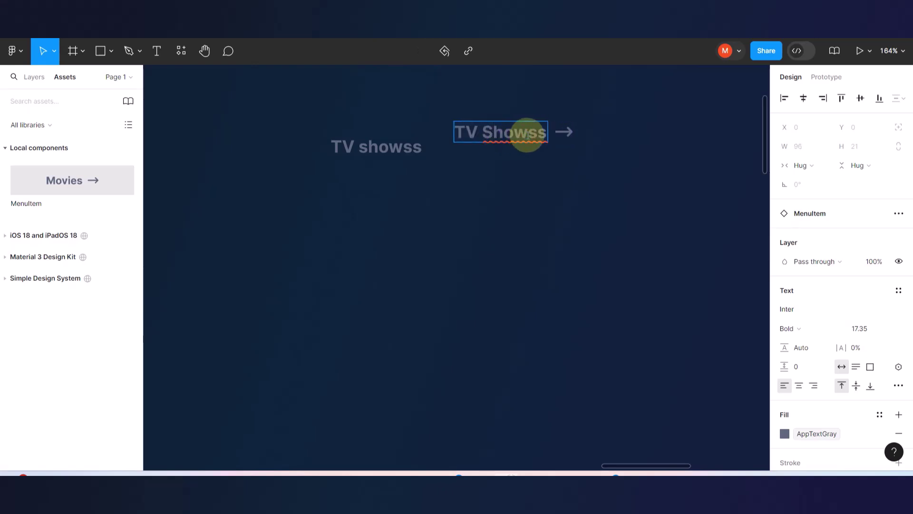
pyautogui.press('BackSpace')
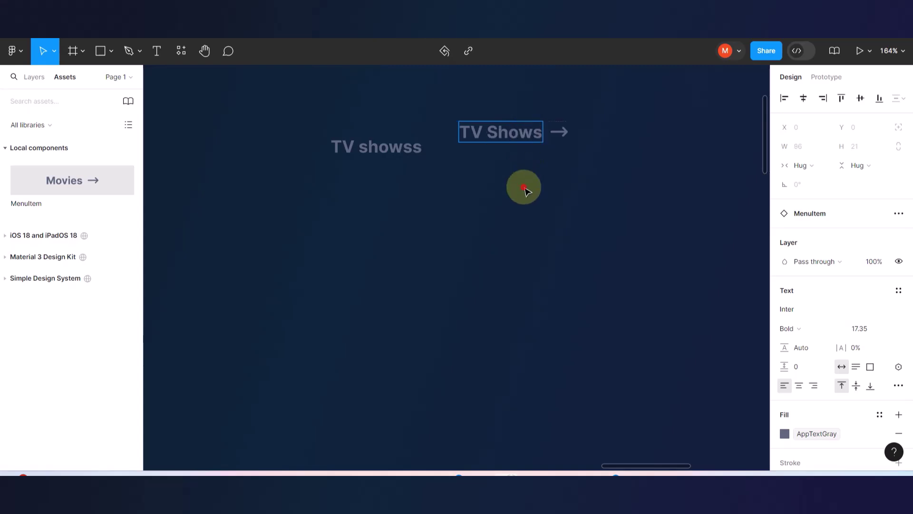
# Replace the label of the menu item with the arrow with "Suggest me".
pyautogui.doubleClick(506, 132)
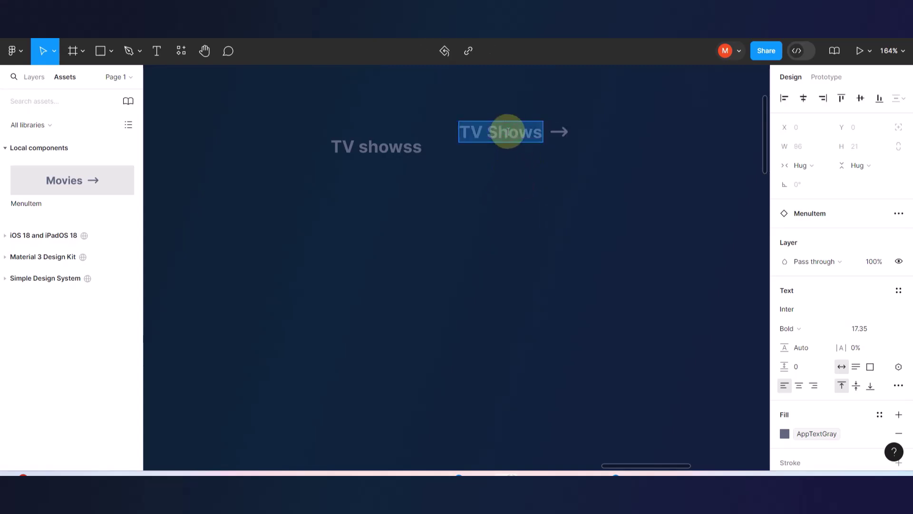
pyautogui.press('BackSpace')
pyautogui.write('Su')
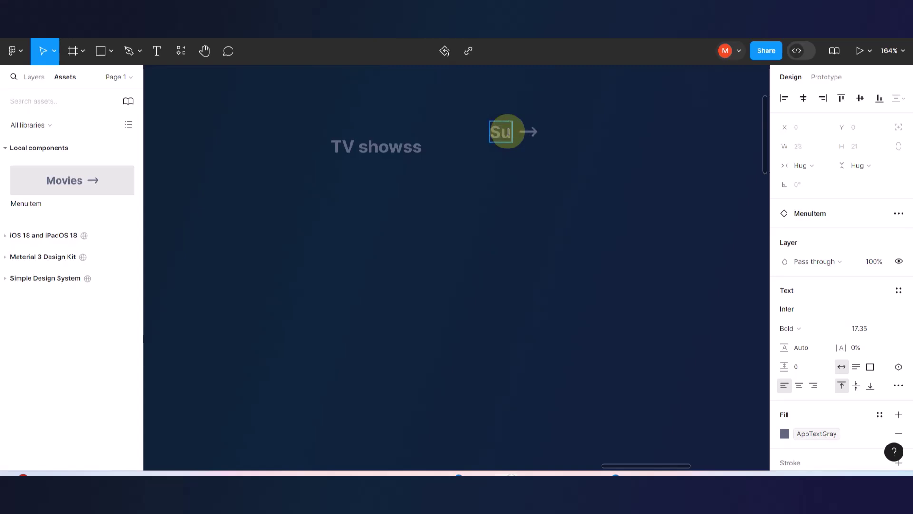
pyautogui.write('ggest me')
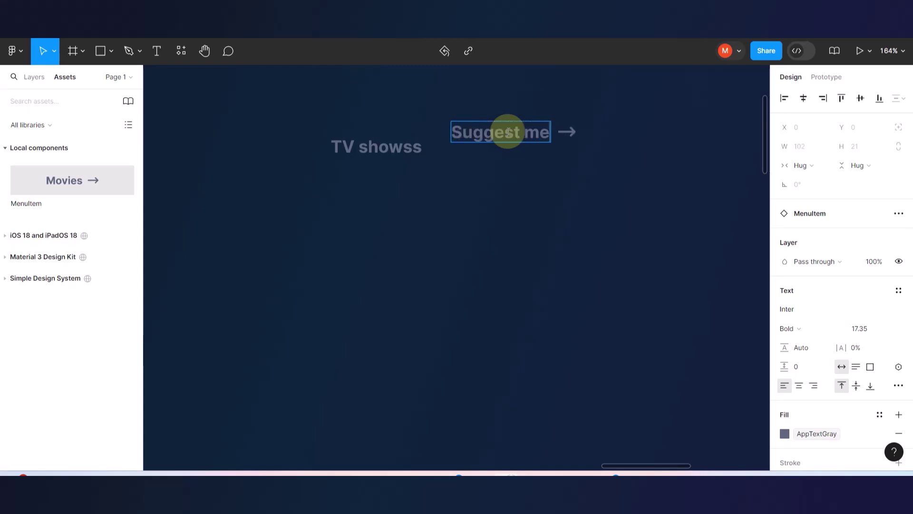
pyautogui.press('Escape')
# Change the label of the menu item without an arrow to "TV Shows".
pyautogui.click(382, 145)
pyautogui.doubleClick(382, 145)
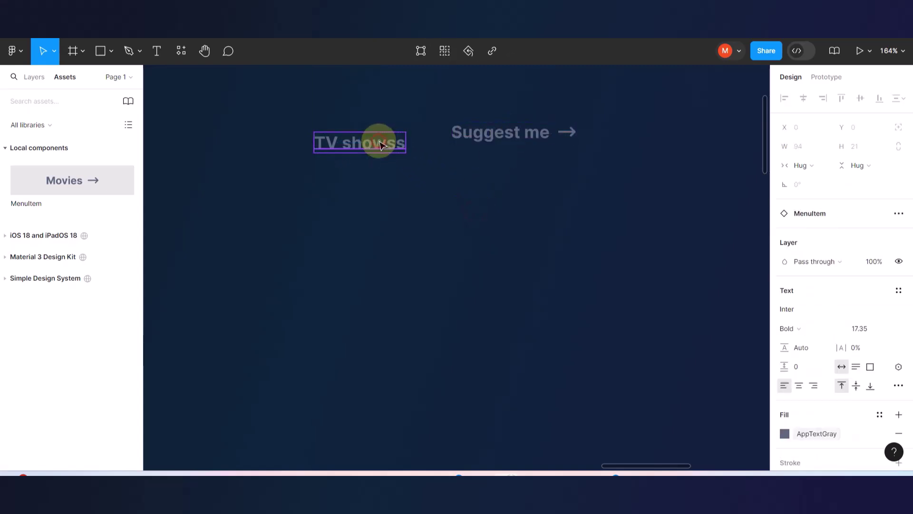
pyautogui.doubleClick(380, 145)
pyautogui.write('TV Shows')
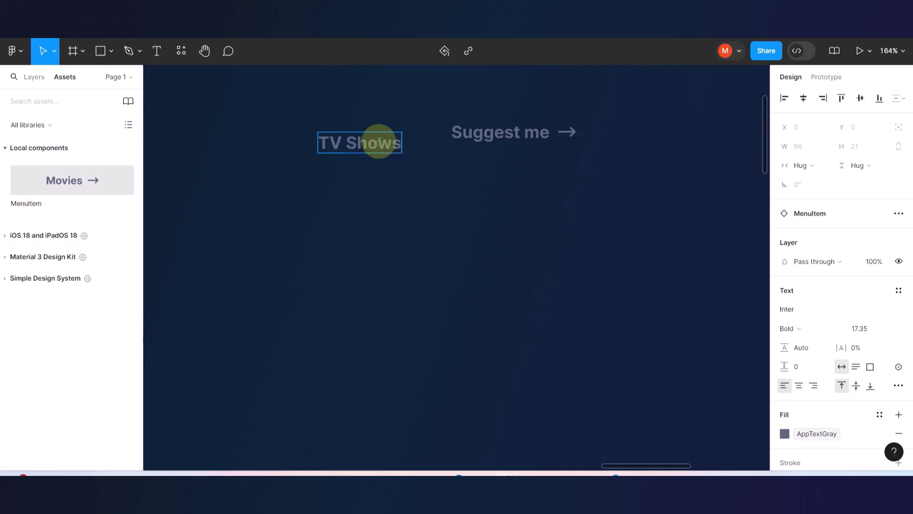
pyautogui.click(377, 194)
# Duplicate the TV Shows menu item to its left and label the copy "Movies".
pyautogui.click(368, 152)
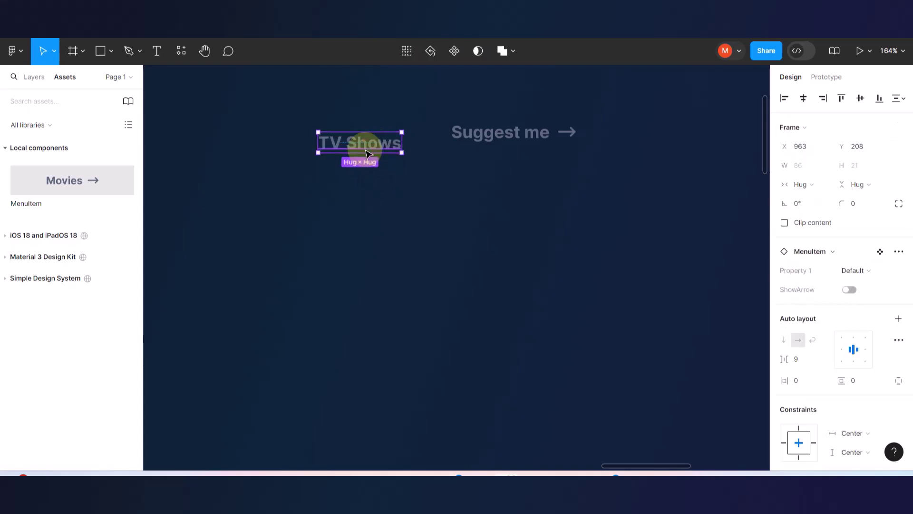
pyautogui.moveTo(367, 152); pyautogui.dragTo(263, 152)
pyautogui.doubleClick(263, 153)
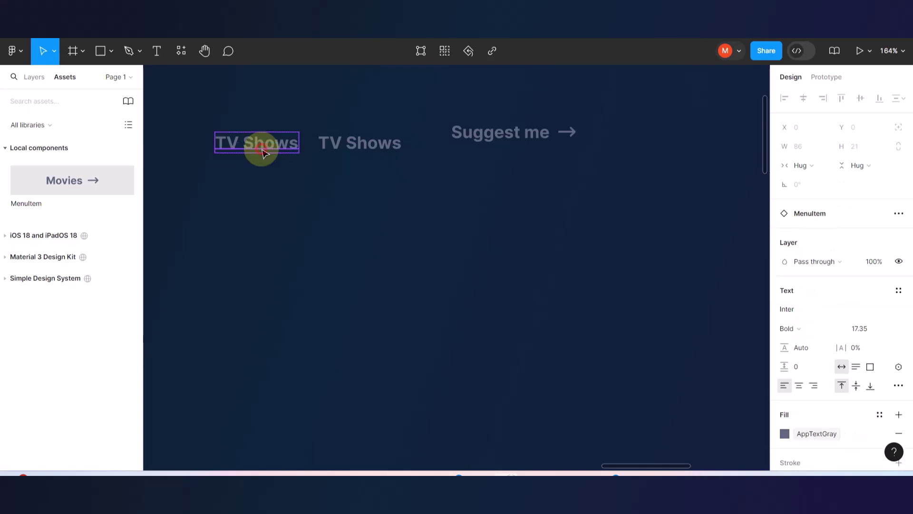
pyautogui.doubleClick(263, 153)
pyautogui.write('M')
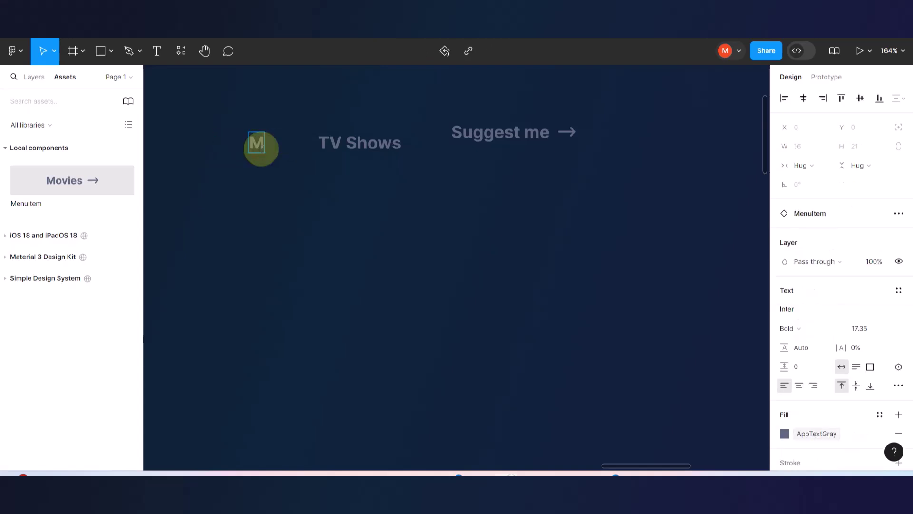
pyautogui.write('ovies')
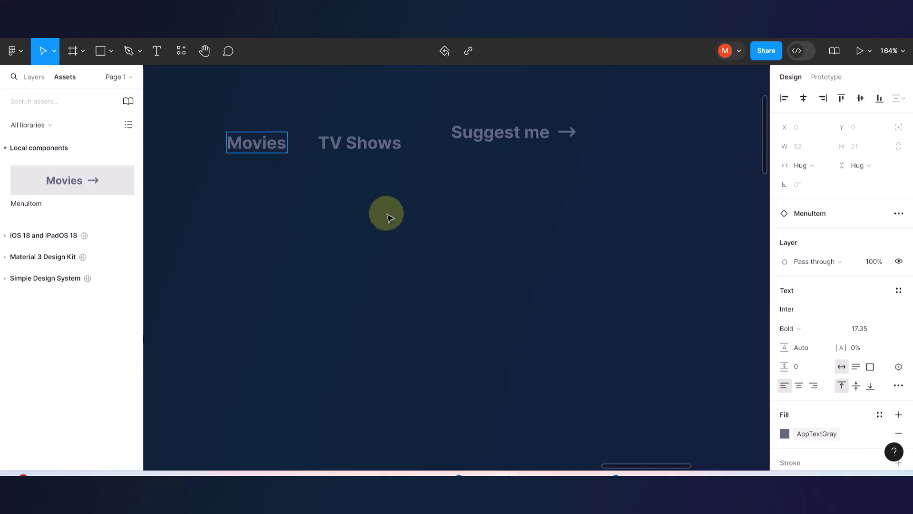
pyautogui.click(385, 213)
# Align the three menu items on their vertical centers and move them together up near the Home frame's upper edge.
pyautogui.scroll(-5, 385, 212)
pyautogui.moveTo(306, 171); pyautogui.dragTo(501, 232)
pyautogui.click(861, 104)
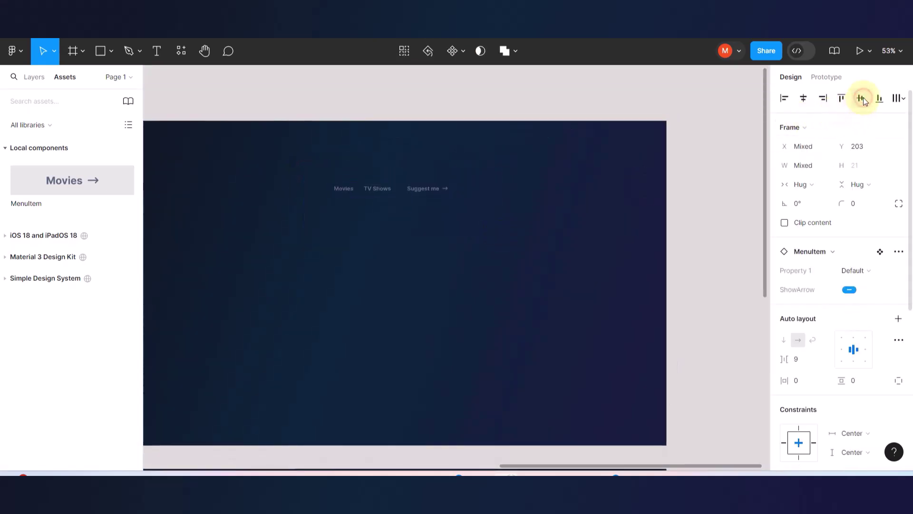
pyautogui.moveTo(427, 191); pyautogui.dragTo(525, 145)
pyautogui.click(509, 206)
# Move the Suggest me menu item closer to the TV Shows item.
pyautogui.scroll(5, 505, 130)
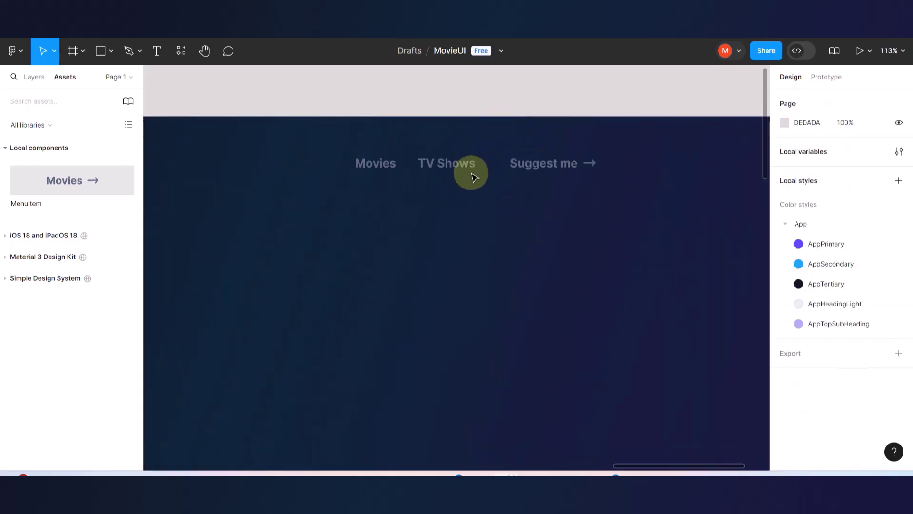
pyautogui.scroll(5, 557, 181)
pyautogui.moveTo(514, 152); pyautogui.dragTo(475, 157)
pyautogui.click(403, 217)
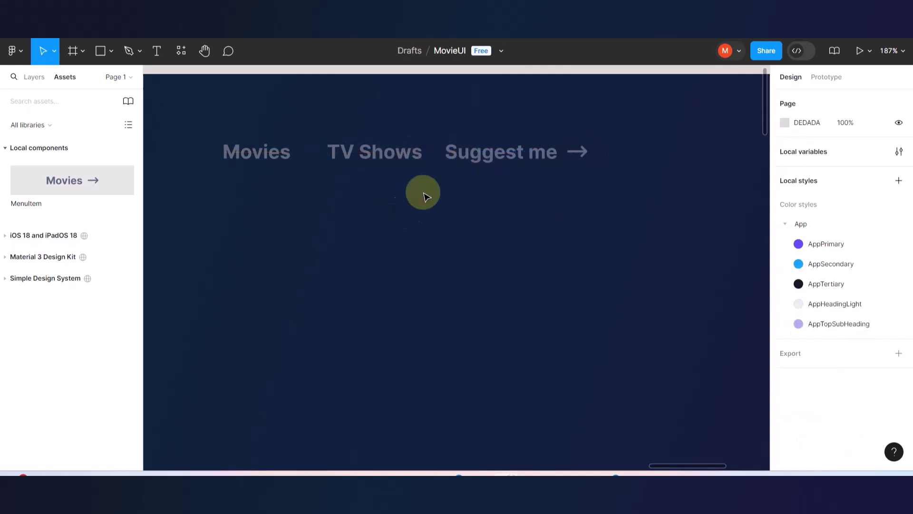
pyautogui.scroll(-5, 476, 214)
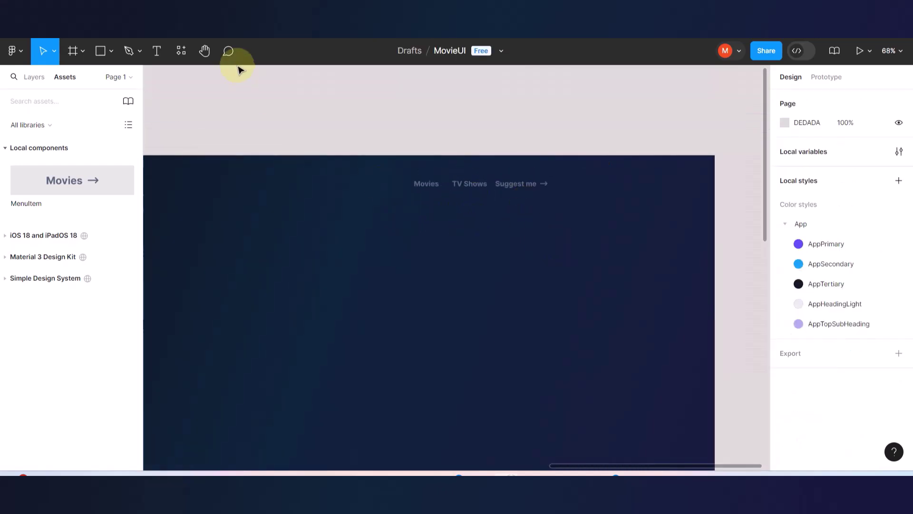
pyautogui.hotkey('ctrl', 'alt', 'Return')
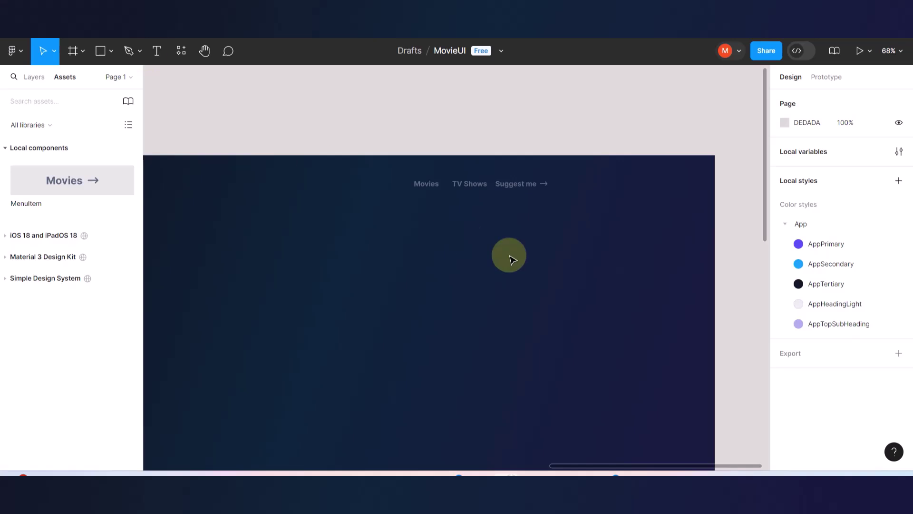
pyautogui.scroll(-3, 510, 255)
pyautogui.scroll(2, 471, 297)
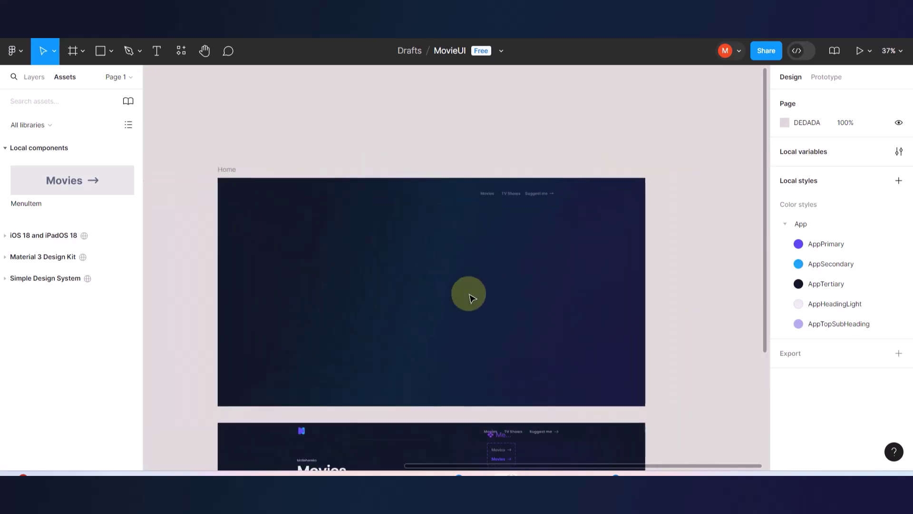
pyautogui.scroll(-2, 471, 298)
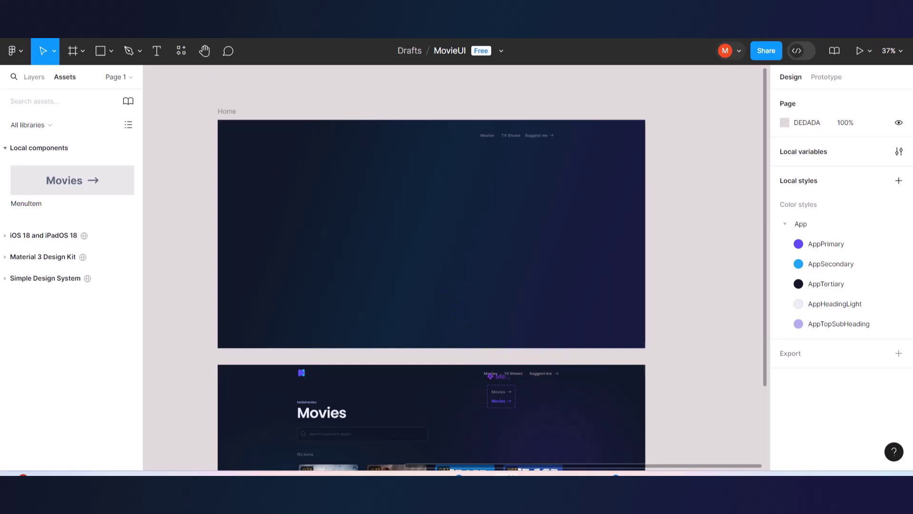
# Switch to the reference movie website and examine its Movies, TV Shows and Suggest me pages against the MovieUI design in Figma.
pyautogui.click(181, 38)
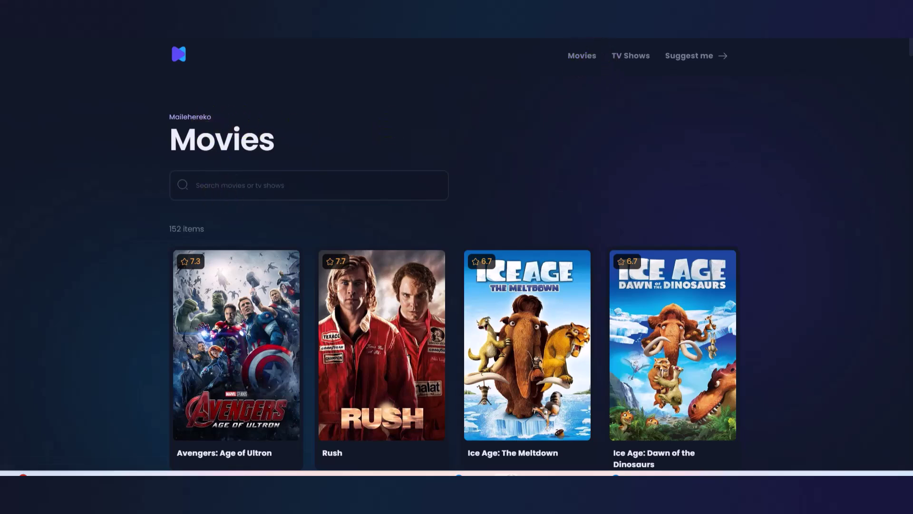
pyautogui.click(630, 57)
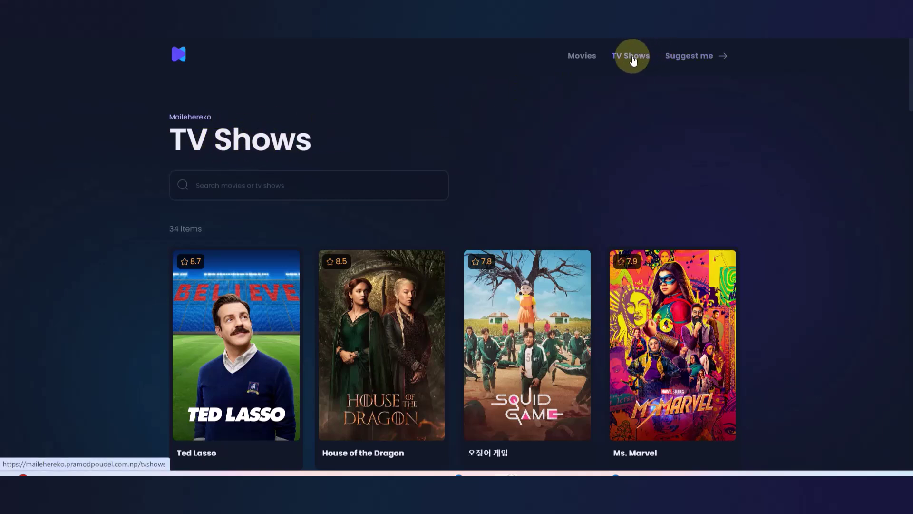
pyautogui.click(686, 61)
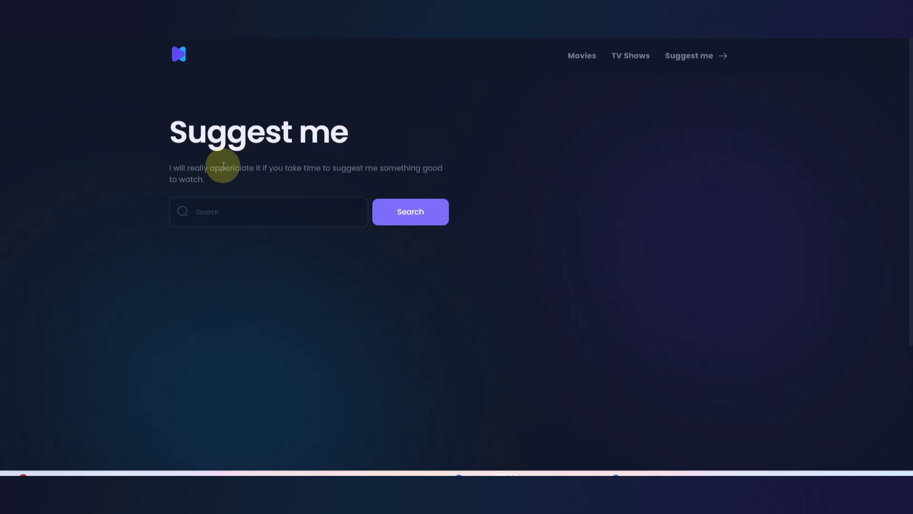
pyautogui.click(576, 57)
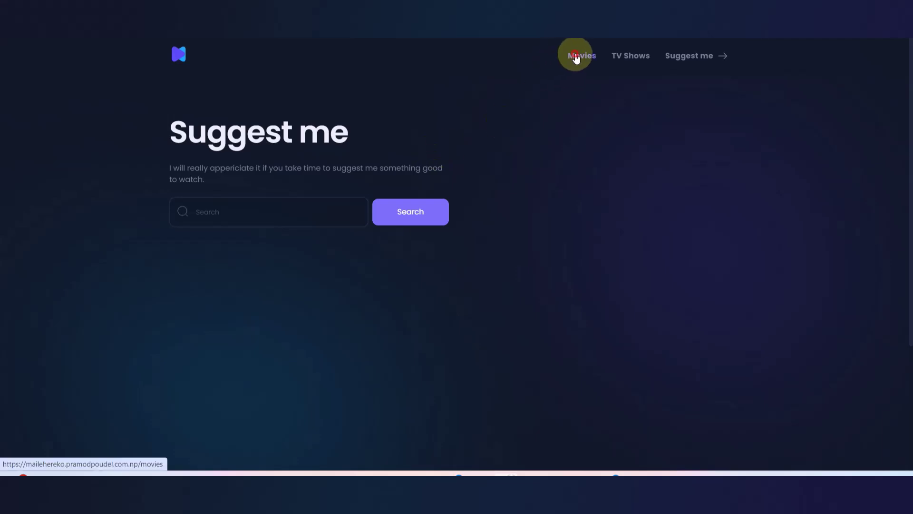
pyautogui.moveTo(315, 124); pyautogui.dragTo(168, 144)
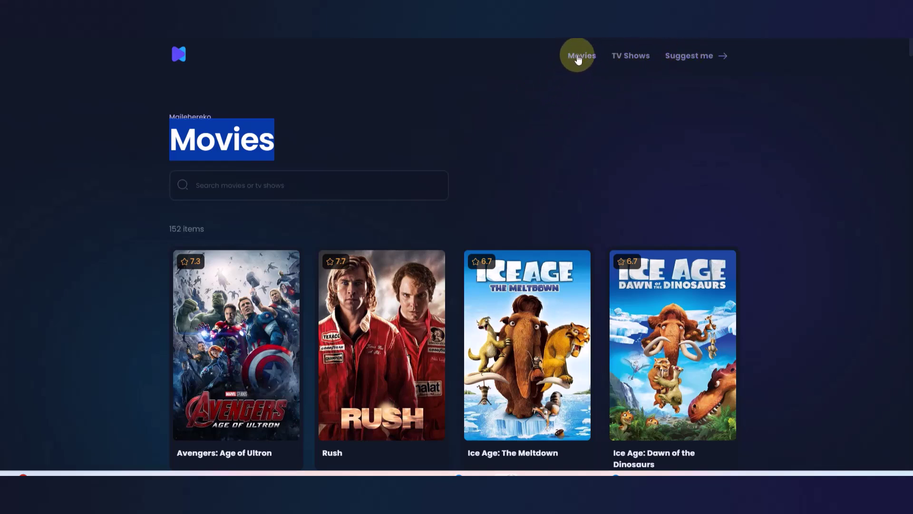
pyautogui.click(609, 63)
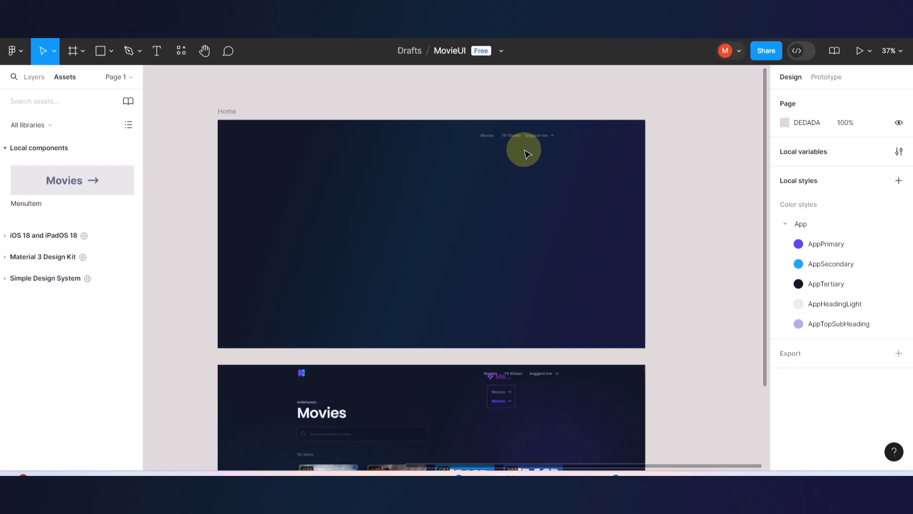
pyautogui.scroll(-3, 506, 250)
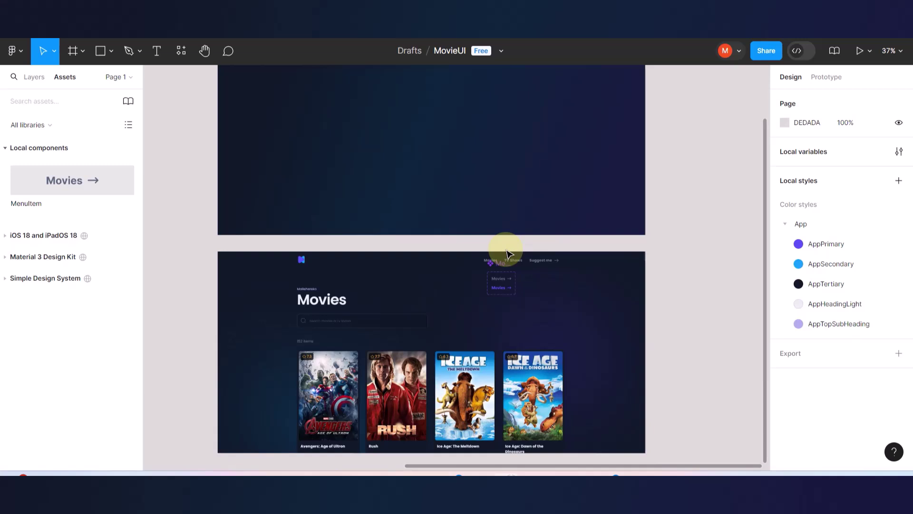
pyautogui.scroll(2, 507, 251)
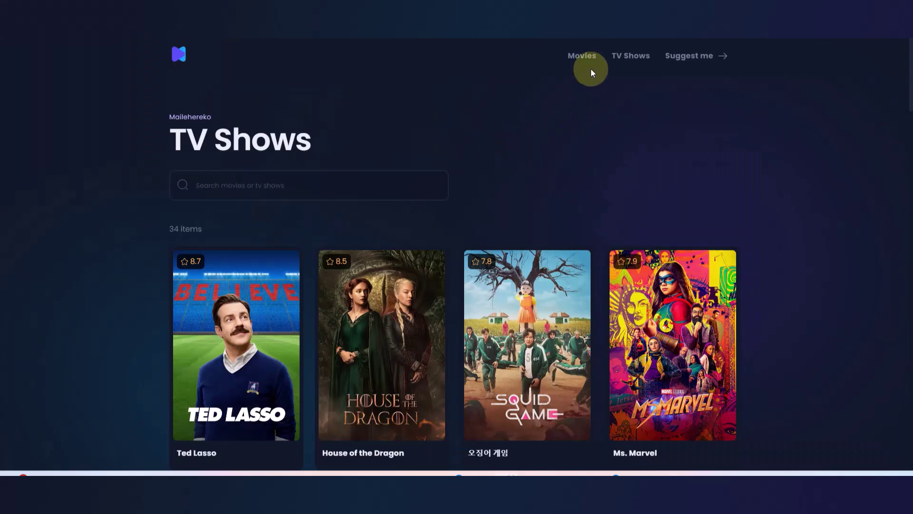
pyautogui.click(587, 57)
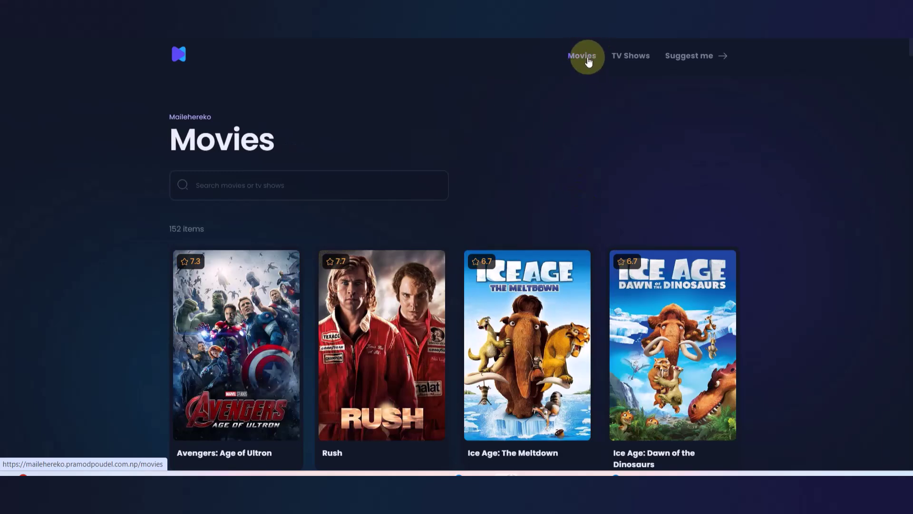
pyautogui.click(641, 57)
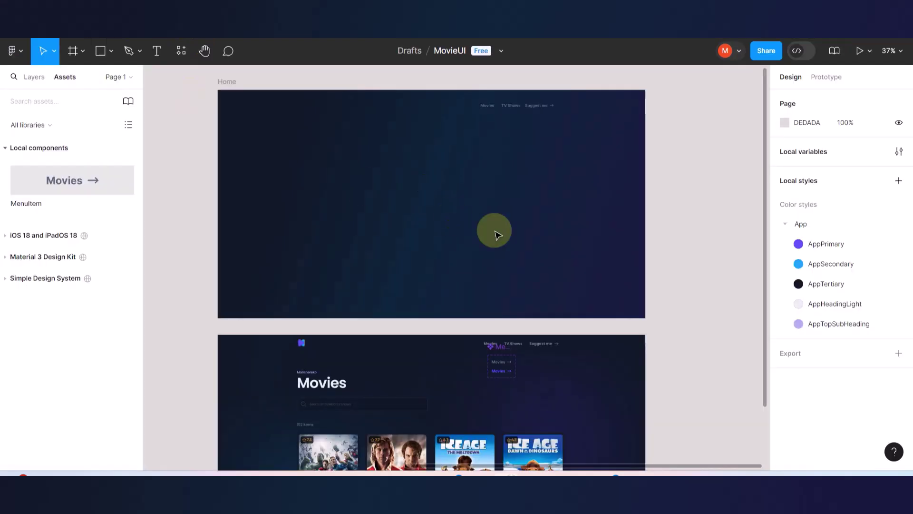
pyautogui.scroll(-5, 495, 235)
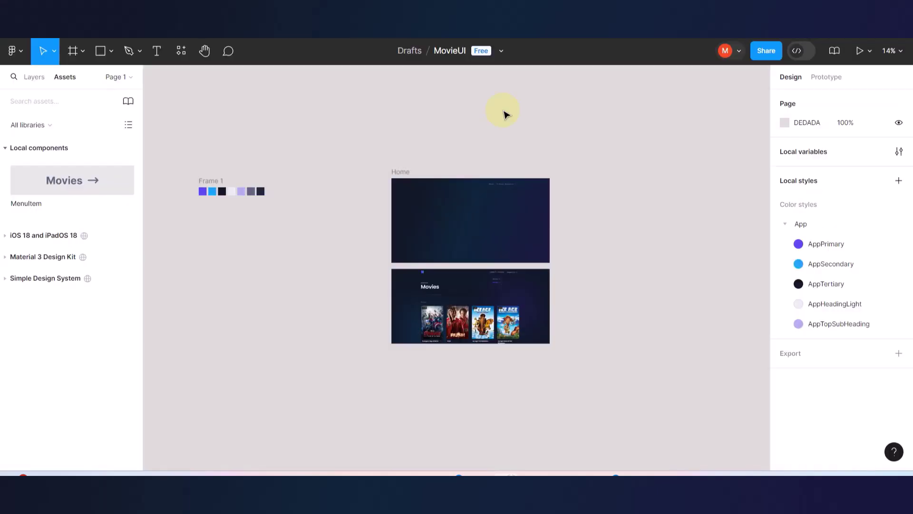
pyautogui.scroll(10, 514, 230)
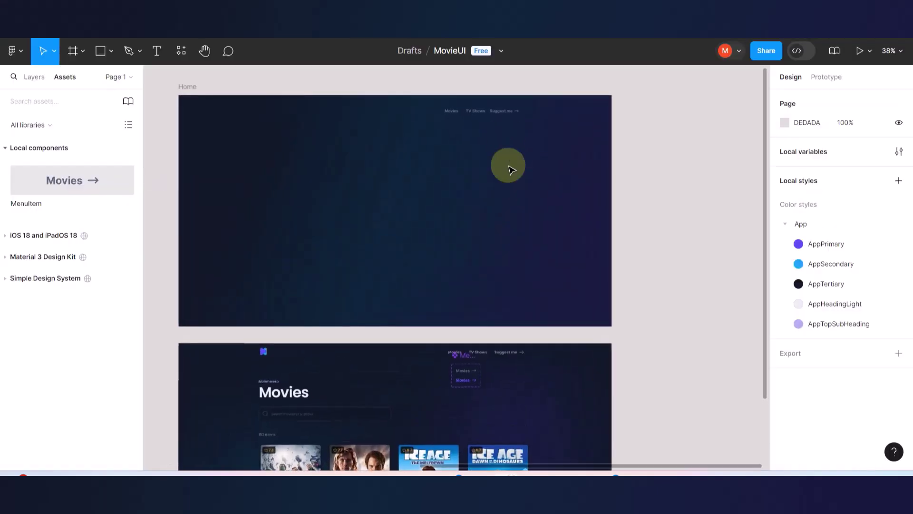
pyautogui.scroll(3, 540, 144)
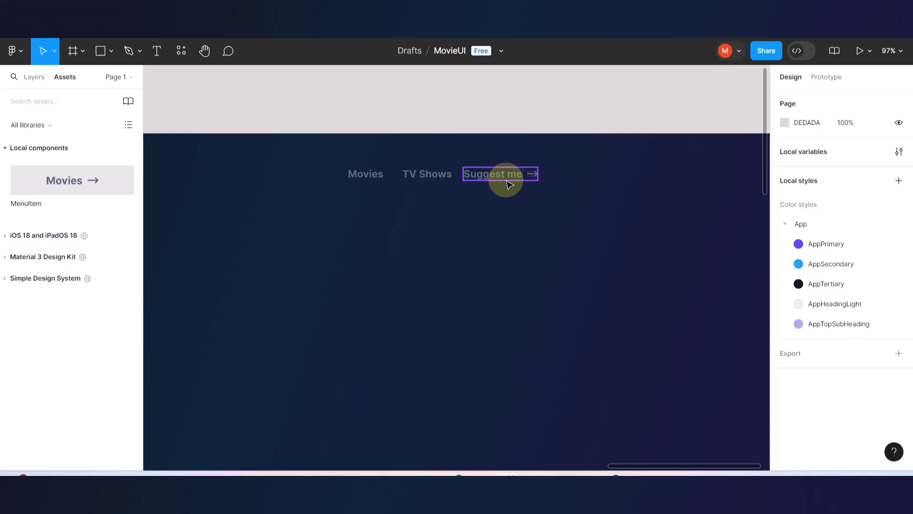
pyautogui.scroll(-4, 506, 181)
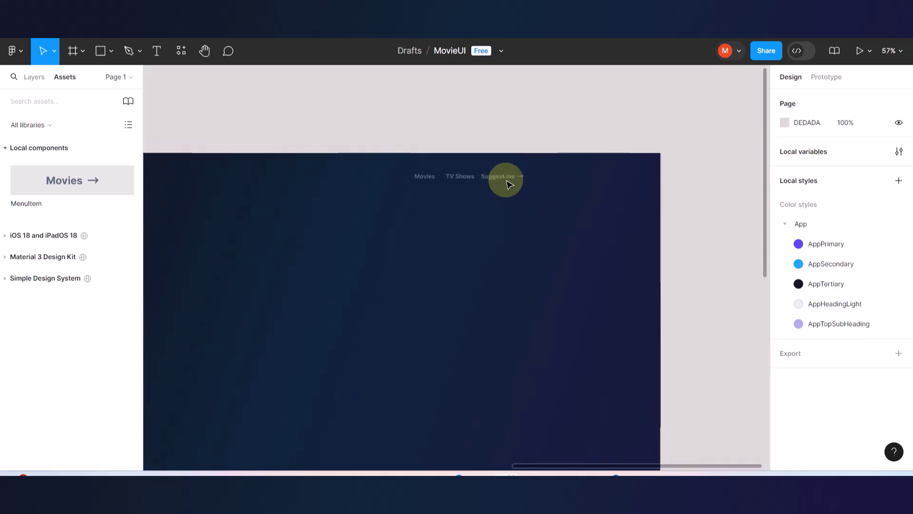
pyautogui.hscroll(-3, 477, 228)
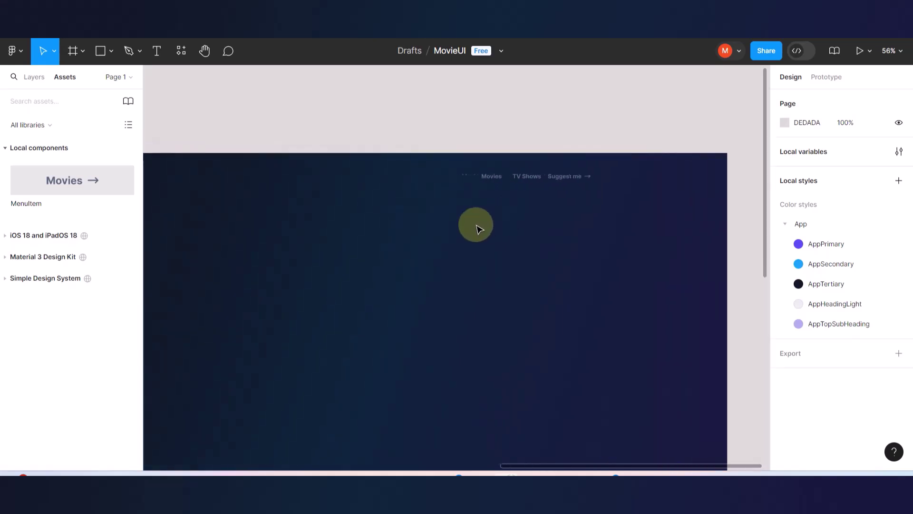
pyautogui.scroll(5, 522, 187)
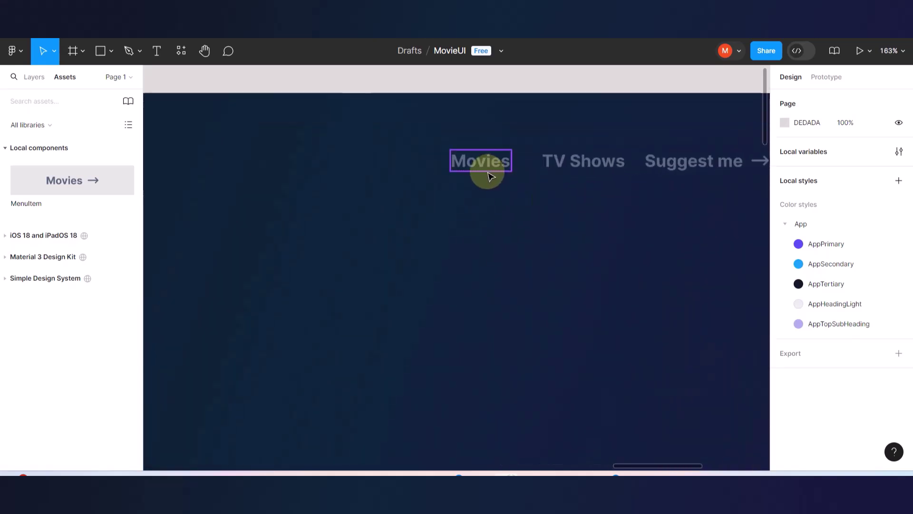
pyautogui.scroll(-5, 485, 173)
pyautogui.scroll(-3, 480, 276)
pyautogui.scroll(5, 508, 362)
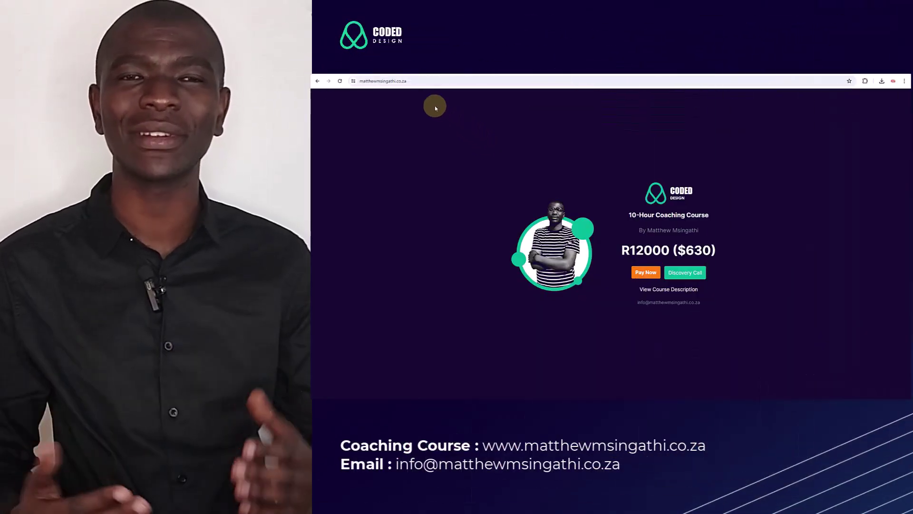
pyautogui.click(413, 81)
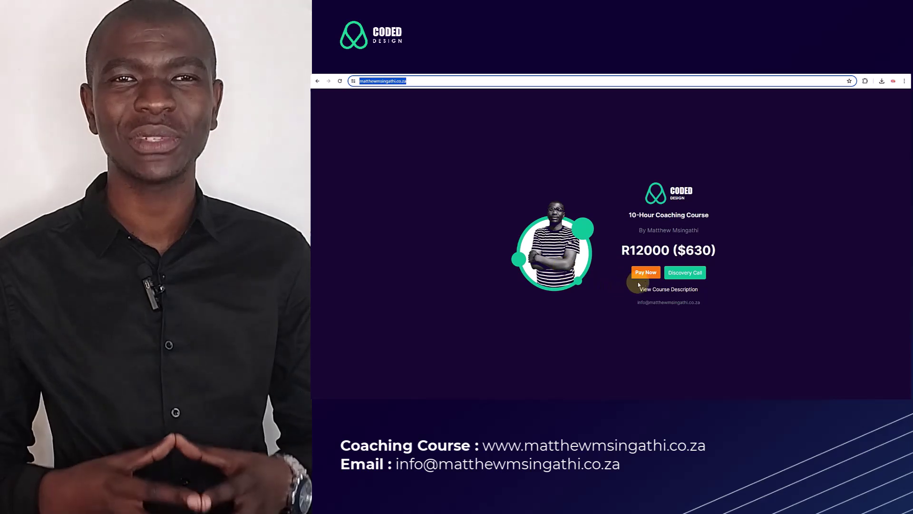
pyautogui.click(680, 275)
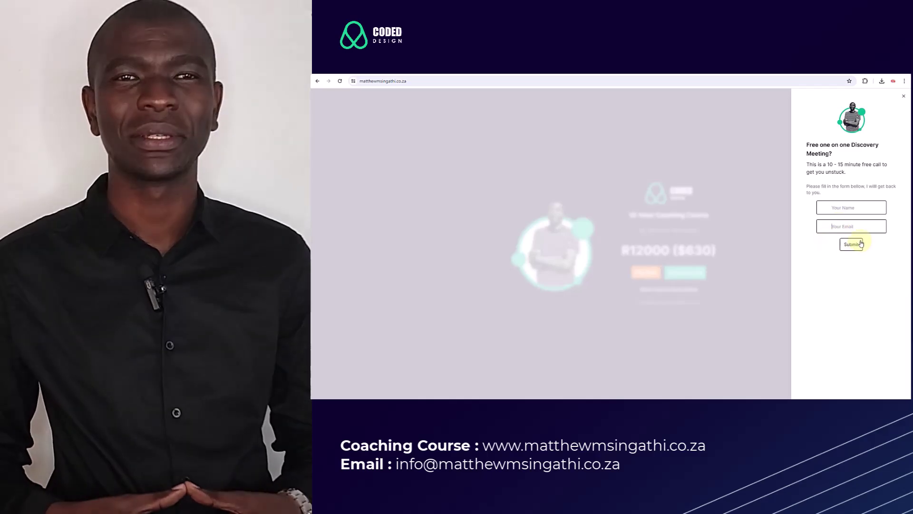
pyautogui.click(753, 247)
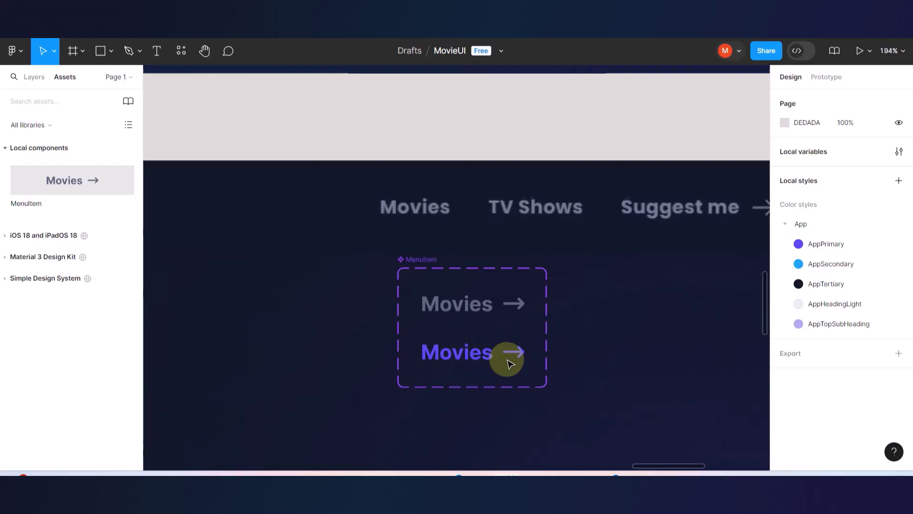
pyautogui.click(464, 285)
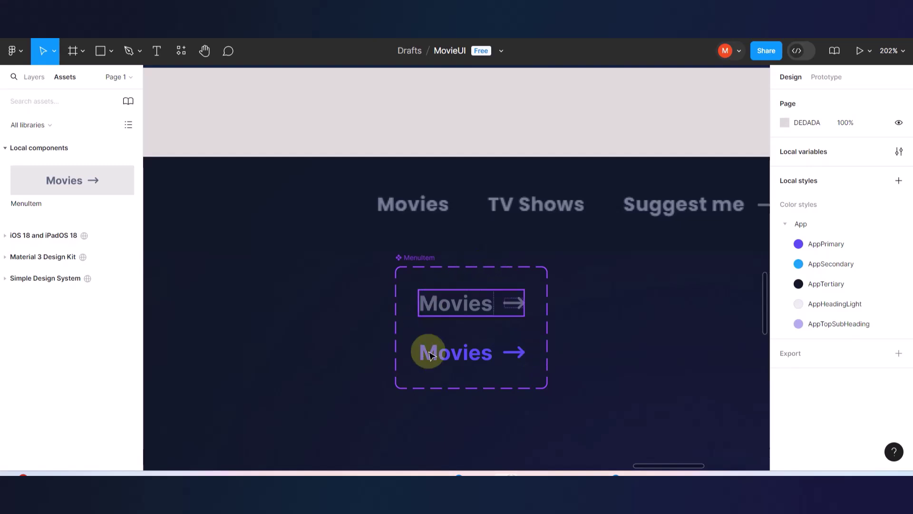
pyautogui.click(419, 259)
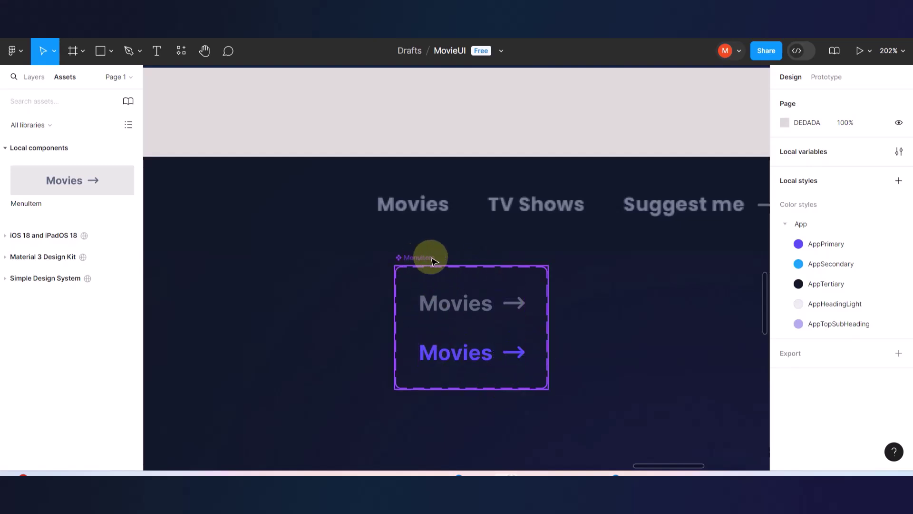
pyautogui.click(451, 315)
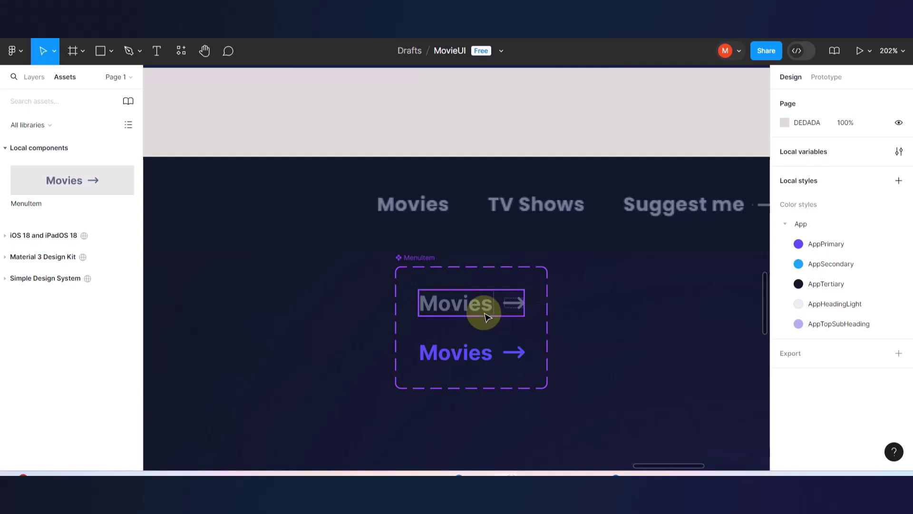
# Move the three menu items together from the Home frame to below the MenuItem component set on the Movies reference, at about Y 2692.
pyautogui.scroll(-10, 481, 306)
pyautogui.scroll(3, 488, 187)
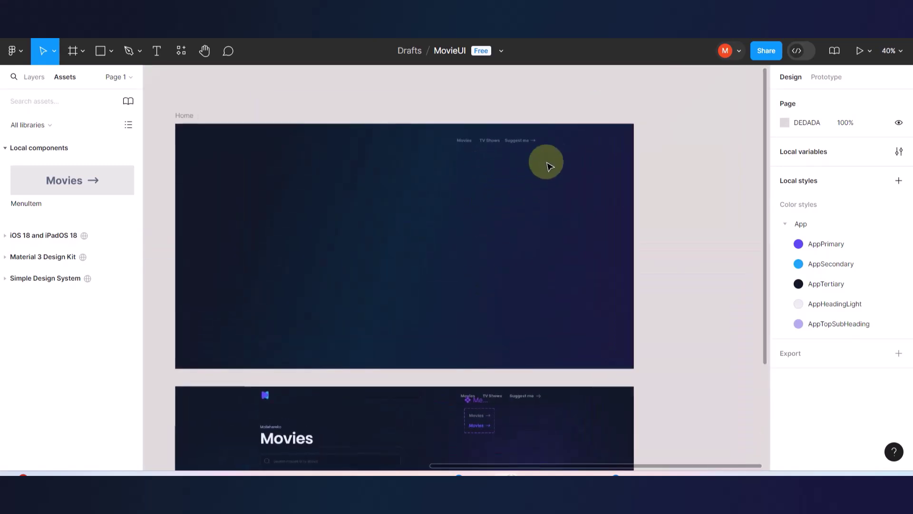
pyautogui.moveTo(558, 158); pyautogui.dragTo(465, 443)
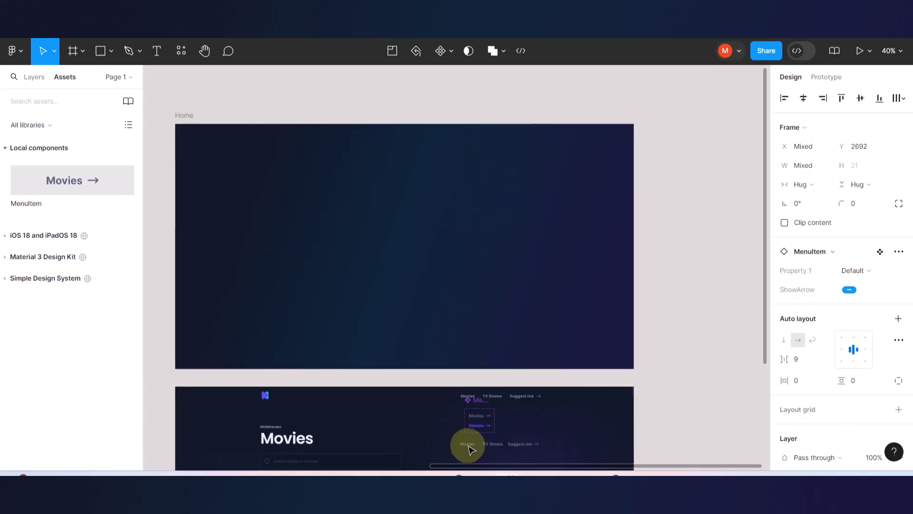
pyautogui.scroll(-3, 490, 380)
pyautogui.scroll(10, 498, 383)
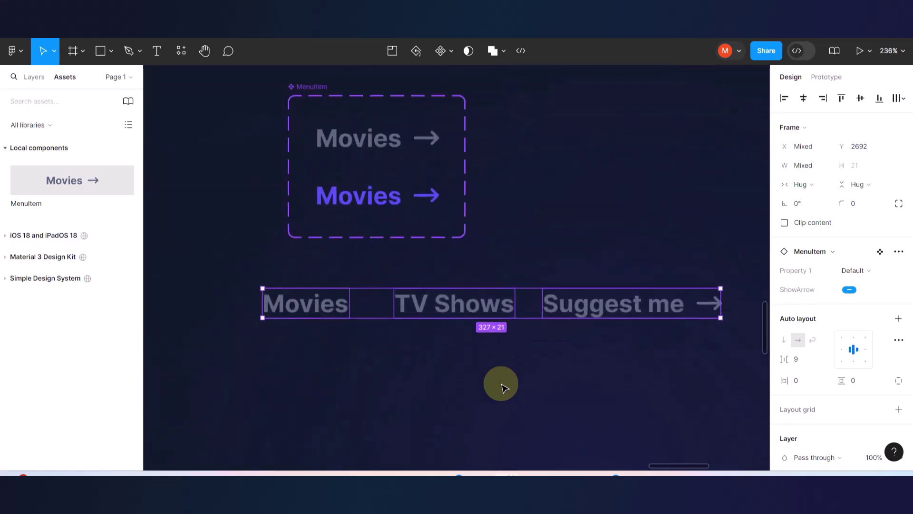
pyautogui.click(405, 349)
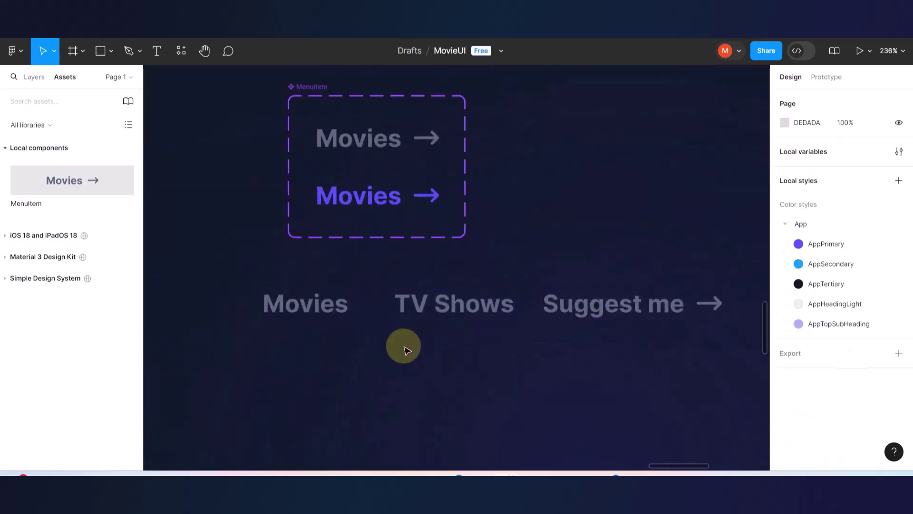
# Wrap the Movies, TV Shows and Suggest me items in one horizontal auto layout frame with 29 spacing between items.
pyautogui.click(341, 317)
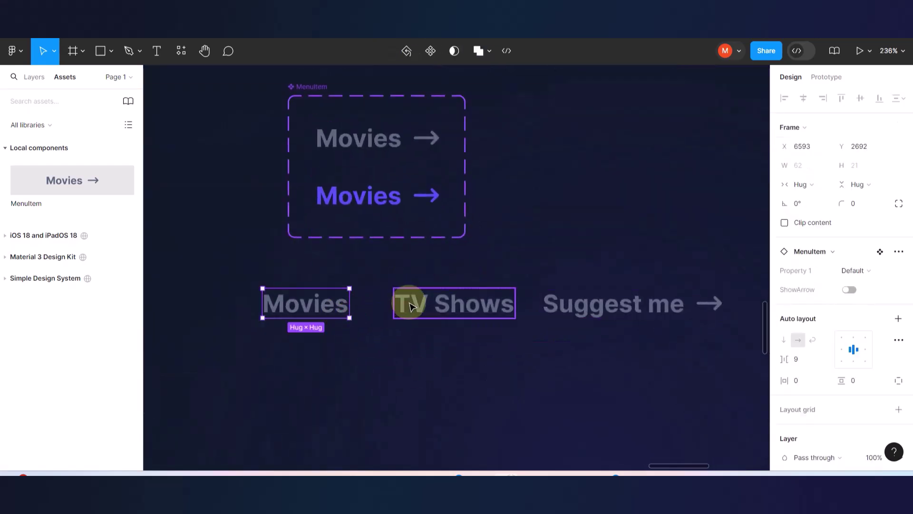
pyautogui.keyDown('shift'); pyautogui.click(414, 304); pyautogui.keyUp('shift')
pyautogui.keyDown('shift'); pyautogui.click(557, 307); pyautogui.keyUp('shift')
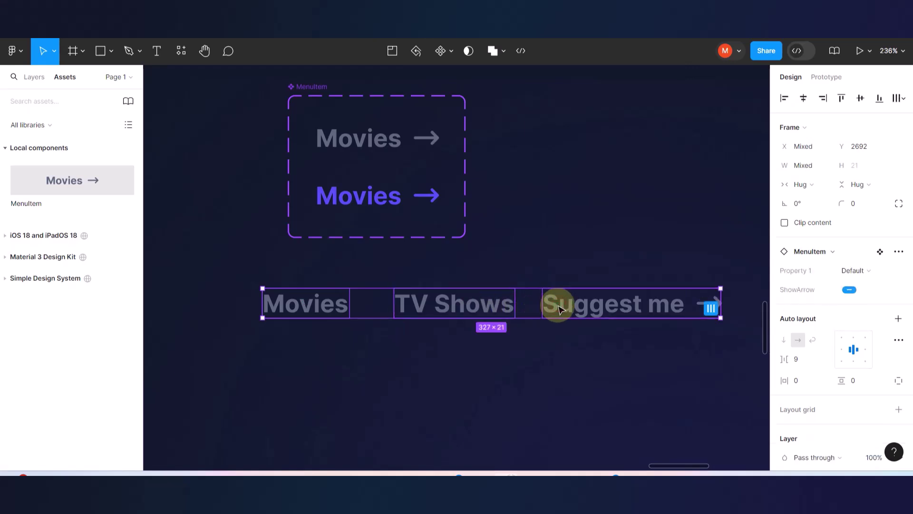
pyautogui.hotkey('shift', 'a')
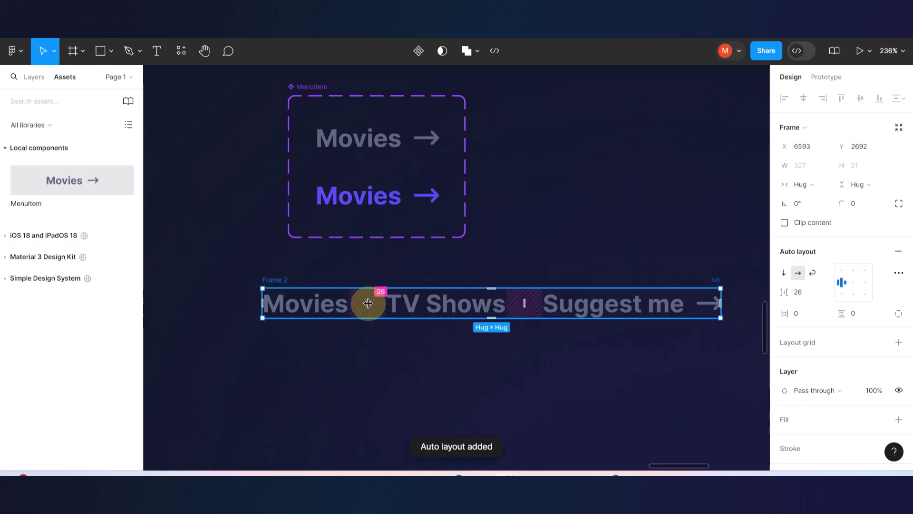
pyautogui.moveTo(369, 303); pyautogui.dragTo(369, 302)
# Move the MenuItem component set aside to the left and place the menu frame directly below the reference menu, at about X 6598, Y 2559.
pyautogui.scroll(-10, 369, 302)
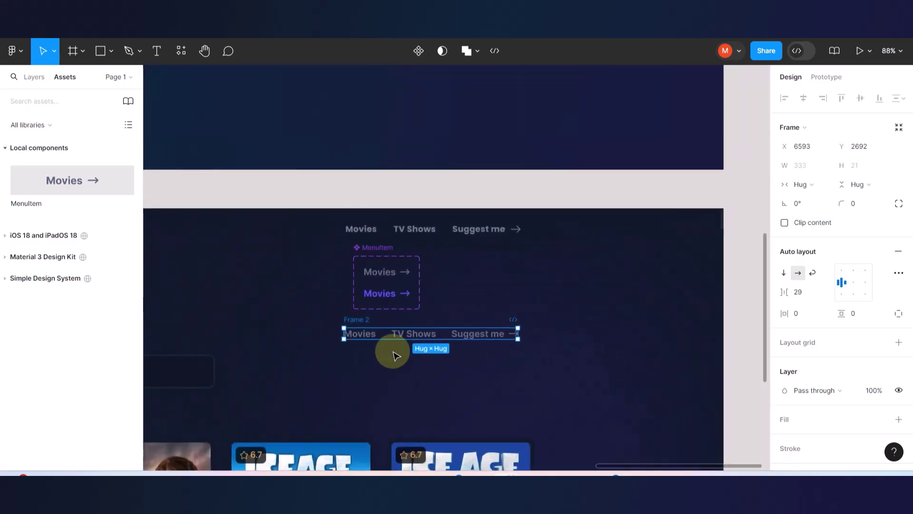
pyautogui.scroll(3, 405, 295)
pyautogui.click(379, 287)
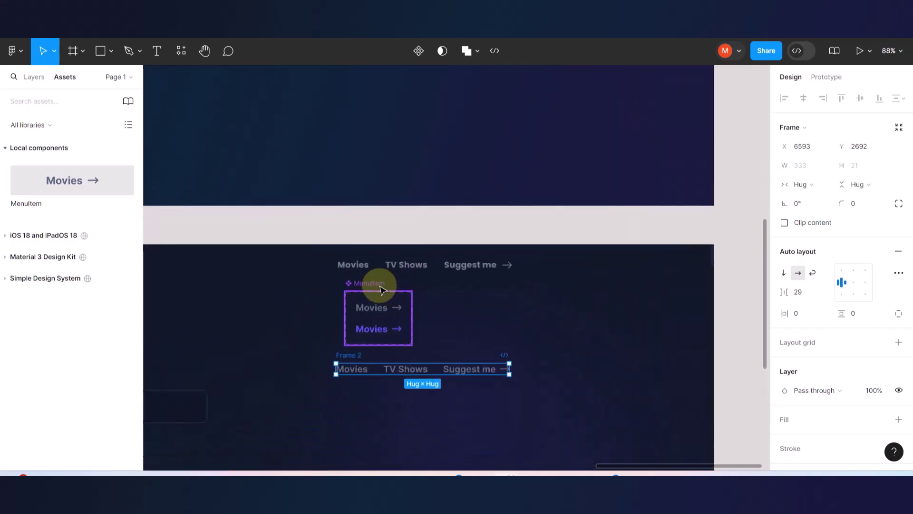
pyautogui.moveTo(376, 301); pyautogui.dragTo(281, 312)
pyautogui.moveTo(351, 357); pyautogui.dragTo(341, 320)
pyautogui.scroll(5, 350, 273)
pyautogui.scroll(-3, 341, 320)
pyautogui.scroll(2, 427, 360)
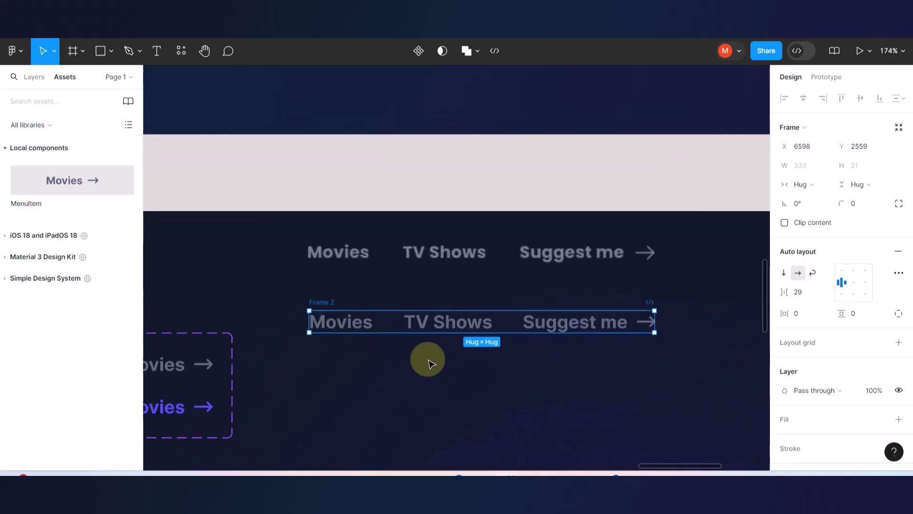
# Compare the menu frame with the reference menu and inspect its Movies, TV Shows and Suggest me items one by one.
pyautogui.scroll(-1, 427, 362)
pyautogui.hscroll(-2, 427, 361)
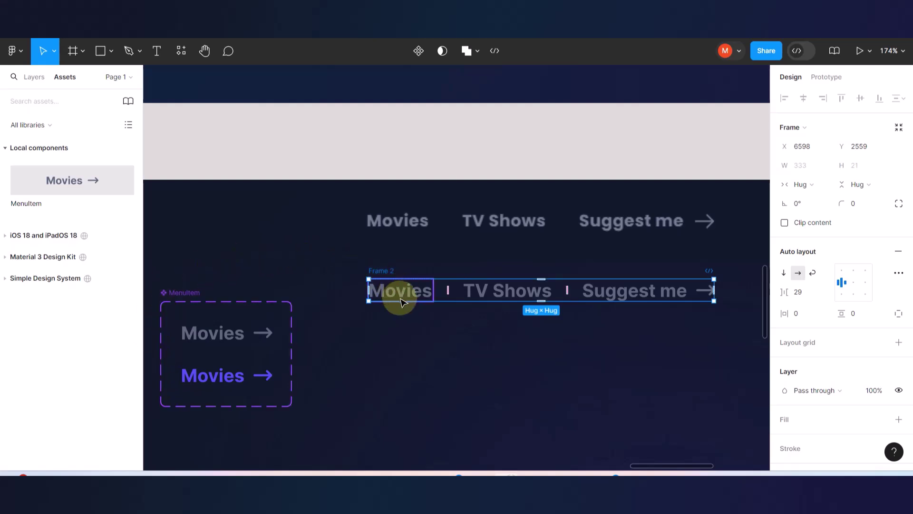
pyautogui.hscroll(3, 401, 302)
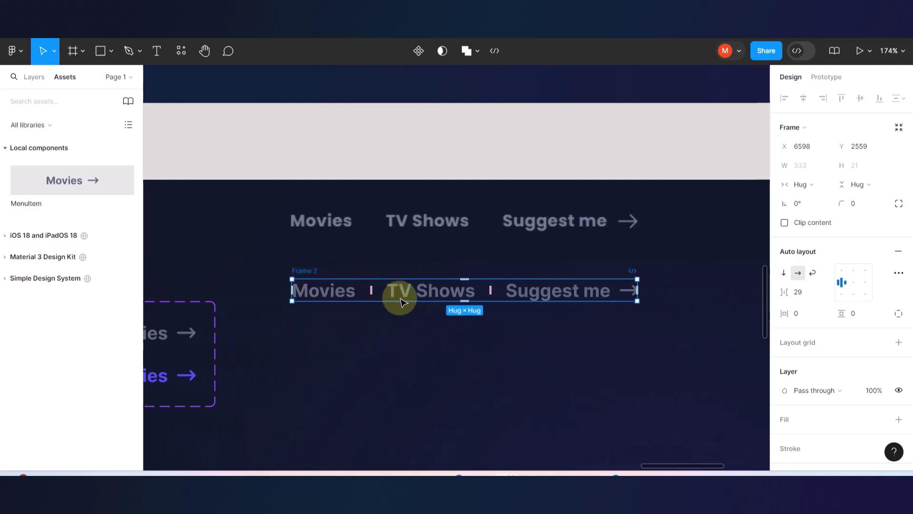
pyautogui.click(409, 350)
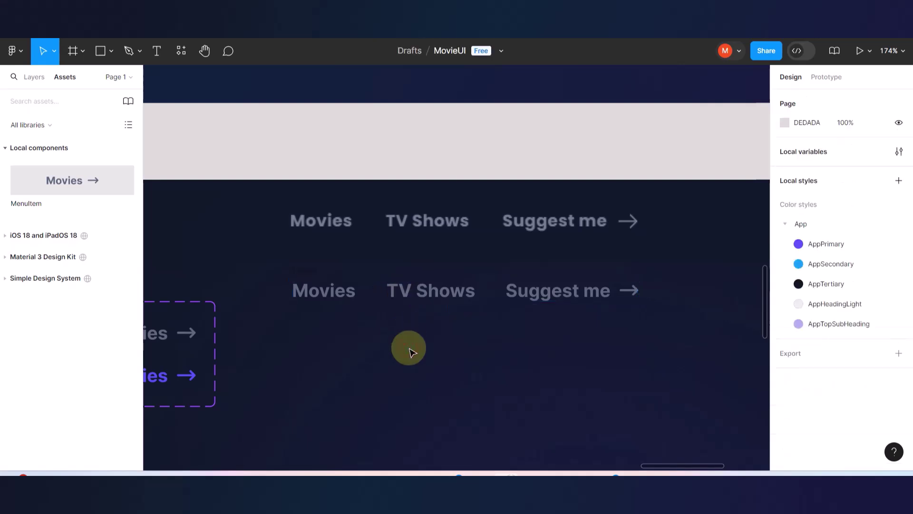
pyautogui.click(328, 298)
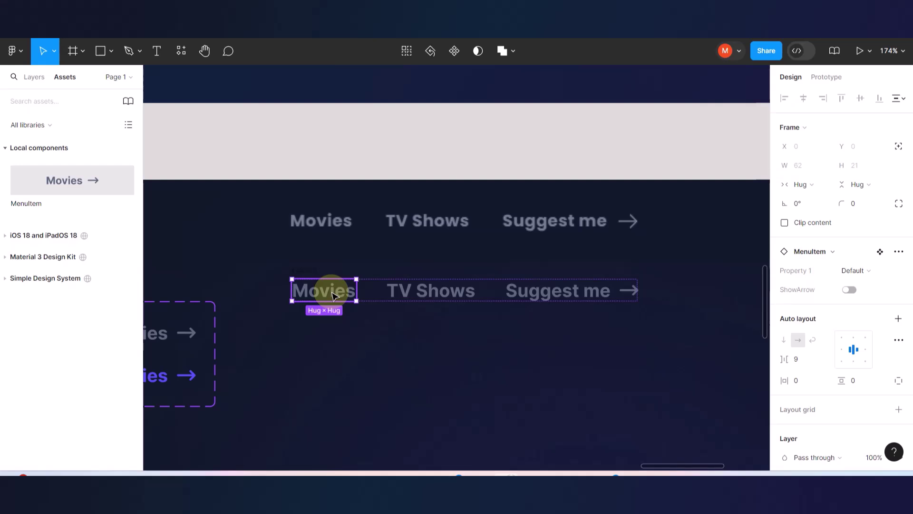
pyautogui.click(421, 291)
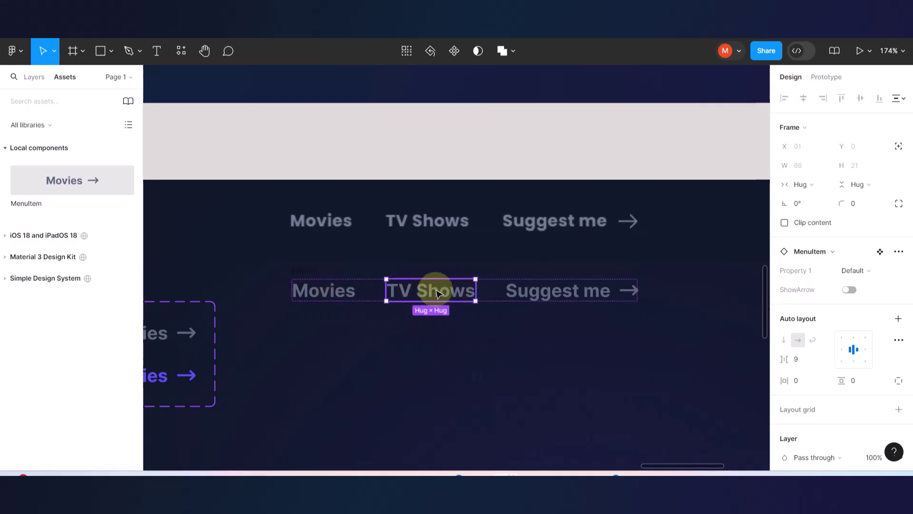
pyautogui.click(528, 295)
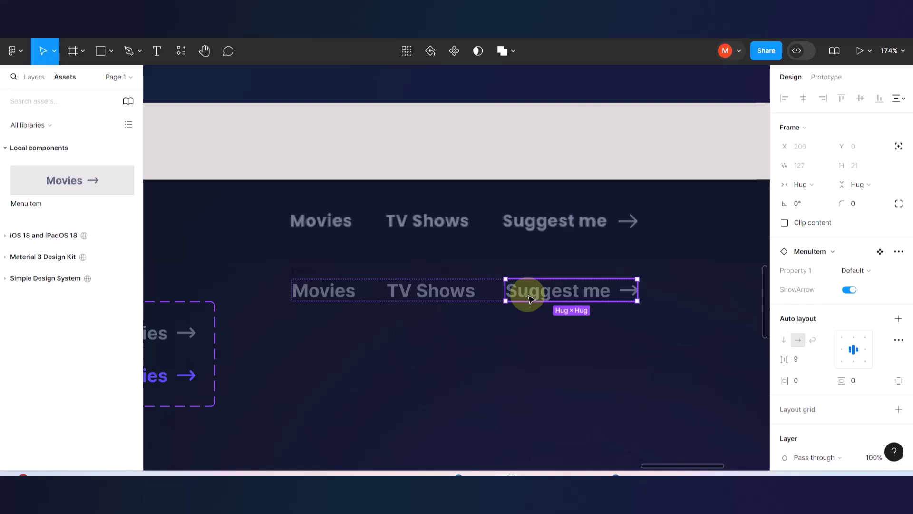
pyautogui.hscroll(-3, 401, 281)
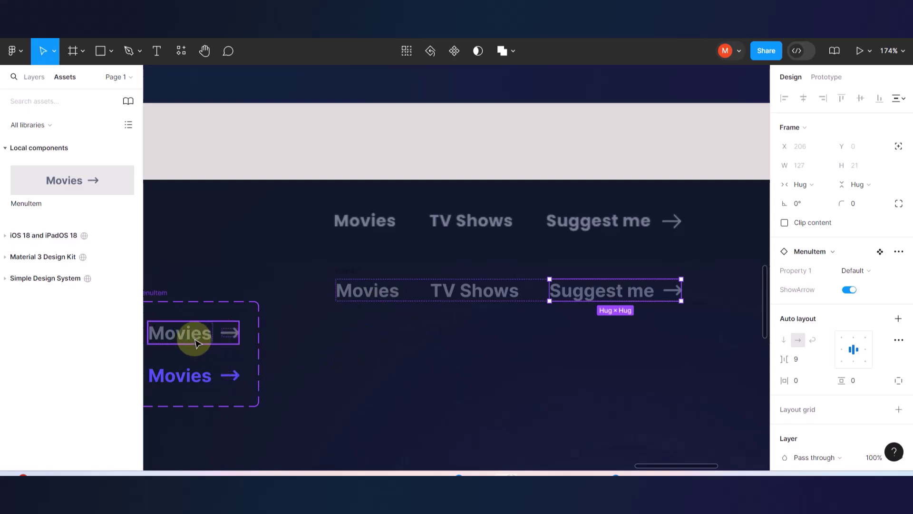
# Turn the auto layout frame holding the three menu items into a component.
pyautogui.click(354, 275)
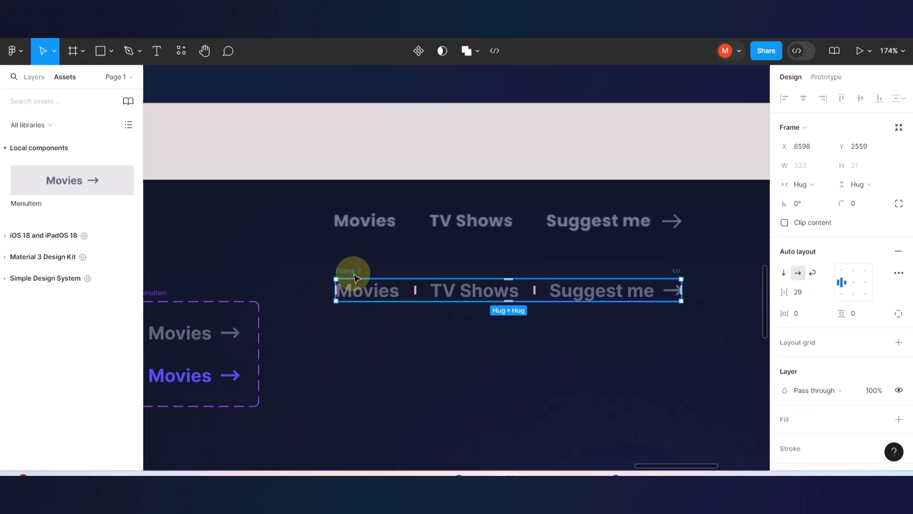
pyautogui.click(418, 51)
pyautogui.click(404, 290)
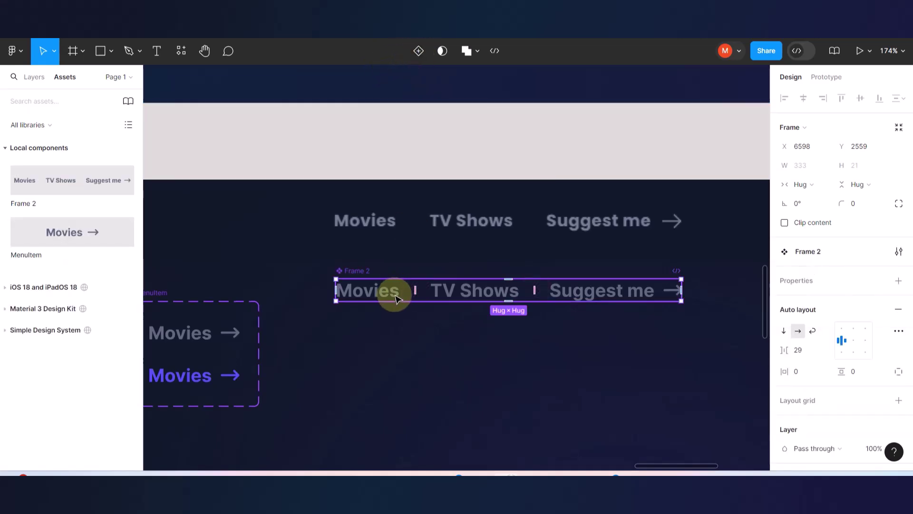
# Add three variants to the new menu component so that its set holds four rows.
pyautogui.scroll(-3, 396, 299)
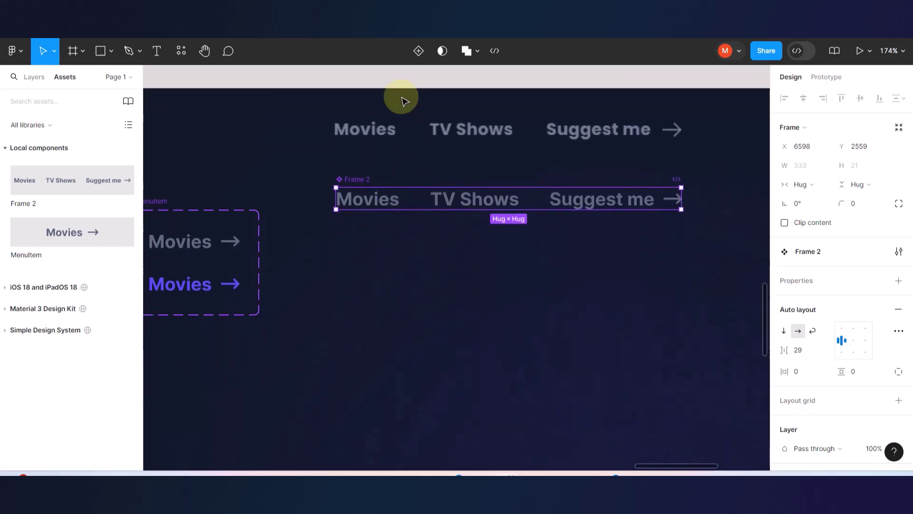
pyautogui.click(418, 51)
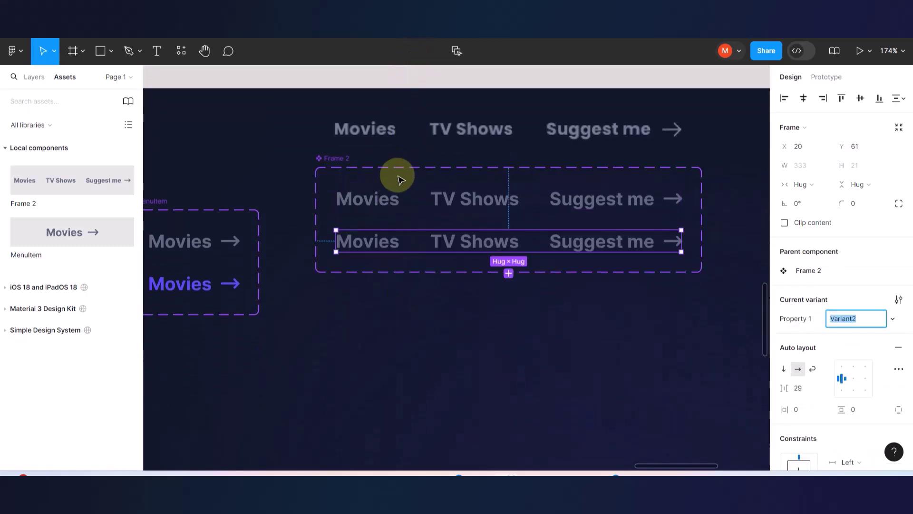
pyautogui.click(340, 158)
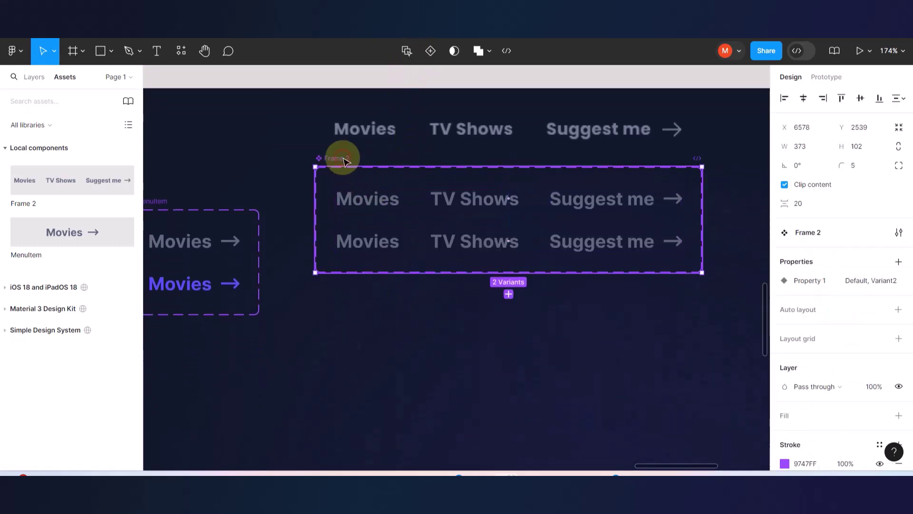
pyautogui.click(428, 50)
pyautogui.click(339, 157)
pyautogui.click(431, 51)
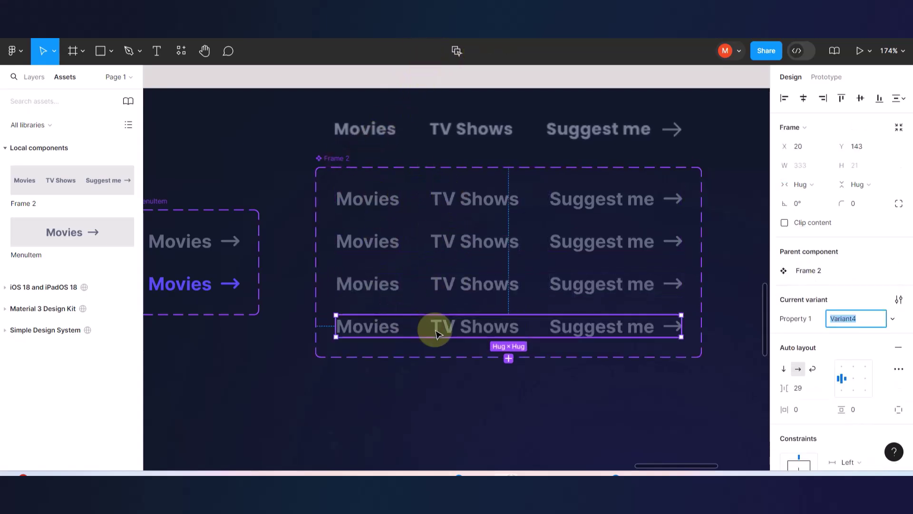
pyautogui.click(440, 431)
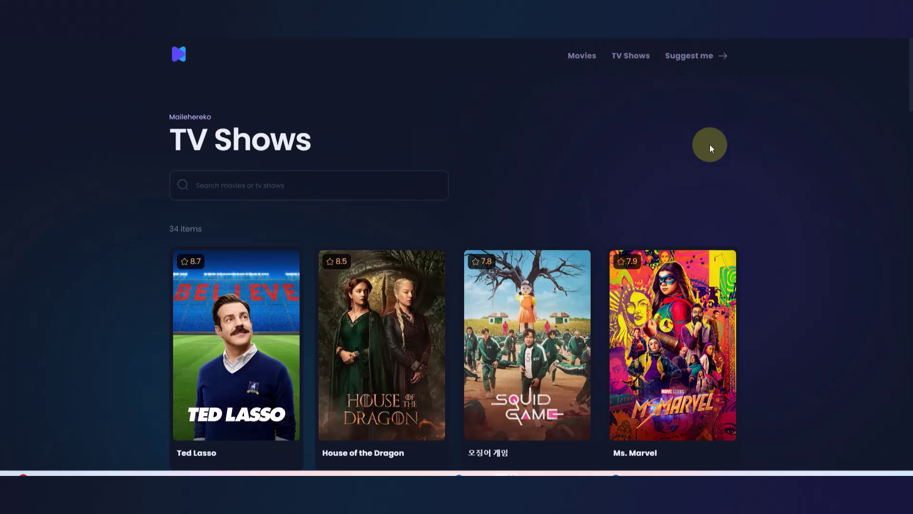
# Recolour the Movies item in the second row of the menu component set with the AppPrimary style.
pyautogui.click(579, 65)
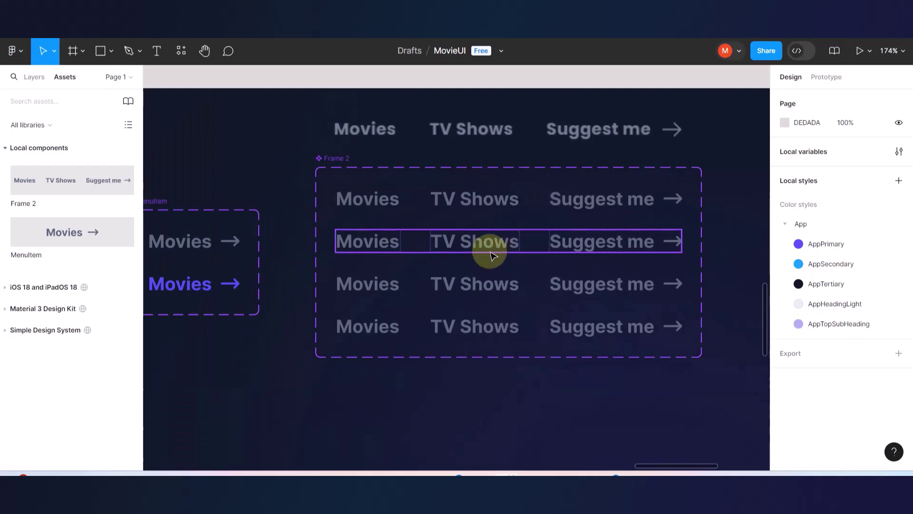
pyautogui.click(387, 241)
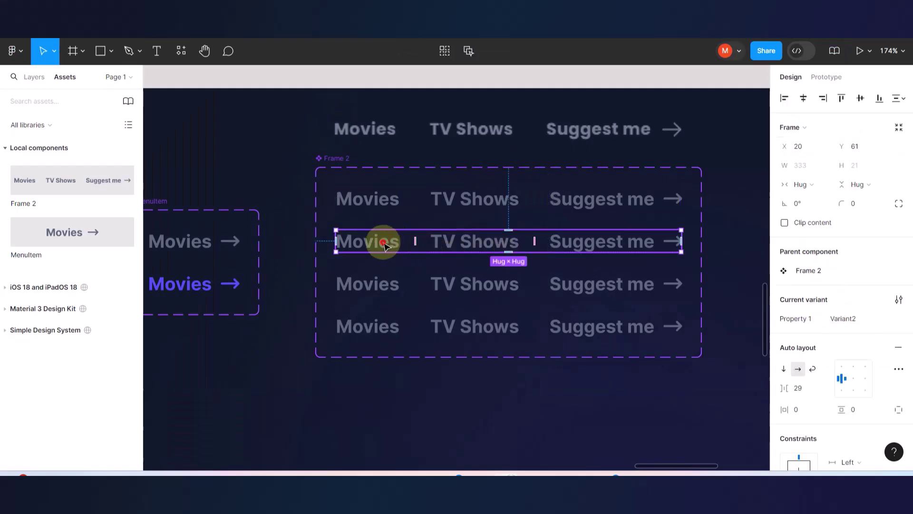
pyautogui.doubleClick(383, 243)
pyautogui.scroll(-5, 798, 349)
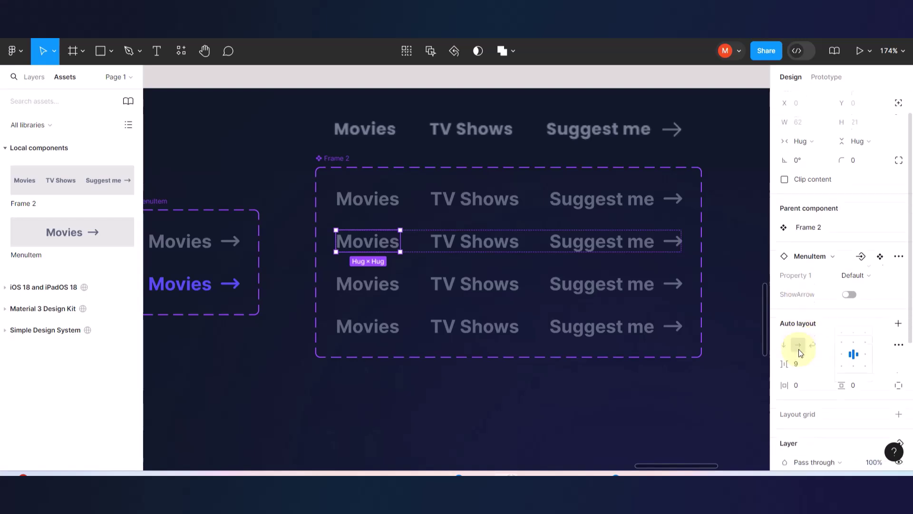
pyautogui.click(816, 367)
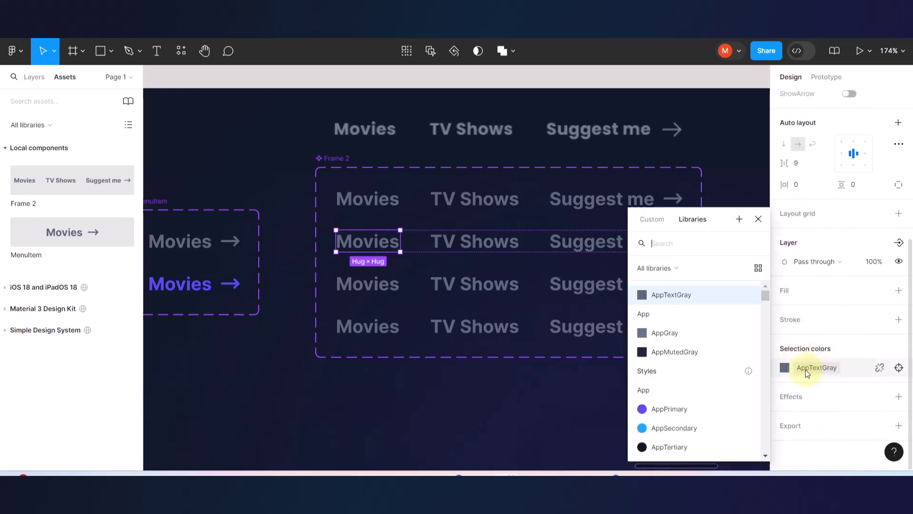
pyautogui.click(640, 412)
pyautogui.click(477, 410)
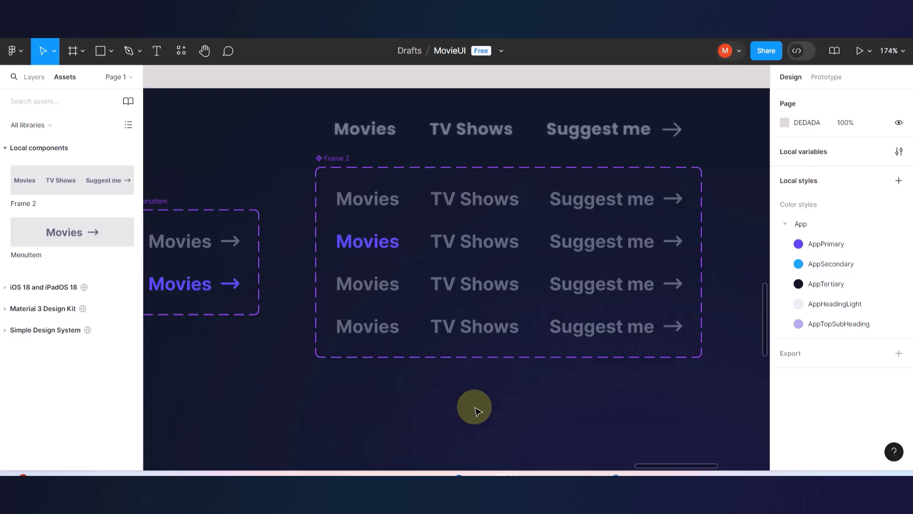
# Apply the AppPrimary colour style to the TV Shows item in the third variant row.
pyautogui.doubleClick(454, 290)
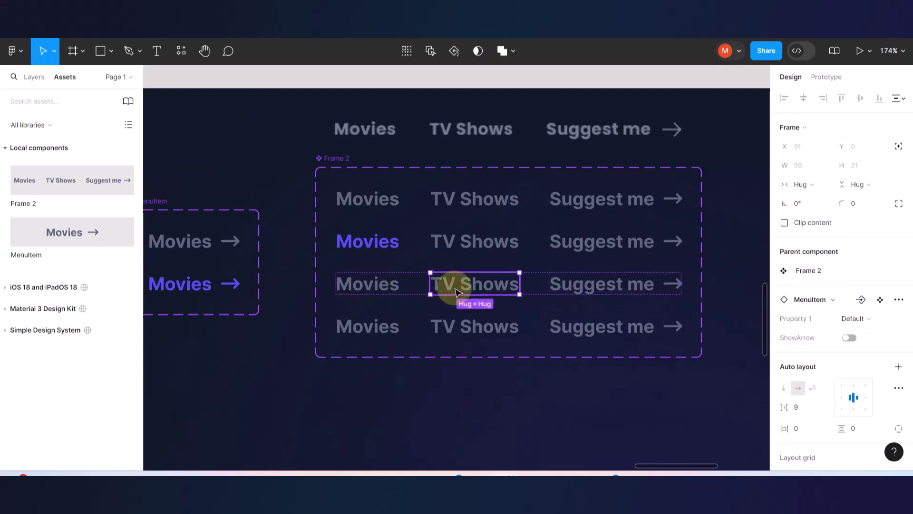
pyautogui.scroll(-5, 834, 338)
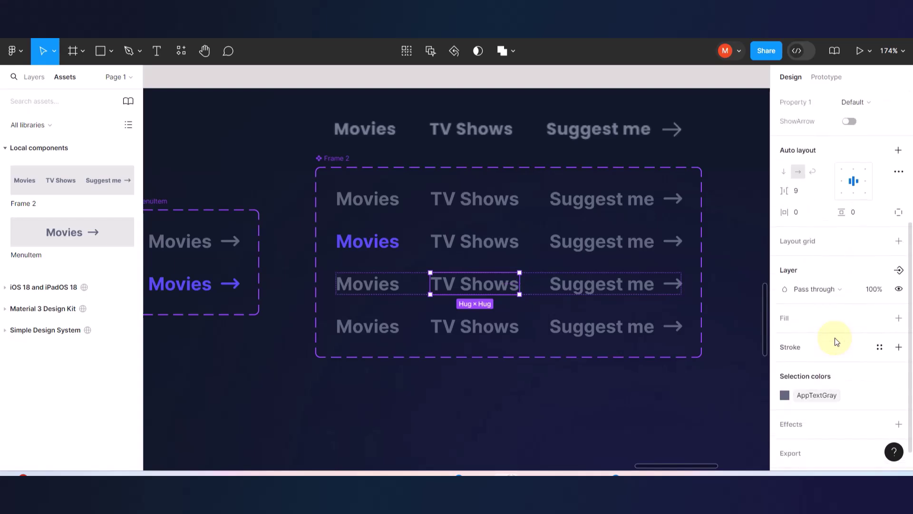
pyautogui.click(784, 367)
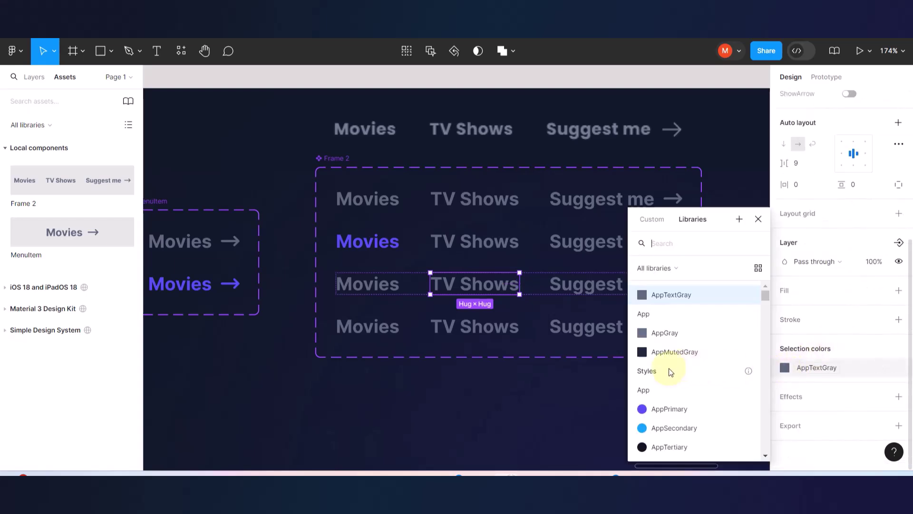
pyautogui.click(642, 409)
pyautogui.click(491, 411)
# Change the whole Suggest me item, including its arrow, in the fourth variant row to the AppPrimary colour style.
pyautogui.click(551, 337)
pyautogui.doubleClick(552, 336)
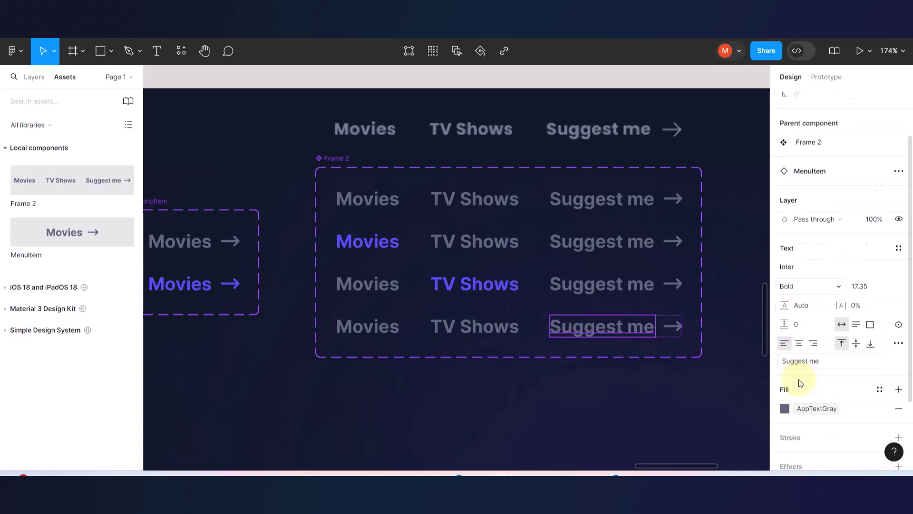
pyautogui.scroll(-3, 798, 379)
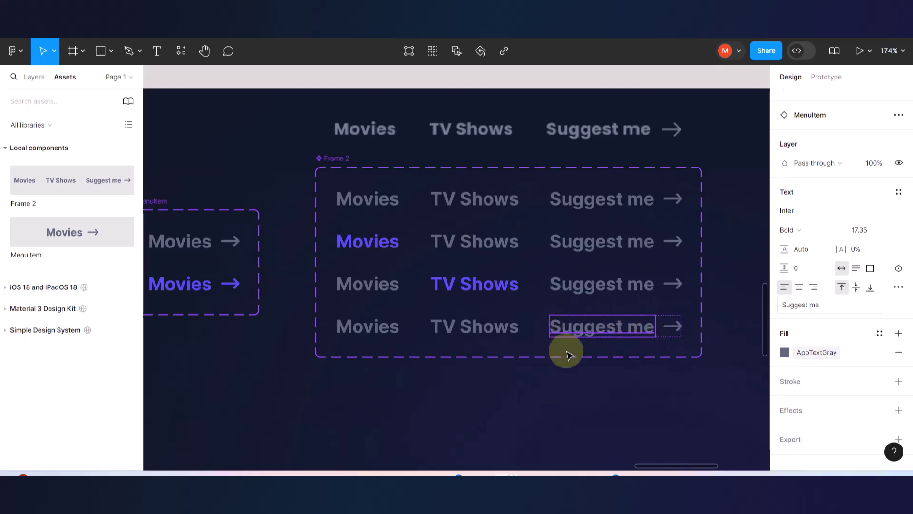
pyautogui.click(566, 377)
pyautogui.click(628, 327)
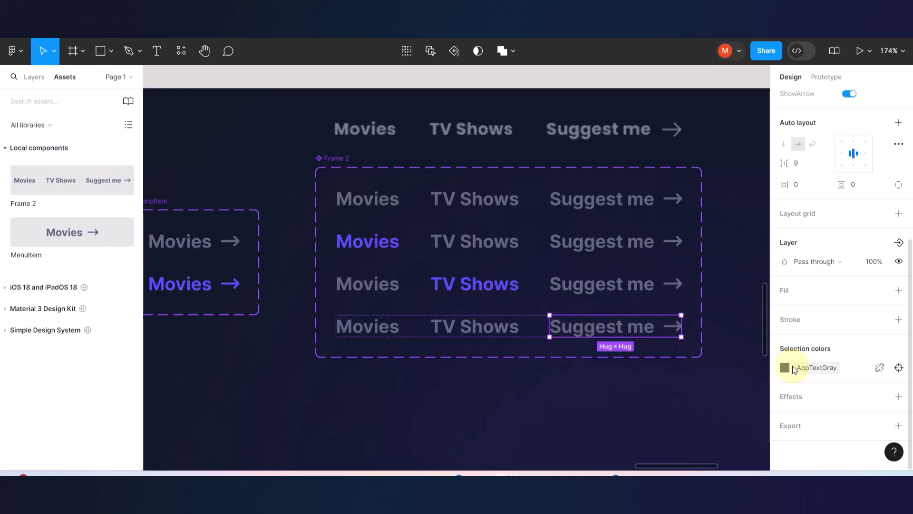
pyautogui.click(814, 373)
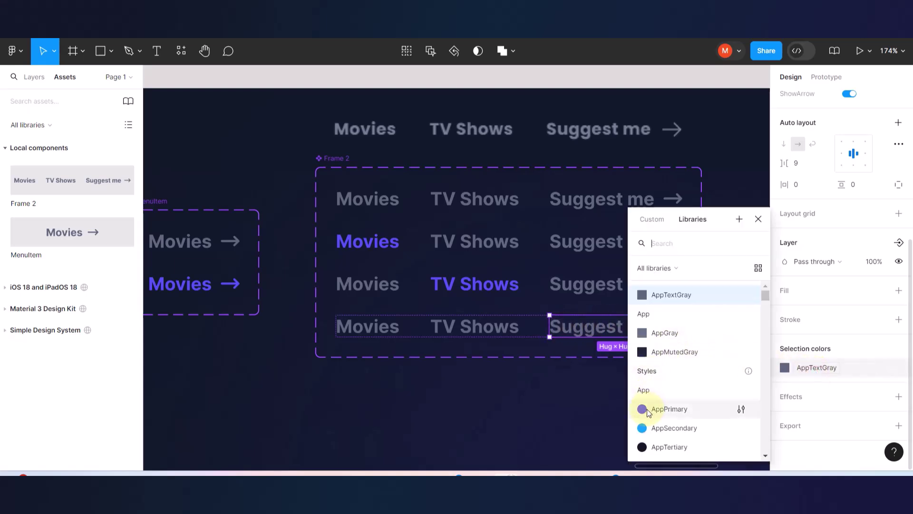
pyautogui.click(648, 410)
pyautogui.click(560, 419)
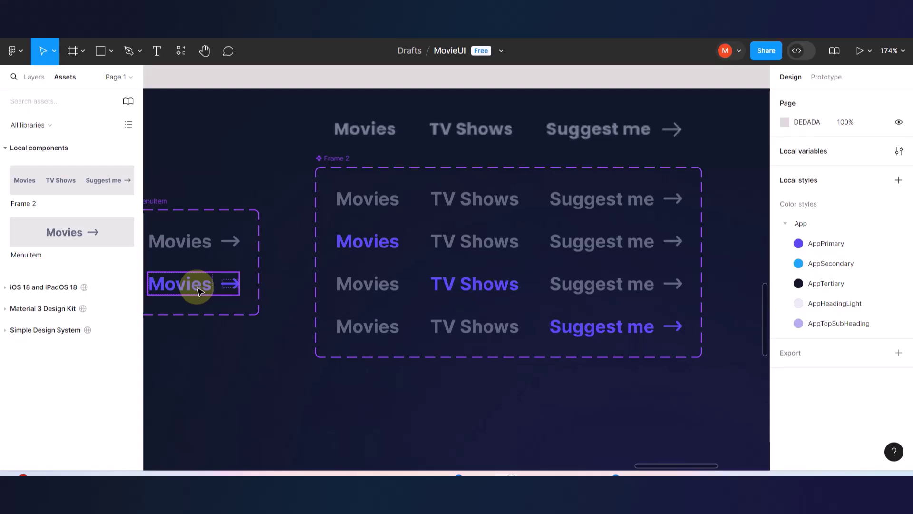
# Add a prototype interaction so that clicking Movies in the first row changes the menu to Variant2.
pyautogui.click(368, 205)
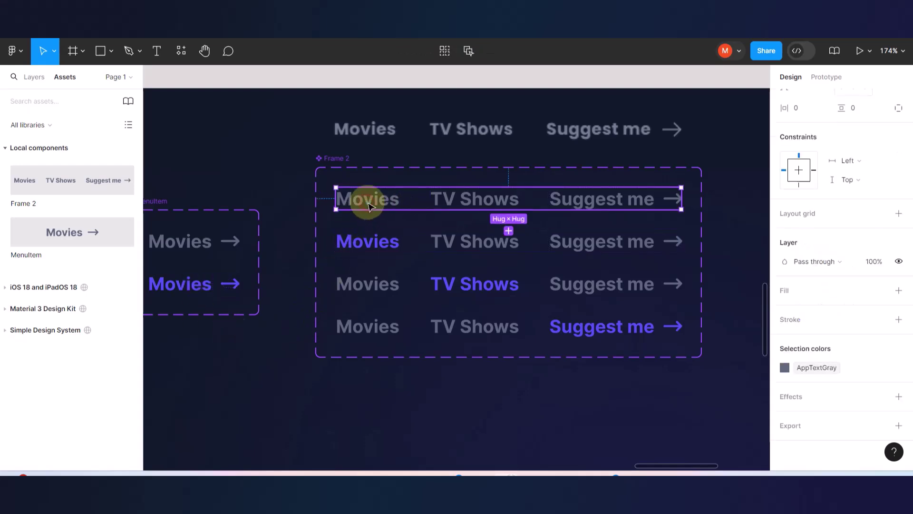
pyautogui.click(826, 77)
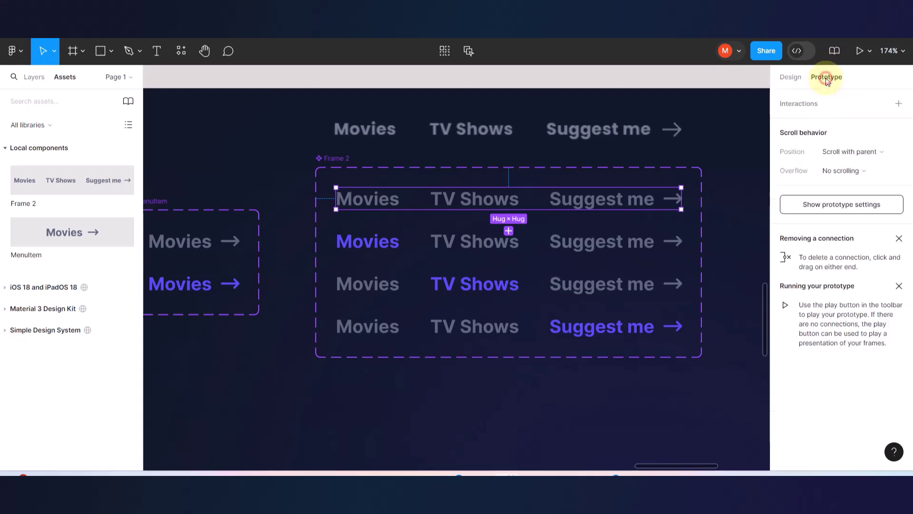
pyautogui.doubleClick(380, 204)
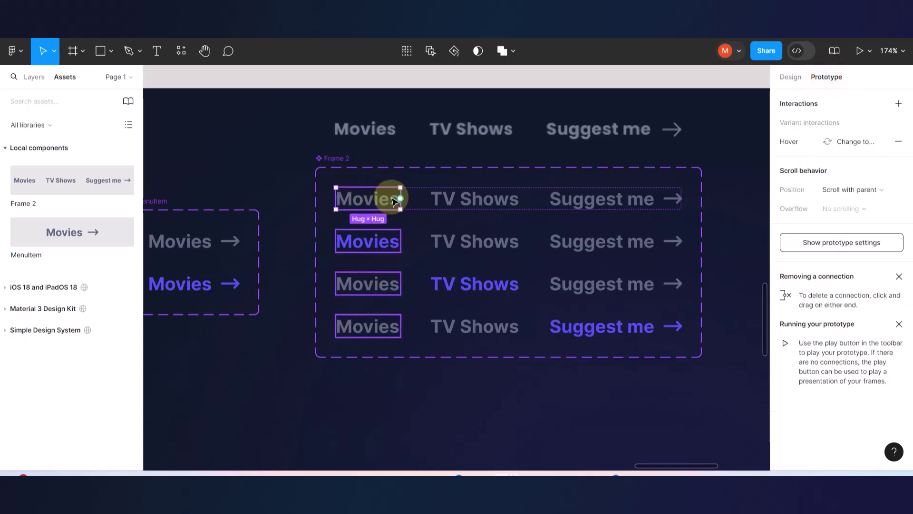
pyautogui.moveTo(399, 198); pyautogui.dragTo(437, 240)
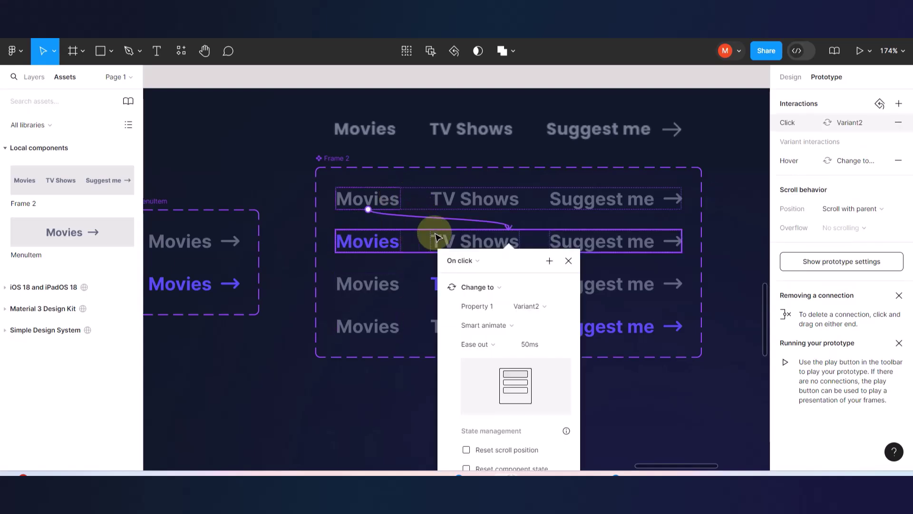
pyautogui.click(300, 250)
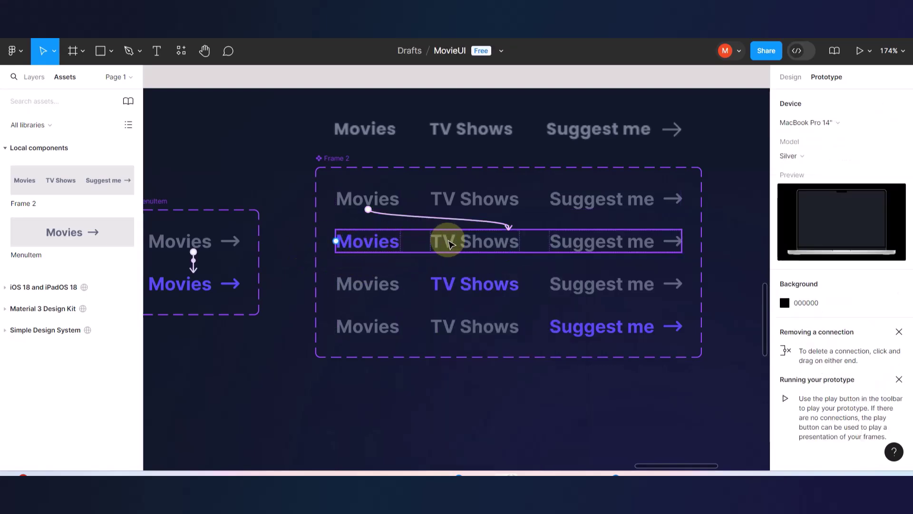
# Connect the TV Shows item in the second row to the third row with an on-click change to Variant3.
pyautogui.click(455, 245)
pyautogui.click(458, 245)
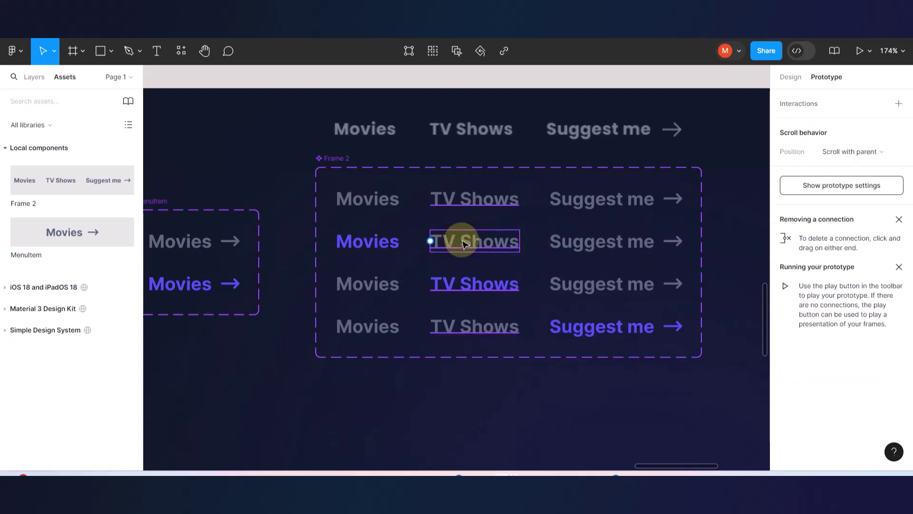
pyautogui.moveTo(475, 252); pyautogui.dragTo(542, 276)
pyautogui.moveTo(547, 277); pyautogui.dragTo(546, 277)
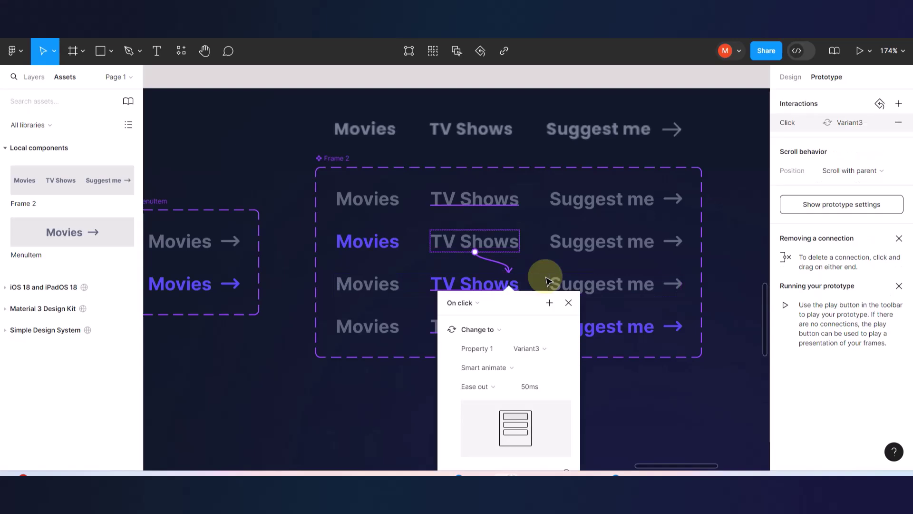
pyautogui.click(387, 299)
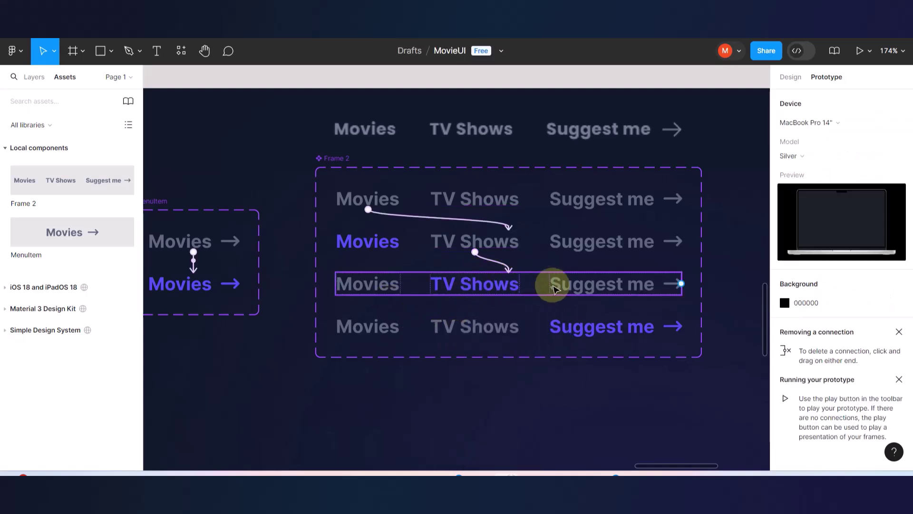
# Connect the Suggest me item in the third row to the fourth row with an on-click change to Variant4.
pyautogui.click(566, 285)
pyautogui.click(566, 284)
pyautogui.moveTo(550, 283); pyautogui.dragTo(494, 321)
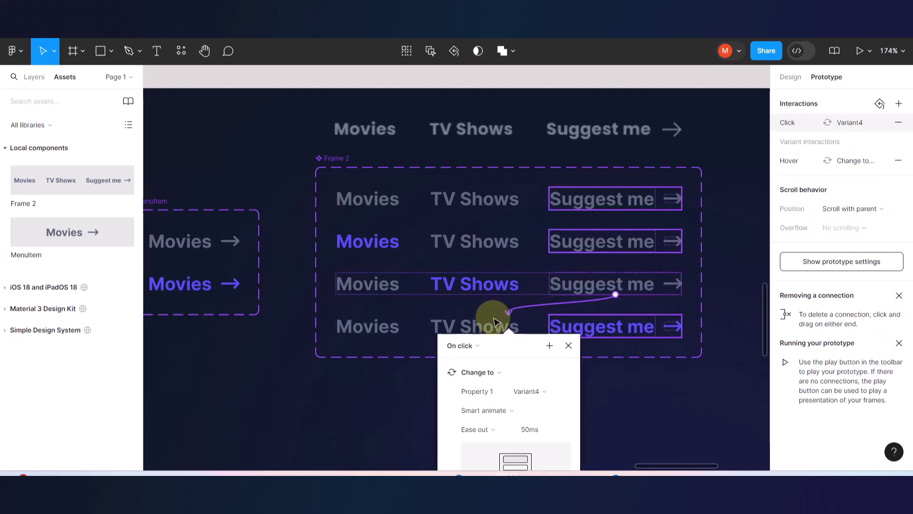
pyautogui.click(402, 377)
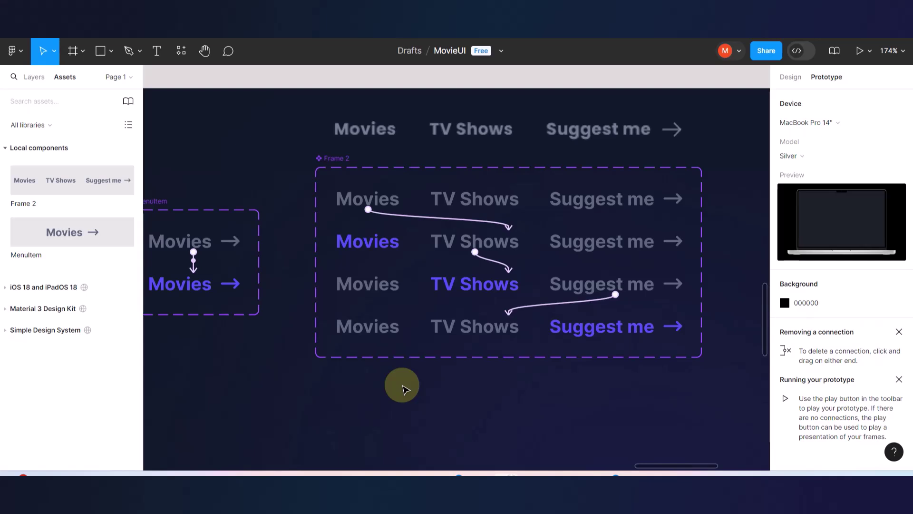
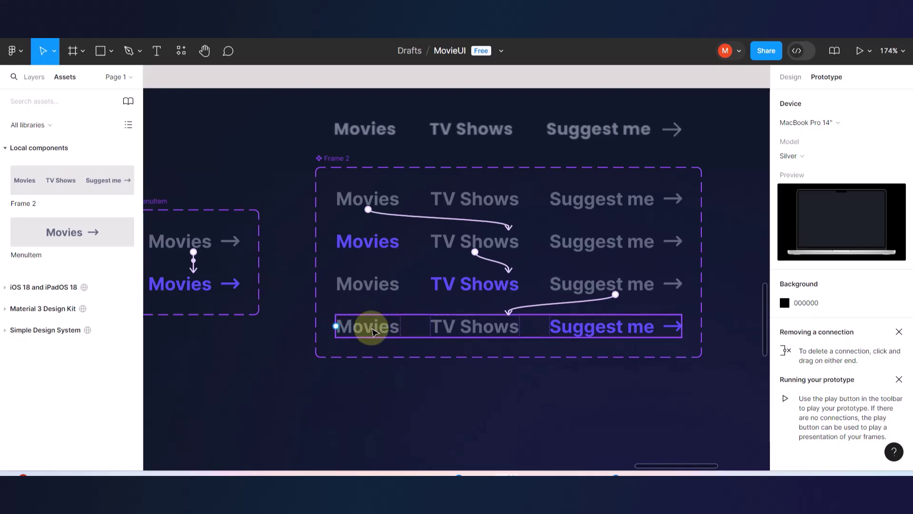
# In the fourth row, link Movies on click to the second row and TV Shows on click to Variant3.
pyautogui.click(370, 328)
pyautogui.moveTo(368, 337); pyautogui.dragTo(357, 250)
pyautogui.click(296, 288)
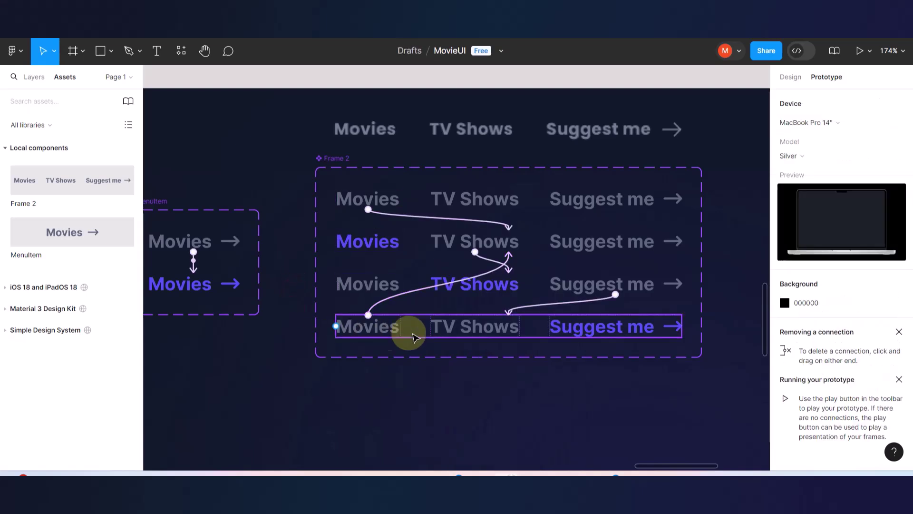
pyautogui.doubleClick(469, 328)
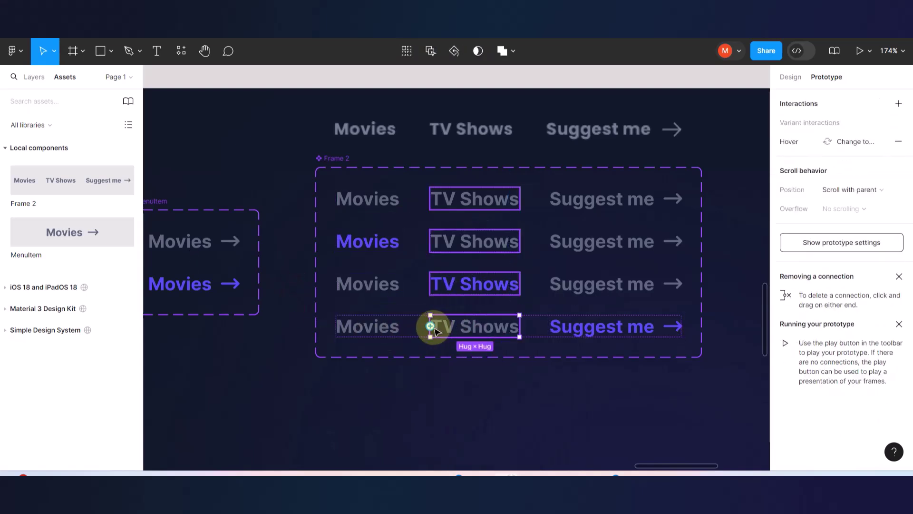
pyautogui.moveTo(431, 326); pyautogui.dragTo(456, 291)
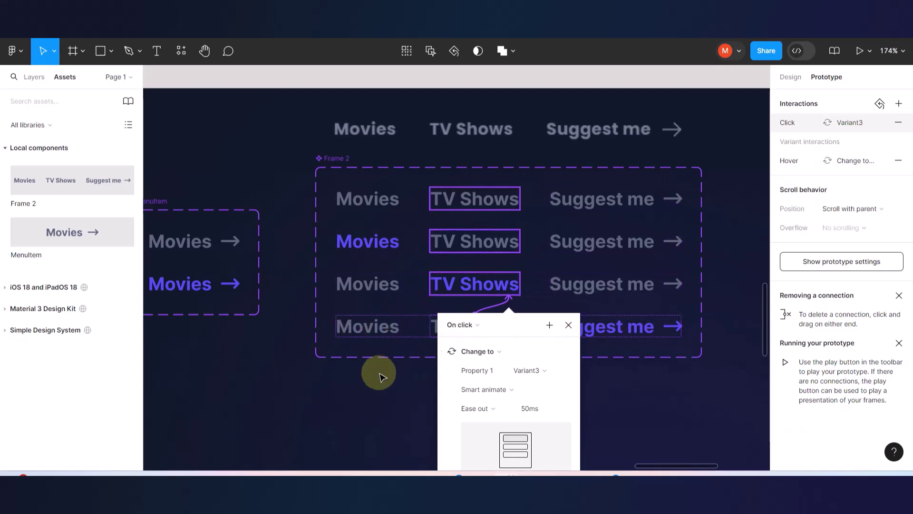
pyautogui.click(368, 377)
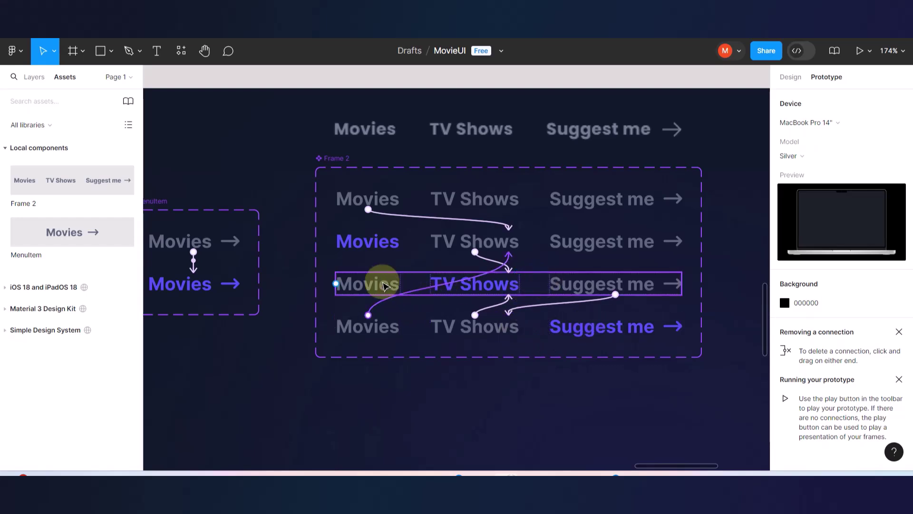
# Link the Movies item in the third row to the second row with an on-click change to Variant2.
pyautogui.click(383, 287)
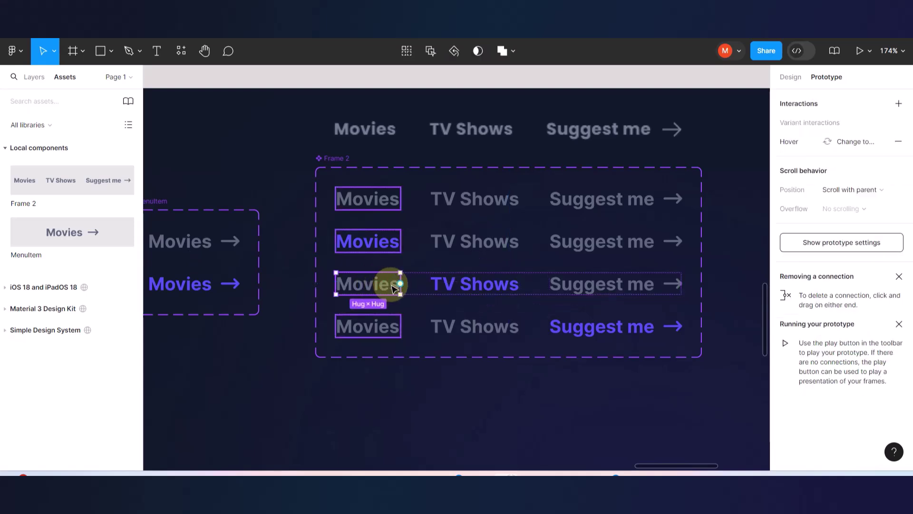
pyautogui.moveTo(401, 284); pyautogui.dragTo(397, 245)
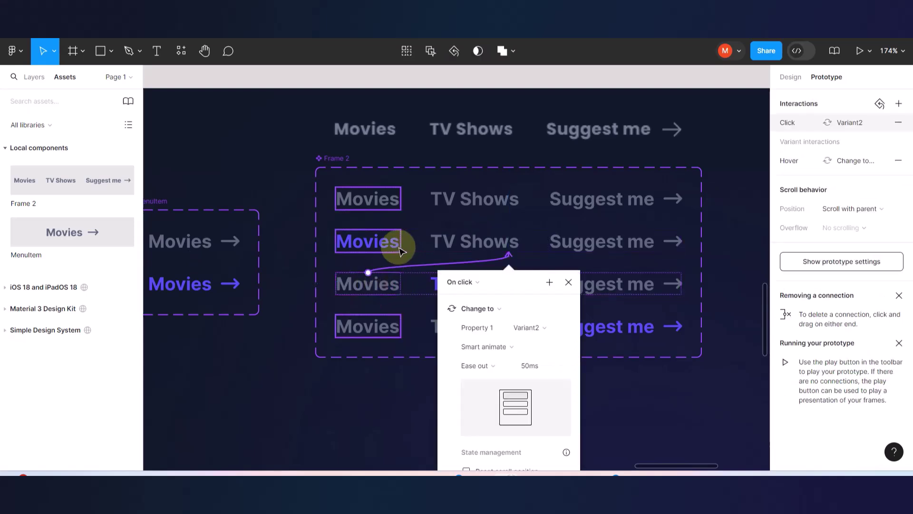
pyautogui.click(613, 278)
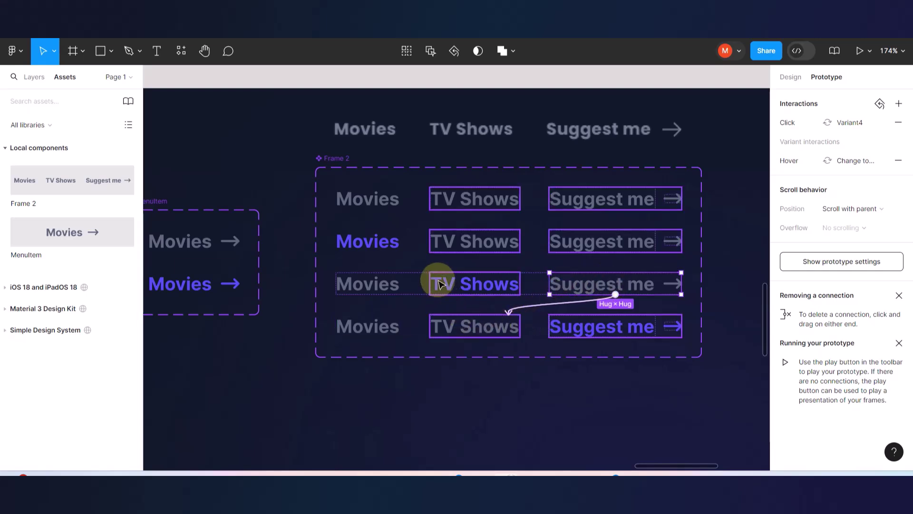
# Check the existing connections of the TV Shows and Movies items in the second and third rows.
pyautogui.click(481, 287)
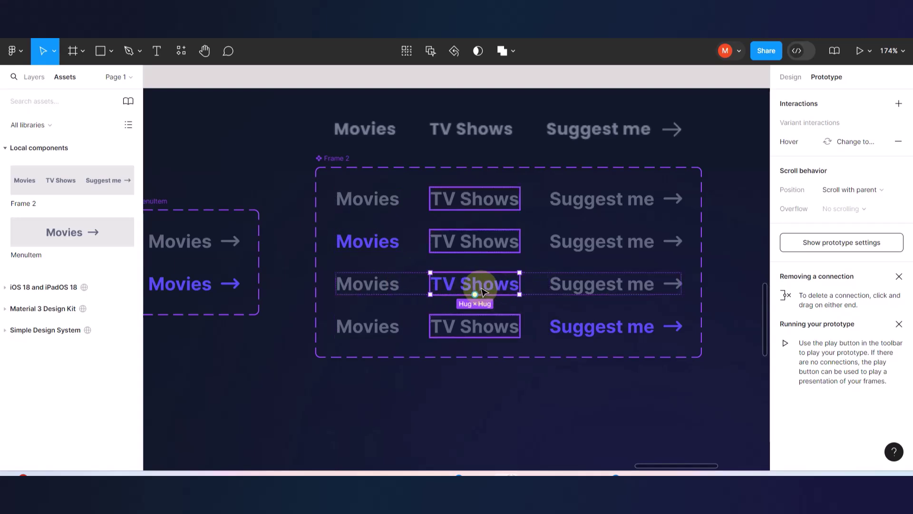
pyautogui.click(389, 247)
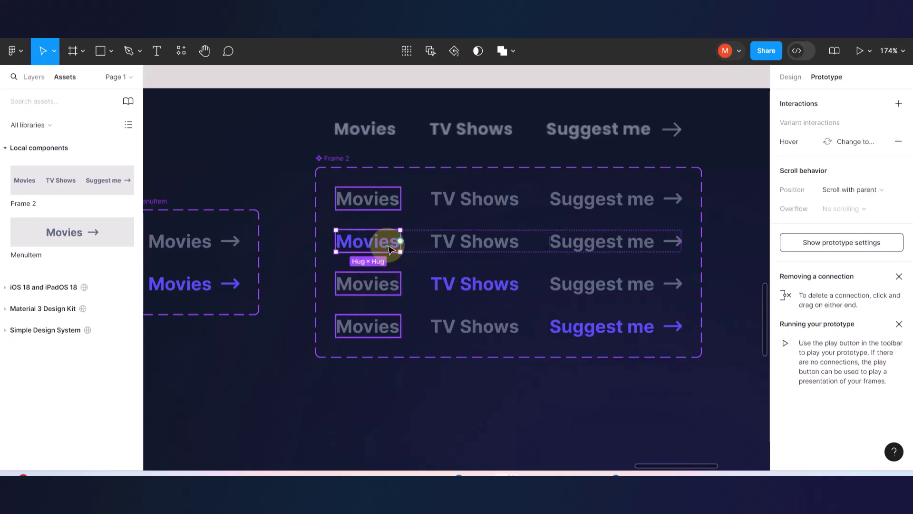
pyautogui.click(300, 229)
pyautogui.click(370, 245)
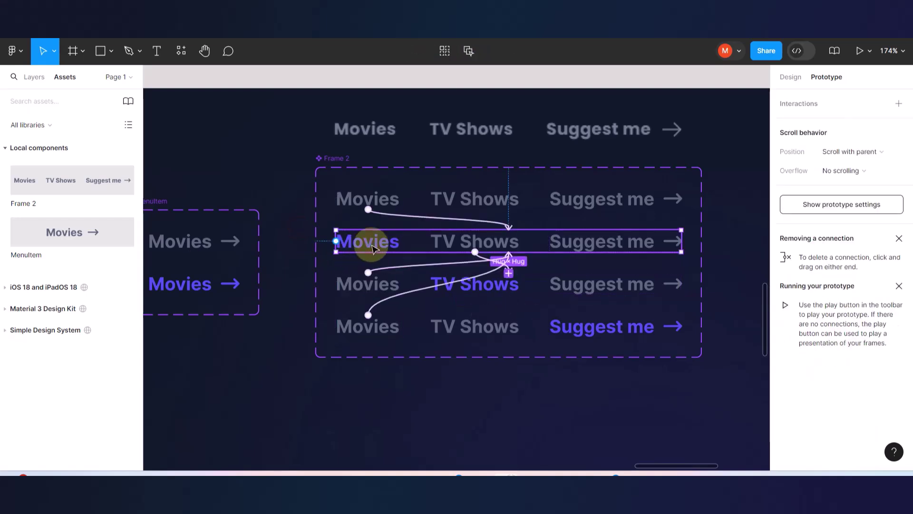
pyautogui.click(372, 247)
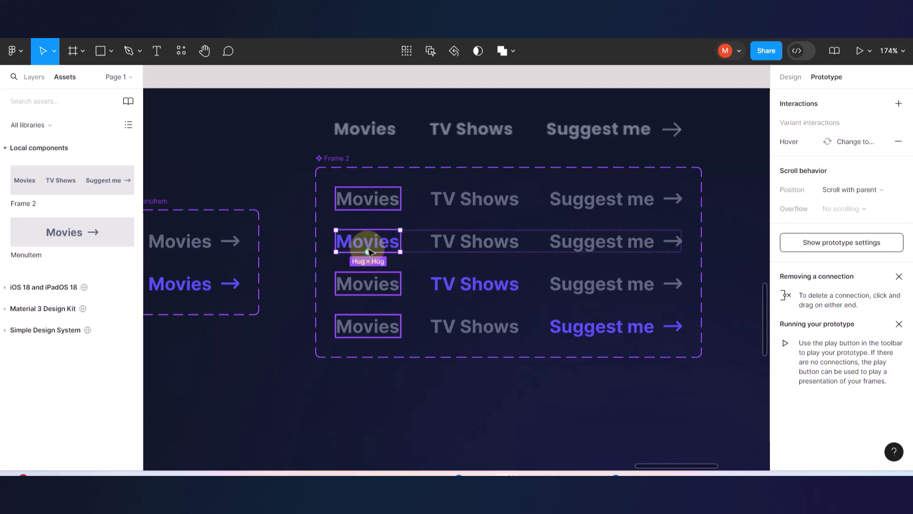
pyautogui.click(470, 247)
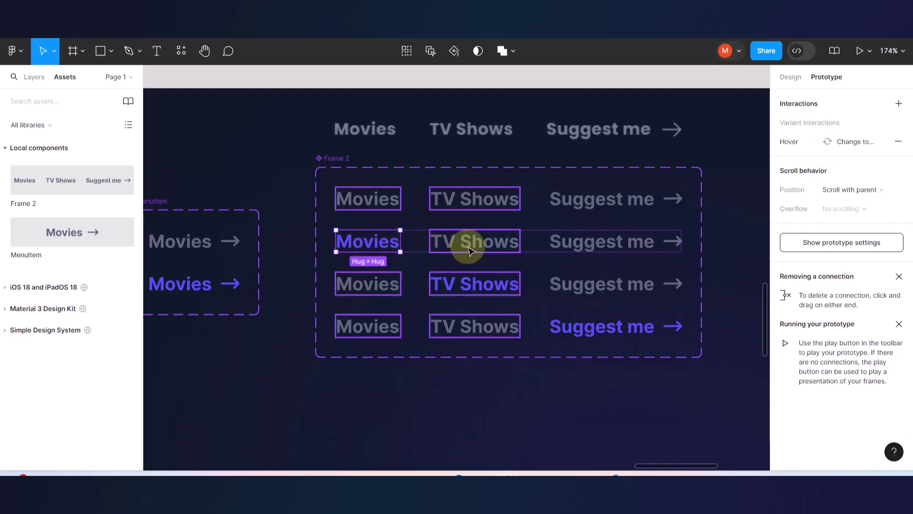
pyautogui.moveTo(470, 250); pyautogui.dragTo(518, 278)
# Link the Suggest me item in the second row to the fourth row with an on-click change to Variant4.
pyautogui.click(593, 243)
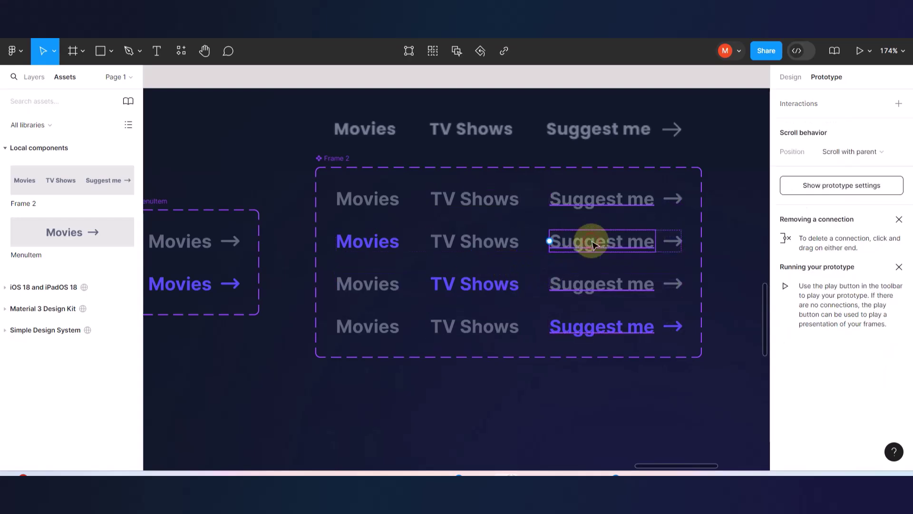
pyautogui.press('Escape')
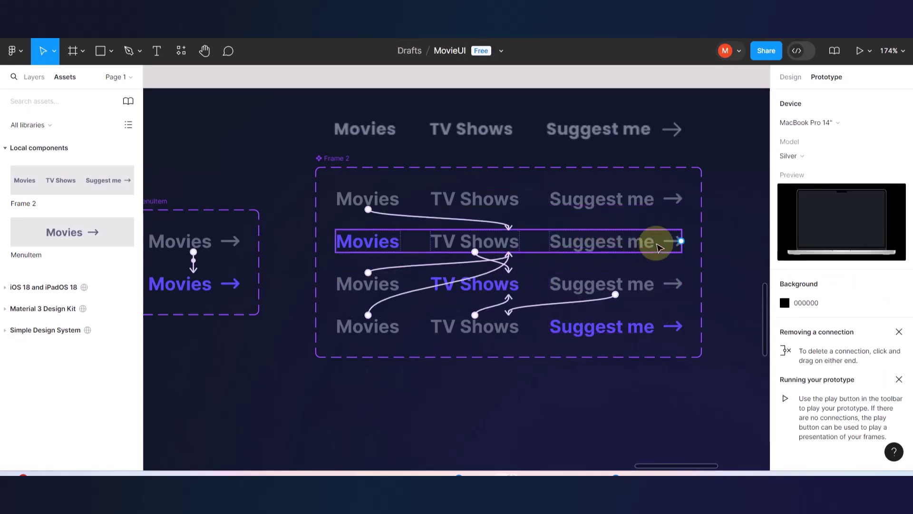
pyautogui.click(659, 247)
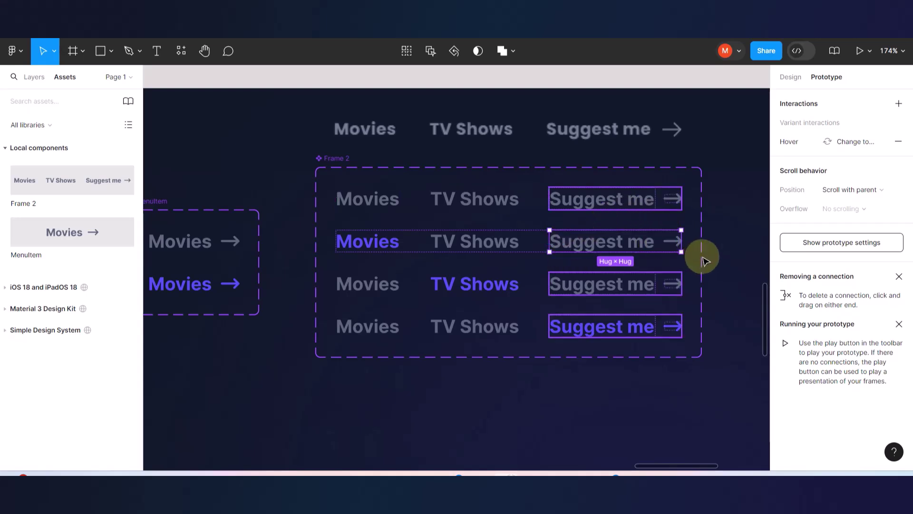
pyautogui.moveTo(681, 240); pyautogui.dragTo(665, 326)
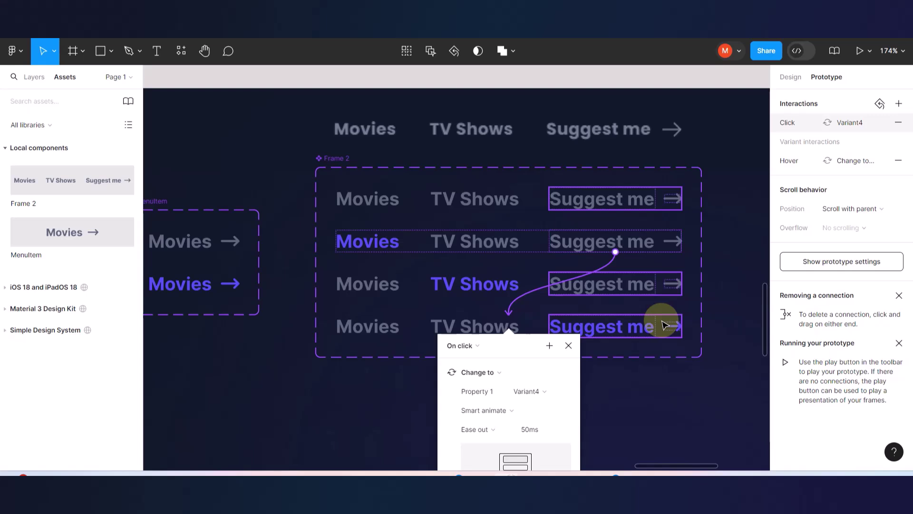
pyautogui.click(390, 195)
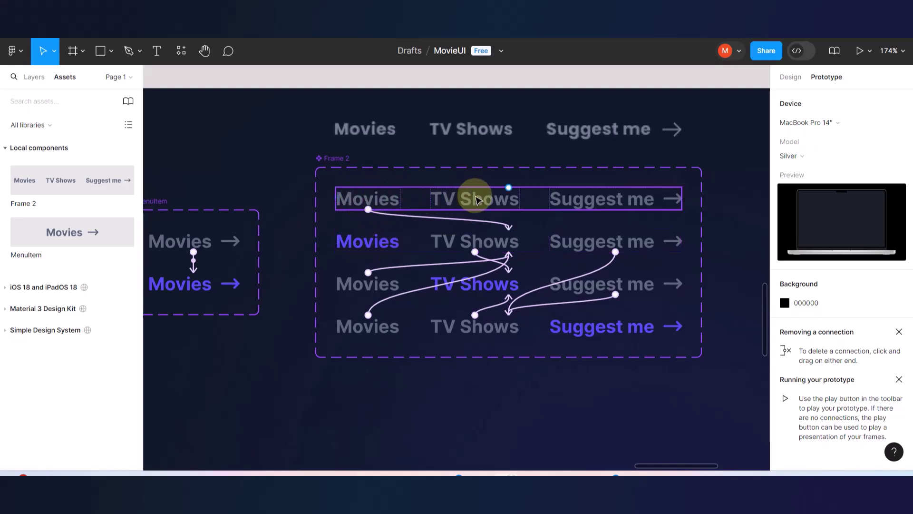
# In the first row, link TV Shows on click to Variant3 and Suggest me on click to Variant4.
pyautogui.click(476, 198)
pyautogui.moveTo(475, 194); pyautogui.dragTo(474, 280)
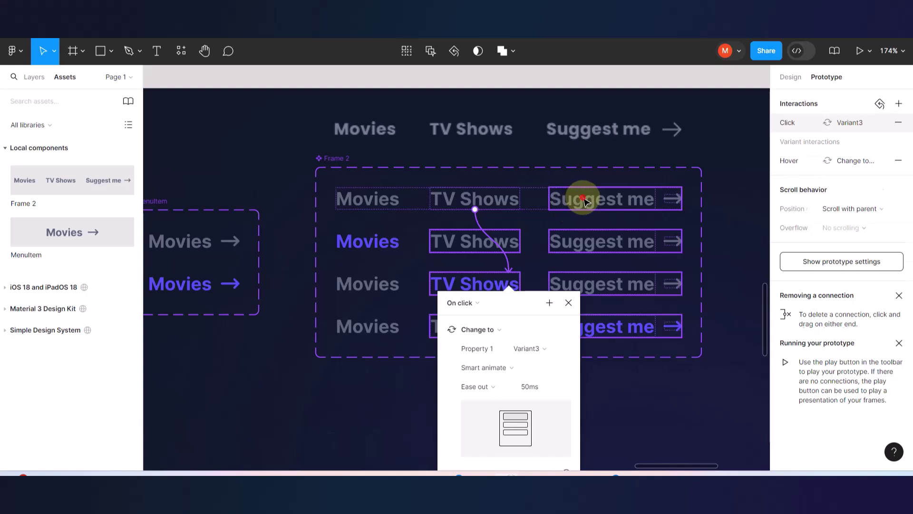
pyautogui.click(577, 200)
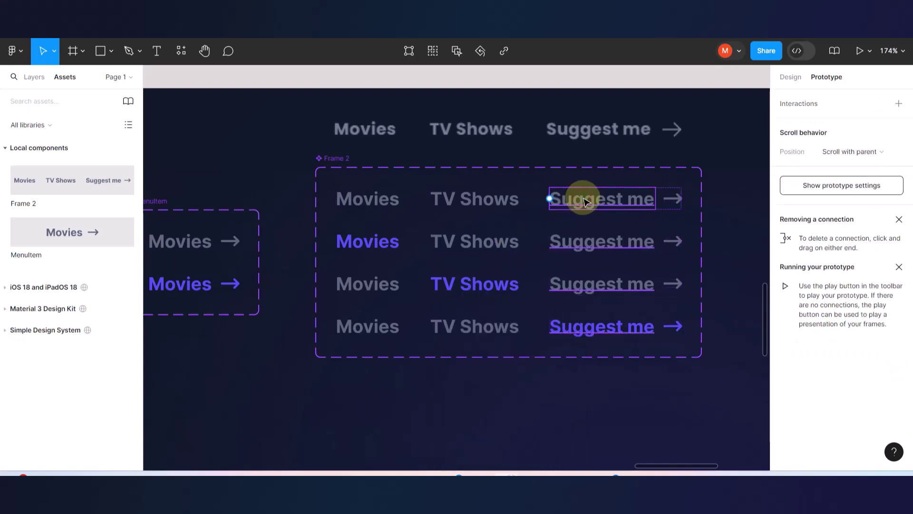
pyautogui.click(649, 198)
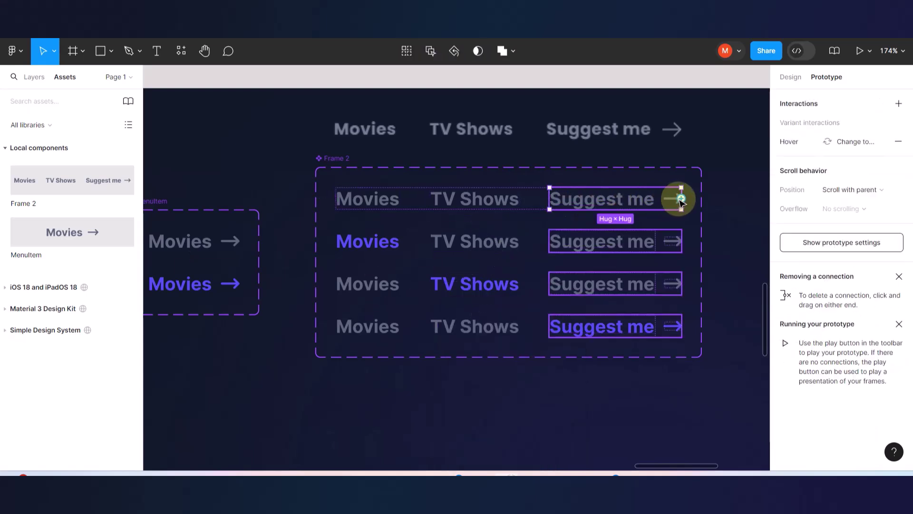
pyautogui.moveTo(681, 199); pyautogui.dragTo(566, 321)
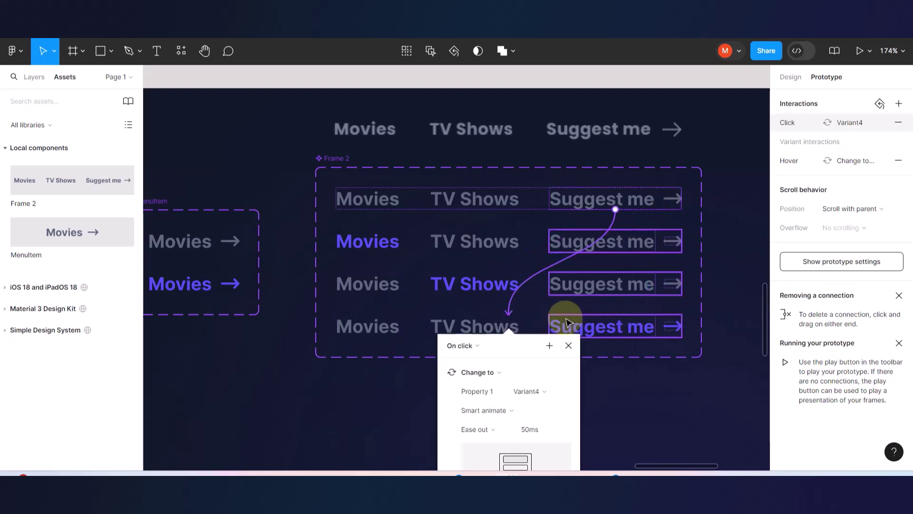
pyautogui.click(367, 389)
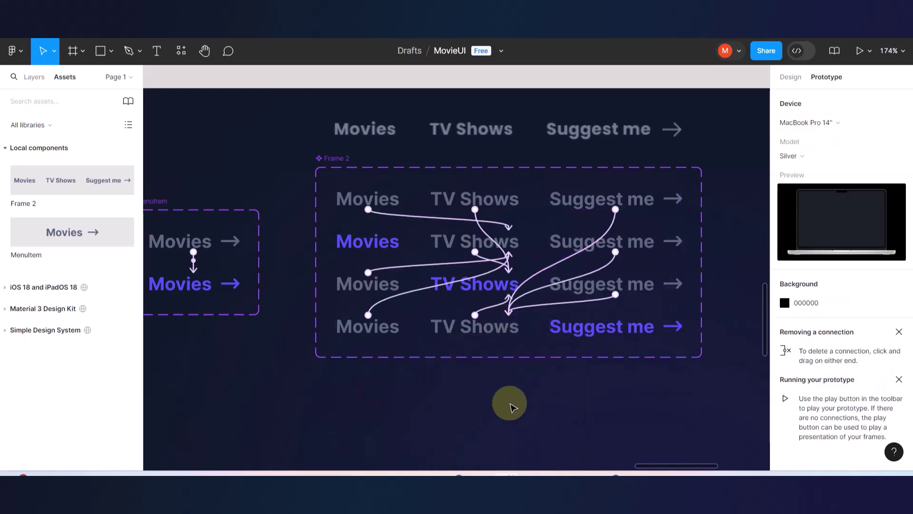
# Place an instance of the Frame 2 menu component in the Home frame and move it near the frame's upper edge.
pyautogui.scroll(-2, 510, 407)
pyautogui.scroll(-5, 511, 304)
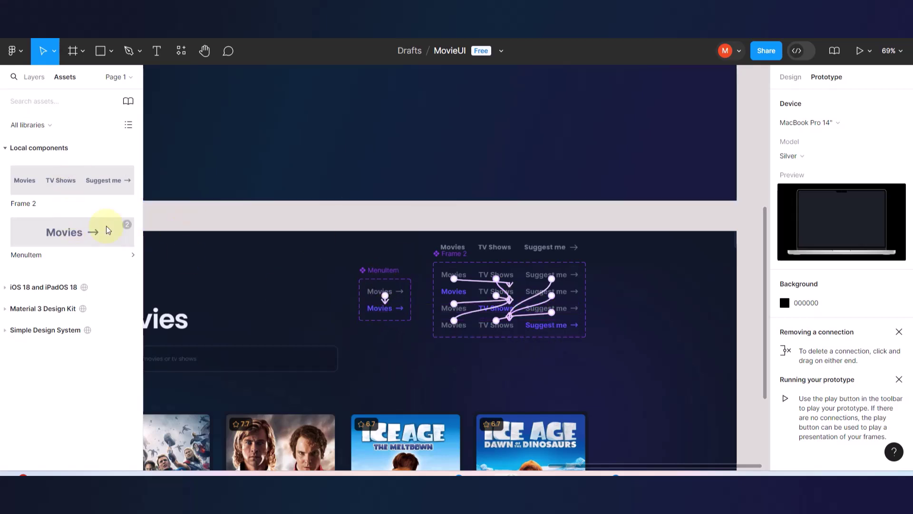
pyautogui.moveTo(66, 183); pyautogui.dragTo(401, 95)
pyautogui.scroll(4, 438, 148)
pyautogui.scroll(-3, 448, 258)
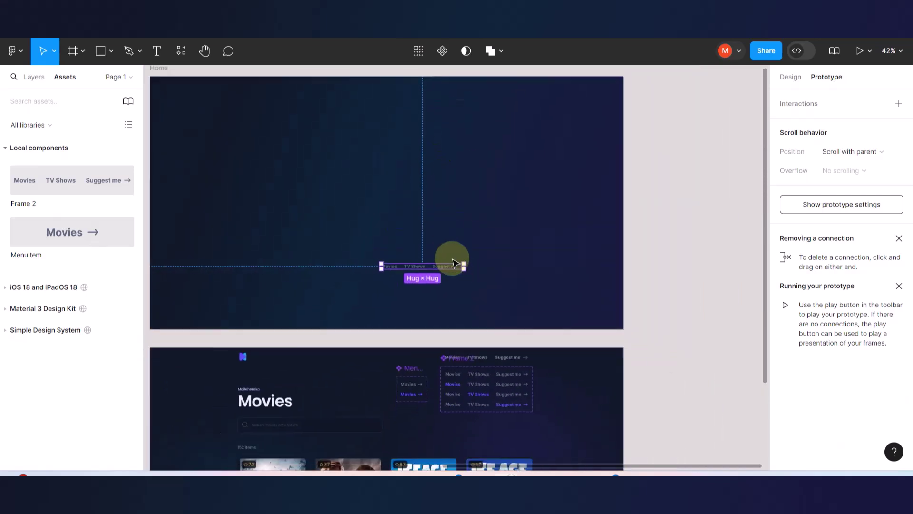
pyautogui.moveTo(445, 270); pyautogui.dragTo(377, 133)
pyautogui.scroll(5, 380, 136)
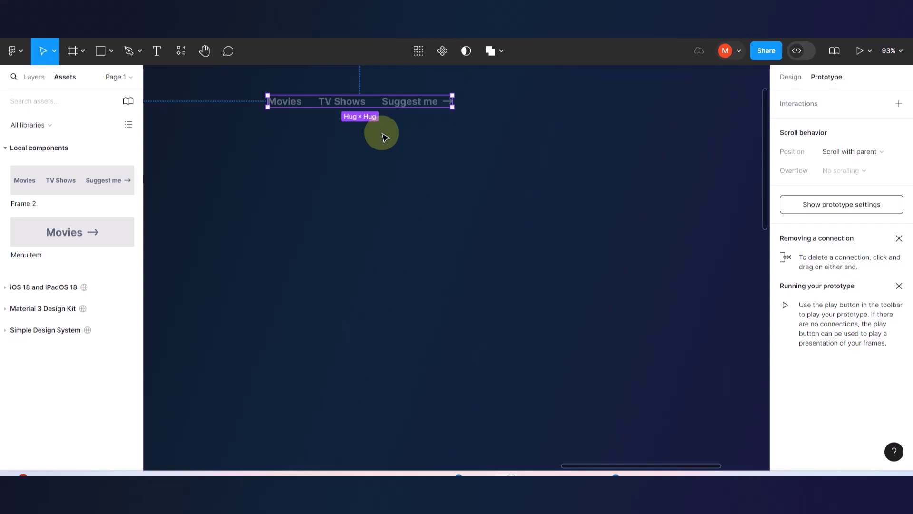
pyautogui.scroll(2, 384, 137)
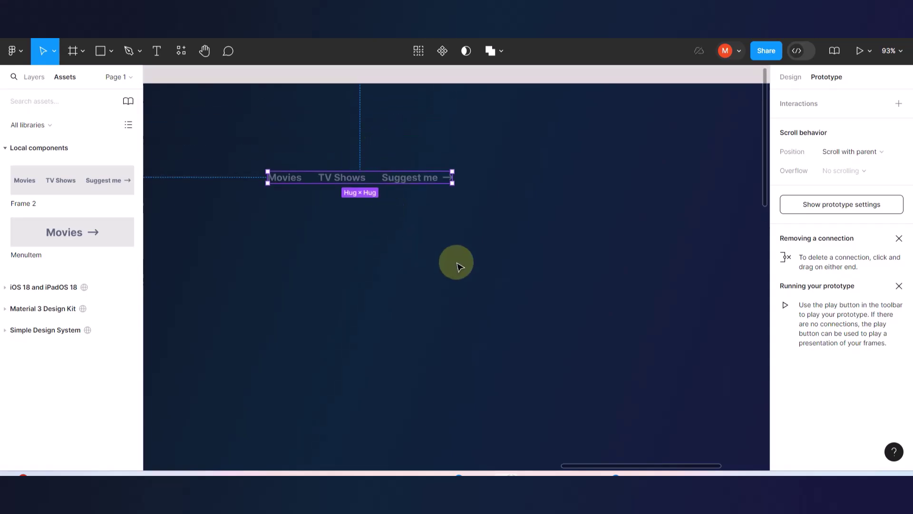
# Preview the Home frame's prototype in full screen to test the navigation menu.
pyautogui.click(261, 71)
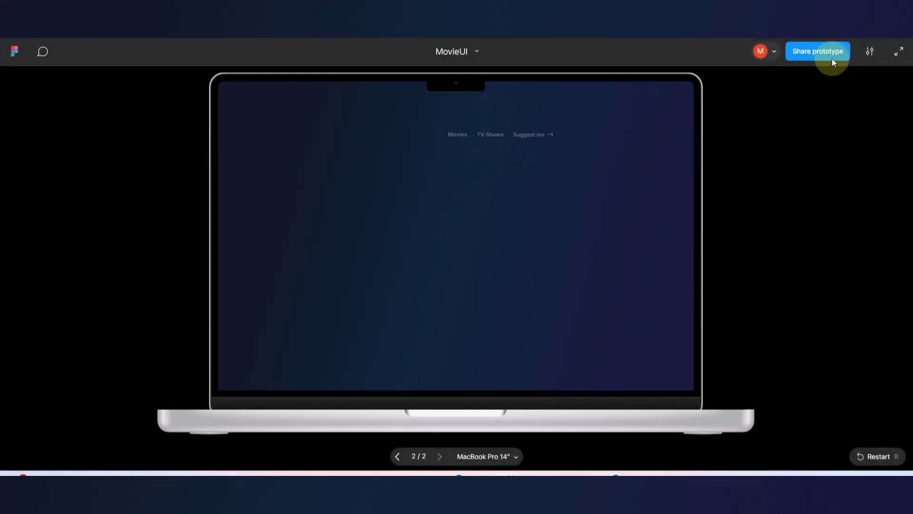
pyautogui.click(898, 52)
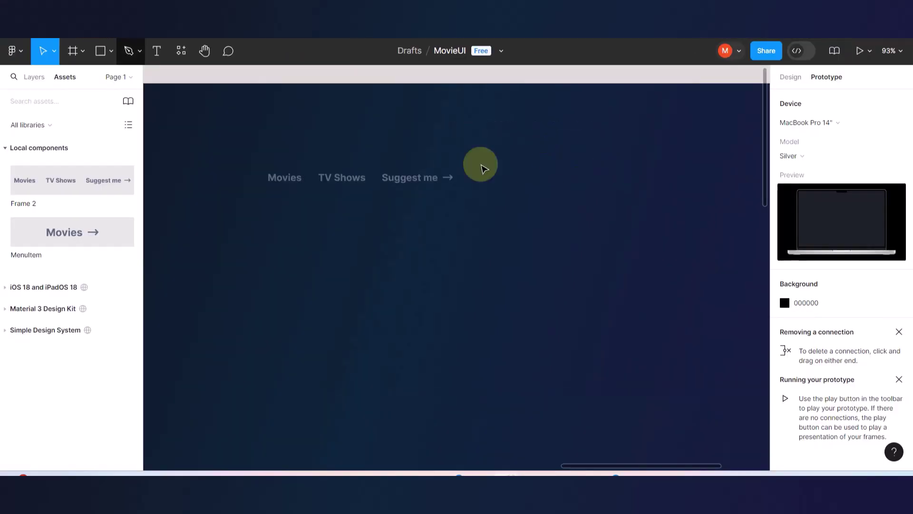
# Reposition the menu instance higher and further right, in the header area of the Home frame.
pyautogui.moveTo(428, 179); pyautogui.dragTo(613, 119)
pyautogui.scroll(-5, 531, 220)
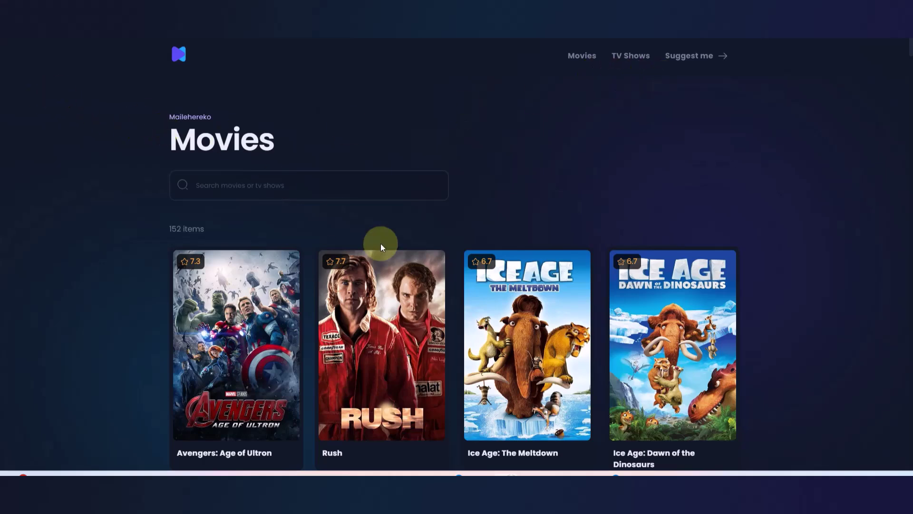
# Examine how the header of the reference Movies web page behaves while the page scrolls.
pyautogui.scroll(-5, 381, 243)
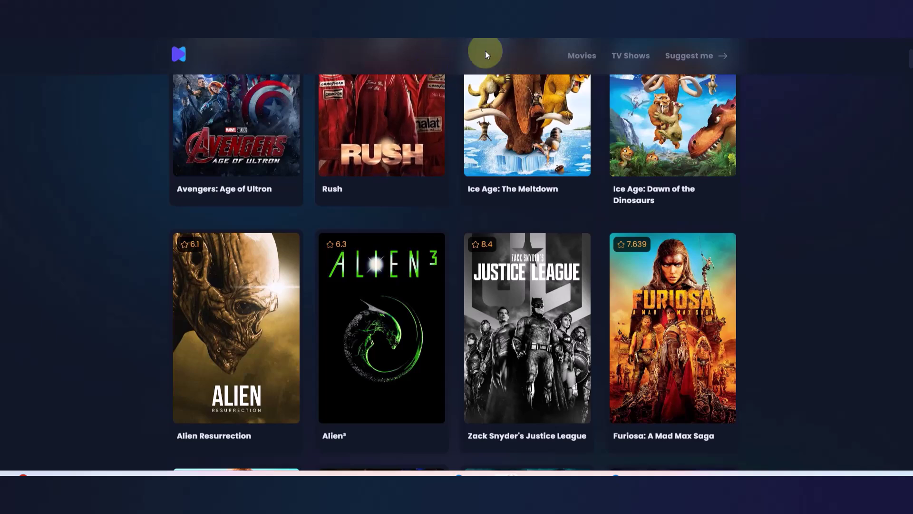
pyautogui.scroll(5, 472, 80)
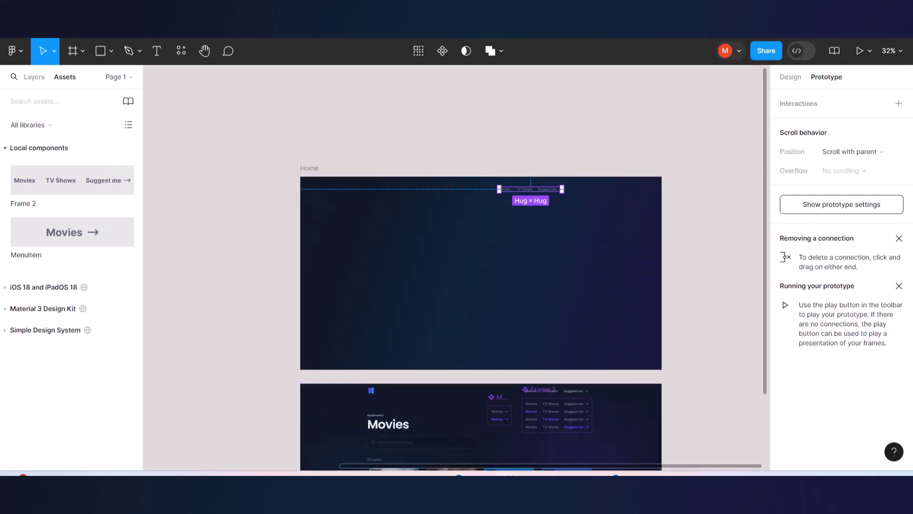
# Trace the purple triangle of the logo in the Movies reference image with a closed three-point Pen path.
pyautogui.scroll(10, 404, 390)
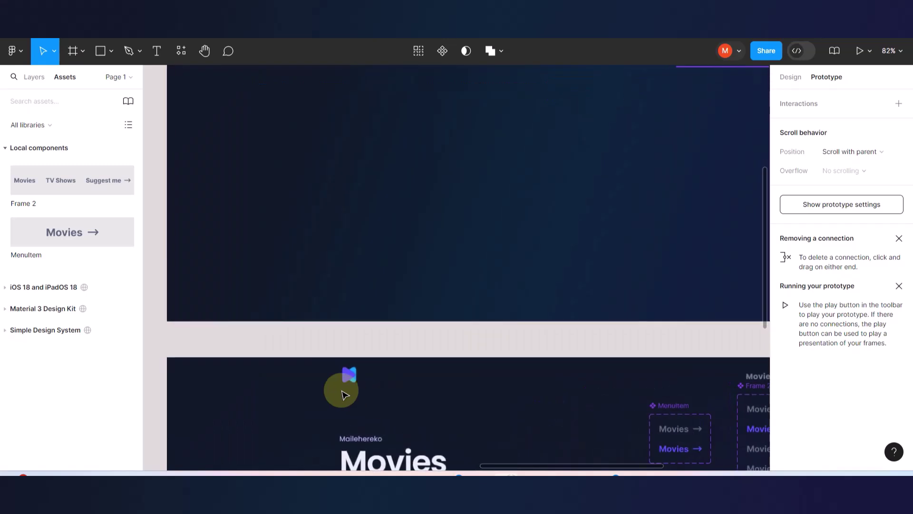
pyautogui.scroll(5, 368, 356)
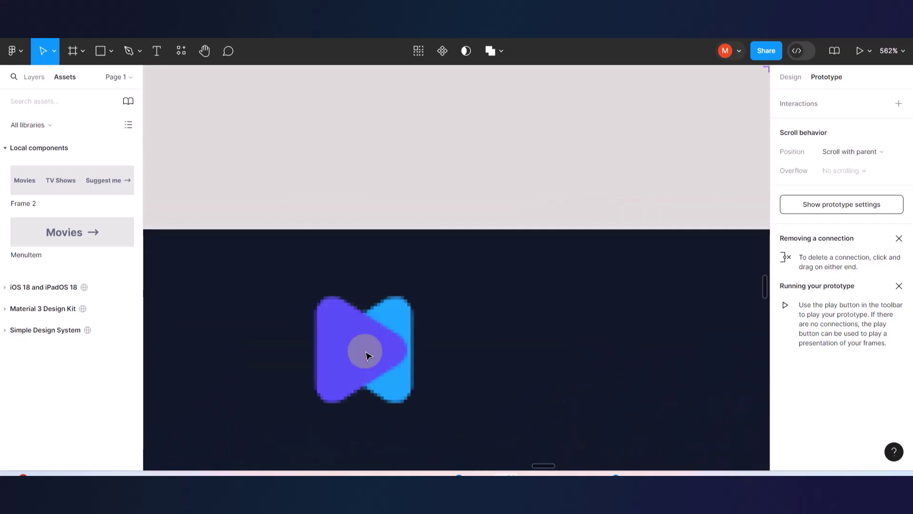
pyautogui.scroll(2, 367, 356)
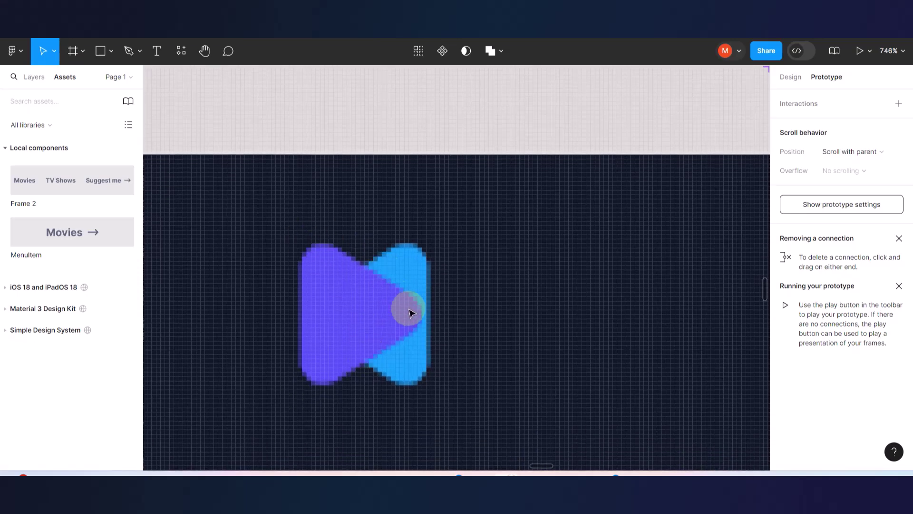
pyautogui.click(310, 301)
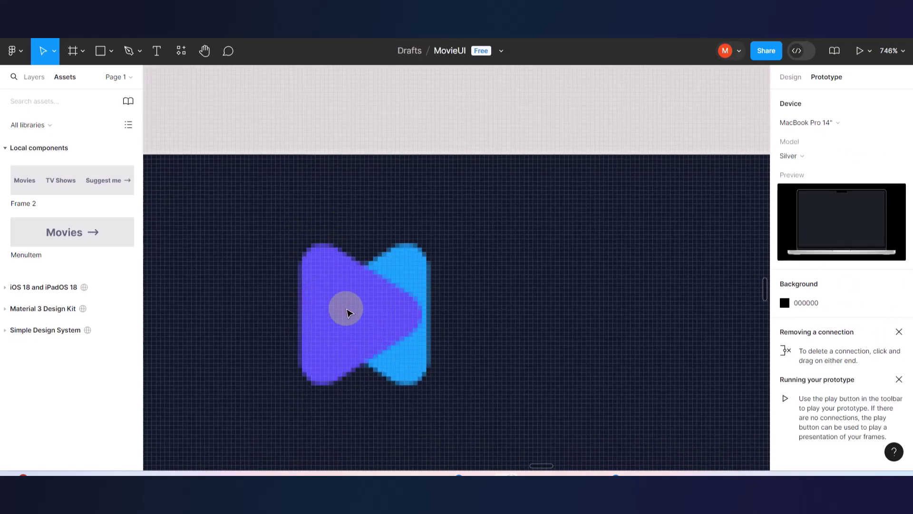
pyautogui.scroll(2, 347, 309)
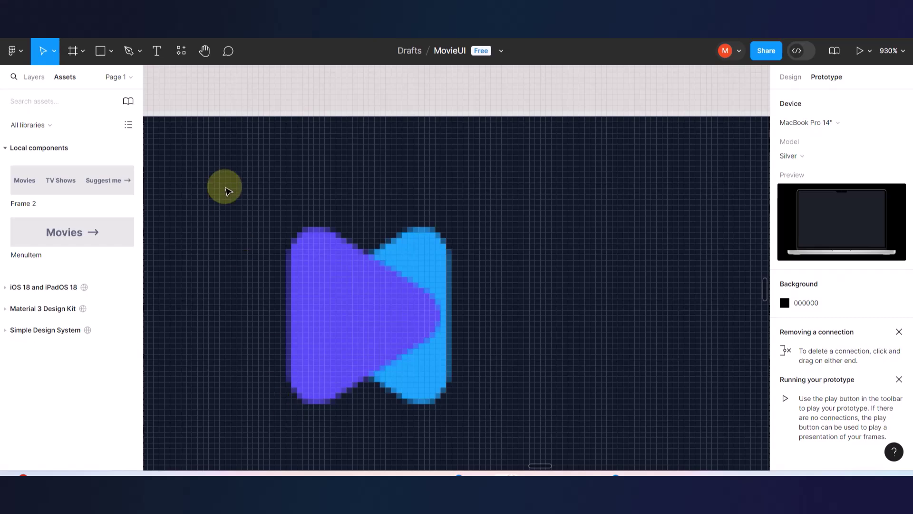
pyautogui.scroll(2, 358, 309)
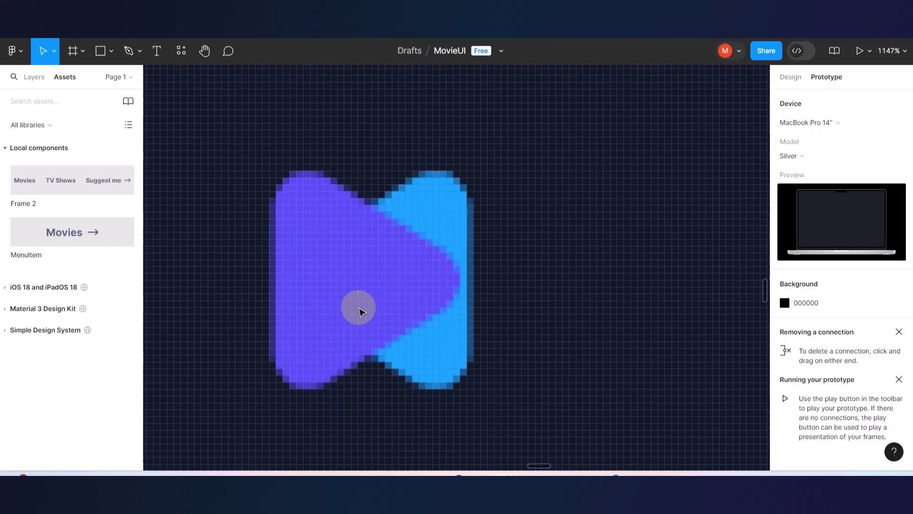
pyautogui.click(127, 51)
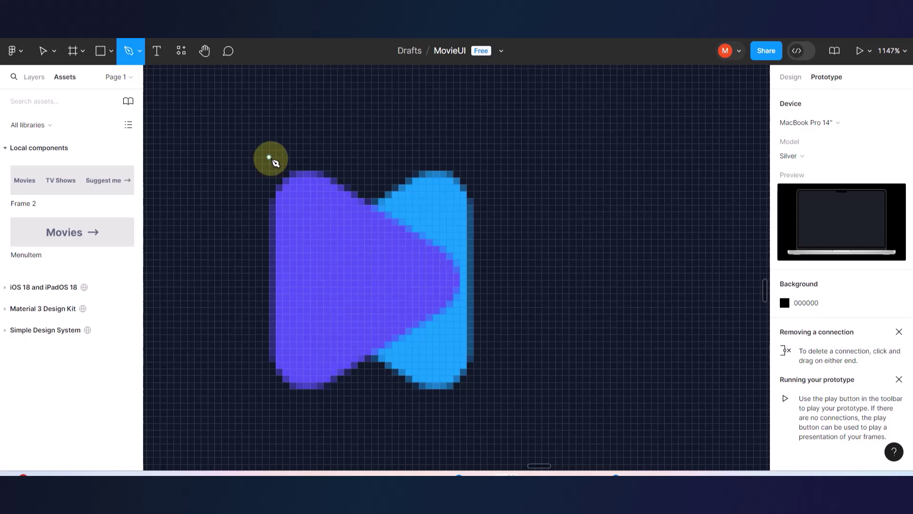
pyautogui.click(269, 157)
pyautogui.click(266, 389)
pyautogui.hotkey('ctrl', 'z')
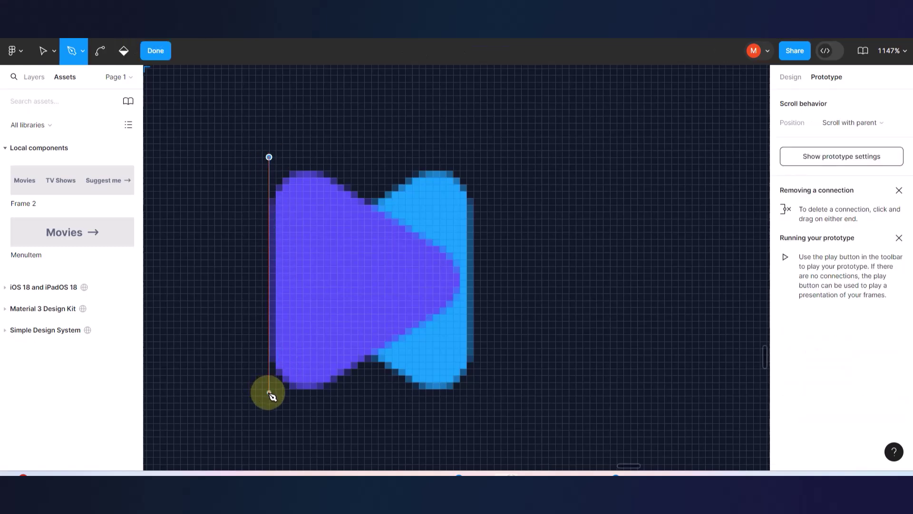
pyautogui.click(270, 406)
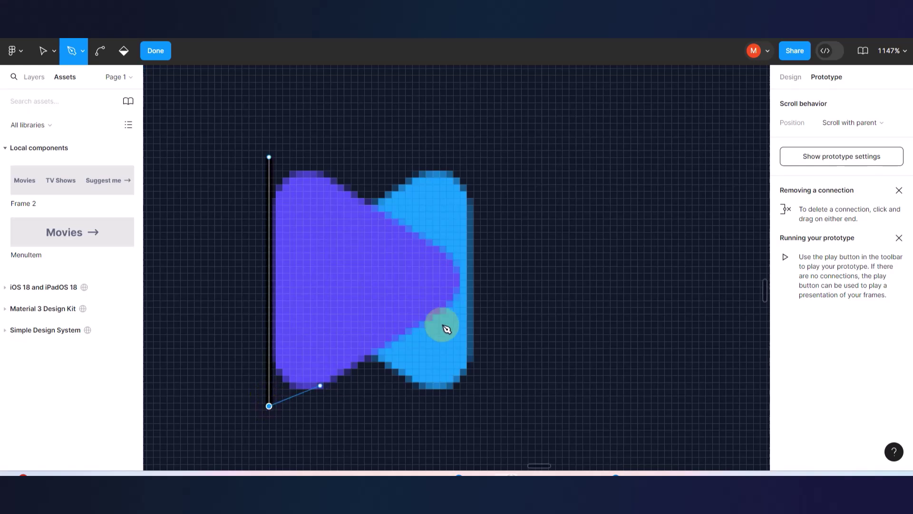
pyautogui.click(494, 283)
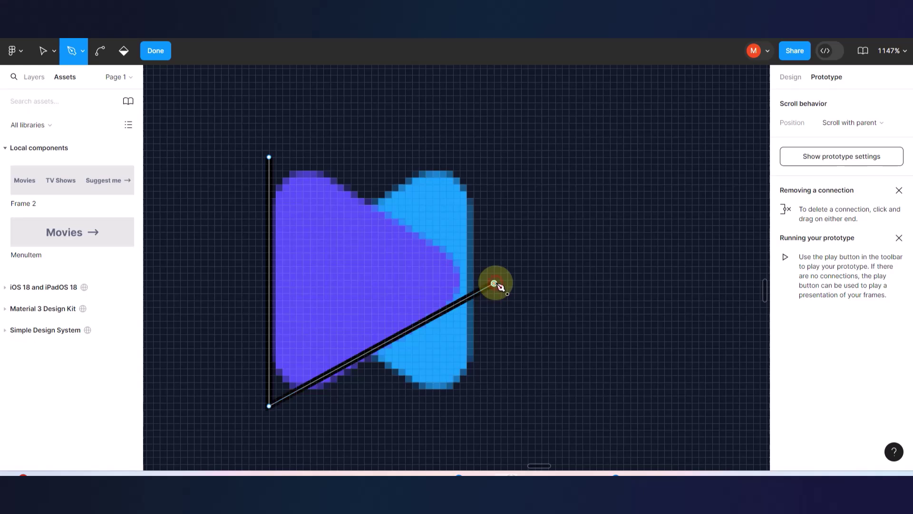
pyautogui.click(271, 158)
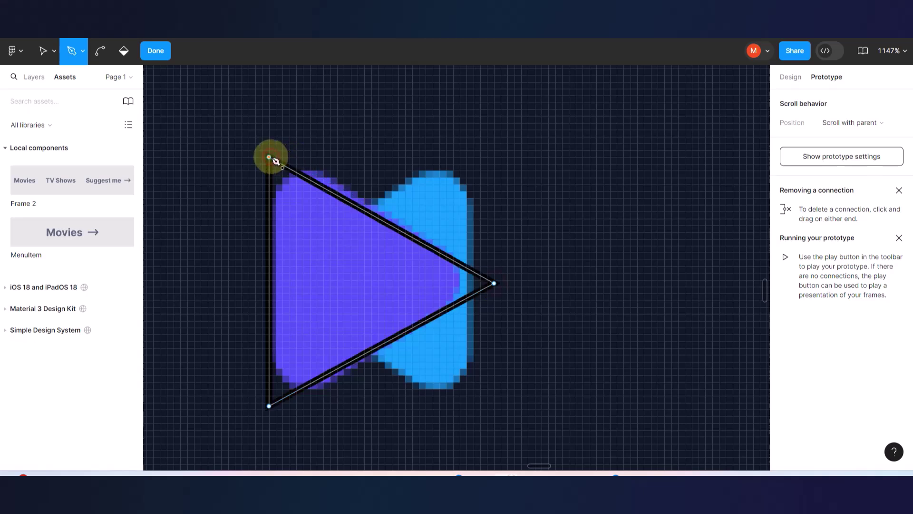
# Reshape the traced triangle path by moving its upper-left point up and its lower-left point down, making it about 33 × 40.5.
pyautogui.click(43, 50)
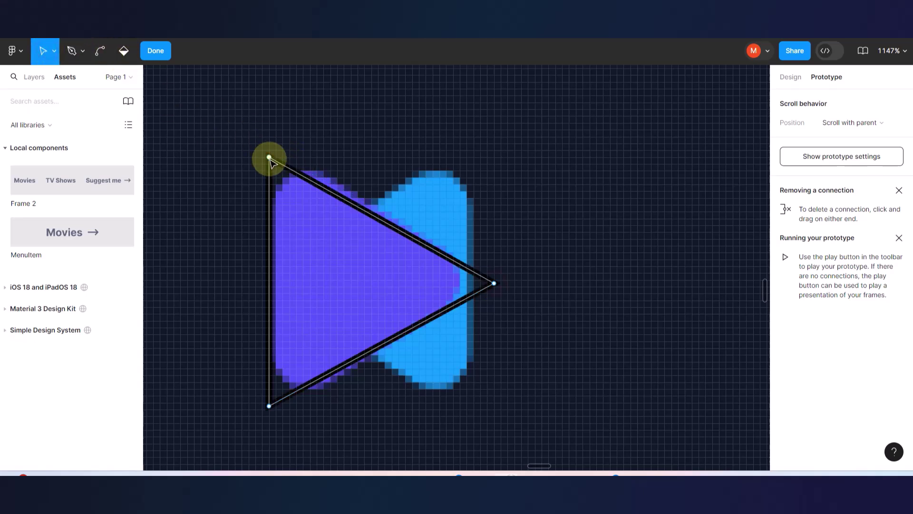
pyautogui.moveTo(271, 159); pyautogui.dragTo(270, 142)
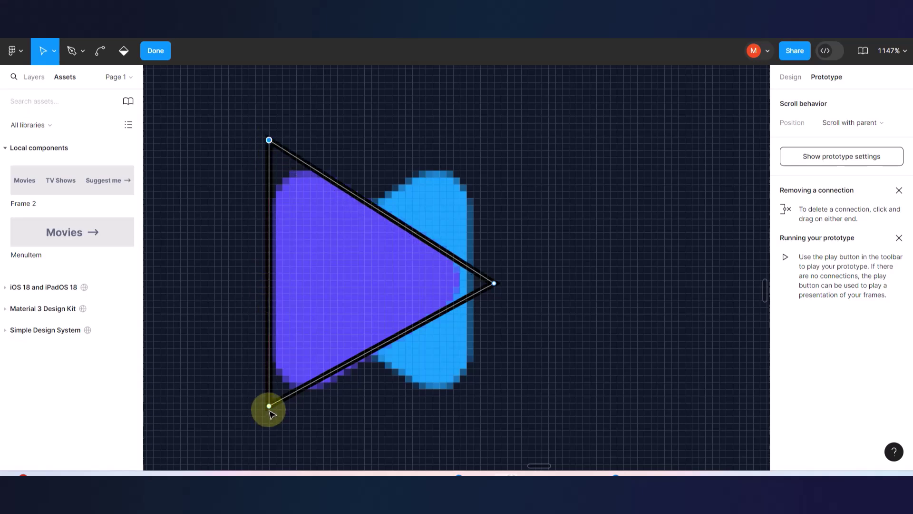
pyautogui.moveTo(270, 411); pyautogui.dragTo(270, 419)
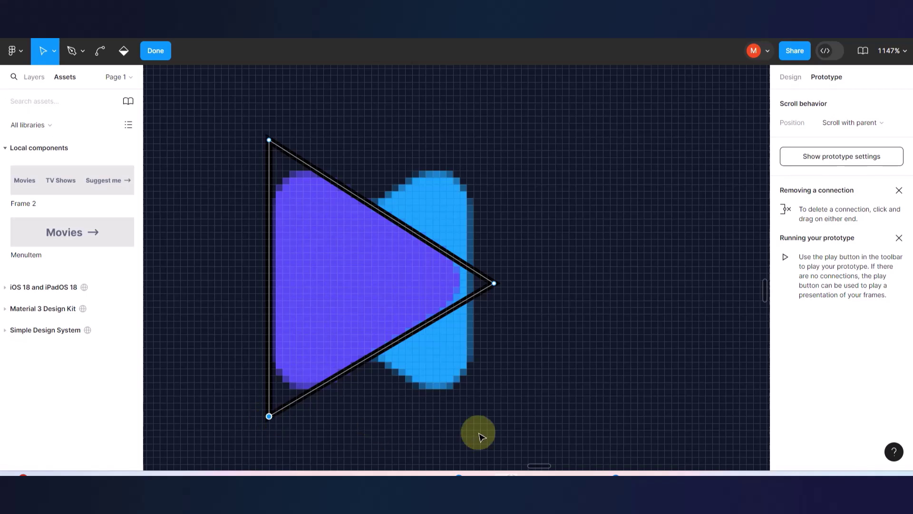
pyautogui.press('Escape')
pyautogui.scroll(-5, 407, 295)
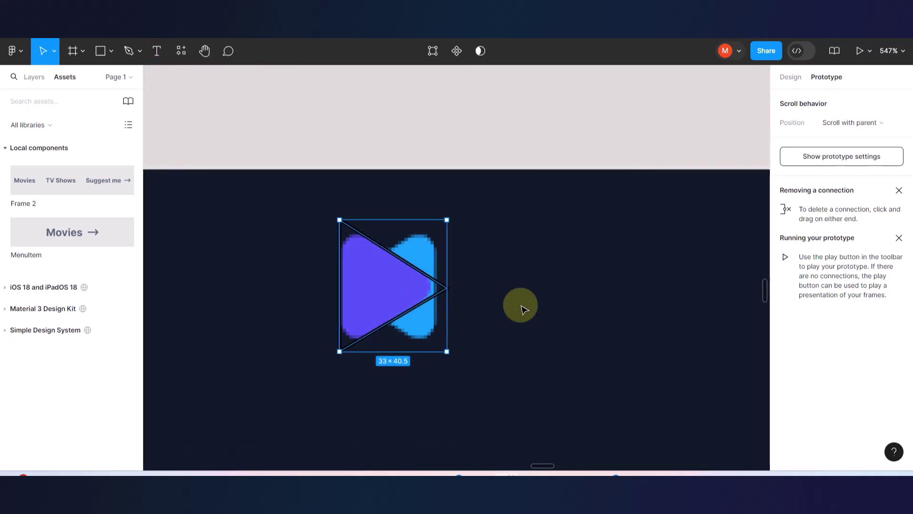
pyautogui.click(523, 309)
# Round the triangle's corners with a corner radius of 5.
pyautogui.click(388, 255)
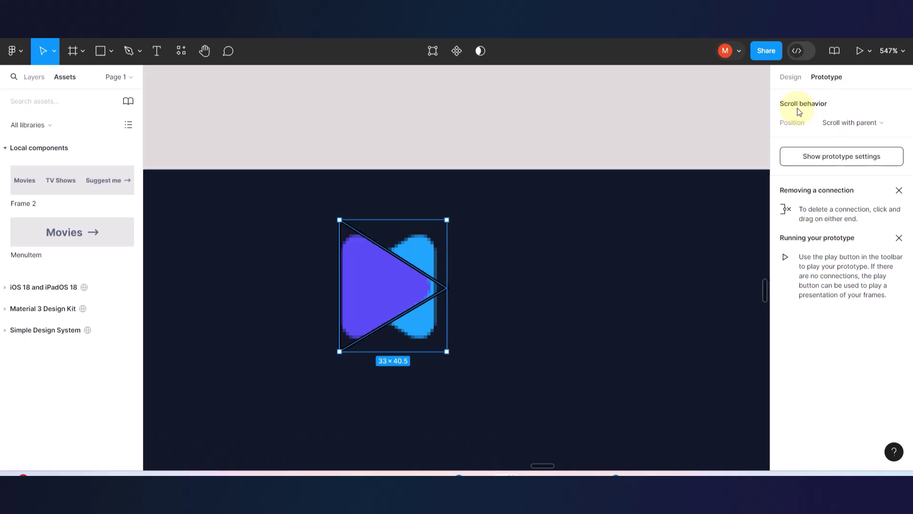
pyautogui.click(790, 81)
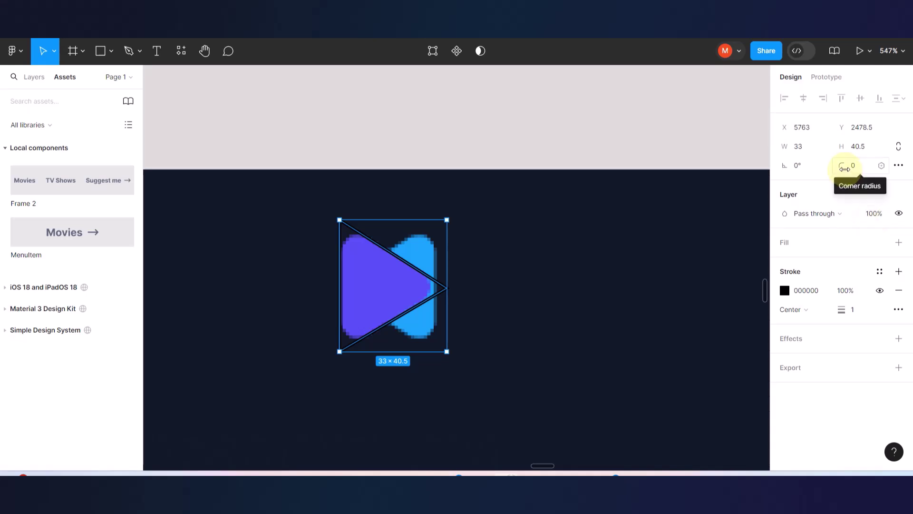
pyautogui.moveTo(845, 169); pyautogui.dragTo(856, 170)
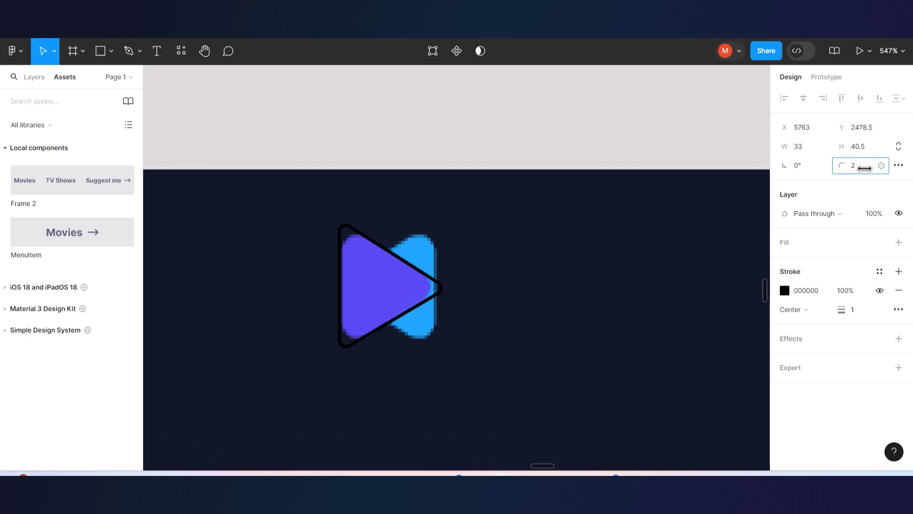
pyautogui.moveTo(895, 162)
pyautogui.mouseDown()
pyautogui.moveTo(864, 166)
pyautogui.moveTo(905, 166)
pyautogui.mouseUp()
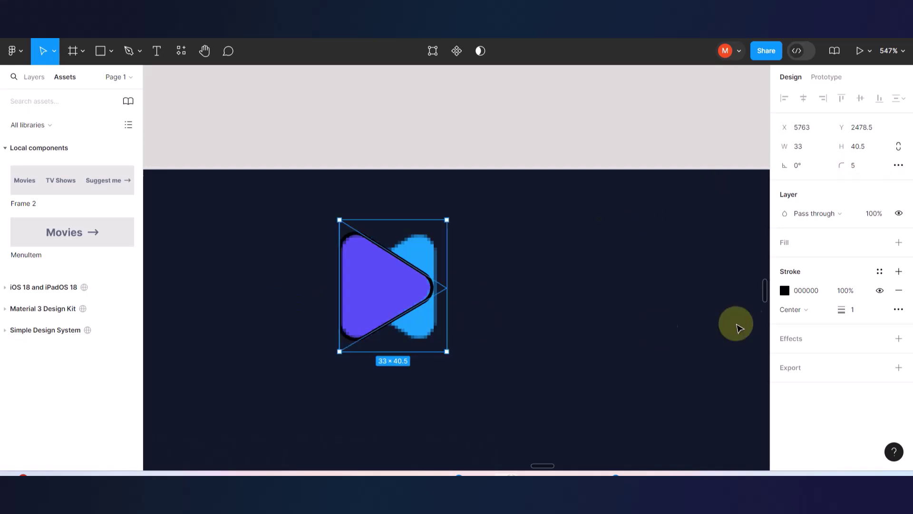
# Remove the triangle's stroke and fill it with the AppPrimary colour style.
pyautogui.click(898, 290)
pyautogui.click(880, 246)
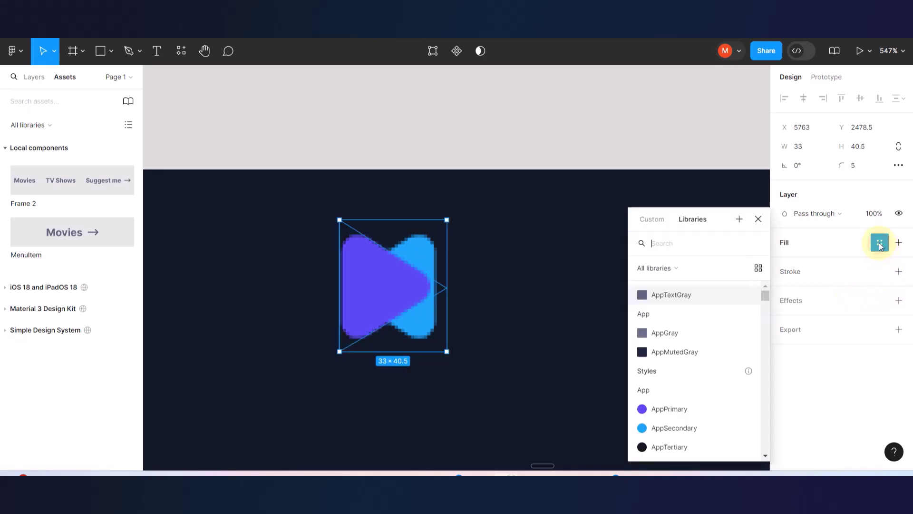
pyautogui.click(658, 411)
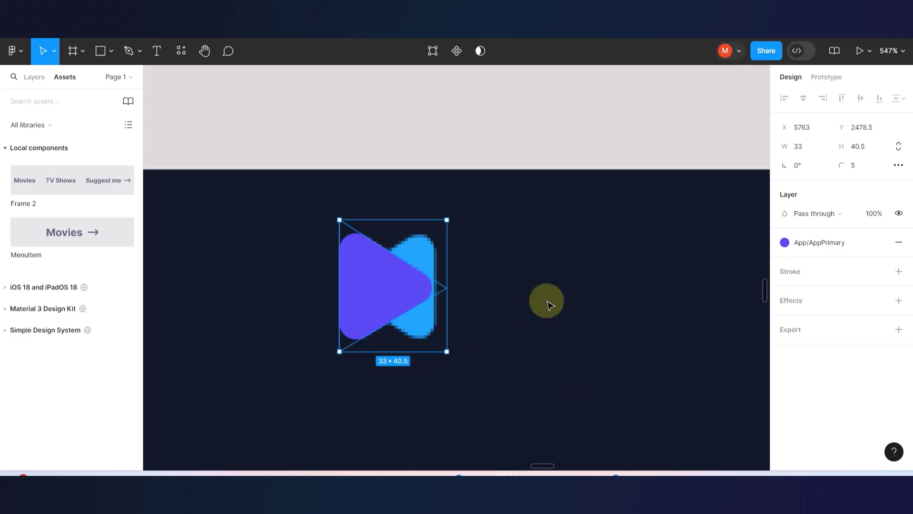
pyautogui.click(548, 303)
# Create a horizontally flipped copy of the triangle with the AppSecondary fill and place it over the blue part of the logo.
pyautogui.click(404, 306)
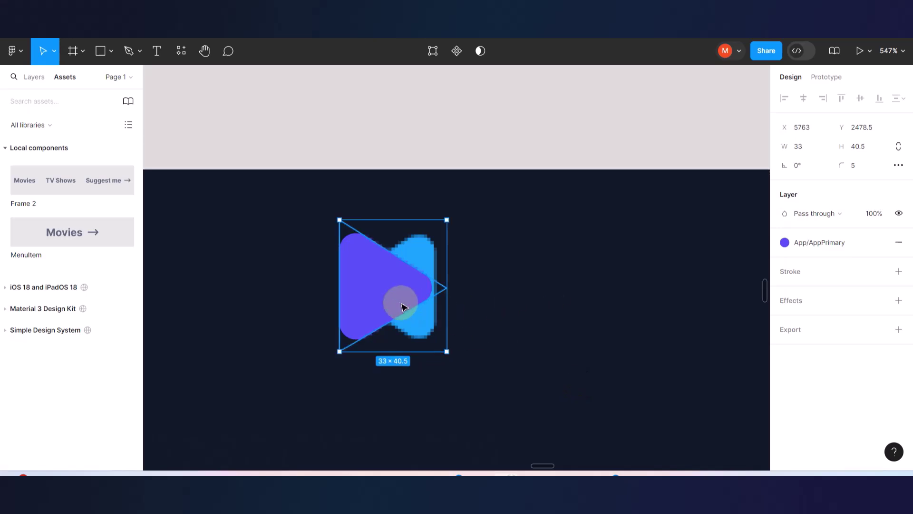
pyautogui.moveTo(410, 302); pyautogui.dragTo(464, 303)
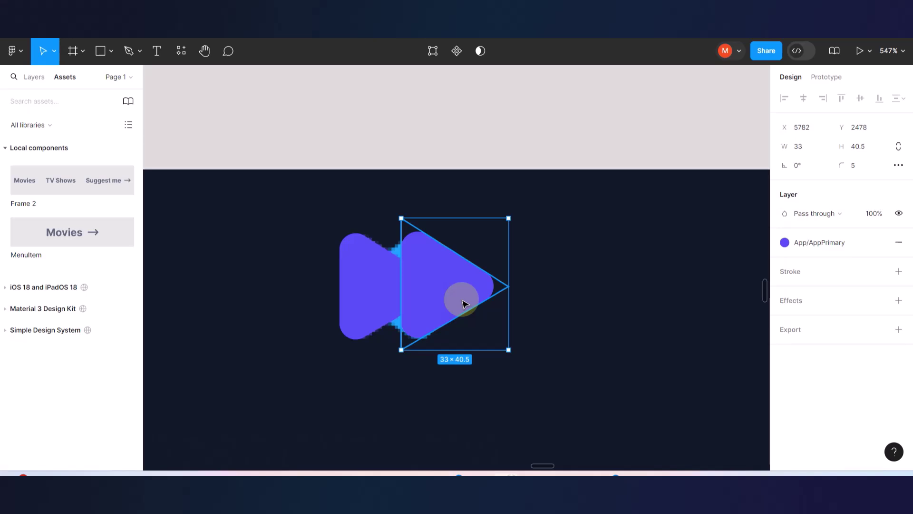
pyautogui.hotkey('shift', 'h')
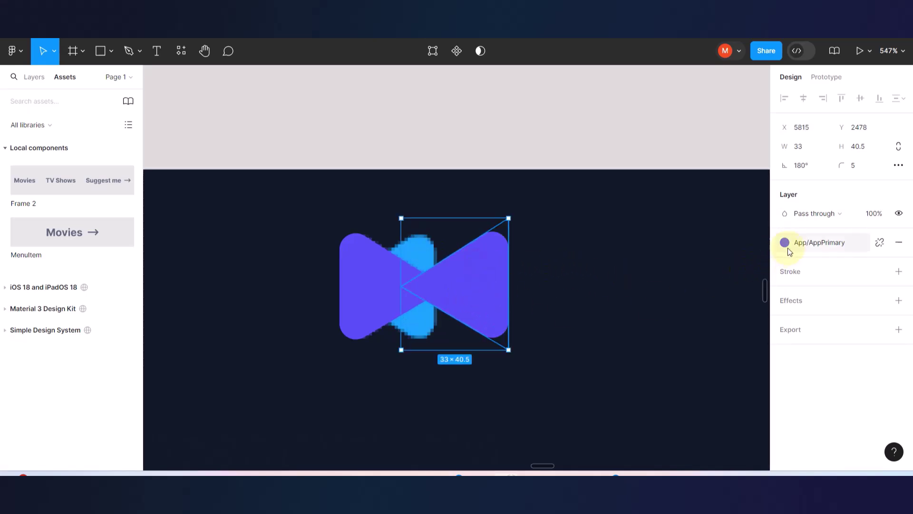
pyautogui.click(787, 245)
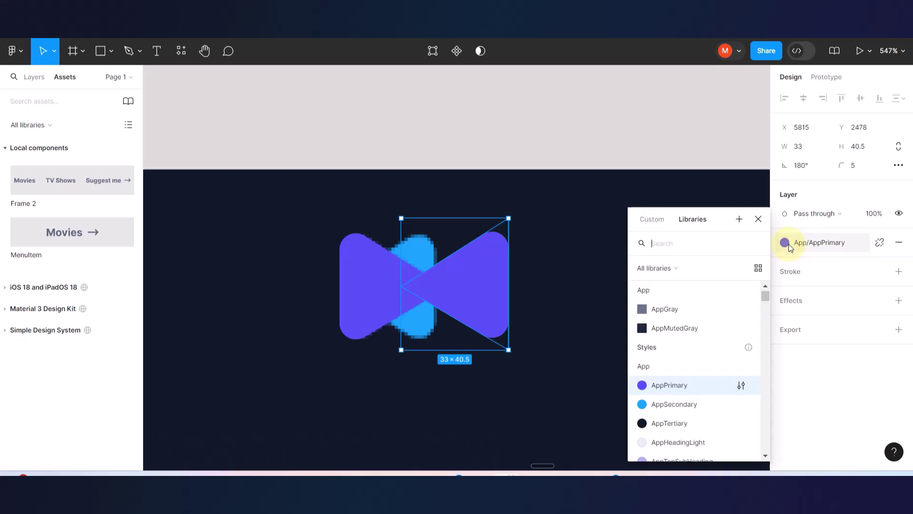
pyautogui.click(649, 407)
pyautogui.moveTo(485, 301); pyautogui.dragTo(413, 309)
# Align the two logo triangles on their vertical centres and bring the purple triangle to the front.
pyautogui.keyDown('shift'); pyautogui.click(354, 248); pyautogui.keyUp('shift')
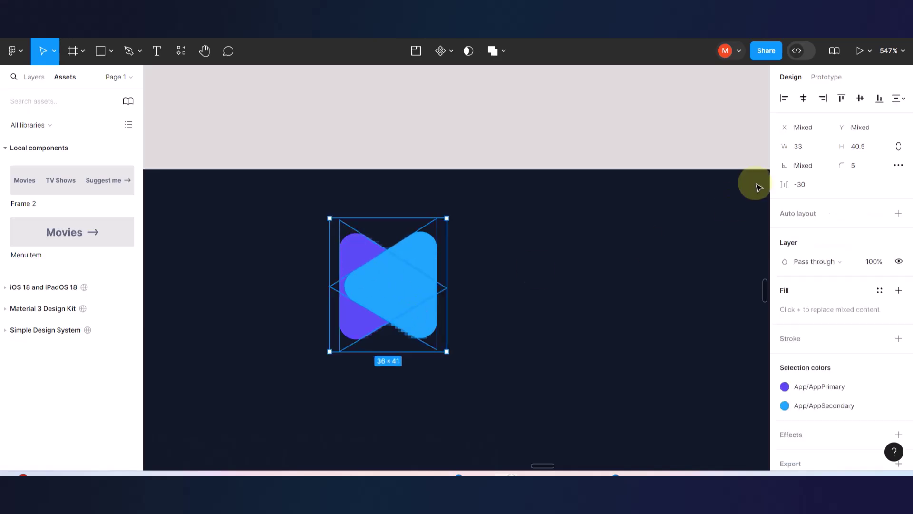
pyautogui.click(862, 97)
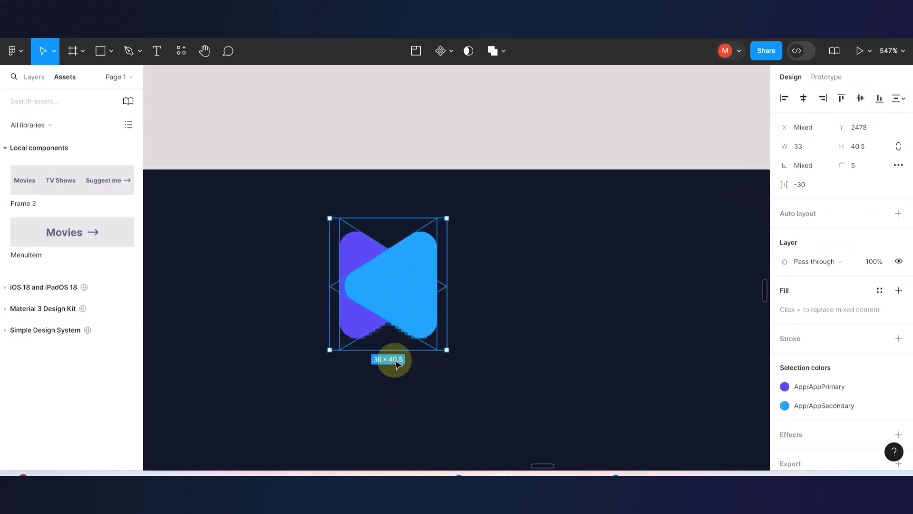
pyautogui.click(520, 275)
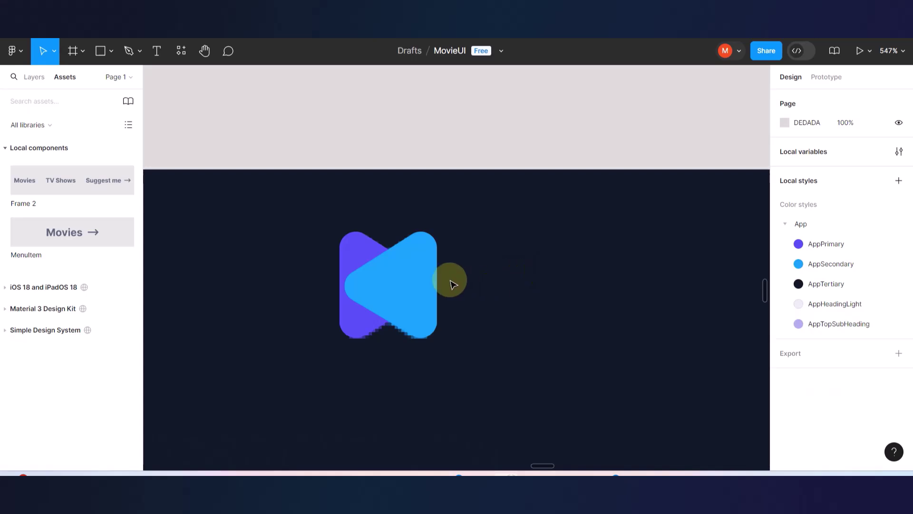
pyautogui.click(358, 240)
pyautogui.rightClick(357, 242)
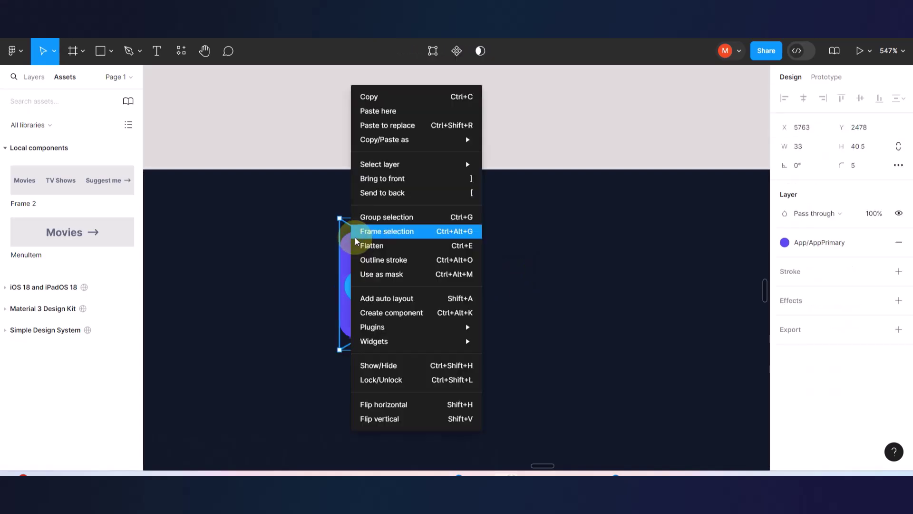
pyautogui.click(412, 181)
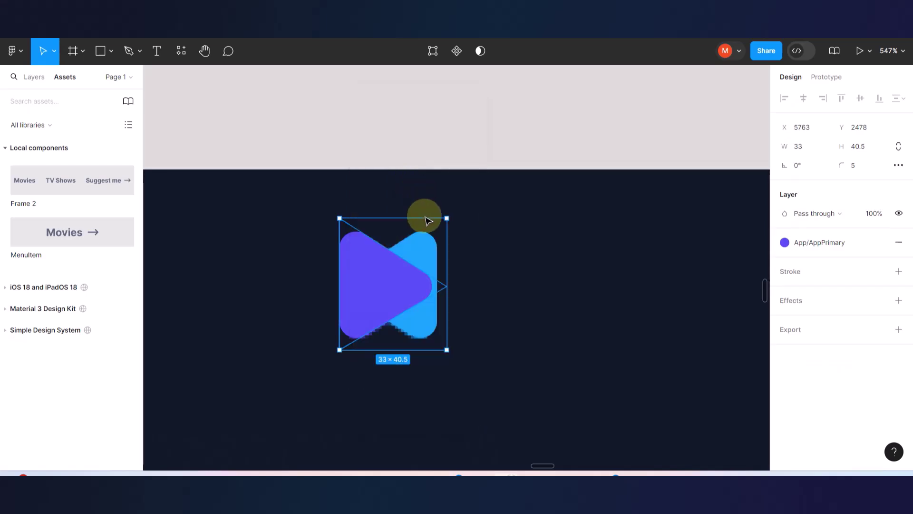
# Group the two triangles into one logo and place it in the Home frame's header, level with the menu and to its left.
pyautogui.keyDown('shift'); pyautogui.click(423, 243); pyautogui.keyUp('shift')
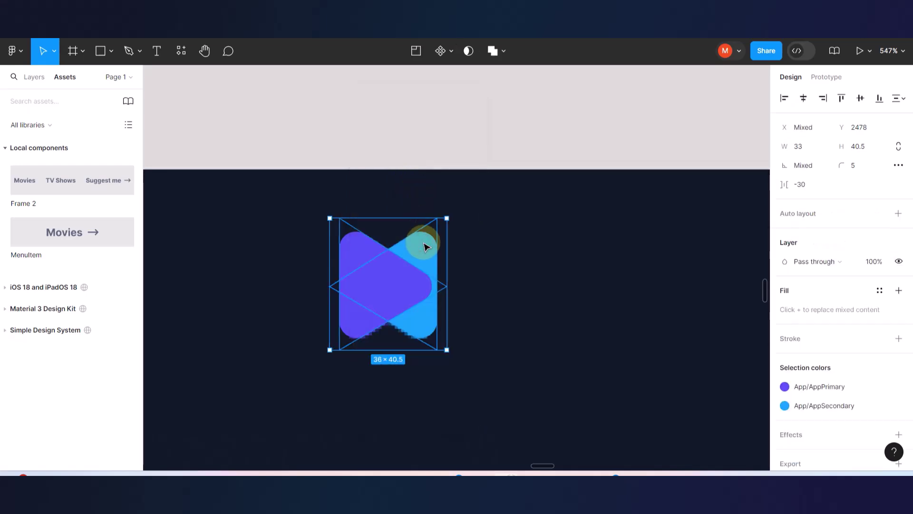
pyautogui.hotkey('ctrl', 'g')
pyautogui.scroll(-6, 425, 246)
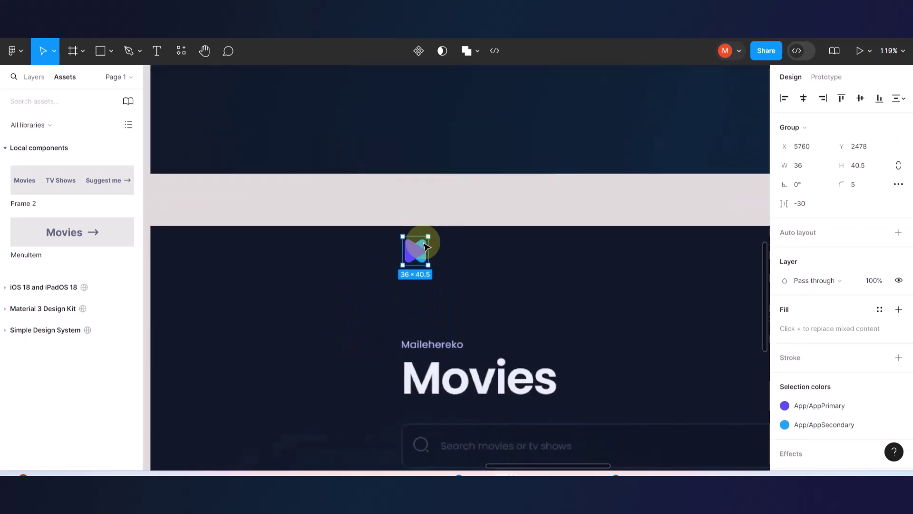
pyautogui.scroll(-2, 423, 295)
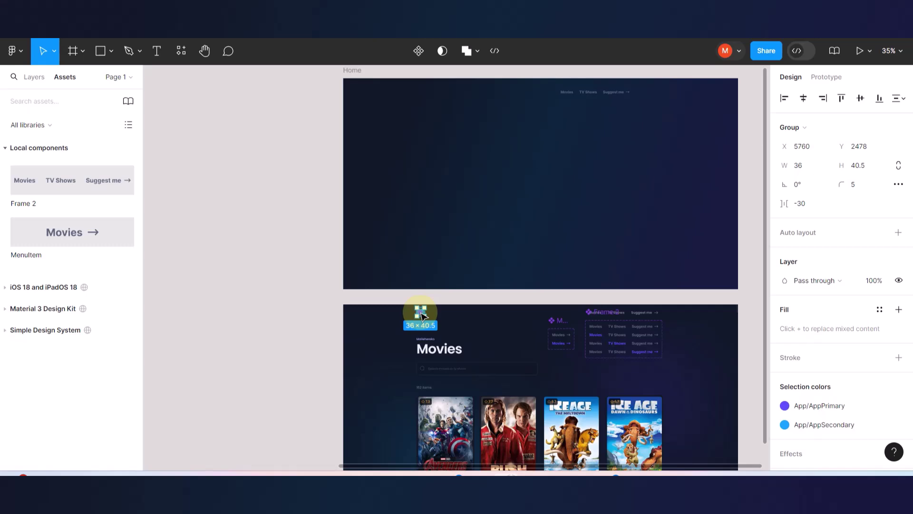
pyautogui.moveTo(421, 315); pyautogui.dragTo(465, 160)
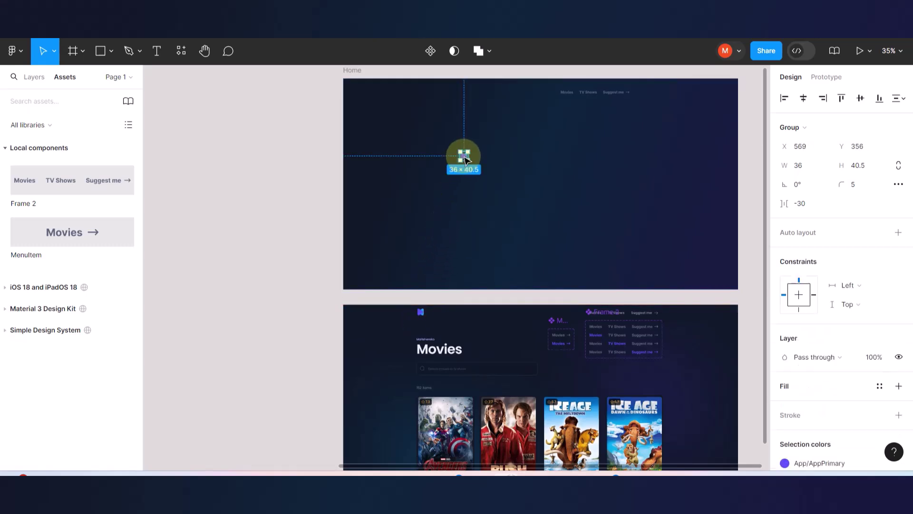
pyautogui.keyDown('ctrl'); pyautogui.scroll(5, 573, 108); pyautogui.keyUp('ctrl')
pyautogui.scroll(3, 391, 308)
pyautogui.moveTo(347, 331); pyautogui.dragTo(357, 199)
pyautogui.keyDown('ctrl'); pyautogui.scroll(-5, 379, 255); pyautogui.keyUp('ctrl')
pyautogui.click(469, 163)
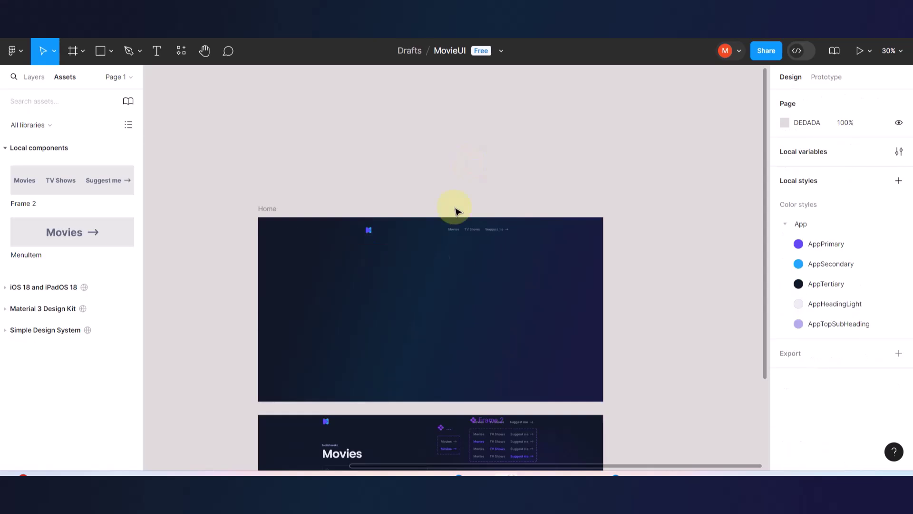
# Examine the reference Movies web page by scrolling through it, and compare it with the Home frame.
pyautogui.scroll(-4, 419, 296)
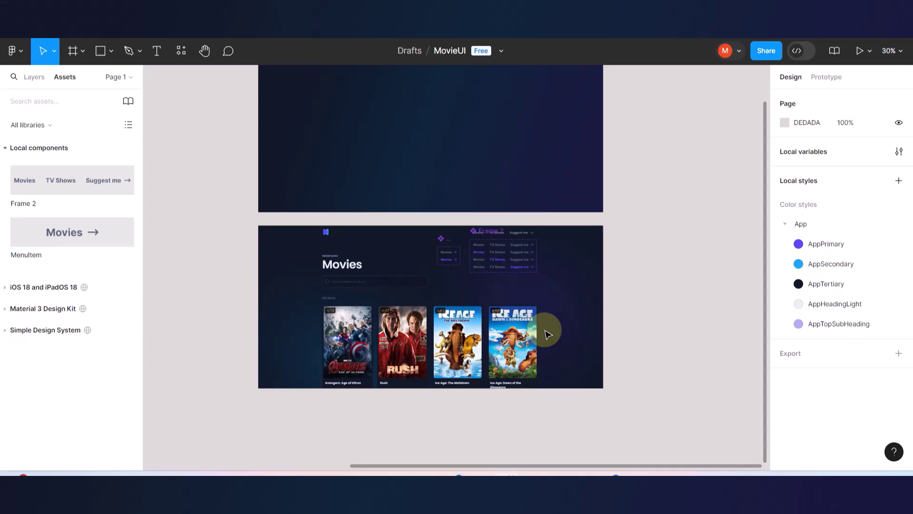
pyautogui.click(209, 14)
pyautogui.scroll(-1, 629, 172)
pyautogui.scroll(-3, 629, 170)
pyautogui.scroll(4, 817, 49)
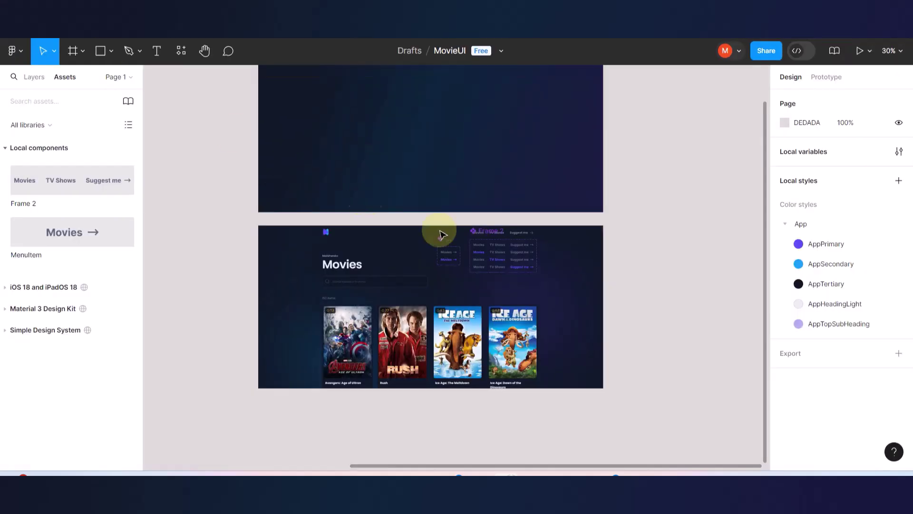
pyautogui.scroll(5, 442, 234)
pyautogui.scroll(-2, 450, 233)
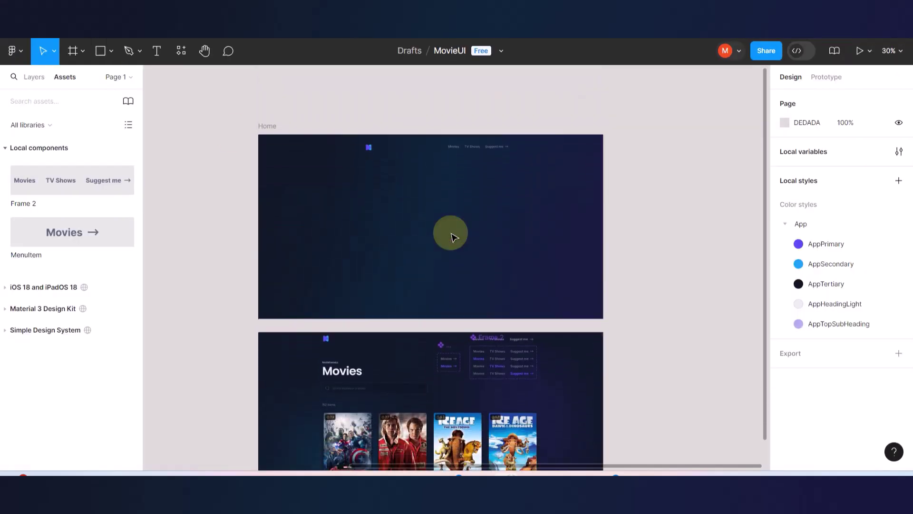
pyautogui.click(704, 194)
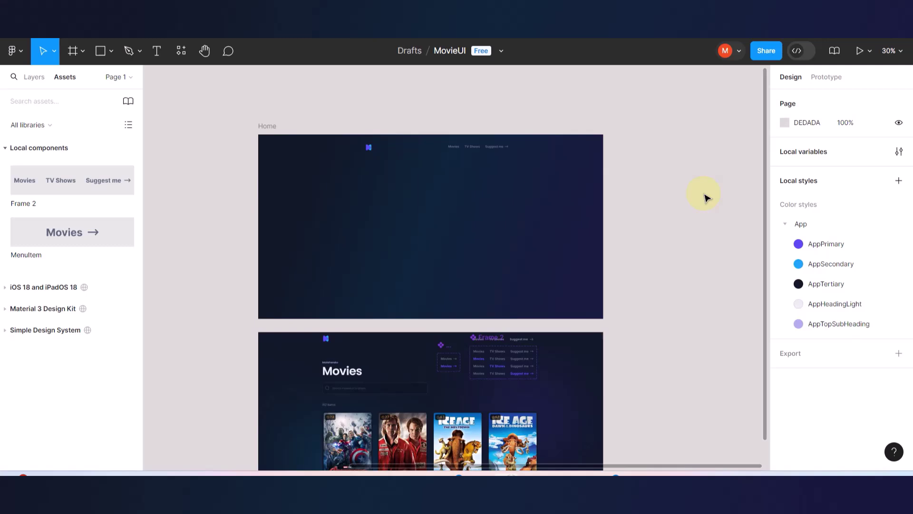
# Wrap the logo and the menu instance in the Home frame's header in a shared auto layout frame.
pyautogui.click(263, 131)
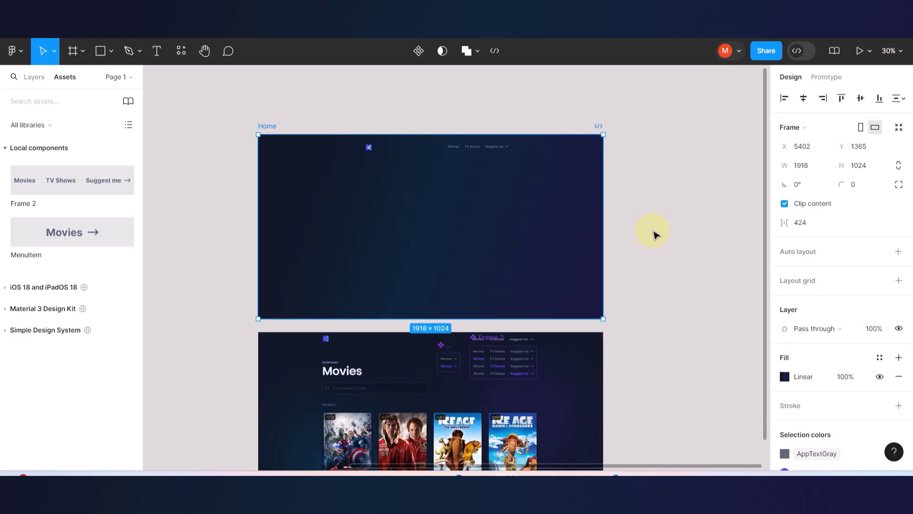
pyautogui.scroll(3, 376, 161)
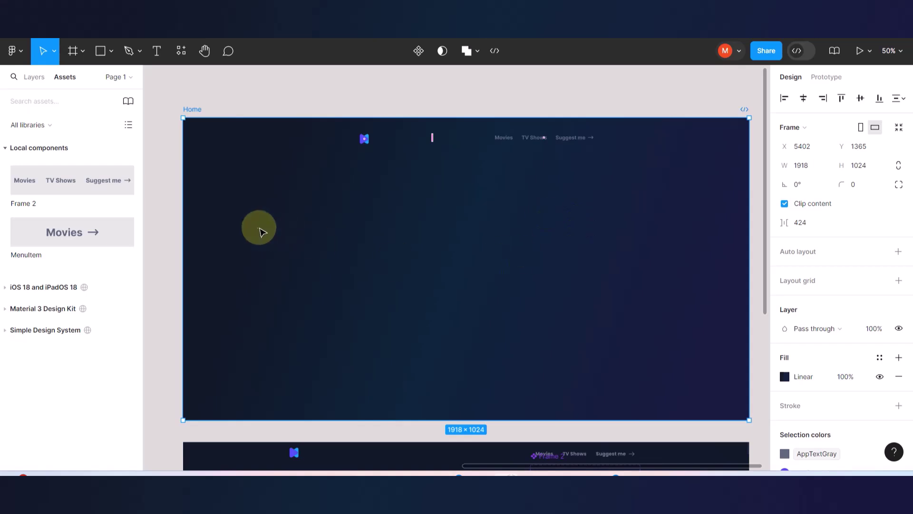
pyautogui.scroll(1, 438, 243)
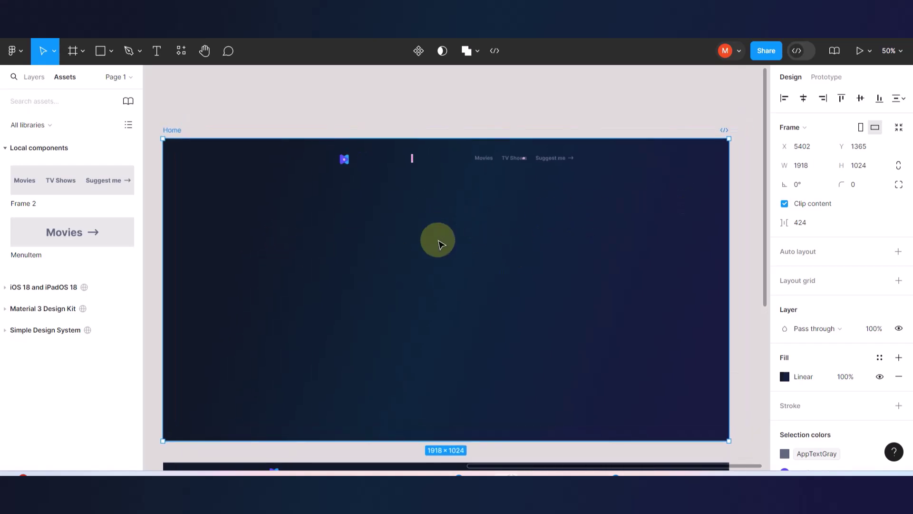
pyautogui.click(430, 252)
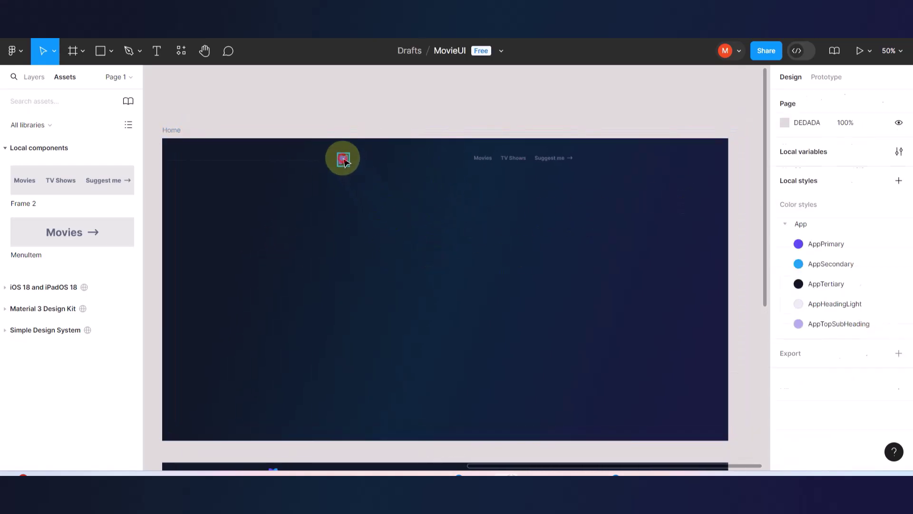
pyautogui.click(344, 161)
pyautogui.keyDown('shift'); pyautogui.click(491, 161); pyautogui.keyUp('shift')
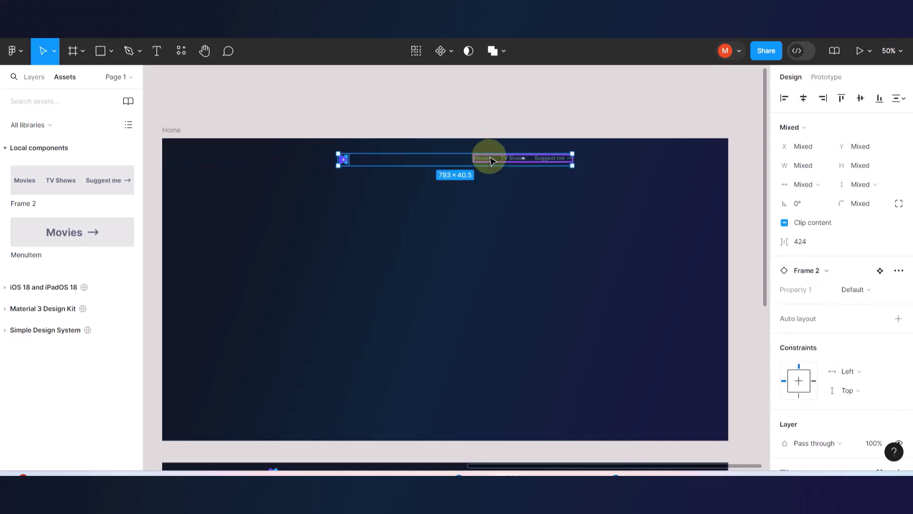
pyautogui.hotkey('shift', 'a')
pyautogui.click(852, 287)
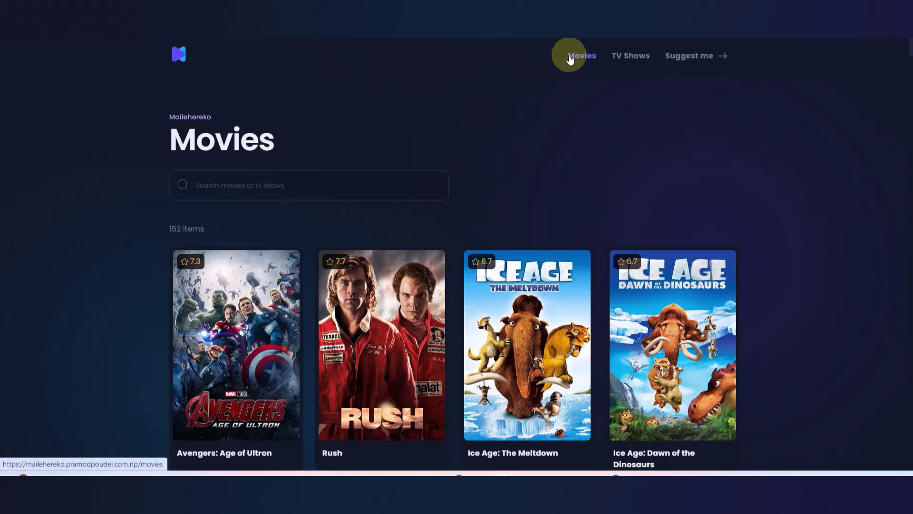
# Inspect the reference Movies page with the developer tools and narrow their pane to examine how the header adapts to the page width.
pyautogui.rightClick(564, 109)
pyautogui.click(606, 365)
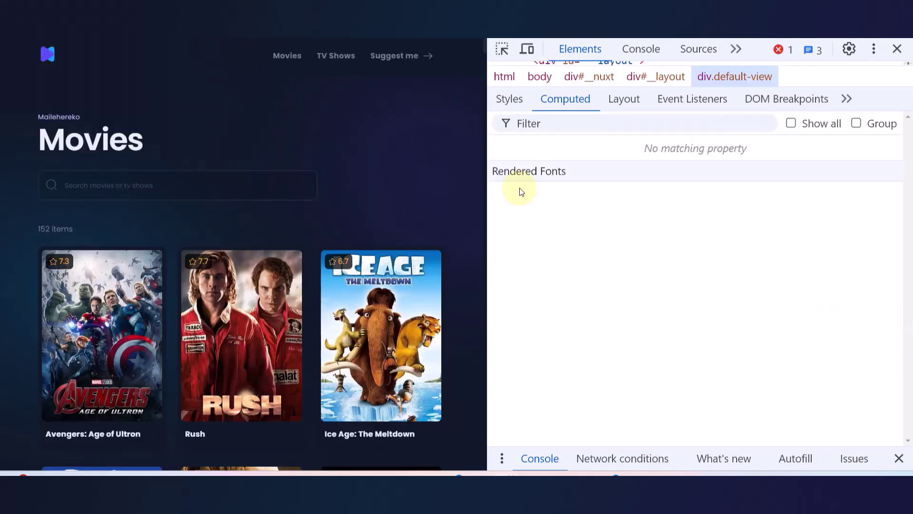
pyautogui.moveTo(481, 188); pyautogui.dragTo(771, 178)
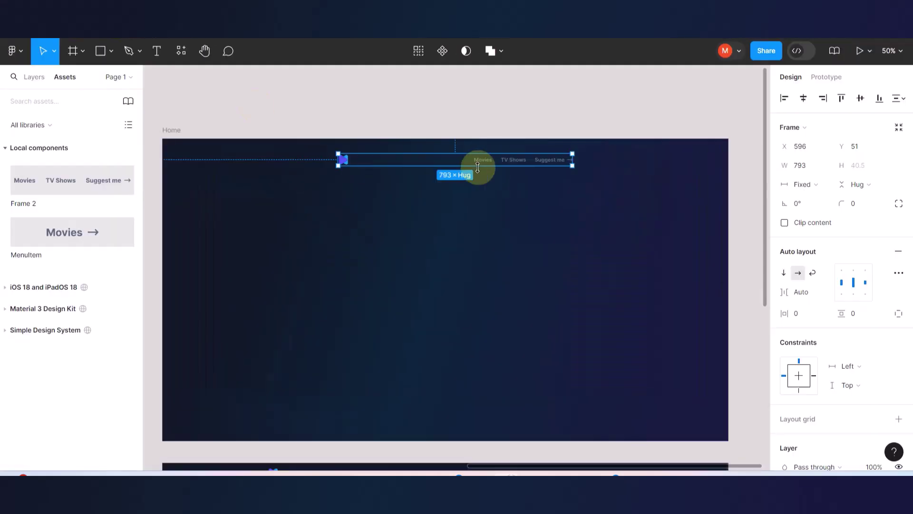
# Select the header's auto layout frame on the Home frame and keep its horizontal resizing at Fixed width.
pyautogui.click(480, 241)
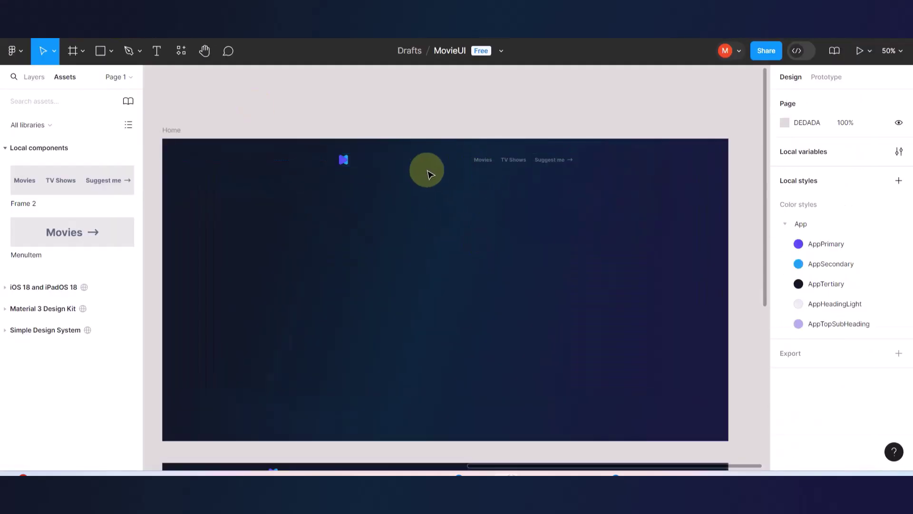
pyautogui.click(423, 160)
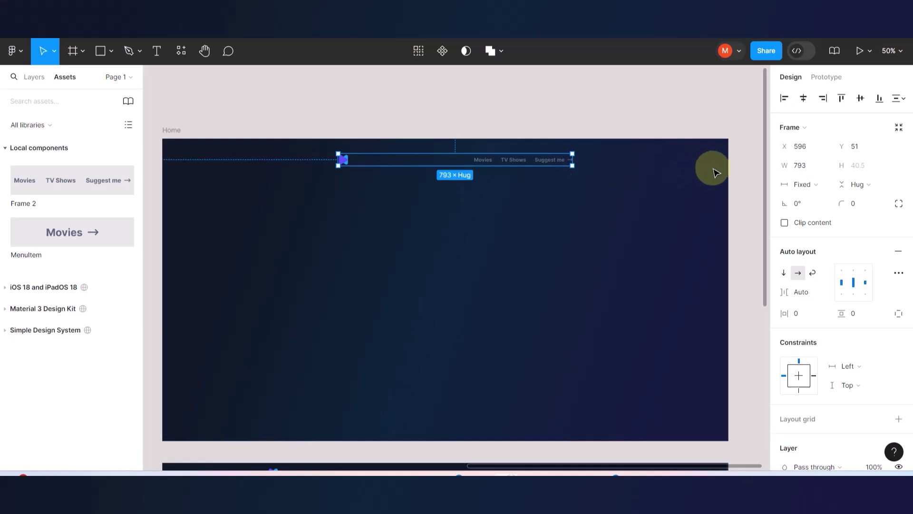
pyautogui.click(826, 187)
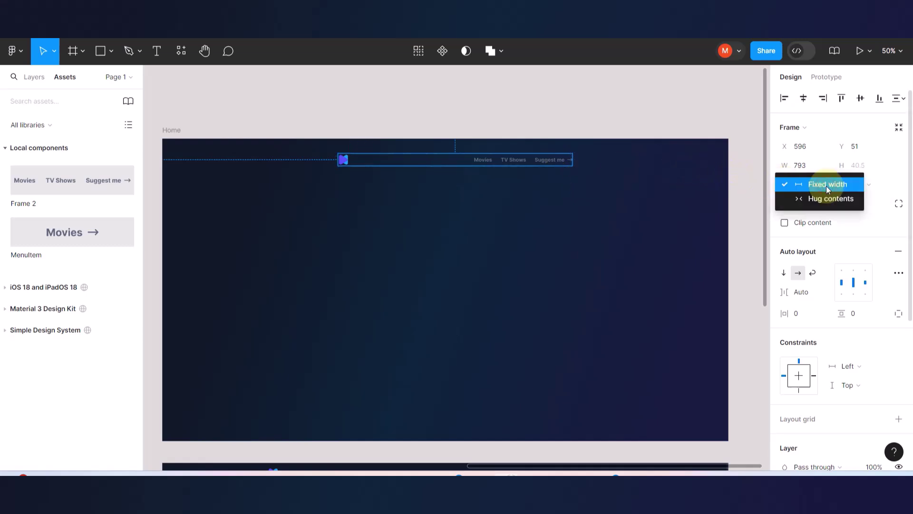
pyautogui.click(826, 186)
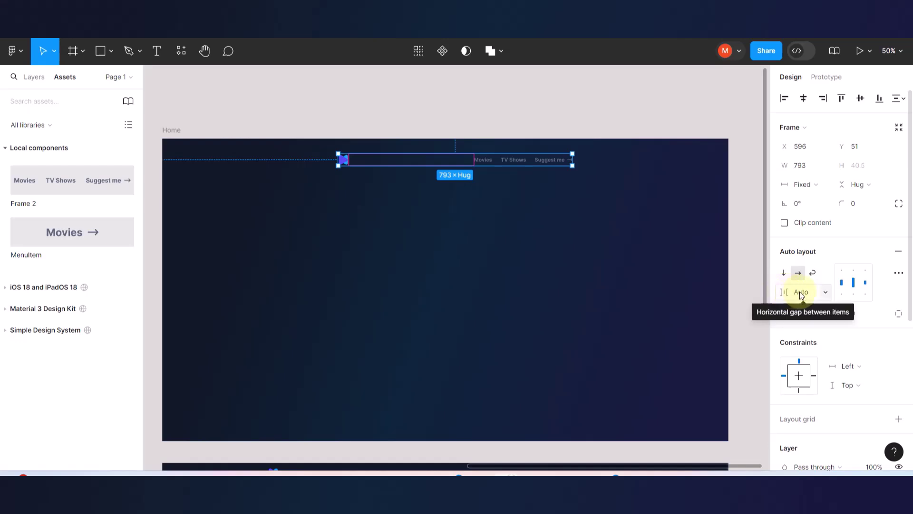
# Try a fixed horizontal gap of 417 between the logo and the menu, and return the gap to Auto.
pyautogui.click(827, 292)
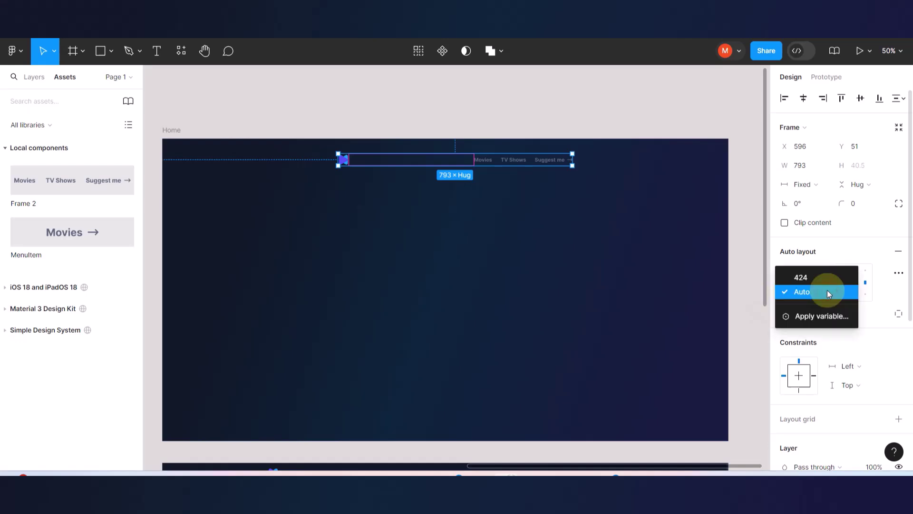
pyautogui.click(801, 276)
pyautogui.moveTo(783, 292)
pyautogui.mouseDown()
pyautogui.moveTo(530, 291)
pyautogui.moveTo(784, 292)
pyautogui.mouseUp()
pyautogui.click(800, 298)
pyautogui.click(825, 292)
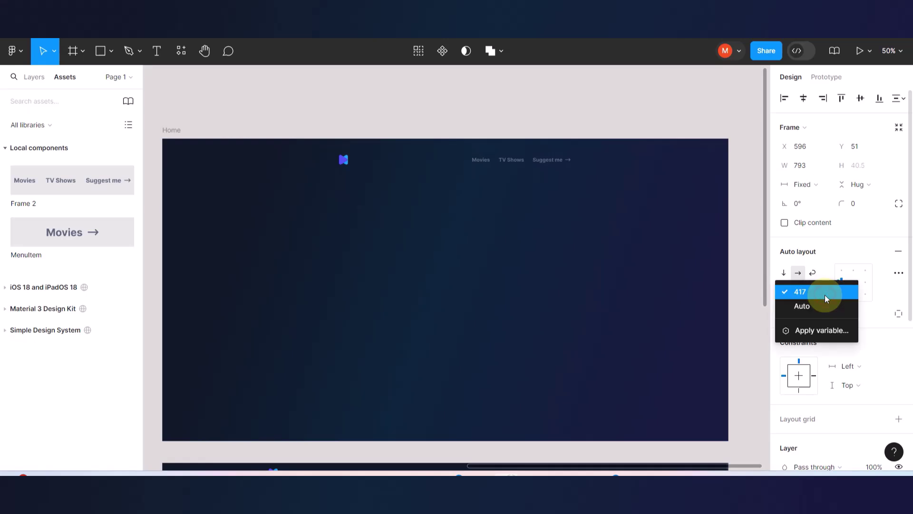
pyautogui.click(818, 306)
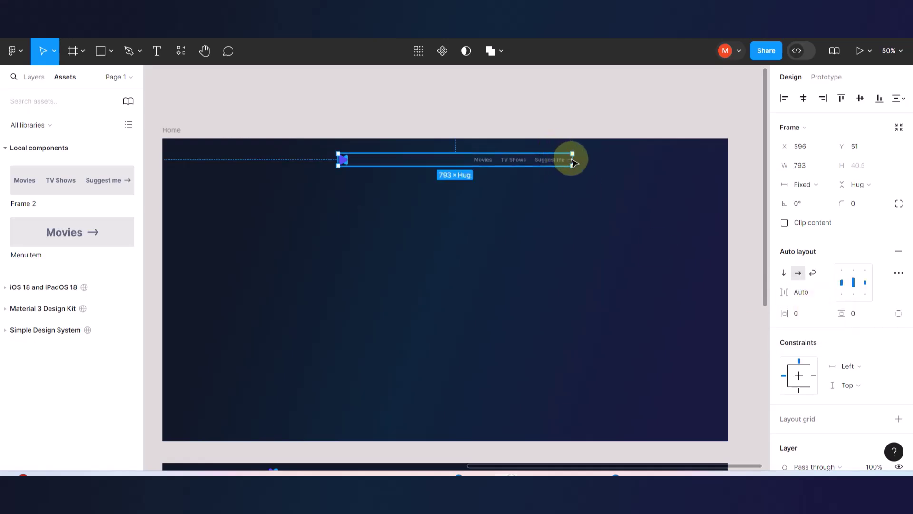
# Widen the header's auto layout frame to 876 and move it to about X 483, Y 43 in the Home frame.
pyautogui.moveTo(573, 157); pyautogui.dragTo(598, 166)
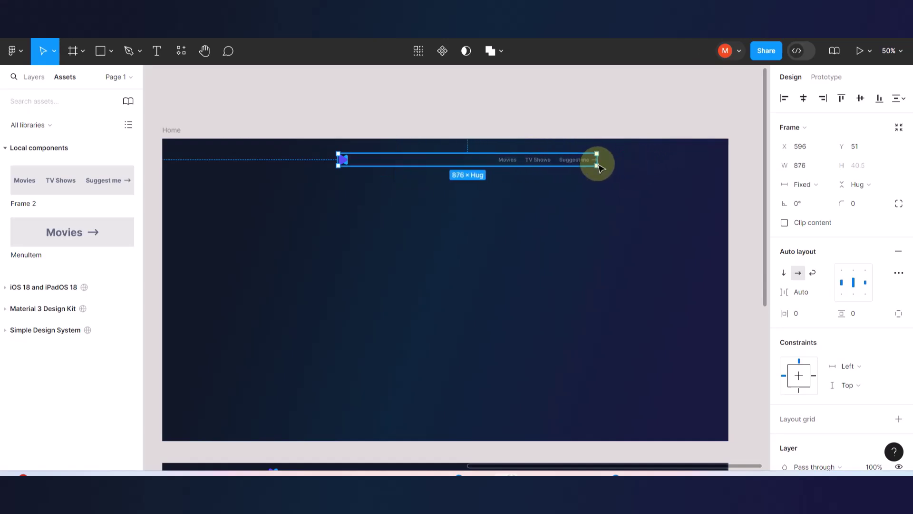
pyautogui.click(340, 265)
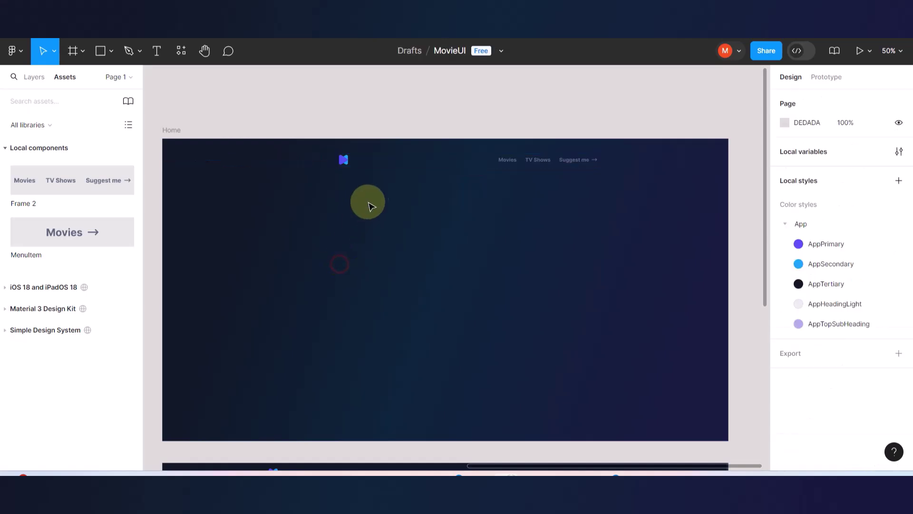
pyautogui.click(402, 164)
pyautogui.moveTo(408, 165); pyautogui.dragTo(376, 163)
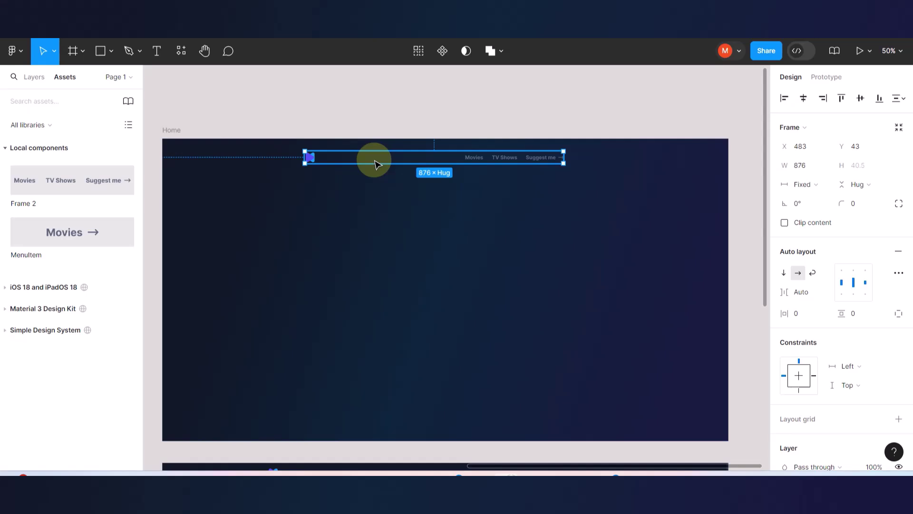
pyautogui.moveTo(376, 164); pyautogui.dragTo(376, 164)
# Switch to the browser and examine how the reference page's header bar spans the page while the movie list scrolls beneath it.
pyautogui.hotkey('ctrl', 'alt', 'Return')
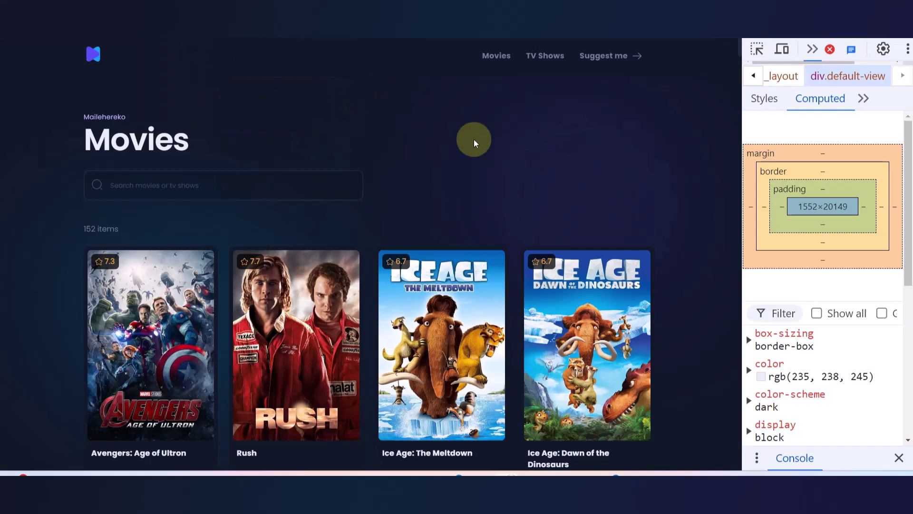
pyautogui.scroll(-4, 473, 140)
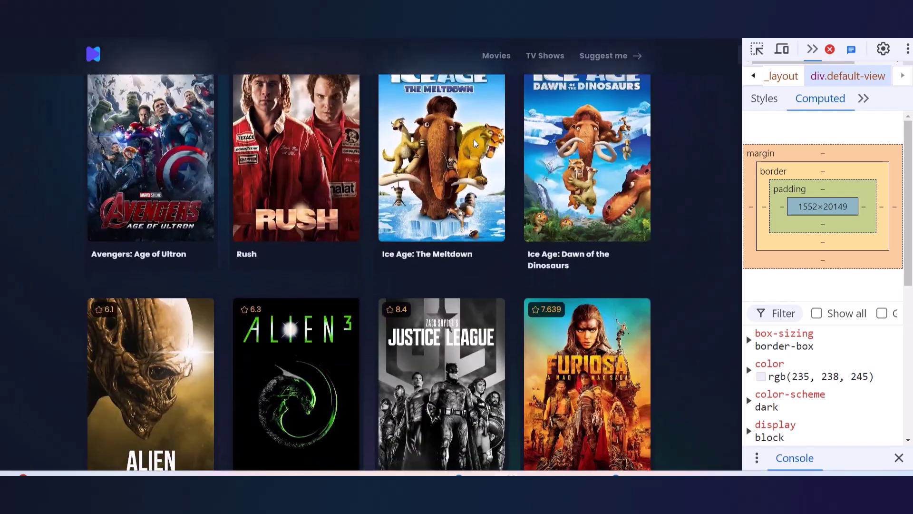
pyautogui.scroll(-1, 474, 143)
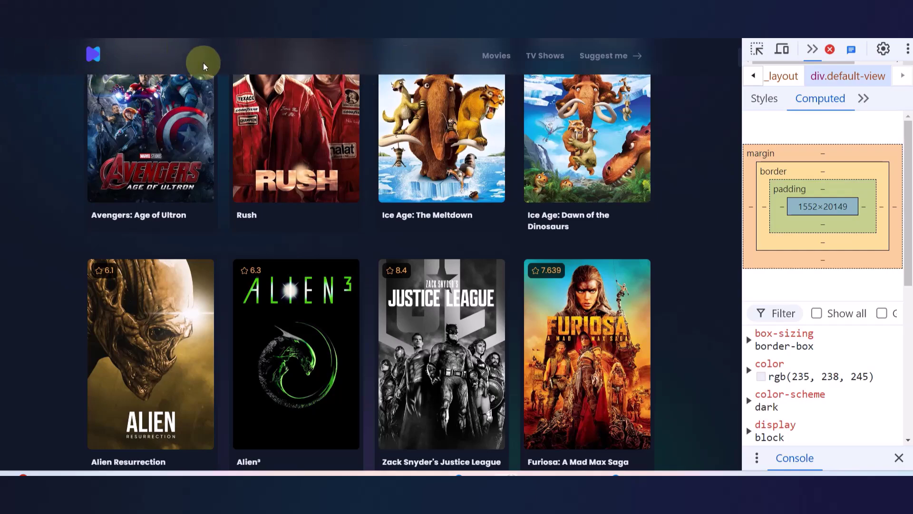
pyautogui.scroll(-10, 367, 253)
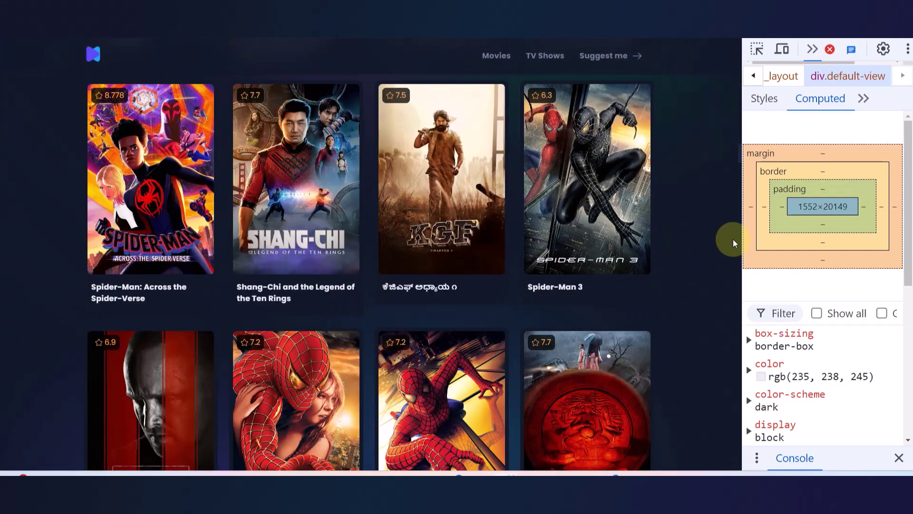
pyautogui.moveTo(739, 145); pyautogui.dragTo(726, 45)
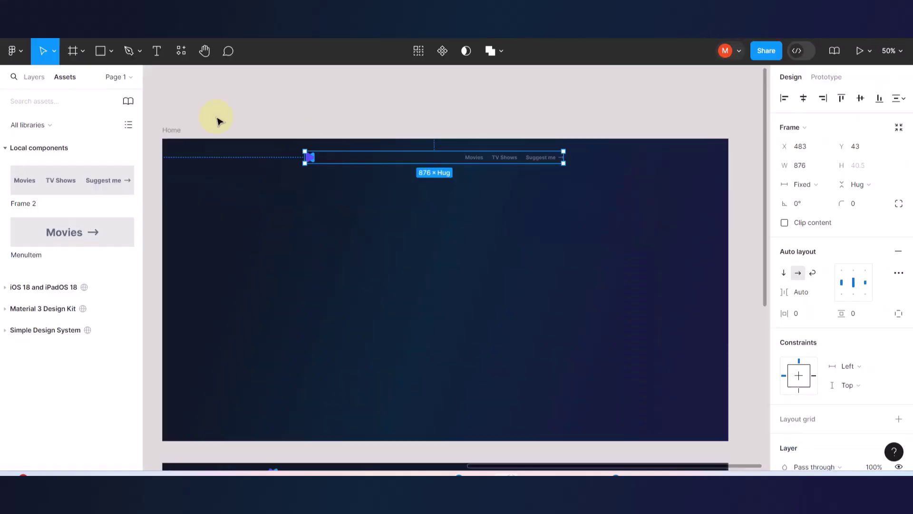
# Wrap the logo-and-menu frame in an outer auto layout frame with 10 padding on every side.
pyautogui.click(483, 245)
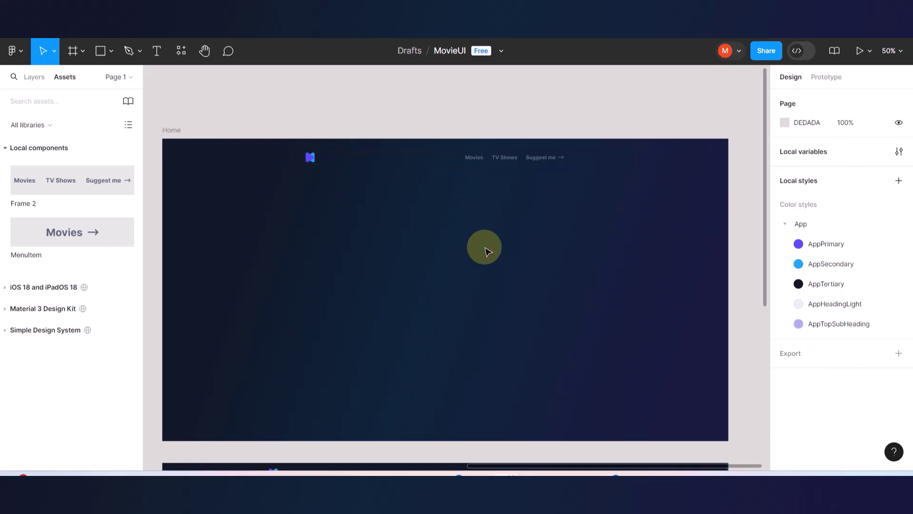
pyautogui.click(483, 162)
pyautogui.scroll(5, 295, 173)
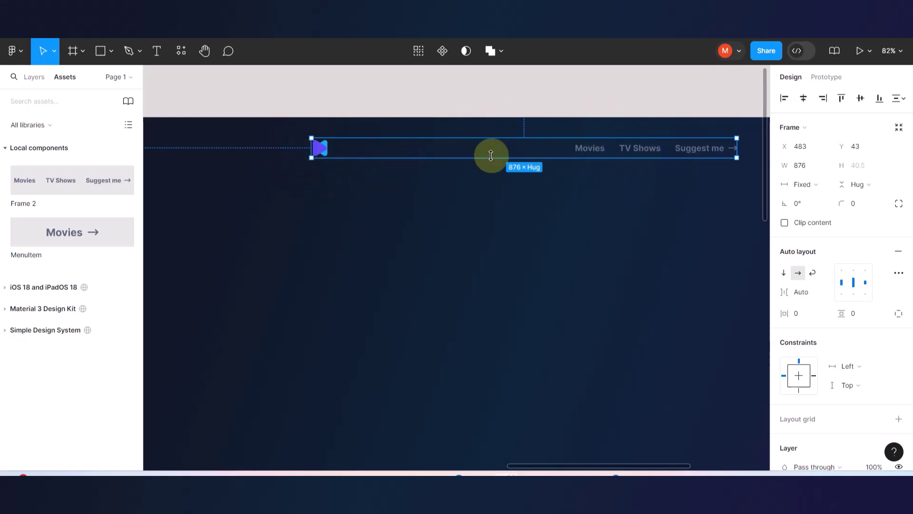
pyautogui.hotkey('shift', 'a')
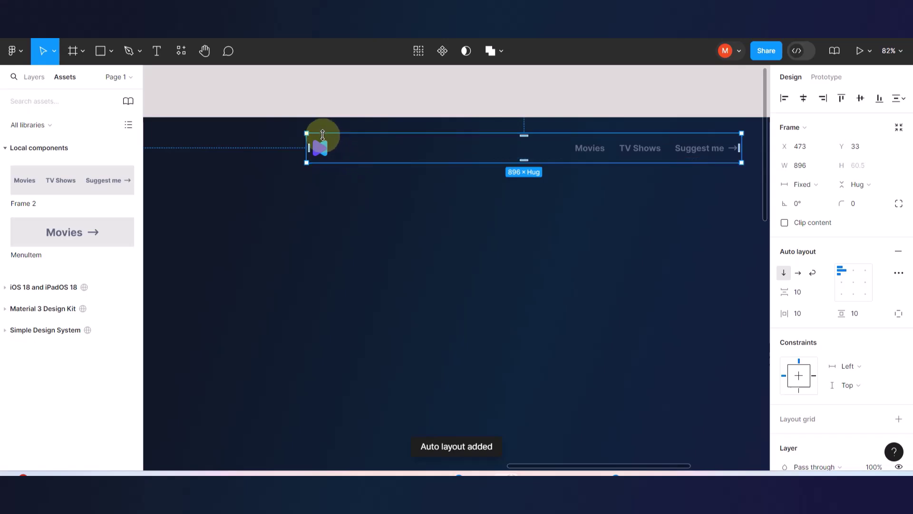
pyautogui.click(313, 138)
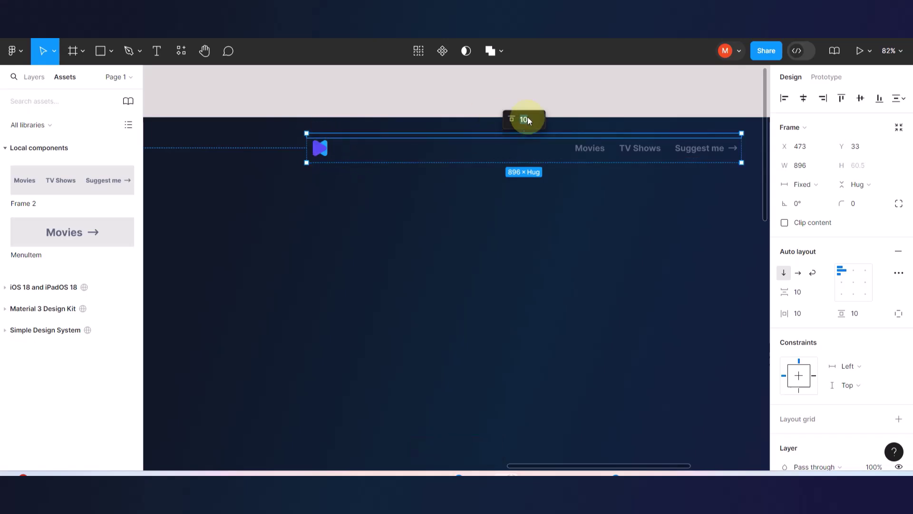
pyautogui.click(516, 243)
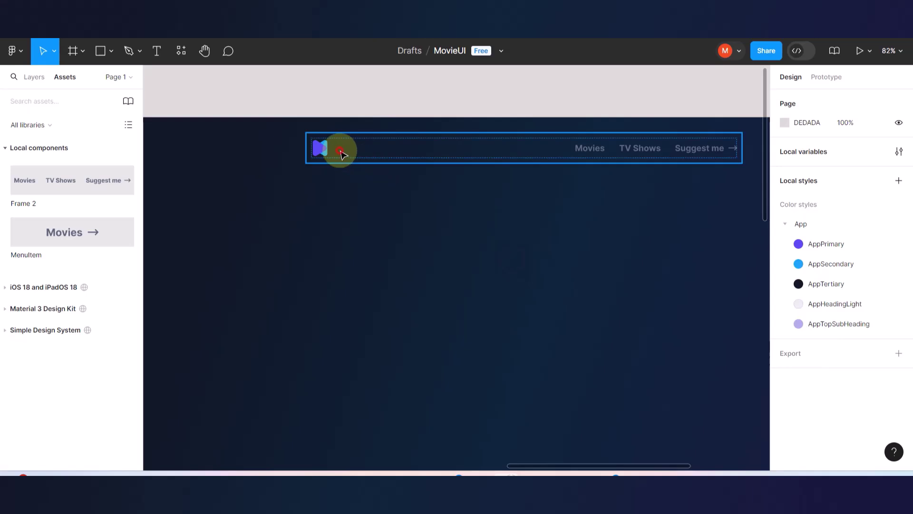
# Rename the outer auto layout frame inside Home as Header.
pyautogui.click(336, 148)
pyautogui.click(34, 77)
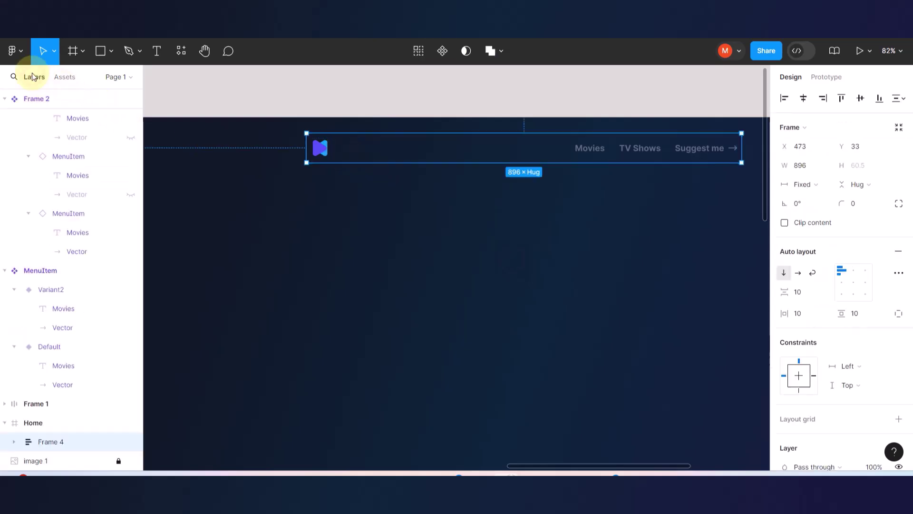
pyautogui.click(305, 235)
pyautogui.click(320, 150)
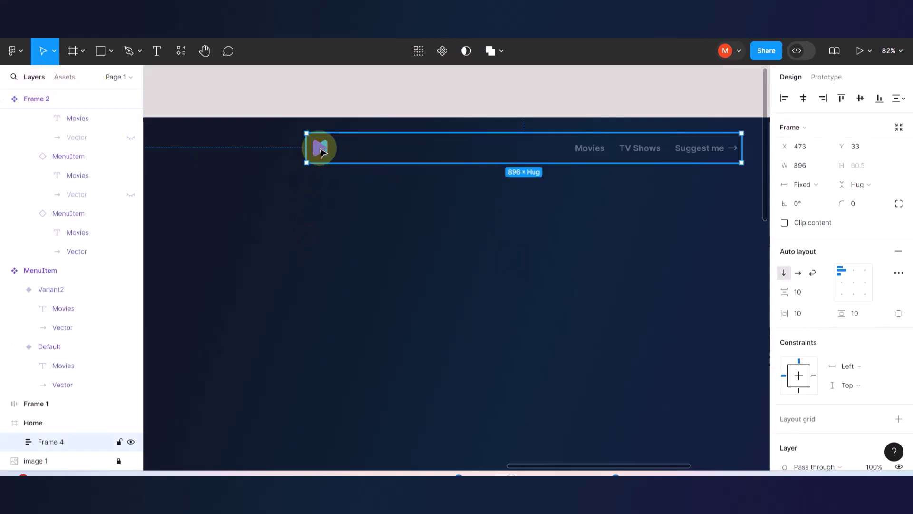
pyautogui.click(54, 443)
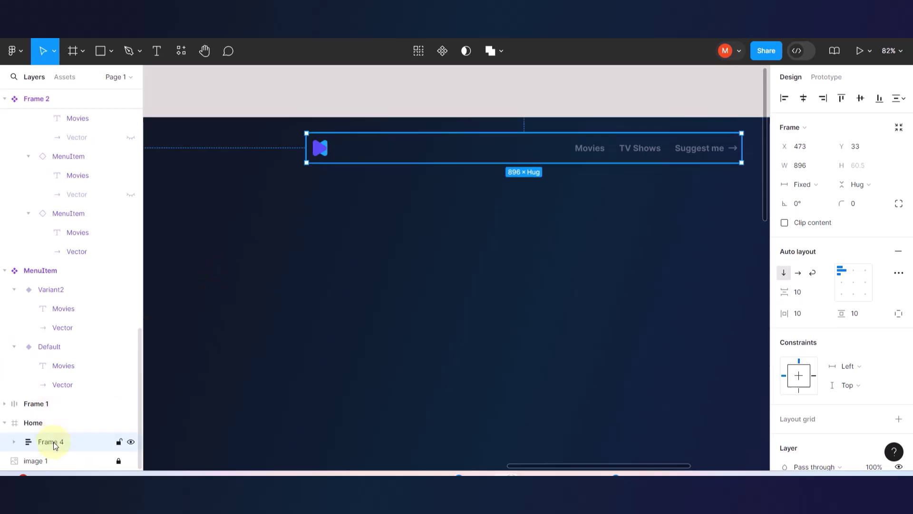
pyautogui.doubleClick(54, 442)
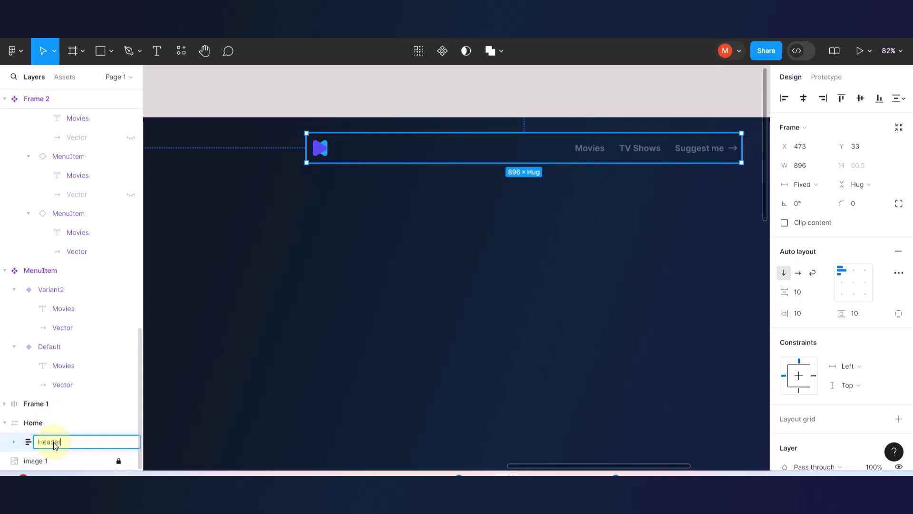
pyautogui.click(267, 370)
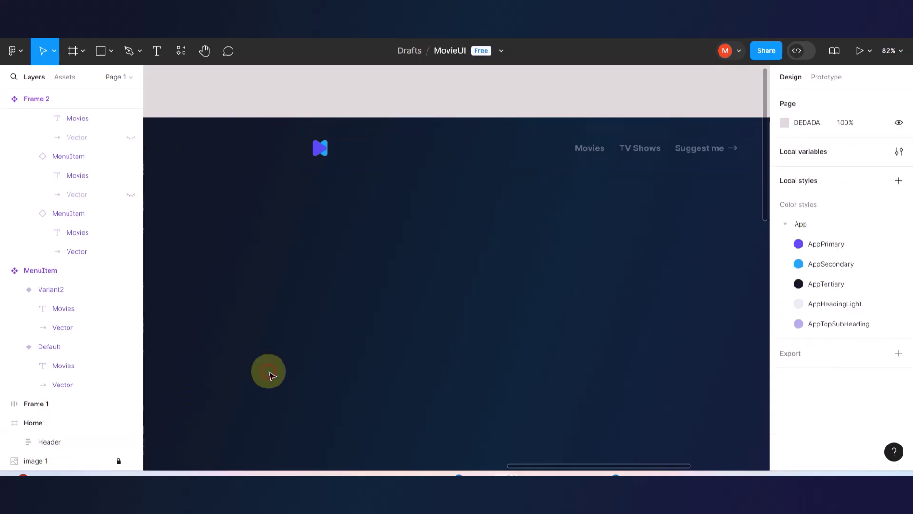
# Stretch the Header frame across the full Home frame, to a width of 1918 starting at X 0.
pyautogui.click(342, 153)
pyautogui.scroll(-5, 342, 153)
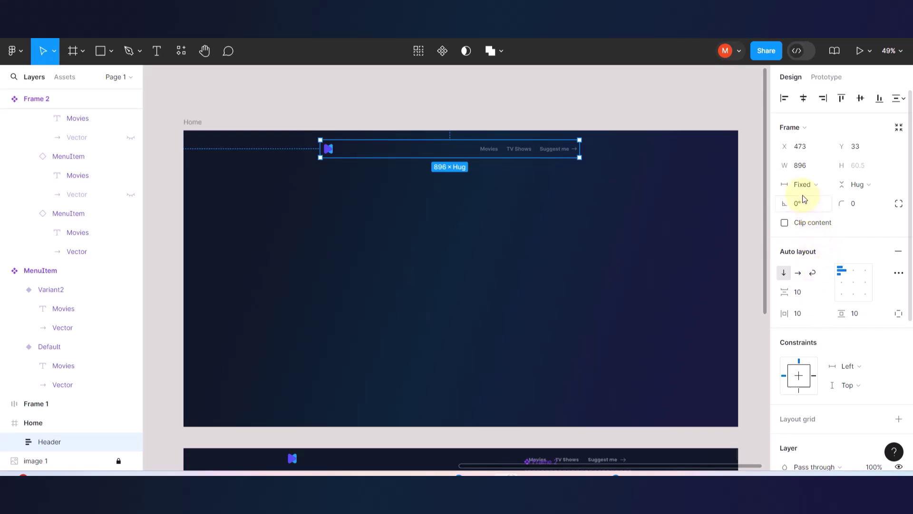
pyautogui.click(814, 184)
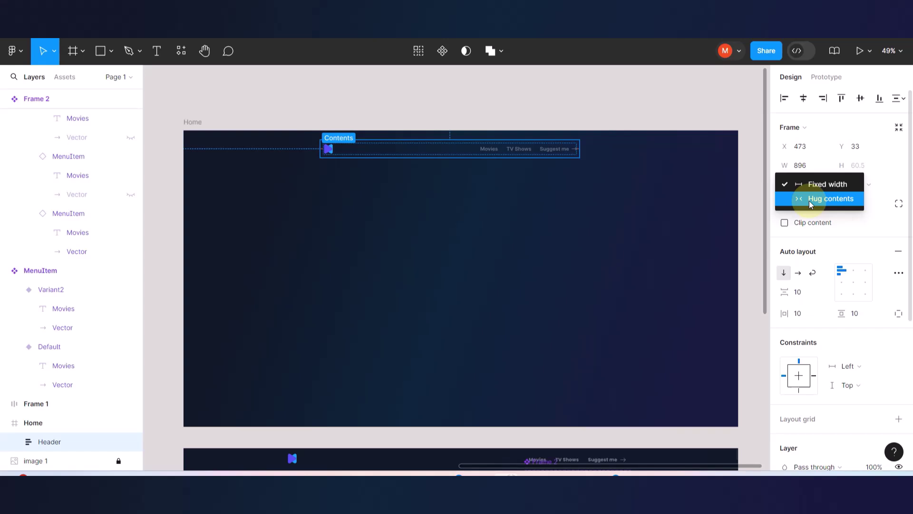
pyautogui.press('Escape')
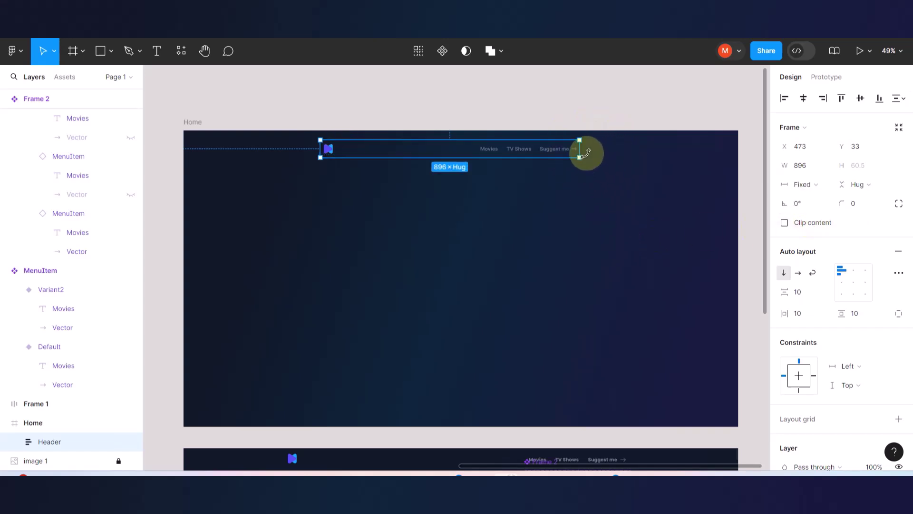
pyautogui.moveTo(582, 150); pyautogui.dragTo(737, 151)
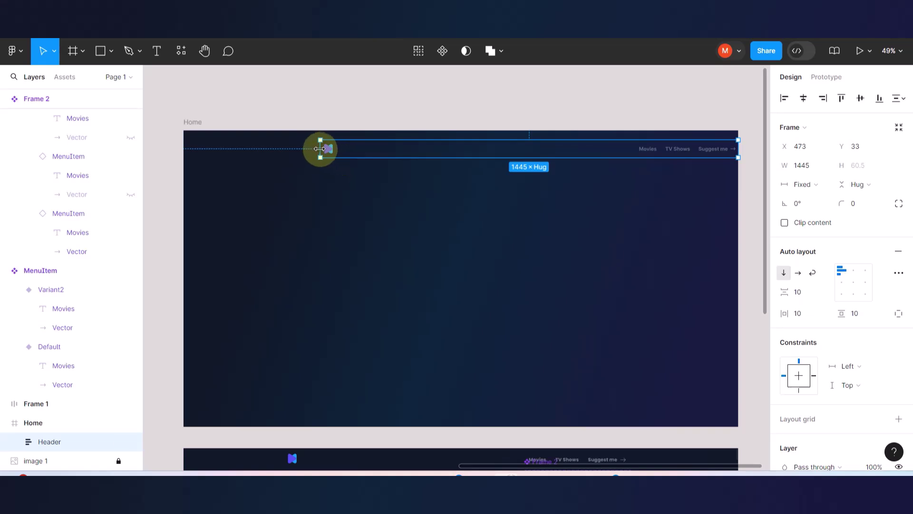
pyautogui.moveTo(319, 149); pyautogui.dragTo(185, 164)
# Measure the header's height in the reference image with a temporary rectangle beside the Suggest me item, and delete the rectangle.
pyautogui.scroll(-5, 308, 238)
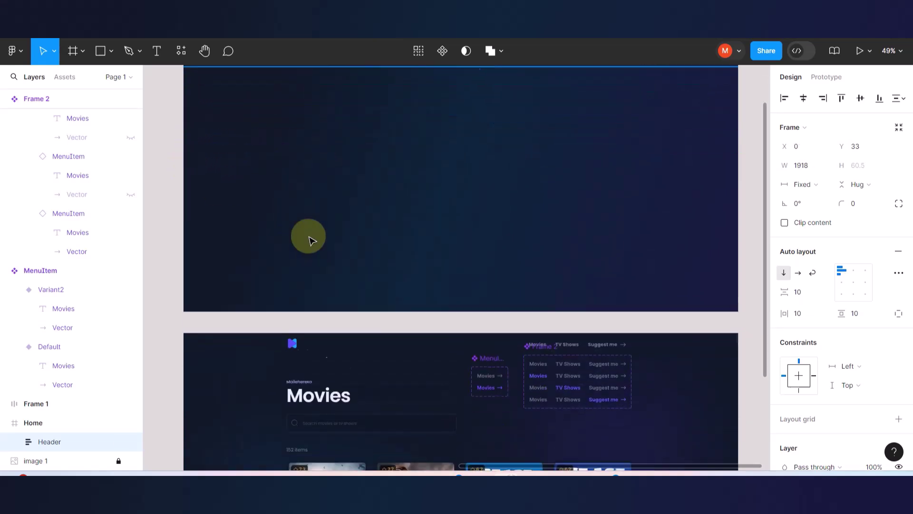
pyautogui.scroll(-3, 356, 301)
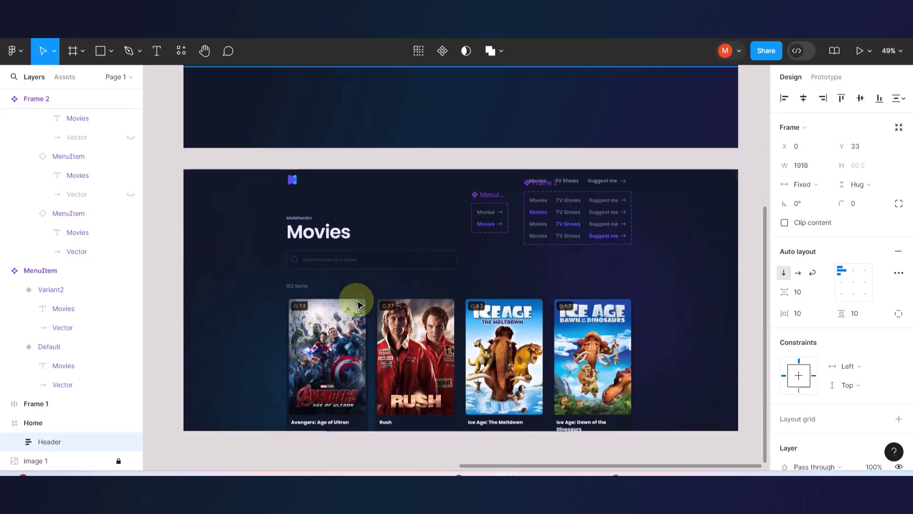
pyautogui.hscroll(5, 357, 295)
pyautogui.scroll(10, 445, 226)
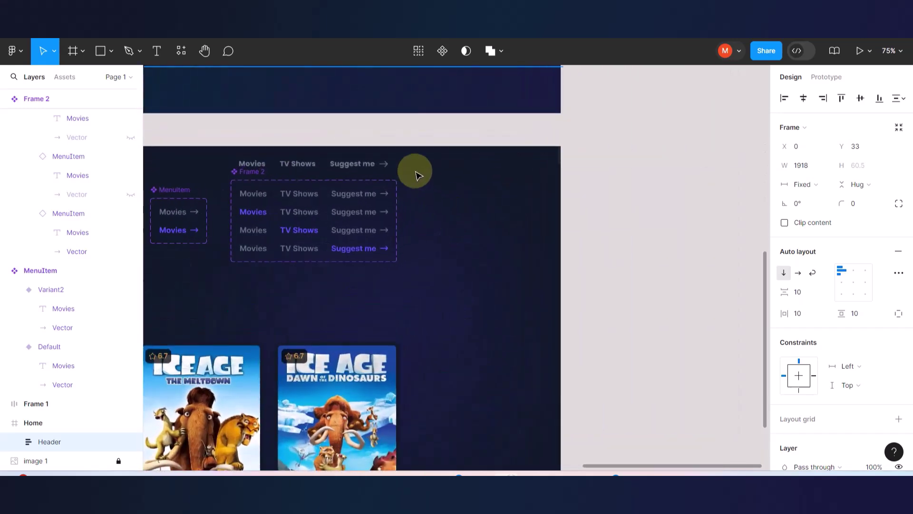
pyautogui.click(100, 51)
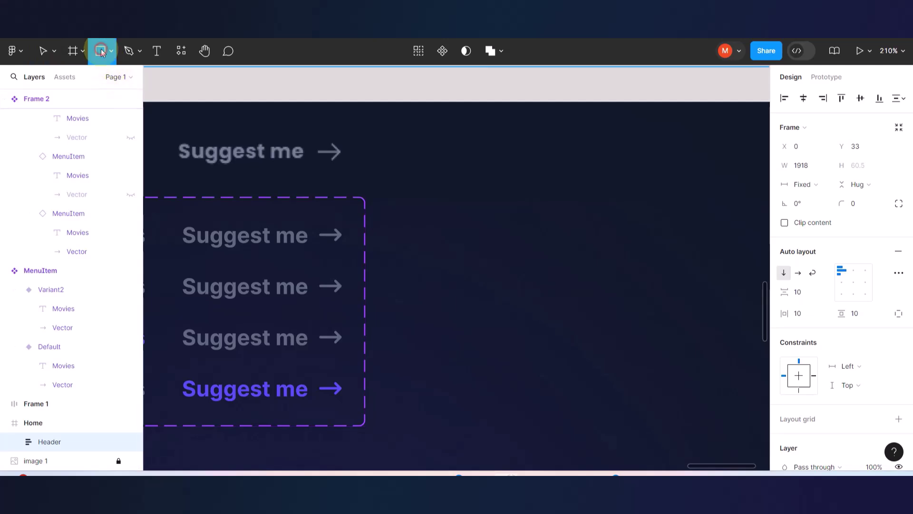
pyautogui.moveTo(385, 103); pyautogui.dragTo(412, 197)
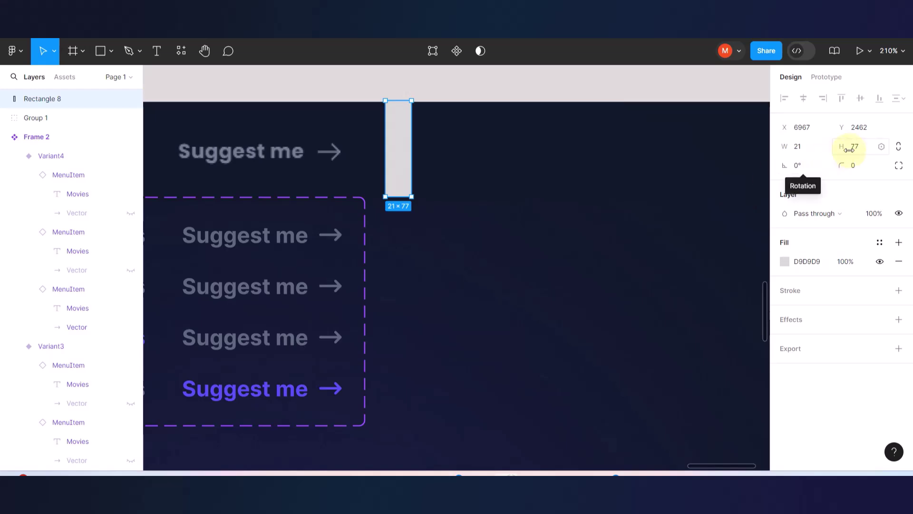
pyautogui.press('Delete')
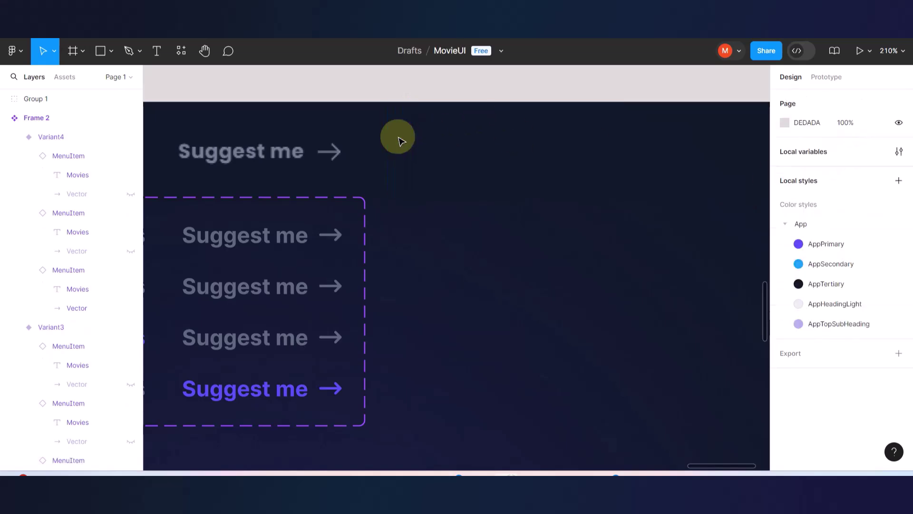
# Add a solid FFFFFF fill at 100% to the Header frame on the Home frame.
pyautogui.scroll(5, 398, 139)
pyautogui.scroll(-5, 399, 140)
pyautogui.scroll(3, 399, 140)
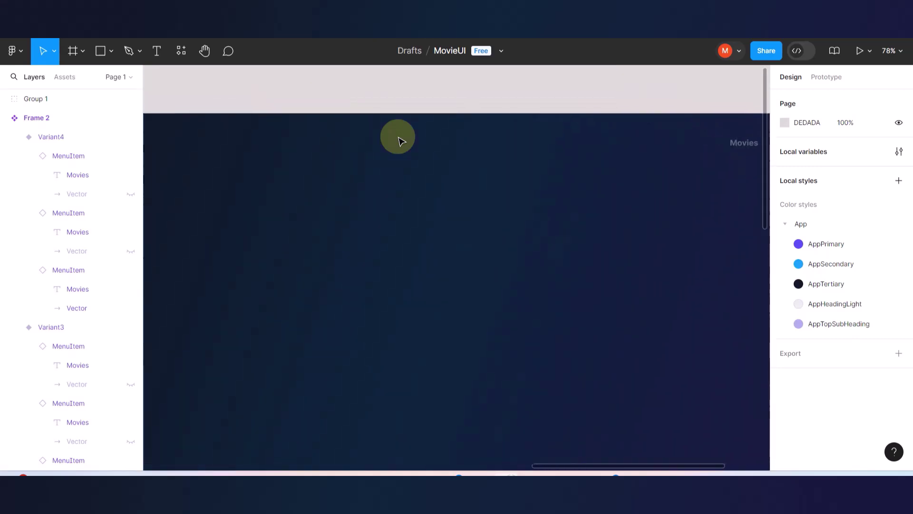
pyautogui.click(434, 144)
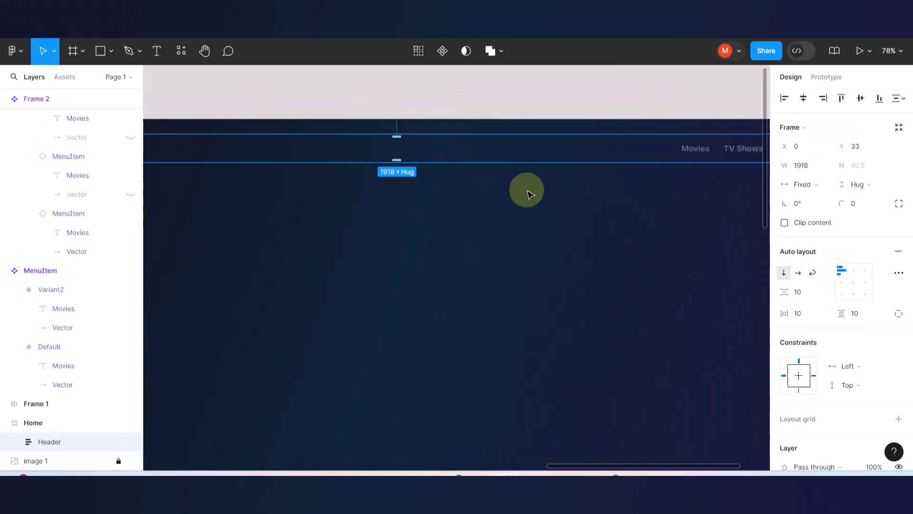
pyautogui.scroll(-5, 837, 316)
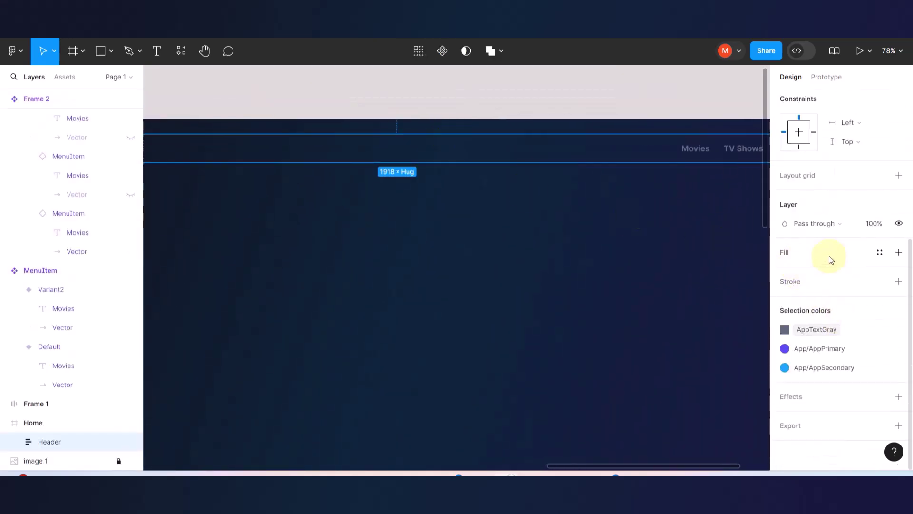
pyautogui.click(899, 252)
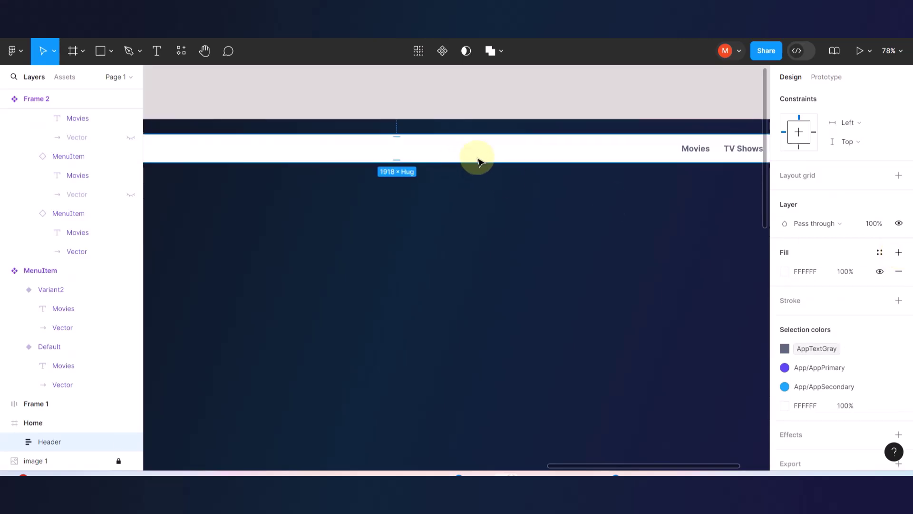
# Set the Header frame's height to 77 and move it to the top edge of Home at Y 0.
pyautogui.scroll(5, 834, 227)
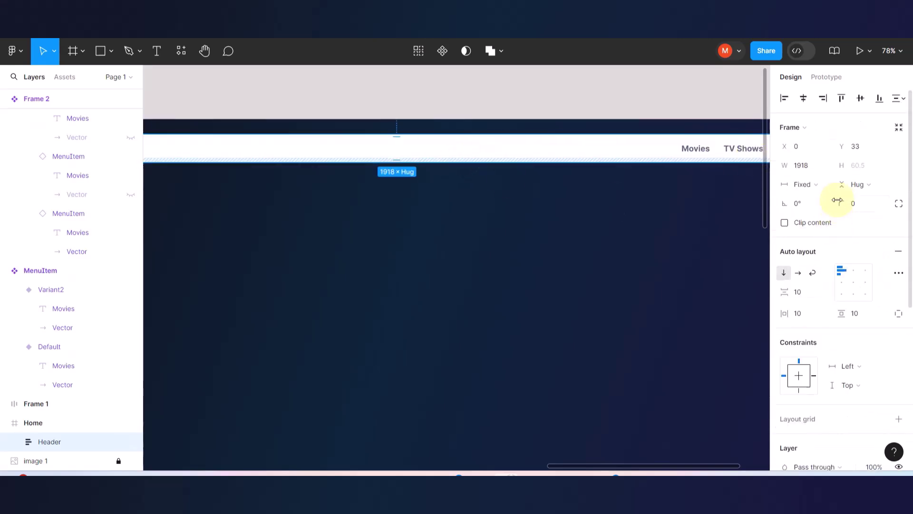
pyautogui.click(863, 170)
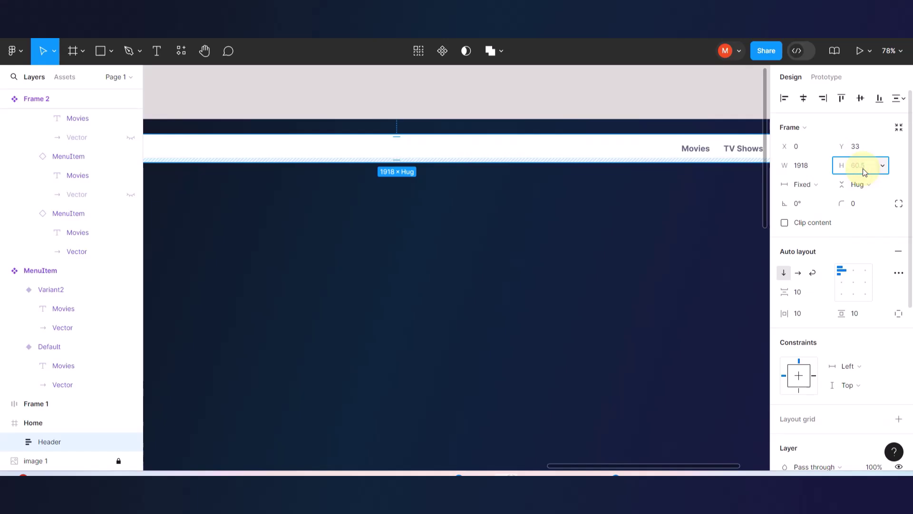
pyautogui.press('Return')
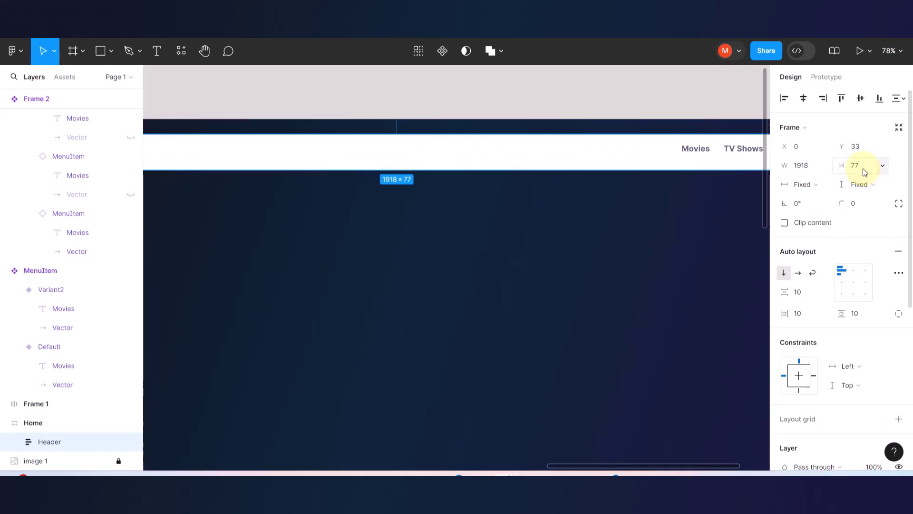
pyautogui.moveTo(474, 141)
pyautogui.mouseDown()
pyautogui.moveTo(463, 151)
pyautogui.moveTo(465, 140)
pyautogui.mouseUp()
pyautogui.scroll(-5, 450, 247)
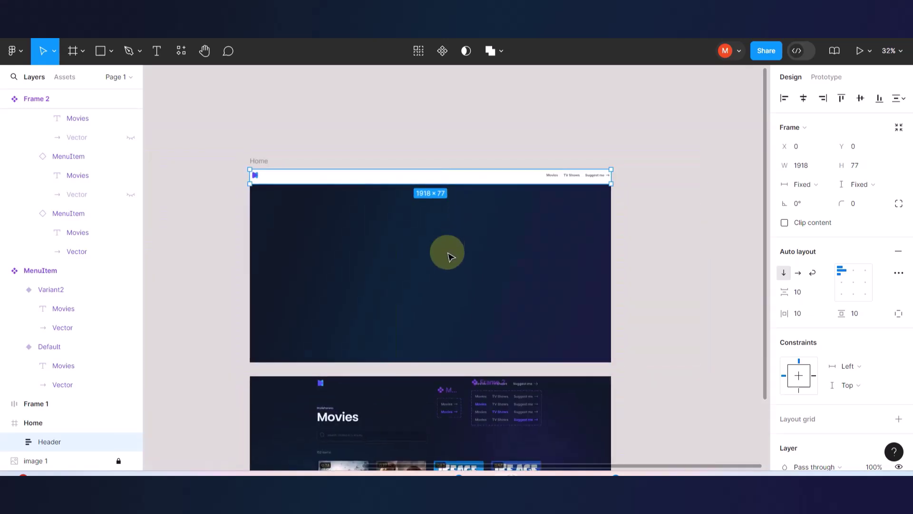
pyautogui.press('Escape')
pyautogui.scroll(3, 412, 204)
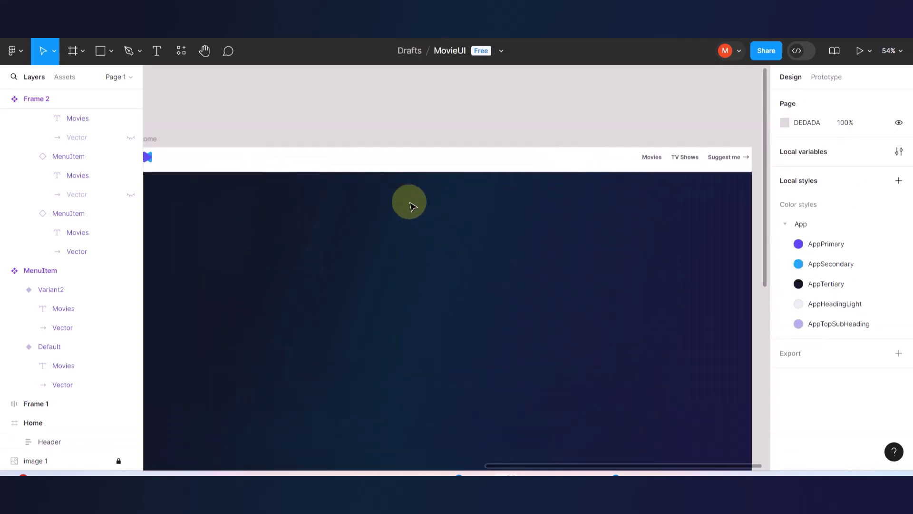
pyautogui.scroll(-1, 428, 206)
pyautogui.scroll(-1, 452, 210)
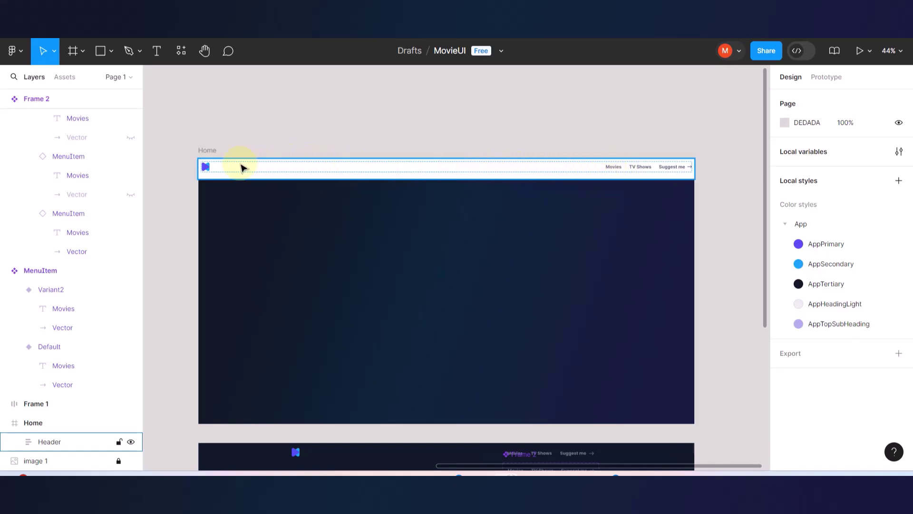
# Measure the gap between the page edge and the logo in the reference image with a temporary rectangle, and delete the rectangle.
pyautogui.click(611, 168)
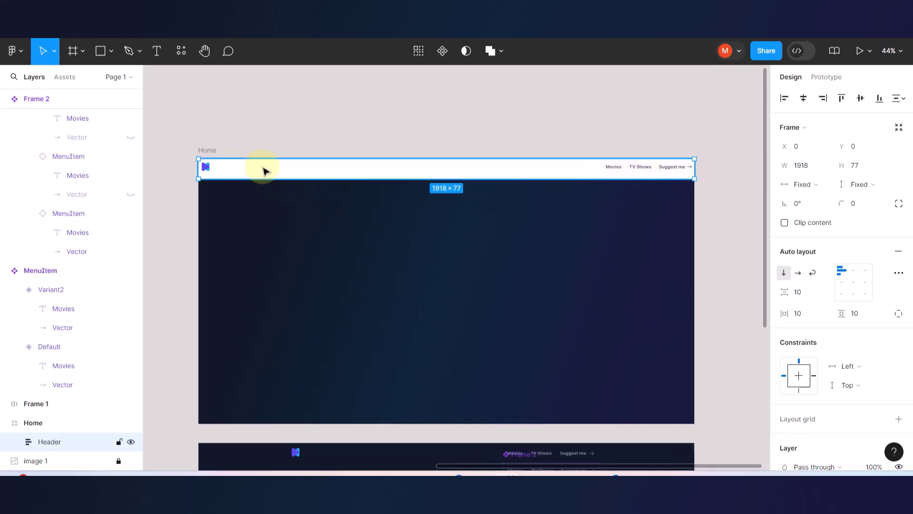
pyautogui.scroll(-3, 290, 275)
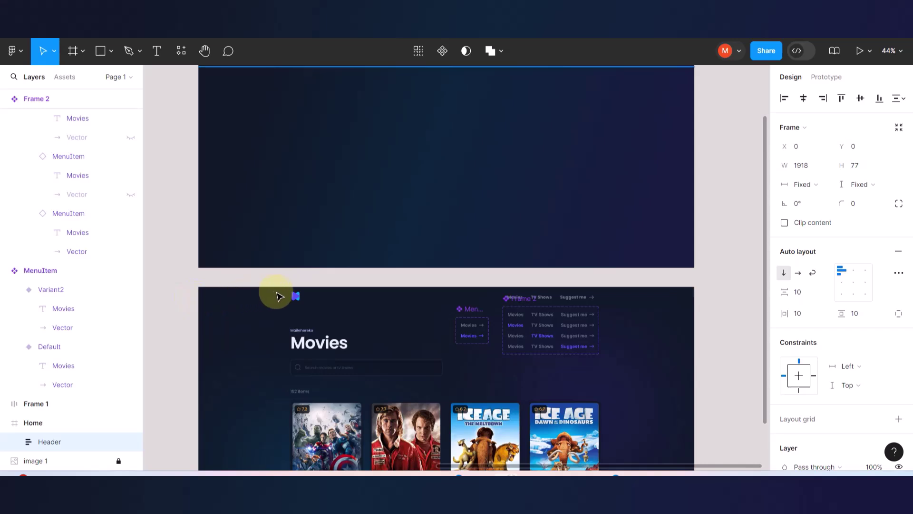
pyautogui.scroll(3, 290, 294)
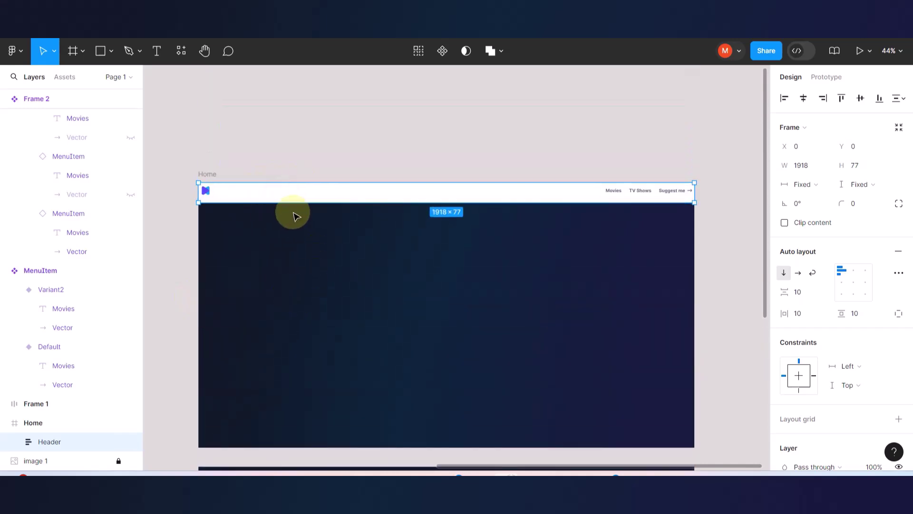
pyautogui.scroll(-5, 293, 216)
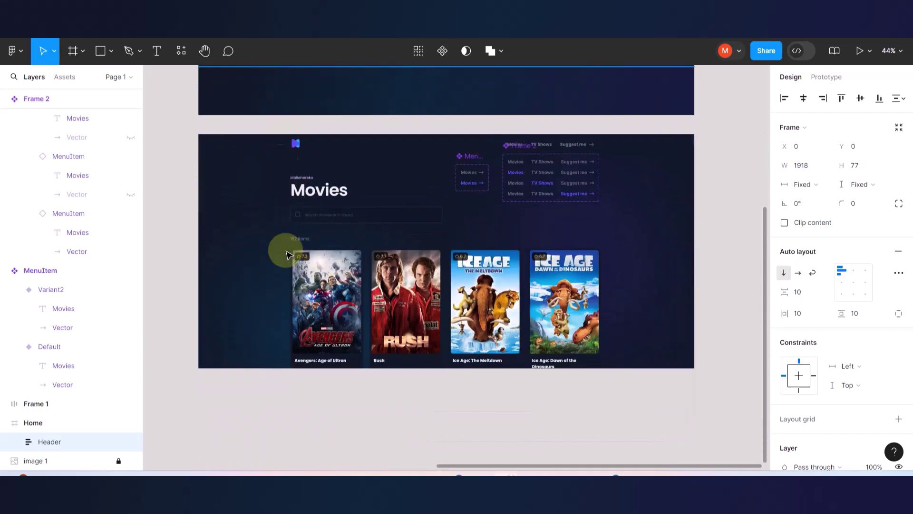
pyautogui.scroll(2, 607, 242)
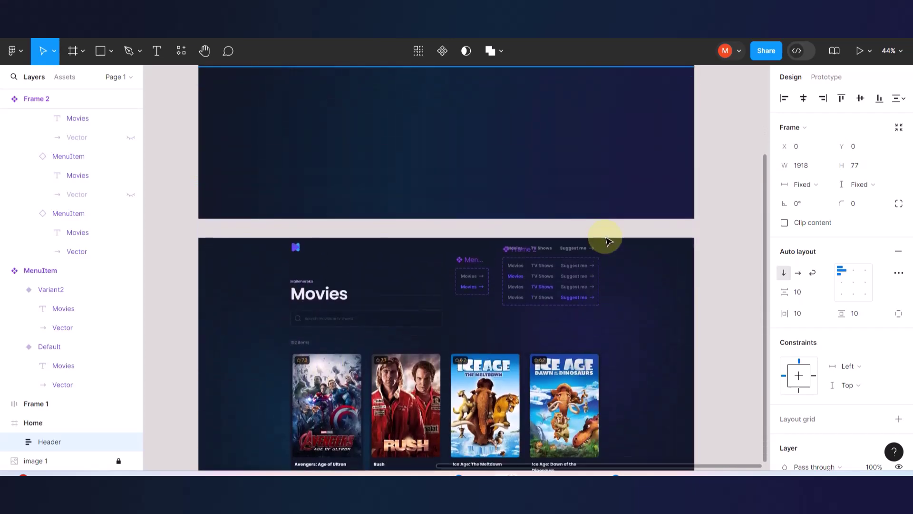
pyautogui.click(100, 50)
pyautogui.scroll(3, 199, 237)
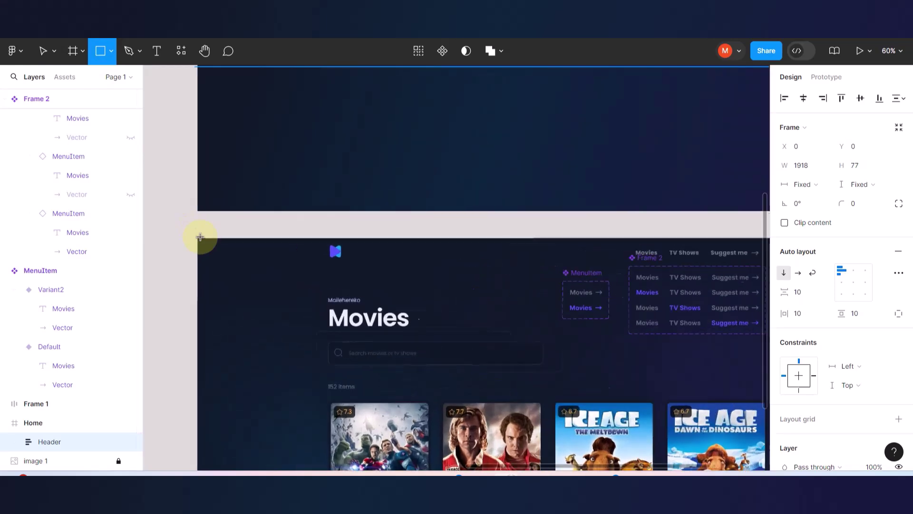
pyautogui.moveTo(196, 251); pyautogui.dragTo(344, 269)
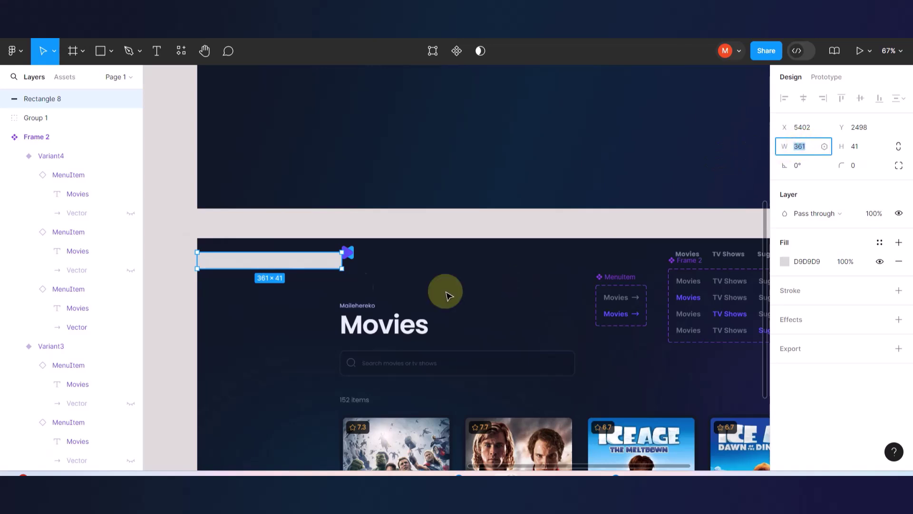
pyautogui.press('Delete')
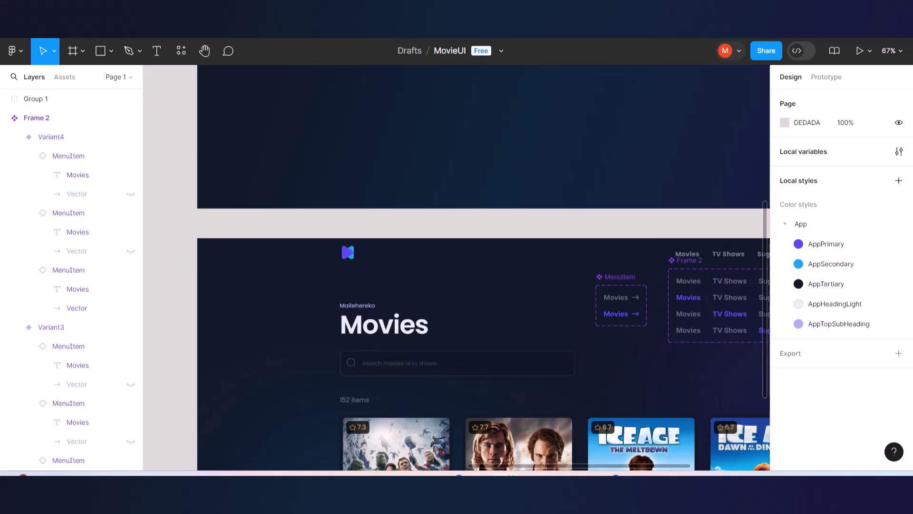
# Switch to the browser and reopen the developer tools on the reference movie page with the computed styles shown.
pyautogui.click(214, 5)
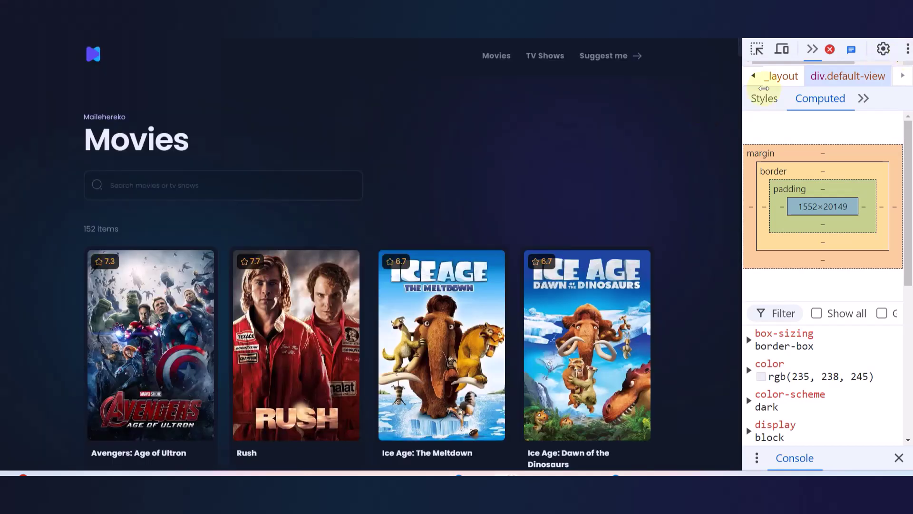
pyautogui.moveTo(742, 65); pyautogui.dragTo(636, 73)
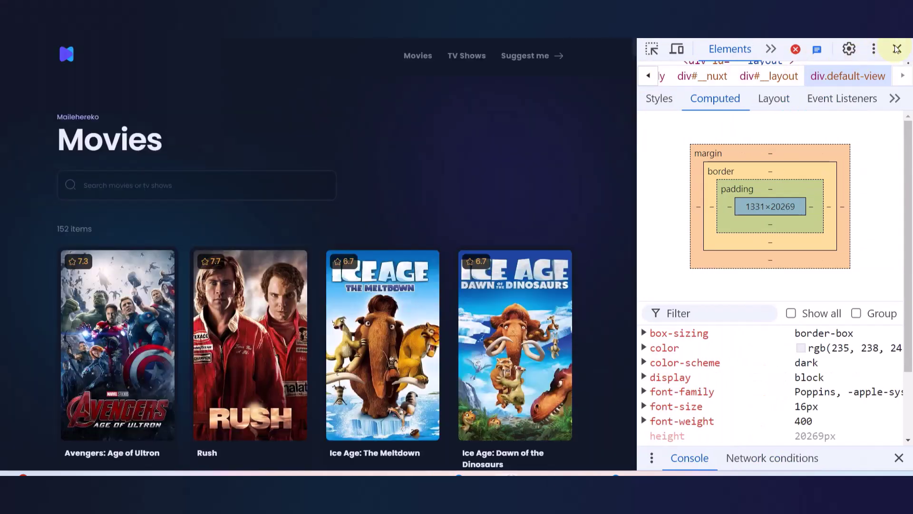
pyautogui.click(899, 45)
pyautogui.rightClick(618, 101)
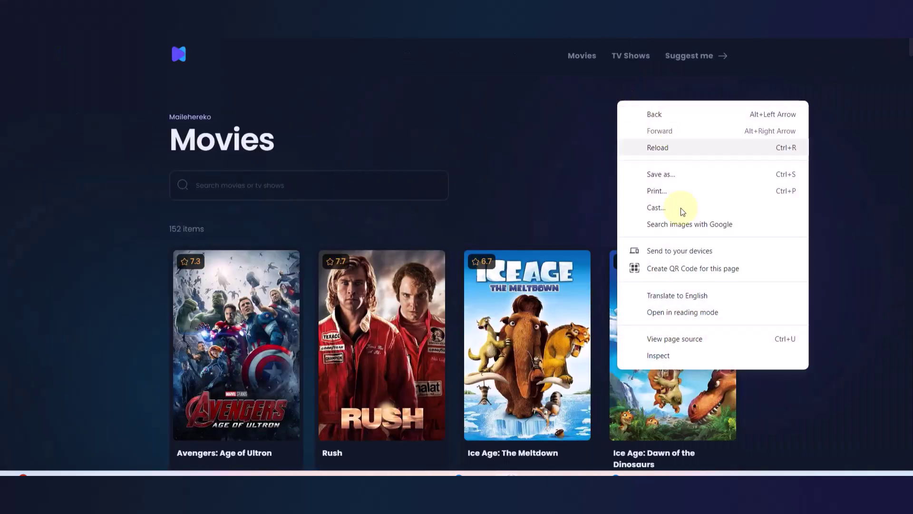
pyautogui.click(668, 360)
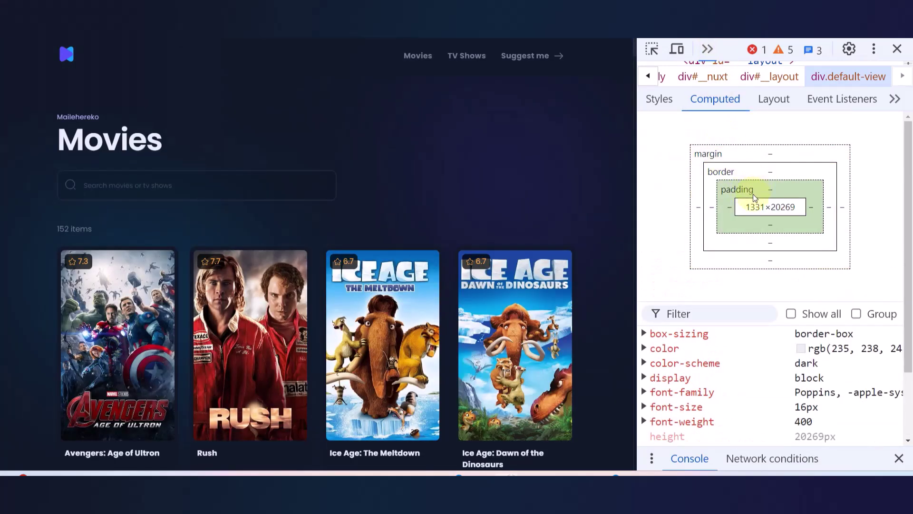
pyautogui.click(658, 99)
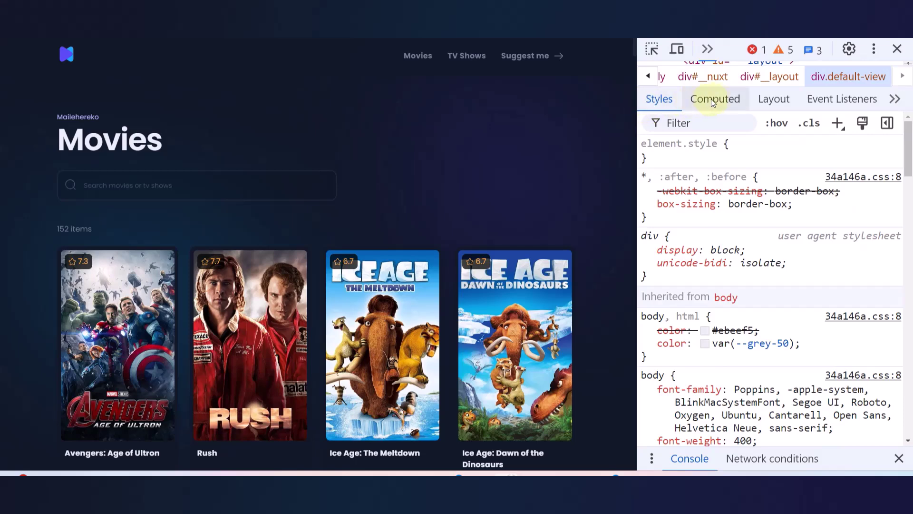
pyautogui.click(713, 101)
pyautogui.click(756, 100)
pyautogui.click(723, 98)
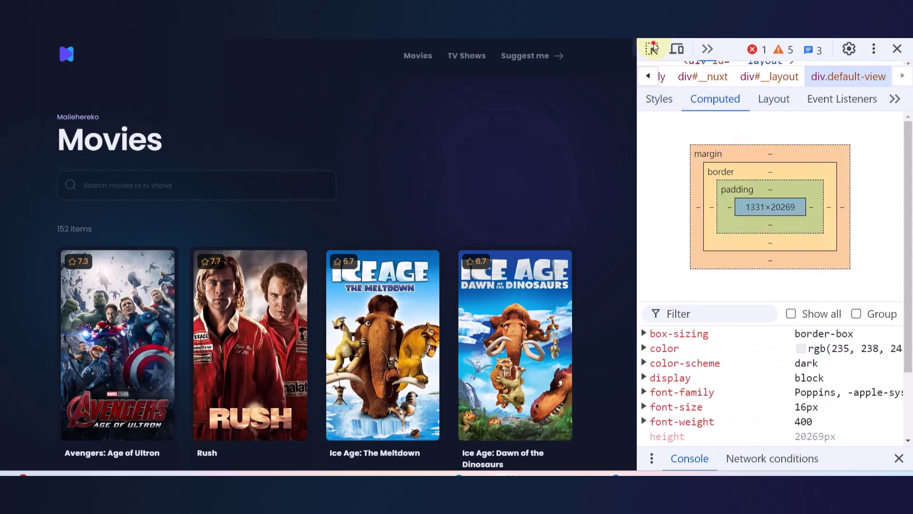
# Inspect the reference page's navbar container and compare its computed padding at narrower and wider page widths.
pyautogui.click(652, 48)
pyautogui.click(623, 111)
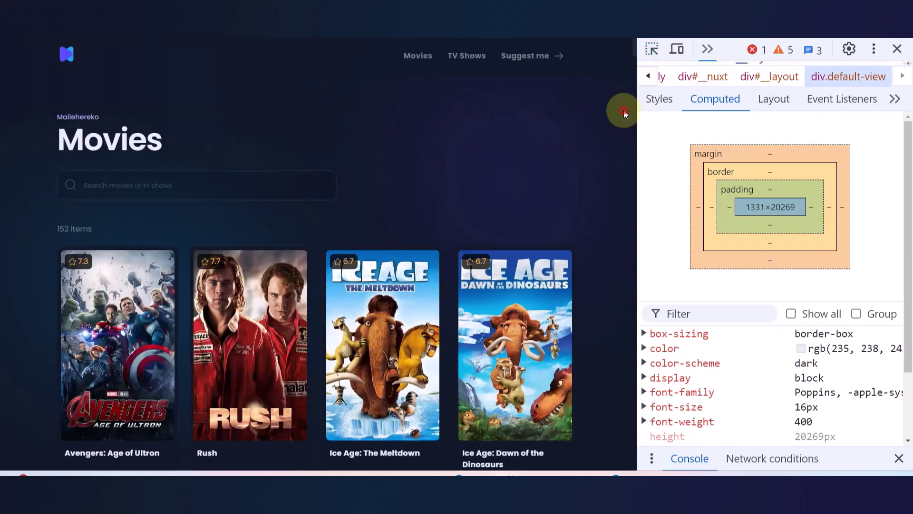
pyautogui.click(651, 49)
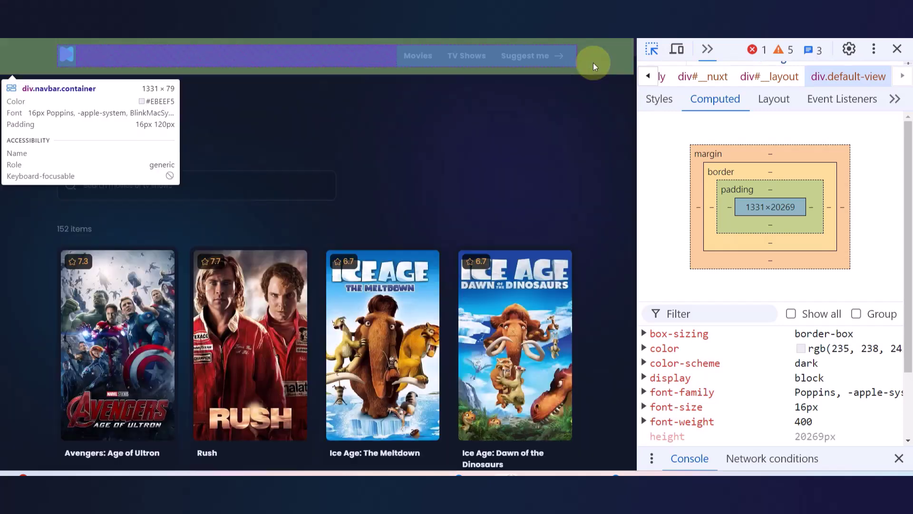
pyautogui.click(592, 60)
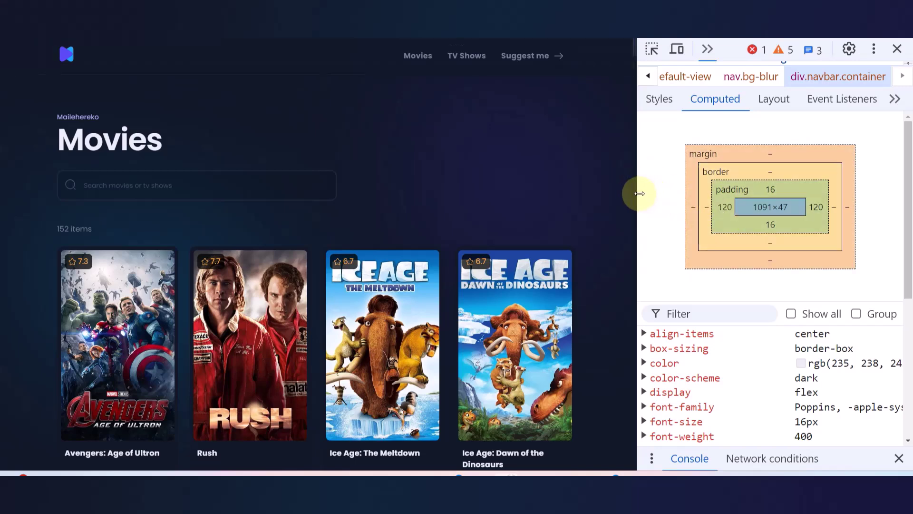
pyautogui.moveTo(637, 193); pyautogui.dragTo(405, 188)
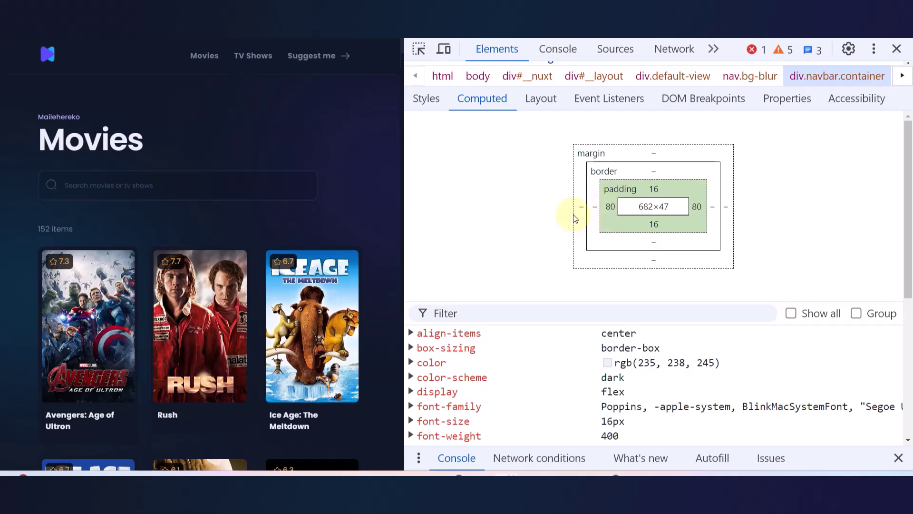
pyautogui.moveTo(405, 184); pyautogui.dragTo(783, 215)
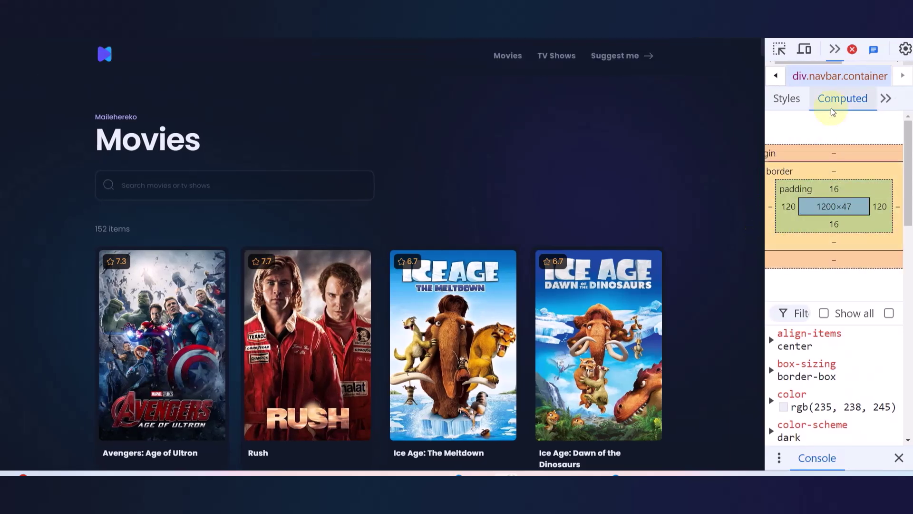
# Dock the developer tools below the reference page and check how the header behaves as the page content scrolls.
pyautogui.moveTo(766, 79); pyautogui.dragTo(211, 93)
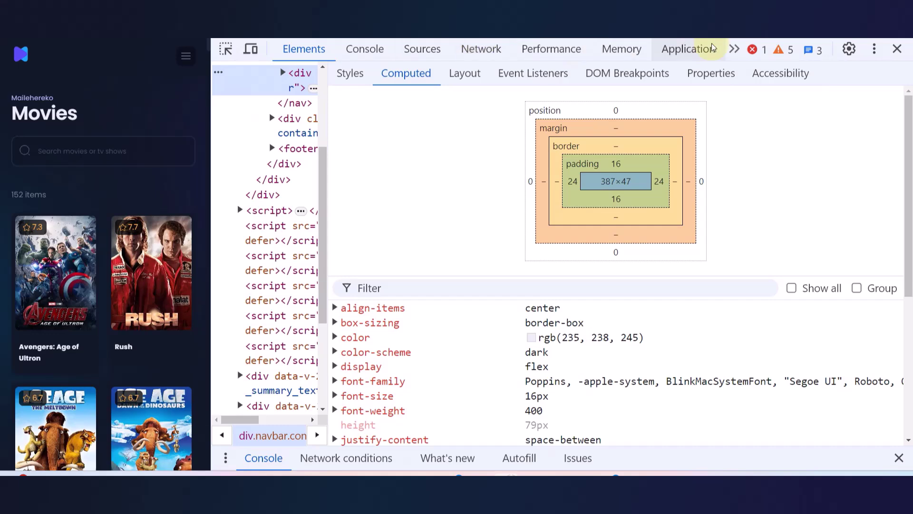
pyautogui.click(875, 49)
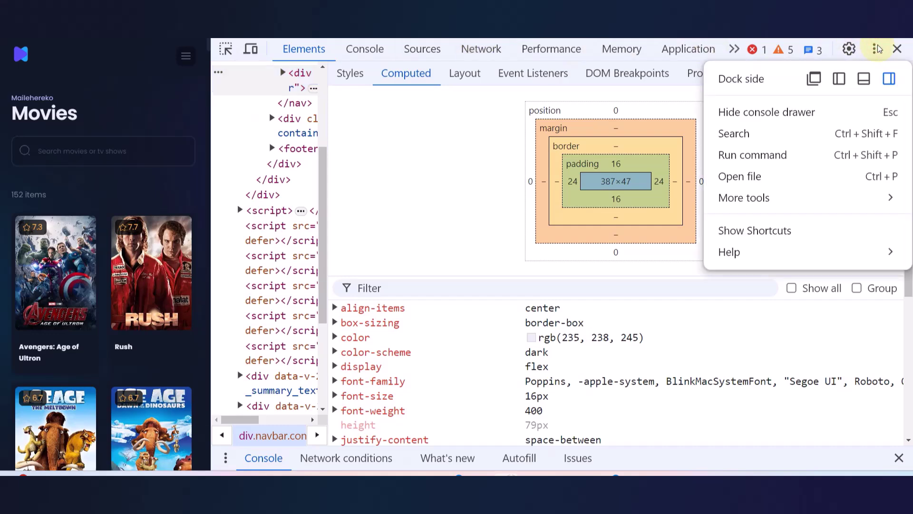
pyautogui.click(864, 79)
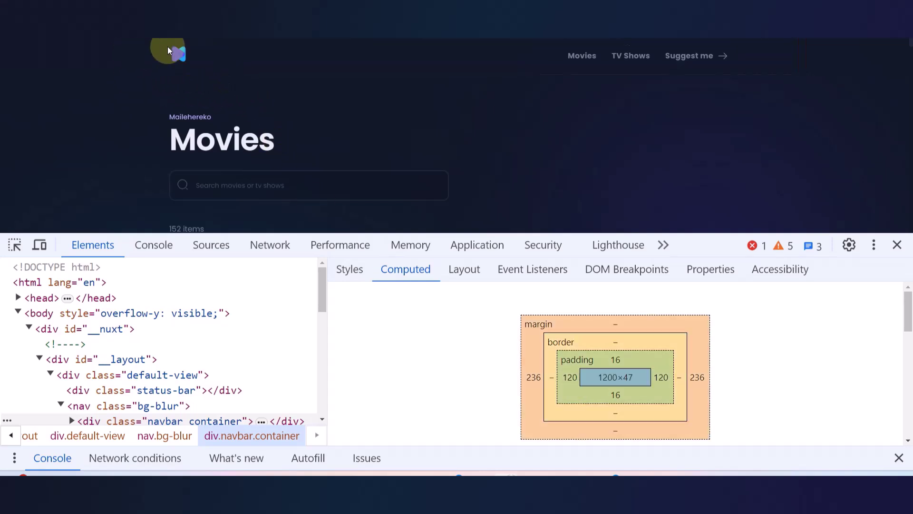
pyautogui.scroll(-5, 520, 149)
pyautogui.scroll(-2, 518, 151)
pyautogui.scroll(7, 517, 151)
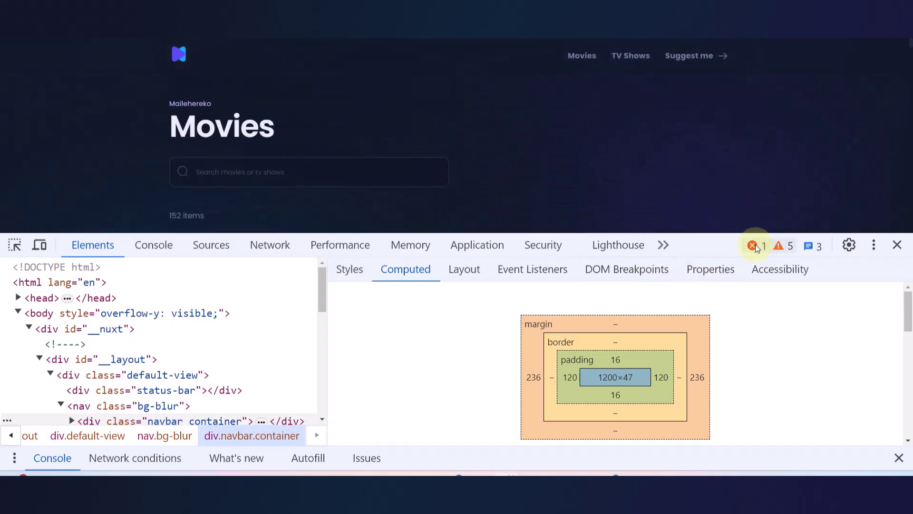
# Inspect the reference page's default-view container in the computed box model.
pyautogui.click(14, 245)
pyautogui.click(24, 120)
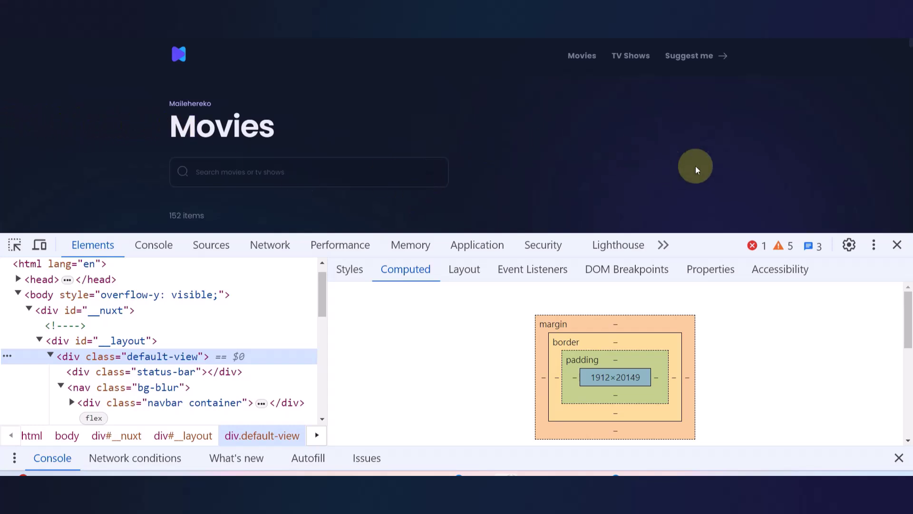
pyautogui.rightClick(725, 164)
pyautogui.click(809, 138)
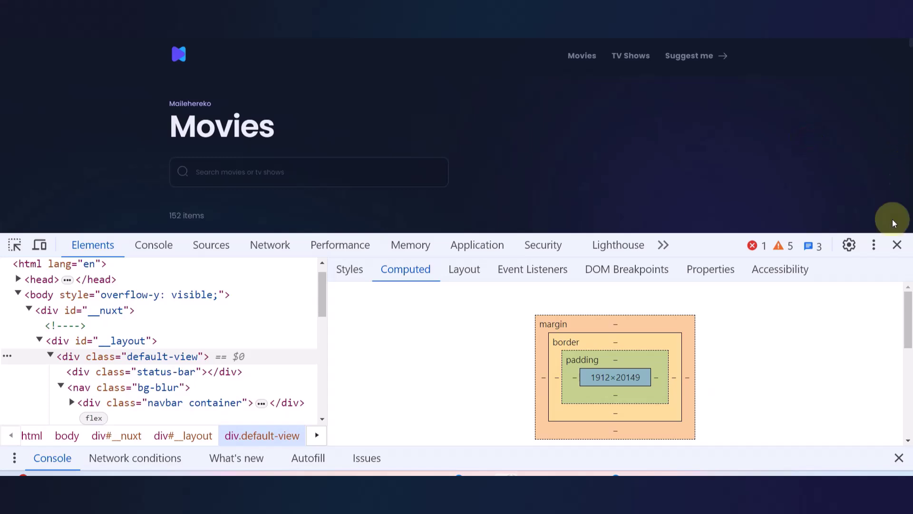
# Check the reference page's layout at narrower browser window widths, maximise the window again and shrink the developer tools area.
pyautogui.click(870, 9)
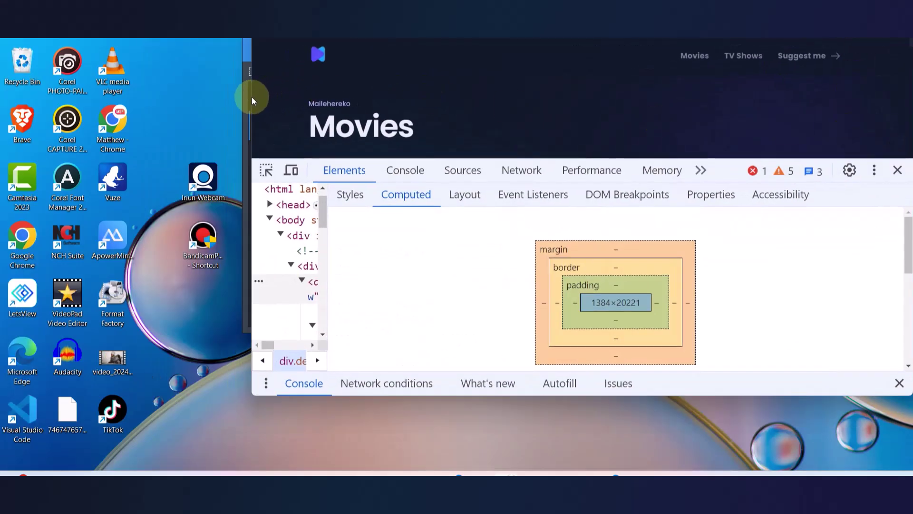
pyautogui.moveTo(252, 96); pyautogui.dragTo(167, 104)
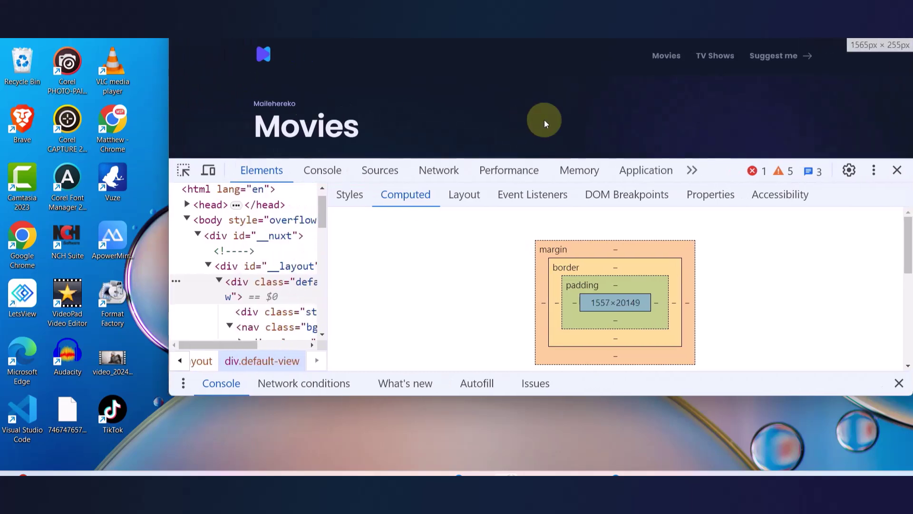
pyautogui.moveTo(910, 71); pyautogui.dragTo(912, 72)
pyautogui.moveTo(862, 25); pyautogui.dragTo(801, 43)
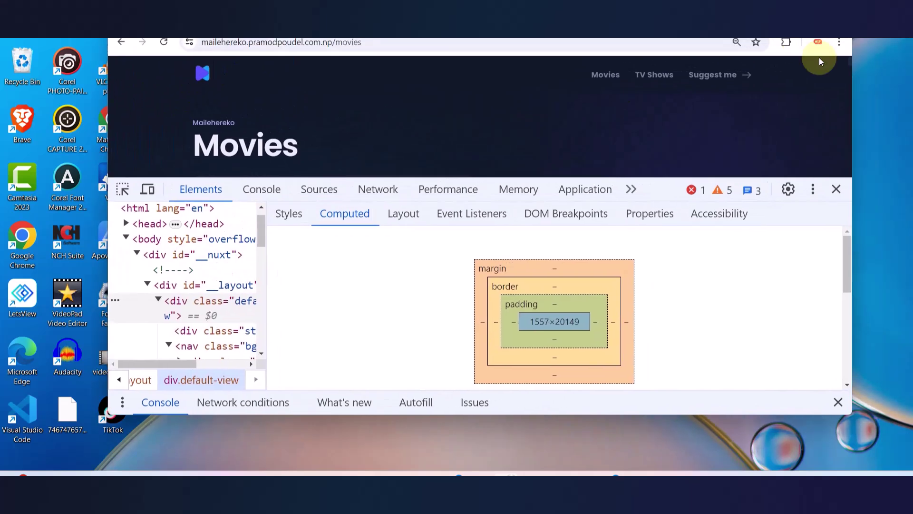
pyautogui.moveTo(854, 99); pyautogui.dragTo(854, 127)
pyautogui.press('super+Up')
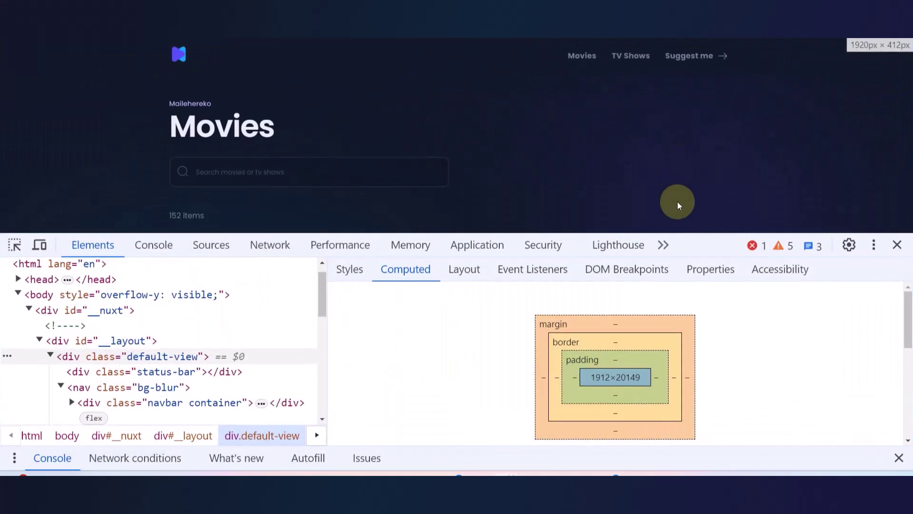
pyautogui.moveTo(698, 233); pyautogui.dragTo(700, 395)
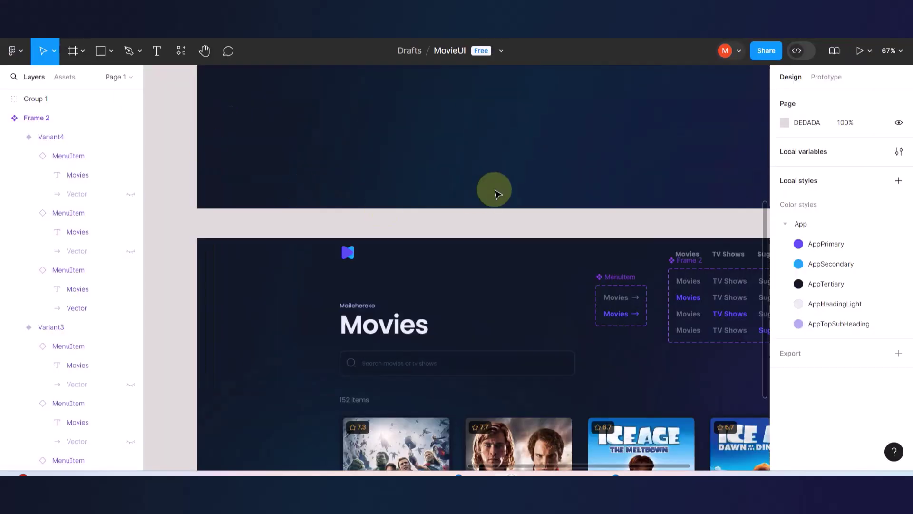
# Switch to Figma and set the Header auto layout's horizontal padding to 360.
pyautogui.scroll(10, 494, 190)
pyautogui.scroll(-10, 495, 191)
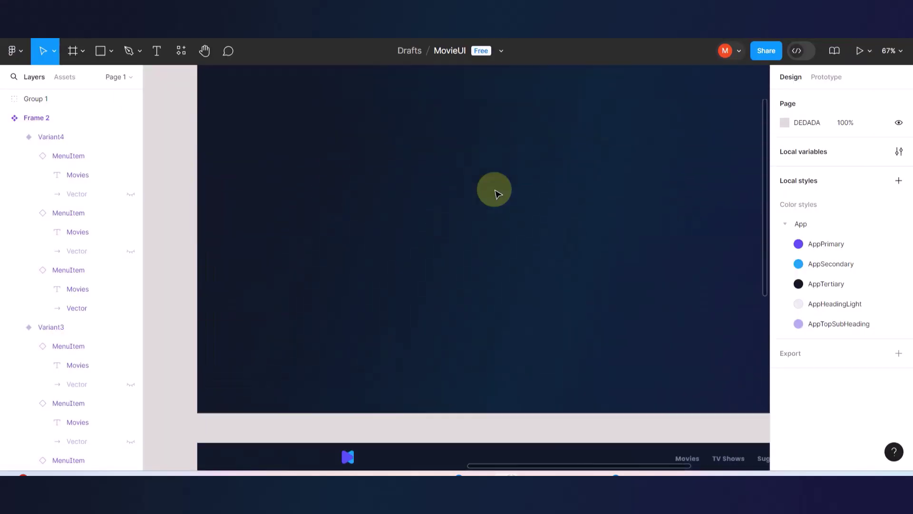
pyautogui.scroll(-3, 313, 285)
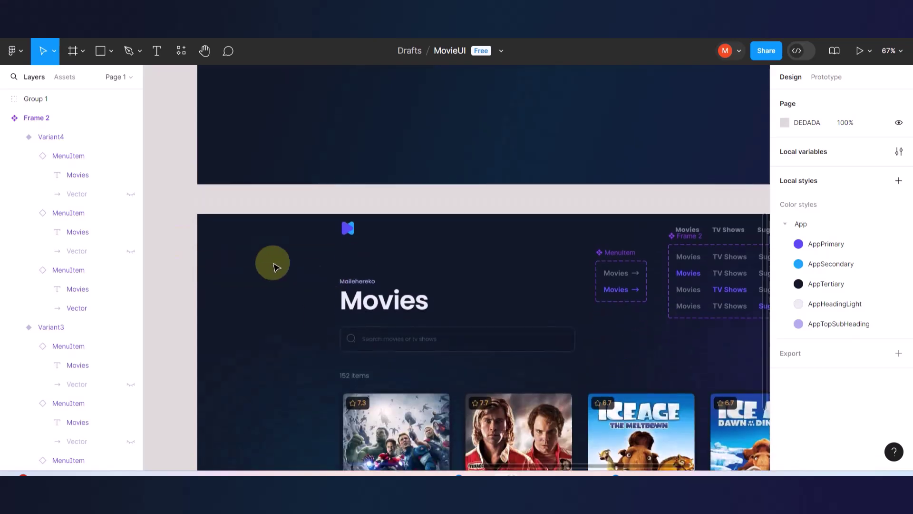
pyautogui.scroll(5, 323, 235)
pyautogui.scroll(5, 331, 238)
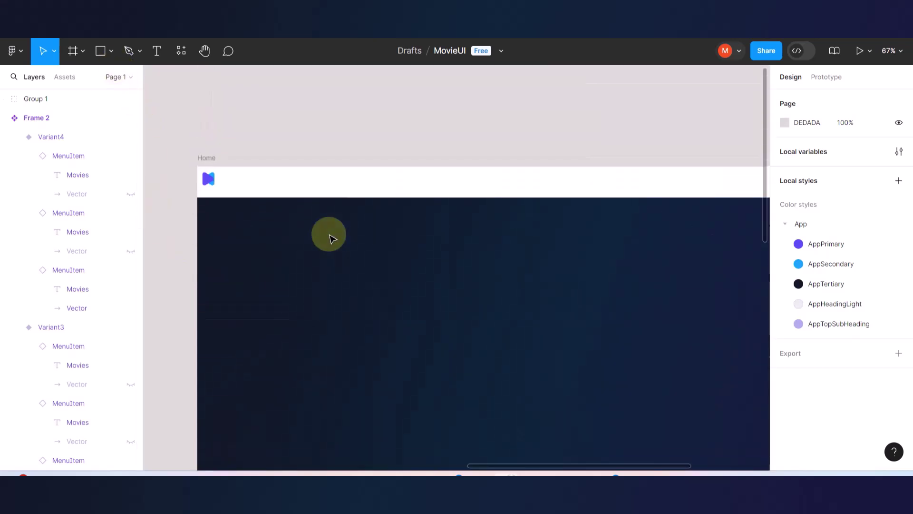
pyautogui.hscroll(-1, 331, 237)
pyautogui.scroll(-5, 331, 238)
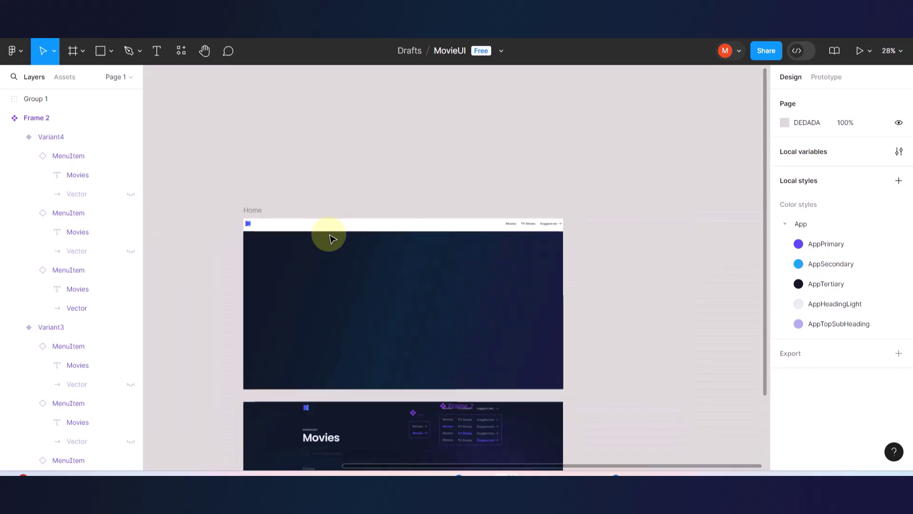
pyautogui.click(416, 233)
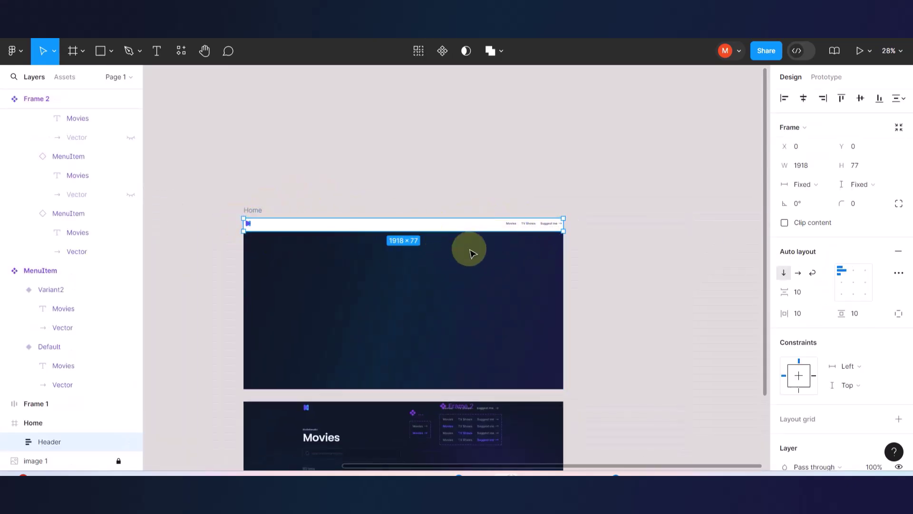
pyautogui.scroll(3, 473, 252)
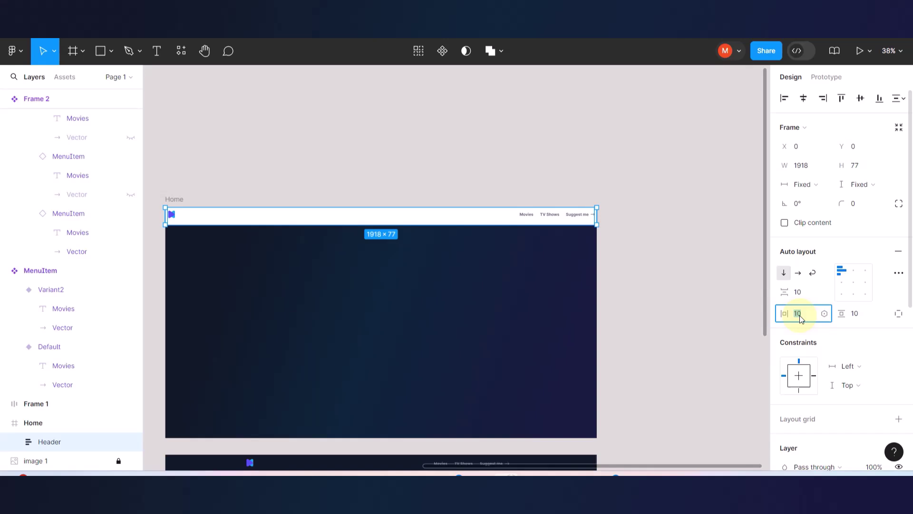
pyautogui.press('Return')
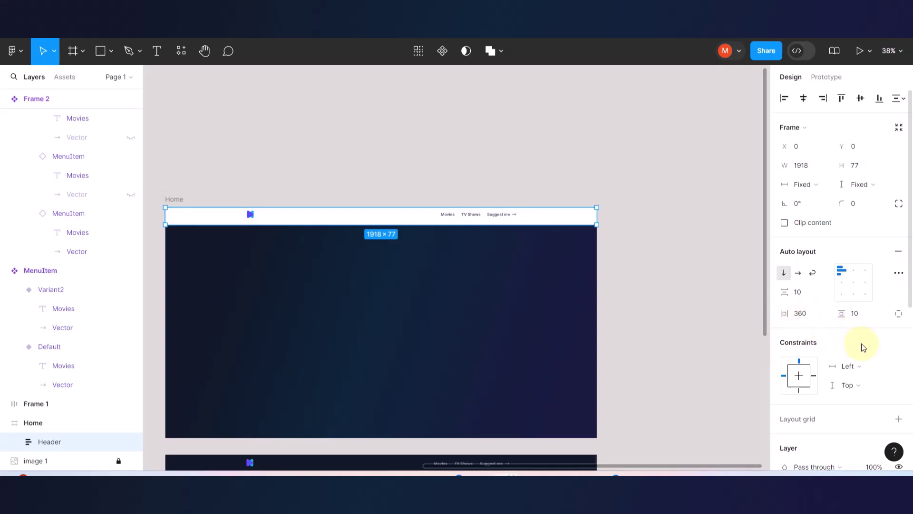
# Compare the alignment of the Header's logo and menu items with the reference image below Home.
pyautogui.click(575, 308)
pyautogui.scroll(-3, 243, 188)
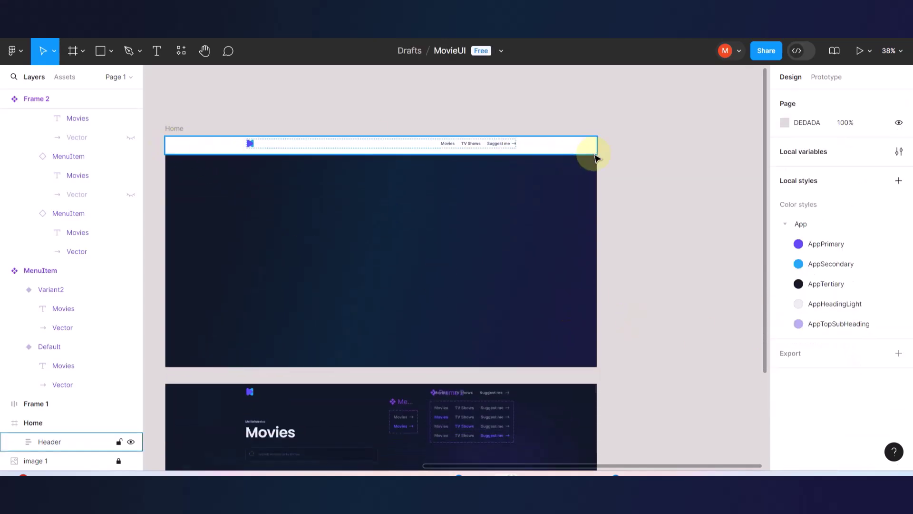
pyautogui.scroll(-2, 530, 229)
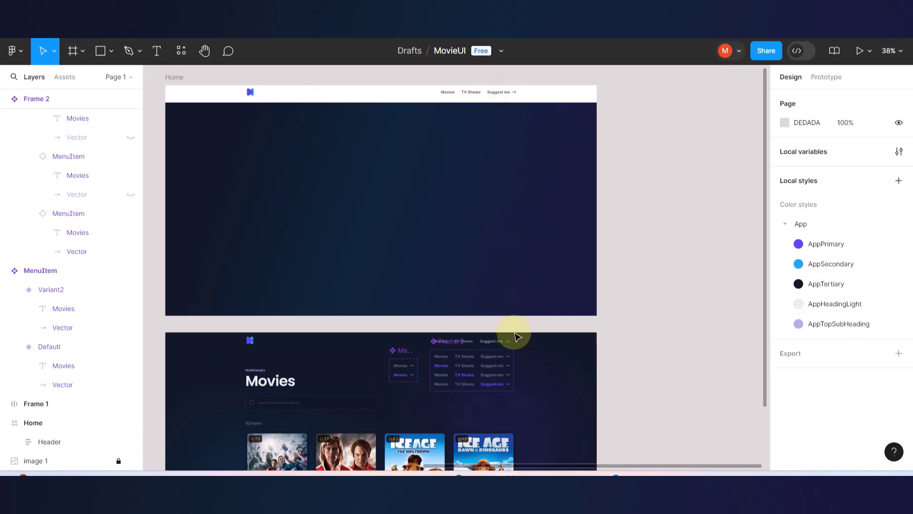
pyautogui.scroll(5, 523, 301)
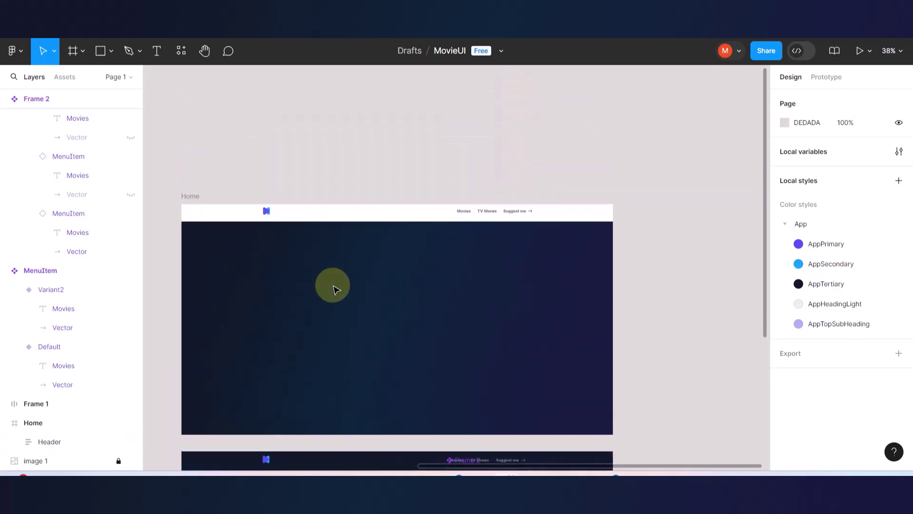
pyautogui.scroll(2, 333, 285)
pyautogui.scroll(-3, 332, 285)
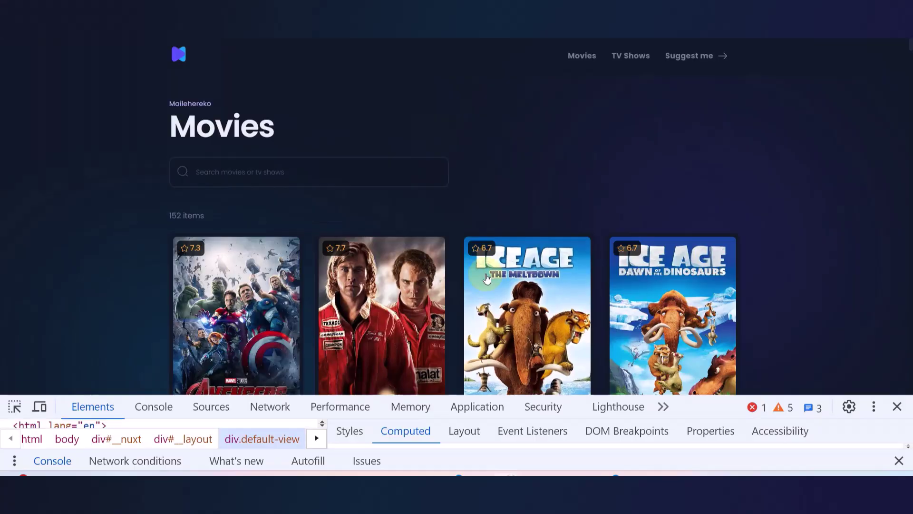
# In the browser, close the developer tools, capture the movie grid below the reference header as a screenshot, and return to the Figma file.
pyautogui.scroll(-3, 485, 274)
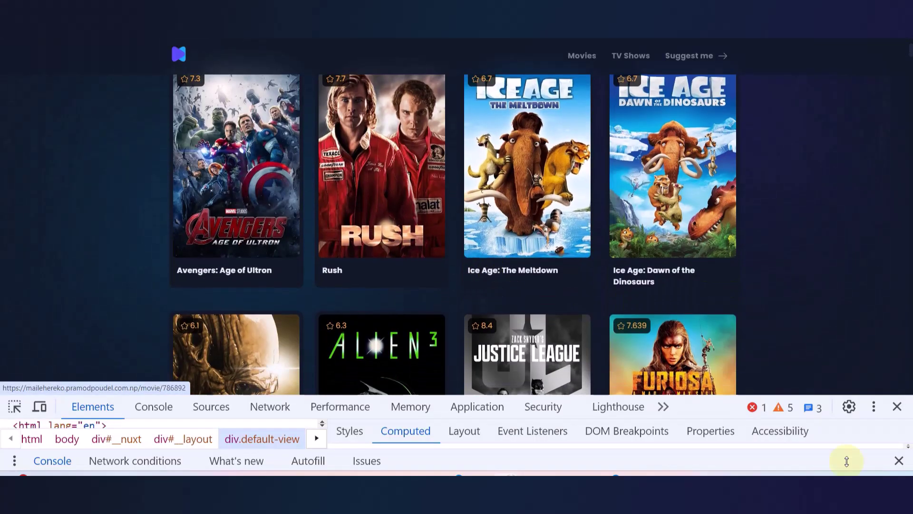
pyautogui.click(897, 407)
pyautogui.scroll(1, 718, 333)
pyautogui.scroll(-1, 719, 333)
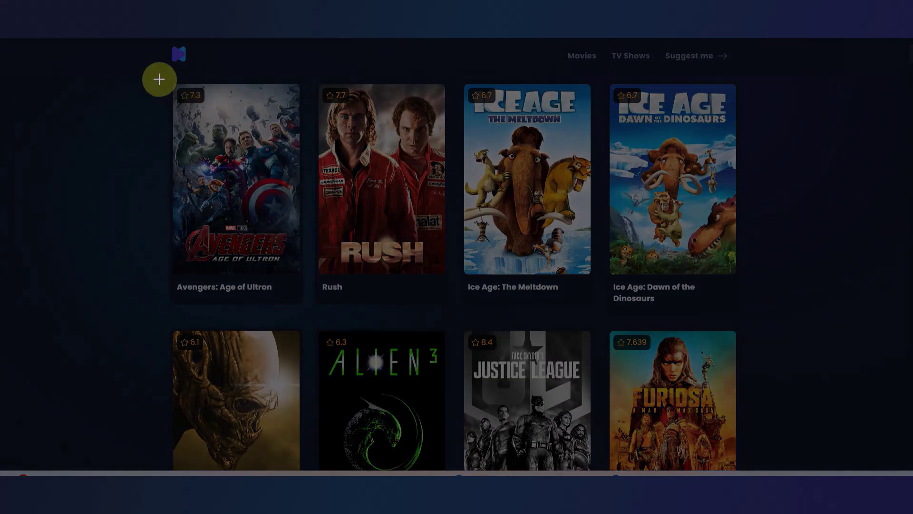
pyautogui.moveTo(158, 77); pyautogui.dragTo(776, 452)
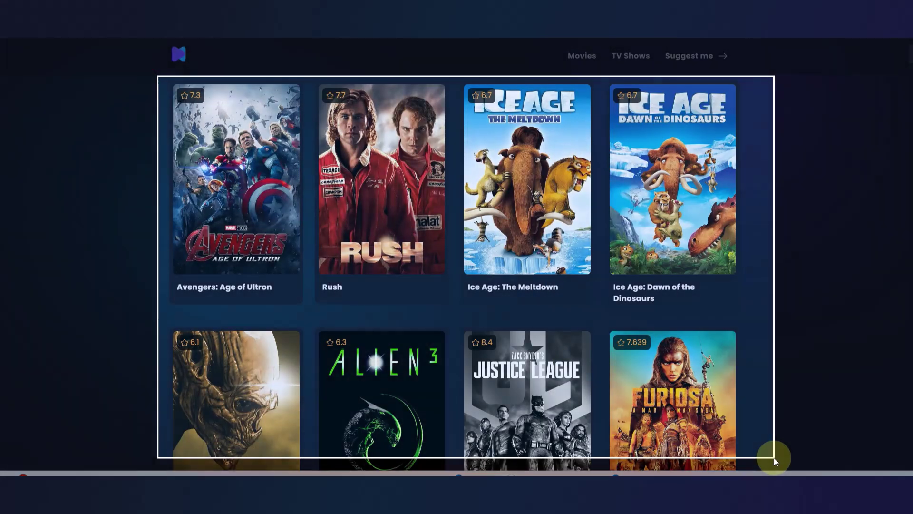
pyautogui.hotkey('alt', 'Tab')
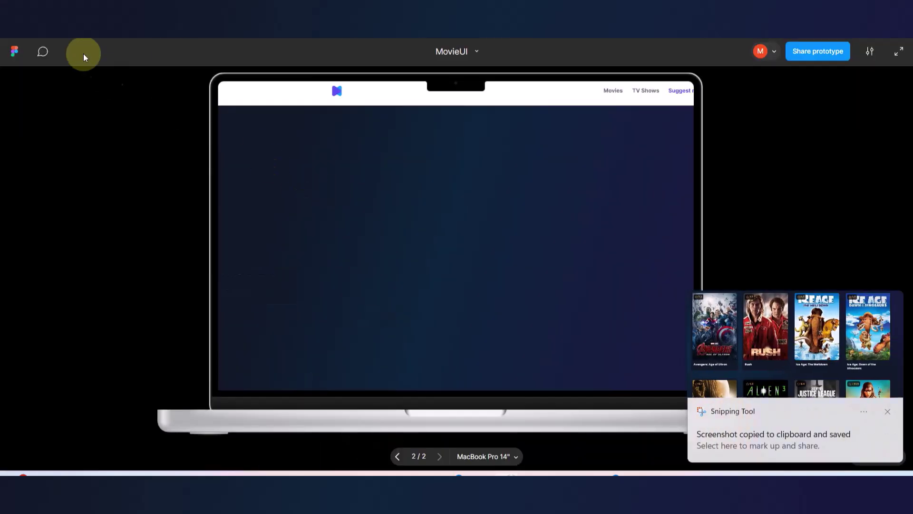
pyautogui.hotkey('alt', 'Tab')
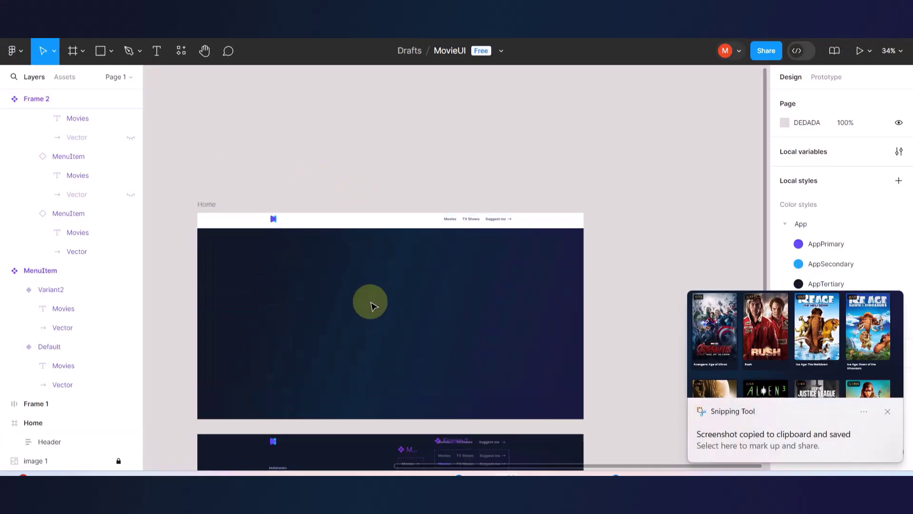
# Paste the movie grid screenshot onto the canvas and place it over the Home frame below the header.
pyautogui.click(372, 305)
pyautogui.hotkey('ctrl', 'v')
pyautogui.moveTo(425, 276); pyautogui.dragTo(369, 295)
# Nest the pasted movie grid image inside the Home frame and position it at X 360, Y 91.
pyautogui.click(42, 100)
pyautogui.moveTo(38, 101); pyautogui.dragTo(21, 149)
pyautogui.click(4, 138)
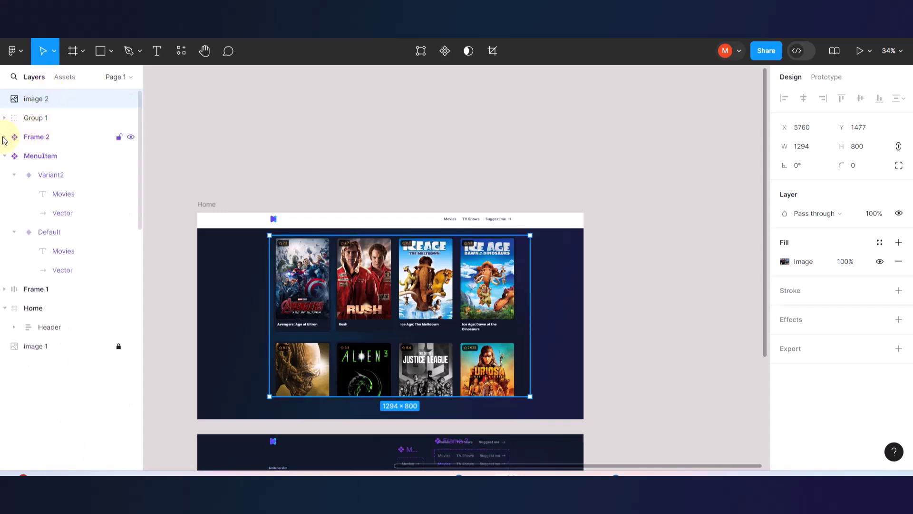
pyautogui.click(34, 100)
pyautogui.moveTo(34, 100); pyautogui.dragTo(36, 309)
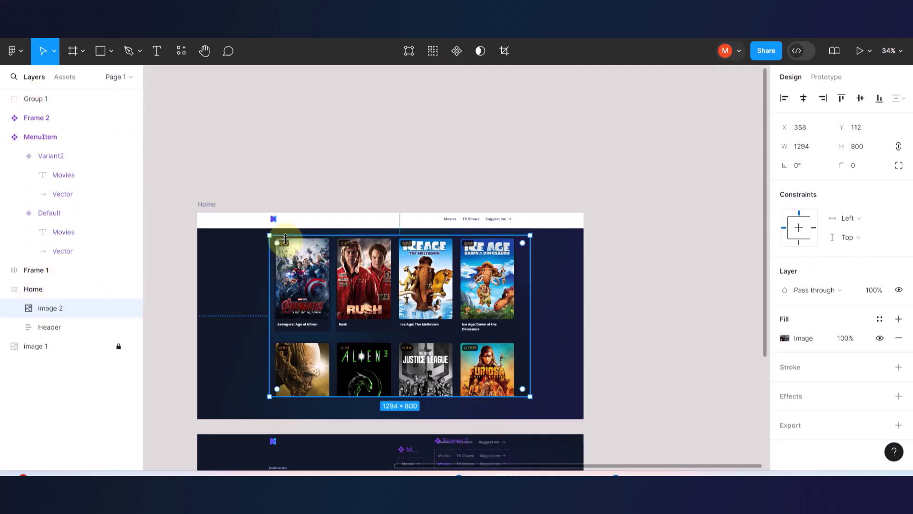
pyautogui.keyDown('ctrl'); pyautogui.scroll(5, 286, 239); pyautogui.keyUp('ctrl')
pyautogui.moveTo(285, 240)
pyautogui.mouseDown()
pyautogui.moveTo(279, 188)
pyautogui.moveTo(286, 229)
pyautogui.mouseUp()
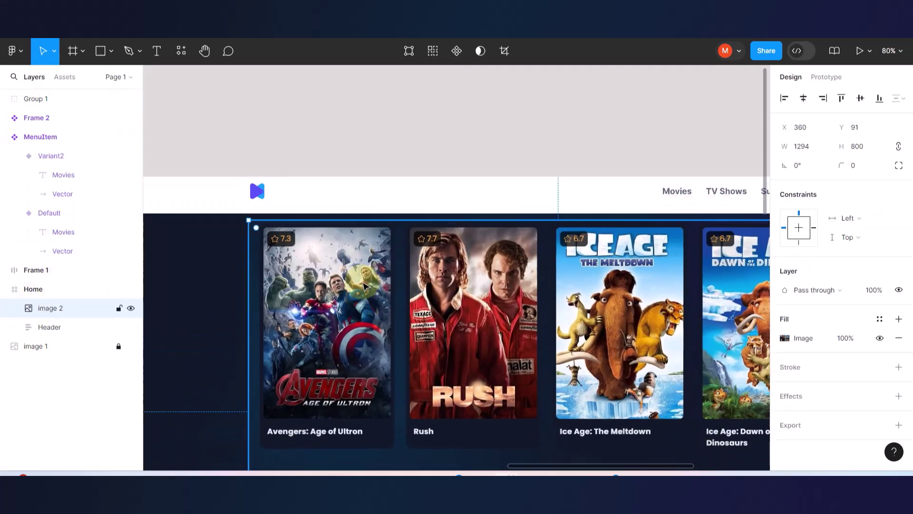
# Bring the Header in front of the movie grid image in Home's layer order.
pyautogui.click(341, 204)
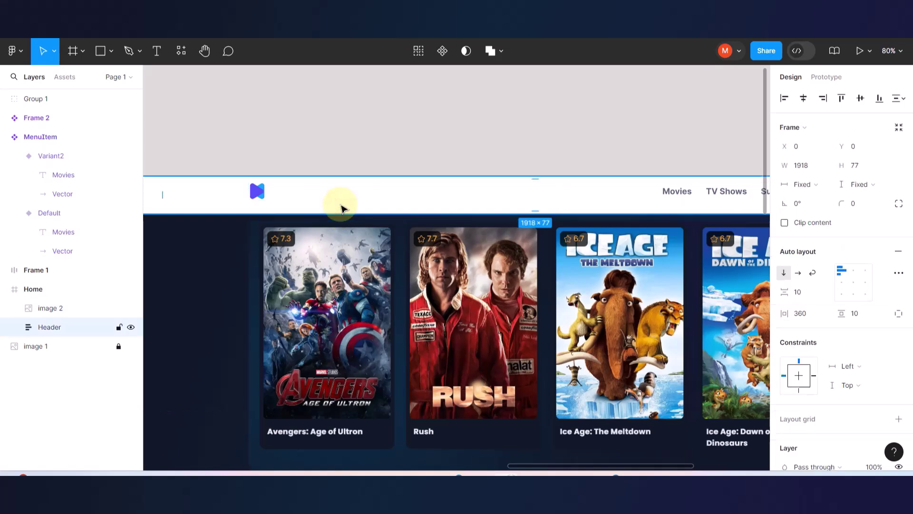
pyautogui.hotkey('ctrl', ']')
pyautogui.keyDown('ctrl'); pyautogui.scroll(-1, 341, 207); pyautogui.keyUp('ctrl')
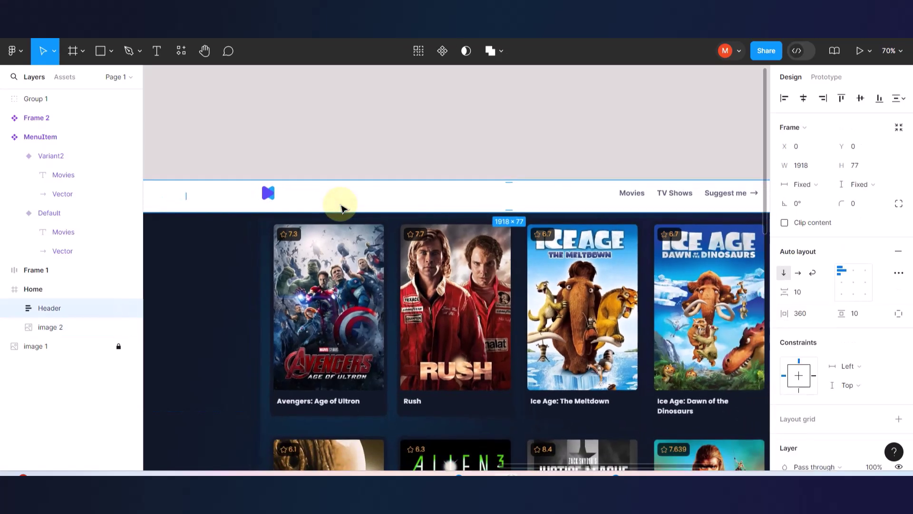
pyautogui.rightClick(341, 205)
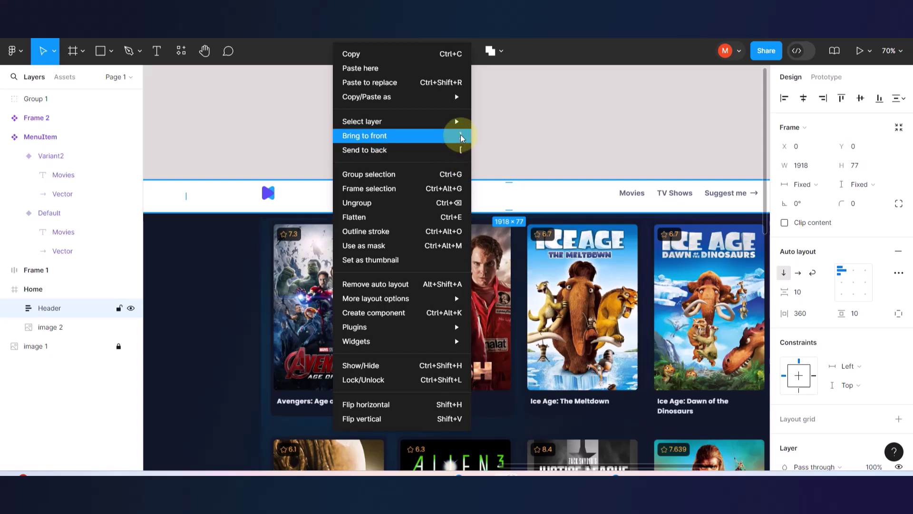
pyautogui.click(572, 143)
# Move the movie grid image to X 330, Y 51 so that its upper edge sits beneath the Header.
pyautogui.moveTo(482, 322); pyautogui.dragTo(471, 310)
pyautogui.scroll(-3, 471, 311)
pyautogui.scroll(-1, 469, 316)
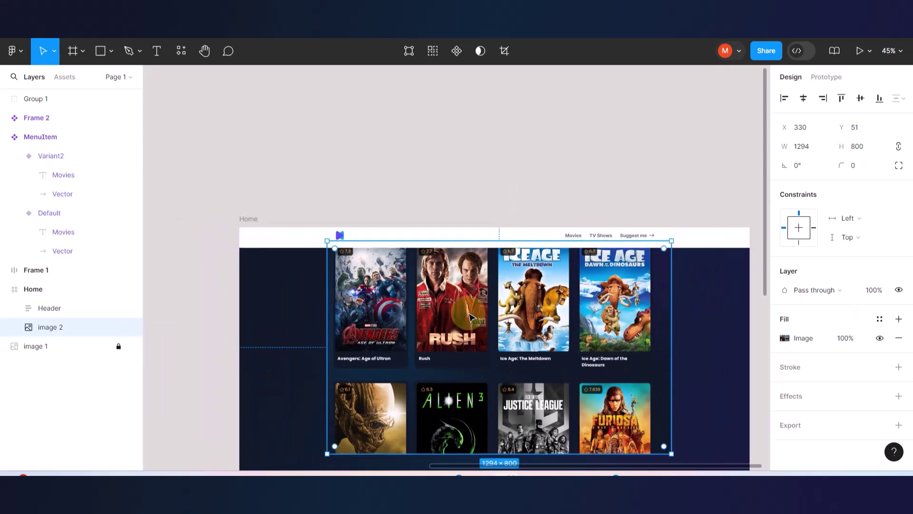
pyautogui.scroll(3, 469, 316)
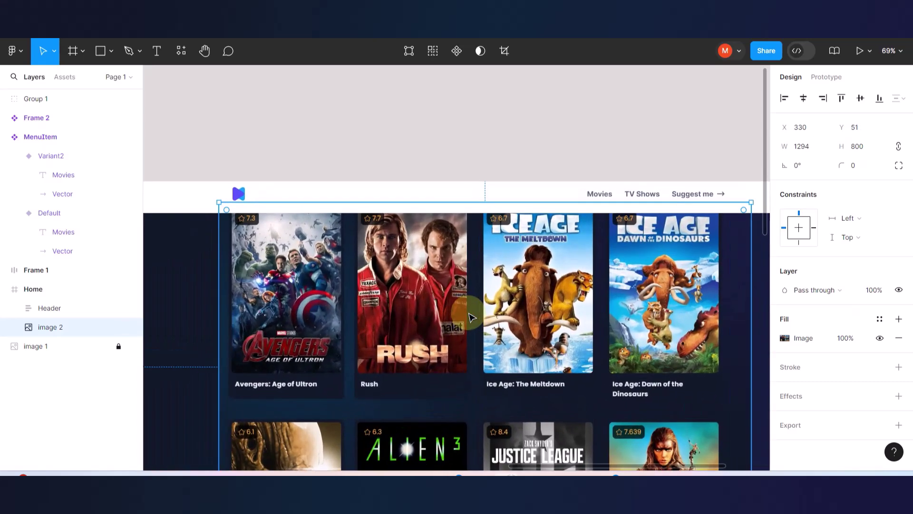
# Apply the AppMutedGray library colour to the Header's fill.
pyautogui.click(723, 227)
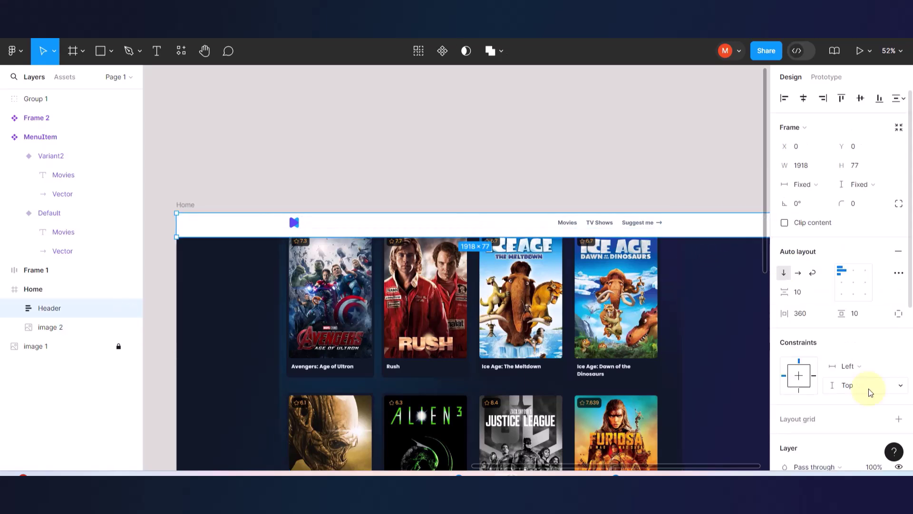
pyautogui.scroll(-2, 808, 323)
pyautogui.hscroll(5, 734, 261)
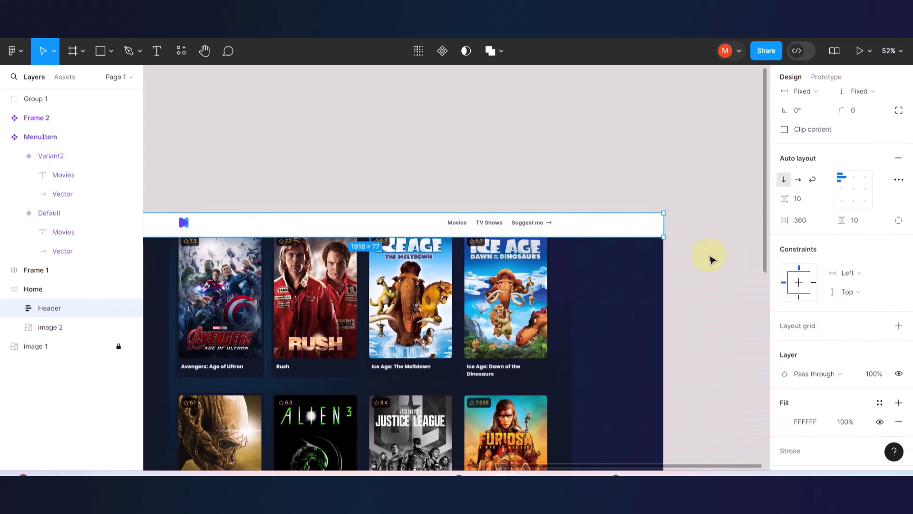
pyautogui.scroll(-3, 885, 338)
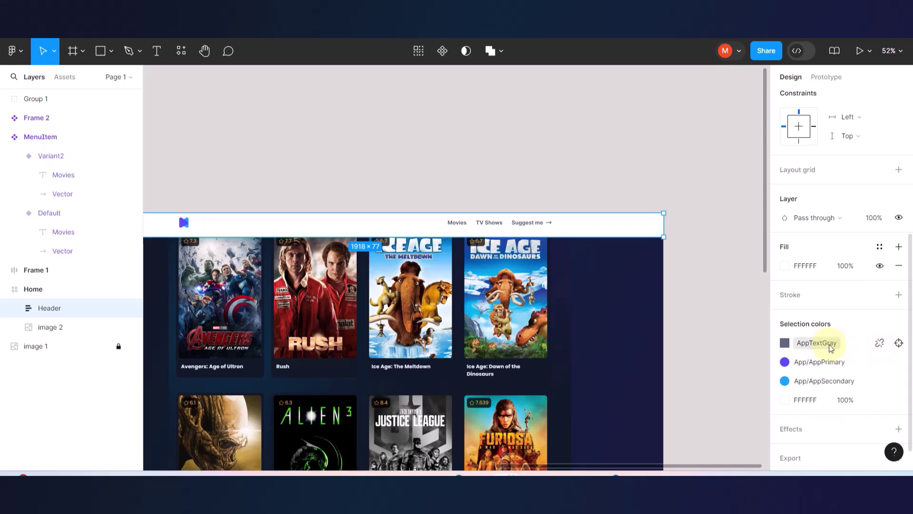
pyautogui.click(879, 247)
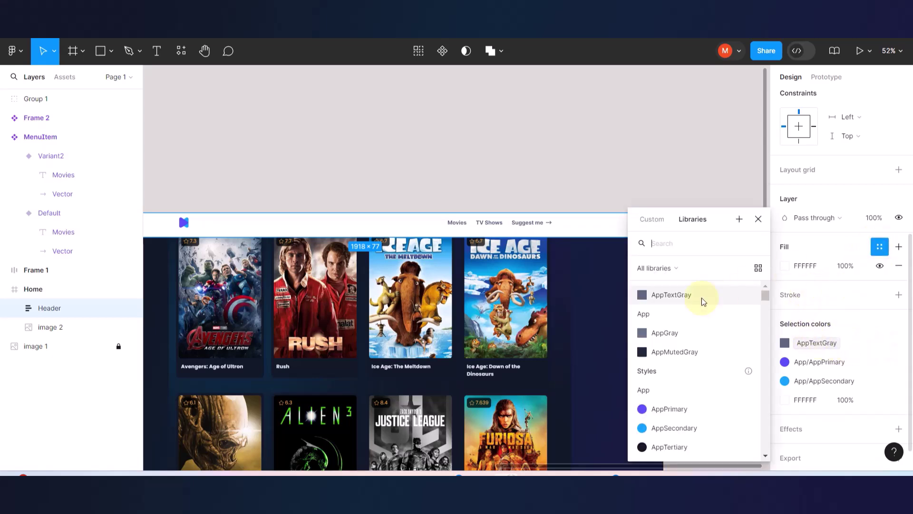
pyautogui.click(665, 351)
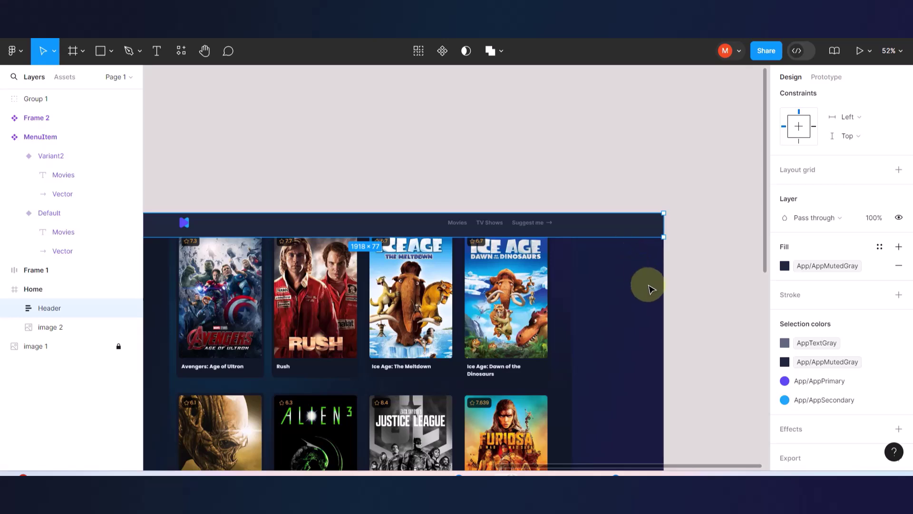
pyautogui.scroll(5, 632, 228)
pyautogui.scroll(3, 611, 236)
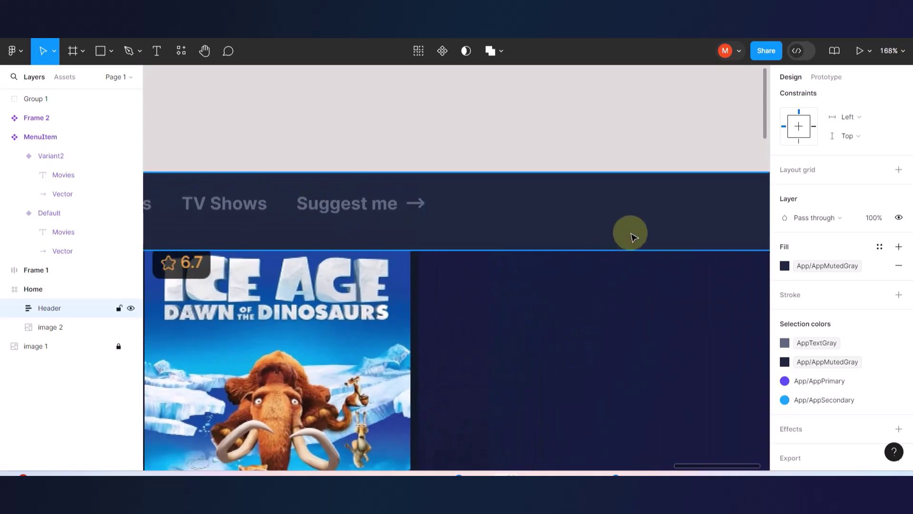
pyautogui.click(899, 246)
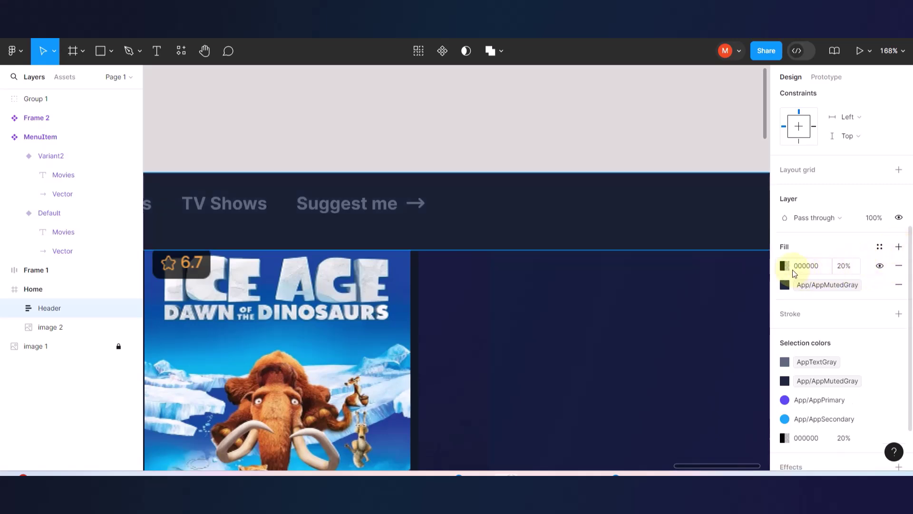
pyautogui.click(785, 266)
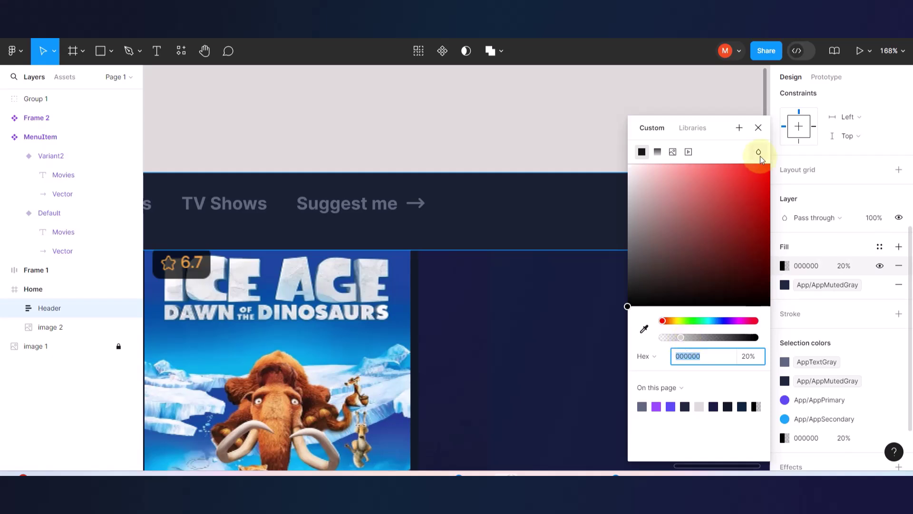
pyautogui.click(758, 128)
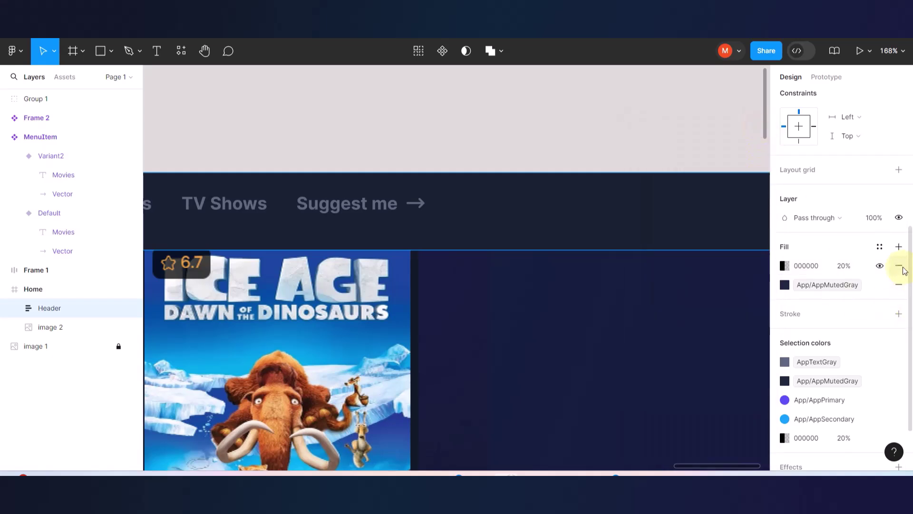
pyautogui.click(900, 266)
pyautogui.click(785, 267)
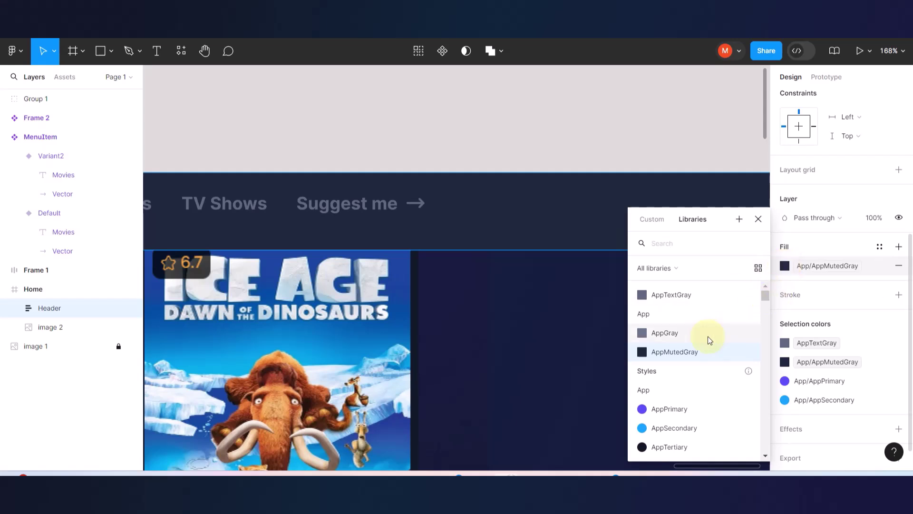
pyautogui.click(641, 353)
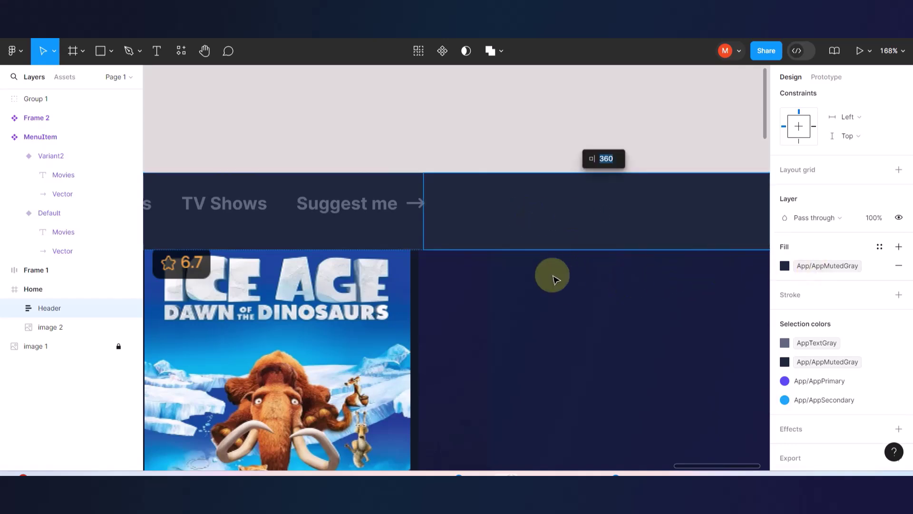
# Check the fill style of the last swatch in the Frame 1 palette and return to the Home frame.
pyautogui.scroll(-5, 554, 274)
pyautogui.scroll(-5, 554, 275)
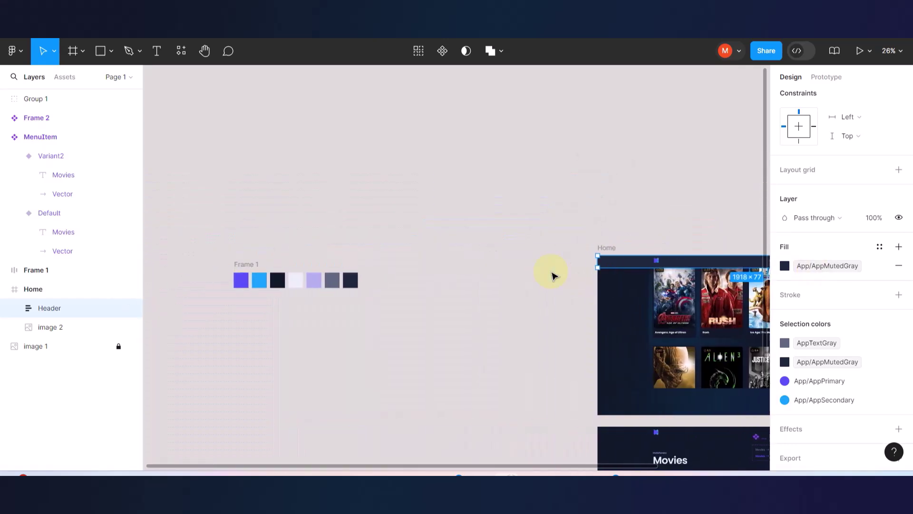
pyautogui.click(354, 281)
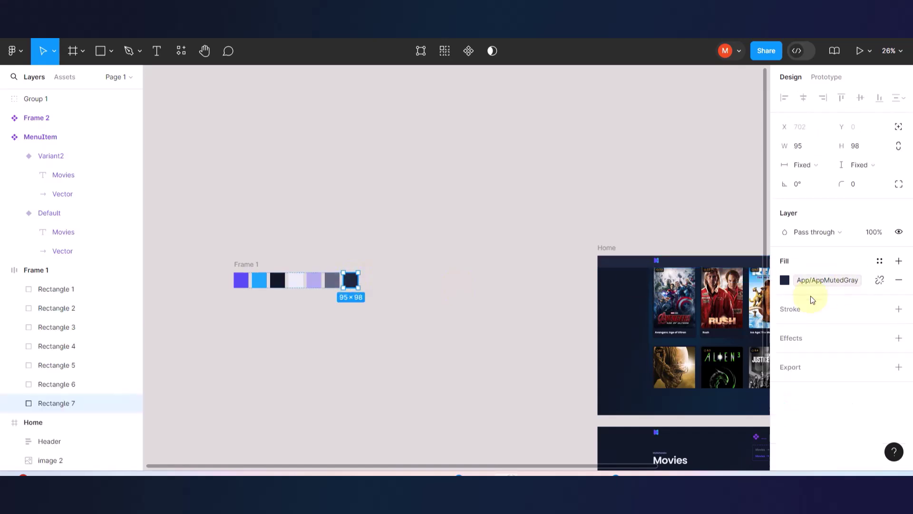
pyautogui.hscroll(4, 694, 293)
pyautogui.hscroll(6, 695, 293)
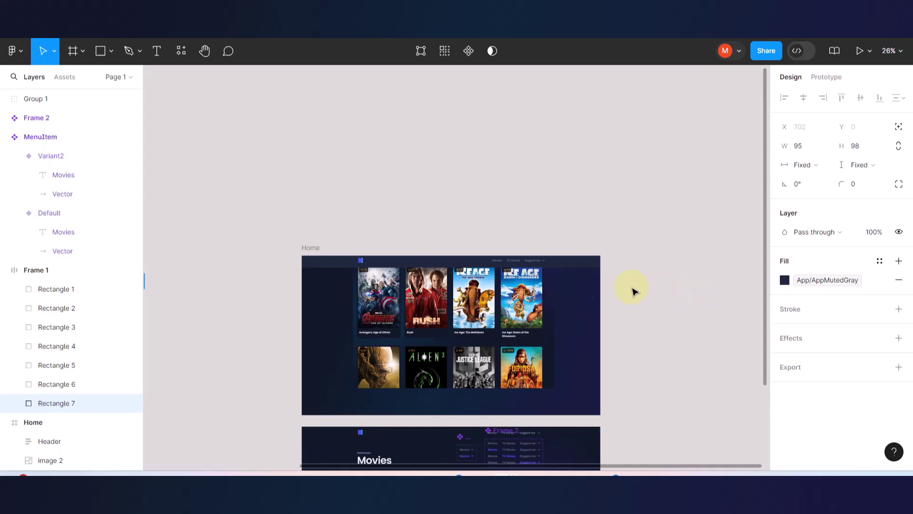
pyautogui.scroll(5, 547, 281)
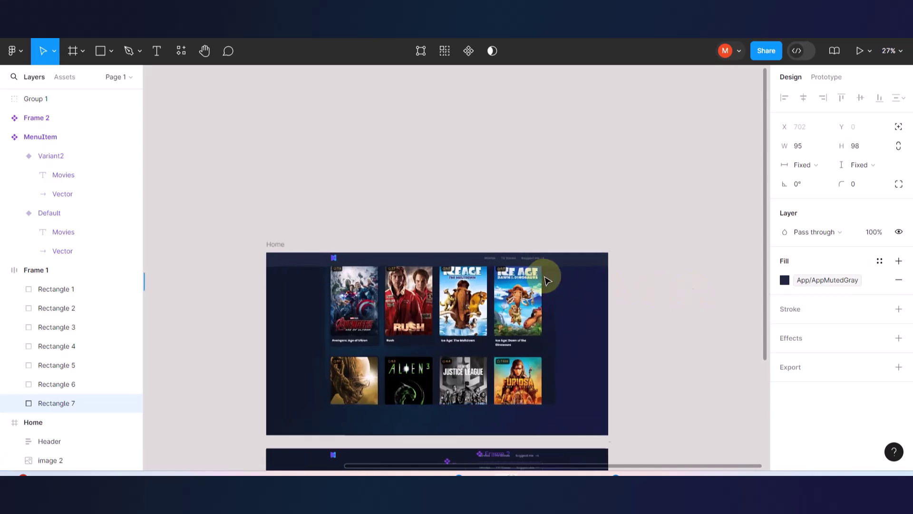
pyautogui.hscroll(-2, 547, 280)
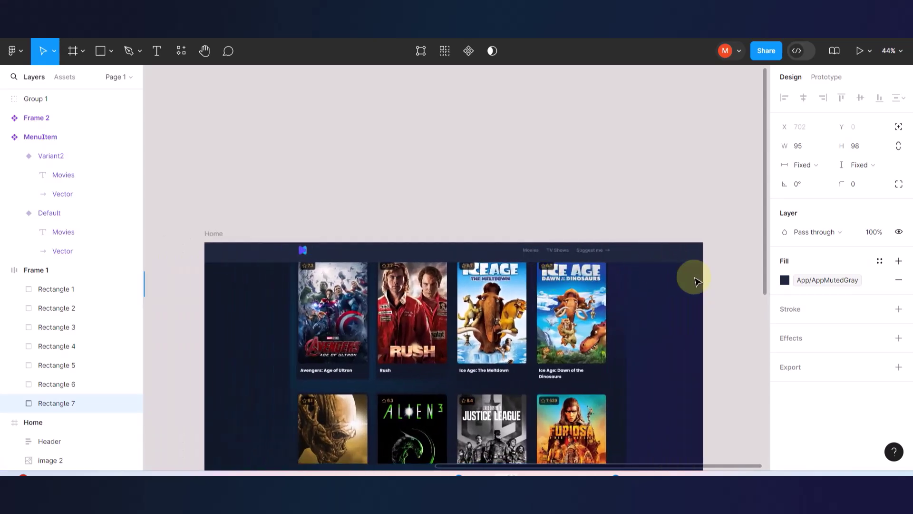
# Replace the Header's AppMutedGray fill with a solid 121829 sampled from Home's dark background just below the Header.
pyautogui.click(689, 261)
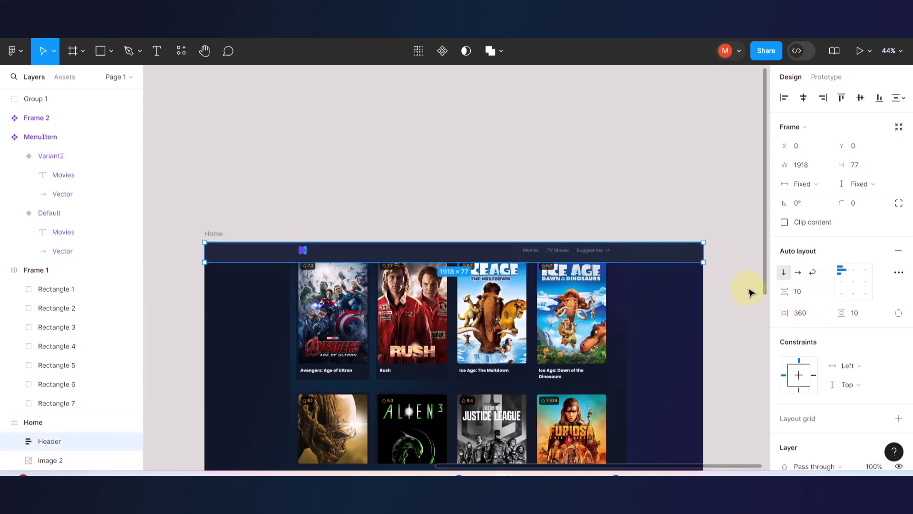
pyautogui.scroll(-6, 849, 304)
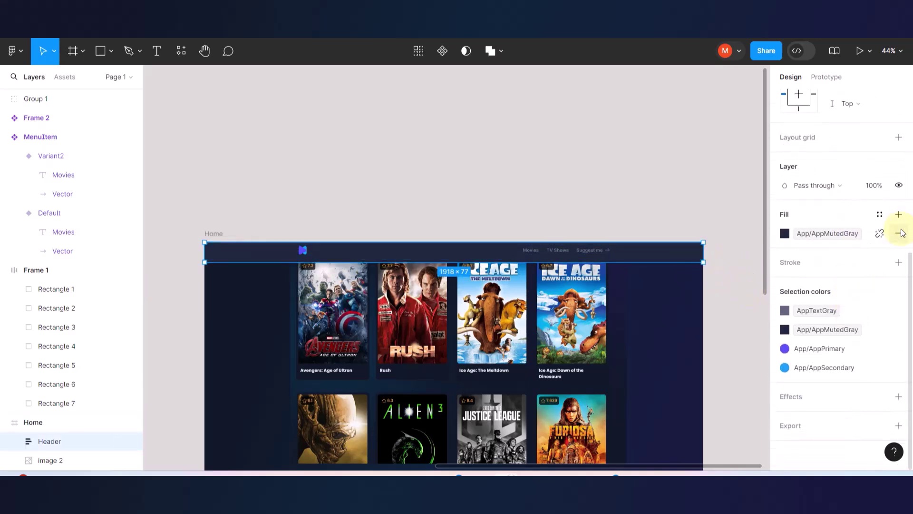
pyautogui.click(899, 232)
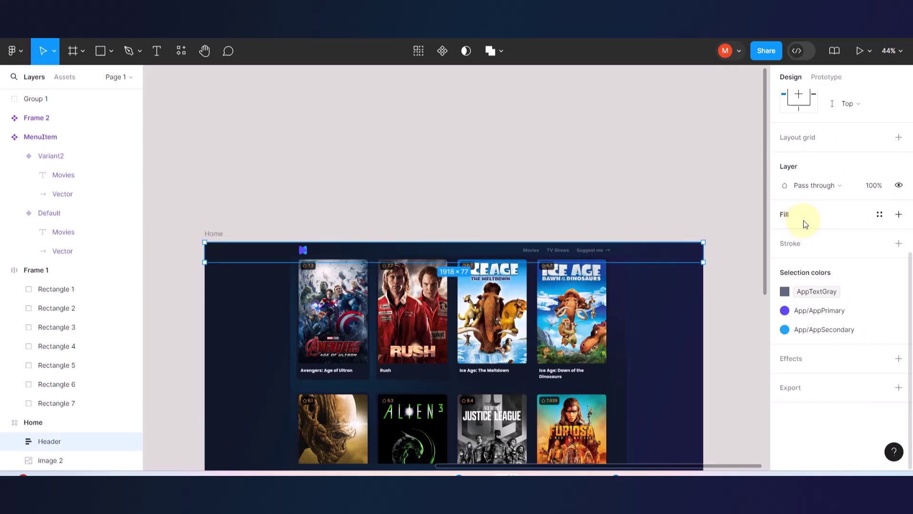
pyautogui.click(898, 215)
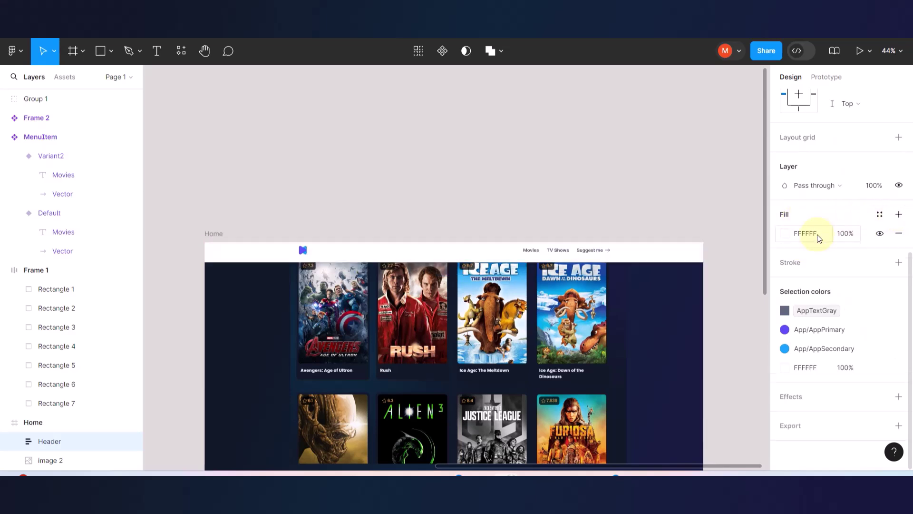
pyautogui.click(787, 235)
pyautogui.click(644, 328)
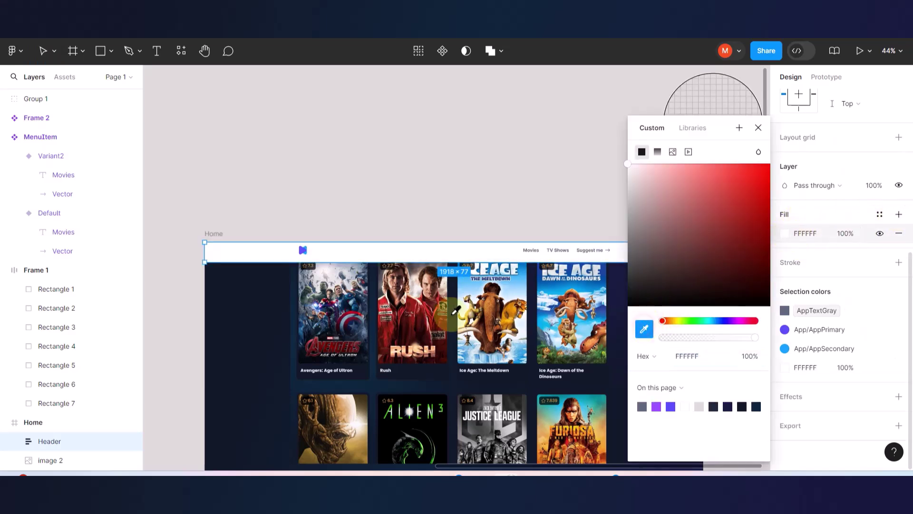
pyautogui.click(212, 269)
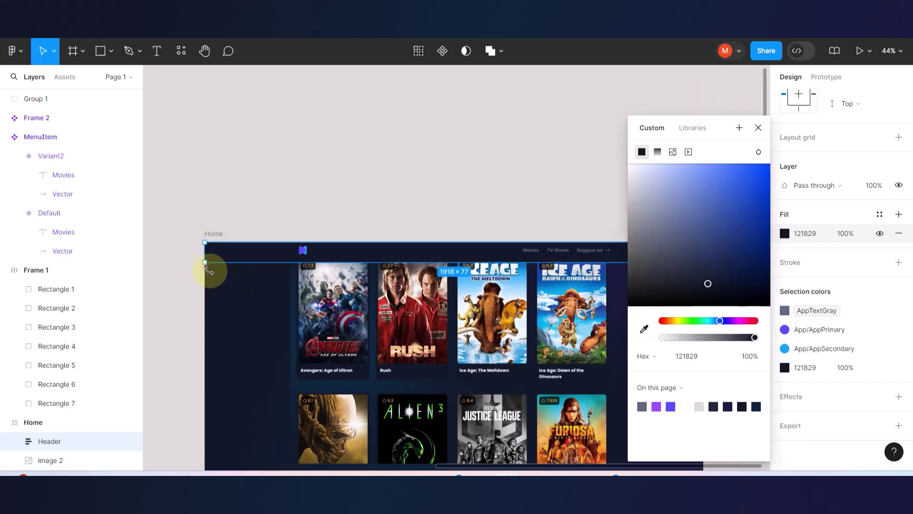
pyautogui.click(312, 197)
pyautogui.hscroll(3, 424, 233)
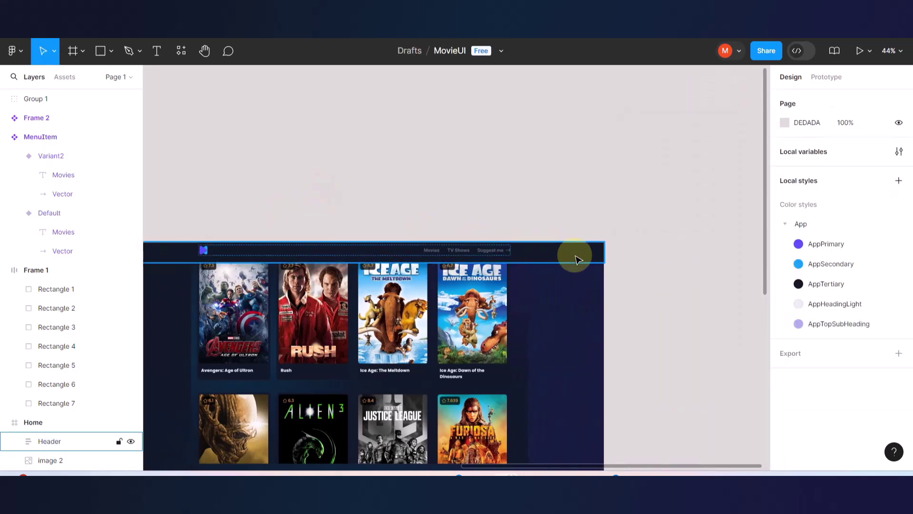
# Lower the Header's fill opacity to 78% and move the movie grid image beneath it to X 349, Y -42.
pyautogui.scroll(5, 577, 256)
pyautogui.click(575, 258)
pyautogui.scroll(-5, 852, 304)
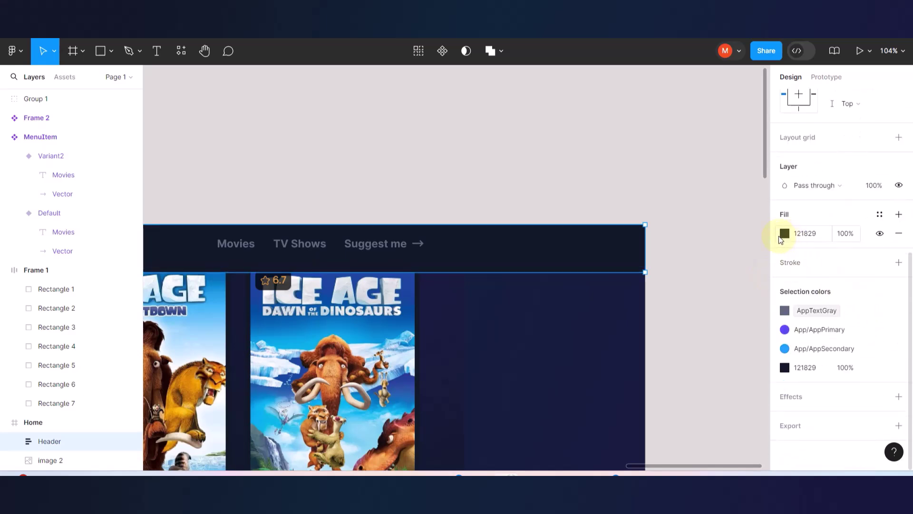
pyautogui.click(782, 235)
pyautogui.moveTo(756, 337); pyautogui.dragTo(754, 338)
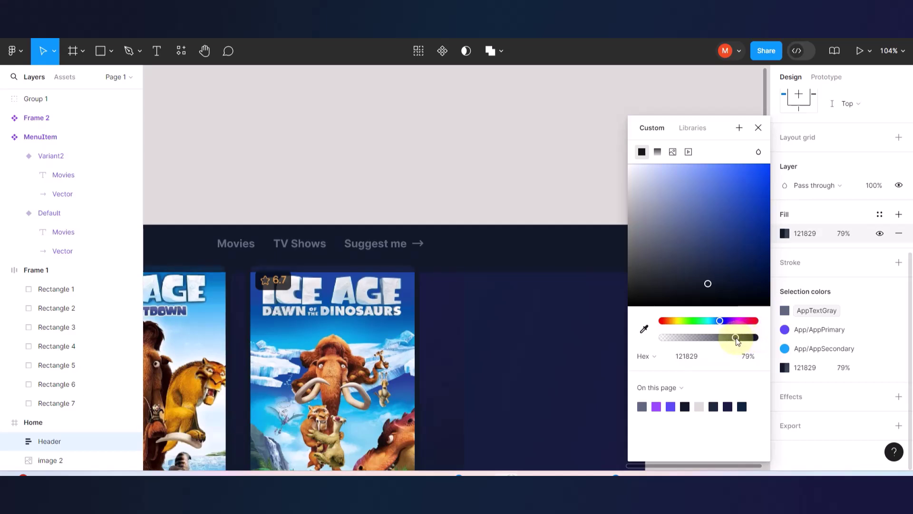
pyautogui.moveTo(376, 305); pyautogui.dragTo(388, 266)
pyautogui.hscroll(-5, 422, 269)
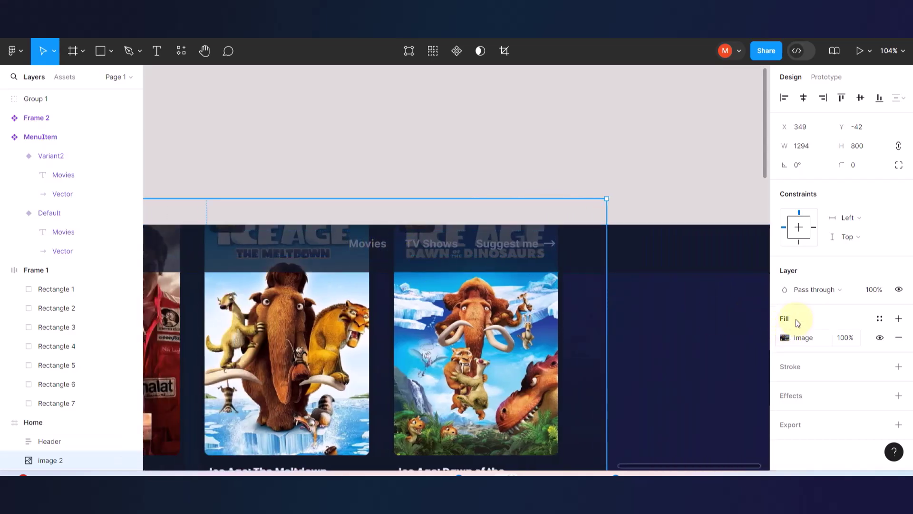
# Set the opacity of the Header's 121829 fill to 96%.
pyautogui.click(688, 266)
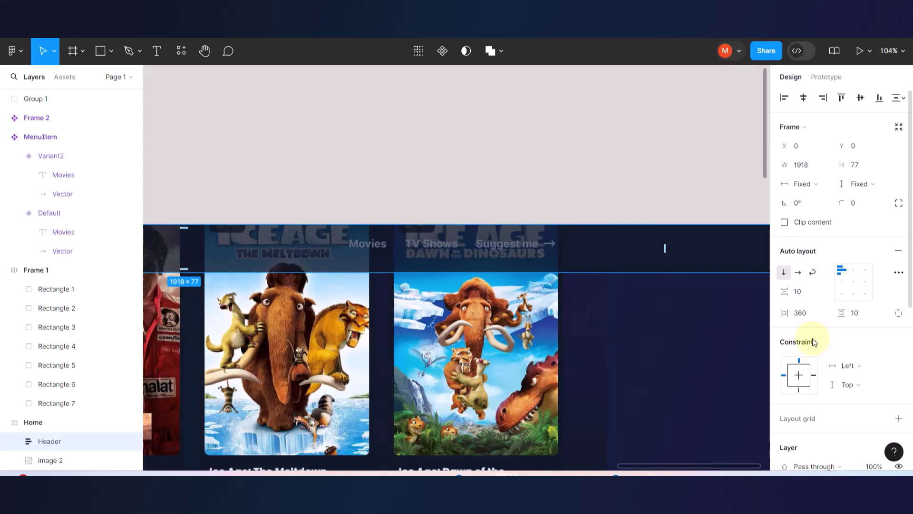
pyautogui.scroll(-4, 818, 352)
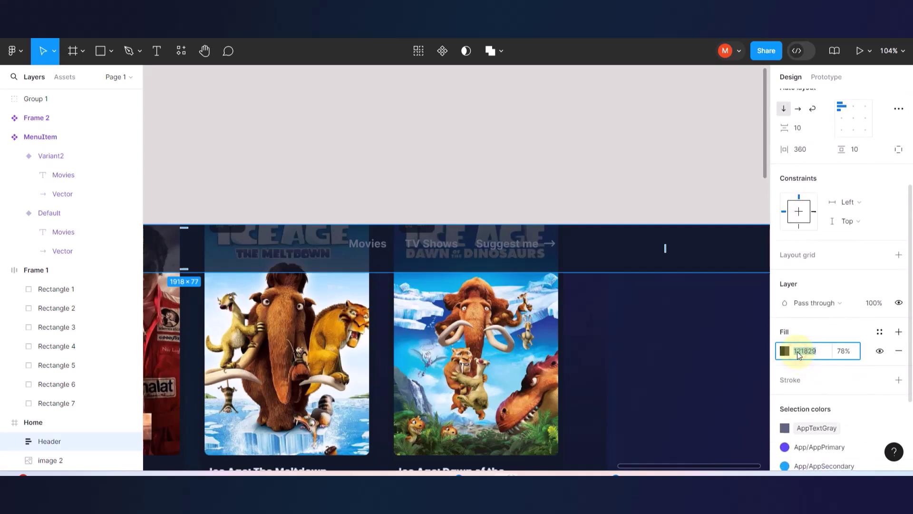
pyautogui.click(785, 350)
pyautogui.moveTo(737, 337); pyautogui.dragTo(754, 335)
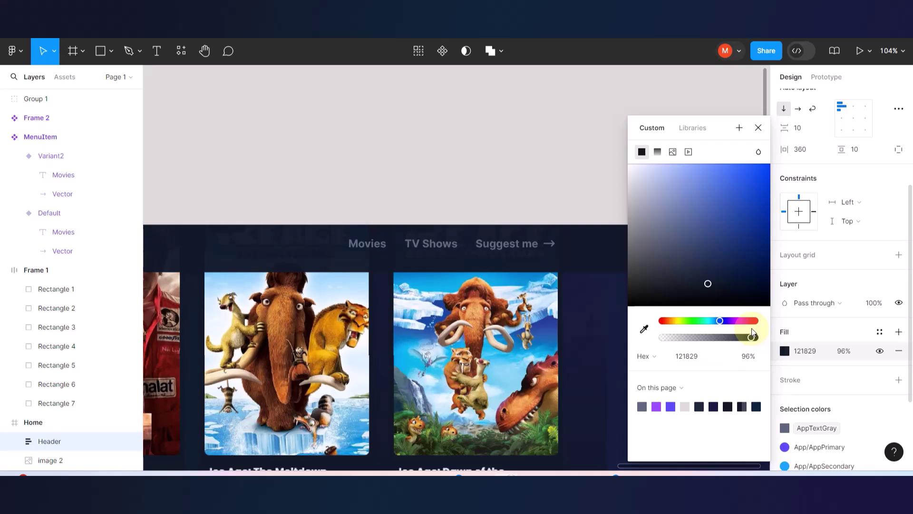
# Examine up close how the movie posters show through the Header's fill, including behind its menu items.
pyautogui.scroll(5, 479, 231)
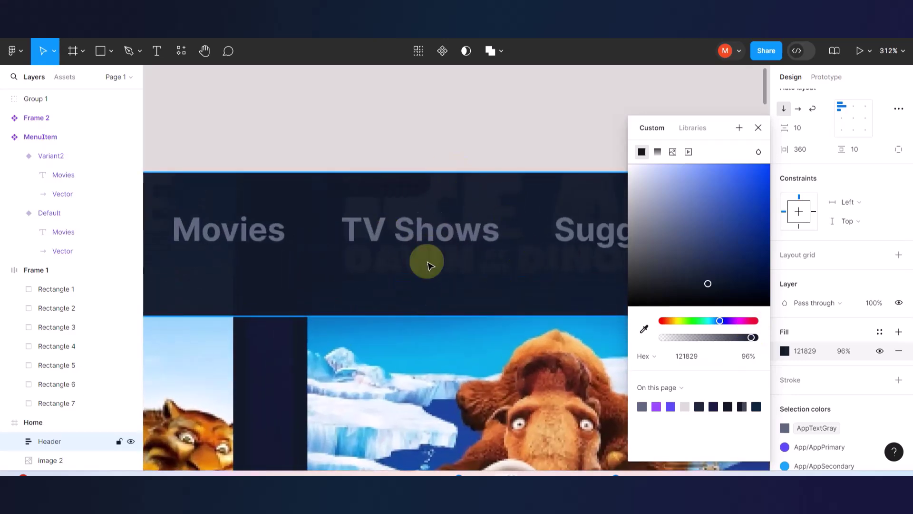
pyautogui.scroll(-8, 483, 301)
pyautogui.scroll(6, 365, 269)
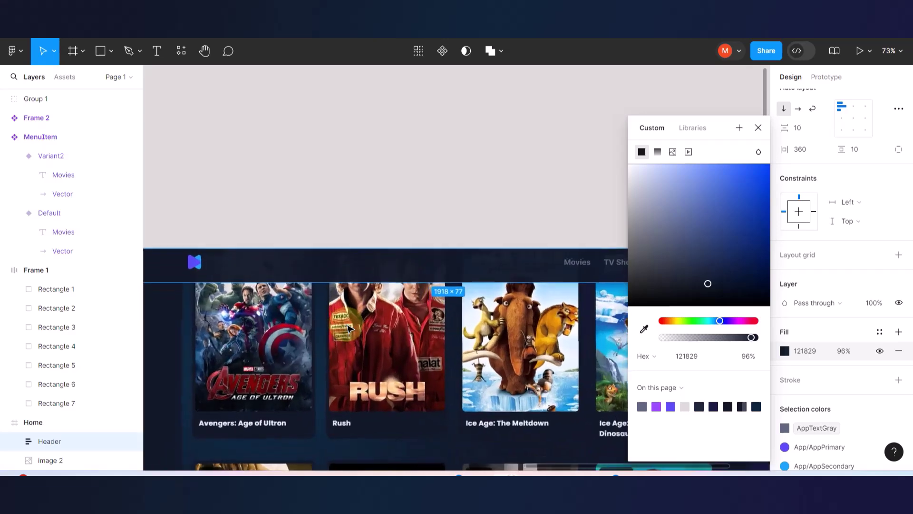
pyautogui.scroll(4, 376, 271)
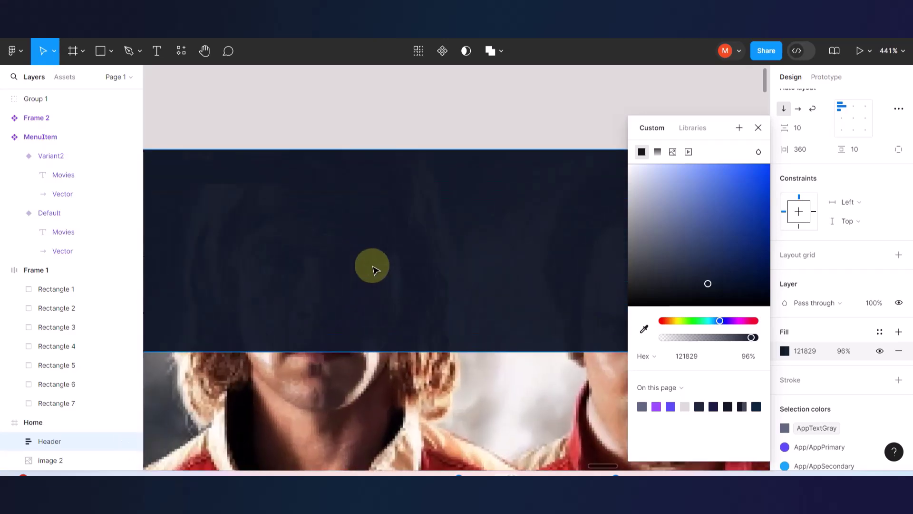
pyautogui.scroll(-5, 373, 278)
pyautogui.scroll(-4, 361, 287)
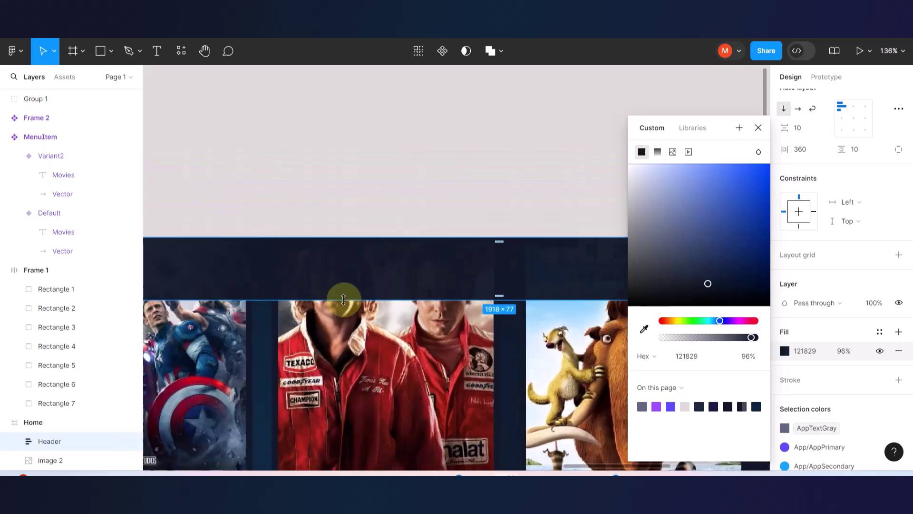
pyautogui.scroll(3, 344, 298)
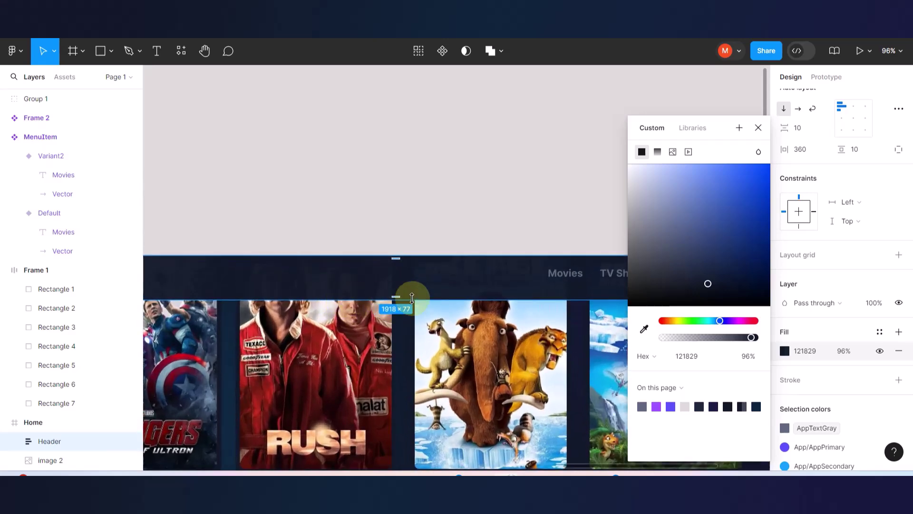
pyautogui.hscroll(5, 408, 296)
pyautogui.scroll(5, 441, 293)
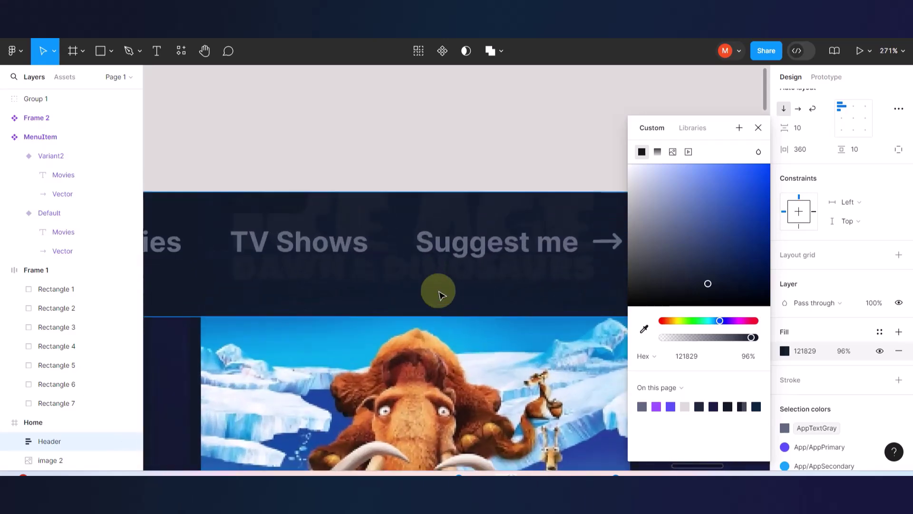
# Add a Background blur effect to the Header and increase its blur amount.
pyautogui.click(758, 128)
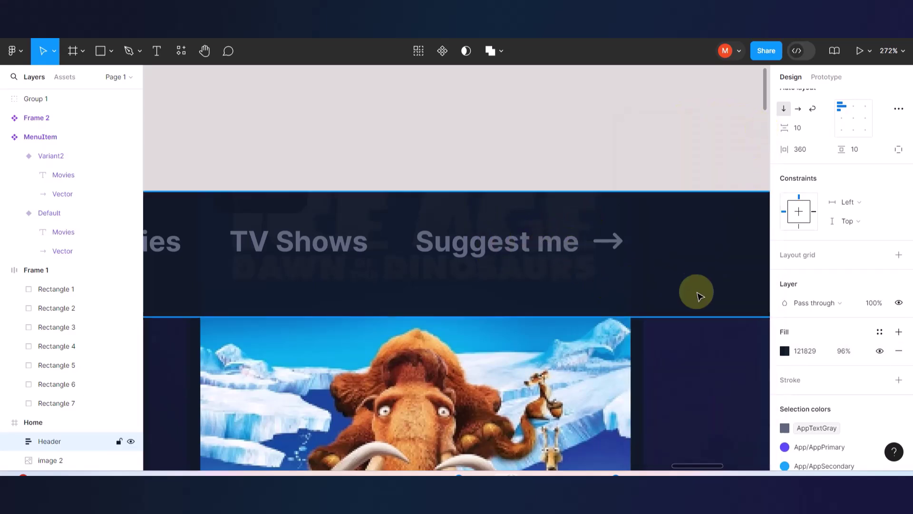
pyautogui.scroll(-3, 806, 328)
pyautogui.scroll(-1, 807, 328)
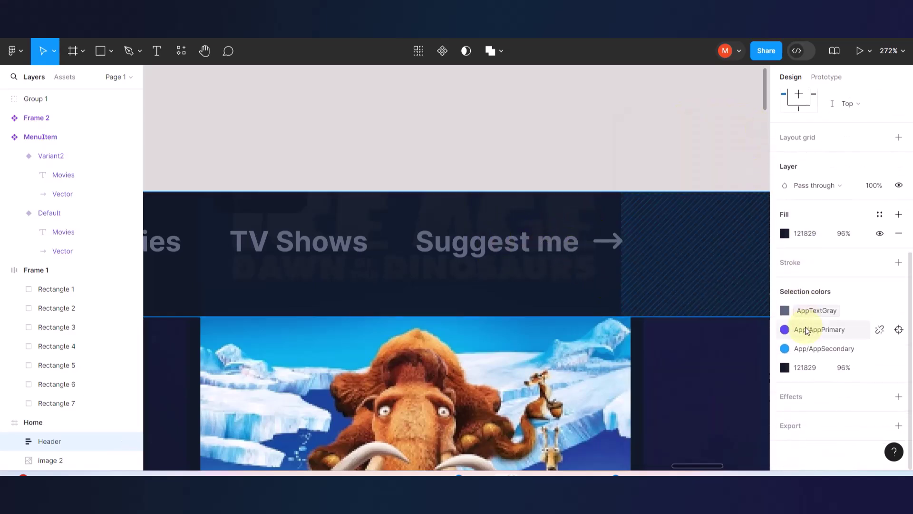
pyautogui.click(797, 394)
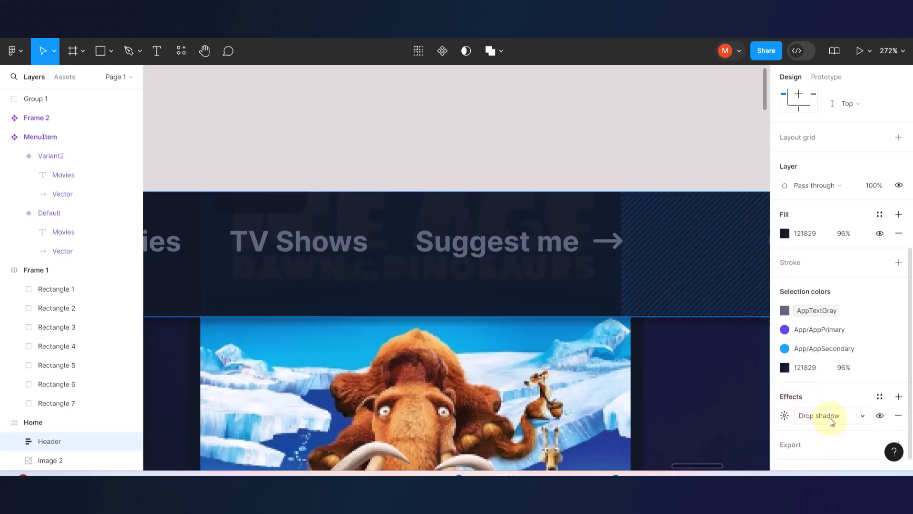
pyautogui.click(863, 416)
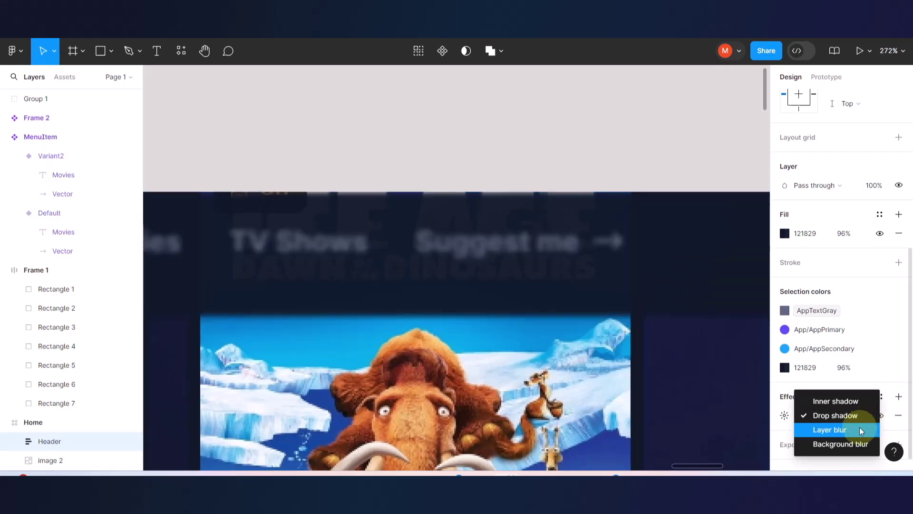
pyautogui.click(839, 445)
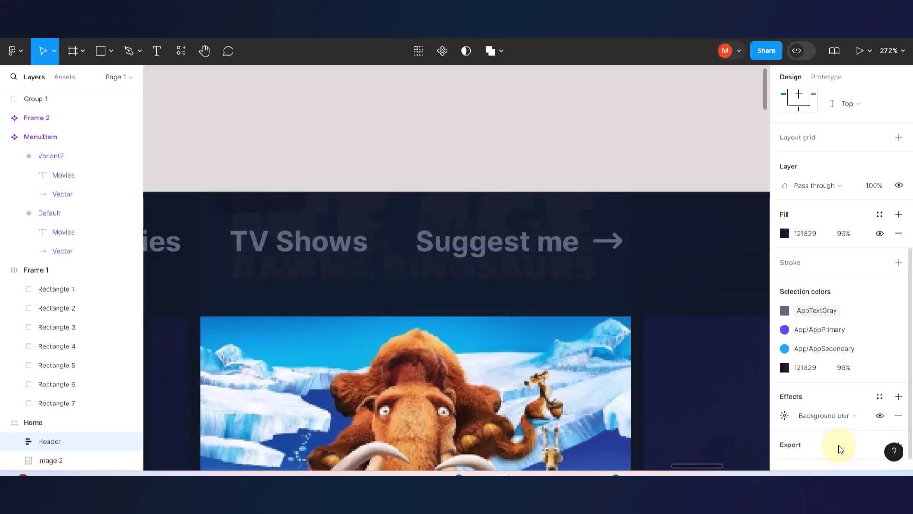
pyautogui.click(784, 415)
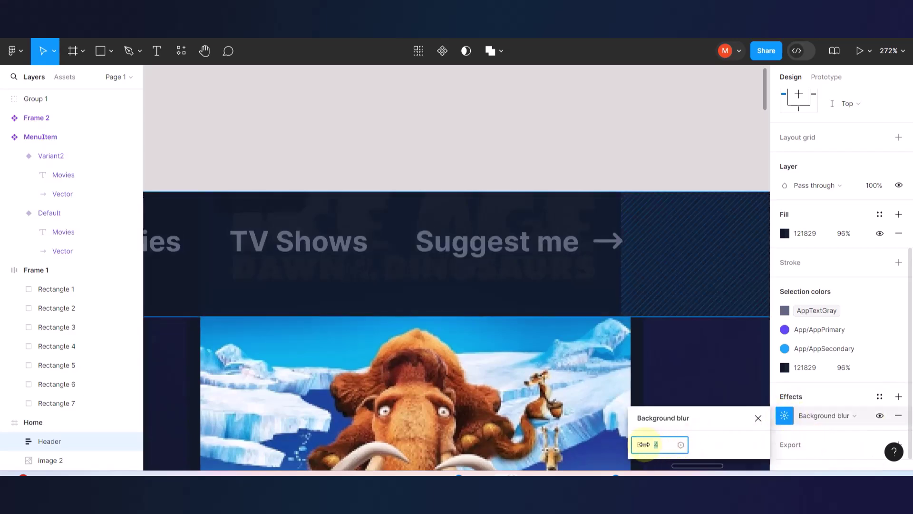
pyautogui.moveTo(643, 444); pyautogui.dragTo(705, 435)
# Move the movie grid image beneath the Header to X 339, Y -112.
pyautogui.scroll(-5, 469, 326)
pyautogui.moveTo(447, 380); pyautogui.dragTo(426, 383)
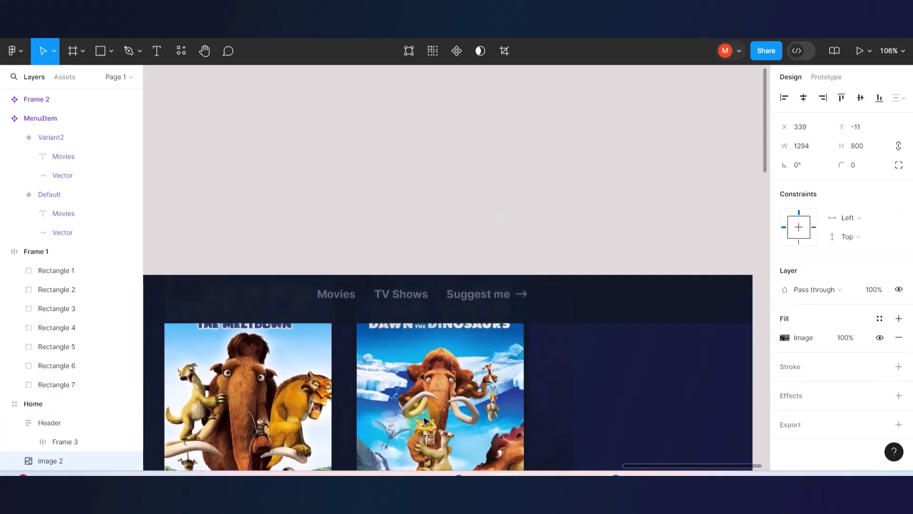
pyautogui.moveTo(436, 415); pyautogui.dragTo(436, 385)
pyautogui.scroll(5, 434, 300)
pyautogui.scroll(-4, 474, 322)
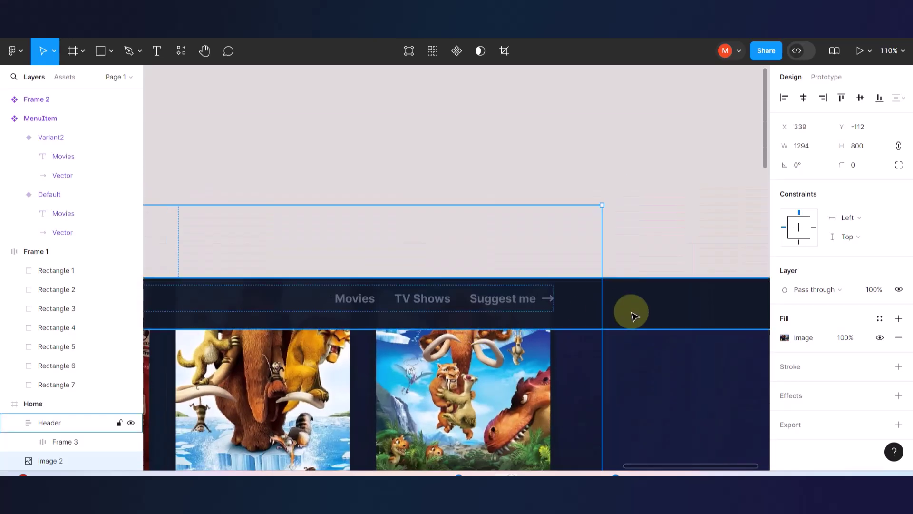
# Lower the opacity of the Header's 121829 fill to 93%.
pyautogui.click(631, 311)
pyautogui.scroll(-4, 816, 335)
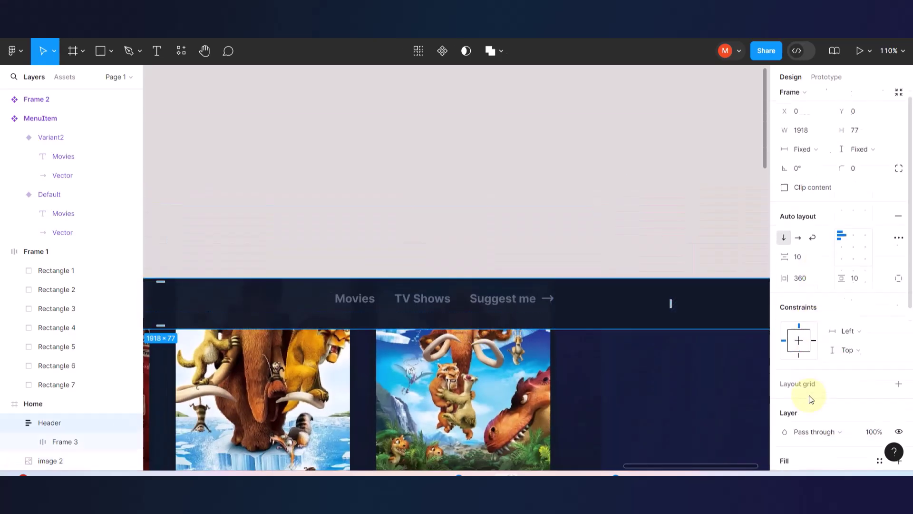
pyautogui.click(793, 360)
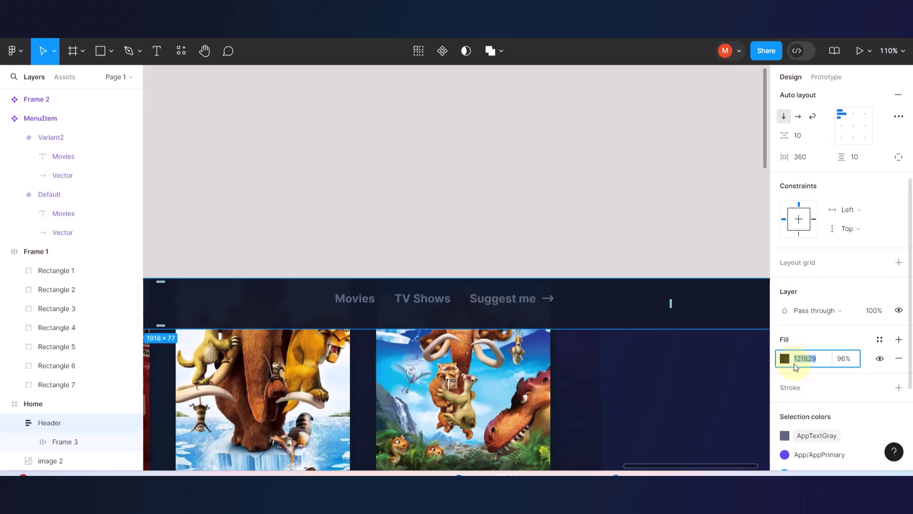
pyautogui.click(788, 360)
pyautogui.moveTo(748, 338); pyautogui.dragTo(750, 341)
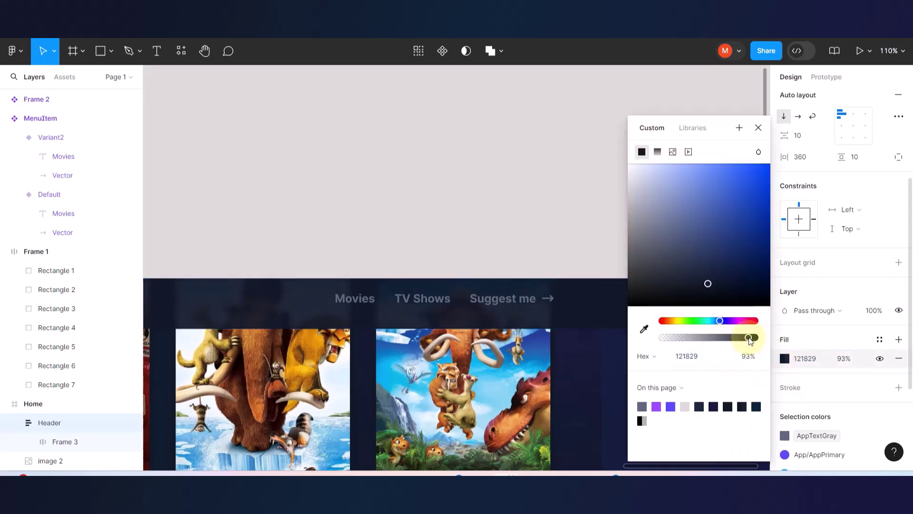
pyautogui.scroll(-5, 507, 312)
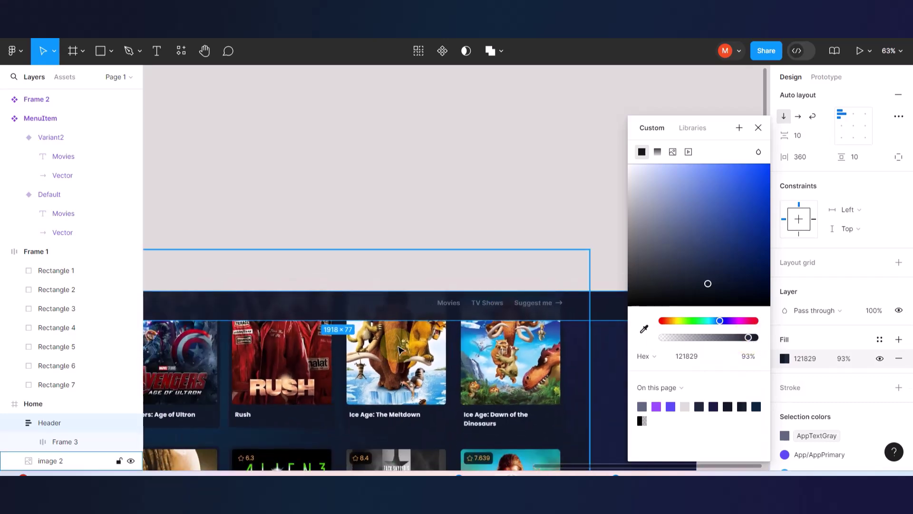
pyautogui.click(495, 240)
pyautogui.scroll(5, 507, 341)
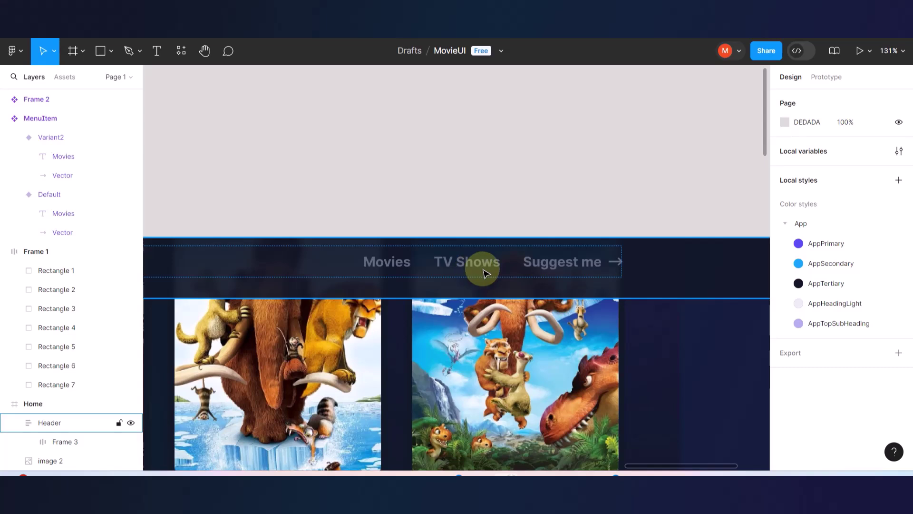
# Preview the Home frame as a prototype in the MacBook Pro 14" device and return to the design file.
pyautogui.hotkey('ctrl', 'alt', 'Return')
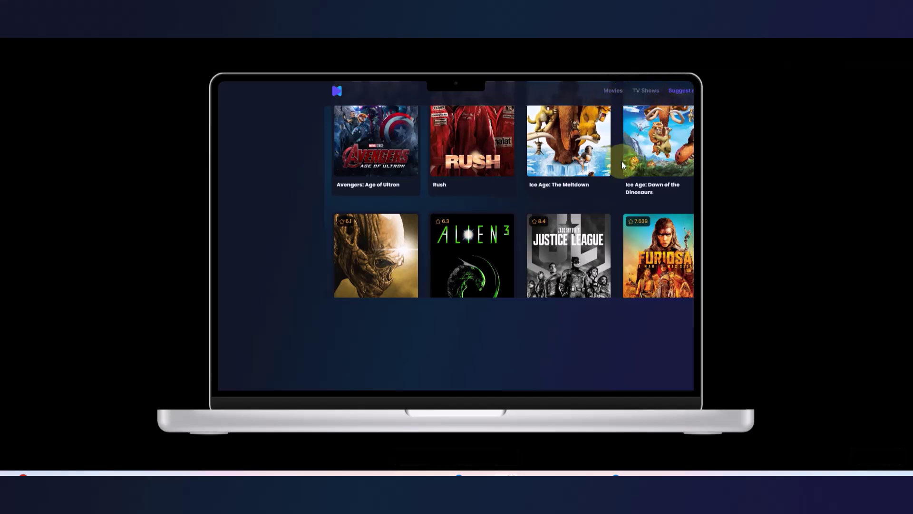
pyautogui.click(899, 53)
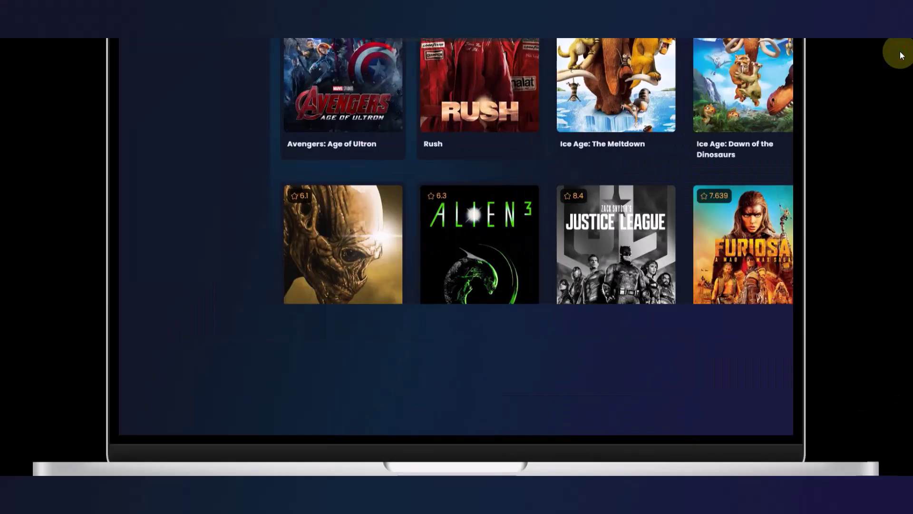
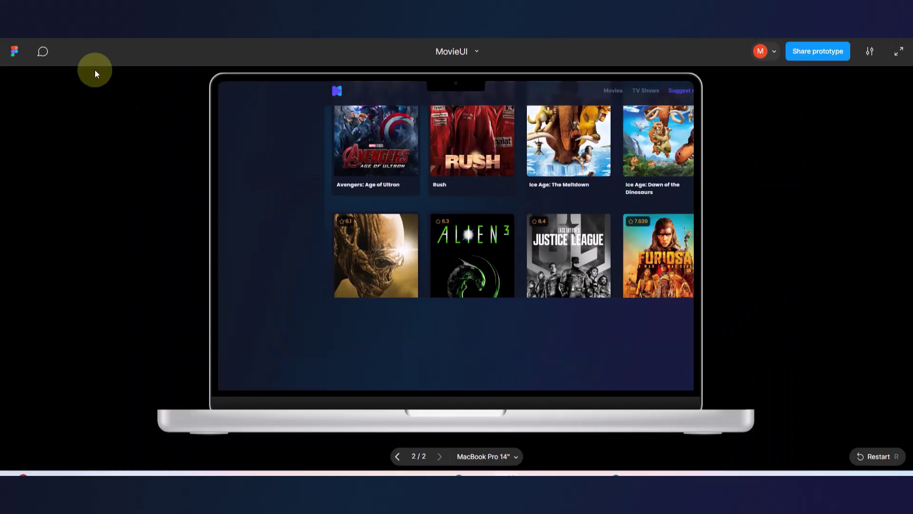
pyautogui.click(70, 38)
pyautogui.scroll(-5, 355, 150)
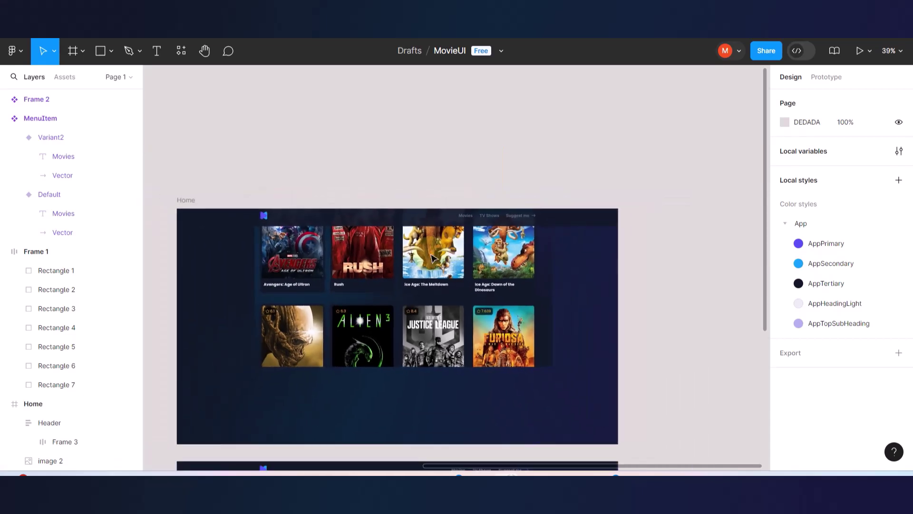
pyautogui.click(186, 201)
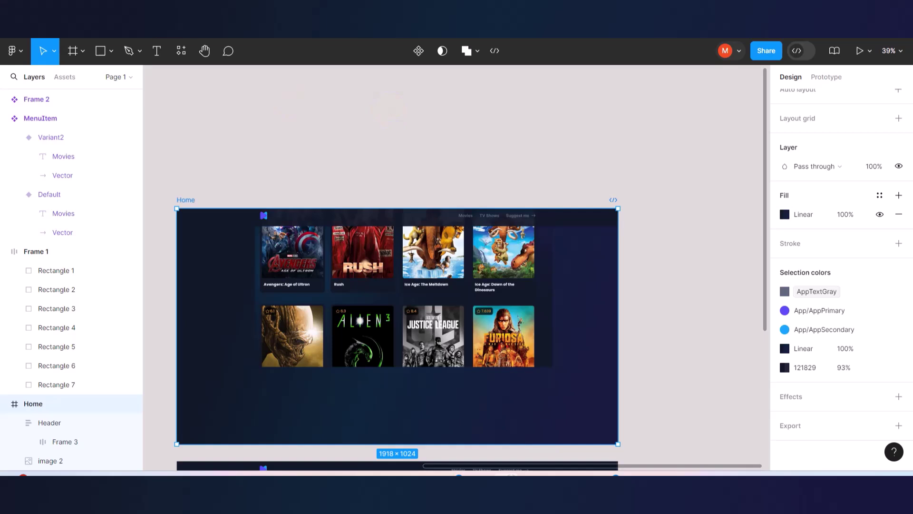
pyautogui.hotkey('ctrl', 'alt', 'Return')
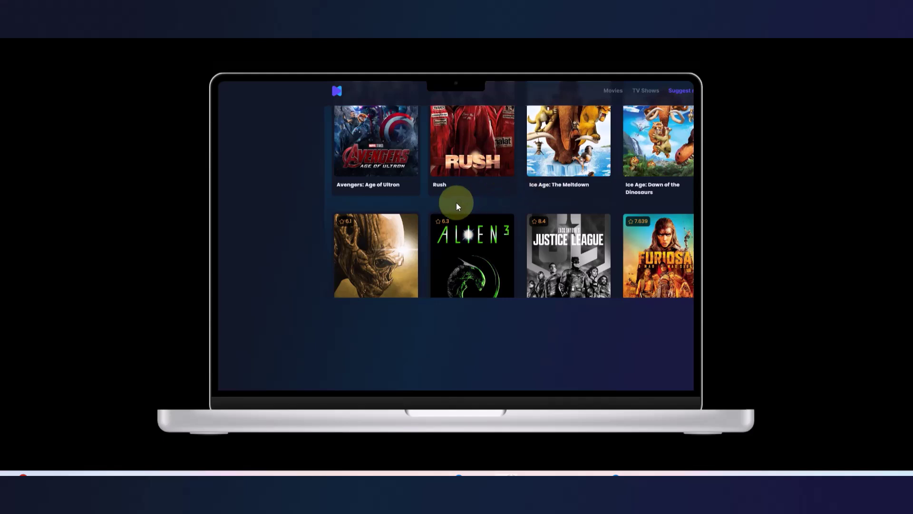
pyautogui.moveTo(81, 57)
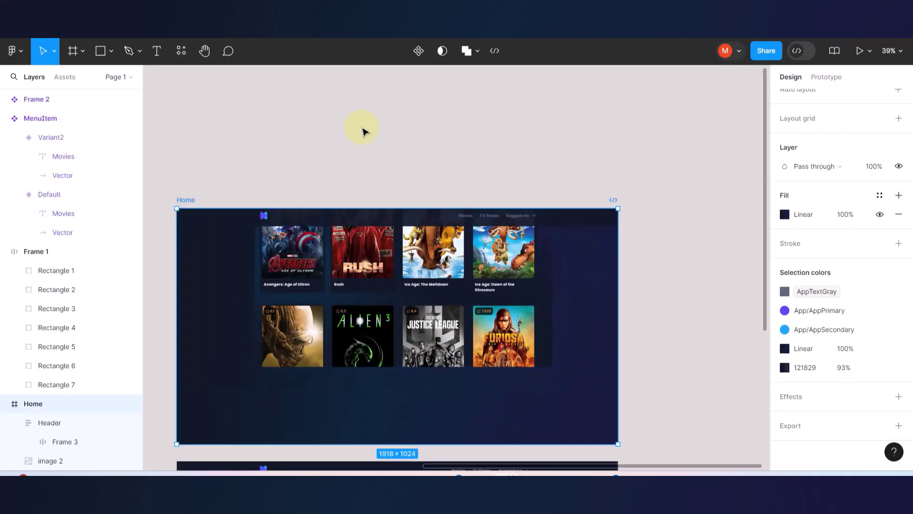
# Examine the Home frame and its translucent Header against the Movies reference screenshot below it.
pyautogui.scroll(-5, 531, 246)
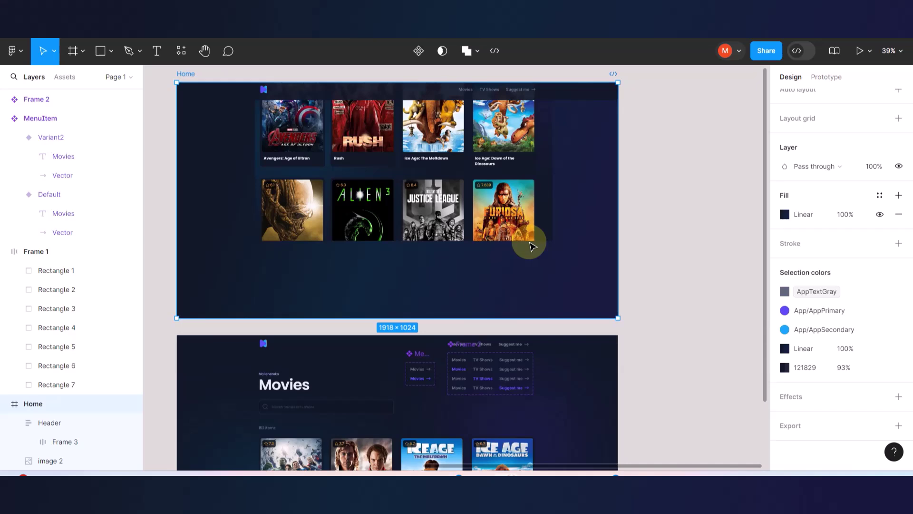
pyautogui.scroll(-1, 532, 247)
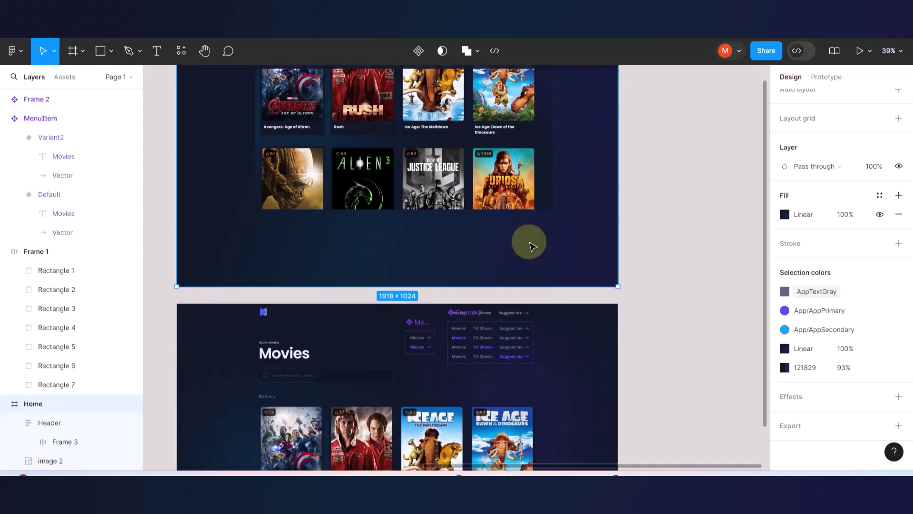
pyautogui.scroll(4, 531, 245)
pyautogui.scroll(10, 468, 170)
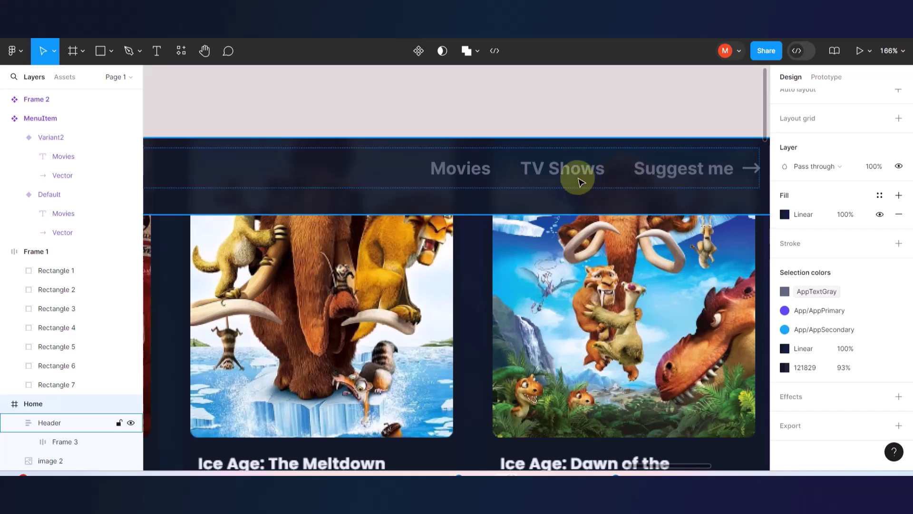
pyautogui.scroll(-5, 595, 178)
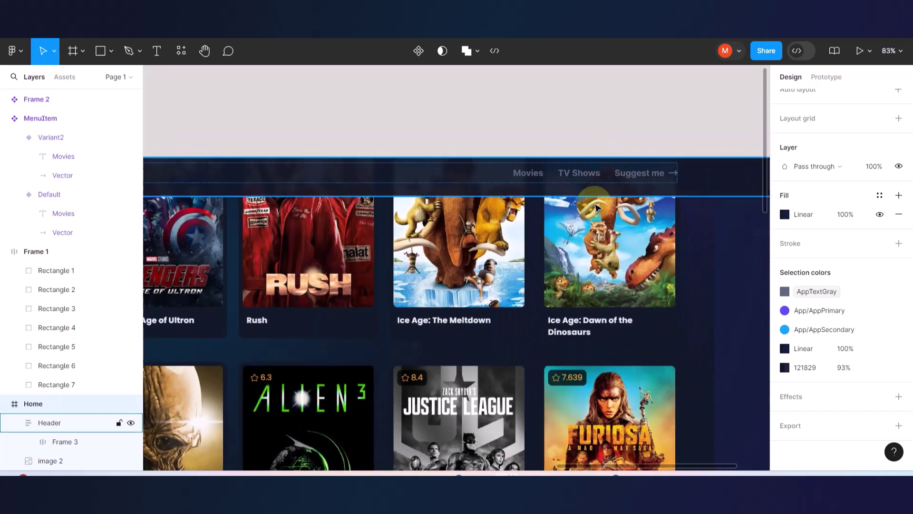
pyautogui.scroll(-5, 595, 208)
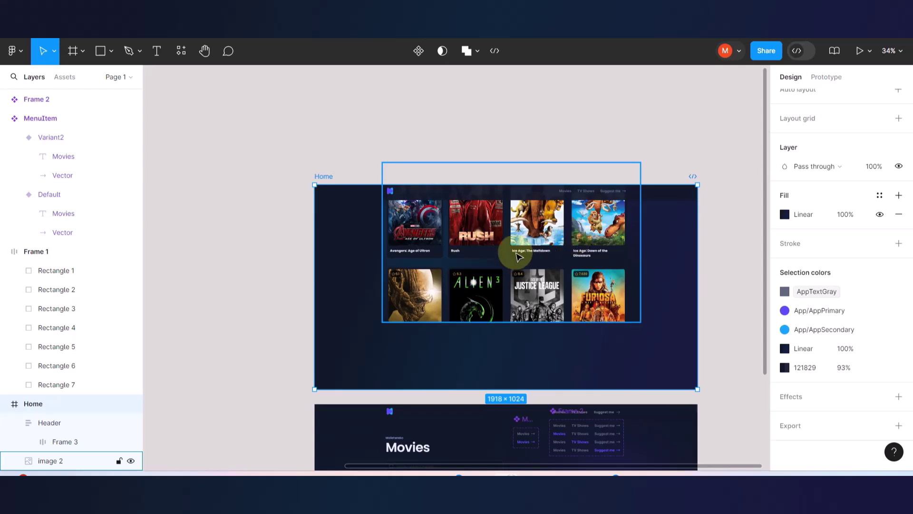
pyautogui.scroll(-3, 519, 257)
pyautogui.press('Escape')
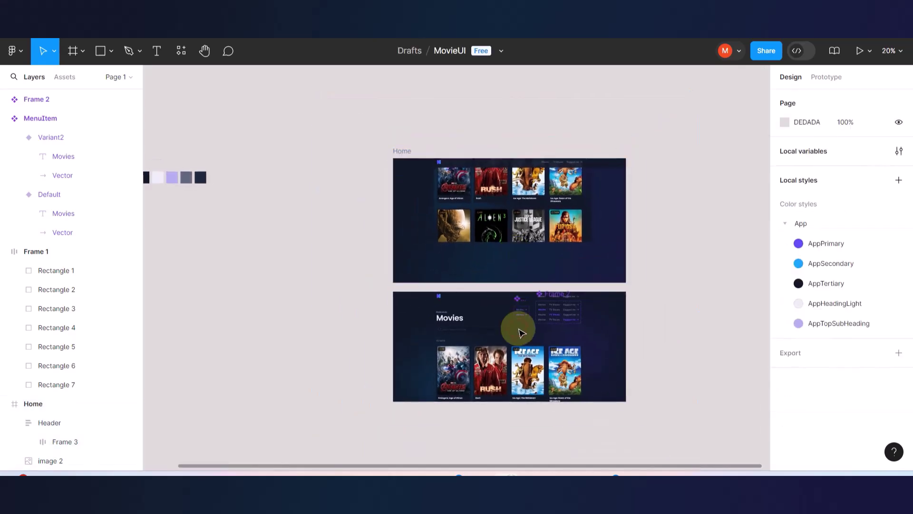
pyautogui.scroll(3, 523, 340)
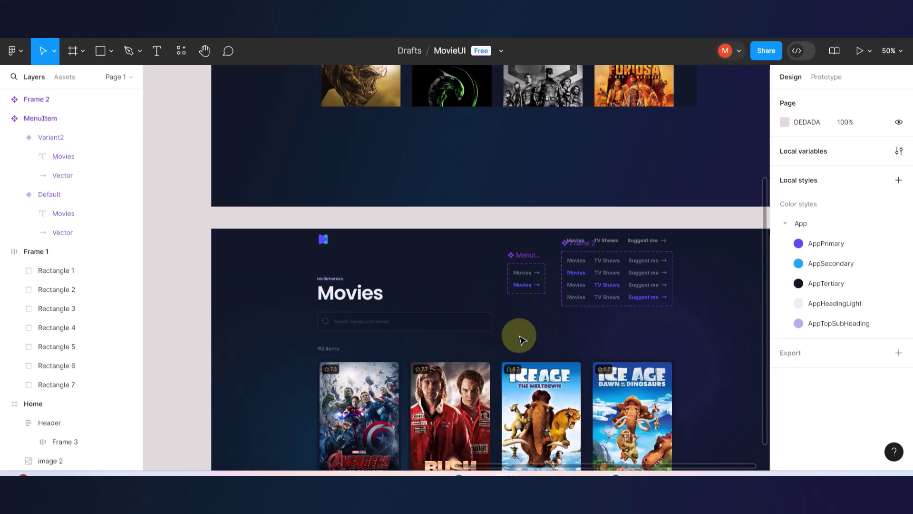
pyautogui.scroll(4, 519, 336)
pyautogui.scroll(-4, 443, 323)
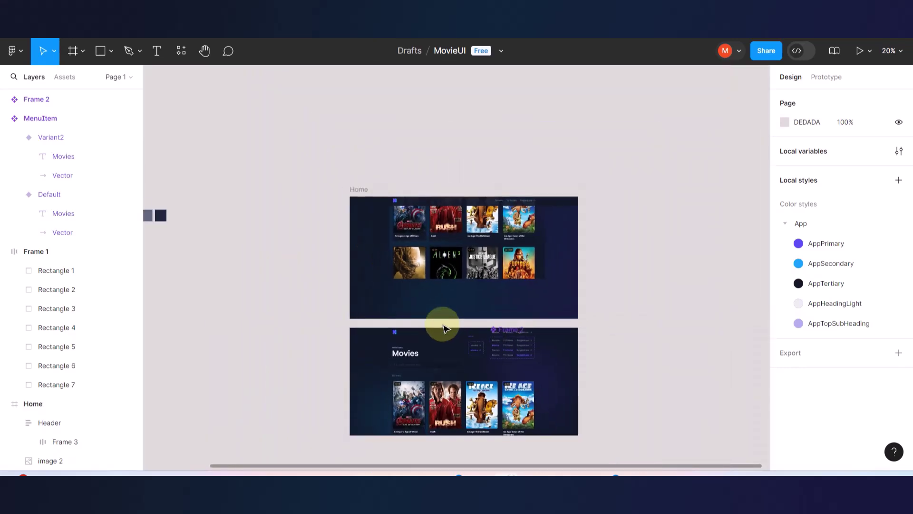
pyautogui.scroll(1, 500, 288)
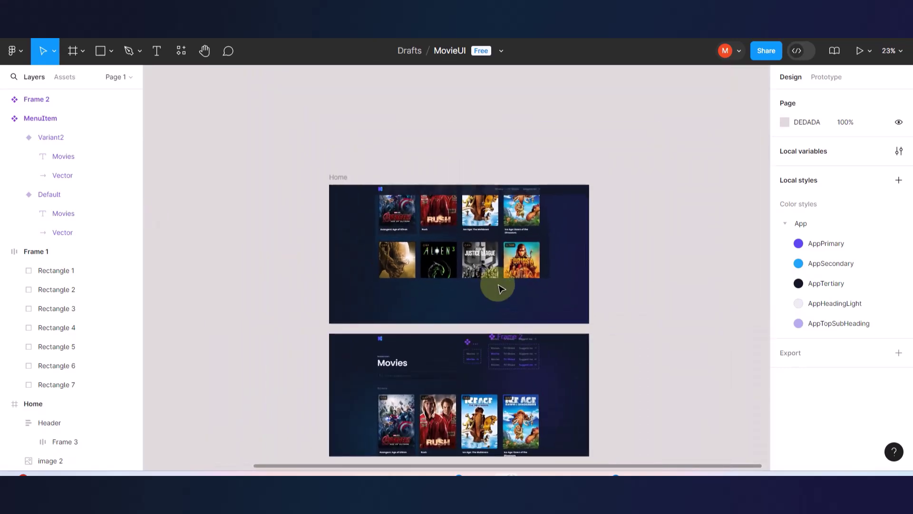
# Create a MacBook Pro 14" preset frame and place it beside the Movies screenshot at X 7617, Y 2232.
pyautogui.click(80, 51)
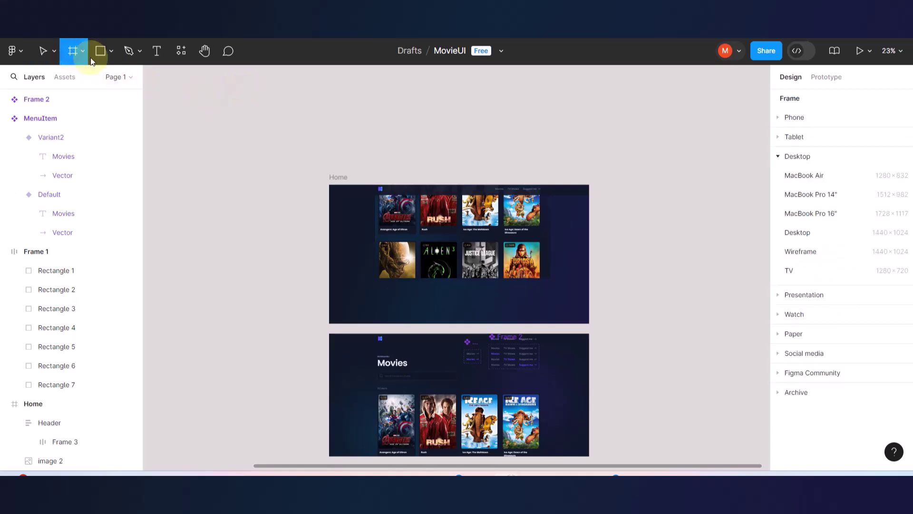
pyautogui.click(809, 194)
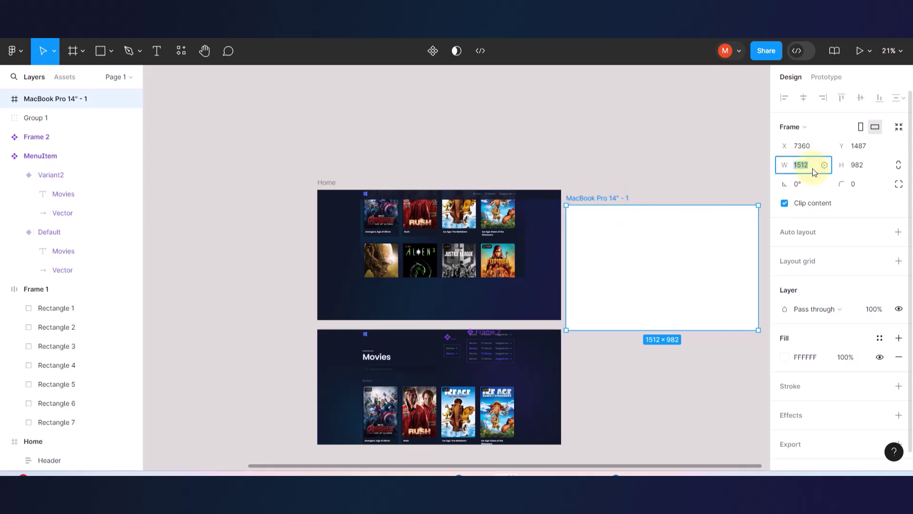
pyautogui.moveTo(604, 241); pyautogui.dragTo(636, 328)
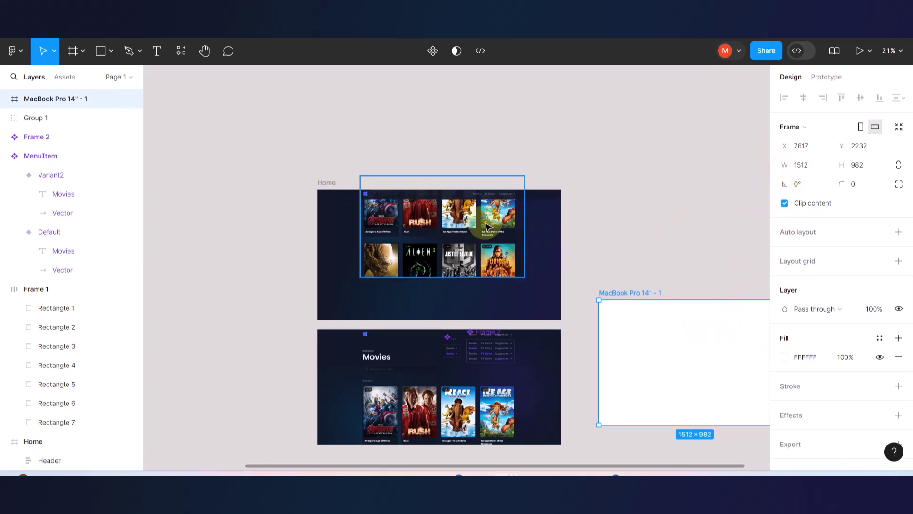
# Set the Home frame's width to 1512 to match the MacBook Pro 14" frame.
pyautogui.click(328, 184)
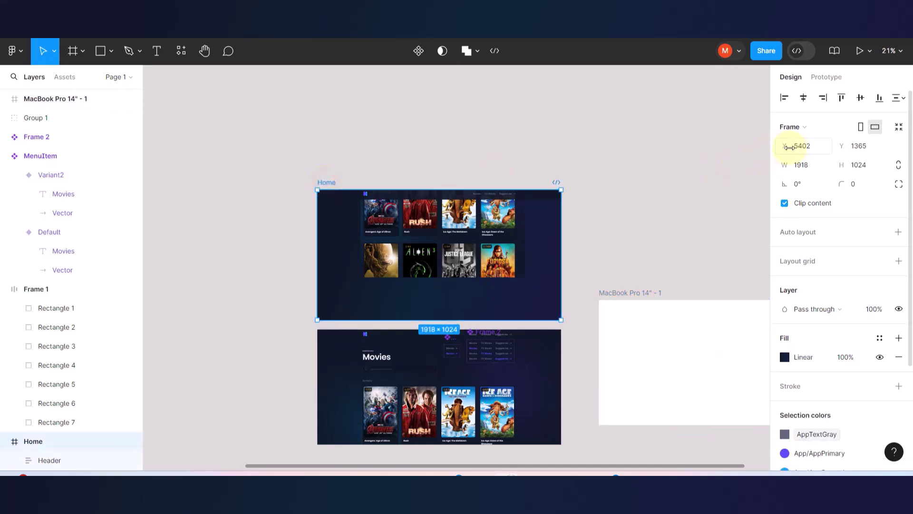
pyautogui.click(811, 163)
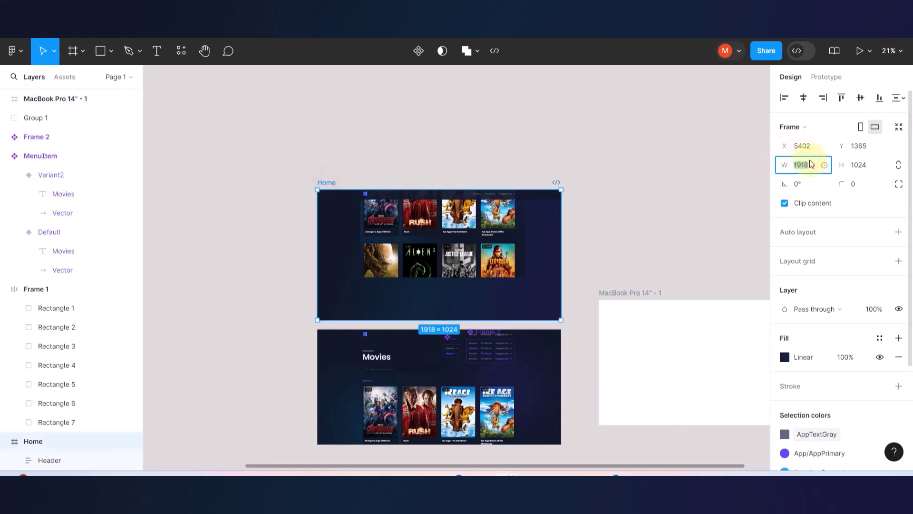
pyautogui.press('Return')
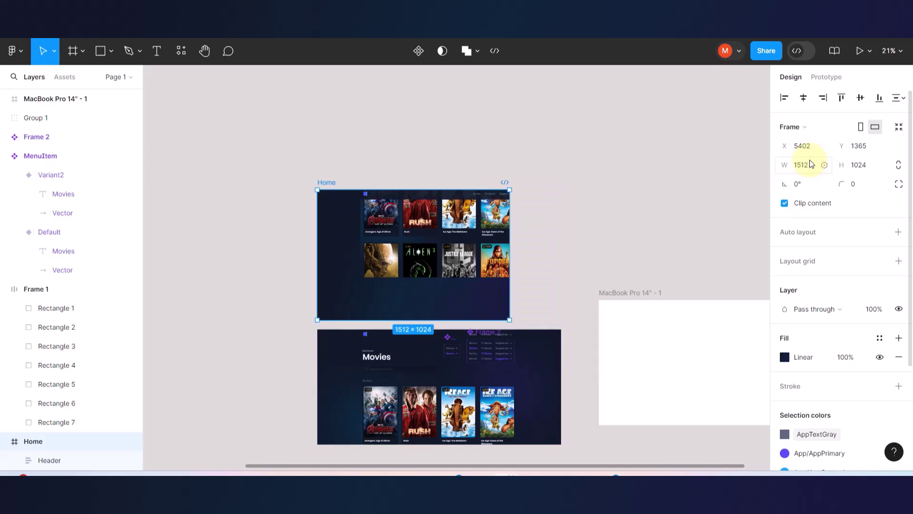
# Move the Home frame up to Y 1098 and place its movie grid image at X 137, Y 173.
pyautogui.moveTo(457, 236); pyautogui.dragTo(432, 230)
pyautogui.doubleClick(438, 220)
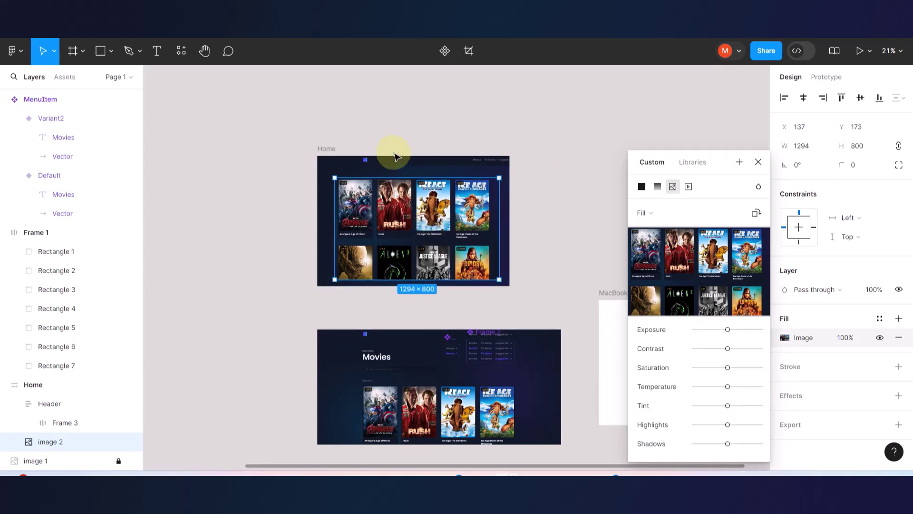
# Resize the Header to a width of 1512 so its edge meets the edge of the Home frame.
pyautogui.scroll(5, 393, 156)
pyautogui.hscroll(3, 288, 171)
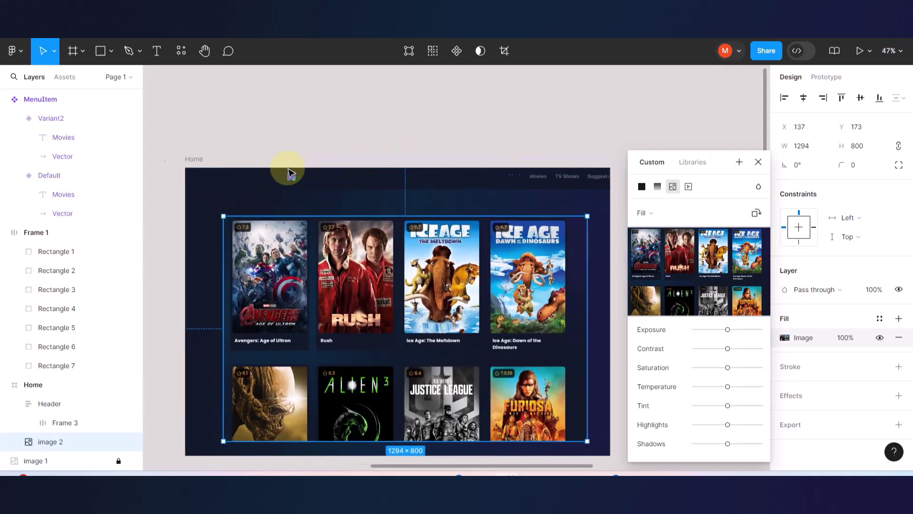
pyautogui.hscroll(5, 290, 174)
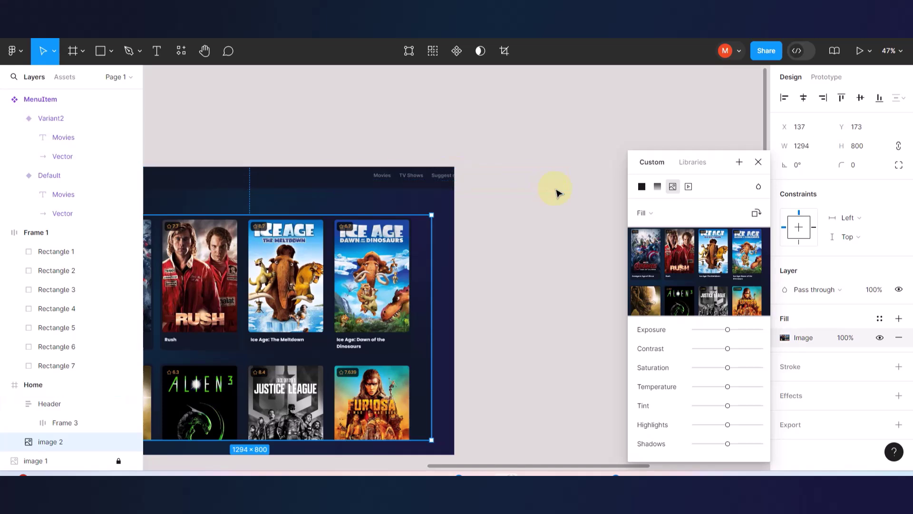
pyautogui.click(359, 177)
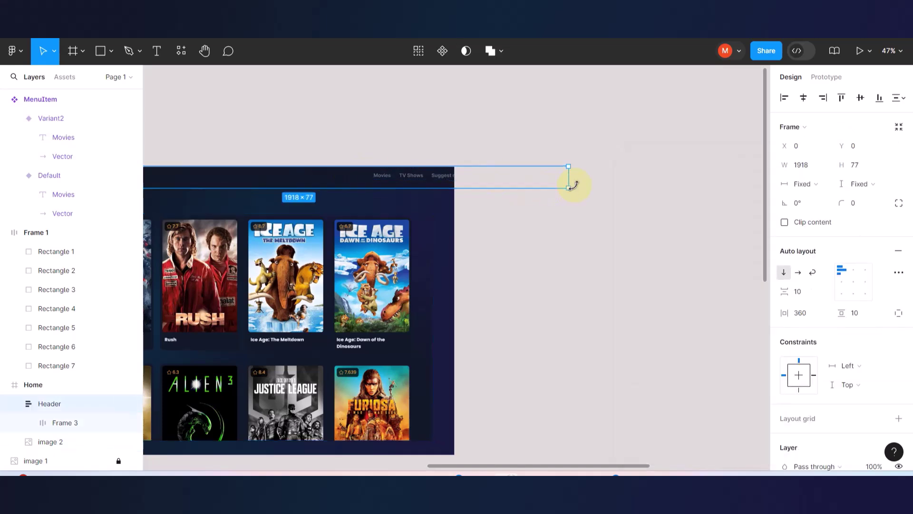
pyautogui.moveTo(570, 182); pyautogui.dragTo(455, 185)
pyautogui.hscroll(-5, 541, 210)
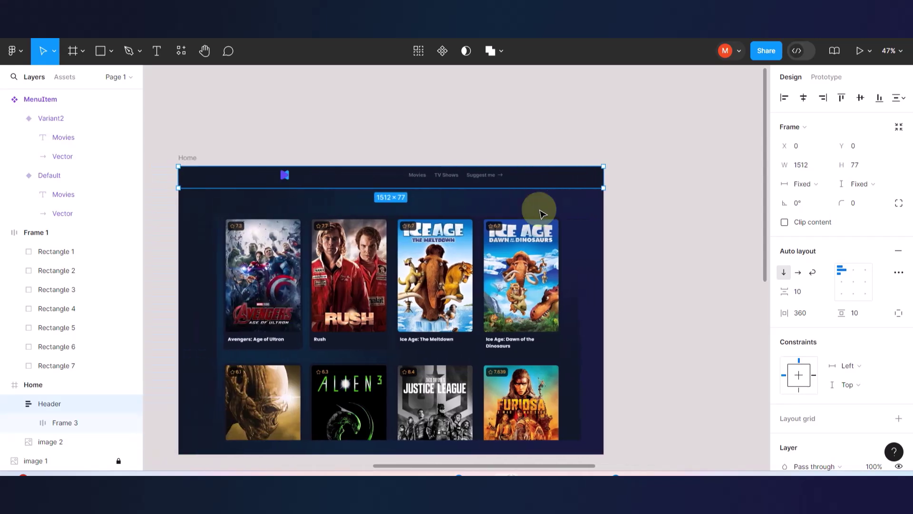
# Move the movie grid image to X 145, Y 0 beneath the Header and preview Home as a prototype, returning to the design file.
pyautogui.click(541, 213)
pyautogui.moveTo(483, 264); pyautogui.dragTo(482, 232)
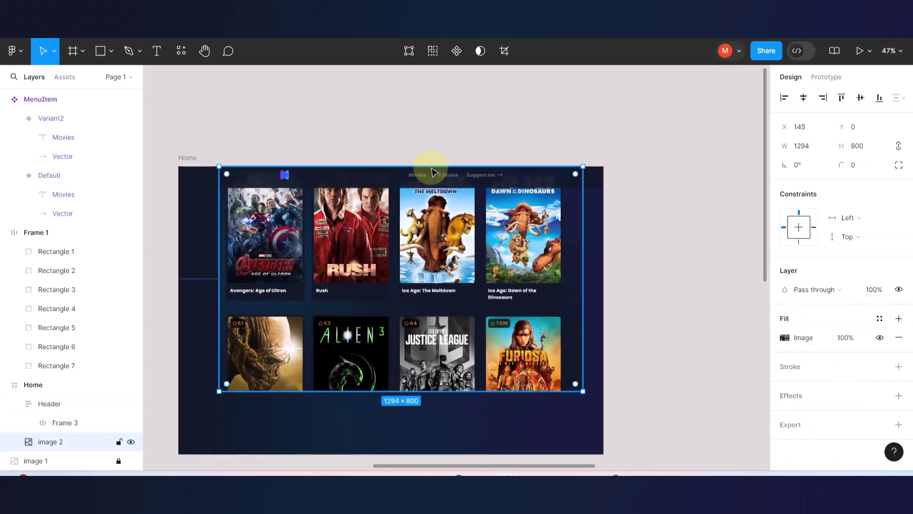
pyautogui.click(398, 114)
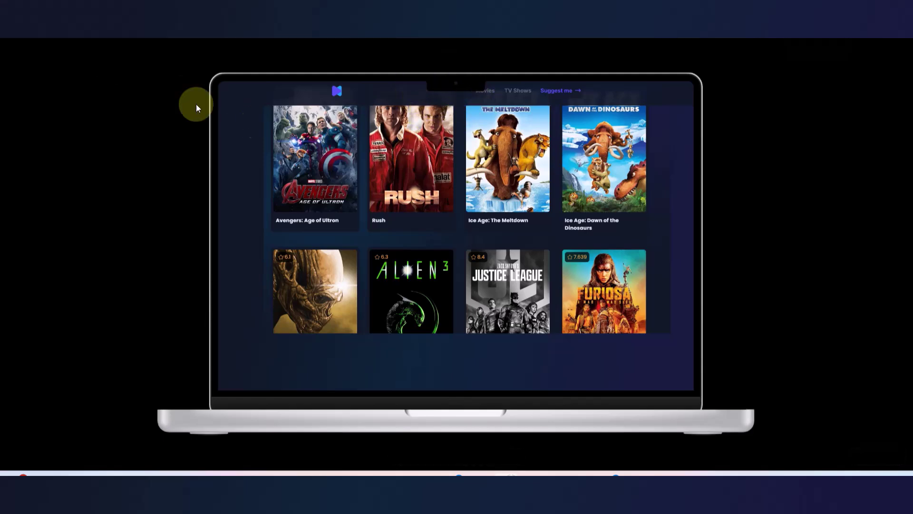
pyautogui.press('Escape')
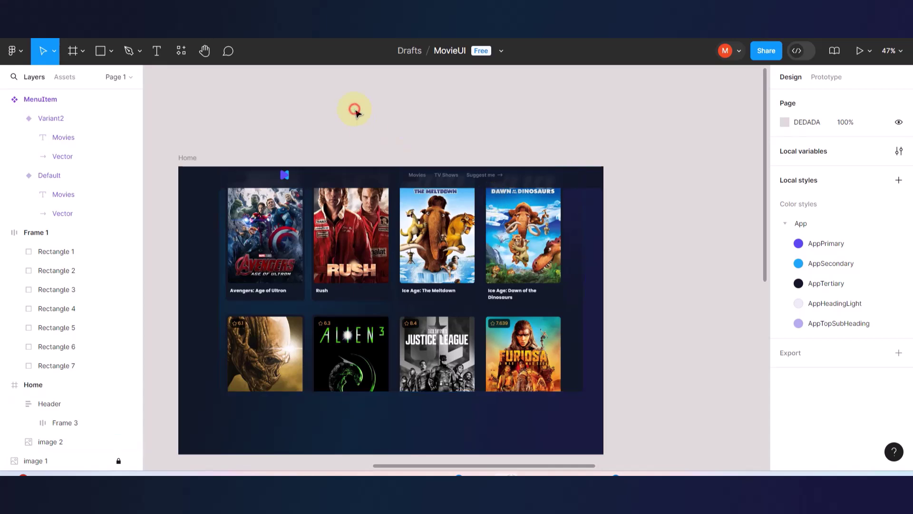
pyautogui.click(189, 158)
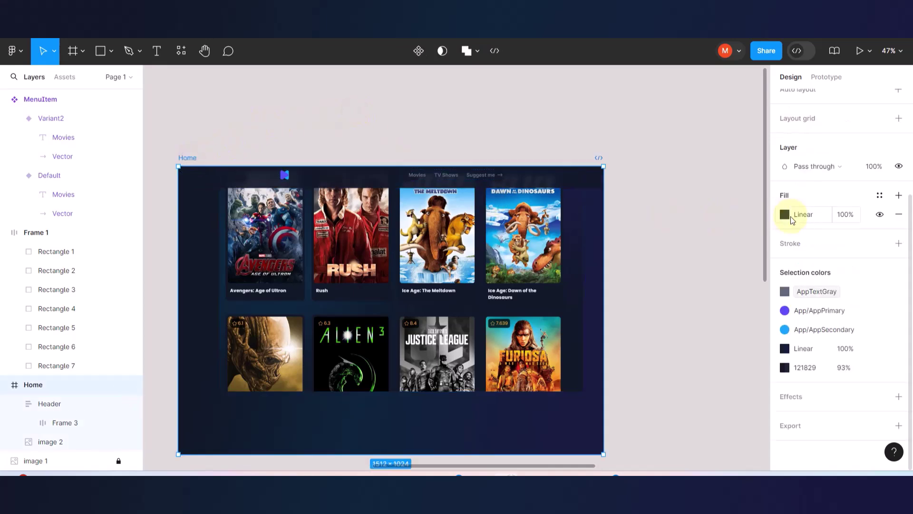
pyautogui.scroll(3, 839, 125)
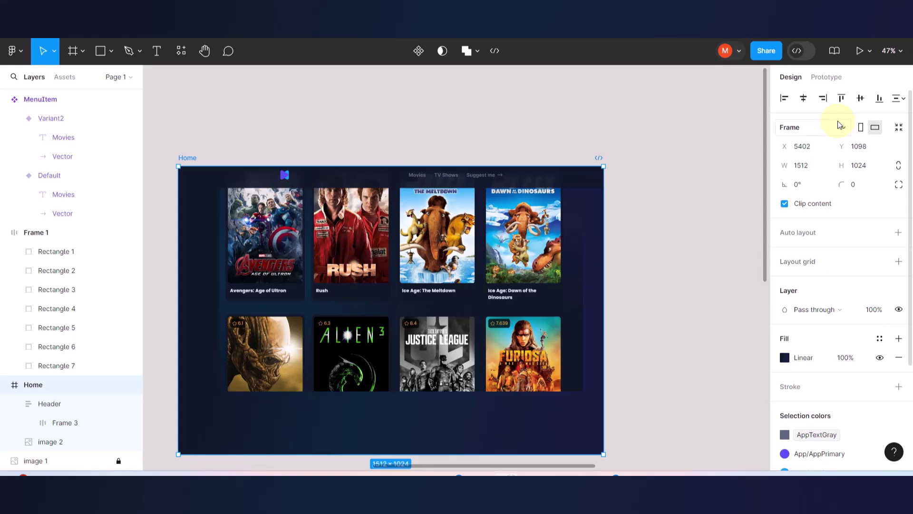
pyautogui.scroll(-3, 849, 199)
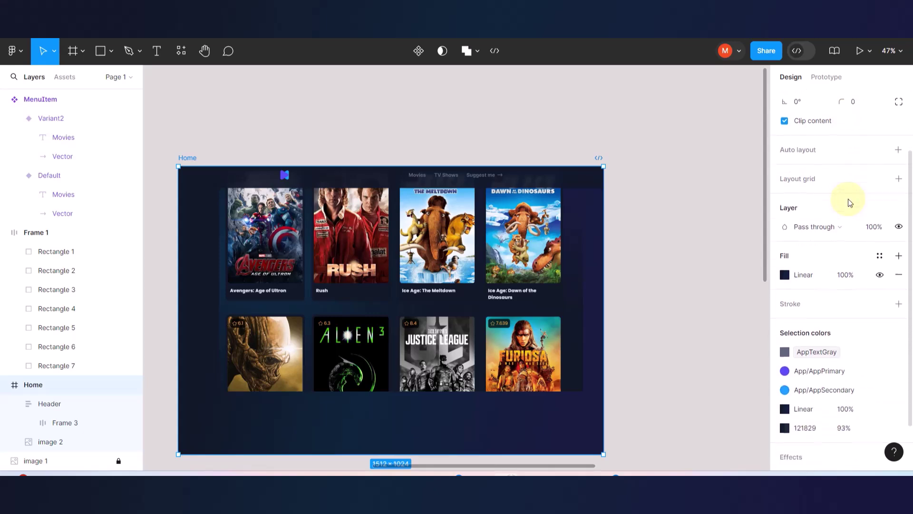
pyautogui.click(676, 233)
# Move the movie grid image below the Header in Home, to X 150, Y 131.
pyautogui.scroll(-5, 630, 241)
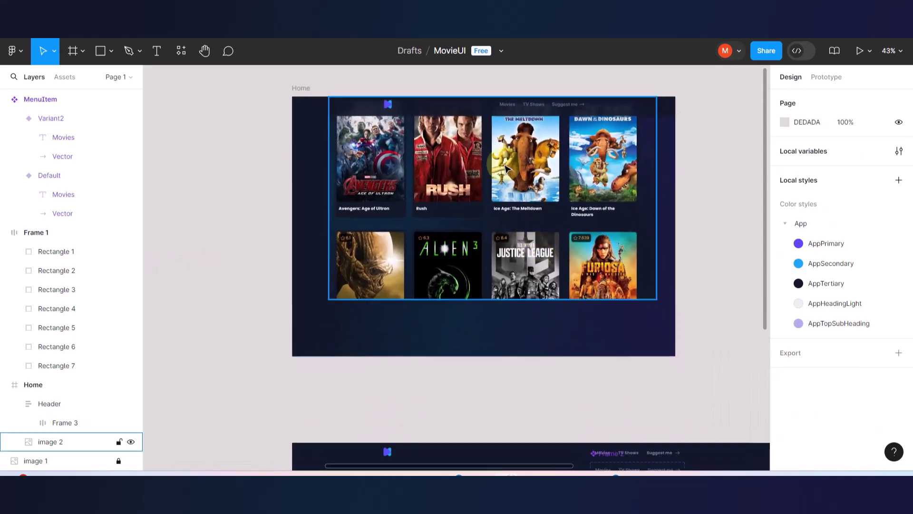
pyautogui.click(50, 441)
pyautogui.scroll(5, 459, 96)
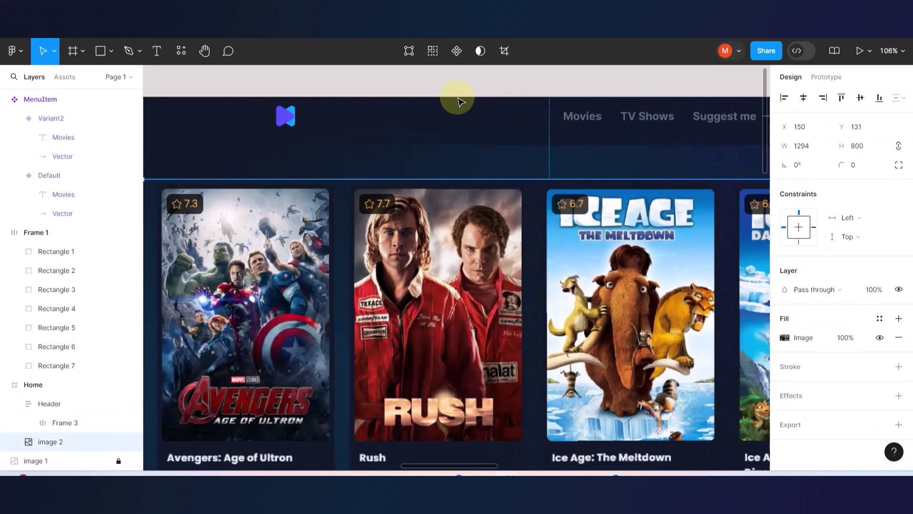
pyautogui.click(464, 174)
pyautogui.scroll(2, 463, 172)
pyautogui.scroll(-5, 463, 172)
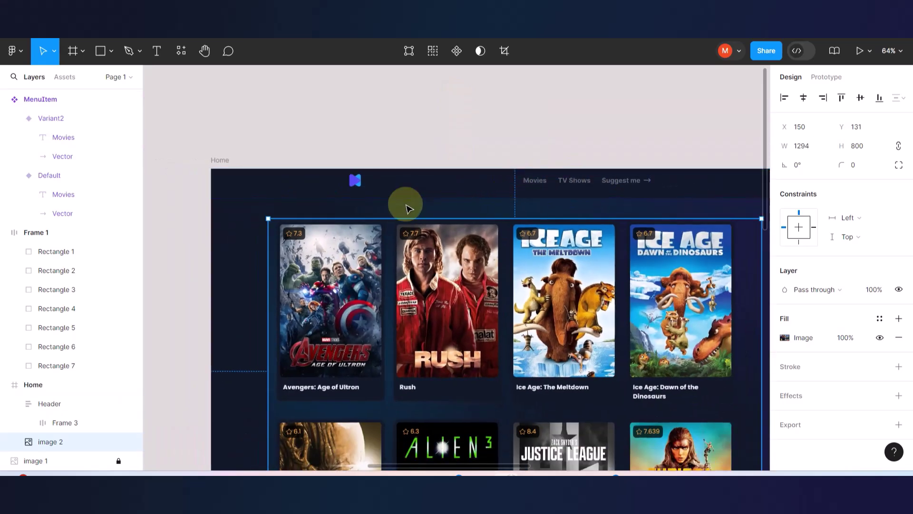
pyautogui.scroll(-3, 408, 208)
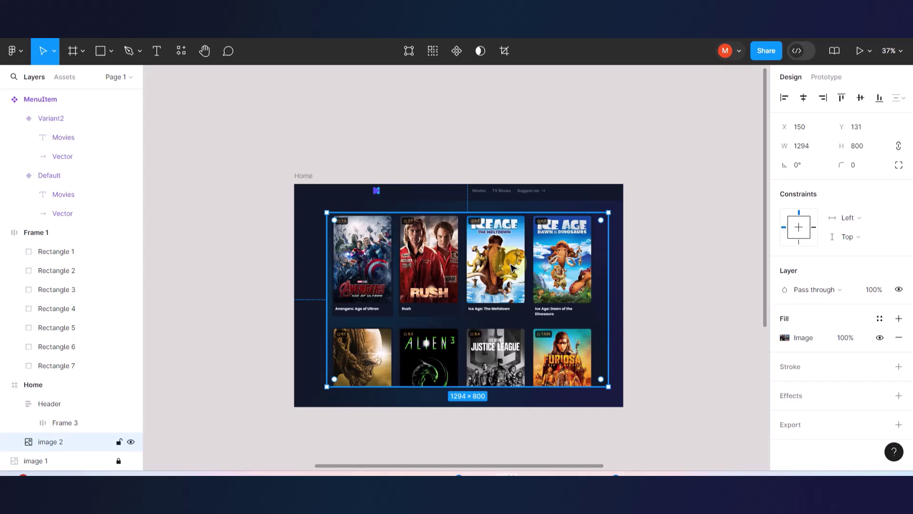
pyautogui.scroll(5, 512, 268)
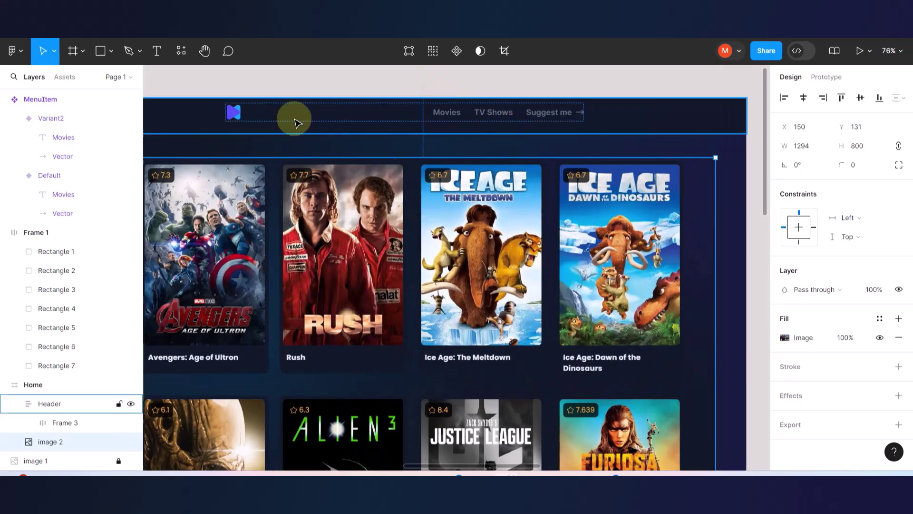
# Preview the Home prototype on the MacBook Pro 14" device, try its menu items, and return to the design file.
pyautogui.hotkey('ctrl', 'alt', 'Return')
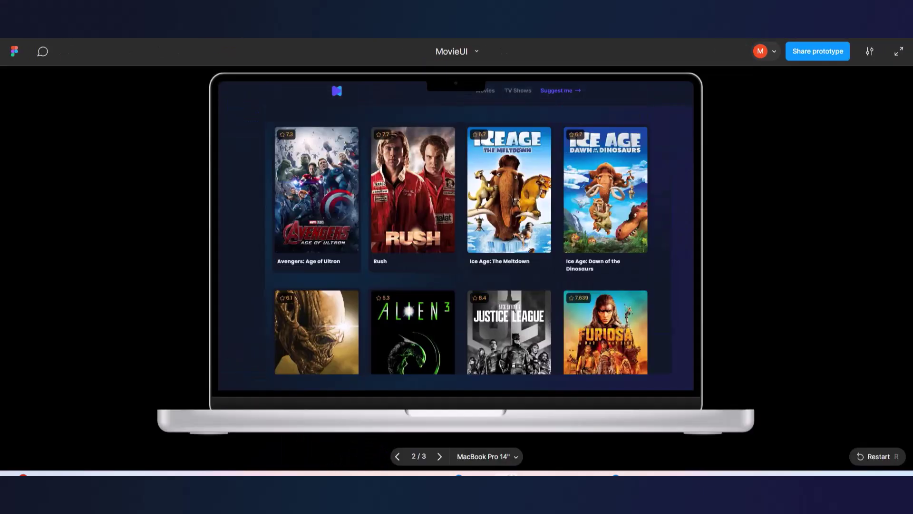
pyautogui.click(522, 95)
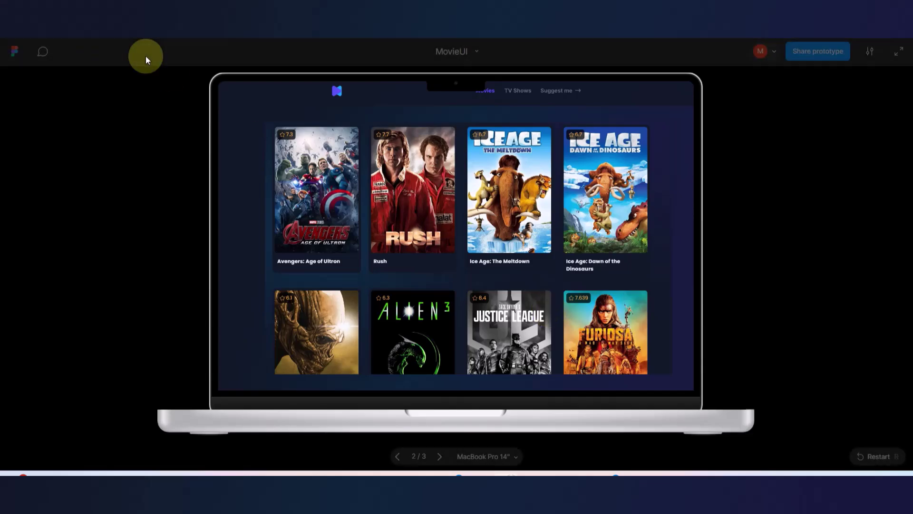
pyautogui.press('Escape')
# Compare Home with the Movies reference screenshot, then switch to the live movie website and examine its fixed header, movie card grid and footer.
pyautogui.scroll(-5, 489, 228)
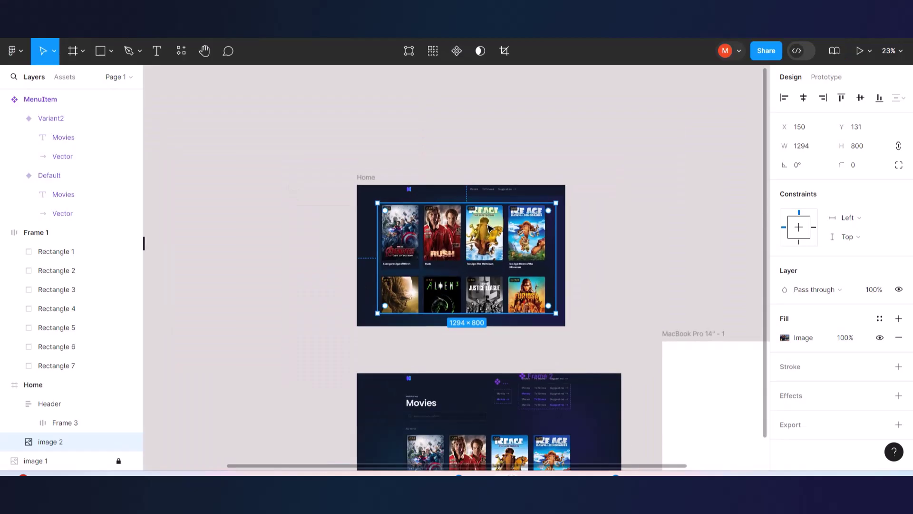
pyautogui.scroll(-3, 516, 359)
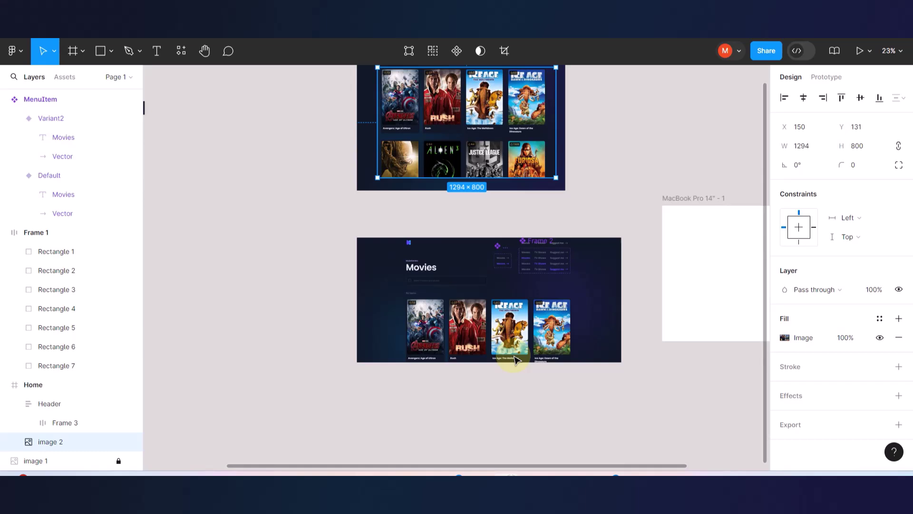
pyautogui.scroll(2, 516, 359)
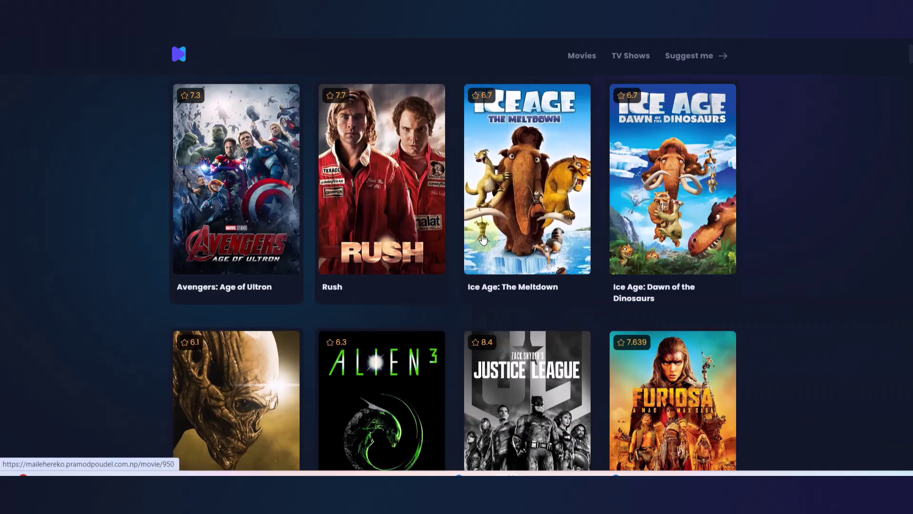
pyautogui.scroll(-8, 483, 239)
pyautogui.scroll(-4, 482, 239)
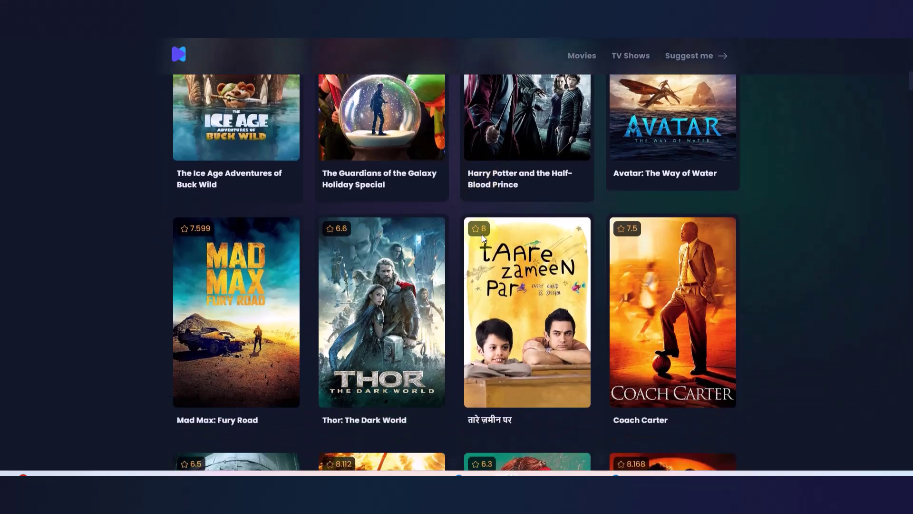
pyautogui.click(633, 232)
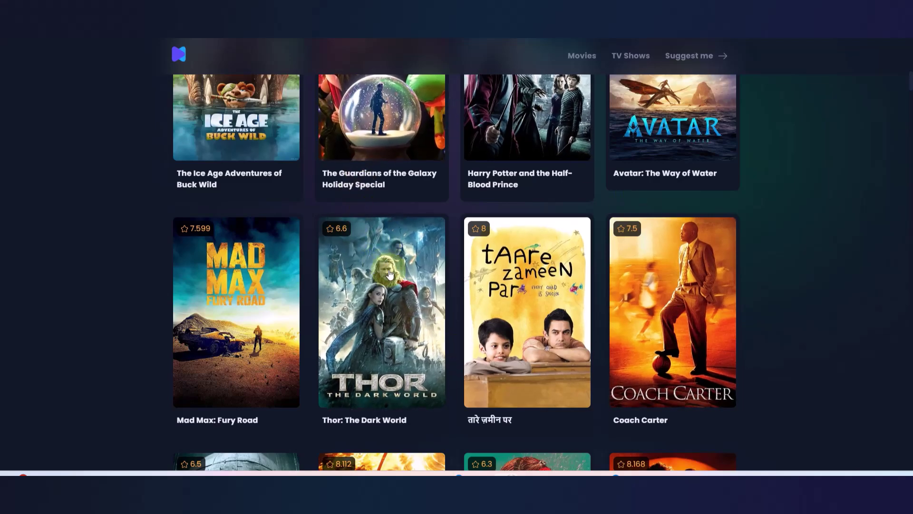
pyautogui.scroll(-3, 389, 275)
pyautogui.scroll(-2, 389, 270)
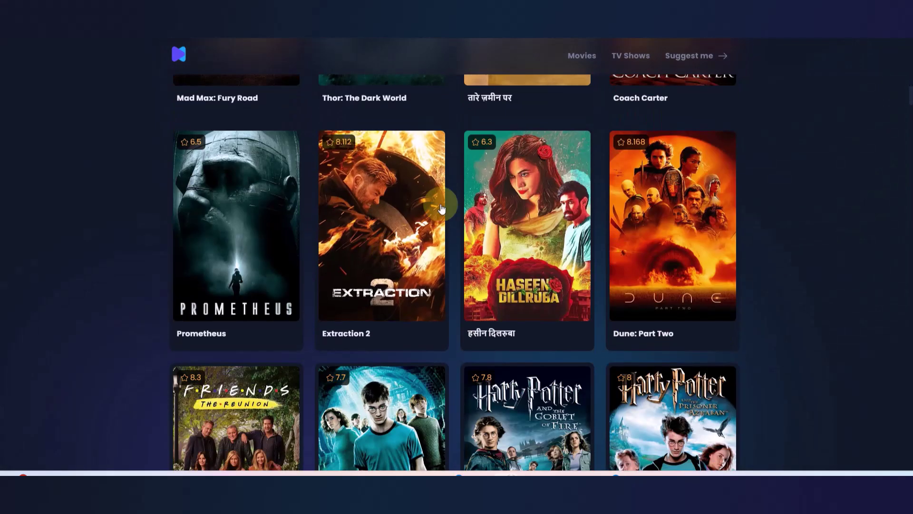
pyautogui.scroll(-5, 543, 363)
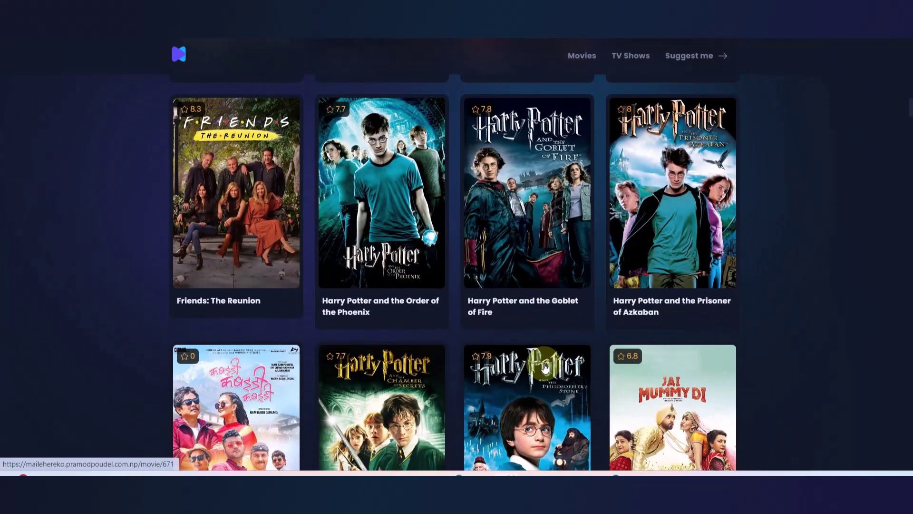
pyautogui.scroll(-5, 545, 367)
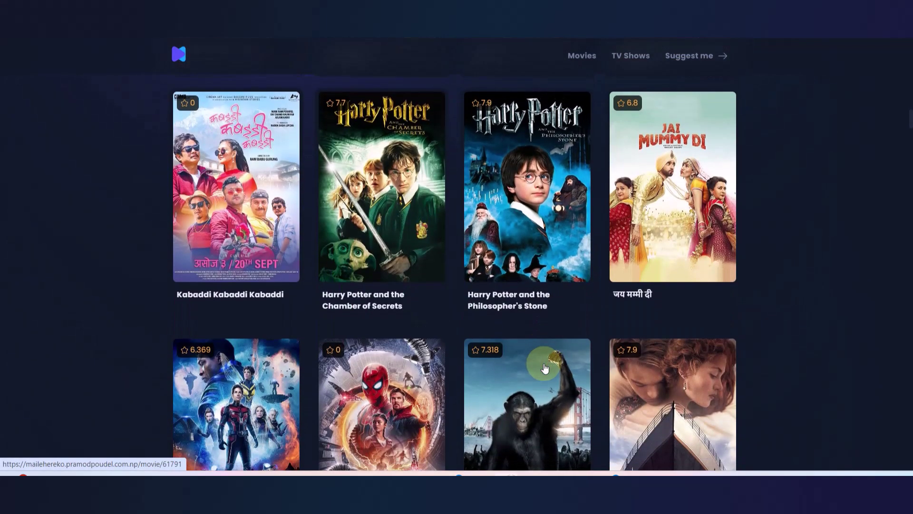
pyautogui.scroll(-5, 545, 367)
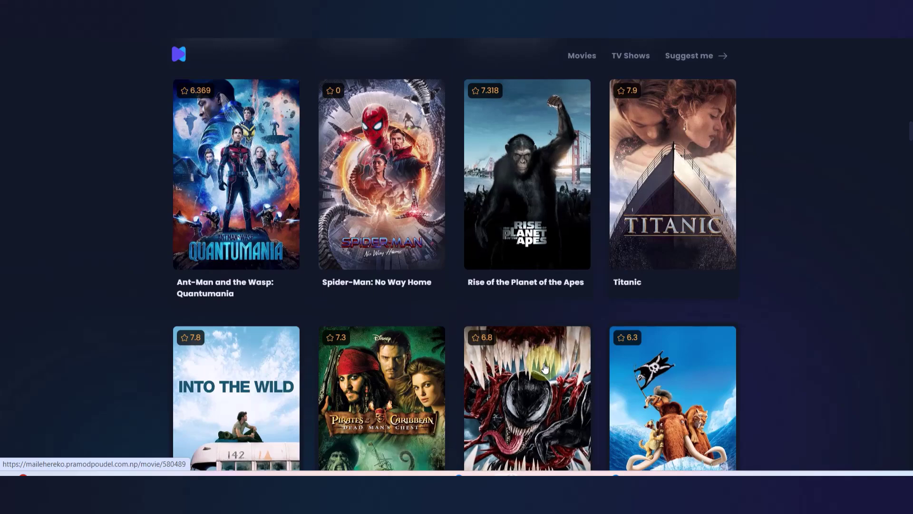
pyautogui.scroll(-5, 545, 367)
pyautogui.scroll(-20, 545, 367)
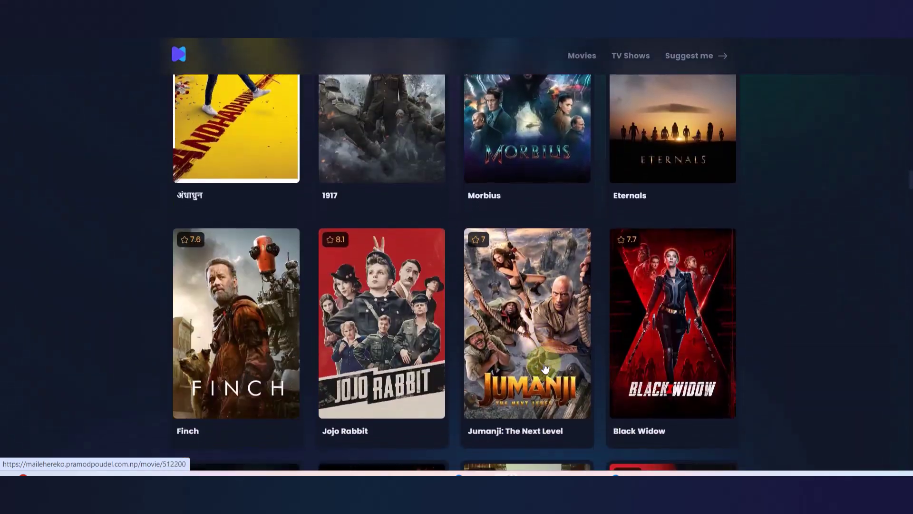
pyautogui.scroll(-8, 545, 365)
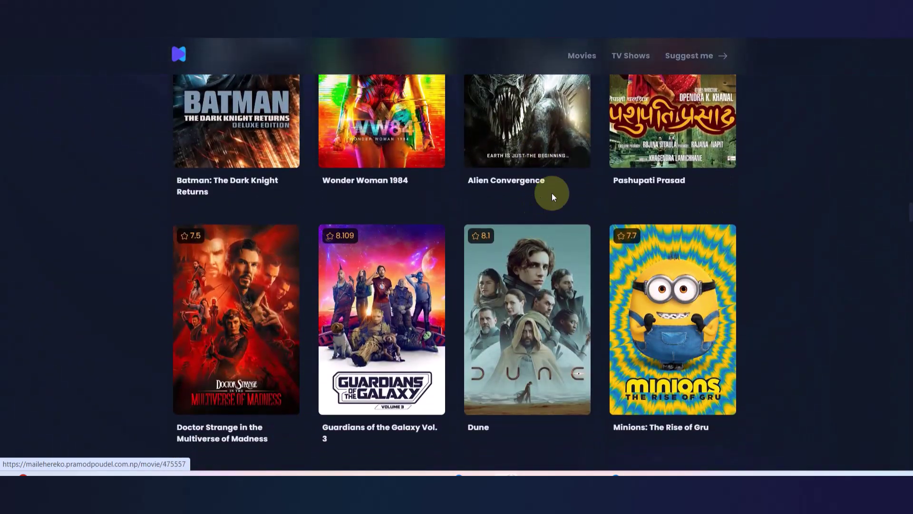
pyautogui.scroll(-20, 549, 296)
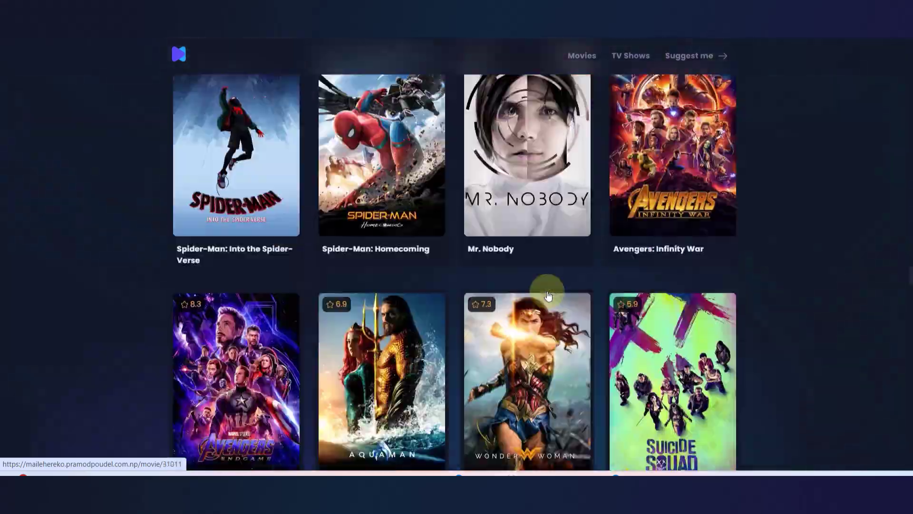
pyautogui.scroll(-20, 548, 295)
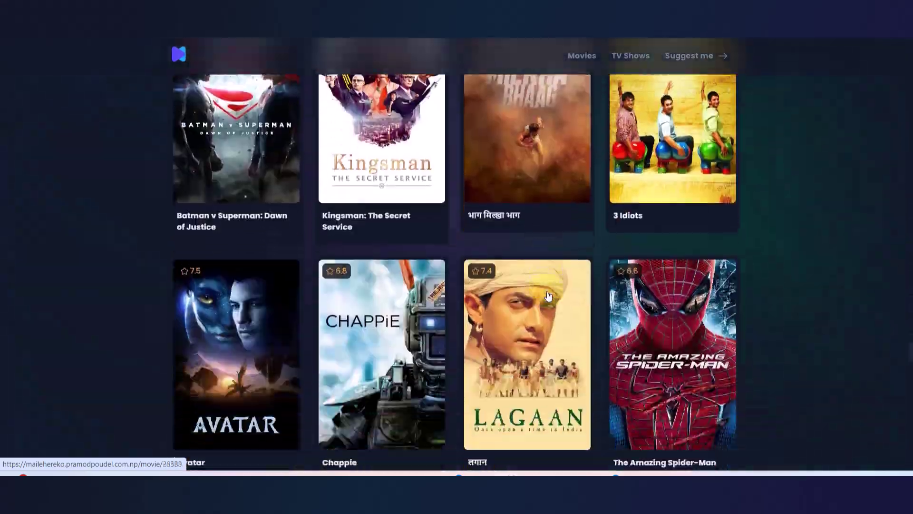
pyautogui.scroll(-20, 548, 295)
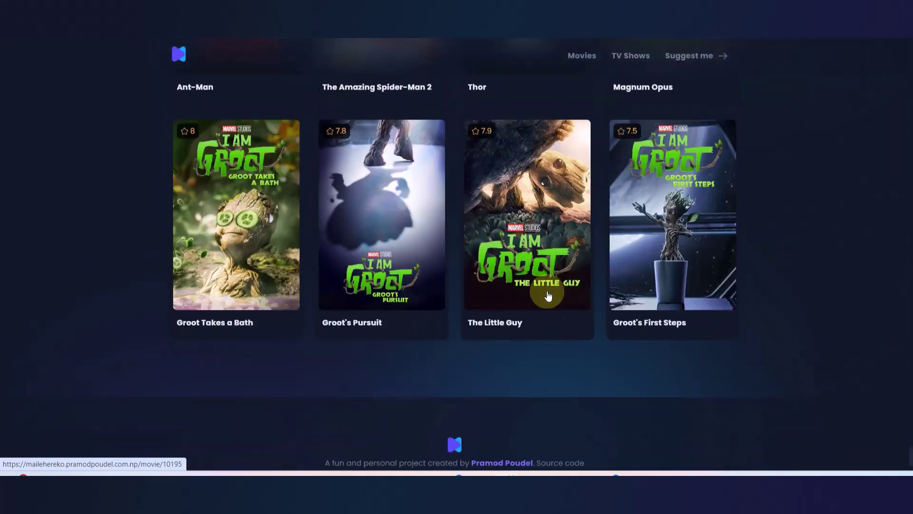
pyautogui.scroll(2, 547, 295)
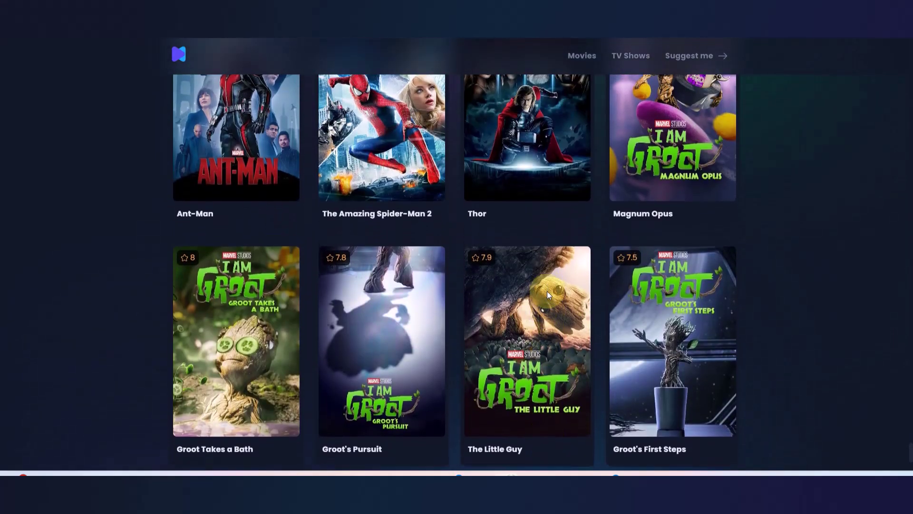
pyautogui.scroll(-2, 547, 295)
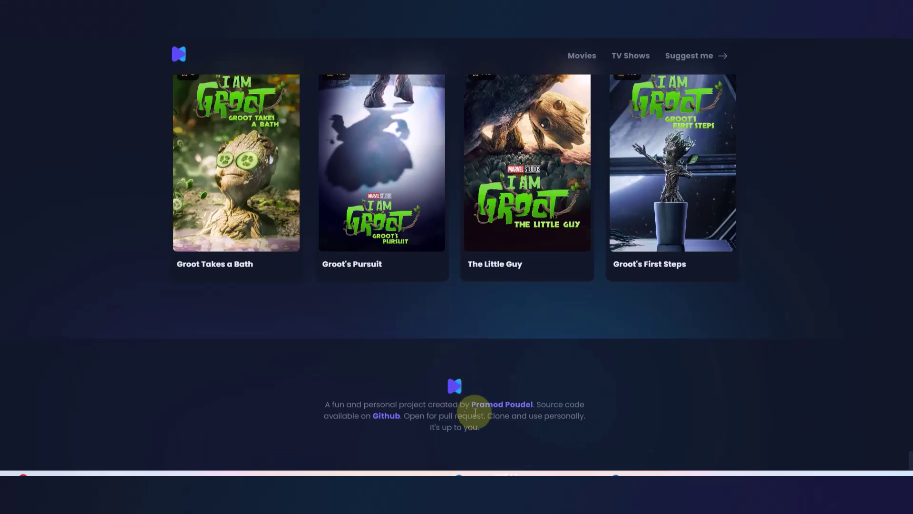
pyautogui.scroll(20, 475, 411)
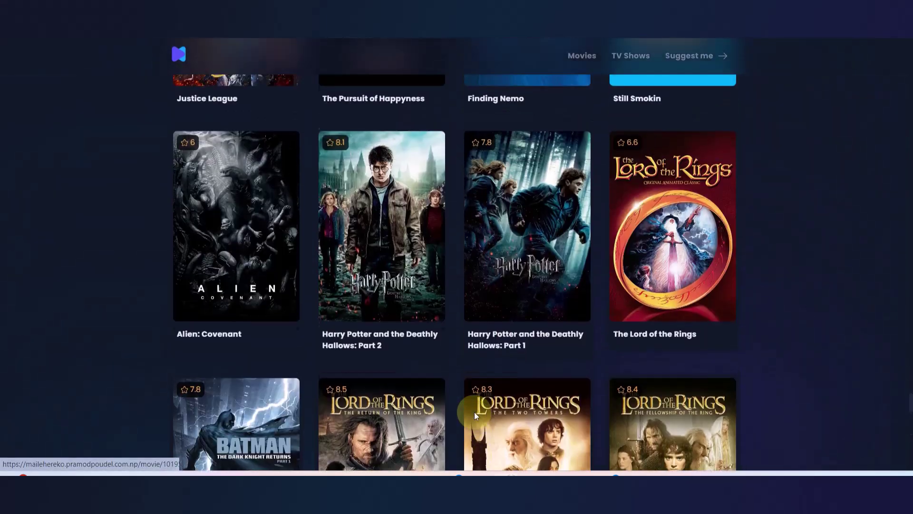
# Look back through the live website's movie card grid and fixed header, and switch back to the MovieUI design file.
pyautogui.scroll(15, 475, 416)
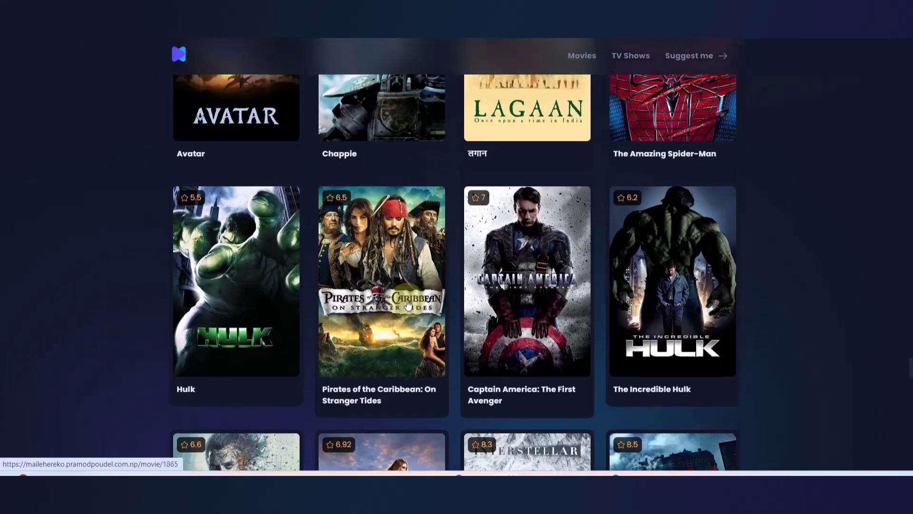
pyautogui.scroll(15, 407, 302)
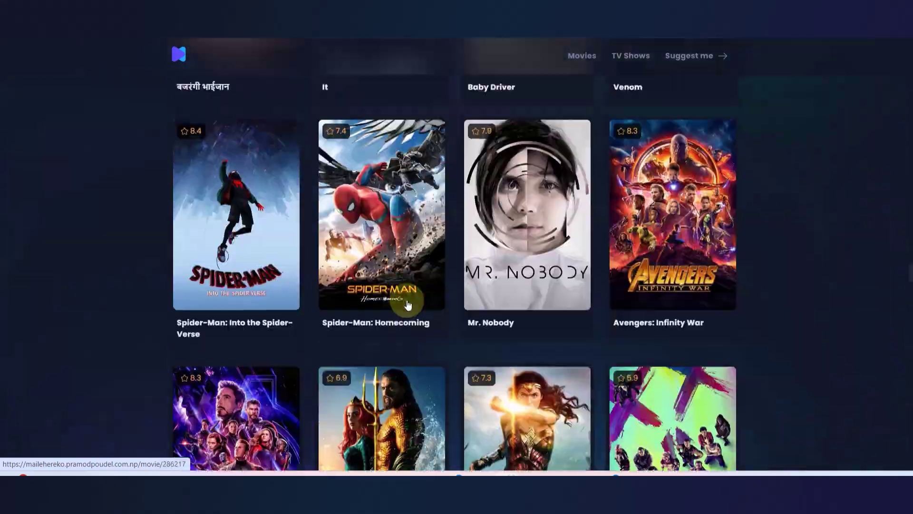
pyautogui.scroll(15, 407, 303)
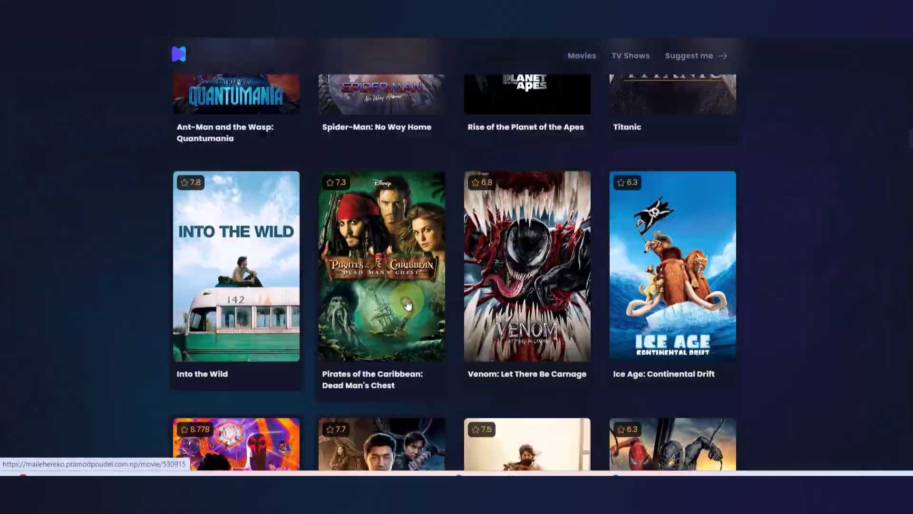
pyautogui.scroll(2, 407, 303)
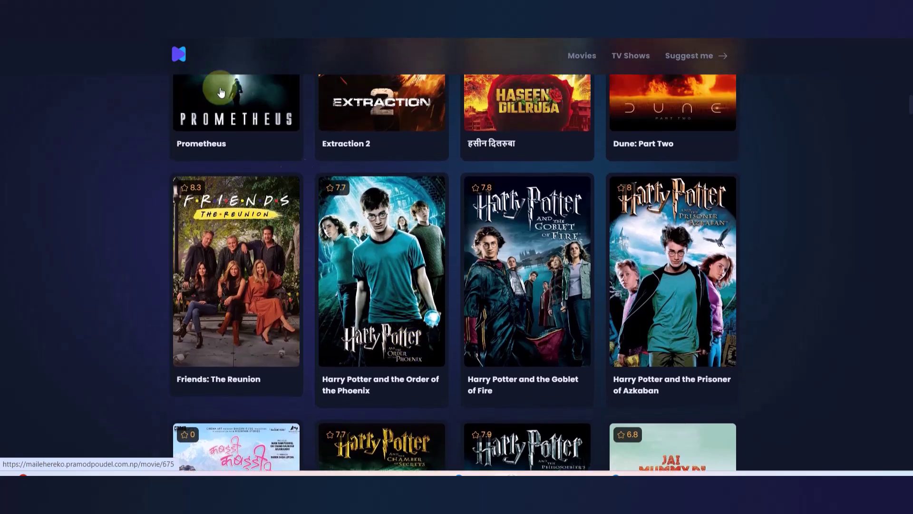
pyautogui.click(133, 10)
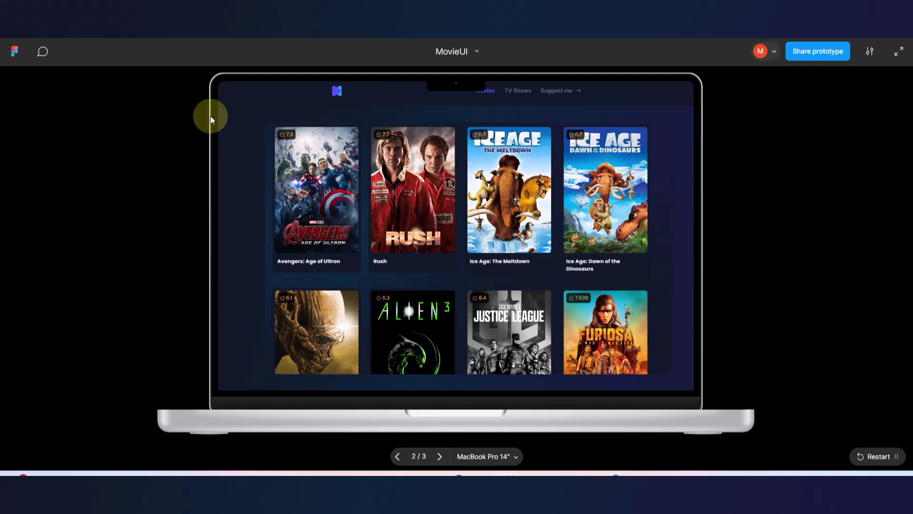
pyautogui.hotkey('ctrl', 'Tab')
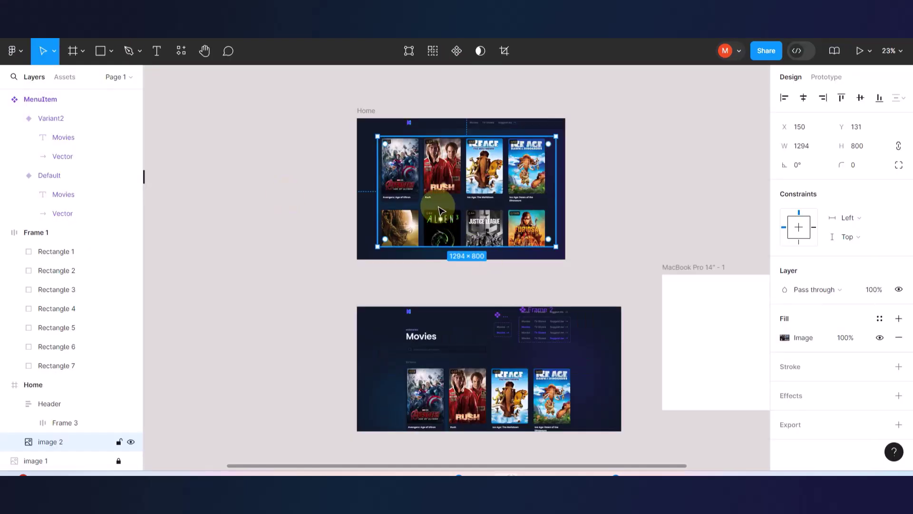
# Move the movie grid image out of Home to just beneath the Movies reference screenshot, at about X 5714, Y 3389.
pyautogui.scroll(-5, 501, 442)
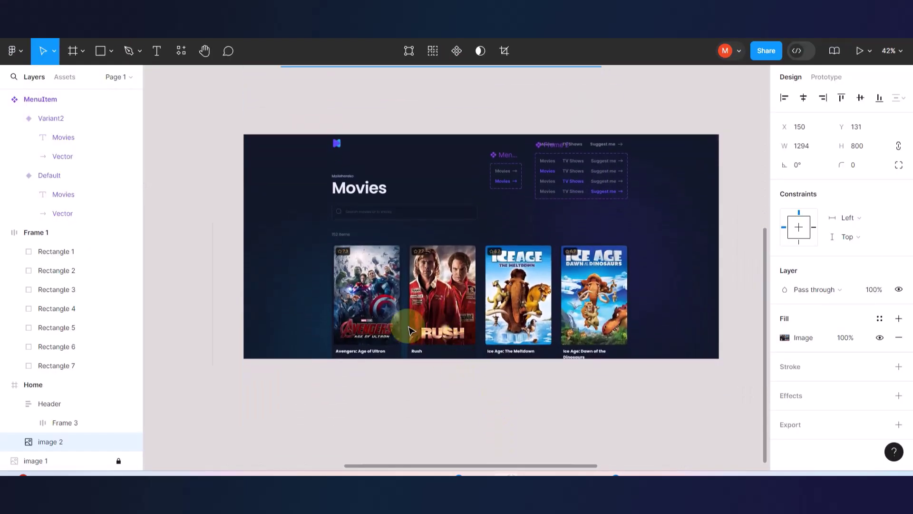
pyautogui.scroll(10, 332, 187)
pyautogui.scroll(-10, 332, 187)
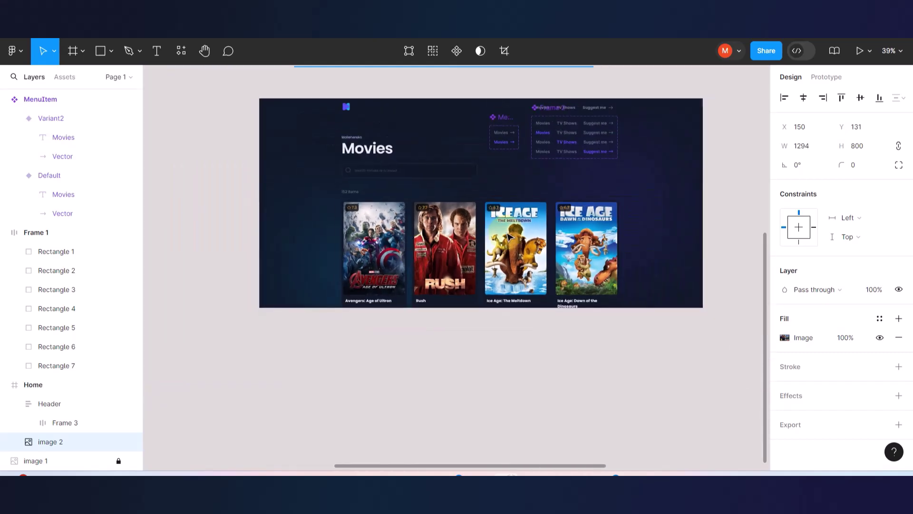
pyautogui.press('Escape')
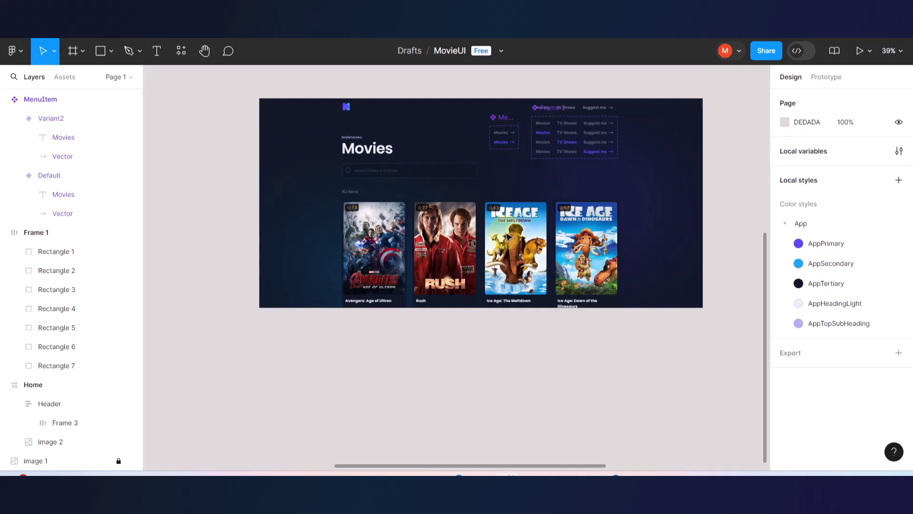
pyautogui.scroll(5, 504, 233)
pyautogui.click(465, 127)
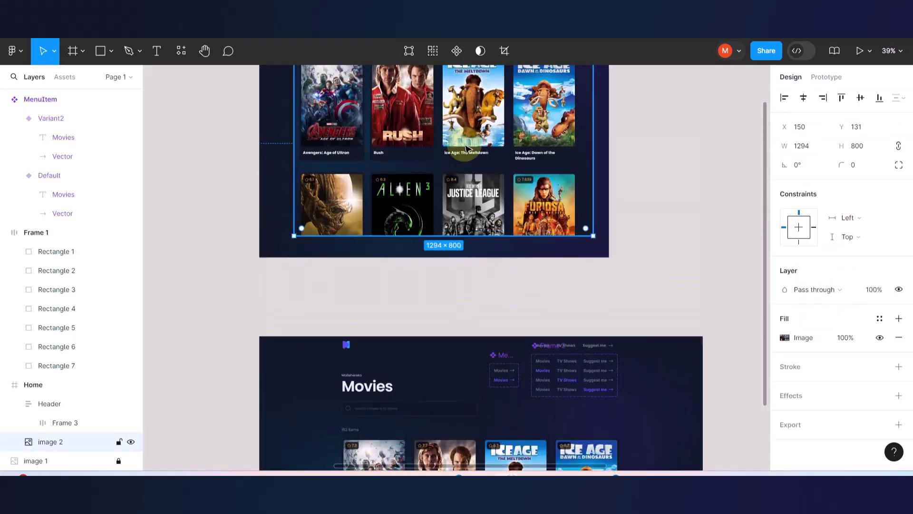
pyautogui.scroll(-5, 466, 149)
pyautogui.moveTo(480, 183); pyautogui.dragTo(487, 320)
# Compare the movie cards in the two reference images, examining their posters, titles and rating badges up close.
pyautogui.scroll(7, 486, 323)
pyautogui.scroll(3, 486, 329)
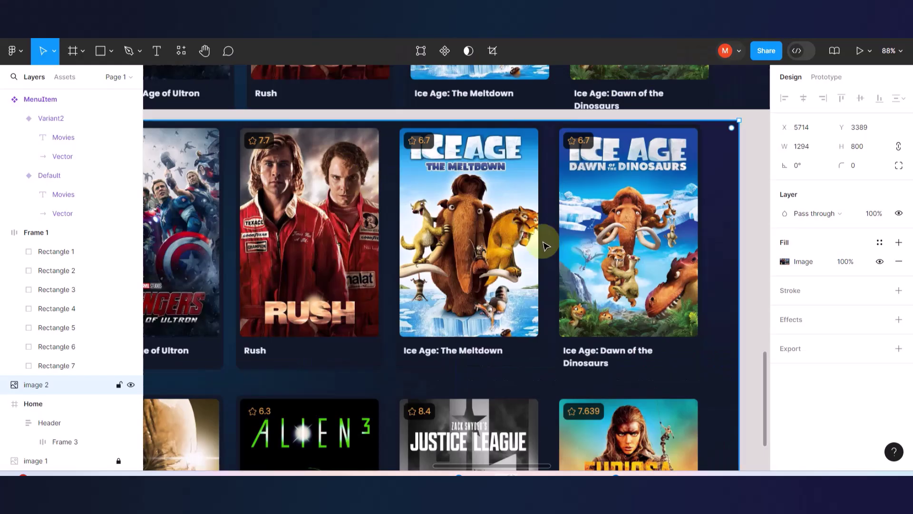
pyautogui.scroll(-5, 547, 245)
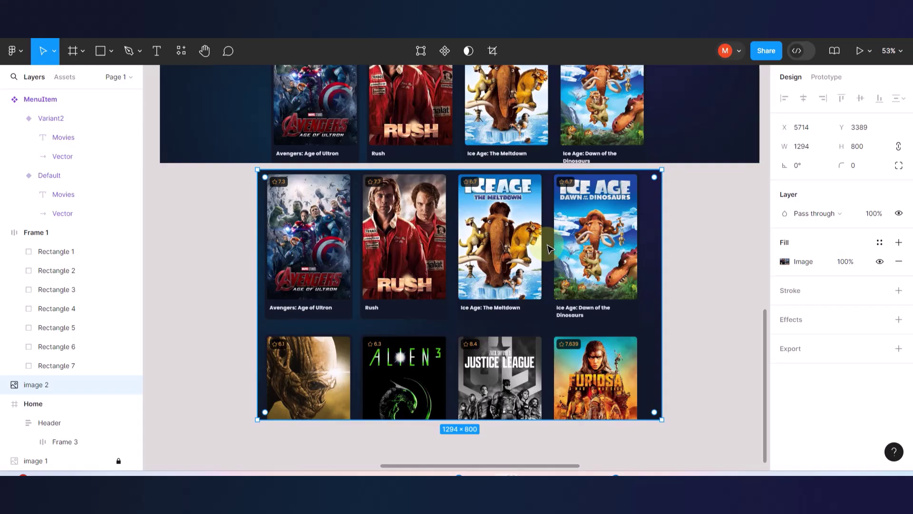
pyautogui.scroll(4, 547, 248)
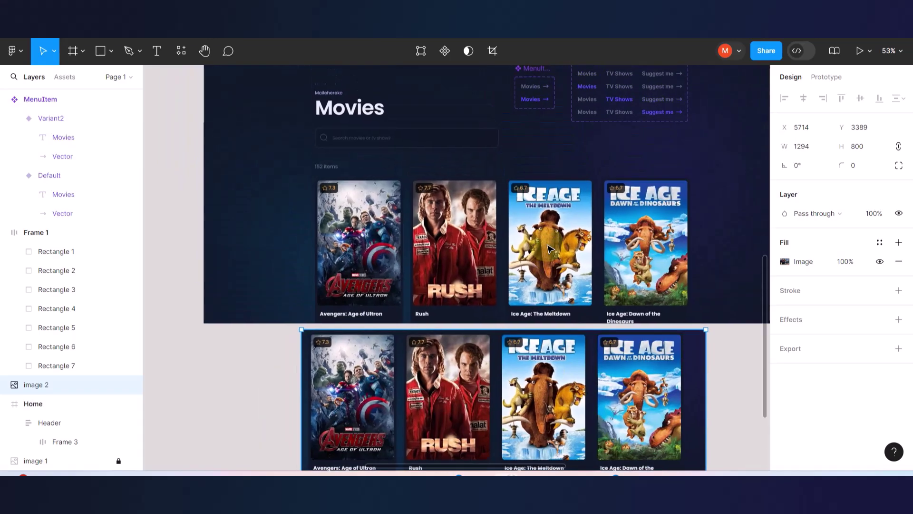
pyautogui.scroll(5, 445, 210)
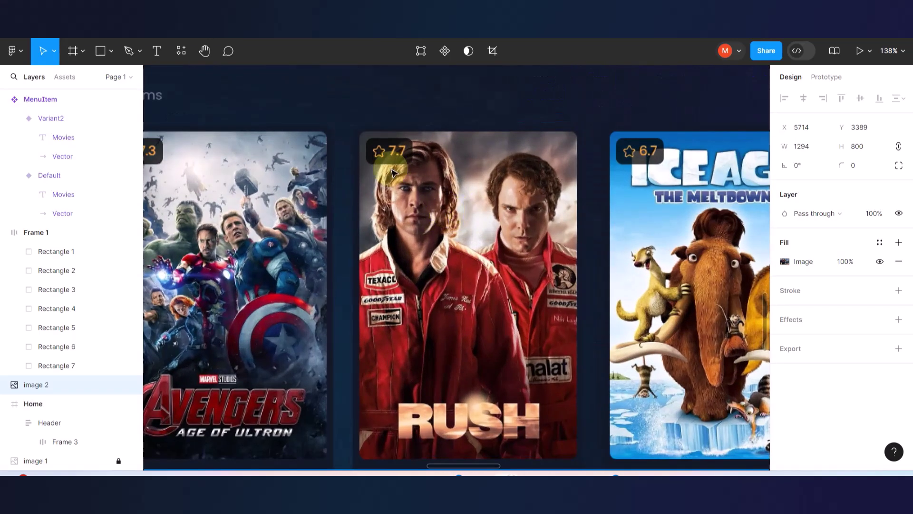
# Switch to SVG Repo, close the open arrow icon editor and search the vector library for "star".
pyautogui.scroll(3, 393, 172)
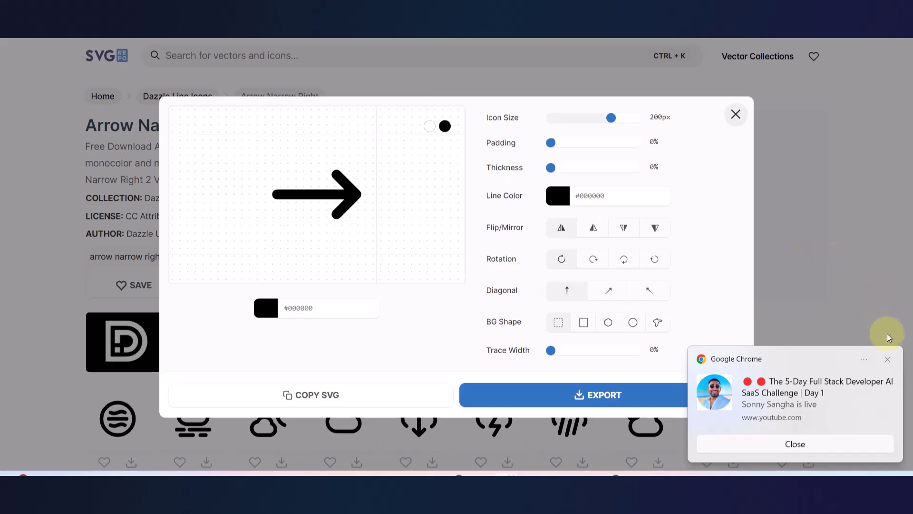
pyautogui.click(889, 359)
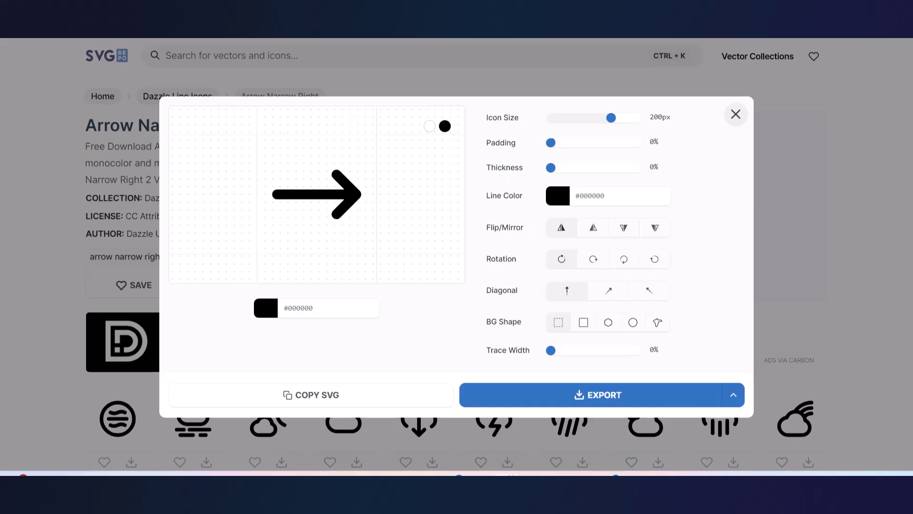
pyautogui.click(744, 106)
pyautogui.click(339, 51)
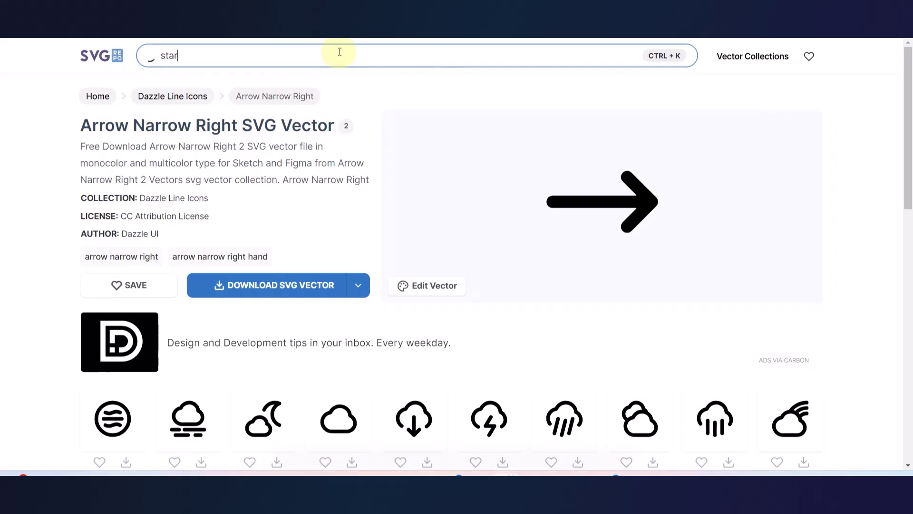
pyautogui.press('Return')
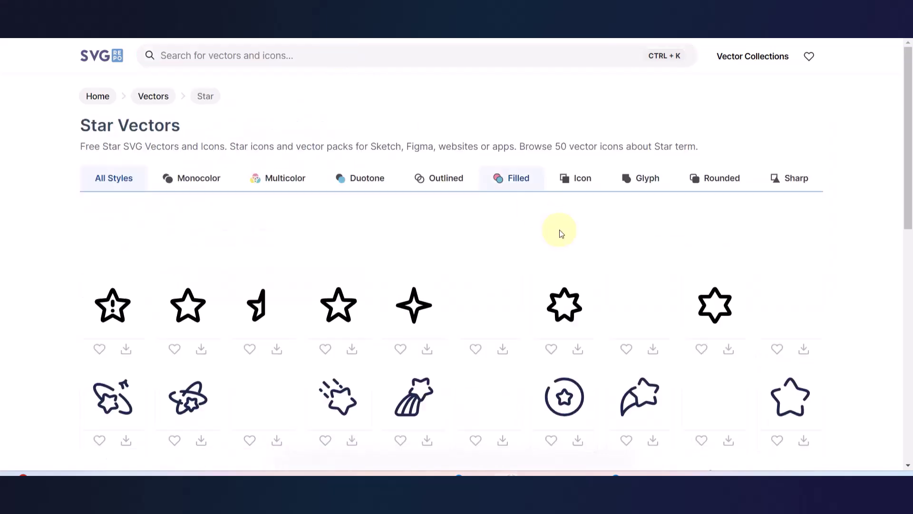
# Open the Star Alt 1 icon in the vector editor and copy its SVG.
pyautogui.click(713, 305)
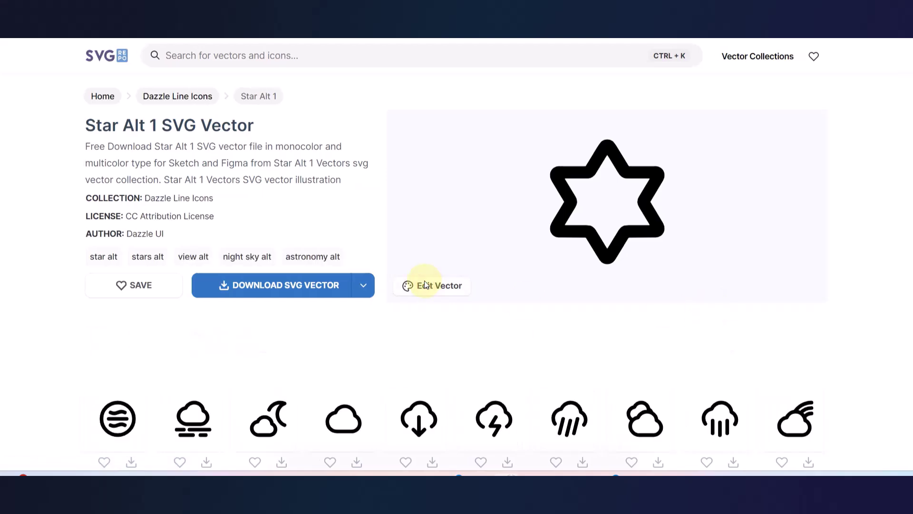
pyautogui.click(426, 286)
pyautogui.click(321, 400)
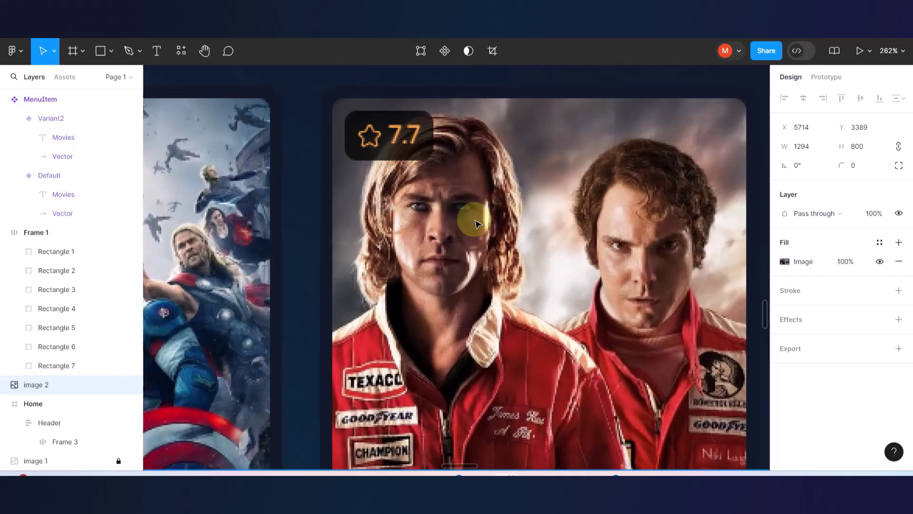
# Switch to the MovieUI design in Figma, paste the star icon and move it just above the Rush poster.
pyautogui.scroll(-10, 476, 224)
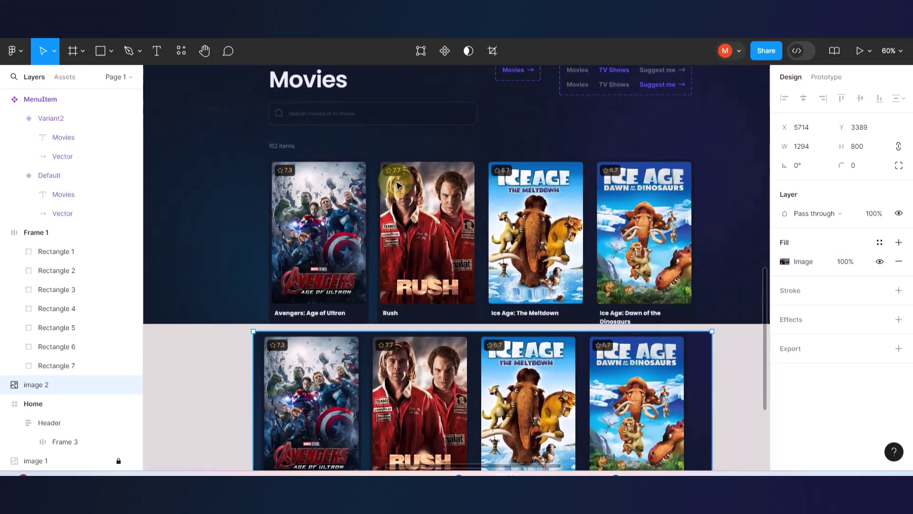
pyautogui.click(684, 335)
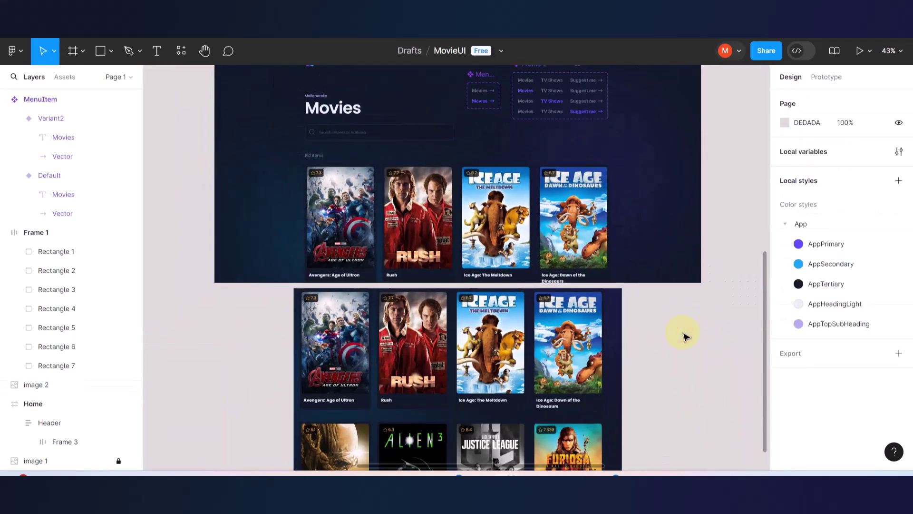
pyautogui.hotkey('ctrl', 'v')
pyautogui.scroll(5, 454, 266)
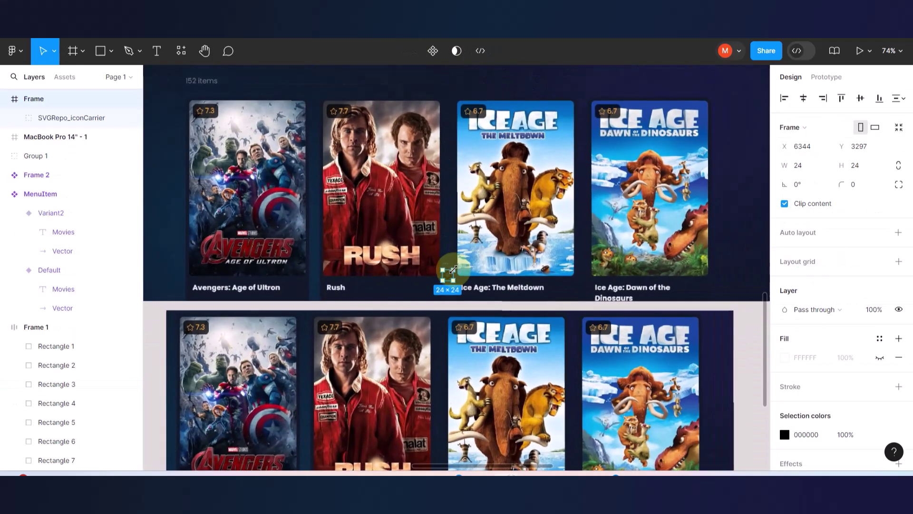
pyautogui.moveTo(453, 270); pyautogui.dragTo(366, 93)
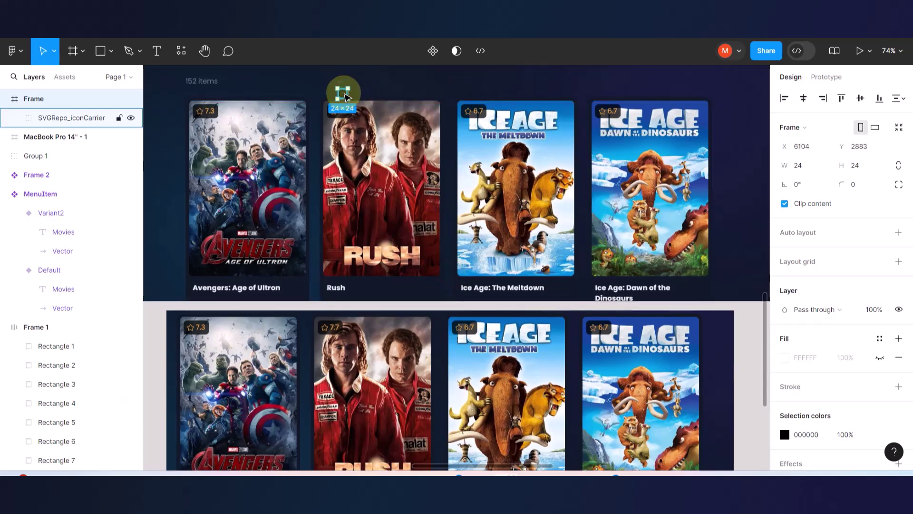
# Pull the star vector out of its pasted frame and delete the empty frame.
pyautogui.scroll(10, 346, 98)
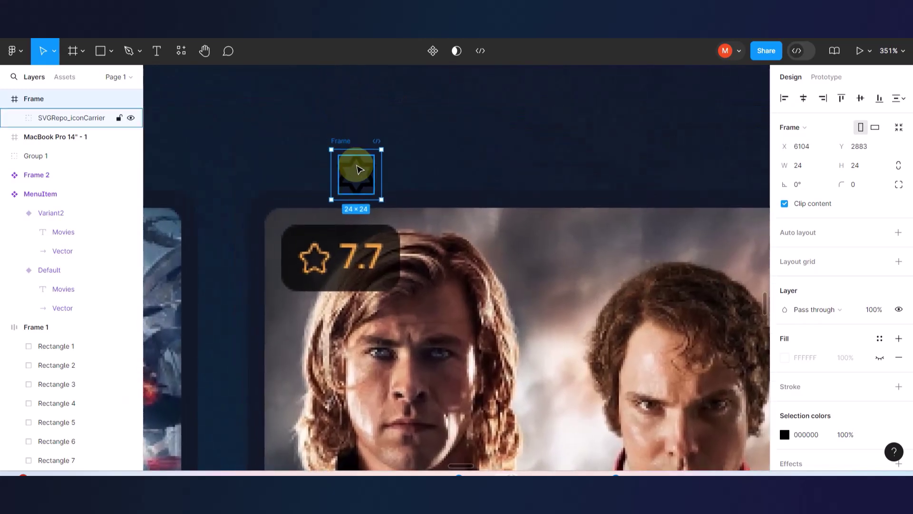
pyautogui.doubleClick(359, 168)
pyautogui.moveTo(359, 169); pyautogui.dragTo(422, 138)
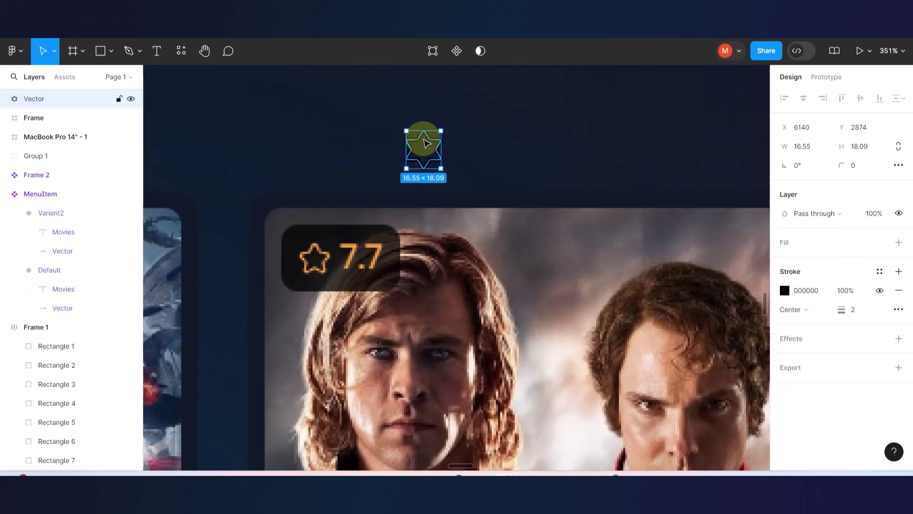
pyautogui.click(337, 143)
pyautogui.press('Delete')
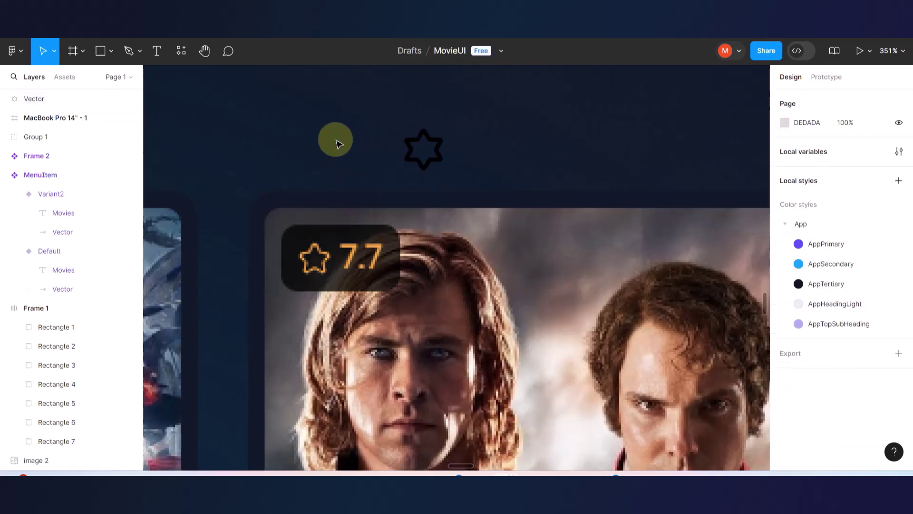
# Place the star over the Rush rating badge's star and scale it proportionally to about 14 × 15.3.
pyautogui.click(418, 147)
pyautogui.moveTo(414, 149); pyautogui.dragTo(320, 187)
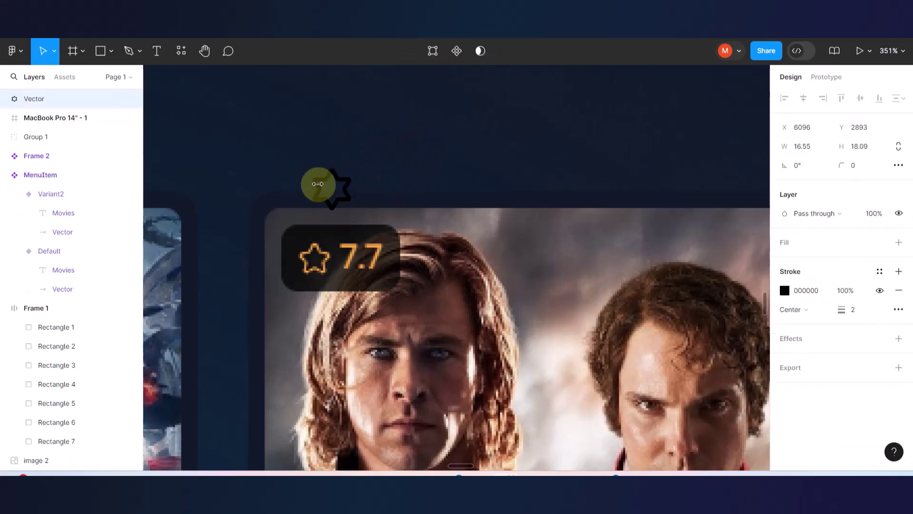
pyautogui.scroll(5, 309, 238)
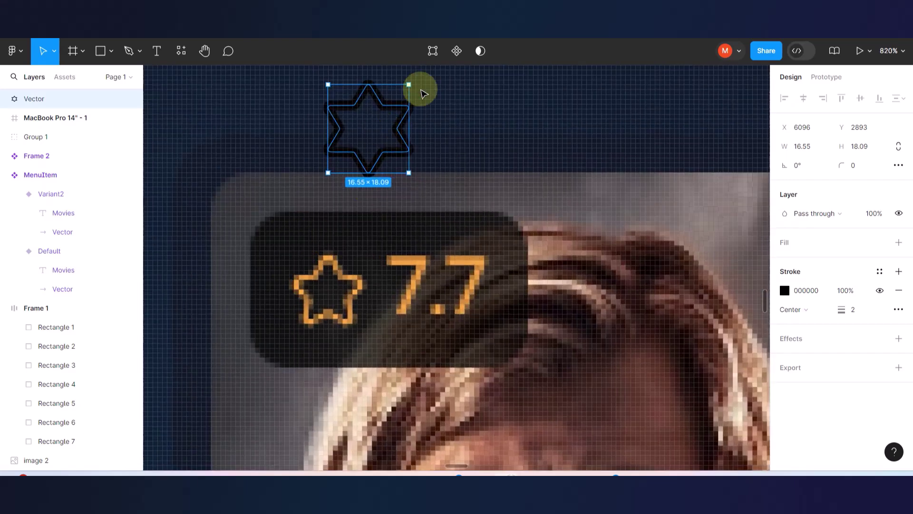
pyautogui.press('k')
pyautogui.moveTo(410, 84); pyautogui.dragTo(319, 300)
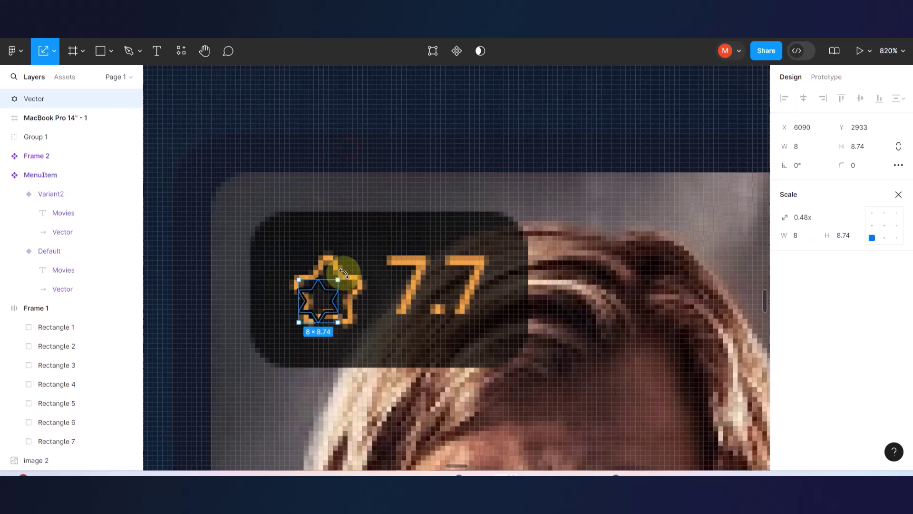
pyautogui.moveTo(341, 277)
pyautogui.mouseDown()
pyautogui.moveTo(367, 249)
pyautogui.moveTo(342, 266)
pyautogui.mouseUp()
# Add the text "7.7" and align it over the rating number in the Rush badge.
pyautogui.click(151, 52)
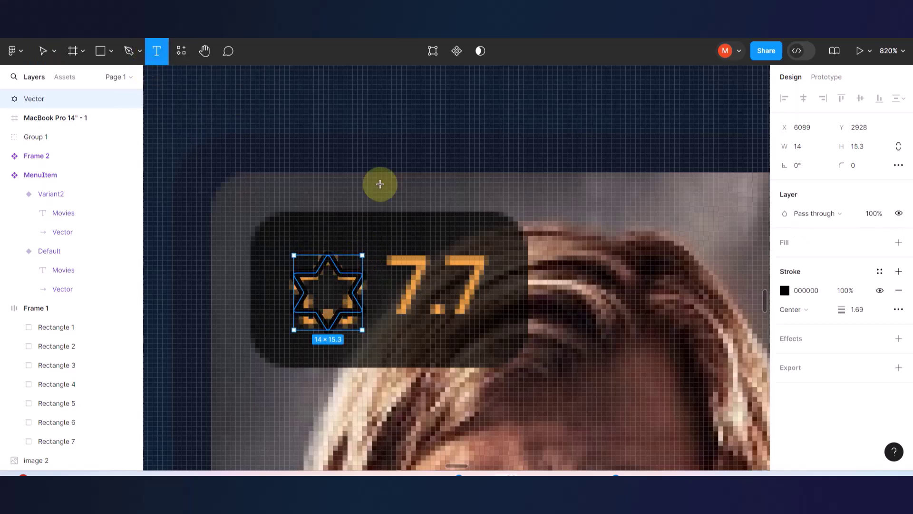
pyautogui.click(396, 192)
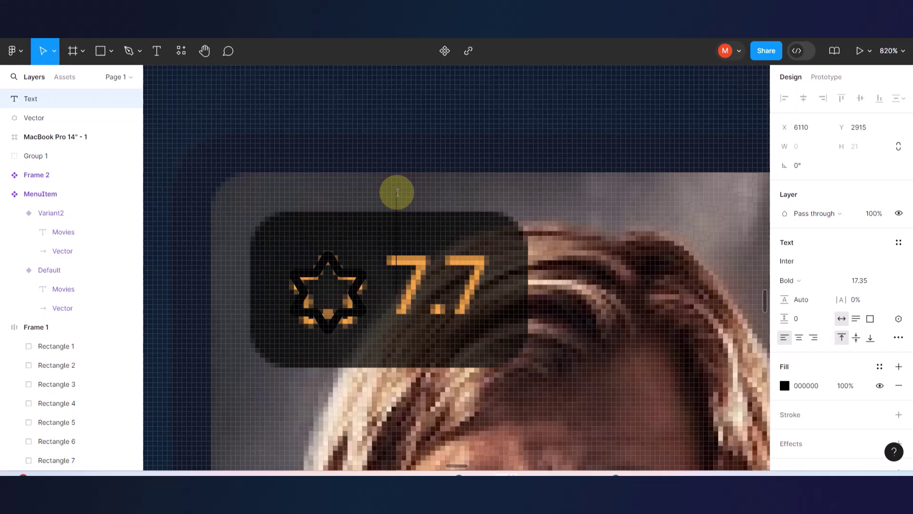
pyautogui.write('7.7')
pyautogui.click(377, 96)
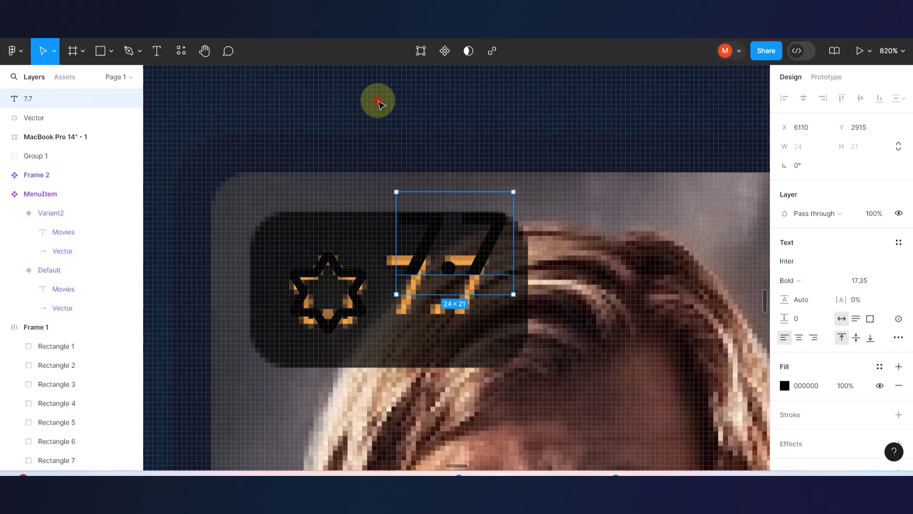
pyautogui.moveTo(434, 220); pyautogui.dragTo(426, 271)
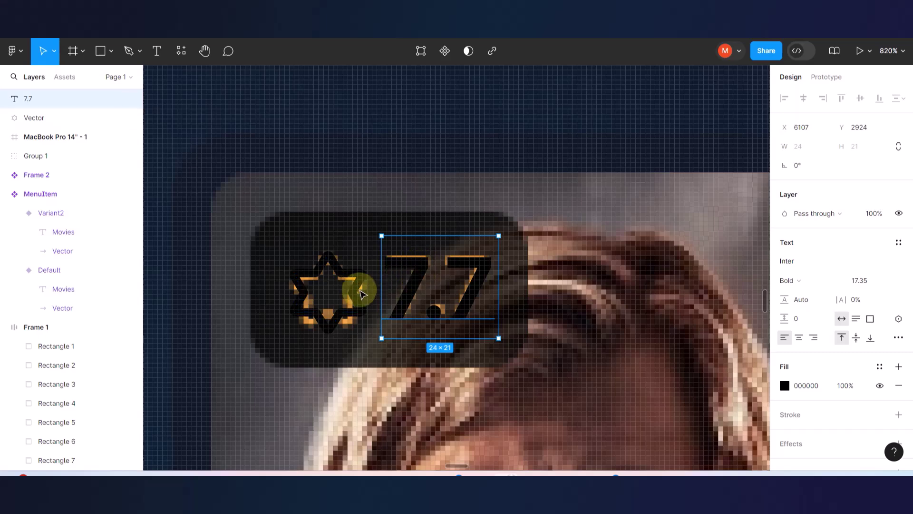
# Combine the star and the 7.7 text in a horizontal auto layout and move it aside from the reference badge.
pyautogui.keyDown('shift'); pyautogui.click(360, 291); pyautogui.keyUp('shift')
pyautogui.hotkey('shift', 'a')
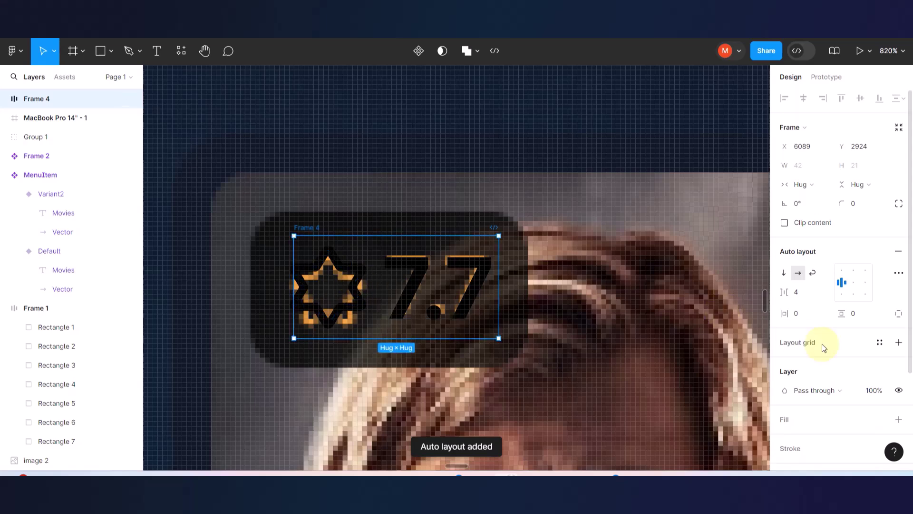
pyautogui.scroll(-3, 823, 345)
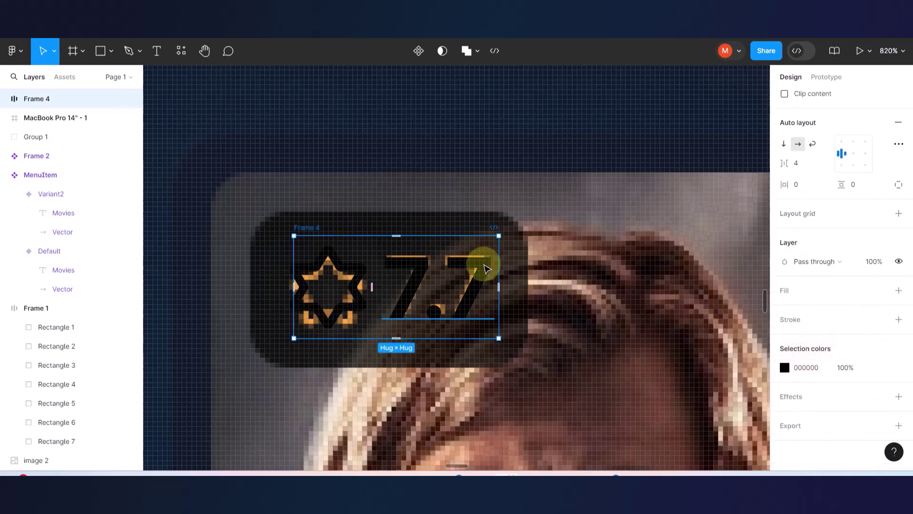
pyautogui.moveTo(482, 269); pyautogui.dragTo(605, 332)
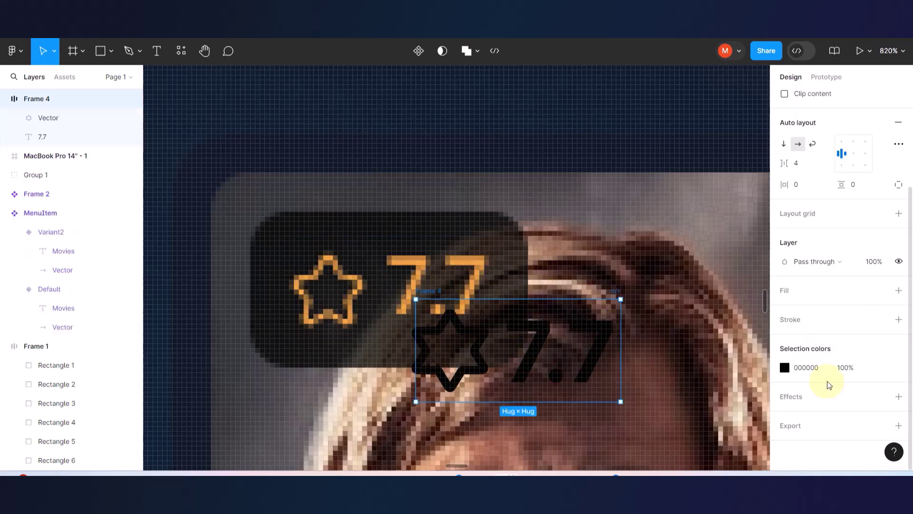
# Recolor the star and text with the orange EEA245 sampled from the reference rating and move them back over the badge.
pyautogui.click(785, 368)
pyautogui.click(645, 328)
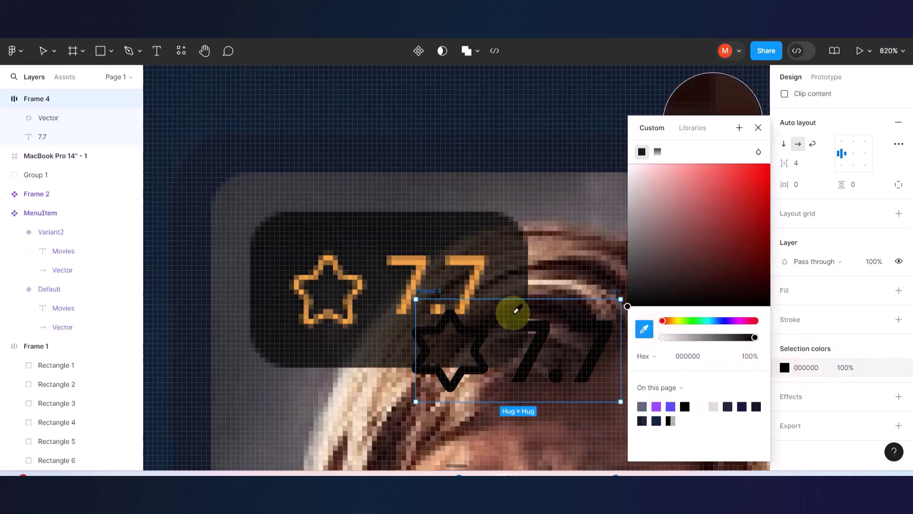
pyautogui.click(405, 263)
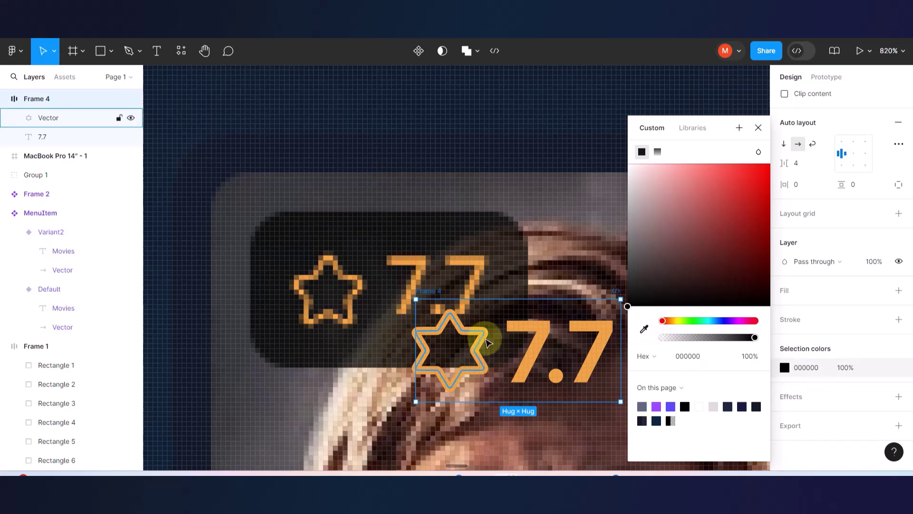
pyautogui.moveTo(477, 341); pyautogui.dragTo(357, 282)
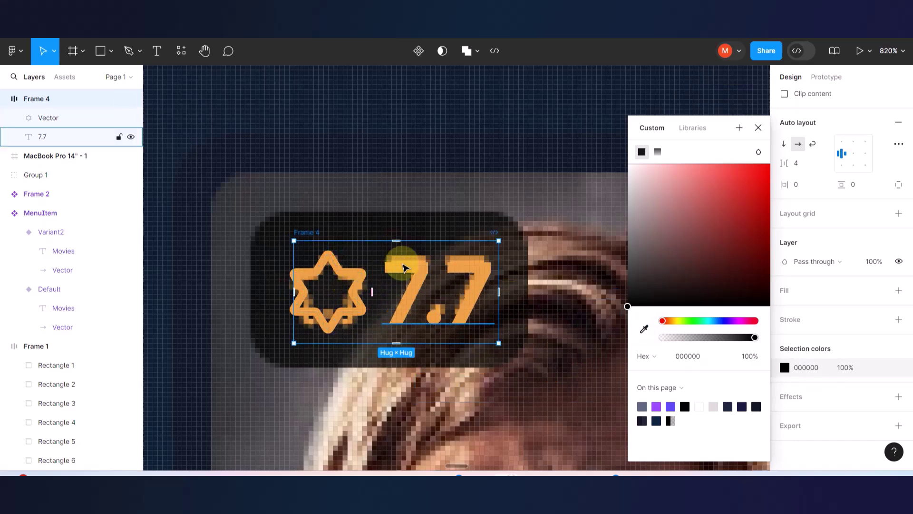
# Wrap the rating in another auto layout frame and resize it to 56 × 32 to match the reference badge.
pyautogui.hotkey('shift', 'a')
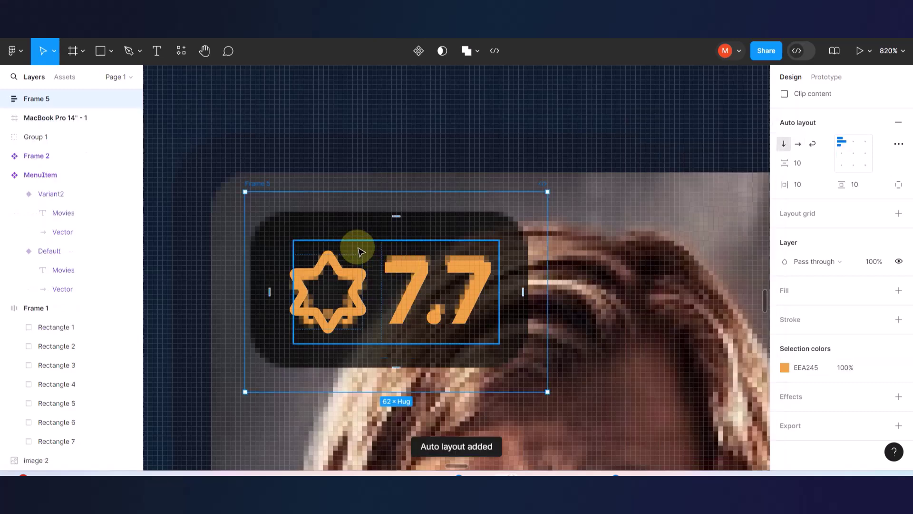
pyautogui.moveTo(244, 283); pyautogui.dragTo(252, 282)
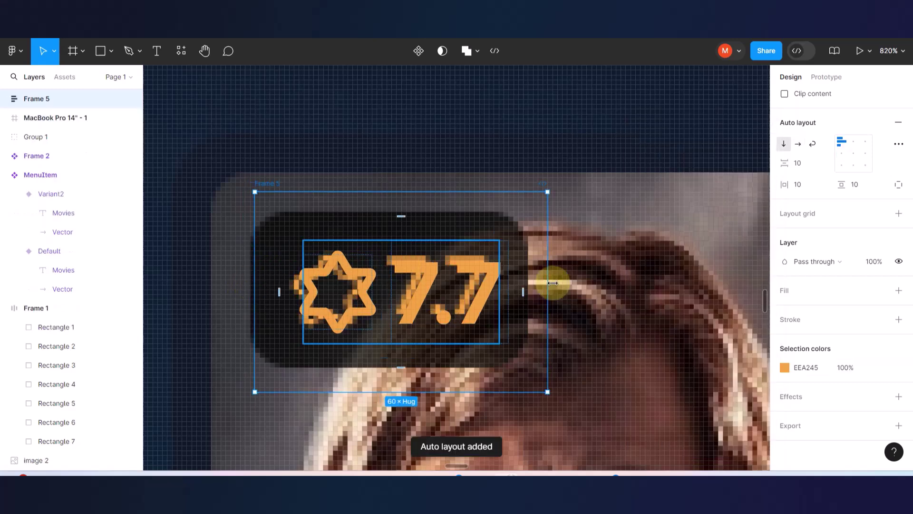
pyautogui.moveTo(555, 285); pyautogui.dragTo(528, 284)
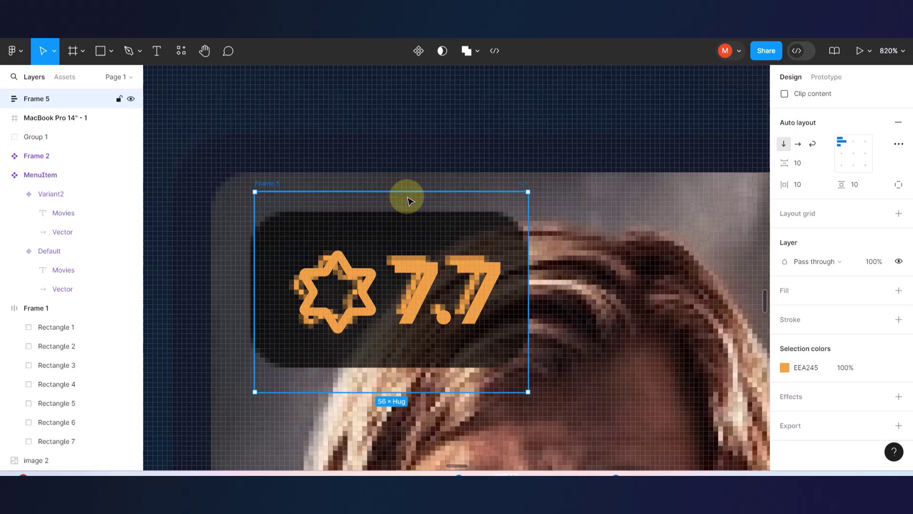
pyautogui.moveTo(383, 191); pyautogui.dragTo(383, 211)
pyautogui.moveTo(384, 391); pyautogui.dragTo(381, 376)
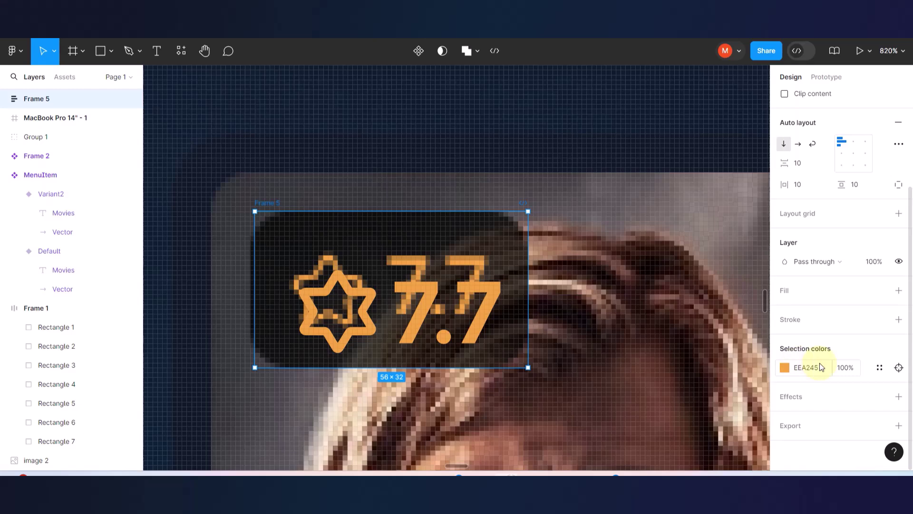
# Give the outer badge frame a black 000000 fill and center the rating inside it.
pyautogui.click(898, 291)
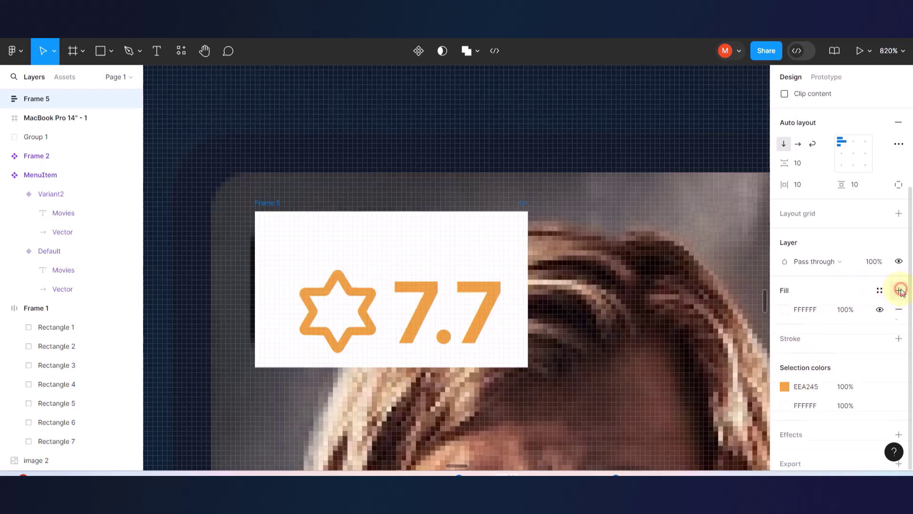
pyautogui.click(784, 309)
pyautogui.moveTo(628, 165); pyautogui.dragTo(770, 306)
pyautogui.click(868, 110)
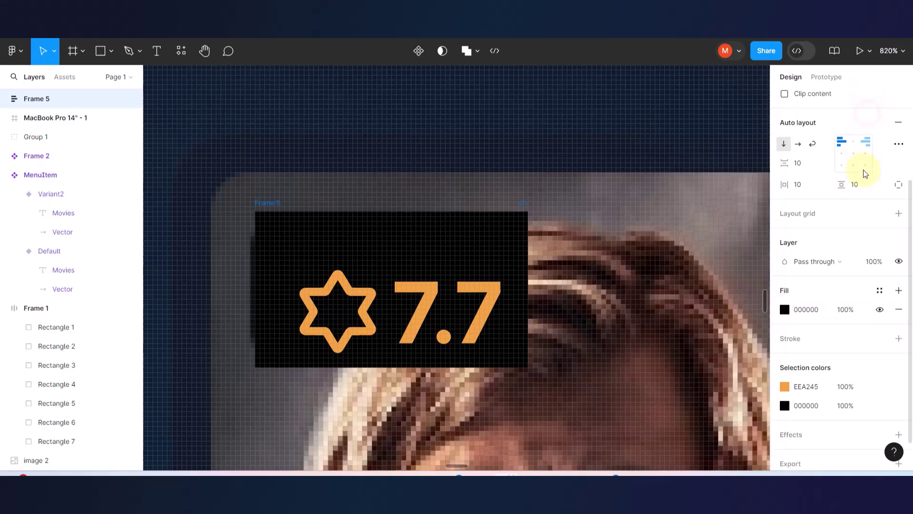
pyautogui.click(853, 156)
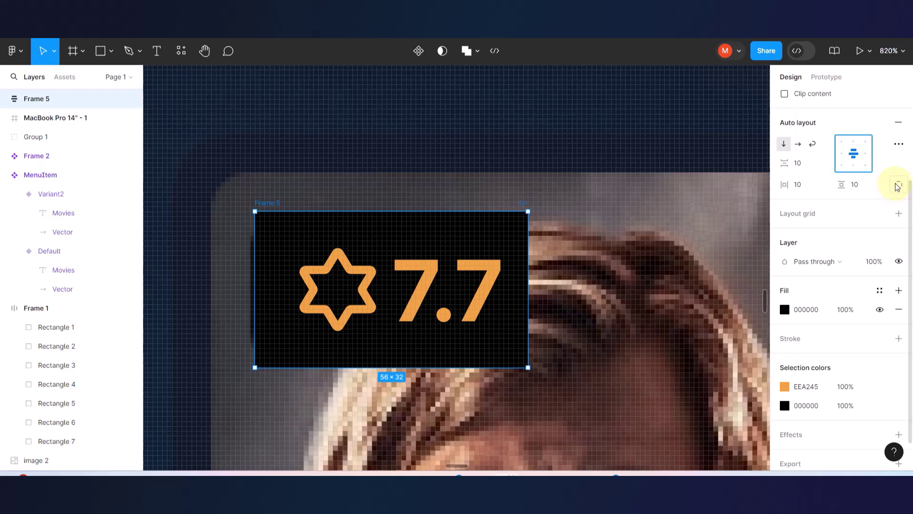
# Round the badge frame's corners to match the reference and set its black fill's opacity to 46%.
pyautogui.scroll(3, 827, 200)
pyautogui.moveTo(843, 205)
pyautogui.mouseDown()
pyautogui.moveTo(872, 201)
pyautogui.moveTo(42, 193)
pyautogui.moveTo(93, 193)
pyautogui.moveTo(10, 215)
pyautogui.mouseUp()
pyautogui.scroll(-3, 828, 309)
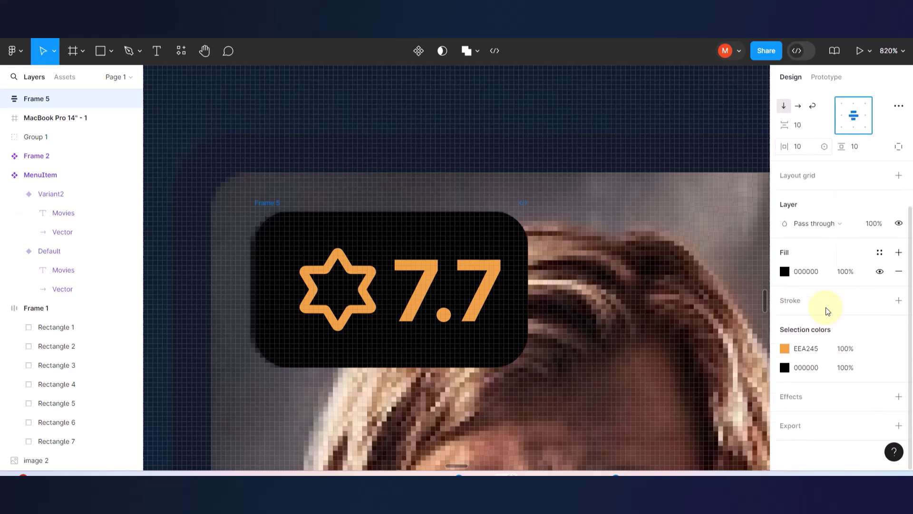
pyautogui.click(785, 272)
pyautogui.moveTo(755, 338); pyautogui.dragTo(706, 345)
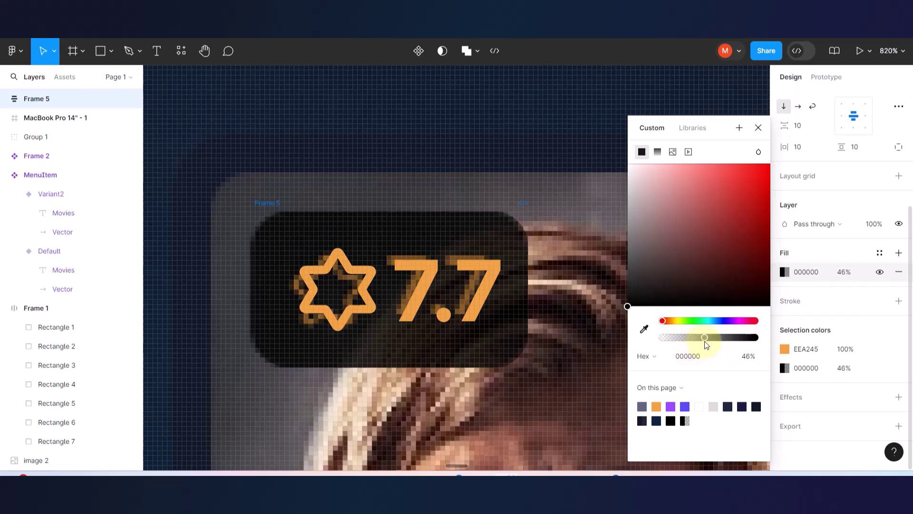
# Move the finished rating badge off the Rush poster into the empty space above the movie cards and deselect it.
pyautogui.scroll(-10, 488, 257)
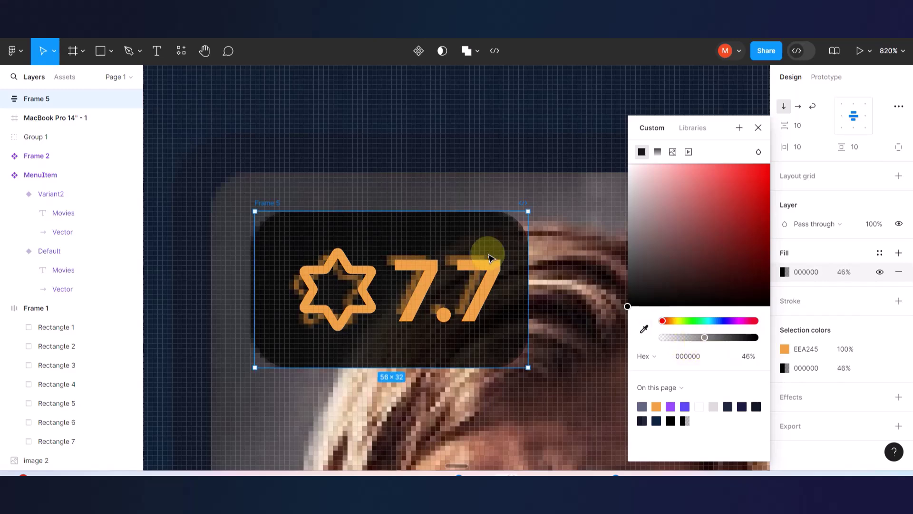
pyautogui.moveTo(488, 258); pyautogui.dragTo(428, 200)
pyautogui.click(461, 230)
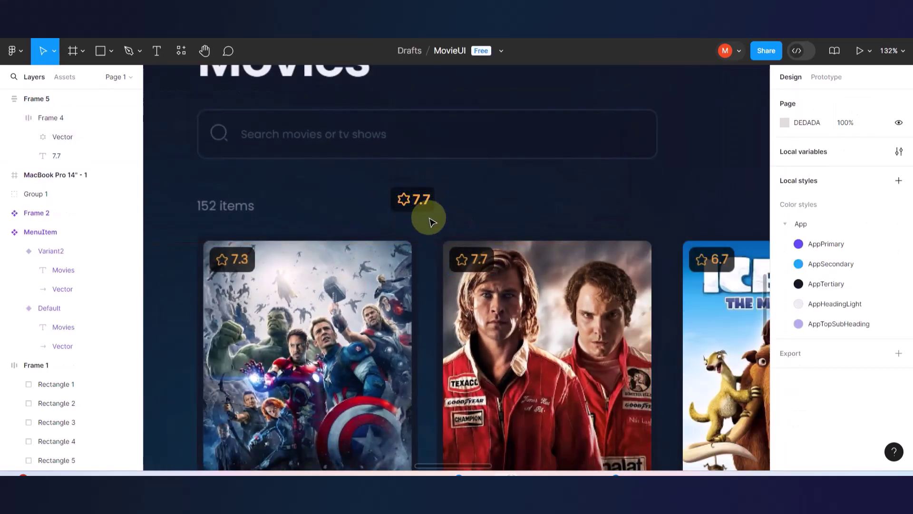
# Examine the reference movie cards in the design and on the live movie site, comparing their rating badges and posters.
pyautogui.scroll(-5, 428, 215)
pyautogui.scroll(-1, 506, 351)
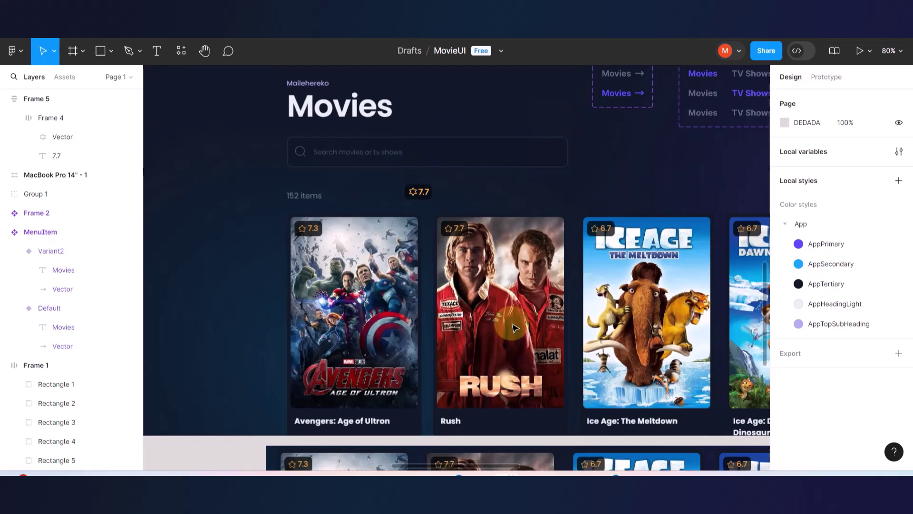
pyautogui.scroll(5, 505, 351)
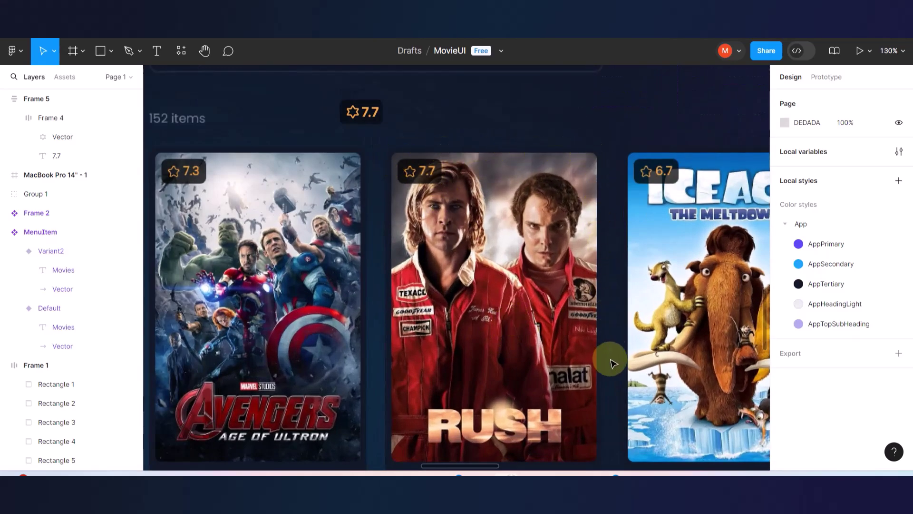
pyautogui.scroll(-4, 564, 358)
pyautogui.scroll(3, 554, 424)
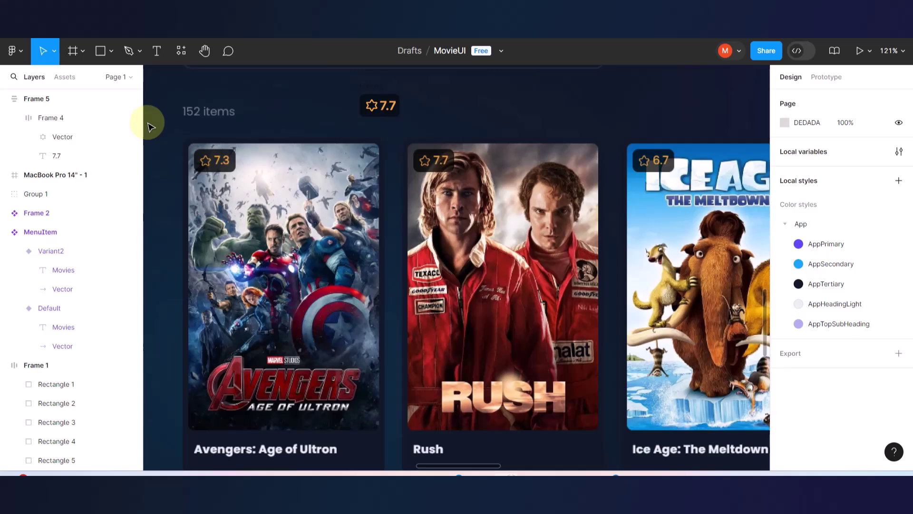
pyautogui.scroll(-3, 150, 126)
pyautogui.scroll(-2, 149, 126)
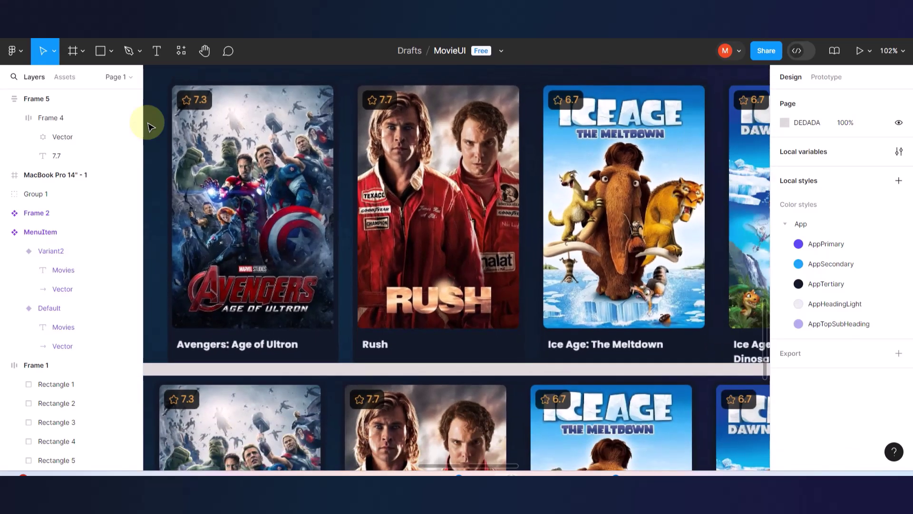
pyautogui.scroll(3, 149, 126)
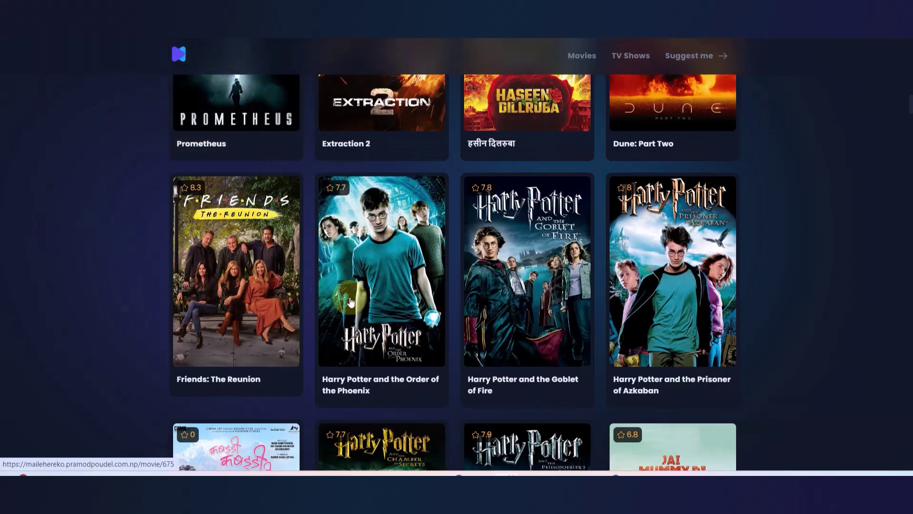
pyautogui.click(332, 175)
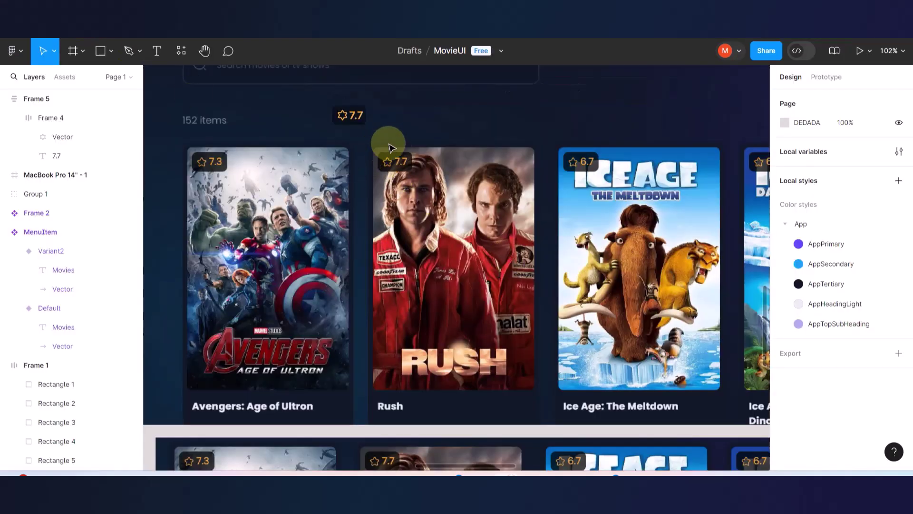
# Draw a rectangle about 278 × 403 over the Rush poster in the reference image.
pyautogui.click(100, 51)
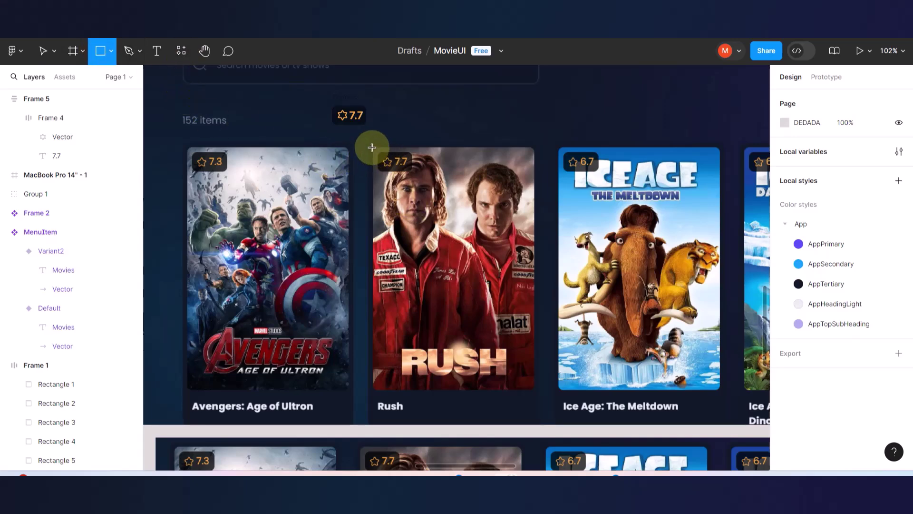
pyautogui.moveTo(367, 145); pyautogui.dragTo(536, 390)
pyautogui.scroll(5, 464, 255)
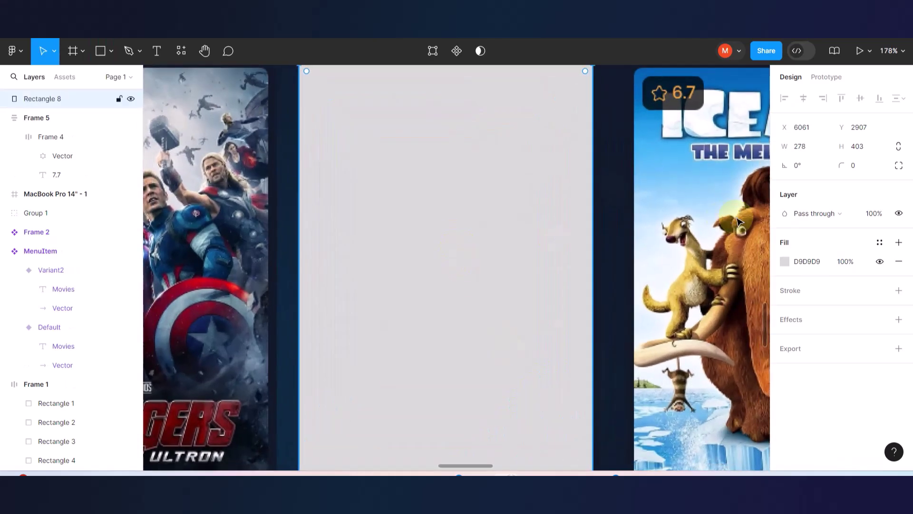
# Replace the rectangle's gray fill with a 1-pixel inside stroke in 847E5E so the Rush poster shows through.
pyautogui.click(900, 263)
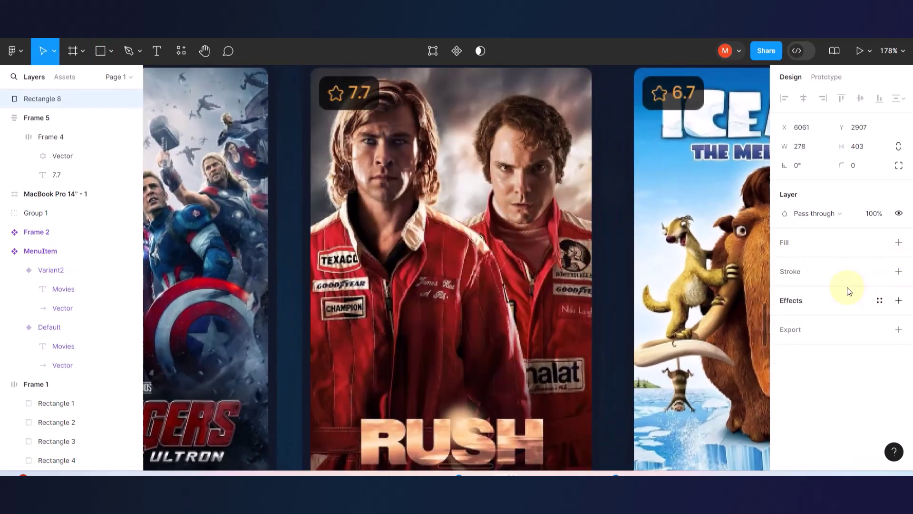
pyautogui.click(903, 271)
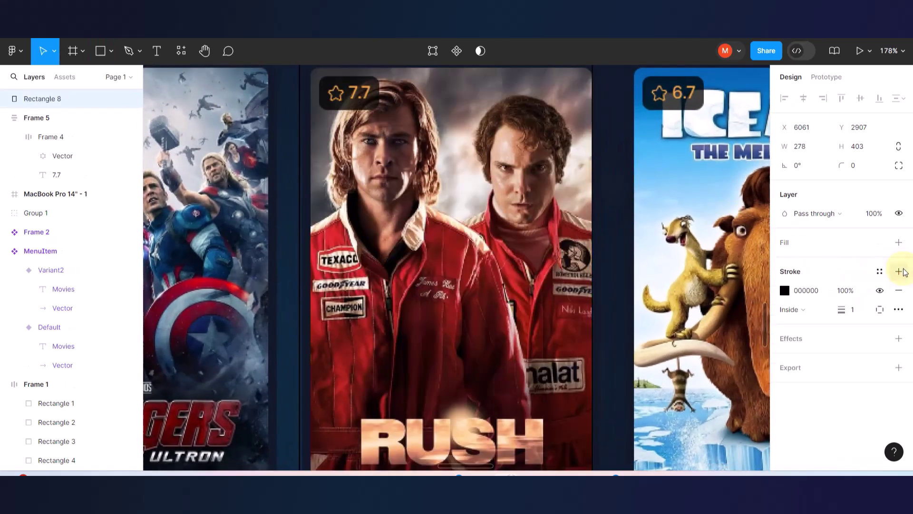
pyautogui.click(785, 290)
pyautogui.moveTo(731, 212)
pyautogui.mouseDown()
pyautogui.moveTo(721, 221)
pyautogui.moveTo(711, 210)
pyautogui.mouseUp()
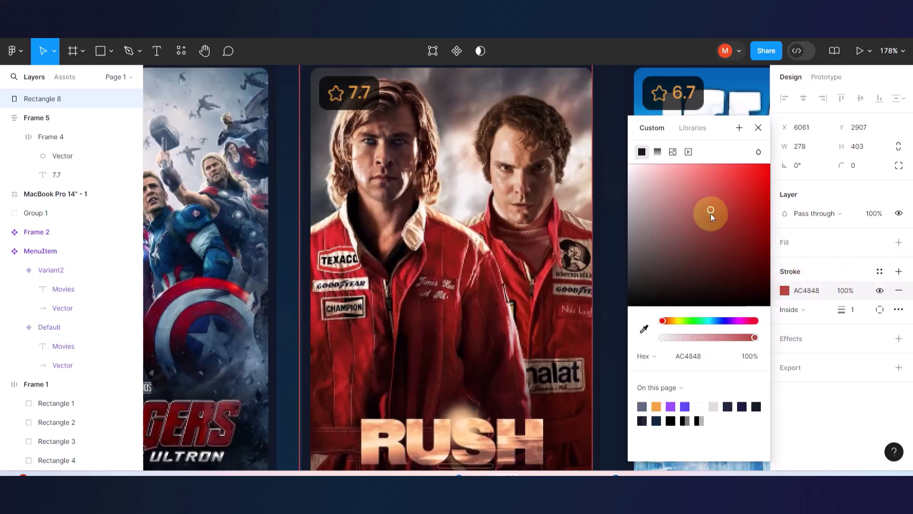
pyautogui.click(675, 324)
pyautogui.click(668, 232)
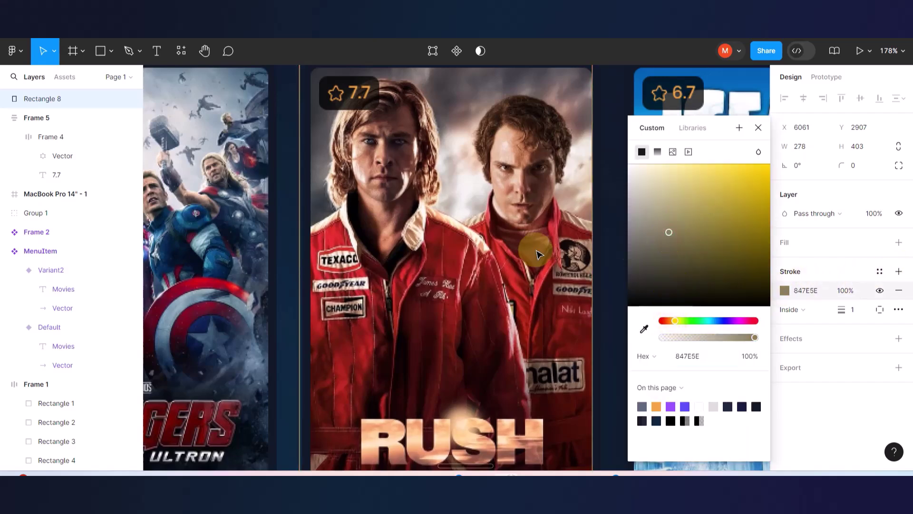
pyautogui.click(598, 249)
# Resize the outlined rectangle to 268 × 402 so its edges line up with the Rush poster.
pyautogui.scroll(3, 361, 294)
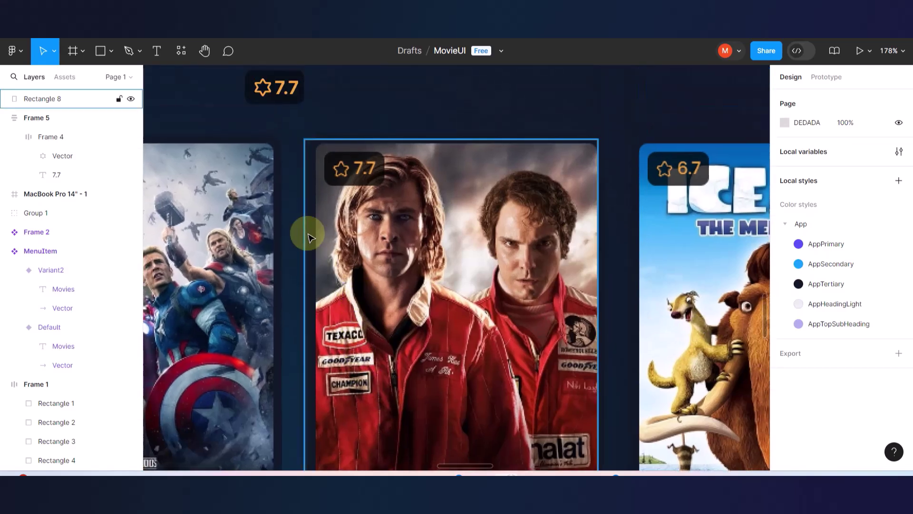
pyautogui.scroll(5, 306, 233)
pyautogui.click(303, 237)
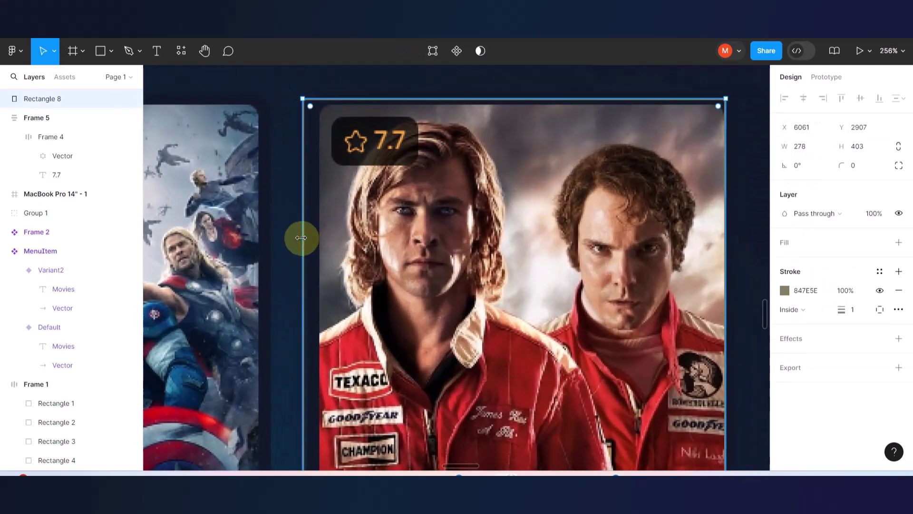
pyautogui.moveTo(304, 237); pyautogui.dragTo(317, 238)
pyautogui.scroll(5, 454, 133)
pyautogui.moveTo(465, 67); pyautogui.dragTo(464, 76)
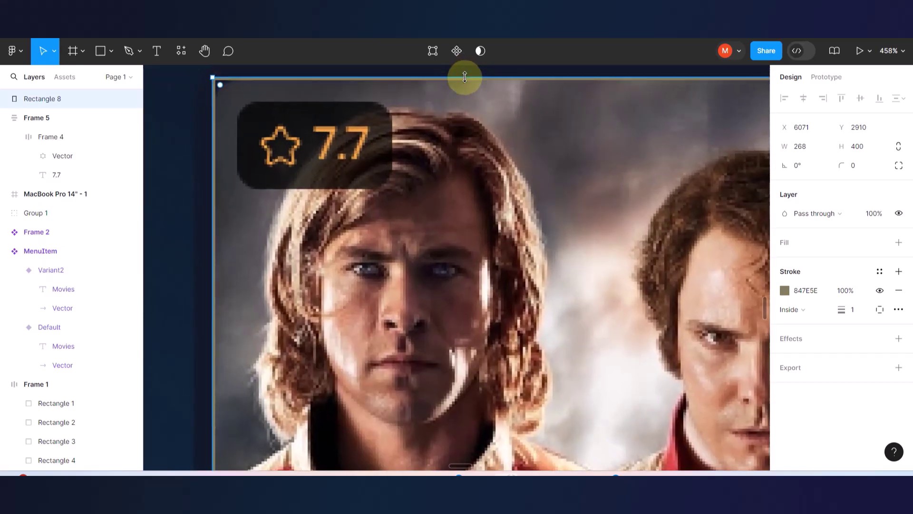
pyautogui.scroll(-5, 530, 219)
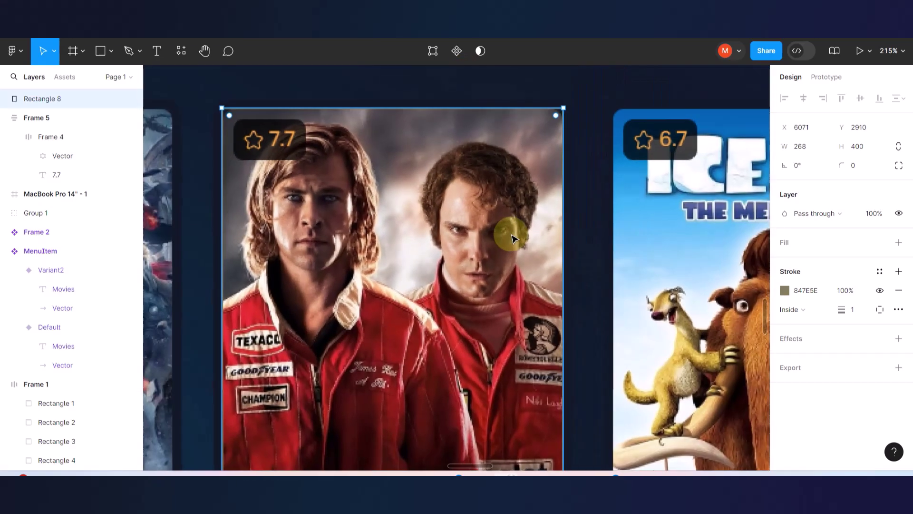
pyautogui.scroll(-4, 489, 321)
pyautogui.scroll(2, 248, 366)
pyautogui.scroll(4, 249, 366)
pyautogui.moveTo(295, 314); pyautogui.dragTo(230, 319)
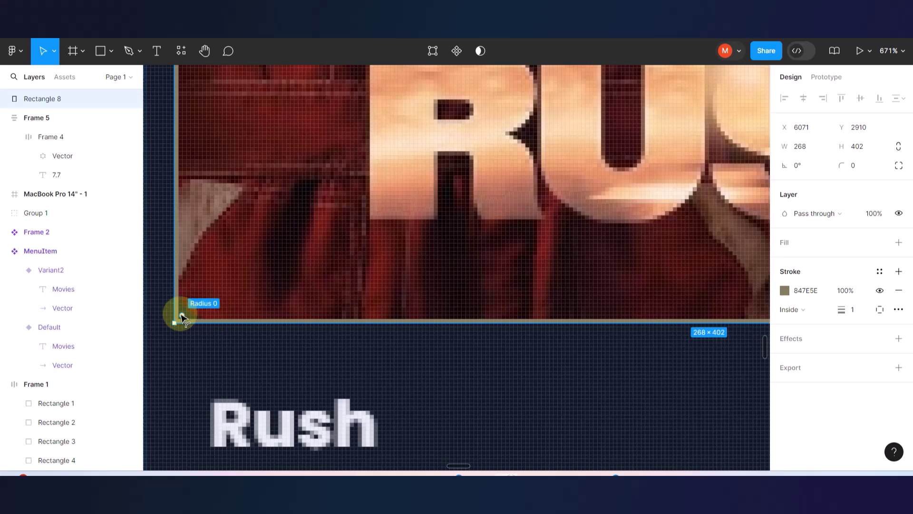
# Round the rectangle's corners to a radius of 10 to match the poster's corners.
pyautogui.scroll(5, 182, 317)
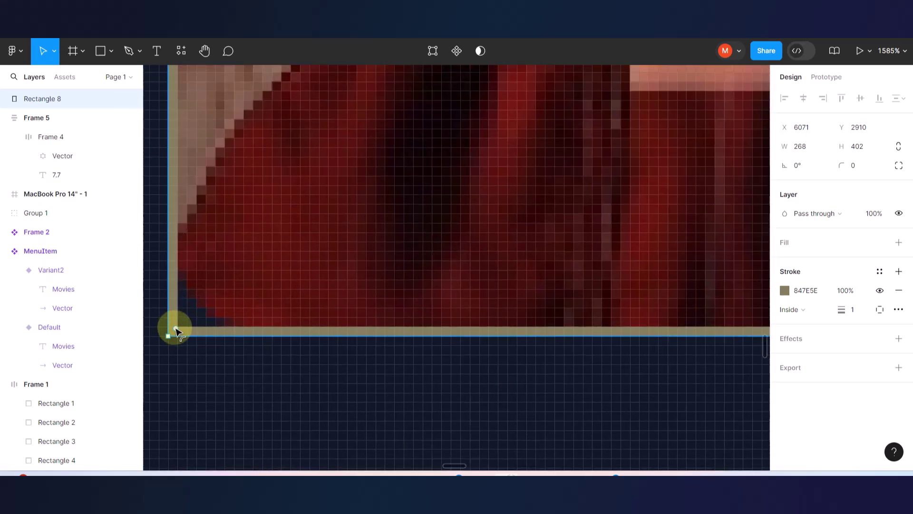
pyautogui.moveTo(173, 326); pyautogui.dragTo(285, 269)
pyautogui.scroll(-10, 285, 269)
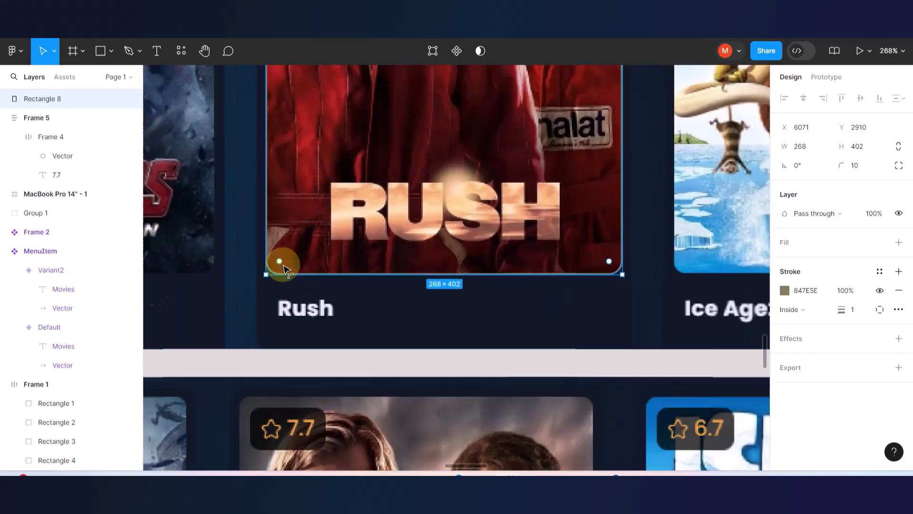
# Remove the rectangle's stroke, give it a solid D9D9D9 fill and deselect it.
pyautogui.scroll(3, 327, 166)
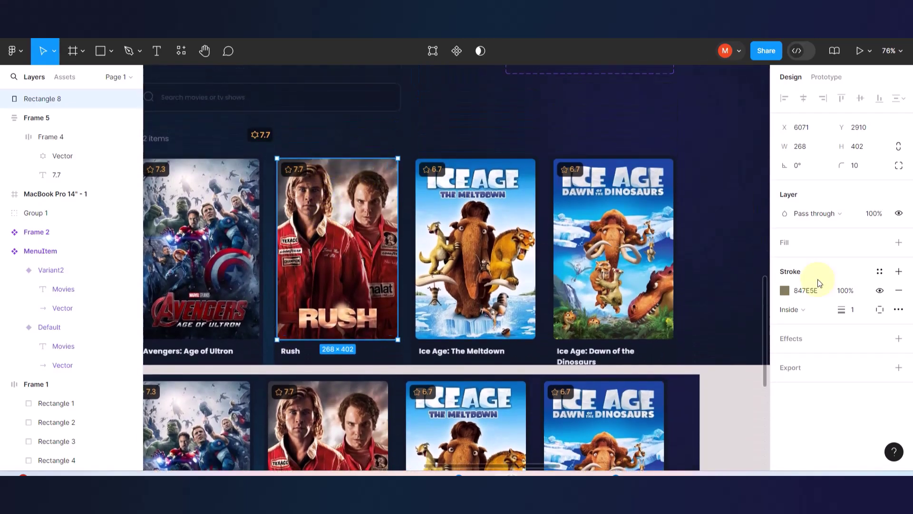
pyautogui.click(899, 291)
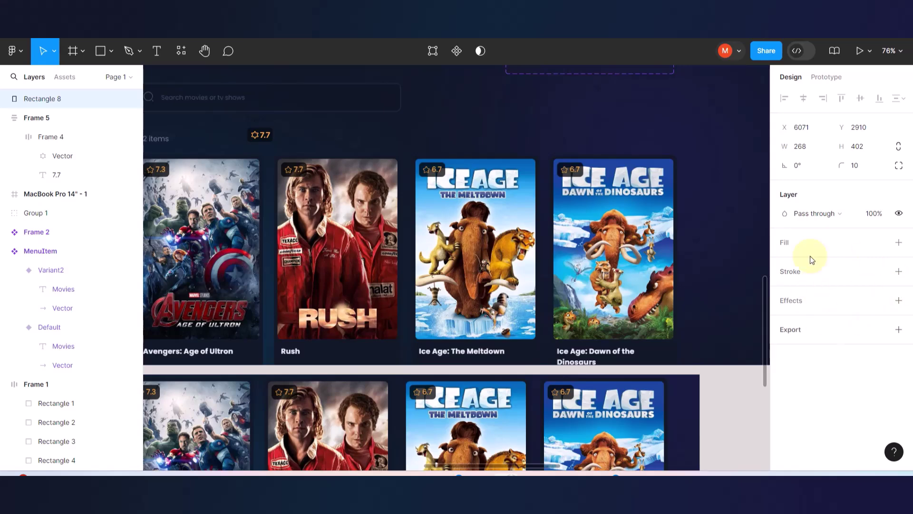
pyautogui.click(898, 243)
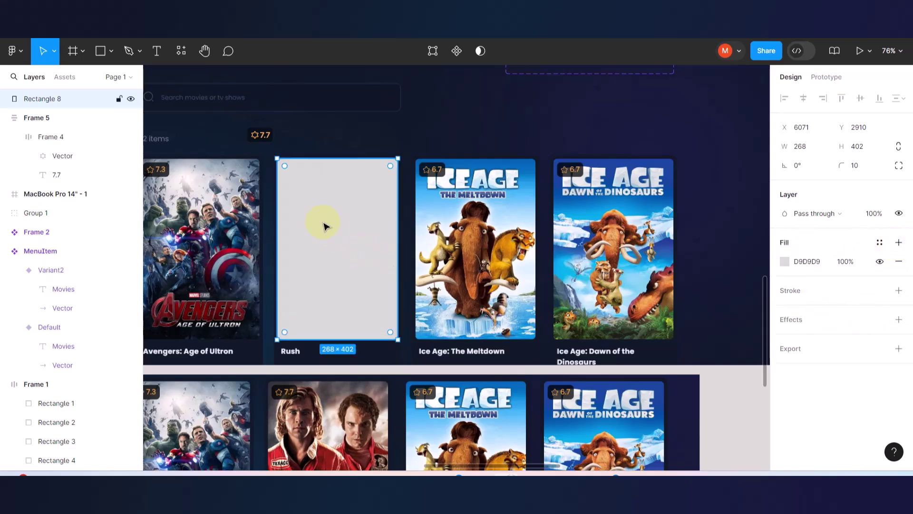
pyautogui.scroll(2, 333, 232)
pyautogui.click(421, 138)
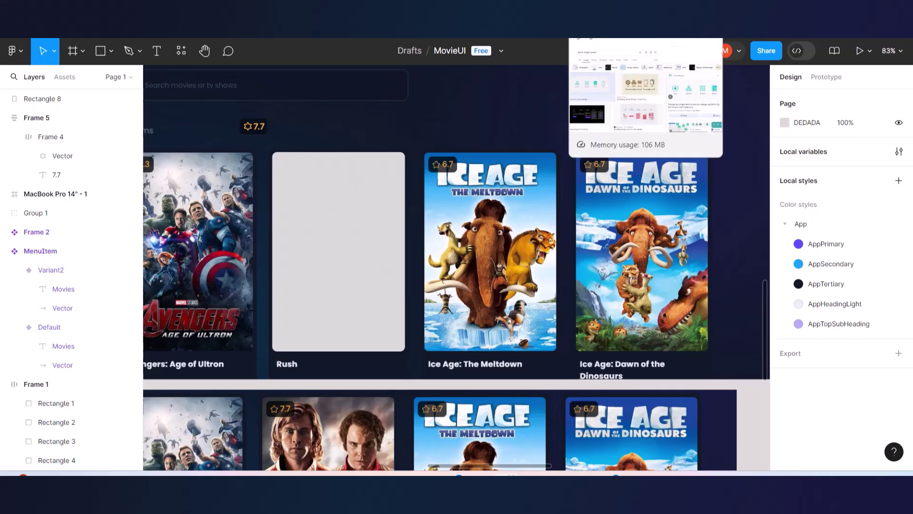
# Switch to the reference movie site, enlarge the page and copy the Avengers: Age of Ultron poster image.
pyautogui.hotkey('ctrl', 'Tab')
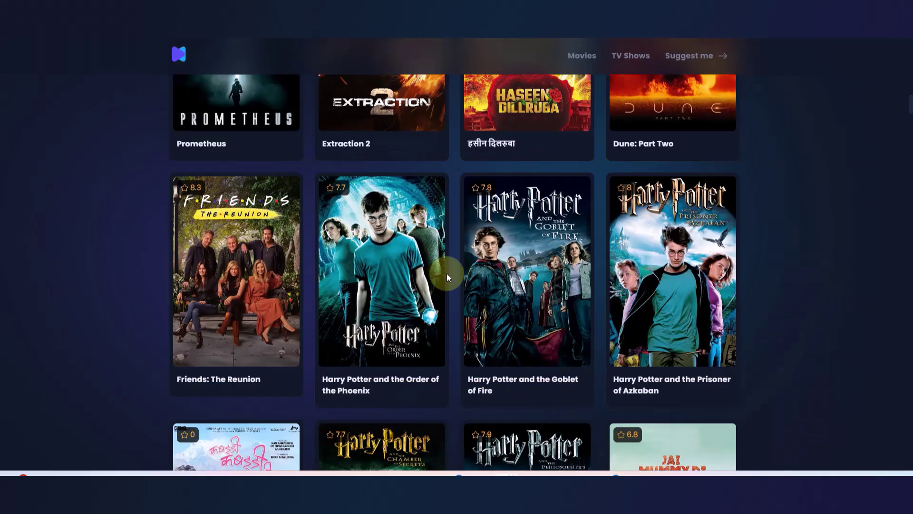
pyautogui.hotkey('ctrl', '+')
pyautogui.hotkey('ctrl', '+')
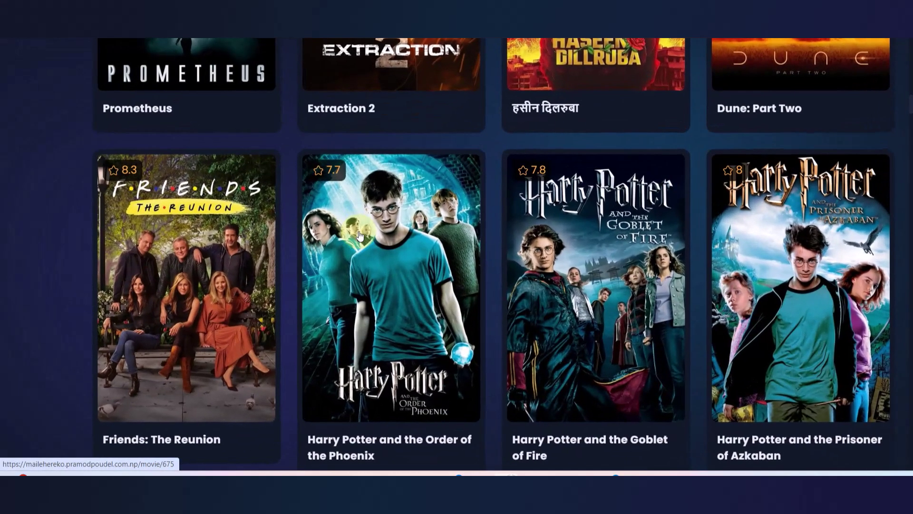
pyautogui.rightClick(389, 244)
pyautogui.click(422, 208)
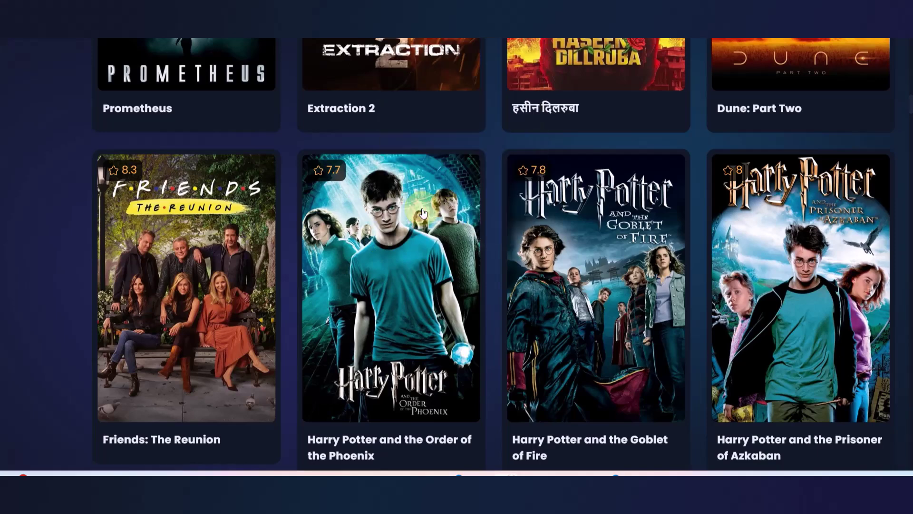
pyautogui.scroll(8, 422, 212)
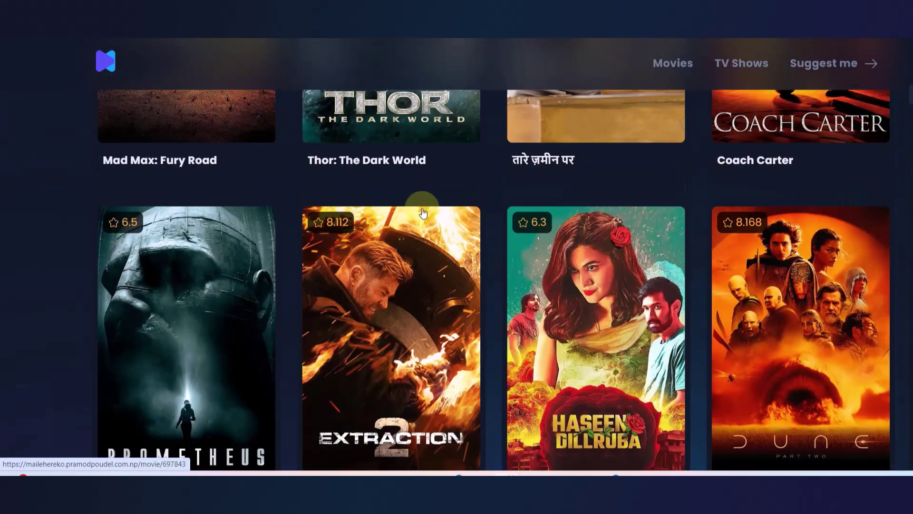
pyautogui.scroll(10, 415, 428)
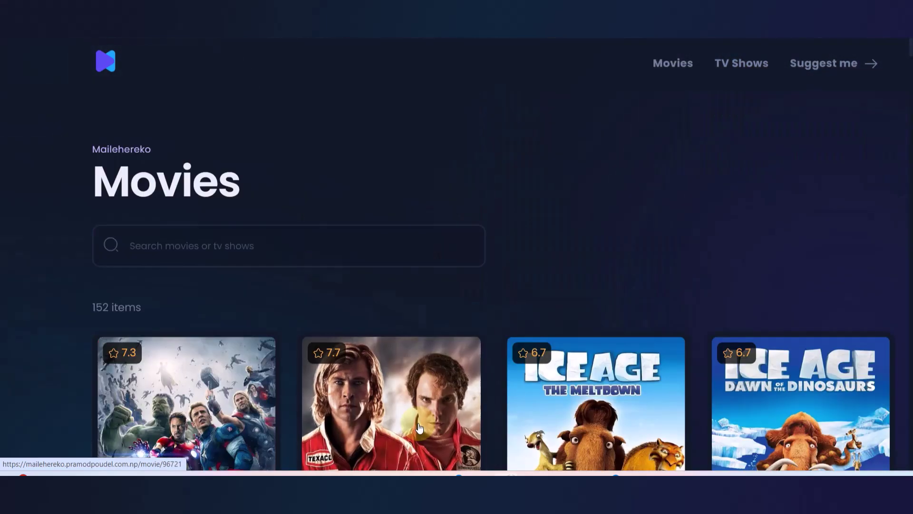
pyautogui.scroll(-2, 419, 428)
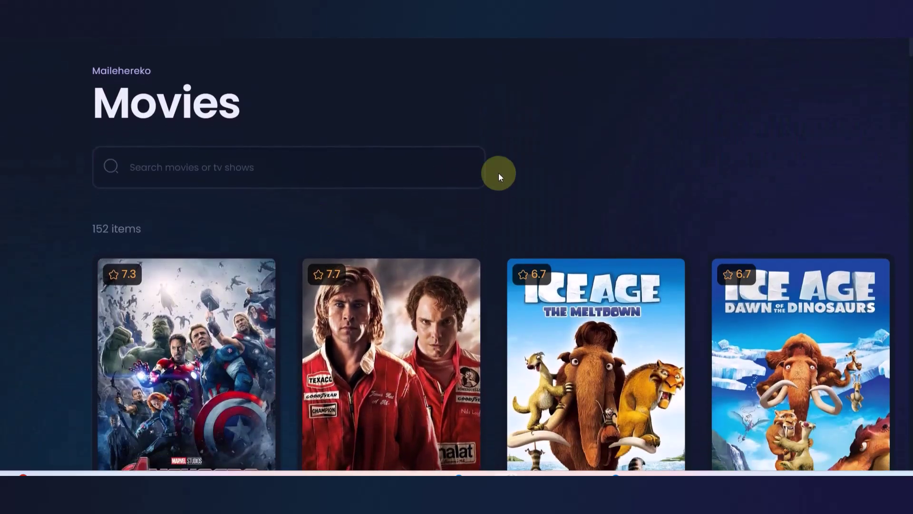
pyautogui.scroll(2, 497, 173)
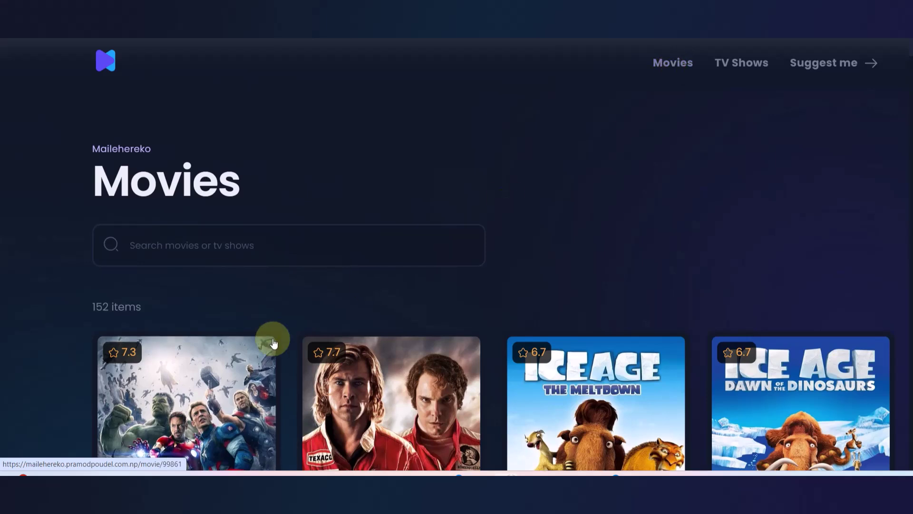
pyautogui.rightClick(208, 385)
pyautogui.click(269, 307)
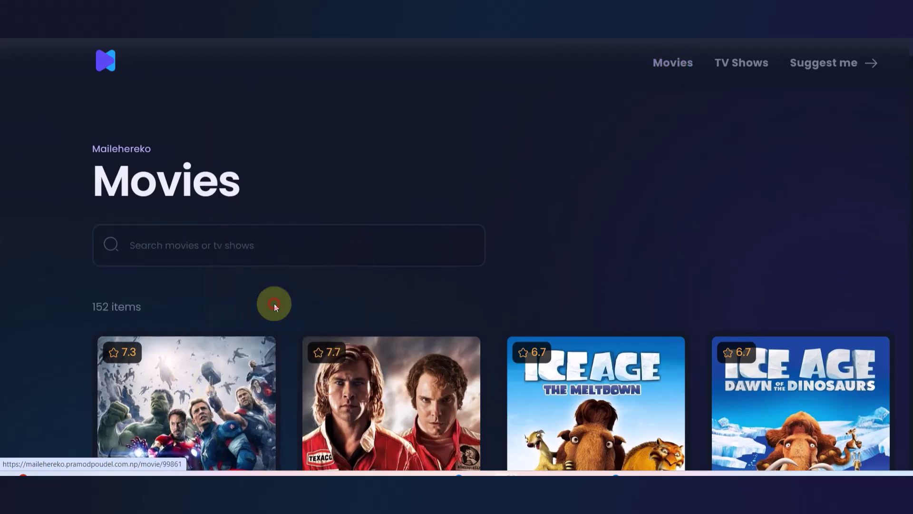
# Switch back to the MovieUI design file in Figma and wrap the gray rectangle over the Rush poster in an auto layout frame.
pyautogui.click(194, 21)
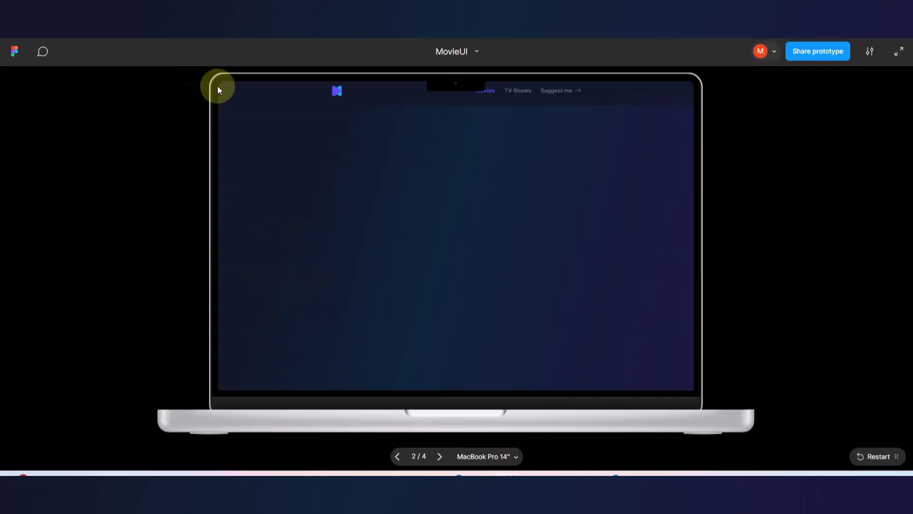
pyautogui.click(105, 21)
pyautogui.scroll(-2, 477, 256)
pyautogui.scroll(-1, 478, 256)
pyautogui.click(391, 245)
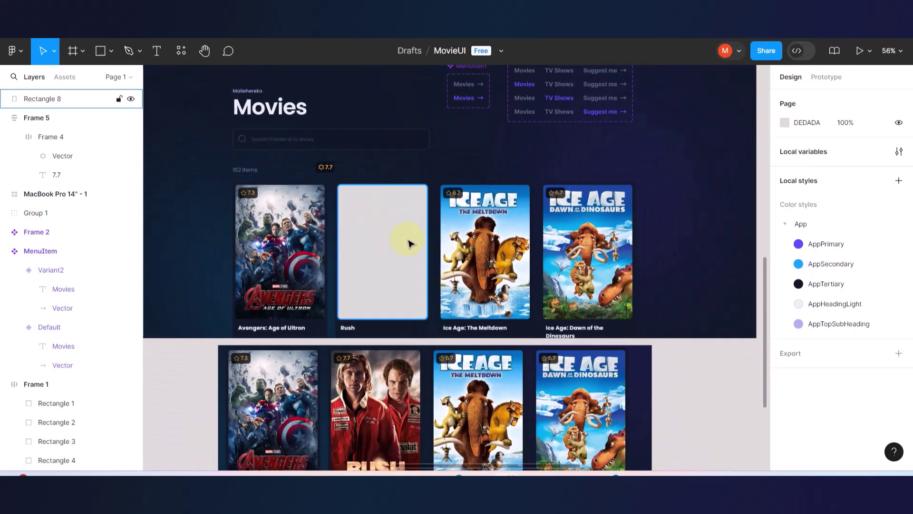
pyautogui.click(383, 251)
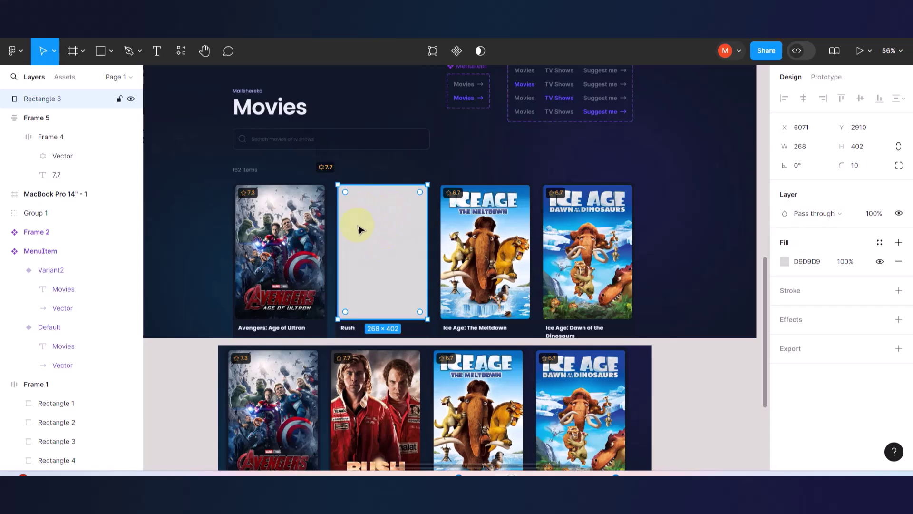
pyautogui.scroll(2, 358, 230)
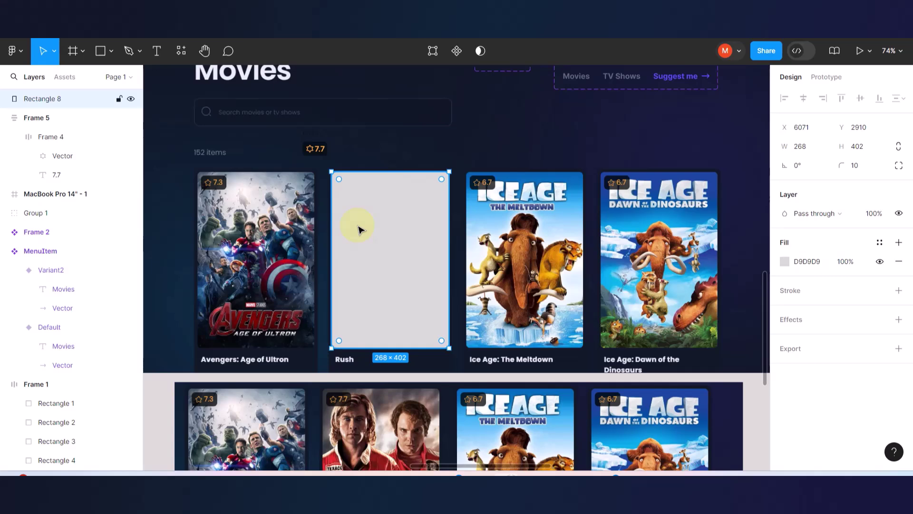
pyautogui.hotkey('shift', 'a')
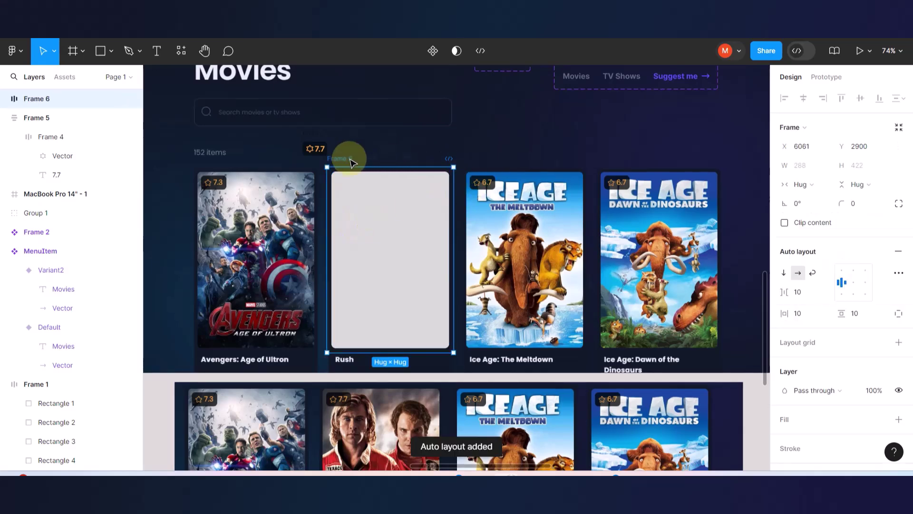
pyautogui.scroll(3, 357, 198)
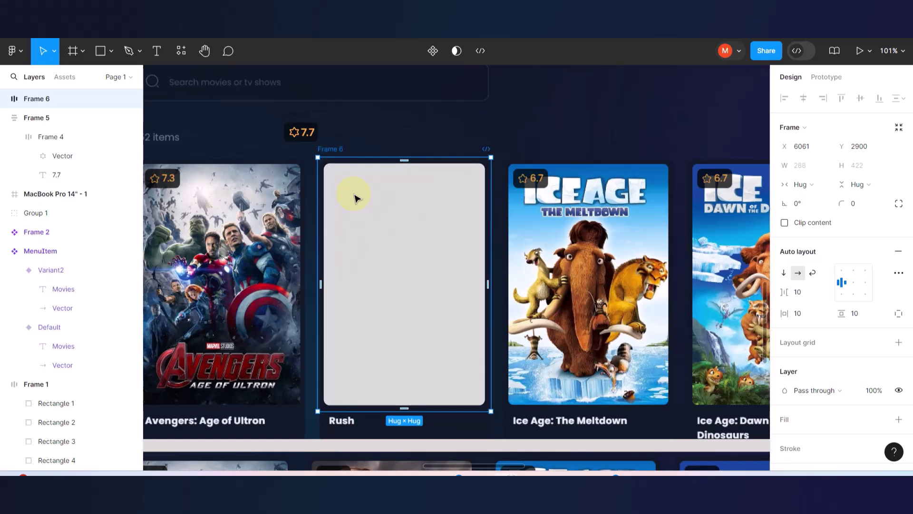
pyautogui.click(357, 200)
pyautogui.doubleClick(361, 208)
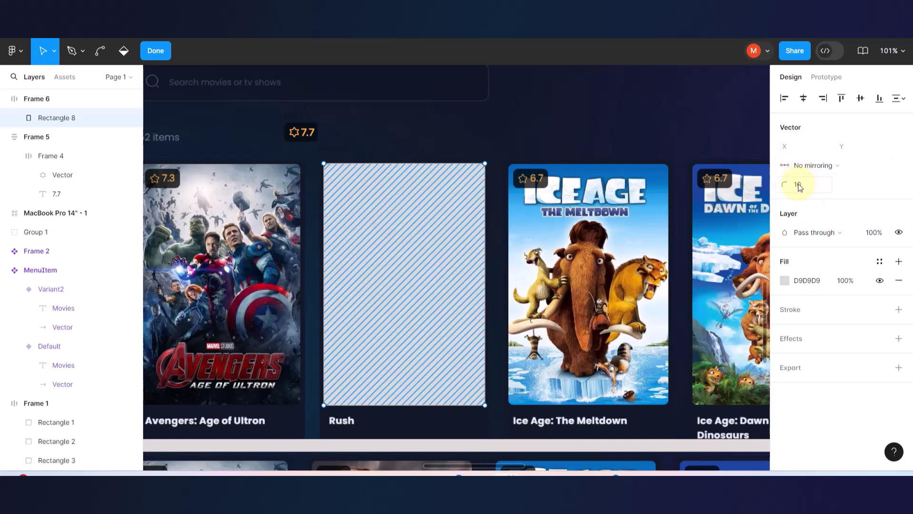
pyautogui.moveTo(792, 187); pyautogui.dragTo(787, 185)
pyautogui.hotkey('ctrl', 'z')
pyautogui.click(361, 136)
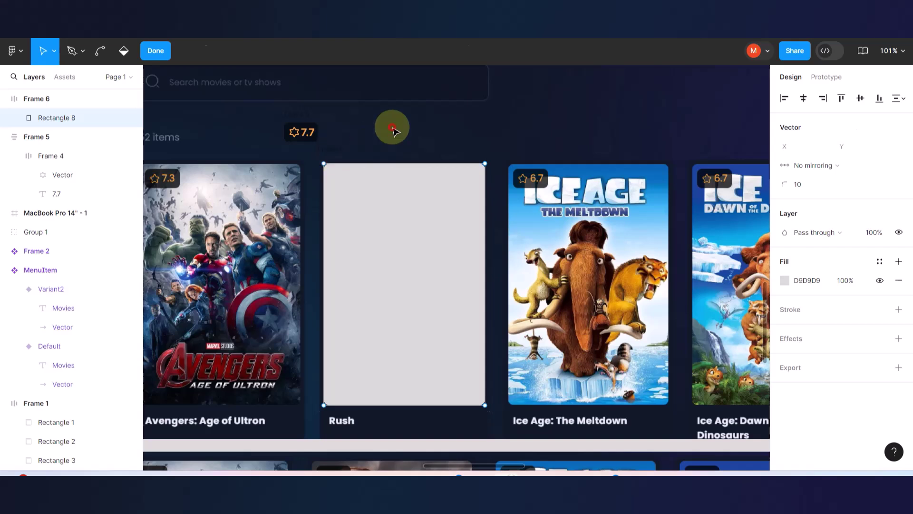
pyautogui.press('Escape')
# Rename the new auto layout frame around the gray rectangle as ImageContainer.
pyautogui.click(328, 154)
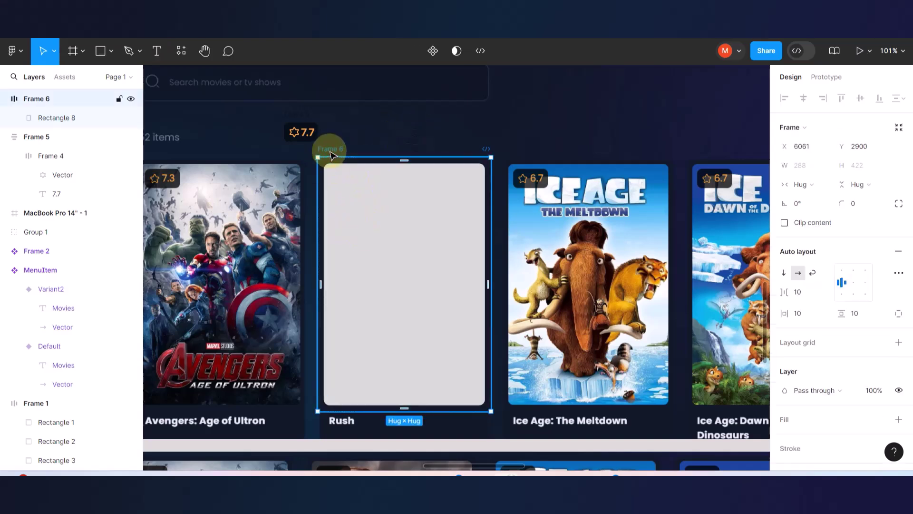
pyautogui.doubleClick(330, 150)
pyautogui.write('Image')
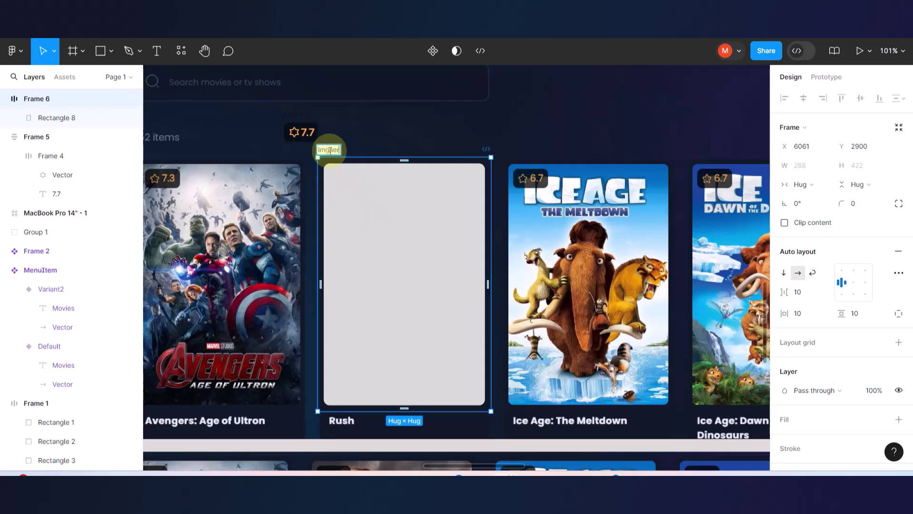
pyautogui.write('ImageContainer')
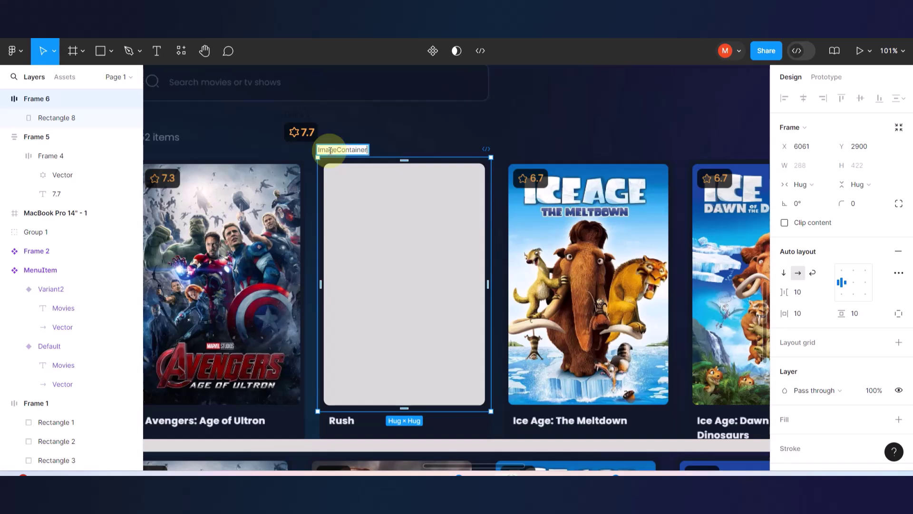
pyautogui.click(513, 112)
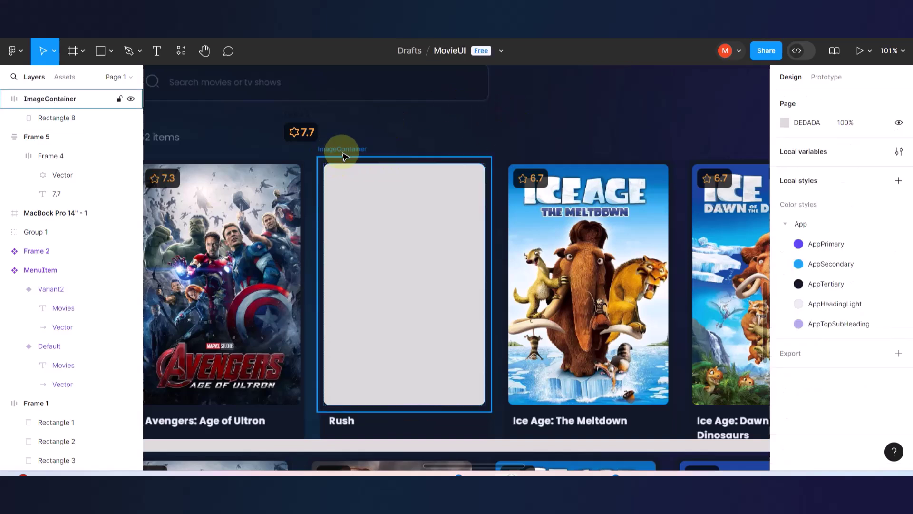
# Set the ImageContainer frame's corner radius to 10.
pyautogui.click(351, 151)
pyautogui.click(860, 204)
pyautogui.write('10')
pyautogui.press('Return')
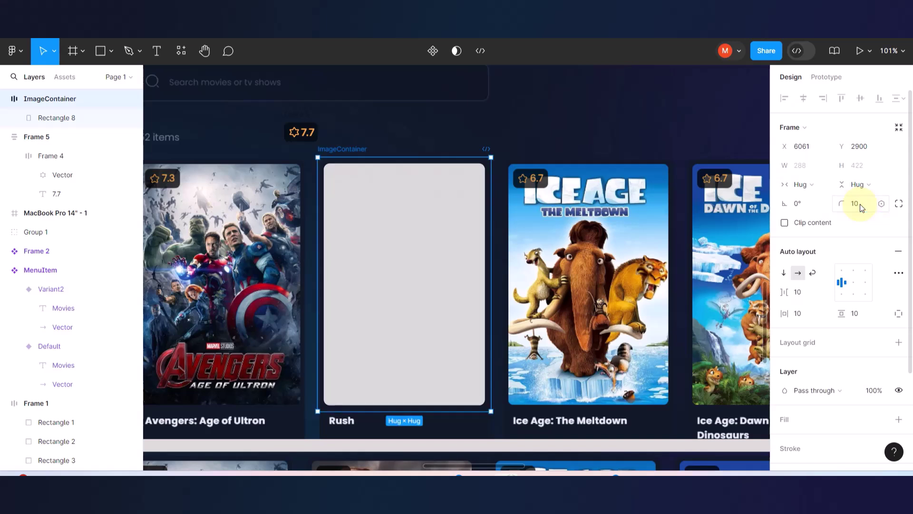
pyautogui.doubleClick(471, 177)
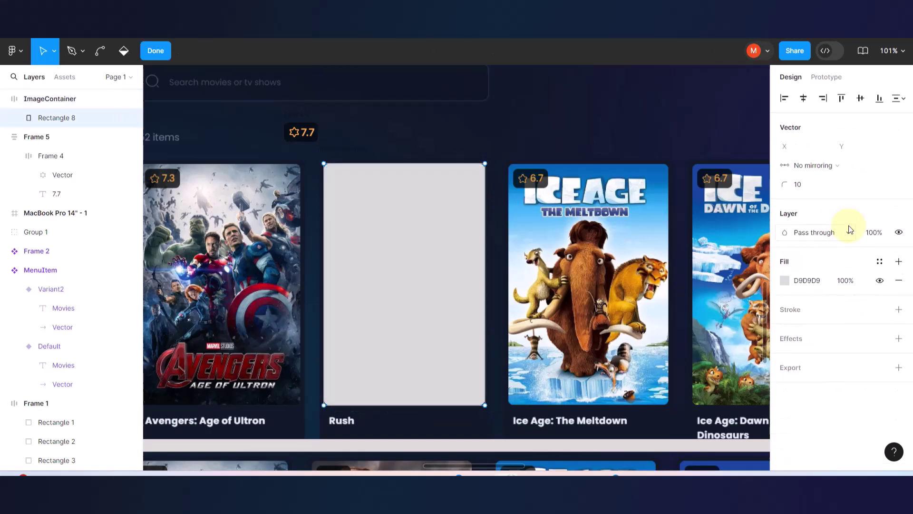
pyautogui.press('Escape')
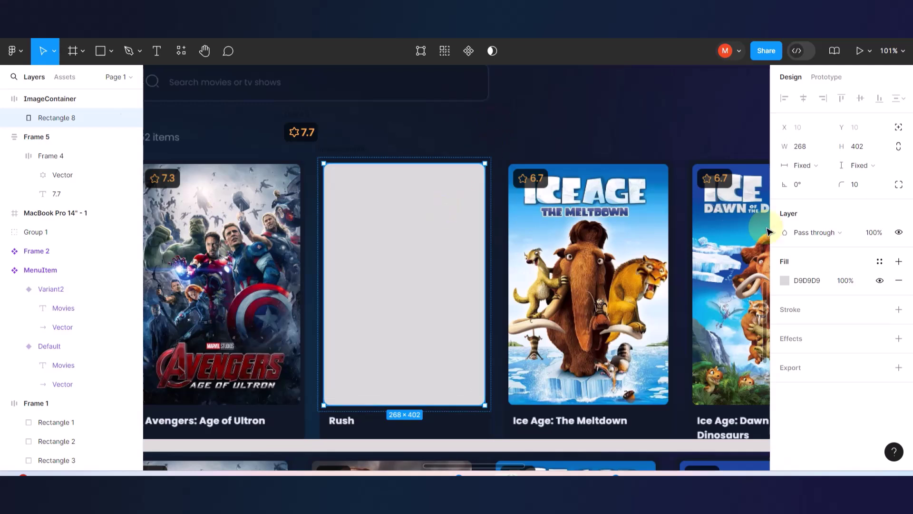
pyautogui.click(807, 151)
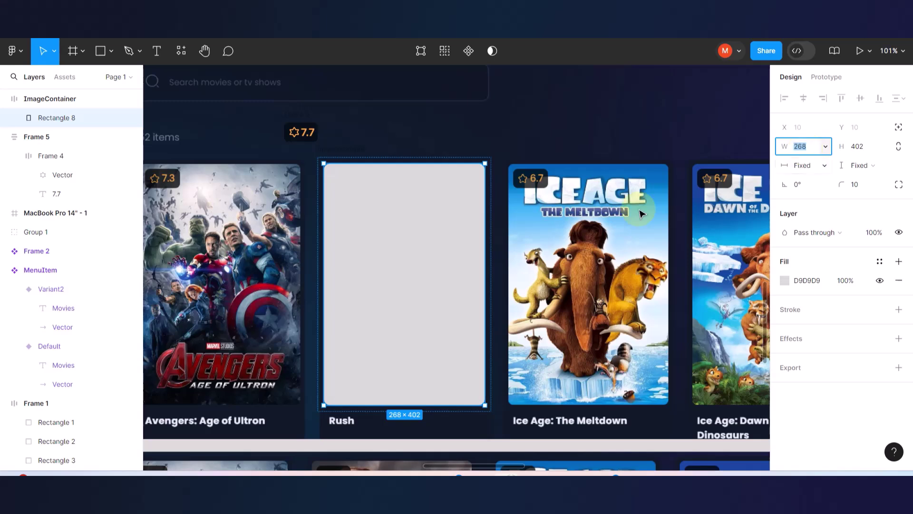
pyautogui.click(506, 139)
pyautogui.doubleClick(415, 225)
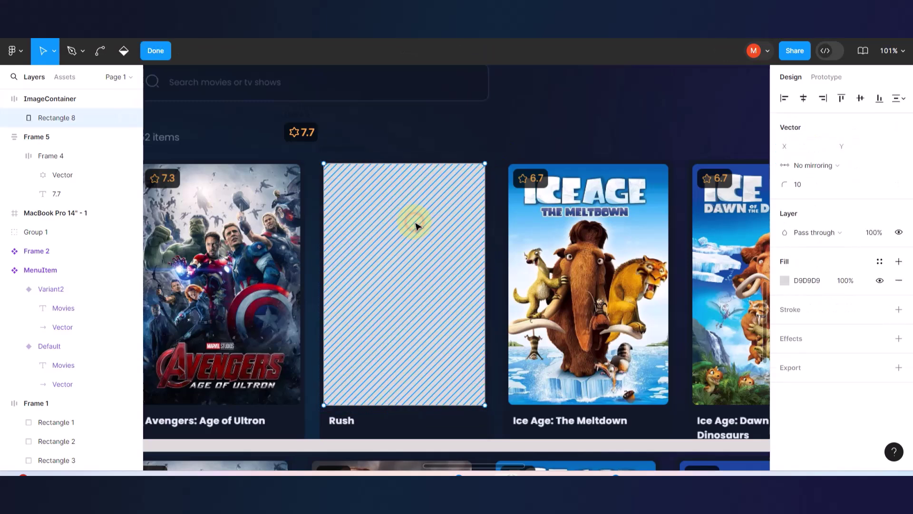
pyautogui.click(449, 122)
# Move the gray rectangle out of the ImageContainer frame onto the Ice Age: The Meltdown poster.
pyautogui.click(383, 201)
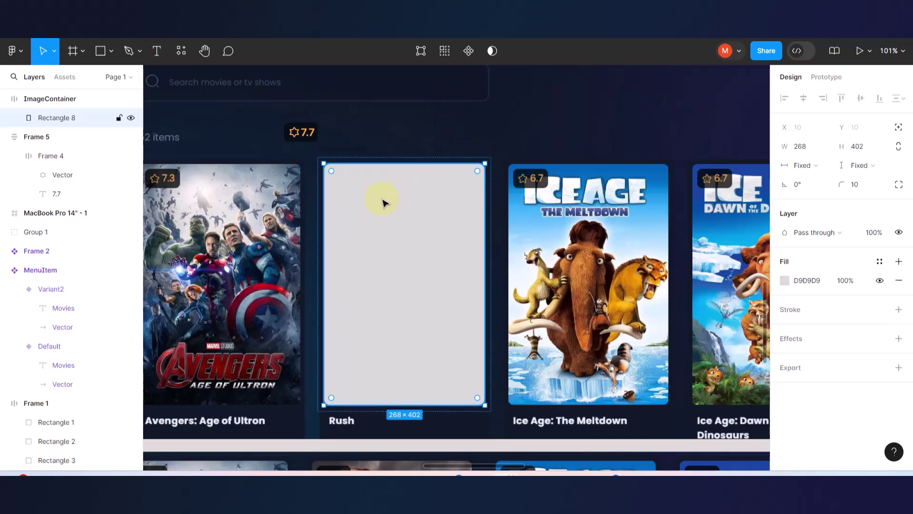
pyautogui.moveTo(381, 198); pyautogui.dragTo(583, 180)
pyautogui.click(346, 153)
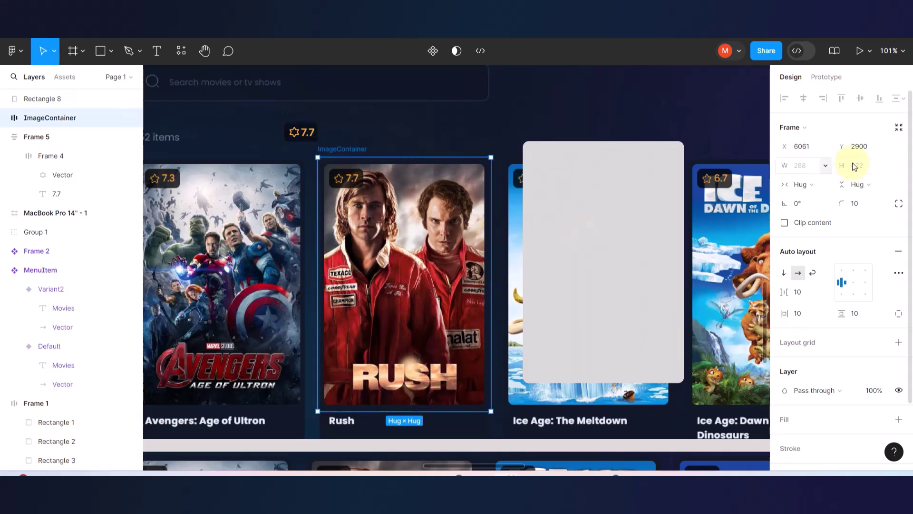
pyautogui.click(577, 206)
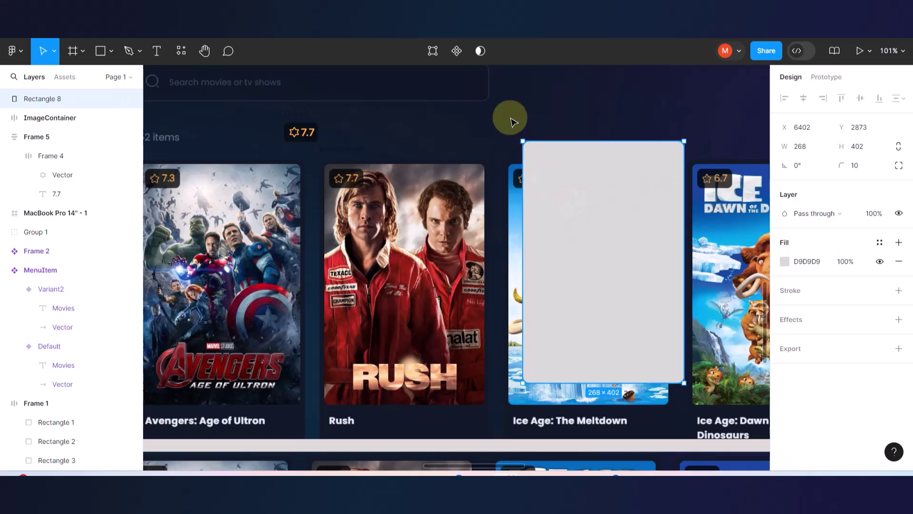
pyautogui.click(481, 122)
# Add a solid white FFFFFF fill to the ImageContainer frame.
pyautogui.click(342, 155)
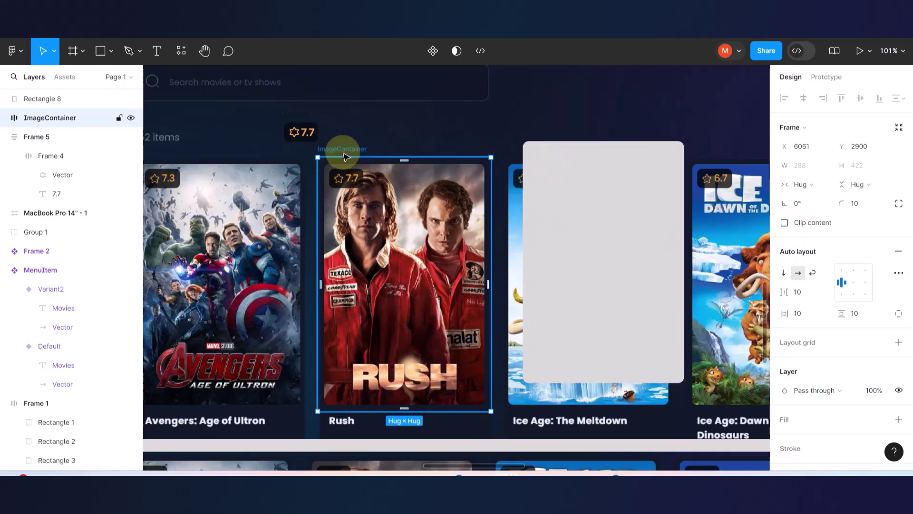
pyautogui.scroll(-2, 818, 255)
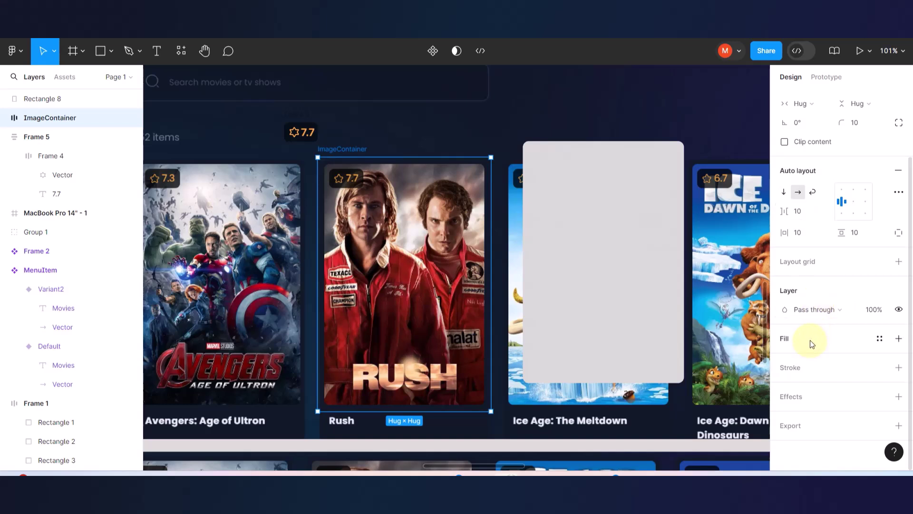
pyautogui.click(898, 338)
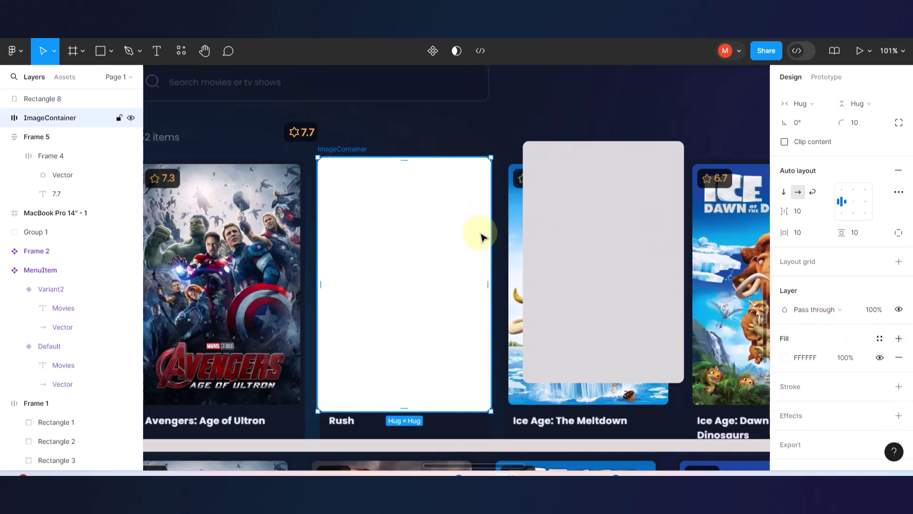
# Set the ImageContainer frame's width to 268 to match the gray rectangle.
pyautogui.click(581, 214)
pyautogui.click(808, 148)
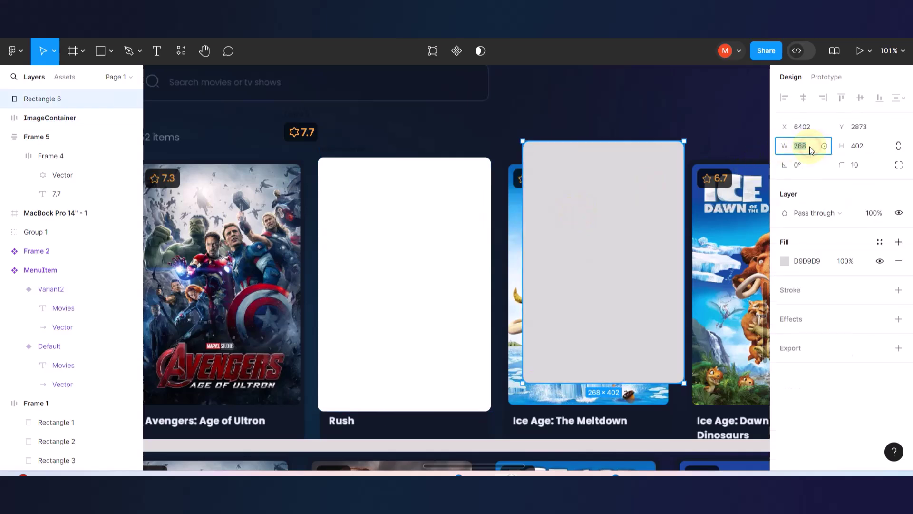
pyautogui.click(459, 221)
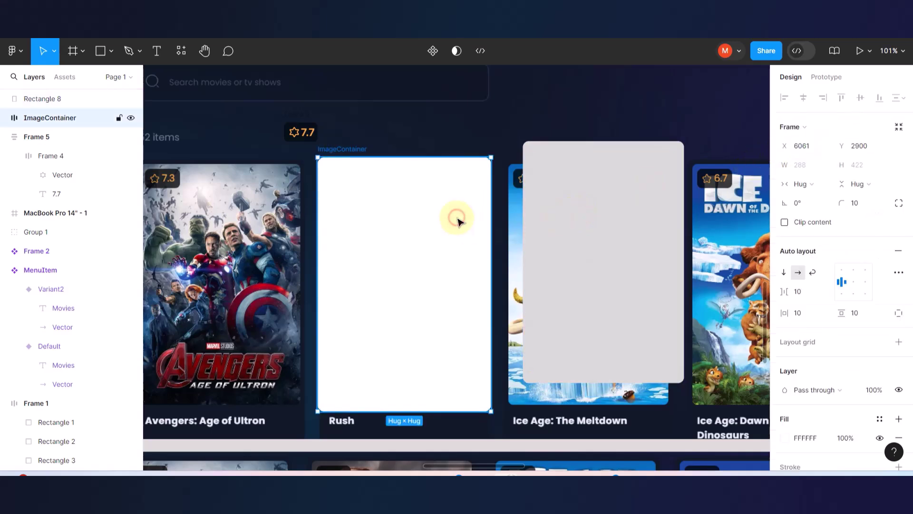
pyautogui.click(803, 167)
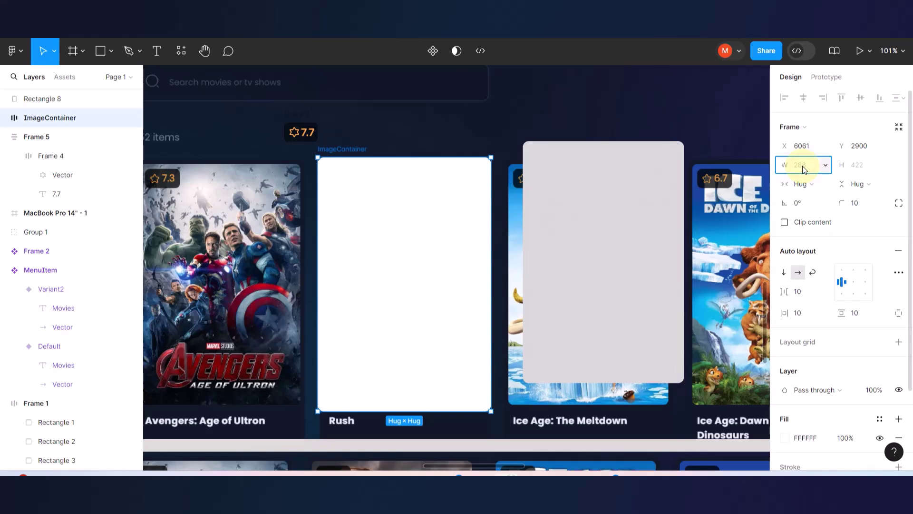
pyautogui.write('268')
pyautogui.press('Return')
# Set the ImageContainer frame's height to 402 to match the gray rectangle and align it over the Rush poster.
pyautogui.click(595, 194)
pyautogui.click(857, 148)
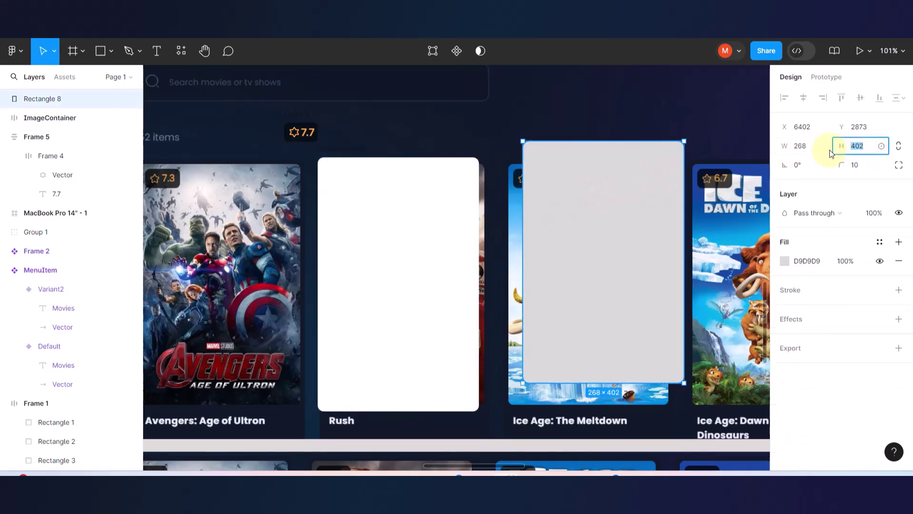
pyautogui.click(430, 224)
pyautogui.click(861, 171)
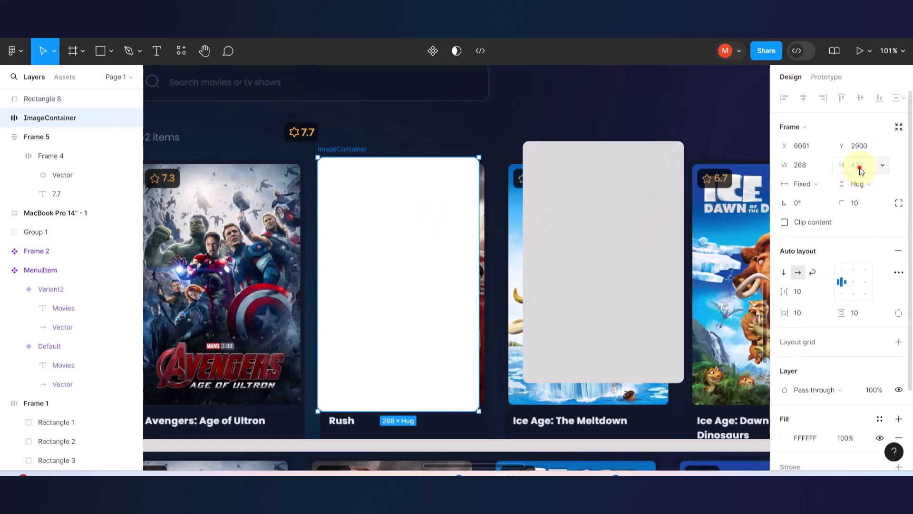
pyautogui.write('402')
pyautogui.press('Return')
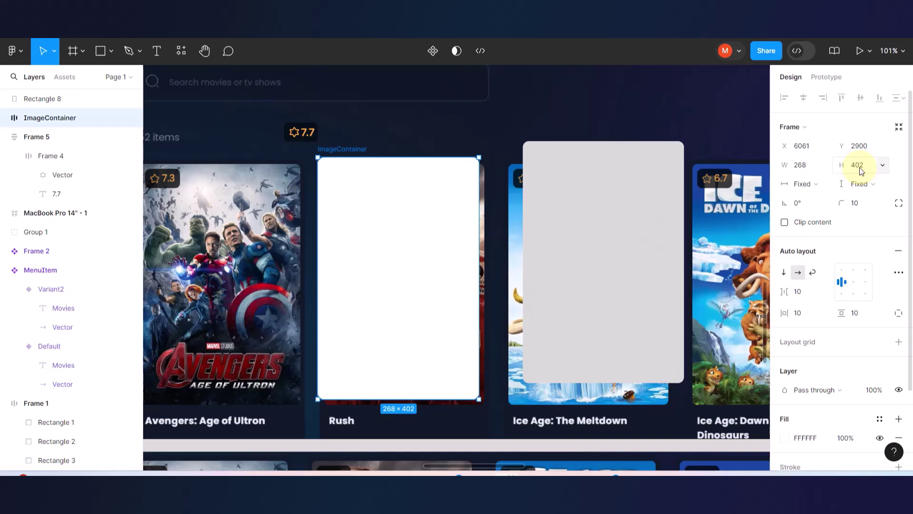
pyautogui.moveTo(403, 230)
pyautogui.mouseDown()
pyautogui.moveTo(415, 248)
pyautogui.moveTo(412, 236)
pyautogui.mouseUp()
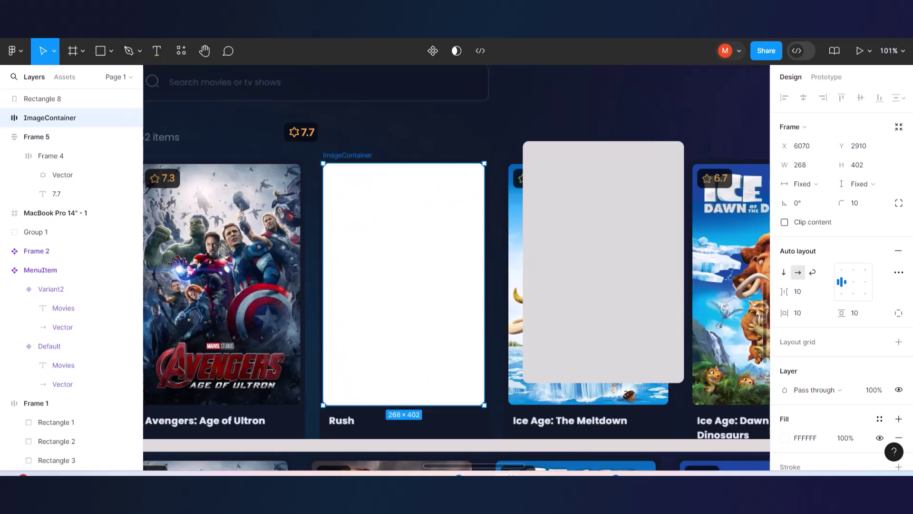
# Switch to the reference movie site and copy the Avengers: Age of Ultron poster image from the movies list.
pyautogui.hotkey('alt', 'Tab')
pyautogui.click(218, 371)
pyautogui.rightClick(221, 375)
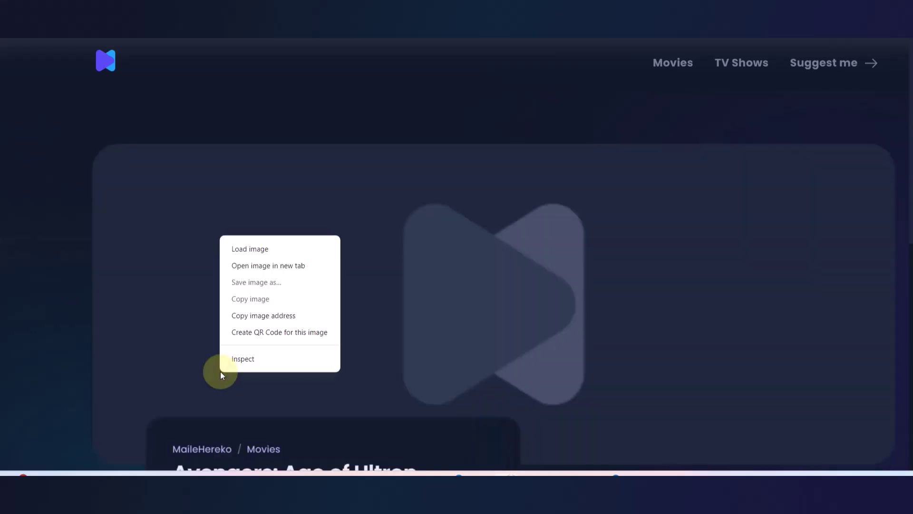
pyautogui.click(153, 132)
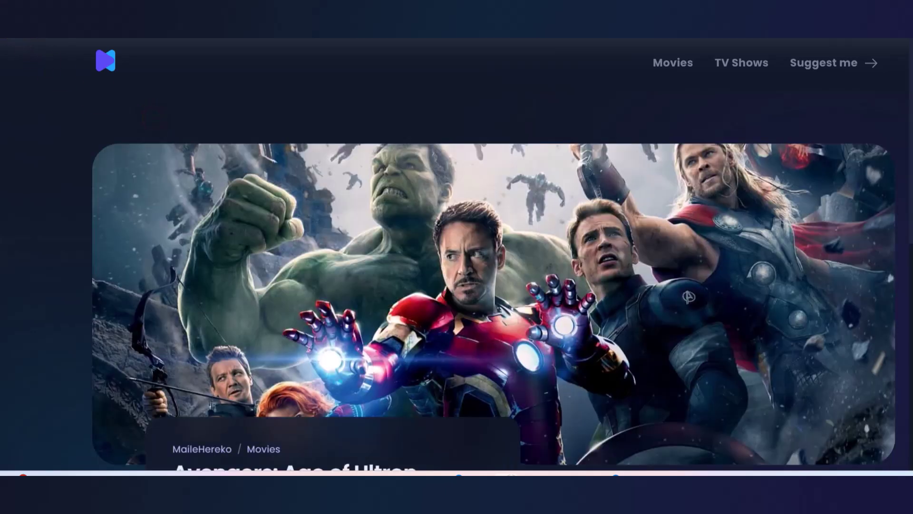
pyautogui.hotkey('alt', 'Left')
pyautogui.rightClick(213, 383)
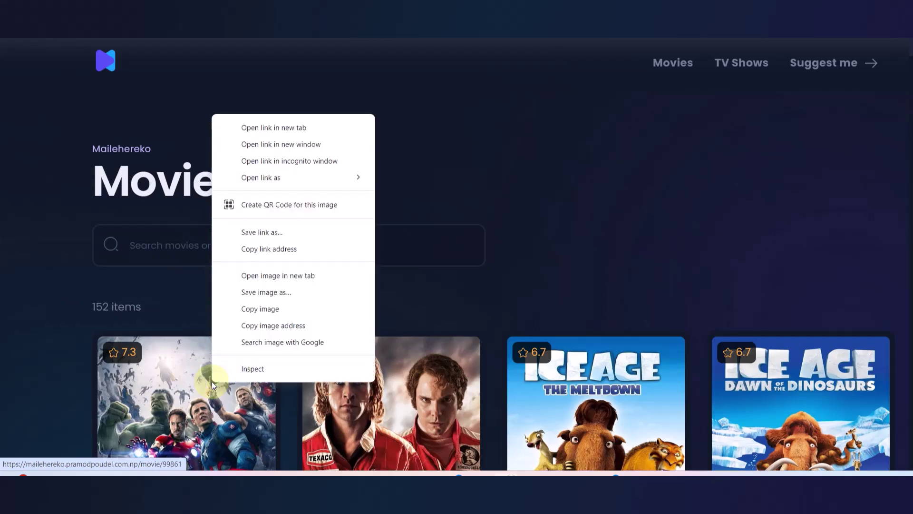
pyautogui.click(257, 309)
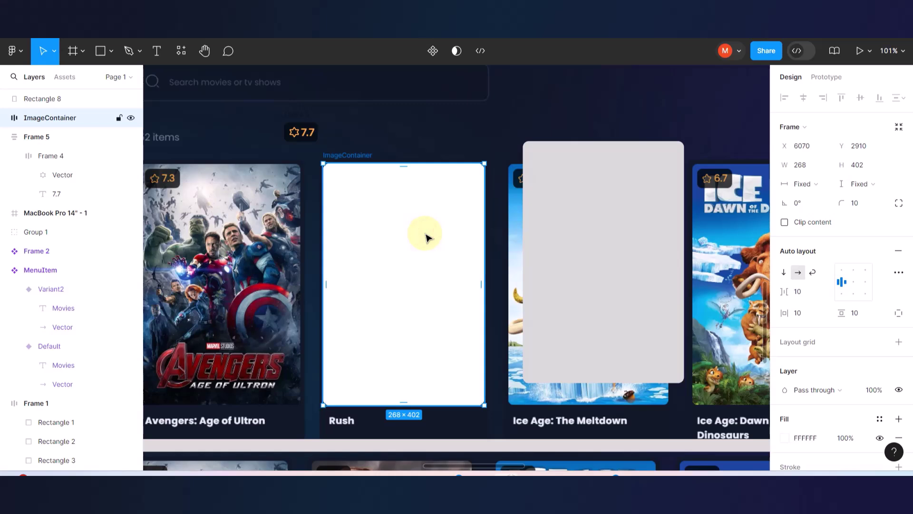
# Try to paste the copied Avengers: Age of Ultron poster into the white ImageContainer frame, removing it after each attempt.
pyautogui.click(425, 141)
pyautogui.click(408, 196)
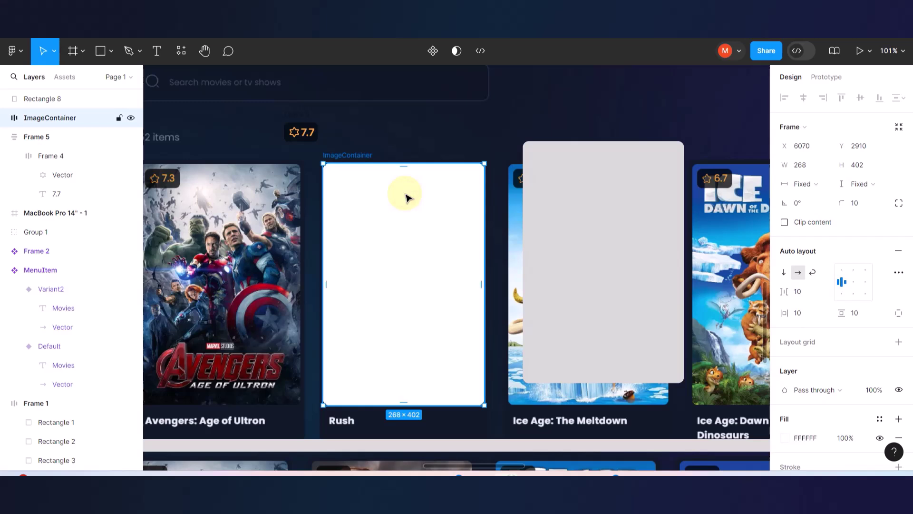
pyautogui.hotkey('ctrl', 'v')
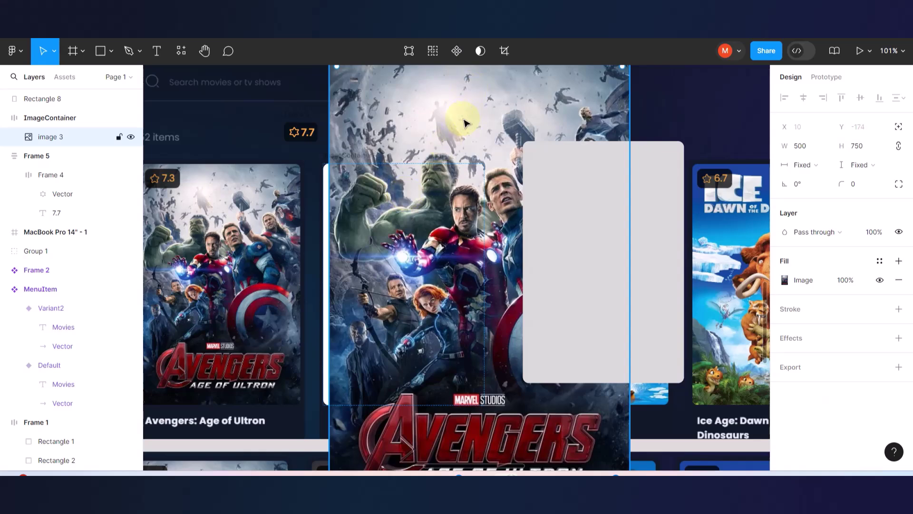
pyautogui.press('Delete')
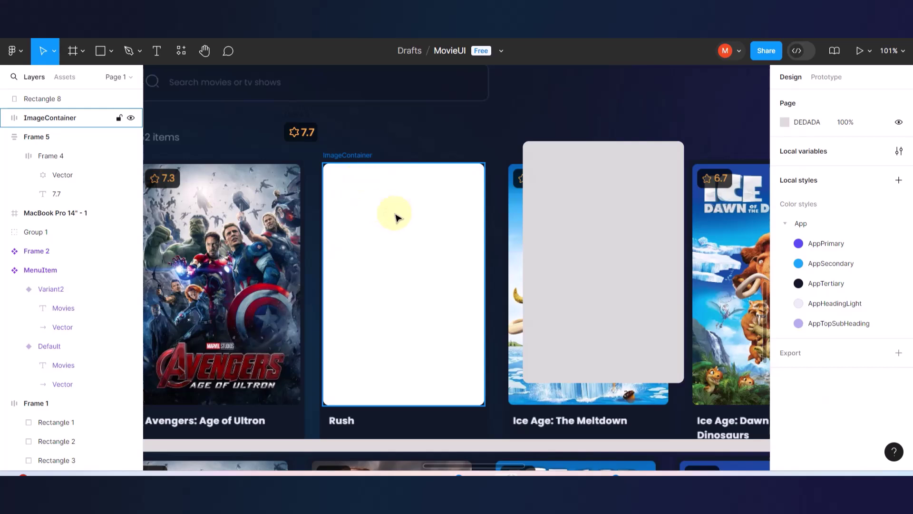
pyautogui.click(547, 215)
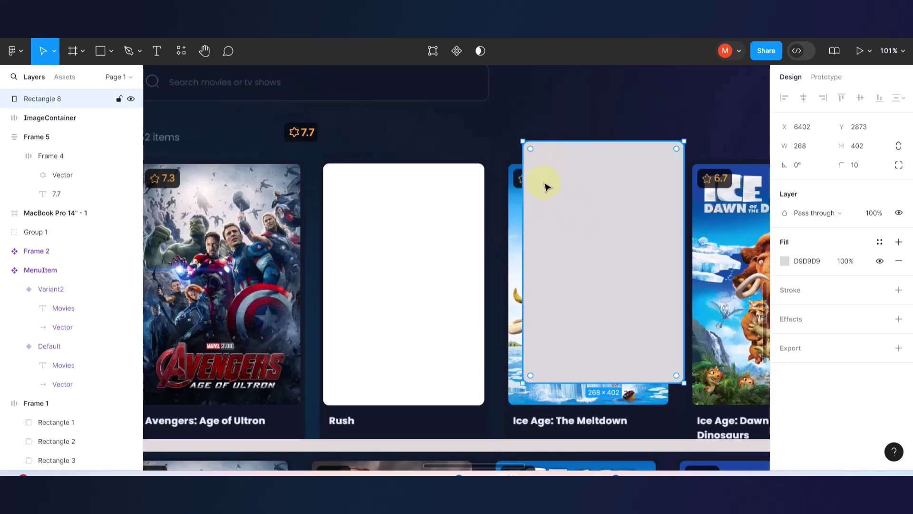
pyautogui.click(399, 212)
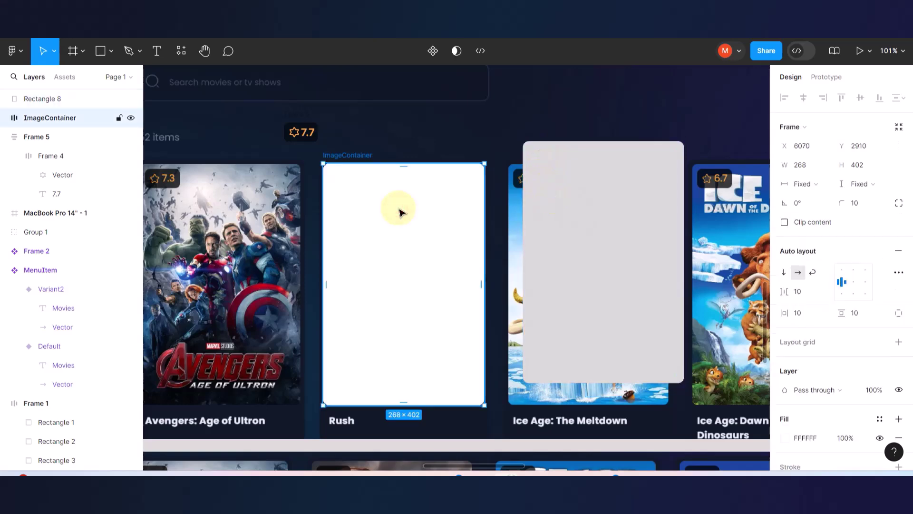
pyautogui.hotkey('ctrl', 'v')
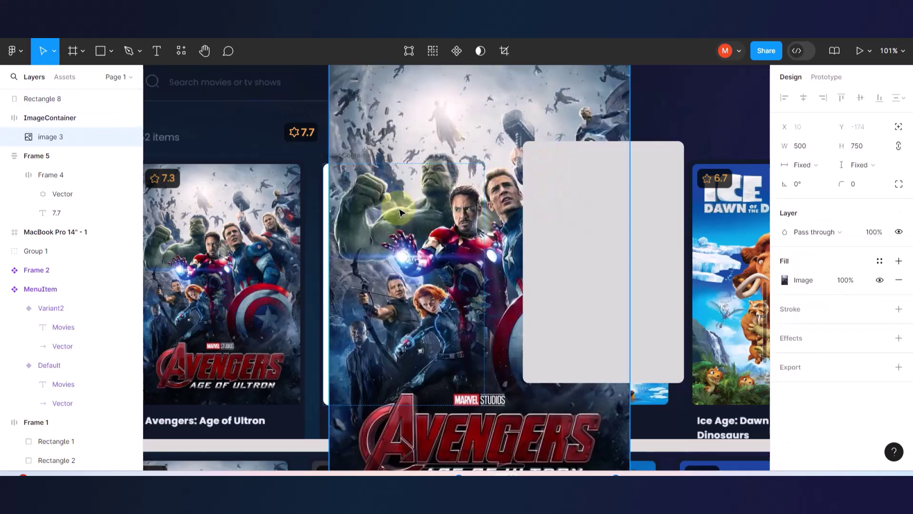
pyautogui.hotkey('ctrl', 'z')
# Group the gray rectangle on its own and try pasting the Avengers poster into that group.
pyautogui.click(563, 196)
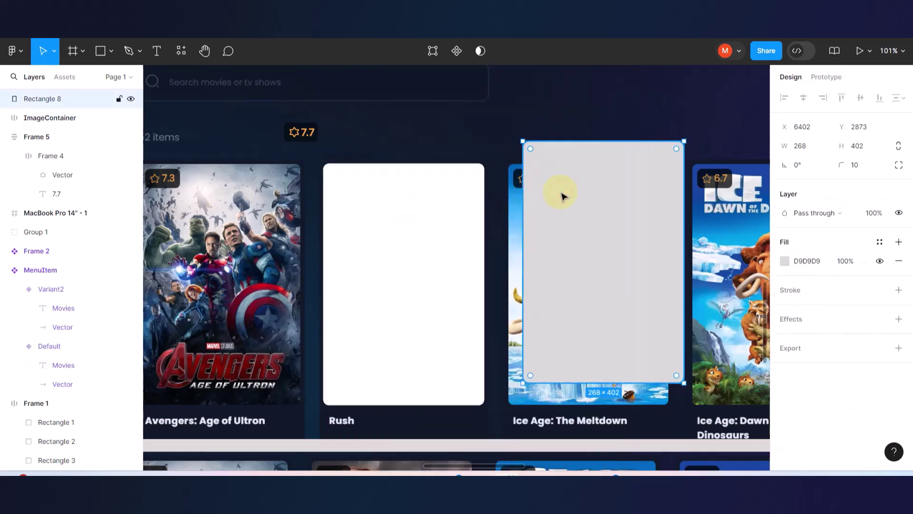
pyautogui.hotkey('ctrl', 'g')
pyautogui.hotkey('ctrl', 'v')
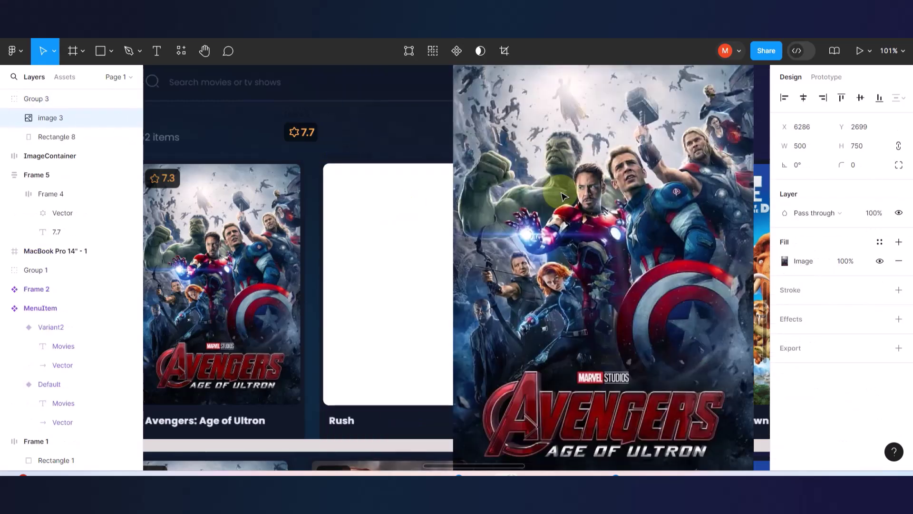
pyautogui.hotkey('ctrl', 'z')
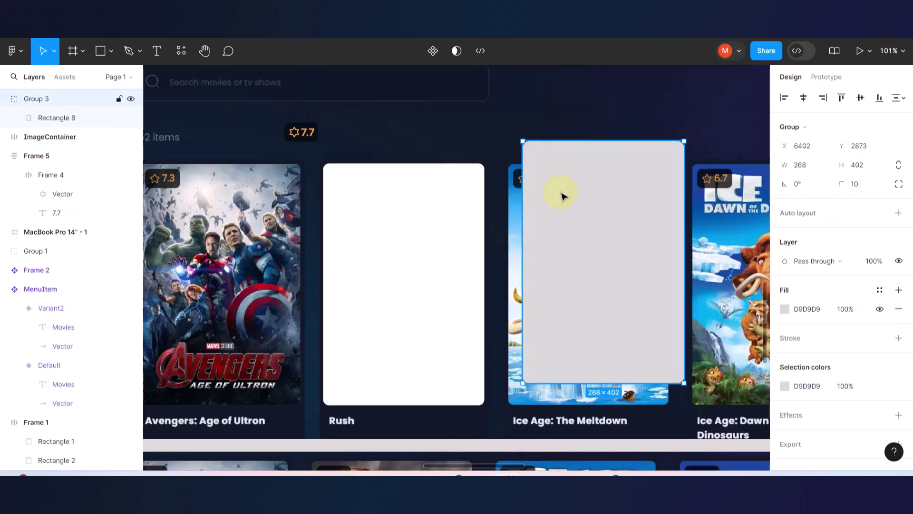
# Move the gray rectangle group over the Ice Age: The Meltdown poster.
pyautogui.scroll(-5, 504, 193)
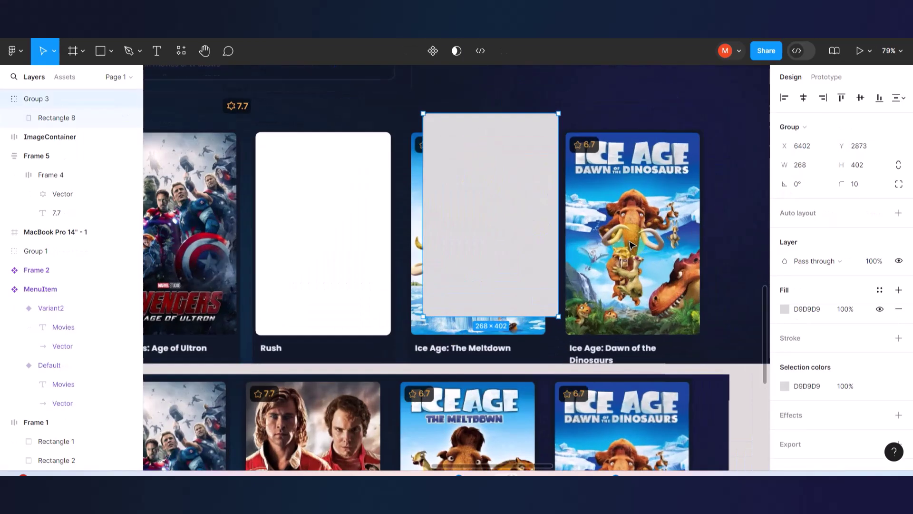
pyautogui.scroll(5, 560, 238)
pyautogui.moveTo(479, 169); pyautogui.dragTo(465, 183)
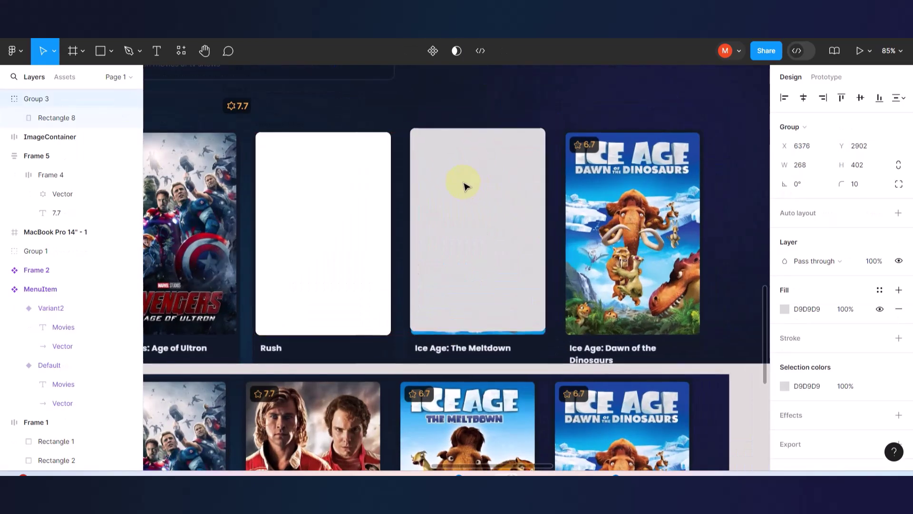
pyautogui.scroll(3, 500, 204)
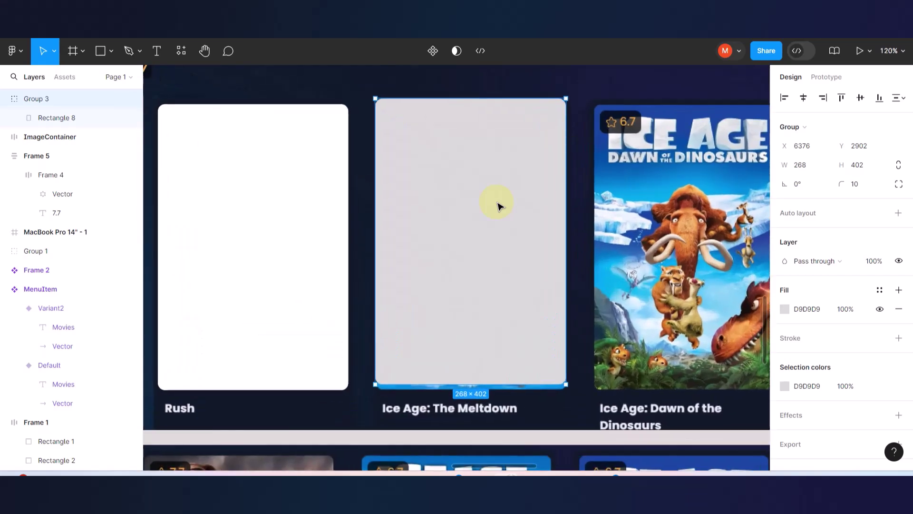
# Try to place the copied Avengers poster at the gray group's location with Paste here, and undo it.
pyautogui.rightClick(476, 200)
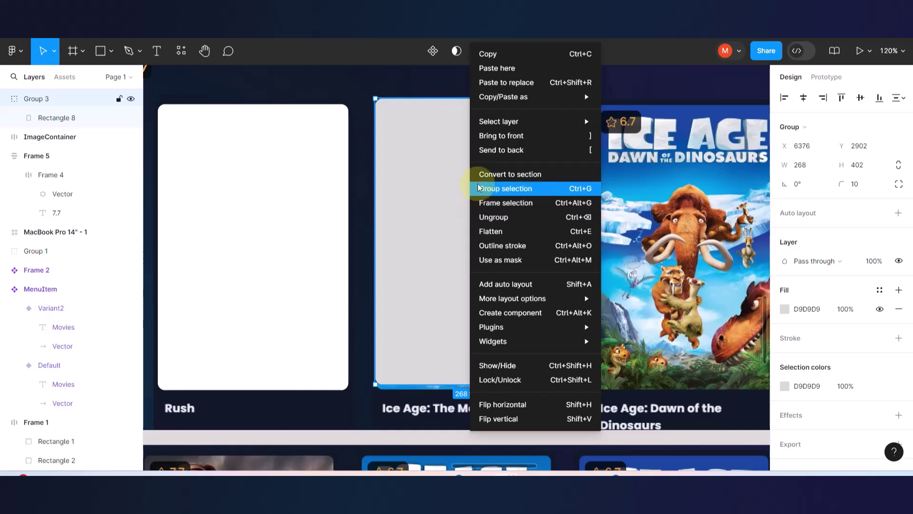
pyautogui.moveTo(517, 97)
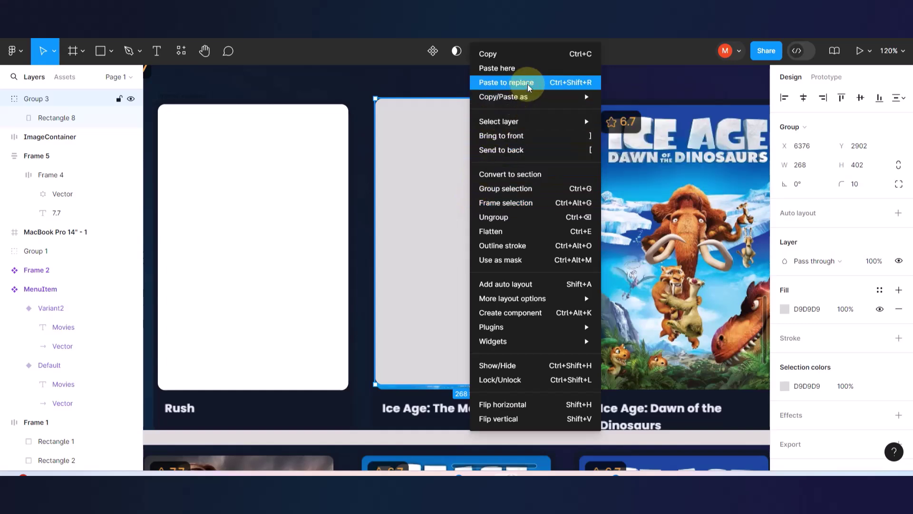
pyautogui.click(510, 72)
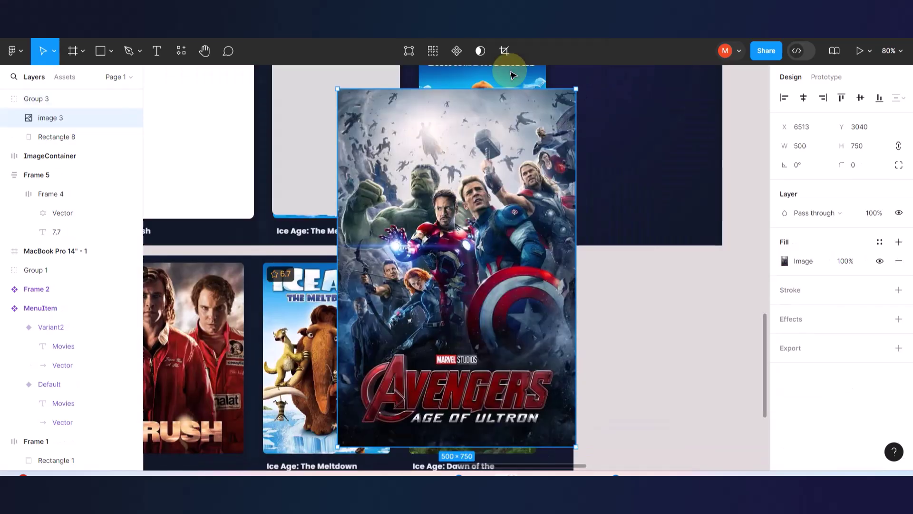
pyautogui.hotkey('ctrl', 'z')
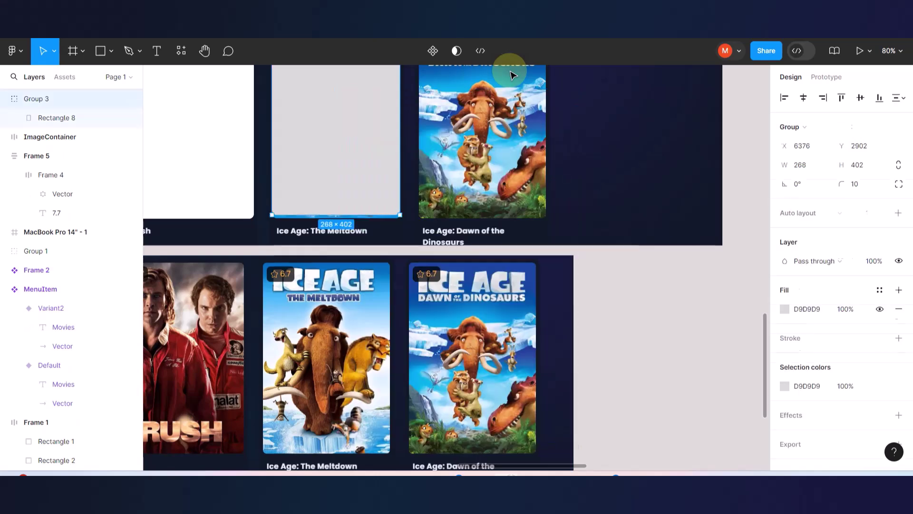
# Try to swap the gray group for the copied Avengers poster with Paste to replace, then undo and deselect.
pyautogui.scroll(3, 469, 146)
pyautogui.hscroll(-2, 469, 147)
pyautogui.click(429, 152)
pyautogui.click(407, 241)
pyautogui.rightClick(408, 241)
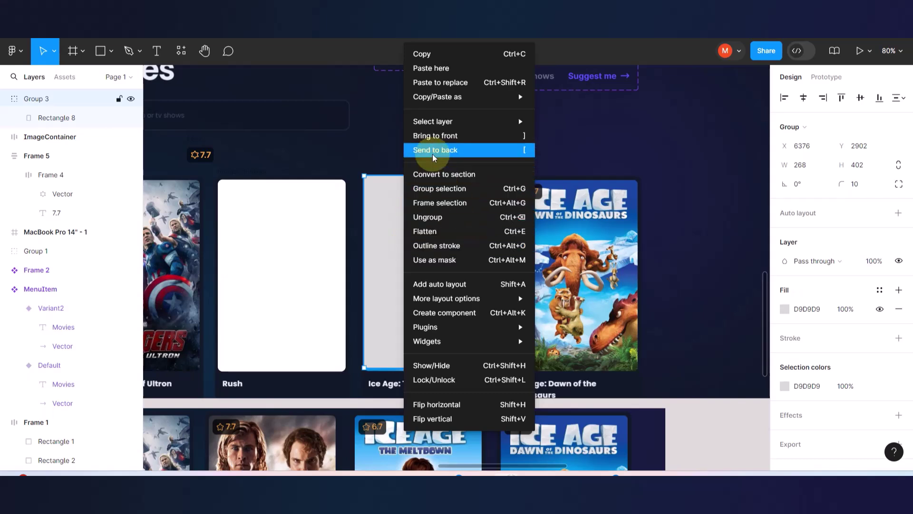
pyautogui.click(451, 86)
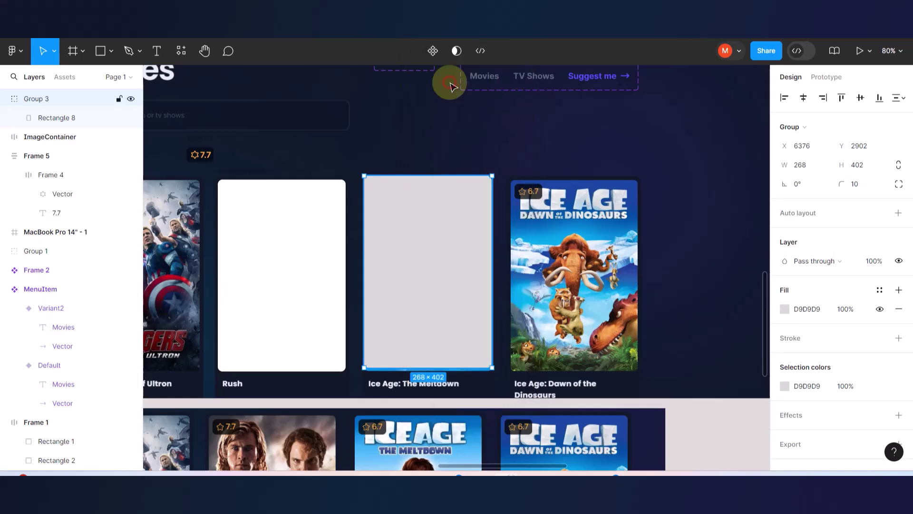
pyautogui.moveTo(468, 263); pyautogui.dragTo(507, 259)
pyautogui.press('Escape')
pyautogui.hotkey('ctrl', 'z')
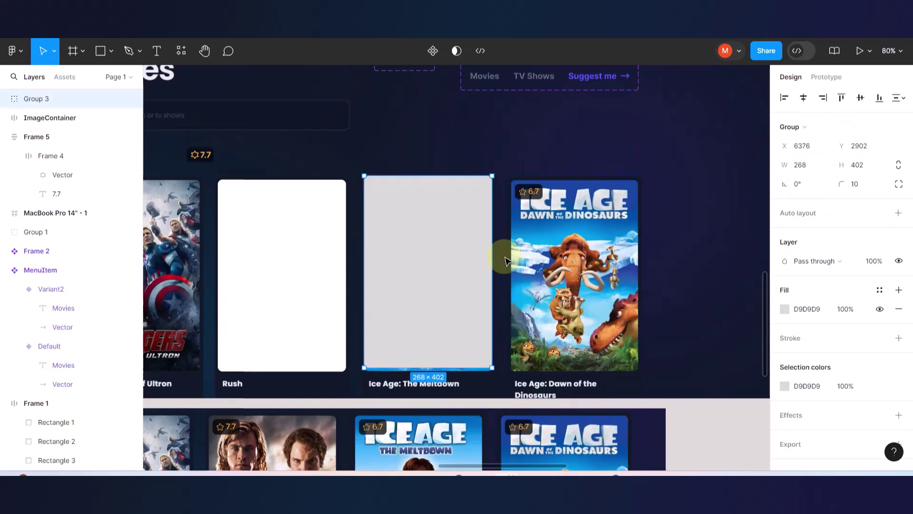
pyautogui.press('Escape')
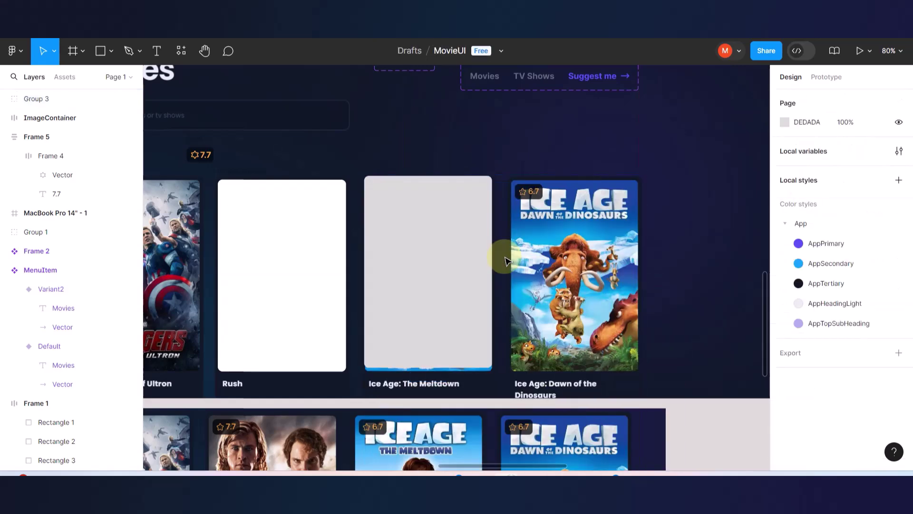
# Change the gray group's solid fill to an image fill and open the image file chooser, cancelling without picking a file.
pyautogui.hscroll(-5, 489, 193)
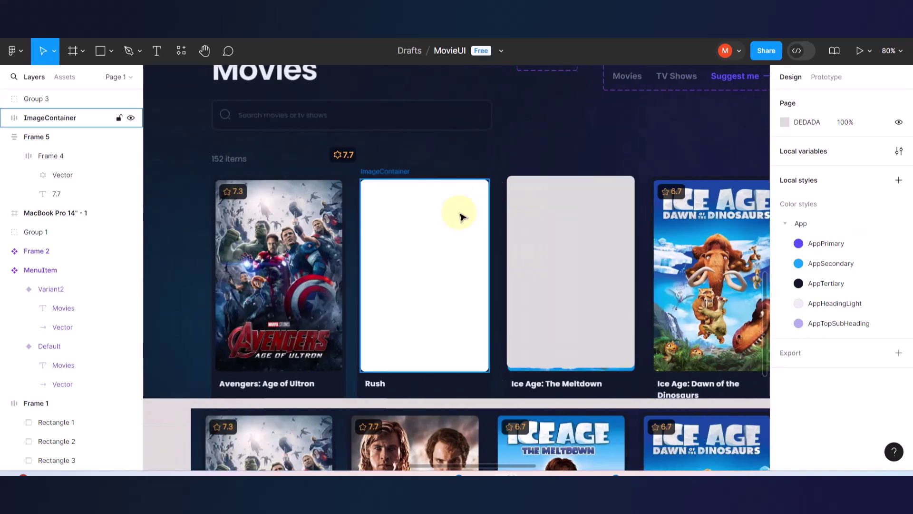
pyautogui.click(447, 224)
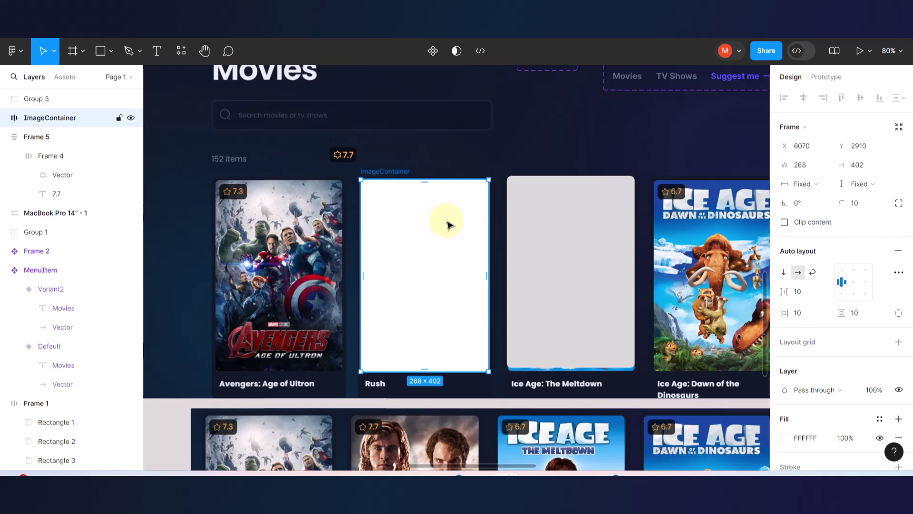
pyautogui.click(519, 213)
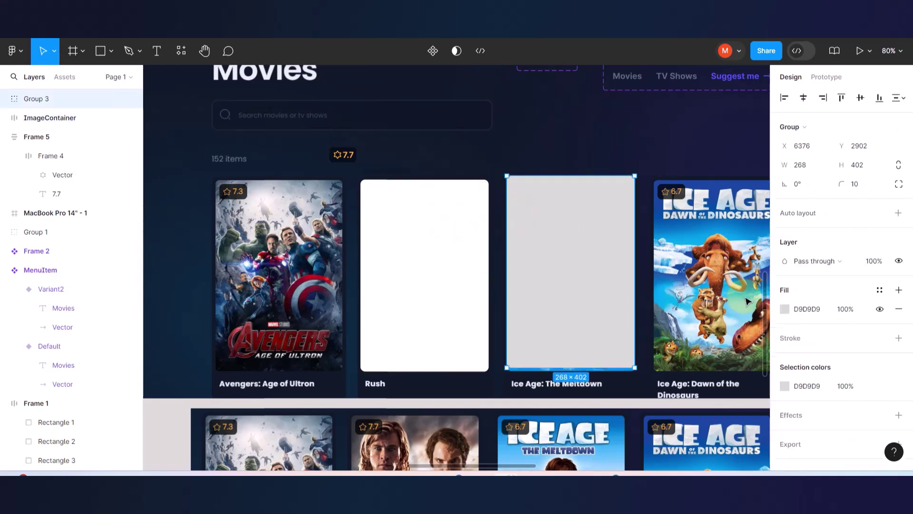
pyautogui.click(785, 309)
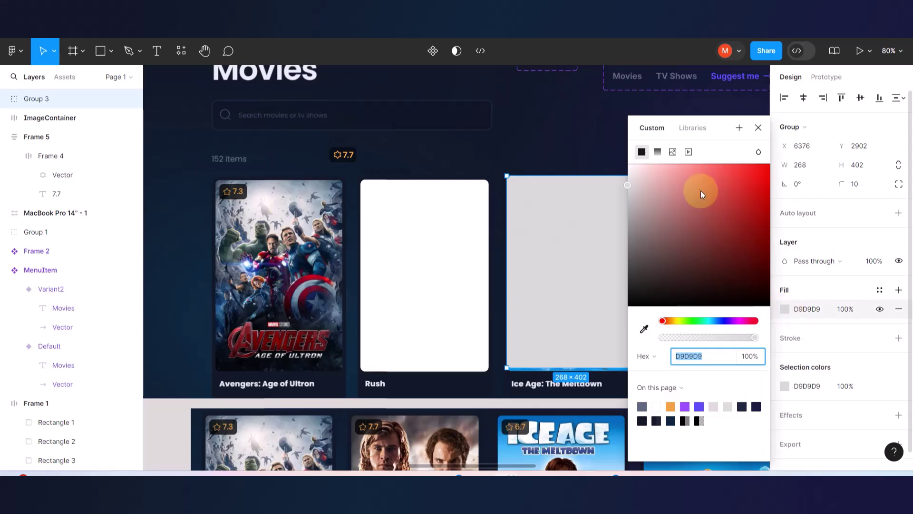
pyautogui.click(673, 153)
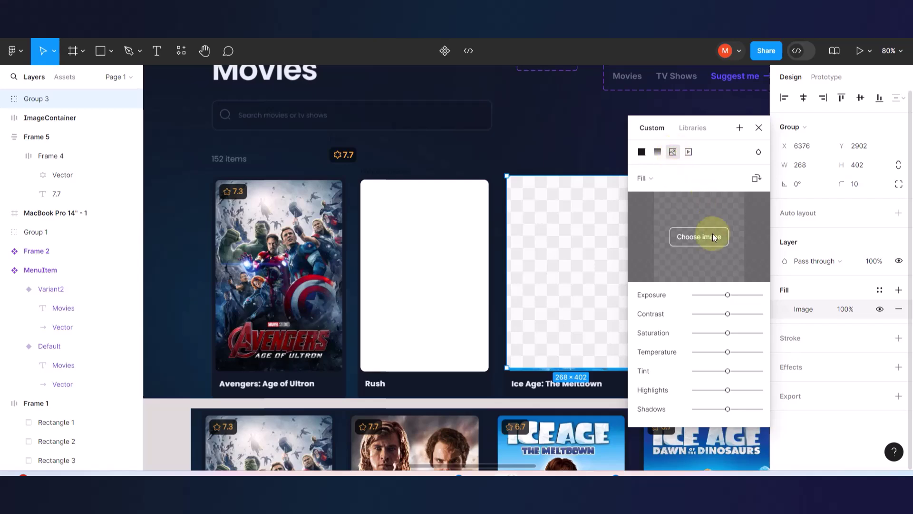
pyautogui.click(699, 236)
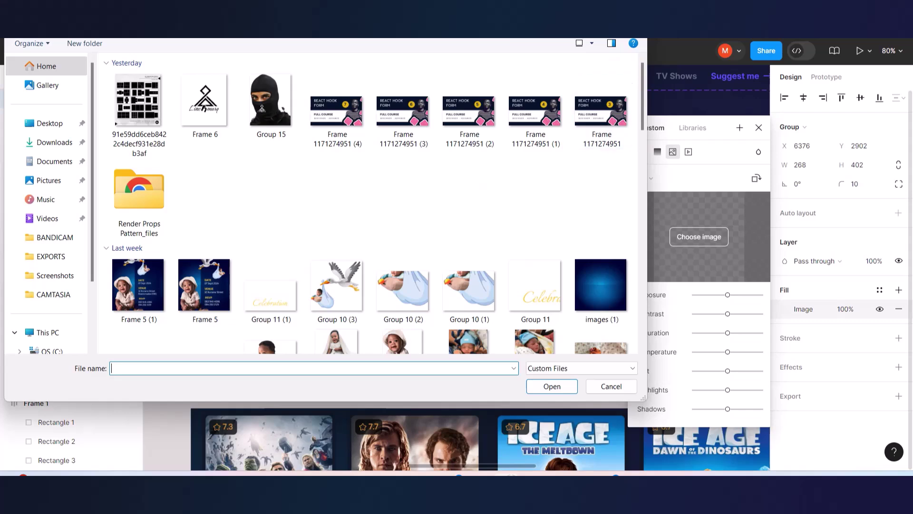
pyautogui.press('Escape')
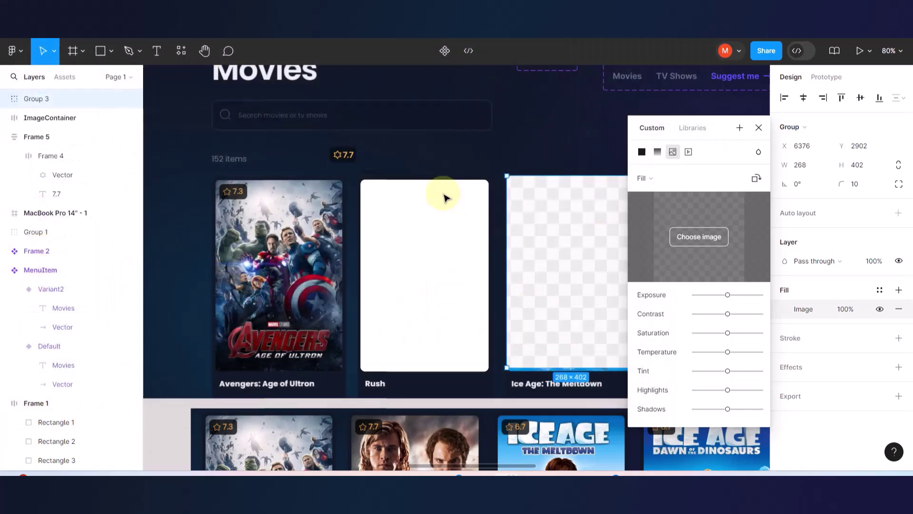
pyautogui.click(758, 128)
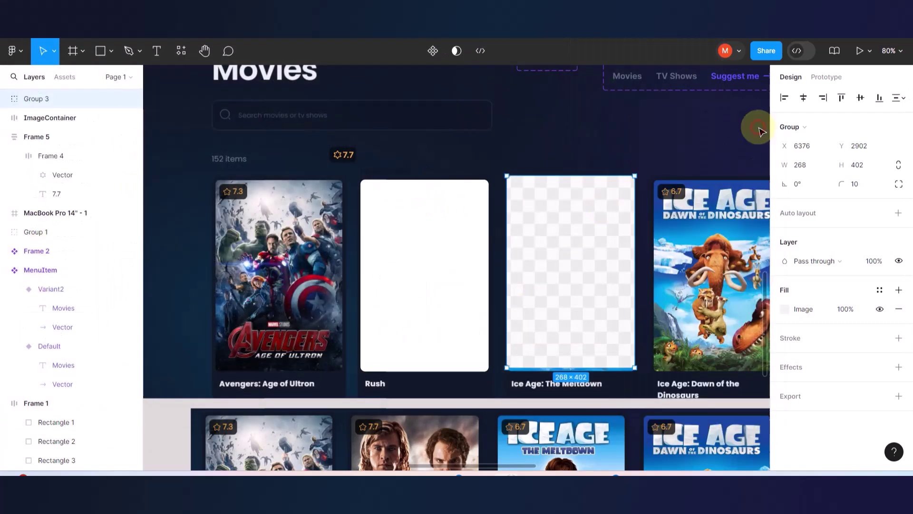
# Delete the checkered placeholder group covering the Ice Age: The Meltdown poster.
pyautogui.click(373, 176)
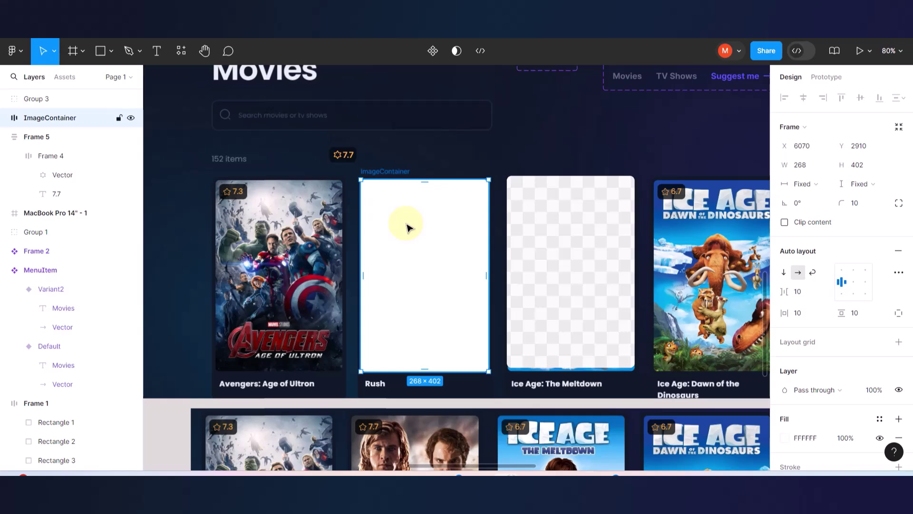
pyautogui.click(547, 237)
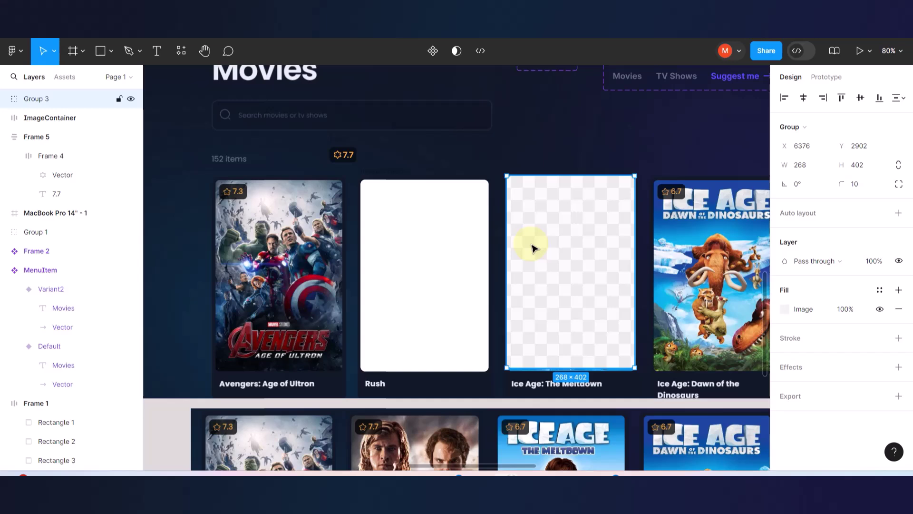
pyautogui.press('Delete')
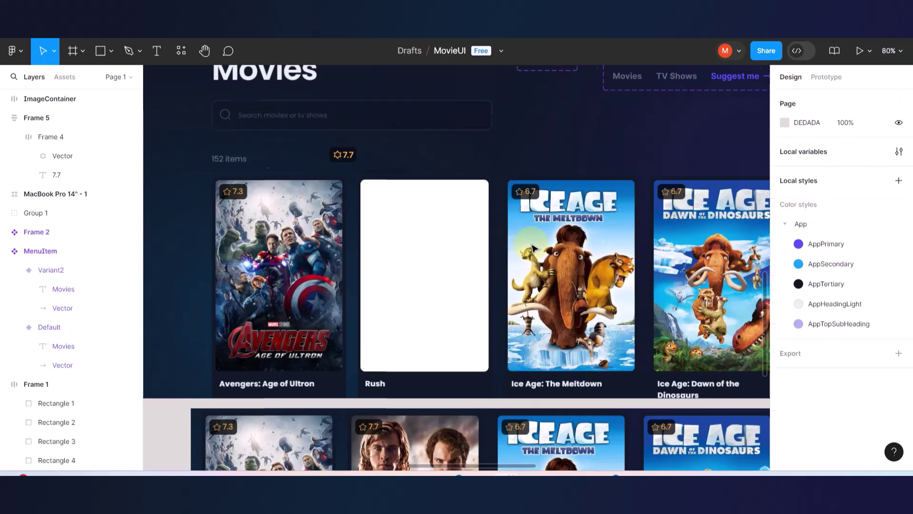
# Move the ImageContainer frame off the mockup to empty canvas beside the lower movie grid, at about X 7349, Y 3504.
pyautogui.scroll(-3, 533, 248)
pyautogui.click(438, 245)
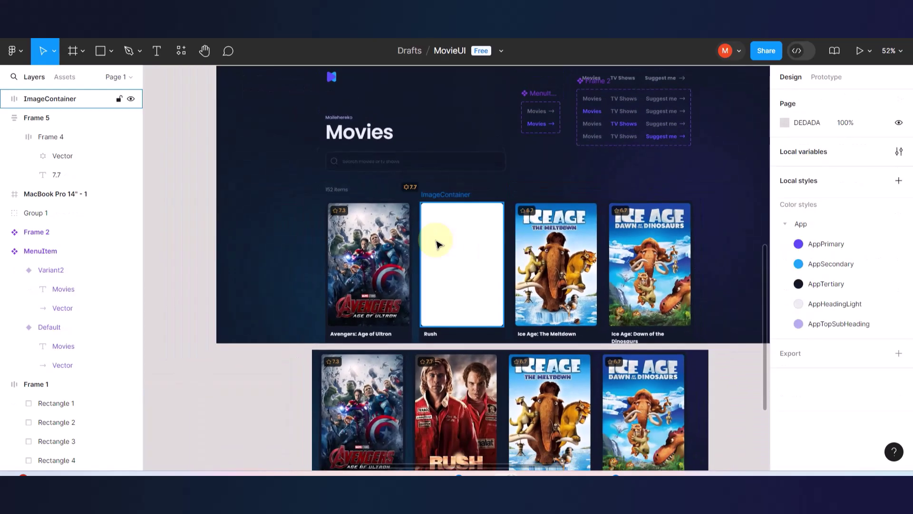
pyautogui.scroll(-4, 437, 245)
pyautogui.click(439, 245)
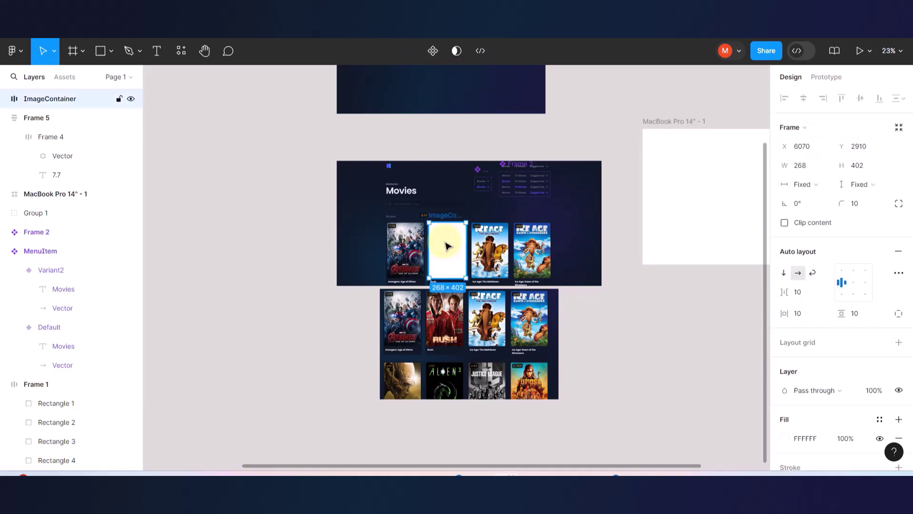
pyautogui.moveTo(447, 245); pyautogui.dragTo(638, 330)
pyautogui.scroll(3, 659, 337)
pyautogui.scroll(2, 659, 338)
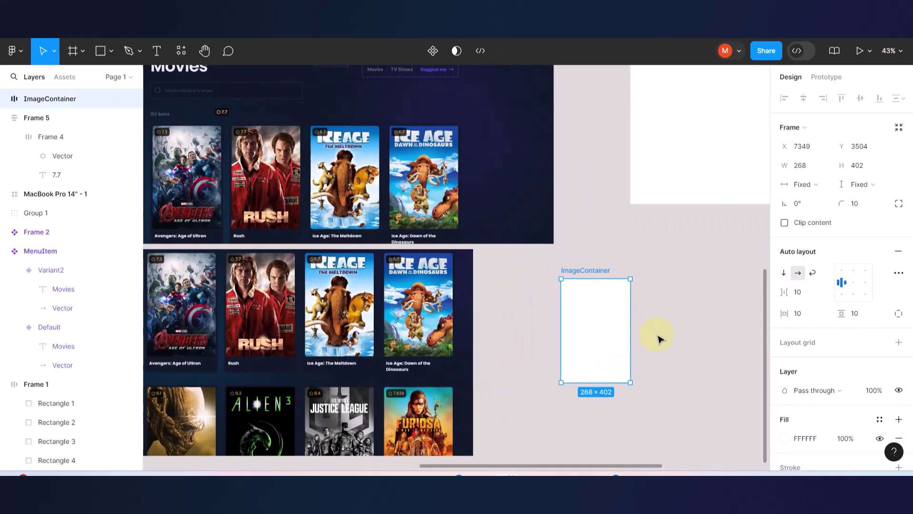
# Wrap the ImageContainer frame in a new frame with Frame selection.
pyautogui.click(603, 319)
pyautogui.rightClick(603, 318)
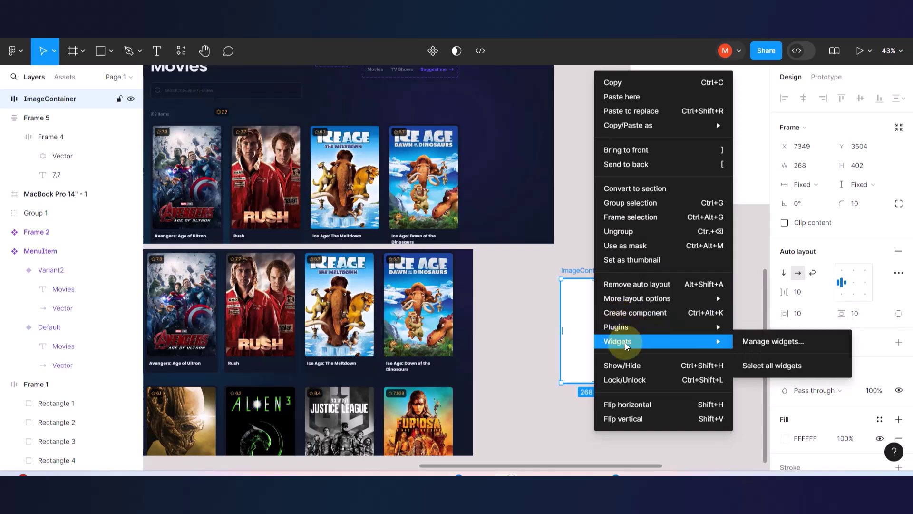
pyautogui.click(640, 224)
pyautogui.click(641, 224)
pyautogui.click(577, 271)
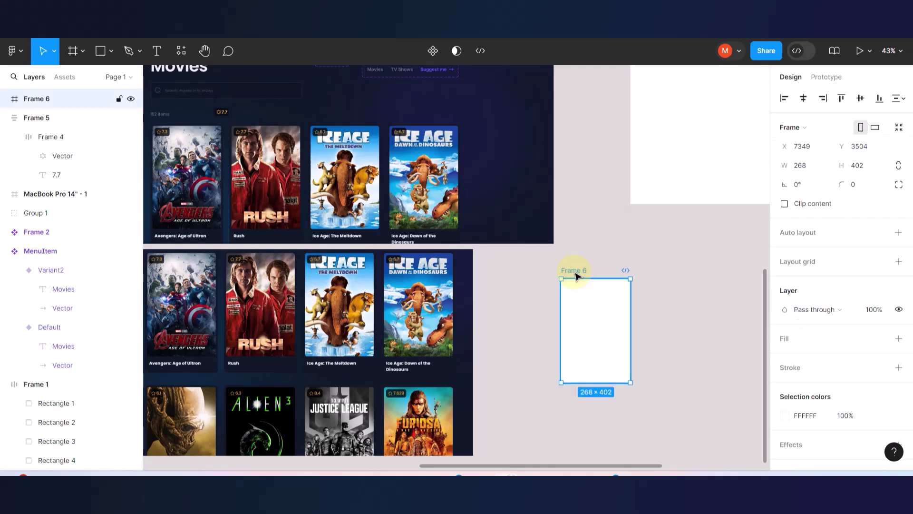
# Rename the new wrapper frame around ImageContainer as IMAGE.
pyautogui.hscroll(3, 595, 318)
pyautogui.scroll(-2, 595, 318)
pyautogui.scroll(5, 508, 261)
pyautogui.scroll(5, 461, 178)
pyautogui.scroll(-2, 461, 177)
pyautogui.scroll(-4, 460, 177)
pyautogui.scroll(2, 433, 185)
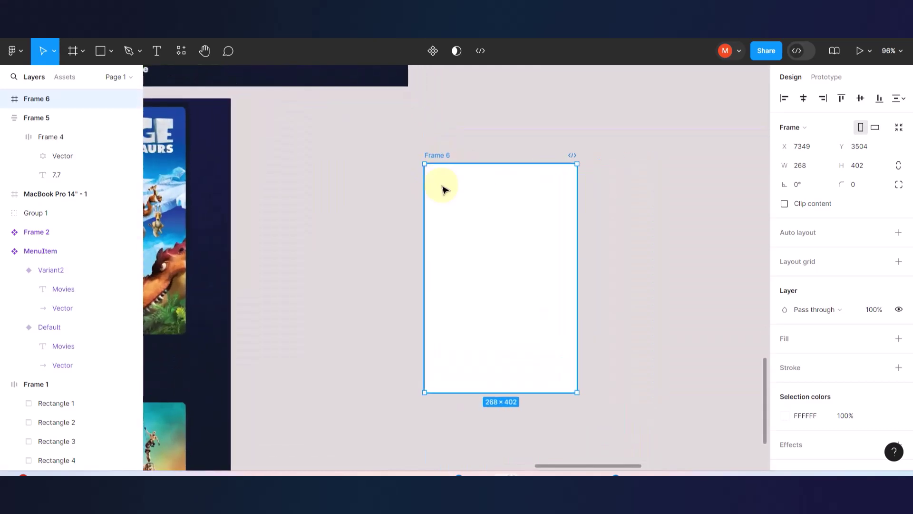
pyautogui.doubleClick(441, 154)
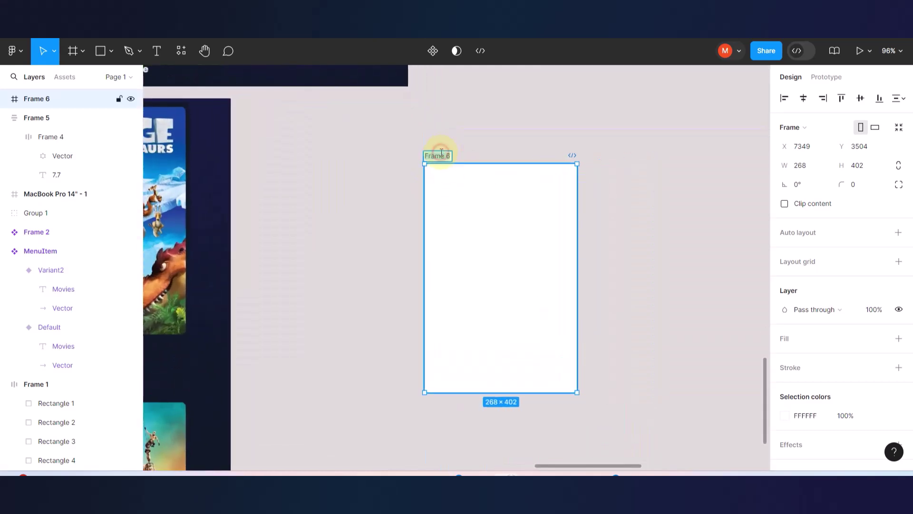
pyautogui.write('MA')
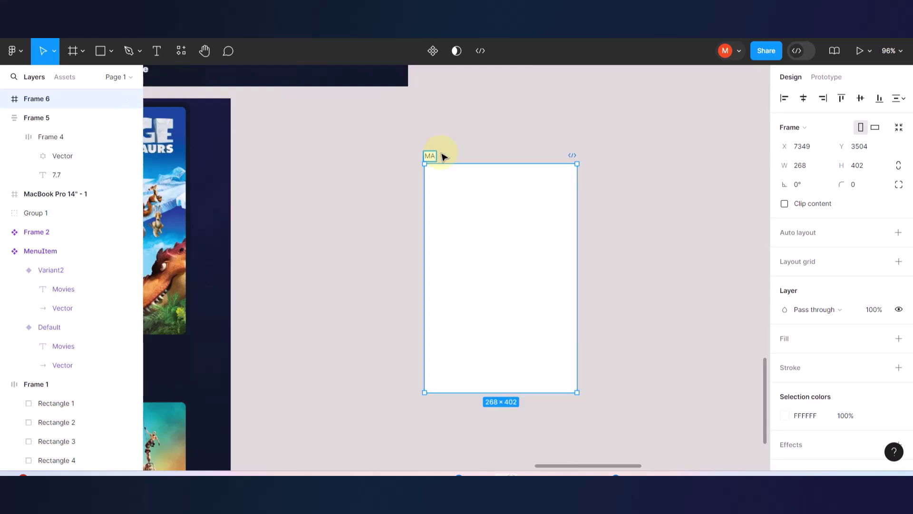
pyautogui.write('GEAGE')
pyautogui.click(520, 121)
pyautogui.click(435, 156)
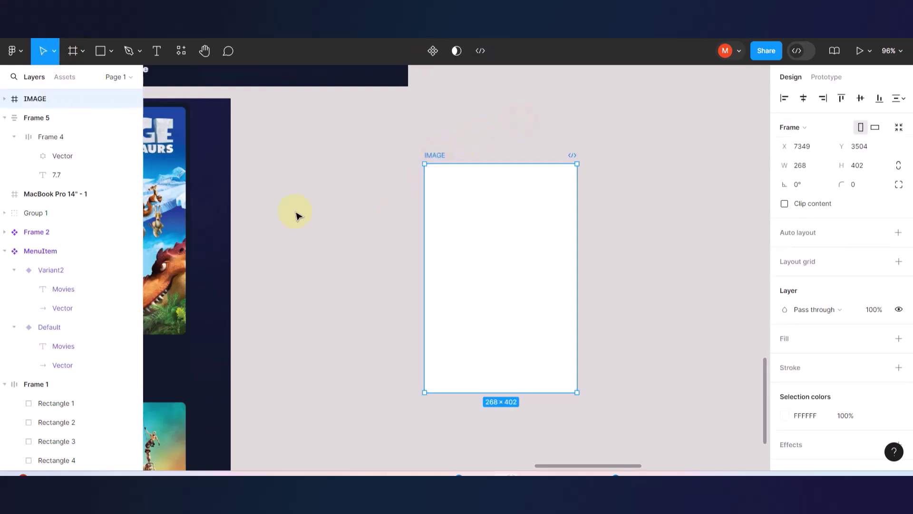
pyautogui.click(501, 132)
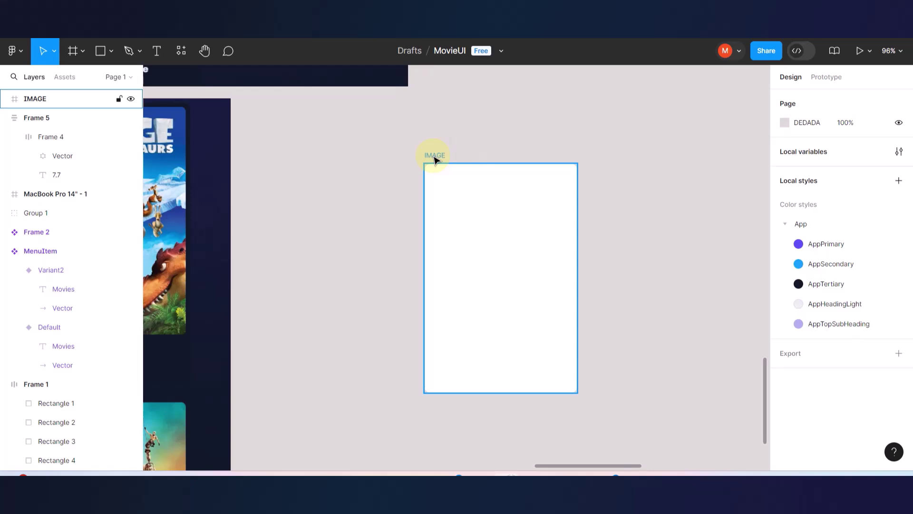
# Copy the Avengers: Age of Ultron poster from the Mailehereko movie site, paste it in Figma and place it at about X 7831, Y 3553.
pyautogui.hotkey('ctrl', 'alt', 'Return')
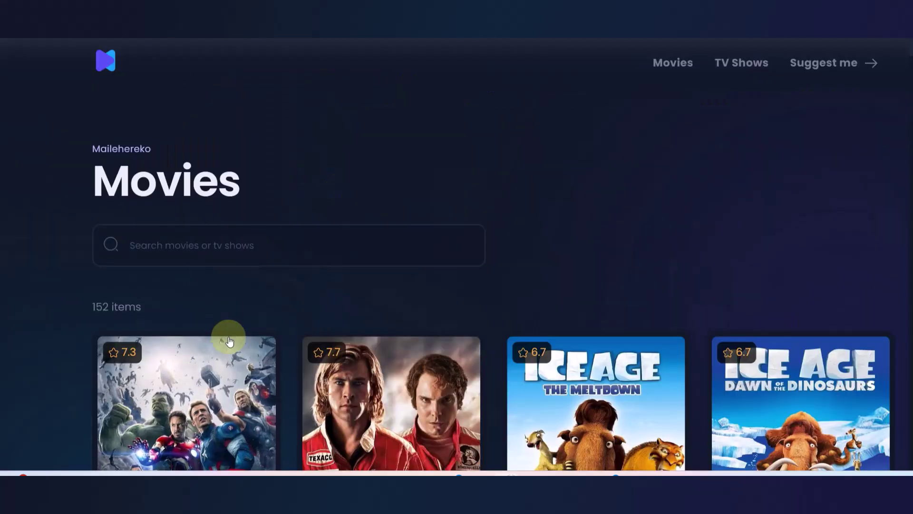
pyautogui.rightClick(219, 380)
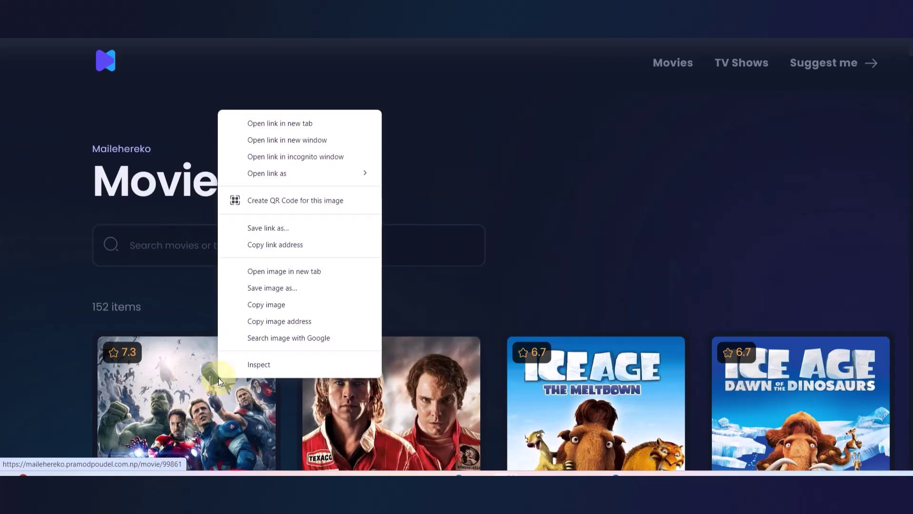
pyautogui.click(275, 305)
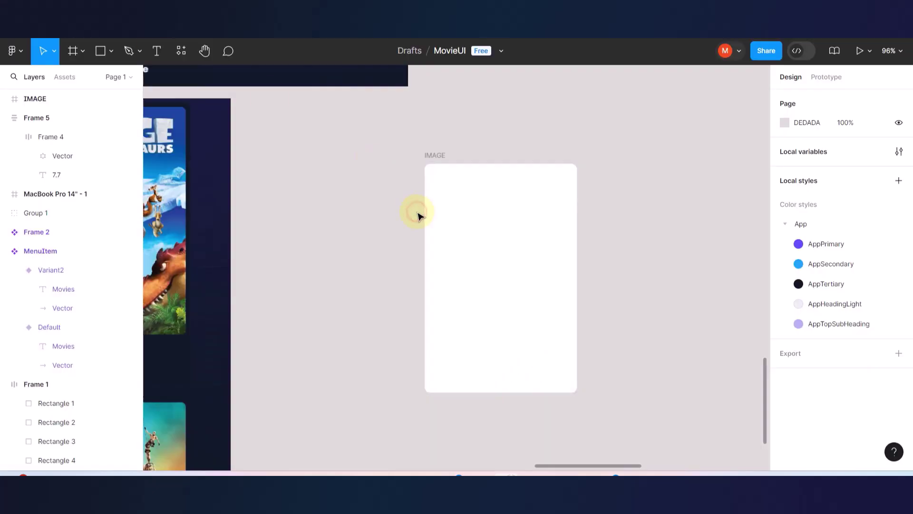
pyautogui.click(348, 209)
pyautogui.hotkey('ctrl', 'v')
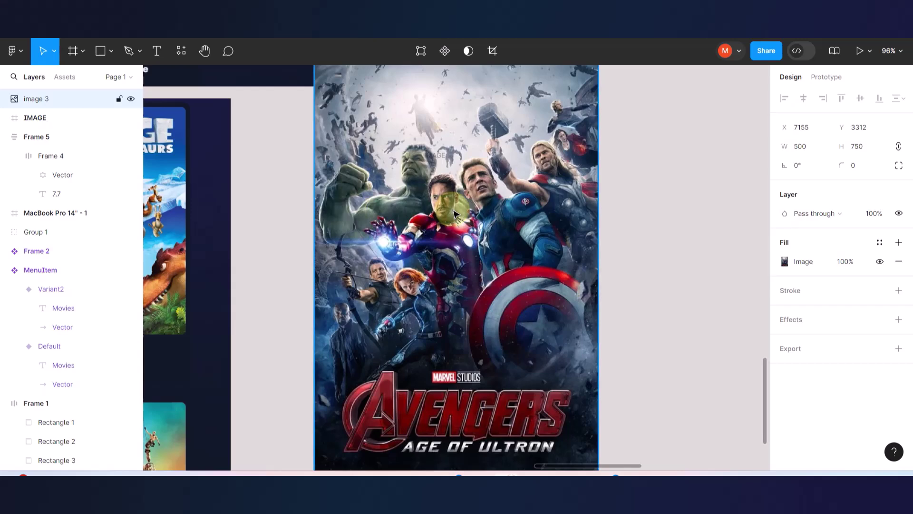
pyautogui.scroll(-5, 452, 209)
pyautogui.moveTo(498, 228); pyautogui.dragTo(695, 278)
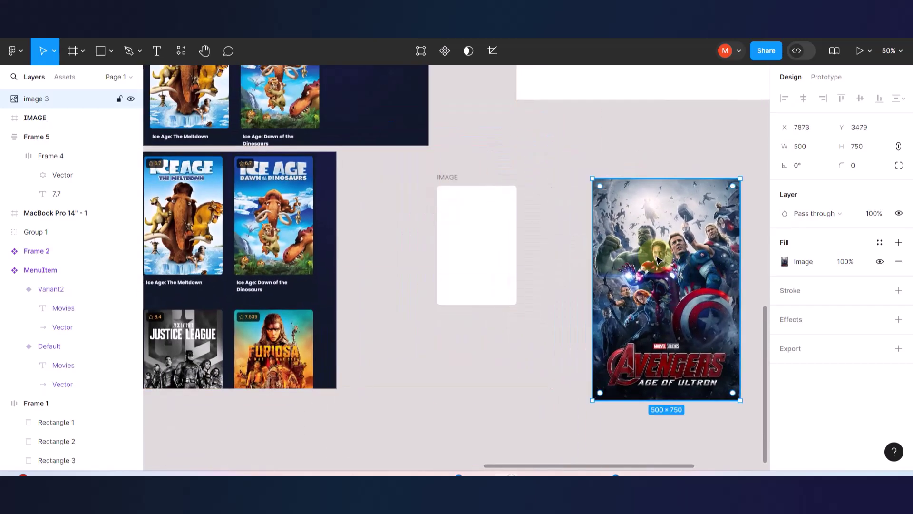
pyautogui.moveTo(617, 257); pyautogui.dragTo(647, 288)
# Nest the pasted poster in the IMAGE frame above ImageContainer and move it to about X 88, Y 71 within the frame.
pyautogui.click(39, 100)
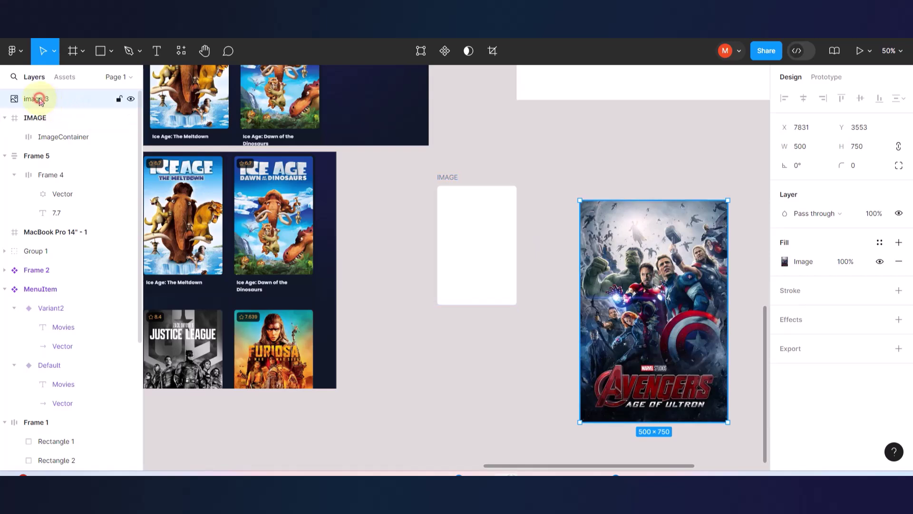
pyautogui.moveTo(39, 102); pyautogui.dragTo(27, 119)
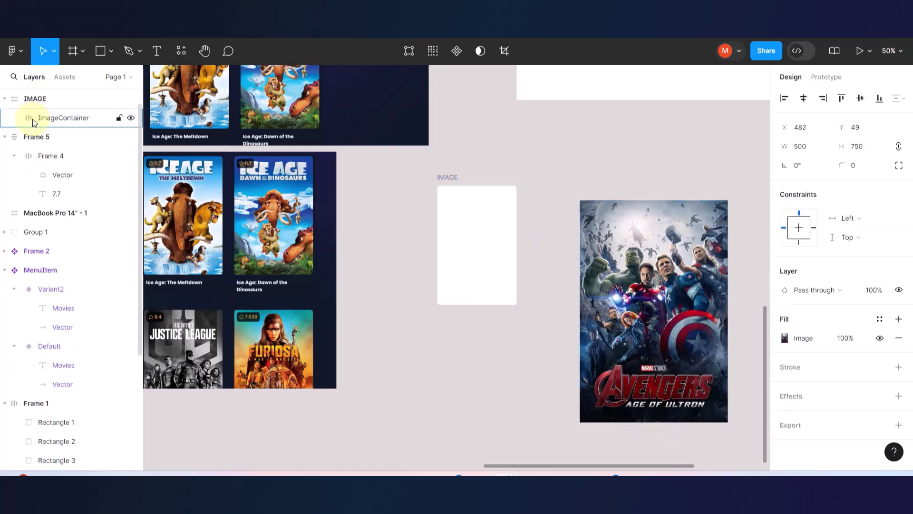
pyautogui.moveTo(659, 279); pyautogui.dragTo(543, 286)
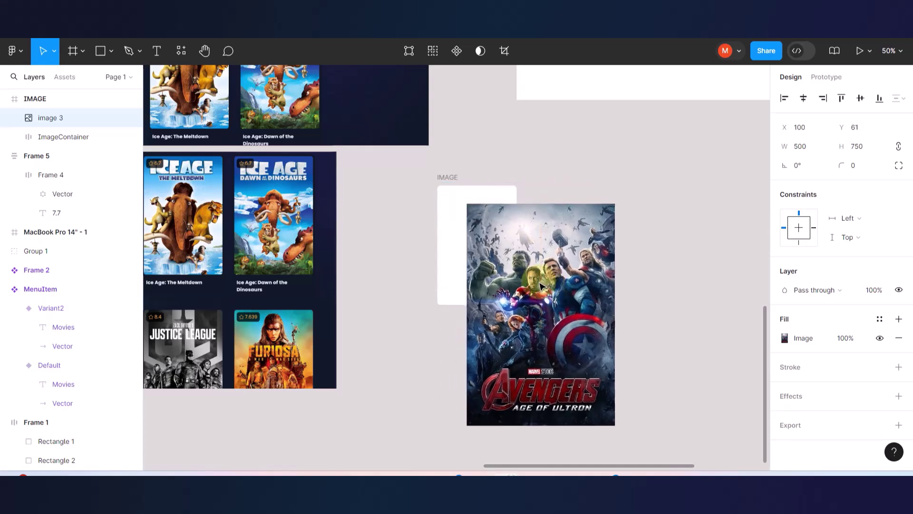
# Enable Clip content on the IMAGE frame and move the frame to about X 7441, Y 3536.
pyautogui.click(448, 178)
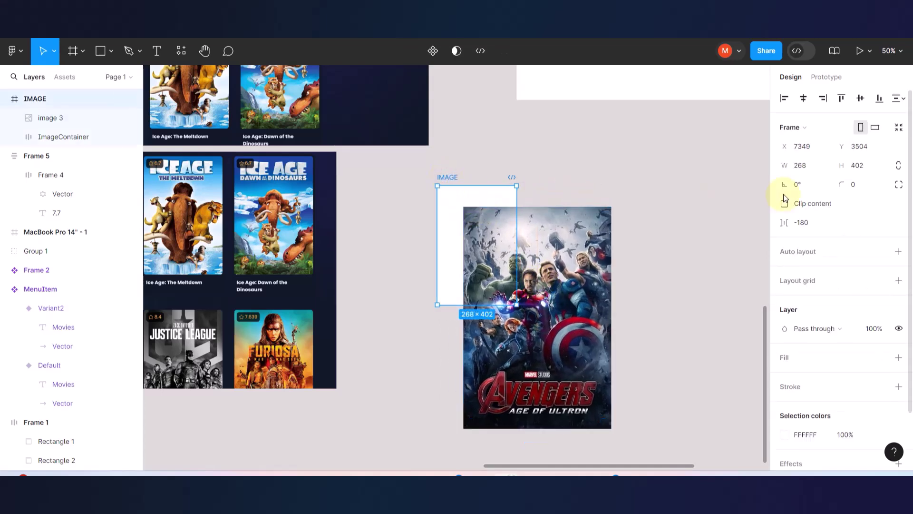
pyautogui.scroll(-2, 807, 244)
pyautogui.scroll(2, 807, 245)
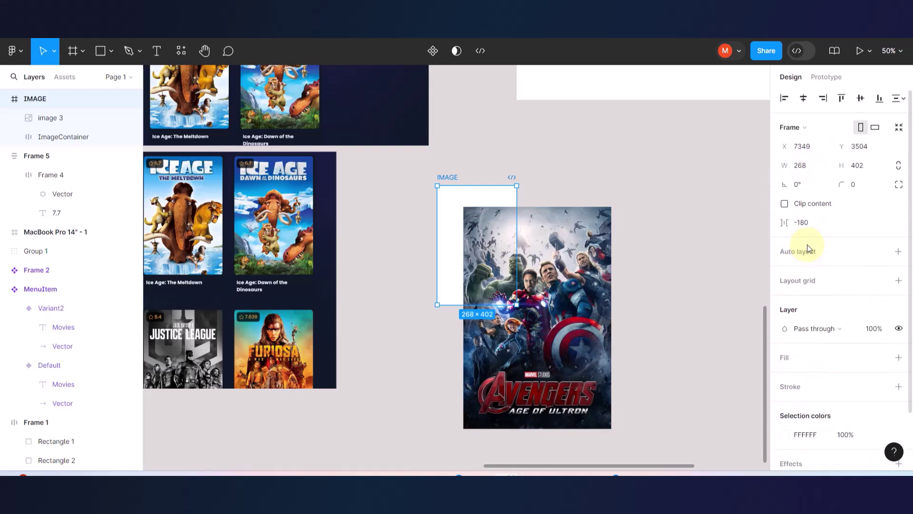
pyautogui.click(652, 180)
pyautogui.click(442, 178)
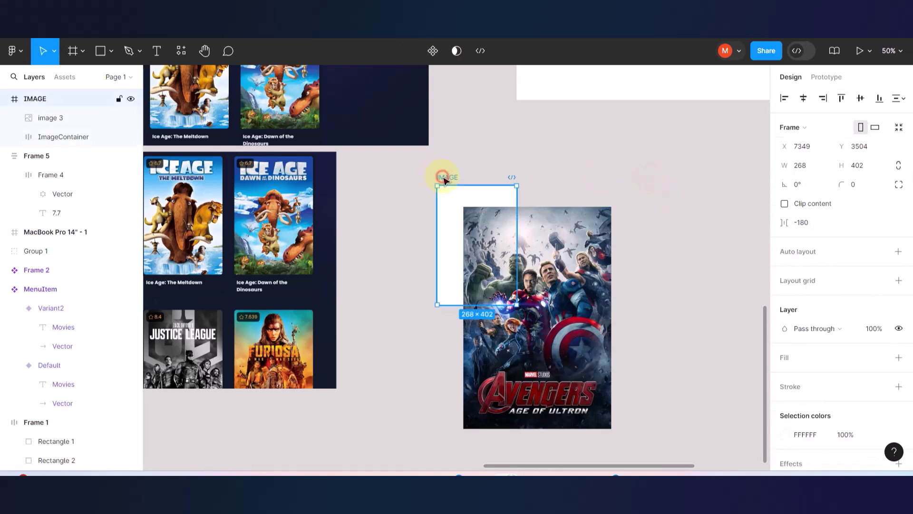
pyautogui.click(784, 203)
pyautogui.moveTo(490, 238); pyautogui.dragTo(518, 252)
# Scale the poster down to about 273 × 410 and position it to cover the IMAGE frame.
pyautogui.doubleClick(519, 253)
pyautogui.scroll(5, 518, 252)
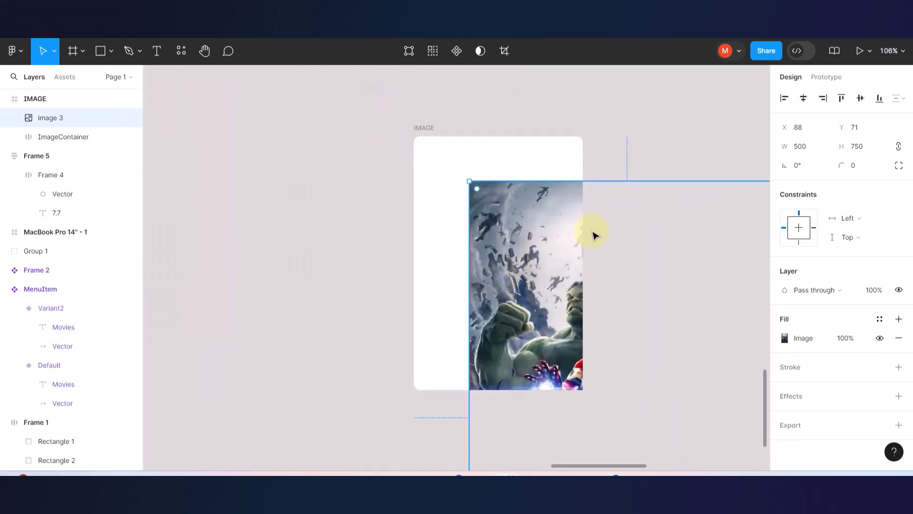
pyautogui.moveTo(468, 177); pyautogui.dragTo(657, 300)
pyautogui.moveTo(651, 345); pyautogui.dragTo(472, 185)
pyautogui.moveTo(369, 131); pyautogui.dragTo(487, 165)
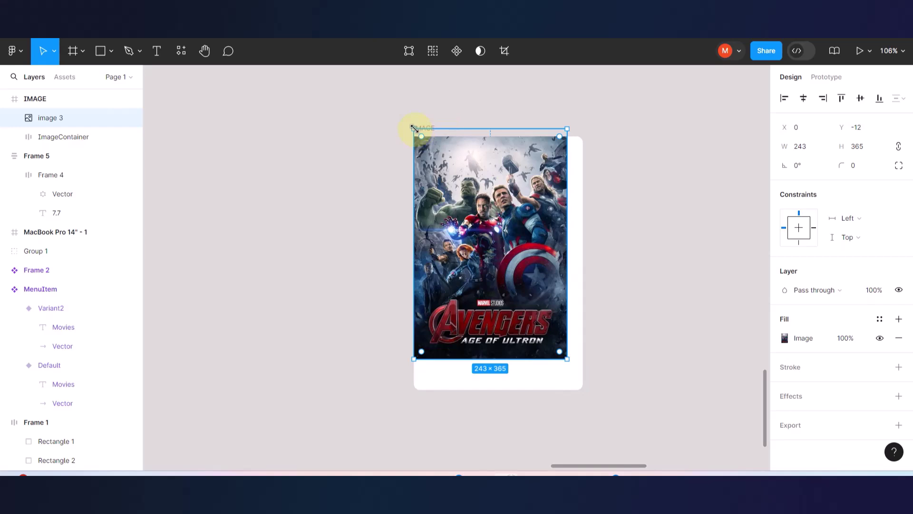
pyautogui.moveTo(414, 126); pyautogui.dragTo(395, 101)
pyautogui.moveTo(472, 185); pyautogui.dragTo(504, 154)
pyautogui.click(616, 233)
pyautogui.click(513, 187)
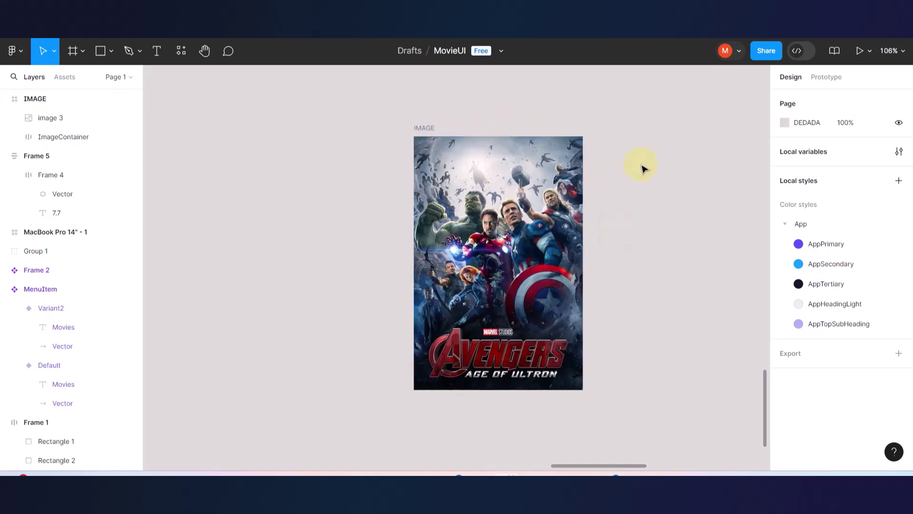
# Shift the poster aside to expose the white ImageContainer and delete that container from the IMAGE frame.
pyautogui.click(429, 132)
pyautogui.click(440, 174)
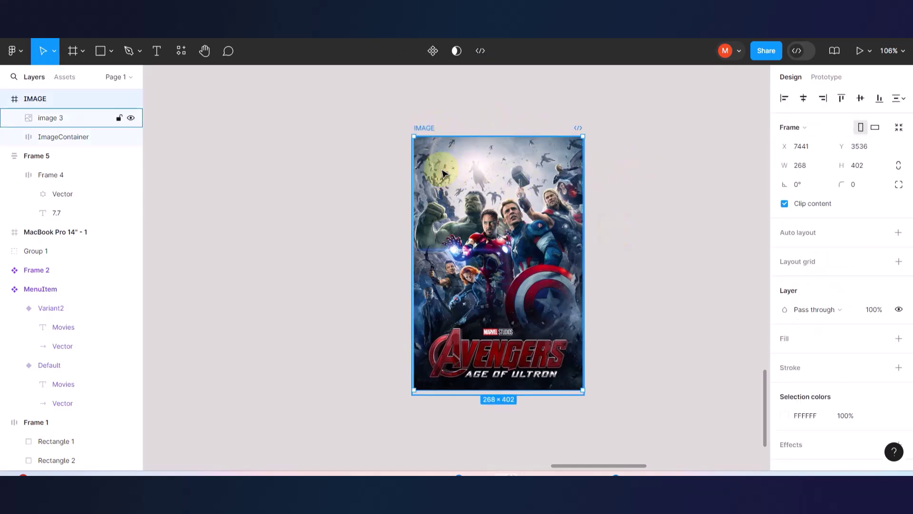
pyautogui.doubleClick(445, 168)
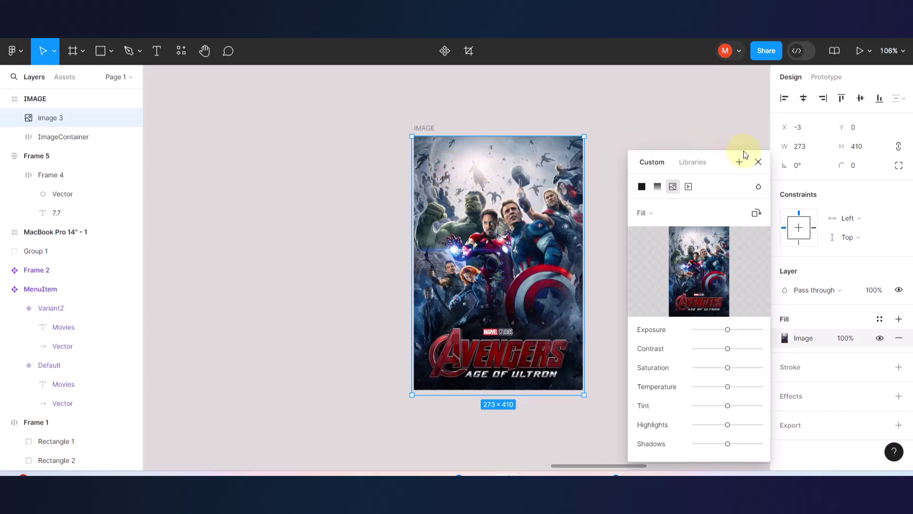
pyautogui.click(758, 162)
pyautogui.moveTo(413, 138); pyautogui.dragTo(425, 146)
pyautogui.click(425, 146)
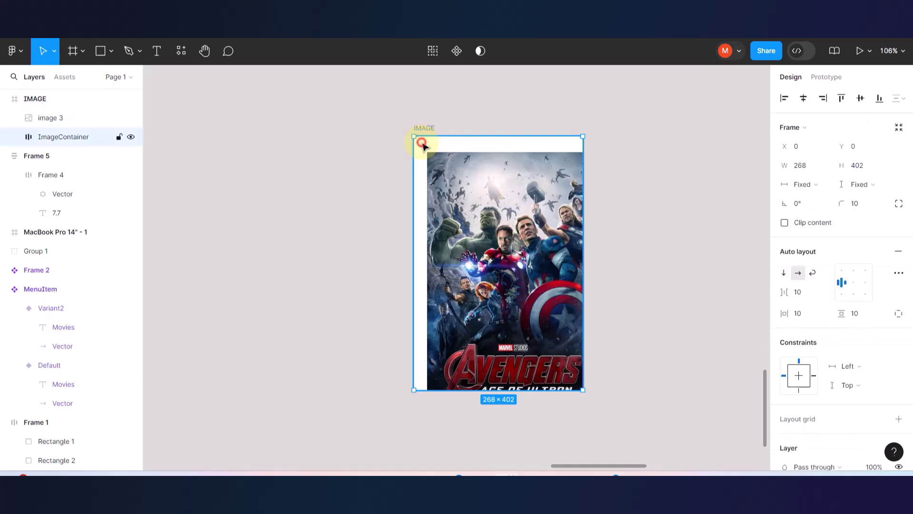
pyautogui.press('Delete')
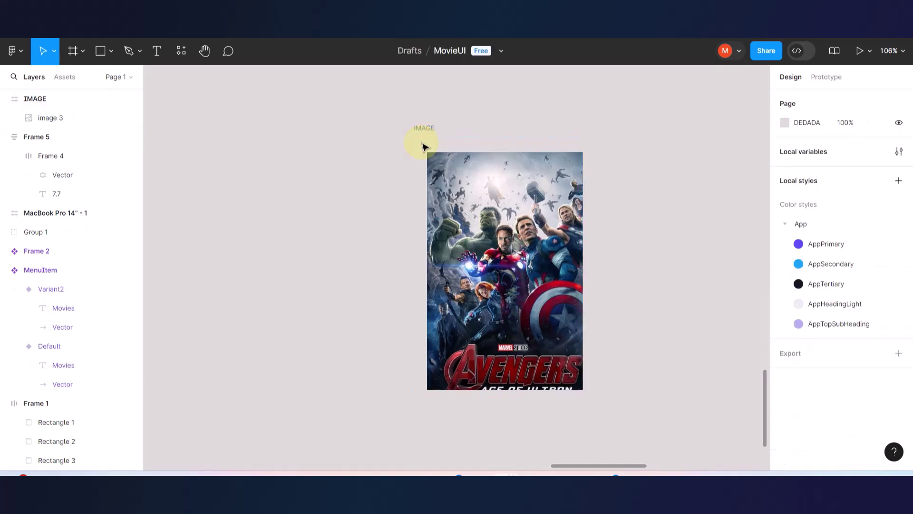
# Refit the poster to cover the IMAGE frame, at about 274 × 411 with its origin near X -6, Y -9.
pyautogui.moveTo(457, 183); pyautogui.dragTo(434, 147)
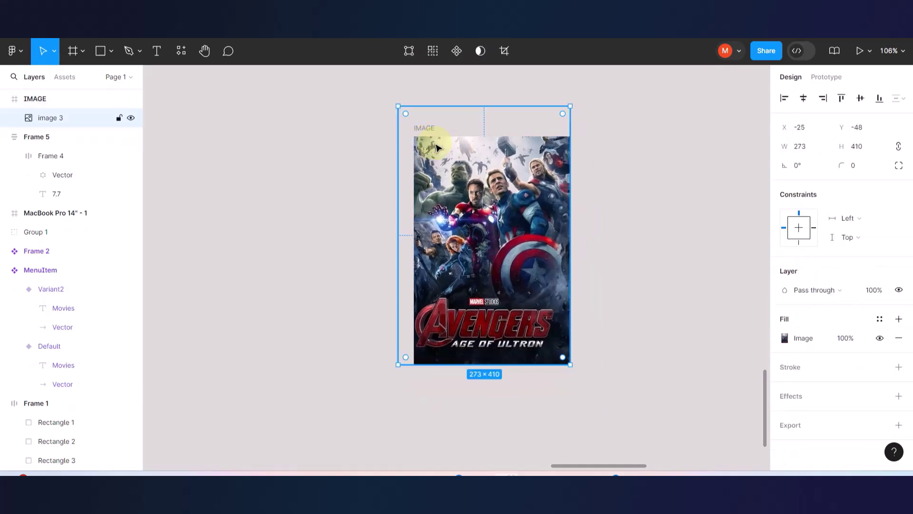
pyautogui.moveTo(570, 366); pyautogui.dragTo(583, 383)
pyautogui.moveTo(523, 210); pyautogui.dragTo(527, 218)
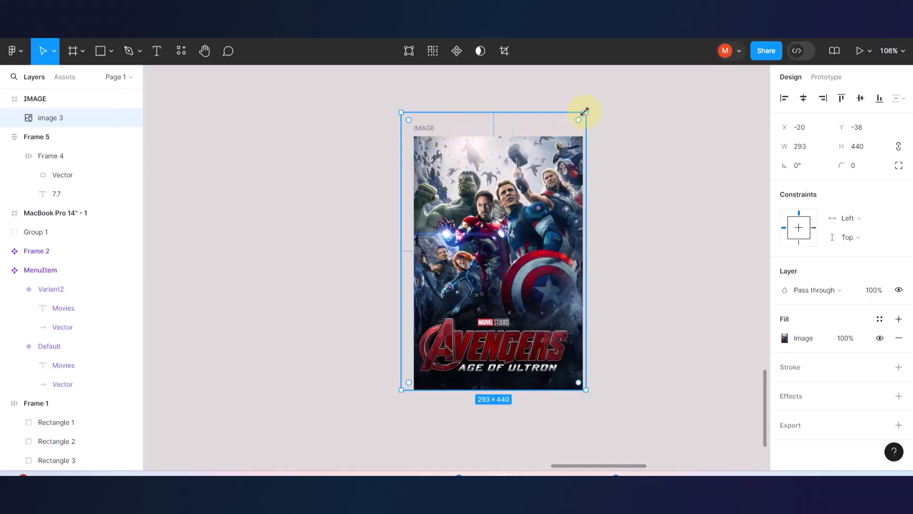
pyautogui.moveTo(585, 112); pyautogui.dragTo(574, 131)
pyautogui.moveTo(527, 194); pyautogui.dragTo(536, 194)
pyautogui.click(711, 199)
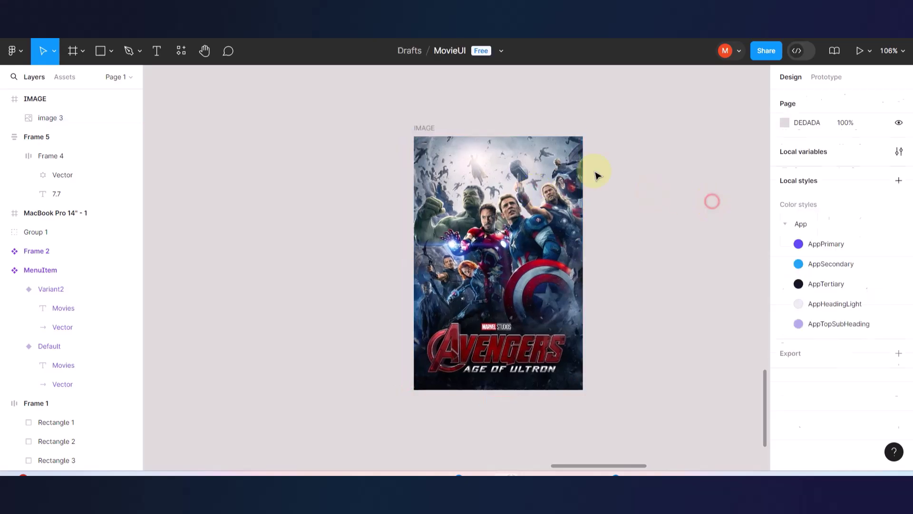
# Set the IMAGE frame's corner radius to 10.
pyautogui.click(424, 127)
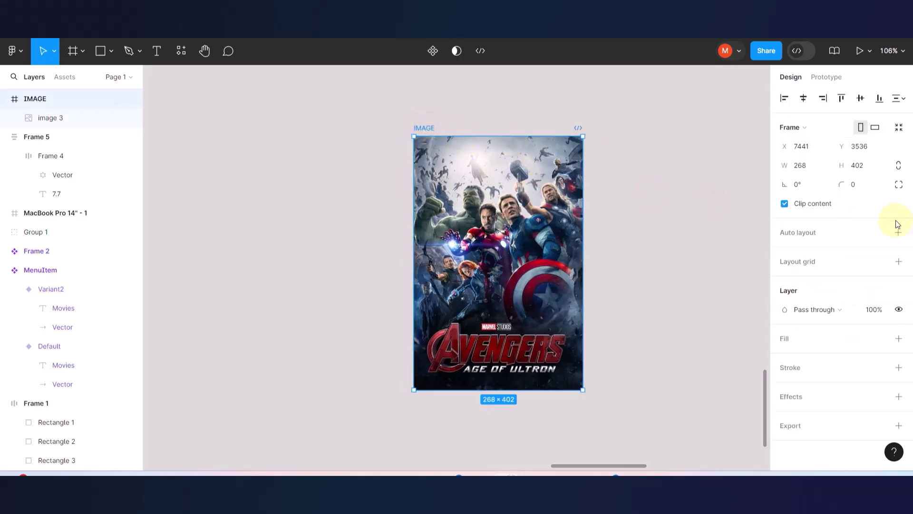
pyautogui.write('10')
pyautogui.press('Return')
pyautogui.click(655, 156)
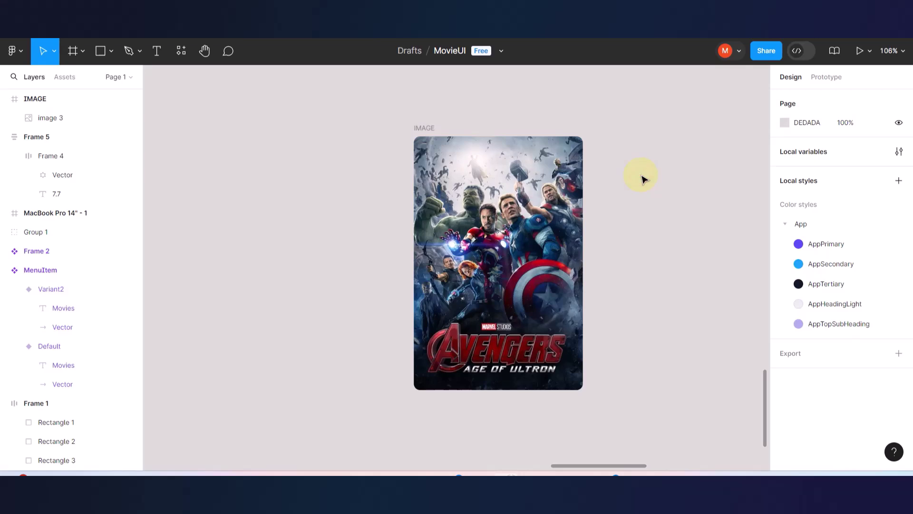
# Convert the IMAGE frame into a component and add a second variant to it.
pyautogui.click(482, 208)
pyautogui.scroll(-5, 518, 212)
pyautogui.scroll(3, 521, 213)
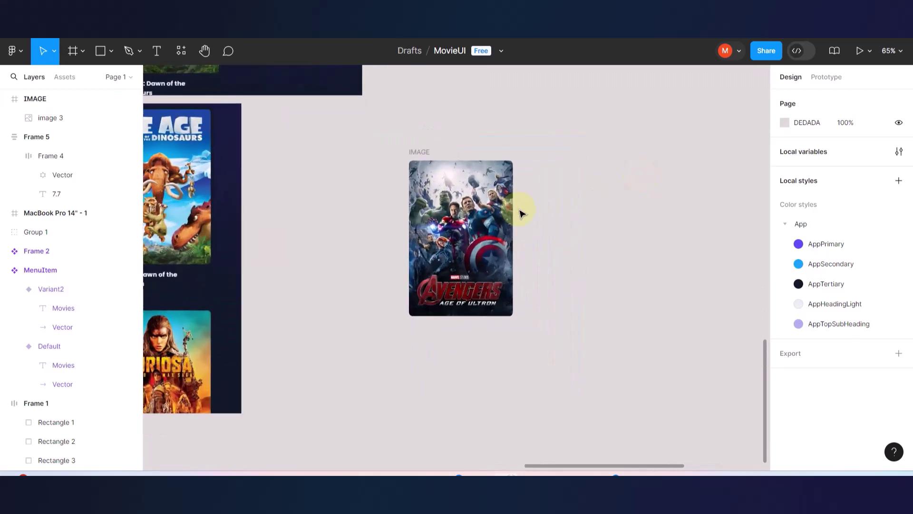
pyautogui.click(492, 205)
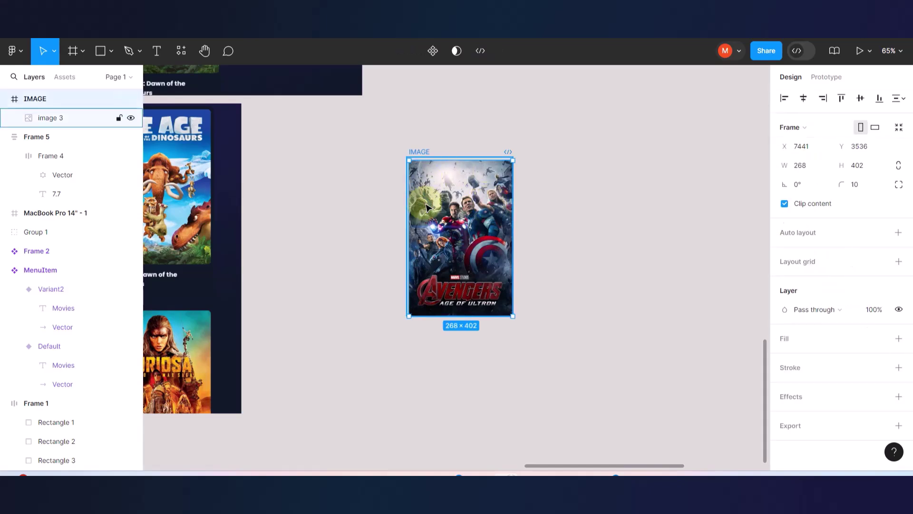
pyautogui.click(433, 51)
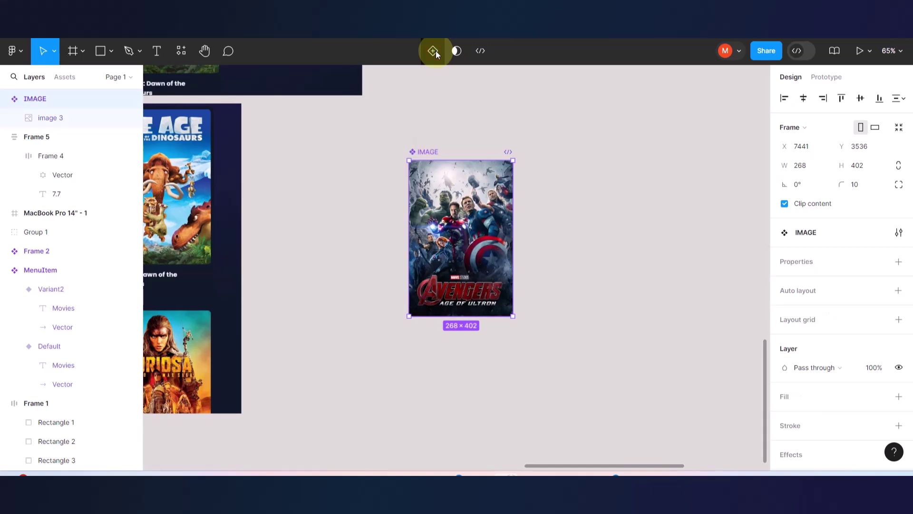
pyautogui.click(432, 51)
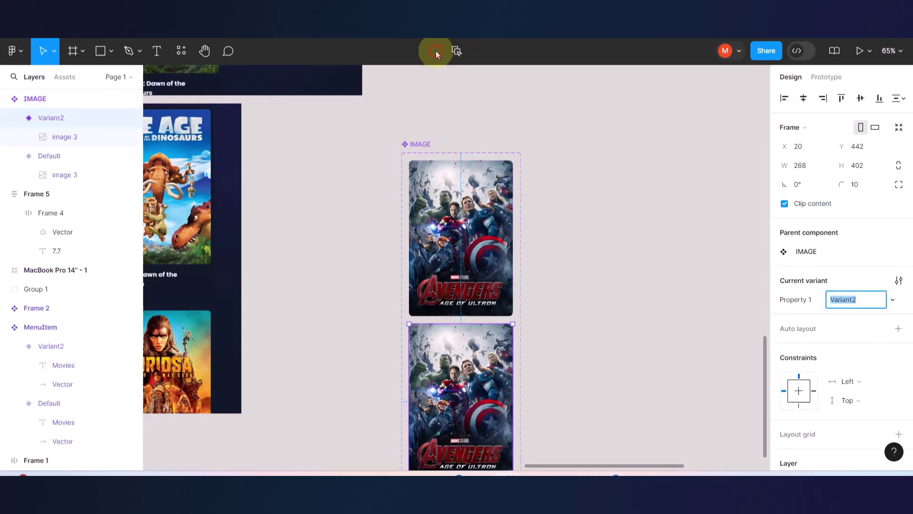
# Scale the poster image inside Variant2 of the IMAGE component by 1.14x from its centre.
pyautogui.scroll(-3, 473, 257)
pyautogui.click(473, 256)
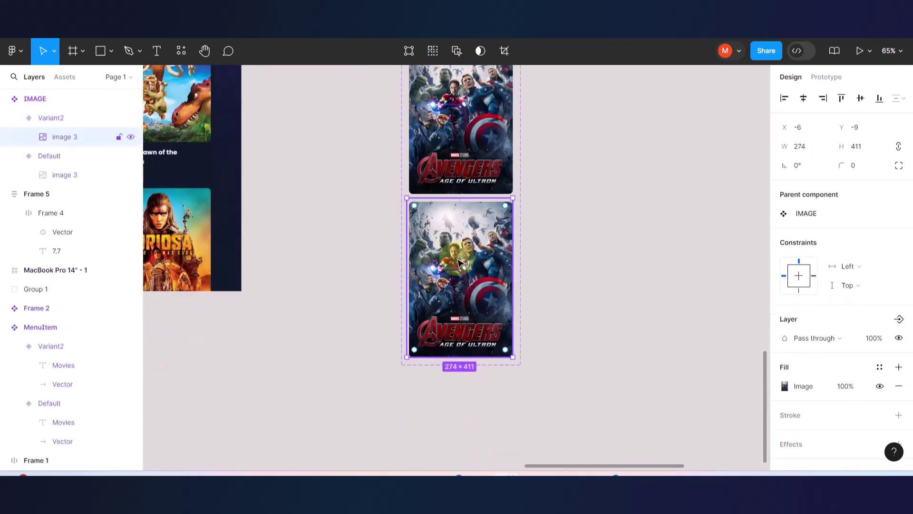
pyautogui.scroll(3, 458, 262)
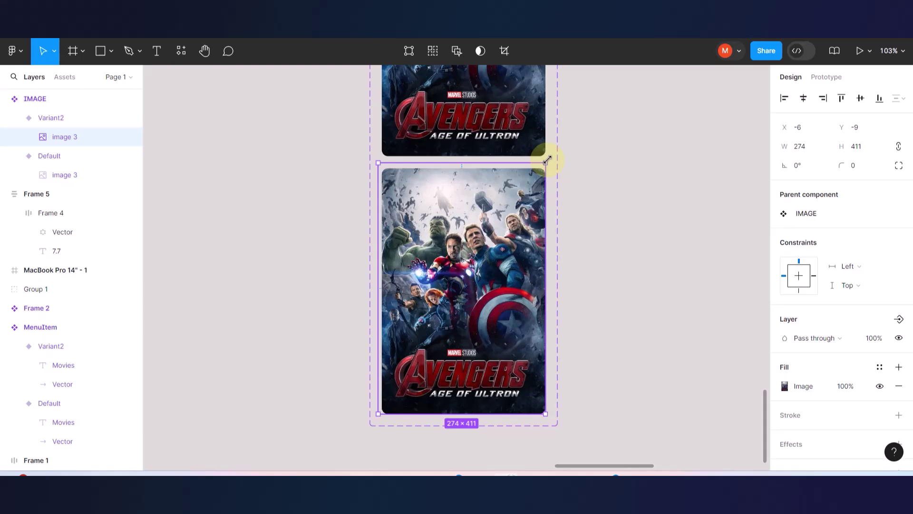
pyautogui.moveTo(547, 157); pyautogui.dragTo(564, 134)
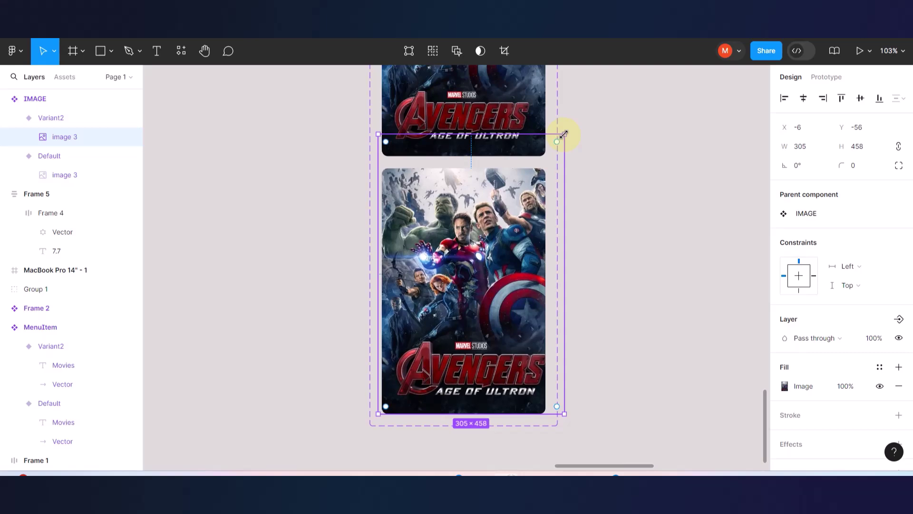
pyautogui.hotkey('ctrl', 'z')
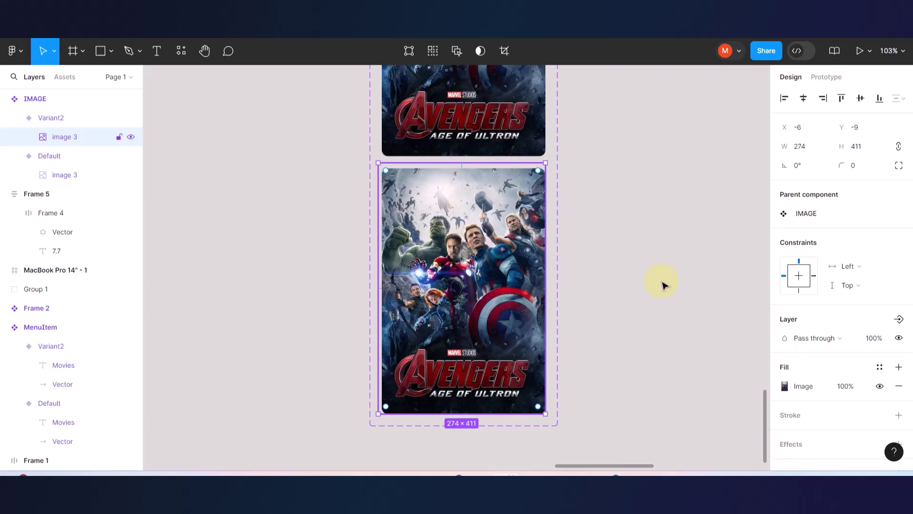
pyautogui.scroll(-2, 822, 349)
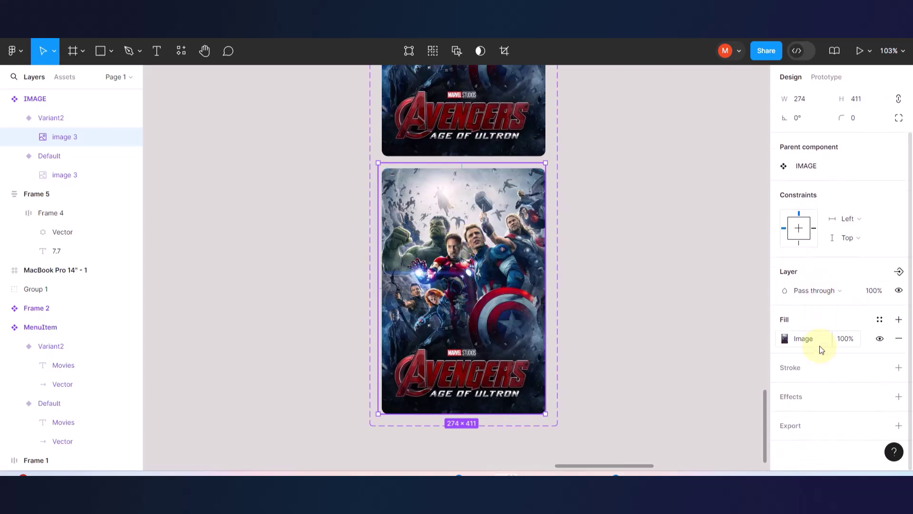
pyautogui.scroll(2, 820, 346)
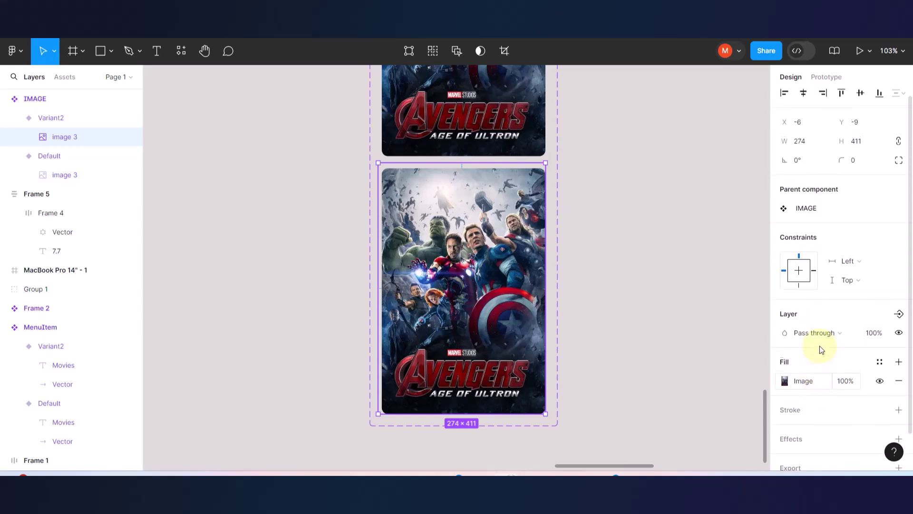
pyautogui.press('k')
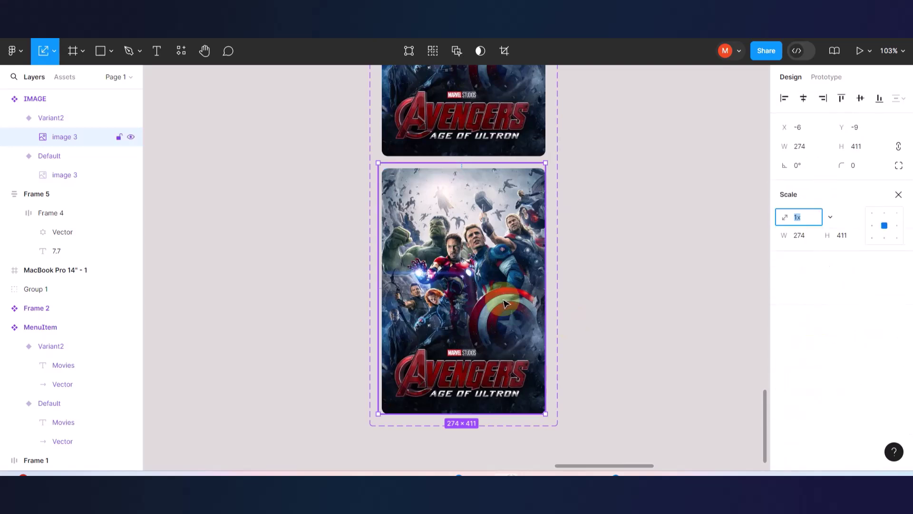
pyautogui.click(799, 223)
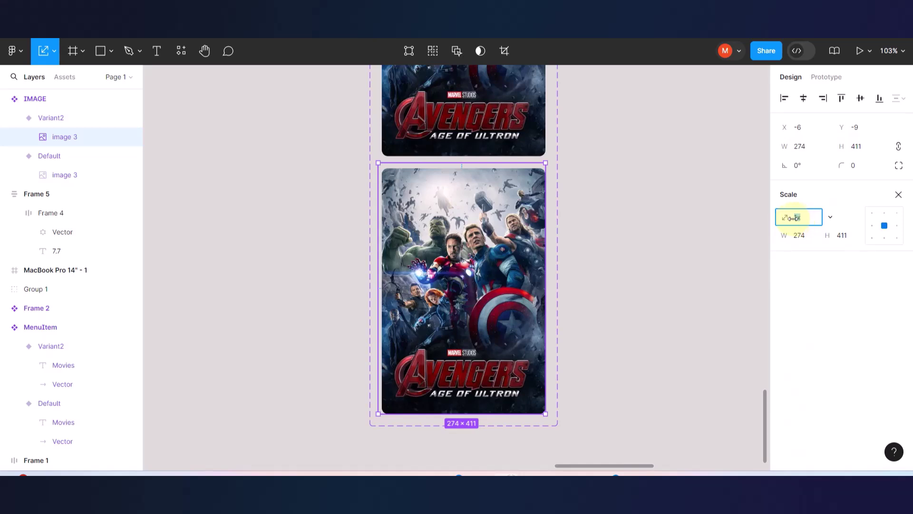
pyautogui.moveTo(789, 217); pyautogui.dragTo(799, 217)
pyautogui.click(787, 218)
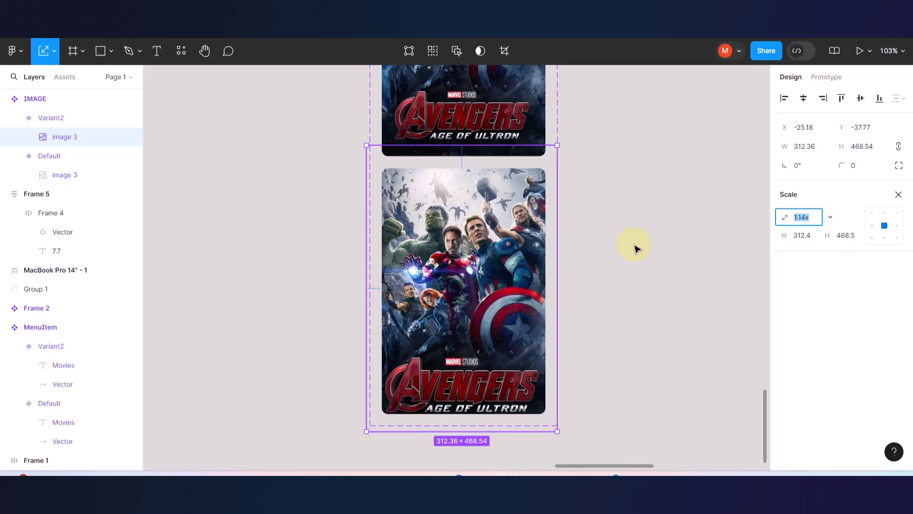
# Add a prototype connection from the IMAGE component's Default variant to Variant2.
pyautogui.scroll(5, 636, 248)
pyautogui.keyDown('ctrl'); pyautogui.scroll(-3, 583, 227); pyautogui.keyUp('ctrl')
pyautogui.scroll(-3, 583, 227)
pyautogui.click(519, 182)
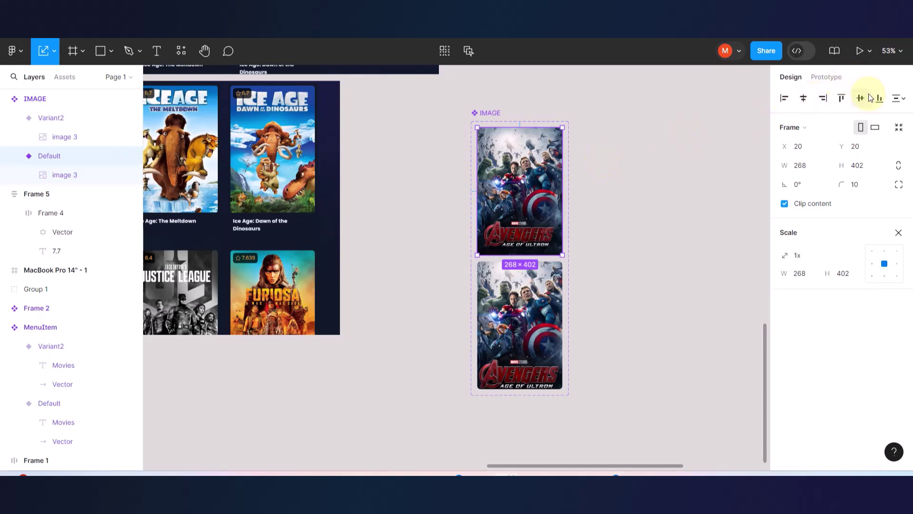
pyautogui.click(859, 51)
pyautogui.click(827, 78)
pyautogui.scroll(5, 559, 289)
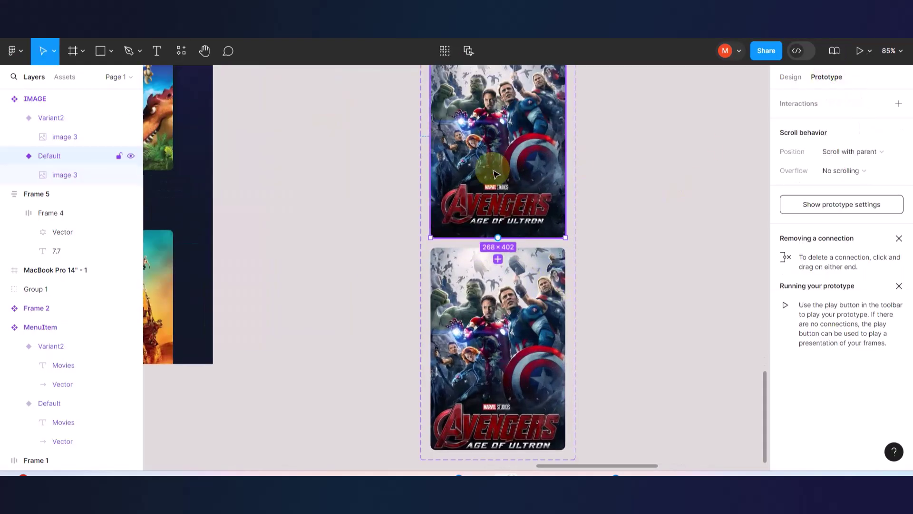
pyautogui.scroll(5, 499, 247)
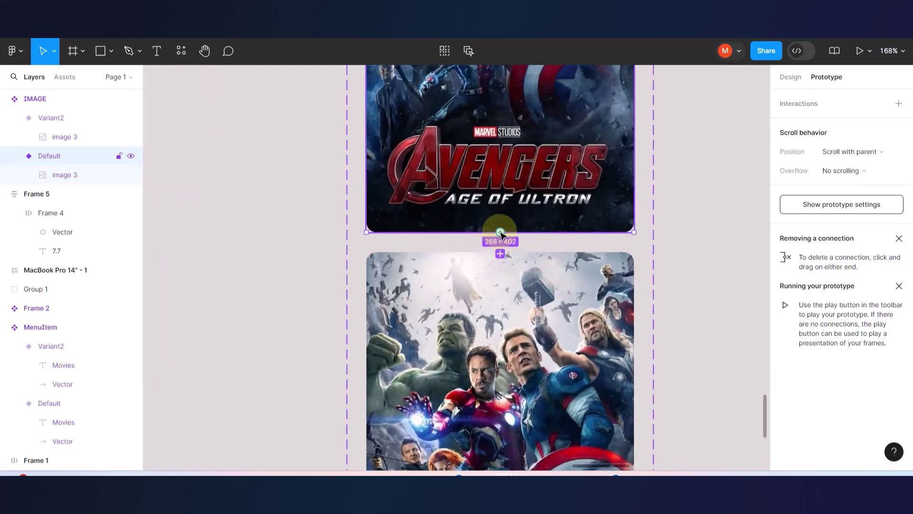
pyautogui.moveTo(501, 263); pyautogui.dragTo(499, 261)
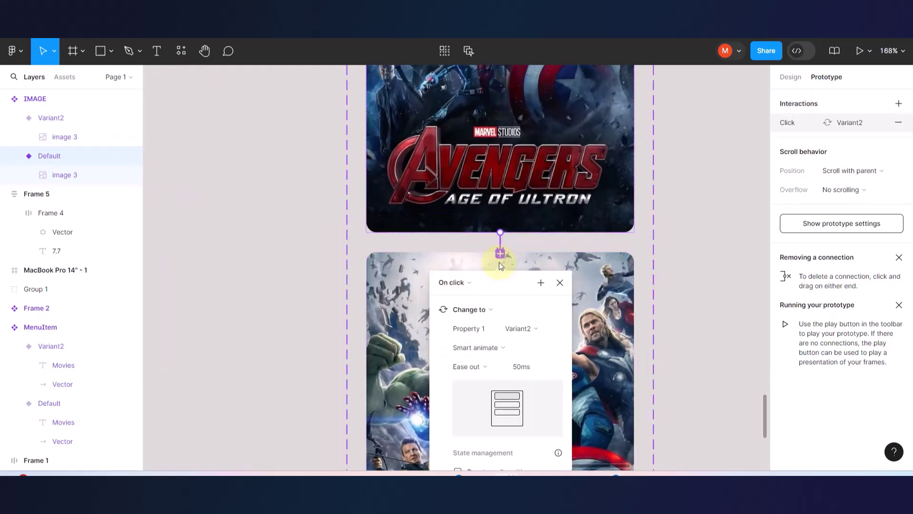
# Set the Default-to-Variant2 interaction to trigger while hovering, with a 200 ms animation duration.
pyautogui.click(476, 285)
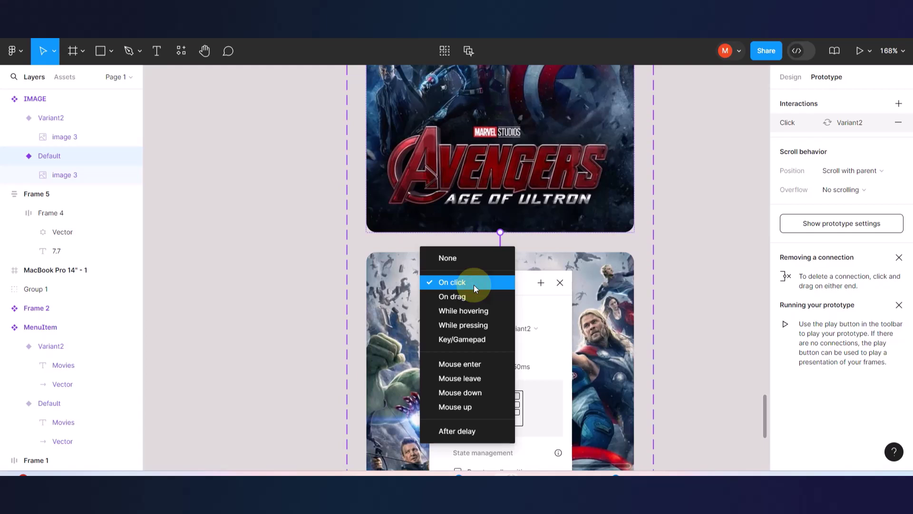
pyautogui.click(461, 312)
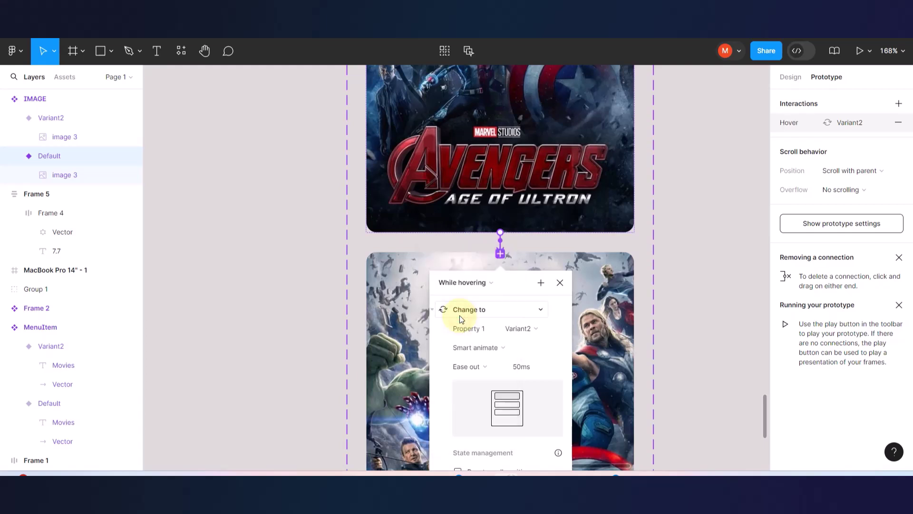
pyautogui.click(519, 368)
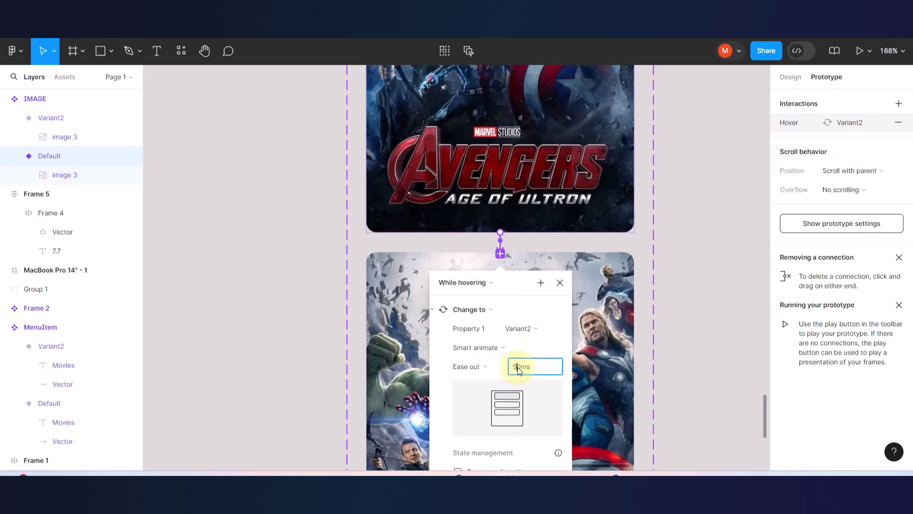
pyautogui.write('200')
pyautogui.click(702, 374)
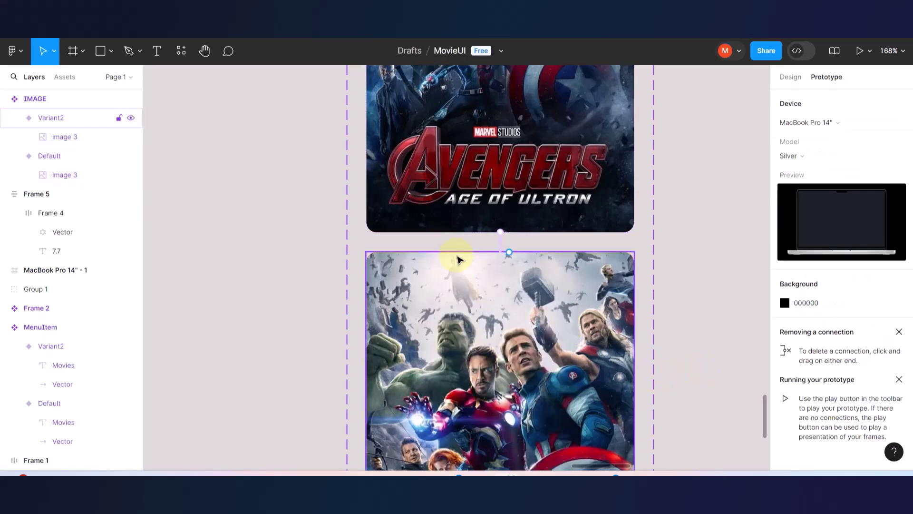
# Place an instance of the local IMAGE component near the centre of the Home frame.
pyautogui.scroll(-5, 460, 260)
pyautogui.scroll(-3, 460, 260)
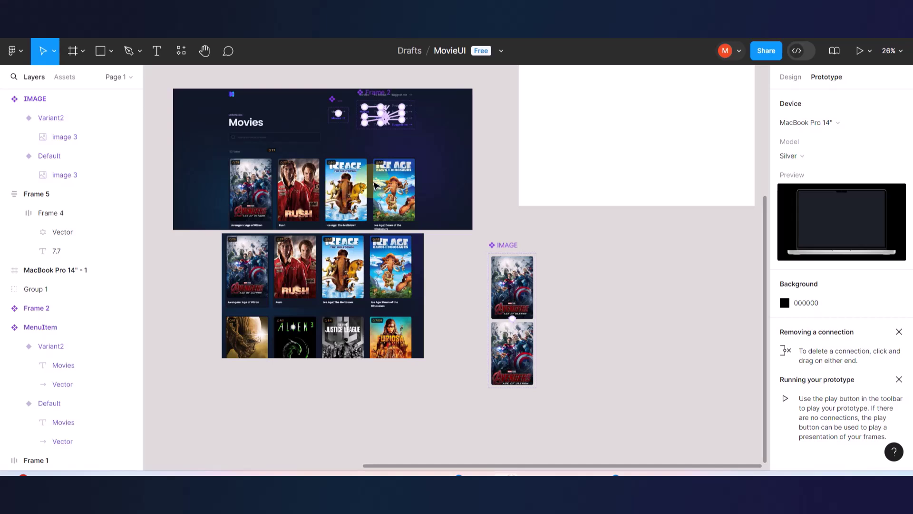
pyautogui.scroll(-2, 346, 217)
pyautogui.scroll(4, 346, 217)
pyautogui.hscroll(-1, 346, 217)
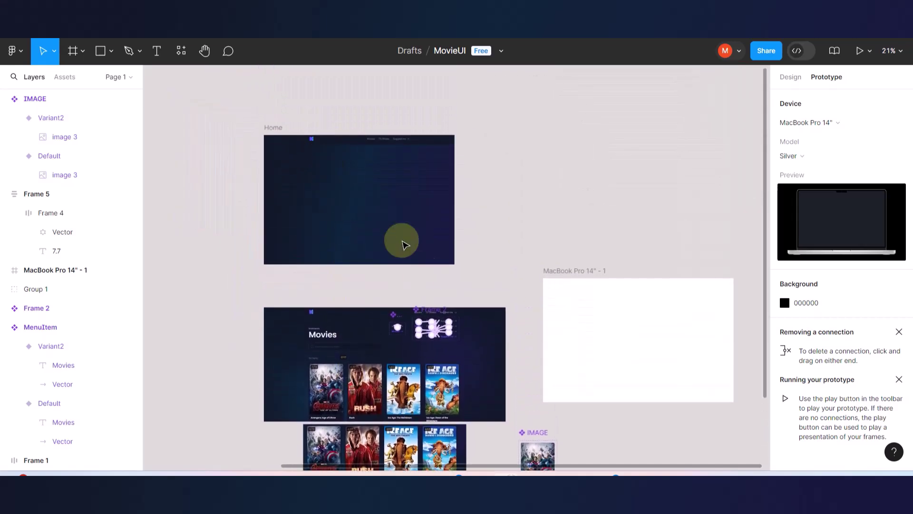
pyautogui.scroll(-2, 358, 195)
pyautogui.scroll(-1, 421, 273)
pyautogui.click(537, 319)
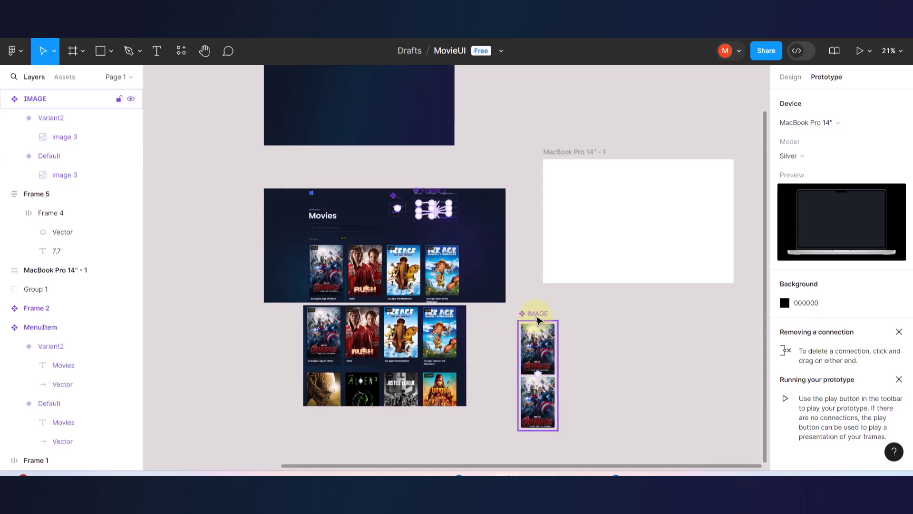
pyautogui.click(65, 78)
pyautogui.moveTo(104, 192); pyautogui.dragTo(368, 112)
pyautogui.scroll(3, 378, 129)
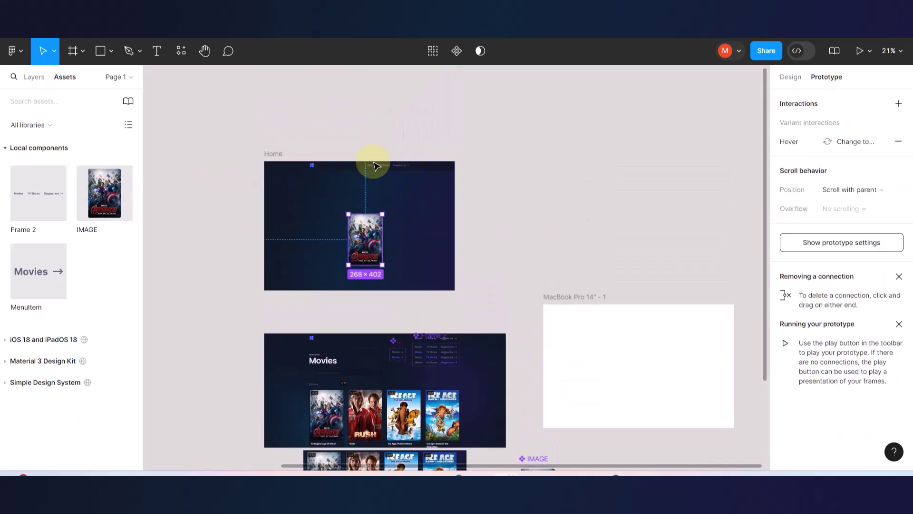
pyautogui.scroll(1, 339, 233)
pyautogui.scroll(5, 338, 233)
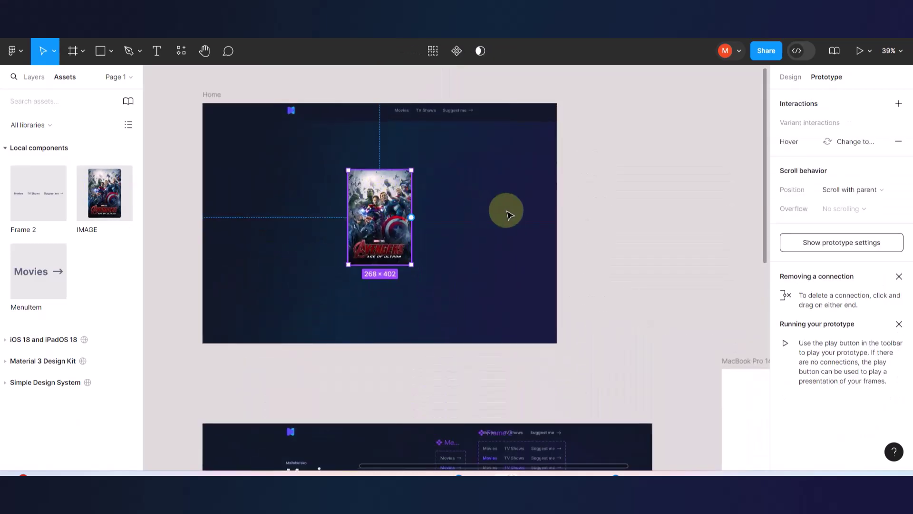
pyautogui.click(670, 195)
pyautogui.scroll(1, 460, 171)
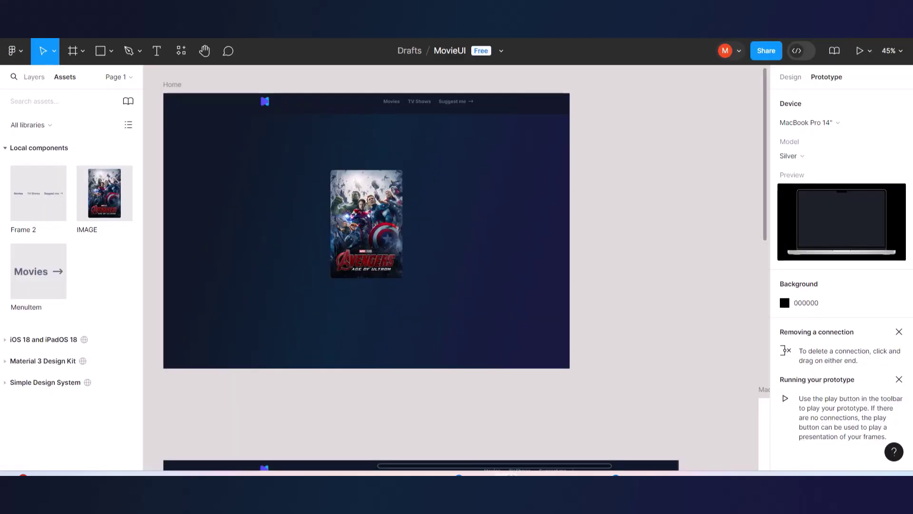
# Select the Home frame and present it as a prototype.
pyautogui.scroll(-3, 413, 219)
pyautogui.click(245, 119)
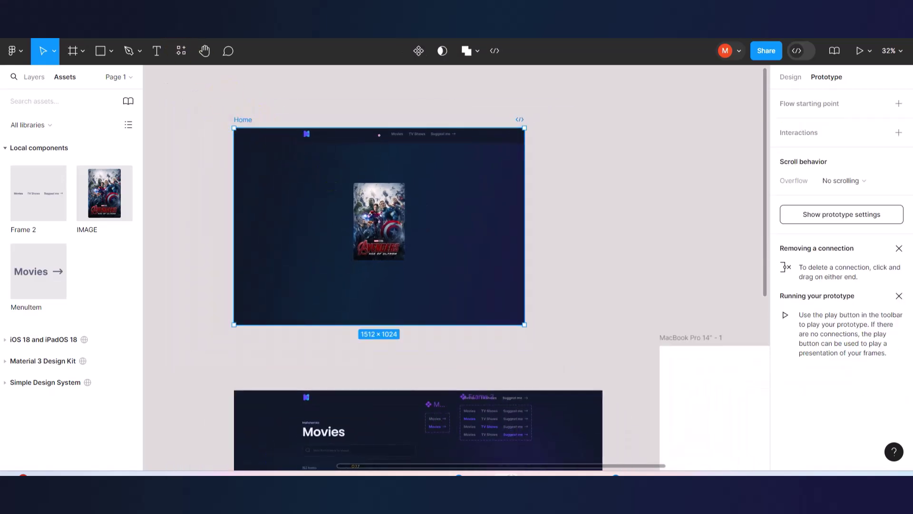
pyautogui.hotkey('ctrl', 'alt', 'Return')
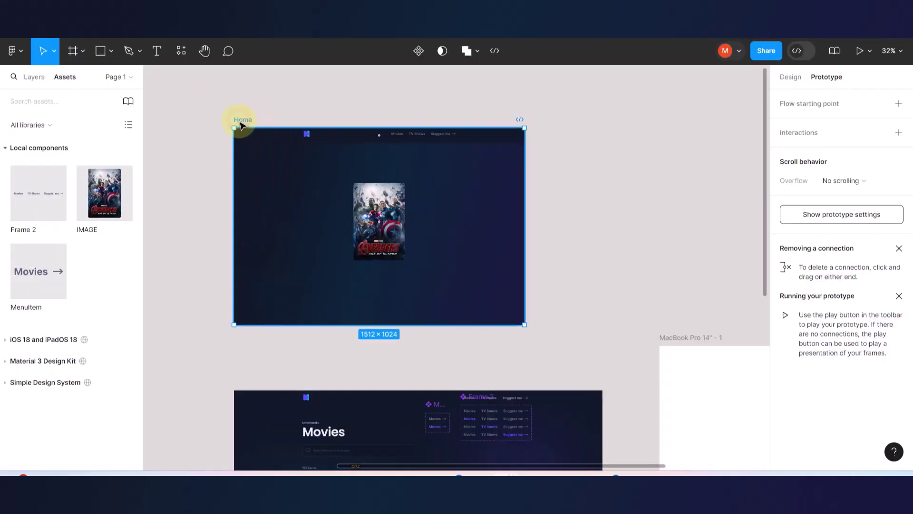
pyautogui.click(860, 51)
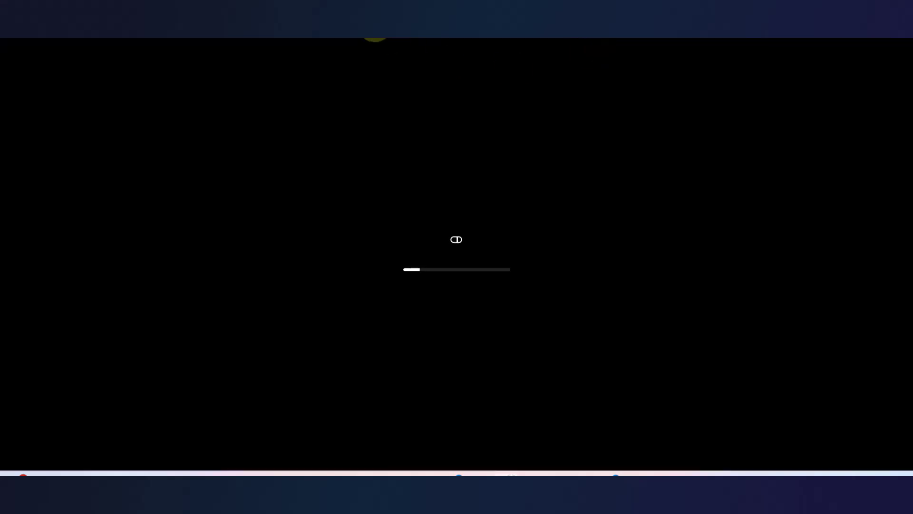
# Switch to YouTube and browse the video lists of the Coded Design and BugArray channels.
pyautogui.scroll(15, 547, 328)
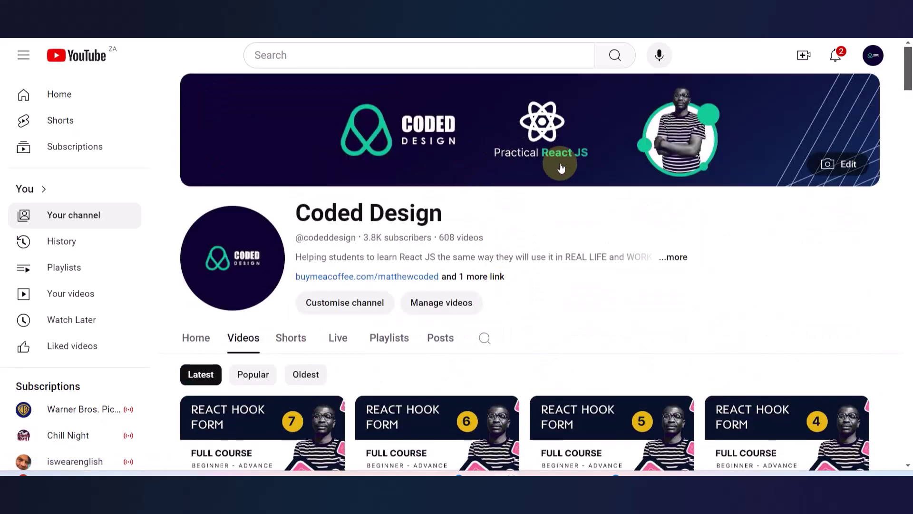
pyautogui.scroll(-6, 506, 242)
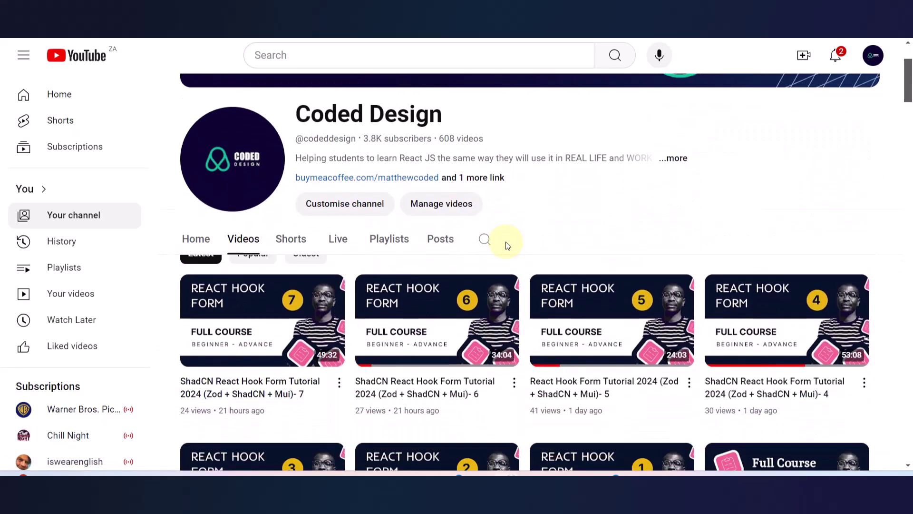
pyautogui.scroll(-3, 506, 242)
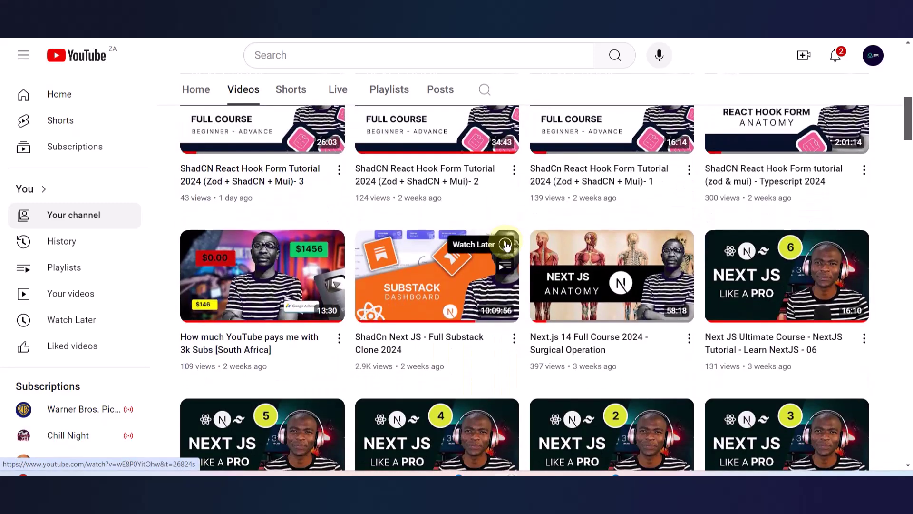
pyautogui.scroll(-3, 506, 244)
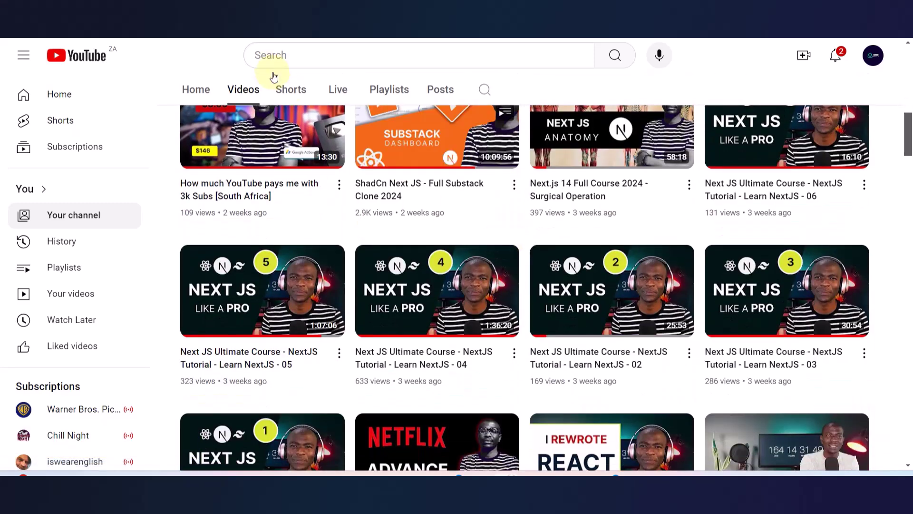
pyautogui.scroll(10, 372, 177)
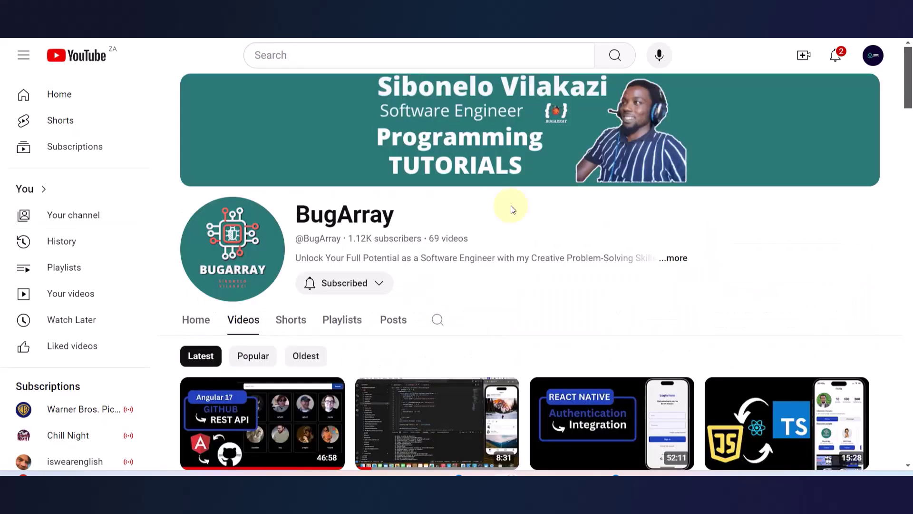
pyautogui.scroll(-9, 518, 286)
pyautogui.scroll(-10, 518, 286)
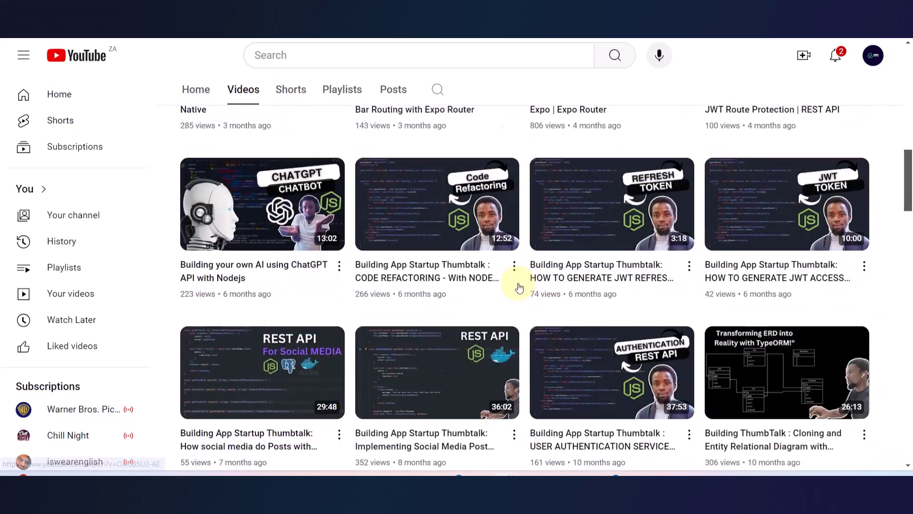
pyautogui.scroll(12, 519, 287)
pyautogui.scroll(7, 519, 287)
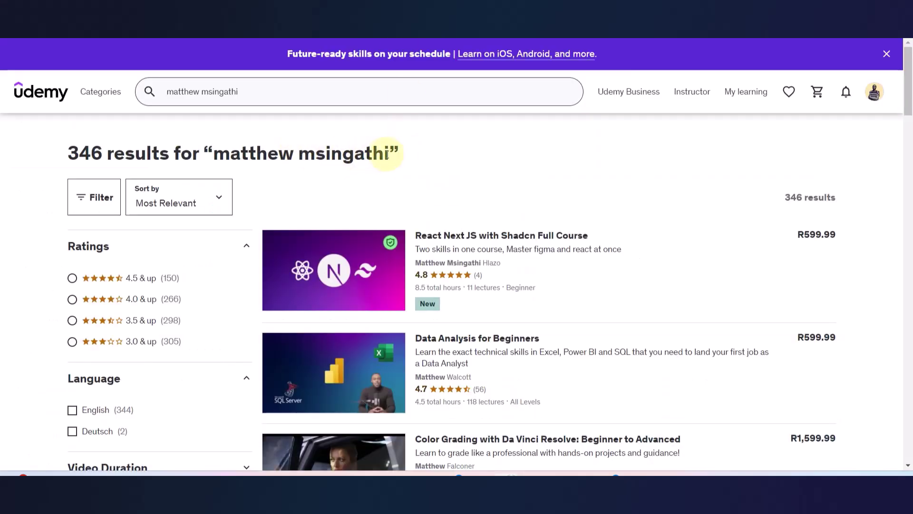
# Switch to Udemy, highlight the searched instructor's name and preview the React Next JS with Shadcn Full Course.
pyautogui.moveTo(391, 153); pyautogui.dragTo(214, 155)
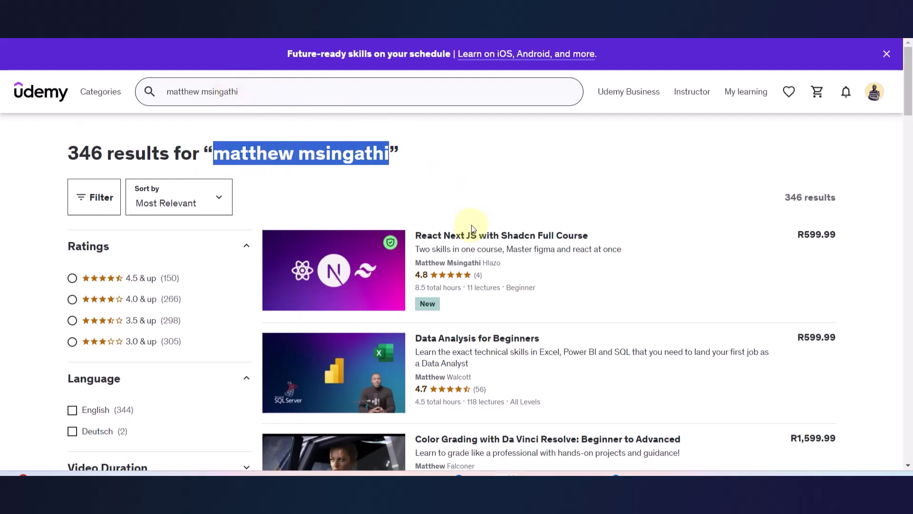
pyautogui.moveTo(457, 244)
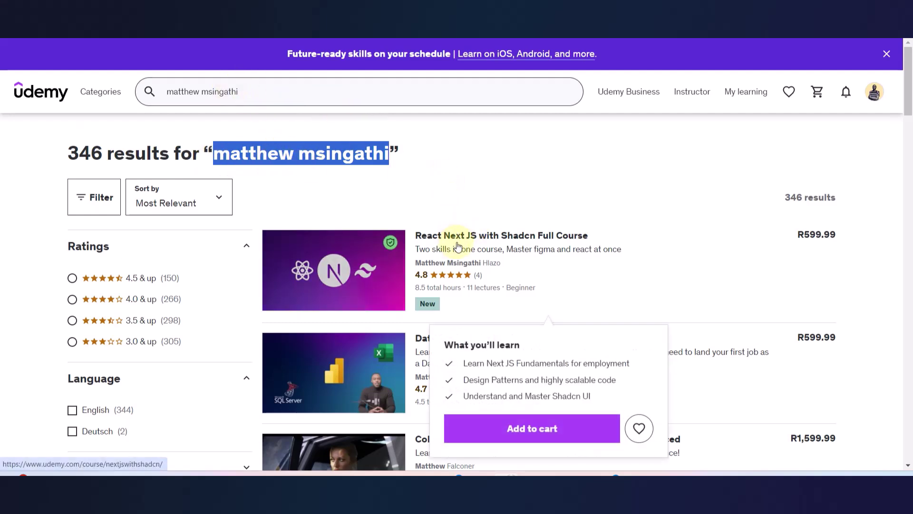
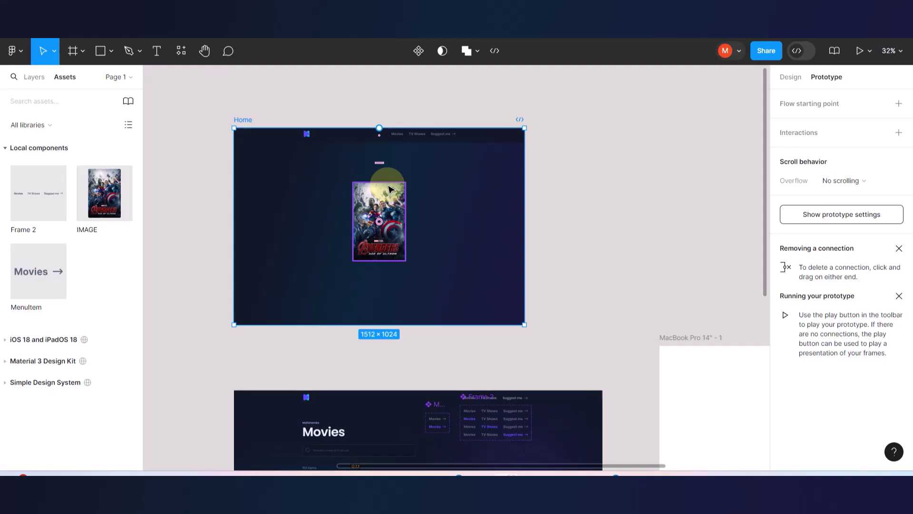
# Examine the size and scale factor of the enlarged poster image in the second IMAGE variant using the Scale tool.
pyautogui.scroll(-10, 458, 324)
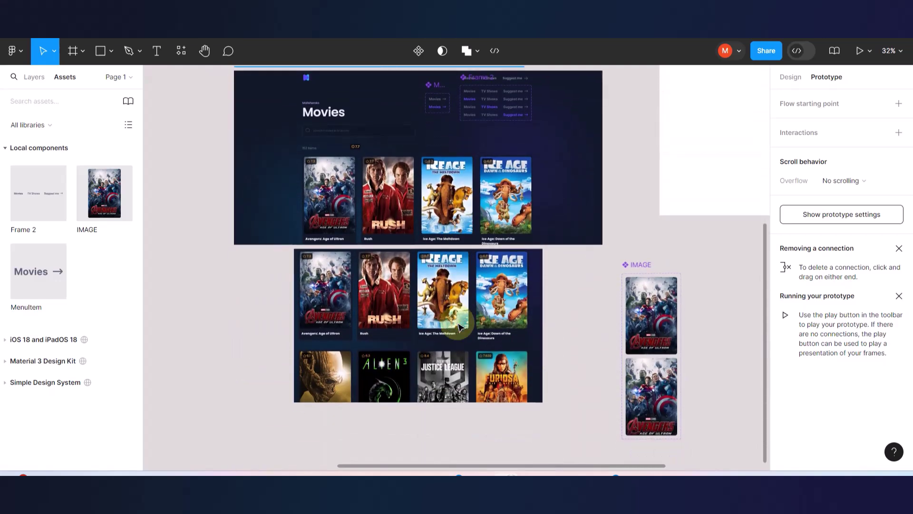
pyautogui.scroll(5, 536, 407)
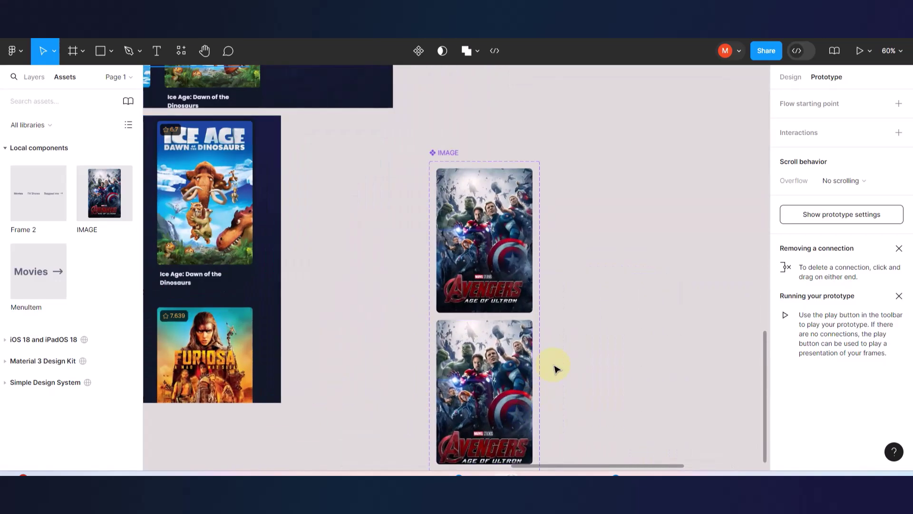
pyautogui.scroll(-1, 554, 366)
pyautogui.scroll(2, 556, 368)
pyautogui.click(463, 328)
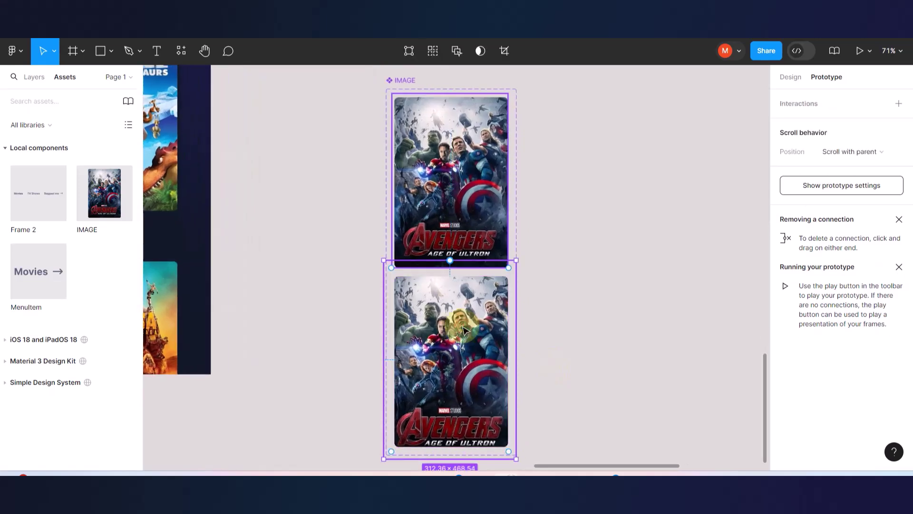
pyautogui.click(791, 79)
pyautogui.scroll(-2, 828, 375)
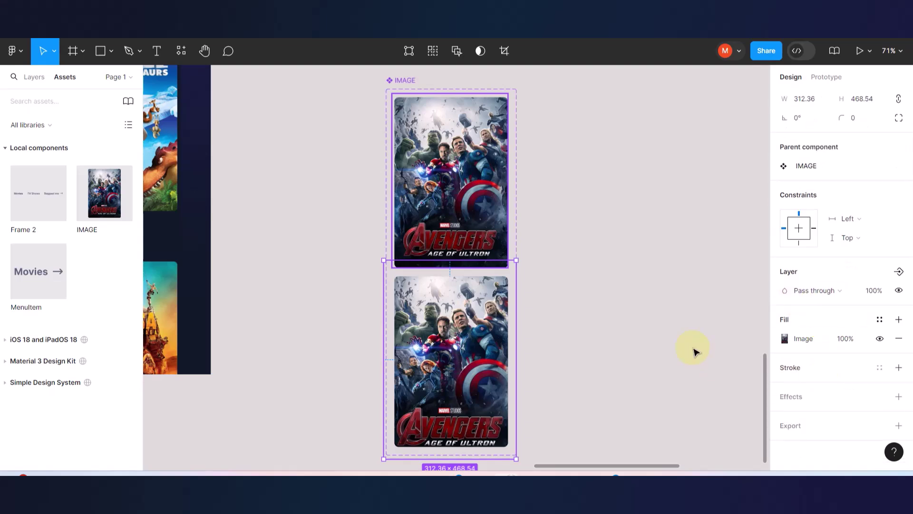
pyautogui.press('k')
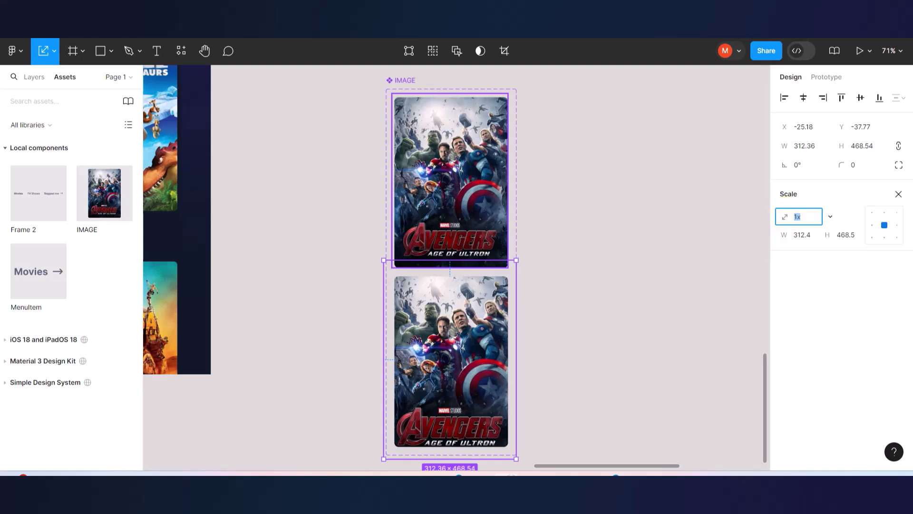
pyautogui.moveTo(785, 216); pyautogui.dragTo(782, 216)
pyautogui.click(686, 234)
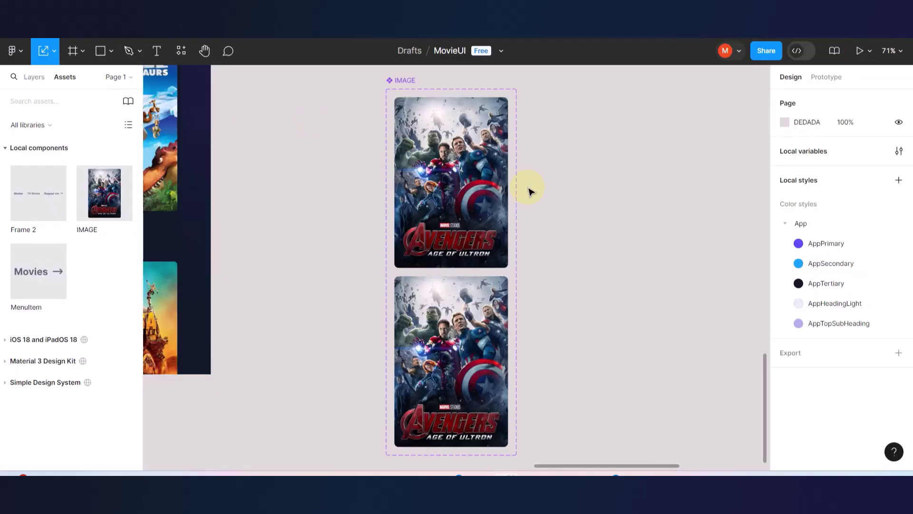
# Examine the poster, title and spacing of the cards in the reference movie screenshots.
pyautogui.scroll(-3, 531, 191)
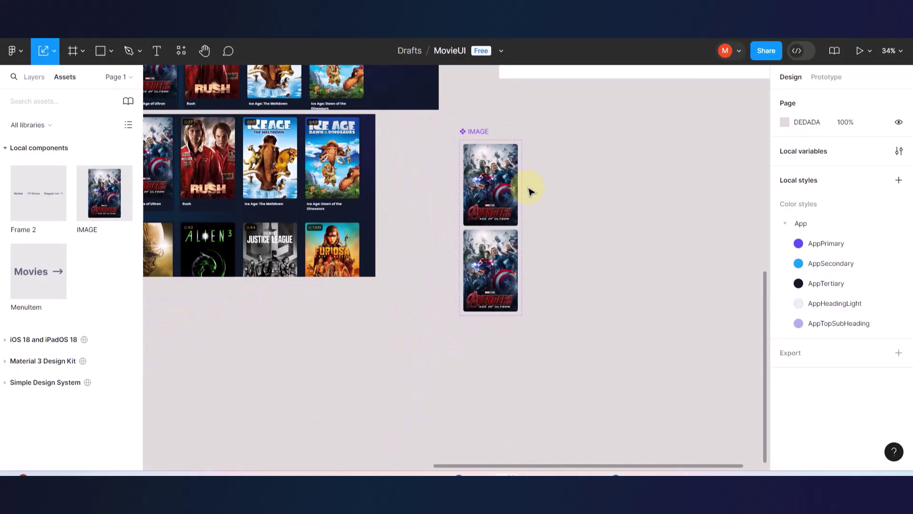
pyautogui.scroll(5, 531, 190)
pyautogui.hscroll(-5, 531, 191)
pyautogui.click(372, 321)
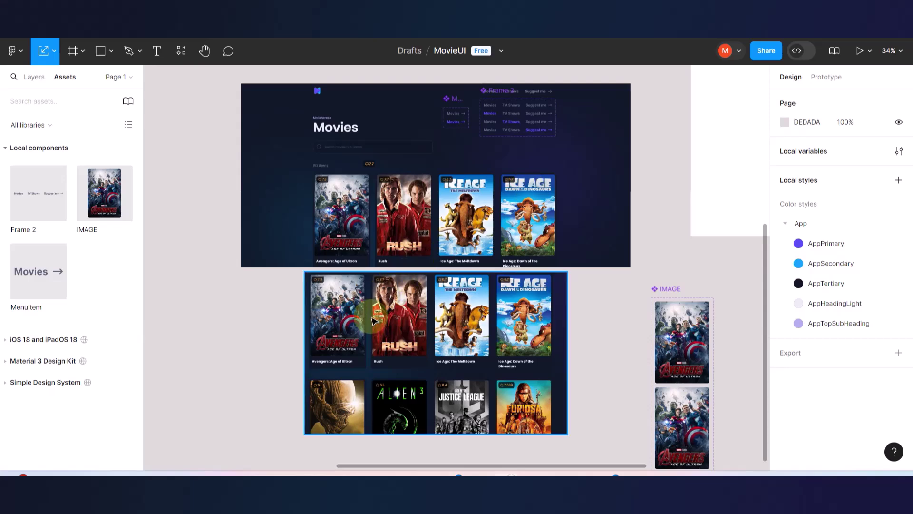
pyautogui.scroll(5, 372, 321)
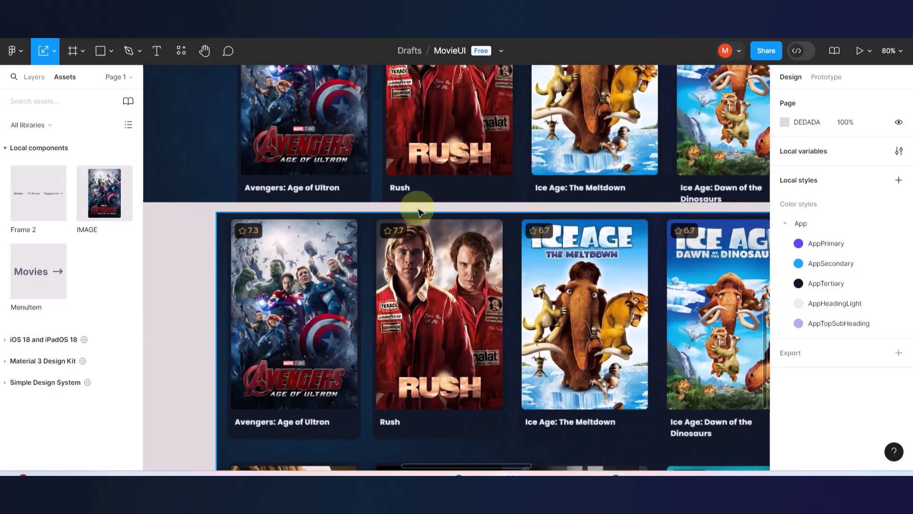
pyautogui.scroll(-5, 504, 350)
pyautogui.scroll(3, 434, 347)
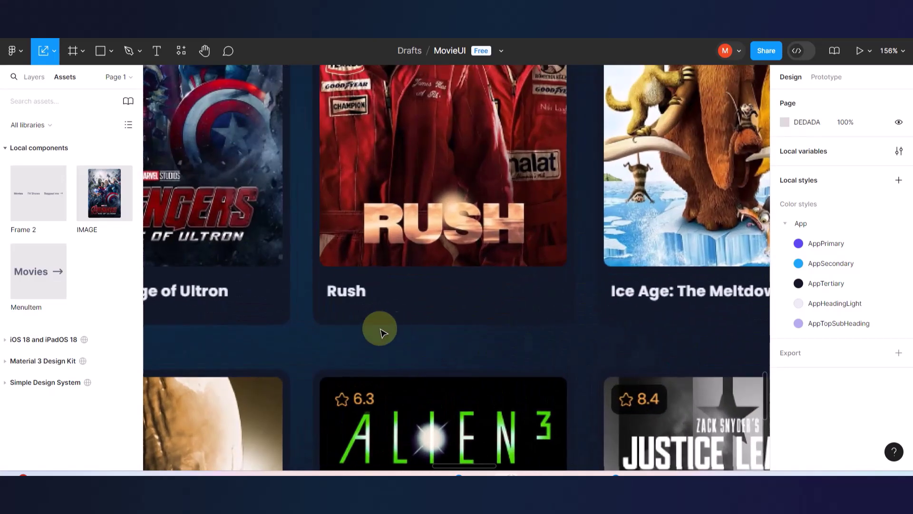
pyautogui.scroll(-5, 459, 341)
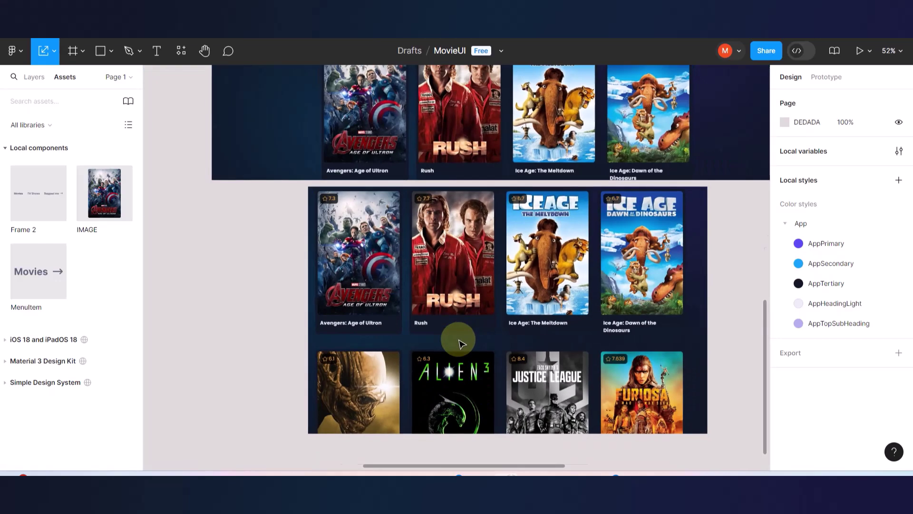
pyautogui.scroll(-3, 460, 343)
pyautogui.scroll(5, 460, 341)
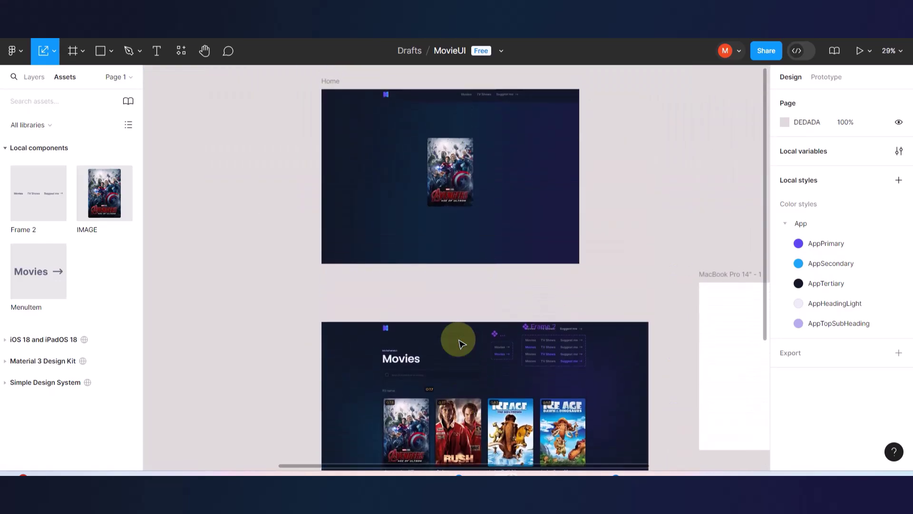
# Move the Avengers poster instance out of the Home frame onto the Movies reference screenshot.
pyautogui.click(447, 165)
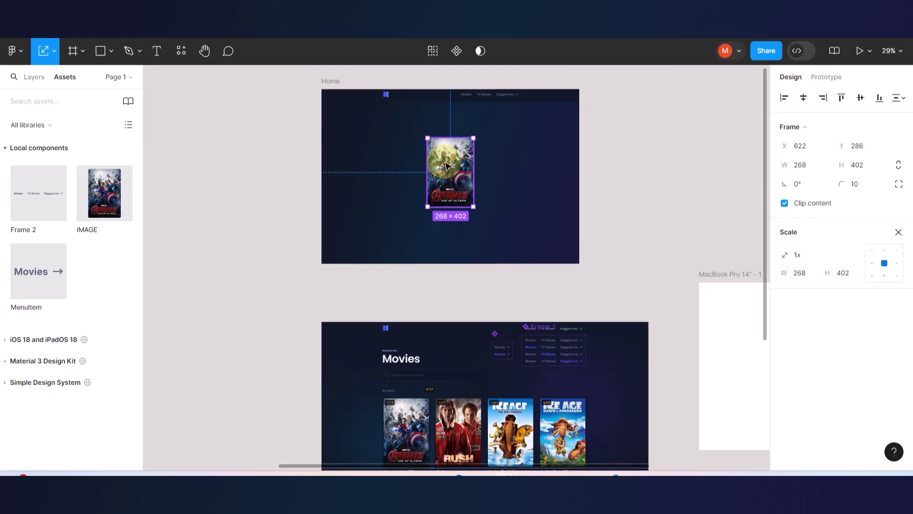
pyautogui.moveTo(453, 162); pyautogui.dragTo(477, 409)
pyautogui.scroll(-5, 473, 379)
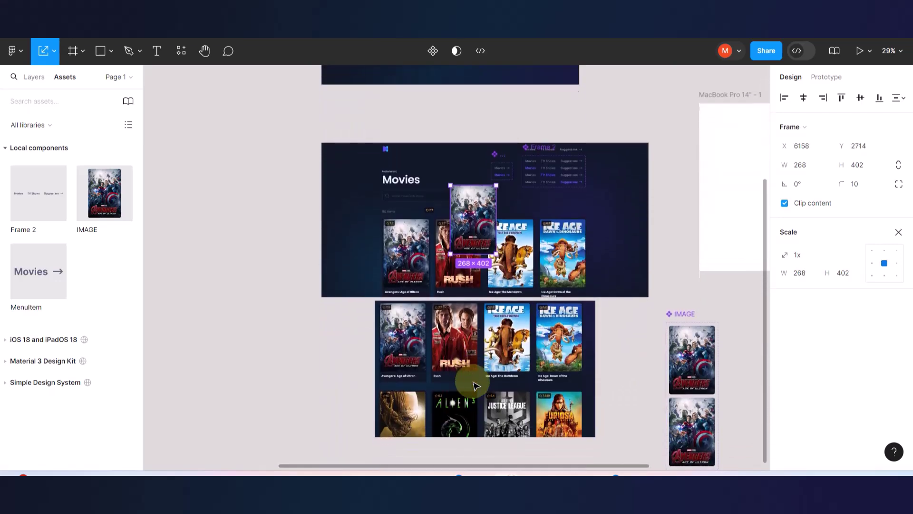
# Rename the empty MacBook Pro 14" - 1 frame as Components.
pyautogui.hscroll(2, 533, 299)
pyautogui.hscroll(2, 535, 304)
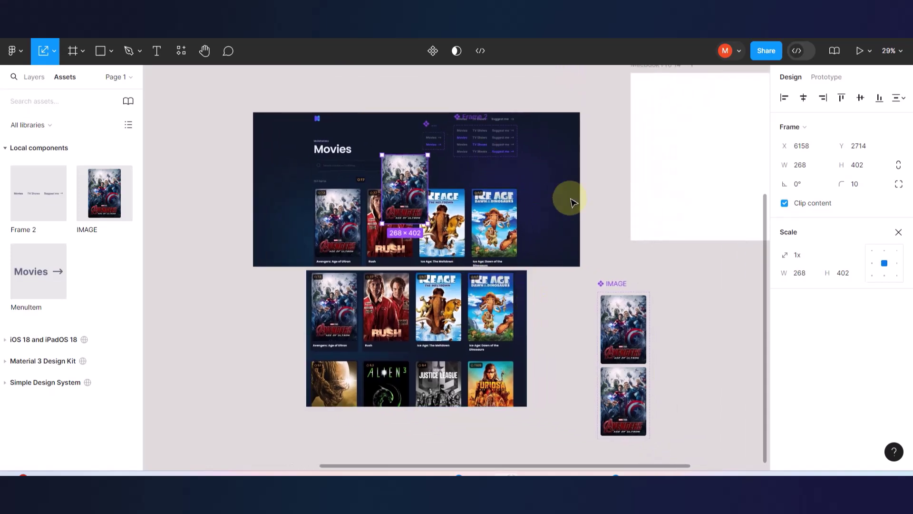
pyautogui.scroll(2, 570, 202)
pyautogui.hscroll(2, 571, 202)
pyautogui.scroll(1, 570, 202)
pyautogui.hscroll(5, 571, 202)
pyautogui.scroll(4, 573, 202)
pyautogui.click(506, 190)
pyautogui.doubleClick(507, 189)
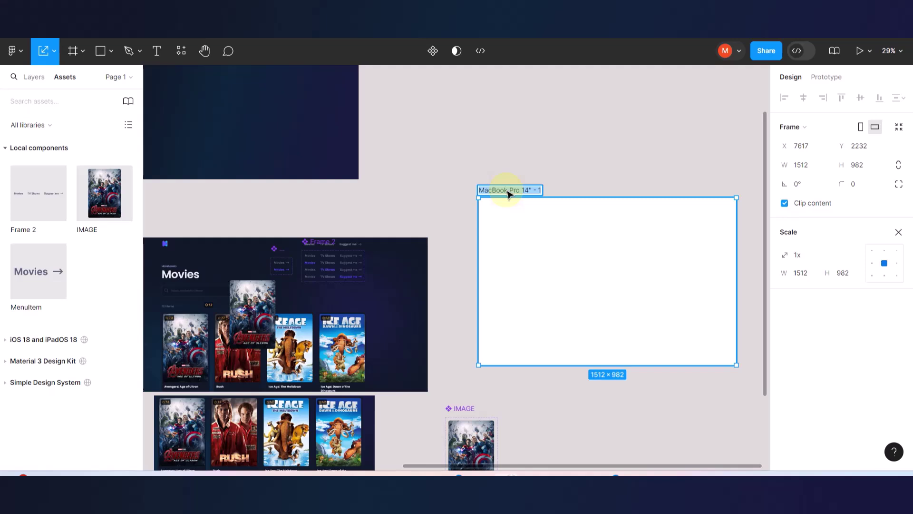
pyautogui.write('cOMP')
pyautogui.hotkey('ctrl', 'a')
pyautogui.write('Compone')
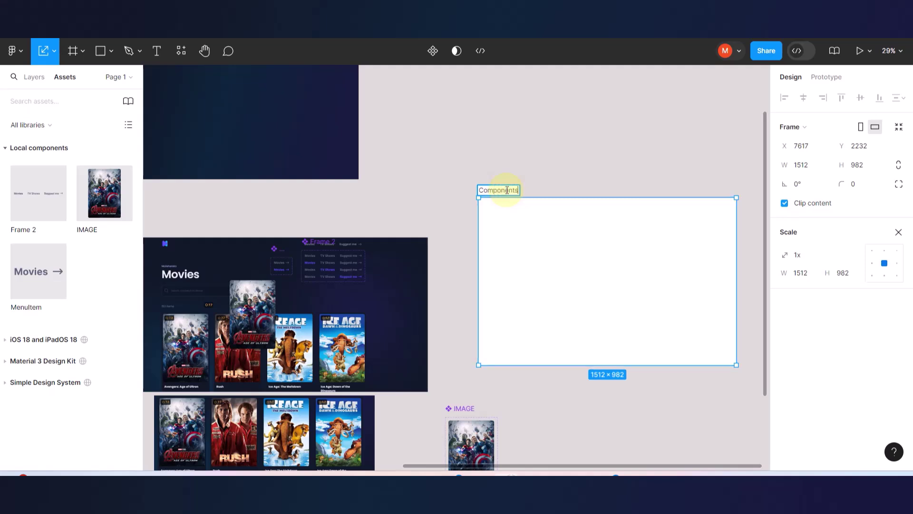
pyautogui.write('nts')
pyautogui.click(531, 144)
# Move the Frame 2, MenuItem and IMAGE component sets into the Components frame.
pyautogui.moveTo(319, 246); pyautogui.dragTo(520, 228)
pyautogui.moveTo(280, 254); pyautogui.dragTo(591, 235)
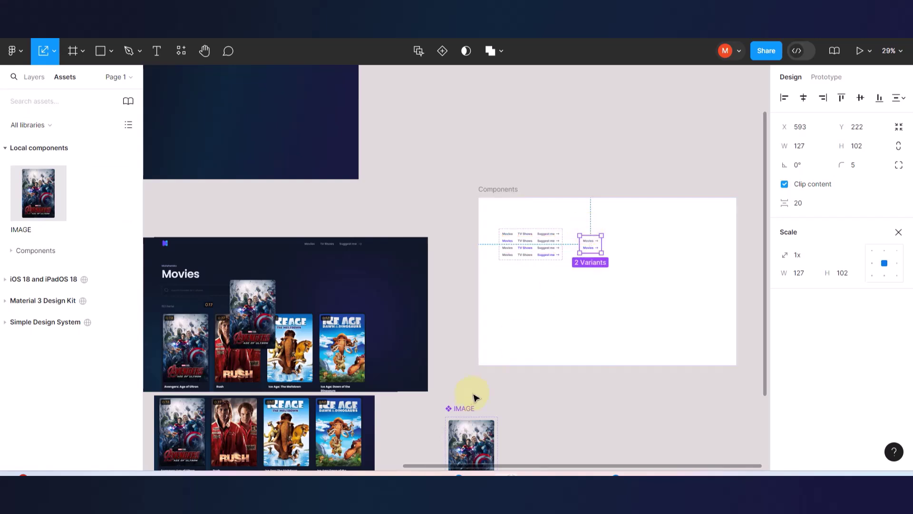
pyautogui.moveTo(457, 410); pyautogui.dragTo(666, 198)
# Fill the Components frame with the dark navy colour sampled from the Movies reference screenshot's background.
pyautogui.click(504, 190)
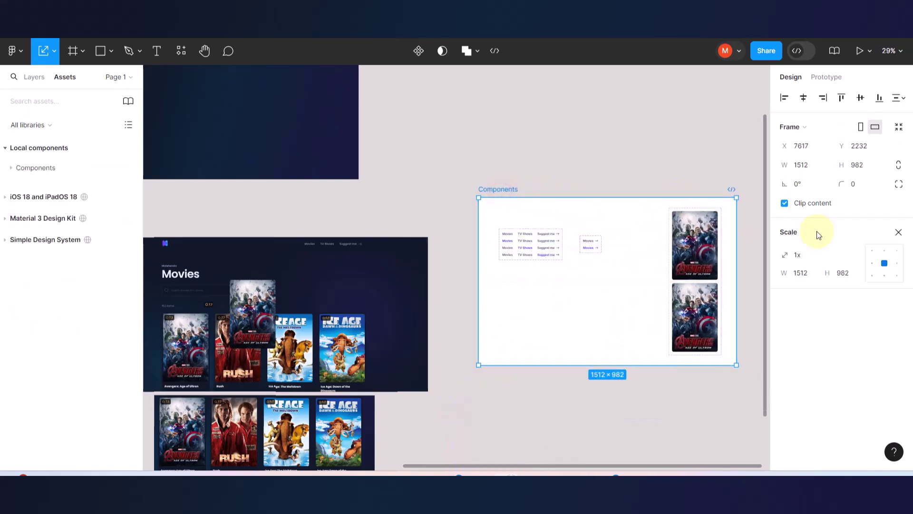
pyautogui.press('v')
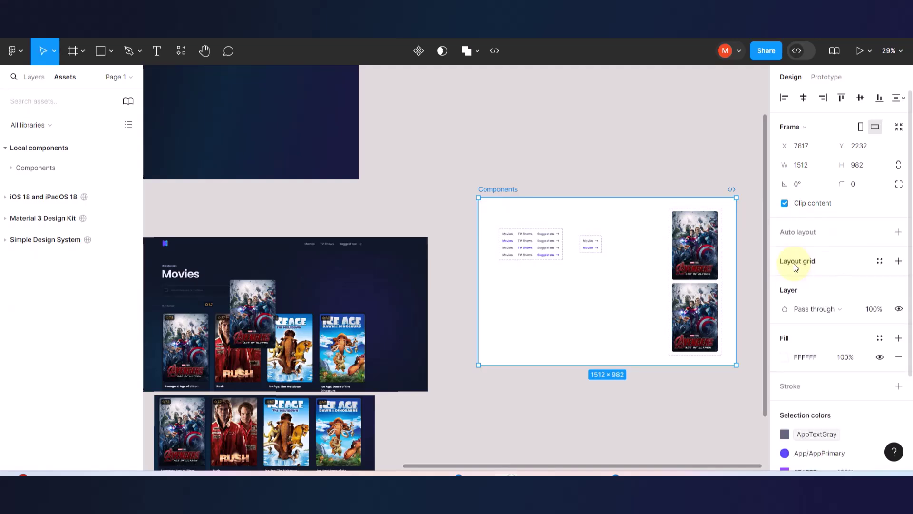
pyautogui.click(783, 357)
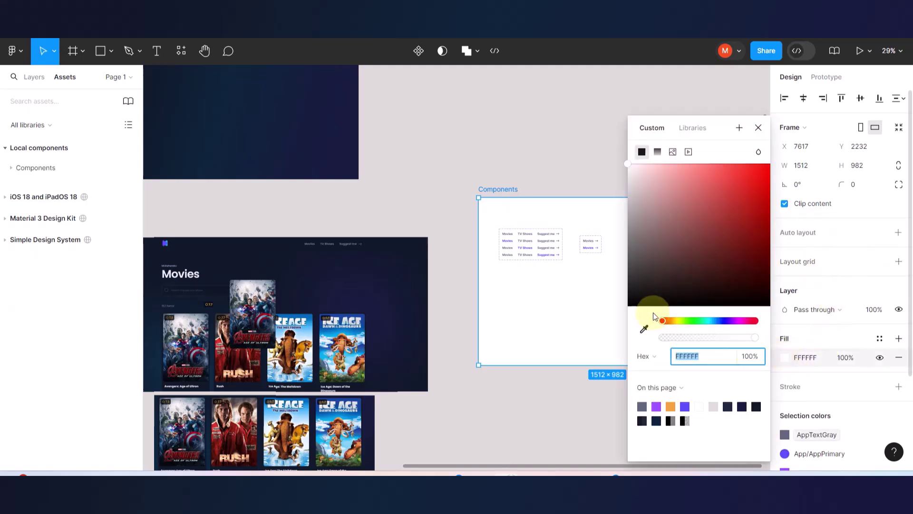
pyautogui.click(646, 331)
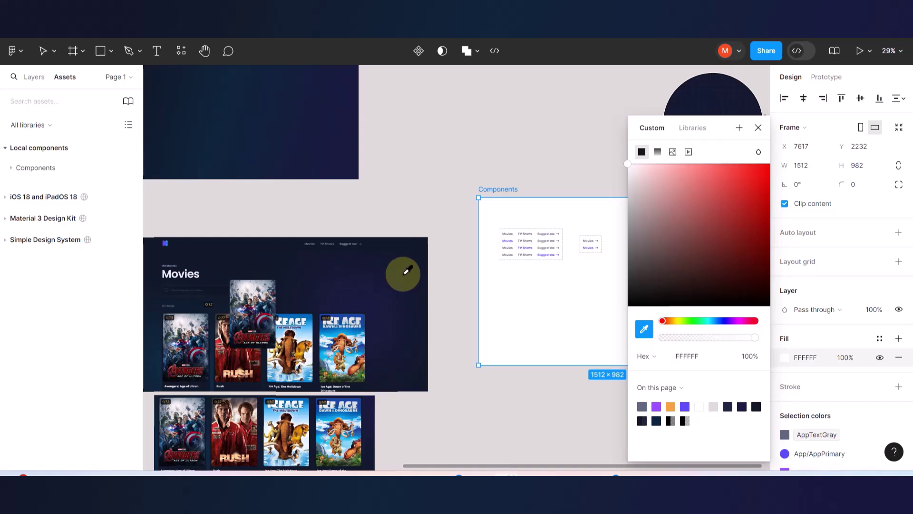
pyautogui.click(405, 271)
pyautogui.click(437, 162)
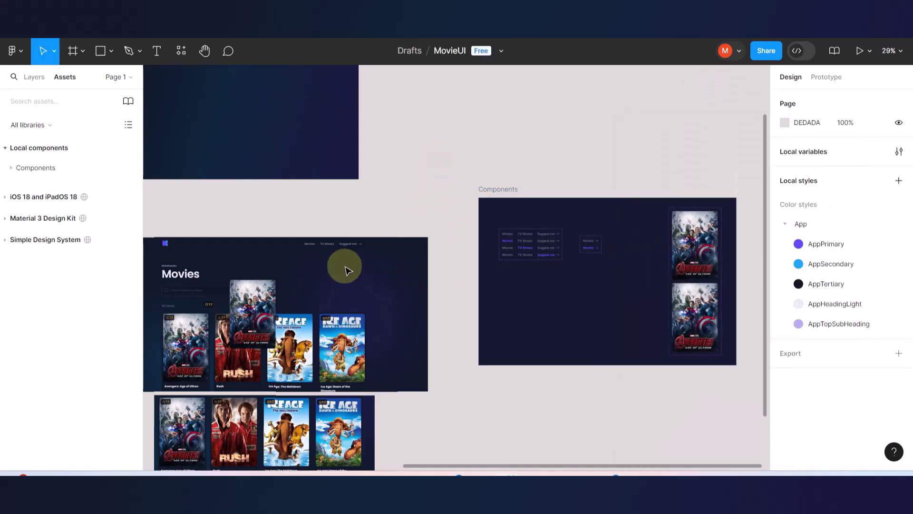
# Move the poster instance into the Components frame, and back out to the Movies reference screenshot beside its fourth poster.
pyautogui.click(247, 293)
pyautogui.moveTo(246, 295); pyautogui.dragTo(535, 295)
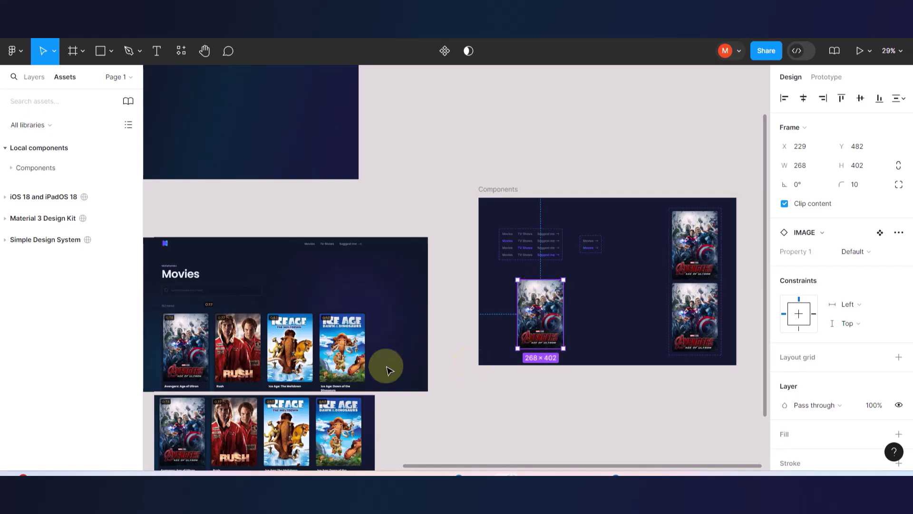
pyautogui.moveTo(531, 309); pyautogui.dragTo(388, 327)
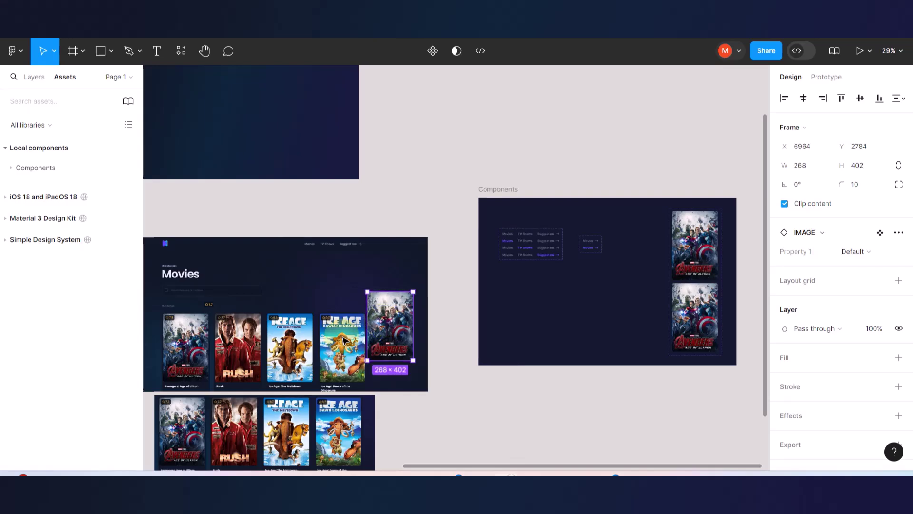
# Examine the movie titles beneath the posters in the reference screenshots.
pyautogui.scroll(-3, 462, 295)
pyautogui.hscroll(-4, 462, 295)
pyautogui.scroll(5, 462, 294)
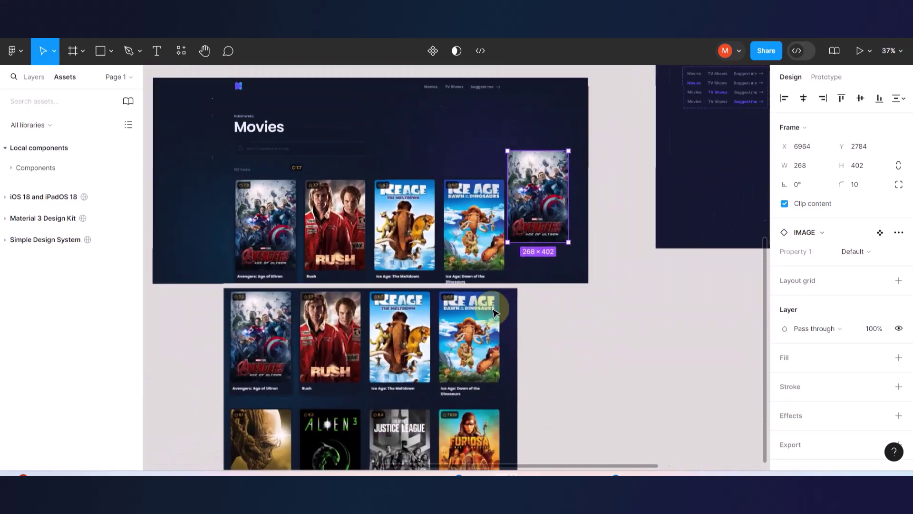
pyautogui.scroll(-1, 463, 366)
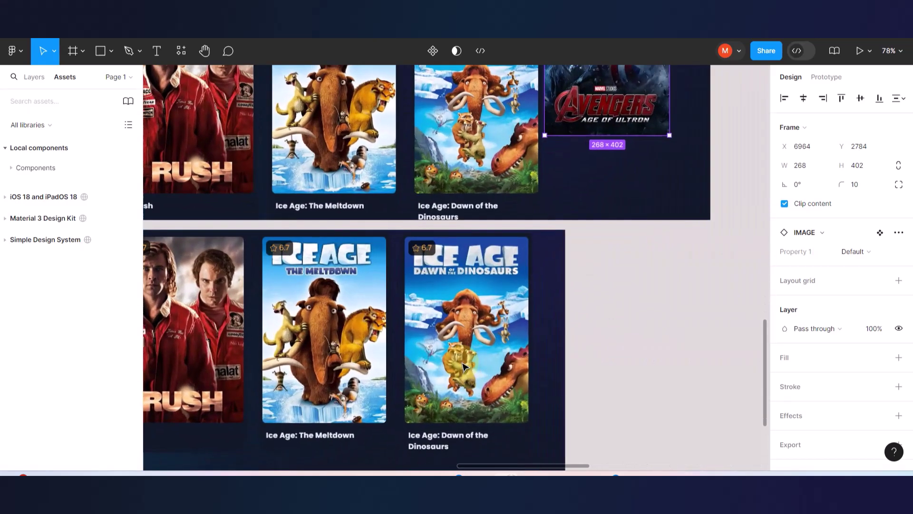
pyautogui.scroll(3, 447, 394)
pyautogui.scroll(-1, 446, 395)
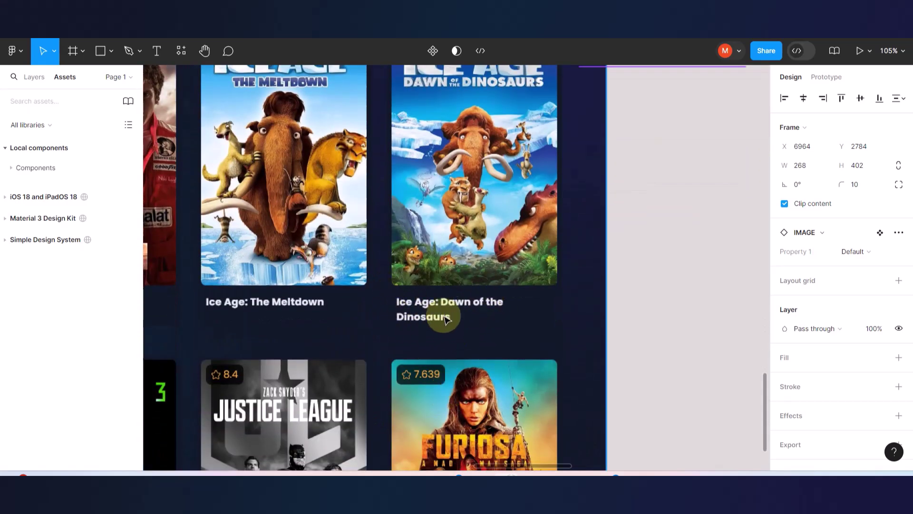
pyautogui.hscroll(2, 428, 323)
pyautogui.scroll(-5, 401, 323)
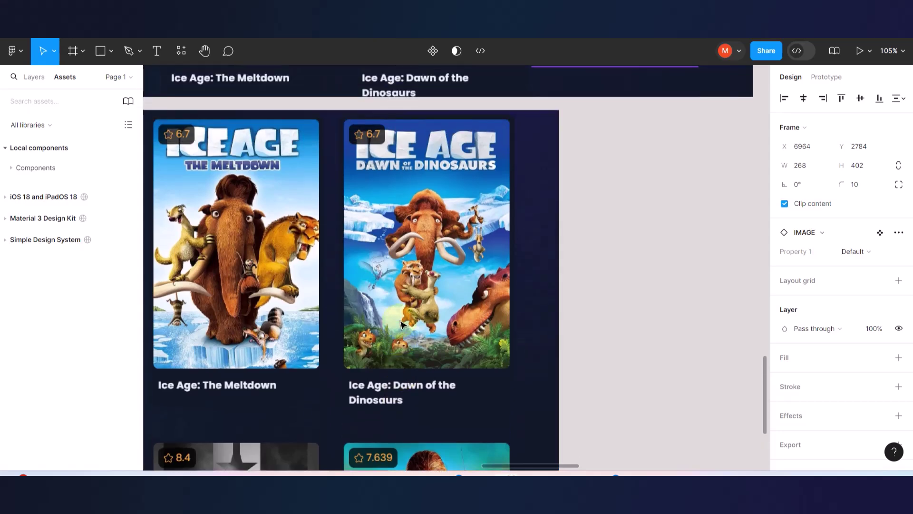
pyautogui.scroll(-3, 495, 176)
pyautogui.hscroll(-3, 497, 180)
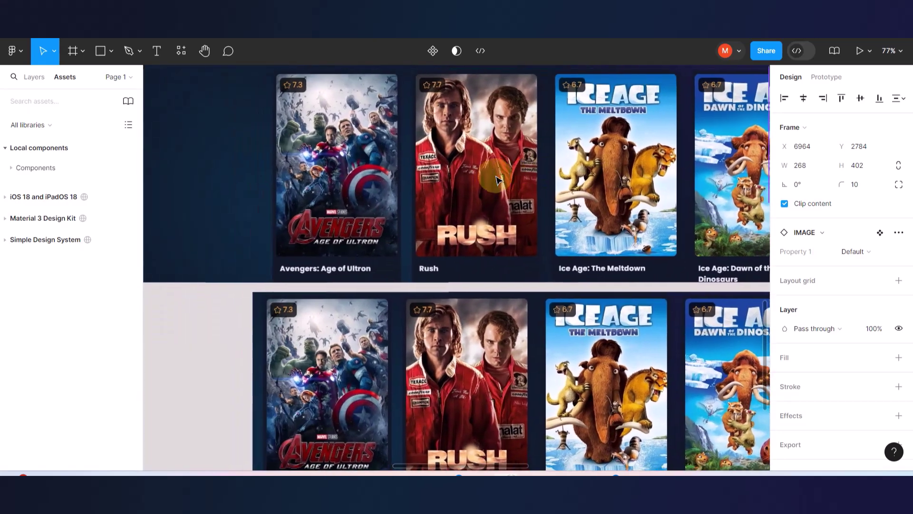
# Add the text "Avengers: Age of Ultron" beneath the first poster in the Movies reference screenshot.
pyautogui.scroll(5, 291, 280)
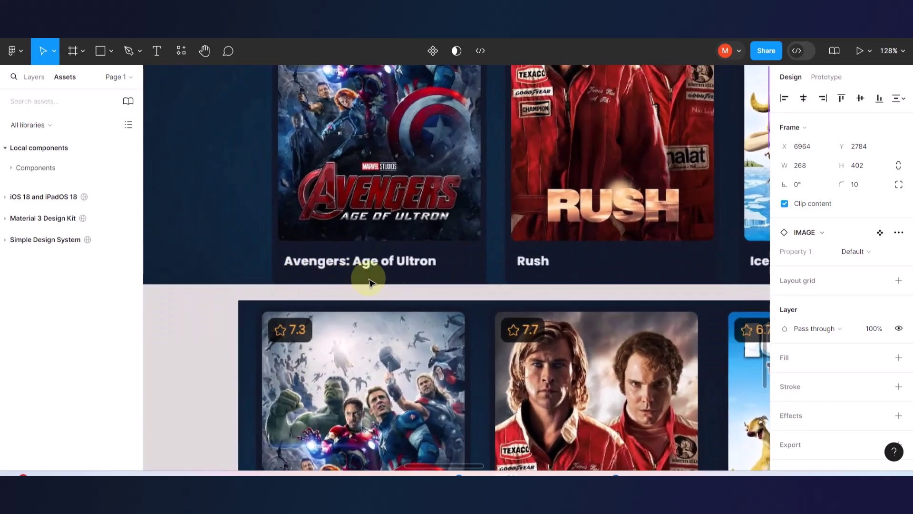
pyautogui.scroll(4, 359, 255)
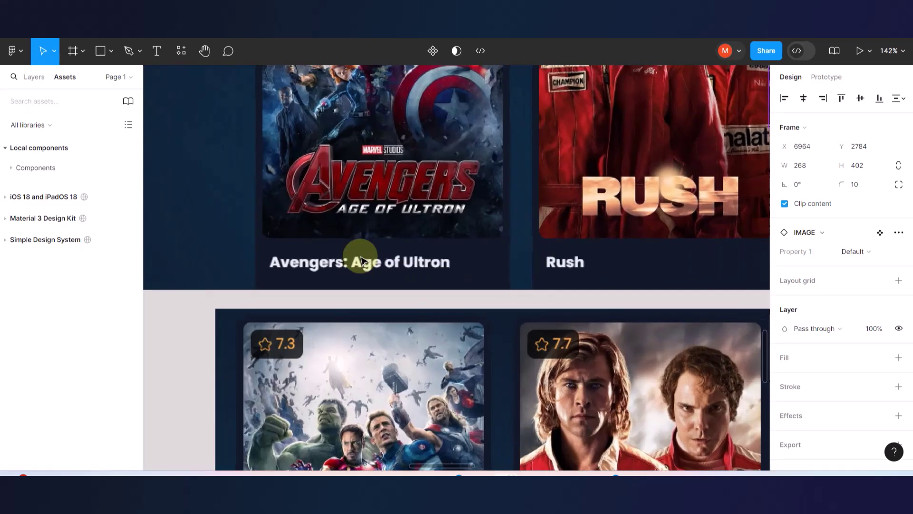
pyautogui.click(157, 44)
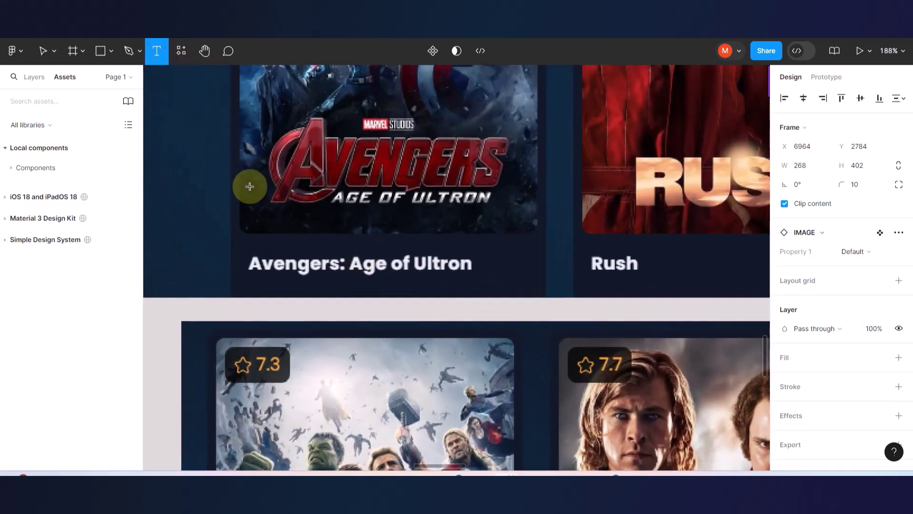
pyautogui.click(341, 247)
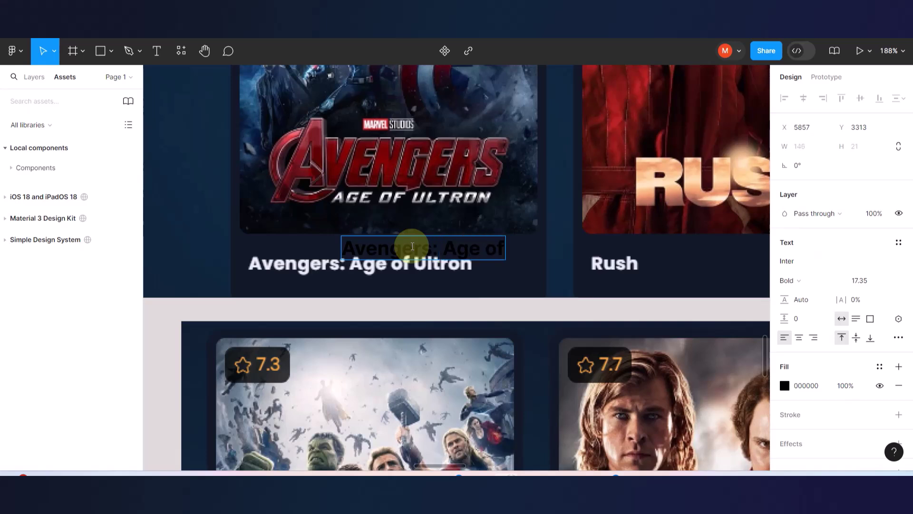
pyautogui.write('Ultron')
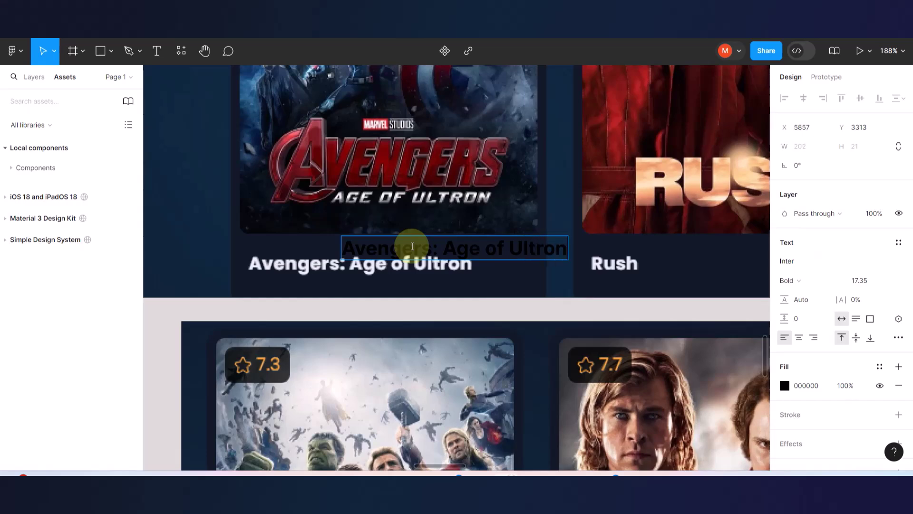
pyautogui.press('Escape')
# Align the new title over the reference title for comparison, and move it beneath the separate poster instance.
pyautogui.scroll(5, 224, 229)
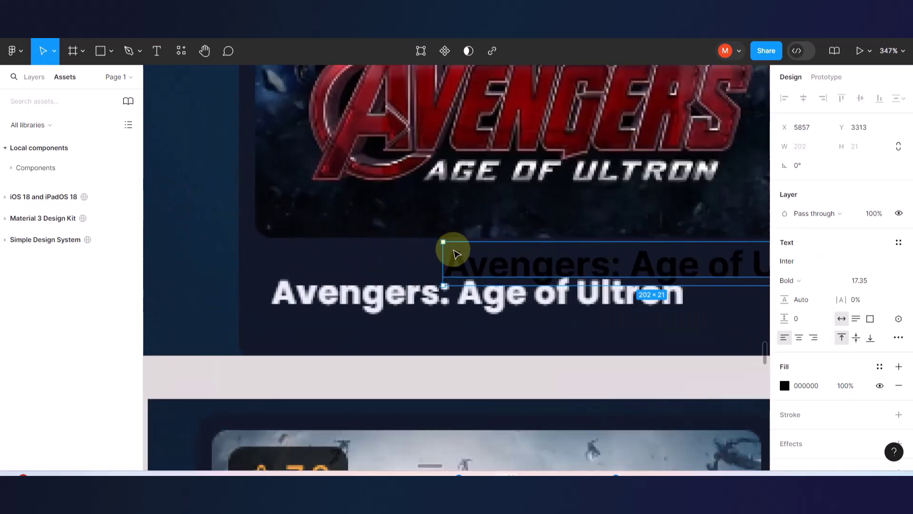
pyautogui.moveTo(459, 260); pyautogui.dragTo(290, 291)
pyautogui.scroll(-10, 290, 291)
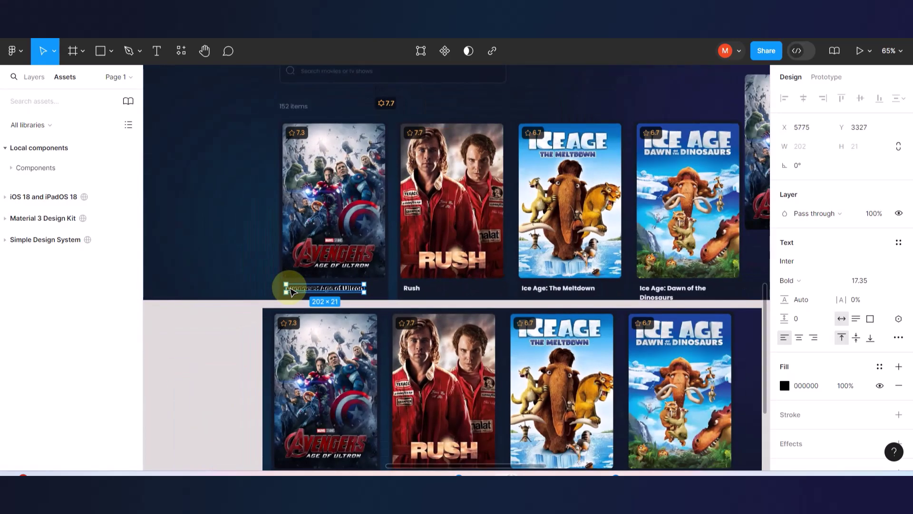
pyautogui.scroll(-3, 303, 291)
pyautogui.moveTo(305, 288); pyautogui.dragTo(619, 268)
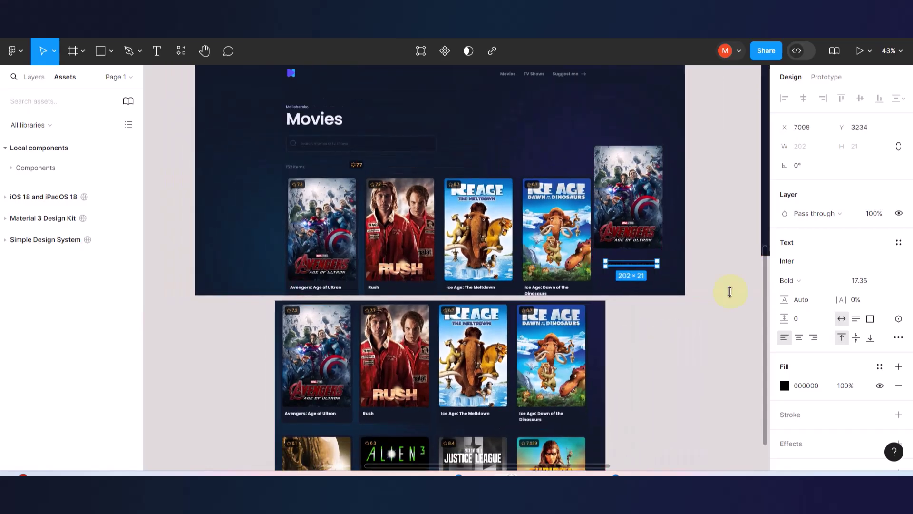
# Replace the title's black fill with the AppTextGray library colour.
pyautogui.click(898, 386)
pyautogui.click(879, 367)
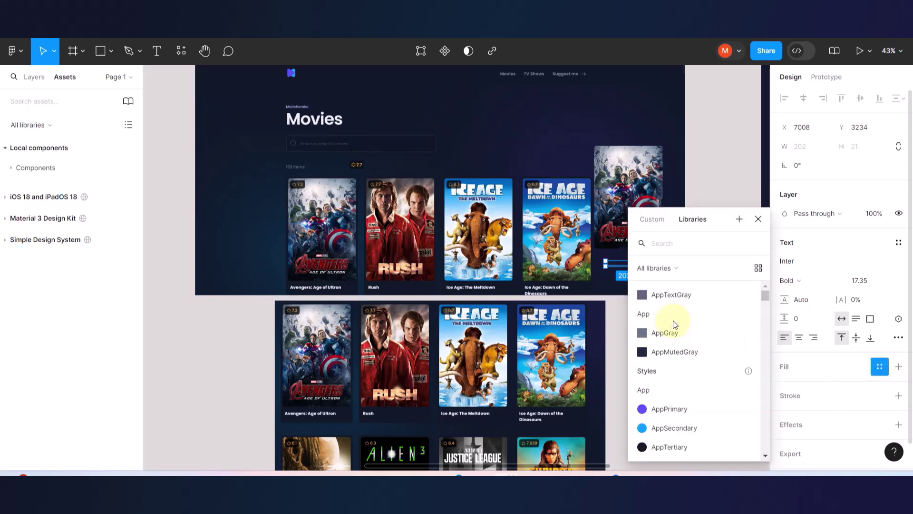
pyautogui.click(666, 296)
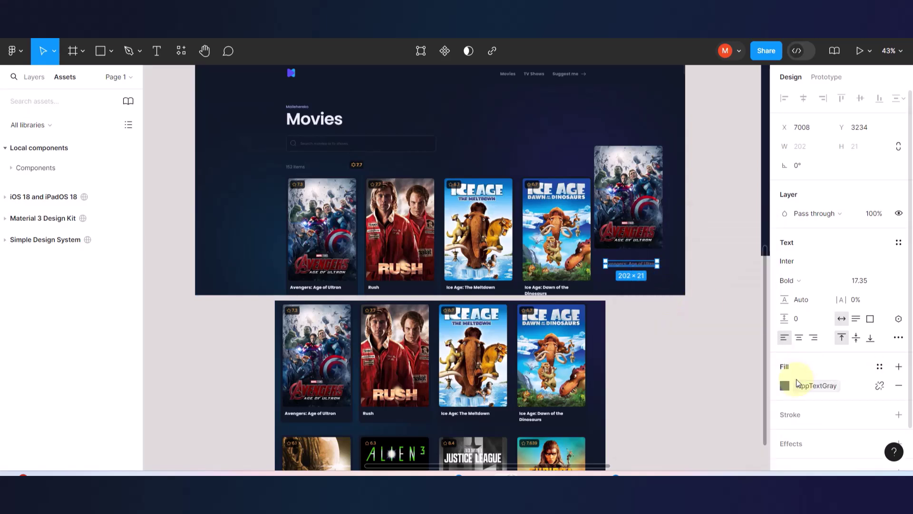
# Apply the AppHeadingLight colour style to the title's fill.
pyautogui.click(879, 373)
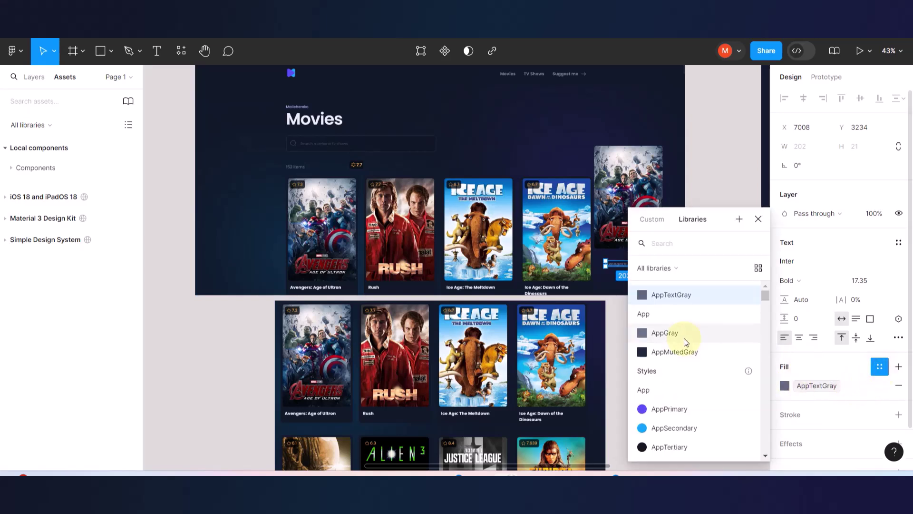
pyautogui.scroll(-3, 684, 338)
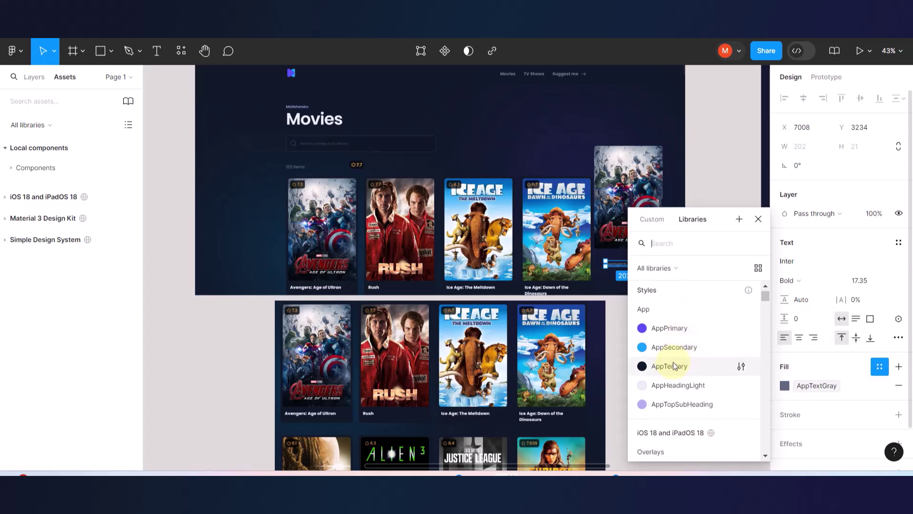
pyautogui.click(664, 385)
pyautogui.click(665, 388)
# Move the title closer to the poster instance and shift the poster slightly so the title sits beneath its lower edge.
pyautogui.scroll(5, 652, 244)
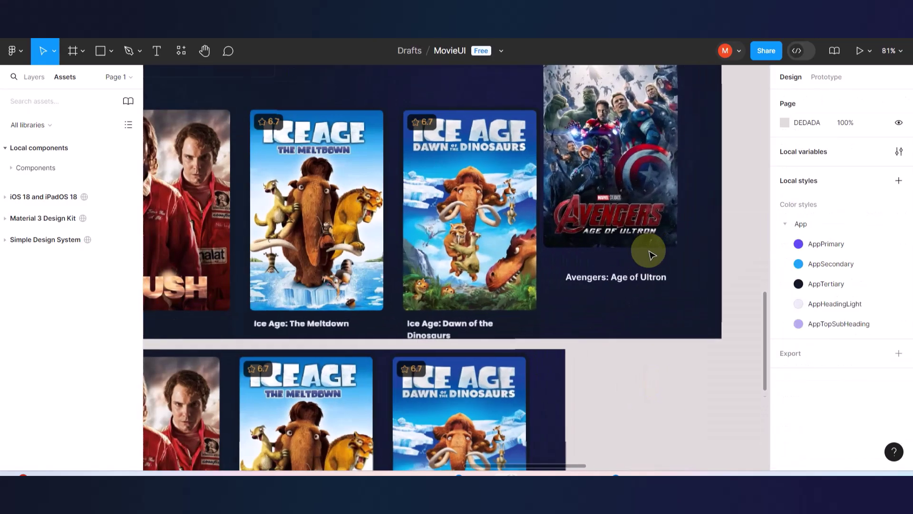
pyautogui.click(625, 280)
pyautogui.moveTo(625, 282); pyautogui.dragTo(605, 264)
pyautogui.scroll(4, 624, 274)
pyautogui.scroll(-6, 609, 267)
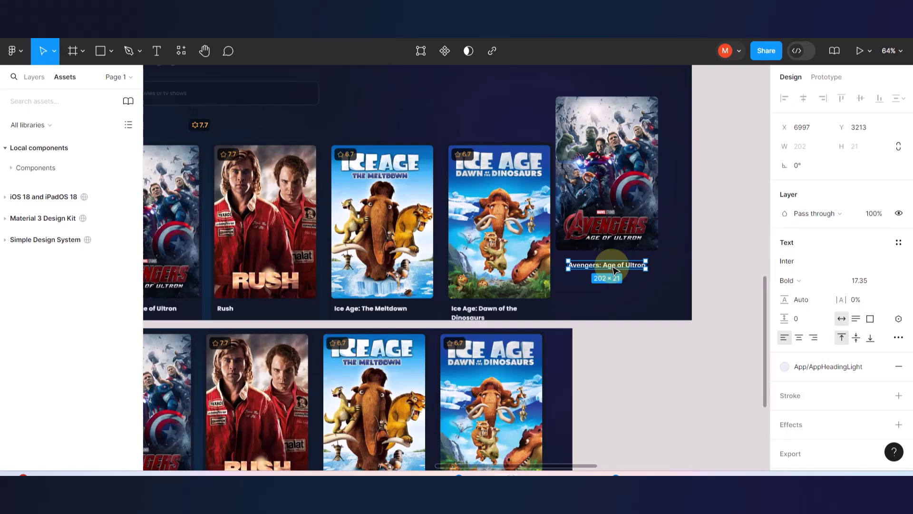
pyautogui.click(587, 218)
pyautogui.moveTo(594, 188); pyautogui.dragTo(604, 185)
# Wrap the poster instance and its title together in a vertical auto layout frame.
pyautogui.click(607, 265)
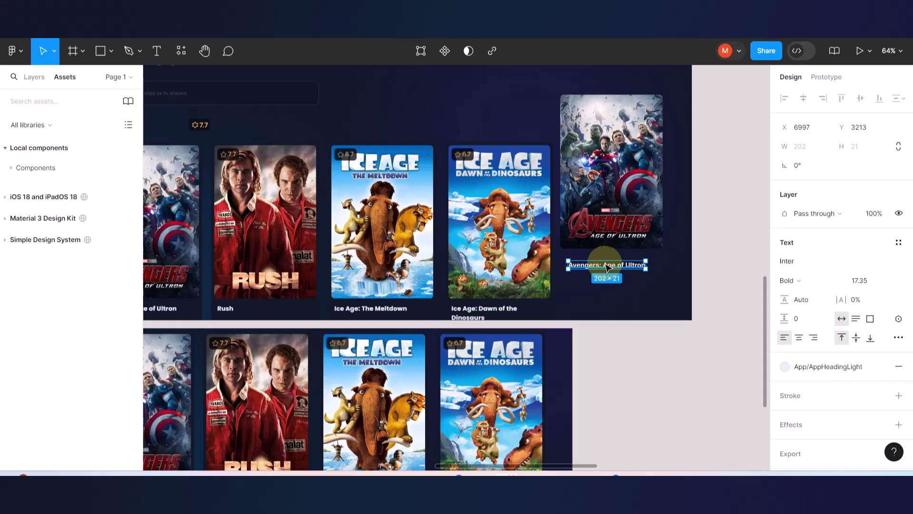
pyautogui.keyDown('shift'); pyautogui.click(611, 207); pyautogui.keyUp('shift')
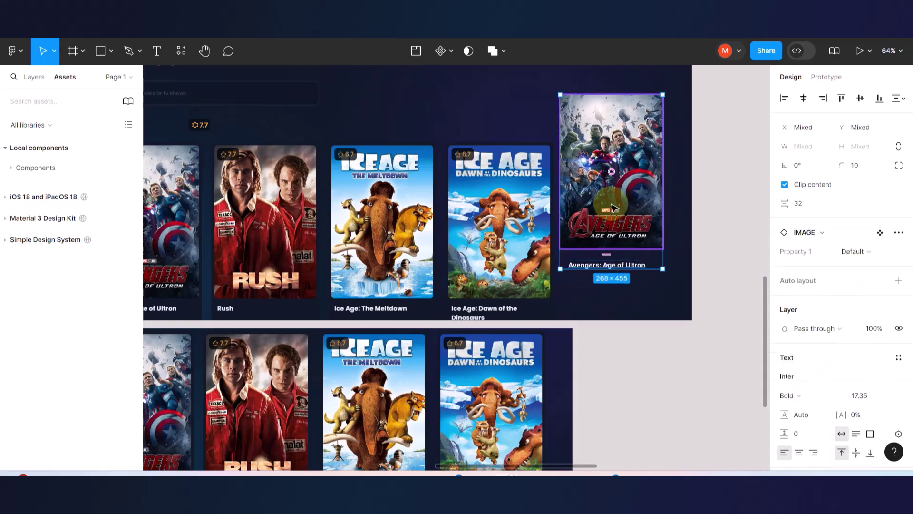
pyautogui.hotkey('shift', 'a')
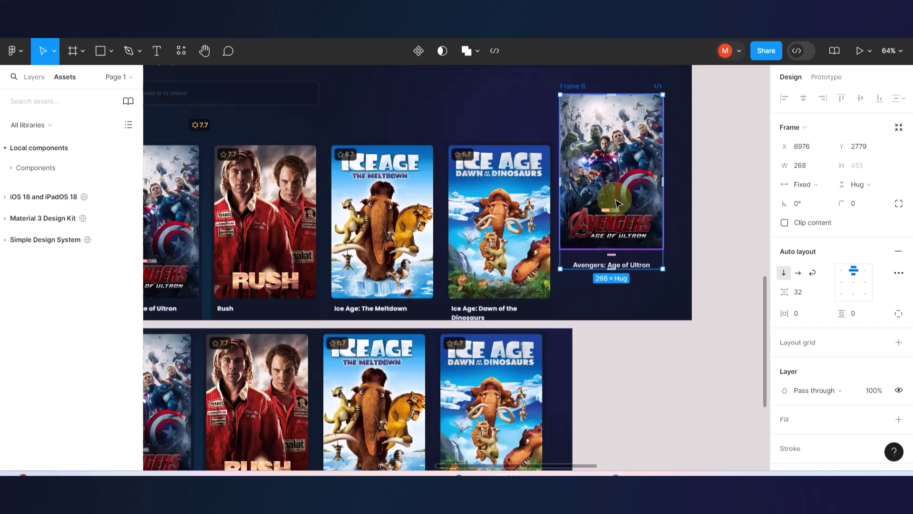
# Fill the poster-and-title card frame with the AppMutedGray library colour.
pyautogui.hscroll(-2, 592, 153)
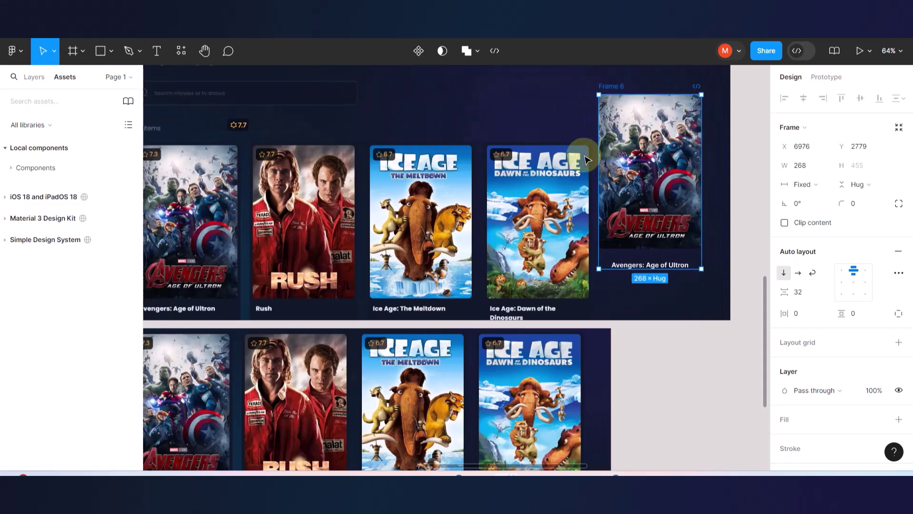
pyautogui.scroll(5, 585, 314)
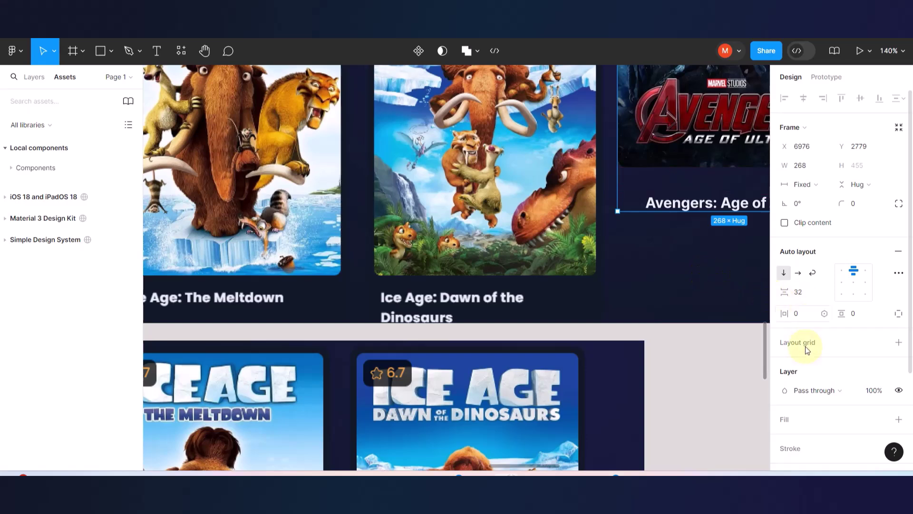
pyautogui.scroll(-3, 806, 321)
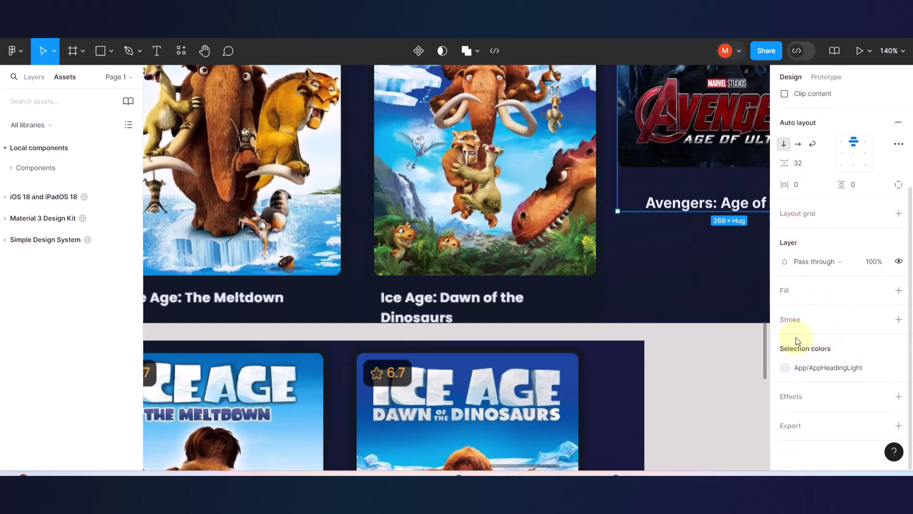
pyautogui.scroll(3, 818, 294)
pyautogui.scroll(-3, 818, 294)
pyautogui.click(880, 291)
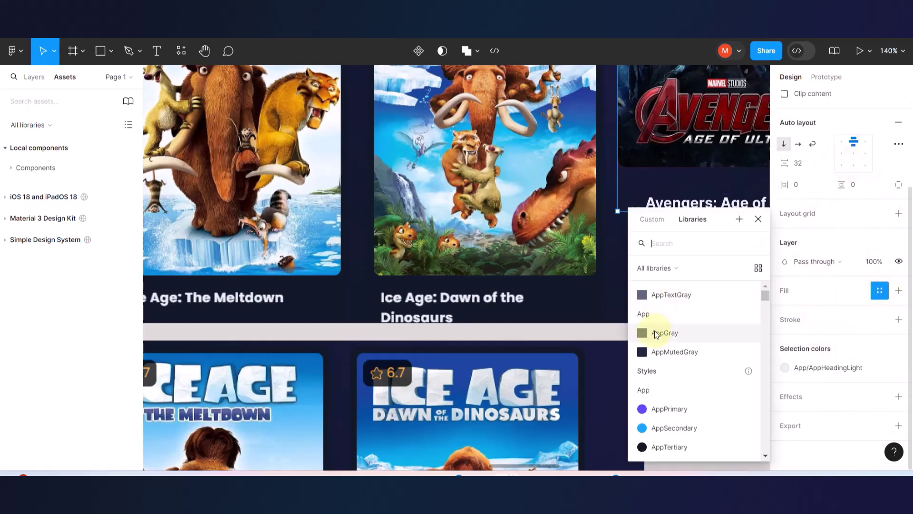
pyautogui.click(642, 353)
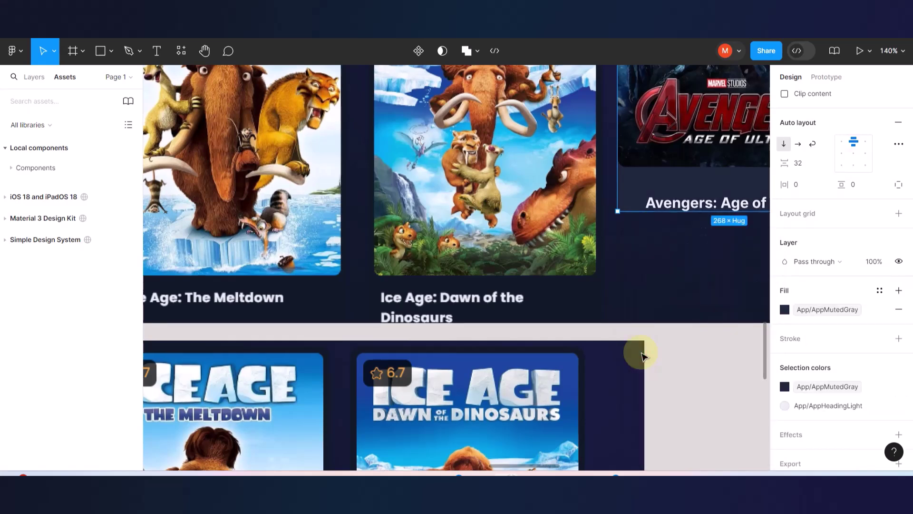
# Compare the card's background with the neighbouring reference cards, and remove the AppMutedGray fill.
pyautogui.scroll(4, 618, 188)
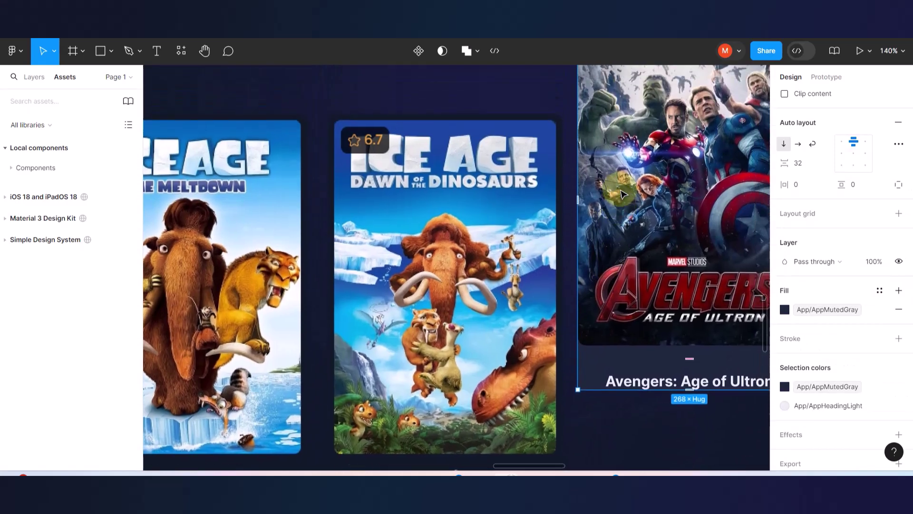
pyautogui.scroll(-5, 623, 194)
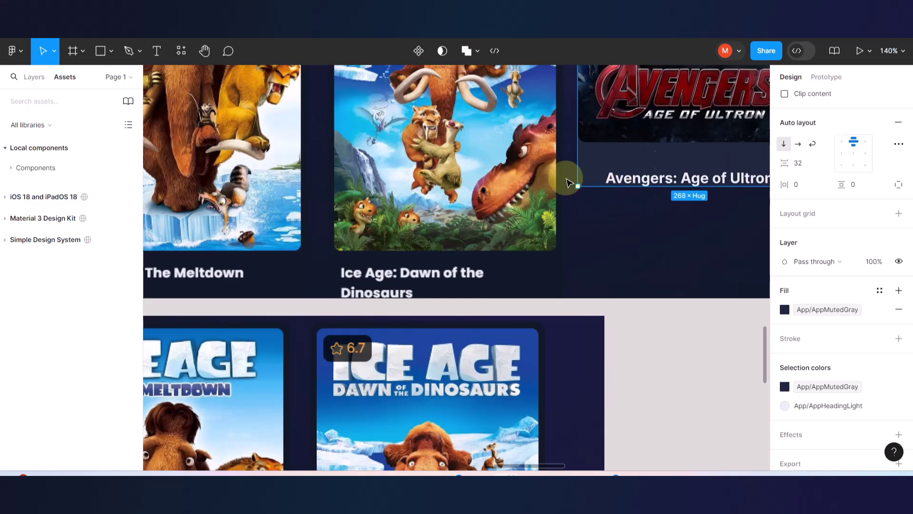
pyautogui.scroll(3, 659, 154)
pyautogui.scroll(2, 660, 158)
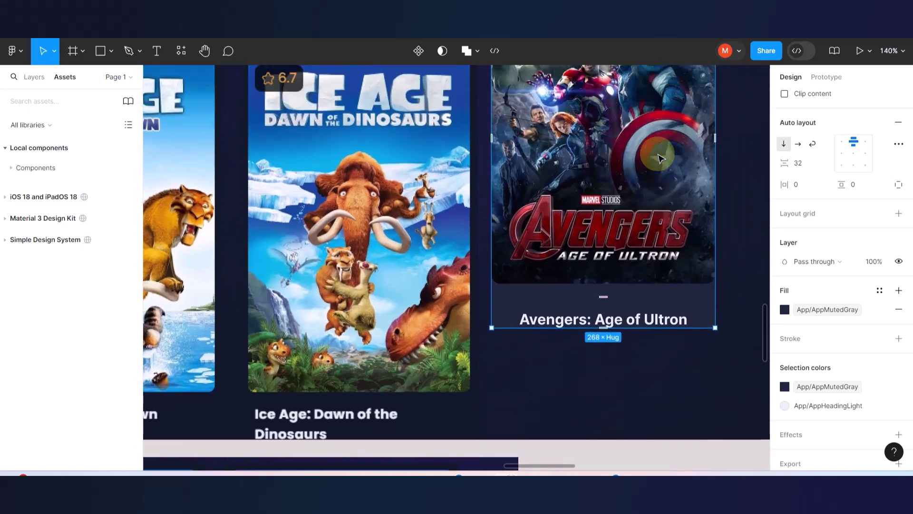
pyautogui.scroll(-1, 623, 263)
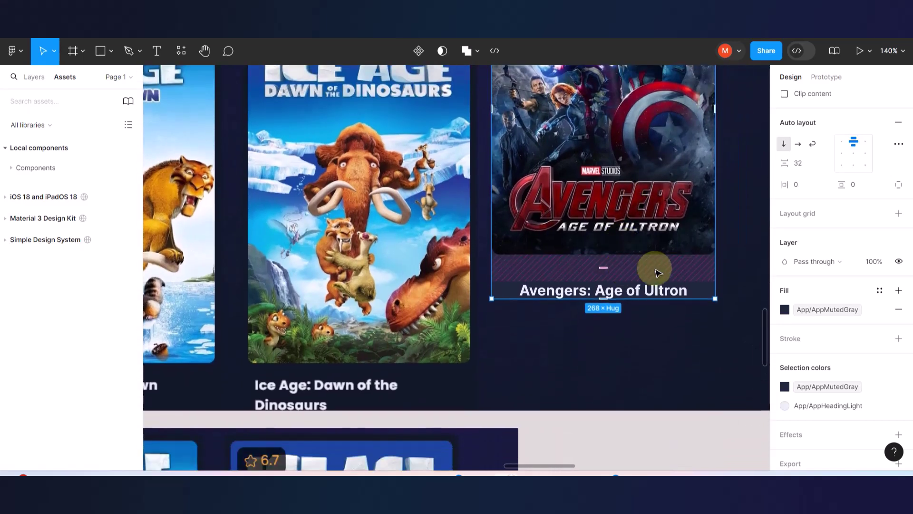
pyautogui.click(899, 309)
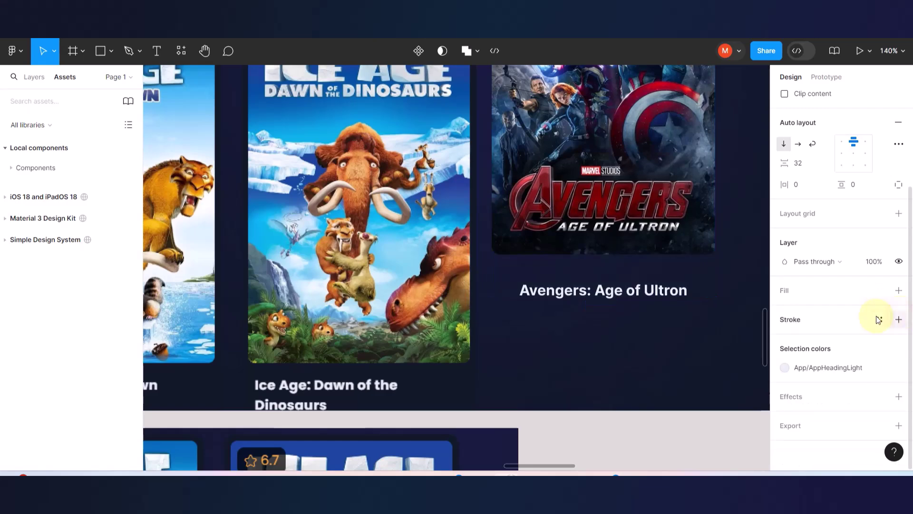
# Give the card frame a solid fill of 121829, sampled from the reference card background beneath the Dawn of the Dinosaurs poster.
pyautogui.click(898, 290)
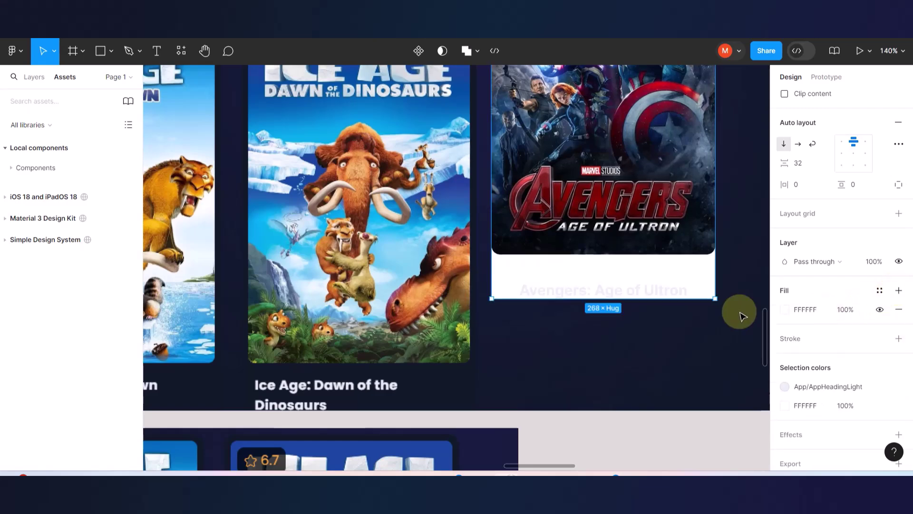
pyautogui.click(784, 309)
pyautogui.click(644, 329)
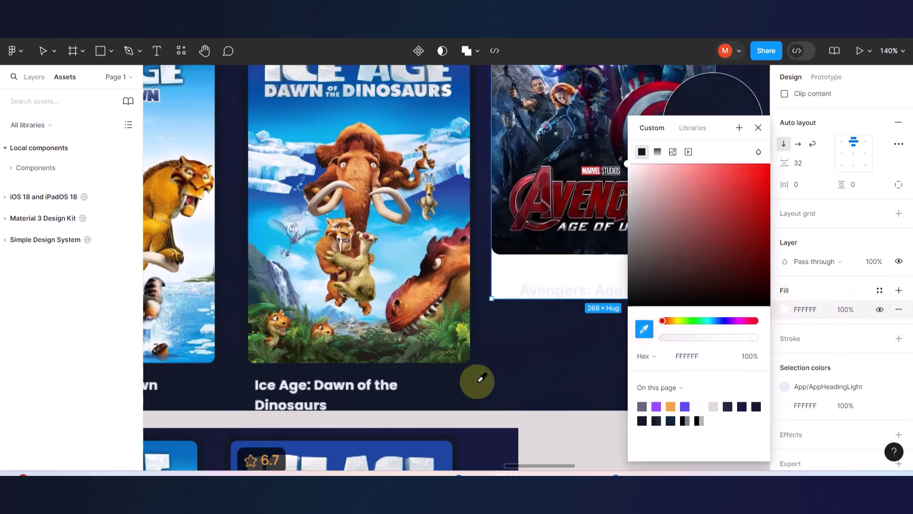
pyautogui.scroll(3, 472, 381)
pyautogui.click(450, 381)
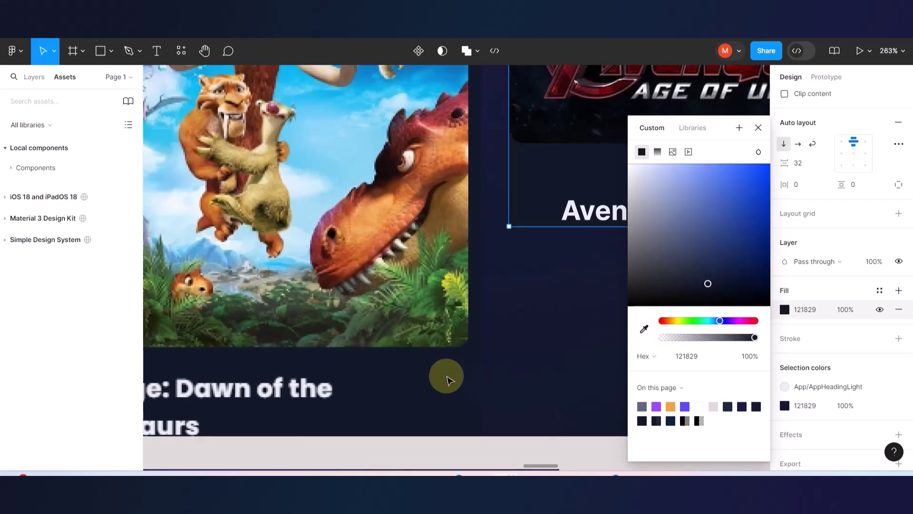
pyautogui.scroll(-5, 447, 378)
pyautogui.press('Escape')
pyautogui.press('Escape')
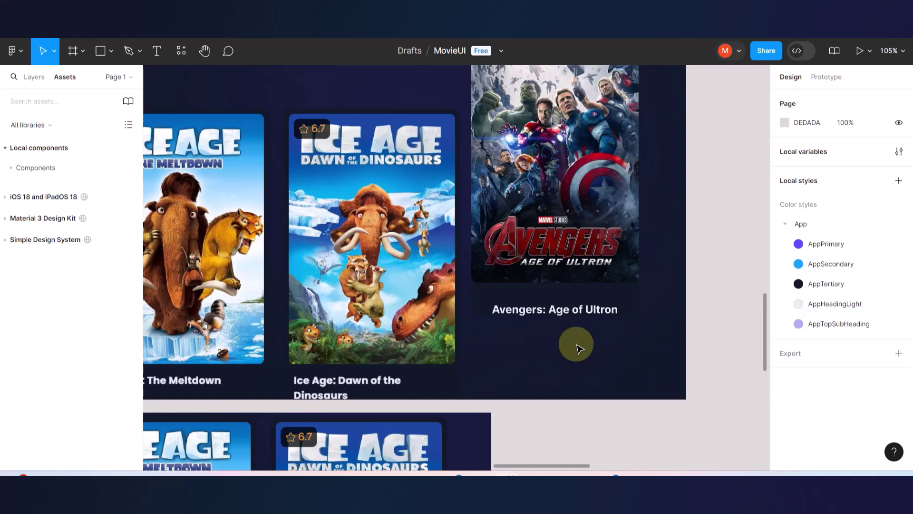
# Darken the card frame's fill to 0F1424.
pyautogui.scroll(3, 633, 299)
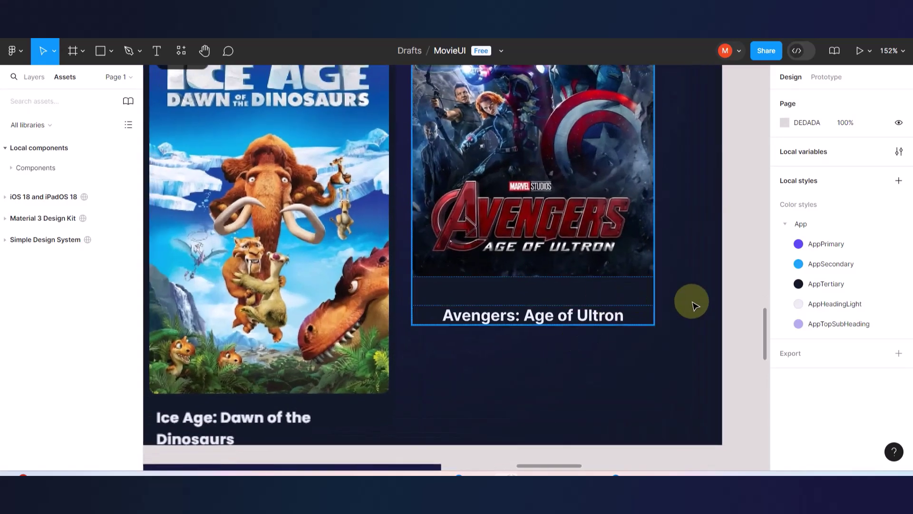
pyautogui.click(642, 305)
pyautogui.click(636, 299)
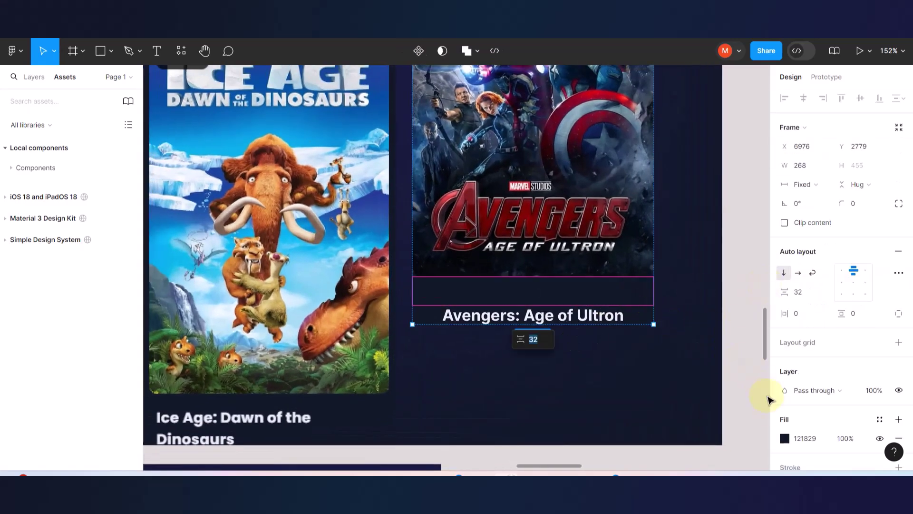
pyautogui.click(784, 438)
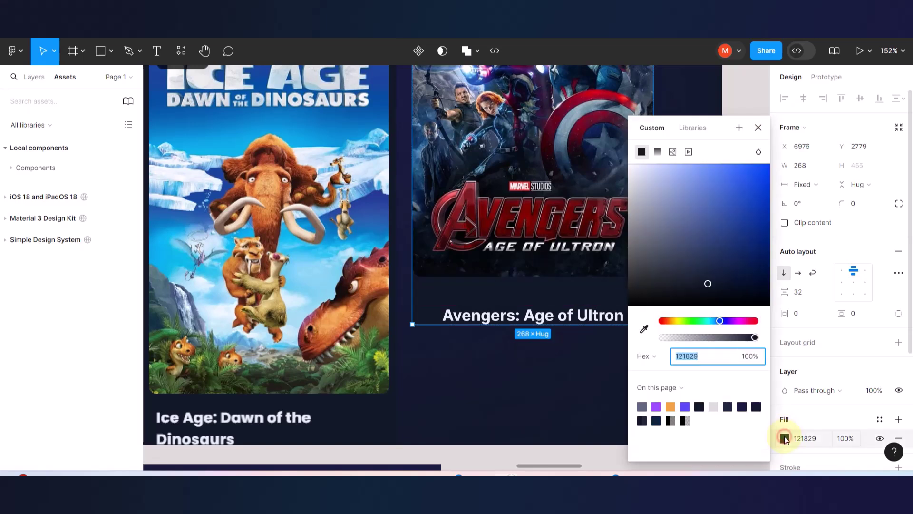
pyautogui.click(710, 284)
pyautogui.moveTo(709, 284); pyautogui.dragTo(713, 289)
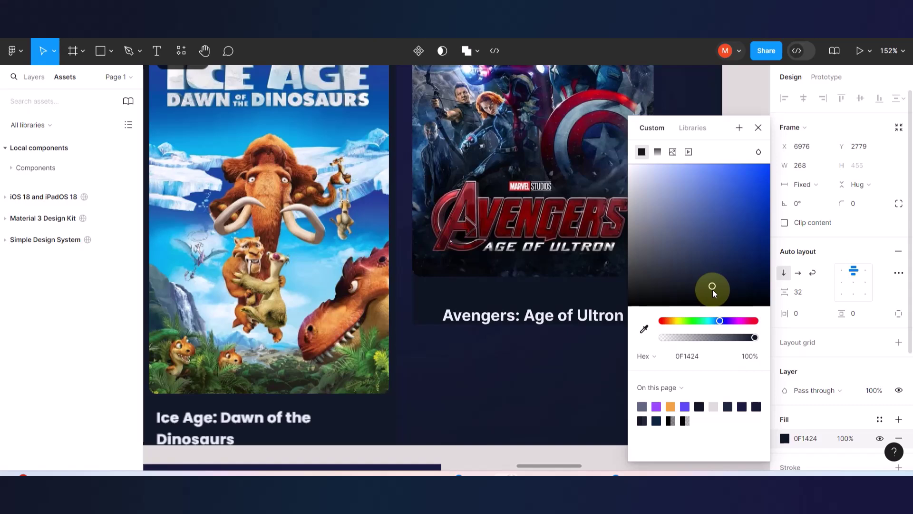
# Centre the poster-and-title card frame's contents both vertically and horizontally in its auto layout.
pyautogui.scroll(-5, 470, 282)
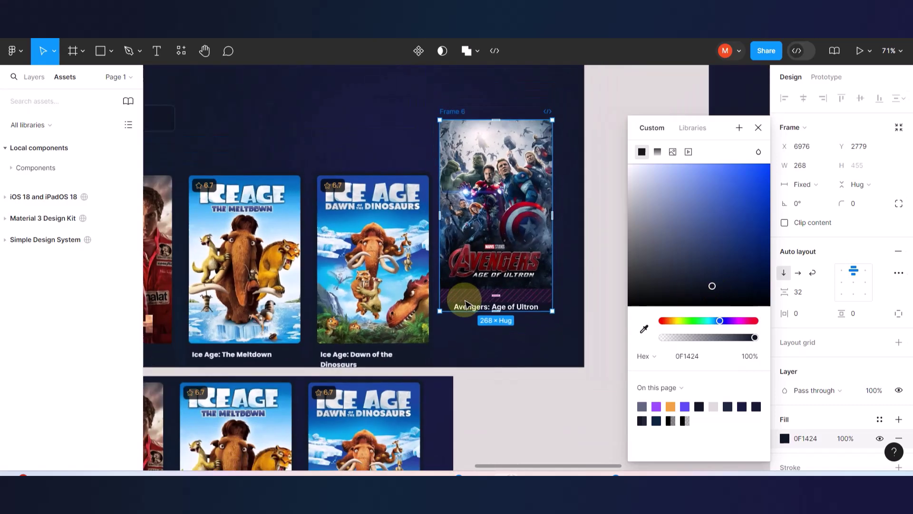
pyautogui.click(502, 340)
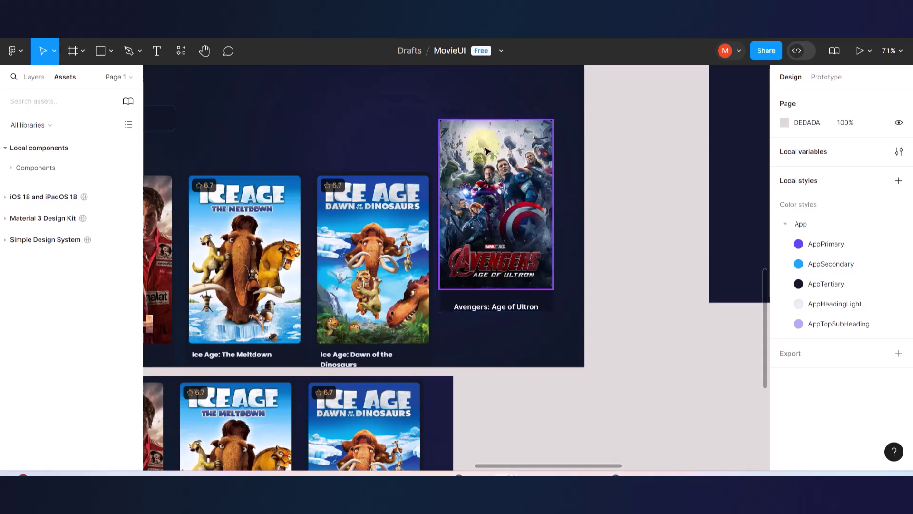
pyautogui.click(454, 112)
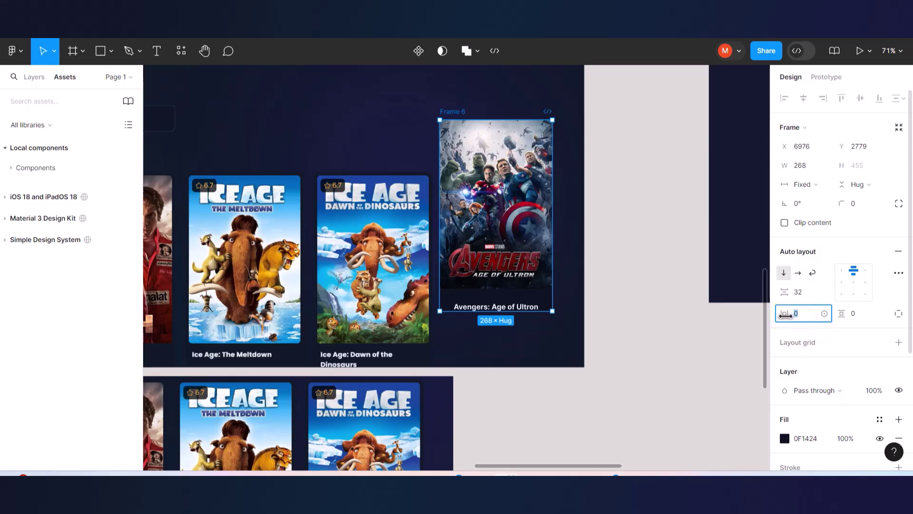
pyautogui.moveTo(785, 316)
pyautogui.mouseDown()
pyautogui.moveTo(798, 315)
pyautogui.moveTo(781, 315)
pyautogui.mouseUp()
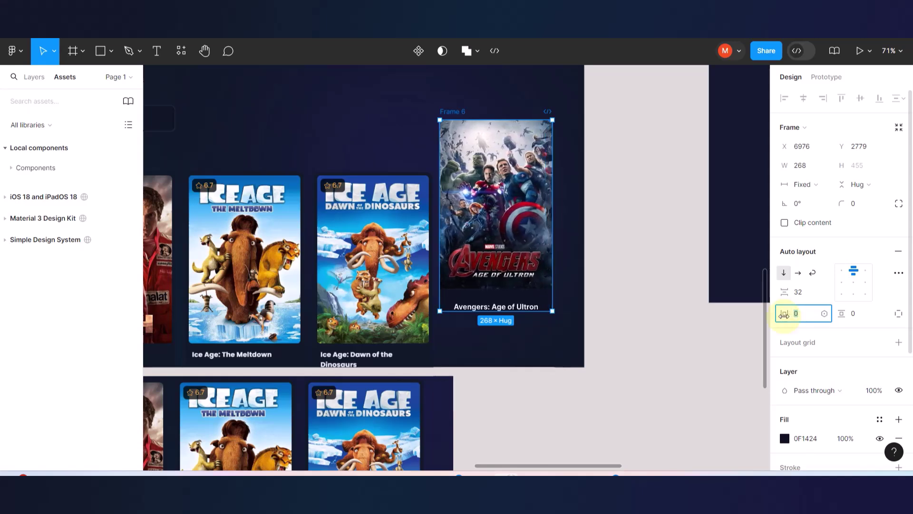
pyautogui.scroll(5, 506, 186)
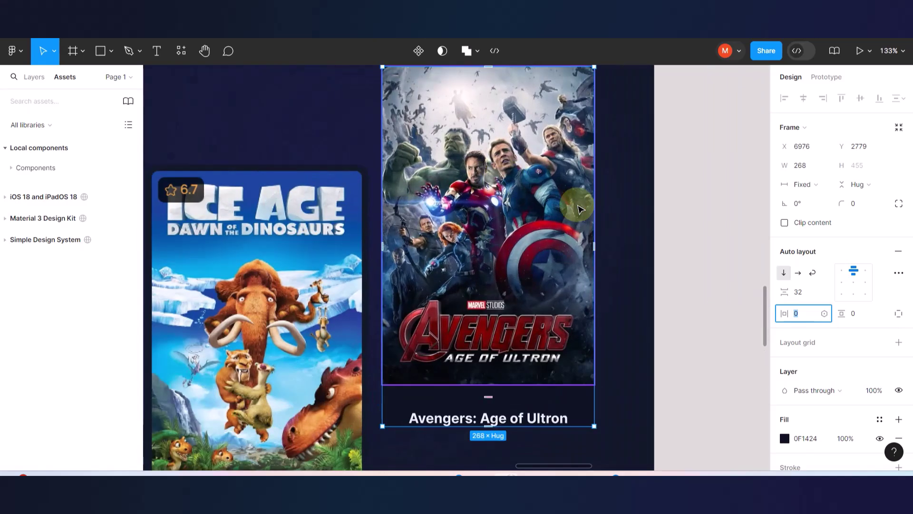
pyautogui.click(855, 284)
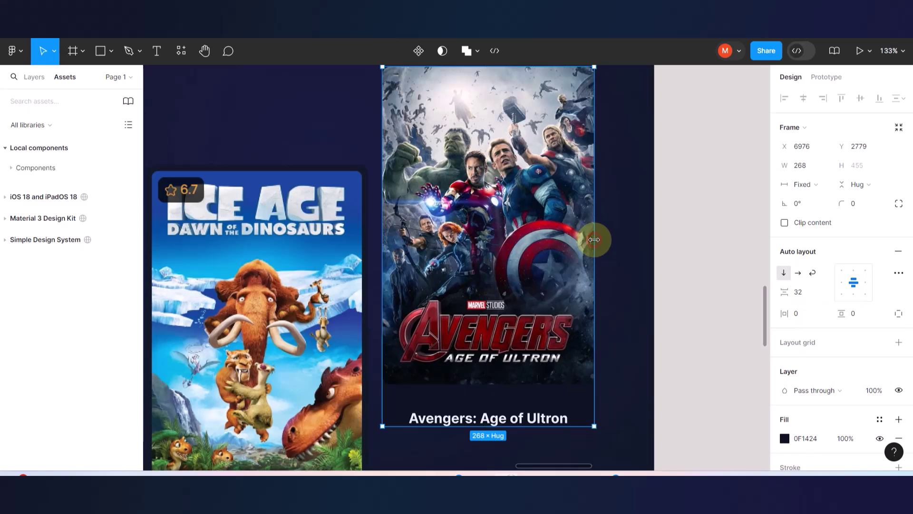
# Try enlarging the card frame to 292 × 490, and check the IMAGE component's sizing inside it.
pyautogui.moveTo(597, 239); pyautogui.dragTo(614, 238)
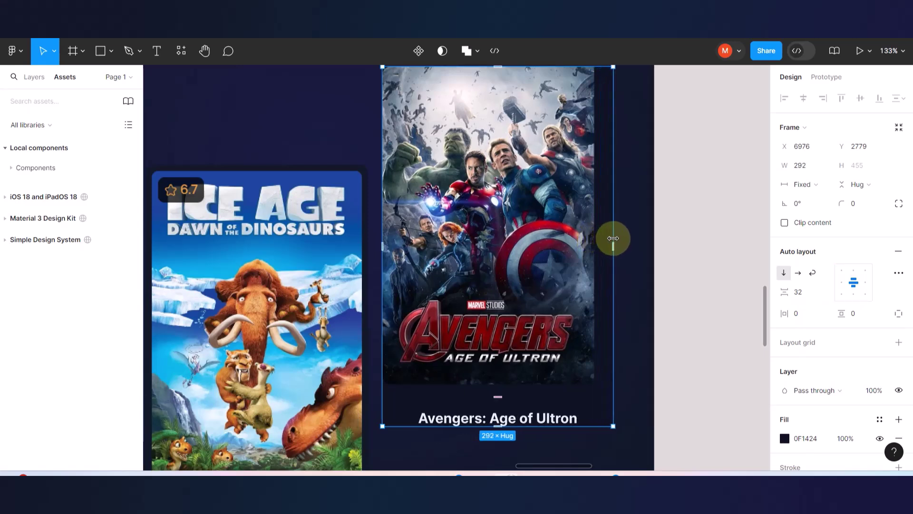
pyautogui.moveTo(550, 424); pyautogui.dragTo(554, 454)
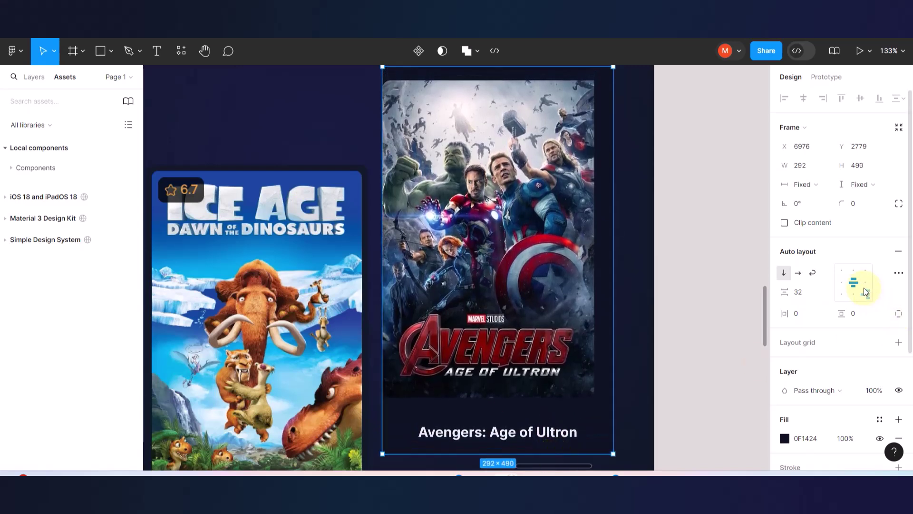
pyautogui.click(552, 182)
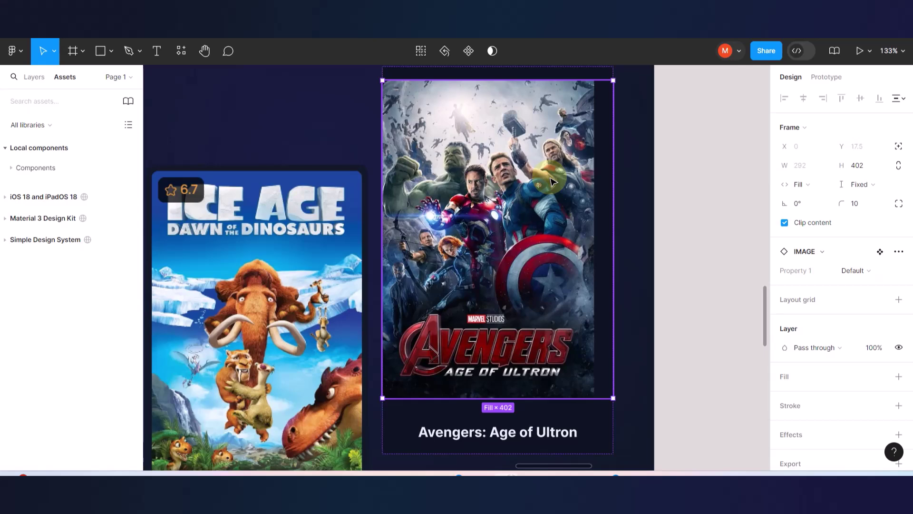
pyautogui.keyDown('ctrl'); pyautogui.scroll(-3, 552, 182); pyautogui.keyUp('ctrl')
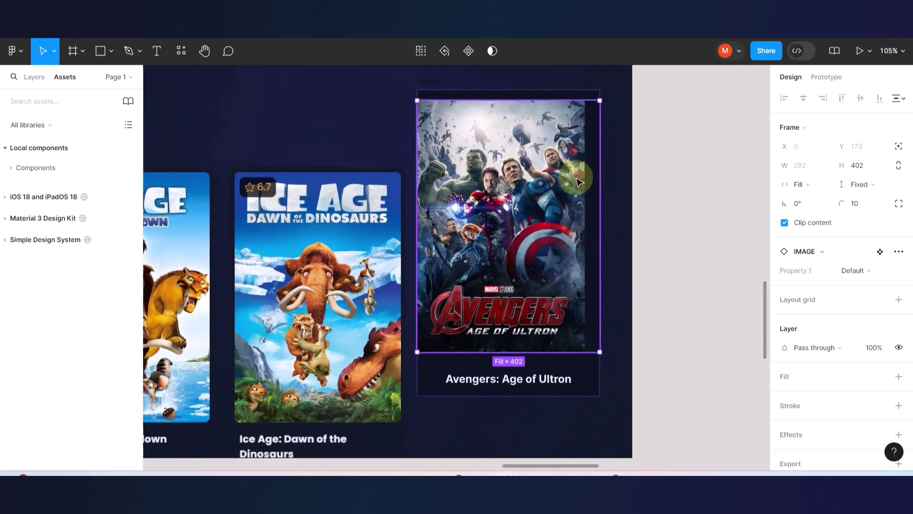
pyautogui.press('Escape')
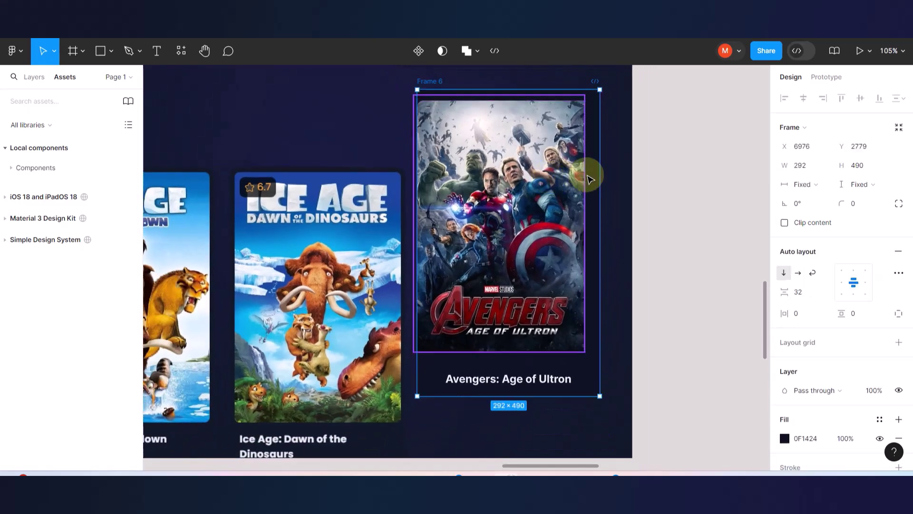
pyautogui.press('Escape')
# Undo the card frame's width and height enlargement, and reselect the frame.
pyautogui.hotkey('ctrl', 'z')
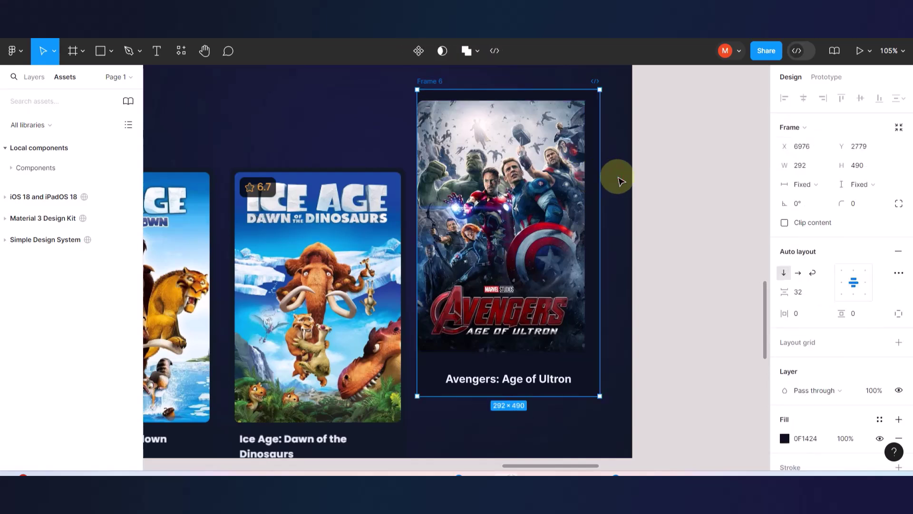
pyautogui.hotkey('ctrl', 'alt', 'shift', 'r')
pyautogui.click(619, 180)
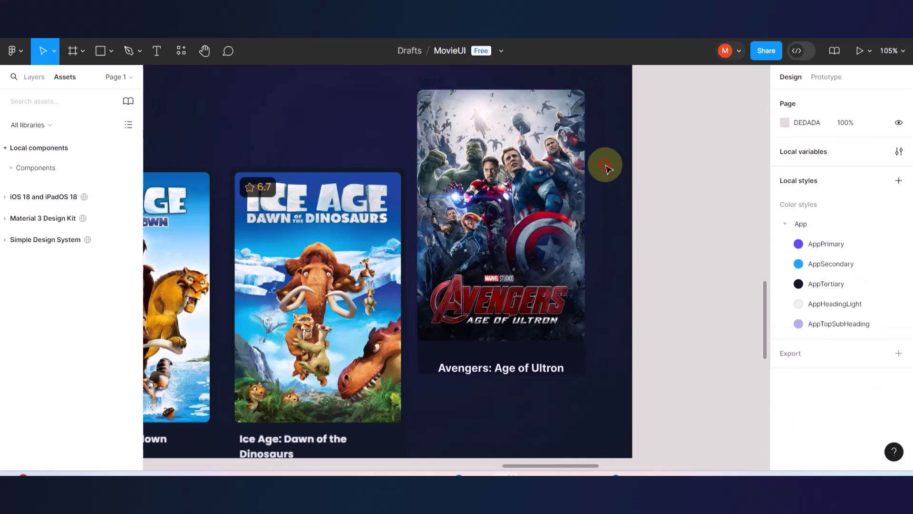
pyautogui.click(430, 82)
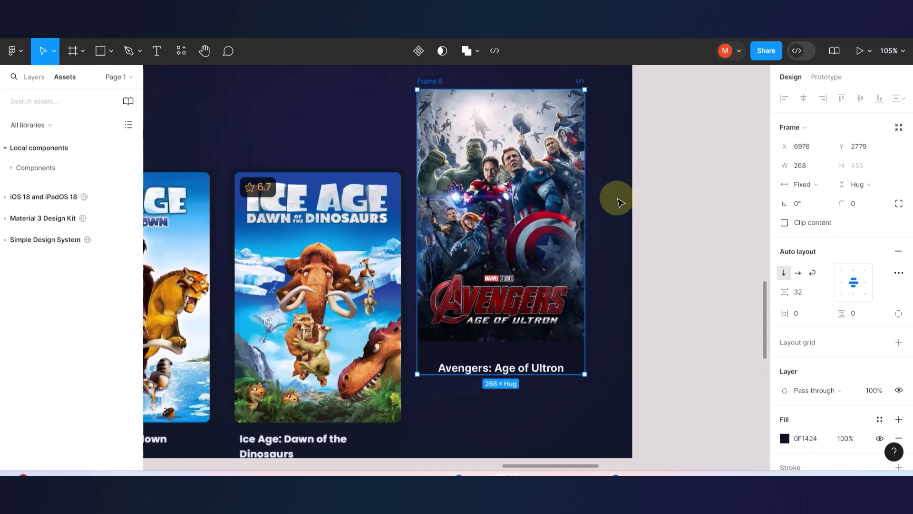
# Try widening the card frame to 314, and inspect the poster component's sizing and layer properties.
pyautogui.moveTo(593, 208); pyautogui.dragTo(614, 207)
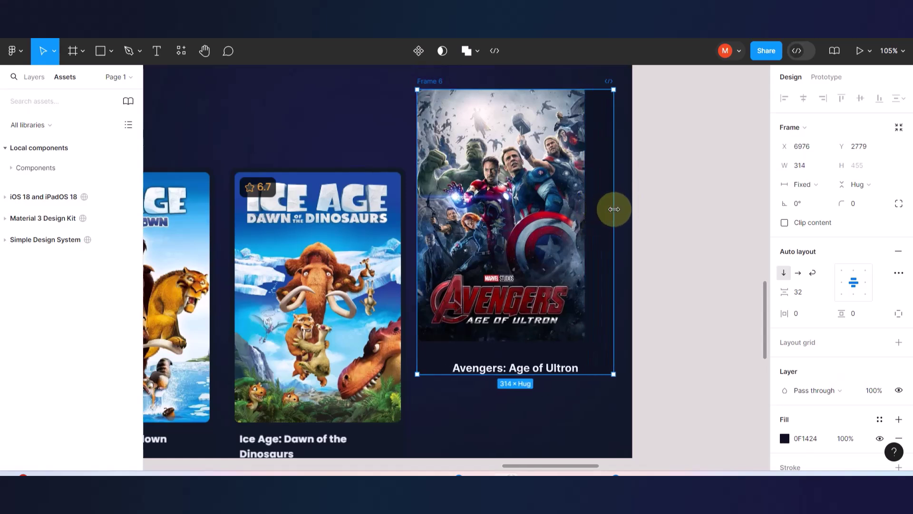
pyautogui.click(568, 216)
pyautogui.click(592, 204)
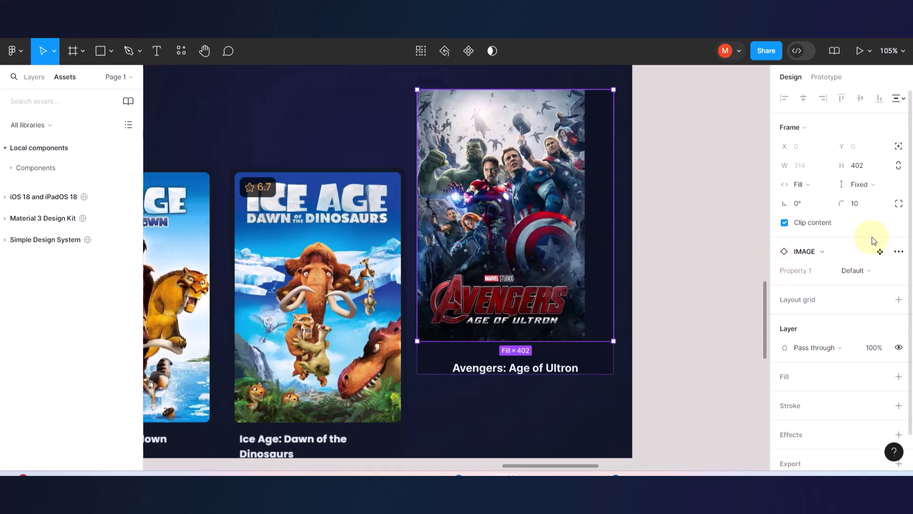
pyautogui.scroll(-1, 874, 240)
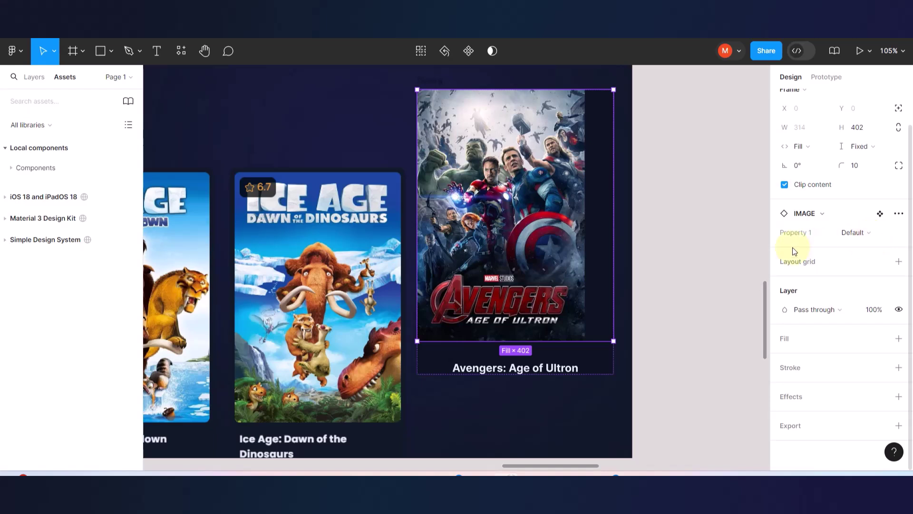
pyautogui.click(679, 217)
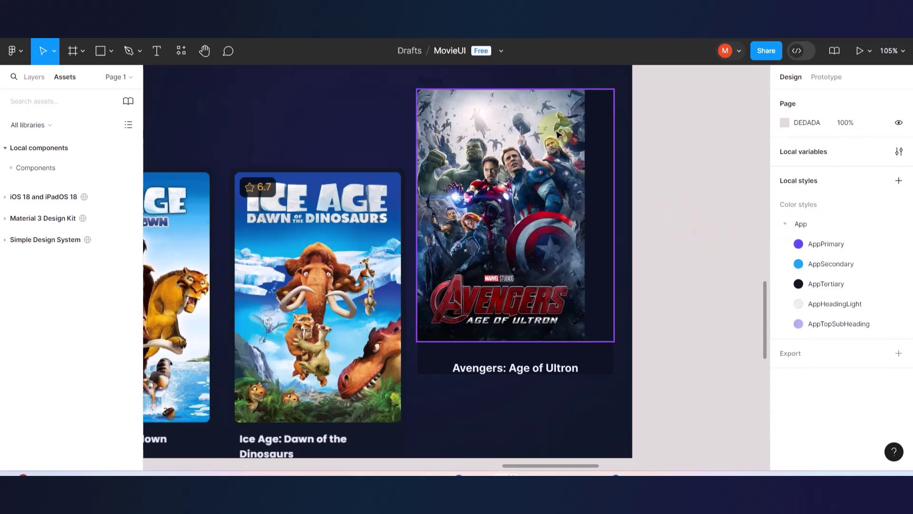
pyautogui.click(520, 131)
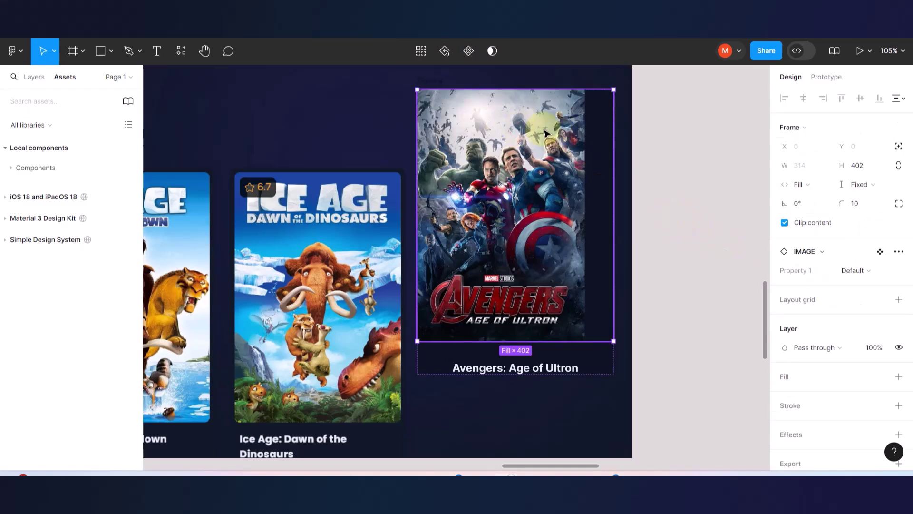
pyautogui.click(644, 177)
# Undo the widening and the centred alignment of the card frame.
pyautogui.scroll(5, 569, 97)
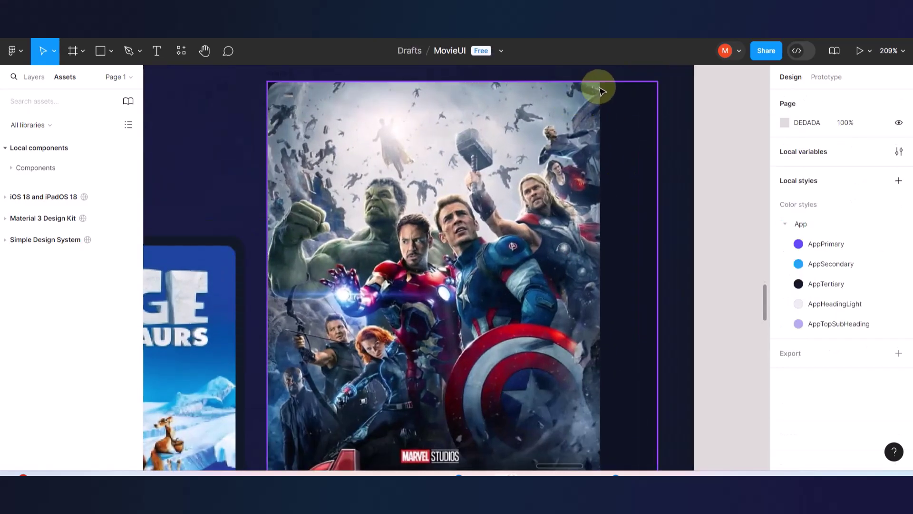
pyautogui.scroll(-7, 572, 135)
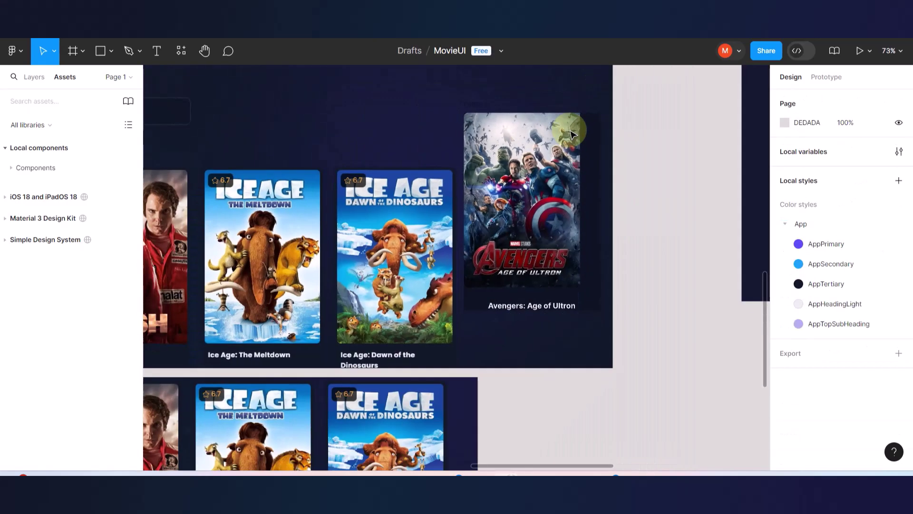
pyautogui.click(531, 206)
pyautogui.press('Escape')
pyautogui.click(531, 205)
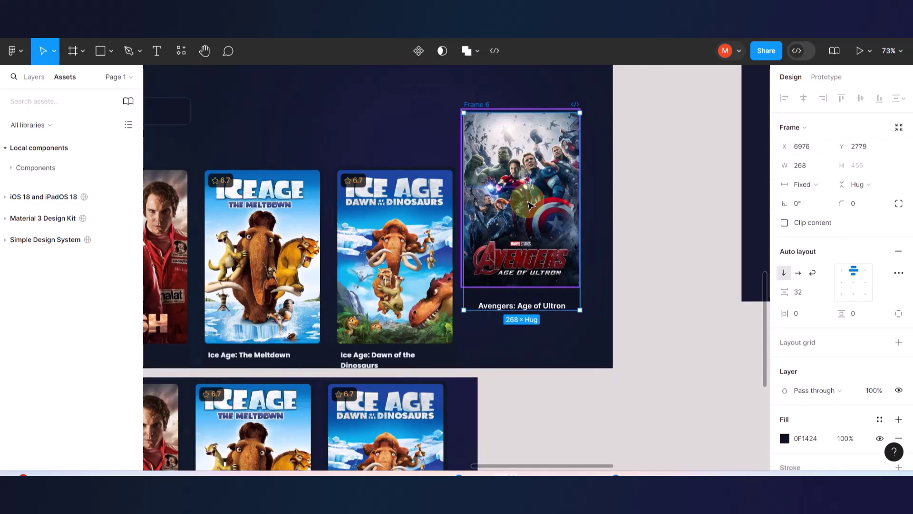
pyautogui.click(665, 254)
# Move the card frame off the Movies reference screen onto the empty canvas beside the lower reference screen.
pyautogui.scroll(-5, 535, 211)
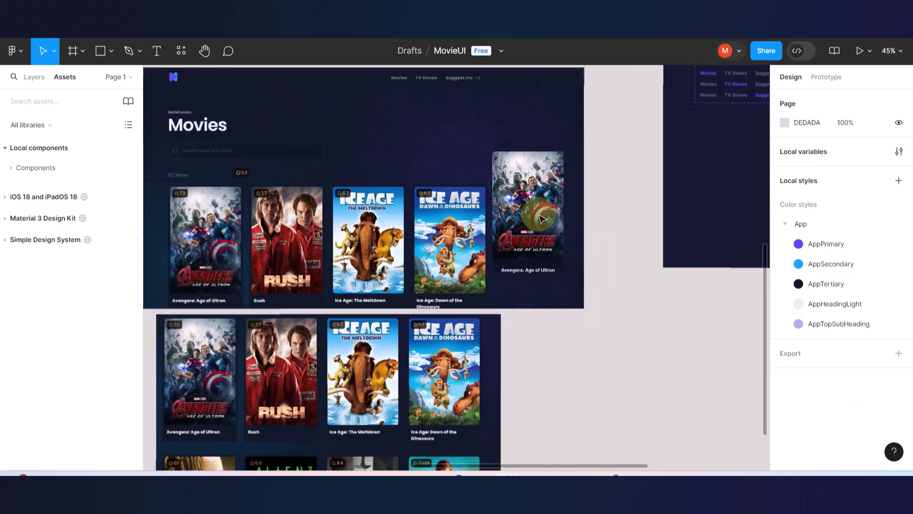
pyautogui.moveTo(511, 153); pyautogui.dragTo(602, 299)
pyautogui.keyDown('ctrl'); pyautogui.scroll(10, 644, 337); pyautogui.keyUp('ctrl')
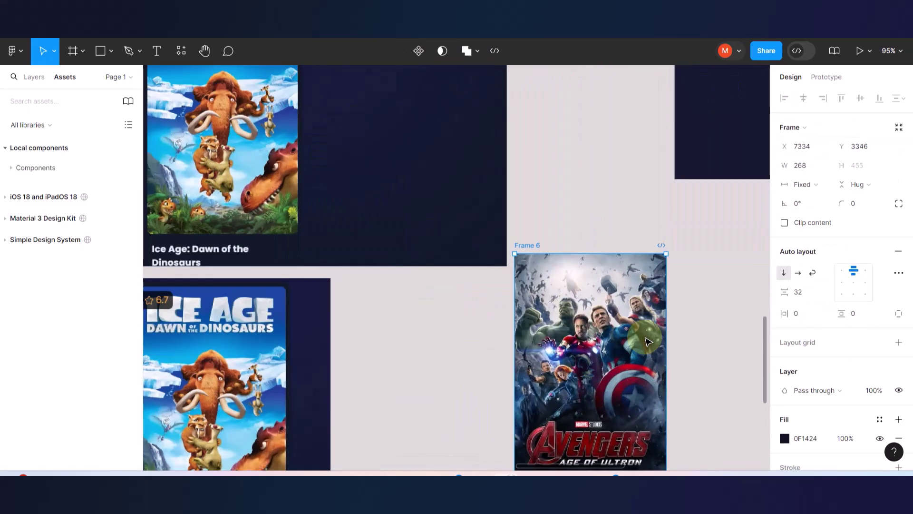
pyautogui.click(705, 183)
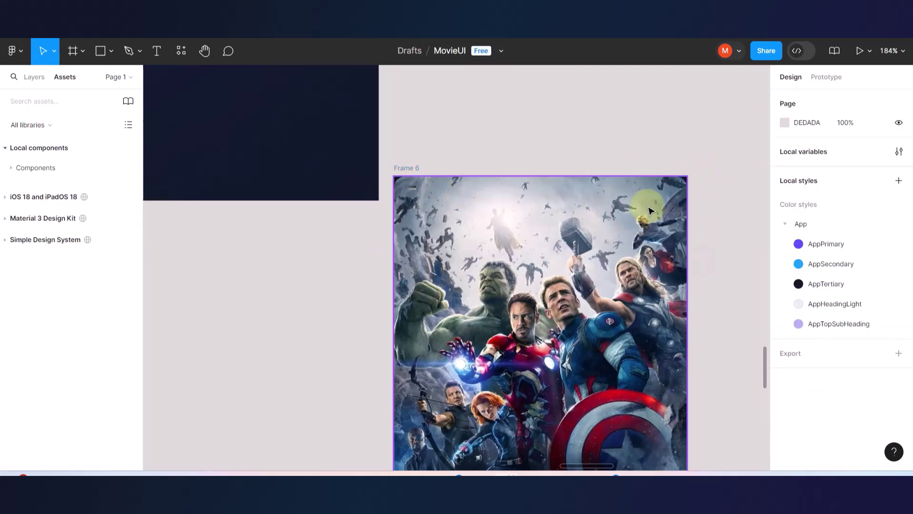
# Widen the card frame to 309 by extending its left edge.
pyautogui.keyDown('ctrl'); pyautogui.scroll(6, 648, 204); pyautogui.keyUp('ctrl')
pyautogui.keyDown('ctrl'); pyautogui.scroll(-6, 659, 169); pyautogui.keyUp('ctrl')
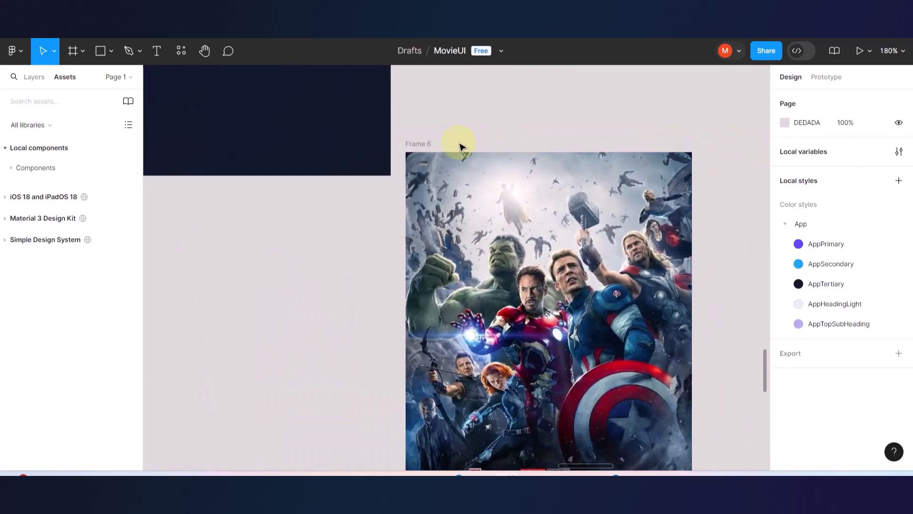
pyautogui.click(418, 144)
pyautogui.scroll(-3, 449, 159)
pyautogui.hscroll(1, 449, 158)
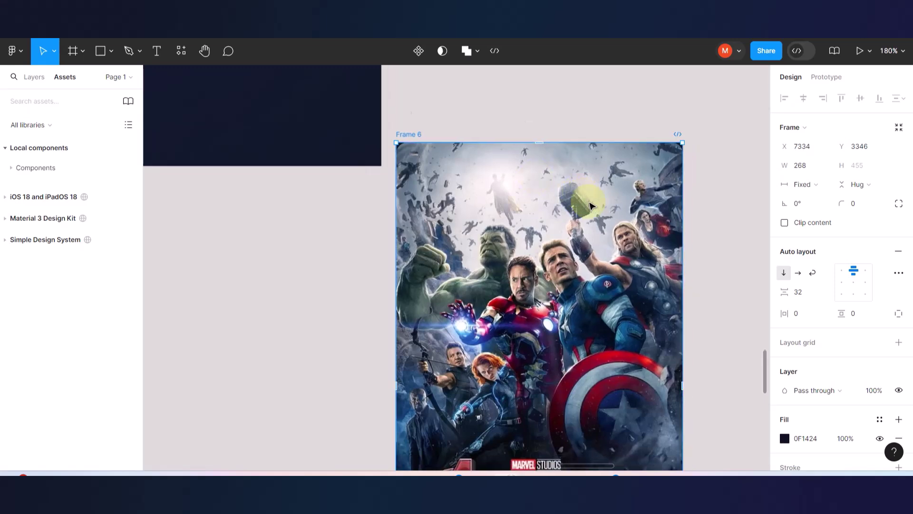
pyautogui.moveTo(374, 310); pyautogui.dragTo(333, 314)
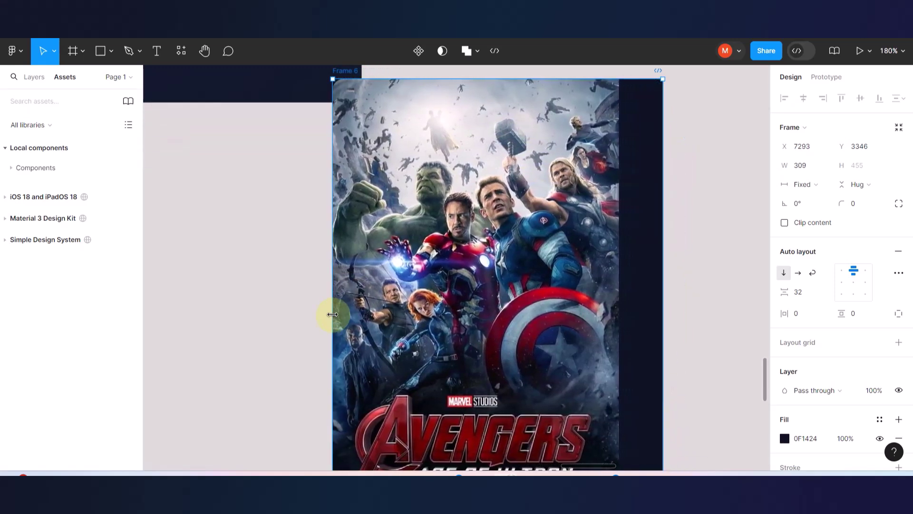
# Examine the poster's right edge and lower corner against the dark background of the widened card frame.
pyautogui.click(705, 184)
pyautogui.keyDown('ctrl'); pyautogui.scroll(8, 632, 98); pyautogui.keyUp('ctrl')
pyautogui.scroll(3, 628, 128)
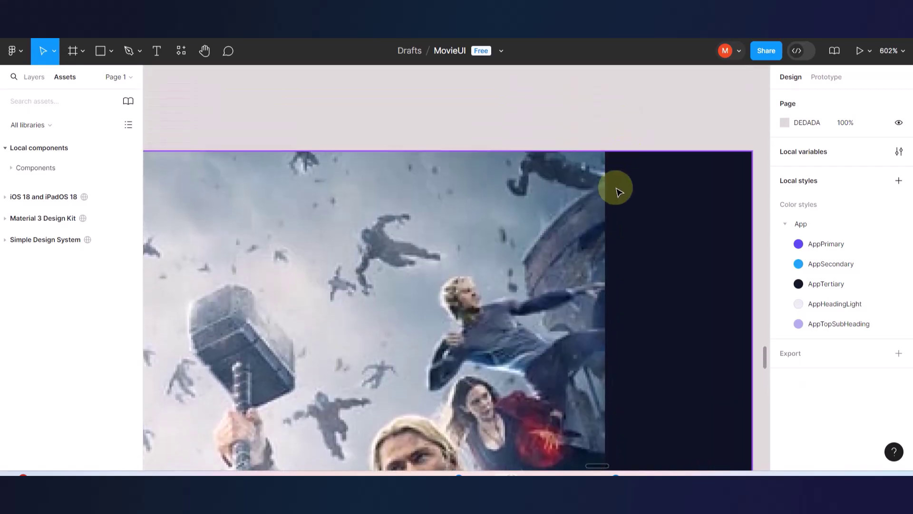
pyautogui.scroll(-10, 606, 164)
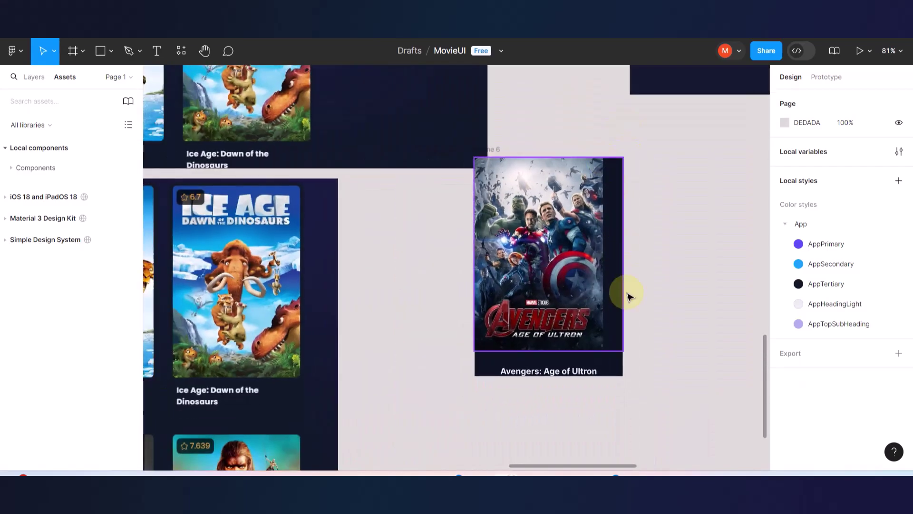
pyautogui.scroll(10, 606, 363)
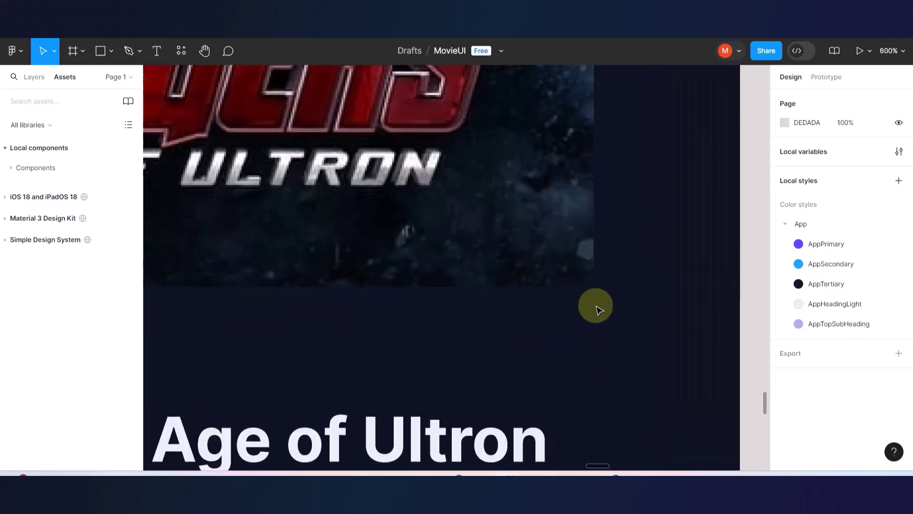
pyautogui.scroll(-10, 658, 318)
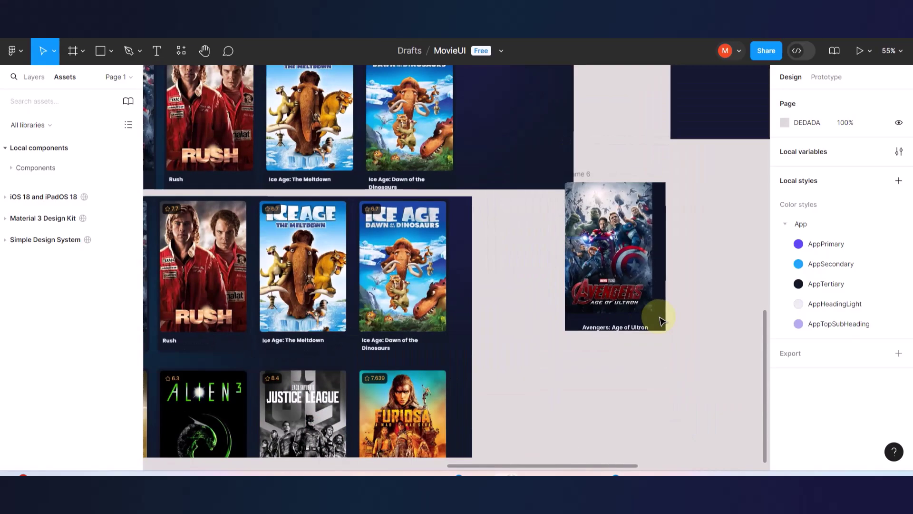
pyautogui.scroll(3, 653, 234)
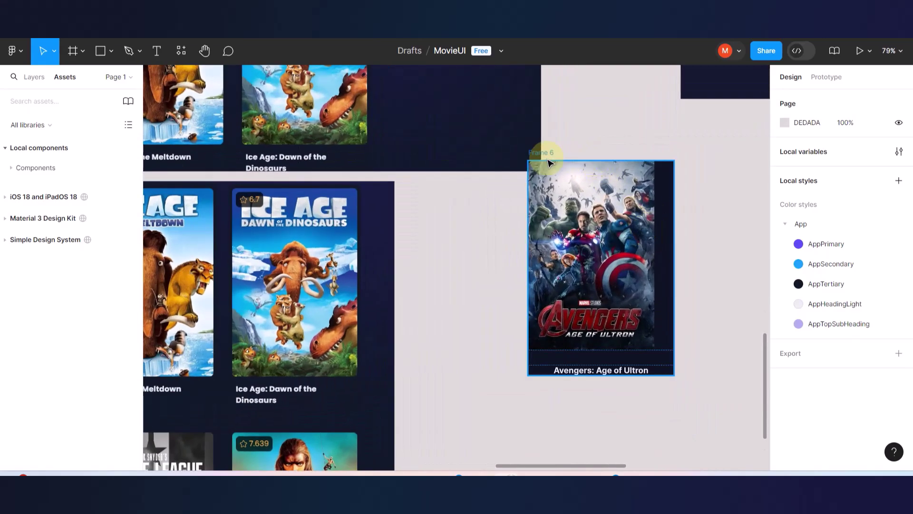
# Enlarge the card frame to 515 × 620 by extending its top and left edges.
pyautogui.click(548, 373)
pyautogui.moveTo(572, 160); pyautogui.dragTo(573, 84)
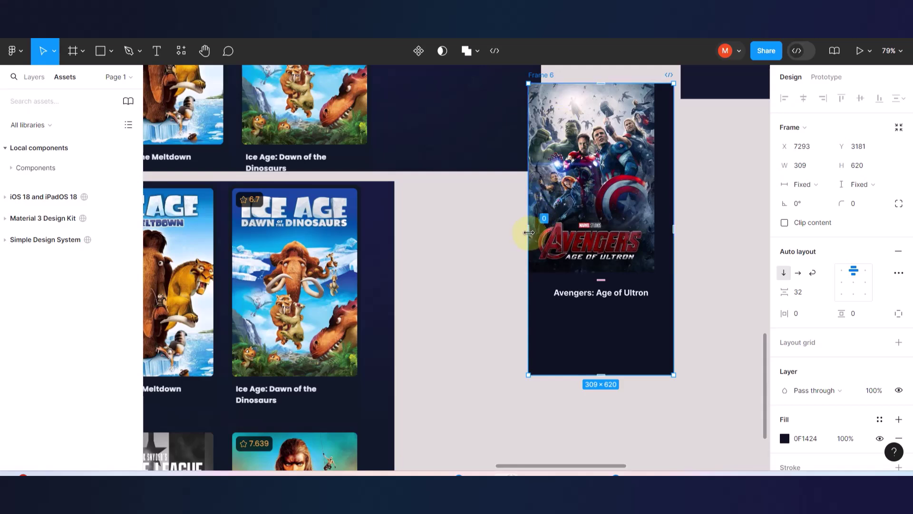
pyautogui.moveTo(528, 232); pyautogui.dragTo(431, 245)
pyautogui.click(486, 133)
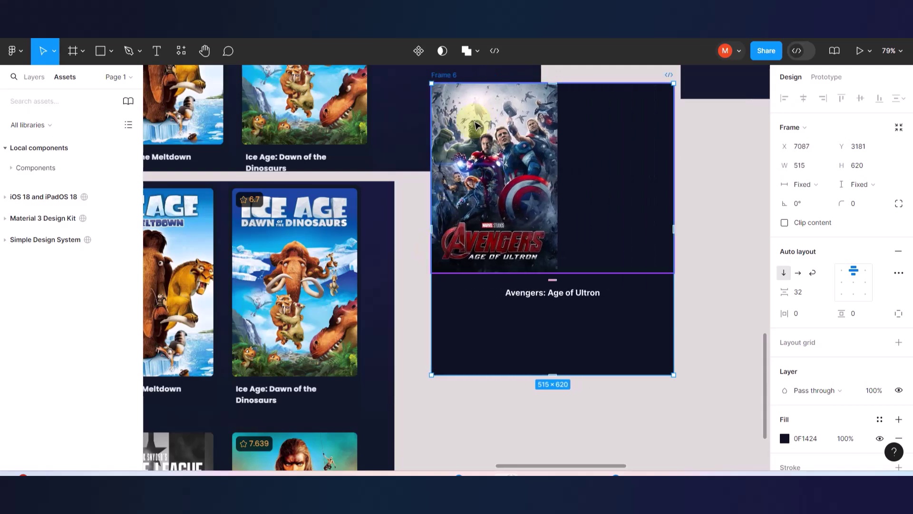
# Switch the Avengers poster instance to a fixed width and narrow it to about 267 inside the card frame.
pyautogui.doubleClick(505, 142)
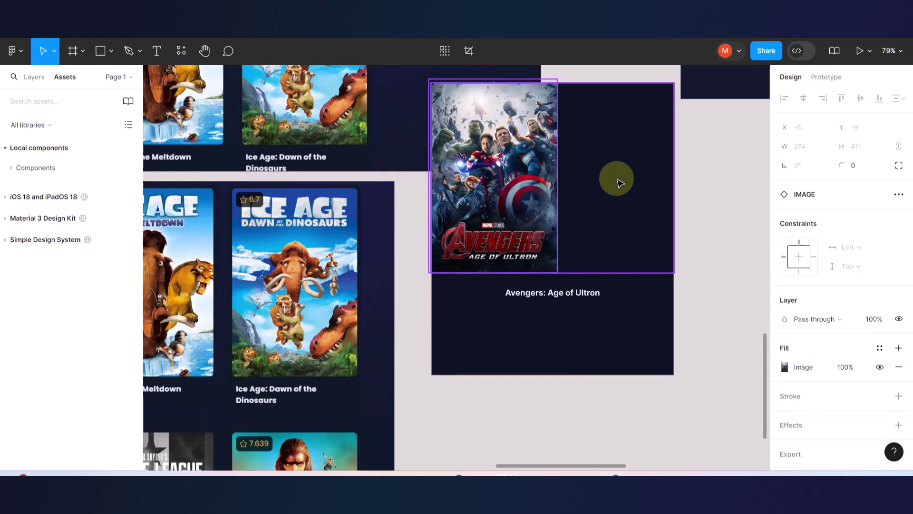
pyautogui.click(722, 207)
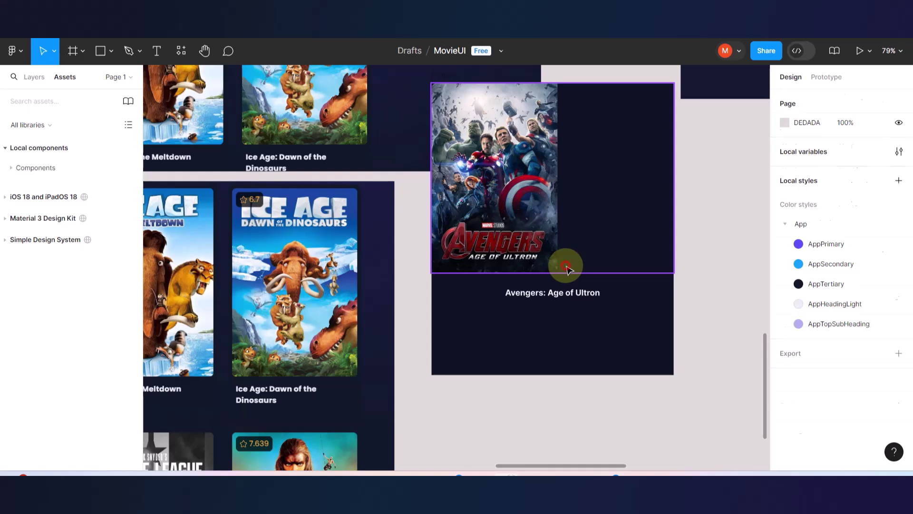
pyautogui.click(566, 267)
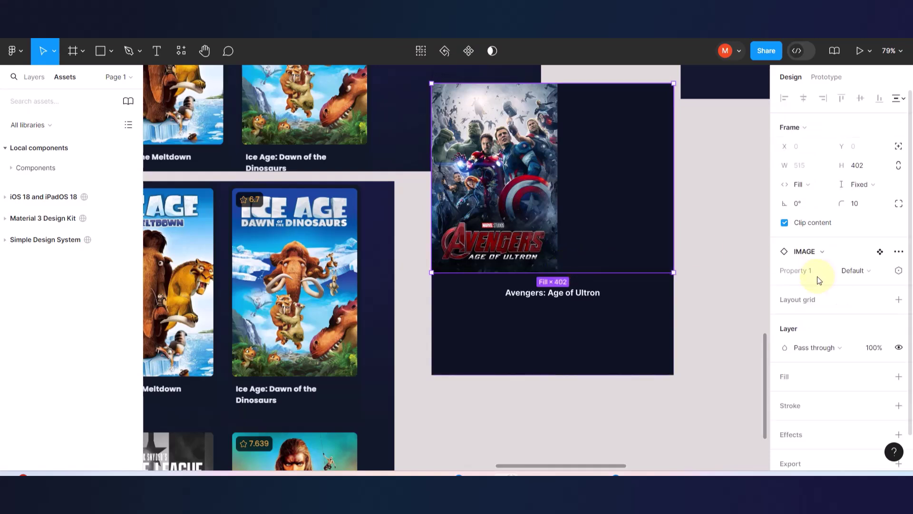
pyautogui.click(827, 184)
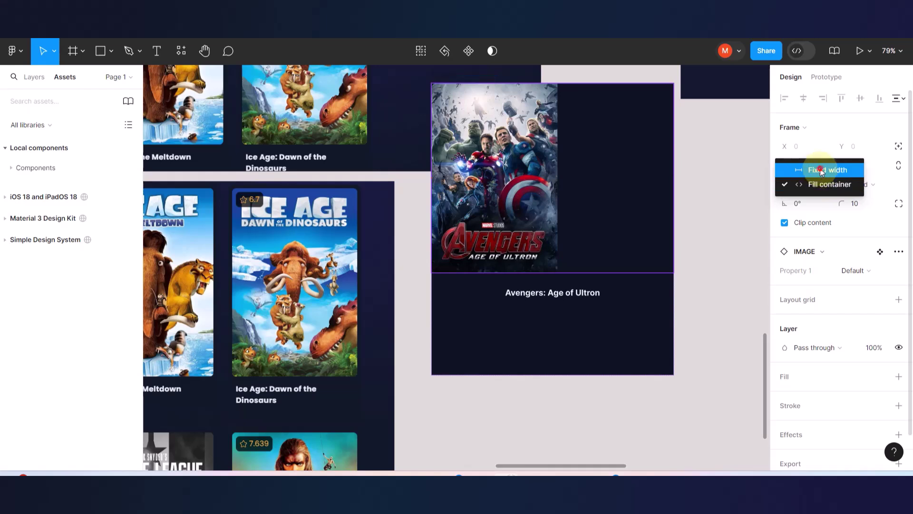
pyautogui.click(822, 170)
pyautogui.moveTo(674, 171); pyautogui.dragTo(560, 157)
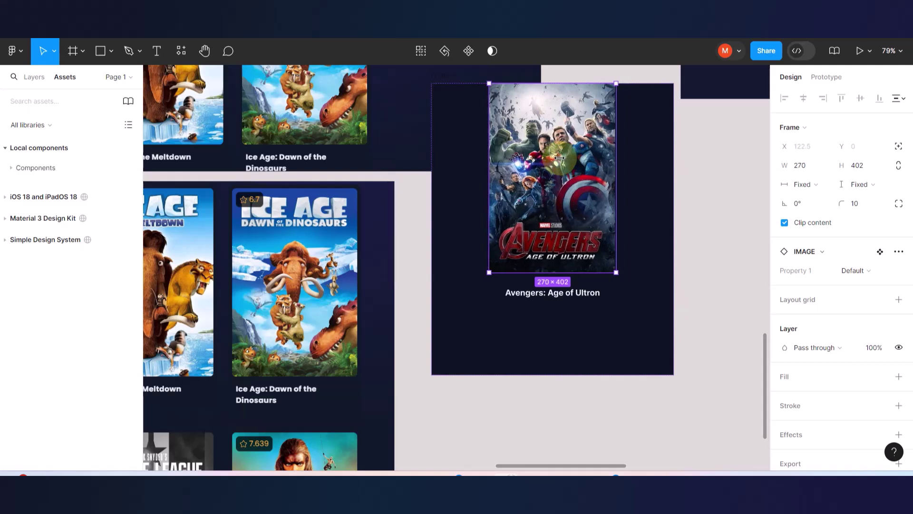
pyautogui.click(697, 296)
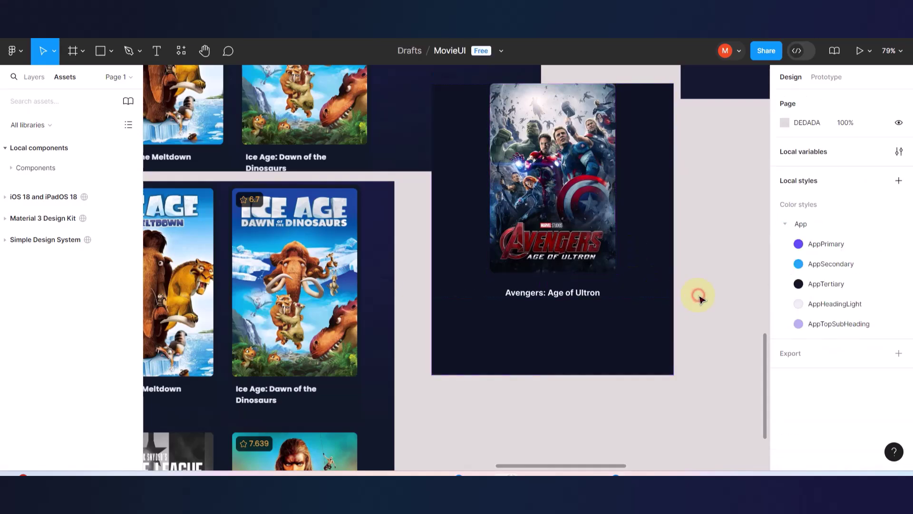
pyautogui.scroll(10, 611, 273)
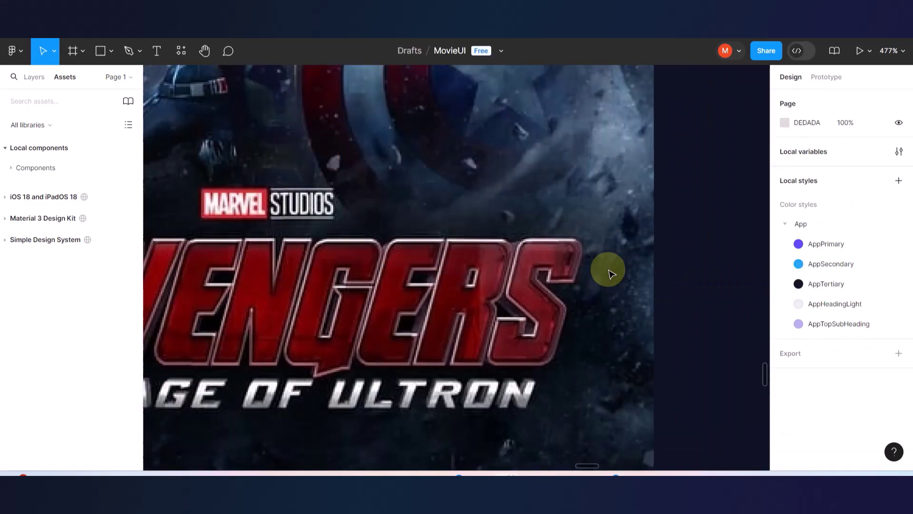
pyautogui.scroll(-10, 609, 273)
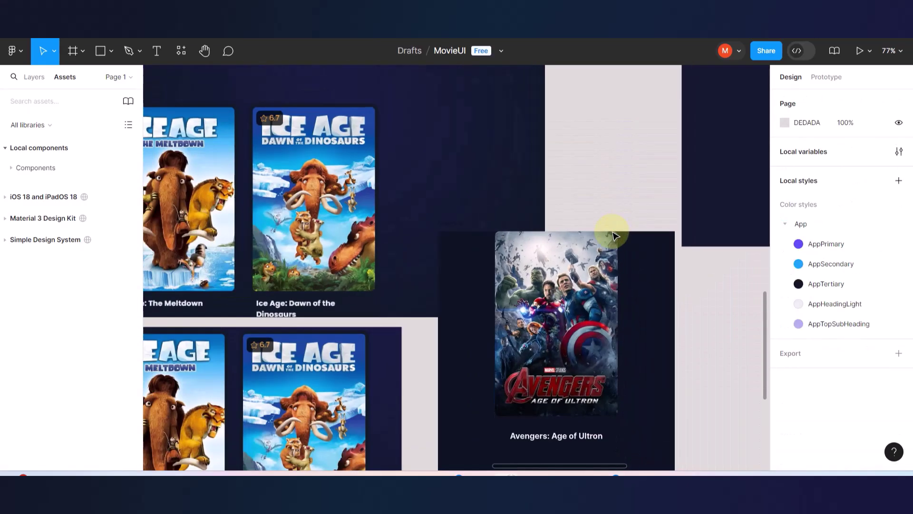
# Align the poster and title to the centre of the card's auto layout frame.
pyautogui.scroll(-3, 613, 235)
pyautogui.click(475, 198)
pyautogui.click(448, 148)
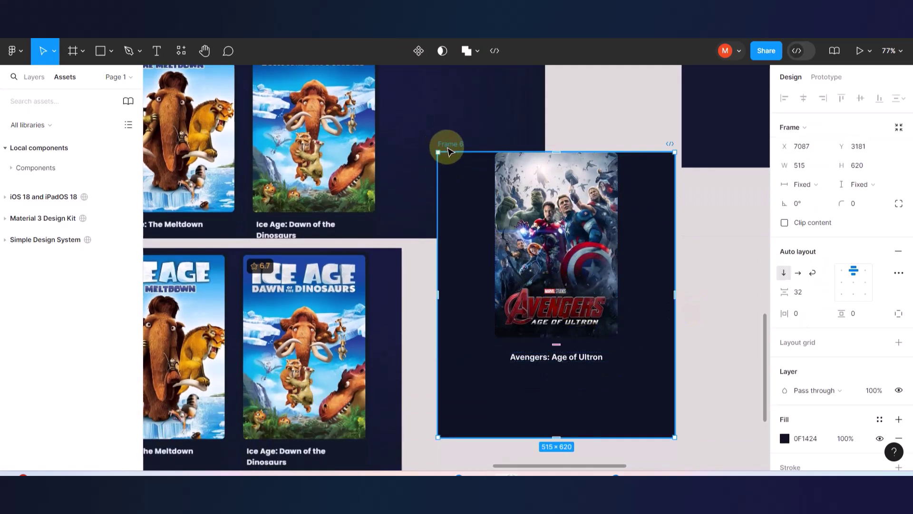
pyautogui.click(852, 284)
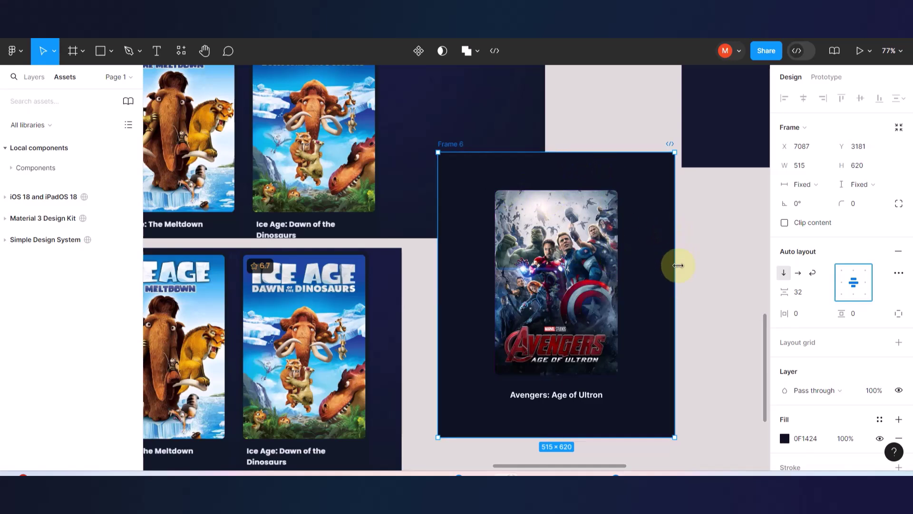
# Shrink the card frame to 283 × 472 so it closely surrounds the poster and title.
pyautogui.moveTo(676, 294); pyautogui.dragTo(569, 296)
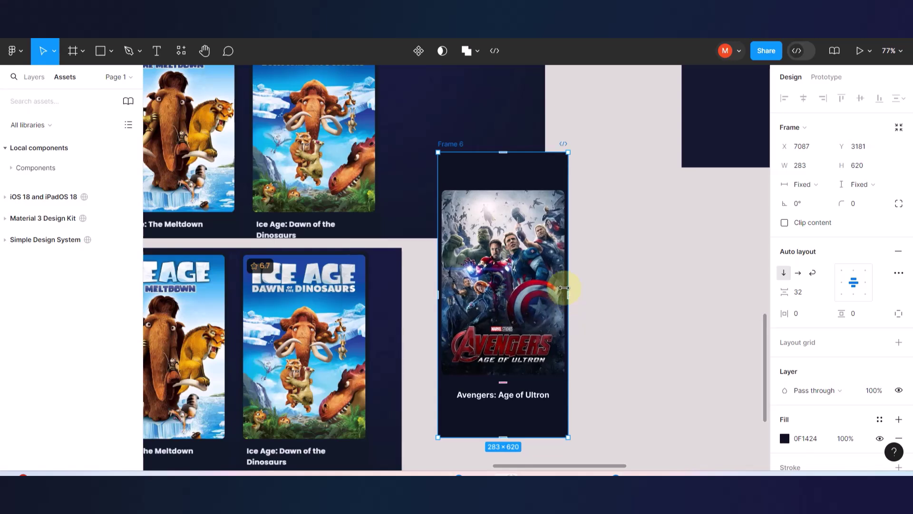
pyautogui.moveTo(496, 152); pyautogui.dragTo(501, 220)
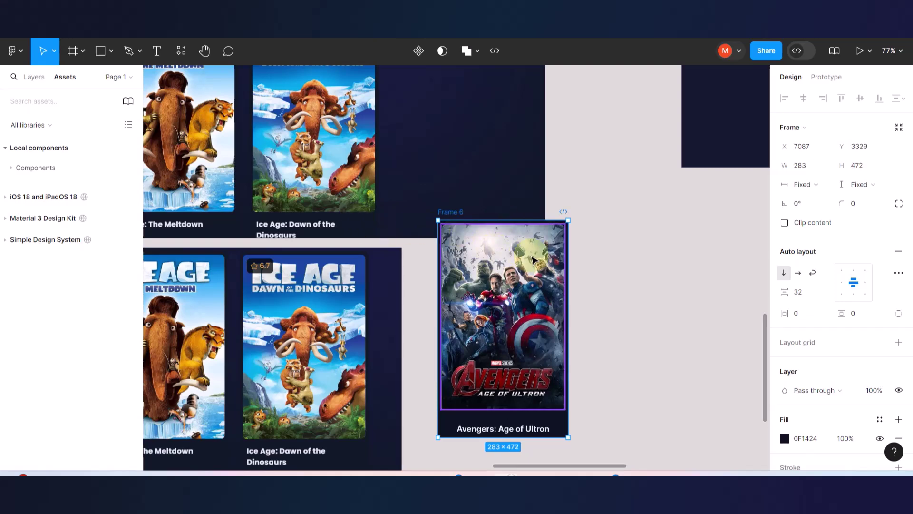
pyautogui.scroll(5, 531, 258)
pyautogui.click(677, 199)
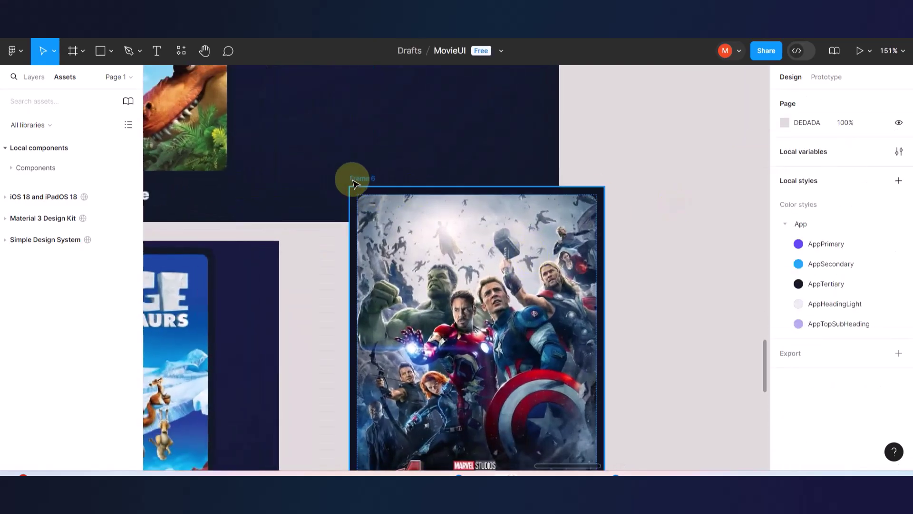
# Move the card frame clear of the reference screens onto the empty canvas between them.
pyautogui.moveTo(352, 179); pyautogui.dragTo(420, 193)
pyautogui.moveTo(544, 182); pyautogui.dragTo(601, 149)
pyautogui.hscroll(5, 601, 153)
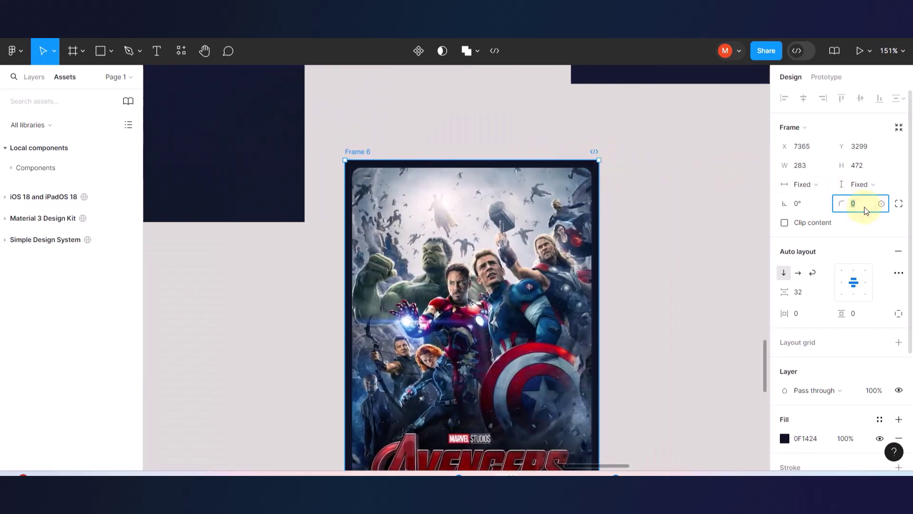
# Round the card frame's corners with a radius of 10.
pyautogui.write('10')
pyautogui.press('Return')
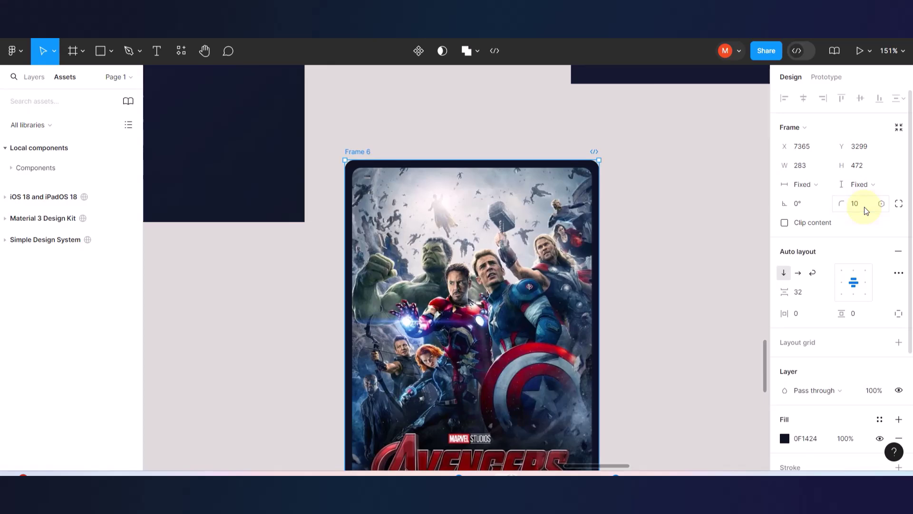
pyautogui.click(670, 219)
pyautogui.scroll(-5, 671, 219)
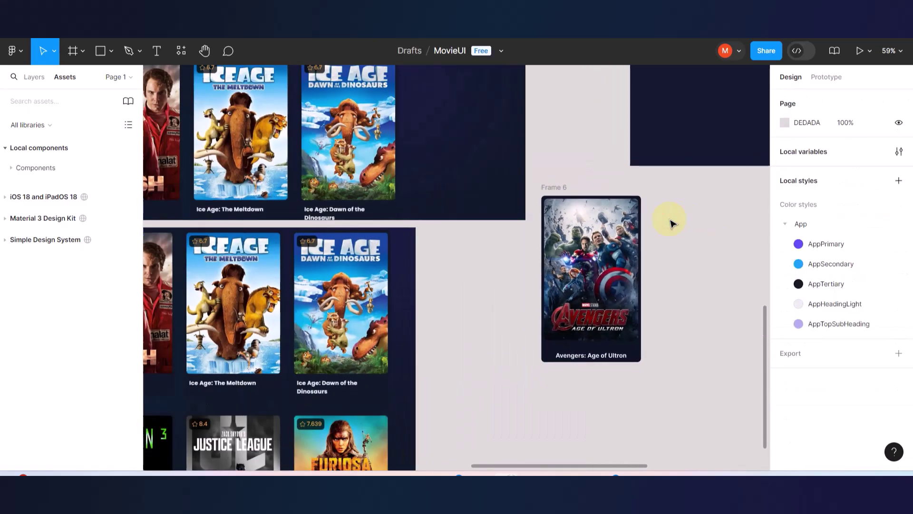
# Set the card frame's corner radius to 15.
pyautogui.scroll(4, 471, 227)
pyautogui.scroll(5, 387, 193)
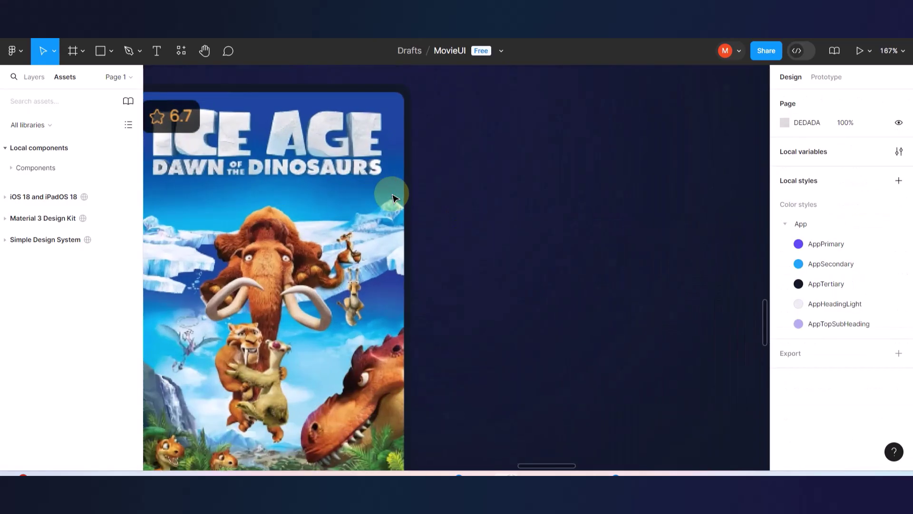
pyautogui.hscroll(8, 392, 194)
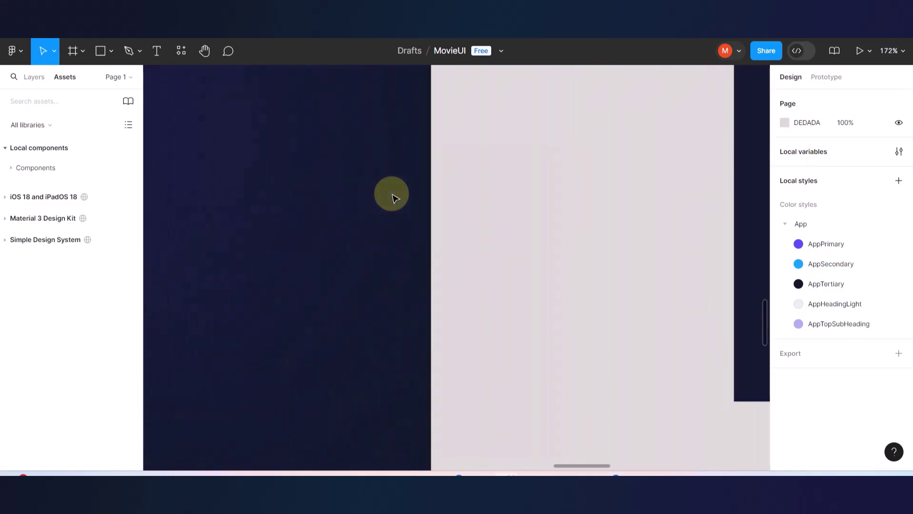
pyautogui.scroll(-4, 552, 285)
pyautogui.scroll(5, 597, 301)
pyautogui.hscroll(5, 495, 301)
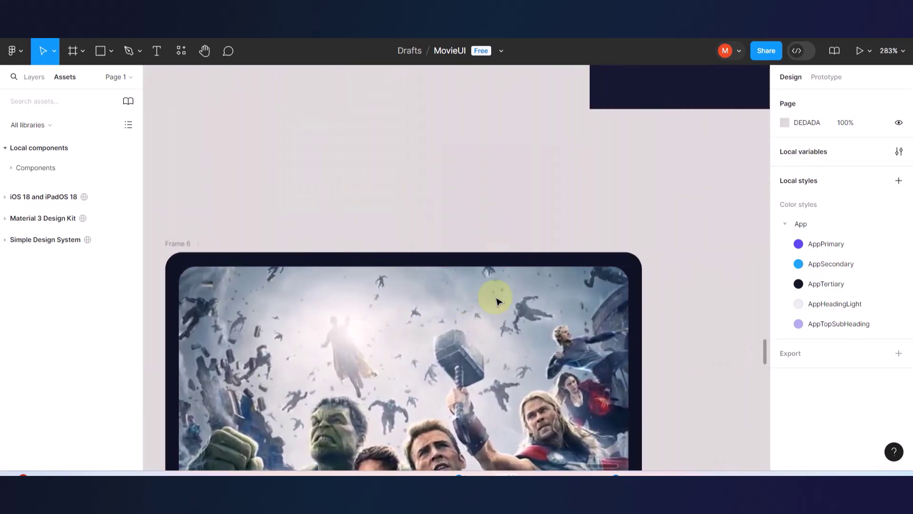
pyautogui.scroll(3, 640, 287)
pyautogui.click(624, 257)
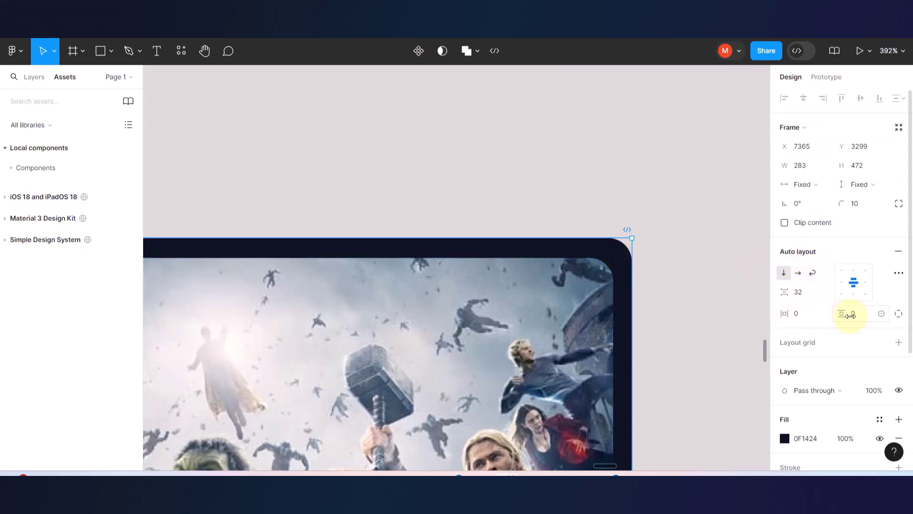
pyautogui.click(849, 204)
pyautogui.moveTo(849, 203); pyautogui.dragTo(906, 196)
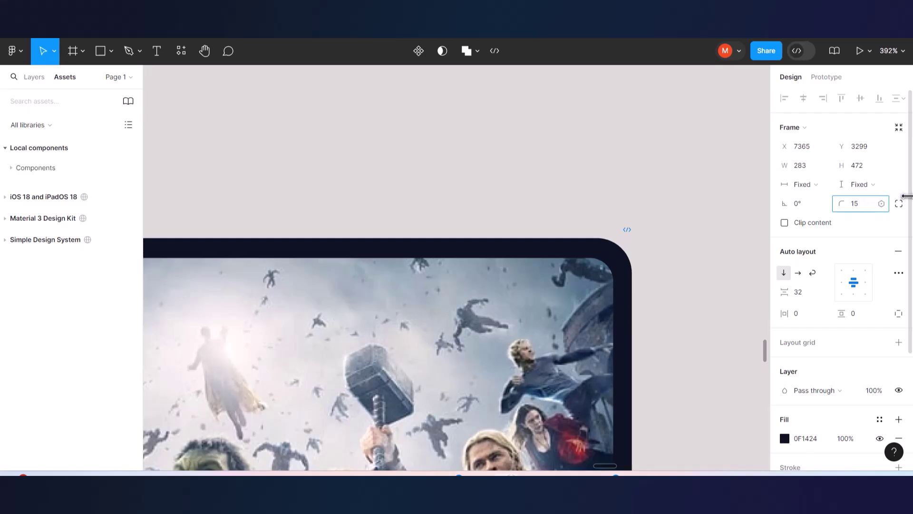
pyautogui.scroll(-10, 555, 217)
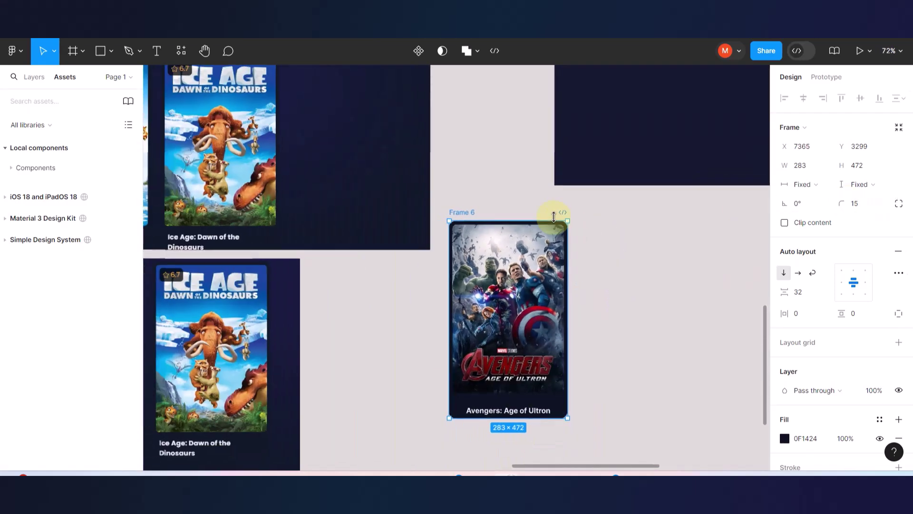
pyautogui.click(654, 337)
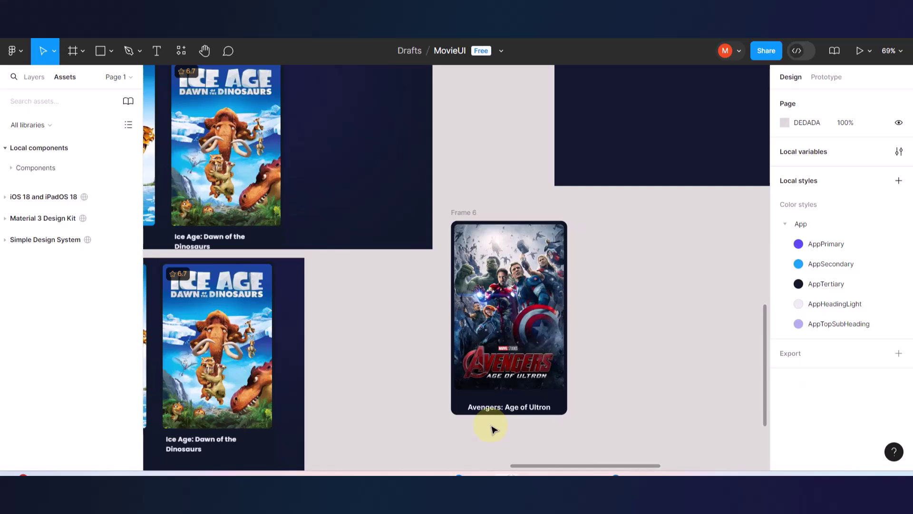
# Try an auto layout gap of 16 between the card's poster and title, and undo the change.
pyautogui.hscroll(-3, 491, 430)
pyautogui.hscroll(-3, 491, 430)
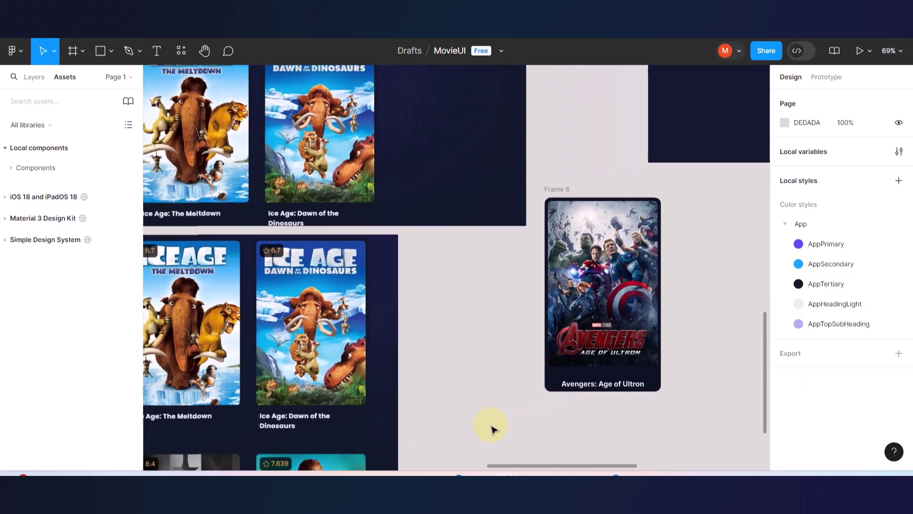
pyautogui.scroll(5, 598, 408)
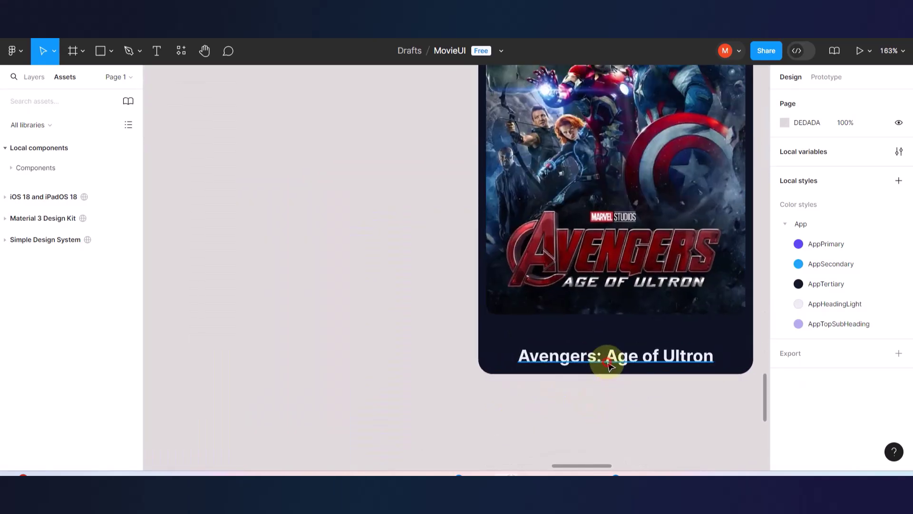
pyautogui.click(603, 360)
pyautogui.click(598, 314)
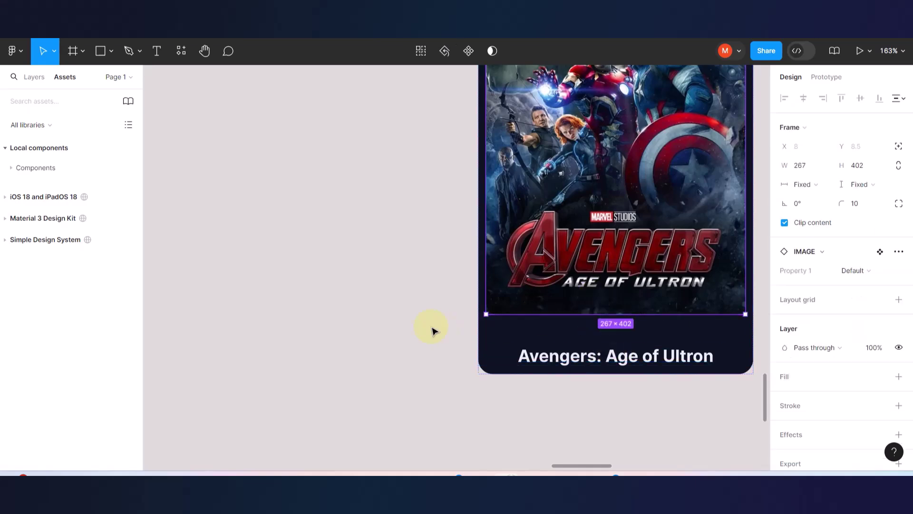
pyautogui.scroll(-5, 434, 328)
pyautogui.click(459, 156)
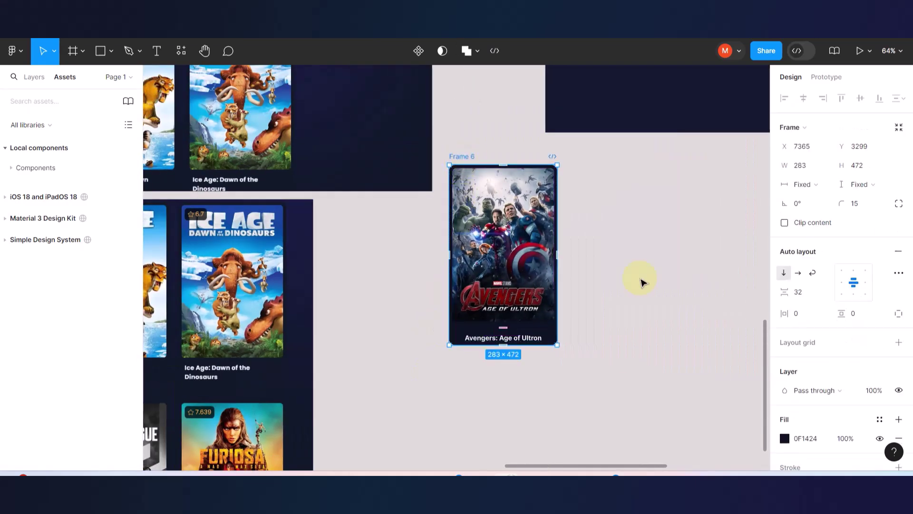
pyautogui.moveTo(785, 295)
pyautogui.mouseDown()
pyautogui.moveTo(762, 294)
pyautogui.moveTo(784, 293)
pyautogui.mouseUp()
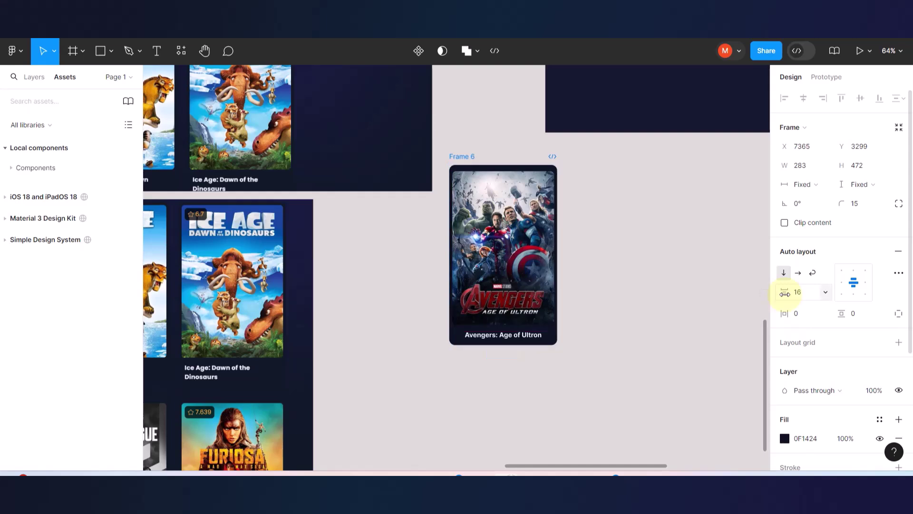
pyautogui.hotkey('ctrl', 'z')
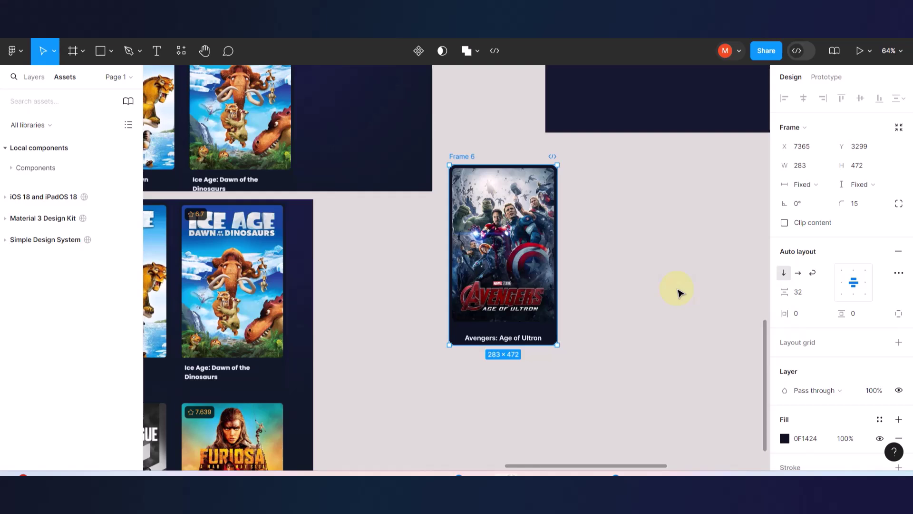
pyautogui.click(613, 273)
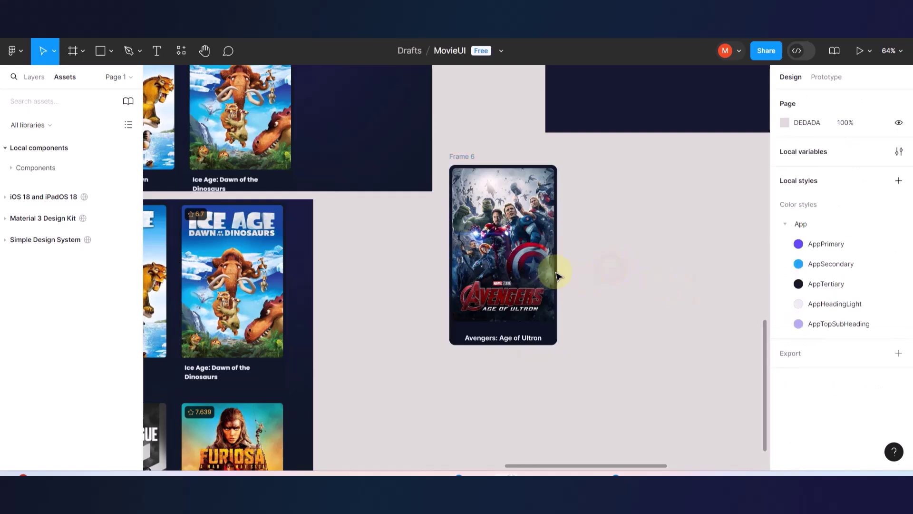
# Give the card frame individual padding per side, with 22 of bottom padding below the title.
pyautogui.click(466, 157)
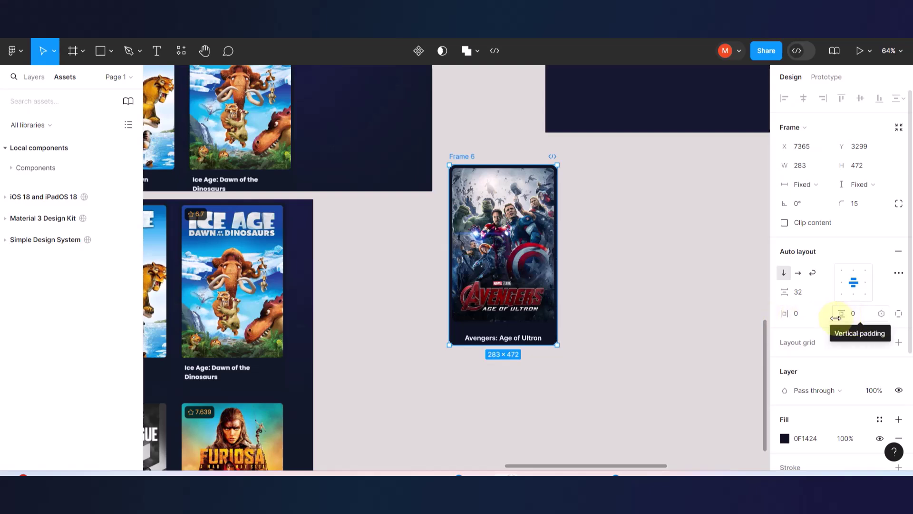
pyautogui.click(899, 315)
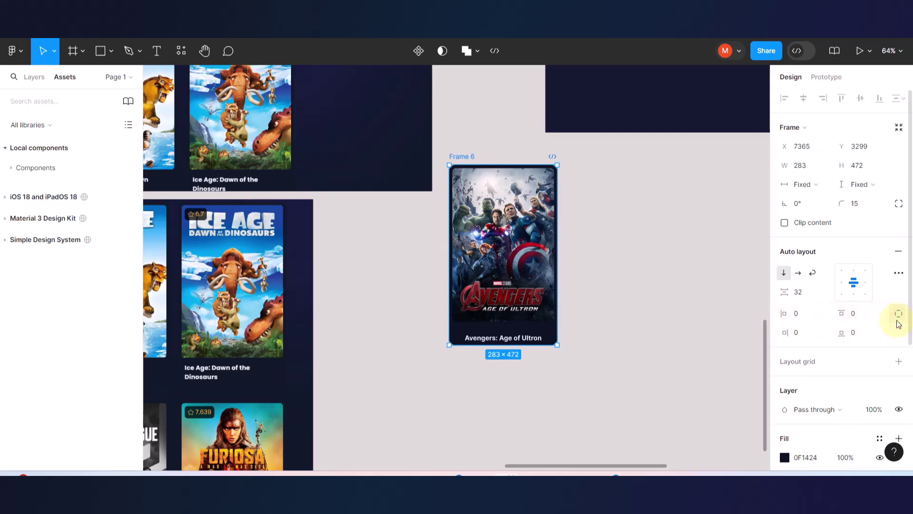
pyautogui.click(843, 336)
pyautogui.moveTo(844, 336); pyautogui.dragTo(871, 333)
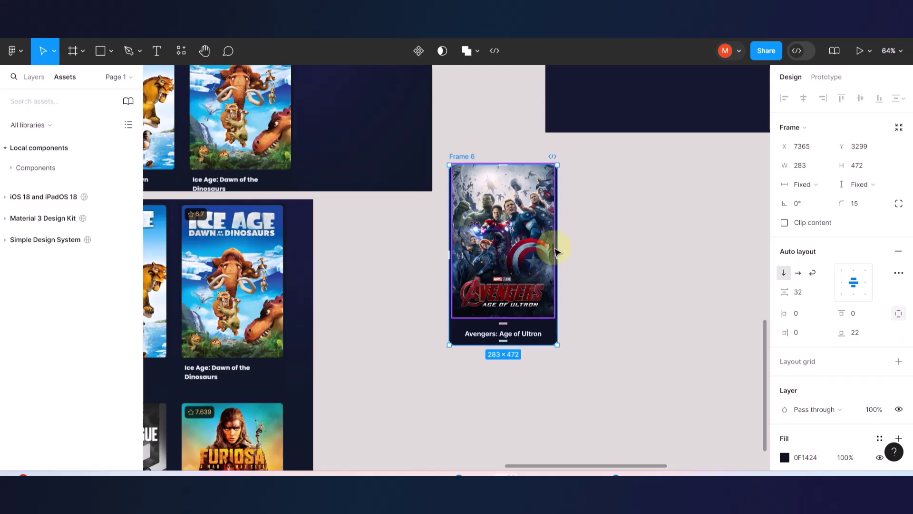
pyautogui.click(640, 259)
# Reduce the card's auto layout gap so the title sits closer beneath the poster.
pyautogui.click(465, 156)
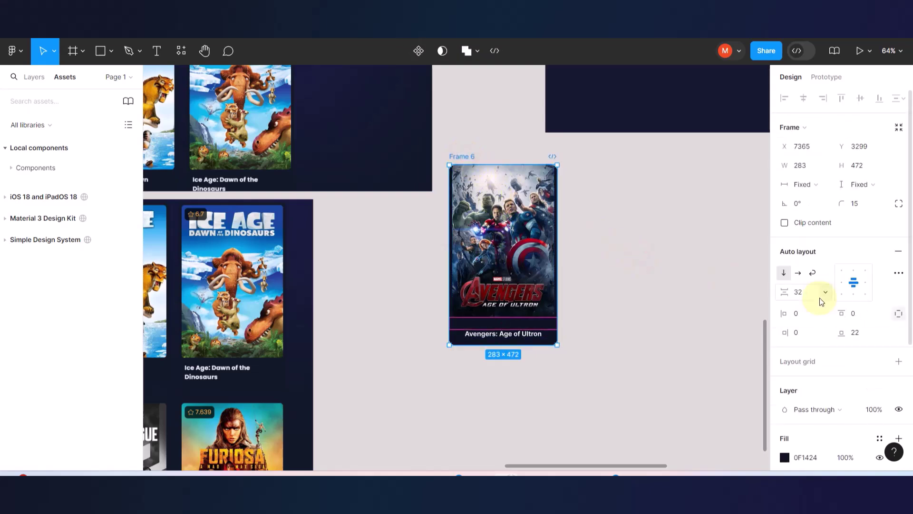
pyautogui.moveTo(788, 297); pyautogui.dragTo(757, 306)
pyautogui.click(703, 261)
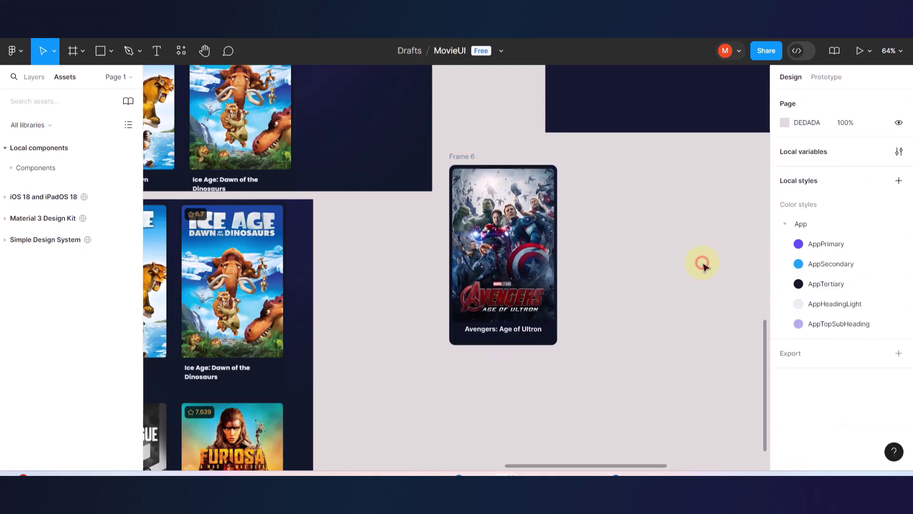
# Compare the card's poster, title and spacing with the movie cards on the reference Movies page.
pyautogui.scroll(5, 509, 190)
pyautogui.scroll(-5, 509, 190)
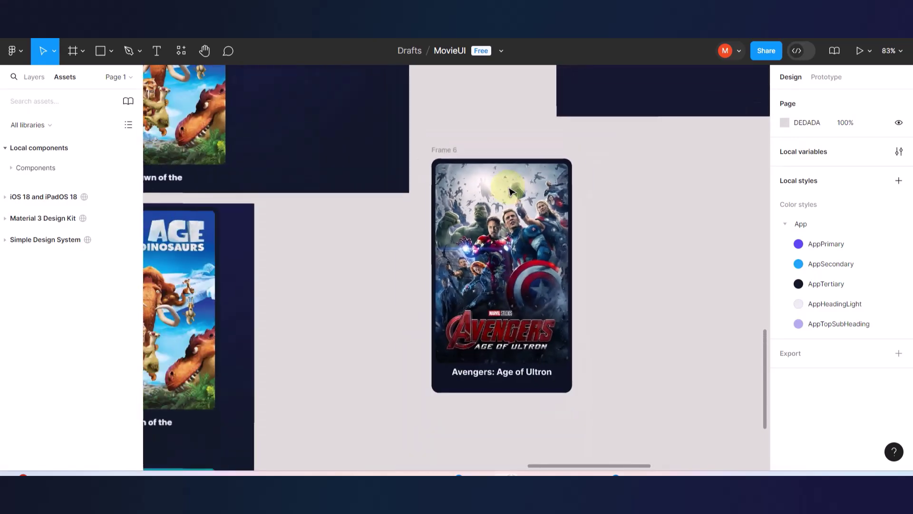
pyautogui.hscroll(-5, 504, 338)
pyautogui.scroll(-5, 505, 335)
pyautogui.hscroll(-3, 504, 335)
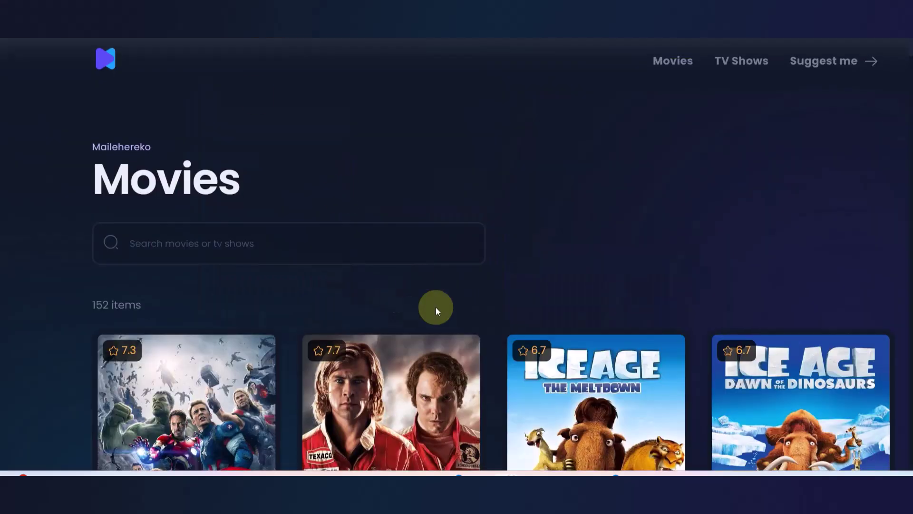
pyautogui.scroll(-6, 436, 307)
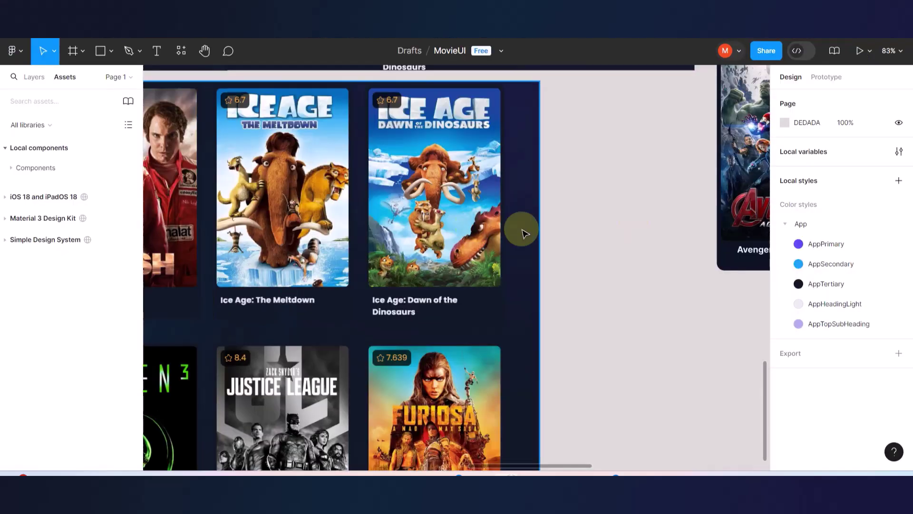
pyautogui.hscroll(5, 644, 233)
pyautogui.scroll(4, 627, 327)
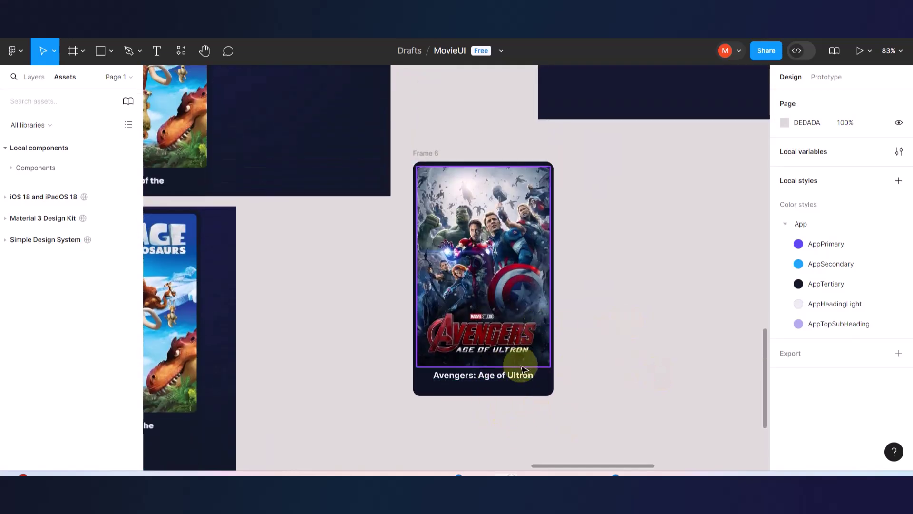
# Shorten the card frame to a height of 464 and set its bottom padding to 16.
pyautogui.click(516, 385)
pyautogui.moveTo(515, 396)
pyautogui.mouseDown()
pyautogui.moveTo(517, 386)
pyautogui.moveTo(514, 393)
pyautogui.mouseUp()
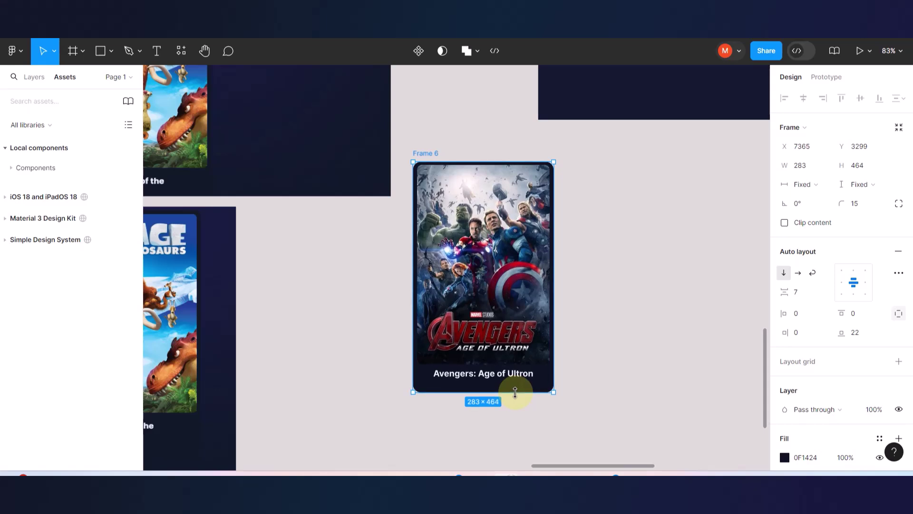
pyautogui.moveTo(841, 333)
pyautogui.mouseDown()
pyautogui.moveTo(833, 338)
pyautogui.moveTo(841, 335)
pyautogui.mouseUp()
pyautogui.scroll(5, 525, 226)
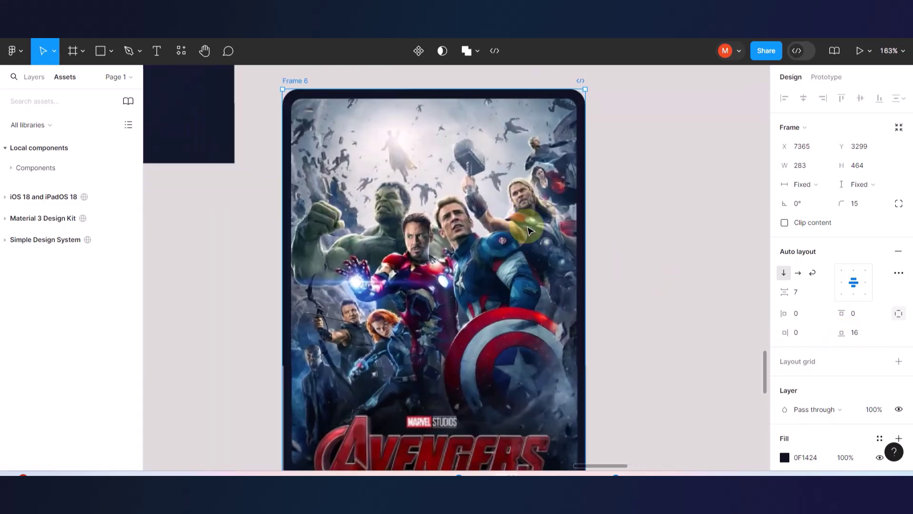
pyautogui.click(668, 241)
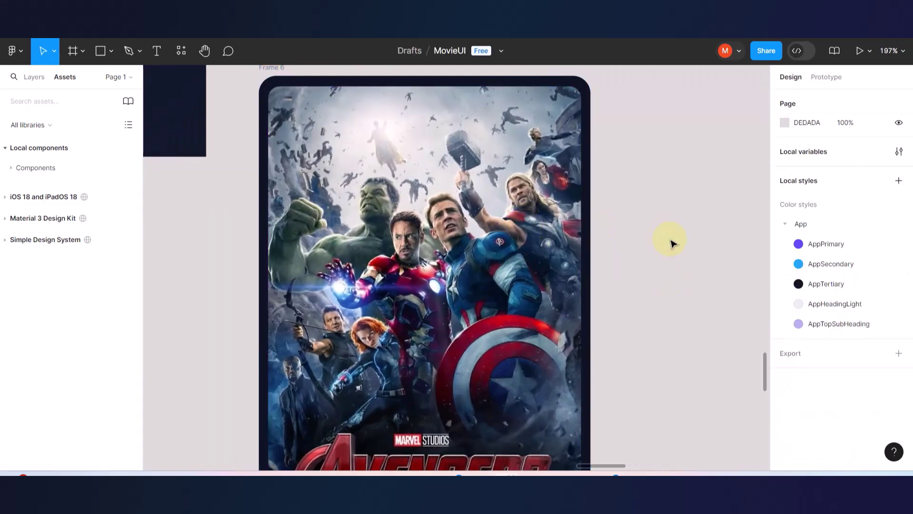
pyautogui.scroll(-4, 672, 243)
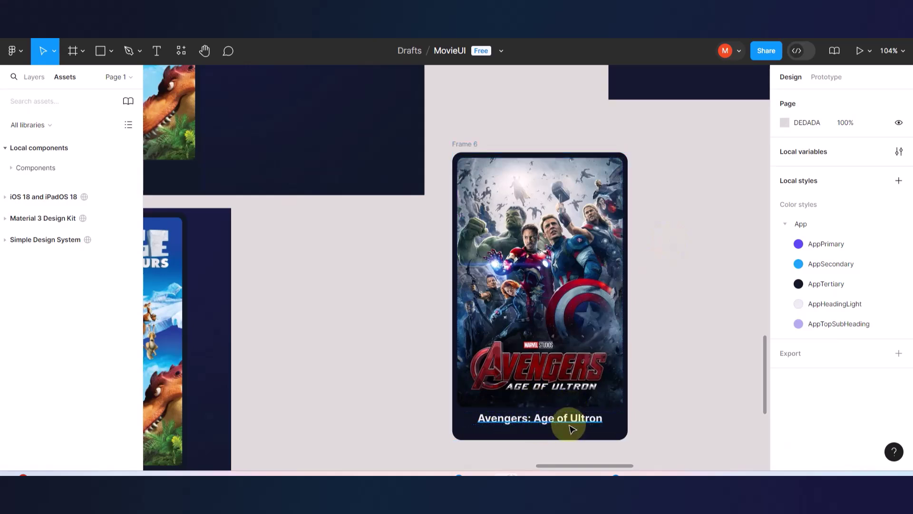
# Rename the movie card frame to MovieCard.
pyautogui.scroll(-3, 571, 422)
pyautogui.scroll(-3, 527, 421)
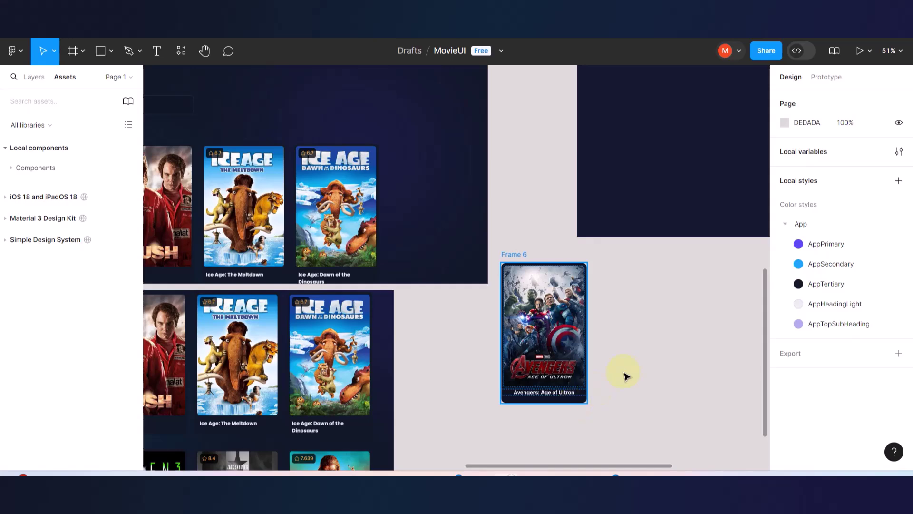
pyautogui.scroll(-5, 626, 374)
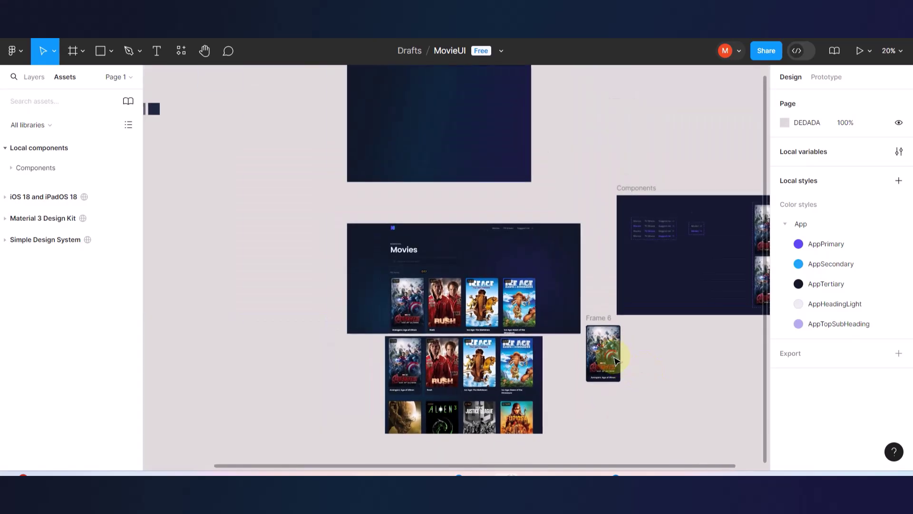
pyautogui.click(598, 317)
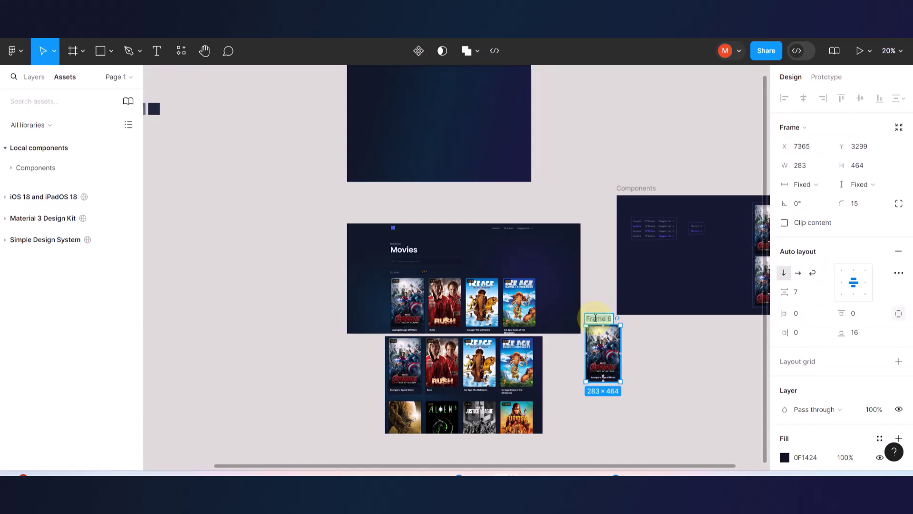
pyautogui.scroll(-4, 816, 334)
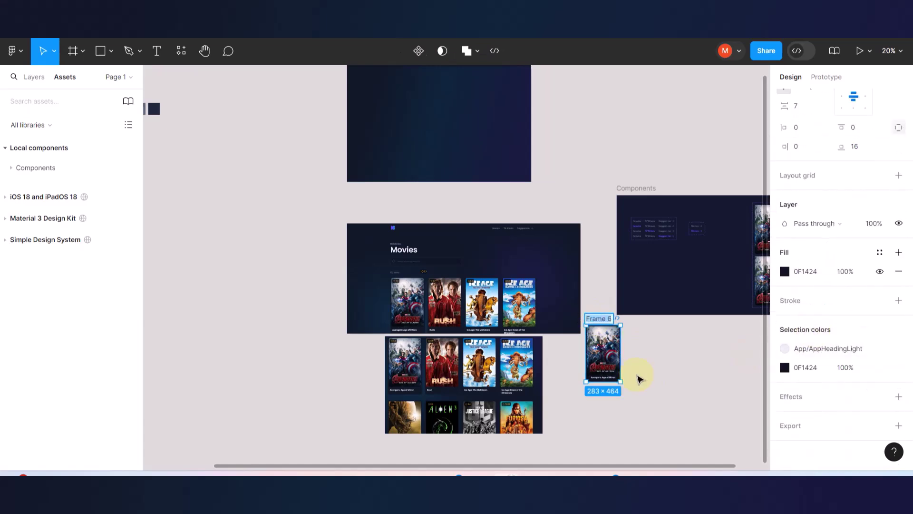
pyautogui.write('MovieC...')
pyautogui.click(649, 385)
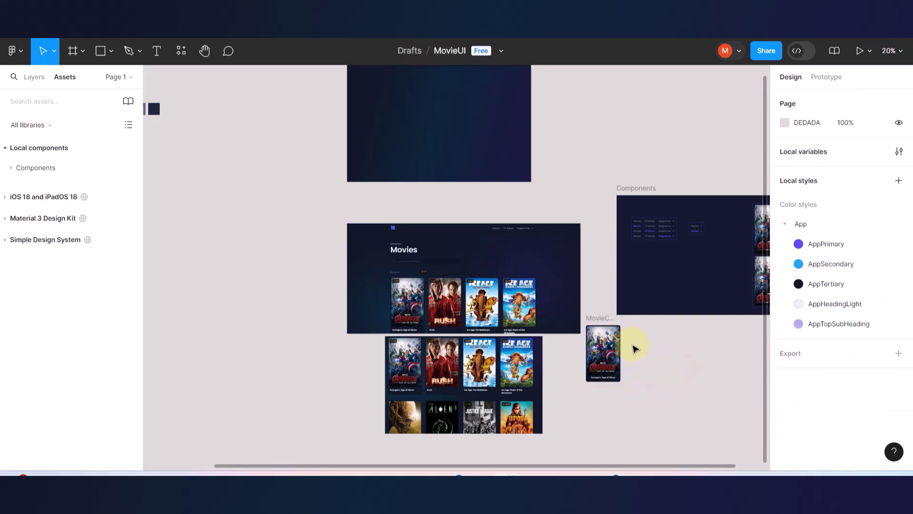
# Move the MovieCard frame into the middle of the Home frame.
pyautogui.click(588, 310)
pyautogui.moveTo(589, 310); pyautogui.dragTo(431, 85)
pyautogui.scroll(2, 466, 117)
pyautogui.scroll(5, 466, 118)
pyautogui.scroll(5, 449, 263)
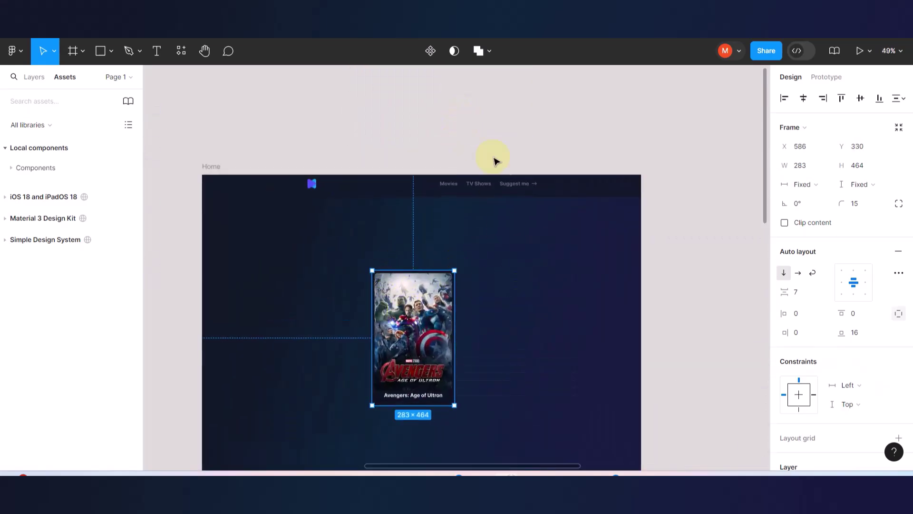
pyautogui.click(495, 124)
# Preview the Home frame as a prototype to check the card against the reference website, and close the preview.
pyautogui.hotkey('ctrl', 'alt', 'Return')
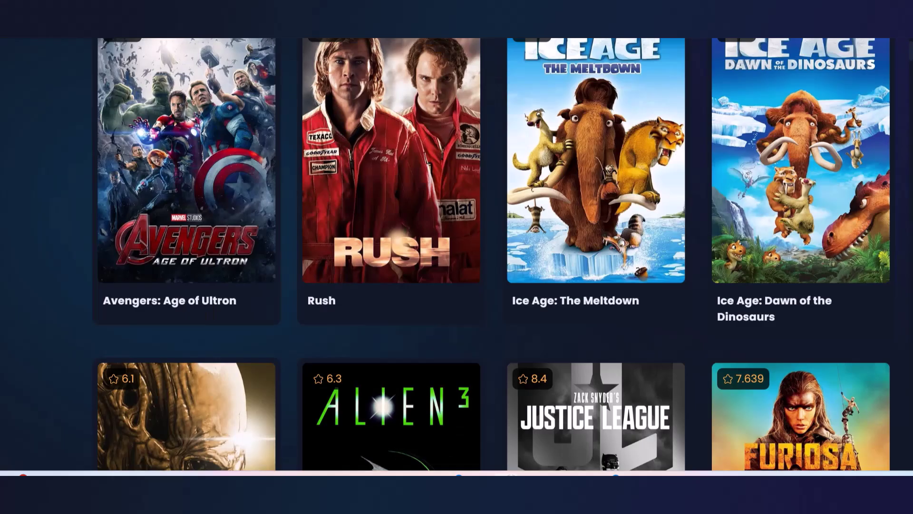
pyautogui.click(239, 149)
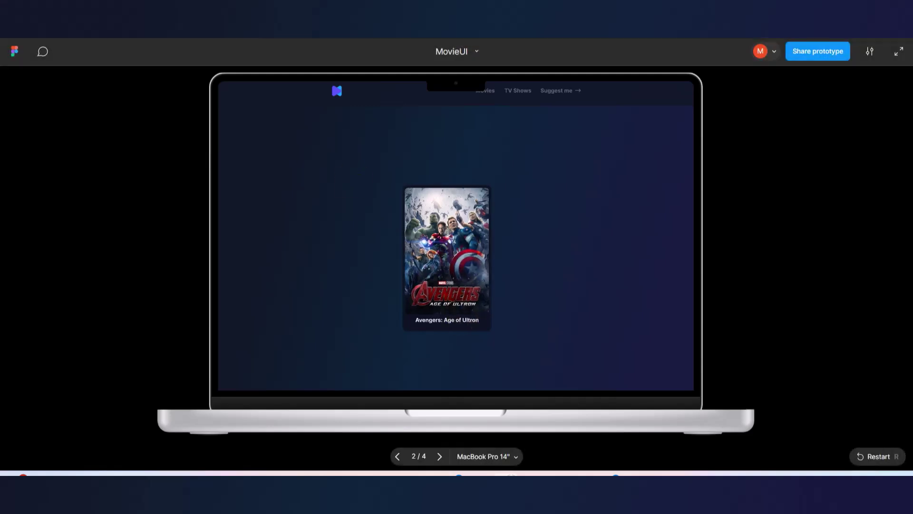
pyautogui.hotkey('ctrl', 'w')
# Move the MovieCard frame from Home into the Components frame and convert it to a component.
pyautogui.scroll(-5, 428, 239)
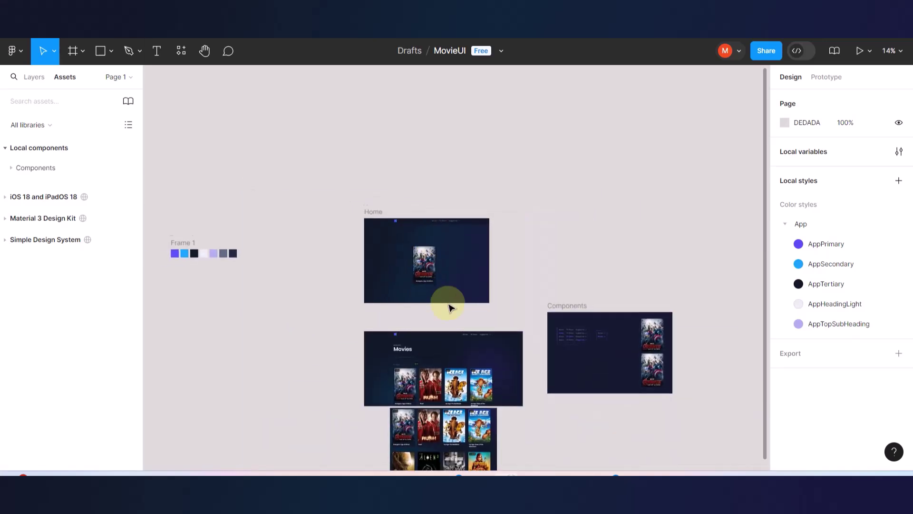
pyautogui.scroll(-3, 445, 302)
pyautogui.click(398, 188)
pyautogui.moveTo(397, 188); pyautogui.dragTo(563, 277)
pyautogui.scroll(8, 596, 293)
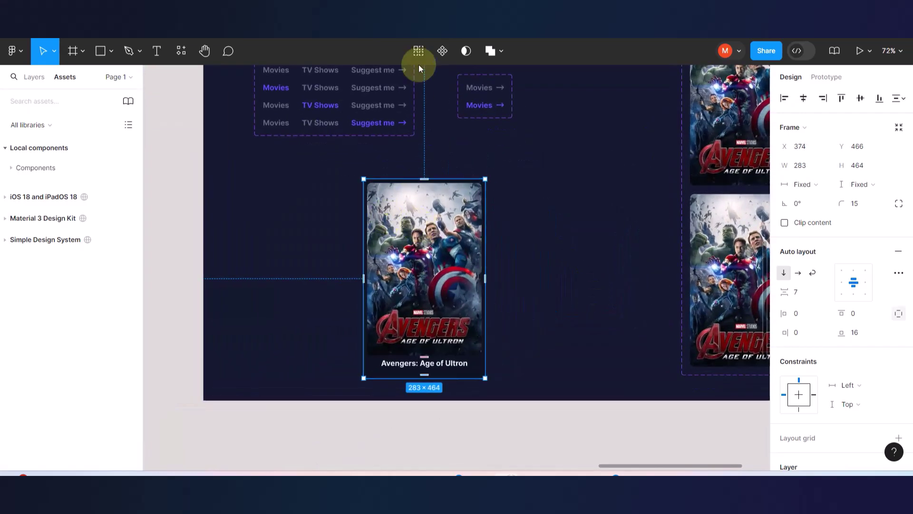
pyautogui.click(441, 53)
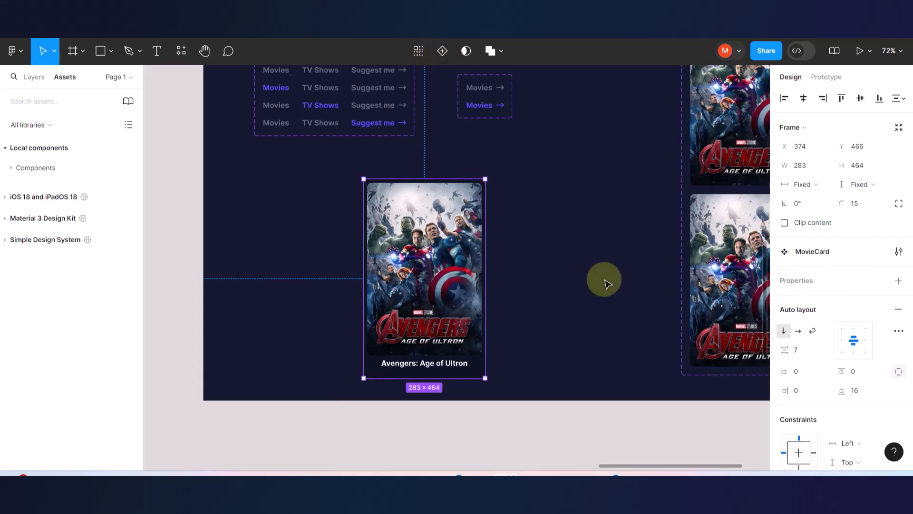
# Reposition the MovieCard component within the Components frame to about X 417, Y 439.
pyautogui.scroll(-5, 604, 279)
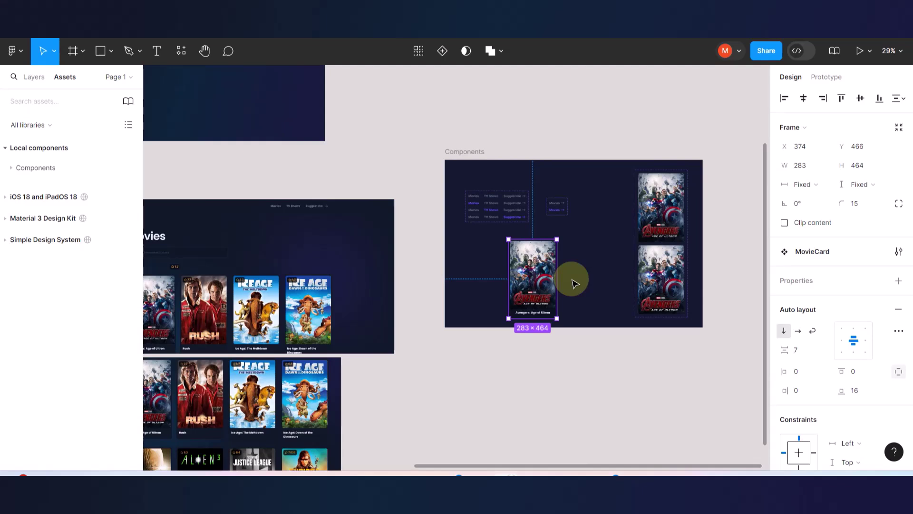
pyautogui.hscroll(-2, 574, 280)
pyautogui.moveTo(592, 276); pyautogui.dragTo(599, 272)
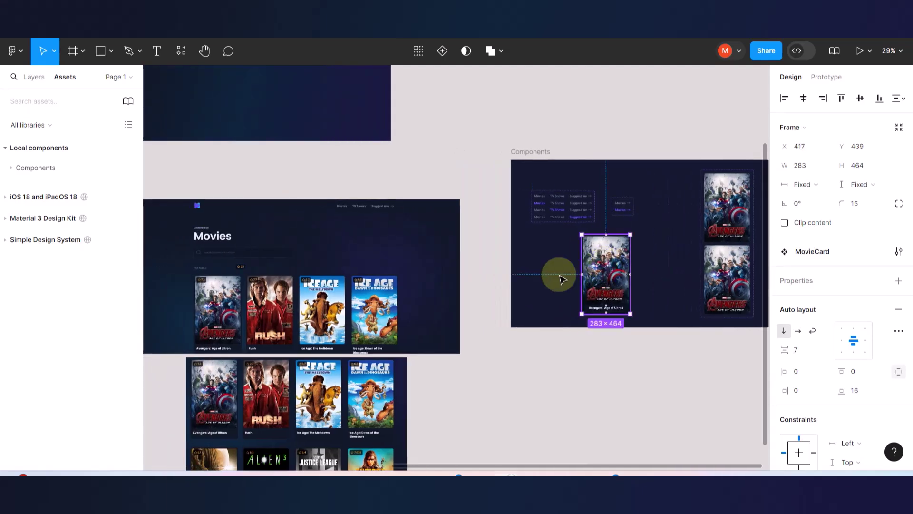
# Place a MovieCard instance from the local components on the Home frame at about X 251, Y 239, and duplicate it beside itself at X 598.
pyautogui.hscroll(-2, 568, 277)
pyautogui.scroll(-4, 560, 275)
pyautogui.scroll(2, 520, 240)
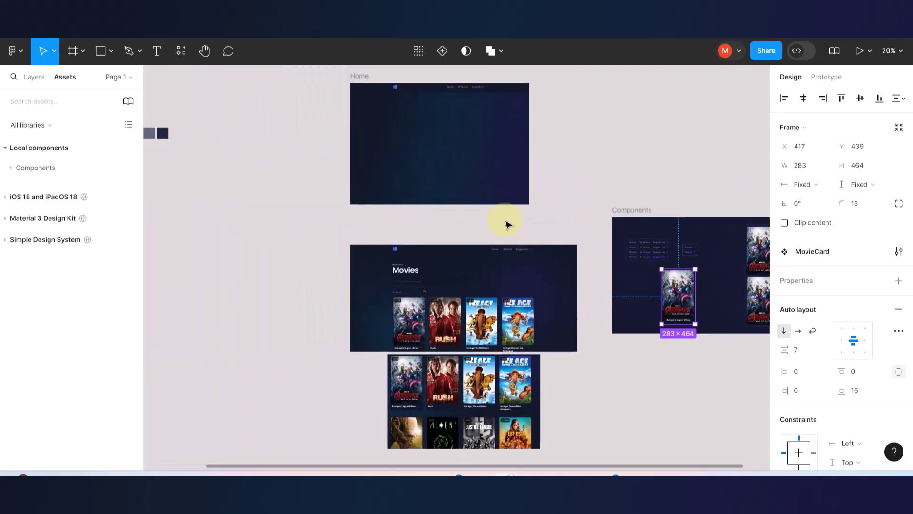
pyautogui.scroll(2, 458, 122)
pyautogui.scroll(1, 442, 199)
pyautogui.scroll(4, 445, 204)
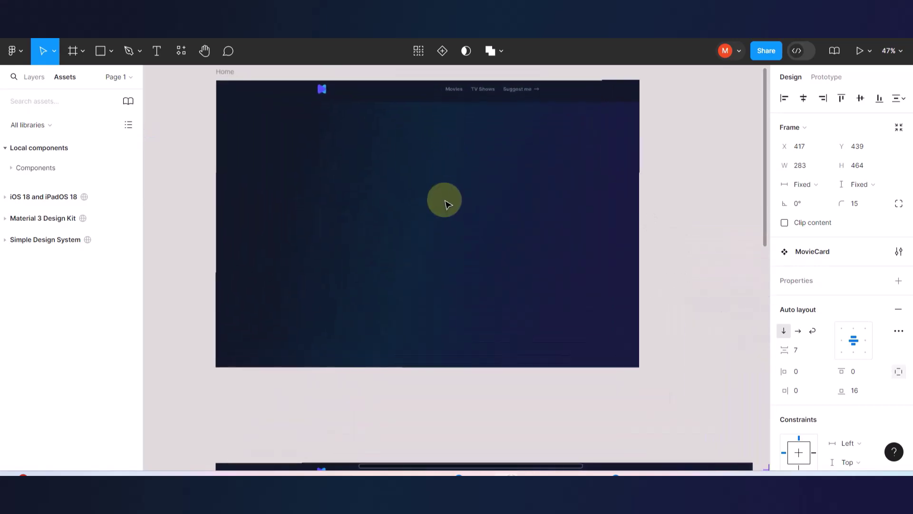
pyautogui.click(70, 76)
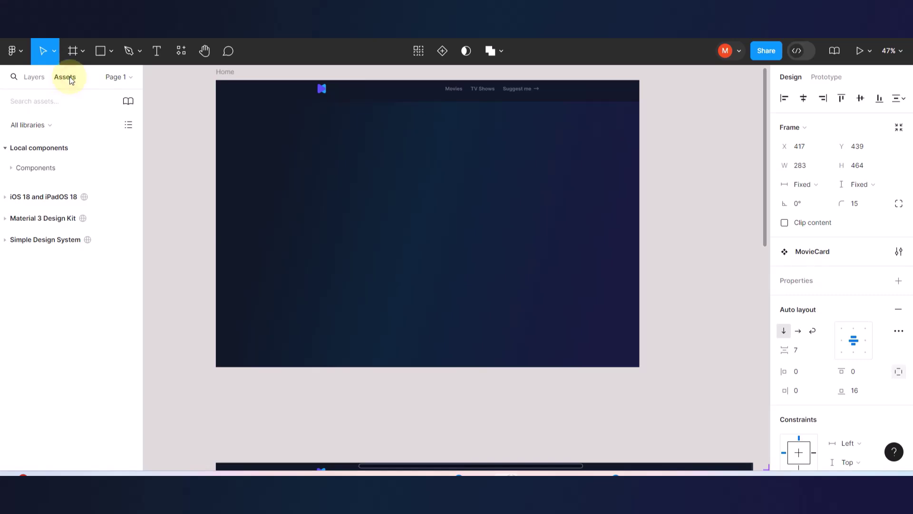
pyautogui.click(32, 78)
pyautogui.click(69, 79)
pyautogui.click(9, 169)
pyautogui.click(9, 168)
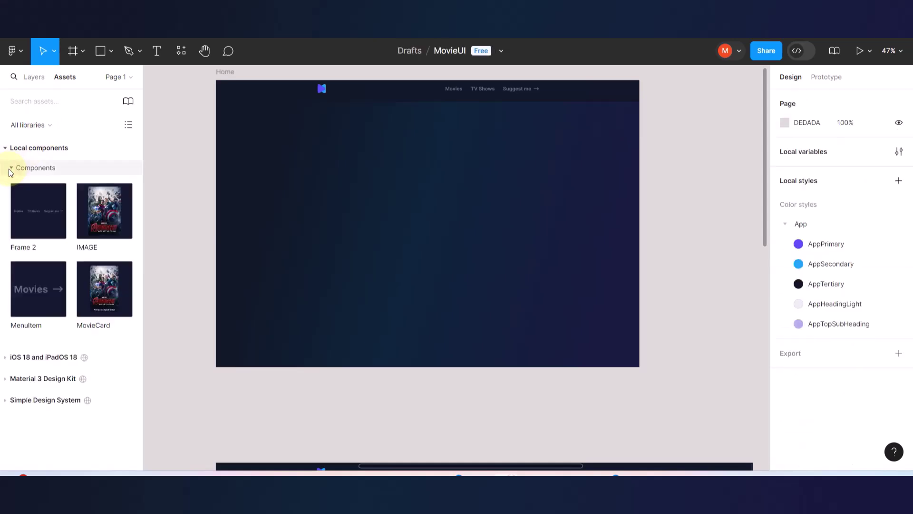
pyautogui.moveTo(101, 297); pyautogui.dragTo(344, 214)
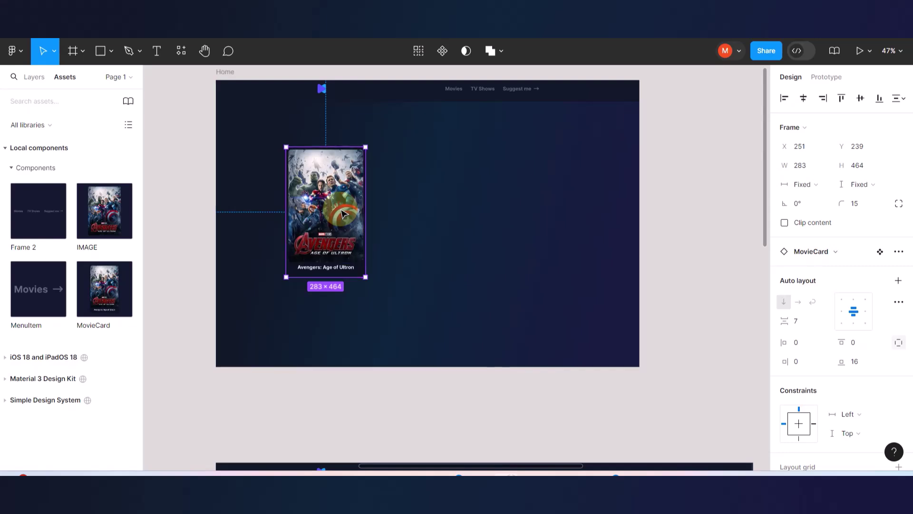
pyautogui.moveTo(343, 214); pyautogui.dragTo(448, 211)
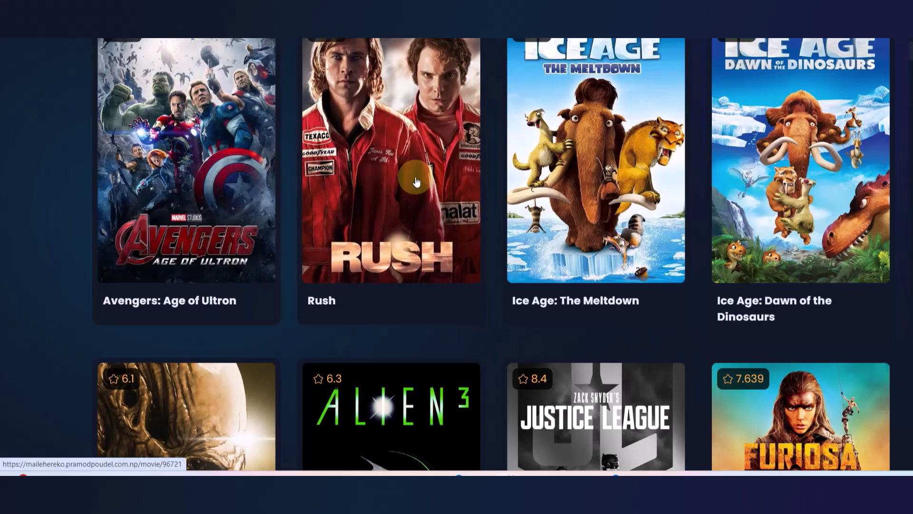
# Copy the Rush poster image from the reference website and paste it as the image fill of the second card's poster.
pyautogui.rightClick(416, 181)
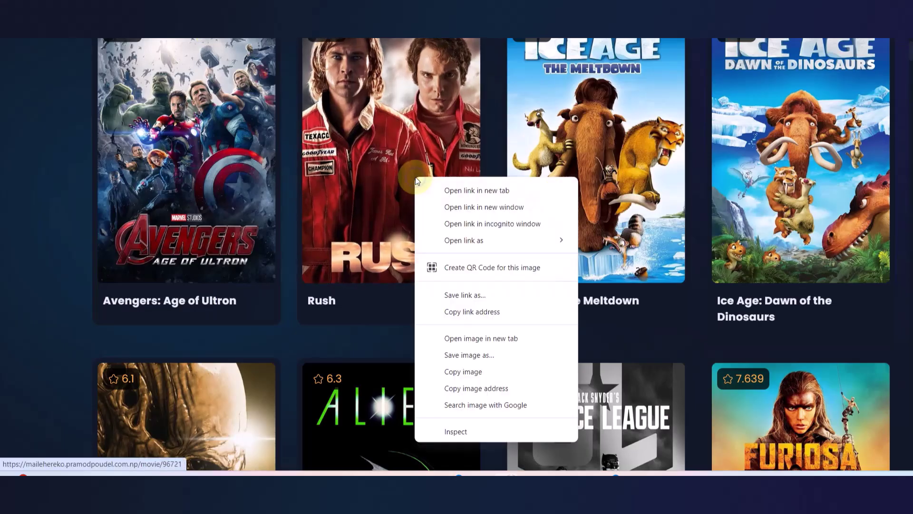
pyautogui.click(471, 368)
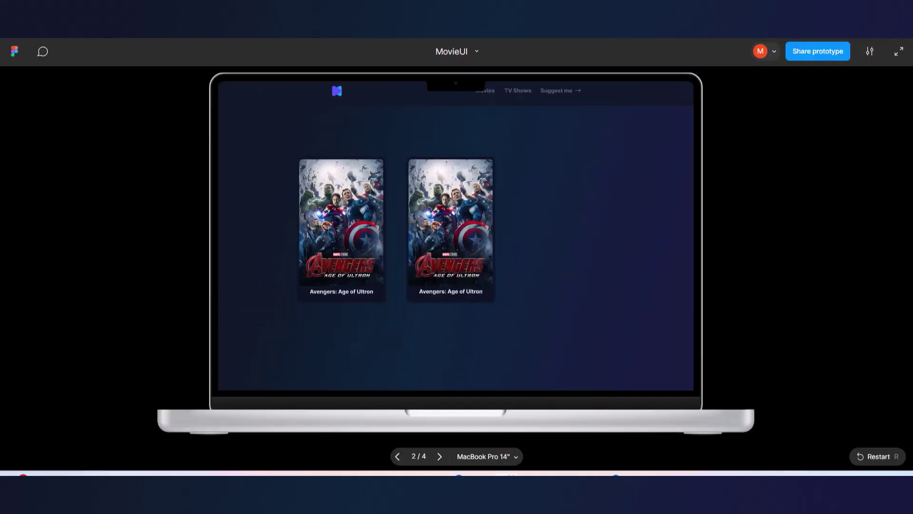
pyautogui.click(375, 171)
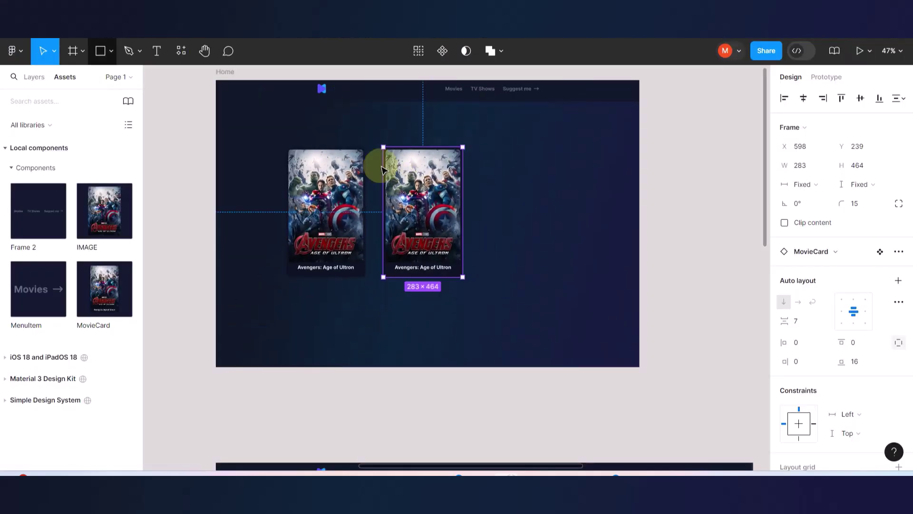
pyautogui.scroll(5, 445, 185)
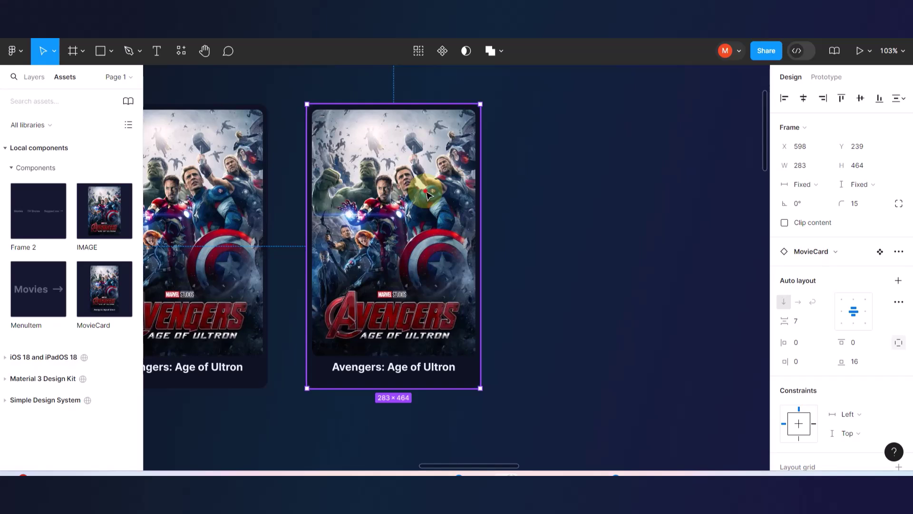
pyautogui.doubleClick(427, 193)
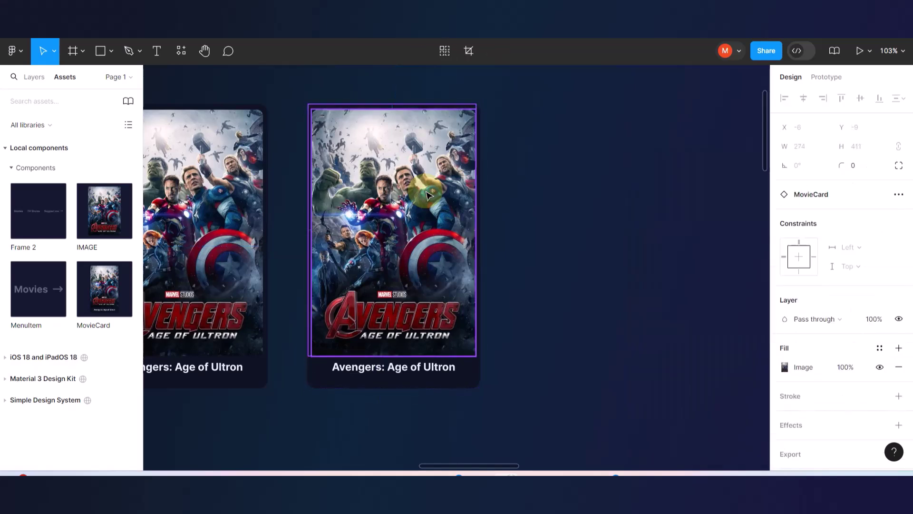
pyautogui.doubleClick(427, 192)
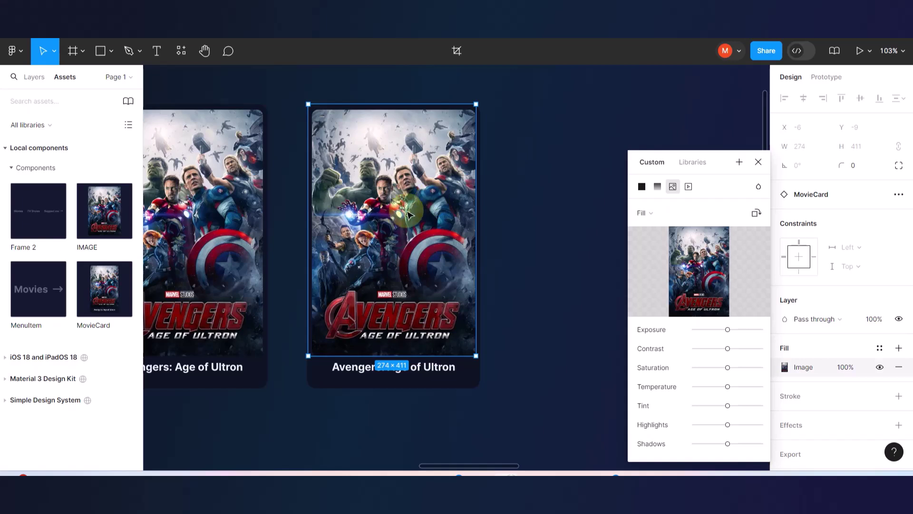
pyautogui.moveTo(408, 214); pyautogui.dragTo(408, 215)
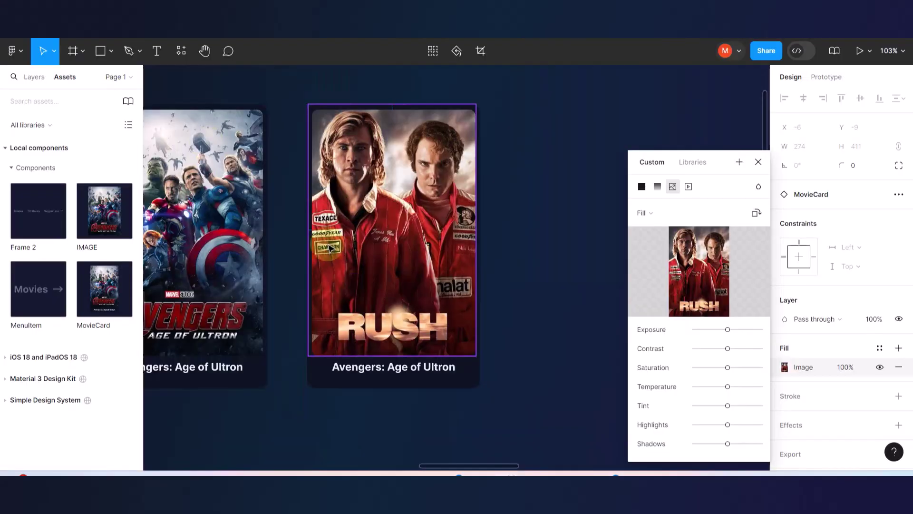
# Change the second movie card's title text to "Rush".
pyautogui.doubleClick(378, 368)
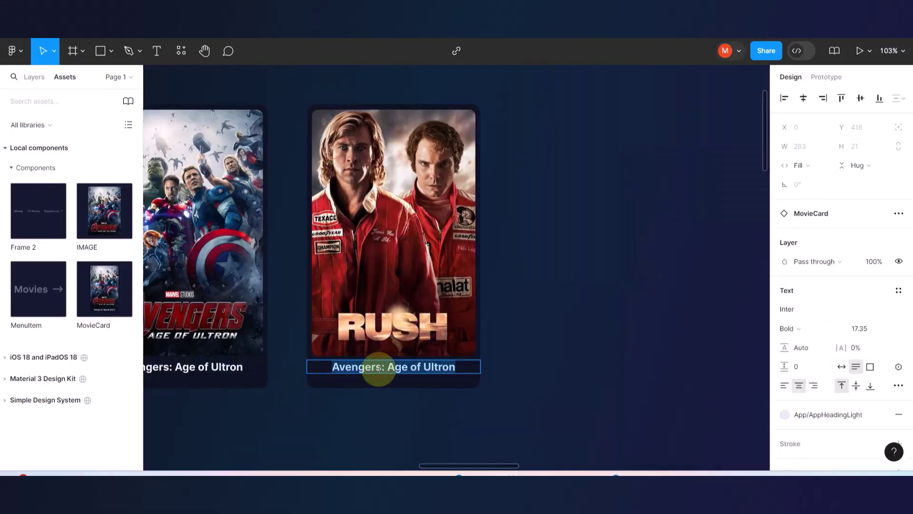
pyautogui.write('Rush')
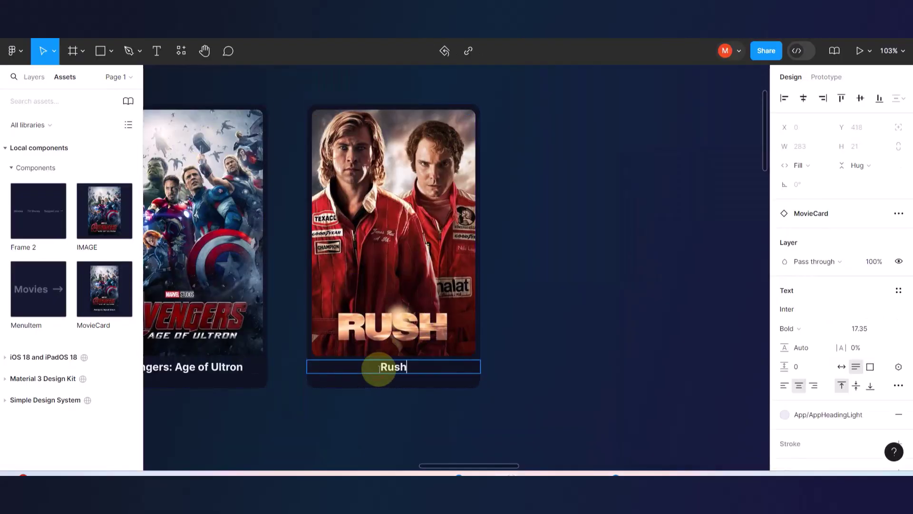
pyautogui.click(571, 359)
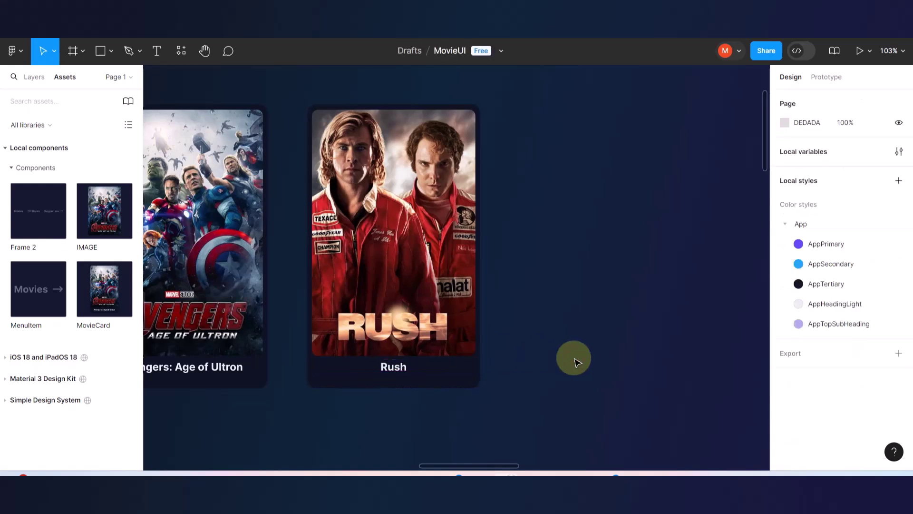
# Duplicate the Rush card on the Home frame, placing the copy beside it at X 934, Y 239.
pyautogui.scroll(-5, 517, 271)
pyautogui.click(454, 236)
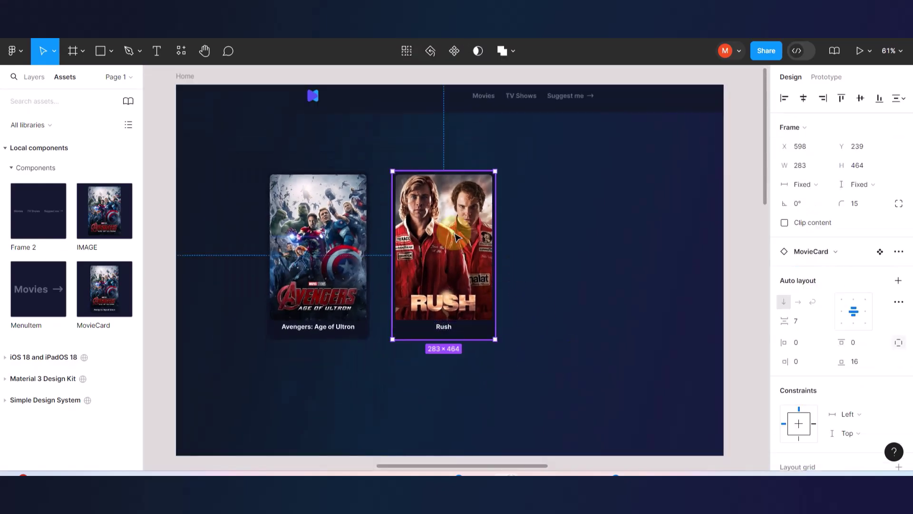
pyautogui.moveTo(455, 236); pyautogui.dragTo(602, 232)
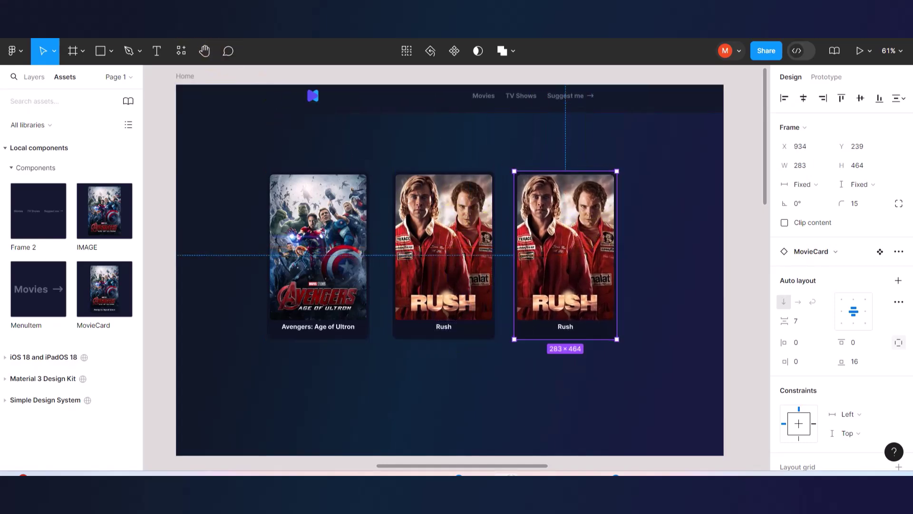
# Copy the Ice Age: The Meltdown poster from the reference website and paste it in Figma as the third card's poster fill.
pyautogui.hotkey('ctrl', 'Tab')
pyautogui.scroll(1, 562, 271)
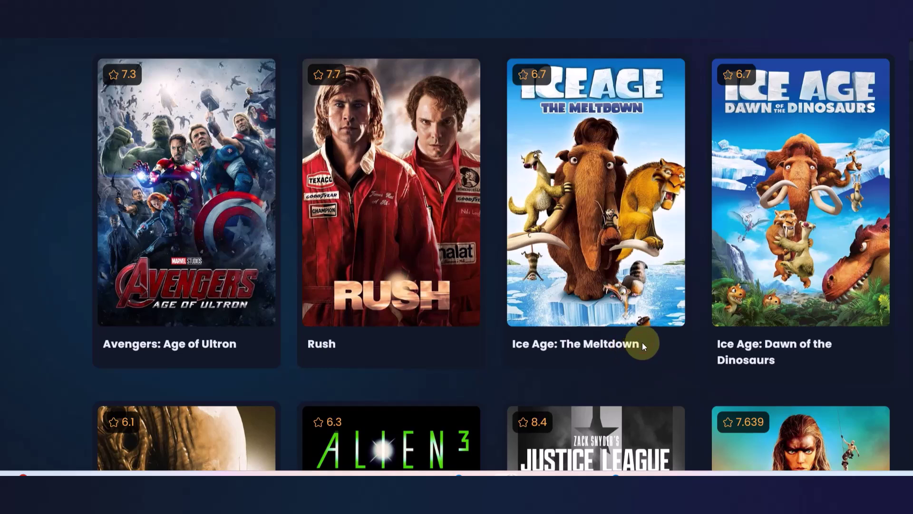
pyautogui.rightClick(632, 280)
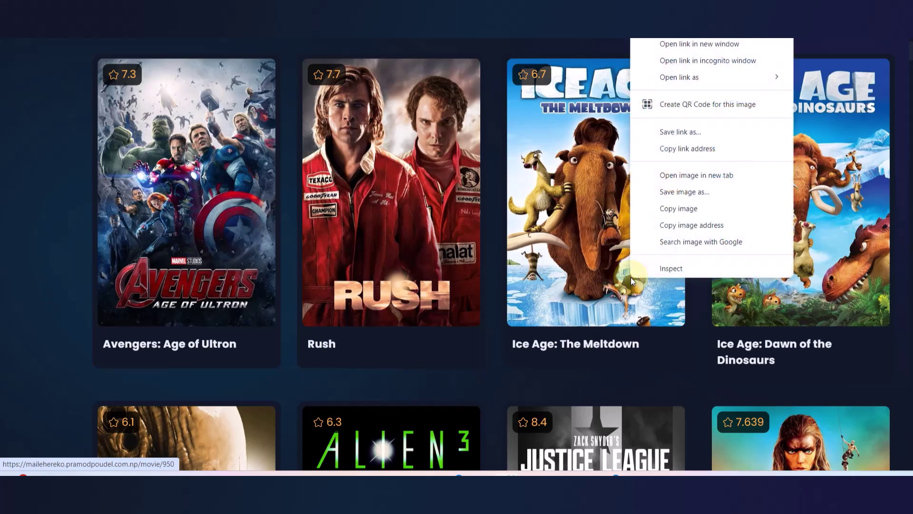
pyautogui.click(684, 222)
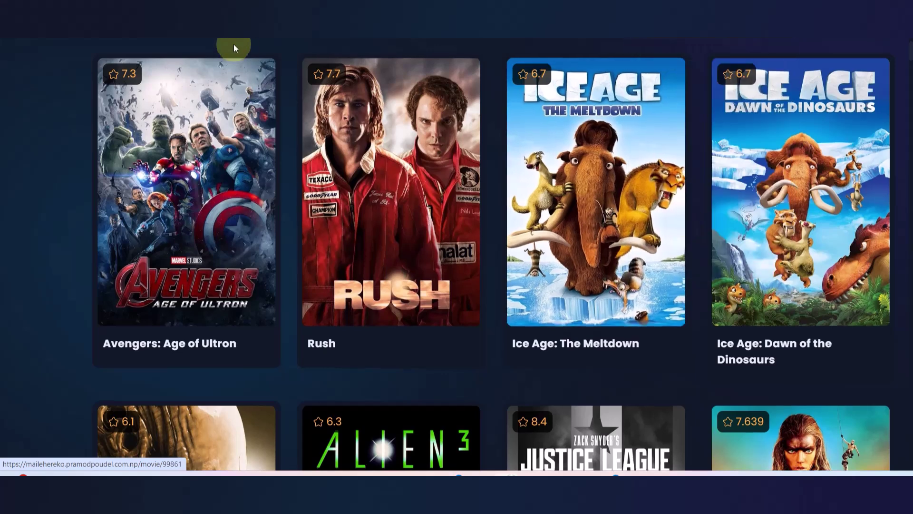
pyautogui.hotkey('alt', 'Tab')
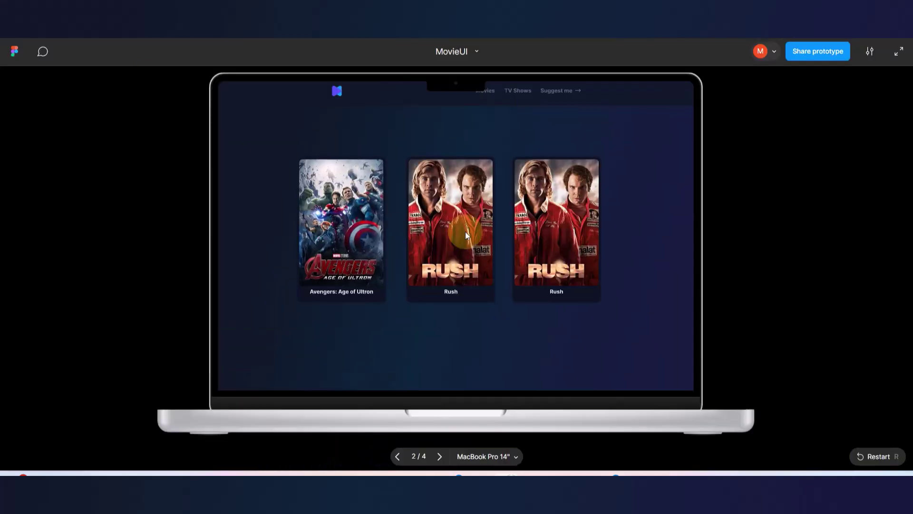
pyautogui.hotkey('ctrl', 'shift', 'Tab')
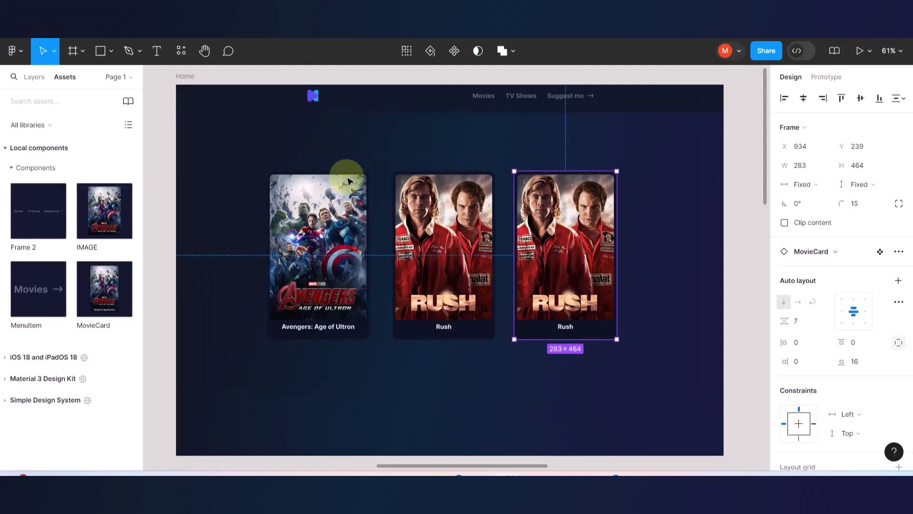
pyautogui.doubleClick(557, 250)
pyautogui.doubleClick(557, 249)
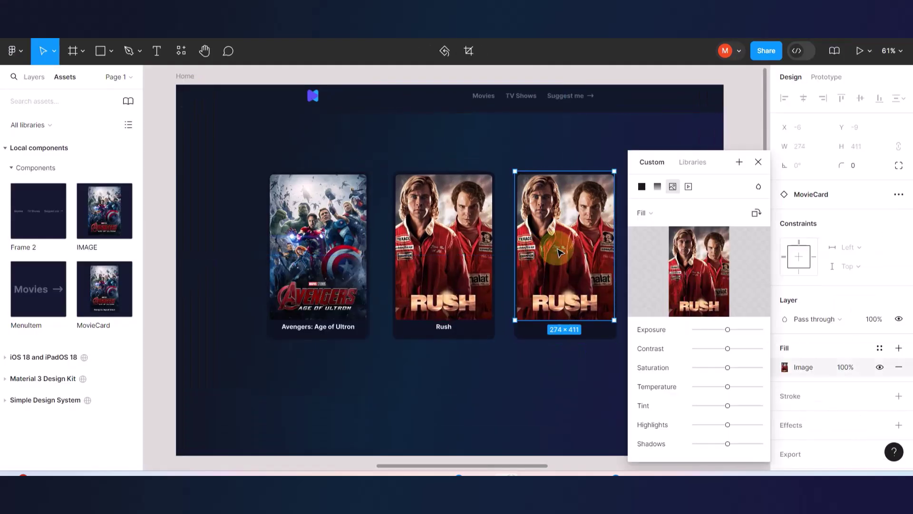
pyautogui.hotkey('ctrl', 'v')
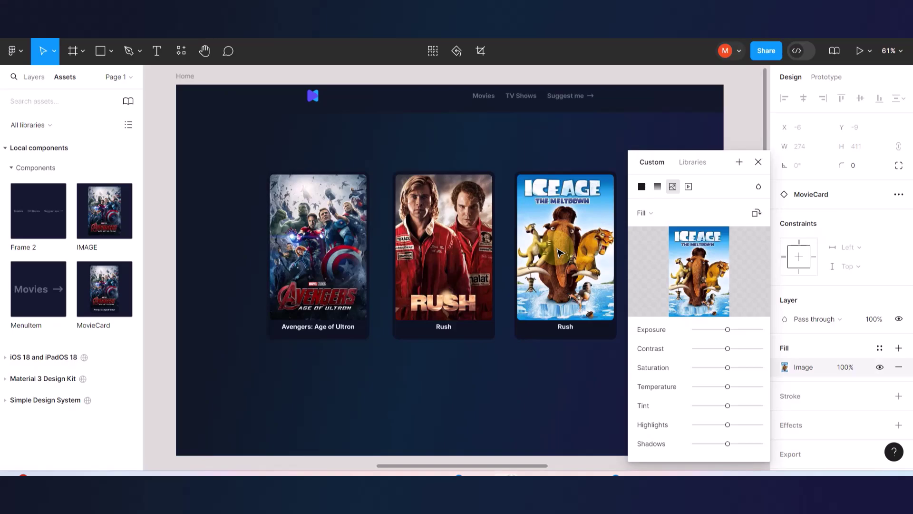
# Switch back to the reference website to look up the Ice Age: The Meltdown title for the third card.
pyautogui.hotkey('alt', 'Tab')
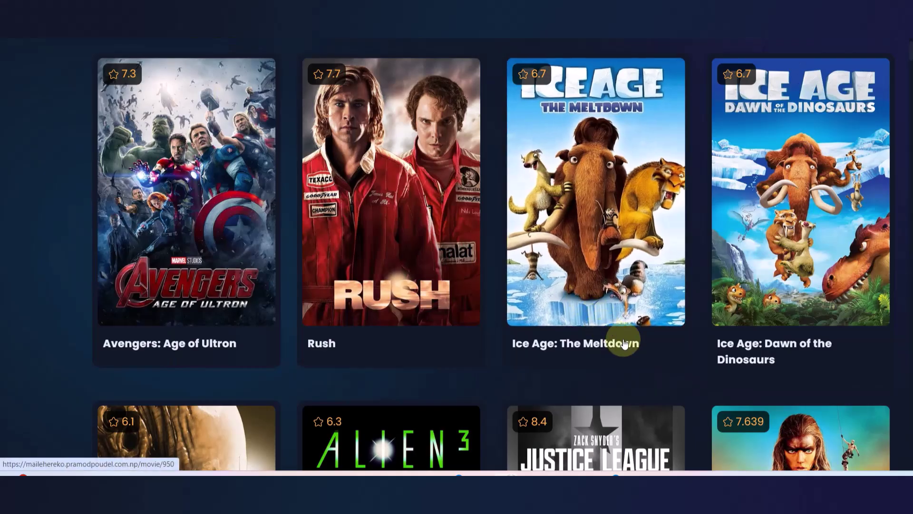
# Copy the title Ice Age: The Meltdown from the movie website and return to the Figma design.
pyautogui.moveTo(639, 342); pyautogui.dragTo(512, 343)
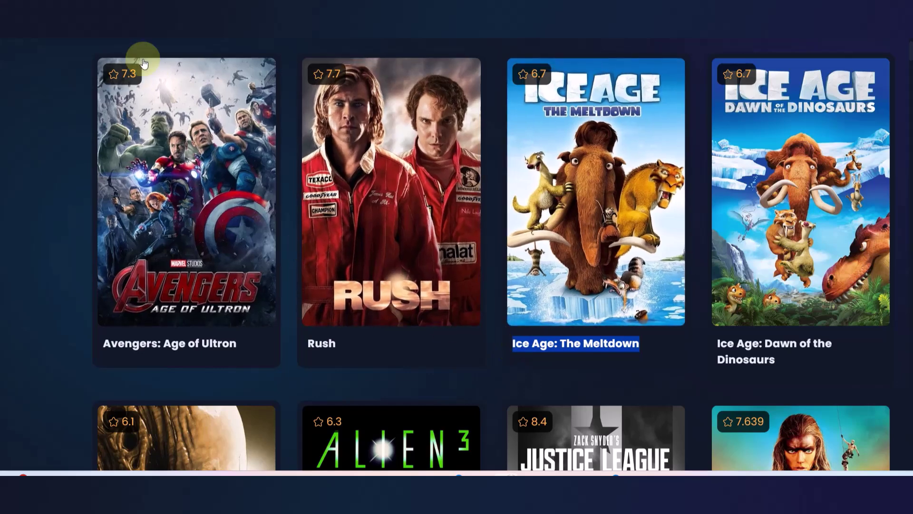
pyautogui.hotkey('alt', 'Tab')
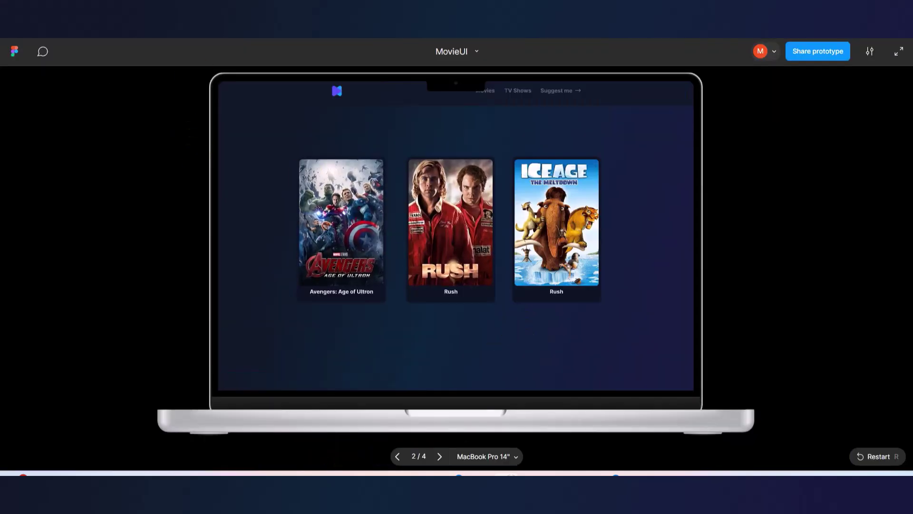
pyautogui.hotkey('alt', 'Tab')
# Try to replace the third card's title with the copied website text, and undo the paste.
pyautogui.click(486, 301)
pyautogui.scroll(6, 547, 316)
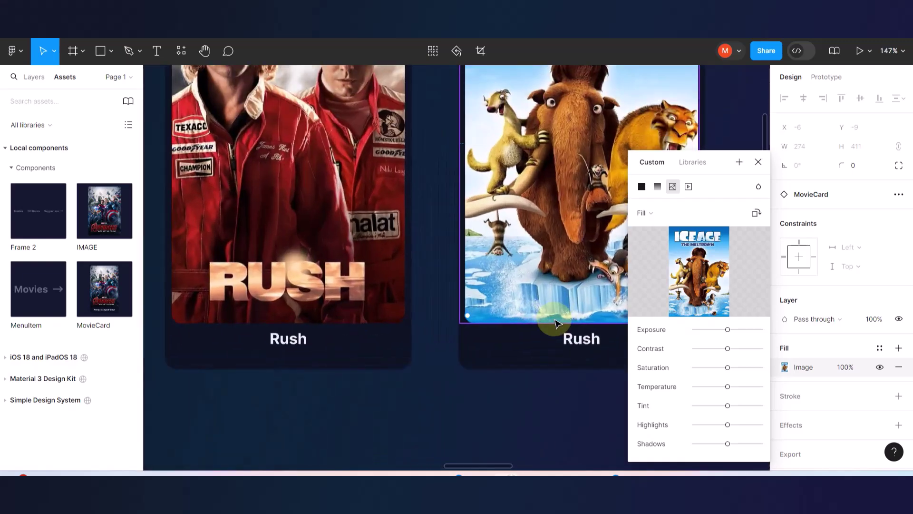
pyautogui.scroll(3, 483, 336)
pyautogui.doubleClick(442, 339)
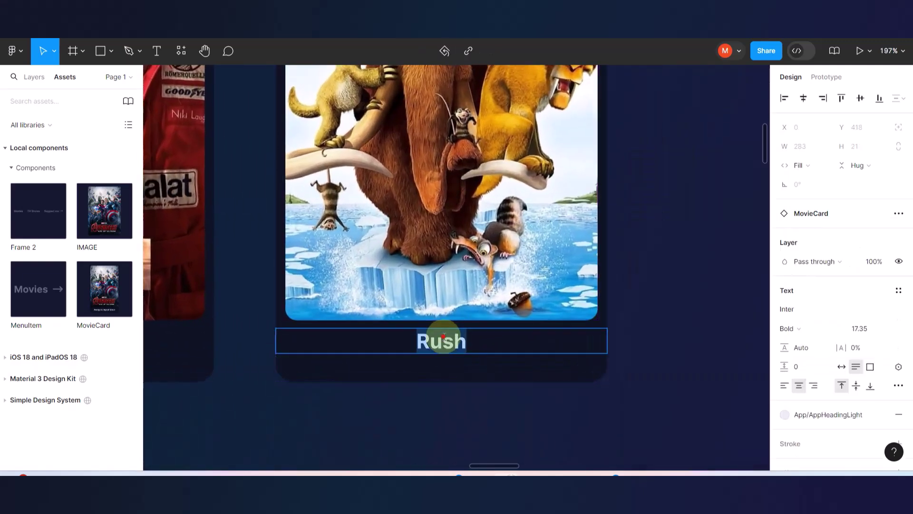
pyautogui.hotkey('ctrl', 'v')
pyautogui.hotkey('ctrl', 'a')
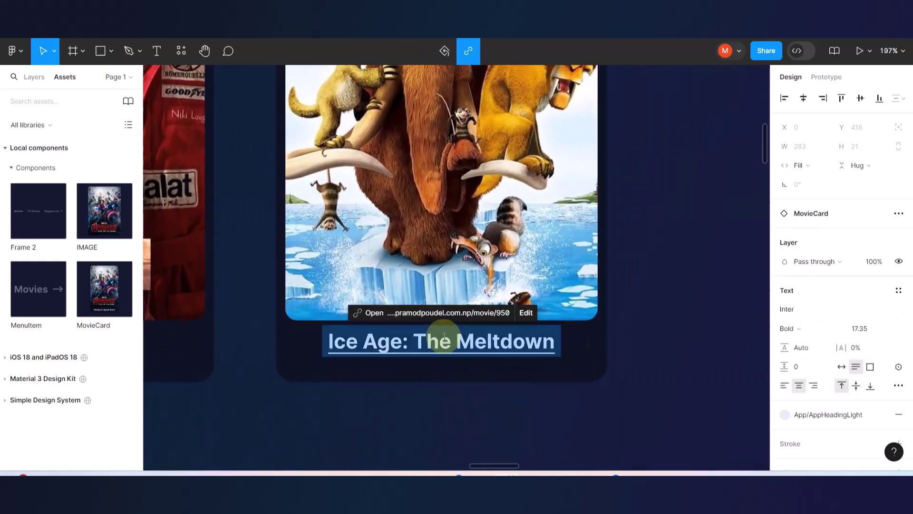
pyautogui.press('Right')
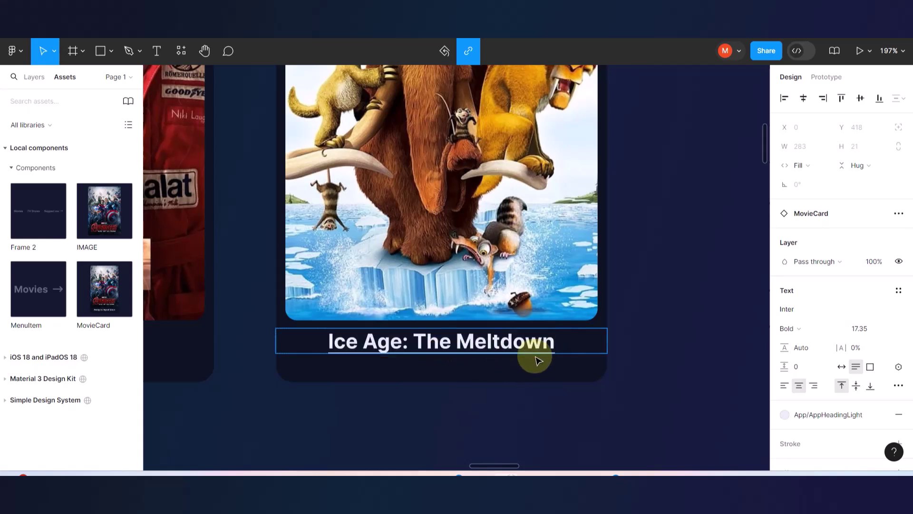
pyautogui.hotkey('ctrl', 'z')
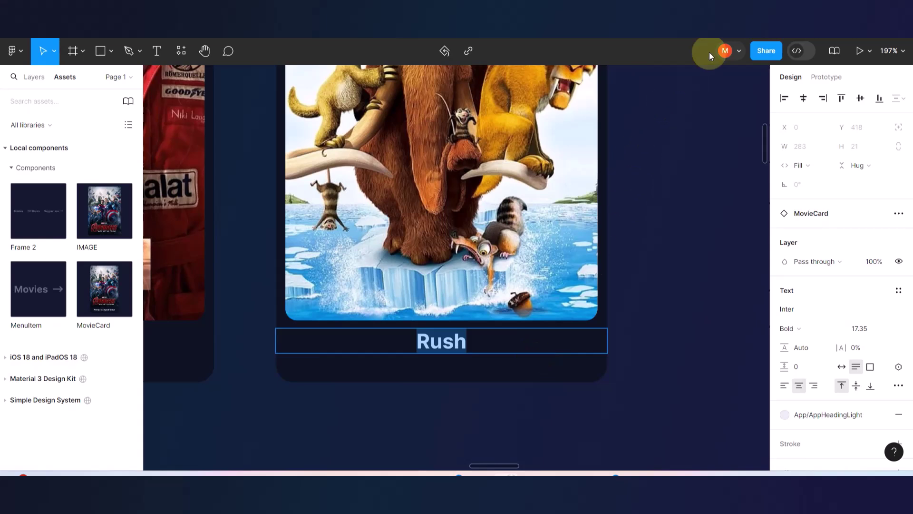
# Strip the link from the copied title by passing it through the browser's address bar, and return to the Figma design.
pyautogui.hotkey('ctrl', 'Tab')
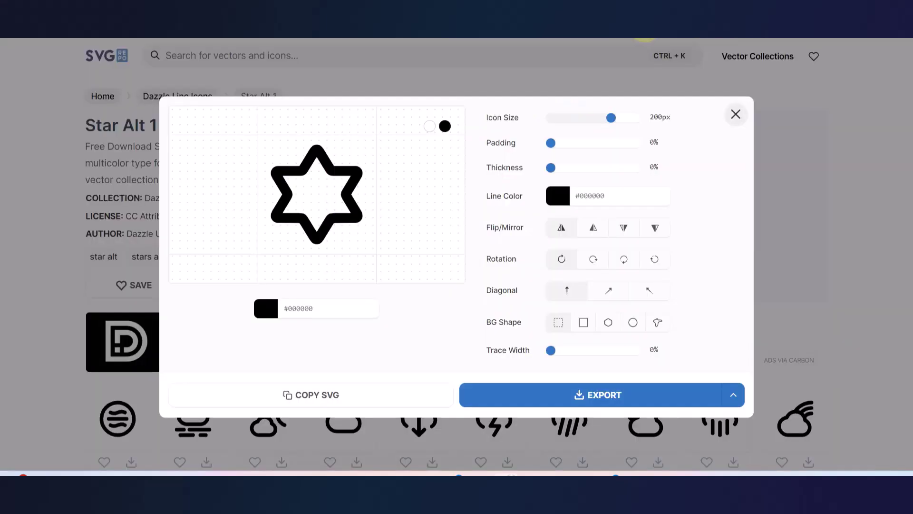
pyautogui.click(645, 38)
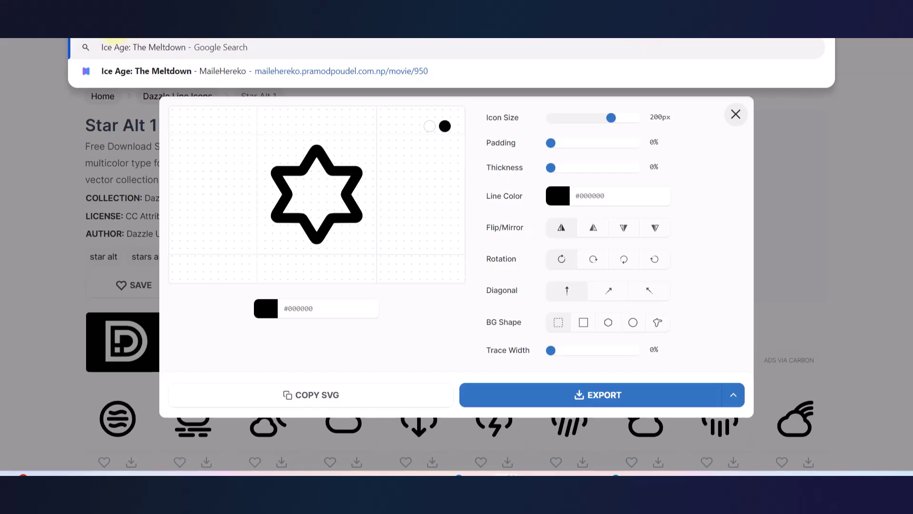
pyautogui.press('Escape')
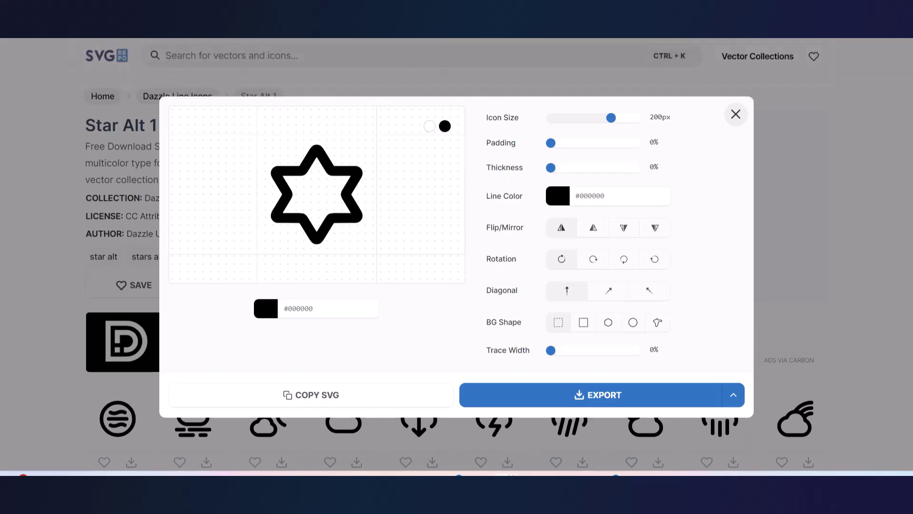
pyautogui.click(134, 19)
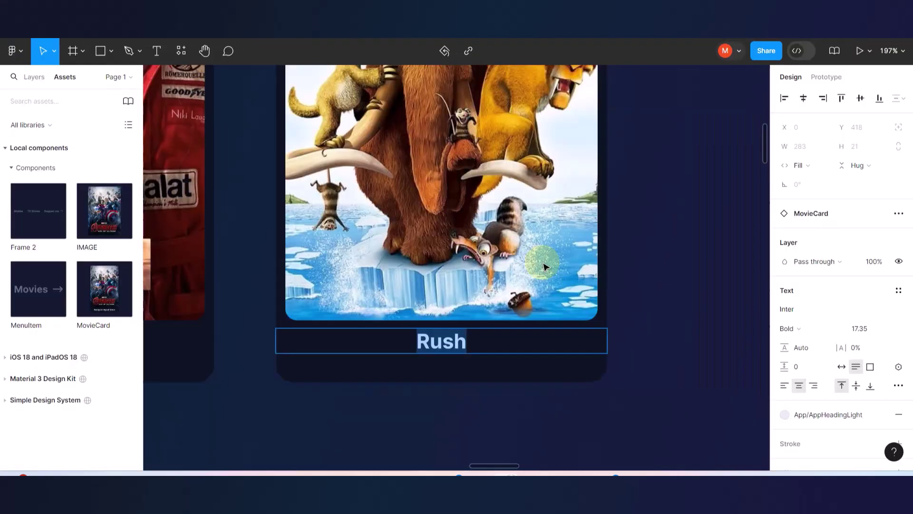
# Replace the third movie card's title with the plain text Ice Age: The Meltdown.
pyautogui.doubleClick(452, 332)
pyautogui.hotkey('ctrl', 'v')
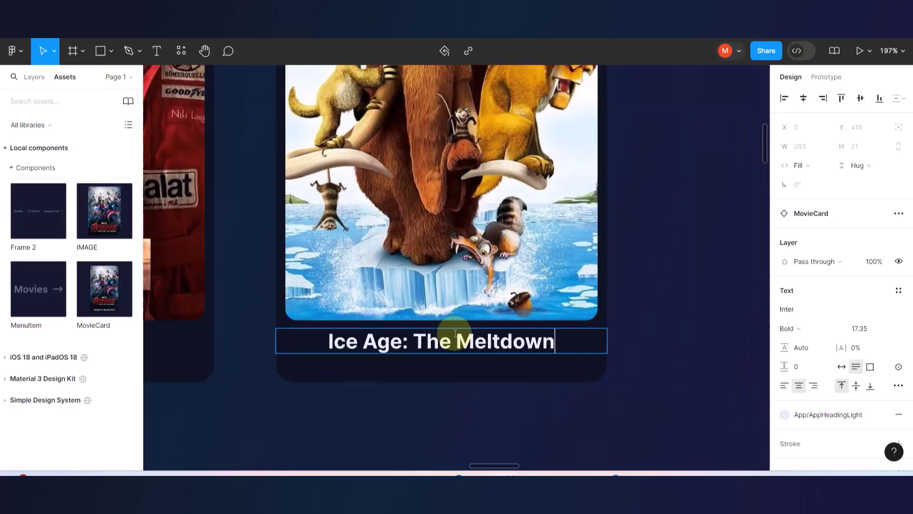
pyautogui.press('Escape')
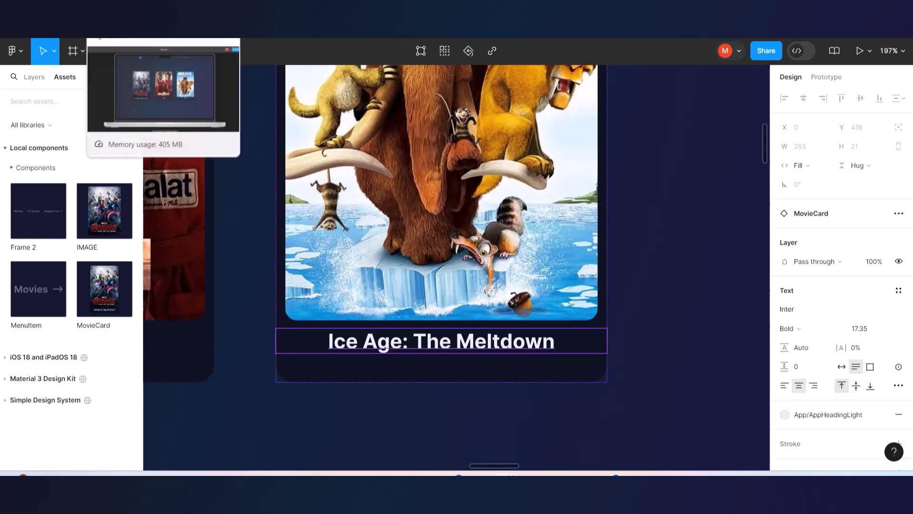
# Examine the website's Movies page, including its header, search field, card grid and spacing between posters.
pyautogui.click(123, 33)
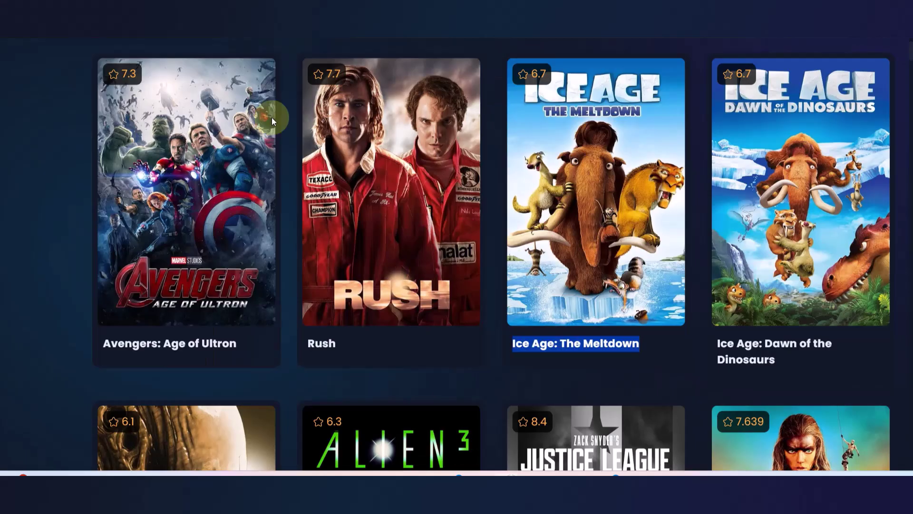
pyautogui.scroll(6, 487, 307)
pyautogui.scroll(-3, 487, 306)
pyautogui.scroll(3, 487, 308)
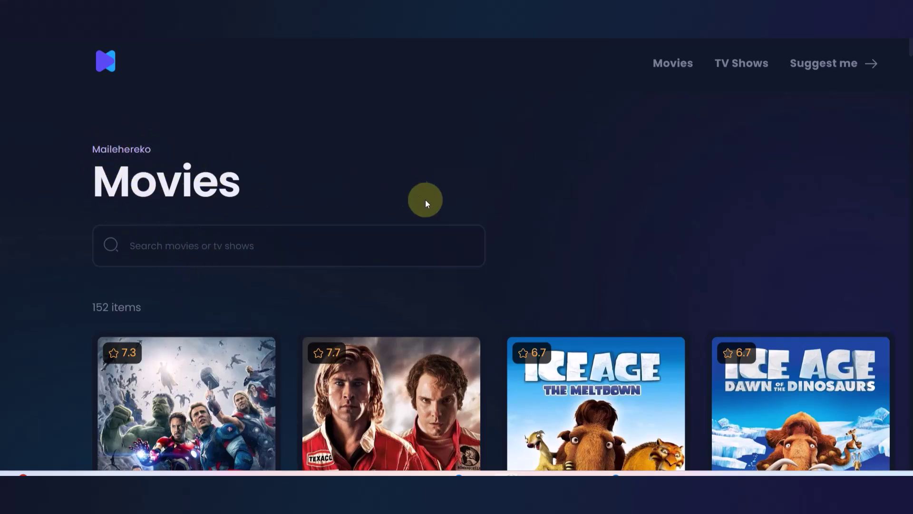
pyautogui.scroll(-3, 421, 279)
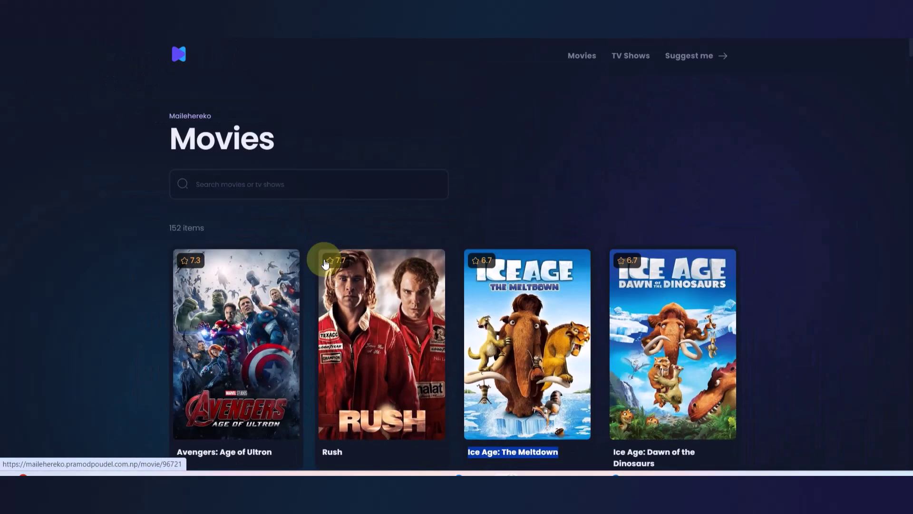
pyautogui.scroll(-4, 389, 264)
pyautogui.scroll(3, 389, 264)
pyautogui.scroll(-5, 389, 264)
pyautogui.scroll(7, 389, 264)
pyautogui.scroll(-2, 389, 264)
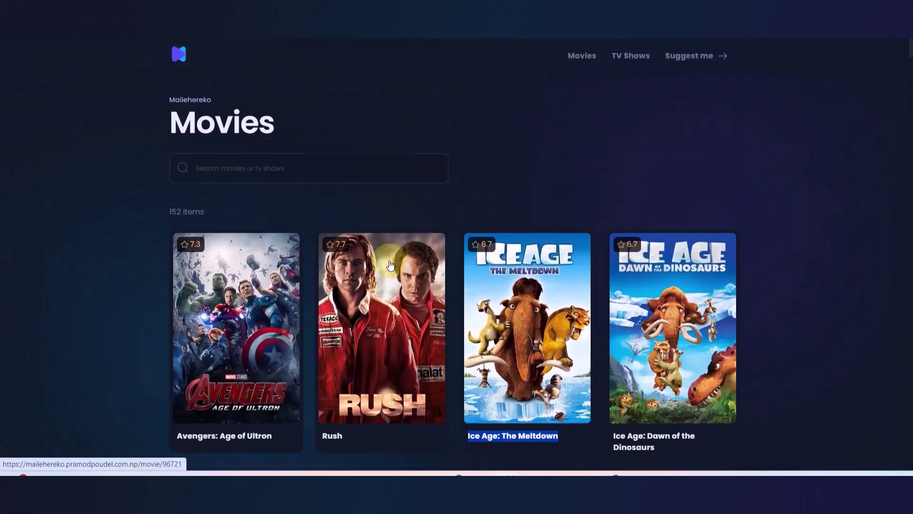
pyautogui.scroll(-1, 389, 264)
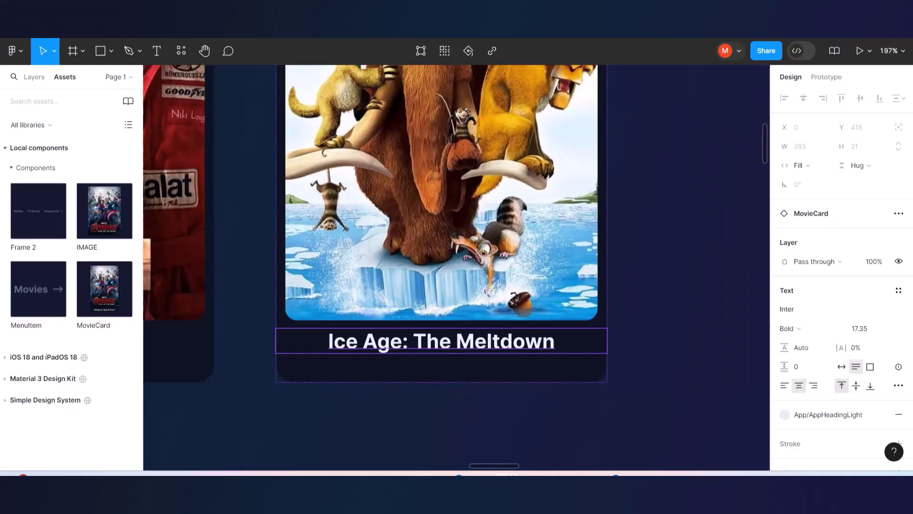
# Measure the gap between the Avengers and Rush posters in the Movies reference using a temporary rectangle, and delete it.
pyautogui.scroll(-10, 478, 214)
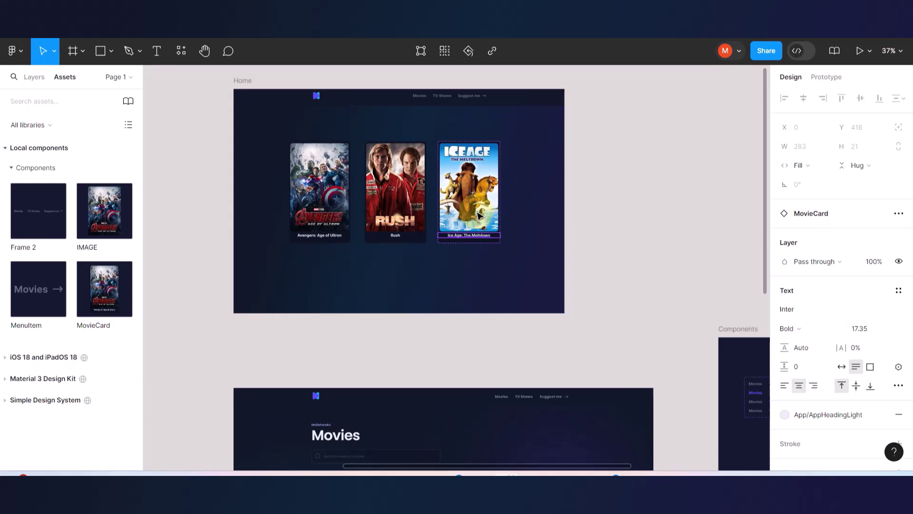
pyautogui.scroll(-5, 478, 214)
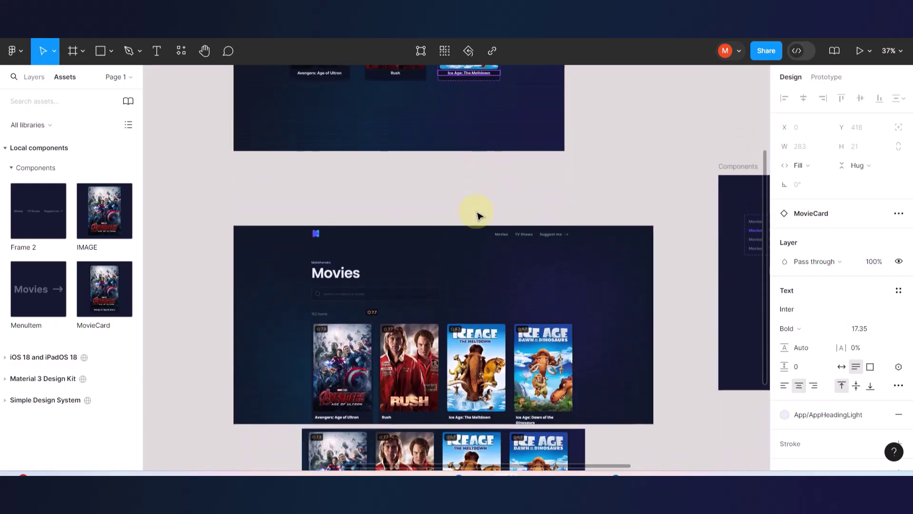
pyautogui.scroll(10, 387, 381)
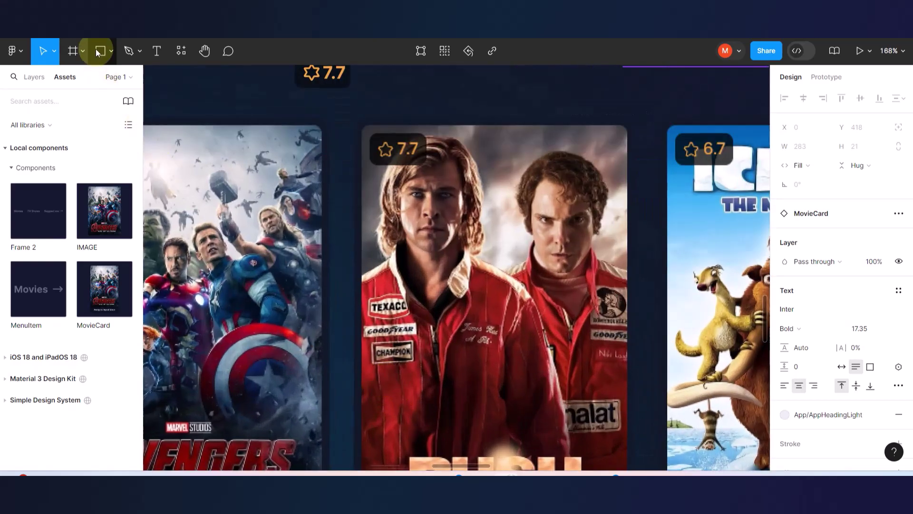
pyautogui.click(99, 51)
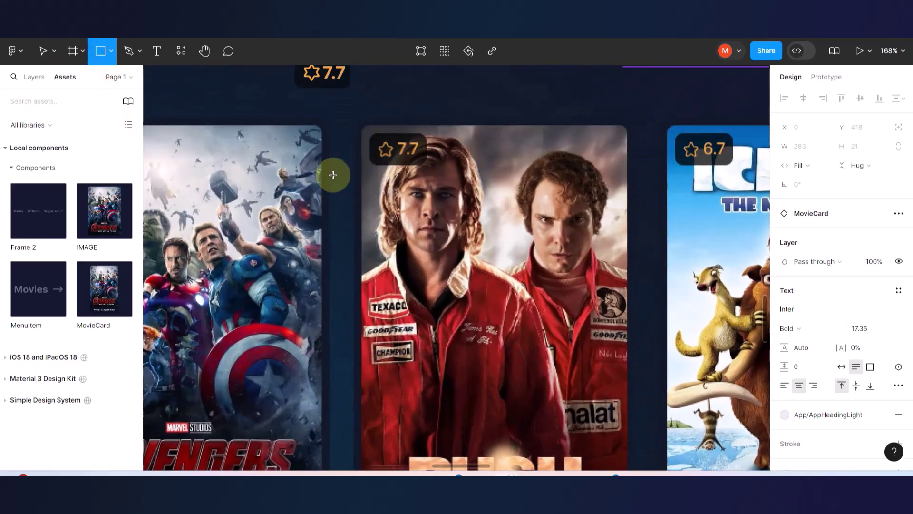
pyautogui.moveTo(328, 175); pyautogui.dragTo(357, 232)
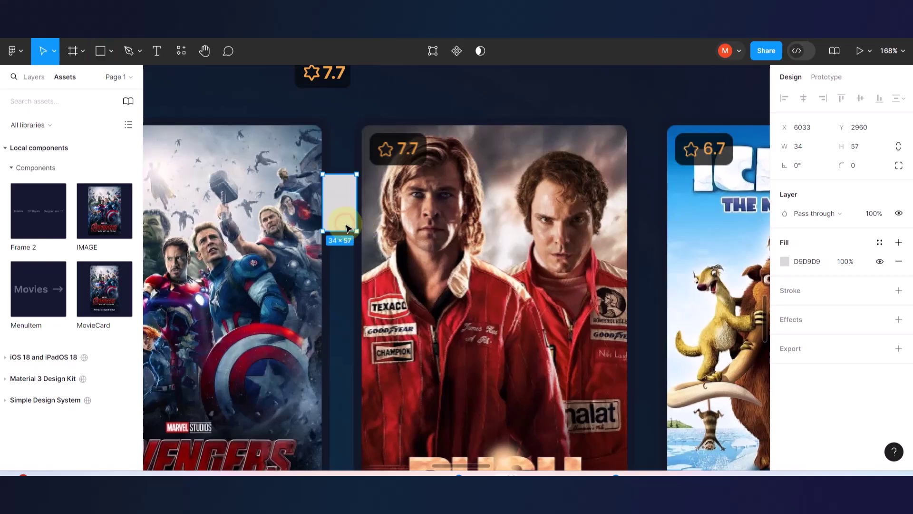
pyautogui.press('Delete')
# Wrap the three movie cards in the Home frame in one horizontal auto layout.
pyautogui.hotkey('shift', '1')
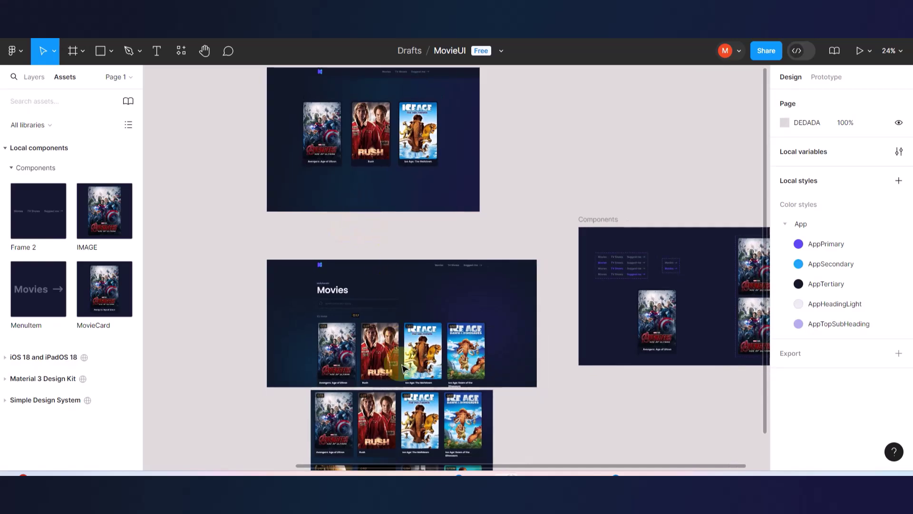
pyautogui.scroll(3, 402, 368)
pyautogui.scroll(-2, 402, 368)
pyautogui.scroll(3, 373, 165)
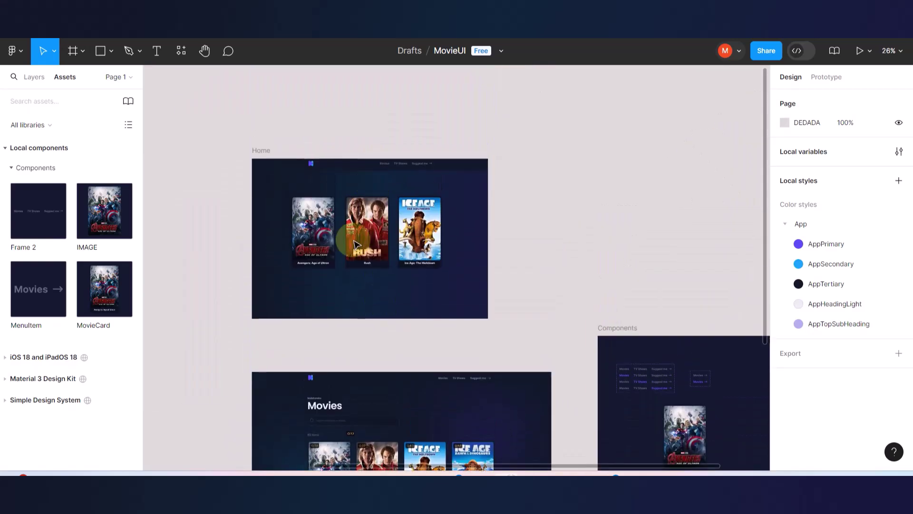
pyautogui.scroll(3, 357, 244)
pyautogui.scroll(1, 357, 245)
pyautogui.click(296, 228)
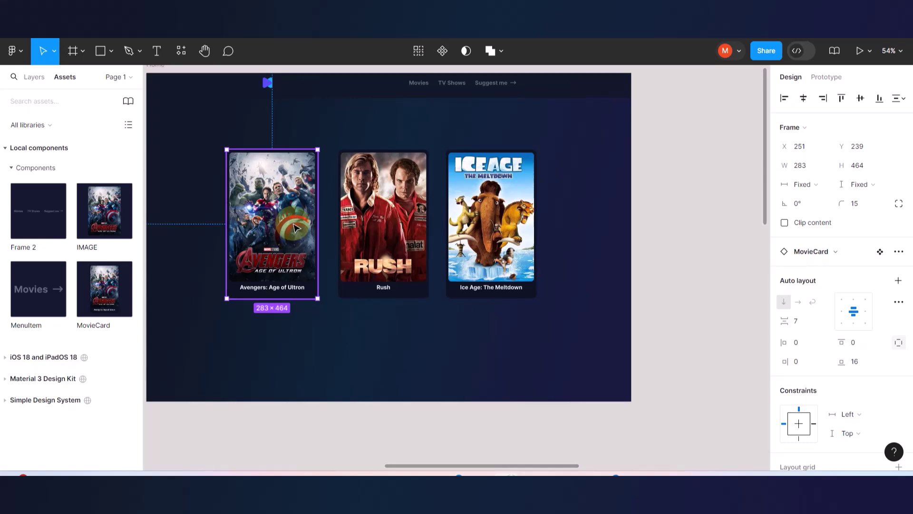
pyautogui.keyDown('shift'); pyautogui.click(369, 220); pyautogui.keyUp('shift')
pyautogui.keyDown('shift'); pyautogui.click(474, 218); pyautogui.keyUp('shift')
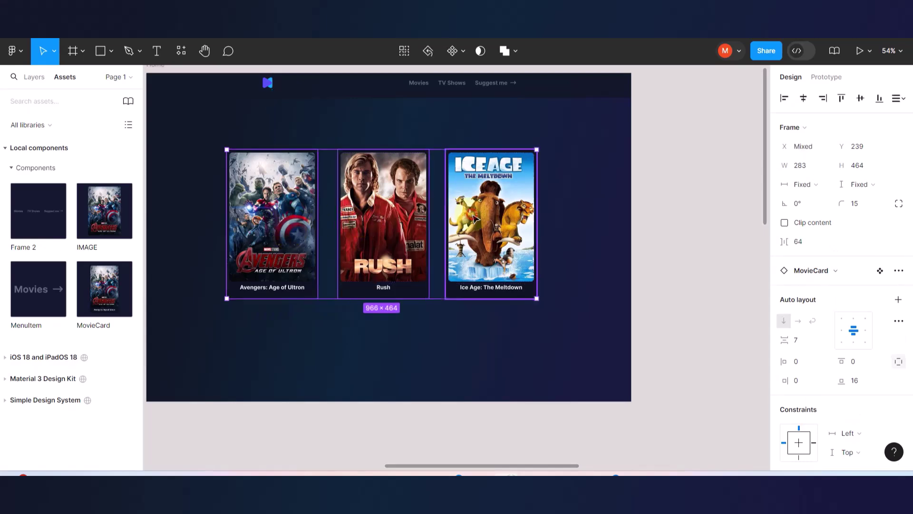
pyautogui.hotkey('shift', 'a')
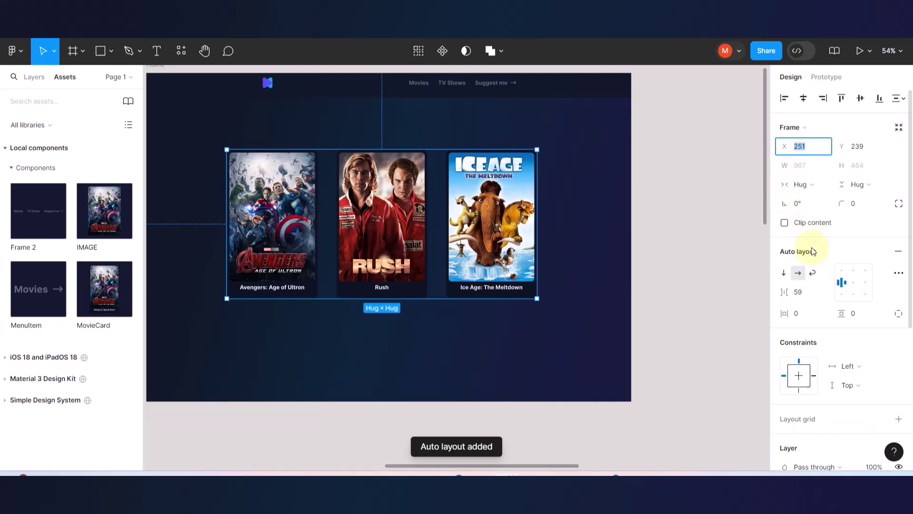
# Set the horizontal gap between the cards in the auto layout row to 30.
pyautogui.scroll(-3, 806, 250)
pyautogui.click(799, 181)
pyautogui.write('30')
pyautogui.press('Return')
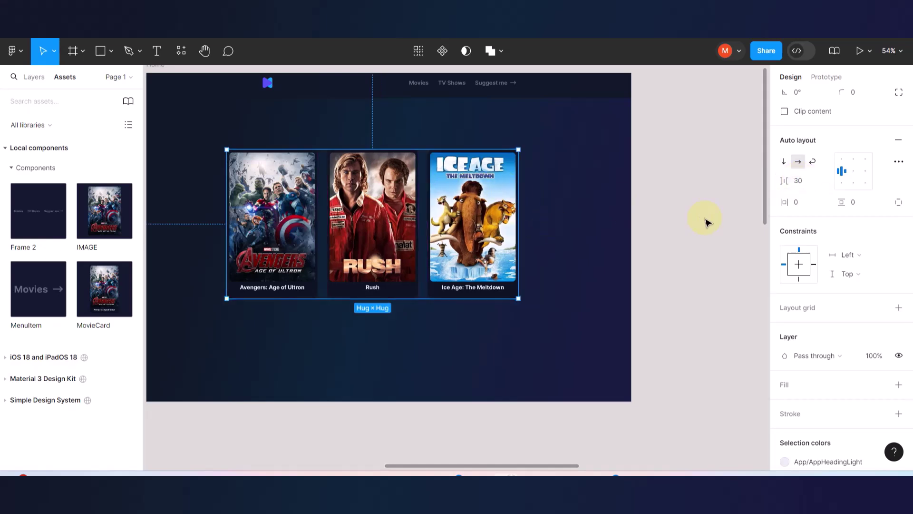
# Center the card row horizontally within the Home frame.
pyautogui.click(636, 244)
pyautogui.scroll(-4, 635, 245)
pyautogui.click(533, 224)
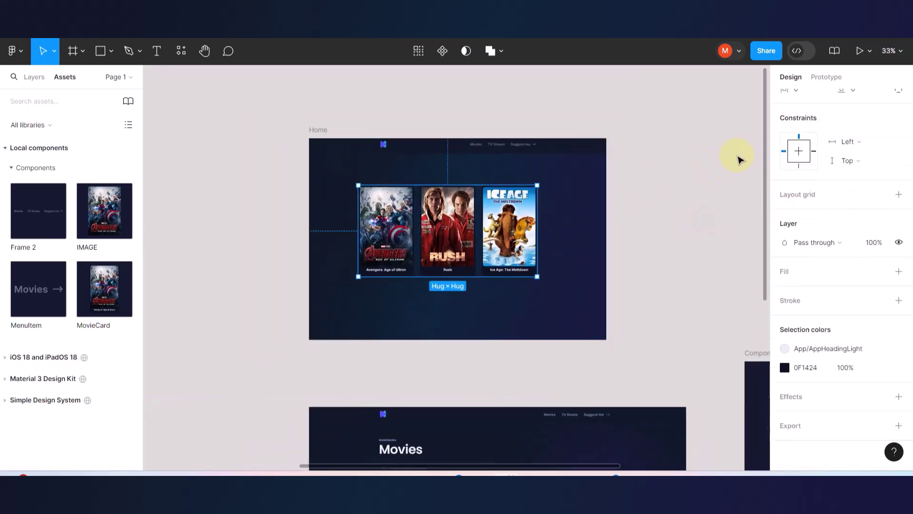
pyautogui.scroll(5, 811, 210)
pyautogui.click(803, 98)
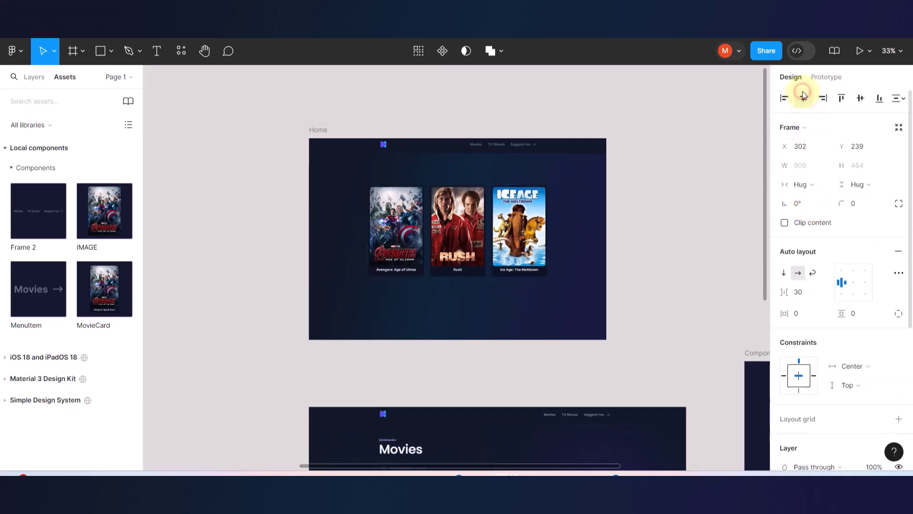
# Move the card row up in the Home frame to about Y 185, keeping it horizontally centered.
pyautogui.click(524, 177)
pyautogui.scroll(4, 525, 179)
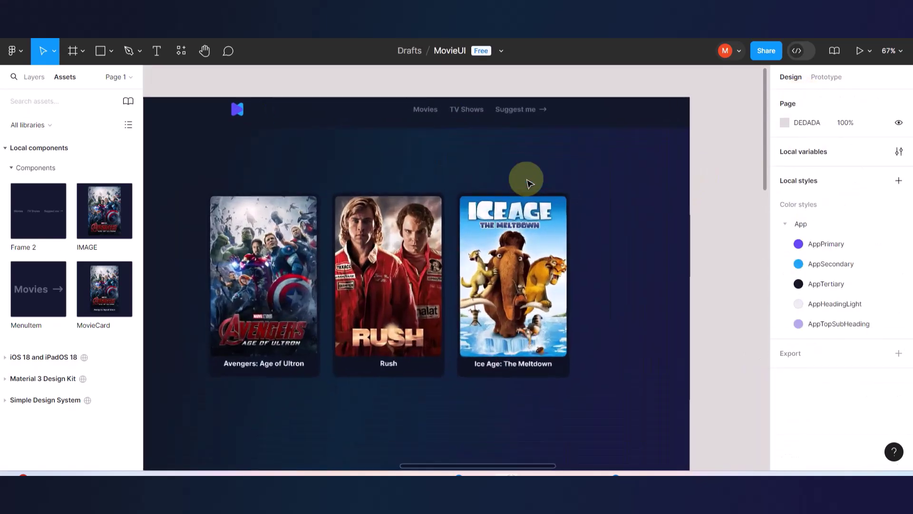
pyautogui.click(404, 250)
pyautogui.moveTo(403, 250); pyautogui.dragTo(403, 229)
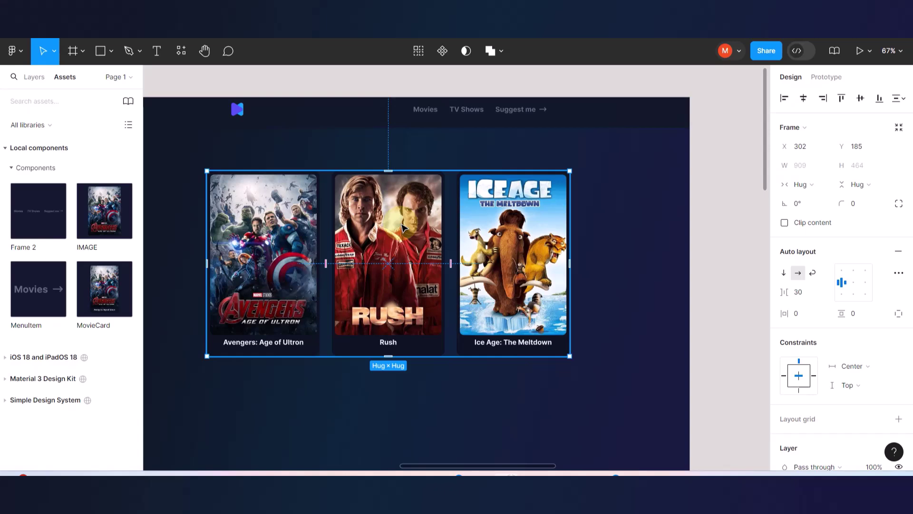
# Place a duplicate of the card row about 66 px below the original and select both rows.
pyautogui.scroll(-2, 403, 228)
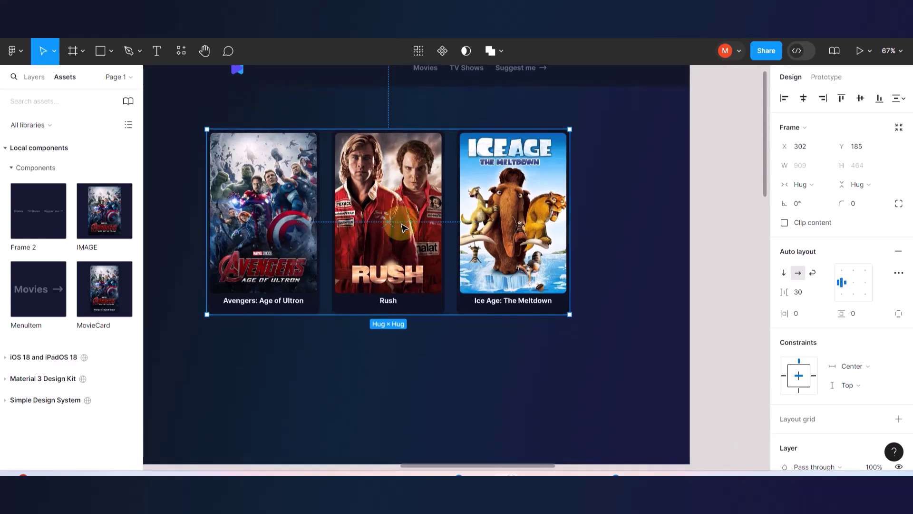
pyautogui.moveTo(404, 228); pyautogui.dragTo(405, 401)
pyautogui.keyDown('shift'); pyautogui.click(393, 264); pyautogui.keyUp('shift')
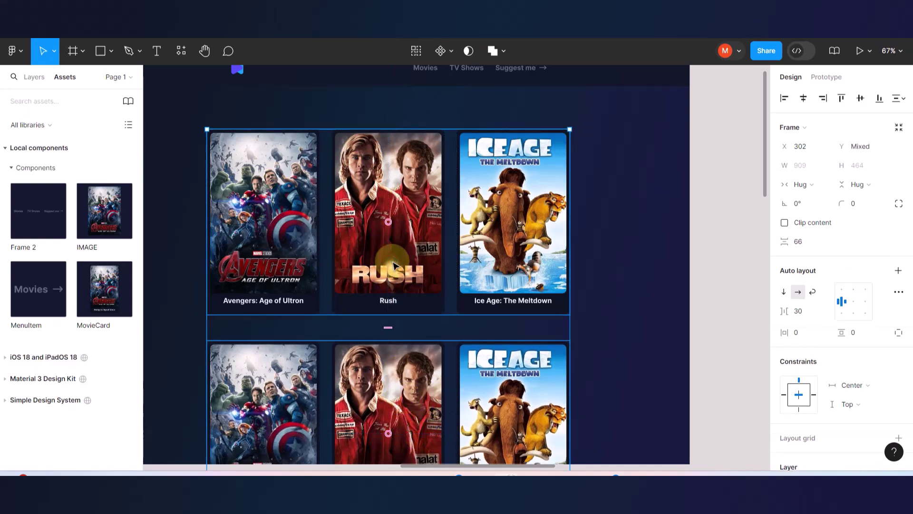
# Wrap both selected card rows in a vertical auto layout frame with a gap of 30 between them.
pyautogui.hotkey('shift', 'a')
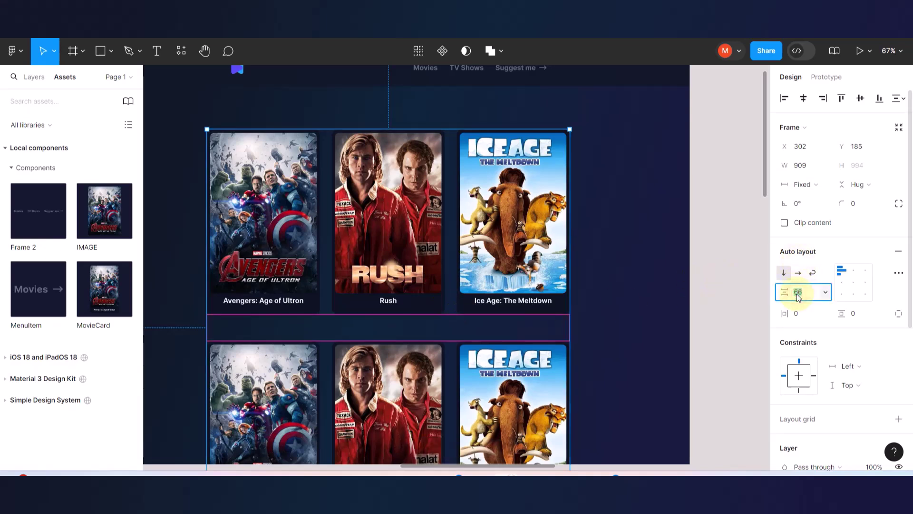
pyautogui.write('0')
pyautogui.press('Return')
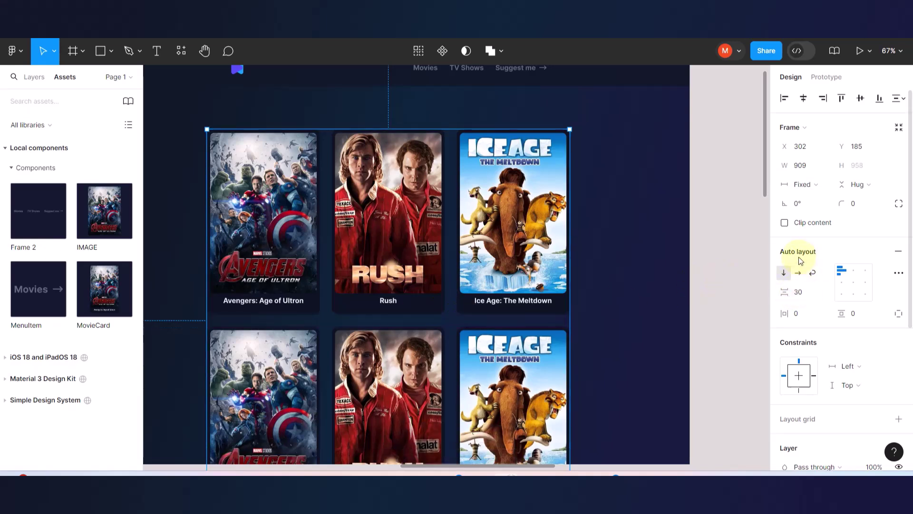
pyautogui.scroll(-5, 607, 198)
pyautogui.click(708, 204)
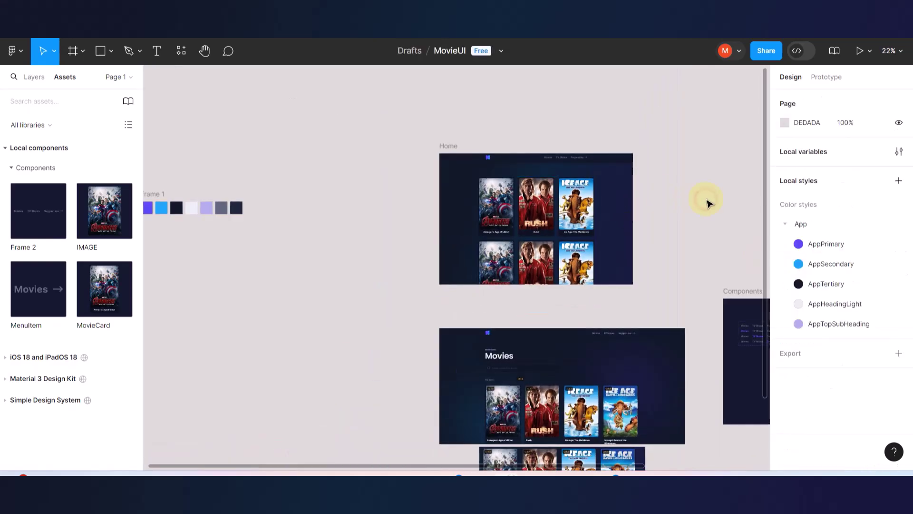
# Move the card grid out of the Home frame onto the empty canvas above the Components frame, at about X 7464, Y -62.
pyautogui.scroll(3, 696, 170)
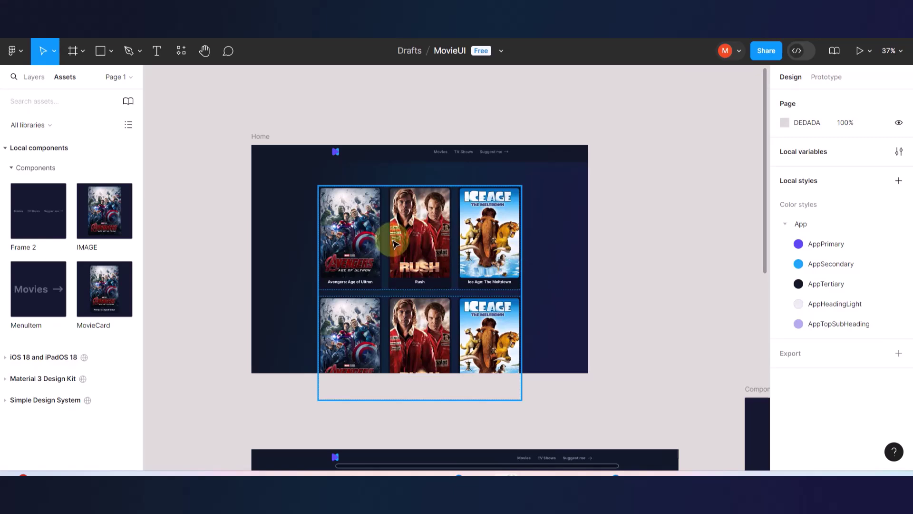
pyautogui.scroll(-4, 399, 235)
pyautogui.moveTo(404, 244); pyautogui.dragTo(523, 230)
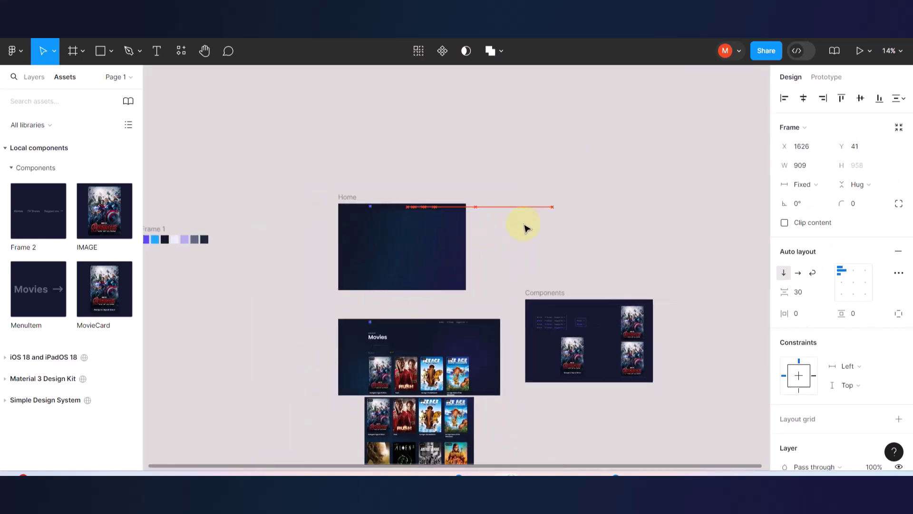
pyautogui.moveTo(545, 160); pyautogui.dragTo(546, 157)
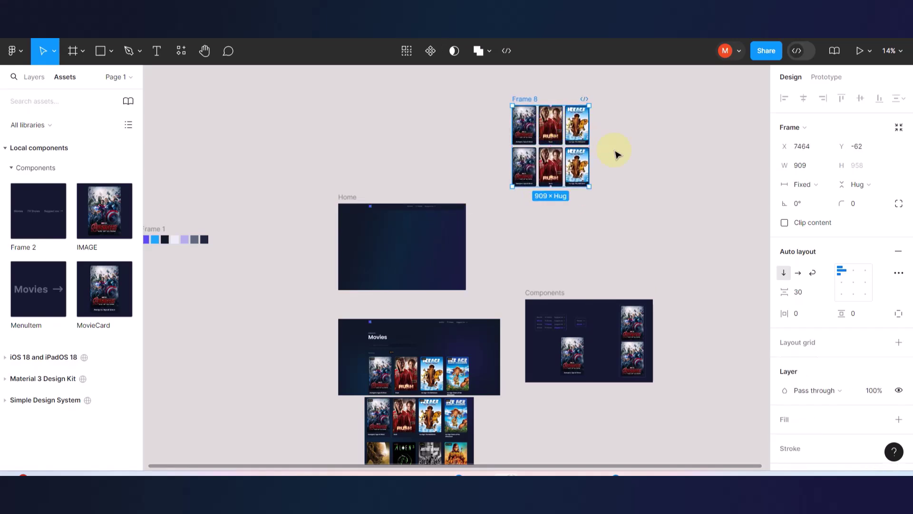
# Duplicate the second card row three times inside the vertical auto layout grid.
pyautogui.scroll(3, 571, 138)
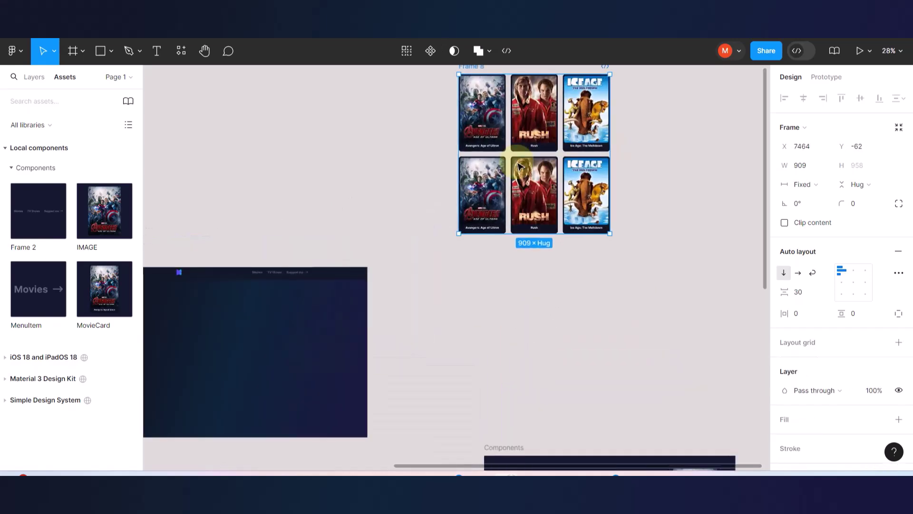
pyautogui.click(545, 202)
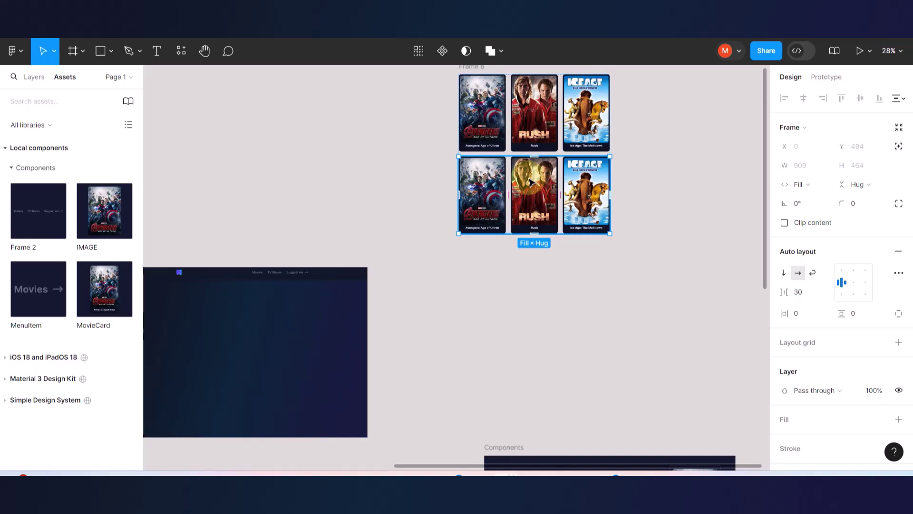
pyautogui.click(379, 149)
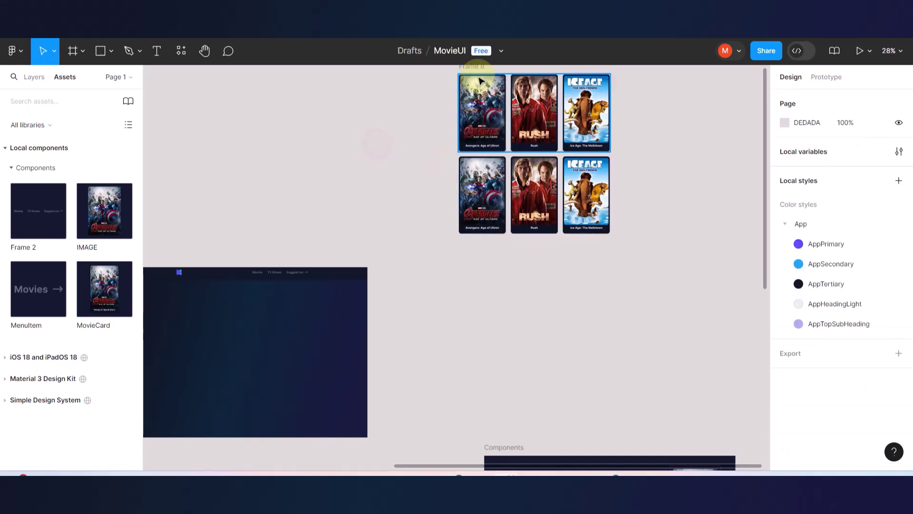
pyautogui.click(540, 179)
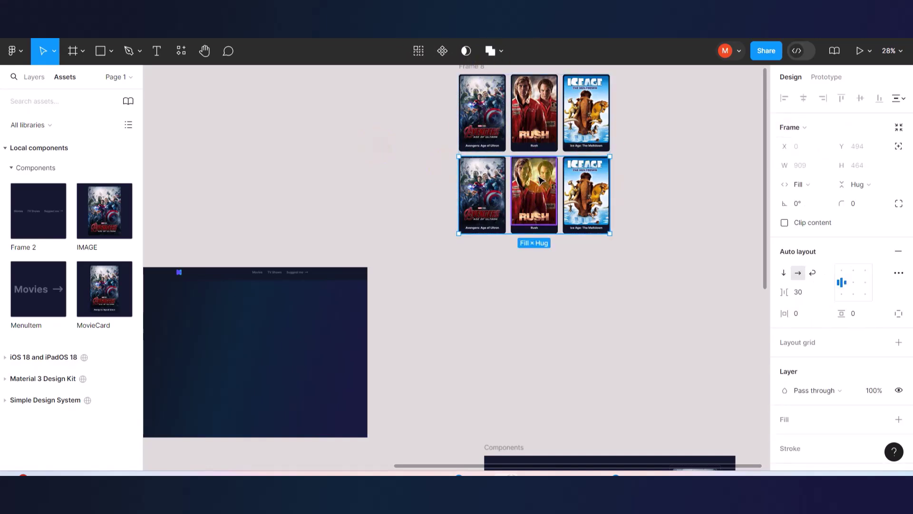
pyautogui.hotkey('ctrl', 'd')
pyautogui.hotkey('ctrl', 'd')
pyautogui.hotkey('ctrl', 'd')
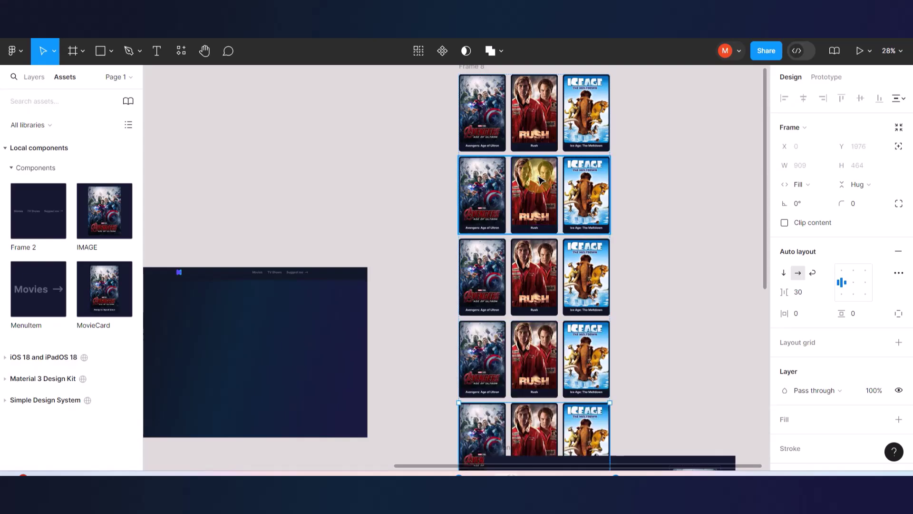
# Move the whole card grid frame up so that it clears the Components frame.
pyautogui.hotkey('shift', '1')
pyautogui.click(636, 183)
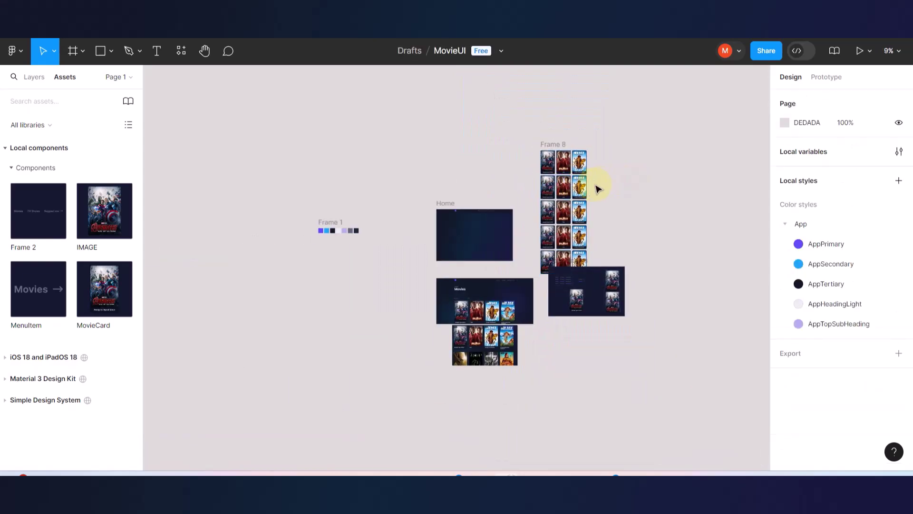
pyautogui.click(584, 187)
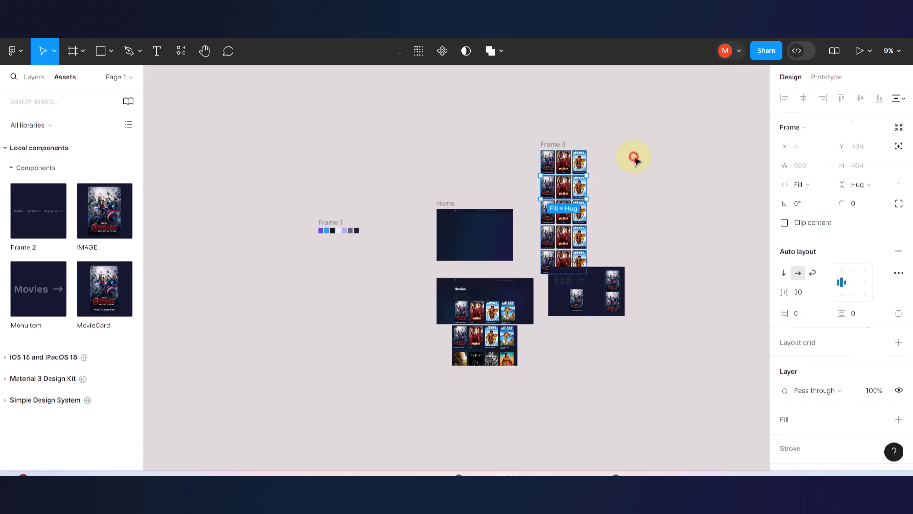
pyautogui.click(635, 159)
pyautogui.moveTo(559, 146); pyautogui.dragTo(571, 85)
# Duplicate the last card row once more inside the grid.
pyautogui.click(564, 202)
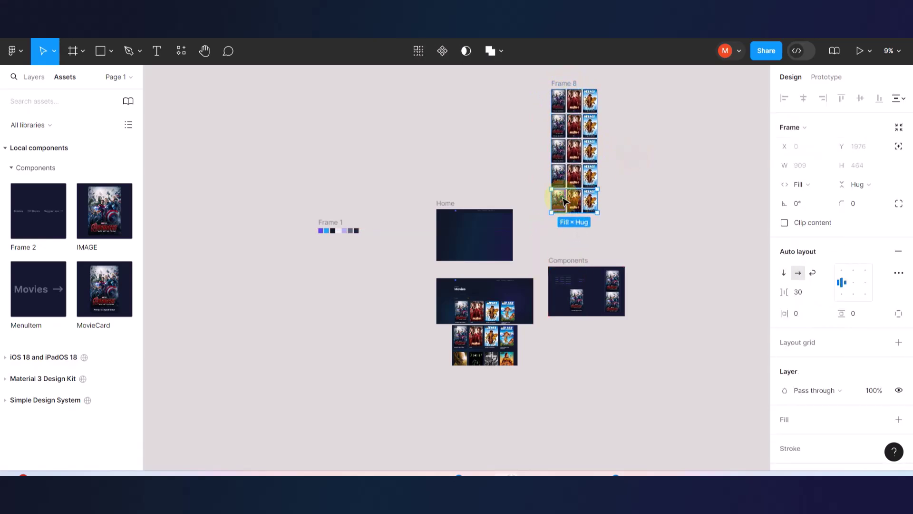
pyautogui.hotkey('ctrl', 'd')
pyautogui.keyDown('ctrl'); pyautogui.scroll(3, 598, 130); pyautogui.keyUp('ctrl')
pyautogui.scroll(3, 590, 190)
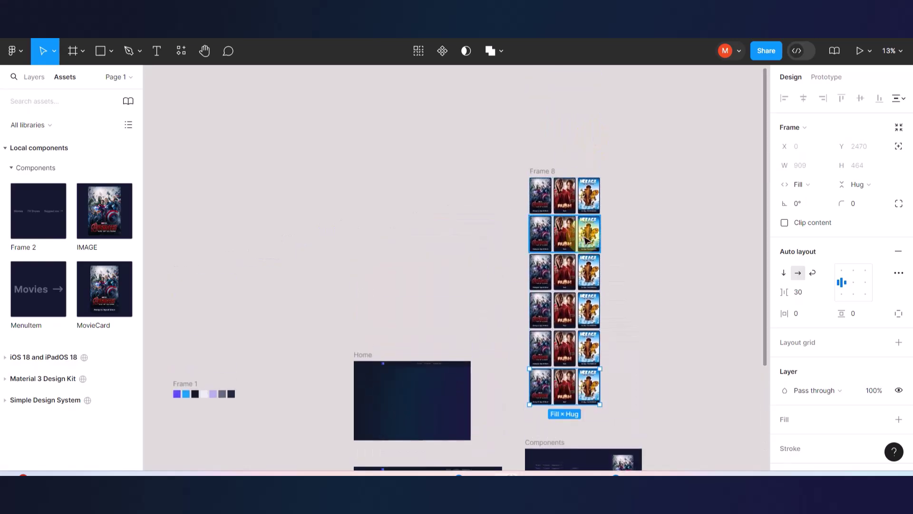
# Switch to the live Movies page and copy the Alien Resurrection poster image.
pyautogui.keyDown('ctrl'); pyautogui.scroll(8, 588, 241); pyautogui.keyUp('ctrl')
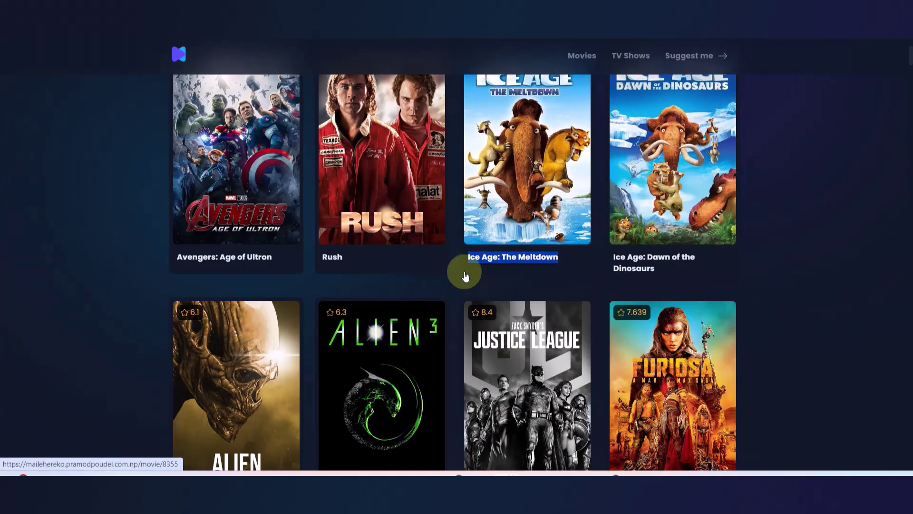
pyautogui.rightClick(250, 350)
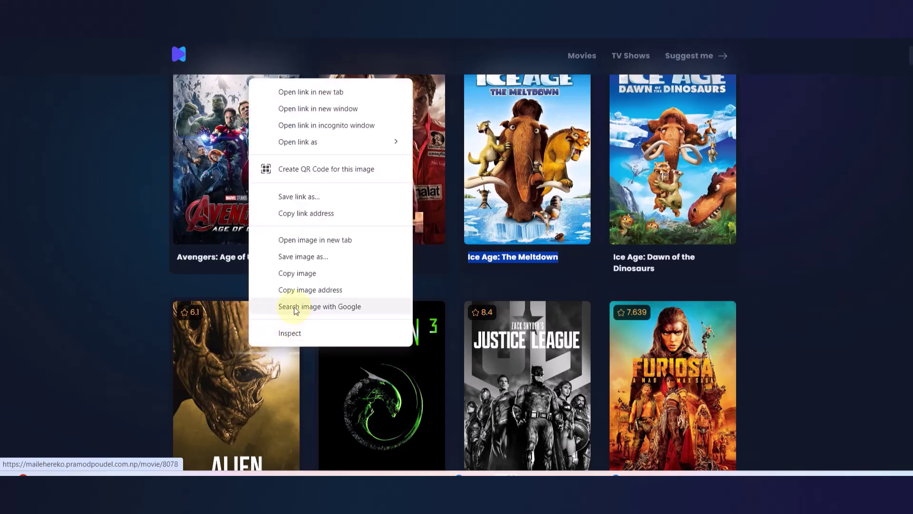
pyautogui.click(297, 273)
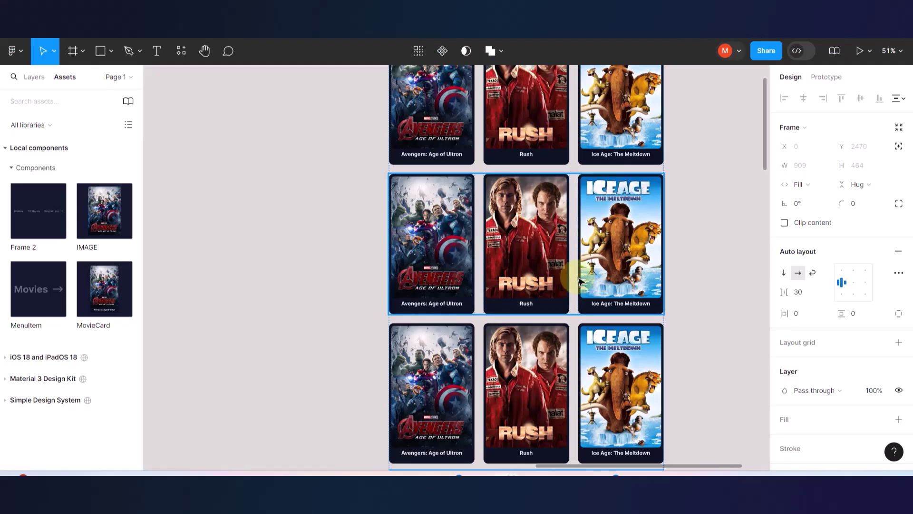
# Try to paste the copied poster onto the first card of the grid's second row, and undo the paste.
pyautogui.scroll(6, 560, 248)
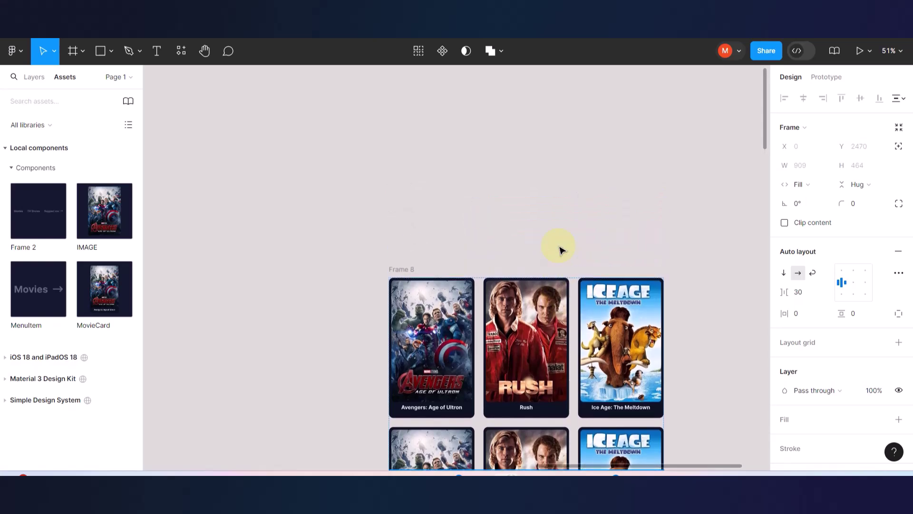
pyautogui.scroll(-3, 560, 249)
pyautogui.click(457, 332)
pyautogui.click(457, 331)
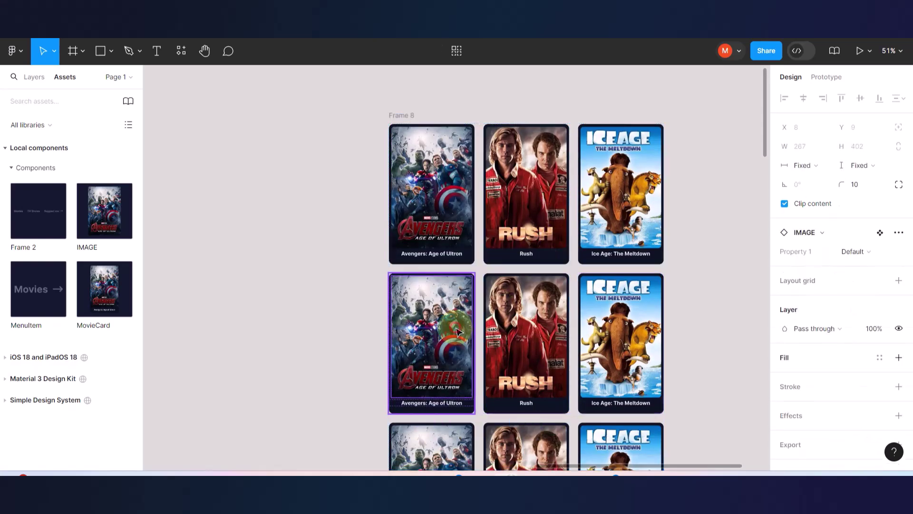
pyautogui.doubleClick(458, 332)
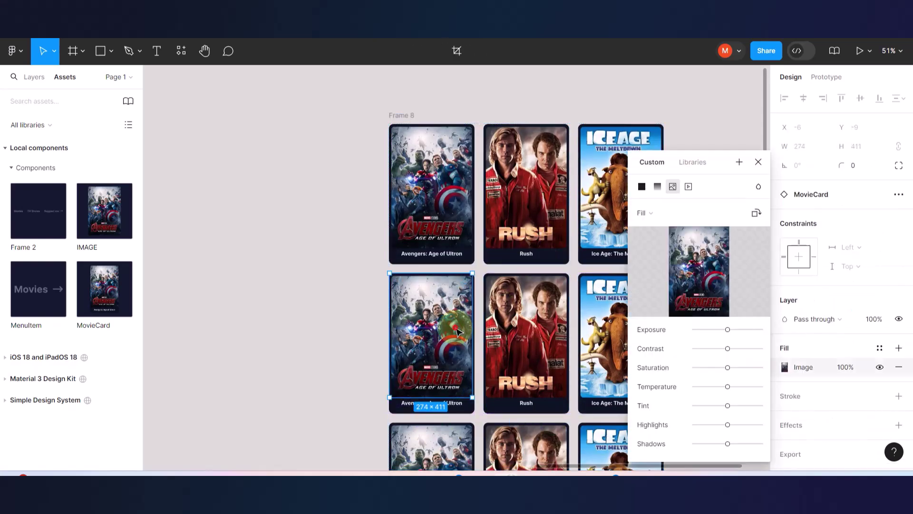
pyautogui.press('Escape')
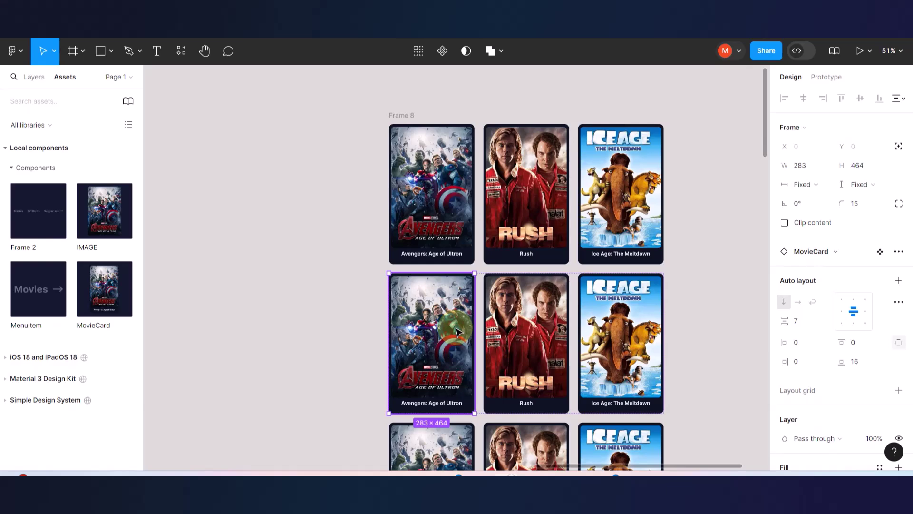
pyautogui.hotkey('ctrl', 'v')
pyautogui.hotkey('ctrl', 'z')
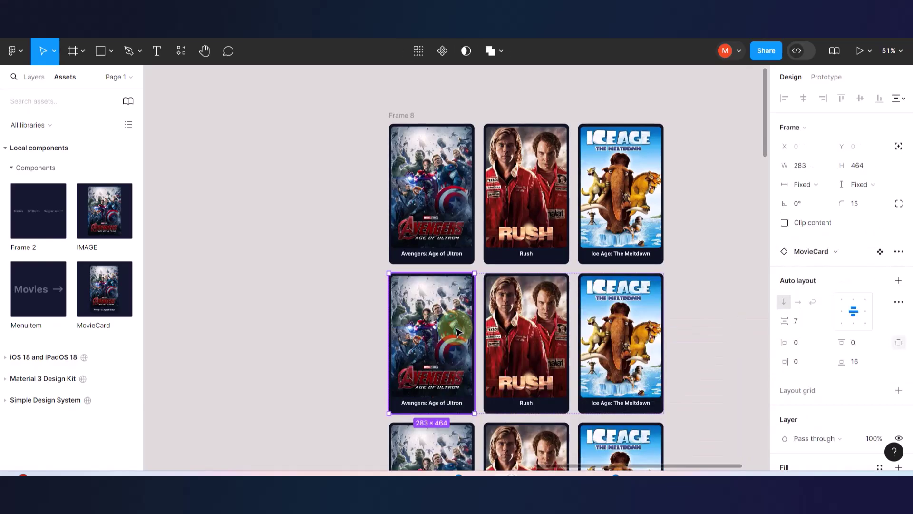
# Replace the poster image fill of the second row's first card with the copied Alien Resurrection image.
pyautogui.doubleClick(440, 303)
pyautogui.doubleClick(439, 303)
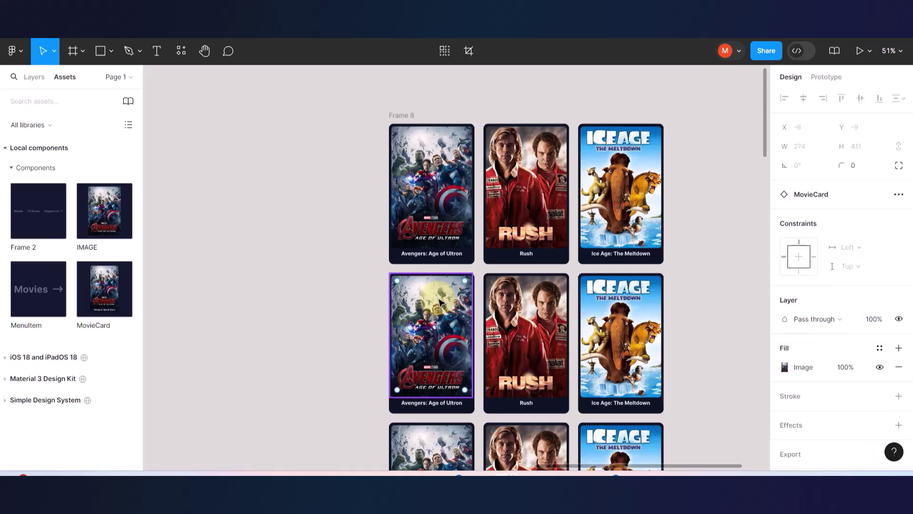
pyautogui.doubleClick(439, 302)
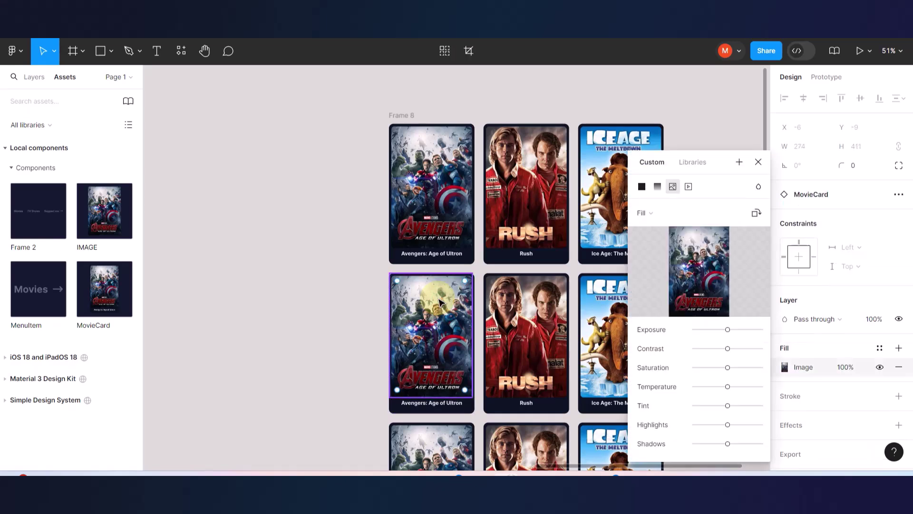
pyautogui.hotkey('ctrl', 'v')
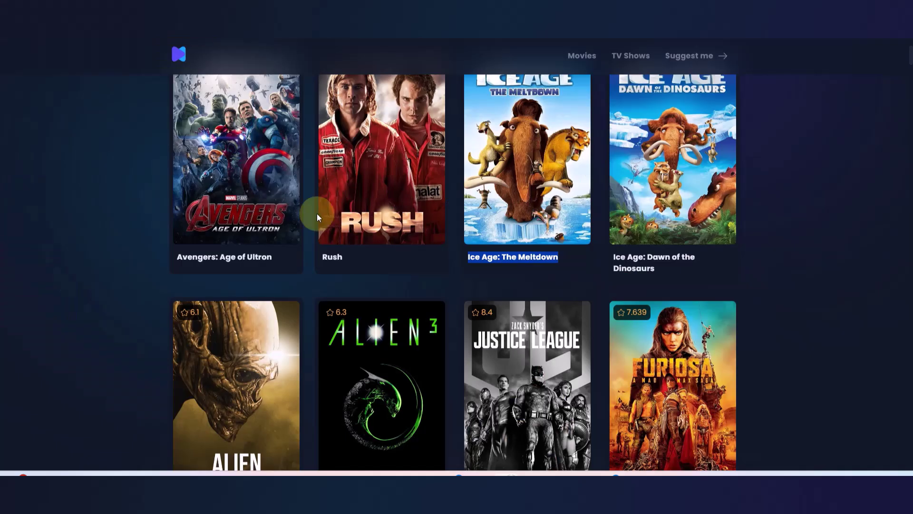
# Copy the Alien 3 poster from the live Movies page and paste it over the second row's Rush poster.
pyautogui.rightClick(400, 371)
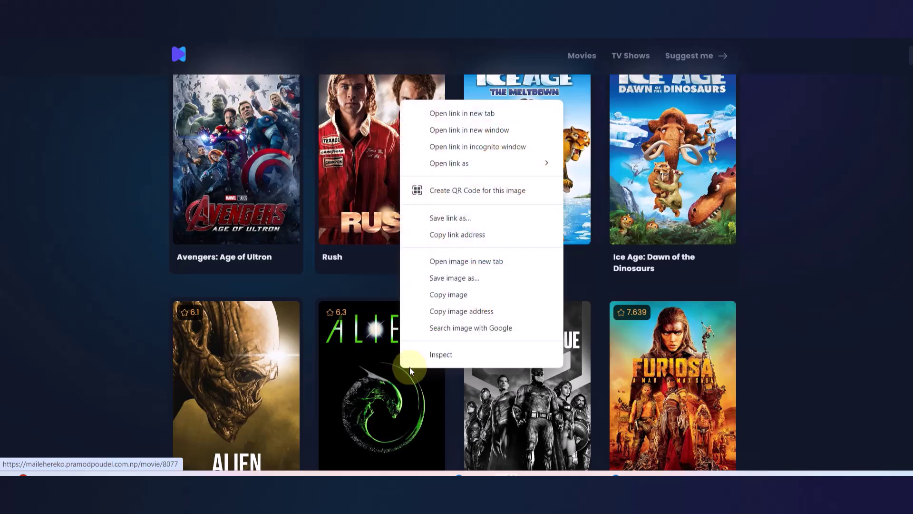
pyautogui.click(460, 311)
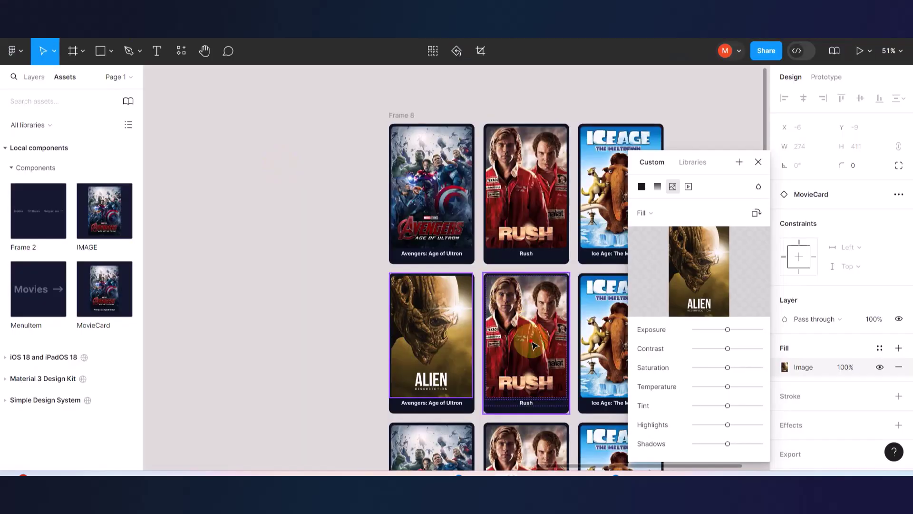
pyautogui.click(532, 345)
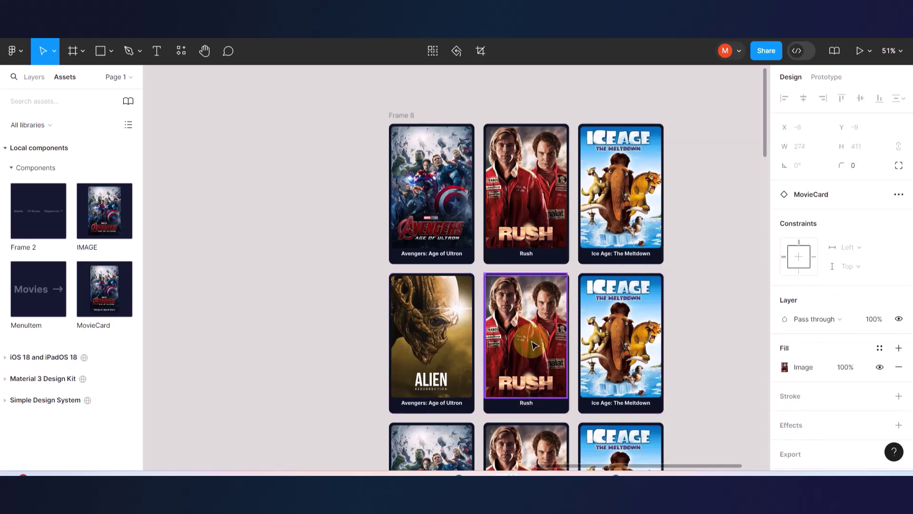
pyautogui.hotkey('ctrl', 'v')
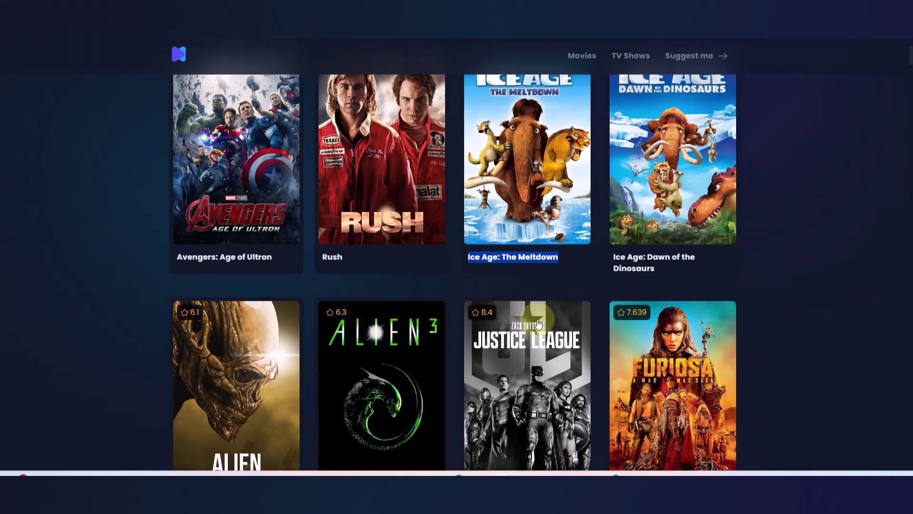
# Copy the Zack Snyder's Justice League poster from the live Movies page and paste it over the second row's Ice Age poster.
pyautogui.scroll(-2, 533, 317)
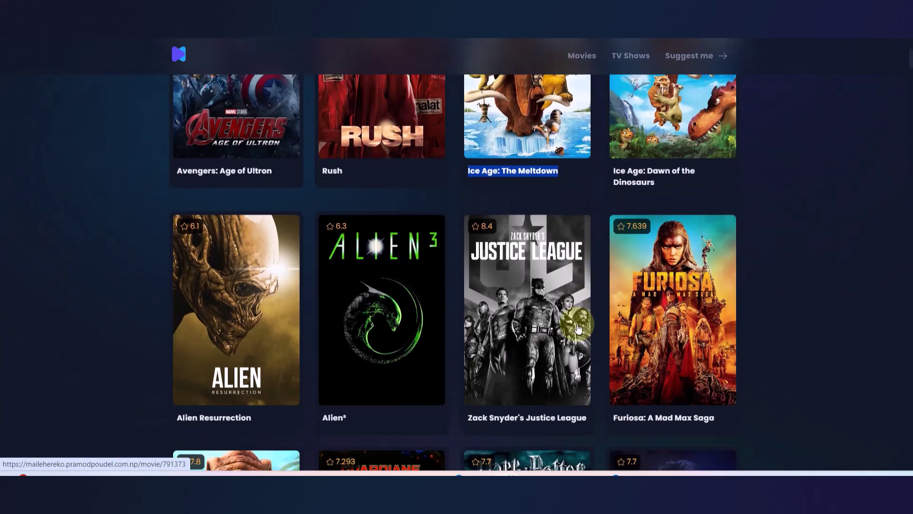
pyautogui.rightClick(534, 317)
pyautogui.click(575, 240)
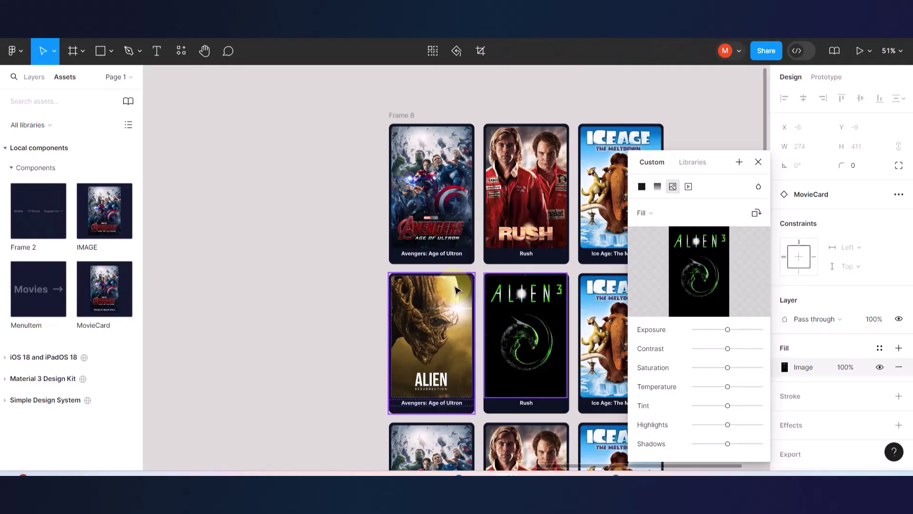
pyautogui.hscroll(3, 480, 330)
pyautogui.click(480, 332)
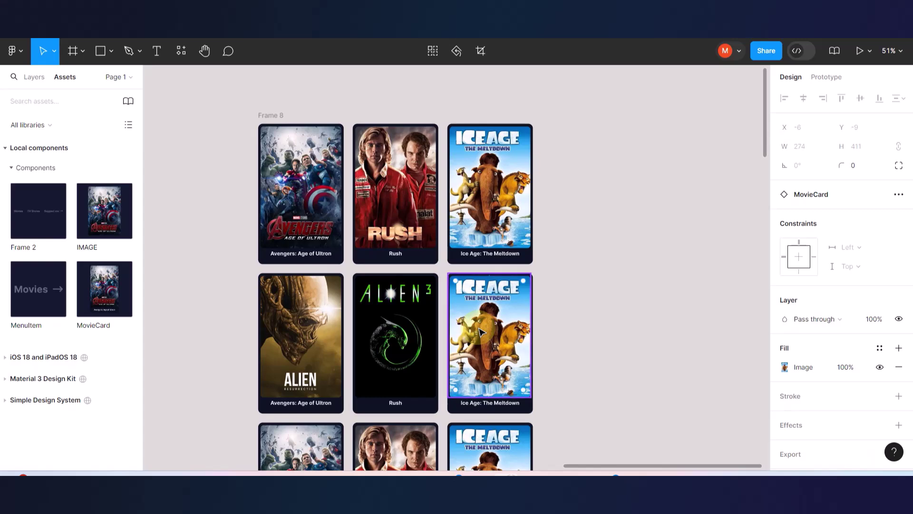
pyautogui.doubleClick(480, 332)
pyautogui.hotkey('ctrl', 'v')
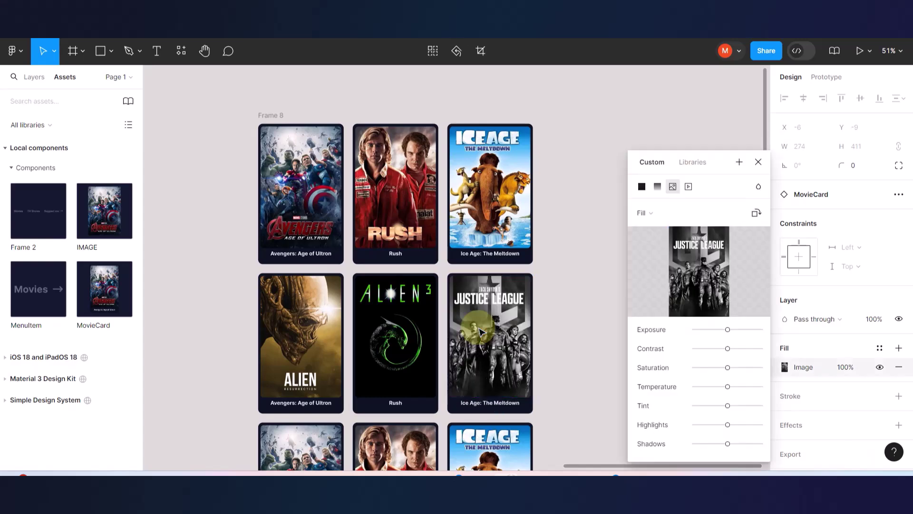
pyautogui.scroll(-5, 533, 278)
pyautogui.click(381, 287)
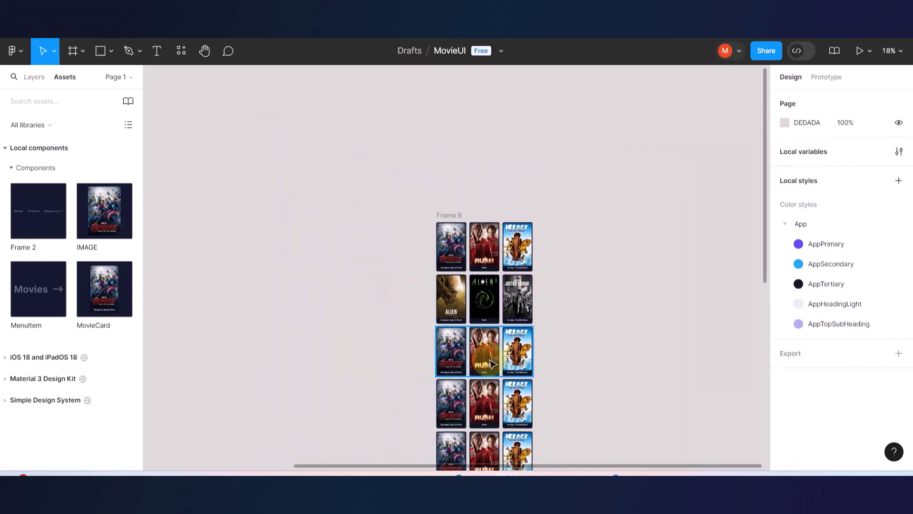
pyautogui.scroll(4, 492, 364)
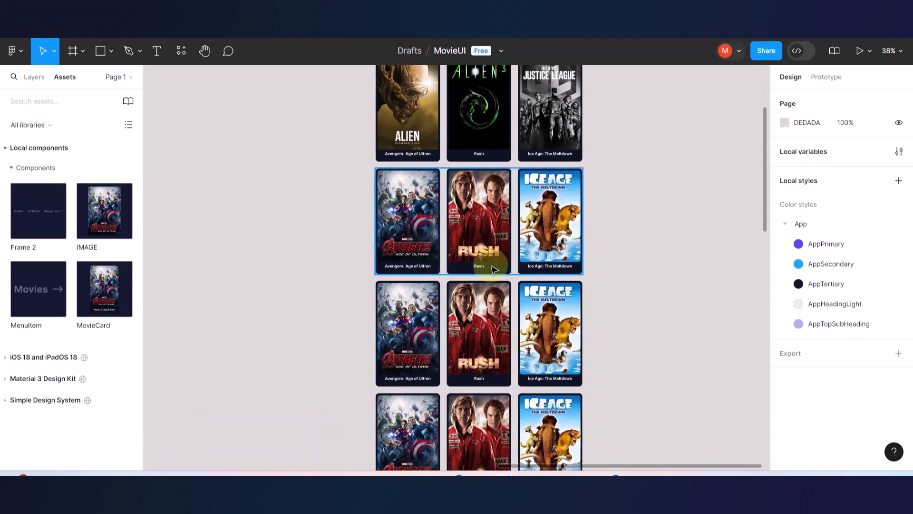
pyautogui.scroll(5, 494, 270)
pyautogui.scroll(-10, 493, 269)
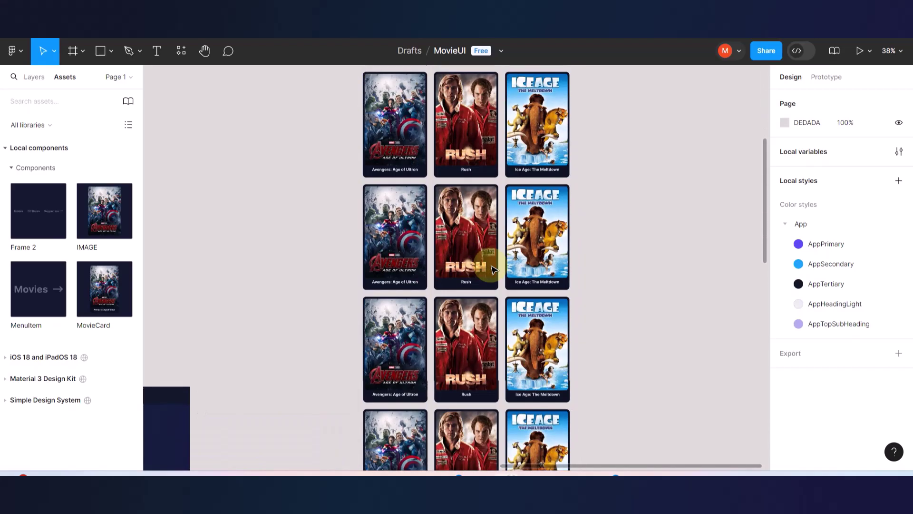
pyautogui.scroll(10, 492, 269)
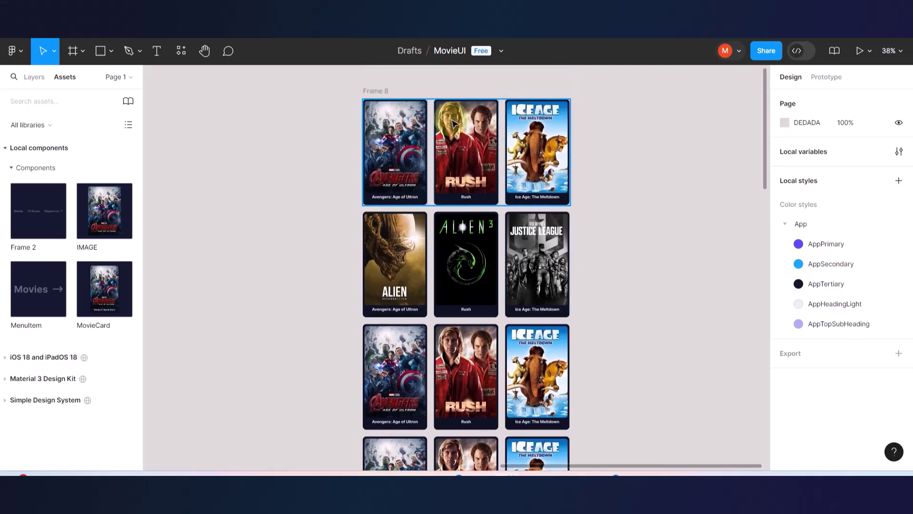
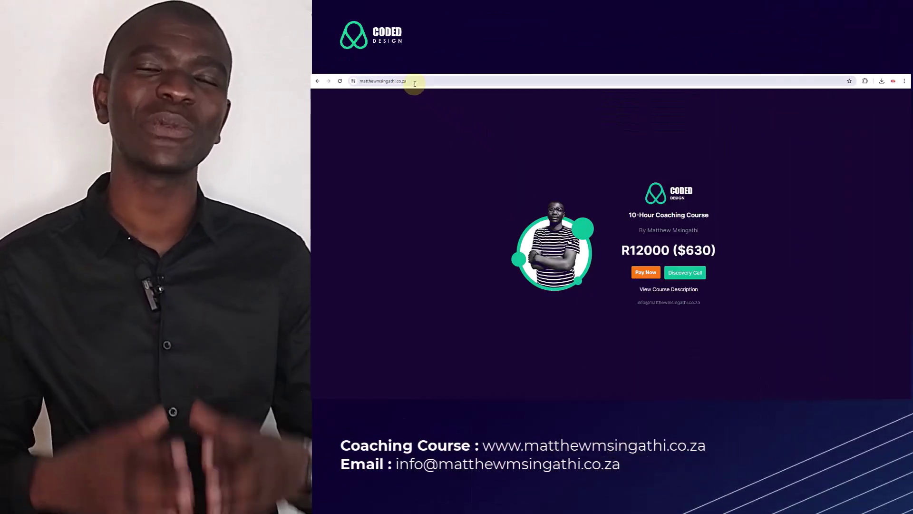
pyautogui.click(414, 84)
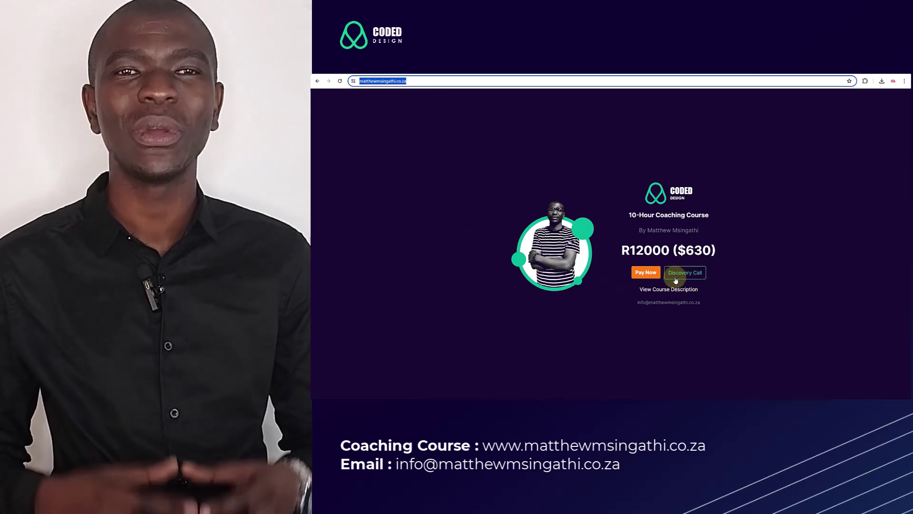
pyautogui.click(681, 276)
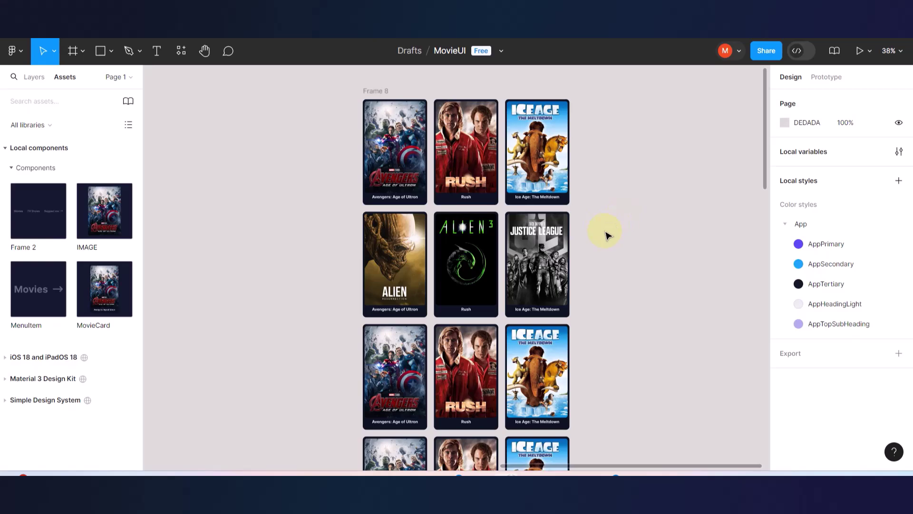
# Examine the Movies reference design, comparing its poster cards and rating badges with the cards in the movie grid.
pyautogui.scroll(-5, 598, 236)
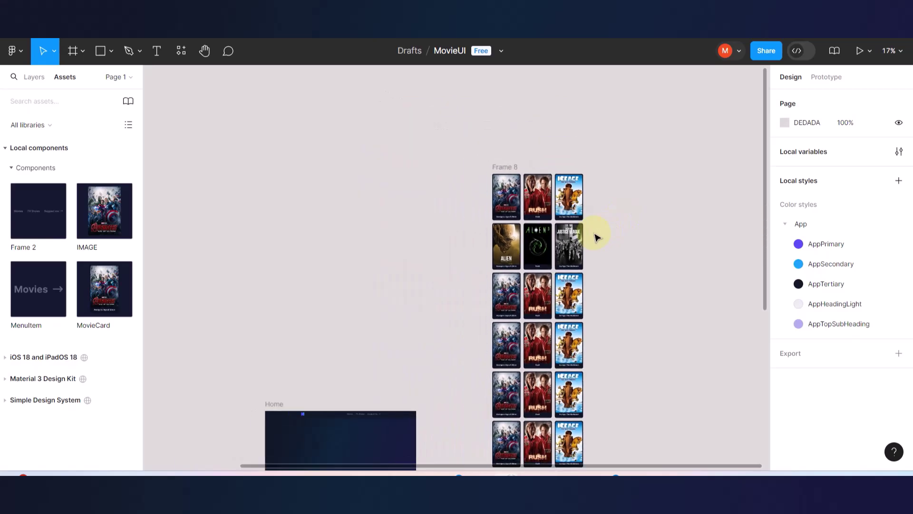
pyautogui.scroll(-4, 596, 236)
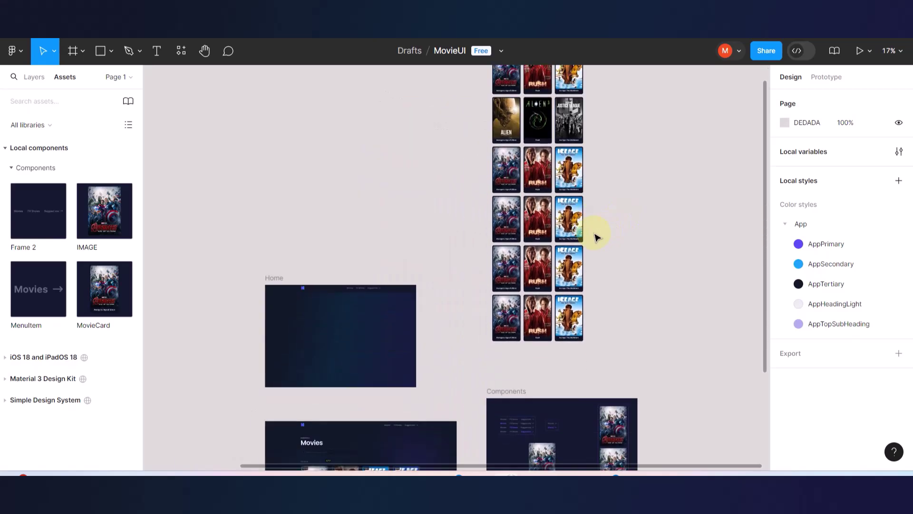
pyautogui.click(541, 187)
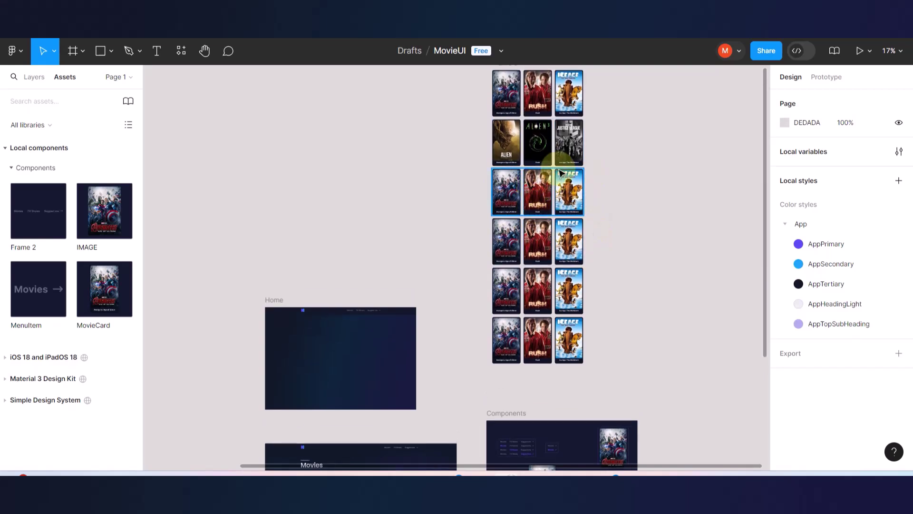
pyautogui.scroll(-4, 481, 245)
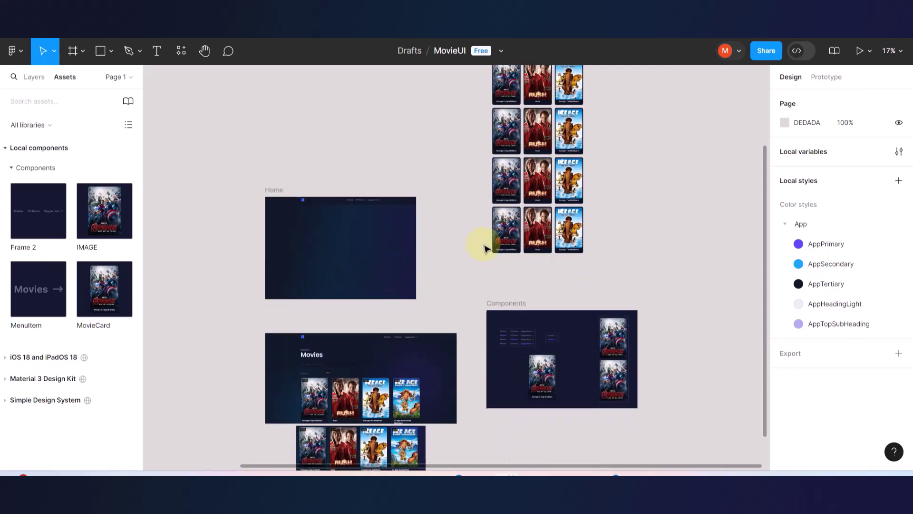
pyautogui.hscroll(-1, 383, 245)
pyautogui.hscroll(-1, 384, 245)
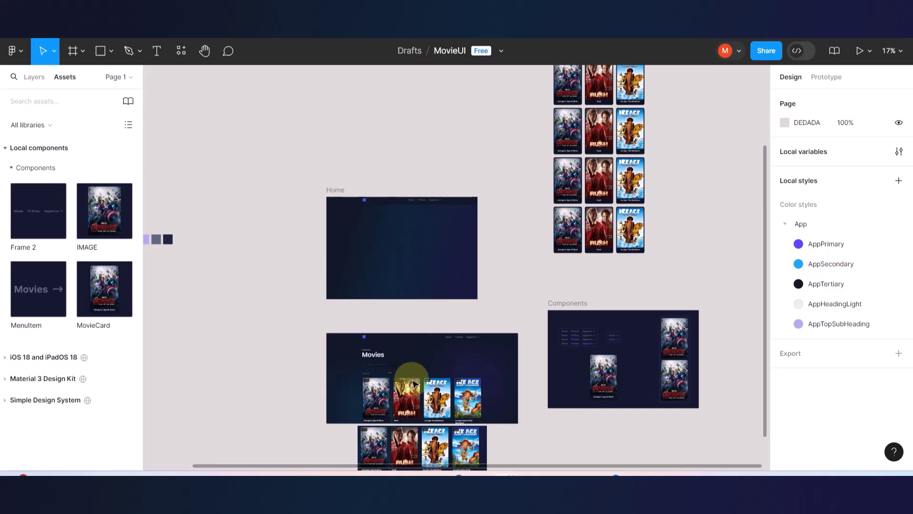
pyautogui.keyDown('ctrl'); pyautogui.scroll(3, 407, 379); pyautogui.keyUp('ctrl')
pyautogui.keyDown('ctrl'); pyautogui.scroll(3, 326, 326); pyautogui.keyUp('ctrl')
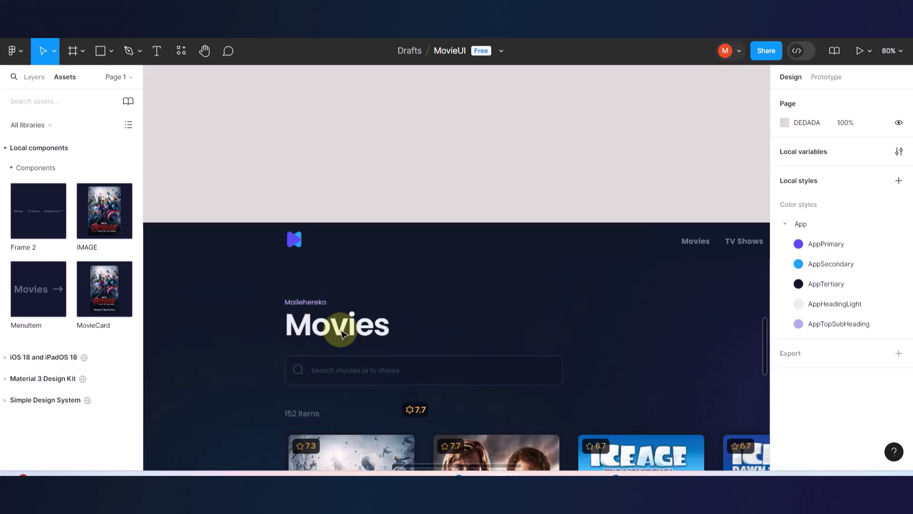
pyautogui.scroll(-4, 341, 334)
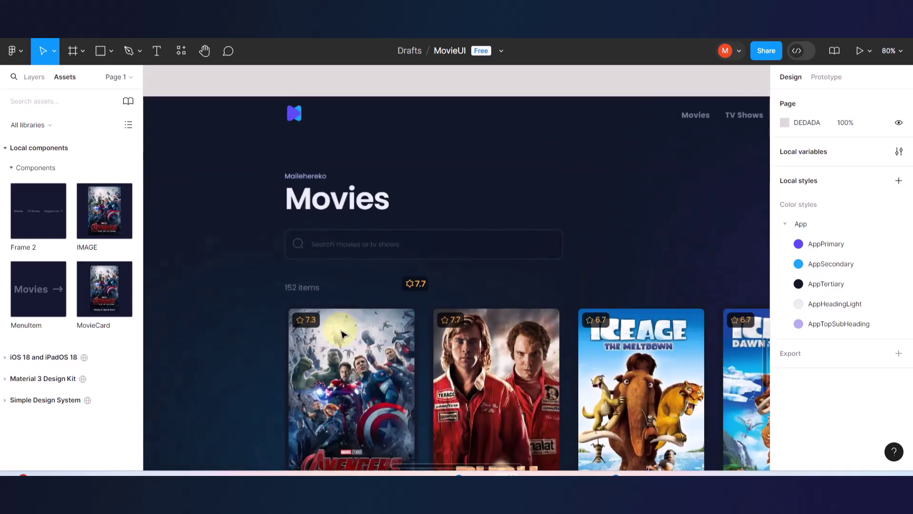
pyautogui.keyDown('ctrl'); pyautogui.scroll(-4, 410, 290); pyautogui.keyUp('ctrl')
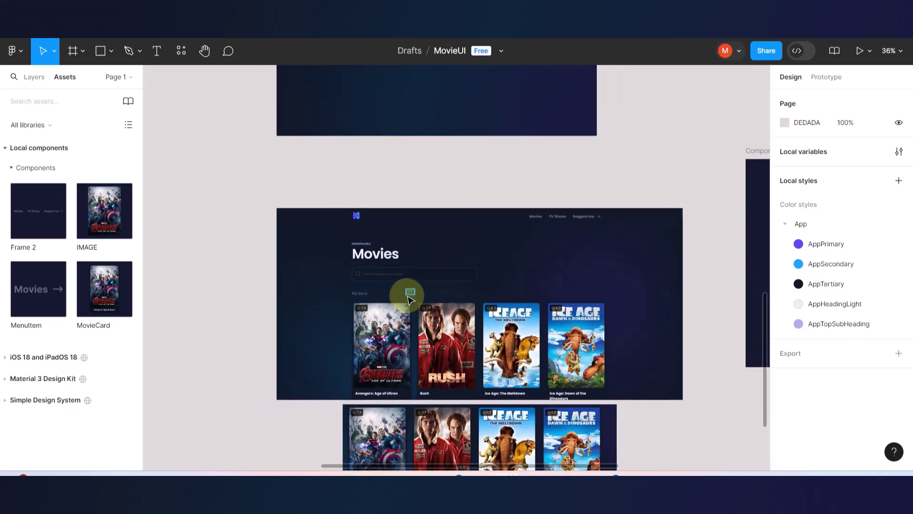
pyautogui.keyDown('ctrl'); pyautogui.scroll(-5, 410, 297); pyautogui.keyUp('ctrl')
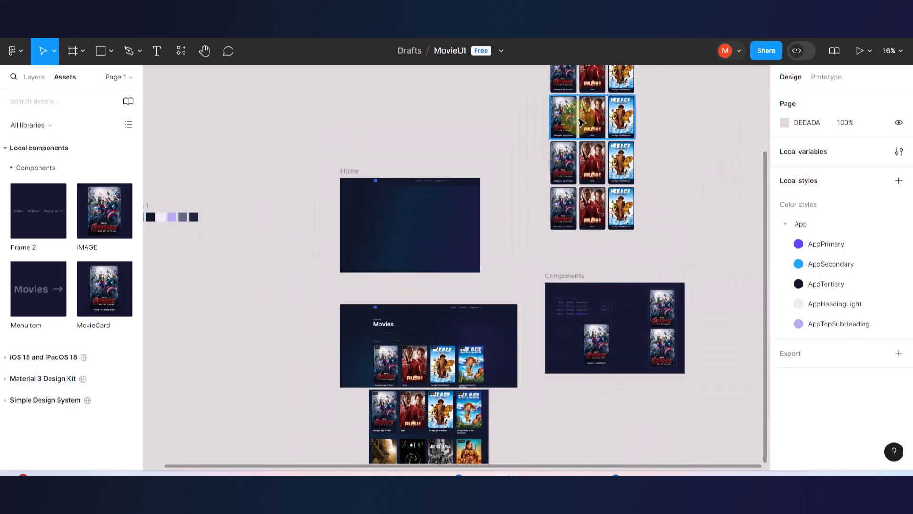
# Inspect the movie grid's cards row by row, starting with the first row's Avengers: Age of Ultron card.
pyautogui.scroll(2, 570, 143)
pyautogui.keyDown('ctrl'); pyautogui.scroll(6, 580, 123); pyautogui.keyUp('ctrl')
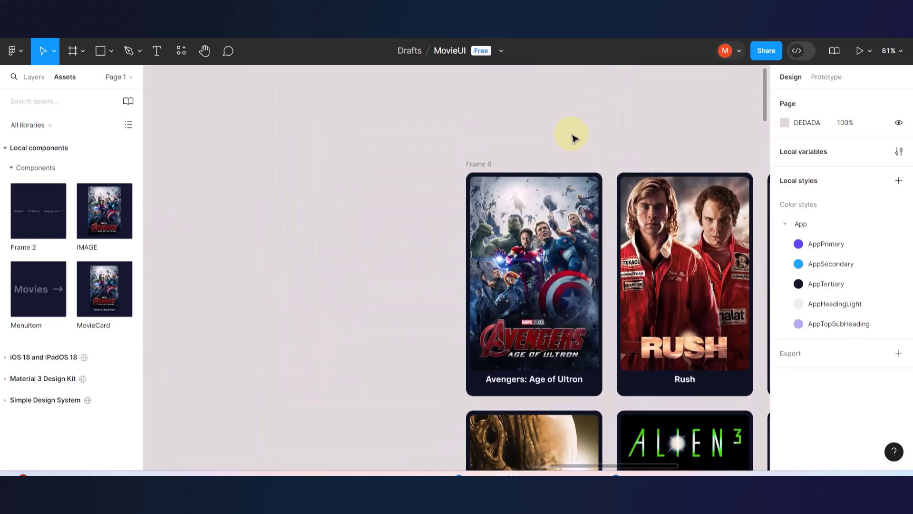
pyautogui.click(541, 210)
pyautogui.keyDown('ctrl'); pyautogui.scroll(2, 541, 210); pyautogui.keyUp('ctrl')
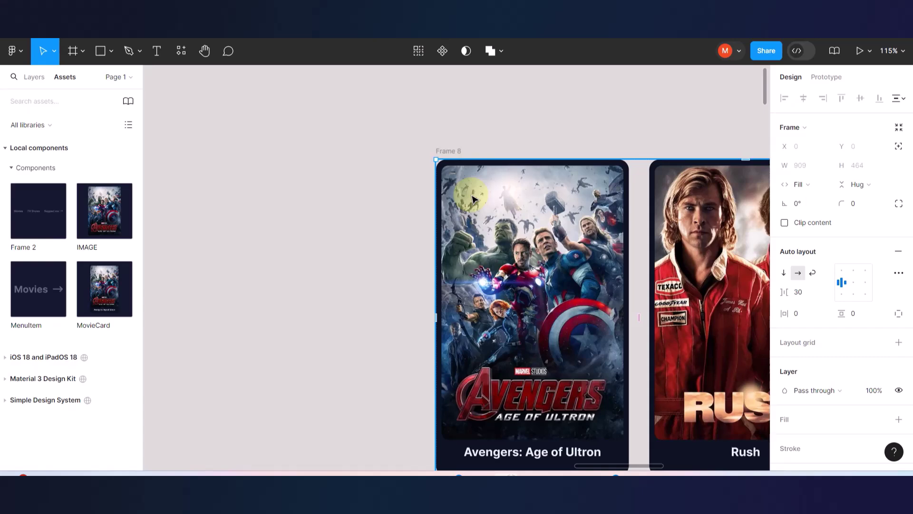
pyautogui.keyDown('ctrl'); pyautogui.scroll(-3, 472, 199); pyautogui.keyUp('ctrl')
pyautogui.scroll(-2, 472, 199)
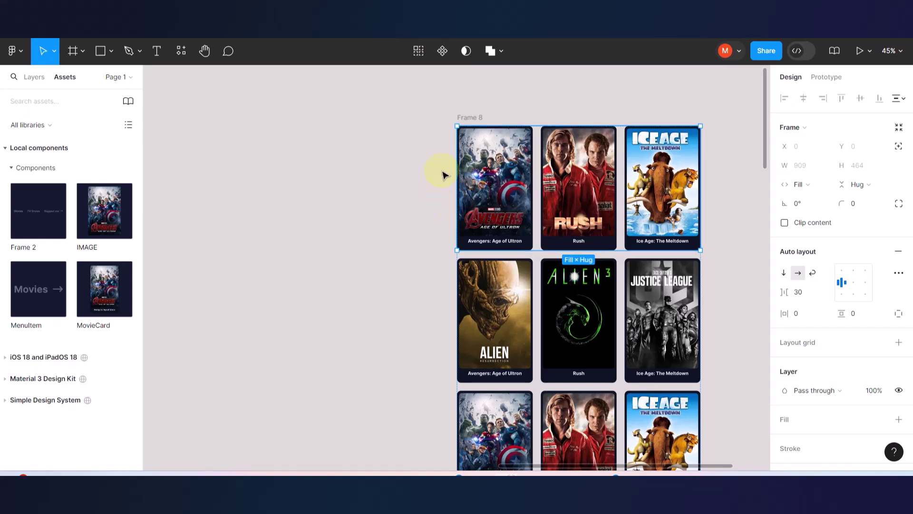
pyautogui.keyDown('ctrl'); pyautogui.scroll(-3, 515, 219); pyautogui.keyUp('ctrl')
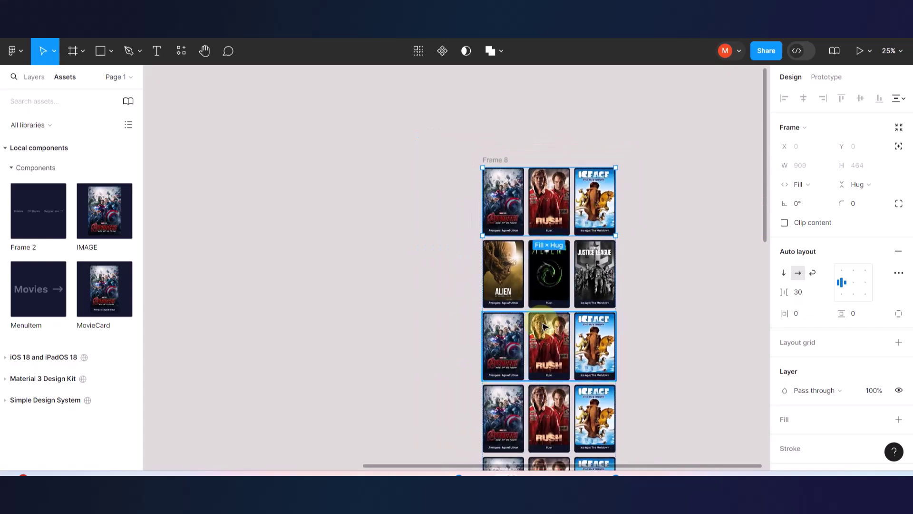
pyautogui.scroll(-5, 544, 327)
pyautogui.scroll(2, 544, 326)
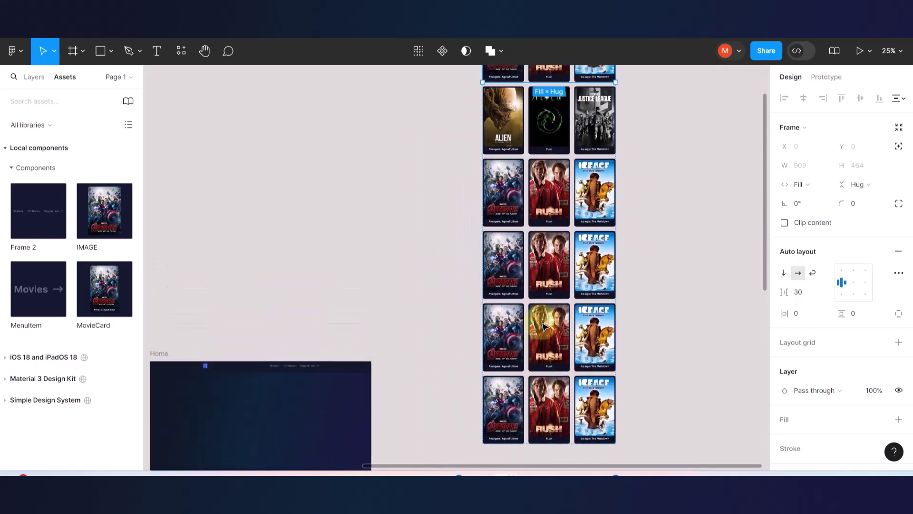
pyautogui.scroll(2, 543, 326)
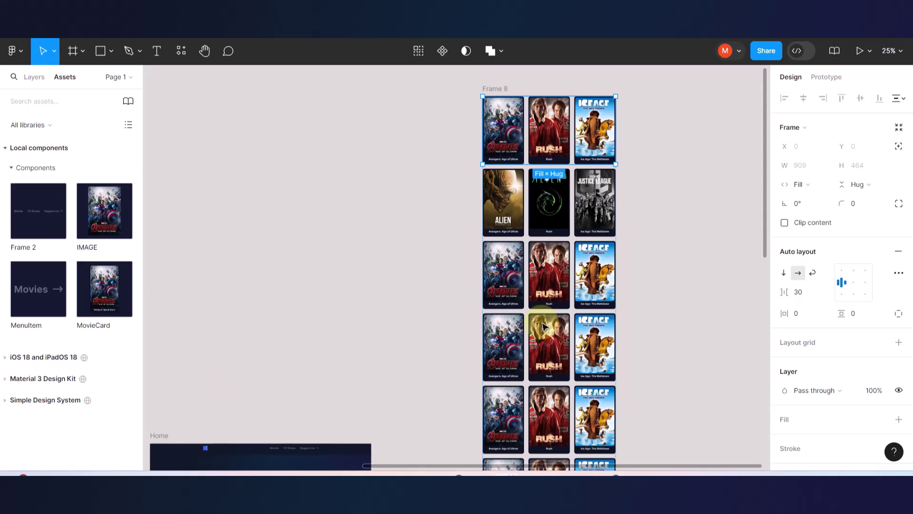
pyautogui.scroll(3, 544, 327)
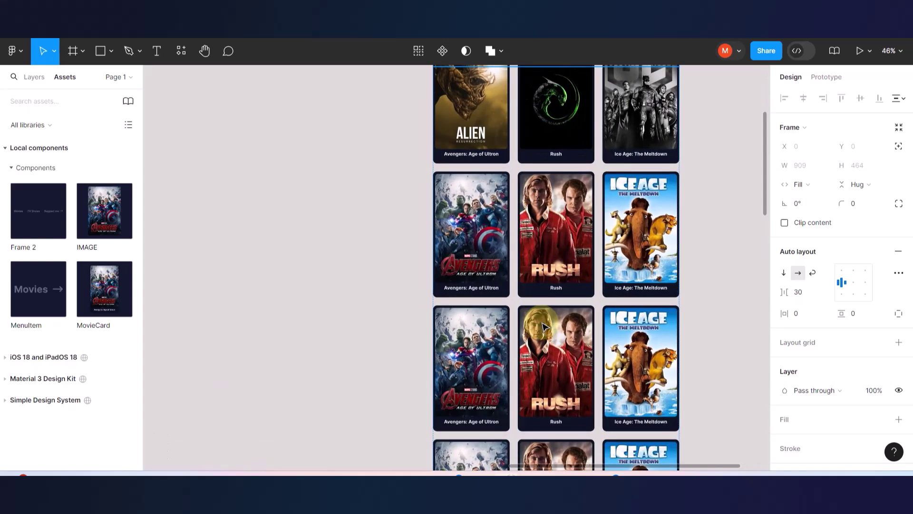
pyautogui.scroll(3, 544, 326)
pyautogui.scroll(-4, 544, 327)
pyautogui.scroll(-8, 543, 327)
pyautogui.scroll(-3, 544, 326)
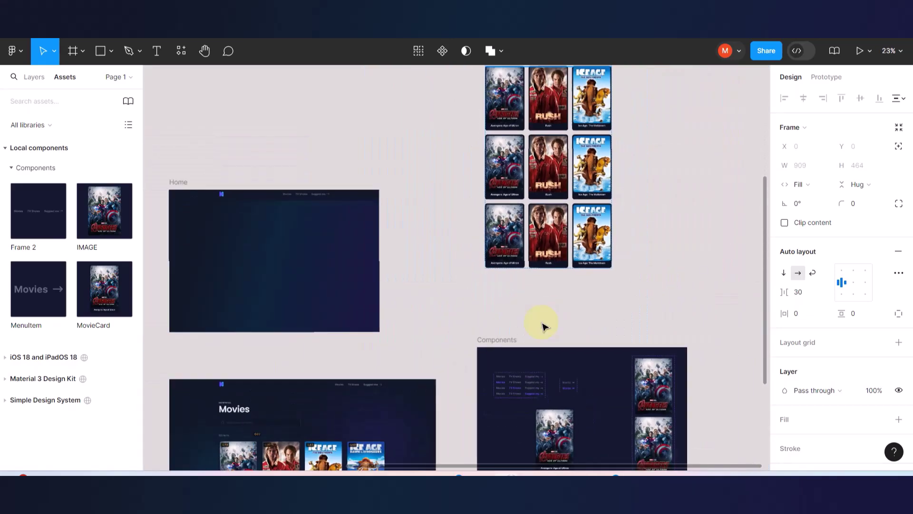
# Cut the loose 7.7 rating badge from above the posters in the Movies reference design.
pyautogui.scroll(-5, 428, 402)
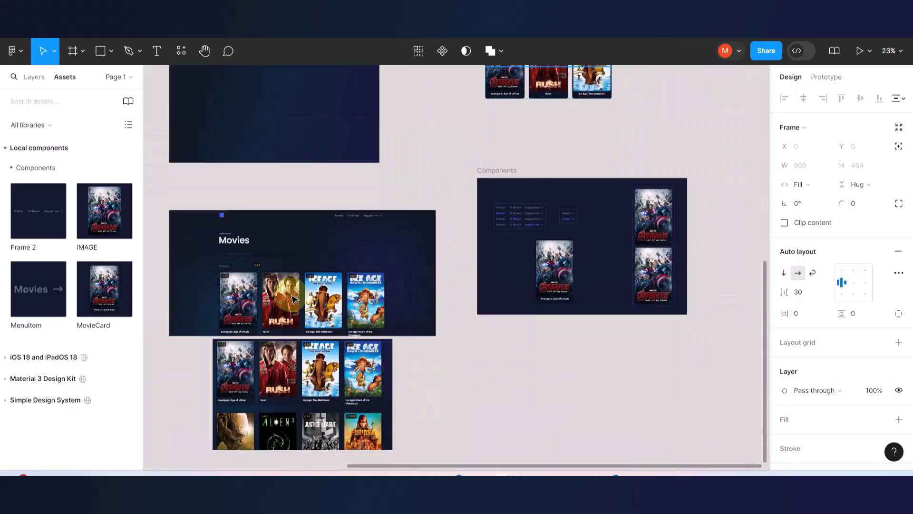
pyautogui.moveTo(258, 270); pyautogui.dragTo(241, 263)
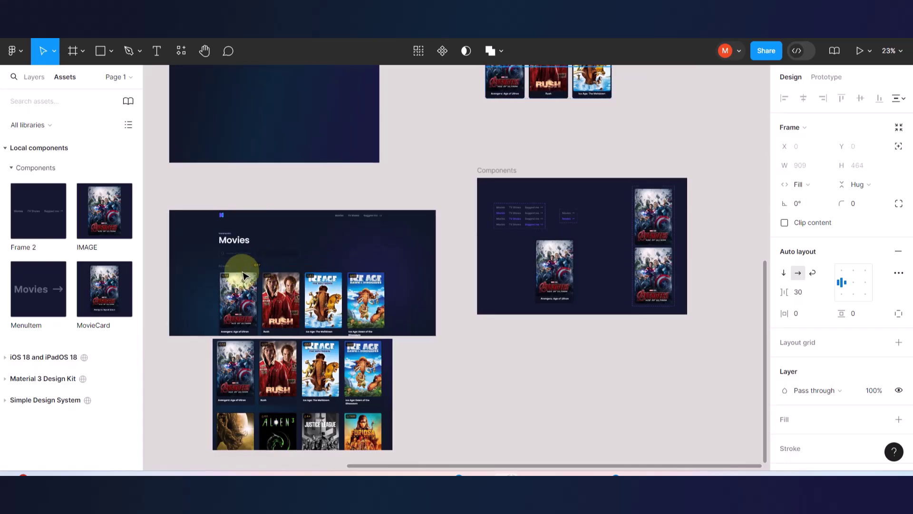
pyautogui.scroll(5, 241, 265)
pyautogui.click(306, 234)
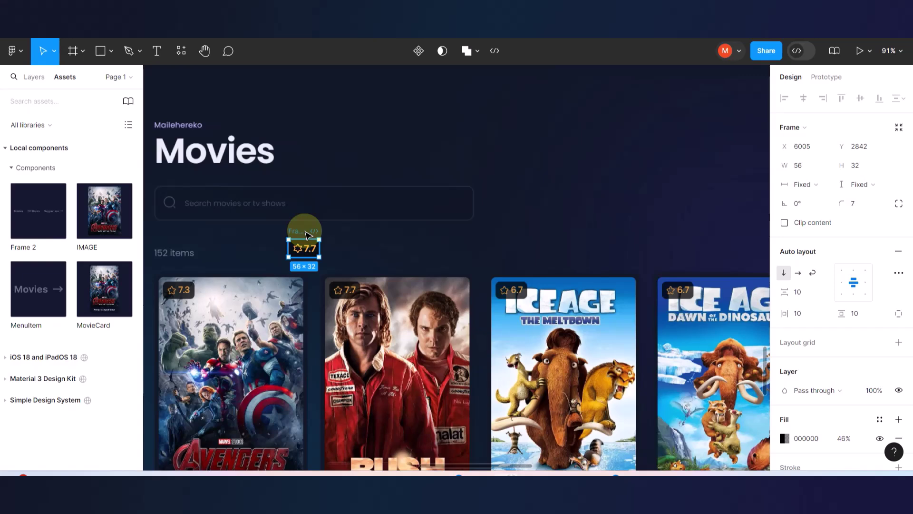
pyautogui.press('Delete')
pyautogui.scroll(-5, 306, 228)
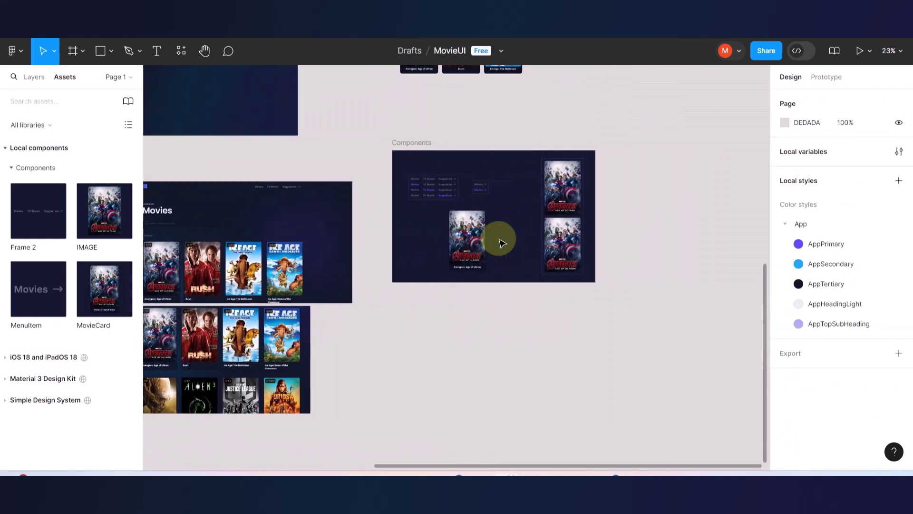
# Paste the rating badge and move it into the Components frame beside the MovieCard component.
pyautogui.click(418, 235)
pyautogui.hotkey('ctrl', 'v')
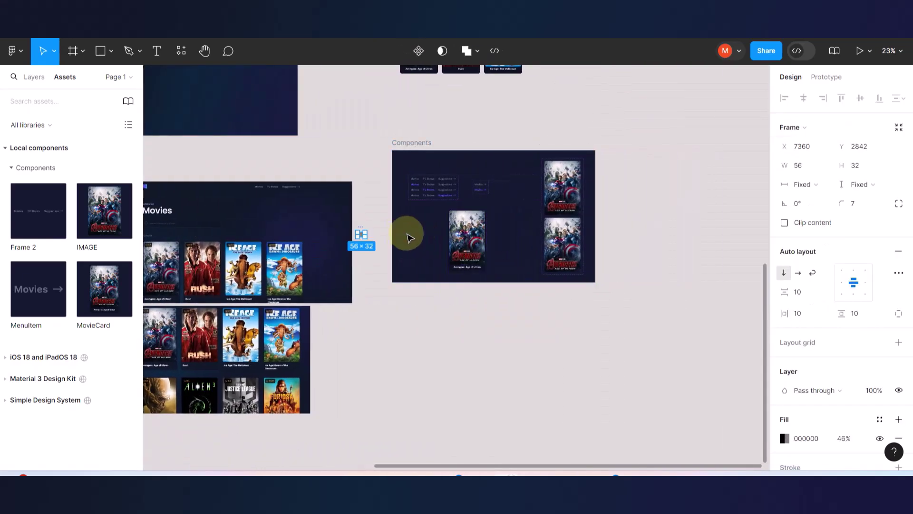
pyautogui.scroll(5, 381, 230)
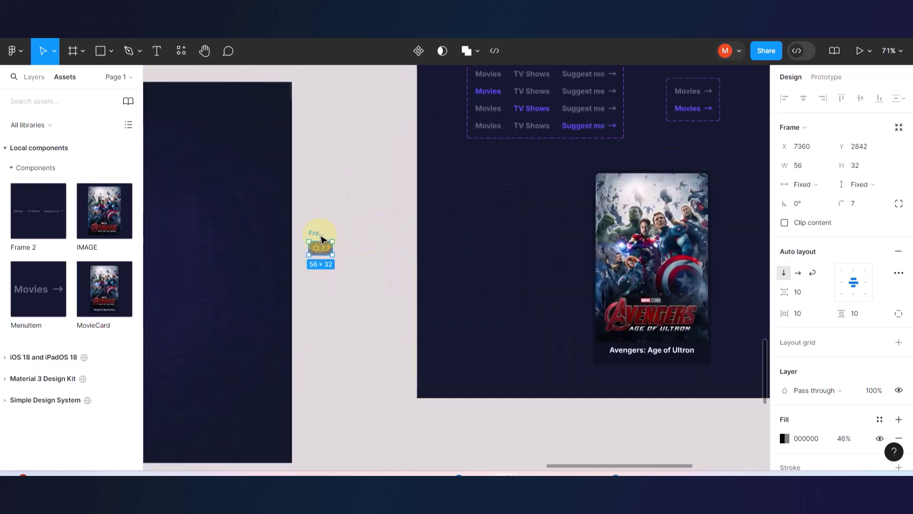
pyautogui.moveTo(316, 237); pyautogui.dragTo(529, 202)
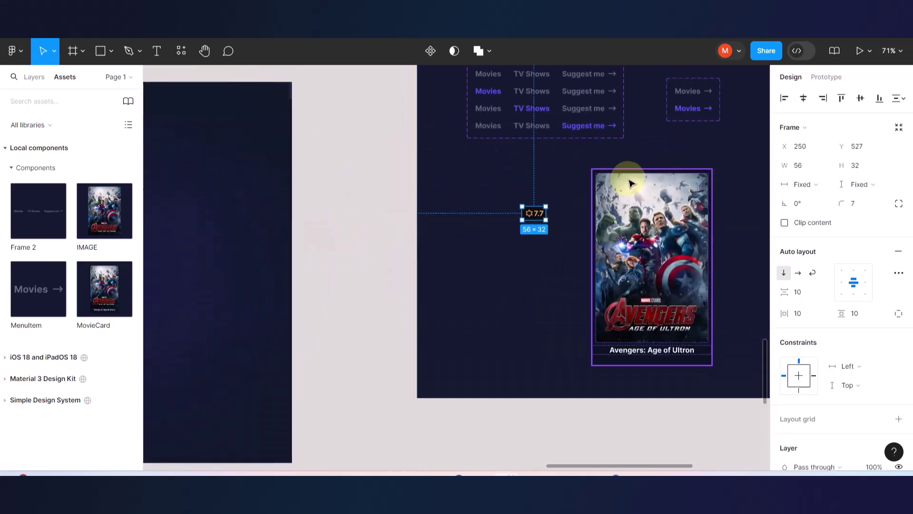
# Move the rating badge into the MovieCard component above its poster image, and check the badge on the grid's cards.
pyautogui.scroll(4, 627, 183)
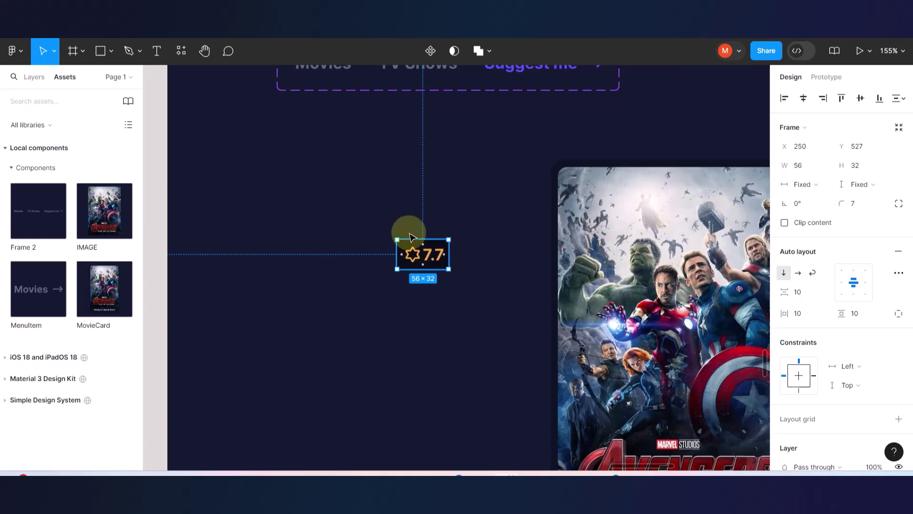
pyautogui.moveTo(414, 255); pyautogui.dragTo(571, 203)
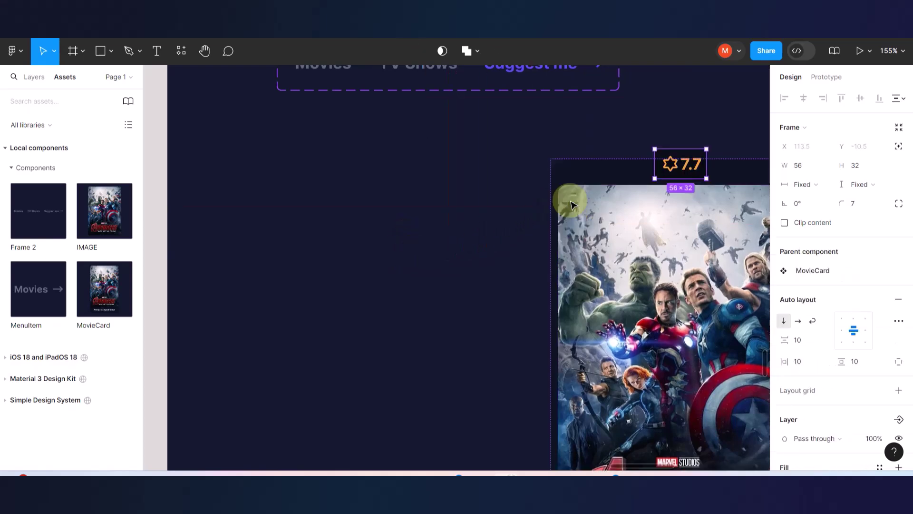
pyautogui.scroll(-6, 572, 204)
pyautogui.scroll(5, 589, 252)
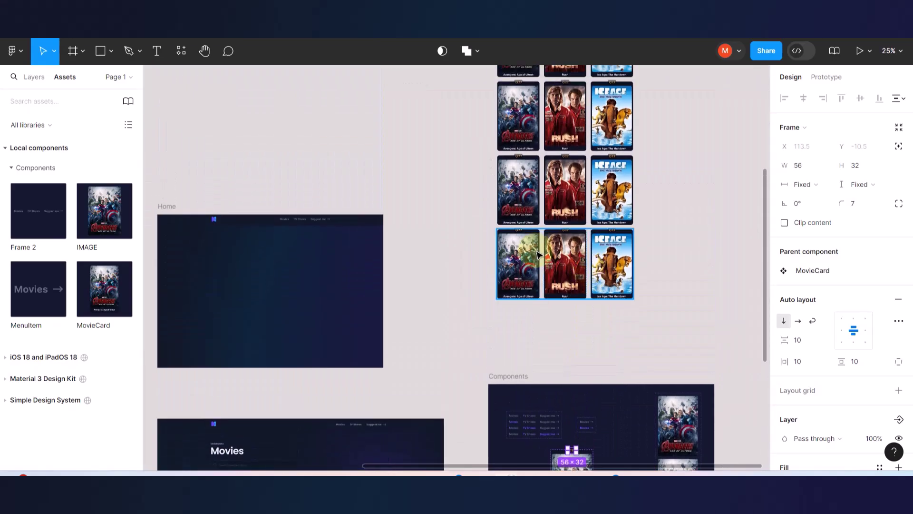
pyautogui.scroll(2, 537, 255)
pyautogui.scroll(3, 538, 255)
pyautogui.scroll(3, 465, 180)
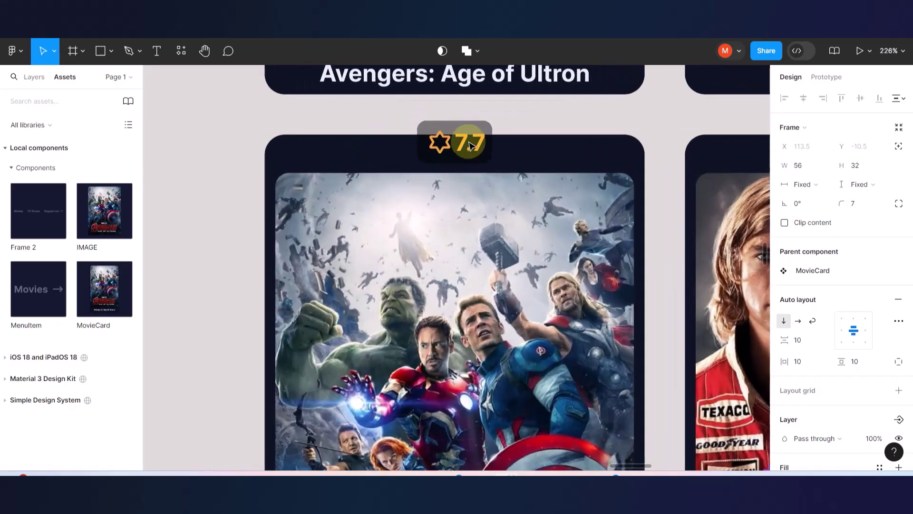
pyautogui.scroll(-8, 469, 145)
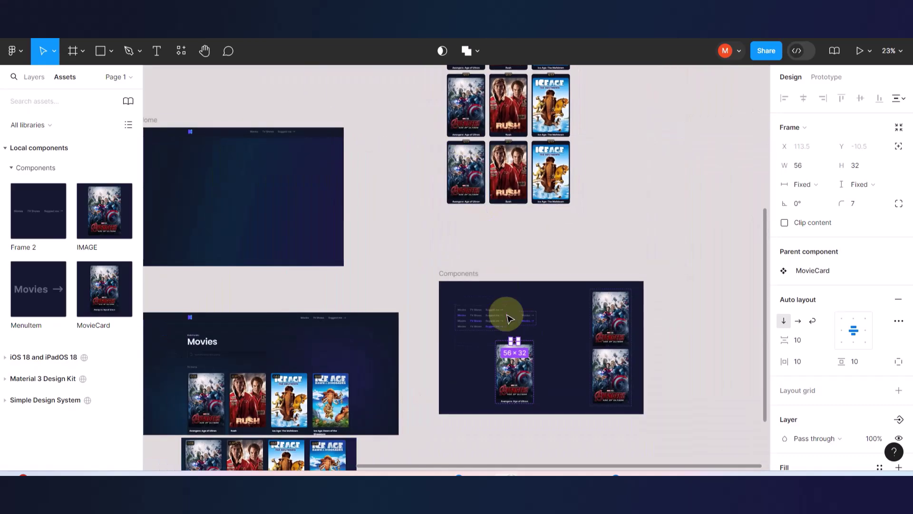
# Take the MovieCard's rating badge out of the auto layout and place it over the poster's upper-left corner at about X 18, Y 17.
pyautogui.scroll(3, 518, 364)
pyautogui.scroll(7, 519, 360)
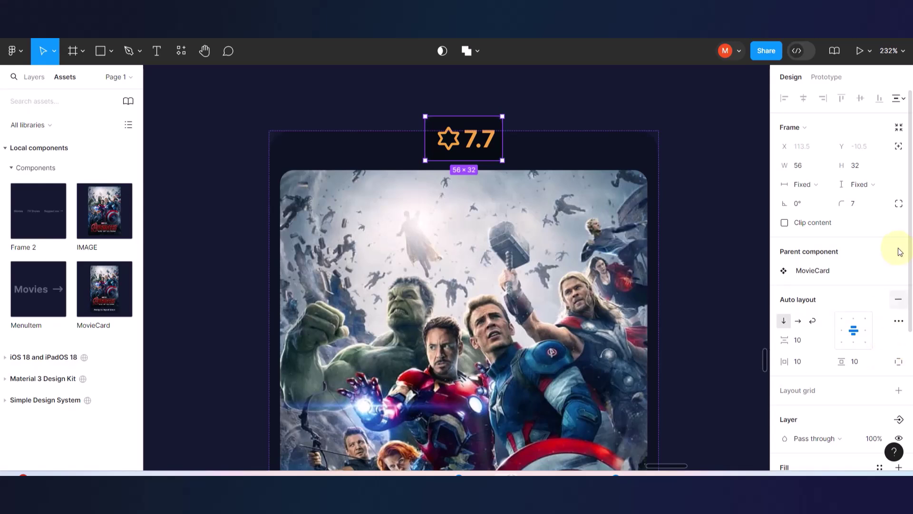
pyautogui.click(898, 147)
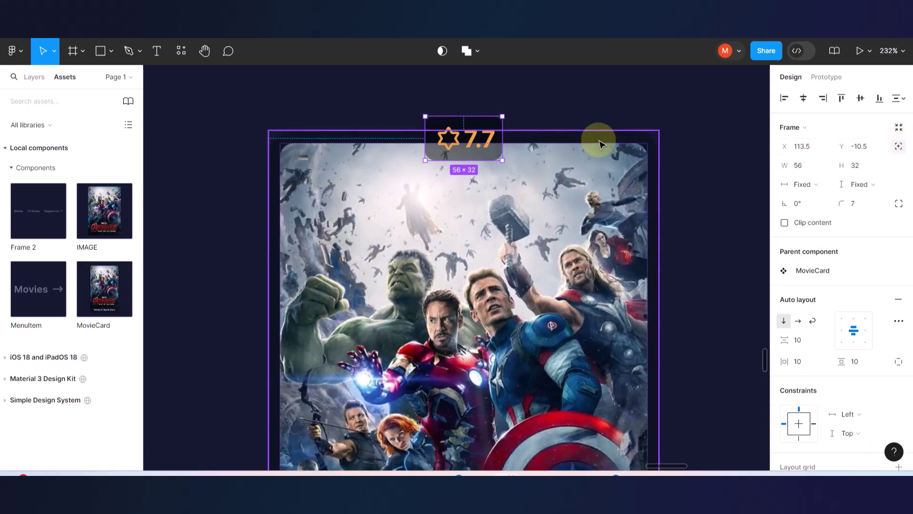
pyautogui.moveTo(478, 146); pyautogui.dragTo(346, 184)
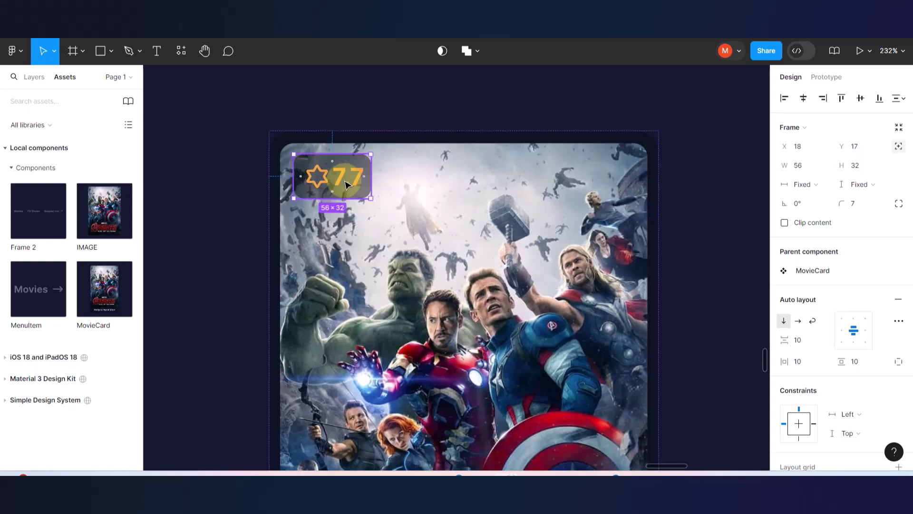
# Bring the rating badge to the front and set its black fill's opacity to 80%.
pyautogui.rightClick(345, 184)
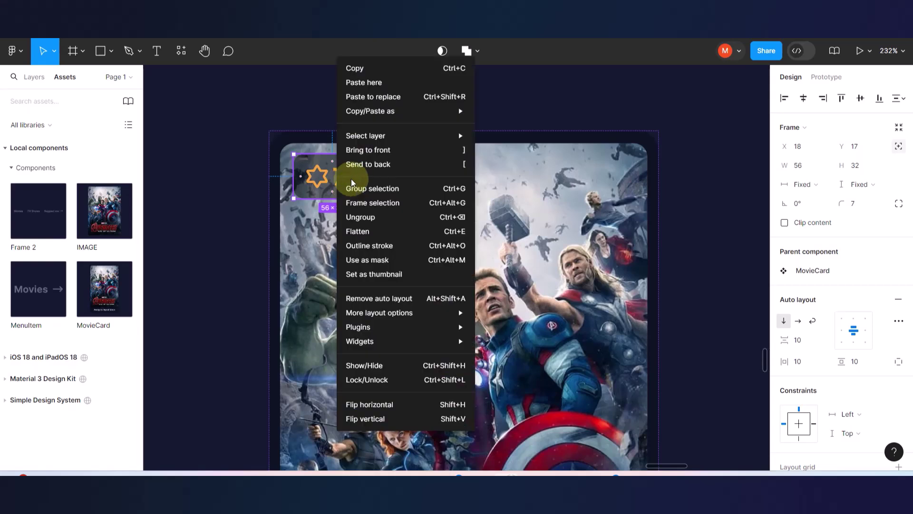
pyautogui.click(384, 150)
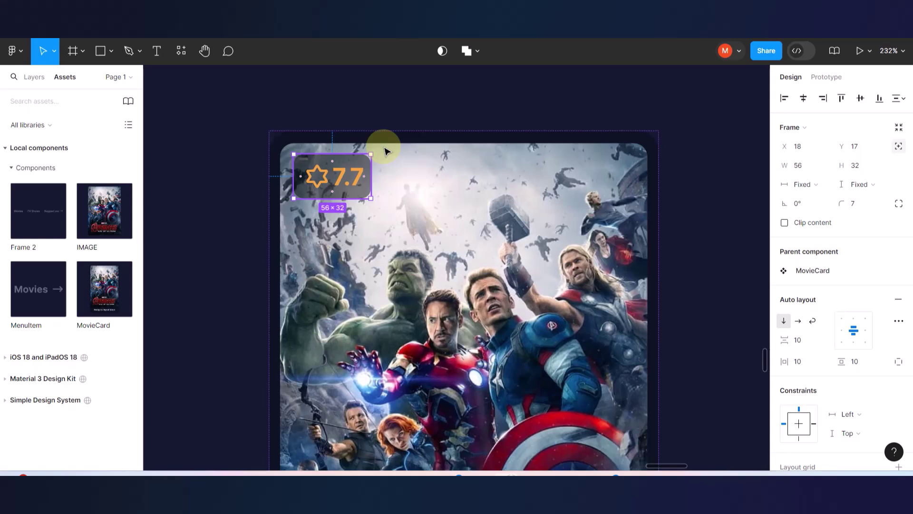
pyautogui.scroll(-5, 797, 340)
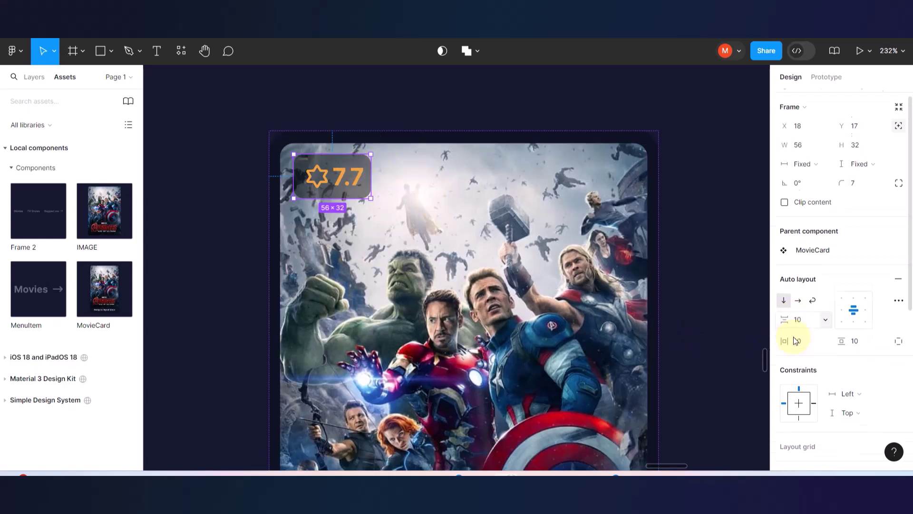
pyautogui.click(784, 341)
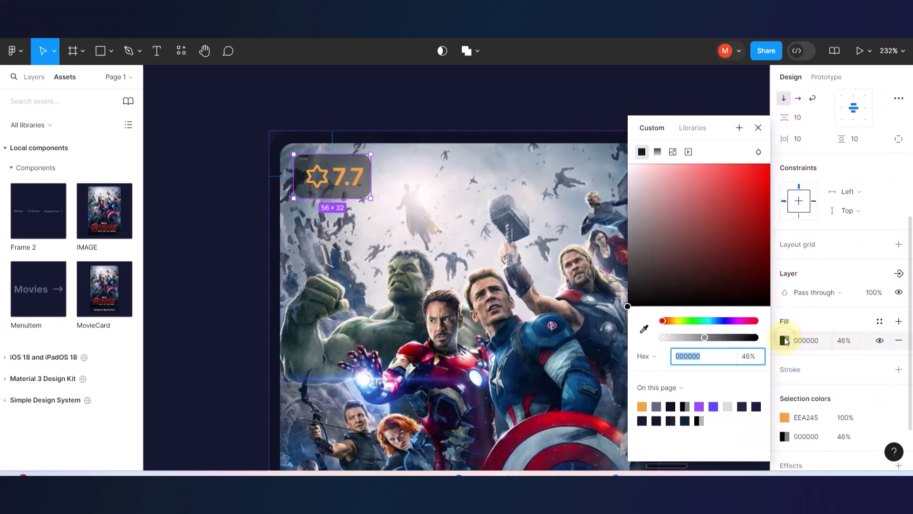
pyautogui.moveTo(707, 339); pyautogui.dragTo(738, 338)
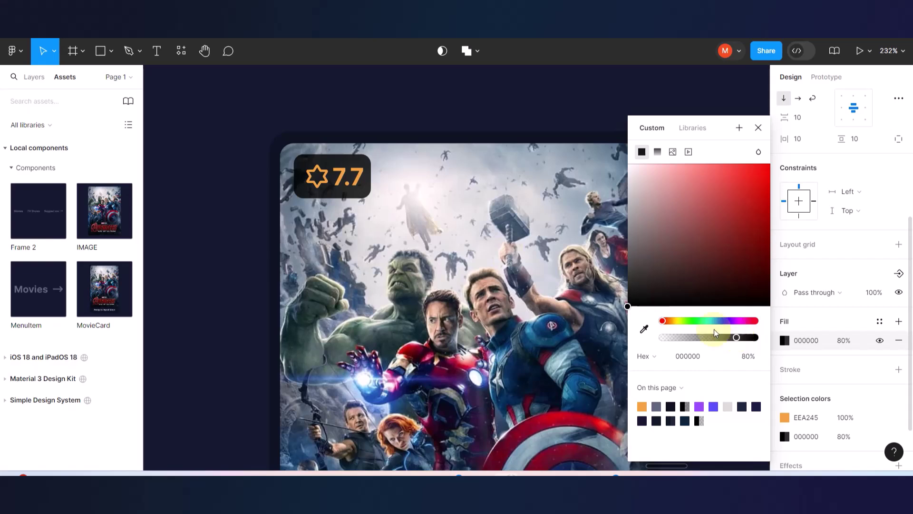
pyautogui.click(340, 176)
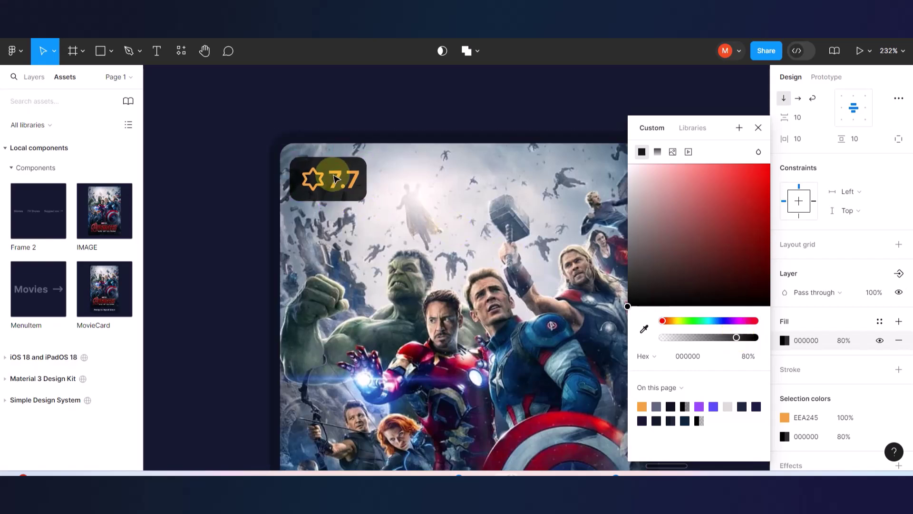
# Check the rating badge's placement and legibility on the movie grid's cards, close up and row by row.
pyautogui.scroll(-2, 335, 177)
pyautogui.scroll(-10, 336, 177)
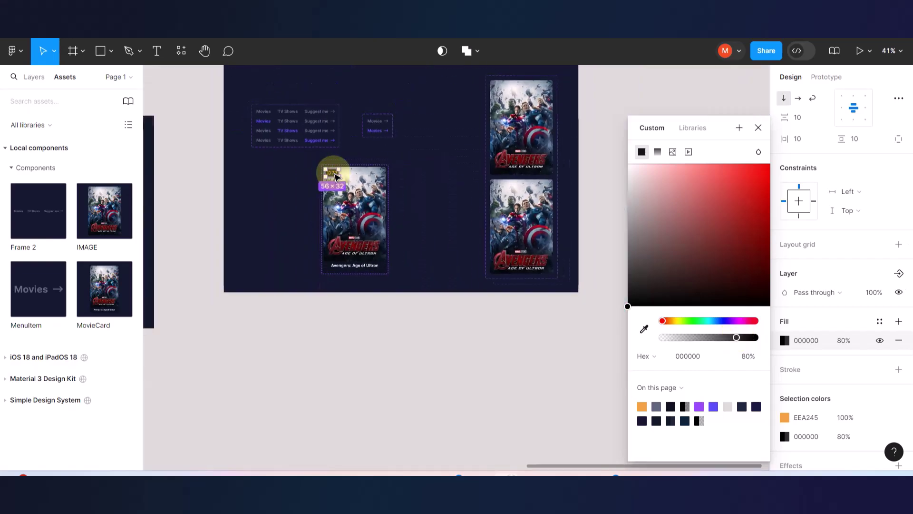
pyautogui.scroll(1, 198, 218)
pyautogui.scroll(-4, 320, 177)
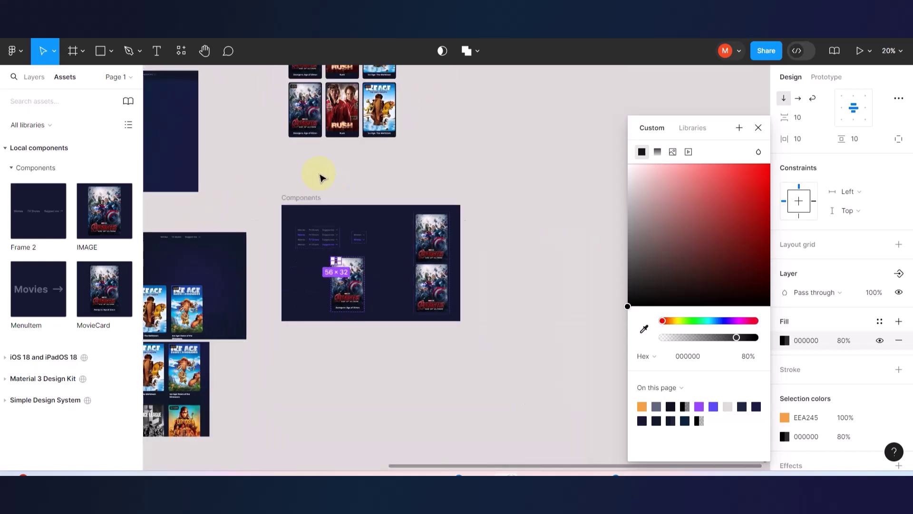
pyautogui.scroll(5, 314, 176)
pyautogui.click(255, 171)
pyautogui.scroll(5, 323, 116)
pyautogui.scroll(3, 323, 142)
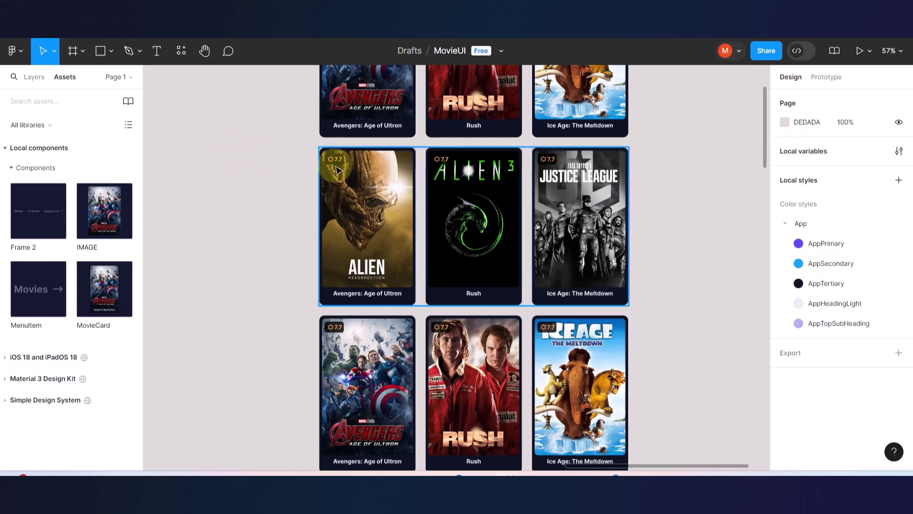
pyautogui.scroll(9, 335, 159)
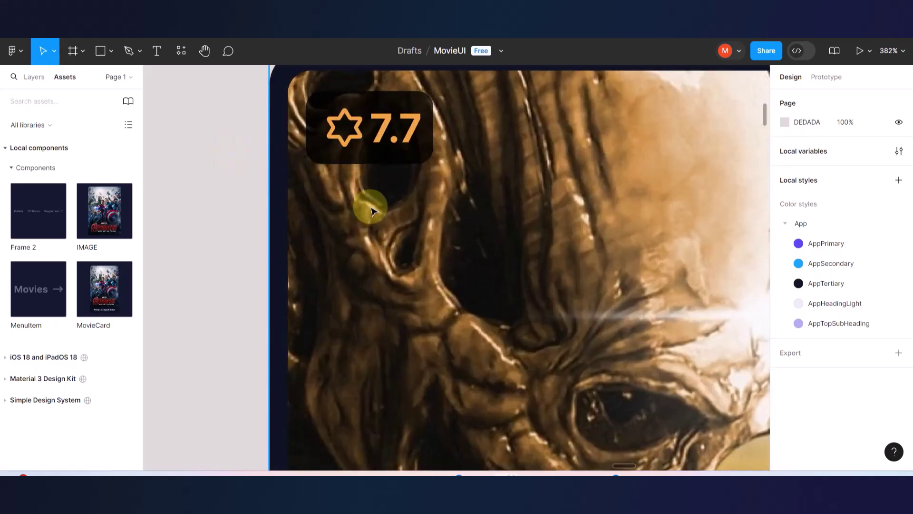
pyautogui.scroll(-8, 371, 203)
pyautogui.scroll(5, 372, 209)
pyautogui.scroll(-3, 372, 209)
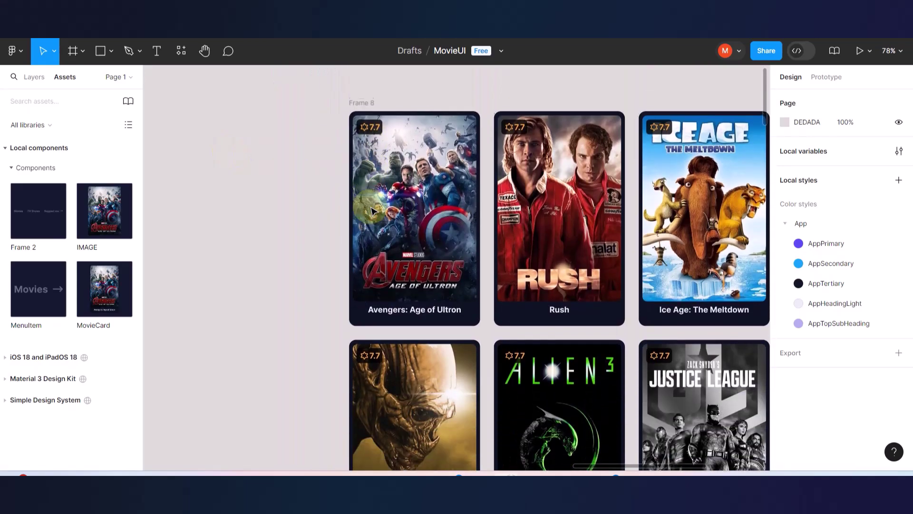
pyautogui.scroll(-2, 371, 207)
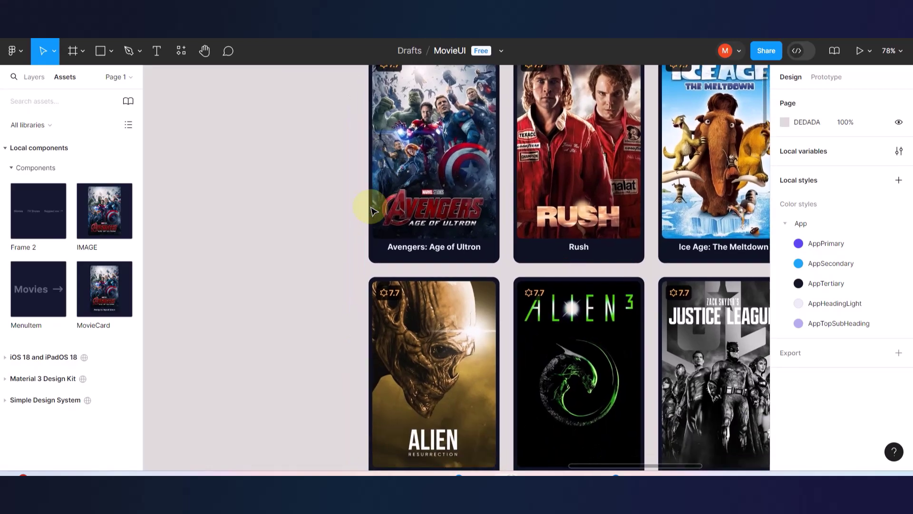
pyautogui.scroll(-2, 367, 203)
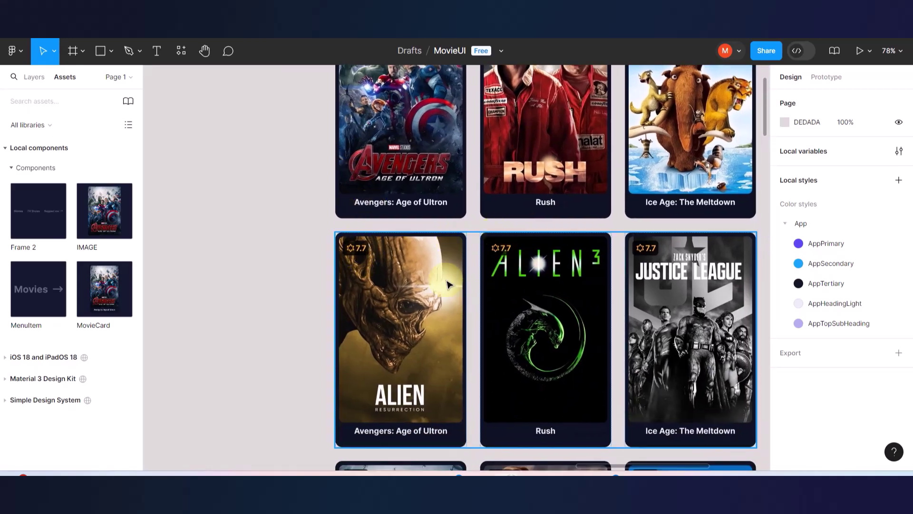
pyautogui.keyDown('ctrl'); pyautogui.scroll(-4, 444, 283); pyautogui.keyUp('ctrl')
pyautogui.scroll(-6, 470, 315)
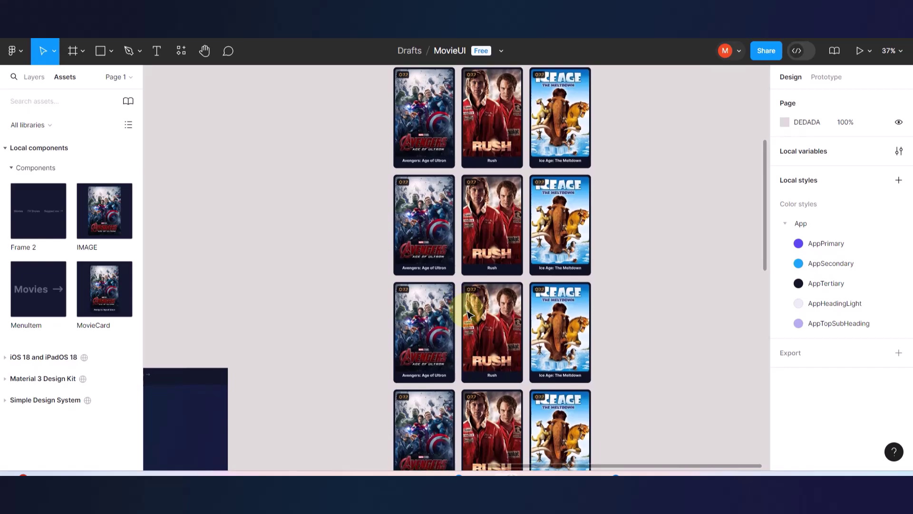
# Add a regular-weight "Mailehereko" text just above the small subheading in the Movies reference design.
pyautogui.hscroll(-4, 469, 314)
pyautogui.hscroll(-3, 467, 312)
pyautogui.scroll(-6, 467, 313)
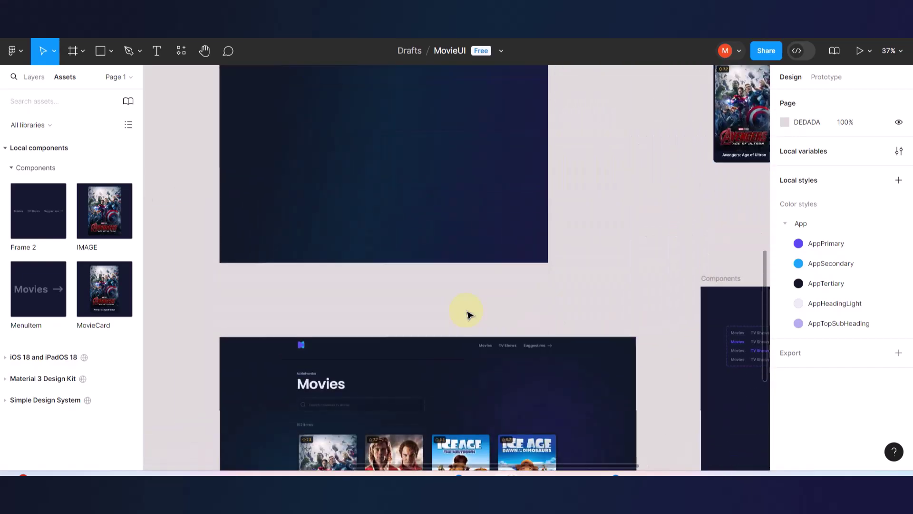
pyautogui.scroll(-3, 361, 329)
pyautogui.keyDown('ctrl'); pyautogui.scroll(6, 355, 328); pyautogui.keyUp('ctrl')
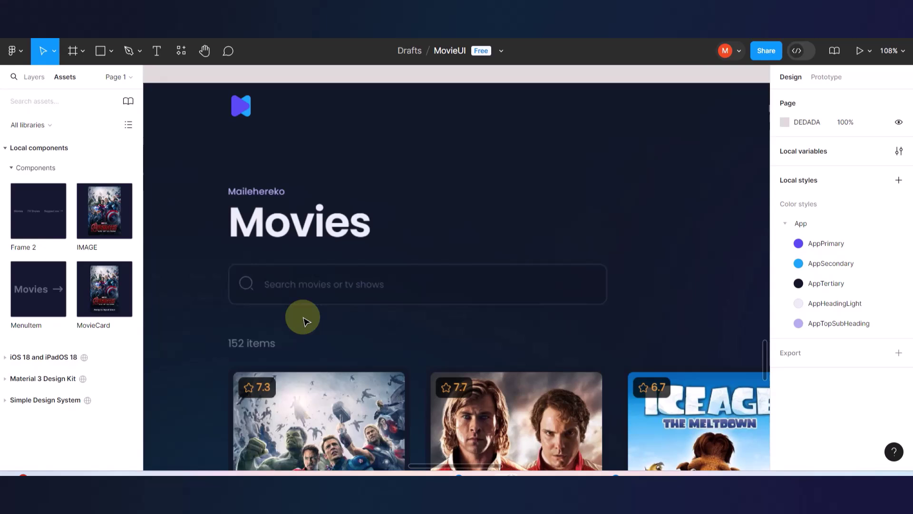
pyautogui.keyDown('ctrl'); pyautogui.scroll(3, 224, 183); pyautogui.keyUp('ctrl')
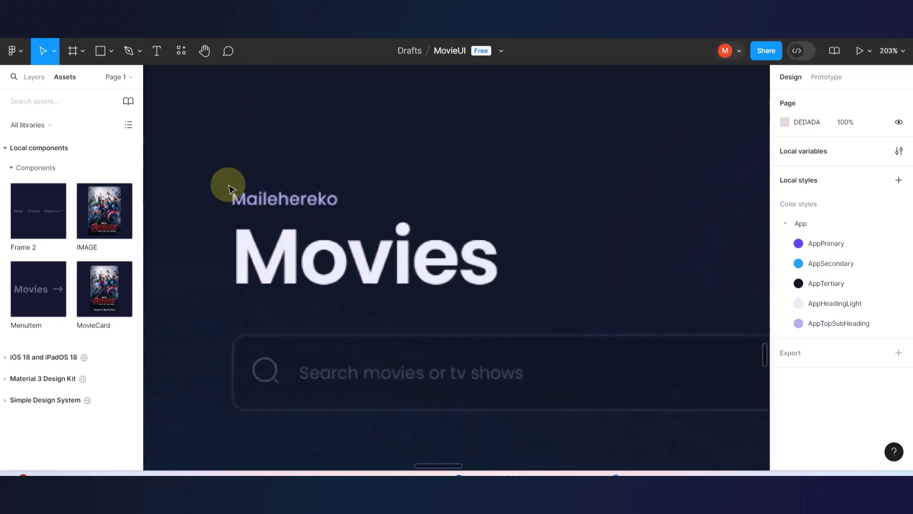
pyautogui.click(156, 50)
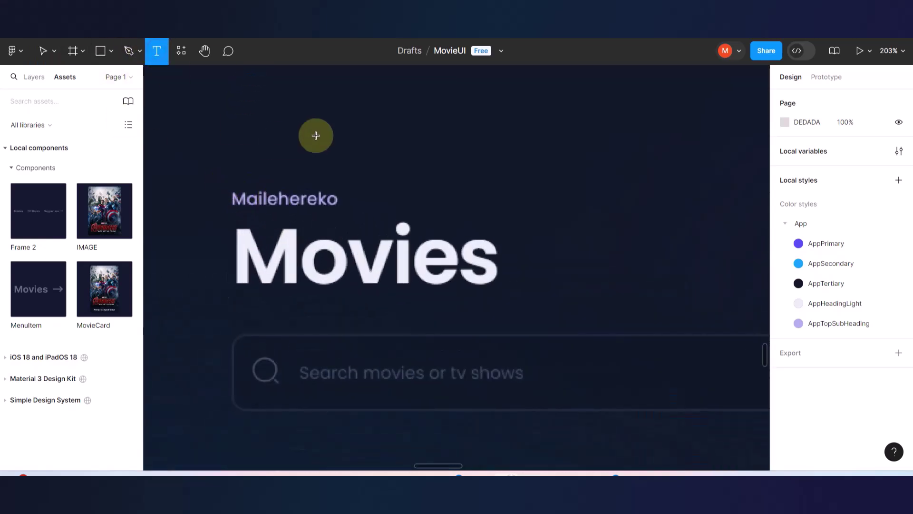
pyautogui.click(305, 150)
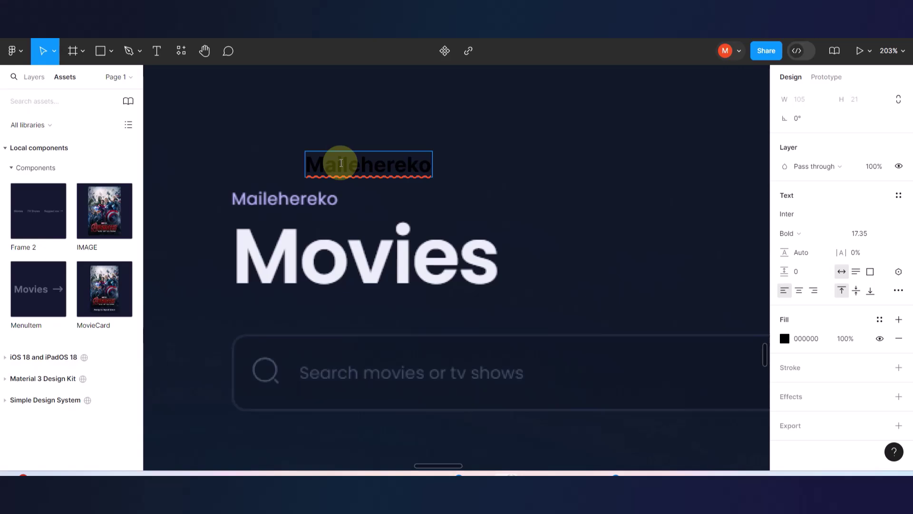
pyautogui.press('Escape')
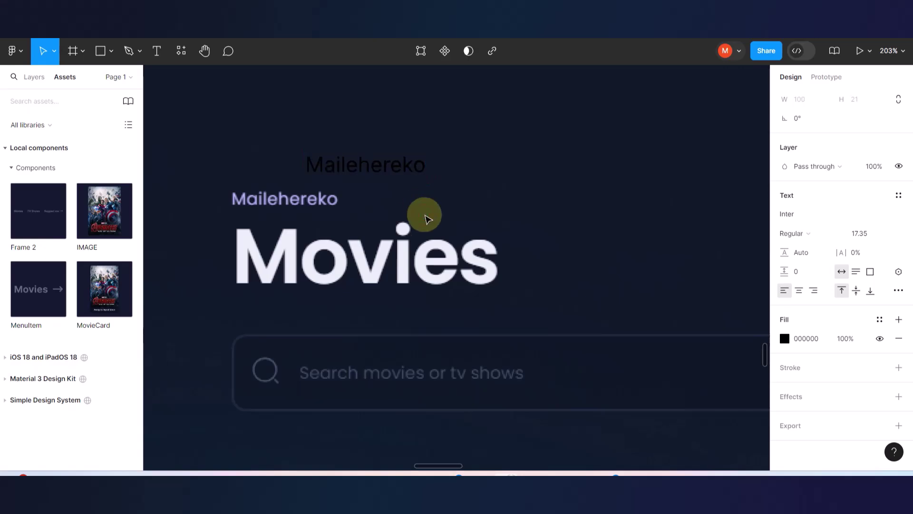
# Scale the Mailehereko text to about 93 × 20 against the reference subheading and place it just above that subheading.
pyautogui.scroll(5, 267, 167)
pyautogui.moveTo(363, 163); pyautogui.dragTo(199, 235)
pyautogui.press('k')
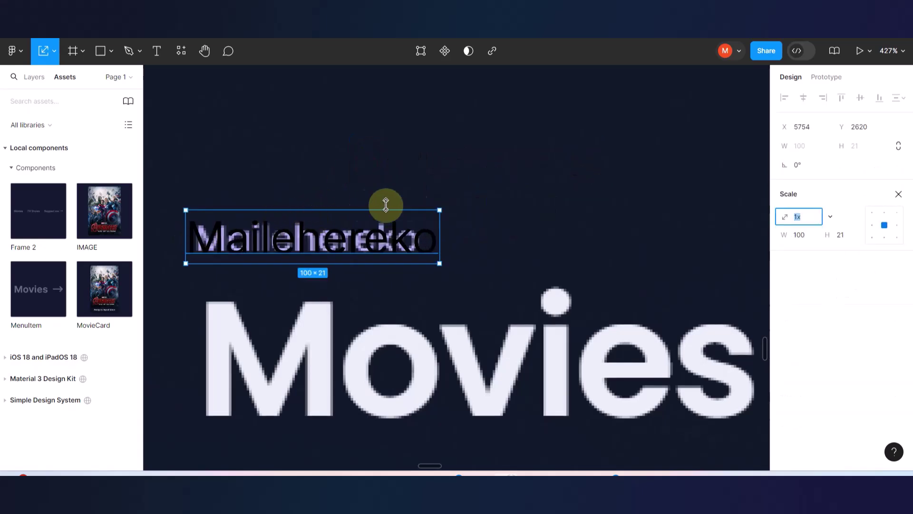
pyautogui.moveTo(443, 207); pyautogui.dragTo(423, 215)
pyautogui.moveTo(340, 228); pyautogui.dragTo(343, 190)
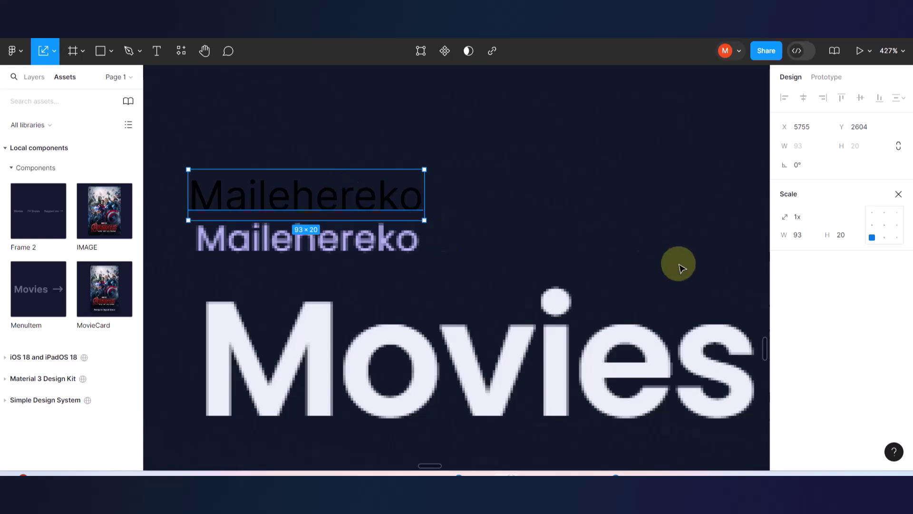
# Apply the AppTopSubHeading color style to the Mailehereko text and move it over the reference subheading.
pyautogui.press('v')
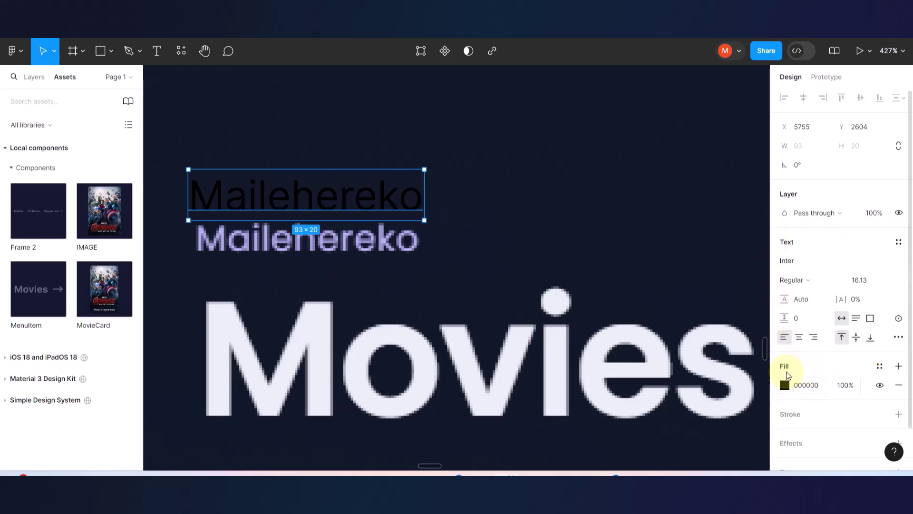
pyautogui.click(883, 365)
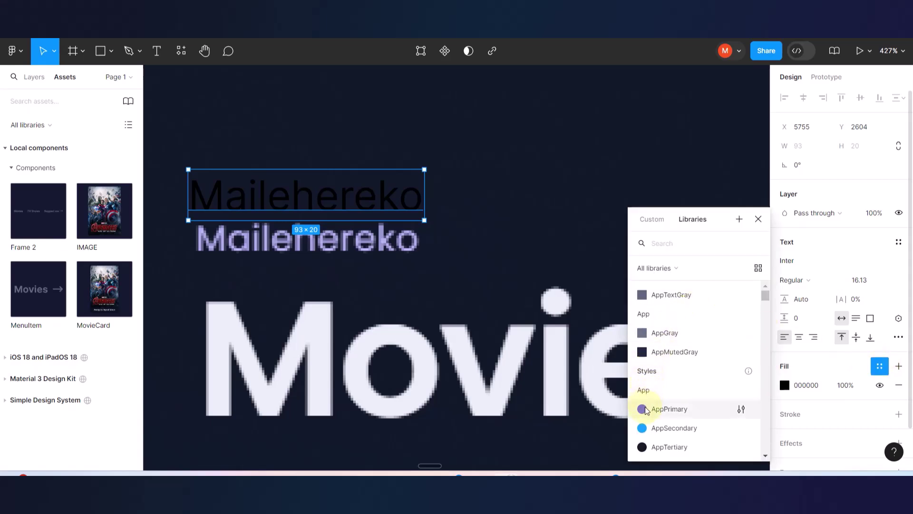
pyautogui.scroll(-3, 645, 410)
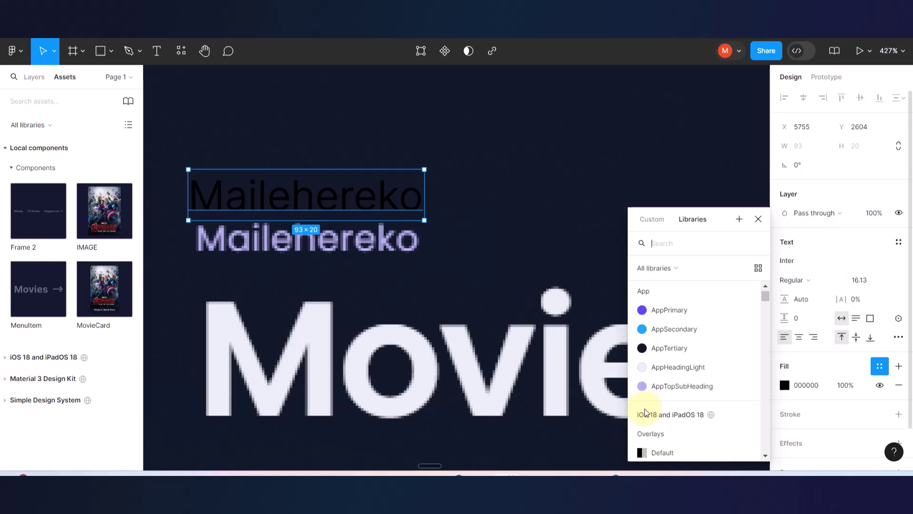
pyautogui.click(653, 387)
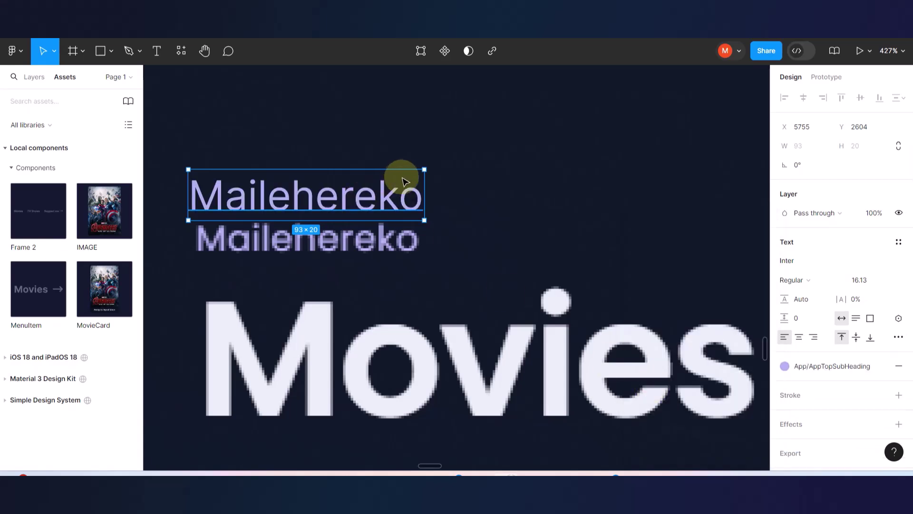
pyautogui.moveTo(381, 192); pyautogui.dragTo(387, 240)
# Duplicate the Mailehereko text below the large reference heading and change the copy's text to "Movies".
pyautogui.scroll(-3, 417, 204)
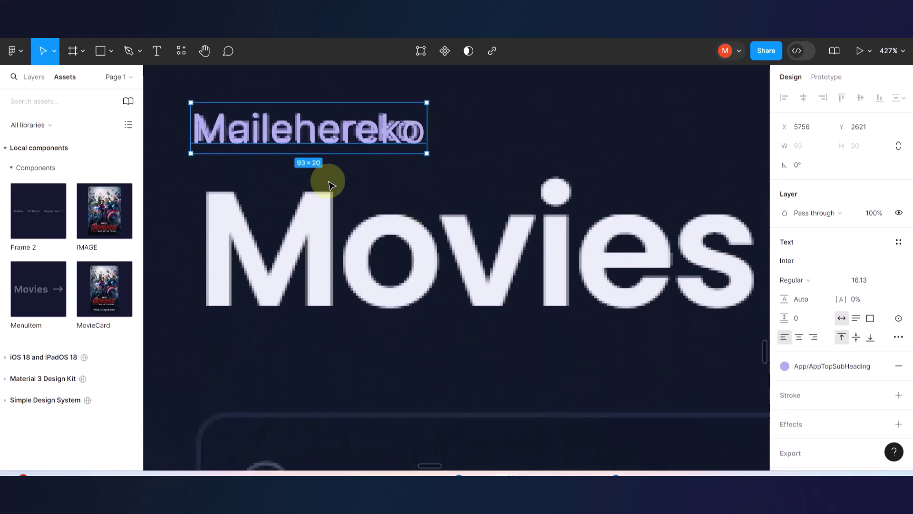
pyautogui.moveTo(316, 127); pyautogui.dragTo(336, 344)
pyautogui.doubleClick(336, 344)
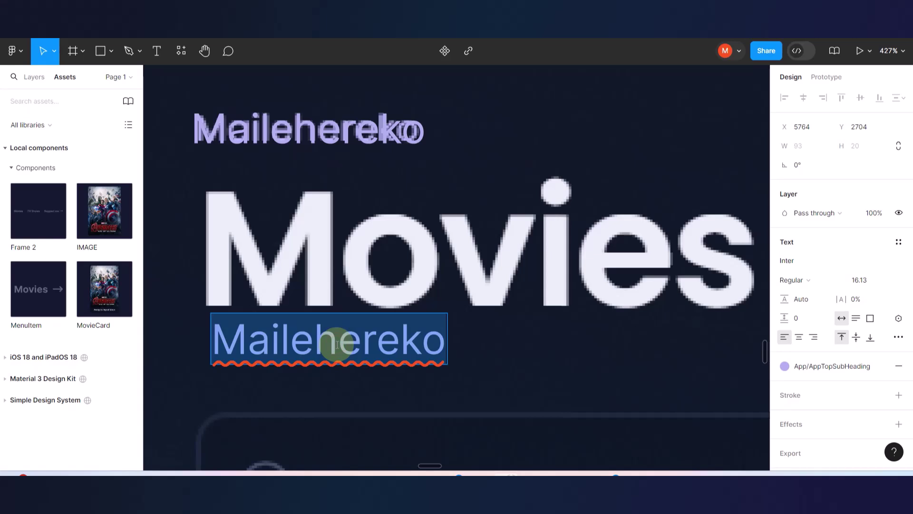
pyautogui.write('Movies')
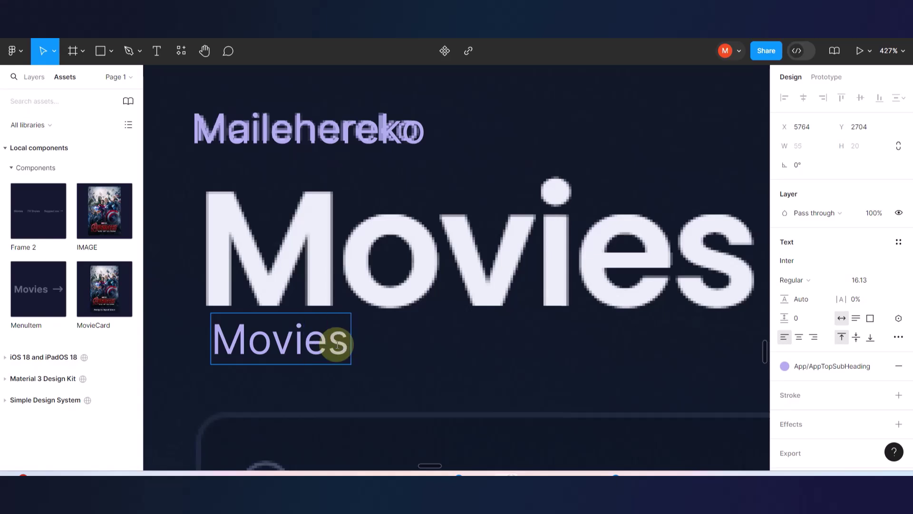
pyautogui.press('Escape')
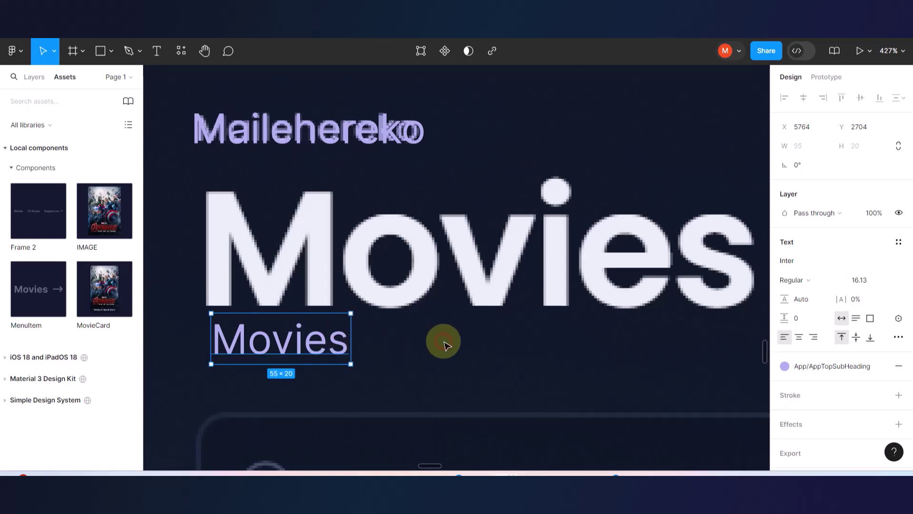
# Make the small Movies text bold, scale it to about 225 × 77 and place it over the large reference heading.
pyautogui.hotkey('ctrl', 'b')
pyautogui.click(326, 351)
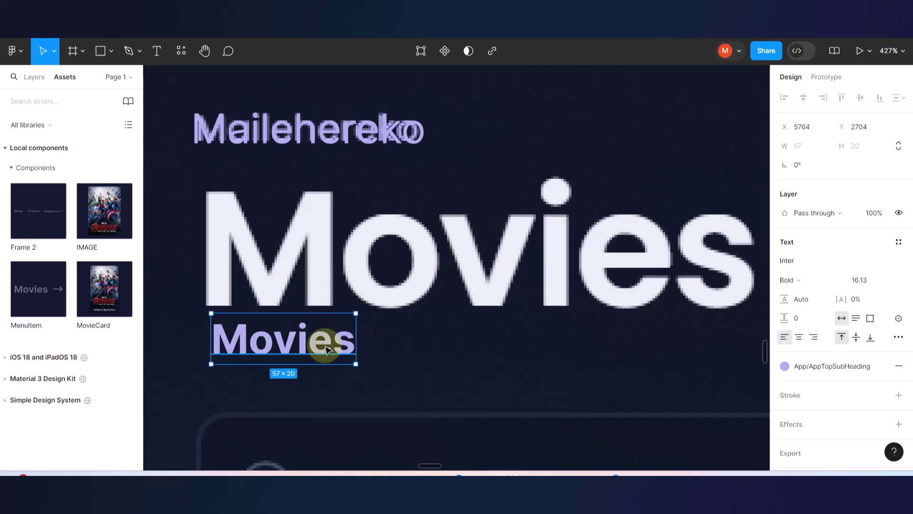
pyautogui.press('k')
pyautogui.keyDown('ctrl'); pyautogui.scroll(-3, 327, 347); pyautogui.keyUp('ctrl')
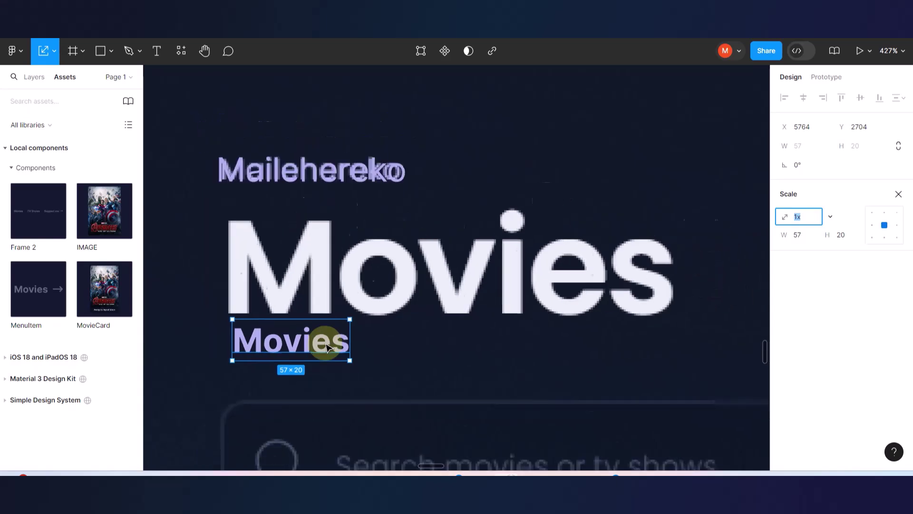
pyautogui.moveTo(341, 327); pyautogui.dragTo(489, 241)
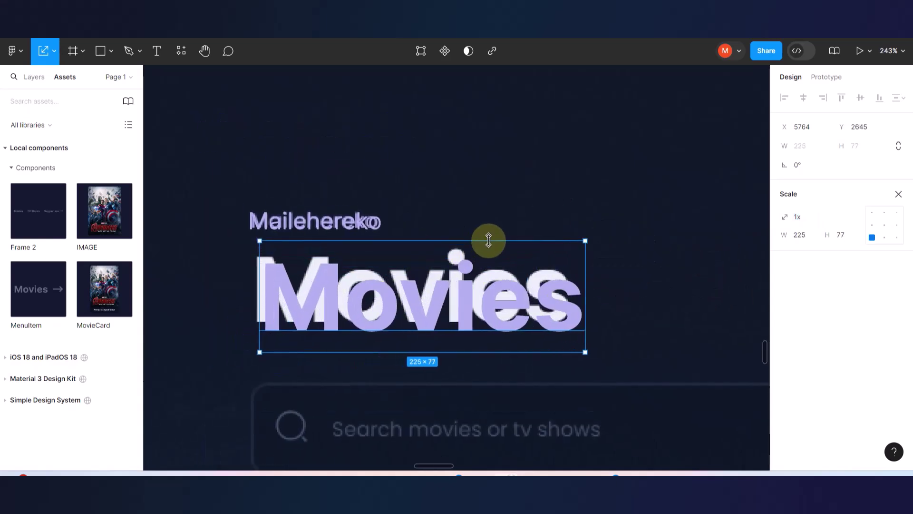
pyautogui.moveTo(481, 300); pyautogui.dragTo(469, 288)
pyautogui.press('v')
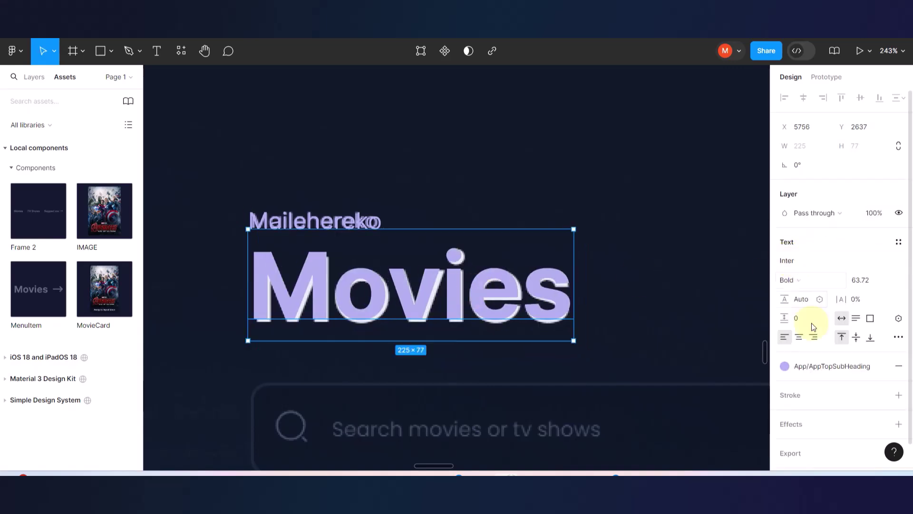
# Apply the AppHeadingLight color style to the large Movies heading.
pyautogui.click(785, 340)
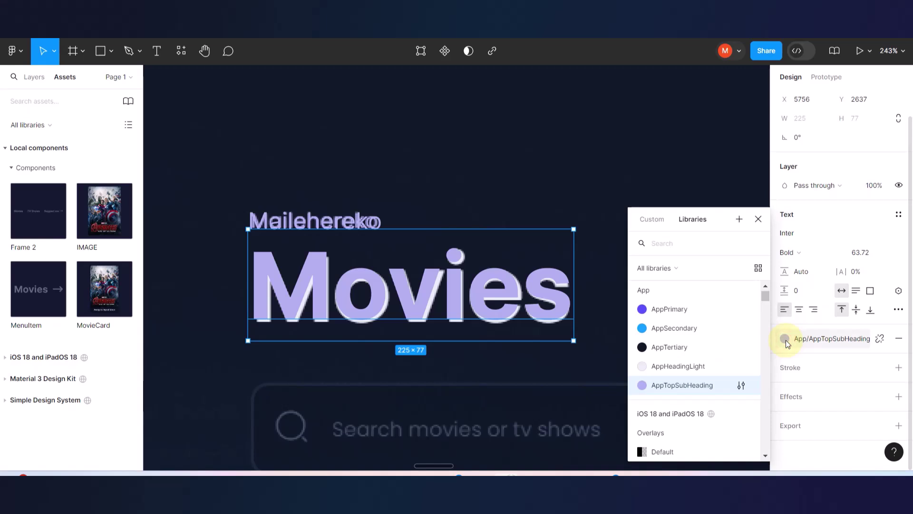
pyautogui.click(666, 367)
pyautogui.click(512, 330)
pyautogui.scroll(-5, 511, 330)
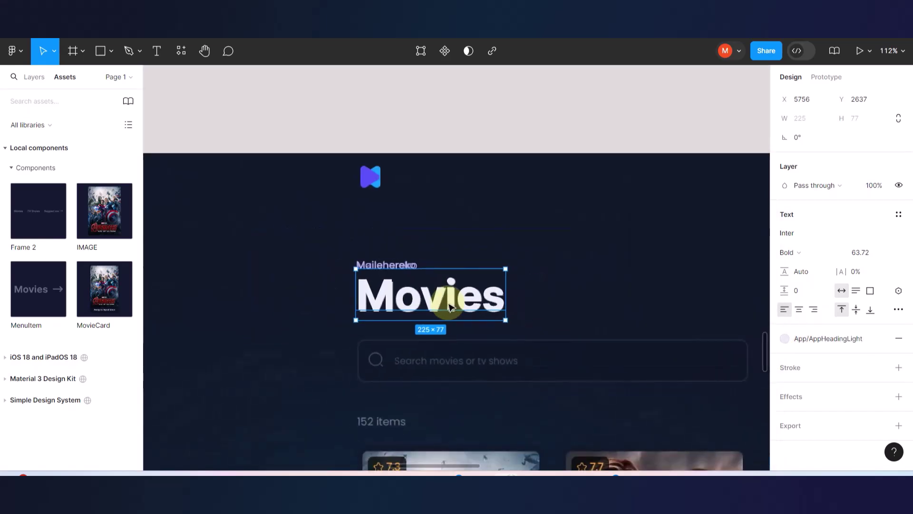
pyautogui.scroll(2, 505, 288)
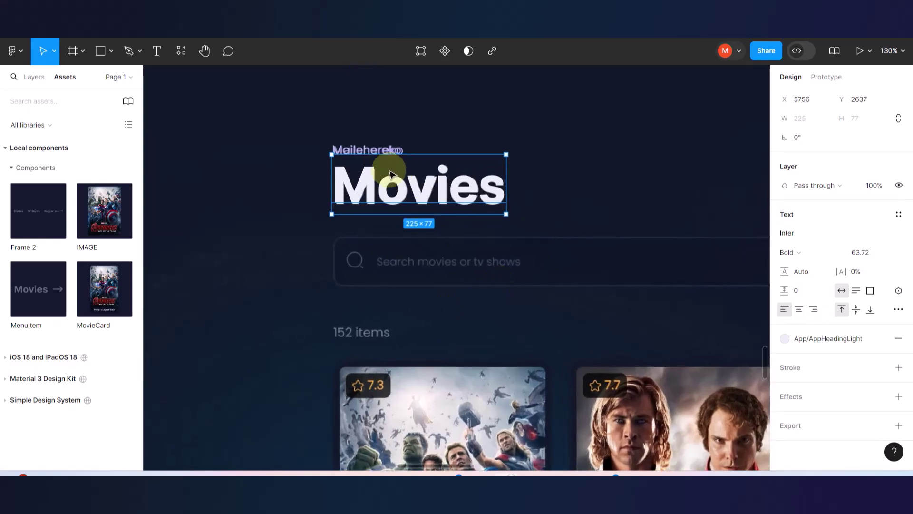
# Duplicate the Mailehereko text onto the reference search bar and change the copy's text to "Search movies or tv shows".
pyautogui.click(369, 151)
pyautogui.moveTo(376, 149); pyautogui.dragTo(469, 267)
pyautogui.scroll(5, 469, 268)
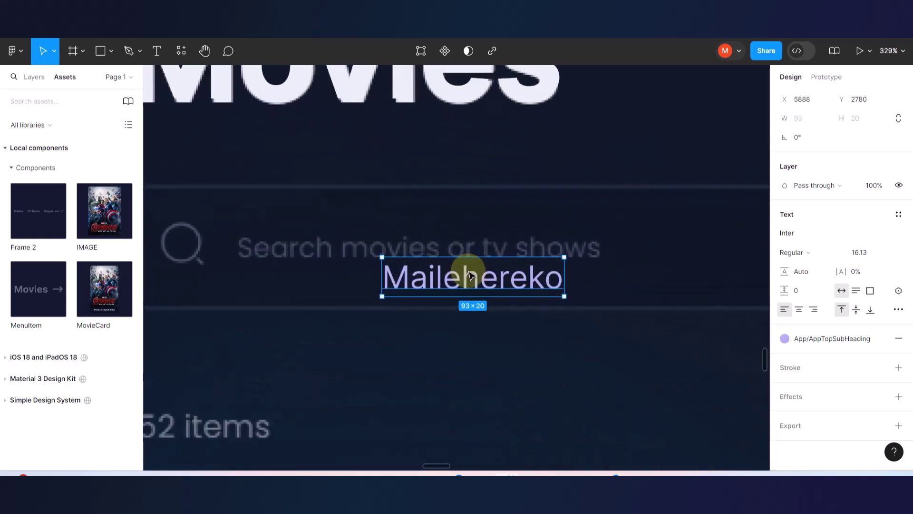
pyautogui.doubleClick(458, 277)
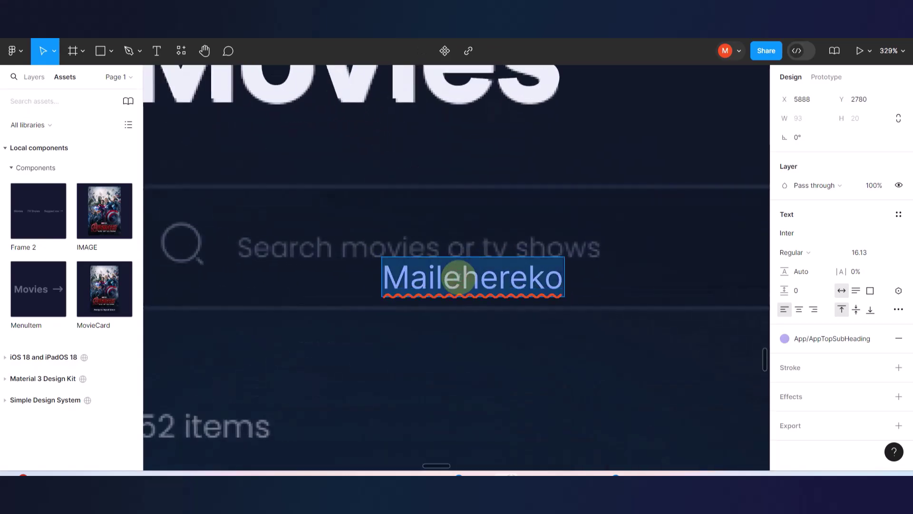
pyautogui.write('Search movies o')
pyautogui.press('BackSpace')
pyautogui.press('BackSpace')
pyautogui.write('o')
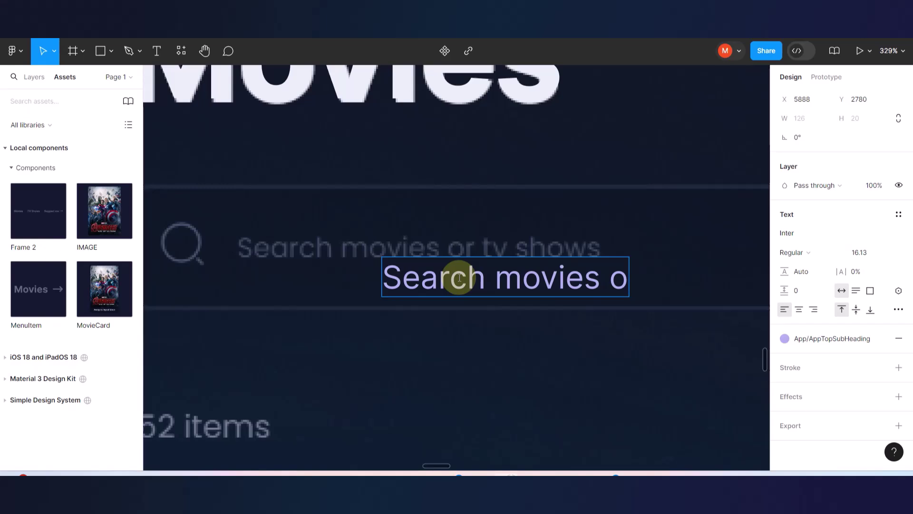
pyautogui.write('r tv shows')
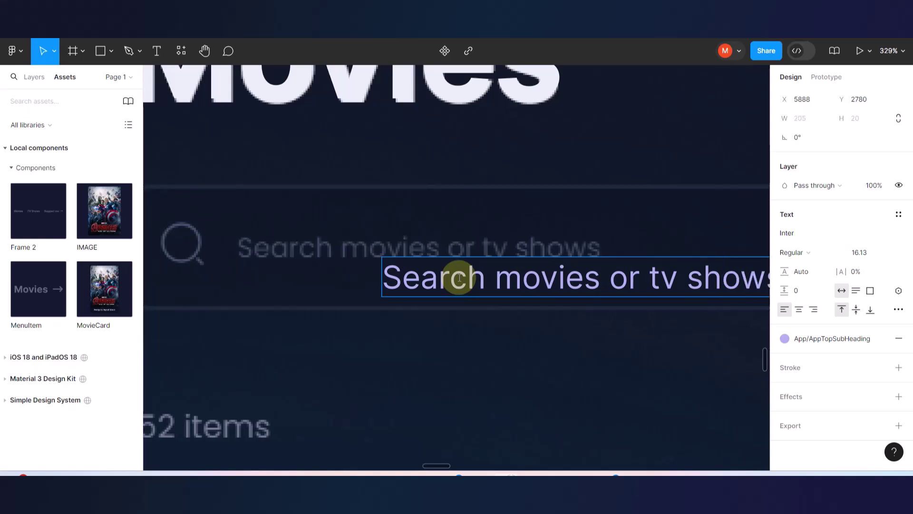
pyautogui.press('Escape')
# Recolor the search text with AppTextGray and place it just below the reference placeholder, aligned with its left edge.
pyautogui.scroll(-3, 465, 238)
pyautogui.moveTo(442, 267); pyautogui.dragTo(379, 267)
pyautogui.scroll(5, 379, 267)
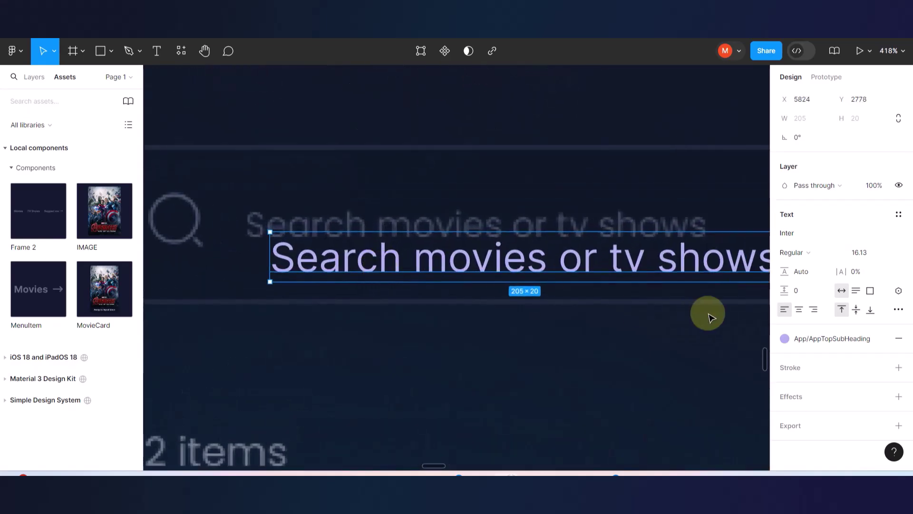
pyautogui.click(785, 339)
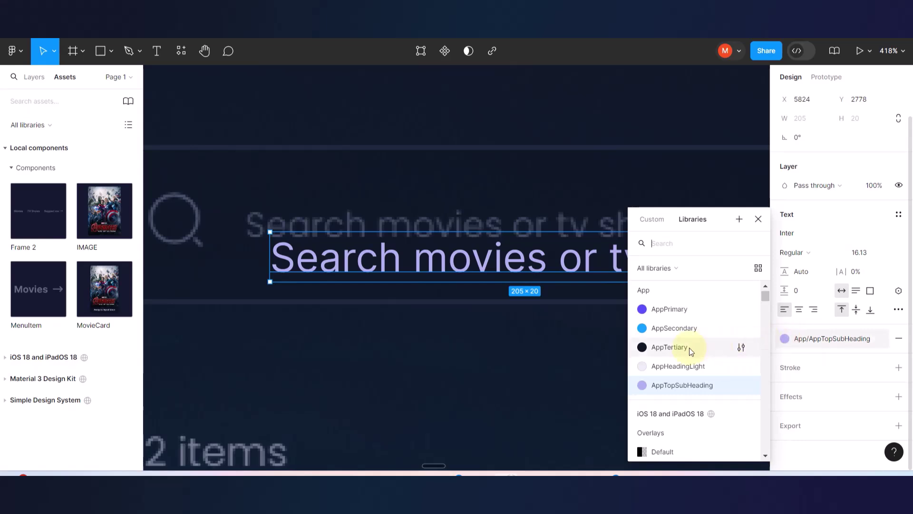
pyautogui.scroll(-3, 689, 347)
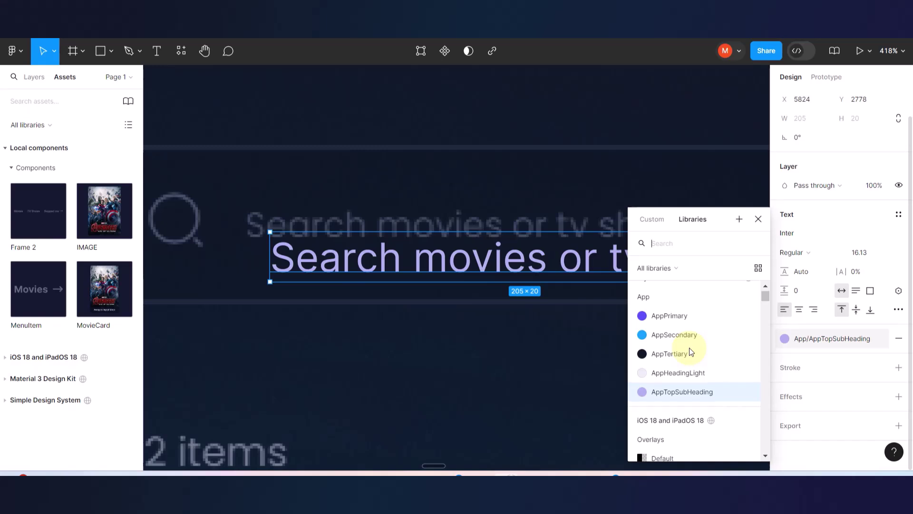
pyautogui.scroll(3, 689, 347)
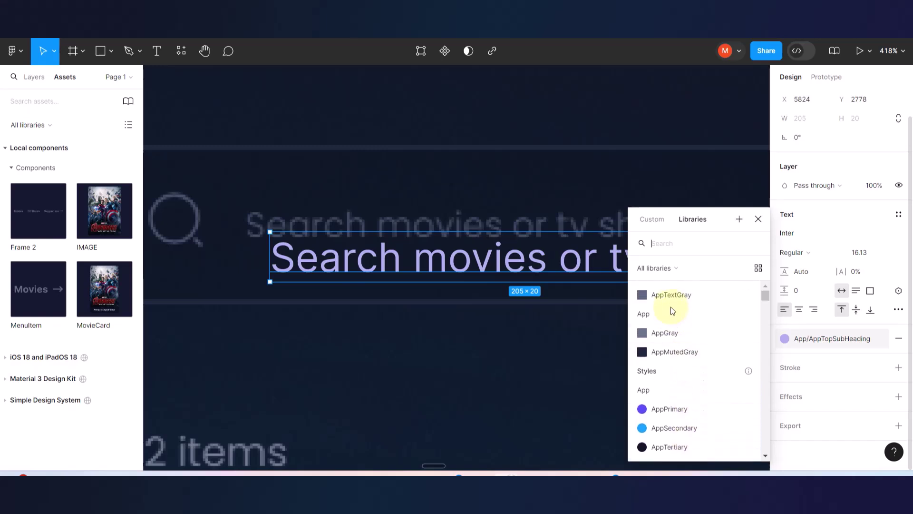
pyautogui.click(670, 294)
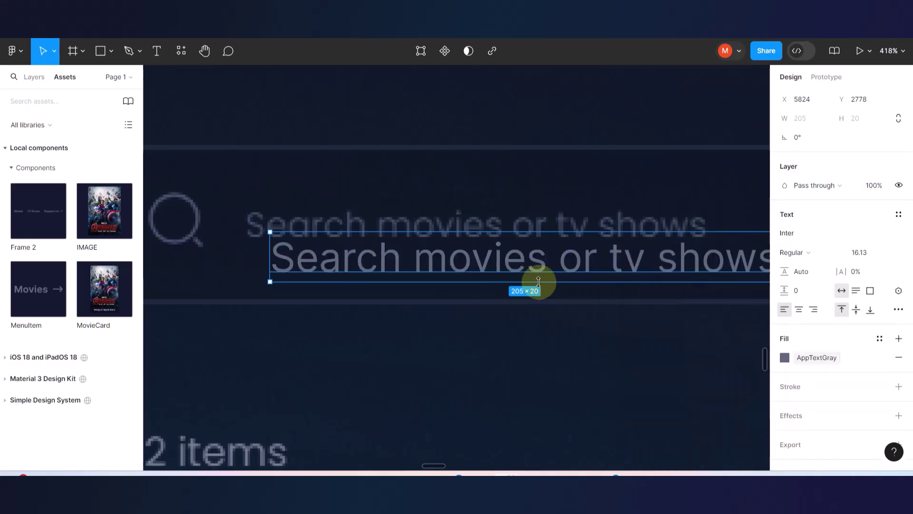
pyautogui.moveTo(483, 258); pyautogui.dragTo(459, 261)
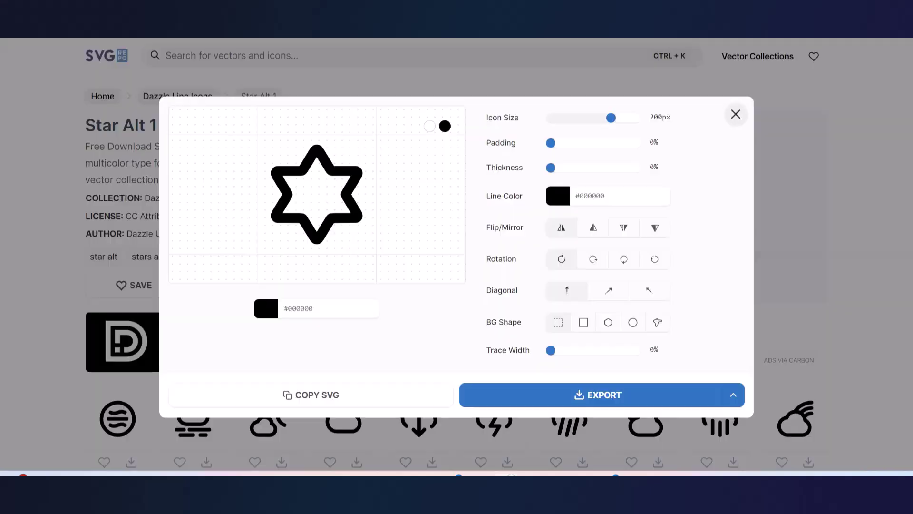
# Switch to SVG Repo, close the star icon's editor and search for "search" icons.
pyautogui.click(732, 109)
pyautogui.click(249, 58)
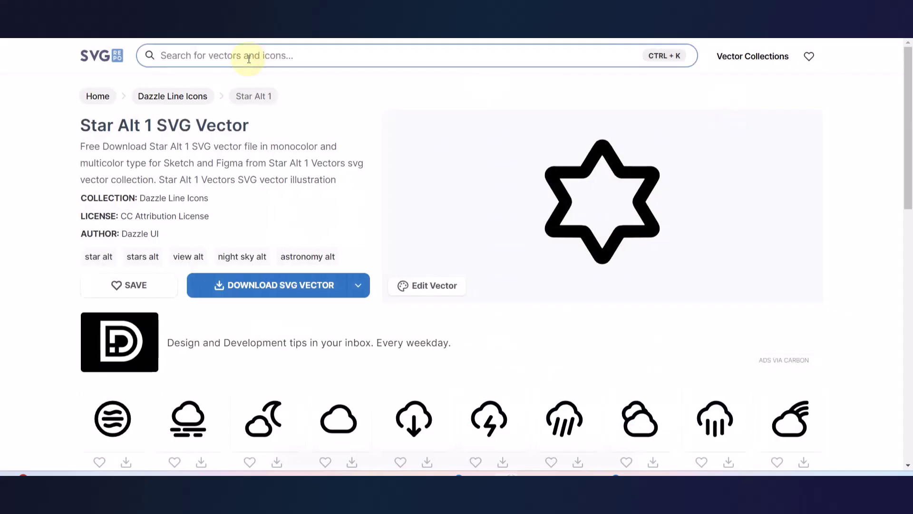
pyautogui.write('s')
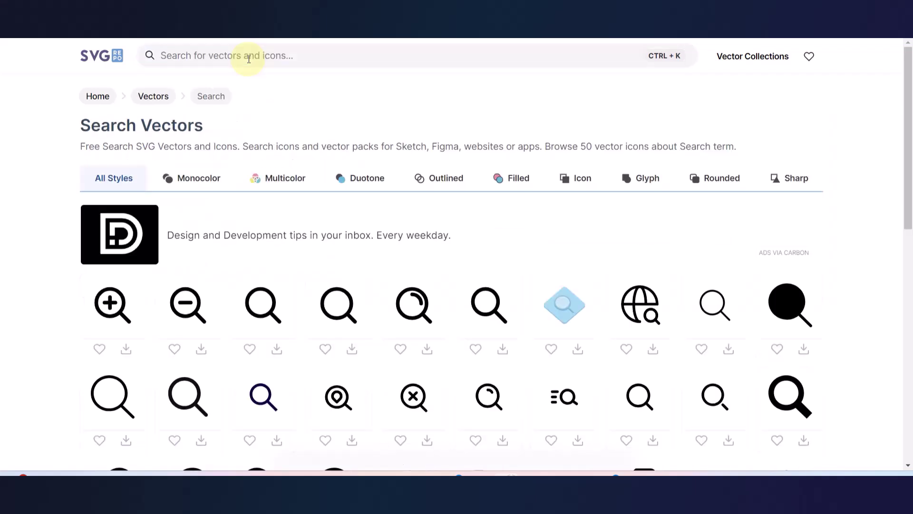
pyautogui.scroll(-3, 490, 279)
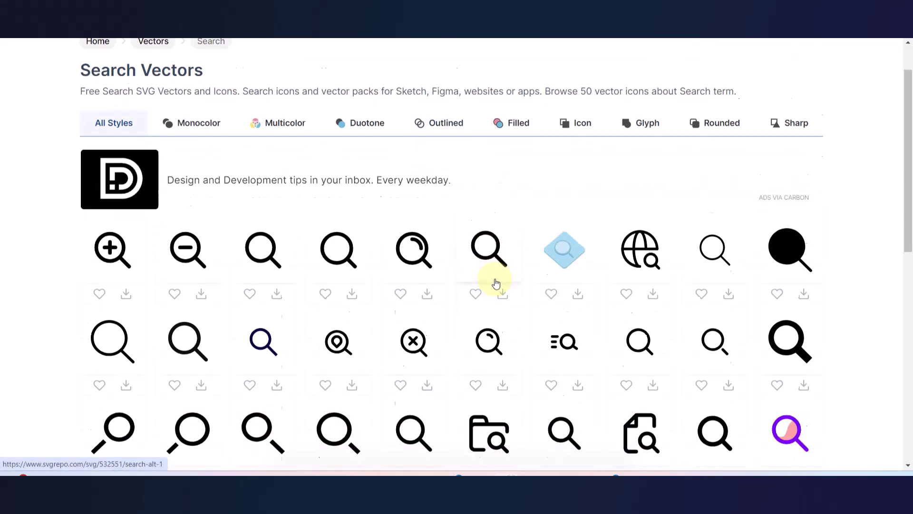
# Open the thin-lined magnifier from the Xnix Circular Interface Icons collection for editing and copy its SVG.
pyautogui.click(716, 243)
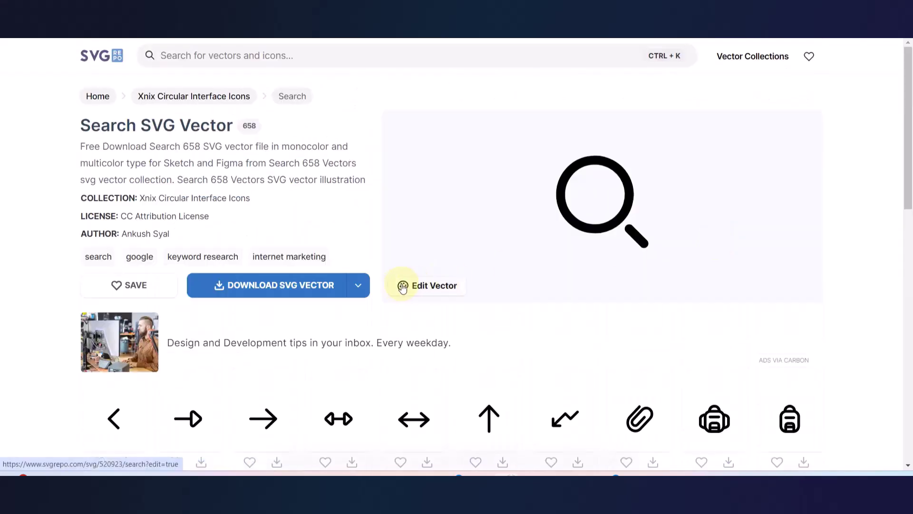
pyautogui.click(415, 288)
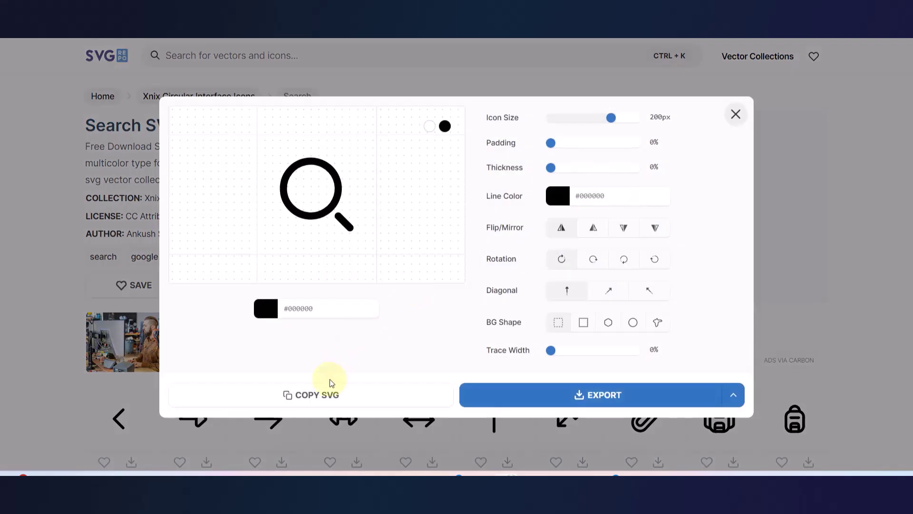
pyautogui.click(317, 401)
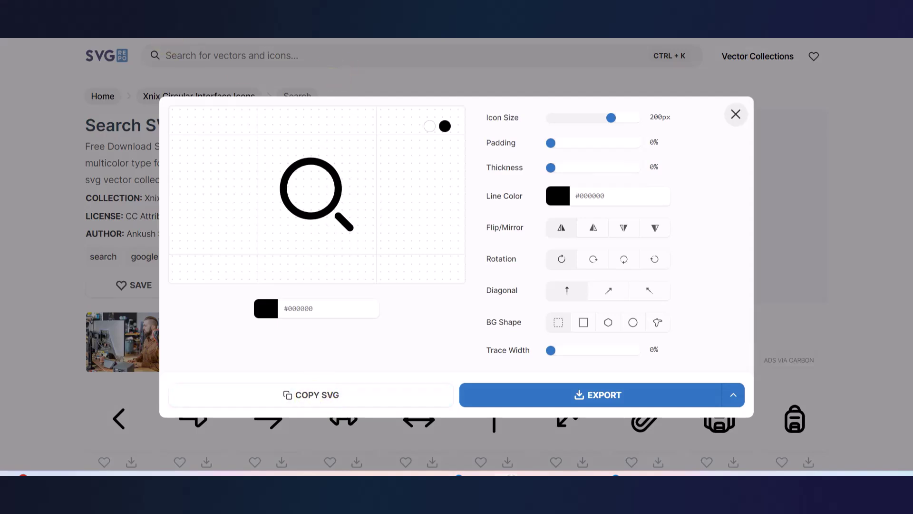
# Switch back to the Figma MovieUI file and paste the magnifier icon near the search text.
pyautogui.hotkey('alt', 'Tab')
pyautogui.click(437, 383)
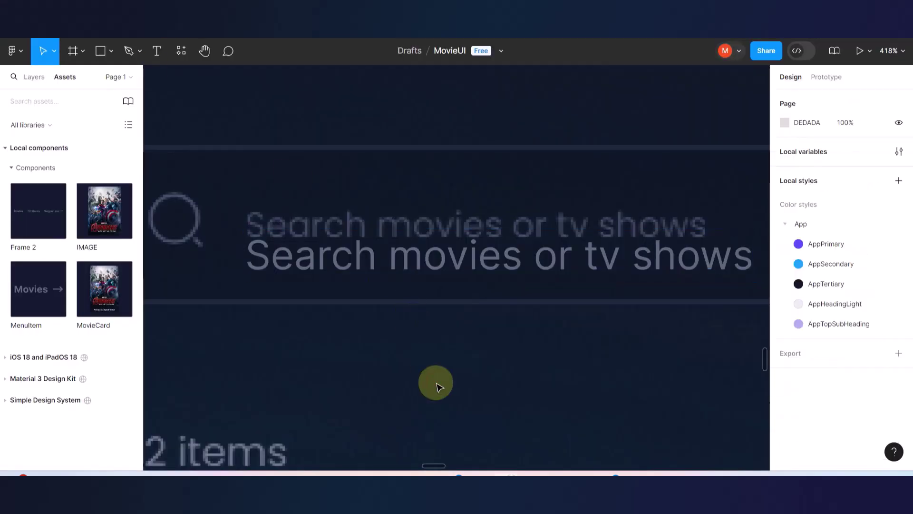
pyautogui.hotkey('ctrl', 'v')
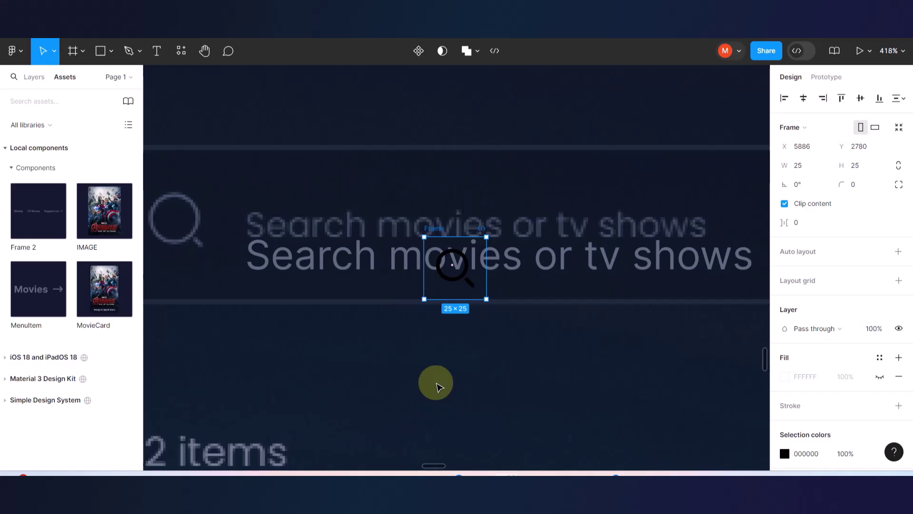
# Move the 14 × 14 magnifier group out of its frame to just before the search text, below the reference icon.
pyautogui.click(436, 385)
pyautogui.hscroll(-4, 443, 290)
pyautogui.scroll(1, 442, 290)
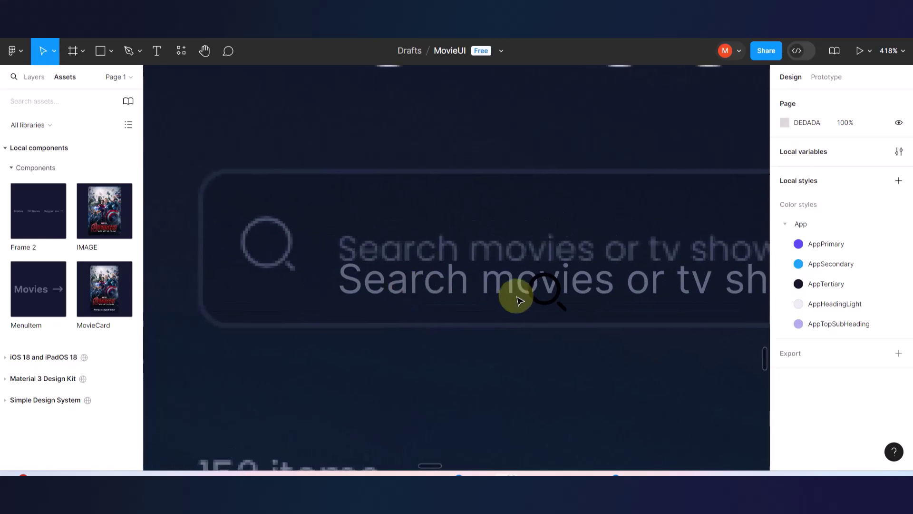
pyautogui.click(536, 298)
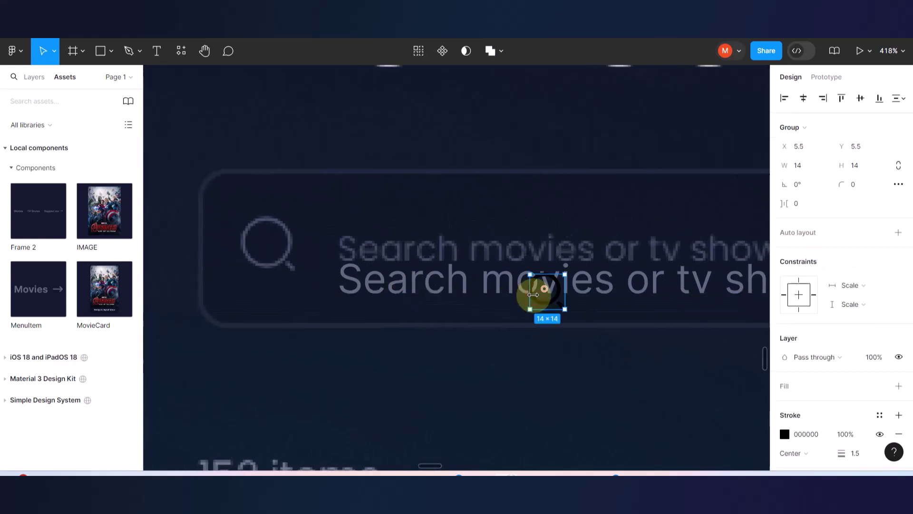
pyautogui.moveTo(545, 292); pyautogui.dragTo(318, 259)
pyautogui.doubleClick(301, 295)
pyautogui.click(359, 349)
pyautogui.hotkey('ctrl', 'z')
pyautogui.click(305, 292)
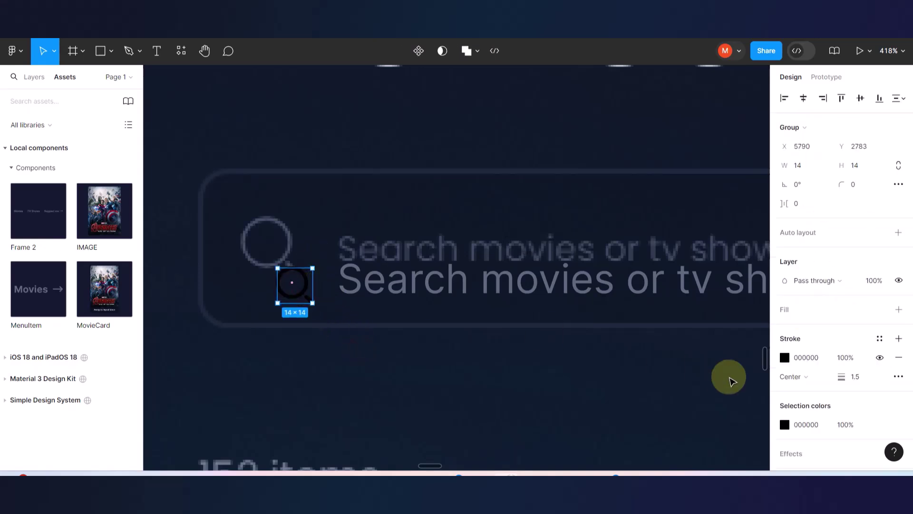
# Apply the AppTextGray color to the magnifier icon's stroke and keep the icon selected.
pyautogui.click(785, 357)
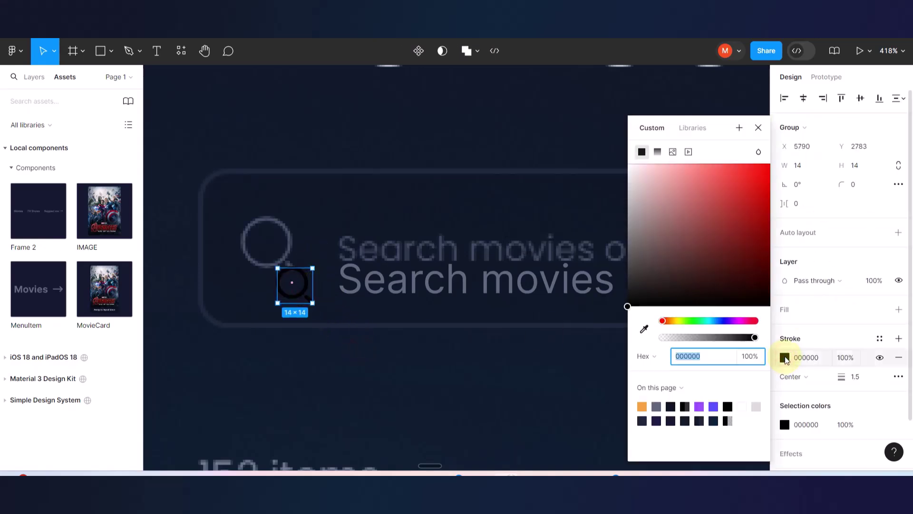
pyautogui.click(828, 327)
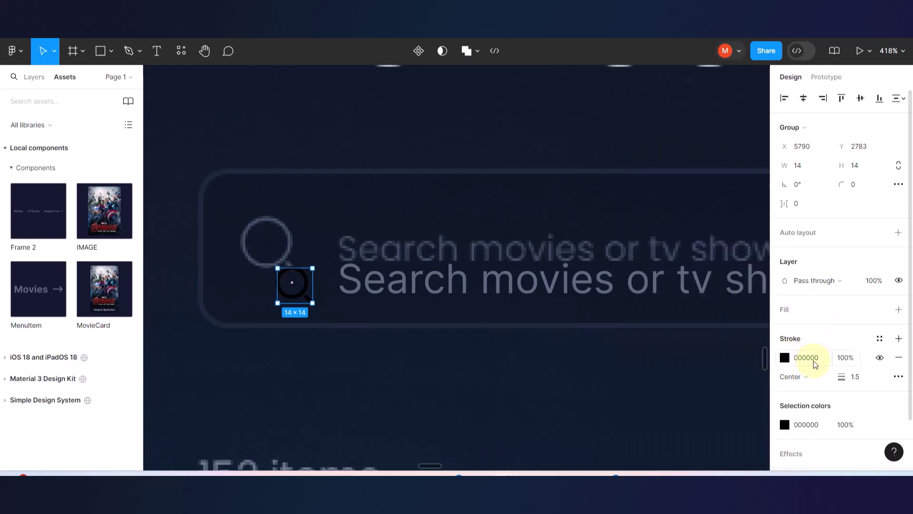
pyautogui.click(880, 339)
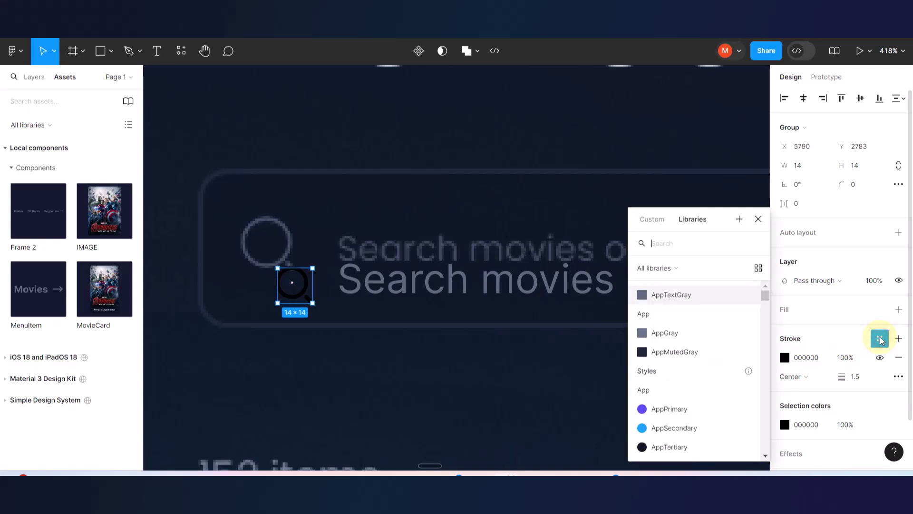
pyautogui.click(654, 296)
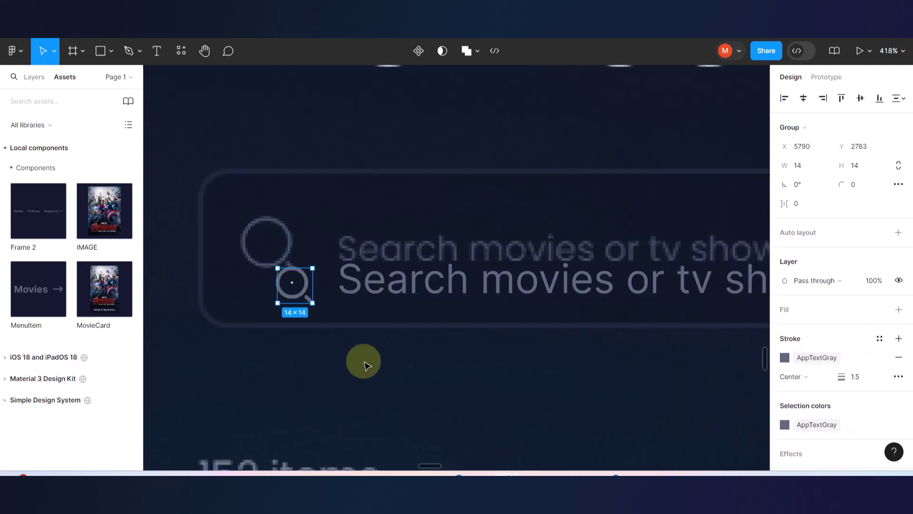
pyautogui.click(357, 360)
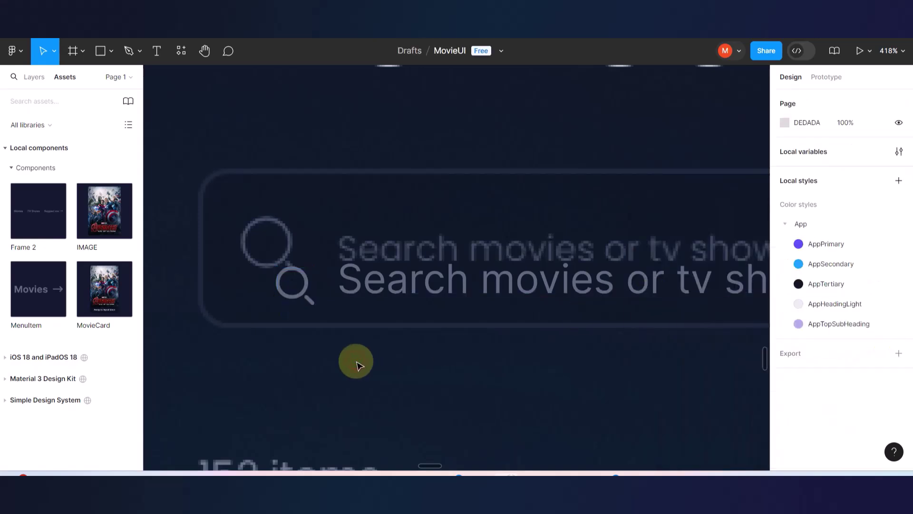
pyautogui.click(308, 288)
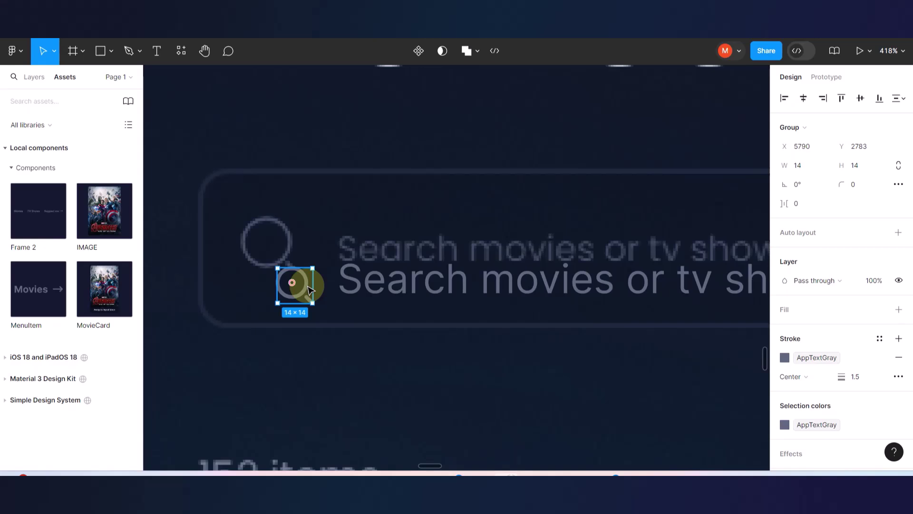
pyautogui.scroll(2, 308, 288)
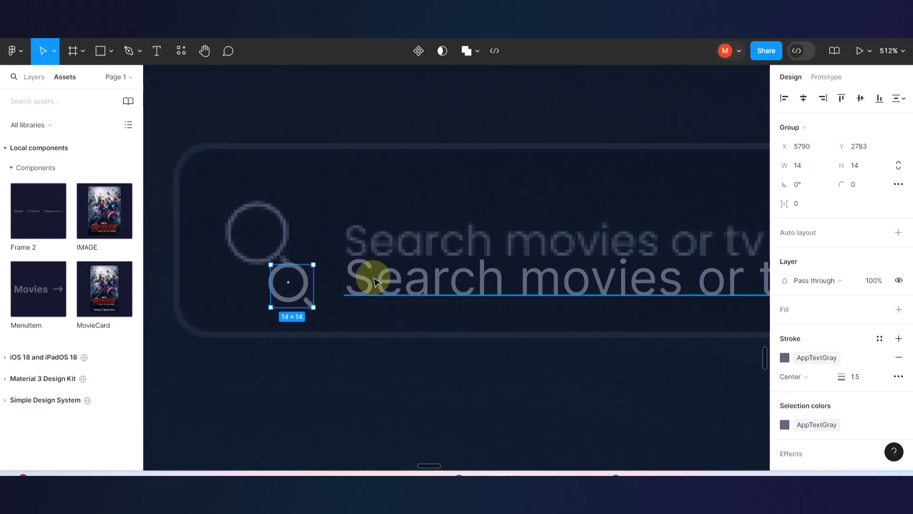
# Combine the magnifier icon and search text in a centre-aligned auto layout and move it over the reference search content.
pyautogui.keyDown('shift'); pyautogui.click(369, 288); pyautogui.keyUp('shift')
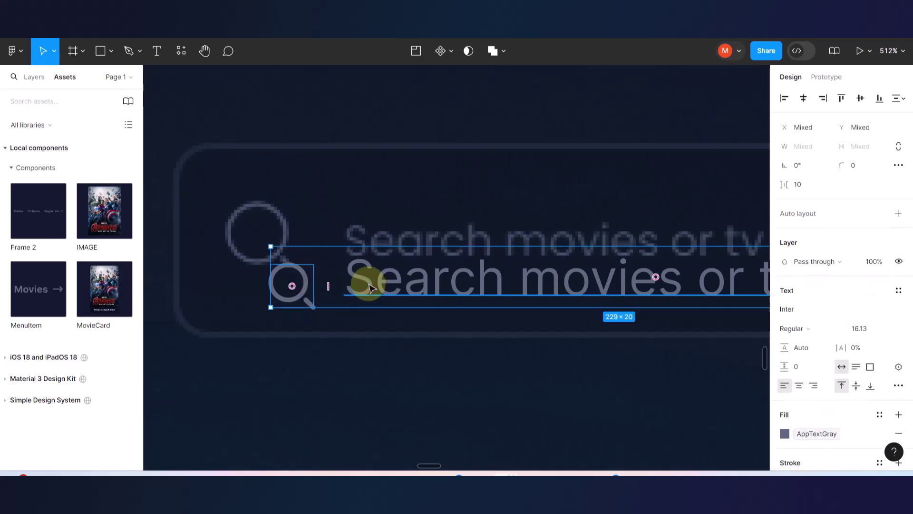
pyautogui.hotkey('shift', 'a')
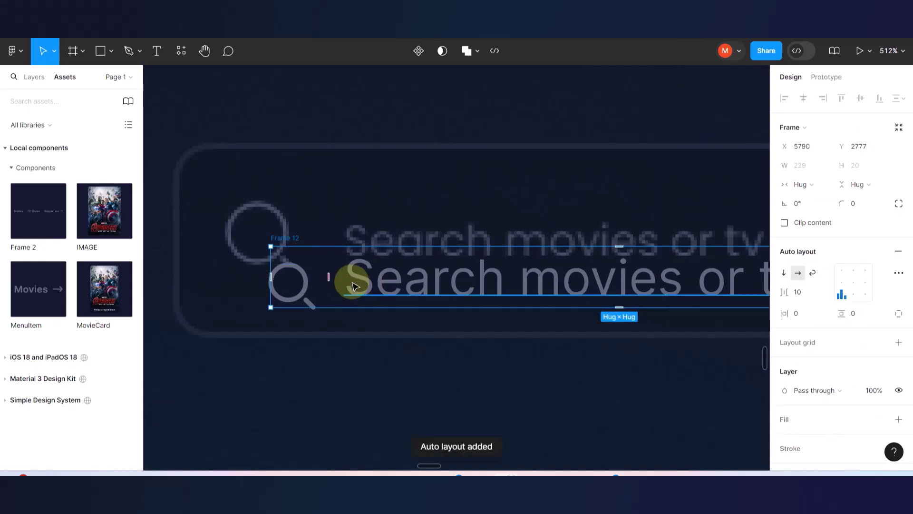
pyautogui.click(855, 284)
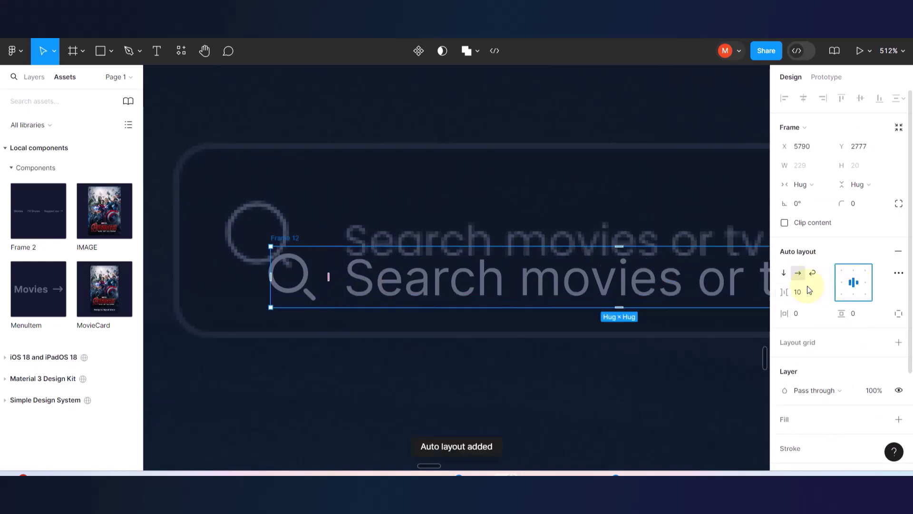
pyautogui.moveTo(414, 271); pyautogui.dragTo(379, 230)
# Scale the magnifier icon proportionally to 23 × 23 to match the reference icon.
pyautogui.doubleClick(273, 232)
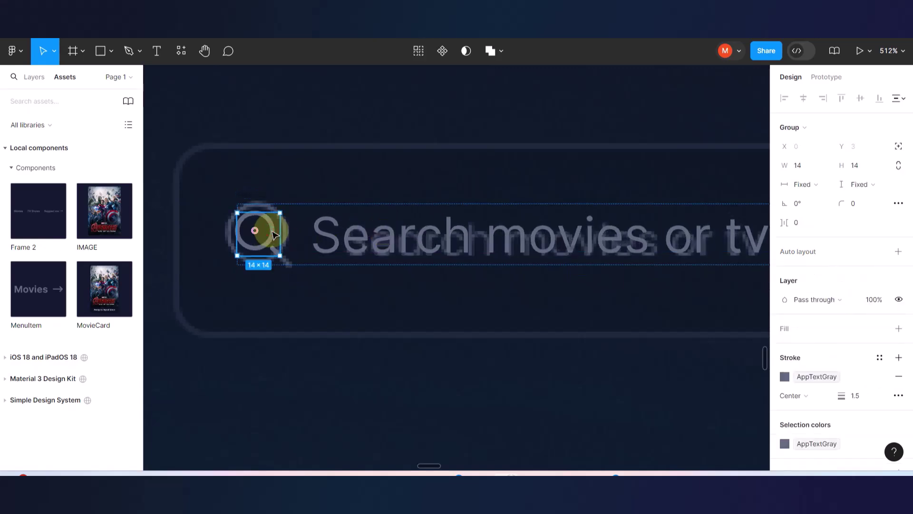
pyautogui.press('k')
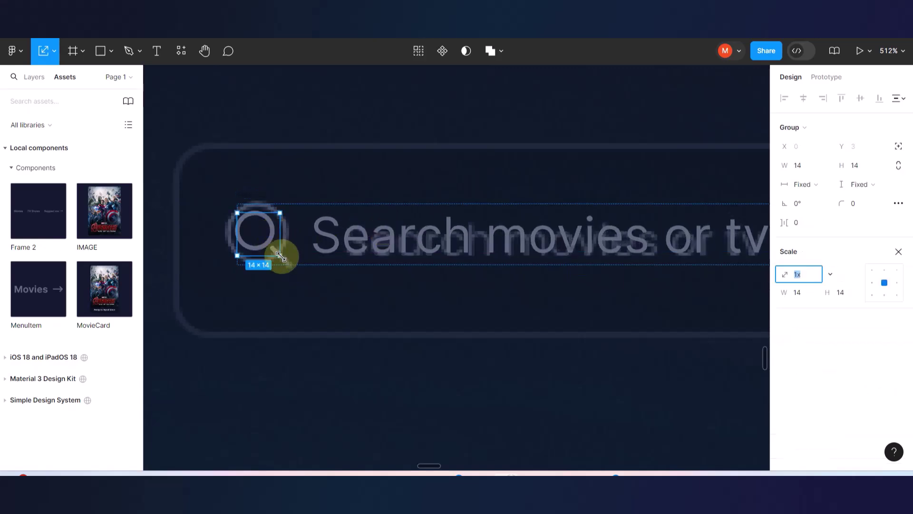
pyautogui.moveTo(281, 257); pyautogui.dragTo(307, 267)
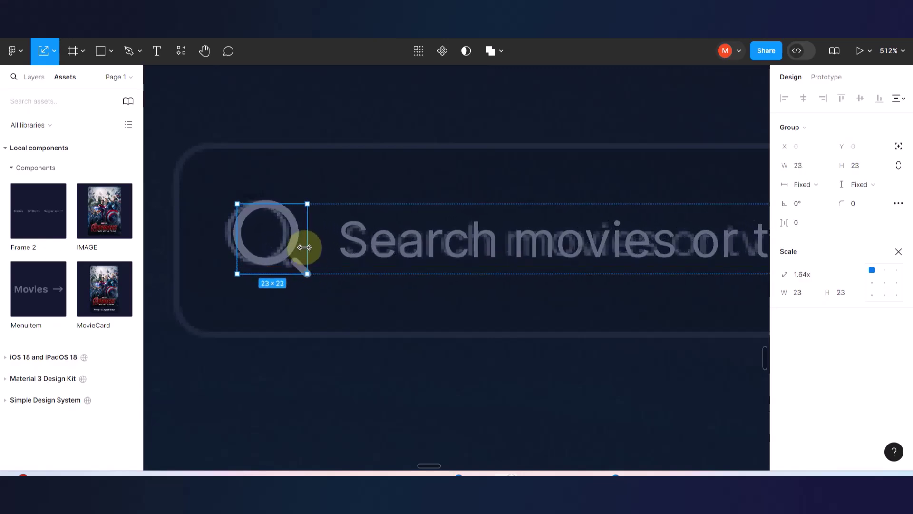
pyautogui.click(357, 175)
pyautogui.click(350, 239)
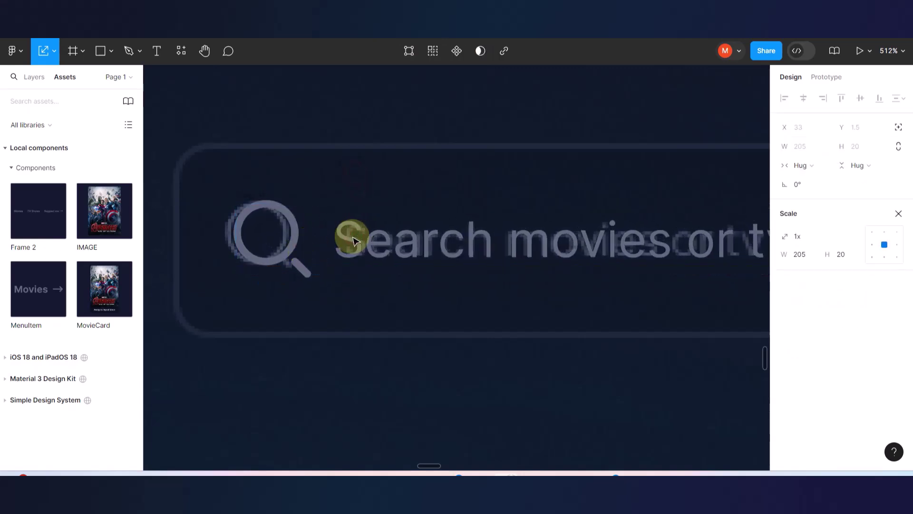
# Wrap the icon-and-text row in an outer auto layout frame.
pyautogui.scroll(-5, 310, 233)
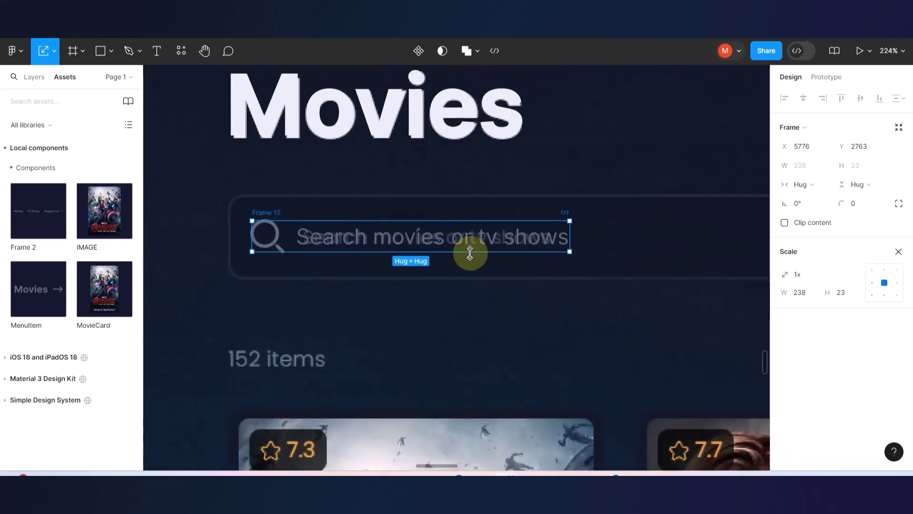
pyautogui.hotkey('shift', 'a')
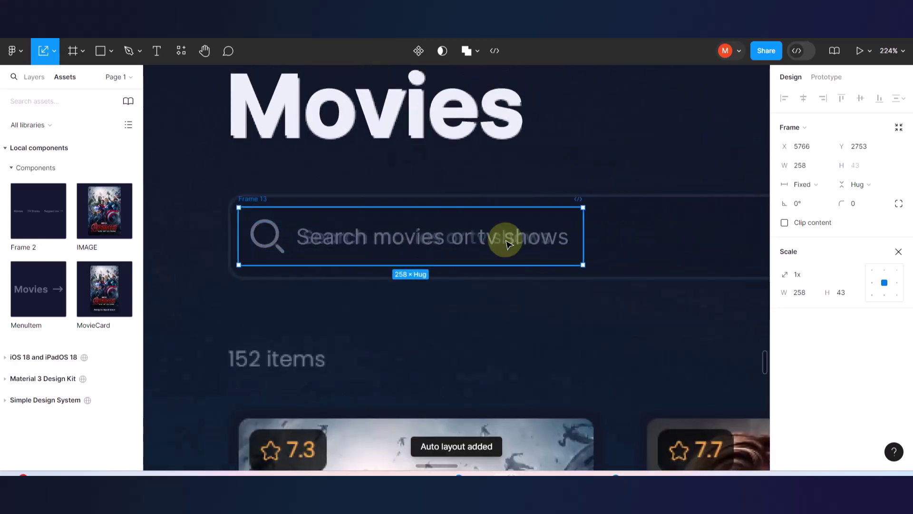
pyautogui.scroll(-3, 538, 253)
pyautogui.hscroll(3, 554, 247)
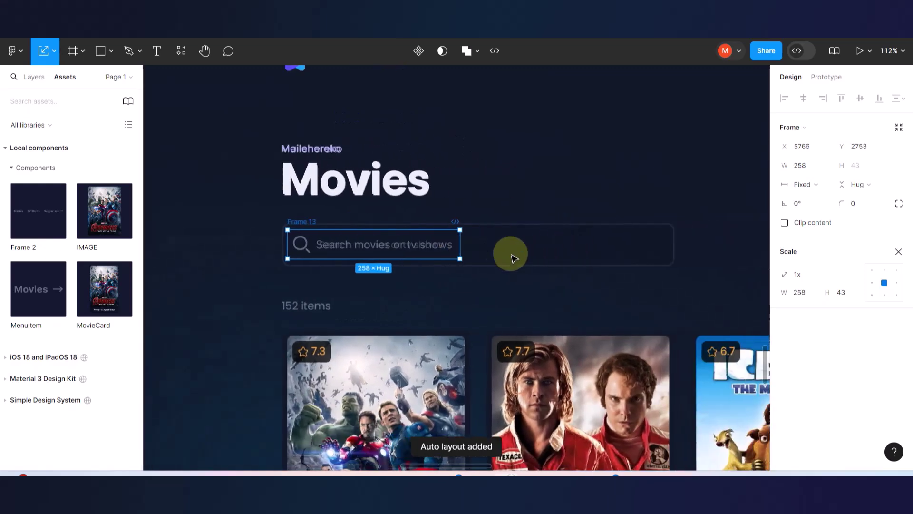
# Widen the outer search frame to 577 without scaling its contents, towards the end of the reference bar.
pyautogui.moveTo(464, 247); pyautogui.dragTo(594, 253)
pyautogui.hotkey('ctrl', 'z')
pyautogui.press('v')
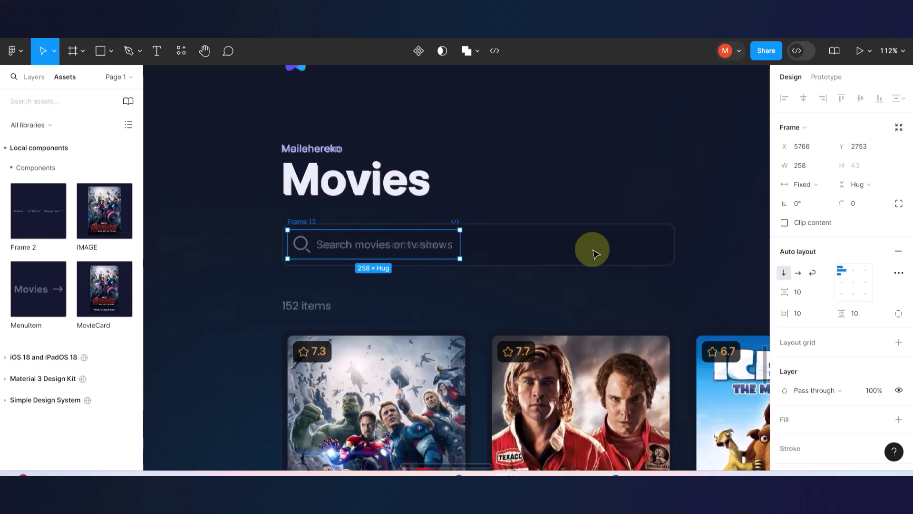
pyautogui.moveTo(470, 245); pyautogui.dragTo(672, 250)
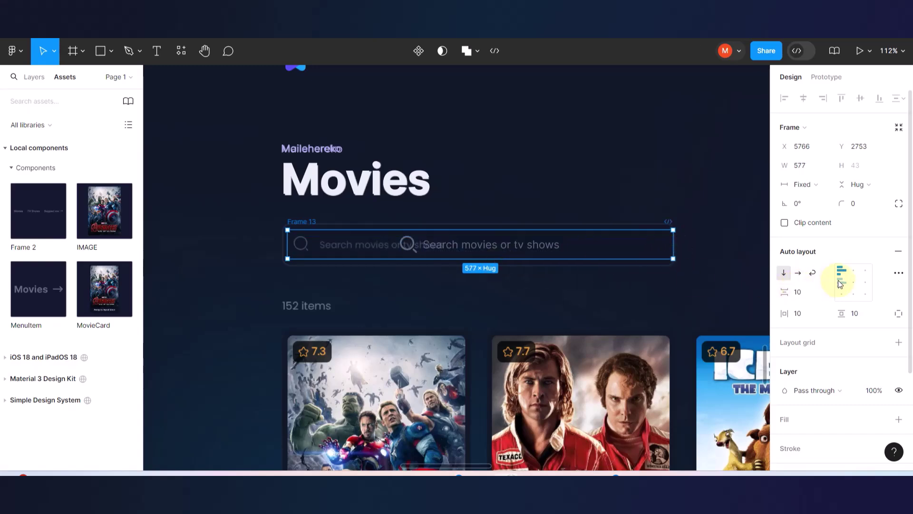
# Extend the search frame's lower and upper edges to the reference bar's borders, giving a height of 64.
pyautogui.scroll(5, 408, 255)
pyautogui.moveTo(418, 263); pyautogui.dragTo(430, 280)
pyautogui.scroll(5, 435, 182)
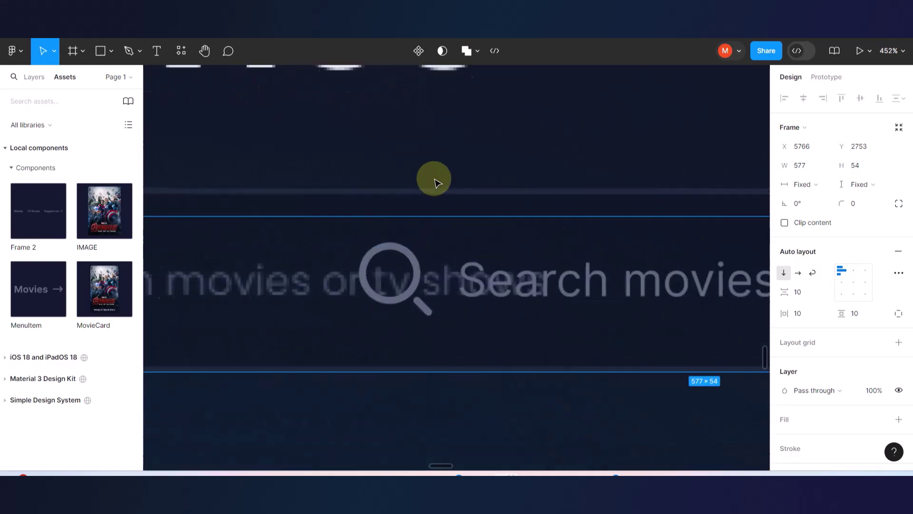
pyautogui.moveTo(436, 217); pyautogui.dragTo(454, 188)
pyautogui.scroll(-8, 455, 190)
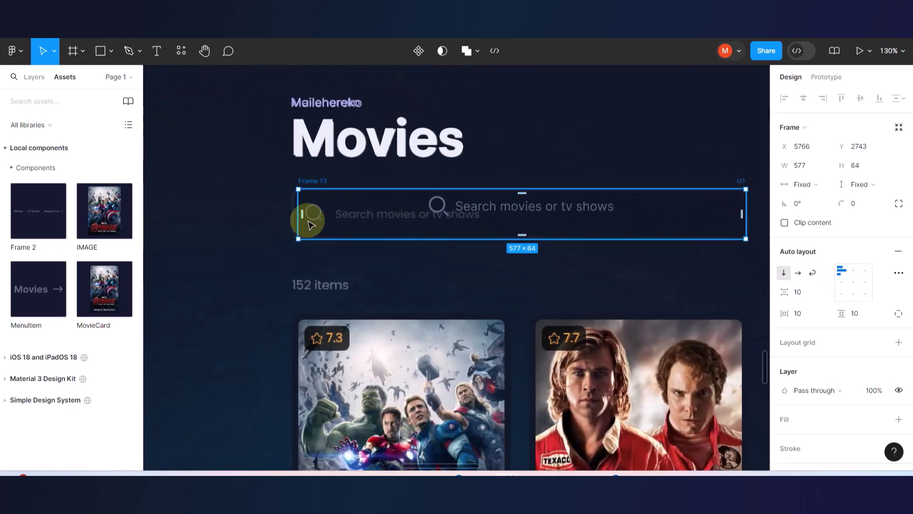
# Extend the search frame's left edge to the reference bar's border at X 5759, making the width 583.
pyautogui.scroll(7, 298, 222)
pyautogui.scroll(1, 299, 222)
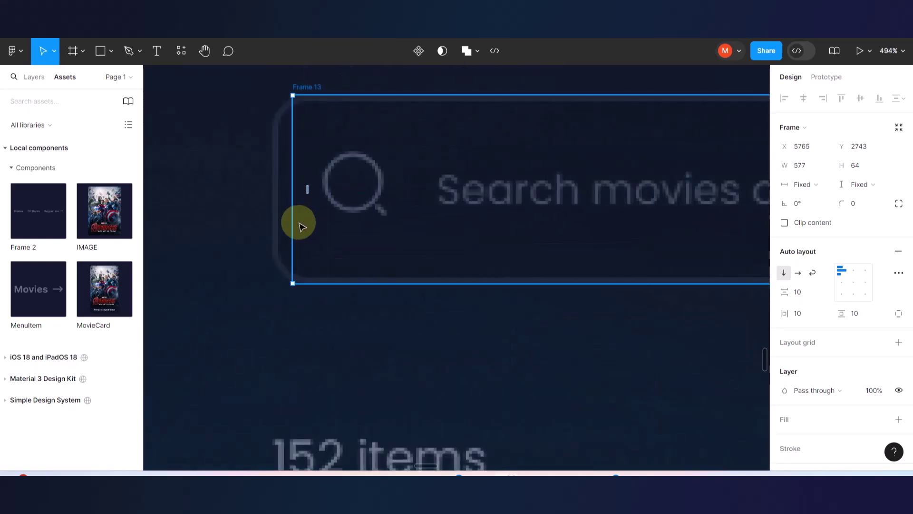
pyautogui.moveTo(295, 218); pyautogui.dragTo(275, 223)
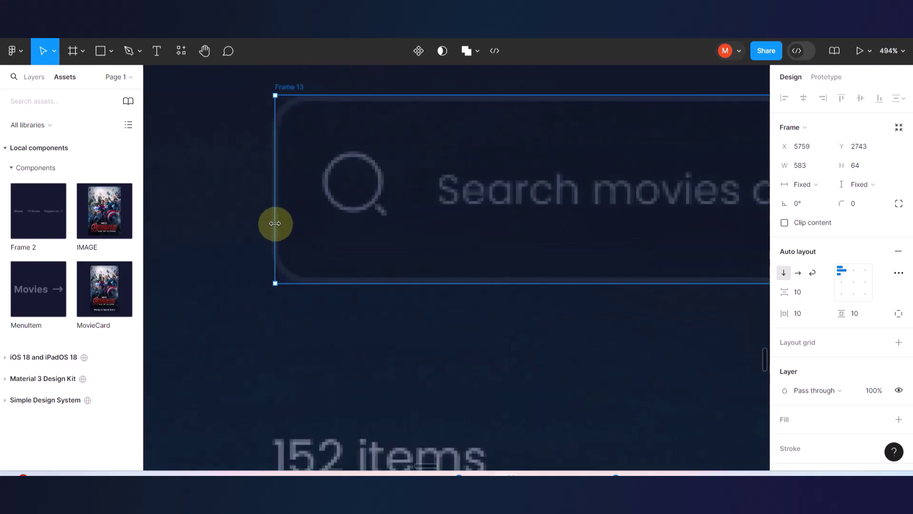
# Centre the row vertically at the left of the search frame, and left-align the icon and text inside the row.
pyautogui.scroll(-5, 275, 223)
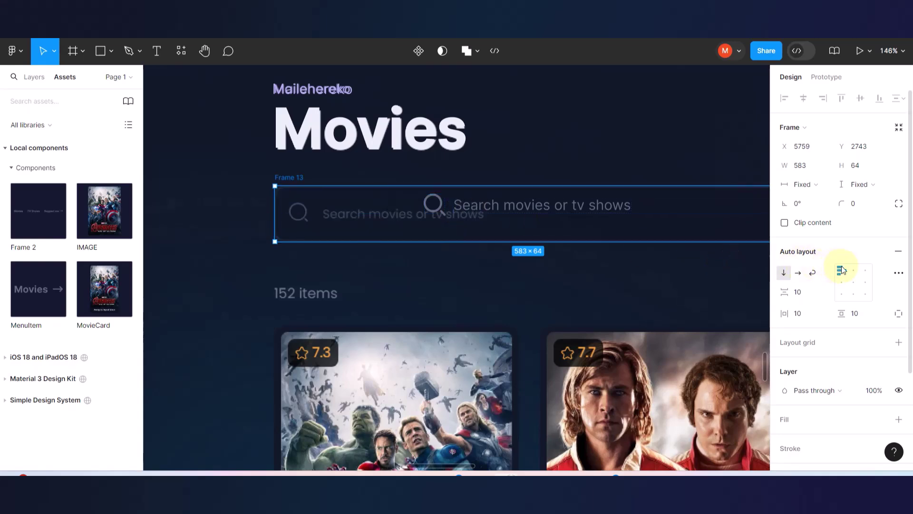
pyautogui.click(841, 285)
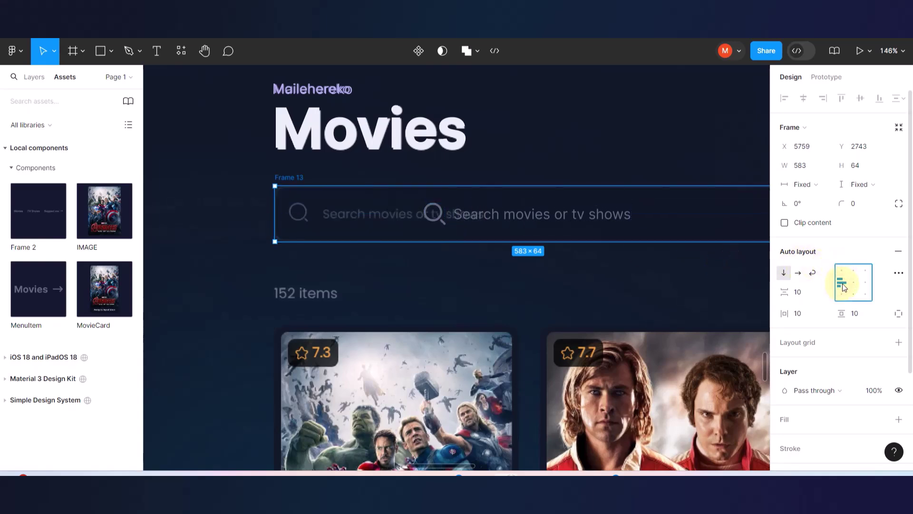
pyautogui.hscroll(4, 618, 321)
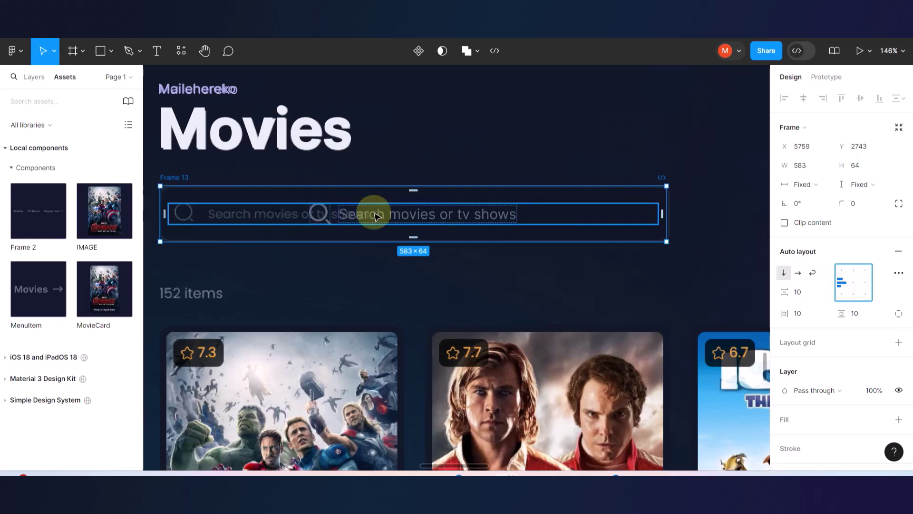
pyautogui.click(287, 223)
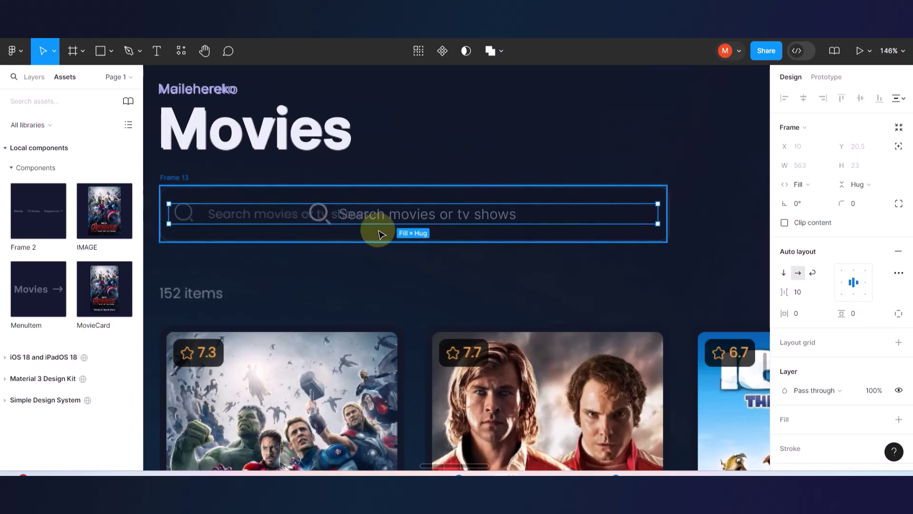
pyautogui.click(840, 283)
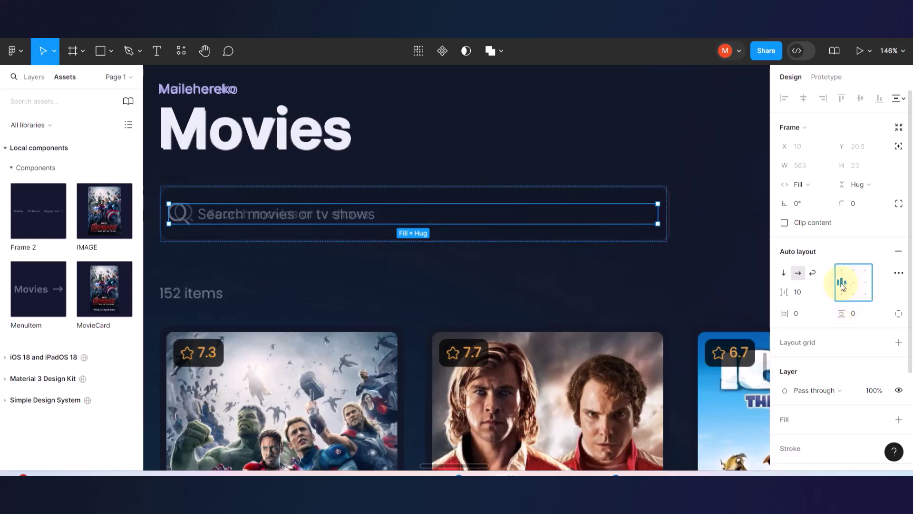
# Set the search frame's horizontal padding to 18 and extend its right edge to a width of 586.
pyautogui.click(657, 188)
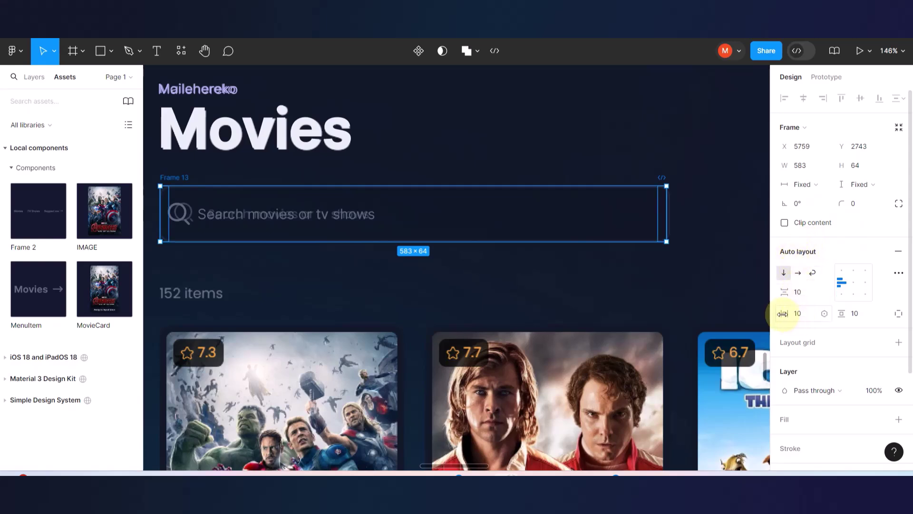
pyautogui.moveTo(782, 314); pyautogui.dragTo(792, 314)
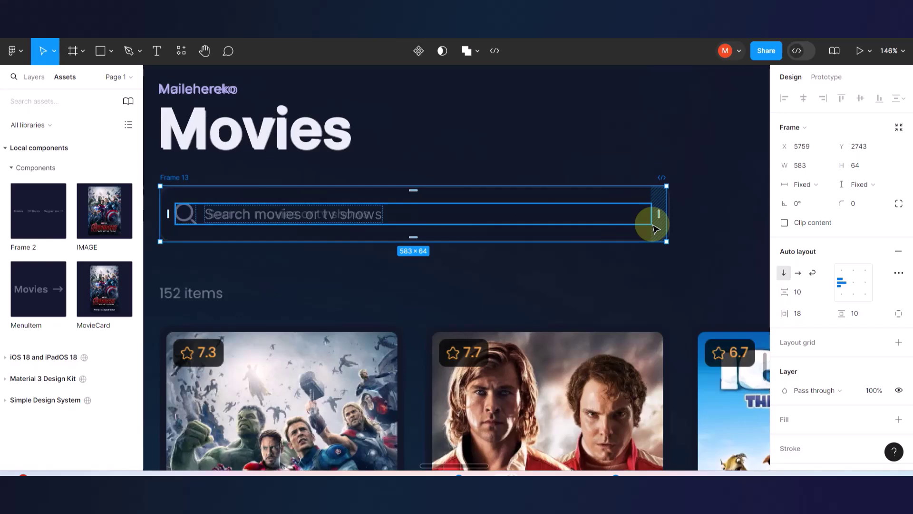
pyautogui.scroll(5, 683, 204)
pyautogui.scroll(3, 684, 205)
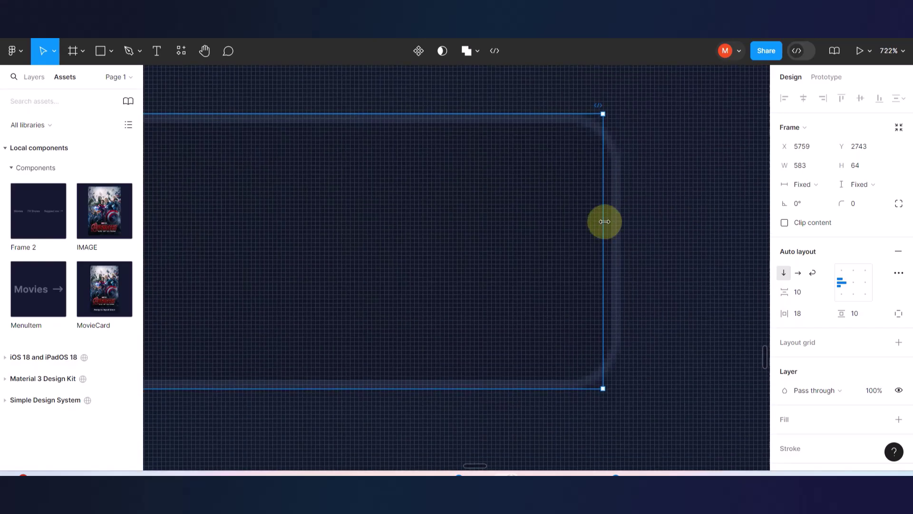
pyautogui.moveTo(605, 222); pyautogui.dragTo(616, 222)
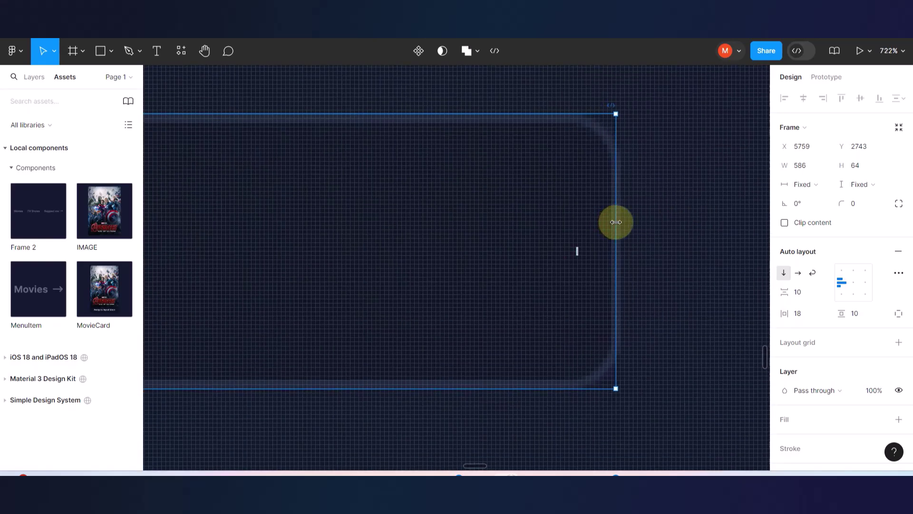
# Add a stroke to the search frame, without a fill, and color it 20283E sampled from the reference bar's border.
pyautogui.scroll(-3, 877, 375)
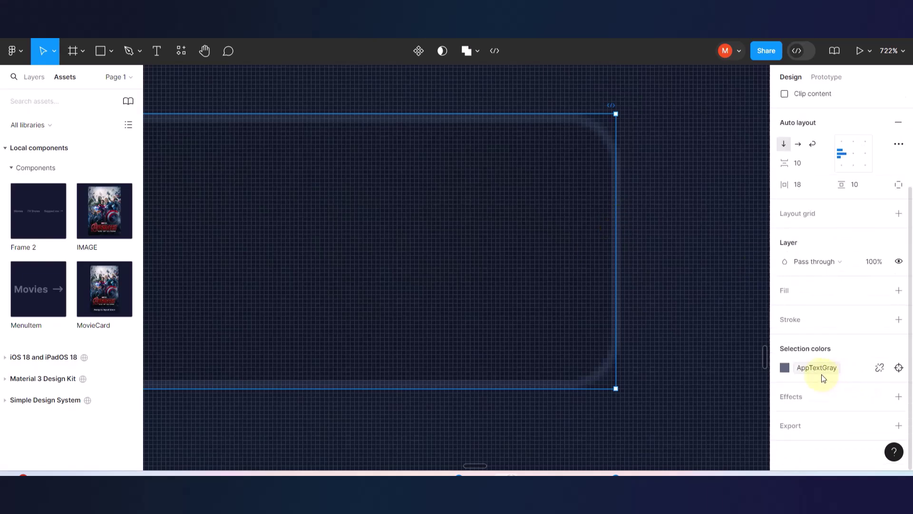
pyautogui.click(898, 291)
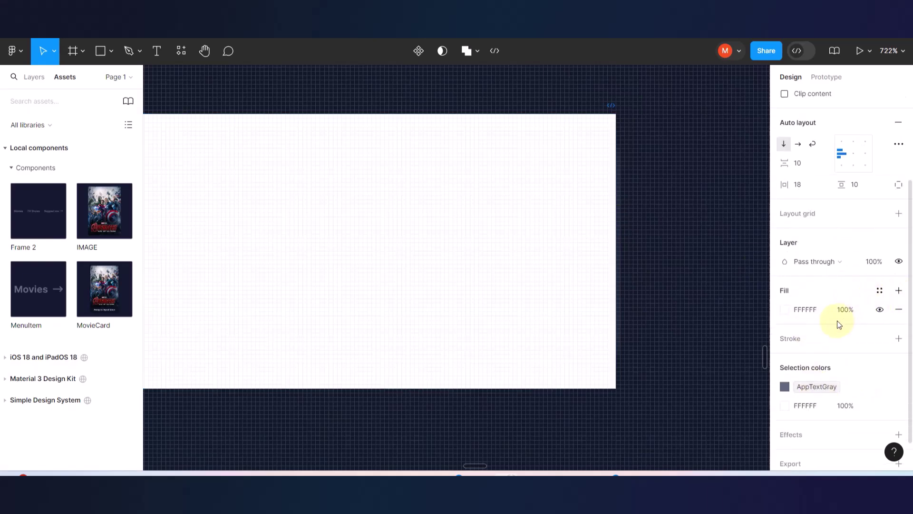
pyautogui.hotkey('ctrl', 'z')
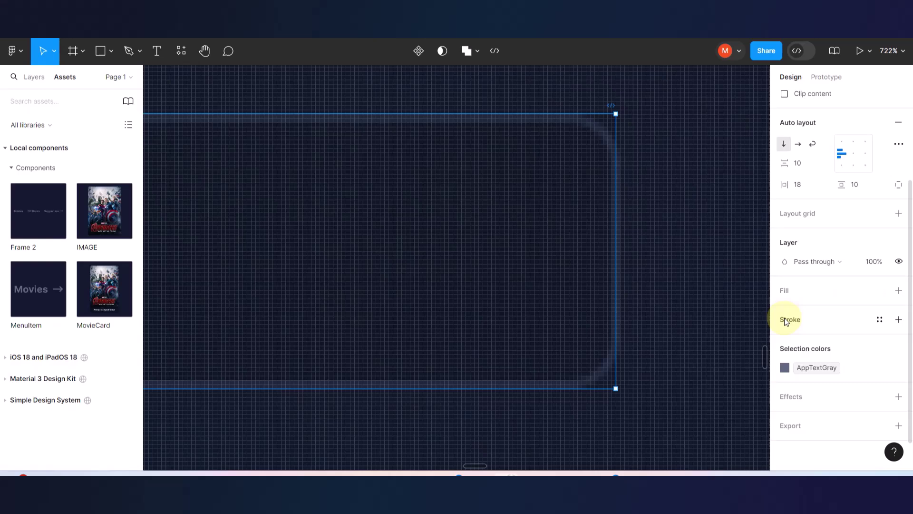
pyautogui.click(899, 319)
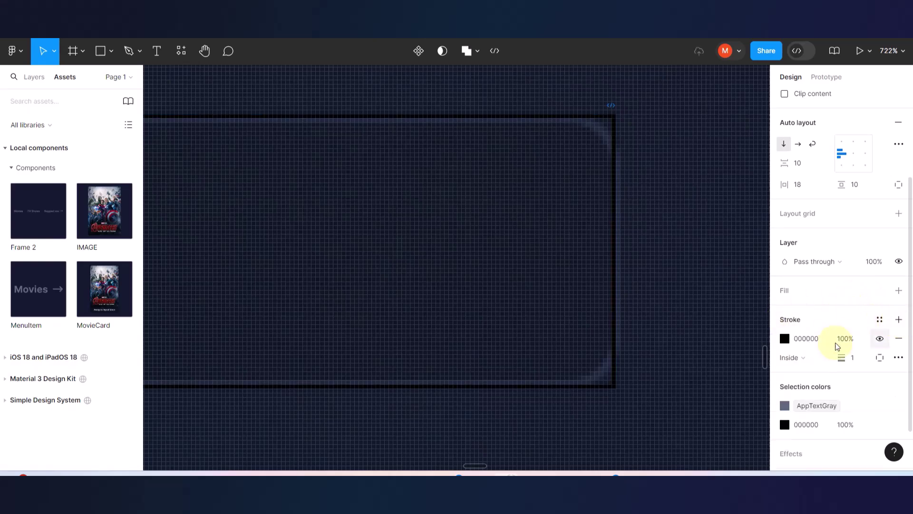
pyautogui.click(785, 339)
pyautogui.click(645, 328)
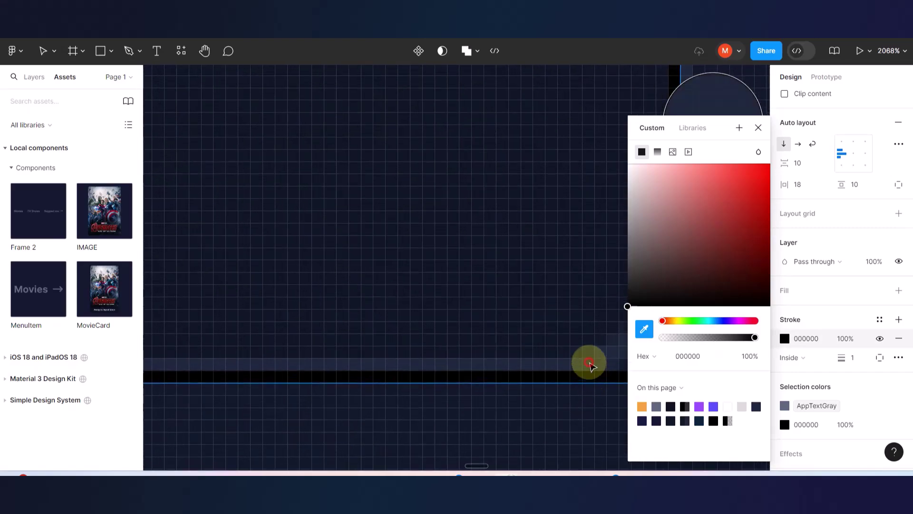
pyautogui.scroll(5, 591, 362)
pyautogui.click(592, 367)
pyautogui.scroll(-5, 591, 365)
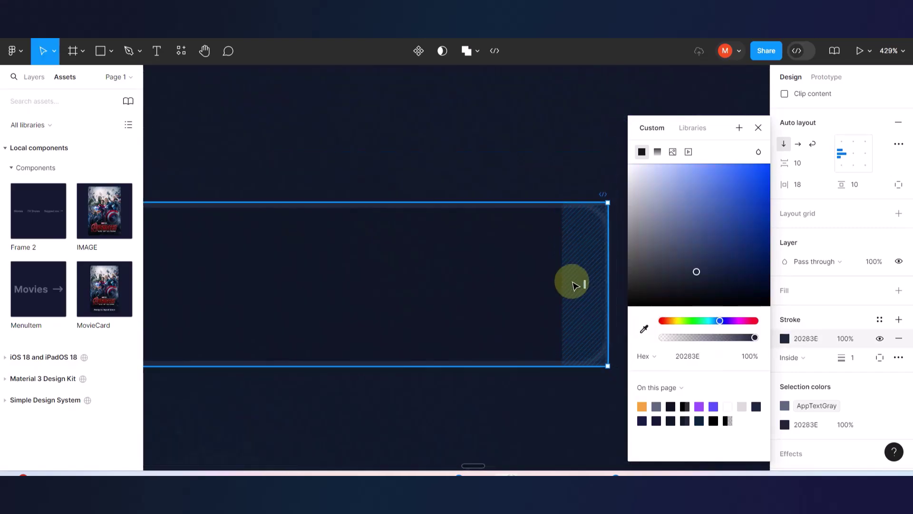
# Set the search frame's corner radius to 13 to match the reference bar's rounded corner.
pyautogui.scroll(5, 592, 217)
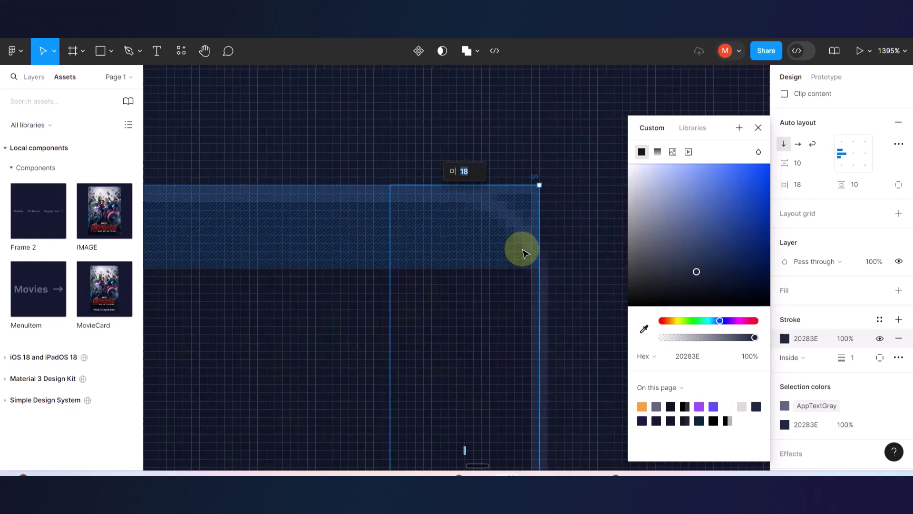
pyautogui.click(541, 139)
pyautogui.scroll(4, 523, 212)
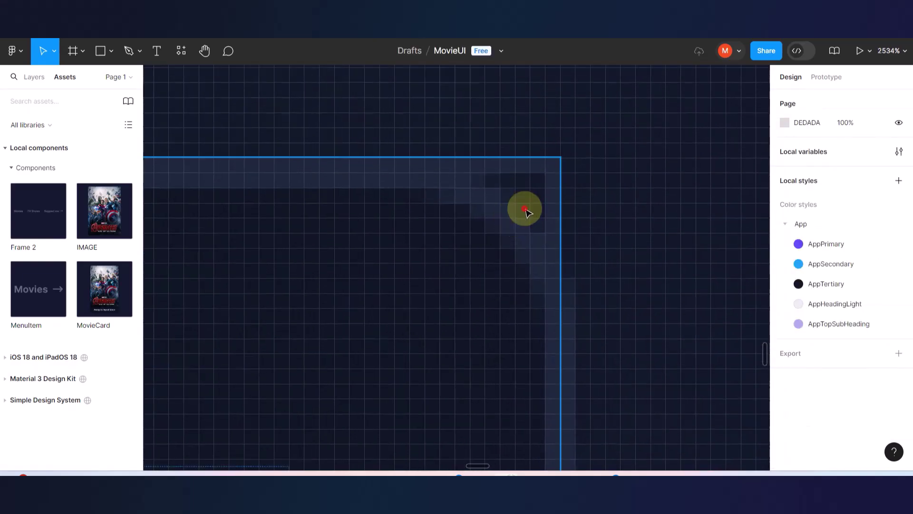
pyautogui.click(529, 182)
pyautogui.click(846, 203)
pyautogui.moveTo(846, 203); pyautogui.dragTo(82, 200)
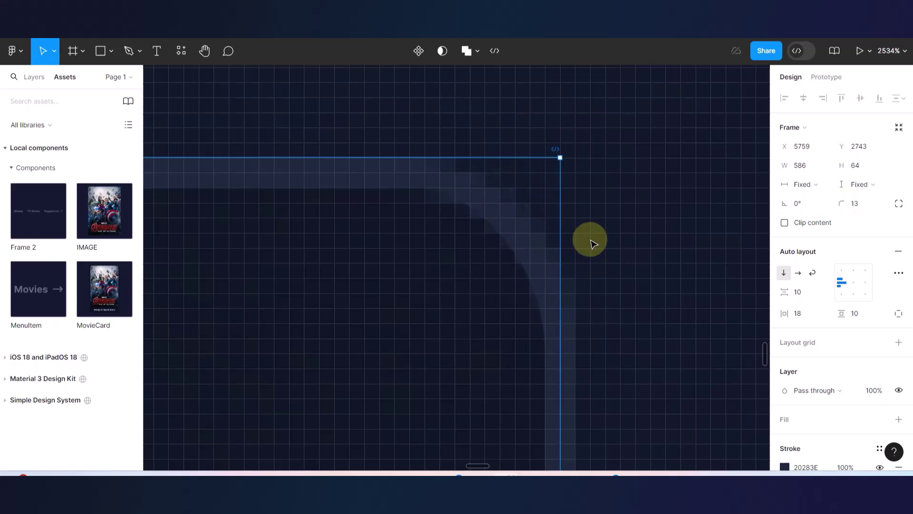
pyautogui.scroll(-10, 589, 241)
pyautogui.scroll(-4, 590, 238)
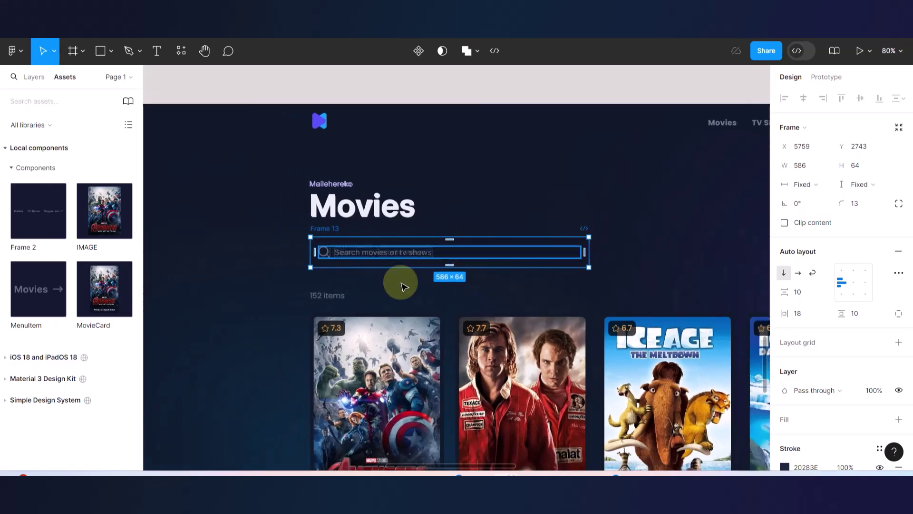
# Wrap the Mailehereko subheading and the Movies heading in an auto layout frame.
pyautogui.click(341, 184)
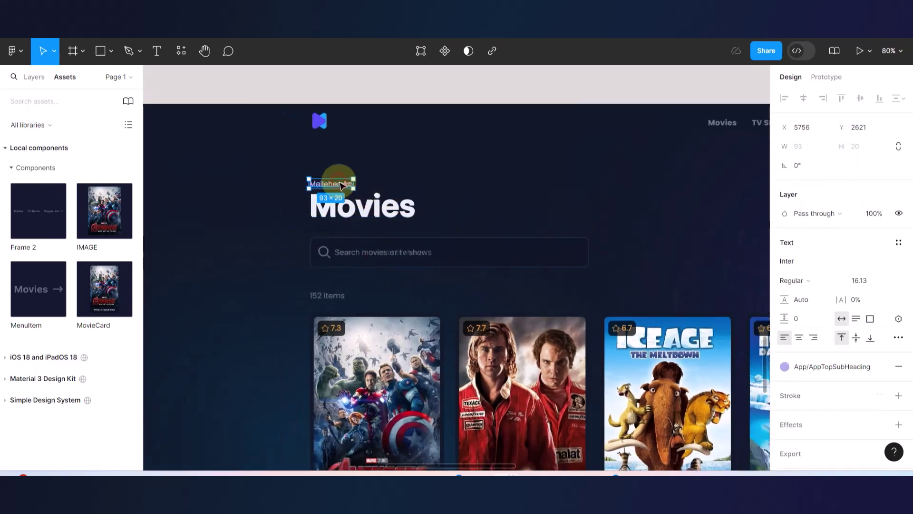
pyautogui.keyDown('shift'); pyautogui.click(358, 211); pyautogui.keyUp('shift')
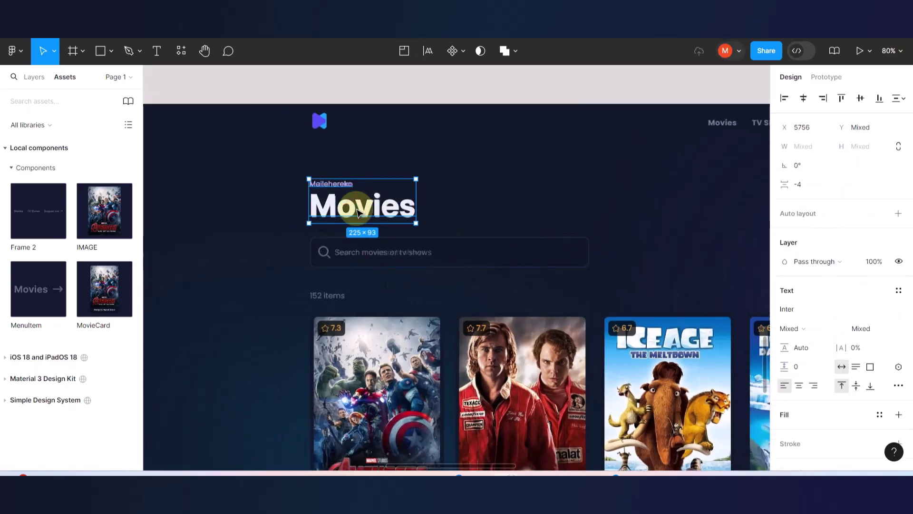
pyautogui.hotkey('shift', 'a')
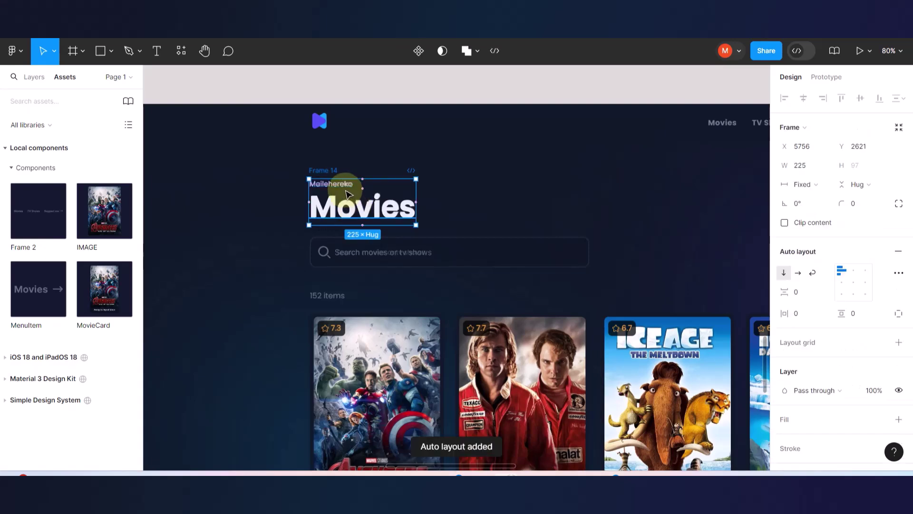
# Try to wrap the Movies heading and the search frame in auto layout and move them away from the reference.
pyautogui.click(337, 214)
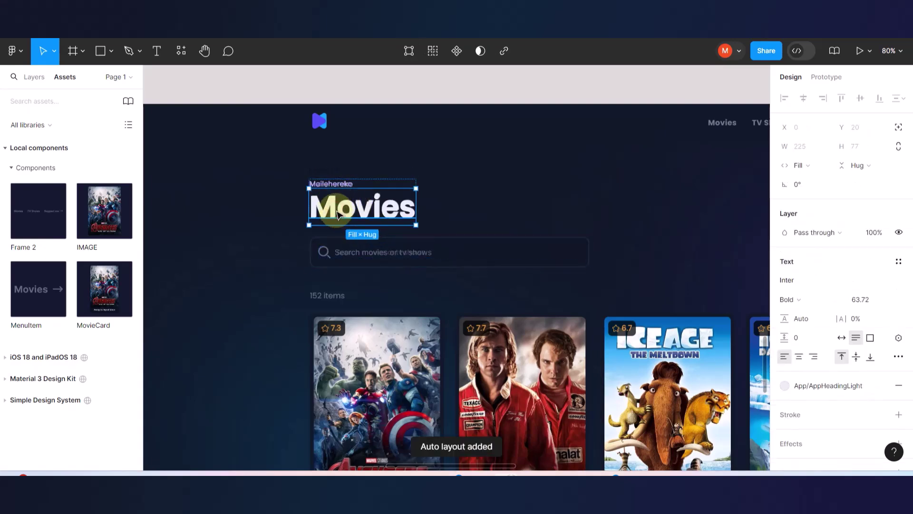
pyautogui.keyDown('shift'); pyautogui.click(342, 245); pyautogui.keyUp('shift')
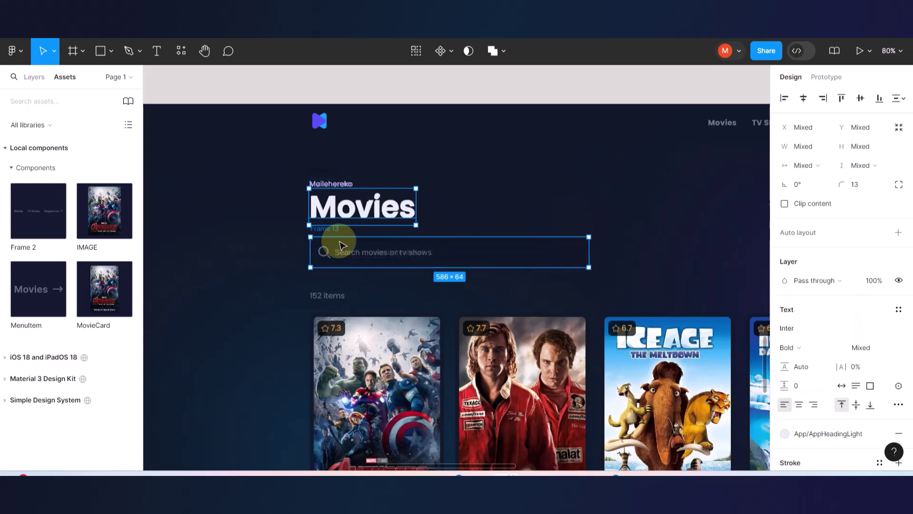
pyautogui.hotkey('shift', 'a')
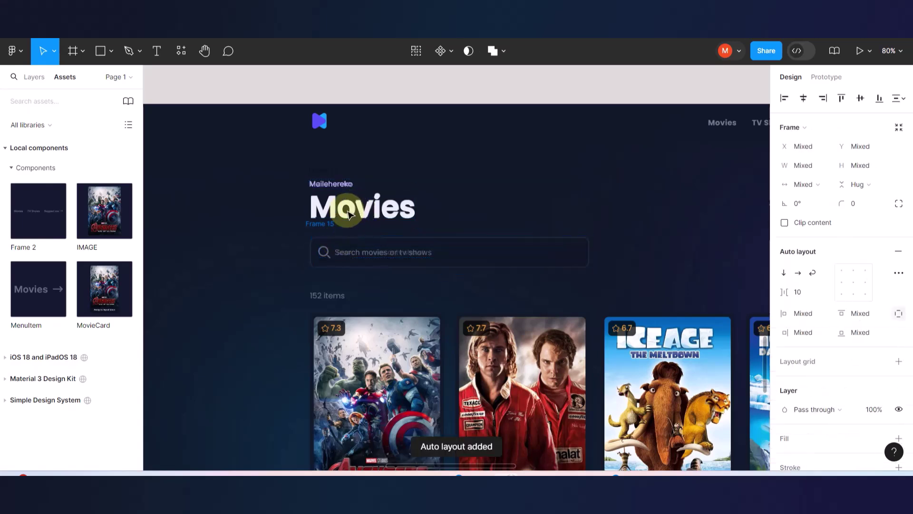
pyautogui.click(336, 200)
pyautogui.moveTo(338, 202); pyautogui.dragTo(490, 164)
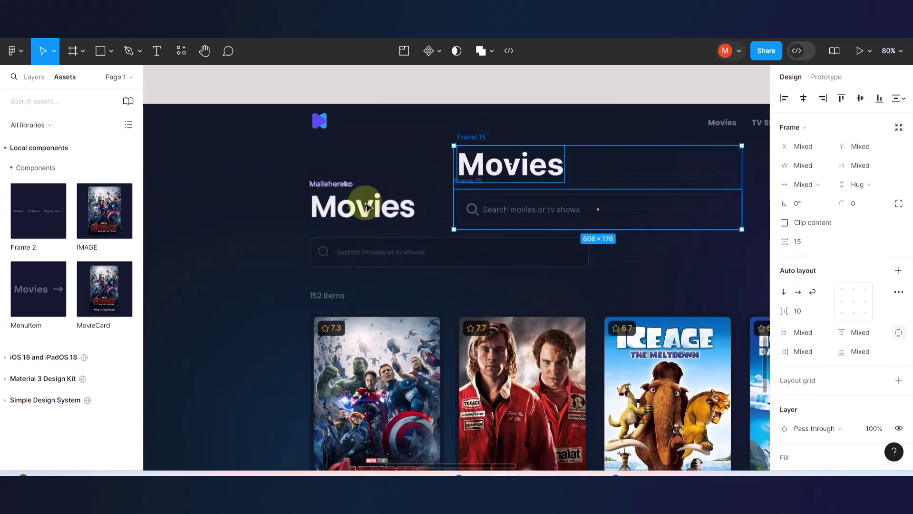
# Undo the move and the auto layout applied to the Movies heading and search frame.
pyautogui.click(264, 230)
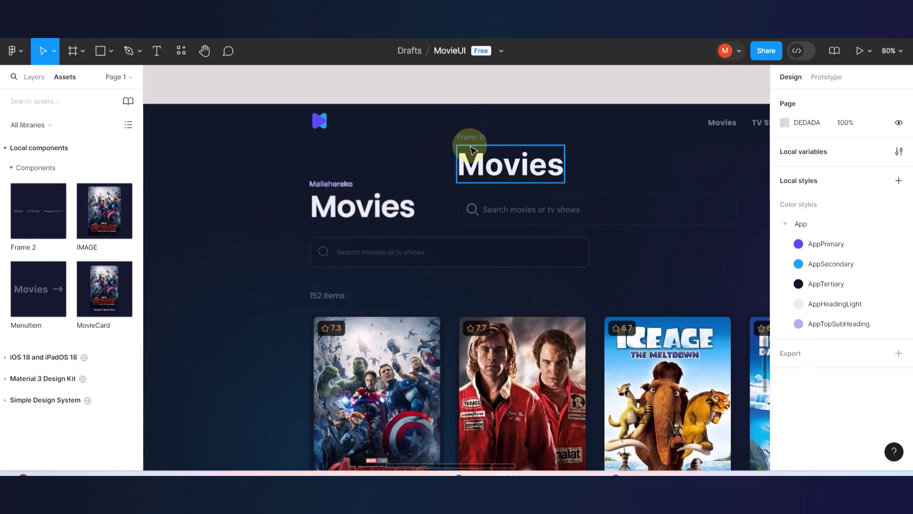
pyautogui.scroll(5, 471, 149)
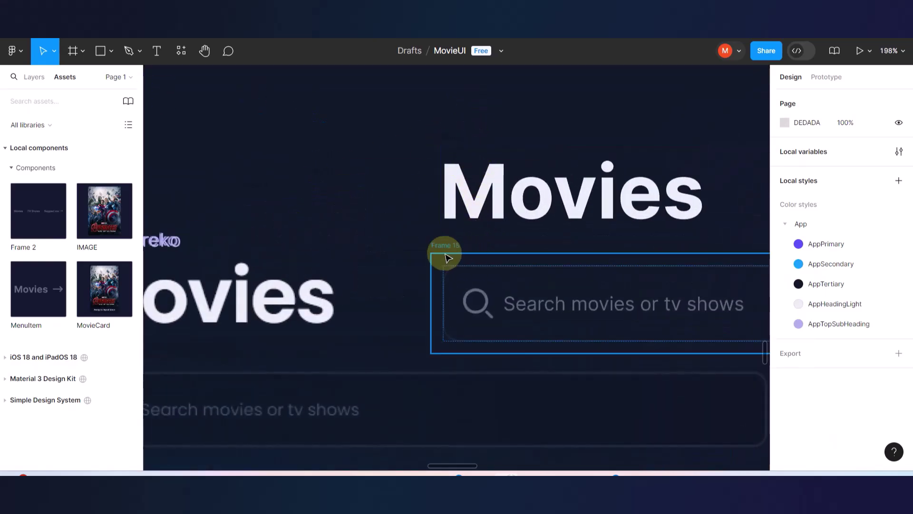
pyautogui.scroll(-5, 447, 257)
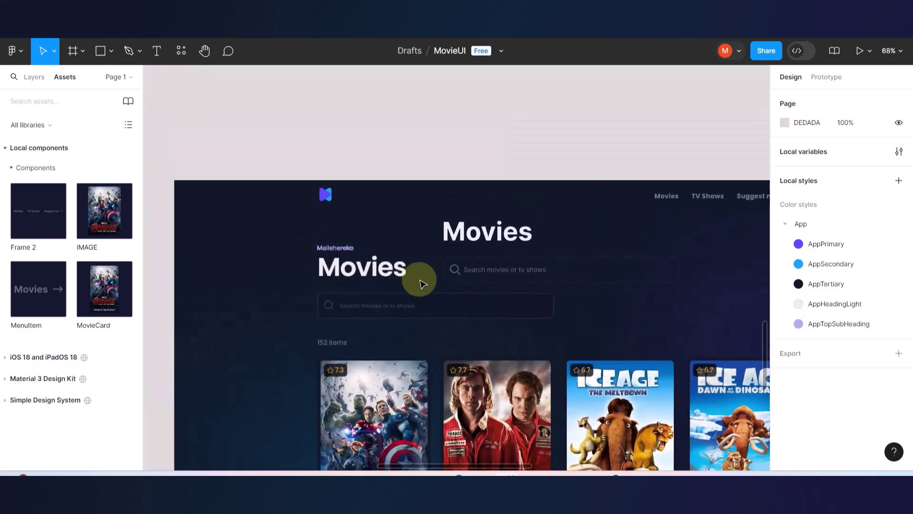
pyautogui.hotkey('ctrl', 'z')
pyautogui.hotkey('ctrl', 'z')
pyautogui.click(469, 241)
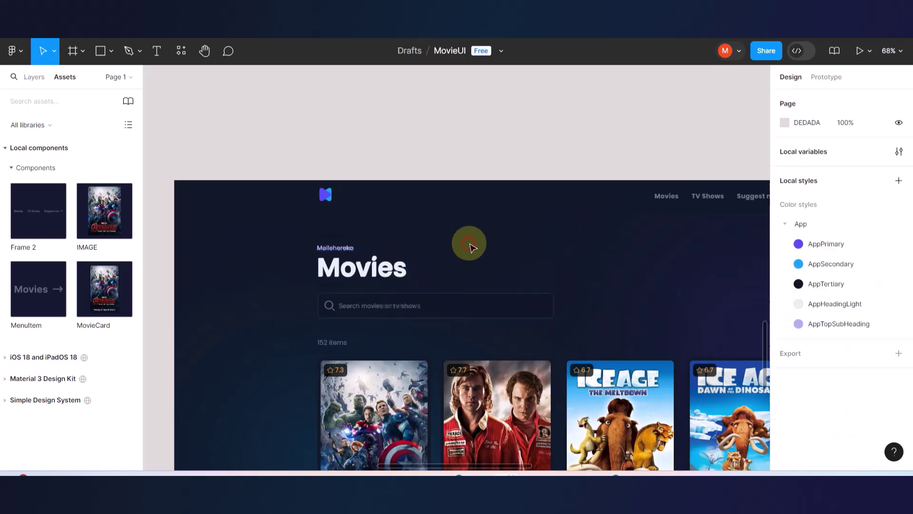
# Check the Movies heading inside its frame, and undo the auto layout around the Mailehereko and Movies texts.
pyautogui.doubleClick(360, 270)
pyautogui.scroll(5, 360, 270)
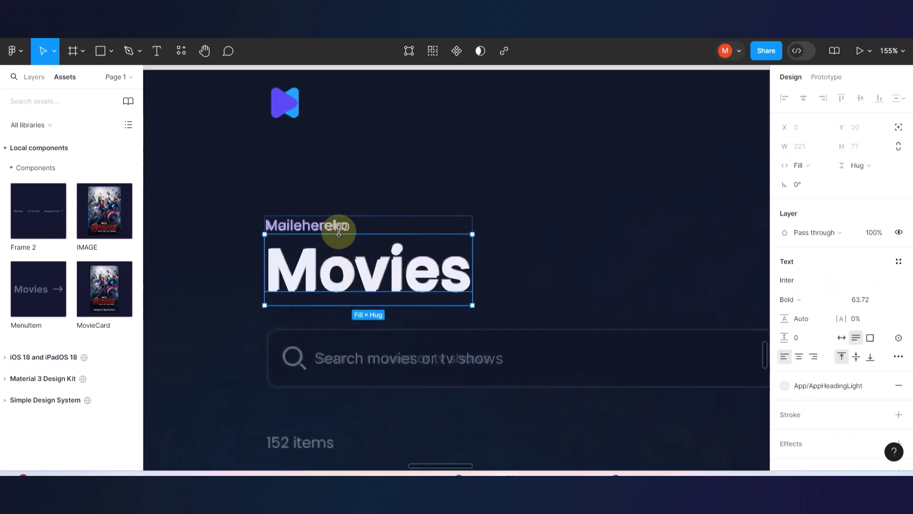
pyautogui.click(399, 294)
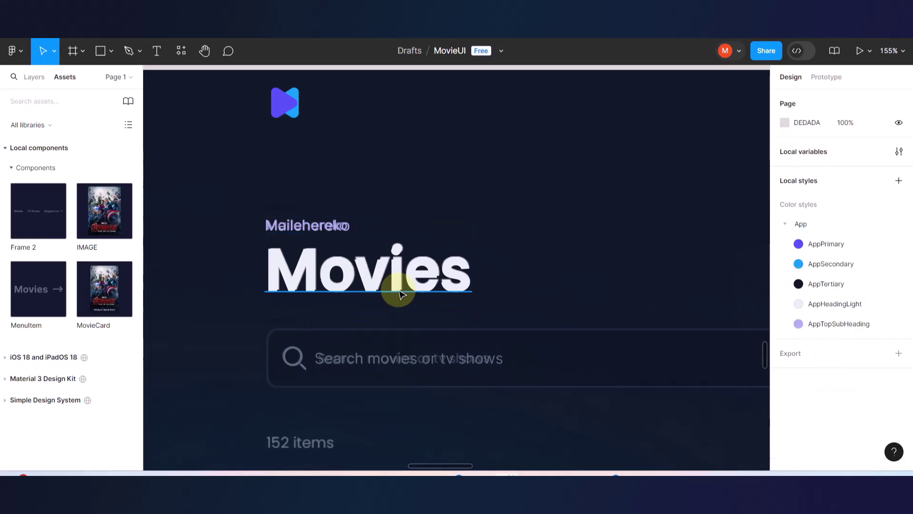
pyautogui.click(393, 255)
pyautogui.click(392, 254)
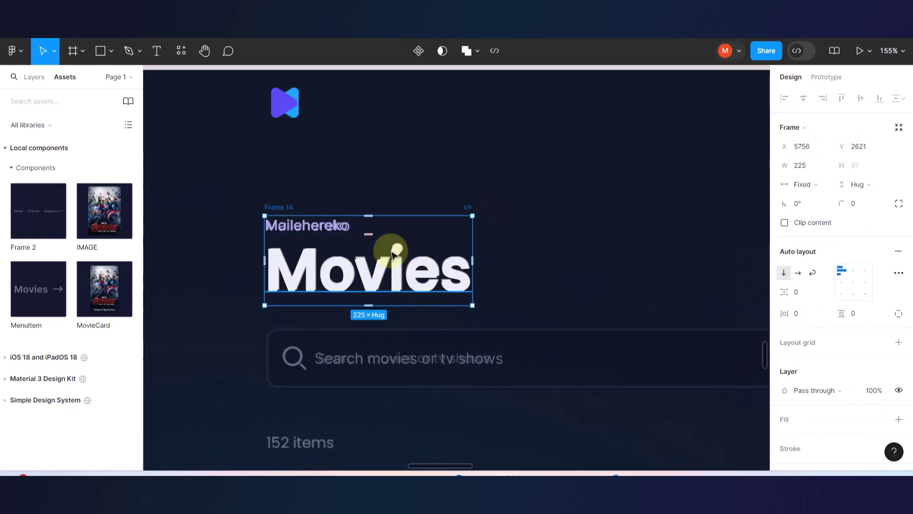
pyautogui.click(489, 238)
pyautogui.doubleClick(385, 261)
pyautogui.moveTo(387, 265)
pyautogui.mouseDown()
pyautogui.moveTo(456, 228)
pyautogui.moveTo(397, 290)
pyautogui.moveTo(372, 270)
pyautogui.mouseUp()
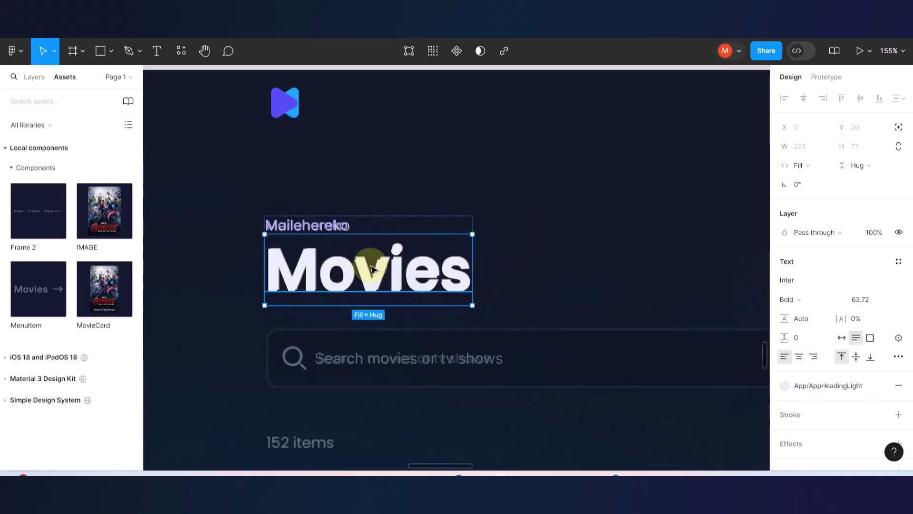
pyautogui.press('Escape')
pyautogui.click(372, 270)
pyautogui.press('Return')
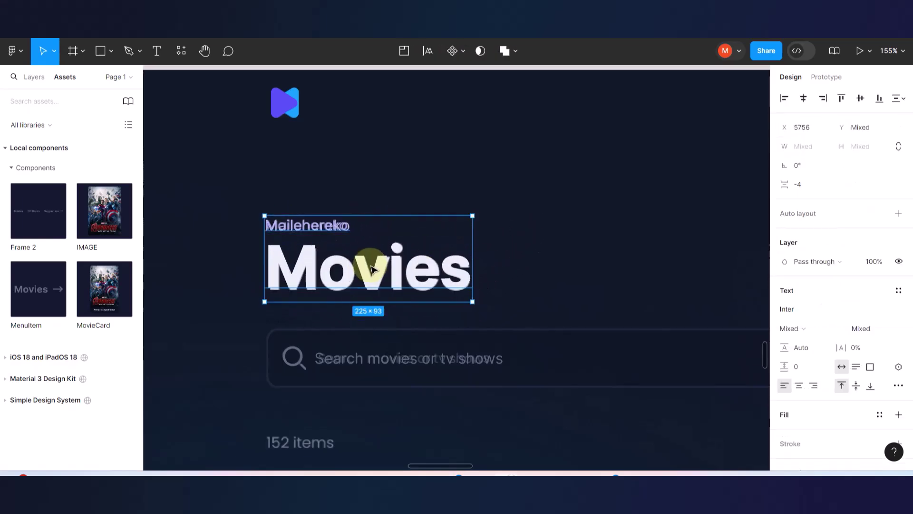
pyautogui.keyDown('shift'); pyautogui.click(372, 270); pyautogui.keyUp('shift')
# Try moving the Mailehereko subheading above its reference text, and revert the move.
pyautogui.click(399, 204)
pyautogui.click(332, 229)
pyautogui.keyDown('alt'); pyautogui.moveTo(332, 228); pyautogui.dragTo(341, 195); pyautogui.keyUp('alt')
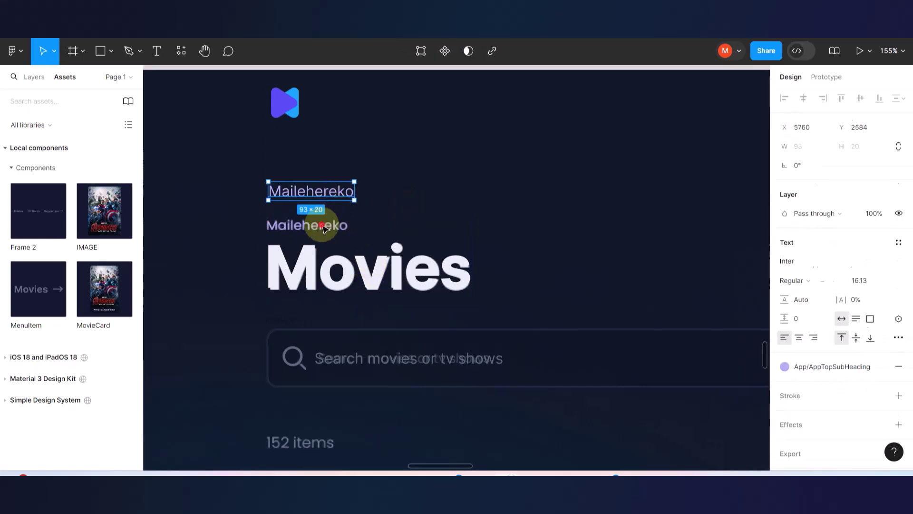
pyautogui.press('Escape')
pyautogui.click(339, 208)
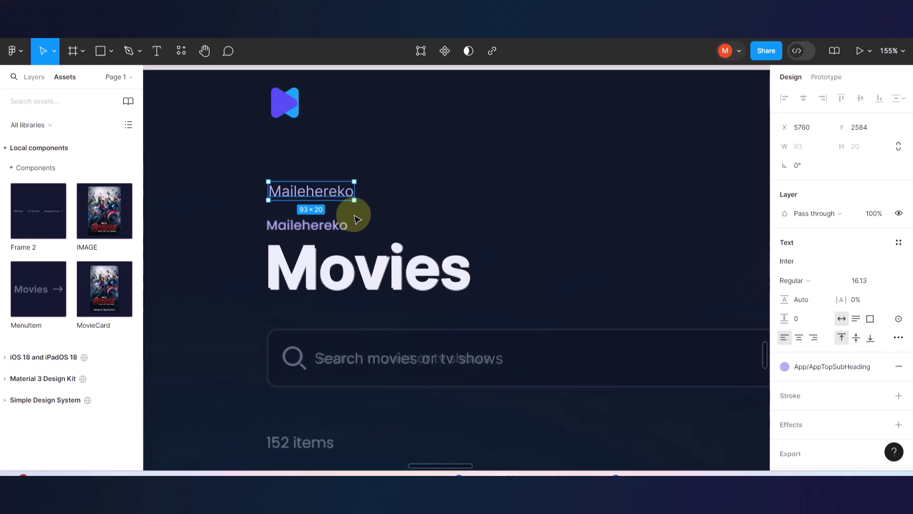
pyautogui.press('Delete')
# Combine the Mailehereko and Movies headings into one vertical auto layout frame.
pyautogui.click(332, 228)
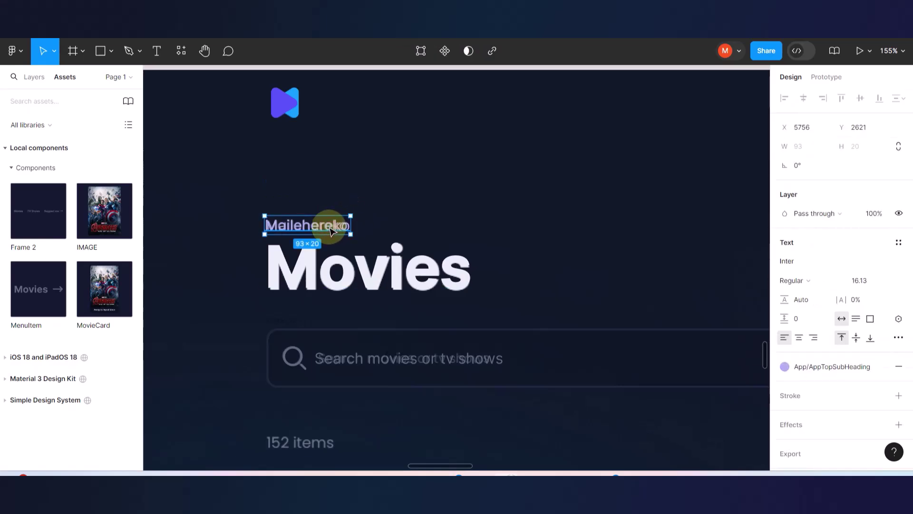
pyautogui.keyDown('shift'); pyautogui.click(340, 271); pyautogui.keyUp('shift')
pyautogui.moveTo(340, 271); pyautogui.dragTo(321, 303)
pyautogui.press('Escape')
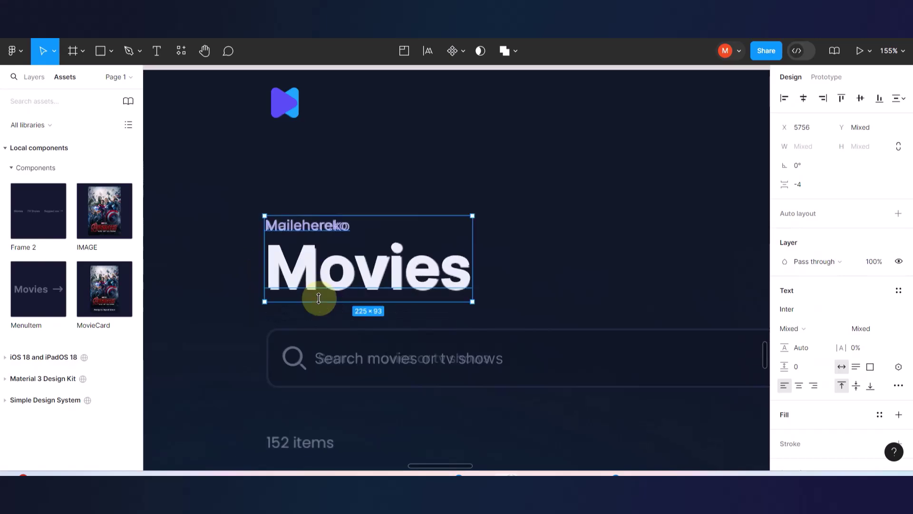
pyautogui.hotkey('shift', 'a')
pyautogui.moveTo(314, 280); pyautogui.dragTo(366, 251)
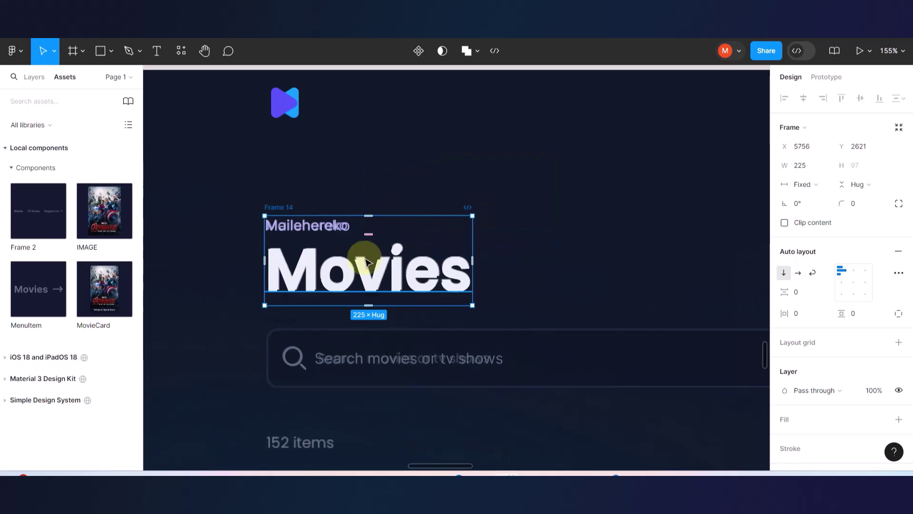
# Wrap the heading frame and the search frame in a vertical auto layout, and move it off the reference to about X 6075, Y 2537.
pyautogui.click(332, 258)
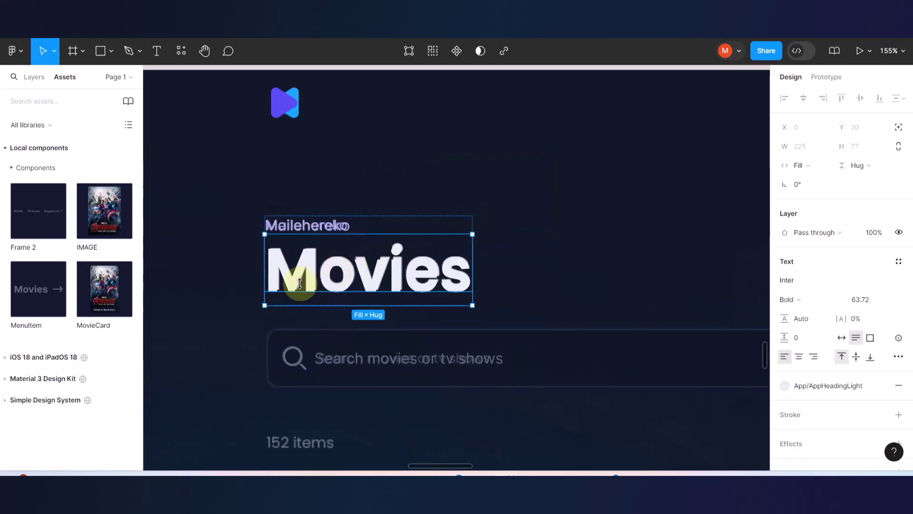
pyautogui.click(295, 179)
pyautogui.click(285, 209)
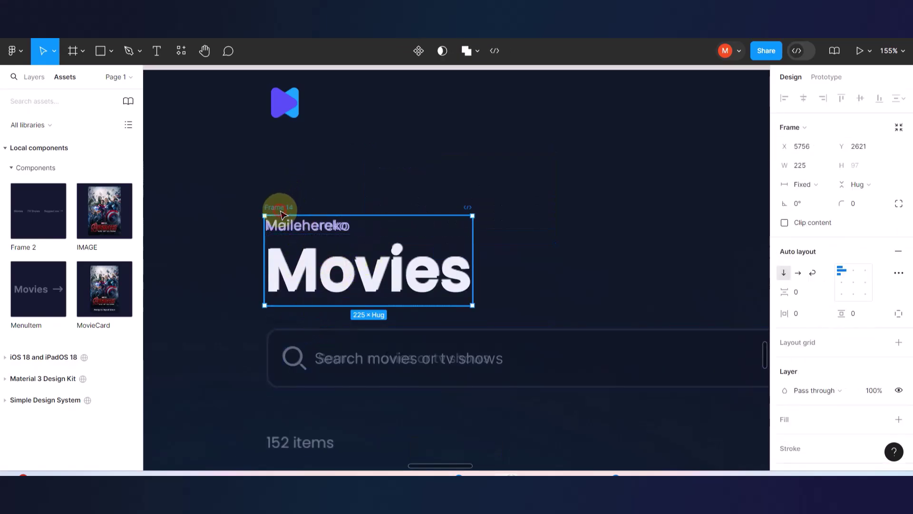
pyautogui.keyDown('shift'); pyautogui.click(294, 341); pyautogui.keyUp('shift')
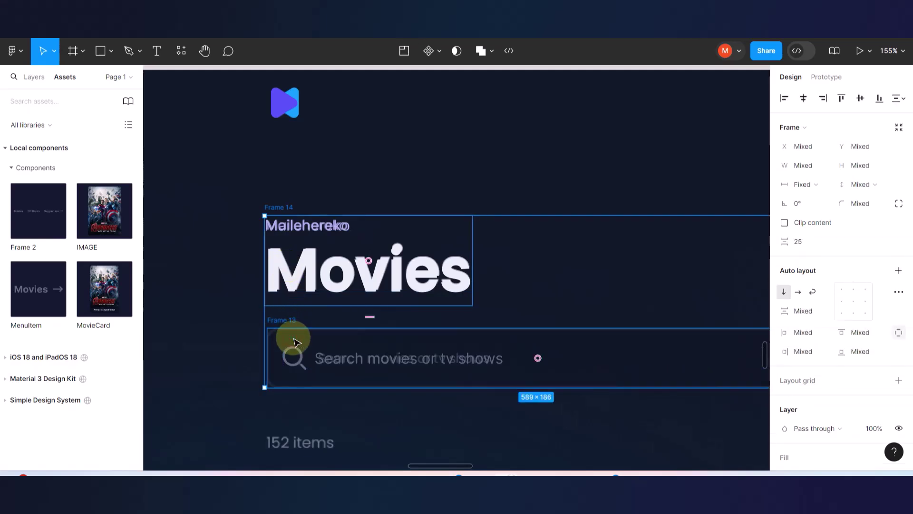
pyautogui.hotkey('shift', 'a')
pyautogui.scroll(-5, 292, 341)
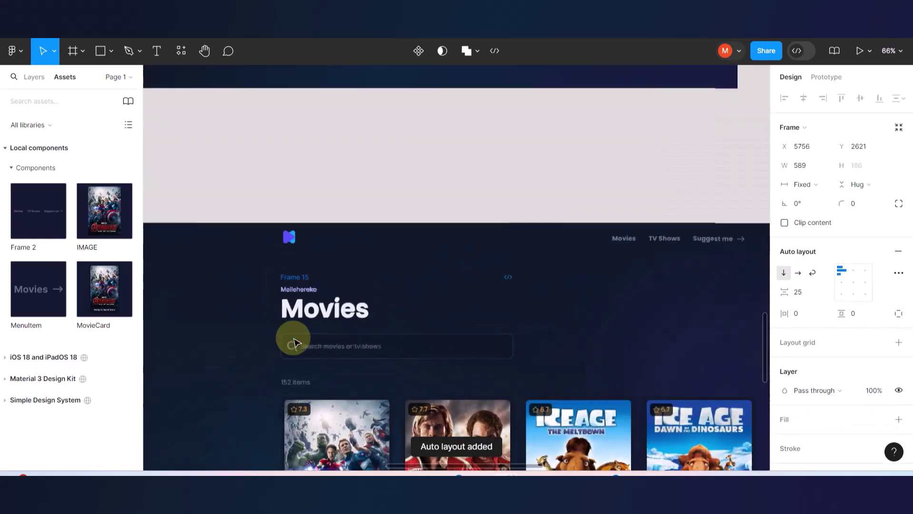
pyautogui.moveTo(323, 324); pyautogui.dragTo(456, 280)
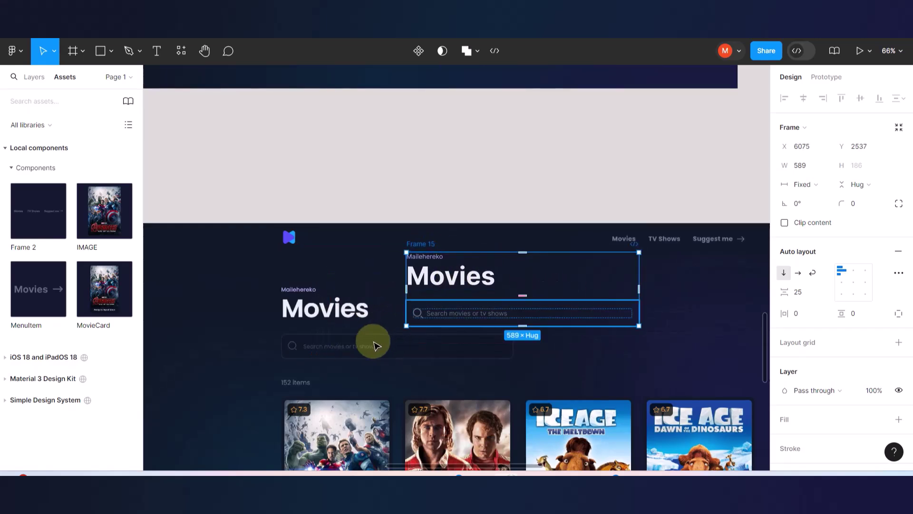
# Add a fill to the search frame using the dark color sampled from inside the reference search bar.
pyautogui.scroll(3, 377, 340)
pyautogui.scroll(5, 374, 345)
pyautogui.click(505, 238)
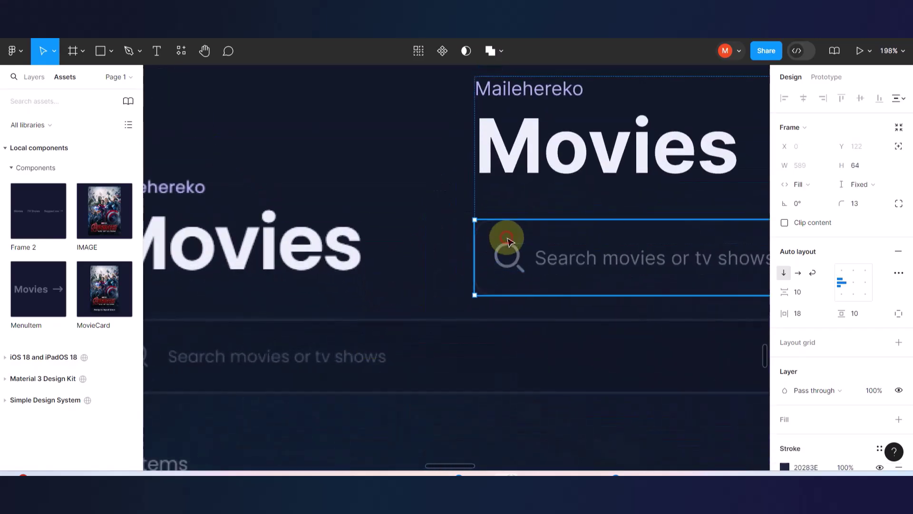
pyautogui.scroll(-4, 824, 333)
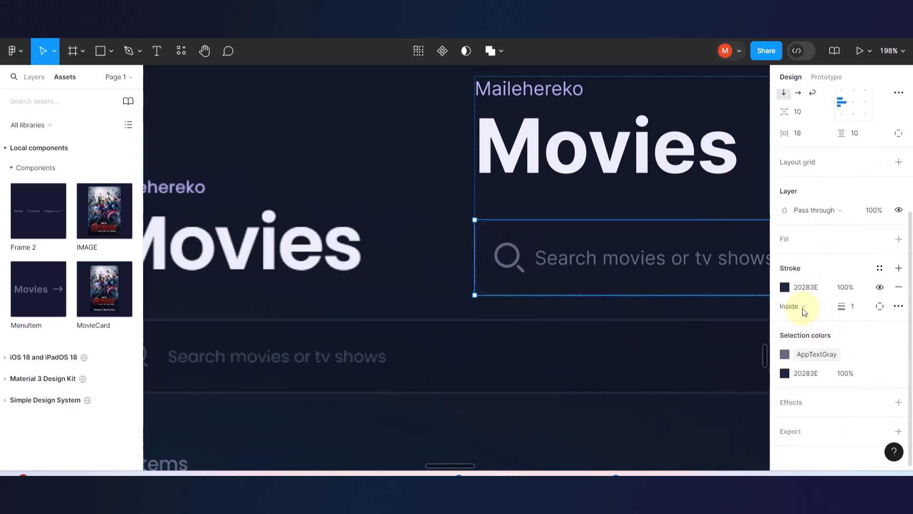
pyautogui.click(899, 239)
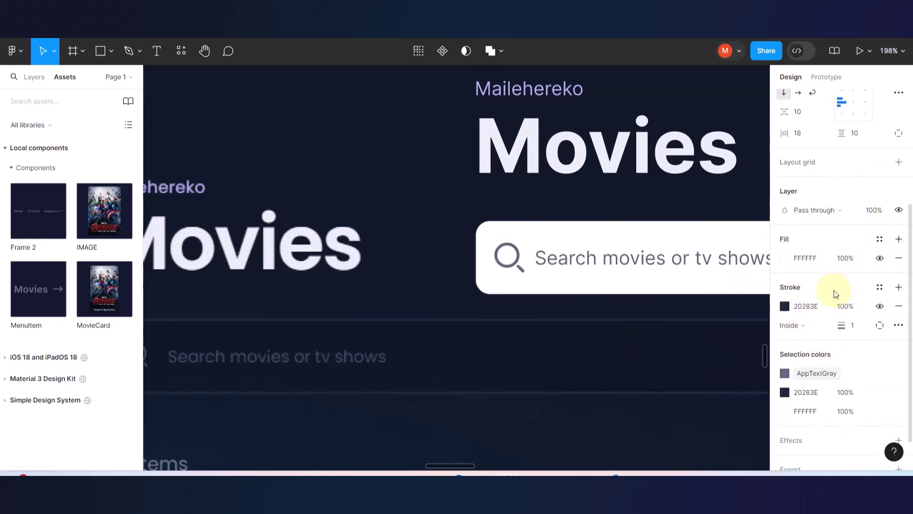
pyautogui.click(785, 257)
pyautogui.click(644, 328)
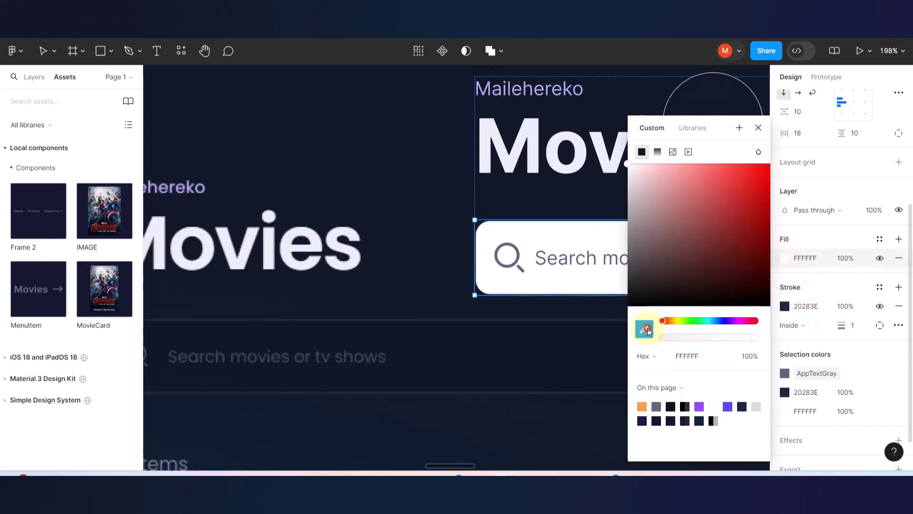
pyautogui.click(550, 359)
pyautogui.scroll(-2, 466, 350)
pyautogui.scroll(-4, 466, 349)
pyautogui.press('Escape')
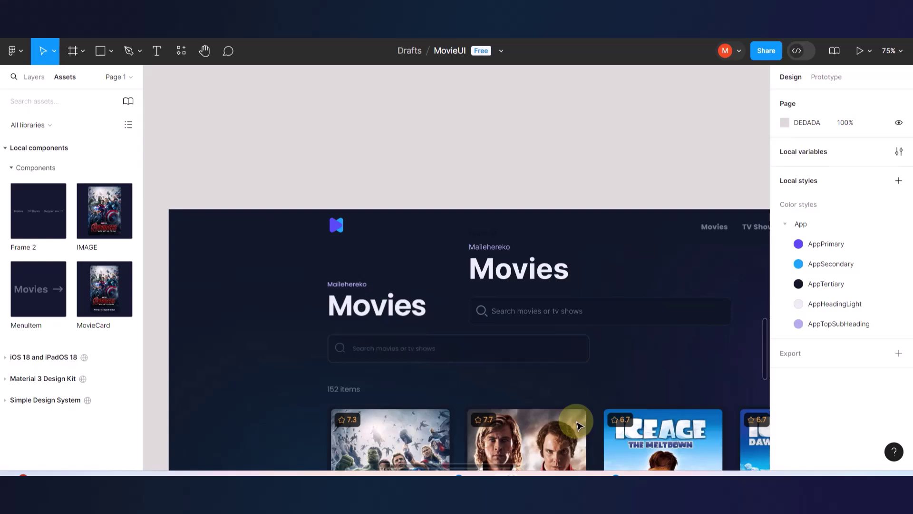
# Switch to the reference movie website and examine its header, item count line and movie card rows.
pyautogui.scroll(-5, 476, 307)
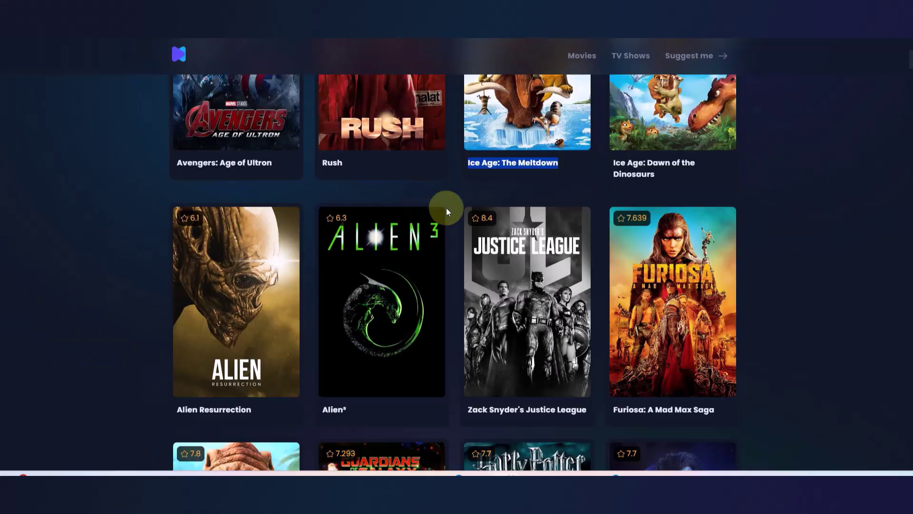
pyautogui.scroll(5, 447, 208)
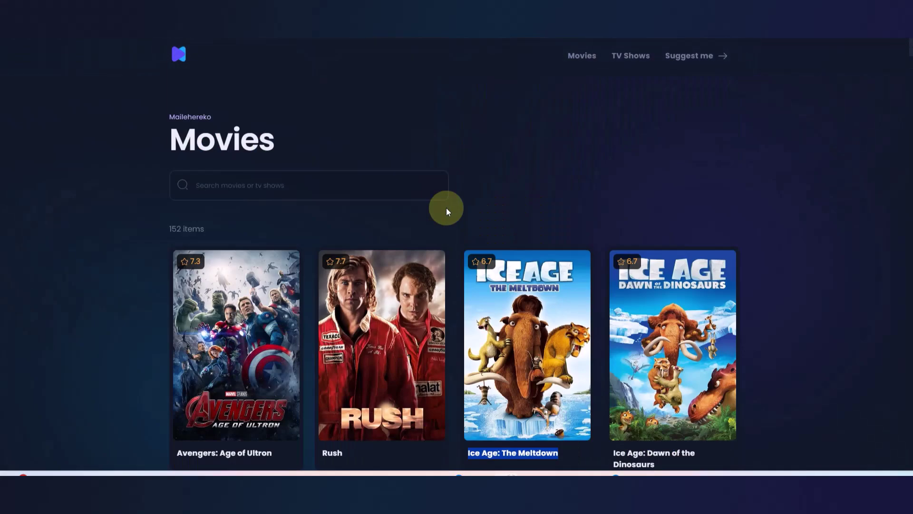
pyautogui.scroll(-3, 446, 207)
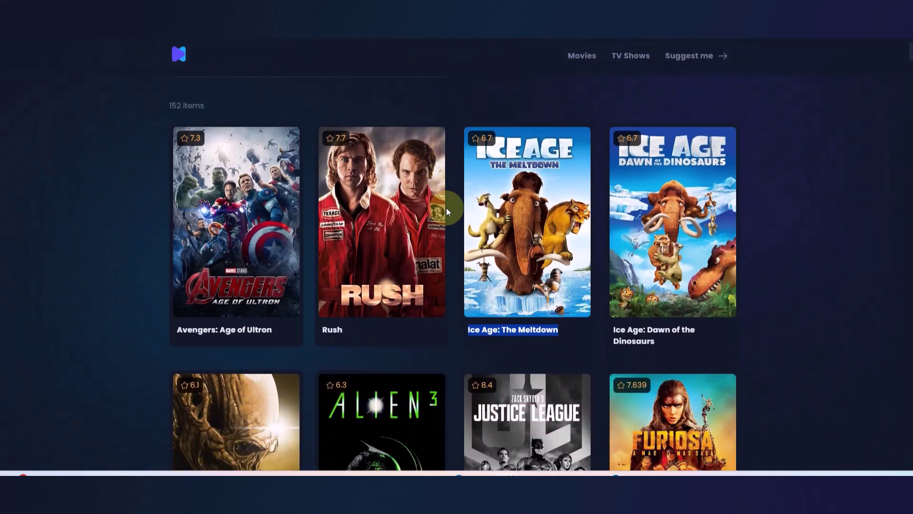
pyautogui.scroll(-1, 446, 207)
pyautogui.scroll(4, 259, 218)
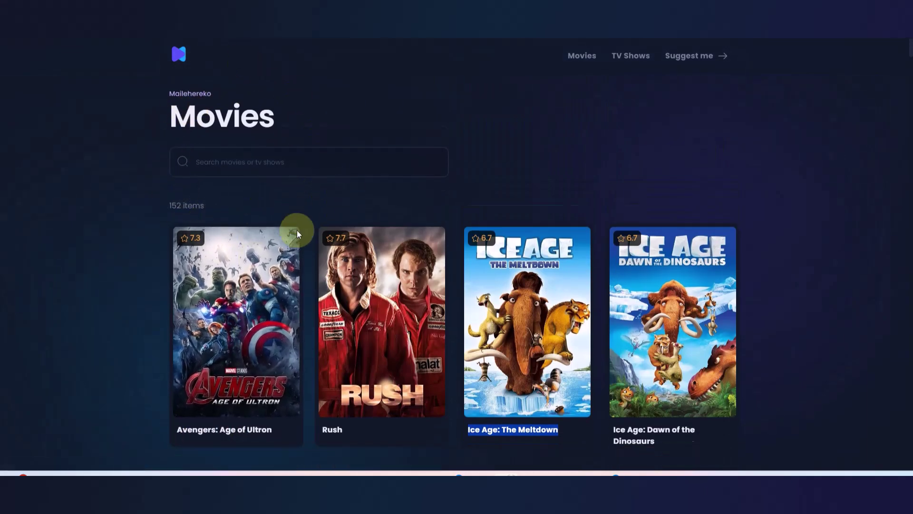
# Examine the reference site's Movies page rows and its TV Shows page from the header down to the footer.
pyautogui.scroll(-12, 298, 230)
pyautogui.scroll(-4, 297, 229)
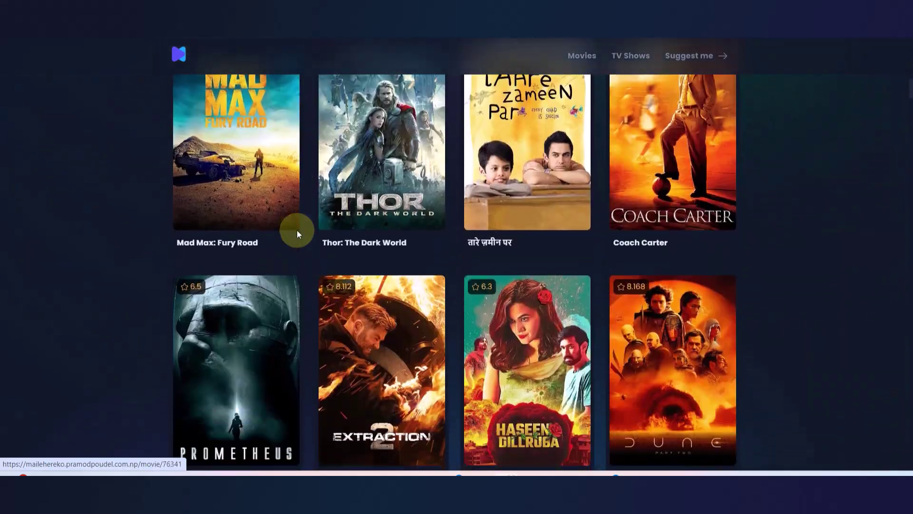
pyautogui.scroll(20, 297, 230)
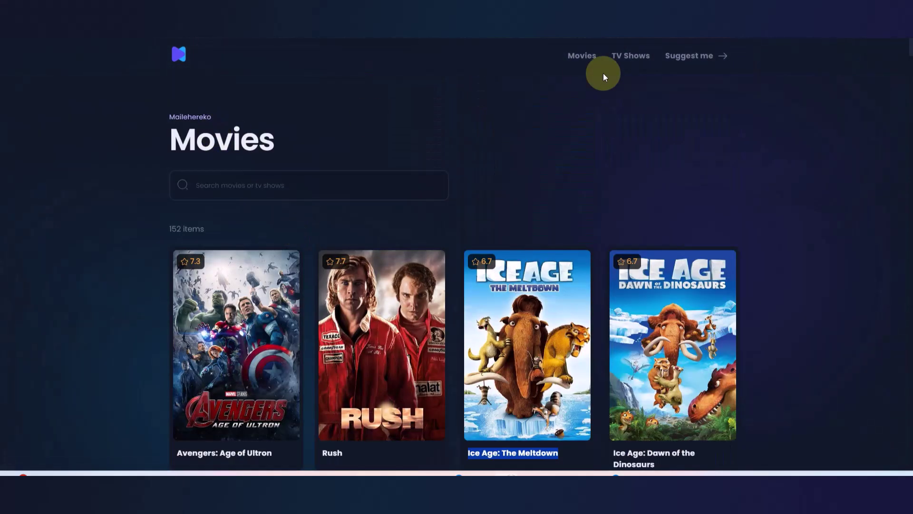
pyautogui.click(629, 56)
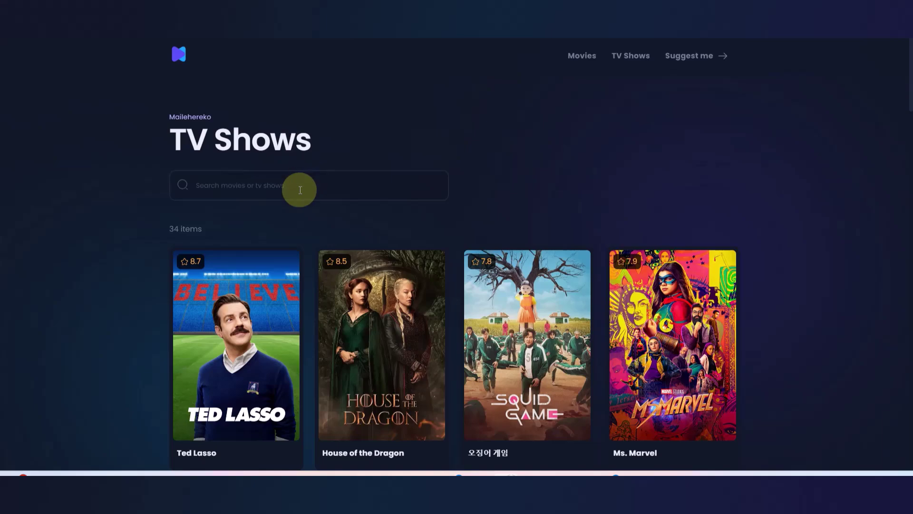
pyautogui.scroll(-20, 301, 191)
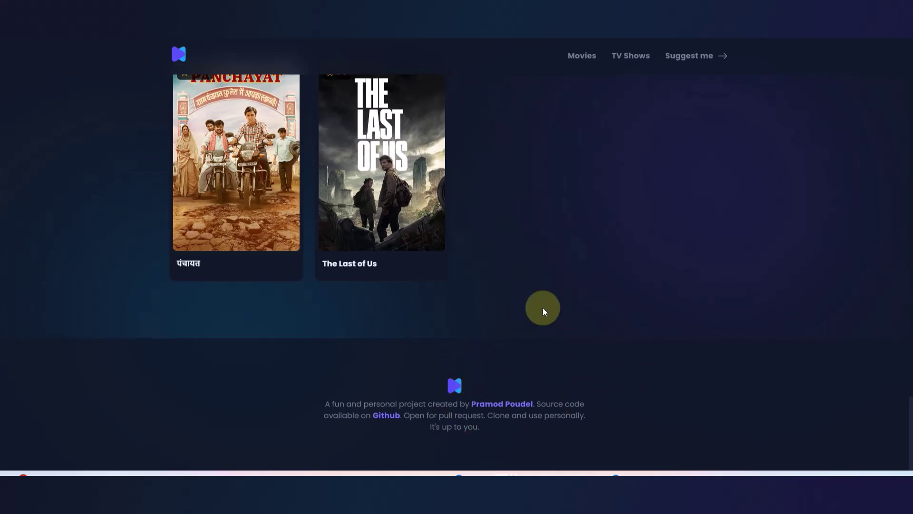
# Switch back to the MovieUI file in Figma and move the Home frame away from the reference images to about X 2310, Y 2025.
pyautogui.hotkey('alt', 'Tab')
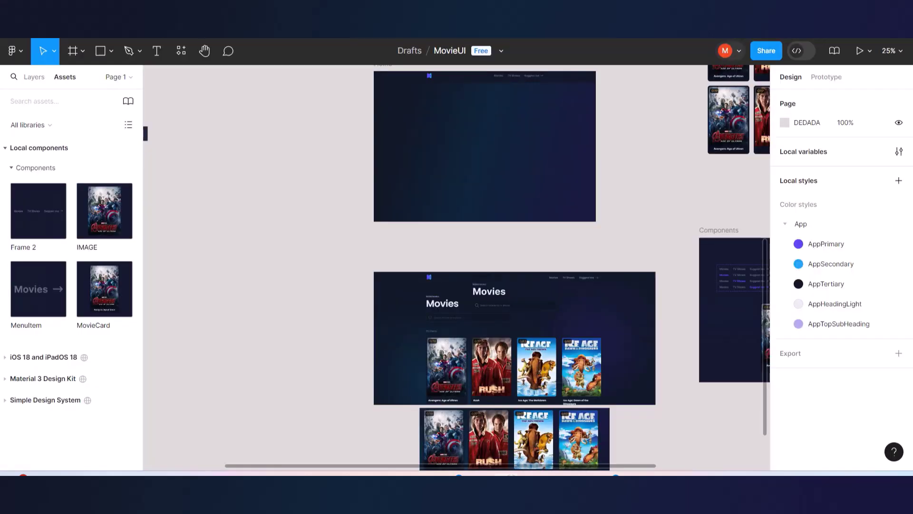
pyautogui.scroll(-5, 433, 202)
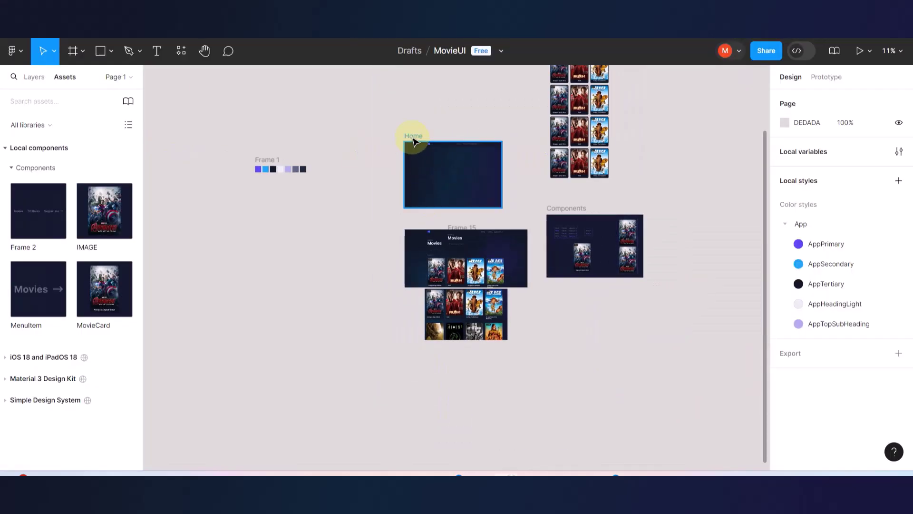
pyautogui.moveTo(413, 140); pyautogui.dragTo(215, 287)
pyautogui.scroll(-5, 328, 271)
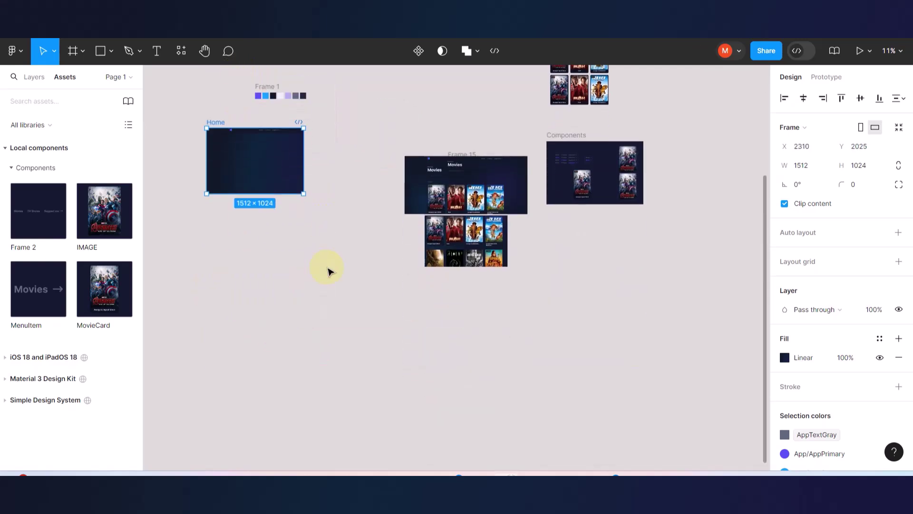
pyautogui.scroll(2, 329, 271)
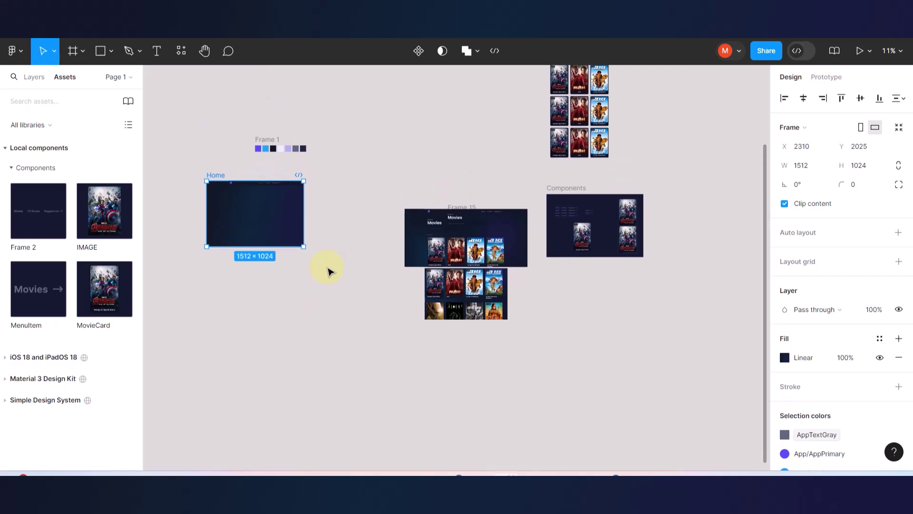
pyautogui.scroll(-3, 328, 272)
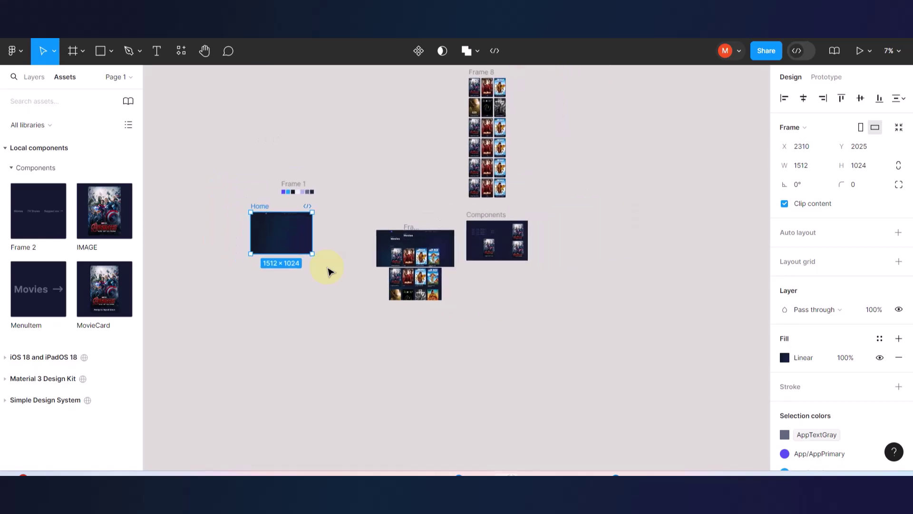
pyautogui.scroll(3, 269, 251)
pyautogui.click(285, 266)
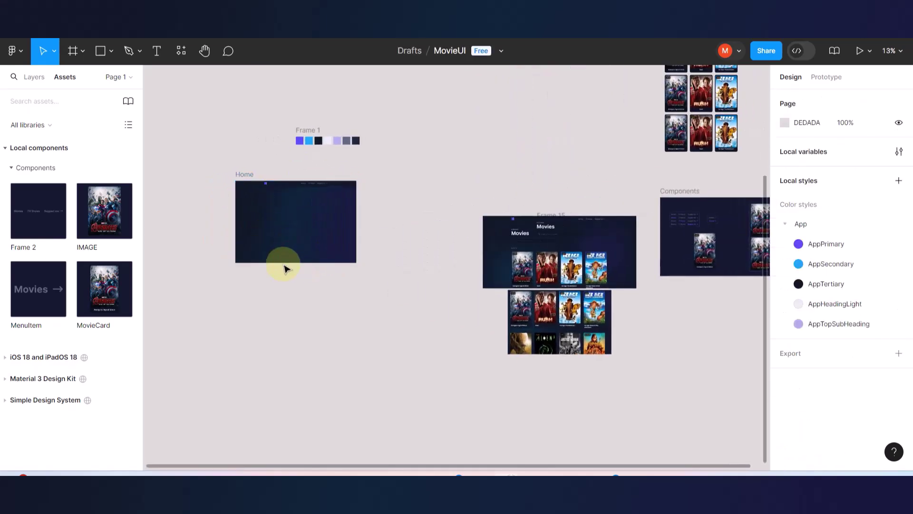
# Extend the Home frame downward to a height of about 4533, keeping its width.
pyautogui.click(245, 174)
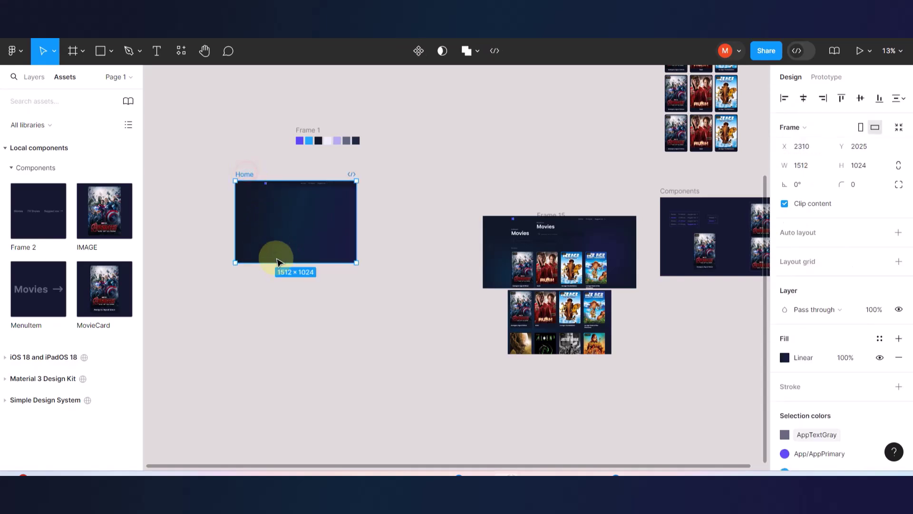
pyautogui.moveTo(281, 261); pyautogui.dragTo(347, 380)
pyautogui.scroll(-5, 359, 361)
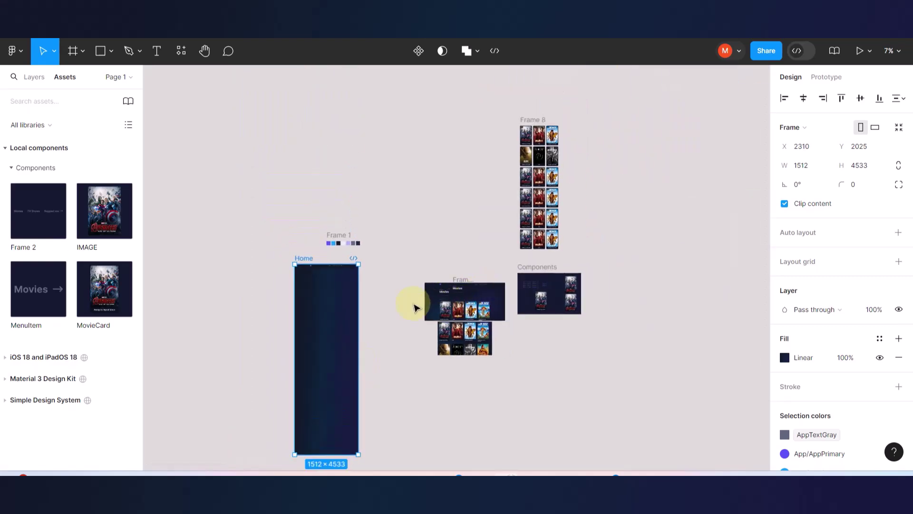
# Move the frame with the Movies heading and search bar into the Home frame at about X 230, Y 246.
pyautogui.scroll(10, 415, 306)
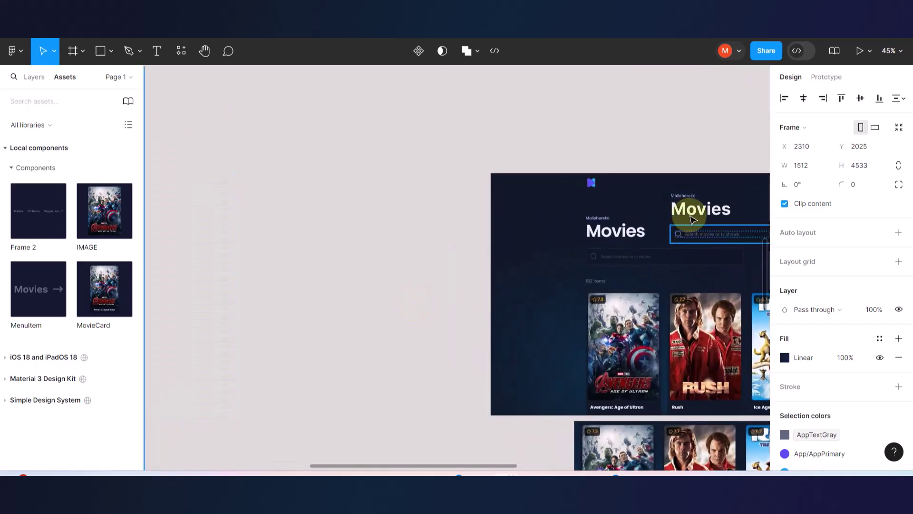
pyautogui.scroll(-5, 692, 247)
pyautogui.moveTo(693, 218); pyautogui.dragTo(215, 187)
pyautogui.hscroll(5, 696, 223)
pyautogui.scroll(-5, 426, 279)
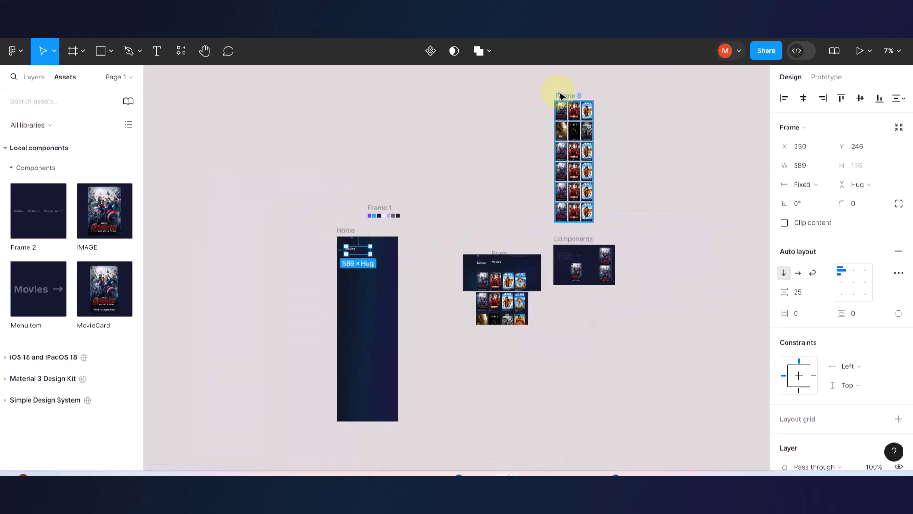
# Move the movie card grid, Frame 8, into the Home frame at about Y 800 and center it horizontally.
pyautogui.moveTo(560, 94); pyautogui.dragTo(342, 260)
pyautogui.scroll(8, 342, 263)
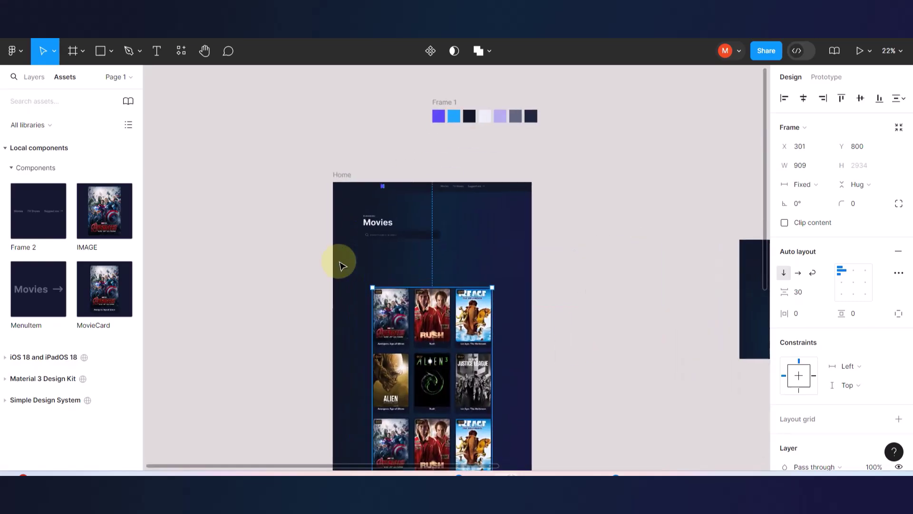
pyautogui.hscroll(3, 424, 246)
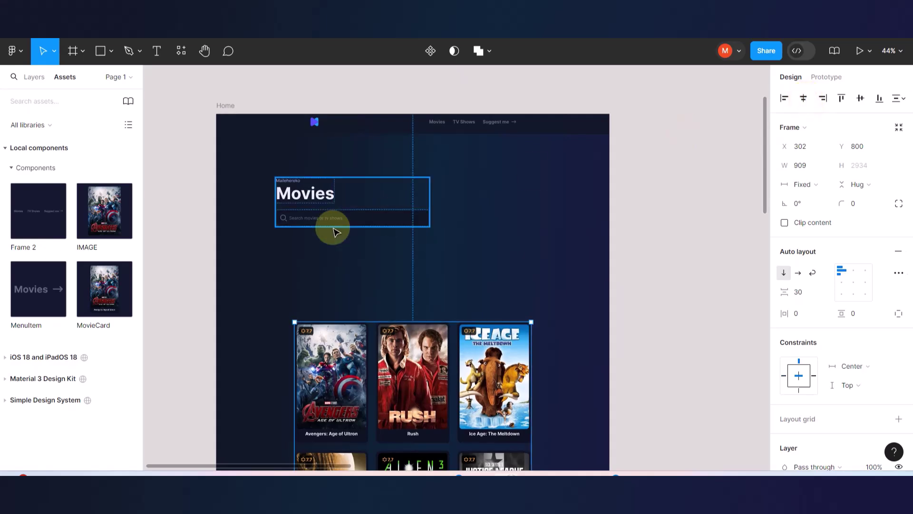
# Center the heading and search frame horizontally in Home, and move the card grid up to about X 275, Y 533.
pyautogui.click(315, 198)
pyautogui.click(803, 98)
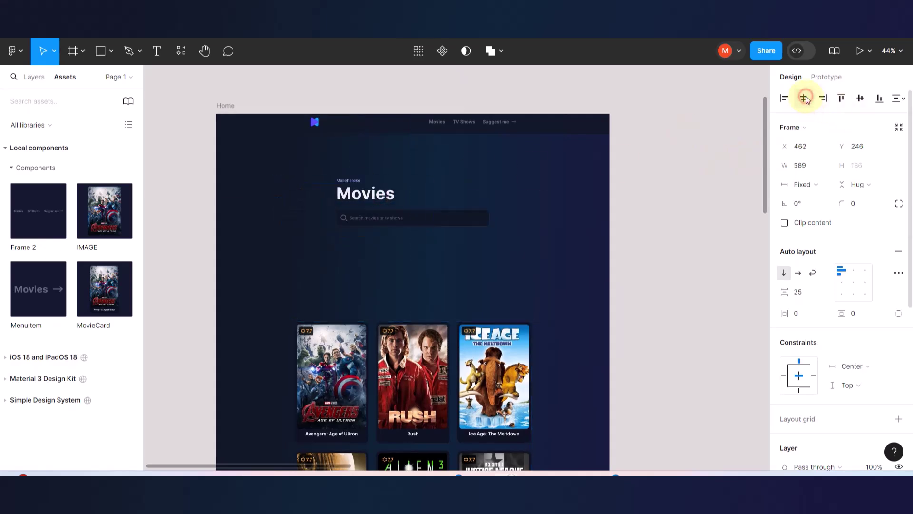
pyautogui.moveTo(397, 352); pyautogui.dragTo(389, 273)
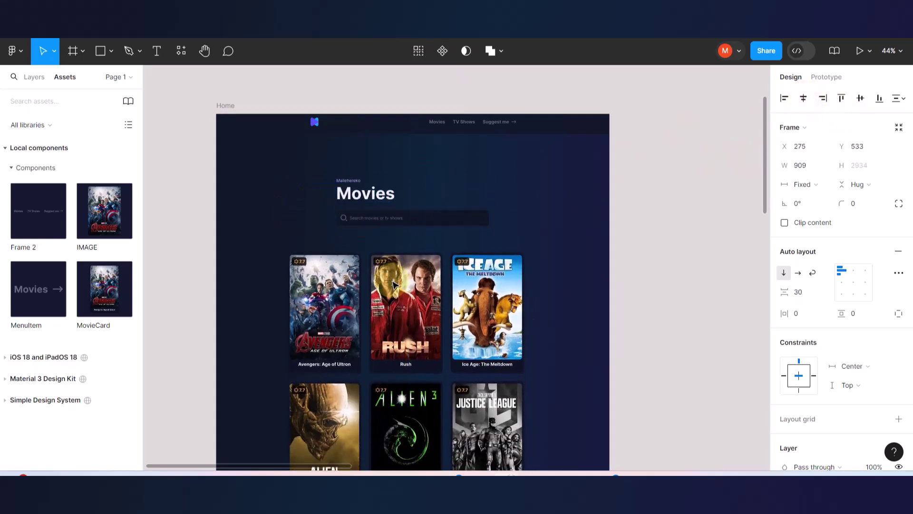
# Compare the layout with the reference and move the heading and search frame to about X 384, Y 212.
pyautogui.scroll(-5, 389, 276)
pyautogui.hscroll(2, 562, 303)
pyautogui.hscroll(2, 570, 303)
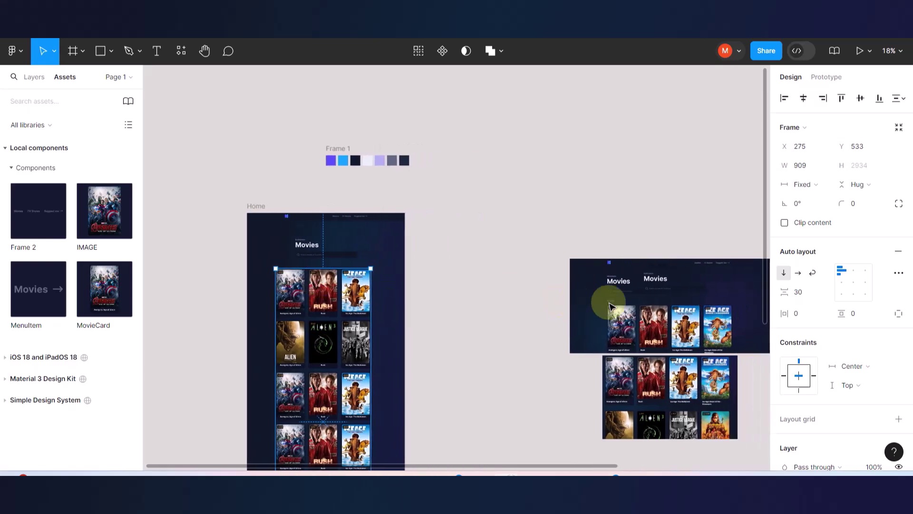
pyautogui.scroll(5, 638, 304)
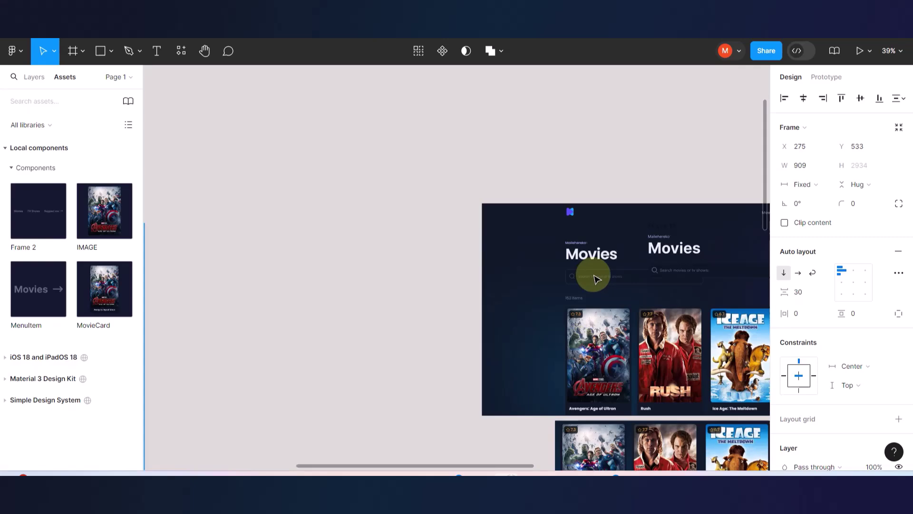
pyautogui.hscroll(-3, 592, 276)
pyautogui.scroll(-4, 594, 278)
pyautogui.scroll(4, 363, 232)
pyautogui.click(384, 218)
pyautogui.moveTo(384, 218); pyautogui.dragTo(366, 209)
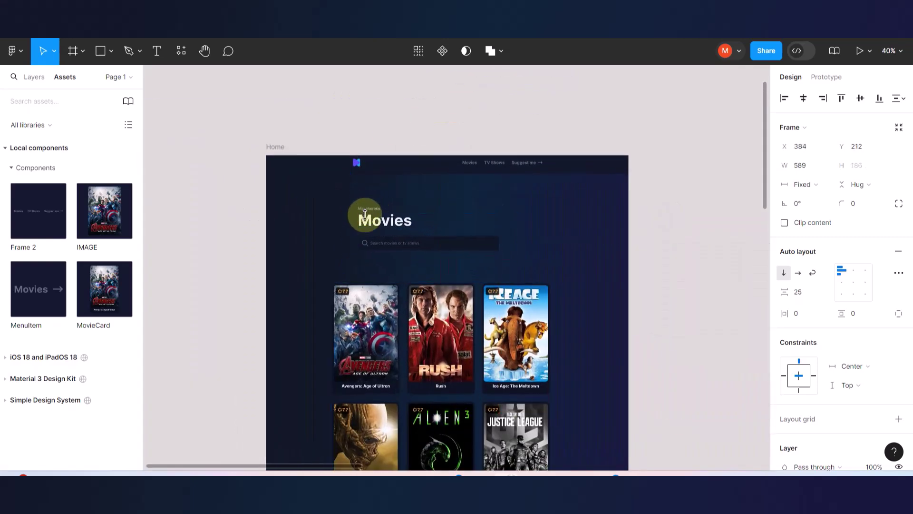
# Wrap the heading frame and the card grid in a left-aligned vertical auto layout, and reduce the gap between them.
pyautogui.keyDown('shift'); pyautogui.click(367, 298); pyautogui.keyUp('shift')
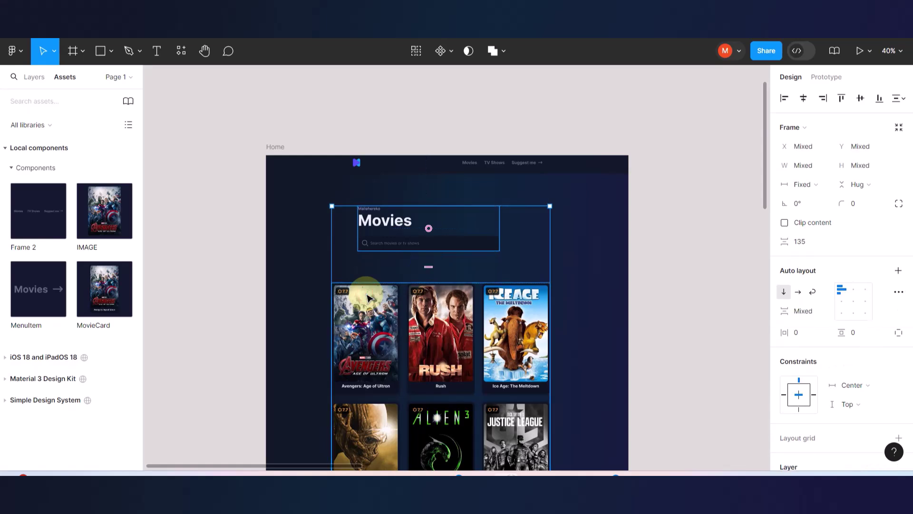
pyautogui.hotkey('shift', 'a')
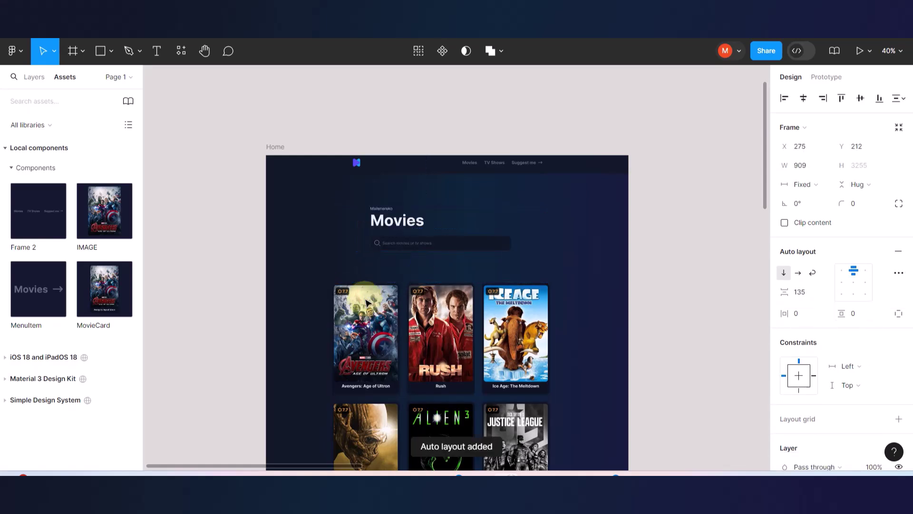
pyautogui.click(843, 282)
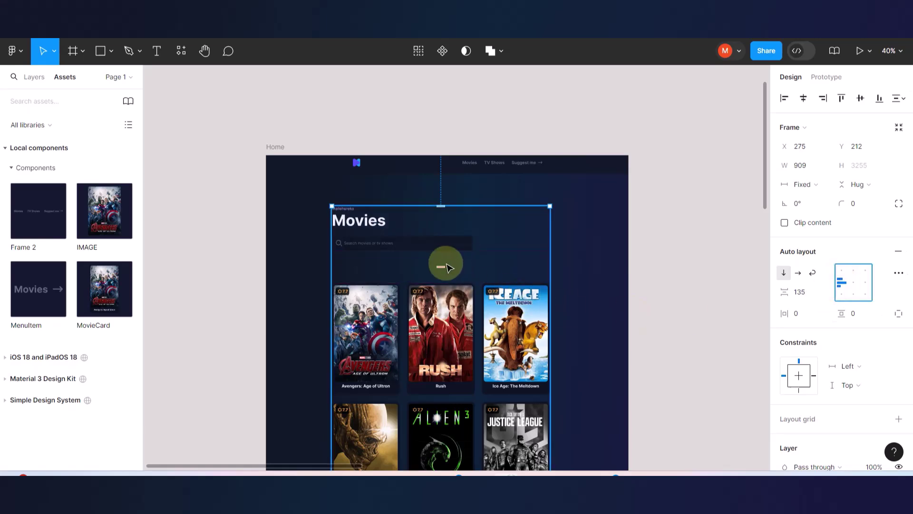
pyautogui.moveTo(434, 261); pyautogui.dragTo(435, 251)
pyautogui.click(637, 268)
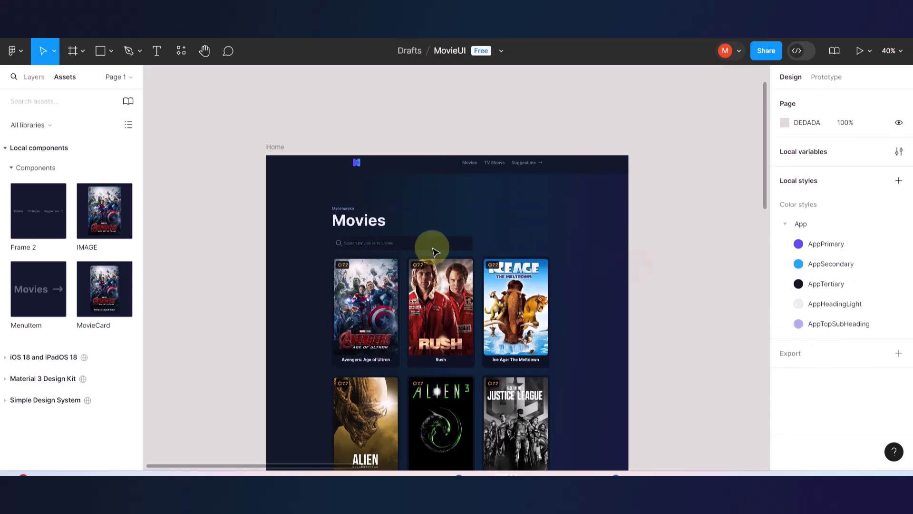
# Move the combined heading and card grid frame so its left edge lines up with the header logo.
pyautogui.moveTo(371, 223); pyautogui.dragTo(389, 210)
pyautogui.click(679, 267)
pyautogui.scroll(5, 544, 212)
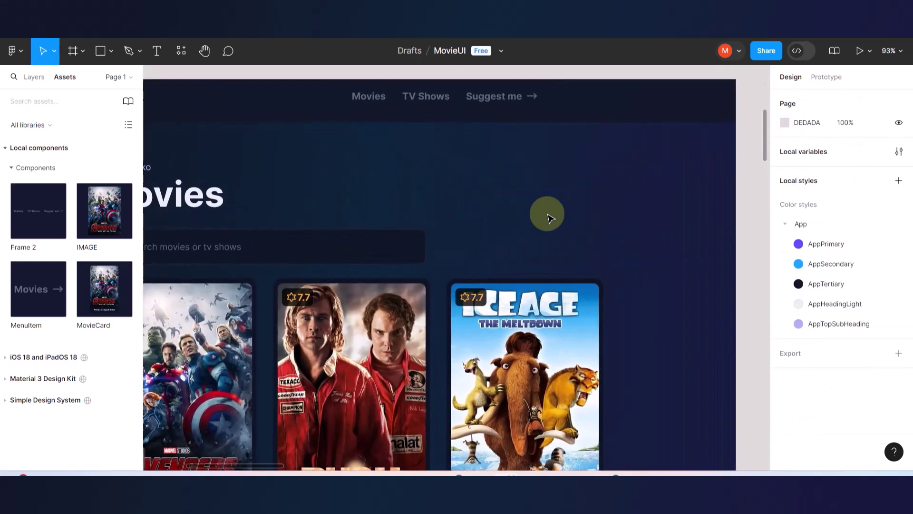
pyautogui.scroll(-3, 547, 214)
# Check the header spacing on the reference site, and set the Home header's right padding to 245 to align the menu with the card grid.
pyautogui.click(243, 143)
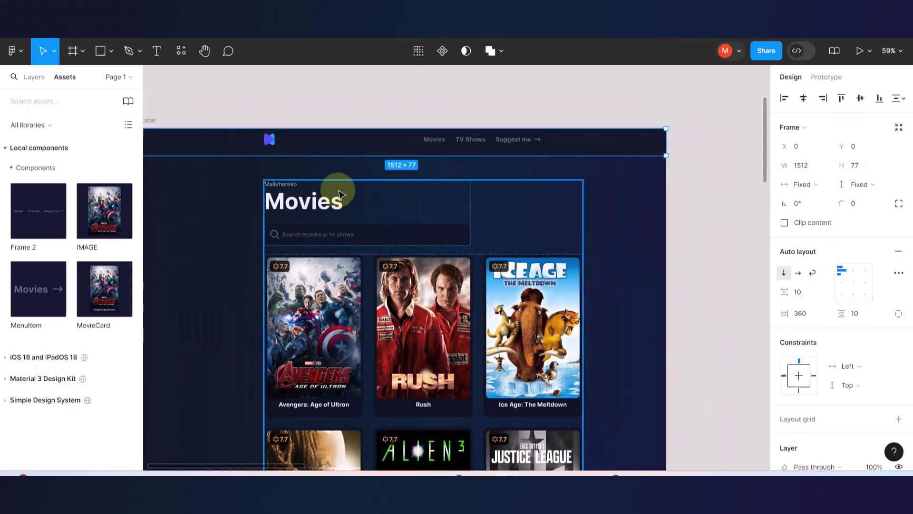
pyautogui.scroll(-2, 352, 192)
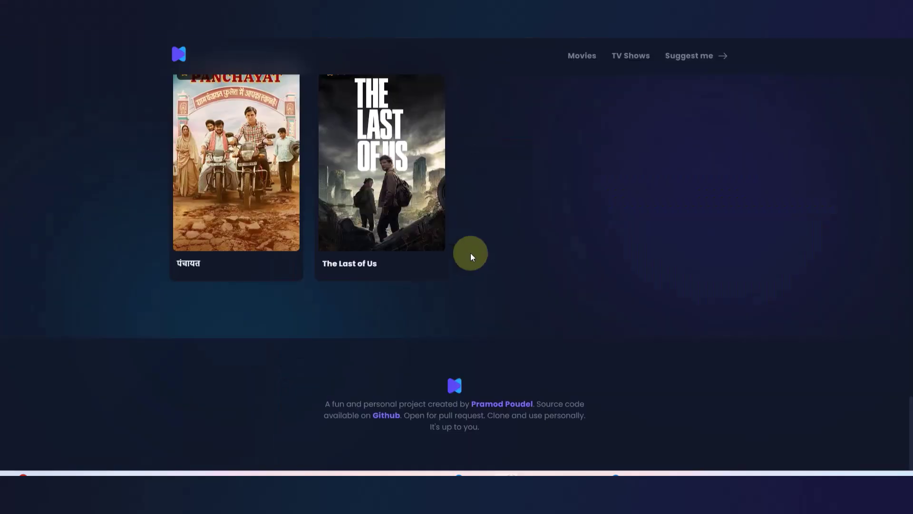
pyautogui.scroll(10, 470, 253)
pyautogui.scroll(4, 471, 257)
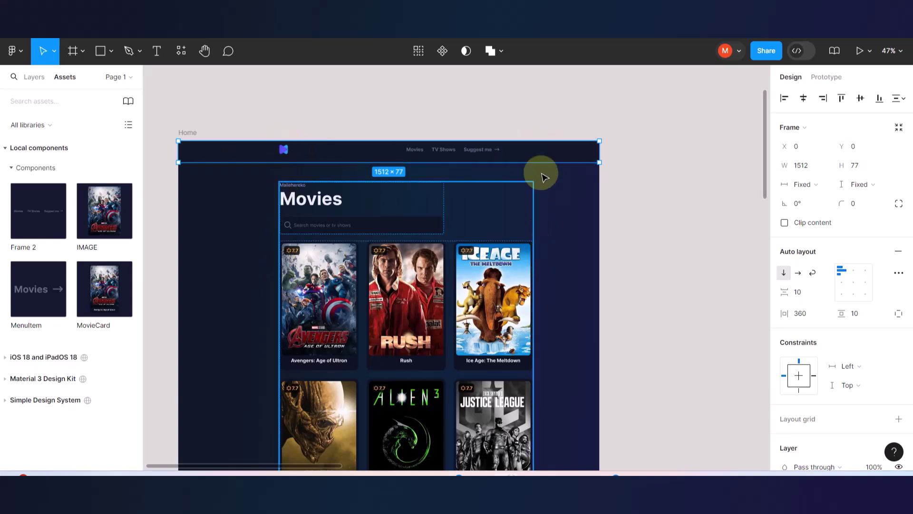
pyautogui.moveTo(550, 152); pyautogui.dragTo(585, 153)
pyautogui.click(685, 231)
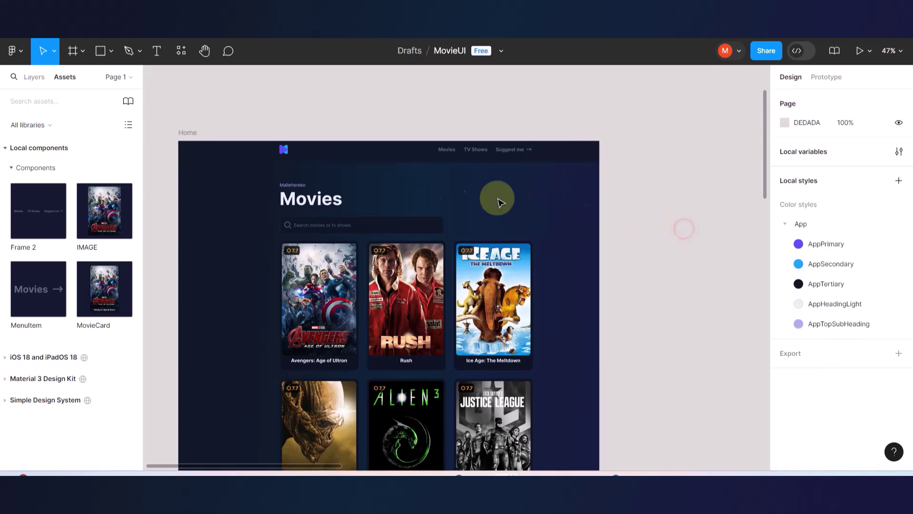
pyautogui.click(415, 154)
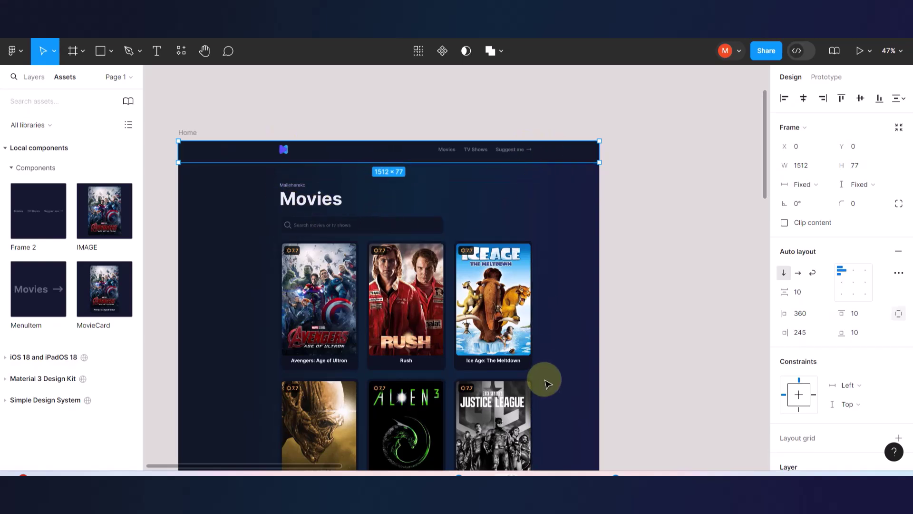
pyautogui.scroll(-5, 576, 353)
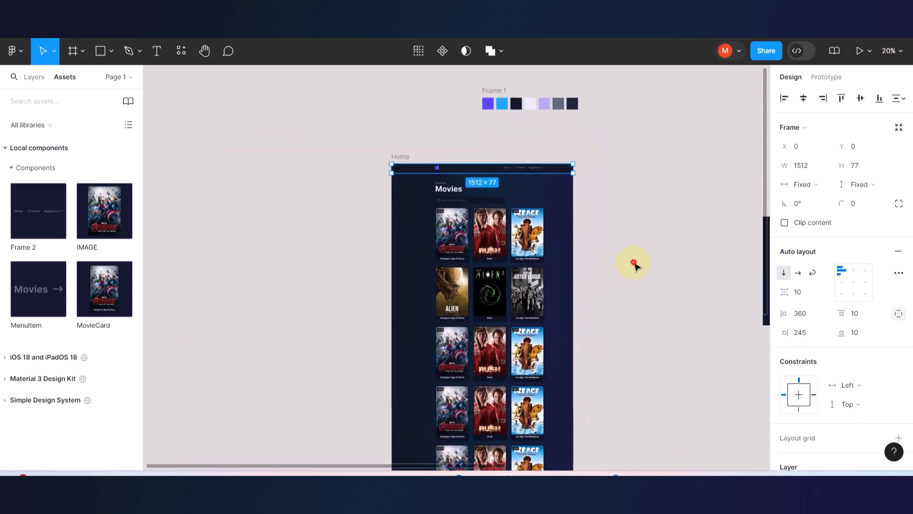
pyautogui.click(634, 266)
# Draw a rectangle about 377 × 167 in the Home frame and place it beside the Movies heading at about X 1132, Y 113.
pyautogui.scroll(3, 635, 266)
pyautogui.hscroll(-2, 637, 264)
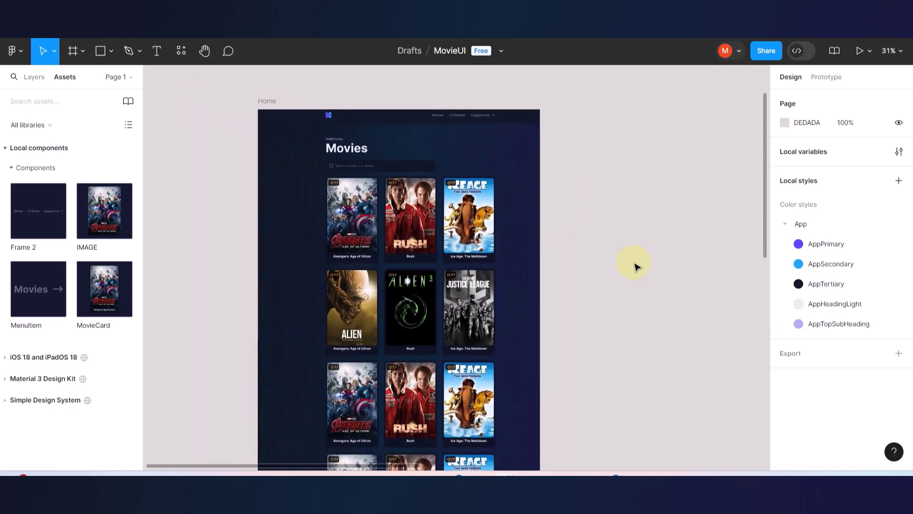
pyautogui.scroll(2, 406, 163)
pyautogui.click(100, 50)
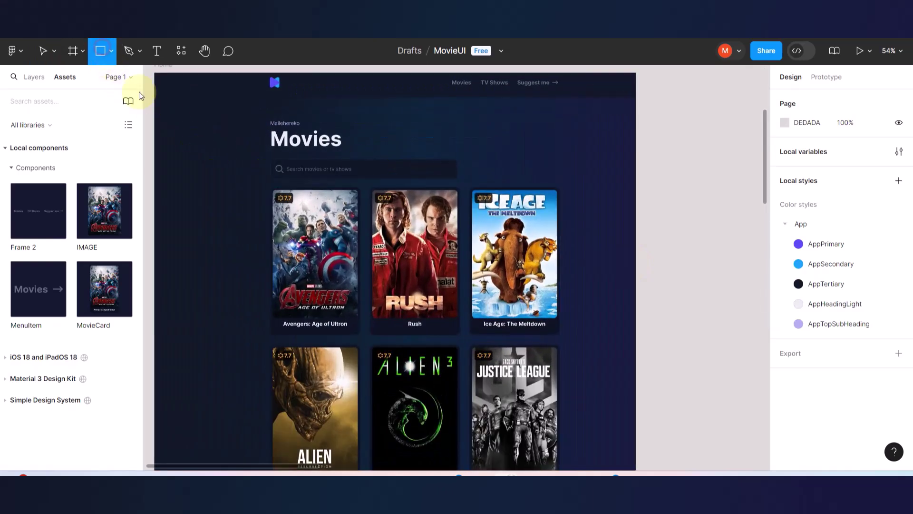
pyautogui.moveTo(156, 161)
pyautogui.mouseDown()
pyautogui.moveTo(203, 200)
pyautogui.moveTo(274, 213)
pyautogui.mouseUp()
pyautogui.moveTo(202, 184); pyautogui.dragTo(562, 135)
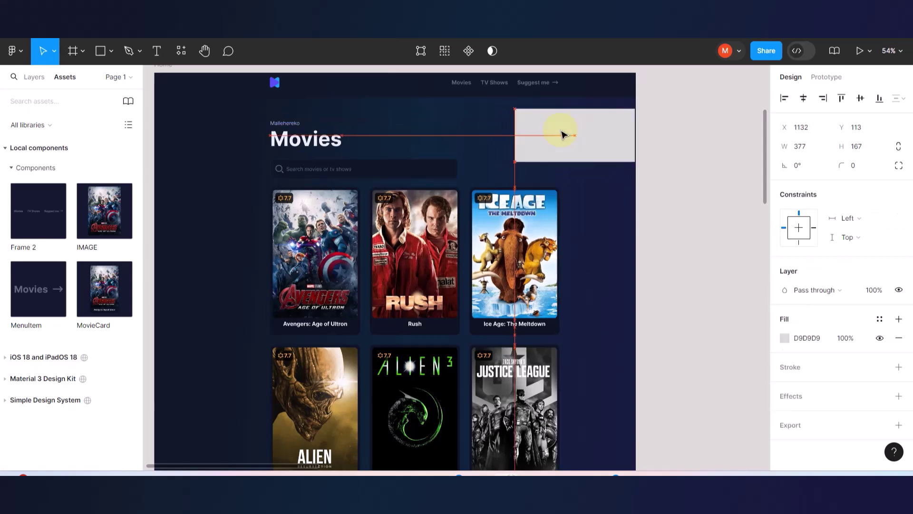
# Adjust the Home header's side padding to 292 on the left and 327 on the right, and centre the header horizontally.
pyautogui.scroll(3, 562, 131)
pyautogui.hscroll(-1, 561, 131)
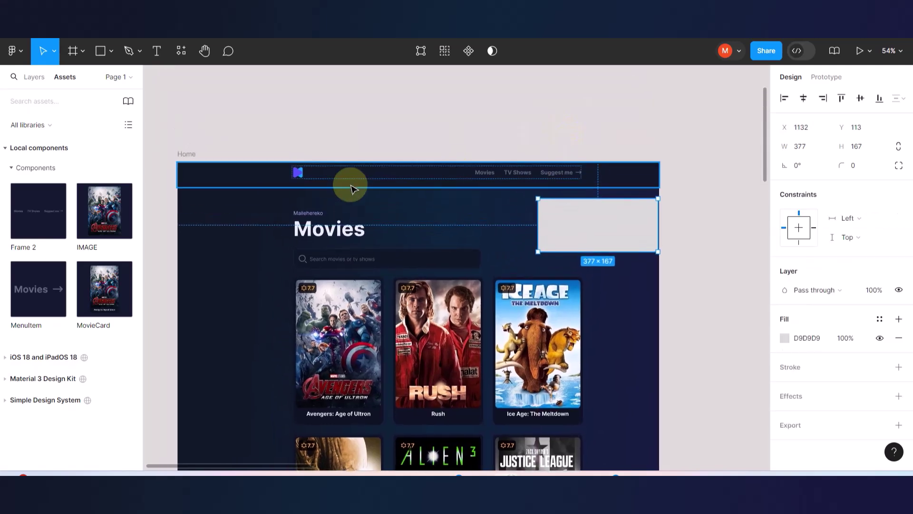
pyautogui.click(288, 183)
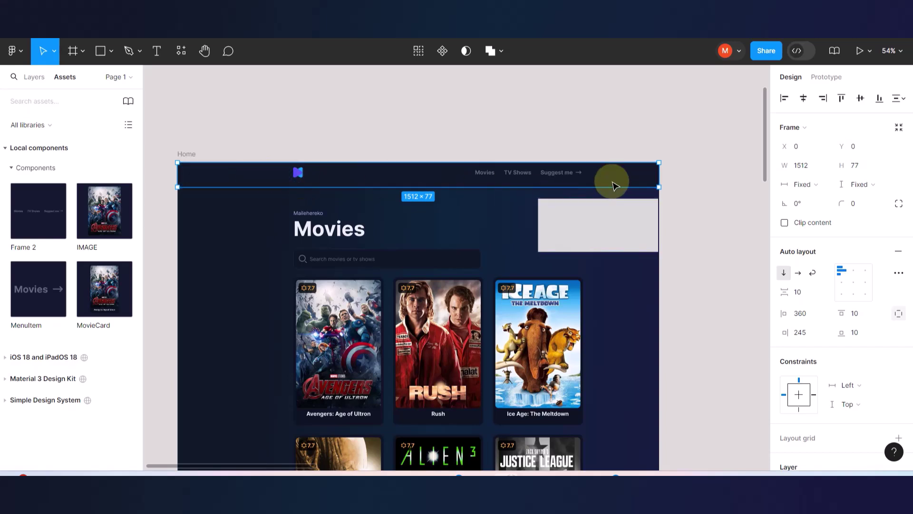
pyautogui.moveTo(621, 169); pyautogui.dragTo(595, 170)
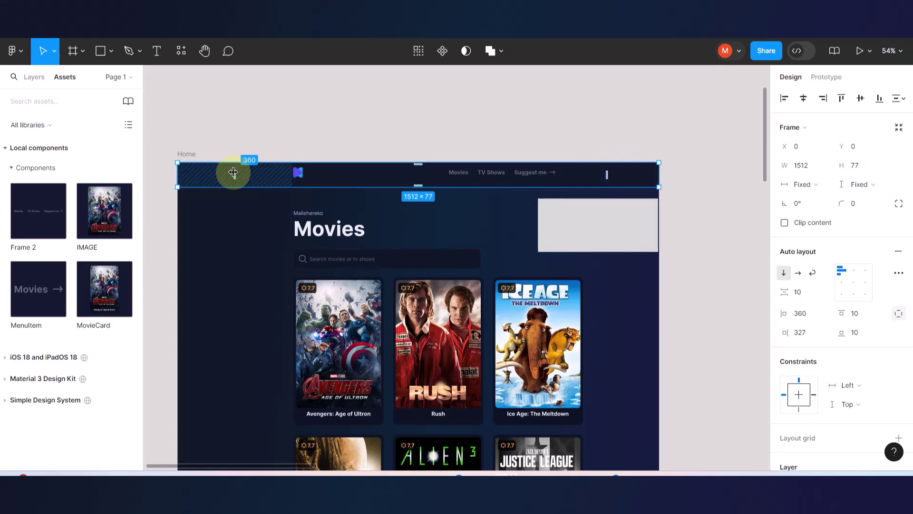
pyautogui.moveTo(230, 172)
pyautogui.mouseDown()
pyautogui.moveTo(210, 171)
pyautogui.moveTo(220, 173)
pyautogui.mouseUp()
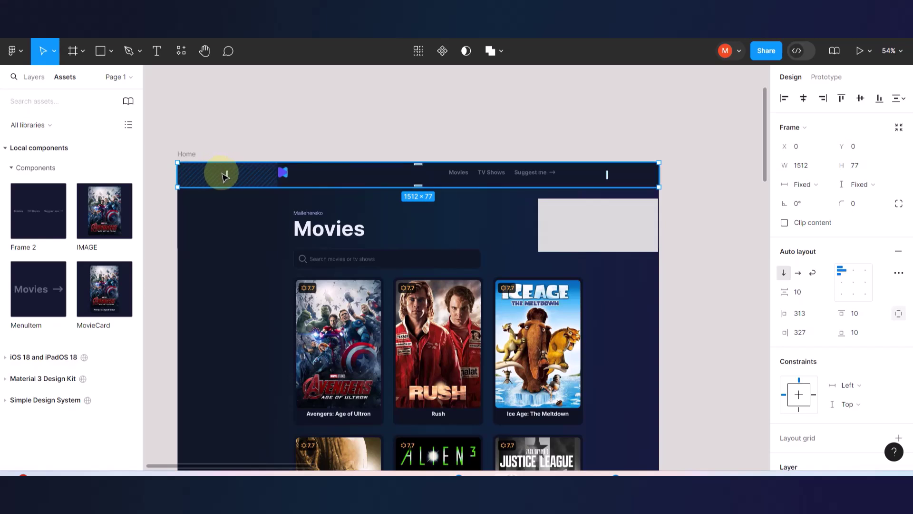
pyautogui.moveTo(229, 174); pyautogui.dragTo(221, 173)
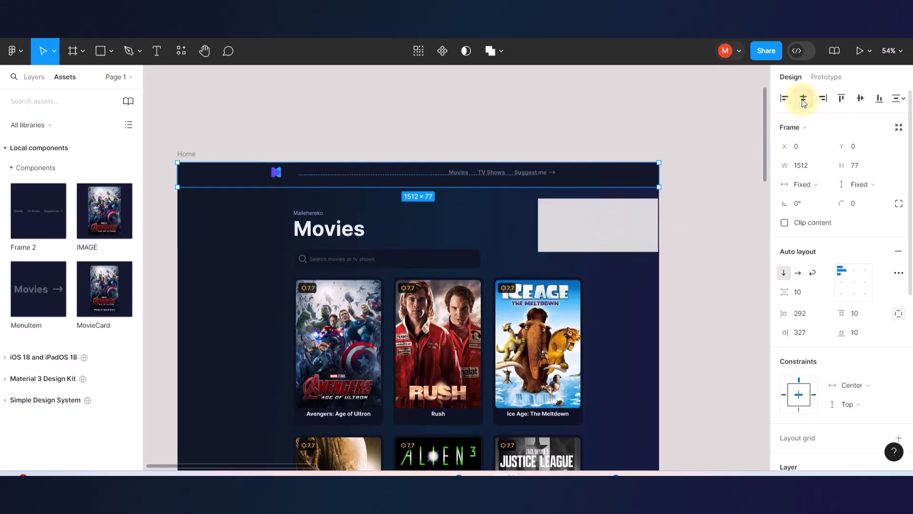
# Move the heading and card grid frame up directly beneath the header, and narrow the grey rectangle to 360 × 167 to compare both side margins.
pyautogui.click(528, 299)
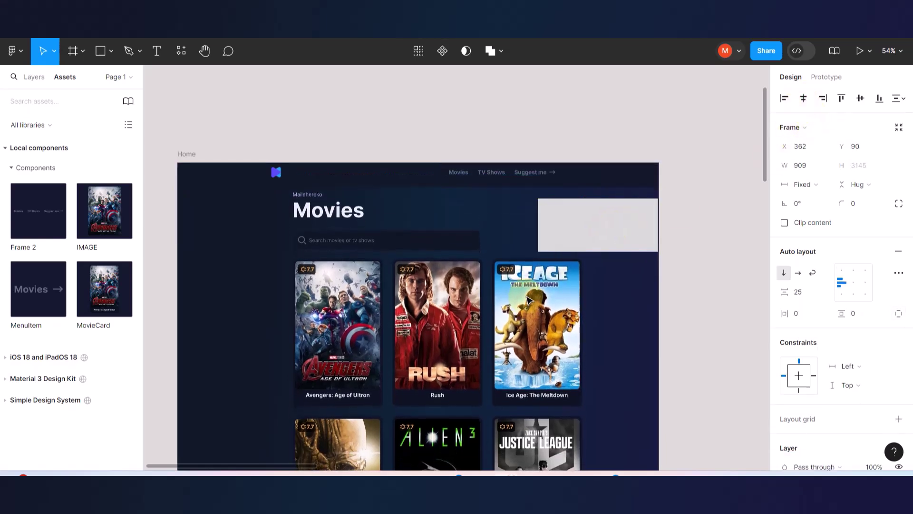
pyautogui.click(612, 239)
pyautogui.moveTo(612, 239); pyautogui.dragTo(247, 239)
pyautogui.moveTo(173, 224); pyautogui.dragTo(623, 298)
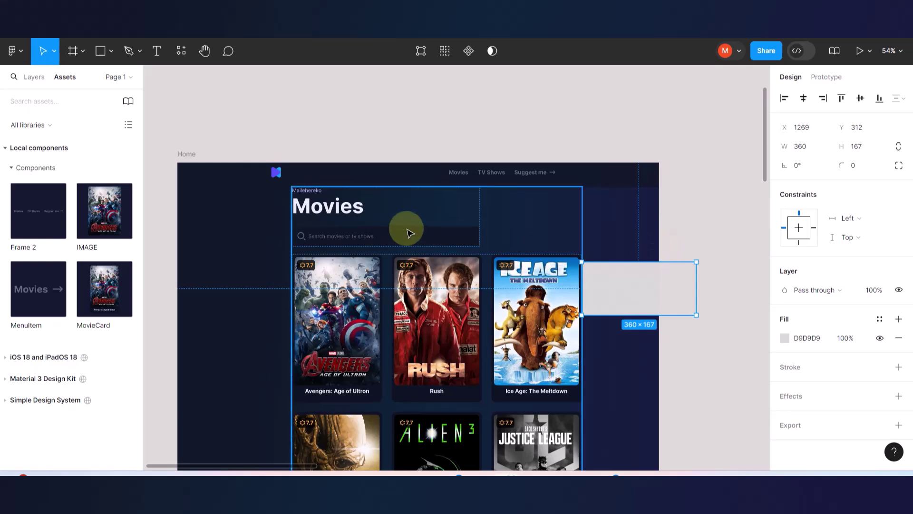
# Centre the combined heading and card grid frame horizontally in the Home frame.
pyautogui.scroll(-5, 407, 228)
pyautogui.click(407, 261)
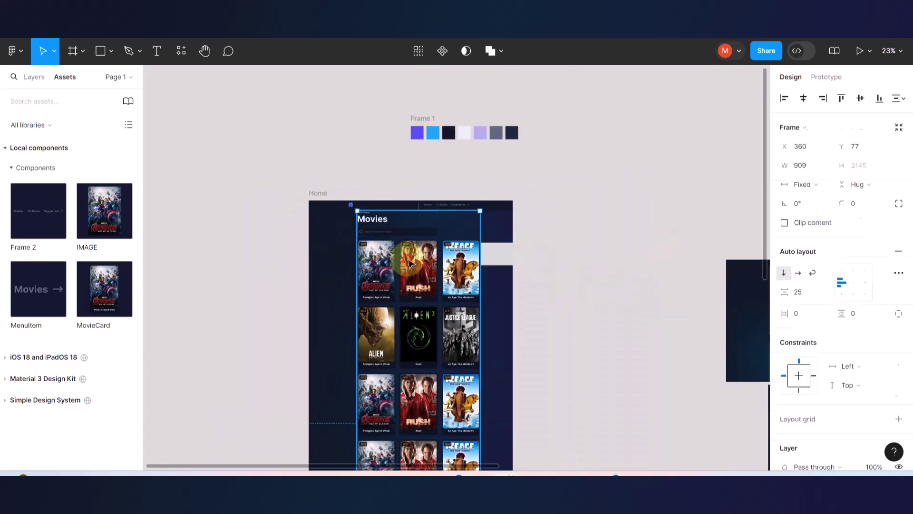
pyautogui.click(805, 99)
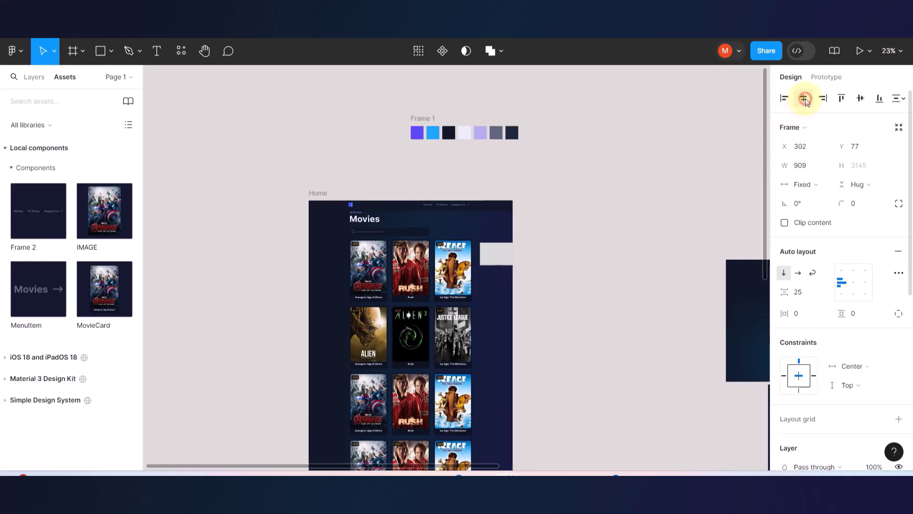
# Narrow the grey rectangle to 310 × 167 to fit the margin left of the card grid, and check it against the opposite margin.
pyautogui.scroll(5, 395, 264)
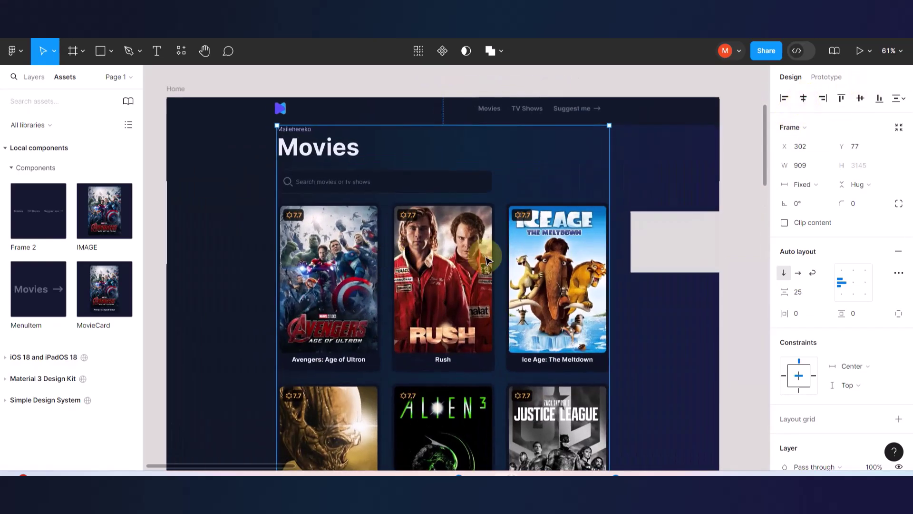
pyautogui.click(658, 244)
pyautogui.moveTo(658, 244); pyautogui.dragTo(210, 257)
pyautogui.moveTo(294, 249)
pyautogui.mouseDown()
pyautogui.moveTo(265, 251)
pyautogui.moveTo(280, 250)
pyautogui.mouseUp()
pyautogui.moveTo(226, 256); pyautogui.dragTo(662, 258)
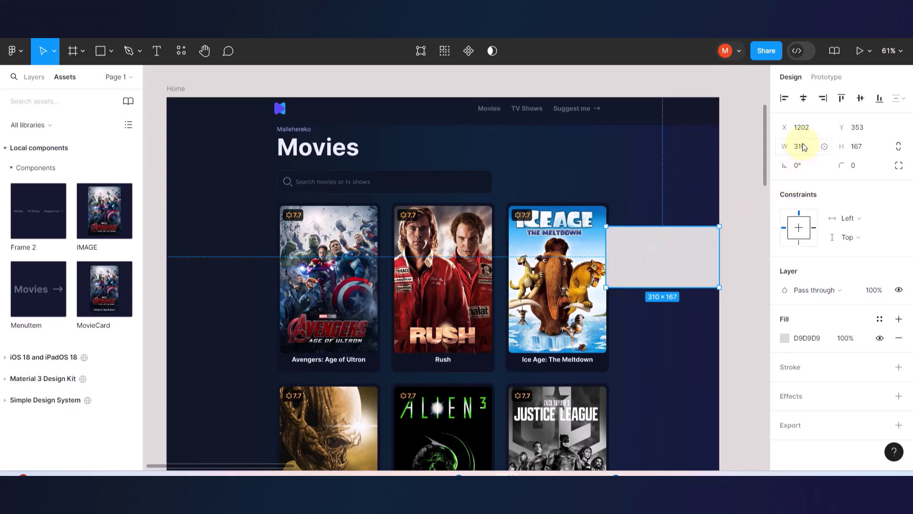
# Set the Home header's left and right padding to 310 each.
pyautogui.click(245, 107)
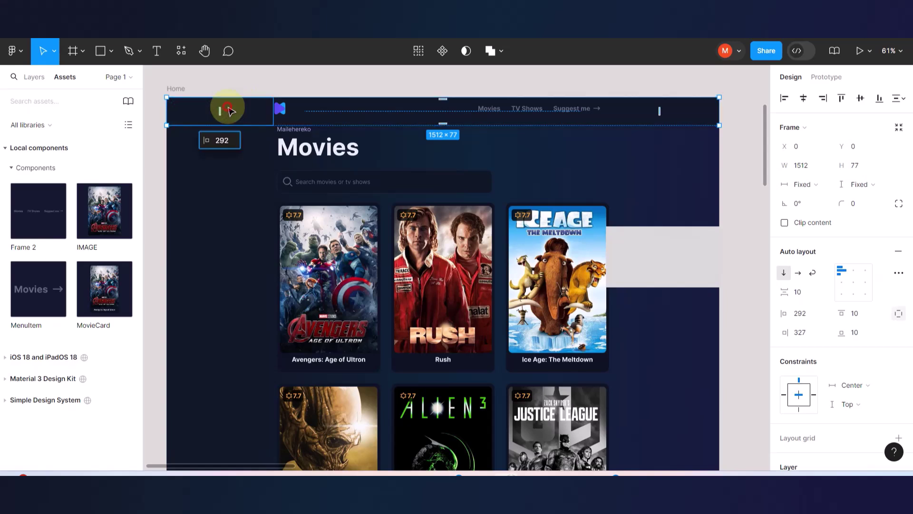
pyautogui.click(219, 139)
pyautogui.write('3')
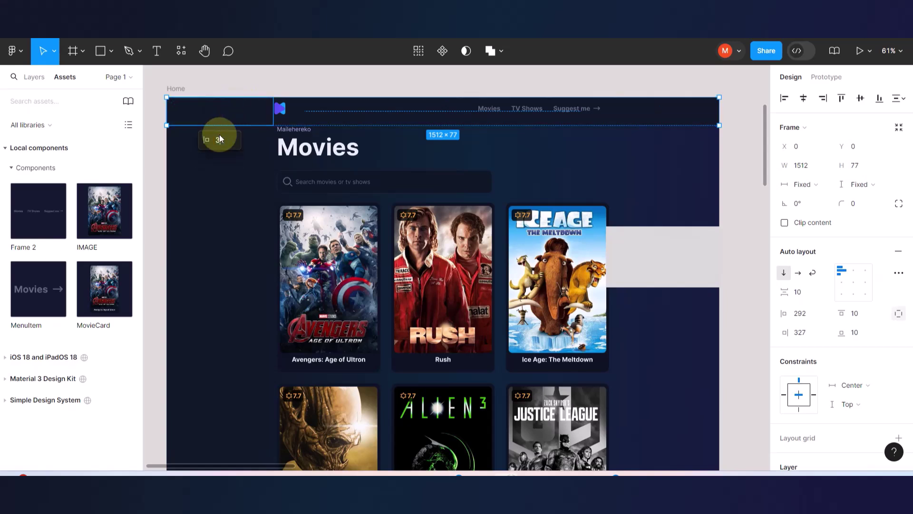
pyautogui.write('10')
pyautogui.press('Return')
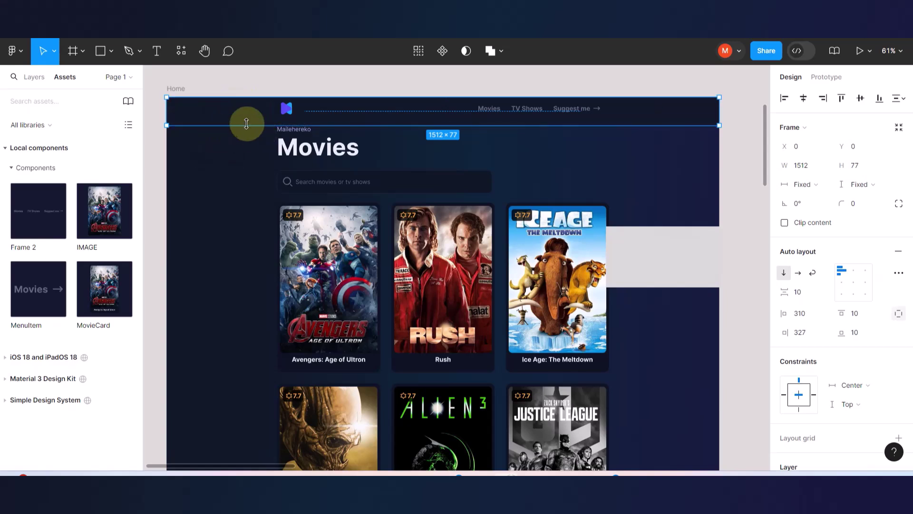
pyautogui.hscroll(3, 379, 152)
pyautogui.click(608, 127)
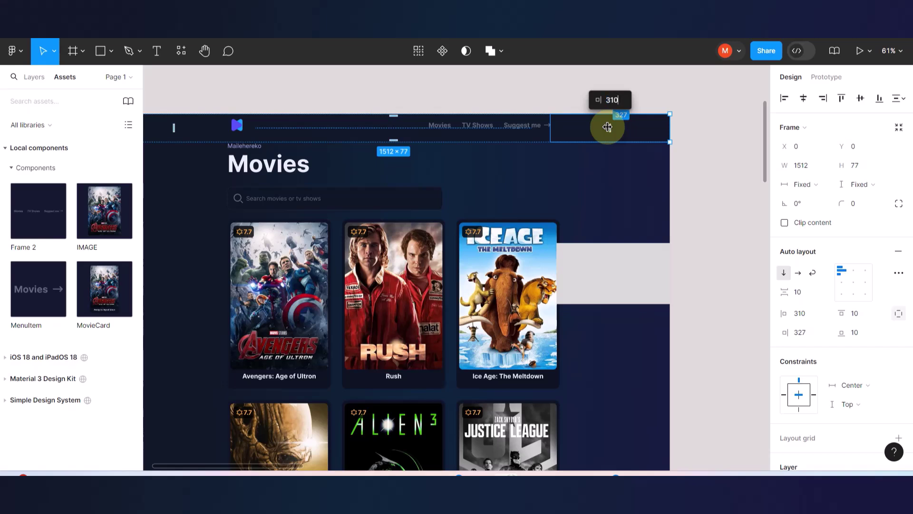
pyautogui.write('310')
pyautogui.press('Return')
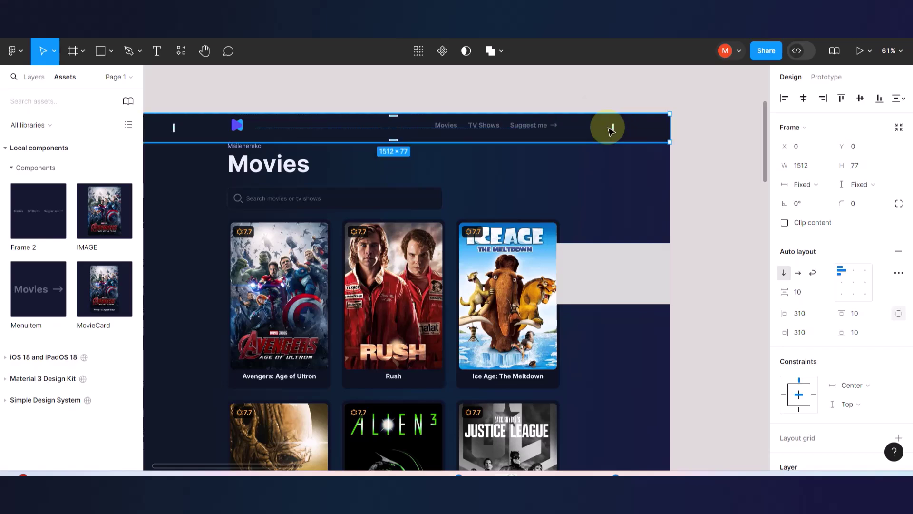
# Delete the grey measuring rectangle, and move the heading and card grid frame down to about X 293, Y 144.
pyautogui.click(609, 270)
pyautogui.press('Delete')
pyautogui.keyDown('ctrl'); pyautogui.scroll(-4, 607, 266); pyautogui.keyUp('ctrl')
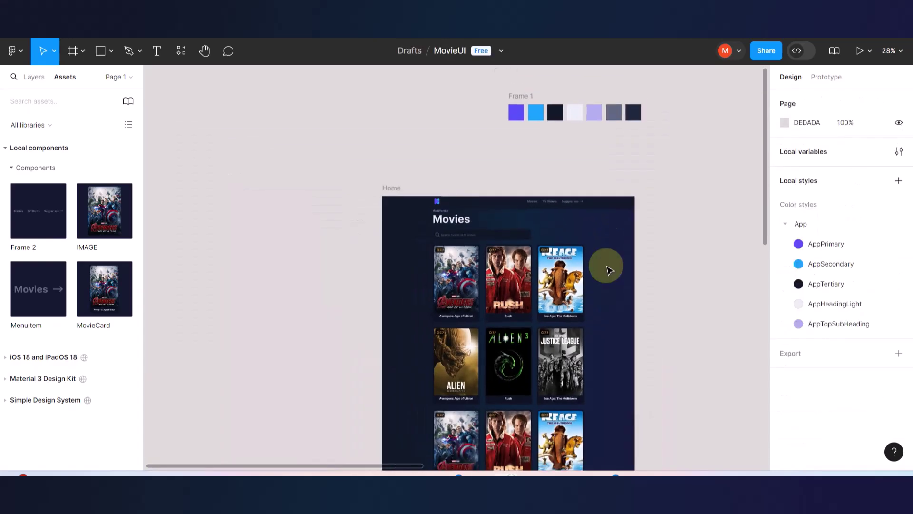
pyautogui.keyDown('ctrl'); pyautogui.scroll(2, 589, 267); pyautogui.keyUp('ctrl')
pyautogui.keyDown('ctrl'); pyautogui.scroll(3, 585, 267); pyautogui.keyUp('ctrl')
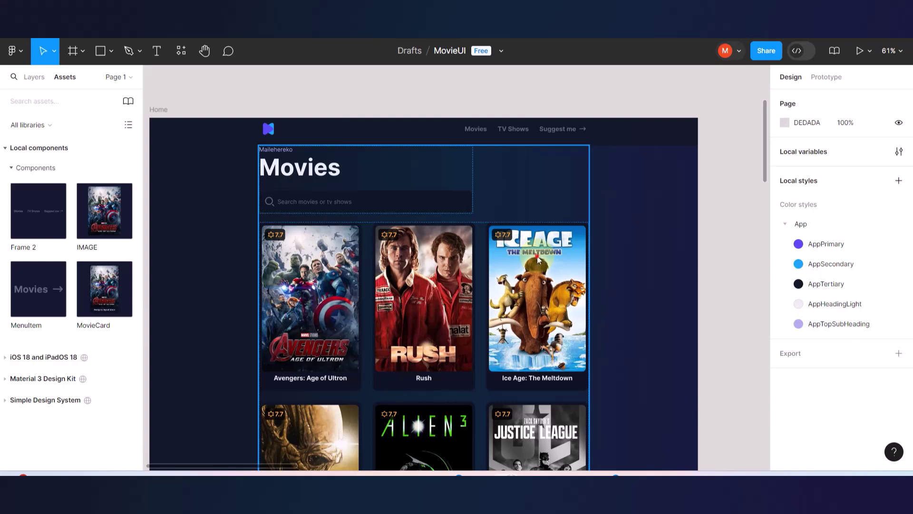
pyautogui.moveTo(540, 261); pyautogui.dragTo(536, 285)
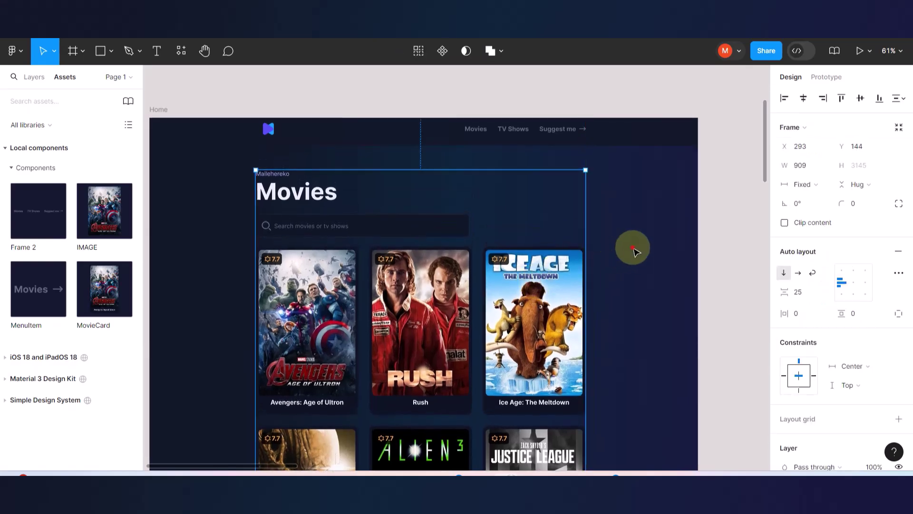
pyautogui.click(634, 251)
# Shorten the Home frame to a height of 3797 so it ends closer below the last row of movie cards.
pyautogui.keyDown('ctrl'); pyautogui.scroll(-5, 634, 251); pyautogui.keyUp('ctrl')
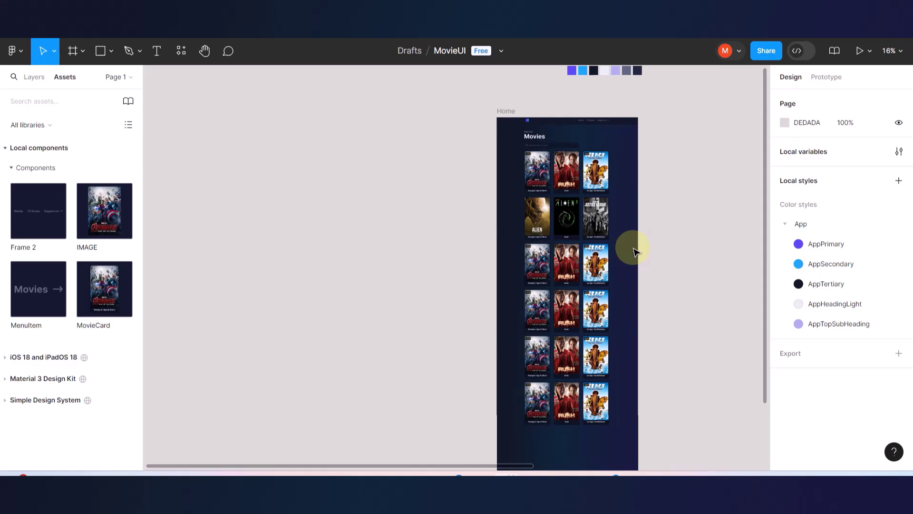
pyautogui.hscroll(3, 636, 251)
pyautogui.scroll(-3, 534, 381)
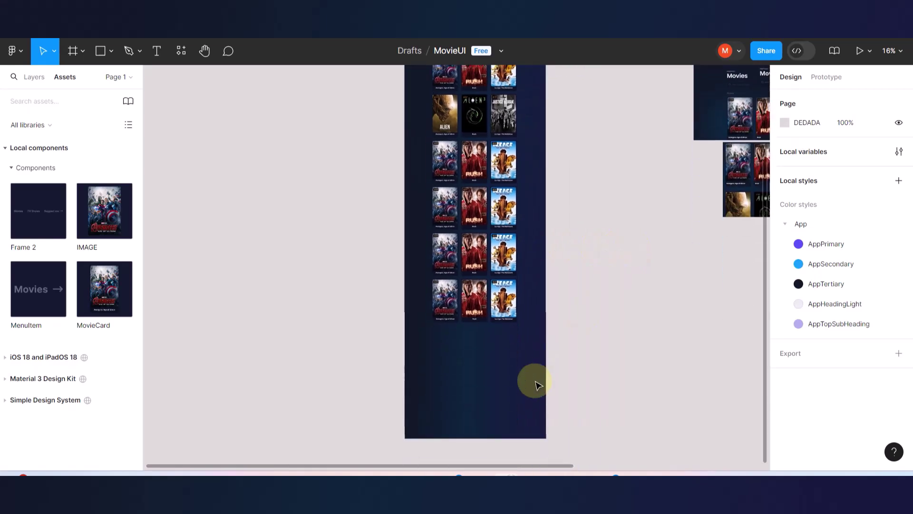
pyautogui.keyDown('ctrl'); pyautogui.scroll(2, 511, 363); pyautogui.keyUp('ctrl')
pyautogui.scroll(-2, 495, 369)
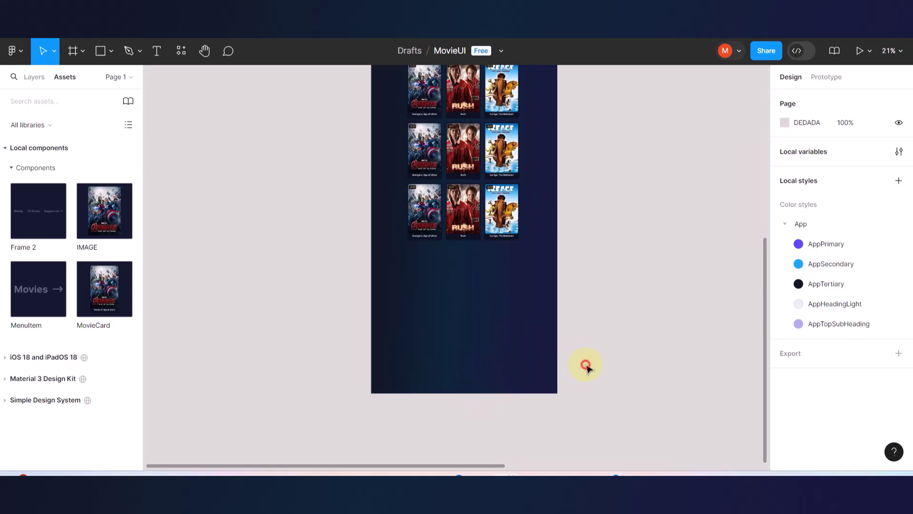
pyautogui.scroll(4, 518, 285)
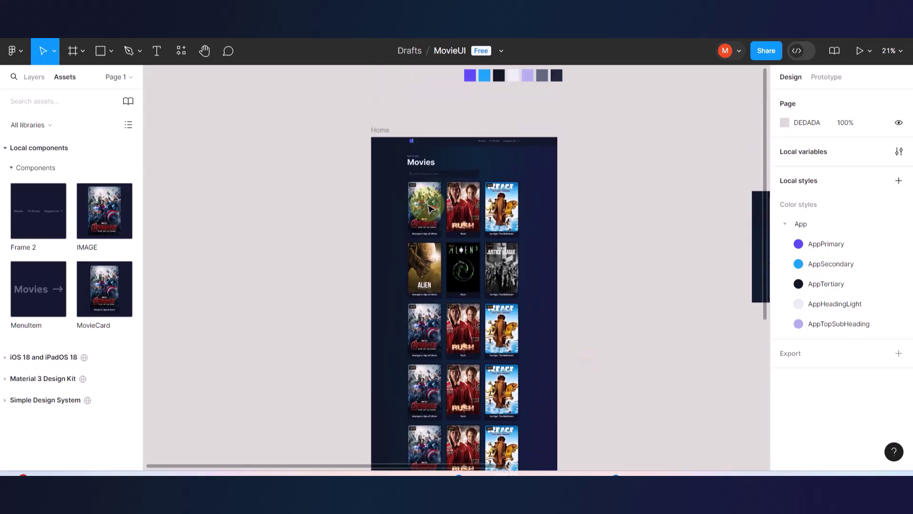
pyautogui.click(380, 132)
pyautogui.scroll(-6, 407, 240)
pyautogui.scroll(-5, 407, 242)
pyautogui.moveTo(449, 347); pyautogui.dragTo(461, 255)
pyautogui.scroll(10, 463, 257)
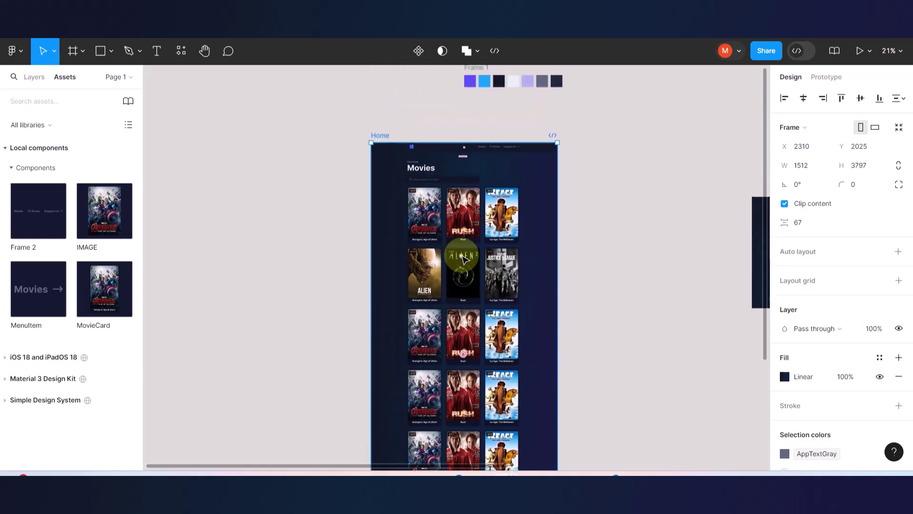
pyautogui.click(607, 253)
# Switch to the reference movie site in the browser and capture a screenshot of the footer at the end of its page.
pyautogui.scroll(-4, 608, 255)
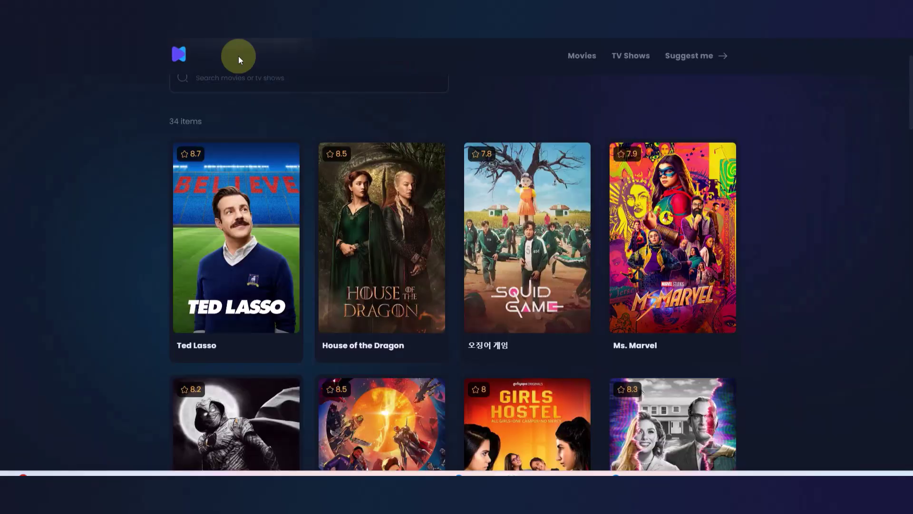
pyautogui.scroll(-8, 490, 350)
pyautogui.scroll(-15, 490, 349)
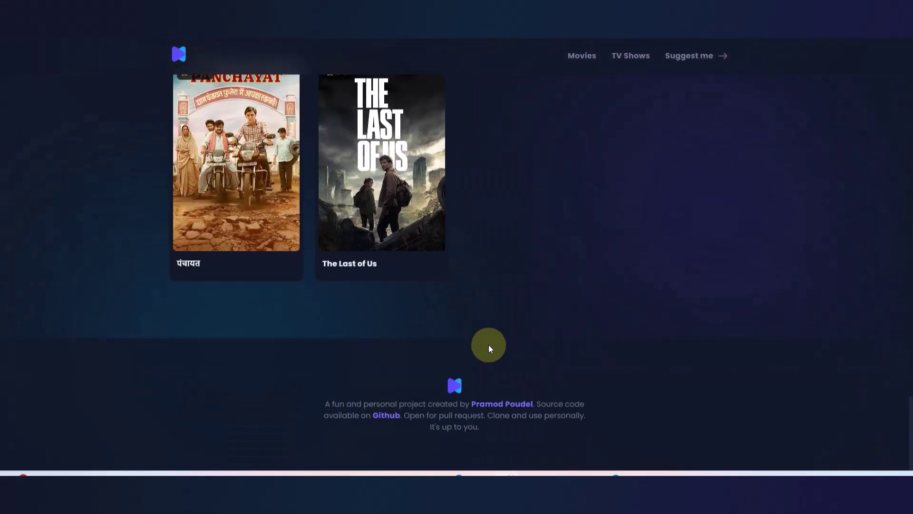
pyautogui.press('super+shift+s')
pyautogui.moveTo(3, 326); pyautogui.dragTo(912, 470)
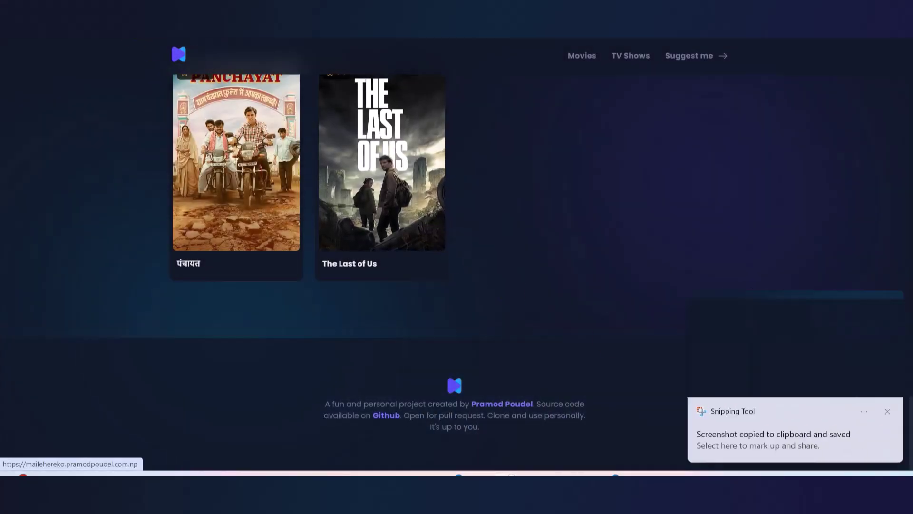
# Switch back to Figma, paste the 1919 × 303 footer screenshot and place it on the canvas just below the Home frame.
pyautogui.hotkey('alt', 'Tab')
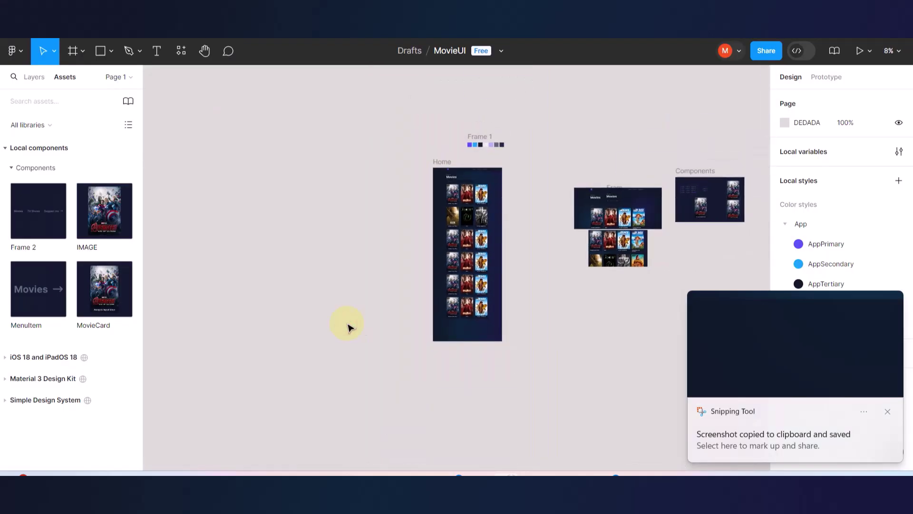
pyautogui.hotkey('ctrl', 'v')
pyautogui.scroll(5, 490, 374)
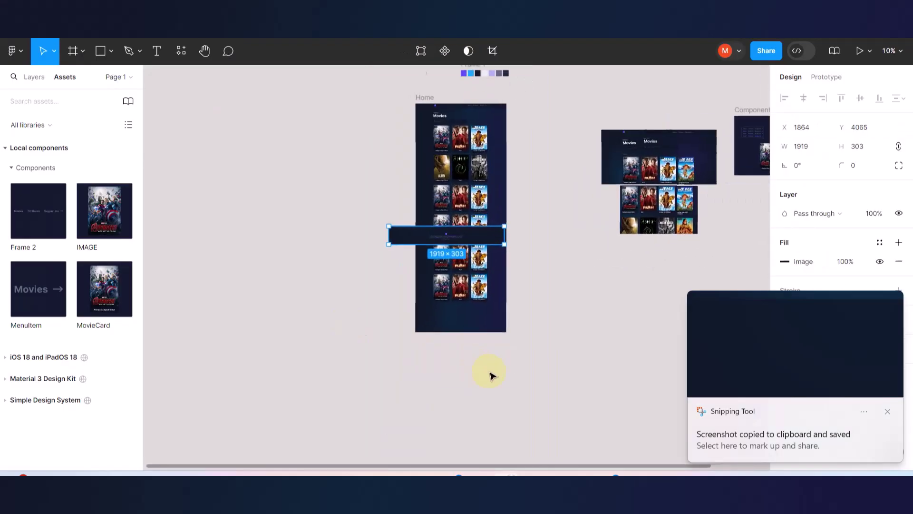
pyautogui.moveTo(402, 205); pyautogui.dragTo(401, 208)
pyautogui.moveTo(403, 280); pyautogui.dragTo(401, 308)
pyautogui.hotkey('ctrl', 'z')
pyautogui.moveTo(367, 193); pyautogui.dragTo(380, 357)
pyautogui.click(433, 402)
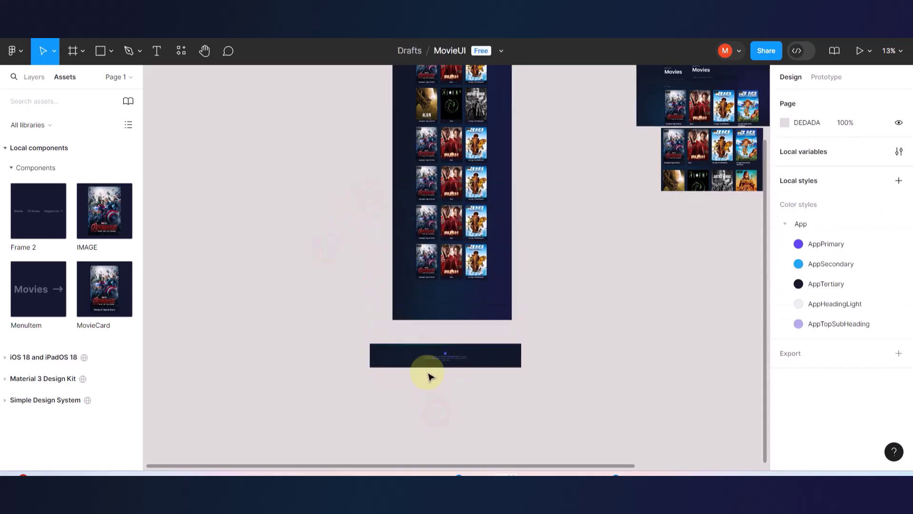
pyautogui.scroll(5, 430, 376)
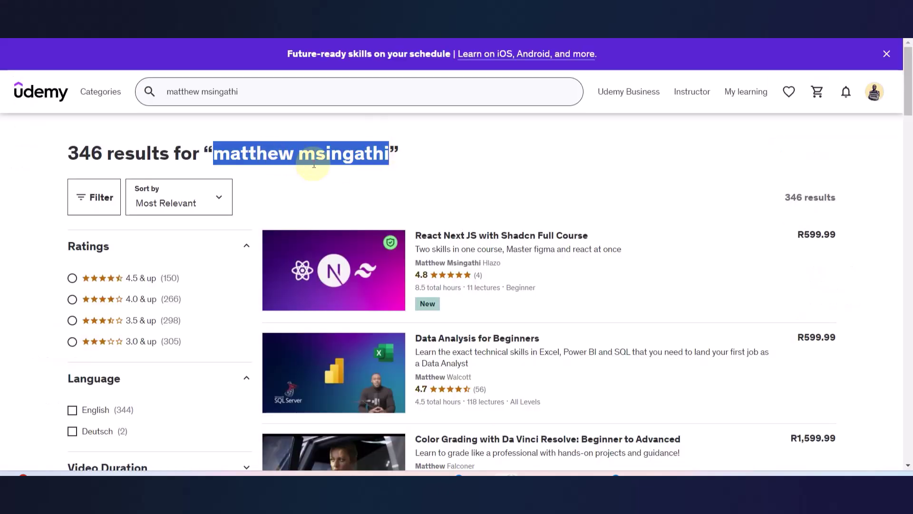
# Review the lecture list of the React Next JS with Shadcn course on Udemy and the Coded Design channel on YouTube.
pyautogui.click(334, 270)
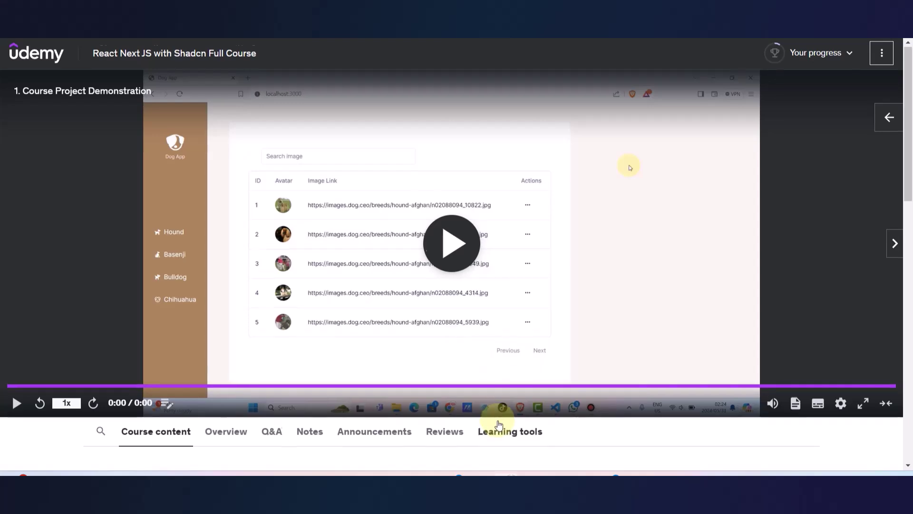
pyautogui.scroll(-10, 496, 423)
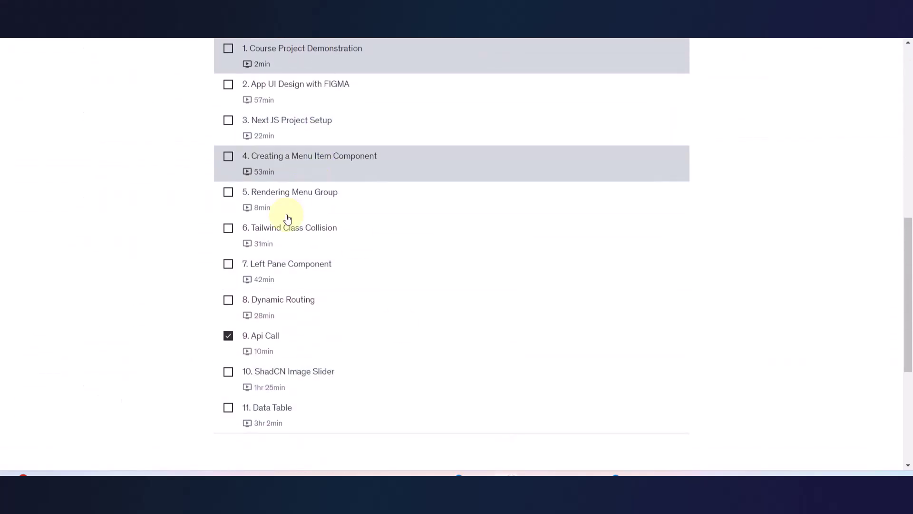
pyautogui.scroll(10, 397, 318)
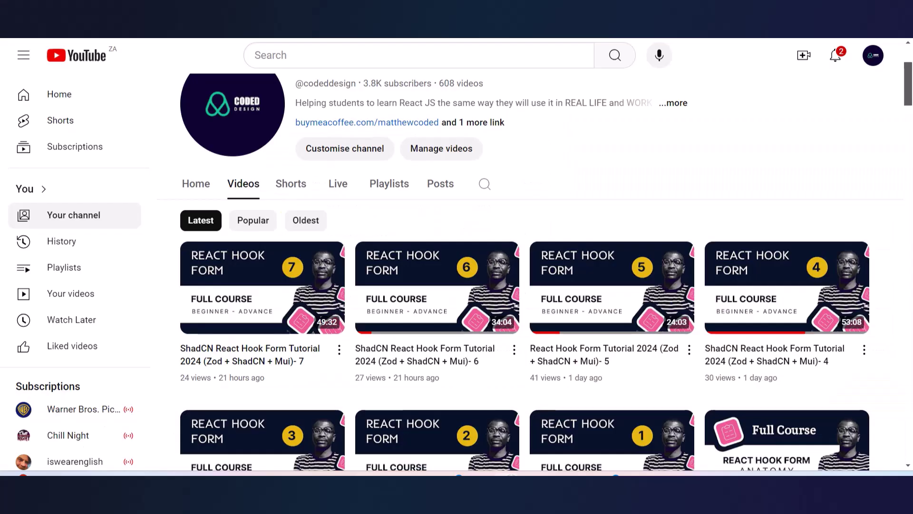
pyautogui.scroll(3, 546, 171)
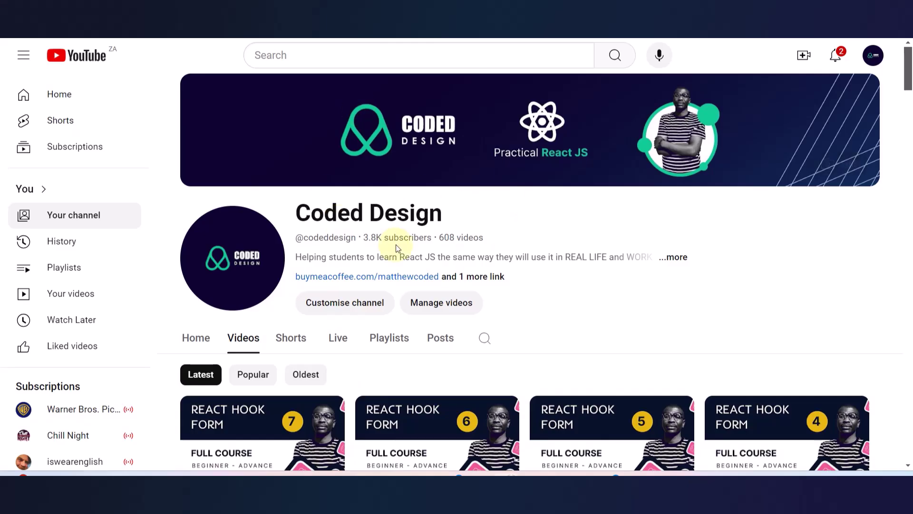
# Look through the published videos of the Coded Design channel on YouTube, from the React Hook Form series to the older courses.
pyautogui.scroll(-8, 546, 304)
pyautogui.scroll(-10, 546, 308)
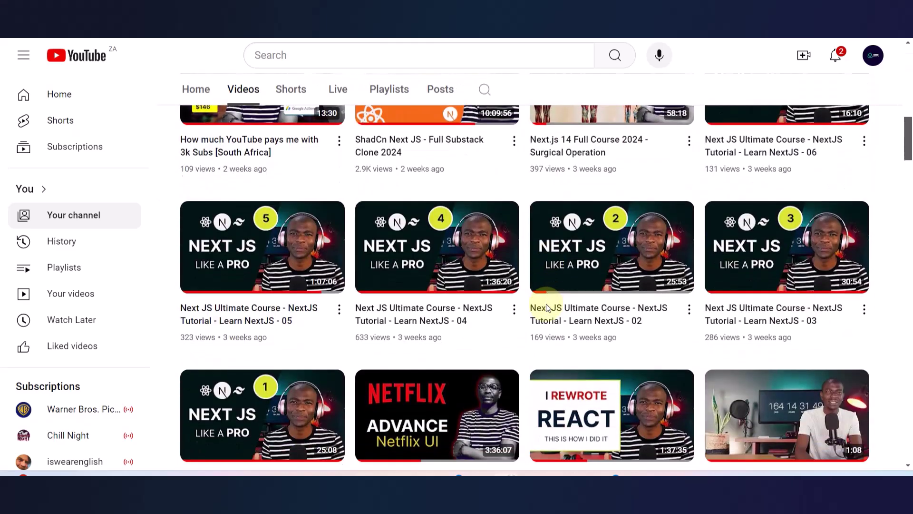
pyautogui.scroll(-12, 547, 308)
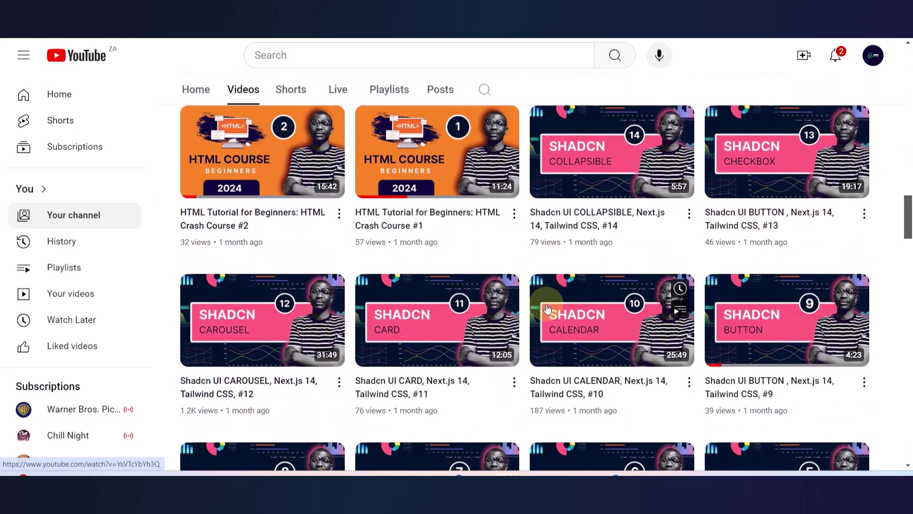
pyautogui.scroll(-15, 547, 308)
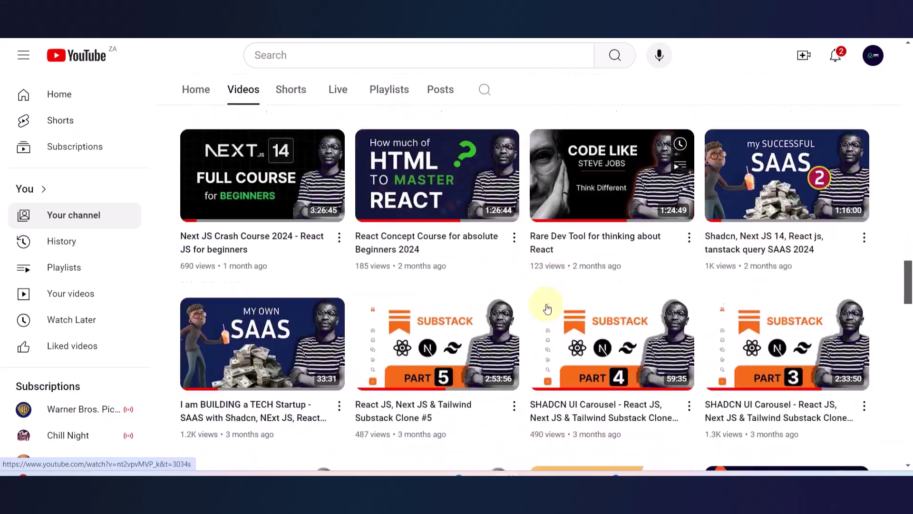
pyautogui.scroll(20, 547, 309)
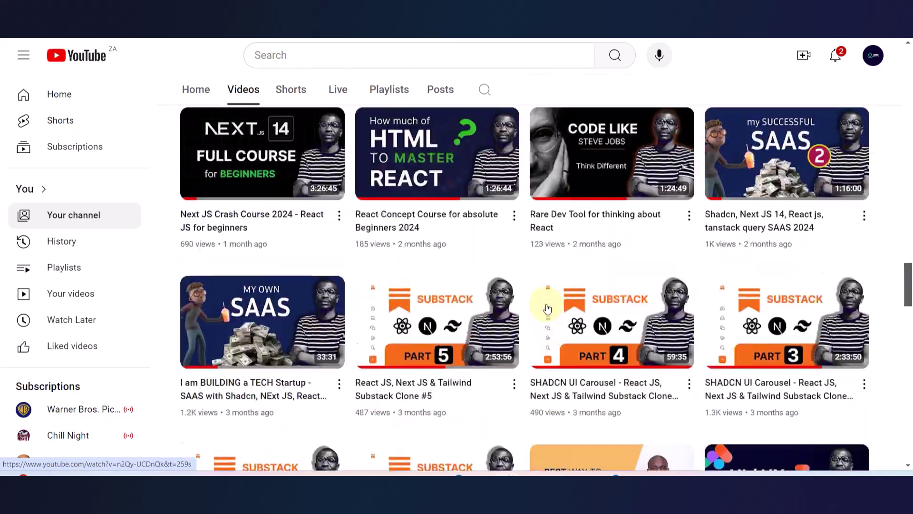
pyautogui.scroll(10, 547, 308)
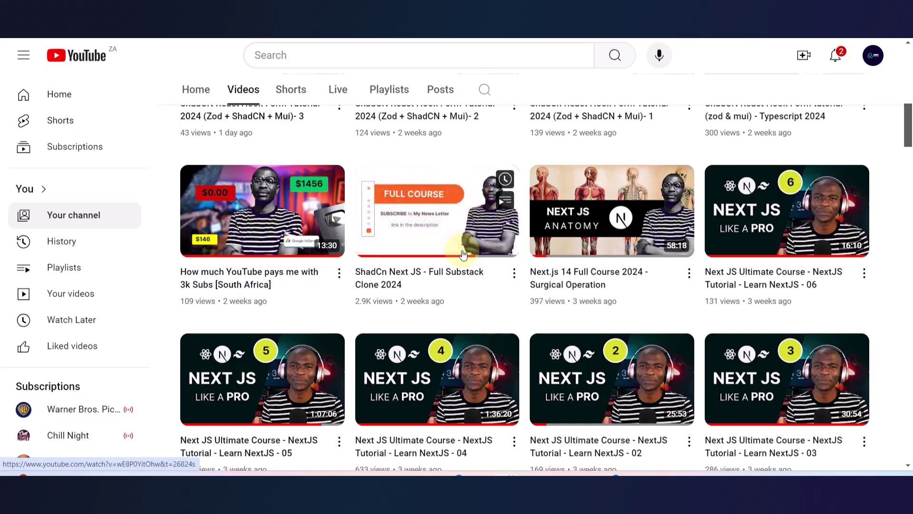
pyautogui.scroll(8, 463, 255)
pyautogui.scroll(-8, 461, 250)
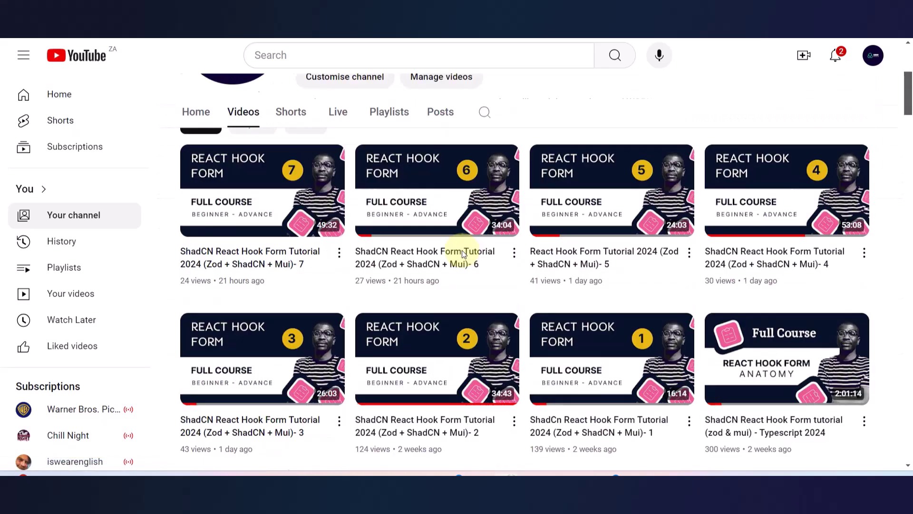
pyautogui.scroll(-10, 462, 252)
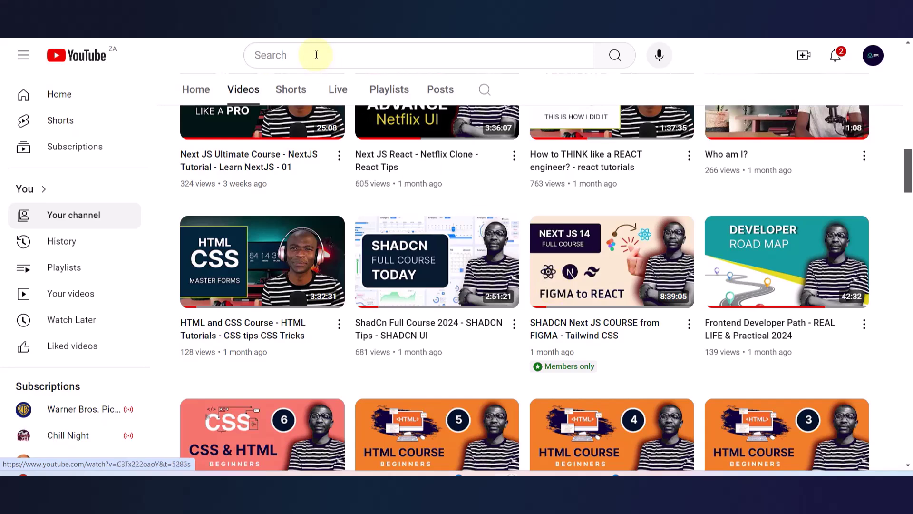
# Switch back to Figma and look over the Home frame from the header down through the movie card rows.
pyautogui.hotkey('alt', 'Tab')
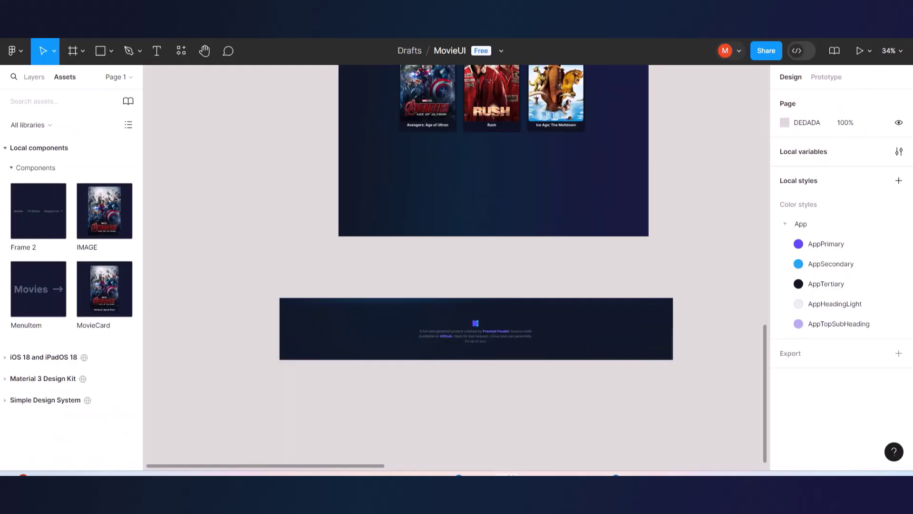
pyautogui.scroll(20, 483, 200)
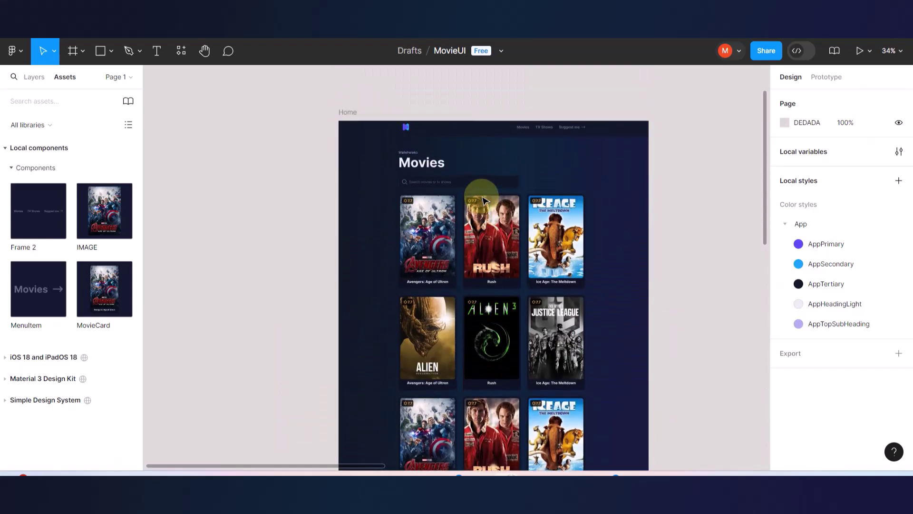
pyautogui.scroll(5, 484, 200)
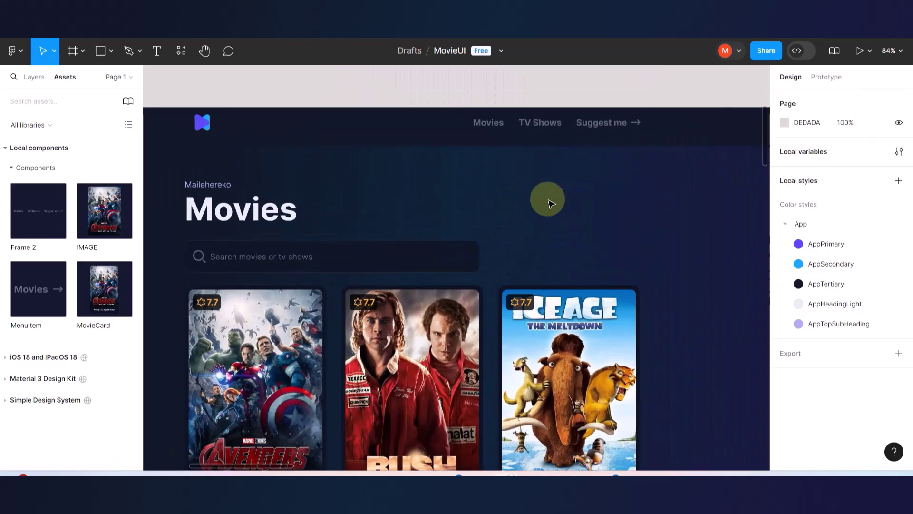
pyautogui.scroll(-5, 548, 202)
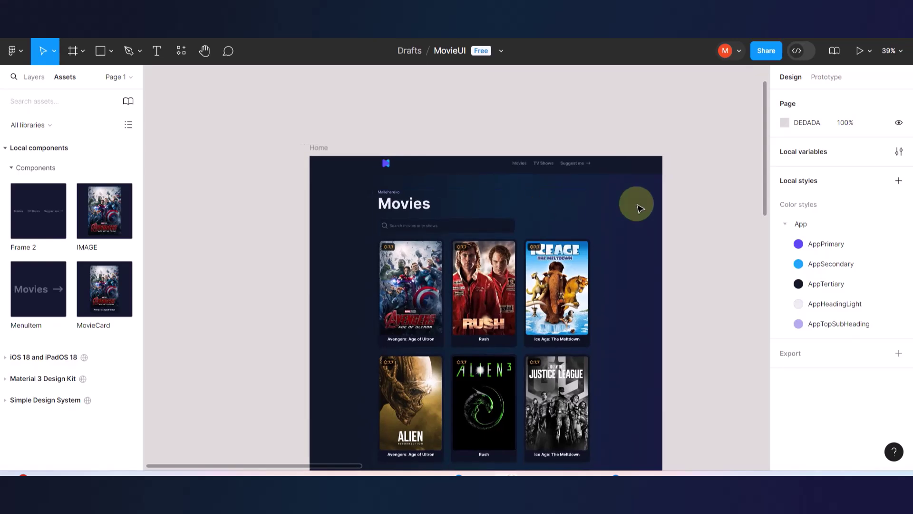
pyautogui.scroll(-3, 585, 216)
pyautogui.scroll(-8, 585, 216)
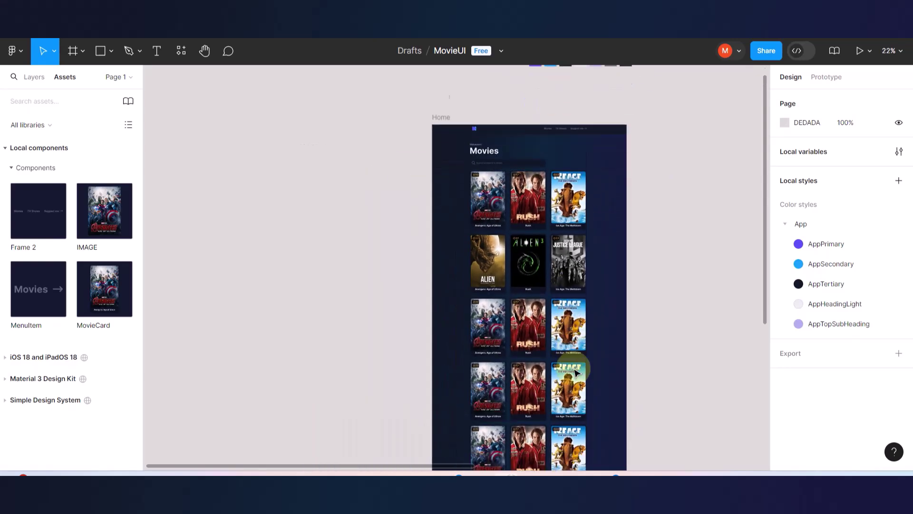
# Duplicate the 36 × 40.5 logo group from the Home header and place the copy over the logo in the footer screenshot.
pyautogui.moveTo(577, 373); pyautogui.dragTo(478, 164)
pyautogui.scroll(4, 476, 190)
pyautogui.scroll(10, 477, 164)
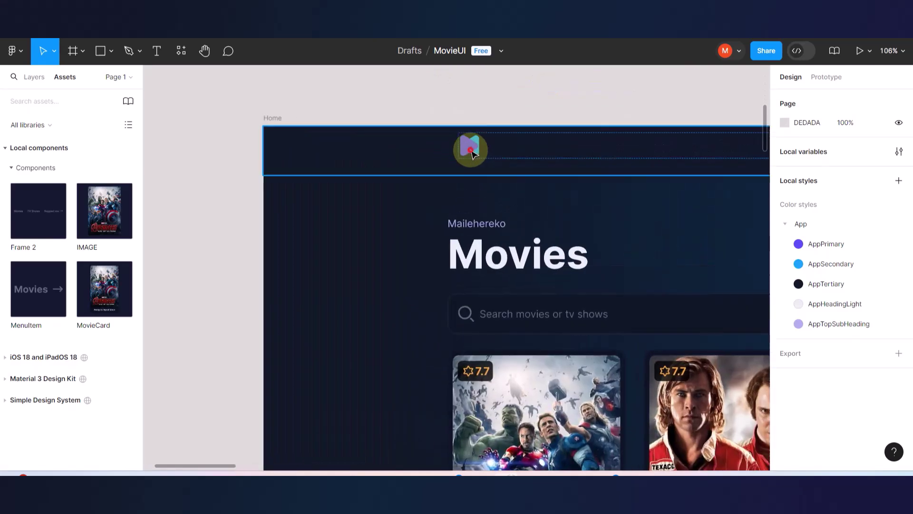
pyautogui.click(473, 153)
pyautogui.click(473, 153)
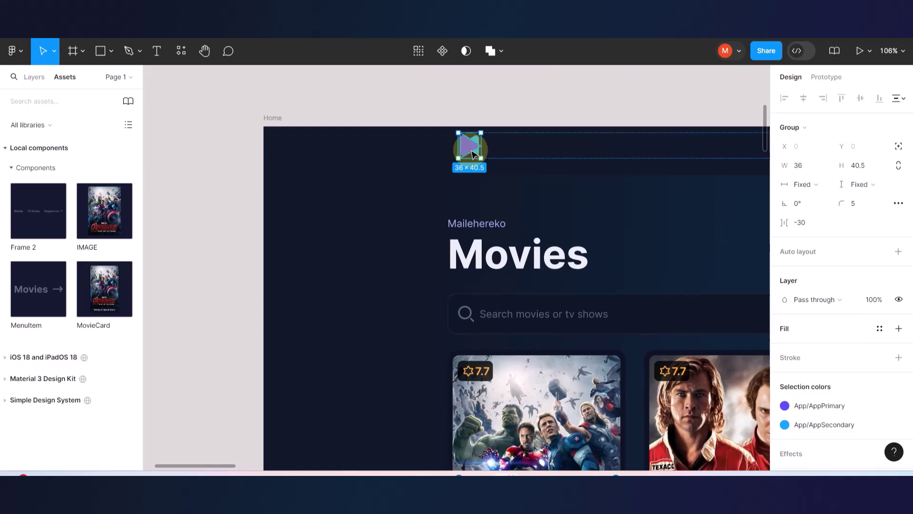
pyautogui.hotkey('ctrl', 'd')
pyautogui.moveTo(644, 147); pyautogui.dragTo(611, 178)
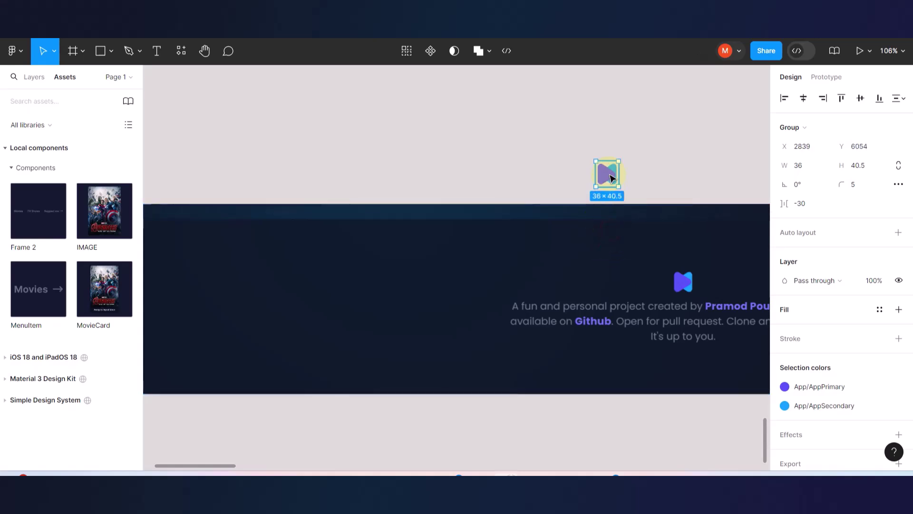
pyautogui.hscroll(3, 611, 178)
pyautogui.moveTo(504, 178); pyautogui.dragTo(581, 284)
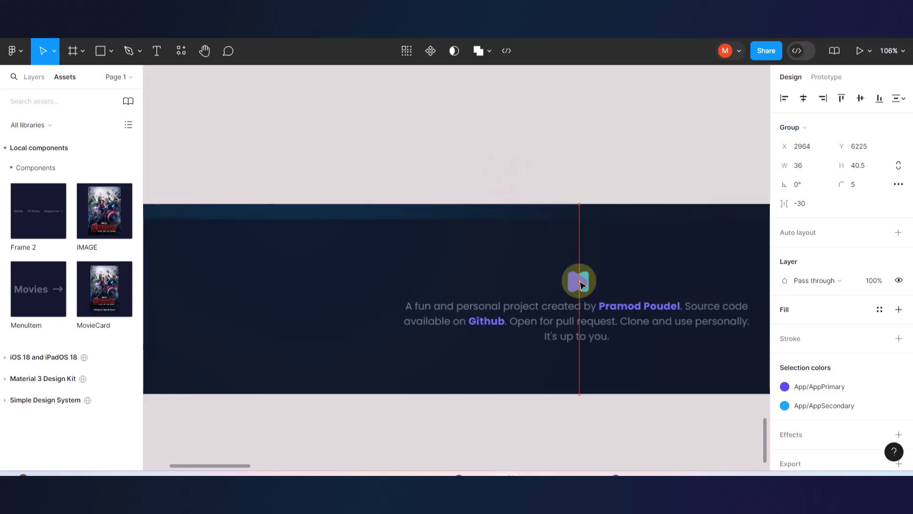
pyautogui.scroll(5, 509, 327)
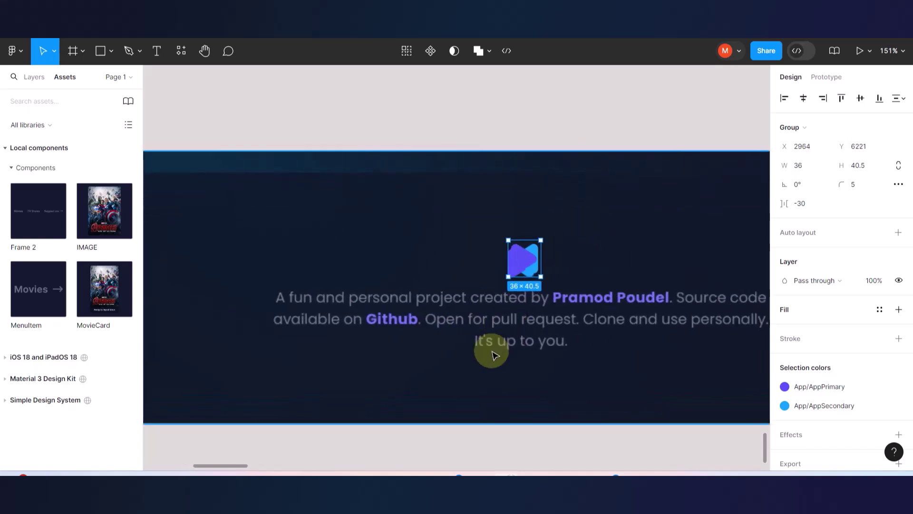
# Start a text layer in the footer area and copy the footer paragraph from the reference movie site in the browser.
pyautogui.scroll(1, 493, 355)
pyautogui.click(151, 53)
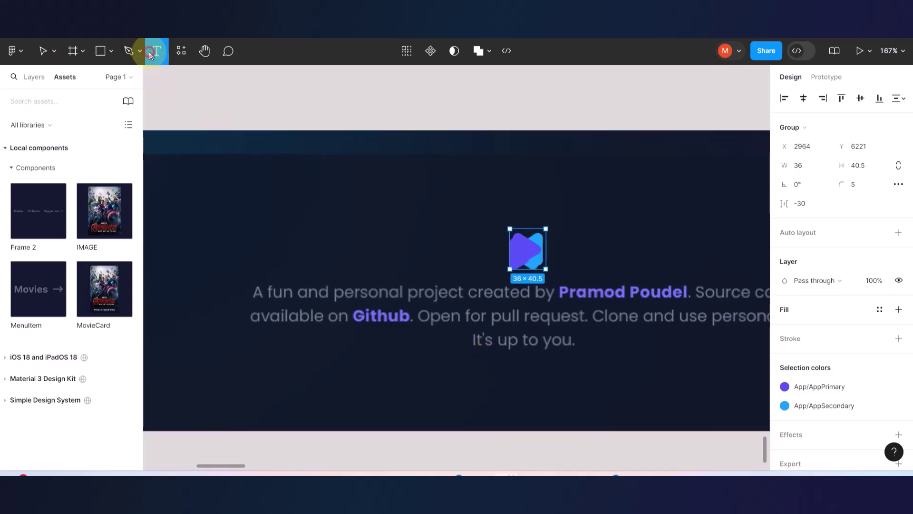
pyautogui.click(268, 384)
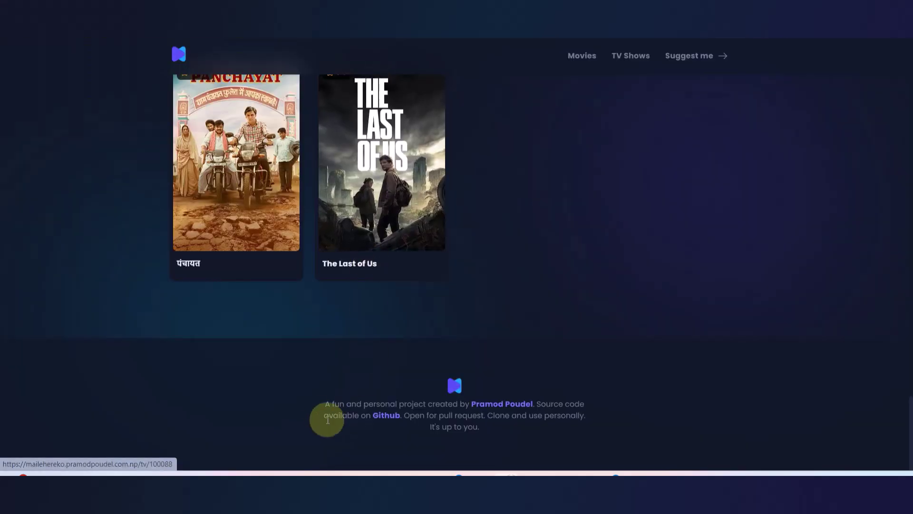
pyautogui.moveTo(316, 403); pyautogui.dragTo(492, 420)
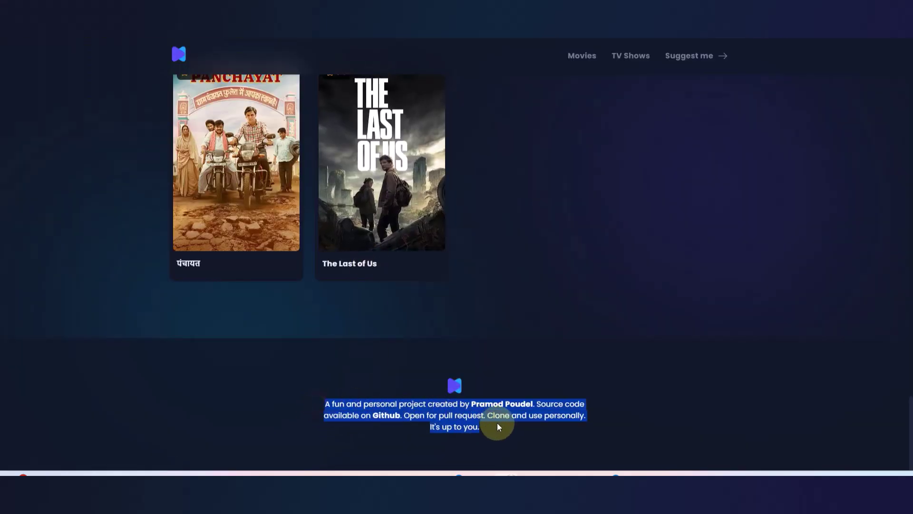
pyautogui.click(479, 37)
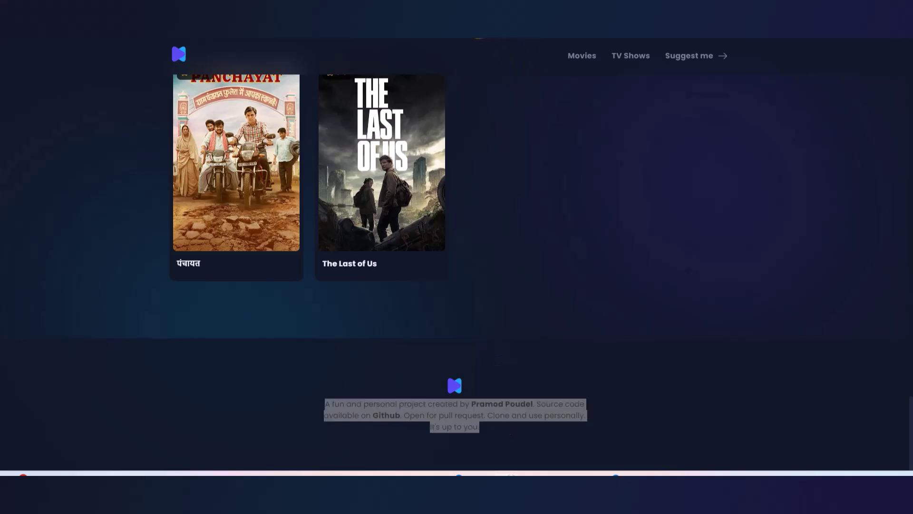
pyautogui.write("A fun and personal project created by Pramod Poudel. Source code available on Github. Open for pull request. Clone and use personally. It's up to you.")
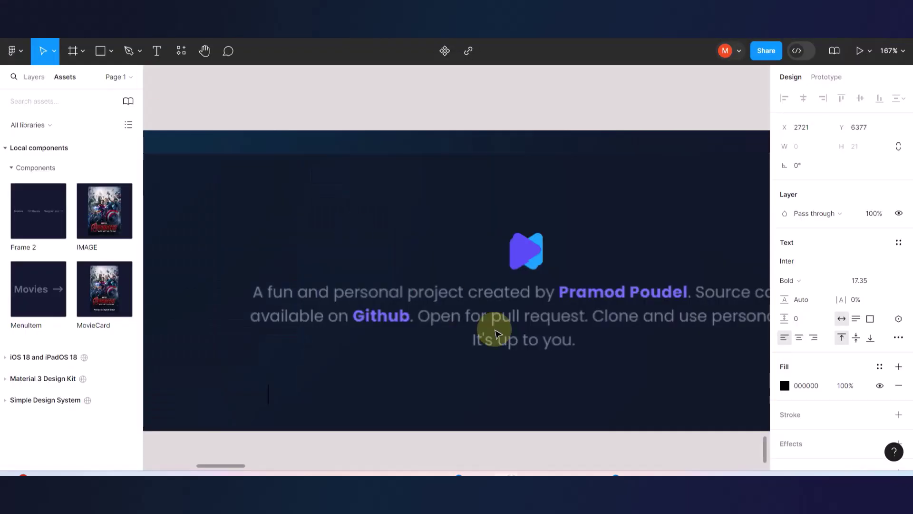
# Draw a text box about 553 × 69 over the footer screenshot's paragraph and fill it with the copied footer text.
pyautogui.scroll(-2, 493, 322)
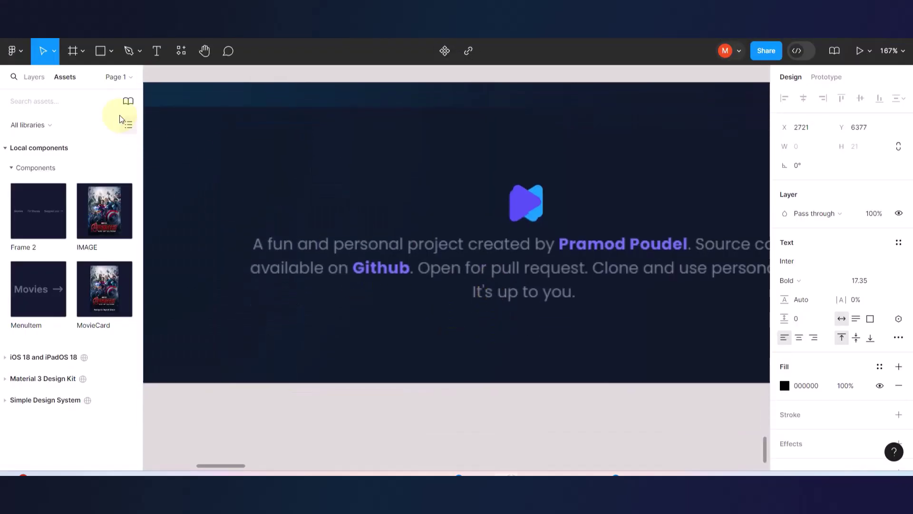
pyautogui.click(156, 51)
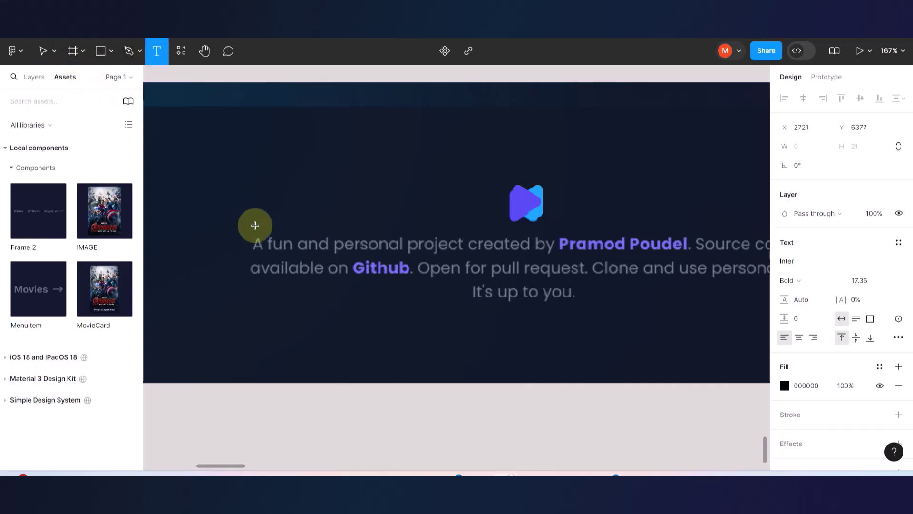
pyautogui.moveTo(248, 234); pyautogui.dragTo(638, 300)
pyautogui.press('Escape')
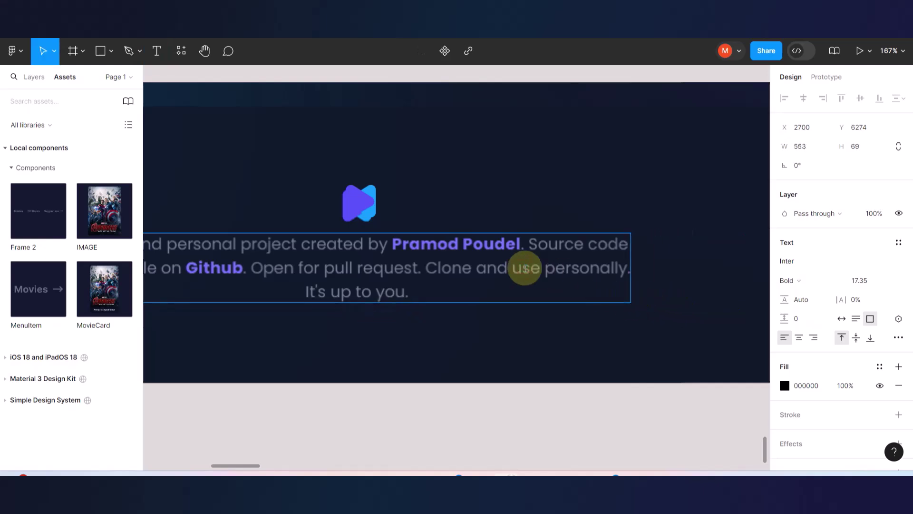
pyautogui.scroll(-5, 490, 261)
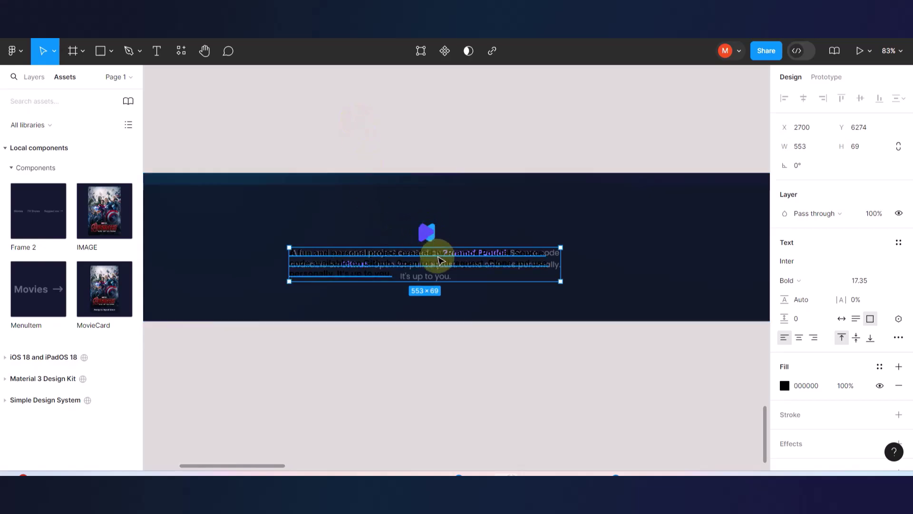
# Wrap the footer text and logo copy in a vertical auto layout frame and move it beside the screenshot's paragraph.
pyautogui.moveTo(438, 261); pyautogui.dragTo(669, 280)
pyautogui.hotkey('ctrl', 'z')
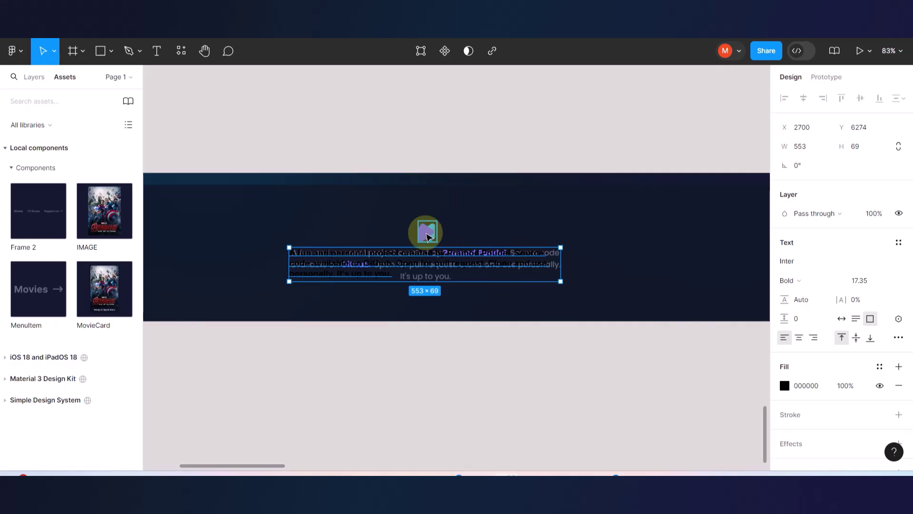
pyautogui.keyDown('shift'); pyautogui.click(427, 233); pyautogui.keyUp('shift')
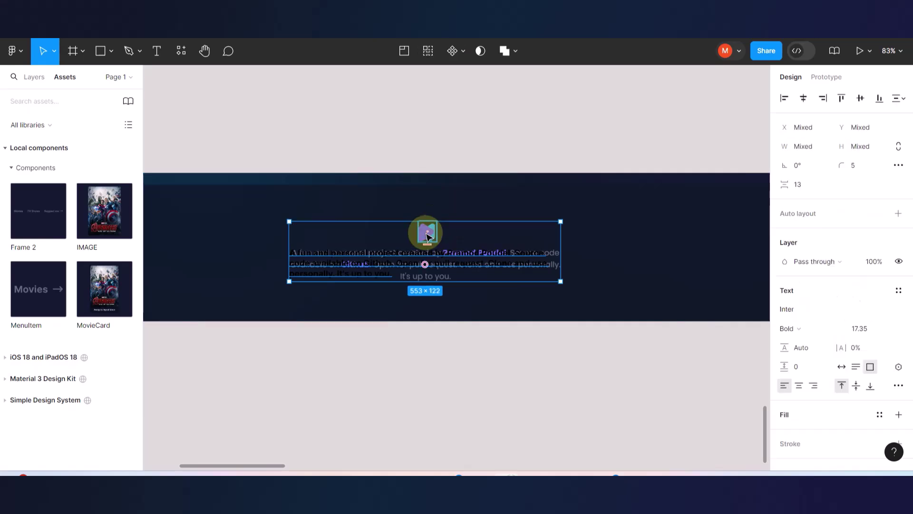
pyautogui.hotkey('shift', 'a')
pyautogui.scroll(-3, 387, 259)
pyautogui.moveTo(401, 260); pyautogui.dragTo(605, 260)
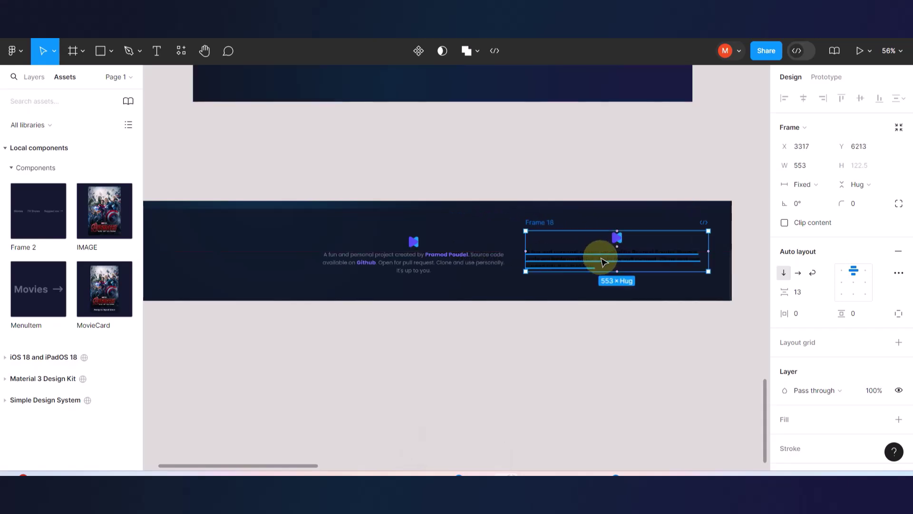
# Centre-align the footer paragraph inside the auto layout frame and set its font weight to Regular.
pyautogui.doubleClick(604, 260)
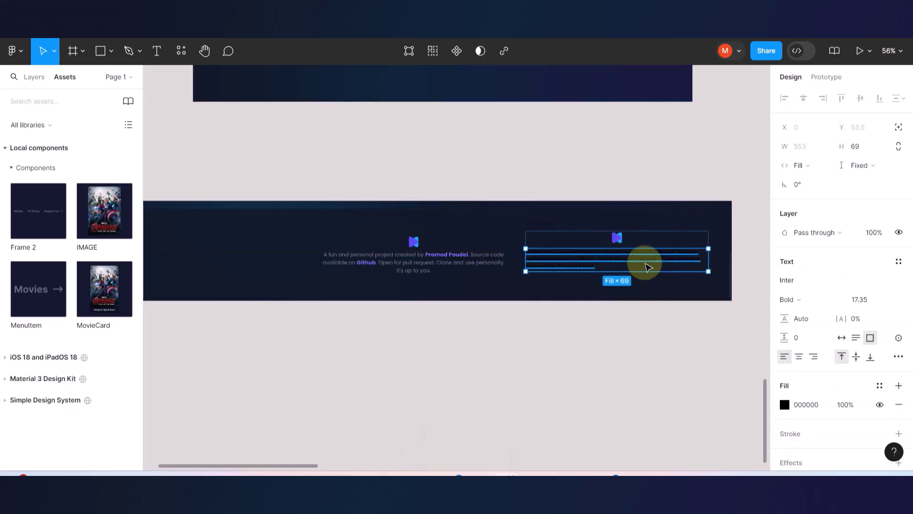
pyautogui.click(799, 357)
pyautogui.scroll(5, 612, 249)
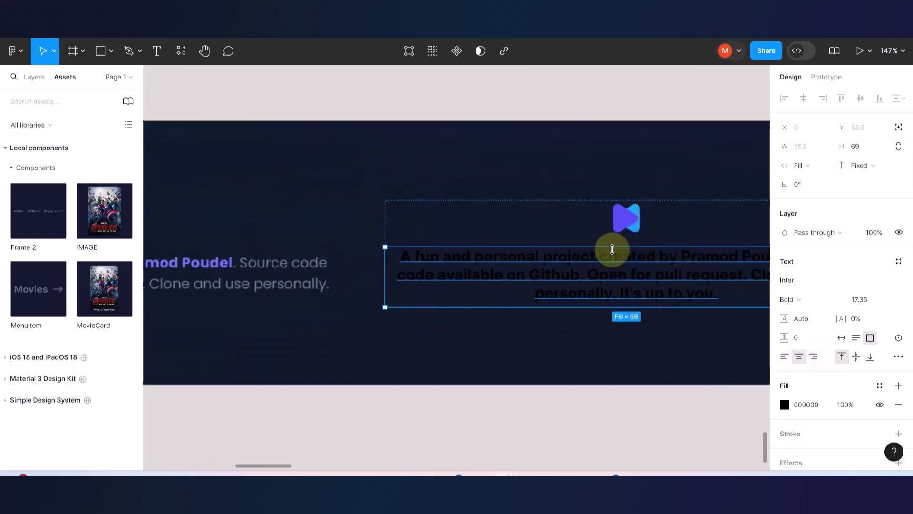
pyautogui.hotkey('ctrl', 'b')
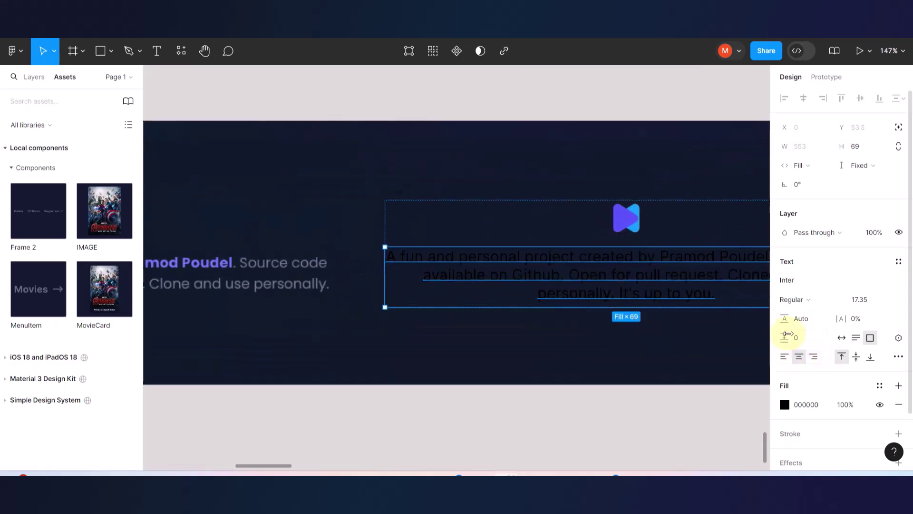
# Apply the AppTextGray library color as the fill of the footer paragraph.
pyautogui.click(880, 385)
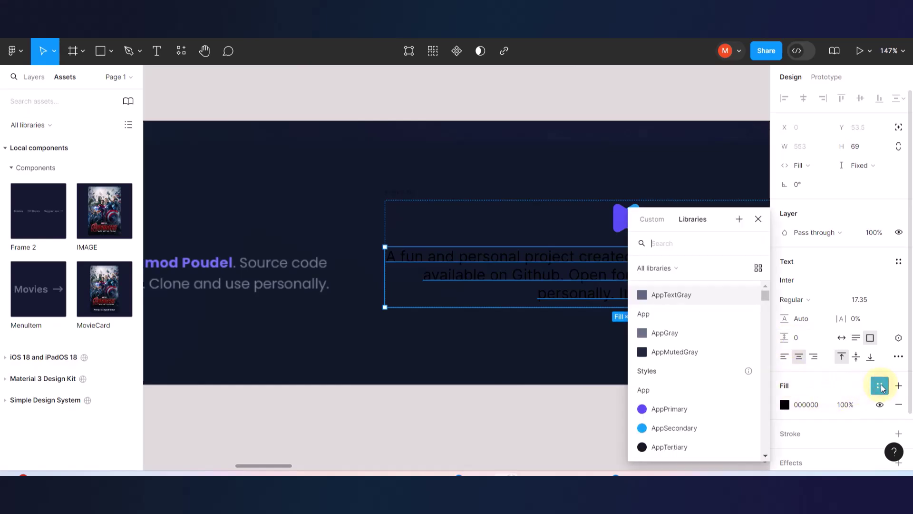
pyautogui.click(681, 238)
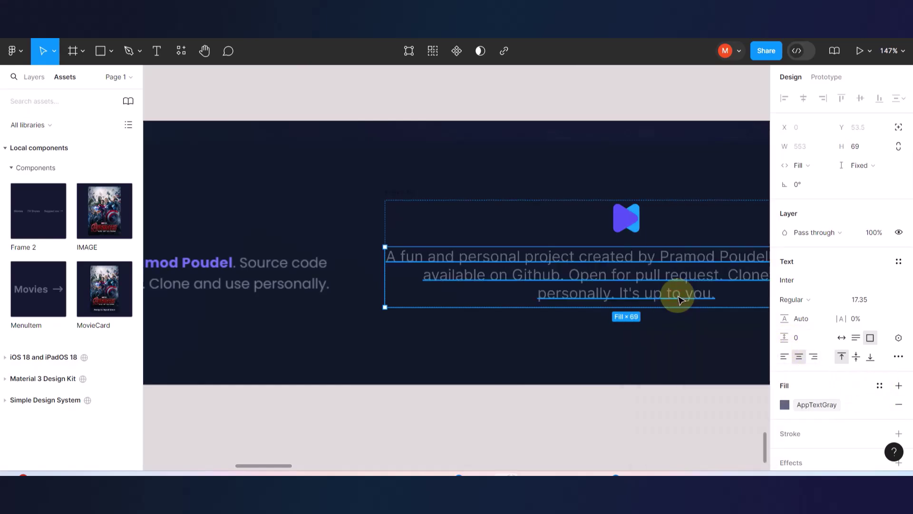
pyautogui.hscroll(-8, 603, 304)
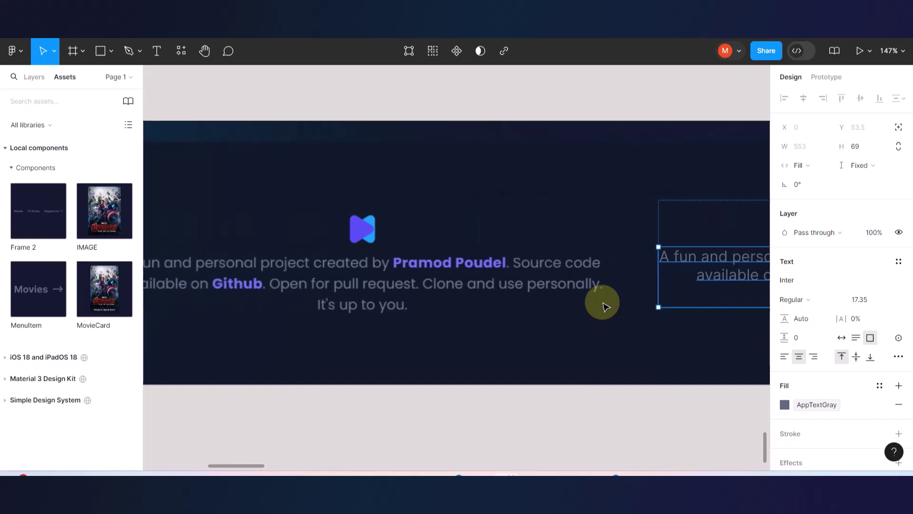
# Make the creator's name in the recreated footer paragraph bold and apply the AppPrimary library color to it.
pyautogui.hscroll(6, 603, 305)
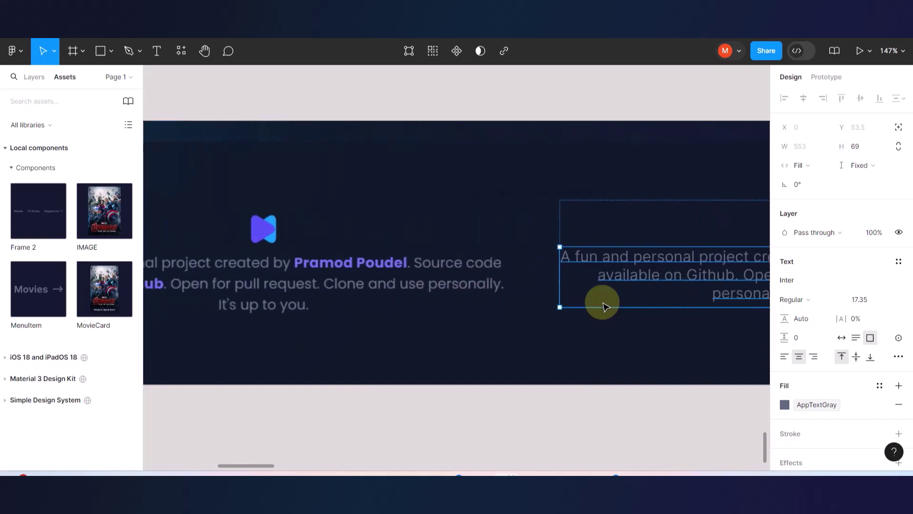
pyautogui.hscroll(7, 603, 304)
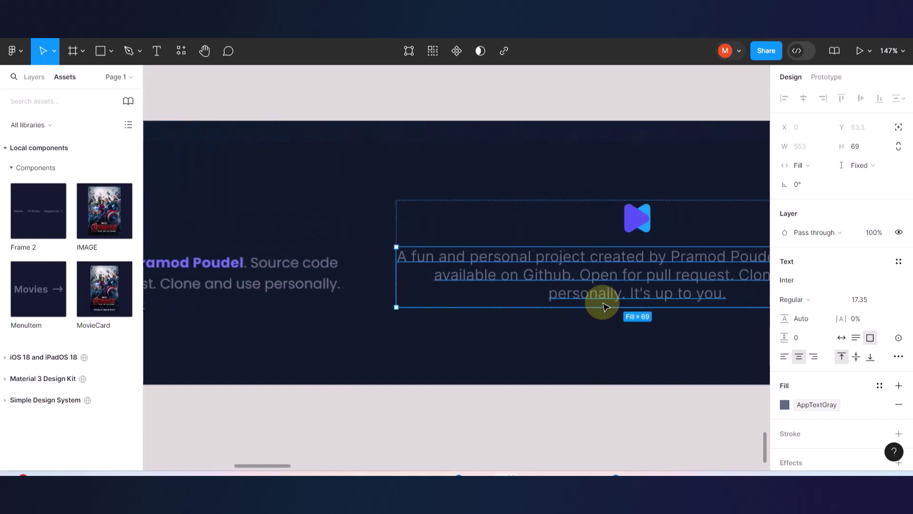
pyautogui.doubleClick(634, 272)
pyautogui.click(643, 256)
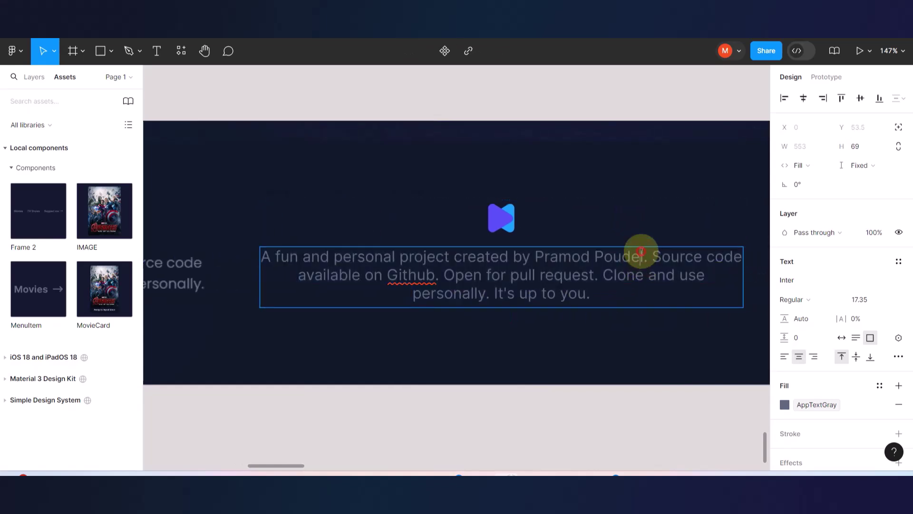
pyautogui.moveTo(643, 256); pyautogui.dragTo(541, 260)
pyautogui.hotkey('ctrl', 'b')
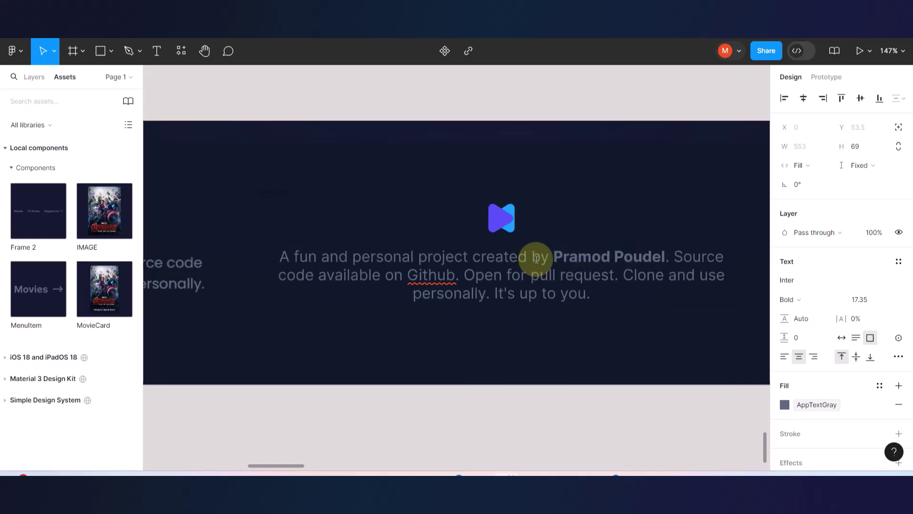
pyautogui.scroll(-3, 536, 258)
pyautogui.hscroll(-3, 536, 256)
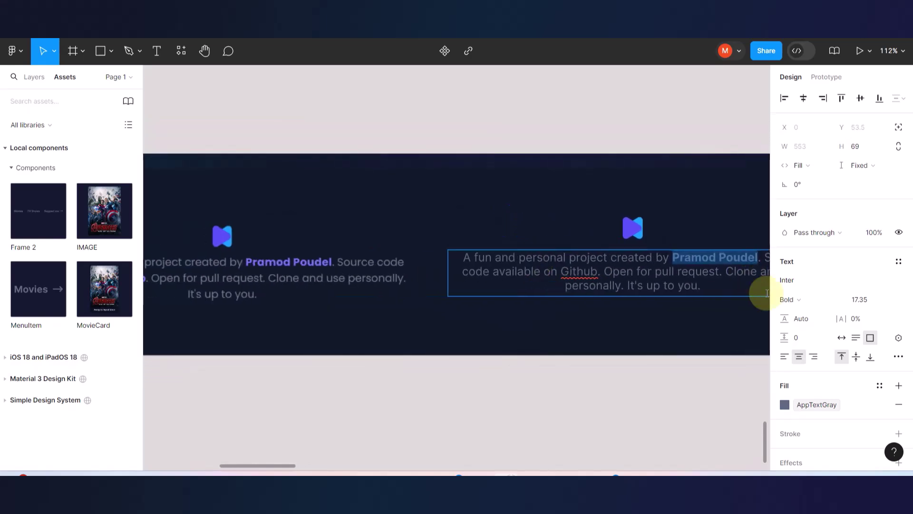
pyautogui.click(786, 404)
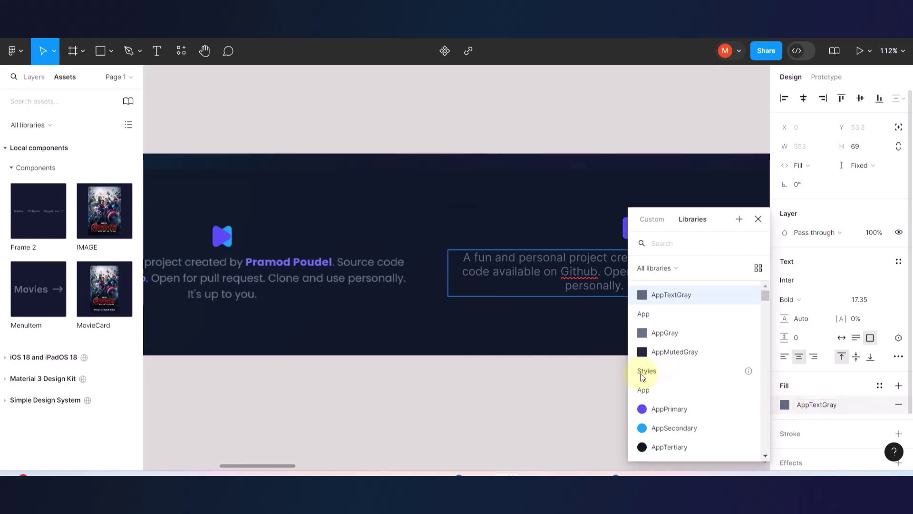
pyautogui.click(643, 408)
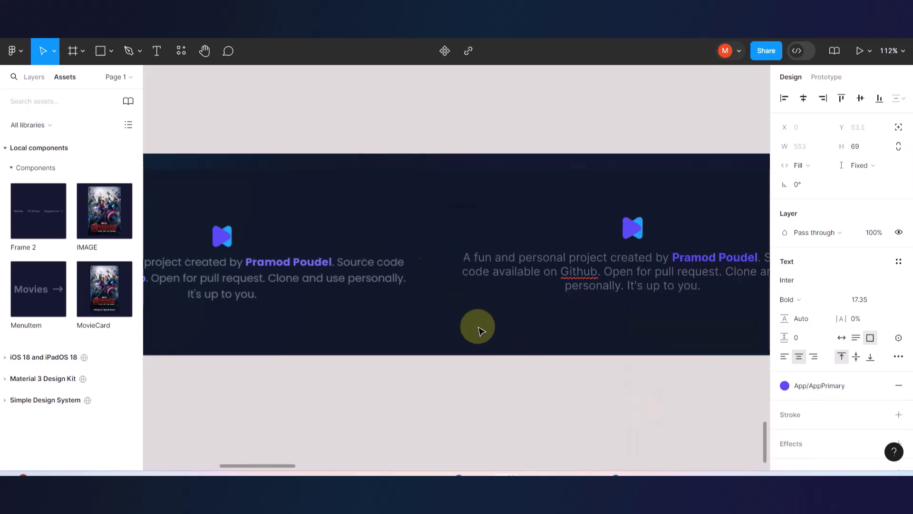
# Make the word "Github" in the recreated footer paragraph bold and apply the AppPrimary color style to it.
pyautogui.hscroll(-3, 479, 329)
pyautogui.hscroll(4, 479, 329)
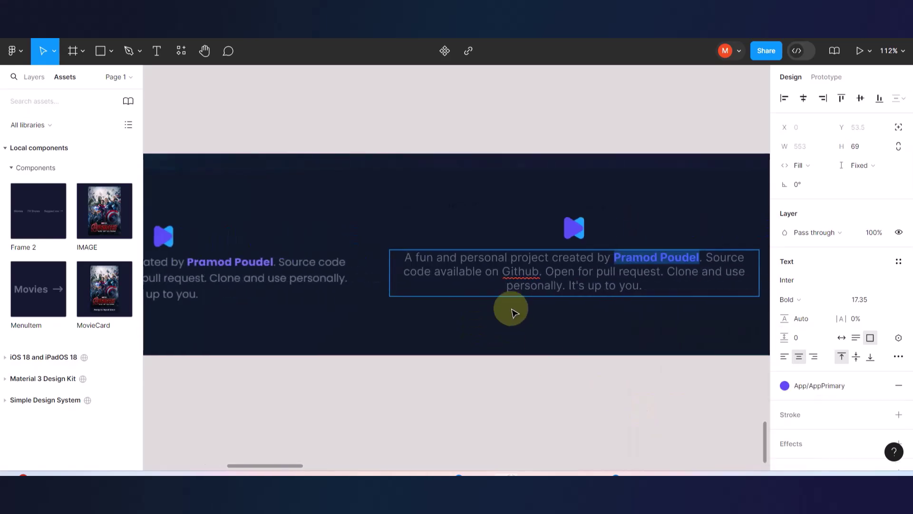
pyautogui.click(536, 273)
pyautogui.hotkey('ctrl', 'b')
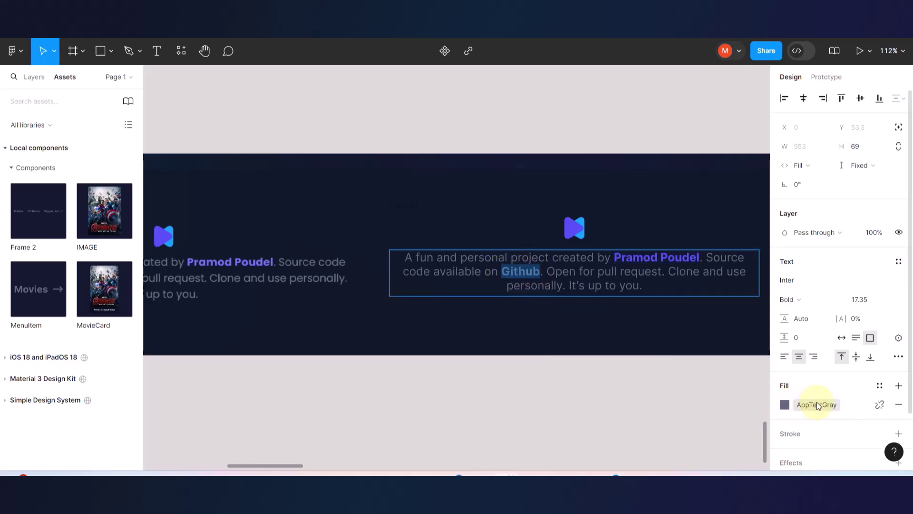
pyautogui.click(819, 406)
pyautogui.click(653, 406)
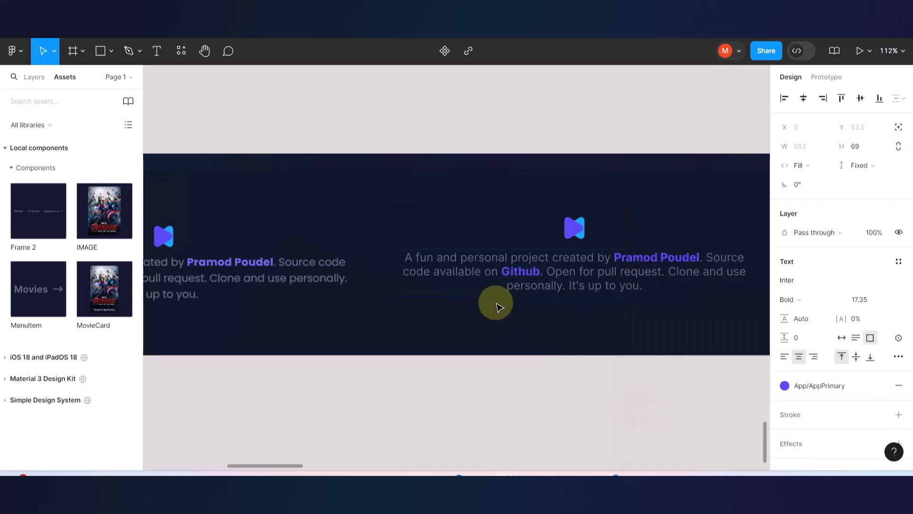
pyautogui.hscroll(3, 495, 302)
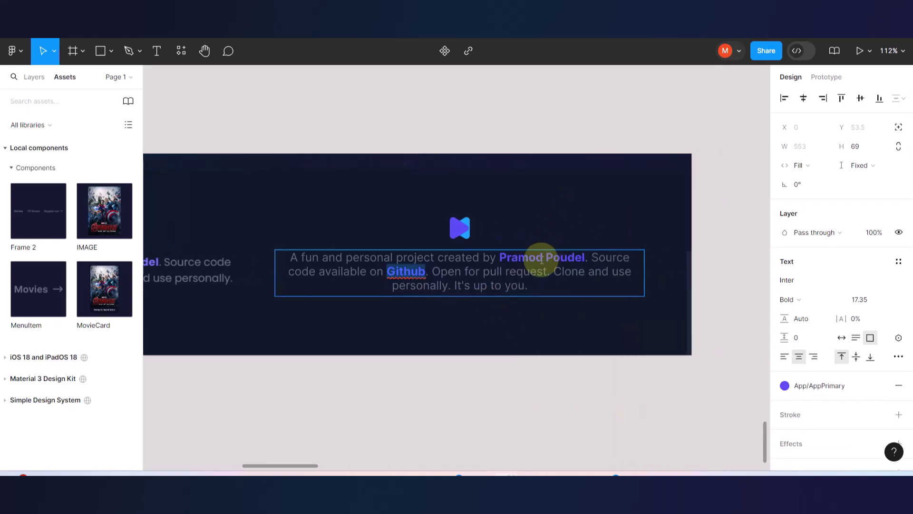
# Switch to the reference site in the browser, follow the creator's footer link and examine the contact page of the portfolio.
pyautogui.click(339, 131)
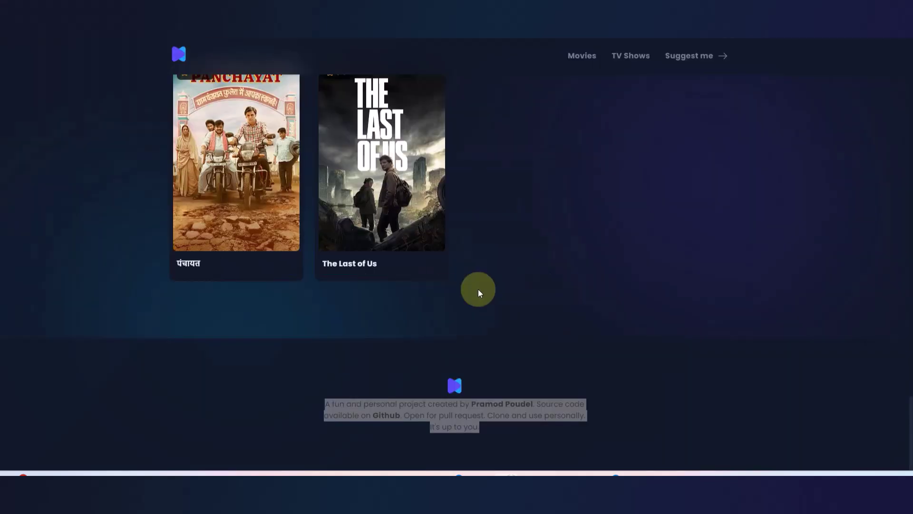
pyautogui.click(694, 377)
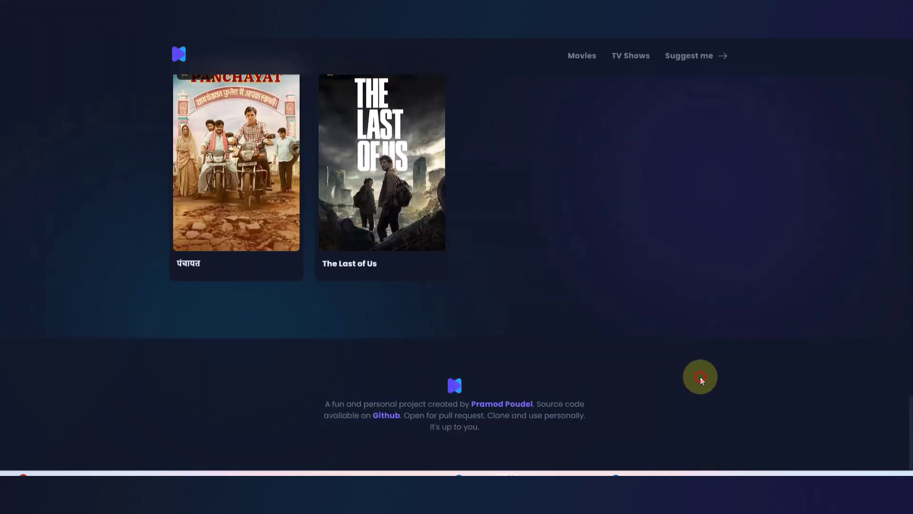
pyautogui.click(504, 404)
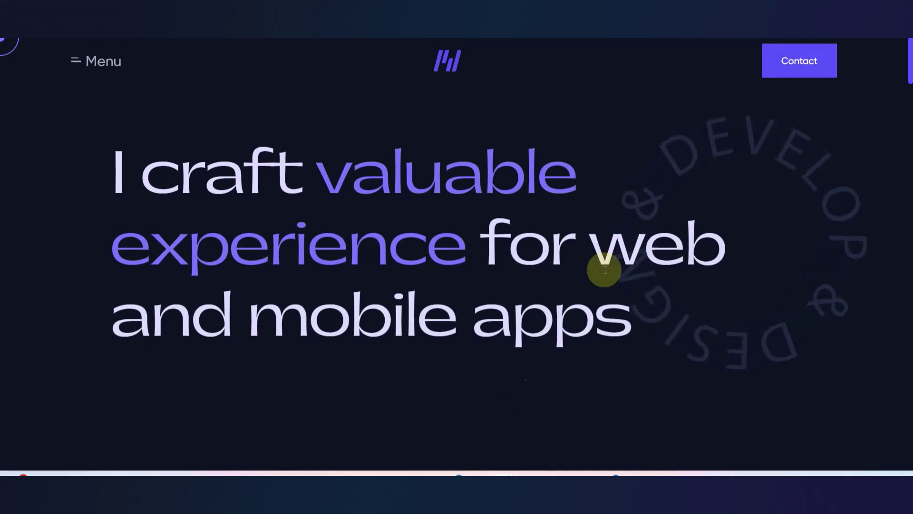
pyautogui.click(799, 60)
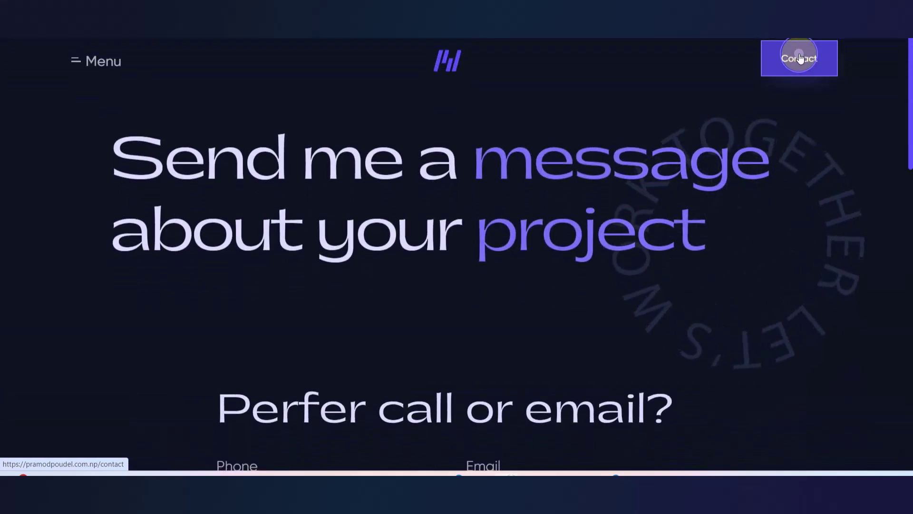
pyautogui.scroll(-4, 723, 295)
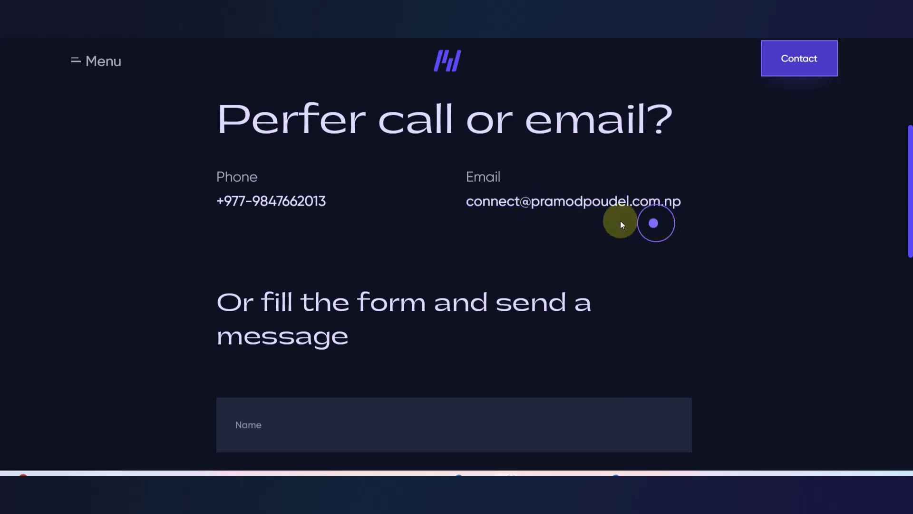
pyautogui.scroll(-4, 620, 221)
pyautogui.scroll(-5, 619, 220)
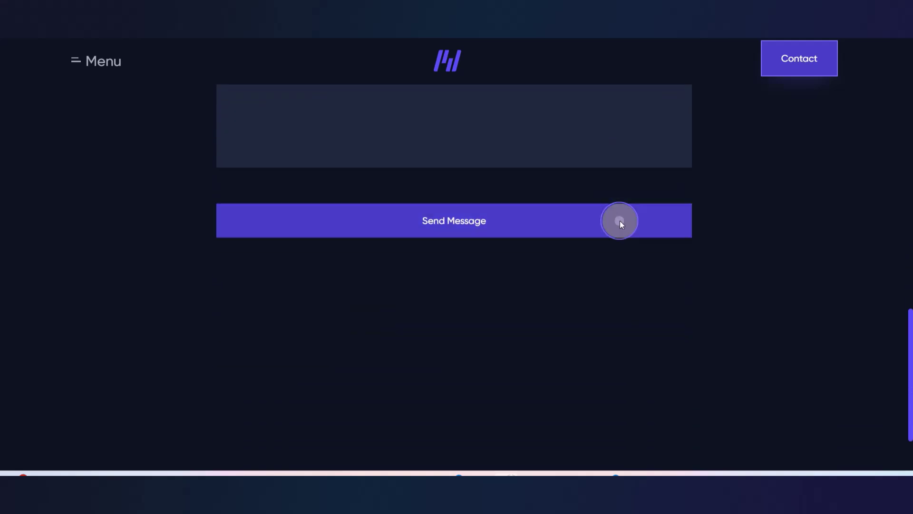
pyautogui.scroll(10, 620, 221)
pyautogui.scroll(4, 618, 220)
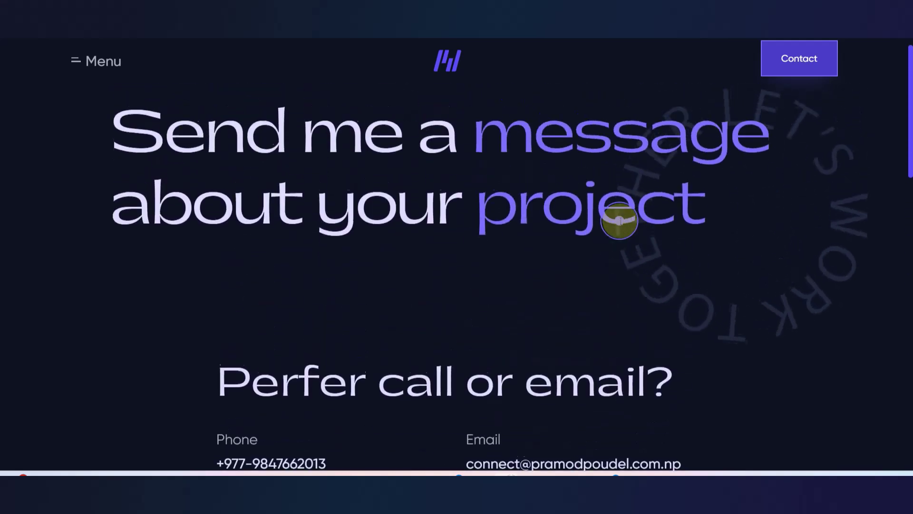
pyautogui.click(88, 58)
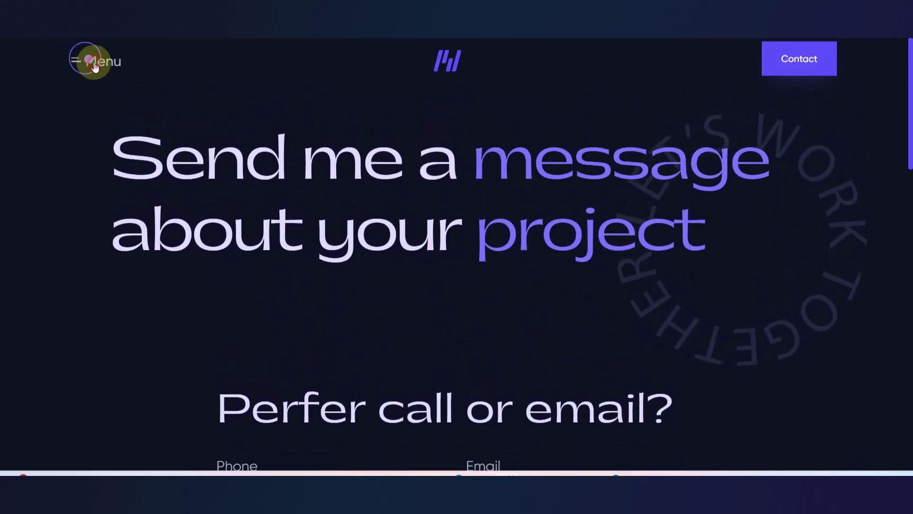
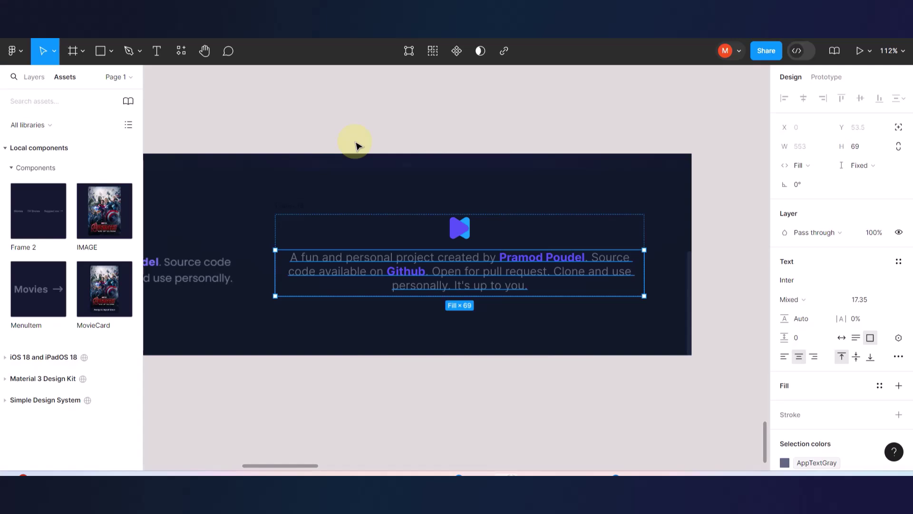
# Switch back to Figma and look over the Home screen from its header down to the footer artwork.
pyautogui.click(435, 372)
pyautogui.click(485, 261)
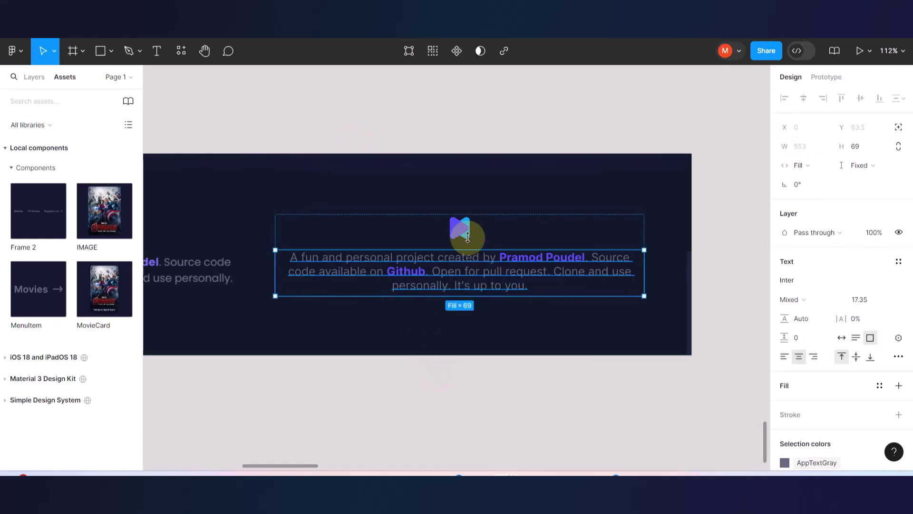
pyautogui.scroll(-3, 498, 305)
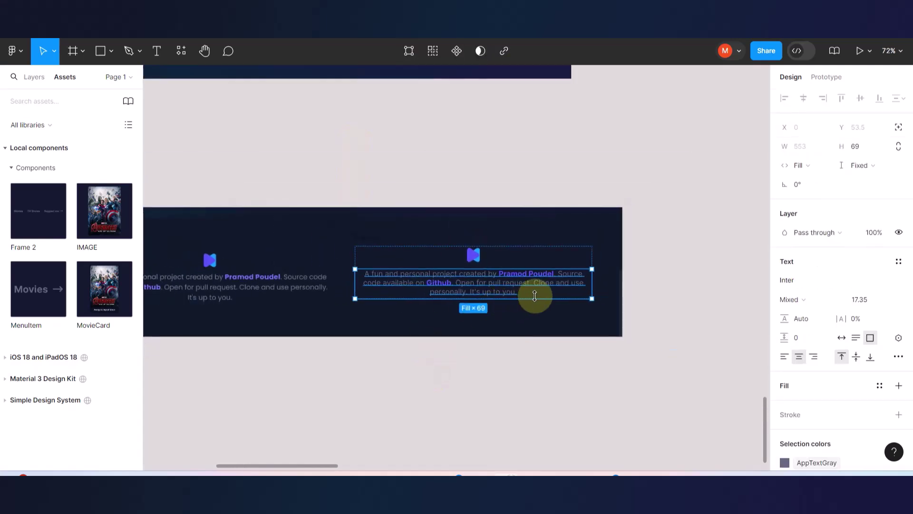
pyautogui.scroll(-5, 535, 296)
pyautogui.click(542, 347)
pyautogui.scroll(15, 525, 261)
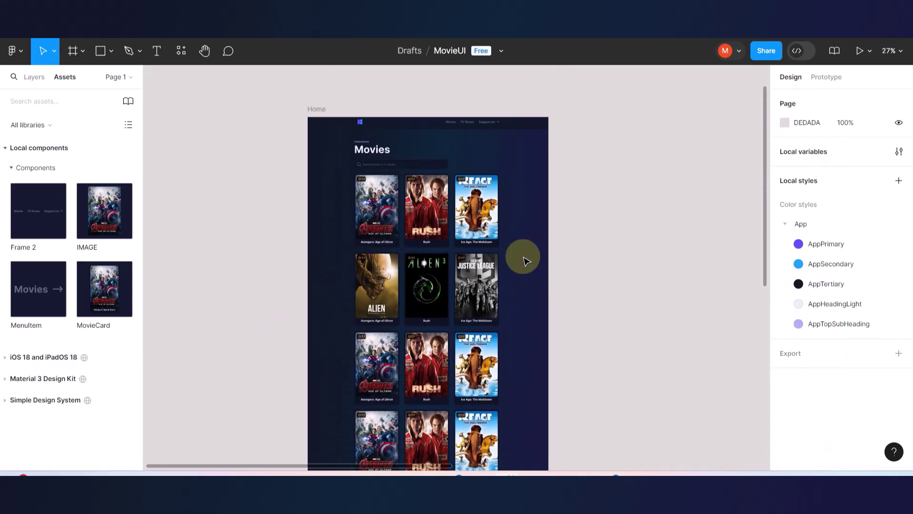
pyautogui.click(606, 254)
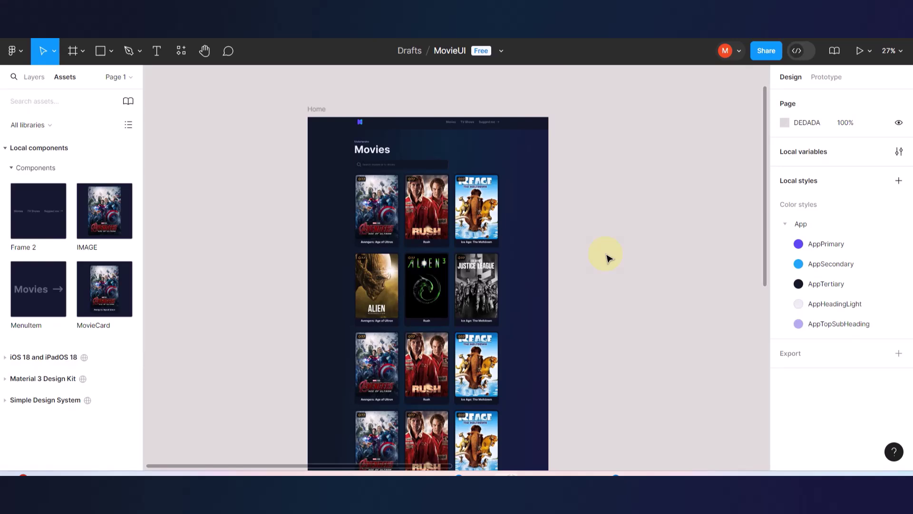
pyautogui.scroll(-10, 608, 257)
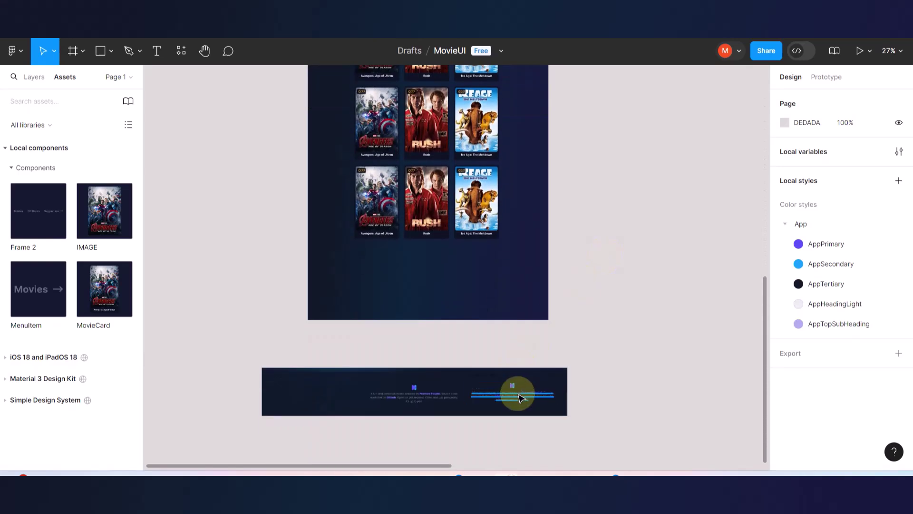
# Wrap the footer logo and paragraph frame in another auto layout frame and move it into the bottom of the Home frame.
pyautogui.scroll(5, 512, 394)
pyautogui.scroll(3, 506, 343)
pyautogui.scroll(-5, 506, 343)
pyautogui.click(546, 322)
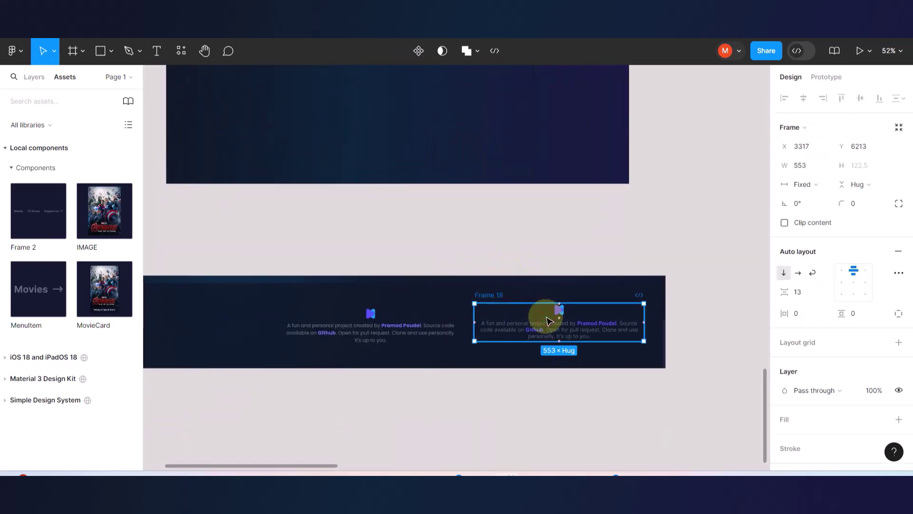
pyautogui.hotkey('shift', 'a')
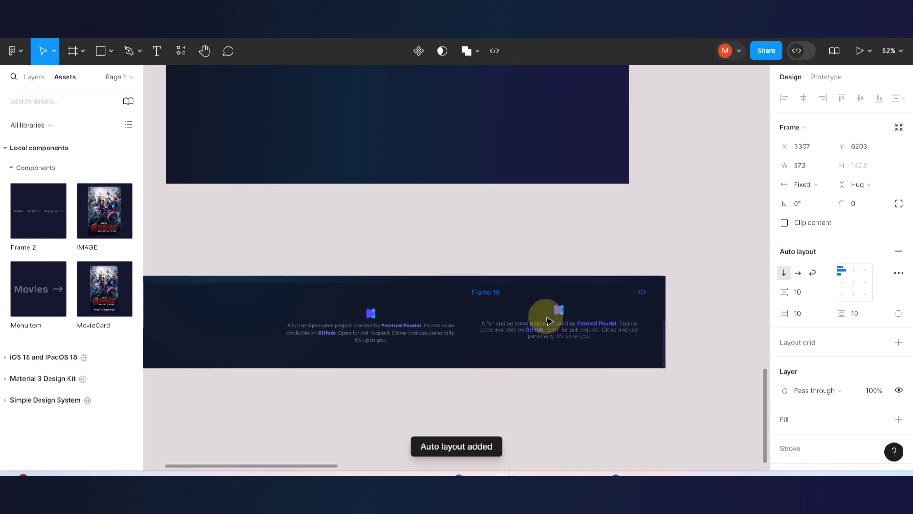
pyautogui.moveTo(547, 321); pyautogui.dragTo(402, 135)
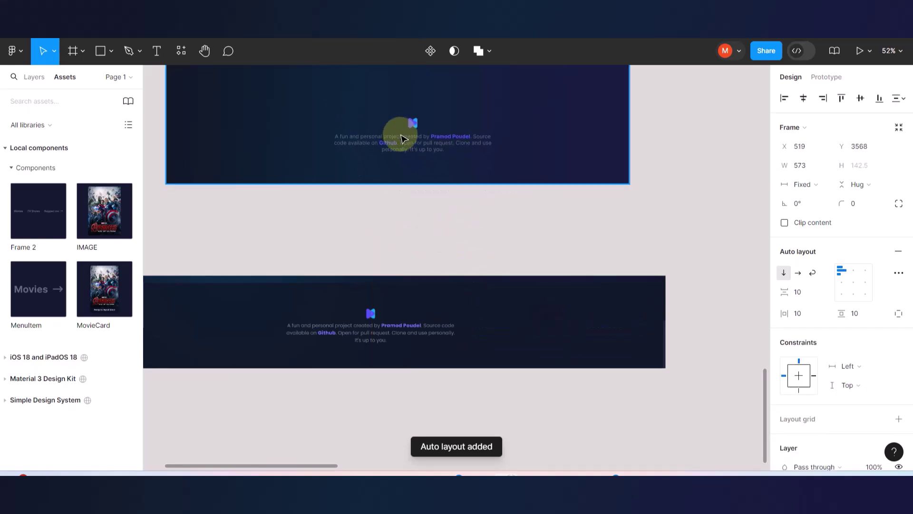
# Undo a trial widening of the outer footer frame and set the footer paragraph's horizontal resizing to Fixed width.
pyautogui.moveTo(501, 138); pyautogui.dragTo(608, 144)
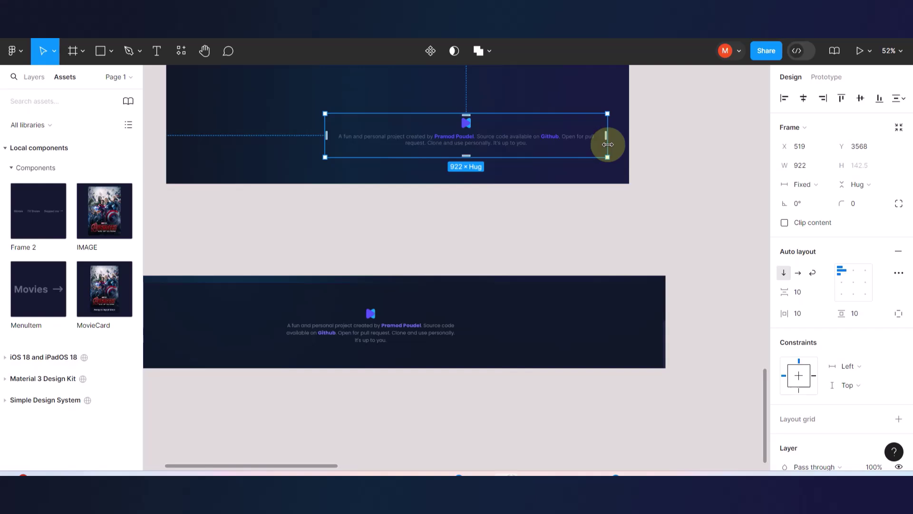
pyautogui.hotkey('ctrl', 'z')
pyautogui.click(452, 146)
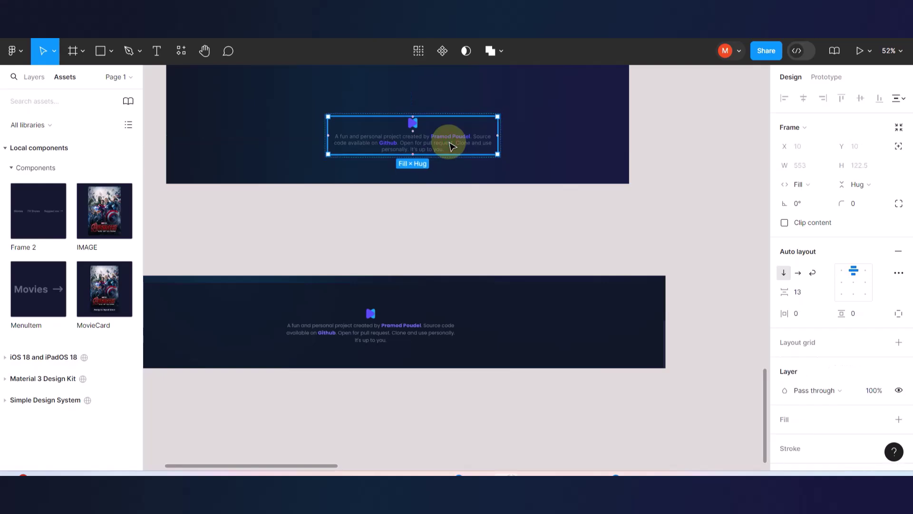
pyautogui.click(446, 138)
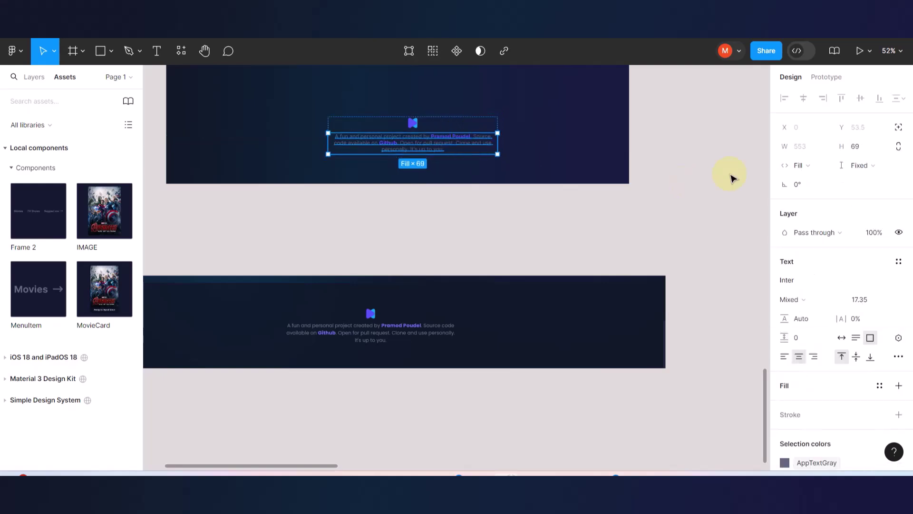
pyautogui.click(822, 167)
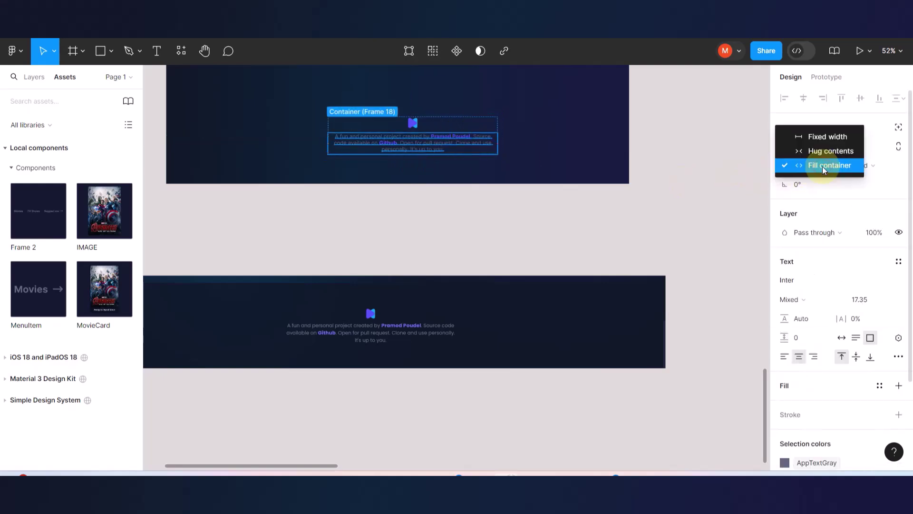
pyautogui.click(819, 136)
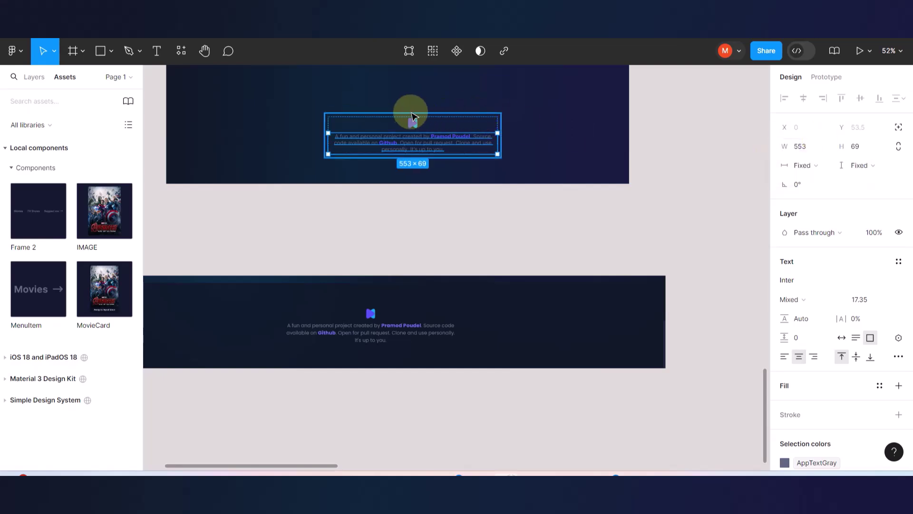
pyautogui.click(559, 165)
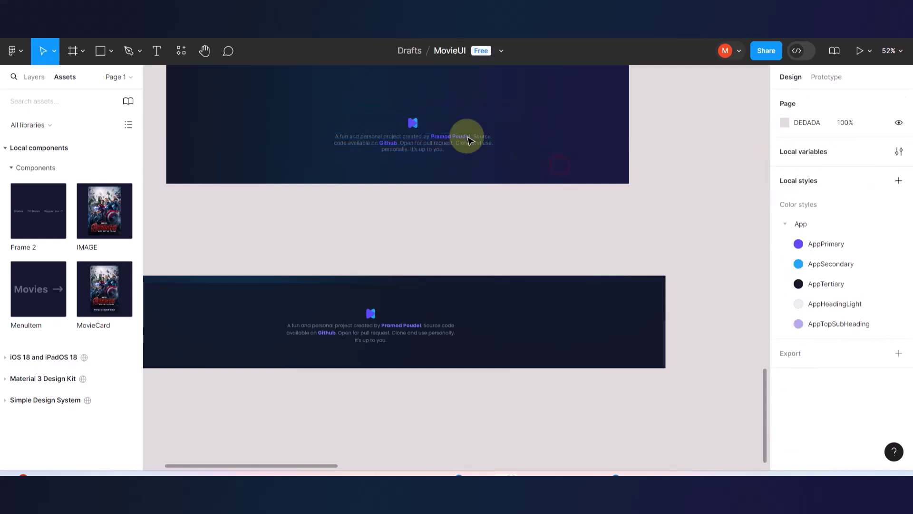
# Stretch the outer footer frame to both side edges of the Home frame, making it 1512 wide.
pyautogui.click(338, 114)
pyautogui.moveTo(500, 137); pyautogui.dragTo(628, 139)
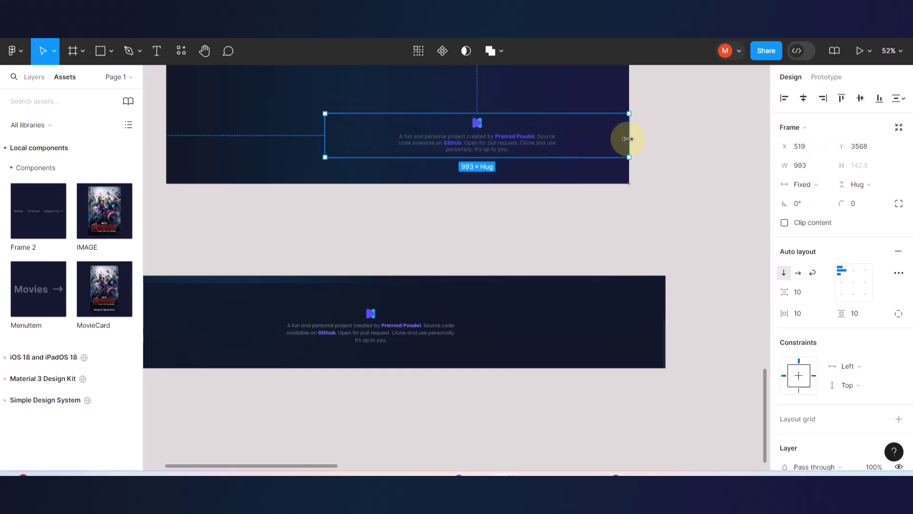
pyautogui.moveTo(325, 137); pyautogui.dragTo(168, 144)
# Check the footer screenshot's size, set the outer footer frame's height to 300 and align it with the Home frame's bottom edge.
pyautogui.click(595, 335)
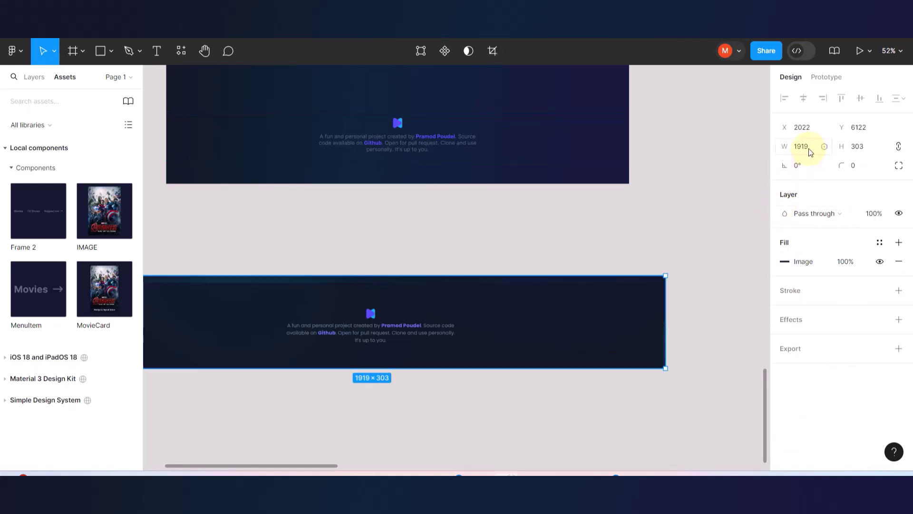
pyautogui.click(520, 144)
pyautogui.click(865, 166)
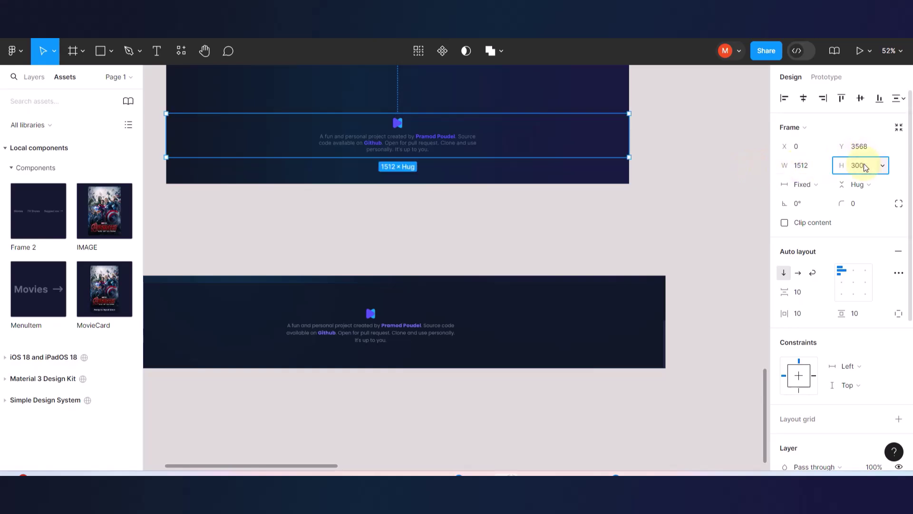
pyautogui.press('Return')
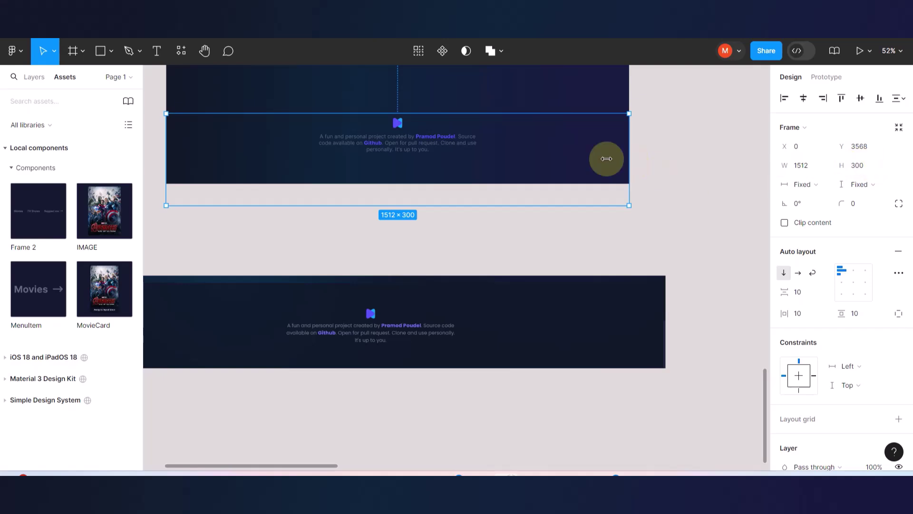
pyautogui.moveTo(575, 149); pyautogui.dragTo(575, 133)
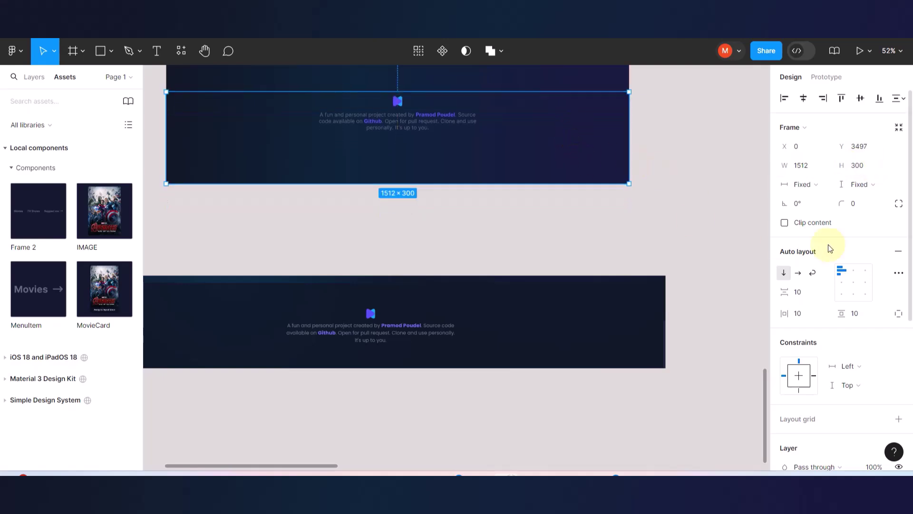
pyautogui.scroll(-5, 833, 323)
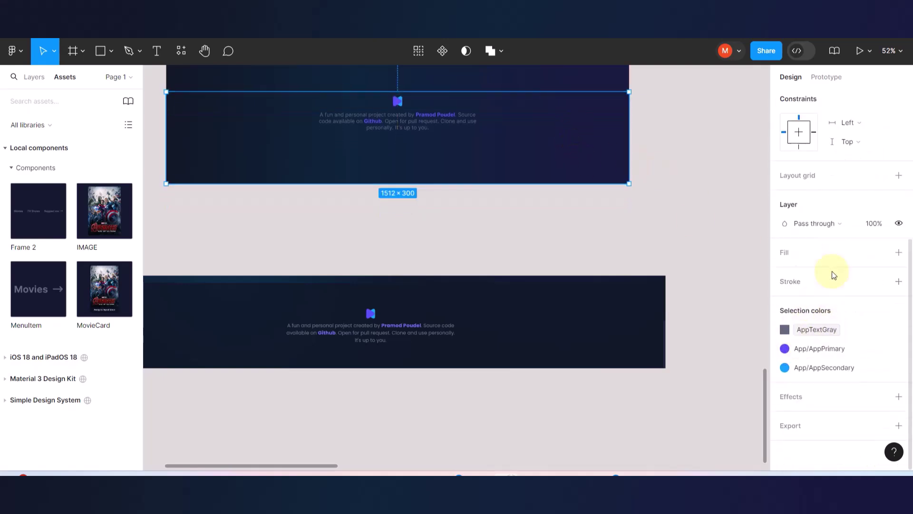
# Add a solid fill to the Home page's footer frame, sampling the dark colour 12182A from the reference footer.
pyautogui.click(898, 253)
pyautogui.click(785, 272)
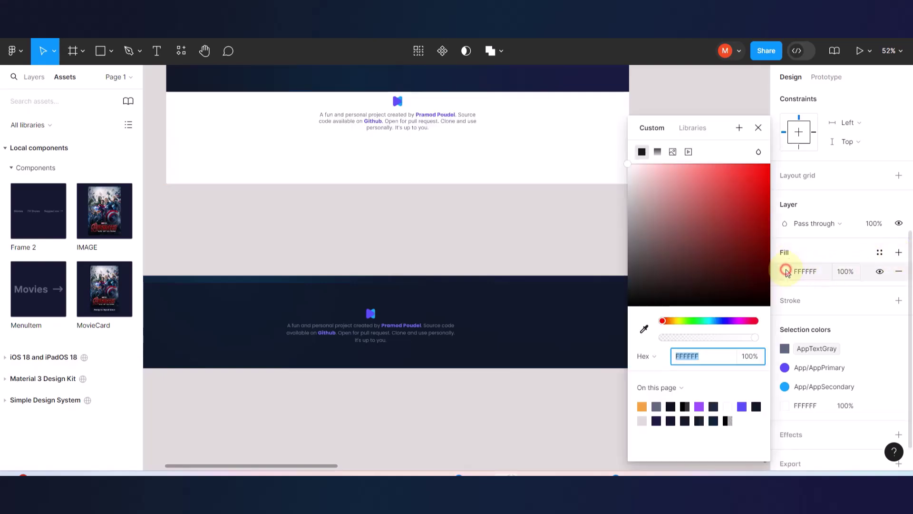
pyautogui.click(644, 329)
pyautogui.click(560, 329)
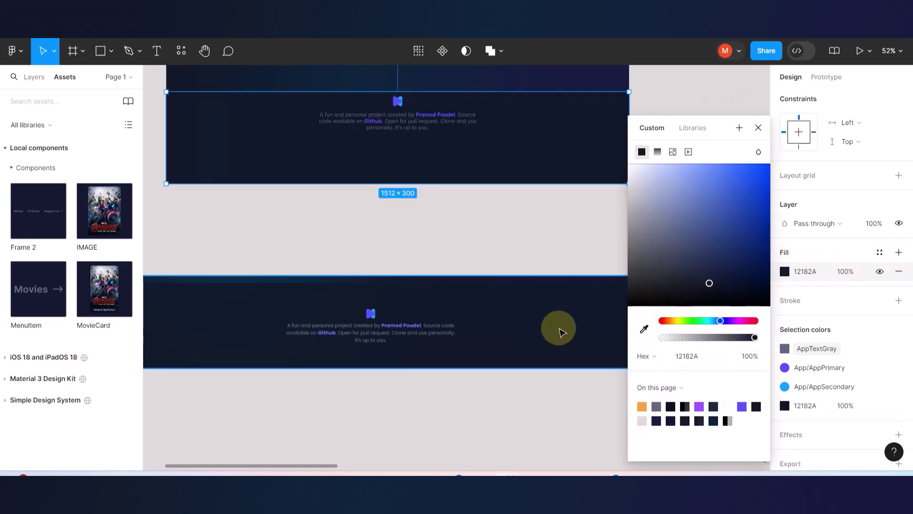
pyautogui.click(493, 262)
# Stretch the footer's inner logo-and-text frame to a height of 300 and align its contents to the centre.
pyautogui.click(442, 134)
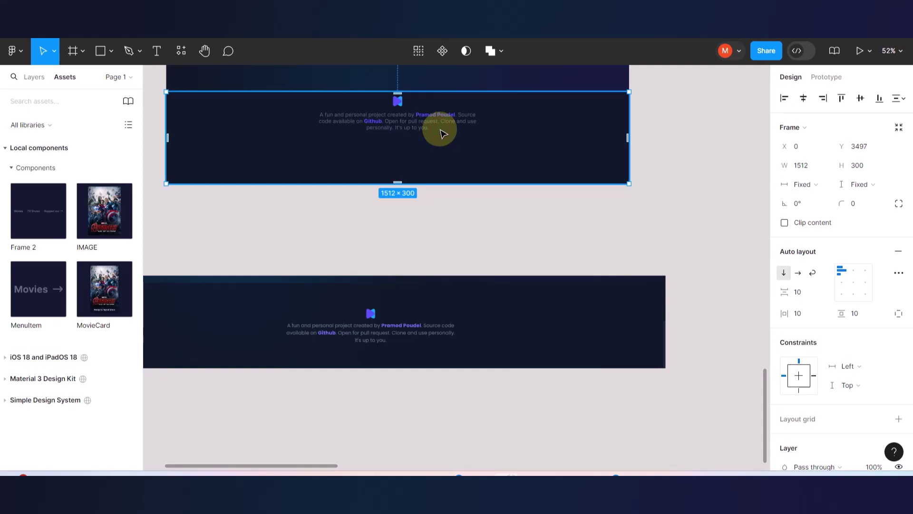
pyautogui.click(425, 125)
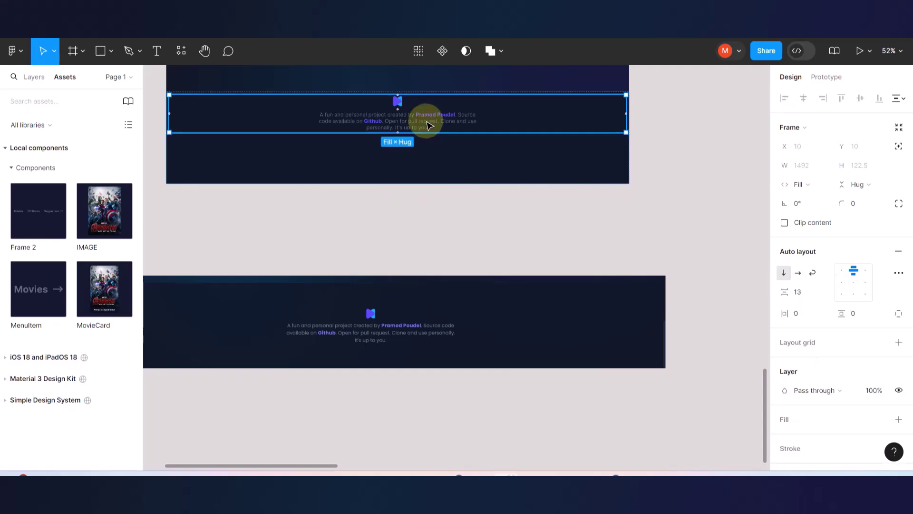
pyautogui.moveTo(425, 142); pyautogui.dragTo(427, 187)
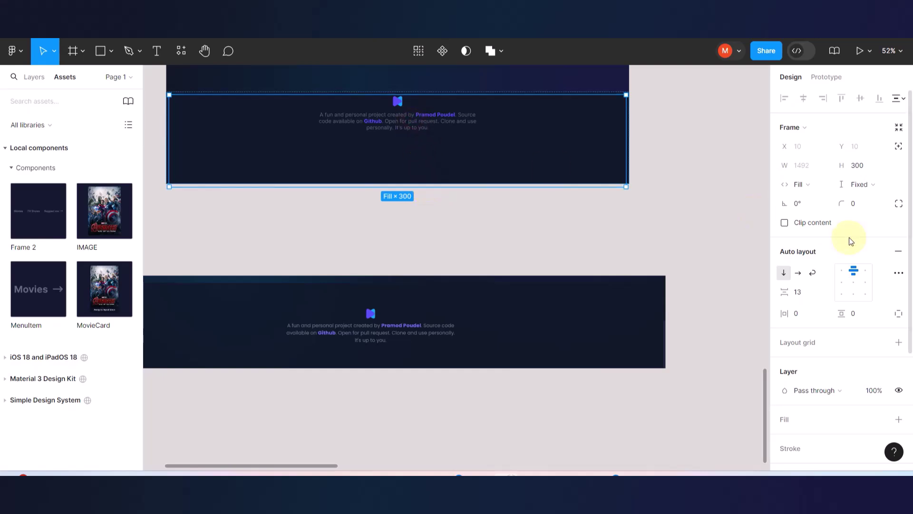
pyautogui.click(854, 283)
pyautogui.click(637, 228)
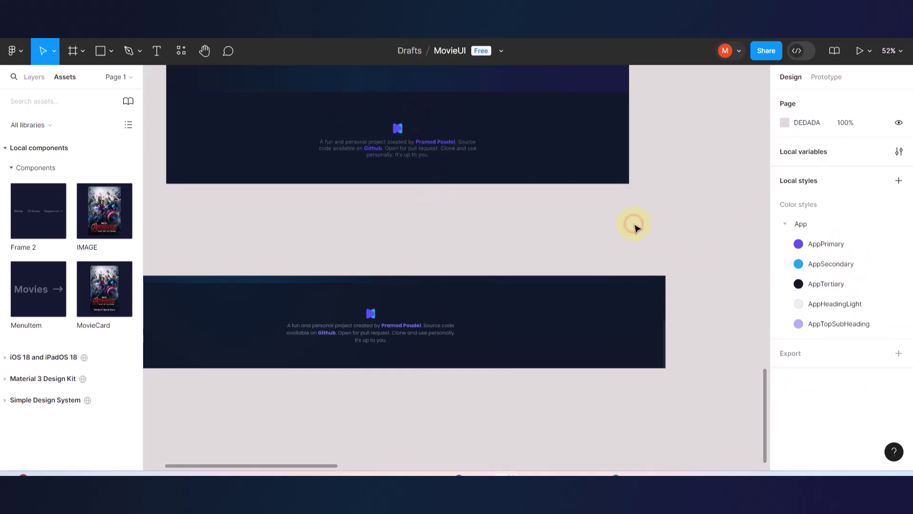
# Centre the auto layout contents of the 1512 × 77 header frame so the logo and menu sit in its middle.
pyautogui.scroll(-10, 561, 230)
pyautogui.scroll(10, 561, 230)
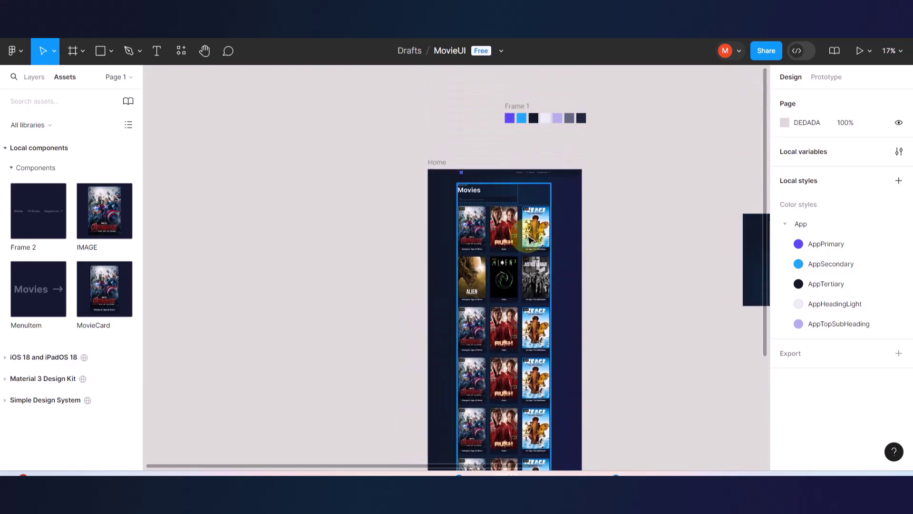
pyautogui.scroll(6, 530, 239)
pyautogui.scroll(3, 529, 239)
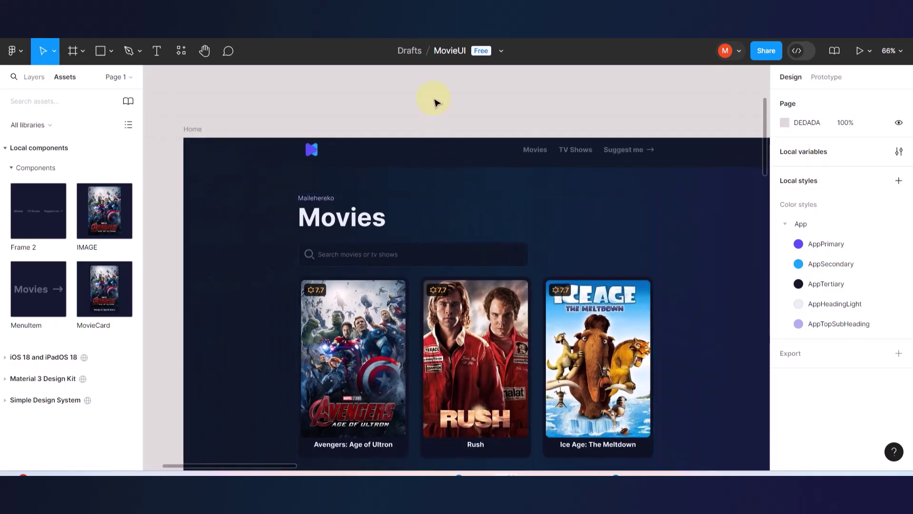
pyautogui.scroll(5, 310, 147)
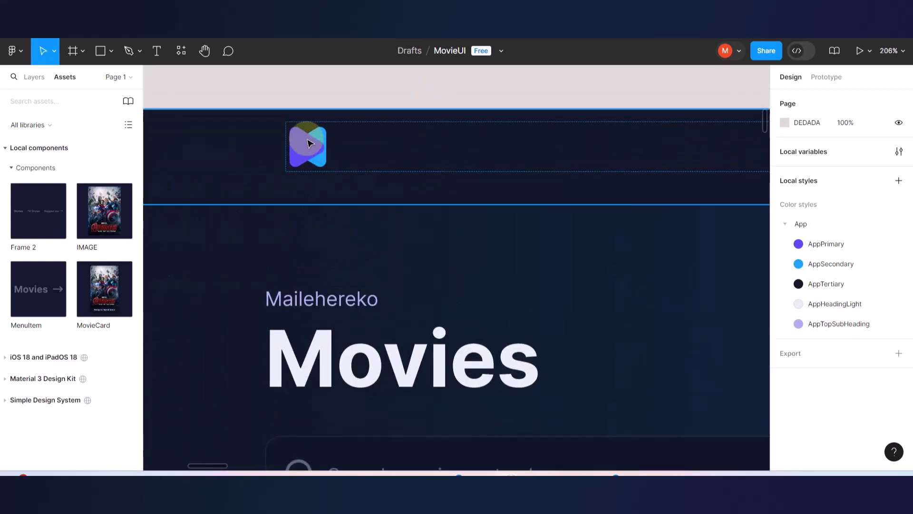
pyautogui.click(309, 144)
pyautogui.scroll(-4, 349, 163)
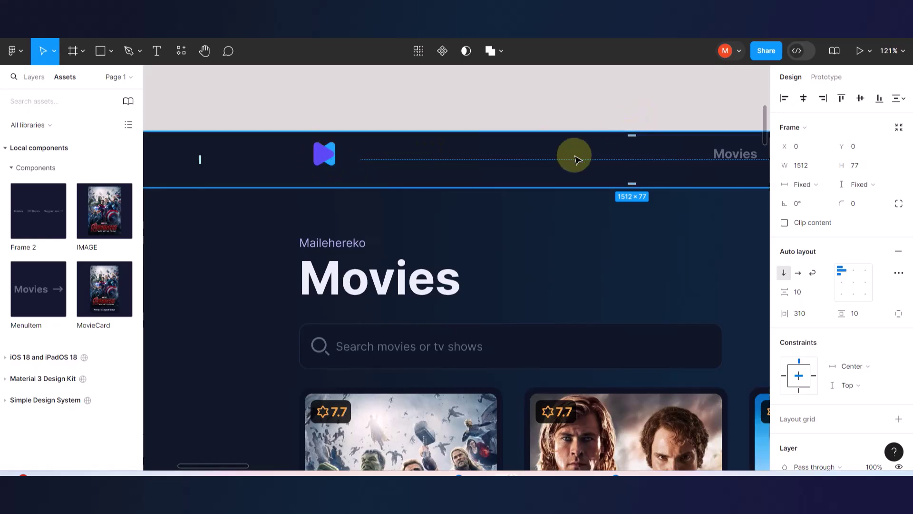
pyautogui.hscroll(3, 575, 160)
pyautogui.click(611, 240)
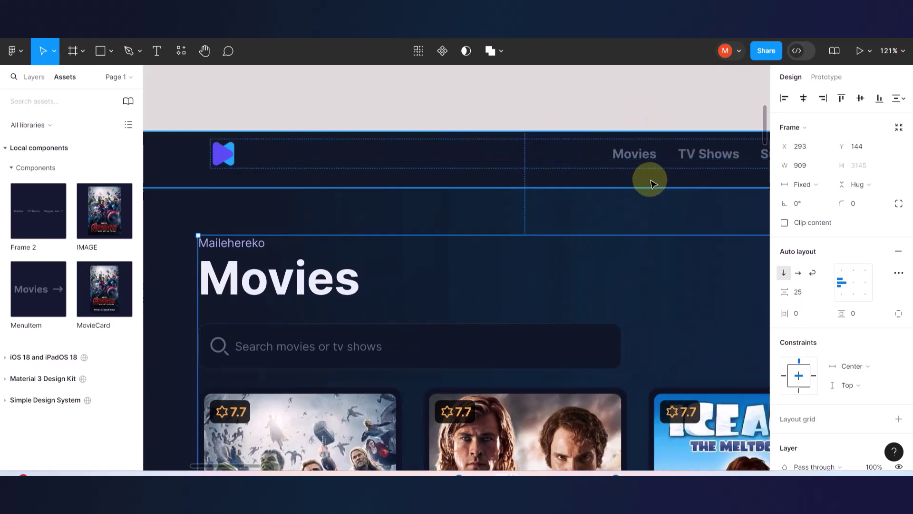
pyautogui.hscroll(3, 599, 198)
pyautogui.hscroll(4, 571, 178)
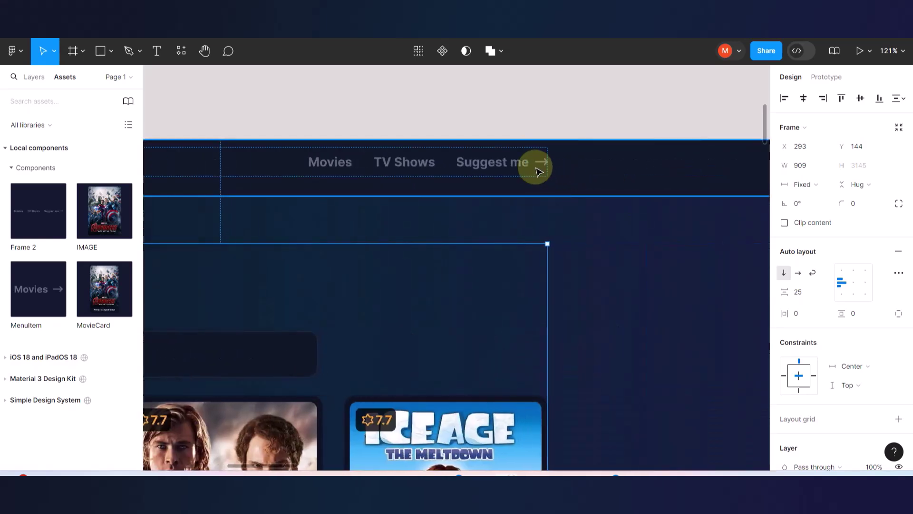
pyautogui.click(536, 168)
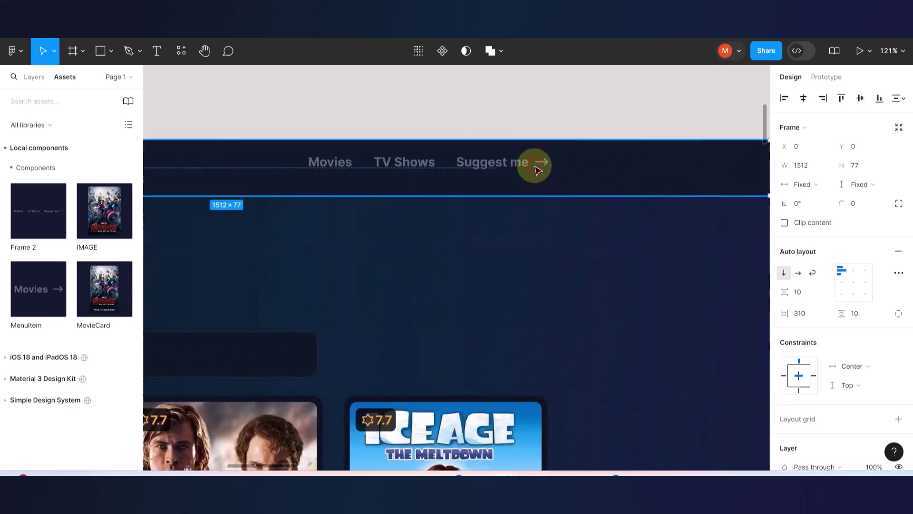
pyautogui.click(858, 284)
pyautogui.hscroll(-10, 654, 252)
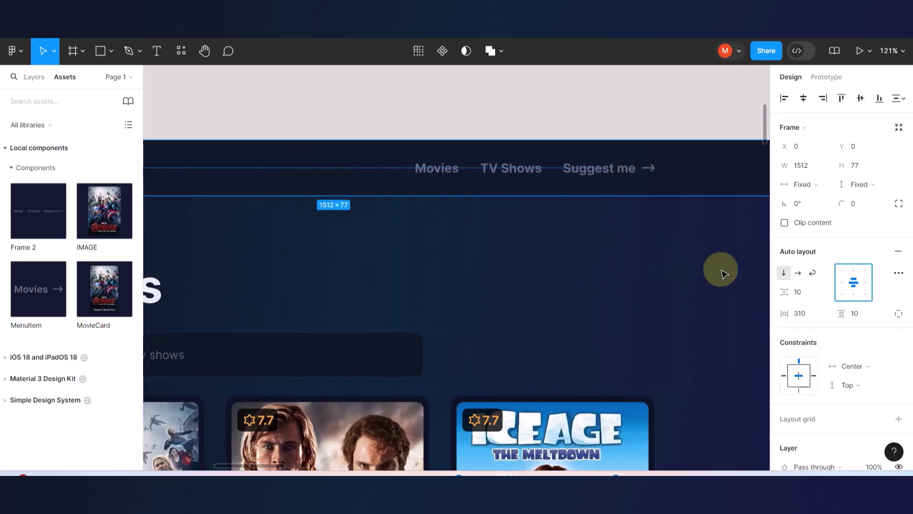
pyautogui.scroll(-5, 569, 275)
pyautogui.click(567, 190)
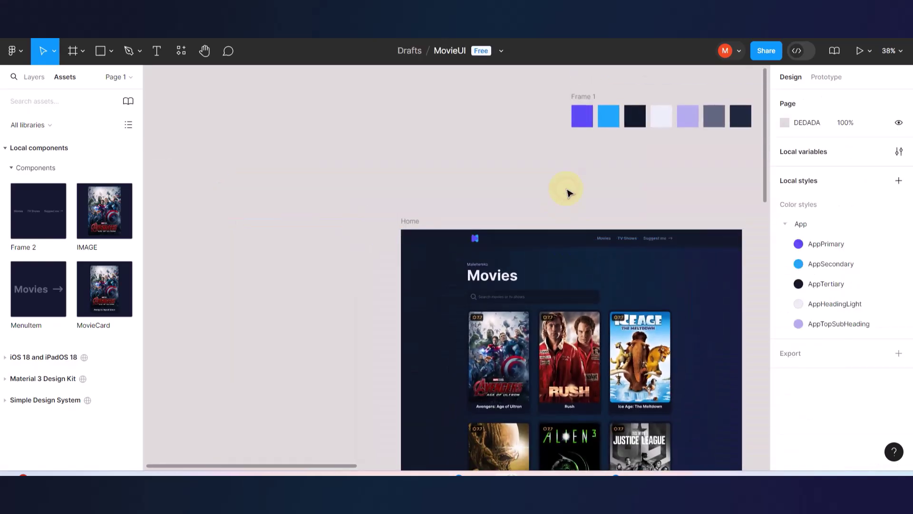
# Review the Home page's movie grid from the top of the frame down to the footer.
pyautogui.scroll(-4, 616, 288)
pyautogui.hscroll(3, 616, 288)
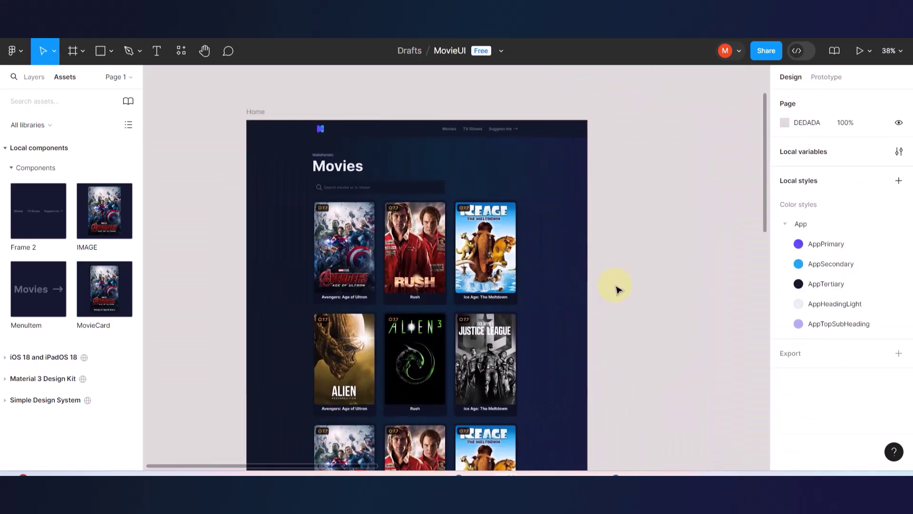
pyautogui.scroll(-10, 616, 288)
pyautogui.scroll(-5, 616, 287)
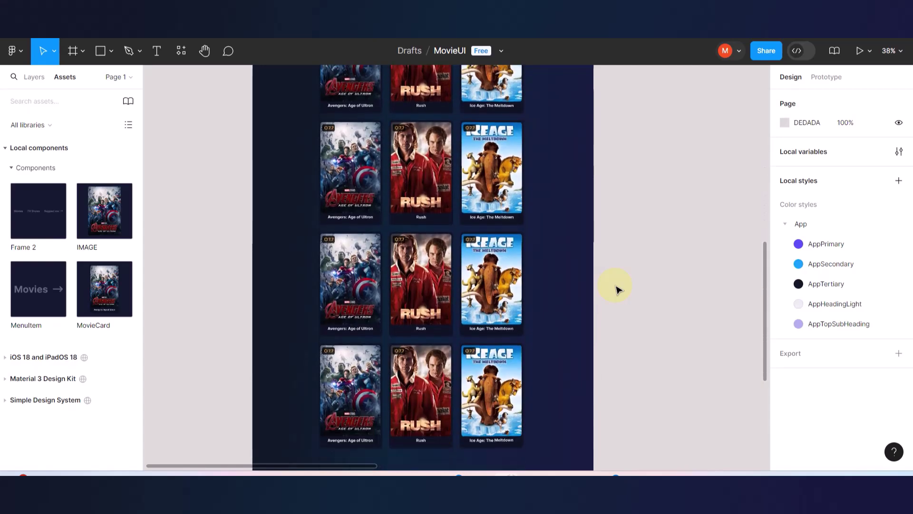
pyautogui.click(626, 341)
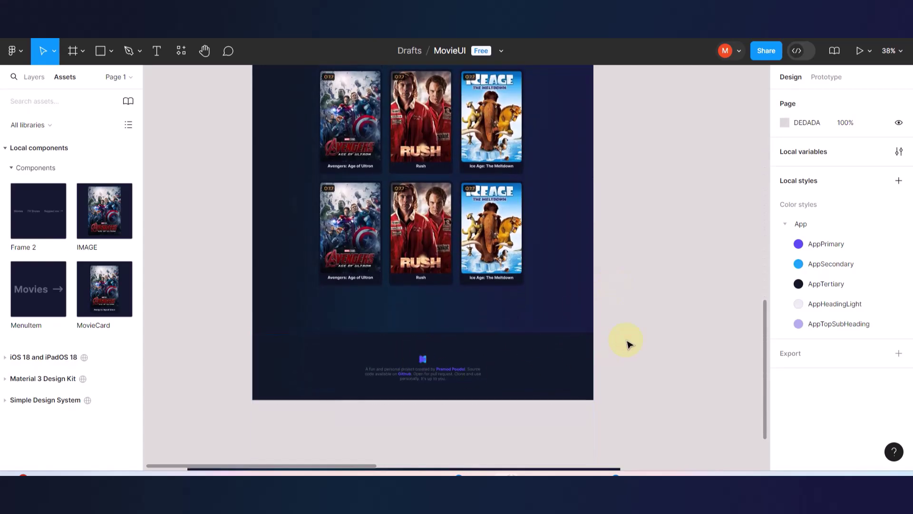
pyautogui.scroll(15, 627, 343)
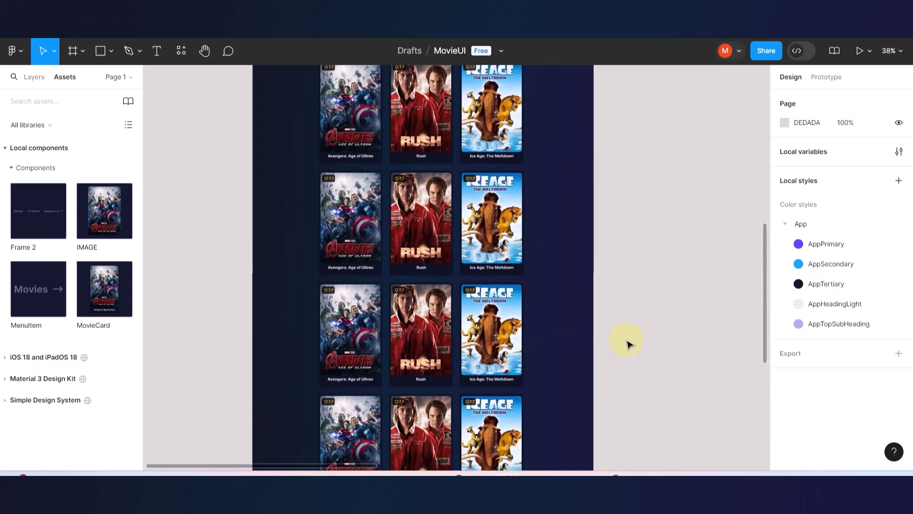
pyautogui.scroll(-3, 628, 344)
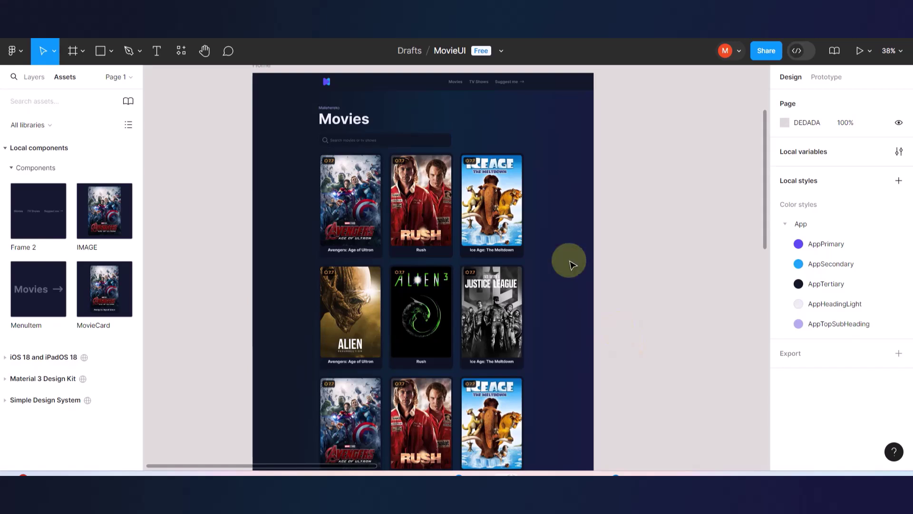
# Inspect the header frame against the heading and movie grid, comparing the whole Home page with the reference screenshots.
pyautogui.click(458, 87)
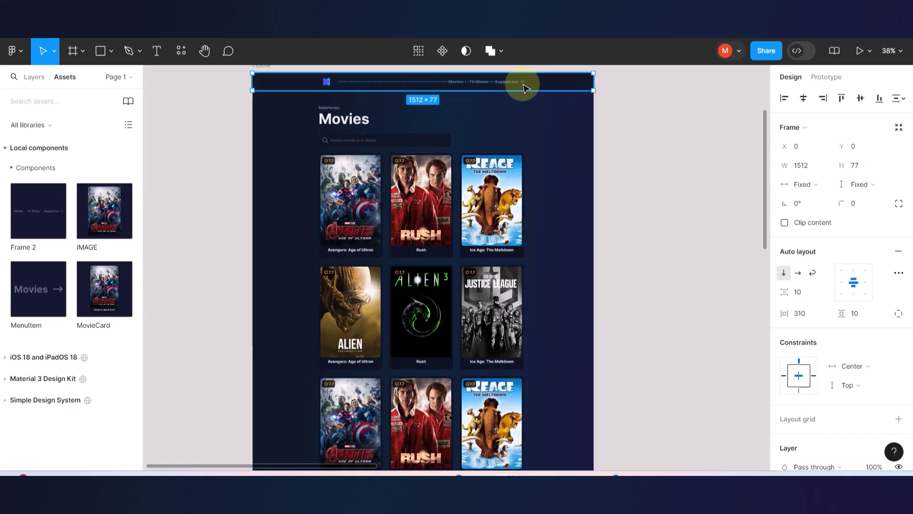
pyautogui.scroll(5, 522, 82)
pyautogui.scroll(-5, 489, 177)
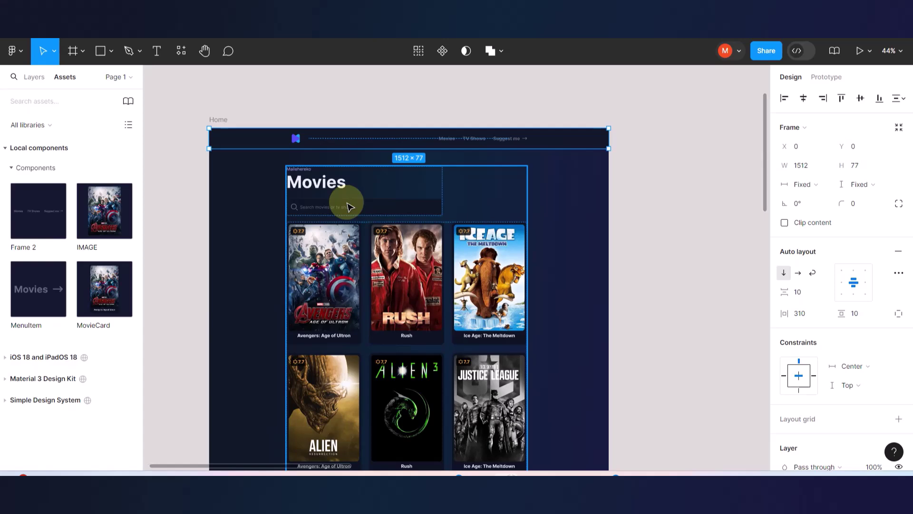
pyautogui.scroll(-5, 350, 207)
pyautogui.scroll(-3, 383, 295)
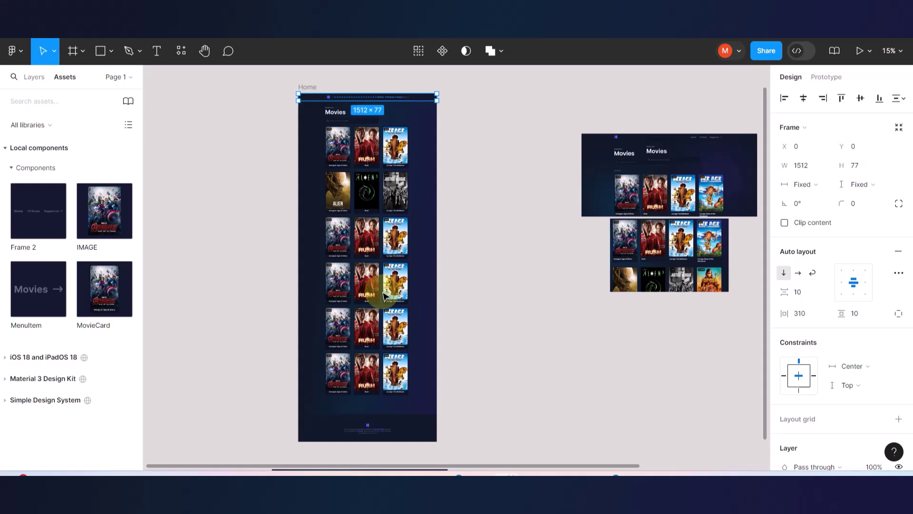
pyautogui.click(493, 218)
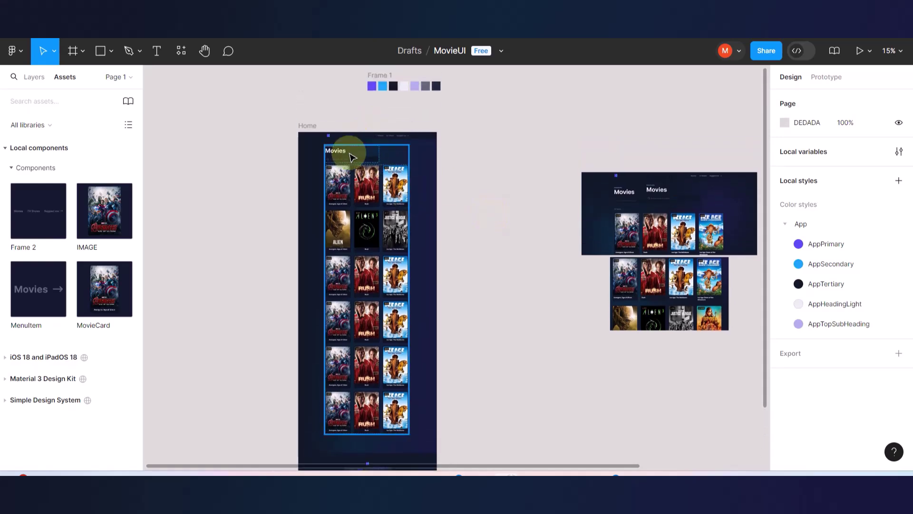
pyautogui.scroll(3, 351, 153)
pyautogui.scroll(2, 351, 153)
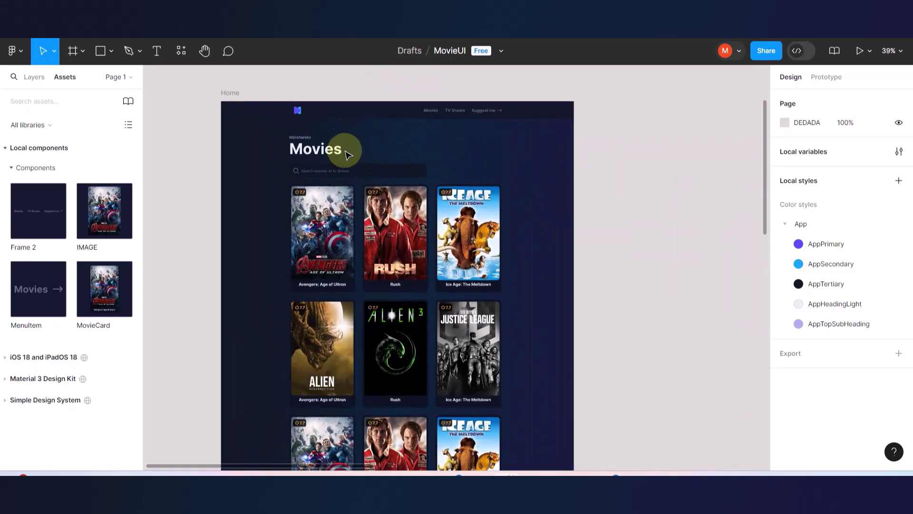
# Examine the movies content frame and the prototype preview of the Home page, checking the space down to the footer.
pyautogui.click(314, 138)
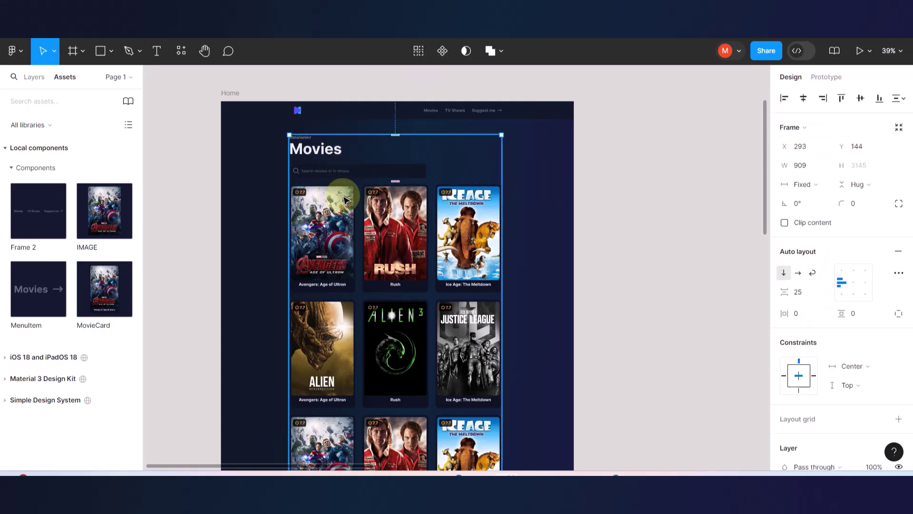
pyautogui.scroll(-2, 330, 186)
pyautogui.moveTo(430, 190); pyautogui.dragTo(484, 188)
pyautogui.scroll(-10, 484, 188)
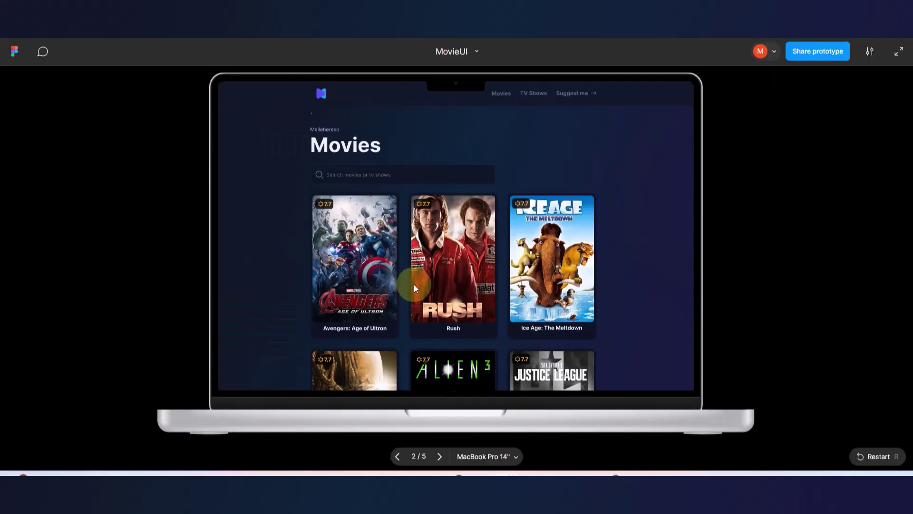
pyautogui.scroll(-2, 413, 285)
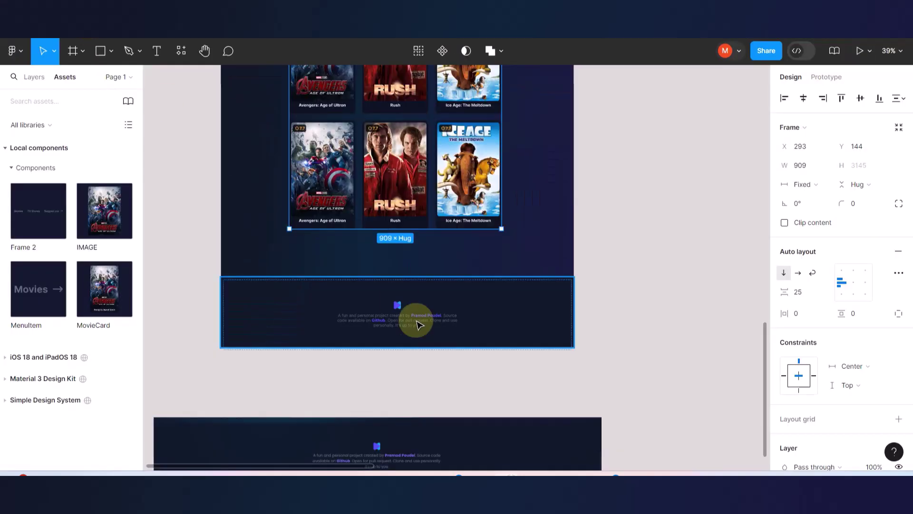
pyautogui.scroll(-4, 417, 322)
pyautogui.scroll(4, 417, 324)
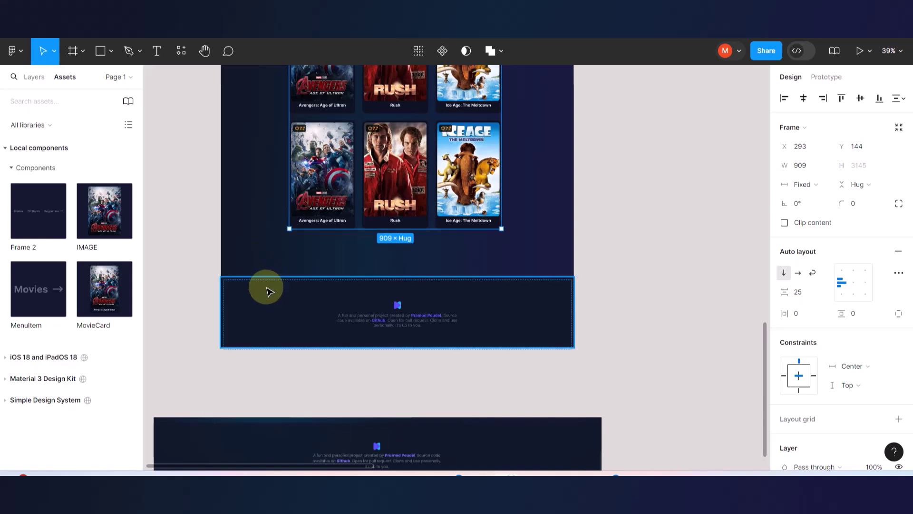
# Move the footer frame up closer to the last movie row, to a Y position of about 3390.
pyautogui.click(268, 290)
pyautogui.moveTo(266, 300); pyautogui.dragTo(267, 275)
pyautogui.click(267, 336)
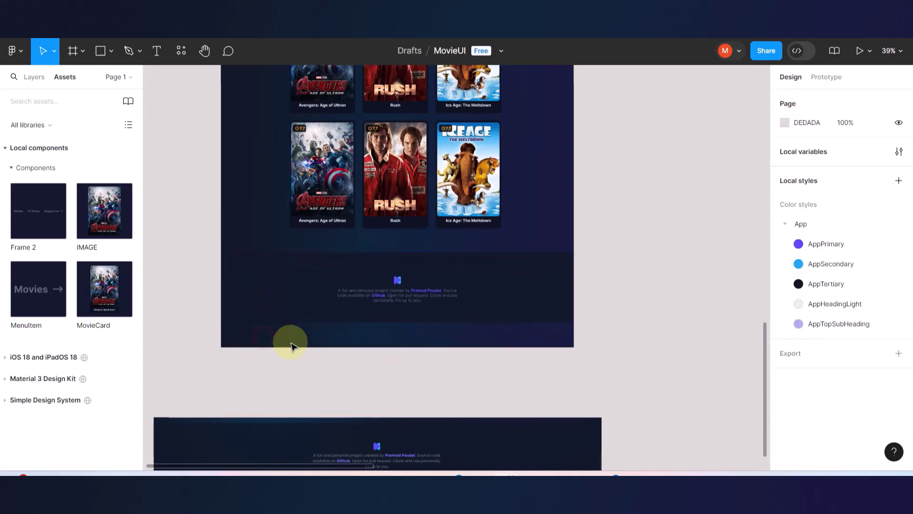
# Shorten the Home frame to a height of 3690 so it ends at the footer's lower edge, and select the footer.
pyautogui.scroll(15, 253, 228)
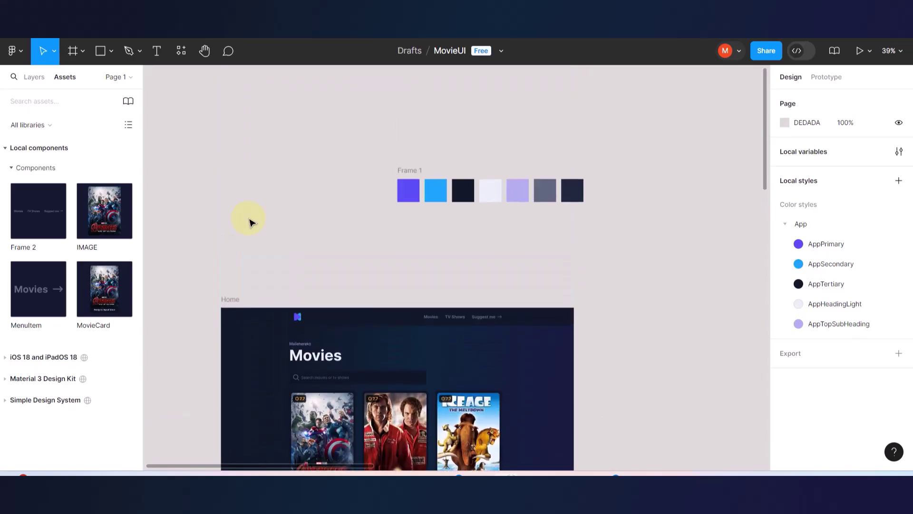
pyautogui.click(230, 300)
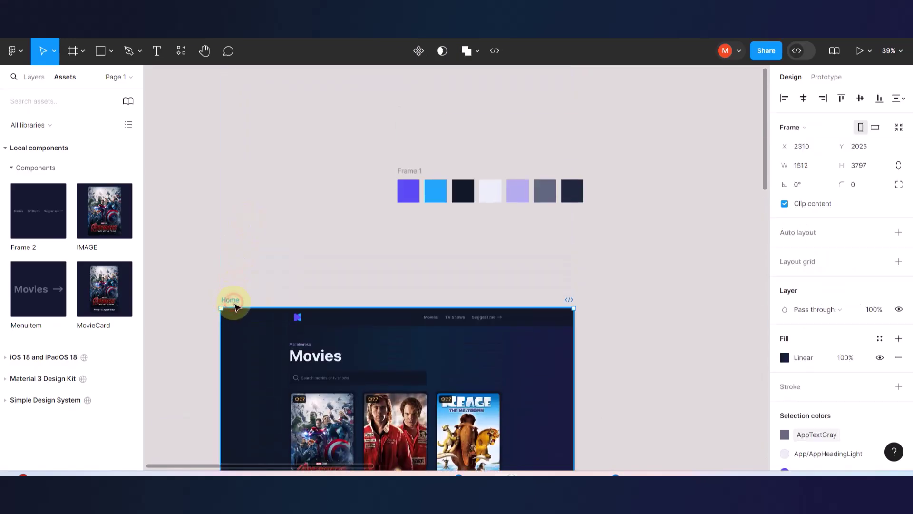
pyautogui.scroll(-15, 341, 303)
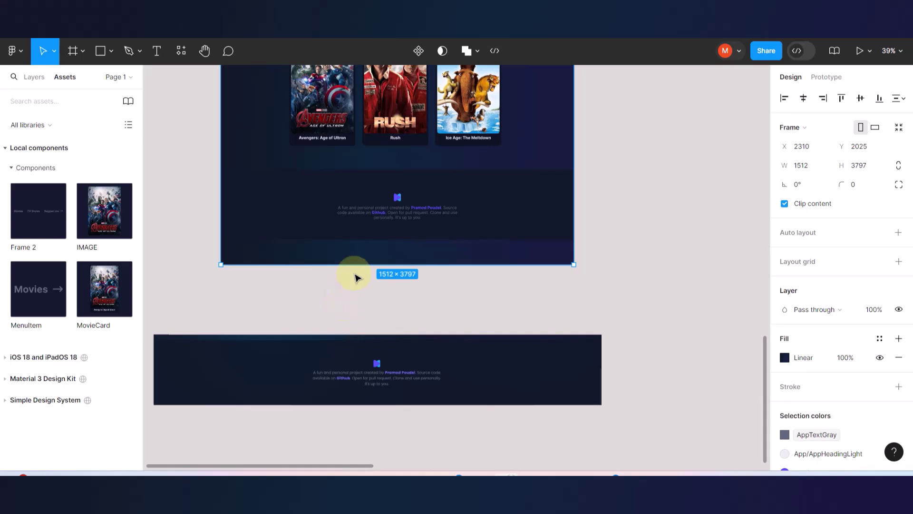
pyautogui.moveTo(360, 265); pyautogui.dragTo(363, 238)
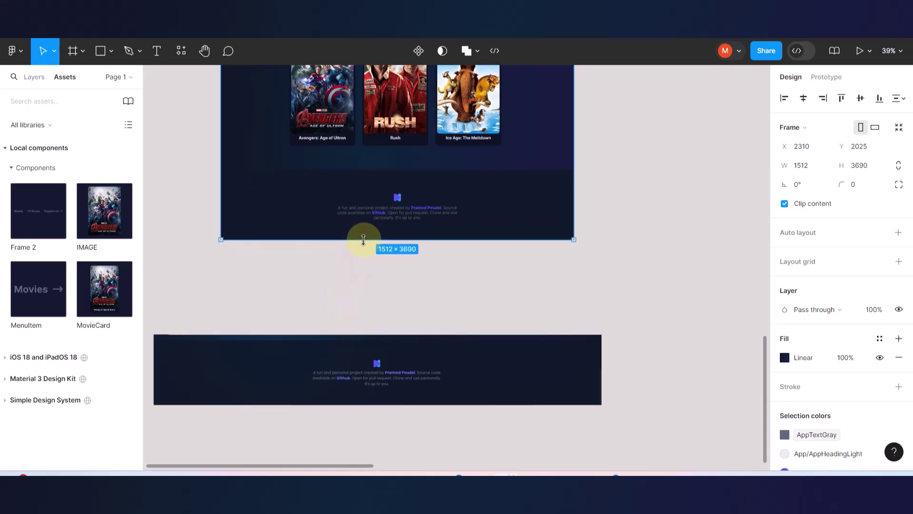
pyautogui.scroll(2, 454, 228)
pyautogui.click(458, 280)
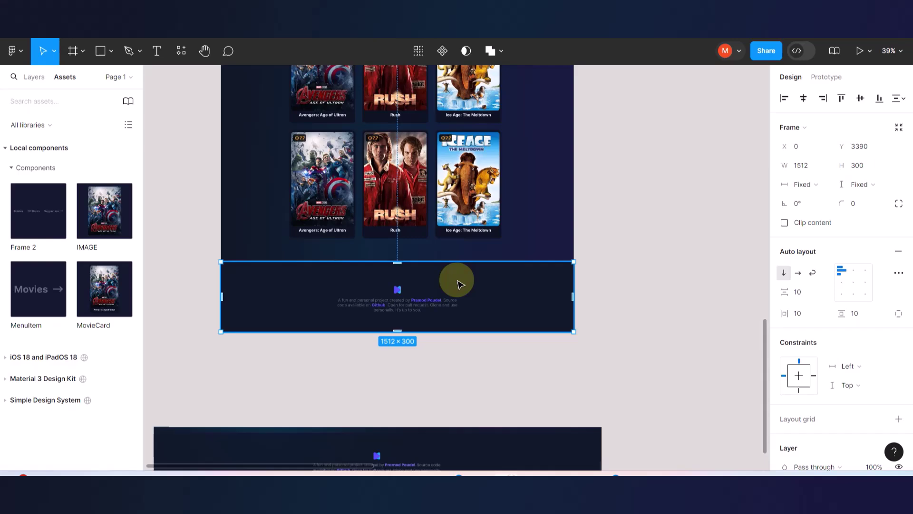
# Combine the footer frame and the movies content frame into one vertical auto layout frame.
pyautogui.keyDown('shift'); pyautogui.click(412, 193); pyautogui.keyUp('shift')
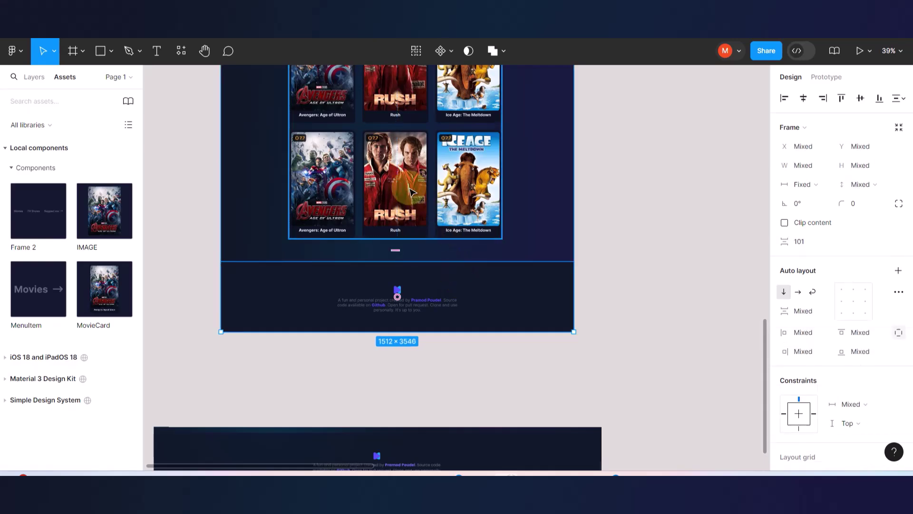
pyautogui.scroll(15, 410, 190)
pyautogui.scroll(-3, 410, 192)
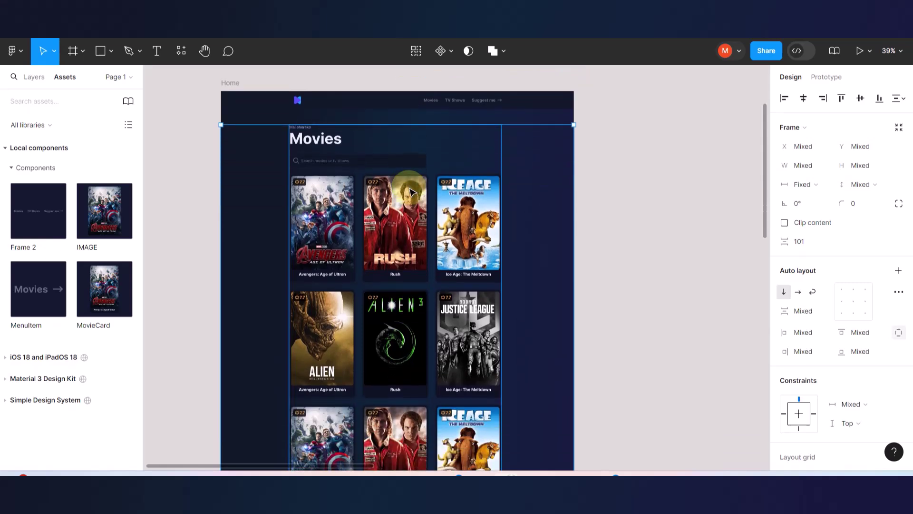
pyautogui.hotkey('shift', 'a')
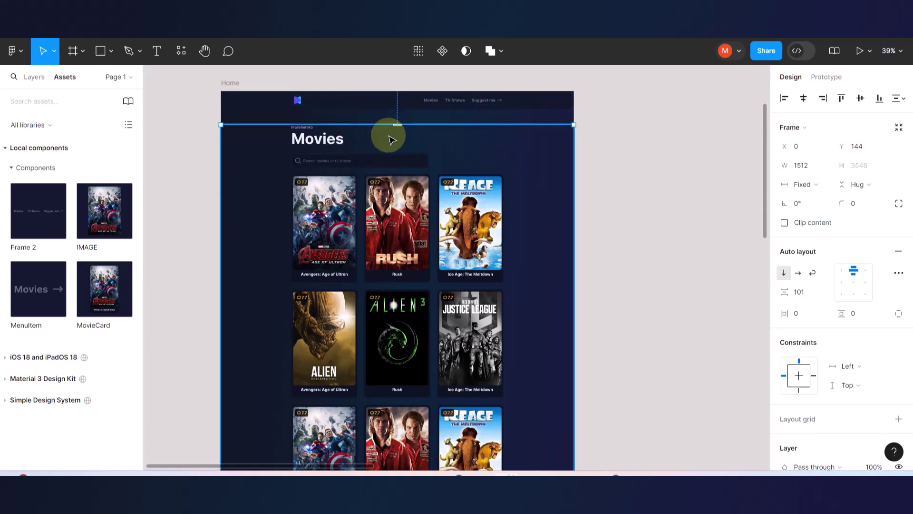
# Extend the combined frame's upper edge to near the top of Home, at about Y 3 with a height of about 3687.
pyautogui.scroll(2, 388, 138)
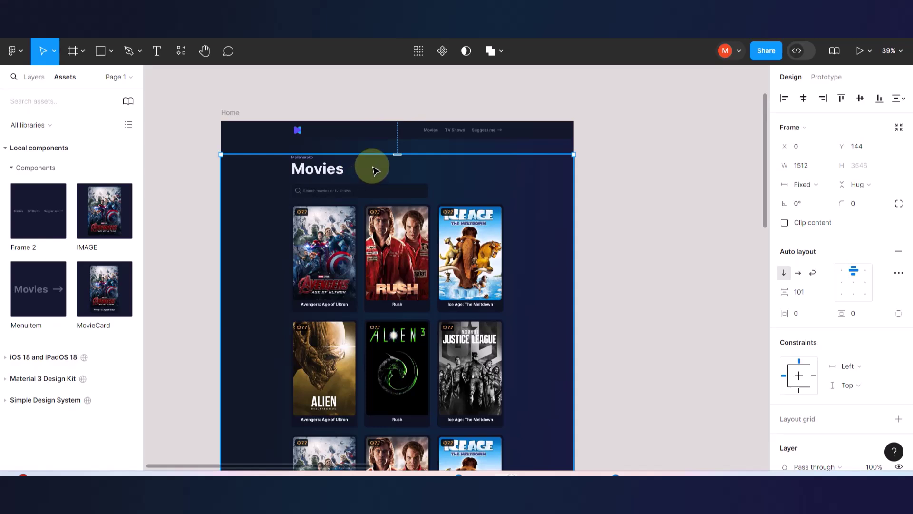
pyautogui.scroll(3, 339, 158)
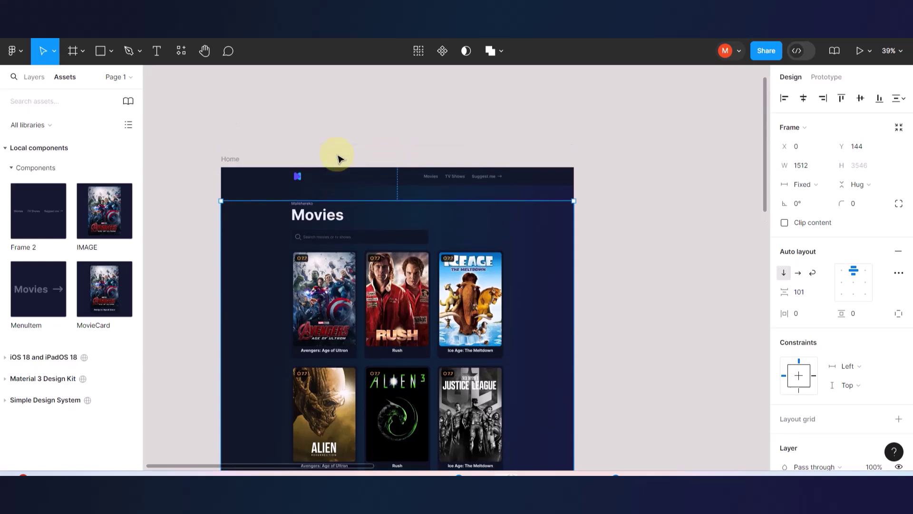
pyautogui.scroll(5, 315, 198)
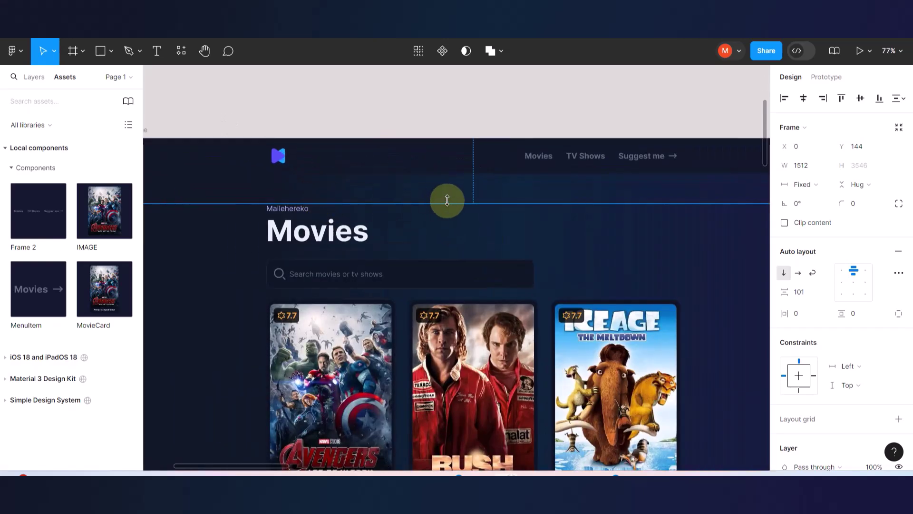
pyautogui.moveTo(448, 203); pyautogui.dragTo(464, 139)
pyautogui.scroll(-3, 464, 139)
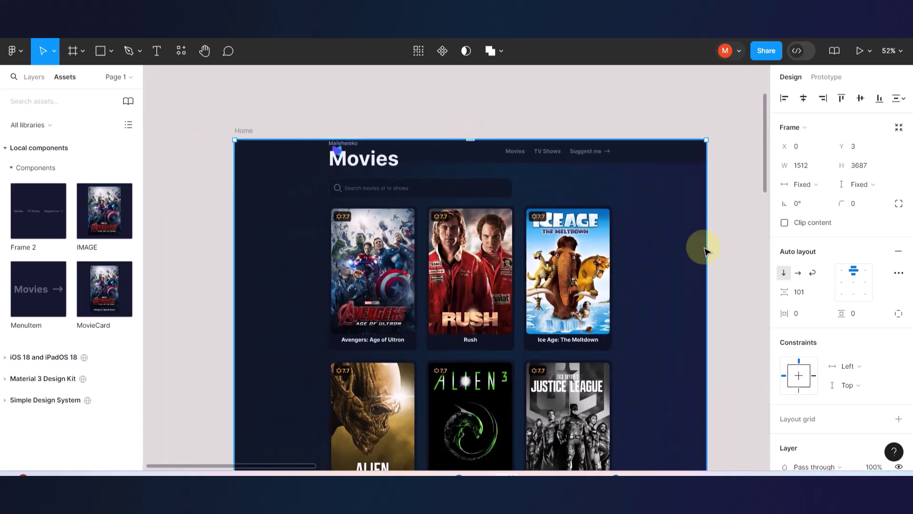
# Set the combined frame's auto layout alignment to bottom center and check the layout from footer to heading.
pyautogui.click(854, 283)
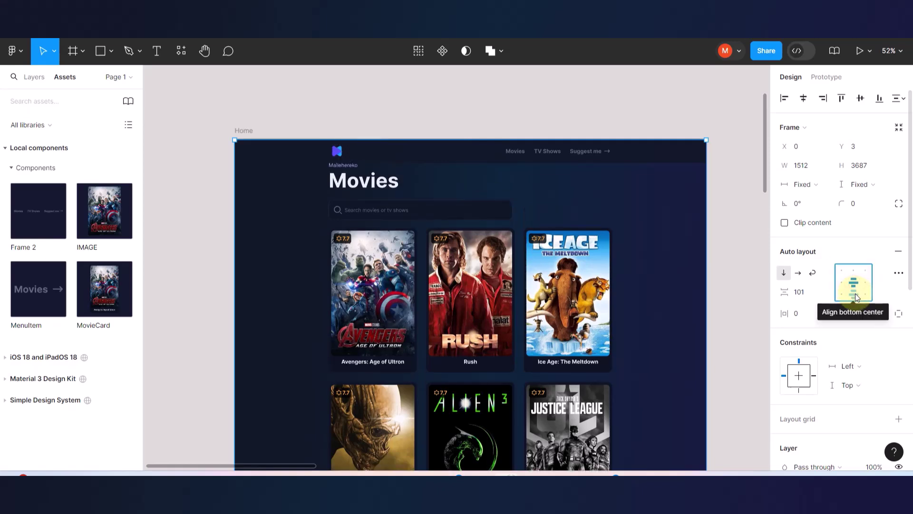
pyautogui.click(856, 297)
pyautogui.scroll(-10, 552, 262)
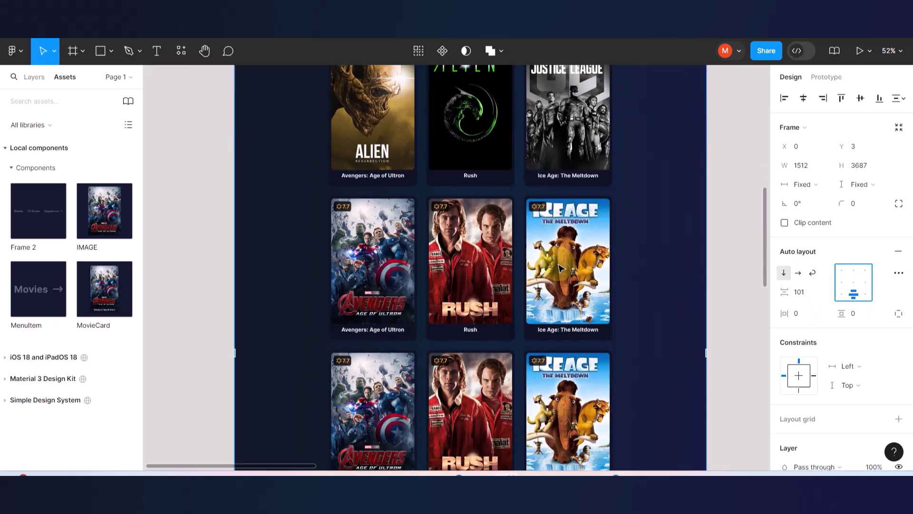
pyautogui.scroll(-5, 560, 268)
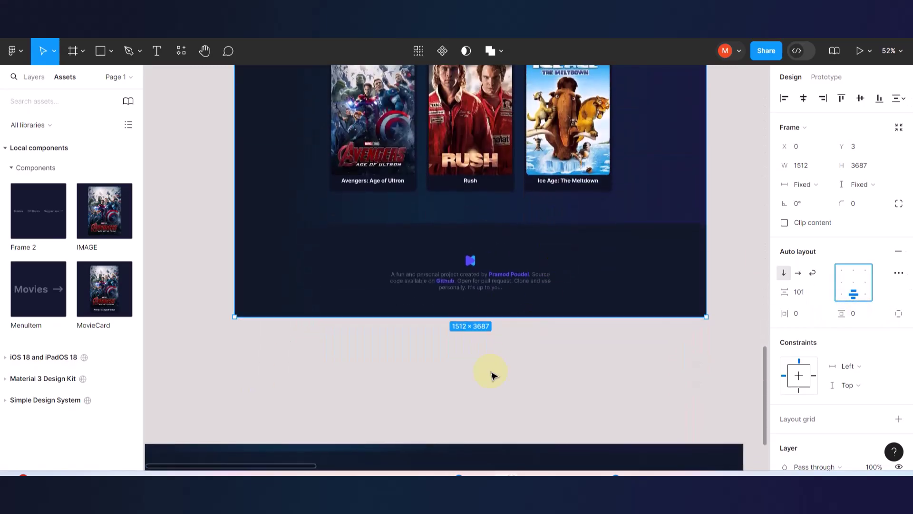
pyautogui.scroll(6, 493, 375)
pyautogui.scroll(10, 490, 371)
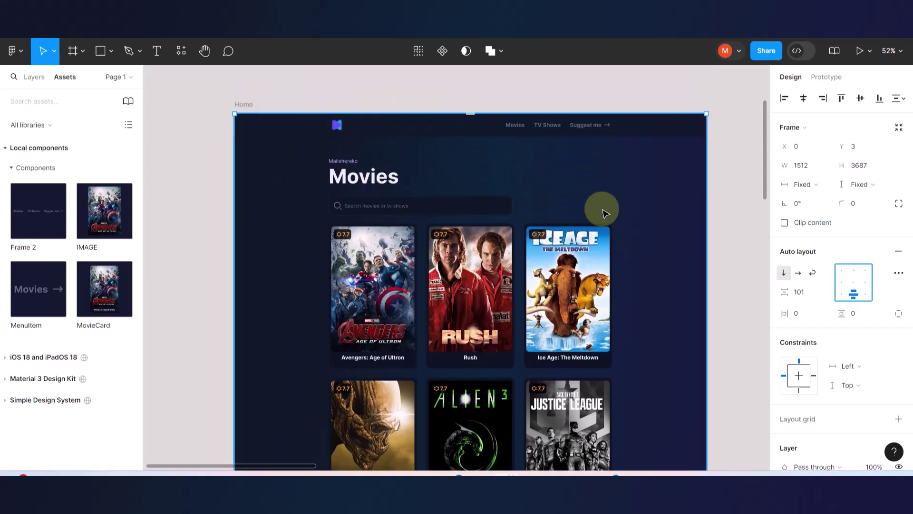
pyautogui.moveTo(417, 221); pyautogui.dragTo(416, 165)
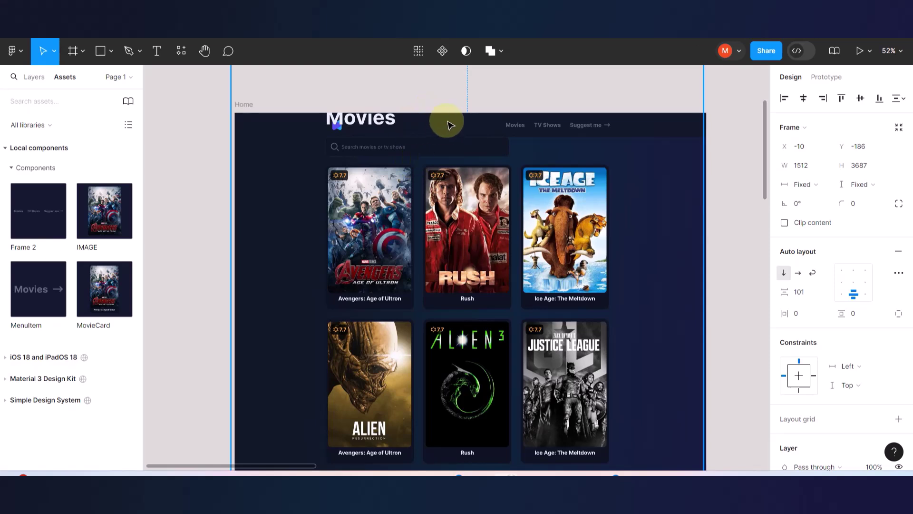
pyautogui.hotkey('ctrl', 'z')
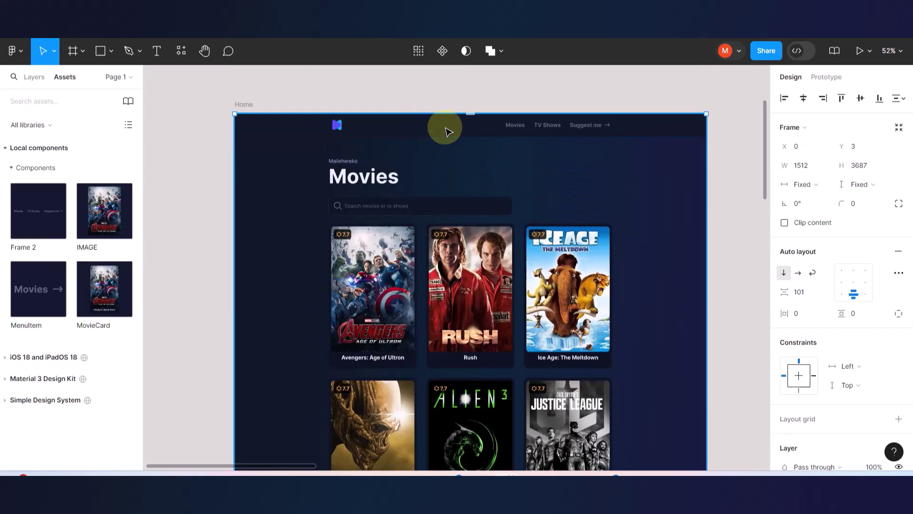
pyautogui.click(399, 81)
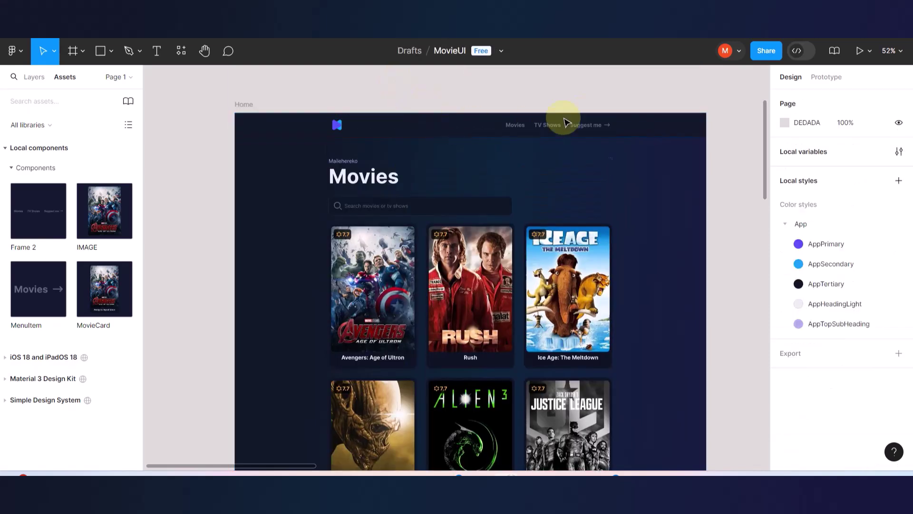
pyautogui.click(656, 127)
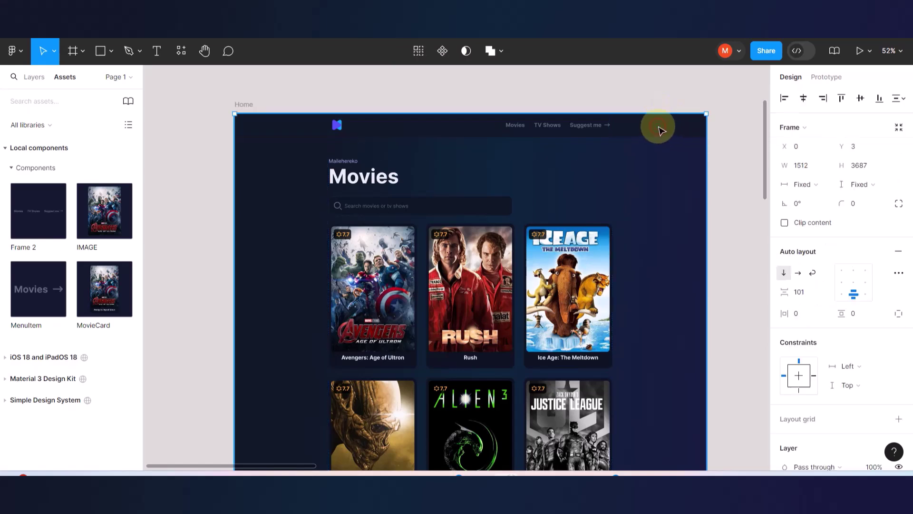
# Move the combined content frame down to uncover the header, and bring the header to the front.
pyautogui.moveTo(490, 243); pyautogui.dragTo(495, 285)
pyautogui.click(433, 131)
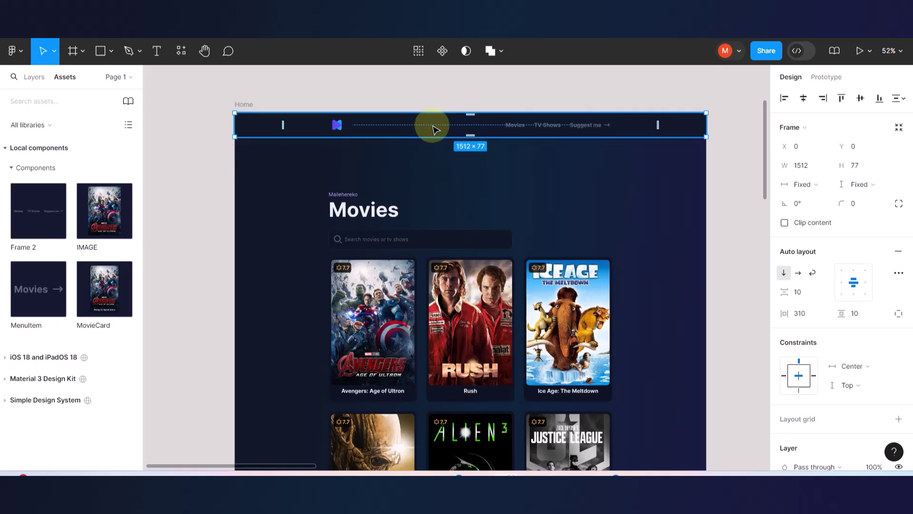
pyautogui.rightClick(433, 128)
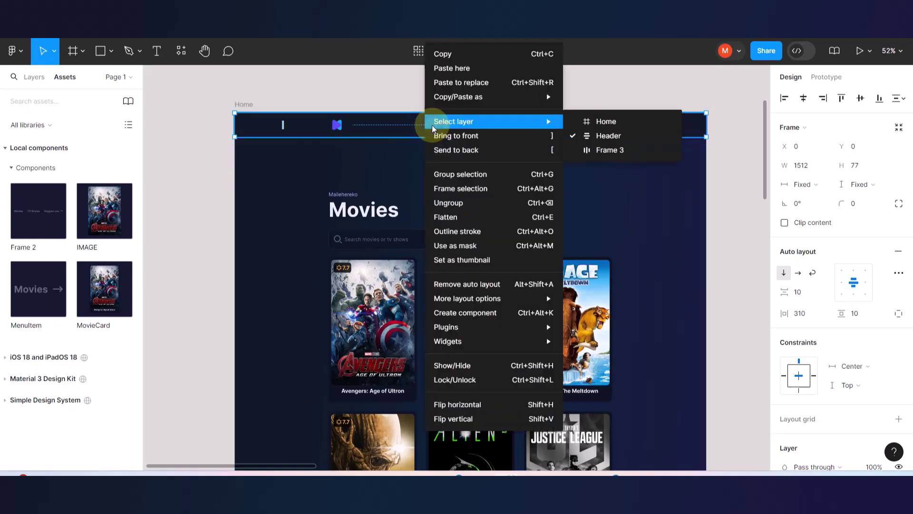
pyautogui.click(456, 137)
pyautogui.click(426, 92)
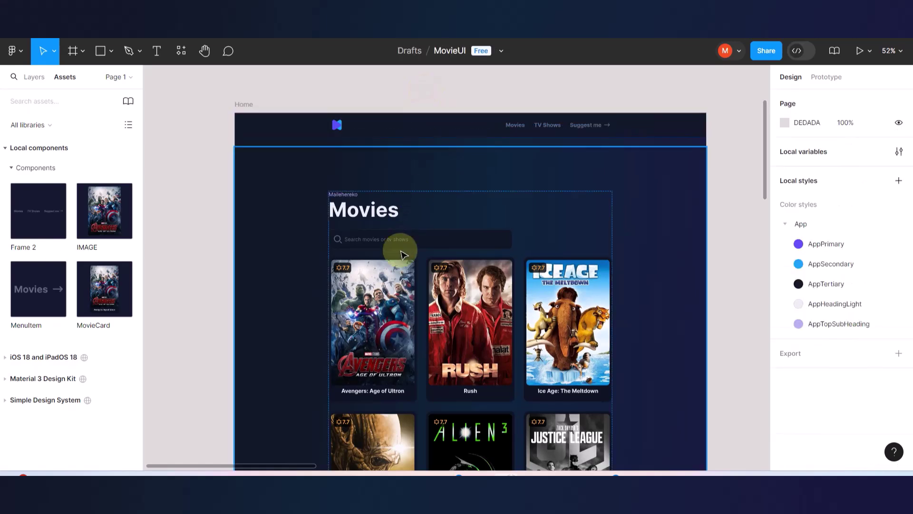
# Move the combined content frame back up to Y 0 so it starts at the top of the Home frame.
pyautogui.moveTo(401, 255); pyautogui.dragTo(395, 132)
pyautogui.press('Escape')
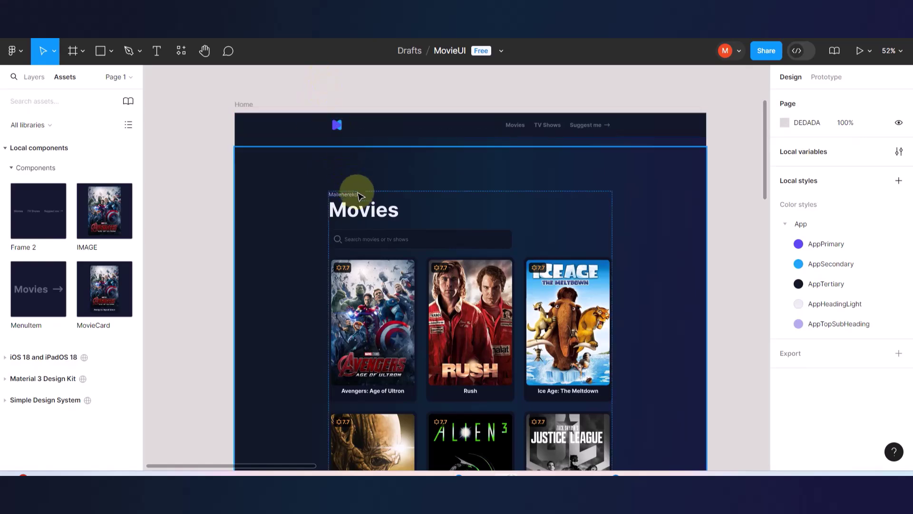
pyautogui.moveTo(359, 229); pyautogui.dragTo(361, 196)
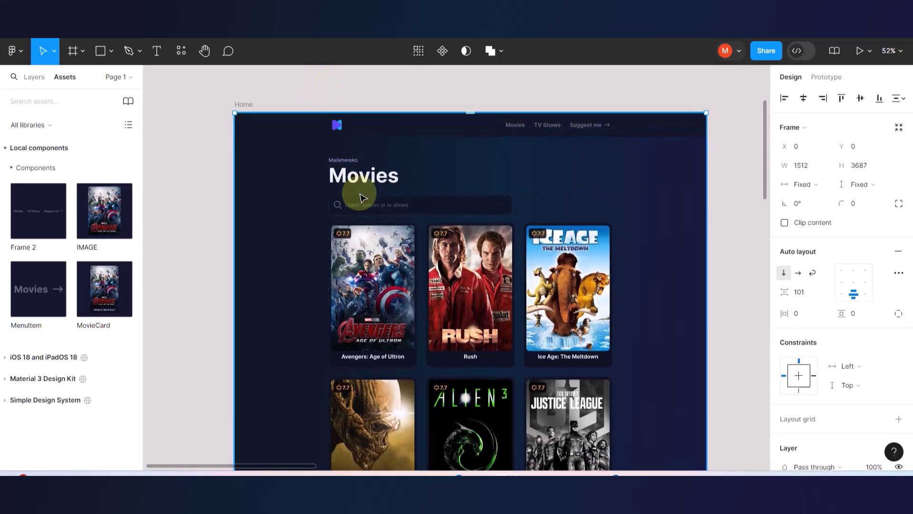
# Examine the Home page from header to footer, checking the header, the movie grid spacing and the combined content frame.
pyautogui.scroll(-5, 361, 196)
pyautogui.click(585, 220)
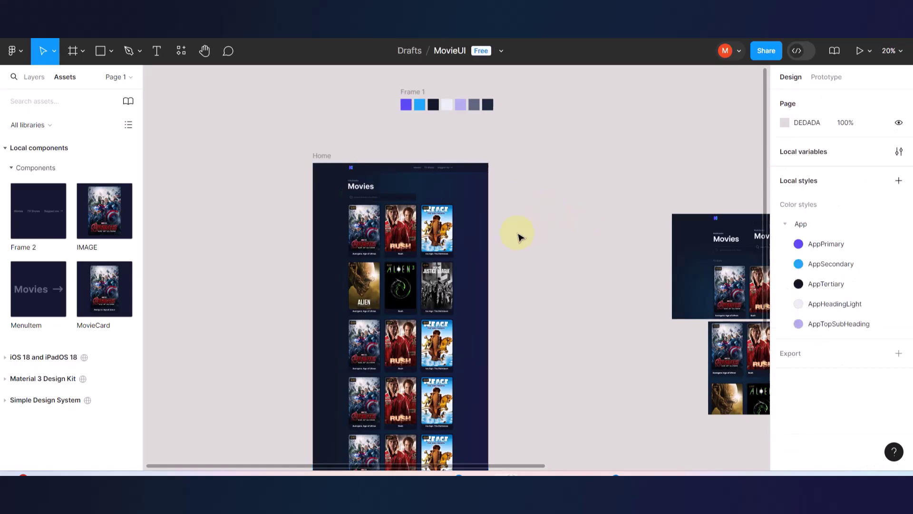
pyautogui.scroll(-2, 518, 237)
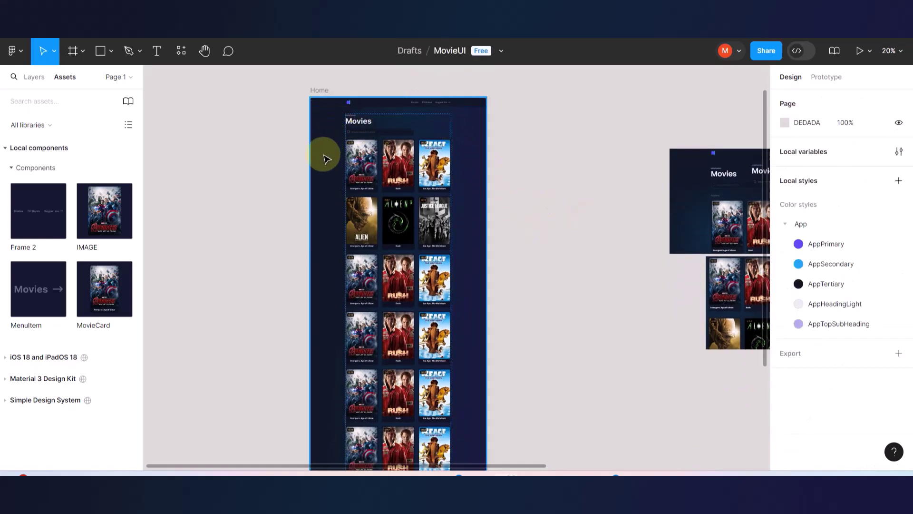
pyautogui.scroll(1, 432, 119)
pyautogui.scroll(5, 431, 117)
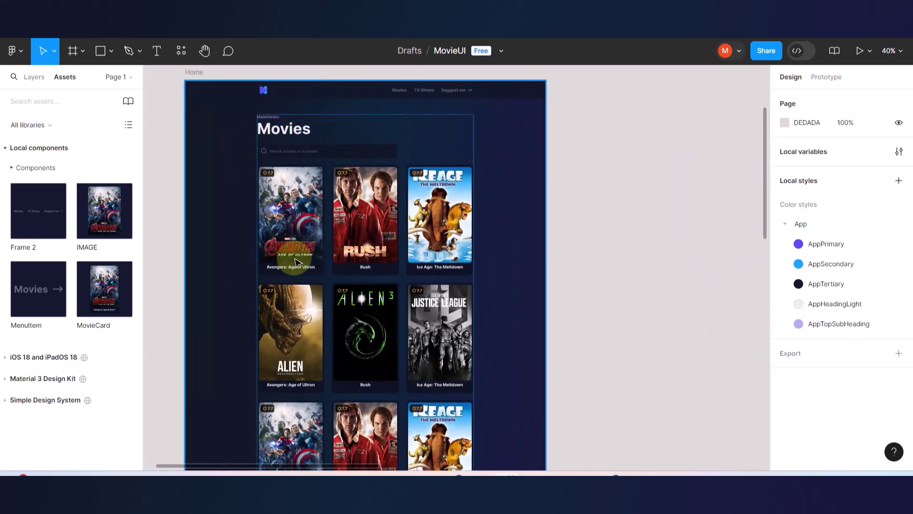
pyautogui.scroll(-3, 409, 342)
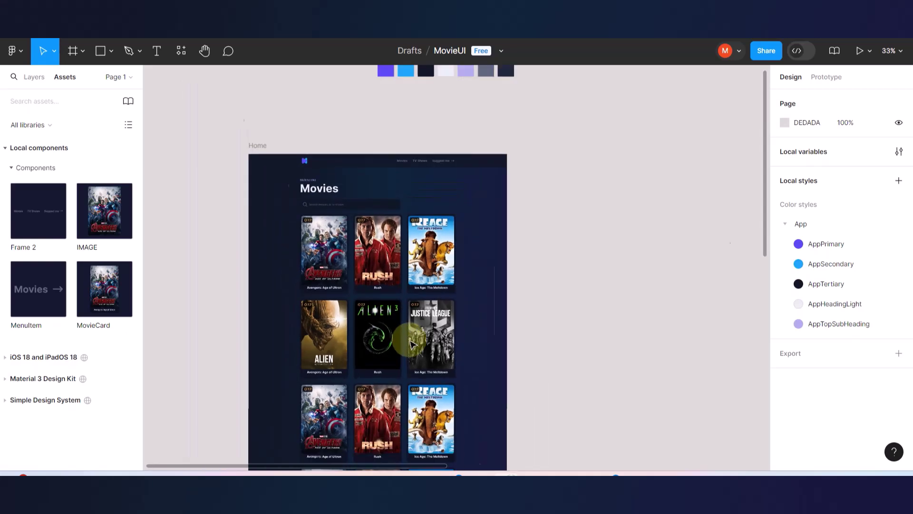
pyautogui.scroll(5, 428, 224)
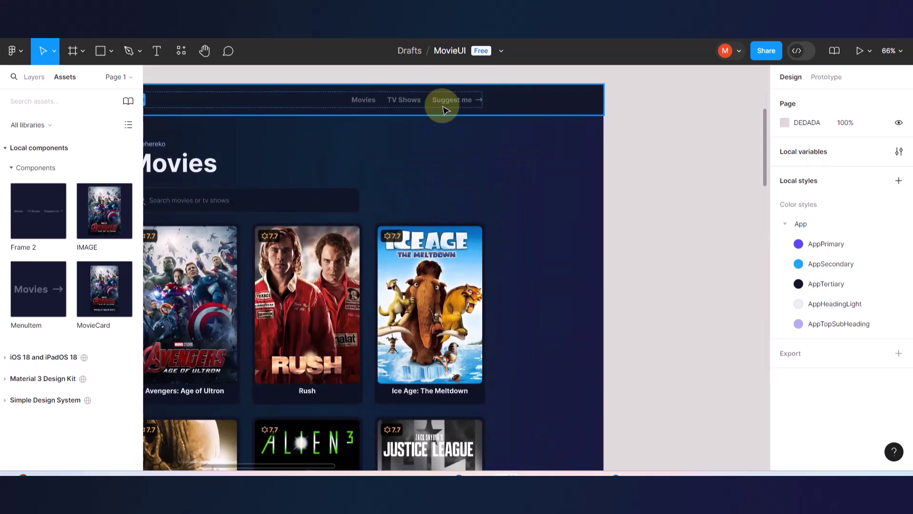
pyautogui.scroll(-3, 485, 184)
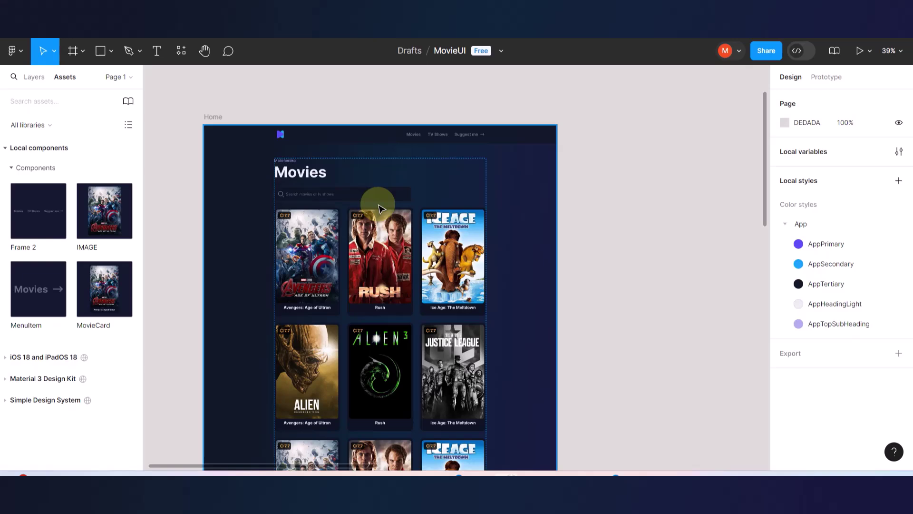
pyautogui.scroll(-3, 379, 208)
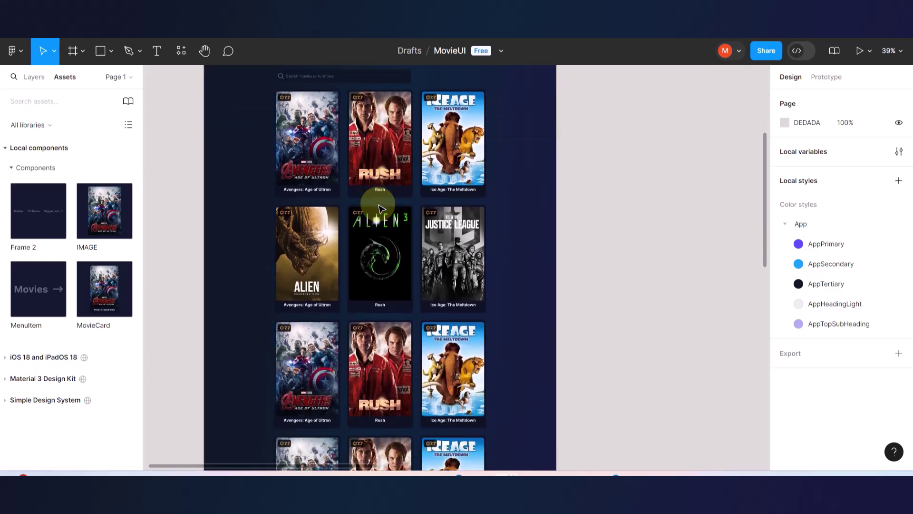
pyautogui.scroll(-3, 379, 208)
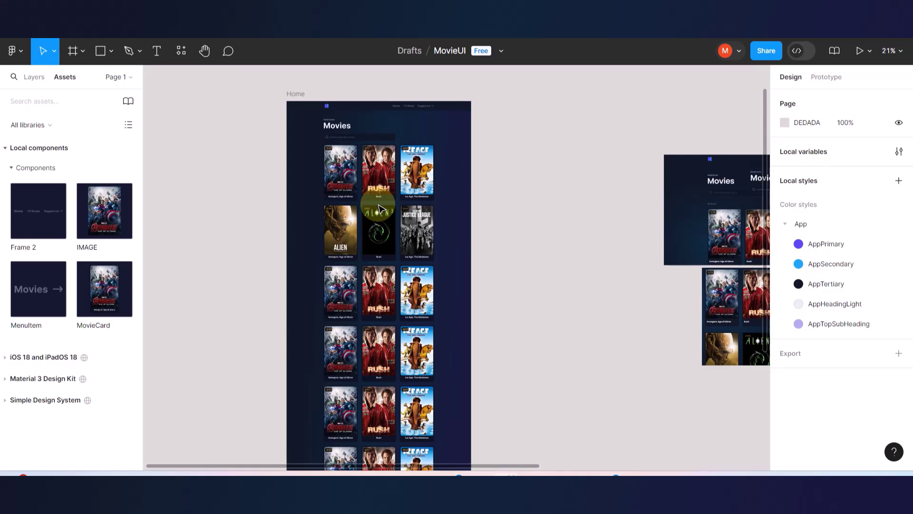
pyautogui.scroll(-2, 379, 208)
pyautogui.scroll(-2, 475, 167)
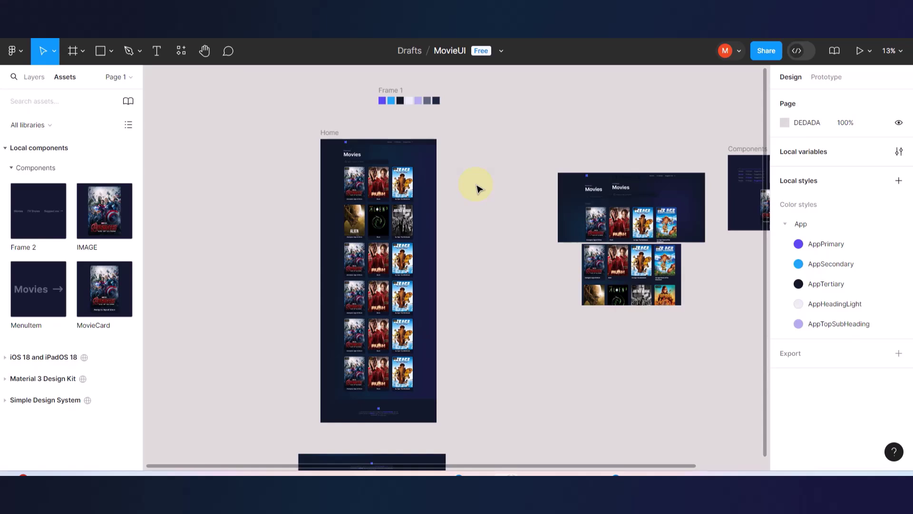
pyautogui.click(389, 186)
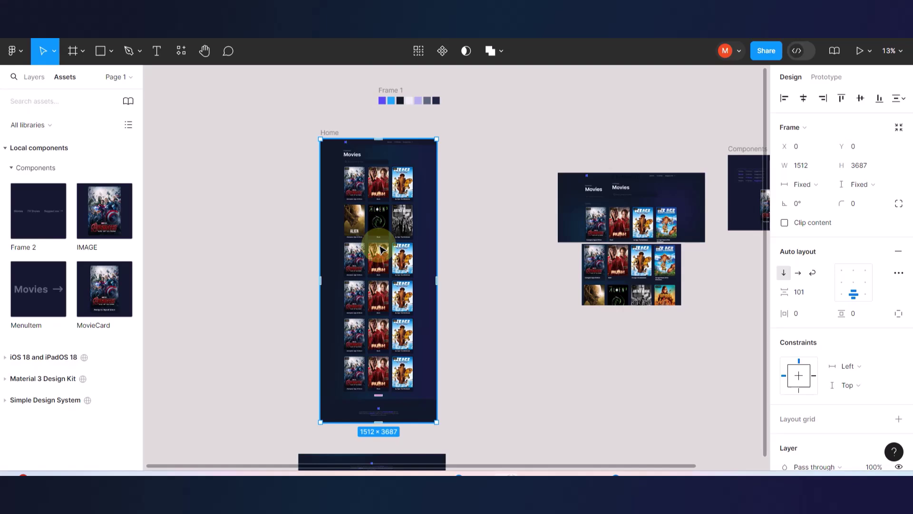
pyautogui.click(482, 206)
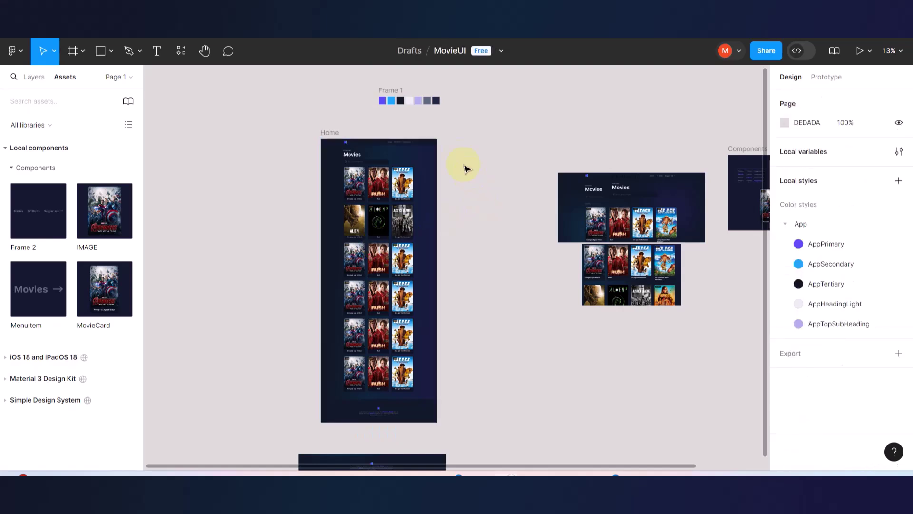
# Shorten the Home frame from its lower edge to a height of about 1064, keeping the 1512 width.
pyautogui.click(329, 132)
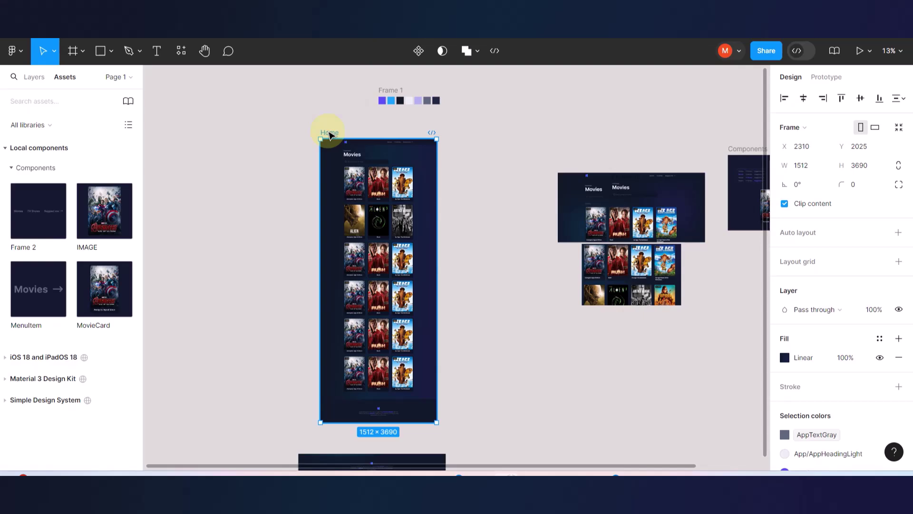
pyautogui.scroll(5, 342, 436)
pyautogui.scroll(-2, 342, 435)
pyautogui.moveTo(384, 354); pyautogui.dragTo(387, 198)
pyautogui.scroll(6, 392, 199)
pyautogui.scroll(-2, 397, 202)
pyautogui.keyDown('ctrl'); pyautogui.scroll(-5, 396, 199); pyautogui.keyUp('ctrl')
pyautogui.moveTo(359, 362); pyautogui.dragTo(374, 257)
pyautogui.scroll(2, 374, 257)
pyautogui.hscroll(5, 376, 262)
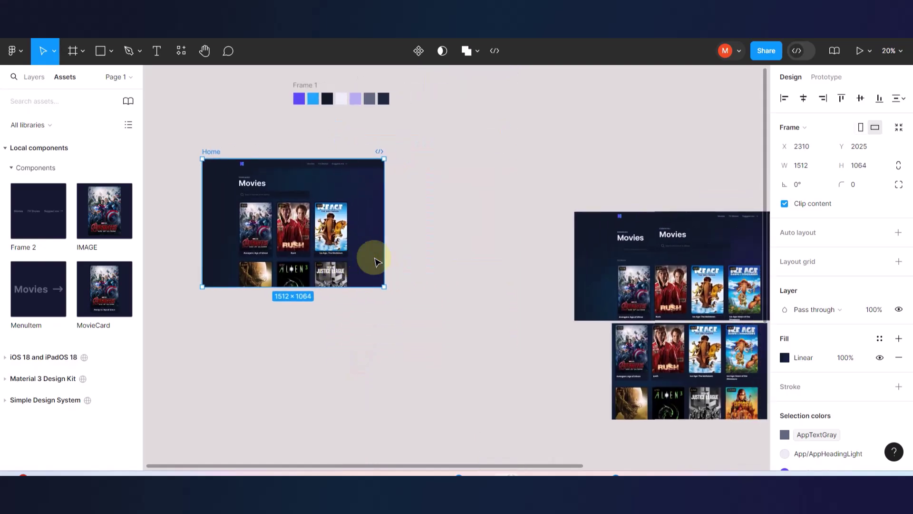
pyautogui.keyDown('ctrl'); pyautogui.scroll(-3, 349, 262); pyautogui.keyUp('ctrl')
pyautogui.keyDown('ctrl'); pyautogui.scroll(-4, 433, 250); pyautogui.keyUp('ctrl')
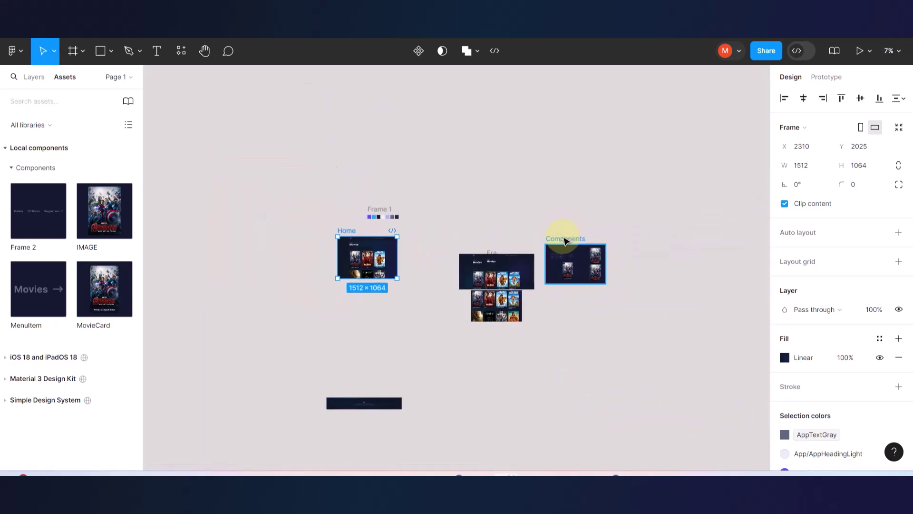
pyautogui.click(563, 238)
pyautogui.click(506, 192)
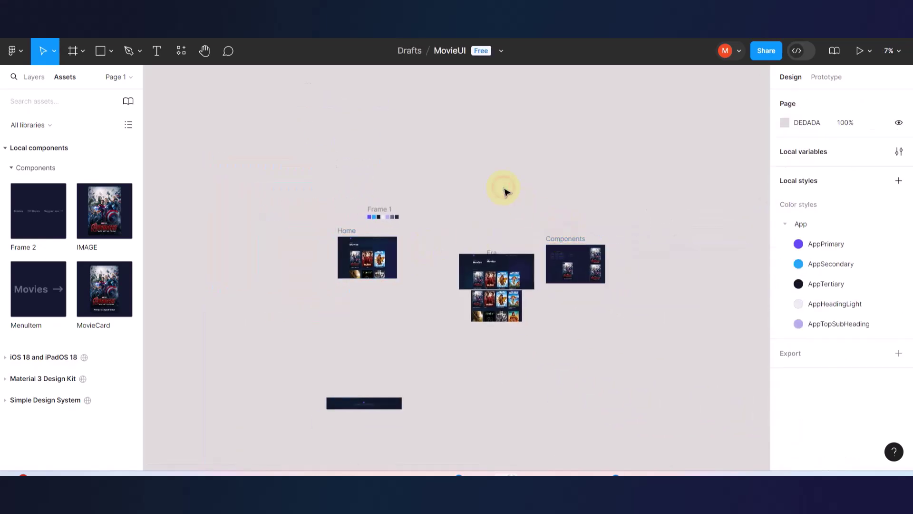
# Add a MacBook Pro 14" frame beside the Components frame and copy its height value.
pyautogui.click(74, 49)
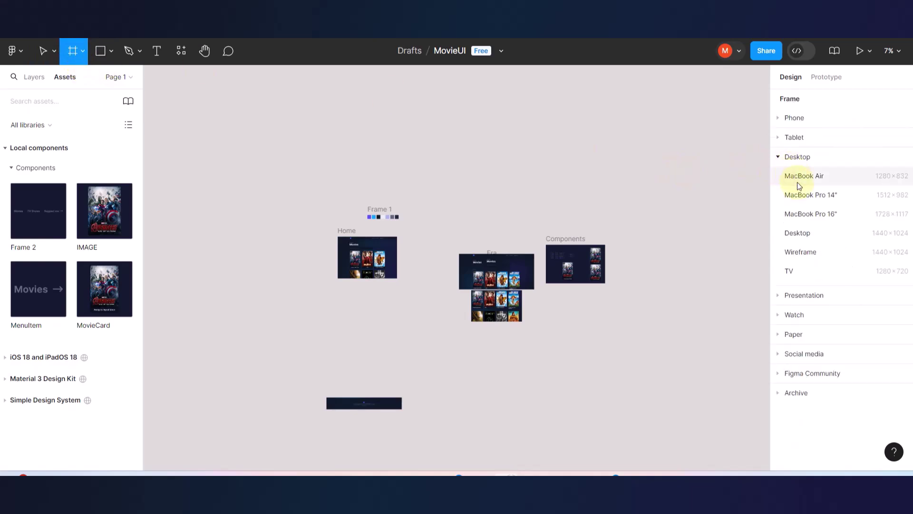
pyautogui.click(798, 194)
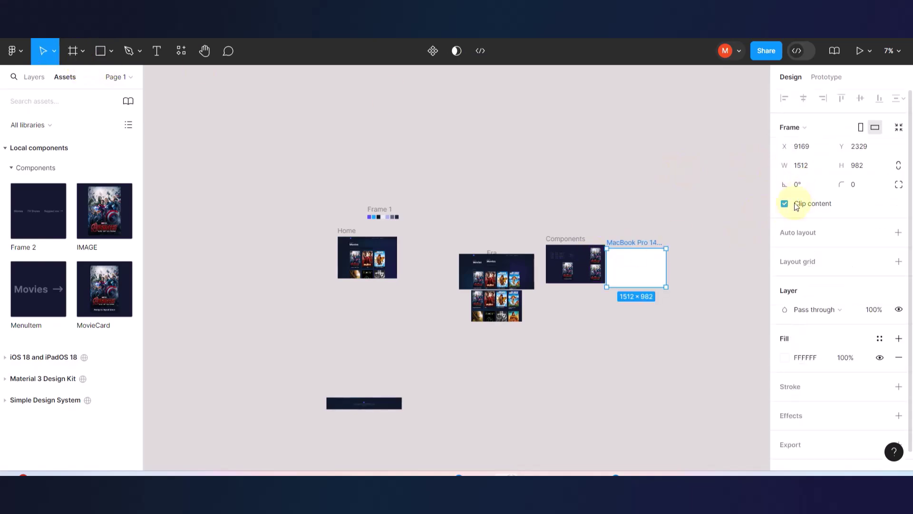
pyautogui.click(859, 166)
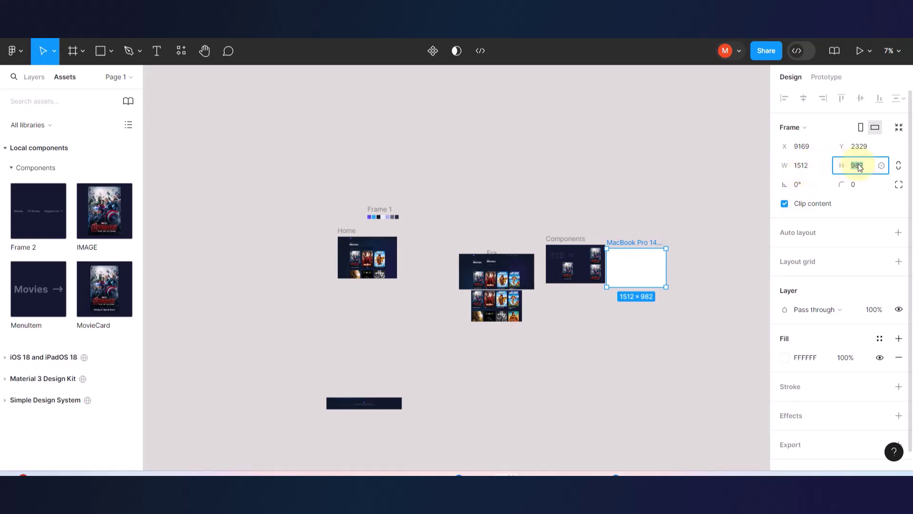
pyautogui.scroll(5, 357, 247)
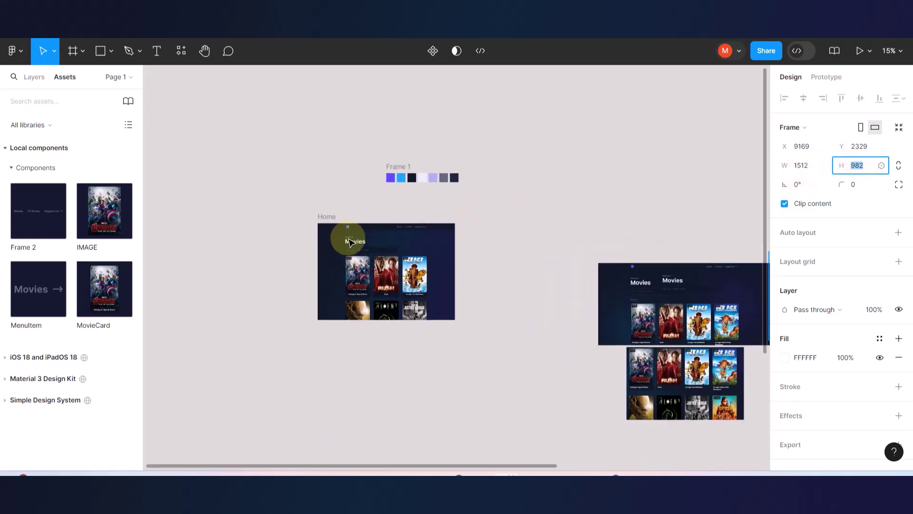
# Set the Home frame's height to 982, matching the MacBook Pro 14" frame.
pyautogui.click(327, 215)
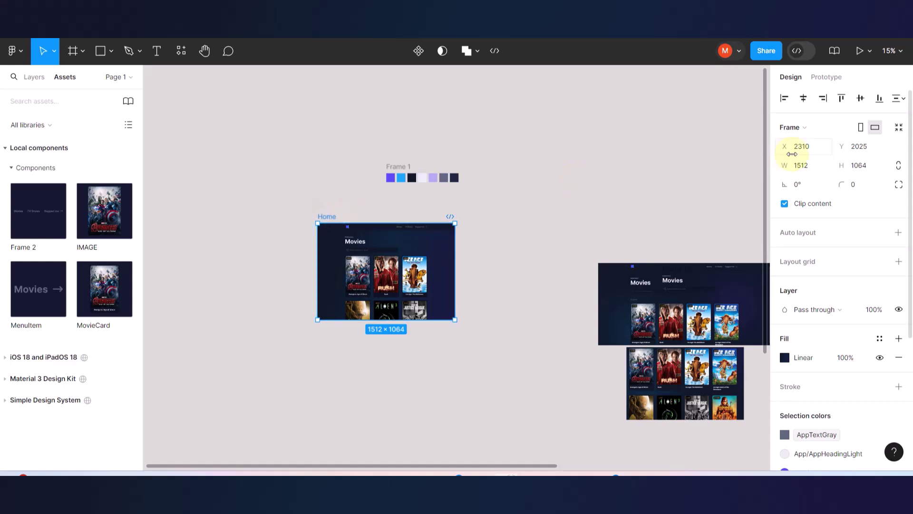
pyautogui.click(864, 165)
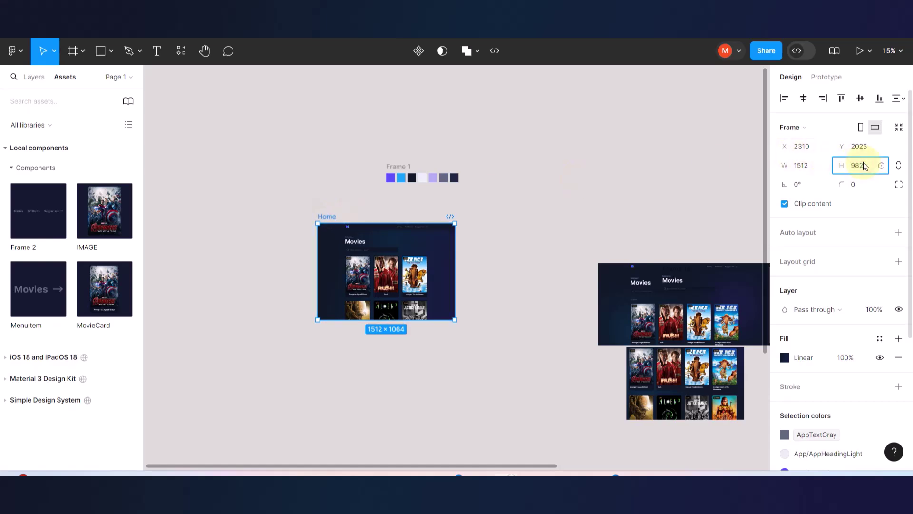
pyautogui.write('982')
pyautogui.press('Return')
pyautogui.scroll(3, 390, 252)
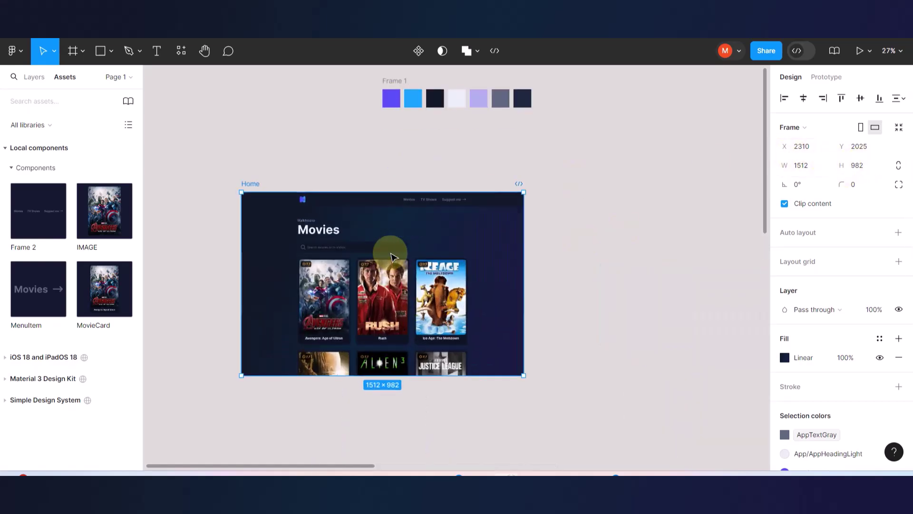
pyautogui.click(612, 199)
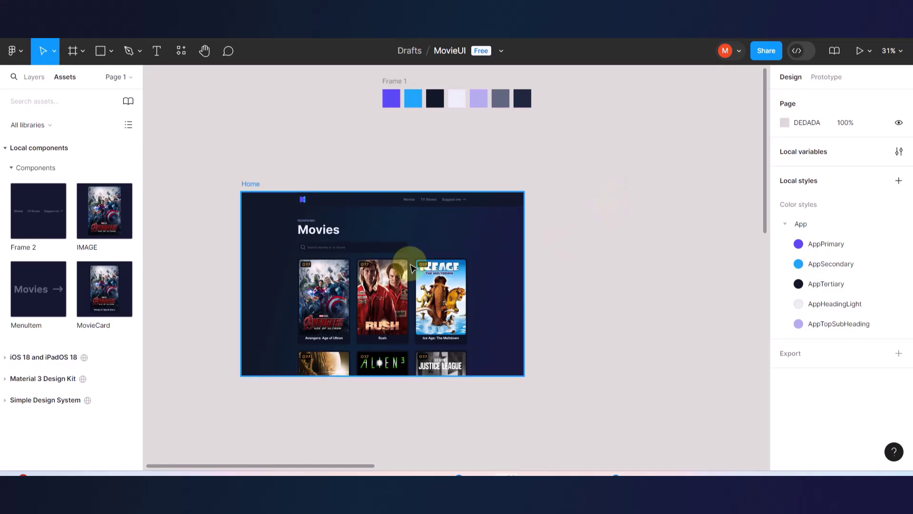
# Set the Home frame's prototype scroll overflow to Vertical.
pyautogui.click(377, 250)
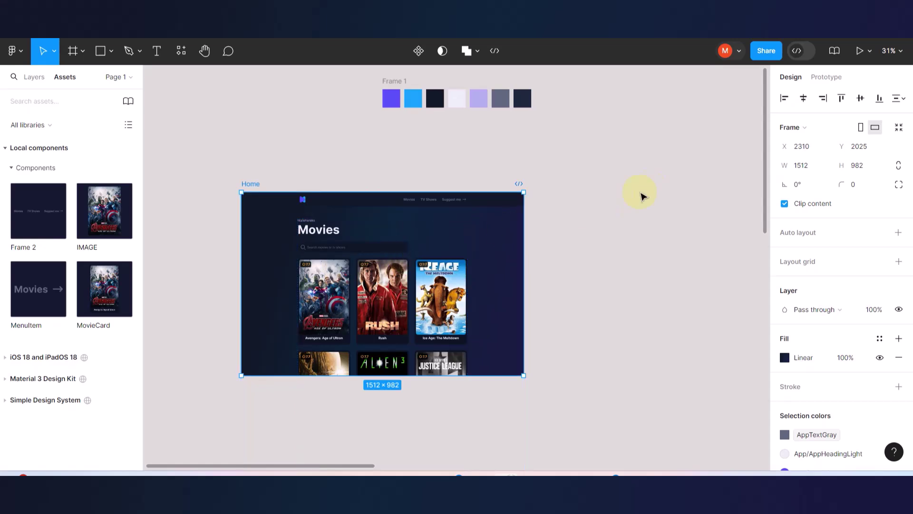
pyautogui.click(825, 77)
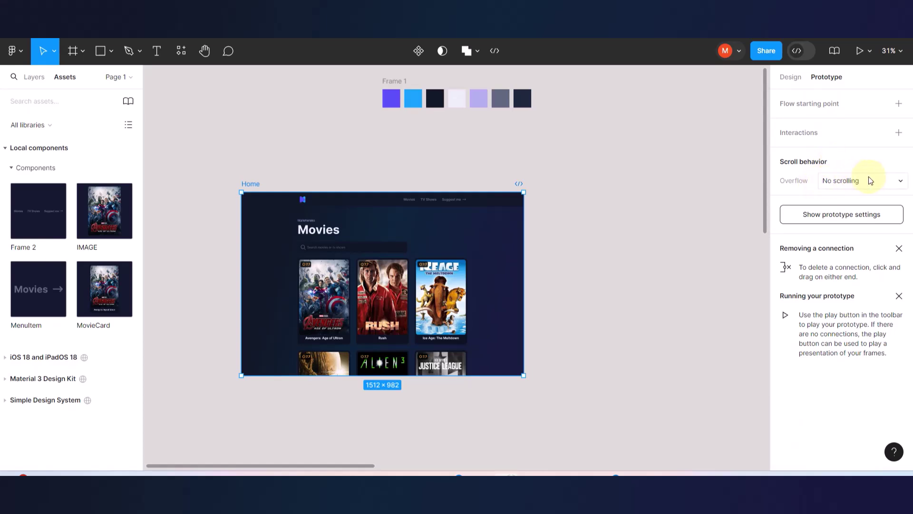
pyautogui.click(900, 182)
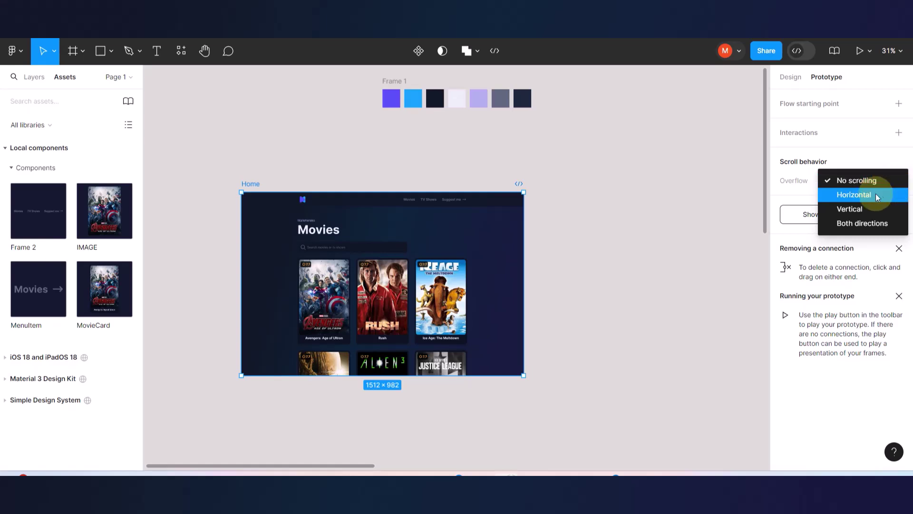
pyautogui.click(851, 211)
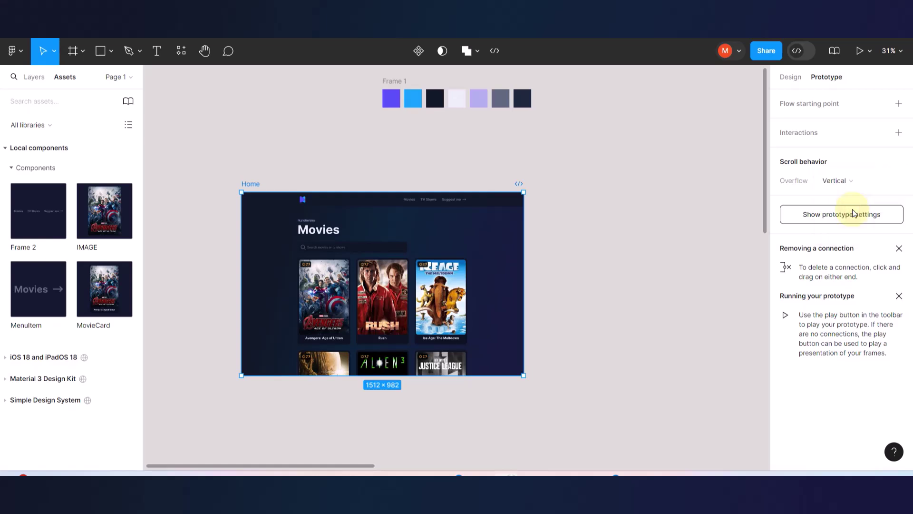
pyautogui.click(616, 257)
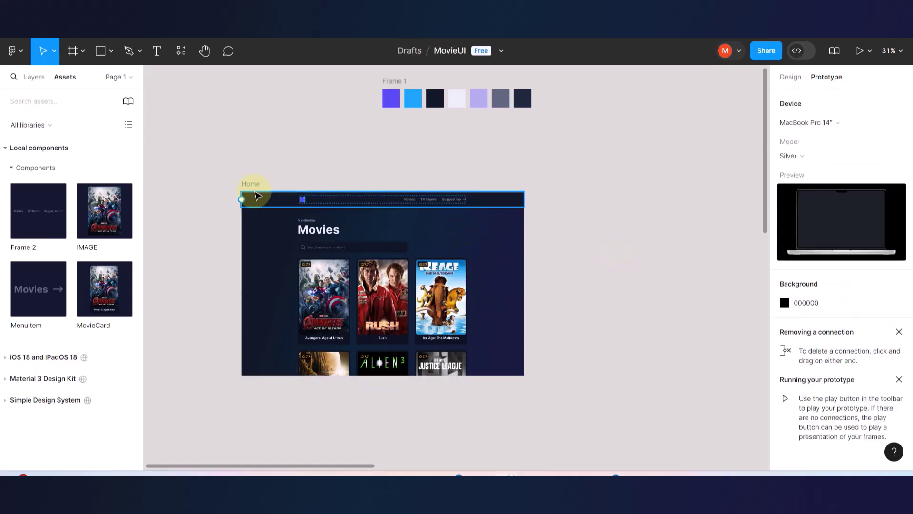
# Preview the Home frame as a prototype, check its scrolling from header to footer and back, and close the preview.
pyautogui.click(251, 185)
pyautogui.hotkey('ctrl', 'alt', 'Return')
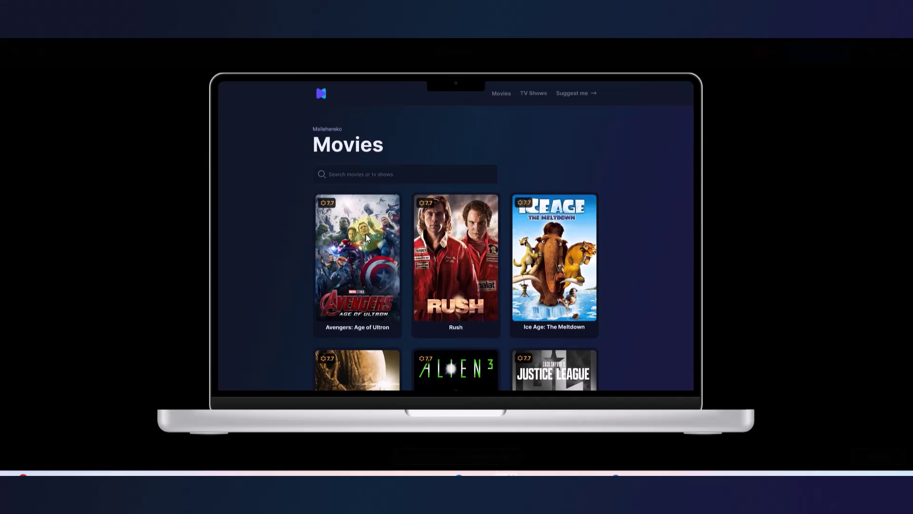
pyautogui.scroll(-2, 539, 248)
pyautogui.scroll(-3, 539, 247)
pyautogui.scroll(-4, 539, 245)
pyautogui.scroll(-2, 539, 246)
pyautogui.scroll(-5, 539, 244)
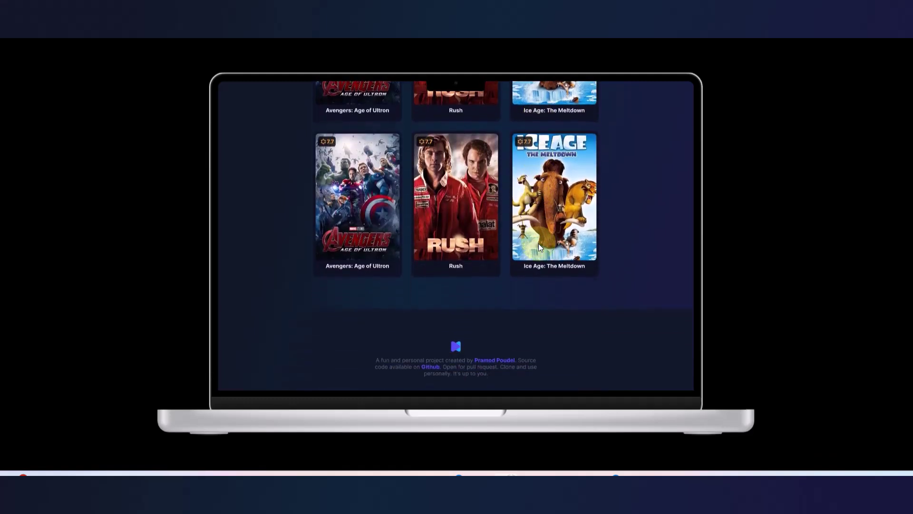
pyautogui.scroll(-1, 539, 244)
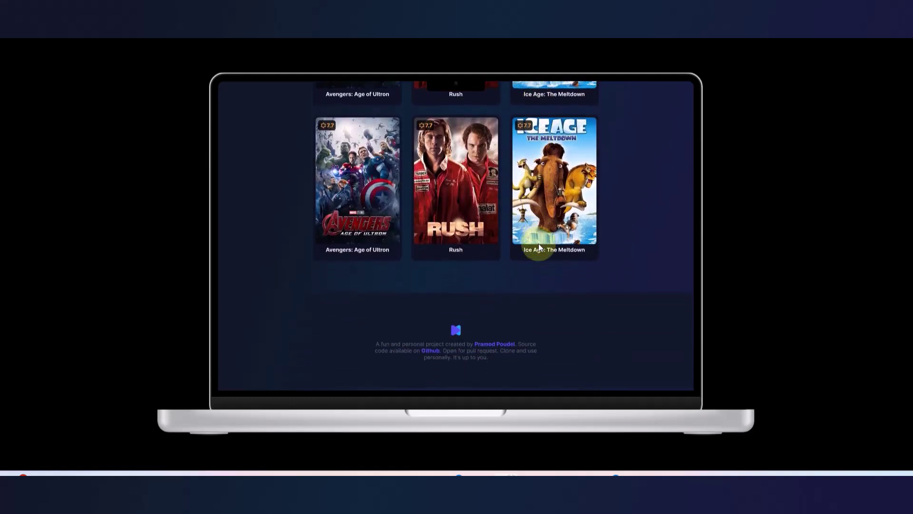
pyautogui.scroll(4, 538, 243)
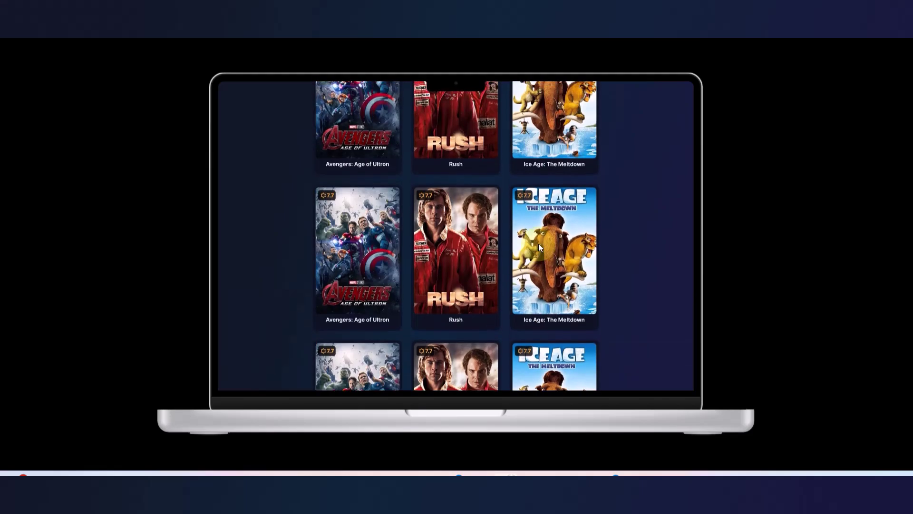
pyautogui.scroll(5, 539, 243)
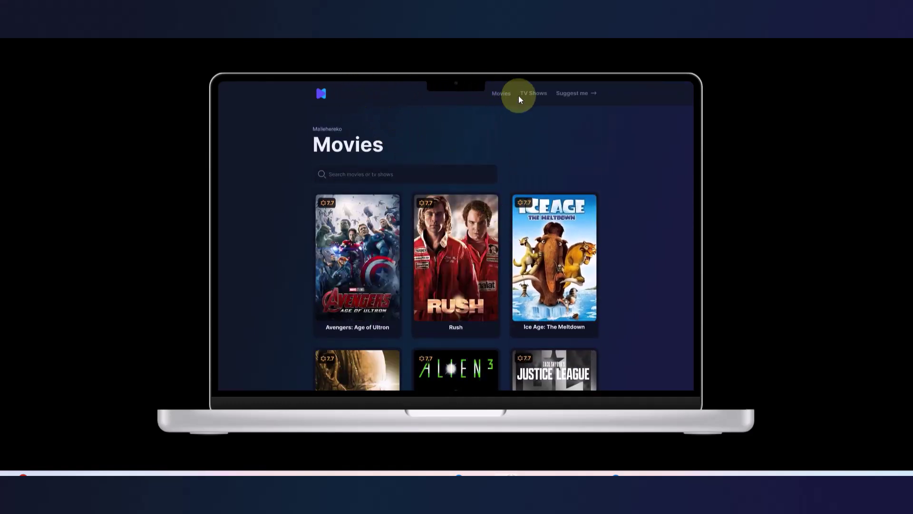
pyautogui.moveTo(532, 45)
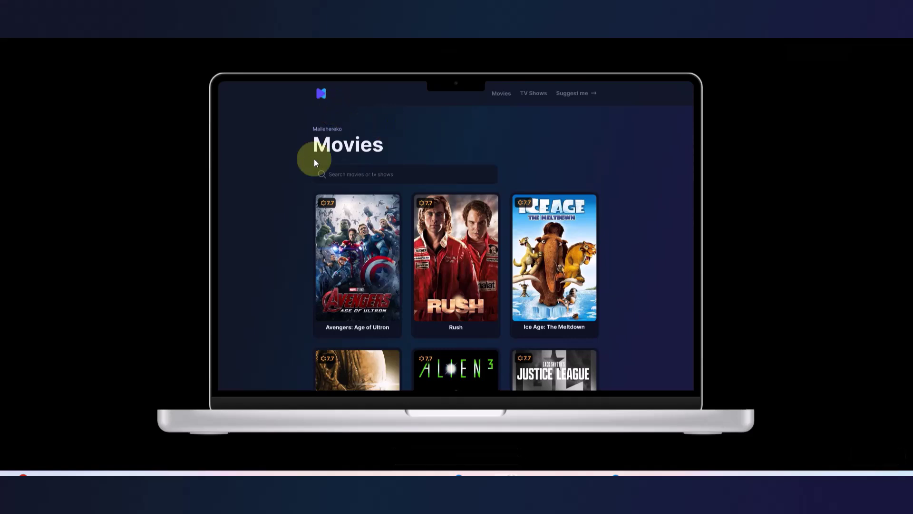
pyautogui.press('Escape')
# Set the Home header's prototype scroll position to Sticky (stop at top edge).
pyautogui.scroll(5, 319, 209)
pyautogui.click(355, 209)
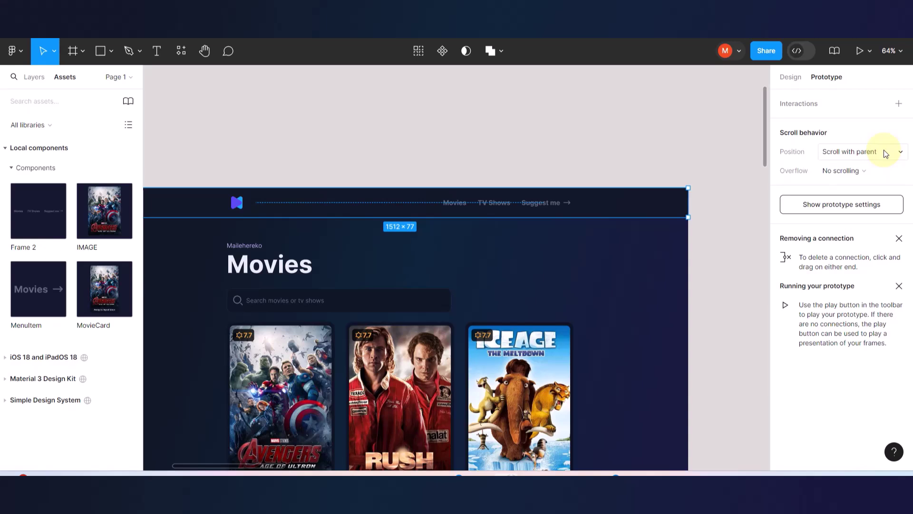
pyautogui.click(902, 154)
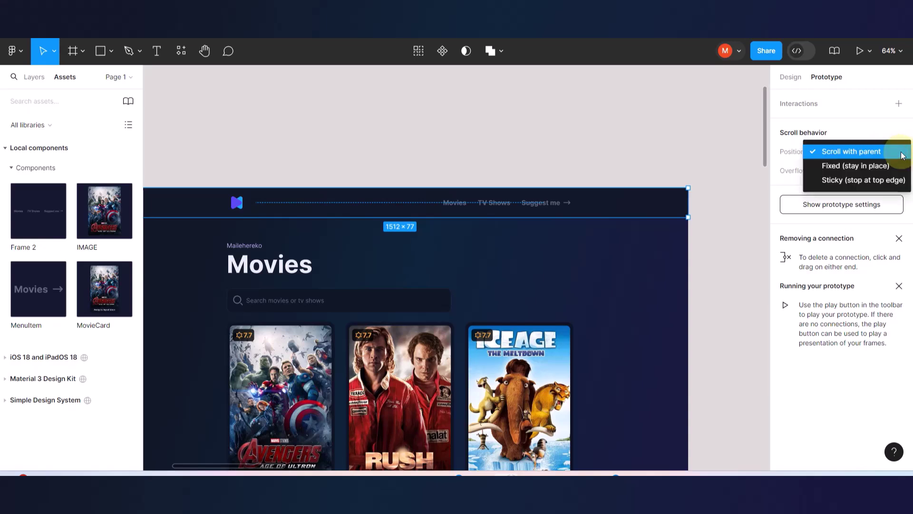
pyautogui.click(856, 181)
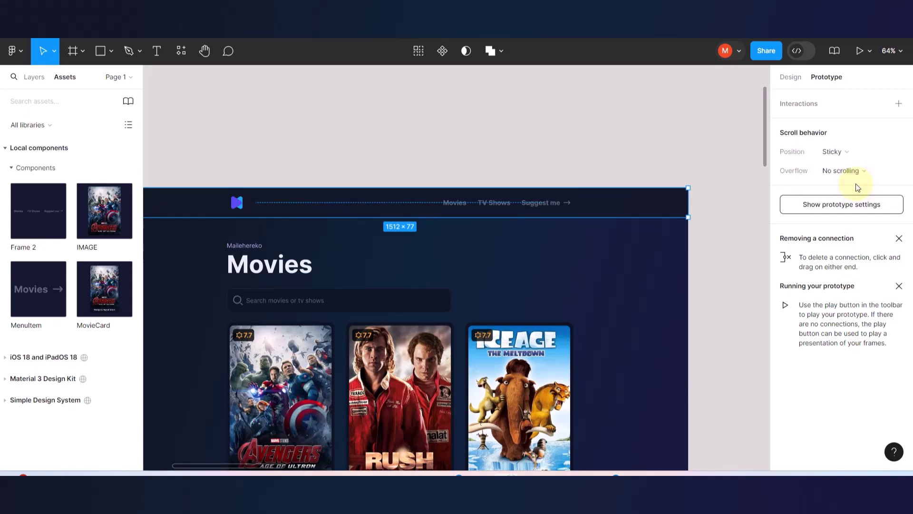
pyautogui.click(677, 126)
# Preview the Home prototype again and check how the header behaves while the movie grid scrolls.
pyautogui.hotkey('ctrl', 'alt', 'Return')
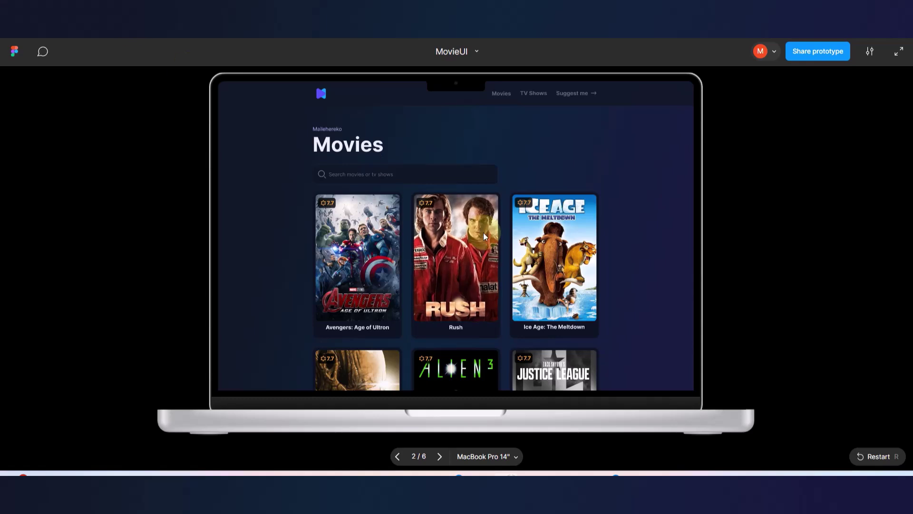
pyautogui.scroll(-3, 484, 232)
pyautogui.scroll(-3, 484, 233)
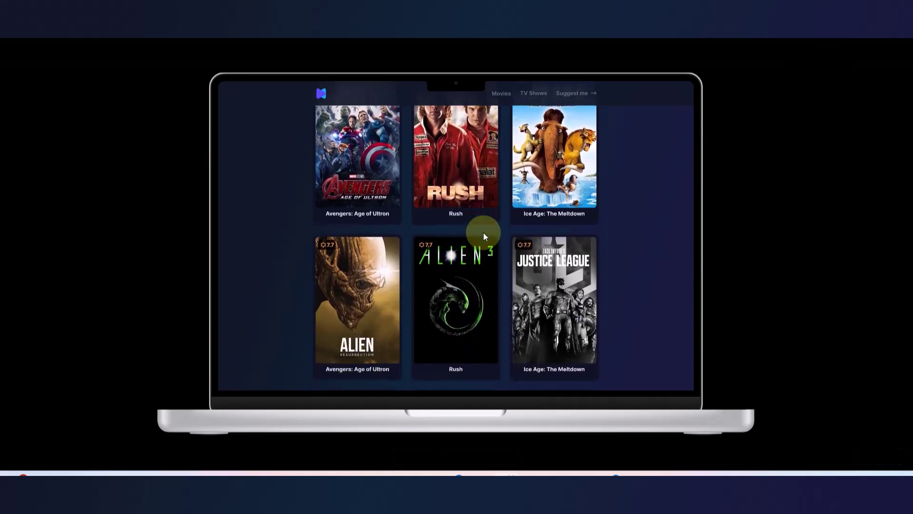
pyautogui.scroll(-5, 484, 232)
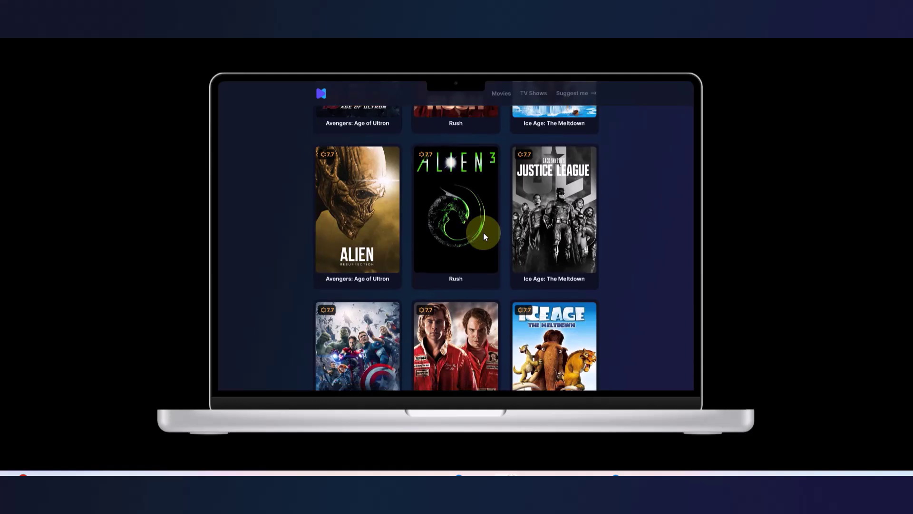
pyautogui.scroll(-6, 483, 233)
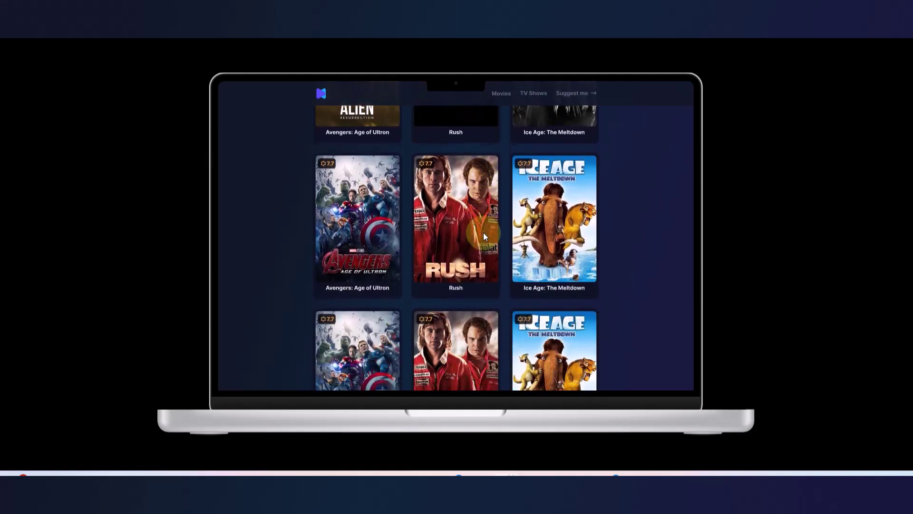
# Test the Movies, TV Shows and Suggest me header items in the preview, and check the page down to the footer.
pyautogui.click(499, 94)
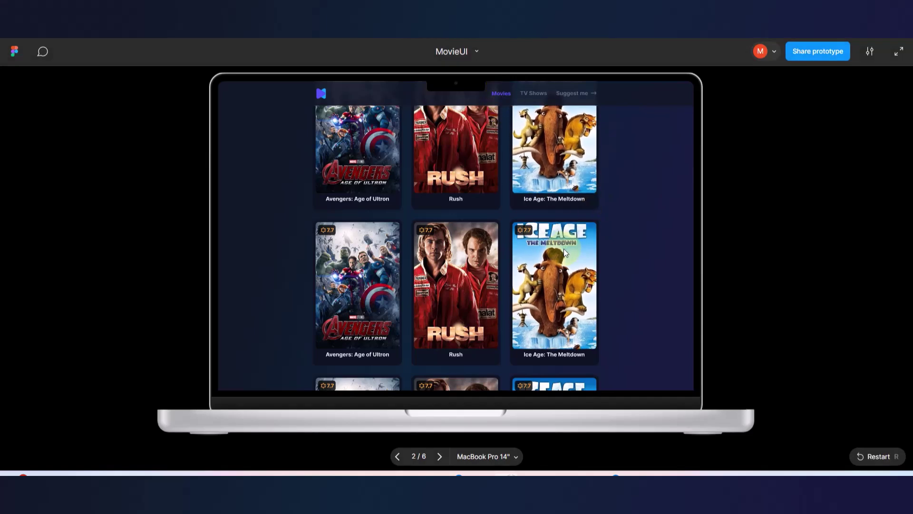
pyautogui.click(539, 95)
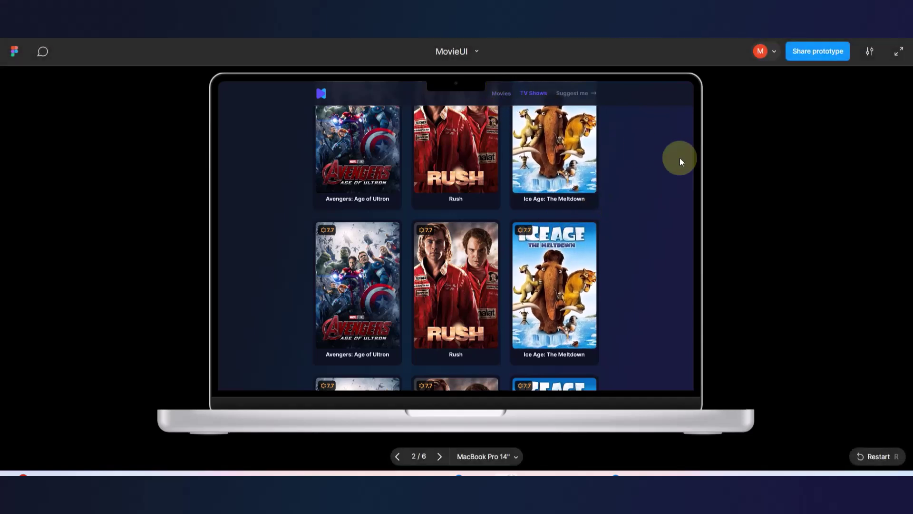
pyautogui.click(577, 94)
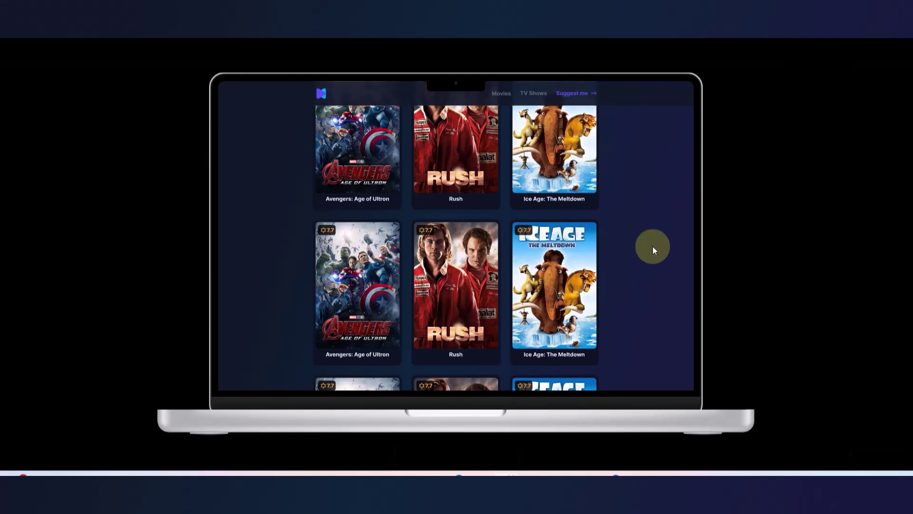
pyautogui.scroll(-2, 652, 246)
pyautogui.scroll(-3, 652, 246)
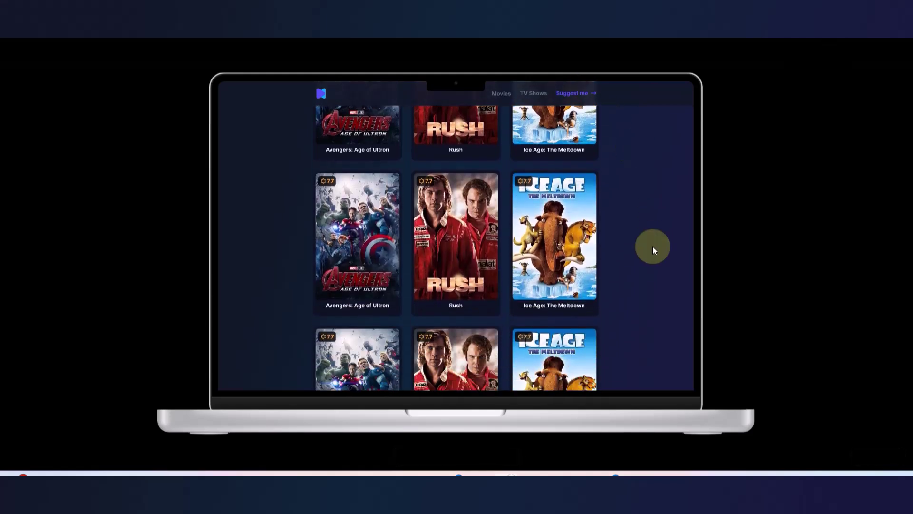
pyautogui.scroll(-2, 653, 246)
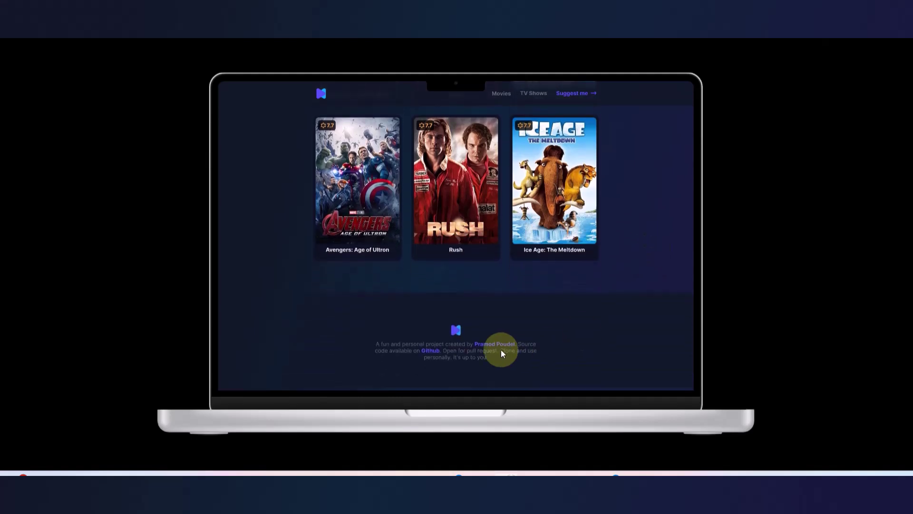
# Switch to the live movie website in the browser and examine its header, poster grid and footer for comparison.
pyautogui.click(456, 327)
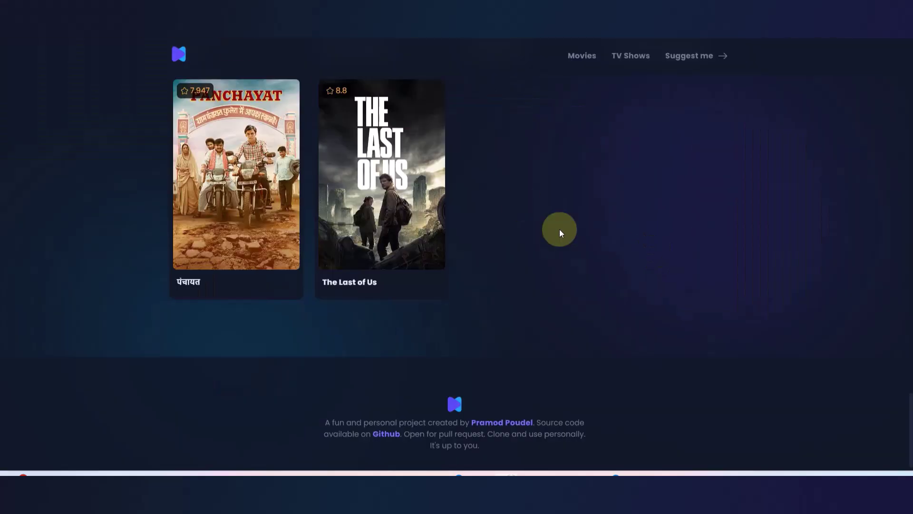
pyautogui.scroll(10, 559, 230)
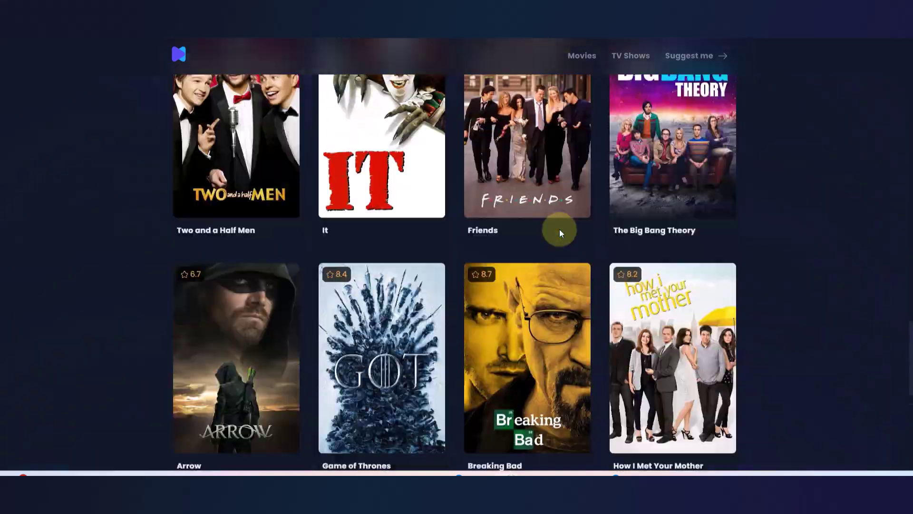
pyautogui.scroll(10, 560, 233)
pyautogui.scroll(-15, 560, 233)
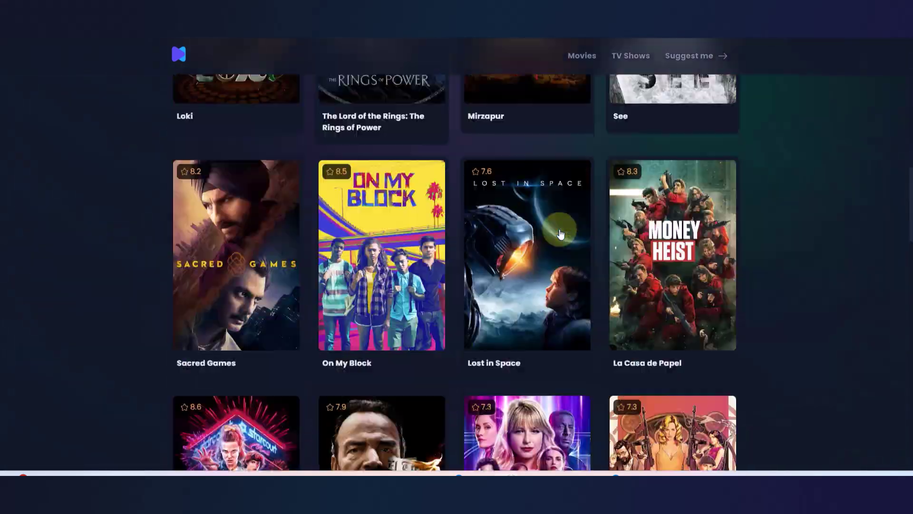
pyautogui.scroll(-20, 560, 233)
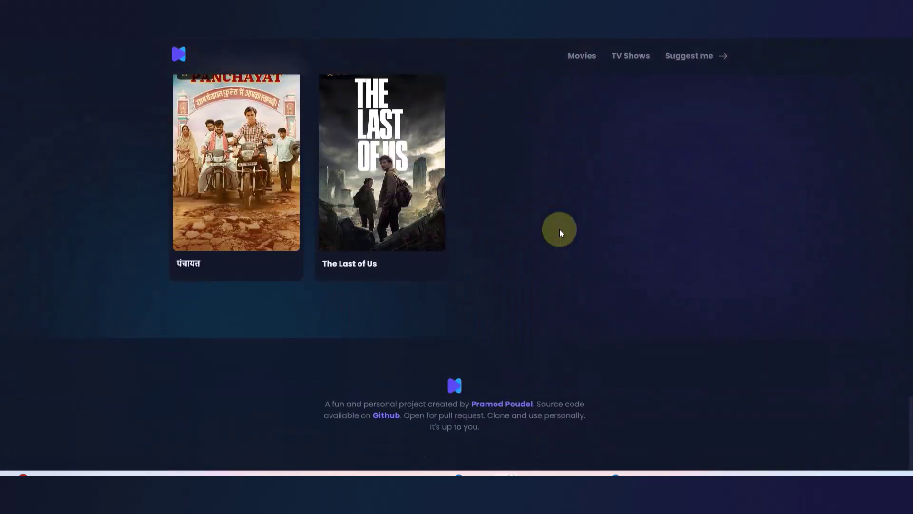
# Return from the live website to the prototype preview and check the movie grid scrolling beneath the header.
pyautogui.scroll(12, 560, 233)
pyautogui.scroll(10, 559, 229)
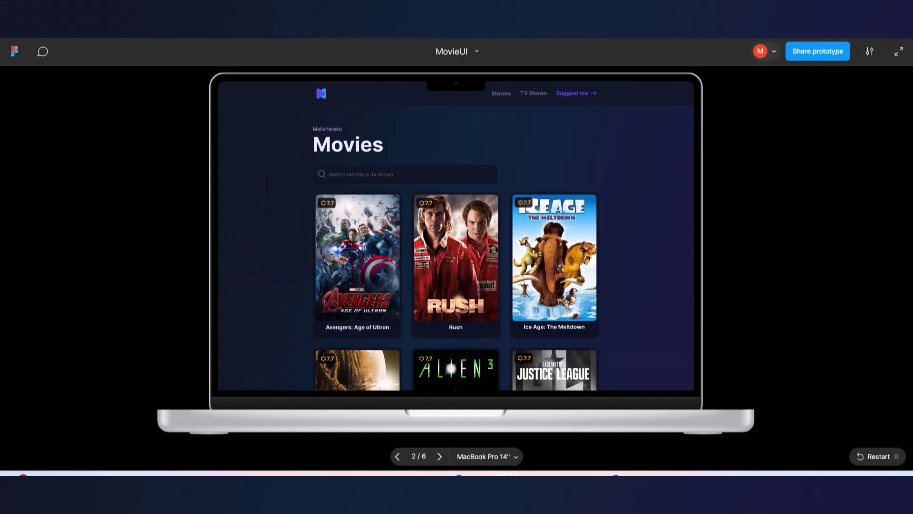
pyautogui.scroll(-10, 505, 207)
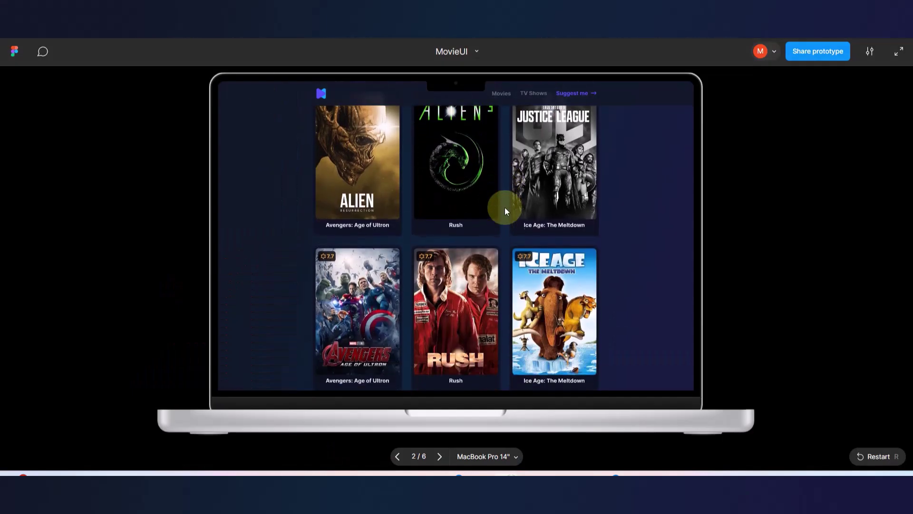
pyautogui.scroll(10, 504, 207)
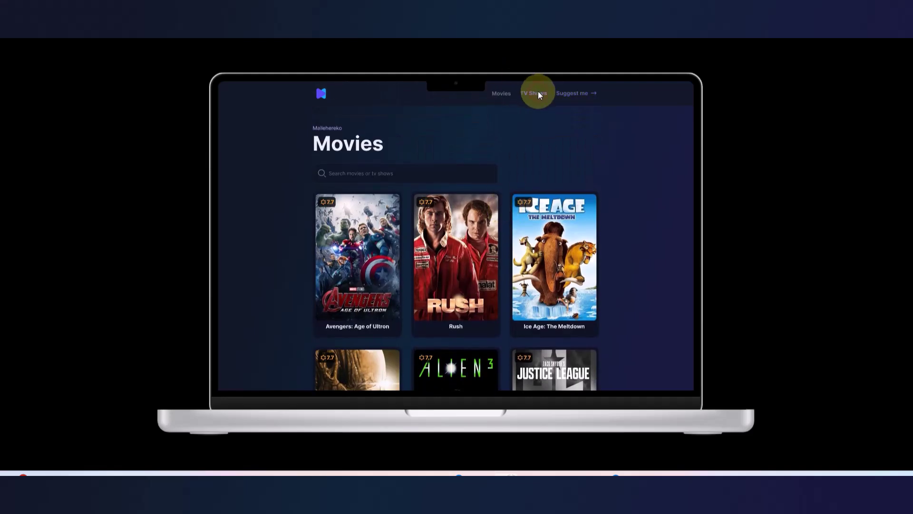
# Test the Movies and TV Shows header items in the prototype preview.
pyautogui.click(499, 96)
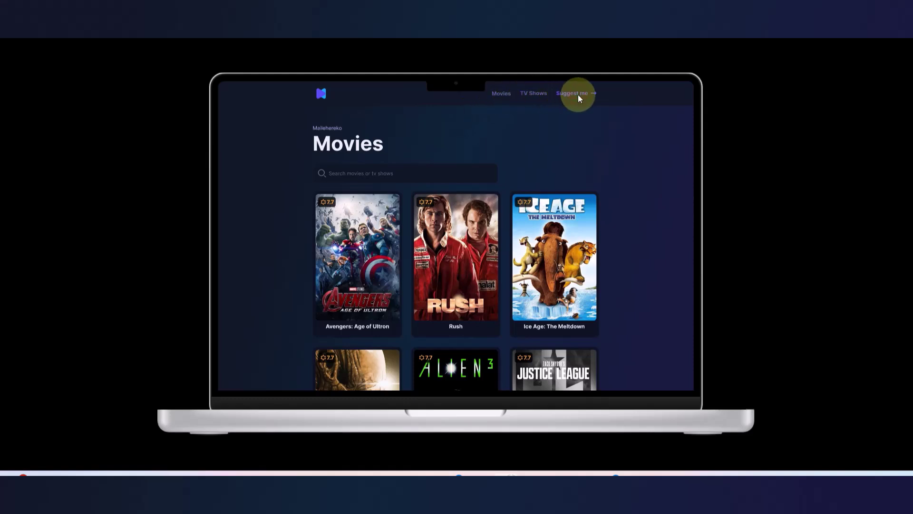
pyautogui.click(533, 97)
pyautogui.click(528, 98)
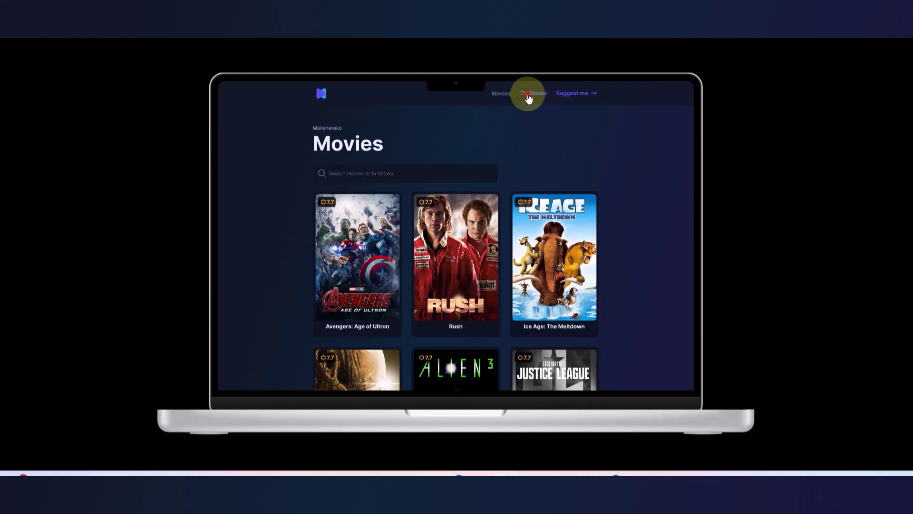
pyautogui.tripleClick(503, 97)
pyautogui.click(502, 97)
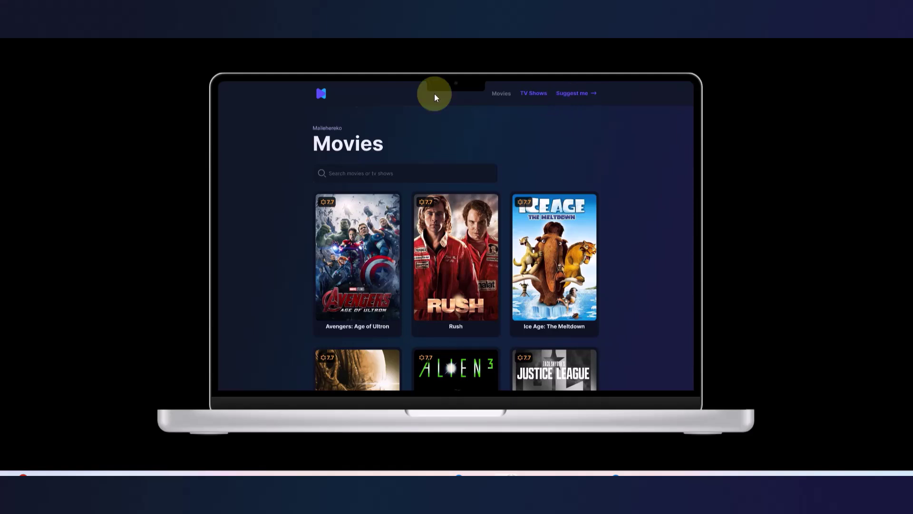
# Return to the MovieUI design file and examine the Home frame's header, search field and movie cards.
pyautogui.hotkey('ctrl', 'w')
pyautogui.click(442, 238)
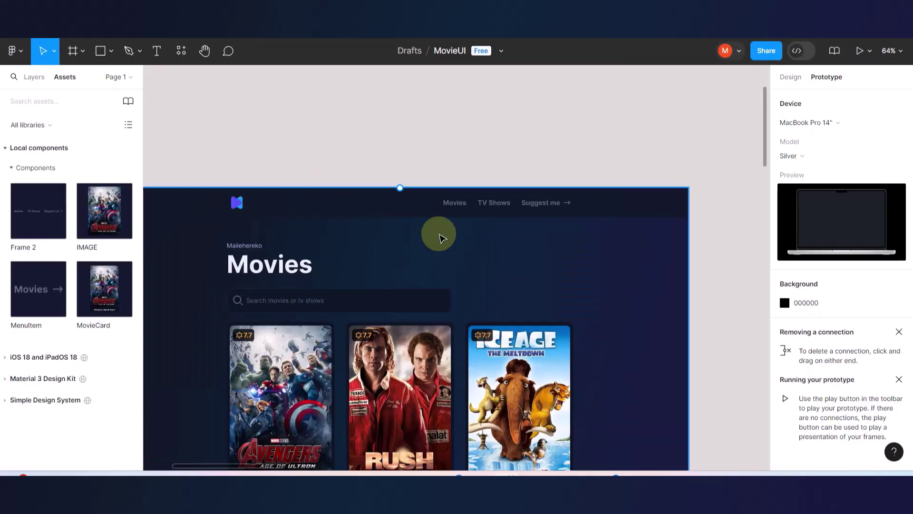
pyautogui.hotkey('shift', '1')
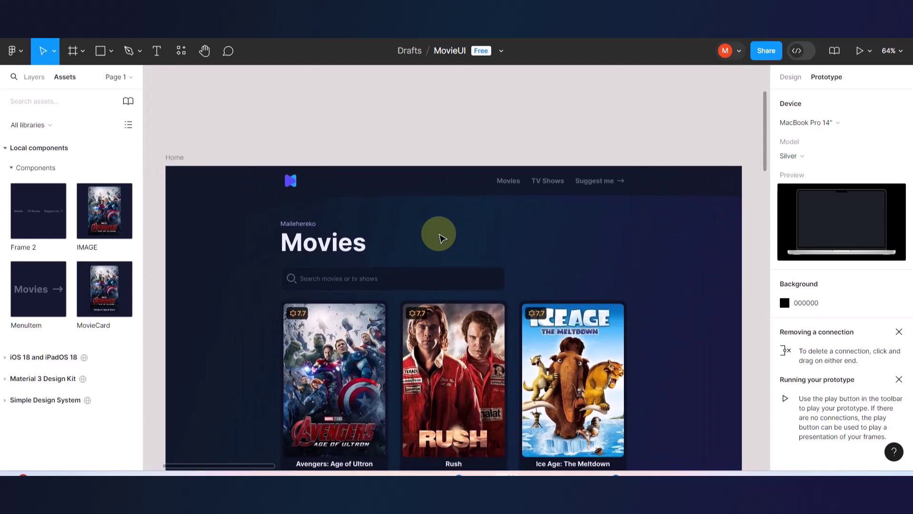
pyautogui.scroll(-1, 441, 237)
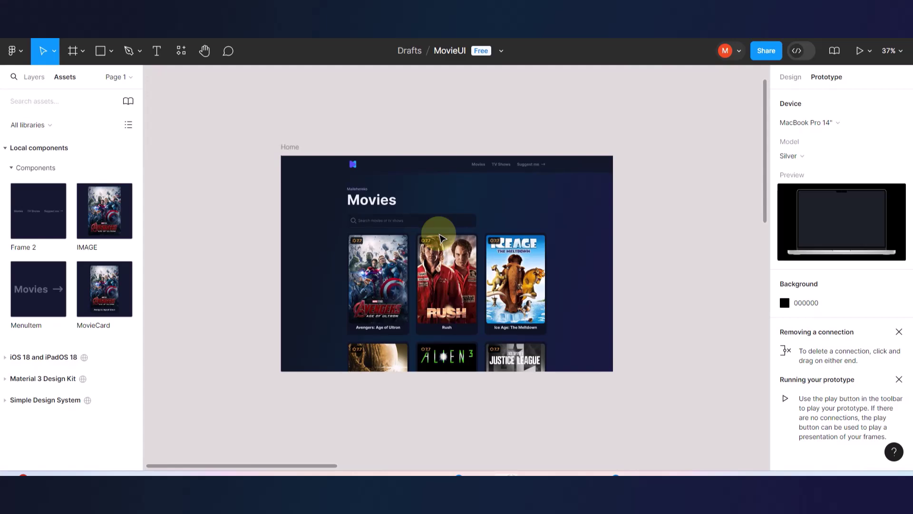
pyautogui.scroll(-2, 440, 237)
pyautogui.scroll(2, 440, 237)
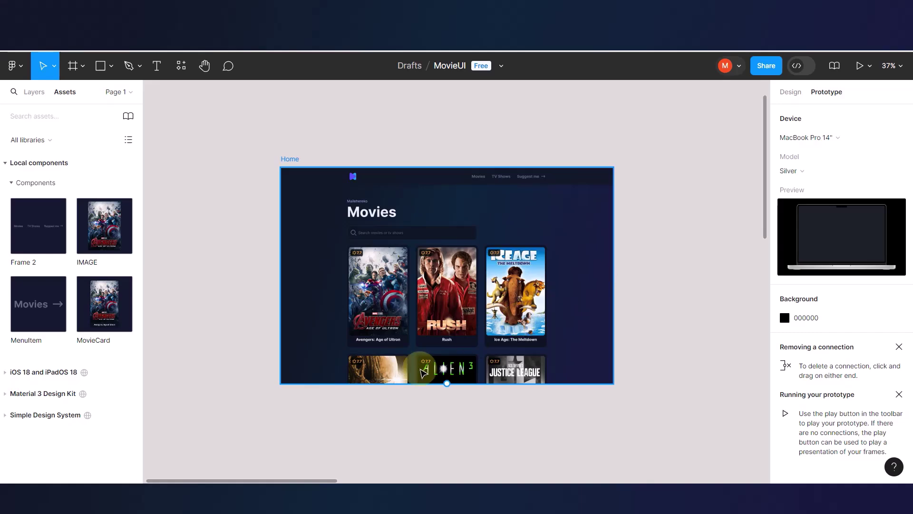
pyautogui.scroll(5, 409, 297)
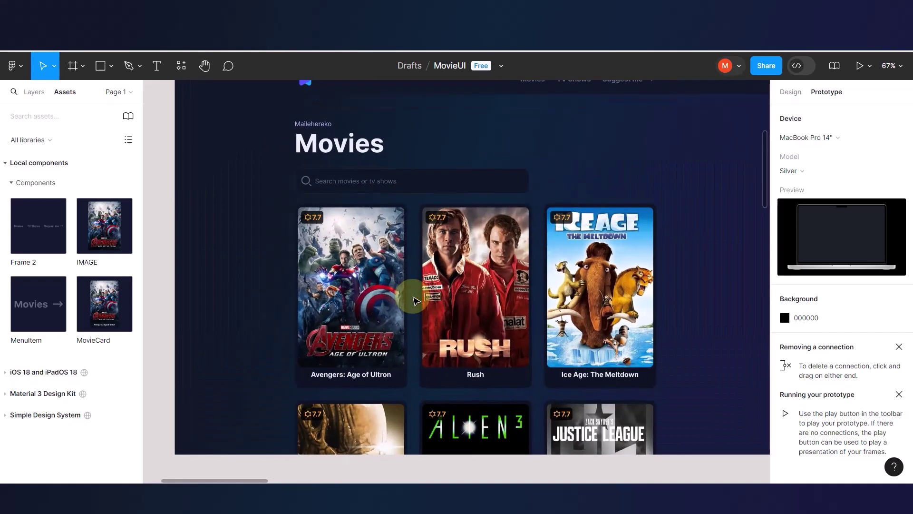
pyautogui.hscroll(2, 413, 300)
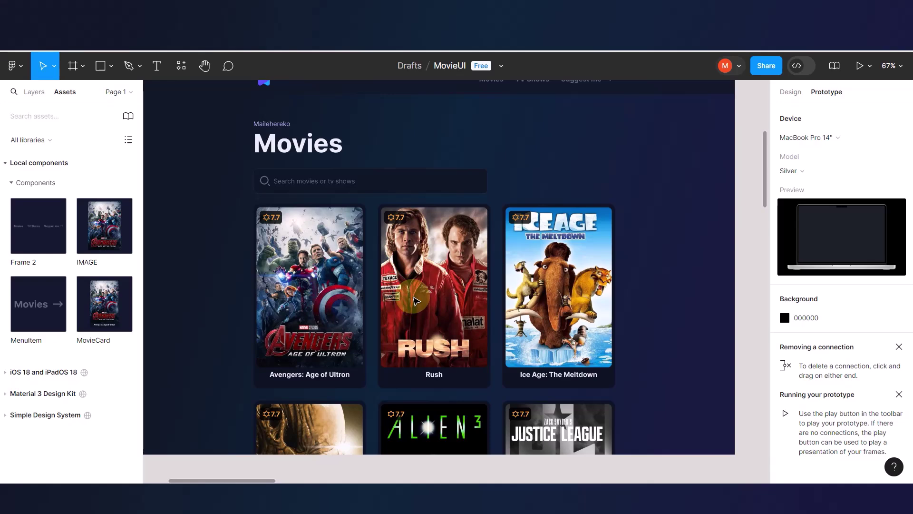
pyautogui.scroll(2, 414, 300)
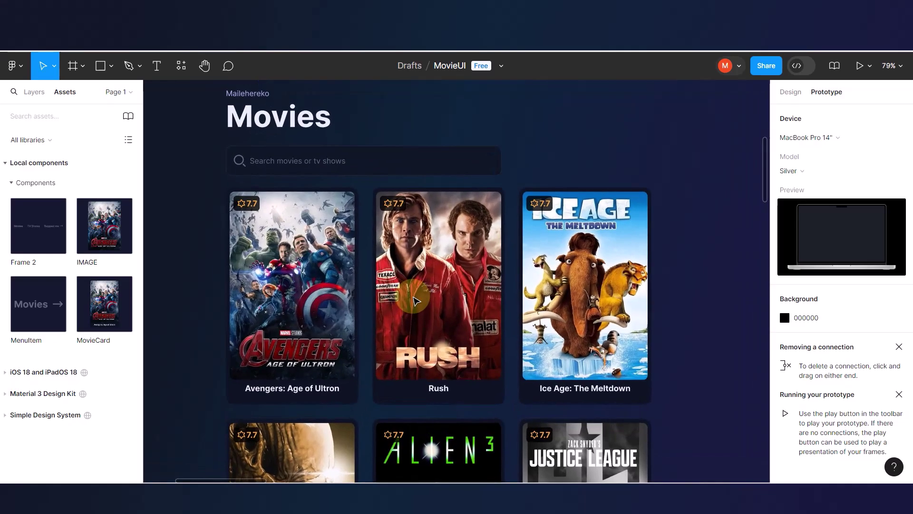
pyautogui.scroll(-5, 413, 301)
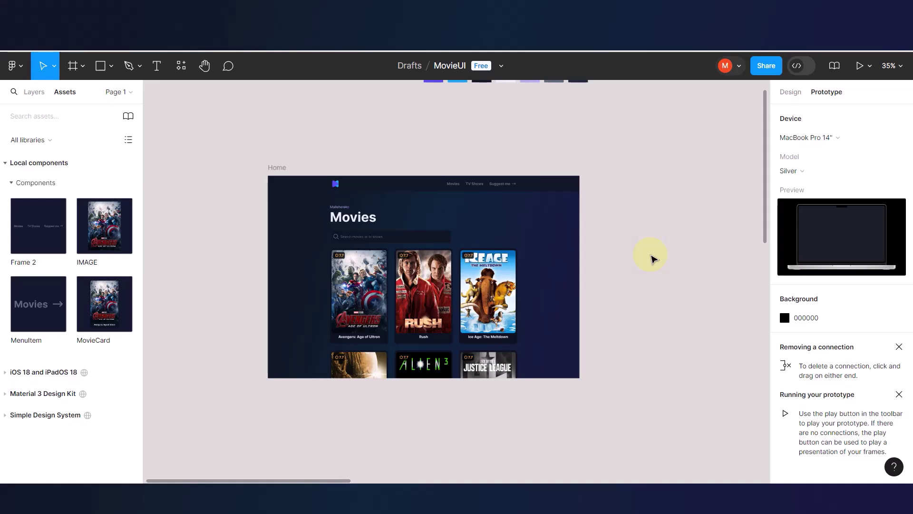
pyautogui.scroll(-5, 471, 271)
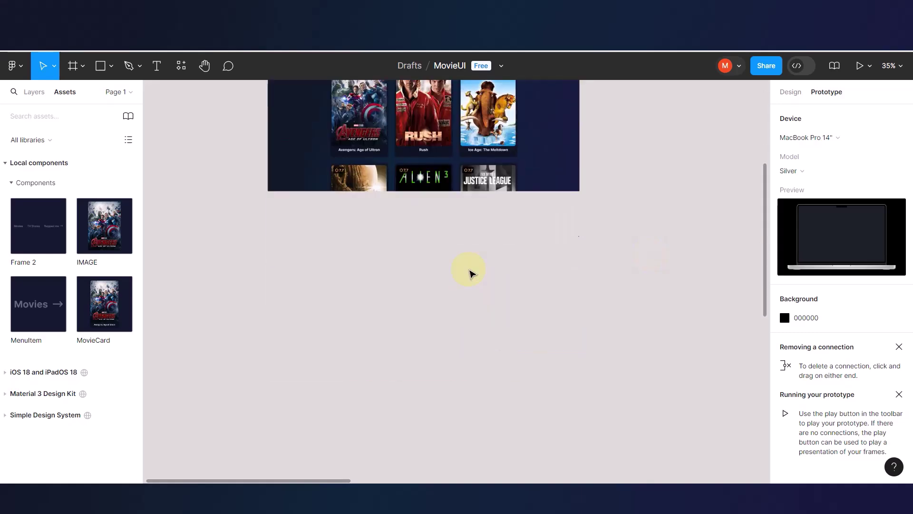
pyautogui.scroll(5, 471, 271)
pyautogui.click(470, 272)
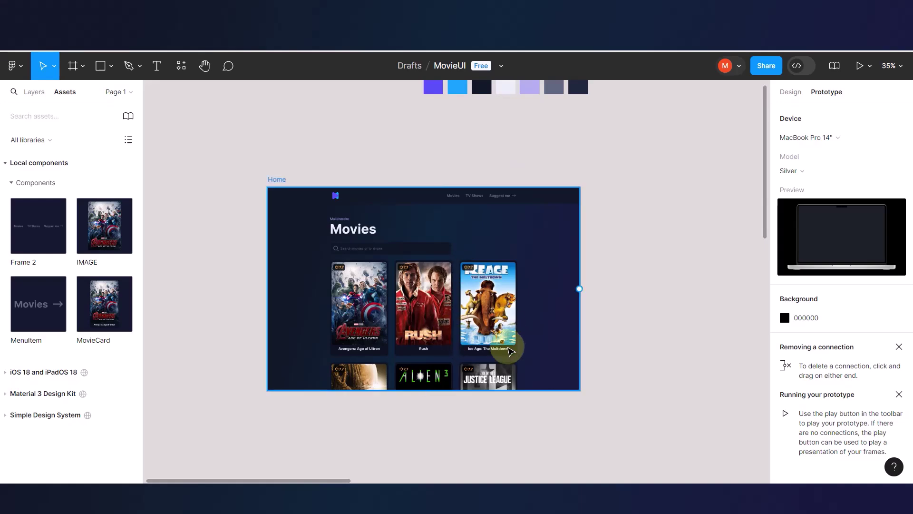
# Reopen the Home prototype preview and check the page down to the footer and the Movies and TV Shows header items.
pyautogui.press('Escape')
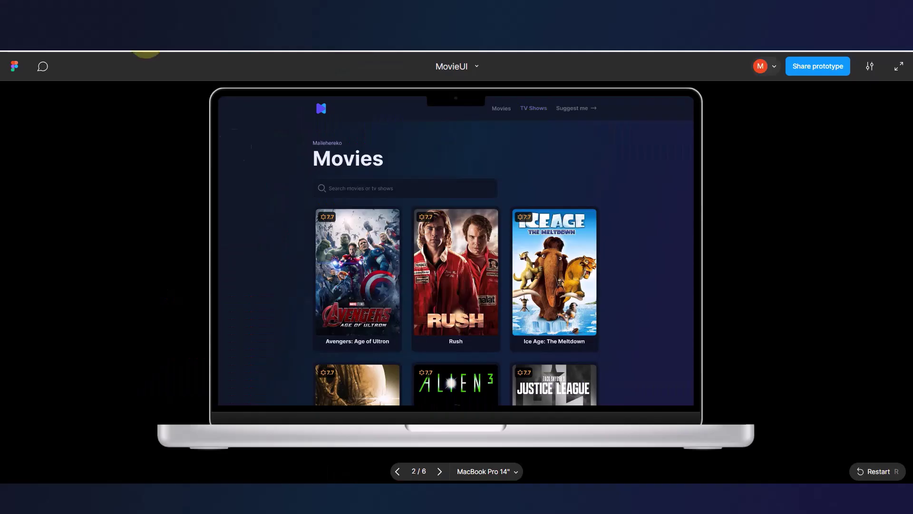
pyautogui.click(490, 287)
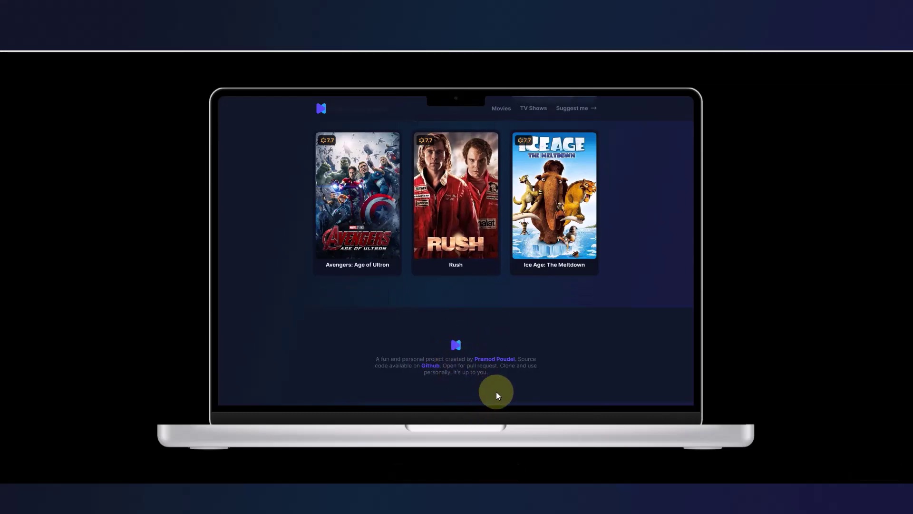
pyautogui.click(521, 258)
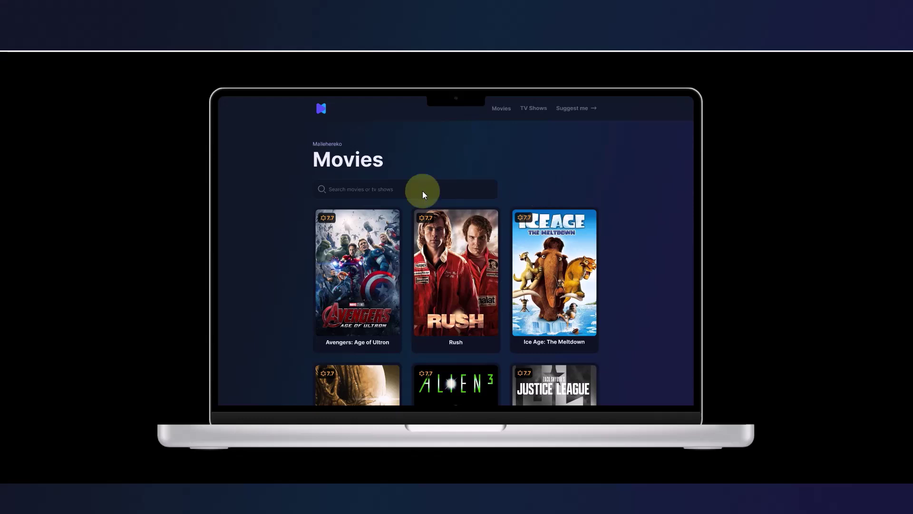
pyautogui.click(503, 112)
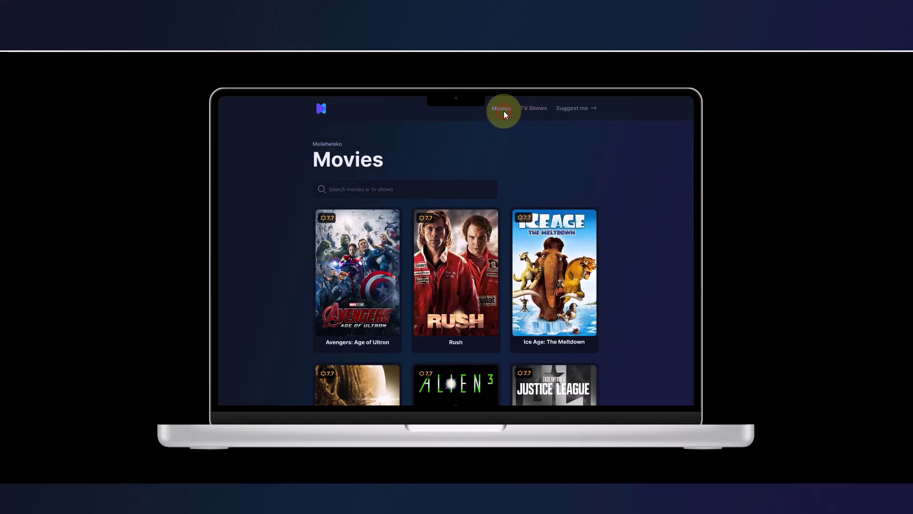
pyautogui.click(529, 110)
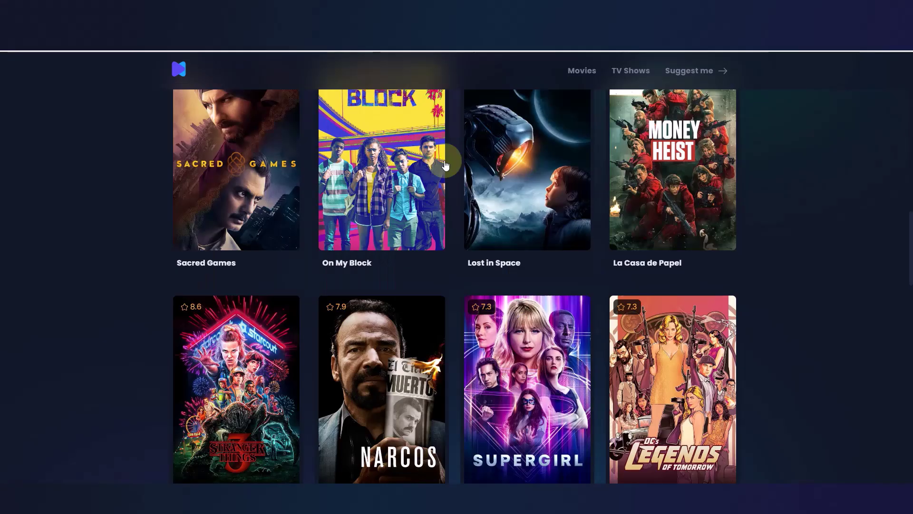
# Switch to the live movie website and examine its TV Shows, Suggest me and Movies pages.
pyautogui.scroll(5, 628, 167)
pyautogui.scroll(5, 628, 168)
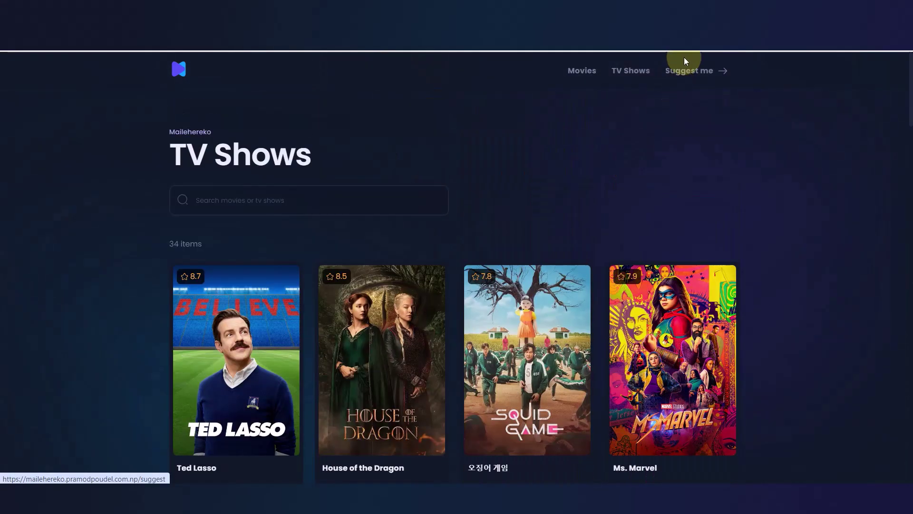
pyautogui.click(681, 70)
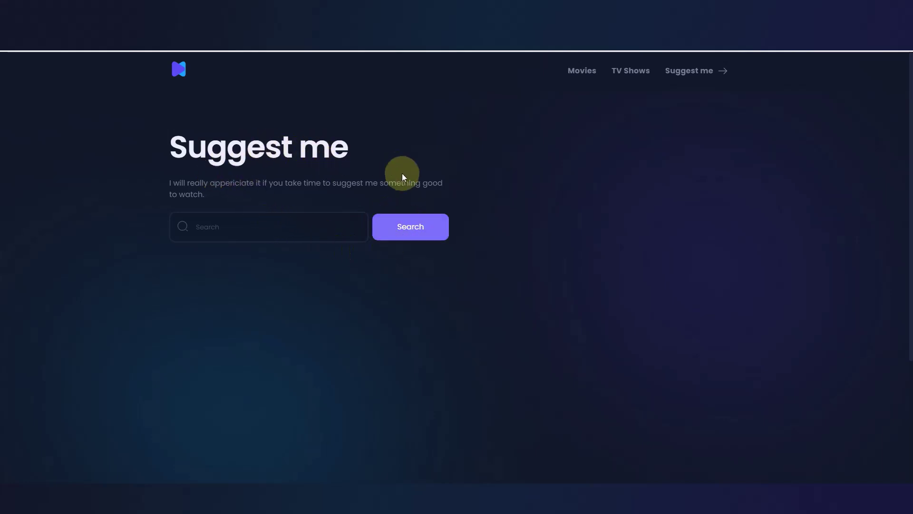
pyautogui.click(632, 72)
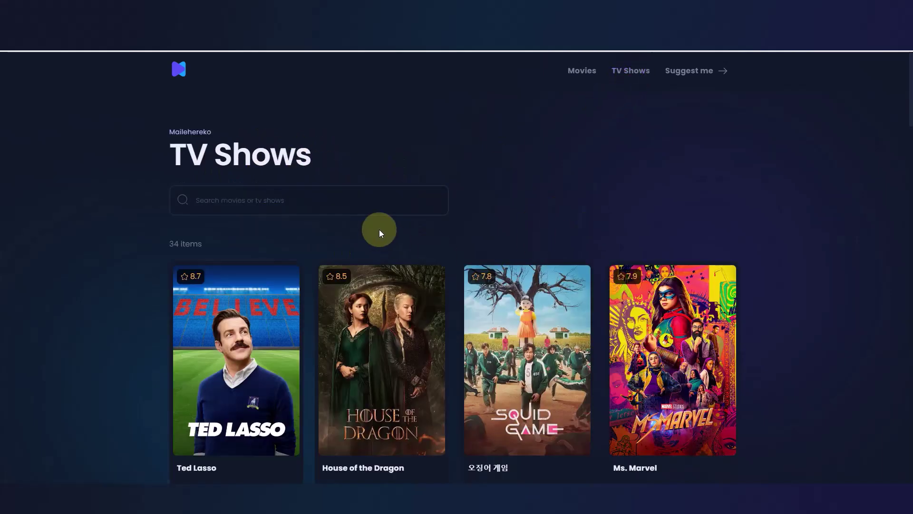
pyautogui.scroll(-8, 376, 230)
pyautogui.scroll(8, 476, 167)
pyautogui.click(581, 70)
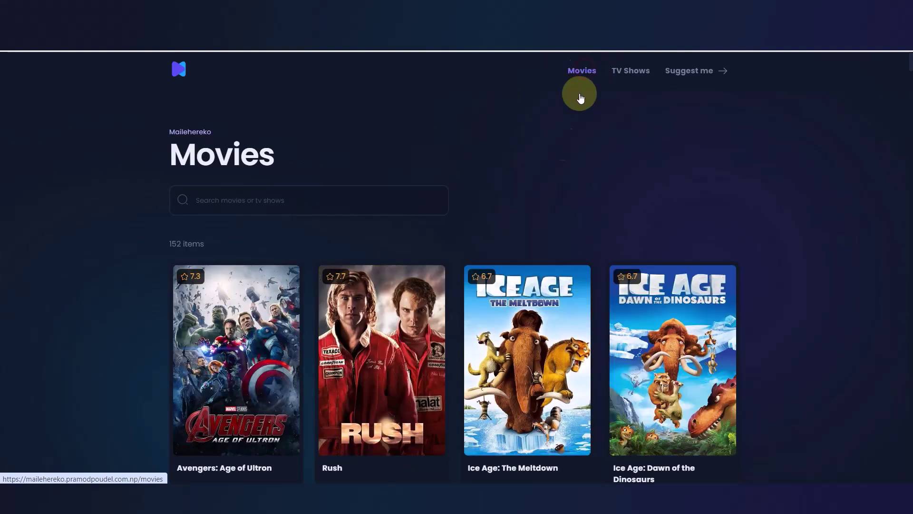
# Switch back to the MovieUI design file and examine how the frames and reference images are arranged around Home.
pyautogui.press('Escape')
pyautogui.click(101, 57)
pyautogui.click(480, 230)
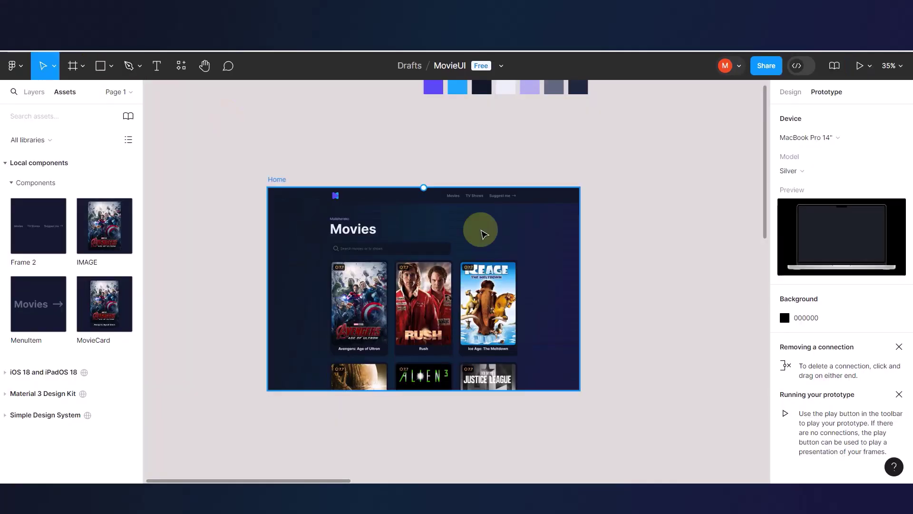
pyautogui.scroll(-3, 484, 233)
pyautogui.click(577, 314)
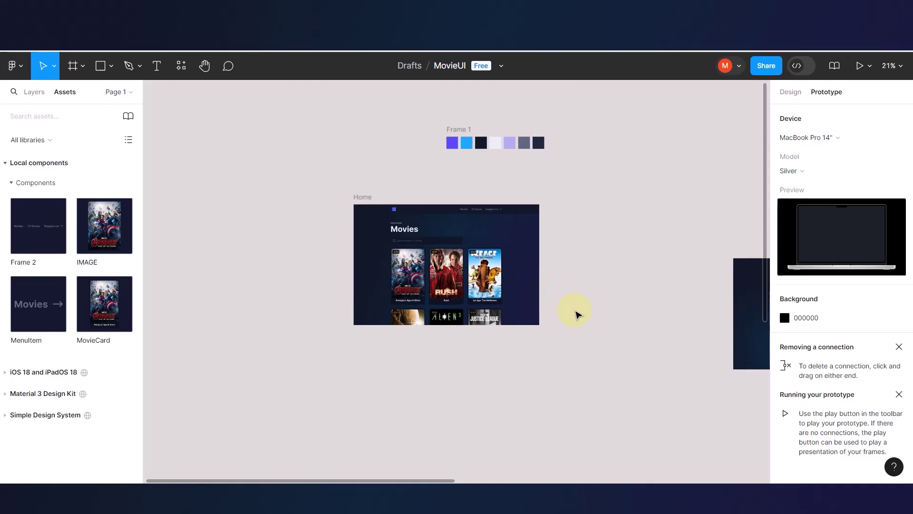
pyautogui.scroll(3, 588, 280)
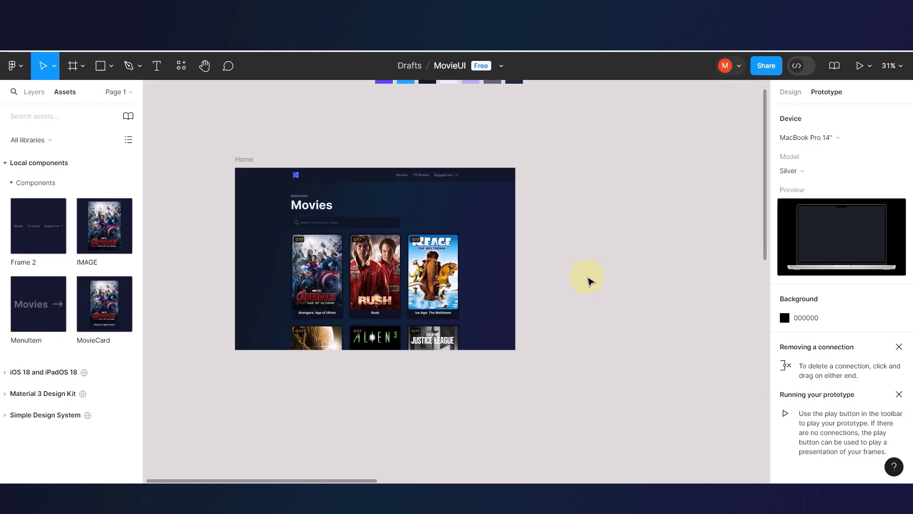
pyautogui.hscroll(2, 589, 281)
pyautogui.scroll(-5, 589, 281)
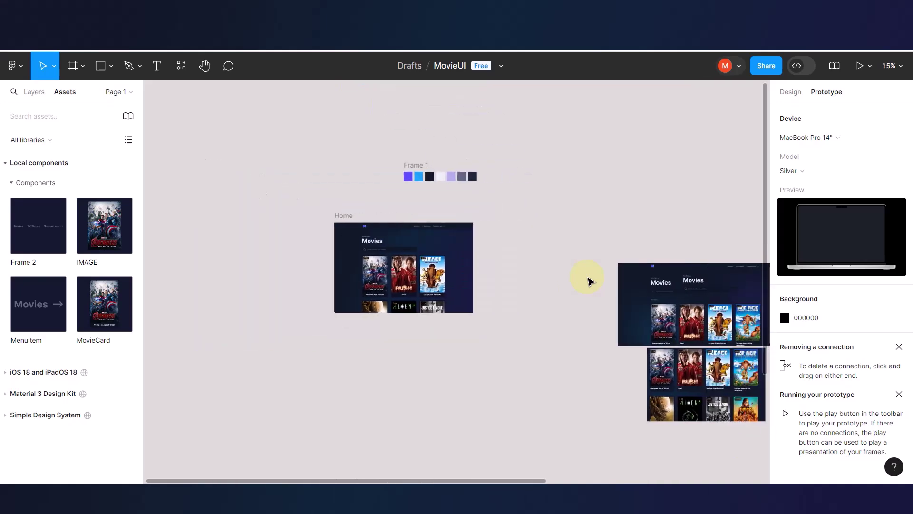
pyautogui.scroll(-3, 591, 281)
# Move the Components frame, the blank MacBook Pro 14" frame, the poster grid image and the loose pieces up, away from the Home frame.
pyautogui.moveTo(524, 221); pyautogui.dragTo(705, 399)
pyautogui.moveTo(552, 283); pyautogui.dragTo(505, 285)
pyautogui.press('Escape')
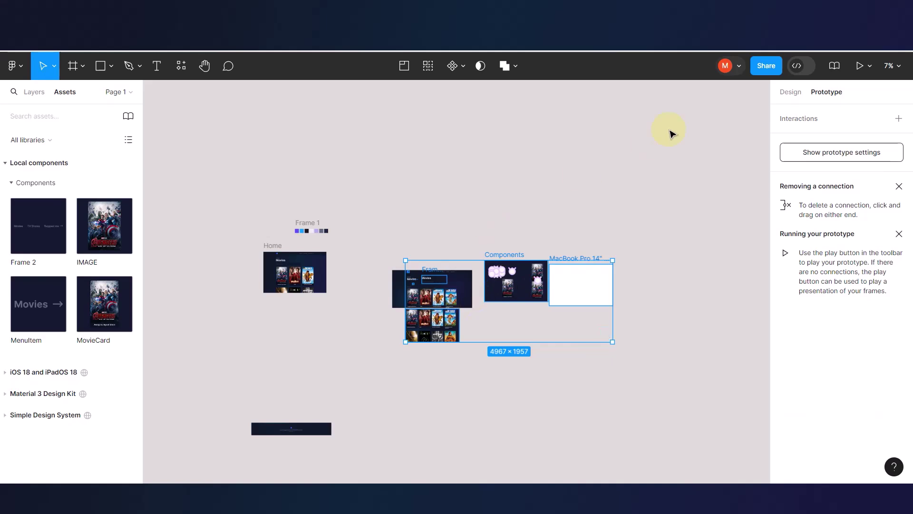
pyautogui.click(785, 92)
pyautogui.click(456, 171)
pyautogui.moveTo(360, 200); pyautogui.dragTo(650, 360)
pyautogui.moveTo(473, 285); pyautogui.dragTo(536, 152)
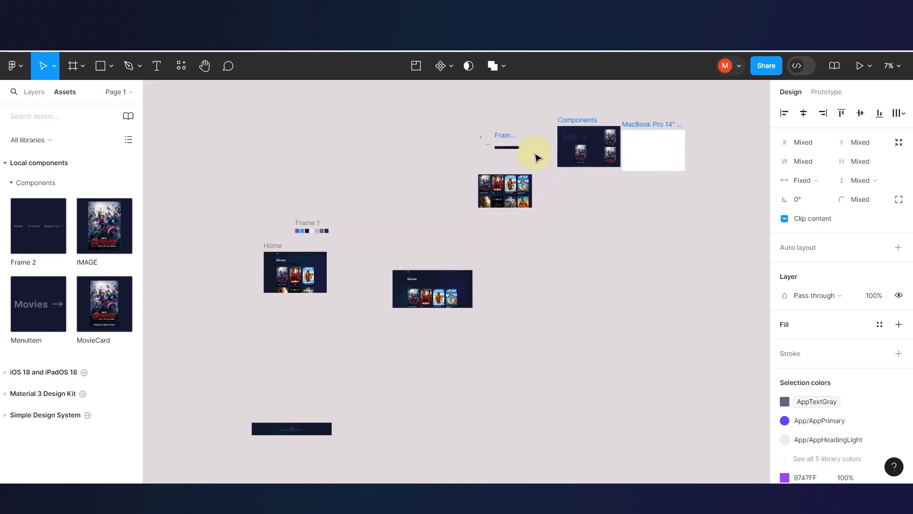
# Unlock image 1, the website screenshot beside the Home frame.
pyautogui.click(431, 276)
pyautogui.rightClick(431, 277)
pyautogui.click(363, 306)
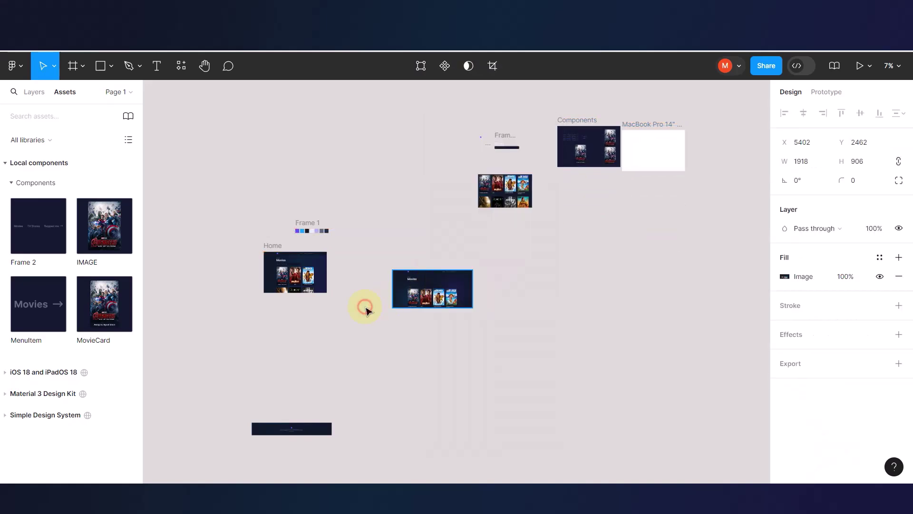
pyautogui.press('Escape')
pyautogui.click(33, 88)
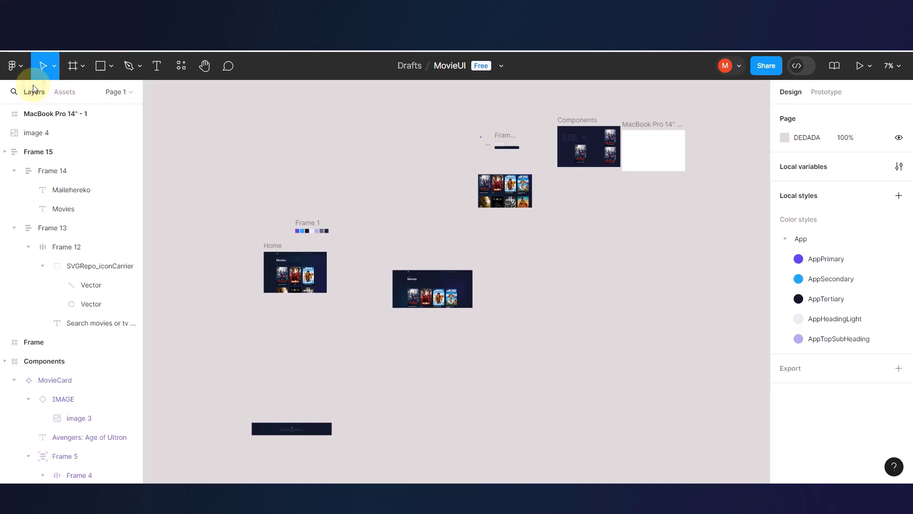
pyautogui.rightClick(427, 287)
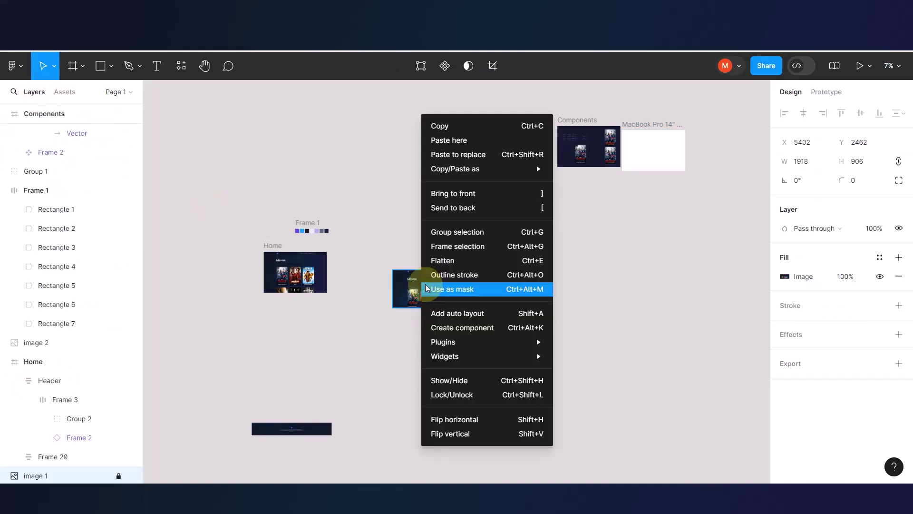
pyautogui.click(119, 476)
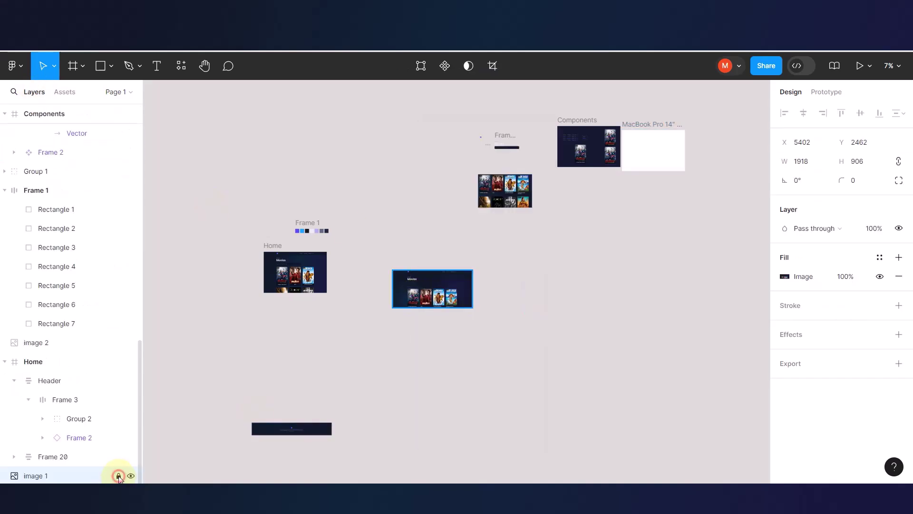
# Move the Home frame far left of the other frames and images, to about X -4296, Y 2415.
pyautogui.click(375, 270)
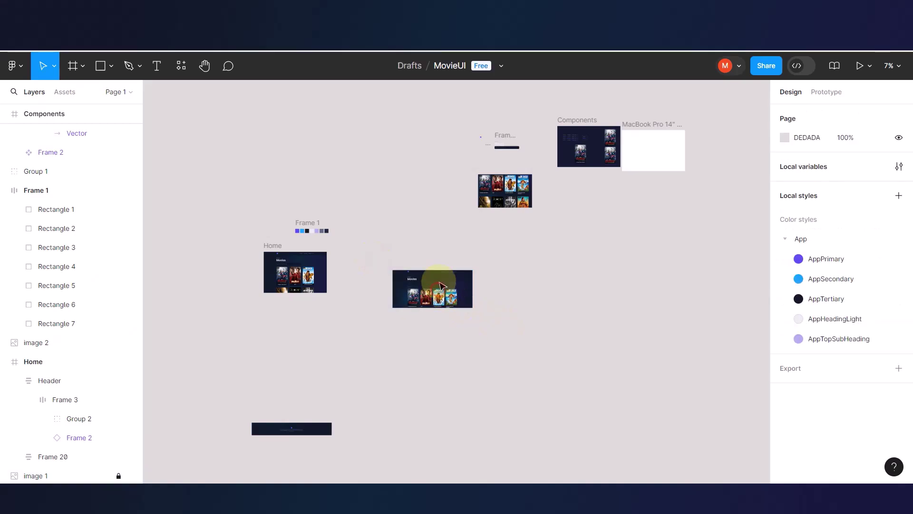
pyautogui.hscroll(-5, 327, 264)
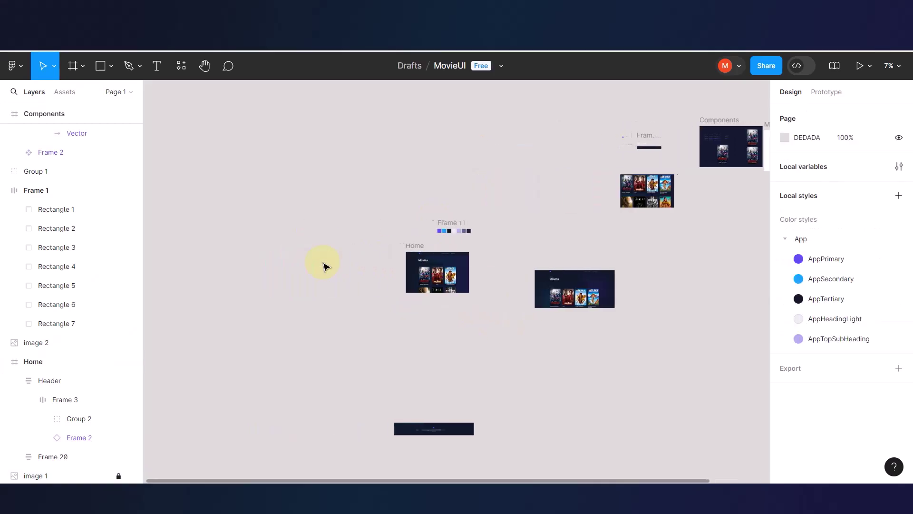
pyautogui.moveTo(417, 243); pyautogui.dragTo(195, 258)
pyautogui.hscroll(-6, 372, 277)
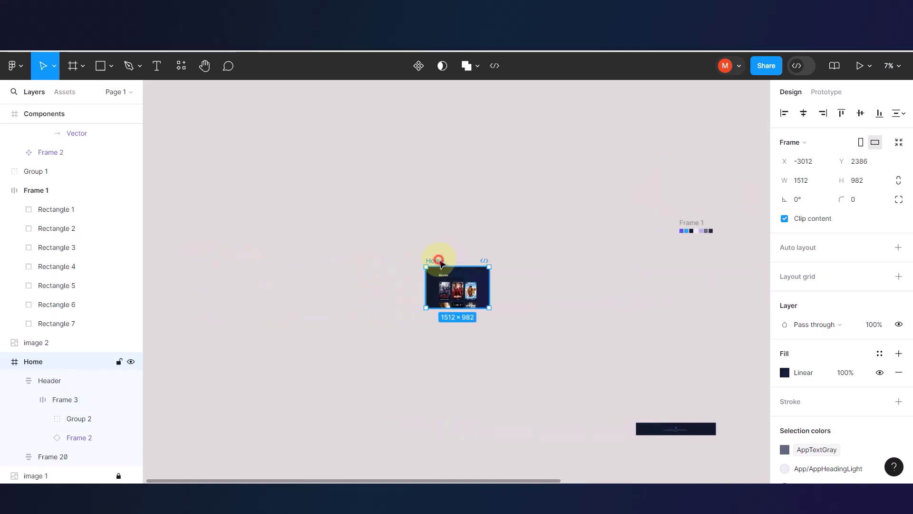
pyautogui.moveTo(436, 259); pyautogui.dragTo(389, 264)
pyautogui.scroll(10, 389, 264)
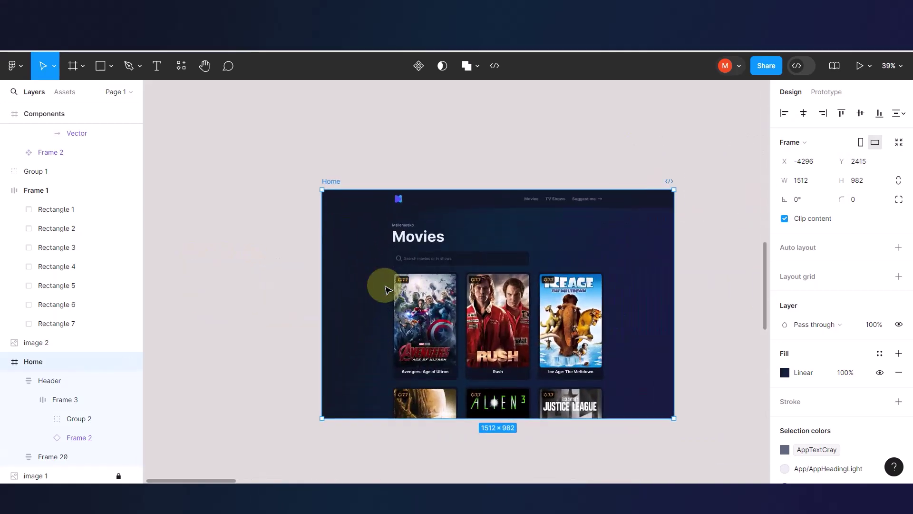
# Duplicate the Home frame directly beside the original.
pyautogui.hscroll(2, 386, 289)
pyautogui.scroll(-1, 386, 289)
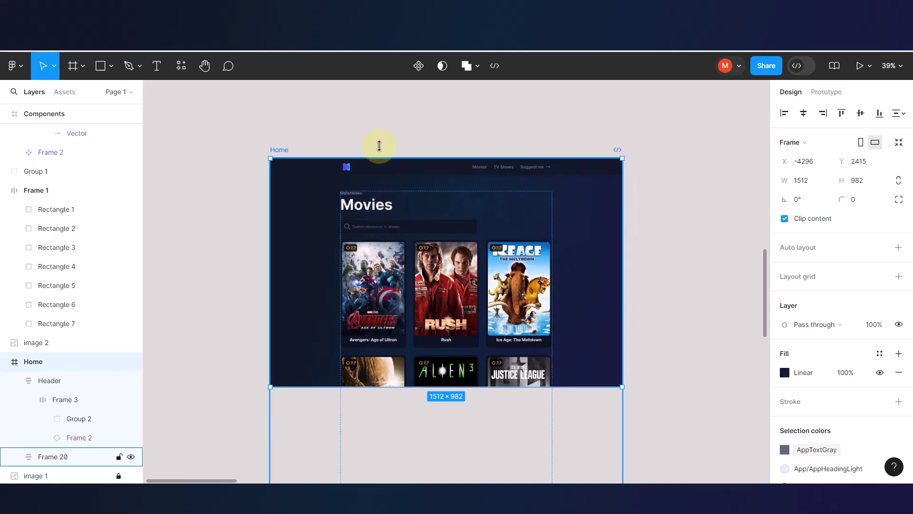
pyautogui.click(384, 123)
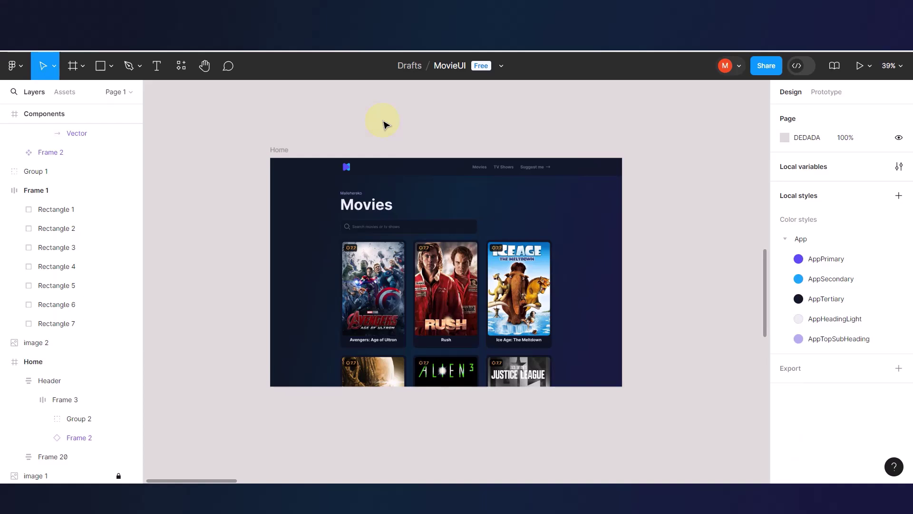
pyautogui.scroll(-1, 413, 209)
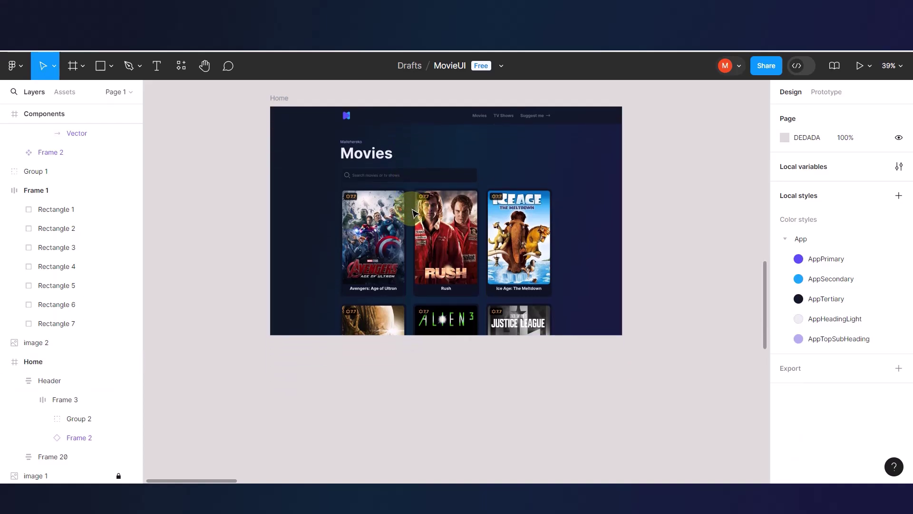
pyautogui.hscroll(2, 413, 212)
pyautogui.scroll(1, 413, 212)
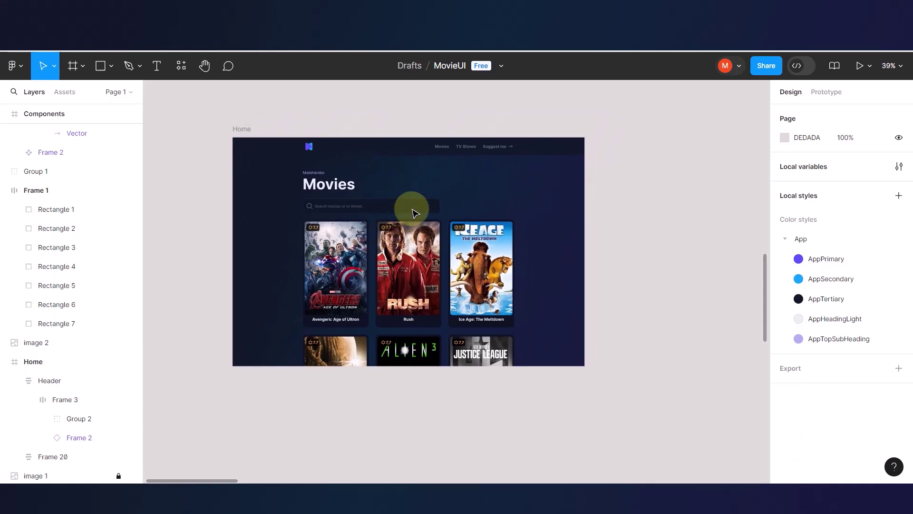
pyautogui.click(246, 129)
pyautogui.hotkey('ctrl', 'd')
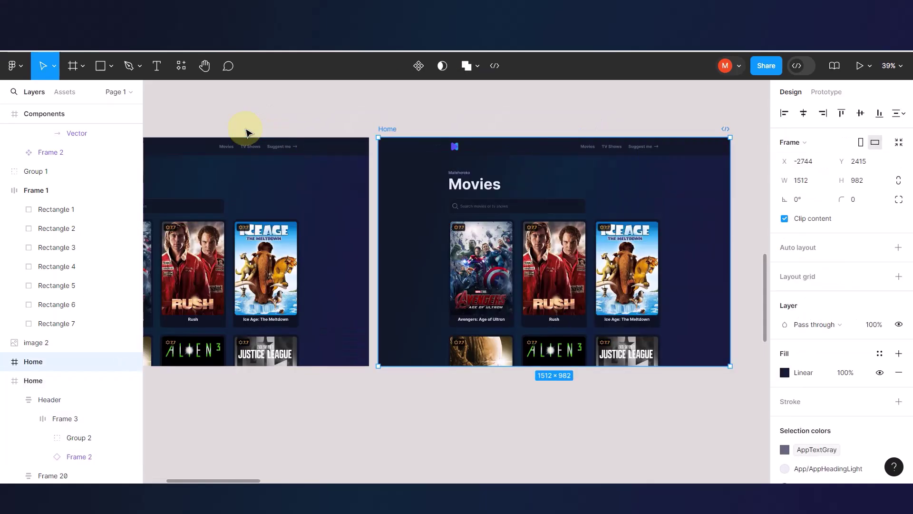
# Change the large Movies heading in the duplicated Home frame to "TV Shows".
pyautogui.doubleClick(475, 193)
pyautogui.doubleClick(473, 188)
pyautogui.doubleClick(479, 191)
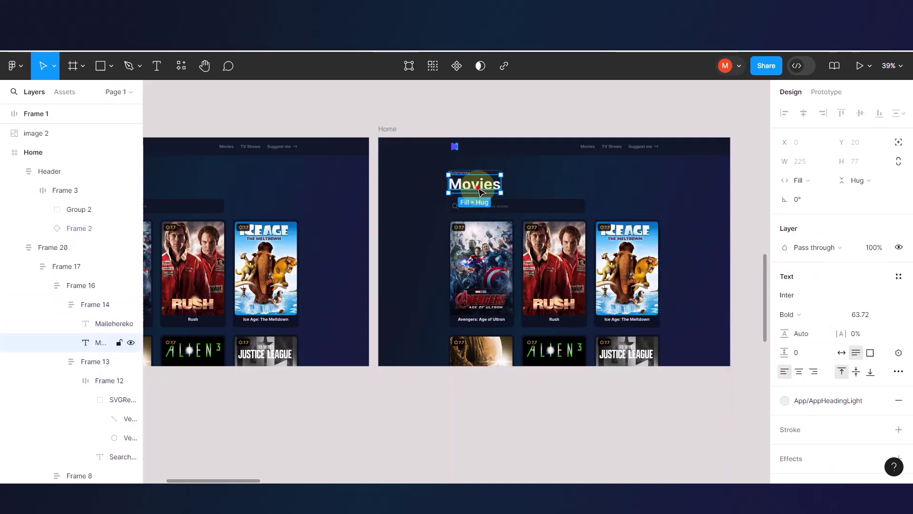
pyautogui.doubleClick(479, 191)
pyautogui.write('T')
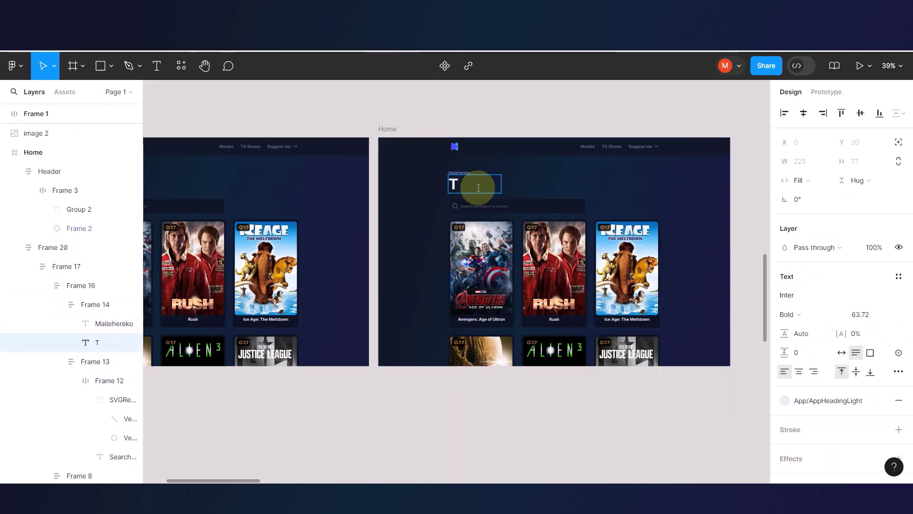
pyautogui.write('V Shows')
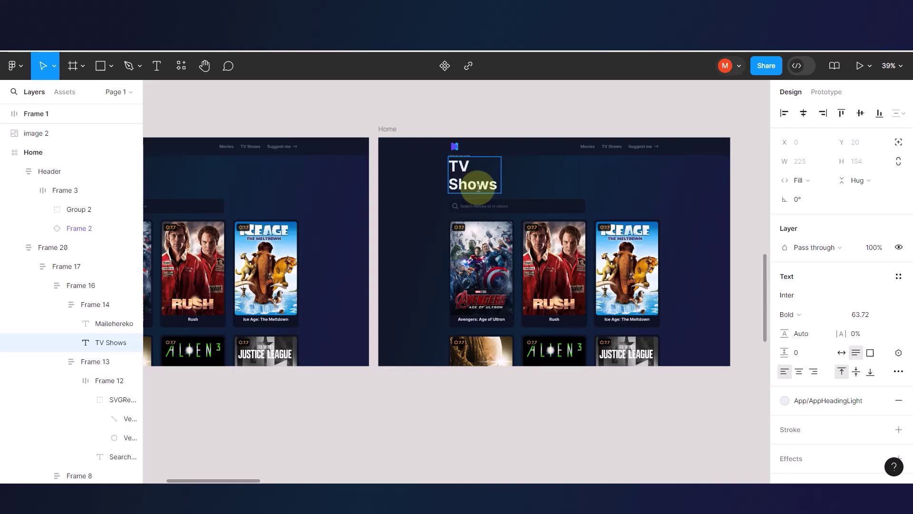
pyautogui.press('Escape')
# Widen the TV Shows heading's text box to about 381 so the title fits on one line.
pyautogui.scroll(5, 474, 191)
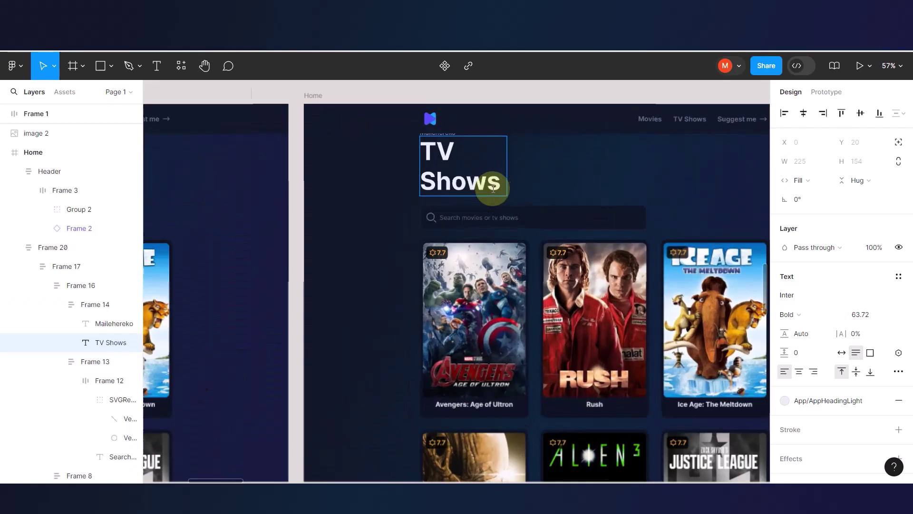
pyautogui.moveTo(515, 183); pyautogui.dragTo(567, 182)
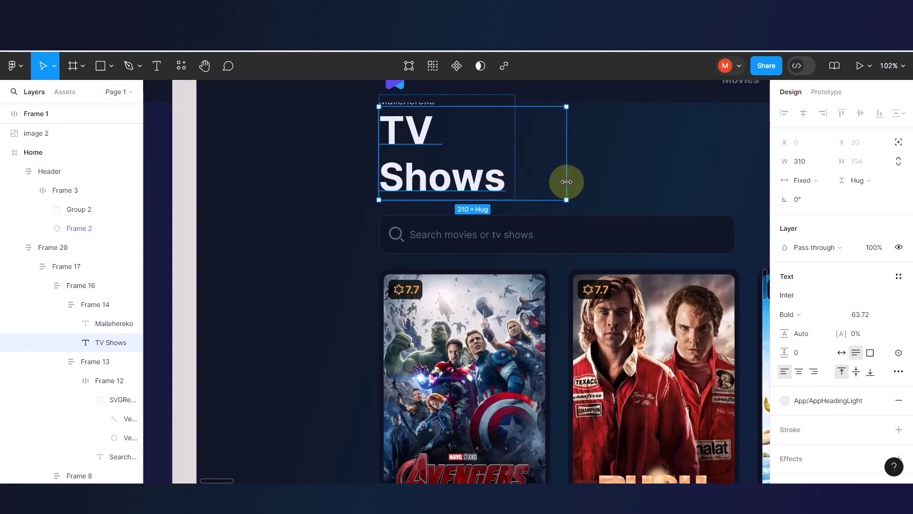
pyautogui.hotkey('ctrl', 'z')
pyautogui.doubleClick(495, 179)
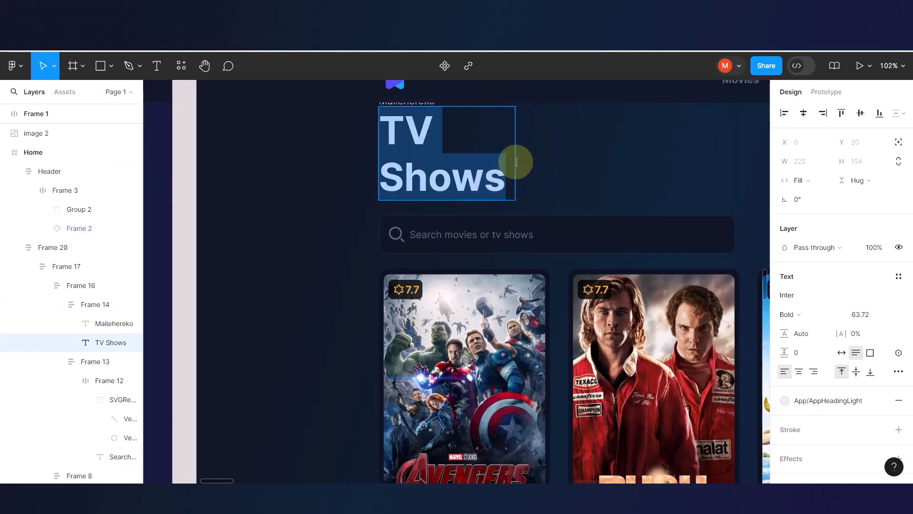
pyautogui.press('Escape')
pyautogui.moveTo(519, 156); pyautogui.dragTo(610, 155)
pyautogui.scroll(-5, 493, 196)
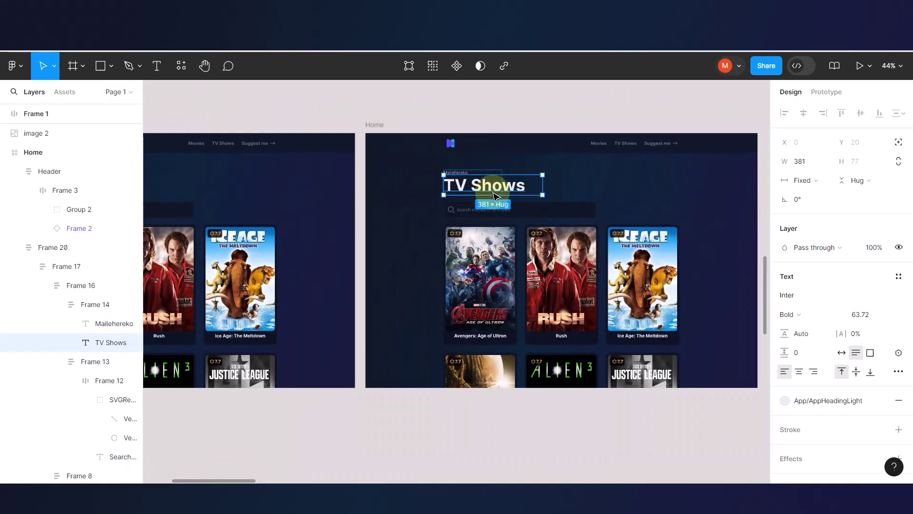
pyautogui.click(465, 153)
pyautogui.hscroll(-5, 465, 154)
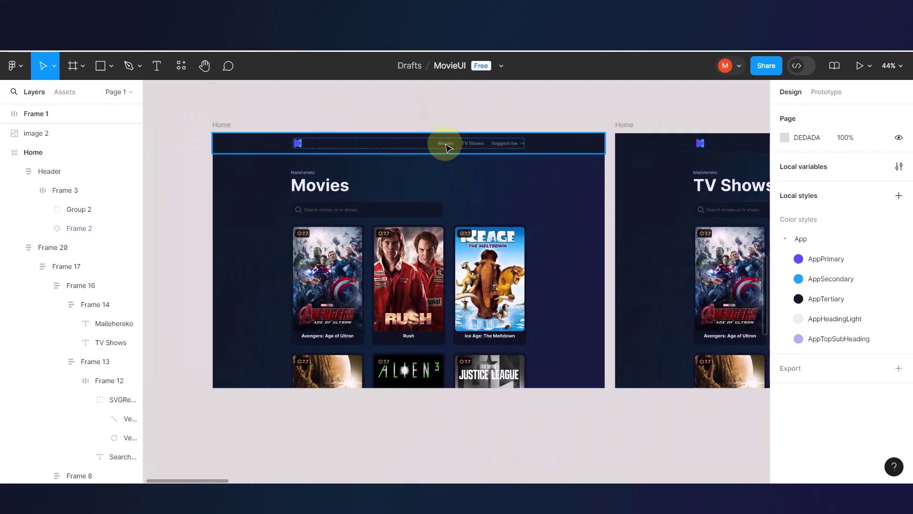
pyautogui.click(446, 145)
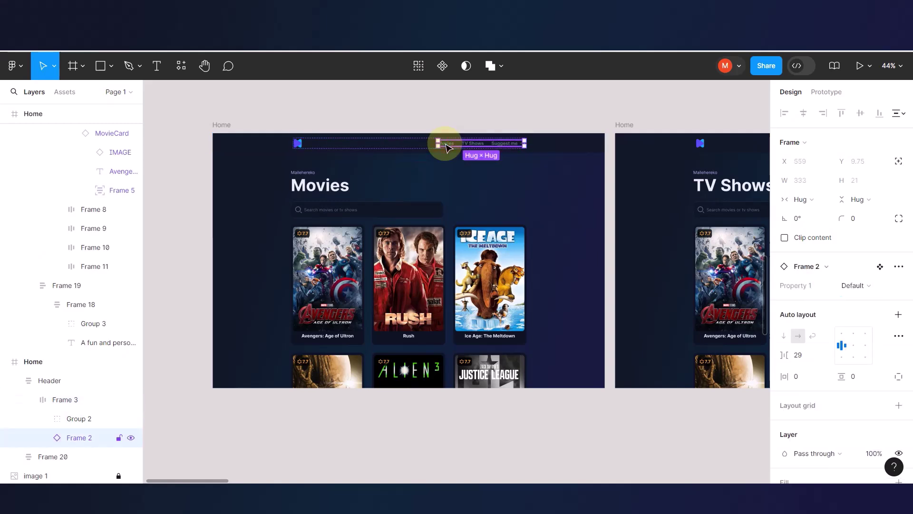
pyautogui.doubleClick(447, 145)
pyautogui.doubleClick(447, 145)
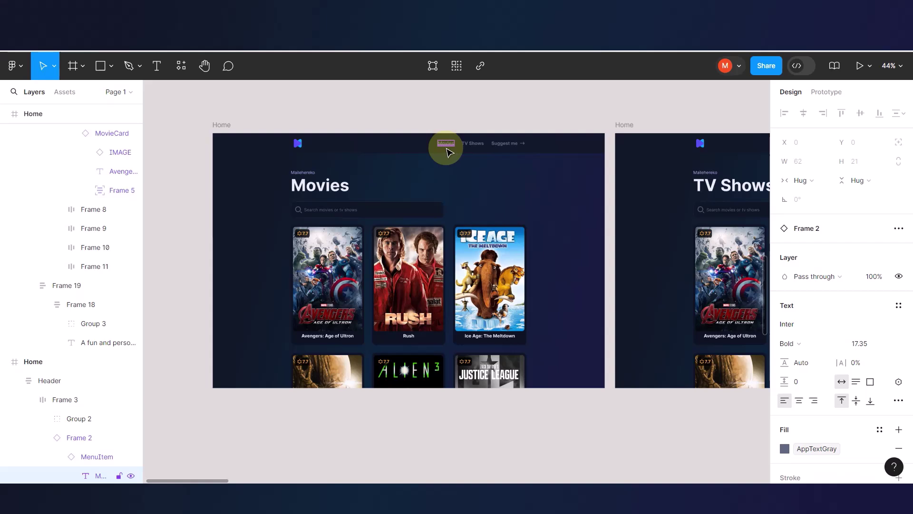
pyautogui.hscroll(1, 428, 224)
pyautogui.hscroll(5, 418, 205)
pyautogui.click(378, 142)
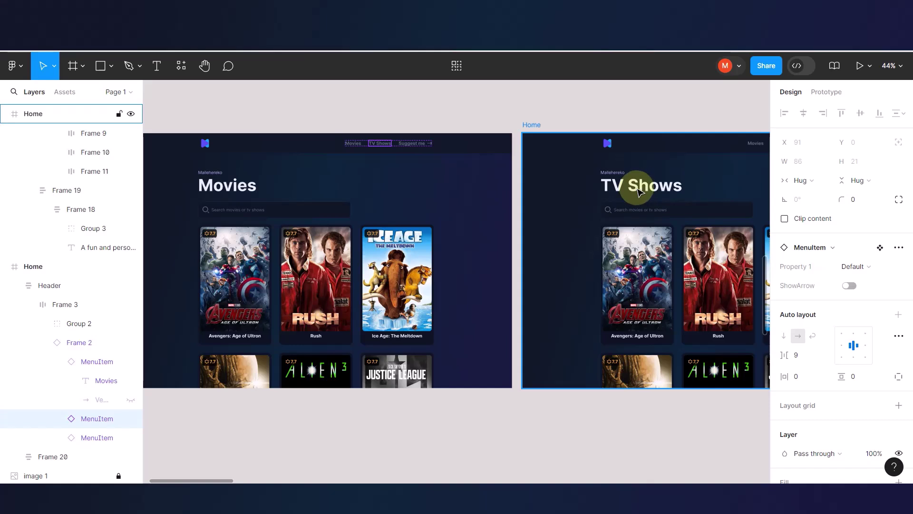
pyautogui.hscroll(6, 639, 190)
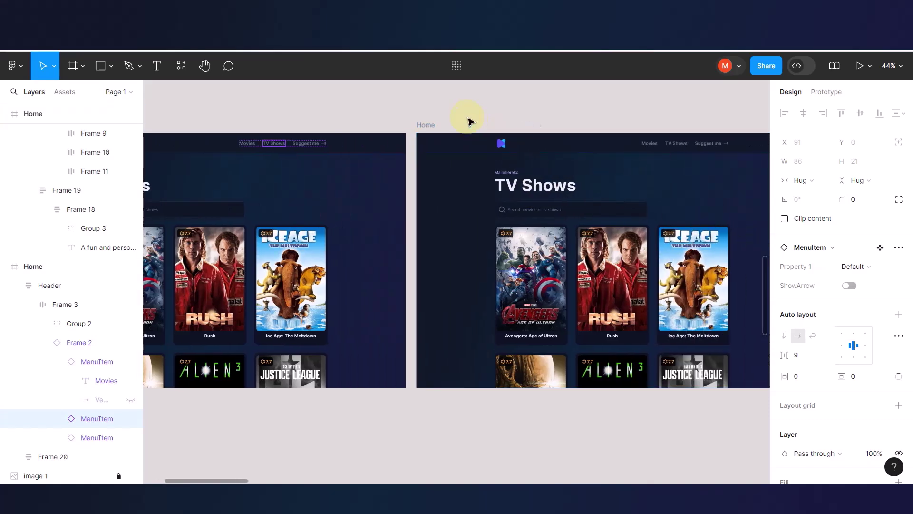
pyautogui.click(454, 109)
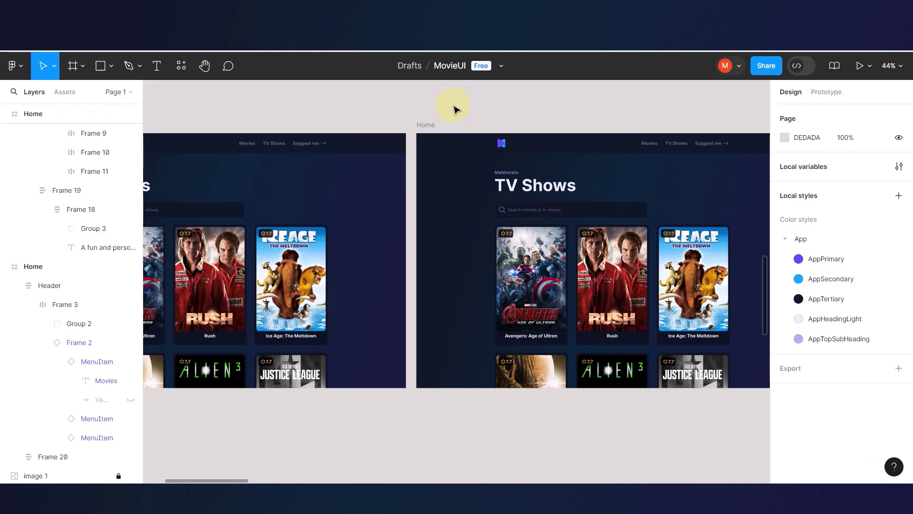
# Add an on-click Navigate to interaction from the original Home header's TV Shows item to the duplicated TV Shows frame.
pyautogui.click(282, 146)
pyautogui.doubleClick(282, 147)
pyautogui.doubleClick(282, 147)
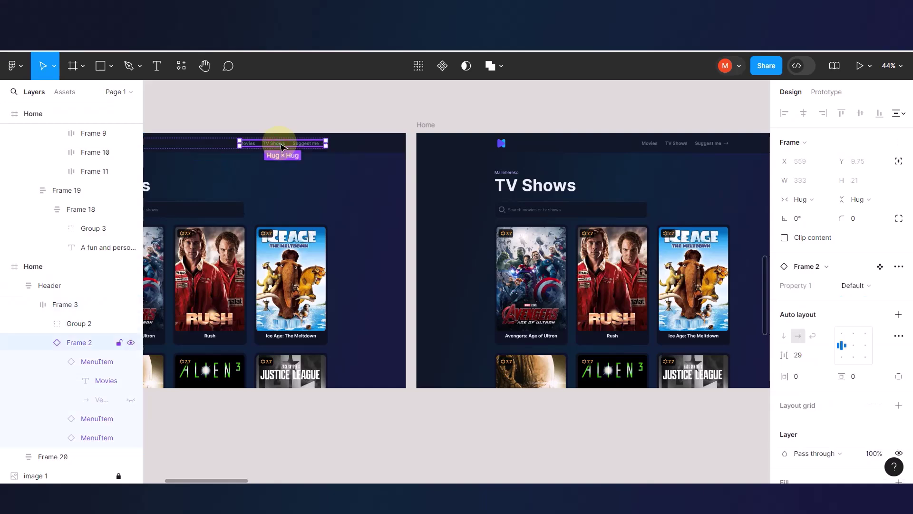
pyautogui.scroll(5, 244, 153)
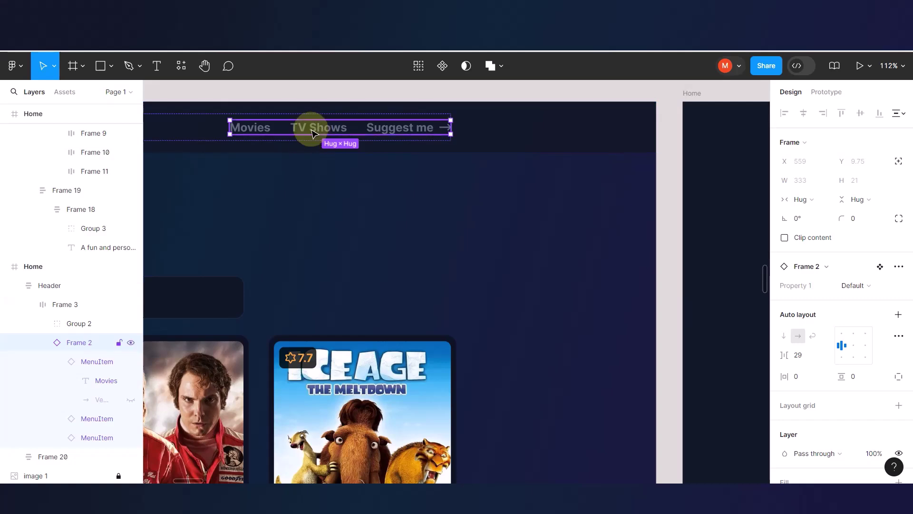
pyautogui.scroll(-5, 410, 194)
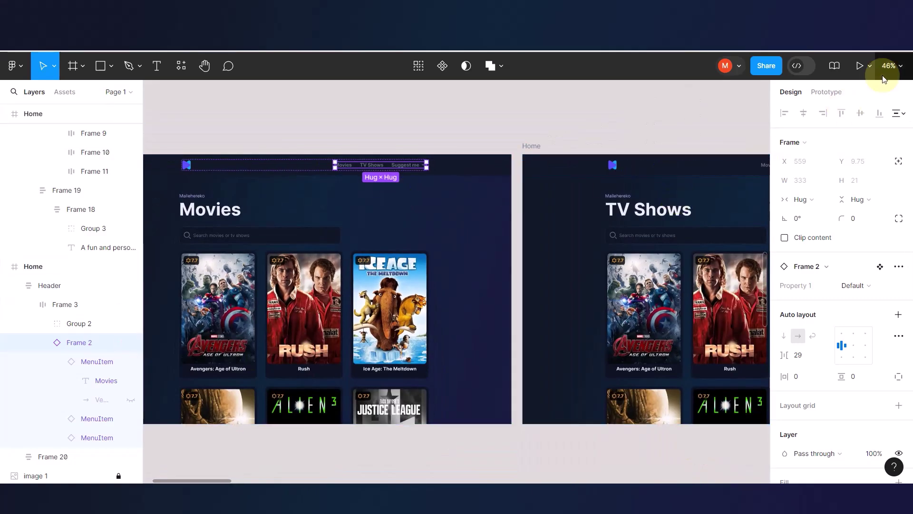
pyautogui.click(827, 92)
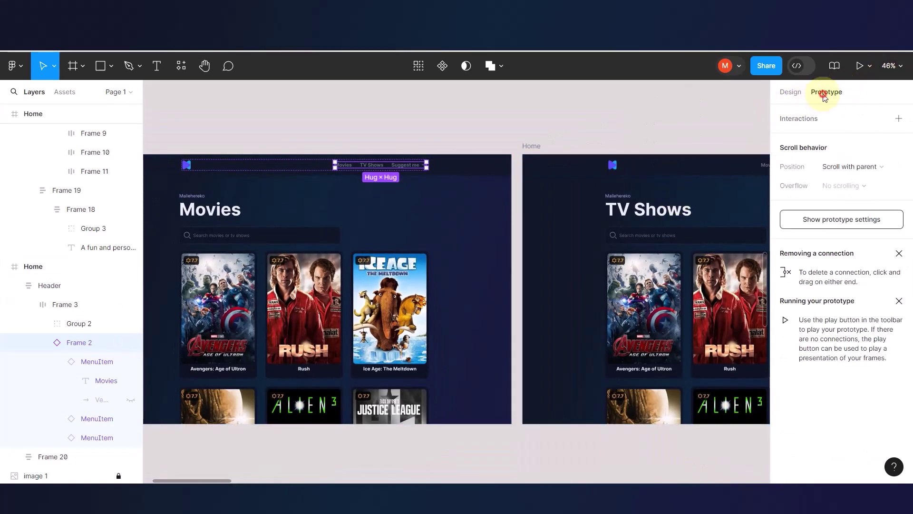
pyautogui.scroll(3, 452, 180)
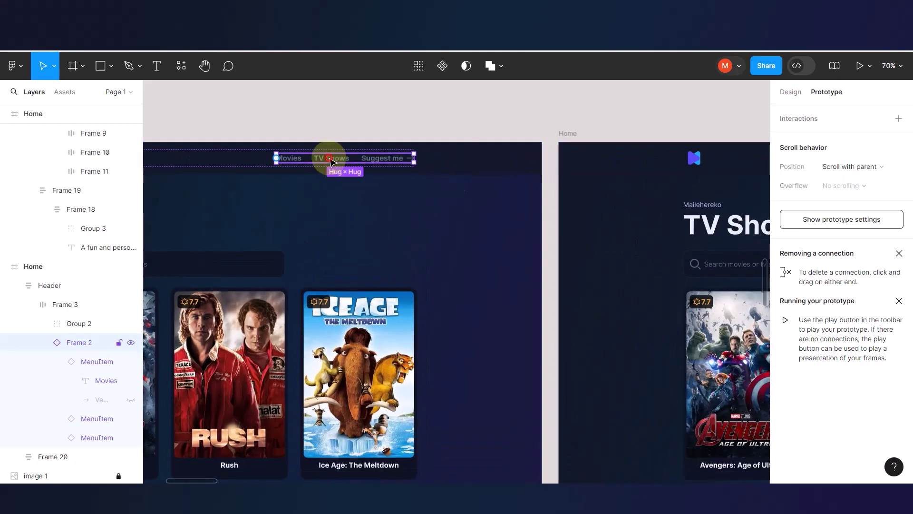
pyautogui.click(330, 160)
pyautogui.moveTo(349, 158); pyautogui.dragTo(561, 193)
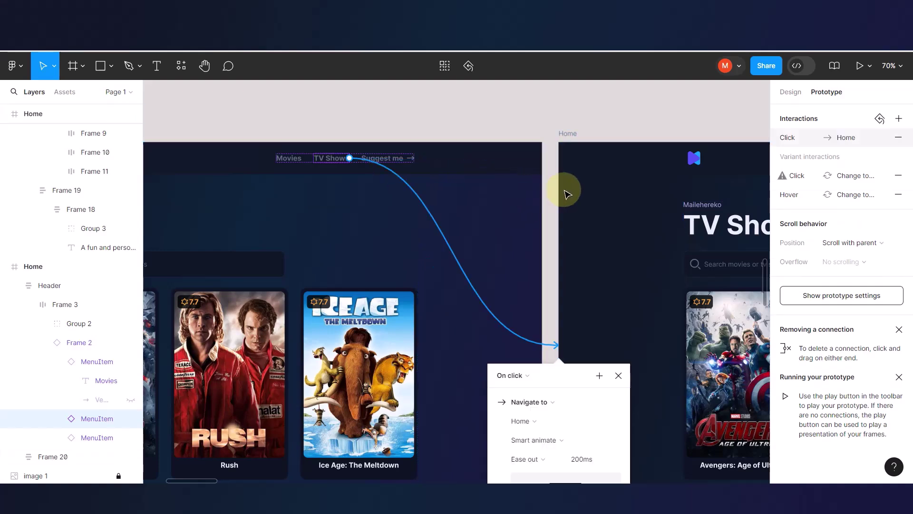
pyautogui.scroll(-5, 481, 214)
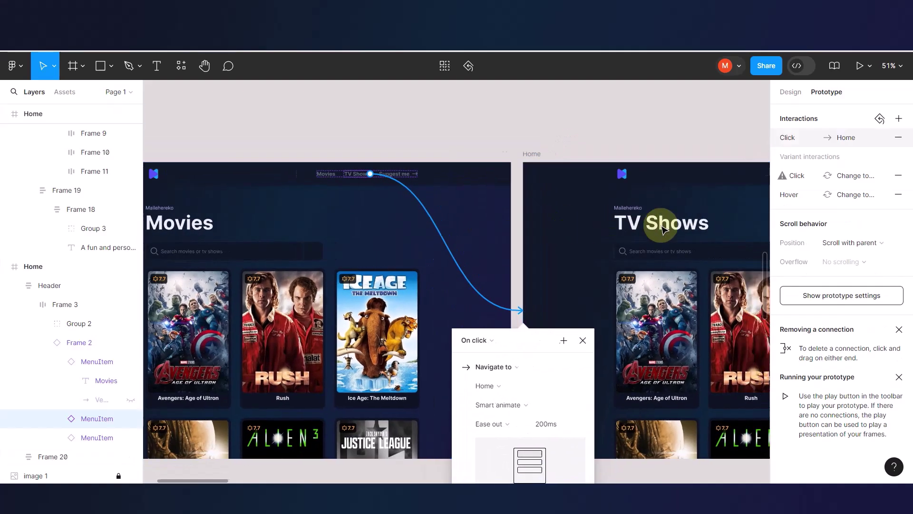
# Add an on-click Navigate to interaction from the Movies item in the TV Shows frame's header to the original Home frame.
pyautogui.hscroll(5, 664, 230)
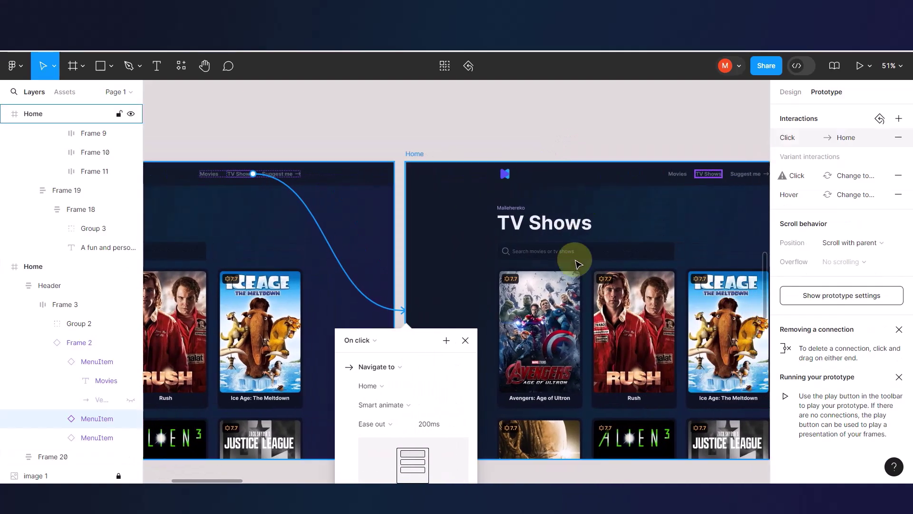
pyautogui.click(682, 180)
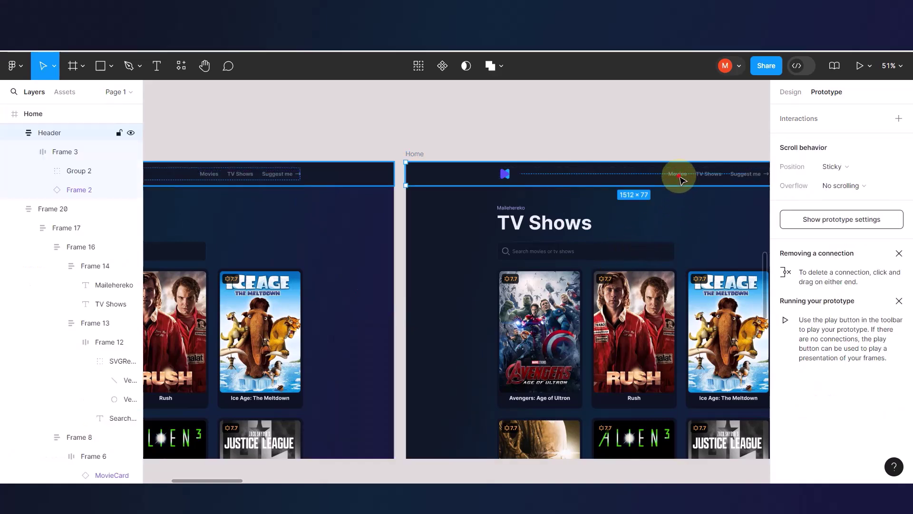
pyautogui.click(681, 179)
pyautogui.click(681, 180)
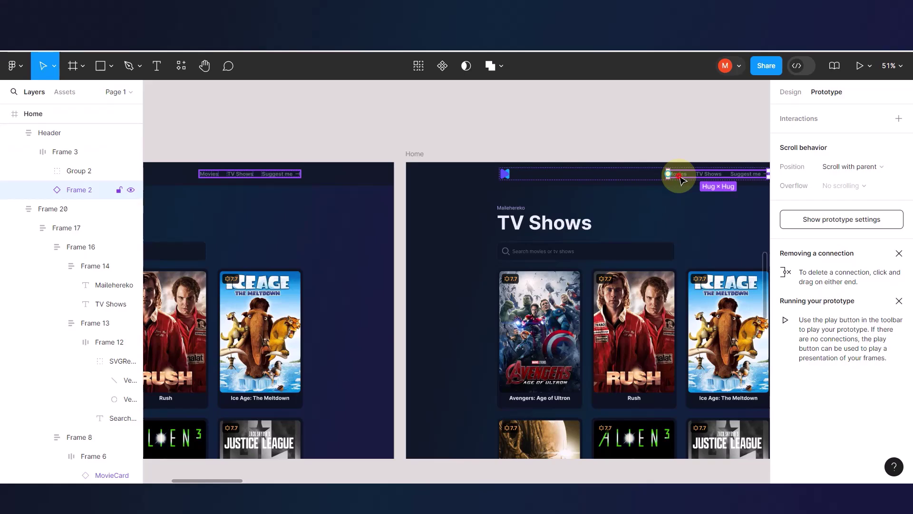
pyautogui.click(681, 179)
pyautogui.moveTo(678, 177); pyautogui.dragTo(389, 278)
pyautogui.scroll(-4, 389, 278)
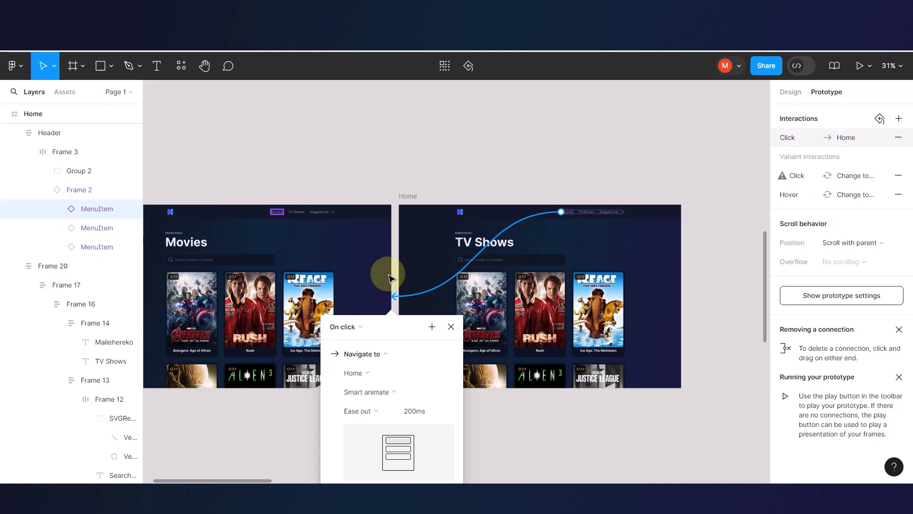
# Start the prototype preview of the linked Movies and TV Shows pages.
pyautogui.click(452, 162)
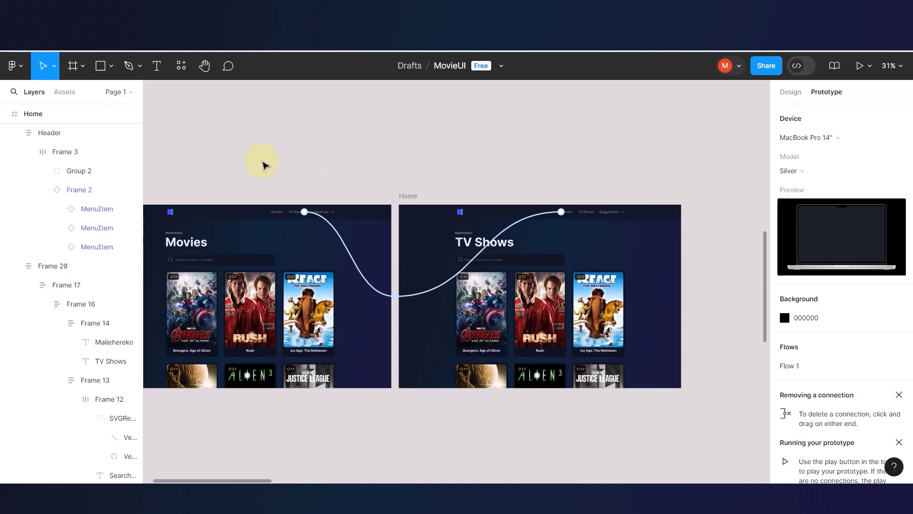
pyautogui.hotkey('ctrl', 'alt', 'Return')
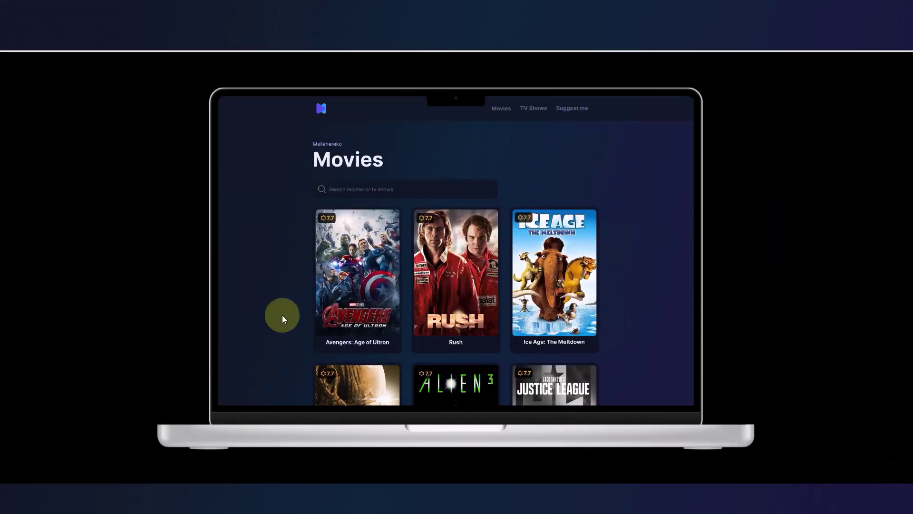
# Test the preview by scrolling through the Movies page and switching between the TV Shows and Movies pages, and close it.
pyautogui.scroll(-10, 472, 331)
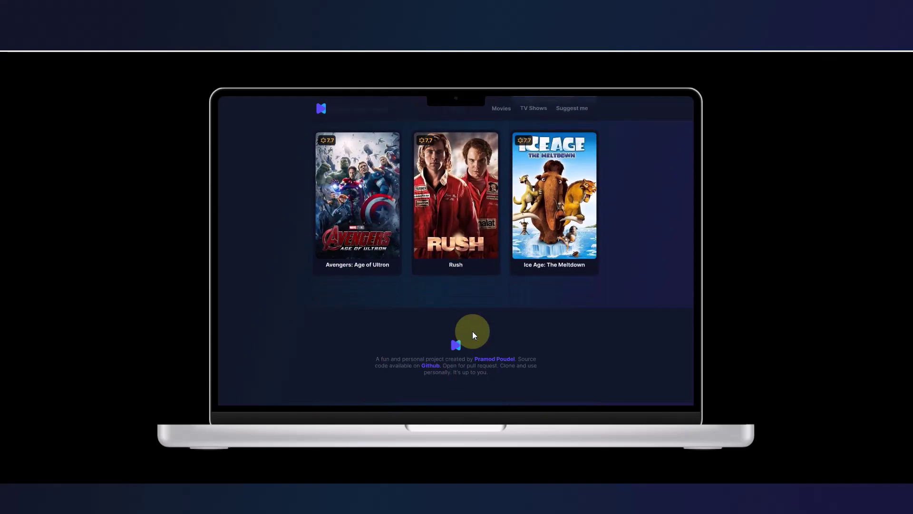
pyautogui.scroll(5, 473, 331)
pyautogui.scroll(5, 472, 331)
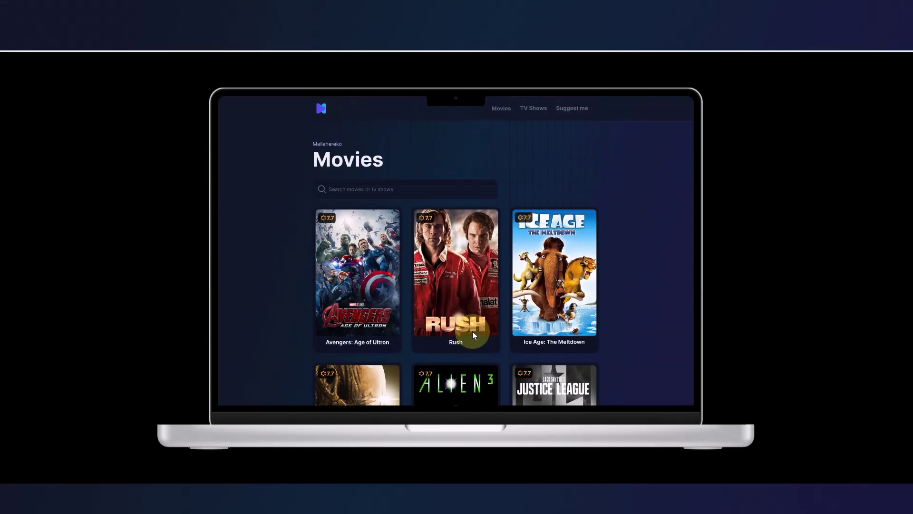
pyautogui.click(532, 110)
pyautogui.click(363, 161)
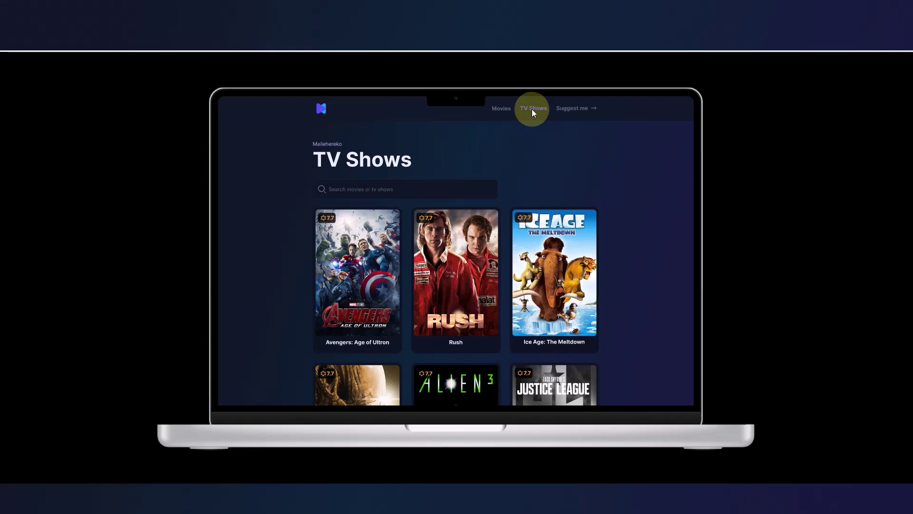
pyautogui.click(502, 109)
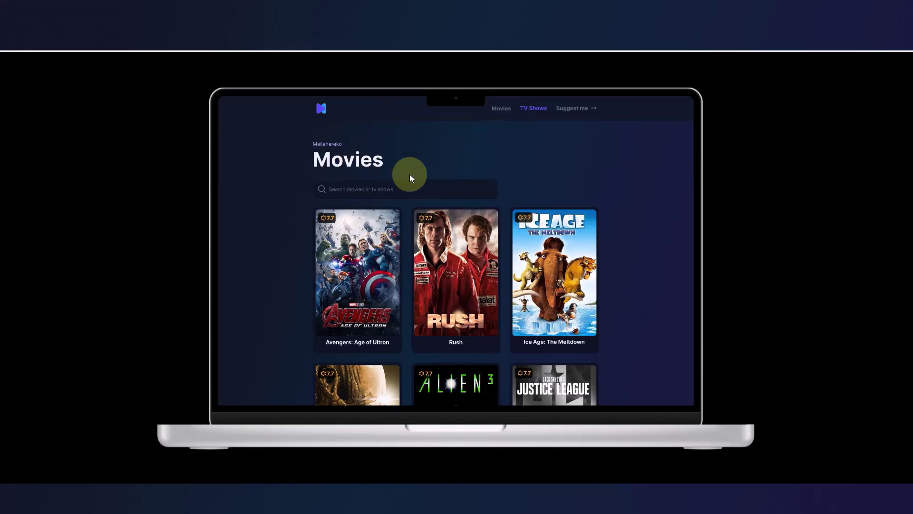
pyautogui.click(533, 110)
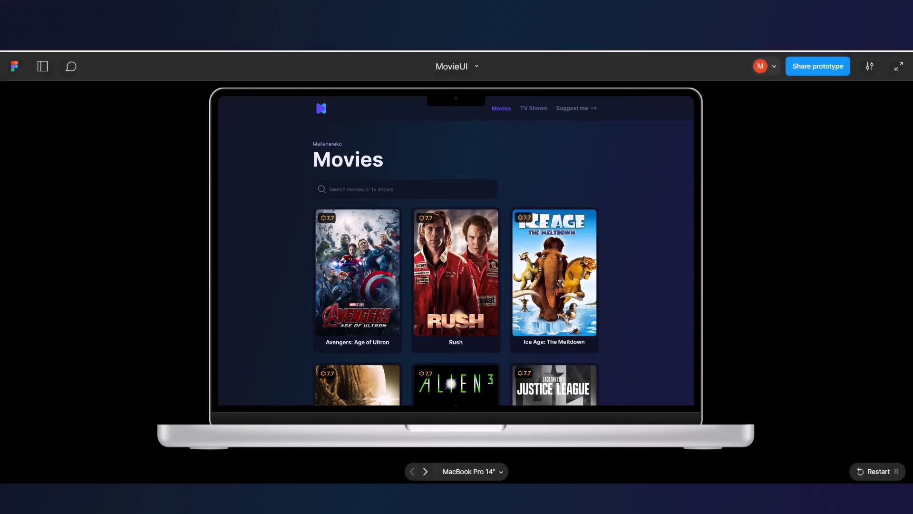
pyautogui.hotkey('ctrl', 'w')
# Set the fill of the TV Shows menu text in the TV Shows frame's header to the AppPrimary color style.
pyautogui.scroll(5, 328, 261)
pyautogui.scroll(1, 352, 233)
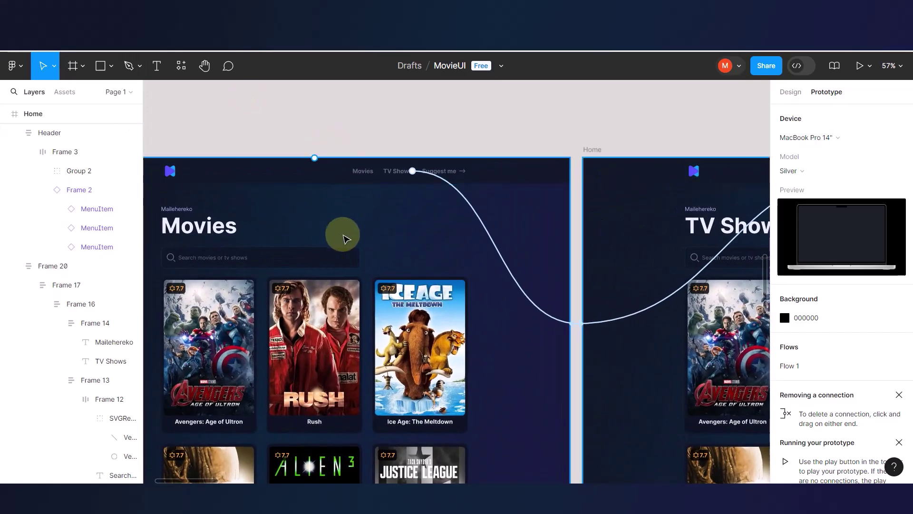
pyautogui.click(398, 177)
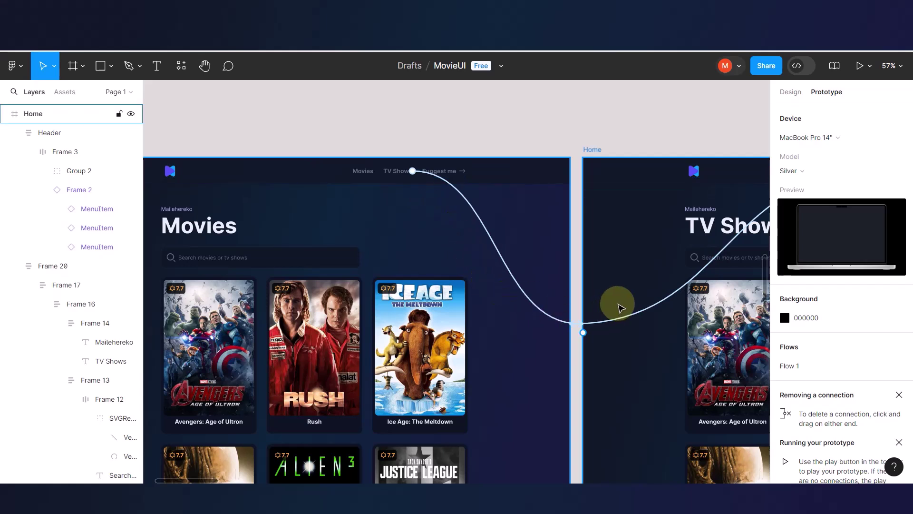
pyautogui.hscroll(10, 621, 308)
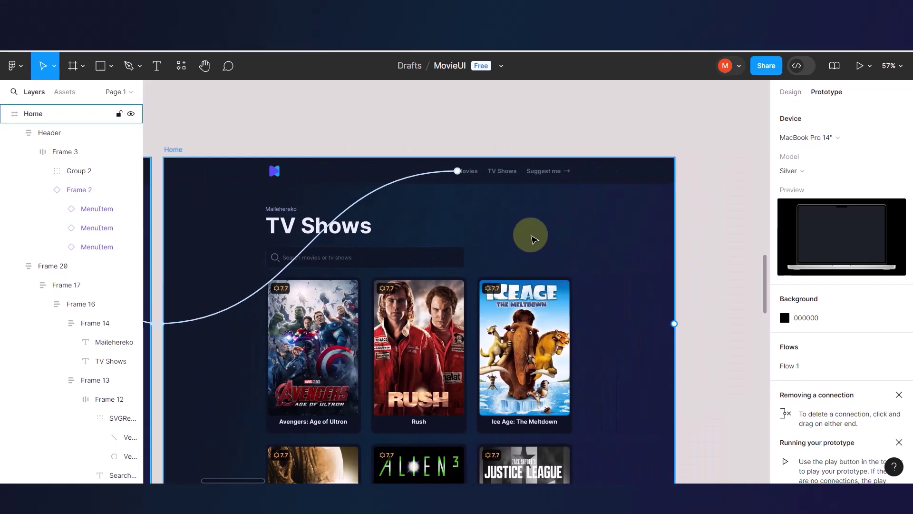
pyautogui.click(504, 174)
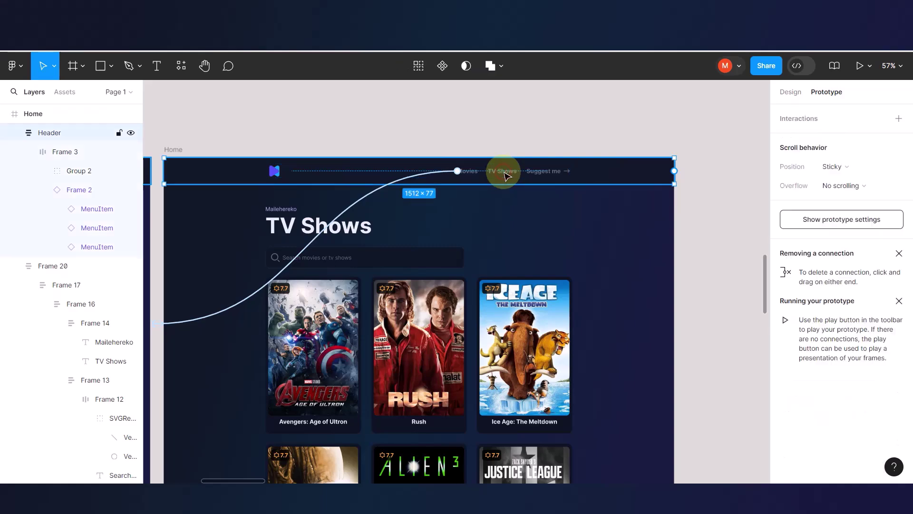
pyautogui.click(505, 175)
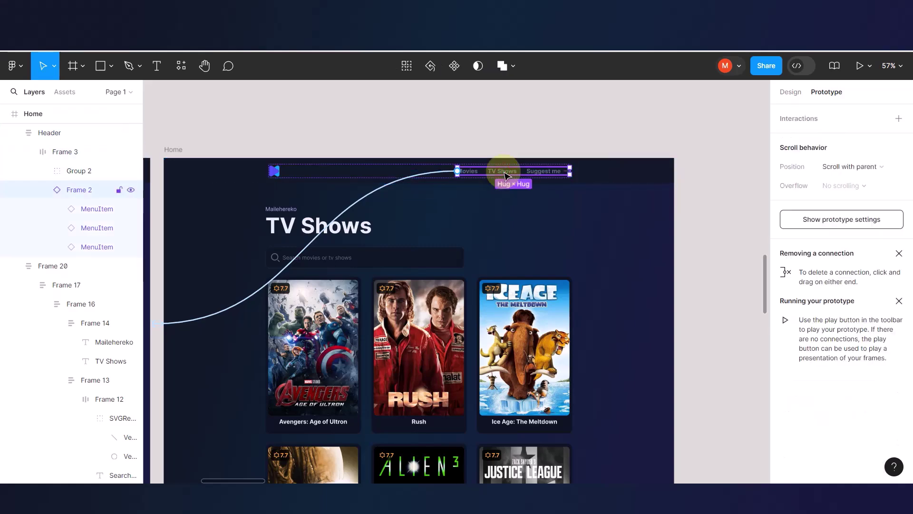
pyautogui.click(504, 174)
pyautogui.scroll(5, 507, 176)
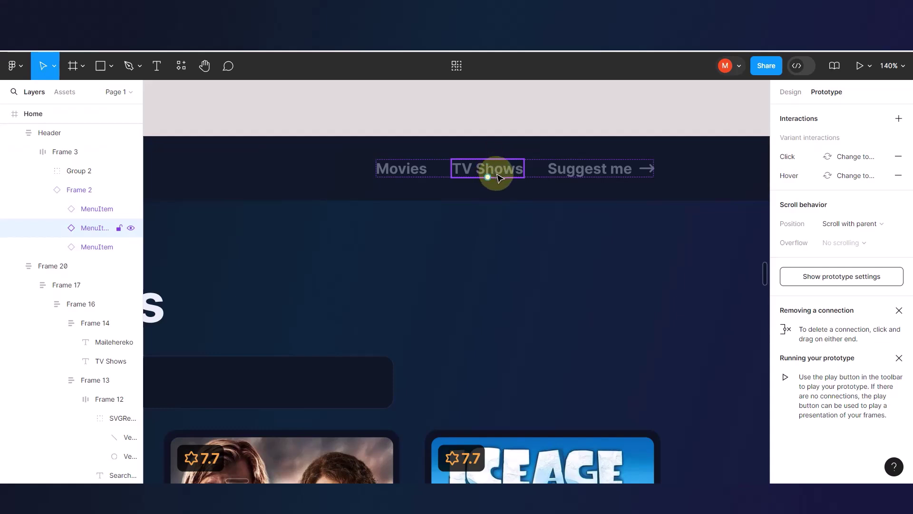
pyautogui.doubleClick(499, 173)
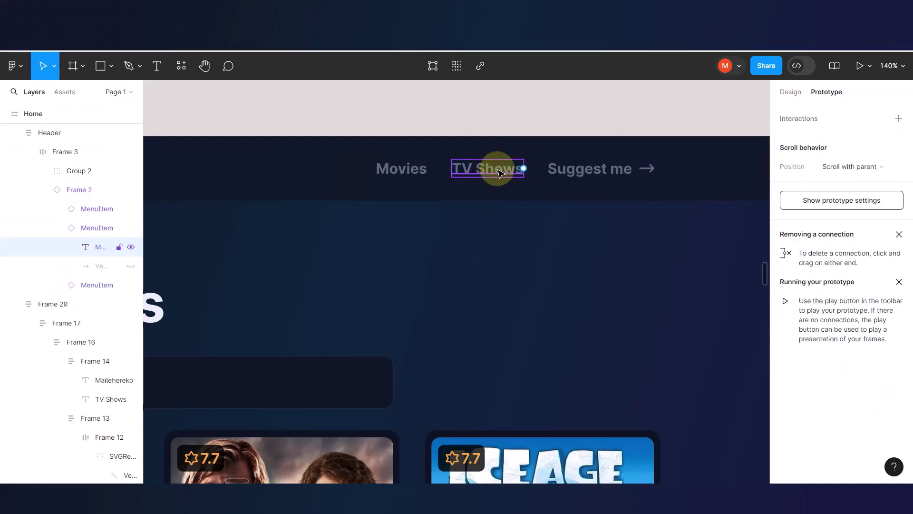
pyautogui.doubleClick(499, 173)
pyautogui.press('Escape')
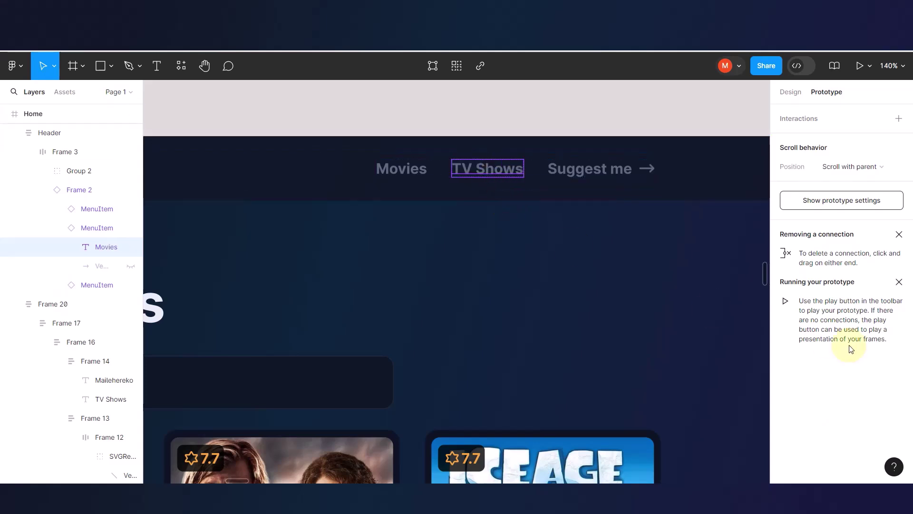
pyautogui.click(791, 92)
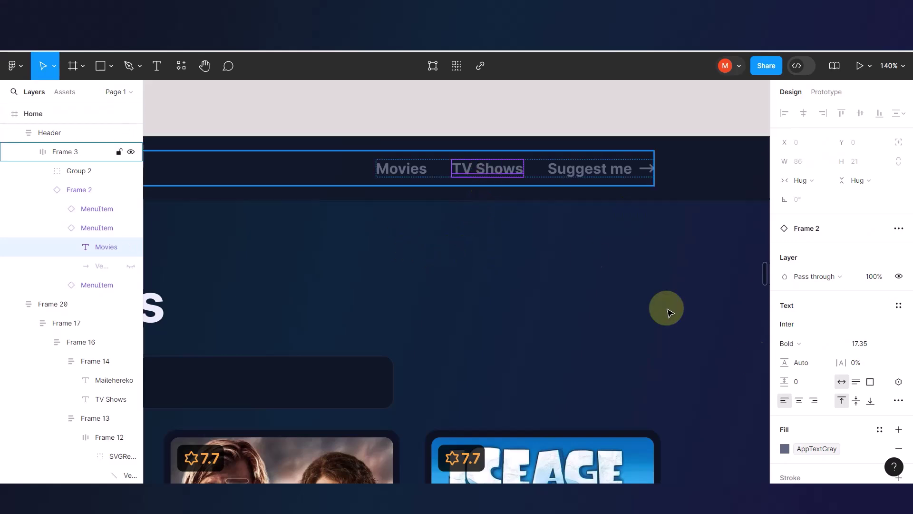
pyautogui.scroll(-1, 801, 388)
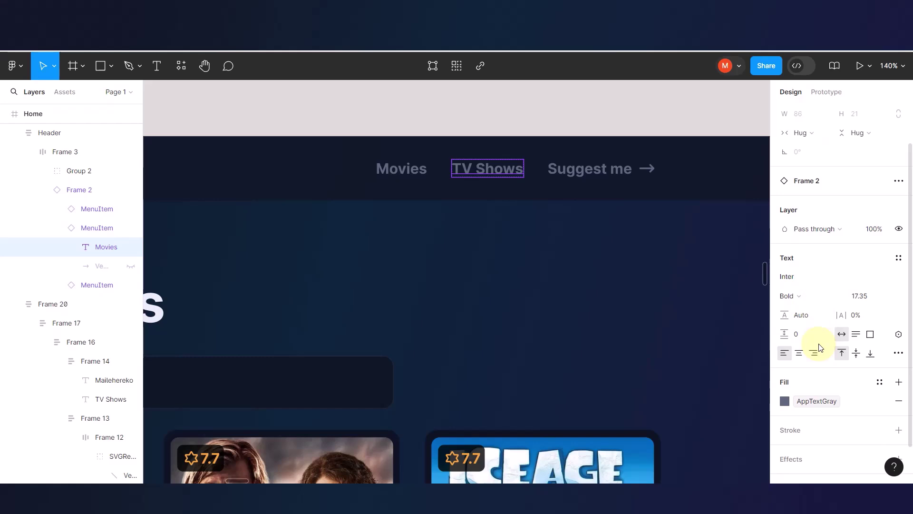
pyautogui.click(792, 404)
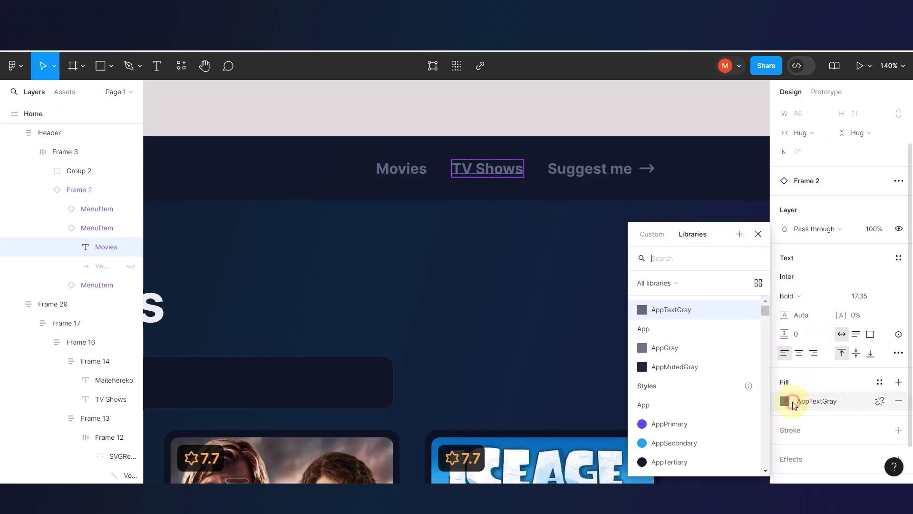
pyautogui.click(637, 423)
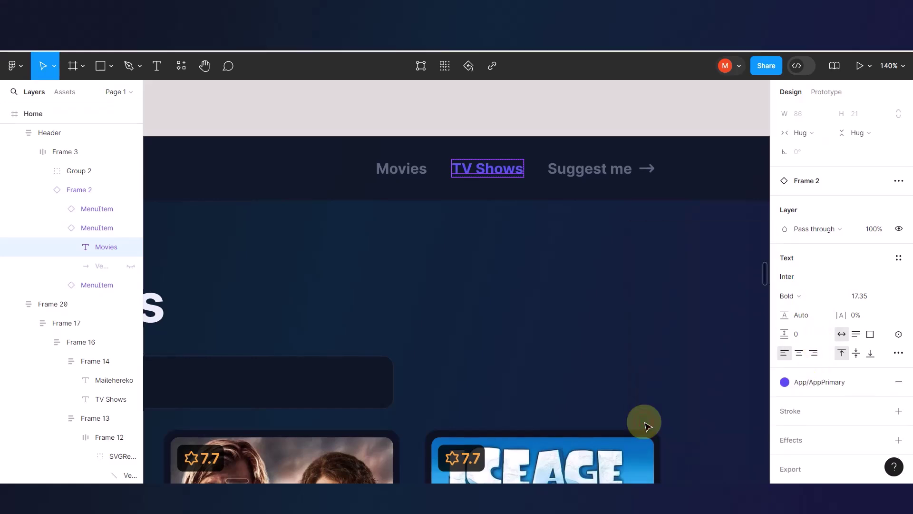
pyautogui.scroll(-5, 573, 263)
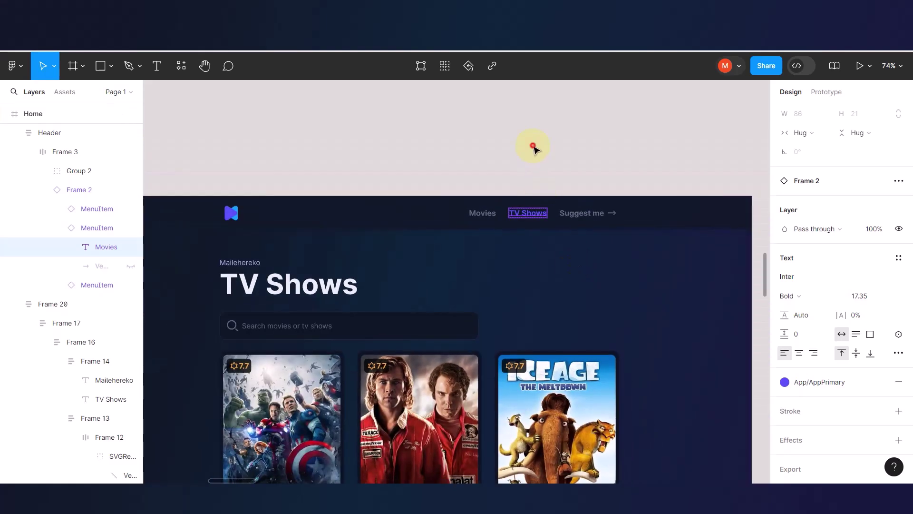
pyautogui.click(532, 148)
# Apply the AppPrimary color style to the Movies menu item in the Movies frame's header.
pyautogui.hscroll(-3, 566, 212)
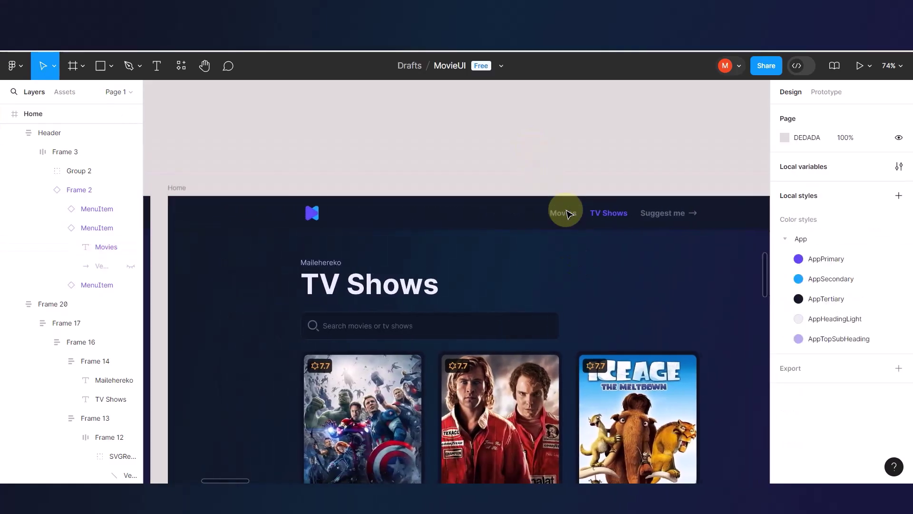
pyautogui.click(524, 280)
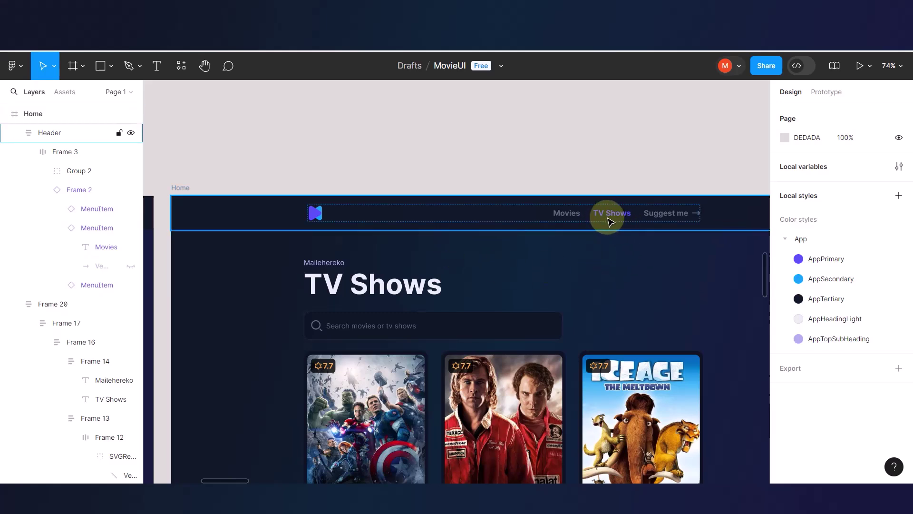
pyautogui.hscroll(-10, 503, 273)
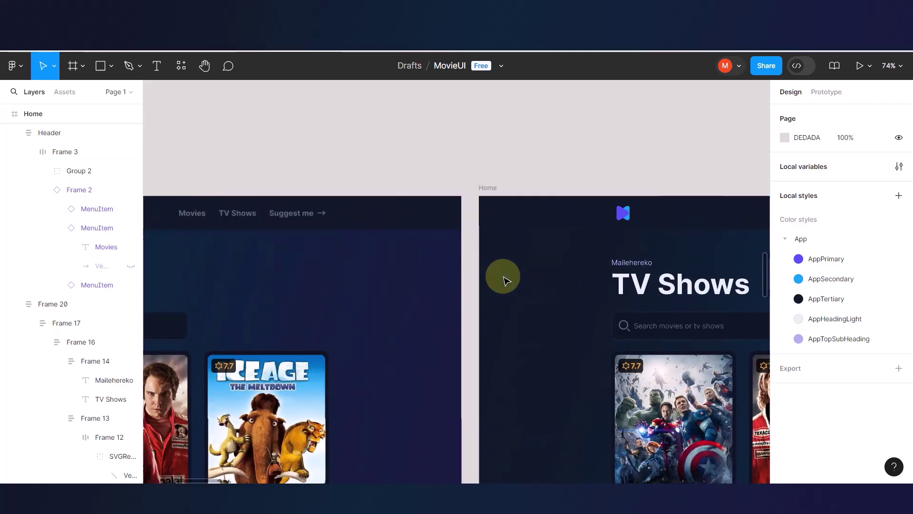
pyautogui.hscroll(-5, 395, 229)
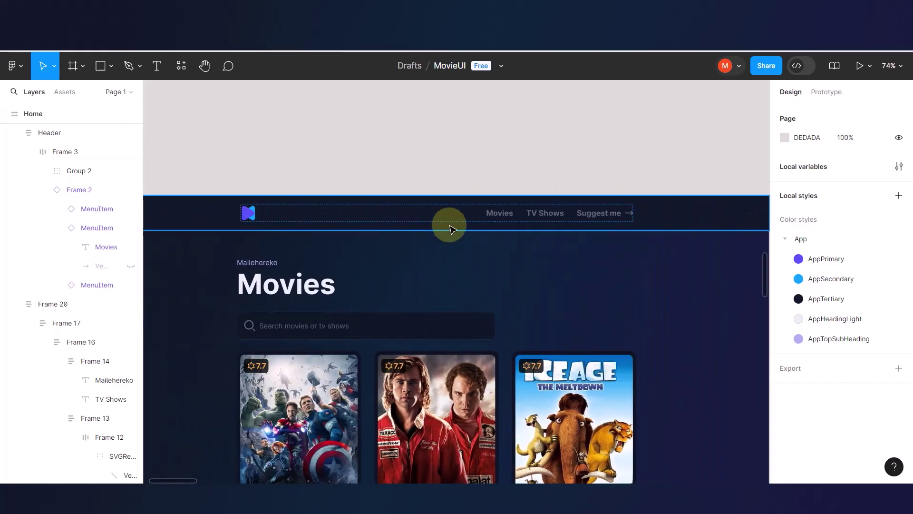
pyautogui.click(499, 214)
pyautogui.doubleClick(500, 214)
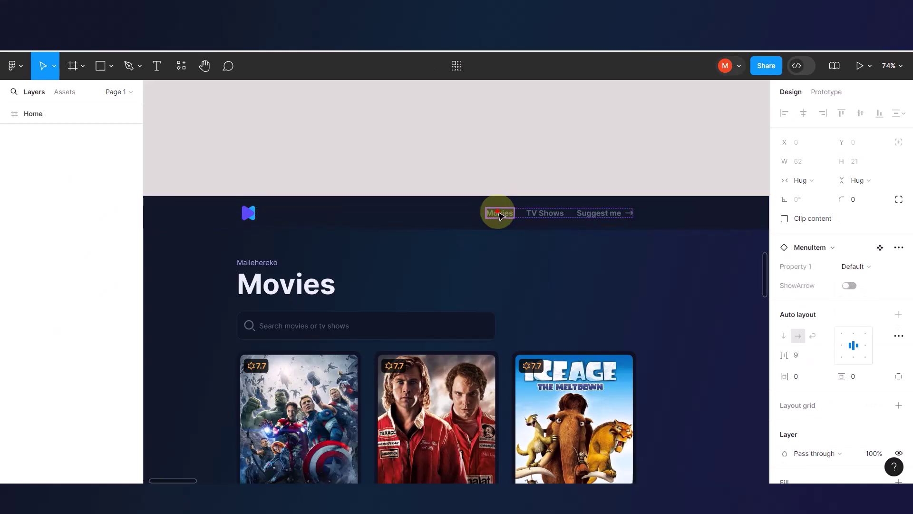
pyautogui.doubleClick(499, 214)
pyautogui.click(519, 174)
pyautogui.click(500, 214)
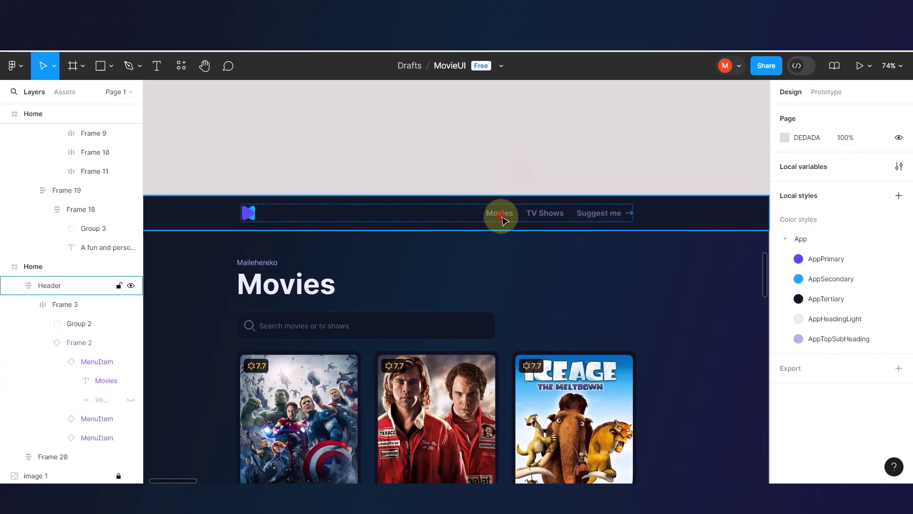
pyautogui.doubleClick(500, 214)
pyautogui.doubleClick(501, 215)
pyautogui.doubleClick(502, 217)
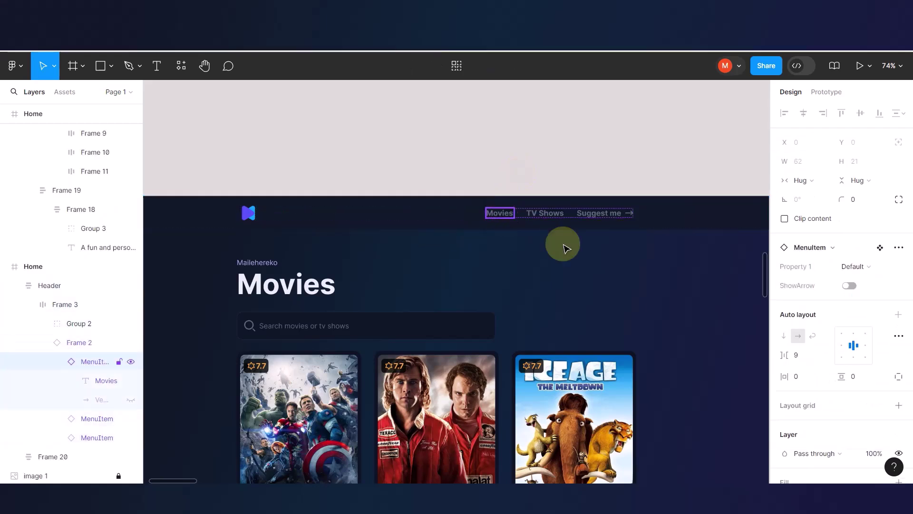
pyautogui.scroll(-3, 826, 368)
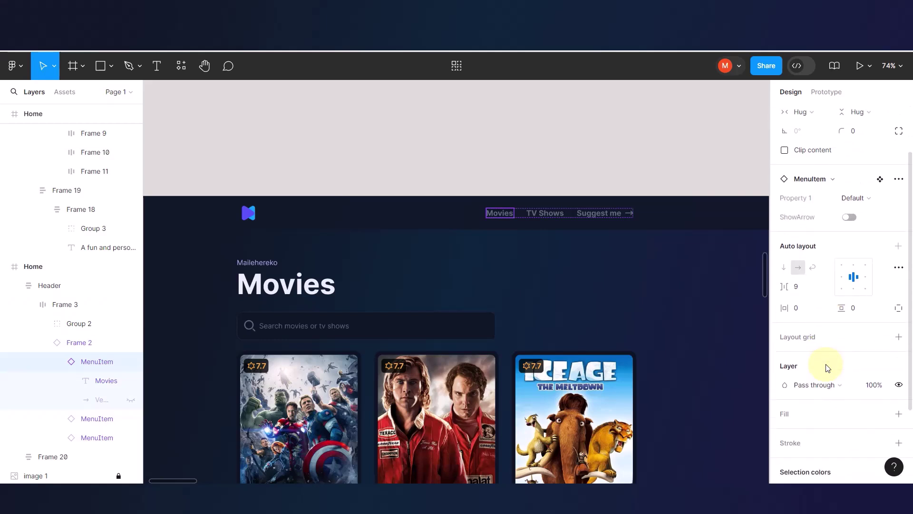
pyautogui.scroll(-5, 827, 368)
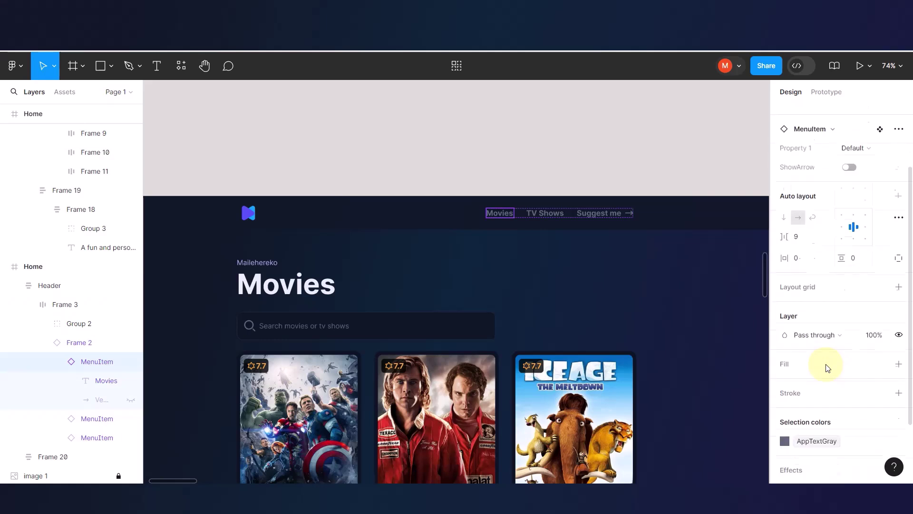
pyautogui.click(785, 383)
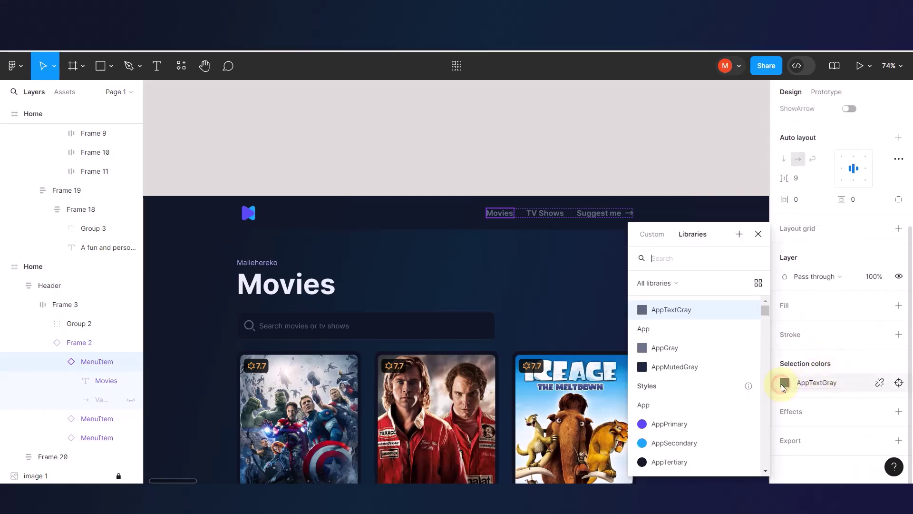
pyautogui.click(646, 424)
pyautogui.click(510, 161)
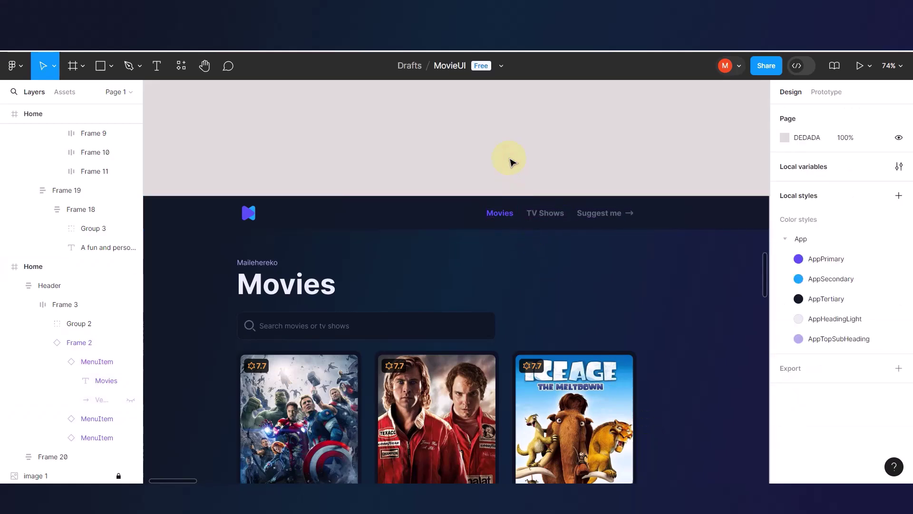
# Duplicate the Home frame that holds the TV Shows page.
pyautogui.scroll(-3, 510, 160)
pyautogui.hscroll(2, 506, 179)
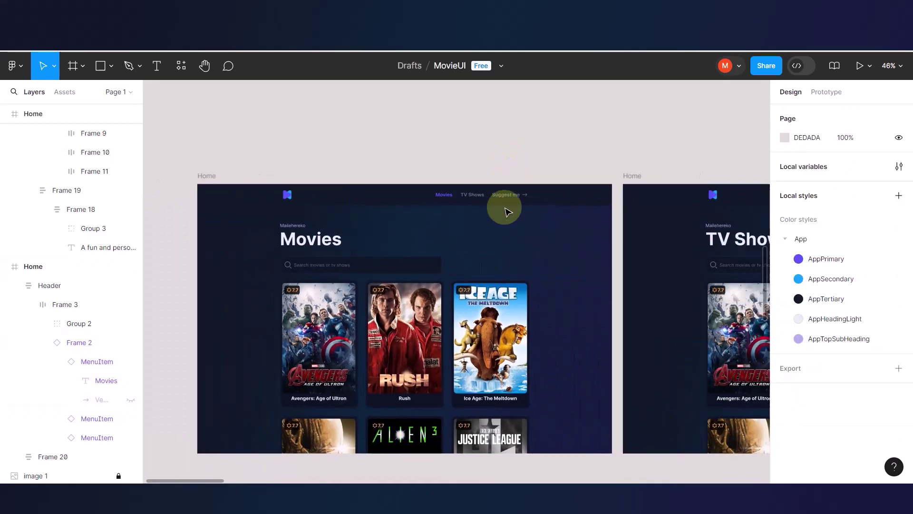
pyautogui.scroll(-2, 507, 200)
pyautogui.scroll(-2, 497, 216)
pyautogui.hscroll(5, 504, 216)
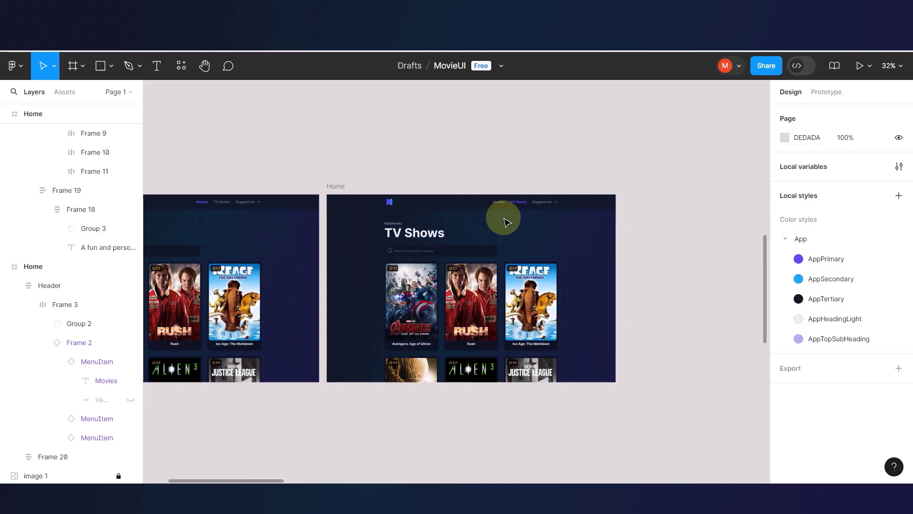
pyautogui.click(338, 188)
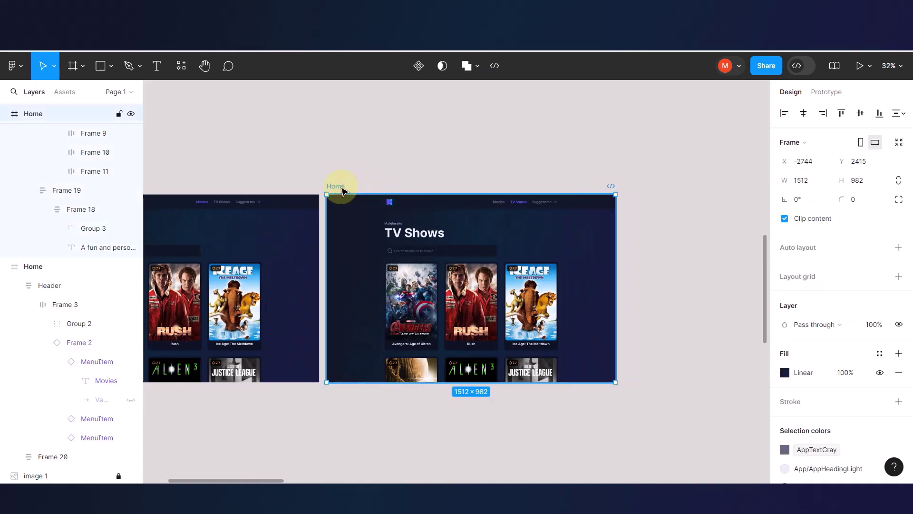
pyautogui.hotkey('ctrl', 'd')
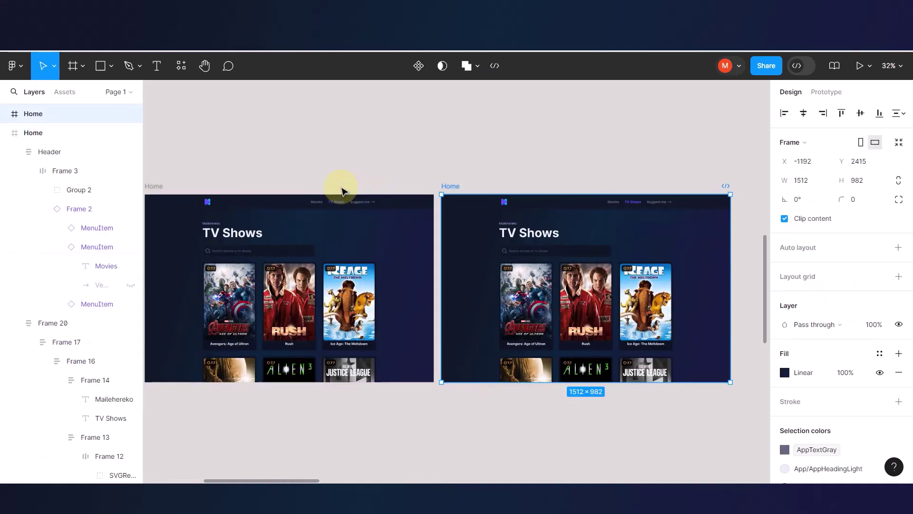
# Delete the TV Shows heading, search bar and movie card content from the new duplicate frame.
pyautogui.click(556, 286)
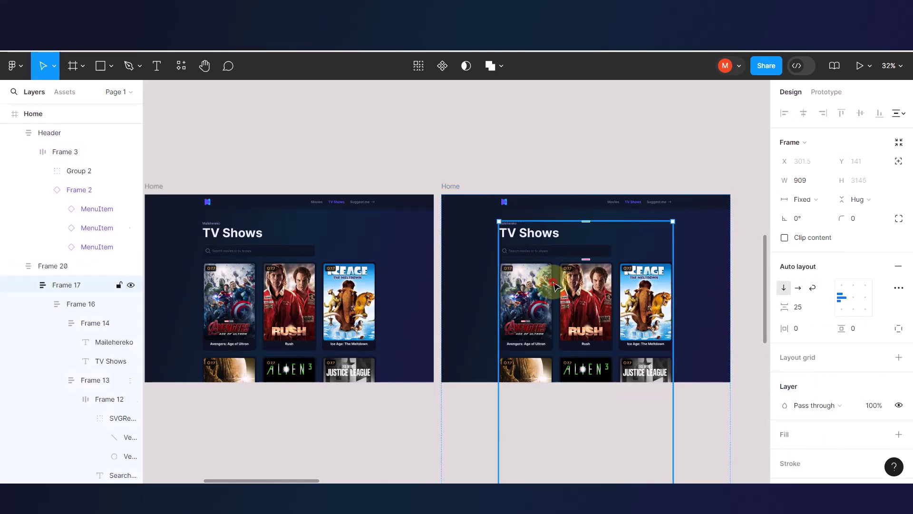
pyautogui.click(555, 286)
pyautogui.press('Delete')
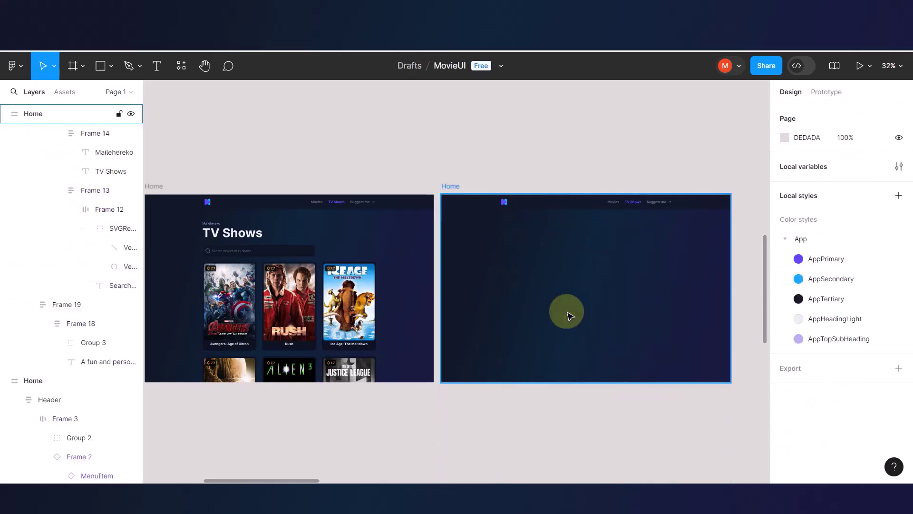
# Undo the card content deletion and try to delete only the first row of movie cards in the duplicate frame.
pyautogui.hotkey('ctrl', 'z')
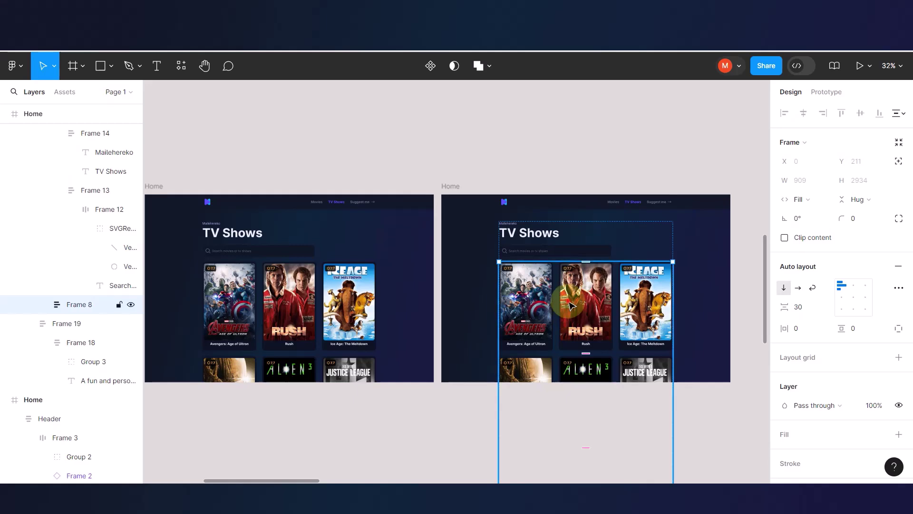
pyautogui.click(571, 306)
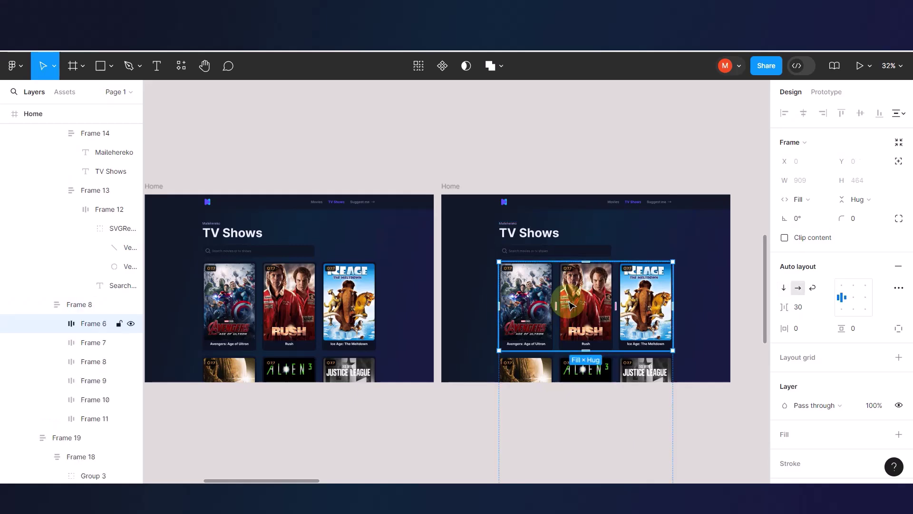
pyautogui.press('Delete')
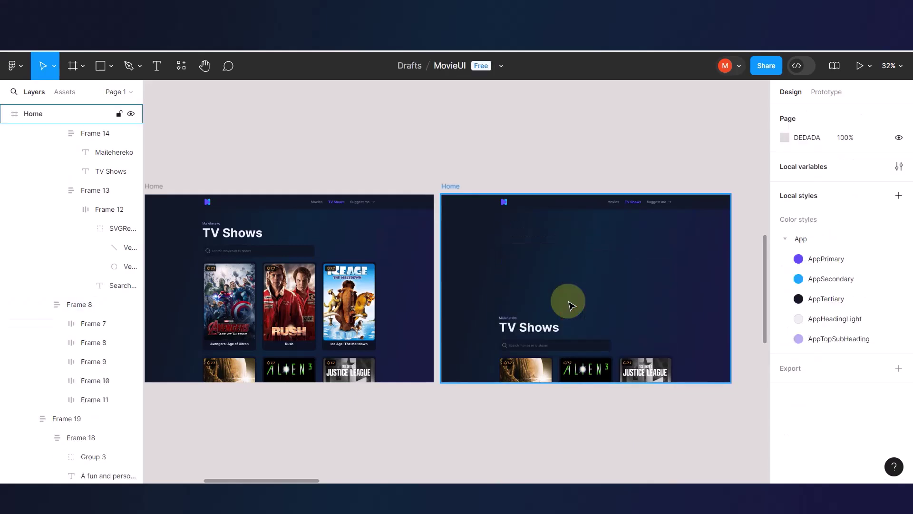
pyautogui.hotkey('ctrl', 'z')
pyautogui.click(473, 295)
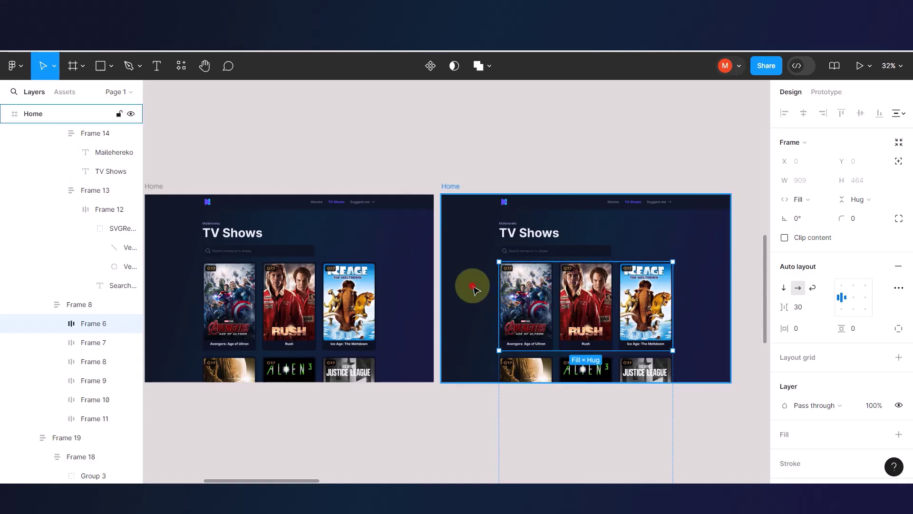
# Try to delete the whole movie card grid from the duplicate TV Shows frame, and undo the deletion.
pyautogui.click(527, 310)
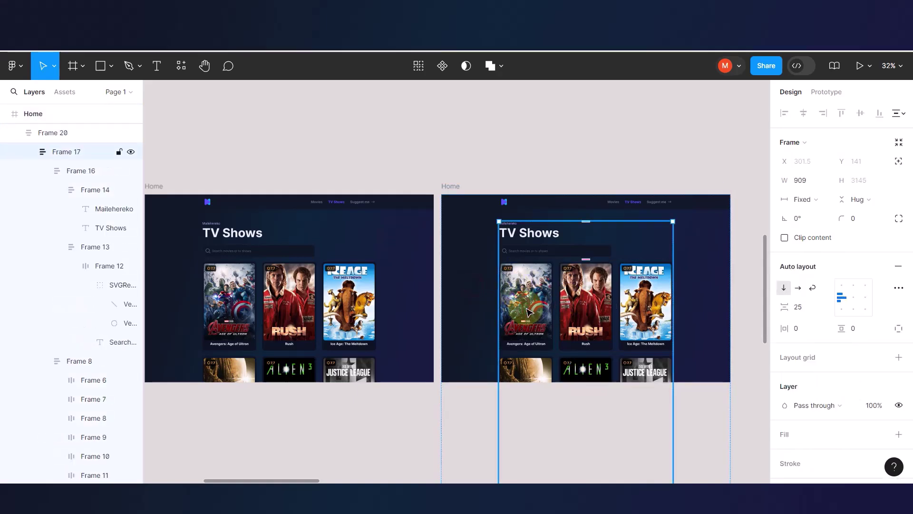
pyautogui.doubleClick(528, 311)
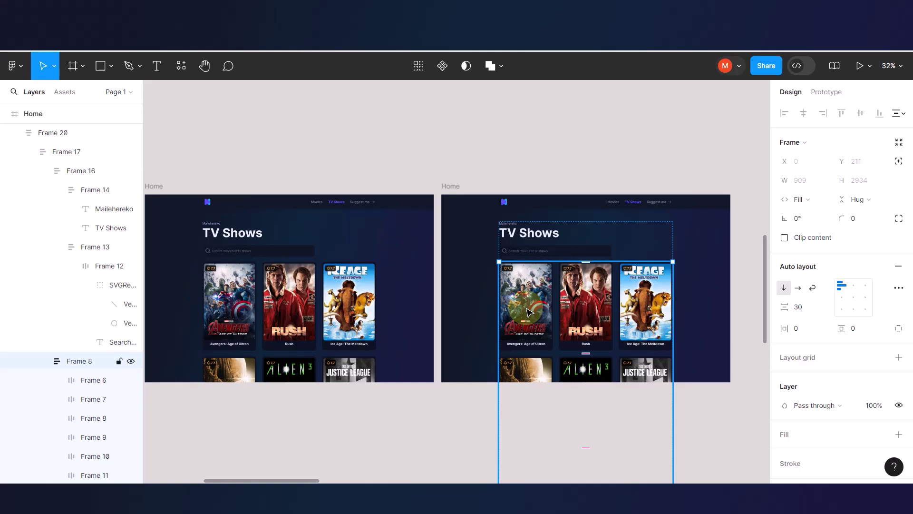
pyautogui.press('Delete')
pyautogui.click(529, 311)
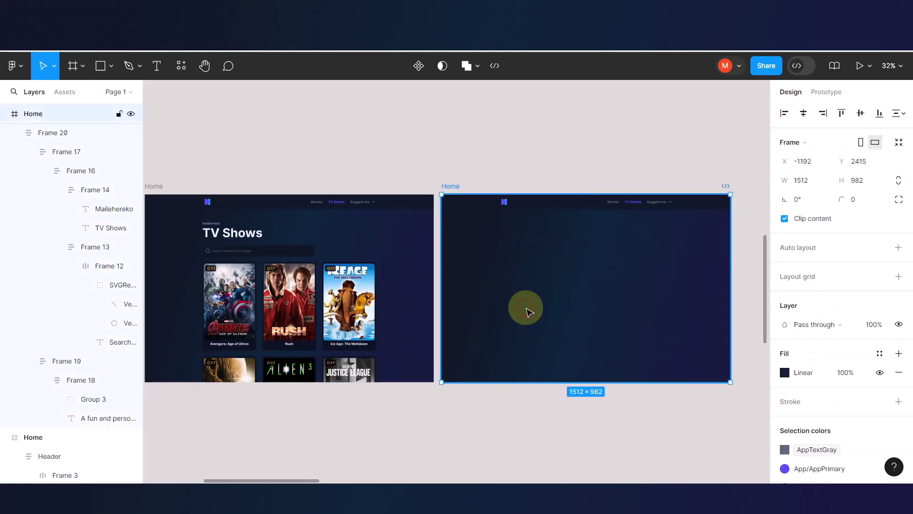
pyautogui.scroll(-5, 526, 308)
pyautogui.scroll(-3, 547, 295)
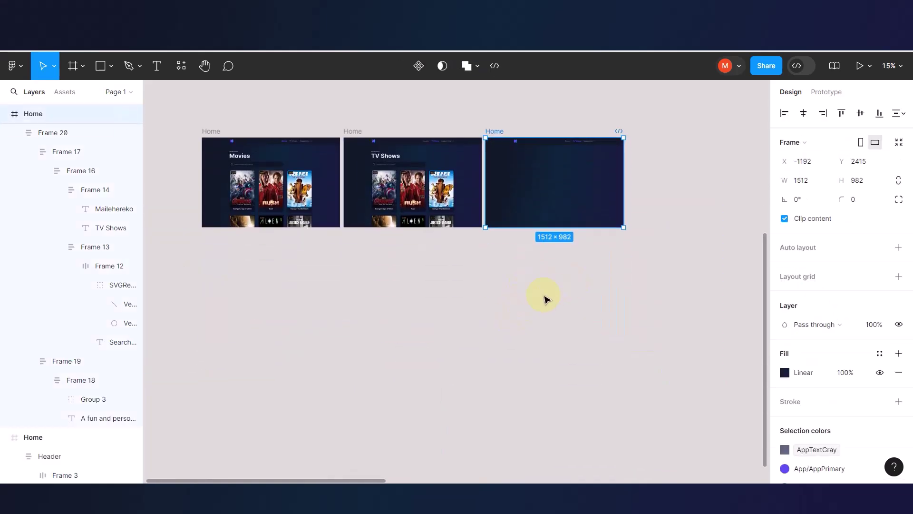
pyautogui.click(546, 299)
pyautogui.hotkey('ctrl', 'z')
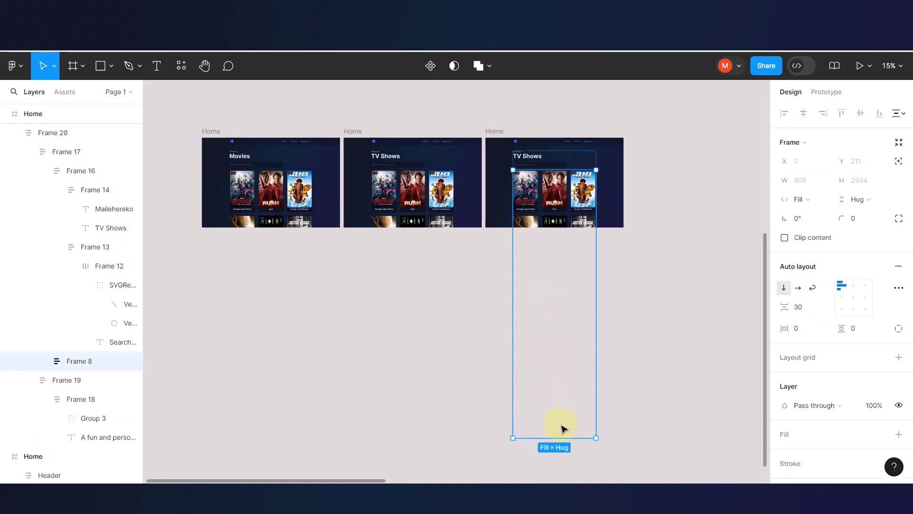
# Extend the duplicate Home frame downward to a height of about 4411 and delete its movie card grid.
pyautogui.click(495, 132)
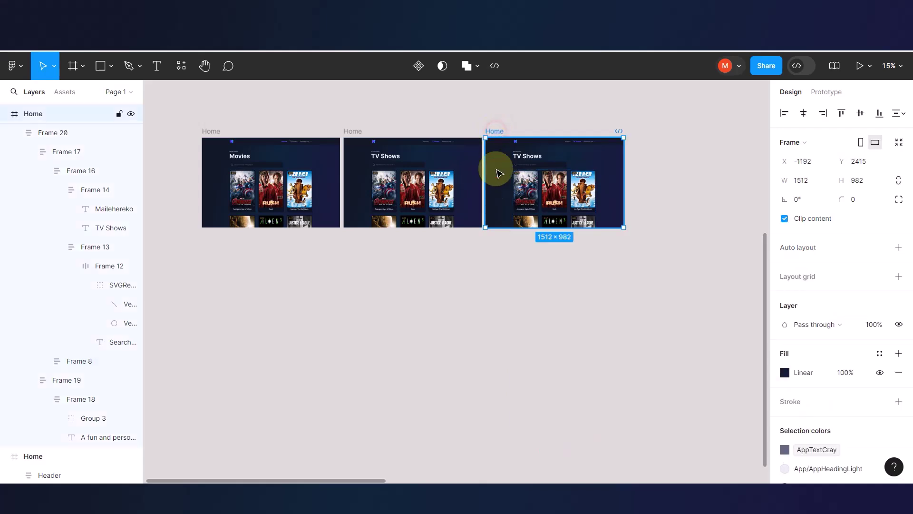
pyautogui.moveTo(498, 229); pyautogui.dragTo(509, 414)
pyautogui.click(528, 332)
pyautogui.click(548, 264)
pyautogui.press('Delete')
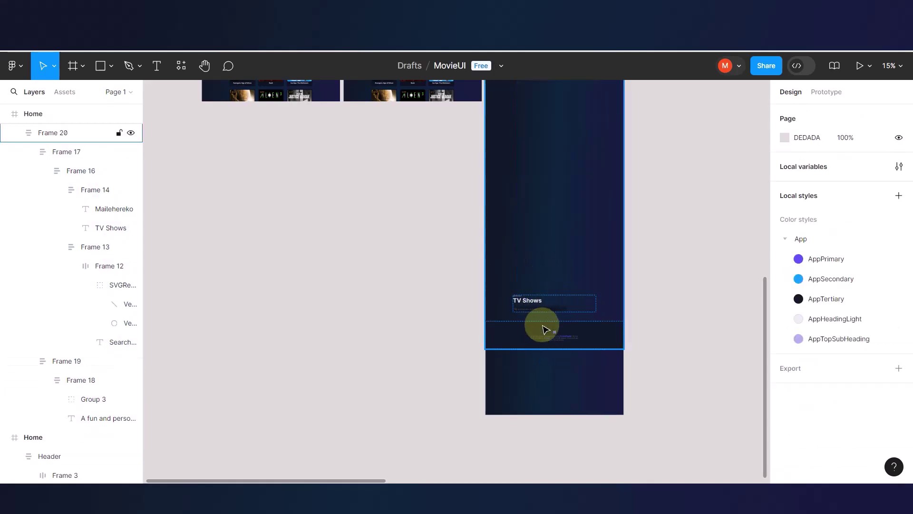
# Move Frame 20 up to the top of the duplicate Home frame and trim its empty upper part to a height of 850.
pyautogui.moveTo(545, 327)
pyautogui.mouseDown()
pyautogui.moveTo(540, 332)
pyautogui.moveTo(550, 193)
pyautogui.moveTo(540, 92)
pyautogui.moveTo(549, 205)
pyautogui.moveTo(544, 342)
pyautogui.mouseUp()
pyautogui.scroll(-3, 542, 265)
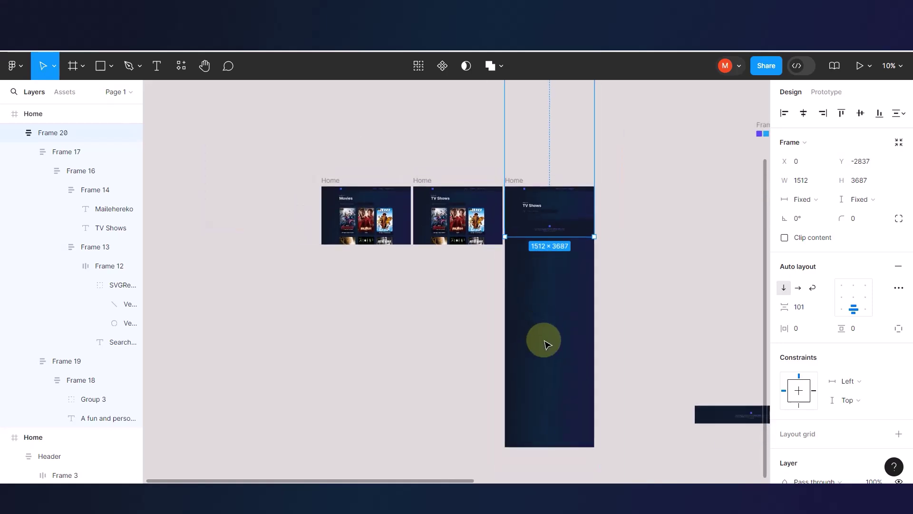
pyautogui.click(682, 287)
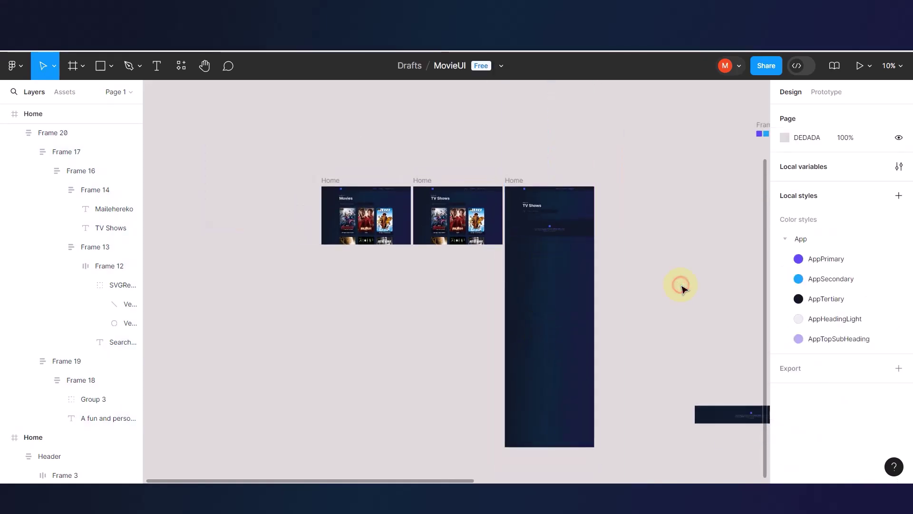
pyautogui.click(530, 204)
pyautogui.scroll(3, 528, 202)
pyautogui.moveTo(538, 152); pyautogui.dragTo(545, 316)
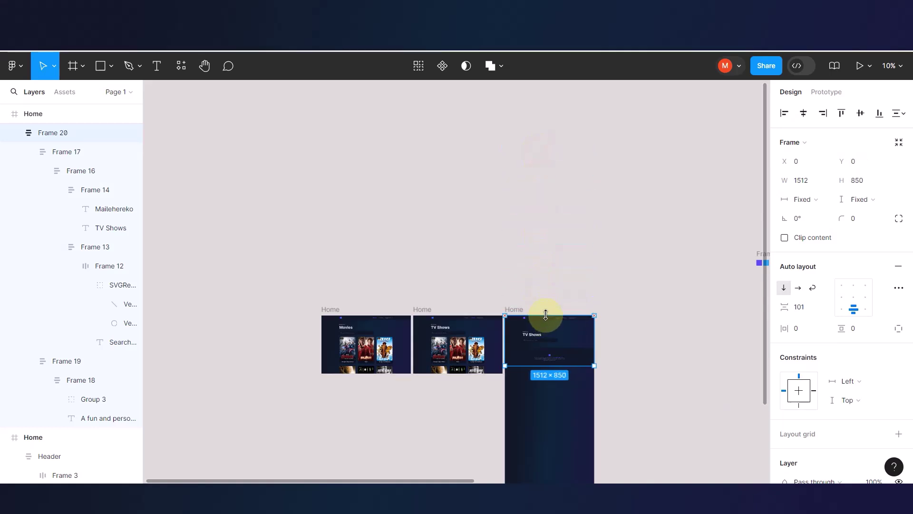
pyautogui.scroll(2, 532, 406)
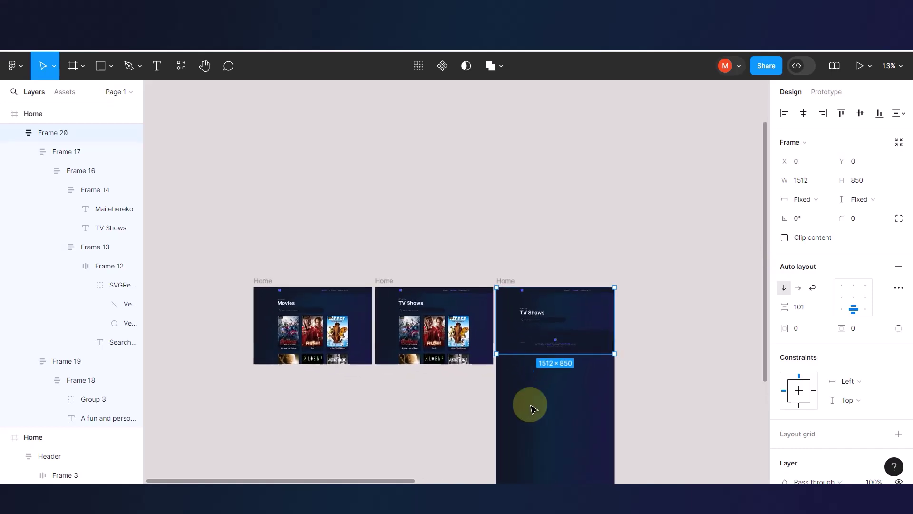
# Shrink the duplicate Home frame from its bottom edge to a height of 982.
pyautogui.click(508, 280)
pyautogui.scroll(-2, 509, 280)
pyautogui.scroll(-3, 514, 333)
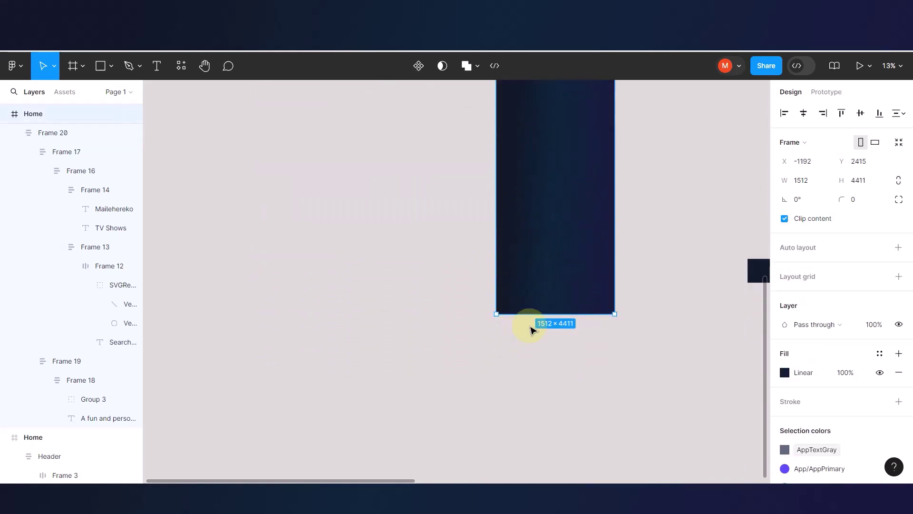
pyautogui.moveTo(536, 314); pyautogui.dragTo(529, 156)
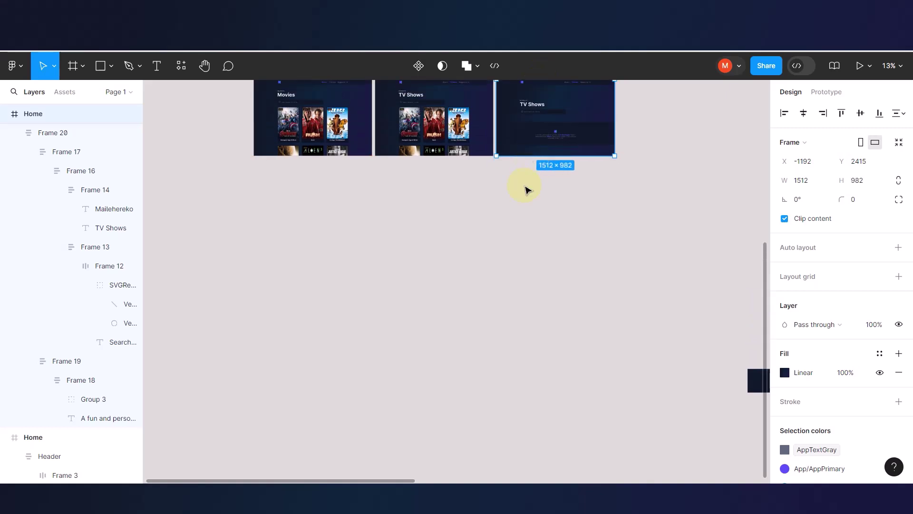
# Move Frame 20 down to Y 132 so the footer sits at the bottom edge of the duplicate Home frame.
pyautogui.scroll(1, 542, 195)
pyautogui.scroll(5, 547, 199)
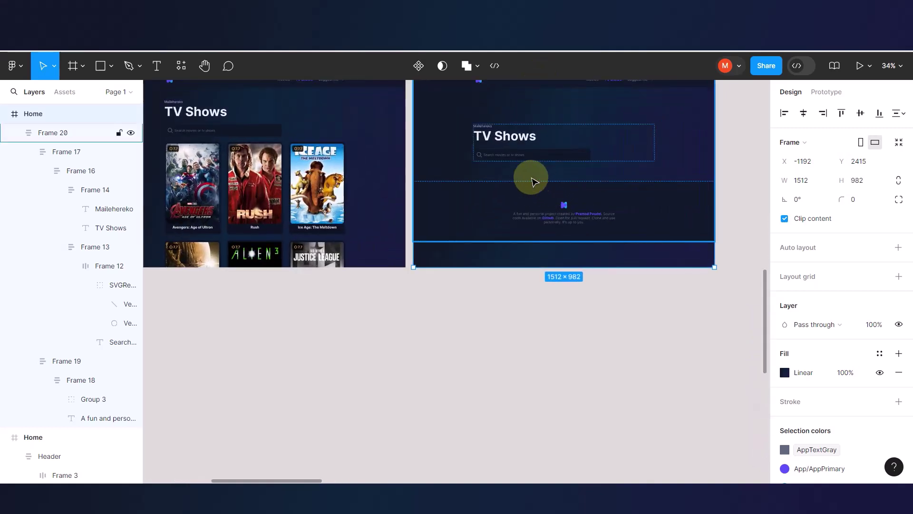
pyautogui.scroll(3, 535, 183)
pyautogui.click(462, 269)
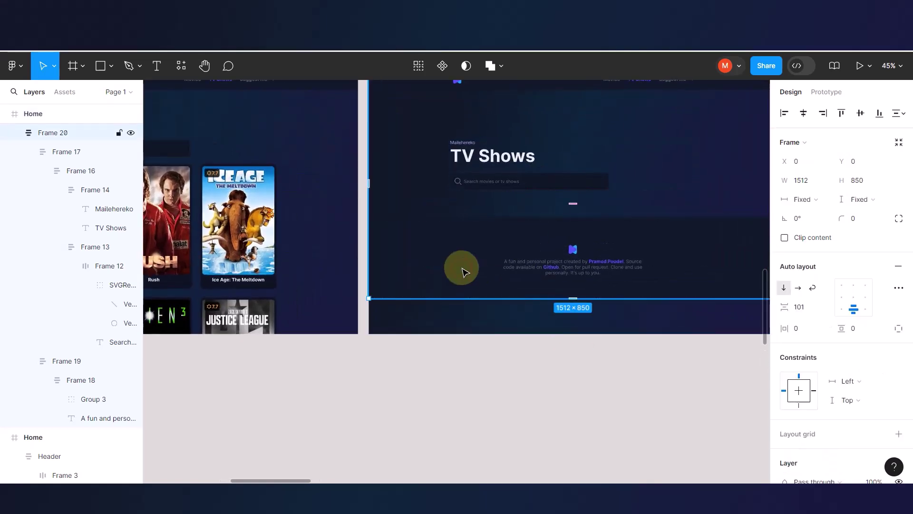
pyautogui.moveTo(465, 269); pyautogui.dragTo(467, 299)
# Extend Frame 20 upward to Y 0 with a height of 982 and widen the gap between heading block and footer to 263.
pyautogui.scroll(3, 530, 279)
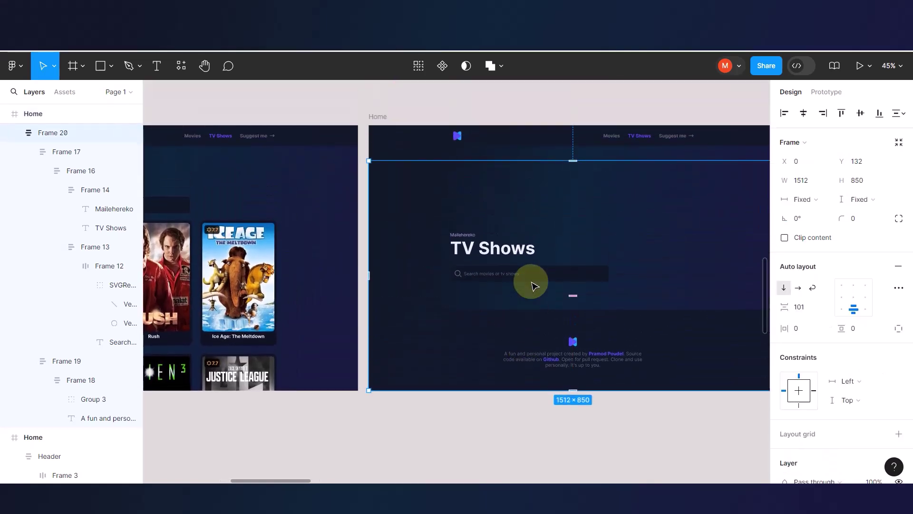
pyautogui.click(493, 259)
pyautogui.moveTo(493, 260); pyautogui.dragTo(496, 218)
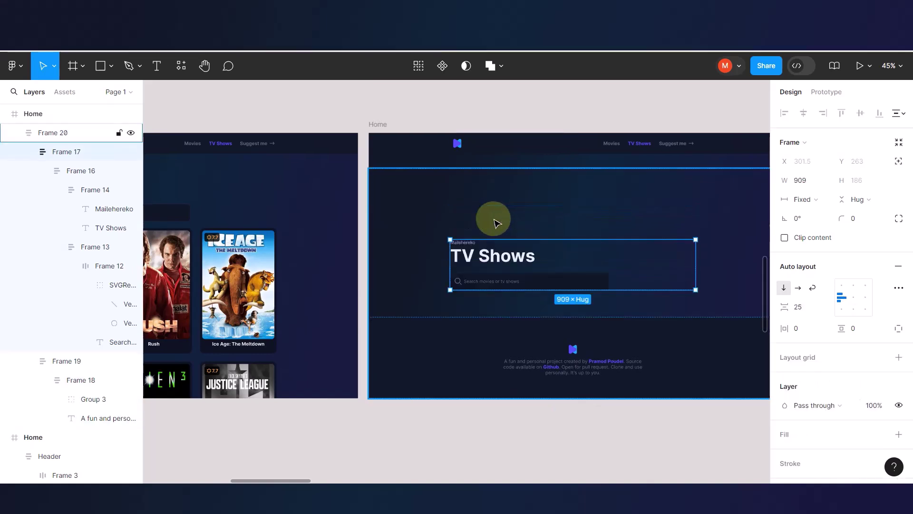
pyautogui.click(471, 192)
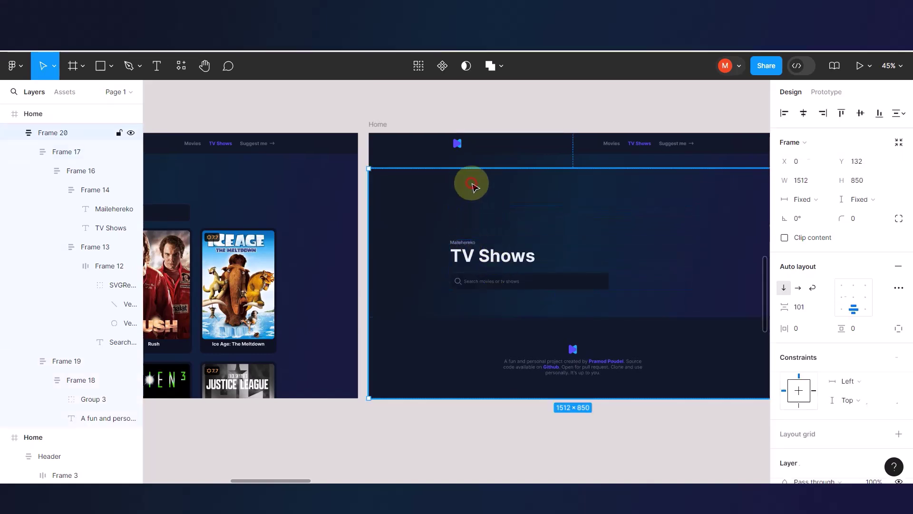
pyautogui.moveTo(479, 166); pyautogui.dragTo(483, 134)
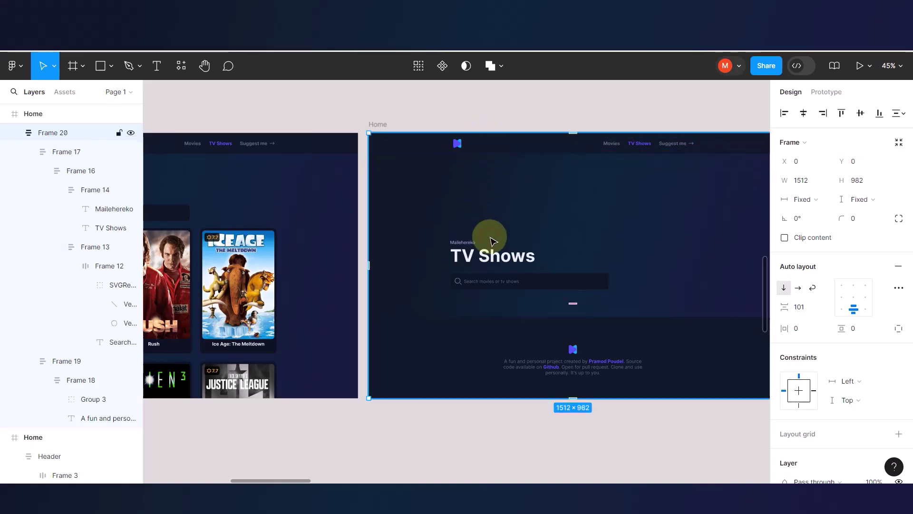
pyautogui.moveTo(568, 298); pyautogui.dragTo(565, 320)
# Change the TV Shows heading in the duplicate frame to "Suggest me".
pyautogui.click(500, 210)
pyautogui.doubleClick(500, 212)
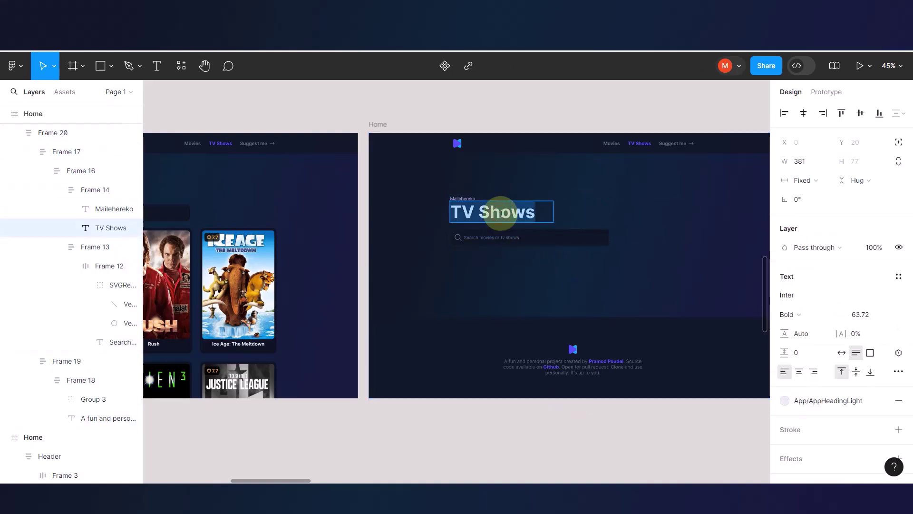
pyautogui.write('Suggest me')
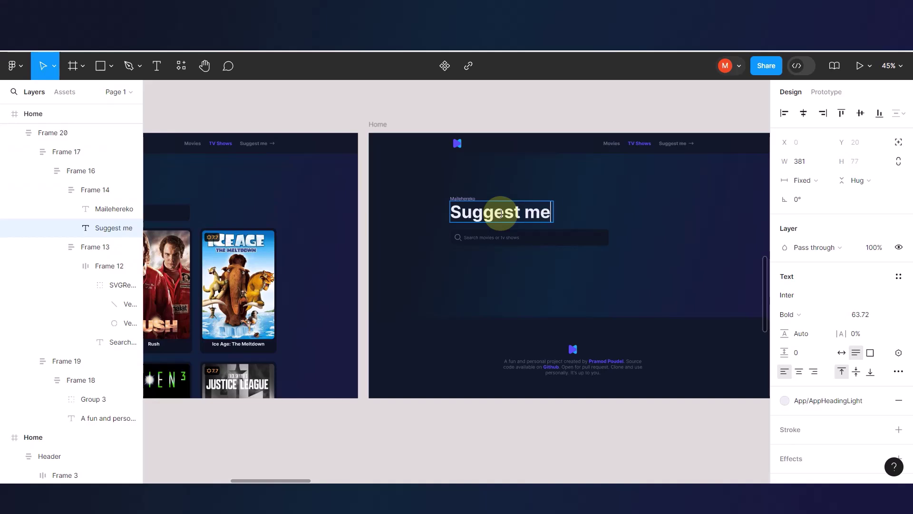
pyautogui.press('Escape')
pyautogui.click(513, 282)
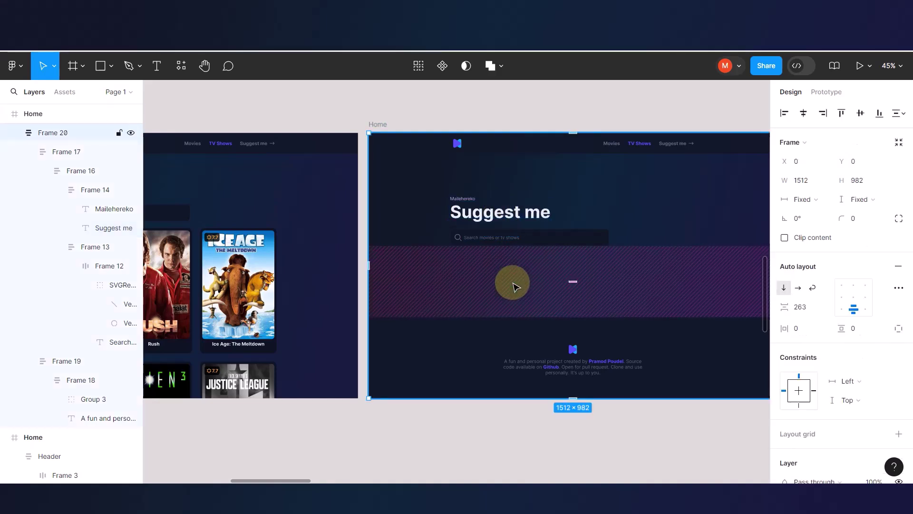
# Switch to the reference movie website, open its Suggest me page and copy the description sentence under the heading.
pyautogui.scroll(5, 651, 152)
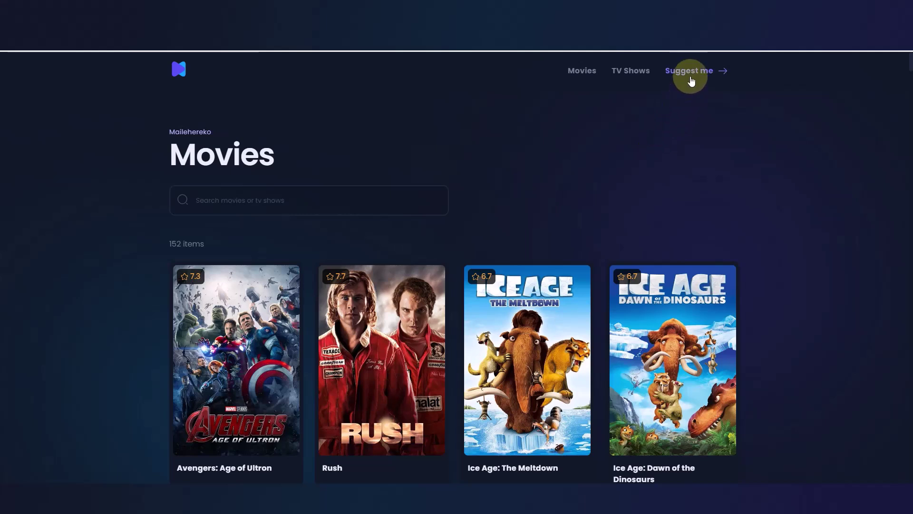
pyautogui.click(689, 76)
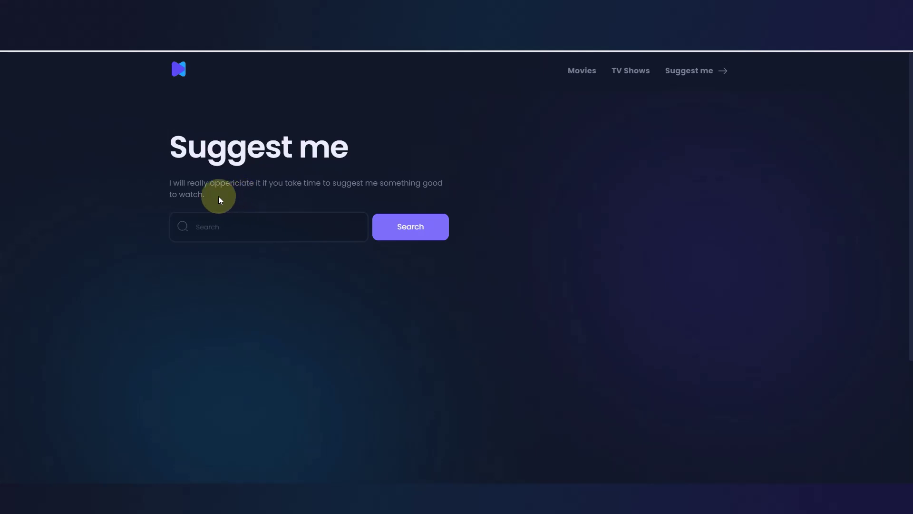
pyautogui.moveTo(206, 195); pyautogui.dragTo(170, 183)
pyautogui.hotkey('ctrl', 'c')
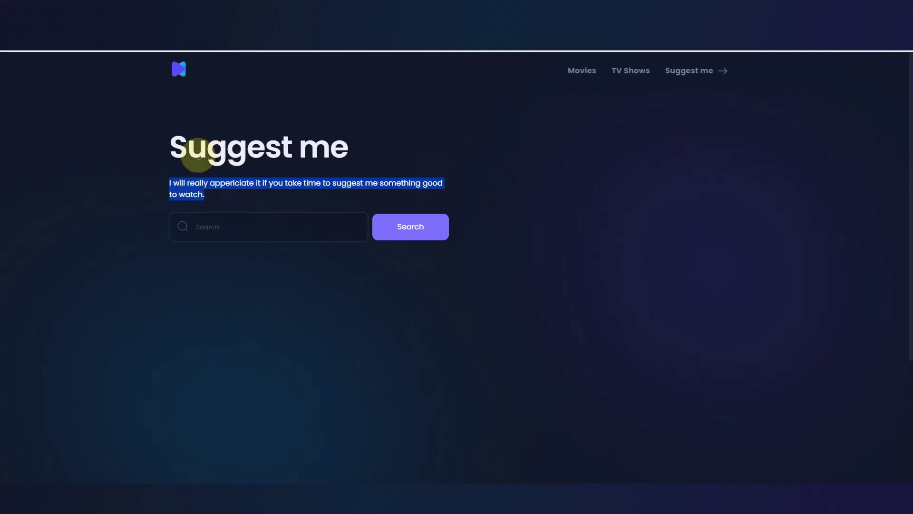
# Return to the MovieUI design and duplicate the "Mailehereko" label below the "Suggest me" heading inside Frame 14.
pyautogui.click(198, 49)
pyautogui.hotkey('ctrl', 'v')
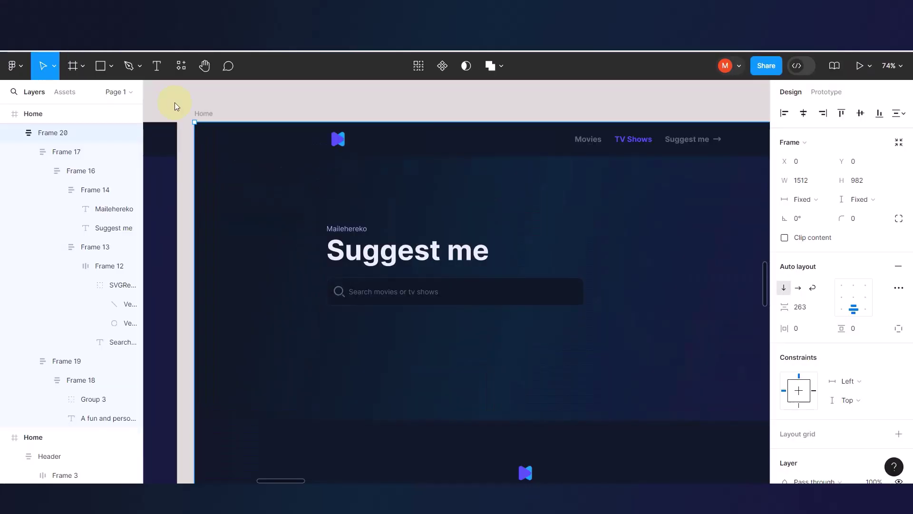
pyautogui.click(352, 227)
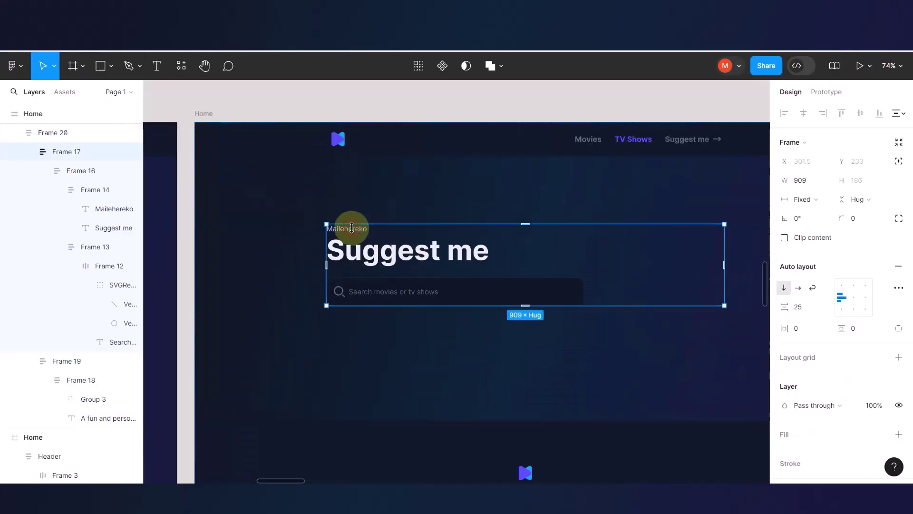
pyautogui.doubleClick(356, 232)
pyautogui.doubleClick(356, 232)
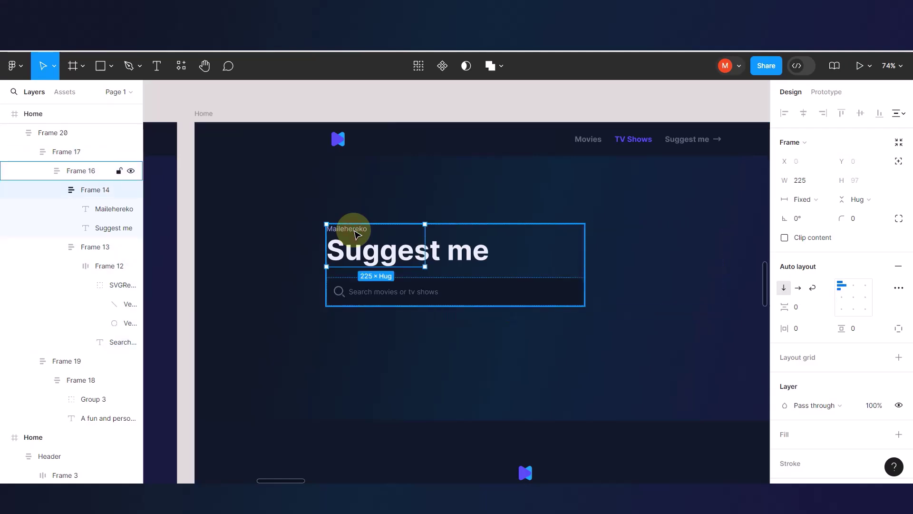
pyautogui.doubleClick(356, 232)
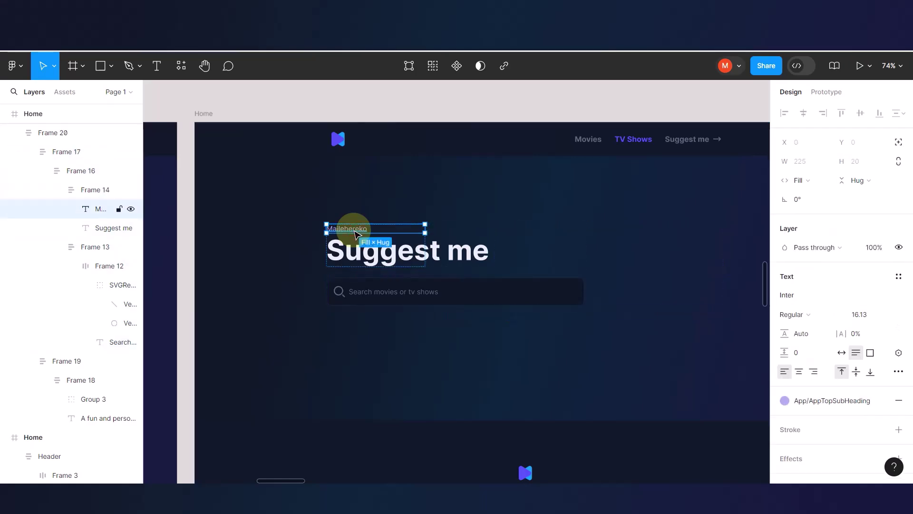
pyautogui.hotkey('ctrl', 'd')
pyautogui.moveTo(356, 233); pyautogui.dragTo(357, 271)
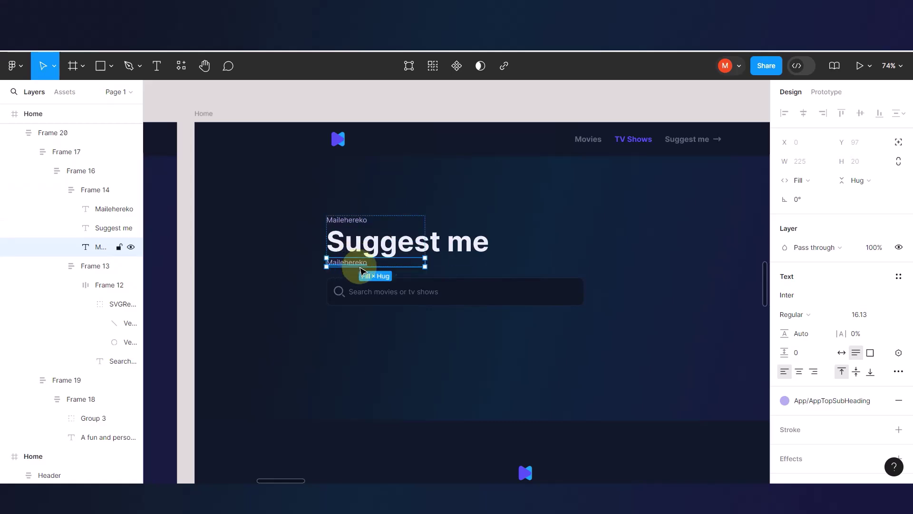
# Replace the duplicated label's text with the copied sentence about suggesting something good to watch and widen it to 656.
pyautogui.doubleClick(360, 263)
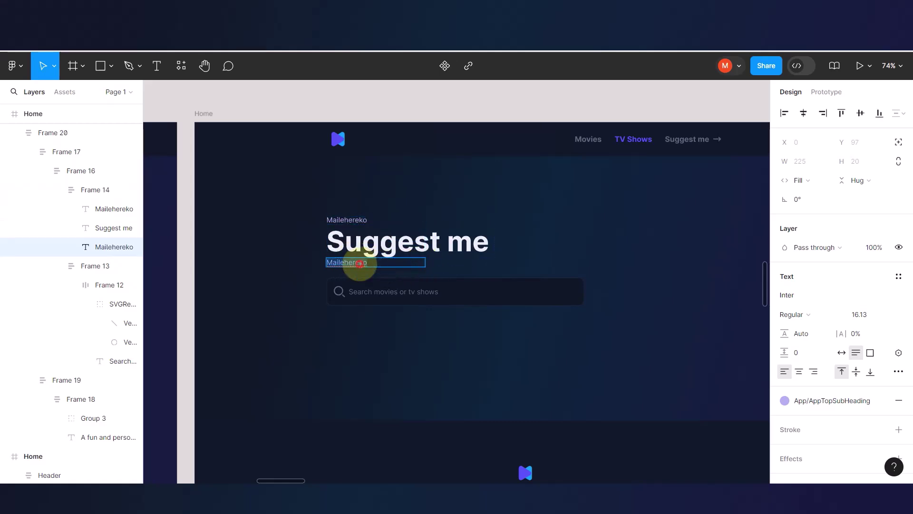
pyautogui.hotkey('ctrl', 'v')
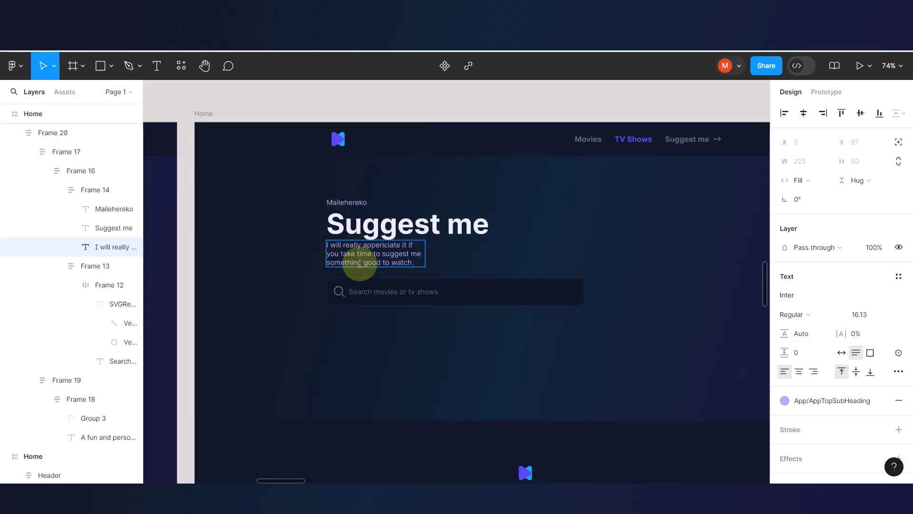
pyautogui.press('Escape')
pyautogui.moveTo(425, 257); pyautogui.dragTo(614, 269)
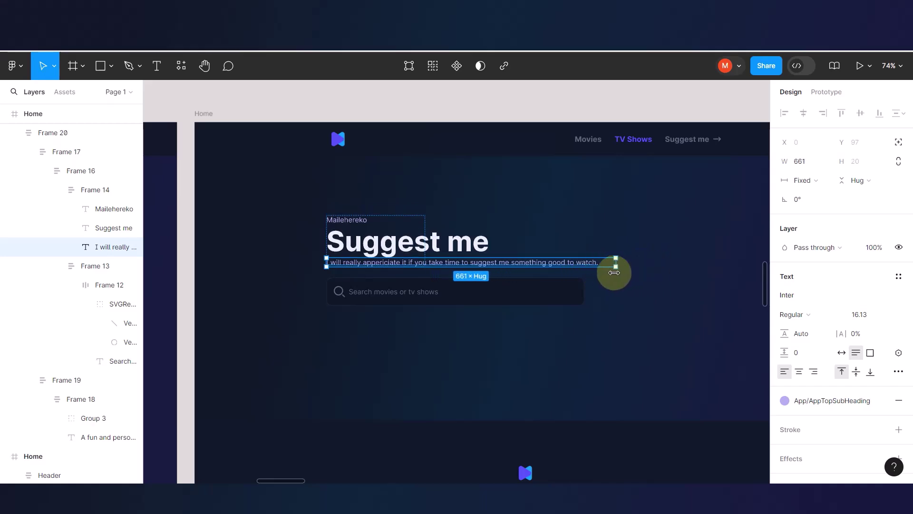
# Change the description sentence's fill to the AppTextGray library colour.
pyautogui.click(786, 400)
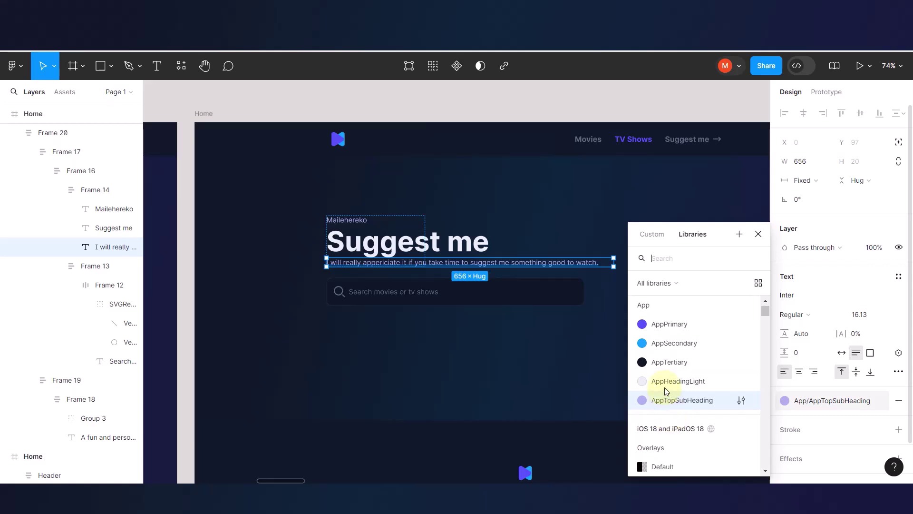
pyautogui.scroll(3, 667, 352)
pyautogui.scroll(2, 668, 356)
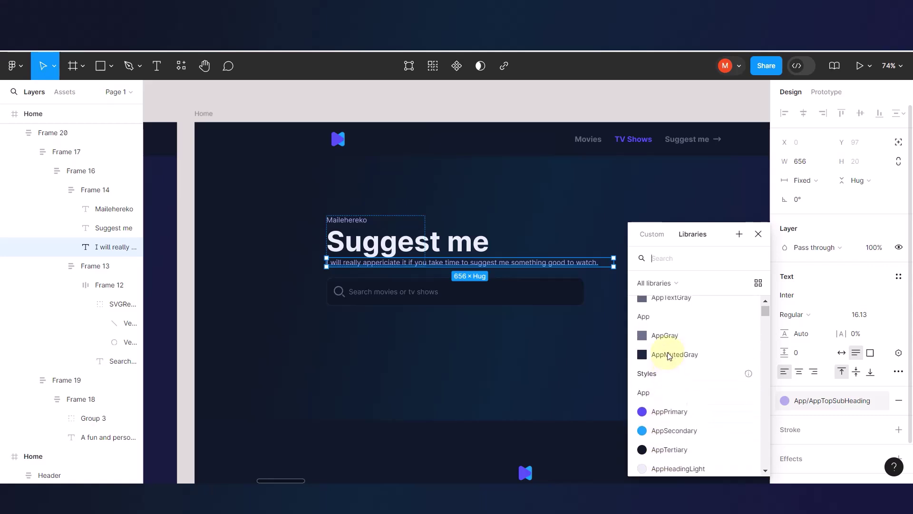
pyautogui.click(671, 313)
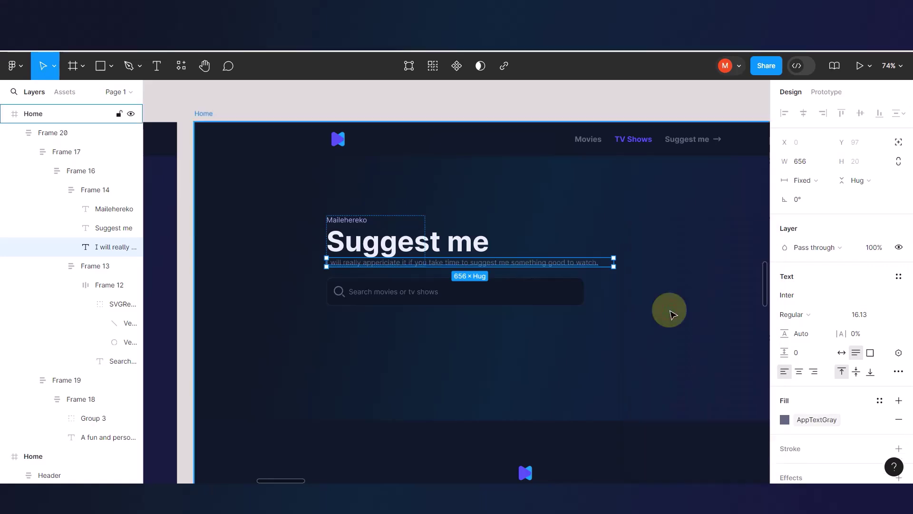
pyautogui.click(572, 332)
# Increase the auto layout spacing between the texts in Frame 14 to 16.
pyautogui.click(448, 248)
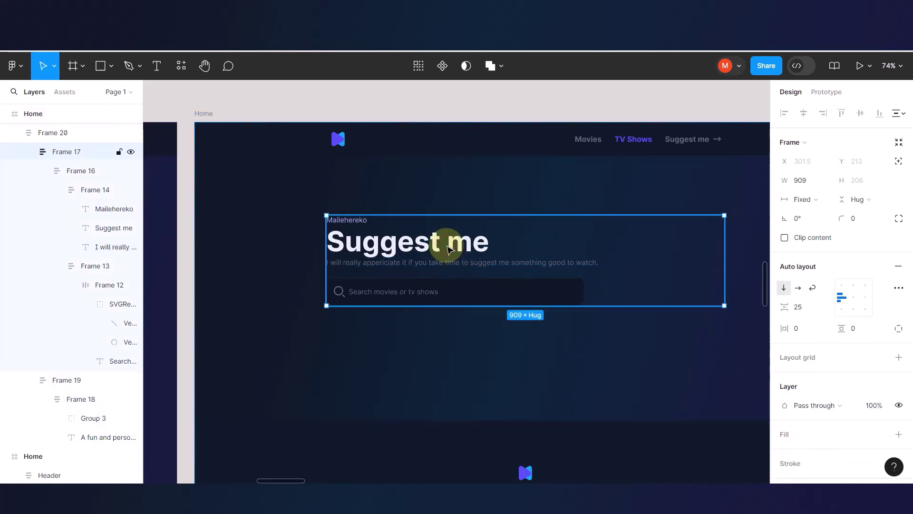
pyautogui.click(449, 247)
pyautogui.click(448, 248)
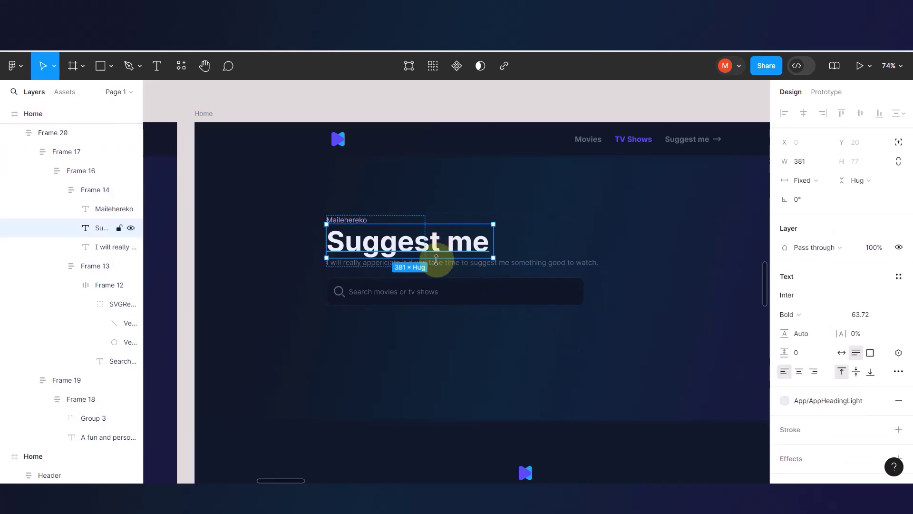
pyautogui.scroll(5, 352, 260)
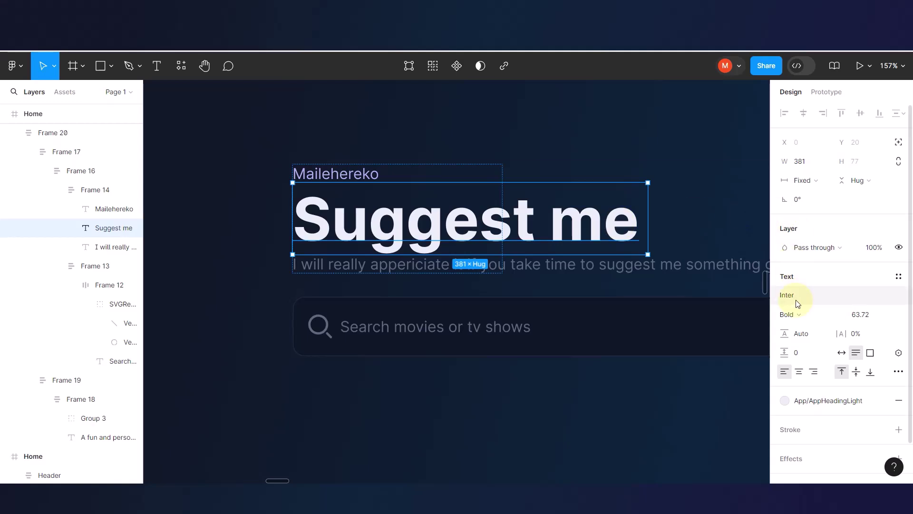
pyautogui.scroll(-2, 856, 305)
pyautogui.click(524, 176)
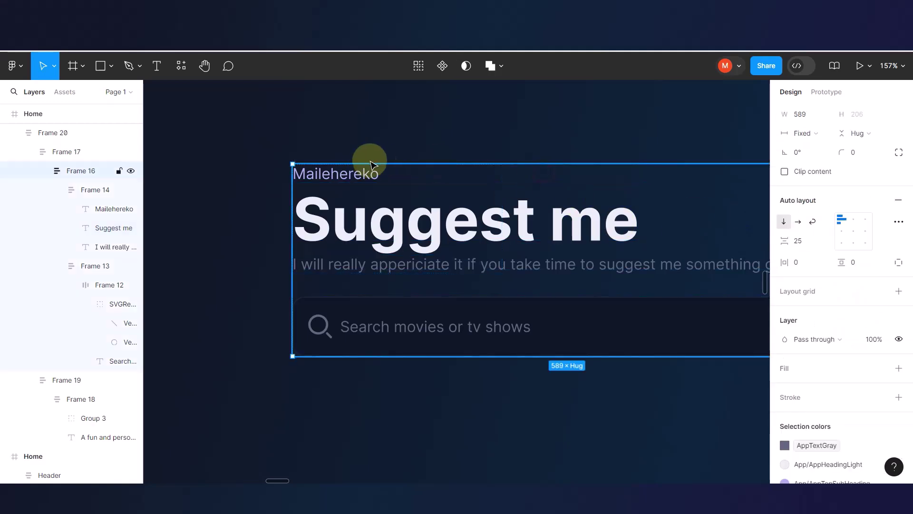
pyautogui.click(335, 176)
pyautogui.moveTo(397, 184); pyautogui.dragTo(397, 191)
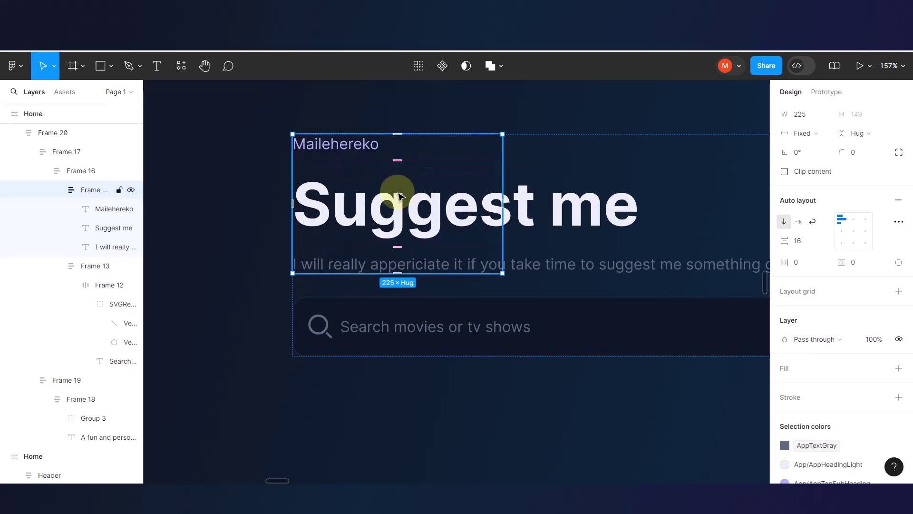
# Delete the "Mailehereko" label above the Suggest me heading and clear the text selection on the reference page.
pyautogui.click(356, 148)
pyautogui.press('Delete')
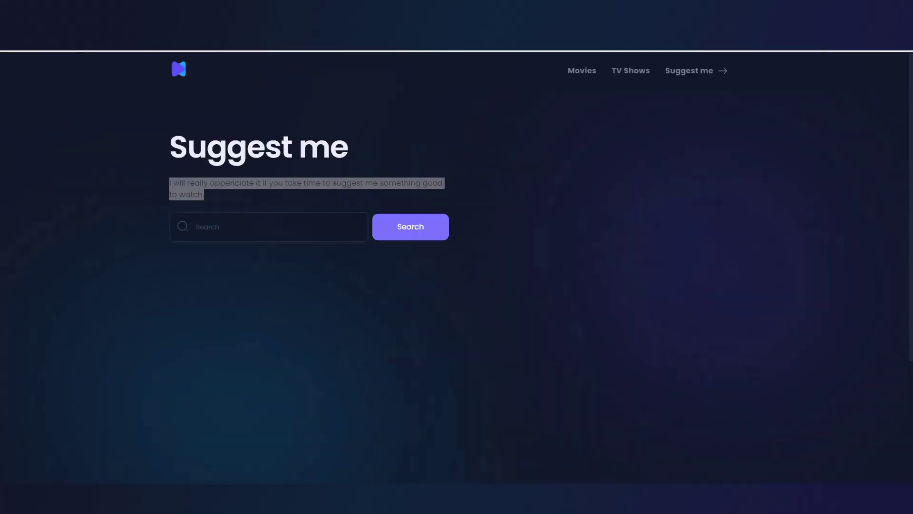
pyautogui.click(334, 294)
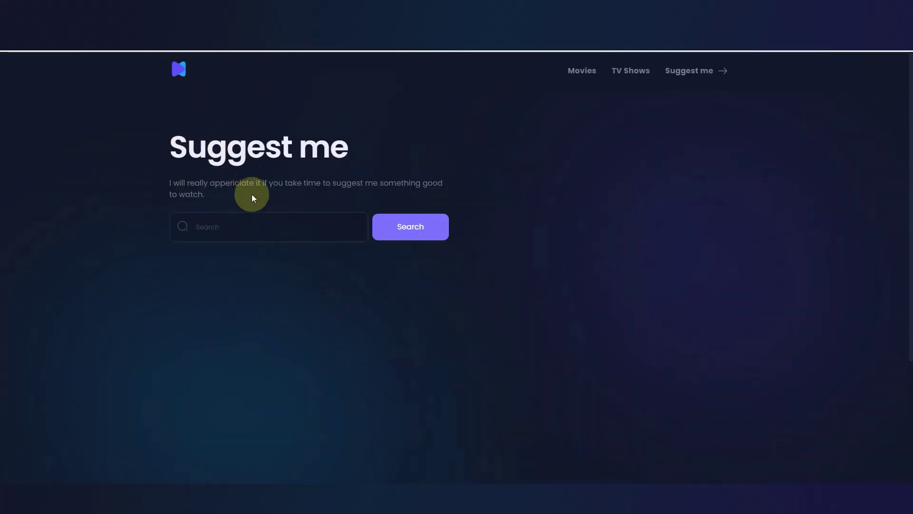
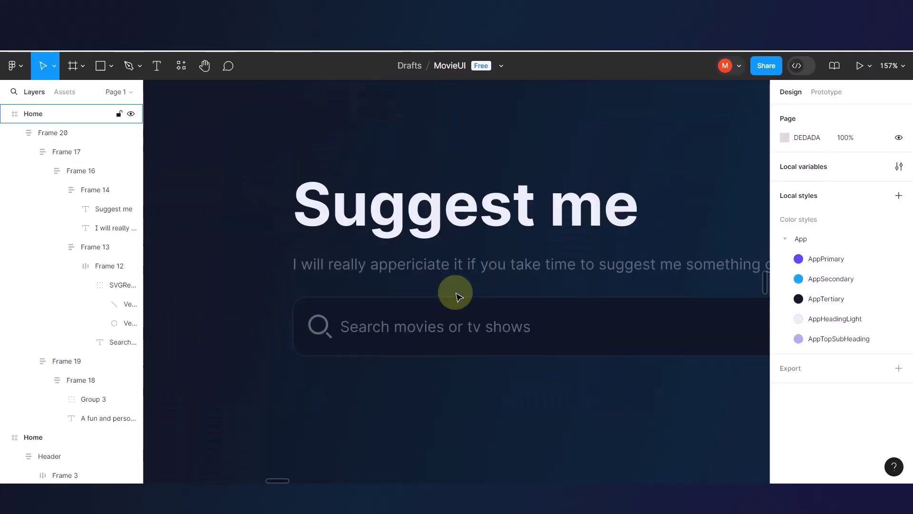
pyautogui.scroll(-5, 456, 297)
pyautogui.scroll(-1, 594, 333)
pyautogui.scroll(1, 597, 338)
pyautogui.click(507, 295)
pyautogui.click(506, 294)
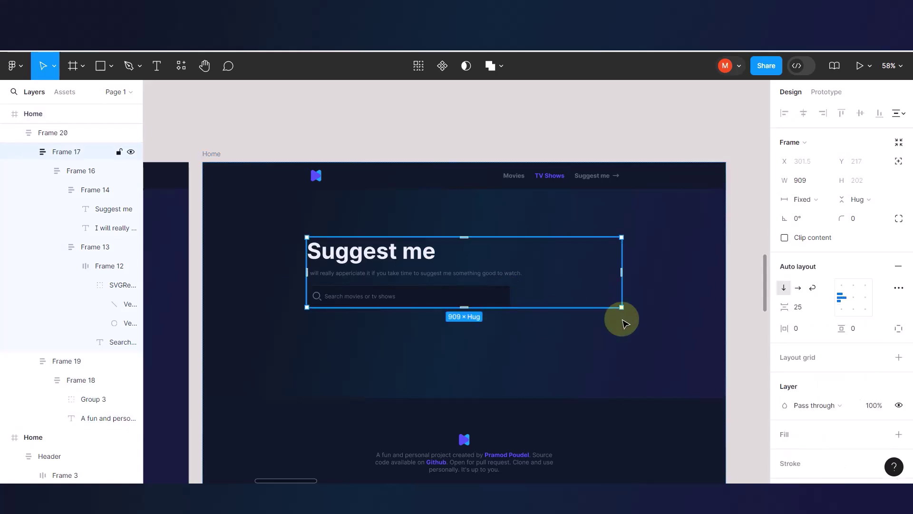
pyautogui.hscroll(2, 638, 320)
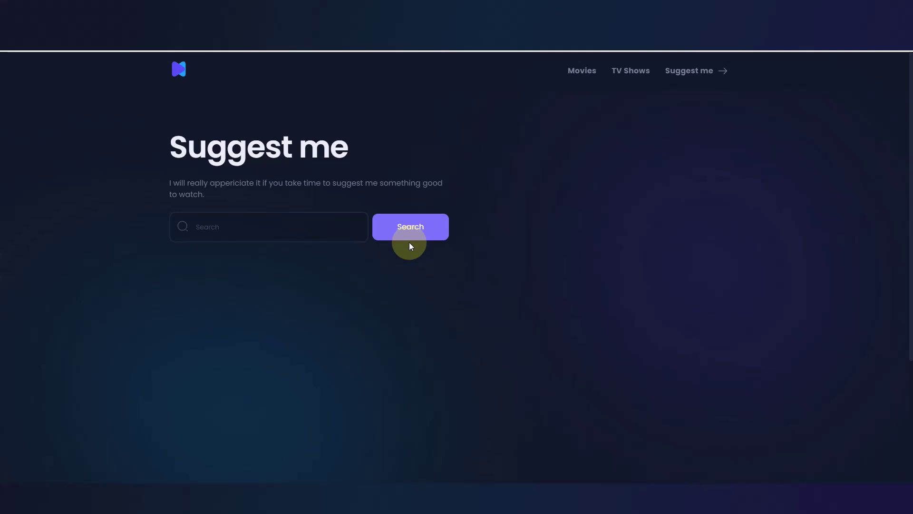
# Screenshot the reference page's search field and Search button, then paste the image onto empty canvas in the MovieUI file at X -77, Y 3498.
pyautogui.press('super+shift+s')
pyautogui.moveTo(124, 190); pyautogui.dragTo(541, 279)
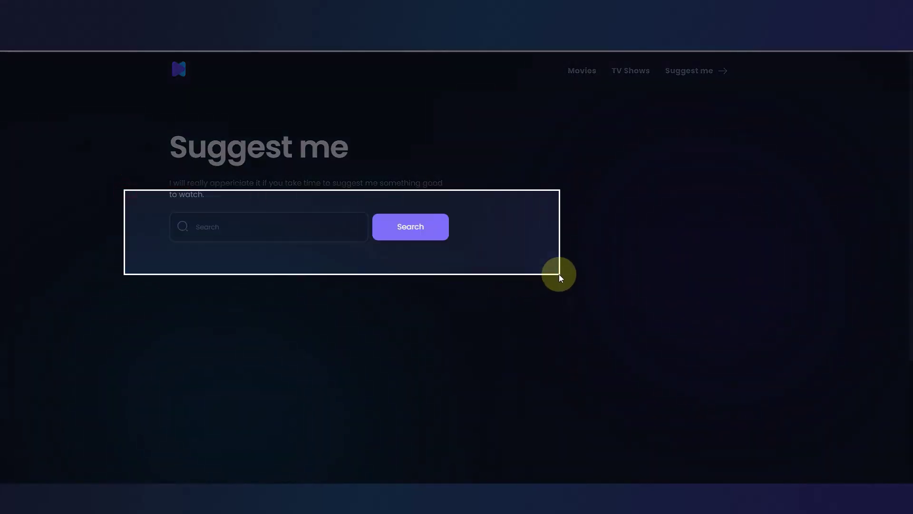
pyautogui.click(116, 11)
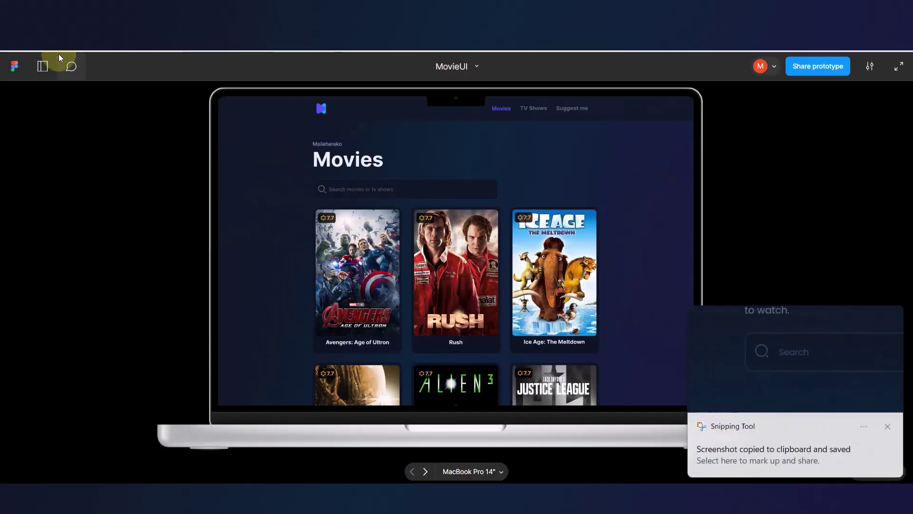
pyautogui.click(62, 11)
pyautogui.scroll(-5, 220, 112)
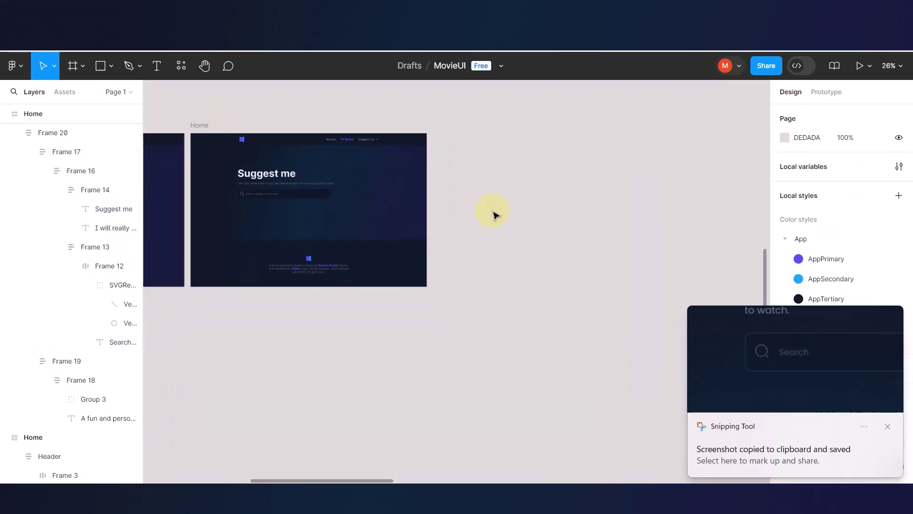
pyautogui.hotkey('ctrl', 'v')
pyautogui.scroll(4, 466, 281)
pyautogui.moveTo(497, 284); pyautogui.dragTo(456, 350)
pyautogui.scroll(5, 505, 356)
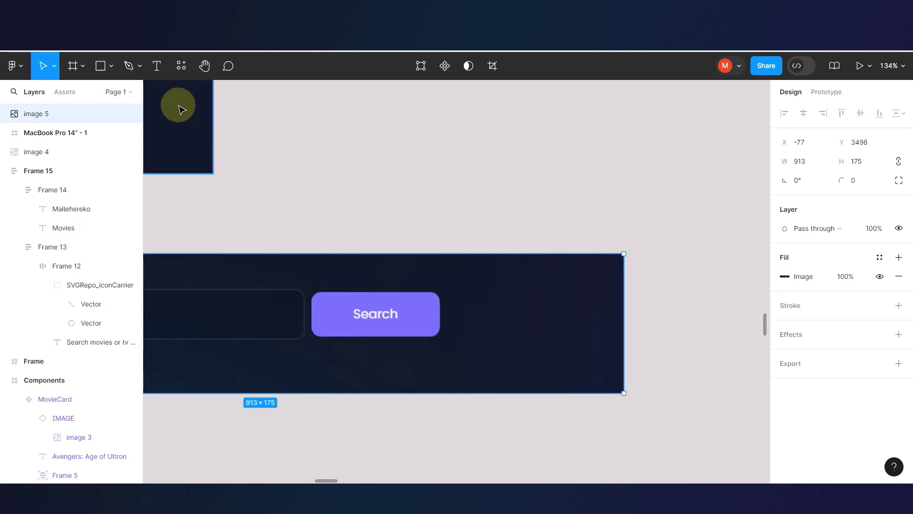
# Add a "Search" text beside the purple button in the pasted screenshot, at X 649, Y 3570.
pyautogui.click(157, 67)
pyautogui.click(471, 321)
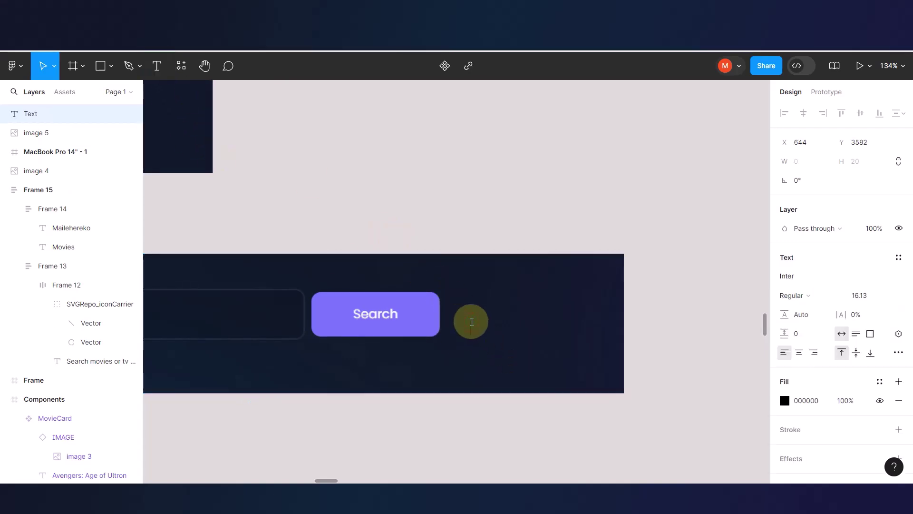
pyautogui.write('Search')
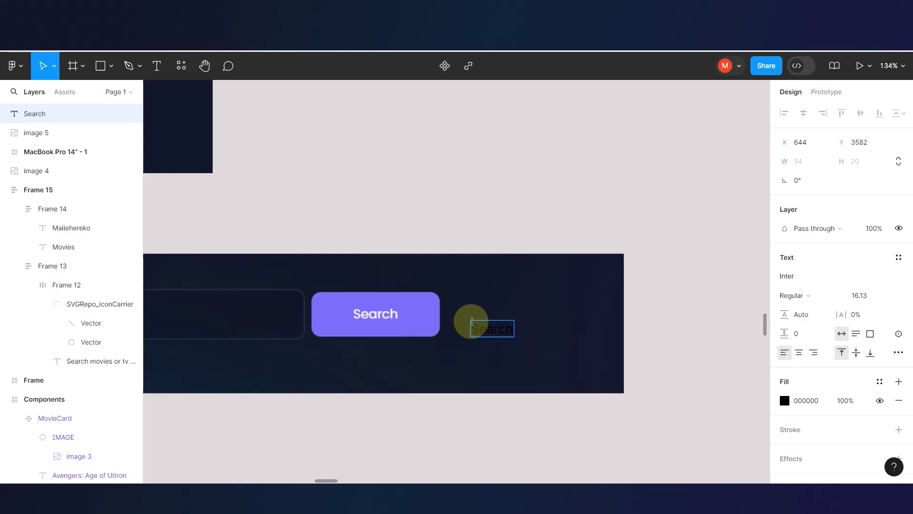
pyautogui.press('Escape')
pyautogui.moveTo(496, 321); pyautogui.dragTo(505, 328)
# Change the fill of the new "Search" text to white, FFFFFF.
pyautogui.click(785, 400)
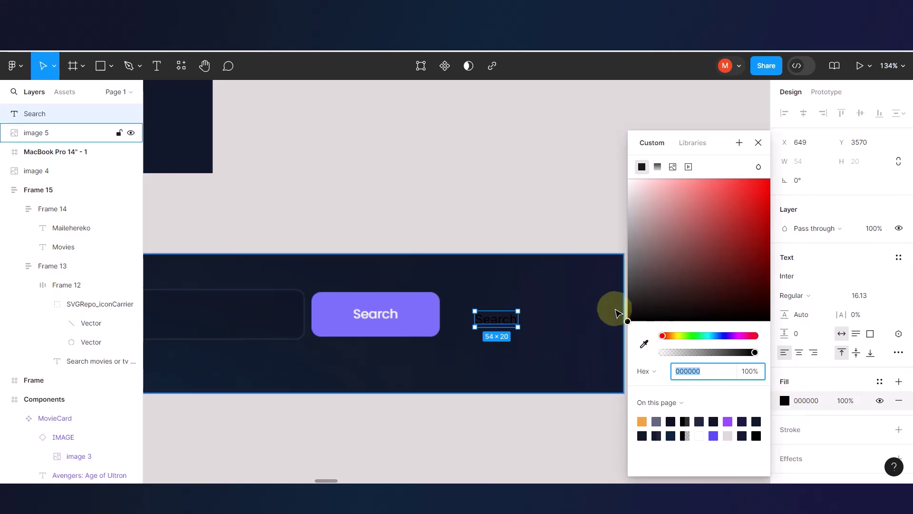
pyautogui.moveTo(628, 321); pyautogui.dragTo(621, 164)
pyautogui.click(585, 169)
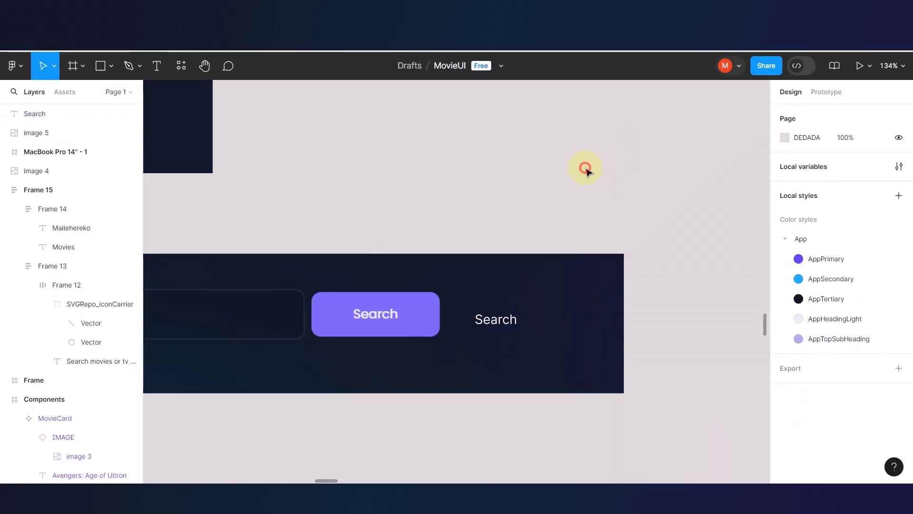
# Wrap the "Search" text in an auto layout frame and widen the frame to 148.
pyautogui.click(506, 323)
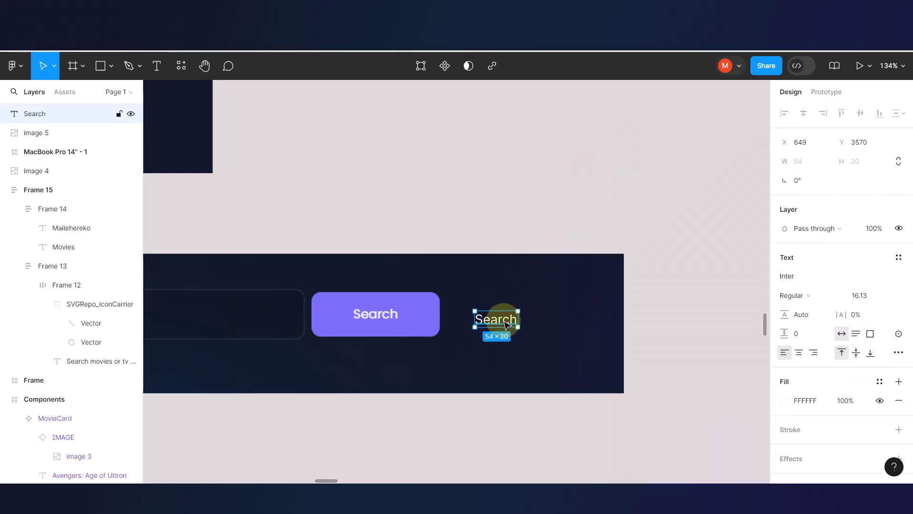
pyautogui.hotkey('shift', 'a')
pyautogui.moveTo(528, 322); pyautogui.dragTo(585, 322)
pyautogui.scroll(-3, 815, 381)
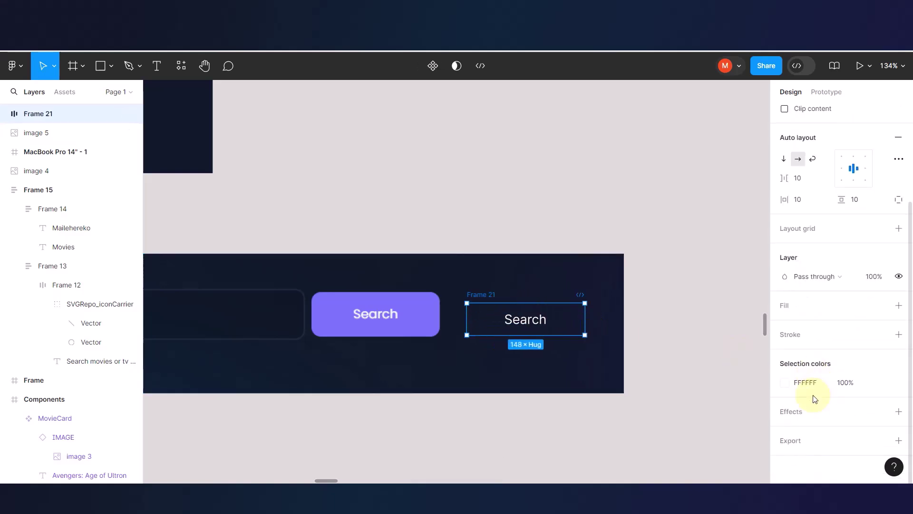
pyautogui.click(781, 383)
pyautogui.click(646, 345)
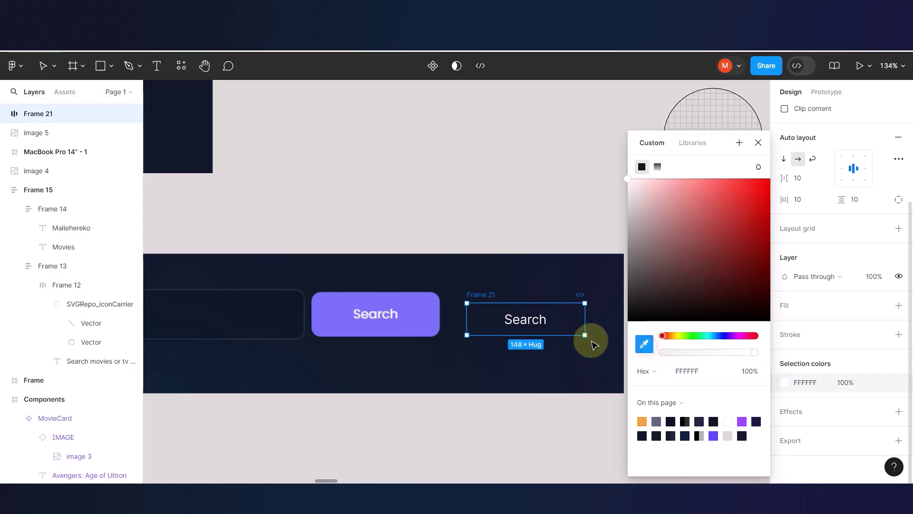
pyautogui.click(426, 321)
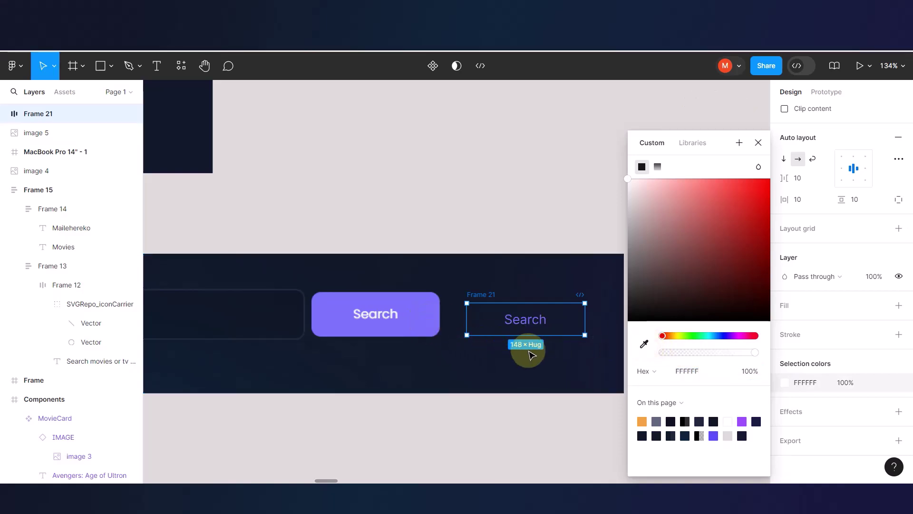
pyautogui.press('Escape')
pyautogui.press('Escape')
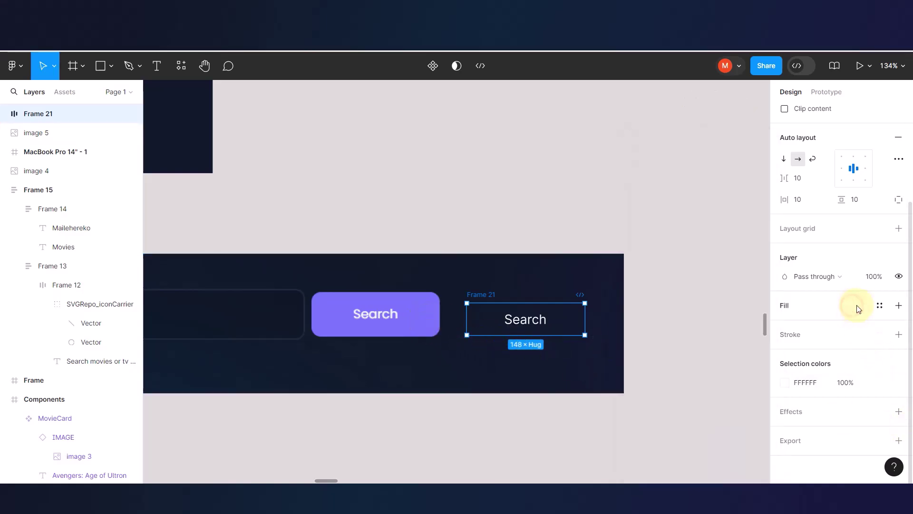
# Fill the new Search button frame with the purple sampled from the reference Search button, 7C6EF6.
pyautogui.click(898, 305)
pyautogui.click(786, 324)
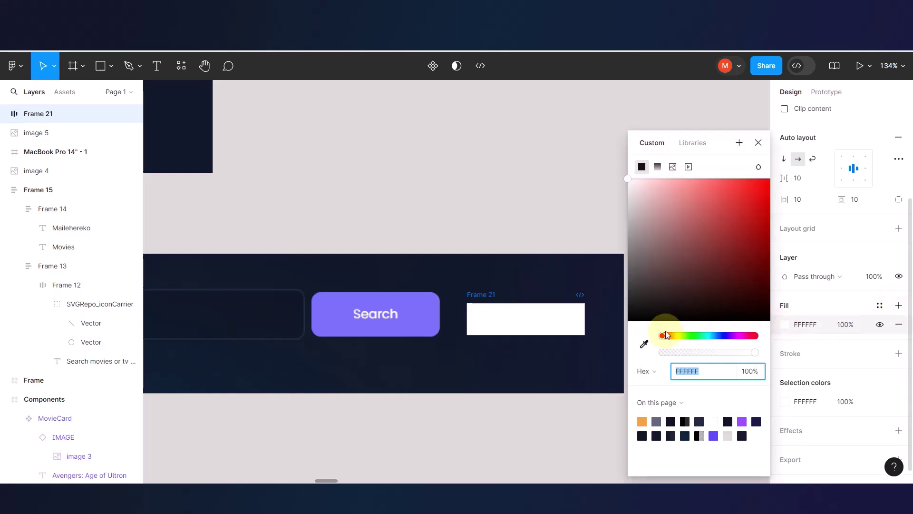
pyautogui.click(644, 344)
pyautogui.click(434, 316)
pyautogui.click(456, 194)
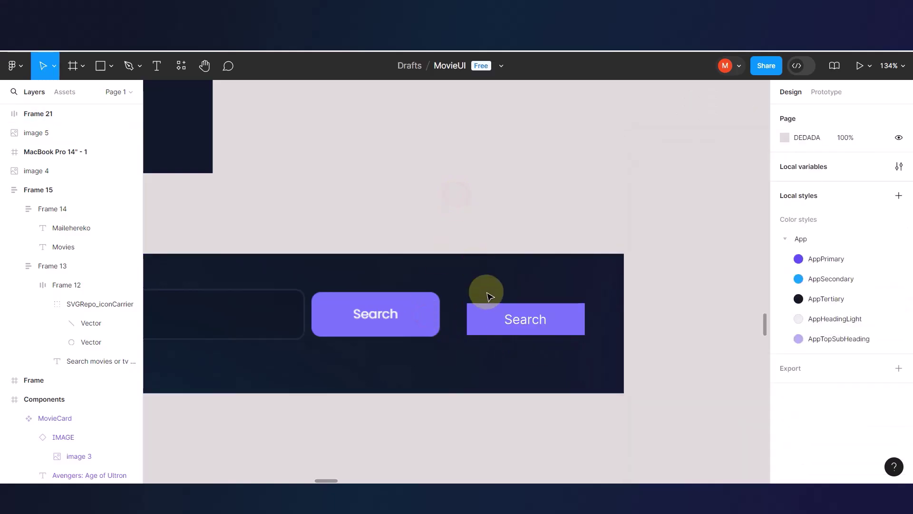
# Increase the Search button frame's height to 53 and round its corners to a radius of 11.
pyautogui.click(487, 313)
pyautogui.moveTo(502, 301); pyautogui.dragTo(506, 291)
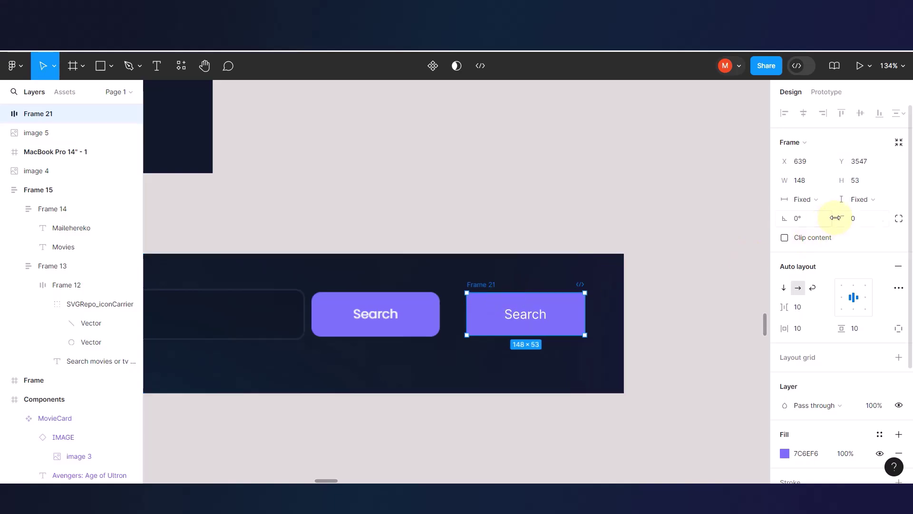
pyautogui.moveTo(843, 217); pyautogui.dragTo(864, 222)
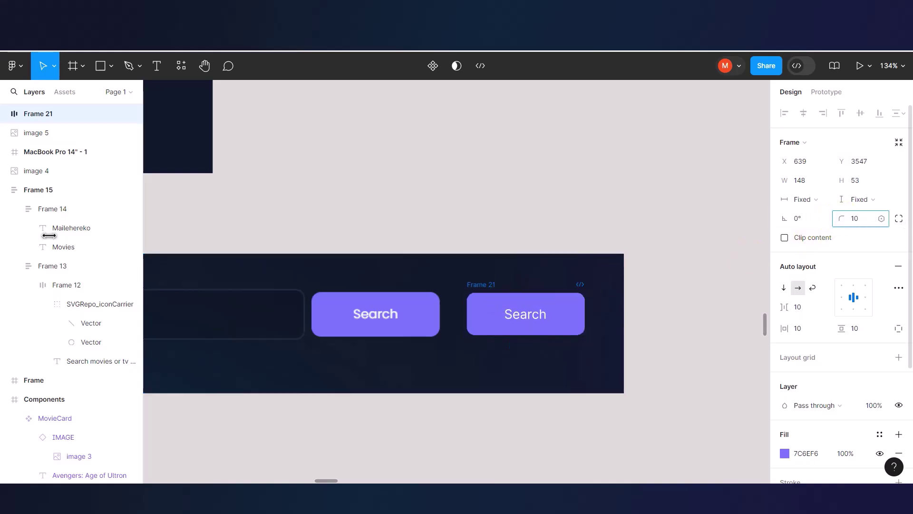
pyautogui.moveTo(63, 238); pyautogui.dragTo(64, 238)
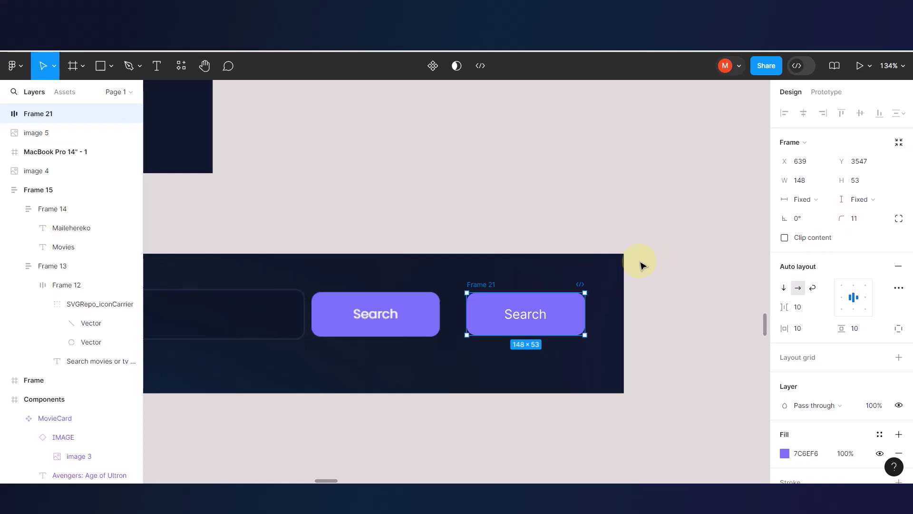
# Convert the purple Search button frame into a component and add a second variant to it.
pyautogui.scroll(-5, 642, 265)
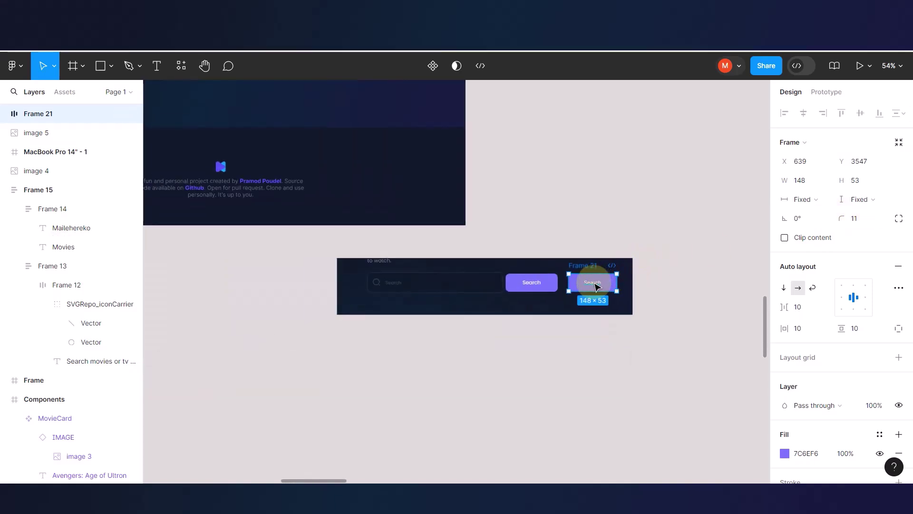
pyautogui.scroll(2, 596, 287)
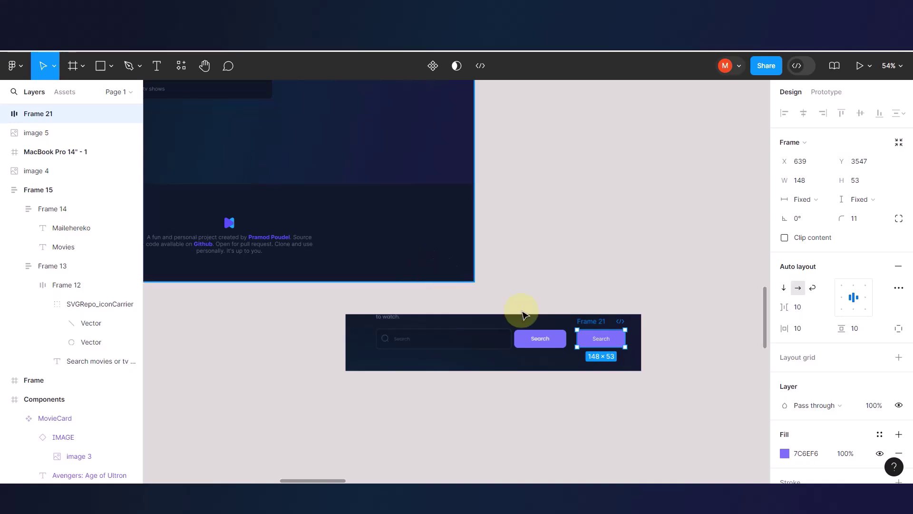
pyautogui.scroll(-5, 550, 326)
pyautogui.scroll(8, 612, 351)
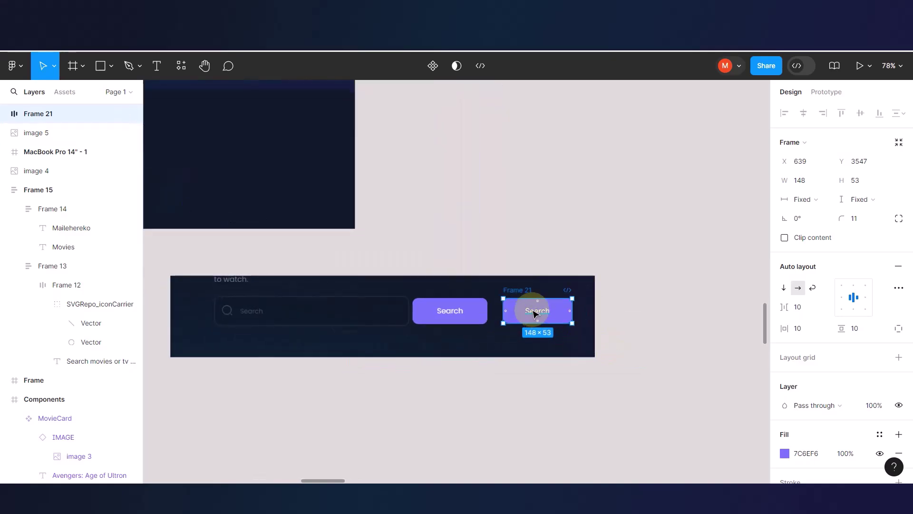
pyautogui.click(433, 66)
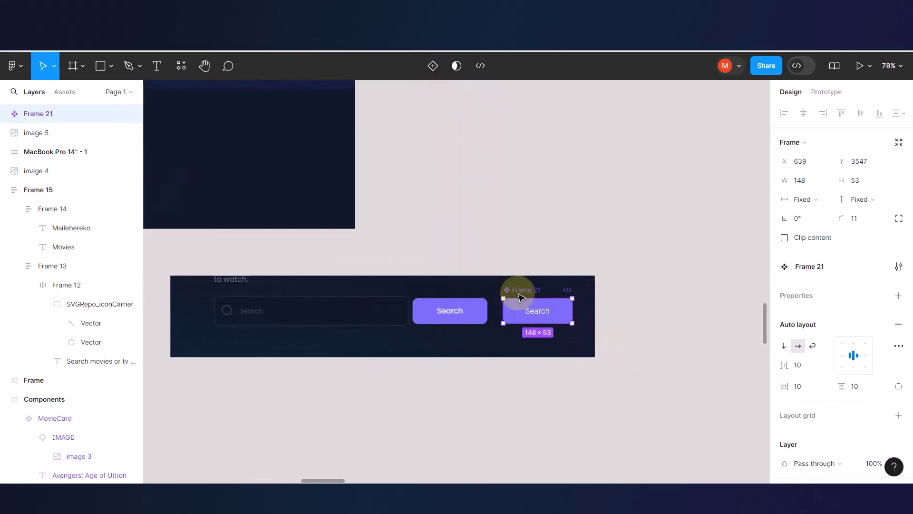
pyautogui.scroll(5, 550, 323)
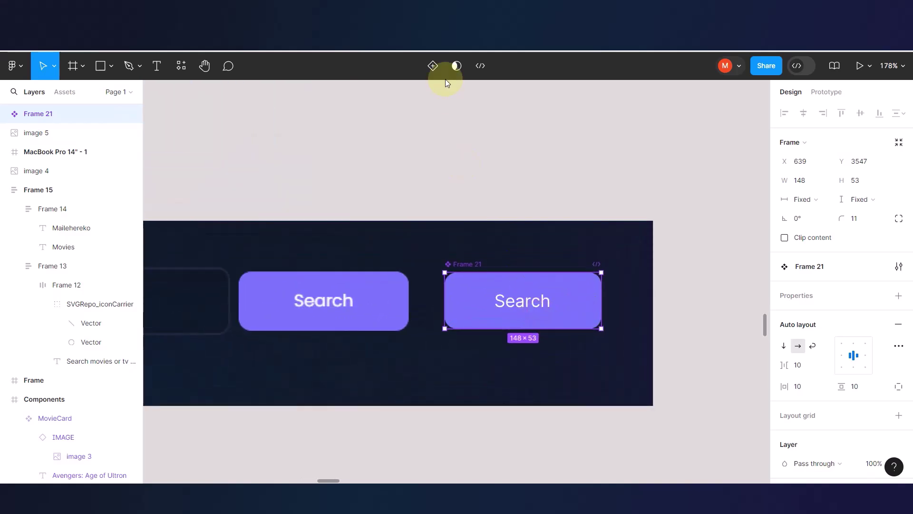
pyautogui.click(433, 66)
pyautogui.click(540, 307)
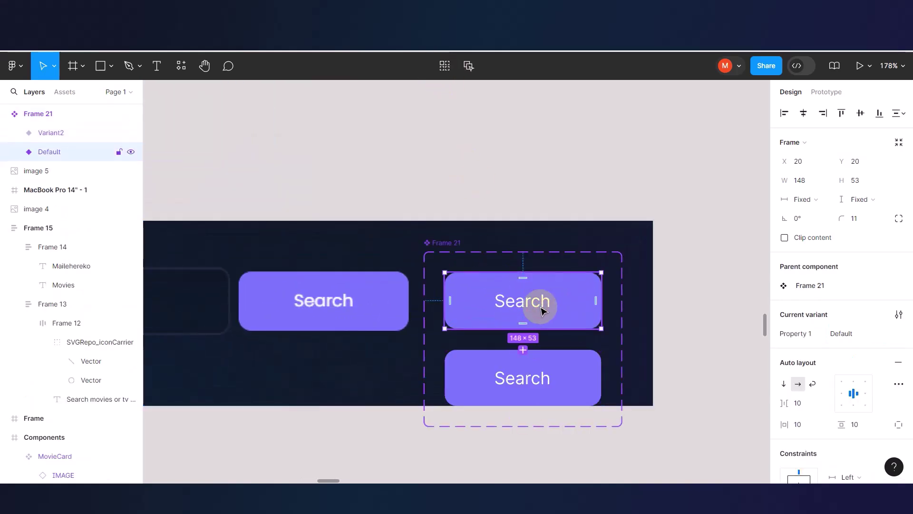
# Replace the fill of the Search button's Variant2 with the AppPrimary color style.
pyautogui.click(585, 379)
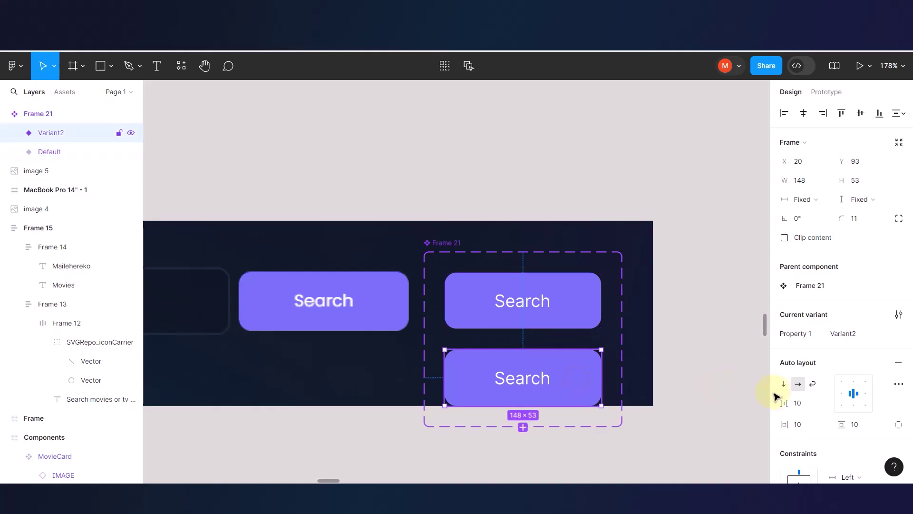
pyautogui.scroll(-5, 782, 388)
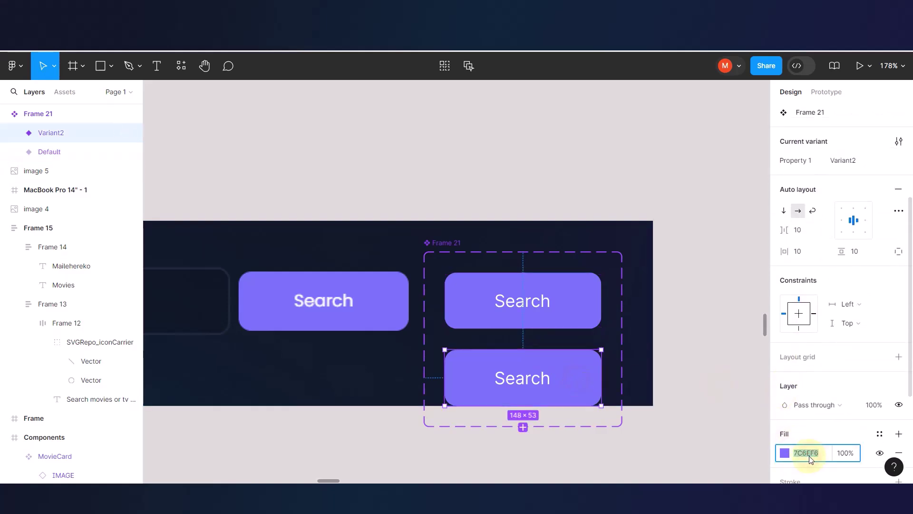
pyautogui.click(903, 453)
pyautogui.click(879, 434)
pyautogui.click(661, 424)
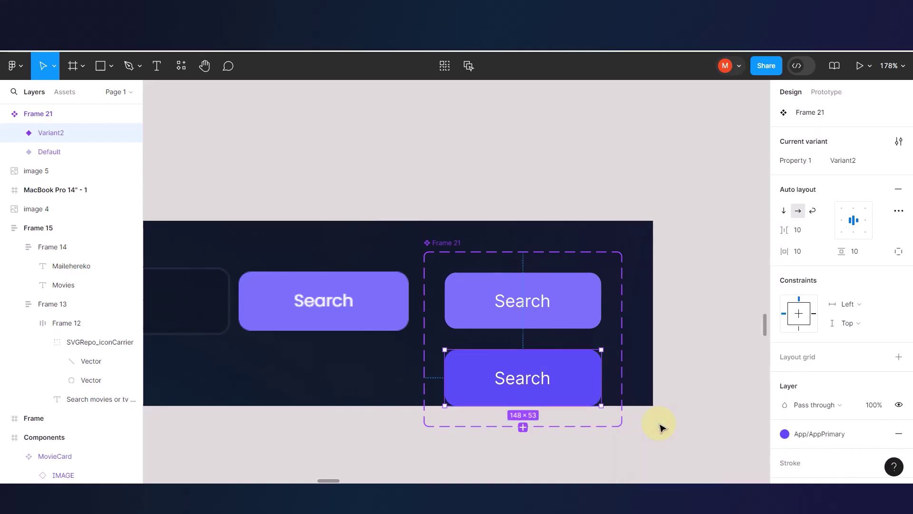
pyautogui.click(704, 320)
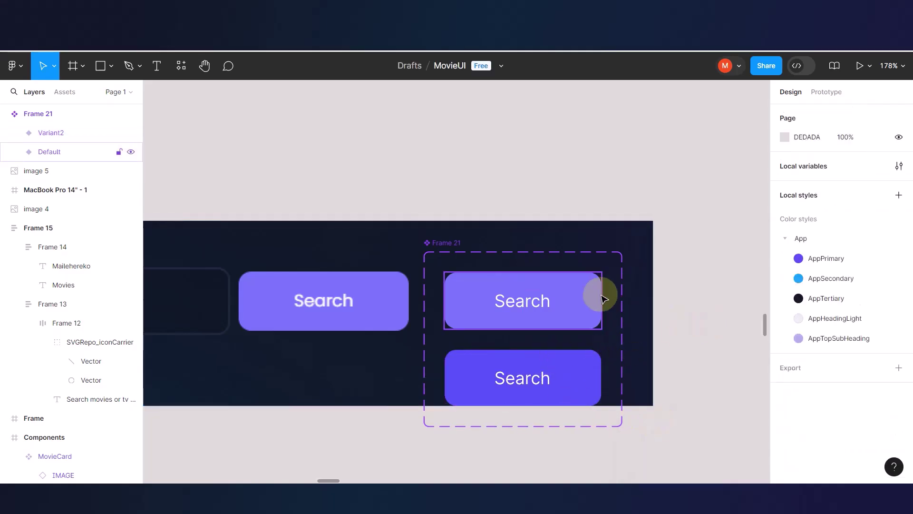
# Connect the Default Search button variant to Variant2 with a While hovering interaction that uses Change to.
pyautogui.click(454, 248)
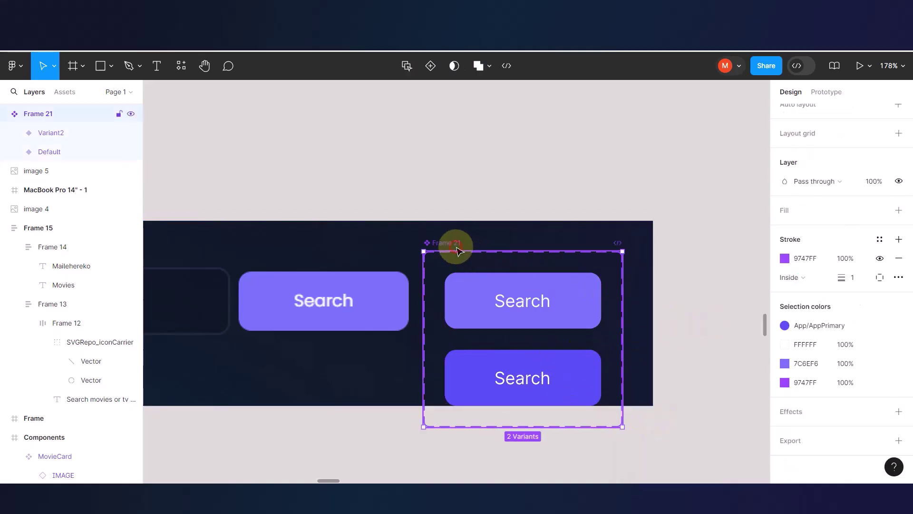
pyautogui.click(826, 92)
pyautogui.click(523, 322)
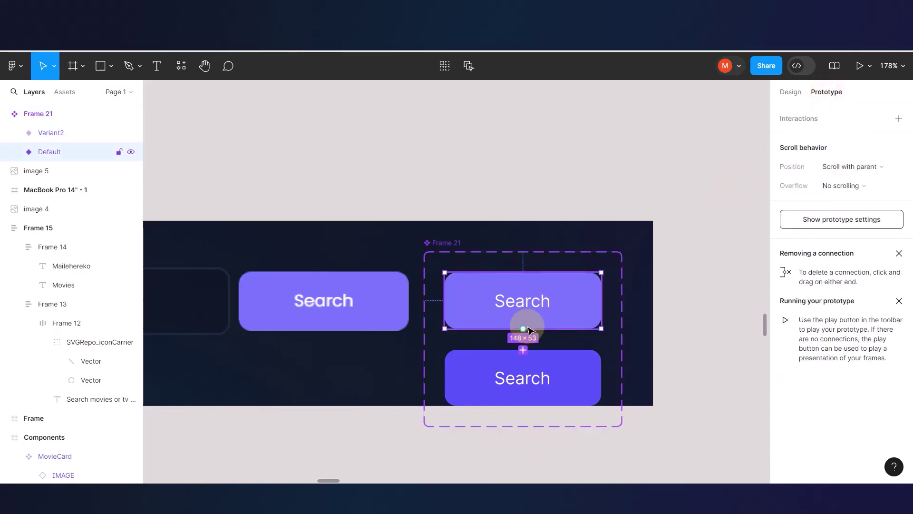
pyautogui.moveTo(525, 328); pyautogui.dragTo(524, 356)
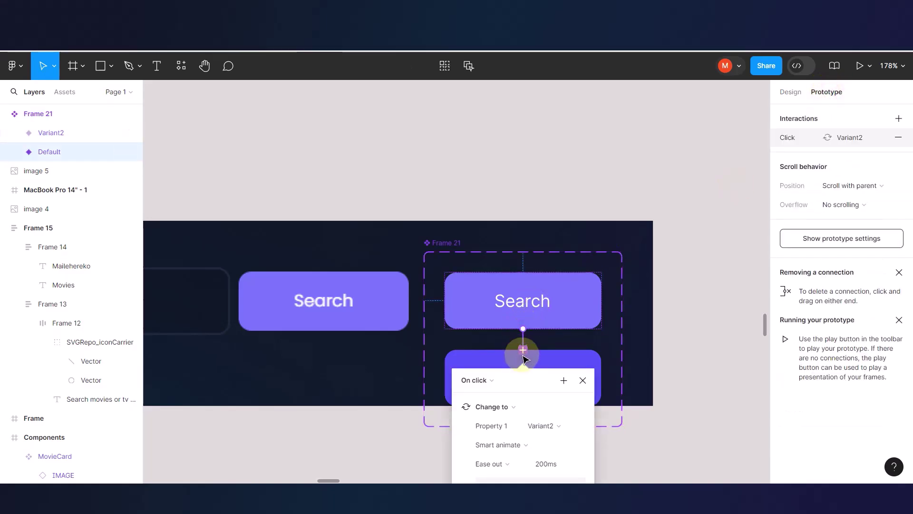
pyautogui.click(495, 385)
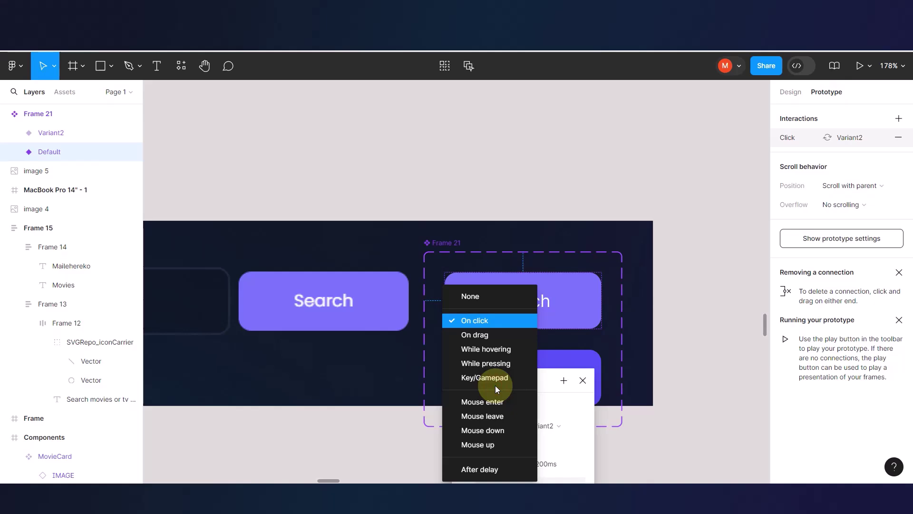
pyautogui.click(489, 348)
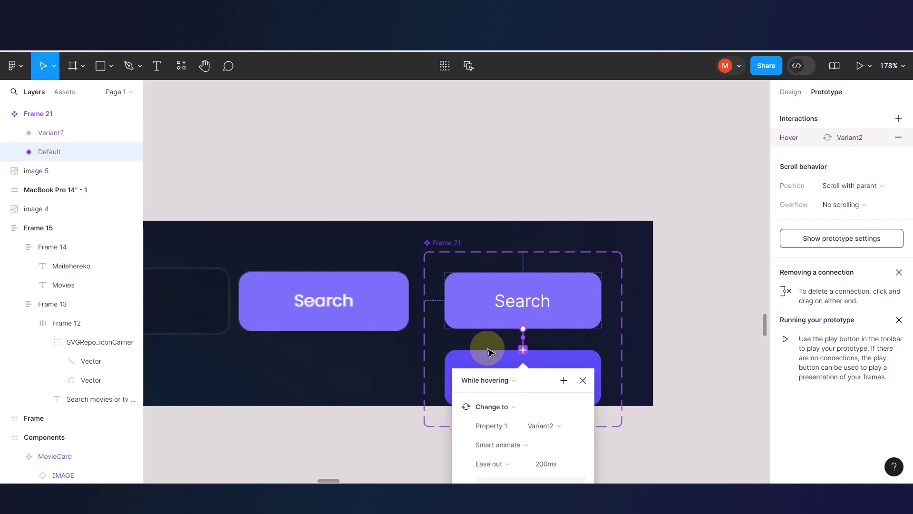
pyautogui.click(538, 194)
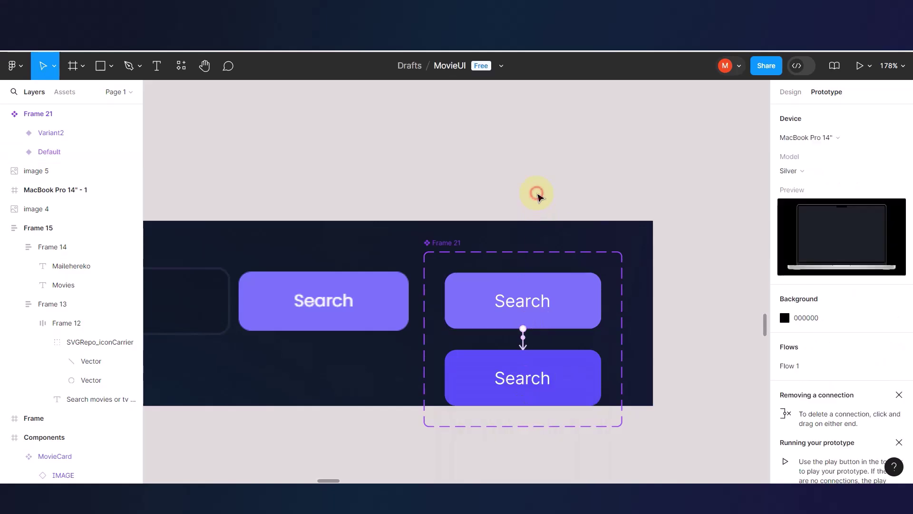
# Place an instance of the Search button component in the Suggest me page's content, below the search field.
pyautogui.scroll(-10, 566, 342)
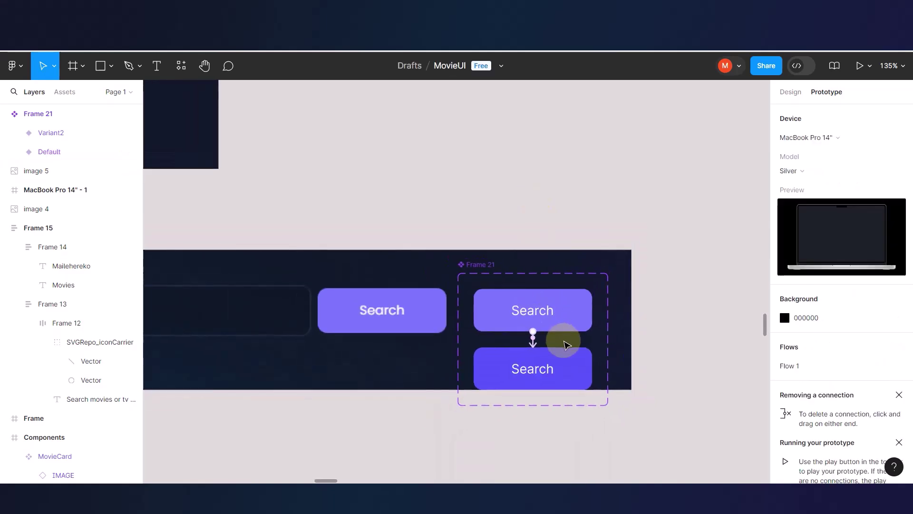
pyautogui.scroll(5, 424, 346)
pyautogui.hscroll(-5, 424, 347)
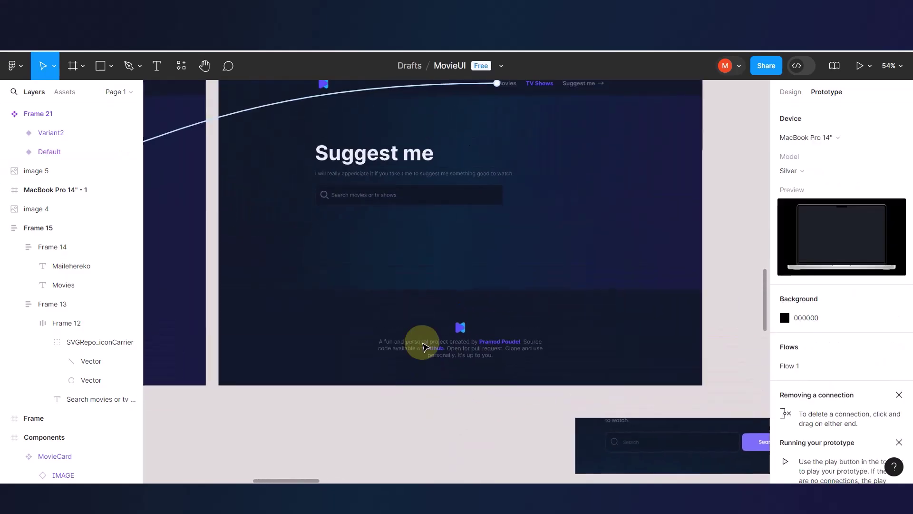
pyautogui.click(62, 92)
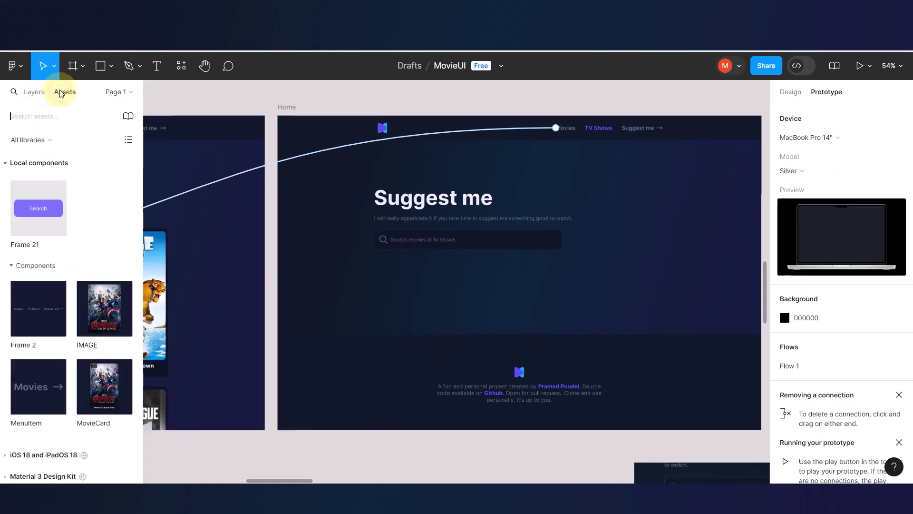
pyautogui.moveTo(55, 190); pyautogui.dragTo(607, 236)
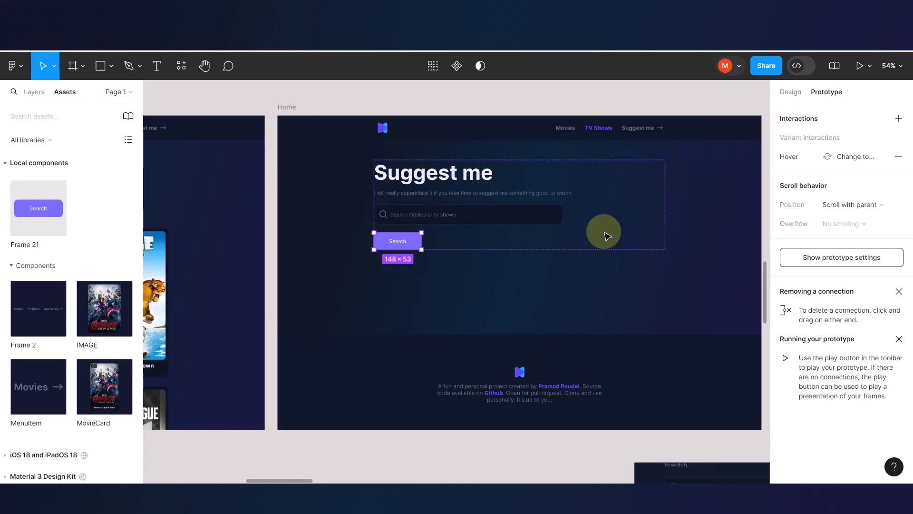
# Wrap the Suggest me page's search field and Search button together in an auto layout frame.
pyautogui.click(418, 220)
pyautogui.scroll(5, 414, 220)
pyautogui.click(402, 220)
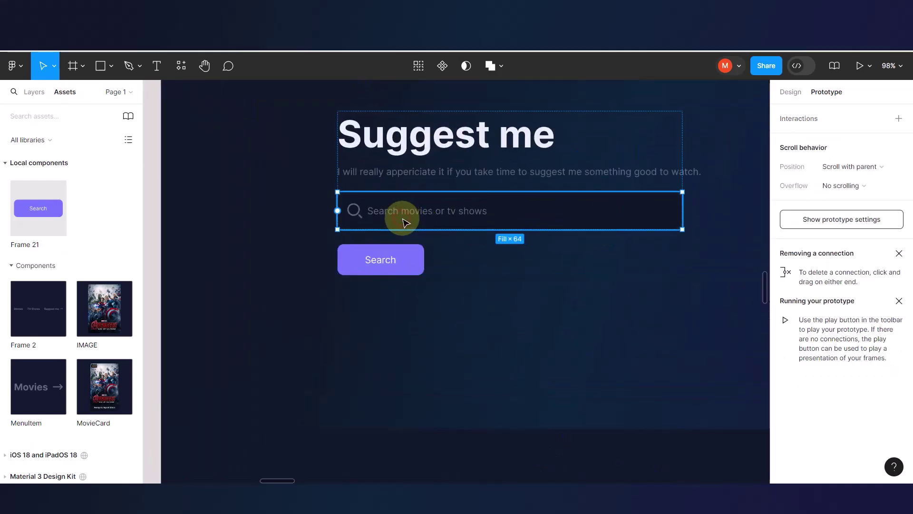
pyautogui.click(389, 269)
pyautogui.hotkey('shift', 'a')
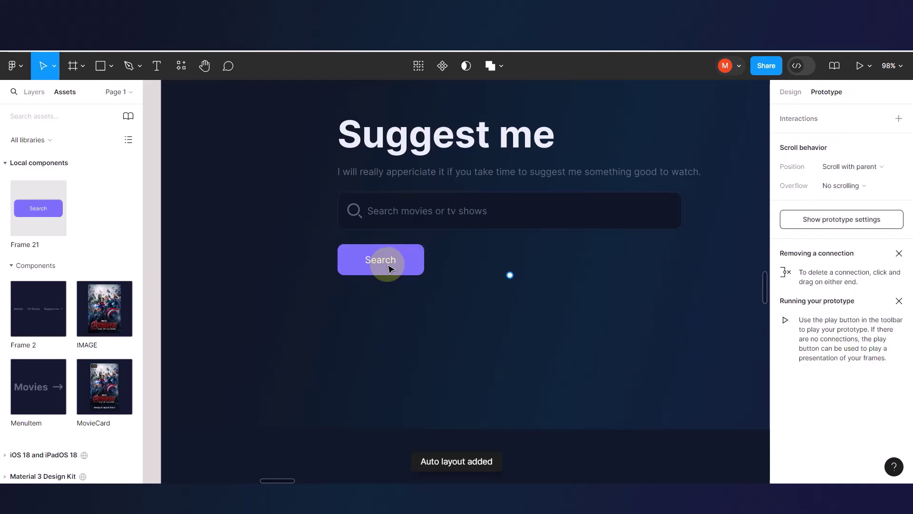
pyautogui.click(389, 269)
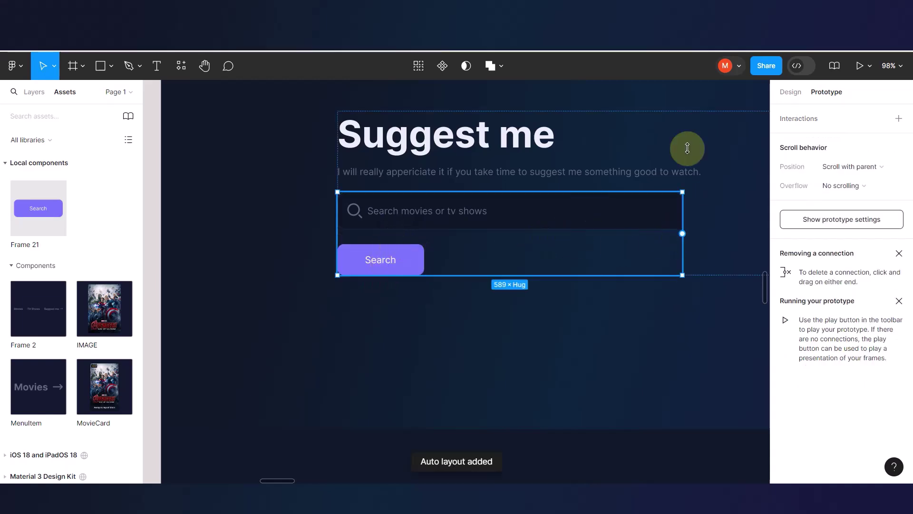
# Set the search field and button frame to horizontal layout with a gap of 11 and centered alignment.
pyautogui.click(790, 92)
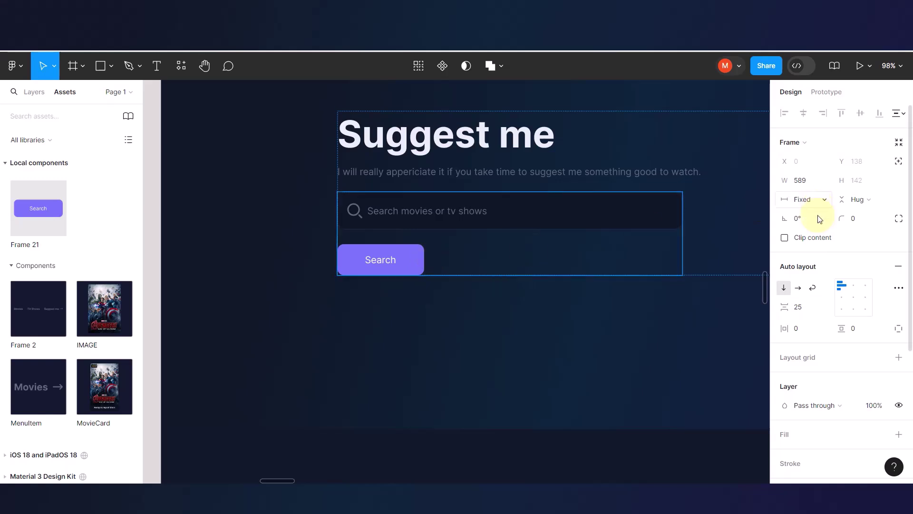
pyautogui.click(798, 288)
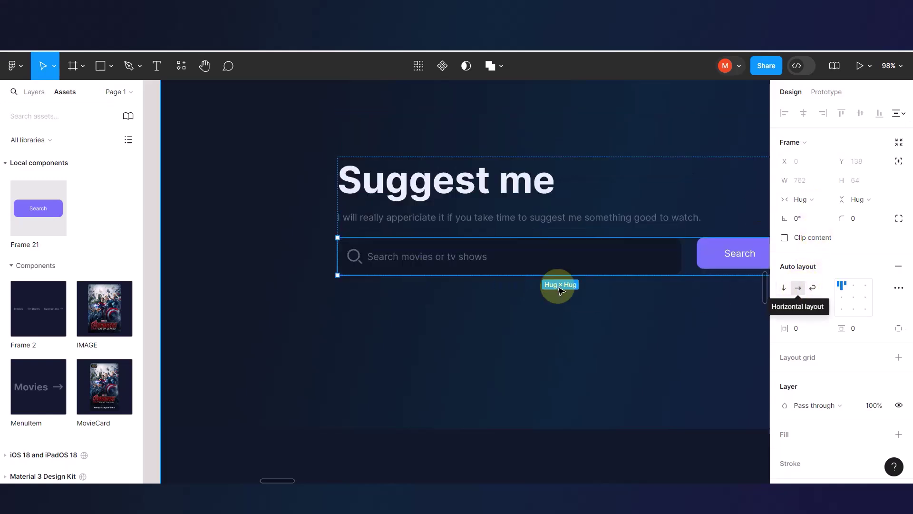
pyautogui.scroll(5, 547, 269)
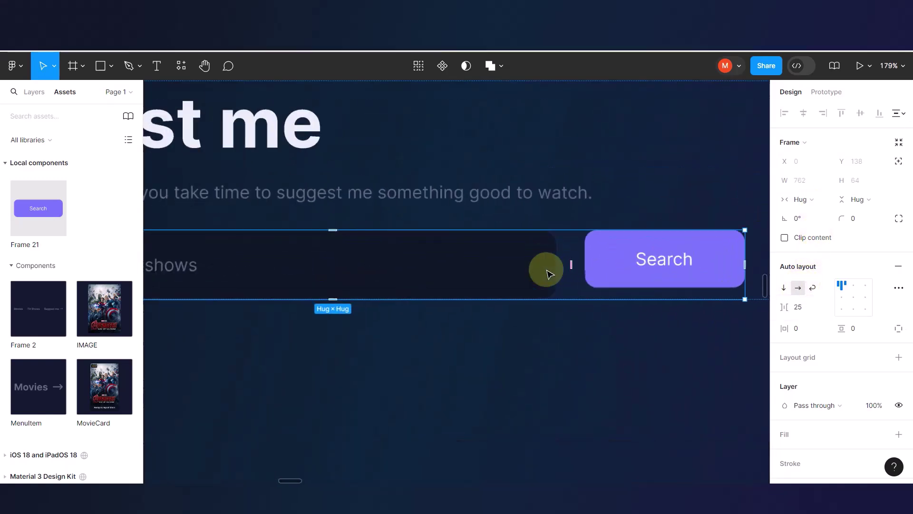
pyautogui.moveTo(572, 267); pyautogui.dragTo(563, 266)
pyautogui.click(855, 300)
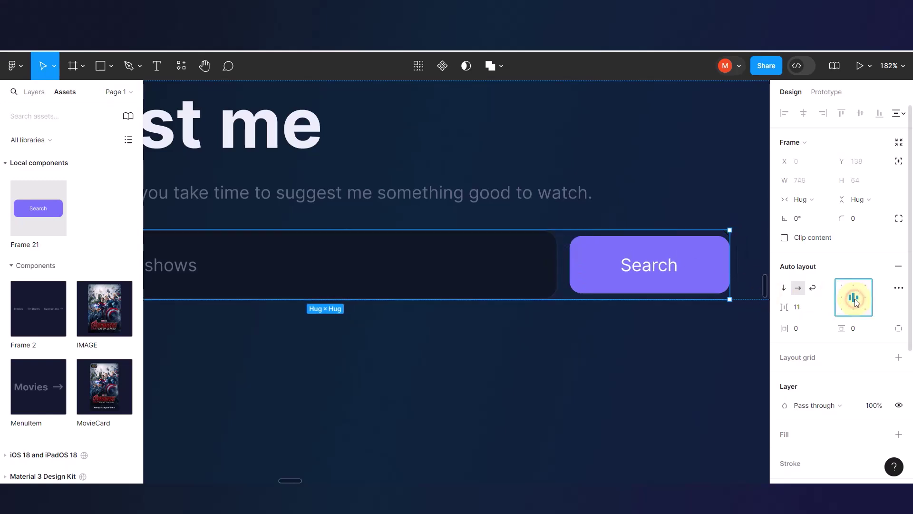
pyautogui.scroll(-5, 624, 312)
pyautogui.click(401, 120)
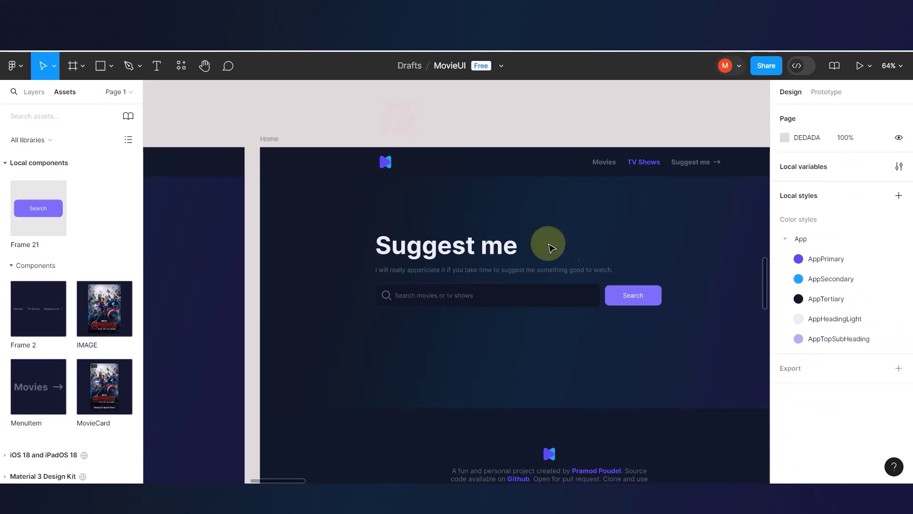
pyautogui.scroll(-4, 570, 250)
pyautogui.hscroll(-3, 573, 255)
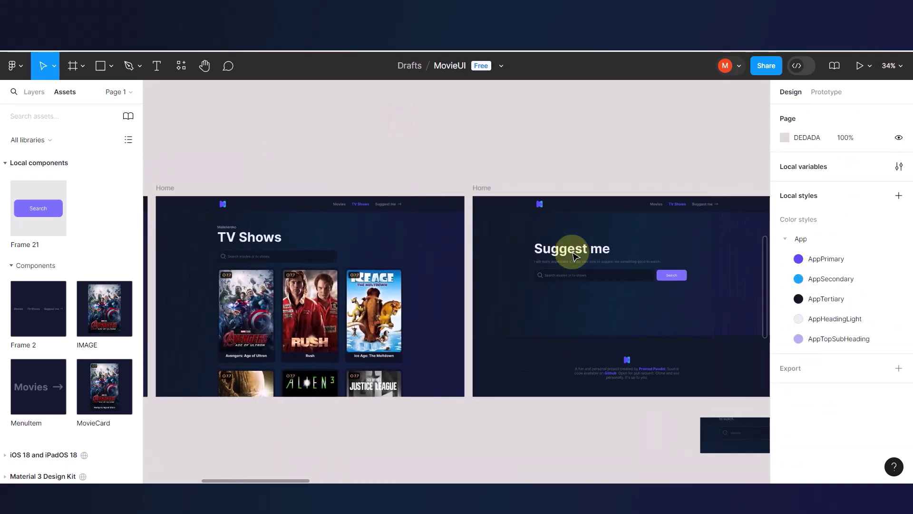
pyautogui.scroll(-2, 573, 256)
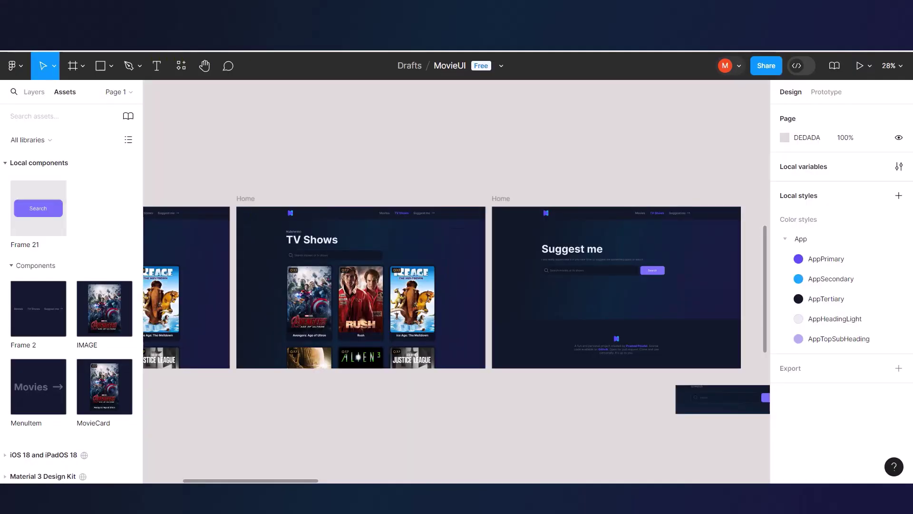
# Shorten the placeholder text in the Suggest me page's search field to "Search".
pyautogui.click(535, 244)
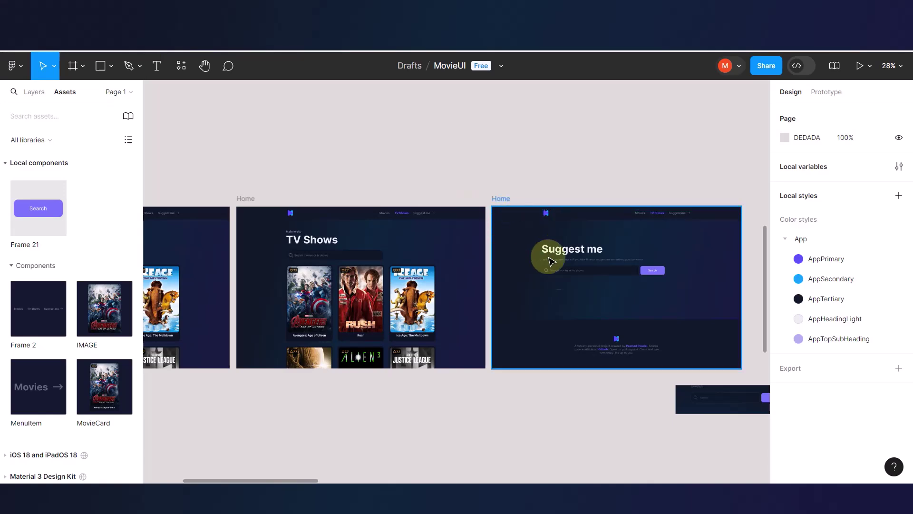
pyautogui.scroll(10, 557, 269)
pyautogui.doubleClick(605, 268)
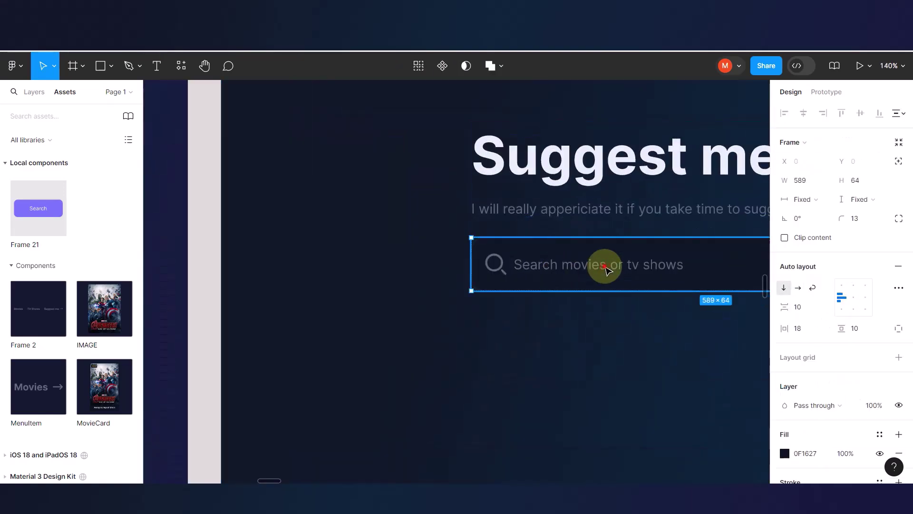
pyautogui.doubleClick(605, 267)
pyautogui.doubleClick(605, 267)
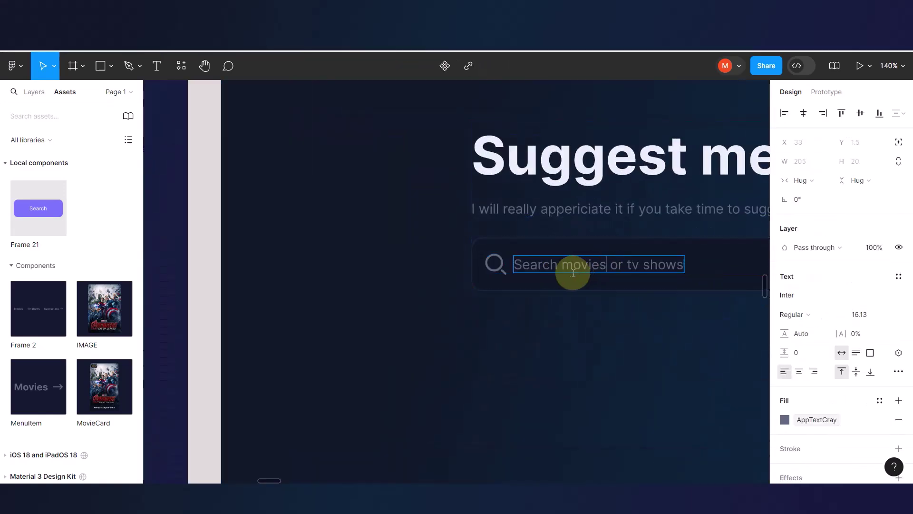
pyautogui.moveTo(563, 267); pyautogui.dragTo(713, 279)
pyautogui.press('BackSpace')
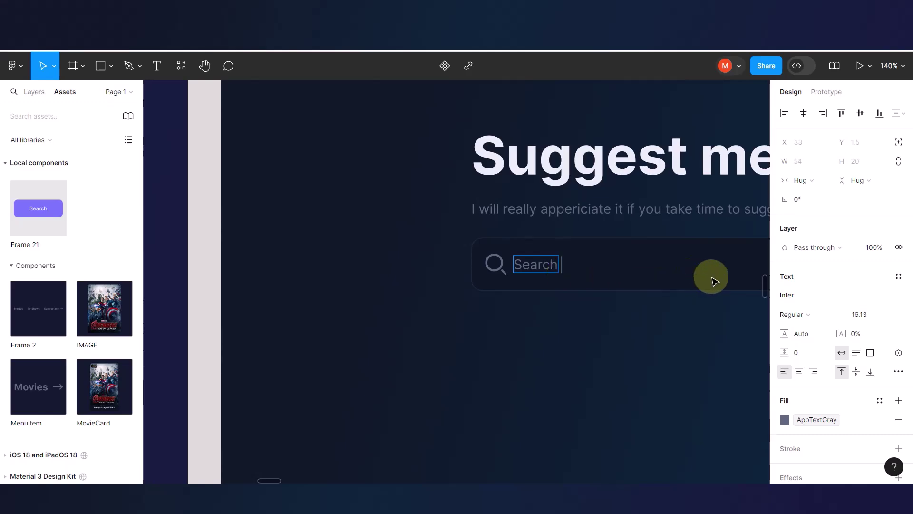
pyautogui.click(587, 353)
pyautogui.scroll(-5, 464, 304)
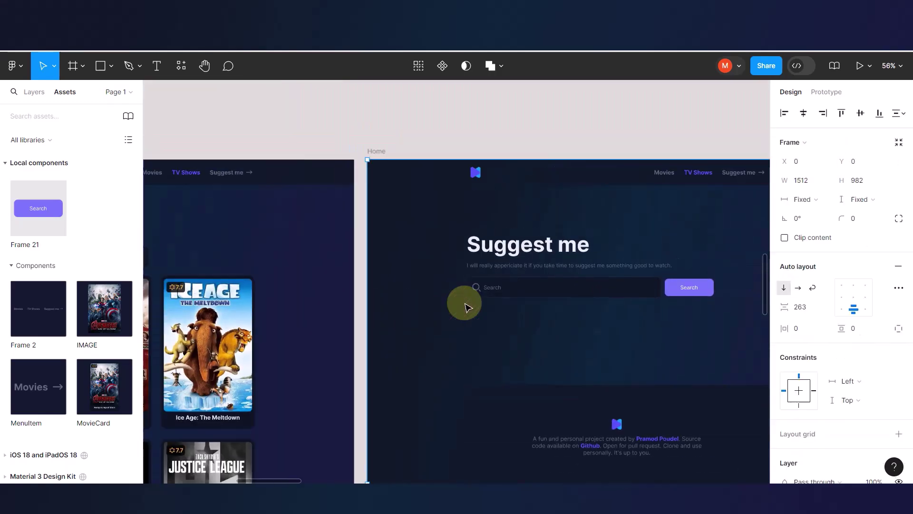
pyautogui.click(411, 127)
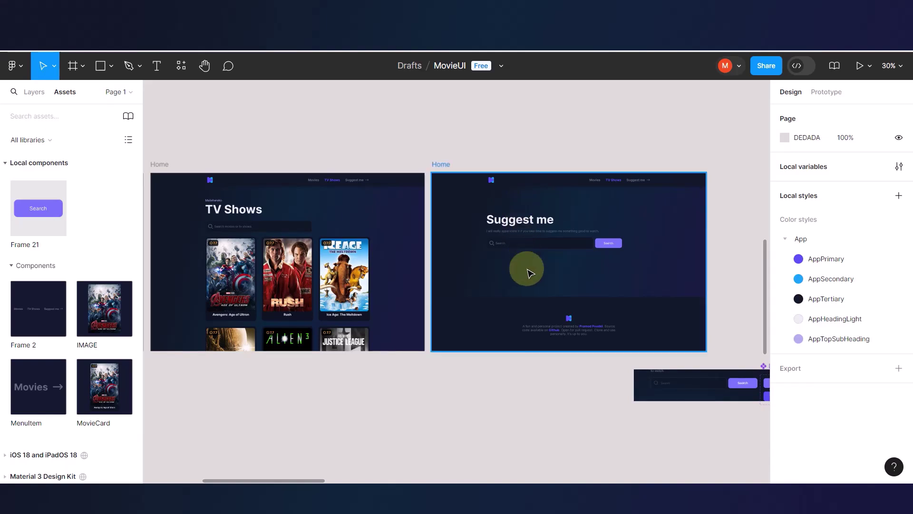
pyautogui.scroll(3, 559, 259)
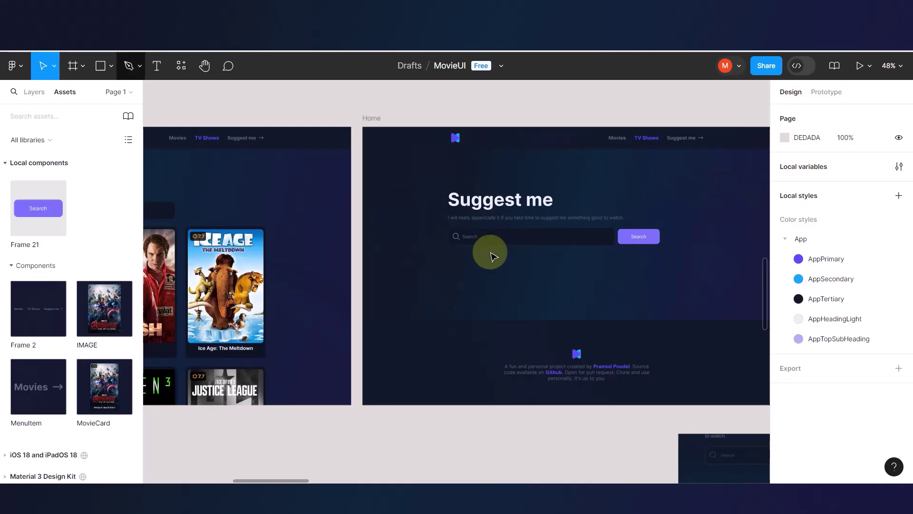
pyautogui.scroll(5, 577, 234)
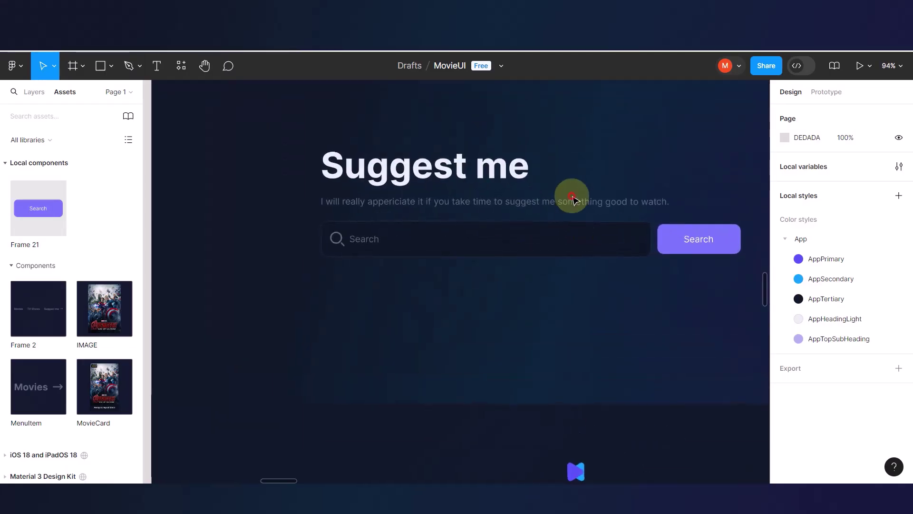
pyautogui.click(572, 205)
pyautogui.doubleClick(572, 205)
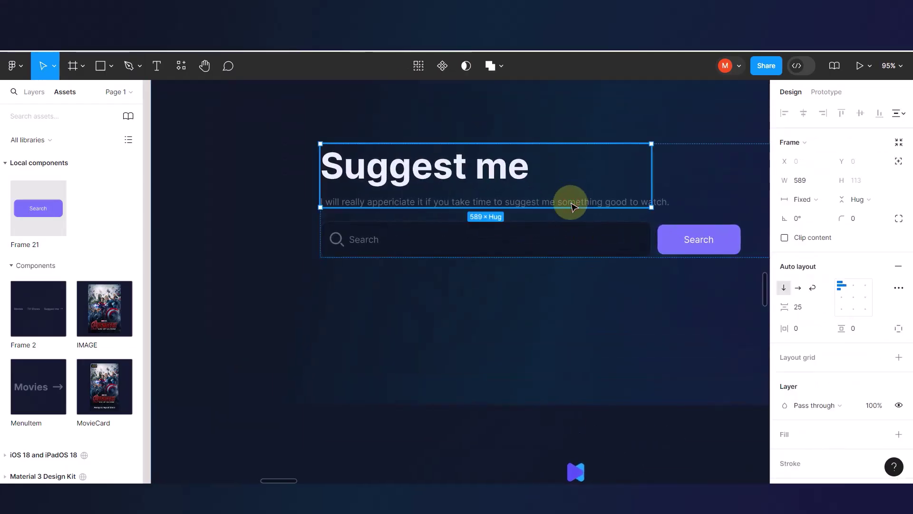
pyautogui.click(546, 247)
pyautogui.click(526, 324)
pyautogui.scroll(-5, 526, 324)
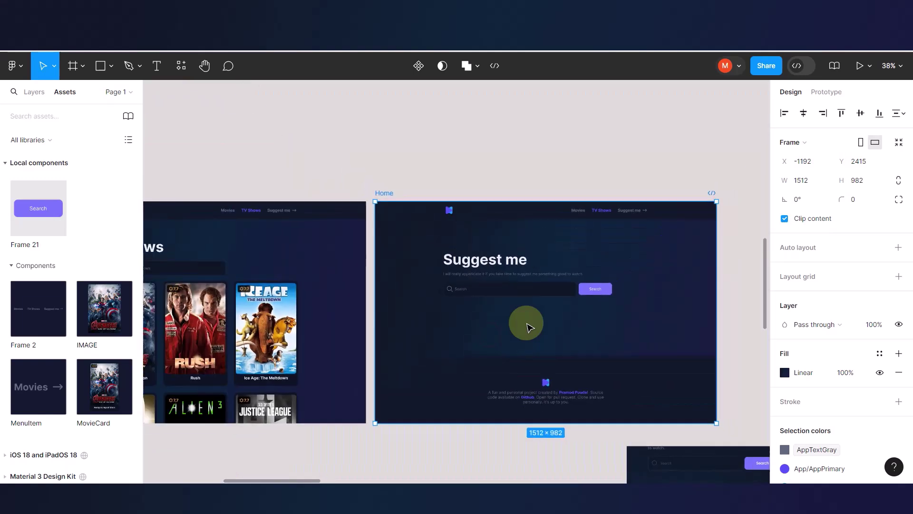
# Connect the Suggest me menu item on the TV Shows page to the Suggest me page with a click interaction.
pyautogui.hscroll(-4, 332, 237)
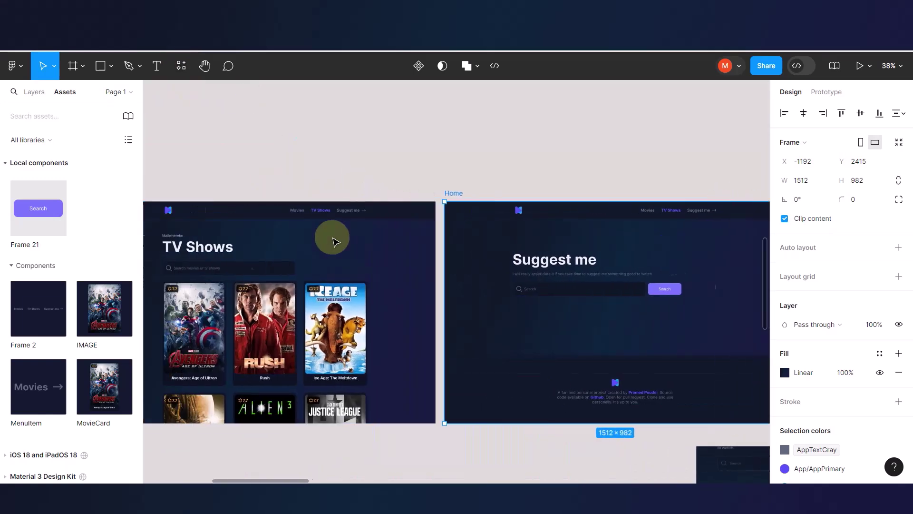
pyautogui.click(412, 215)
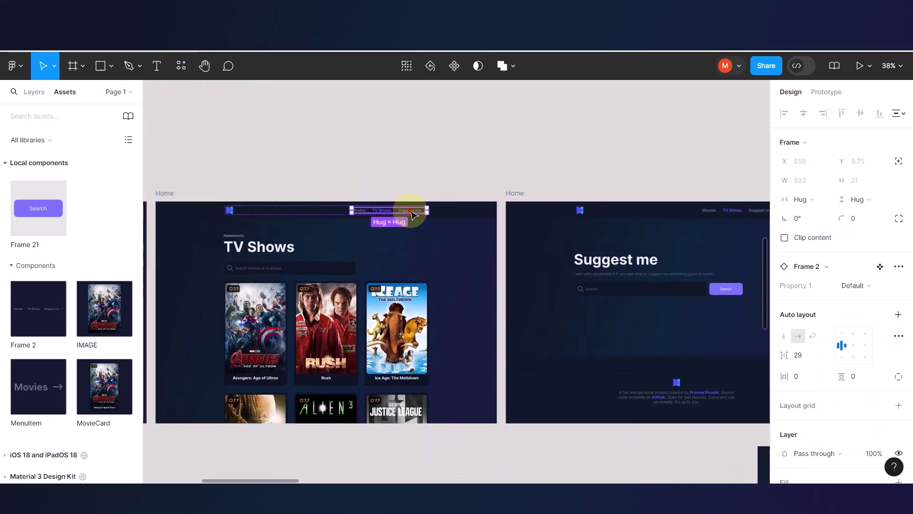
pyautogui.doubleClick(413, 215)
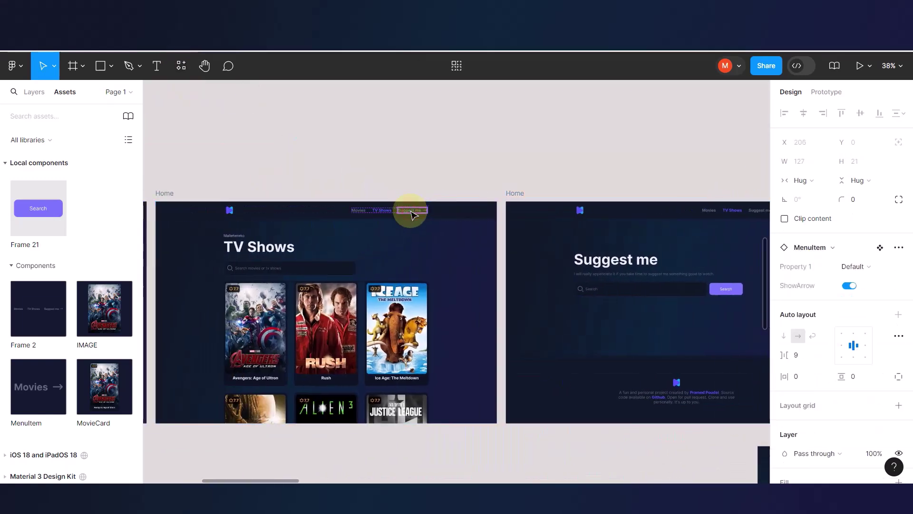
pyautogui.click(826, 92)
pyautogui.click(419, 162)
pyautogui.click(418, 209)
pyautogui.click(416, 214)
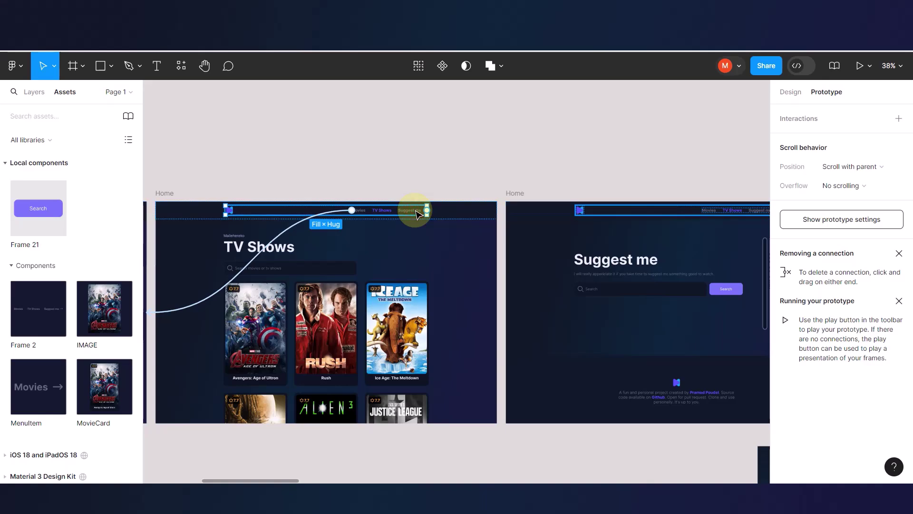
pyautogui.scroll(5, 416, 214)
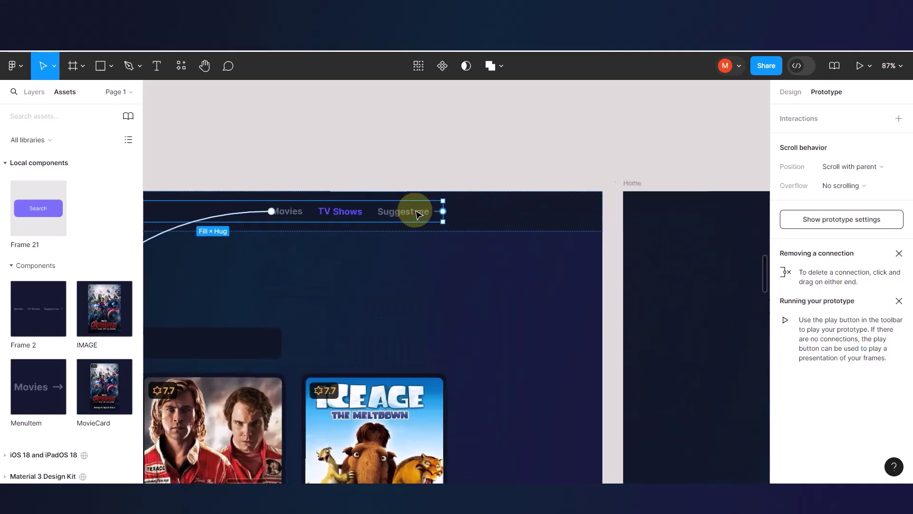
pyautogui.click(416, 214)
pyautogui.click(416, 214)
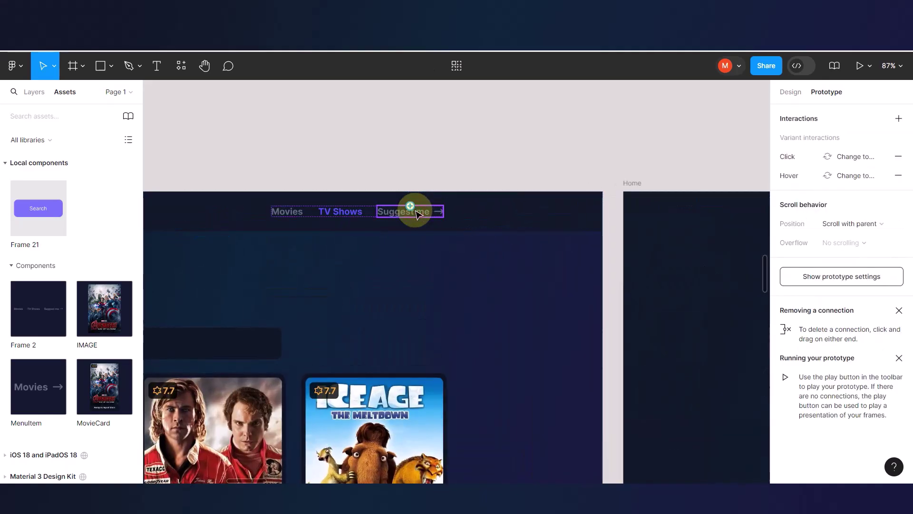
pyautogui.moveTo(410, 206); pyautogui.dragTo(637, 247)
# Change the TV Shows menu item's color on the Suggest me page to AppGray.
pyautogui.hscroll(3, 639, 251)
pyautogui.hscroll(10, 640, 252)
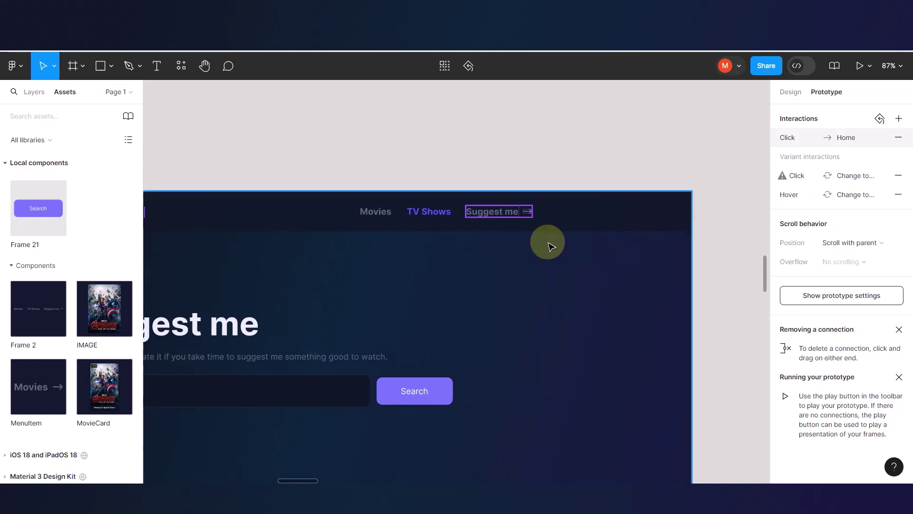
pyautogui.click(468, 223)
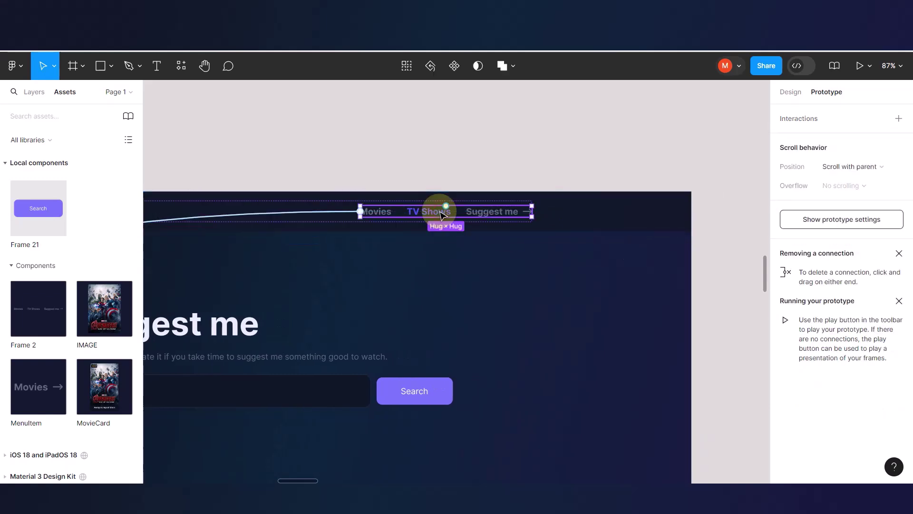
pyautogui.click(429, 211)
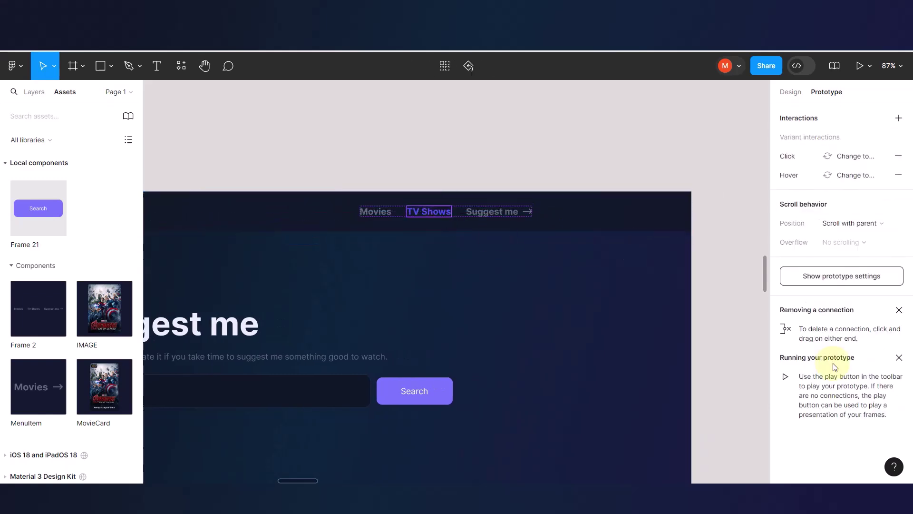
pyautogui.click(791, 92)
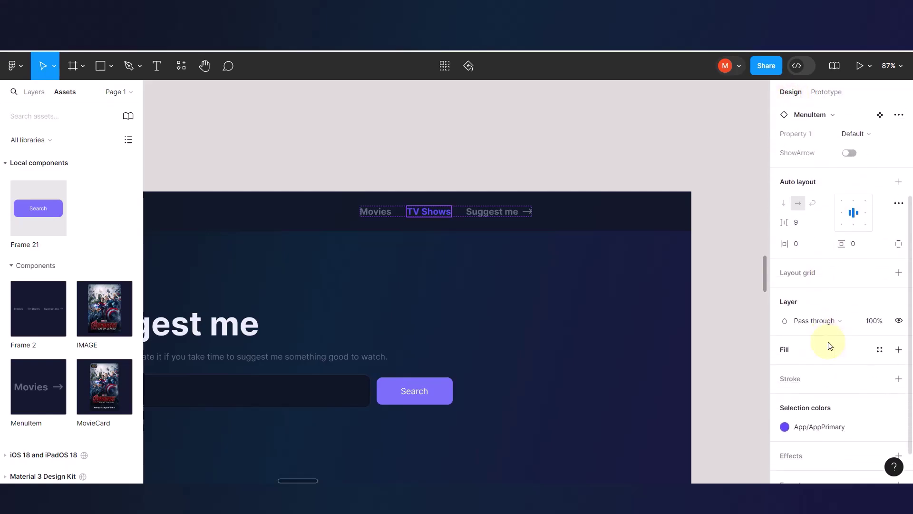
pyautogui.click(804, 426)
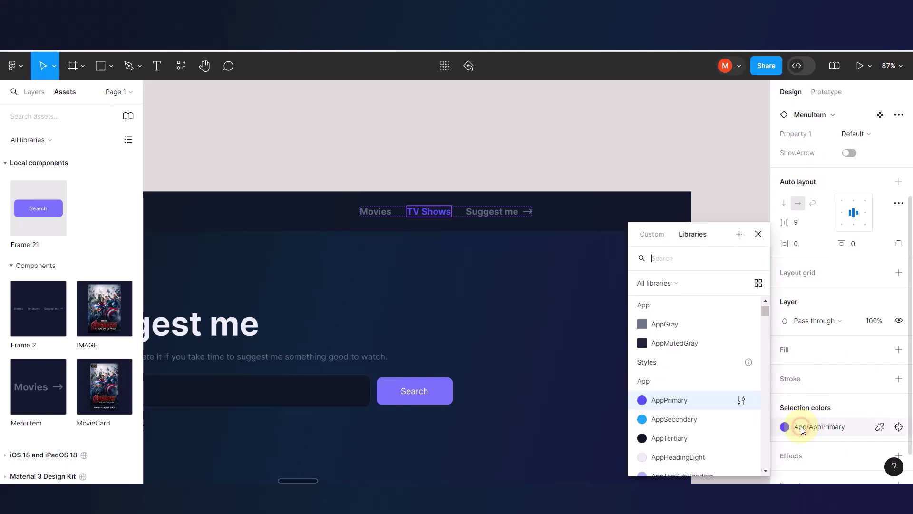
pyautogui.click(672, 332)
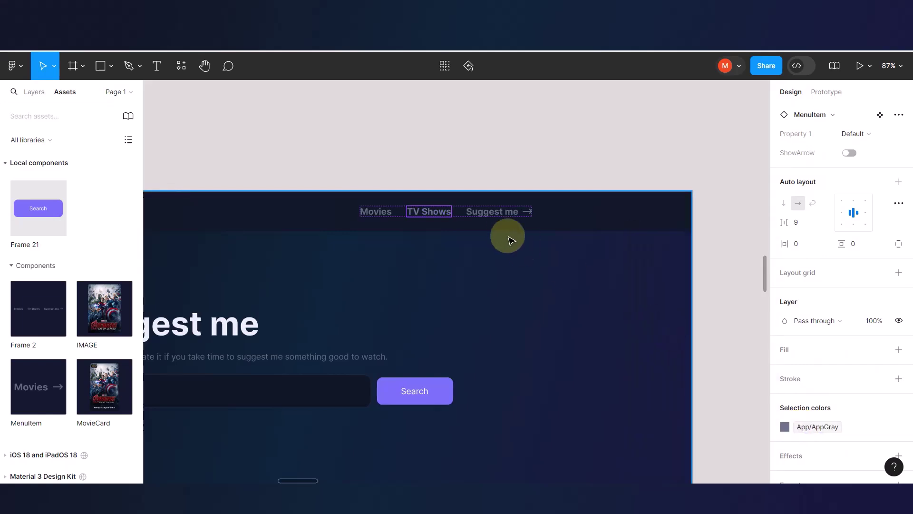
# Change the color of the Suggest me menu item and its arrow on the Suggest me page to AppPrimary.
pyautogui.doubleClick(498, 211)
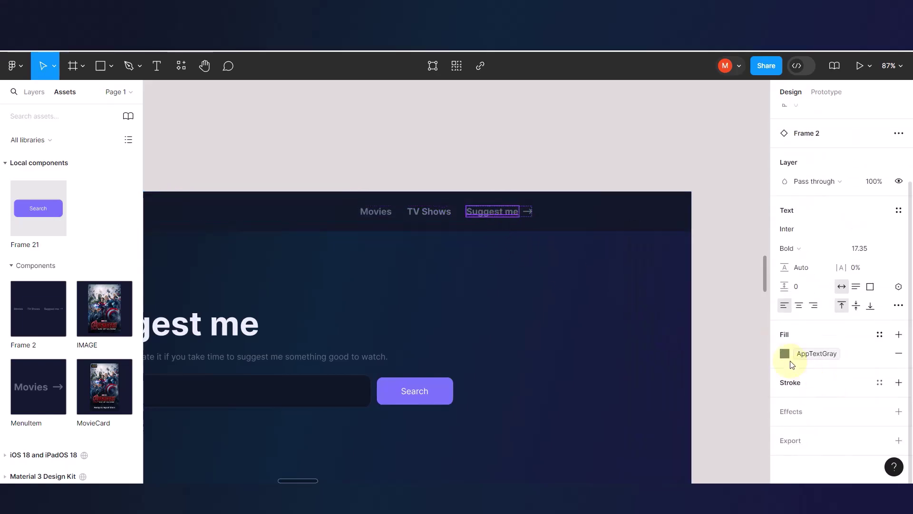
pyautogui.click(553, 150)
pyautogui.click(519, 210)
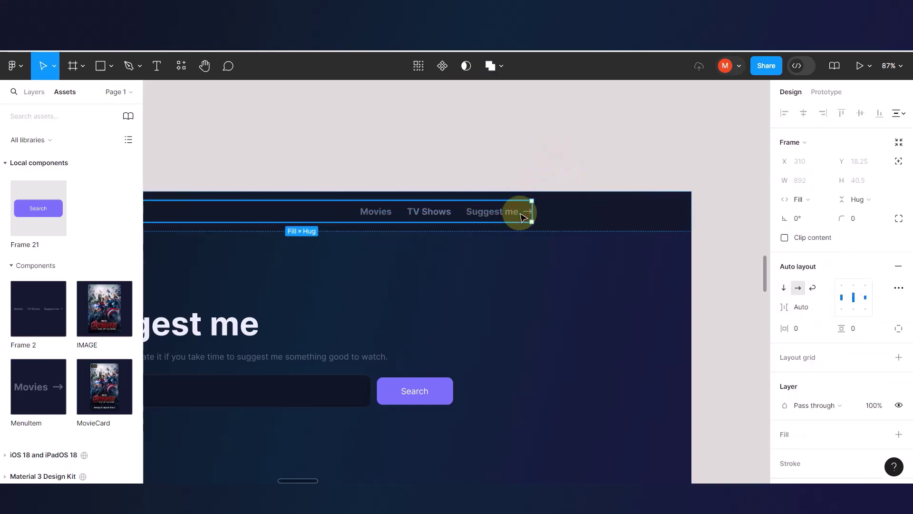
pyautogui.click(520, 214)
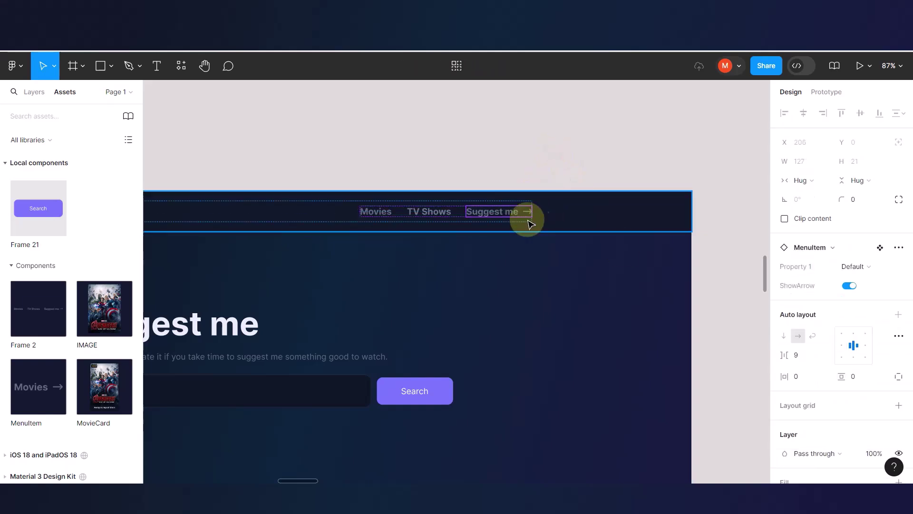
pyautogui.scroll(-3, 839, 402)
pyautogui.click(809, 426)
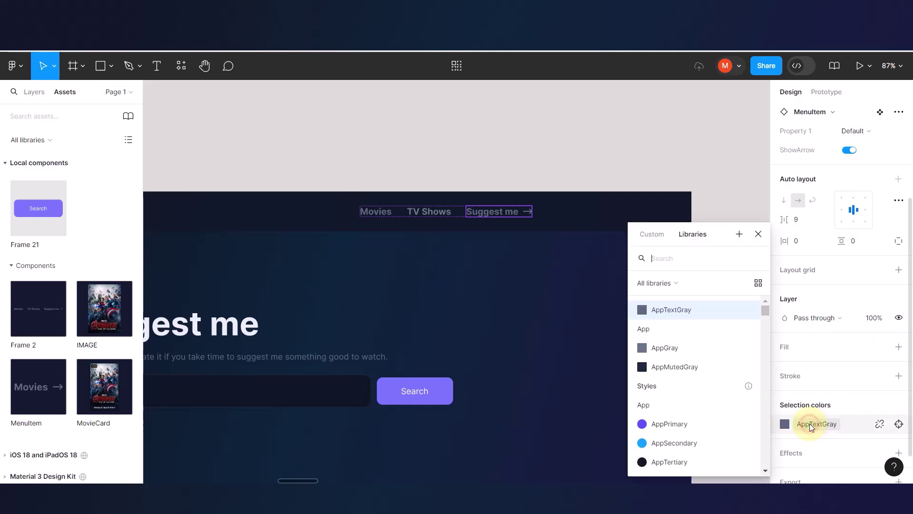
pyautogui.click(668, 423)
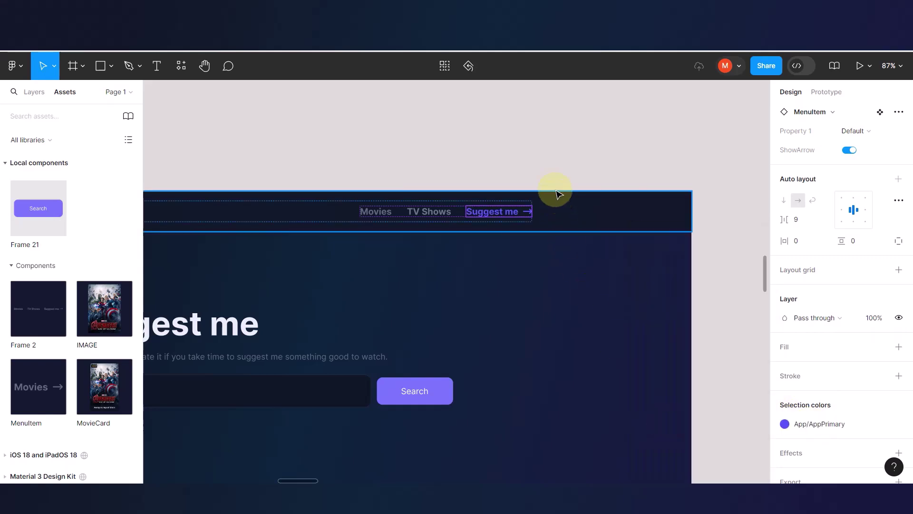
pyautogui.click(555, 169)
# Connect the Suggest me page's TV Shows menu item to the TV Shows page with On click, Navigate to and Smart animate.
pyautogui.hscroll(-5, 478, 230)
pyautogui.scroll(-2, 478, 231)
pyautogui.click(582, 217)
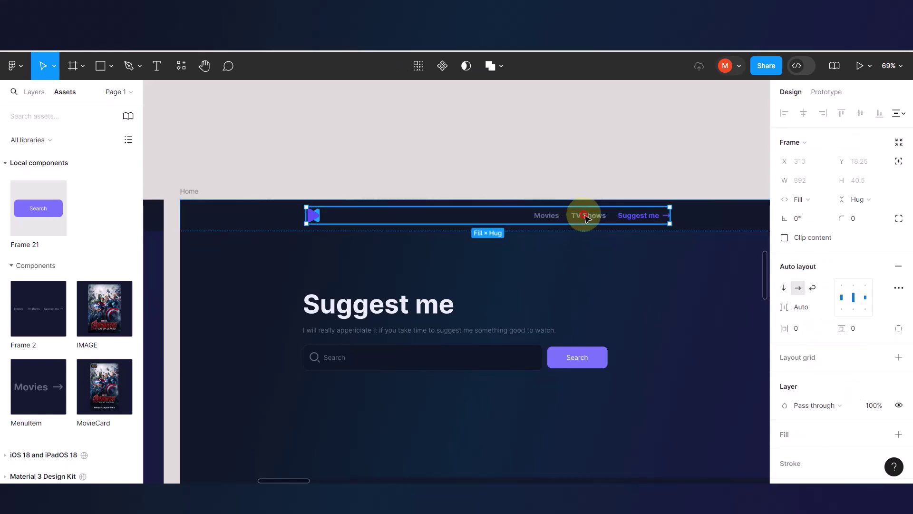
pyautogui.click(584, 217)
pyautogui.click(586, 218)
pyautogui.hscroll(-2, 585, 217)
pyautogui.scroll(-4, 586, 217)
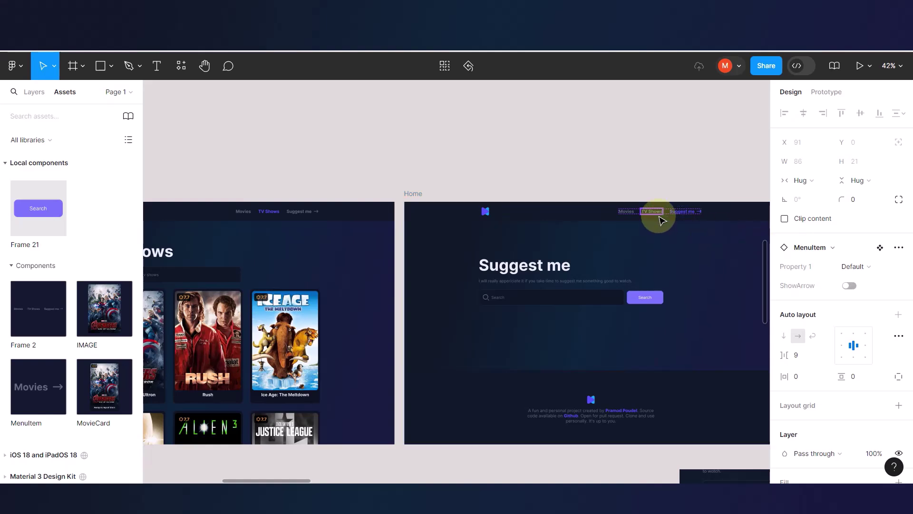
pyautogui.click(818, 92)
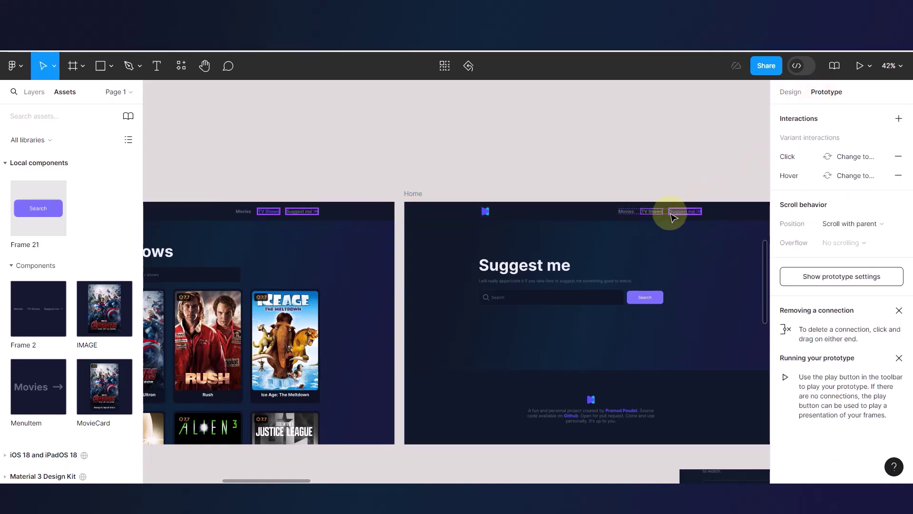
pyautogui.moveTo(662, 211); pyautogui.dragTo(380, 286)
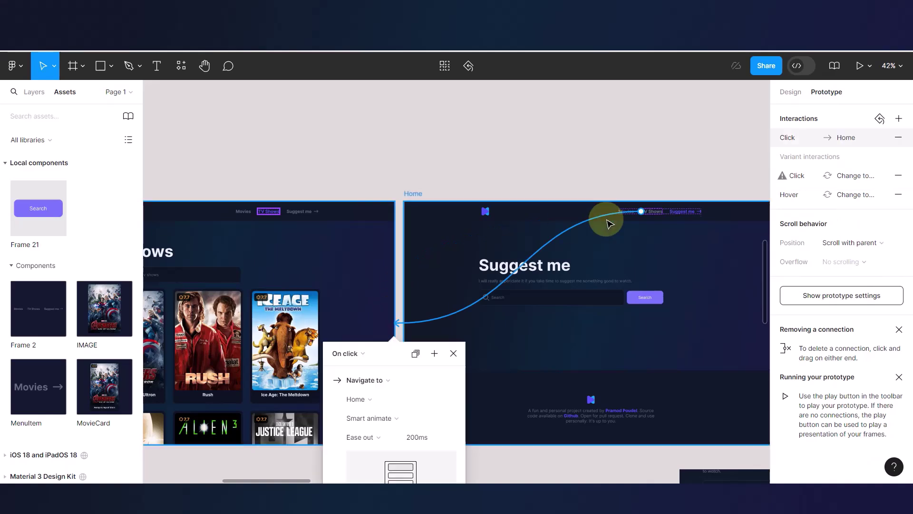
pyautogui.click(605, 155)
# Examine the prototype connections linking the Suggest me page's menu items with the TV Shows and Movies pages.
pyautogui.scroll(5, 617, 216)
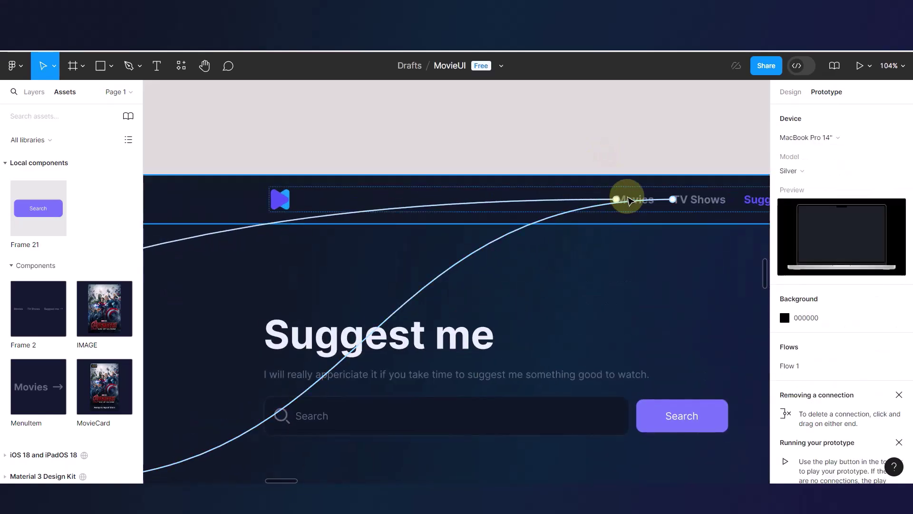
pyautogui.scroll(-8, 607, 239)
pyautogui.scroll(1, 610, 241)
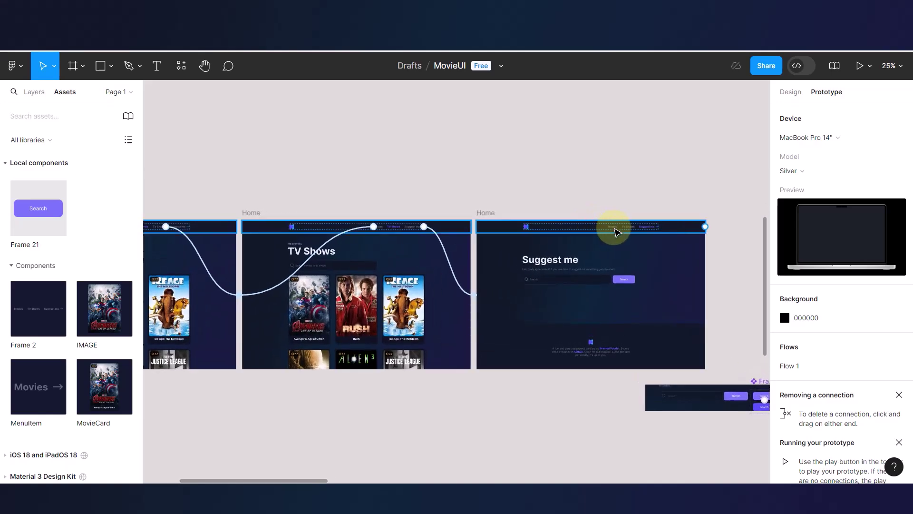
pyautogui.scroll(2, 618, 229)
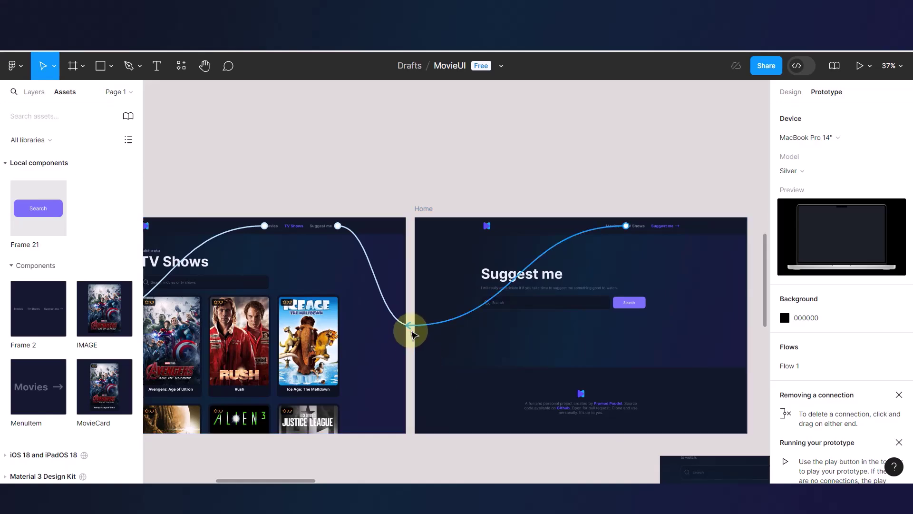
pyautogui.scroll(8, 412, 333)
pyautogui.scroll(-5, 398, 308)
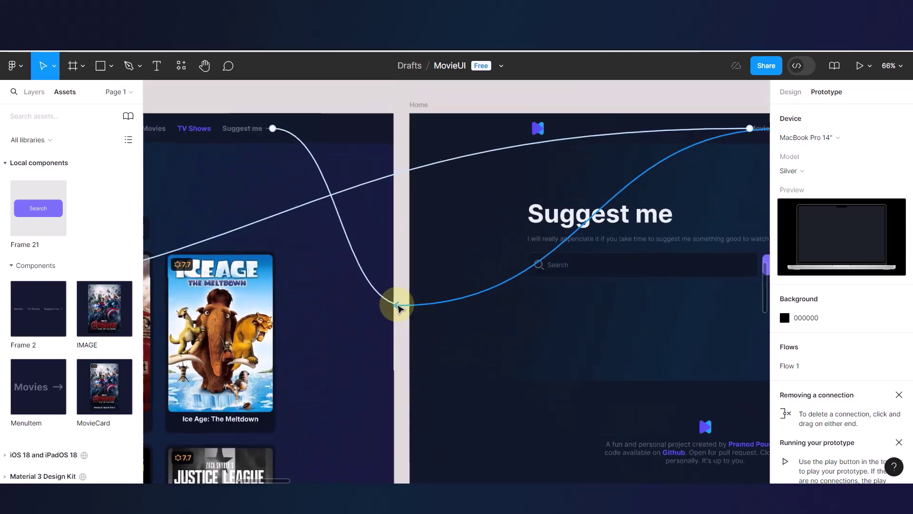
# Examine the flow's connections across the Movies, TV Shows and Suggest me pages on the canvas.
pyautogui.scroll(-3, 399, 309)
pyautogui.moveTo(398, 308); pyautogui.dragTo(662, 180)
pyautogui.scroll(6, 660, 179)
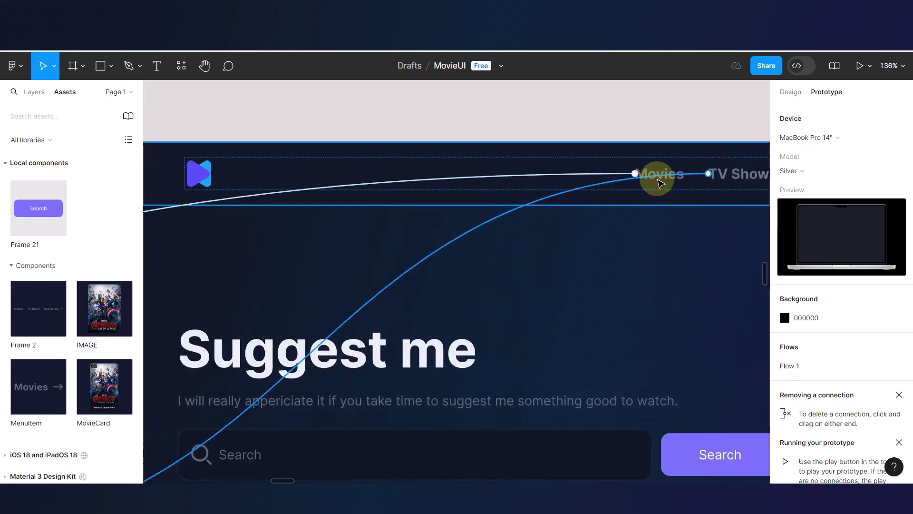
pyautogui.scroll(-10, 661, 178)
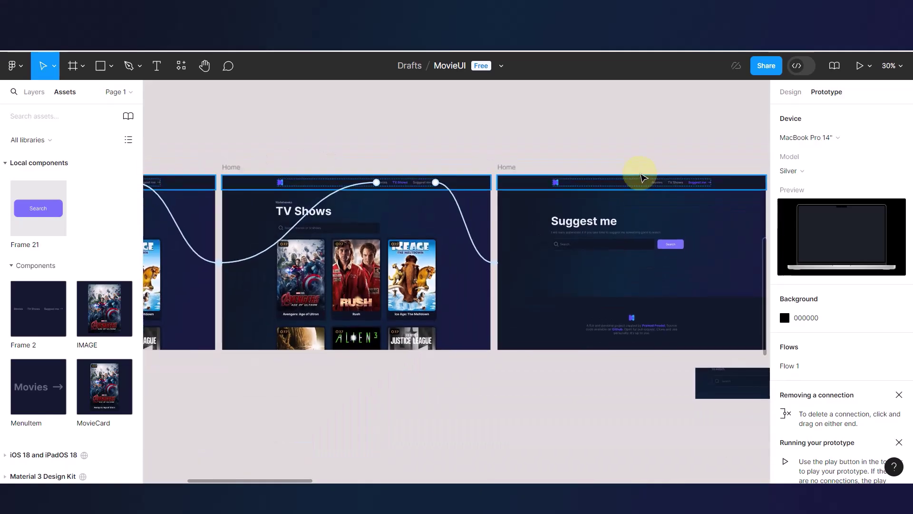
pyautogui.hscroll(-3, 589, 204)
pyautogui.scroll(-4, 590, 204)
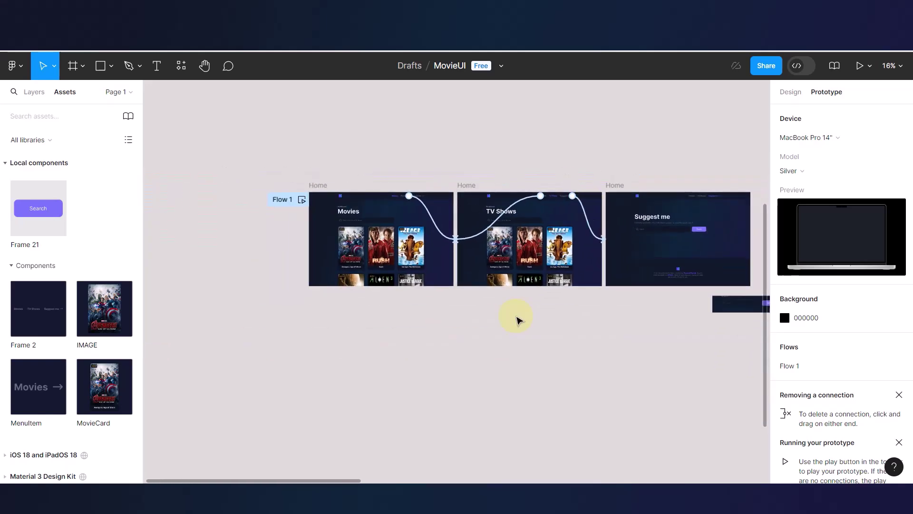
pyautogui.click(516, 316)
pyautogui.hscroll(2, 517, 318)
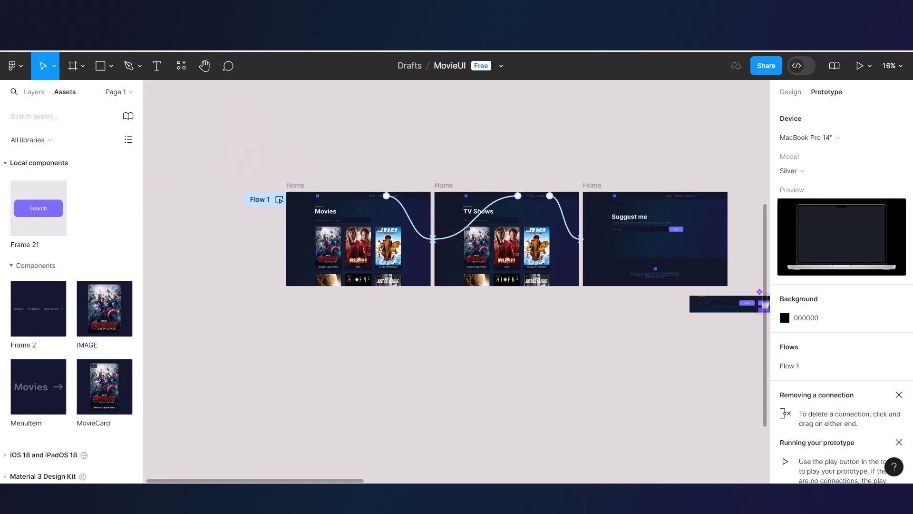
# Switch to the prototype preview and test the menu links to TV Shows, Suggest me and back to Movies.
pyautogui.hotkey('ctrl', 'Tab')
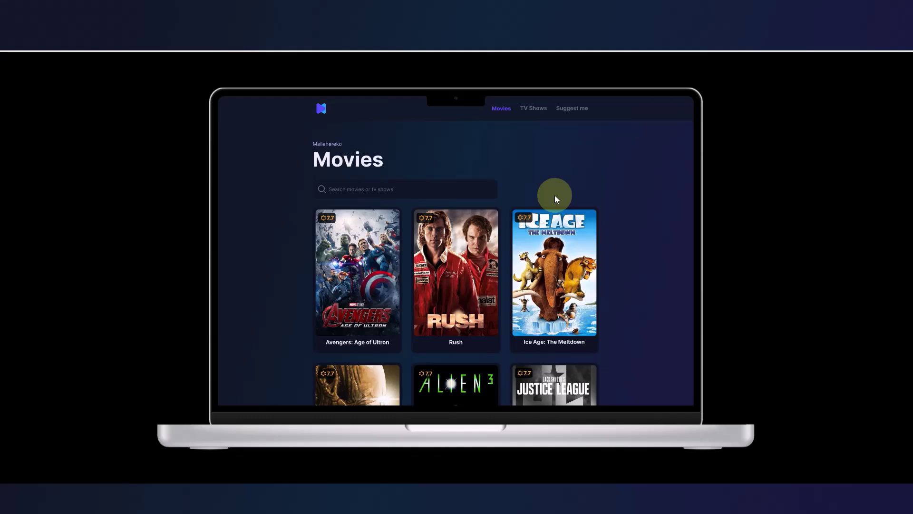
pyautogui.click(534, 110)
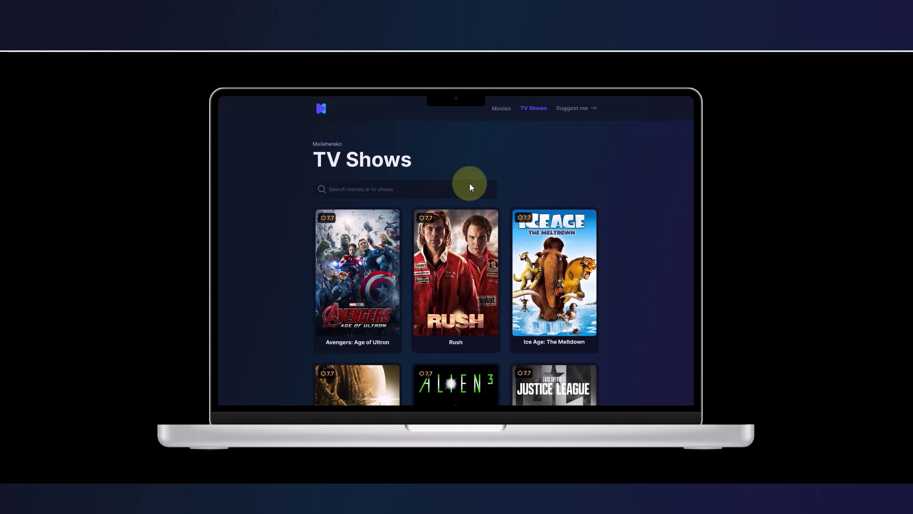
pyautogui.click(574, 109)
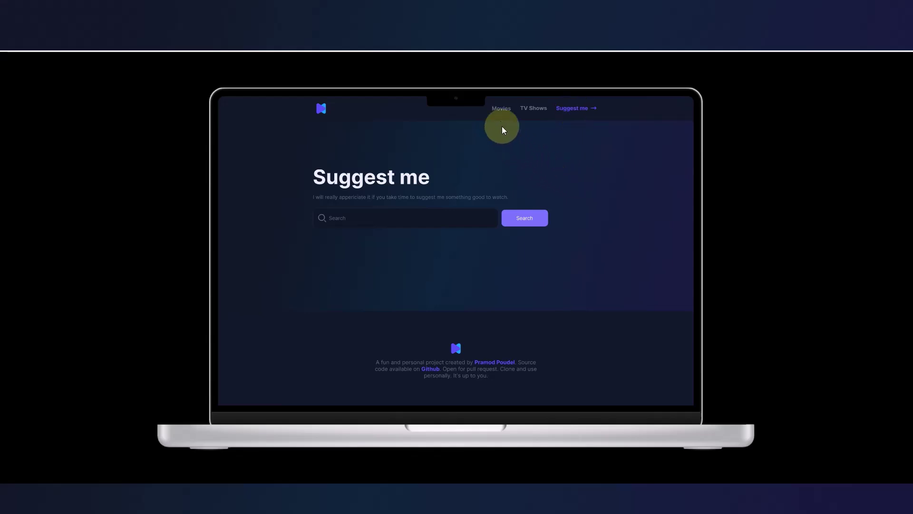
pyautogui.click(501, 113)
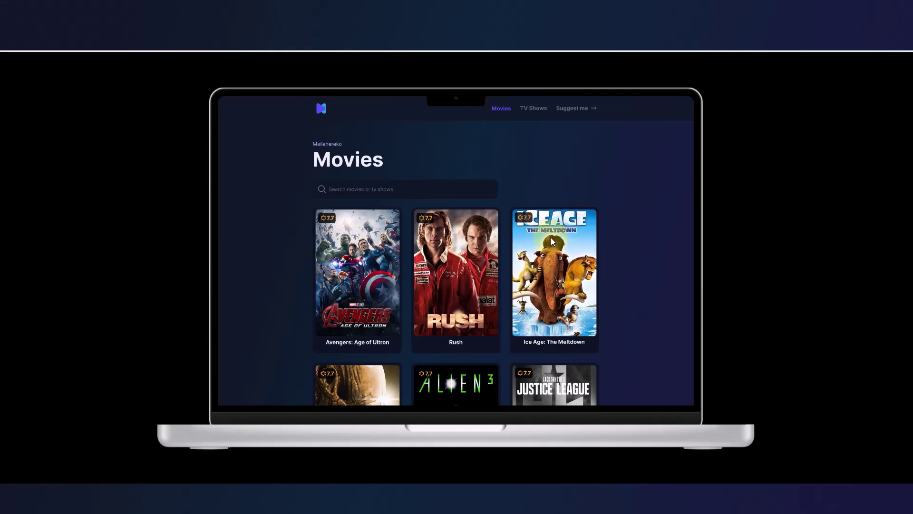
# Check the Movies page in the prototype preview from its header to its footer.
pyautogui.scroll(-7, 550, 237)
pyautogui.scroll(-4, 551, 240)
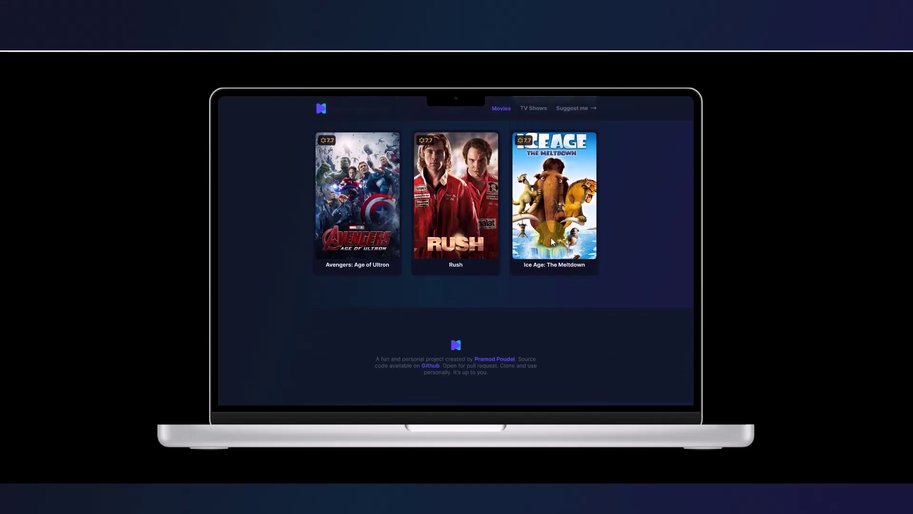
pyautogui.scroll(5, 551, 240)
pyautogui.scroll(4, 551, 240)
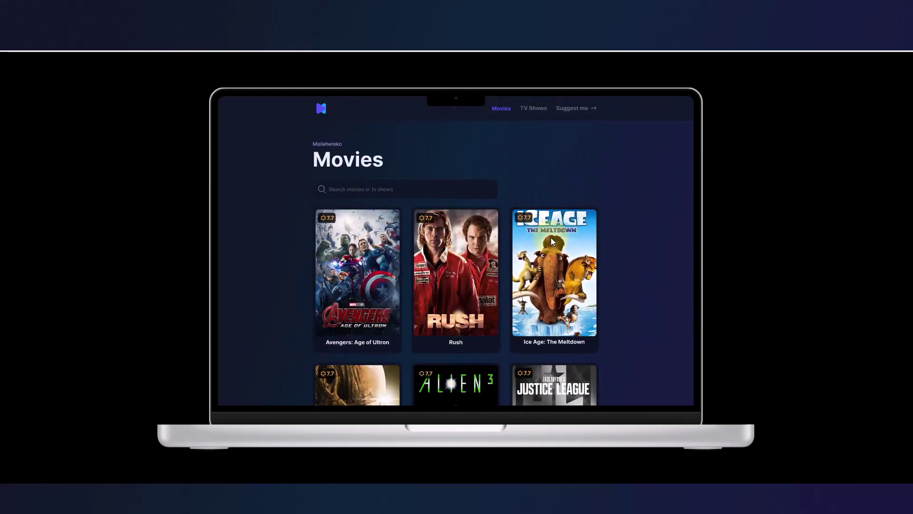
# Check the TV Shows page down to its footer in the preview and follow its link to Suggest me.
pyautogui.click(535, 109)
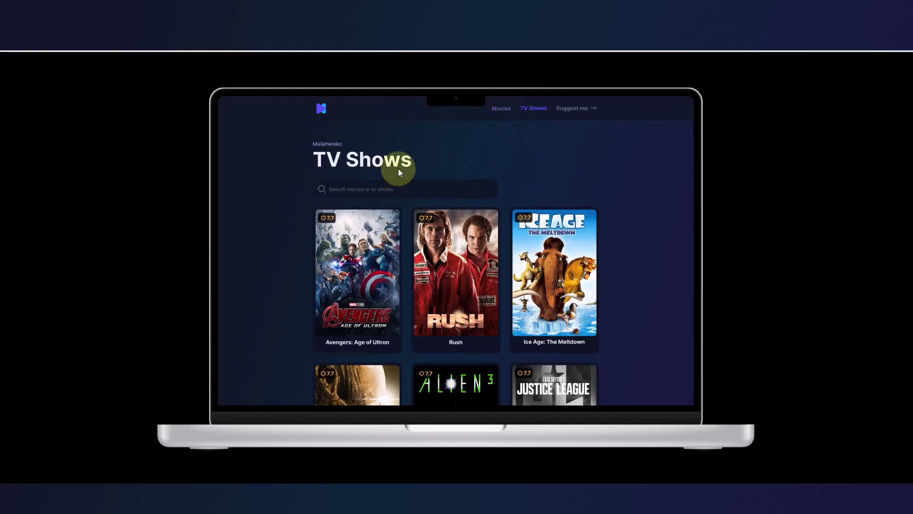
pyautogui.scroll(-5, 520, 230)
pyautogui.scroll(-3, 521, 231)
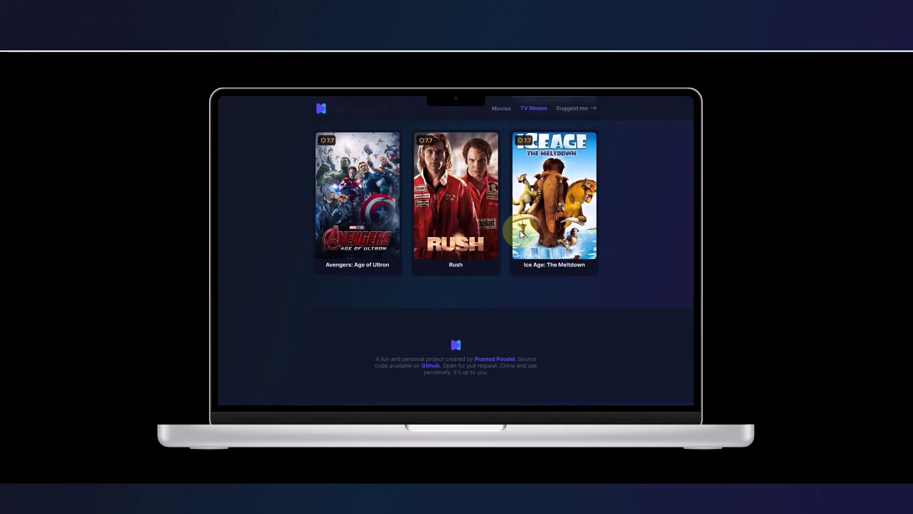
pyautogui.scroll(3, 520, 231)
pyautogui.scroll(5, 520, 230)
pyautogui.click(576, 110)
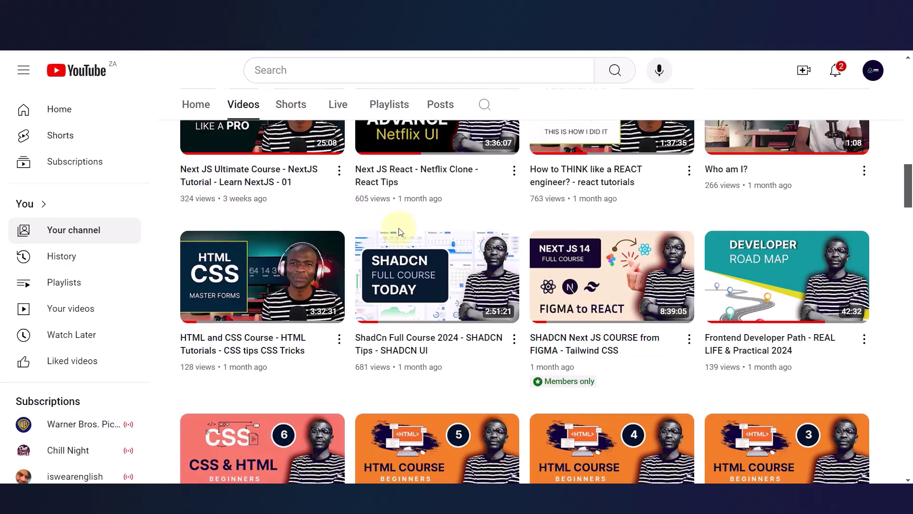
# Switch to YouTube and browse the Coded Design channel's videos.
pyautogui.scroll(20, 404, 230)
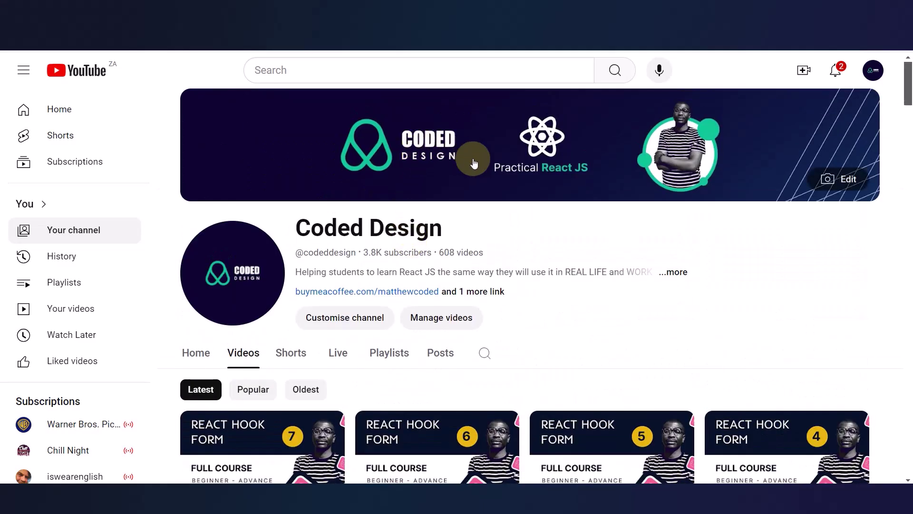
pyautogui.scroll(-3, 533, 339)
pyautogui.scroll(-20, 534, 339)
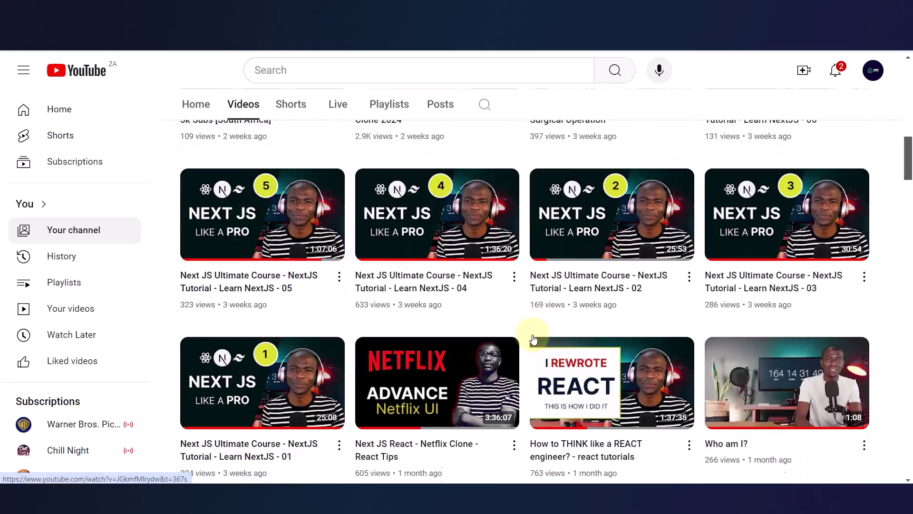
pyautogui.scroll(15, 534, 339)
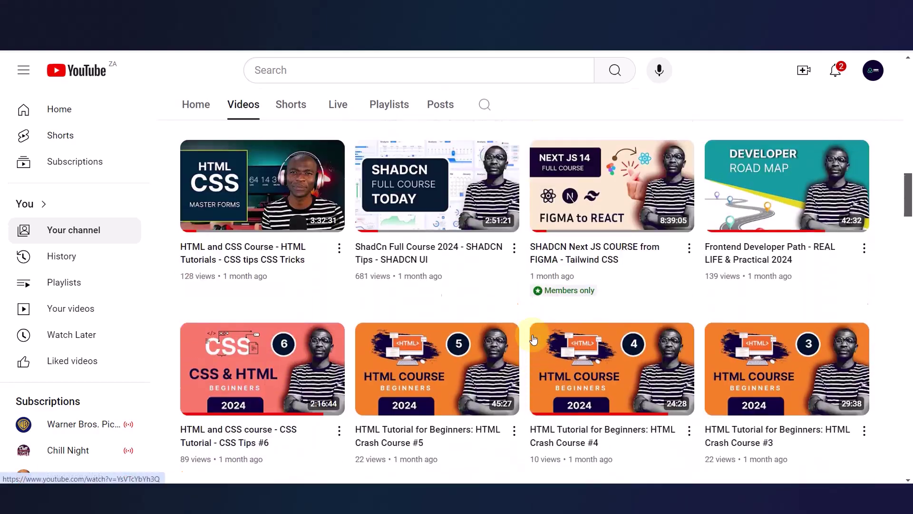
pyautogui.scroll(10, 534, 338)
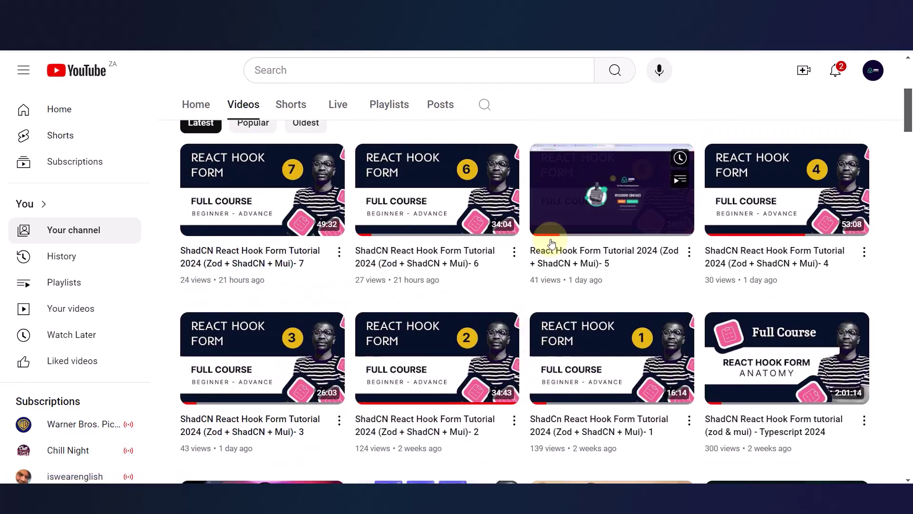
pyautogui.scroll(5, 483, 190)
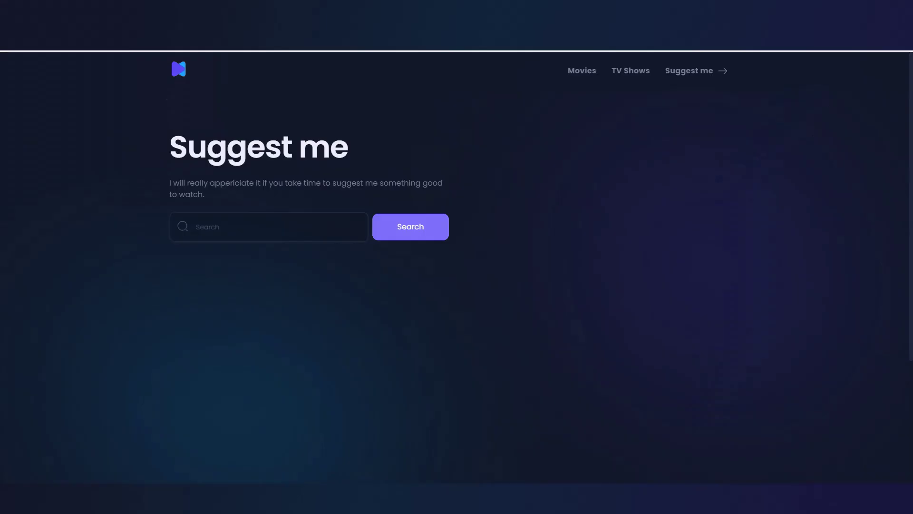
# Follow the creator link in the live Suggest me page's footer and open the portfolio site's About page.
pyautogui.scroll(-5, 521, 307)
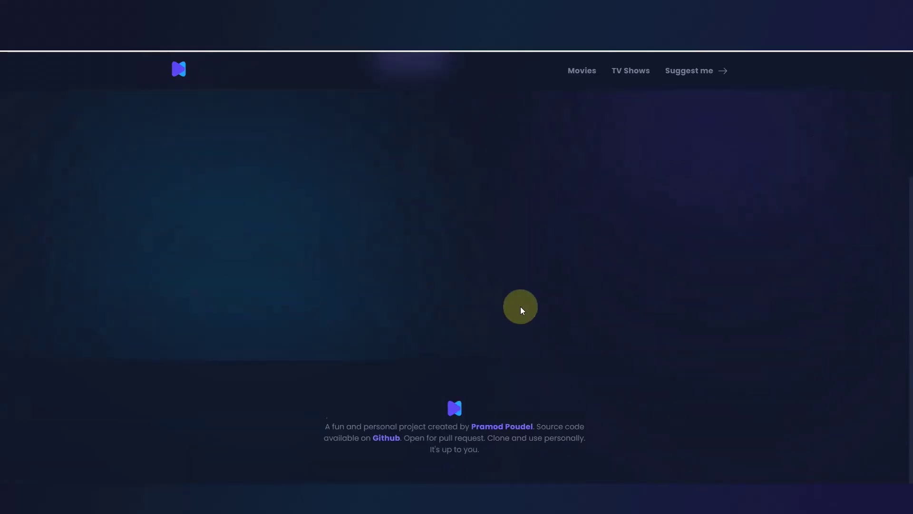
pyautogui.click(507, 420)
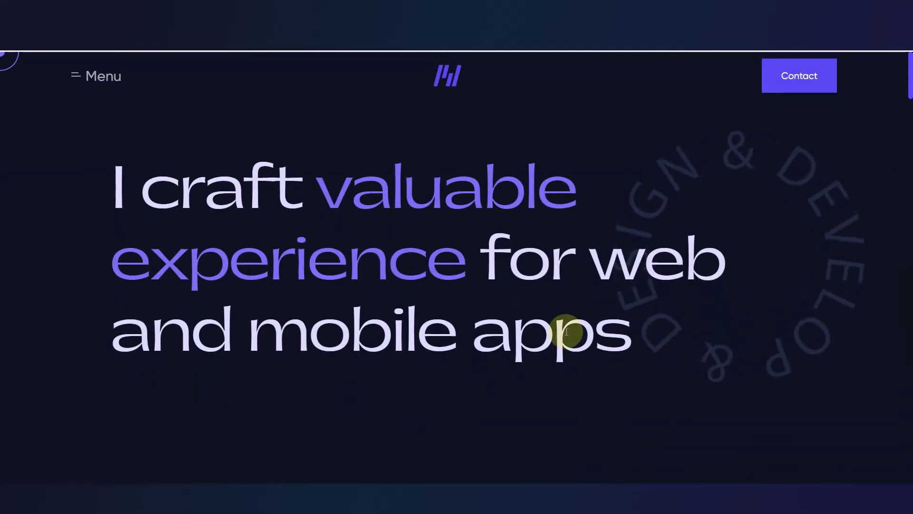
pyautogui.click(75, 75)
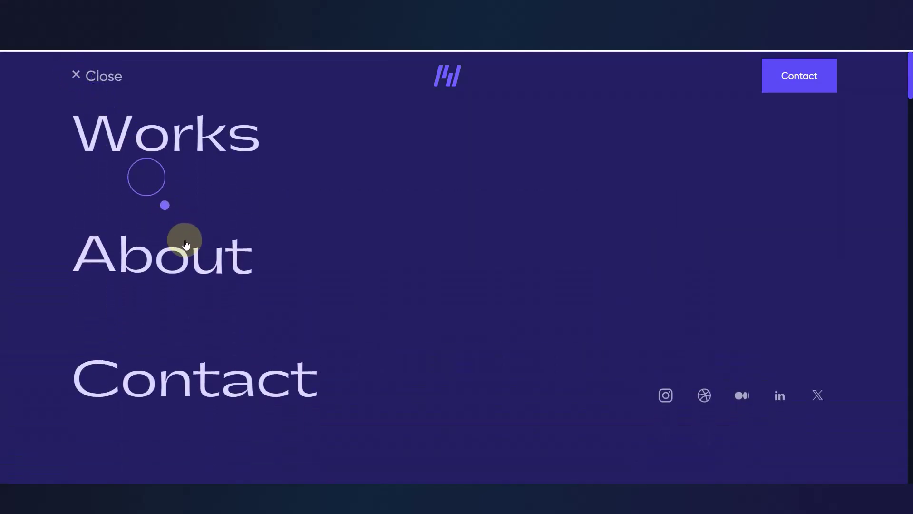
pyautogui.click(187, 259)
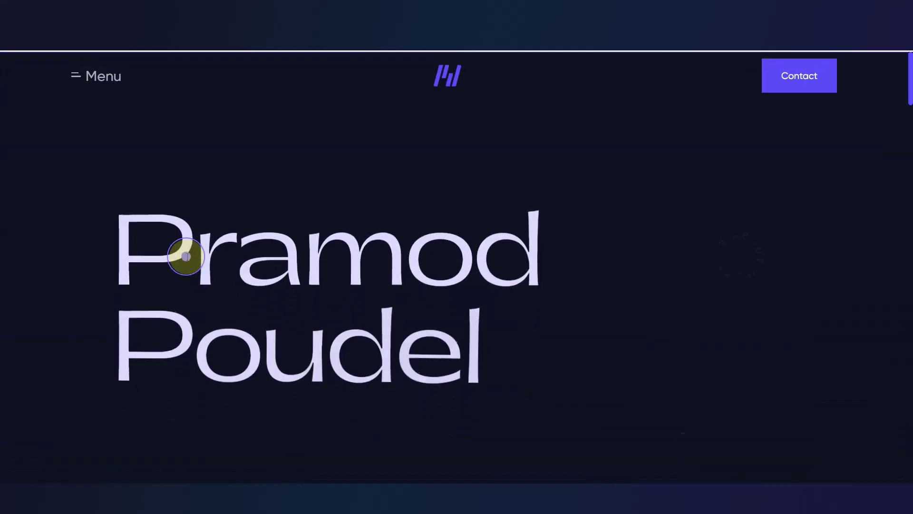
# Look through the designer's About page, including the photo, role and experience sections.
pyautogui.scroll(-5, 399, 326)
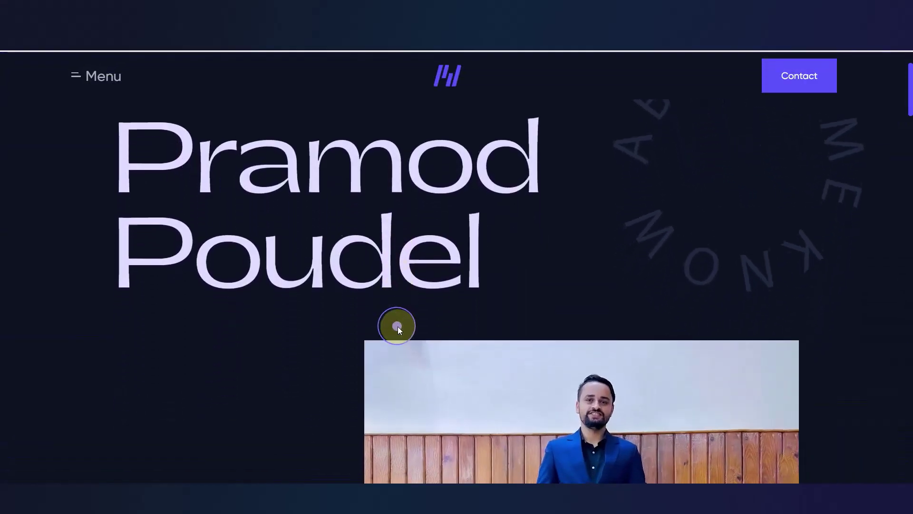
pyautogui.scroll(-10, 397, 326)
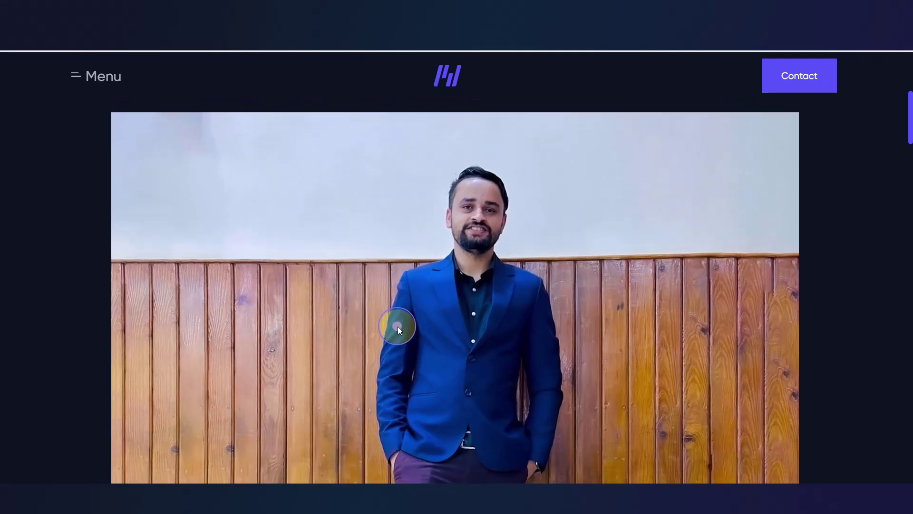
pyautogui.scroll(-10, 398, 326)
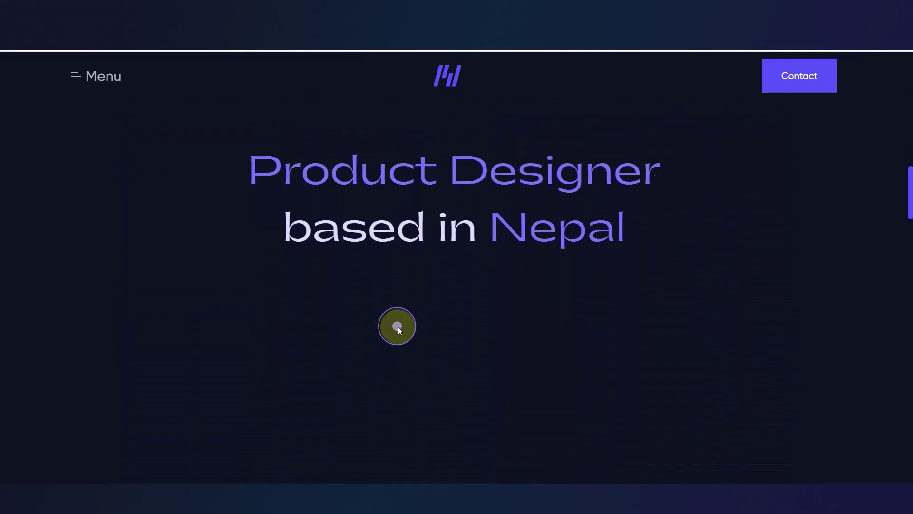
pyautogui.scroll(-5, 398, 327)
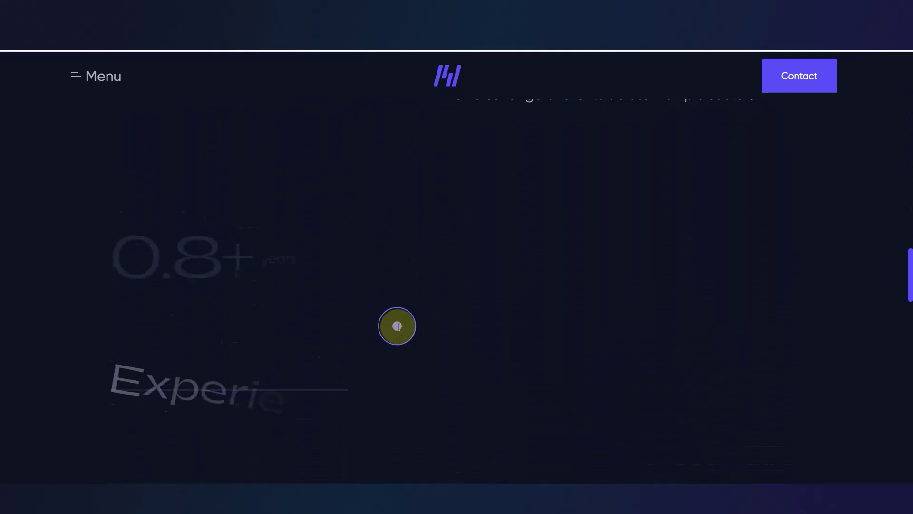
pyautogui.scroll(10, 397, 326)
pyautogui.scroll(15, 397, 326)
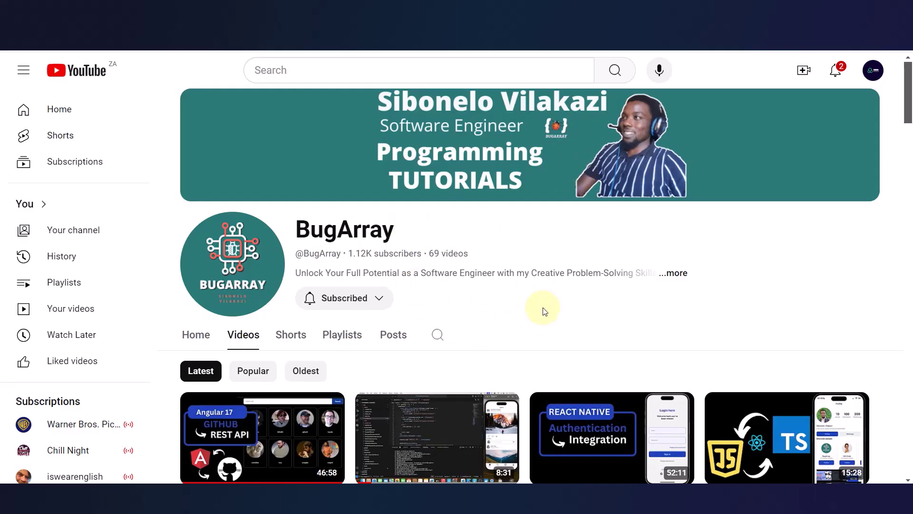
# Browse the latest videos on the BugArray YouTube channel.
pyautogui.scroll(-15, 545, 312)
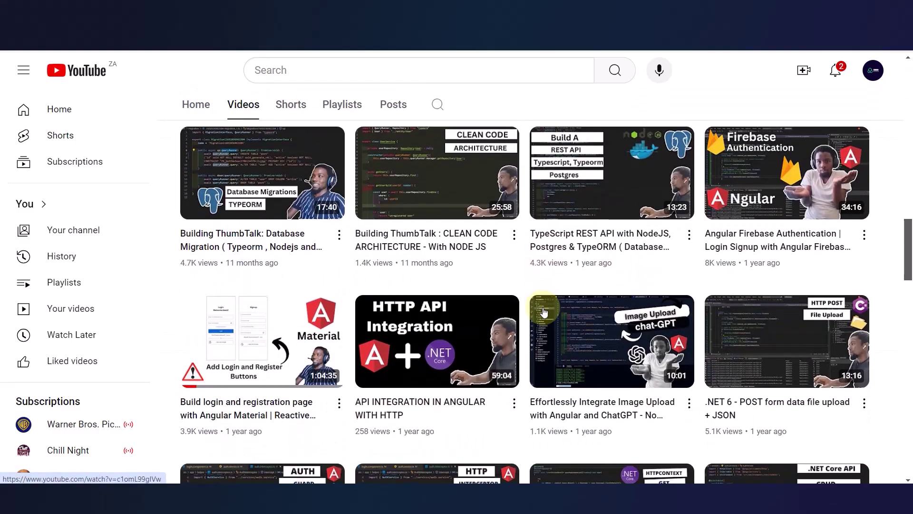
pyautogui.scroll(-15, 545, 312)
pyautogui.scroll(8, 545, 311)
pyautogui.scroll(15, 545, 312)
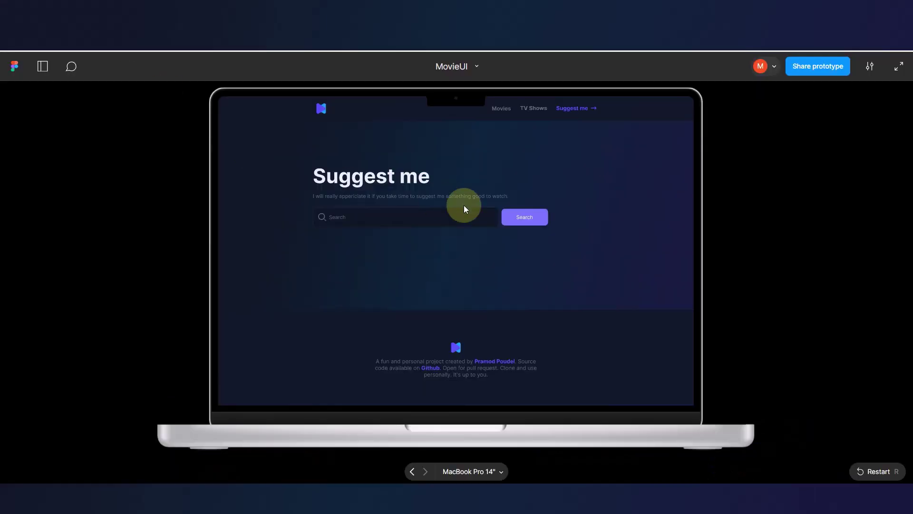
# In the MovieUI prototype preview, retest the menu links to Movies, TV Shows, Suggest me and back to Movies.
pyautogui.click(502, 111)
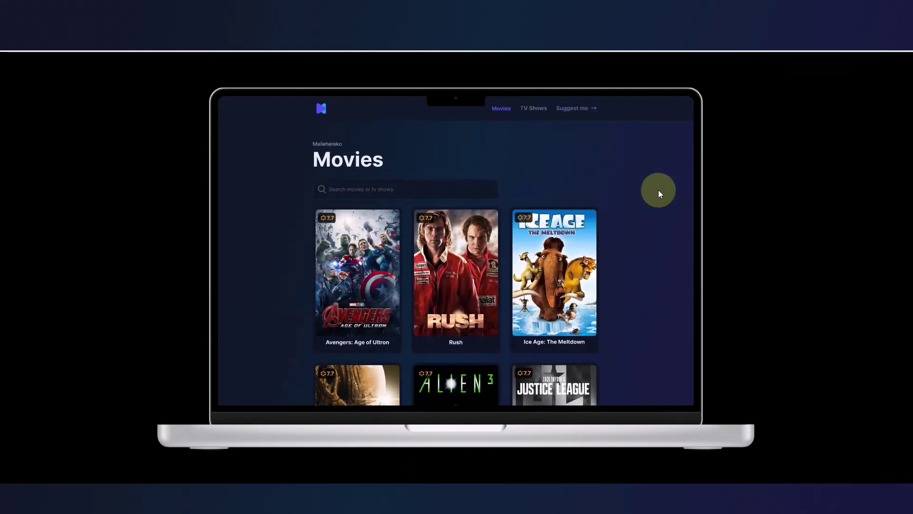
pyautogui.scroll(-5, 658, 190)
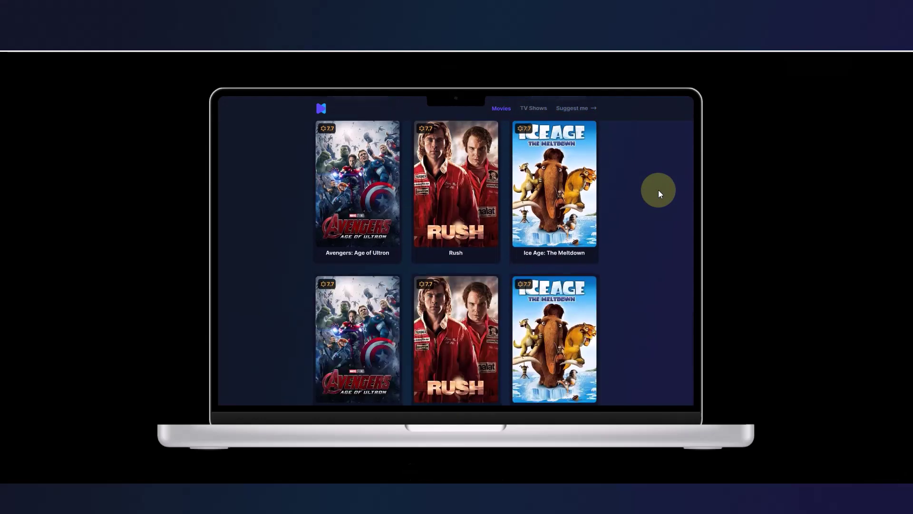
pyautogui.scroll(5, 576, 138)
pyautogui.click(533, 112)
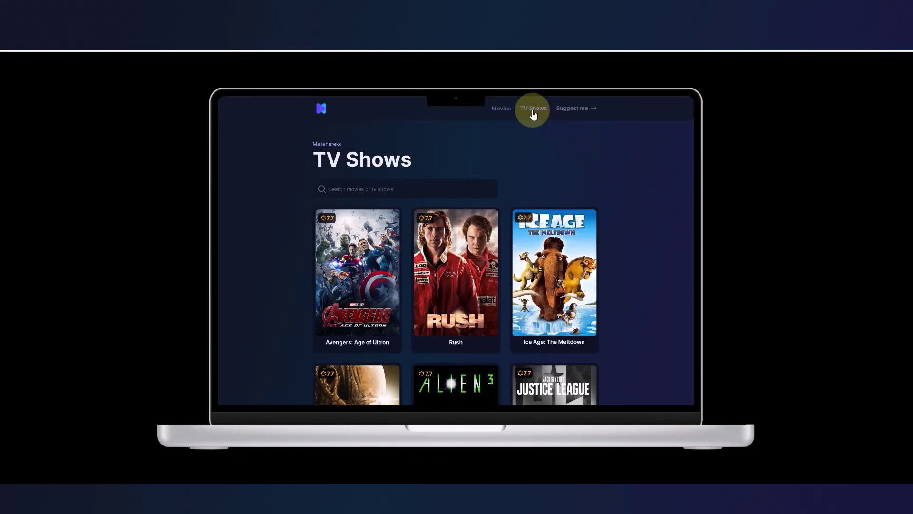
pyautogui.click(573, 109)
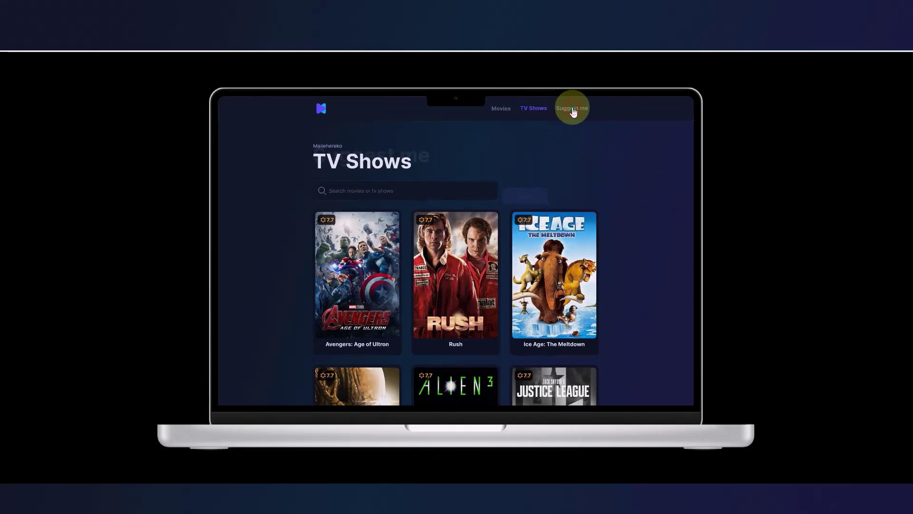
pyautogui.click(502, 110)
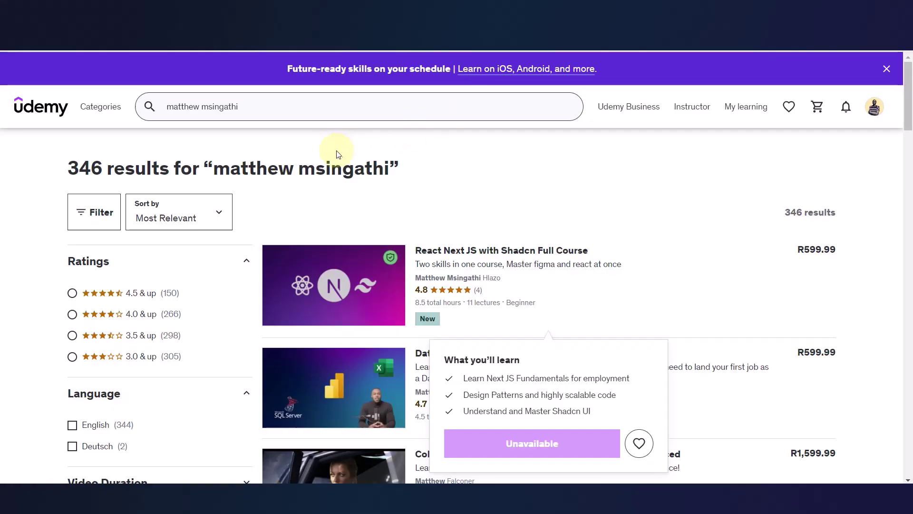
# Switch to Udemy and highlight the instructor's name in the search results heading.
pyautogui.moveTo(404, 171); pyautogui.dragTo(214, 170)
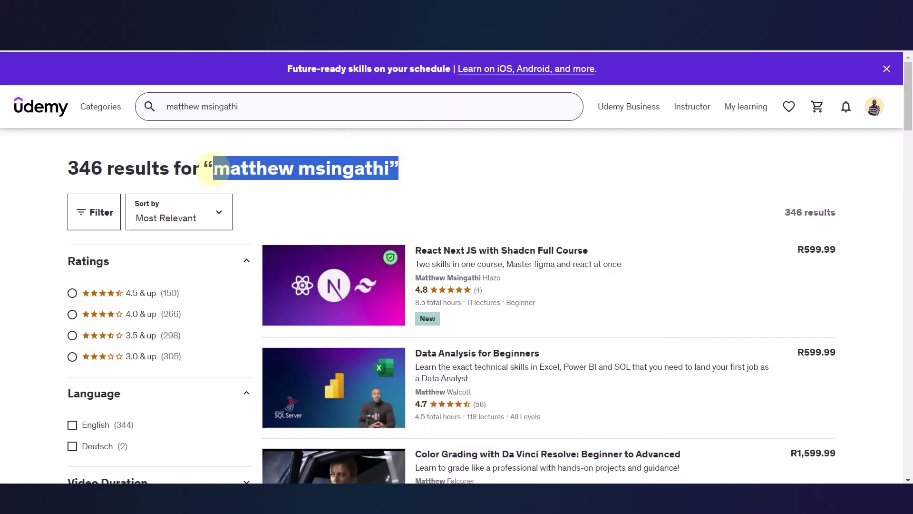
# Open the React Next JS with Shadcn Full Course and look through its Section 1 lecture list down to Data Table.
pyautogui.click(466, 256)
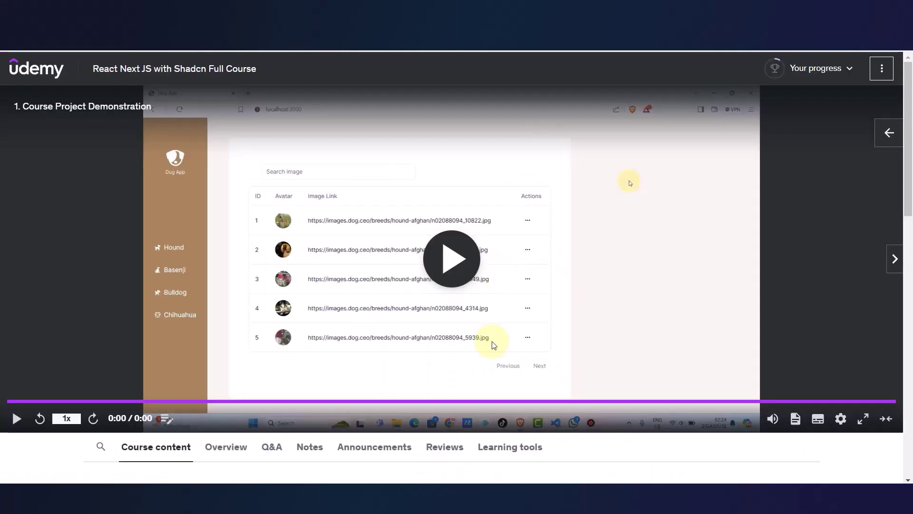
pyautogui.scroll(-8, 479, 440)
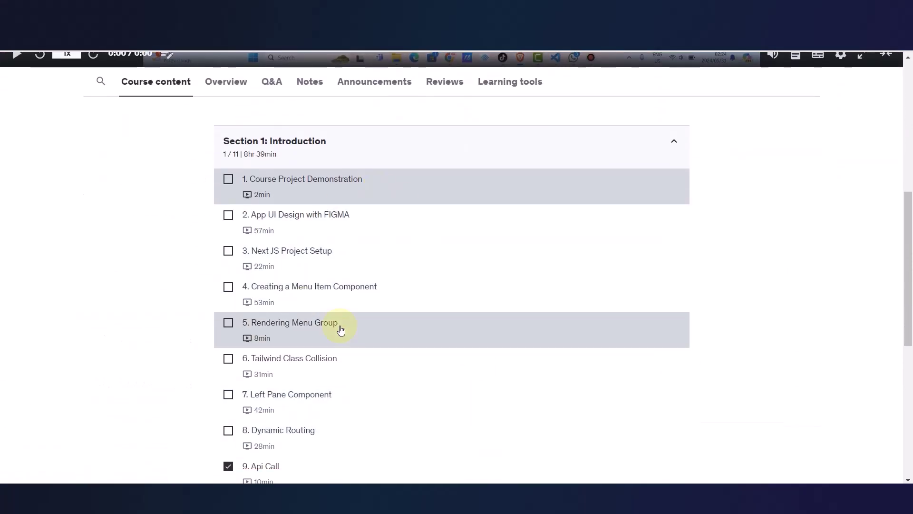
pyautogui.scroll(5, 341, 329)
pyautogui.scroll(-4, 356, 296)
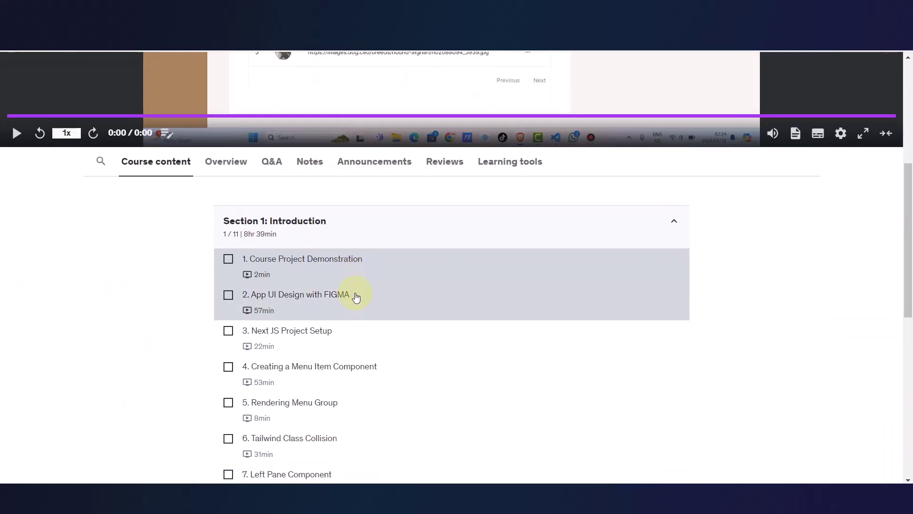
pyautogui.scroll(-3, 346, 350)
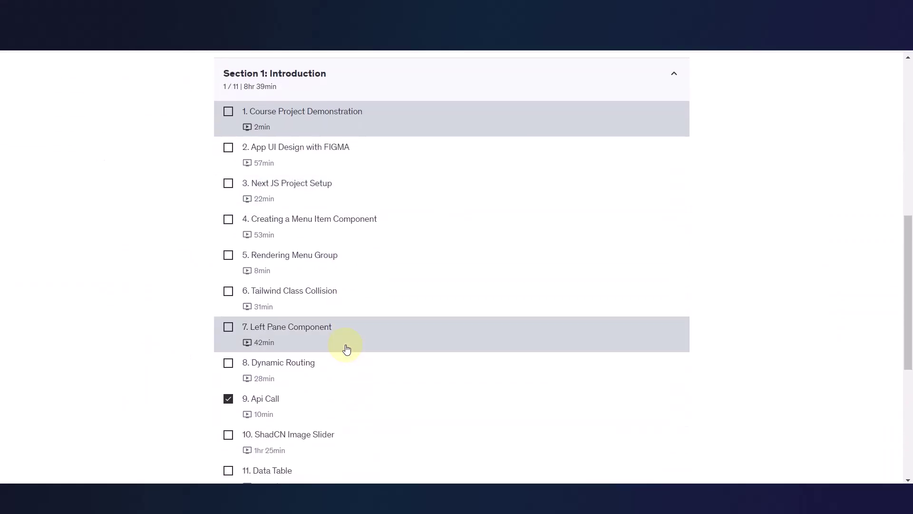
pyautogui.scroll(-2, 346, 350)
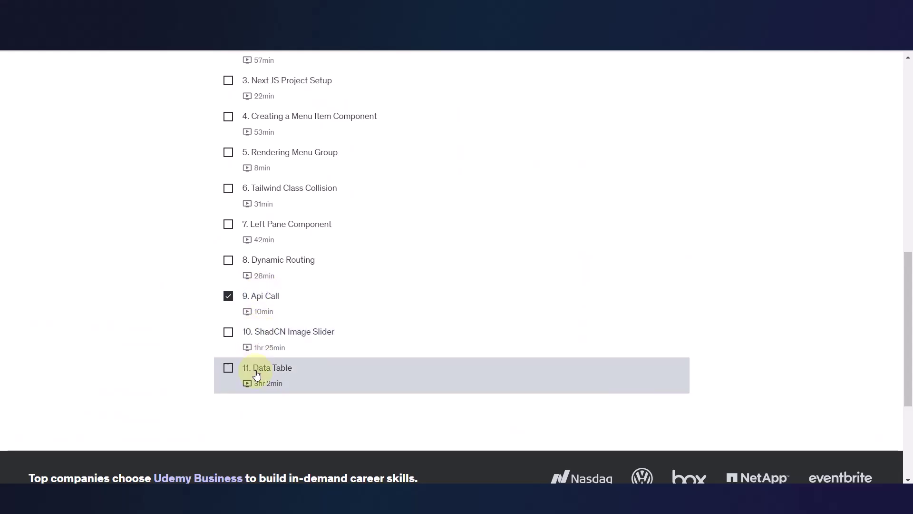
pyautogui.scroll(10, 281, 300)
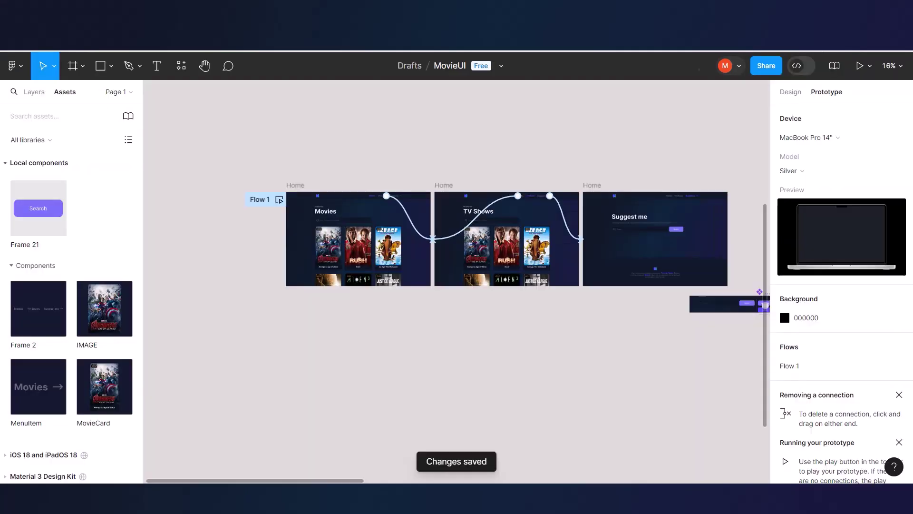
# Switch to the MovieUI file in Figma and review the whole prototype flow, then the Movies and TV Shows frames up close.
pyautogui.scroll(-3, 431, 235)
pyautogui.hscroll(3, 560, 320)
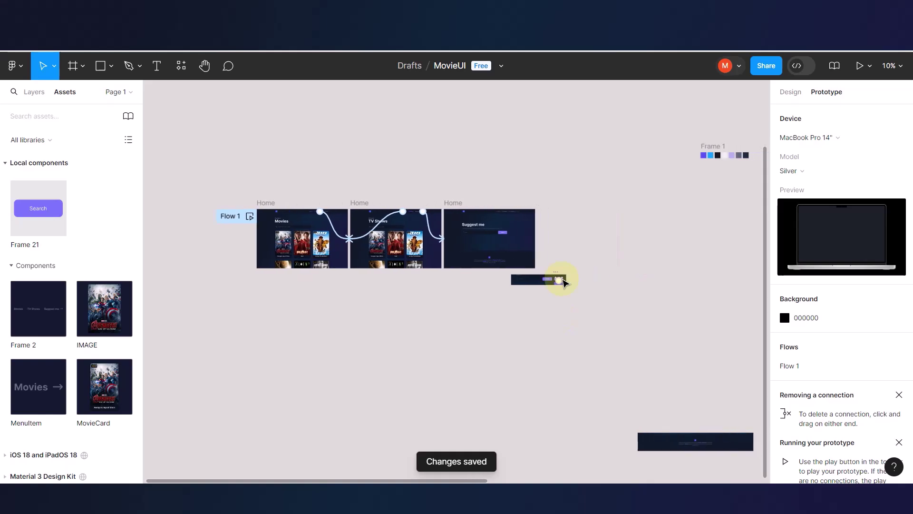
pyautogui.click(444, 365)
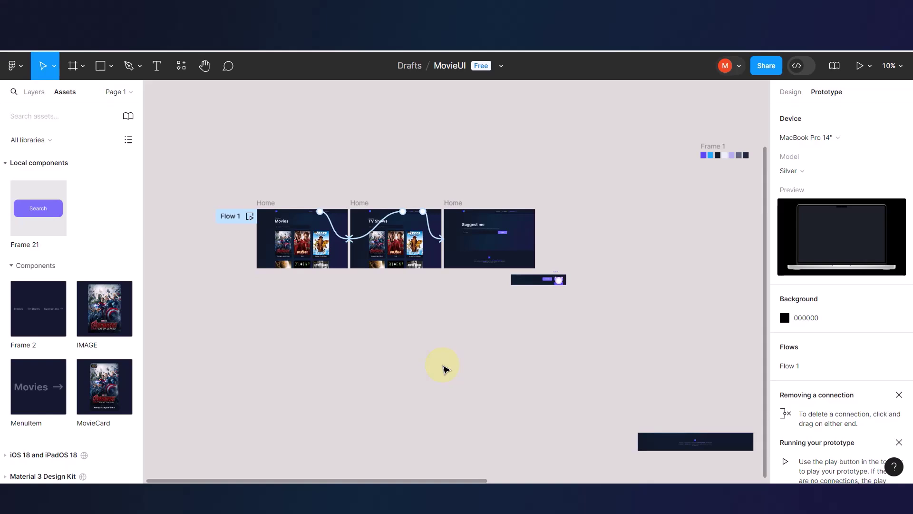
pyautogui.scroll(5, 314, 331)
pyautogui.scroll(2, 285, 267)
pyautogui.scroll(4, 281, 255)
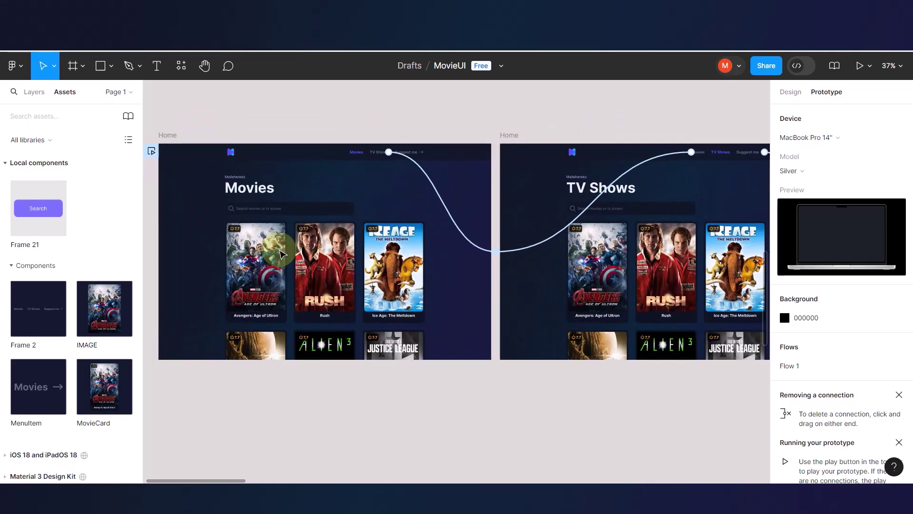